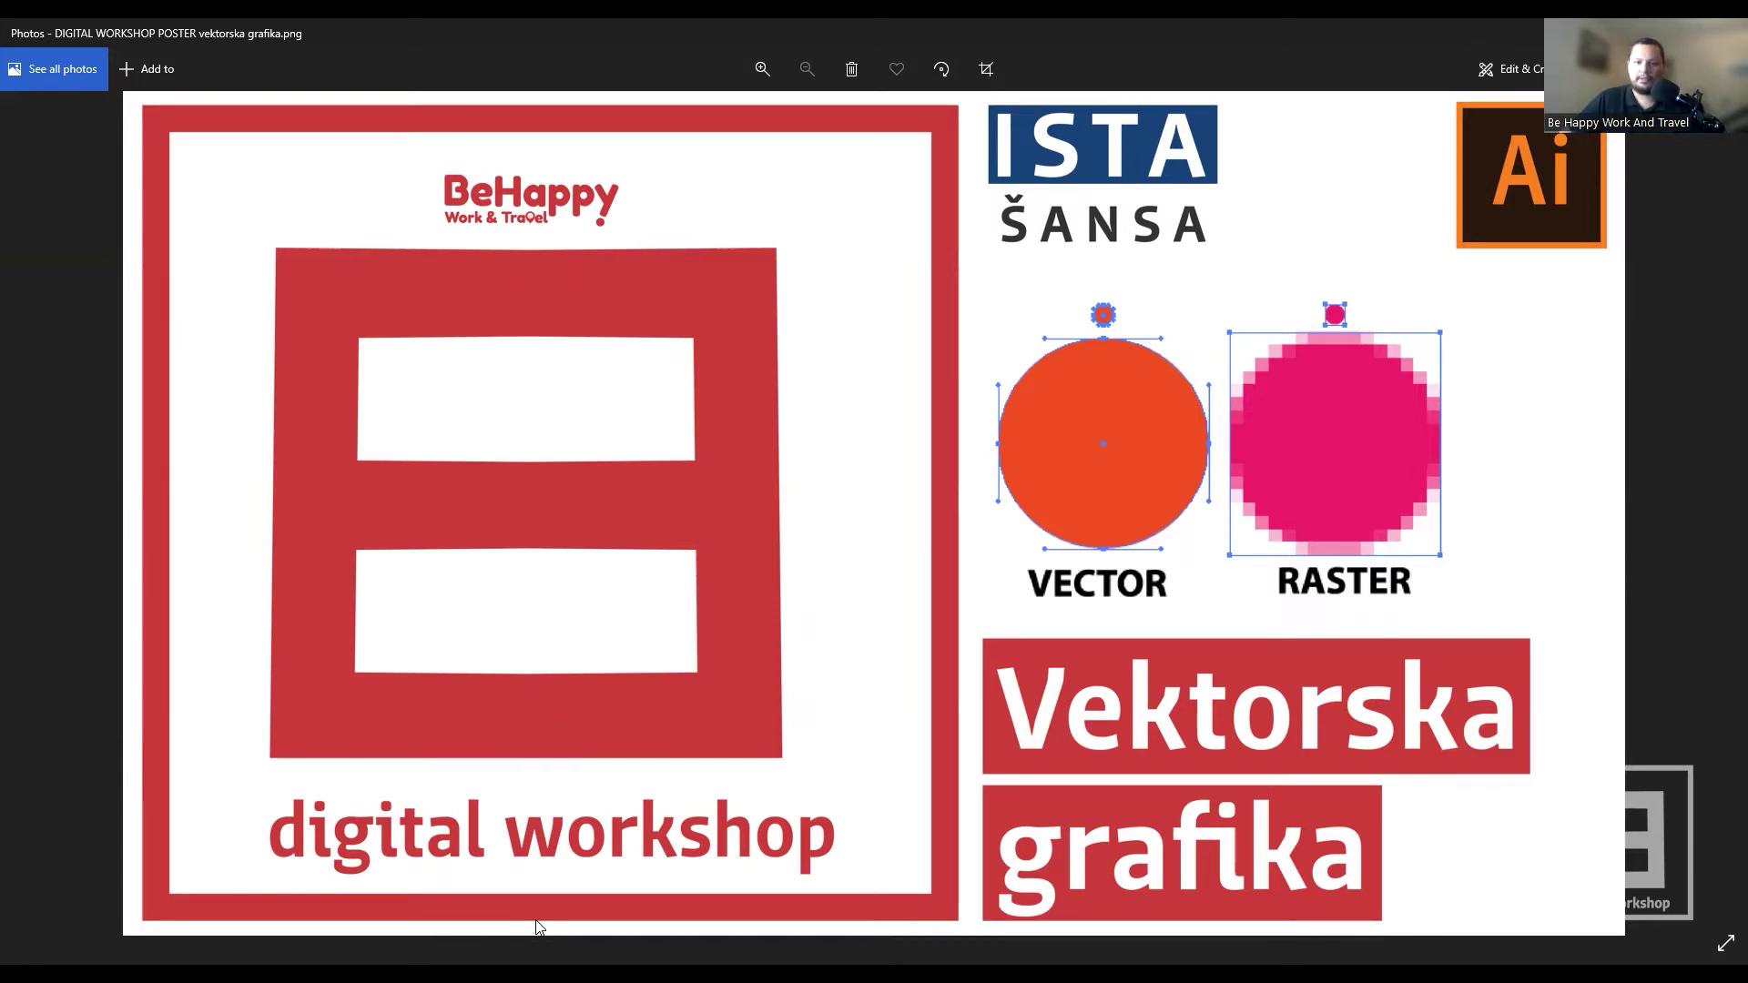
- Switch from the Photos viewer back to the poster in Illustrator
{"action": "key", "text": "alt+Tab"}
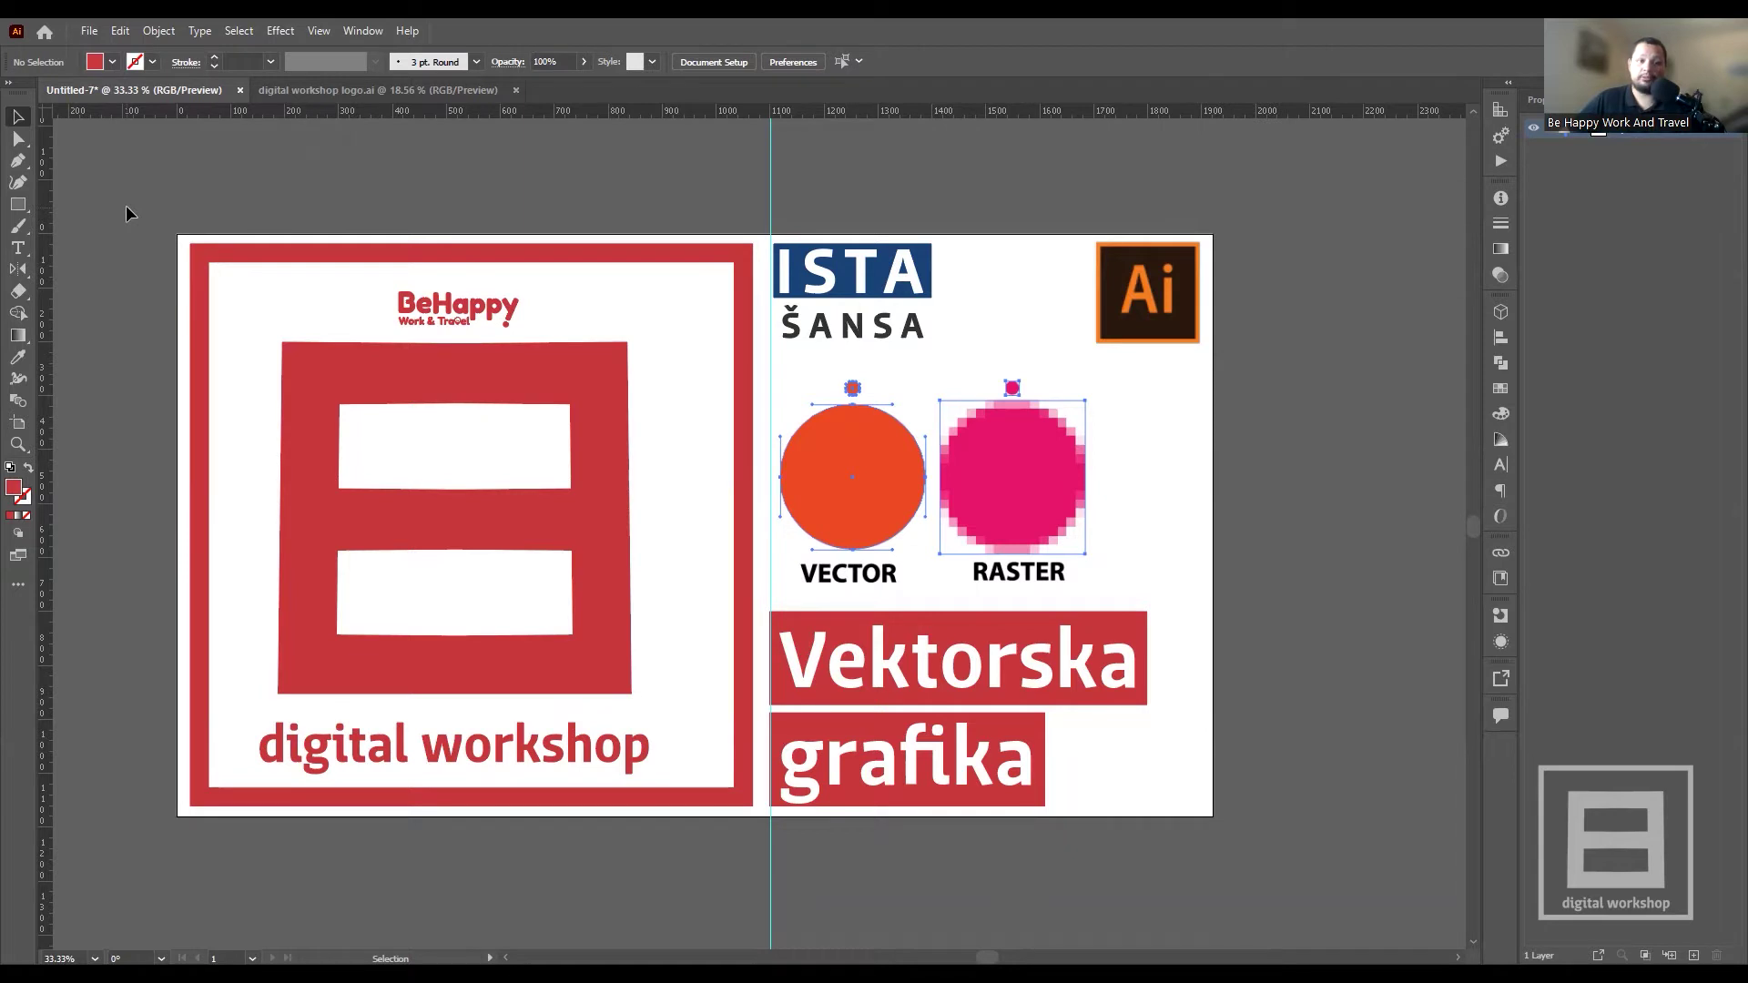
- Open a new document, move its dialog left, and view the Print then Art & Illustration presets
{"action": "left_click", "coordinate": [91, 38]}
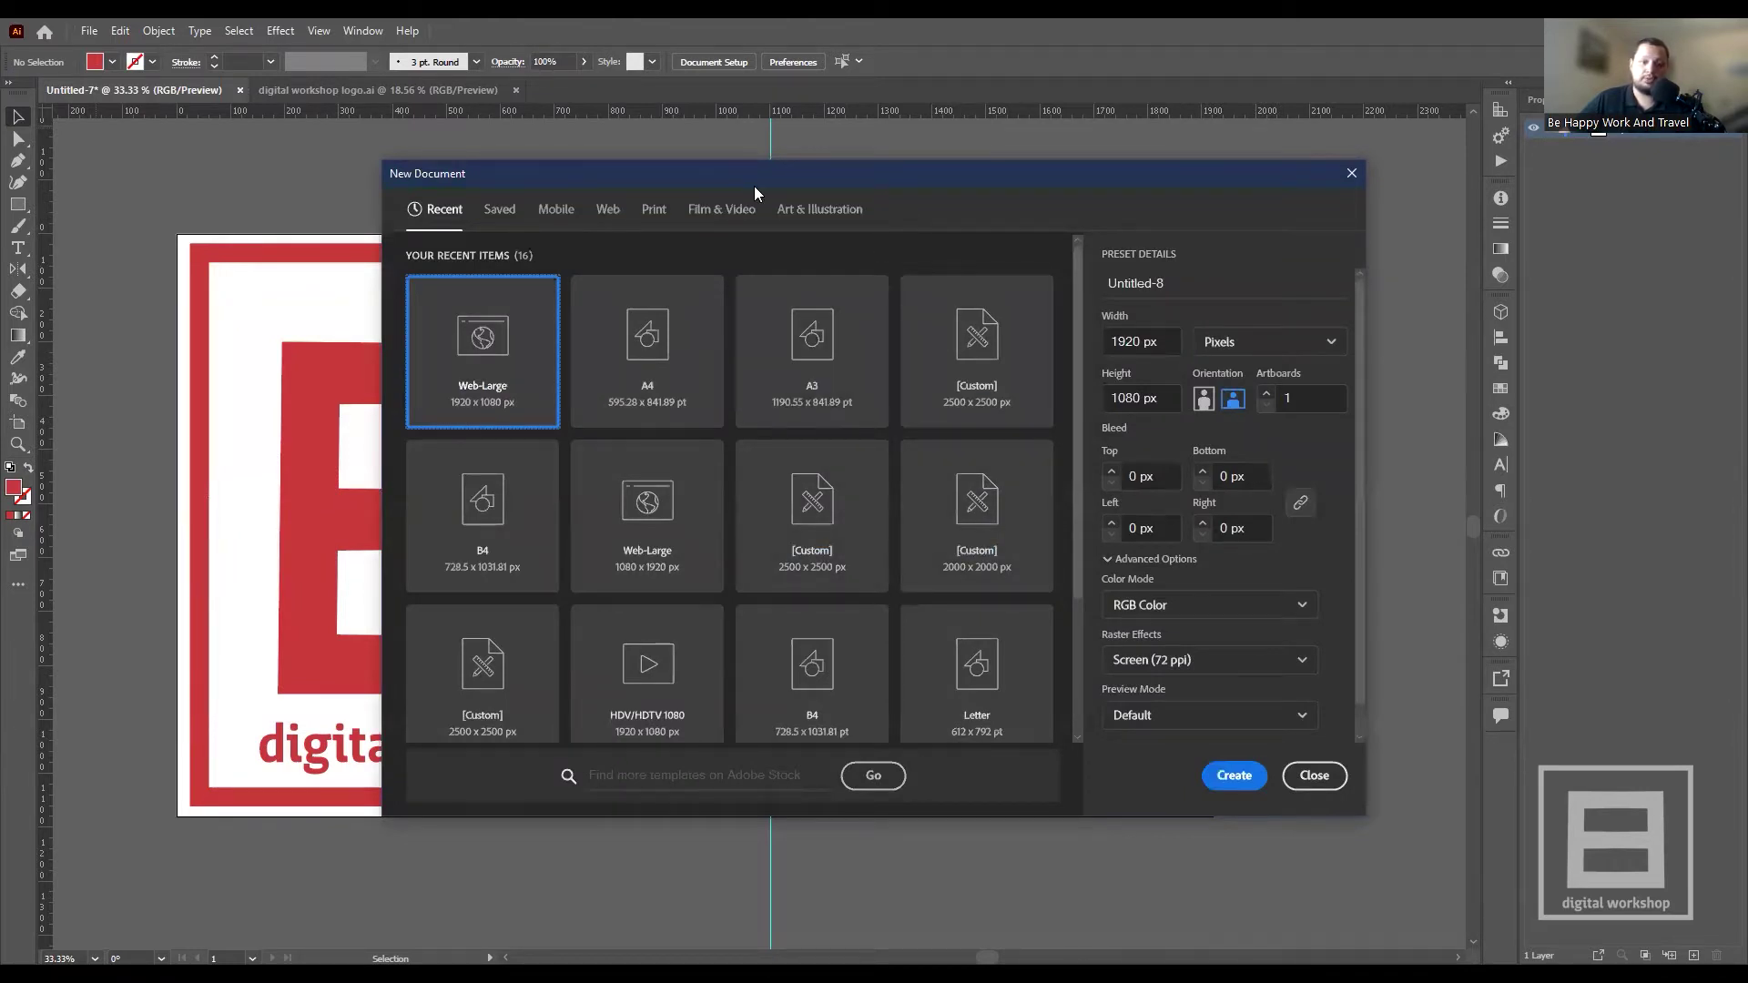
{"action": "left_click_drag", "start_coordinate": [754, 186], "coordinate": [562, 212]}
{"action": "scroll", "coordinate": [532, 543], "scroll_direction": "down", "scroll_amount": 2}
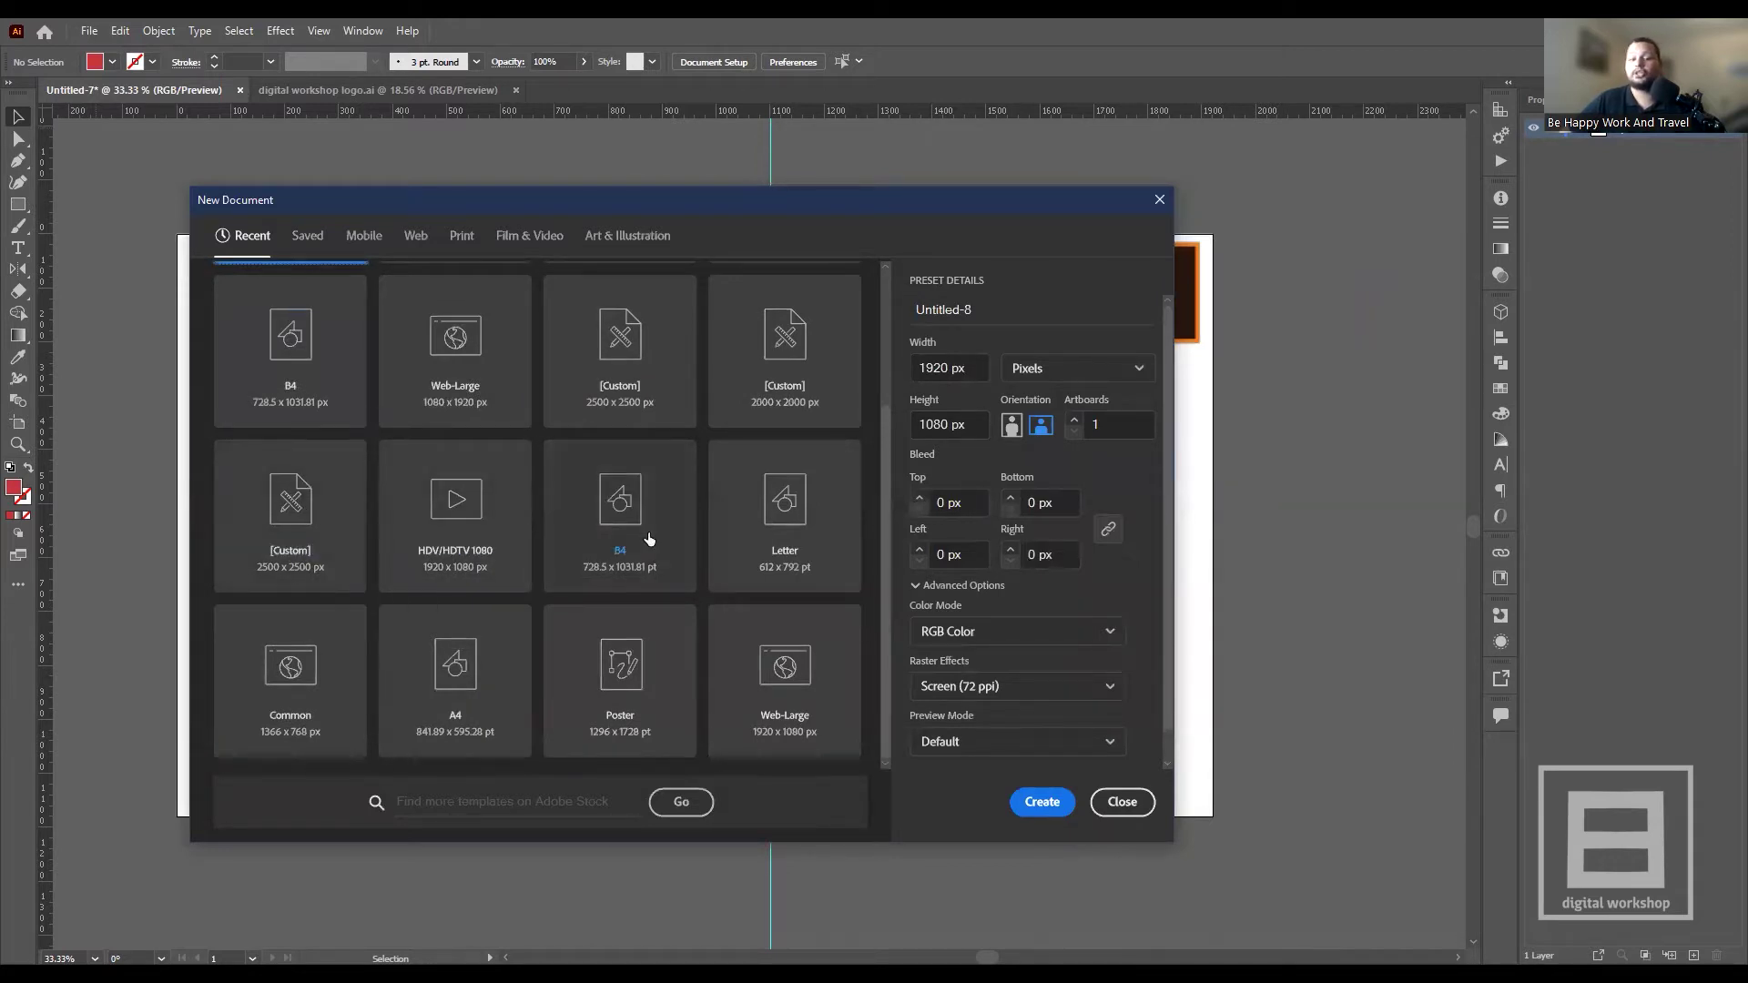
{"action": "scroll", "coordinate": [648, 532], "scroll_direction": "up", "scroll_amount": 2}
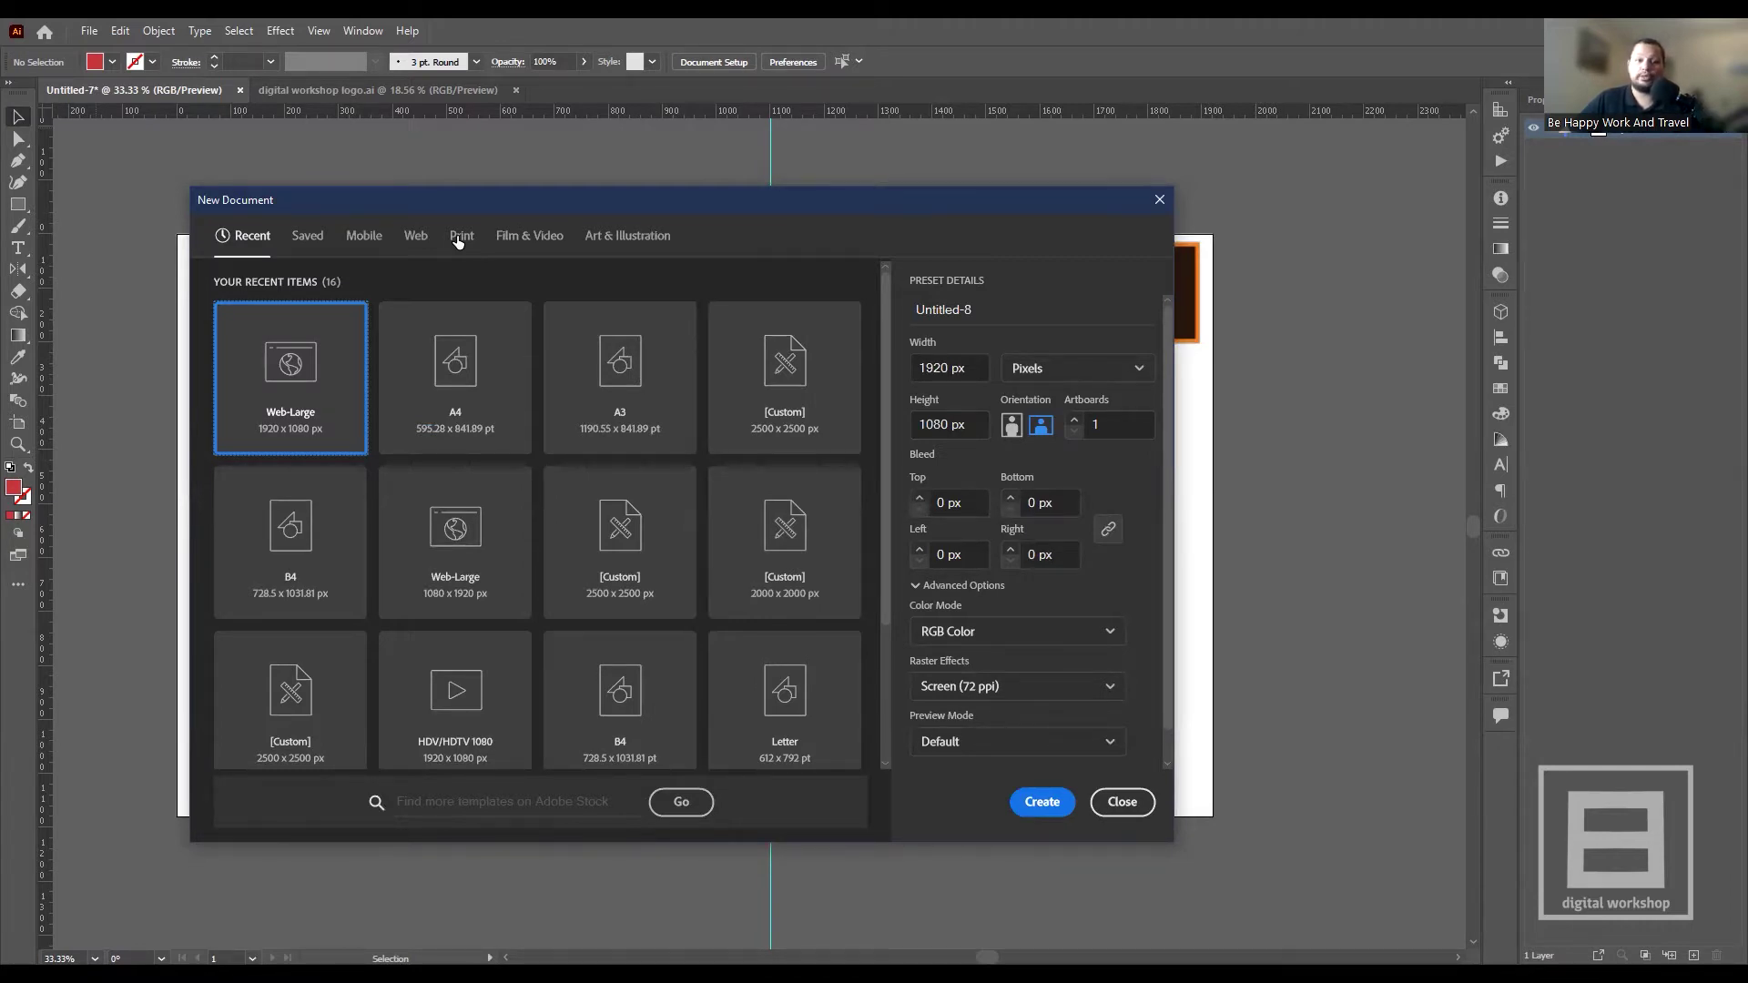
{"action": "left_click", "coordinate": [457, 239]}
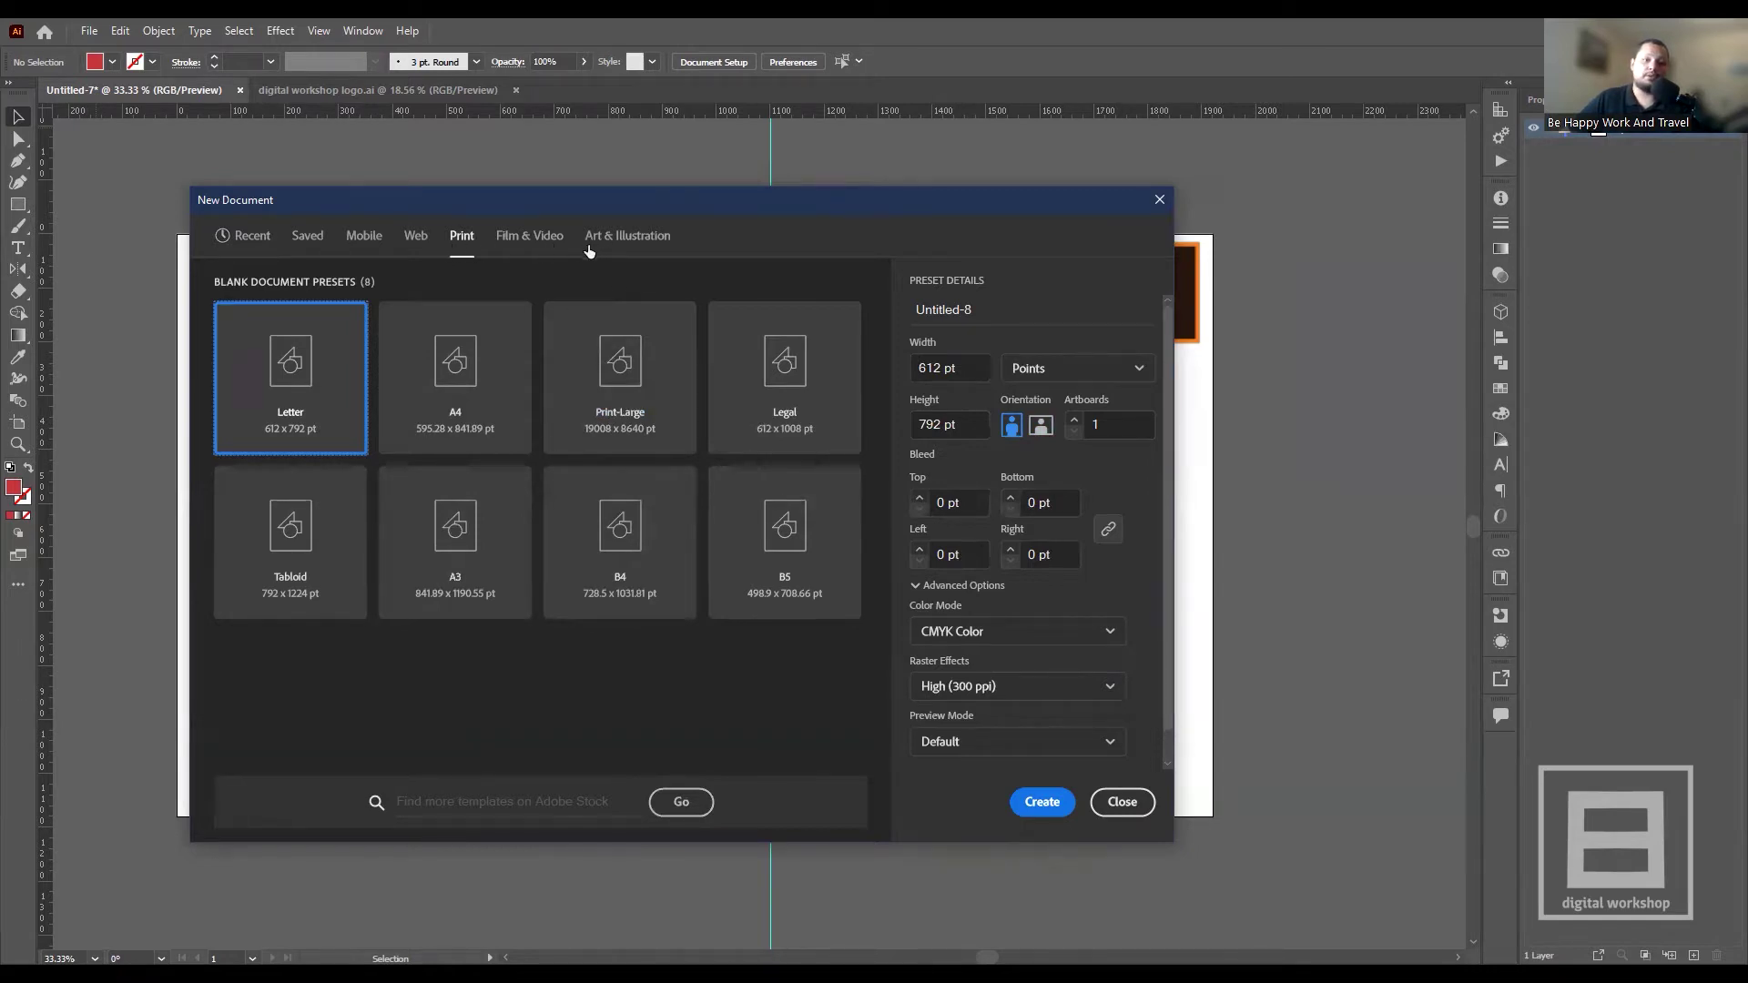
{"action": "left_click", "coordinate": [628, 236]}
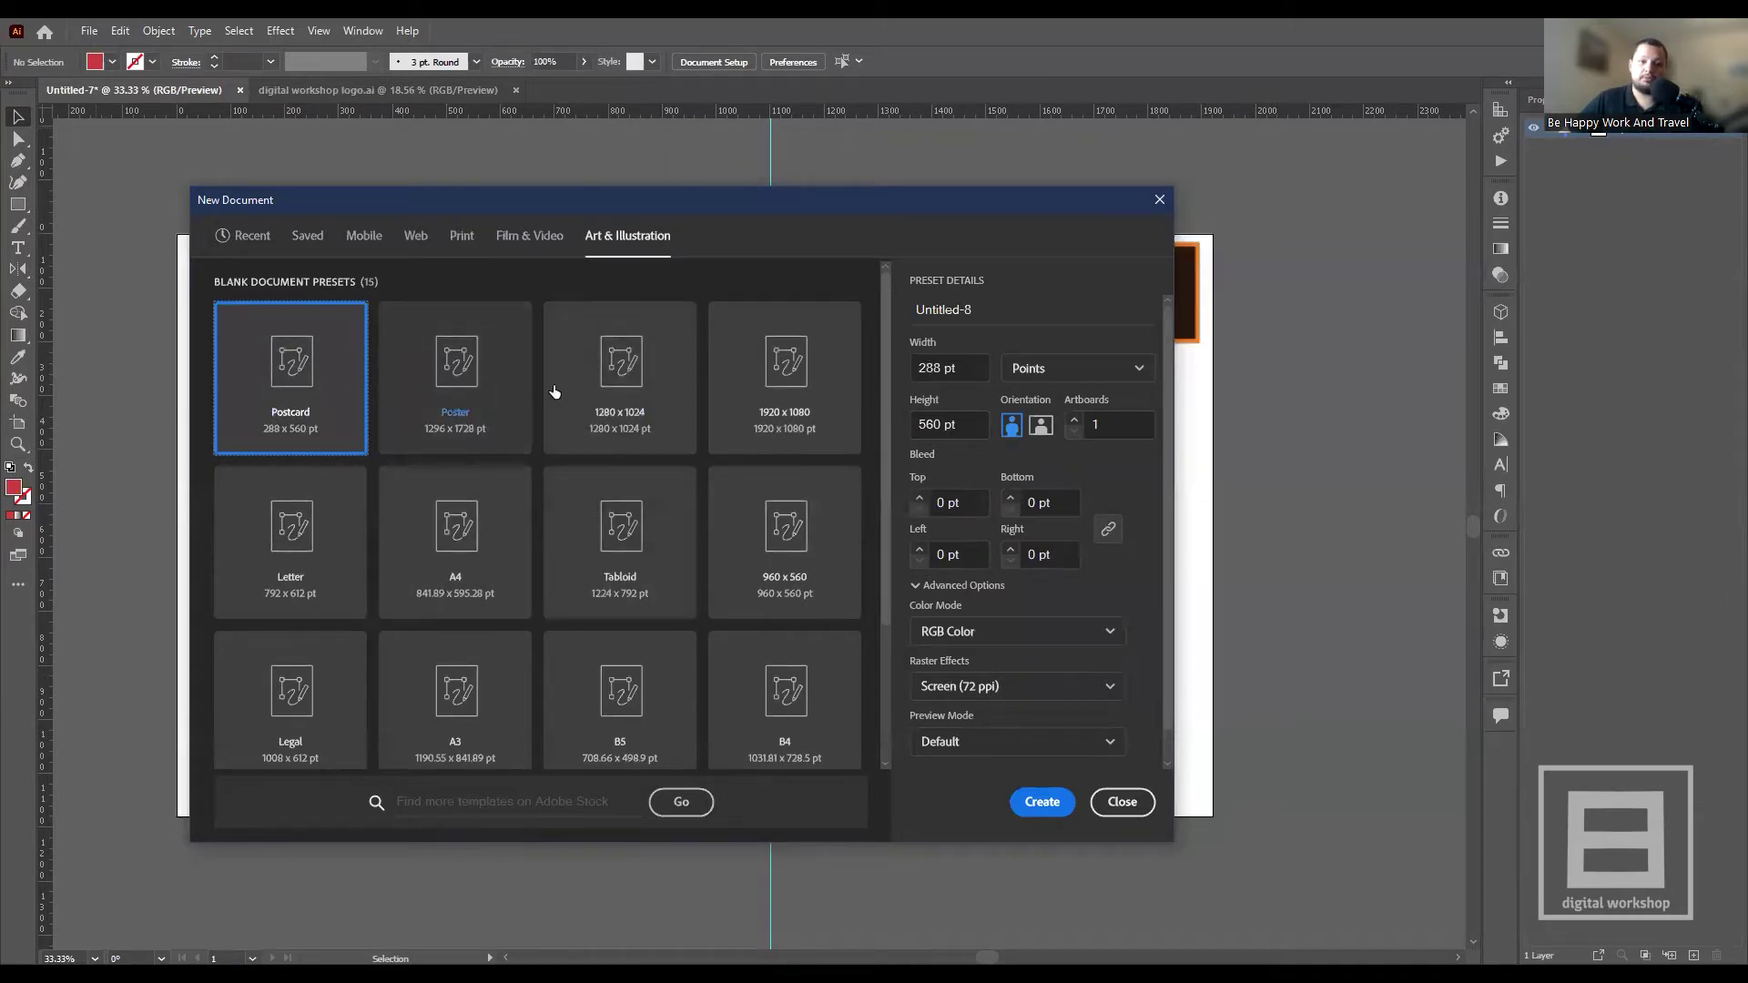
- Scroll the Art & Illustration presets, raise the dialog slightly, and bring up the Mobile presets
{"action": "scroll", "coordinate": [564, 581], "scroll_direction": "down", "scroll_amount": 3}
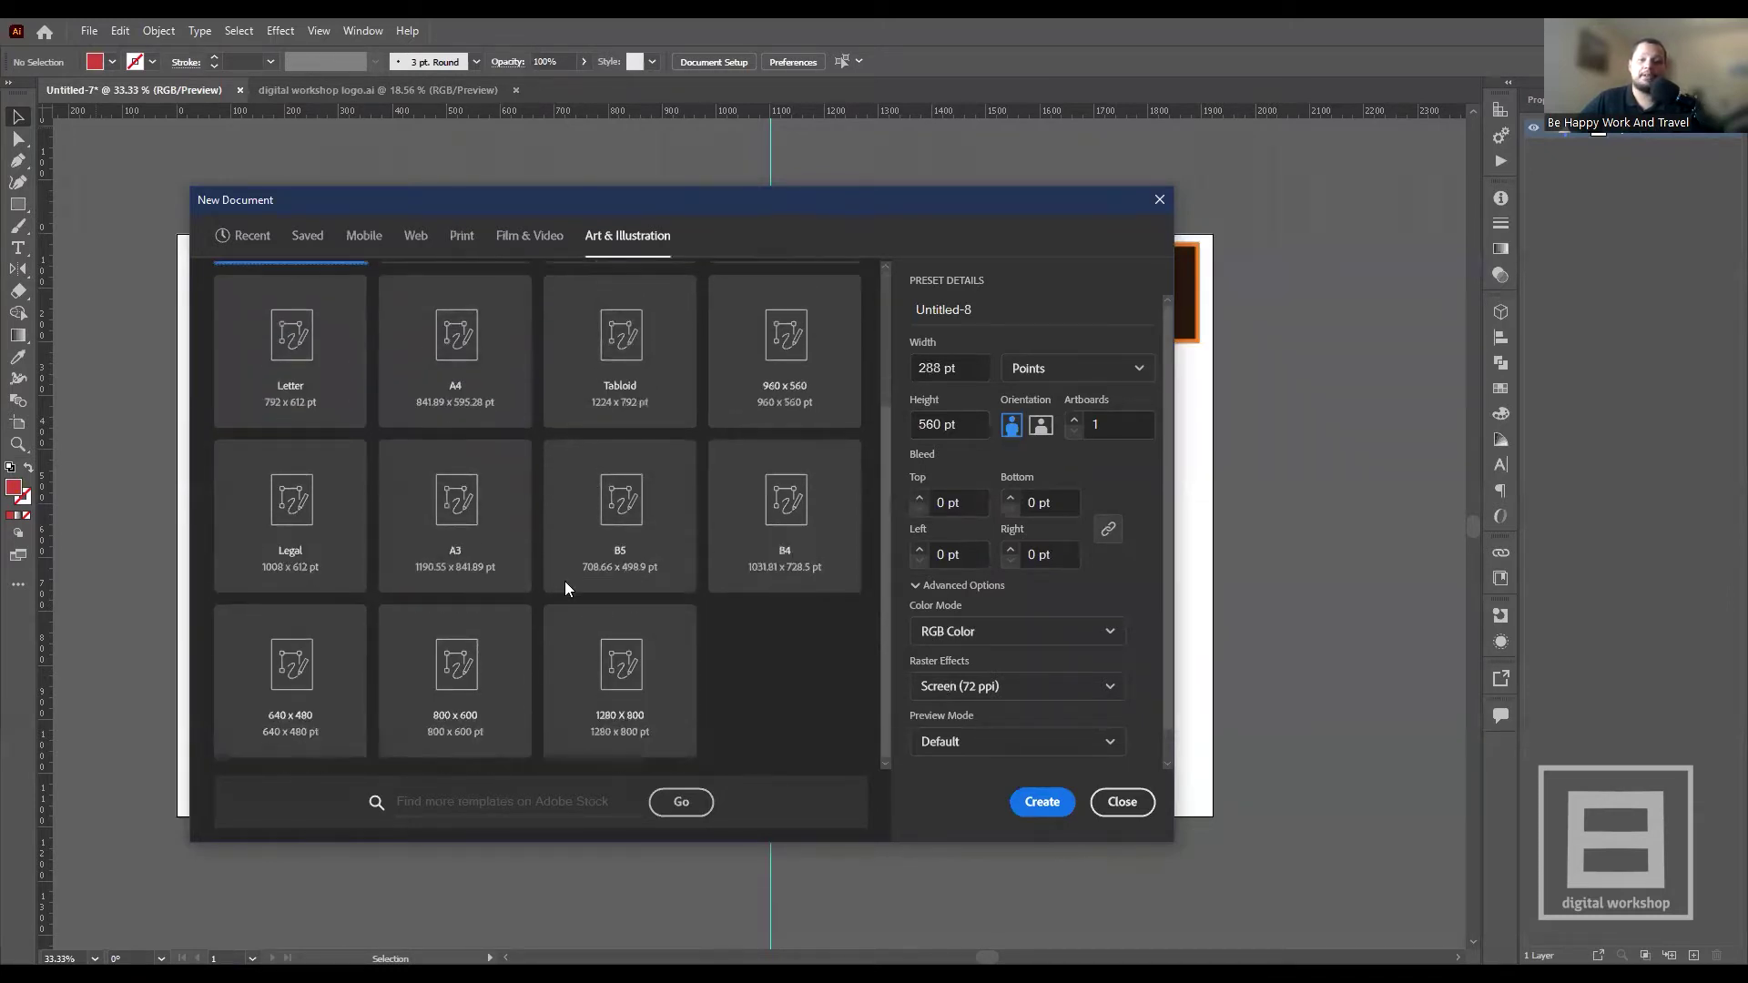
{"action": "scroll", "coordinate": [587, 578], "scroll_direction": "up", "scroll_amount": 3}
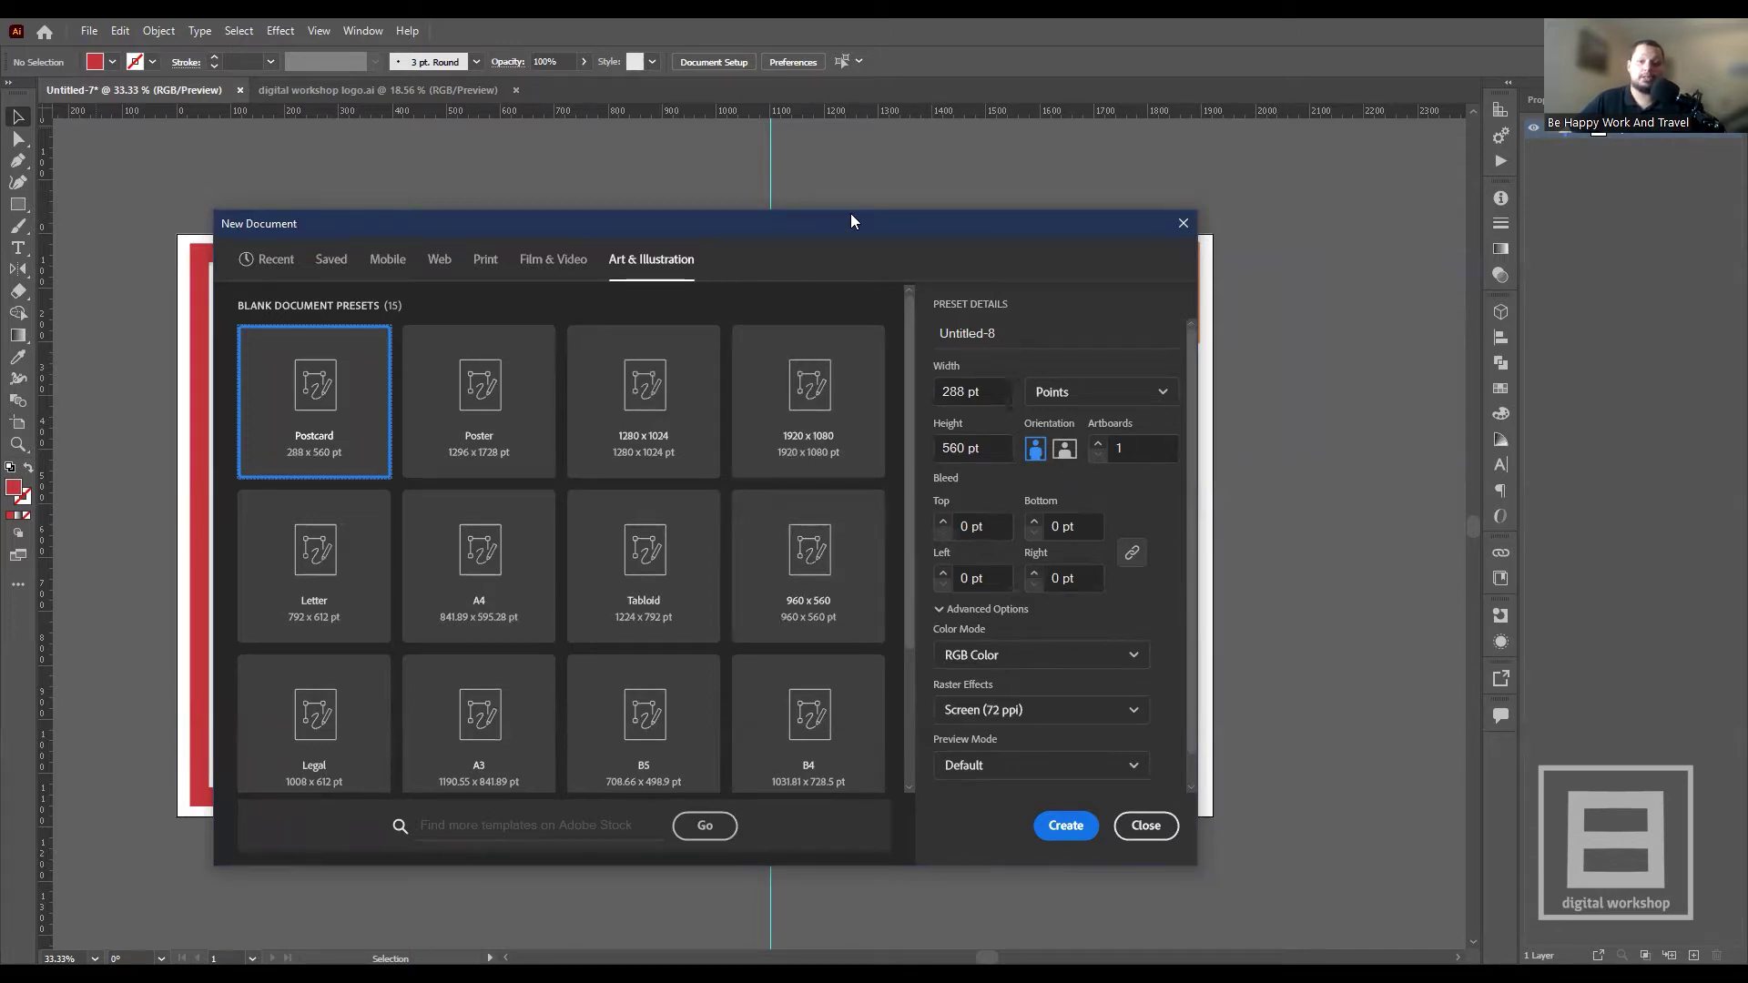
{"action": "left_click_drag", "start_coordinate": [851, 215], "coordinate": [726, 185]}
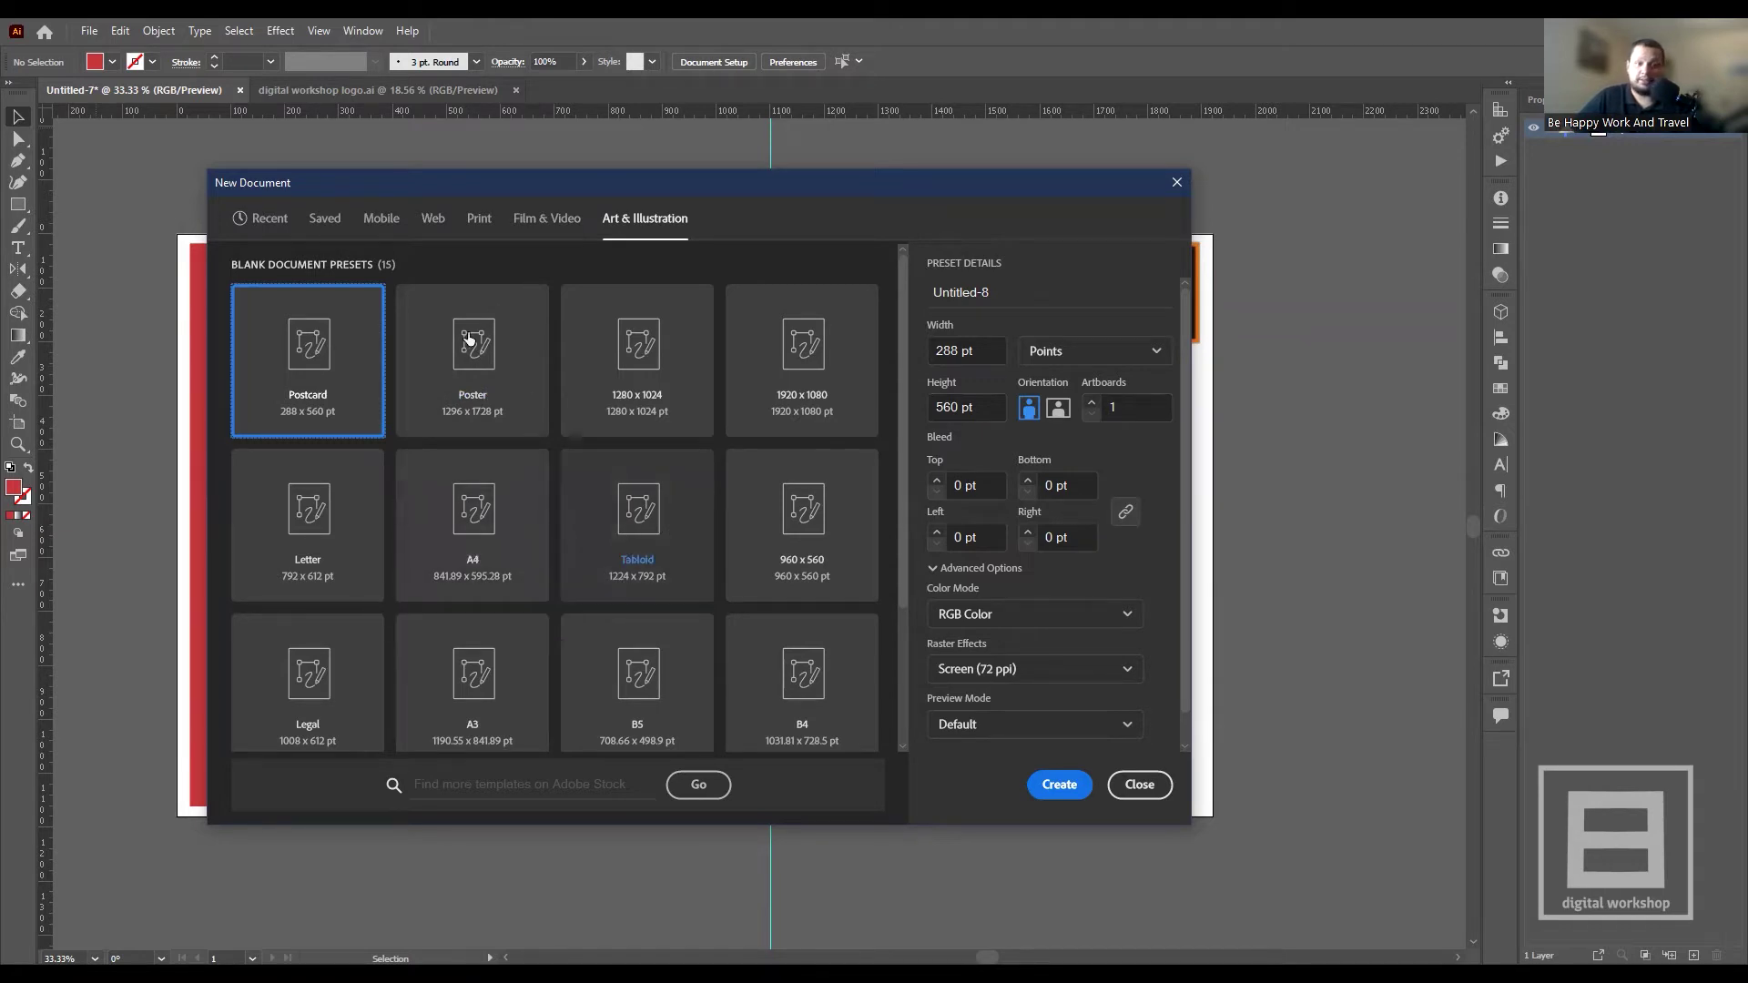
{"action": "left_click", "coordinate": [389, 230]}
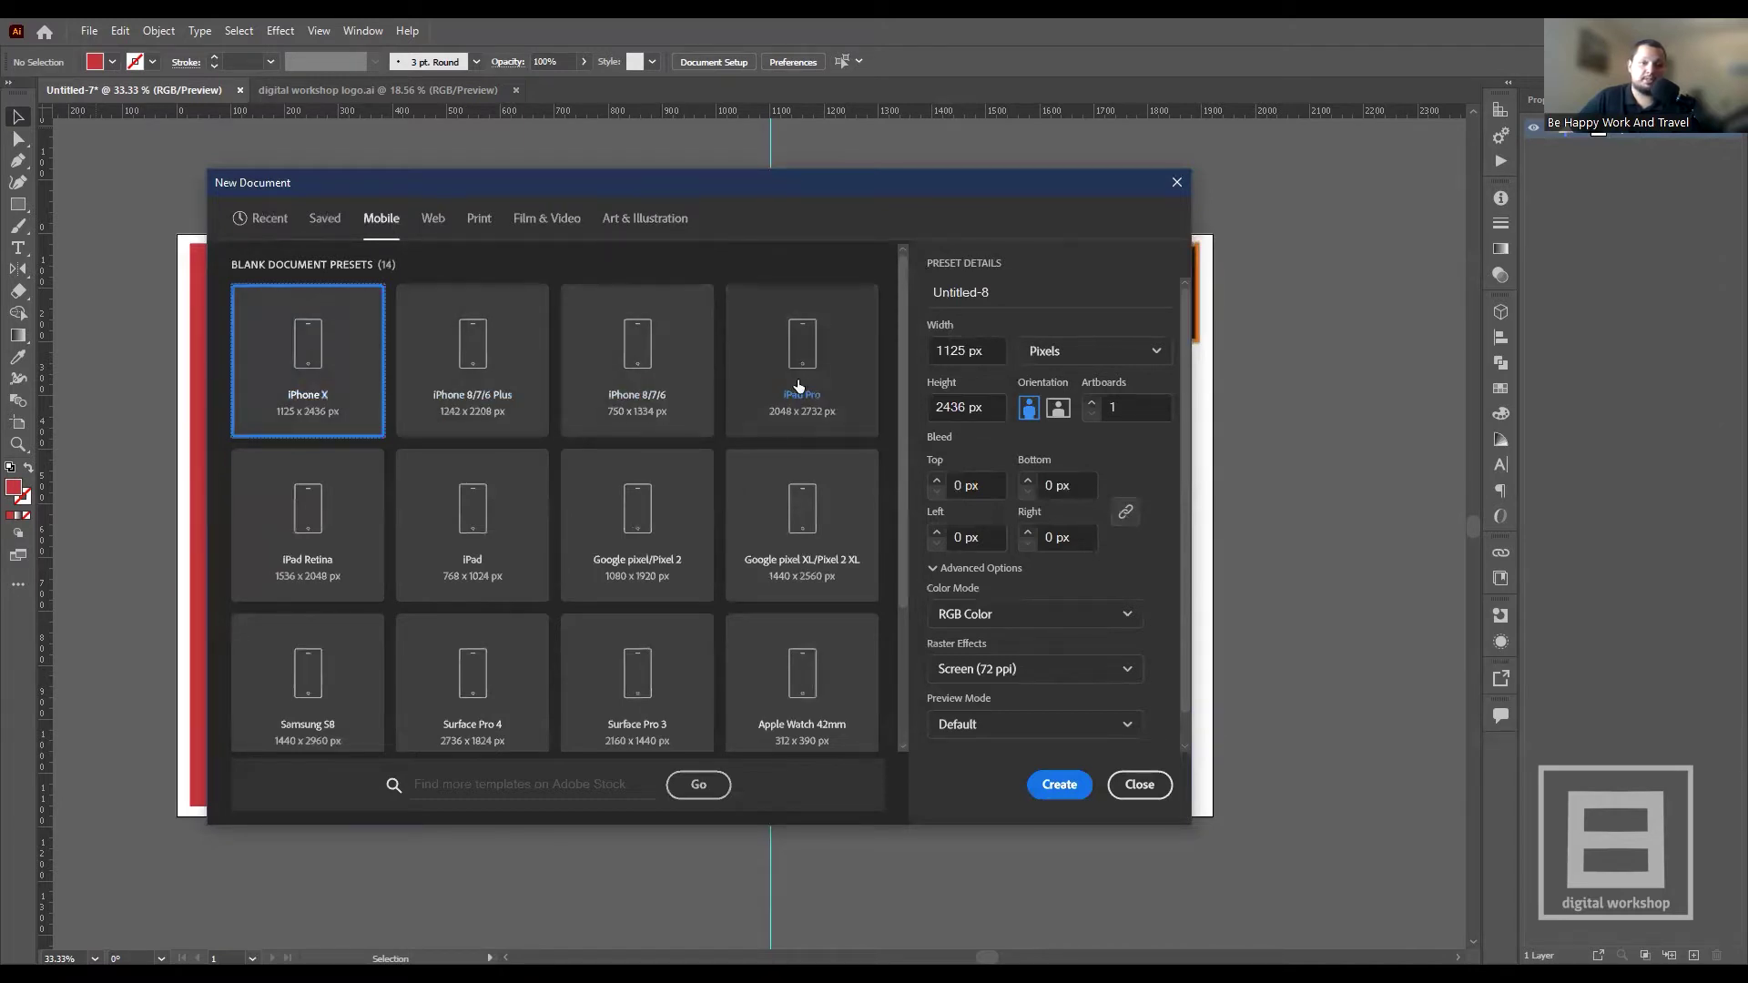
- Scroll through the Mobile presets, such as iPhone X at 1125 x 2436 px
{"action": "scroll", "coordinate": [572, 531], "scroll_direction": "down", "scroll_amount": 3}
{"action": "scroll", "coordinate": [612, 491], "scroll_direction": "up", "scroll_amount": 3}
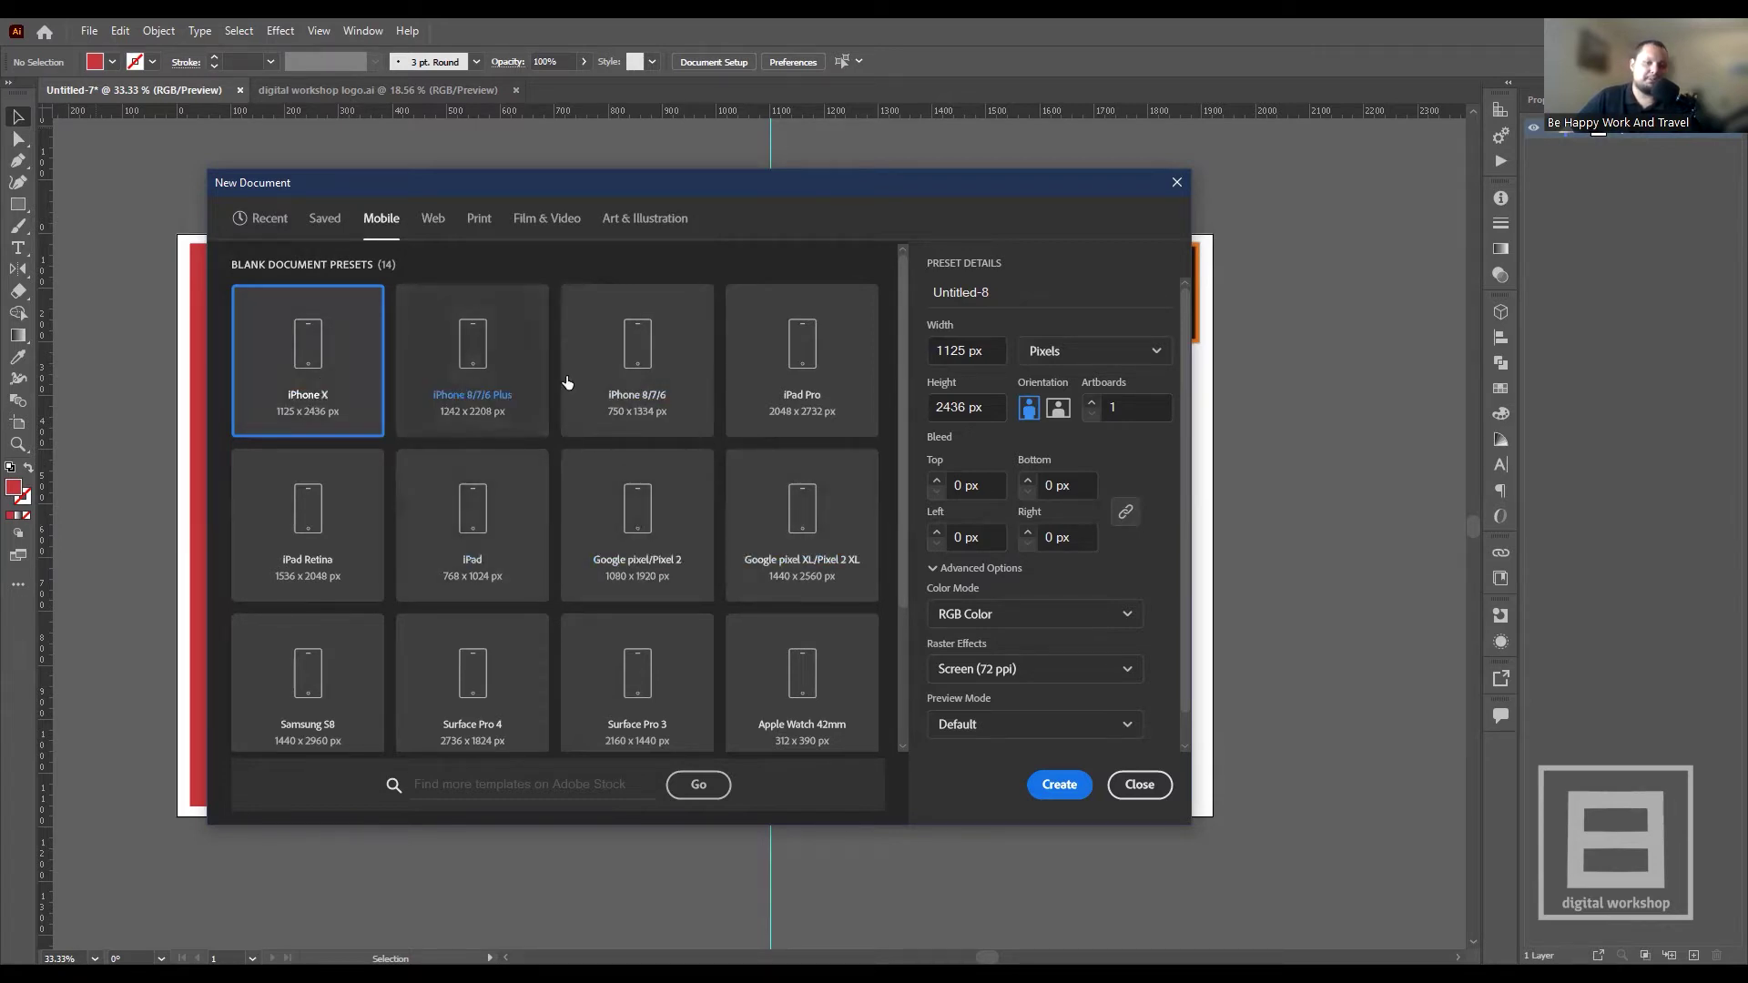
- Choose the Web presets and enter a custom 2000 px width and 2000 px height
{"action": "left_click", "coordinate": [433, 220]}
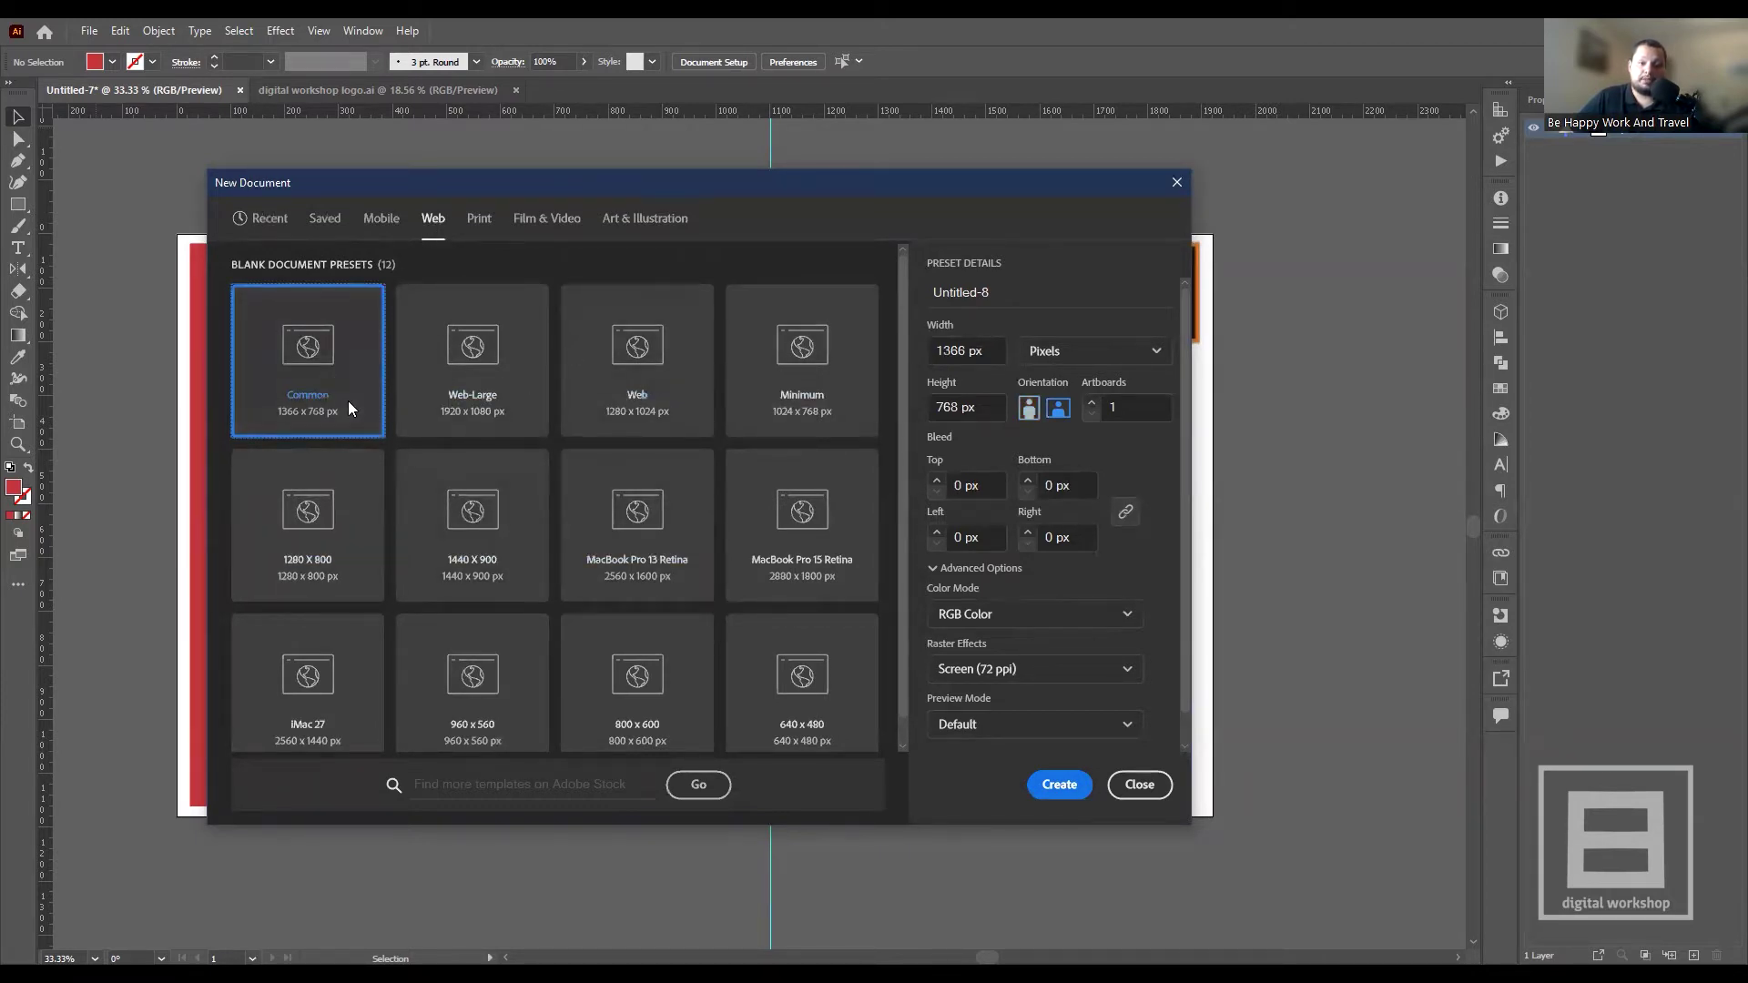
{"action": "scroll", "coordinate": [579, 503], "scroll_direction": "down", "scroll_amount": 1}
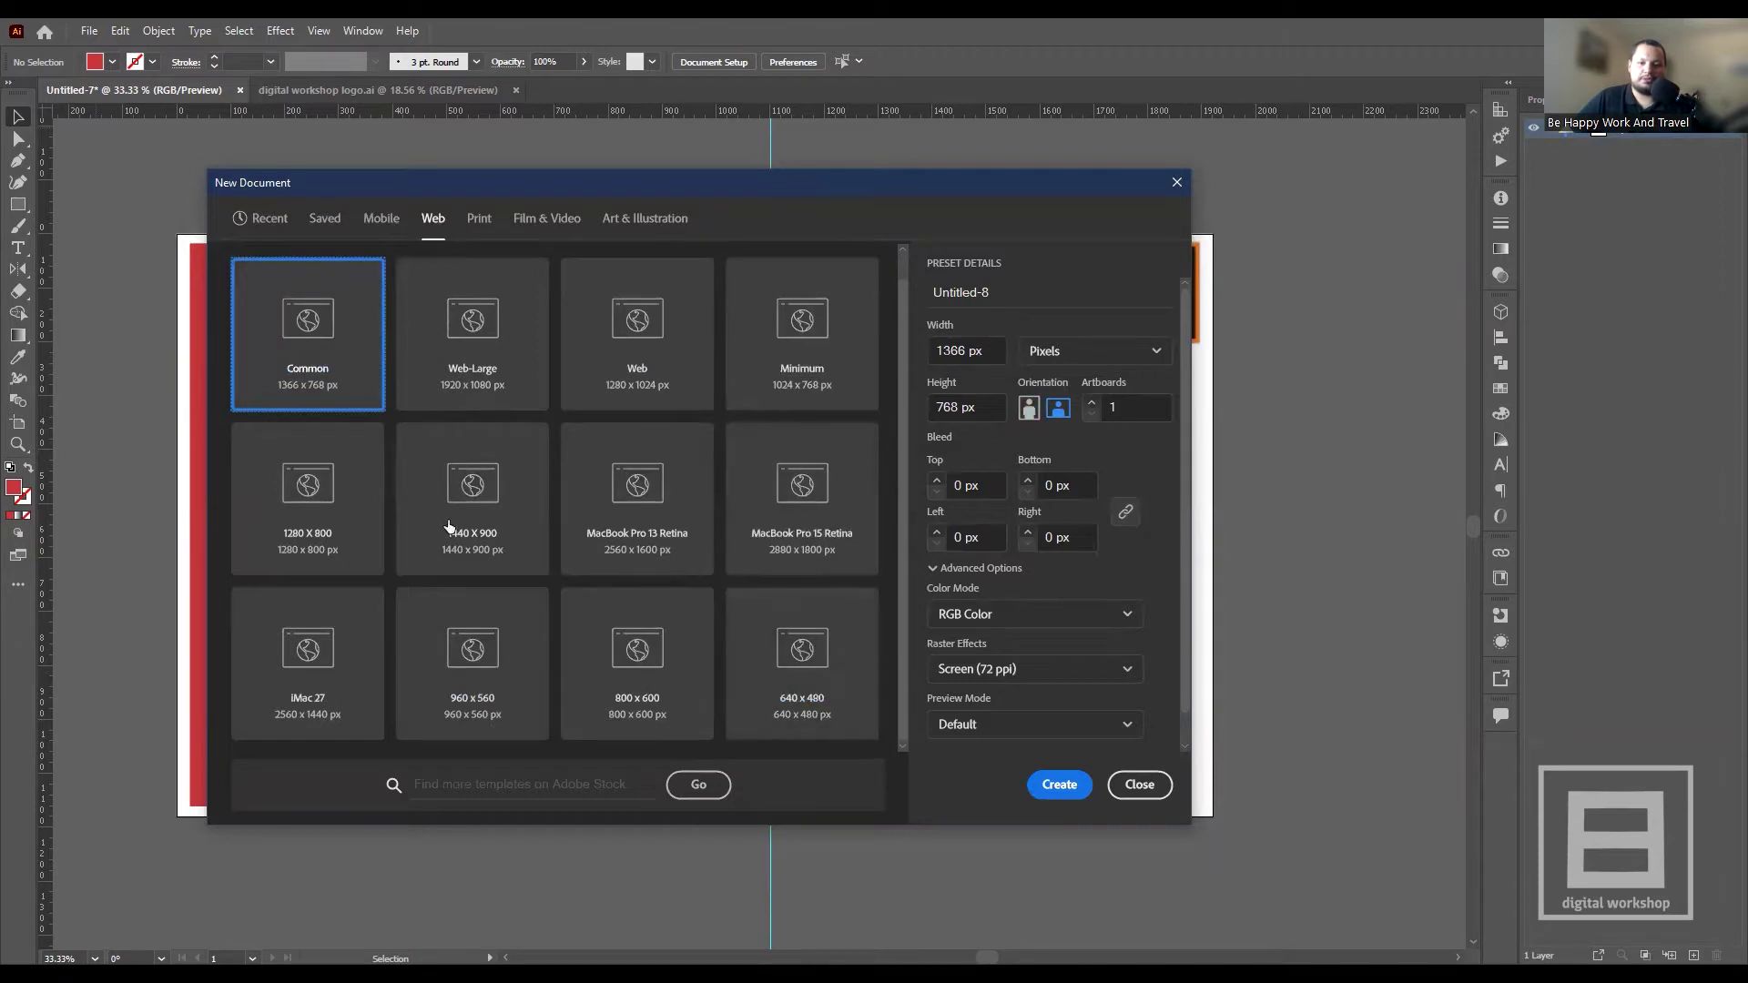
{"action": "scroll", "coordinate": [474, 554], "scroll_direction": "up", "scroll_amount": 1}
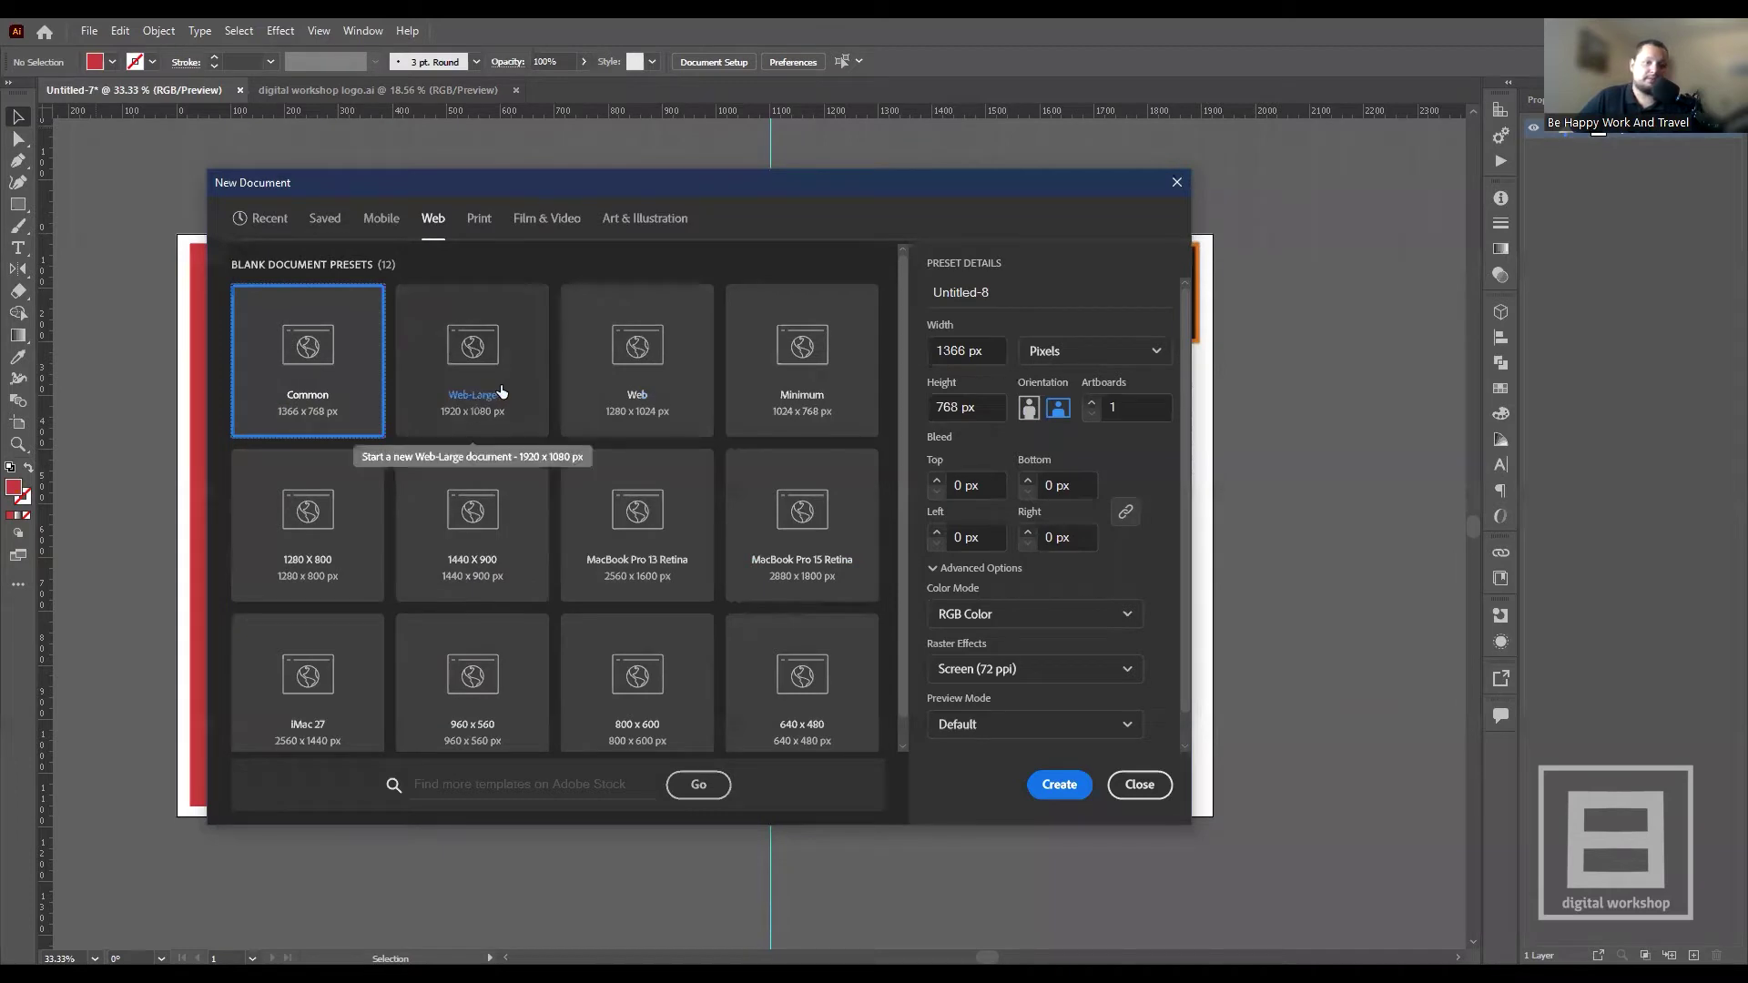
{"action": "scroll", "coordinate": [499, 566], "scroll_direction": "down", "scroll_amount": 1}
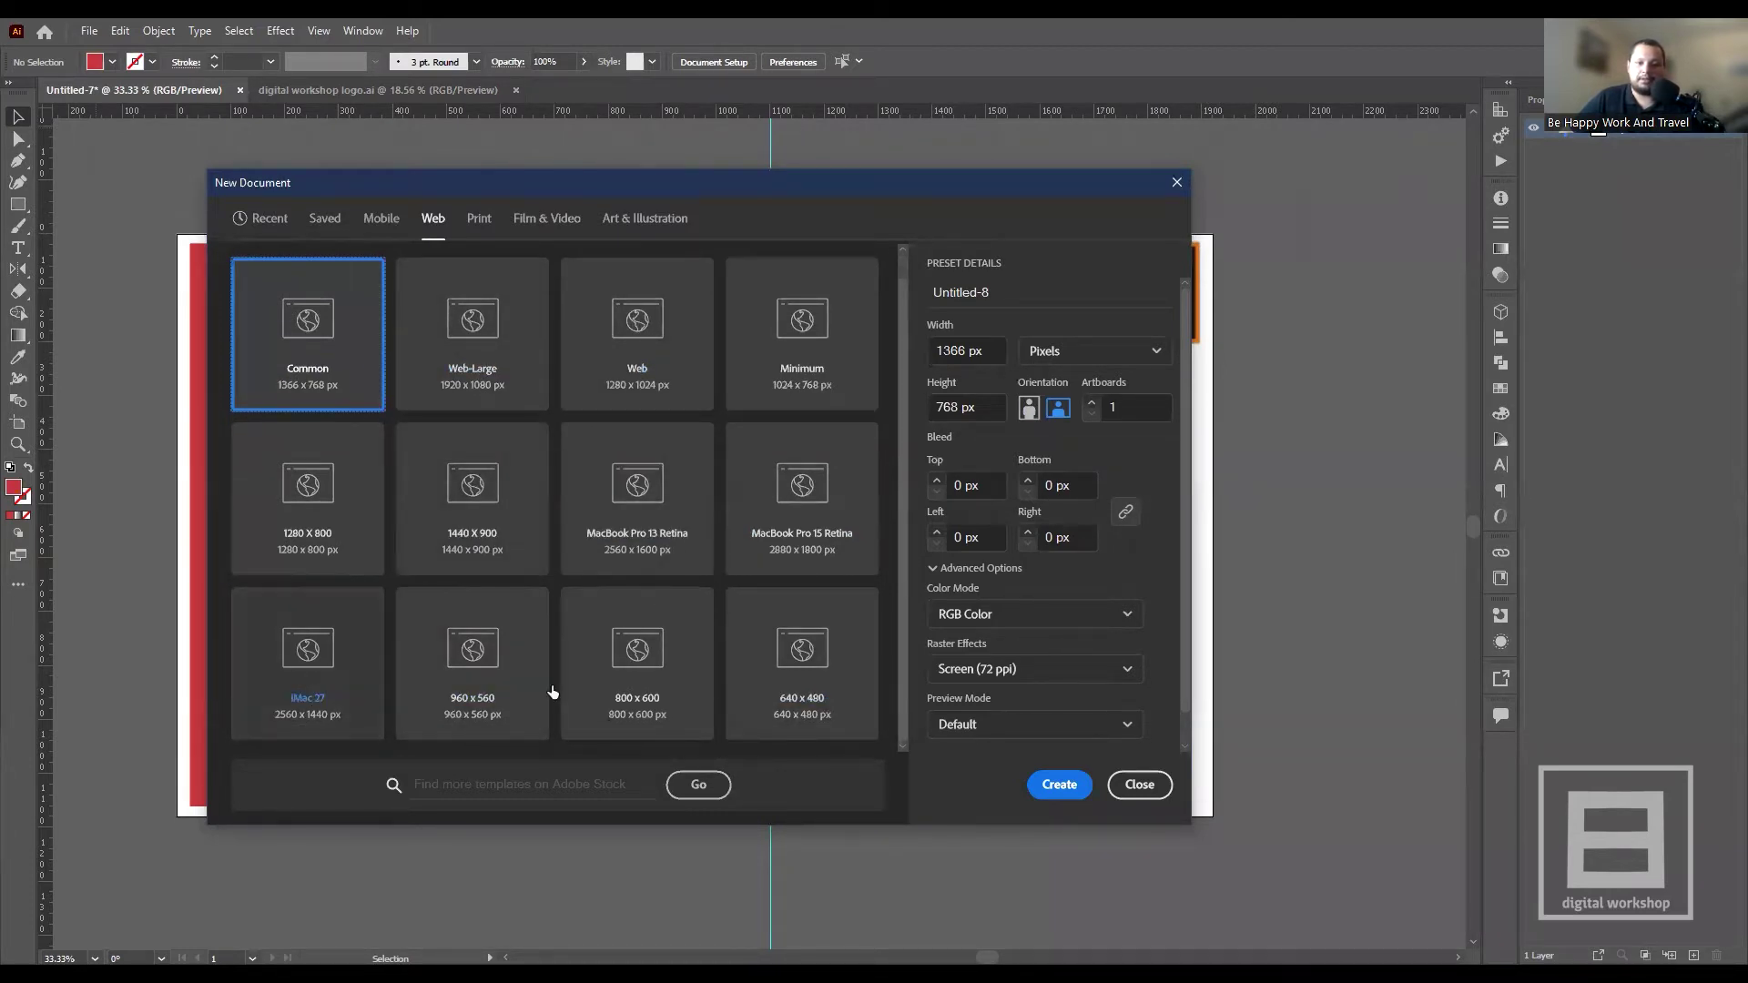
{"action": "scroll", "coordinate": [642, 631], "scroll_direction": "up", "scroll_amount": 1}
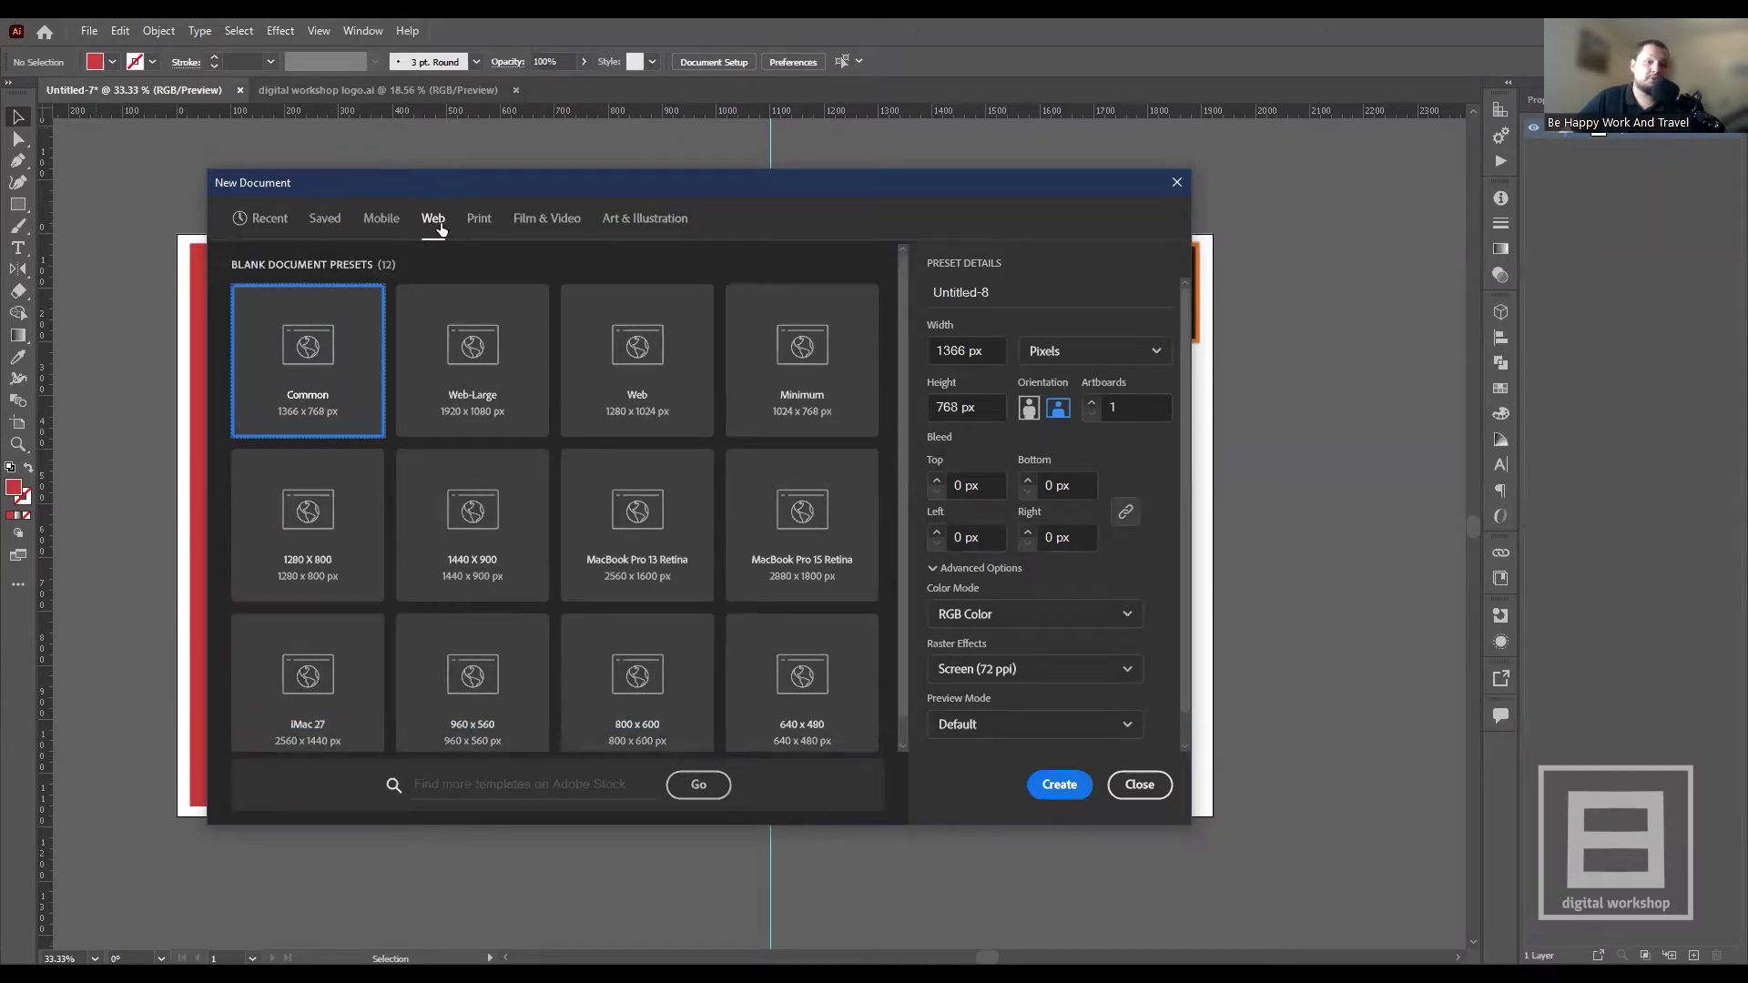
{"action": "left_click_drag", "start_coordinate": [987, 350], "coordinate": [905, 347]}
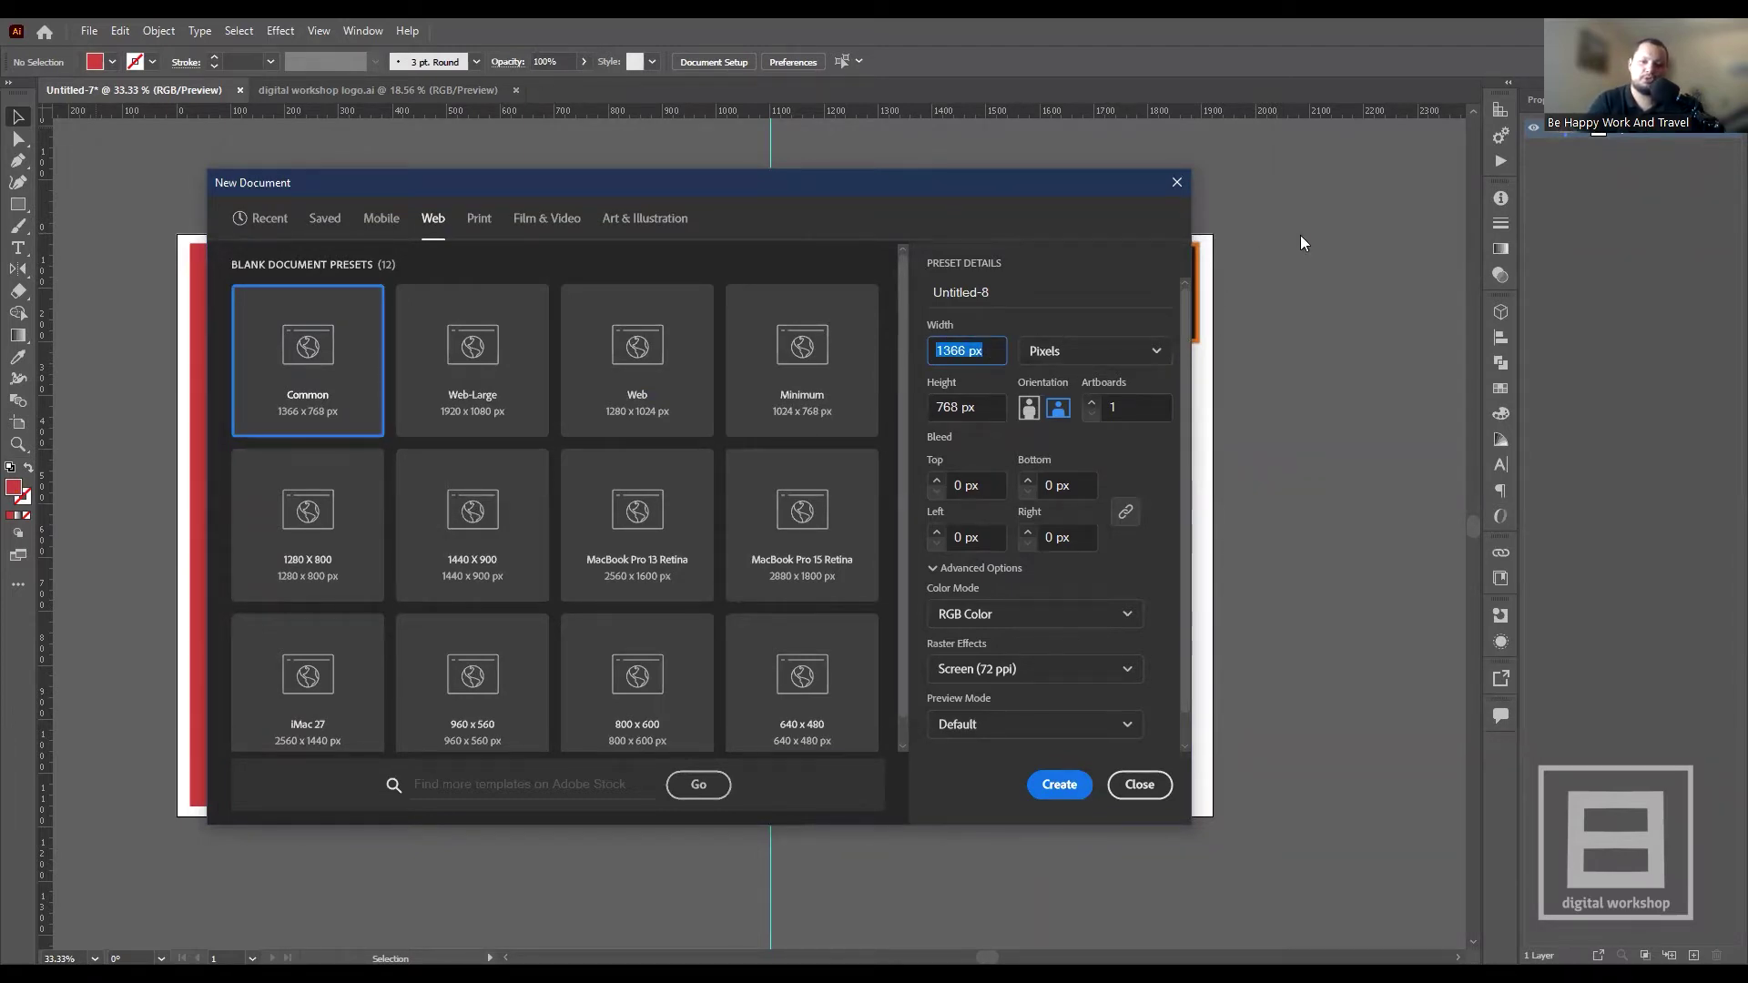
{"action": "type", "text": "2000"}
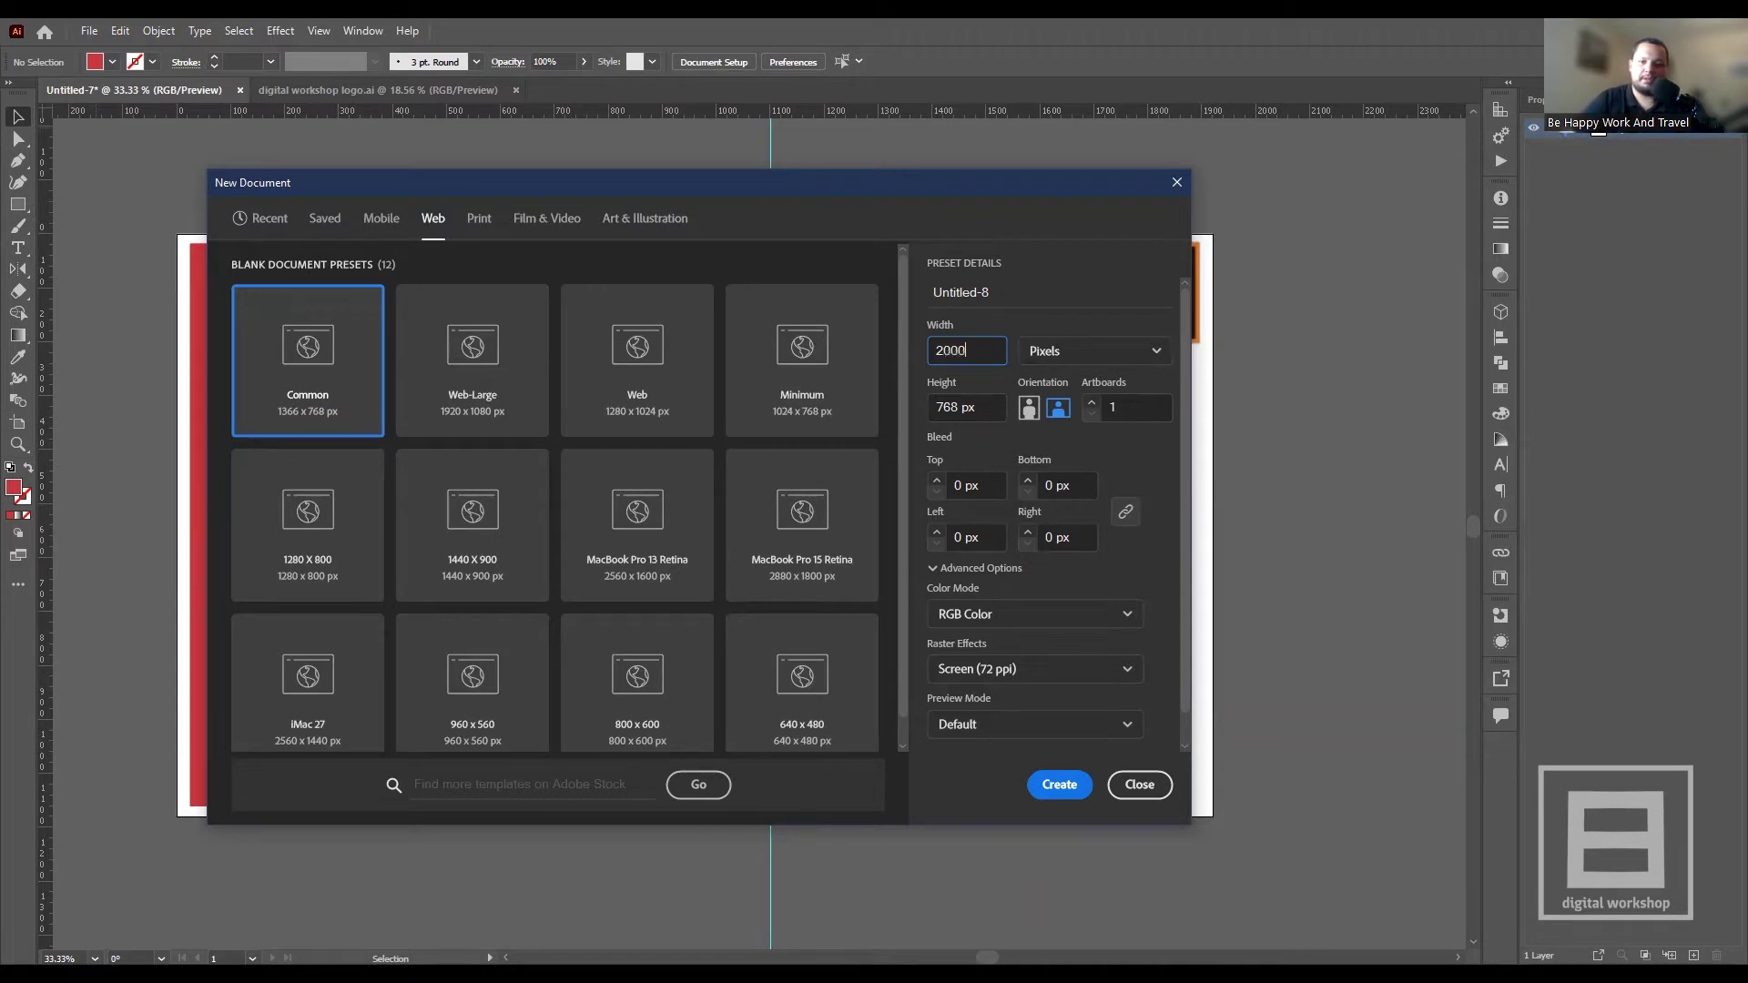
{"action": "key", "text": "Tab"}
{"action": "type", "text": "2000"}
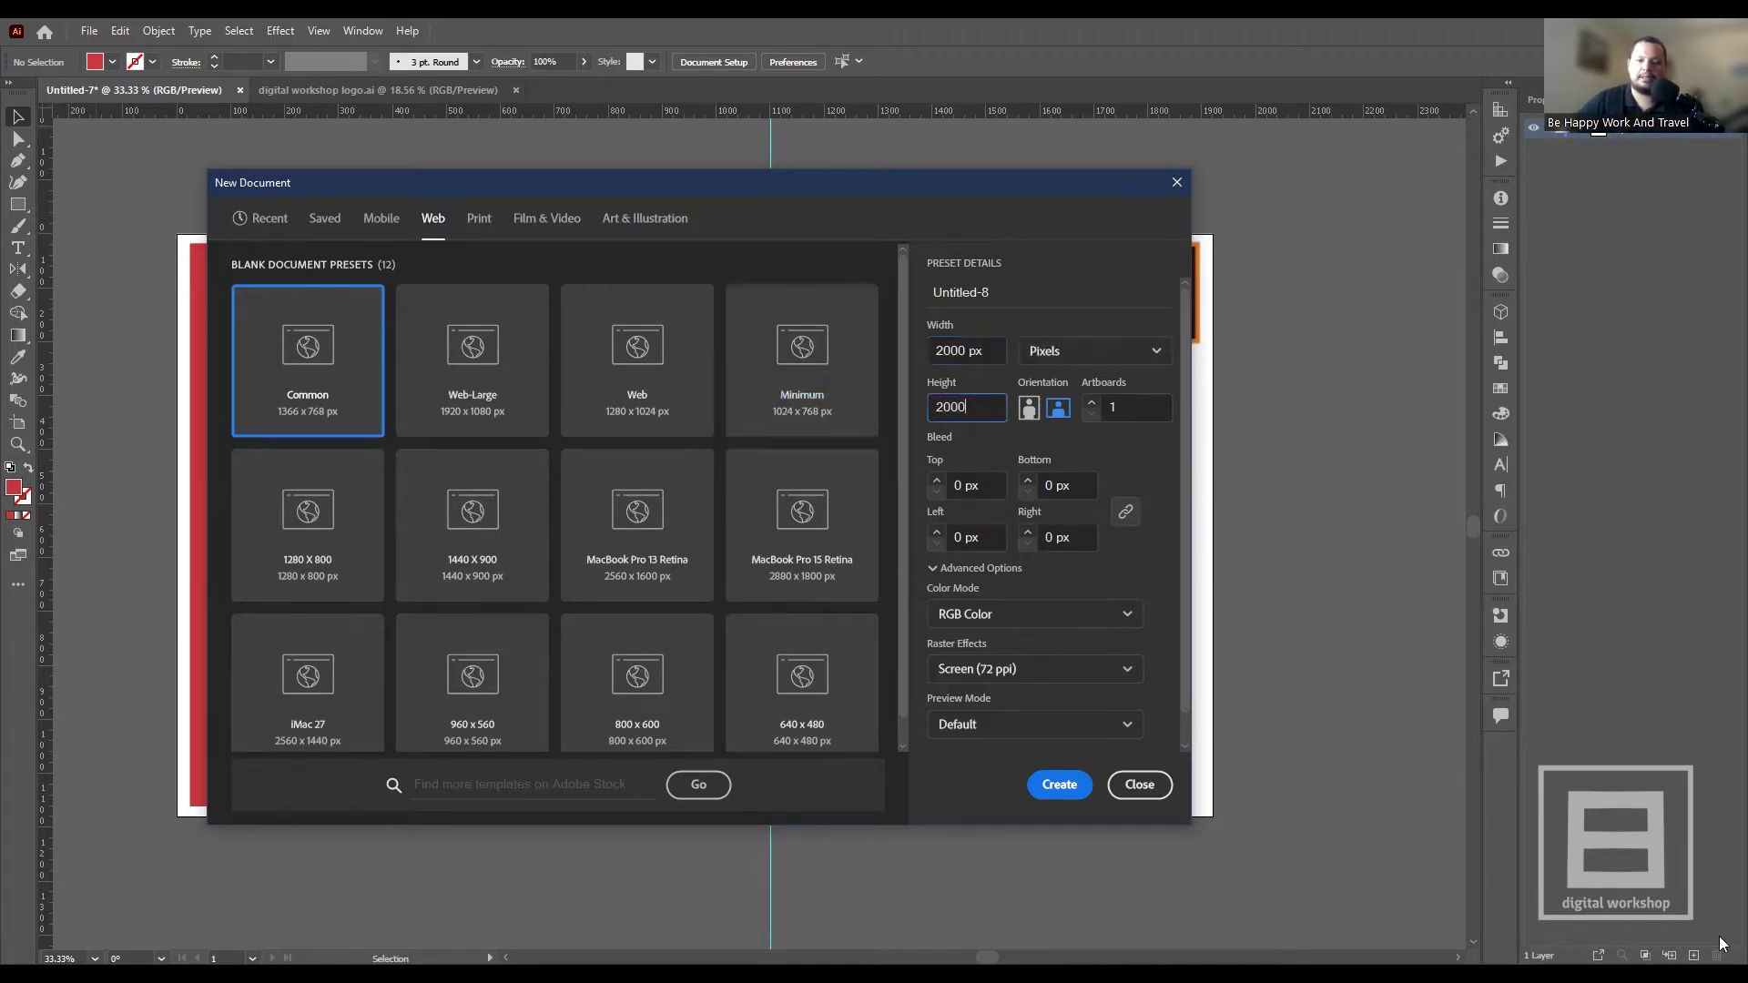
- Set the 2000 × 2000 px document's Color Mode to CMYK Color instead of RGB
{"action": "left_click", "coordinate": [970, 619]}
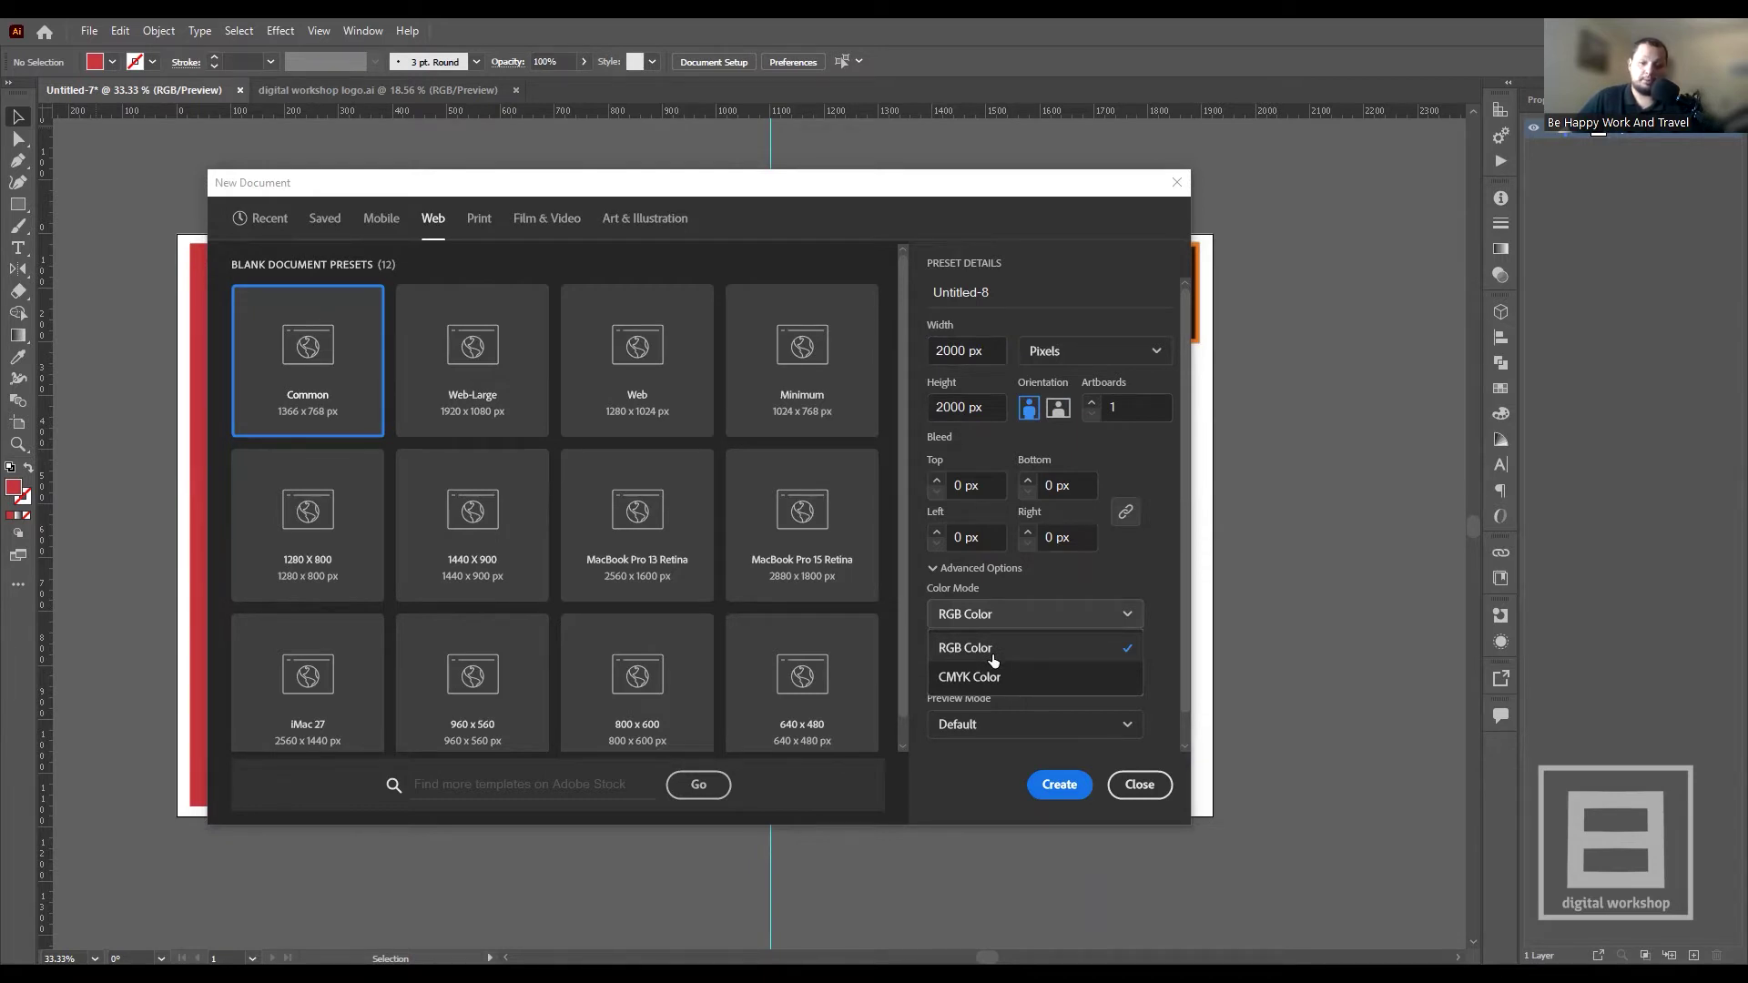
{"action": "left_click", "coordinate": [992, 654]}
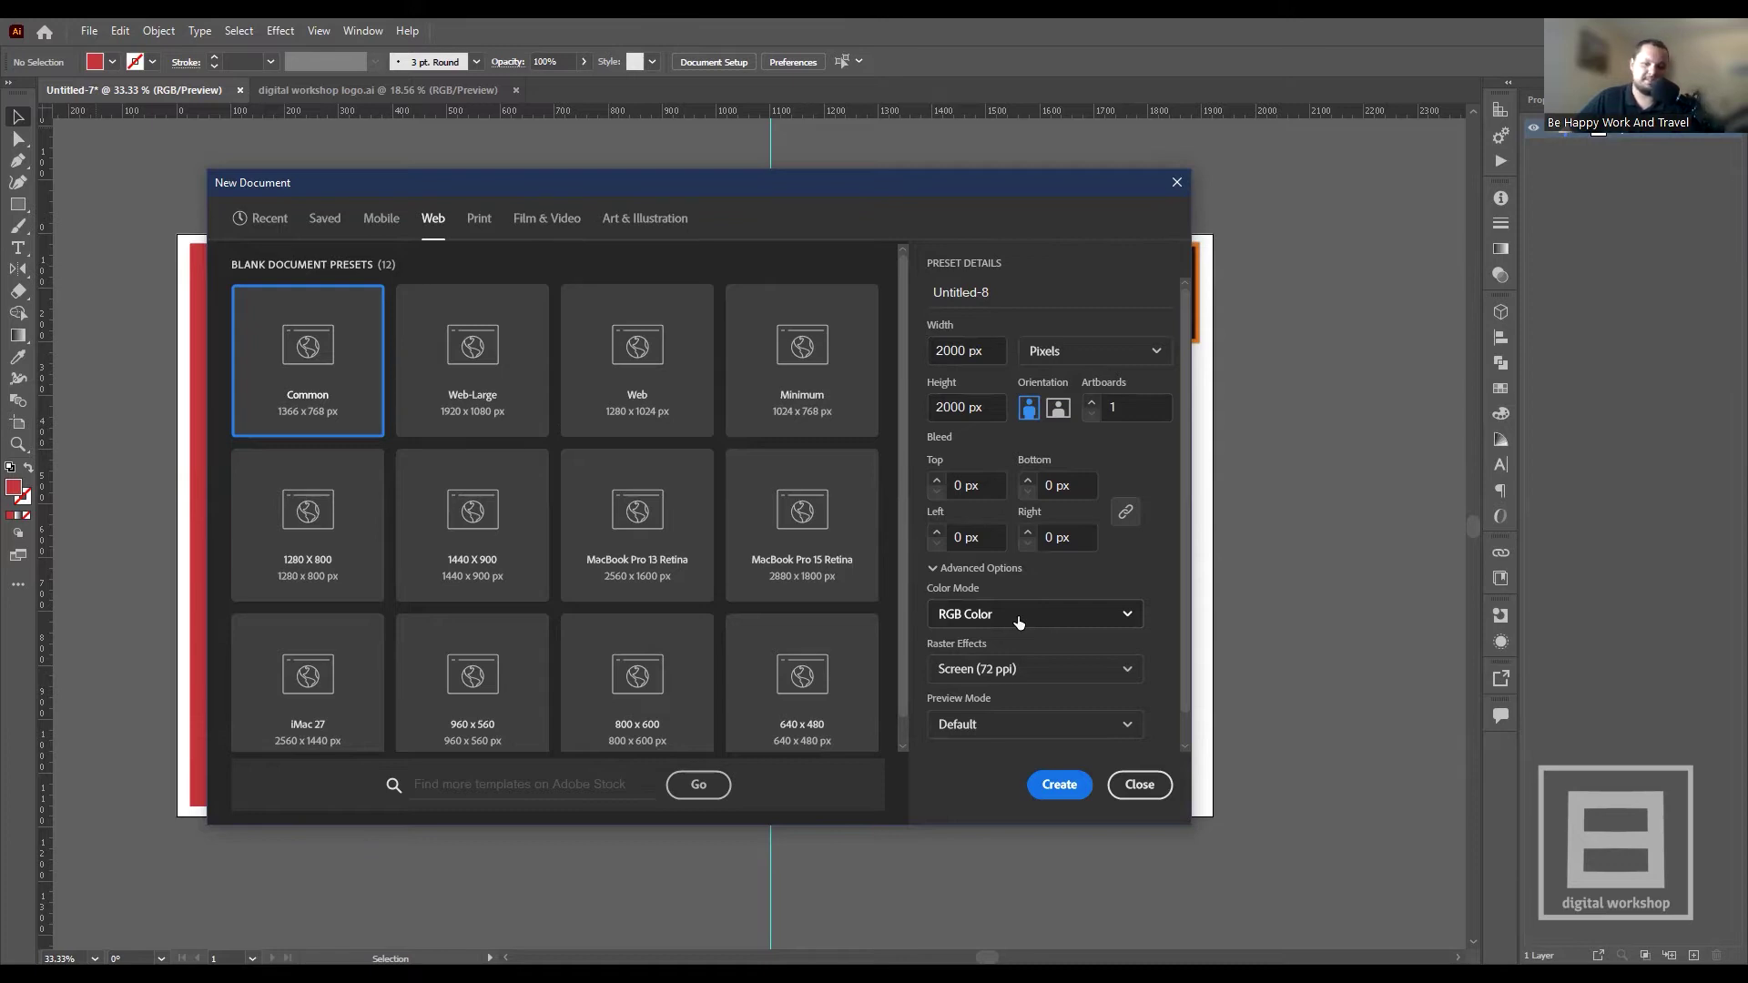
{"action": "left_click", "coordinate": [1018, 617]}
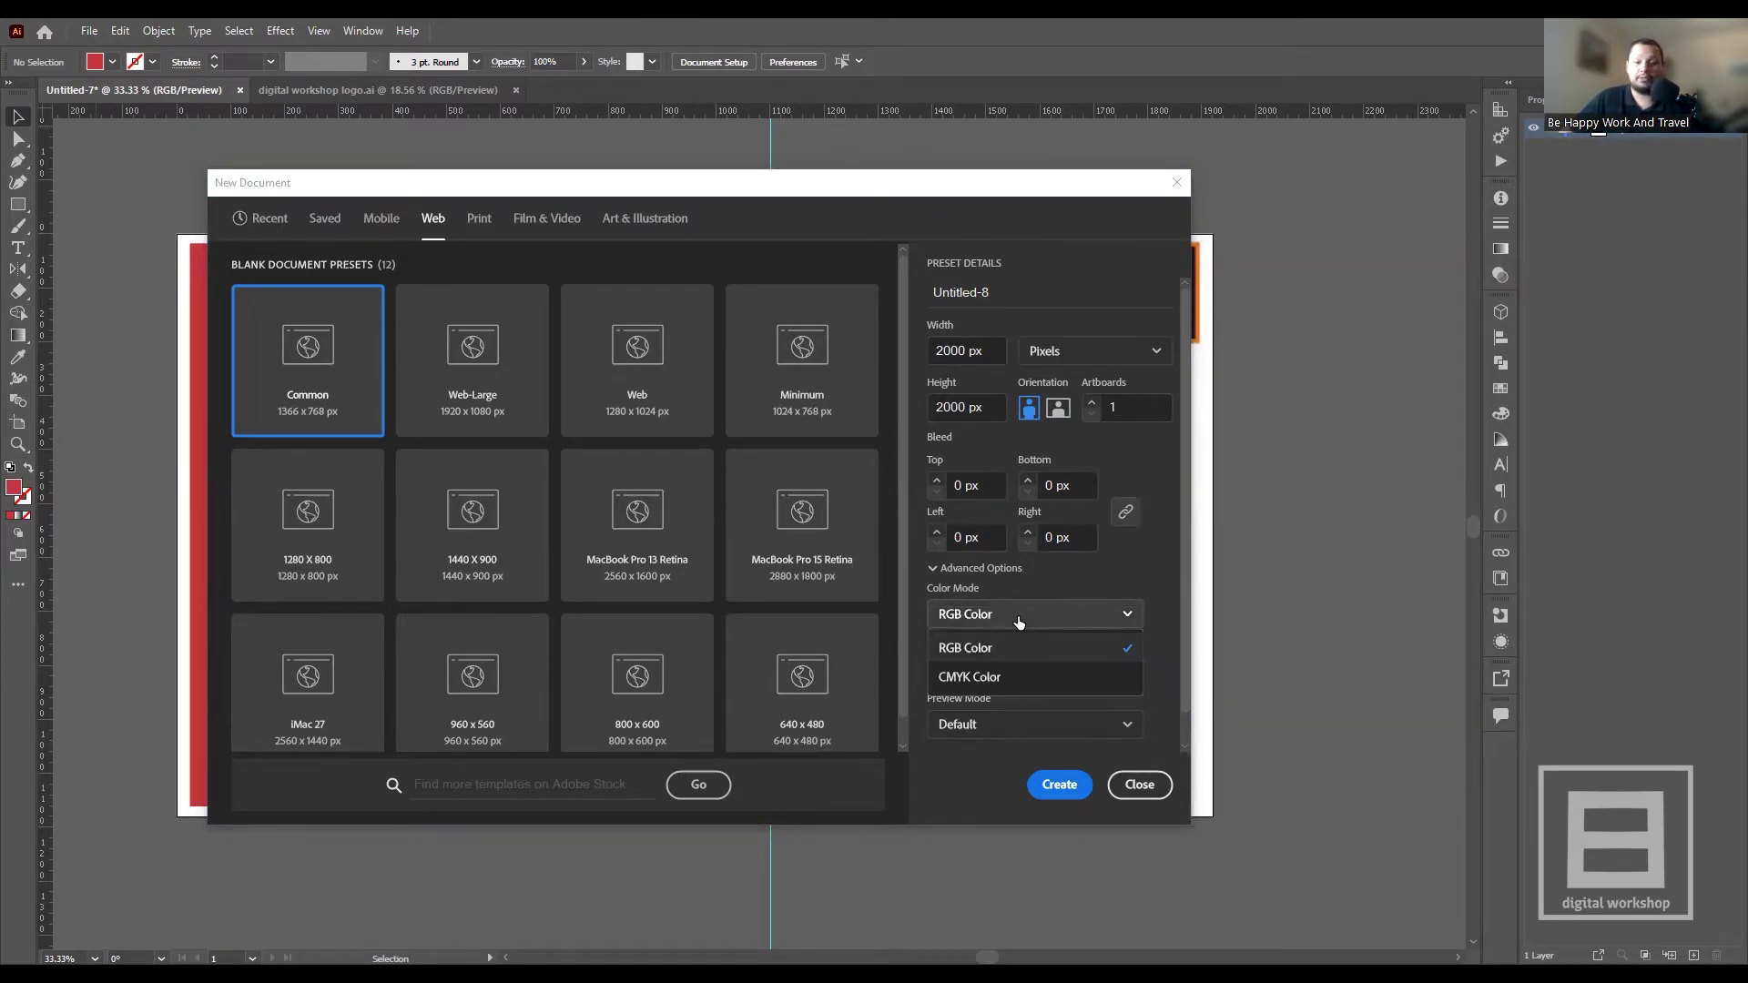
{"action": "left_click", "coordinate": [1018, 615]}
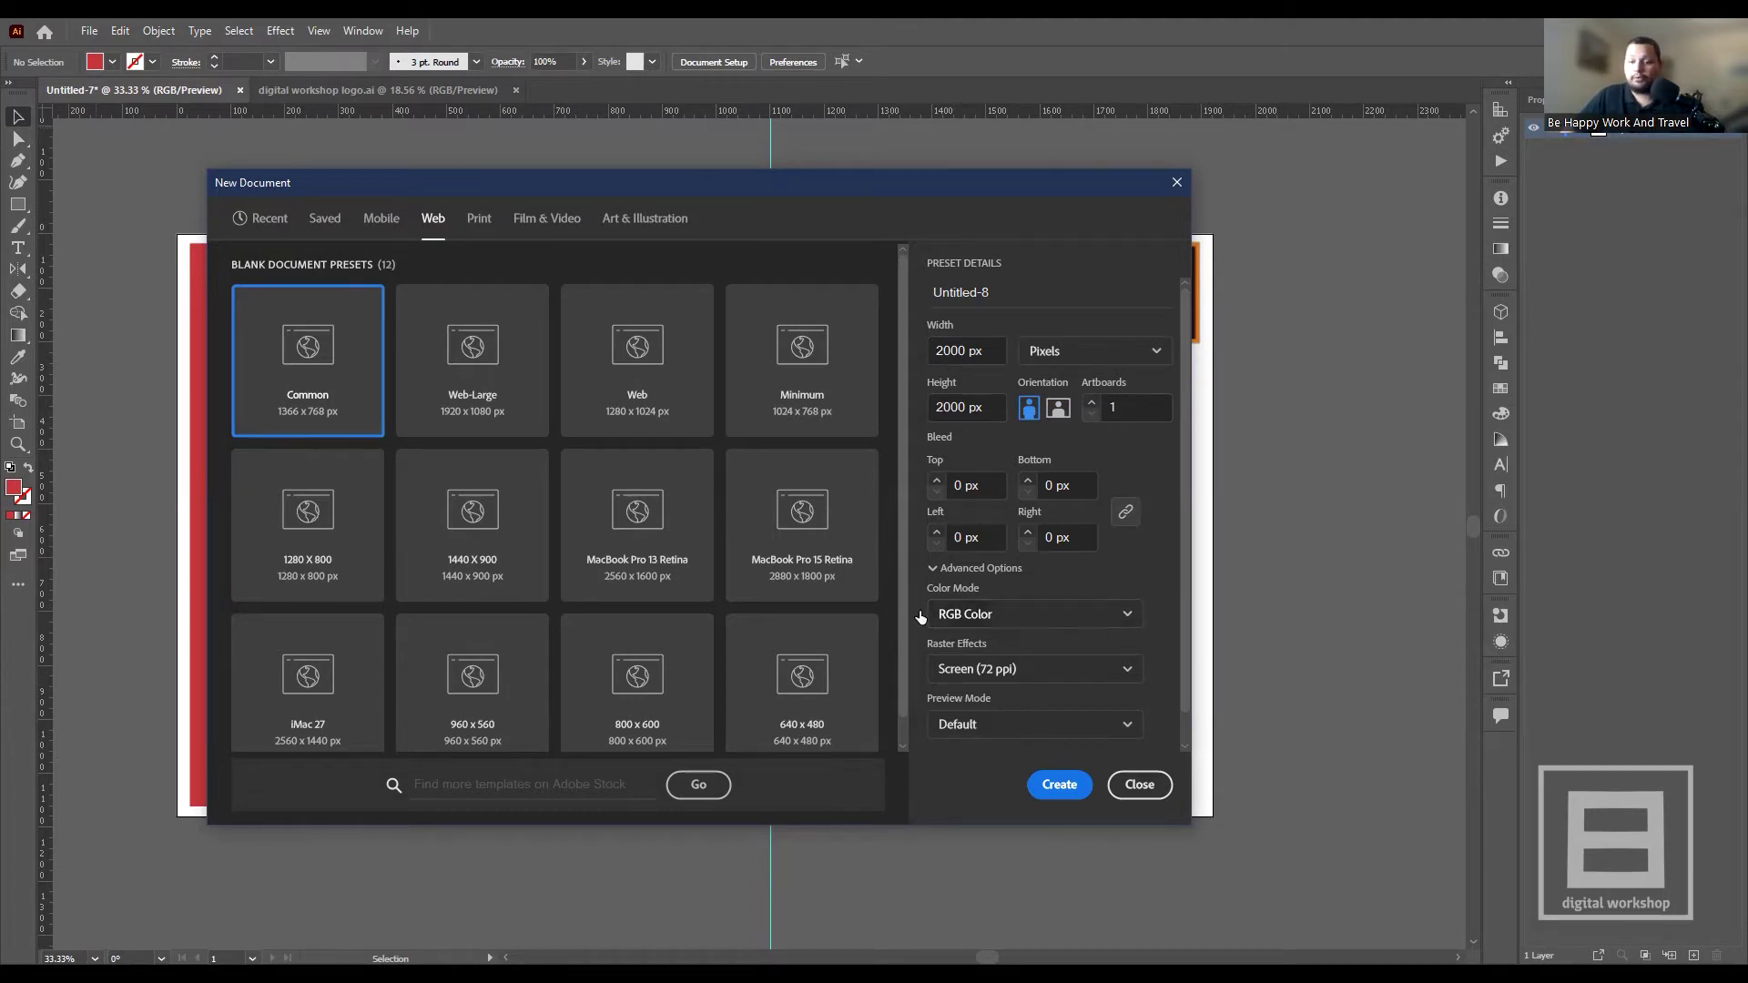
{"action": "left_click", "coordinate": [971, 615]}
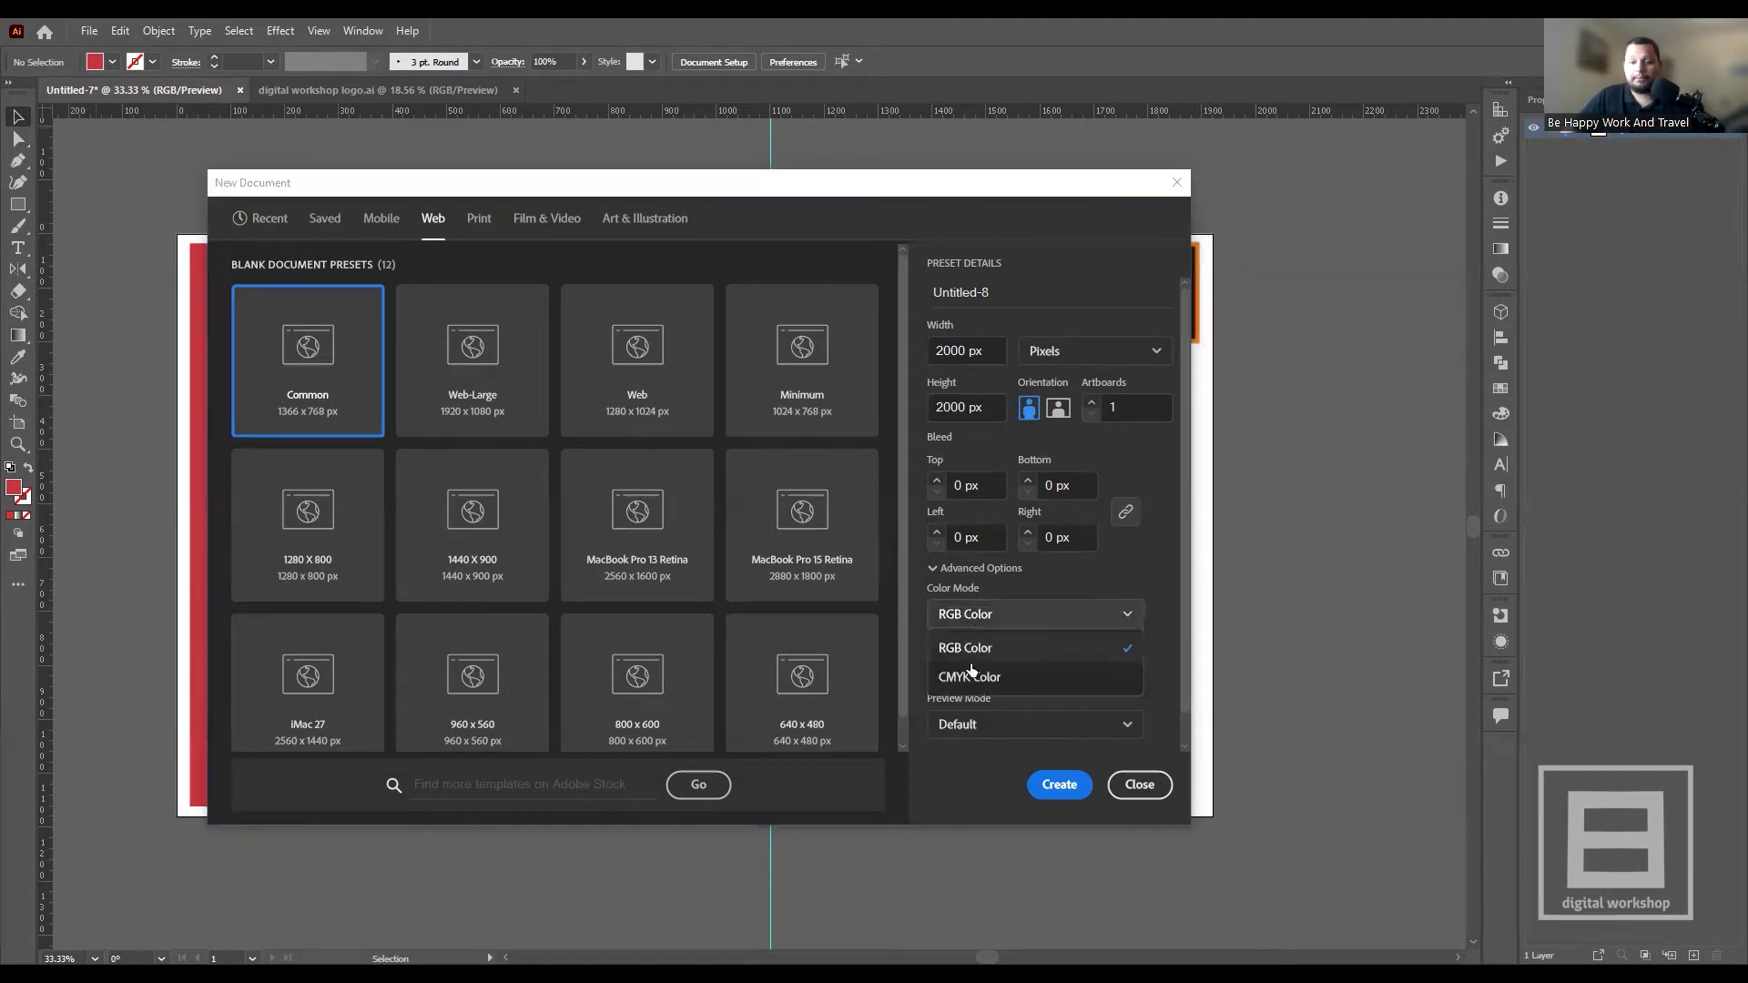
{"action": "left_click", "coordinate": [971, 678]}
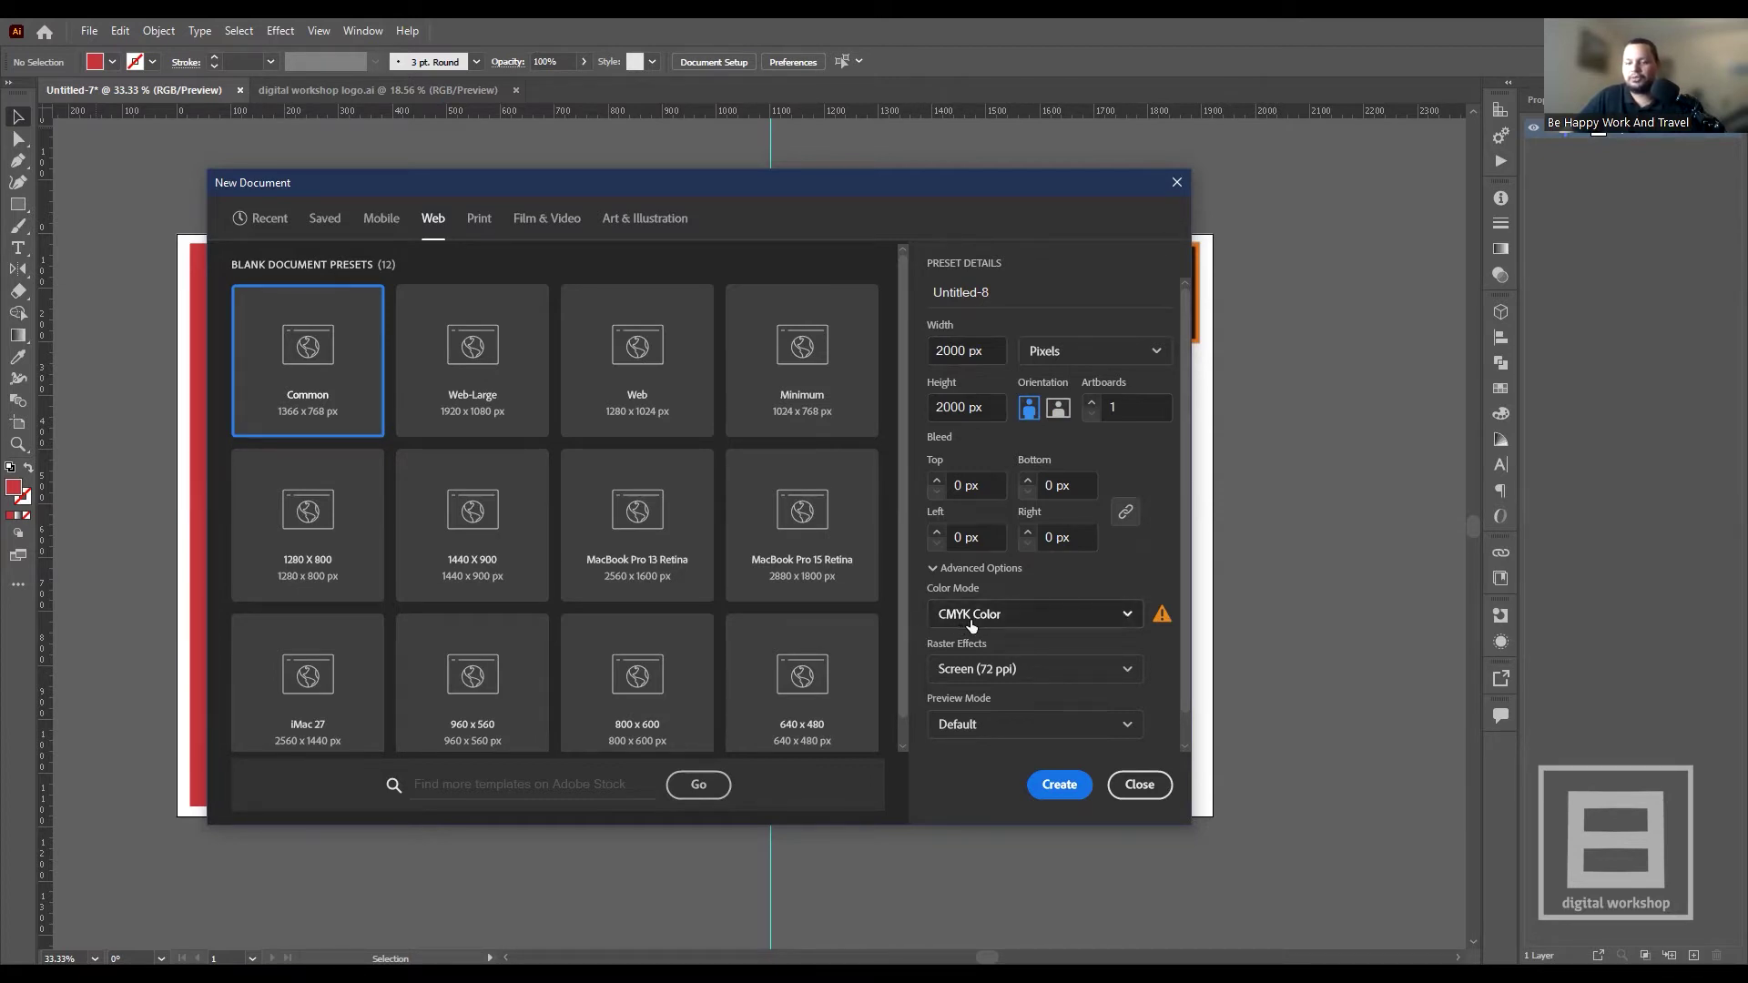
{"action": "left_click", "coordinate": [970, 672]}
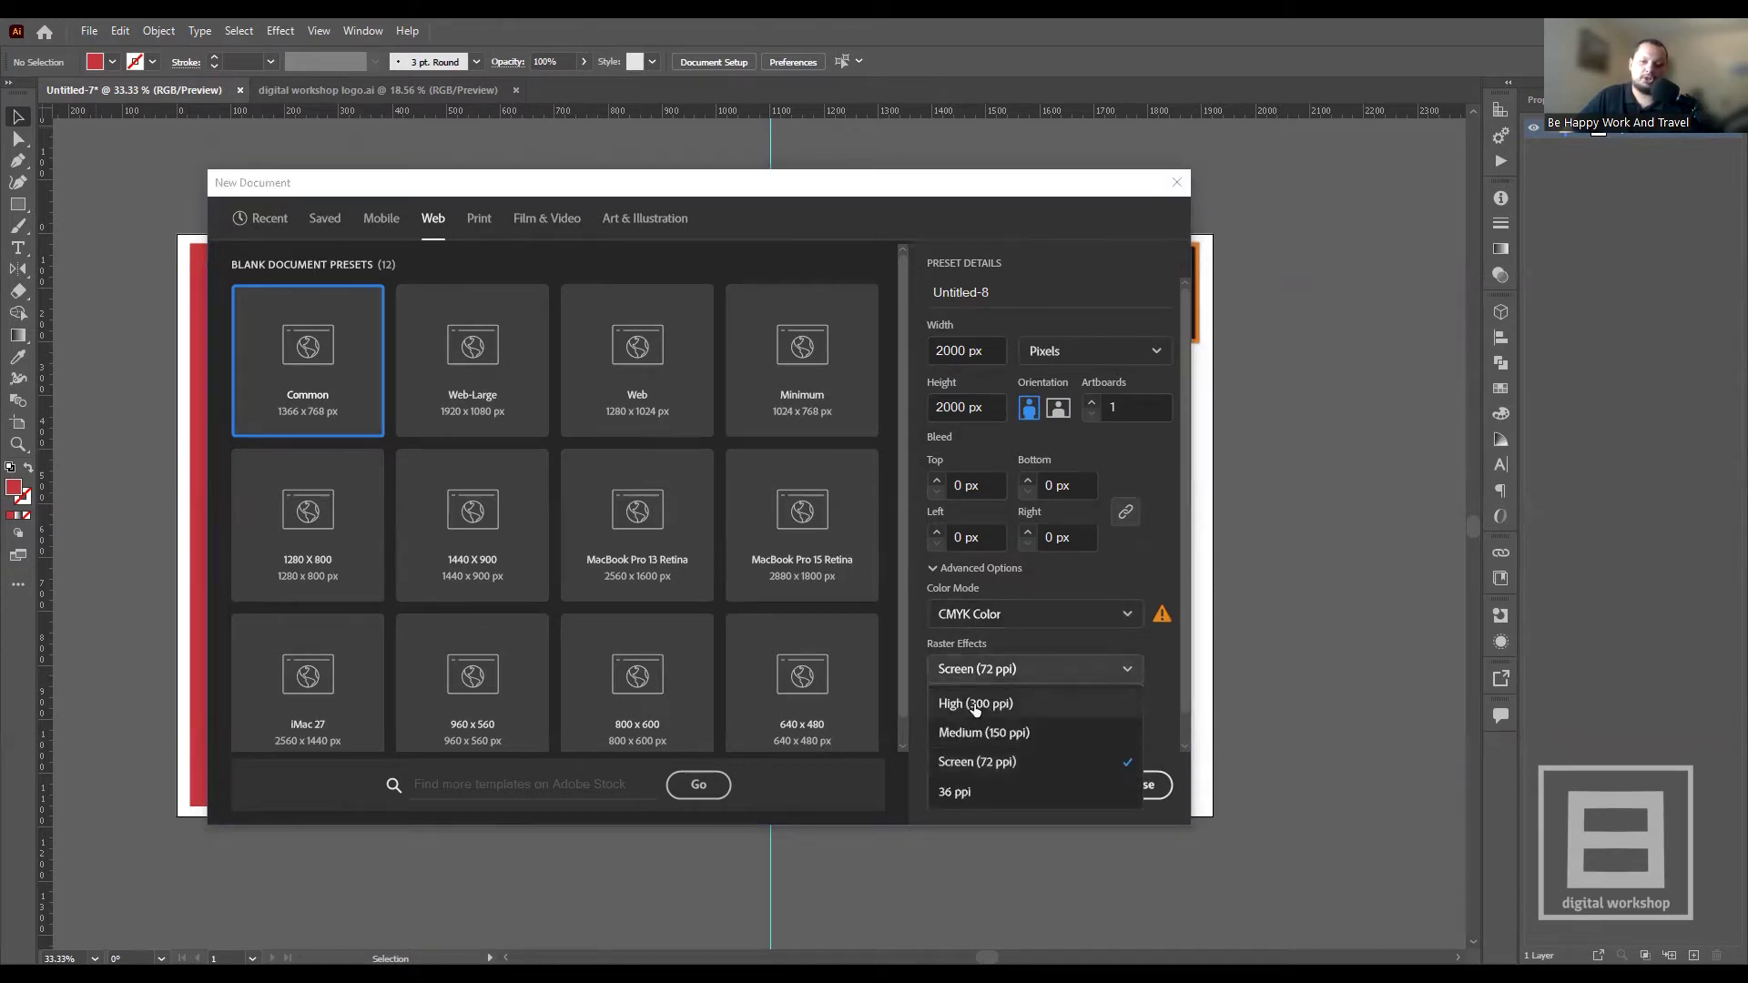
{"action": "left_click", "coordinate": [974, 704]}
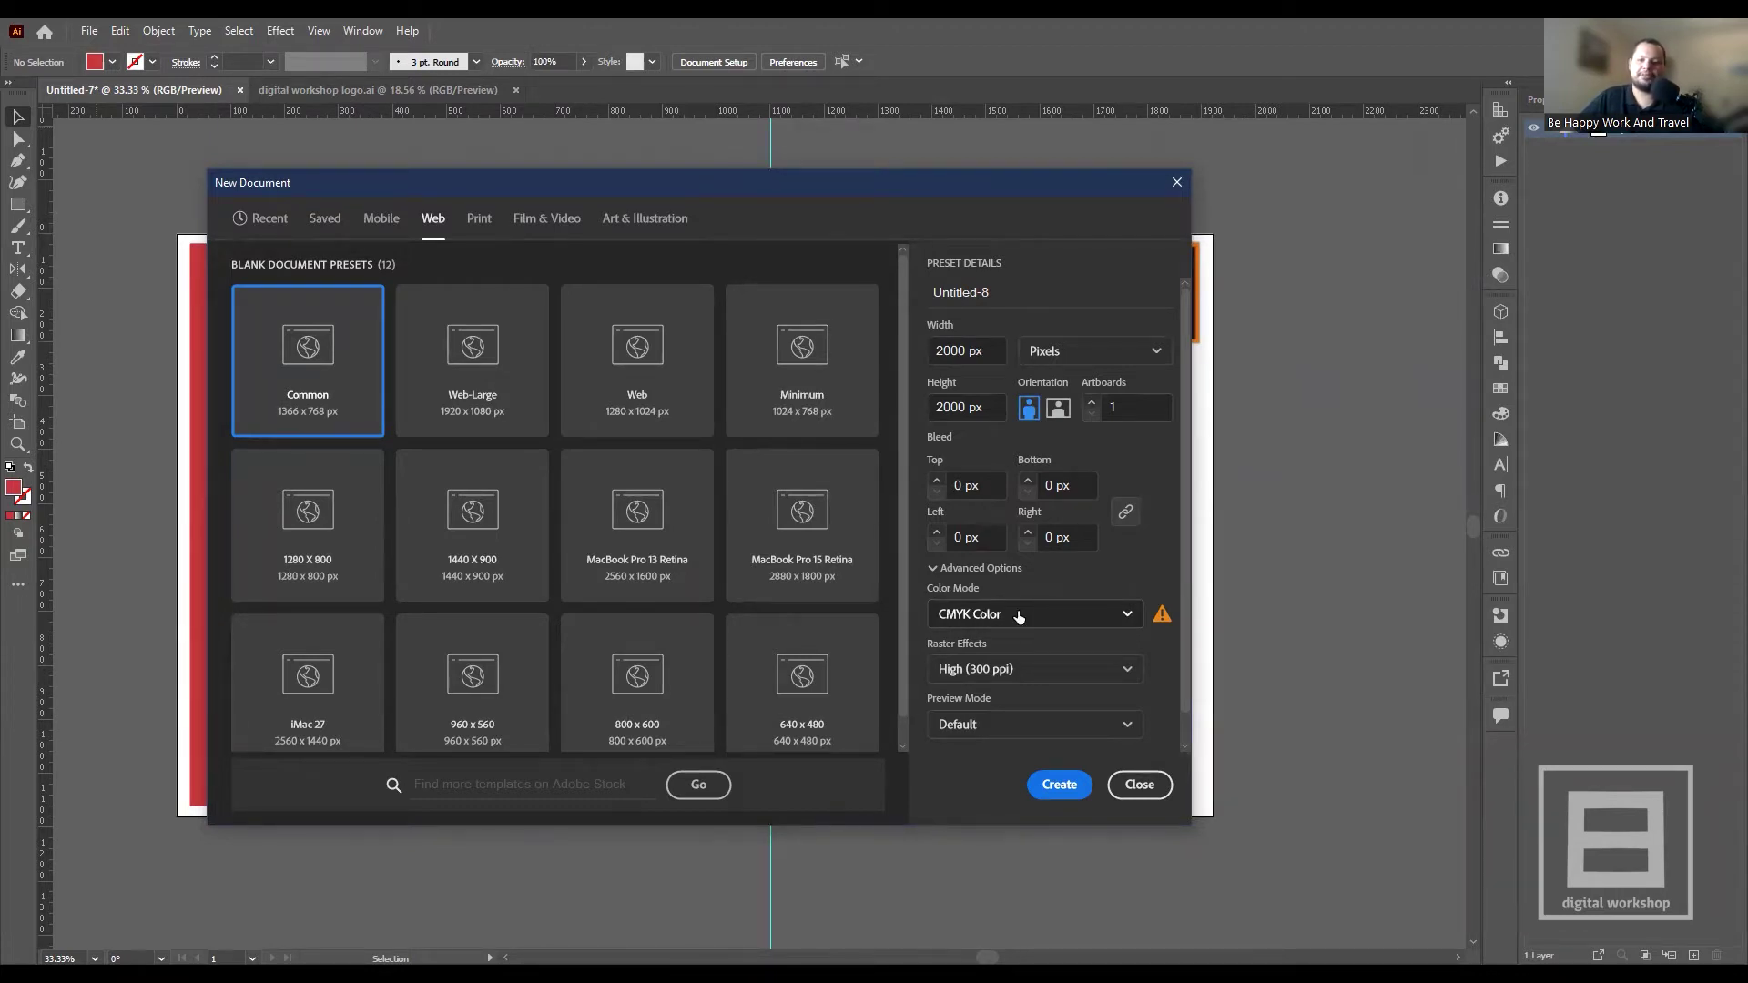
{"action": "left_click", "coordinate": [1018, 613]}
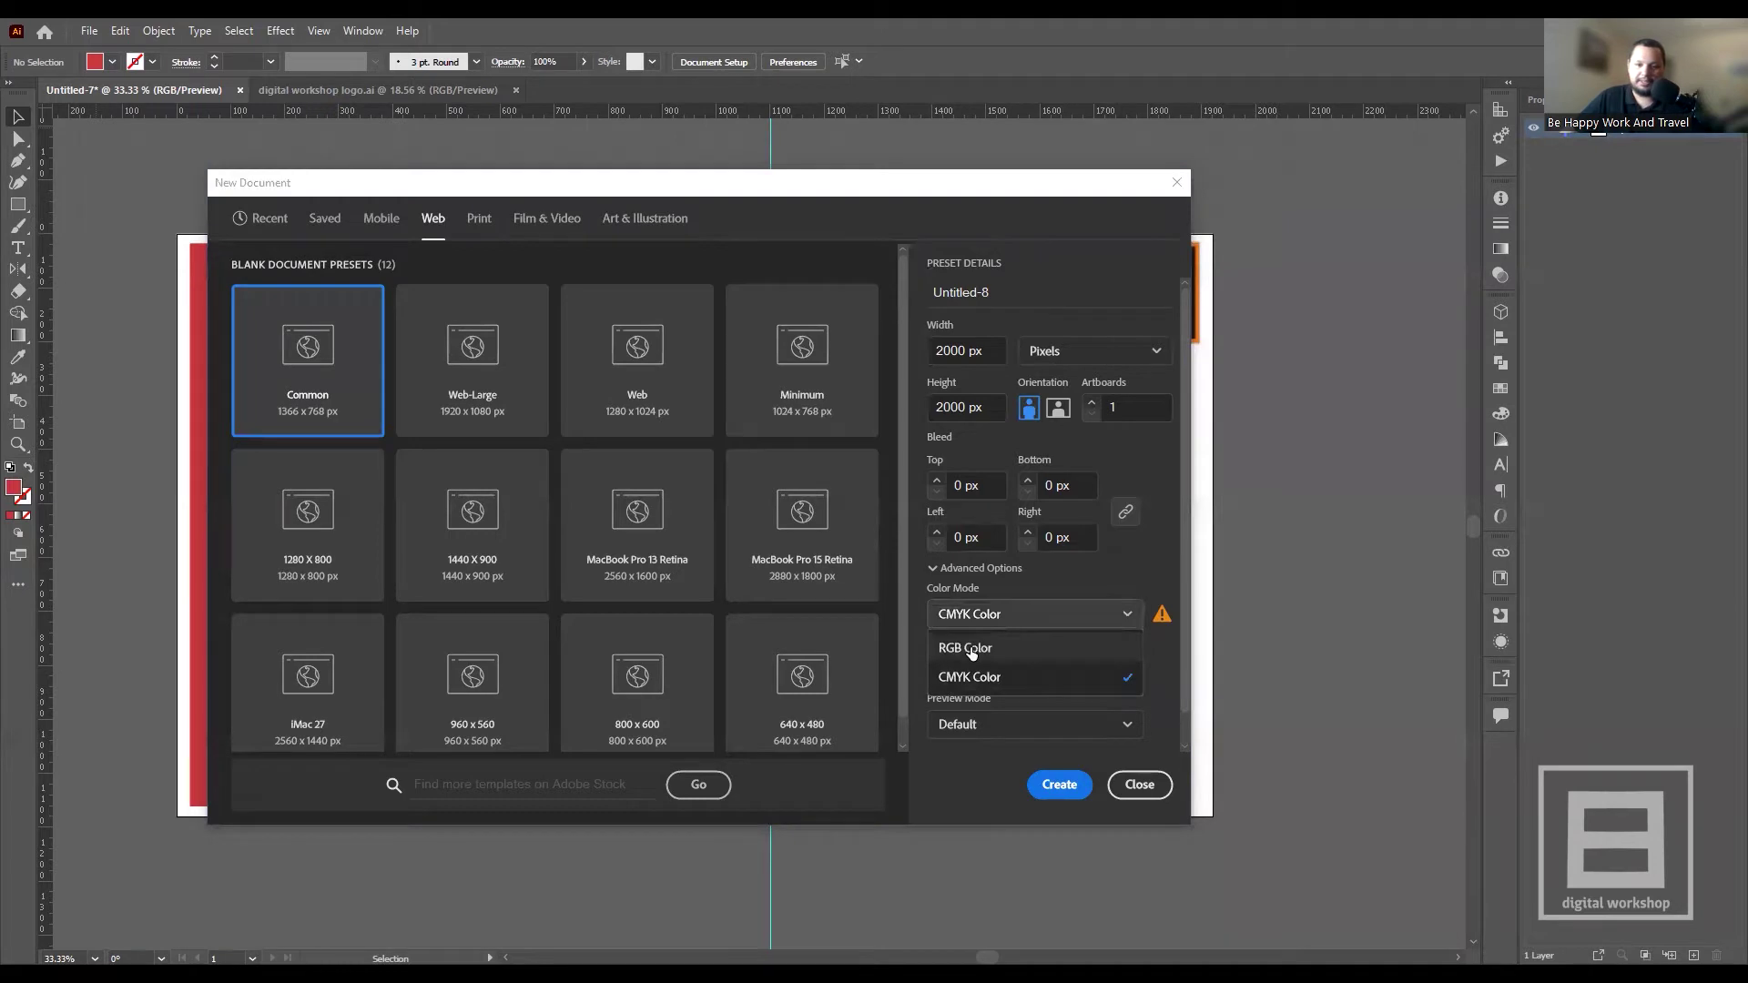
{"action": "left_click", "coordinate": [970, 647]}
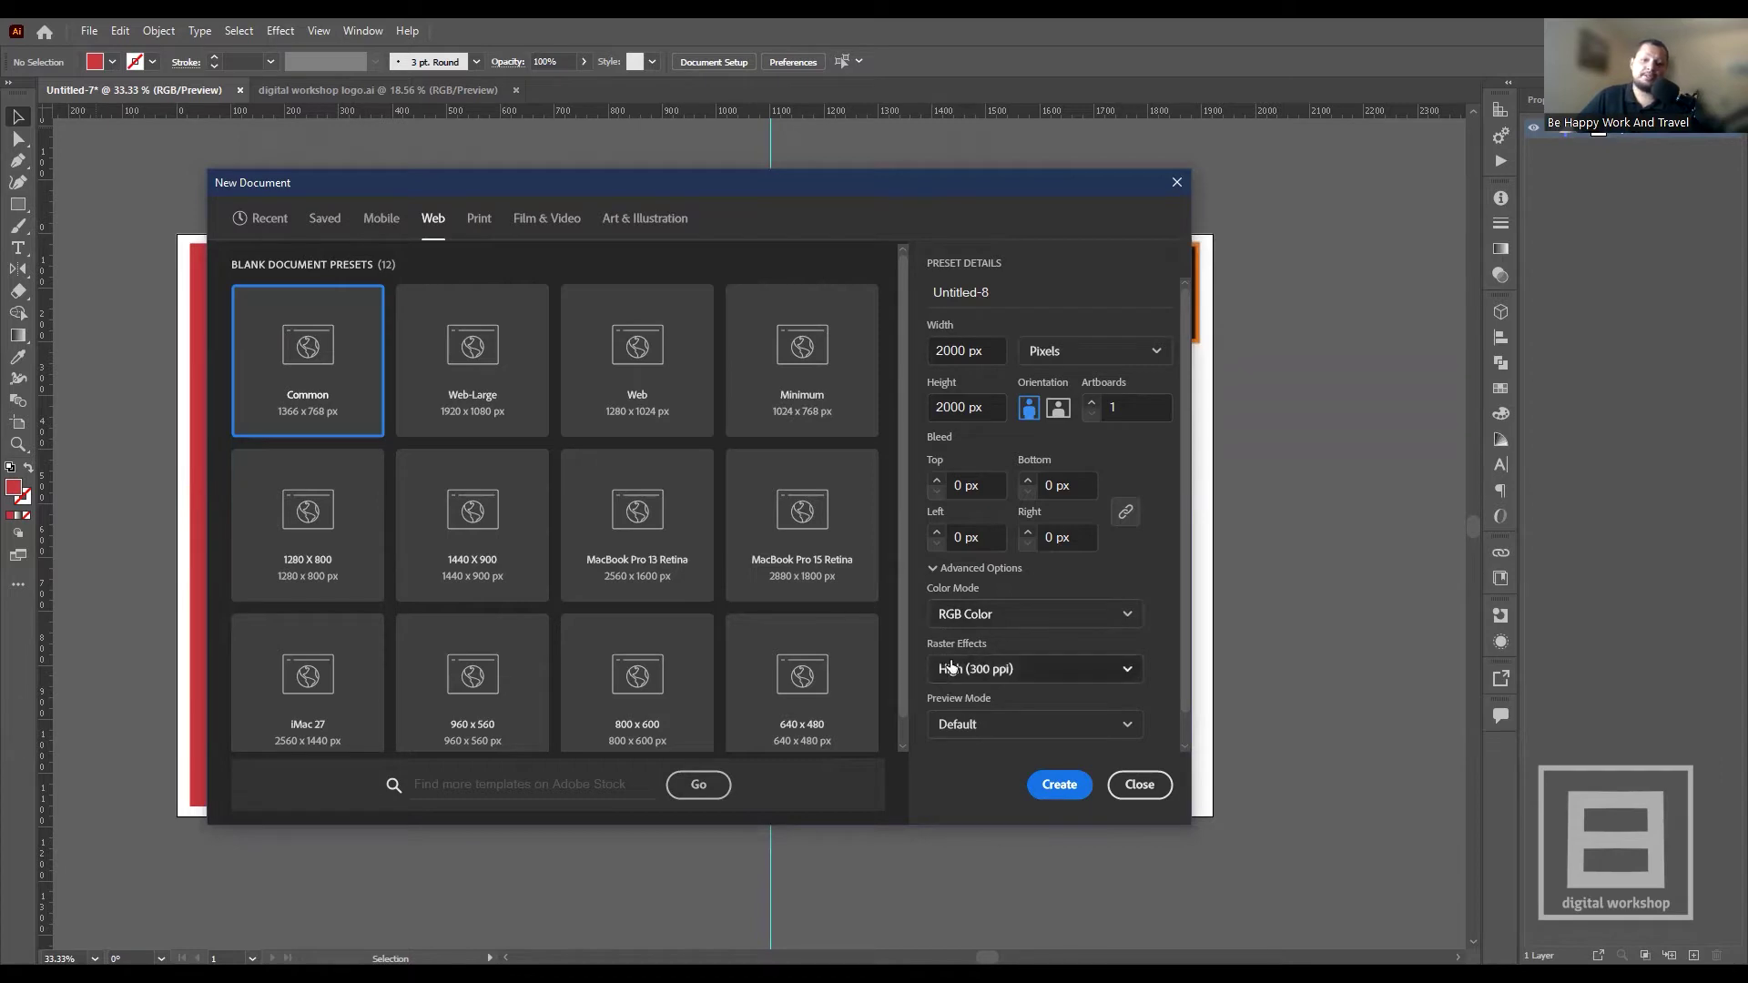
{"action": "left_click", "coordinate": [994, 671]}
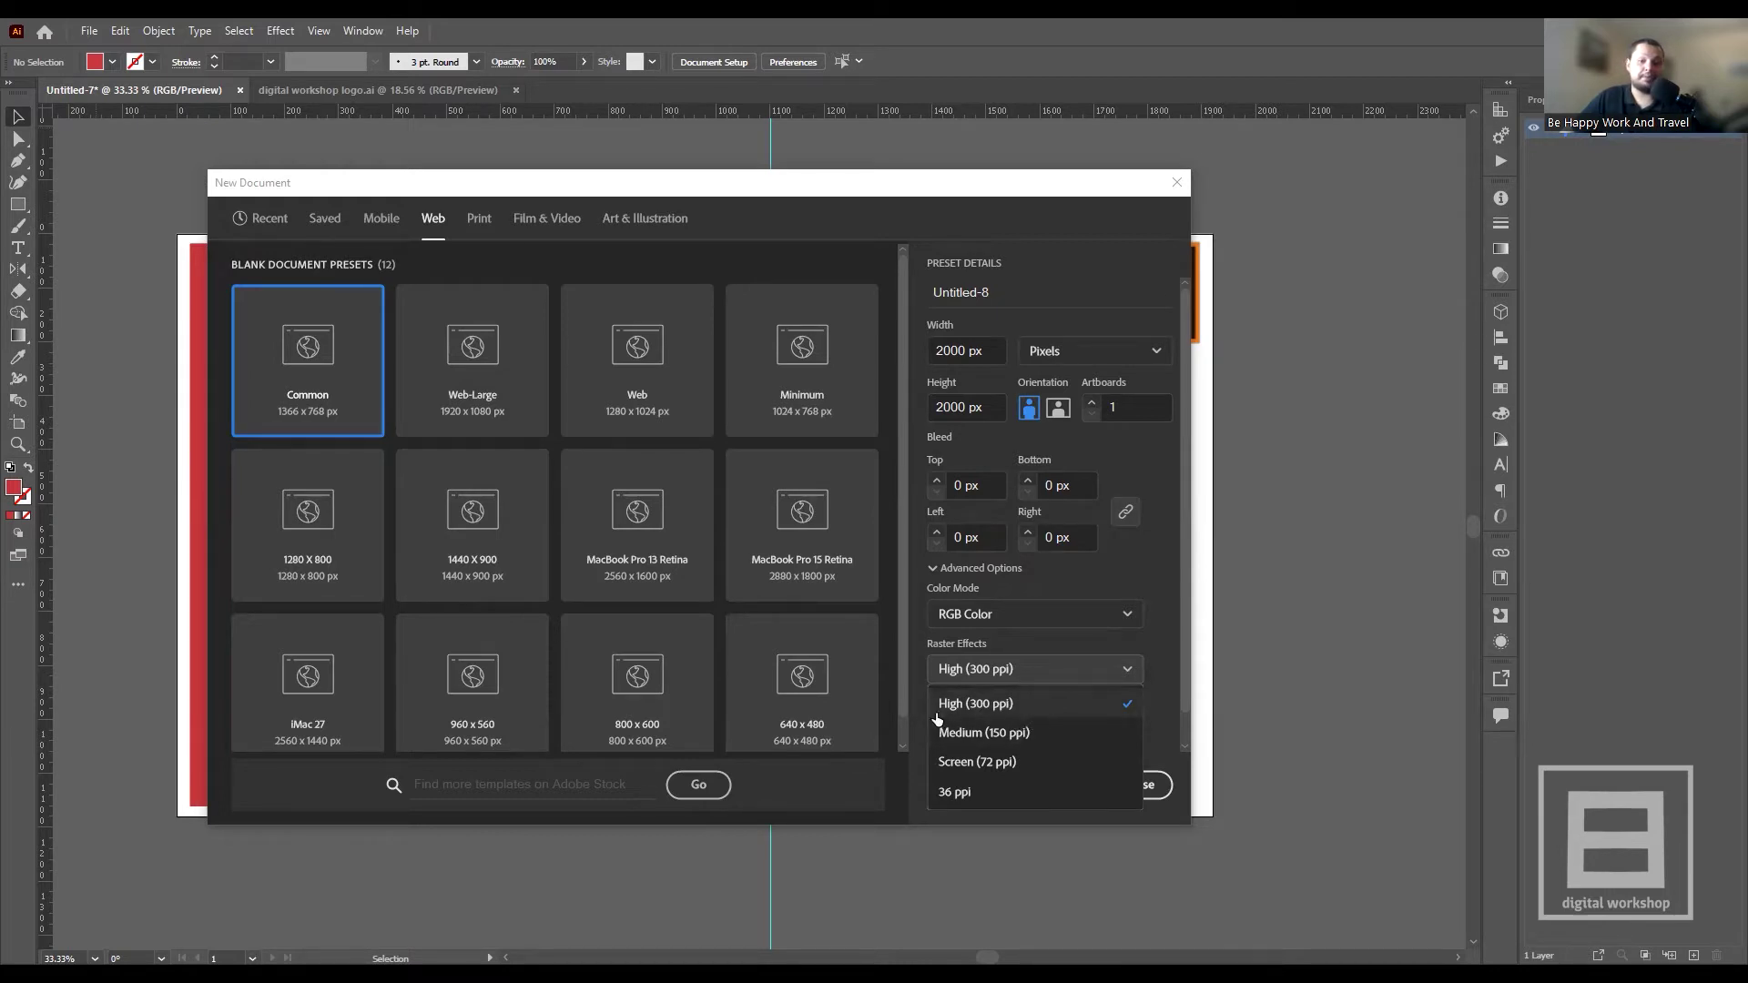
{"action": "left_click", "coordinate": [1002, 709]}
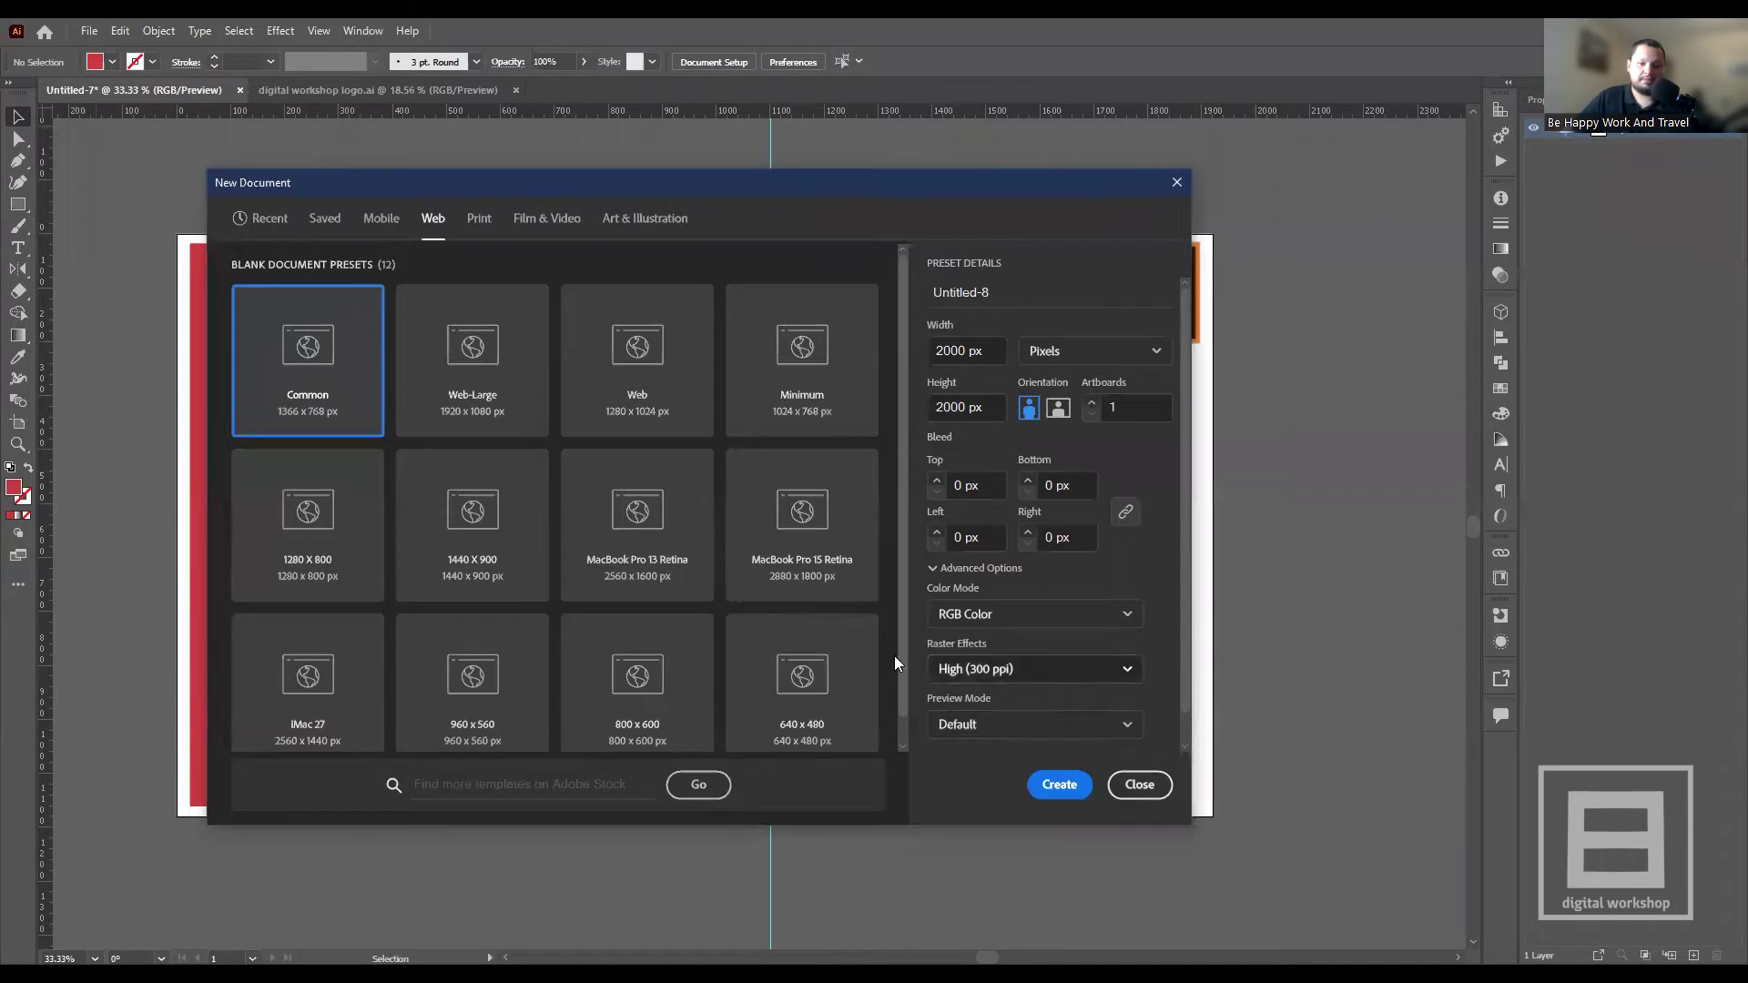
{"action": "left_click", "coordinate": [1022, 670]}
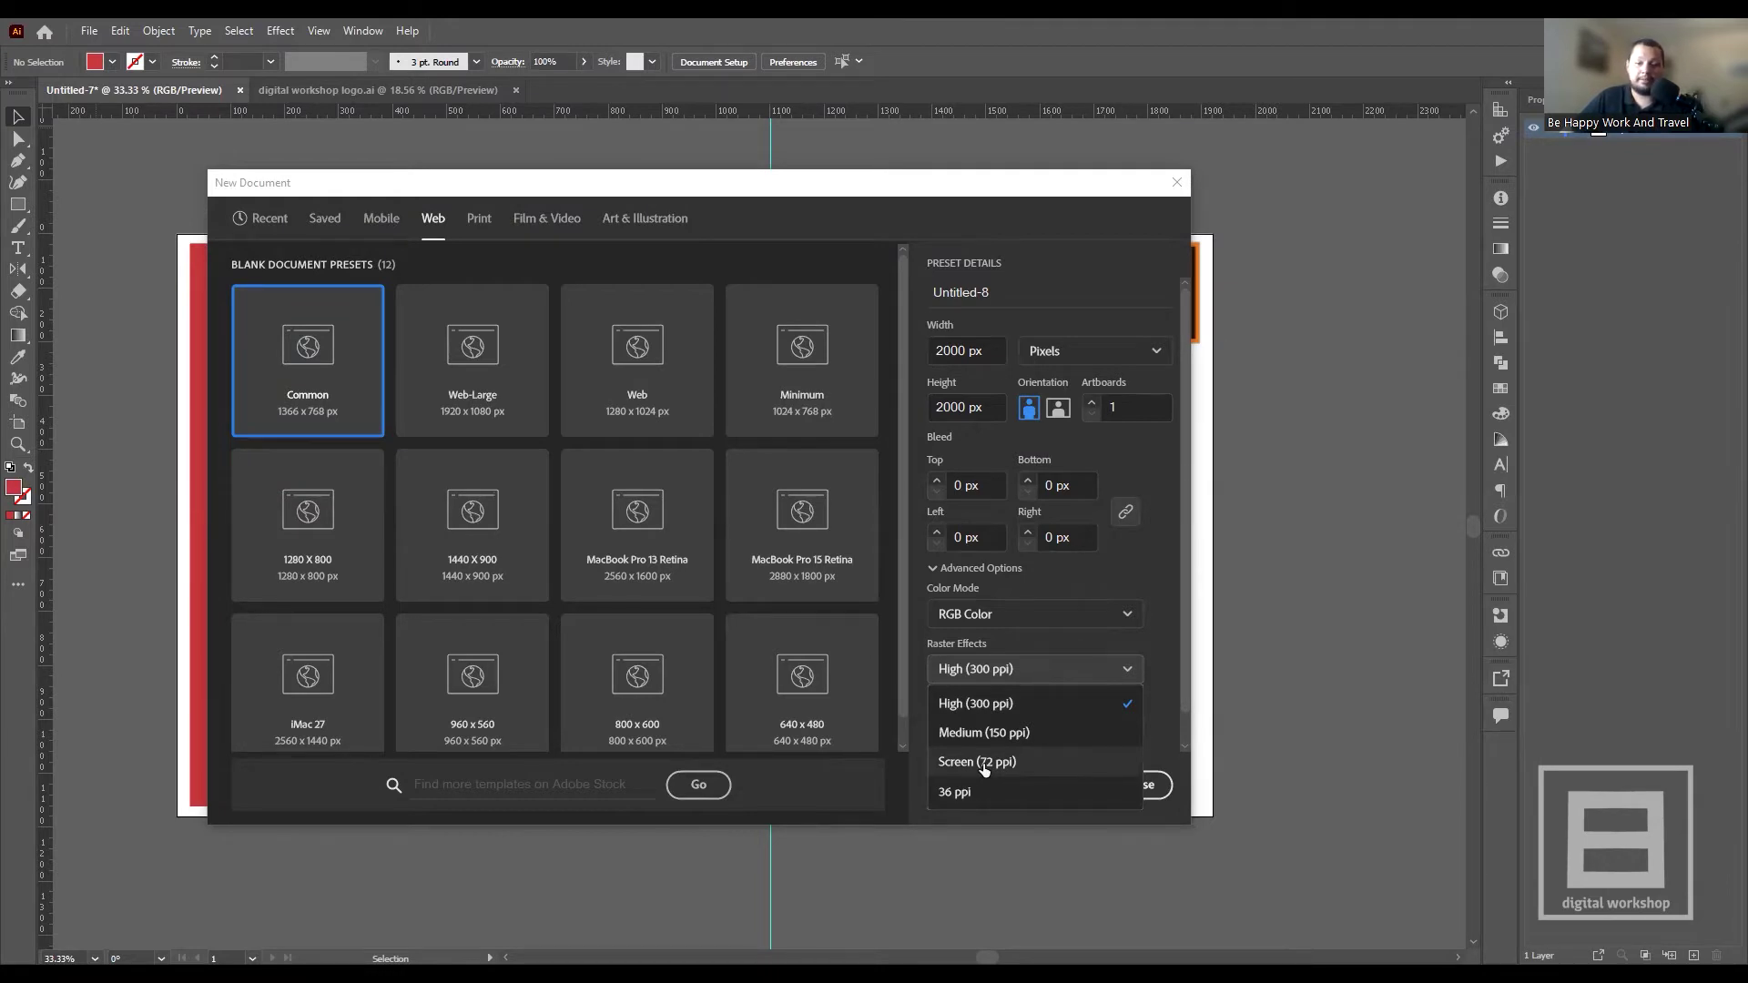
{"action": "left_click", "coordinate": [1007, 704]}
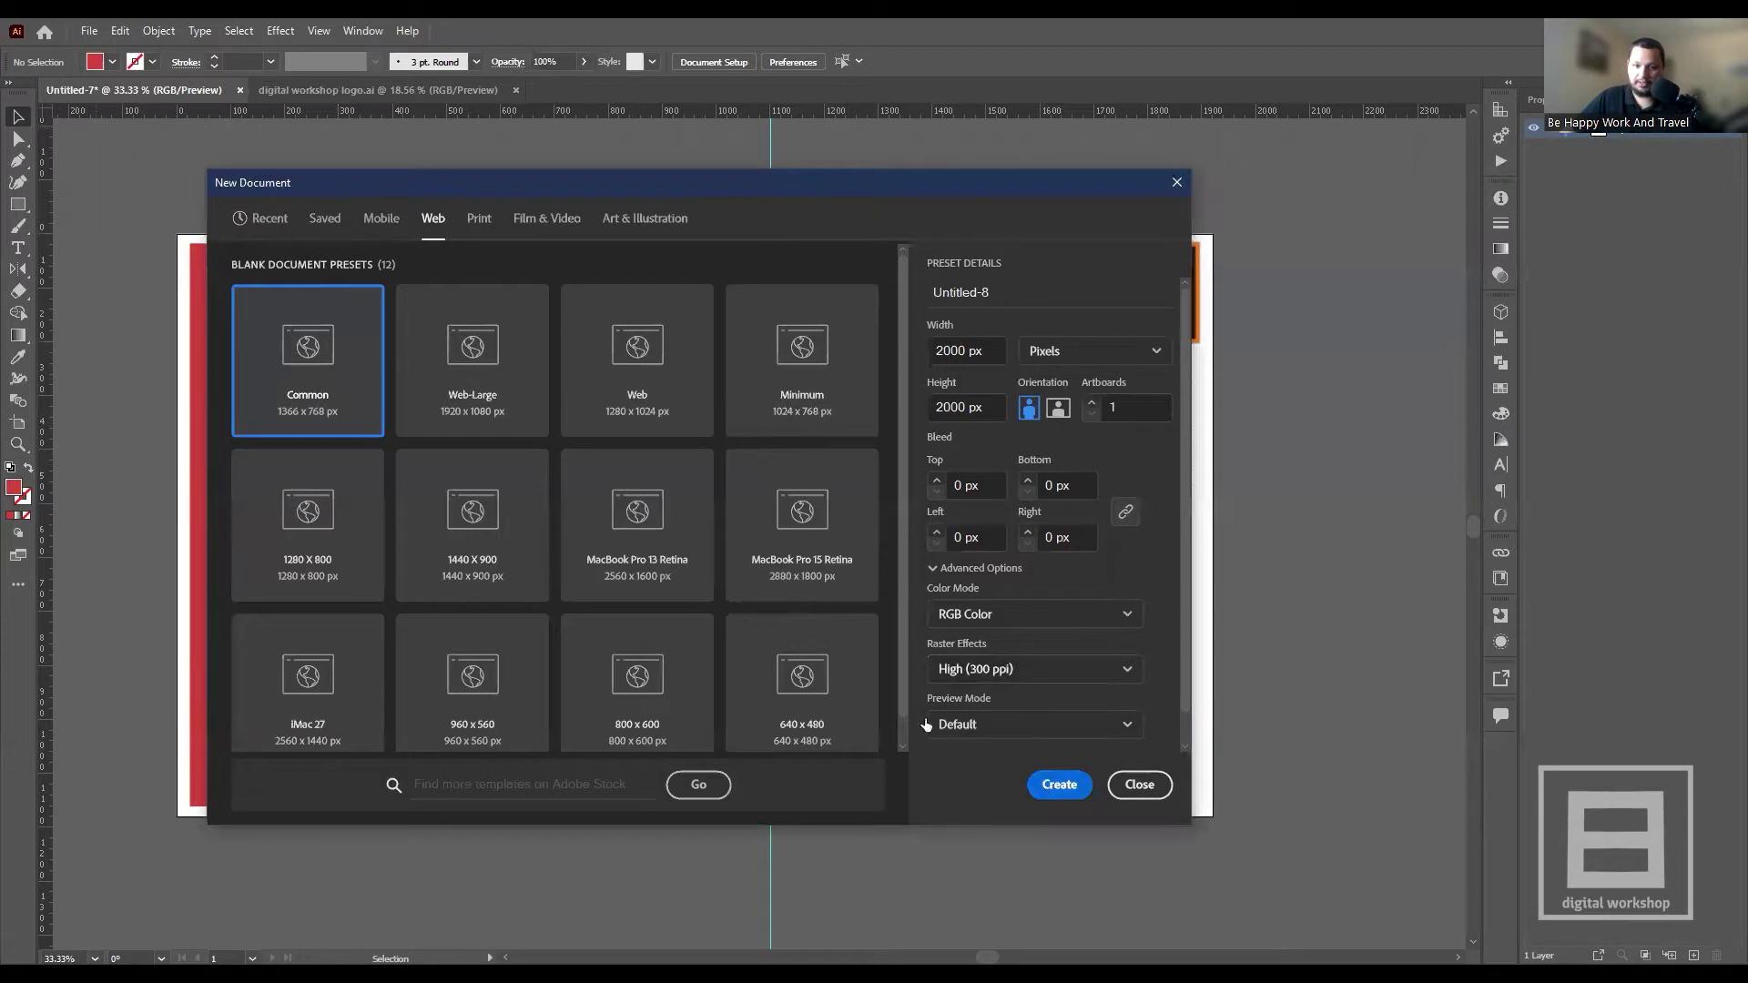
{"action": "left_click", "coordinate": [1057, 785]}
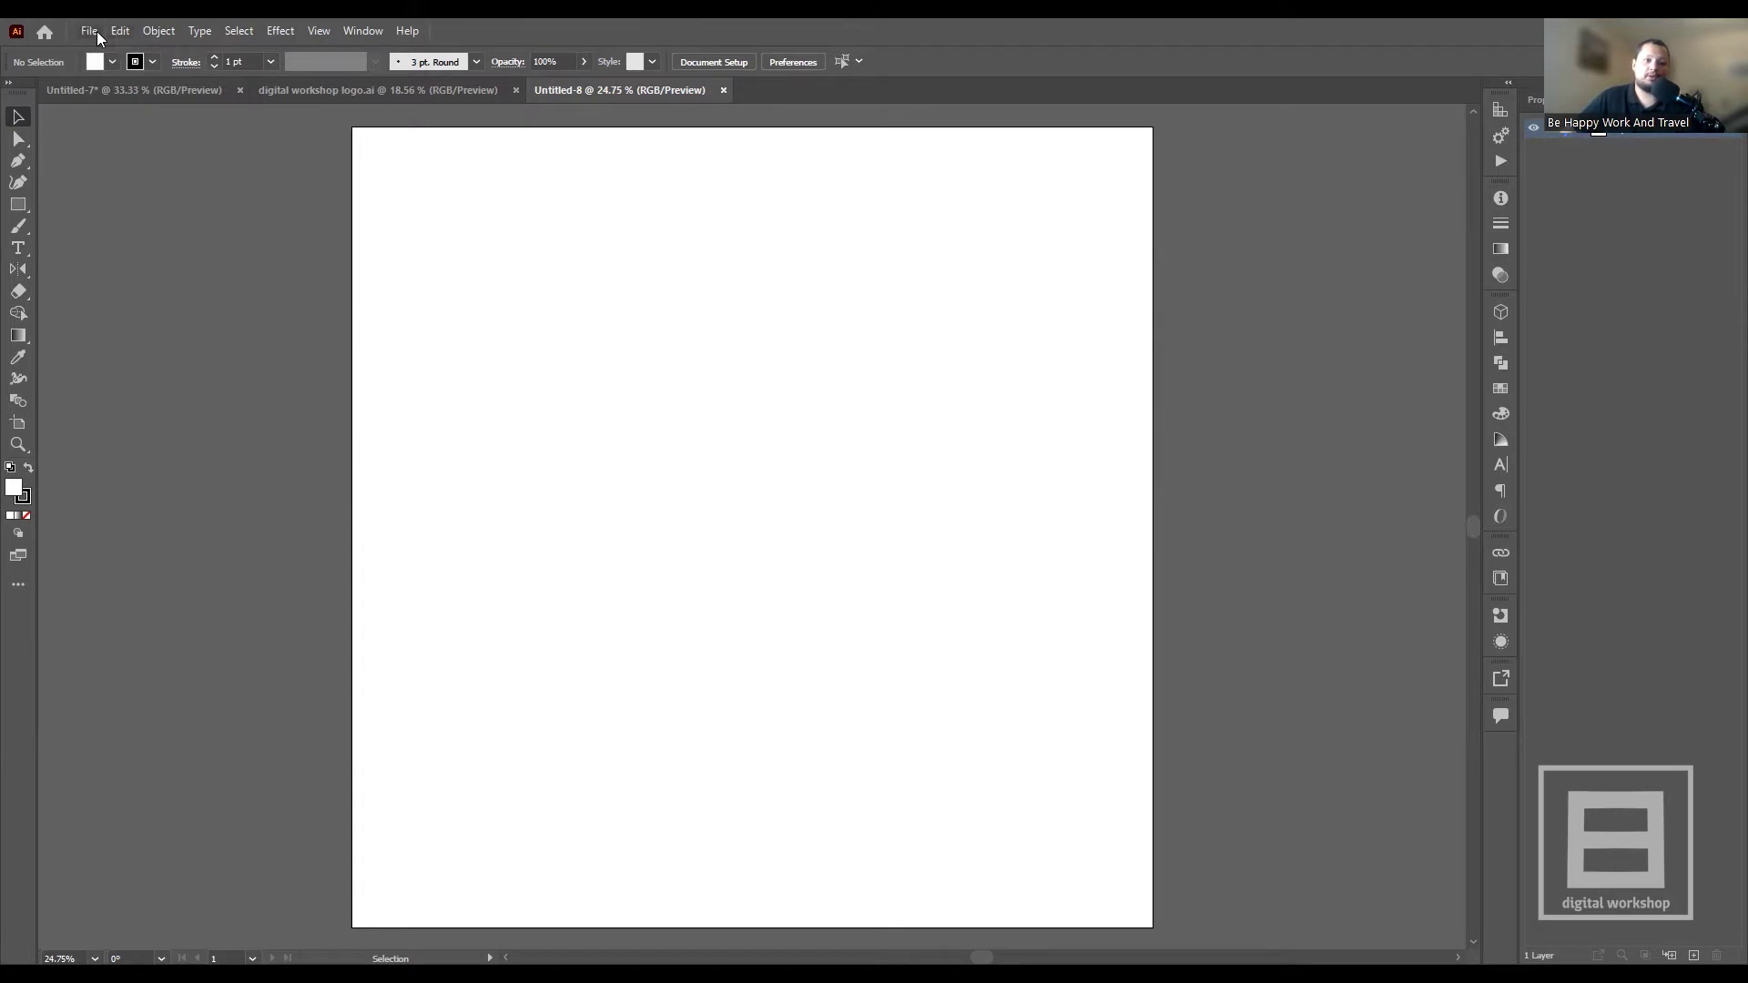
- Open the Edit menu over the blank Untitled-8 artboard
{"action": "left_click", "coordinate": [122, 32]}
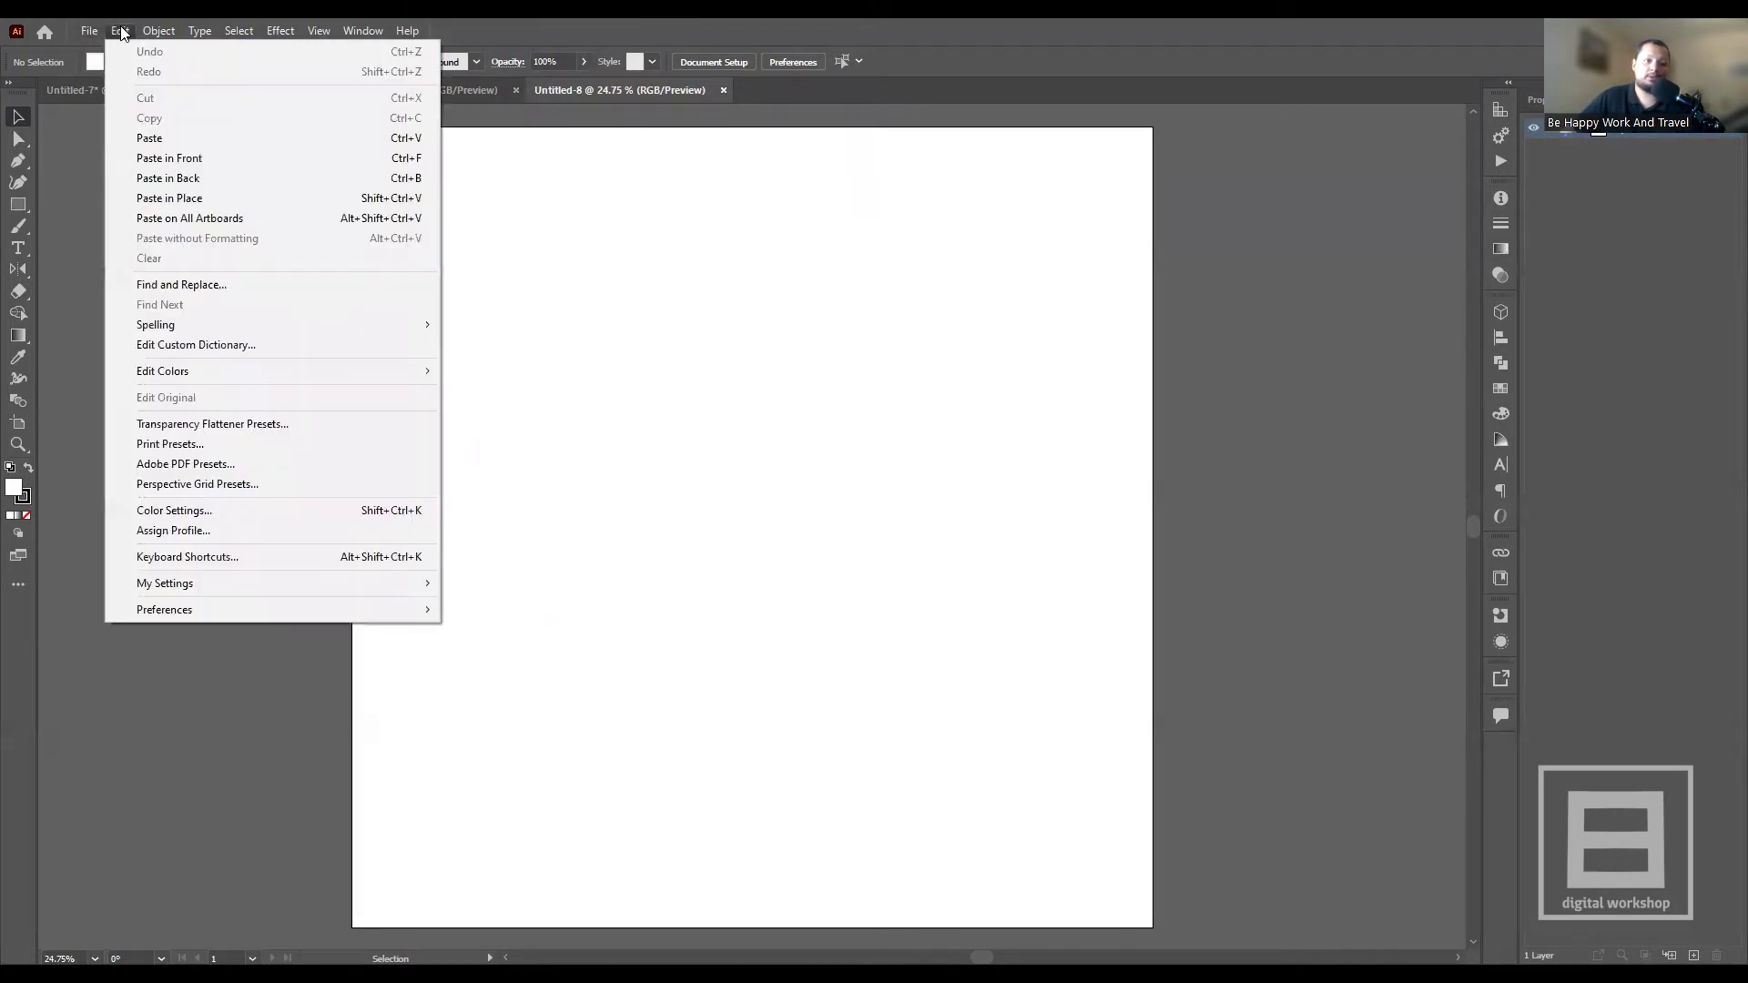
{"action": "left_click", "coordinate": [121, 32]}
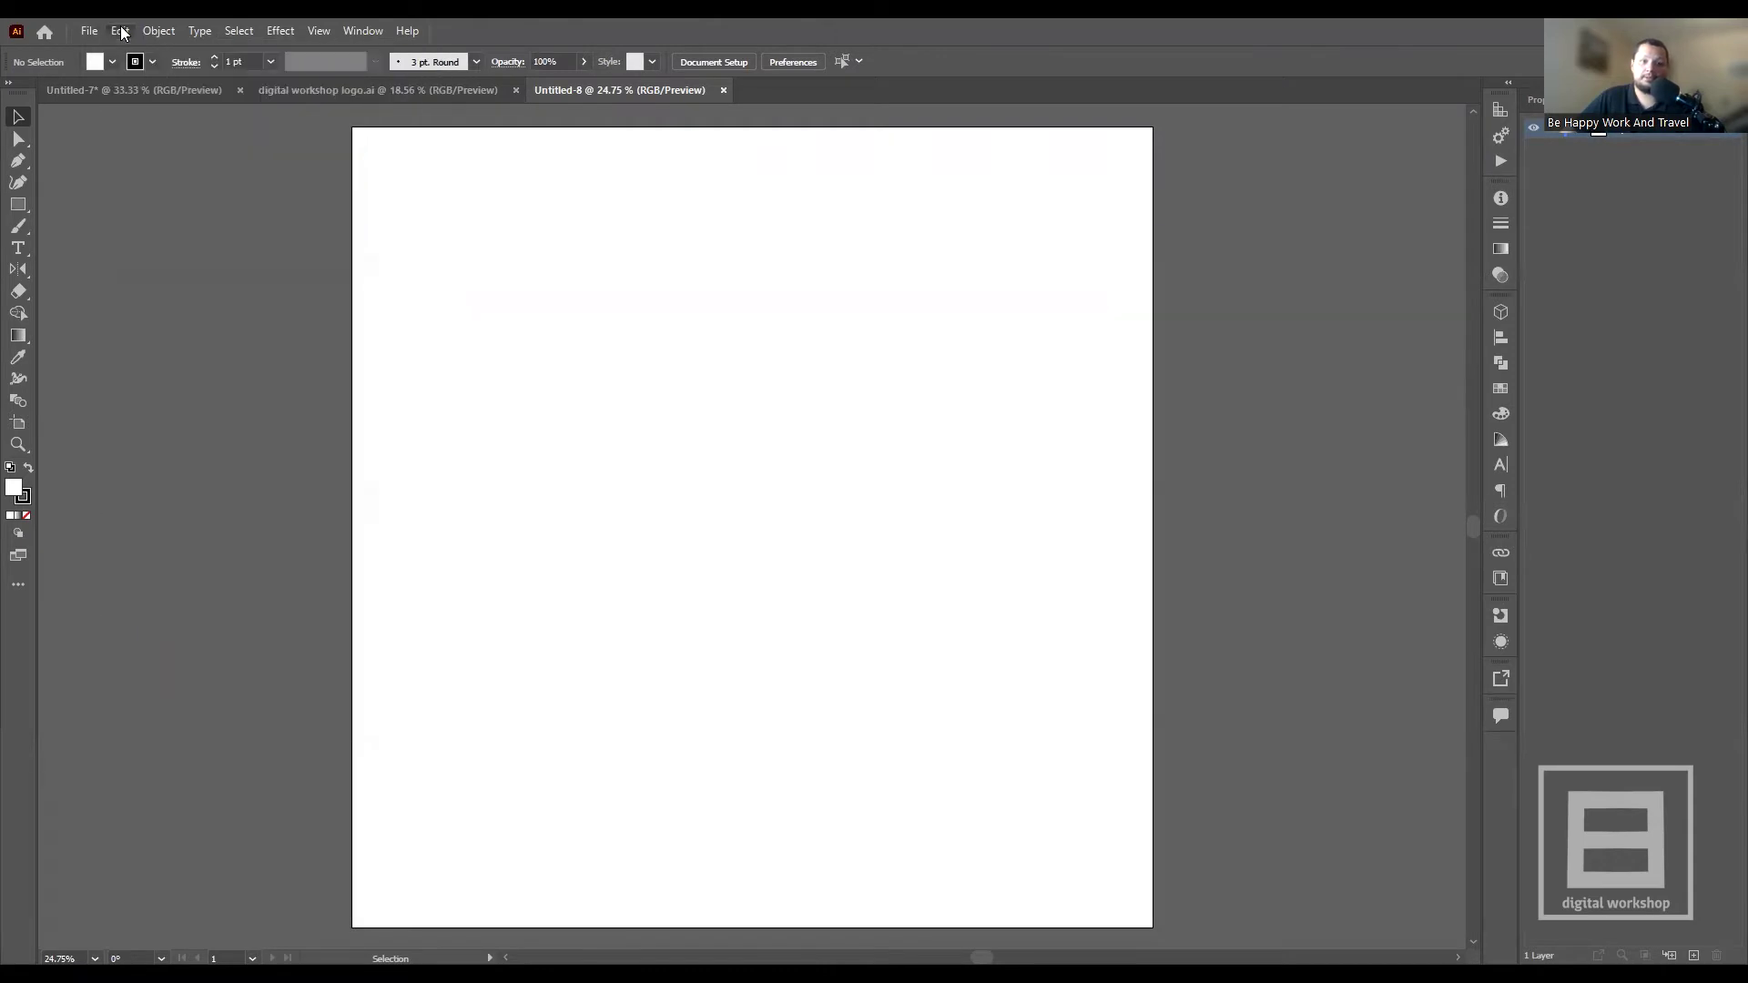
{"action": "left_click", "coordinate": [153, 34]}
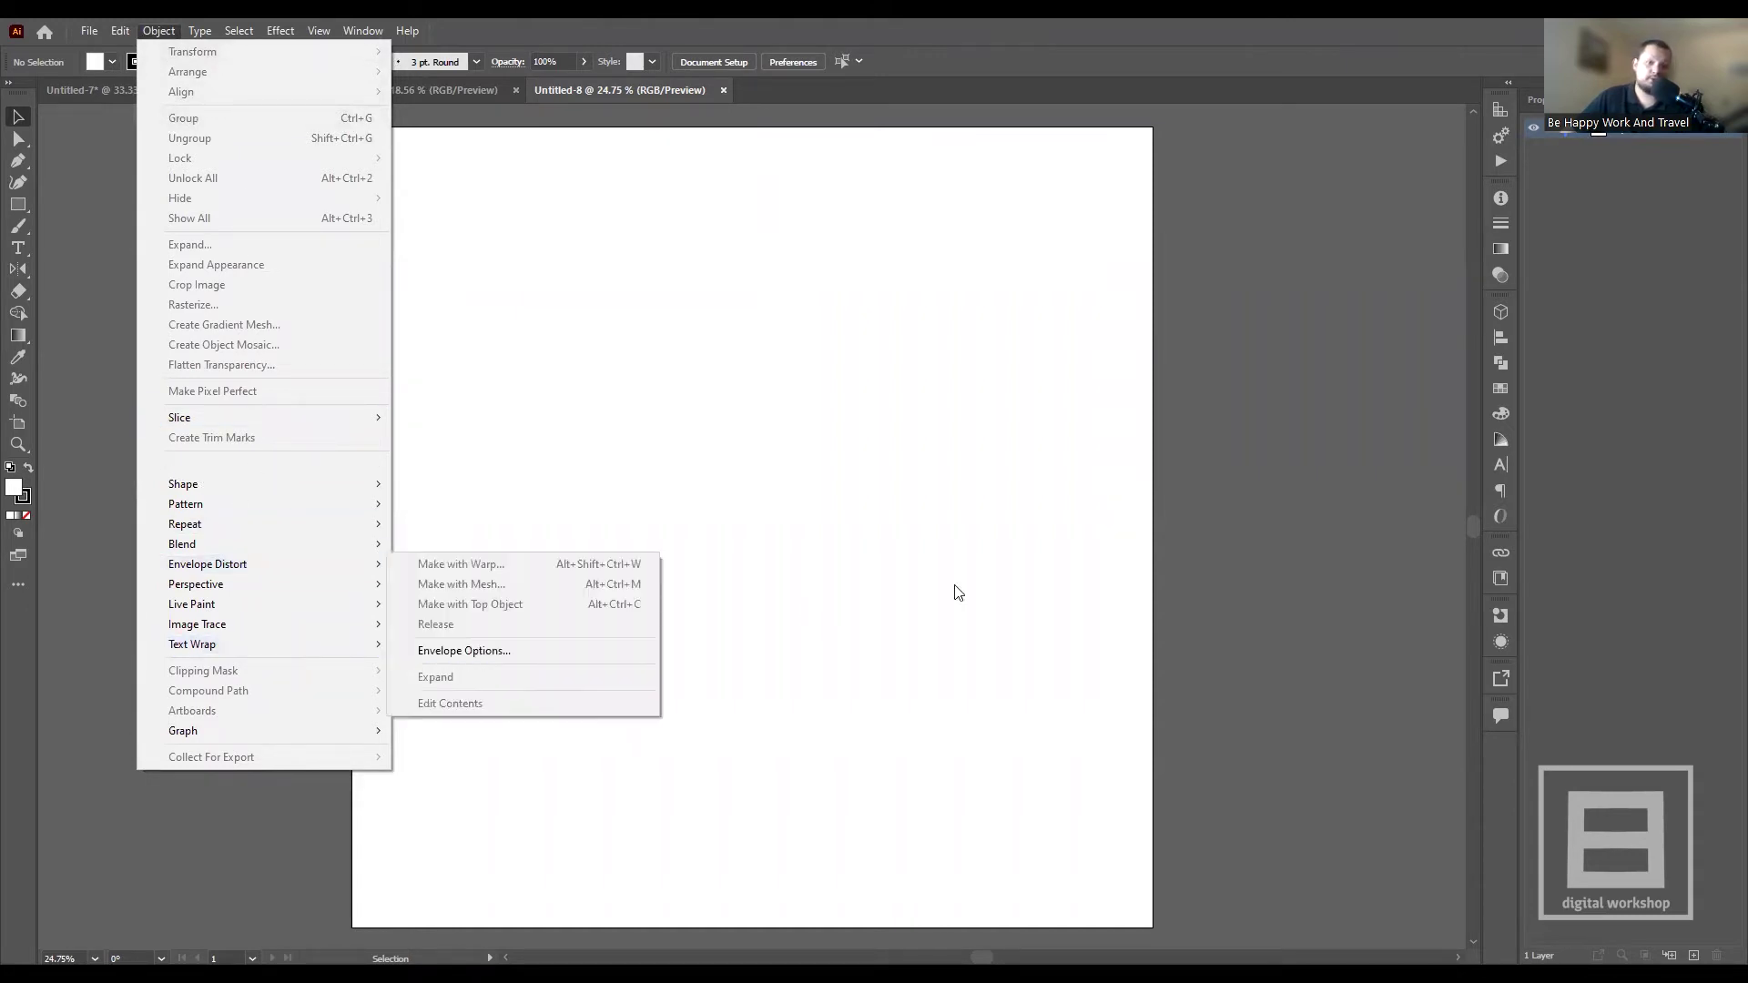
{"action": "mouse_move", "coordinate": [185, 505]}
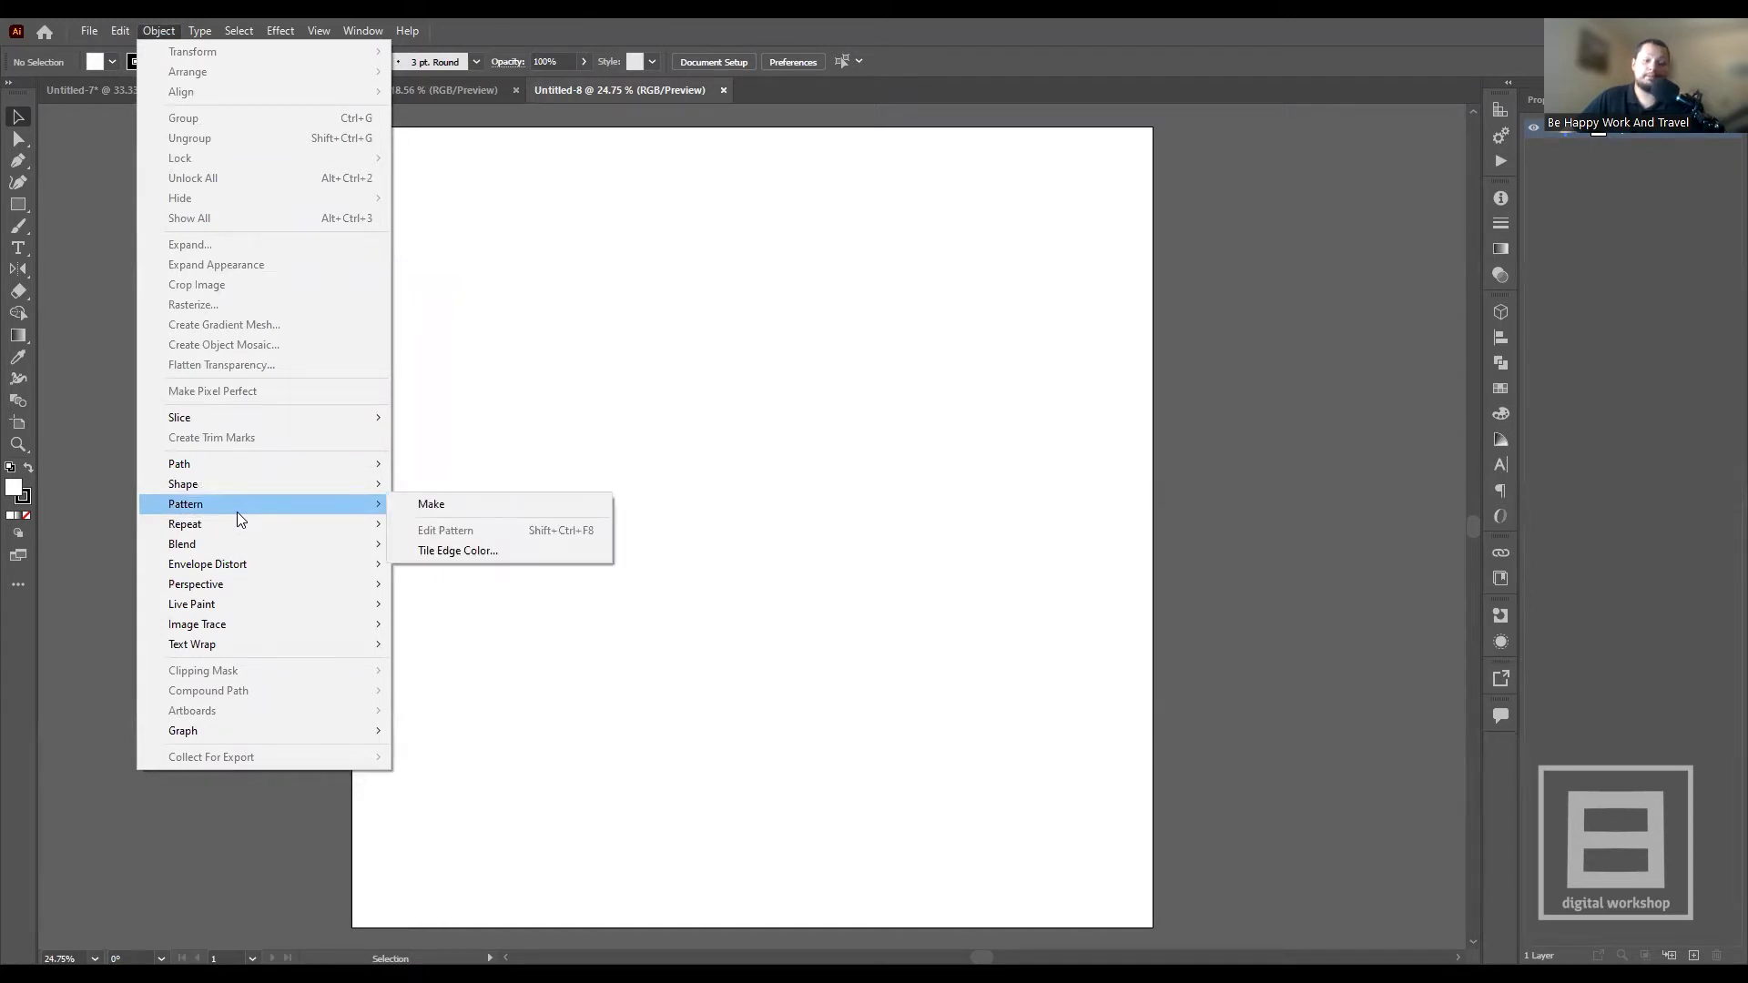
{"action": "left_click", "coordinate": [165, 29]}
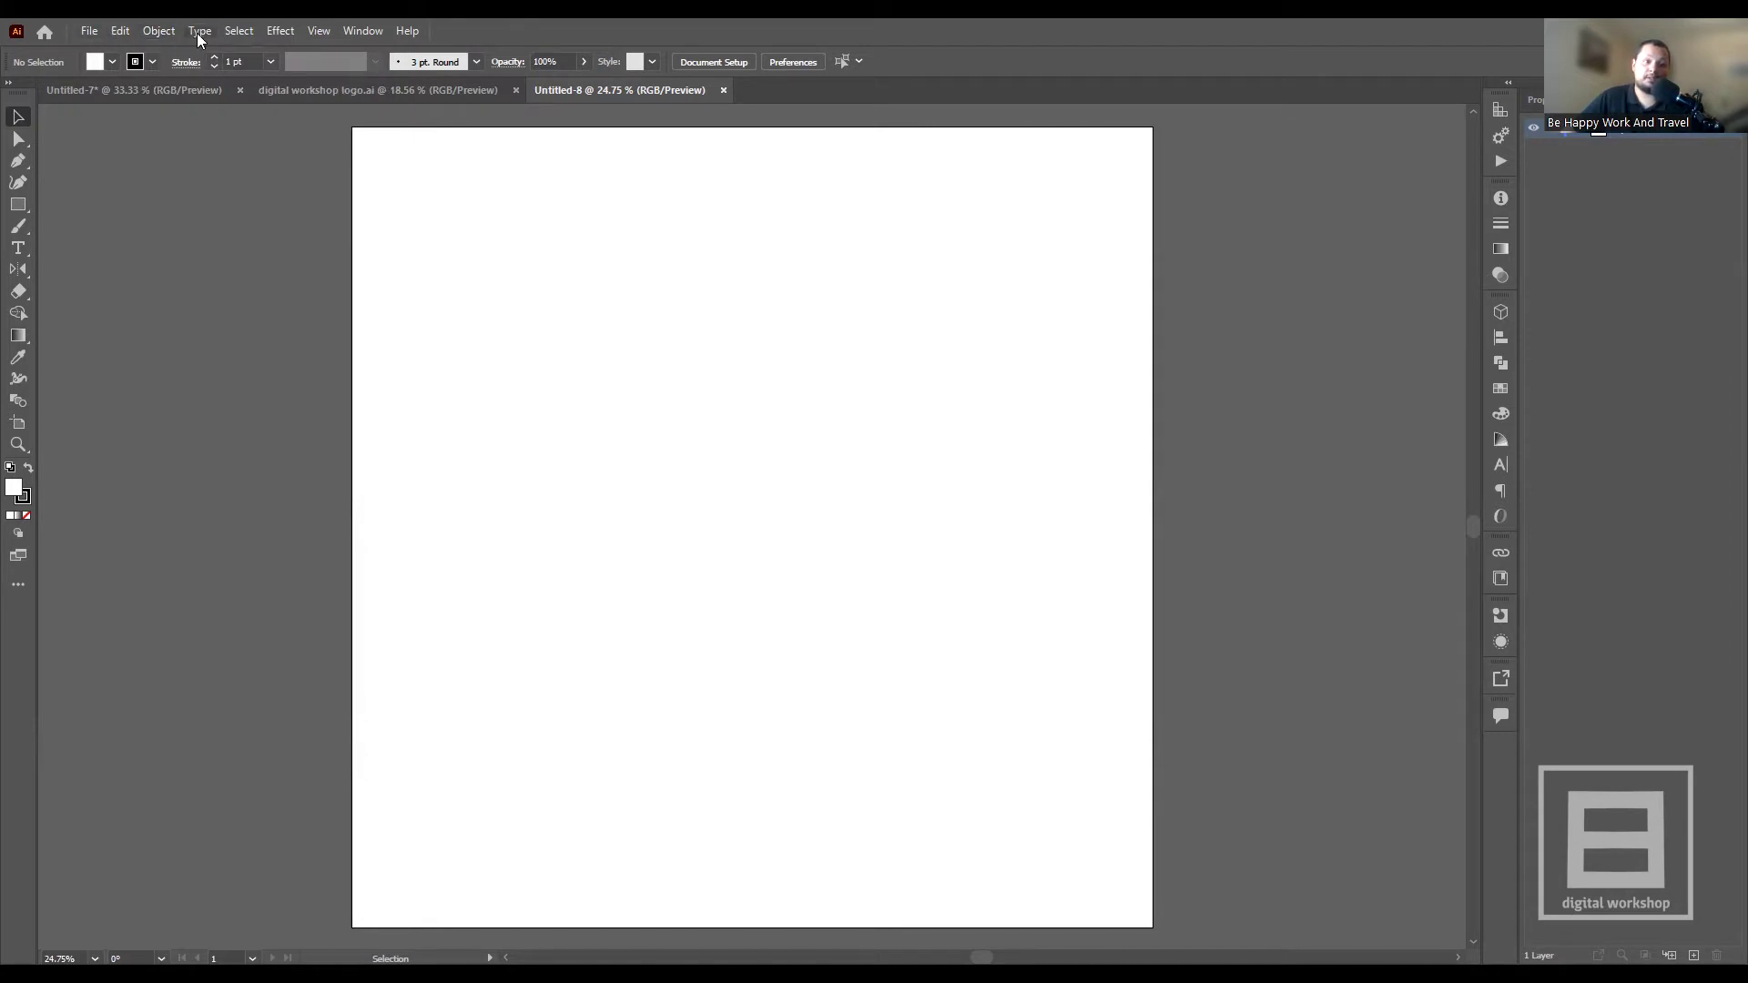
{"action": "left_click", "coordinate": [197, 33]}
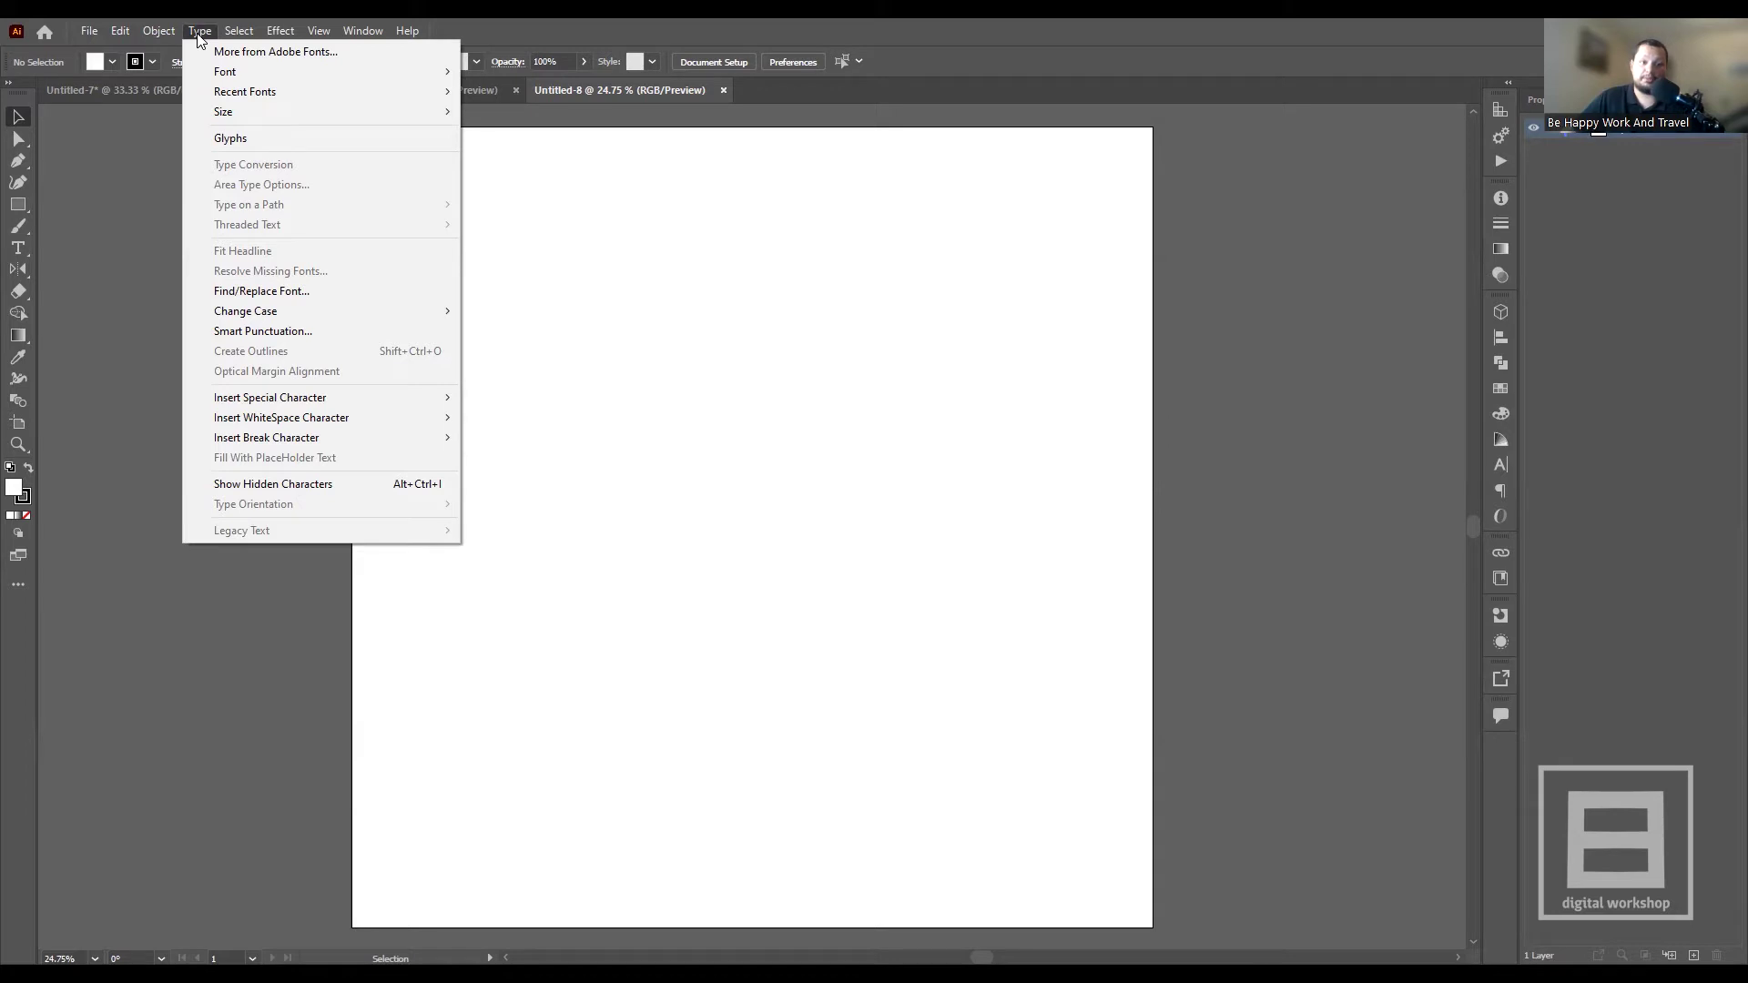
{"action": "left_click", "coordinate": [199, 33]}
{"action": "left_click", "coordinate": [563, 411]}
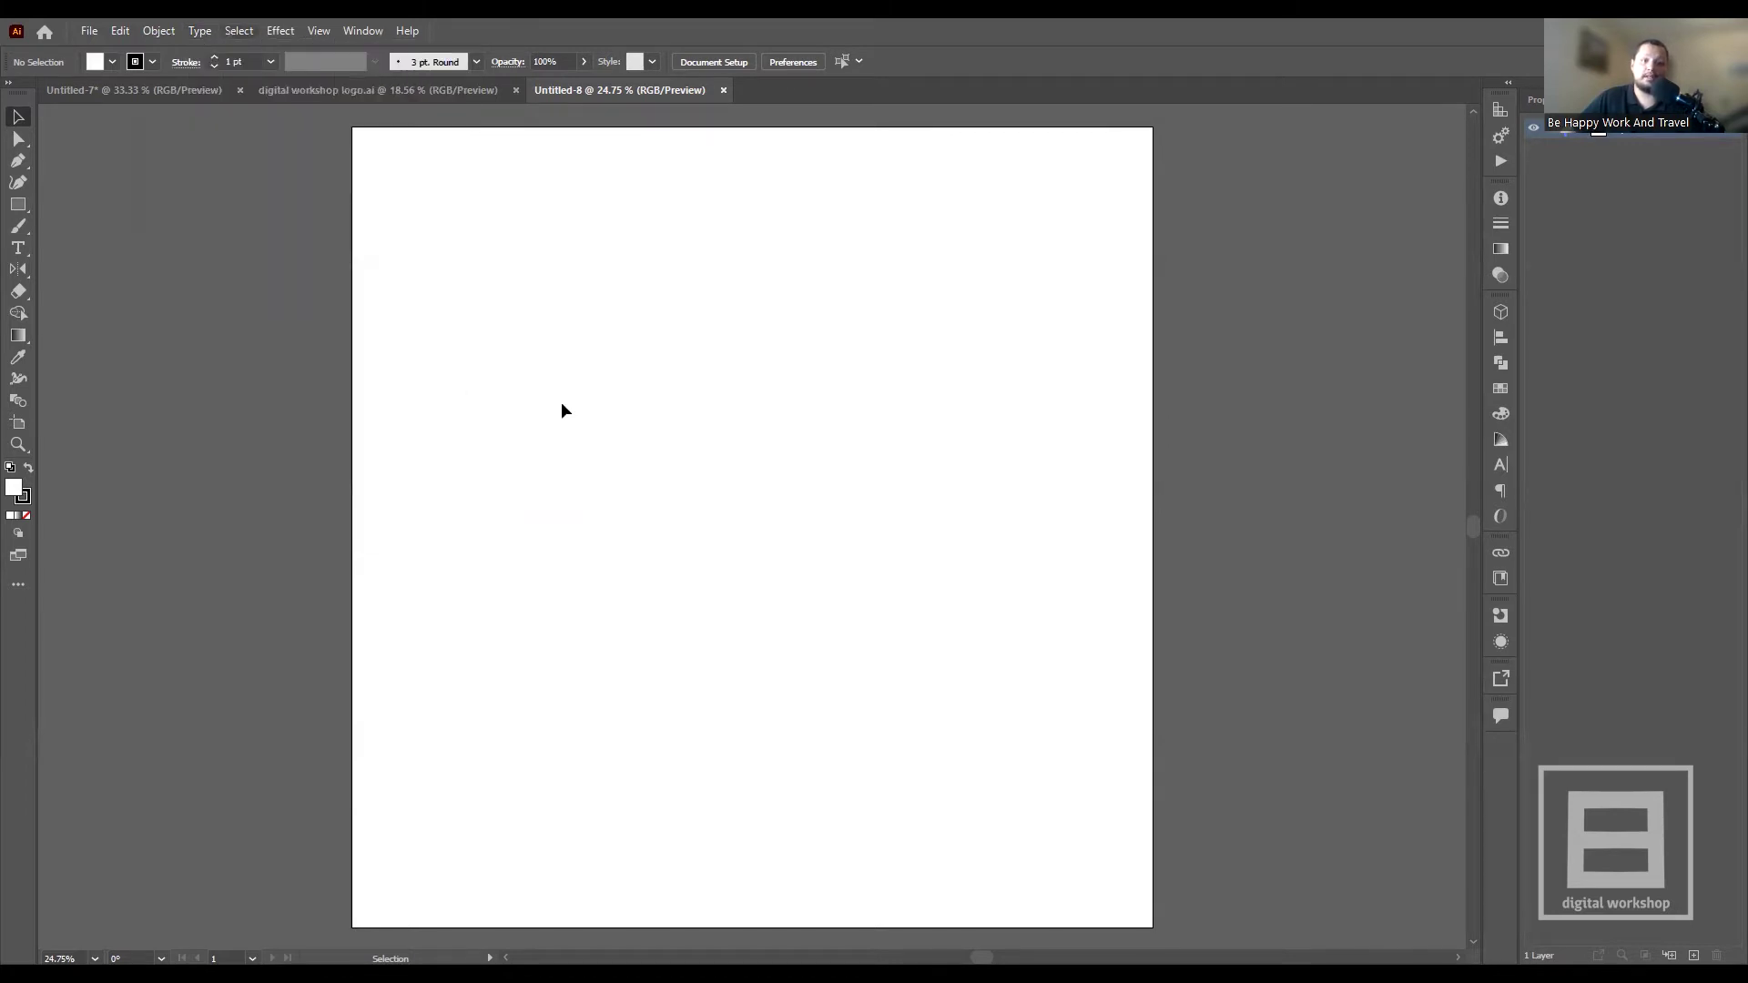
{"action": "left_click", "coordinate": [279, 33]}
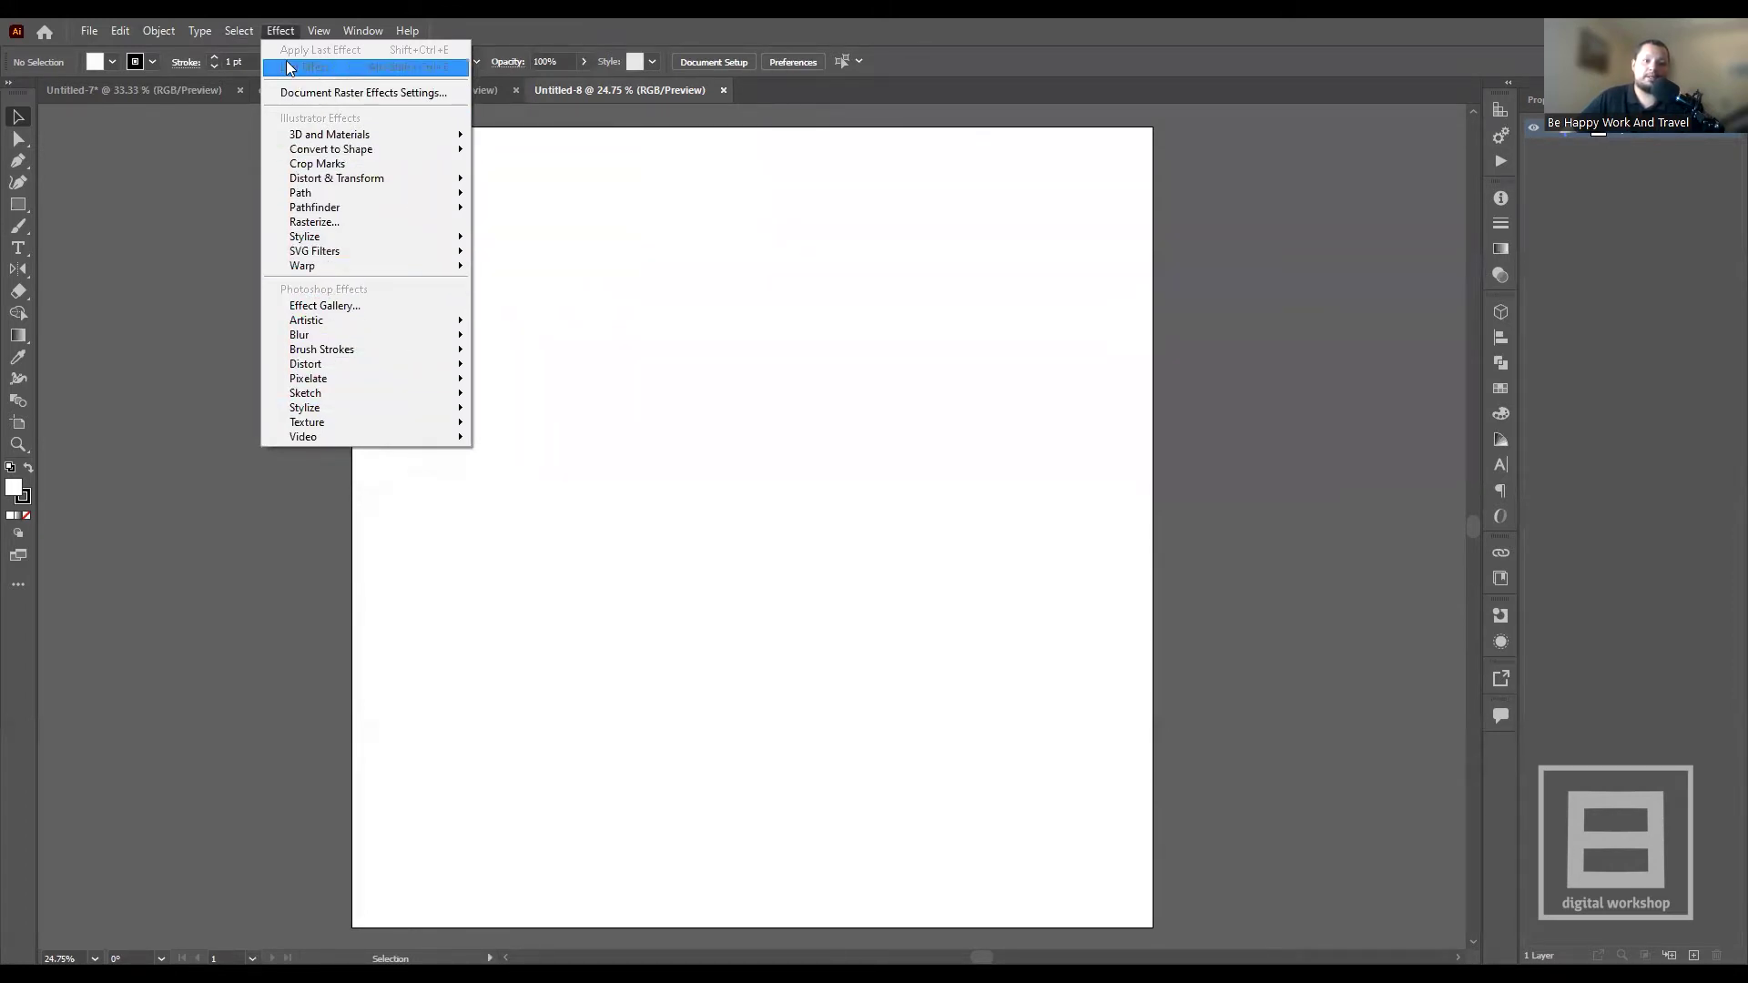
{"action": "left_click", "coordinate": [278, 33]}
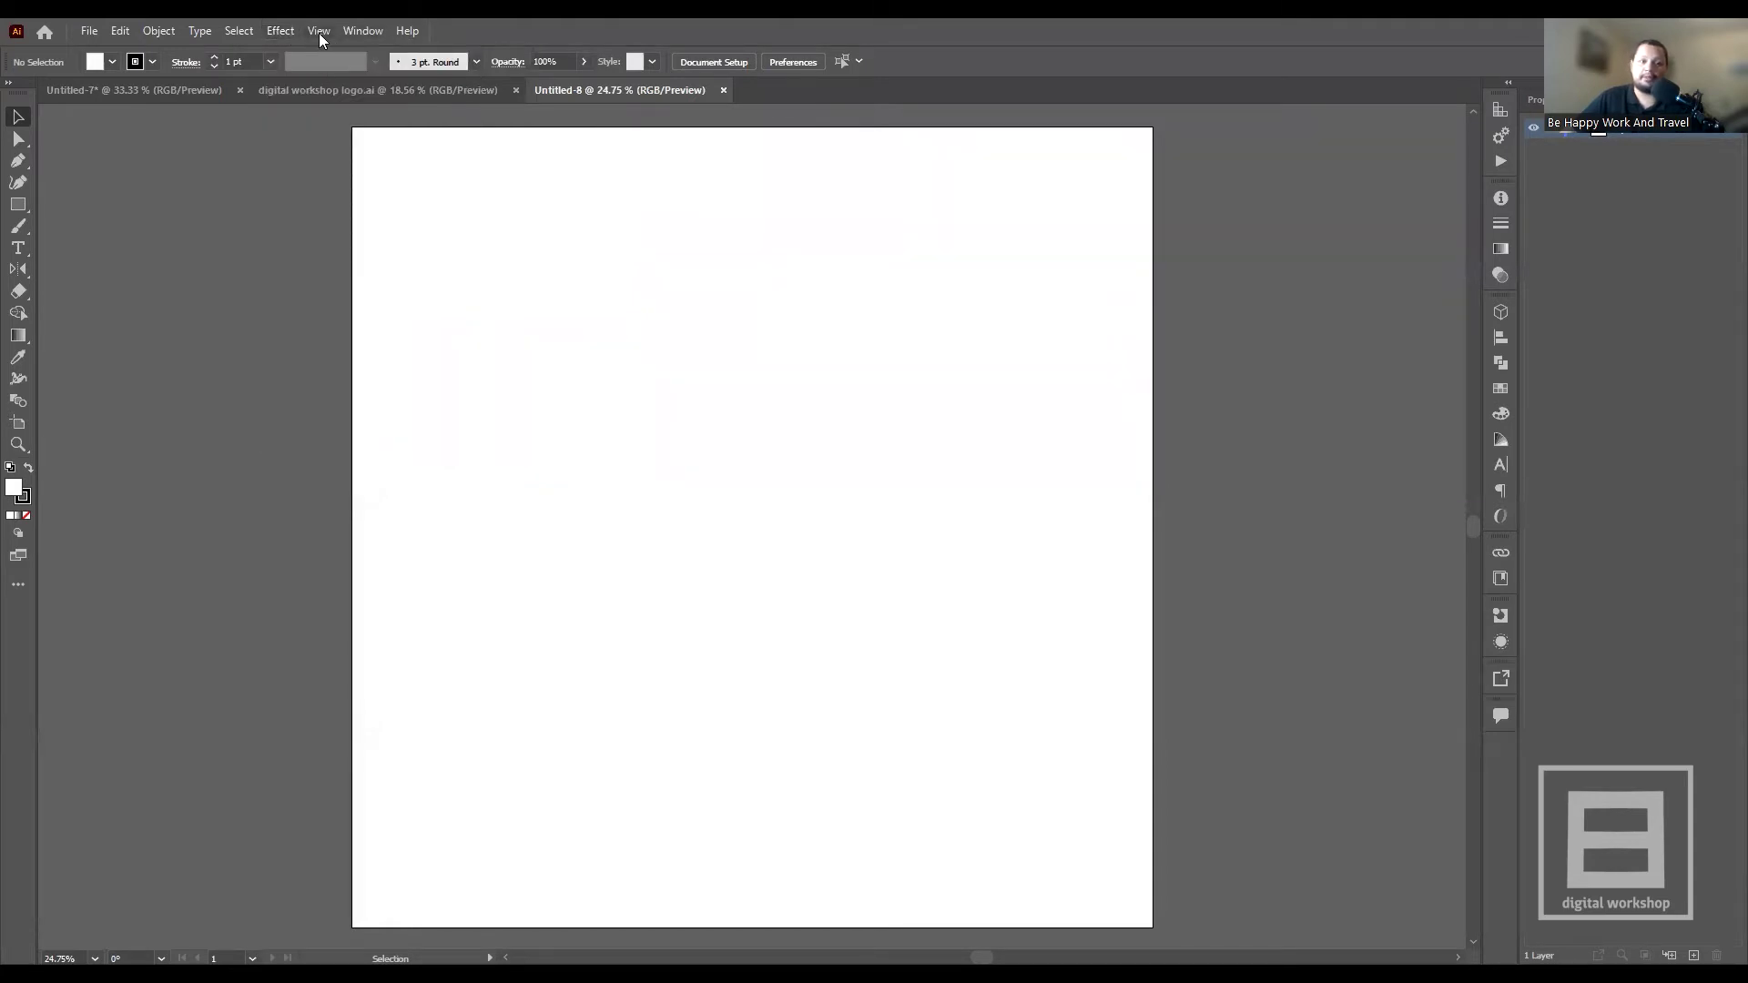
{"action": "left_click", "coordinate": [319, 32]}
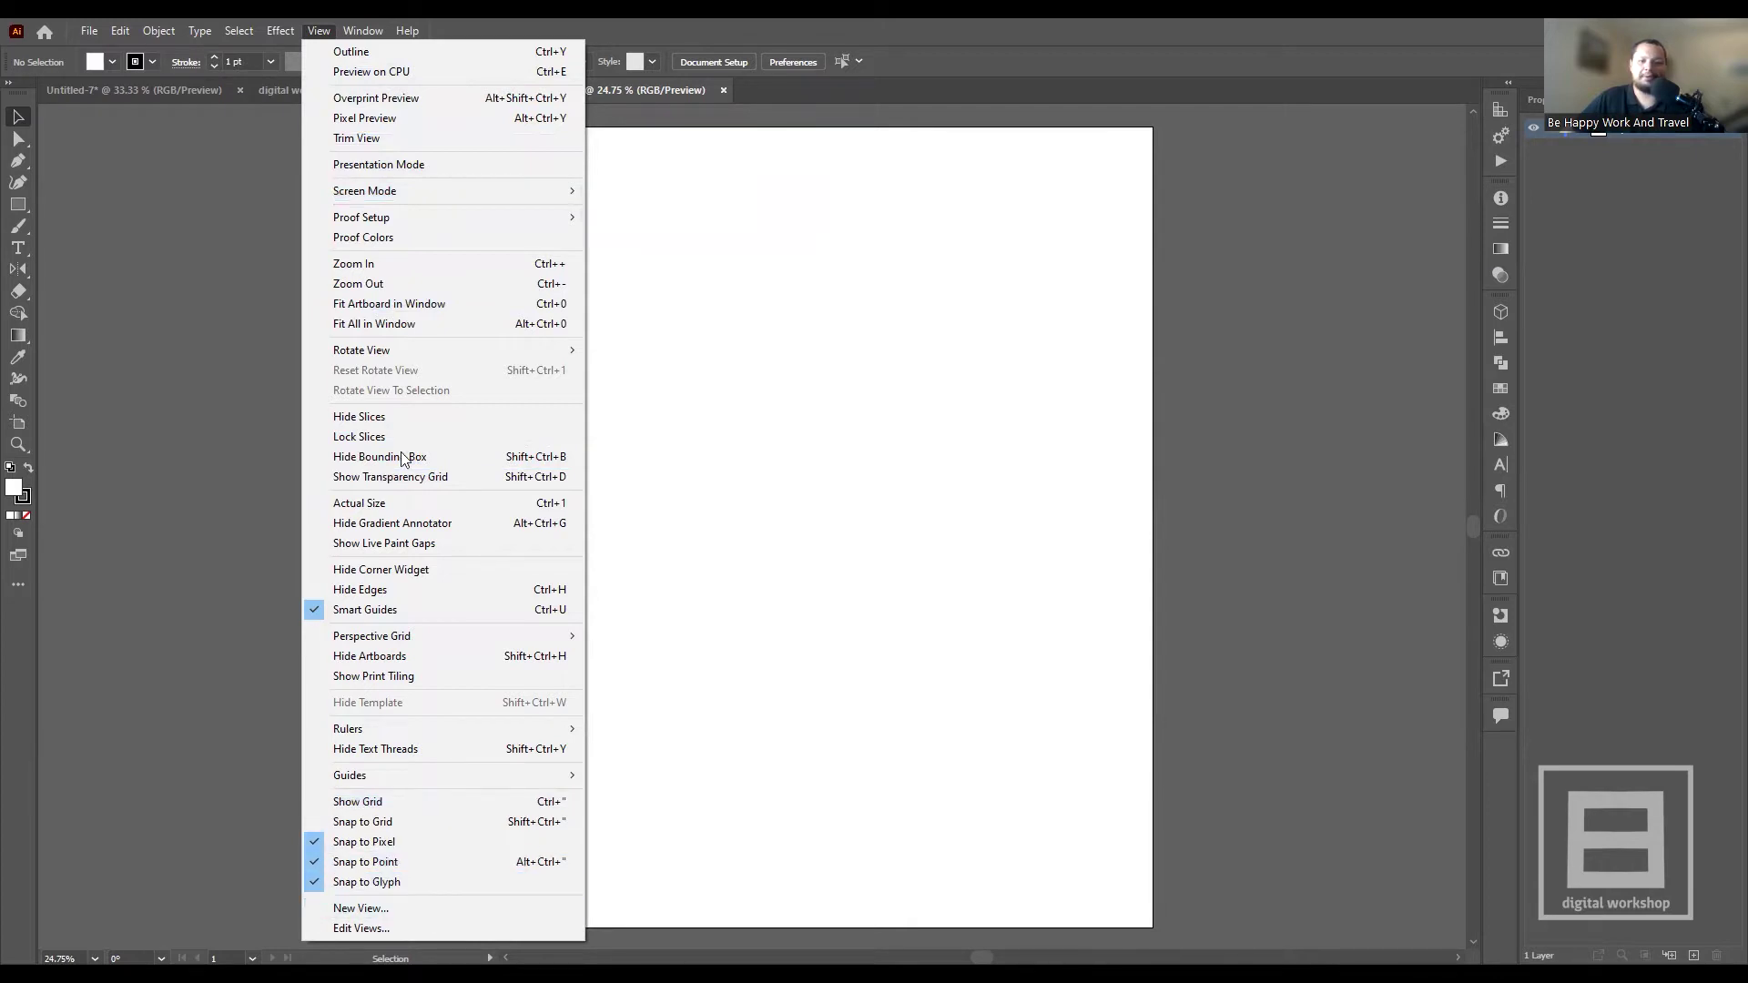
{"action": "left_click", "coordinate": [316, 31]}
{"action": "left_click", "coordinate": [347, 31]}
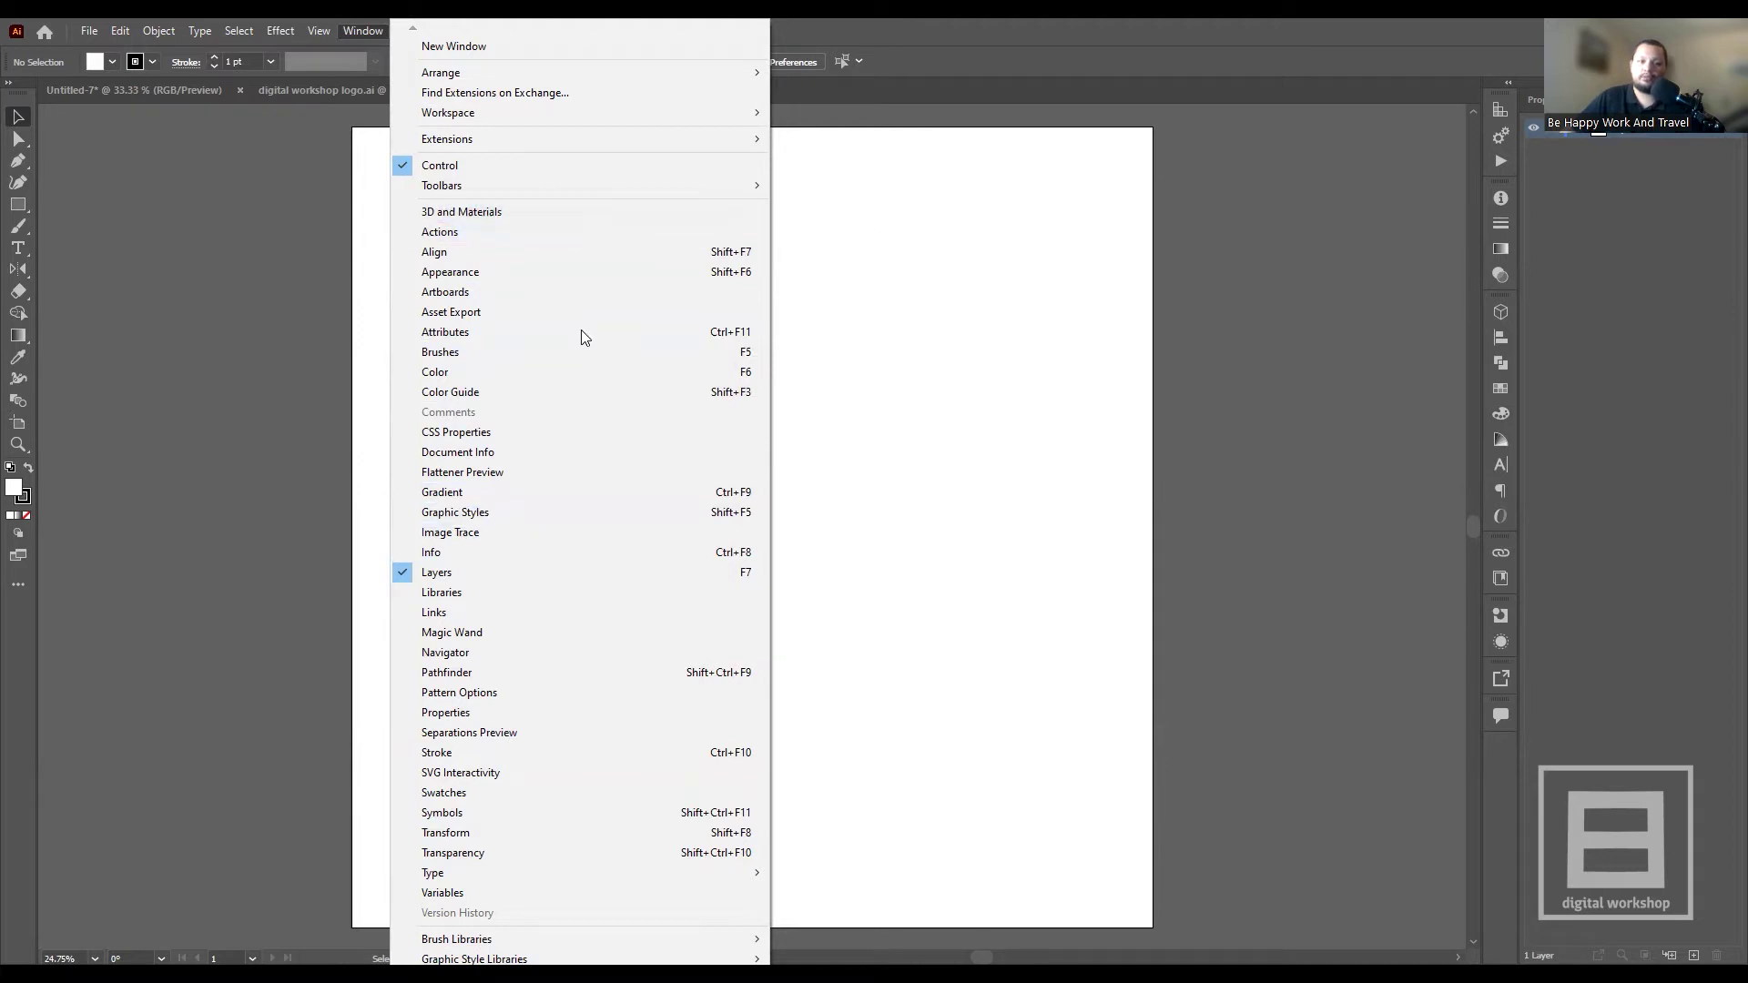
{"action": "left_click", "coordinate": [1029, 279]}
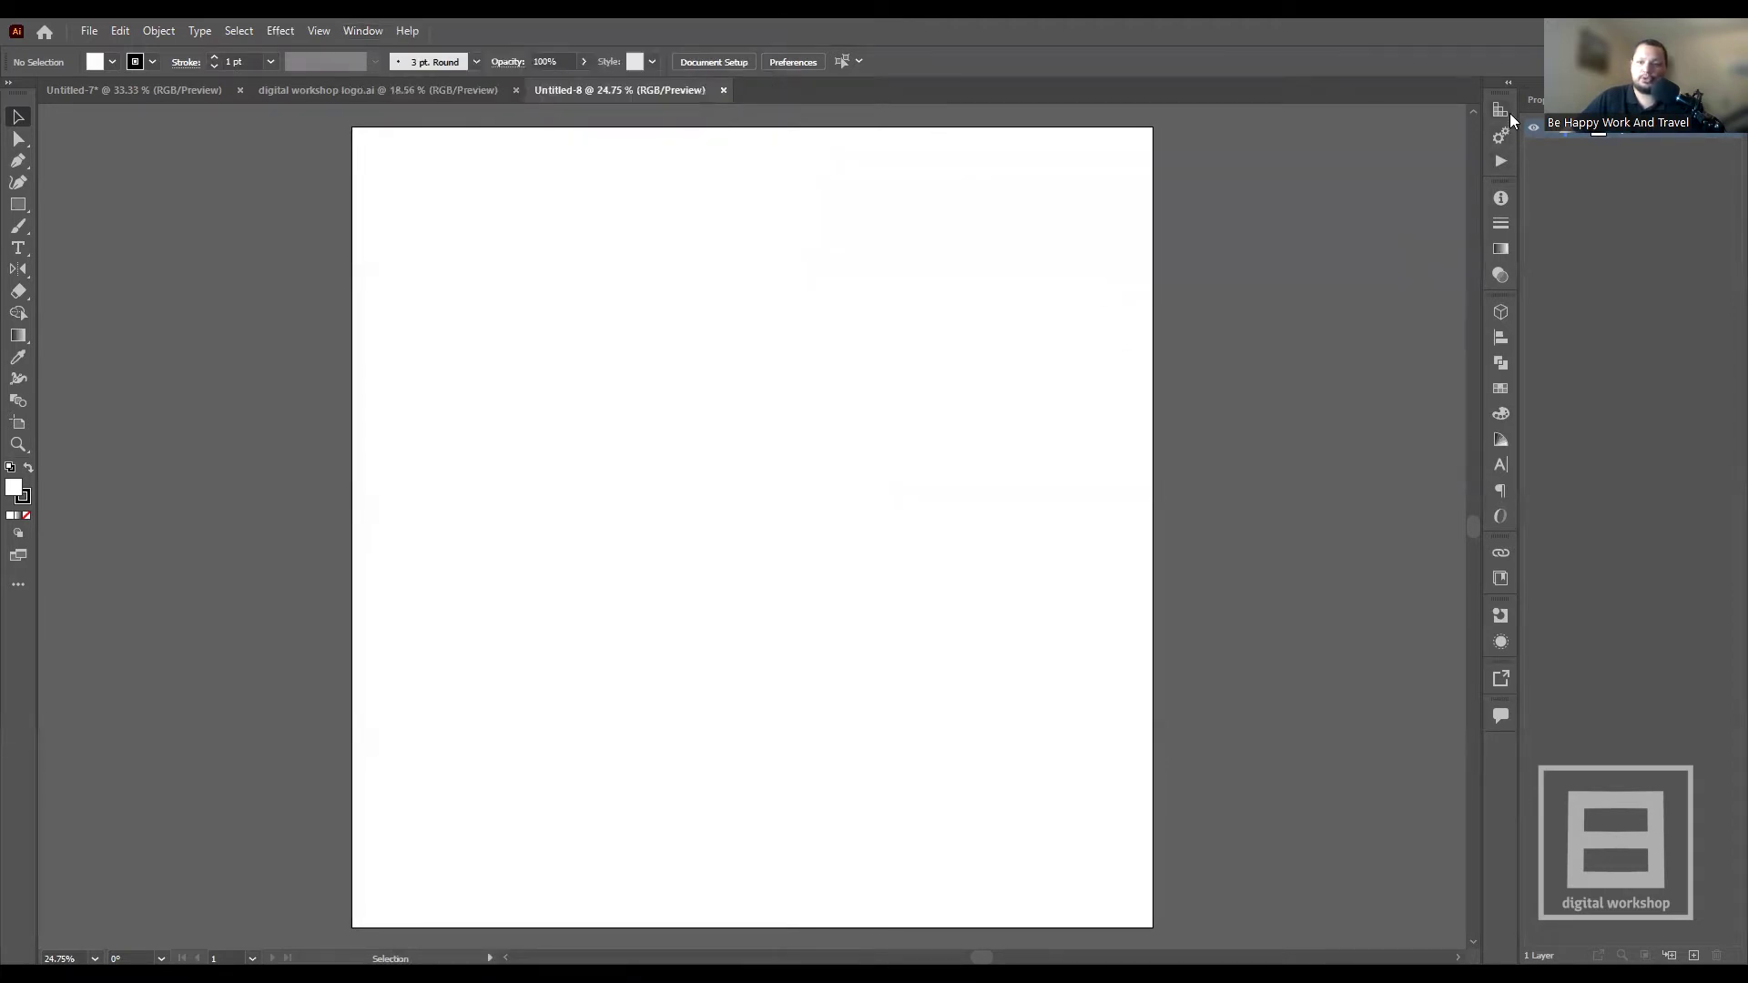
{"action": "left_click", "coordinate": [1510, 113]}
{"action": "left_click", "coordinate": [1510, 113]}
{"action": "left_click", "coordinate": [1502, 227]}
{"action": "left_click", "coordinate": [1503, 277]}
{"action": "left_click", "coordinate": [1496, 341]}
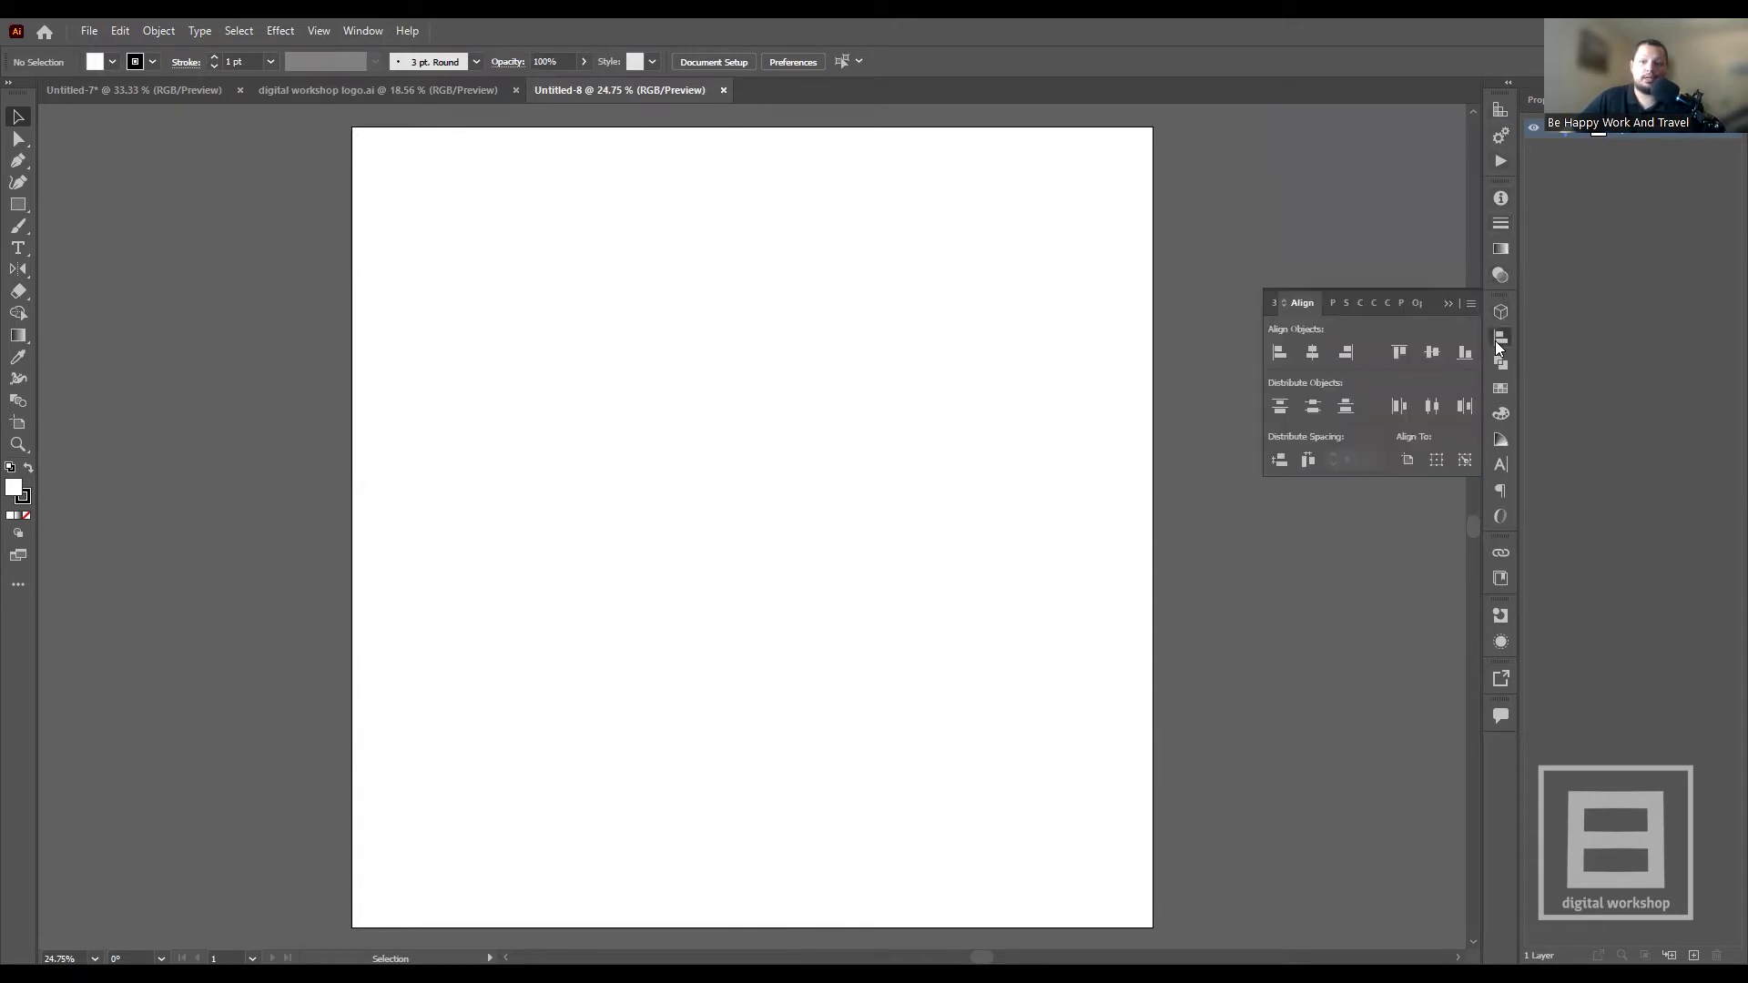
{"action": "left_click", "coordinate": [1504, 415]}
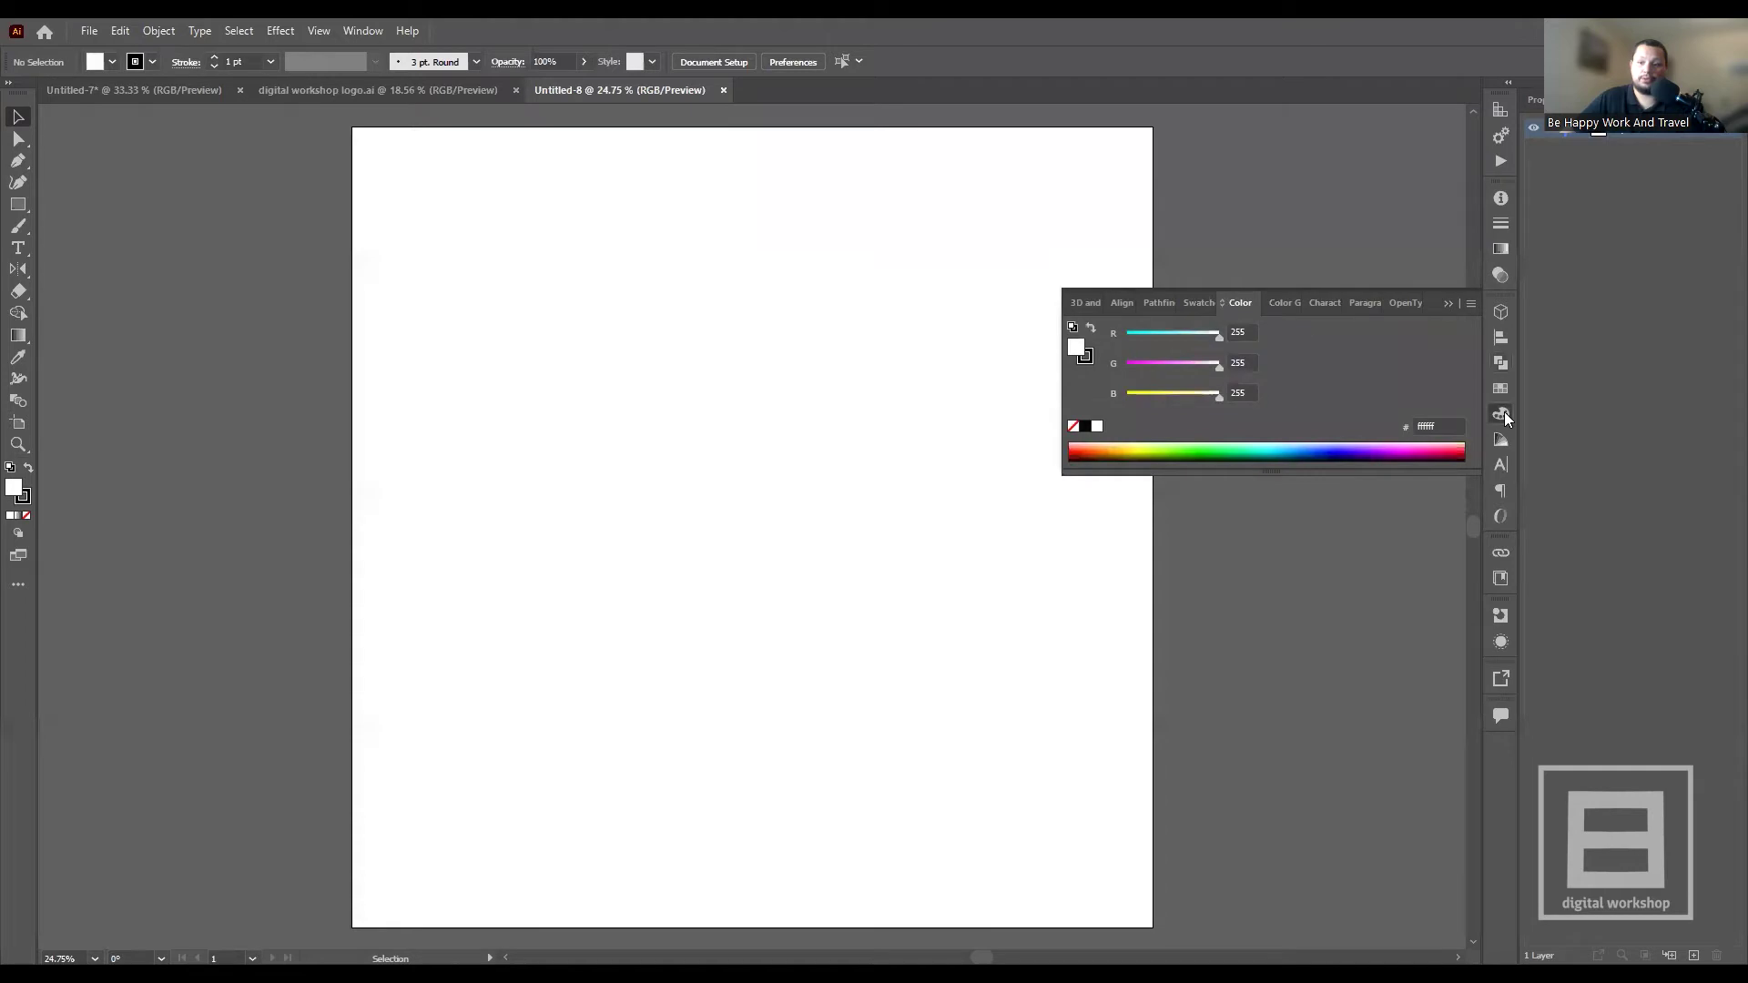
{"action": "left_click", "coordinate": [1501, 440]}
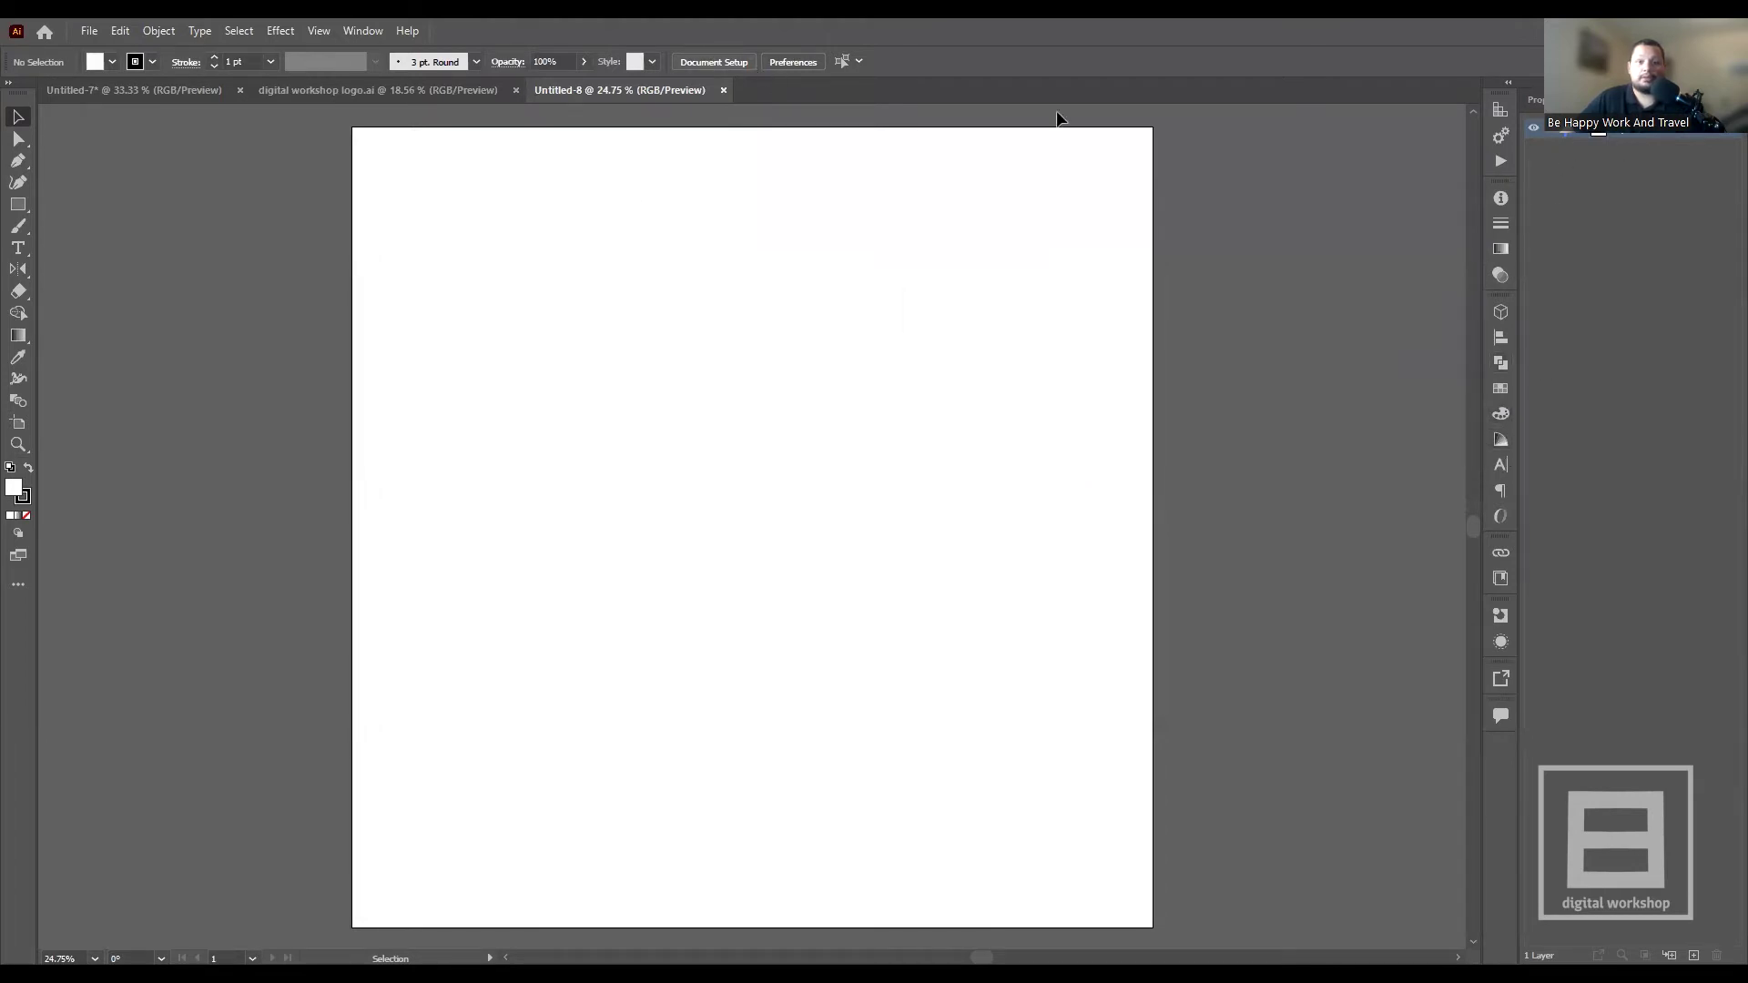
{"action": "left_click", "coordinate": [91, 32]}
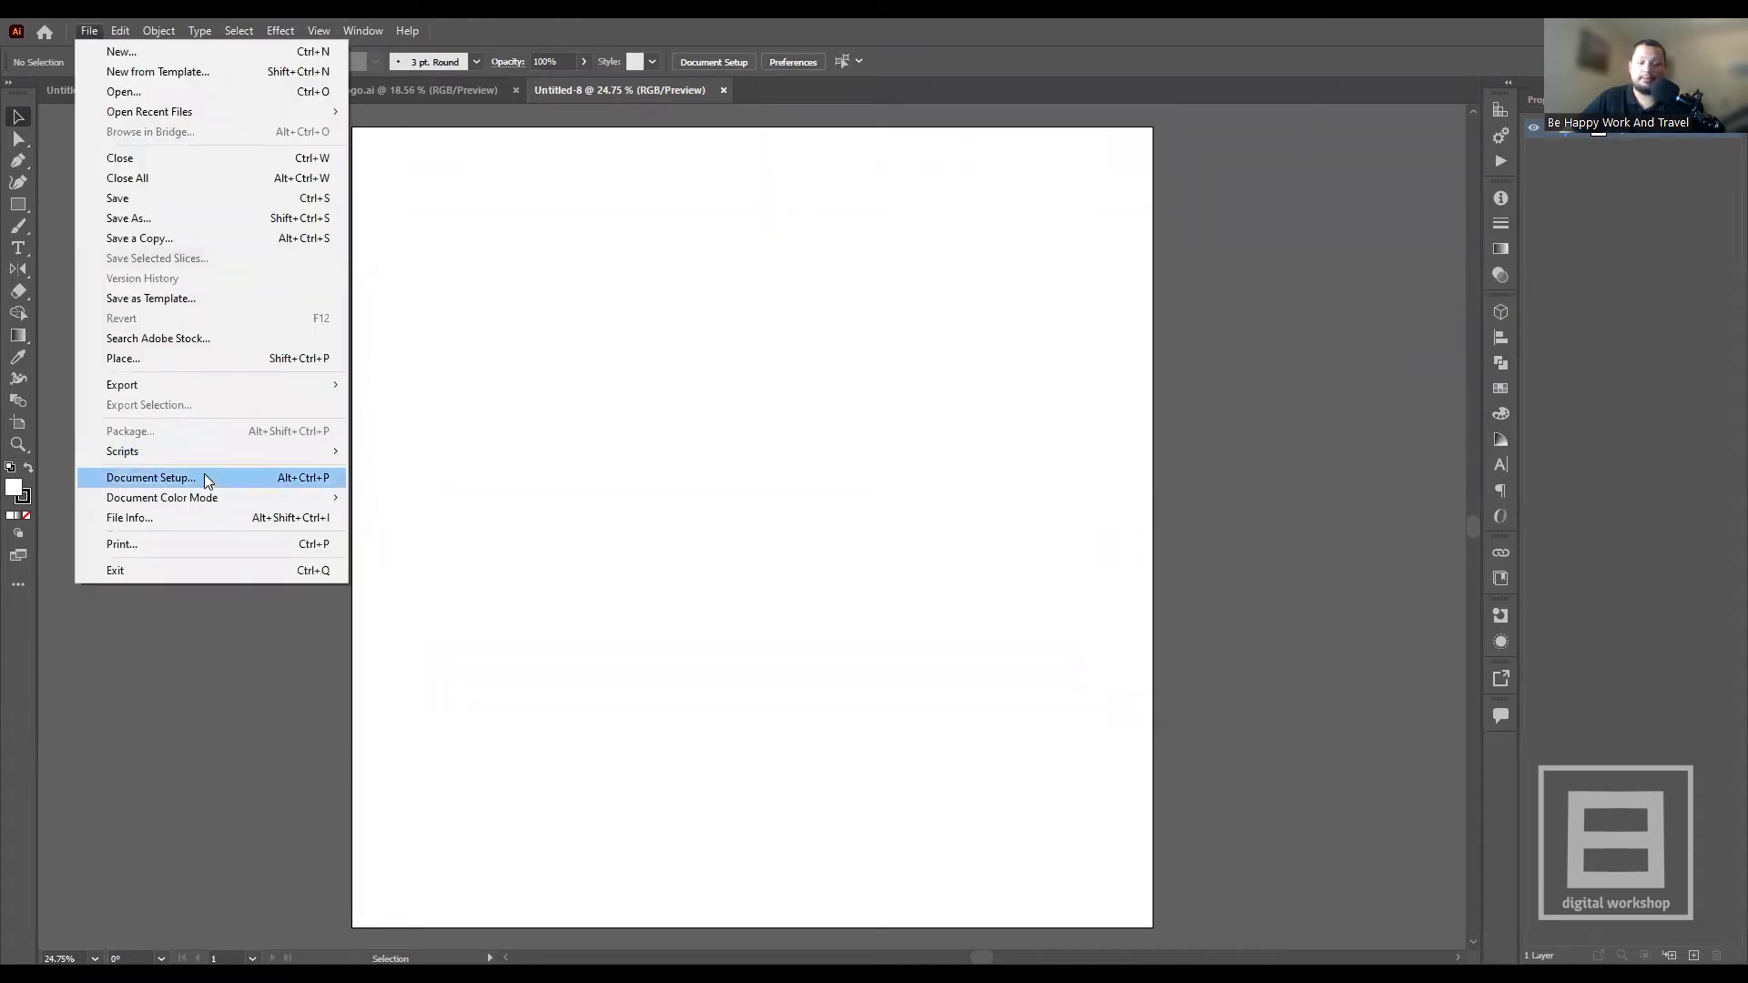
- Apply Document Setup with bleed set back to 0 px on every side
{"action": "key", "text": "Return"}
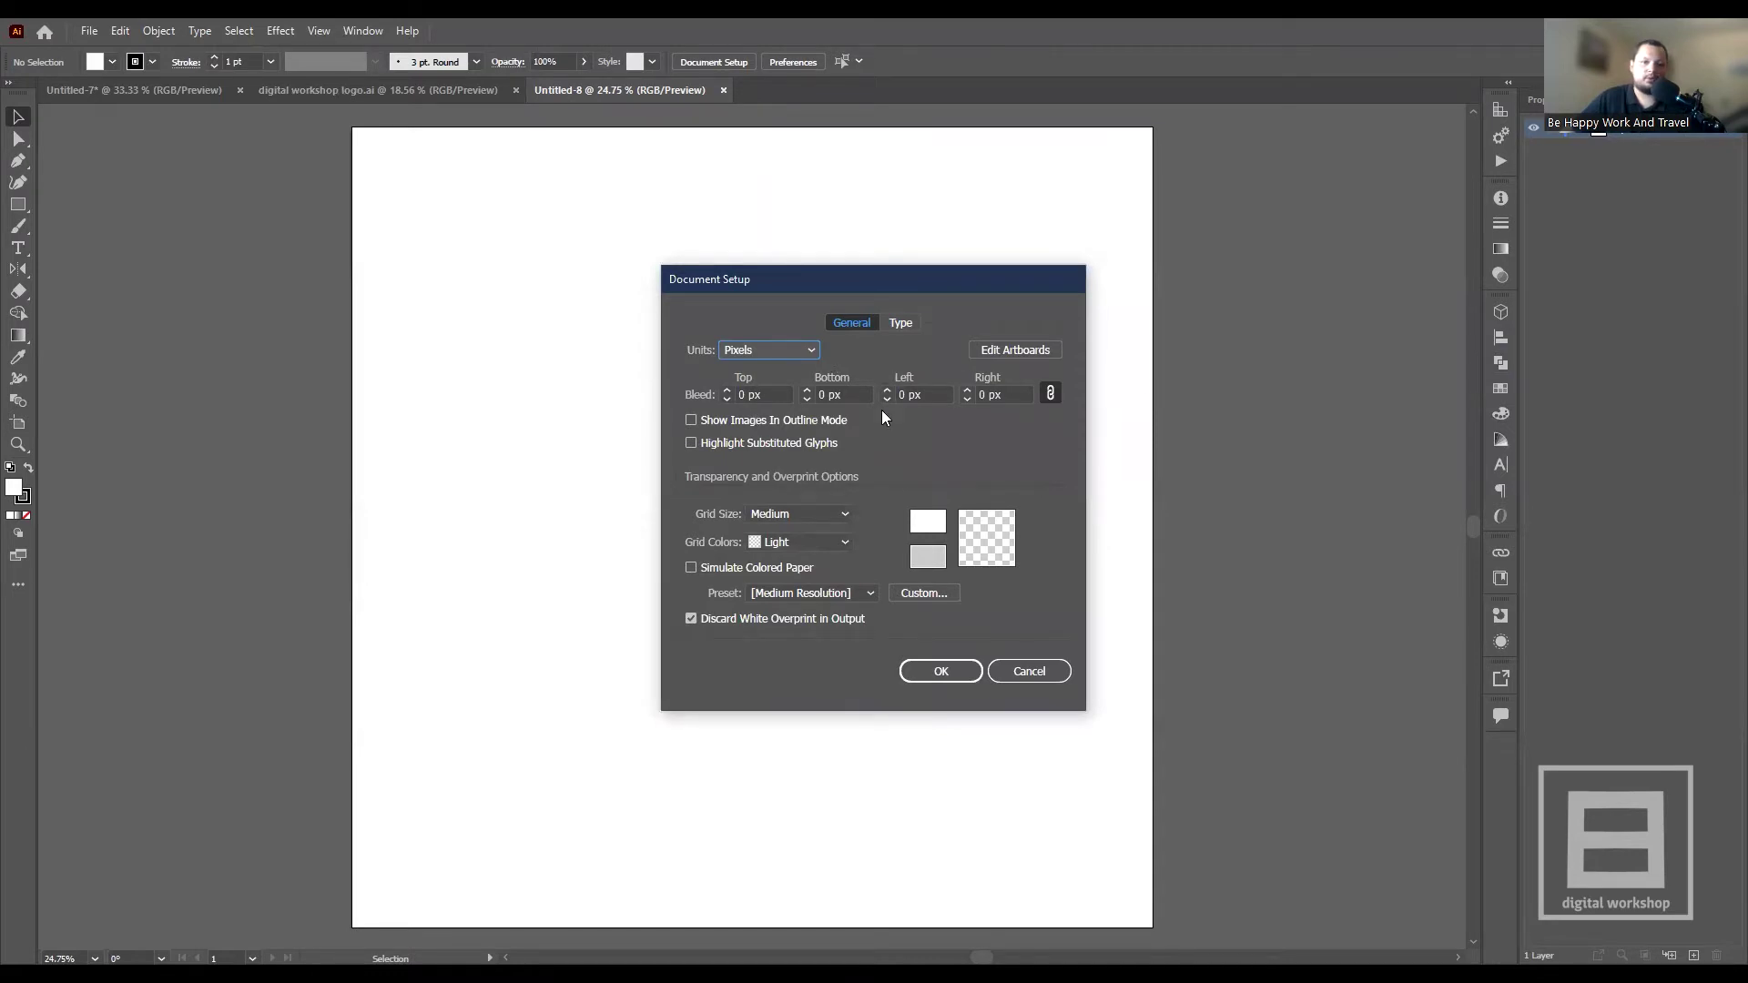
{"action": "left_click", "coordinate": [726, 390]}
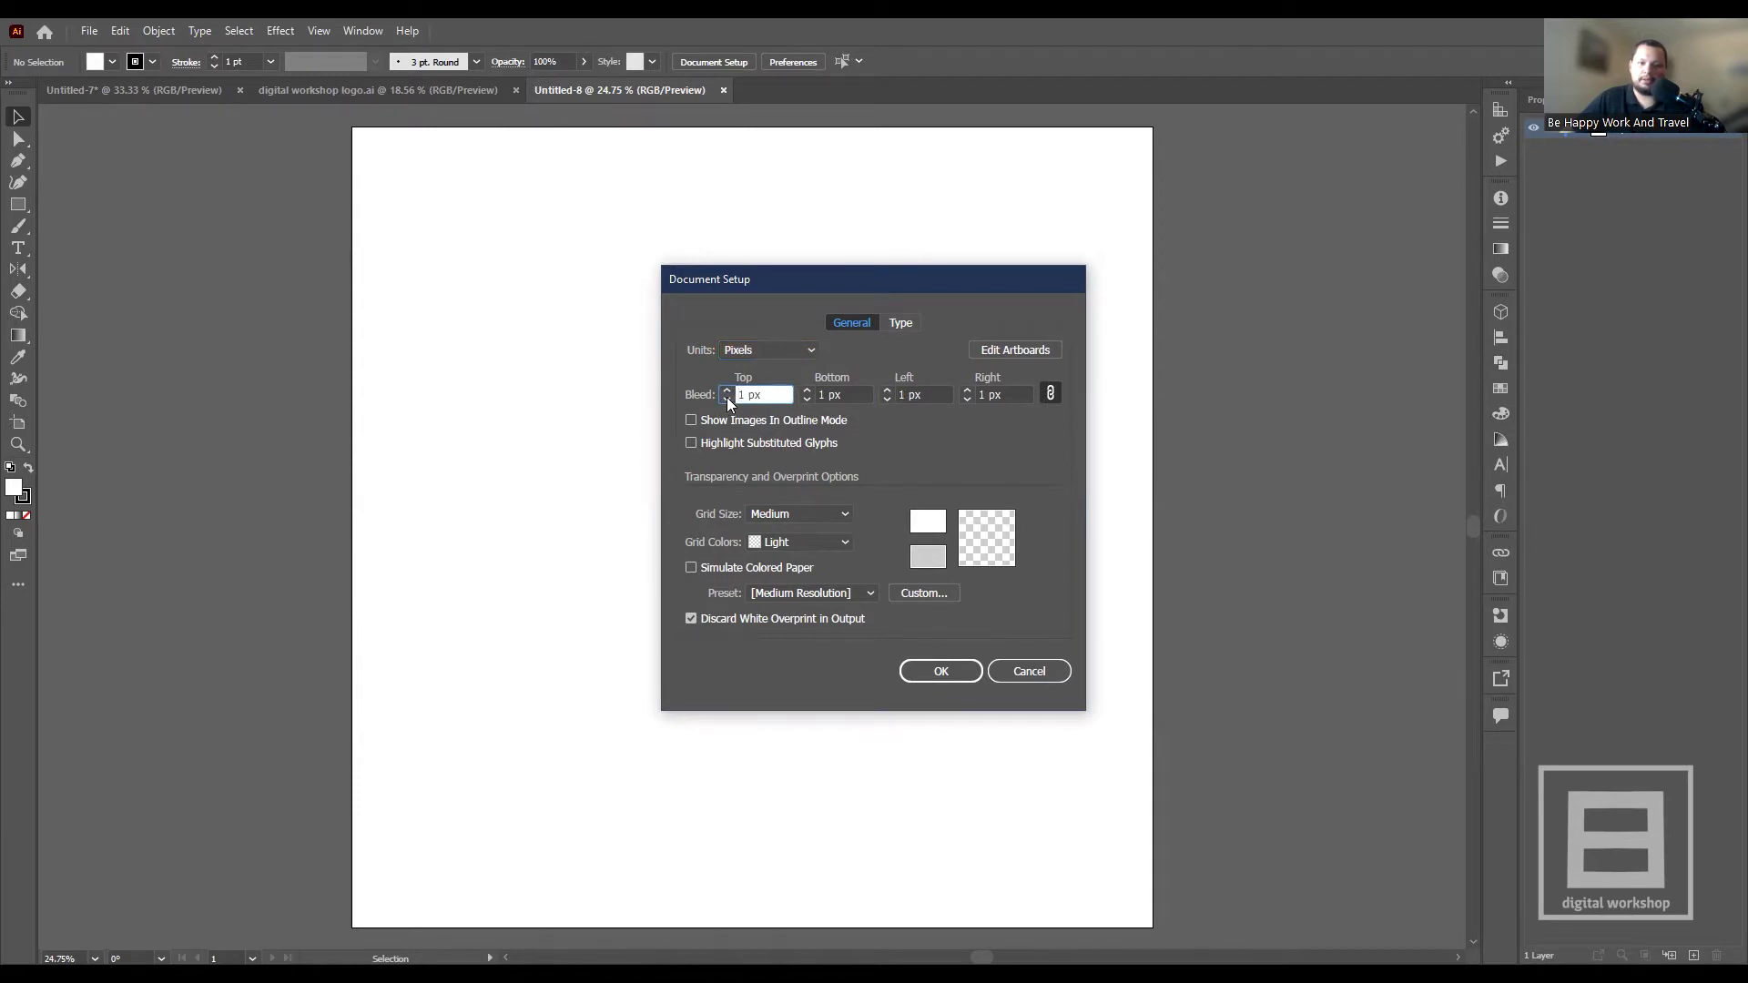
{"action": "left_click", "coordinate": [726, 399]}
{"action": "left_click", "coordinate": [939, 683]}
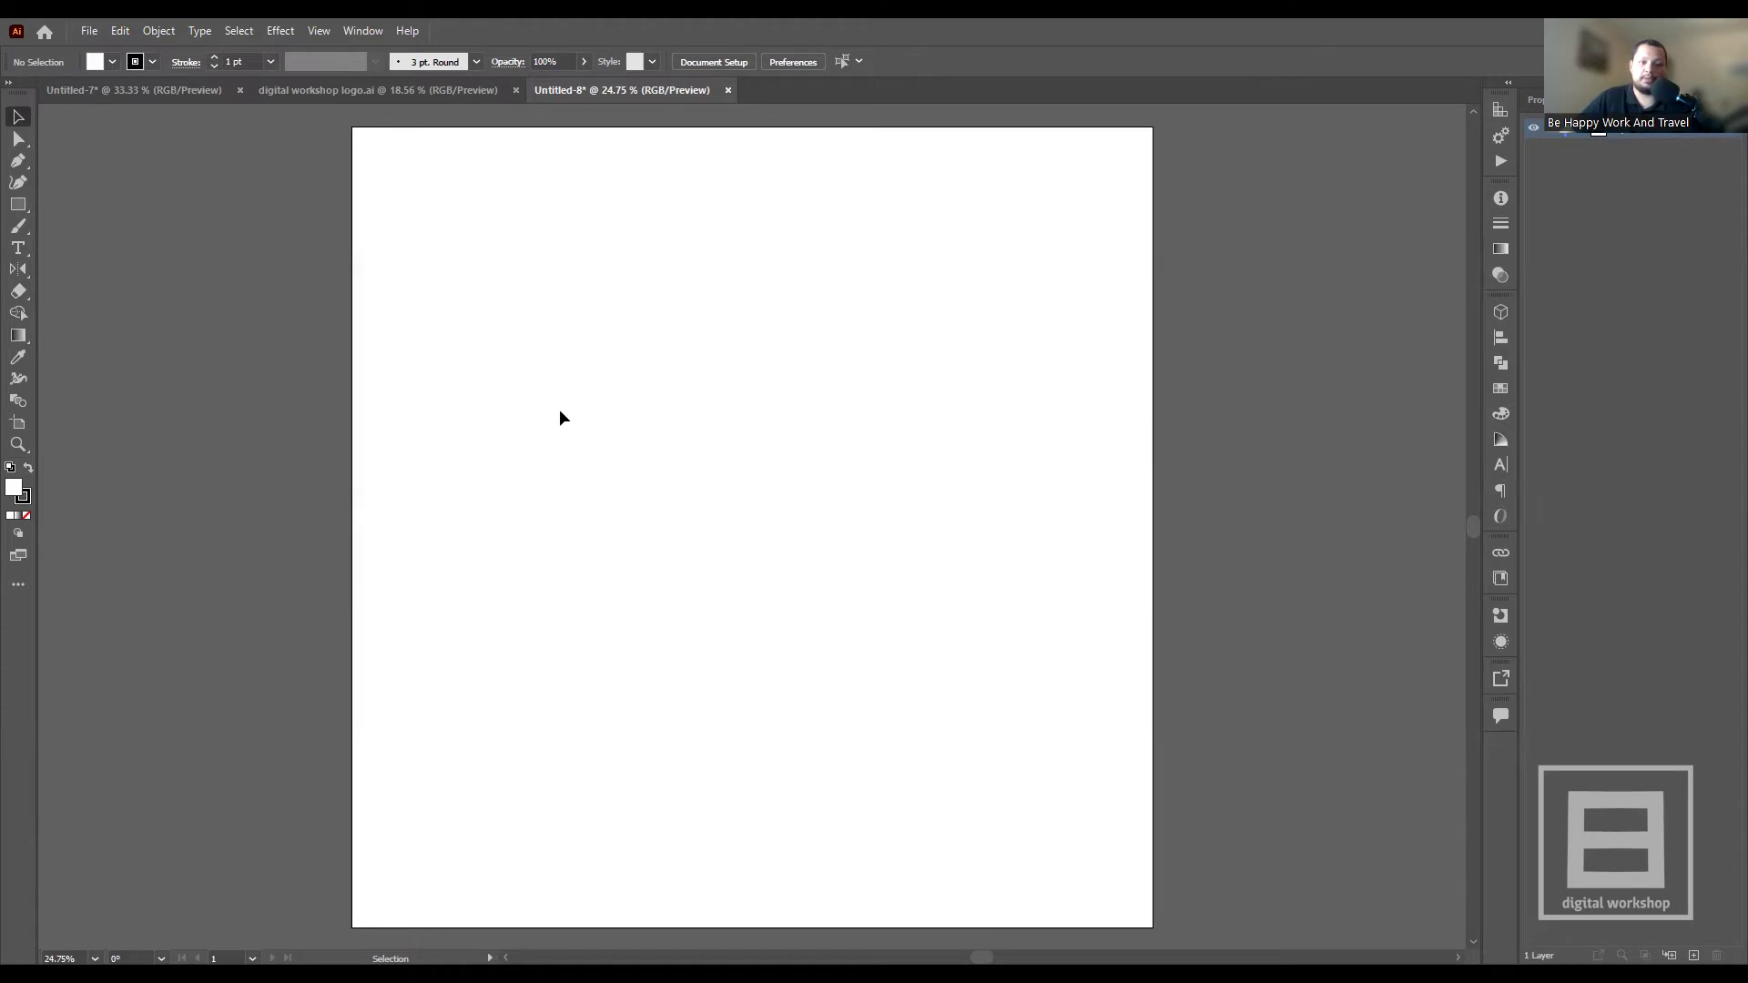
- Switch to the digital workshop logo.ai document tab
{"action": "left_click", "coordinate": [286, 91]}
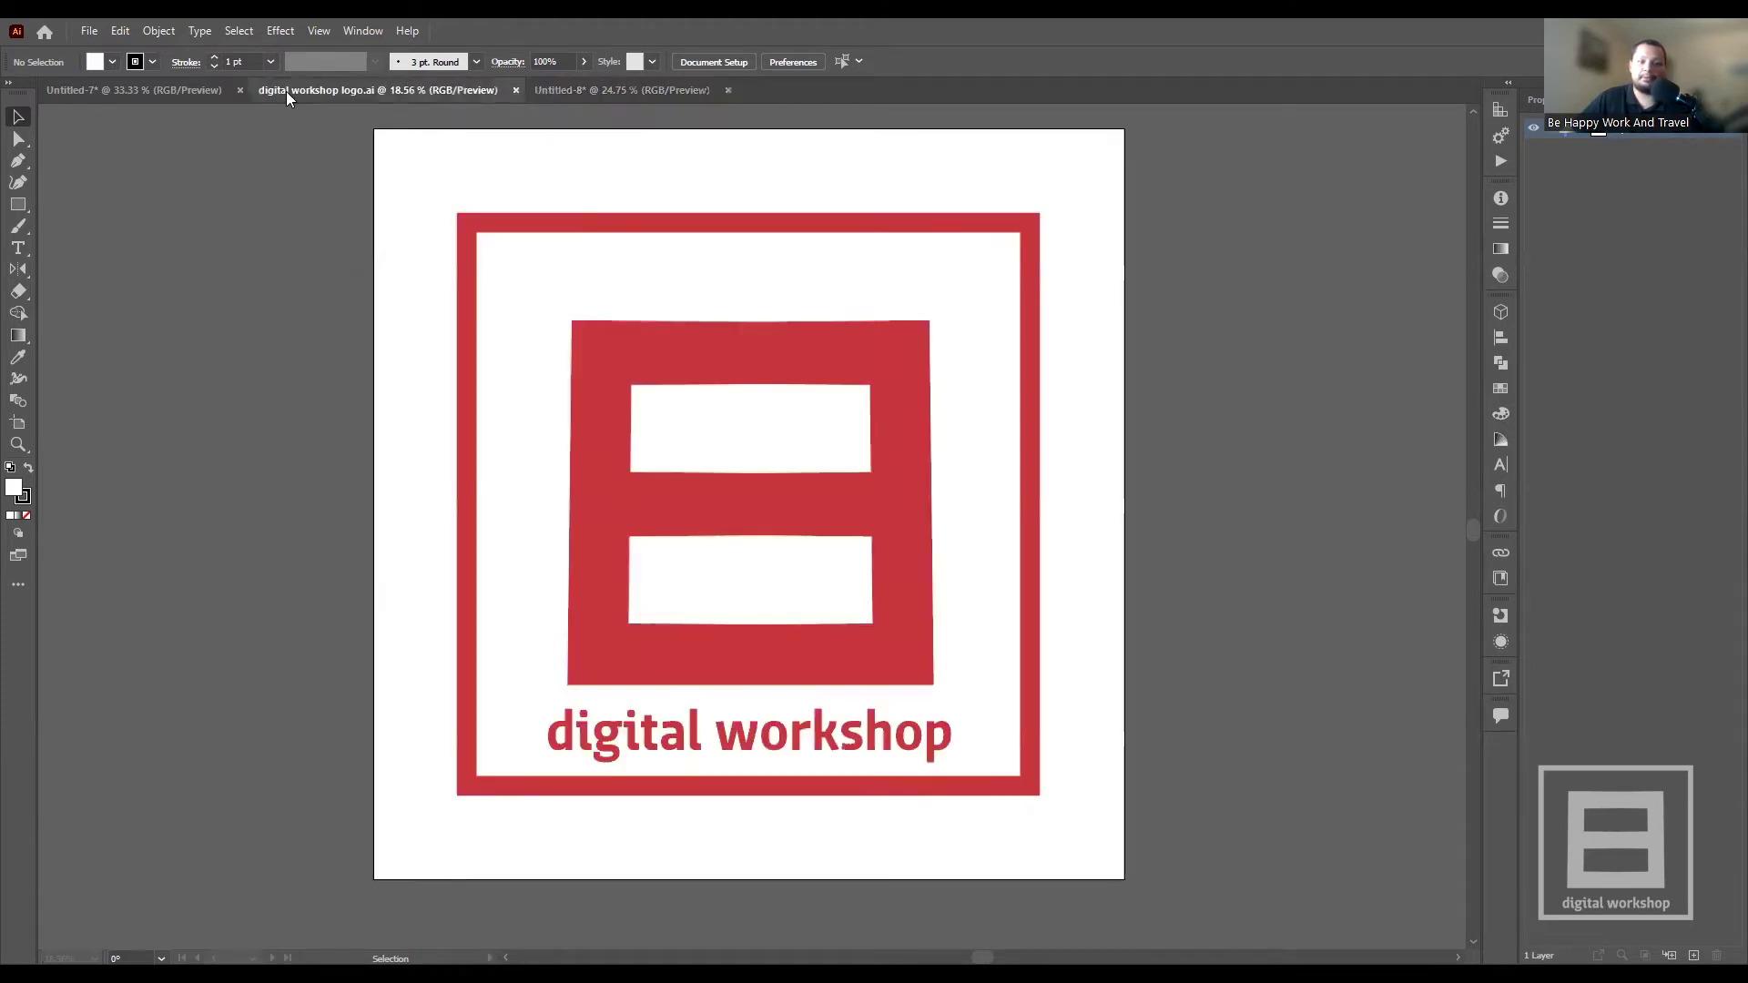
- Drag the red icon group to the left, then undo the move
{"action": "left_click", "coordinate": [751, 355]}
{"action": "mouse_move", "coordinate": [751, 355]}
{"action": "left_mouse_down"}
{"action": "mouse_move", "coordinate": [331, 359]}
{"action": "mouse_move", "coordinate": [702, 367]}
{"action": "mouse_move", "coordinate": [681, 341]}
{"action": "left_mouse_up"}
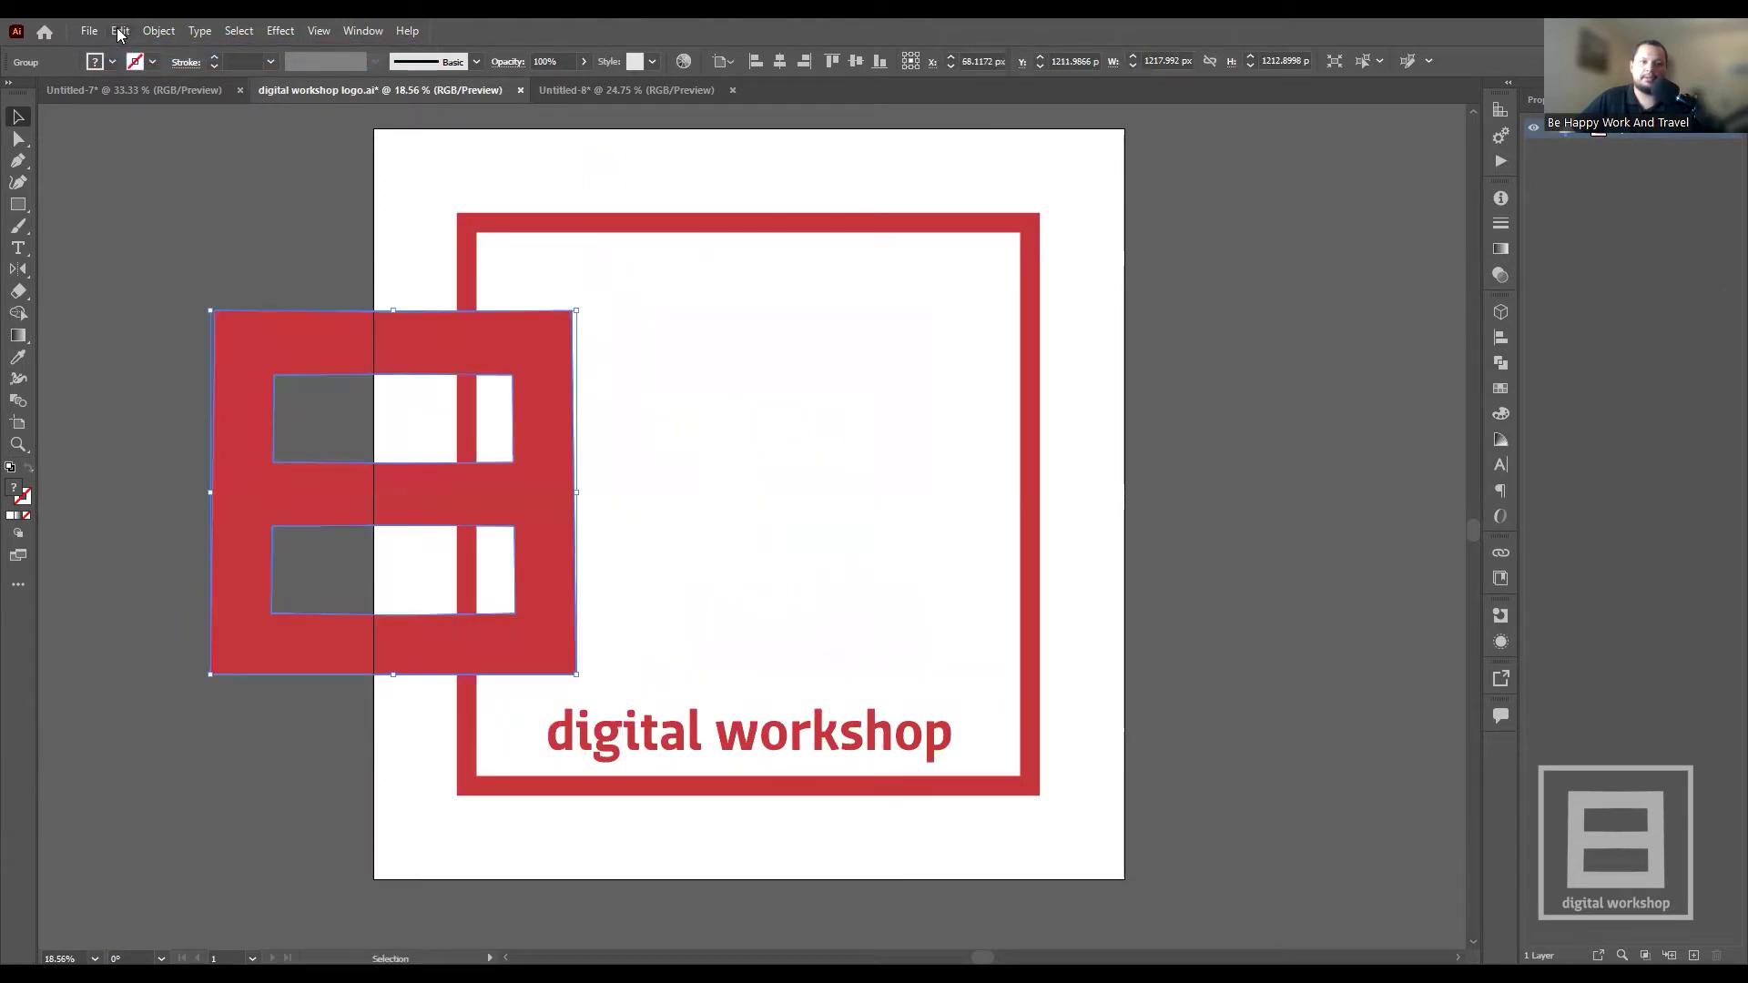
{"action": "key", "text": "ctrl+z"}
- Clear selections in Untitled-8 and the logo, then pick Direct Selection and Selection tools
{"action": "left_click", "coordinate": [687, 92]}
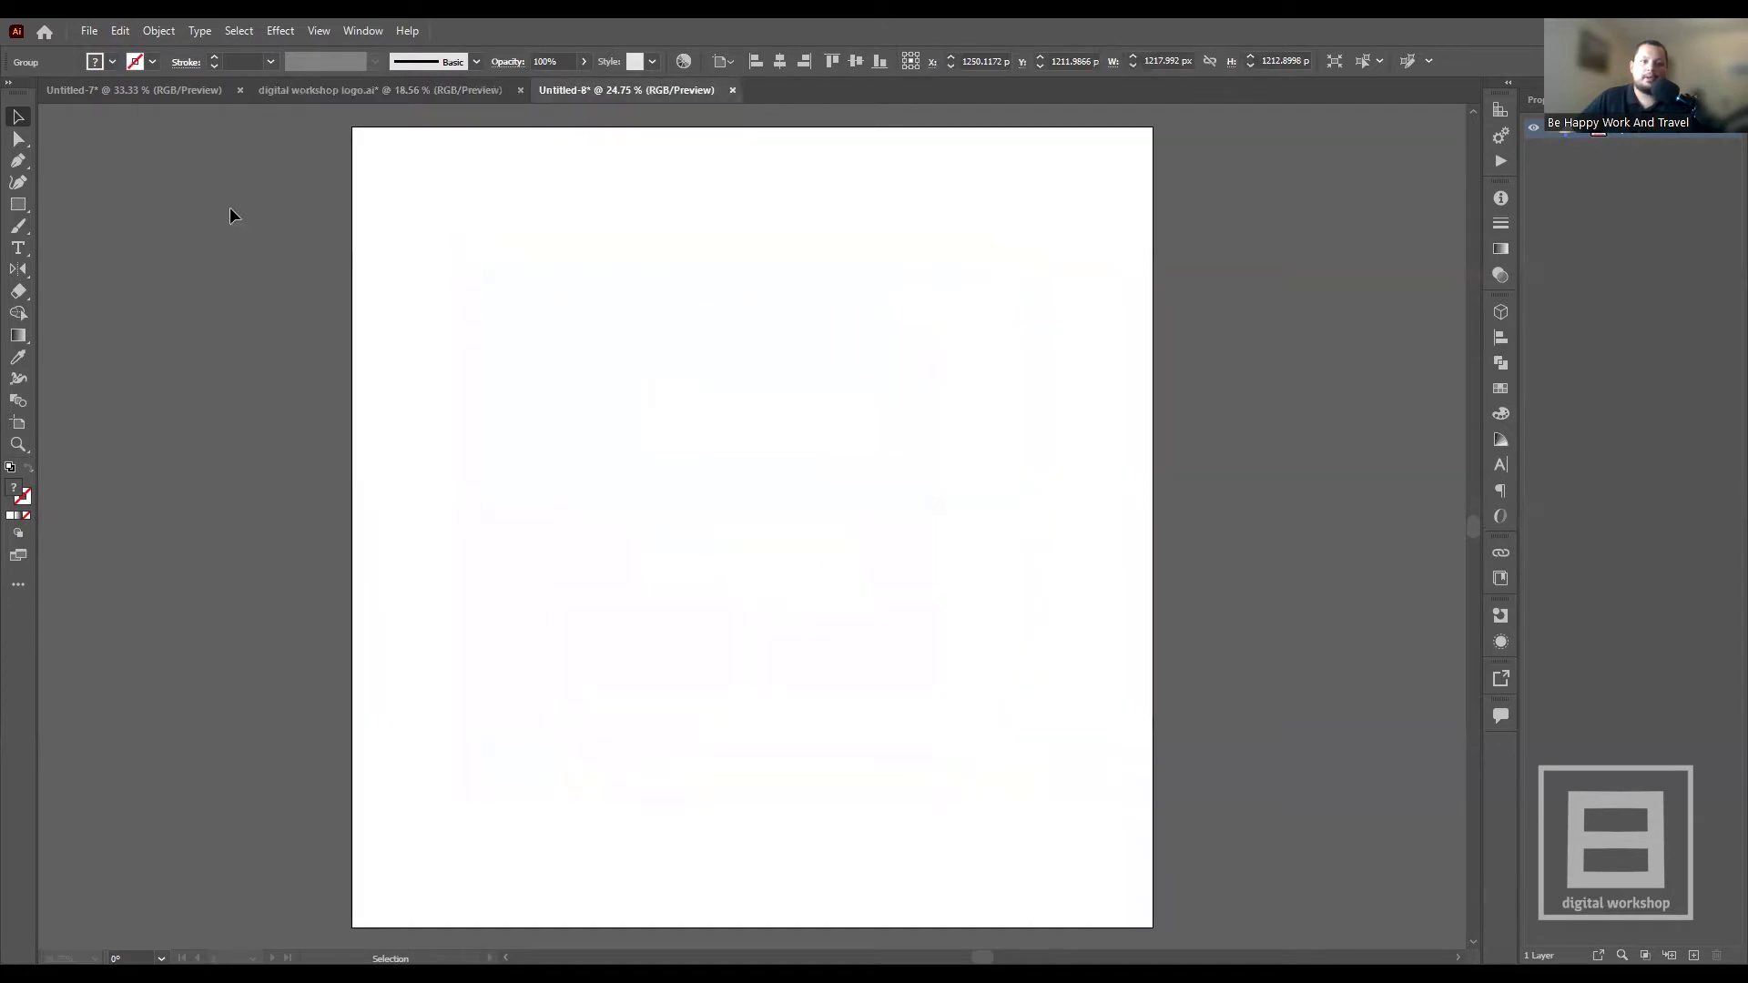
{"action": "left_click", "coordinate": [256, 202]}
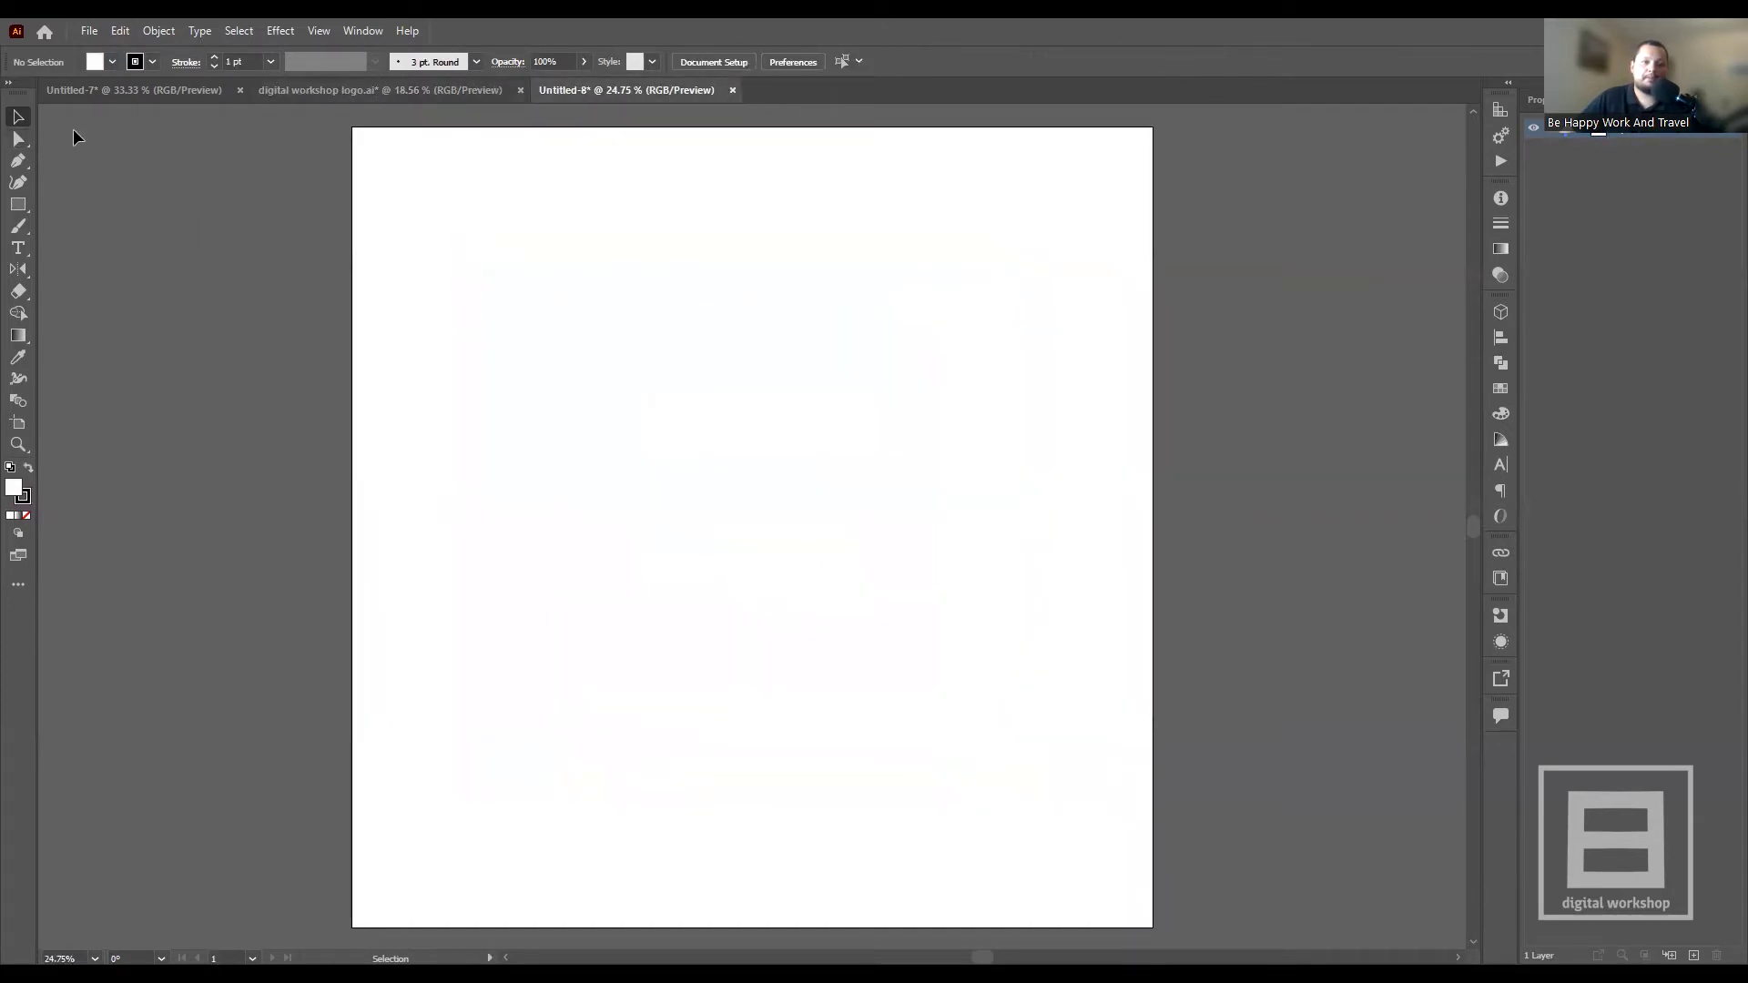
{"action": "left_click", "coordinate": [313, 93]}
{"action": "left_click", "coordinate": [67, 167]}
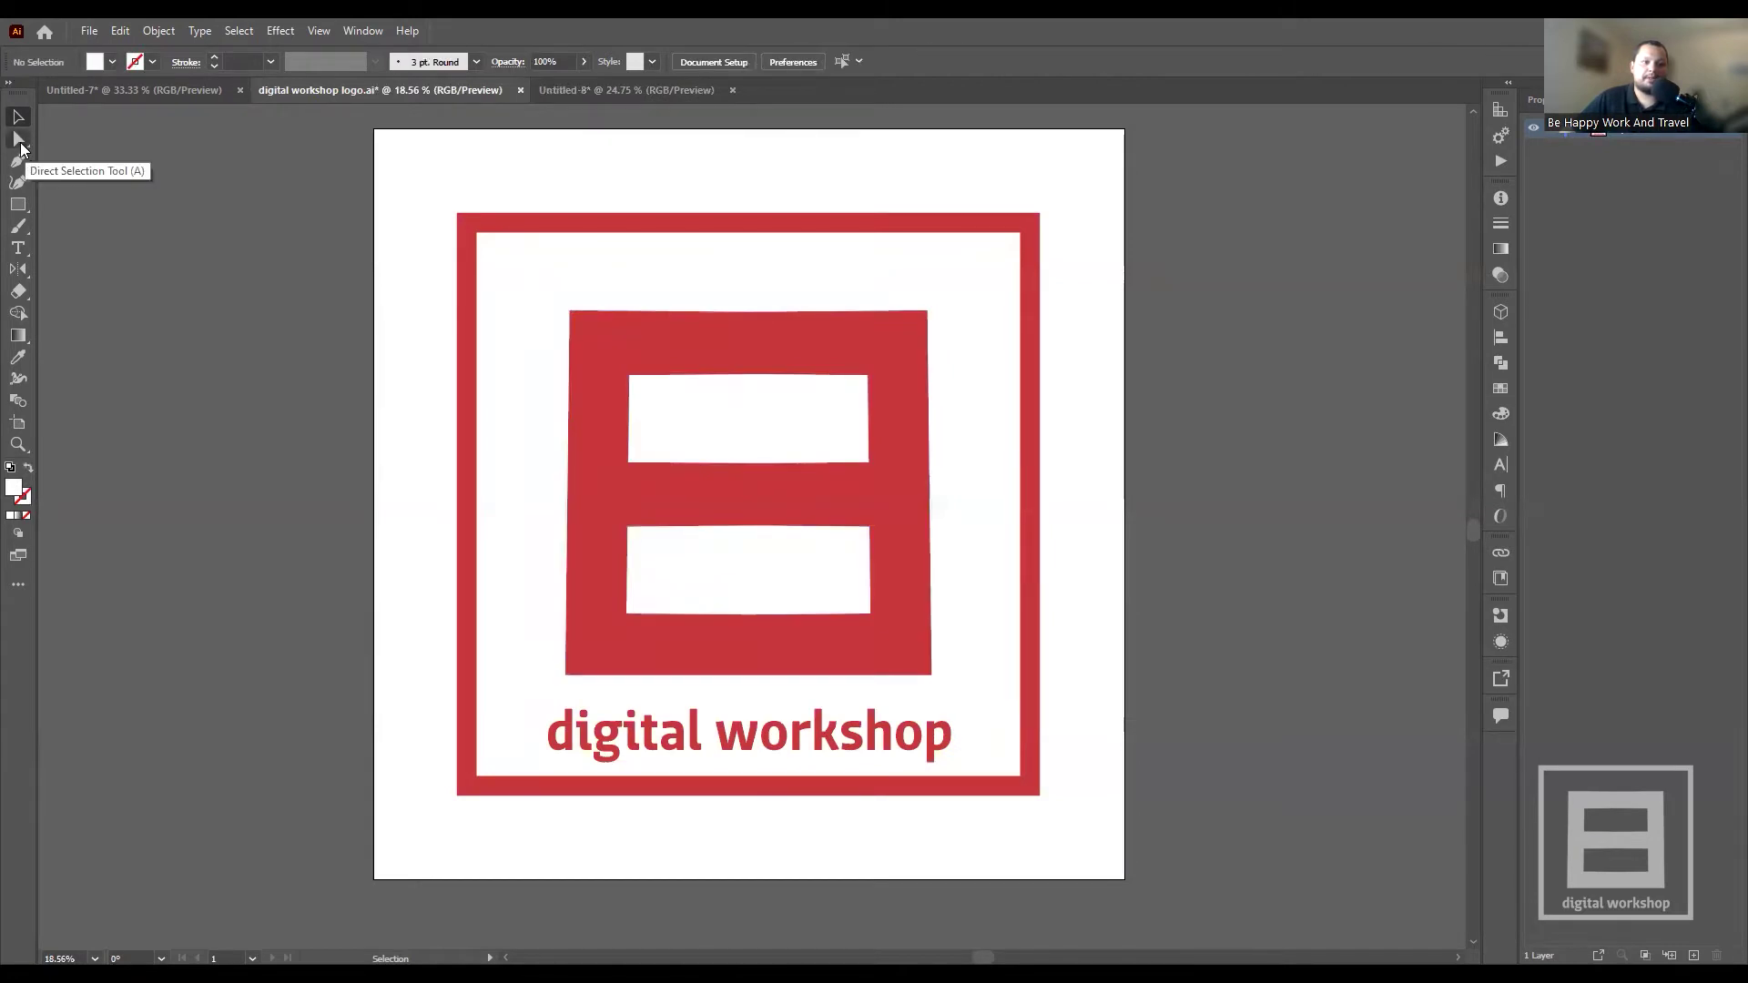
{"action": "left_click", "coordinate": [20, 142]}
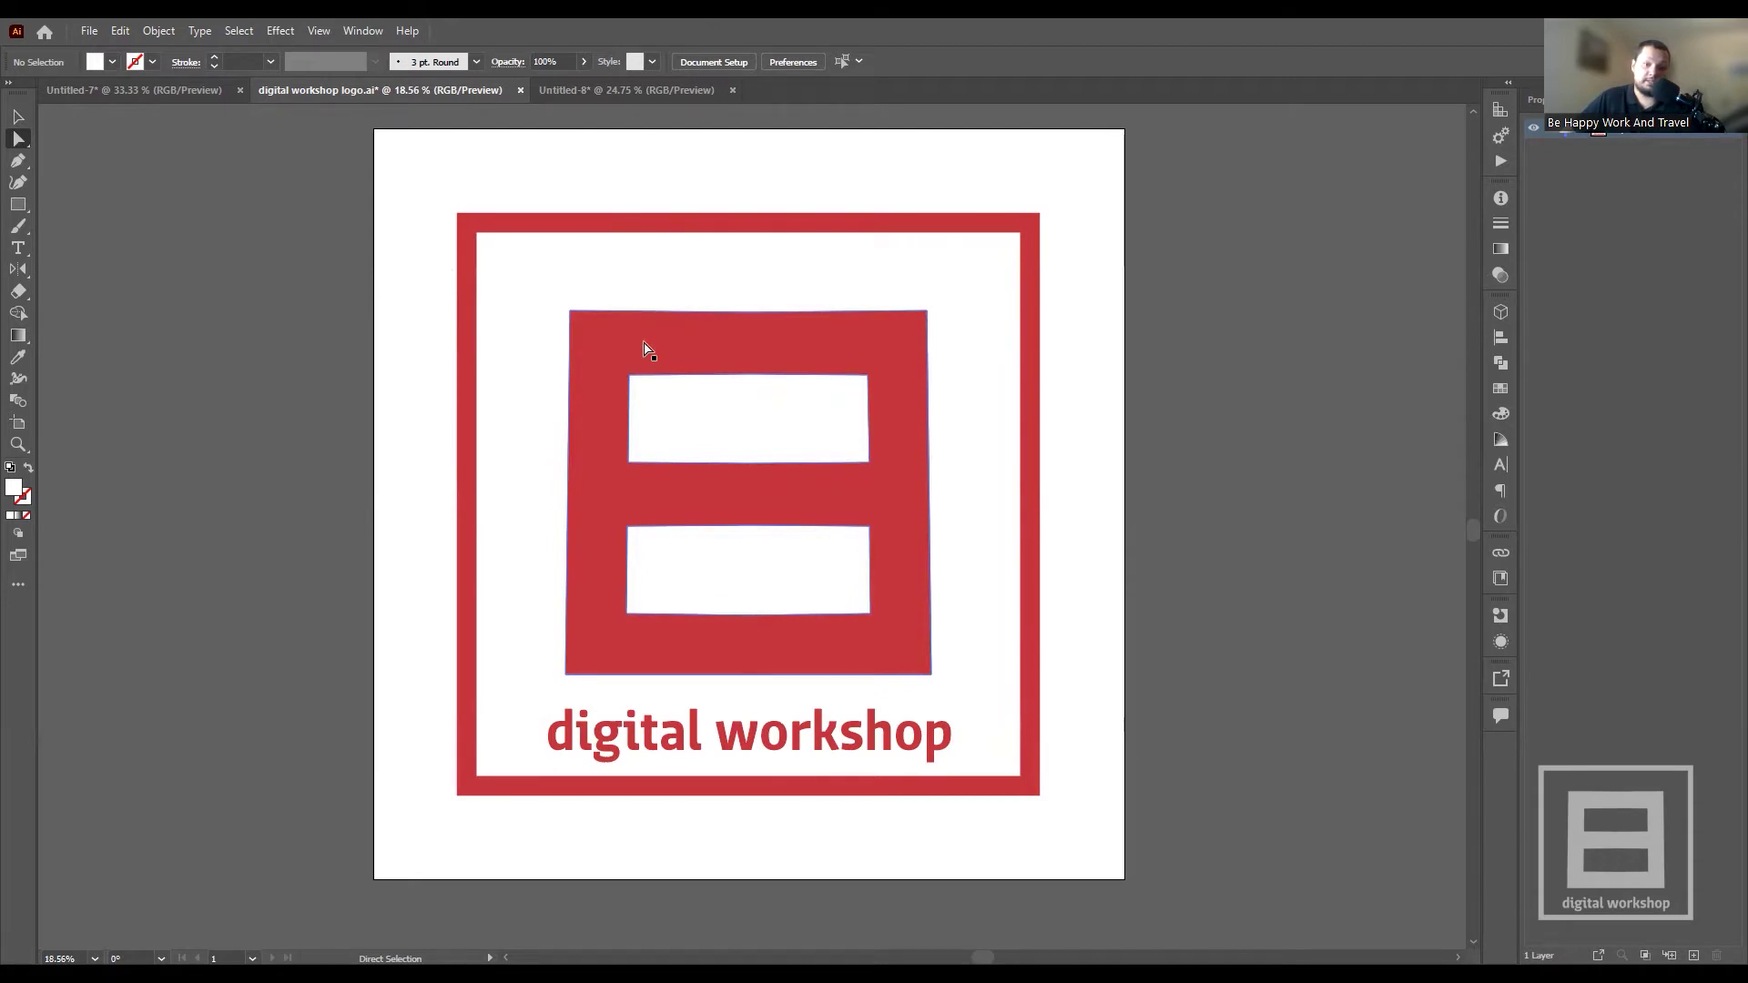
{"action": "left_click", "coordinate": [18, 116]}
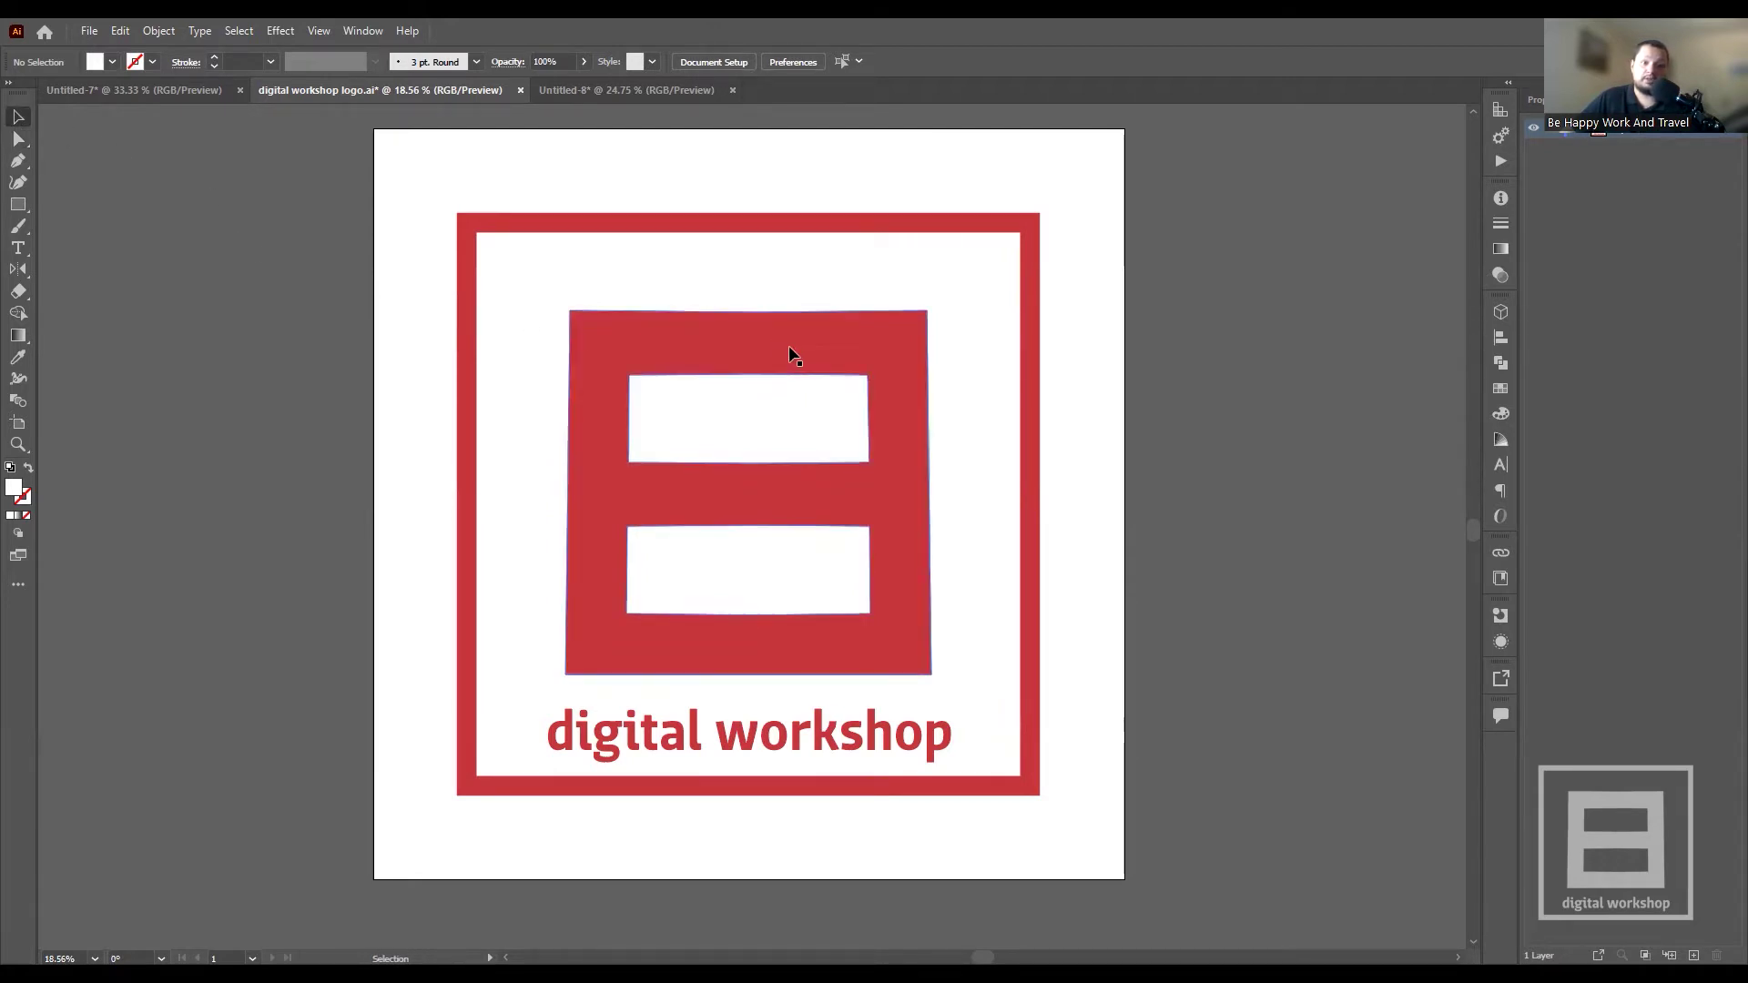
{"action": "left_click", "coordinate": [785, 348]}
{"action": "left_click_drag", "start_coordinate": [780, 347], "coordinate": [738, 340]}
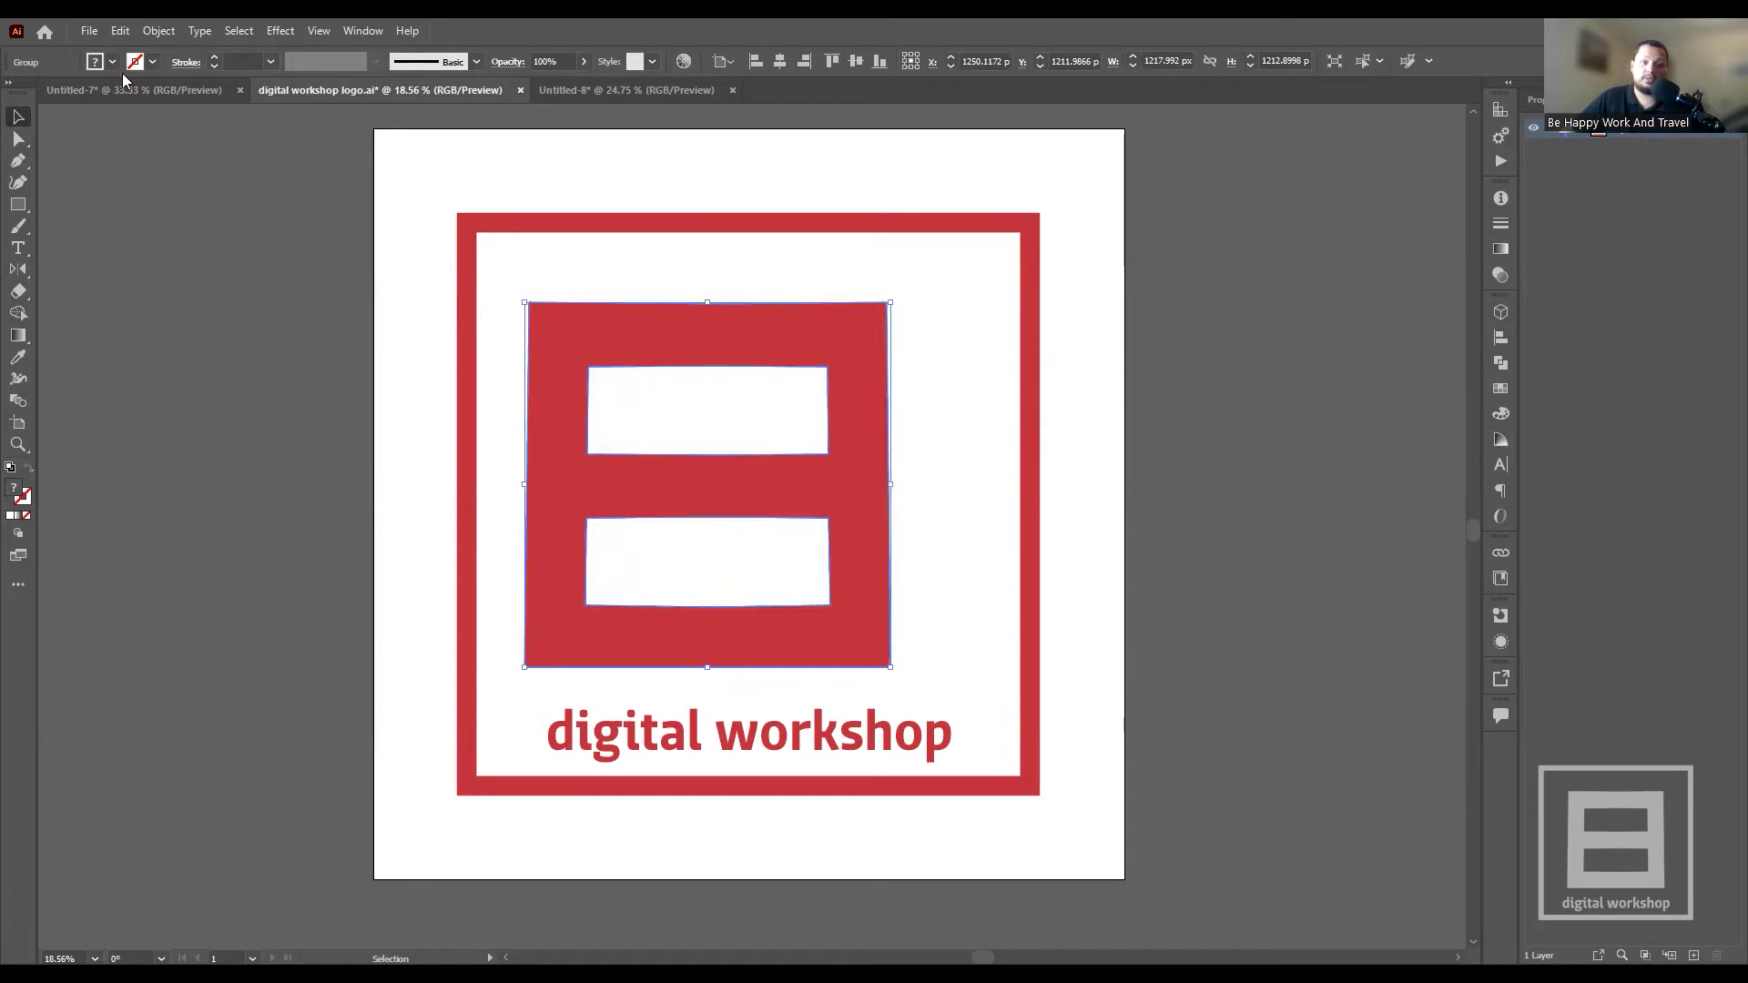
{"action": "key", "text": "ctrl+z"}
{"action": "key", "text": "a"}
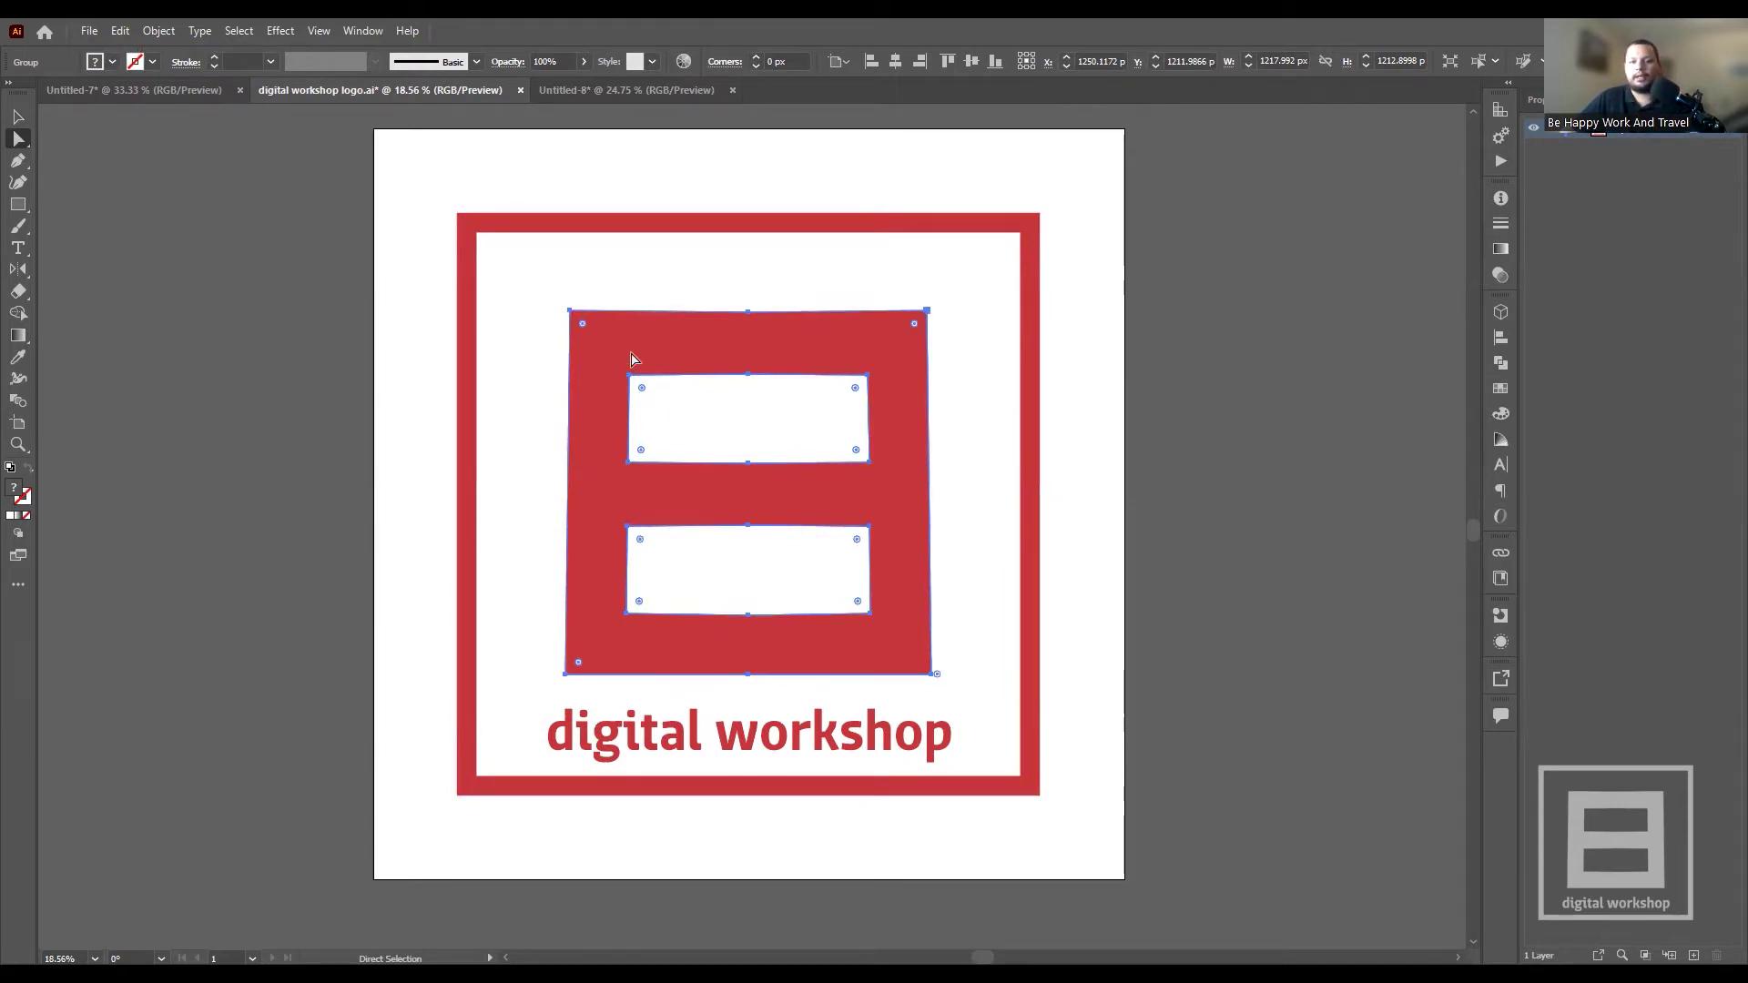
{"action": "scroll", "coordinate": [569, 314], "scroll_direction": "up", "scroll_amount": 3}
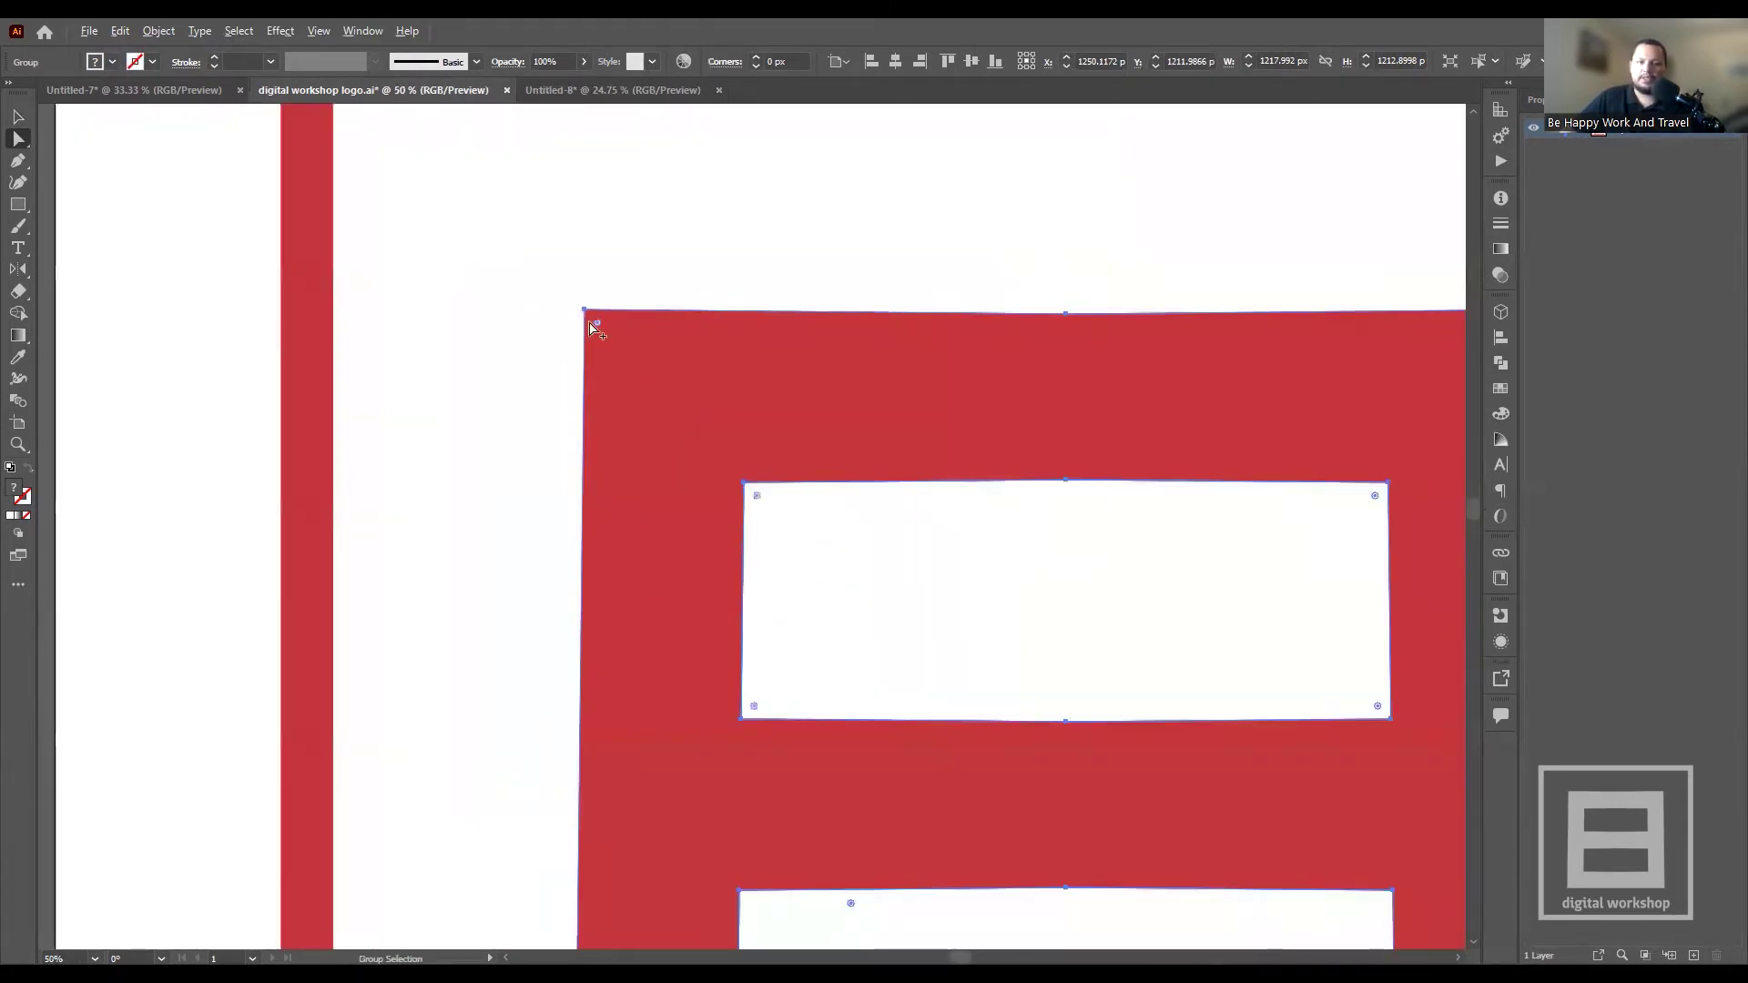
{"action": "scroll", "coordinate": [590, 314], "scroll_direction": "down", "scroll_amount": 3}
{"action": "scroll", "coordinate": [734, 297], "scroll_direction": "up", "scroll_amount": 4}
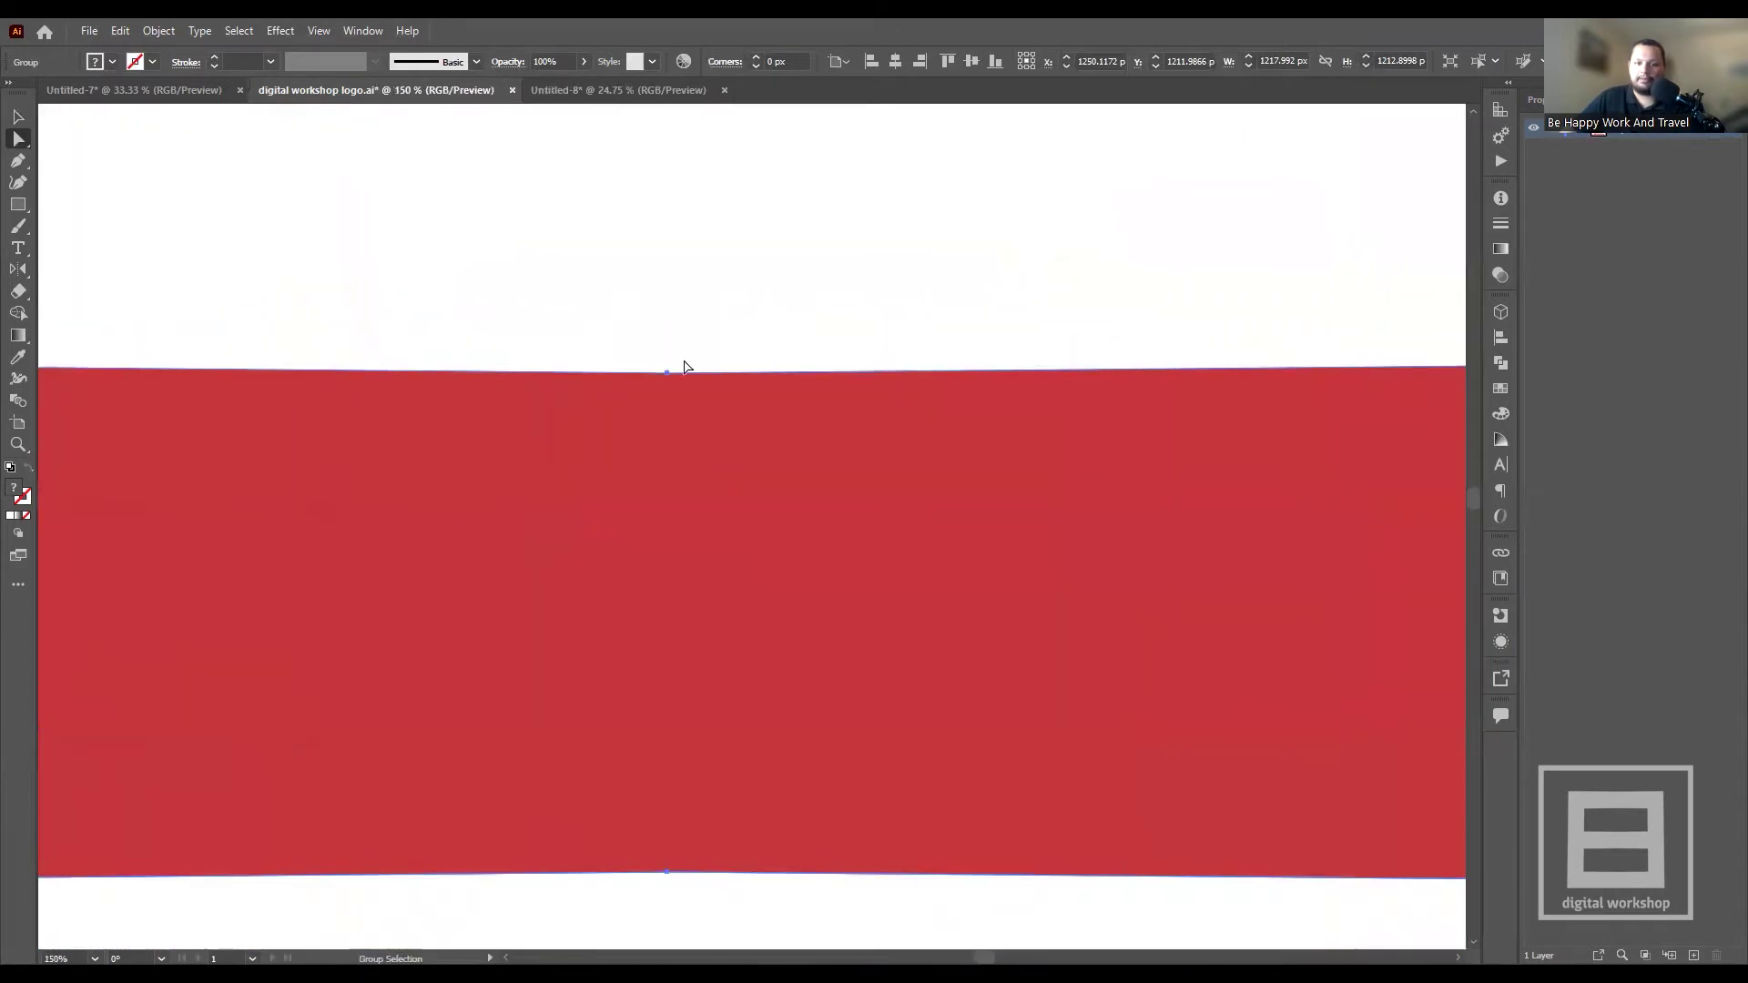
{"action": "scroll", "coordinate": [663, 360], "scroll_direction": "down", "scroll_amount": 3}
{"action": "scroll", "coordinate": [978, 364], "scroll_direction": "up", "scroll_amount": 6}
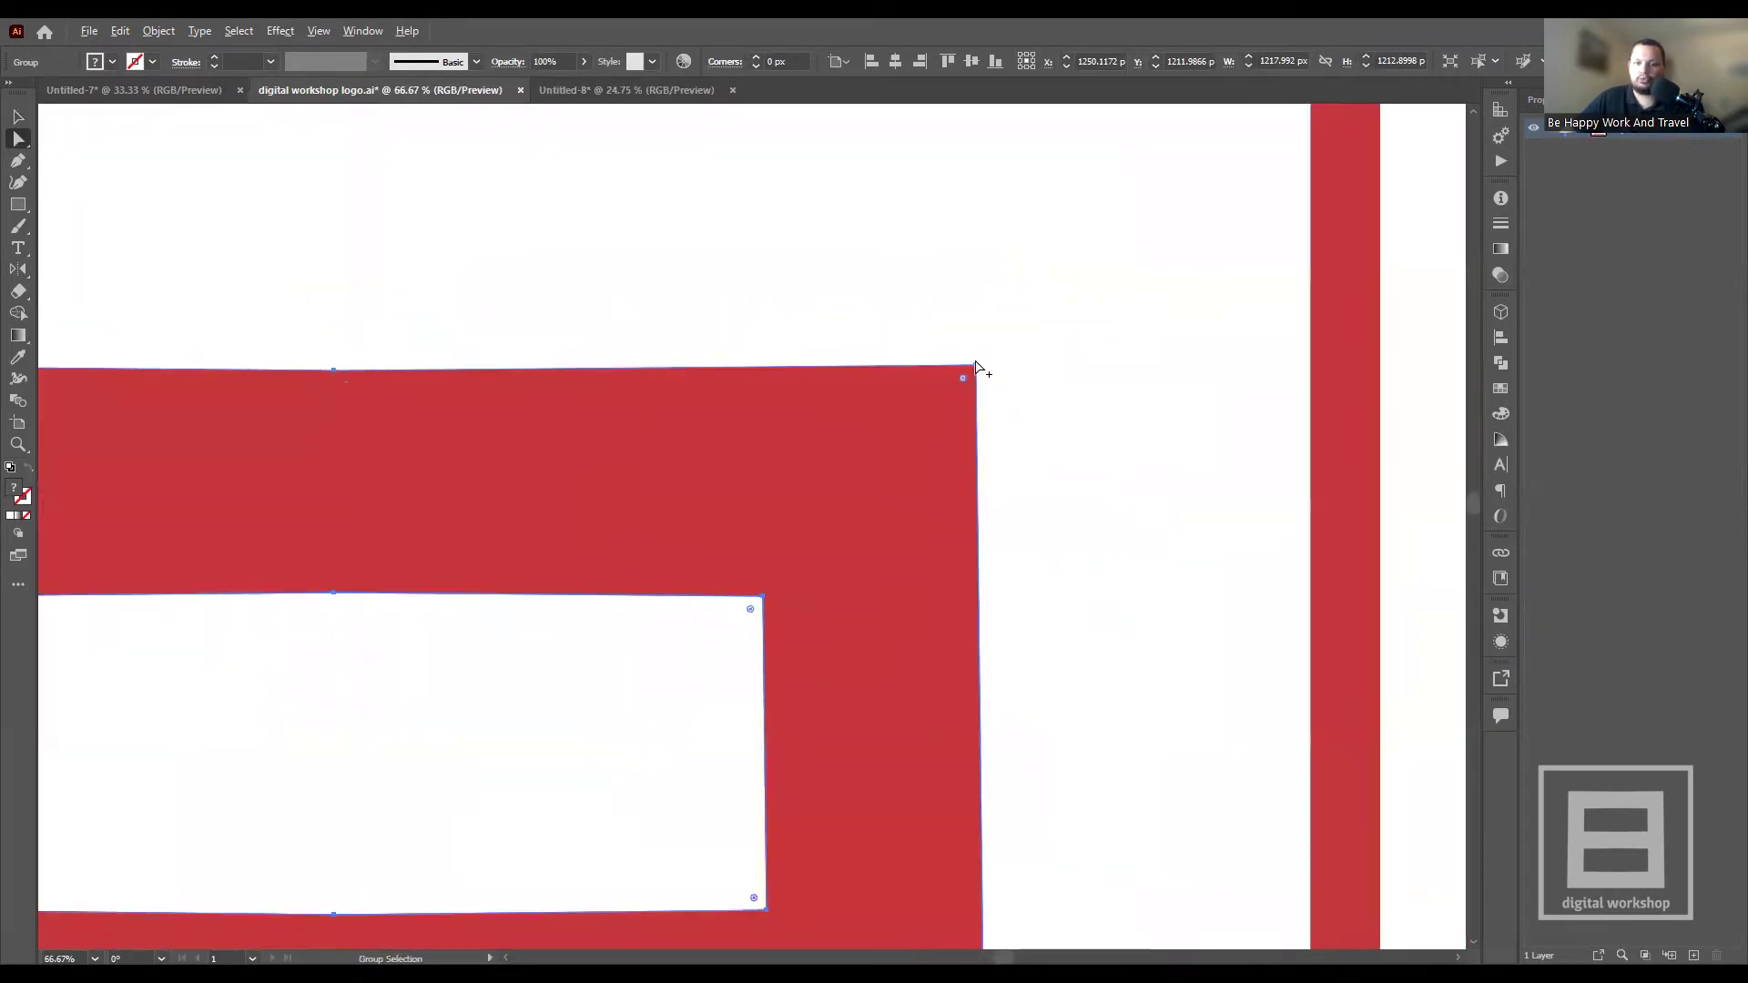
{"action": "scroll", "coordinate": [988, 377], "scroll_direction": "up", "scroll_amount": 1}
{"action": "scroll", "coordinate": [956, 438], "scroll_direction": "down", "scroll_amount": 6}
{"action": "scroll", "coordinate": [851, 555], "scroll_direction": "up", "scroll_amount": 3}
{"action": "scroll", "coordinate": [851, 569], "scroll_direction": "down", "scroll_amount": 5}
{"action": "scroll", "coordinate": [840, 613], "scroll_direction": "up", "scroll_amount": 3}
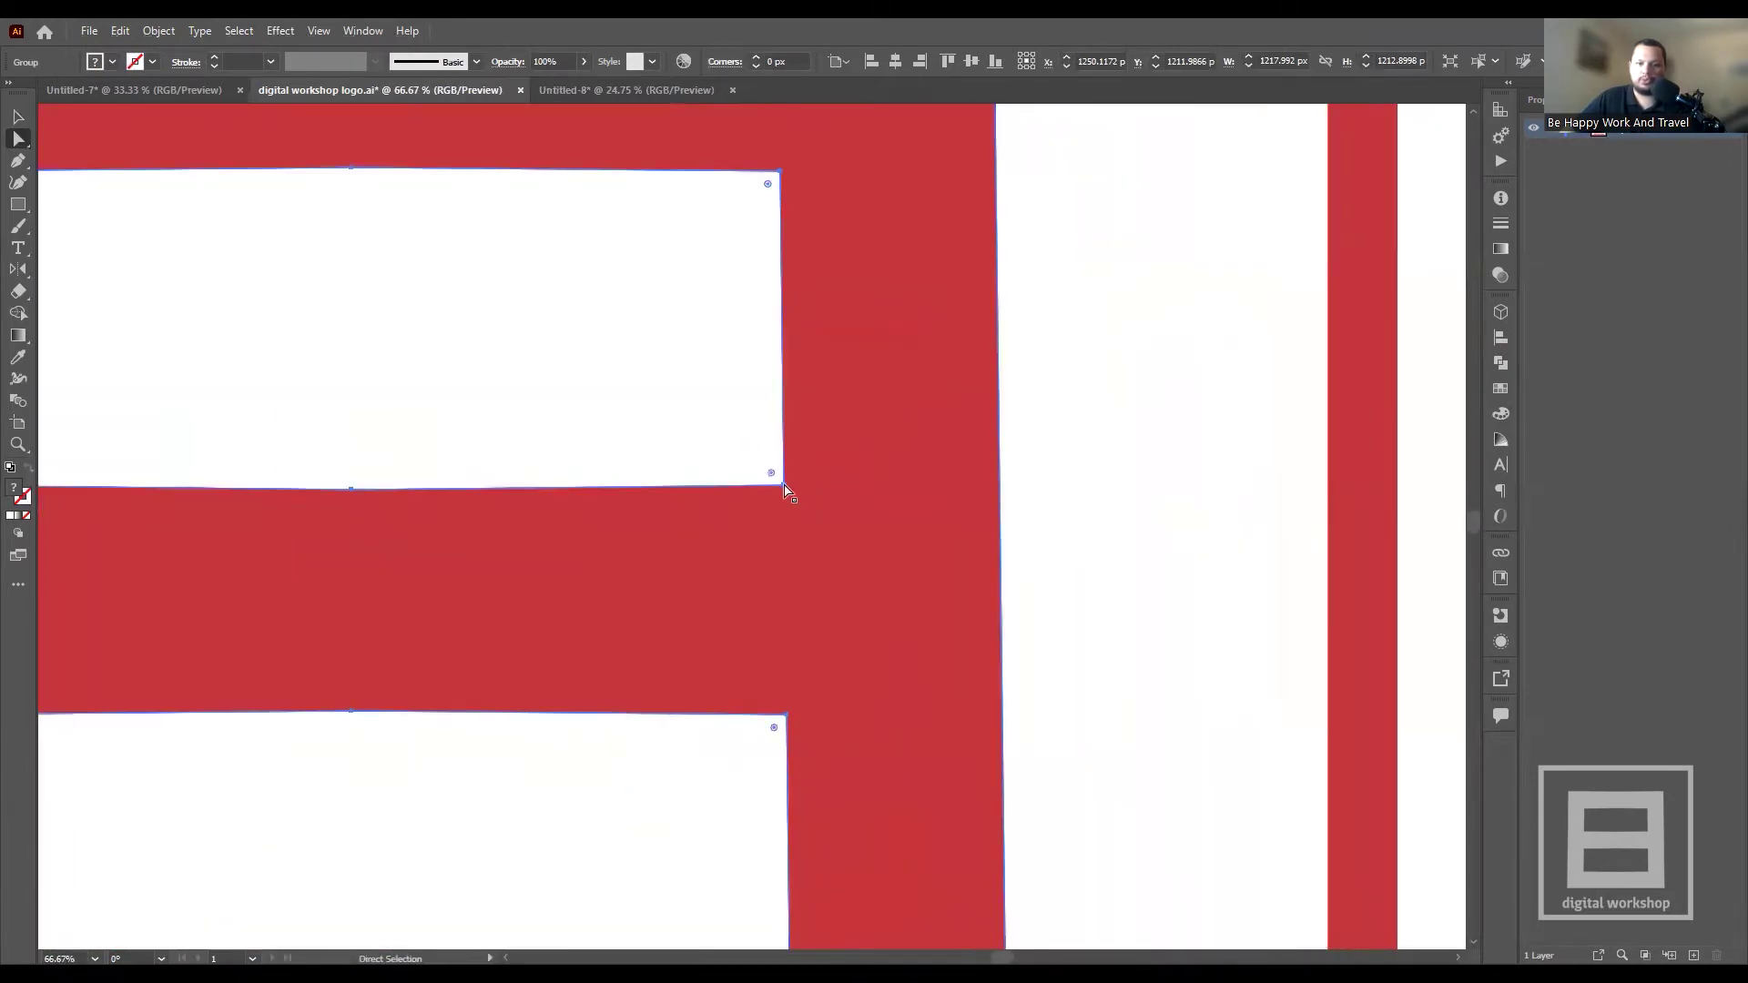
{"action": "scroll", "coordinate": [859, 513], "scroll_direction": "down", "scroll_amount": 2}
{"action": "scroll", "coordinate": [859, 513], "scroll_direction": "down", "scroll_amount": 2}
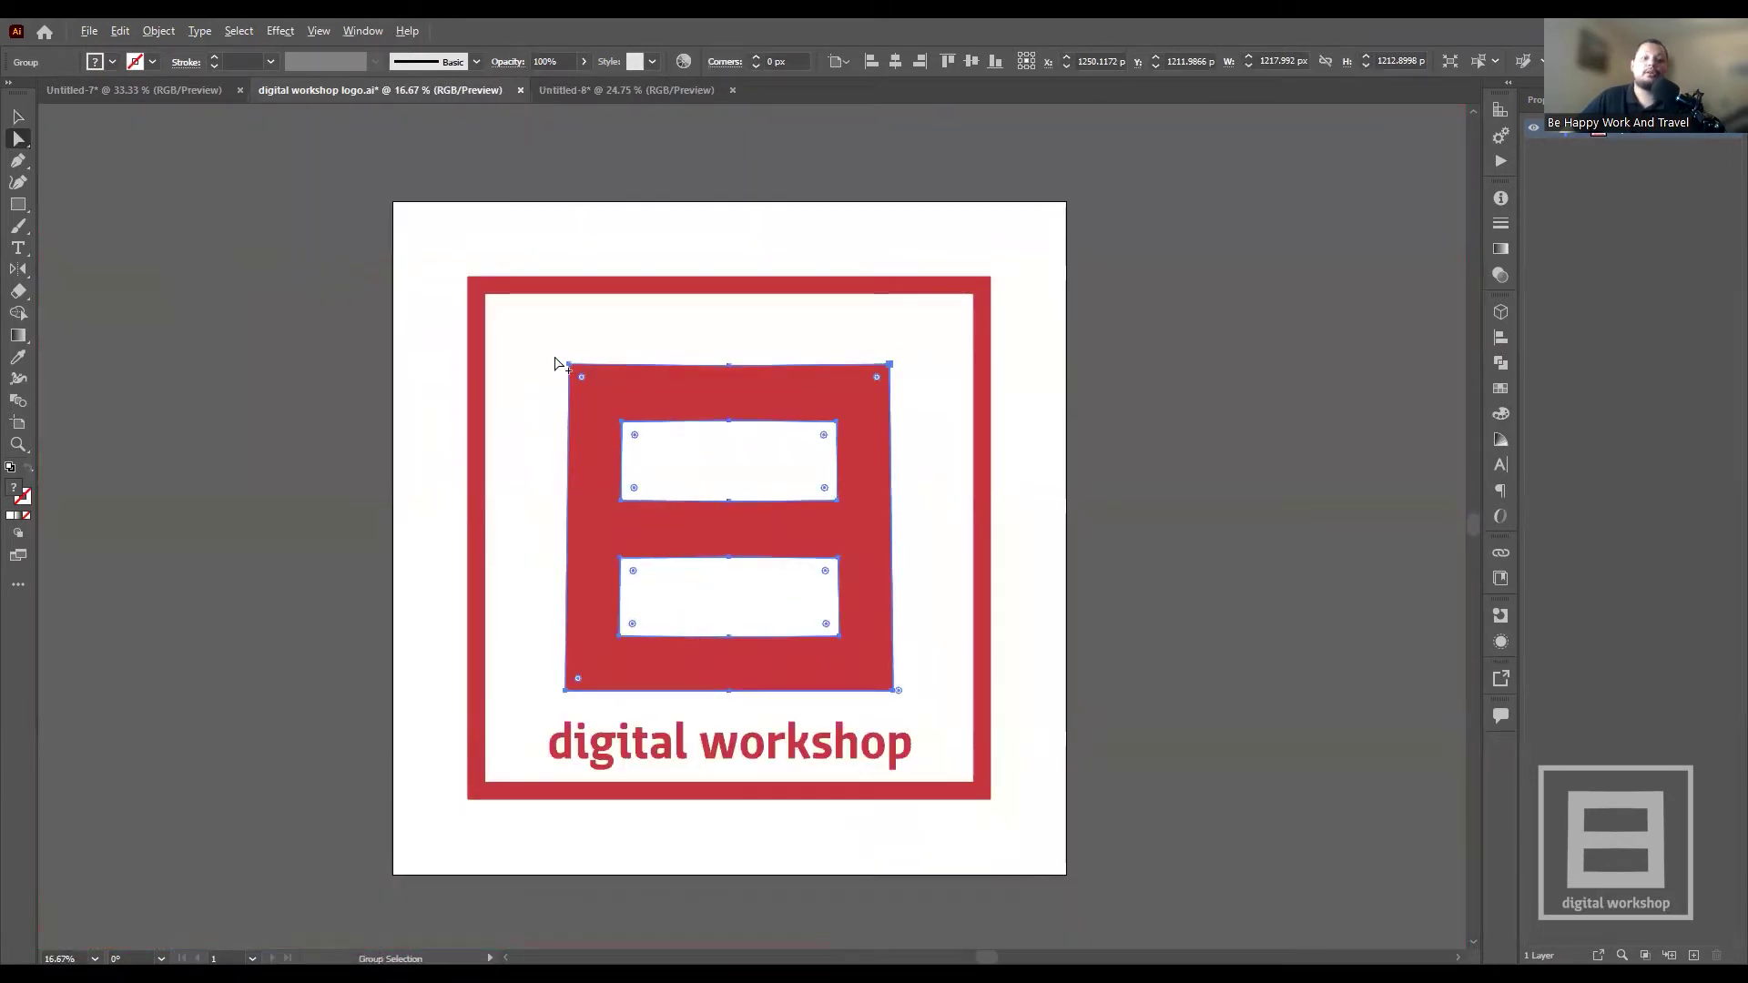
{"action": "scroll", "coordinate": [583, 369], "scroll_direction": "up", "scroll_amount": 1}
{"action": "scroll", "coordinate": [919, 369], "scroll_direction": "up", "scroll_amount": 1}
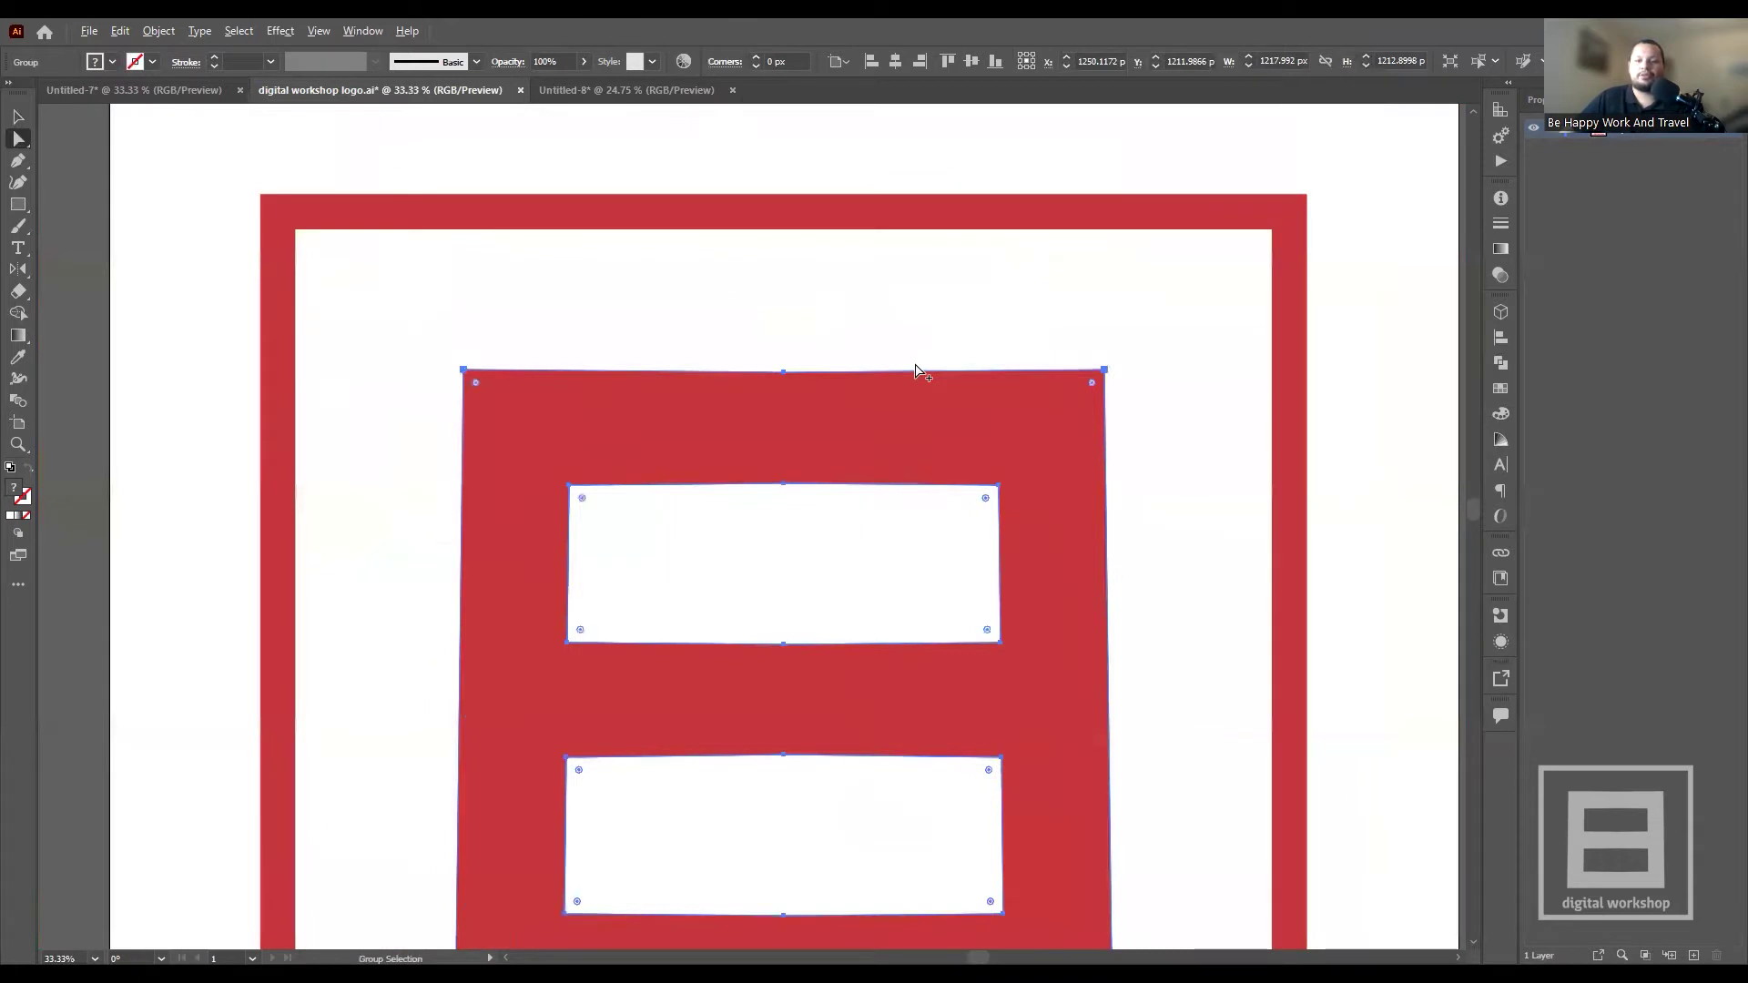
{"action": "scroll", "coordinate": [918, 370], "scroll_direction": "up", "scroll_amount": 1}
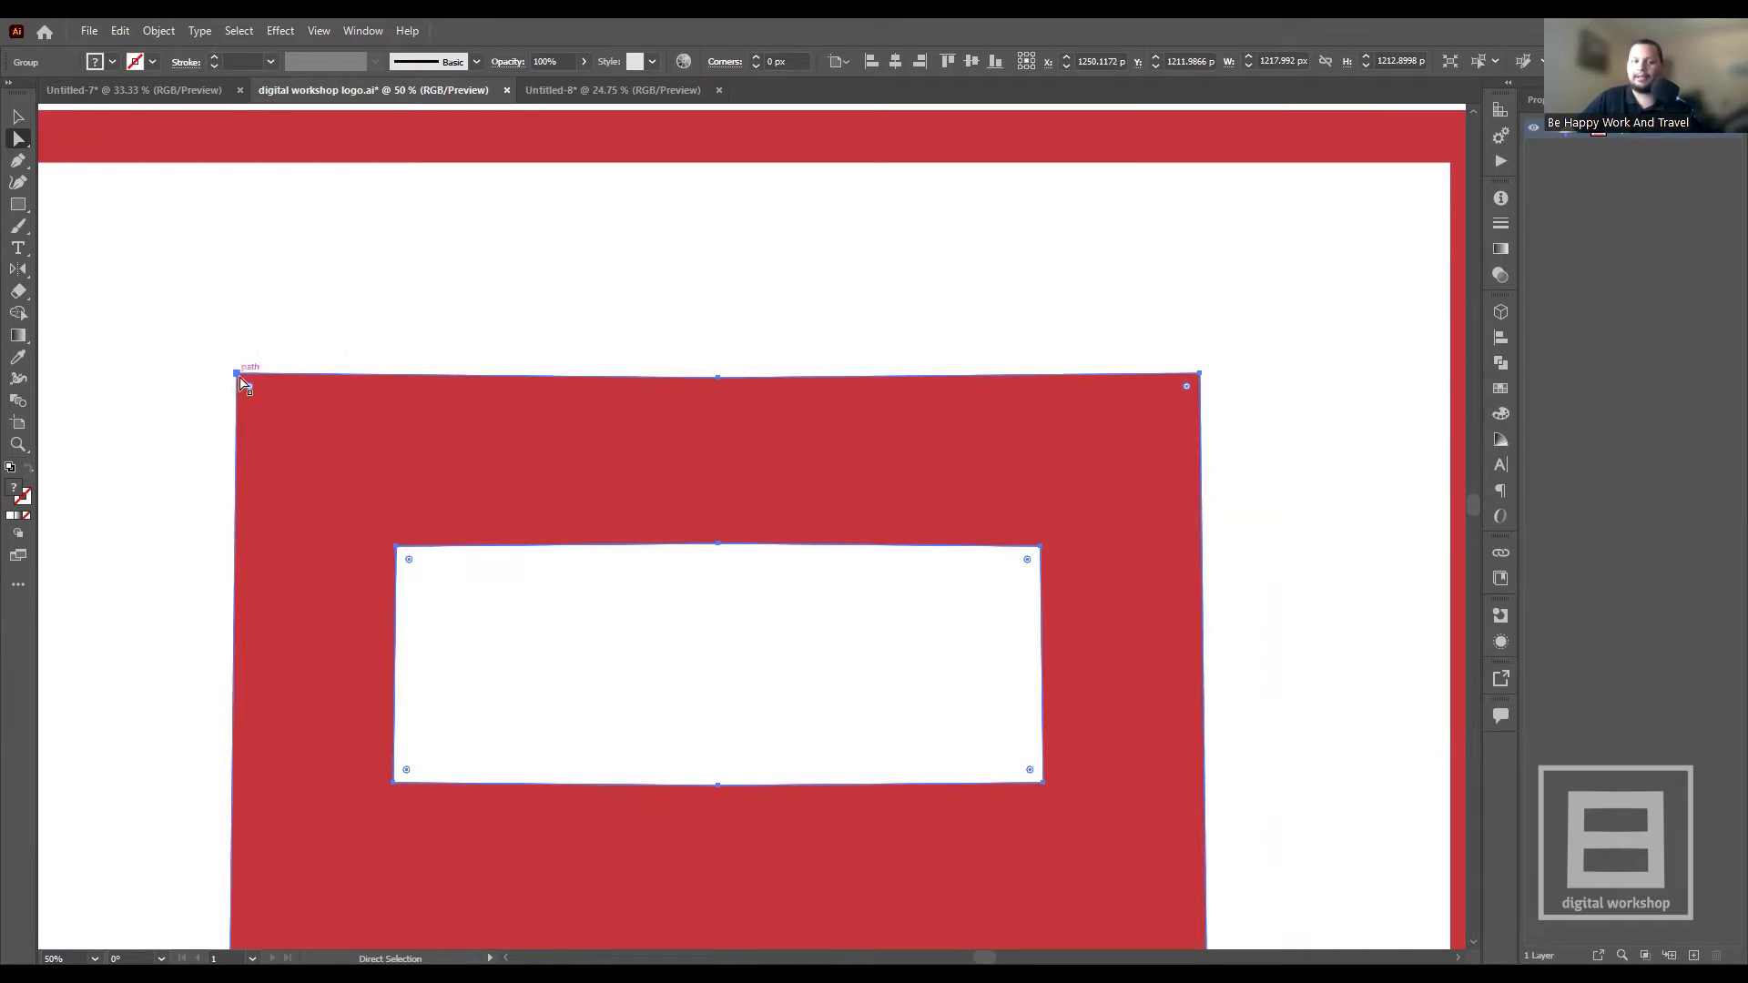
{"action": "left_click", "coordinate": [238, 375]}
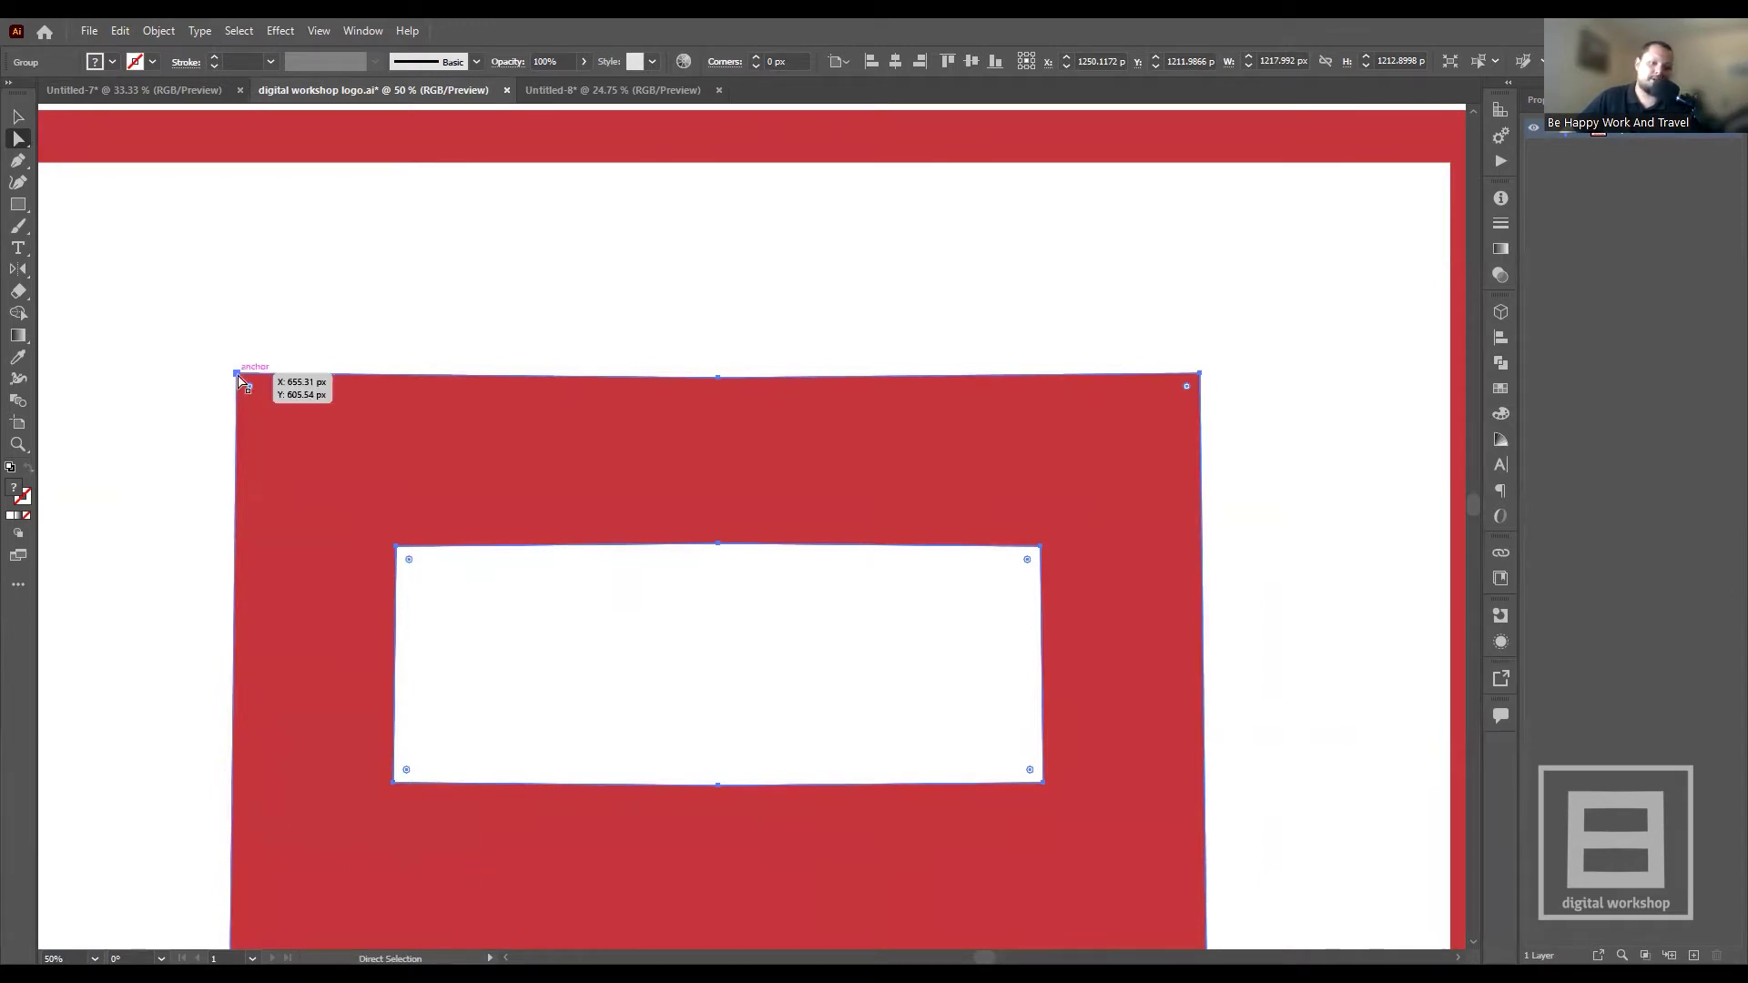
{"action": "left_click", "coordinate": [240, 379]}
{"action": "left_click", "coordinate": [239, 376]}
{"action": "left_click_drag", "start_coordinate": [239, 376], "coordinate": [239, 377]}
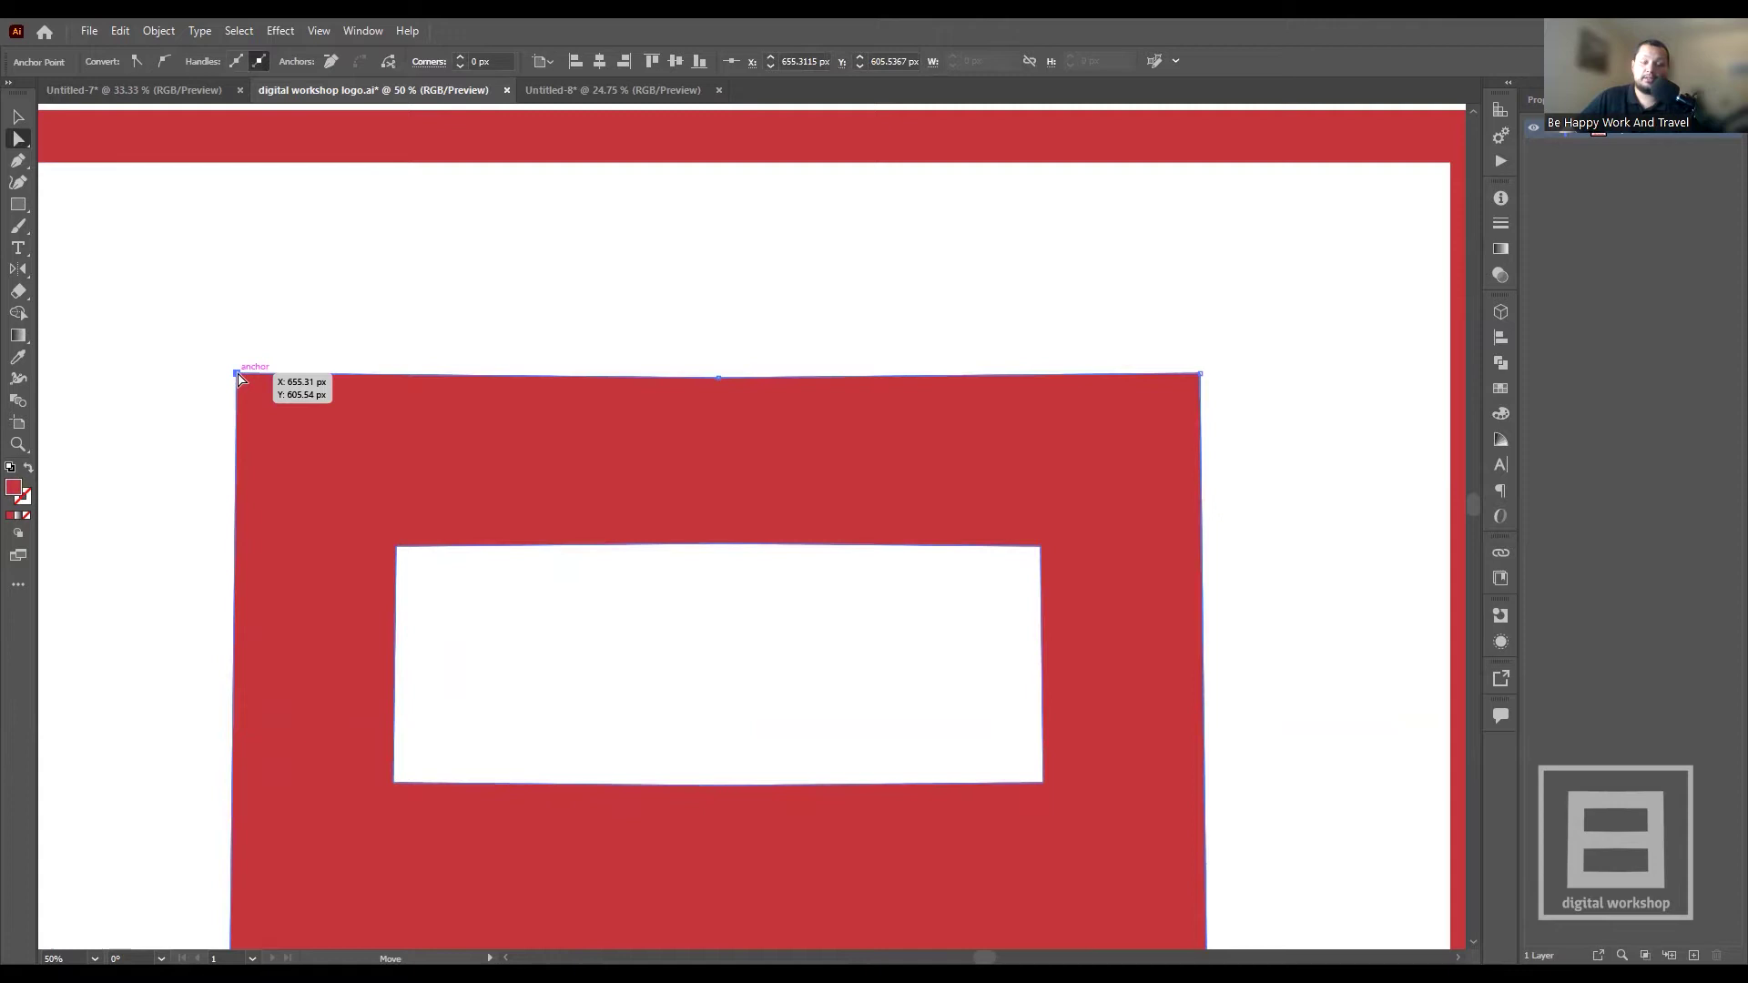
{"action": "left_click_drag", "start_coordinate": [238, 377], "coordinate": [237, 375]}
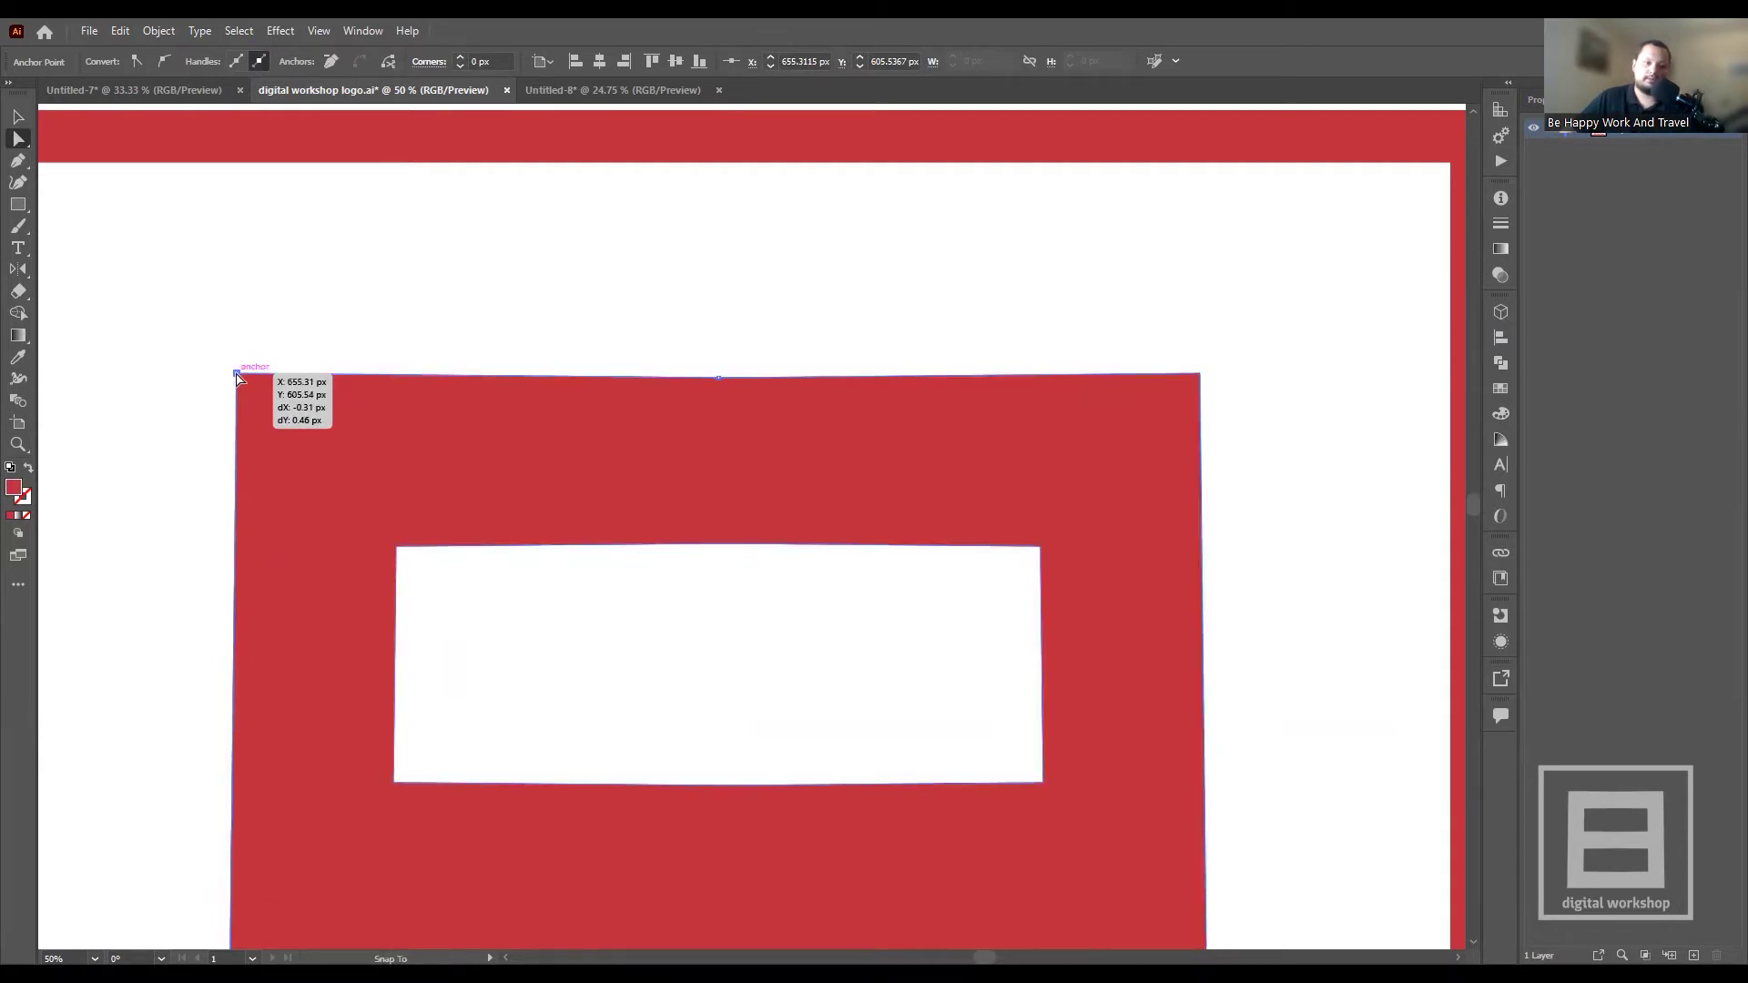
{"action": "mouse_move", "coordinate": [237, 377]}
{"action": "left_mouse_down"}
{"action": "mouse_move", "coordinate": [178, 375]}
{"action": "mouse_move", "coordinate": [203, 613]}
{"action": "mouse_move", "coordinate": [550, 629]}
{"action": "mouse_move", "coordinate": [1241, 555]}
{"action": "mouse_move", "coordinate": [1320, 380]}
{"action": "mouse_move", "coordinate": [761, 258]}
{"action": "mouse_move", "coordinate": [644, 644]}
{"action": "mouse_move", "coordinate": [1111, 687]}
{"action": "mouse_move", "coordinate": [613, 544]}
{"action": "mouse_move", "coordinate": [309, 282]}
{"action": "mouse_move", "coordinate": [203, 441]}
{"action": "mouse_move", "coordinate": [617, 394]}
{"action": "mouse_move", "coordinate": [608, 422]}
{"action": "mouse_move", "coordinate": [265, 342]}
{"action": "mouse_move", "coordinate": [265, 401]}
{"action": "mouse_move", "coordinate": [234, 347]}
{"action": "mouse_move", "coordinate": [239, 412]}
{"action": "mouse_move", "coordinate": [226, 389]}
{"action": "mouse_move", "coordinate": [461, 548]}
{"action": "mouse_move", "coordinate": [586, 544]}
{"action": "mouse_move", "coordinate": [652, 436]}
{"action": "mouse_move", "coordinate": [722, 382]}
{"action": "mouse_move", "coordinate": [711, 401]}
{"action": "mouse_move", "coordinate": [707, 363]}
{"action": "mouse_move", "coordinate": [681, 394]}
{"action": "mouse_move", "coordinate": [756, 395]}
{"action": "mouse_move", "coordinate": [707, 402]}
{"action": "mouse_move", "coordinate": [729, 437]}
{"action": "mouse_move", "coordinate": [542, 355]}
{"action": "mouse_move", "coordinate": [192, 309]}
{"action": "mouse_move", "coordinate": [230, 356]}
{"action": "mouse_move", "coordinate": [176, 237]}
{"action": "mouse_move", "coordinate": [228, 282]}
{"action": "mouse_move", "coordinate": [1093, 487]}
{"action": "mouse_move", "coordinate": [1284, 401]}
{"action": "mouse_move", "coordinate": [384, 390]}
{"action": "left_mouse_up"}
{"action": "left_click_drag", "start_coordinate": [290, 312], "coordinate": [261, 366]}
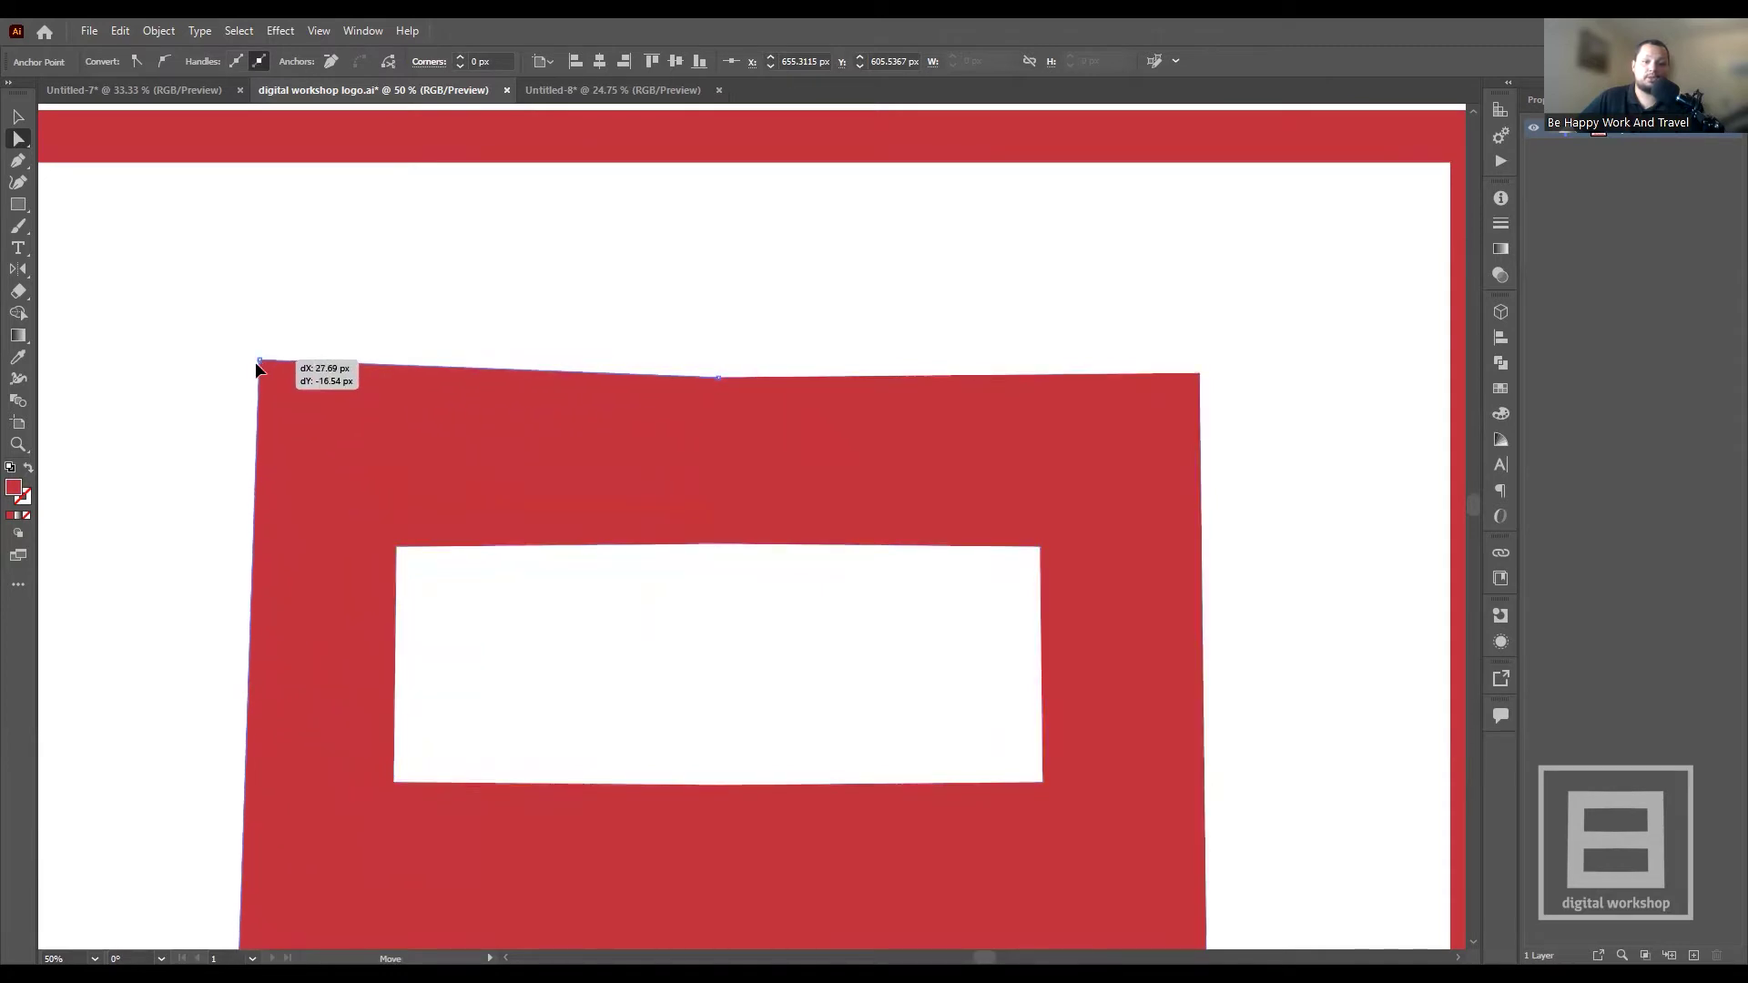
{"action": "mouse_move", "coordinate": [260, 366]}
{"action": "left_mouse_down"}
{"action": "mouse_move", "coordinate": [256, 390]}
{"action": "mouse_move", "coordinate": [260, 373]}
{"action": "mouse_move", "coordinate": [307, 393]}
{"action": "mouse_move", "coordinate": [245, 376]}
{"action": "mouse_move", "coordinate": [228, 332]}
{"action": "left_mouse_up"}
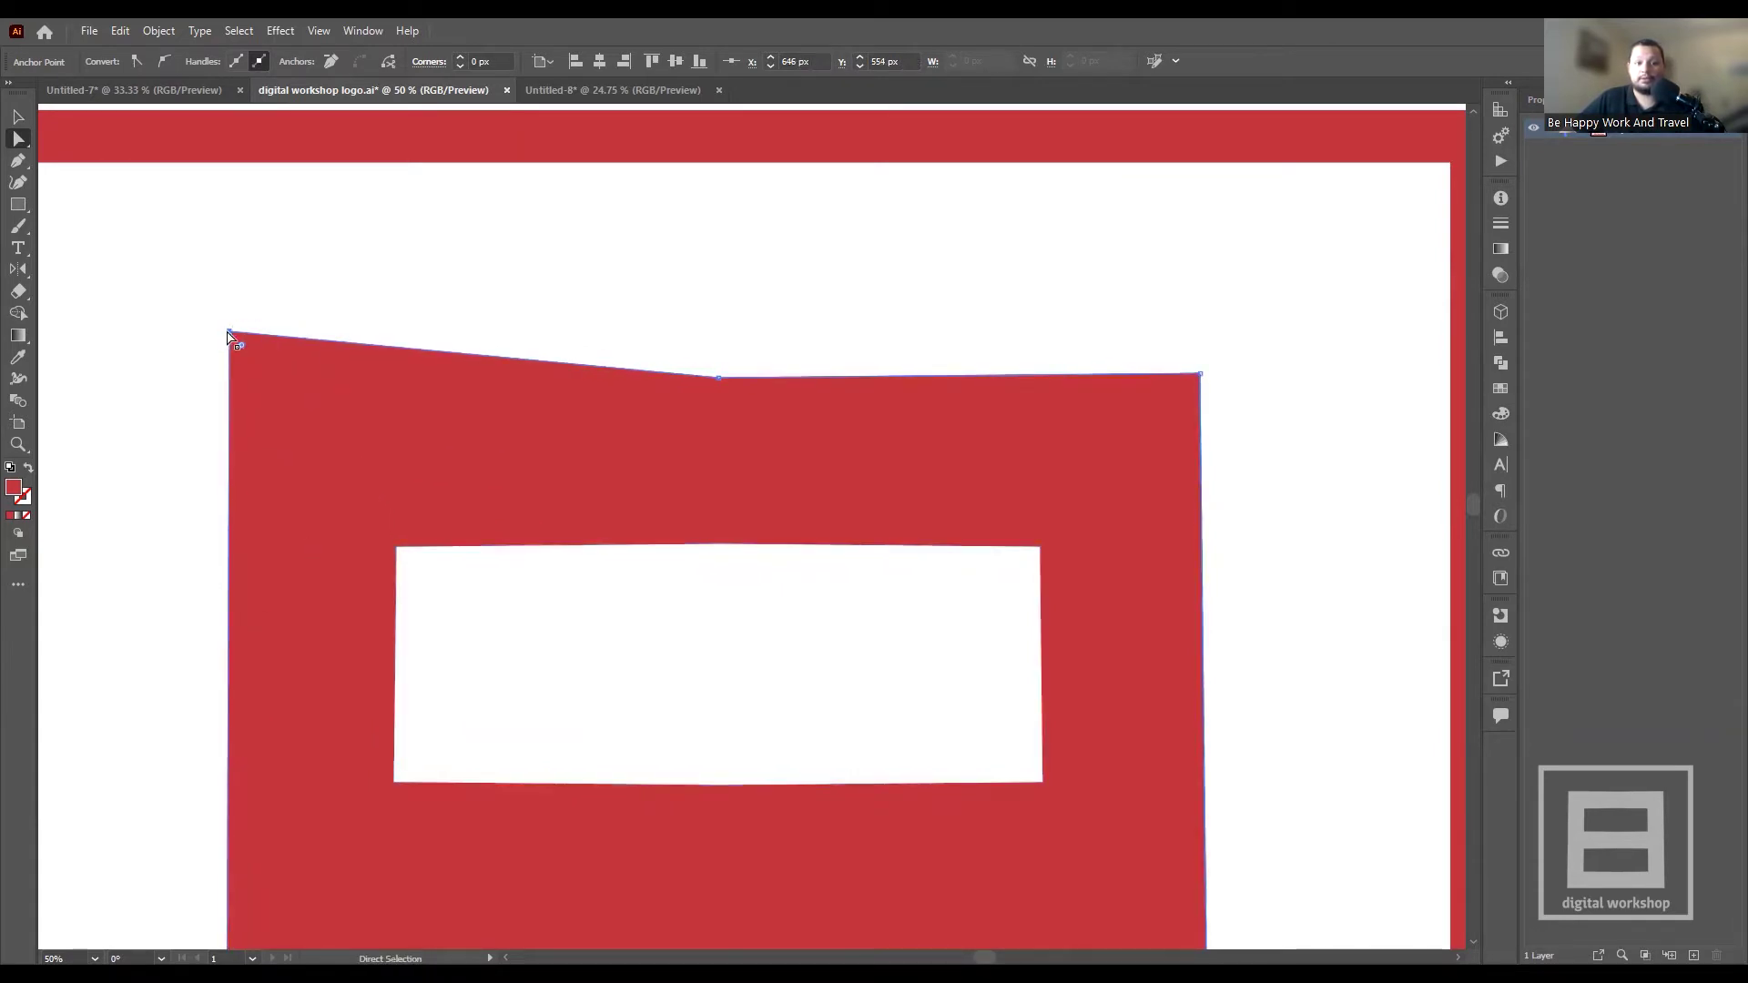
{"action": "left_click_drag", "start_coordinate": [228, 333], "coordinate": [246, 377]}
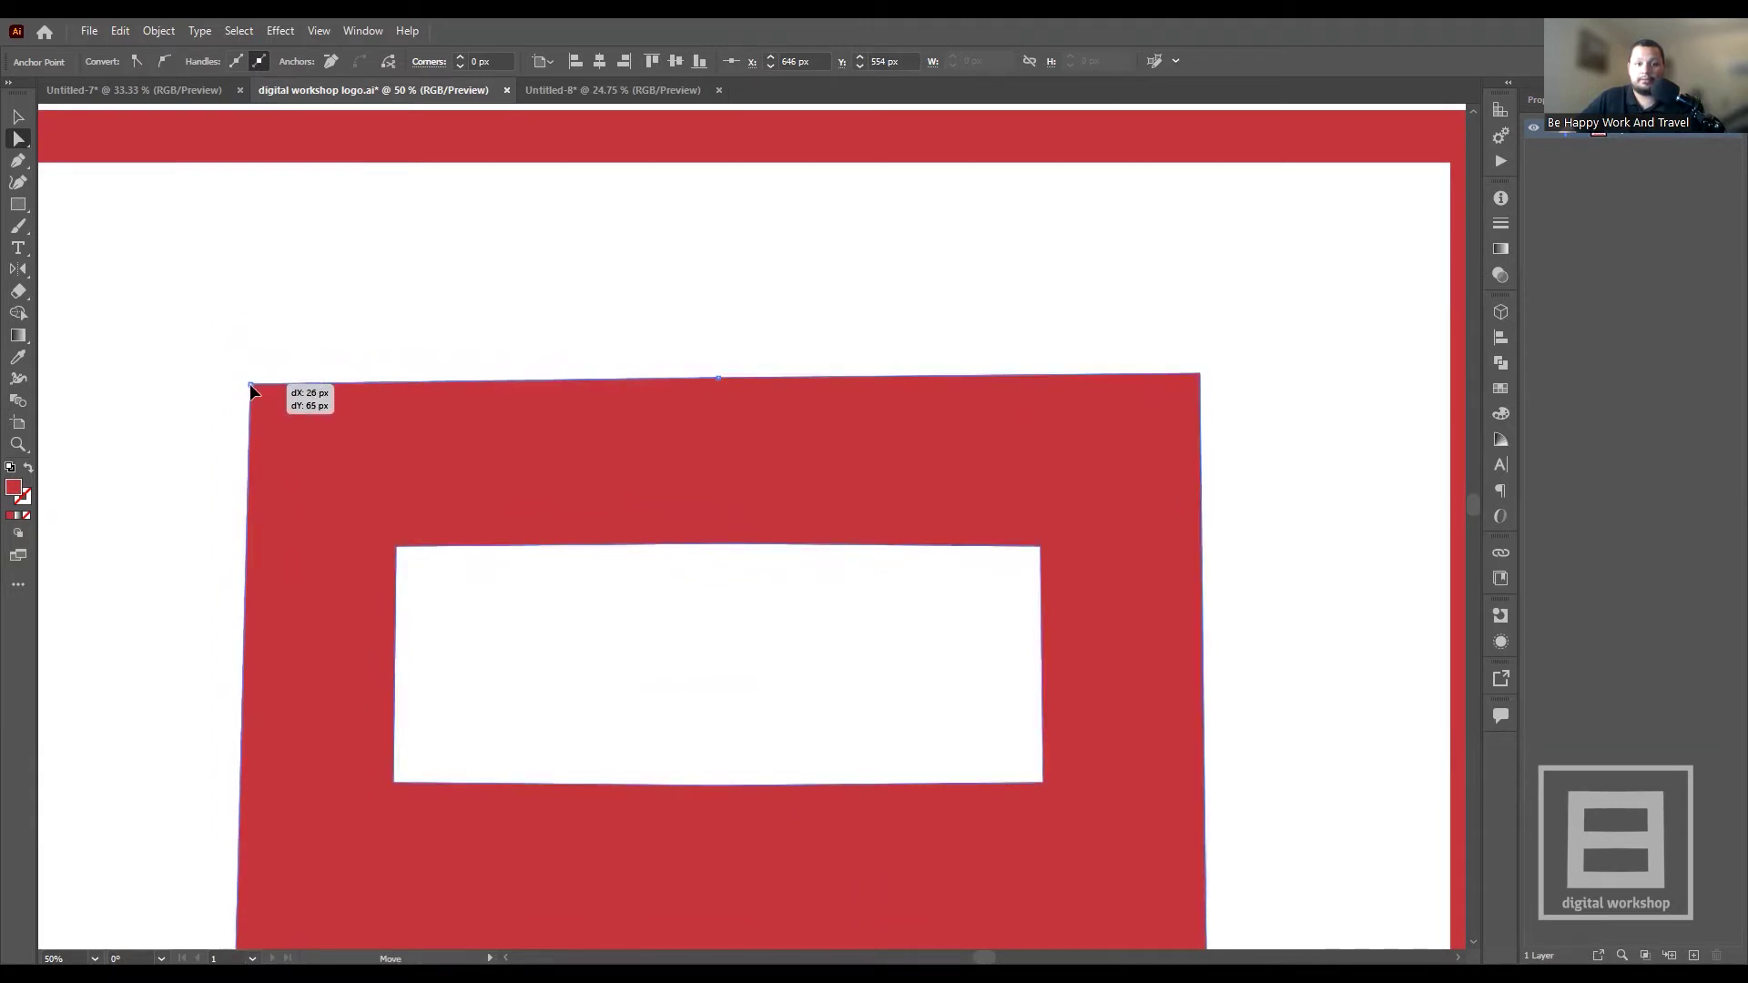
{"action": "left_click_drag", "start_coordinate": [246, 377], "coordinate": [243, 373]}
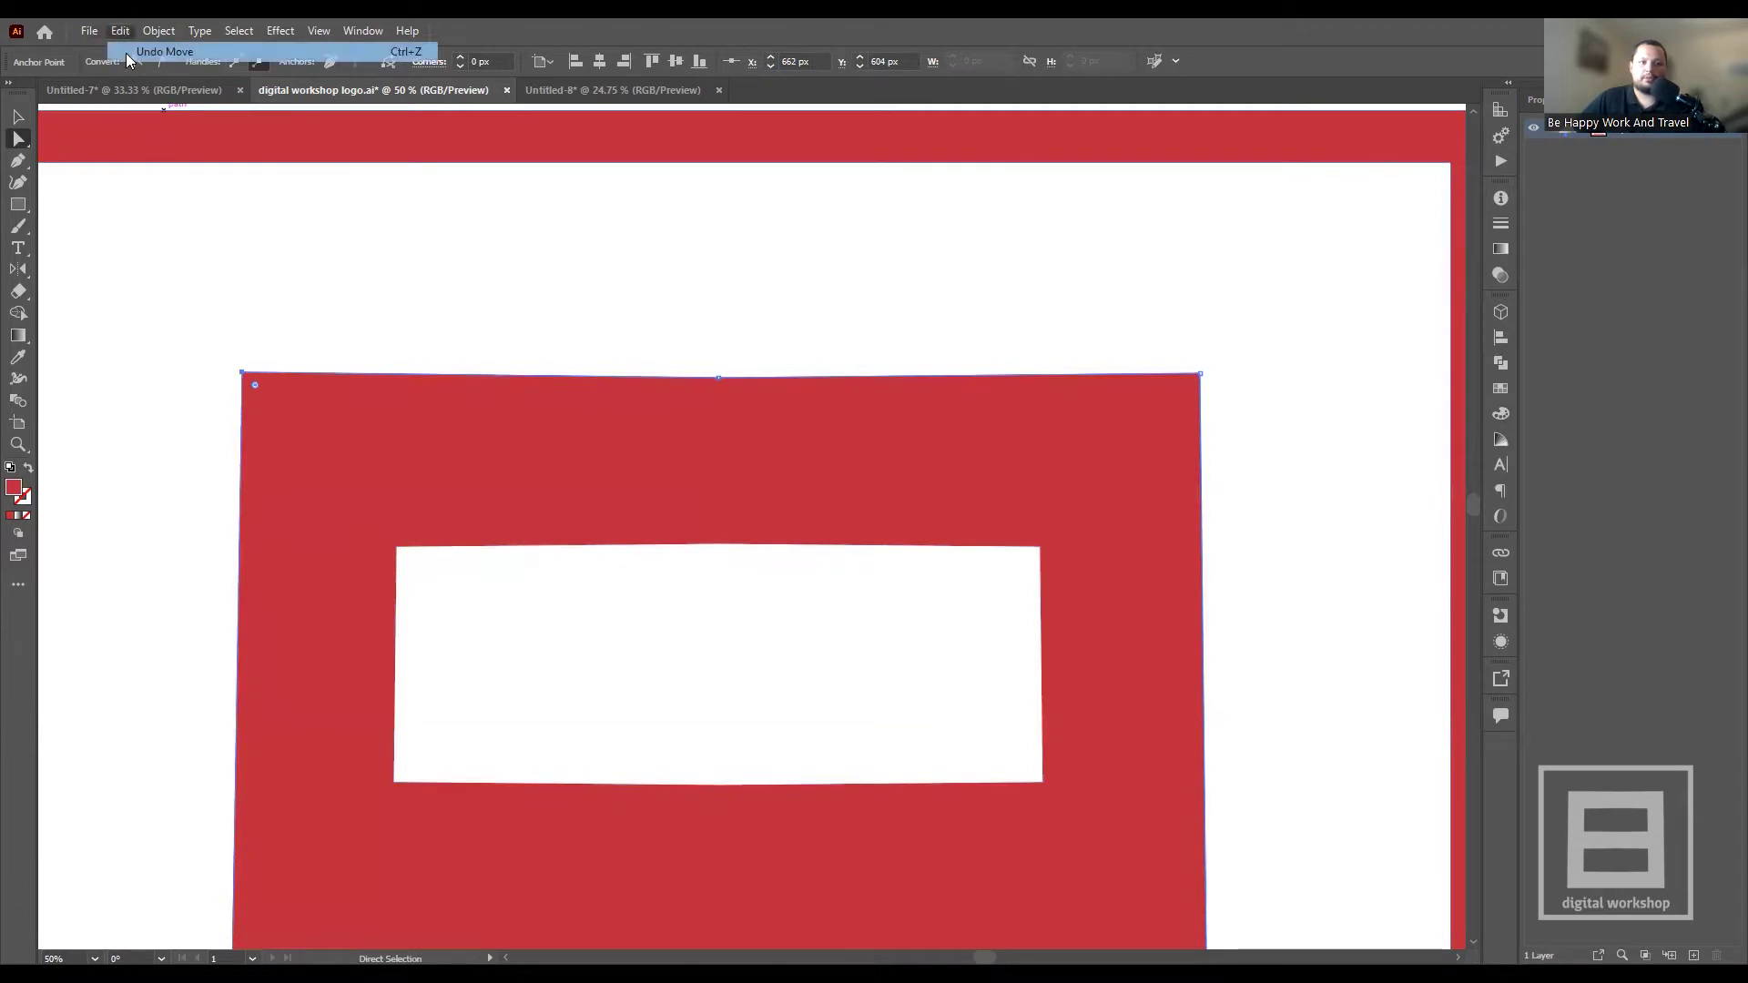
{"action": "key", "text": "ctrl+z"}
{"action": "key", "text": "ctrl+z"}
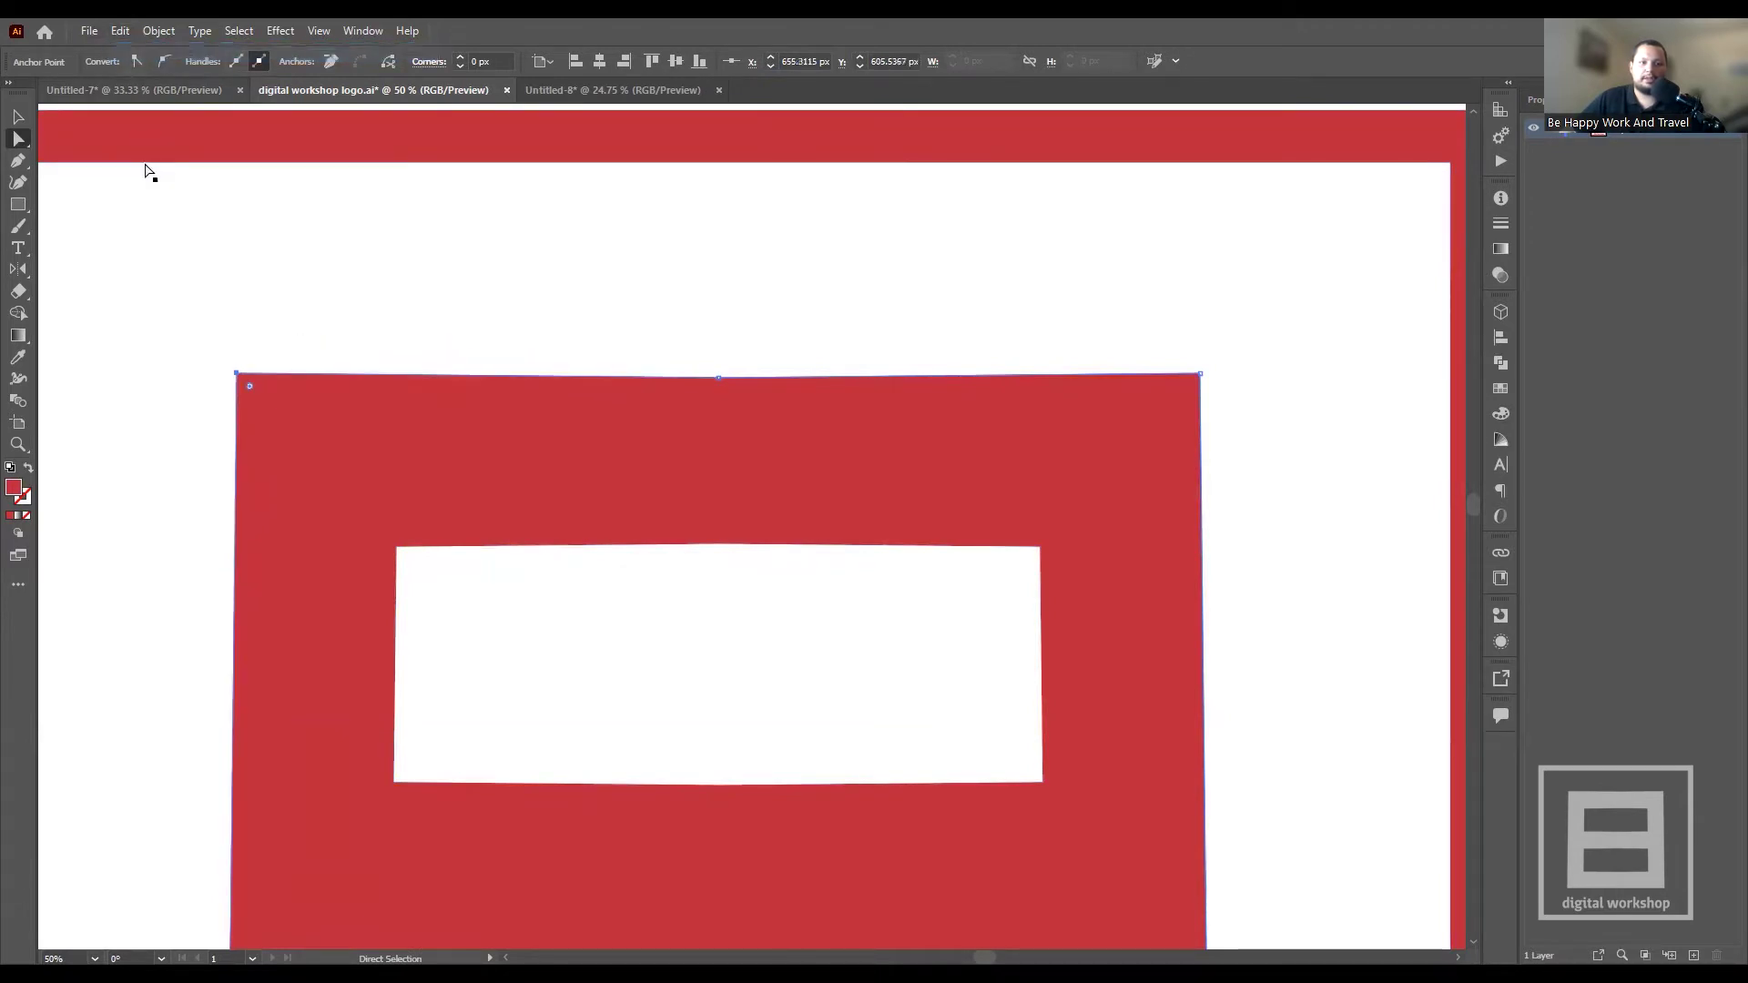
{"action": "left_click", "coordinate": [259, 364]}
{"action": "scroll", "coordinate": [437, 579], "scroll_direction": "down", "scroll_amount": 1}
{"action": "scroll", "coordinate": [437, 579], "scroll_direction": "down", "scroll_amount": 4}
{"action": "scroll", "coordinate": [422, 629], "scroll_direction": "down", "scroll_amount": 3}
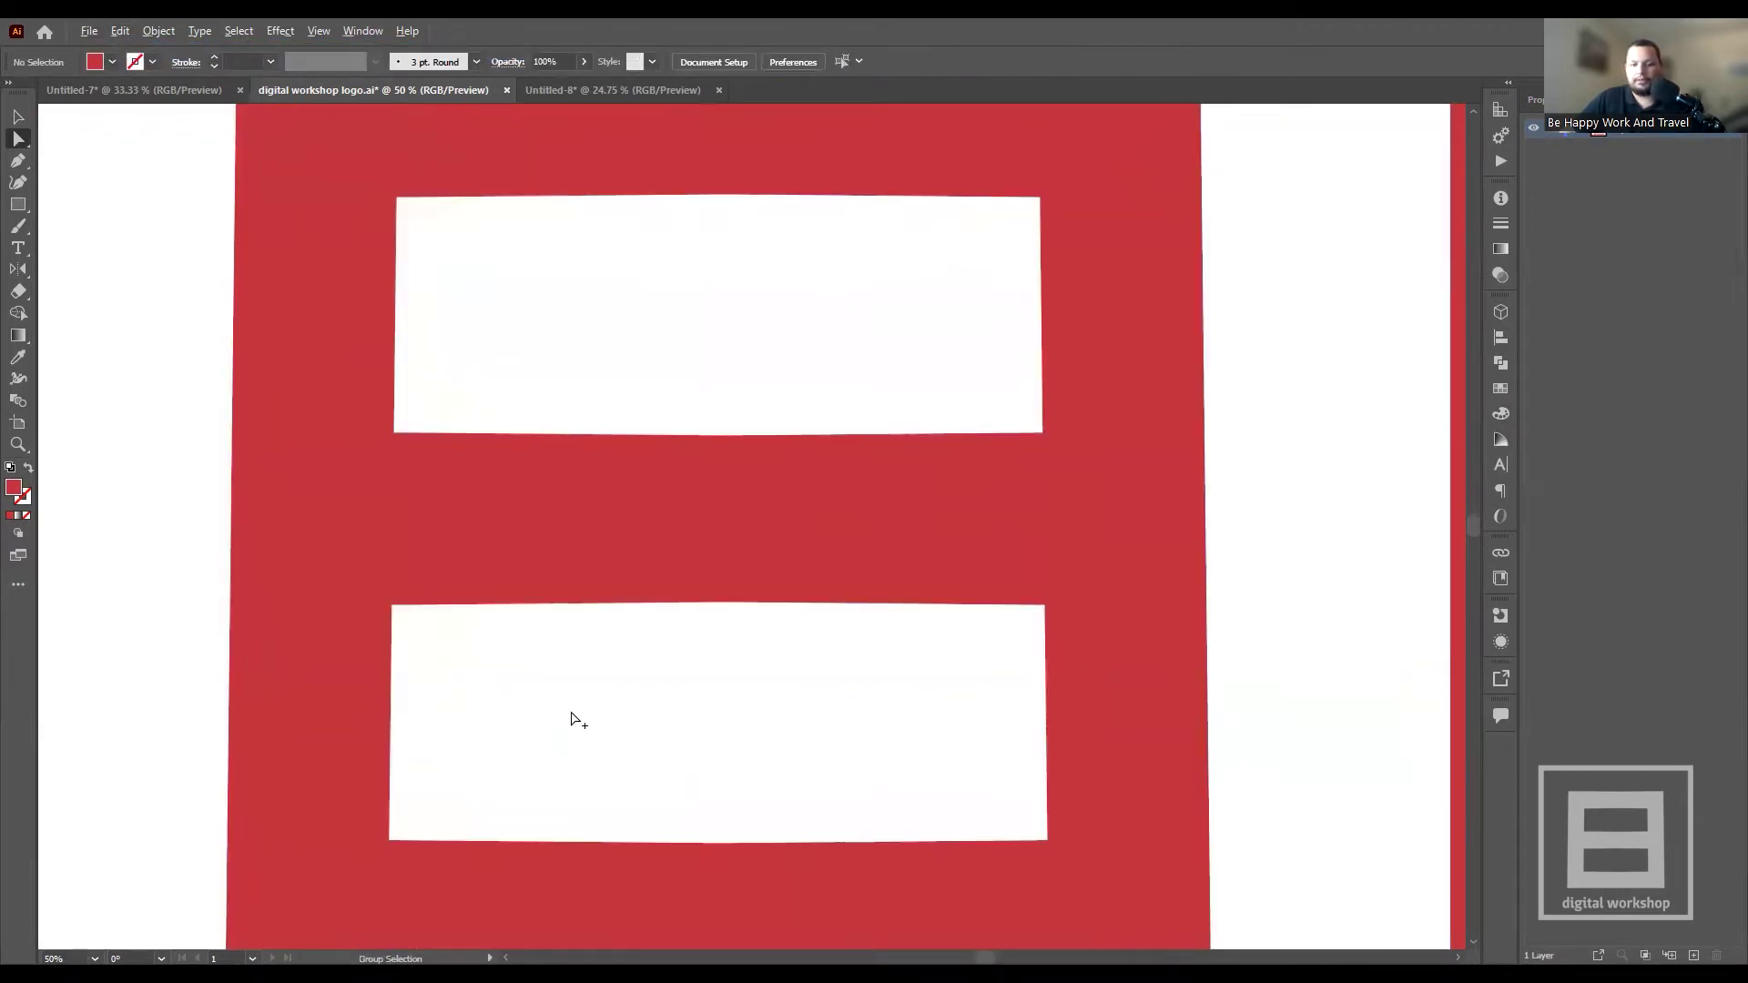
{"action": "scroll", "coordinate": [574, 719], "scroll_direction": "down", "scroll_amount": 2}
- Direct-select the upper white bar's bottom-right anchor to expose its Live Corner widget
{"action": "left_click", "coordinate": [544, 633]}
{"action": "scroll", "coordinate": [656, 583], "scroll_direction": "up", "scroll_amount": 3}
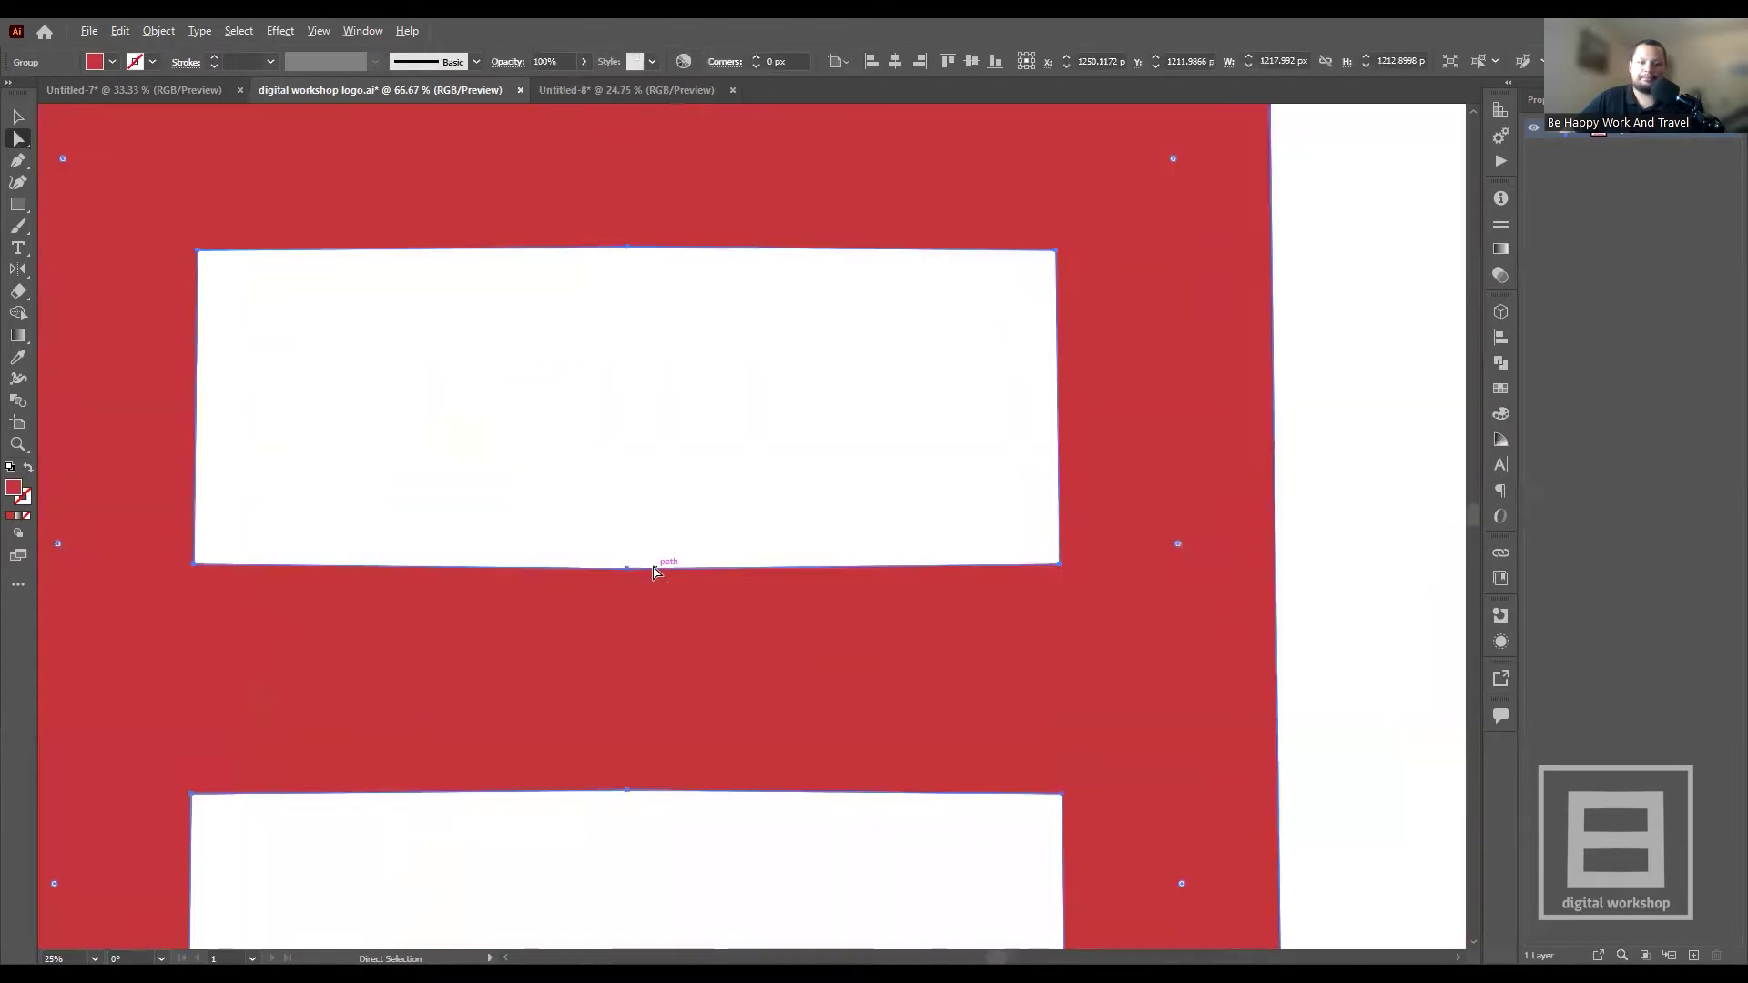
{"action": "left_click", "coordinate": [629, 567]}
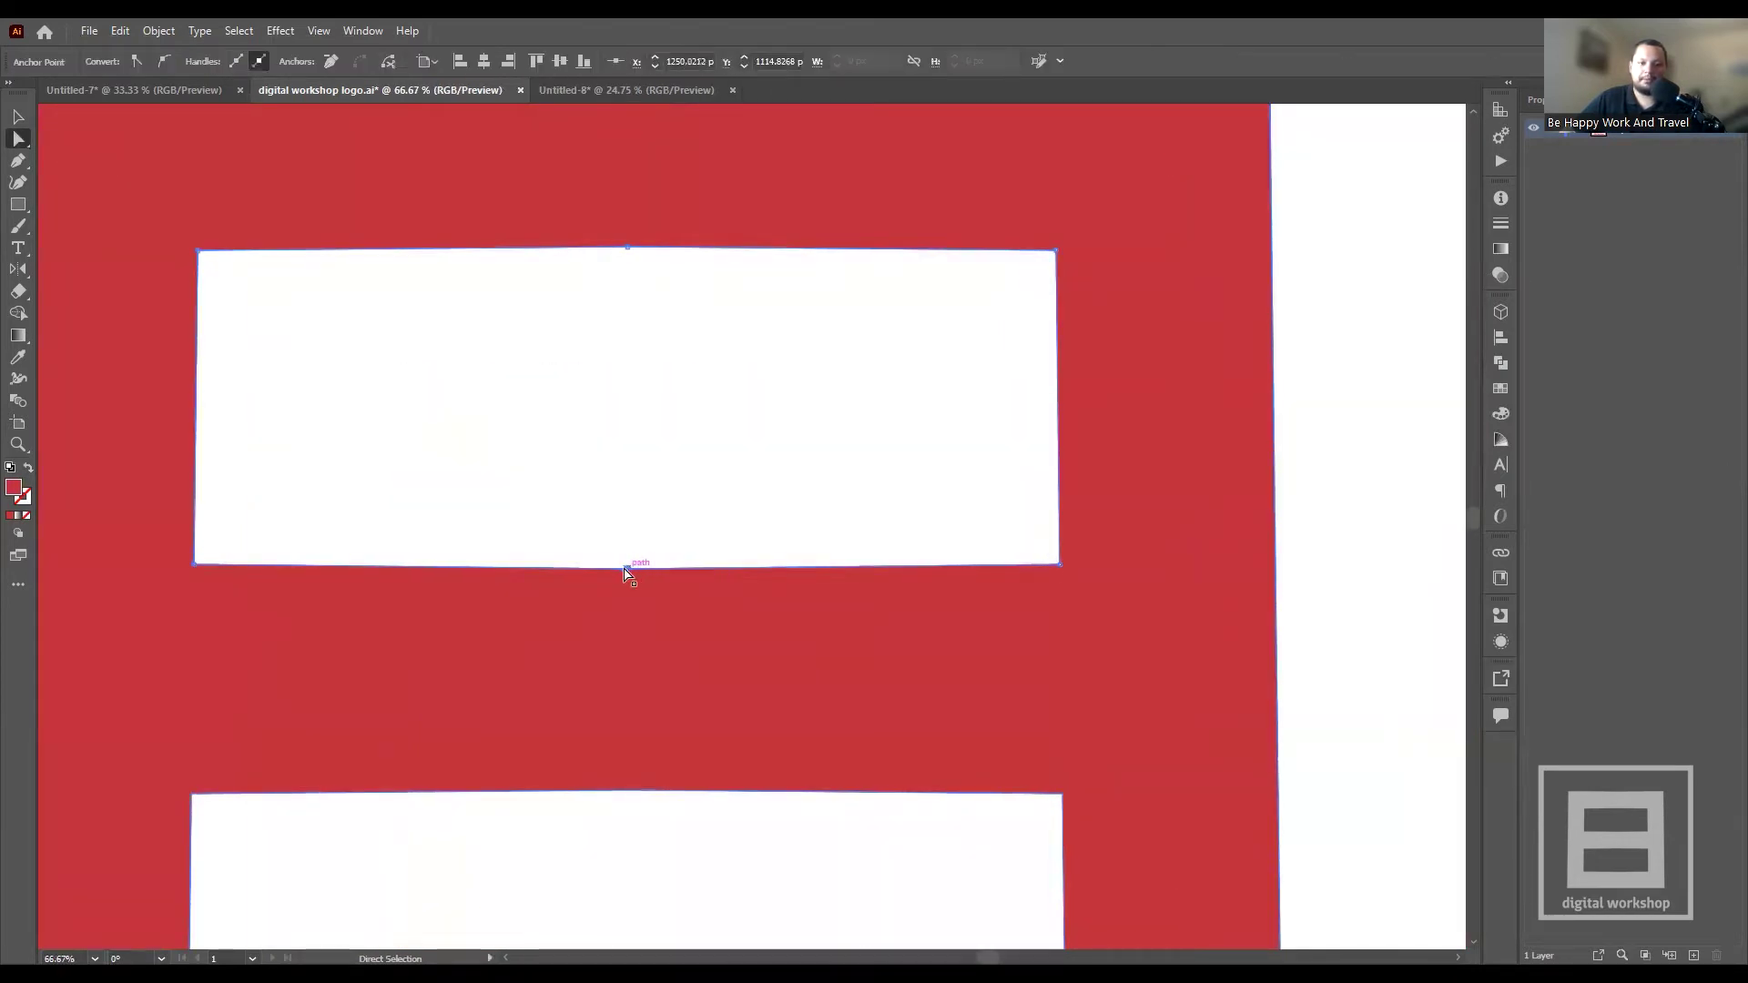
{"action": "left_click", "coordinate": [1061, 566]}
{"action": "scroll", "coordinate": [1063, 571], "scroll_direction": "up", "scroll_amount": 3}
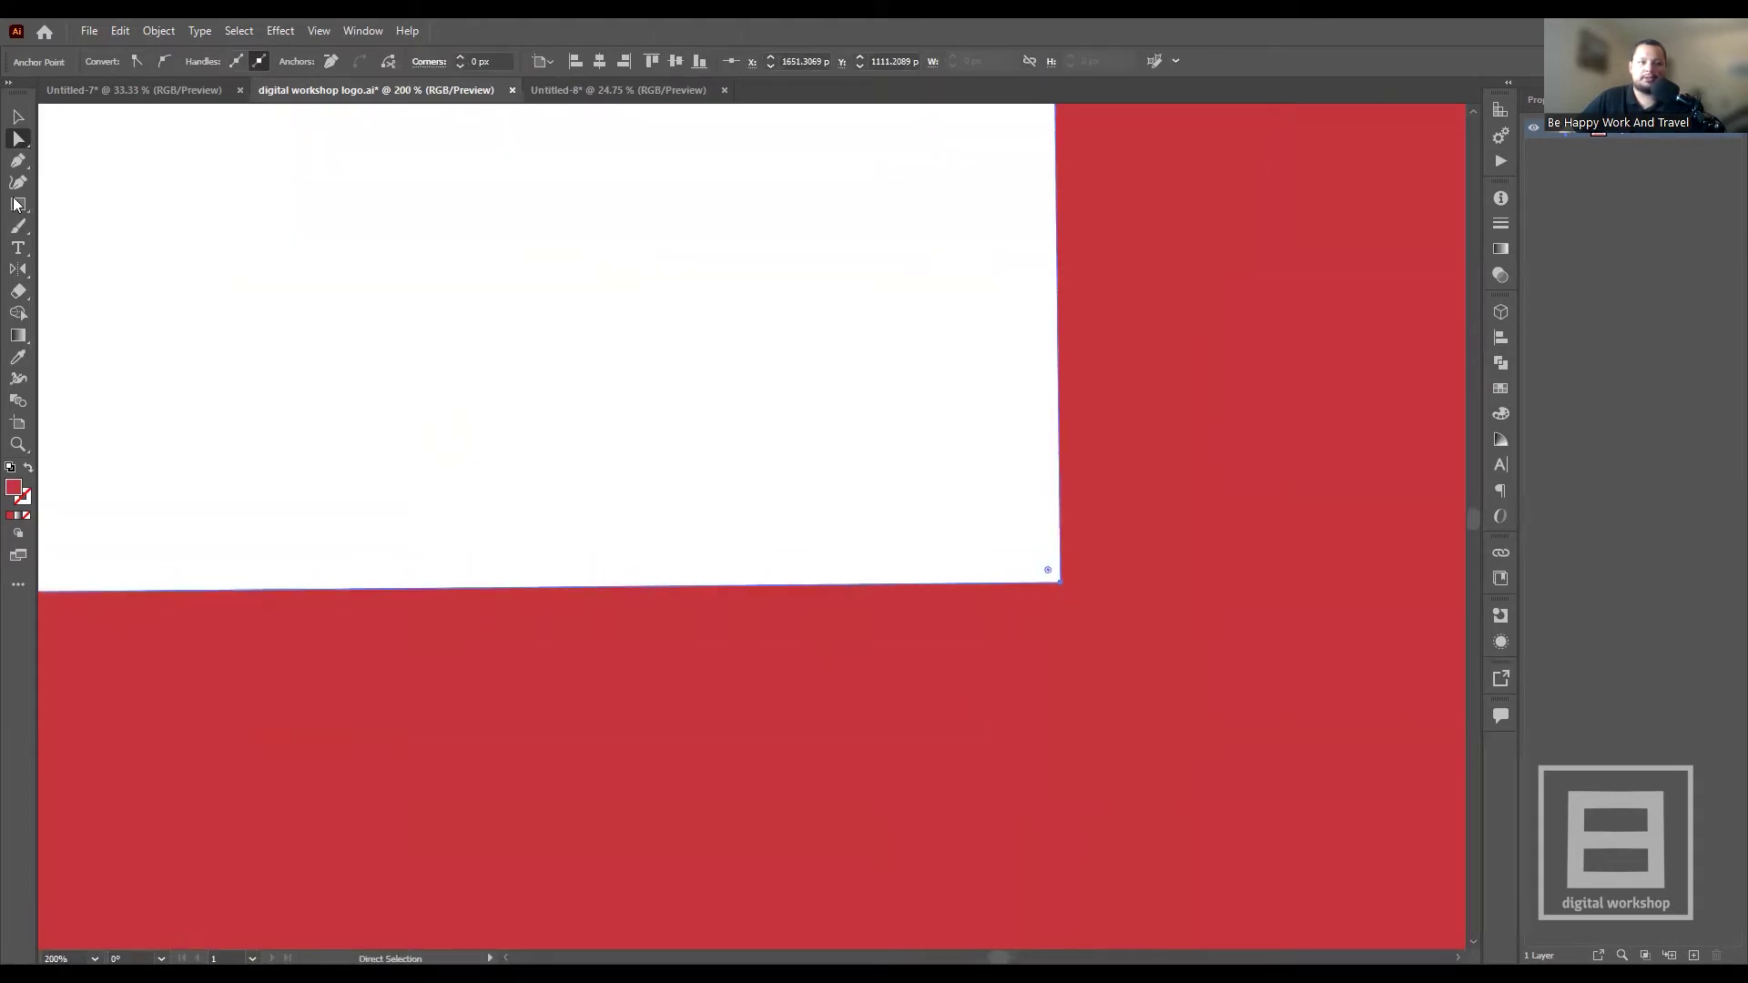
{"action": "scroll", "coordinate": [1058, 581], "scroll_direction": "up", "scroll_amount": 1}
{"action": "scroll", "coordinate": [1058, 581], "scroll_direction": "up", "scroll_amount": 2}
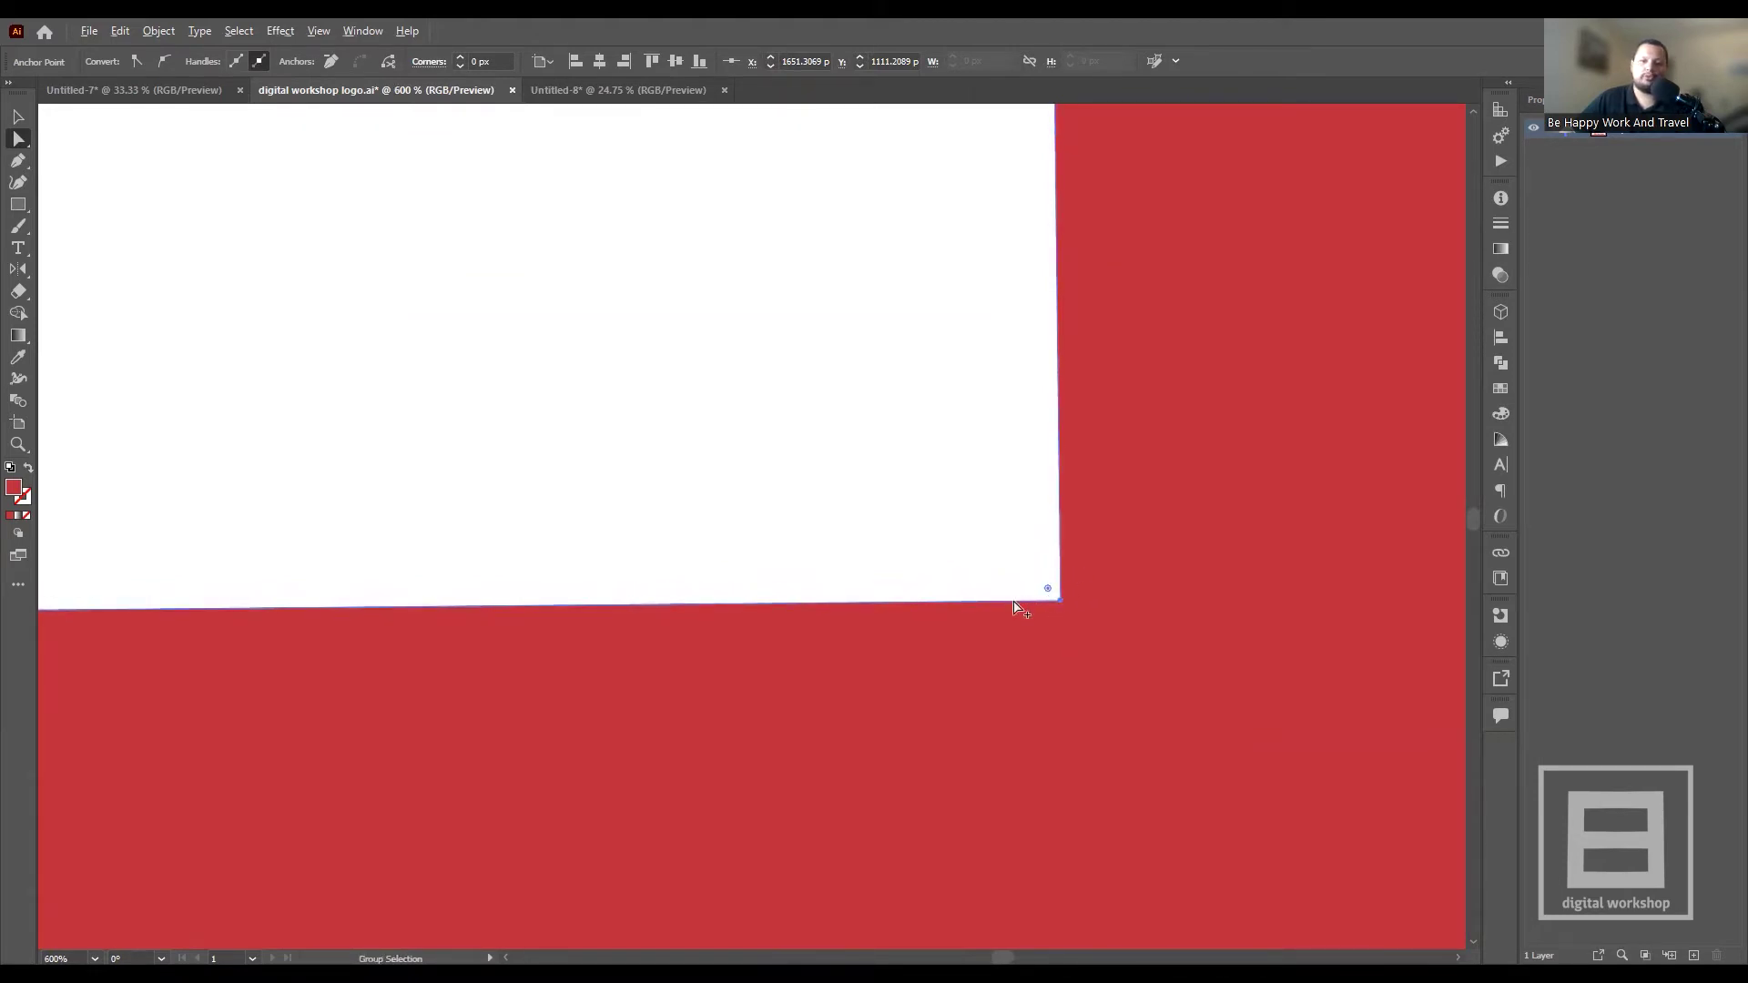
{"action": "scroll", "coordinate": [1022, 626], "scroll_direction": "down", "scroll_amount": 4}
{"action": "scroll", "coordinate": [1021, 627], "scroll_direction": "down", "scroll_amount": 3}
{"action": "scroll", "coordinate": [1033, 488], "scroll_direction": "up", "scroll_amount": 7}
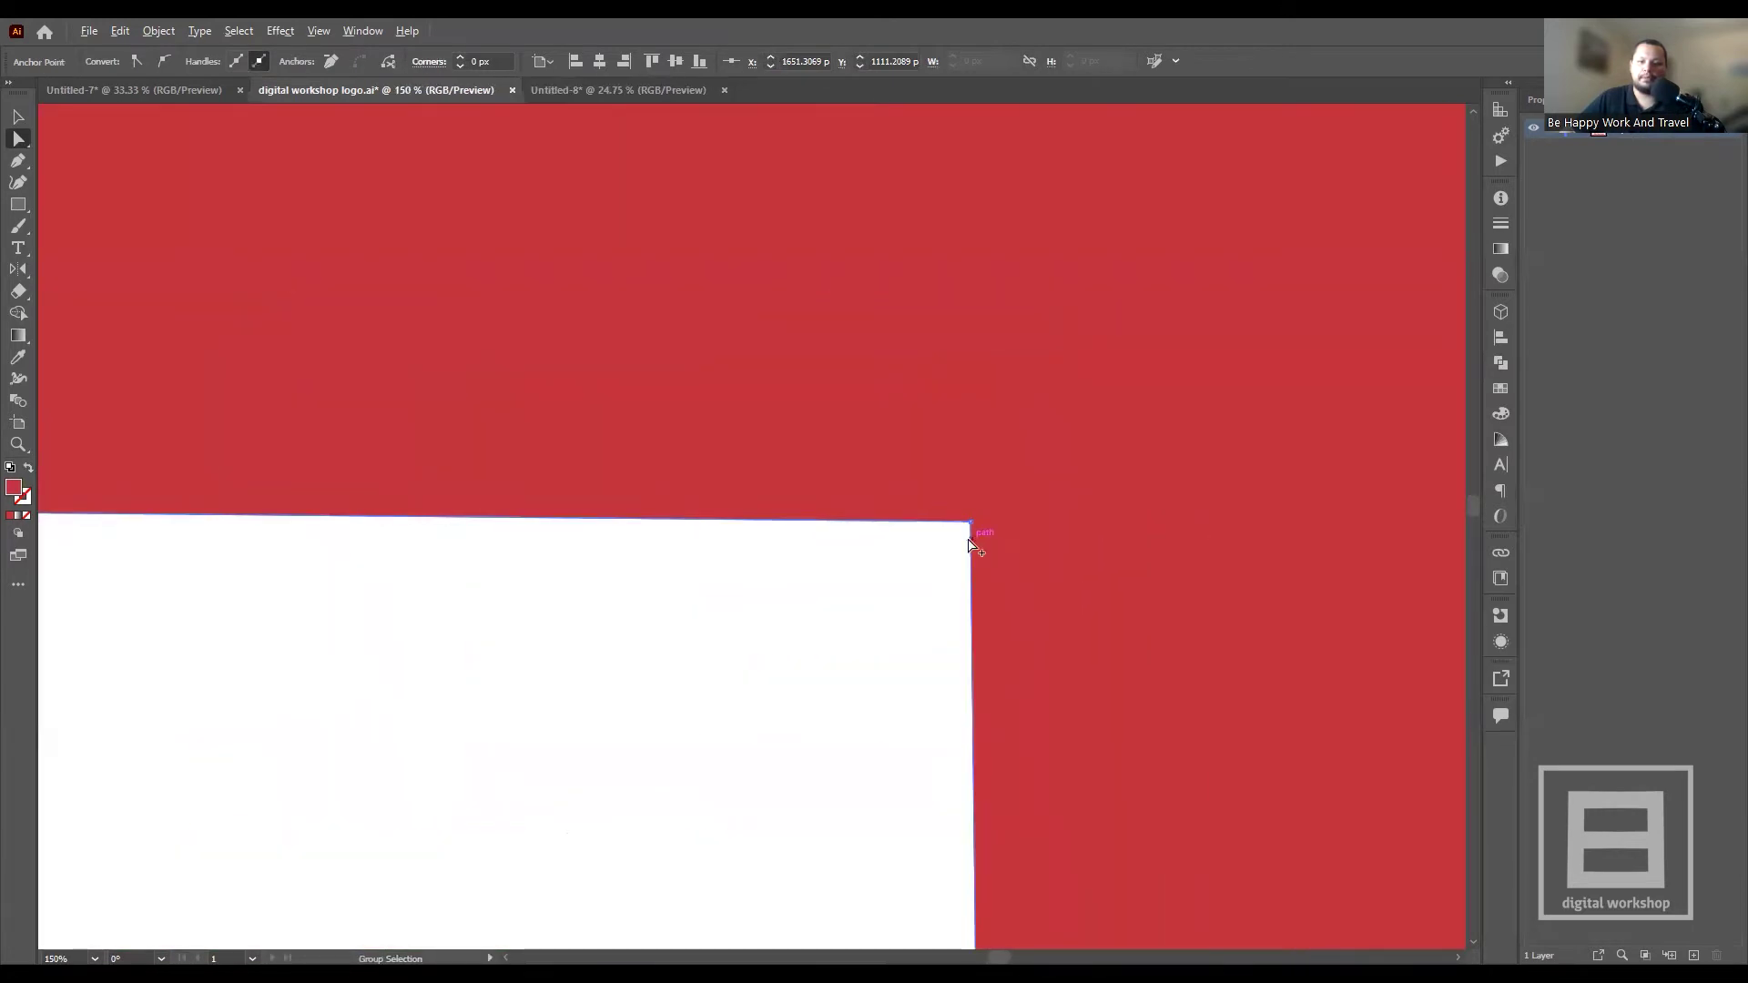
{"action": "scroll", "coordinate": [968, 509], "scroll_direction": "up", "scroll_amount": 4}
{"action": "scroll", "coordinate": [908, 520], "scroll_direction": "up", "scroll_amount": 4}
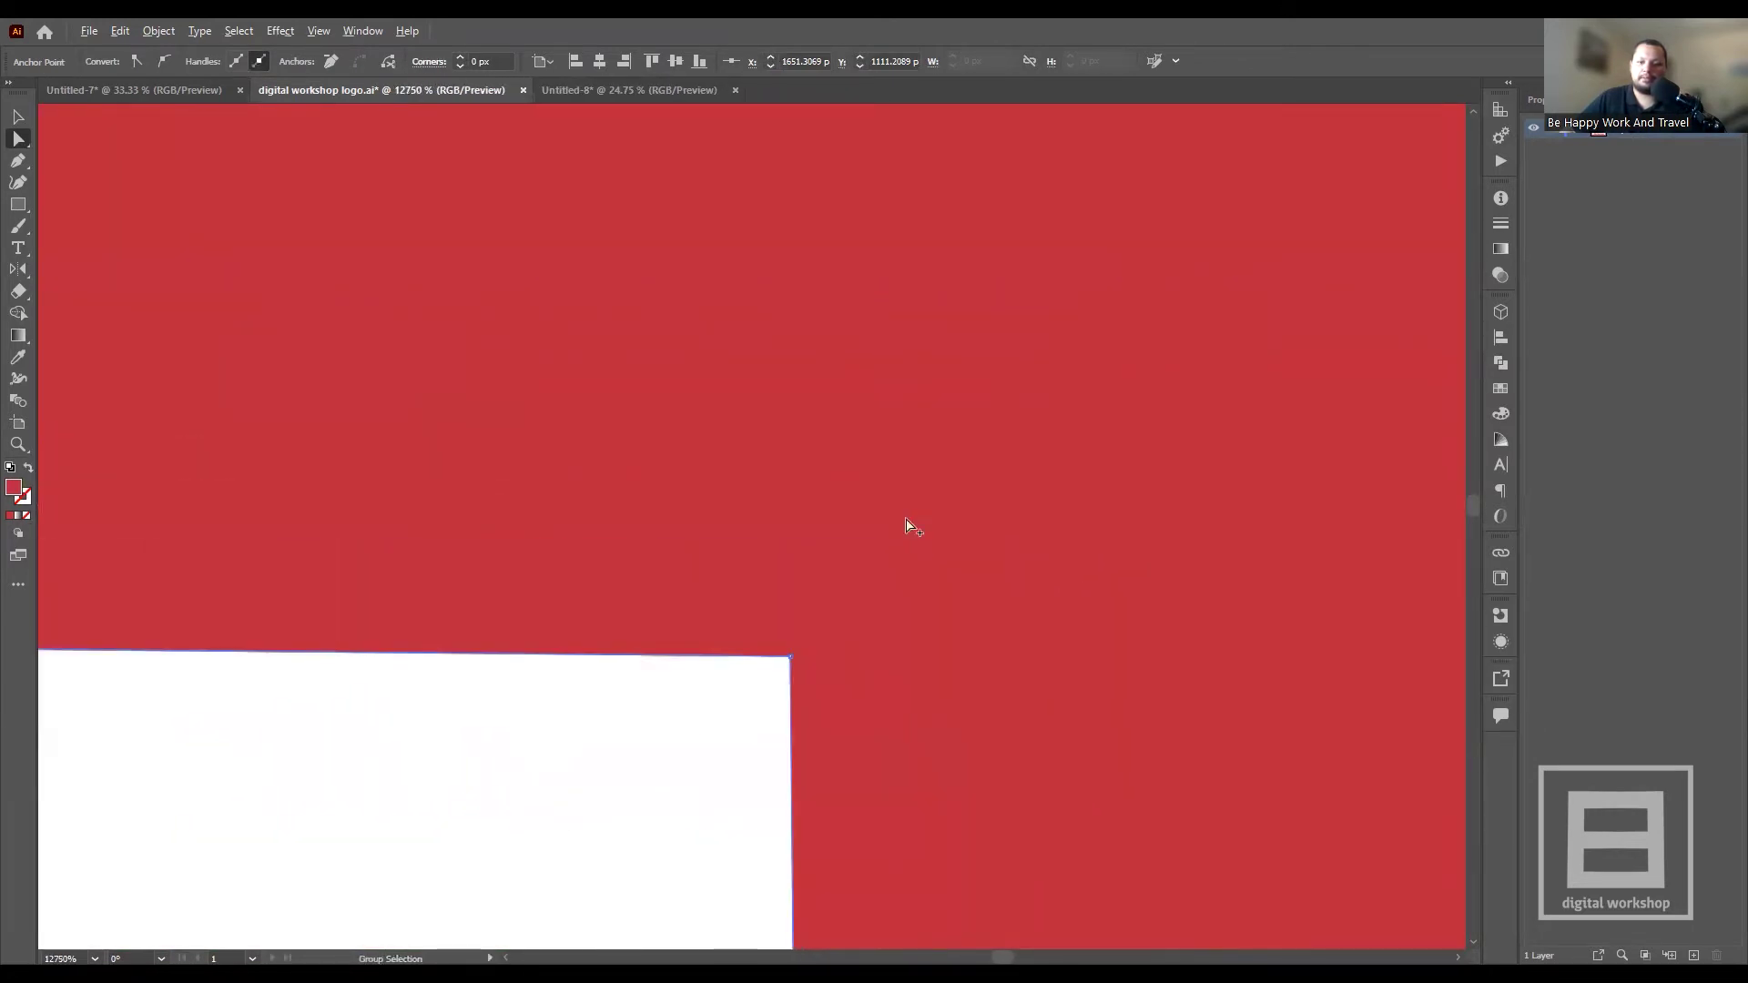
{"action": "scroll", "coordinate": [910, 695], "scroll_direction": "down", "scroll_amount": 2}
{"action": "scroll", "coordinate": [892, 792], "scroll_direction": "down", "scroll_amount": 2}
{"action": "scroll", "coordinate": [929, 774], "scroll_direction": "down", "scroll_amount": 6}
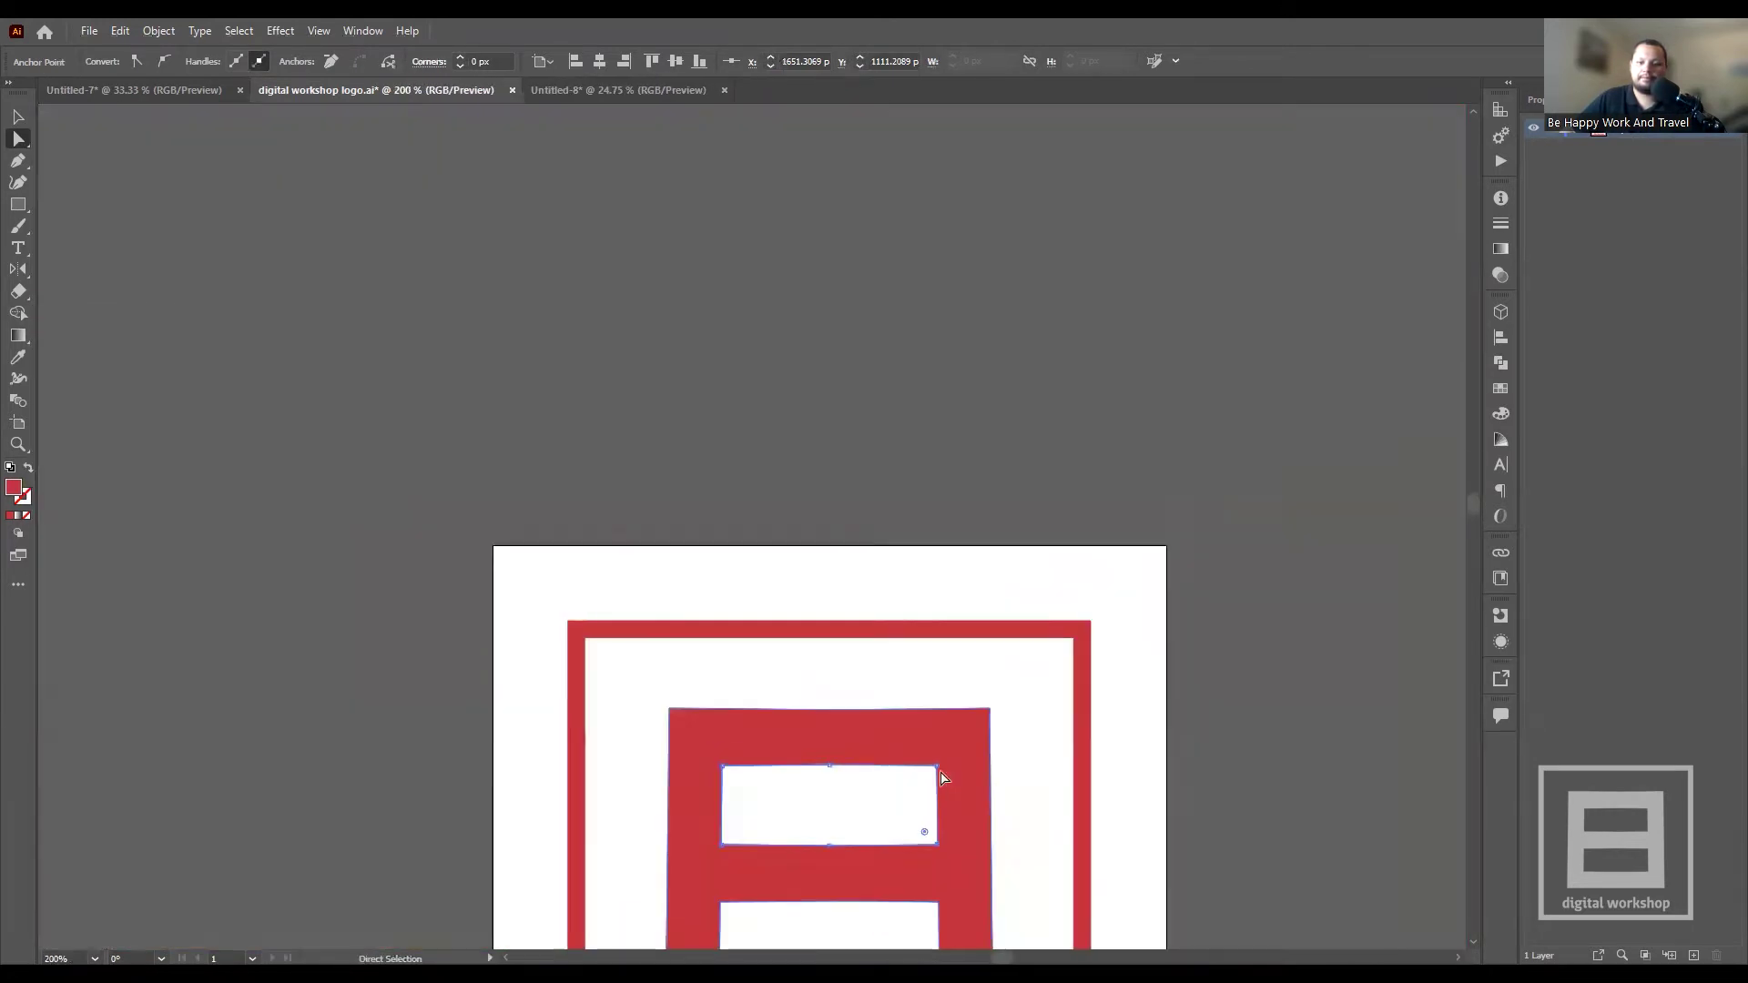
{"action": "scroll", "coordinate": [924, 683], "scroll_direction": "up", "scroll_amount": 3}
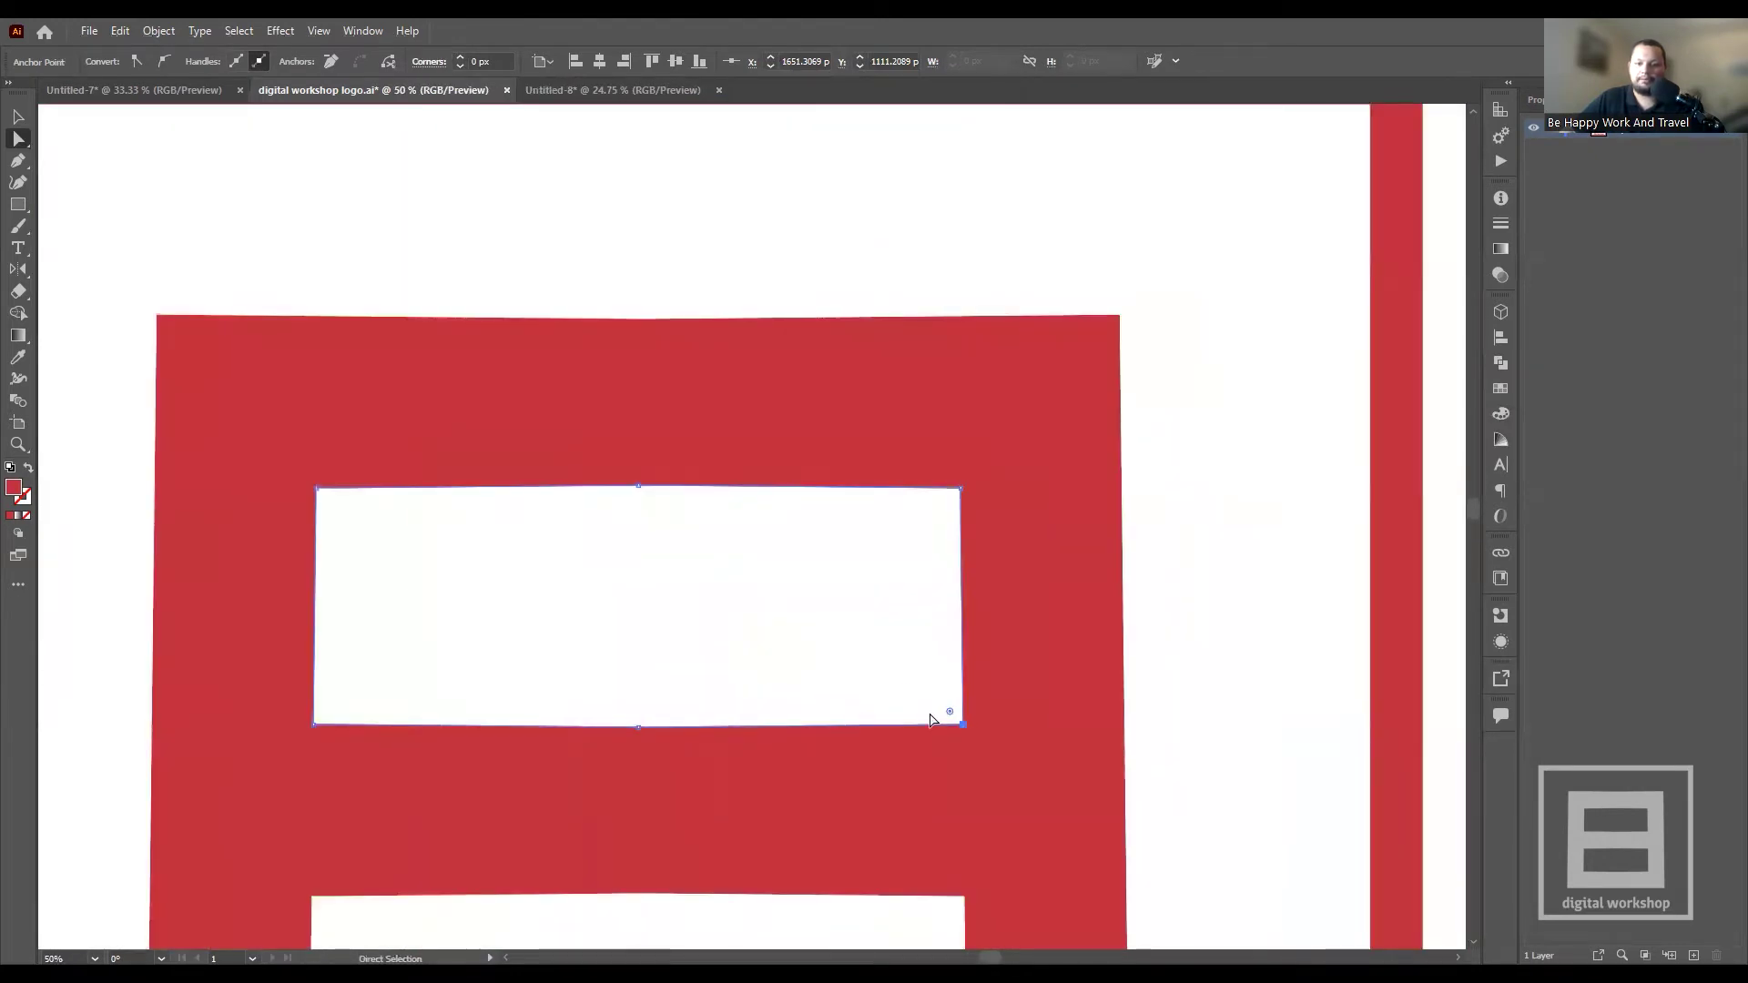
{"action": "scroll", "coordinate": [947, 720], "scroll_direction": "up", "scroll_amount": 2}
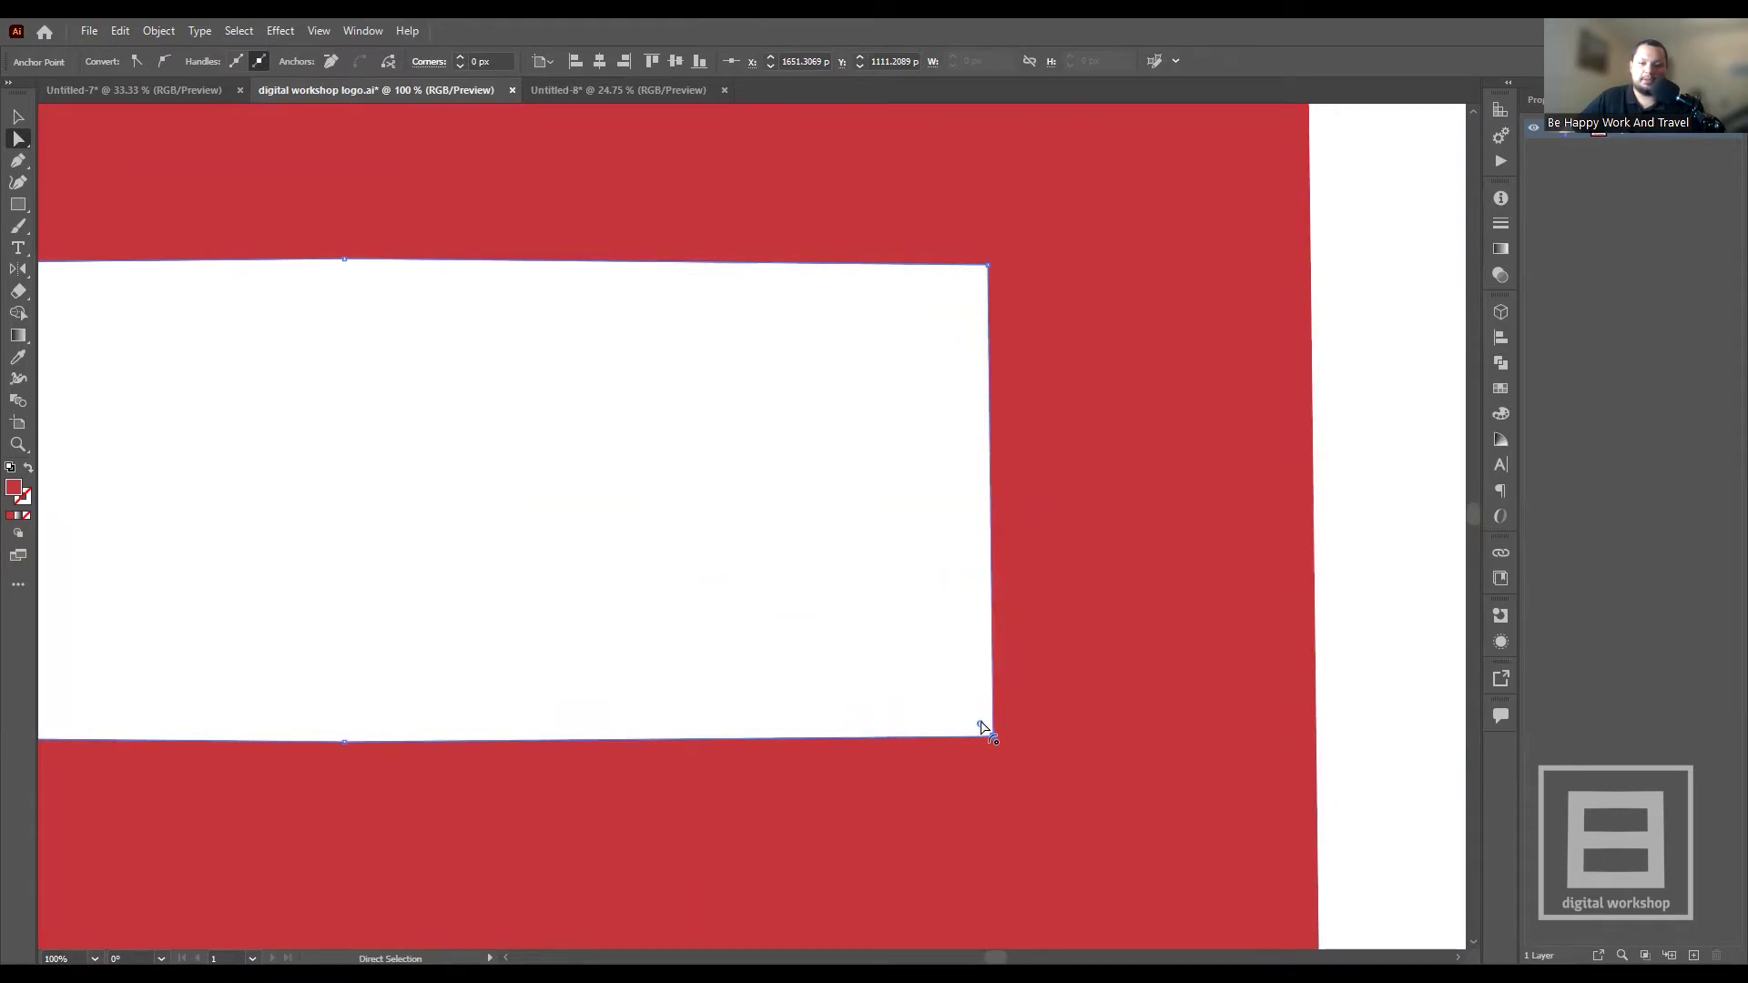
- Drag the bottom-right corner widget into a large curve, then deselect and undo it
{"action": "left_click_drag", "start_coordinate": [981, 726], "coordinate": [977, 724]}
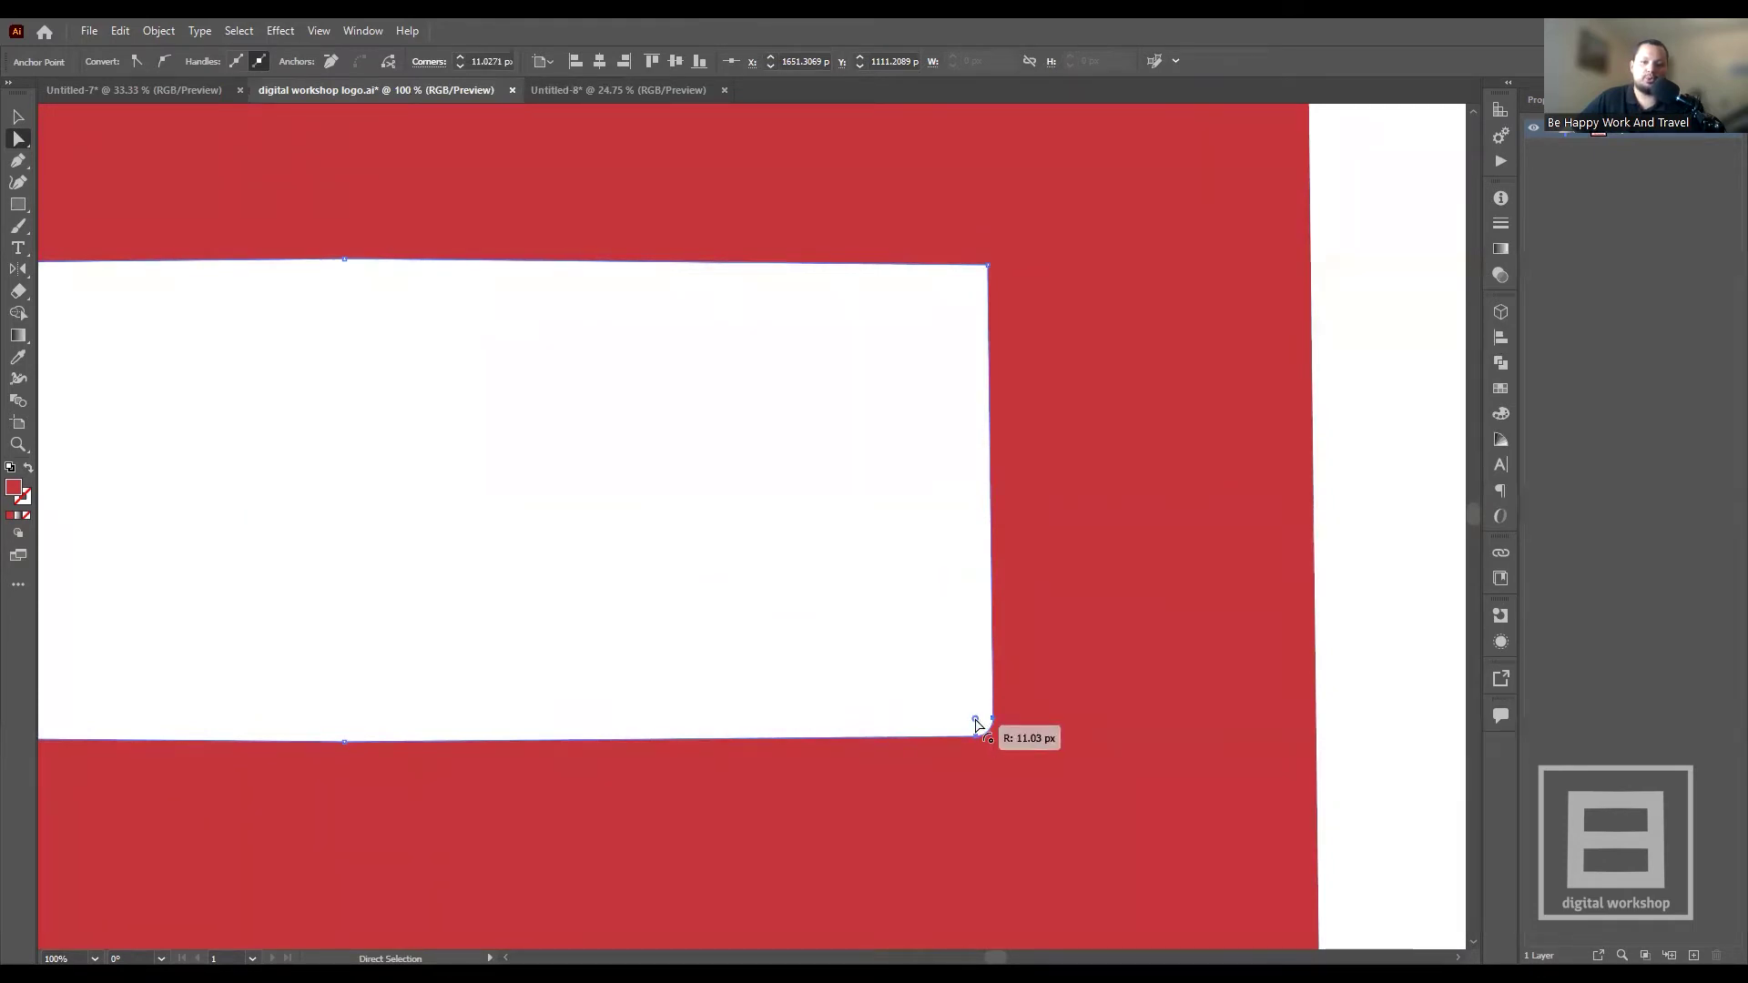
{"action": "left_click_drag", "start_coordinate": [975, 722], "coordinate": [1005, 744]}
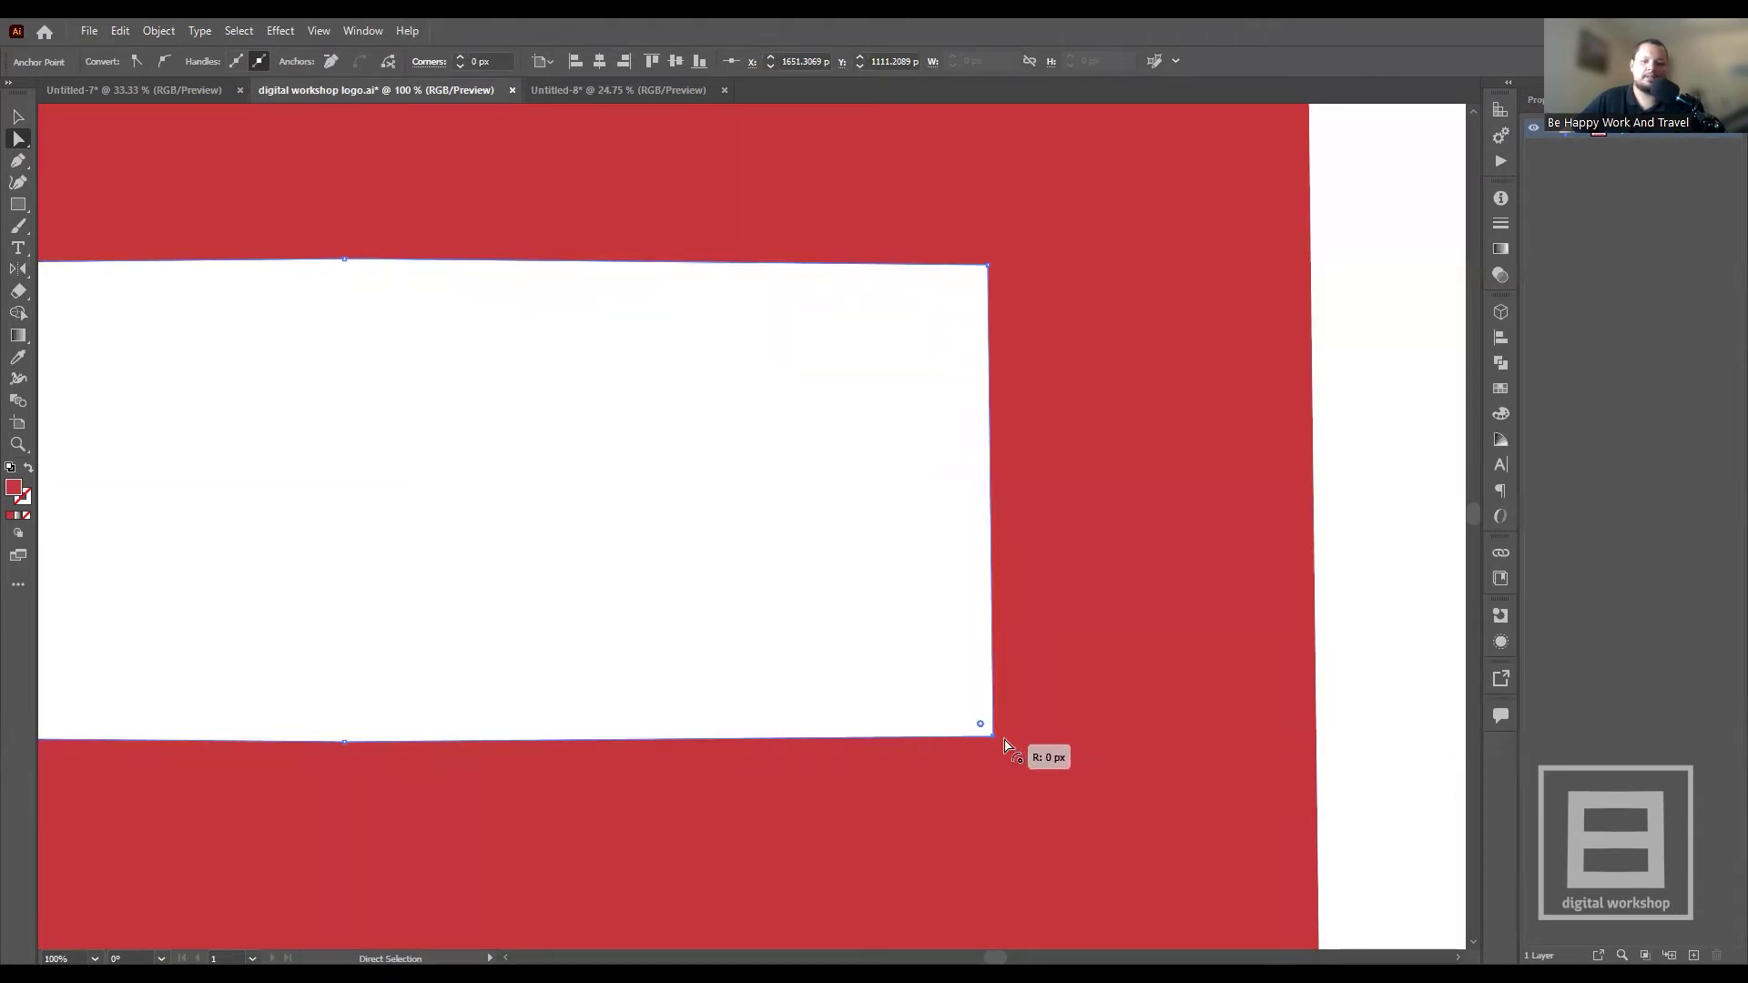
{"action": "mouse_move", "coordinate": [1004, 743]}
{"action": "left_mouse_down"}
{"action": "mouse_move", "coordinate": [604, 593]}
{"action": "mouse_move", "coordinate": [352, 420]}
{"action": "mouse_move", "coordinate": [984, 722]}
{"action": "mouse_move", "coordinate": [617, 597]}
{"action": "mouse_move", "coordinate": [301, 401]}
{"action": "mouse_move", "coordinate": [352, 420]}
{"action": "left_mouse_up"}
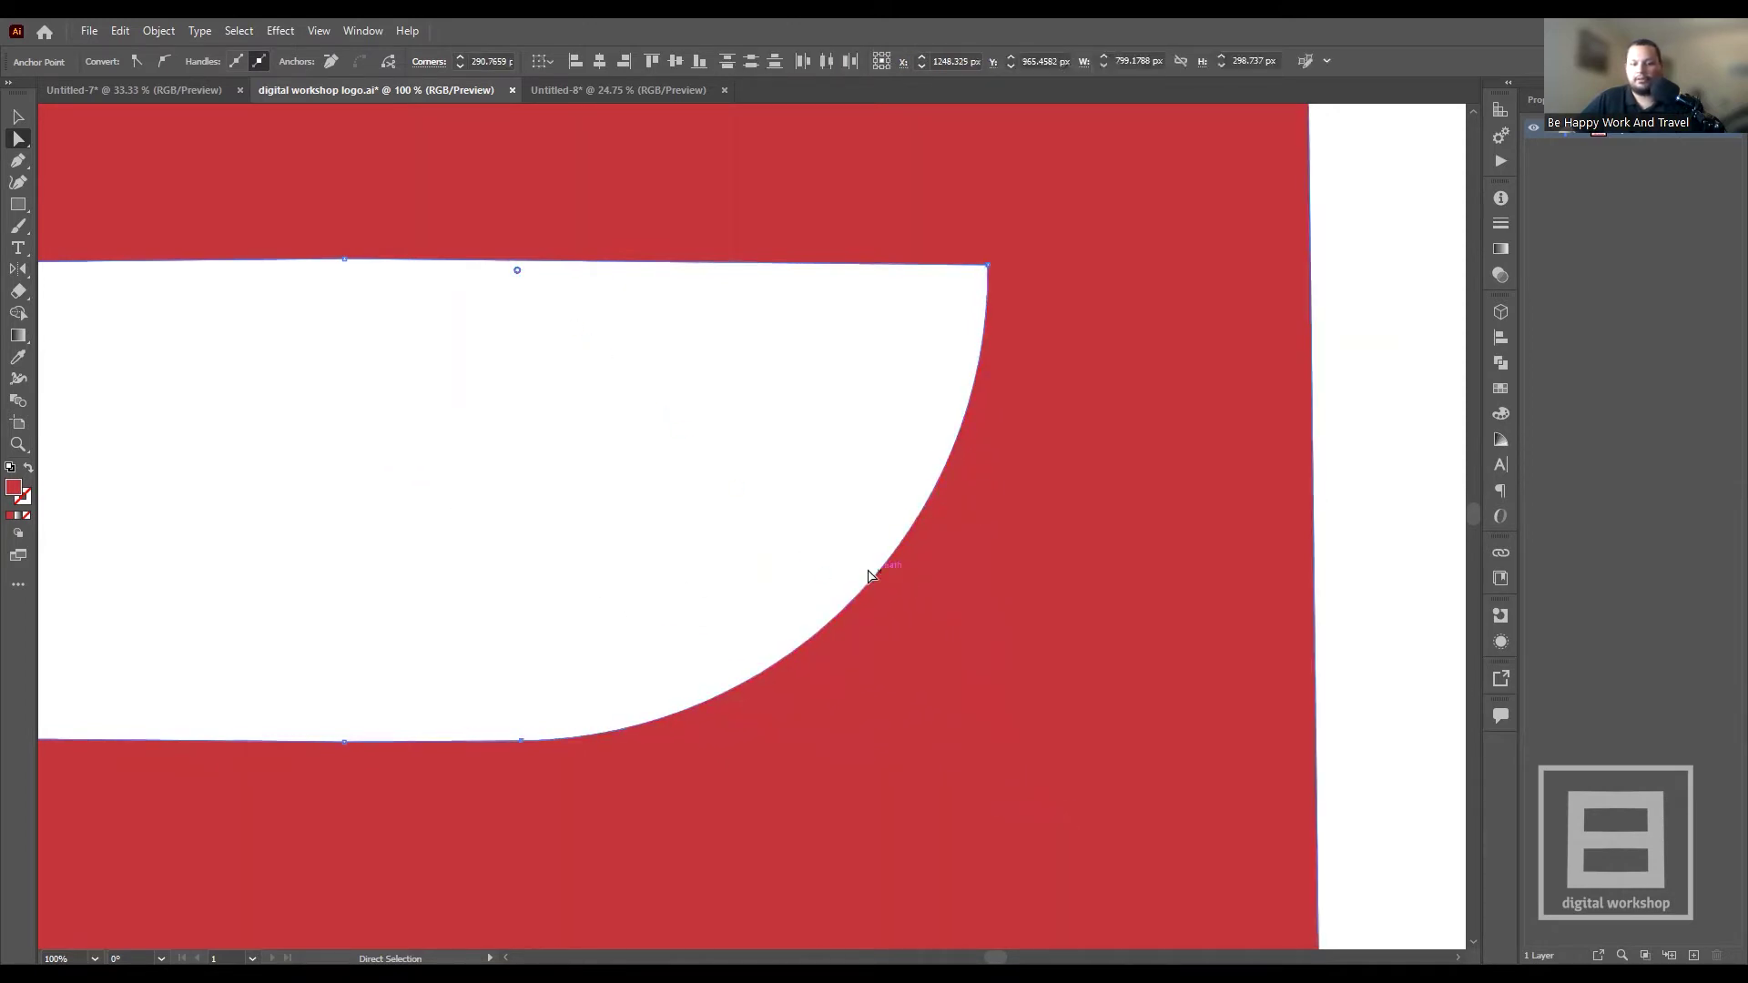
{"action": "scroll", "coordinate": [1054, 594], "scroll_direction": "down", "scroll_amount": 1}
{"action": "scroll", "coordinate": [1023, 578], "scroll_direction": "down", "scroll_amount": 1}
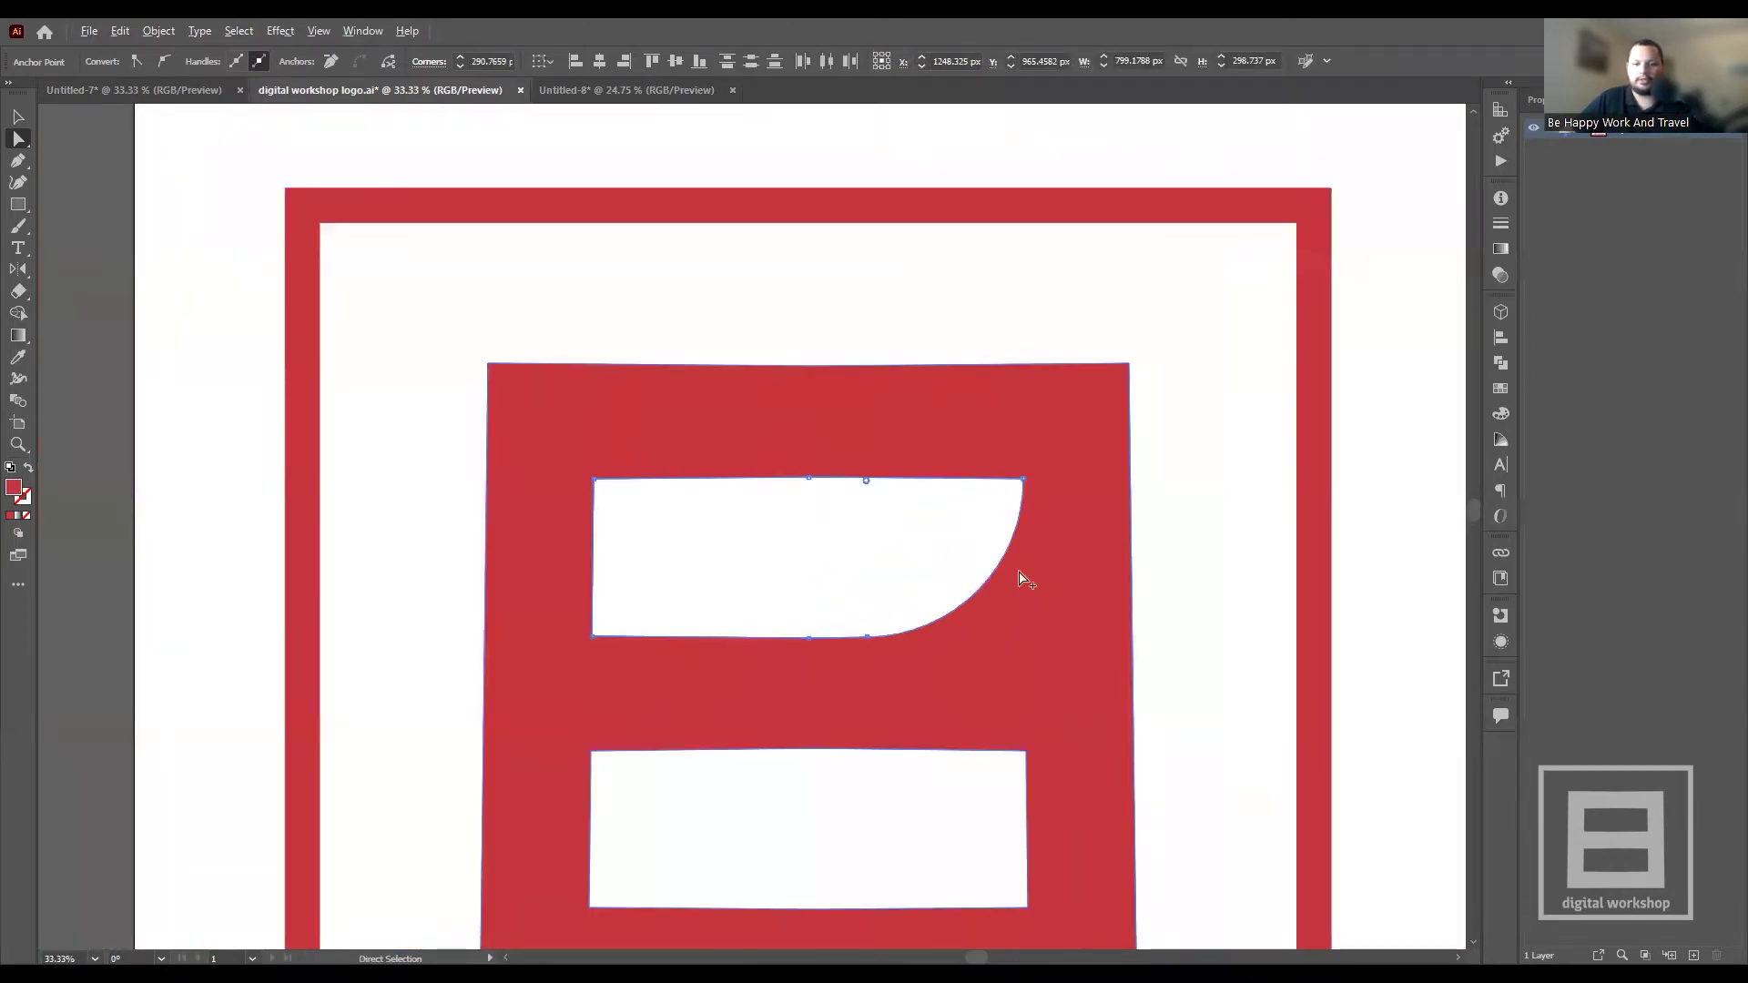
{"action": "scroll", "coordinate": [1016, 578], "scroll_direction": "up", "scroll_amount": 1}
{"action": "left_click", "coordinate": [1256, 574]}
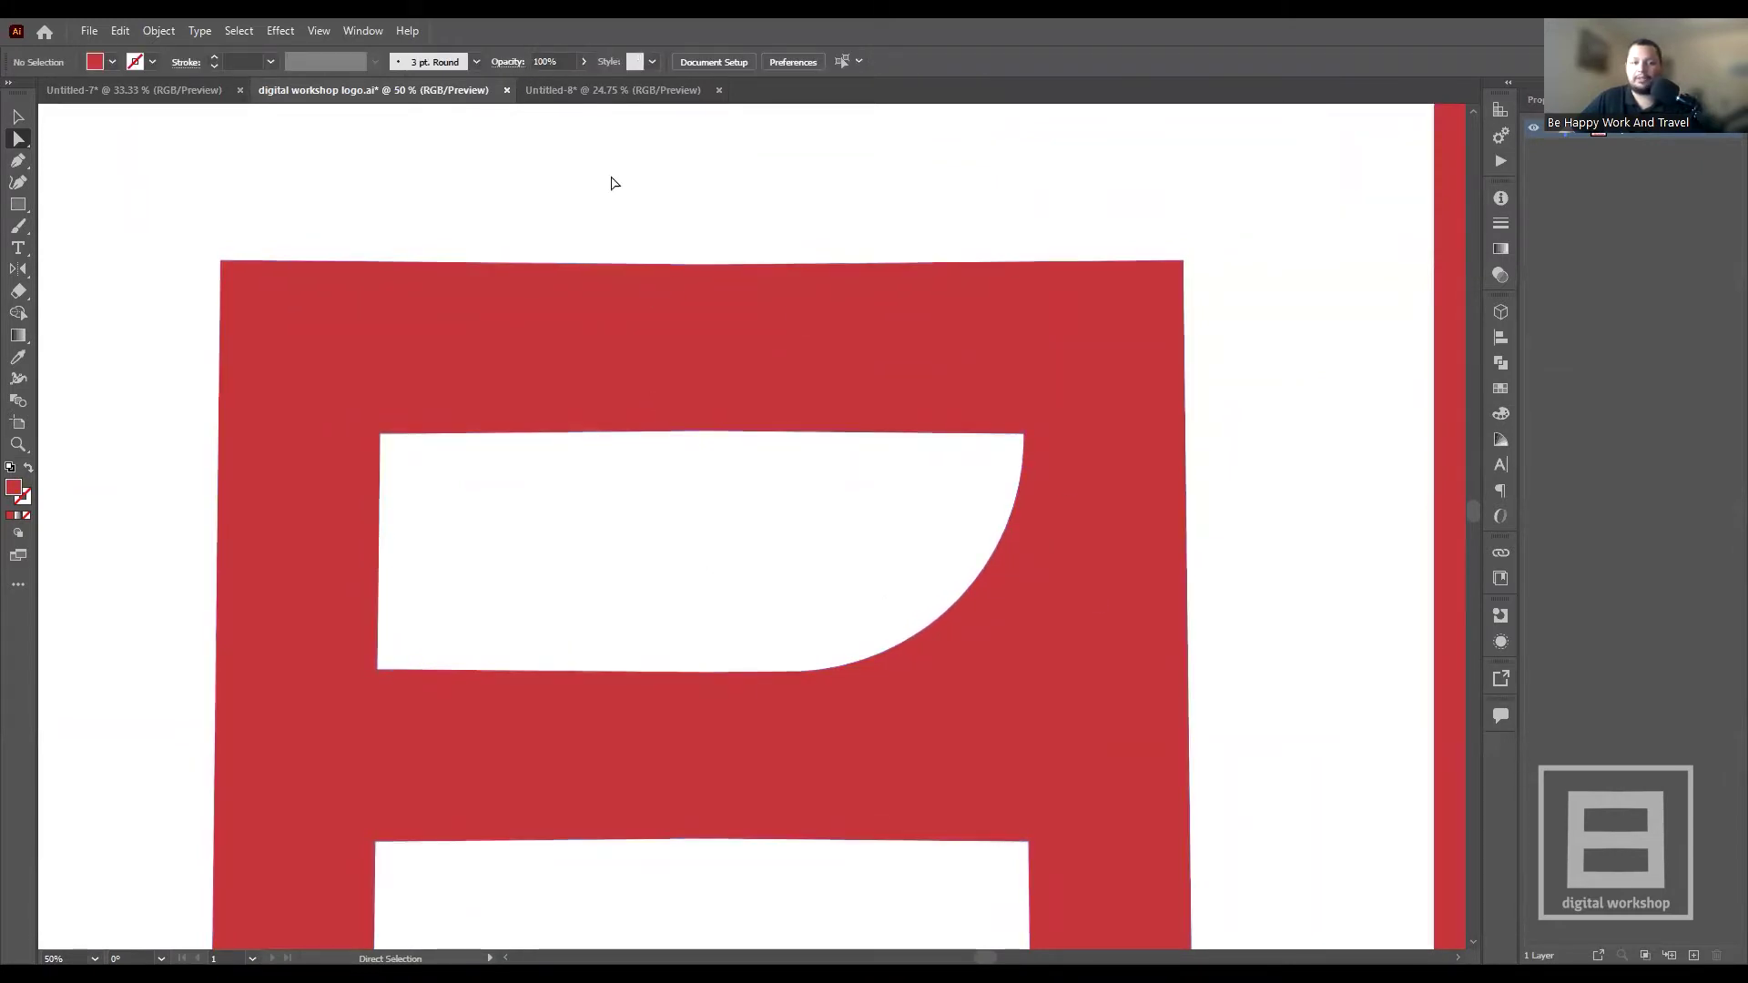
{"action": "left_click", "coordinate": [126, 32]}
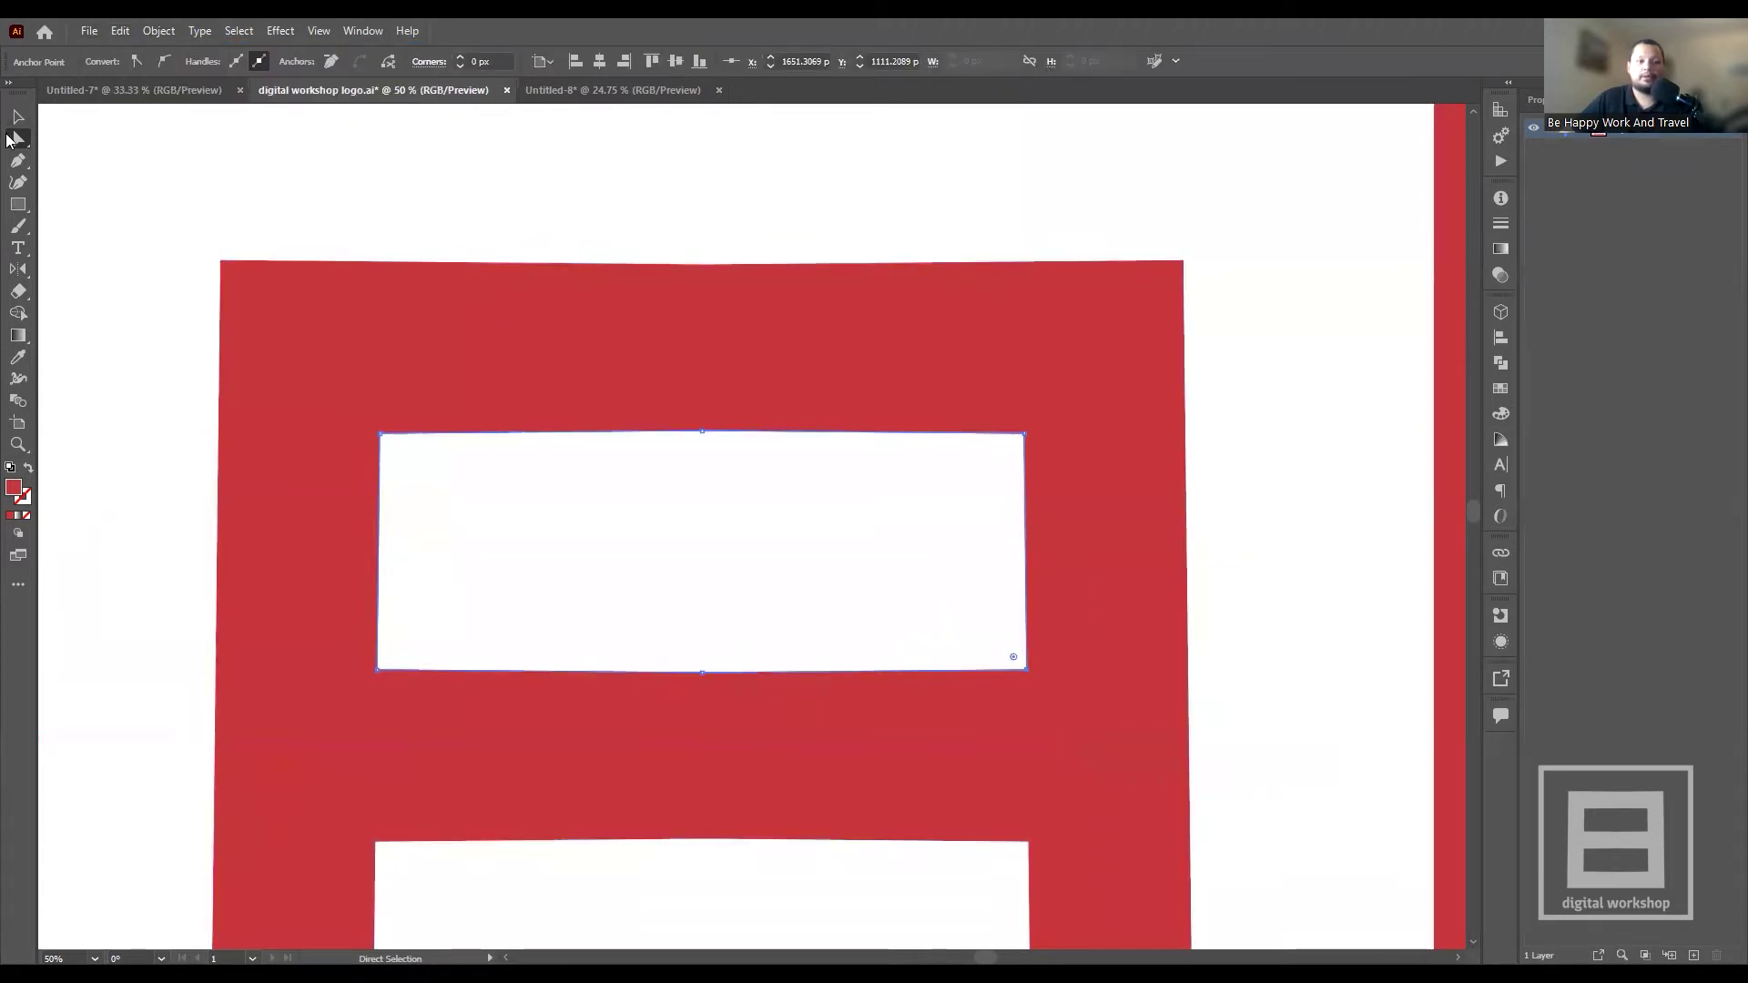
- Switch to the blank Untitled-8 document with the Pen tool active
{"action": "key", "text": "ctrl"}
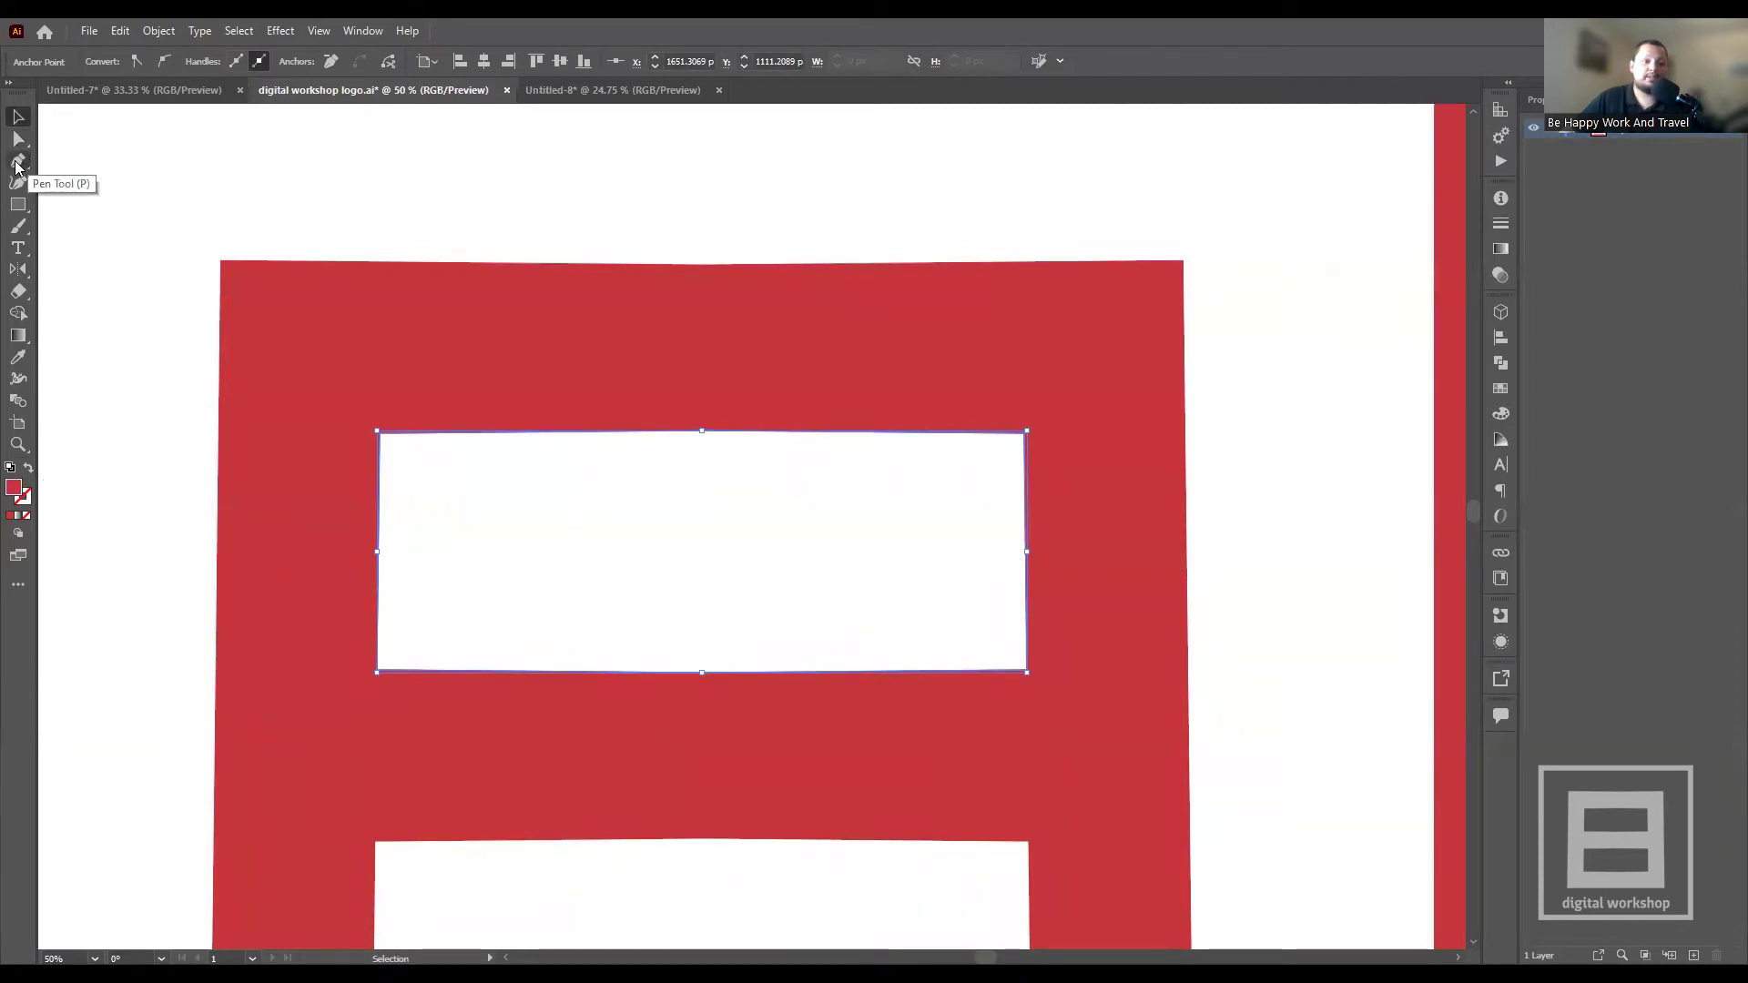
{"action": "left_click", "coordinate": [16, 164]}
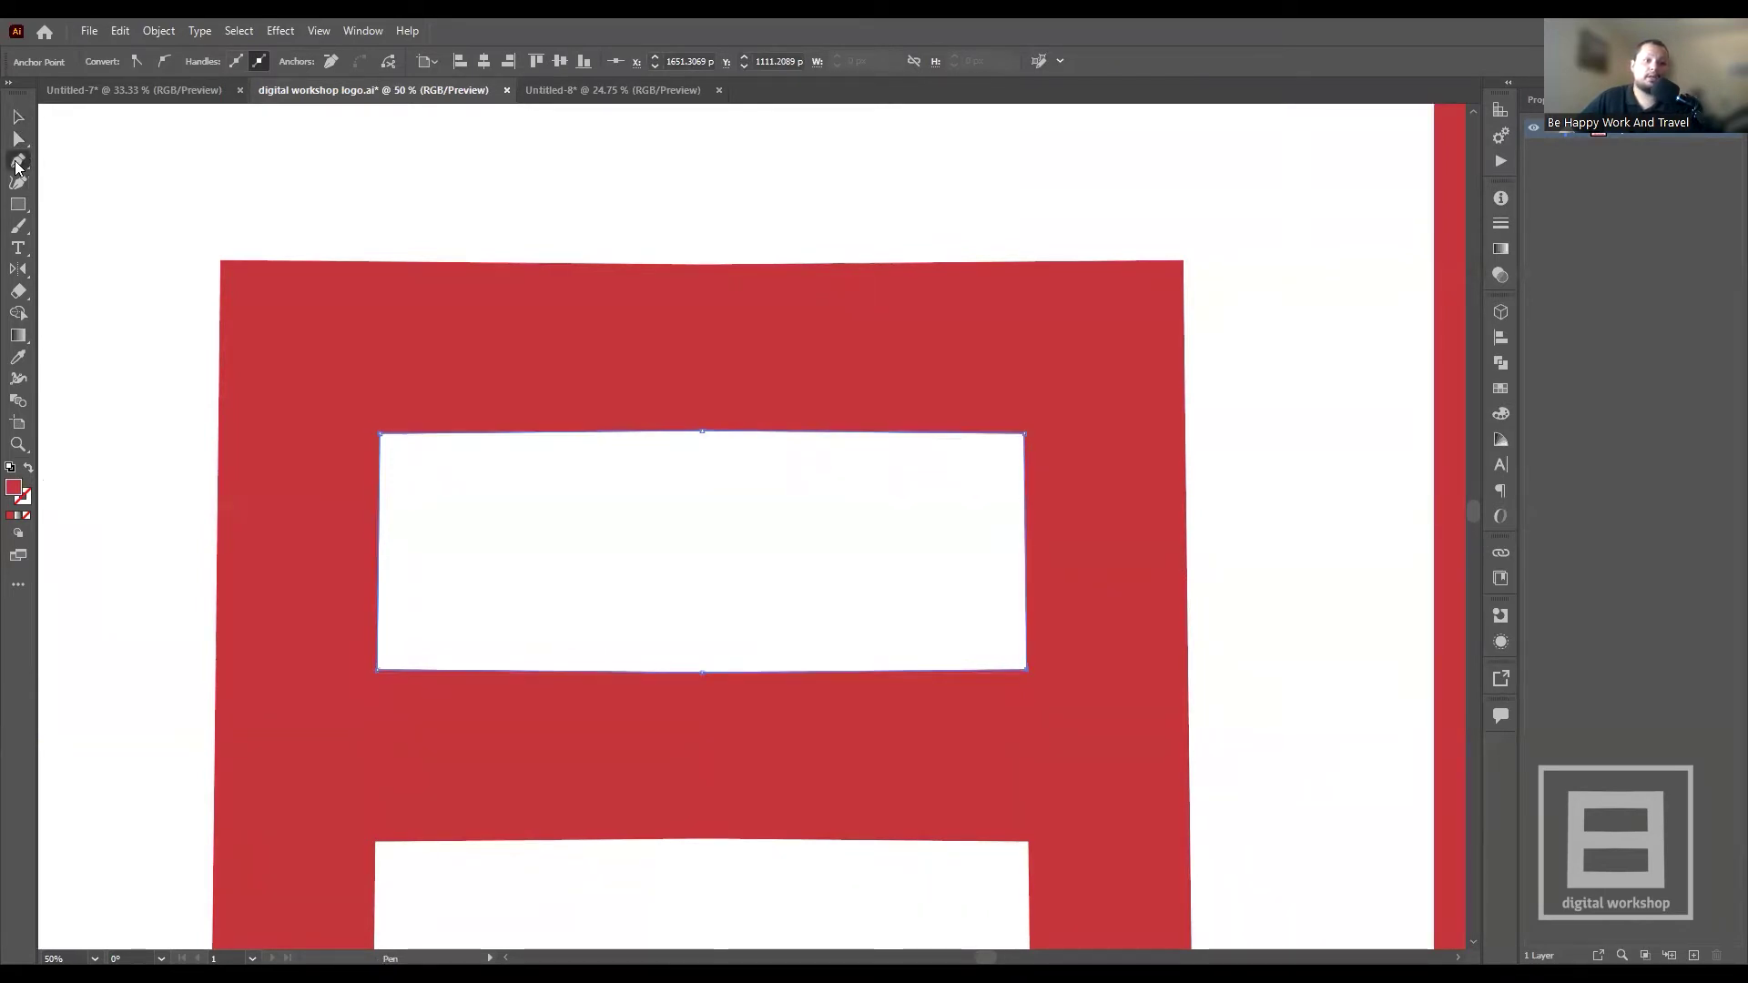
{"action": "left_click", "coordinate": [583, 89]}
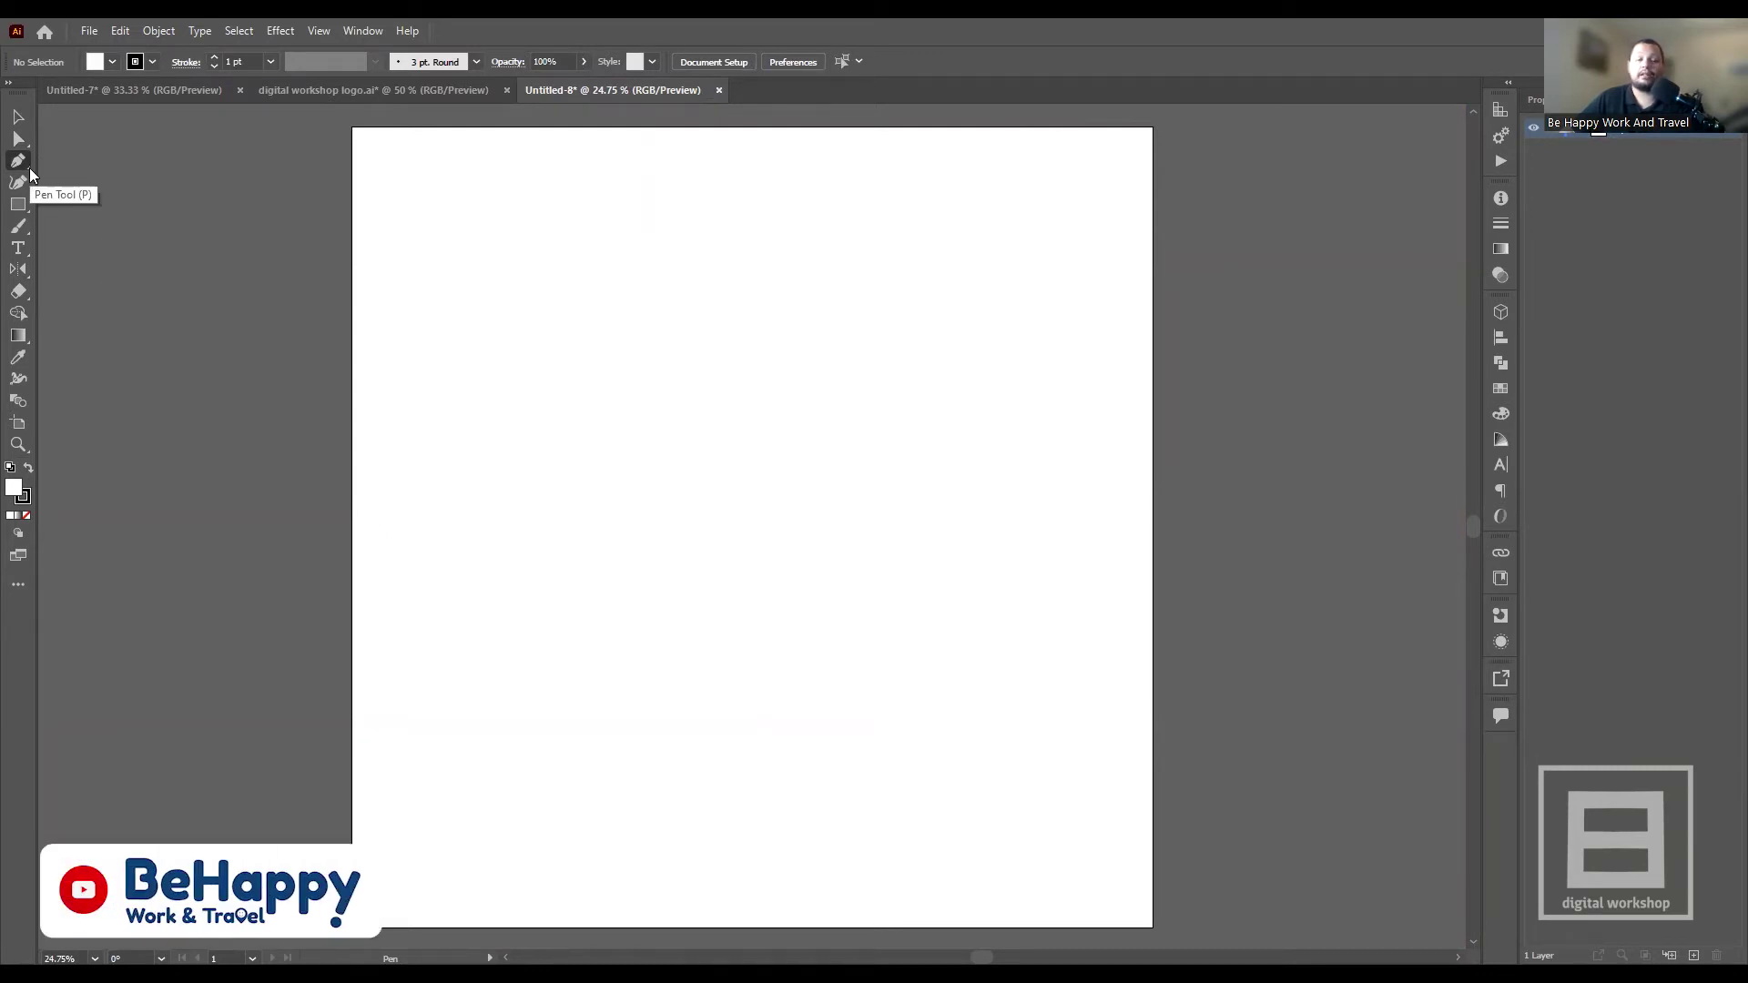
{"action": "left_click", "coordinate": [29, 170]}
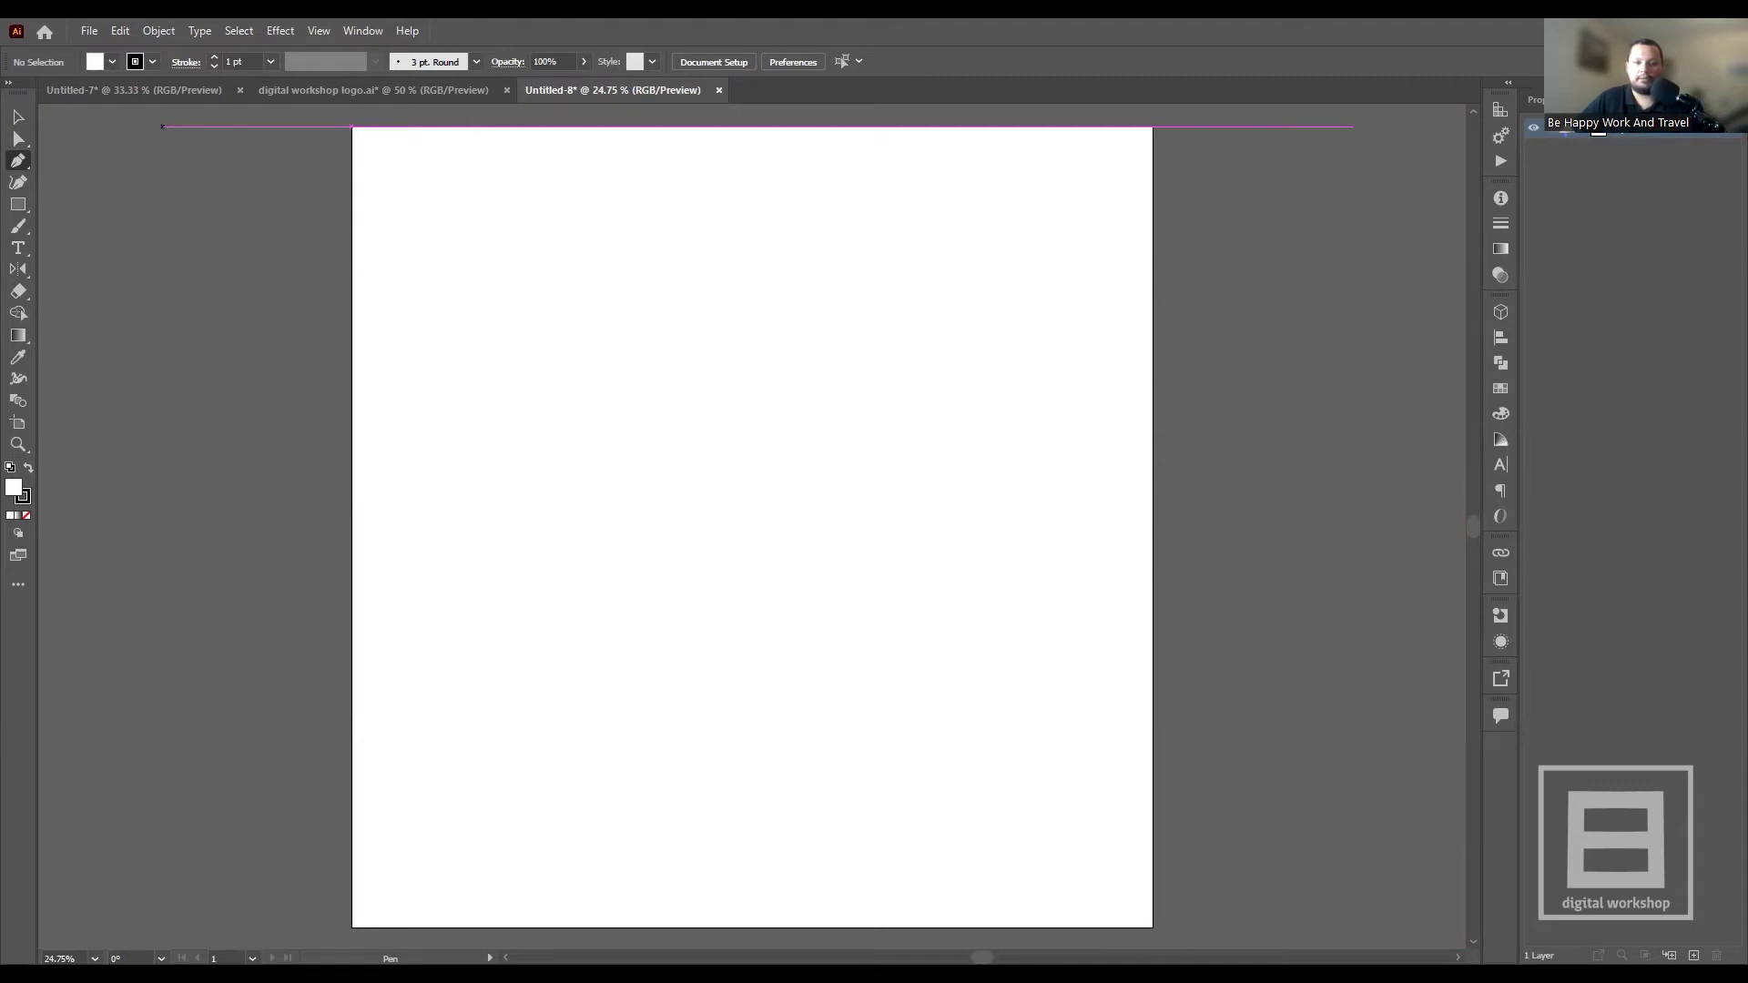
- Paste the thumbs-up smiley image and sketch a closed trial Pen path beside it
{"action": "key", "text": "ctrl+v"}
{"action": "left_click_drag", "start_coordinate": [774, 516], "coordinate": [883, 517]}
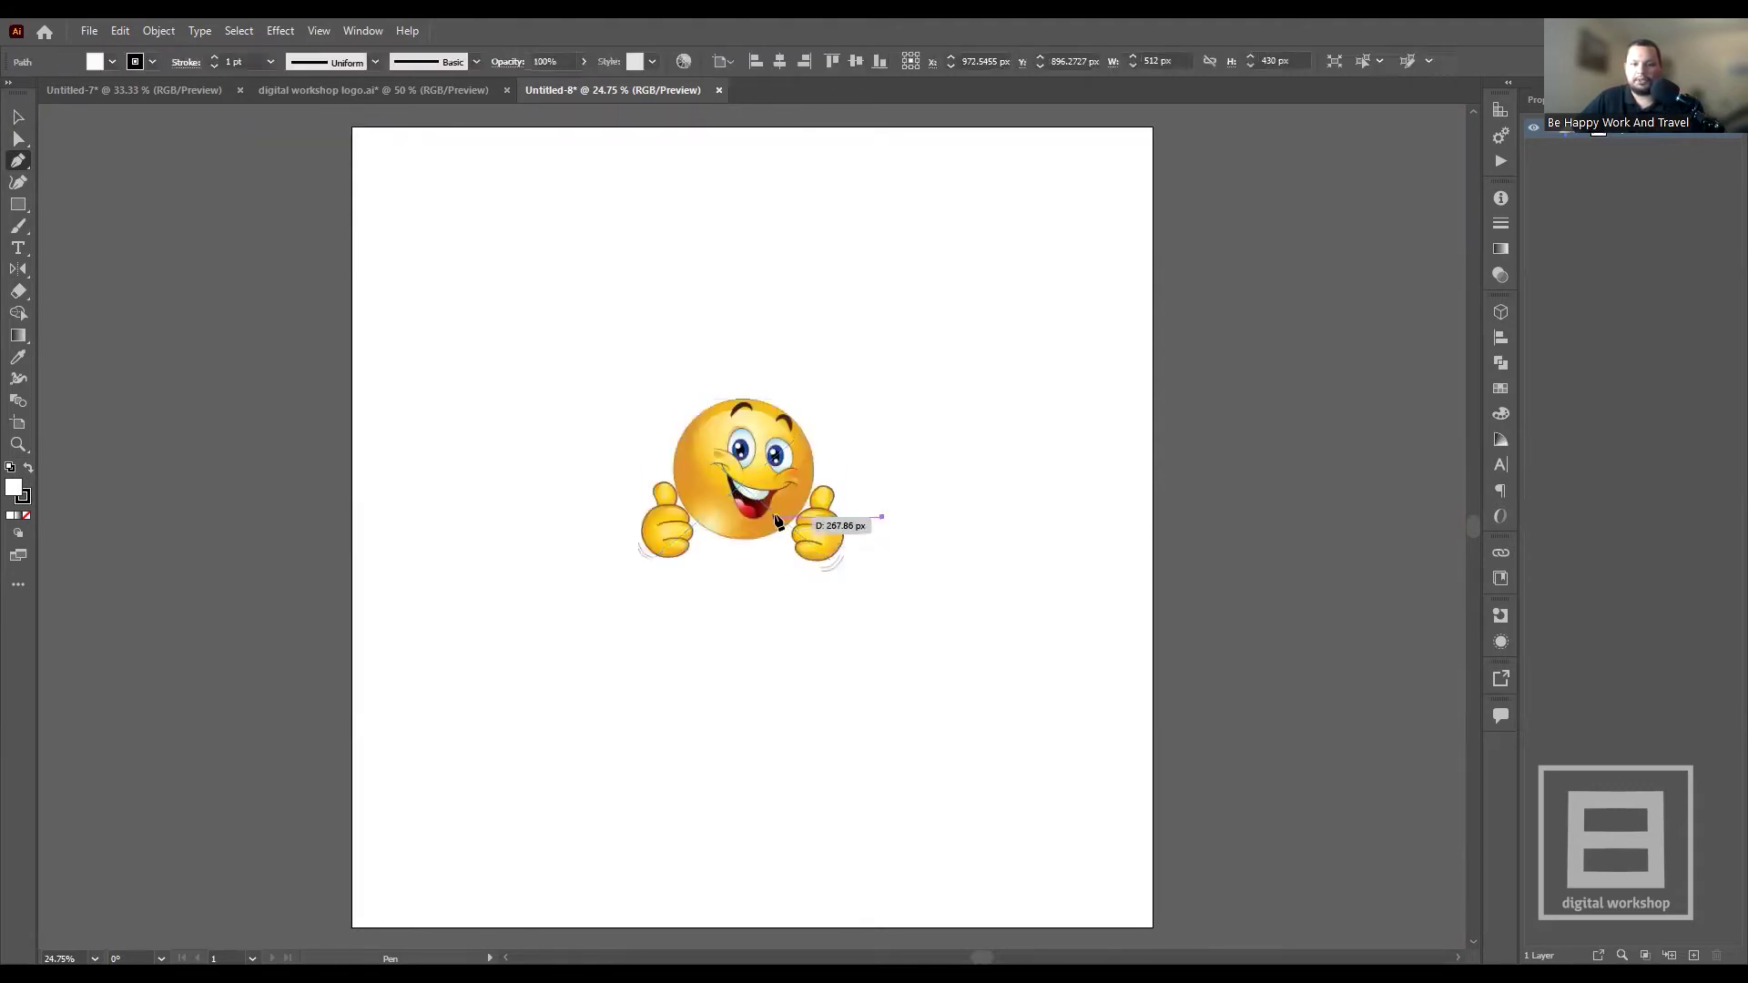
{"action": "left_click", "coordinate": [847, 329]}
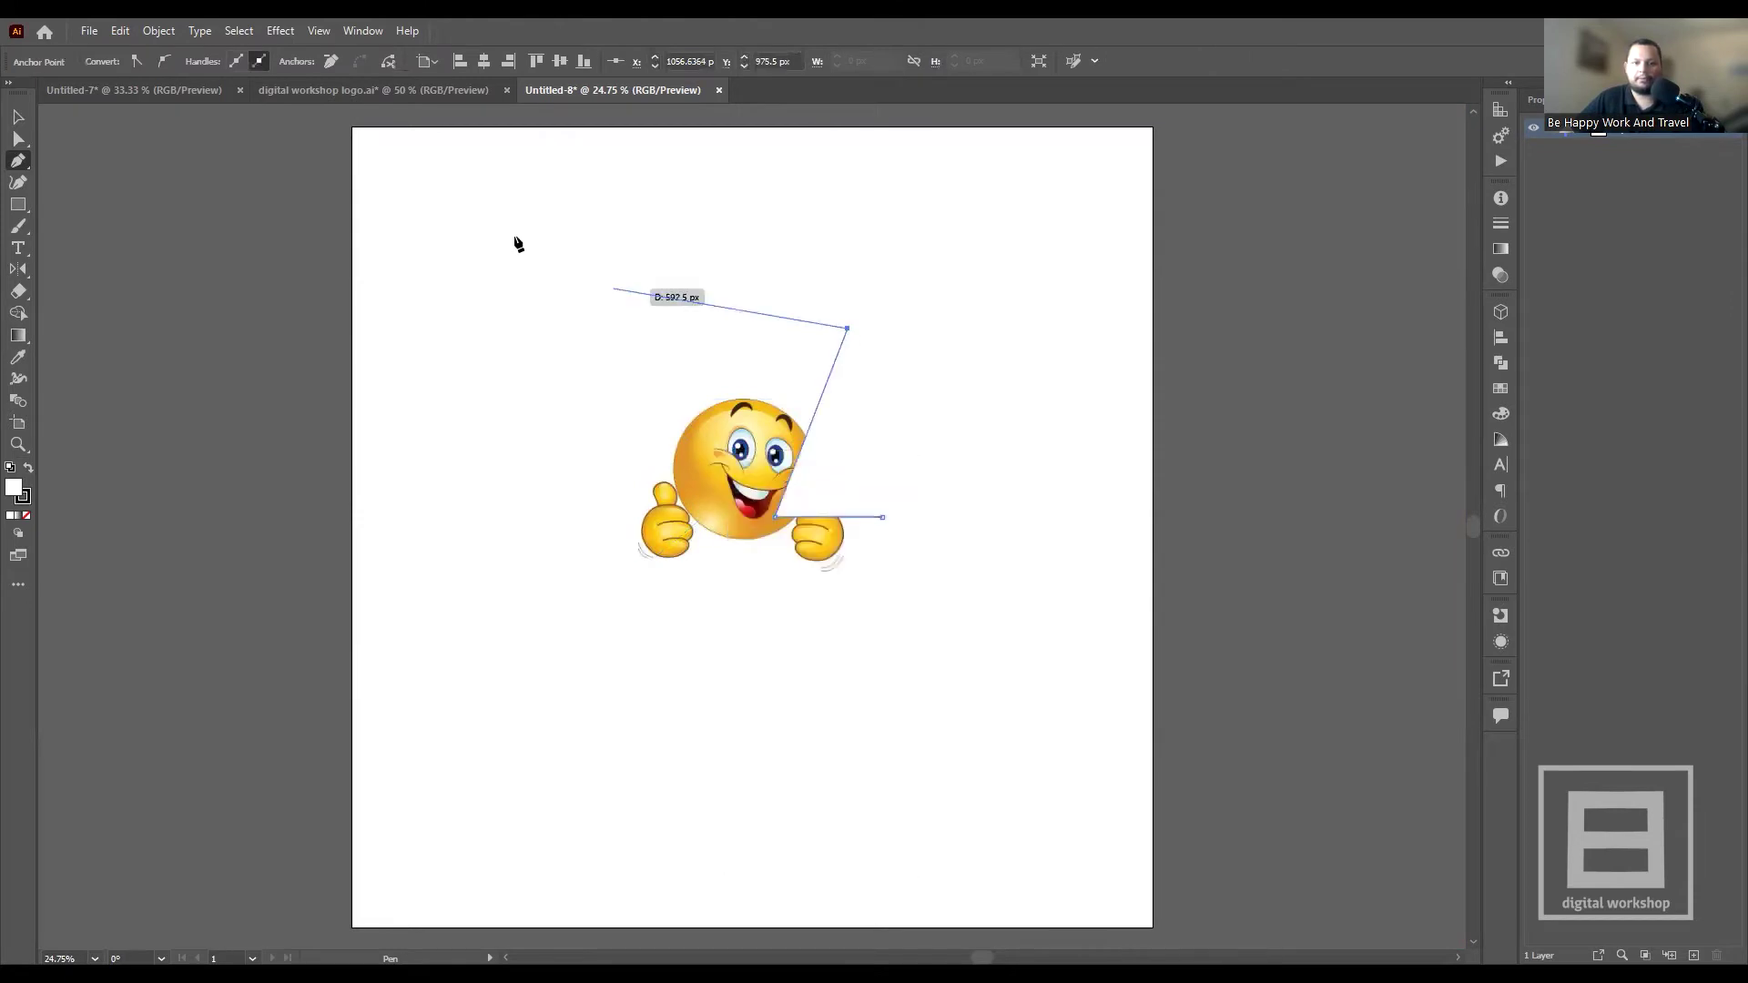
{"action": "left_click", "coordinate": [404, 214]}
{"action": "left_click_drag", "start_coordinate": [563, 364], "coordinate": [781, 502]}
{"action": "left_click", "coordinate": [774, 517]}
- Undo the trial path step by step until only the emoji image remains
{"action": "left_click", "coordinate": [119, 31]}
{"action": "left_click", "coordinate": [115, 34]}
{"action": "left_click", "coordinate": [126, 47]}
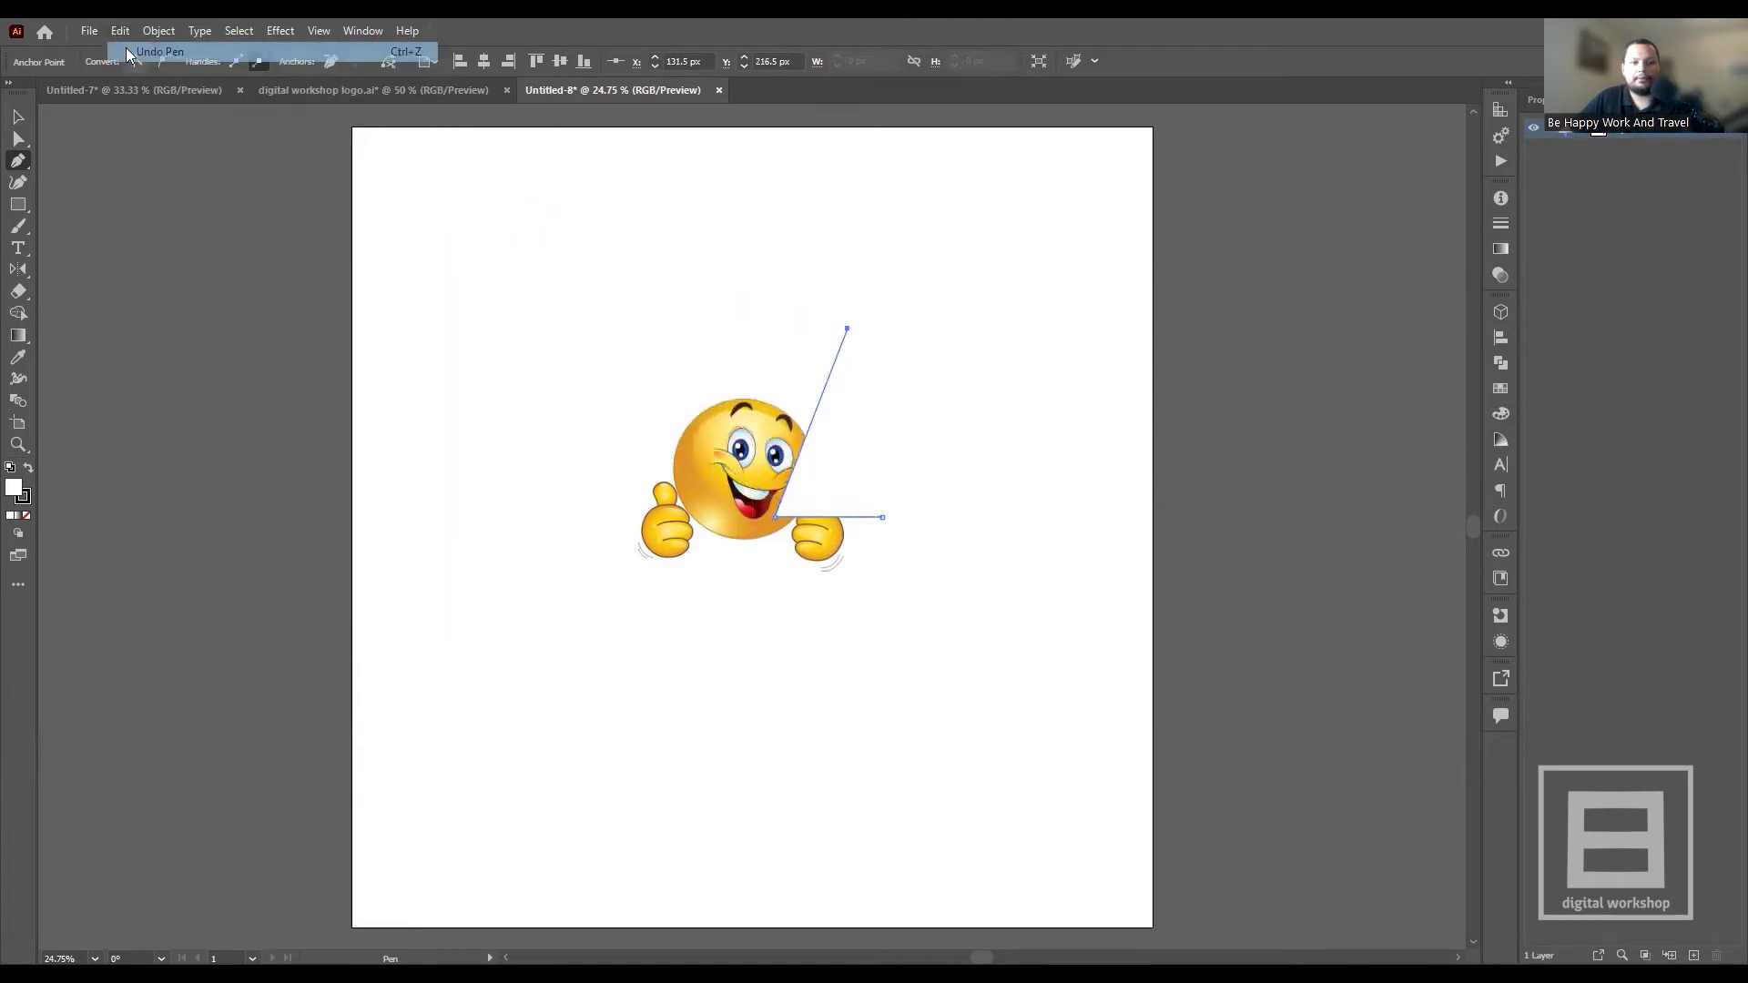
{"action": "left_click", "coordinate": [124, 31]}
{"action": "left_click", "coordinate": [124, 44]}
{"action": "left_click", "coordinate": [121, 30]}
{"action": "left_click", "coordinate": [119, 31]}
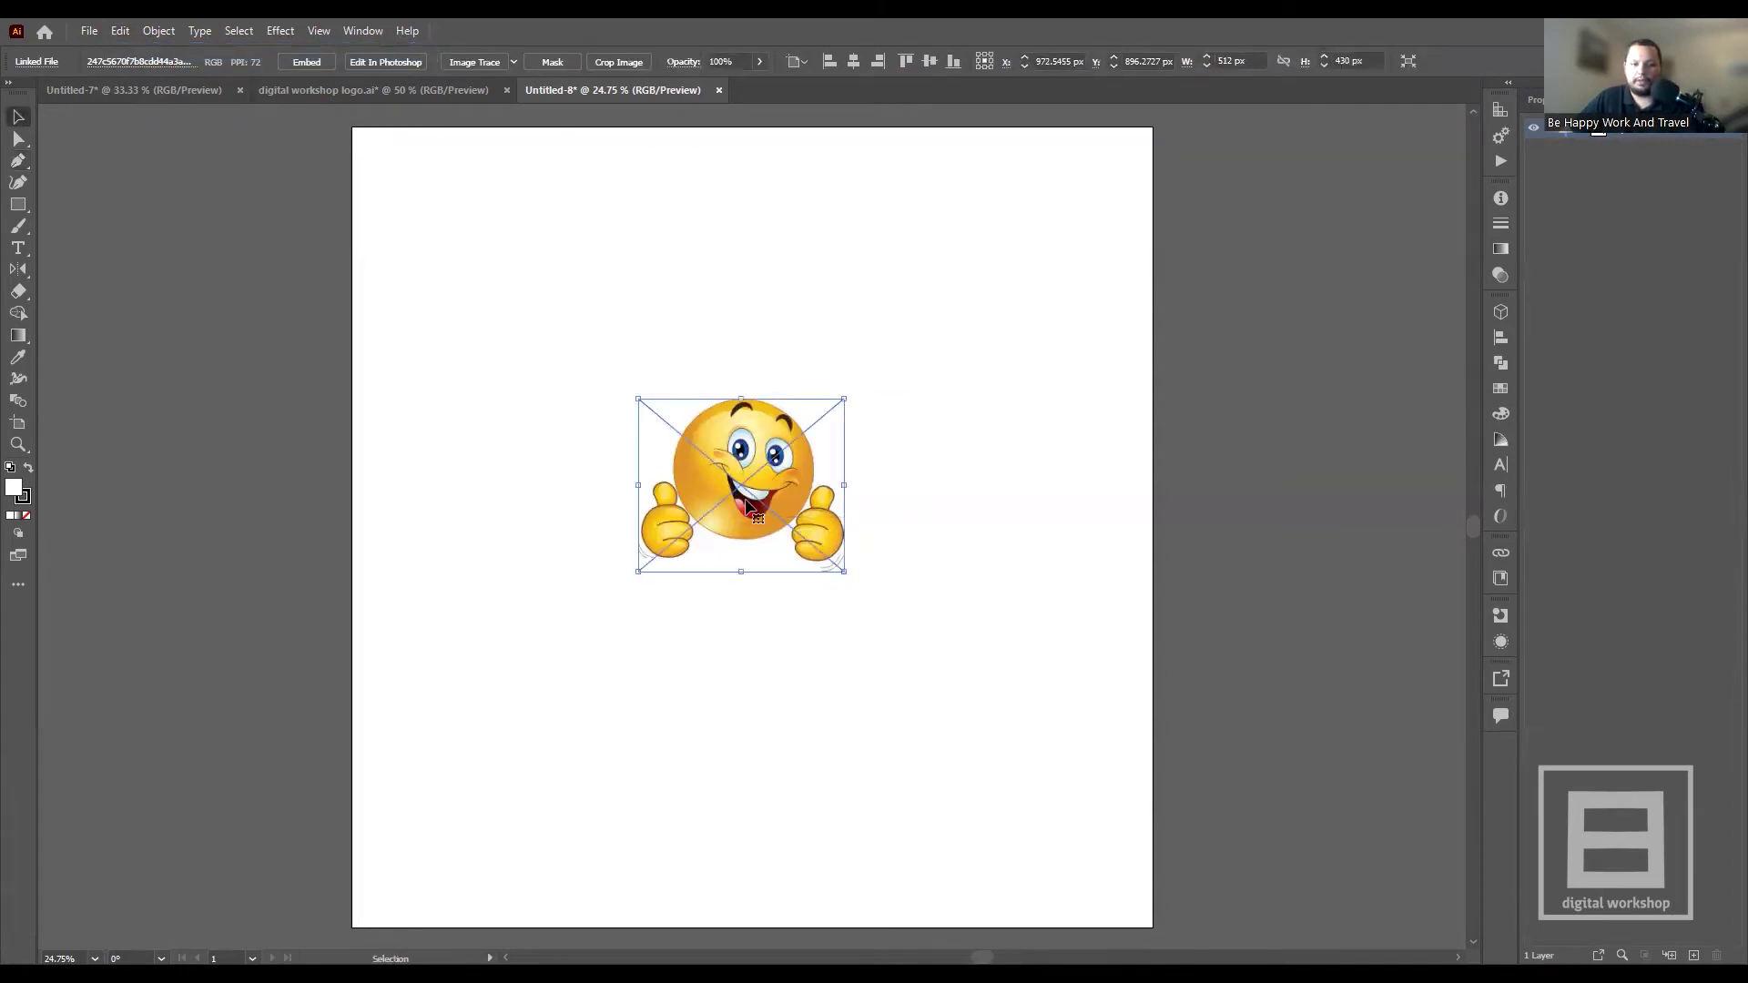
- Scale the emoji image up to fill most of the artboard, then reselect it
{"action": "mouse_move", "coordinate": [842, 573]}
{"action": "left_mouse_down"}
{"action": "mouse_move", "coordinate": [1069, 820]}
{"action": "mouse_move", "coordinate": [1067, 748]}
{"action": "left_mouse_up"}
{"action": "left_click", "coordinate": [1193, 587]}
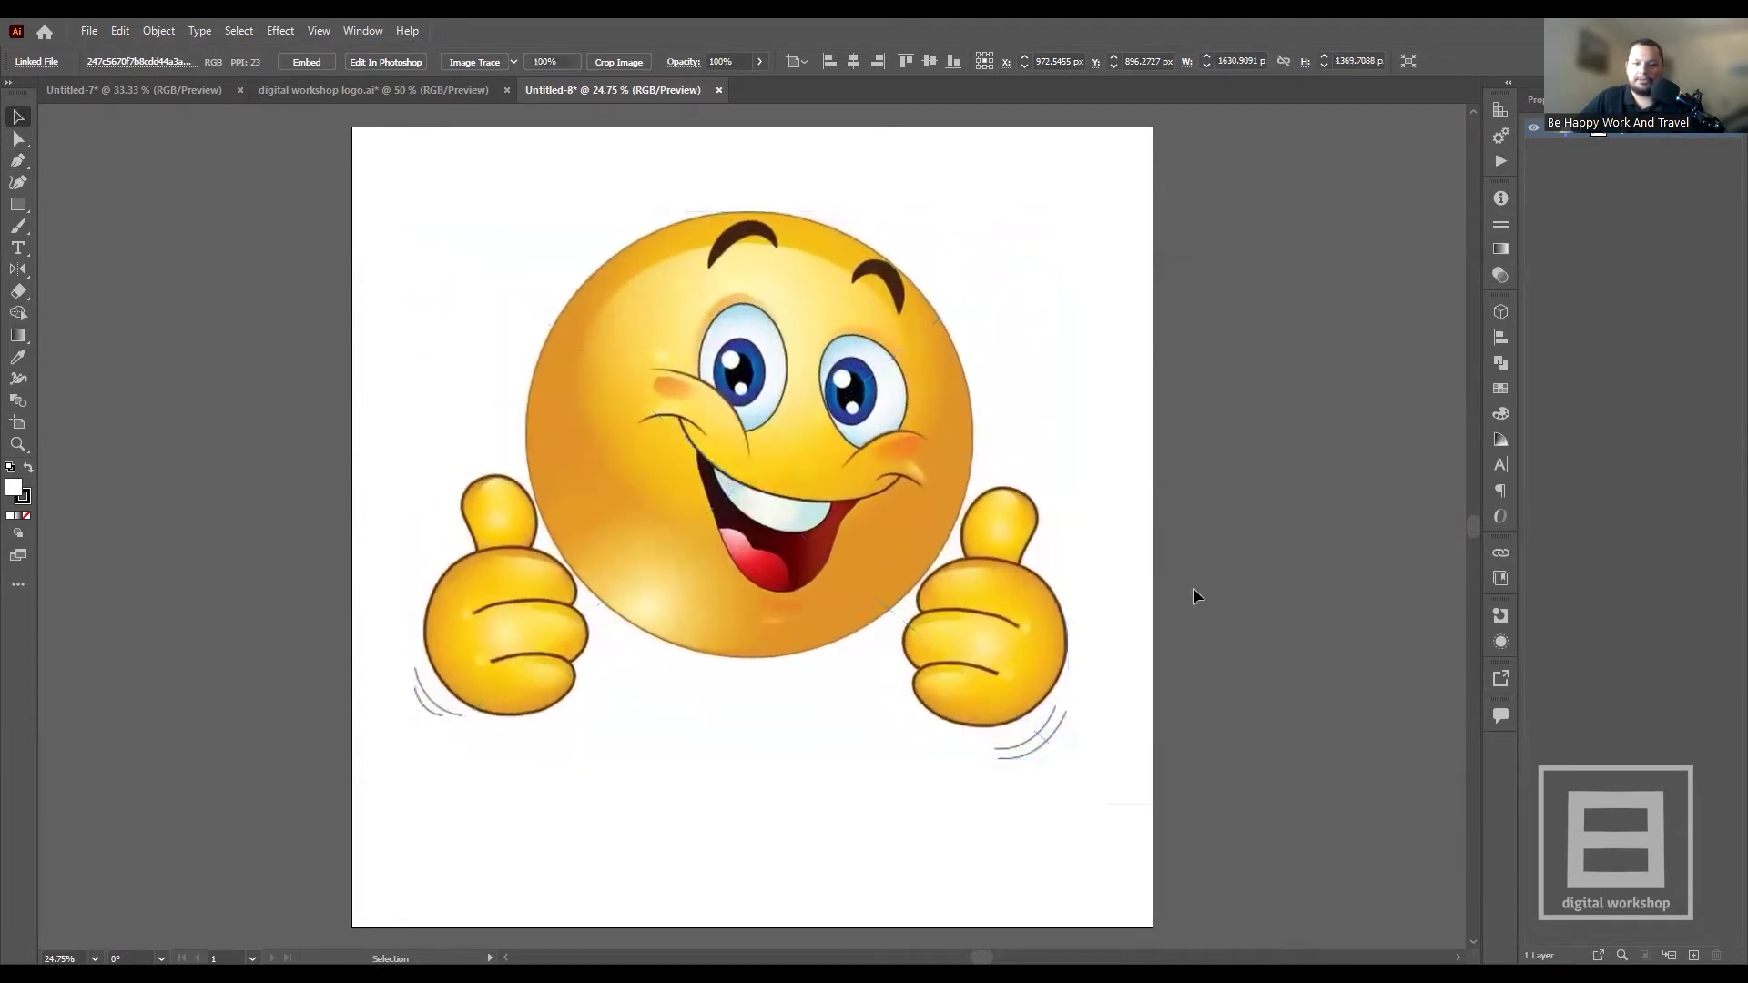
{"action": "left_click", "coordinate": [18, 163]}
{"action": "left_click", "coordinate": [18, 117]}
{"action": "left_click", "coordinate": [905, 431]}
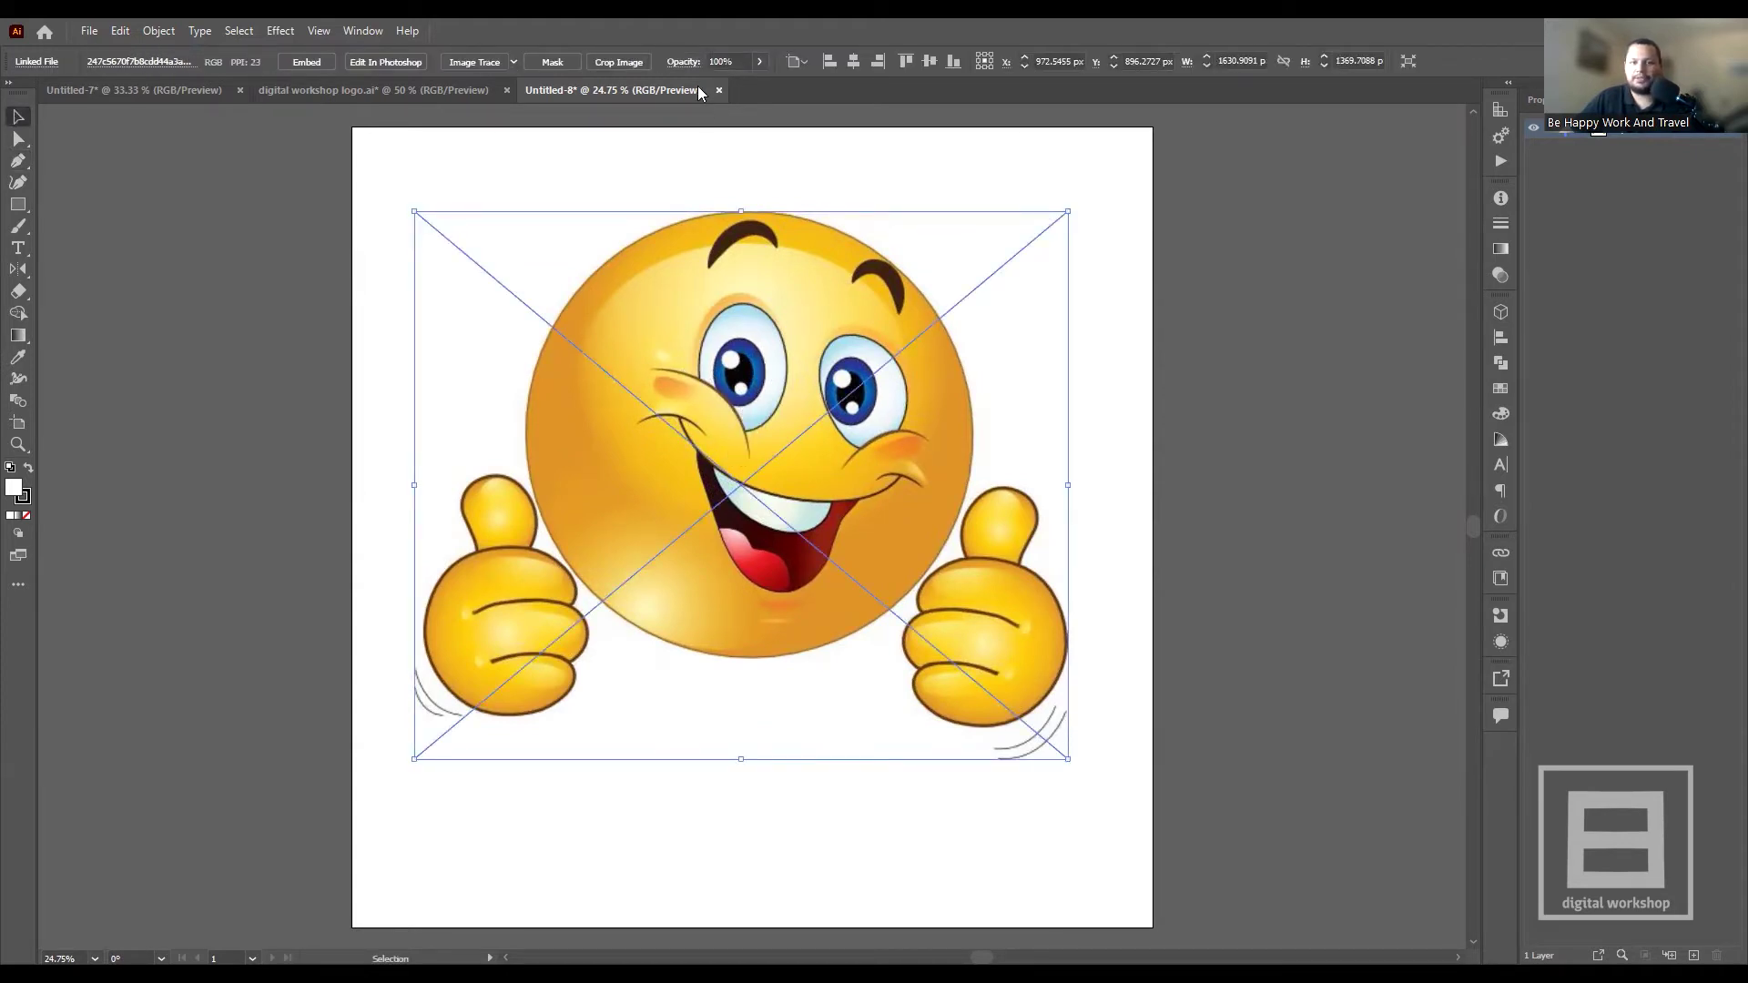
{"action": "left_click", "coordinate": [758, 60]}
- Lower the emoji image's opacity to 48% and target its item in the Layers panel
{"action": "left_click_drag", "start_coordinate": [730, 82], "coordinate": [717, 82]}
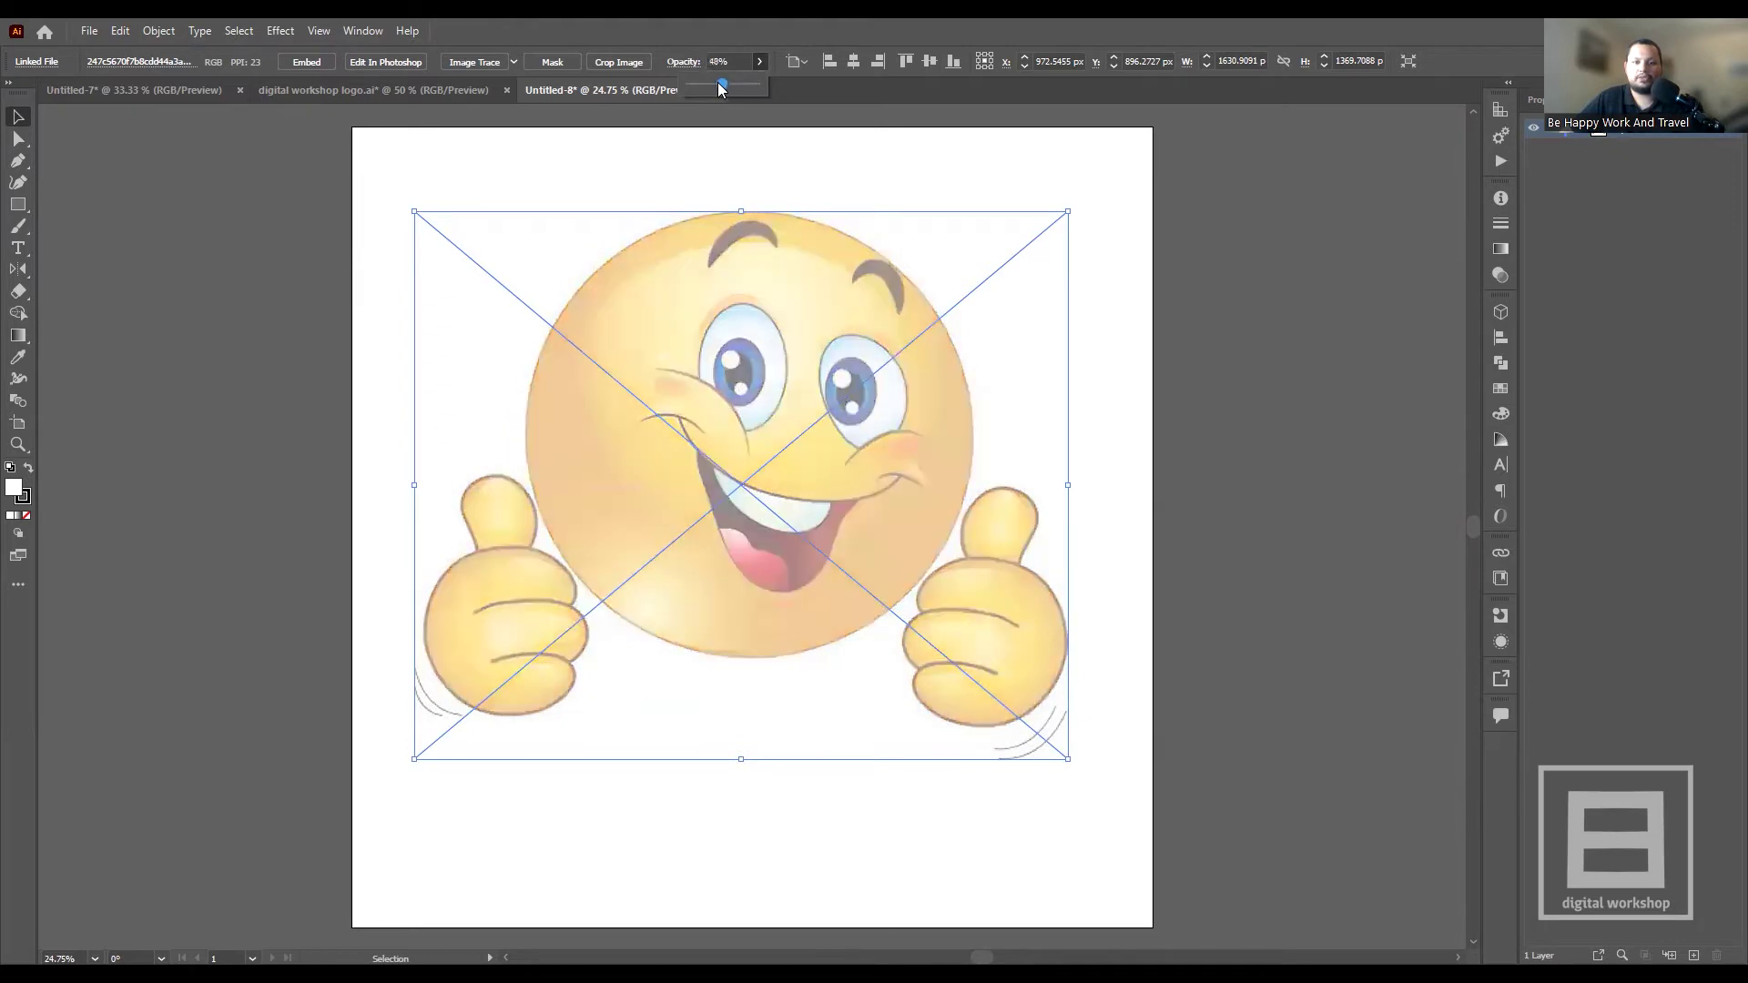
{"action": "left_click", "coordinate": [639, 417]}
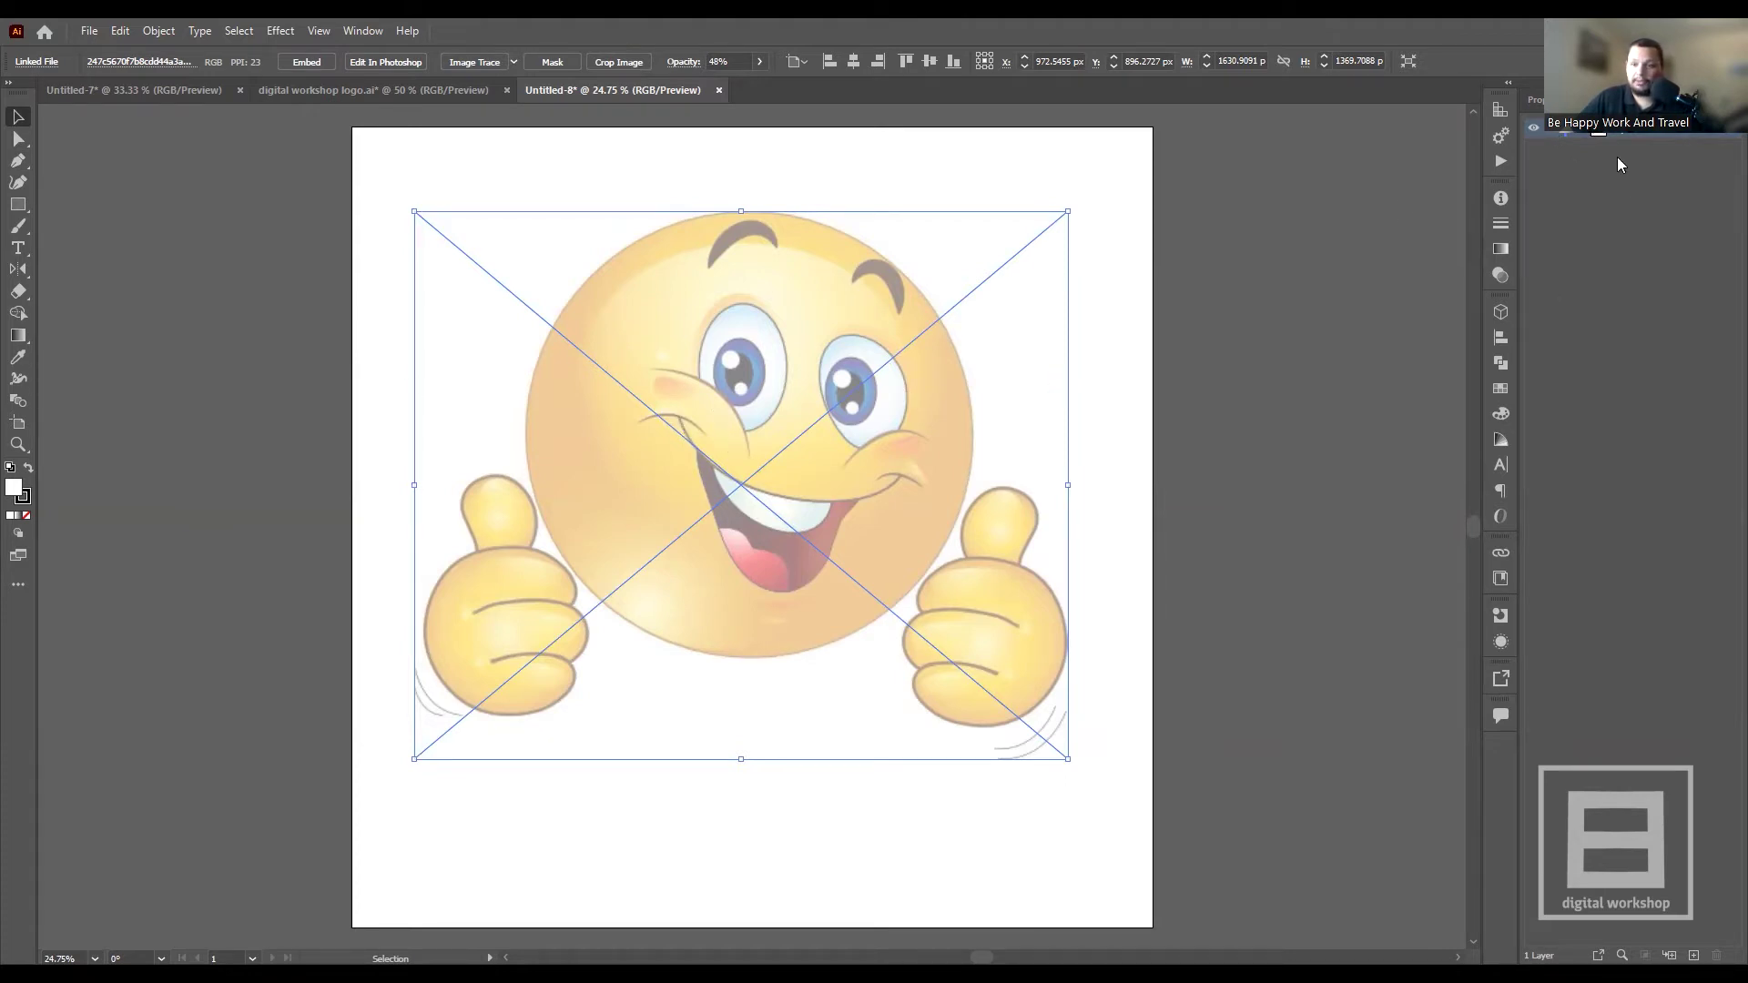
{"action": "left_click", "coordinate": [1534, 128]}
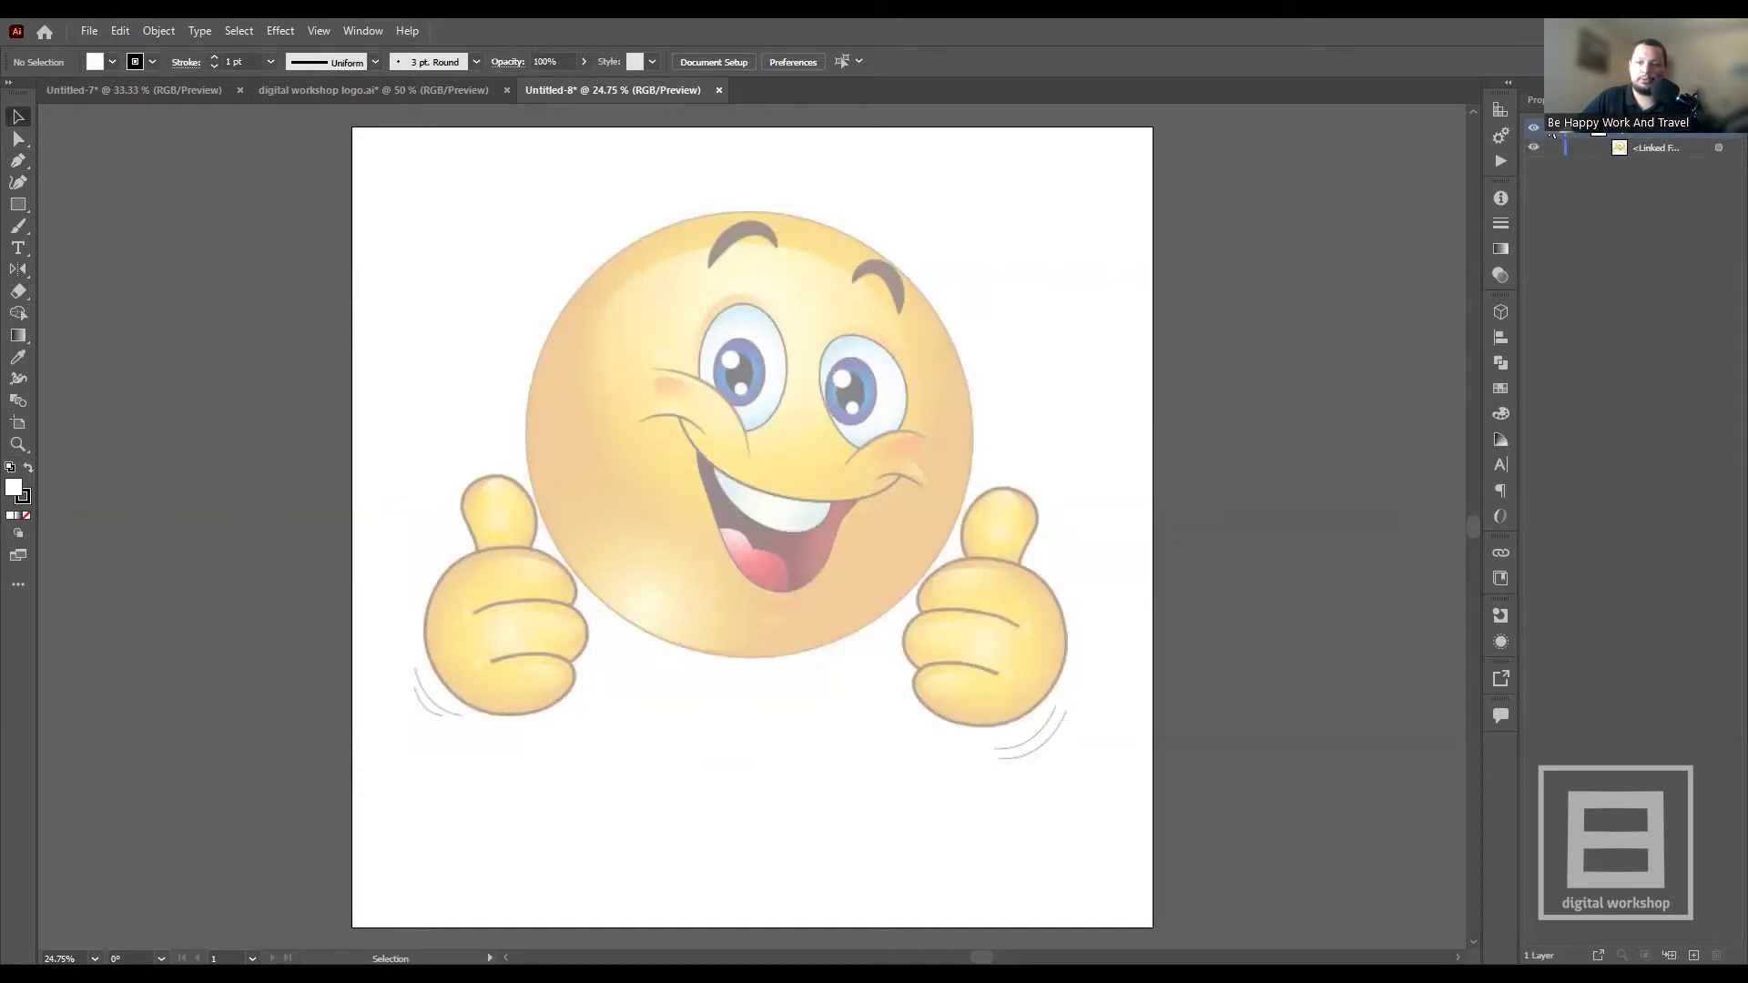
{"action": "left_click", "coordinate": [1637, 148]}
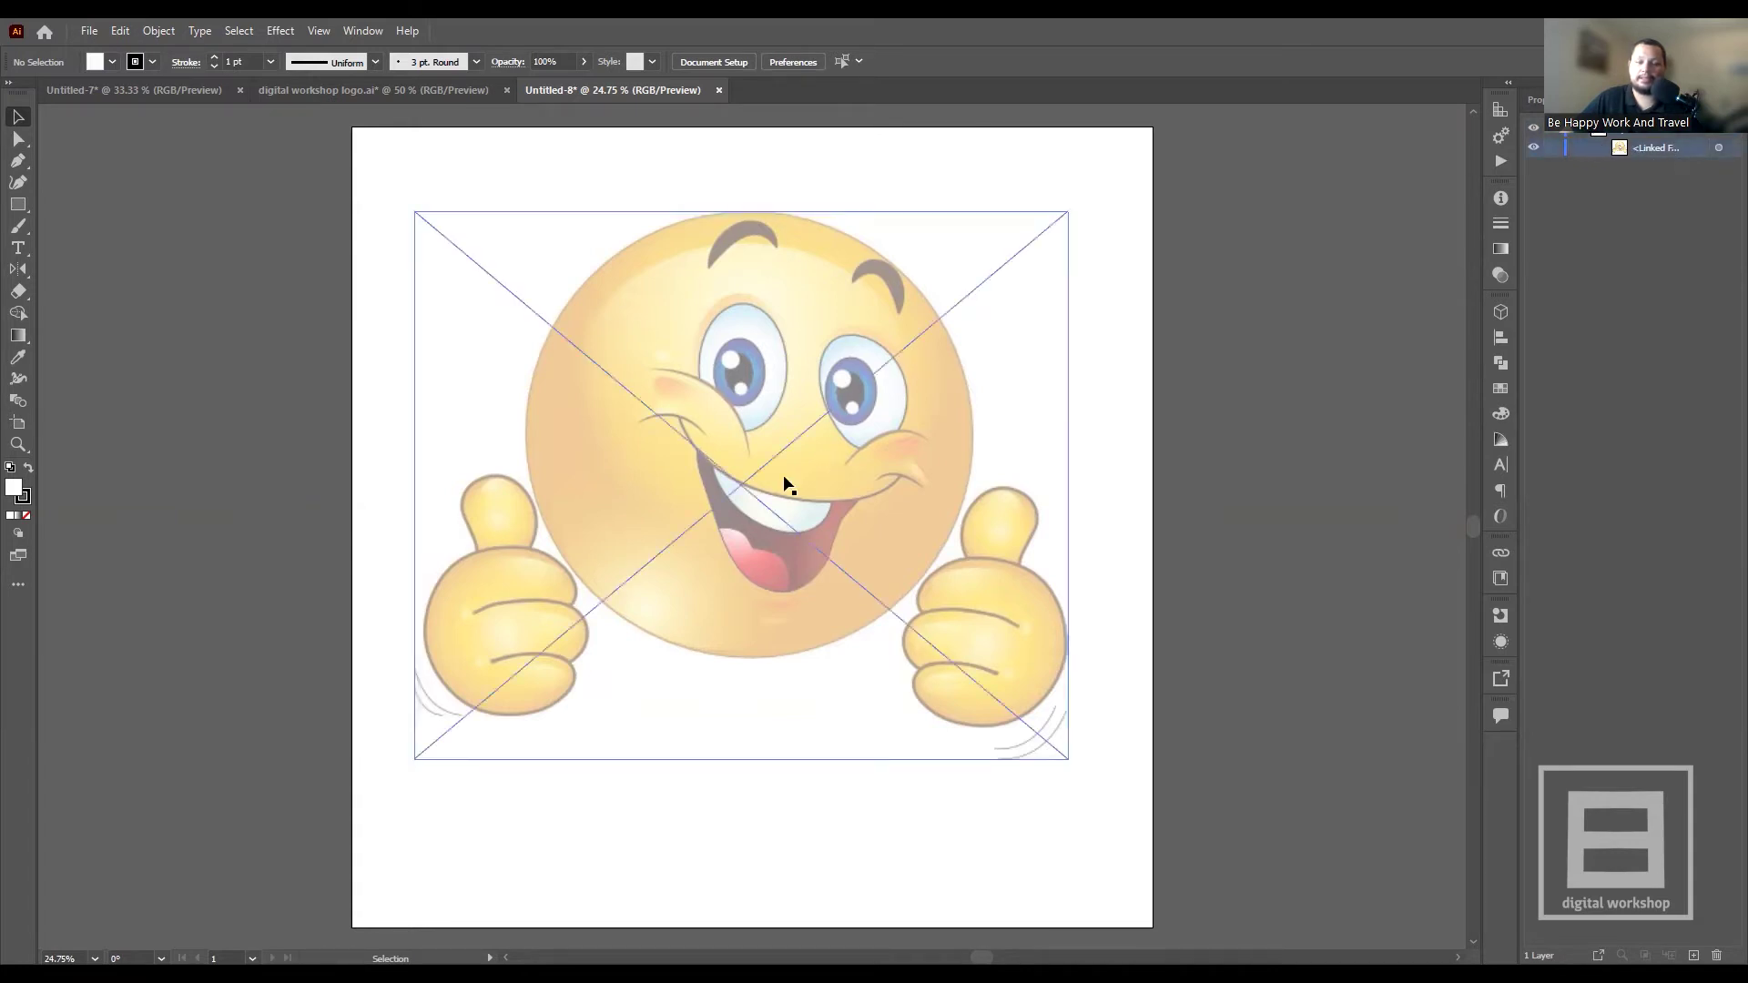
- Lock the faded emoji image in the Layers panel and collapse its layer
{"action": "left_click", "coordinate": [1553, 147]}
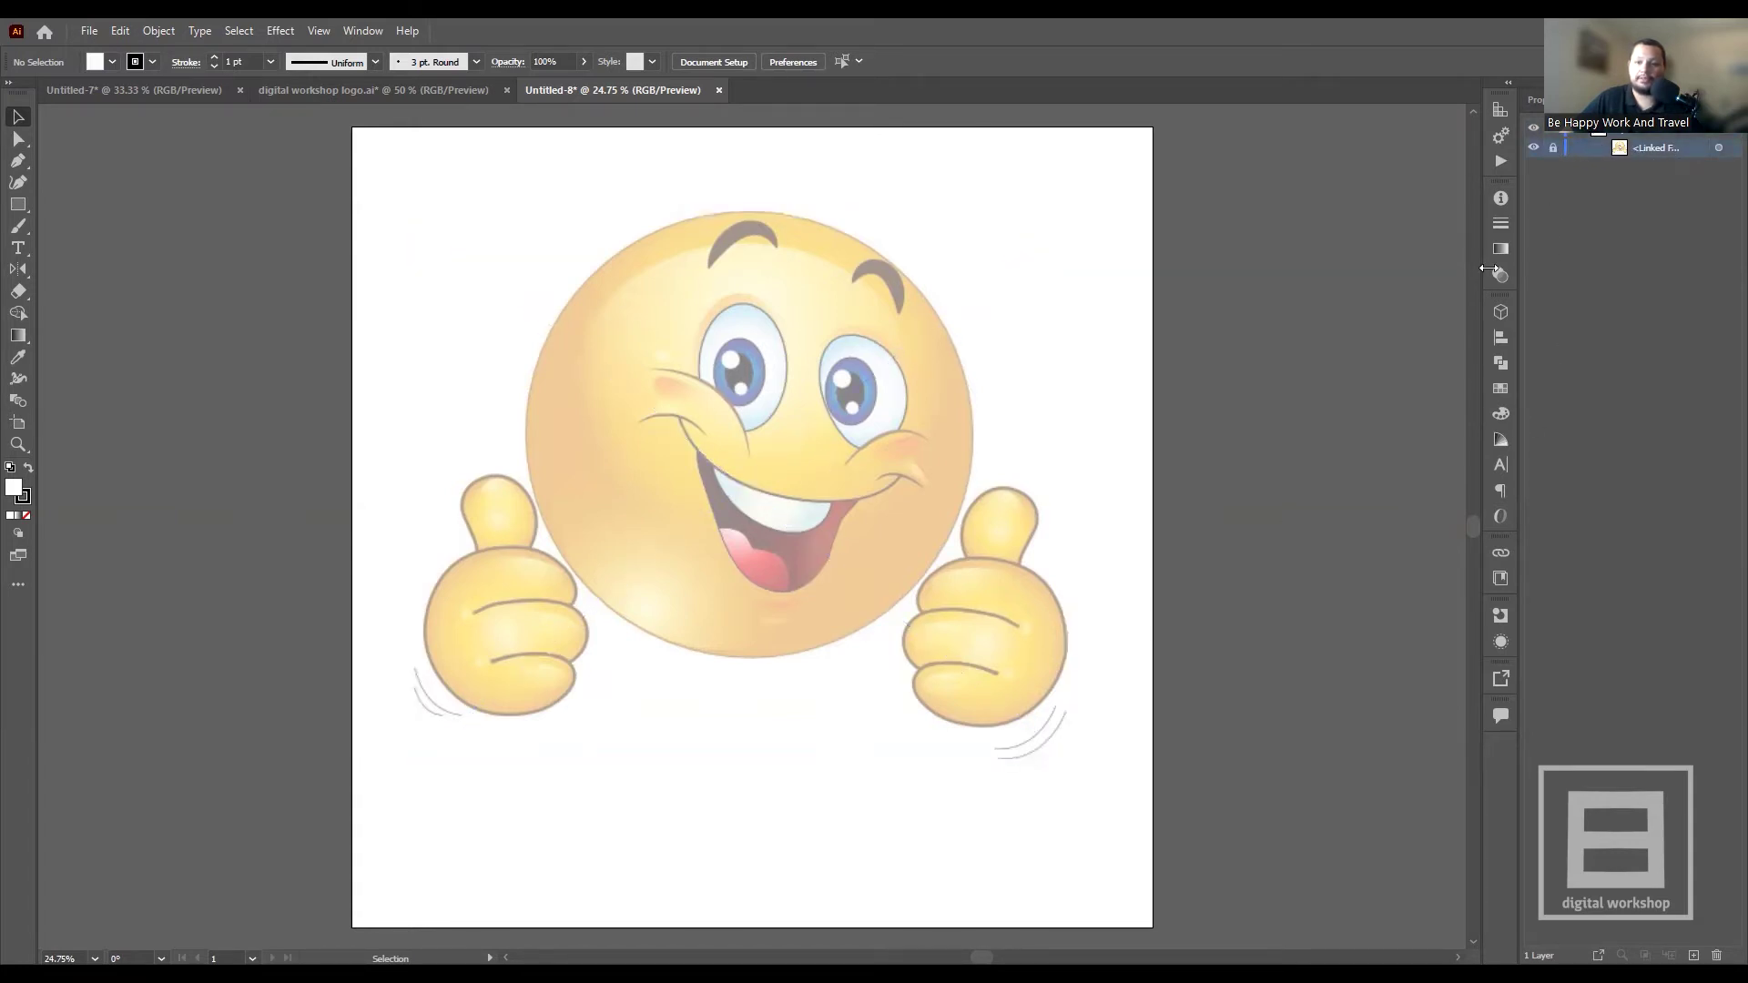
{"action": "left_click", "coordinate": [1580, 135]}
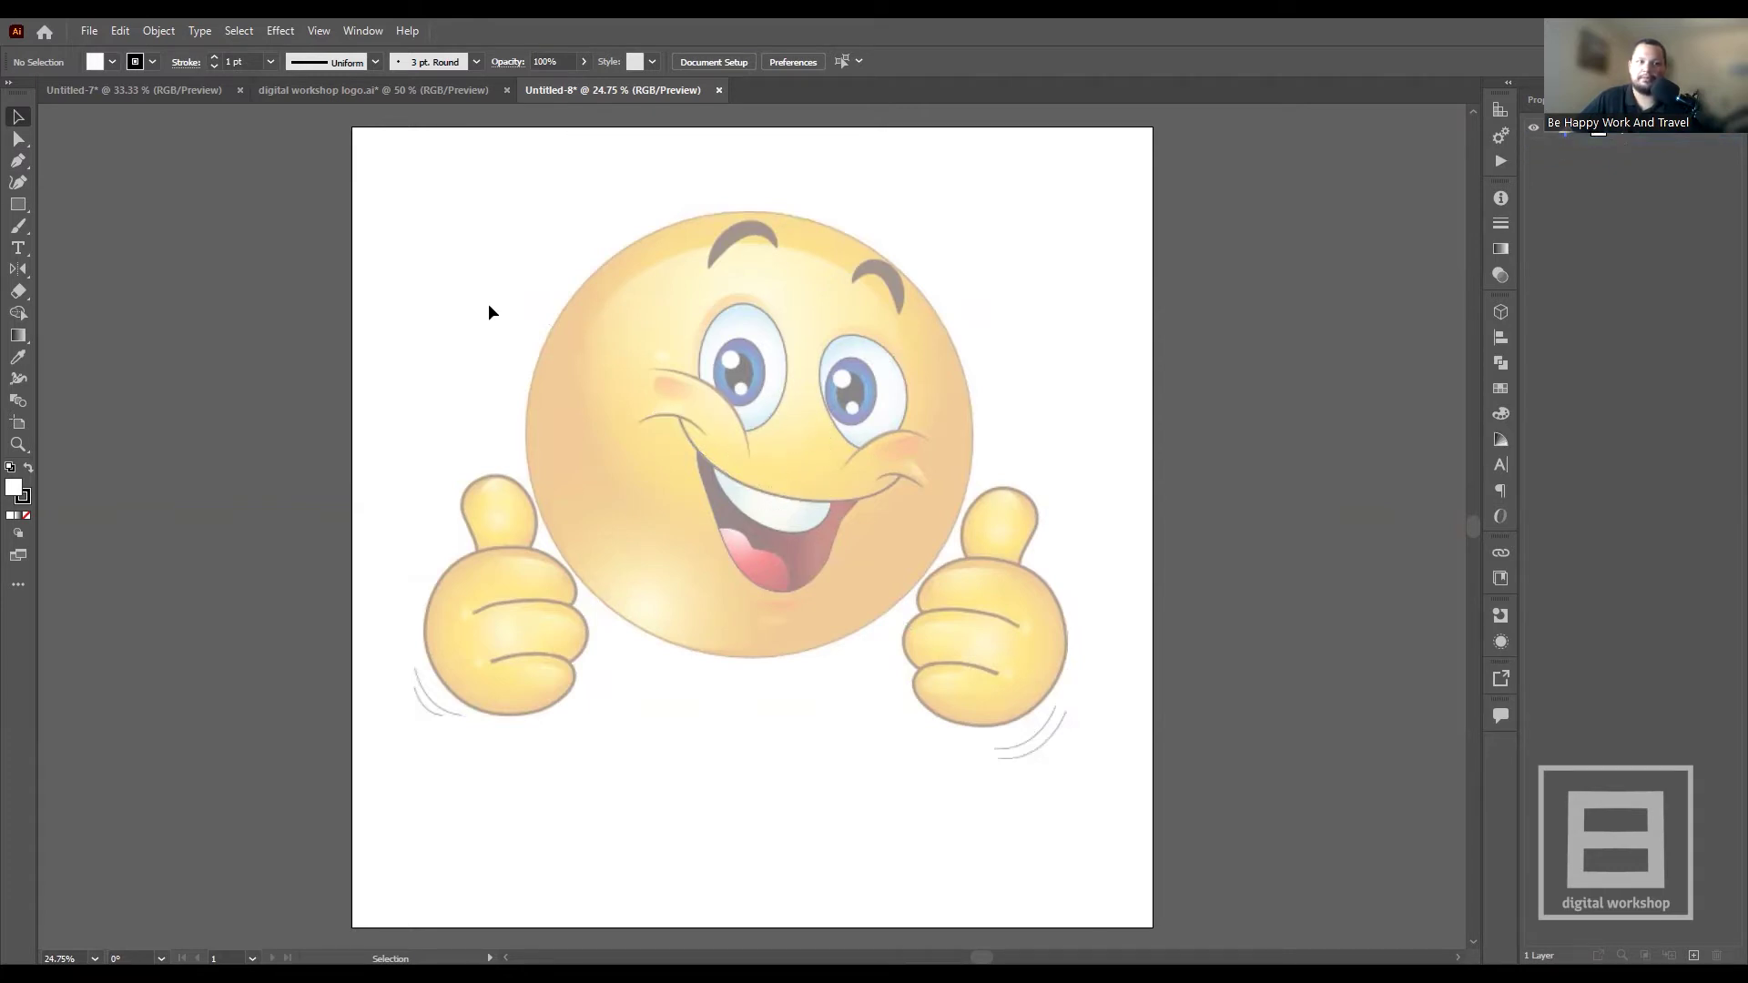
{"action": "left_click", "coordinate": [19, 162]}
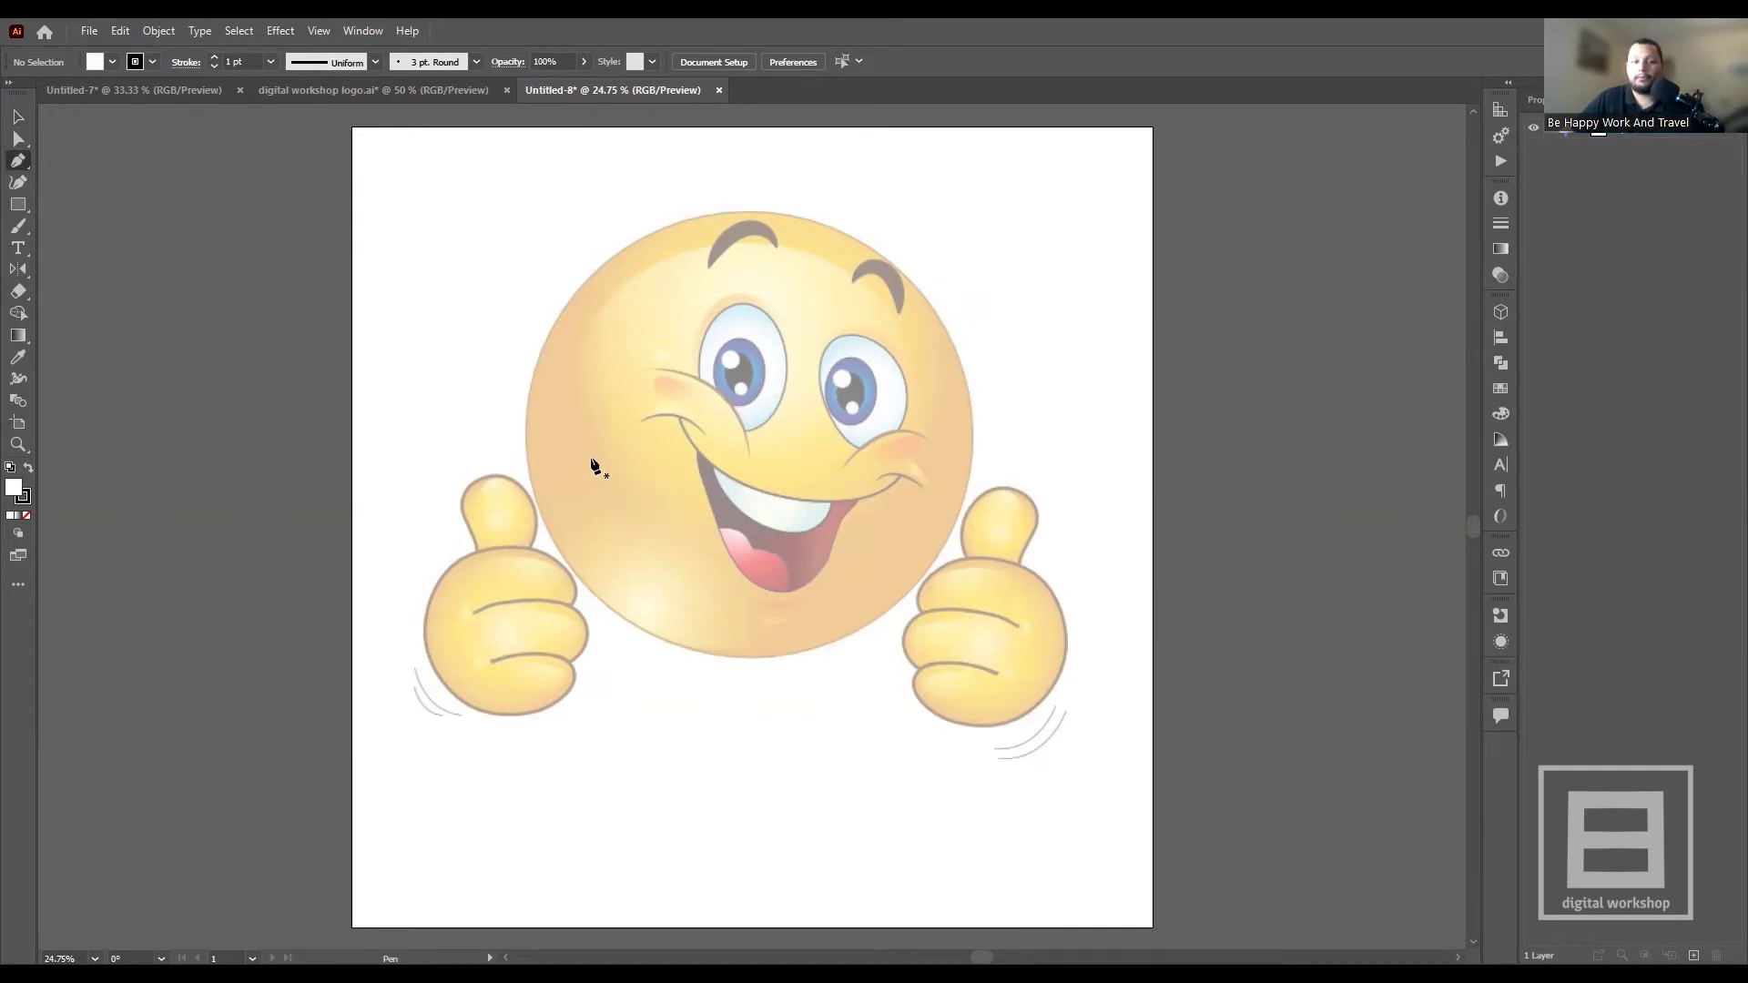
- Zoom around the hand and select the existing finger crease line
{"action": "scroll", "coordinate": [724, 426], "scroll_direction": "up", "scroll_amount": 1}
{"action": "scroll", "coordinate": [718, 285], "scroll_direction": "up", "scroll_amount": 1}
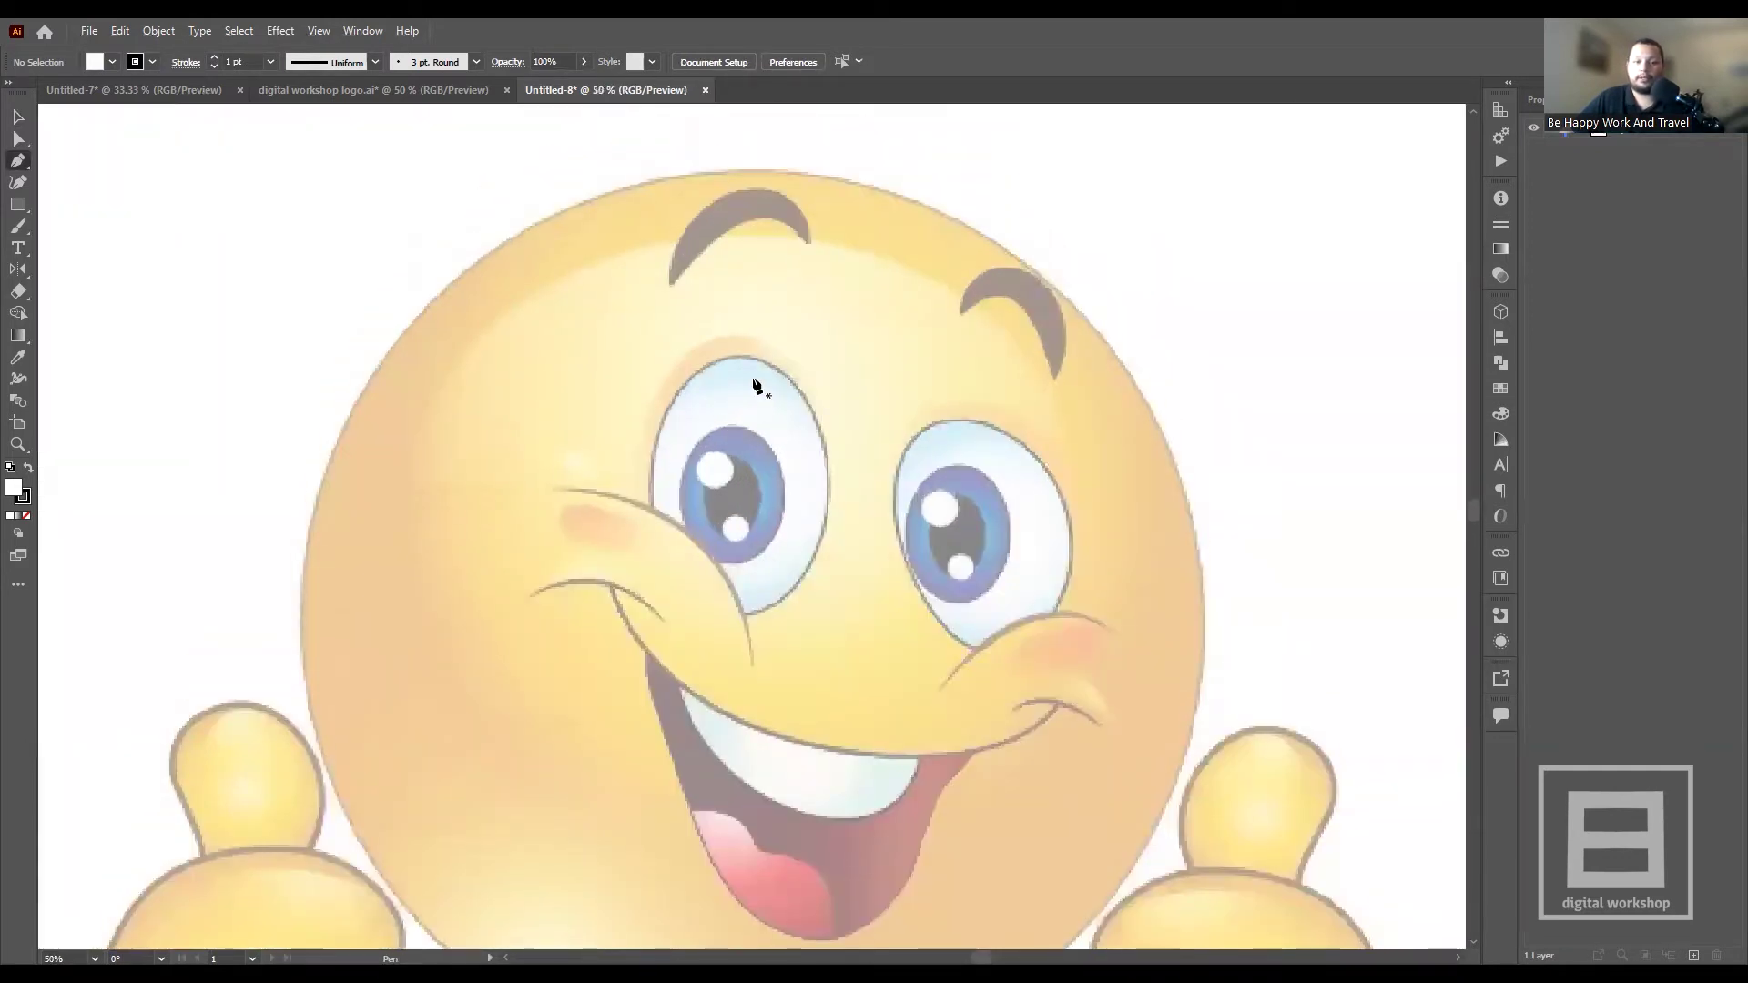
{"action": "scroll", "coordinate": [756, 383], "scroll_direction": "down", "scroll_amount": 1}
{"action": "scroll", "coordinate": [468, 547], "scroll_direction": "up", "scroll_amount": 1}
{"action": "scroll", "coordinate": [496, 538], "scroll_direction": "up", "scroll_amount": 1}
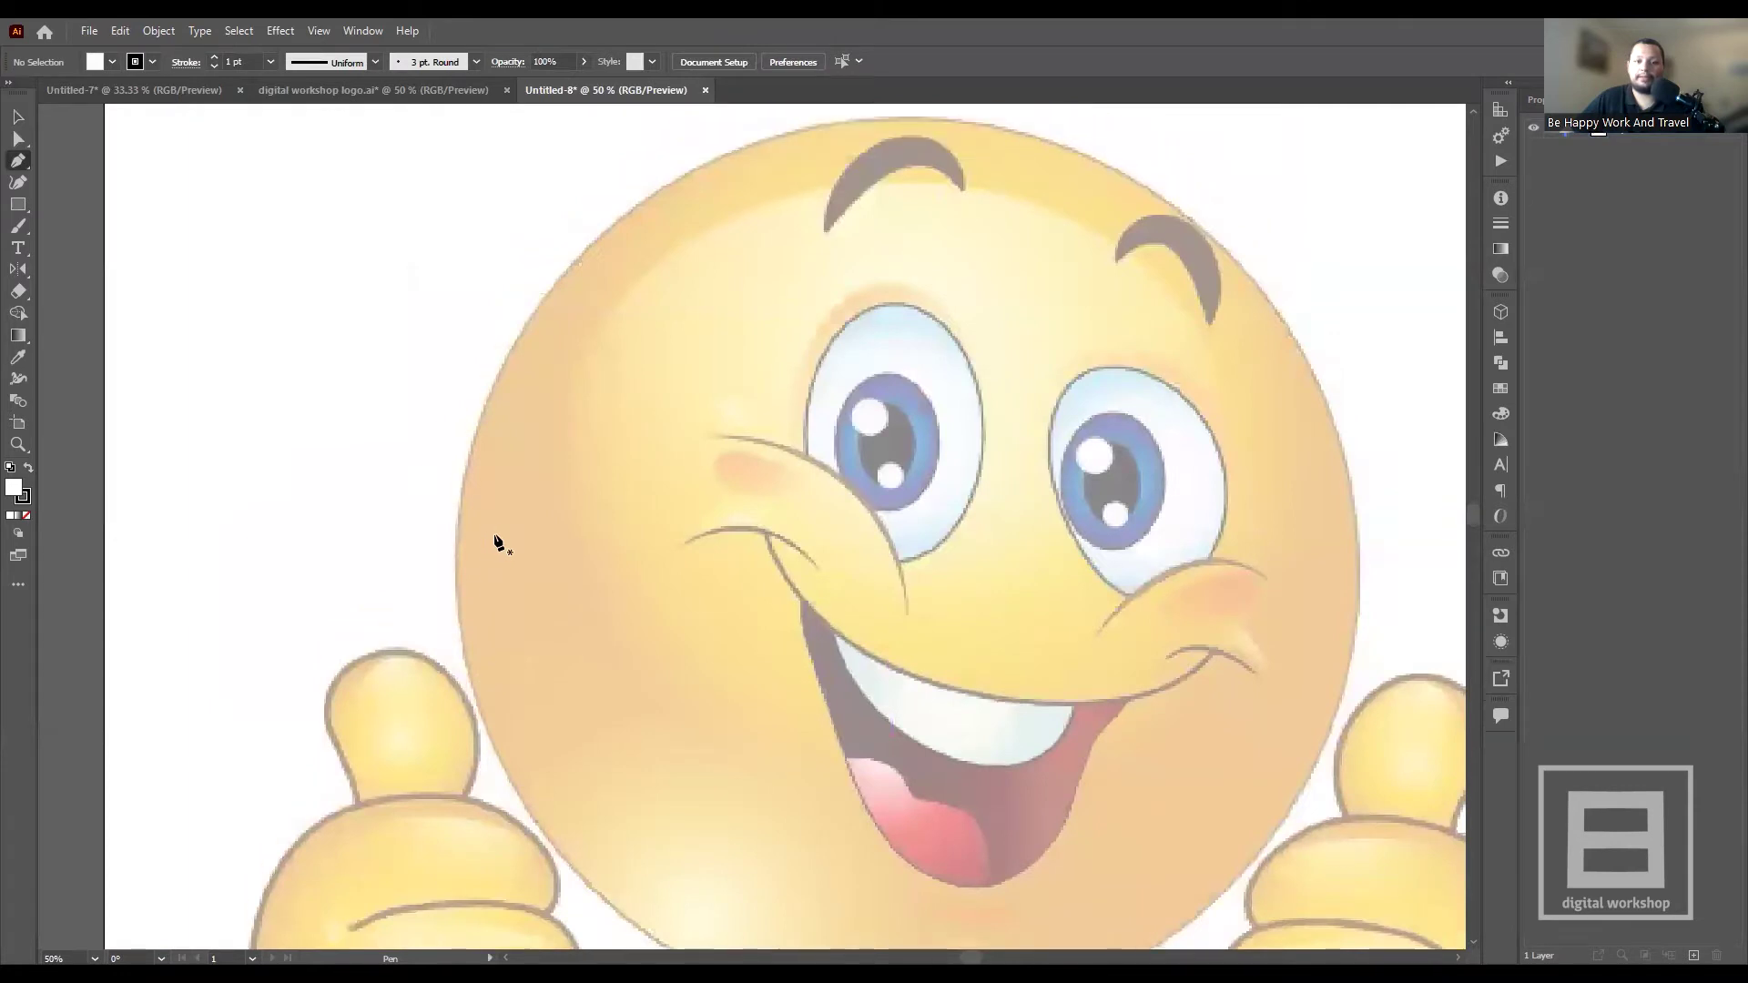
{"action": "scroll", "coordinate": [496, 544], "scroll_direction": "up", "scroll_amount": 2}
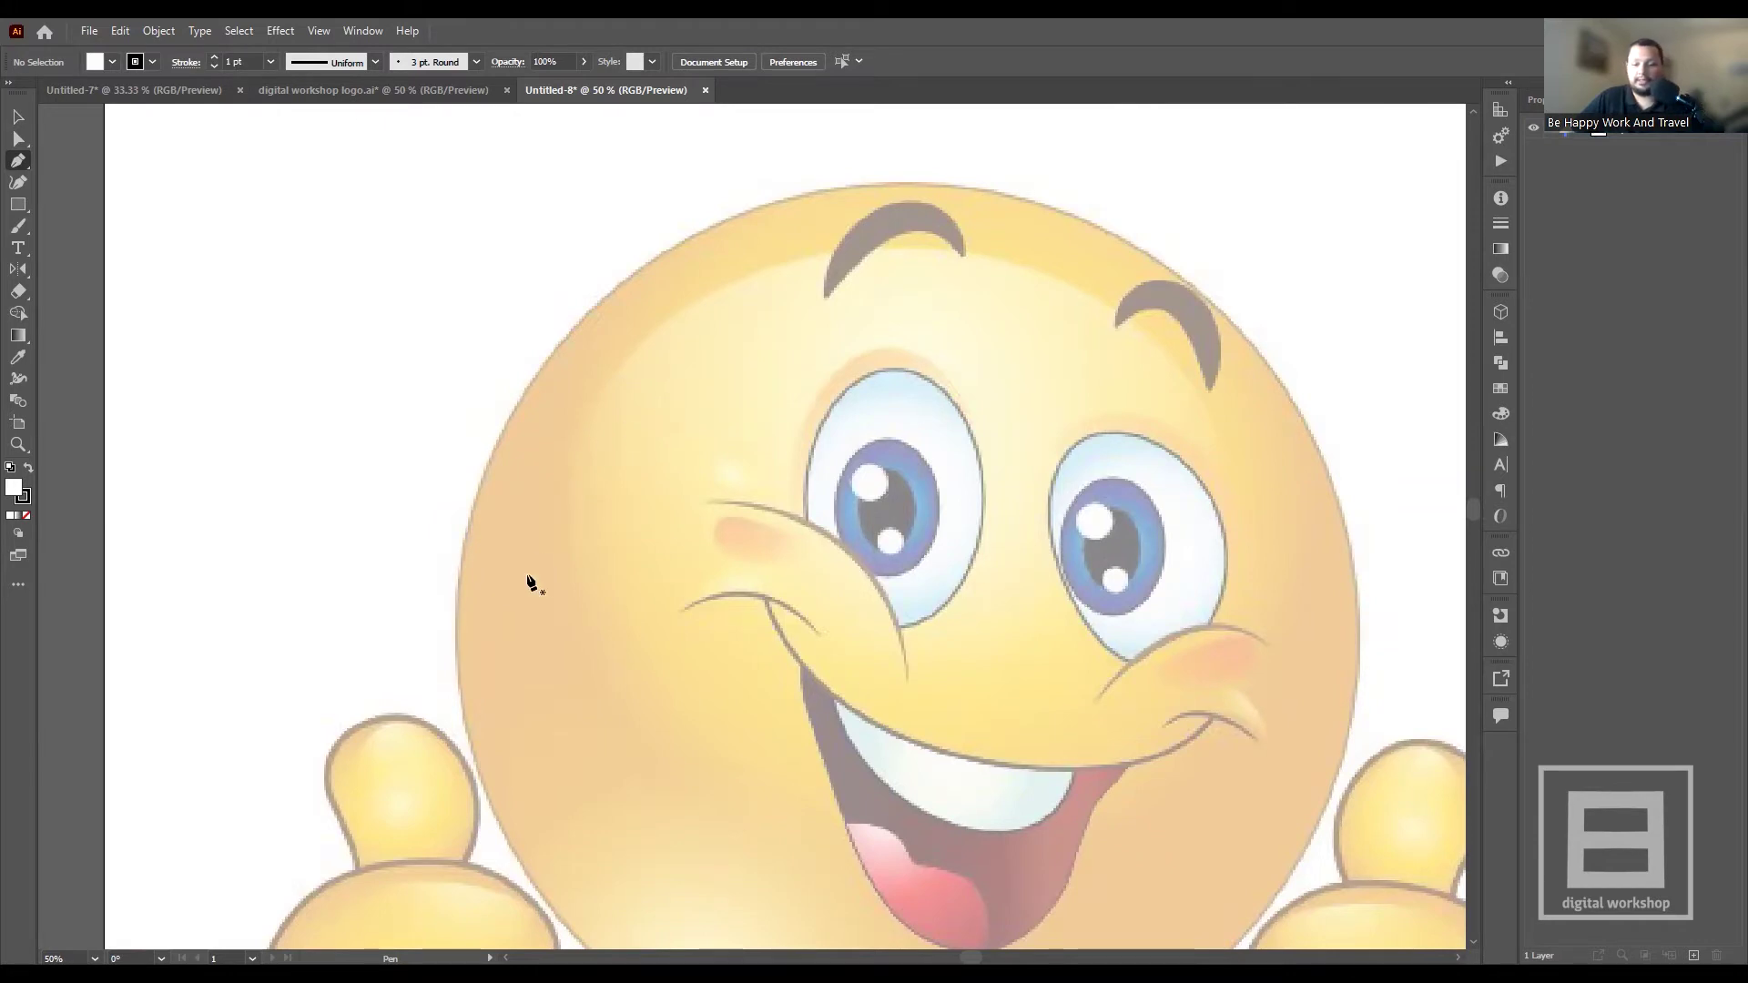
{"action": "scroll", "coordinate": [437, 592], "scroll_direction": "down", "scroll_amount": 2}
{"action": "scroll", "coordinate": [428, 574], "scroll_direction": "down", "scroll_amount": 3}
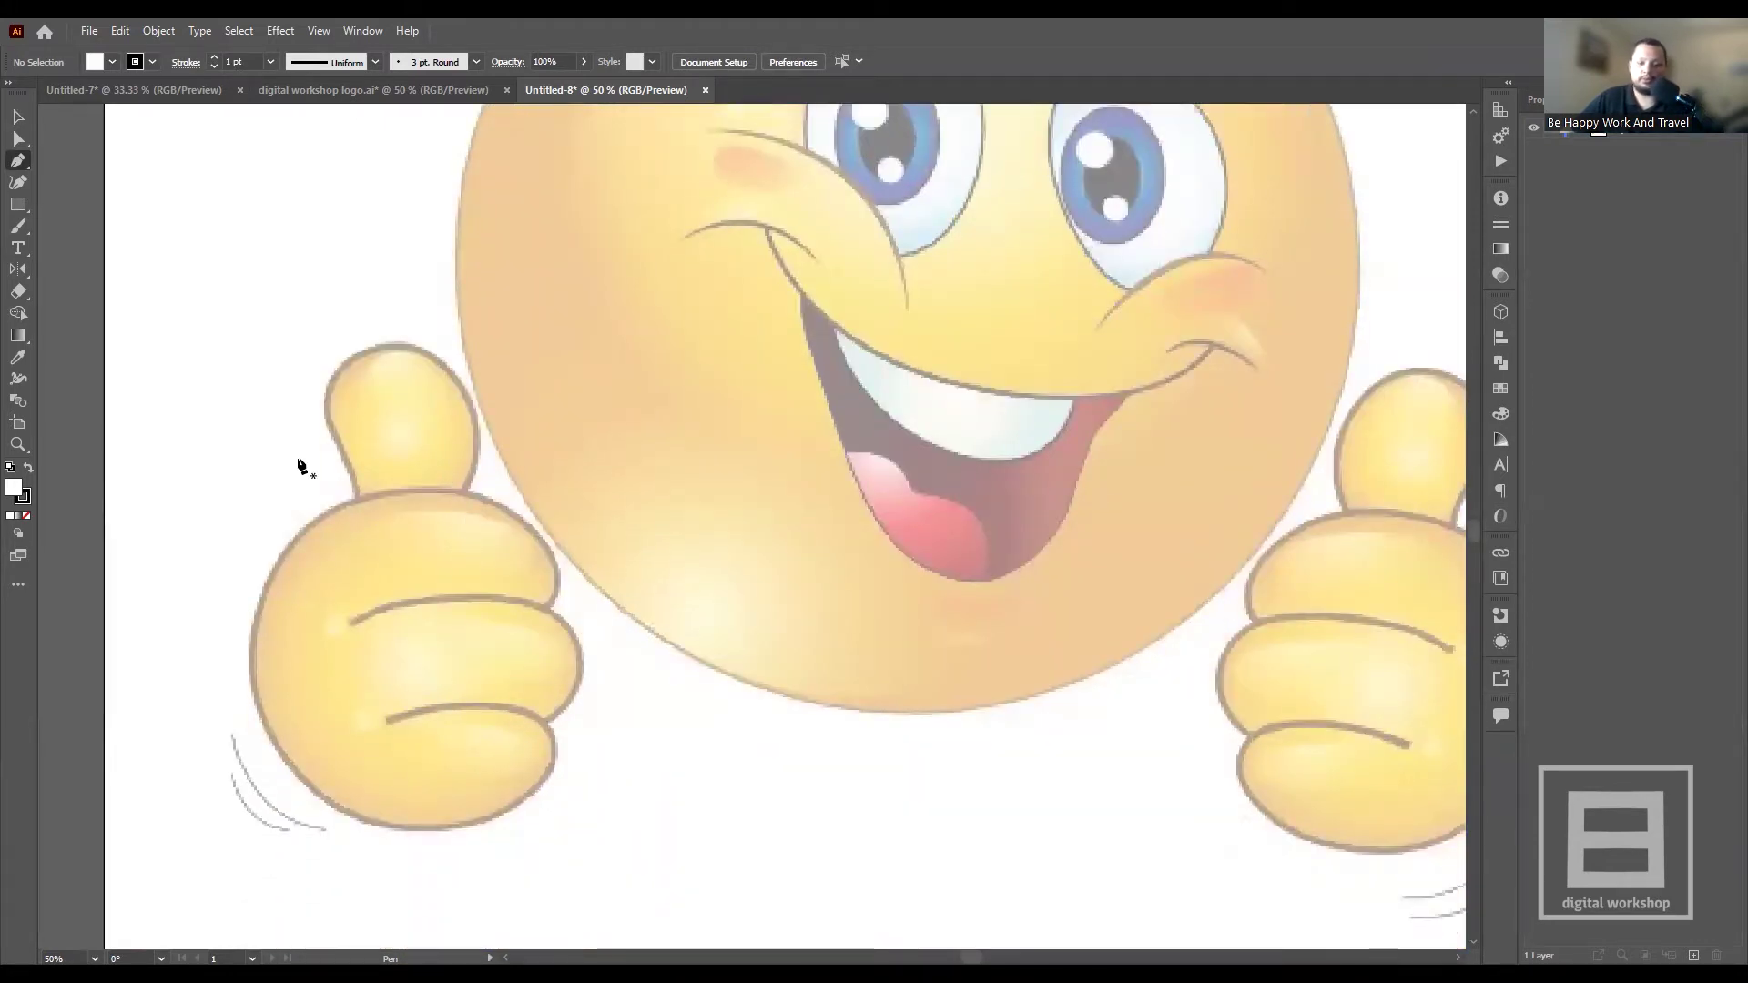
{"action": "scroll", "coordinate": [323, 473], "scroll_direction": "up", "scroll_amount": 1, "text": "alt"}
{"action": "scroll", "coordinate": [265, 585], "scroll_direction": "down", "scroll_amount": 2}
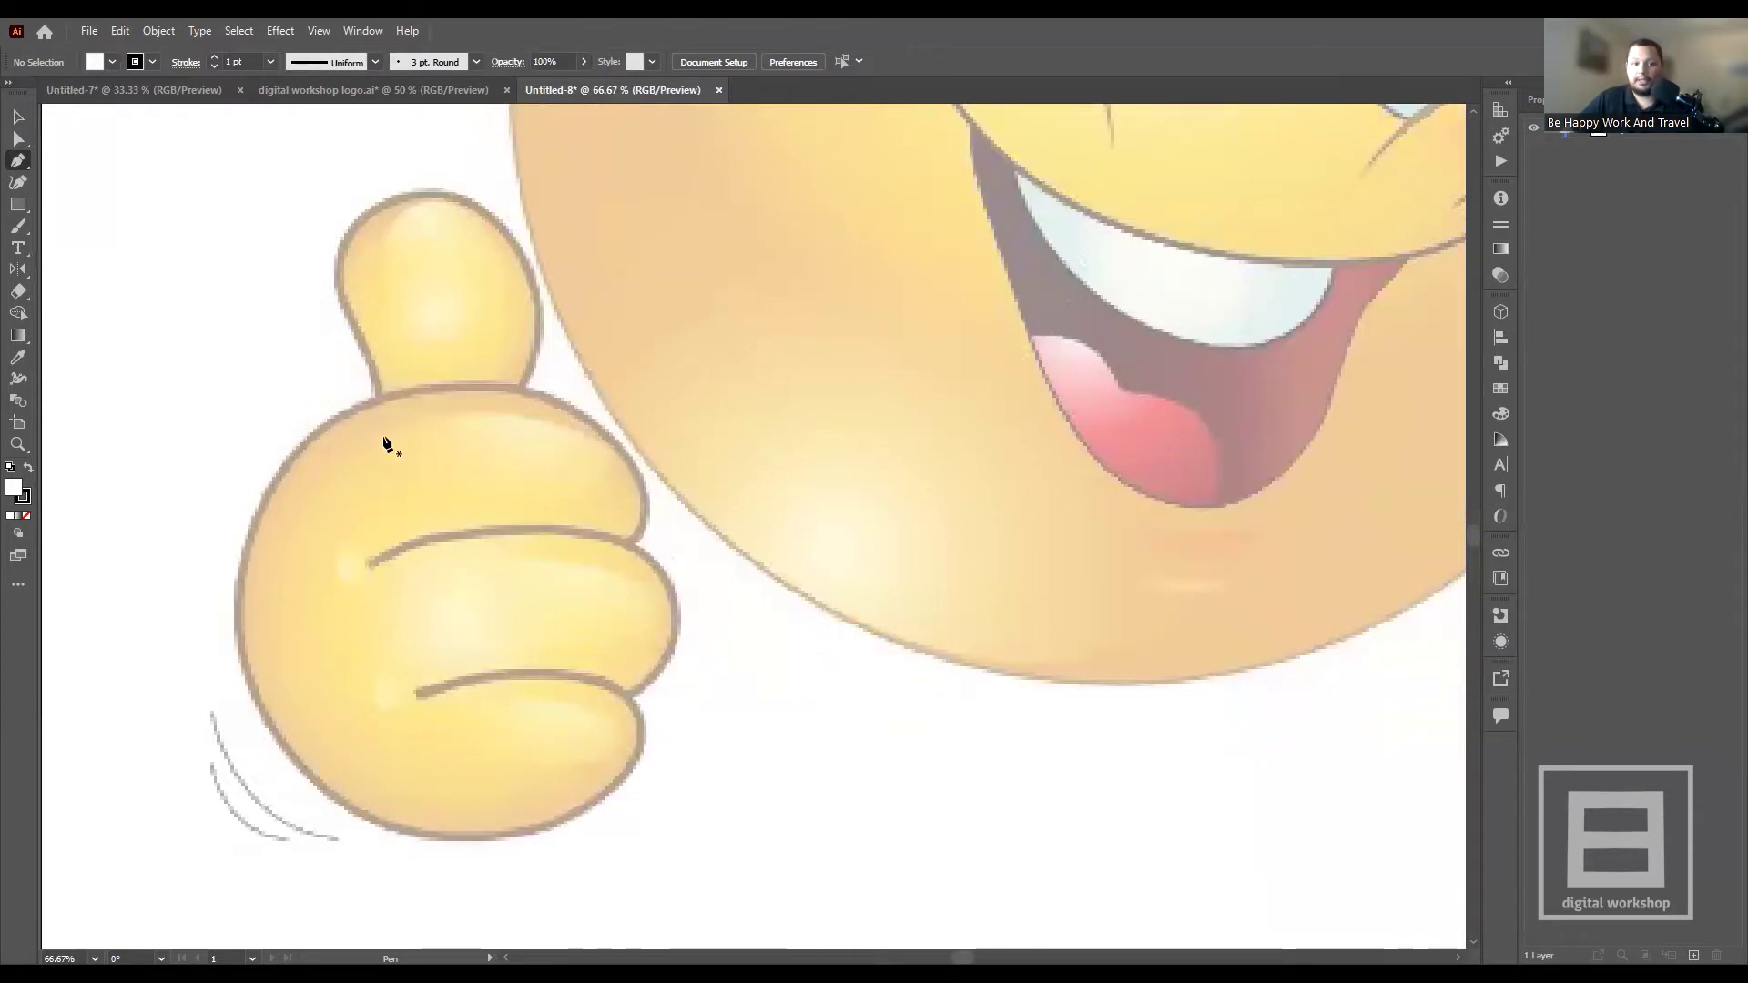
{"action": "left_click", "coordinate": [419, 694]}
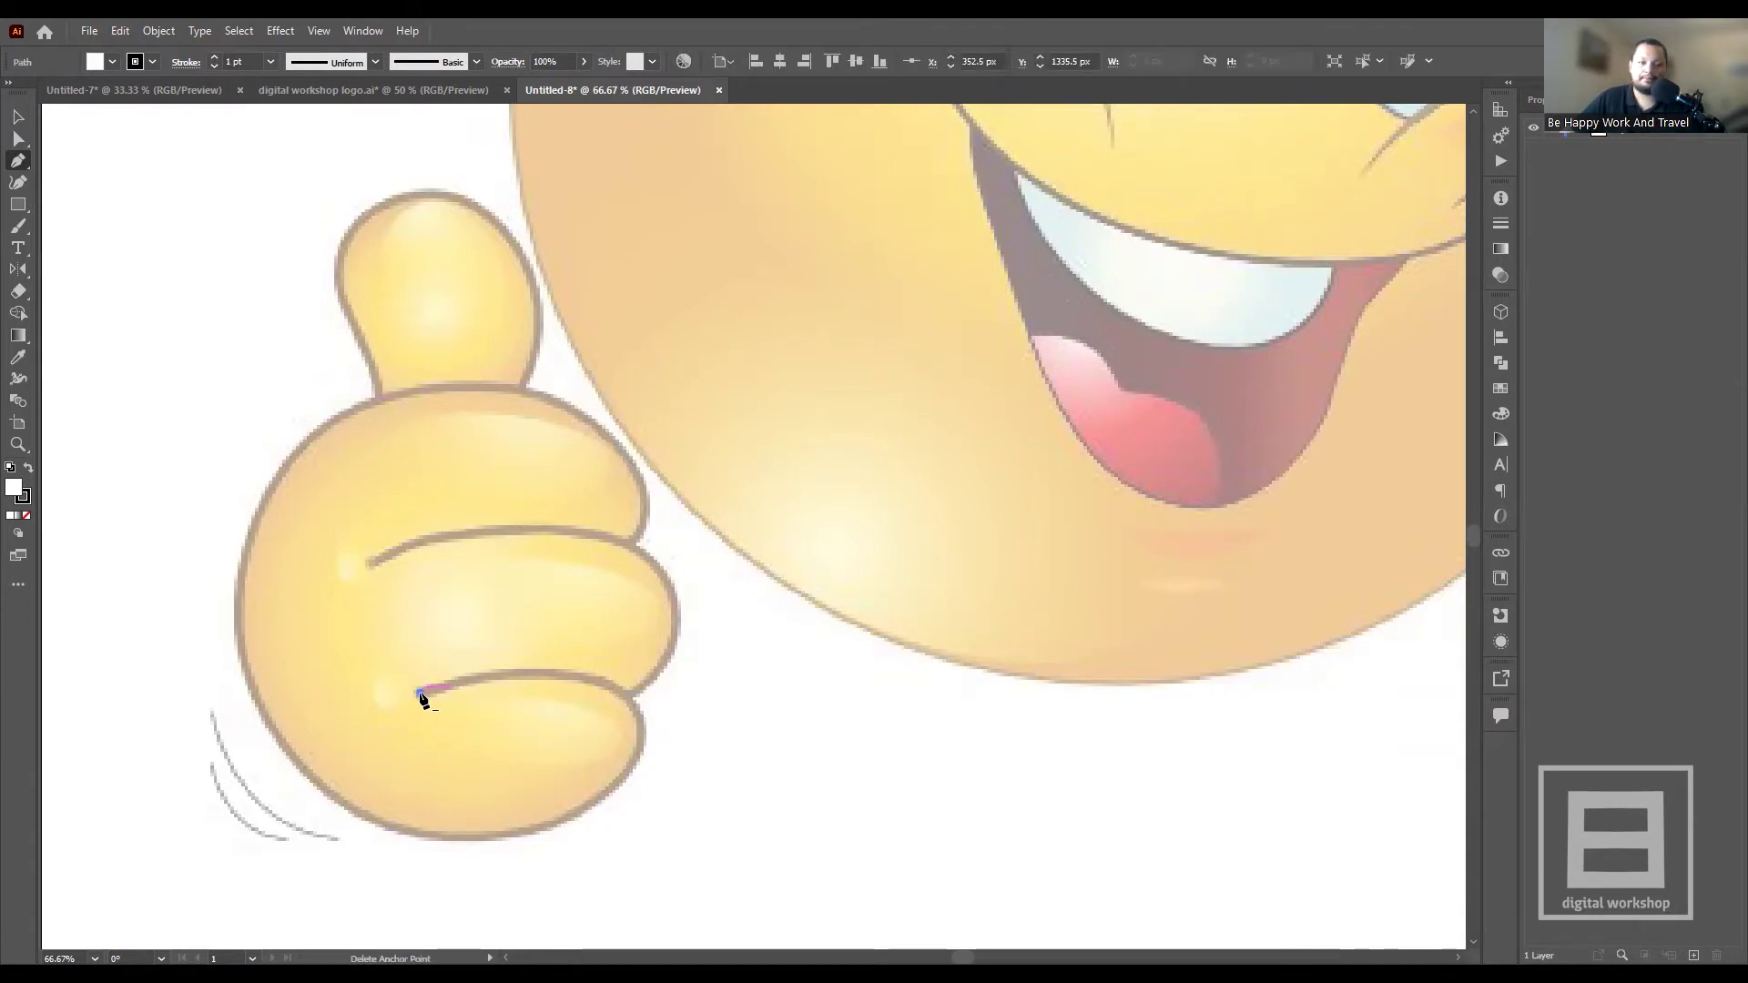
{"action": "left_click_drag", "start_coordinate": [424, 700], "coordinate": [417, 696]}
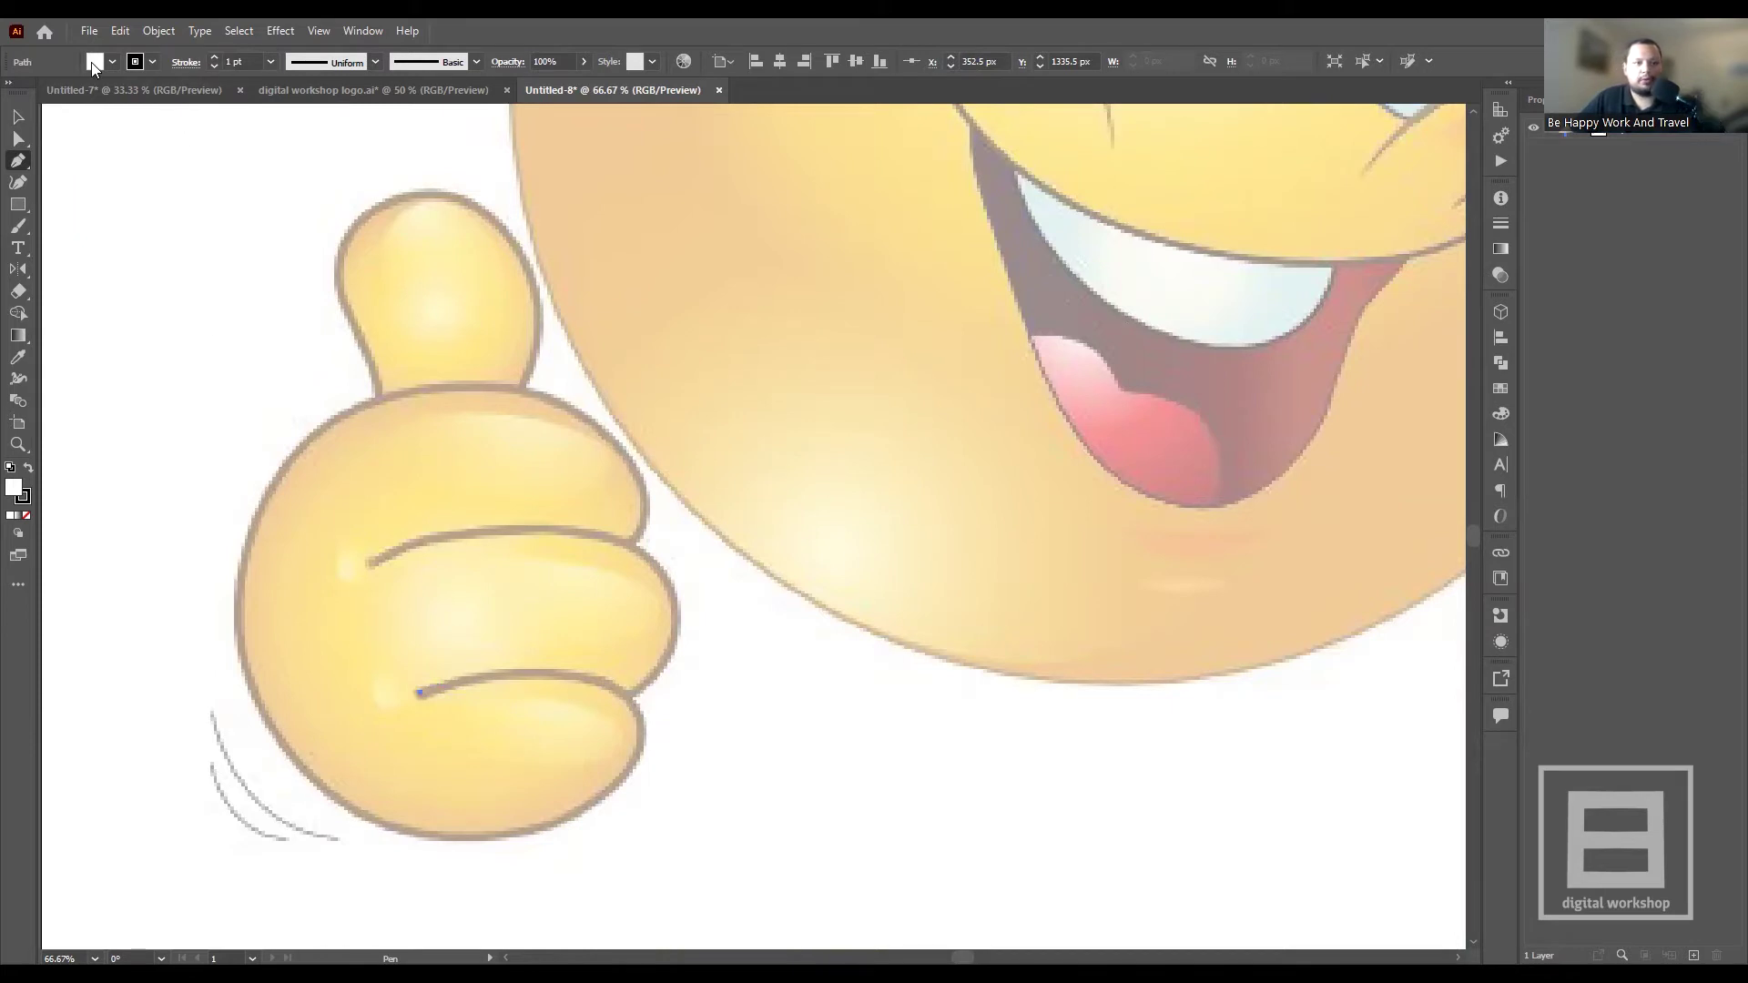
- Set the stroke weight to 5 pt and start a new path at the lower finger crease
{"action": "left_click", "coordinate": [215, 57]}
{"action": "left_click", "coordinate": [215, 57]}
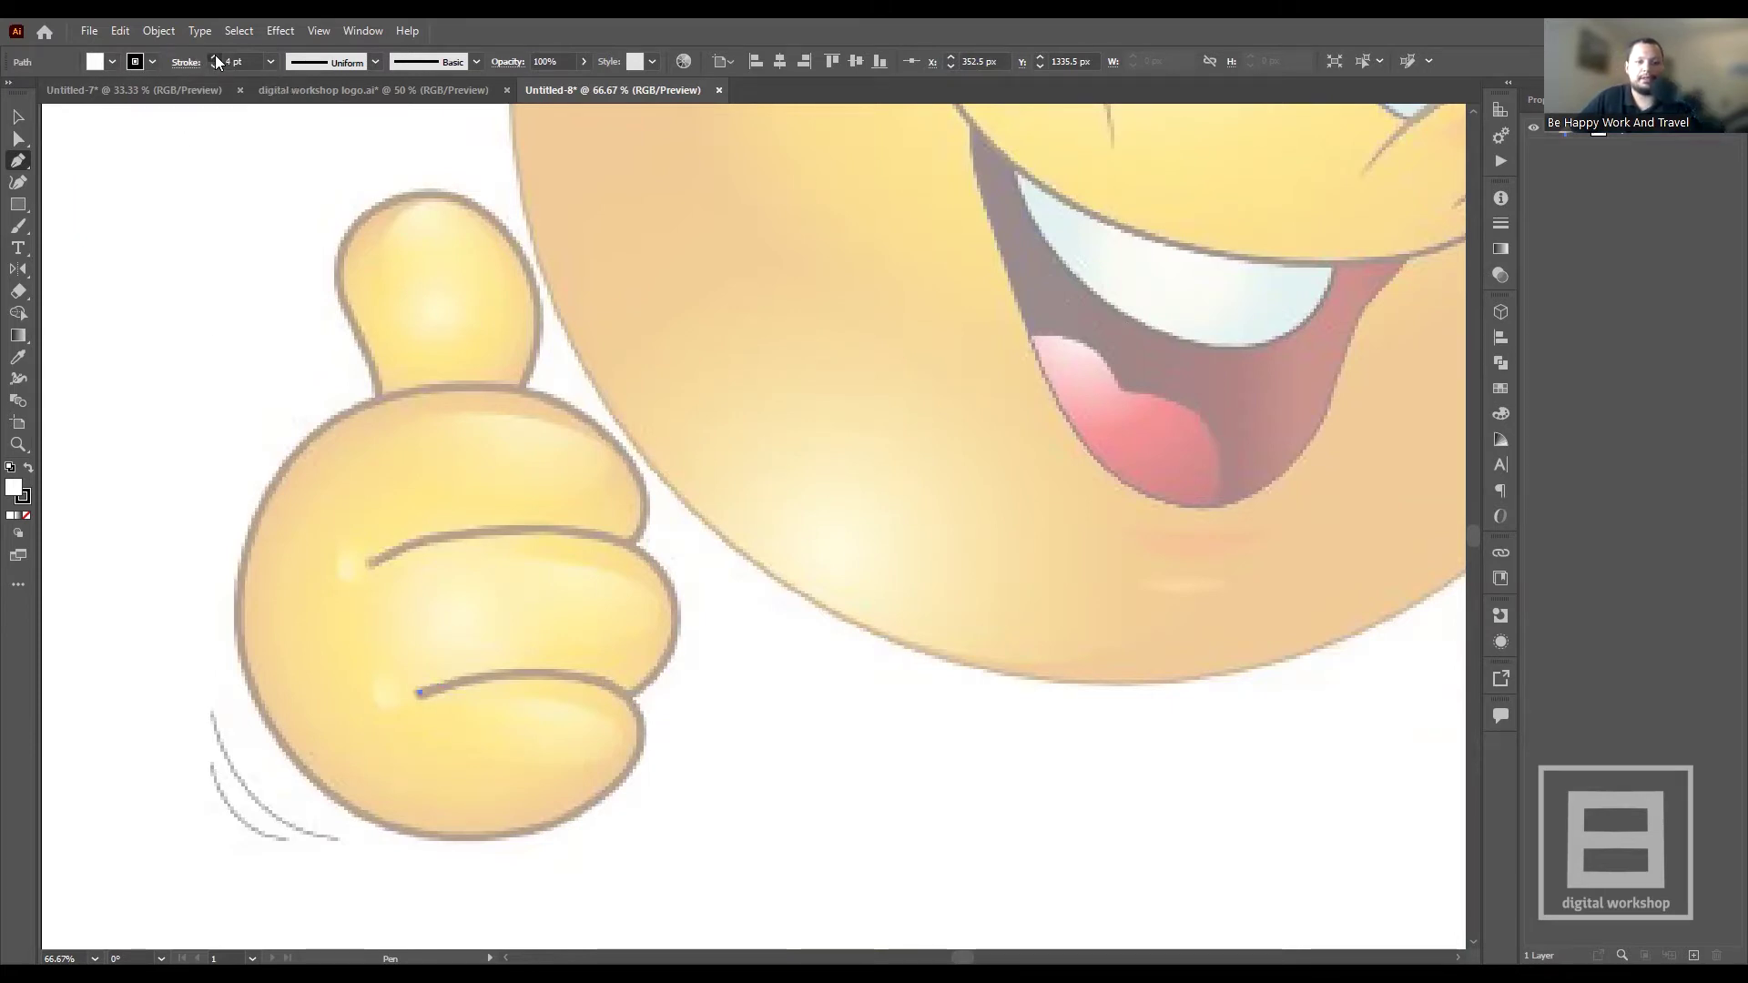
{"action": "left_click", "coordinate": [18, 117]}
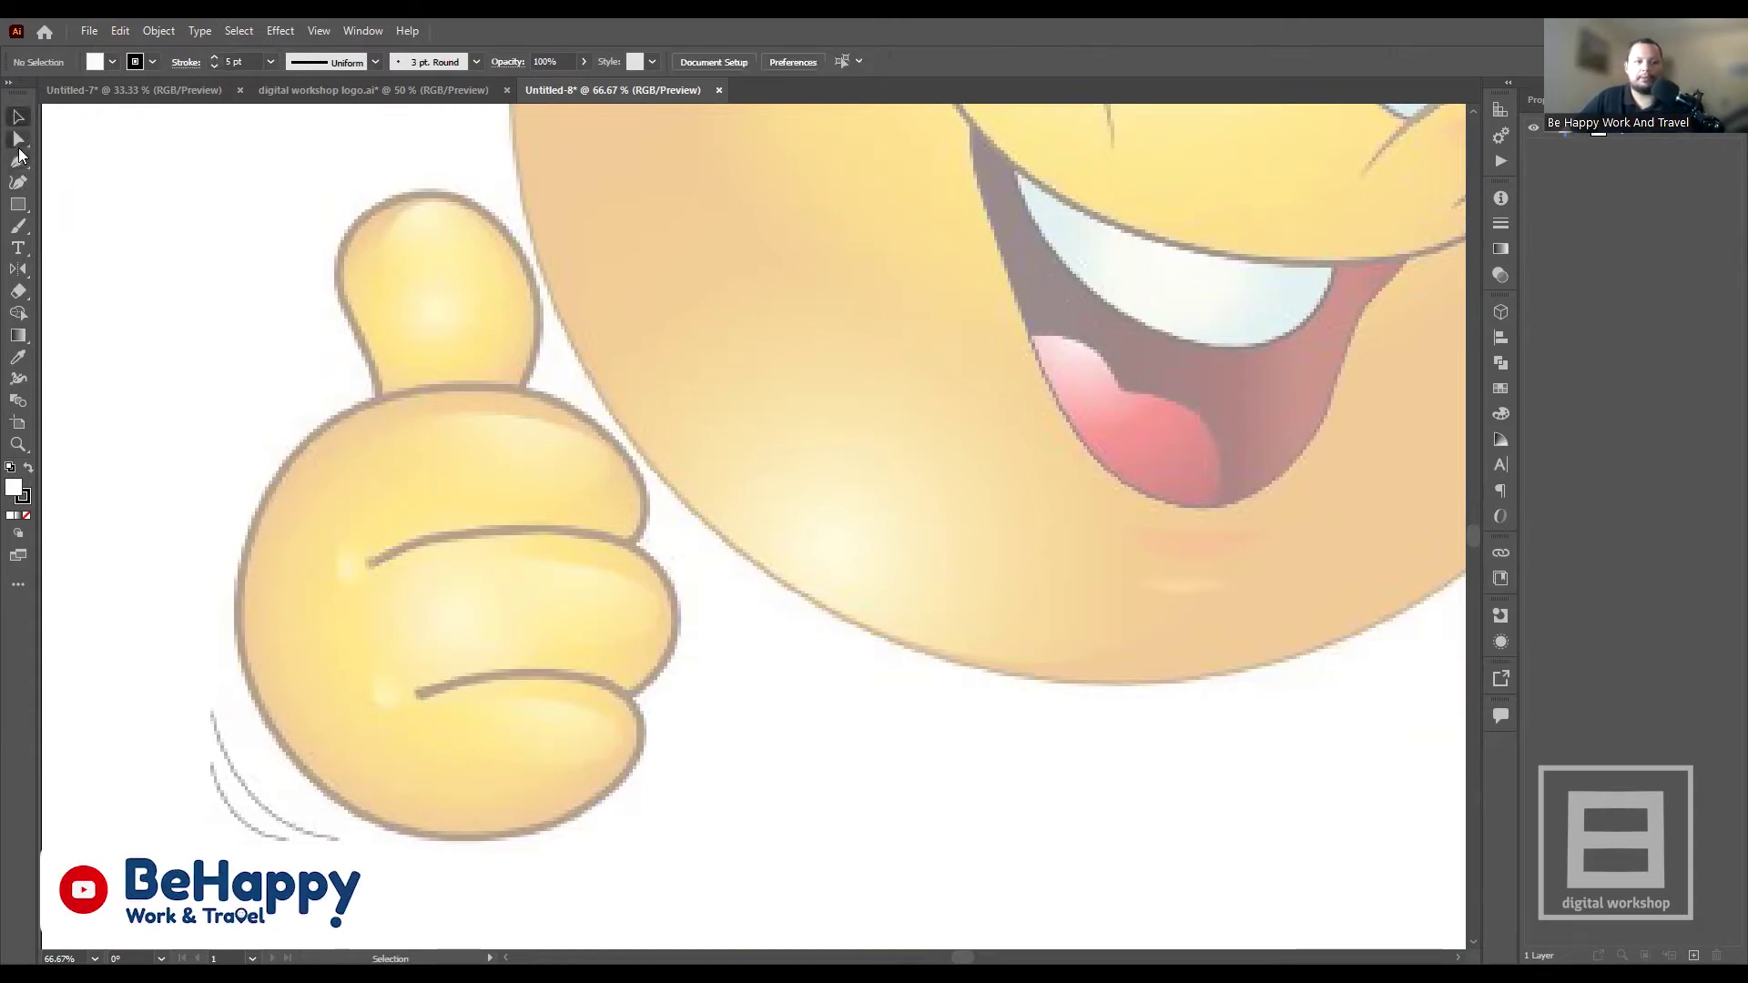
{"action": "left_click", "coordinate": [419, 692]}
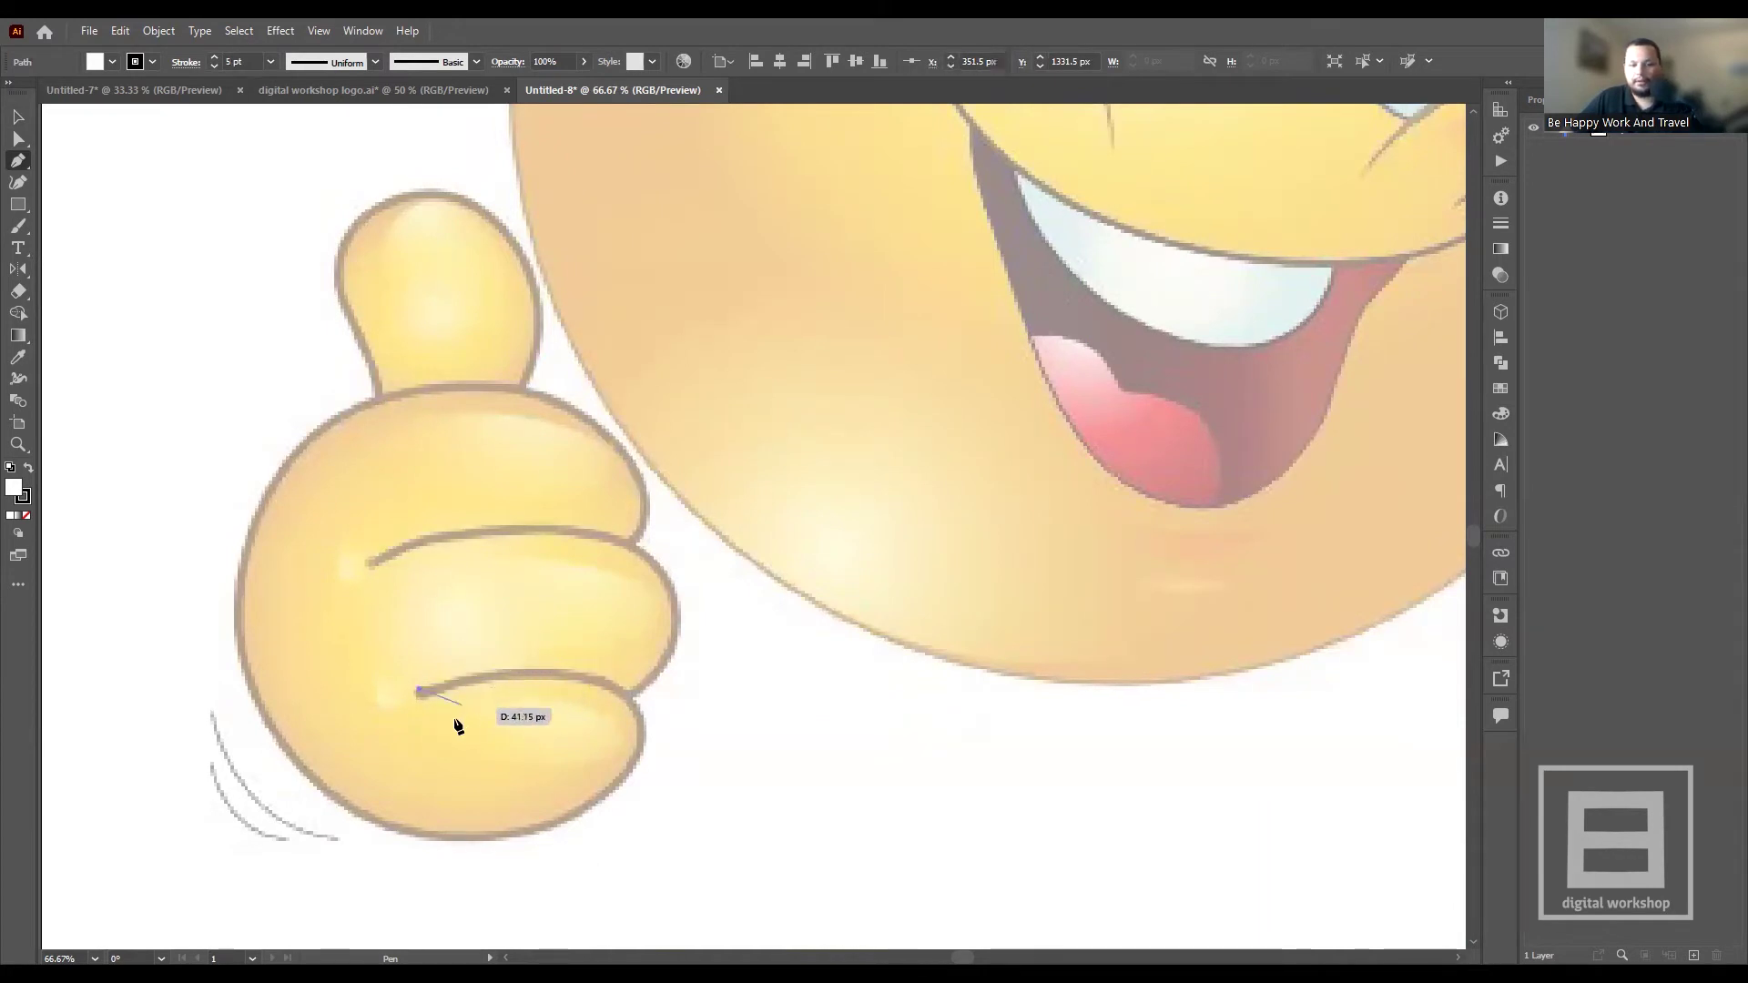
- Curve the thick black Pen segment along the lower finger crease down to its right edge
{"action": "scroll", "coordinate": [446, 728], "scroll_direction": "up", "scroll_amount": 2}
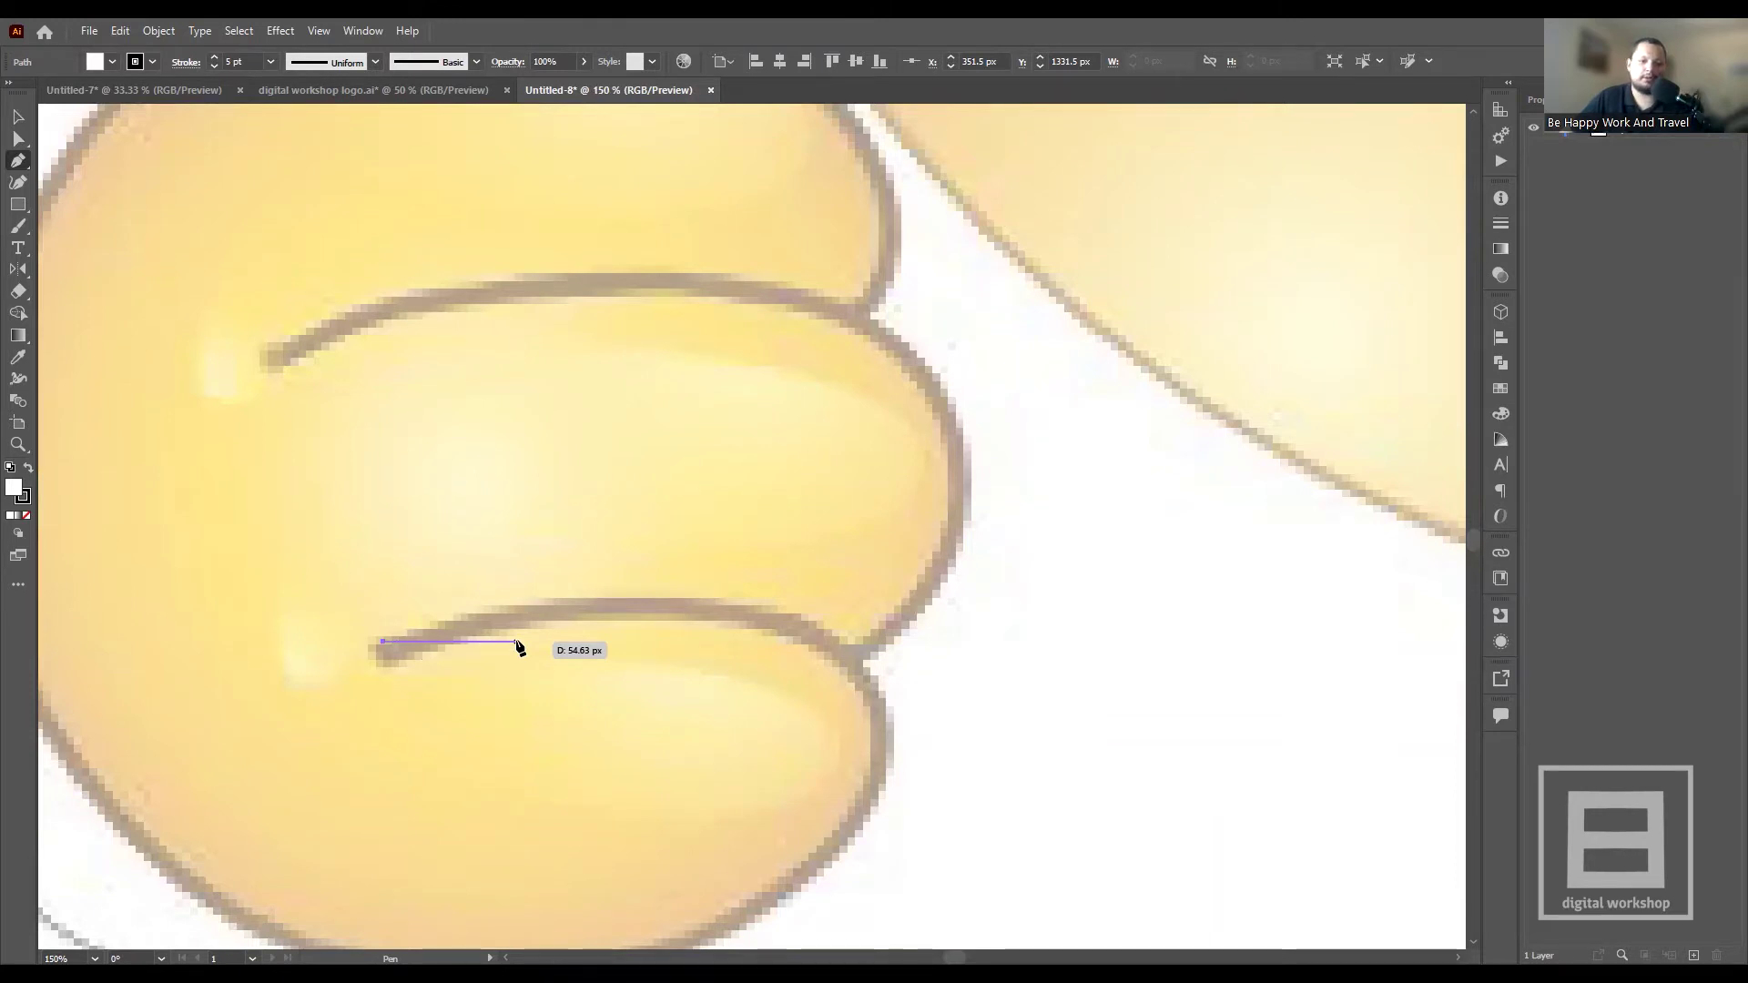
{"action": "key", "text": "ctrl+0"}
{"action": "scroll", "coordinate": [507, 625], "scroll_direction": "up", "scroll_amount": 5}
{"action": "scroll", "coordinate": [500, 624], "scroll_direction": "up", "scroll_amount": 3}
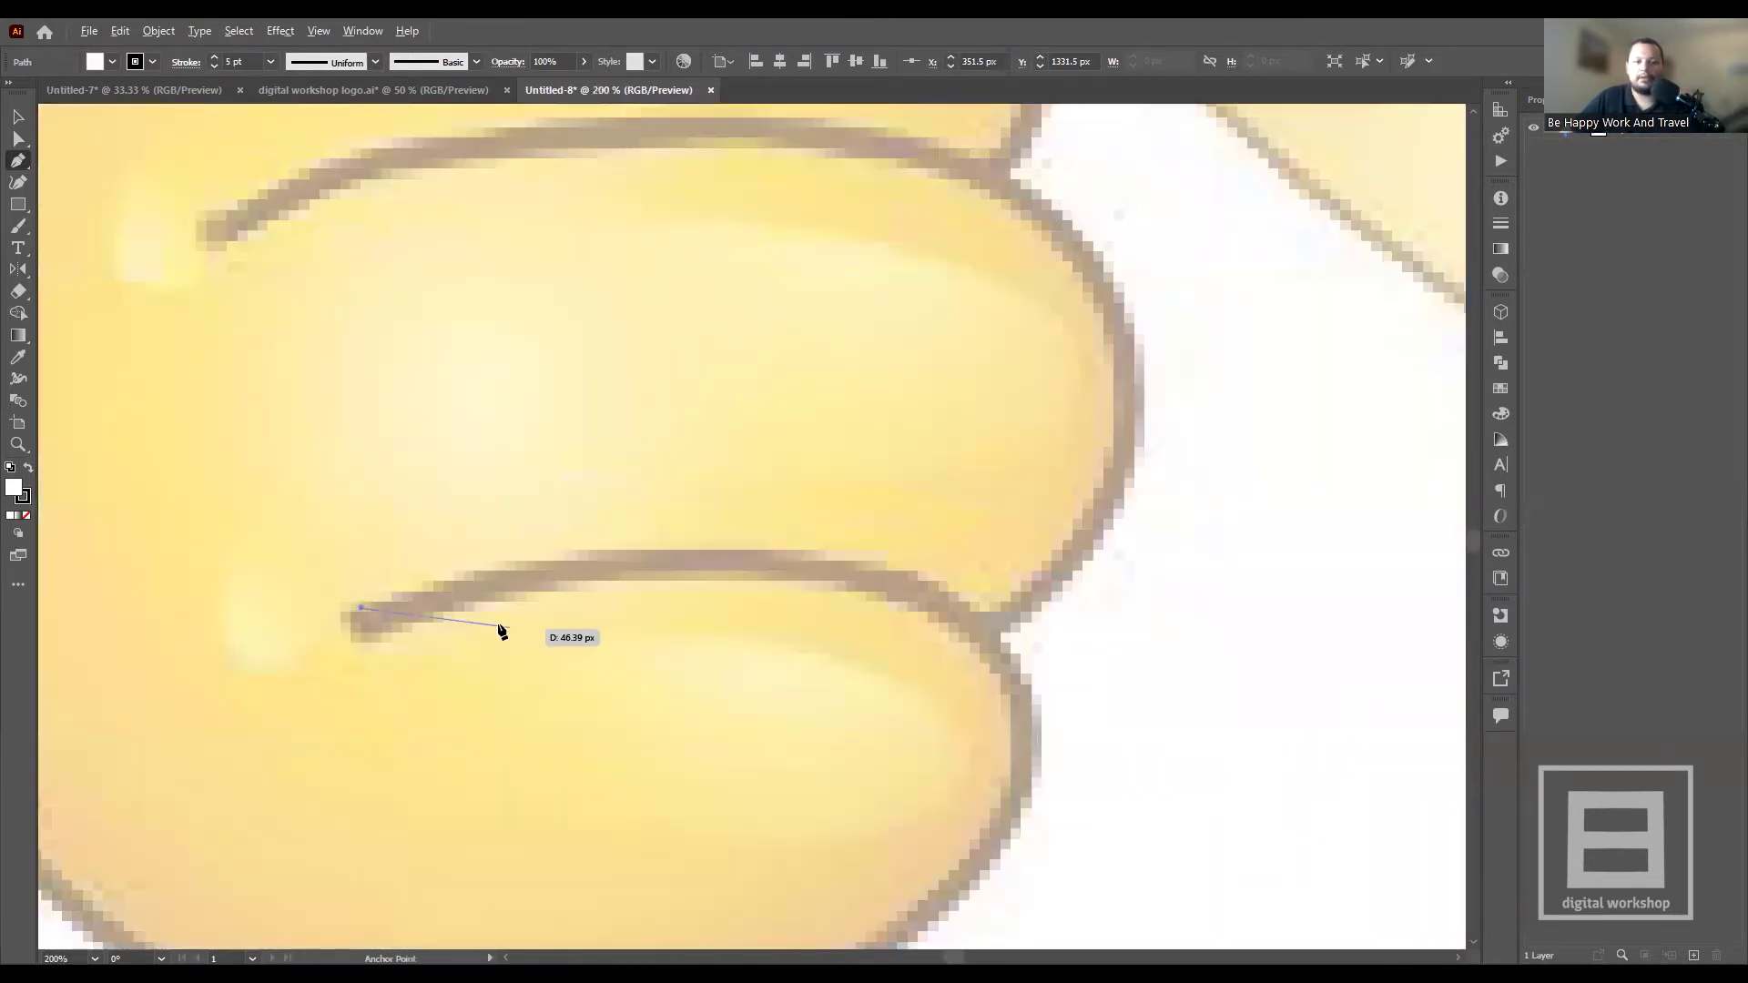
{"action": "scroll", "coordinate": [426, 611], "scroll_direction": "up", "scroll_amount": 2}
{"action": "scroll", "coordinate": [801, 587], "scroll_direction": "down", "scroll_amount": 2}
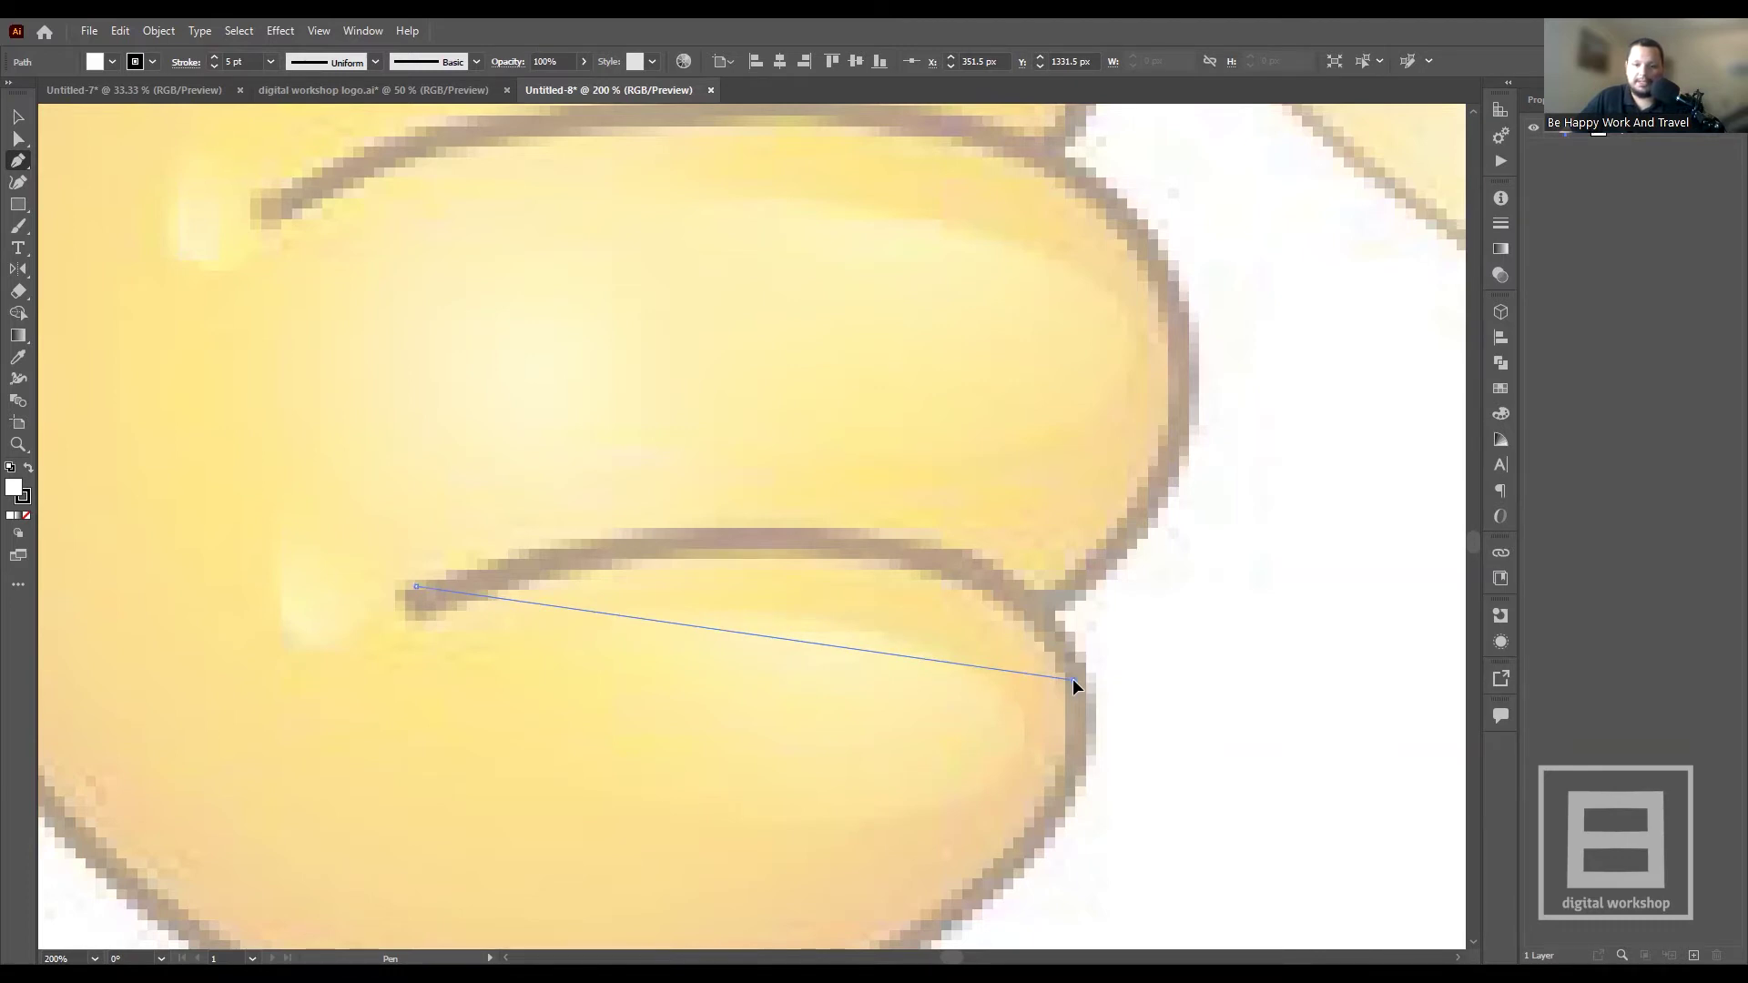
{"action": "mouse_move", "coordinate": [1073, 679]}
{"action": "left_mouse_down"}
{"action": "mouse_move", "coordinate": [1129, 858]}
{"action": "mouse_move", "coordinate": [1118, 901]}
{"action": "mouse_move", "coordinate": [1110, 798]}
{"action": "mouse_move", "coordinate": [1067, 907]}
{"action": "mouse_move", "coordinate": [1202, 905]}
{"action": "mouse_move", "coordinate": [1163, 929]}
{"action": "mouse_move", "coordinate": [1160, 897]}
{"action": "mouse_move", "coordinate": [1160, 915]}
{"action": "mouse_move", "coordinate": [1139, 910]}
{"action": "left_mouse_up"}
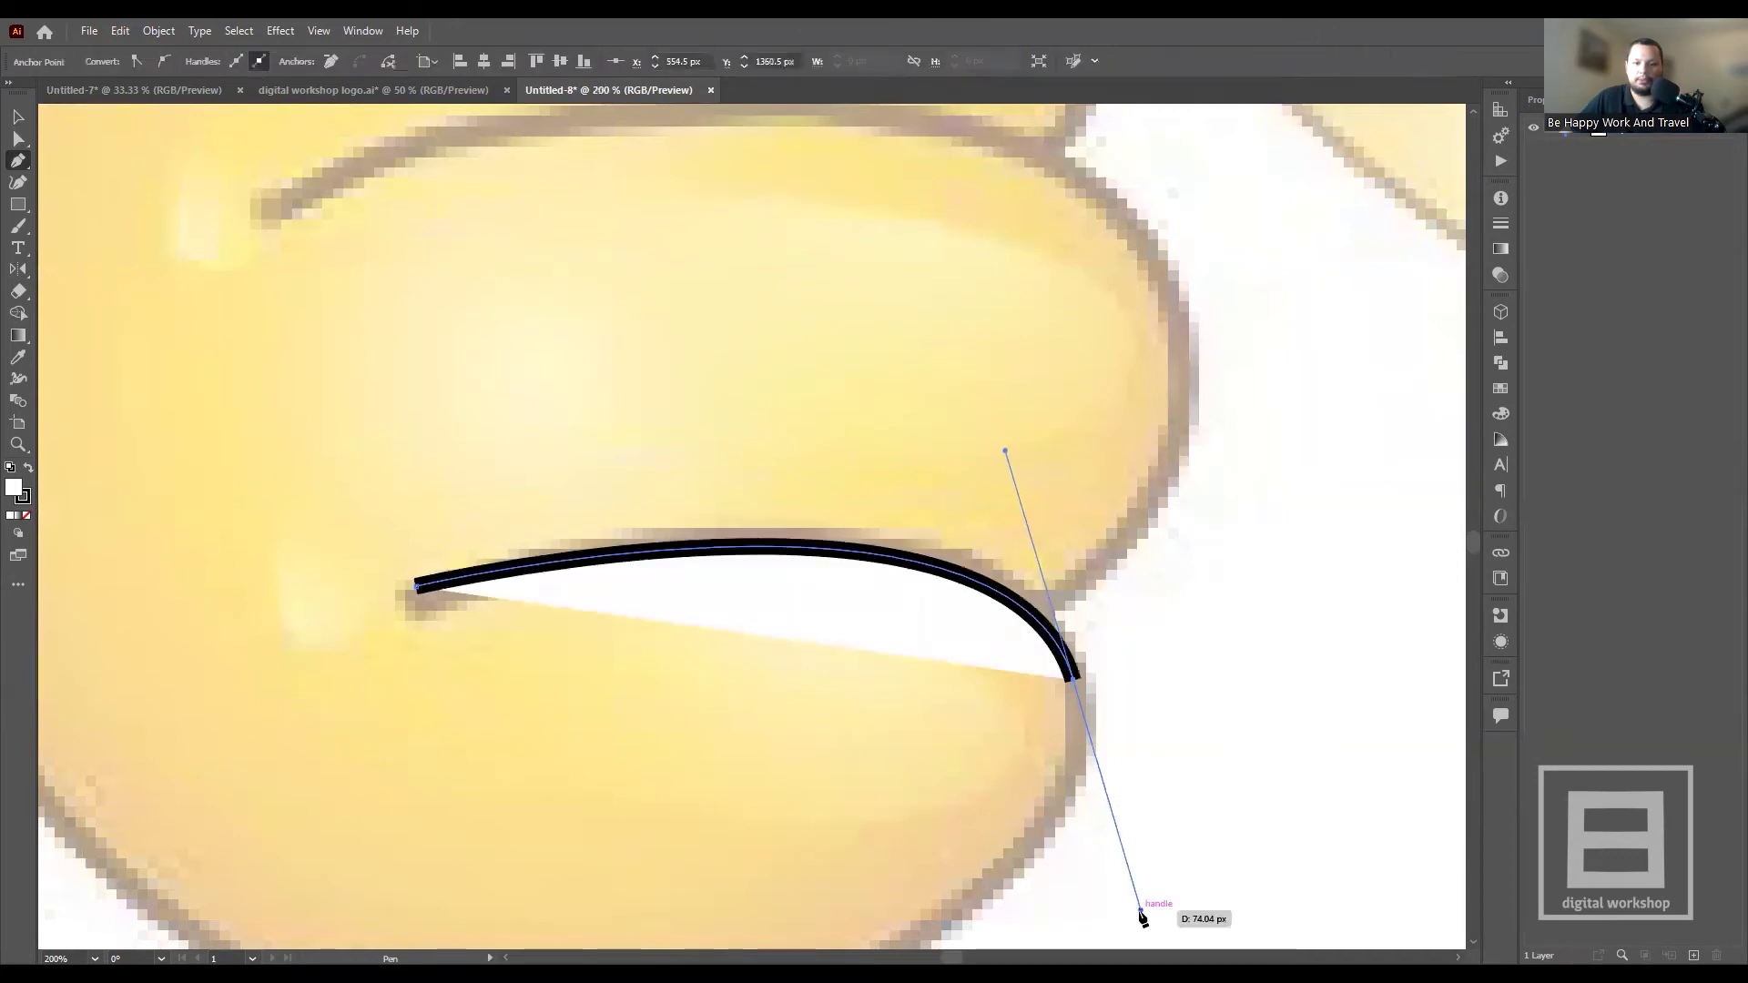
{"action": "scroll", "coordinate": [936, 878], "scroll_direction": "down", "scroll_amount": 3}
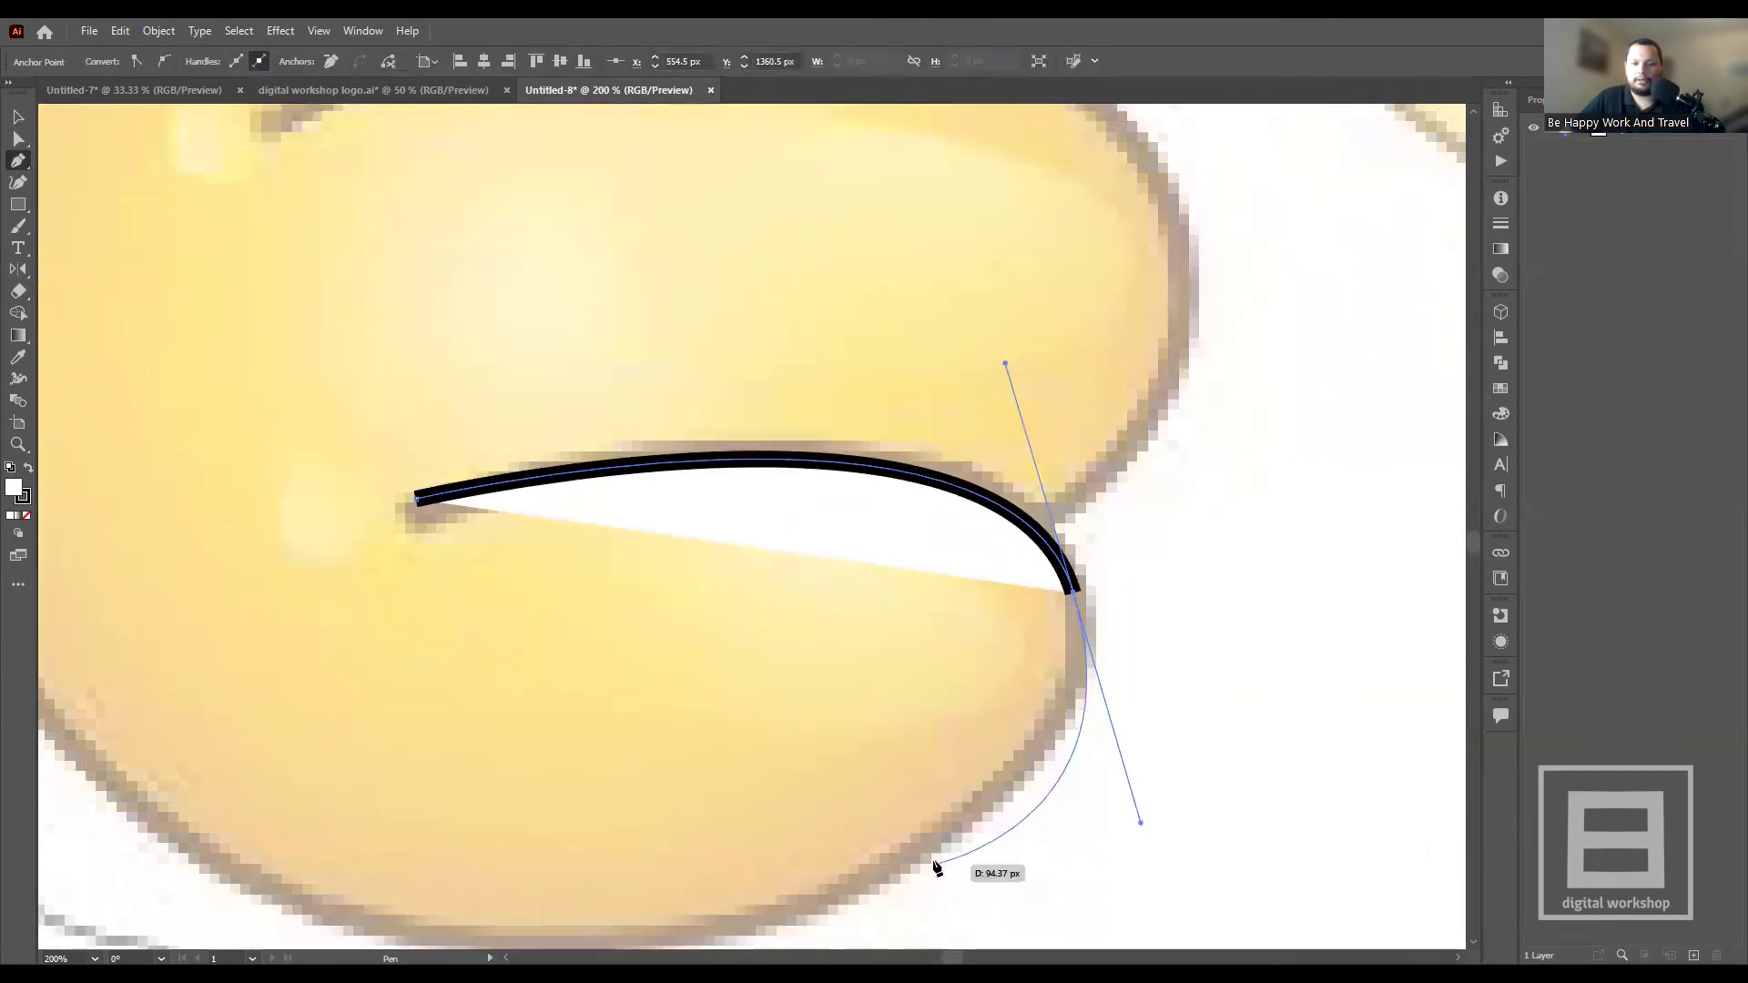
{"action": "scroll", "coordinate": [920, 847], "scroll_direction": "down", "scroll_amount": 2}
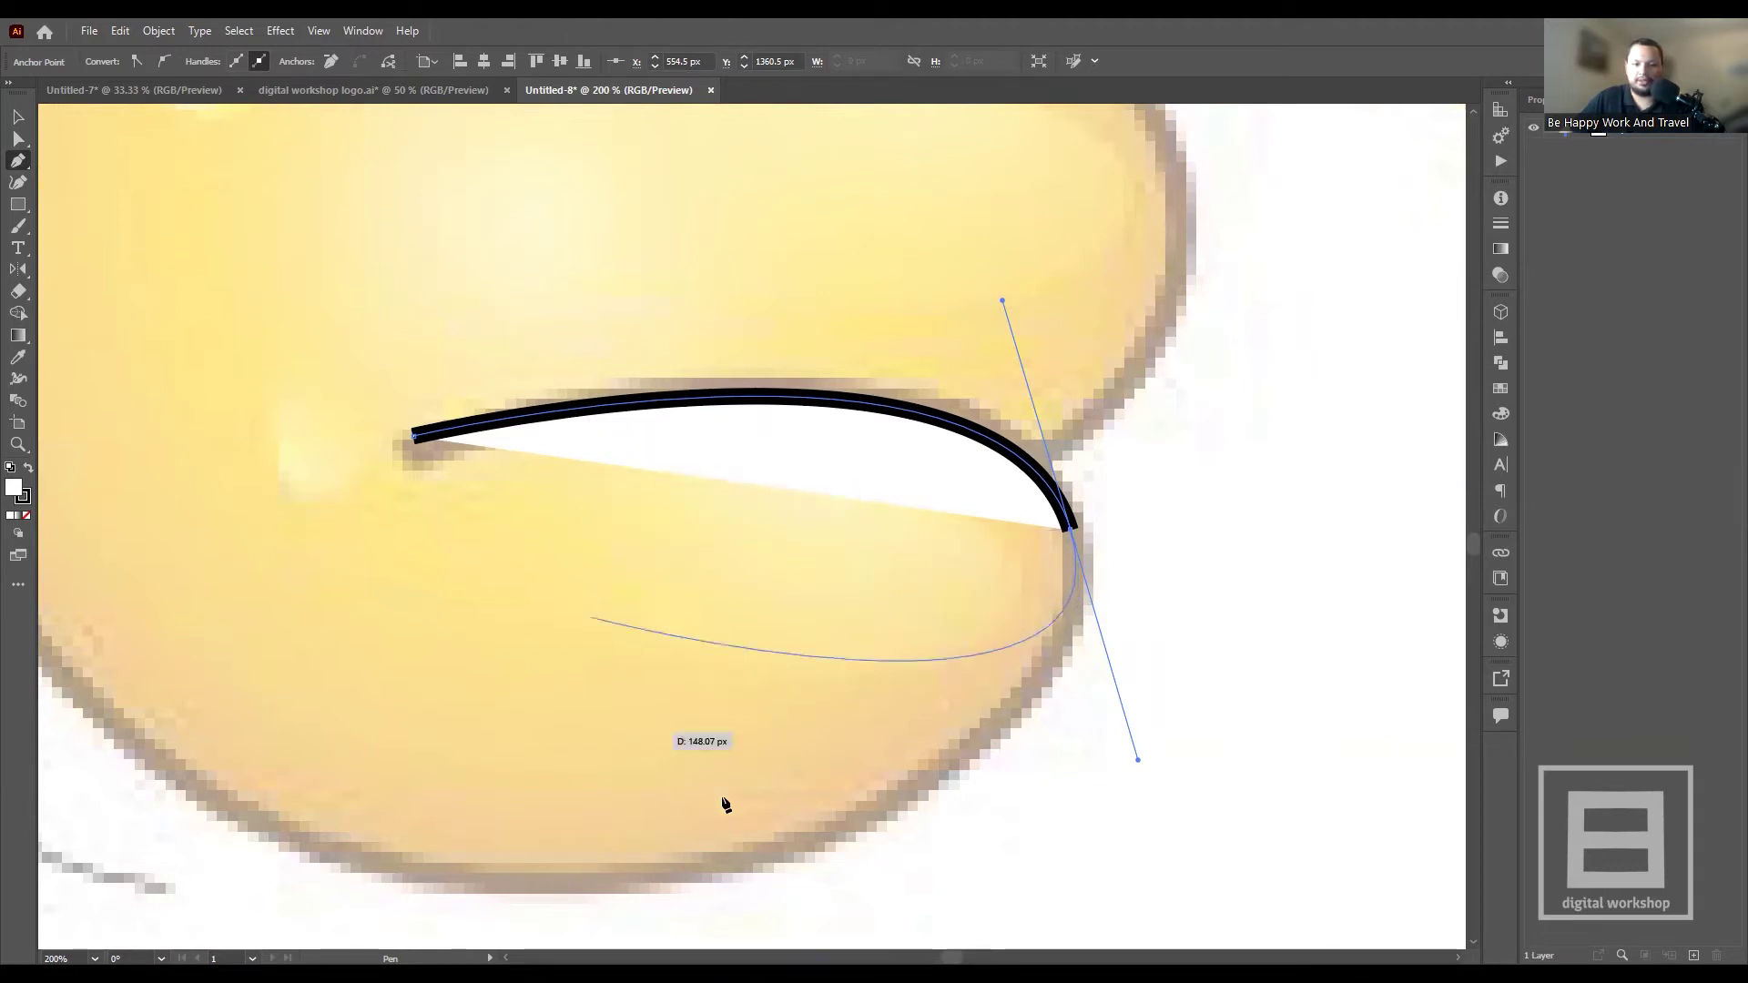
{"action": "scroll", "coordinate": [982, 745], "scroll_direction": "down", "scroll_amount": 2}
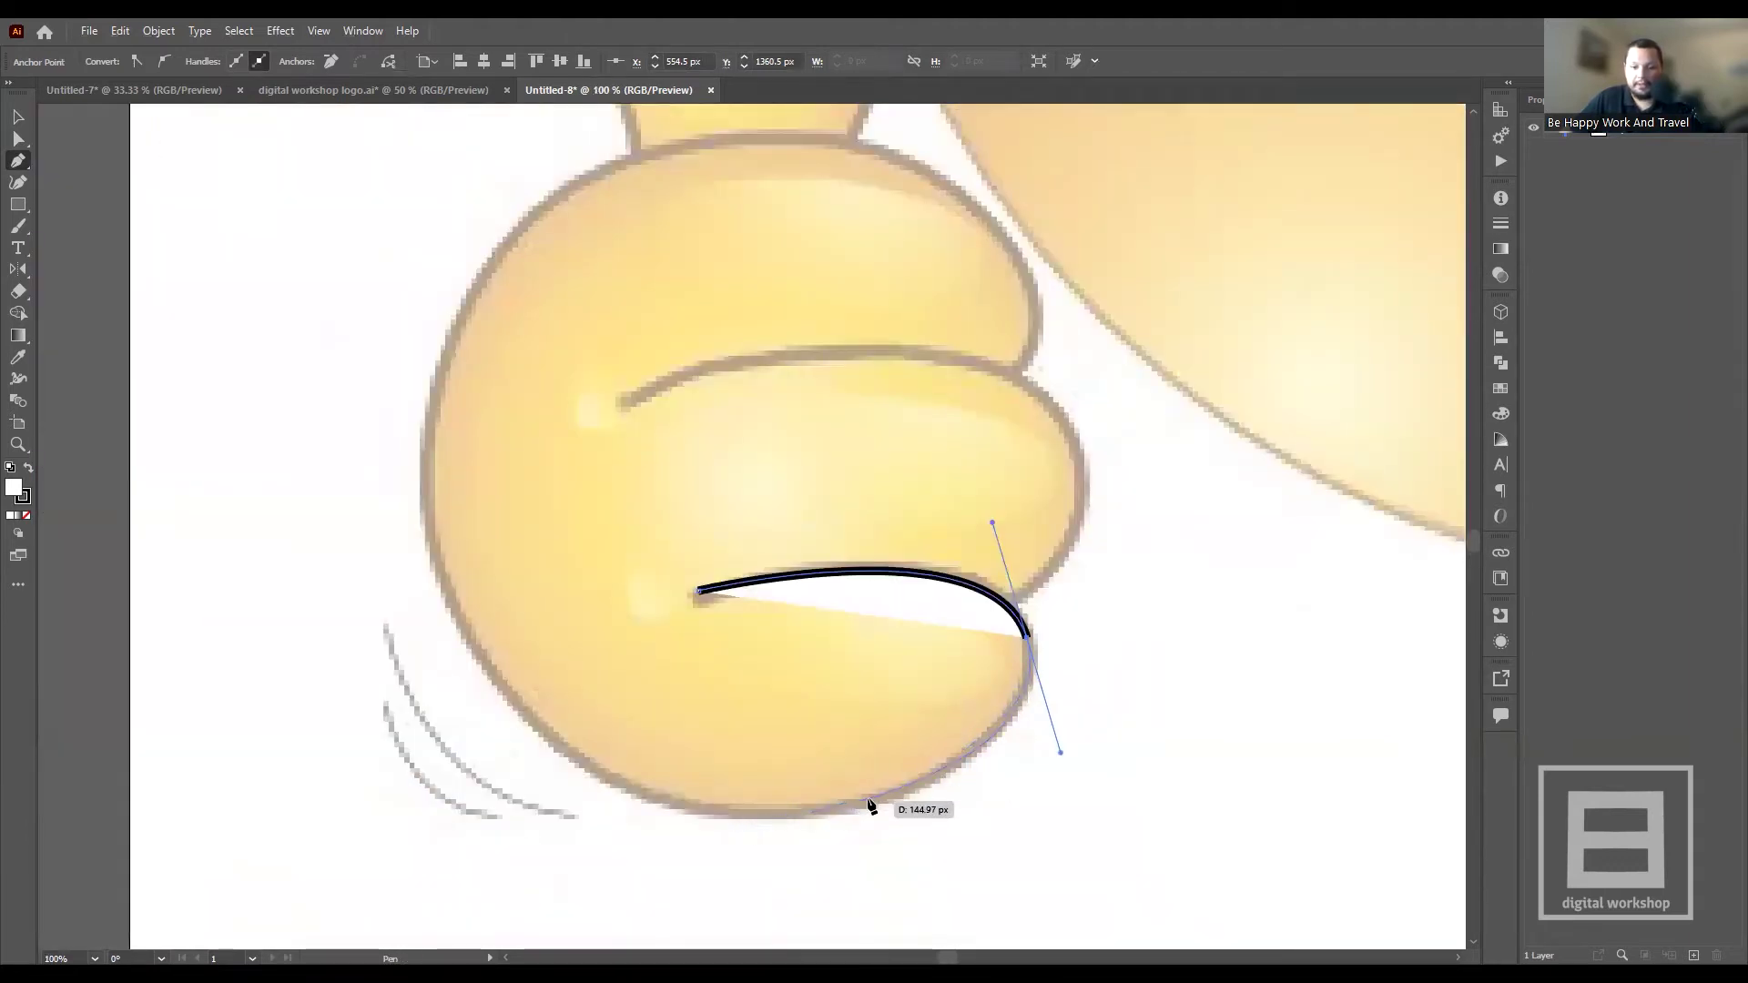
{"action": "scroll", "coordinate": [920, 806], "scroll_direction": "up", "scroll_amount": 2}
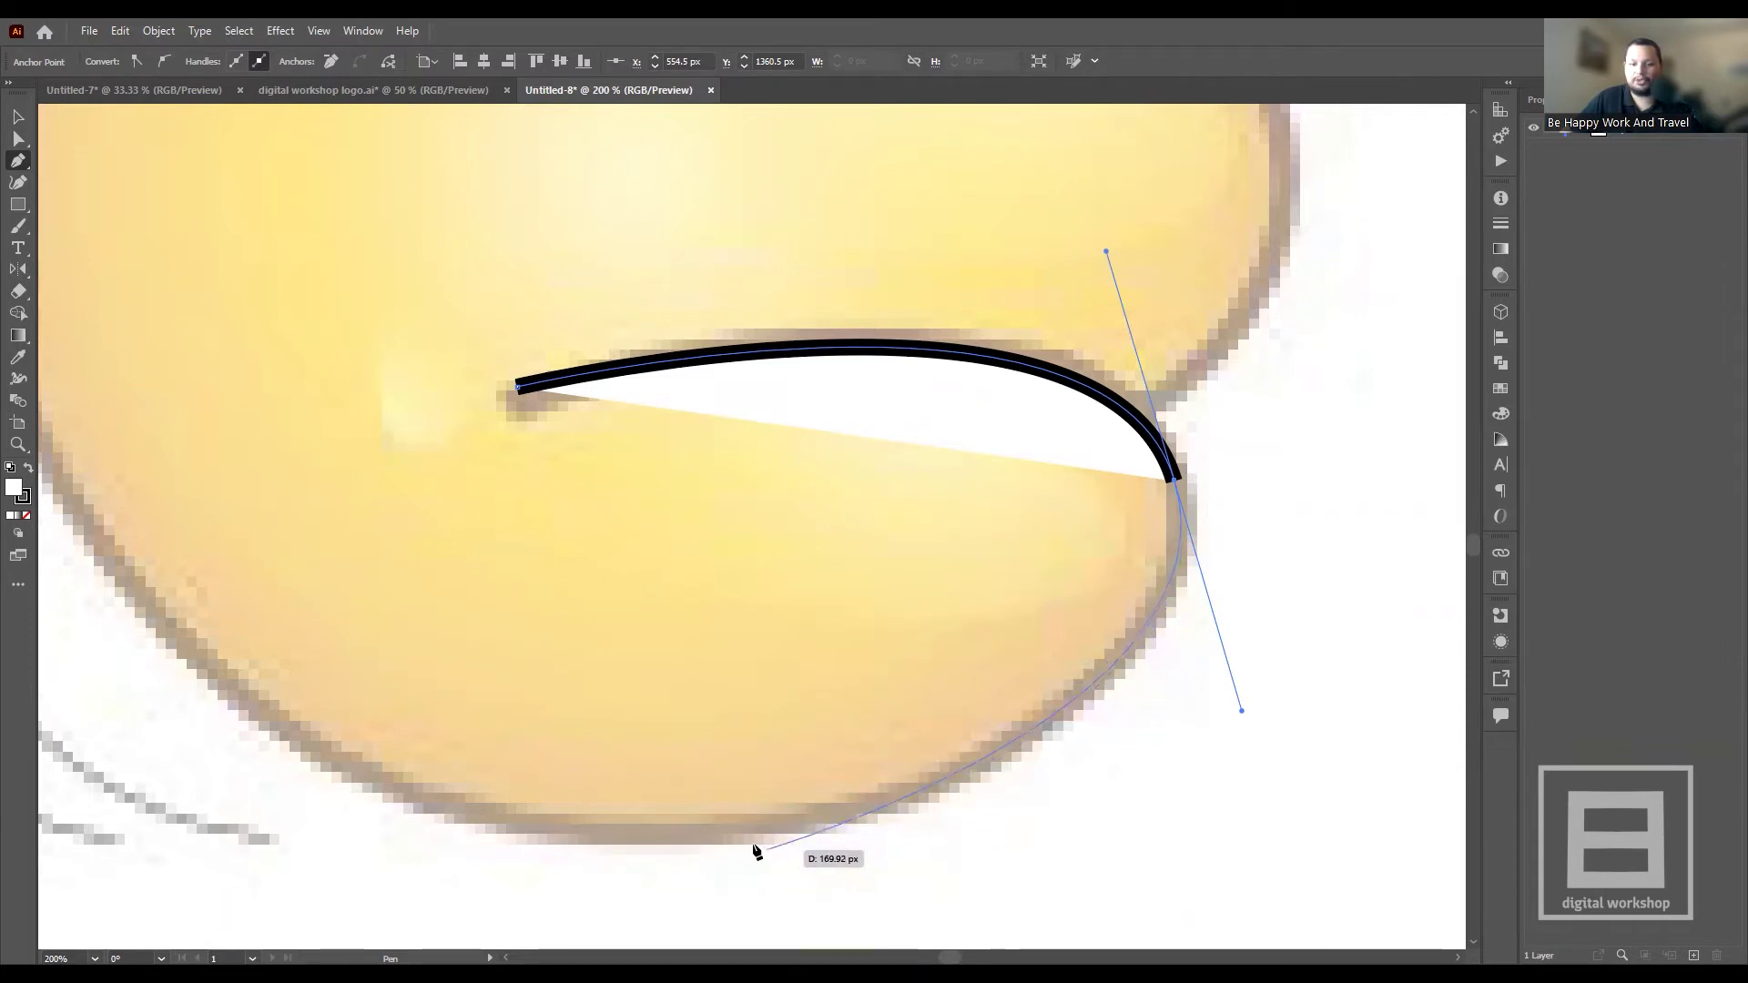
{"action": "scroll", "coordinate": [747, 833], "scroll_direction": "up", "scroll_amount": 1}
{"action": "scroll", "coordinate": [747, 840], "scroll_direction": "down", "scroll_amount": 1}
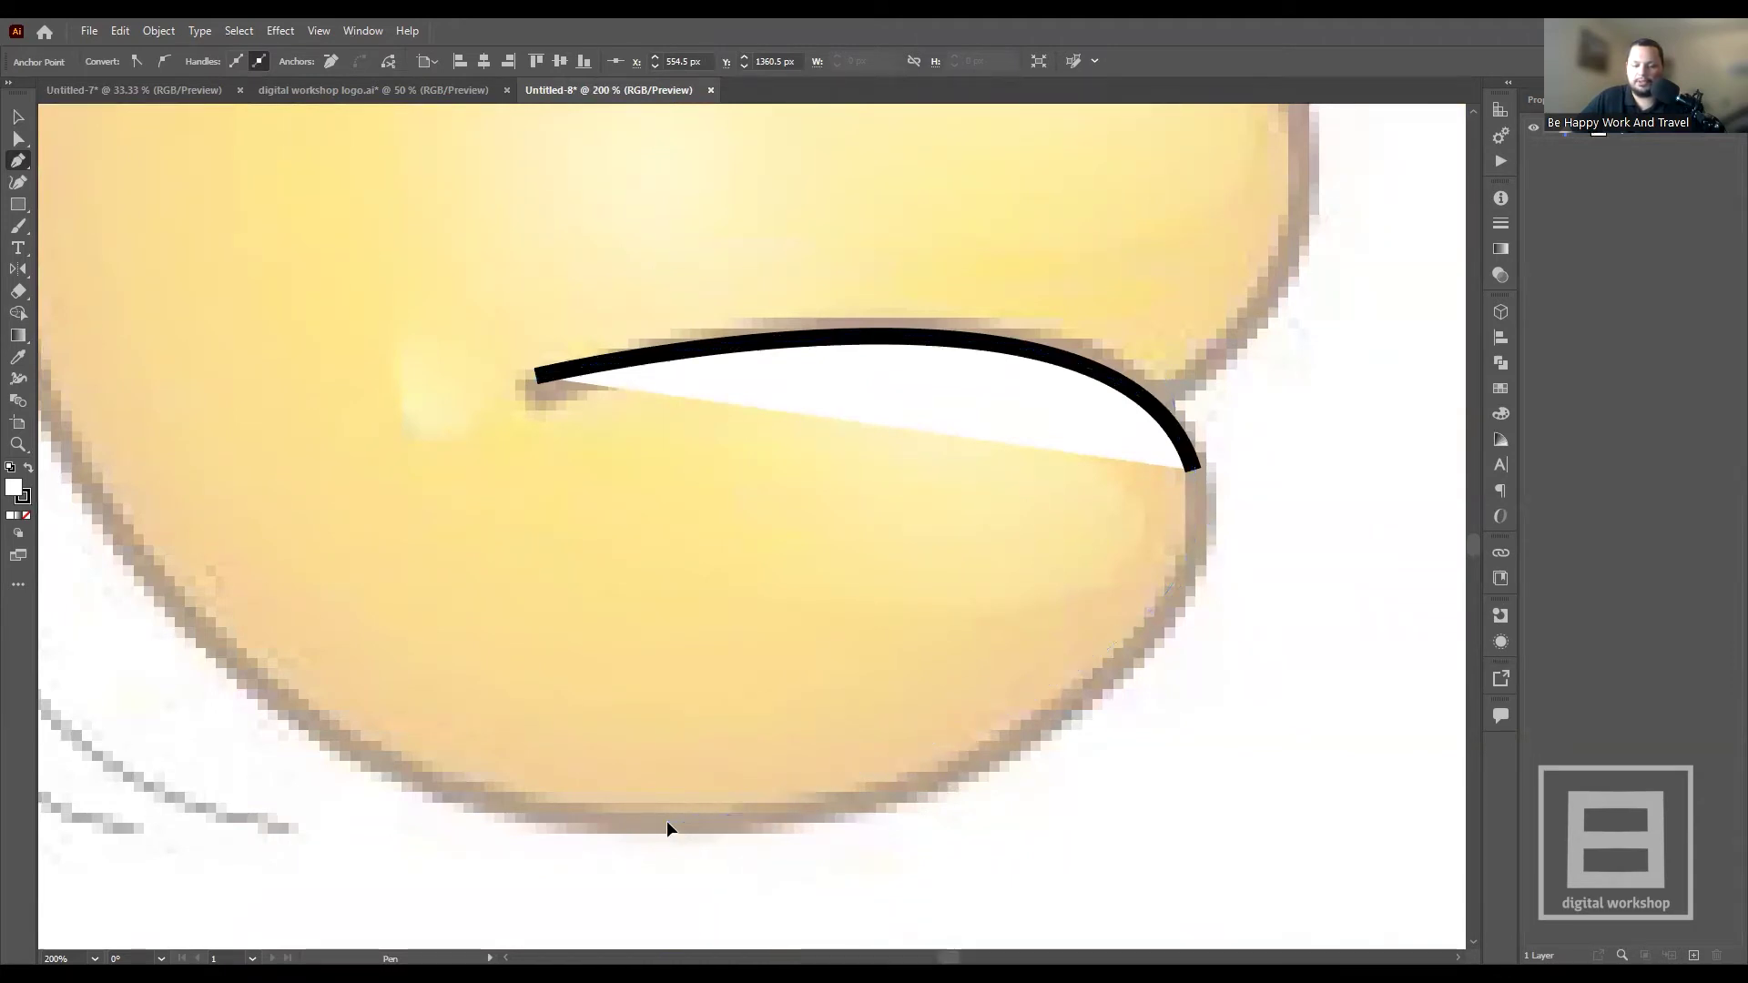
- Extend the black outline along the fist's bottom and up its left side
{"action": "mouse_move", "coordinate": [669, 823]}
{"action": "left_mouse_down"}
{"action": "mouse_move", "coordinate": [541, 800]}
{"action": "mouse_move", "coordinate": [490, 833]}
{"action": "mouse_move", "coordinate": [478, 816]}
{"action": "left_mouse_up"}
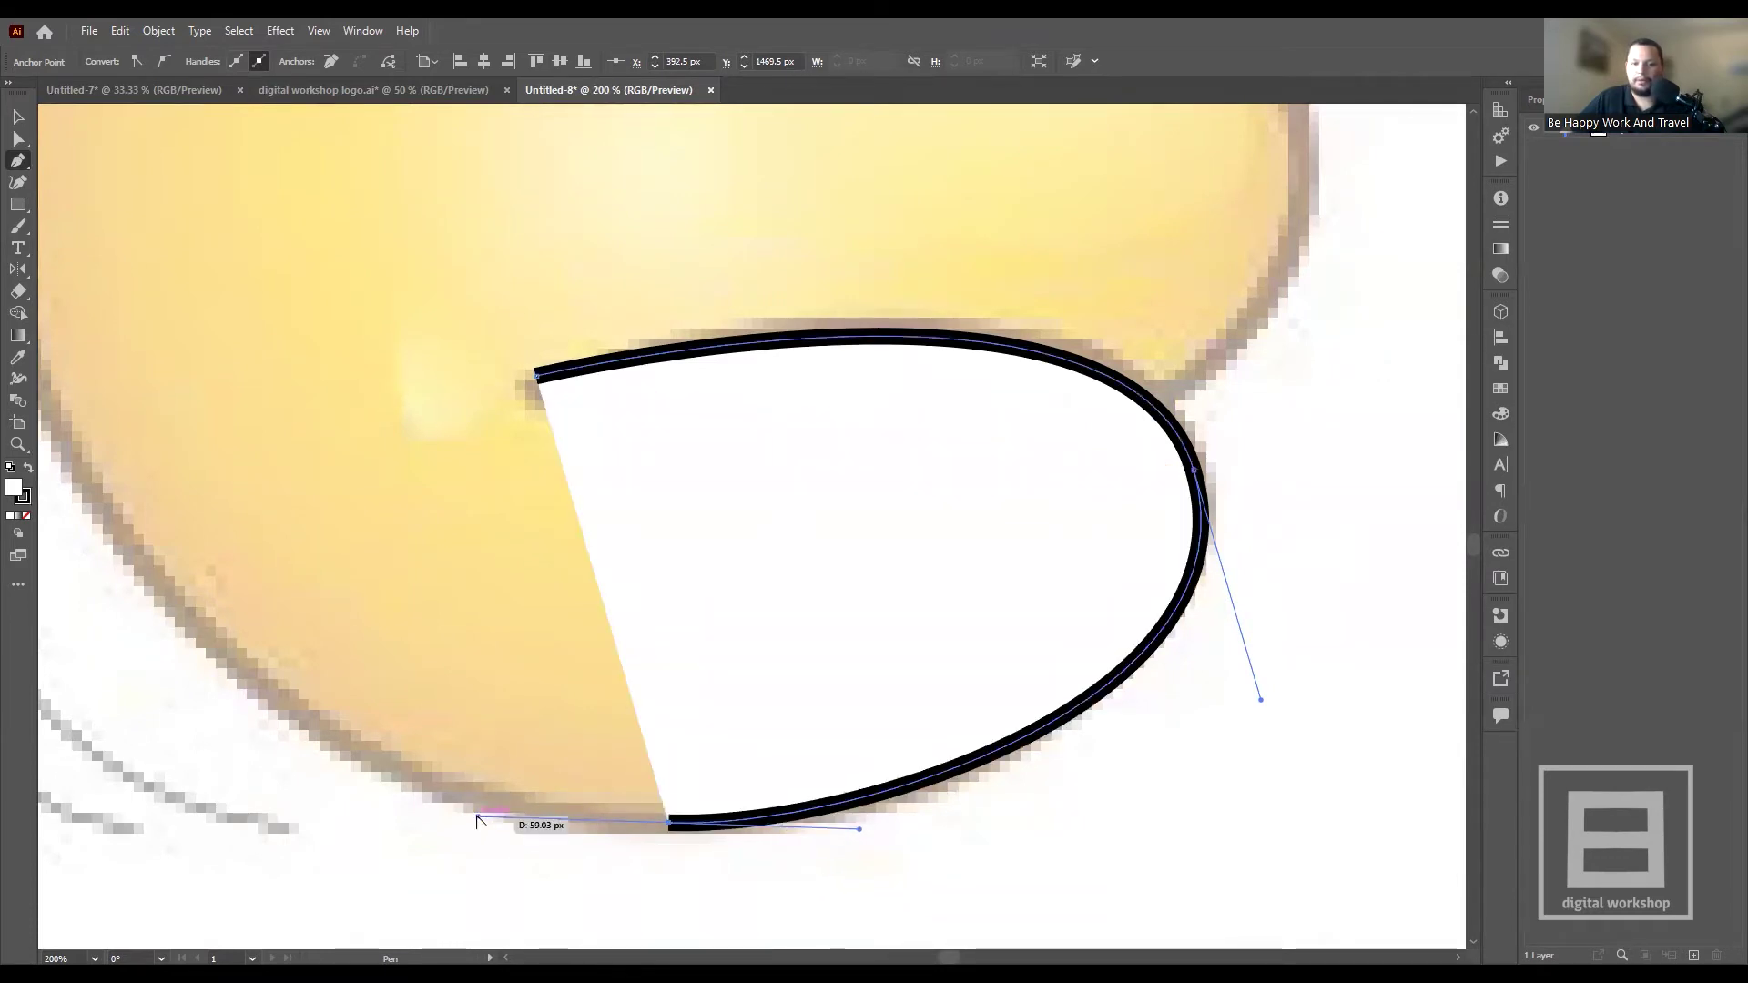
{"action": "scroll", "coordinate": [480, 820], "scroll_direction": "down", "scroll_amount": 2}
{"action": "scroll", "coordinate": [428, 774], "scroll_direction": "down", "scroll_amount": 1}
{"action": "scroll", "coordinate": [362, 734], "scroll_direction": "up", "scroll_amount": 2}
{"action": "scroll", "coordinate": [362, 734], "scroll_direction": "up", "scroll_amount": 3}
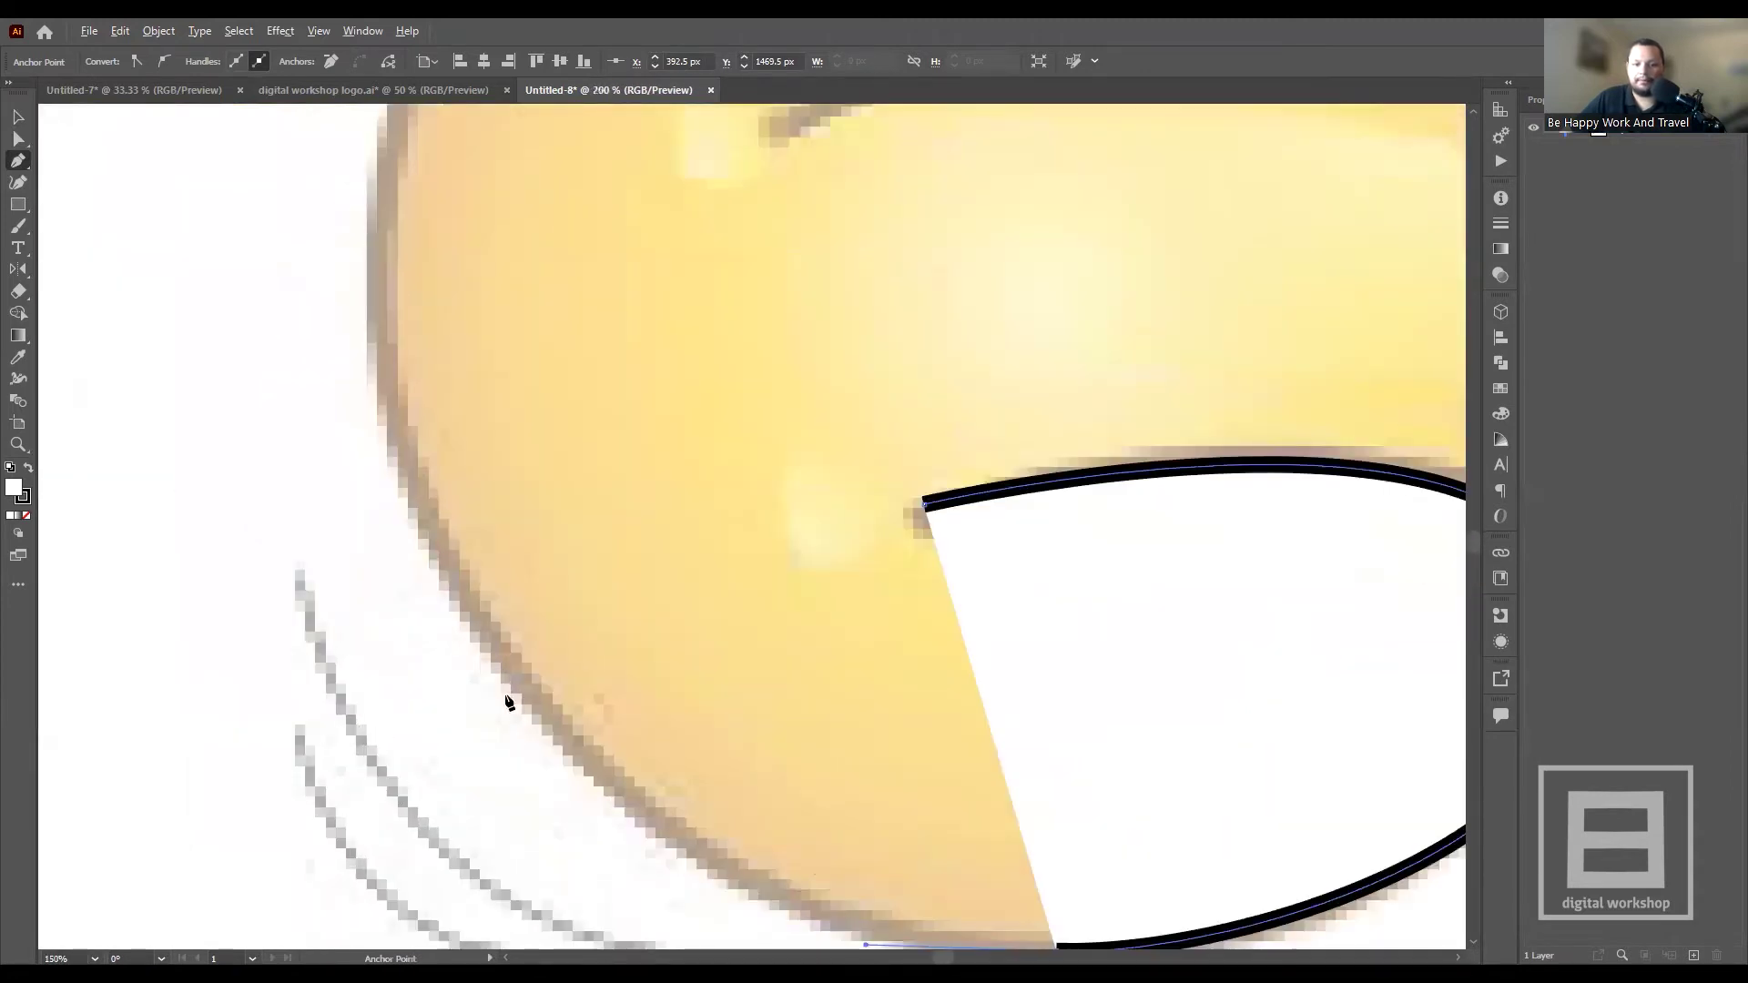
{"action": "scroll", "coordinate": [551, 628], "scroll_direction": "down", "scroll_amount": 2}
{"action": "scroll", "coordinate": [421, 492], "scroll_direction": "up", "scroll_amount": 1}
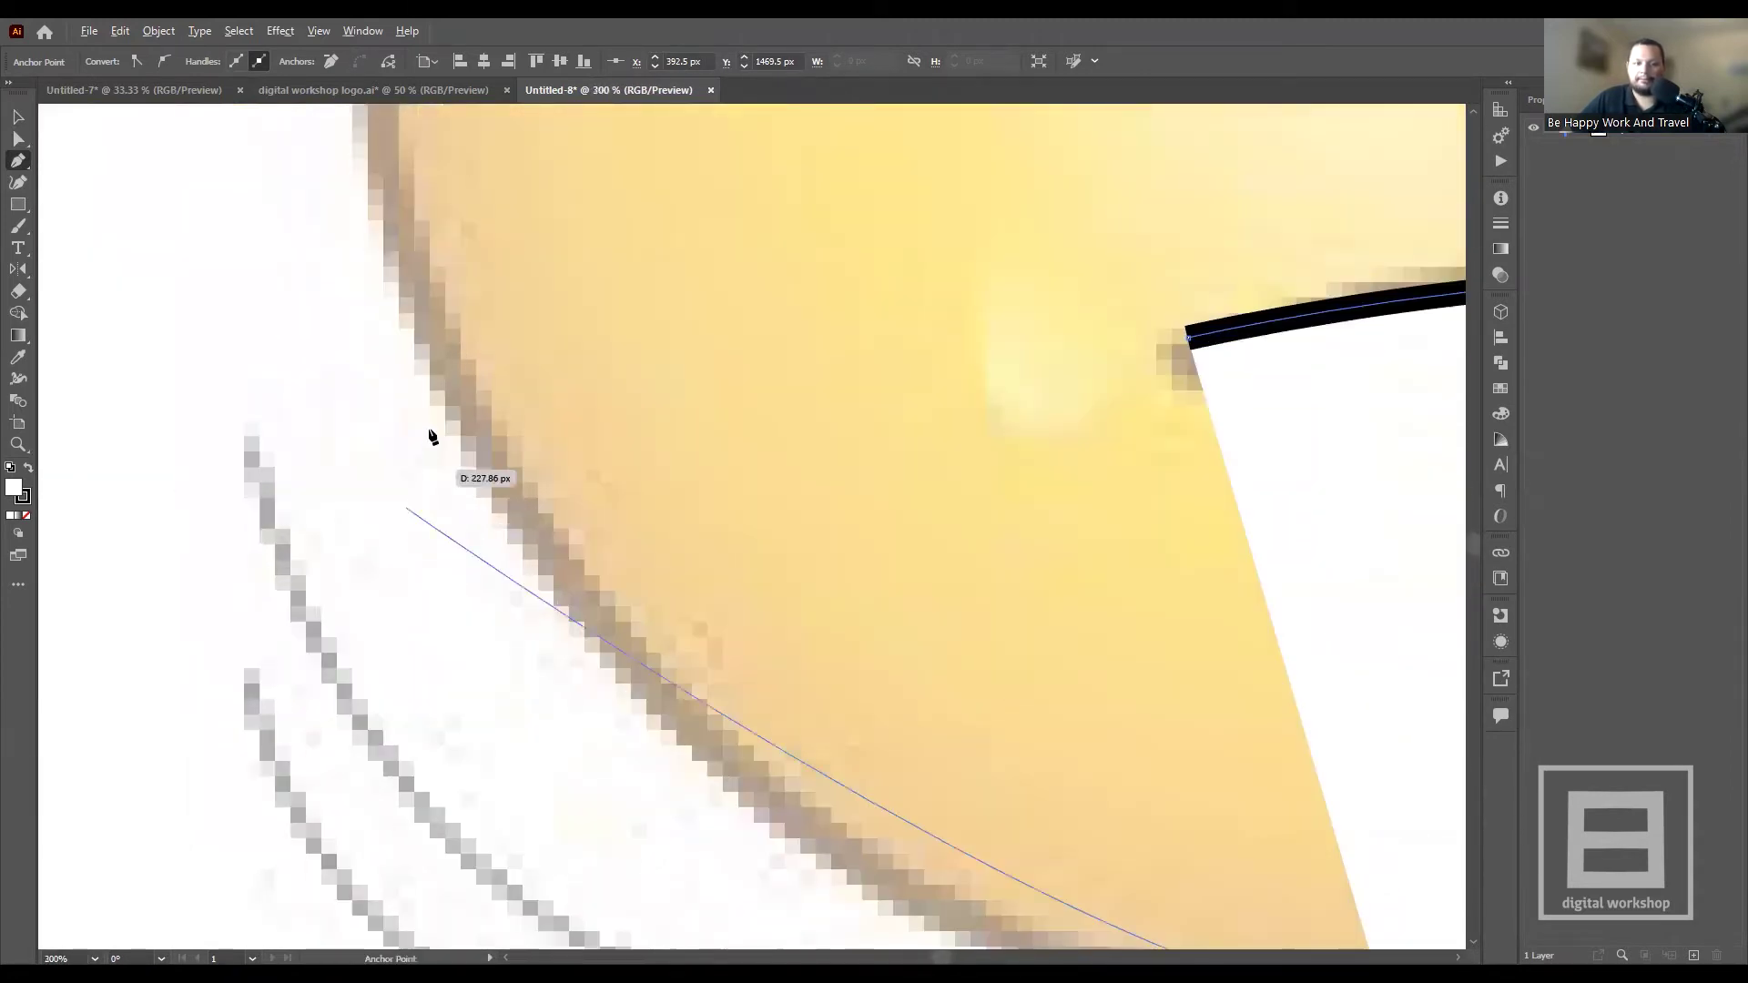
{"action": "scroll", "coordinate": [432, 419], "scroll_direction": "down", "scroll_amount": 1}
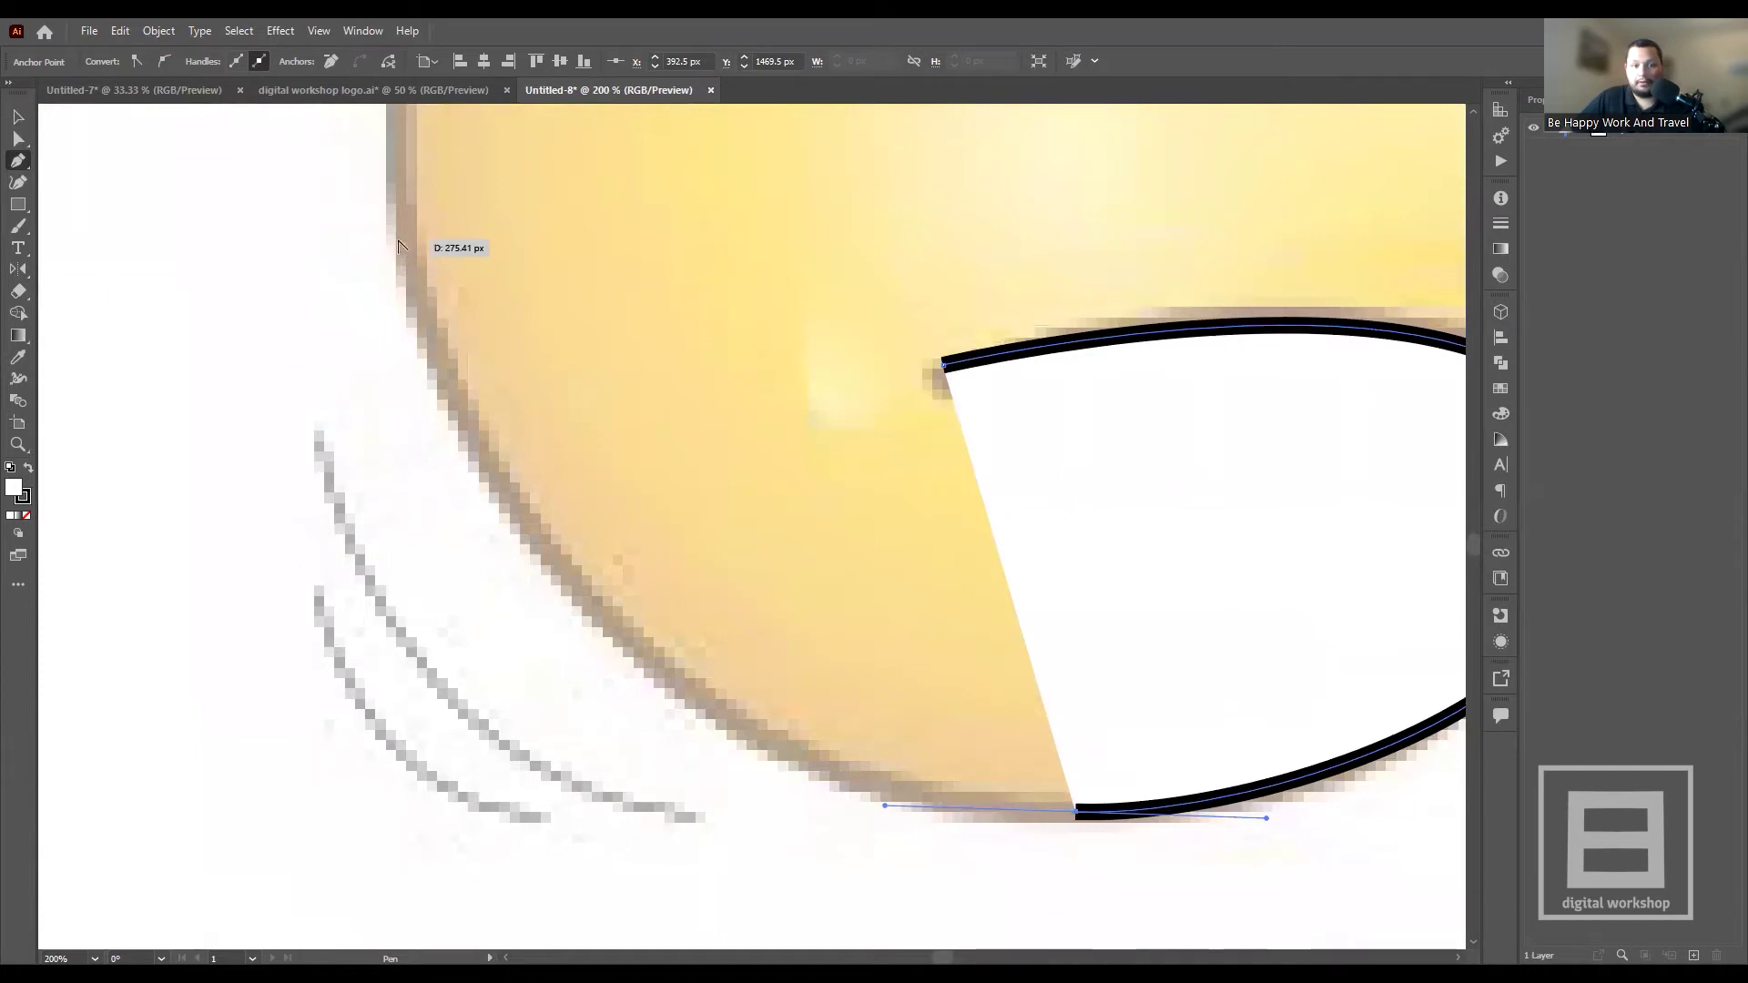
{"action": "scroll", "coordinate": [423, 241], "scroll_direction": "down", "scroll_amount": 1}
{"action": "mouse_move", "coordinate": [407, 223]}
{"action": "left_mouse_down"}
{"action": "mouse_move", "coordinate": [438, 190]}
{"action": "mouse_move", "coordinate": [390, 242]}
{"action": "left_mouse_up"}
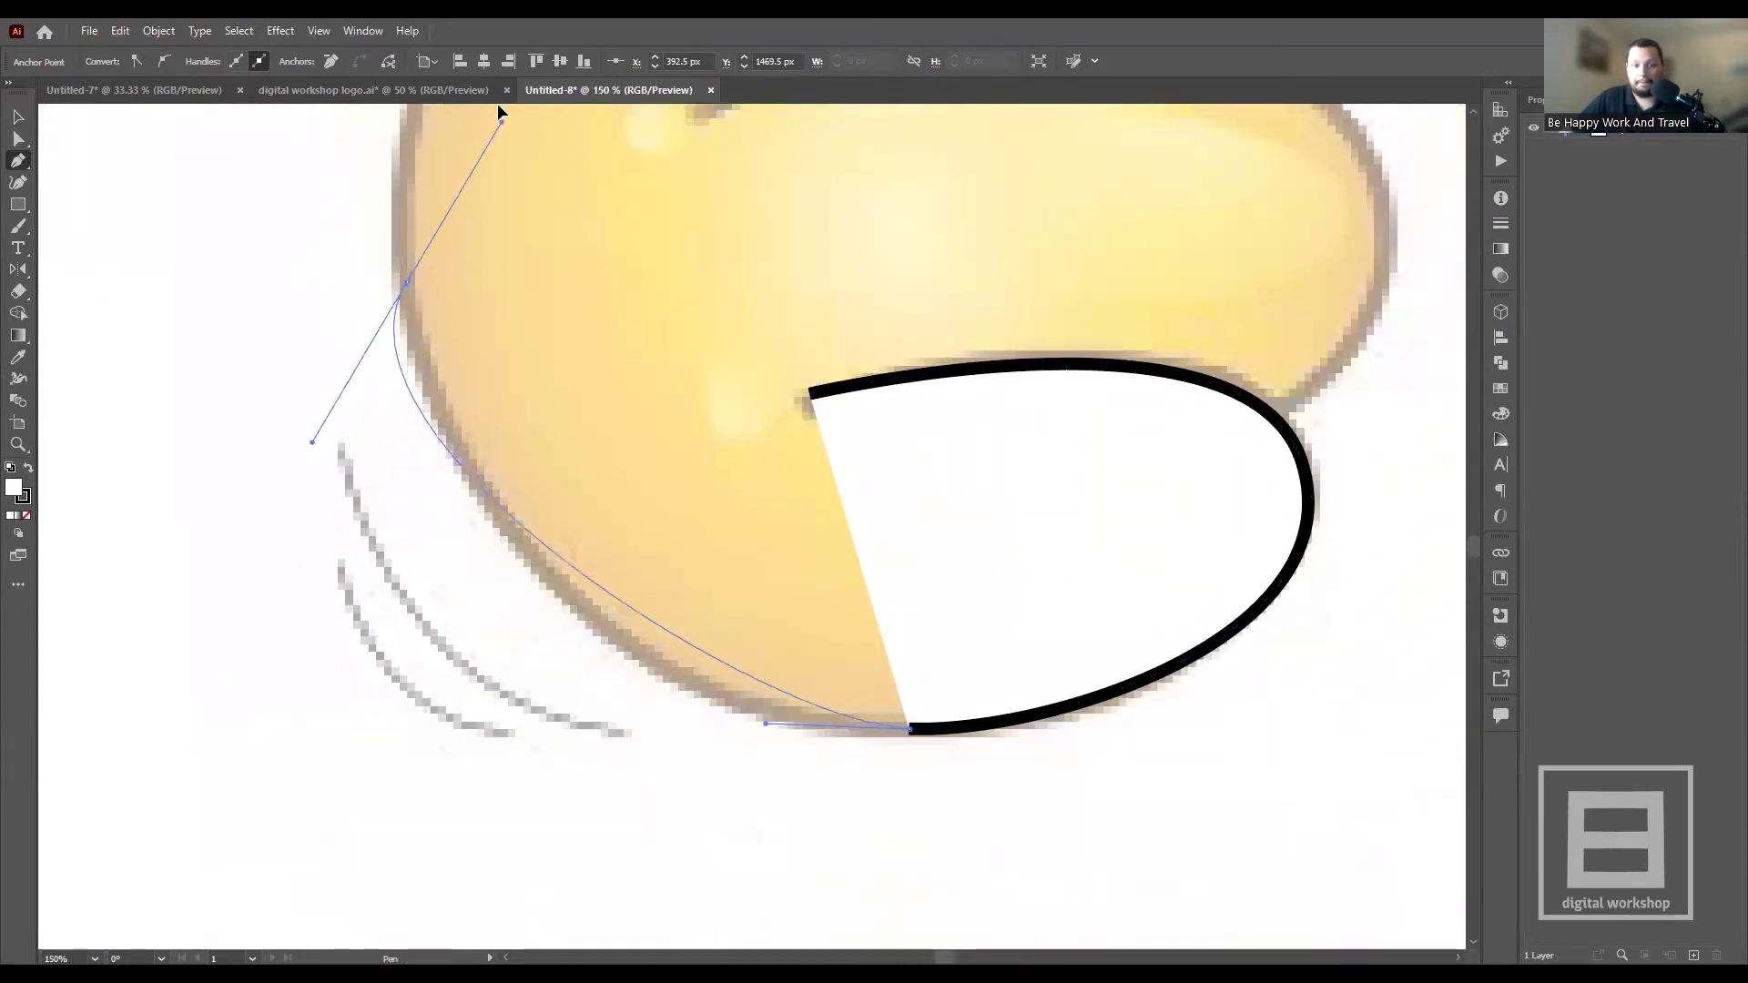
{"action": "scroll", "coordinate": [390, 242], "scroll_direction": "down", "scroll_amount": 1}
{"action": "scroll", "coordinate": [389, 243], "scroll_direction": "down", "scroll_amount": 3}
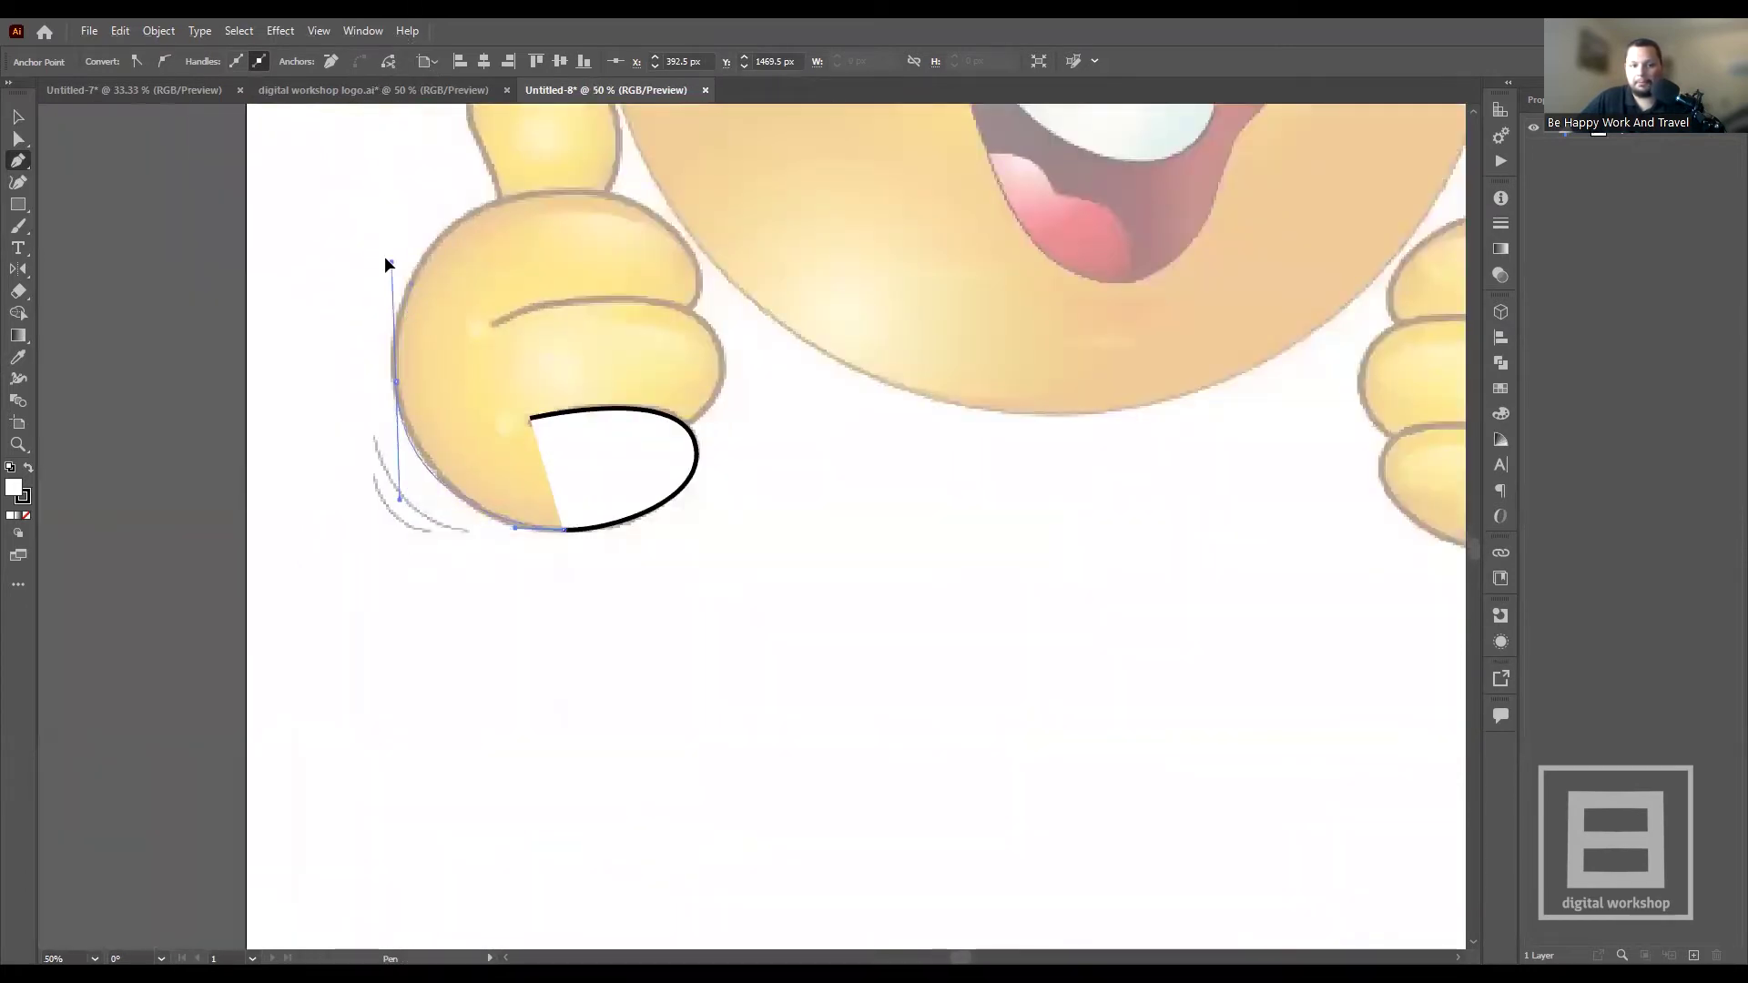
{"action": "left_click_drag", "start_coordinate": [390, 242], "coordinate": [374, 272]}
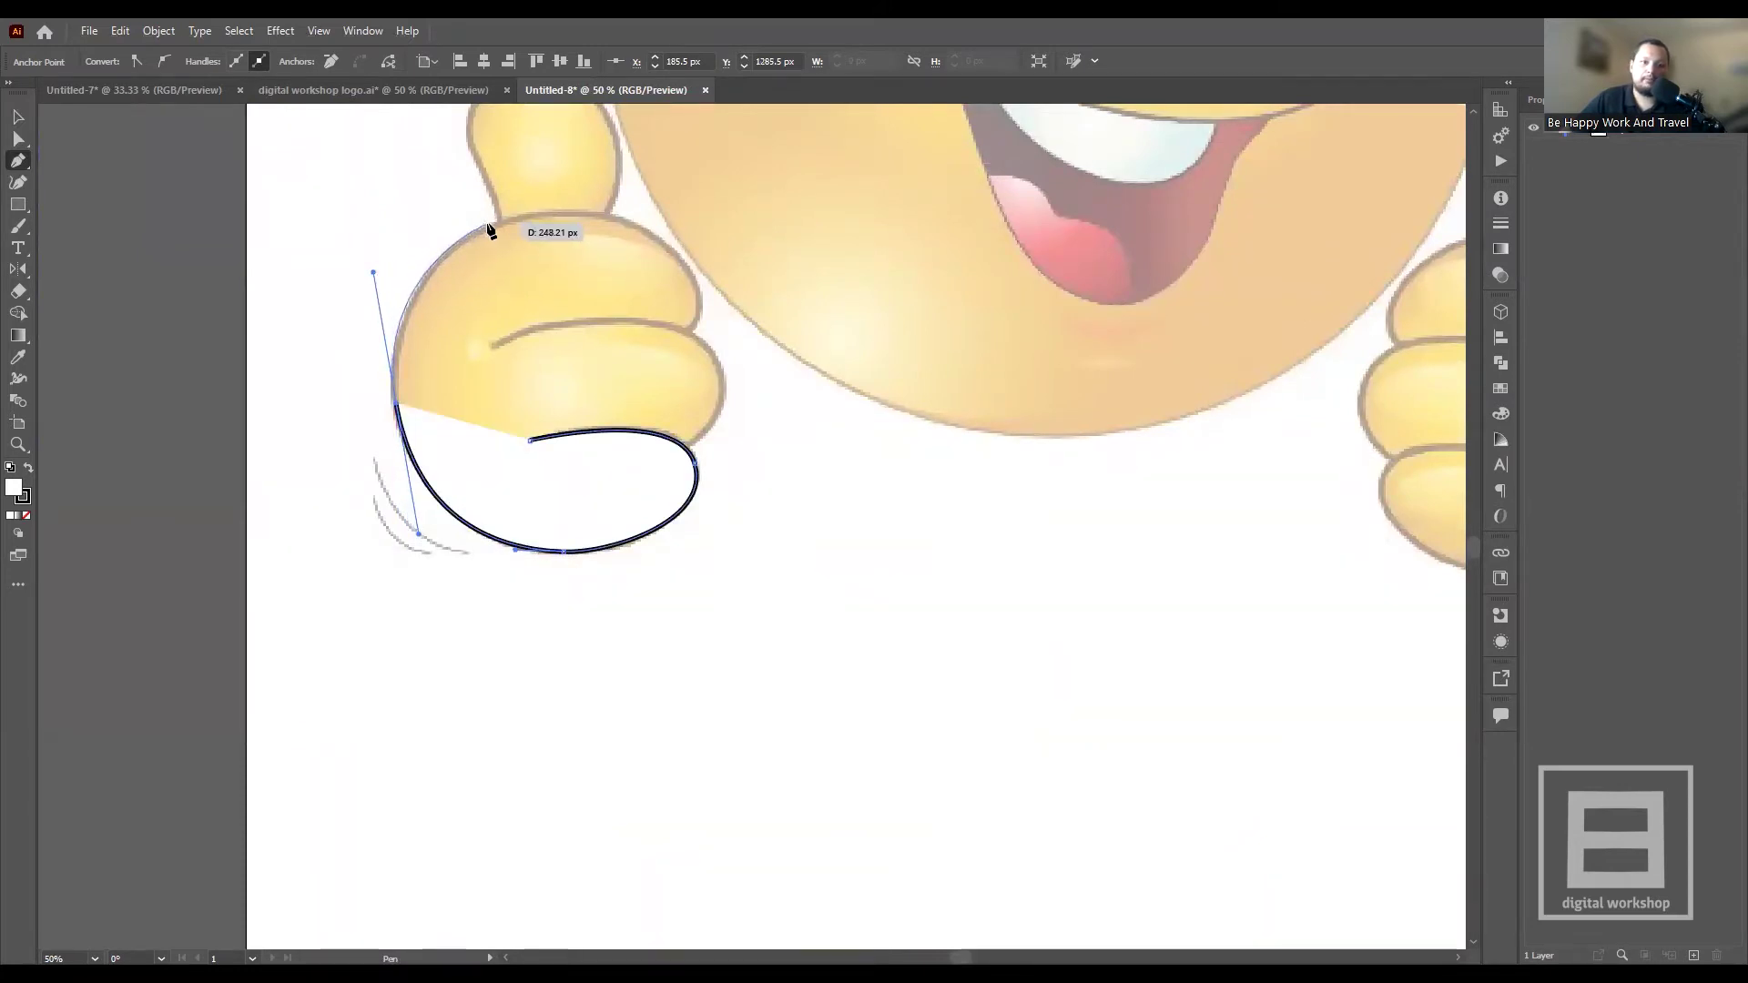
- Curve the outline across the fist's top to the upper finger tip, then inward along its crease
{"action": "left_click_drag", "start_coordinate": [496, 221], "coordinate": [651, 233]}
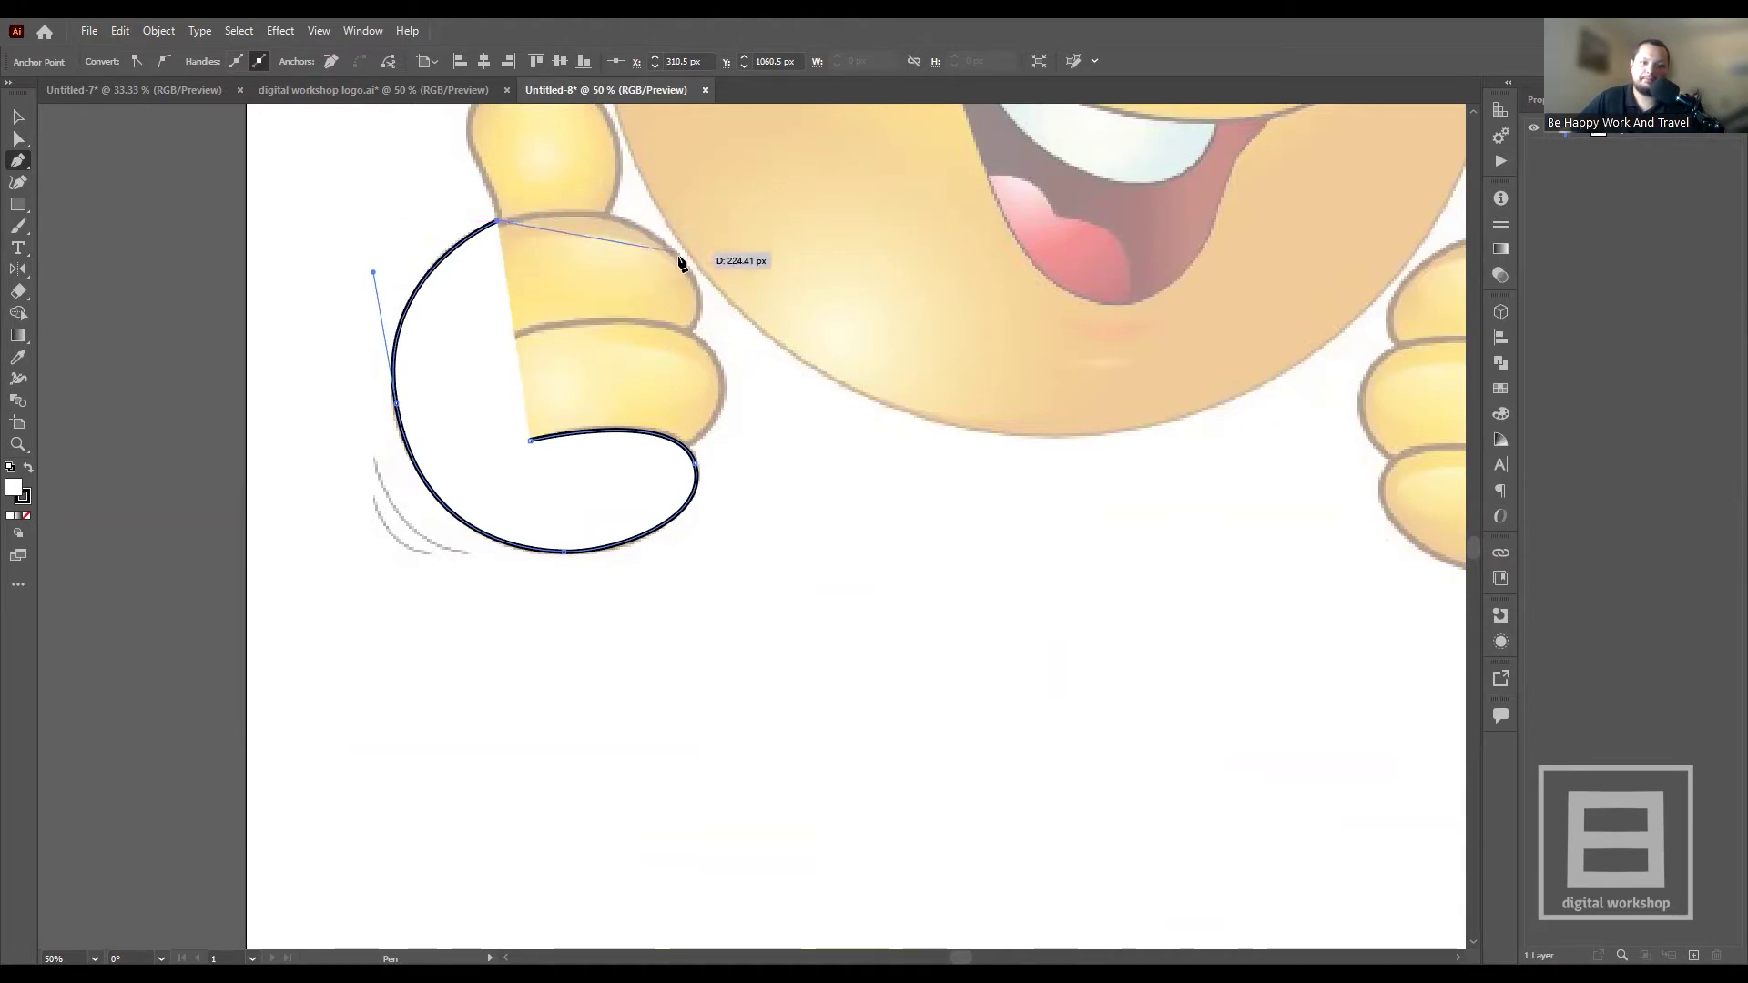
{"action": "left_click_drag", "start_coordinate": [651, 233], "coordinate": [683, 264]}
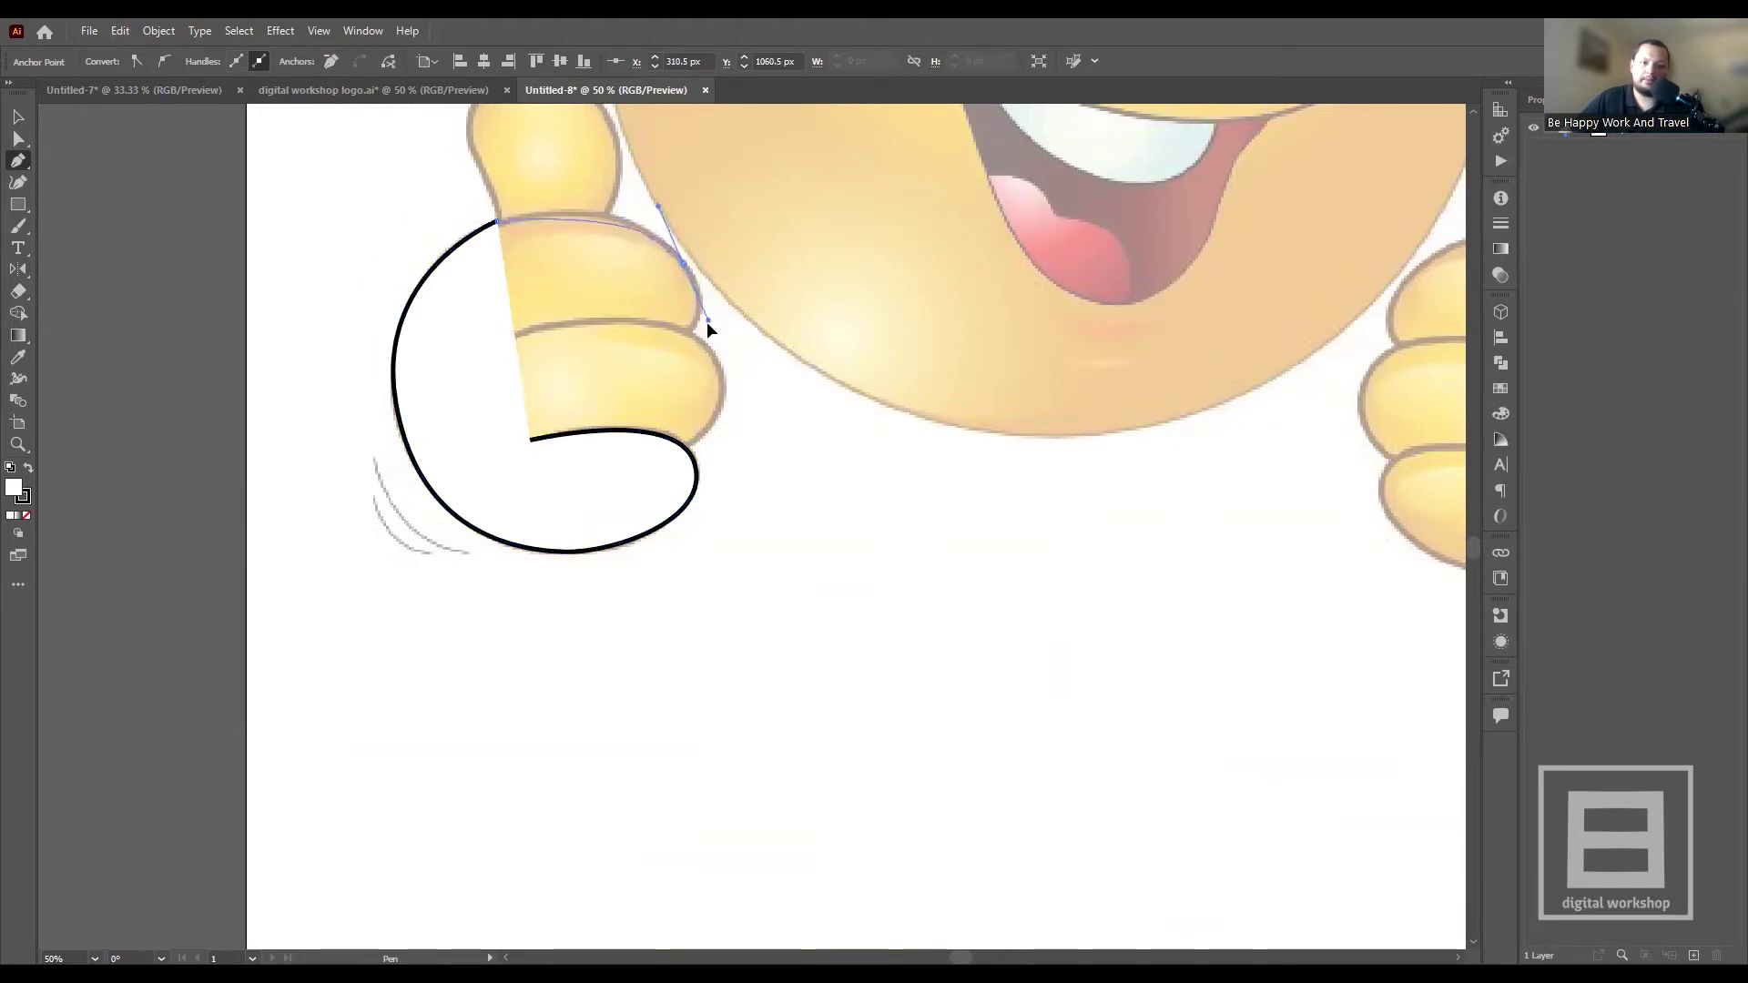
{"action": "left_click_drag", "start_coordinate": [709, 325], "coordinate": [695, 330]}
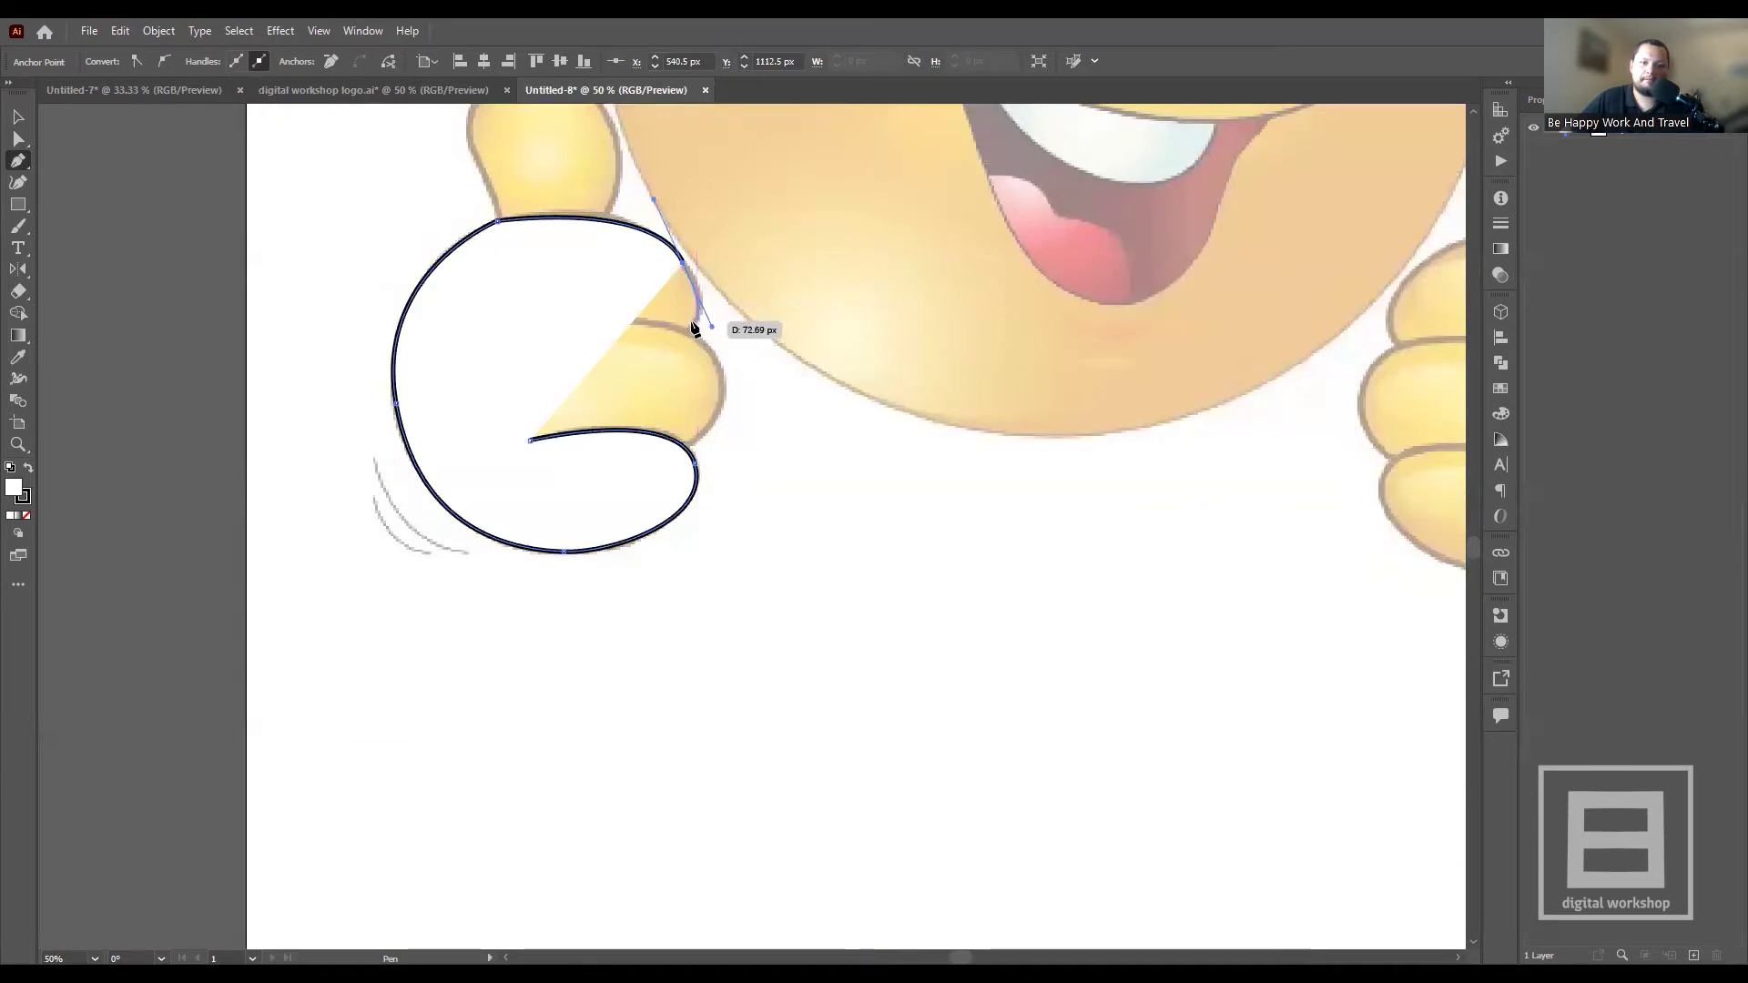
{"action": "left_click_drag", "start_coordinate": [693, 326], "coordinate": [514, 339]}
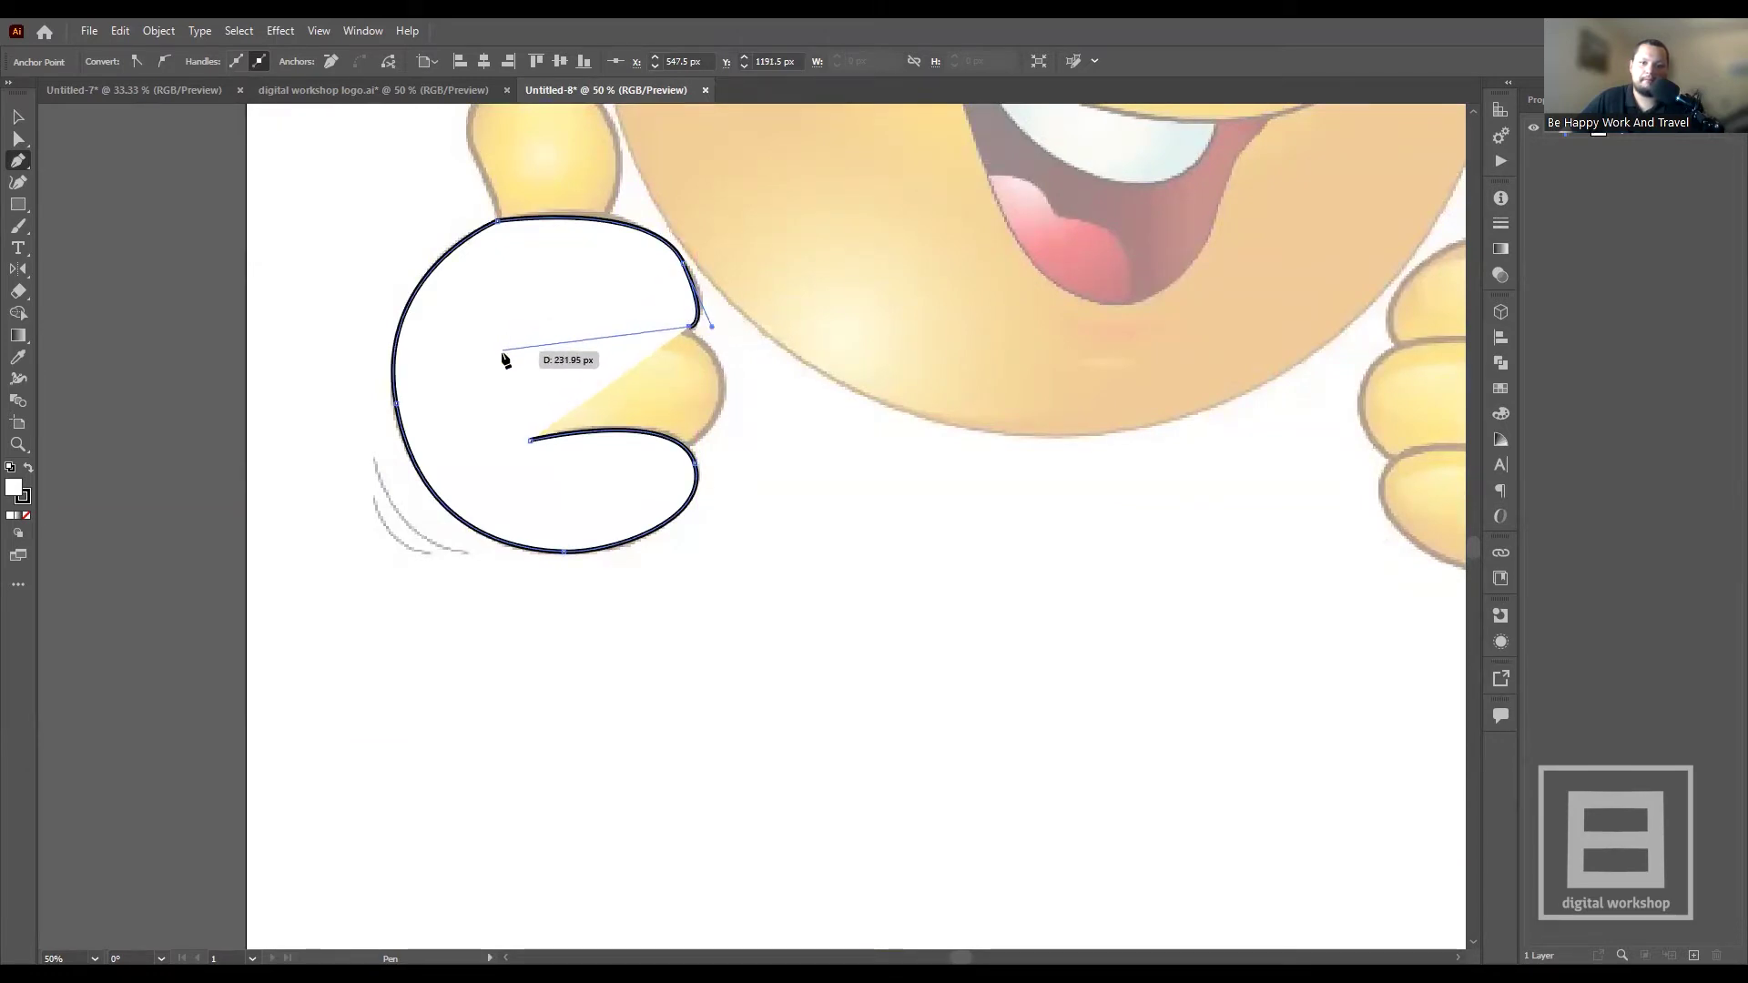
{"action": "left_click_drag", "start_coordinate": [499, 357], "coordinate": [434, 439]}
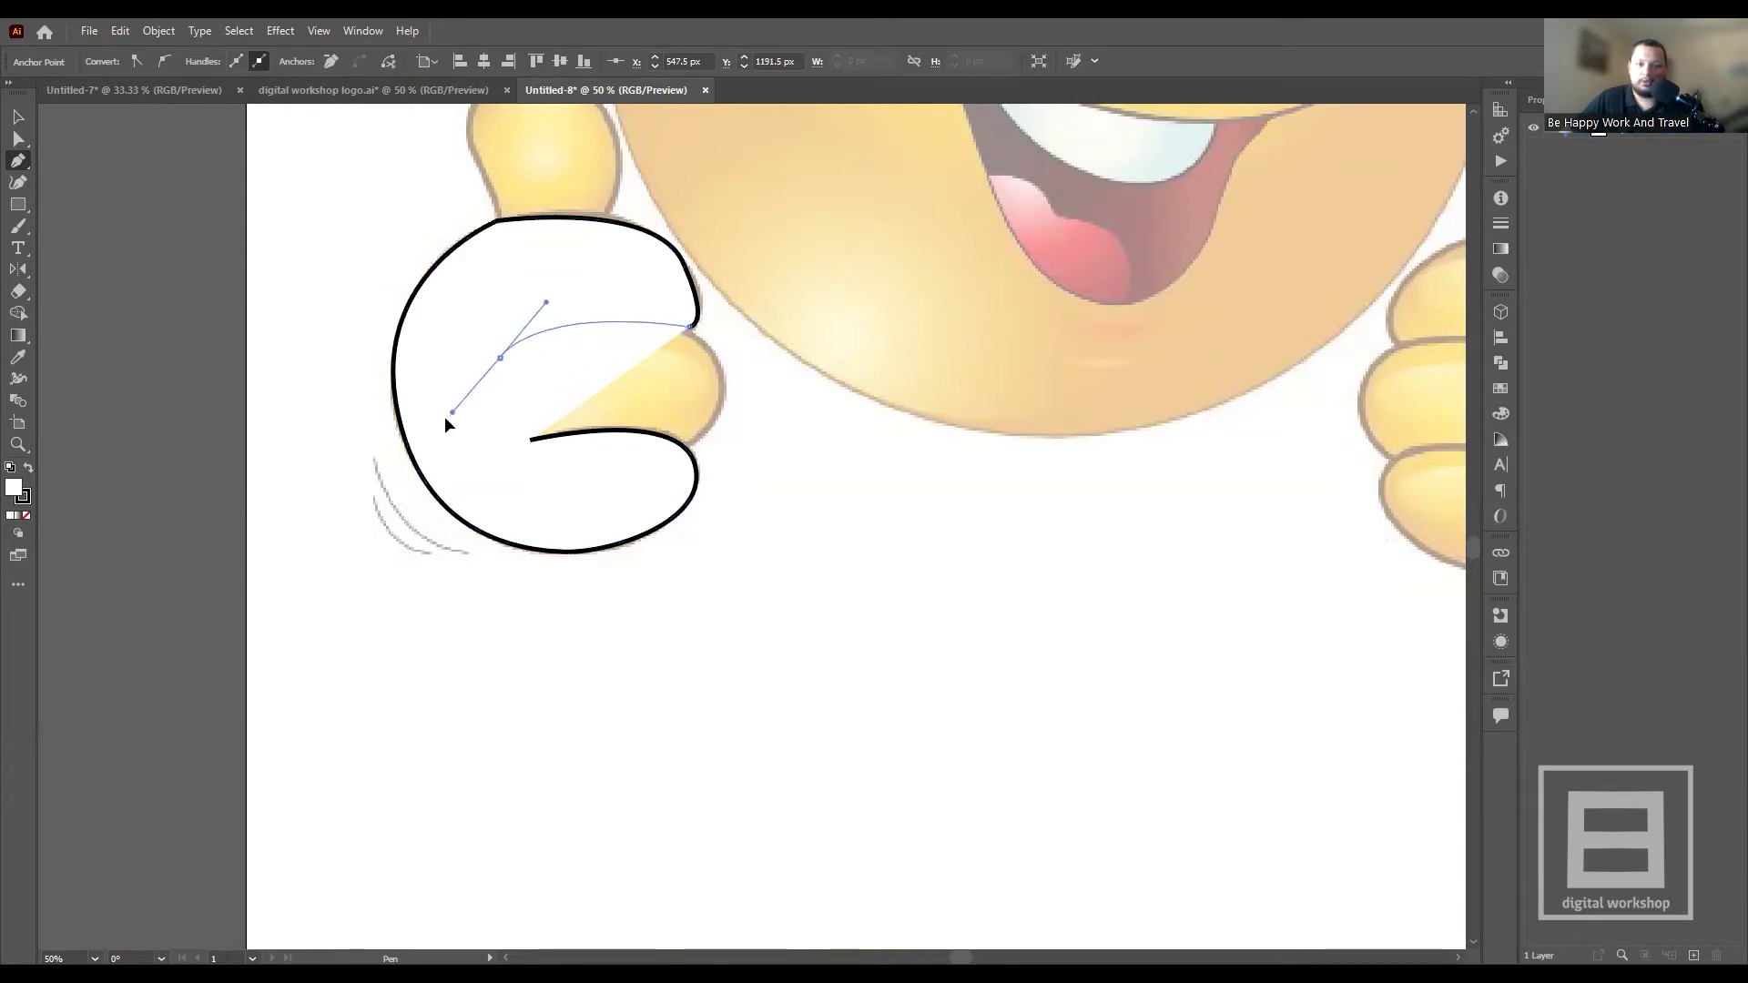
- Bend the upper finger crease and carry the curve around the fingertip to the lower finger's edge
{"action": "mouse_move", "coordinate": [434, 440]}
{"action": "left_mouse_down"}
{"action": "mouse_move", "coordinate": [499, 358]}
{"action": "mouse_move", "coordinate": [659, 328]}
{"action": "mouse_move", "coordinate": [746, 392]}
{"action": "mouse_move", "coordinate": [822, 390]}
{"action": "left_mouse_up"}
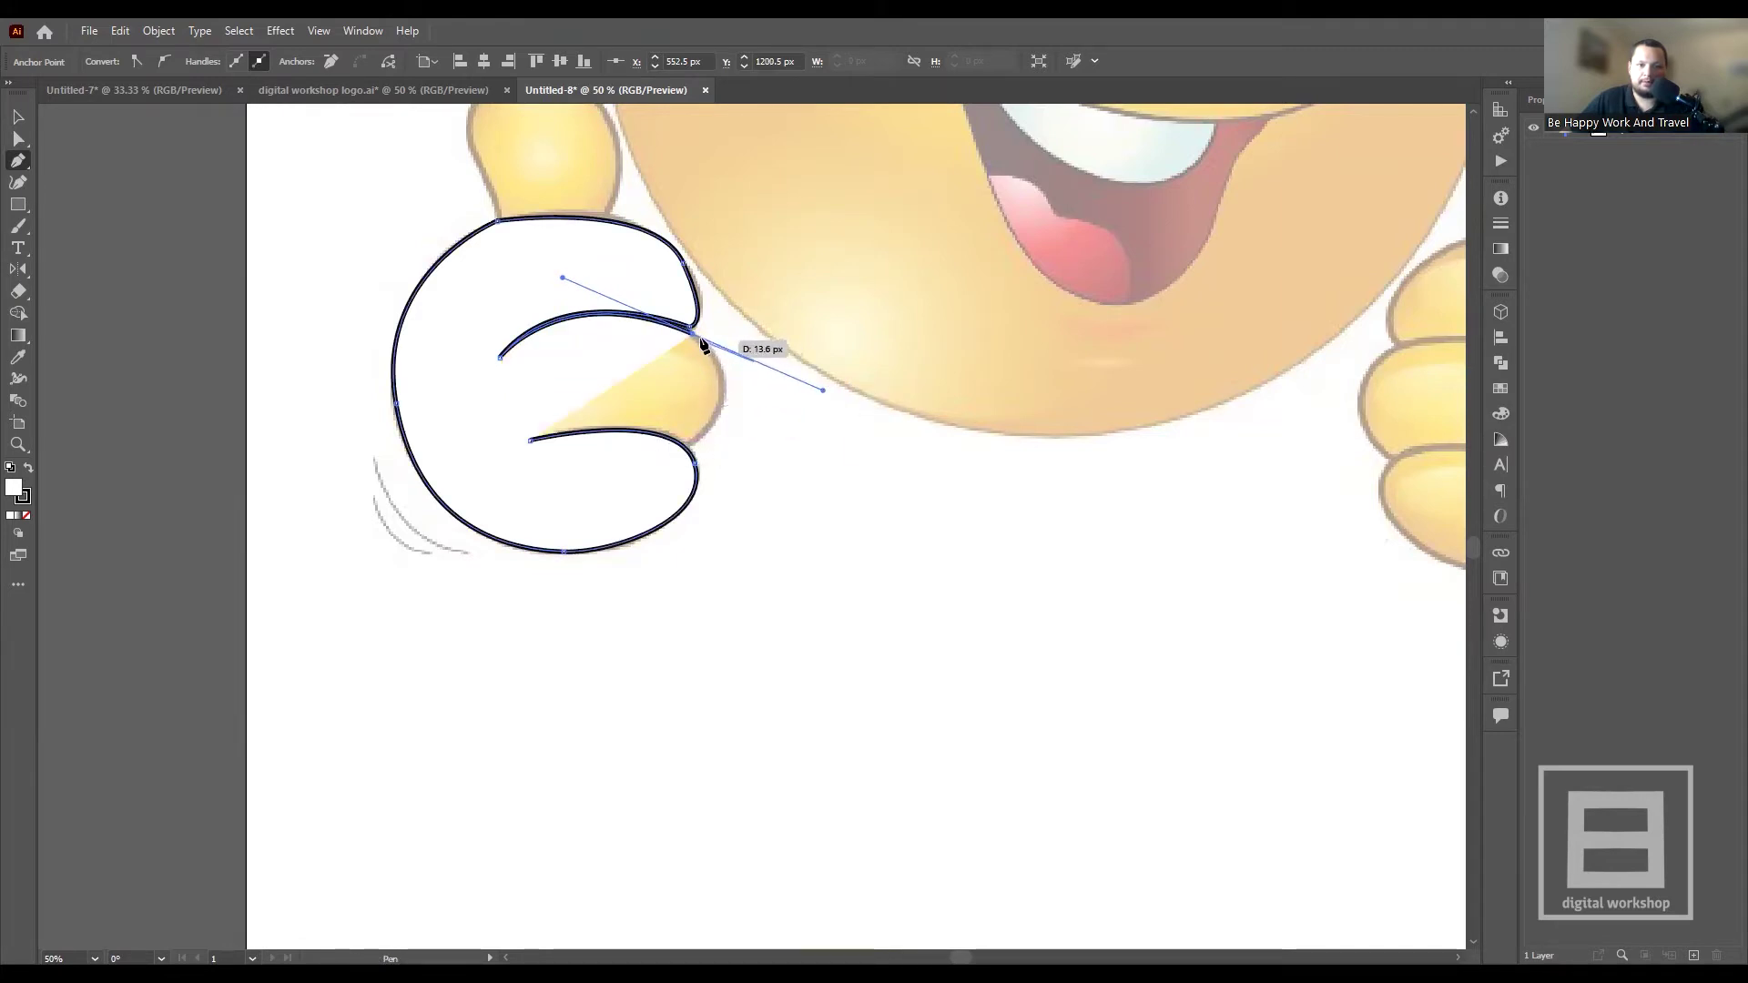
{"action": "left_click_drag", "start_coordinate": [694, 335], "coordinate": [694, 446]}
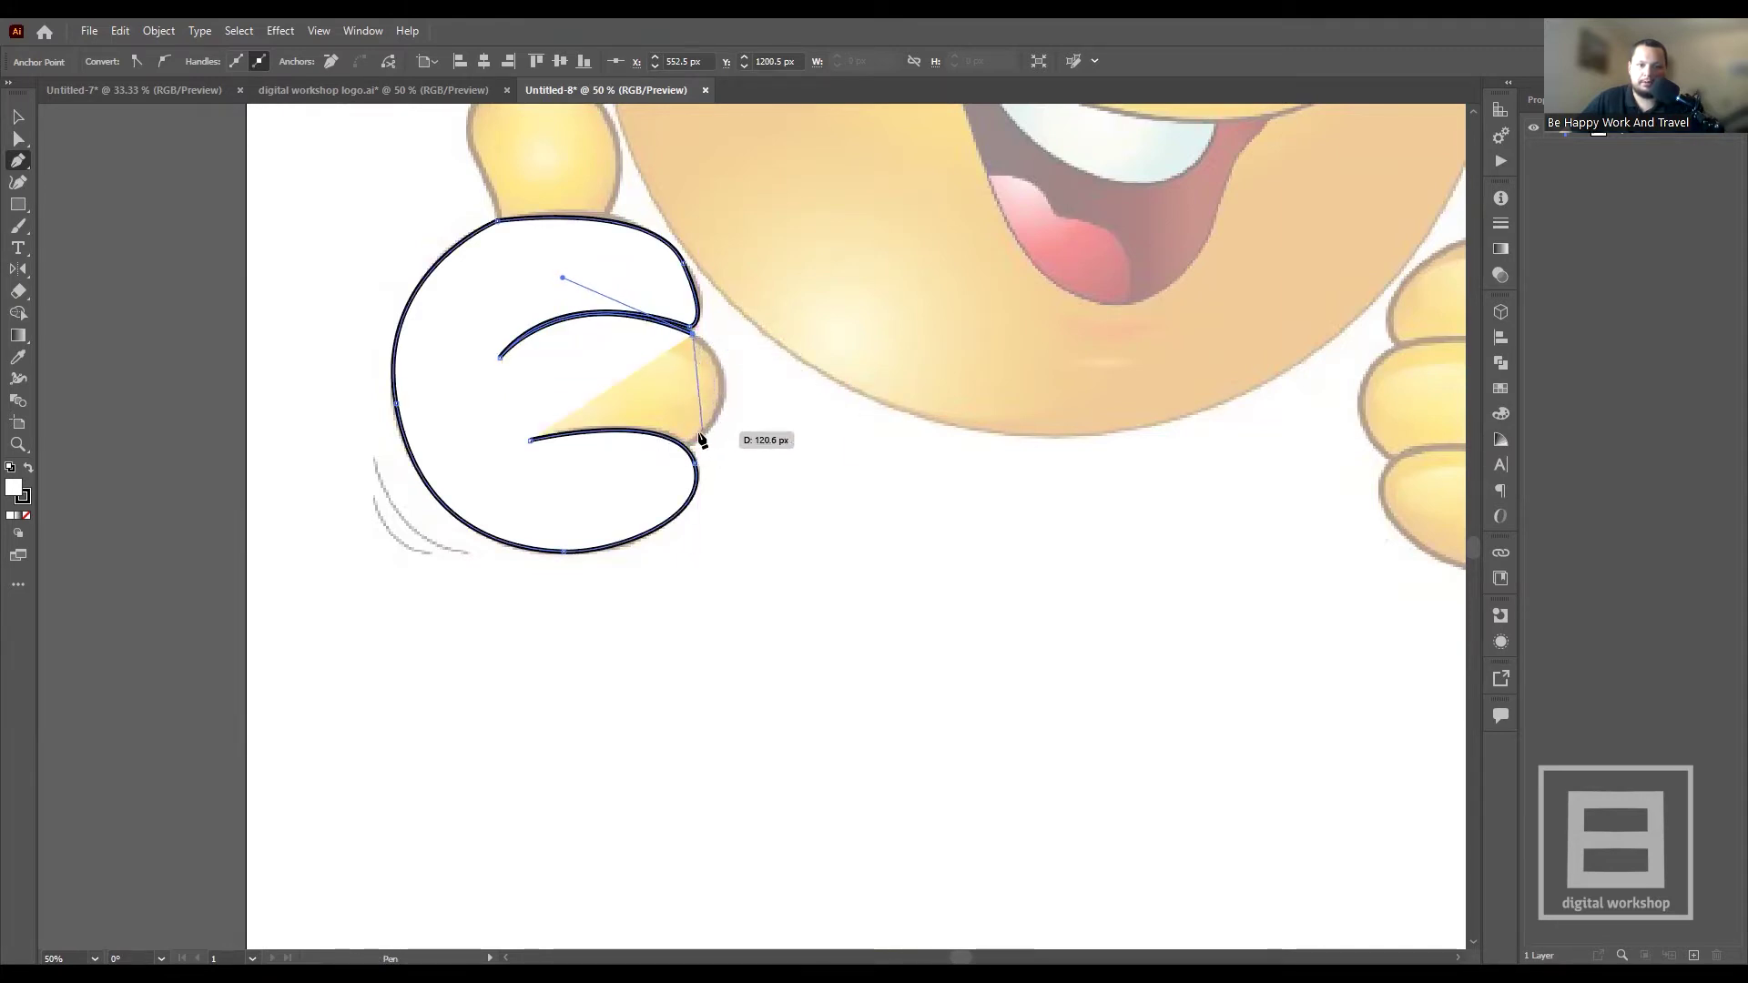
{"action": "mouse_move", "coordinate": [689, 442]}
{"action": "left_mouse_down"}
{"action": "mouse_move", "coordinate": [646, 454]}
{"action": "mouse_move", "coordinate": [608, 503]}
{"action": "left_mouse_up"}
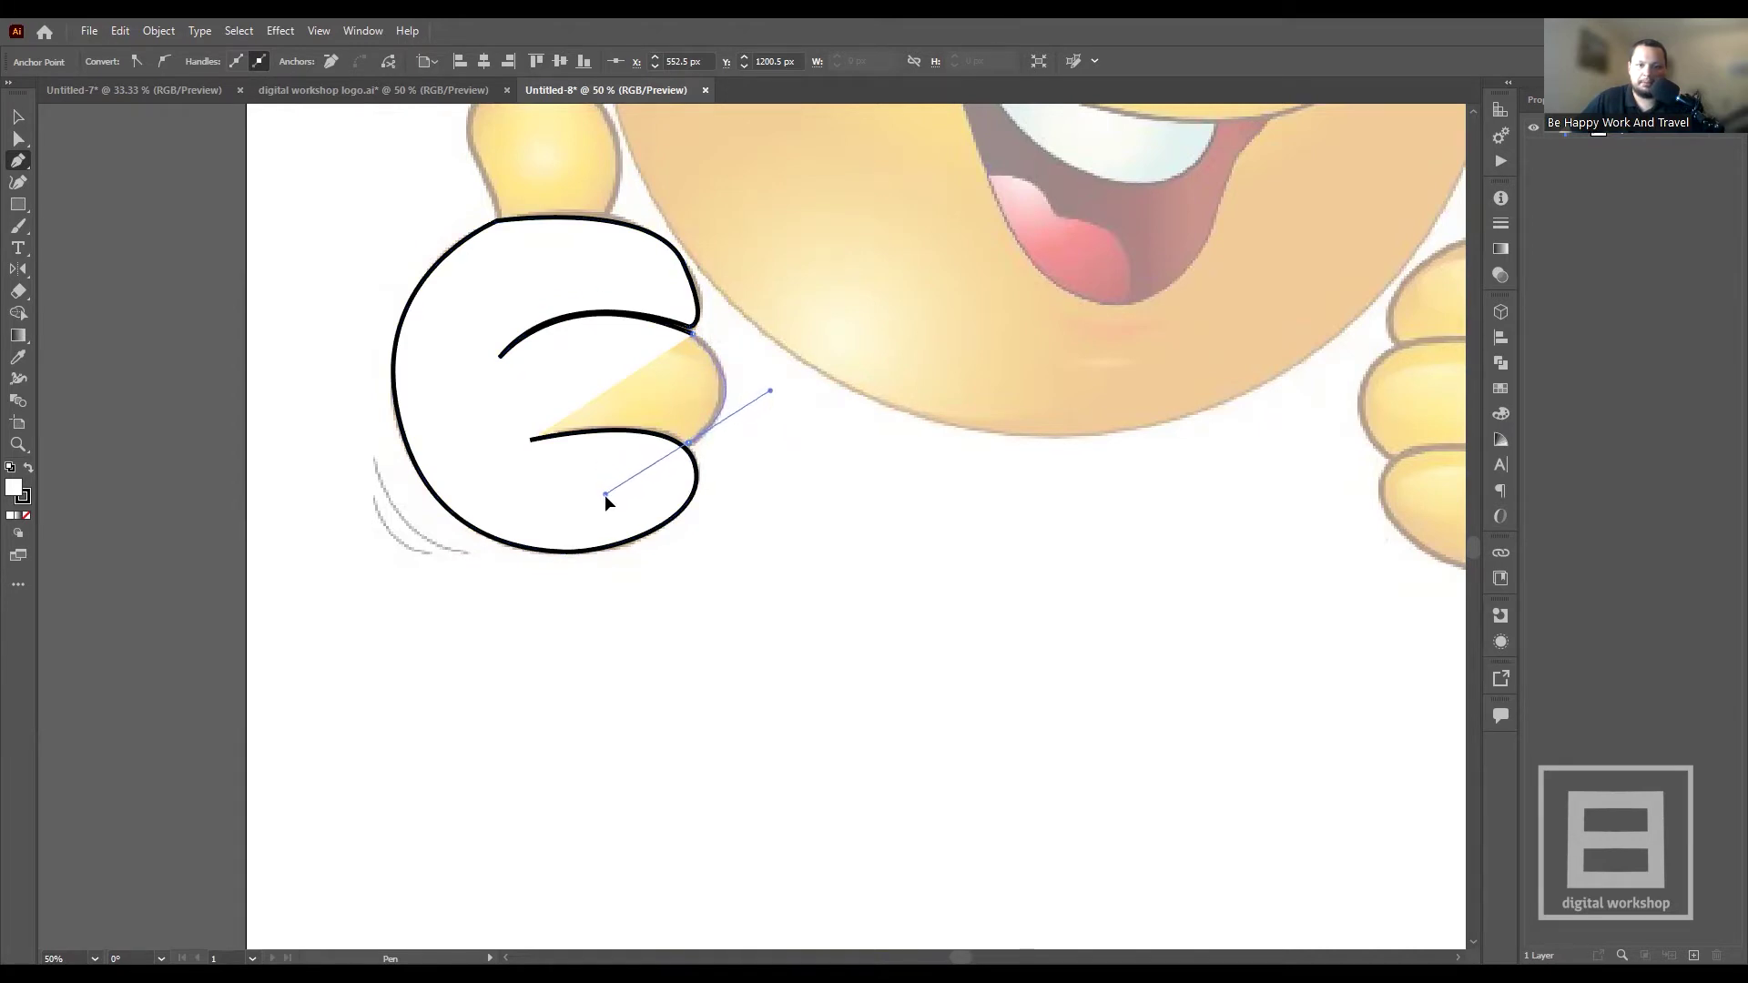
{"action": "left_click_drag", "start_coordinate": [604, 494], "coordinate": [608, 494]}
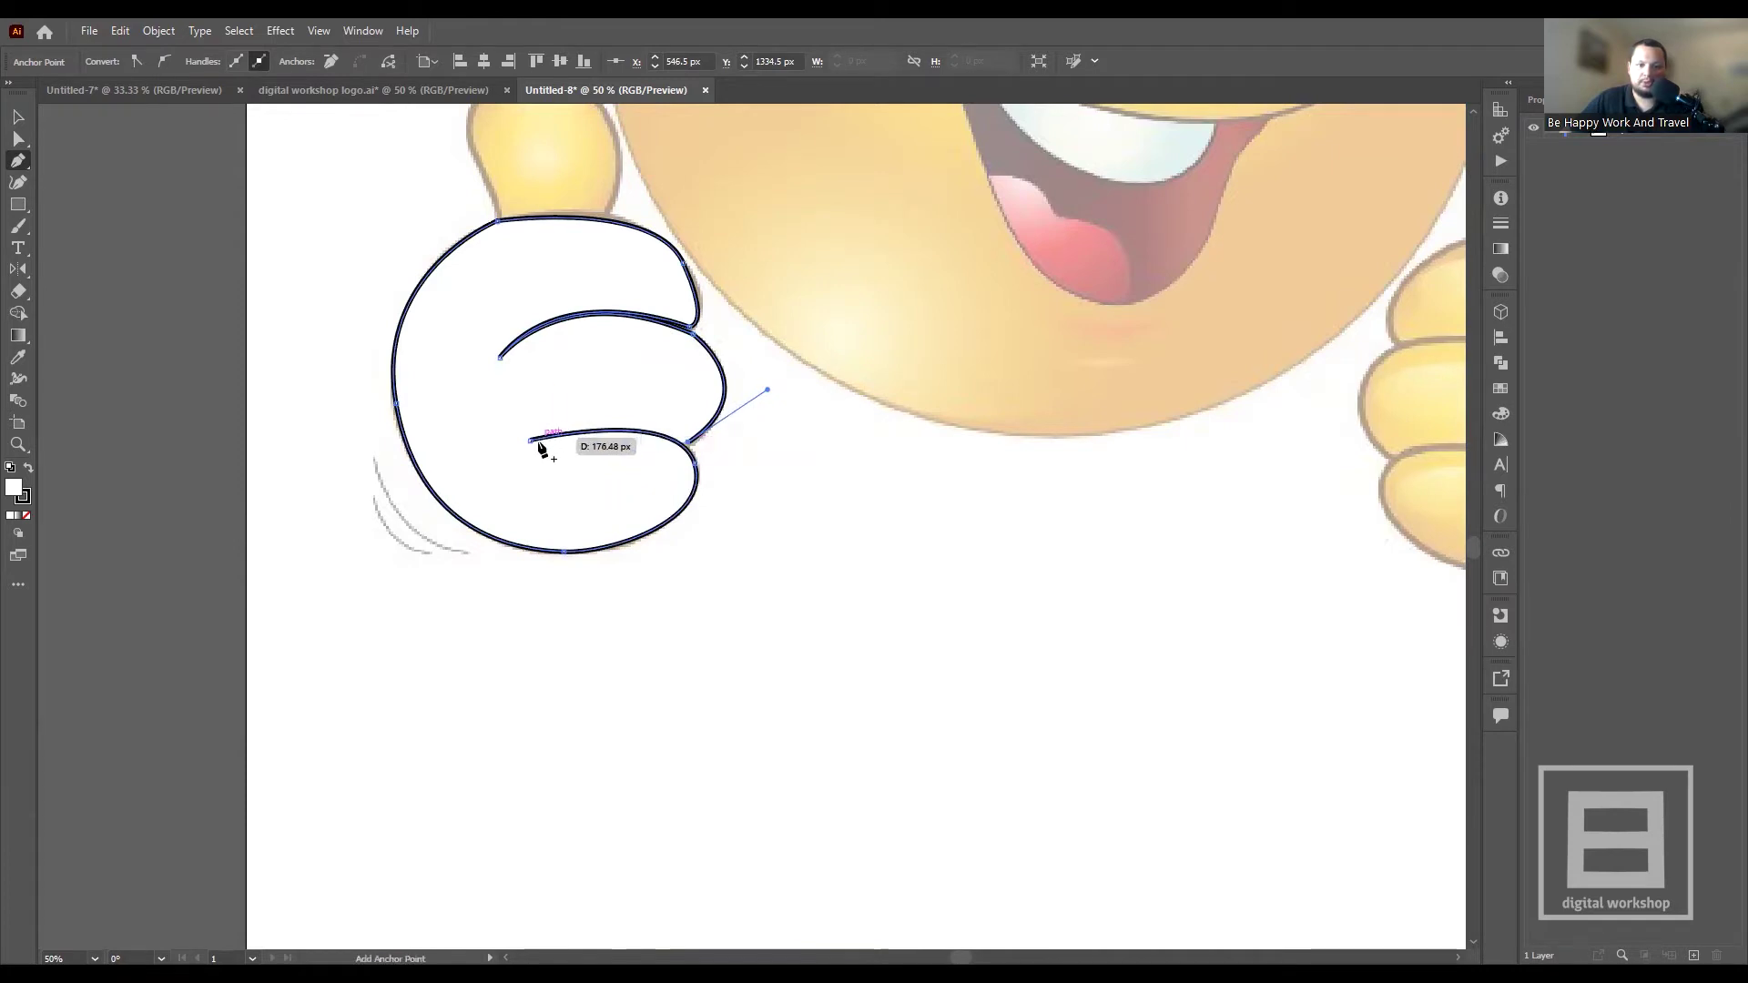
{"action": "scroll", "coordinate": [537, 443], "scroll_direction": "up", "scroll_amount": 2}
{"action": "scroll", "coordinate": [537, 443], "scroll_direction": "up", "scroll_amount": 5}
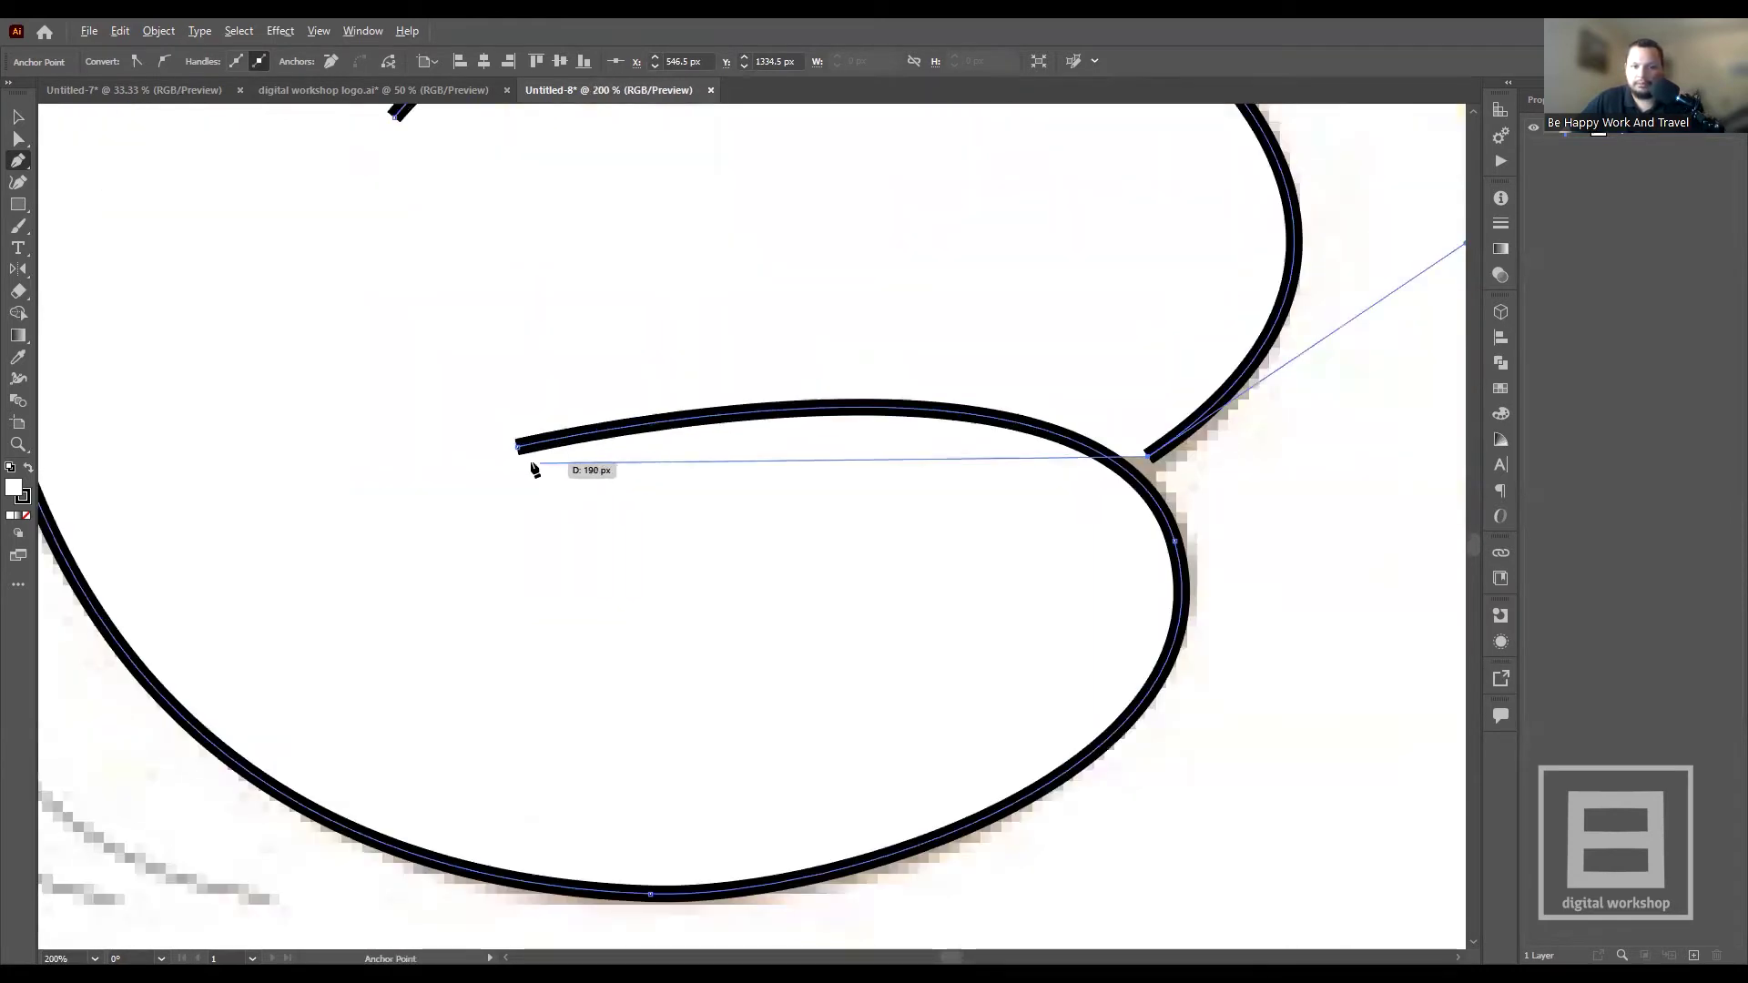
- Curve the lower finger crease so the path ends open inside the hand
{"action": "left_click_drag", "start_coordinate": [517, 446], "coordinate": [324, 584]}
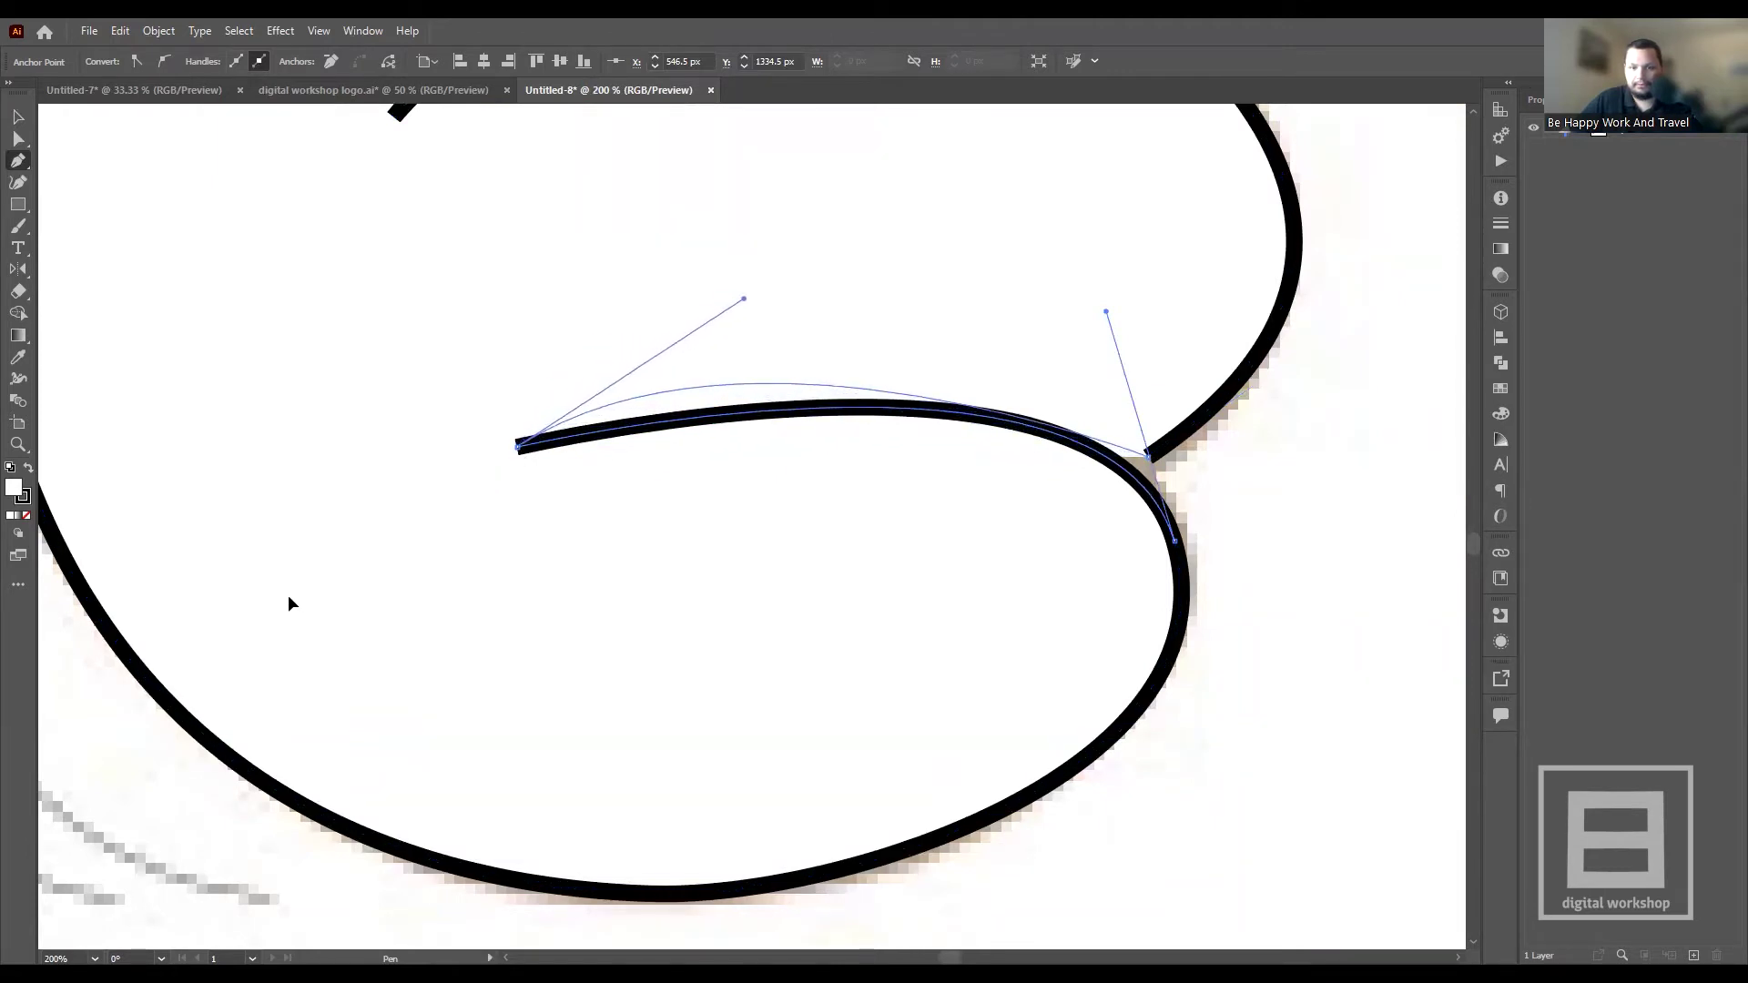
{"action": "left_click_drag", "start_coordinate": [323, 582], "coordinate": [183, 546]}
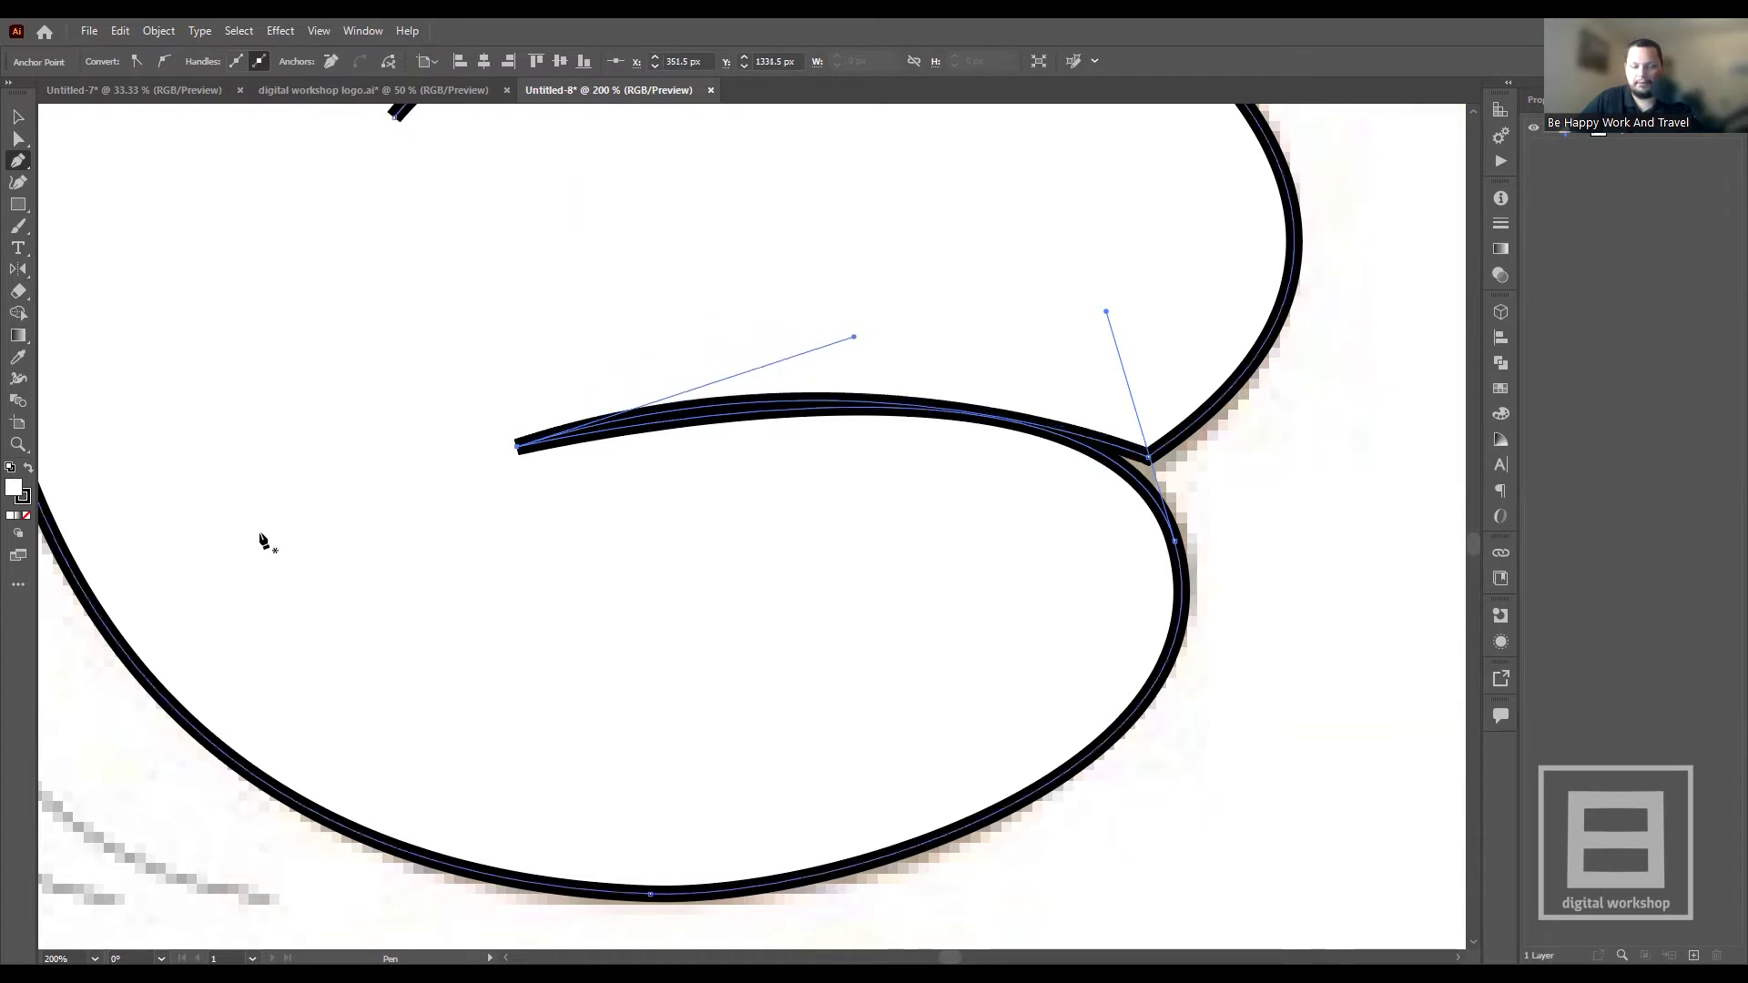
{"action": "scroll", "coordinate": [526, 446], "scroll_direction": "down", "scroll_amount": 4}
{"action": "scroll", "coordinate": [534, 459], "scroll_direction": "up", "scroll_amount": 1}
{"action": "scroll", "coordinate": [476, 323], "scroll_direction": "up", "scroll_amount": 1}
{"action": "scroll", "coordinate": [527, 319], "scroll_direction": "up", "scroll_amount": 1}
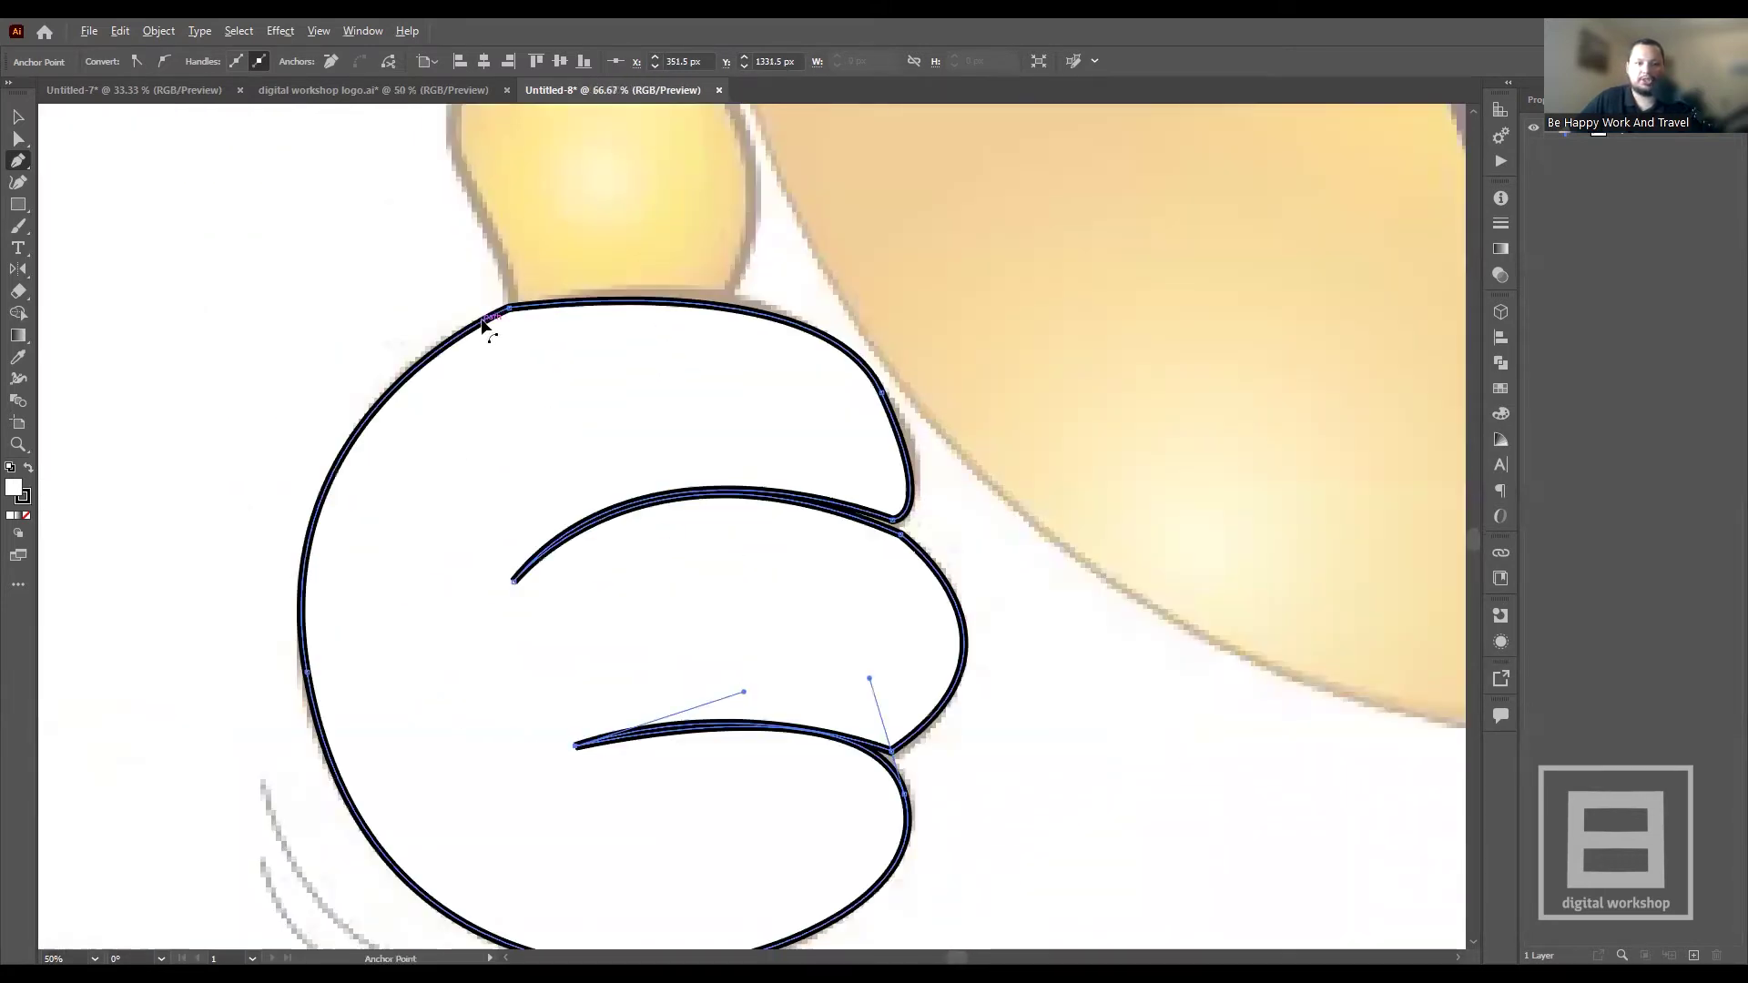
{"action": "scroll", "coordinate": [507, 402], "scroll_direction": "down", "scroll_amount": 1}
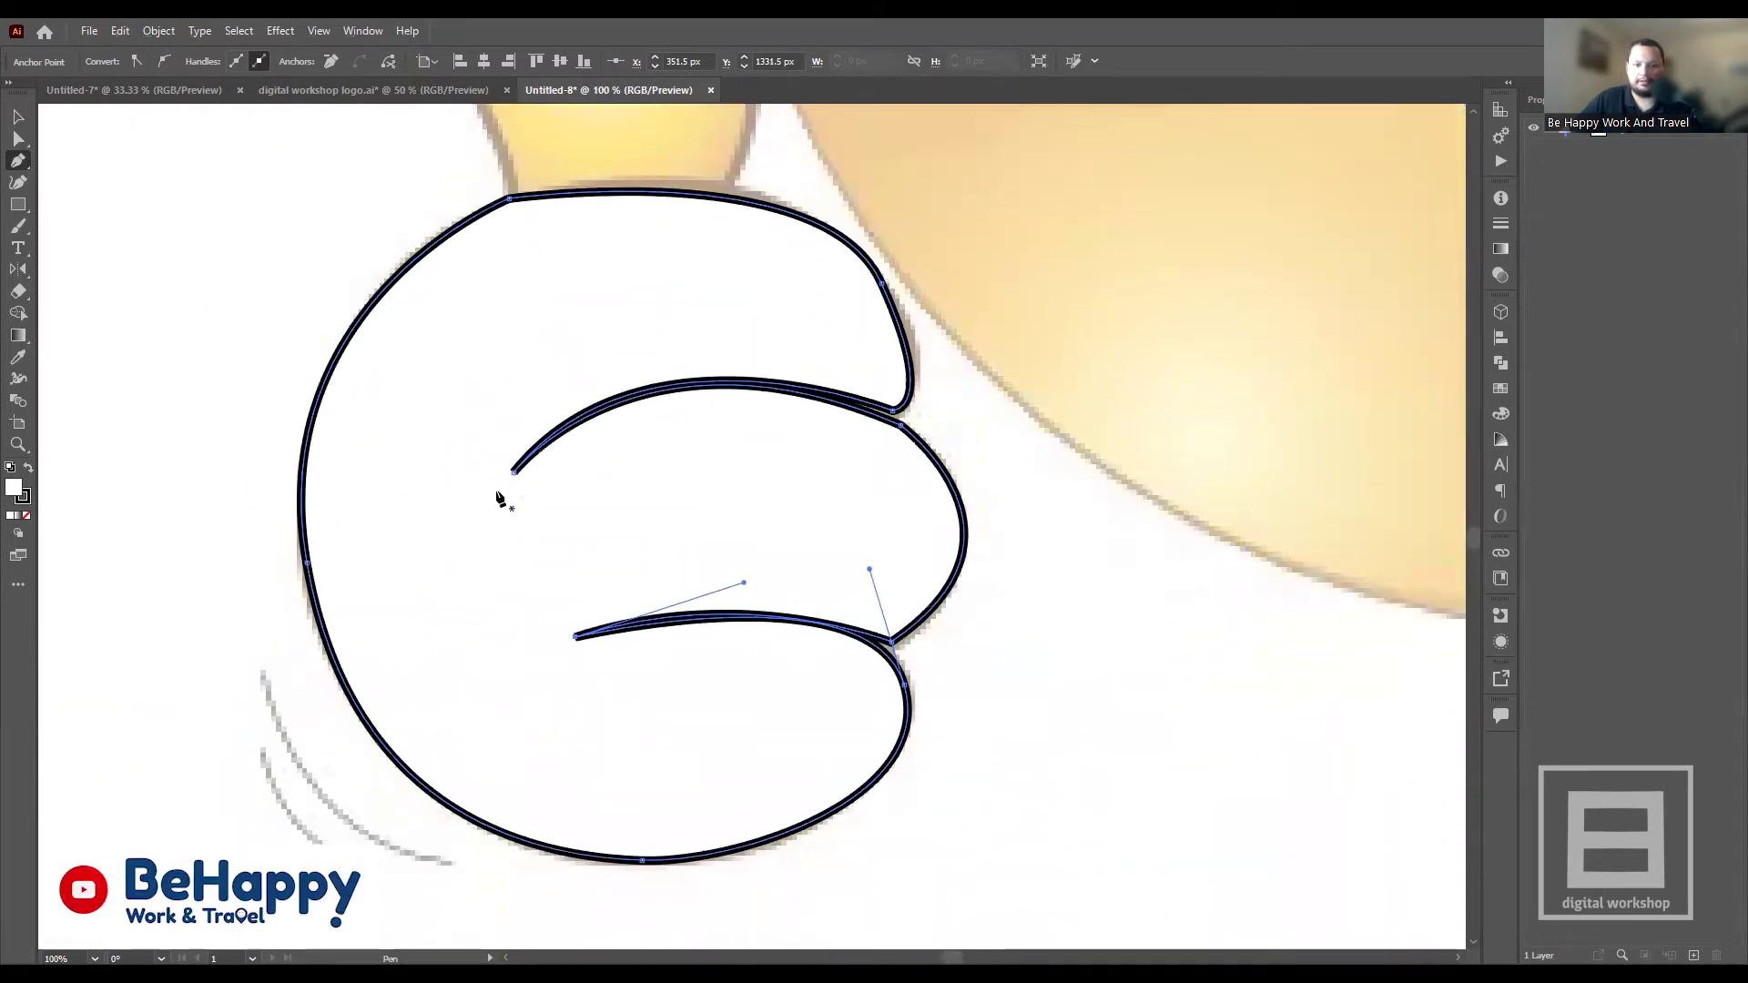
{"action": "scroll", "coordinate": [496, 474], "scroll_direction": "down", "scroll_amount": 2}
{"action": "scroll", "coordinate": [1084, 483], "scroll_direction": "up", "scroll_amount": 2}
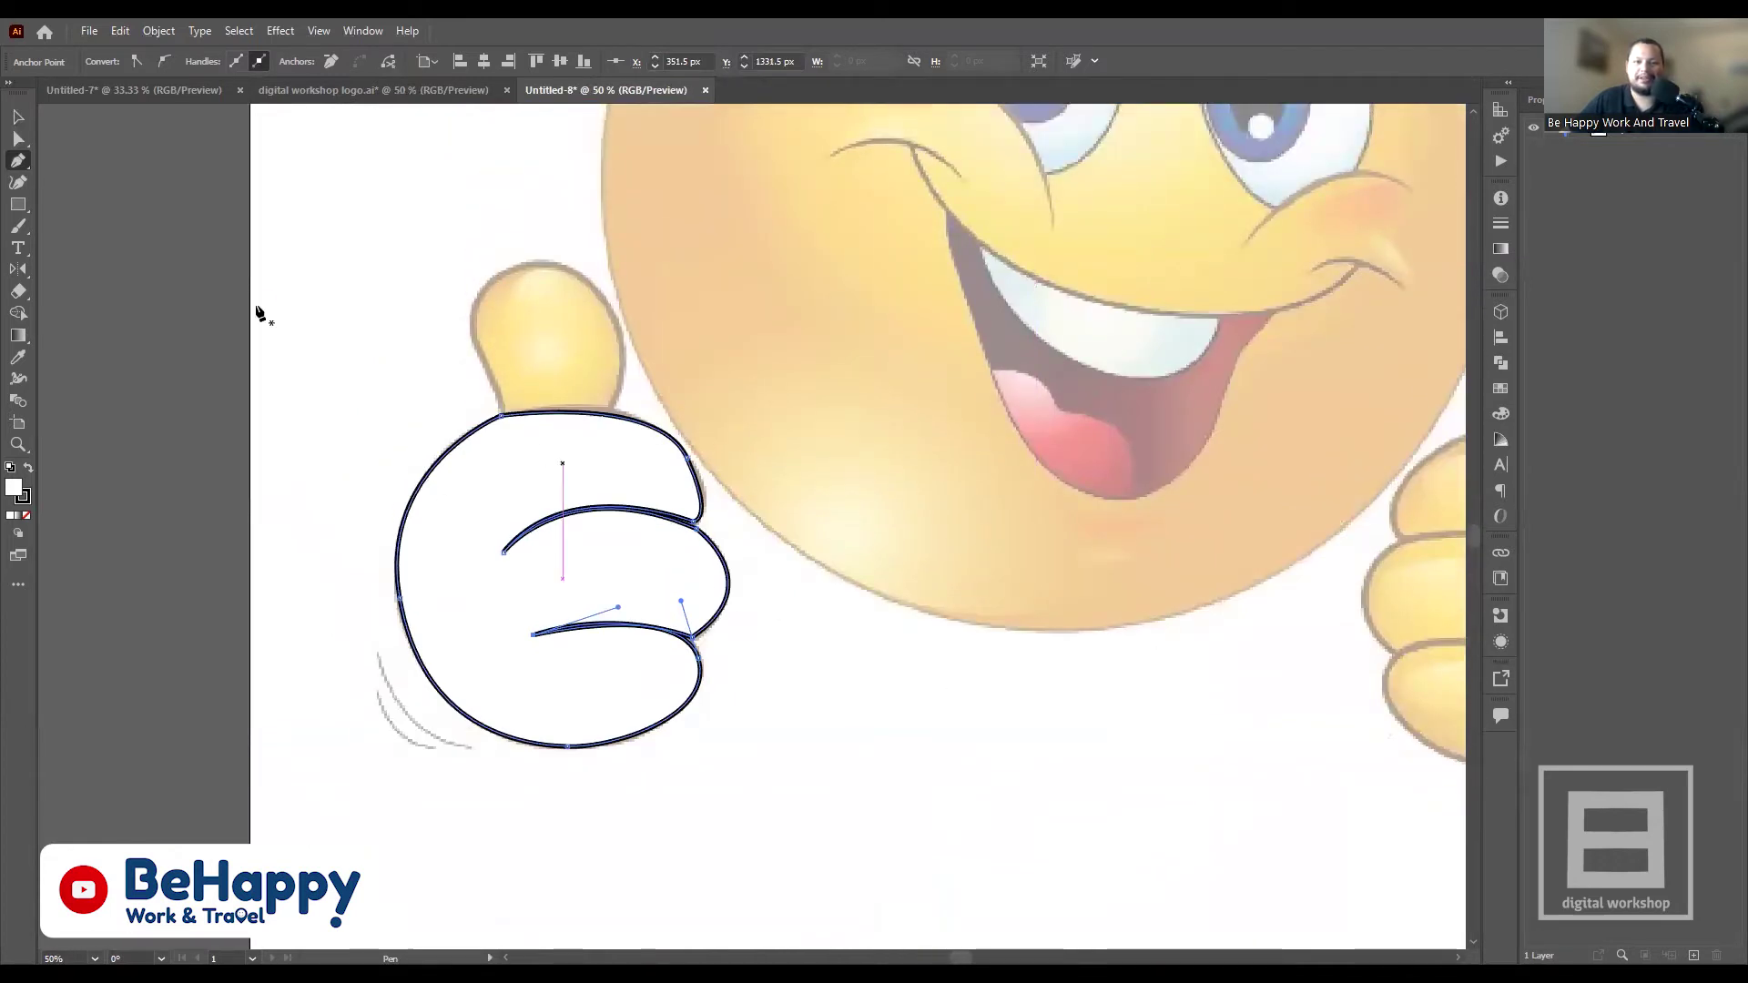
{"action": "left_click", "coordinate": [18, 116]}
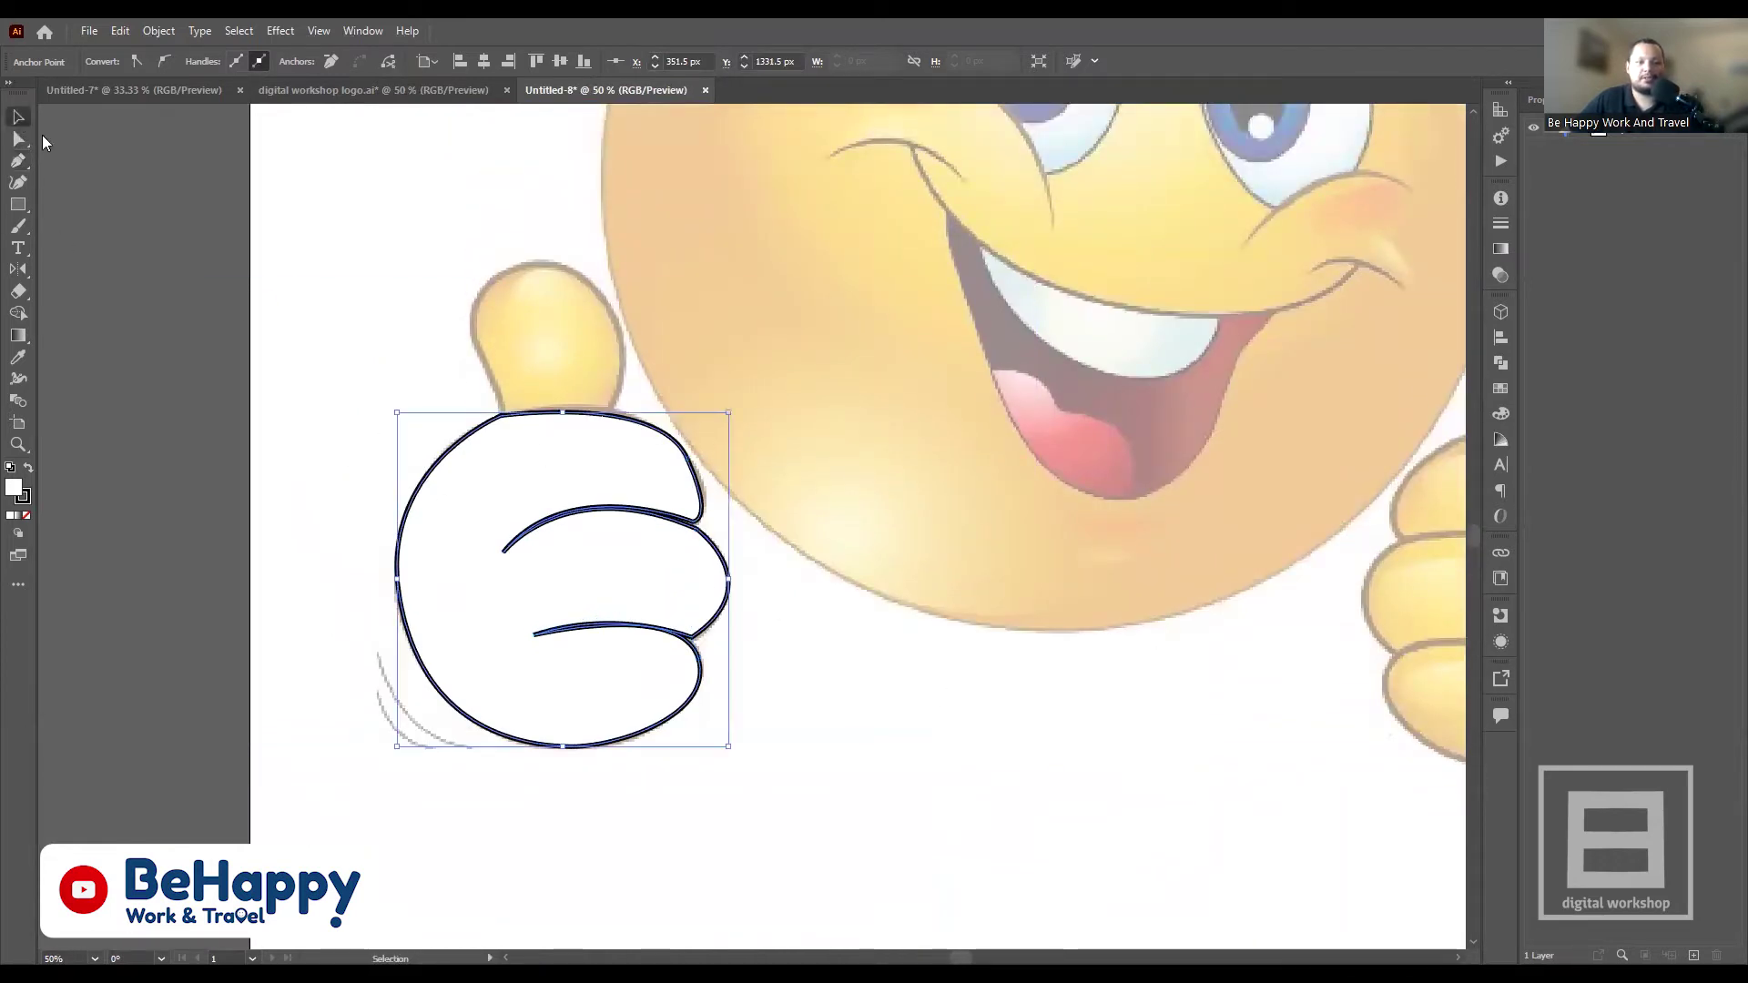
- Set the fist path's fill to None in the Control bar's Fill swatch menu
{"action": "left_click", "coordinate": [113, 62]}
{"action": "left_click", "coordinate": [12, 93]}
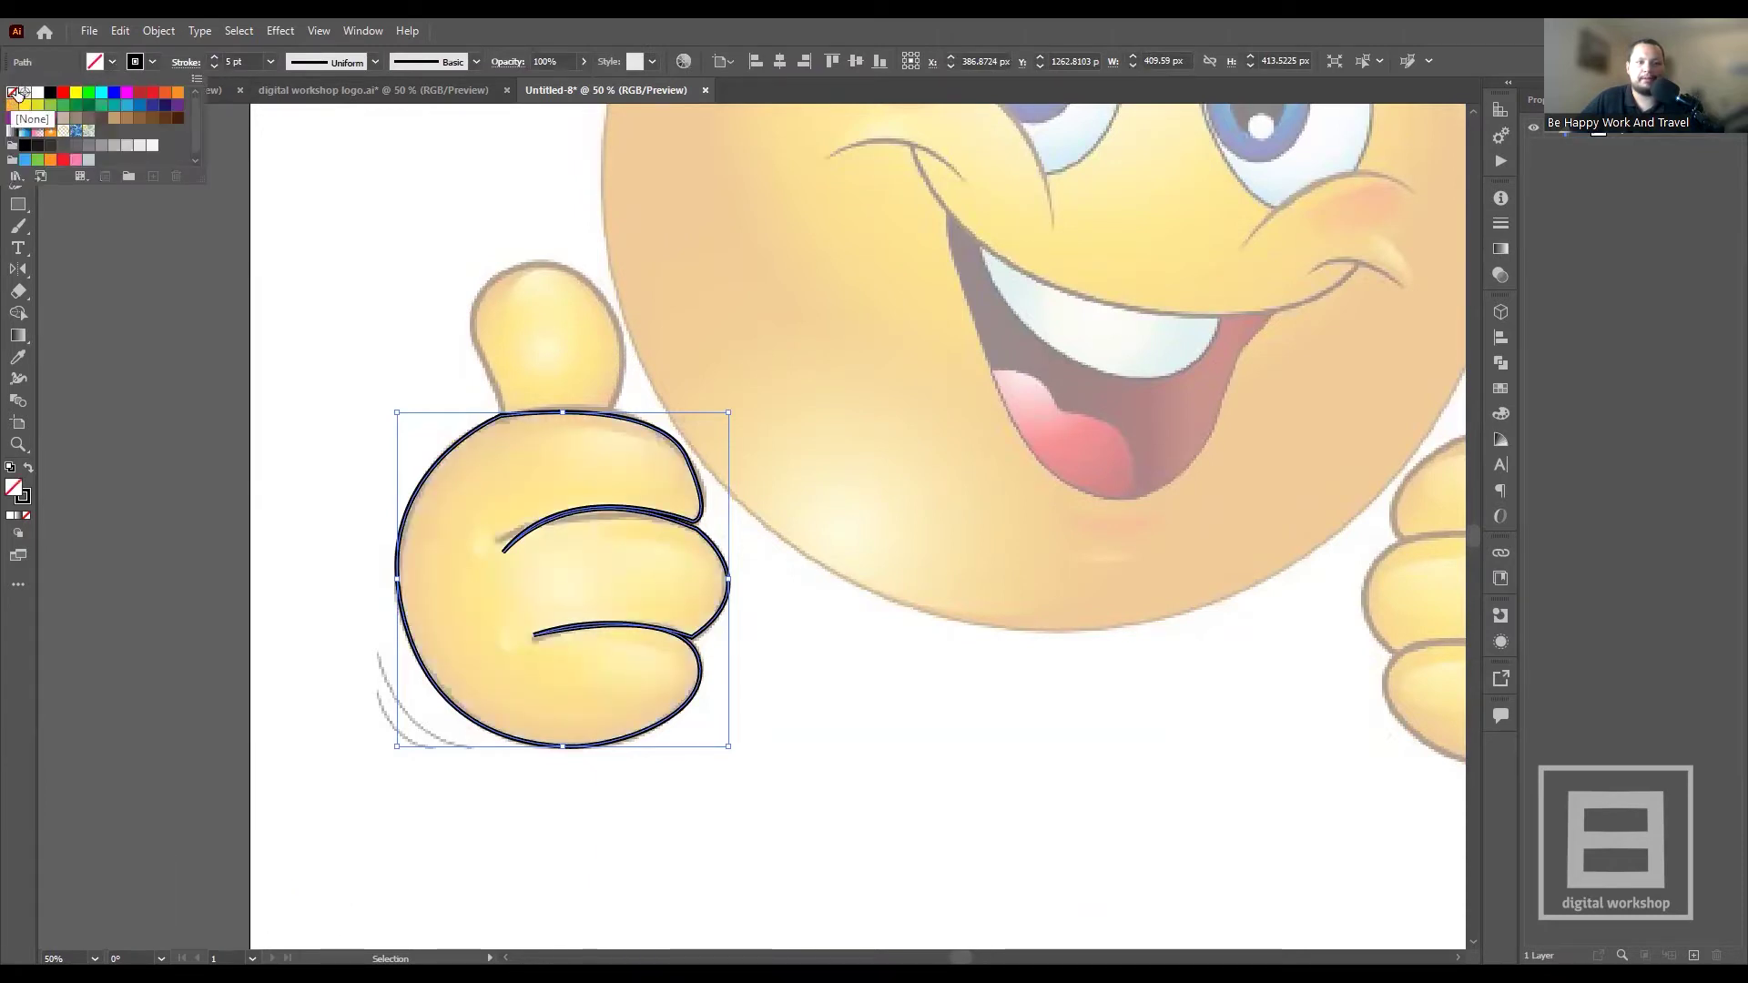
{"action": "left_click", "coordinate": [111, 58]}
{"action": "left_click", "coordinate": [107, 62]}
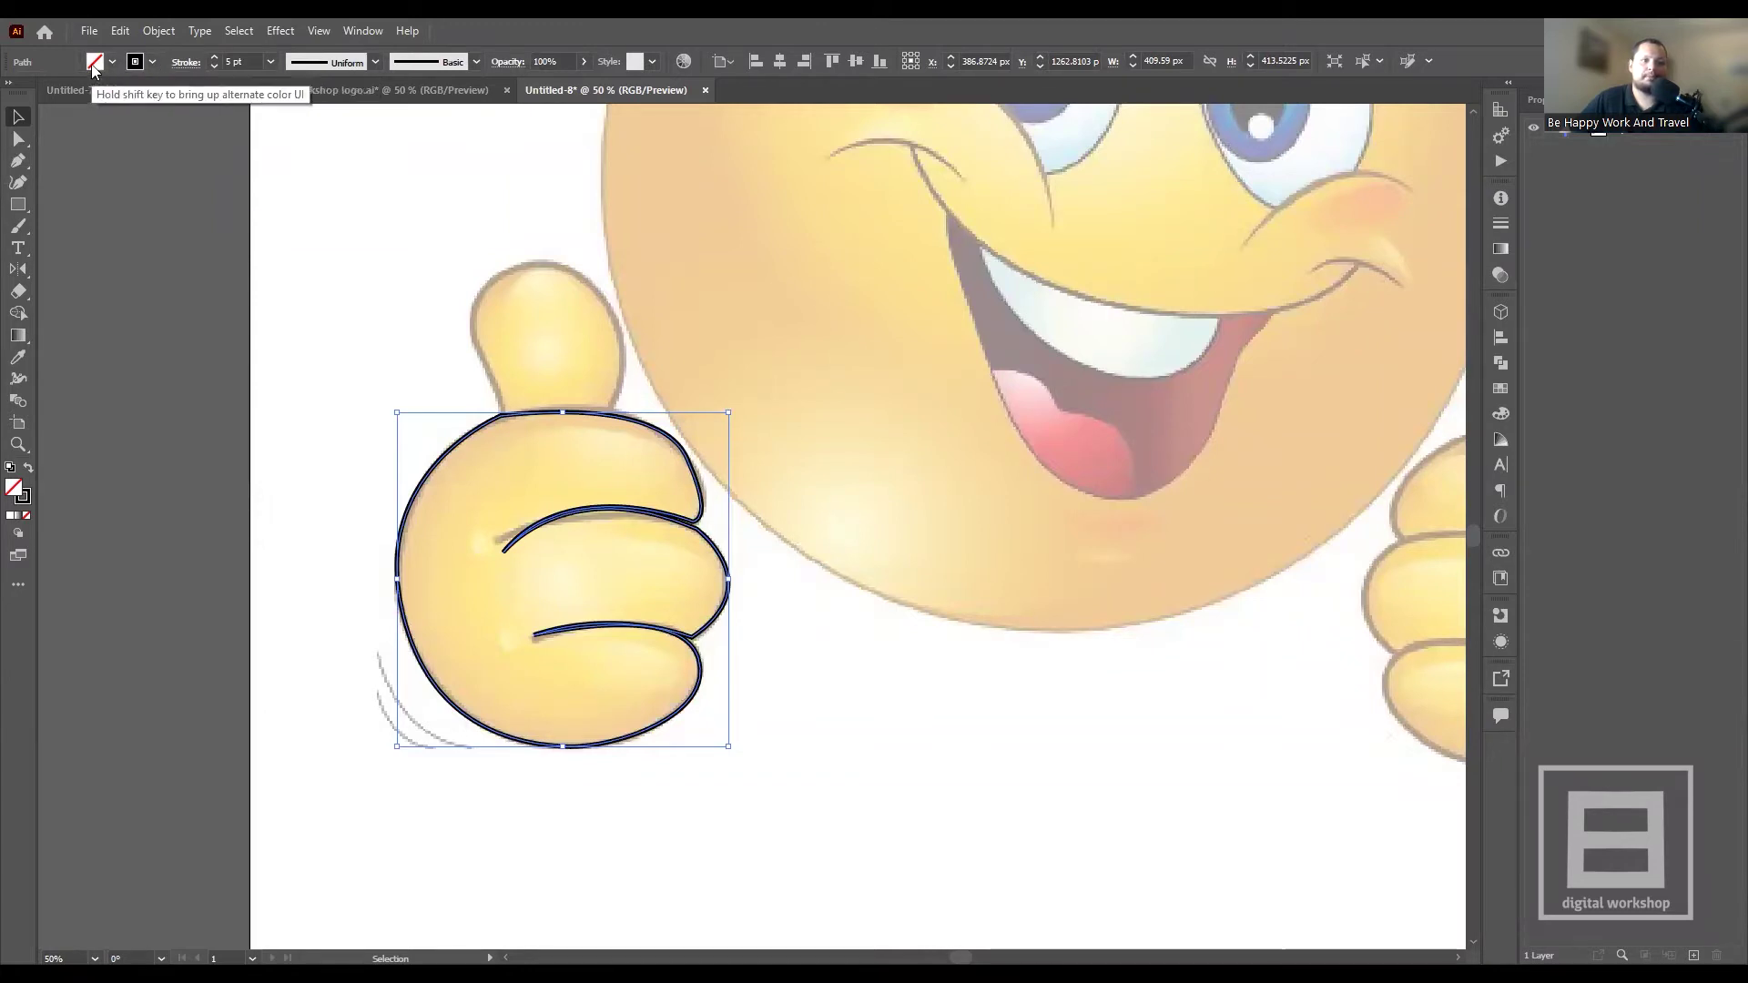
{"action": "left_click", "coordinate": [110, 62]}
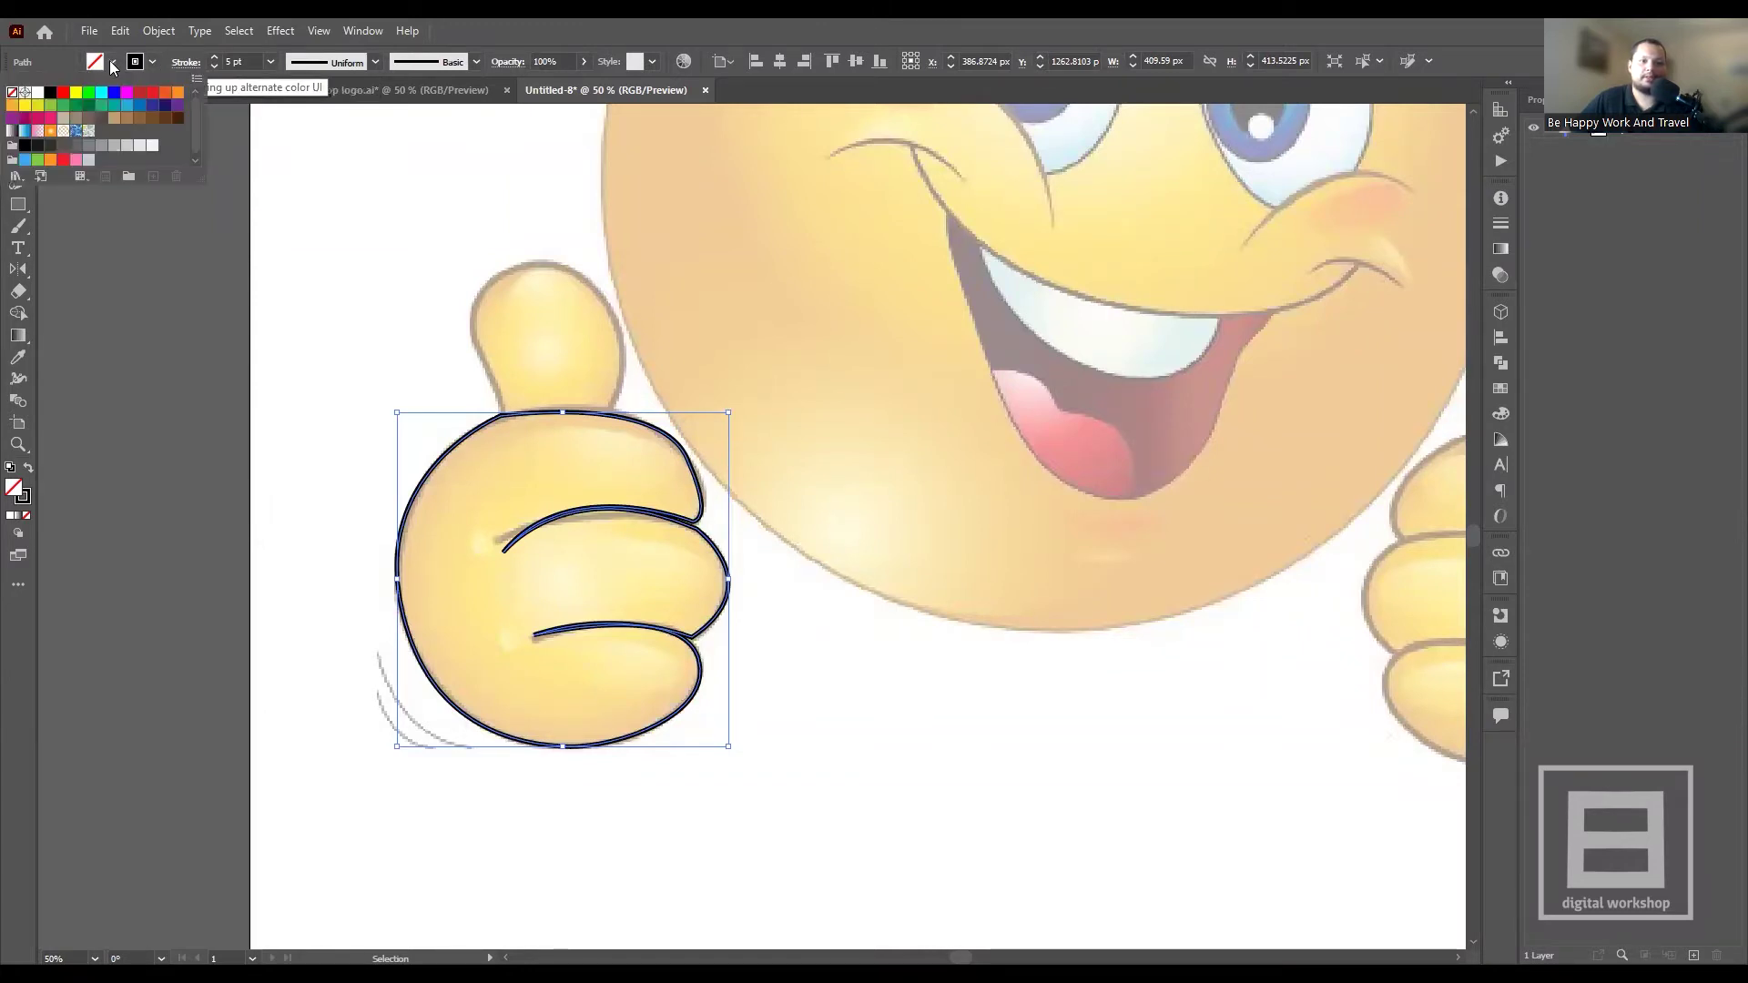
{"action": "left_click", "coordinate": [110, 61]}
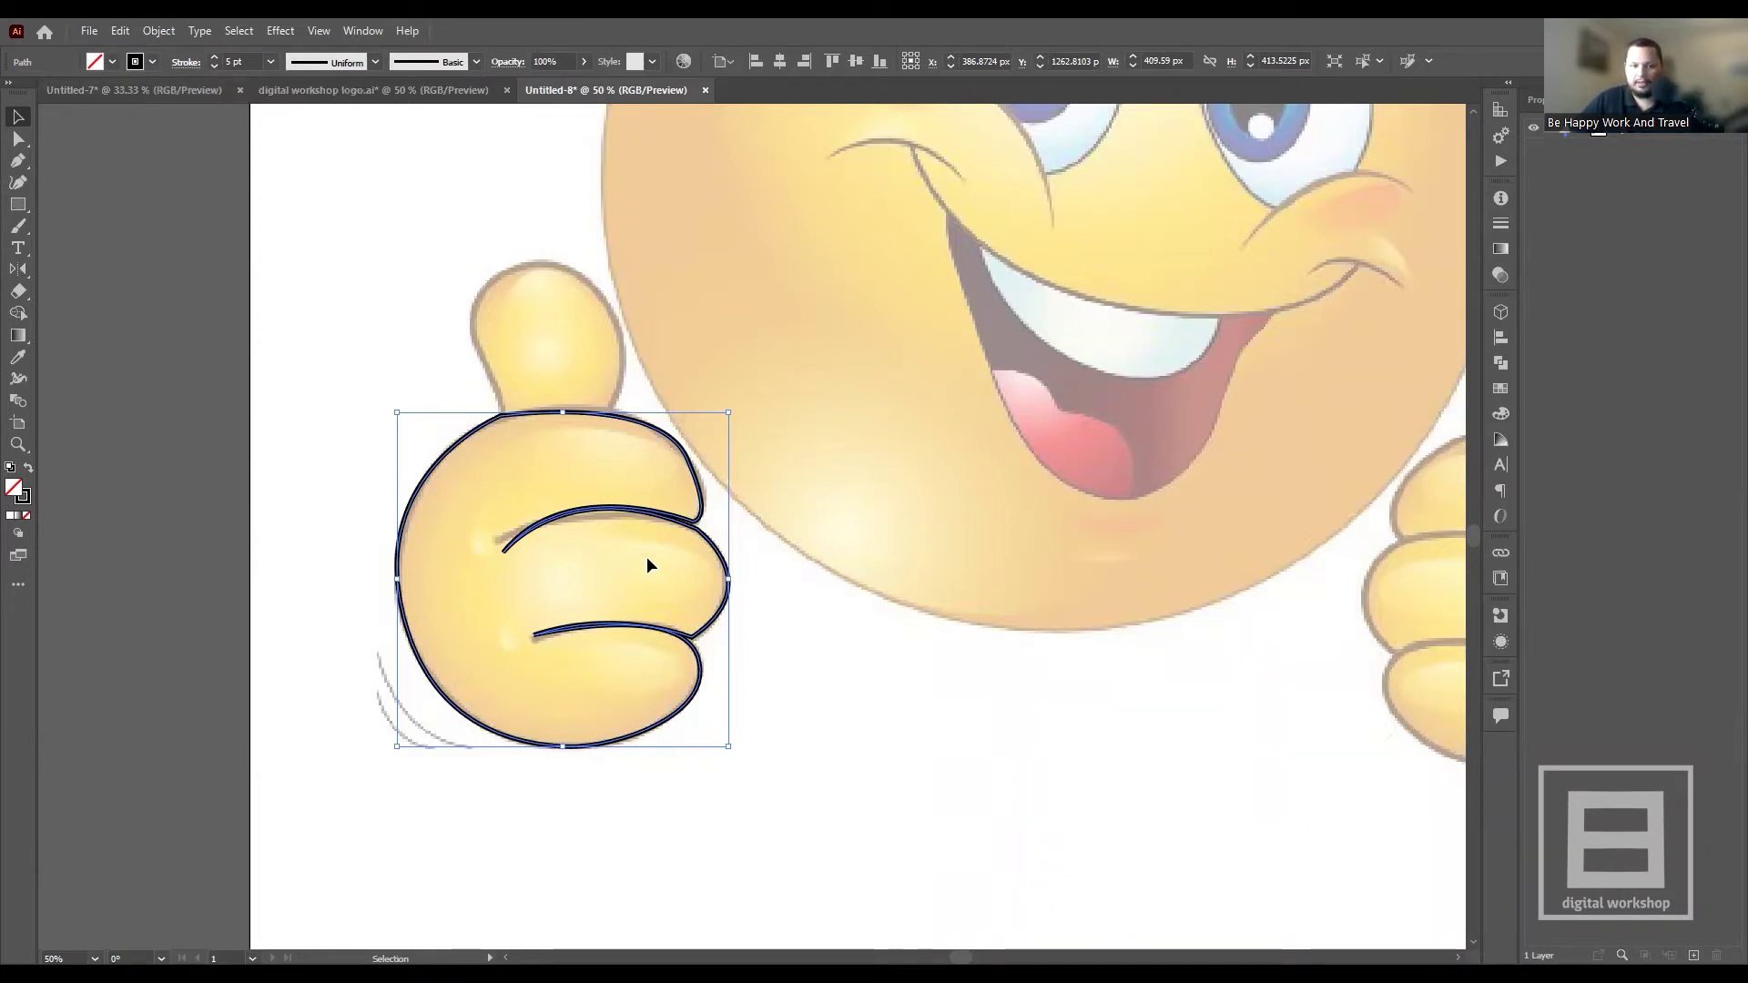
- Zoom in on the upper finger crease and pick the Direct Selection tool
{"action": "scroll", "coordinate": [624, 572], "scroll_direction": "up", "scroll_amount": 2}
{"action": "scroll", "coordinate": [631, 572], "scroll_direction": "up", "scroll_amount": 1}
{"action": "scroll", "coordinate": [799, 582], "scroll_direction": "down", "scroll_amount": 3}
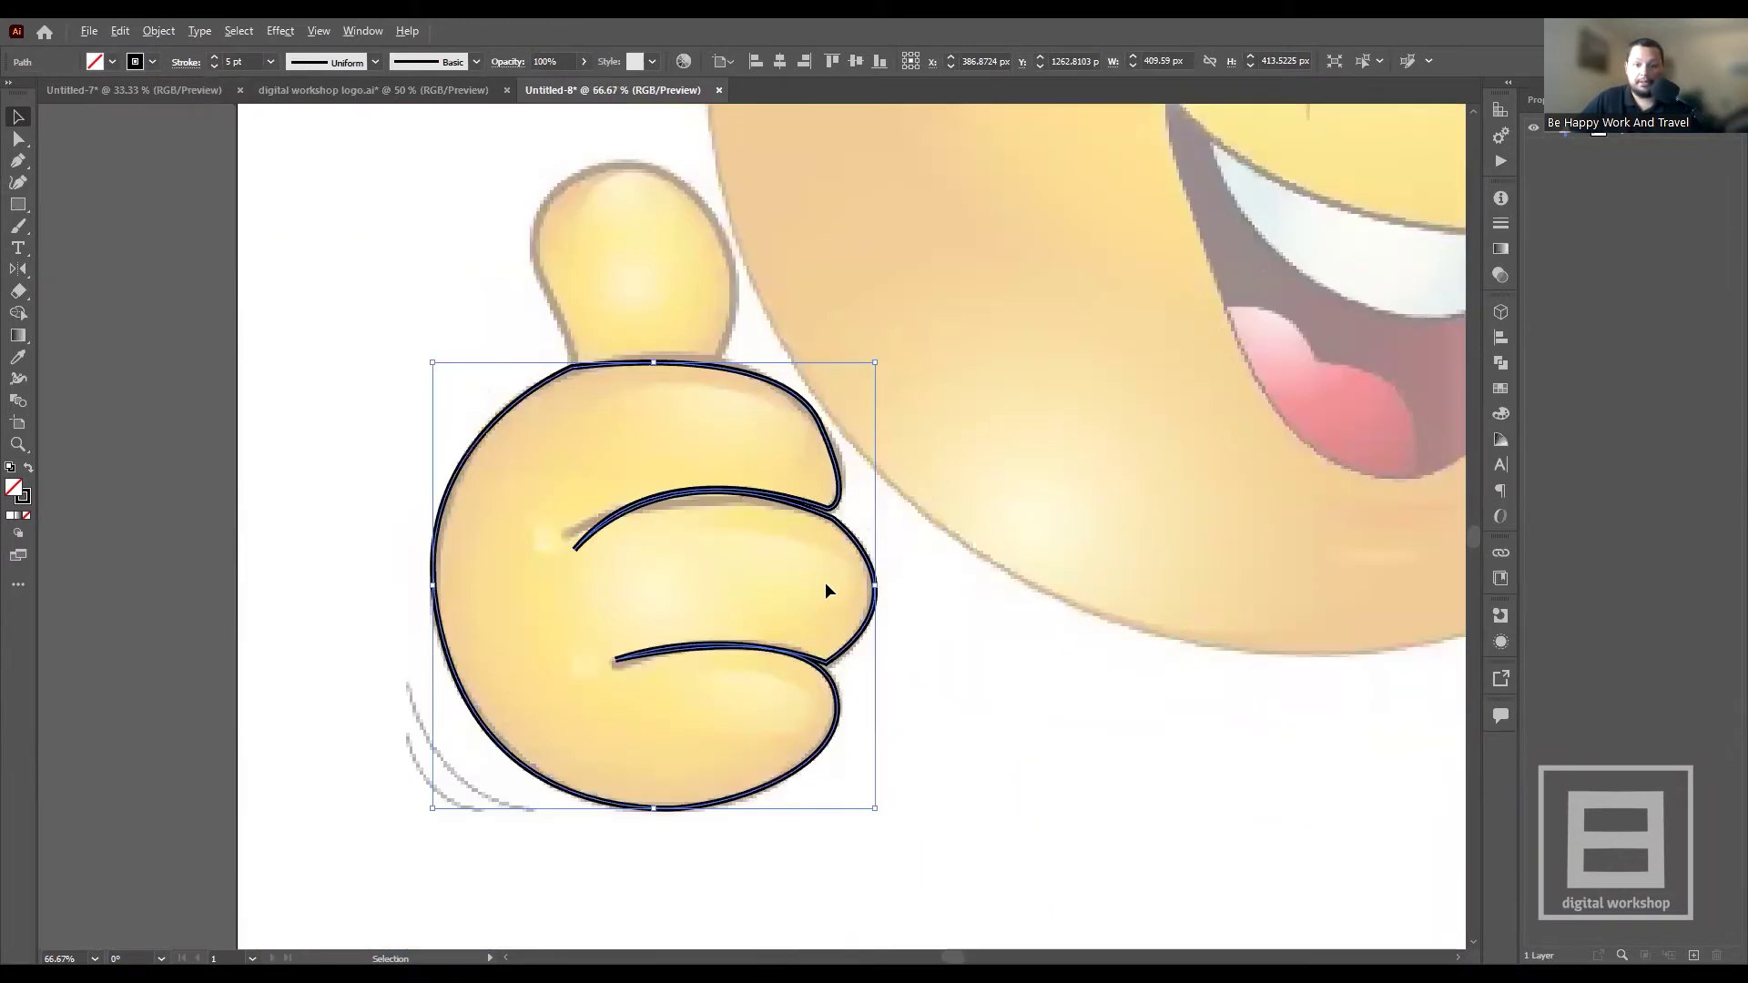
{"action": "scroll", "coordinate": [578, 547], "scroll_direction": "up", "scroll_amount": 3}
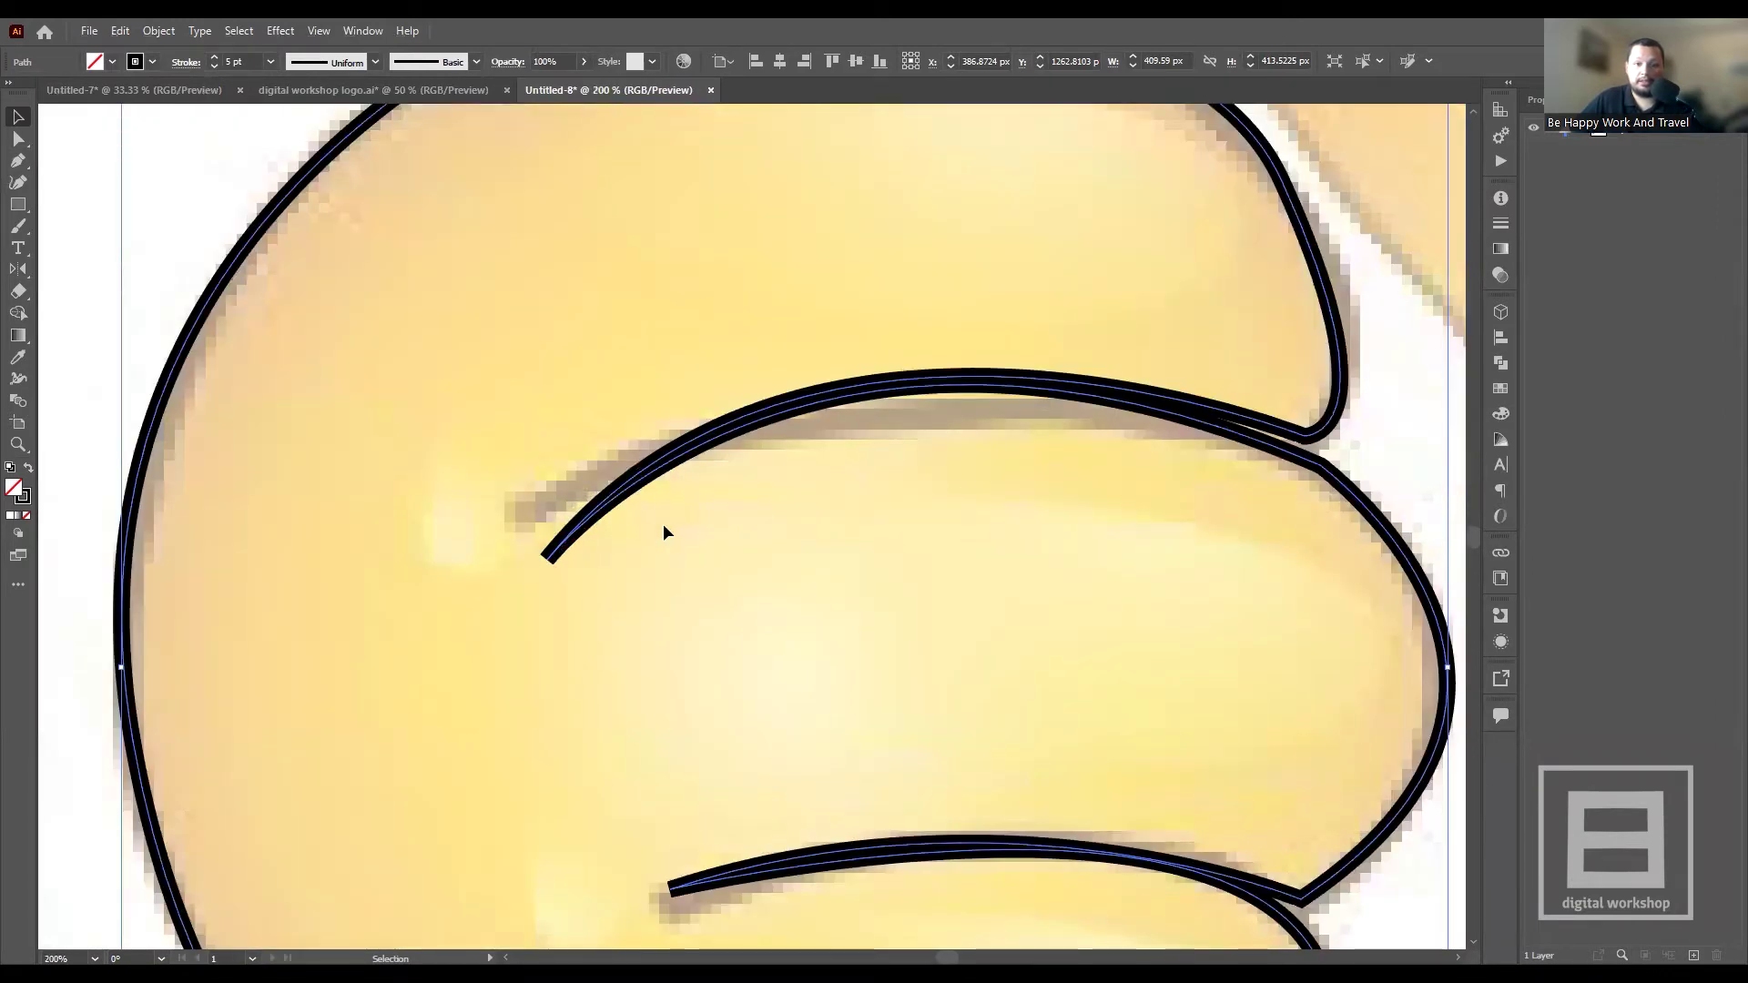
{"action": "scroll", "coordinate": [663, 532], "scroll_direction": "down", "scroll_amount": 2}
{"action": "scroll", "coordinate": [621, 687], "scroll_direction": "down", "scroll_amount": 2}
{"action": "scroll", "coordinate": [742, 667], "scroll_direction": "up", "scroll_amount": 1}
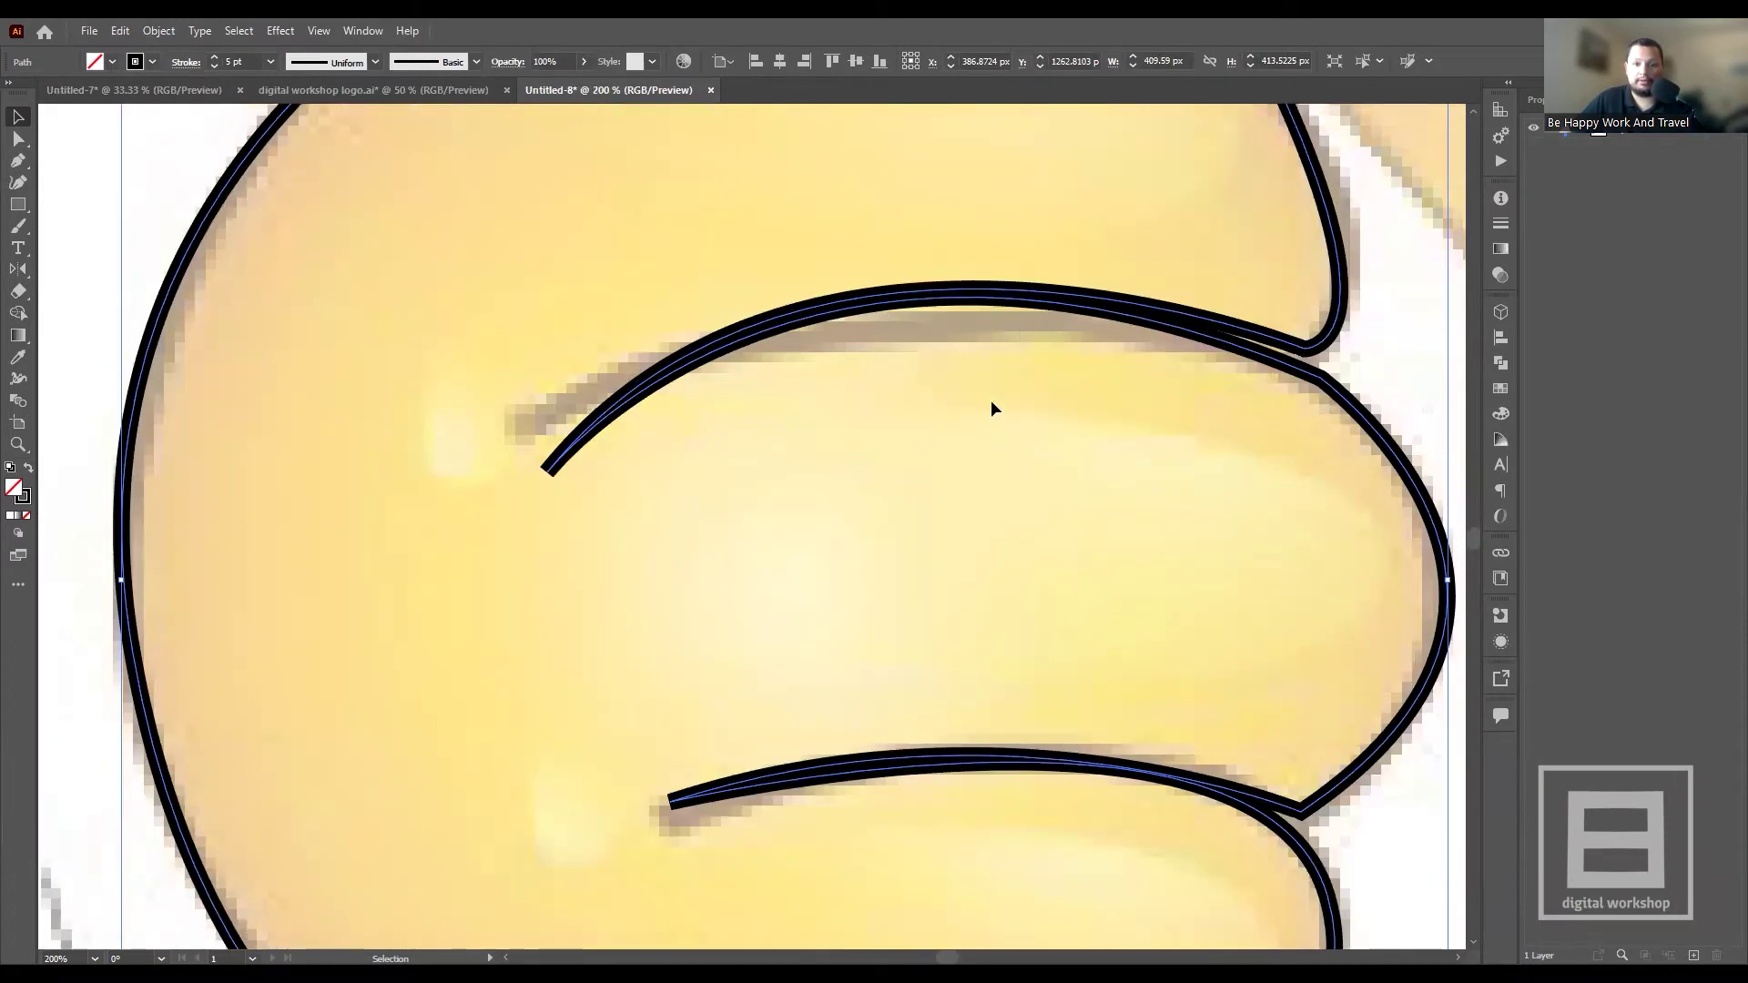
{"action": "scroll", "coordinate": [627, 495], "scroll_direction": "up", "scroll_amount": 2}
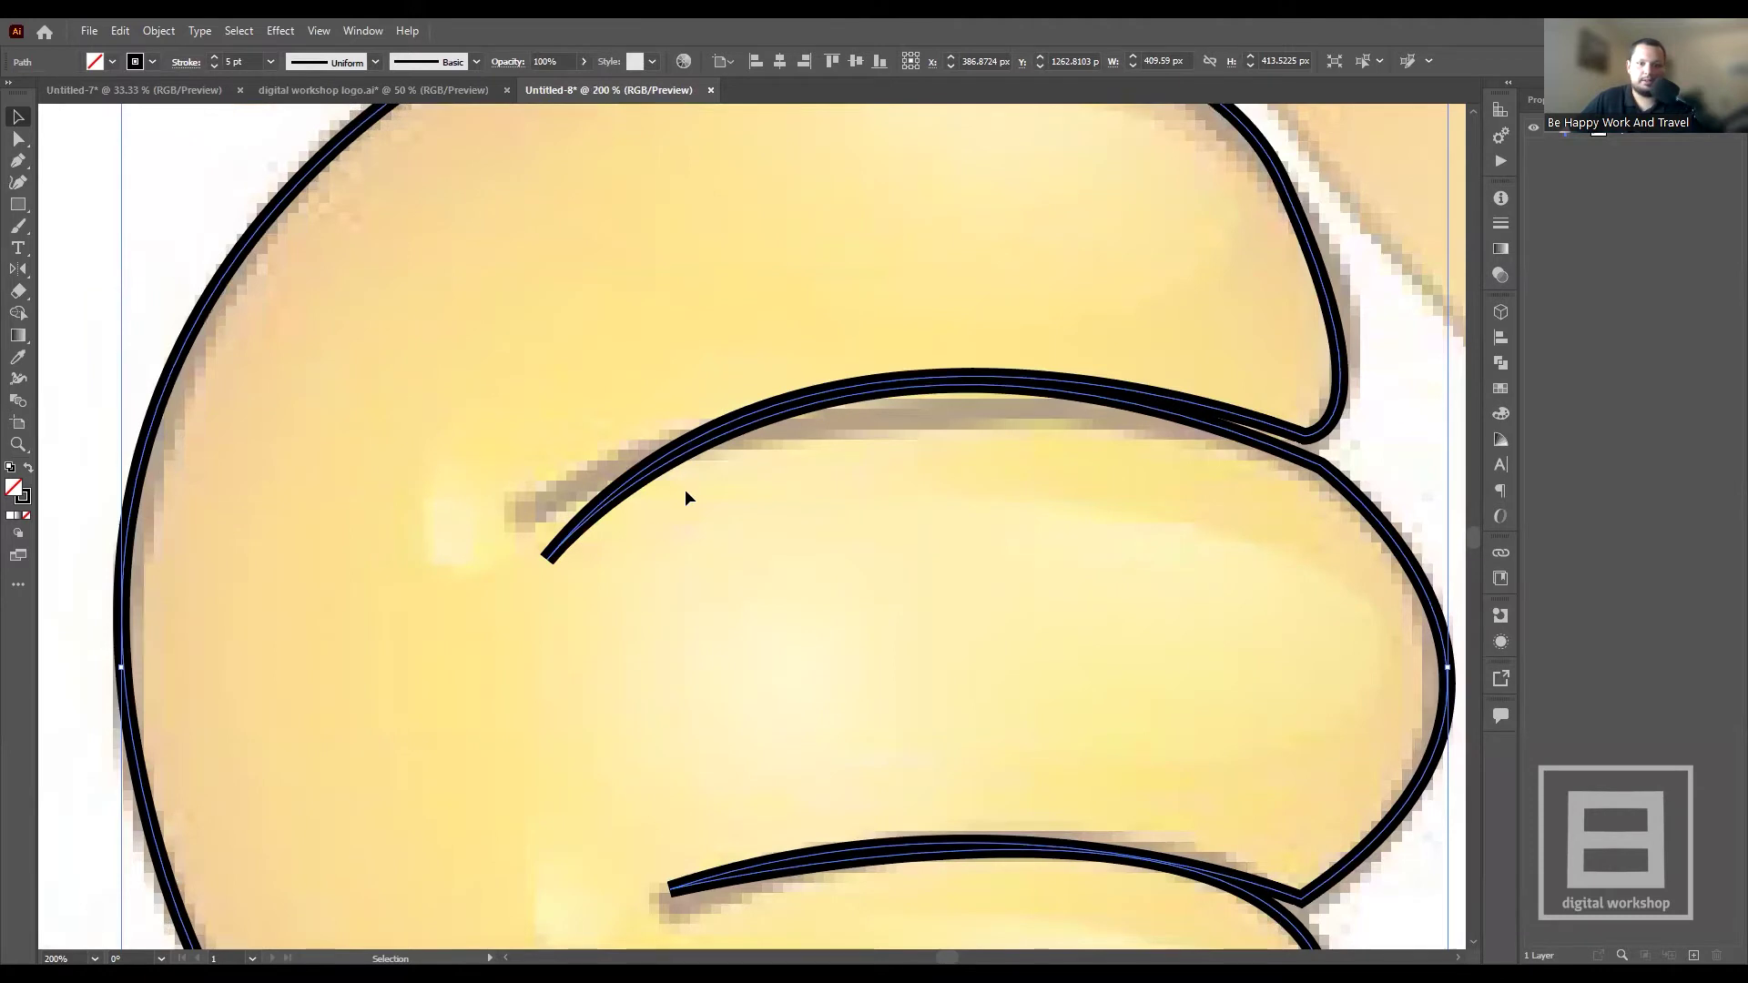
{"action": "left_click", "coordinate": [19, 139]}
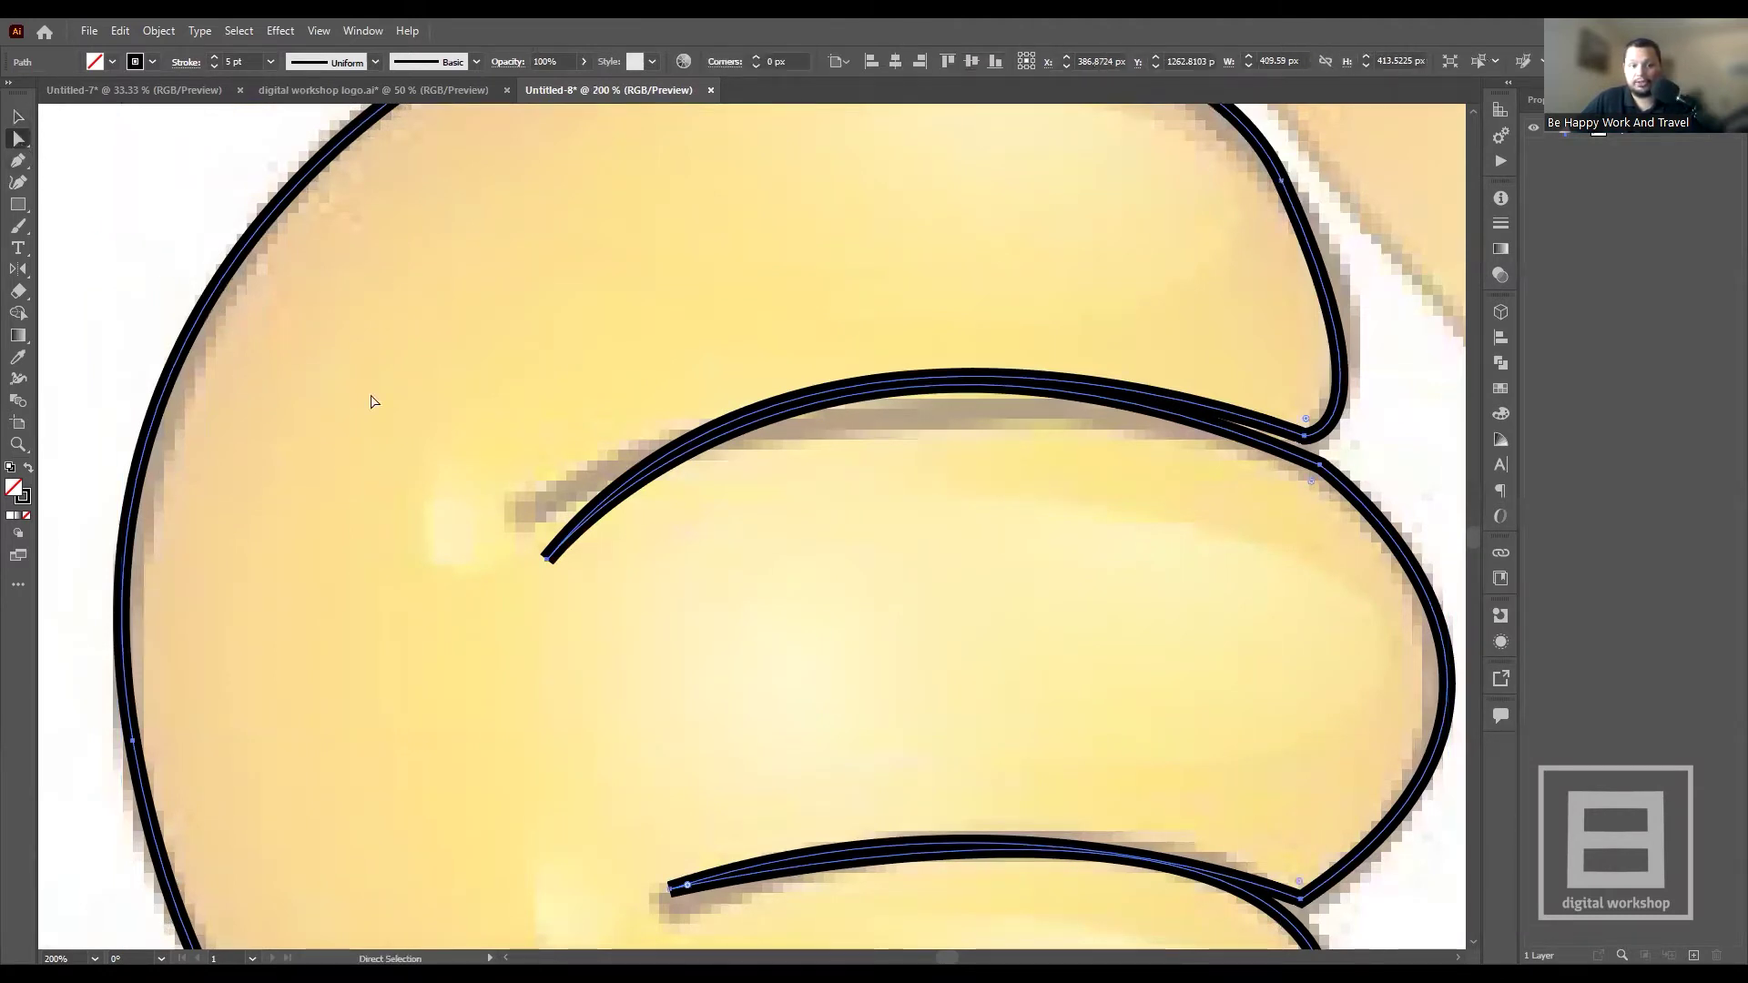
- Move the upper crease's end anchor up and left inside the fist
{"action": "left_click", "coordinate": [547, 559]}
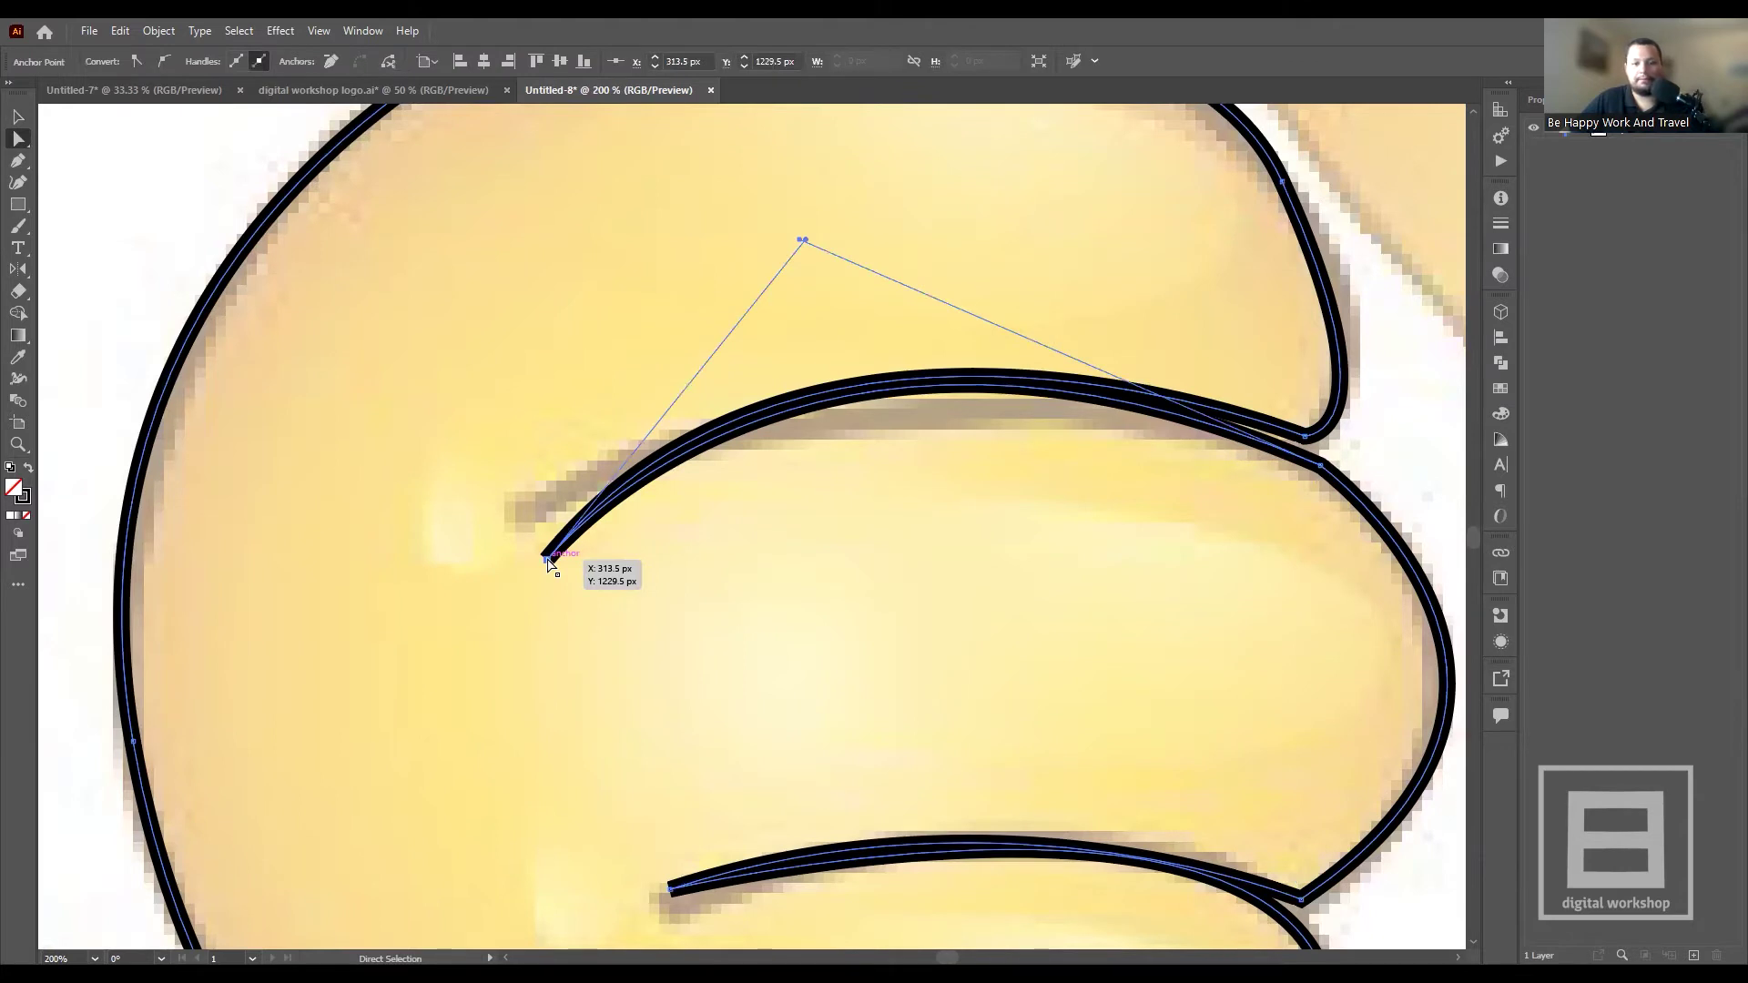
{"action": "left_click_drag", "start_coordinate": [546, 558], "coordinate": [517, 521]}
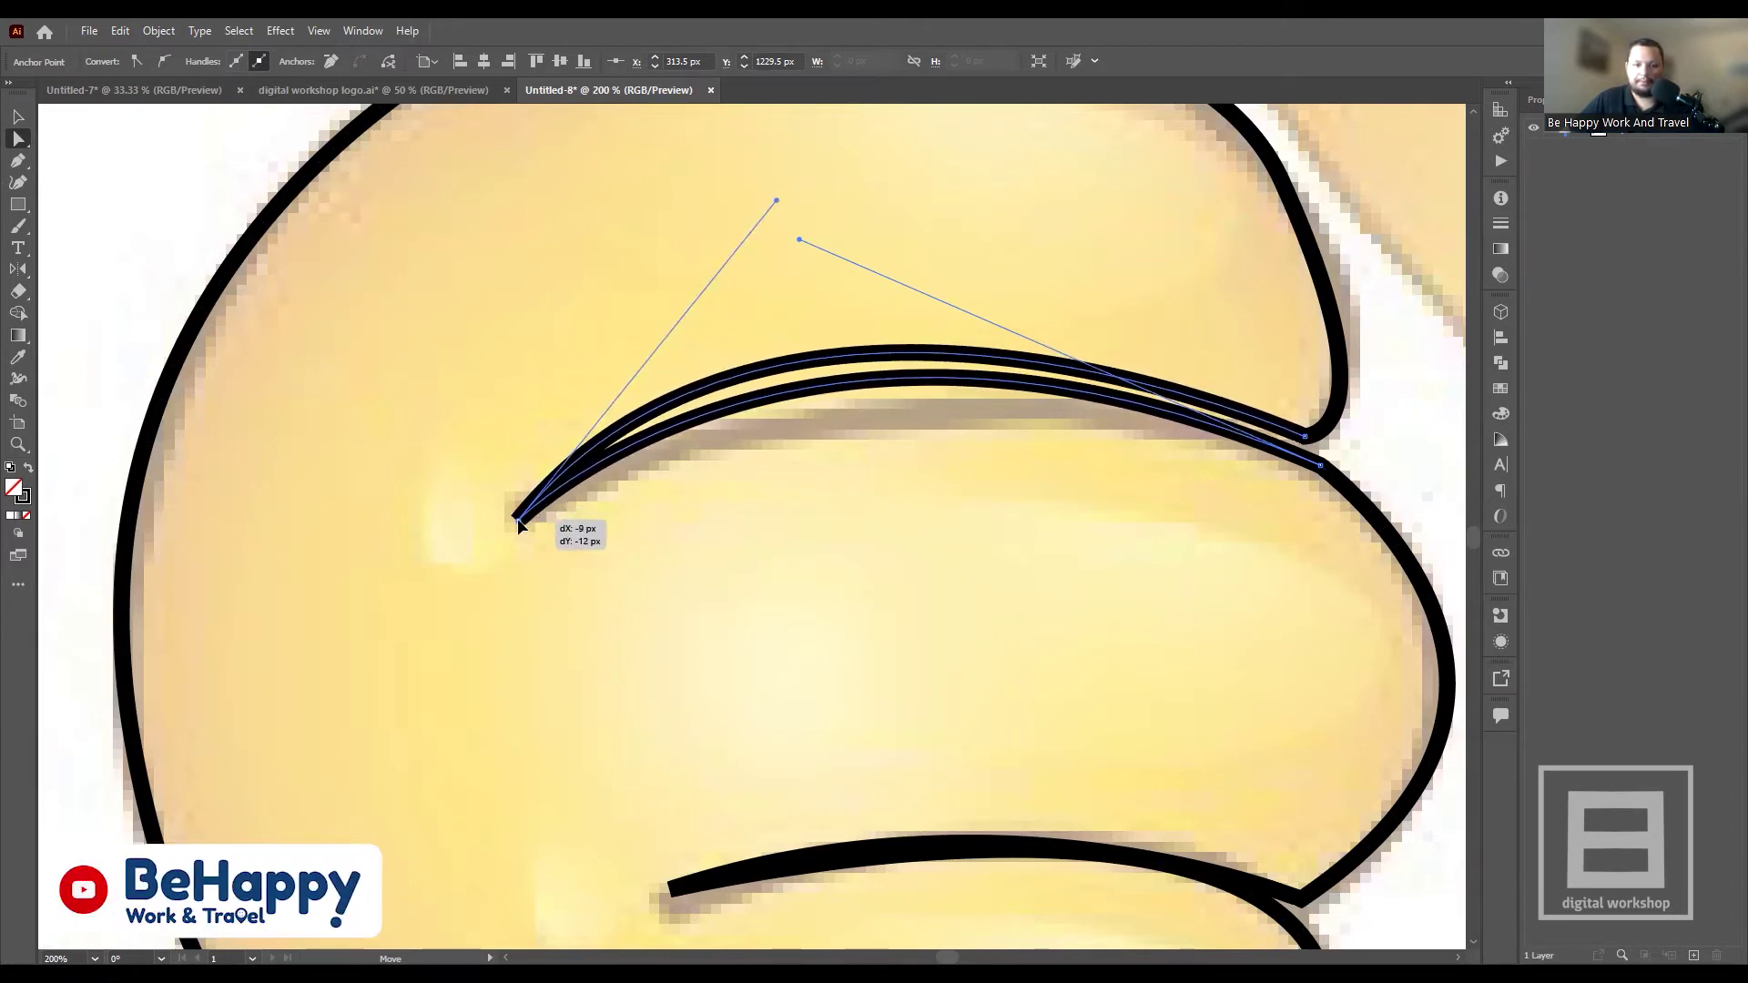
{"action": "left_click_drag", "start_coordinate": [518, 520], "coordinate": [517, 523]}
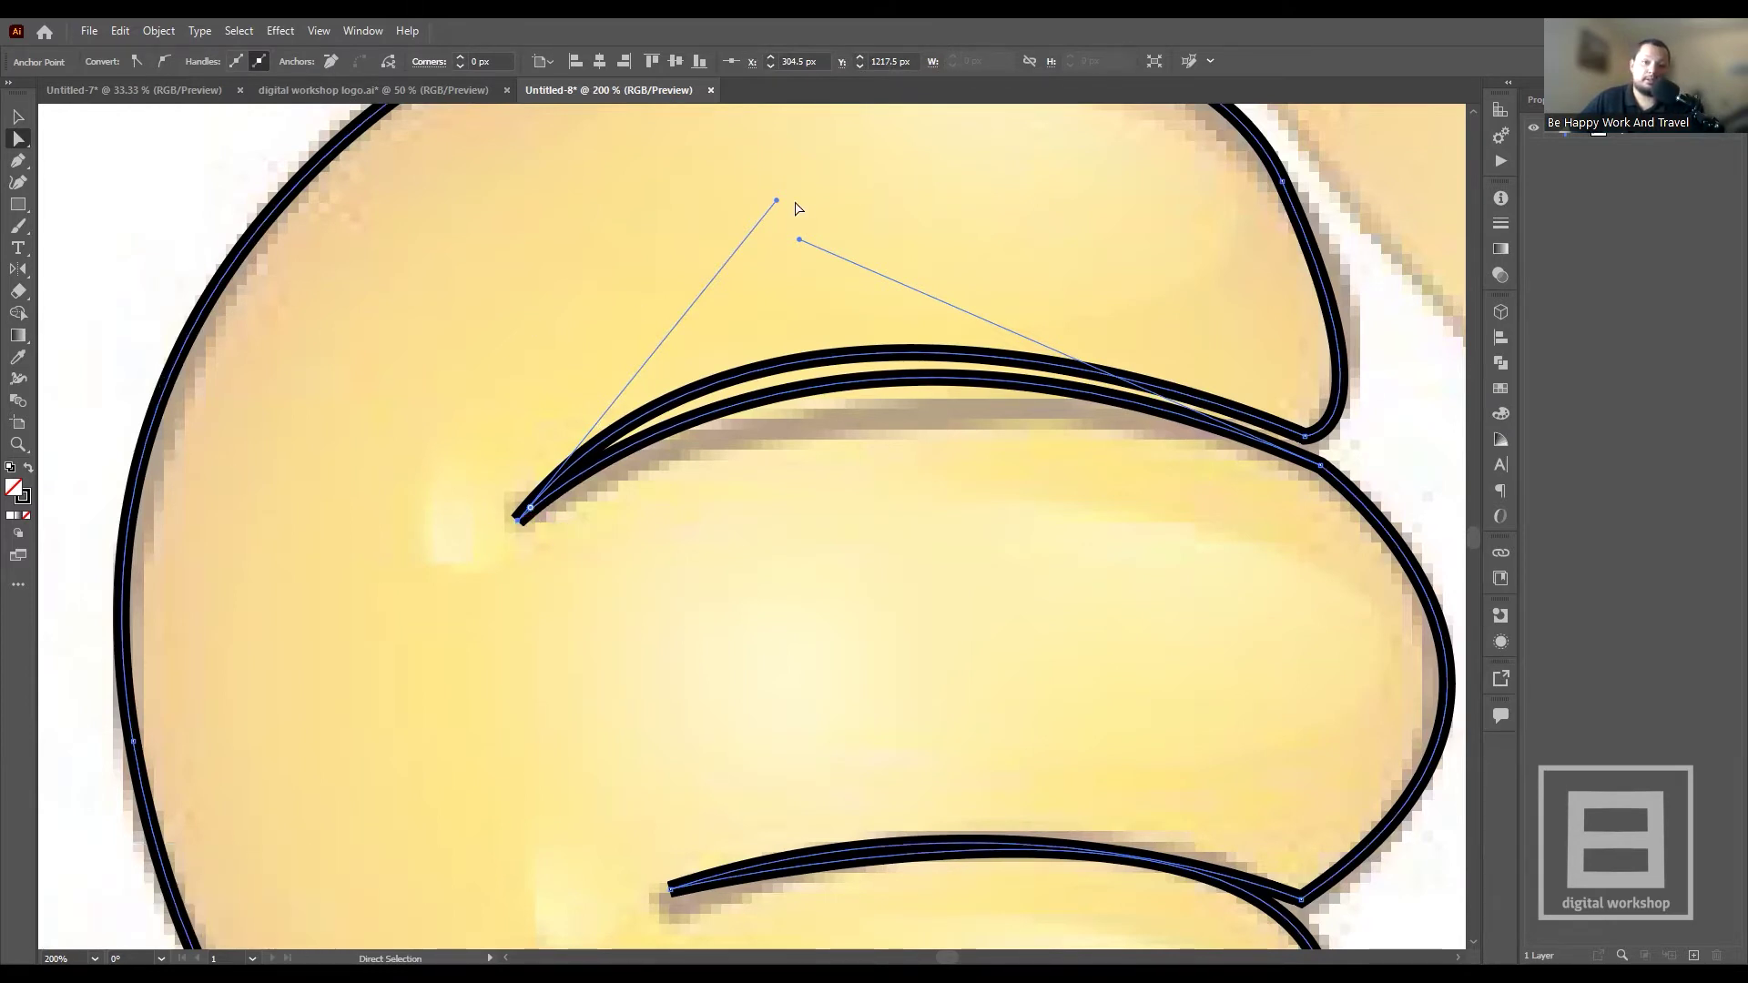
{"action": "scroll", "coordinate": [888, 205], "scroll_direction": "up", "scroll_amount": 1}
{"action": "scroll", "coordinate": [792, 264], "scroll_direction": "up", "scroll_amount": 4}
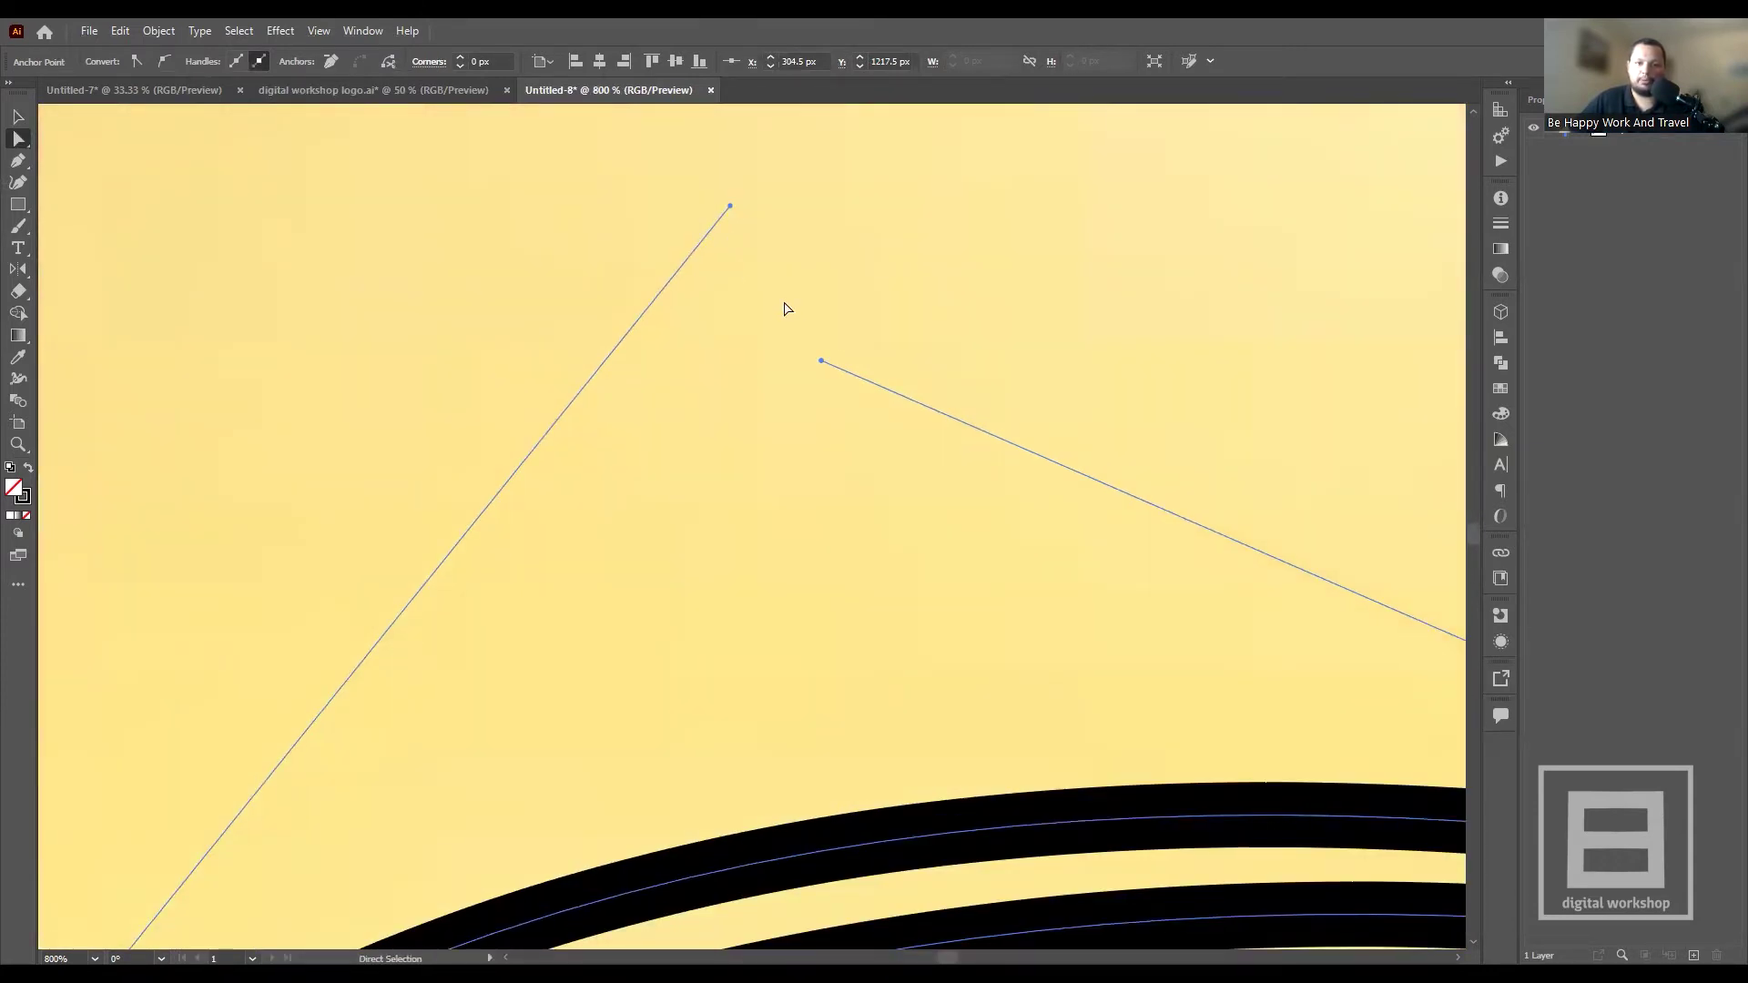
{"action": "scroll", "coordinate": [756, 228], "scroll_direction": "down", "scroll_amount": 1}
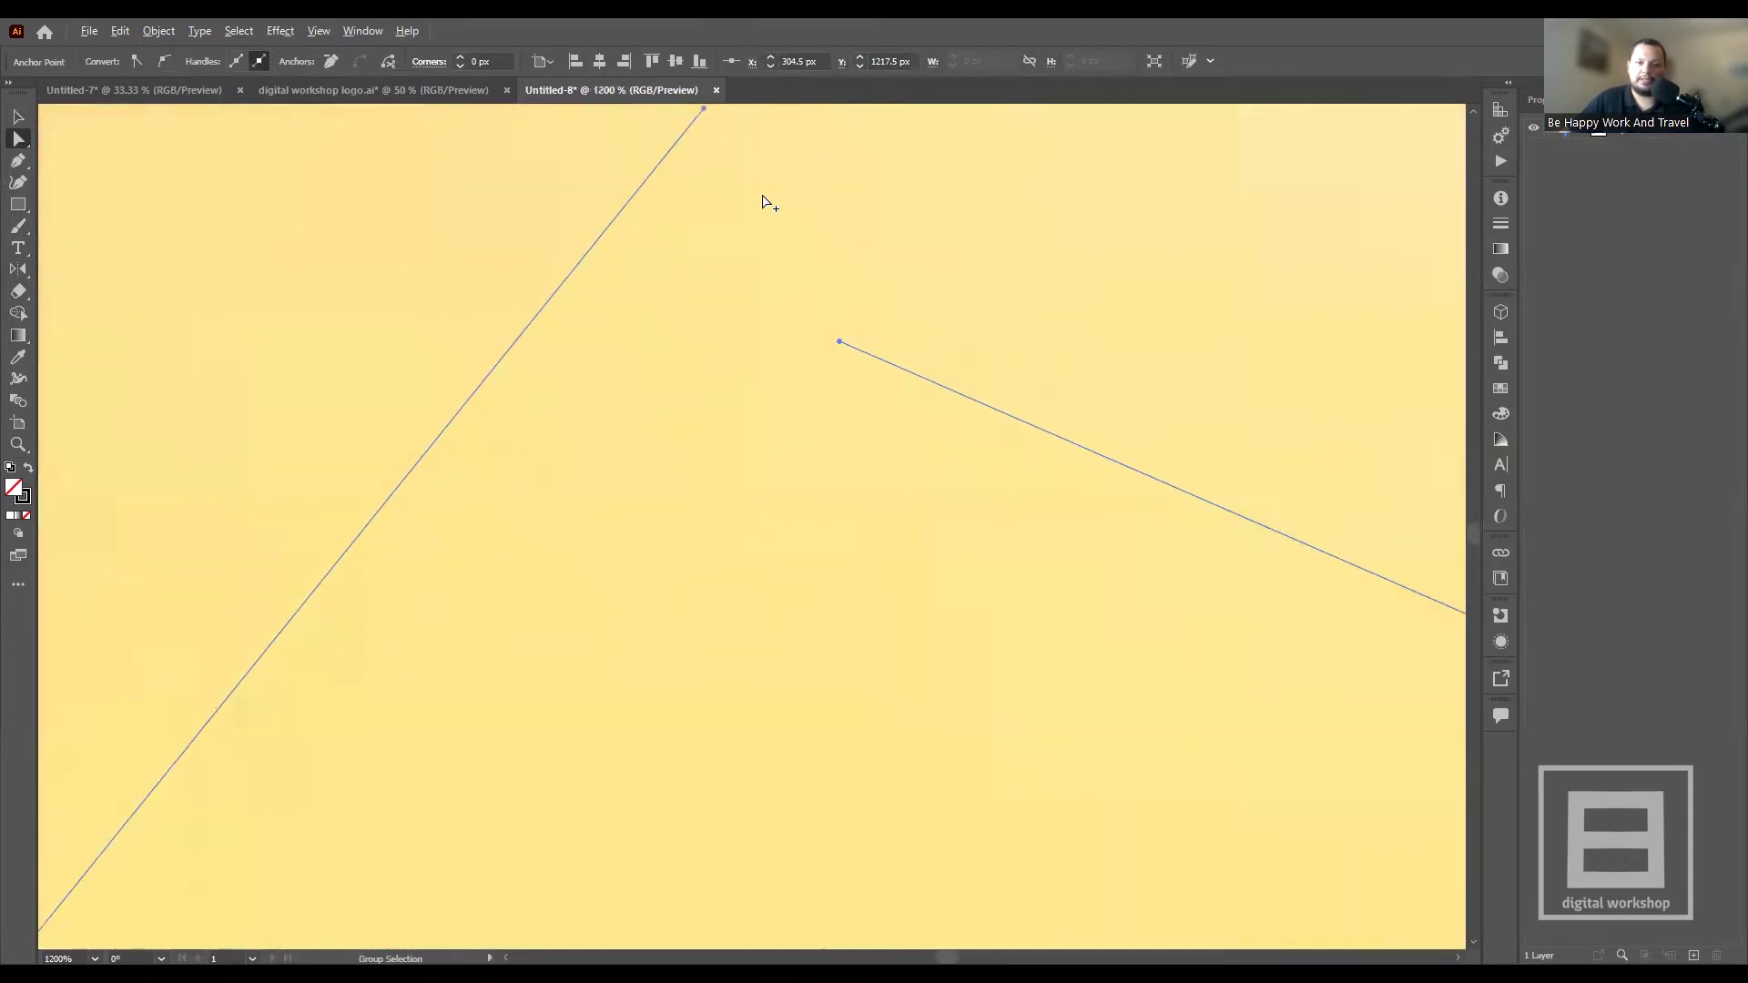
{"action": "scroll", "coordinate": [774, 209], "scroll_direction": "down", "scroll_amount": 2}
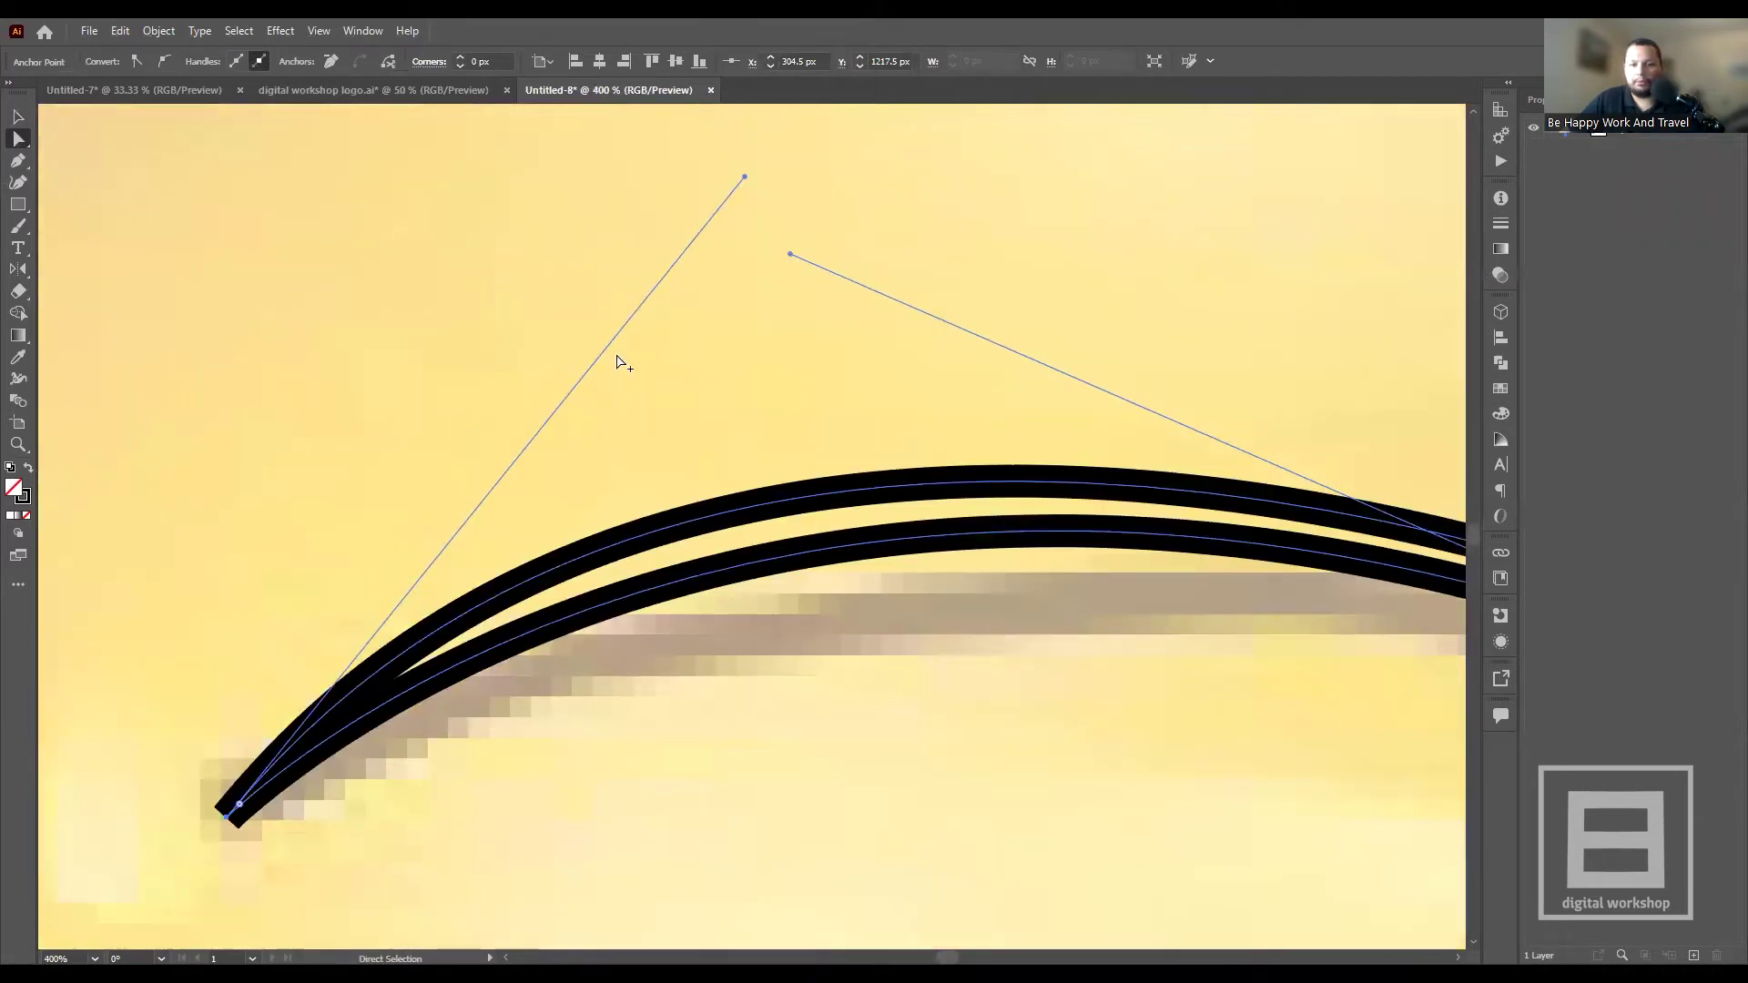
{"action": "scroll", "coordinate": [617, 362], "scroll_direction": "down", "scroll_amount": 1}
{"action": "scroll", "coordinate": [542, 351], "scroll_direction": "down", "scroll_amount": 1}
{"action": "scroll", "coordinate": [742, 339], "scroll_direction": "up", "scroll_amount": 2}
{"action": "scroll", "coordinate": [744, 339], "scroll_direction": "down", "scroll_amount": 1}
{"action": "scroll", "coordinate": [744, 338], "scroll_direction": "up", "scroll_amount": 1}
{"action": "scroll", "coordinate": [742, 338], "scroll_direction": "down", "scroll_amount": 1}
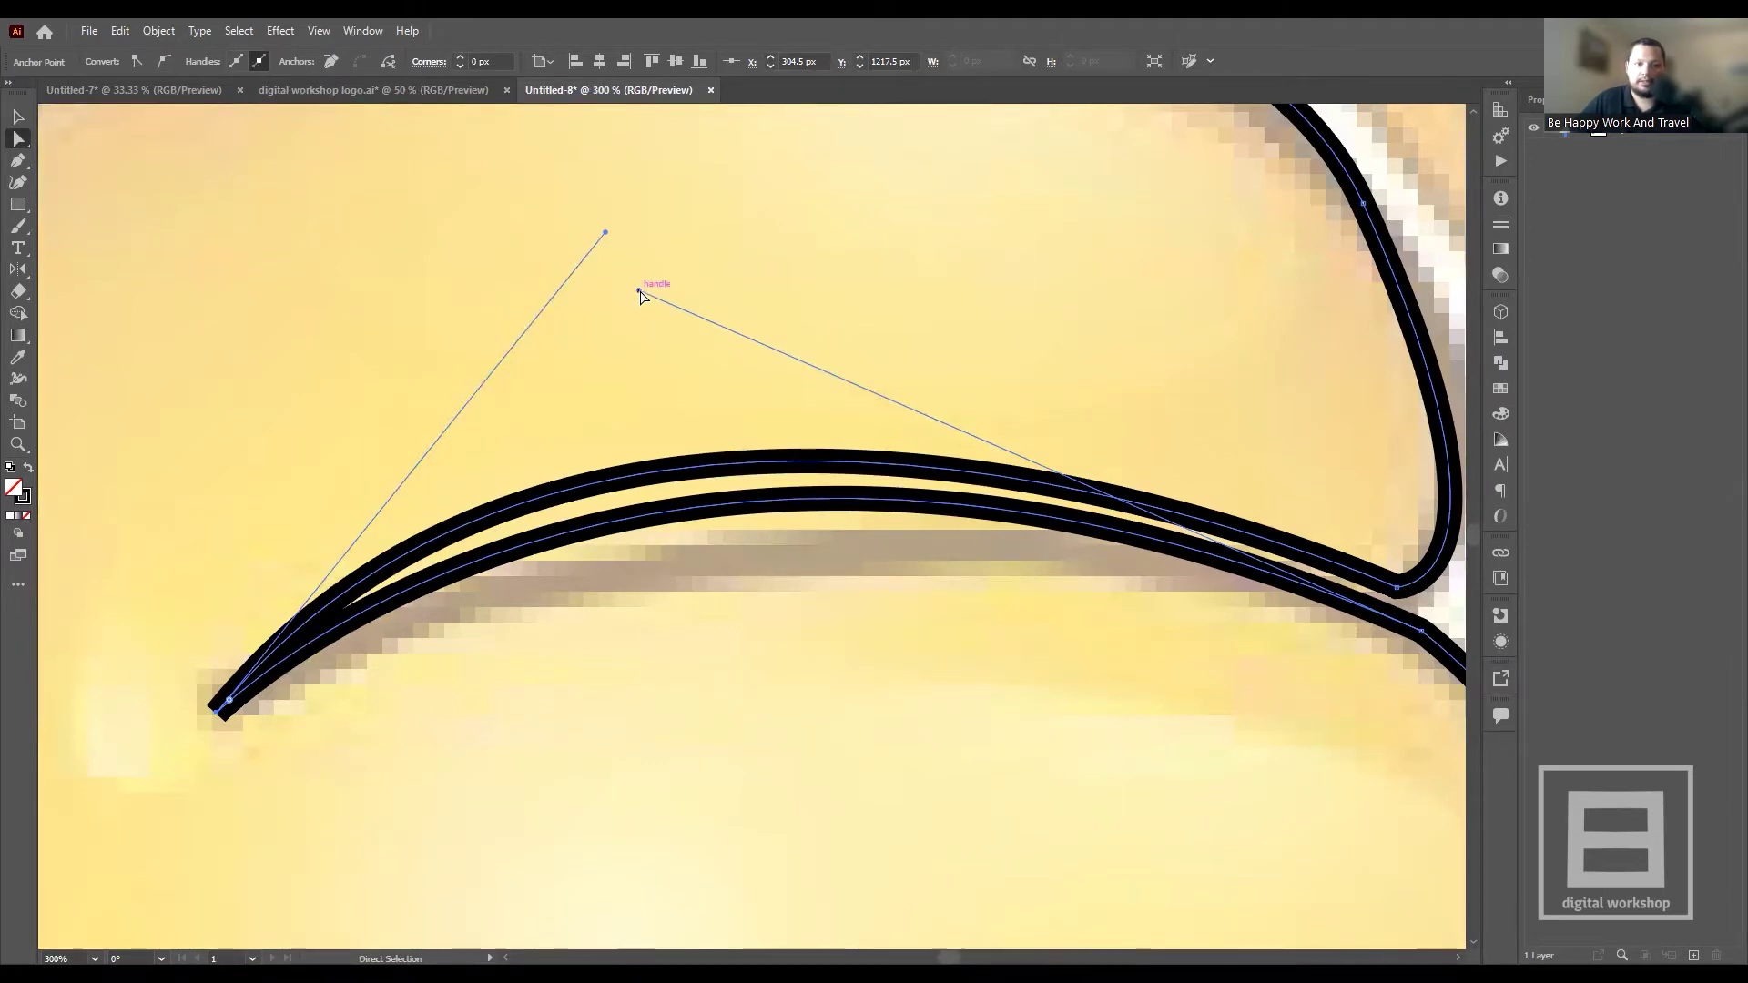
- Flatten the crease's direction handles and drag the corner anchor so the doubled strokes merge
{"action": "mouse_move", "coordinate": [640, 289]}
{"action": "left_mouse_down"}
{"action": "mouse_move", "coordinate": [673, 388]}
{"action": "mouse_move", "coordinate": [672, 262]}
{"action": "mouse_move", "coordinate": [719, 605]}
{"action": "mouse_move", "coordinate": [702, 498]}
{"action": "mouse_move", "coordinate": [676, 480]}
{"action": "left_mouse_up"}
{"action": "scroll", "coordinate": [692, 395], "scroll_direction": "up", "scroll_amount": 1}
{"action": "left_click", "coordinate": [675, 477]}
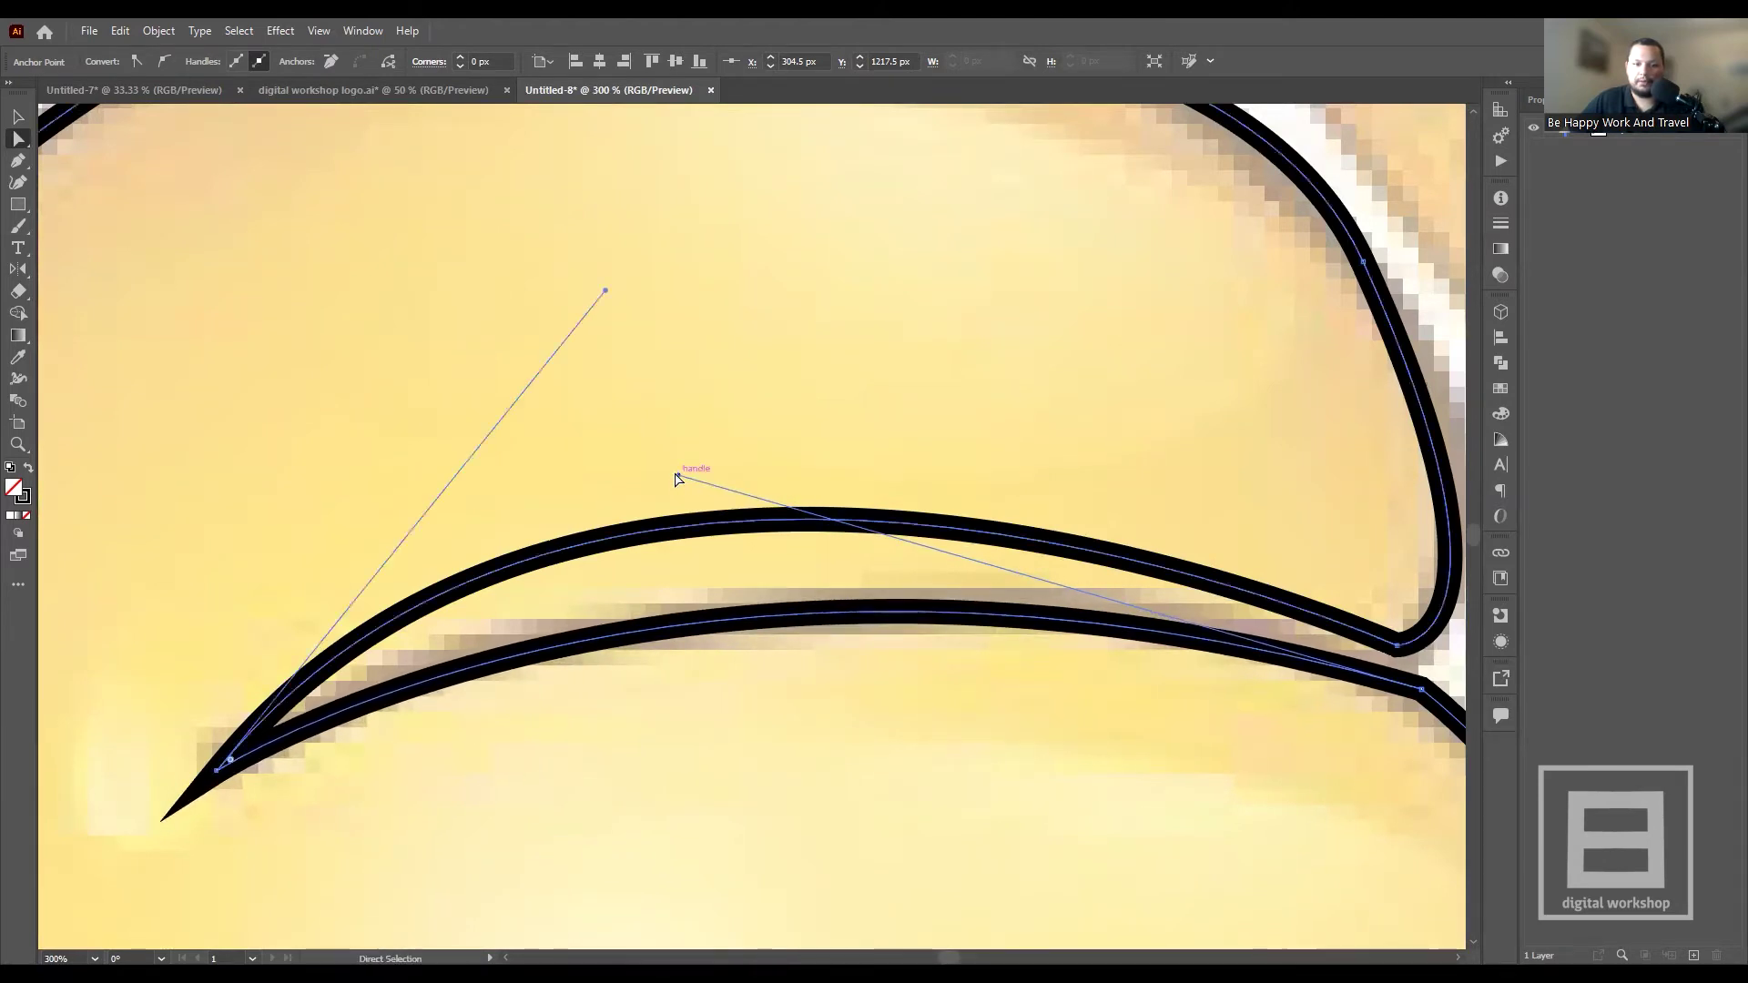
{"action": "mouse_move", "coordinate": [605, 293]}
{"action": "left_mouse_down"}
{"action": "mouse_move", "coordinate": [727, 410]}
{"action": "mouse_move", "coordinate": [725, 471]}
{"action": "left_mouse_up"}
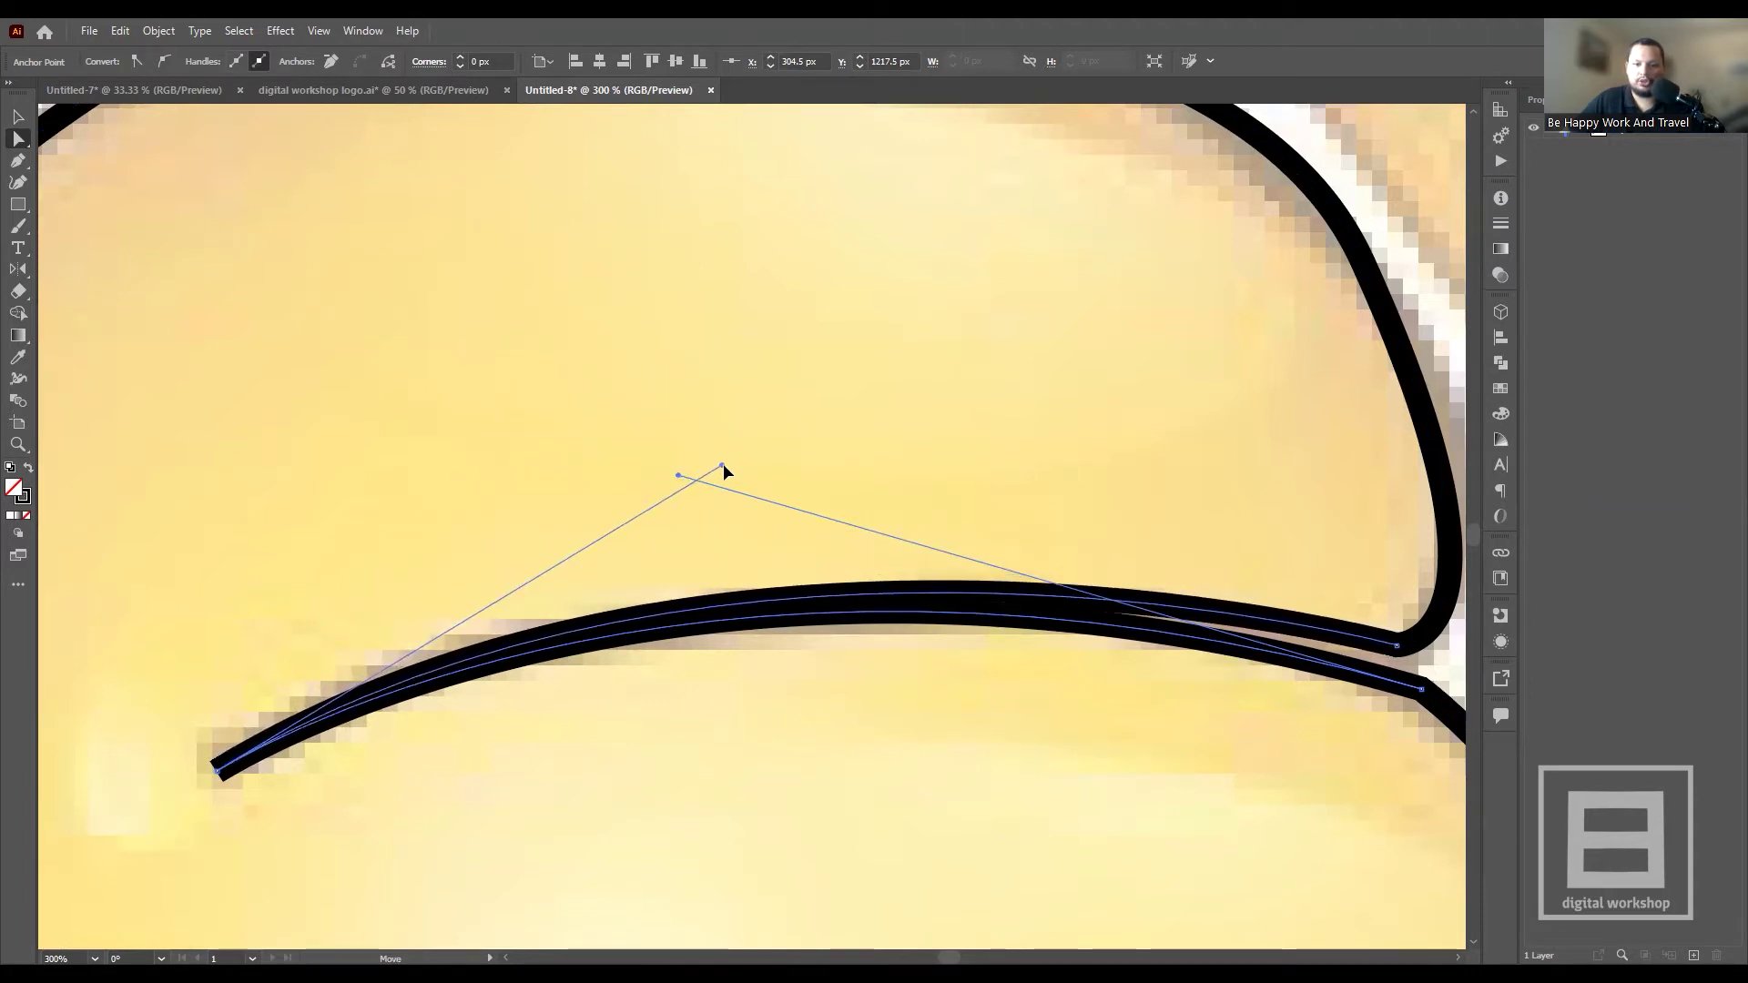
{"action": "left_click", "coordinate": [1395, 646]}
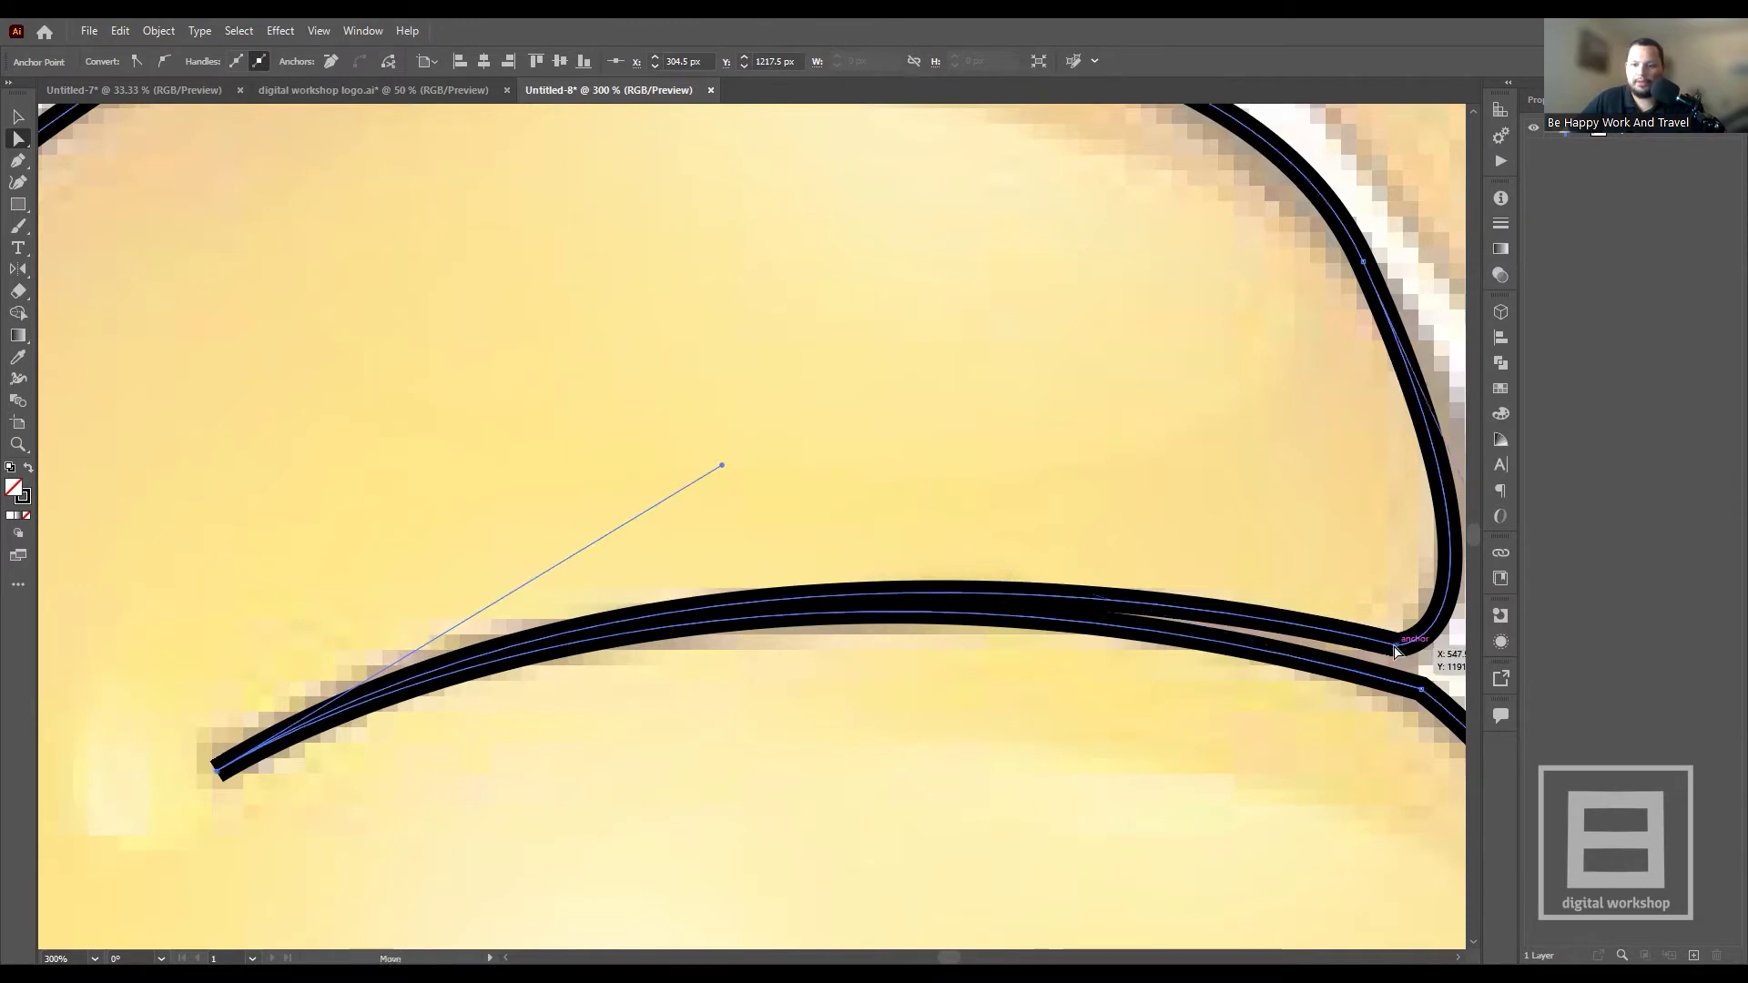
{"action": "left_click_drag", "start_coordinate": [1396, 648], "coordinate": [1403, 668]}
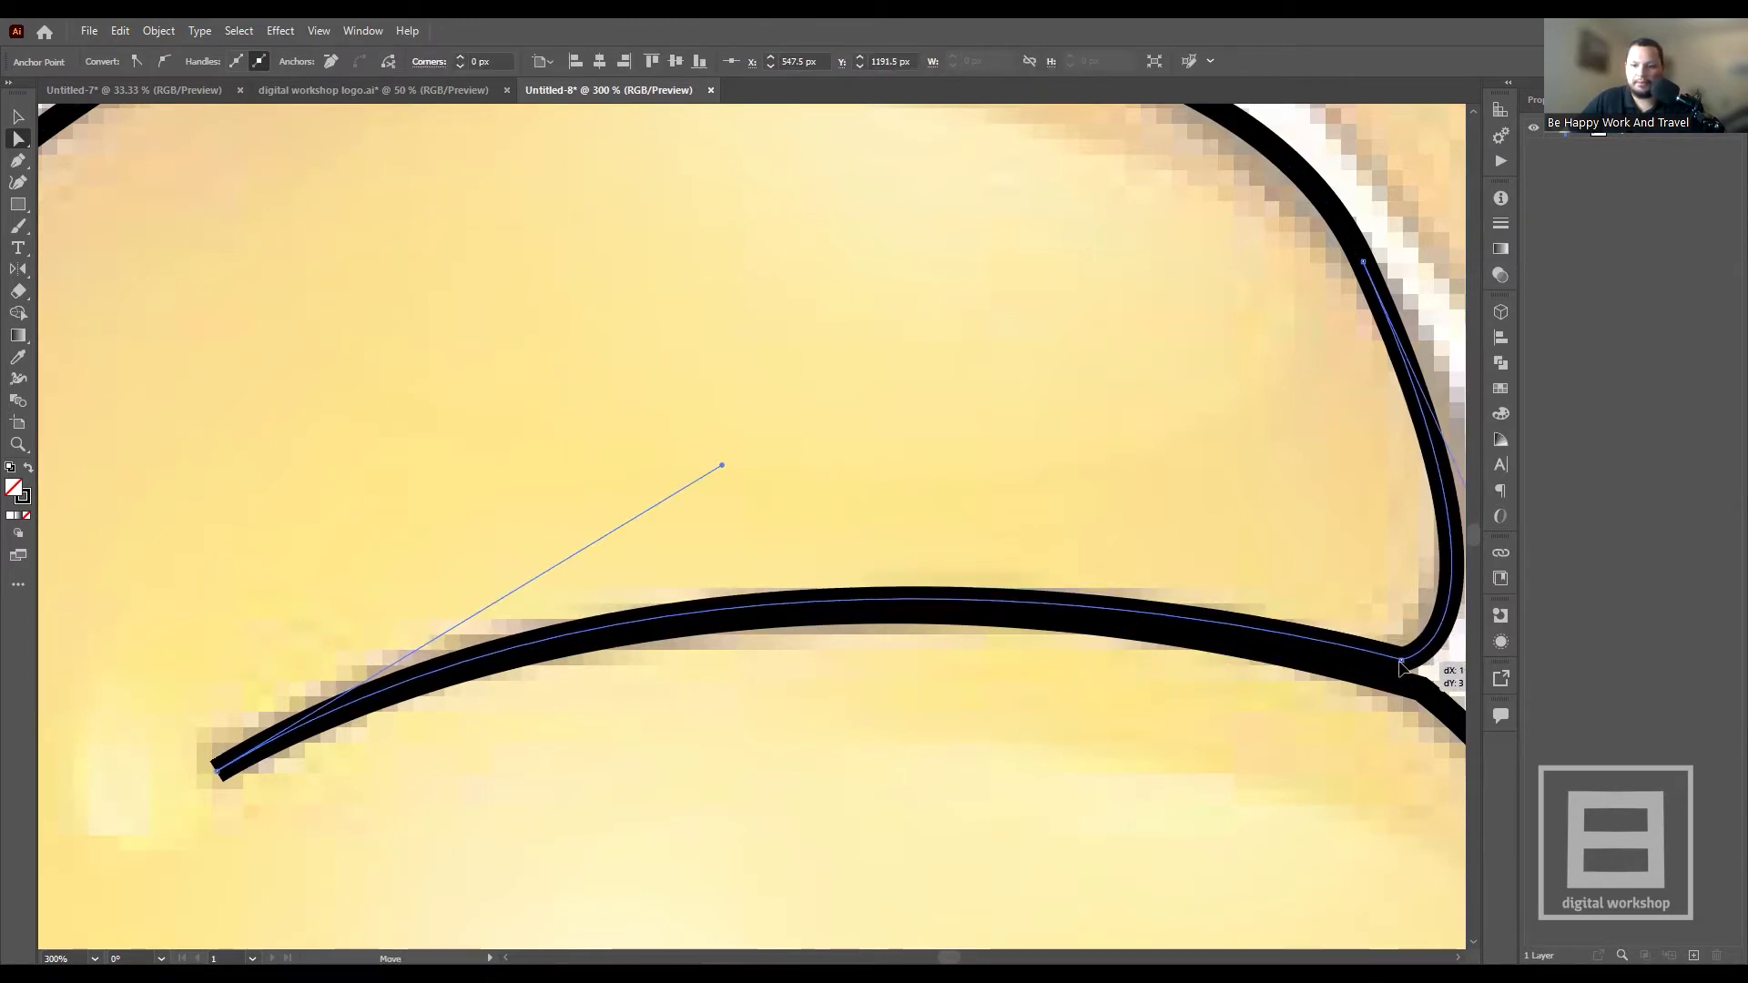
{"action": "scroll", "coordinate": [1002, 565], "scroll_direction": "down", "scroll_amount": 1}
- Drag the right-side corner anchor's lower handle to tighten where the crease meets the outline
{"action": "scroll", "coordinate": [1002, 564], "scroll_direction": "down", "scroll_amount": 2}
{"action": "scroll", "coordinate": [965, 573], "scroll_direction": "down", "scroll_amount": 1}
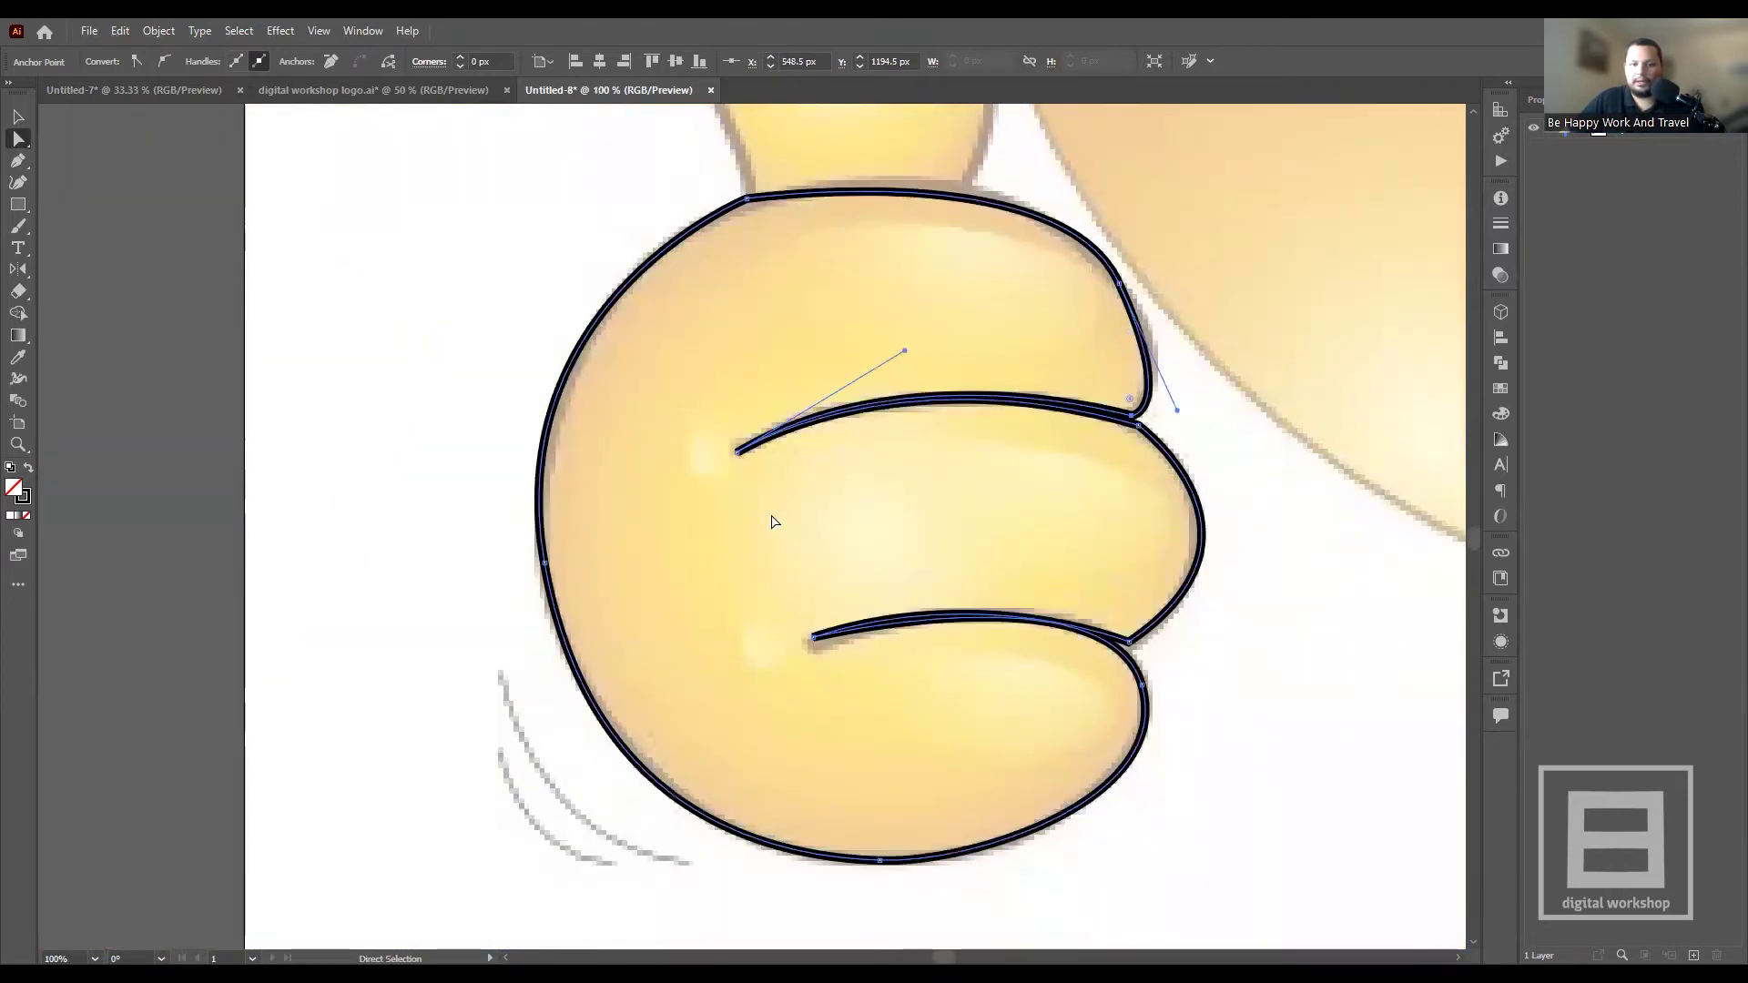
{"action": "scroll", "coordinate": [916, 338], "scroll_direction": "down", "scroll_amount": 2}
{"action": "scroll", "coordinate": [741, 339], "scroll_direction": "up", "scroll_amount": 3}
{"action": "scroll", "coordinate": [767, 479], "scroll_direction": "down", "scroll_amount": 2}
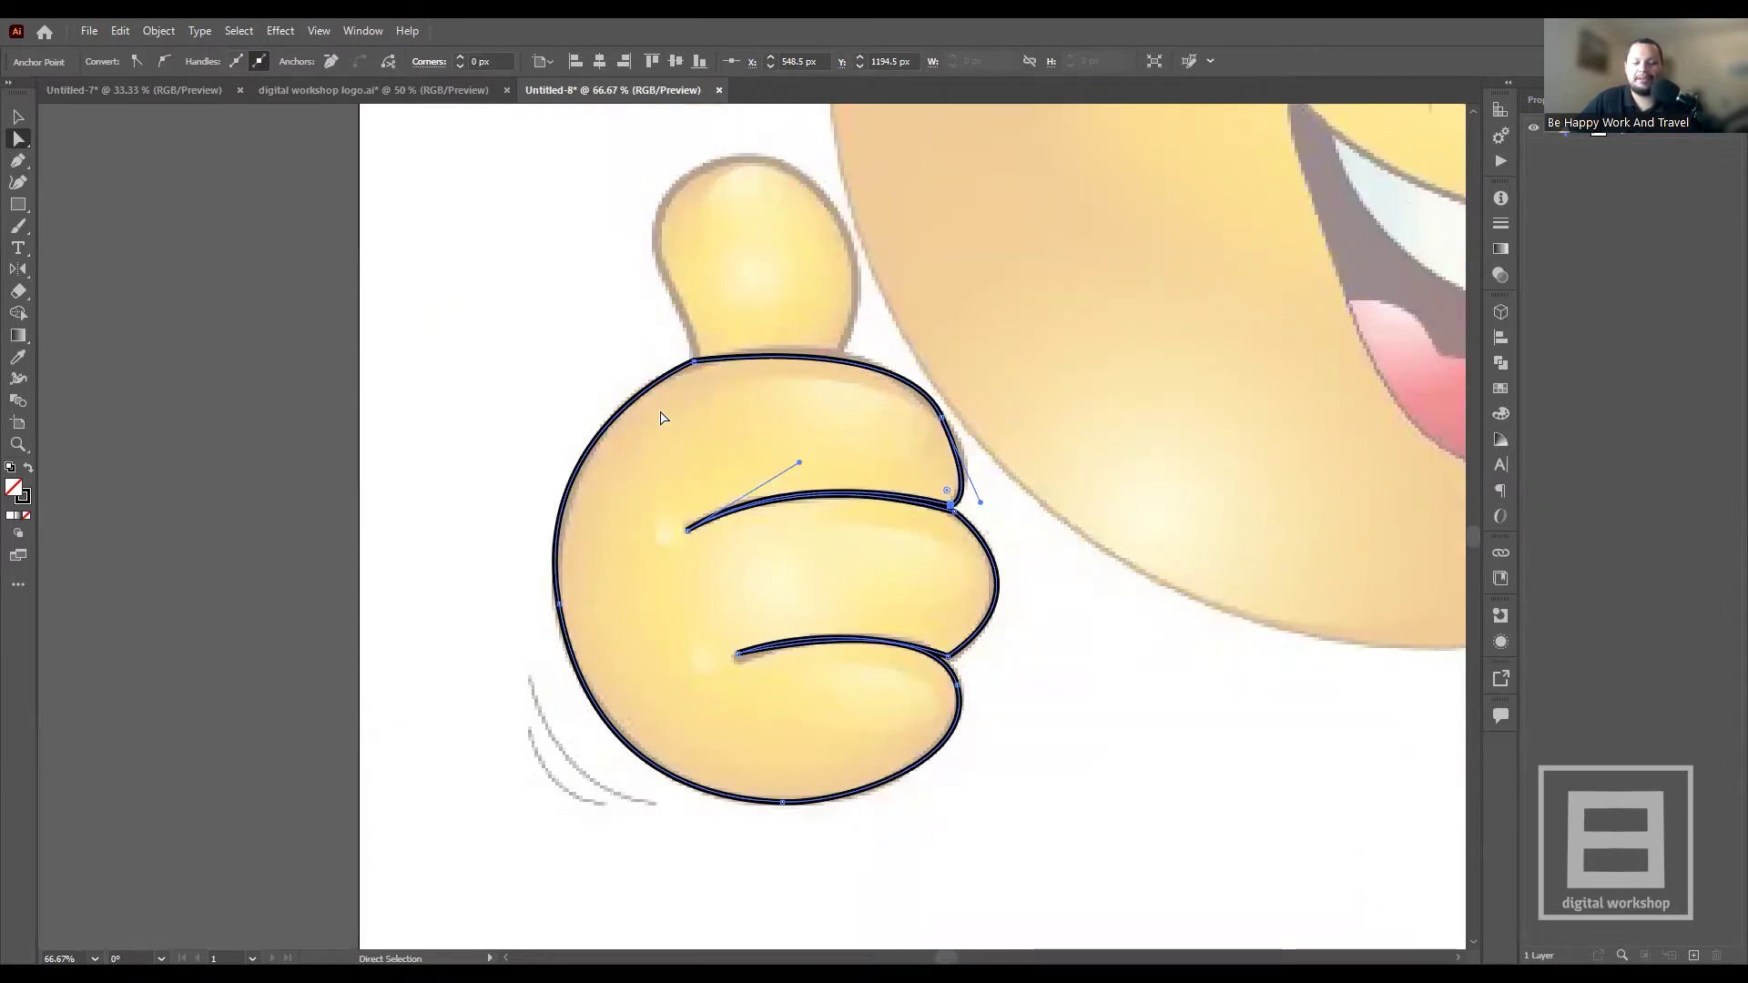
{"action": "scroll", "coordinate": [662, 421], "scroll_direction": "up", "scroll_amount": 3}
{"action": "scroll", "coordinate": [484, 312], "scroll_direction": "down", "scroll_amount": 2}
{"action": "scroll", "coordinate": [634, 285], "scroll_direction": "up", "scroll_amount": 3}
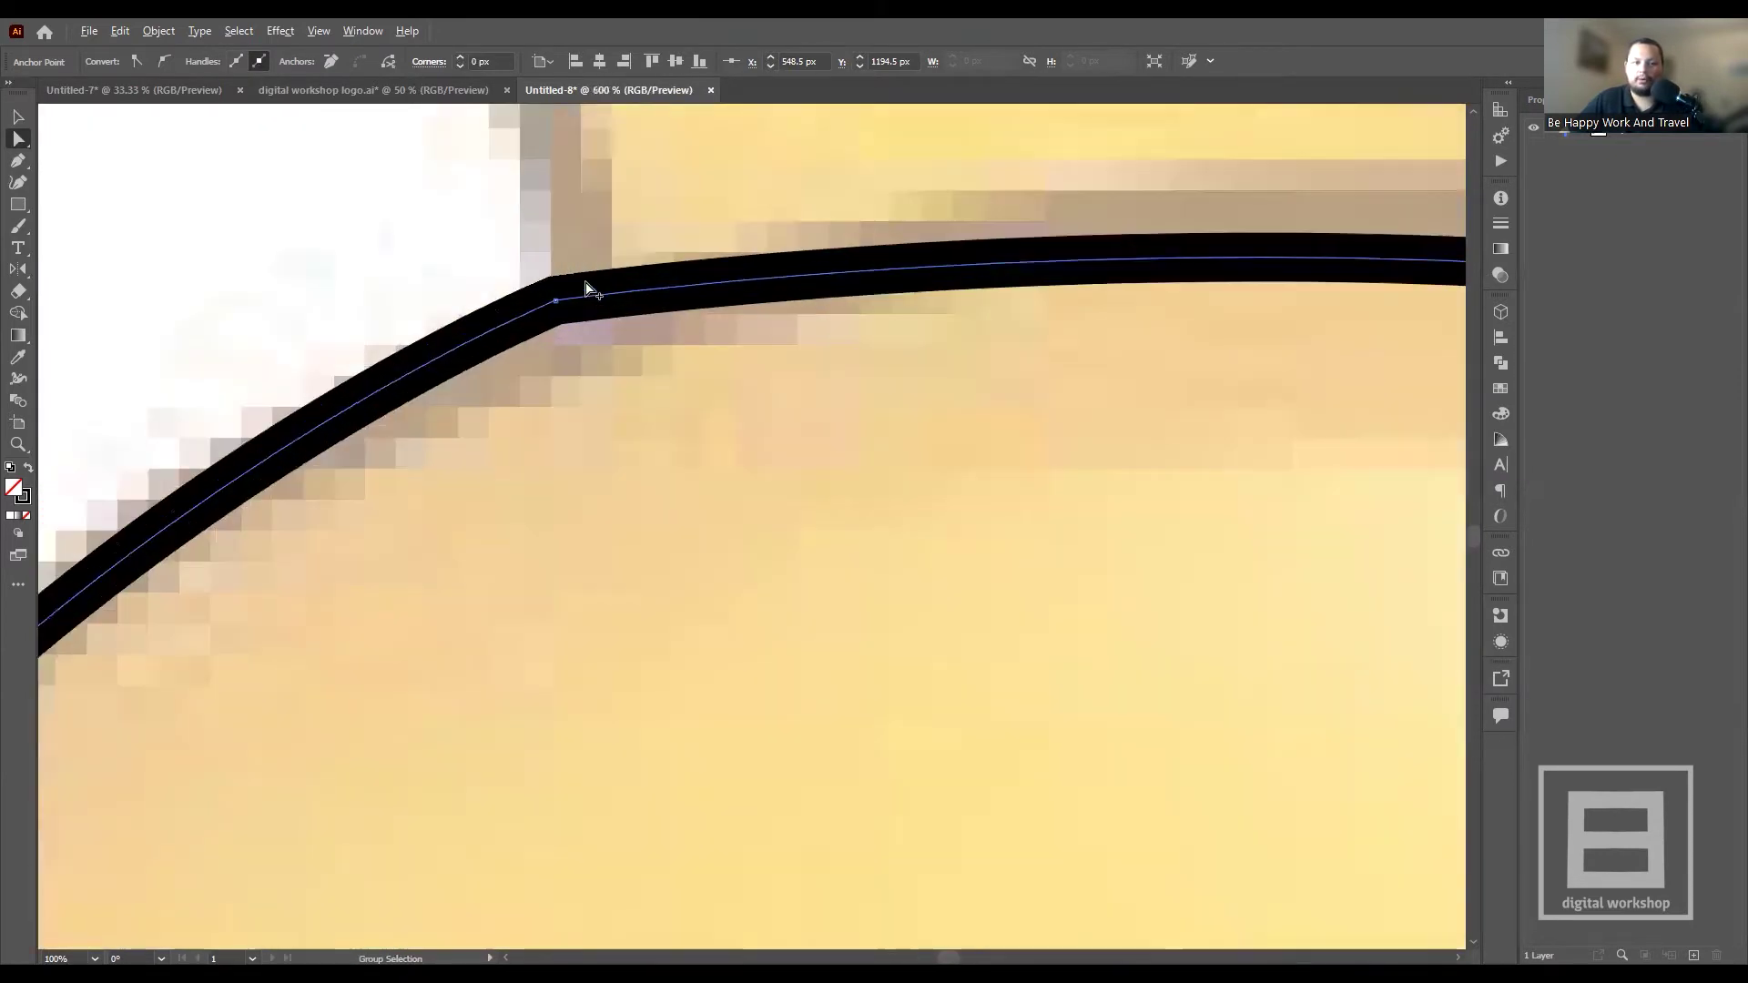
{"action": "scroll", "coordinate": [635, 285], "scroll_direction": "up", "scroll_amount": 3}
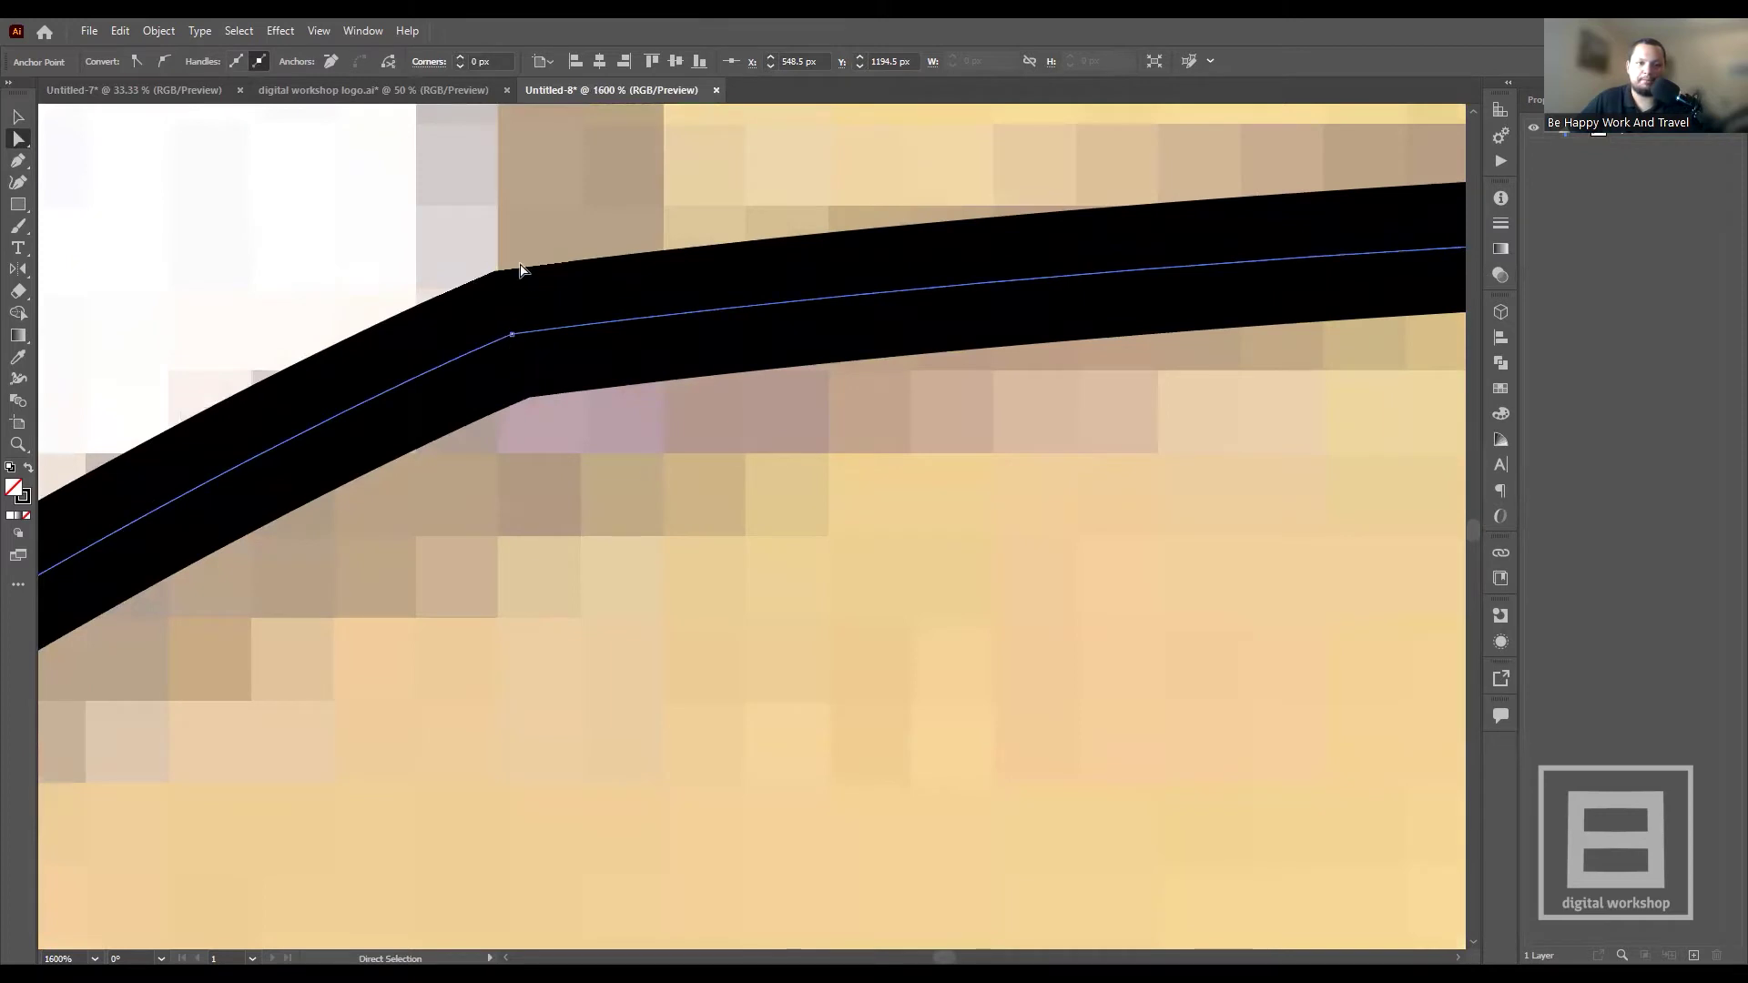
{"action": "scroll", "coordinate": [438, 351], "scroll_direction": "down", "scroll_amount": 2}
{"action": "scroll", "coordinate": [442, 336], "scroll_direction": "down", "scroll_amount": 1}
{"action": "scroll", "coordinate": [586, 293], "scroll_direction": "down", "scroll_amount": 2}
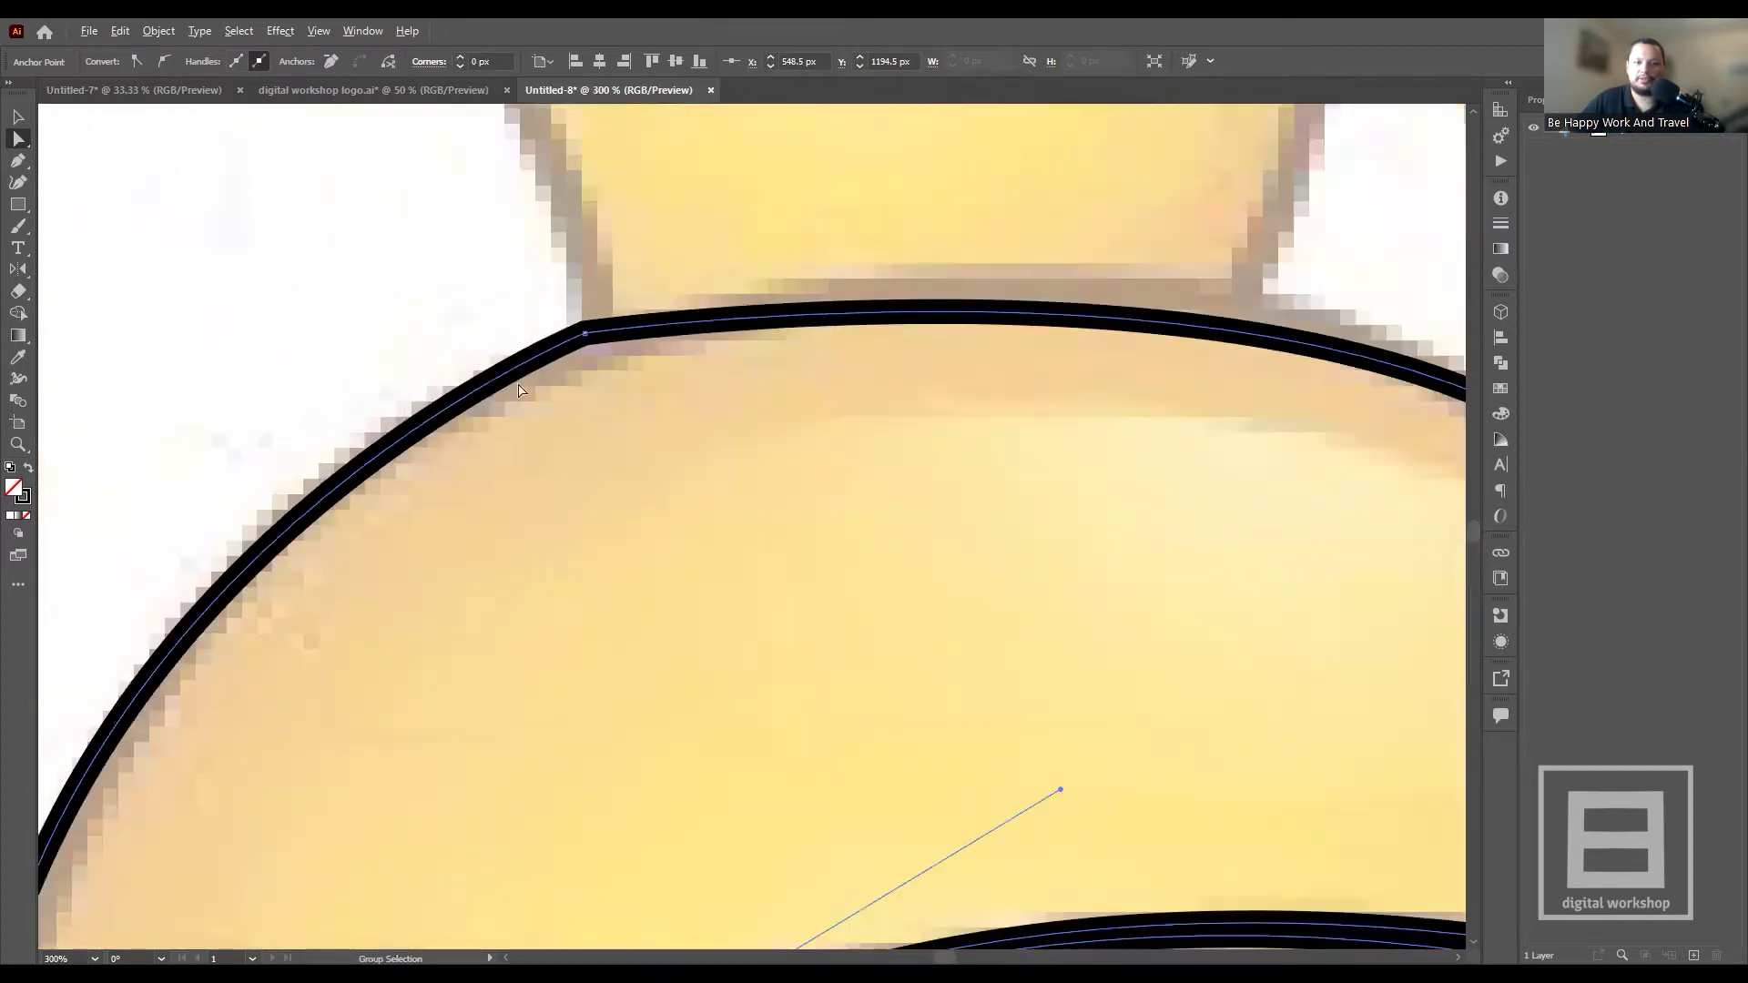
{"action": "scroll", "coordinate": [863, 402], "scroll_direction": "down", "scroll_amount": 1}
{"action": "scroll", "coordinate": [863, 403], "scroll_direction": "down", "scroll_amount": 1}
{"action": "scroll", "coordinate": [1266, 601], "scroll_direction": "down", "scroll_amount": 1}
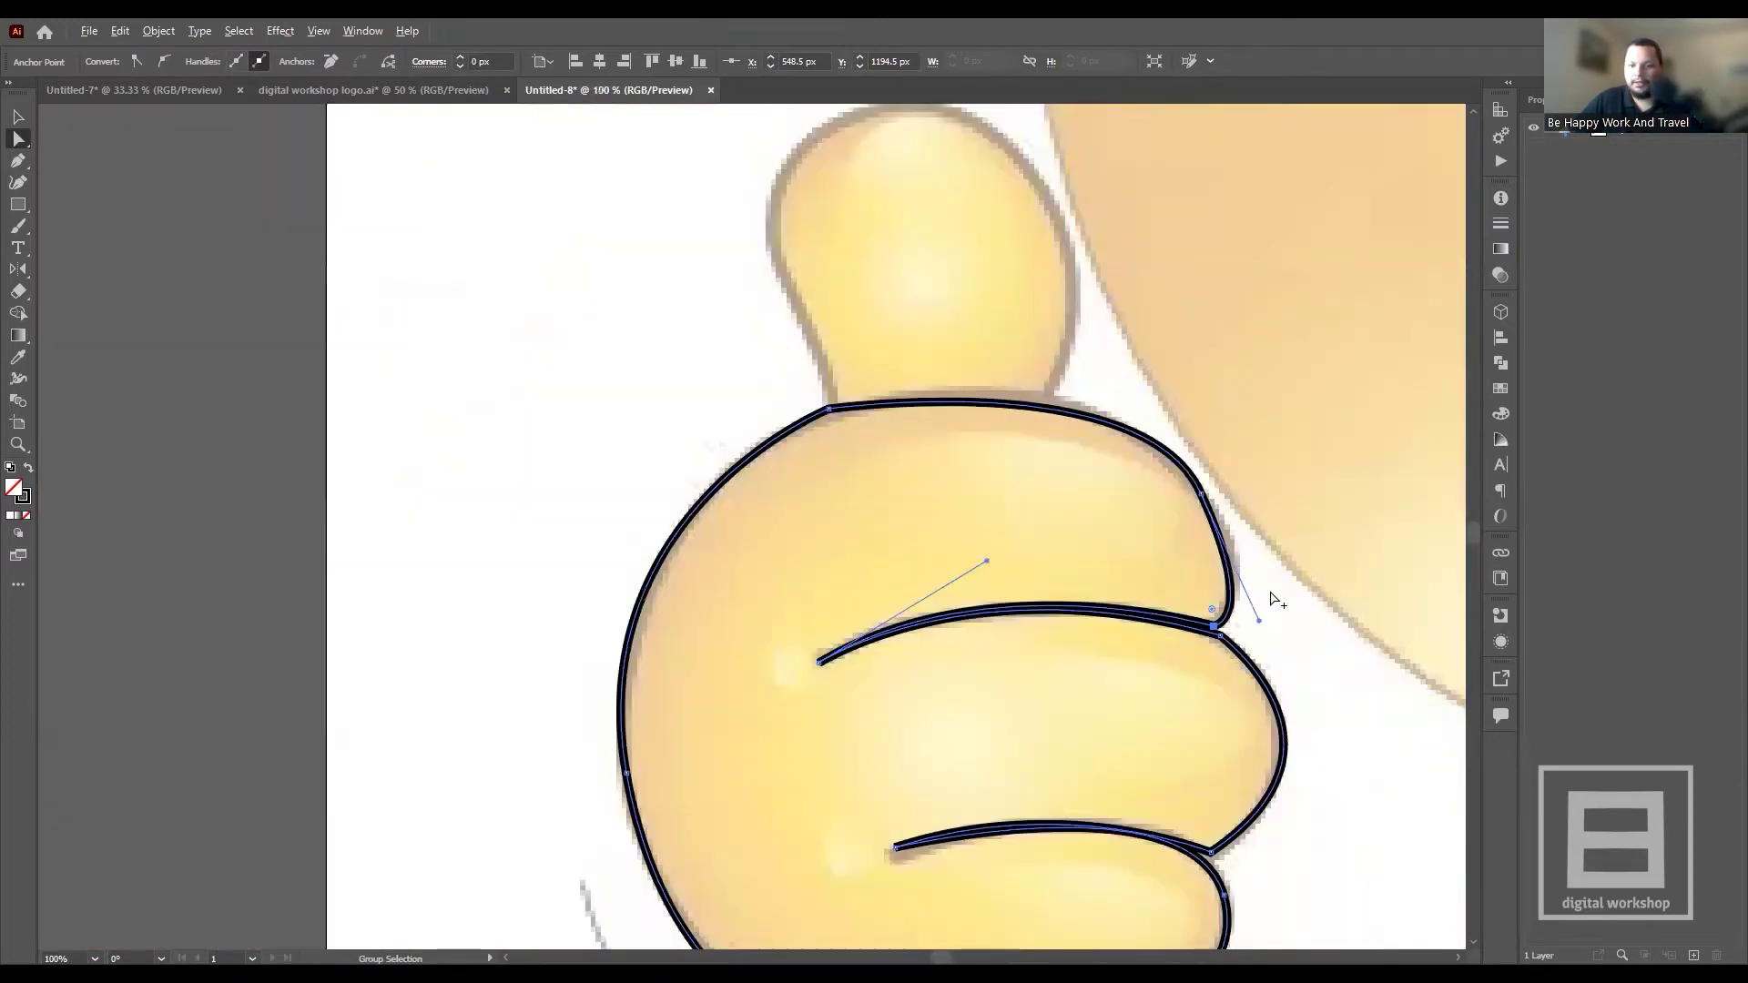
{"action": "scroll", "coordinate": [1256, 642], "scroll_direction": "up", "scroll_amount": 3}
{"action": "left_click_drag", "start_coordinate": [1239, 679], "coordinate": [1230, 681]}
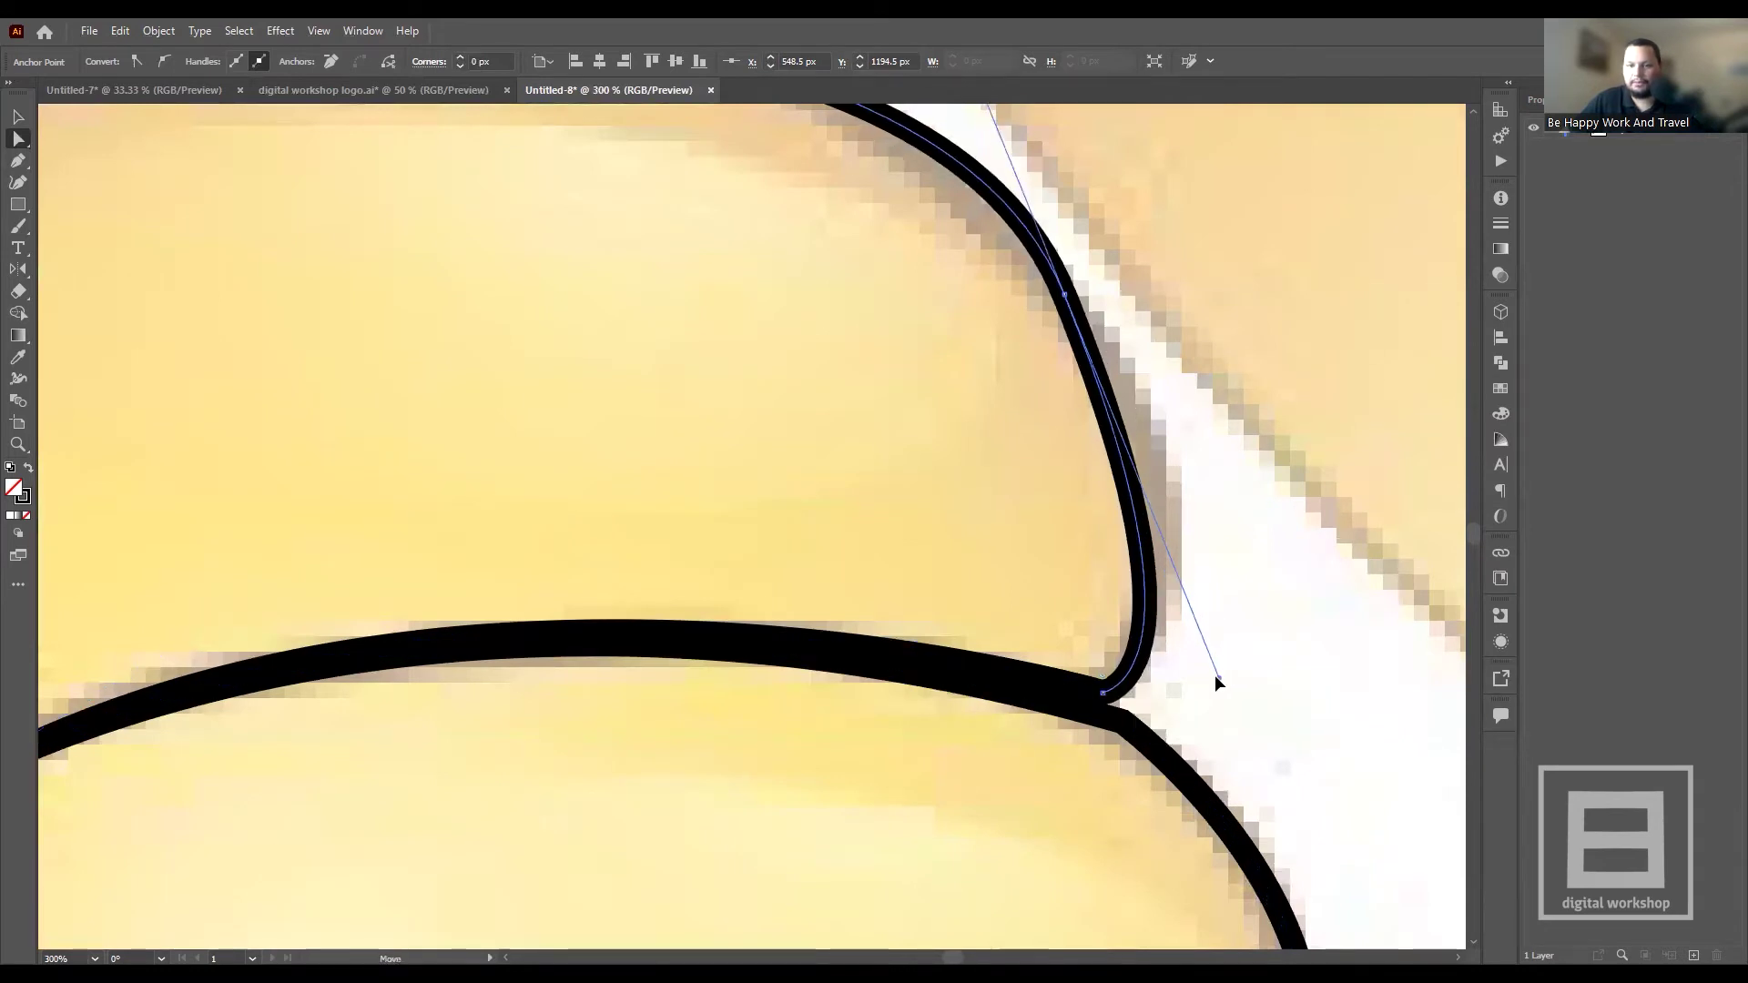
{"action": "scroll", "coordinate": [1229, 681], "scroll_direction": "down", "scroll_amount": 1}
{"action": "scroll", "coordinate": [1229, 681], "scroll_direction": "down", "scroll_amount": 3}
{"action": "scroll", "coordinate": [1174, 605], "scroll_direction": "down", "scroll_amount": 1}
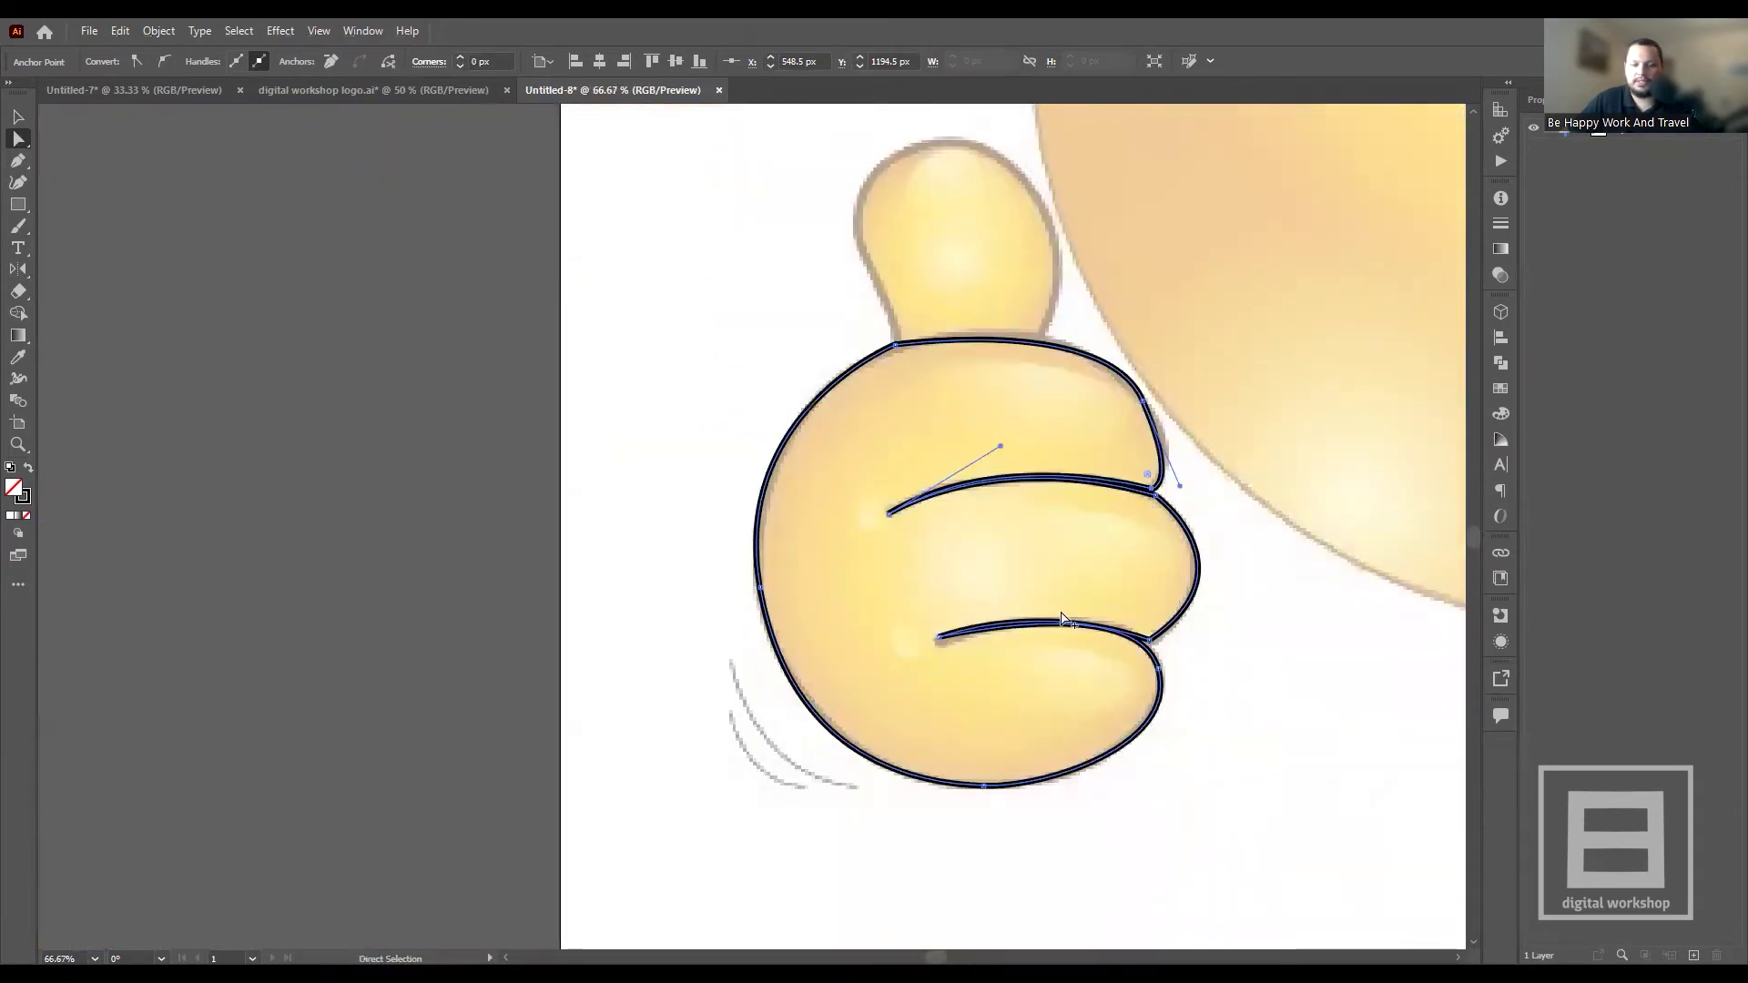
{"action": "scroll", "coordinate": [1174, 605], "scroll_direction": "up", "scroll_amount": 1}
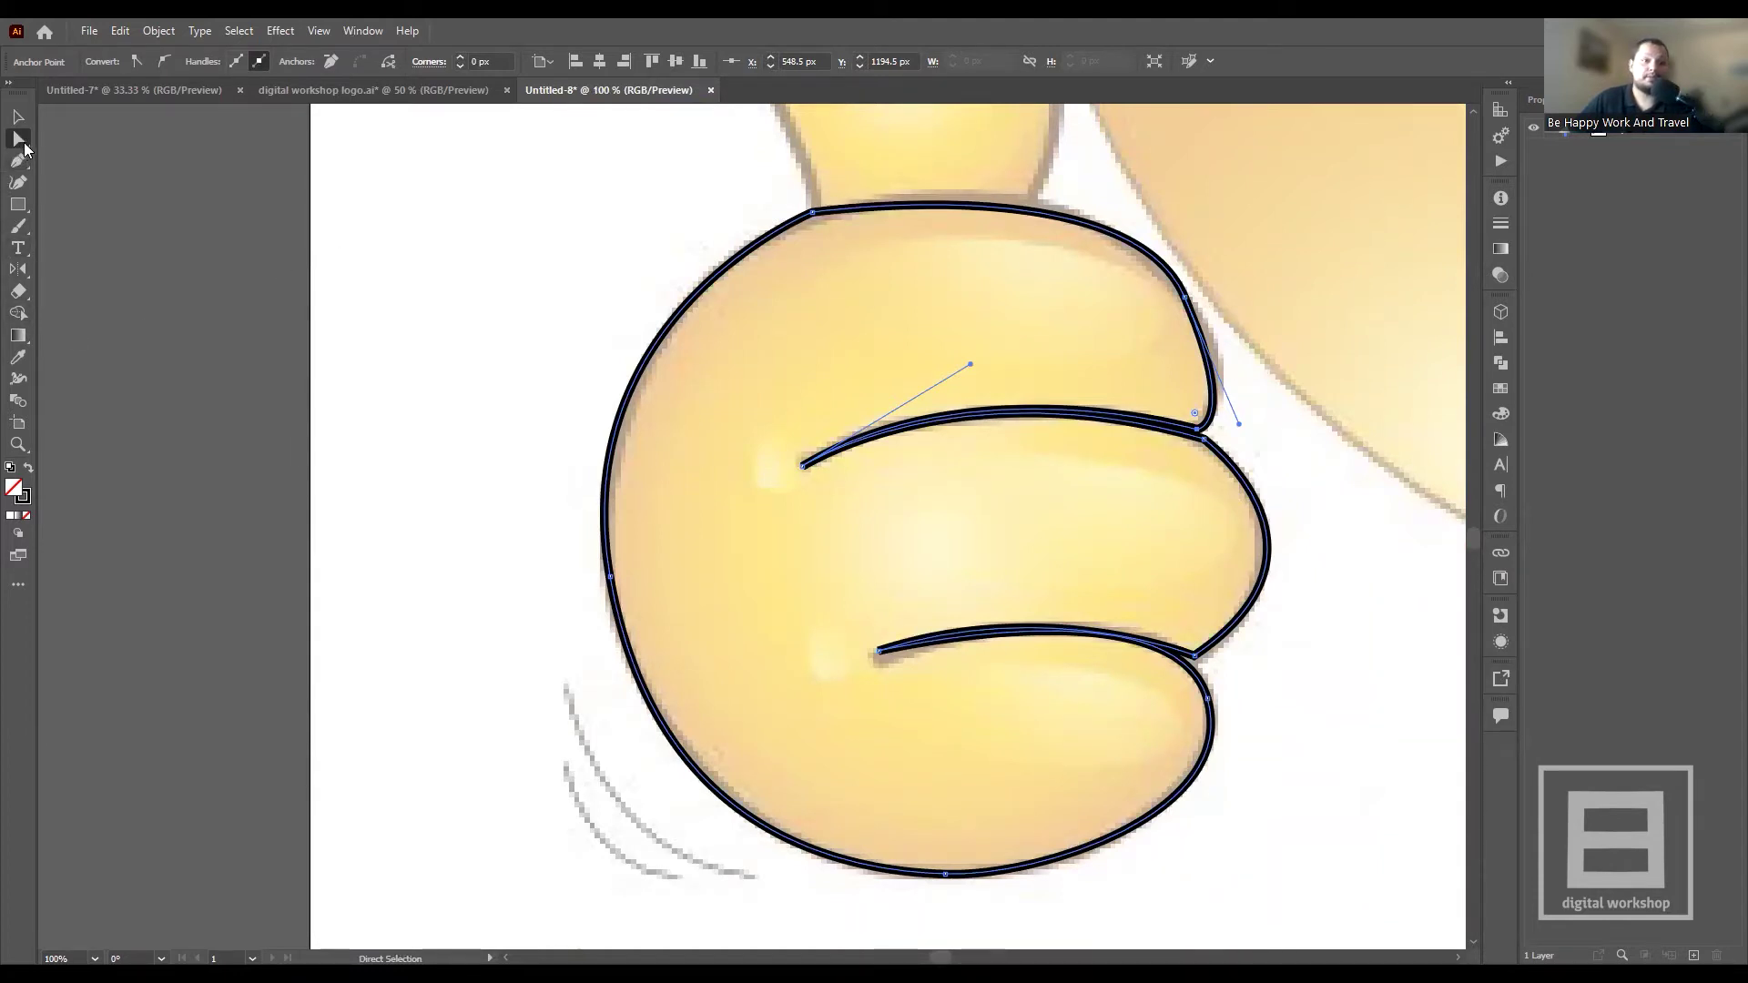
{"action": "left_click", "coordinate": [28, 167]}
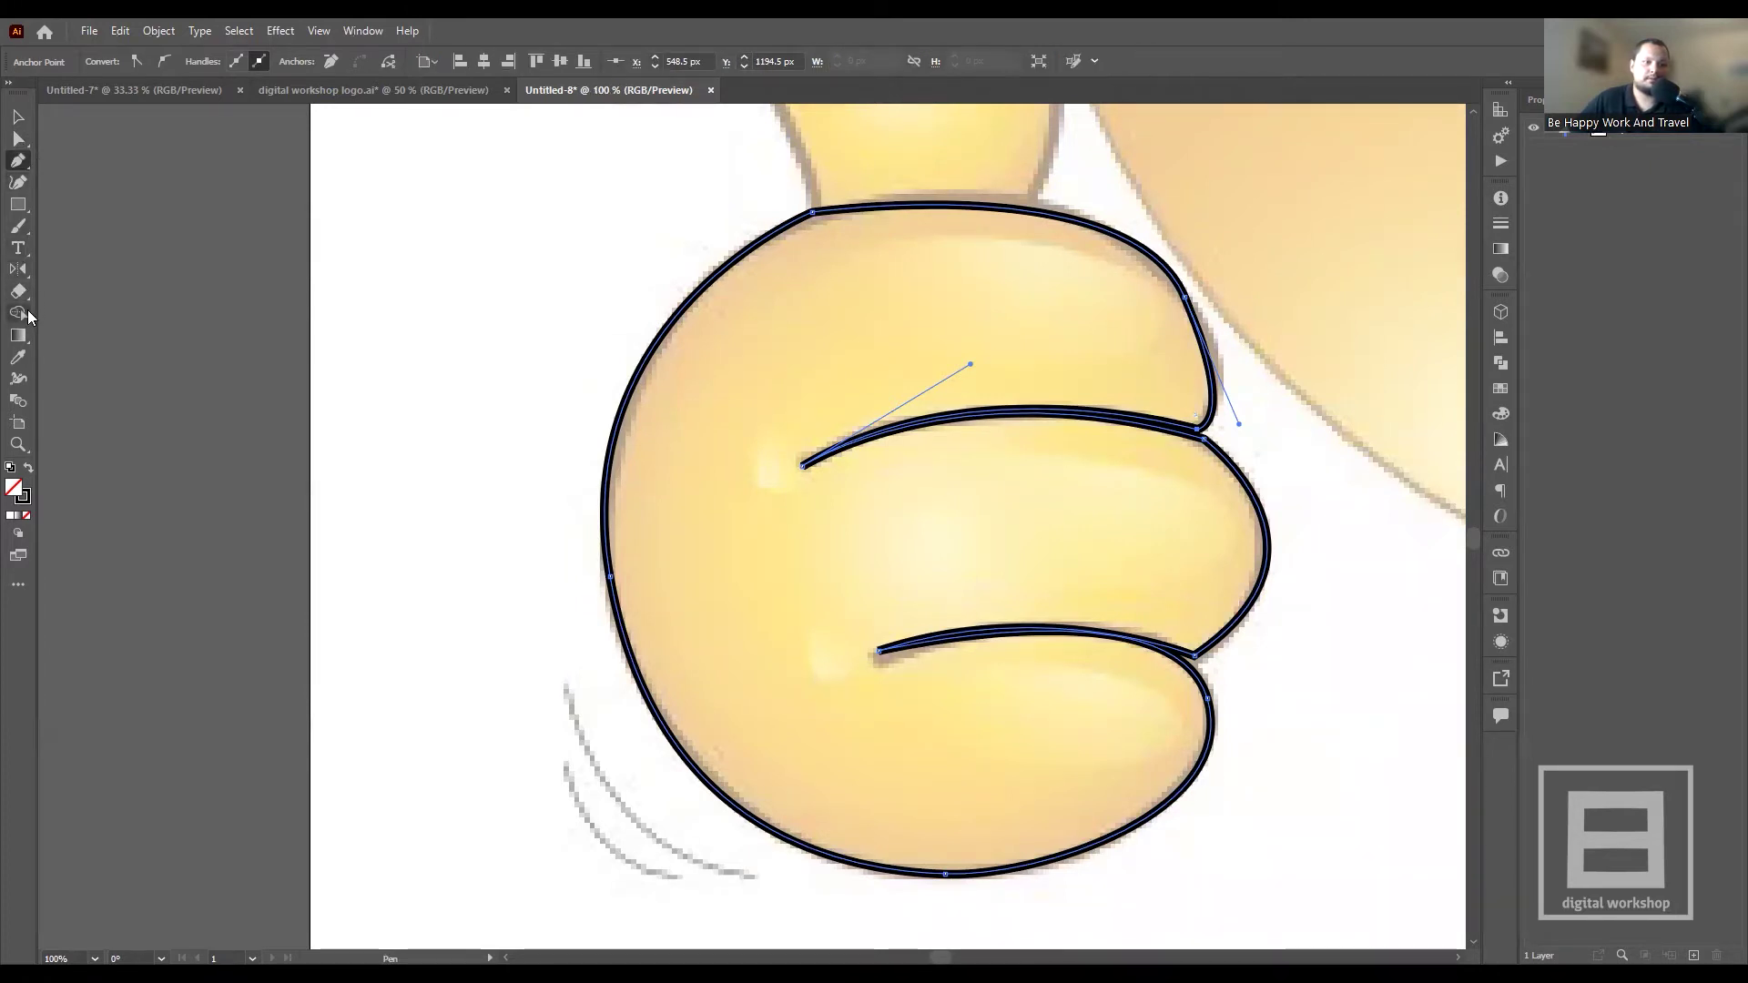
- Choose the Smooth Tool from the All Tools drawer and close the drawer
{"action": "left_click", "coordinate": [29, 287]}
{"action": "left_click", "coordinate": [30, 285]}
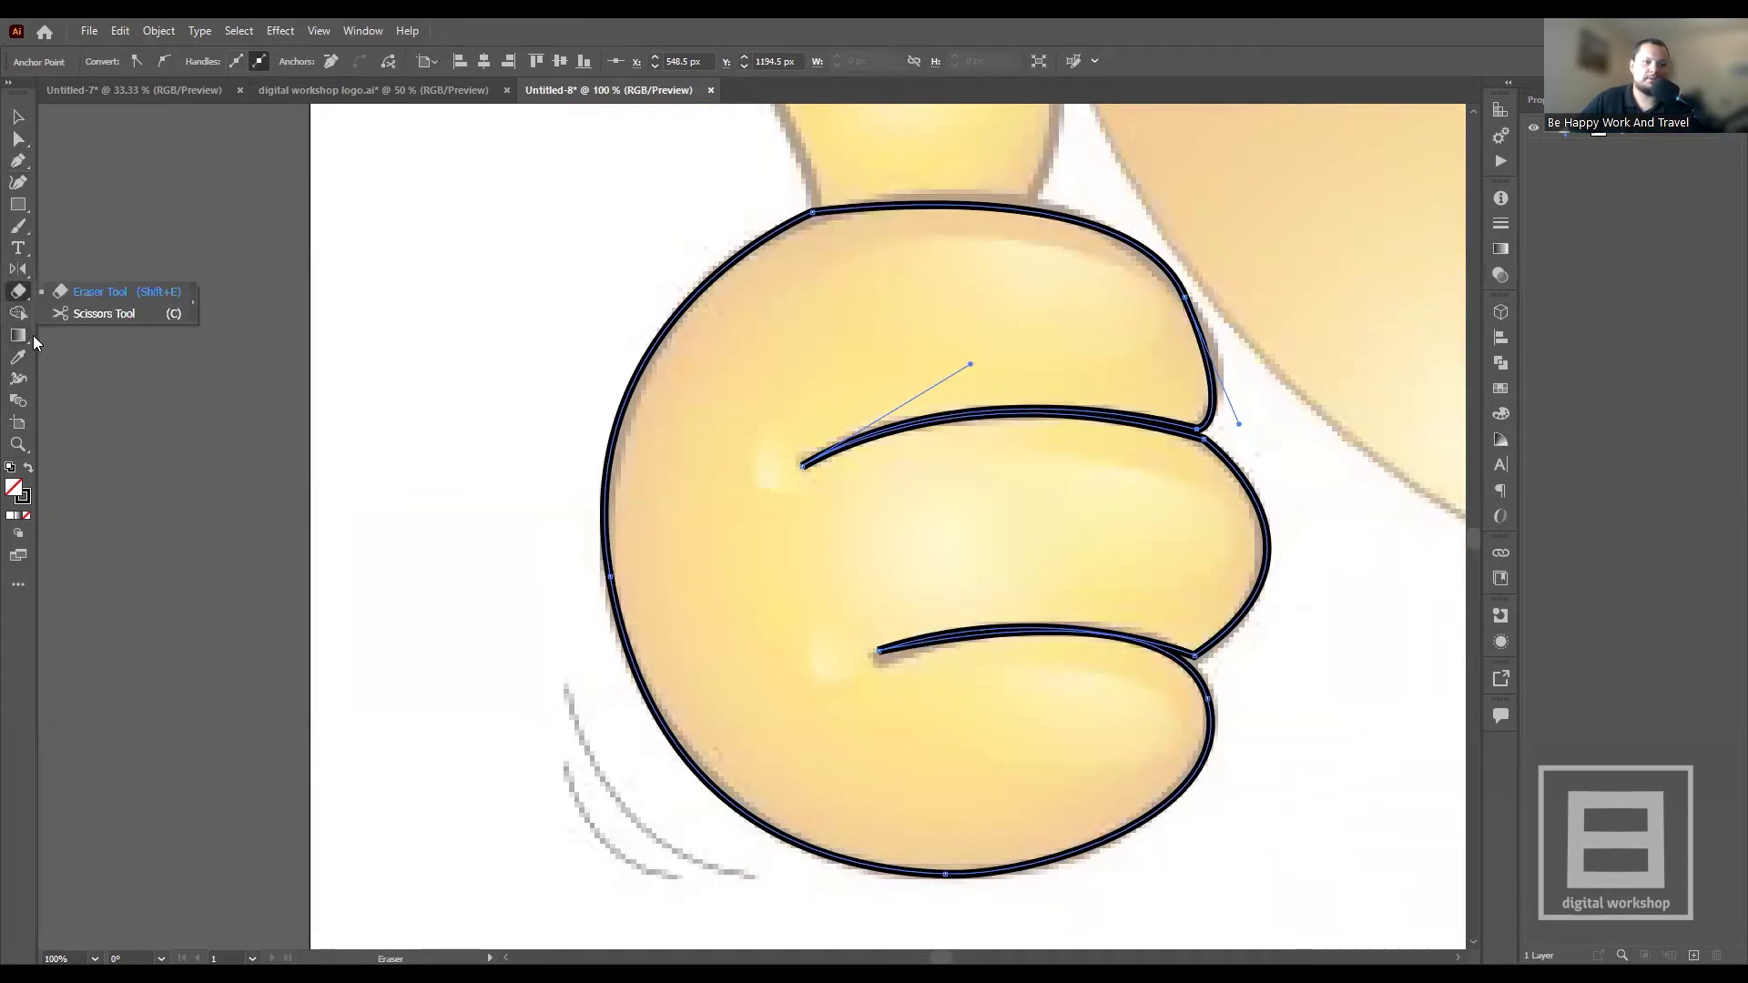
{"action": "left_click", "coordinate": [18, 584]}
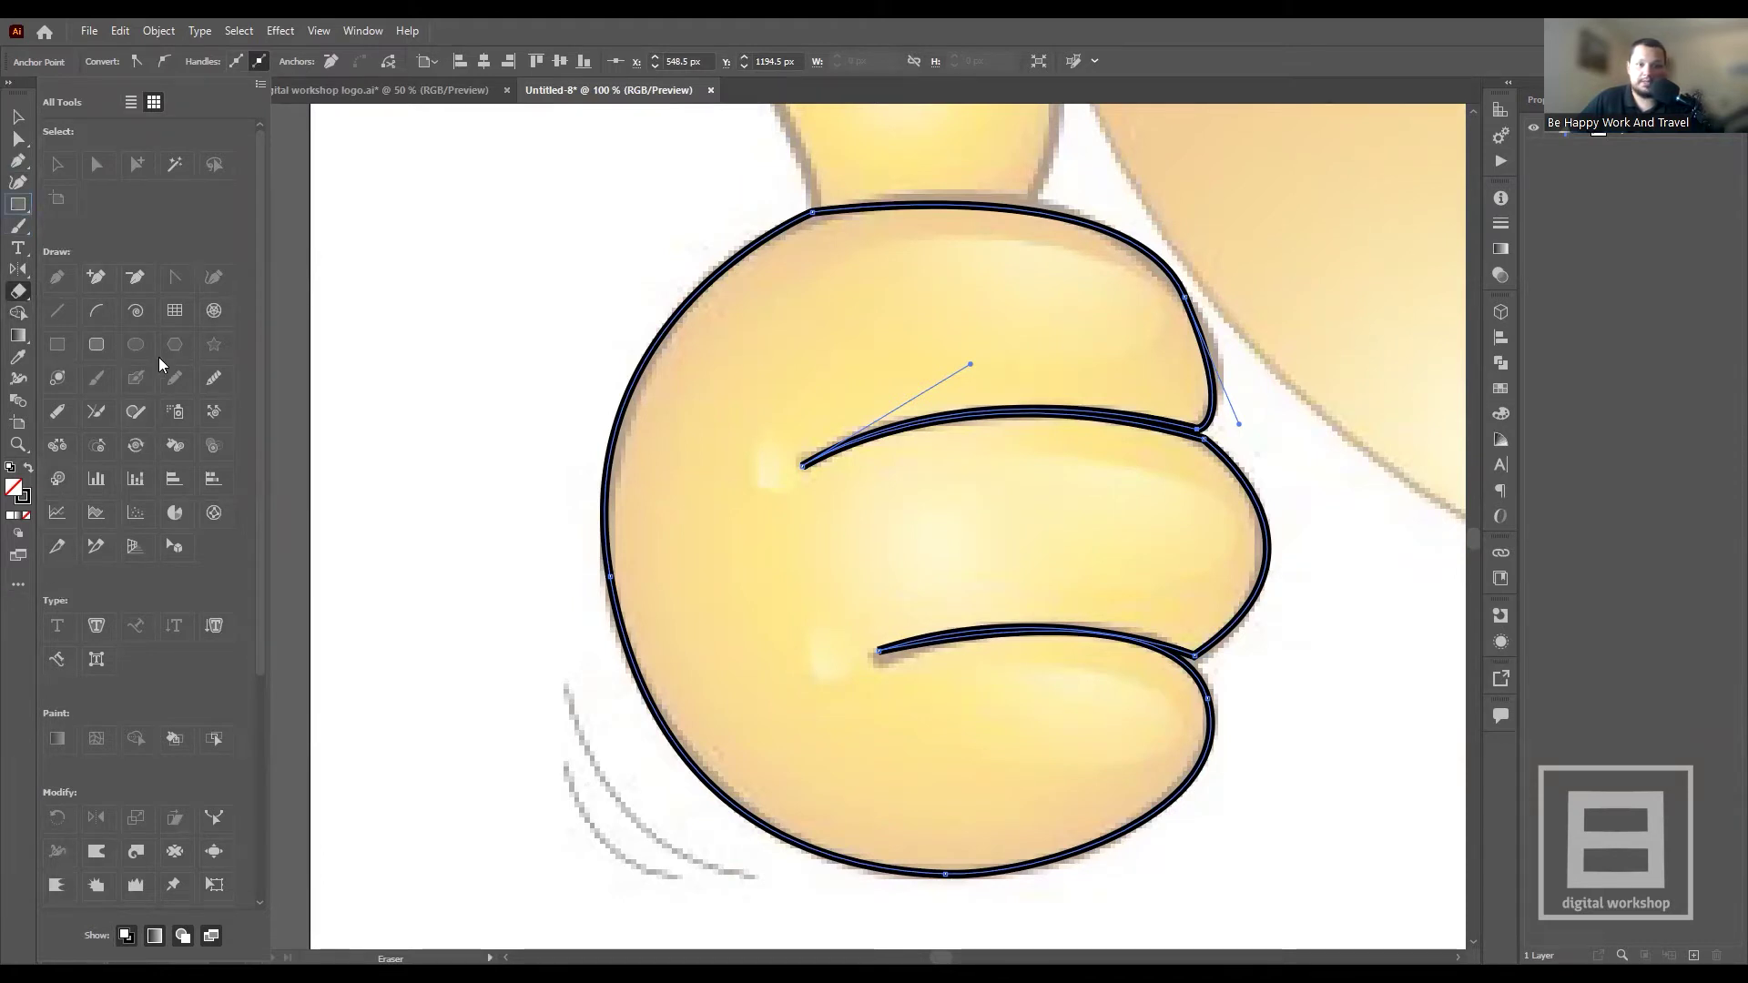
{"action": "scroll", "coordinate": [142, 468], "scroll_direction": "down", "scroll_amount": 5}
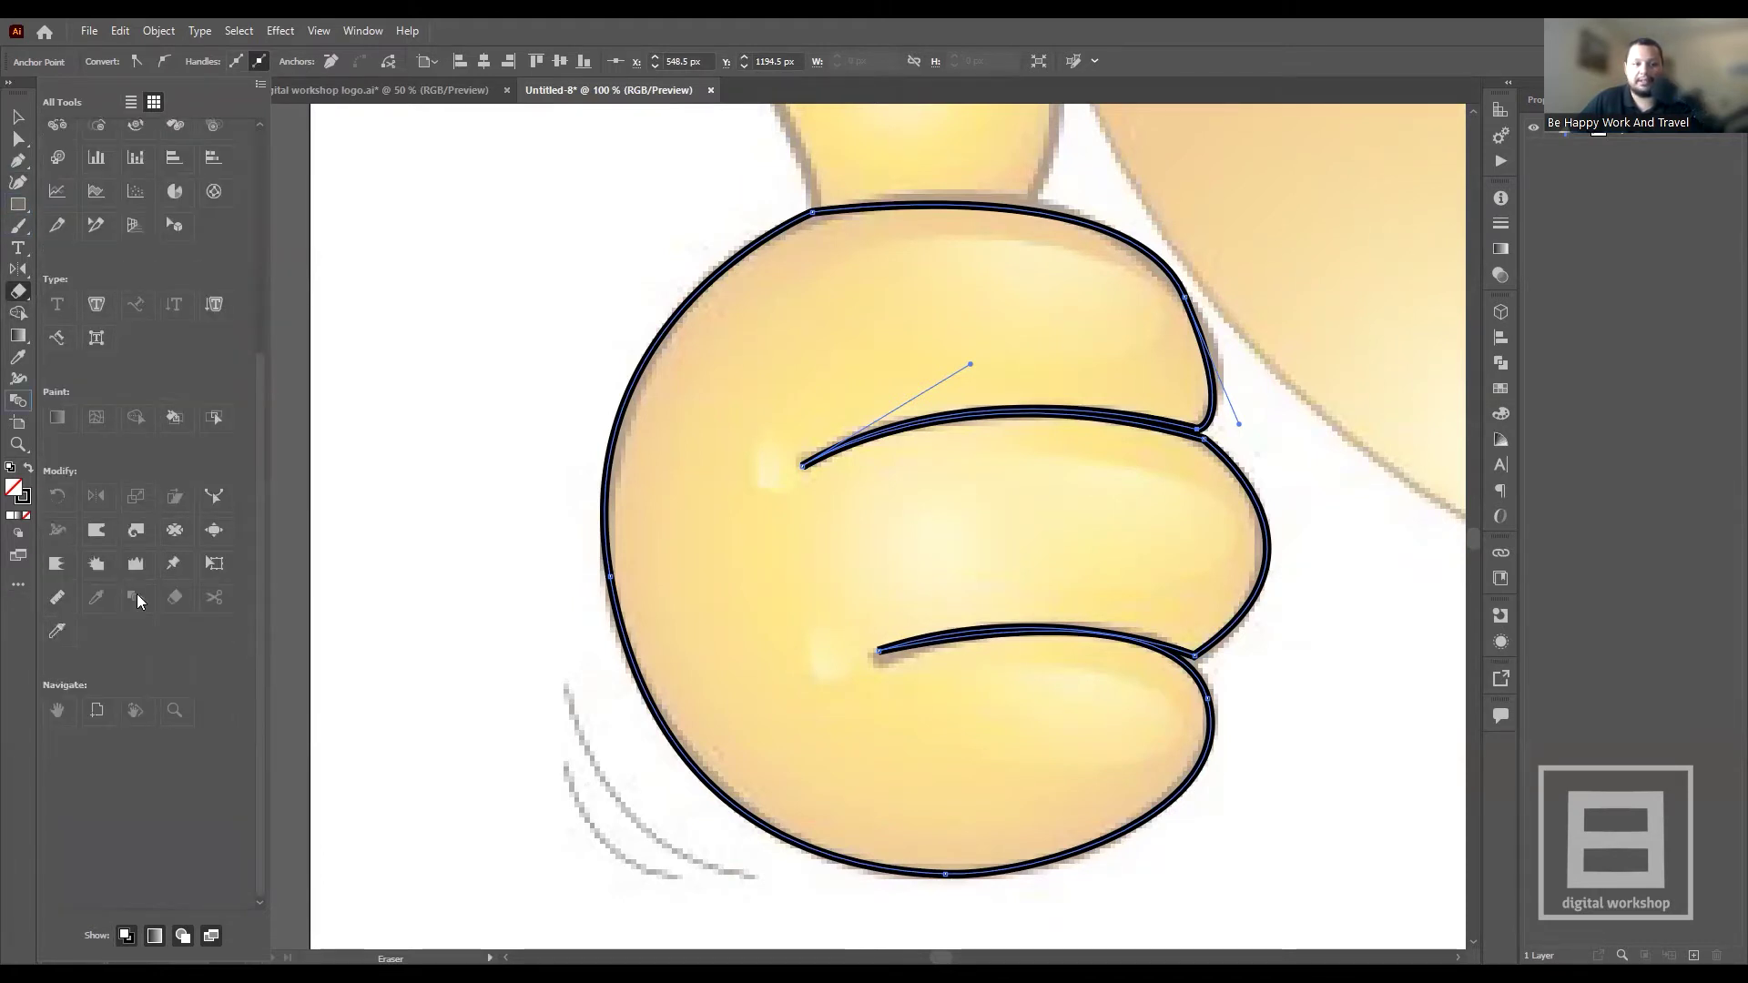
{"action": "scroll", "coordinate": [111, 288], "scroll_direction": "up", "scroll_amount": 5}
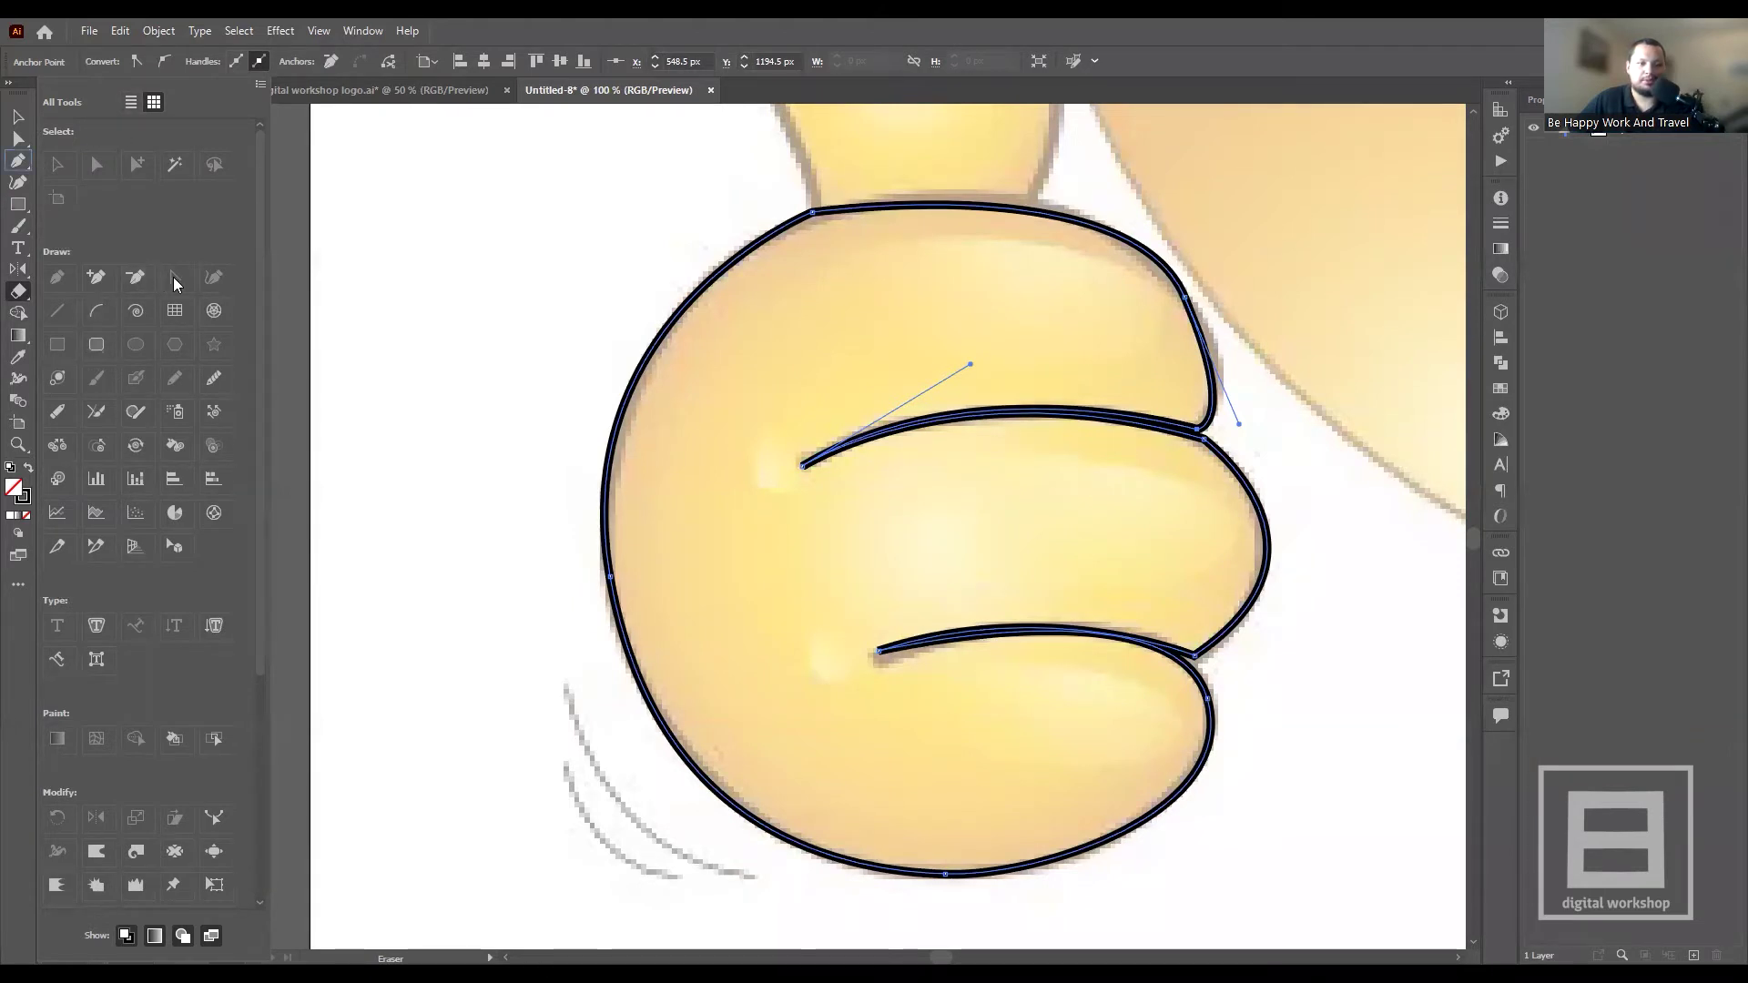
{"action": "left_click", "coordinate": [220, 382]}
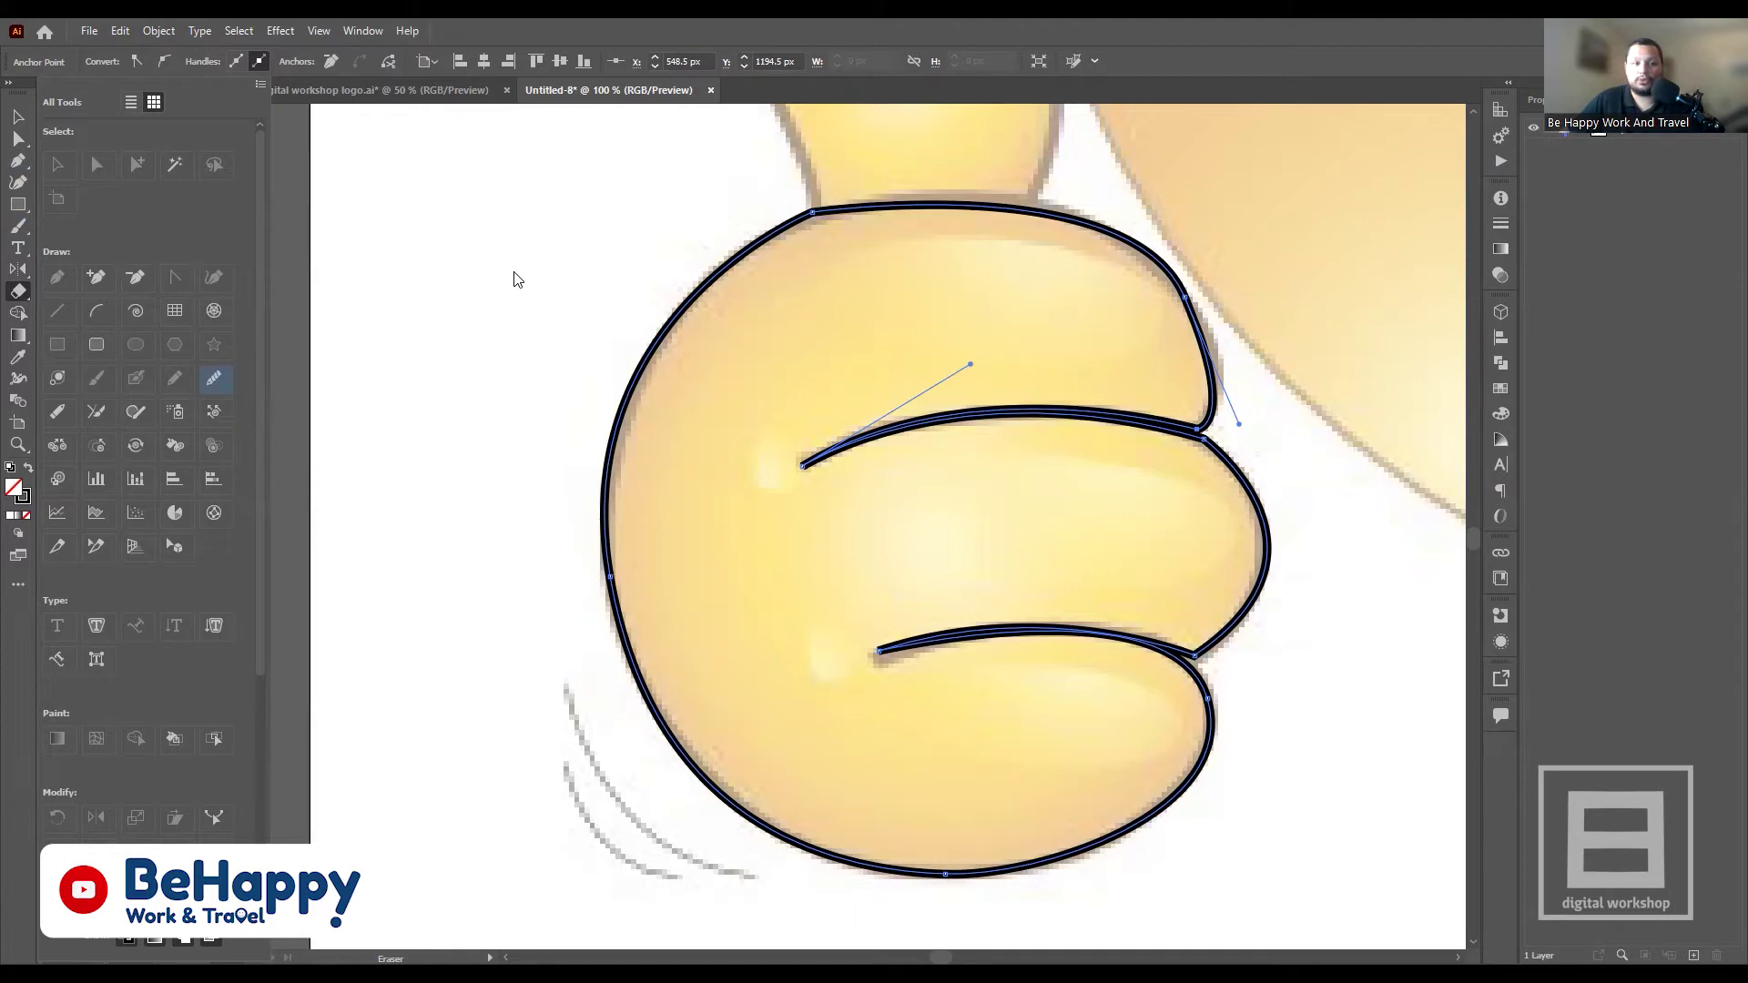
{"action": "left_click", "coordinate": [357, 311]}
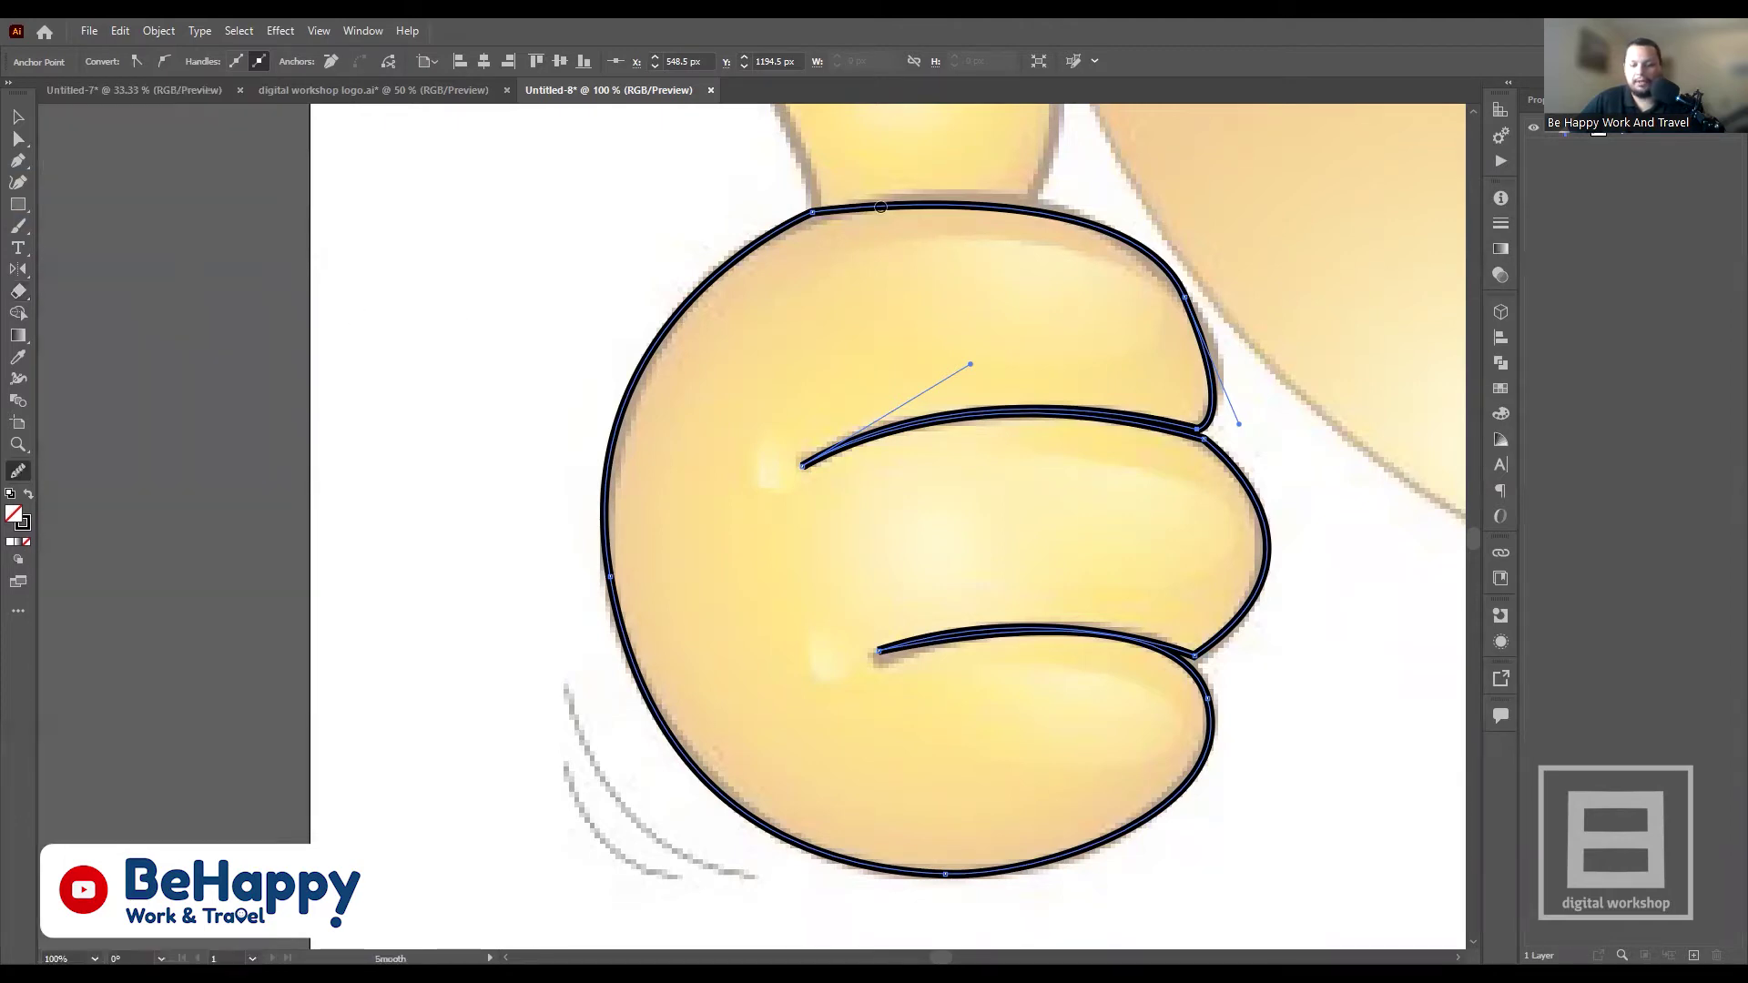
- Smooth away the sharp corner at the fist outline's top-left
{"action": "scroll", "coordinate": [543, 262], "scroll_direction": "up", "scroll_amount": 2}
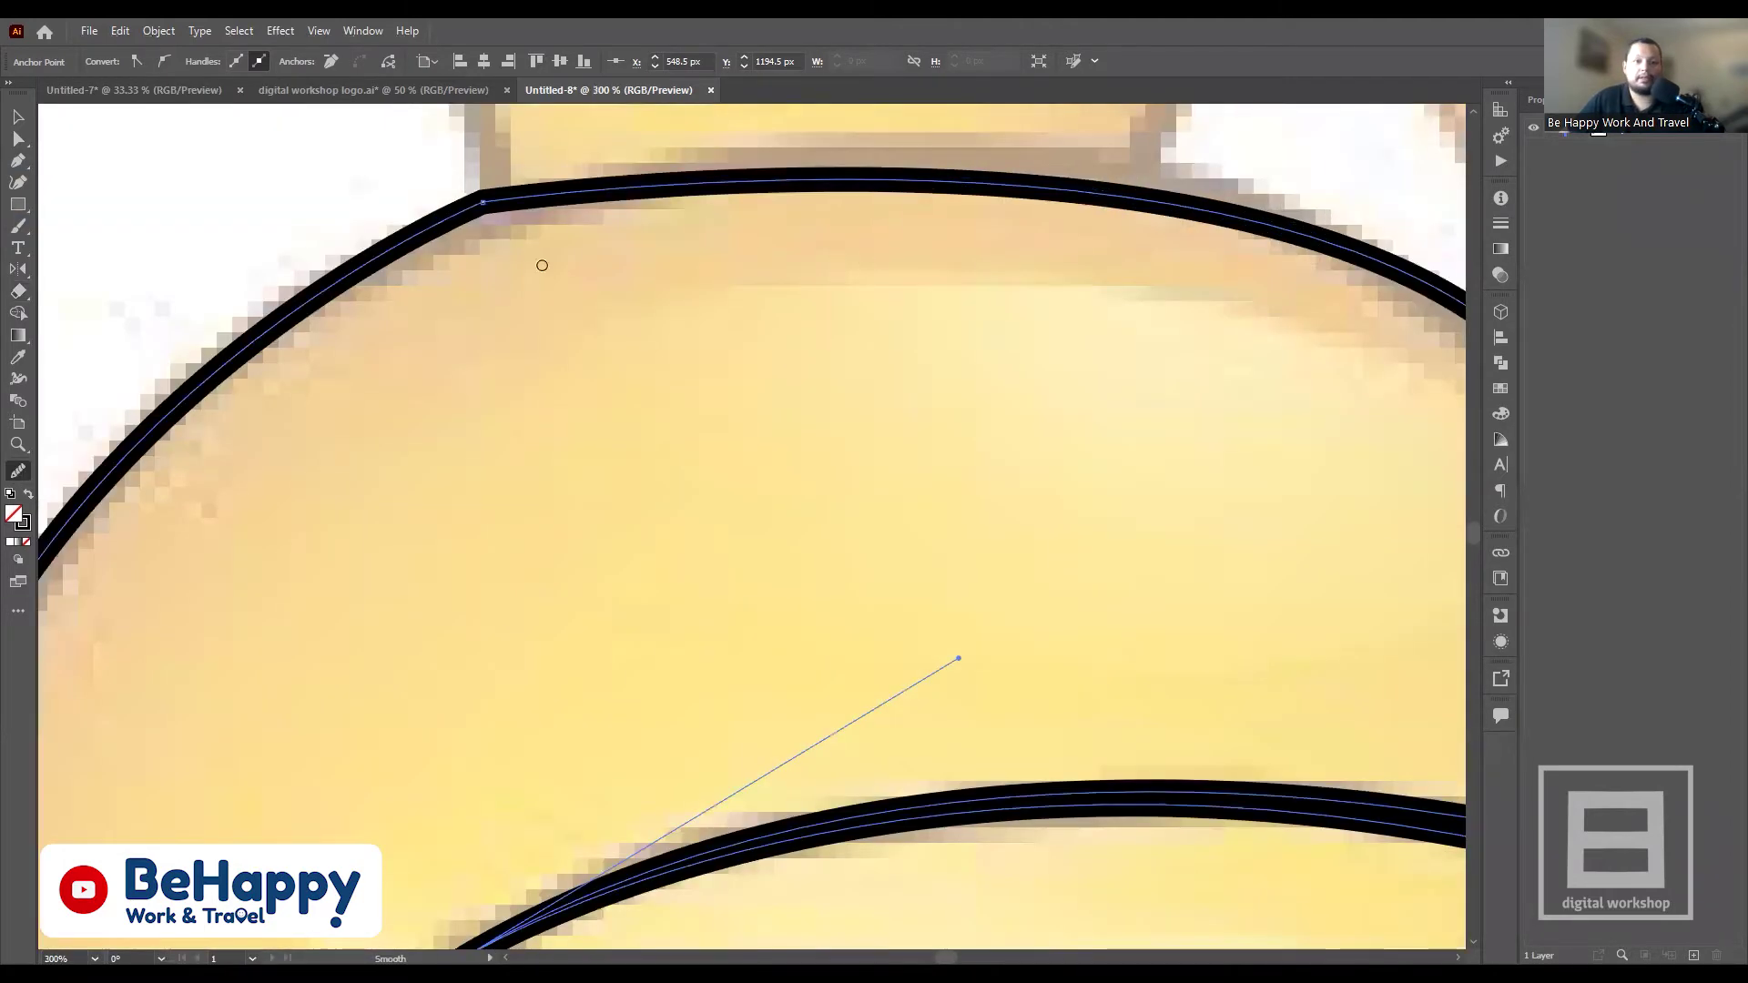
{"action": "scroll", "coordinate": [554, 304], "scroll_direction": "up", "scroll_amount": 1}
{"action": "scroll", "coordinate": [482, 347], "scroll_direction": "up", "scroll_amount": 2}
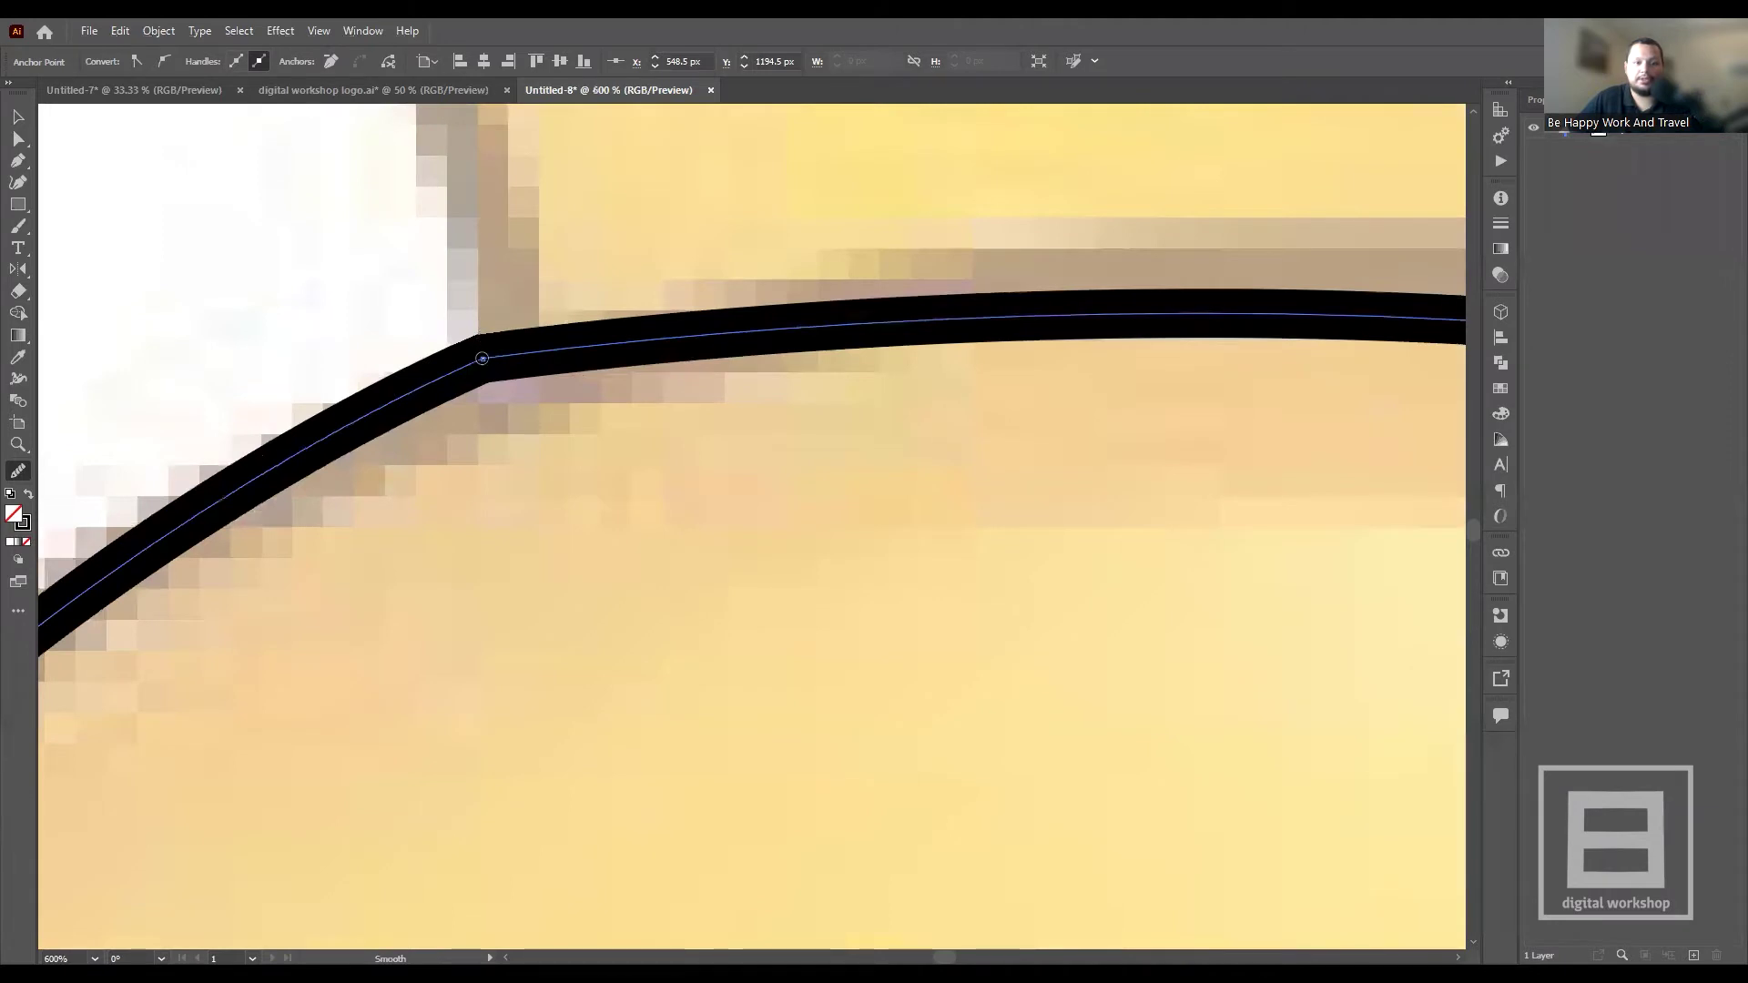
{"action": "scroll", "coordinate": [482, 358], "scroll_direction": "up", "scroll_amount": 1}
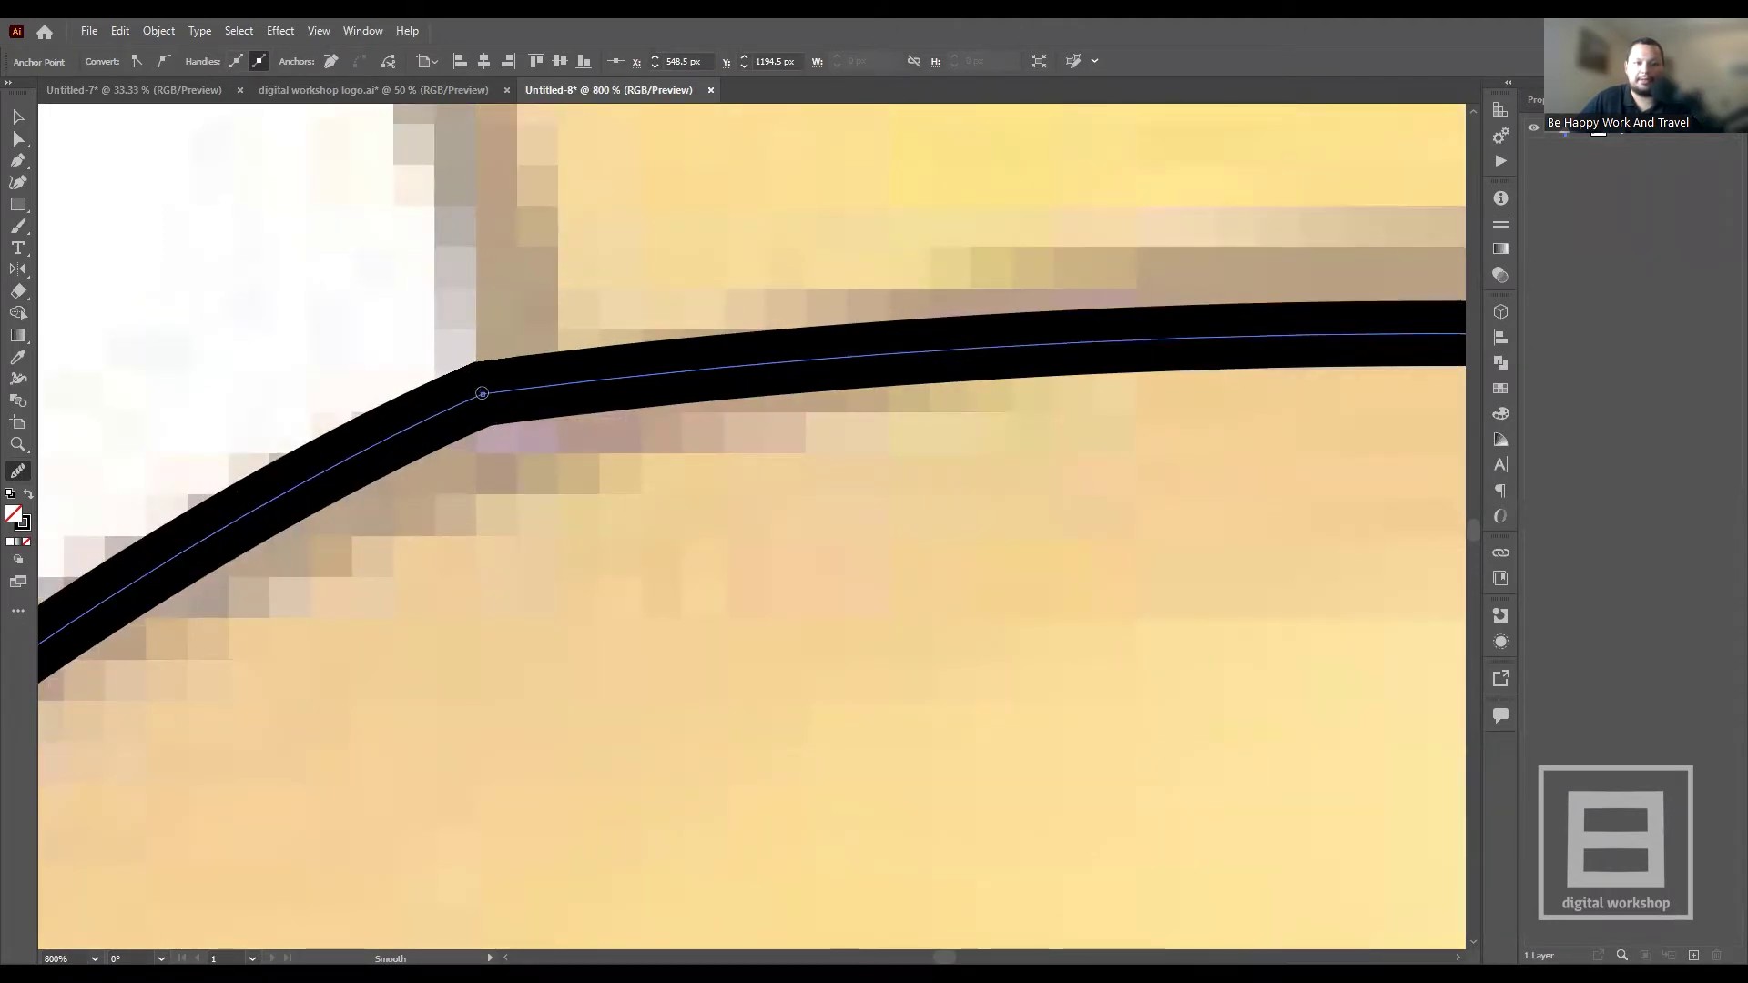
{"action": "left_click_drag", "start_coordinate": [481, 392], "coordinate": [482, 393]}
{"action": "scroll", "coordinate": [482, 392], "scroll_direction": "down", "scroll_amount": 3}
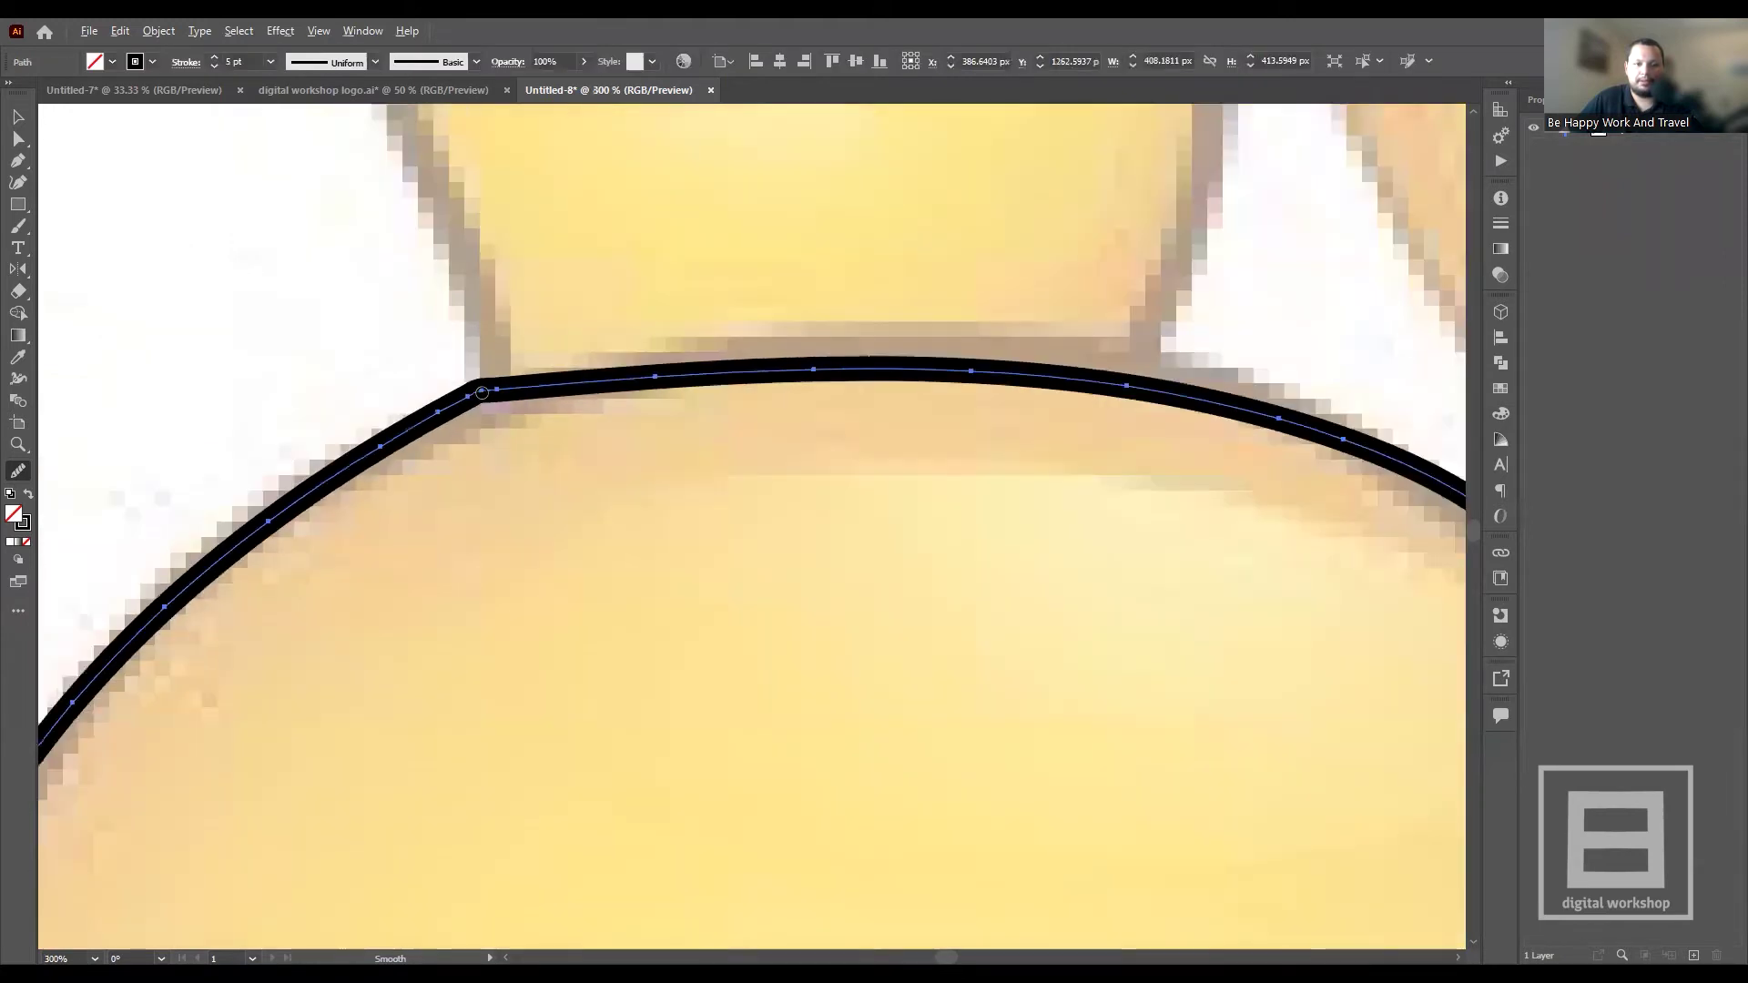
{"action": "scroll", "coordinate": [753, 433], "scroll_direction": "down", "scroll_amount": 2}
{"action": "scroll", "coordinate": [765, 446], "scroll_direction": "up", "scroll_amount": 2}
{"action": "scroll", "coordinate": [911, 546], "scroll_direction": "up", "scroll_amount": 1}
{"action": "scroll", "coordinate": [1020, 660], "scroll_direction": "up", "scroll_amount": 2}
{"action": "scroll", "coordinate": [846, 465], "scroll_direction": "up", "scroll_amount": 2}
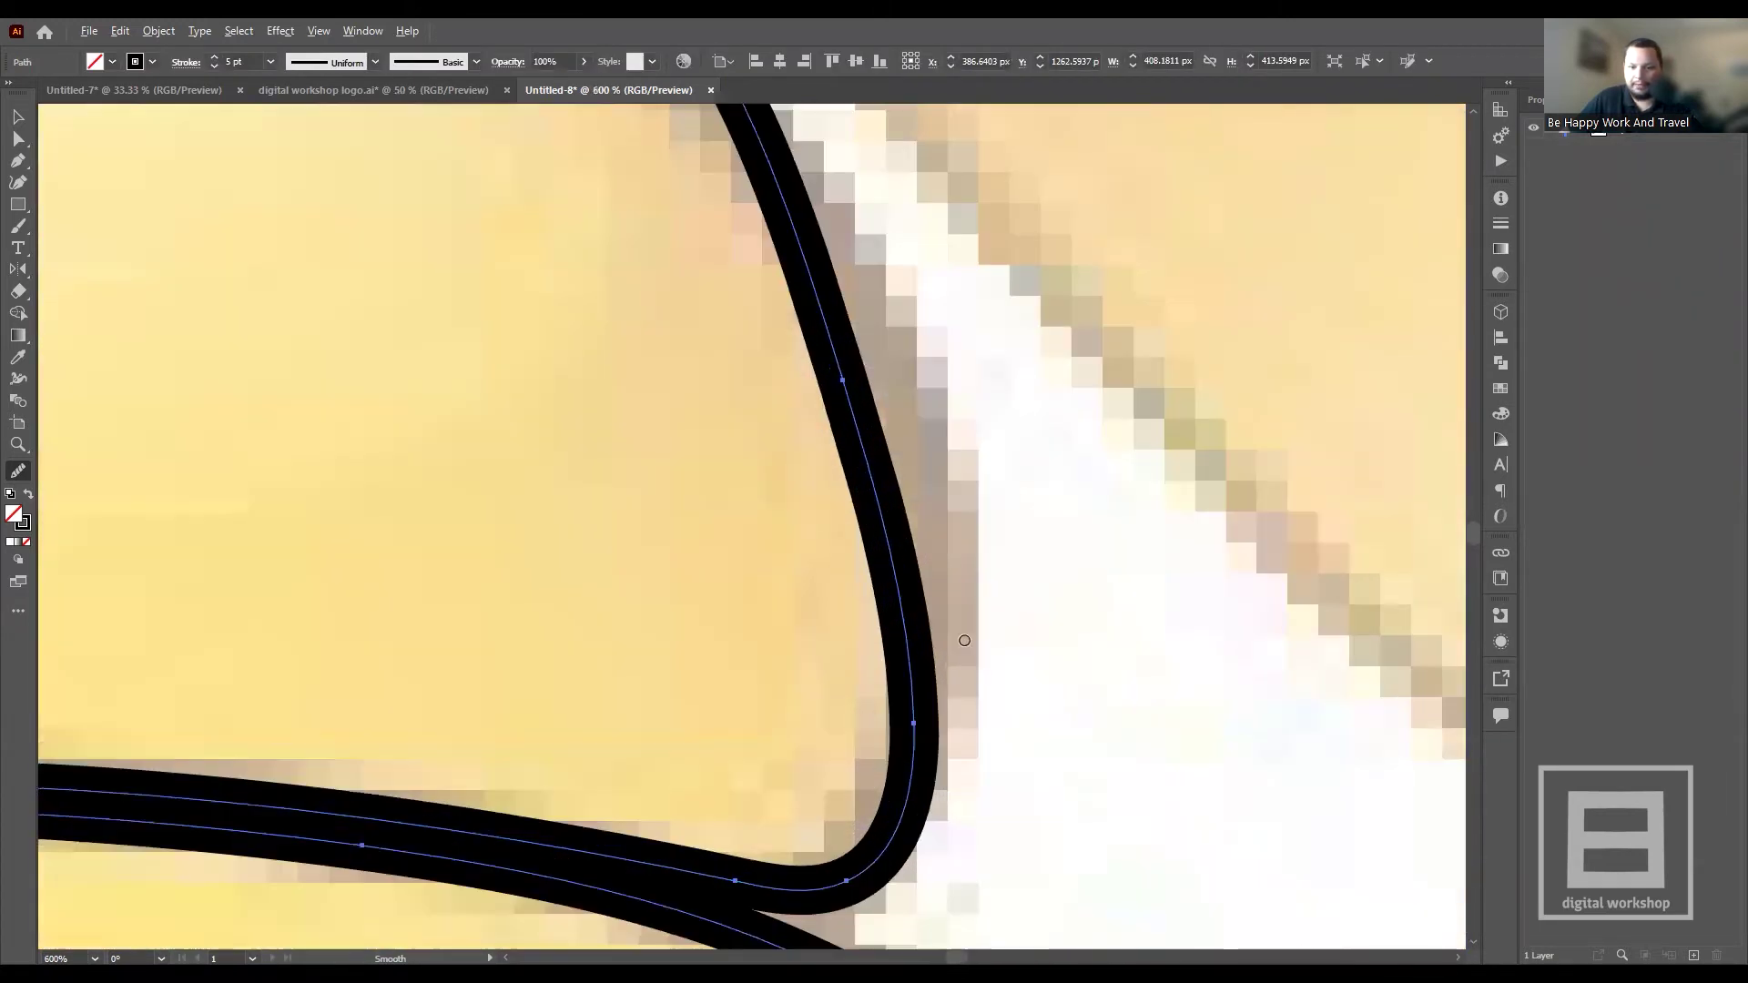
{"action": "scroll", "coordinate": [847, 435], "scroll_direction": "down", "scroll_amount": 2}
{"action": "scroll", "coordinate": [847, 428], "scroll_direction": "up", "scroll_amount": 1}
{"action": "scroll", "coordinate": [847, 427], "scroll_direction": "up", "scroll_amount": 1}
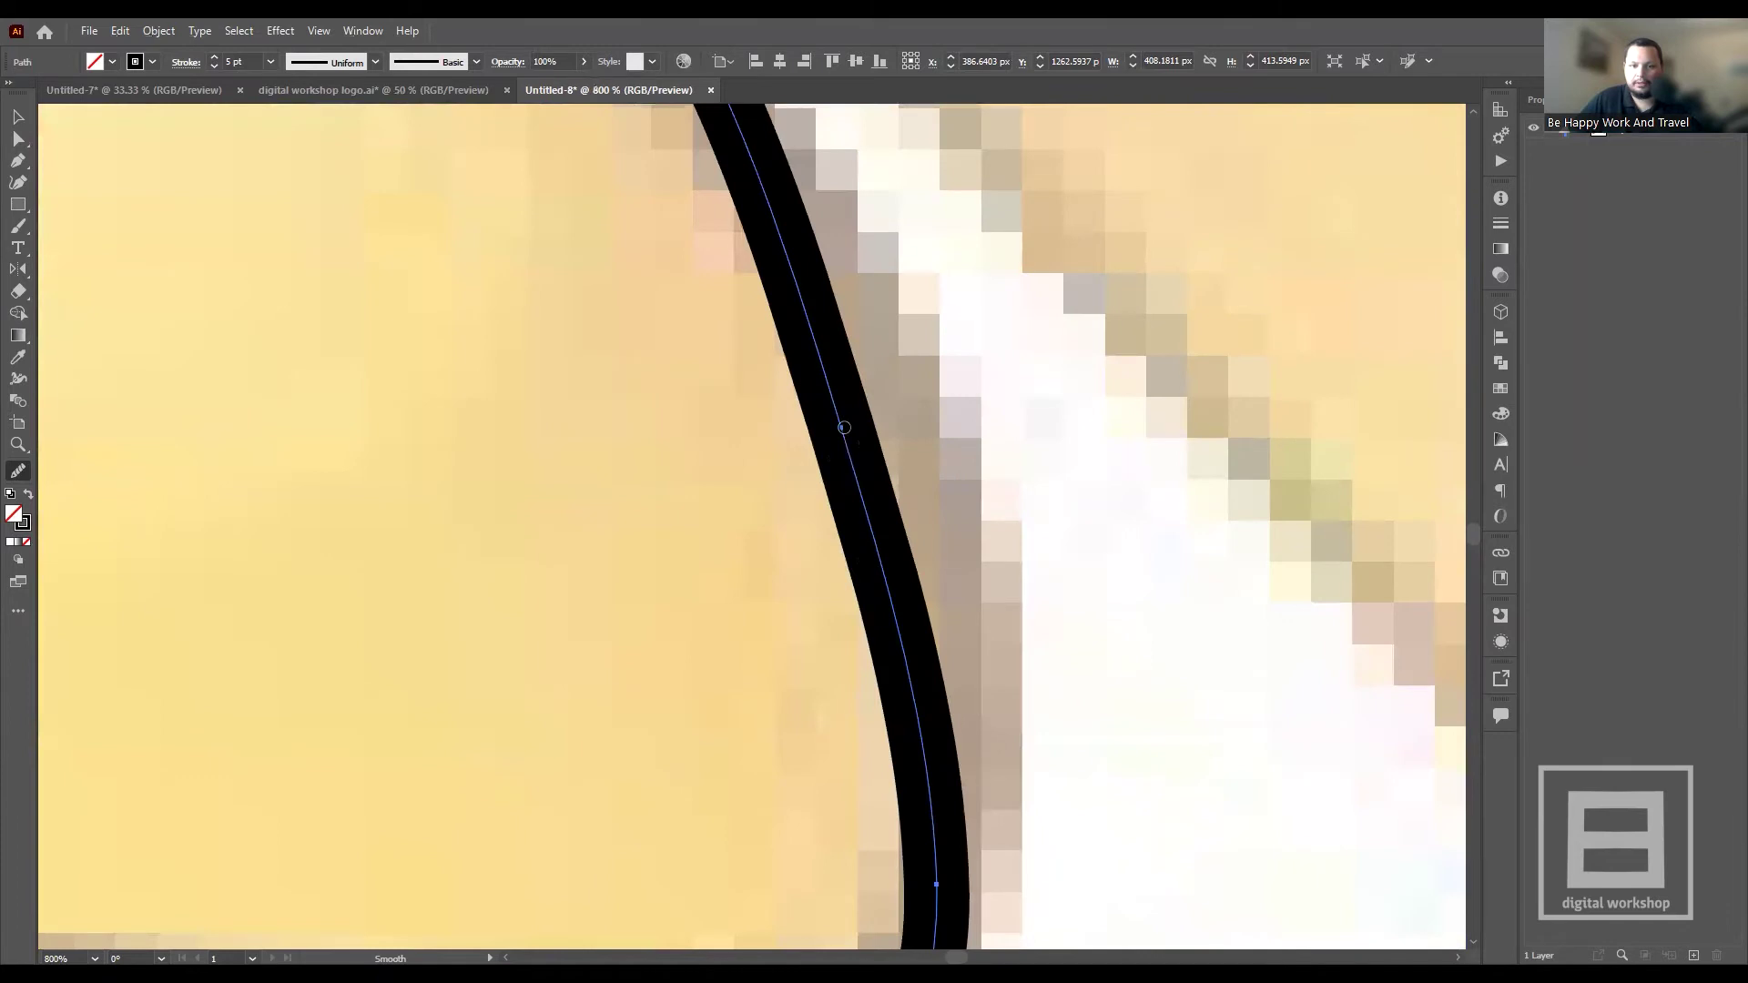
- Smooth the fist outline's right-hand curve
{"action": "left_click_drag", "start_coordinate": [842, 427], "coordinate": [856, 492]}
{"action": "scroll", "coordinate": [856, 491], "scroll_direction": "down", "scroll_amount": 3}
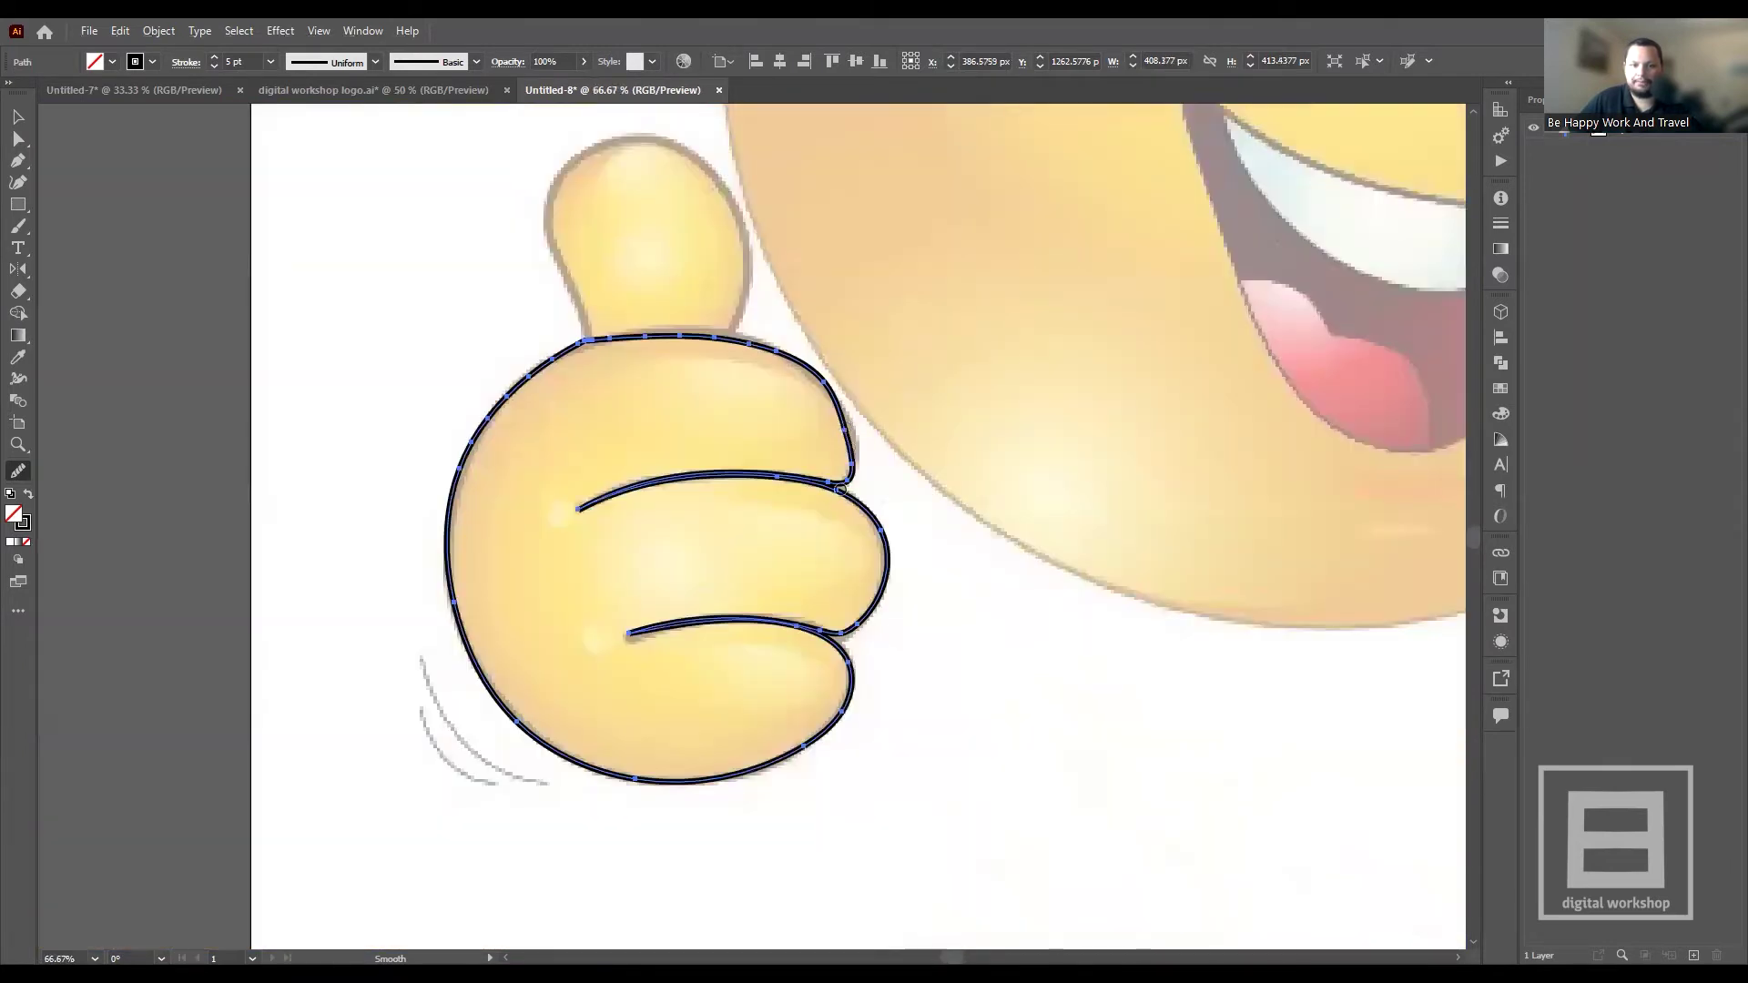
{"action": "scroll", "coordinate": [915, 551], "scroll_direction": "up", "scroll_amount": 1}
{"action": "scroll", "coordinate": [893, 636], "scroll_direction": "down", "scroll_amount": 1}
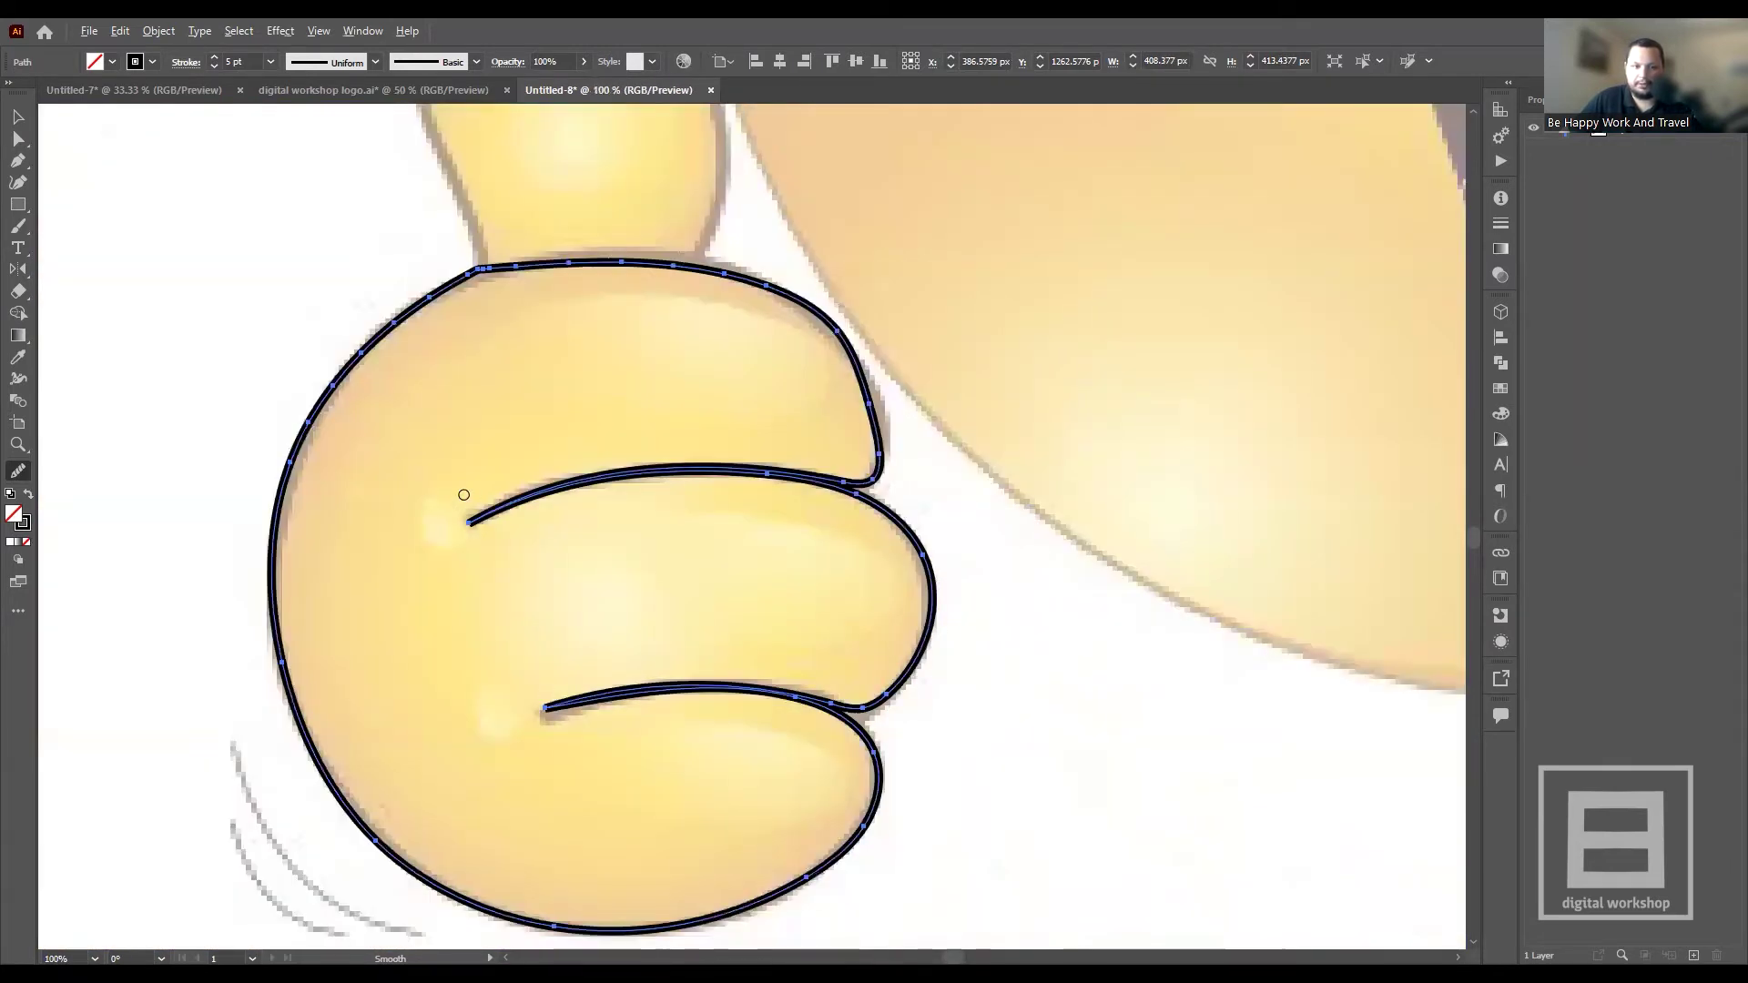
{"action": "scroll", "coordinate": [464, 495], "scroll_direction": "up", "scroll_amount": 3}
{"action": "scroll", "coordinate": [496, 603], "scroll_direction": "down", "scroll_amount": 5}
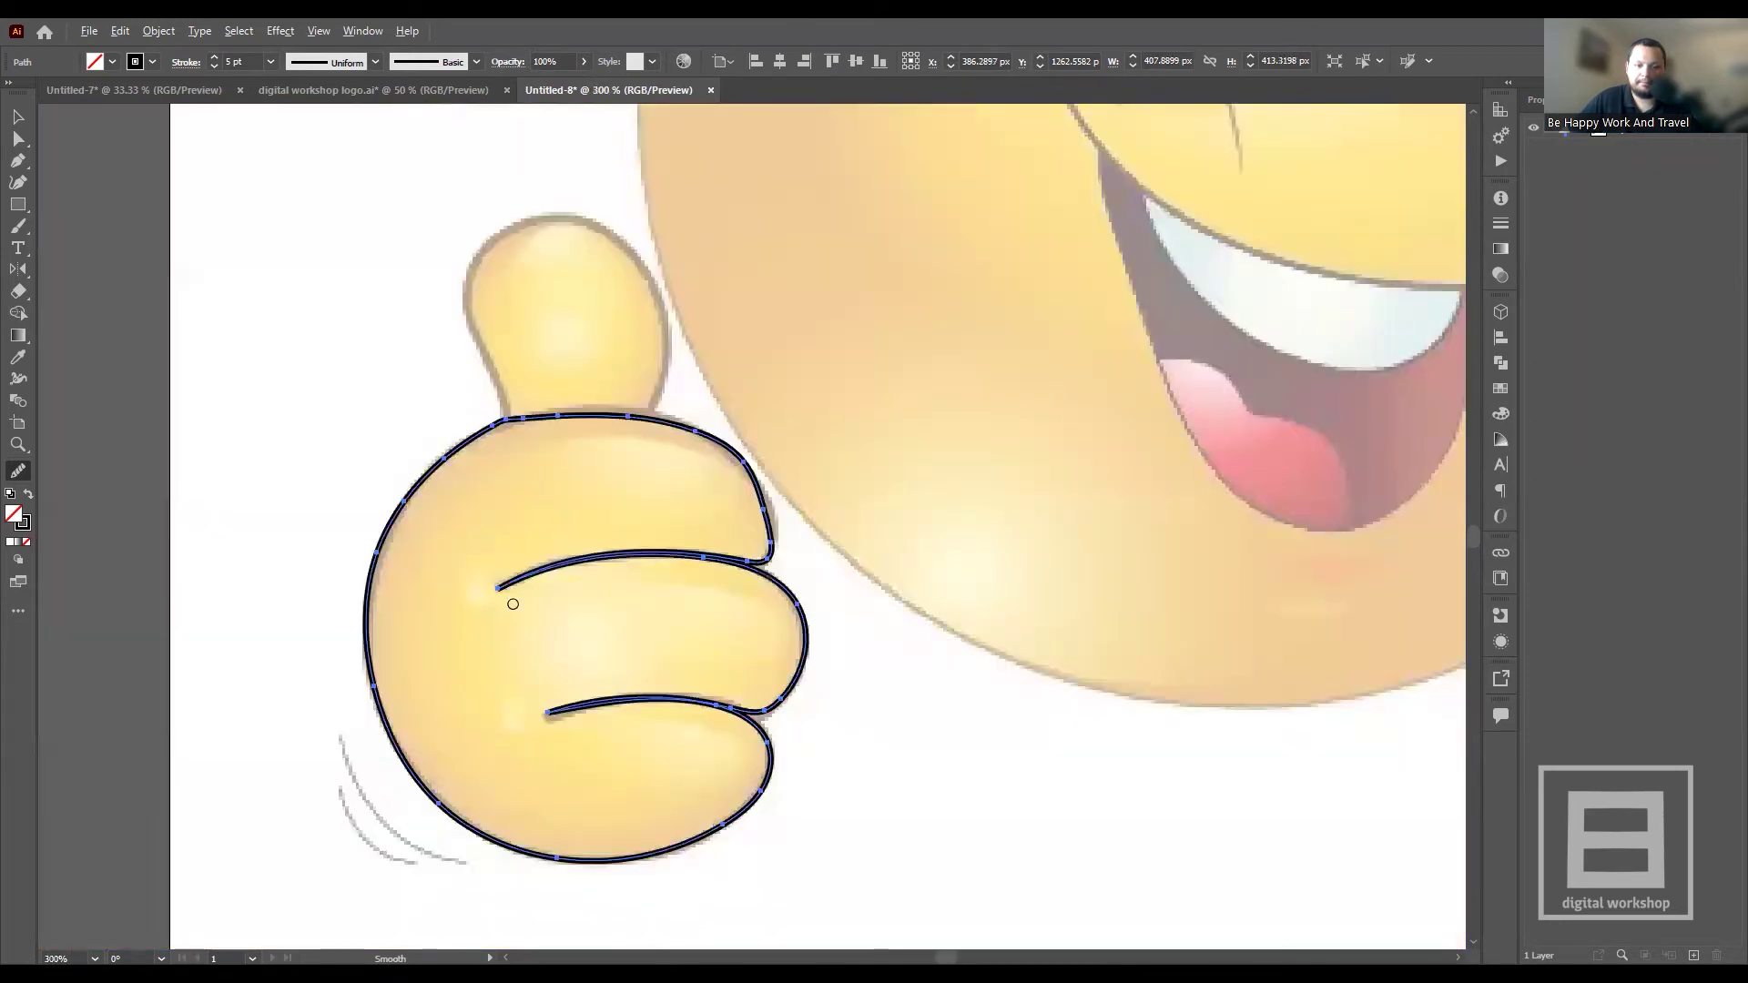
{"action": "scroll", "coordinate": [477, 695], "scroll_direction": "down", "scroll_amount": 1}
{"action": "scroll", "coordinate": [401, 667], "scroll_direction": "up", "scroll_amount": 2}
{"action": "scroll", "coordinate": [401, 667], "scroll_direction": "up", "scroll_amount": 1}
{"action": "scroll", "coordinate": [428, 592], "scroll_direction": "down", "scroll_amount": 1}
{"action": "scroll", "coordinate": [292, 511], "scroll_direction": "down", "scroll_amount": 1}
{"action": "scroll", "coordinate": [379, 359], "scroll_direction": "down", "scroll_amount": 1}
{"action": "scroll", "coordinate": [330, 407], "scroll_direction": "up", "scroll_amount": 3}
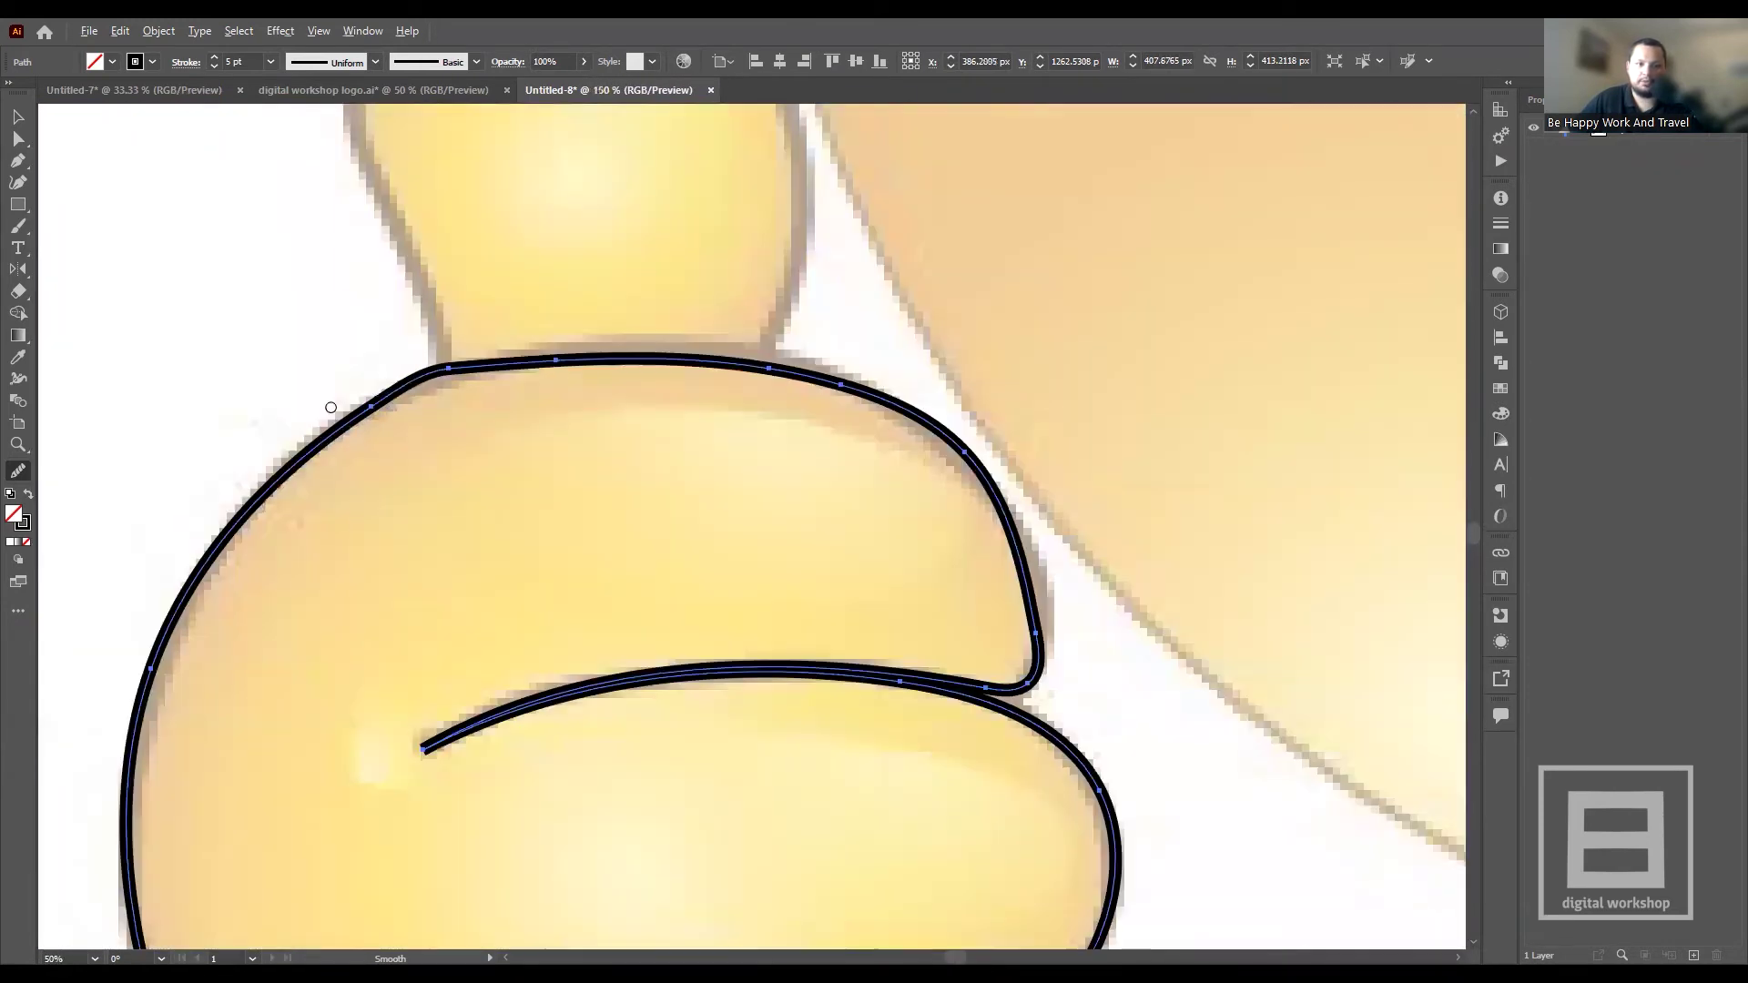
{"action": "scroll", "coordinate": [331, 407], "scroll_direction": "up", "scroll_amount": 2}
{"action": "scroll", "coordinate": [516, 354], "scroll_direction": "up", "scroll_amount": 1}
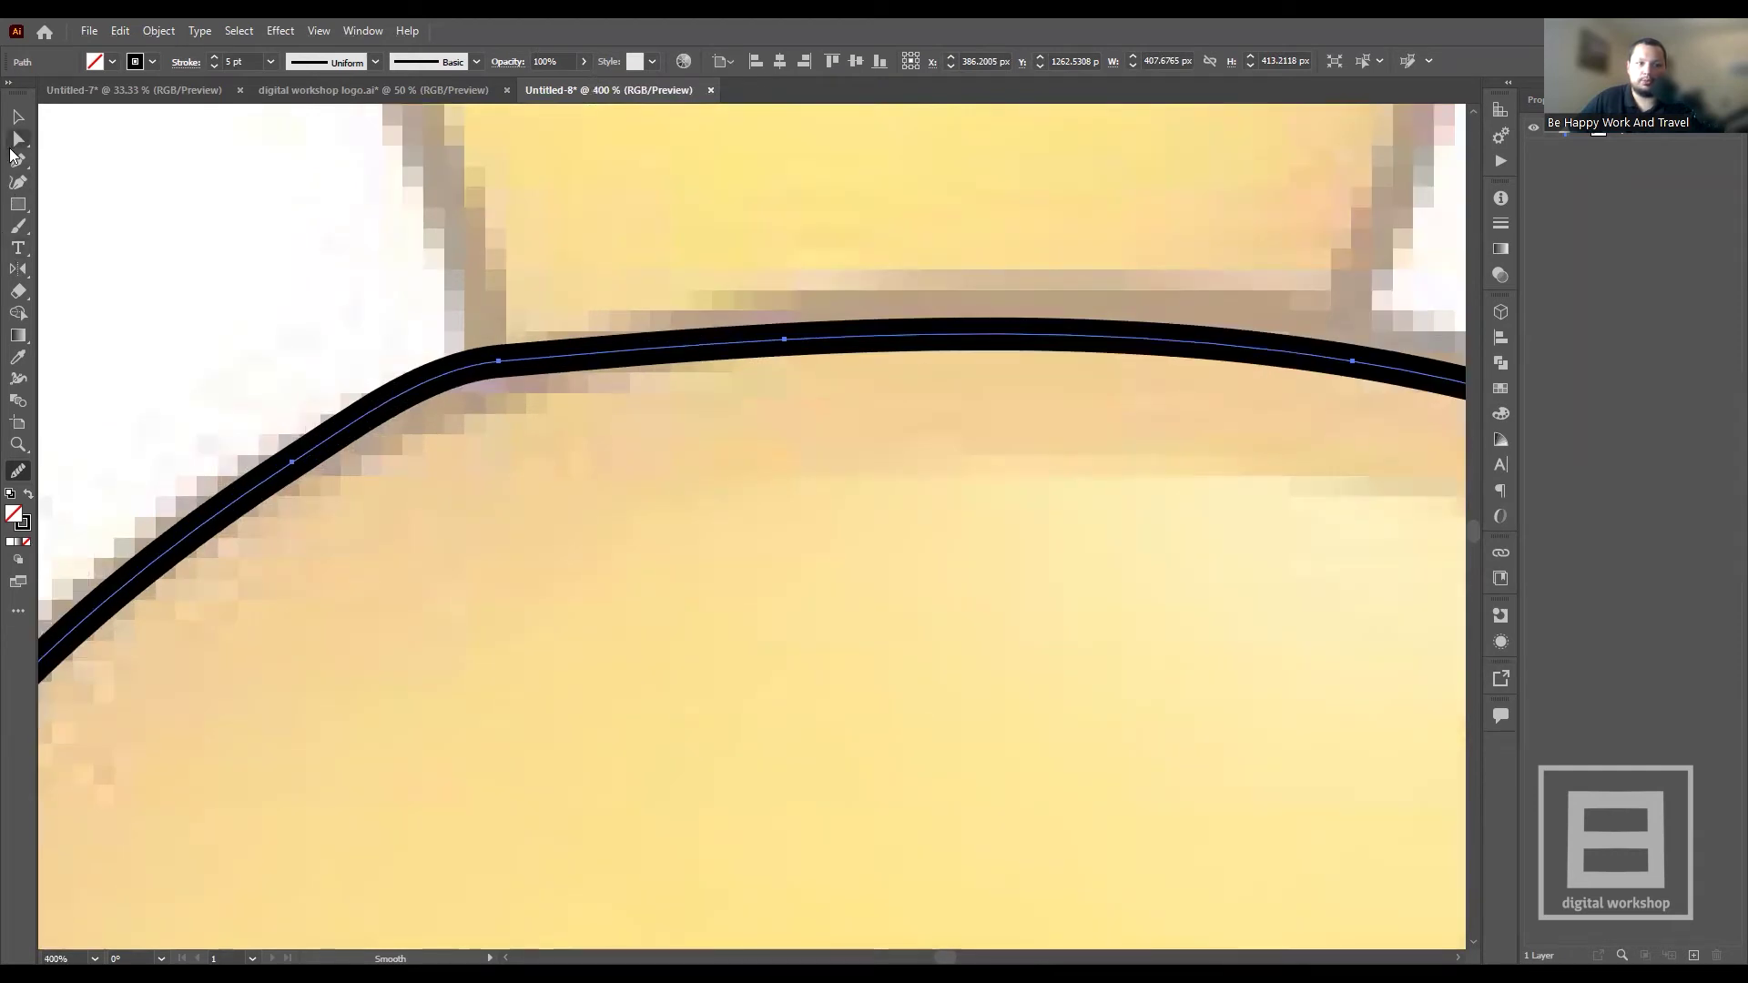
- Reshape the outline's upper bend and nudge a top-curve anchor to follow the template
{"action": "left_click", "coordinate": [18, 139]}
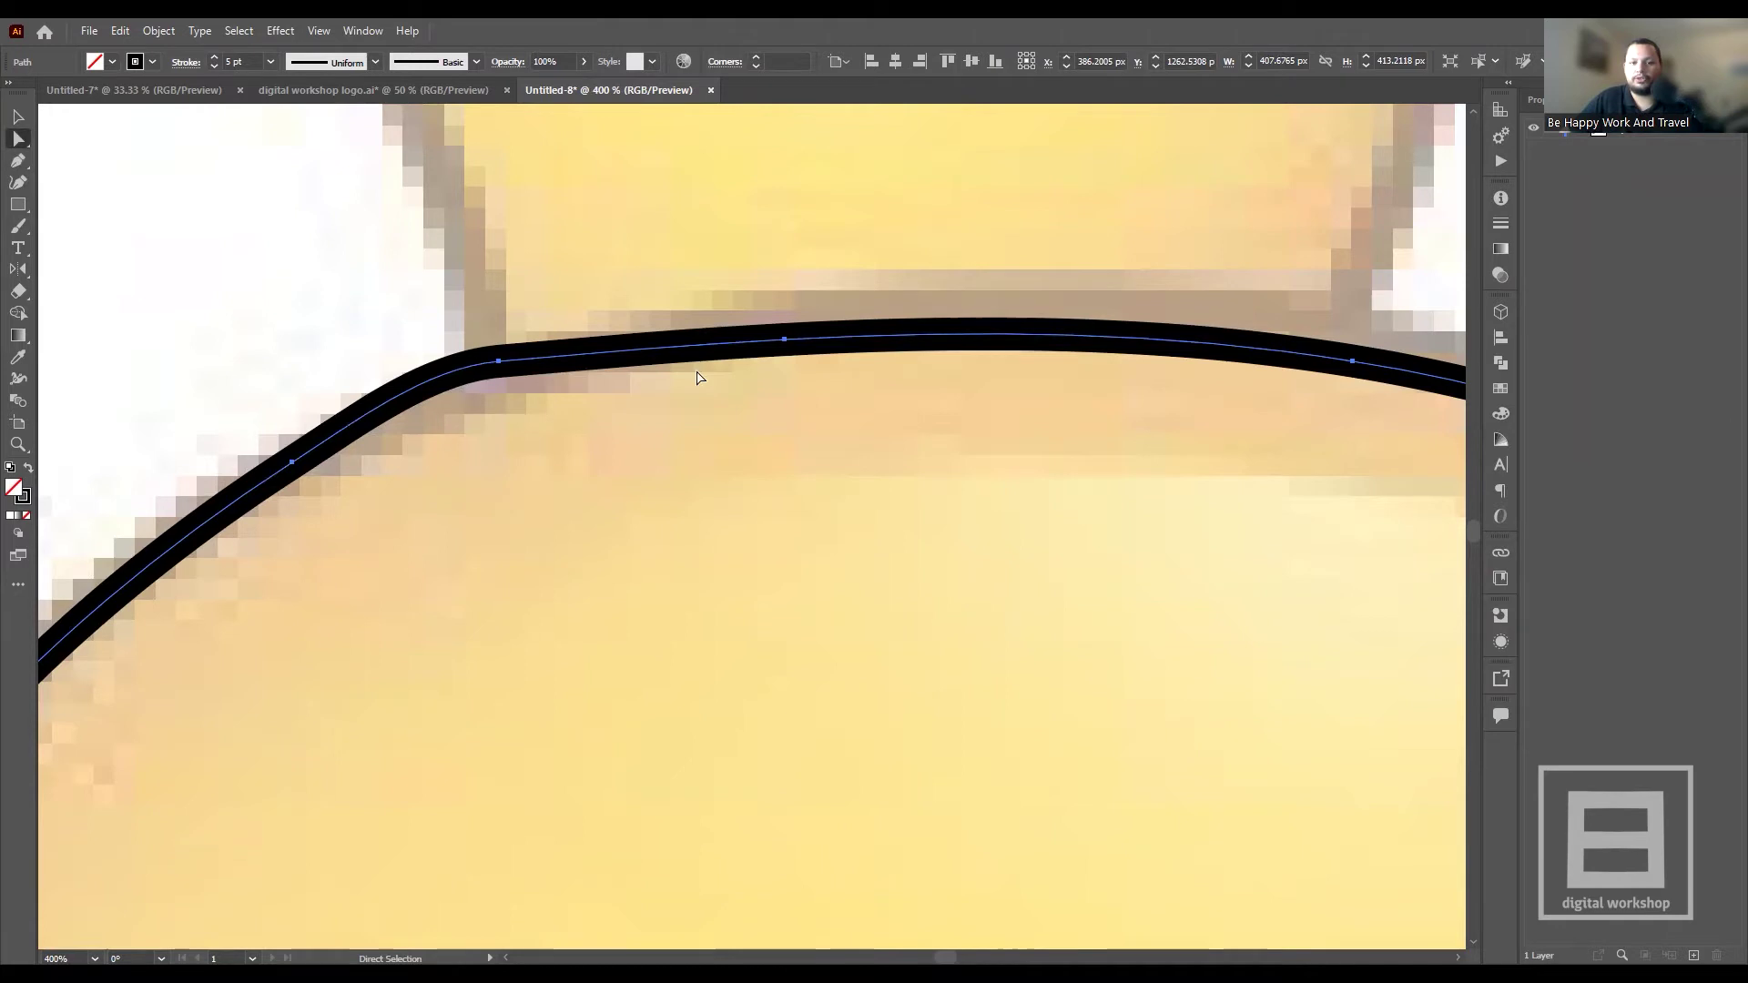
{"action": "left_click", "coordinate": [499, 363]}
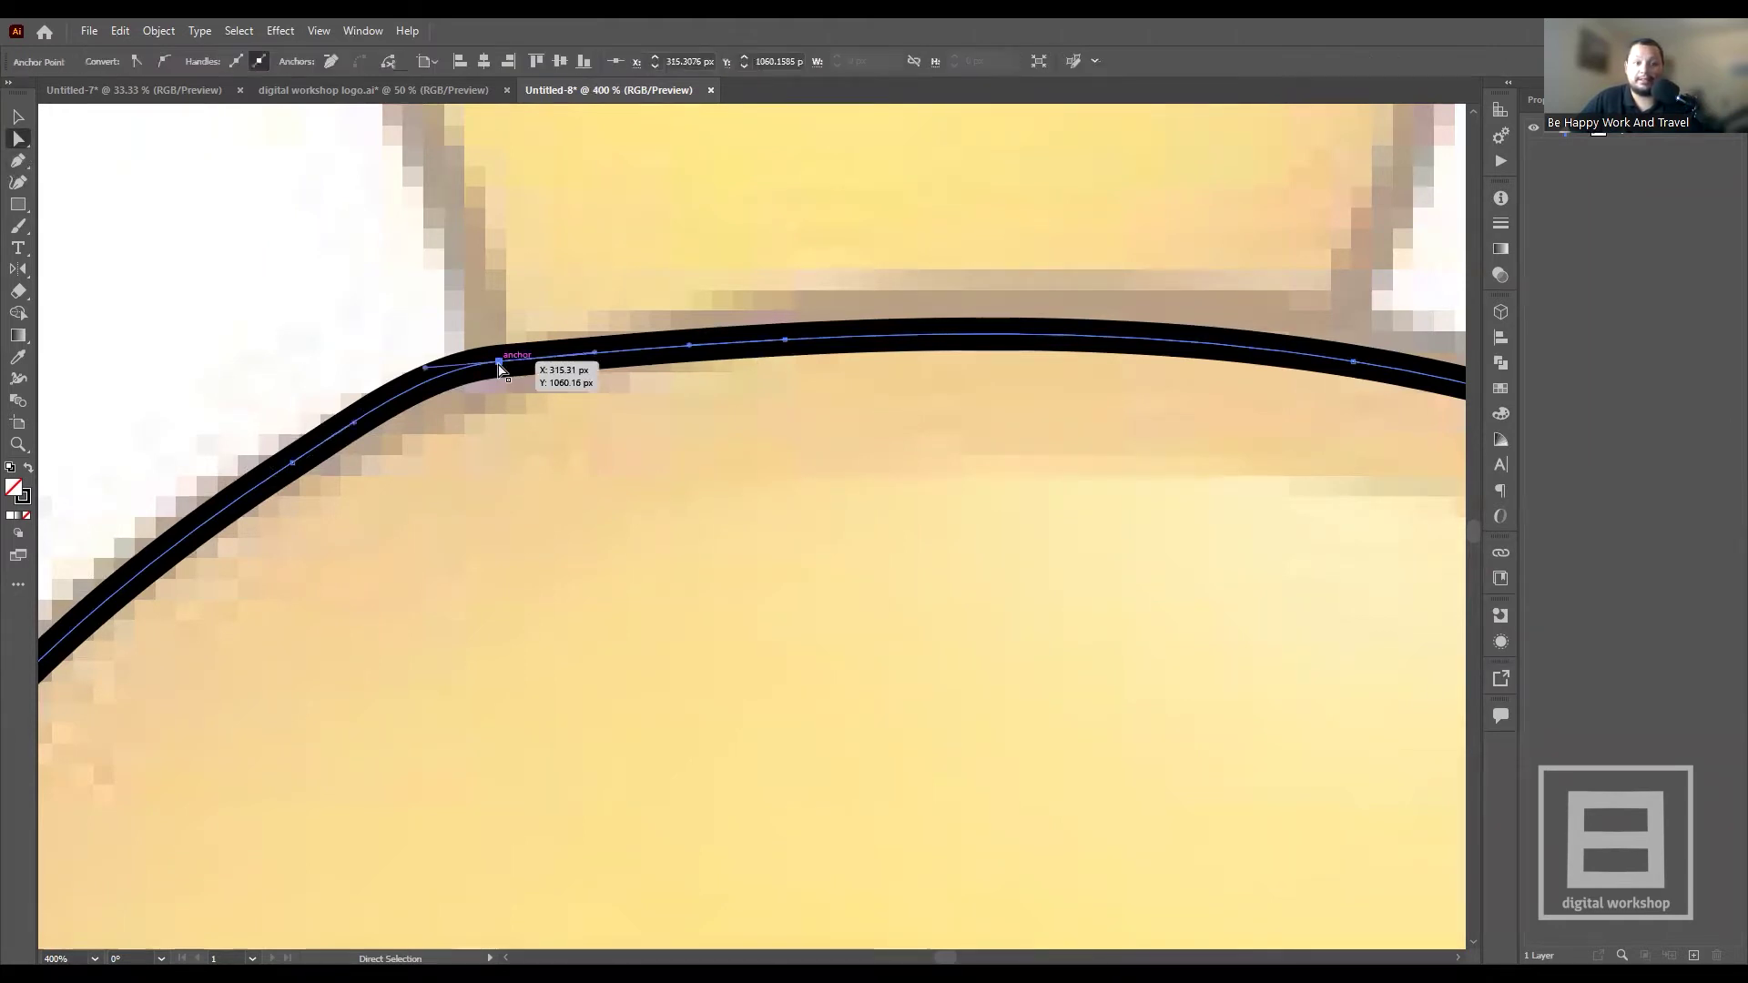
{"action": "scroll", "coordinate": [416, 370], "scroll_direction": "up", "scroll_amount": 3}
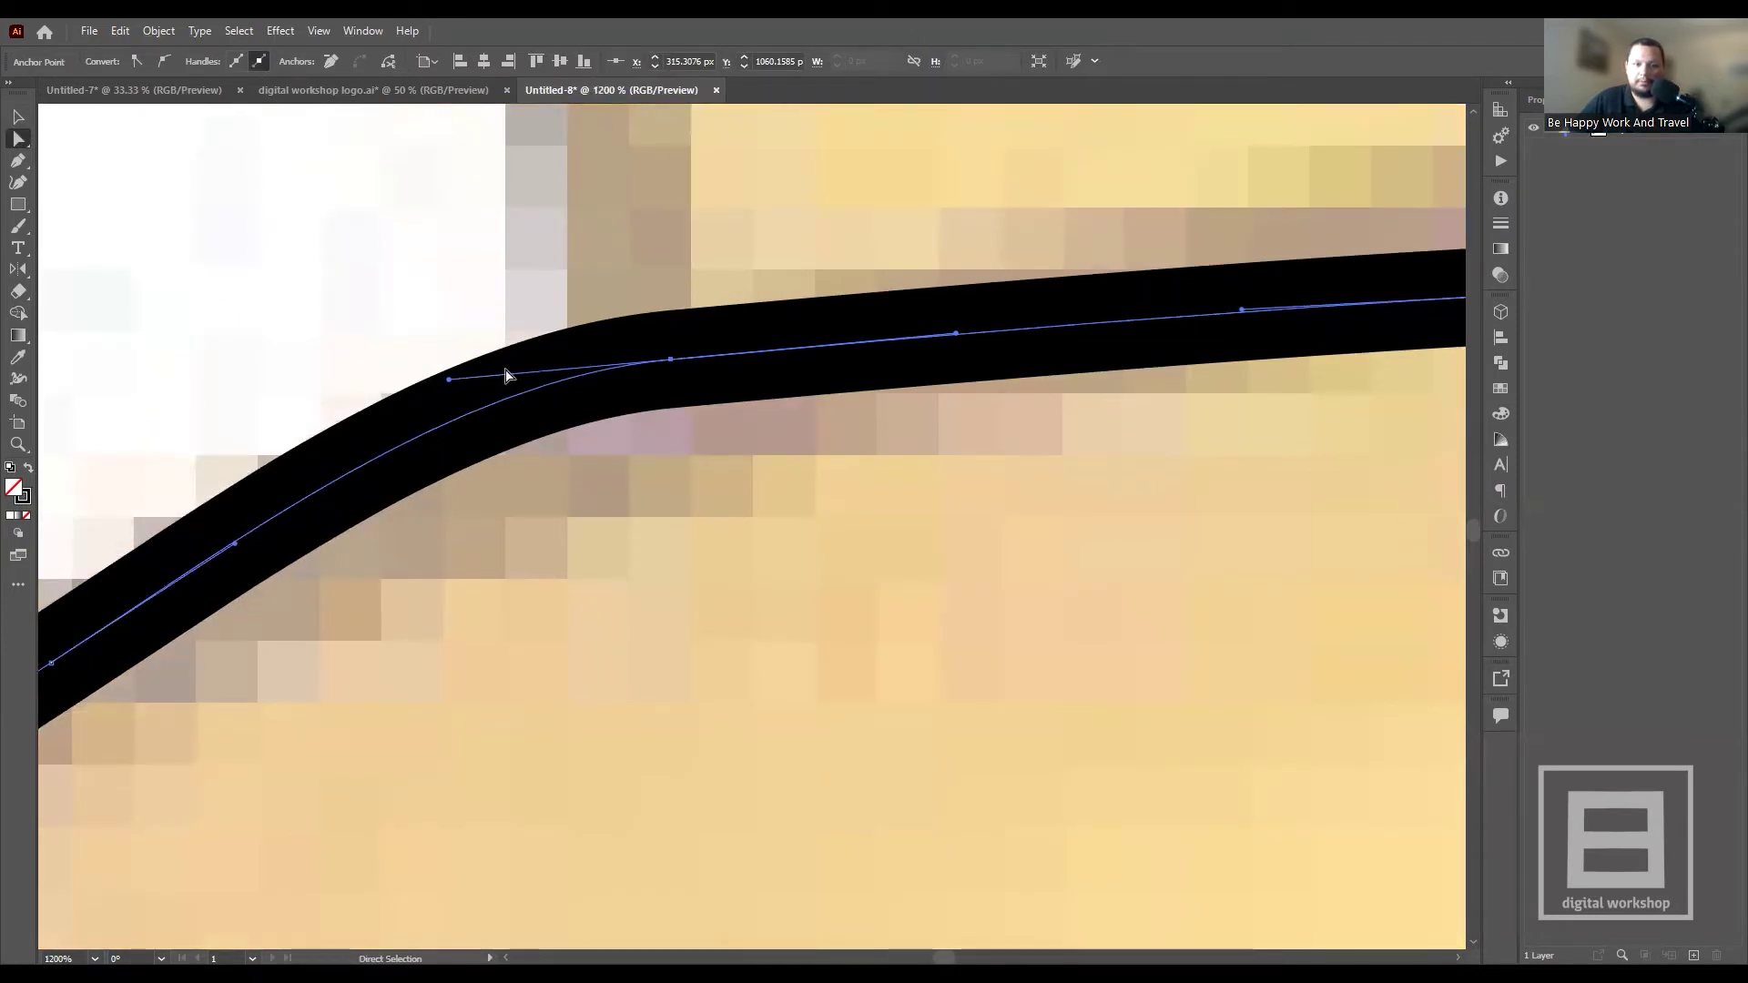
{"action": "left_click_drag", "start_coordinate": [449, 379], "coordinate": [440, 404]}
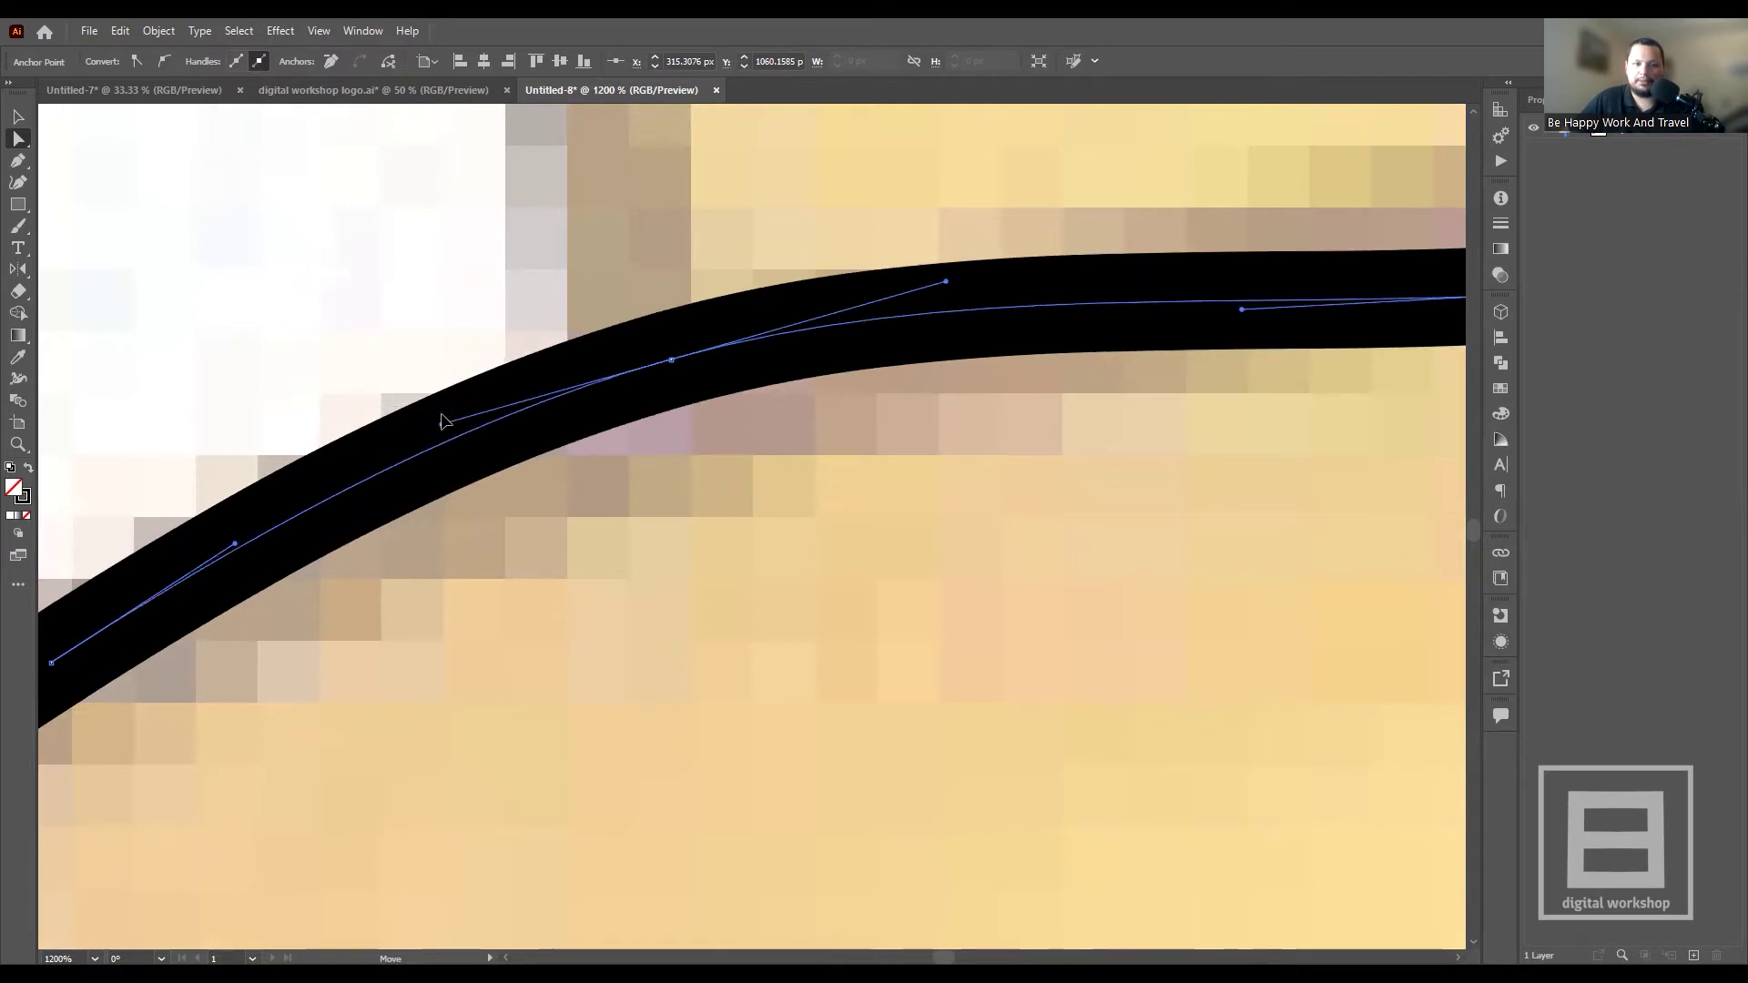
{"action": "scroll", "coordinate": [446, 426], "scroll_direction": "down", "scroll_amount": 5, "text": "alt"}
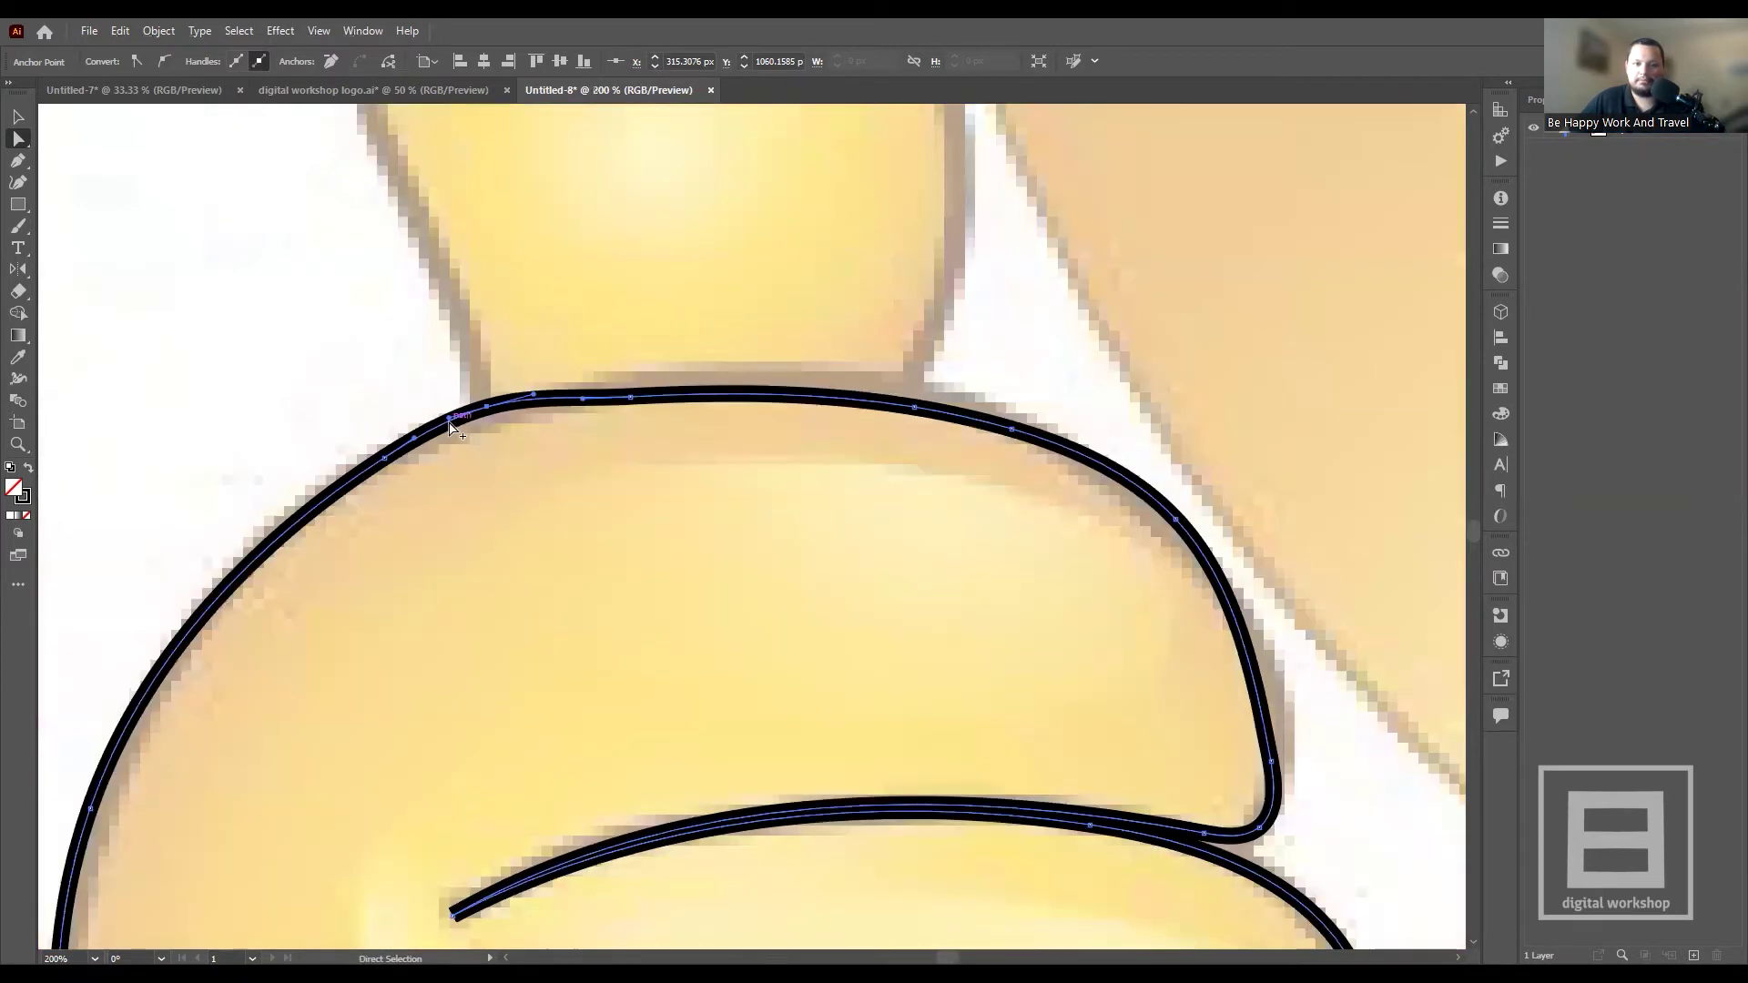
{"action": "scroll", "coordinate": [576, 399], "scroll_direction": "up", "scroll_amount": 3, "text": "alt"}
{"action": "left_click_drag", "start_coordinate": [484, 407], "coordinate": [489, 431]}
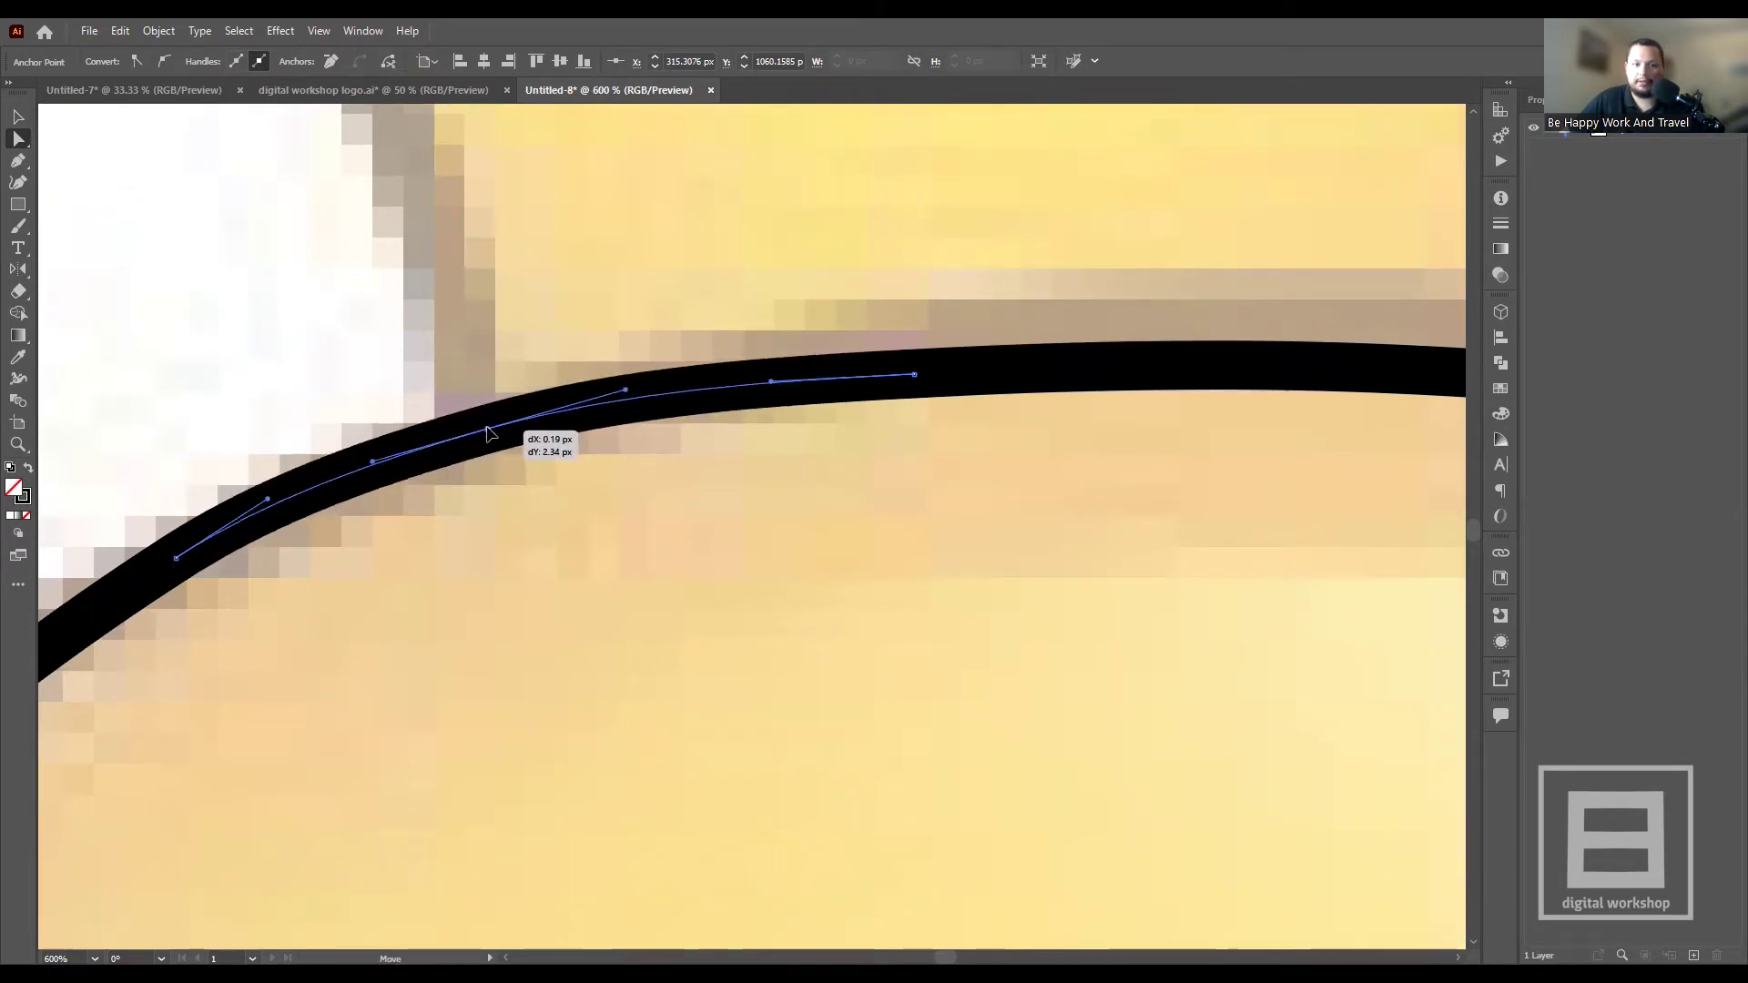
{"action": "scroll", "coordinate": [491, 436], "scroll_direction": "down", "scroll_amount": 3}
{"action": "scroll", "coordinate": [510, 460], "scroll_direction": "down", "scroll_amount": 1}
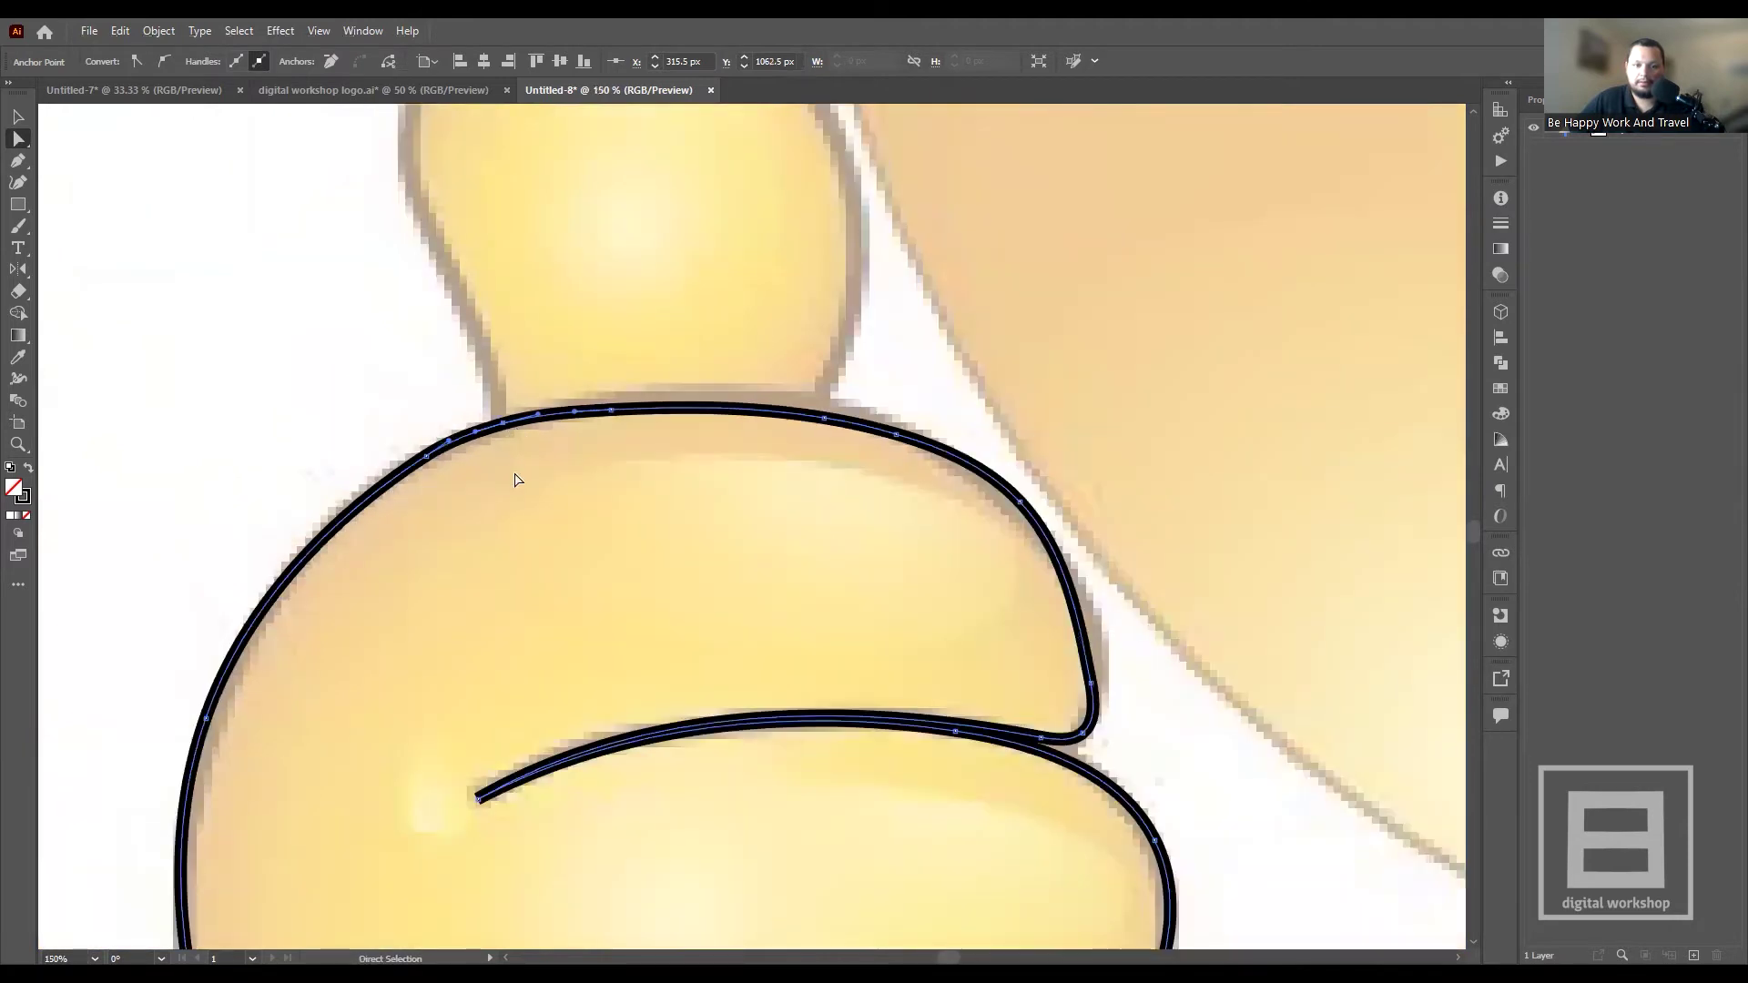
{"action": "scroll", "coordinate": [514, 478], "scroll_direction": "down", "scroll_amount": 1}
{"action": "scroll", "coordinate": [521, 478], "scroll_direction": "down", "scroll_amount": 2}
{"action": "left_click", "coordinate": [304, 378]}
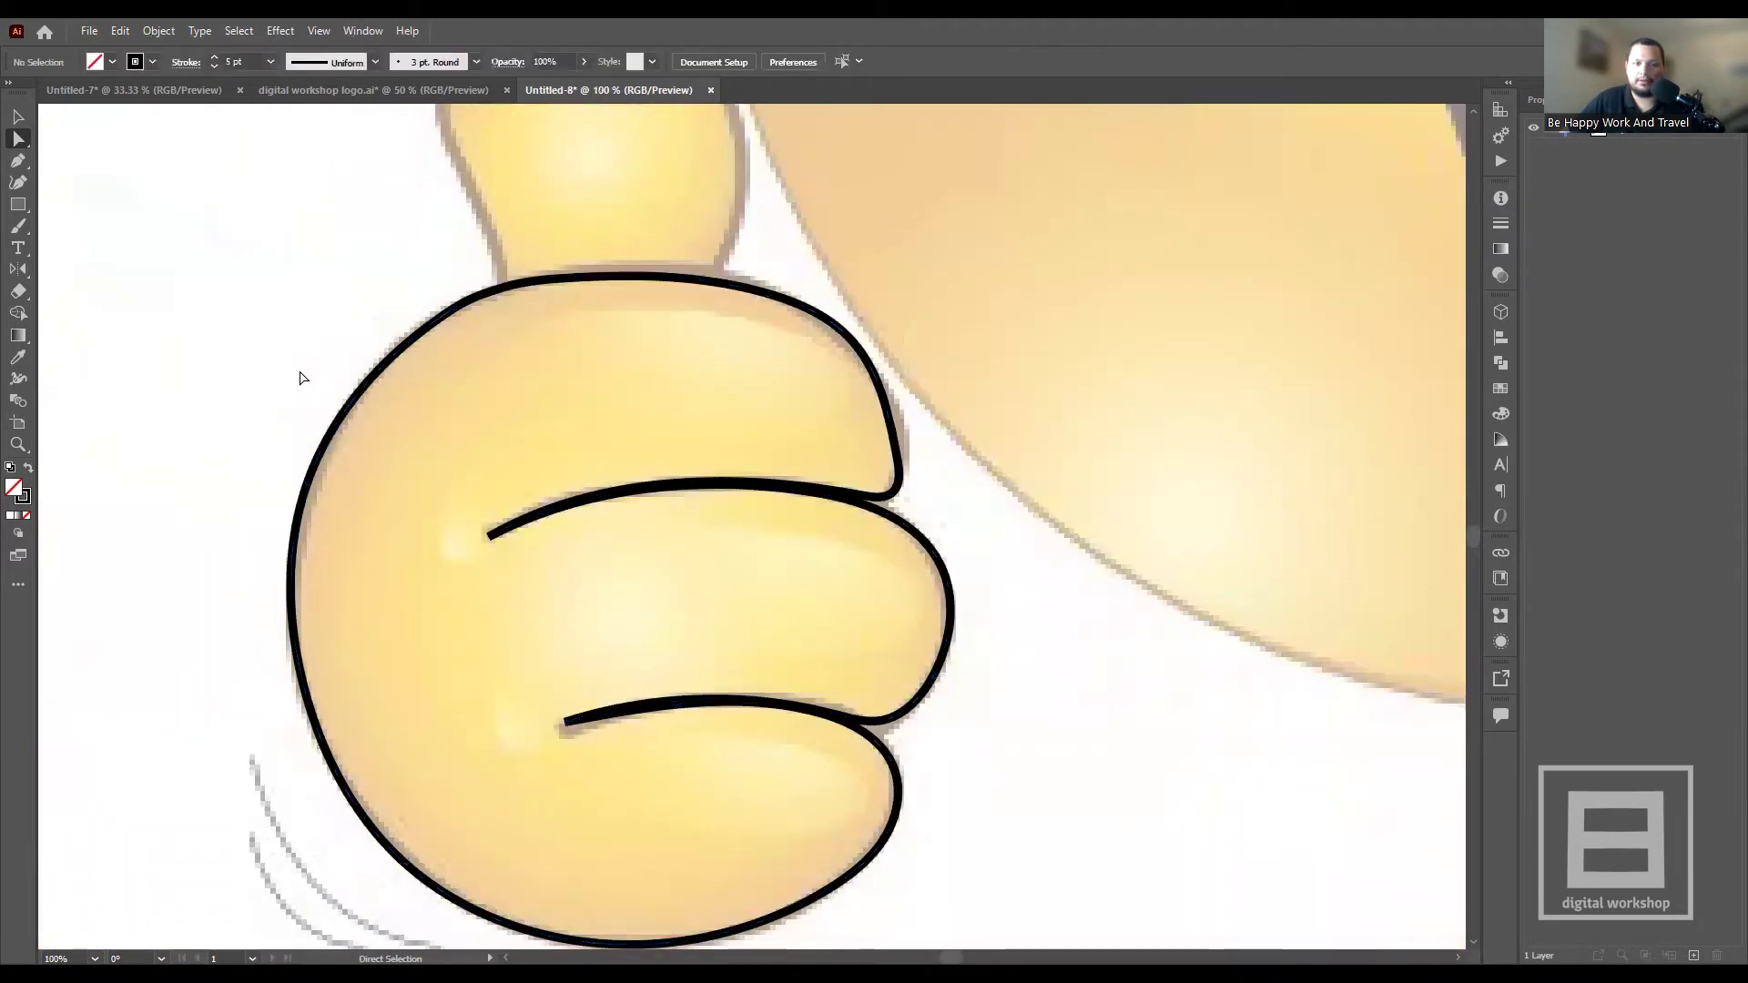
{"action": "scroll", "coordinate": [713, 493], "scroll_direction": "up", "scroll_amount": 1}
{"action": "scroll", "coordinate": [938, 516], "scroll_direction": "up", "scroll_amount": 2}
- Push the upper knuckle curve and its bend anchor right to fit the template, then deselect
{"action": "left_click", "coordinate": [840, 505]}
{"action": "scroll", "coordinate": [853, 460], "scroll_direction": "up", "scroll_amount": 1}
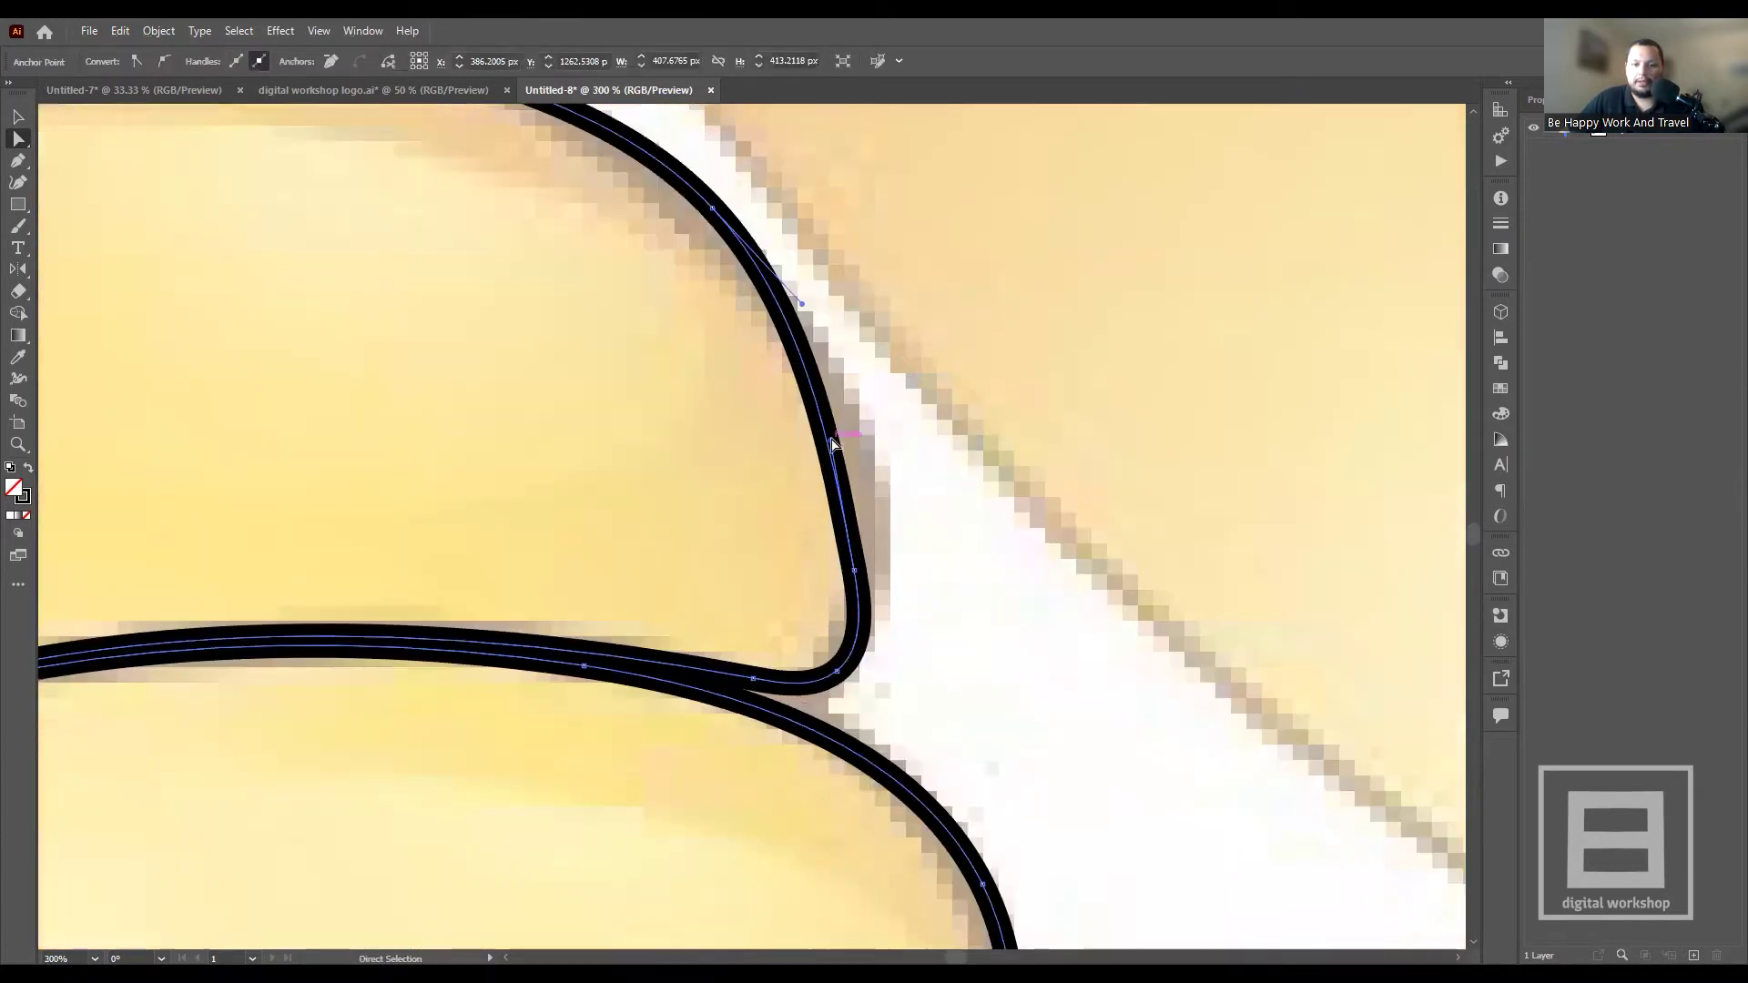
{"action": "left_click_drag", "start_coordinate": [833, 443], "coordinate": [879, 433]}
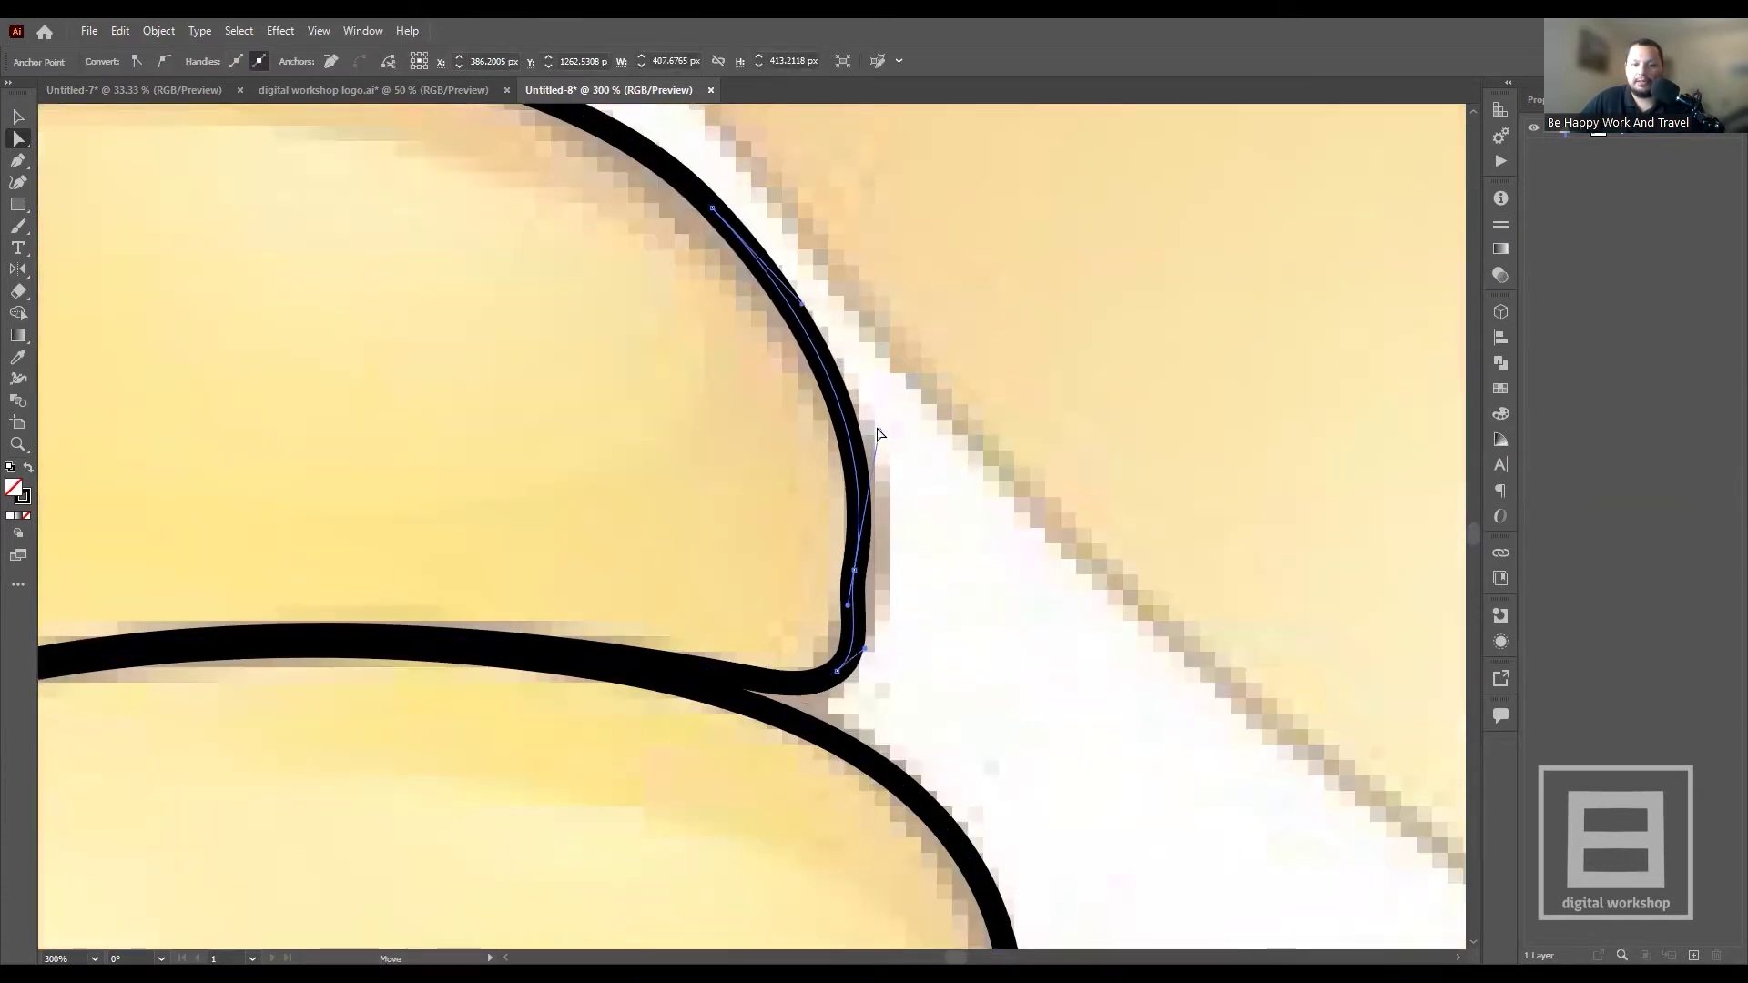
{"action": "left_click_drag", "start_coordinate": [863, 579], "coordinate": [872, 580]}
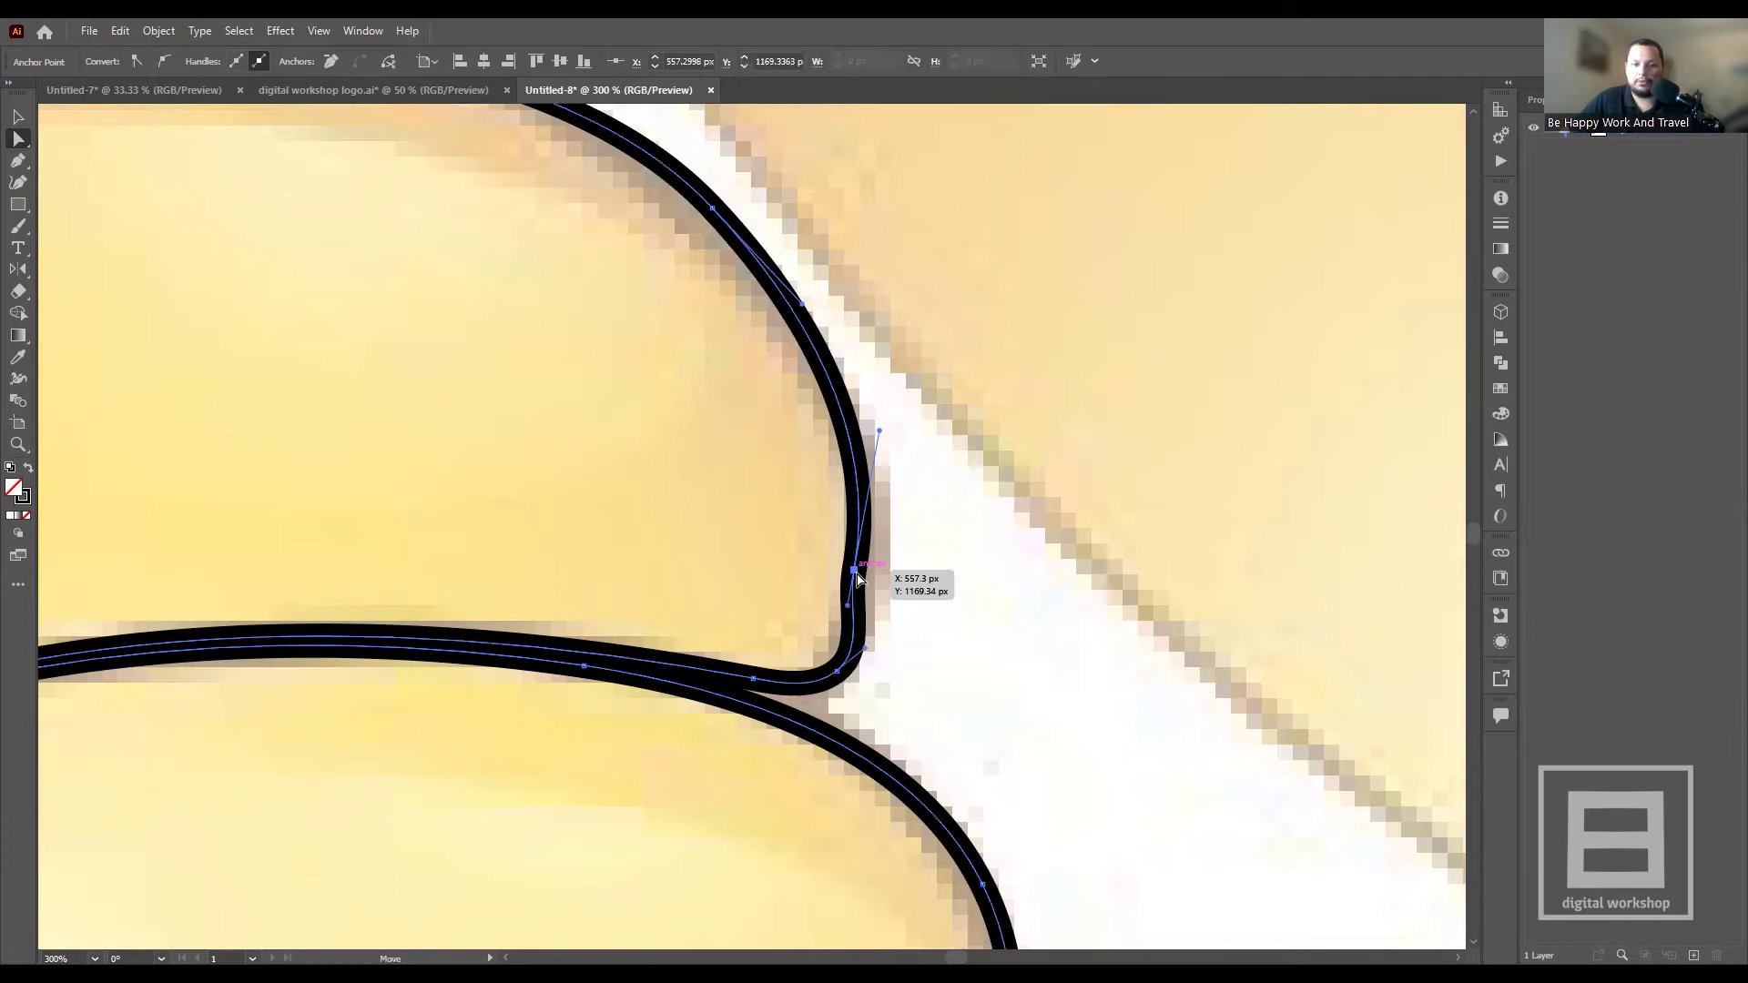
{"action": "left_click_drag", "start_coordinate": [872, 580], "coordinate": [881, 580]}
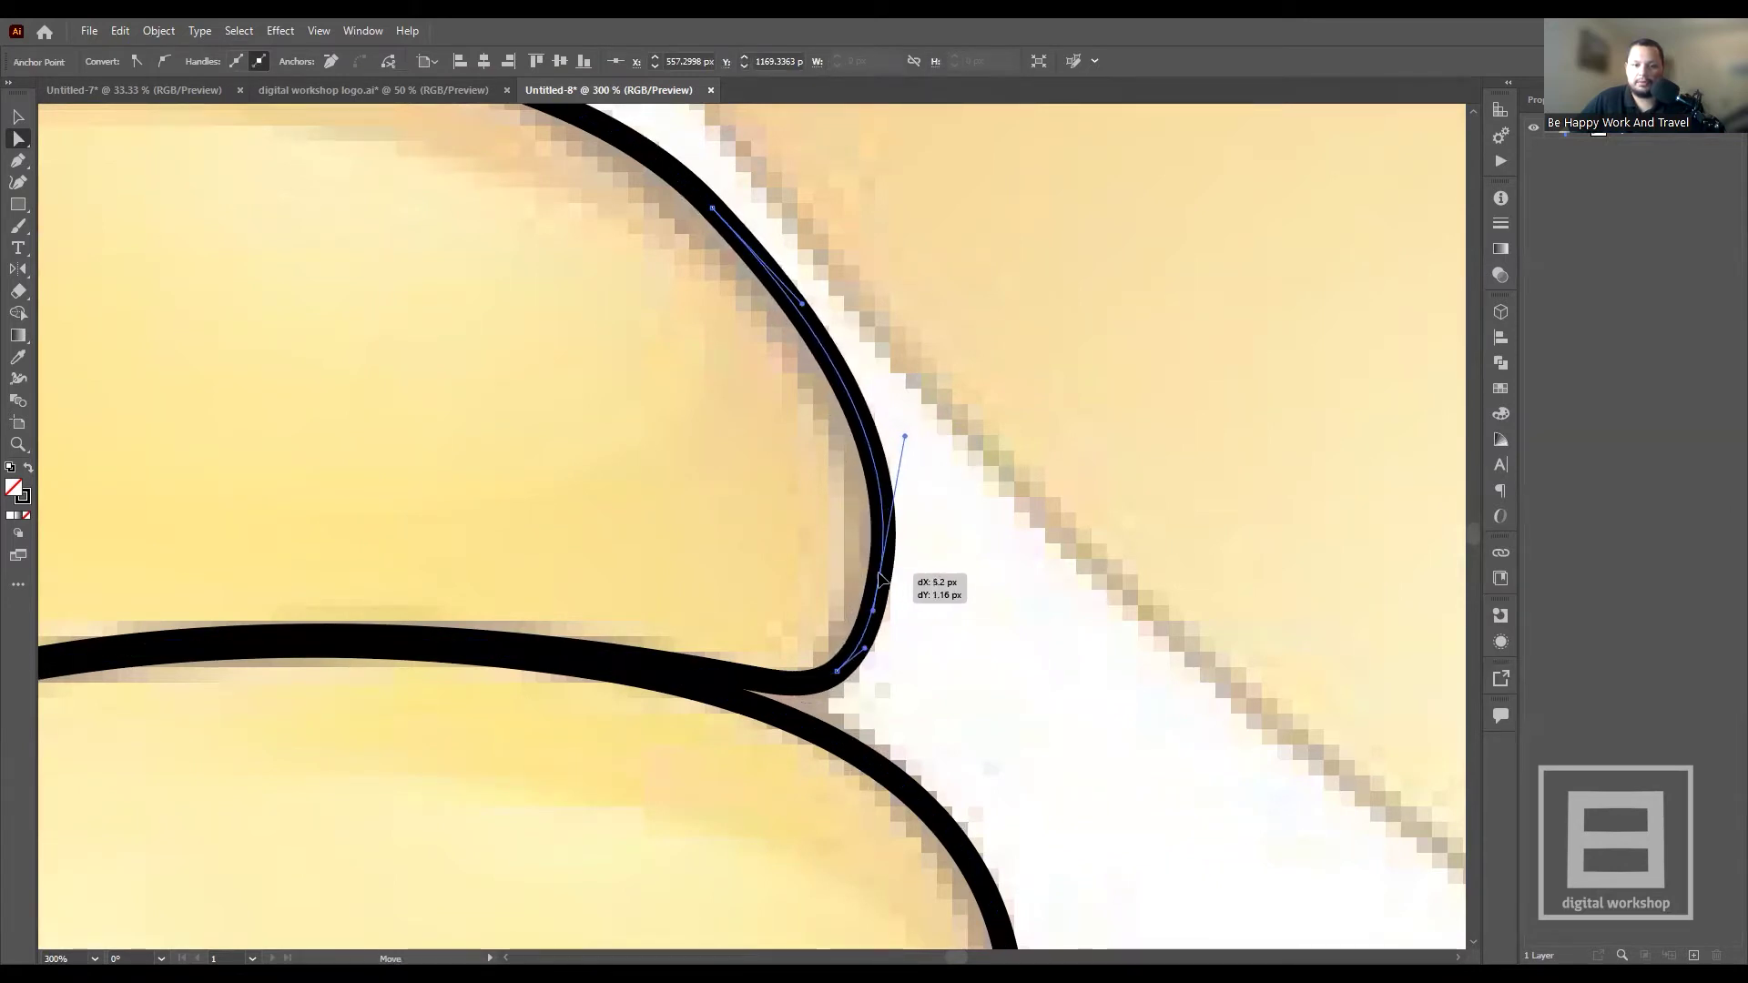
{"action": "scroll", "coordinate": [860, 630], "scroll_direction": "down", "scroll_amount": 4}
{"action": "scroll", "coordinate": [838, 664], "scroll_direction": "down", "scroll_amount": 2}
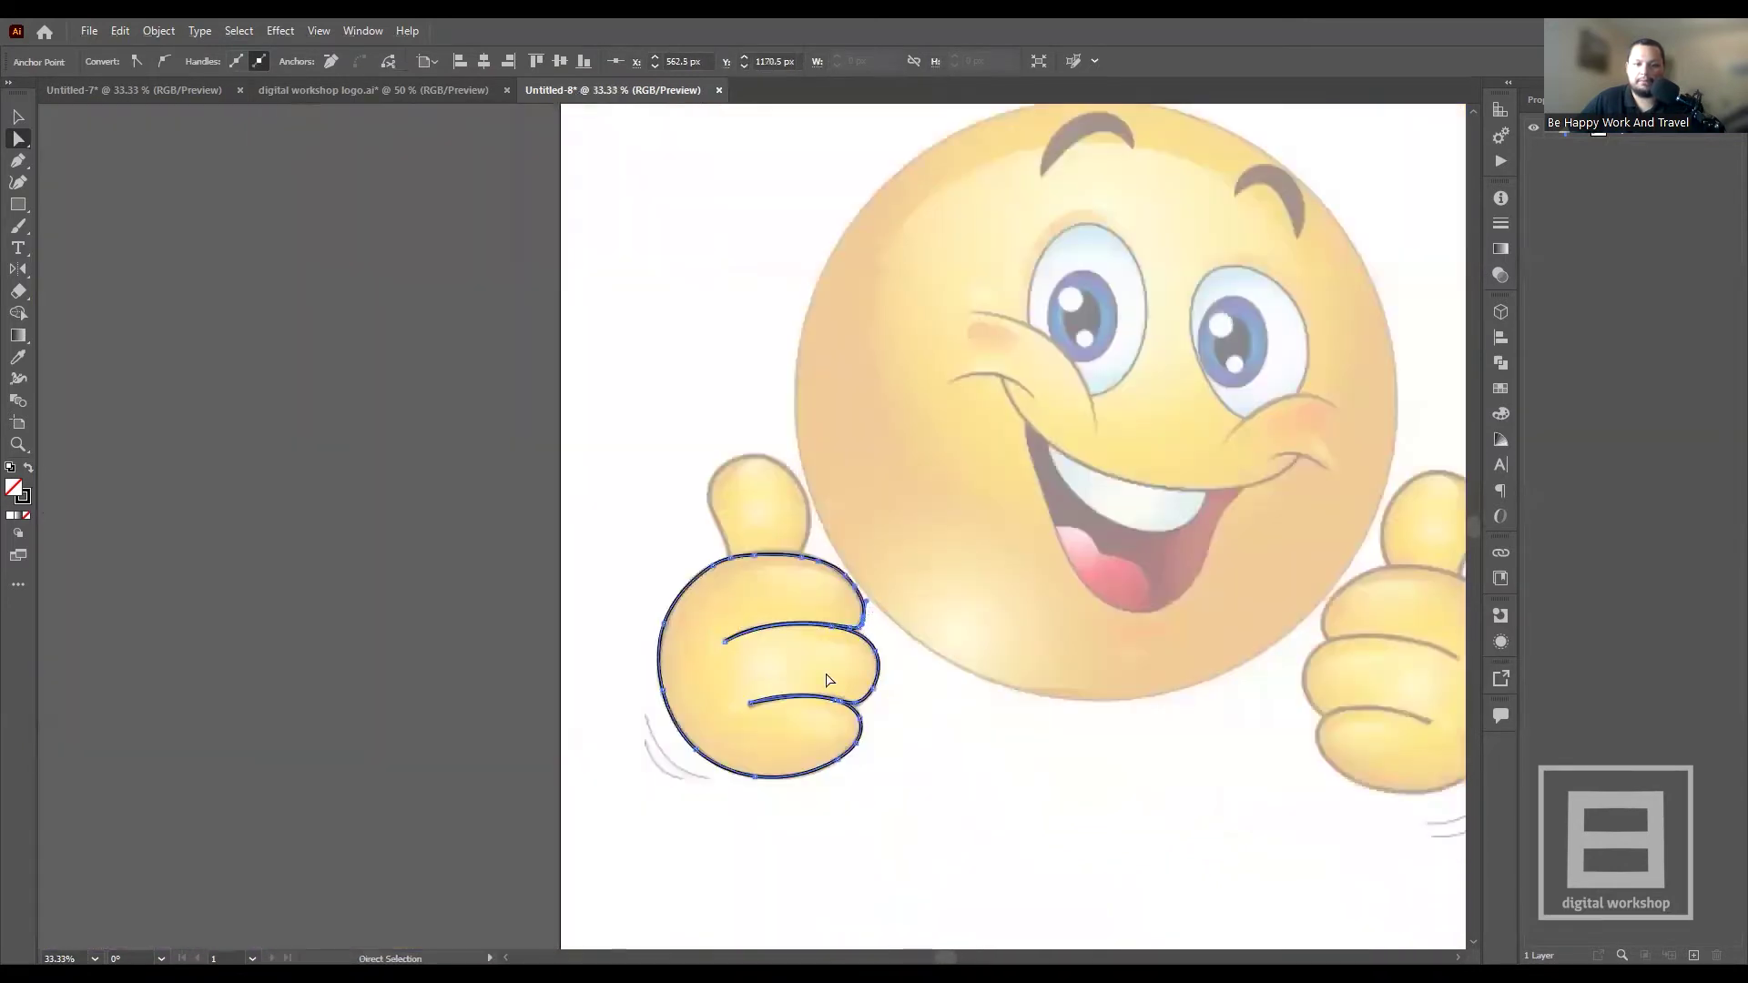
{"action": "left_click", "coordinate": [533, 570]}
{"action": "left_click", "coordinate": [17, 123]}
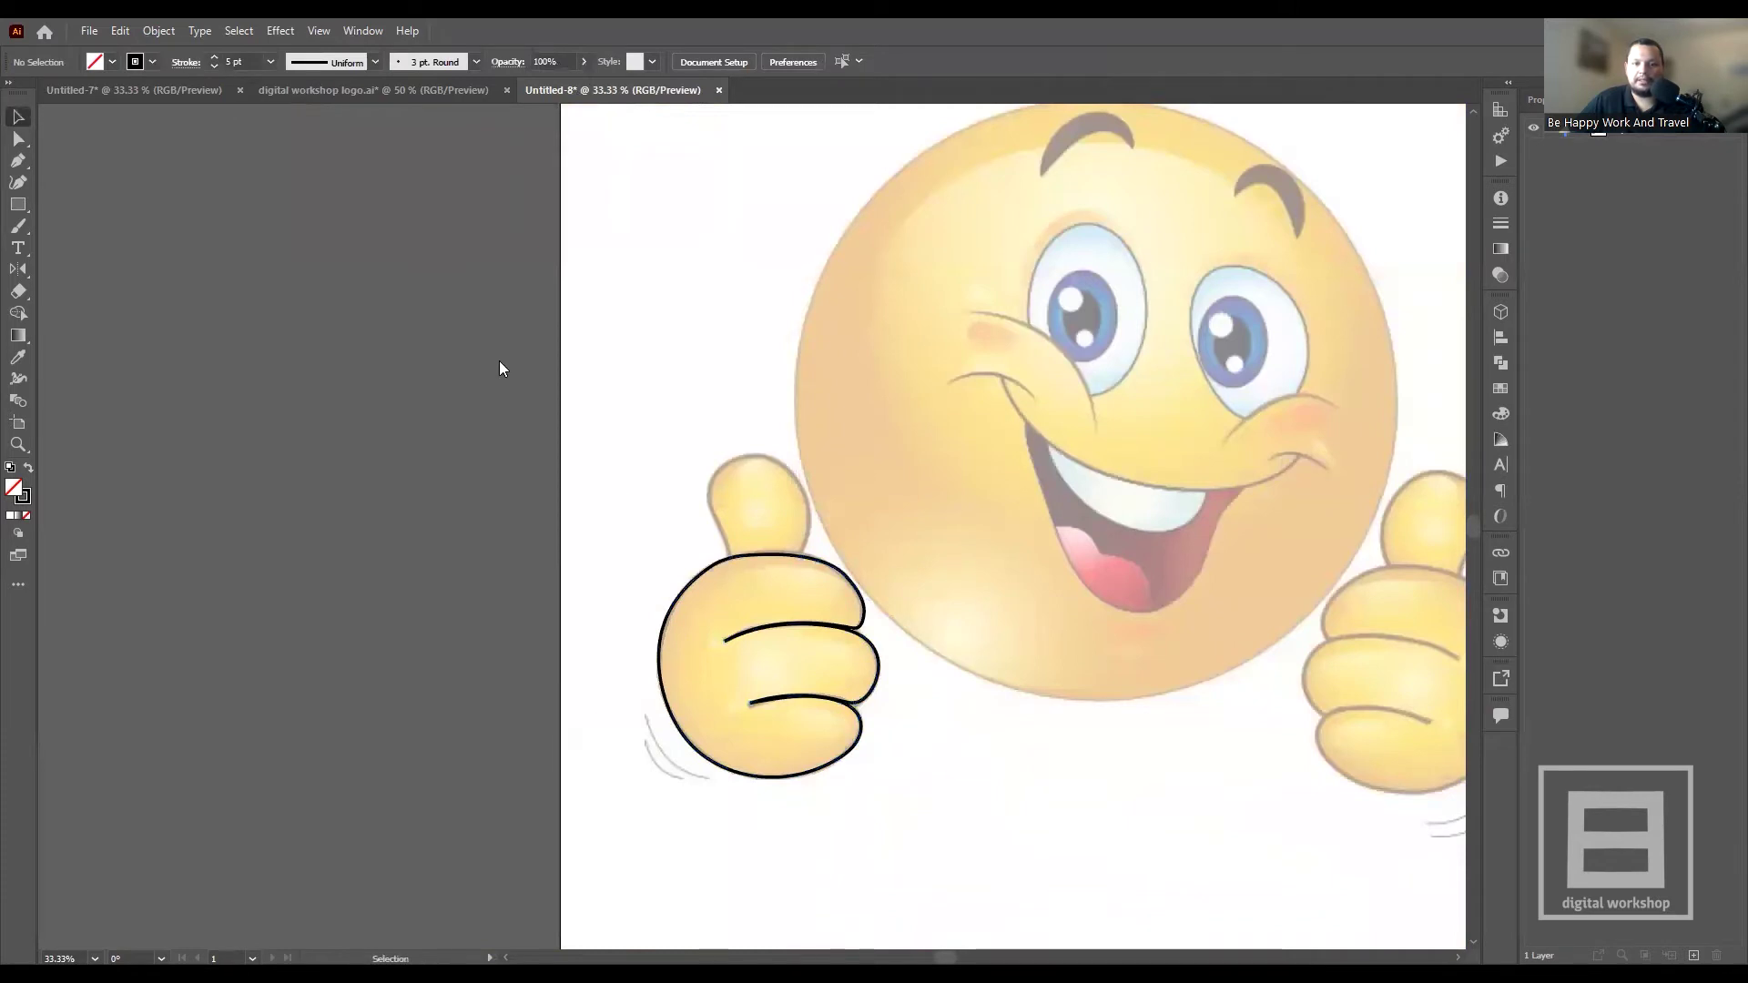
- Scroll the canvas to frame the thumb area and check the fill colour options
{"action": "scroll", "coordinate": [789, 686], "scroll_direction": "up", "scroll_amount": 2}
{"action": "scroll", "coordinate": [792, 728], "scroll_direction": "down", "scroll_amount": 1}
{"action": "scroll", "coordinate": [801, 767], "scroll_direction": "down", "scroll_amount": 1}
{"action": "scroll", "coordinate": [455, 407], "scroll_direction": "up", "scroll_amount": 1}
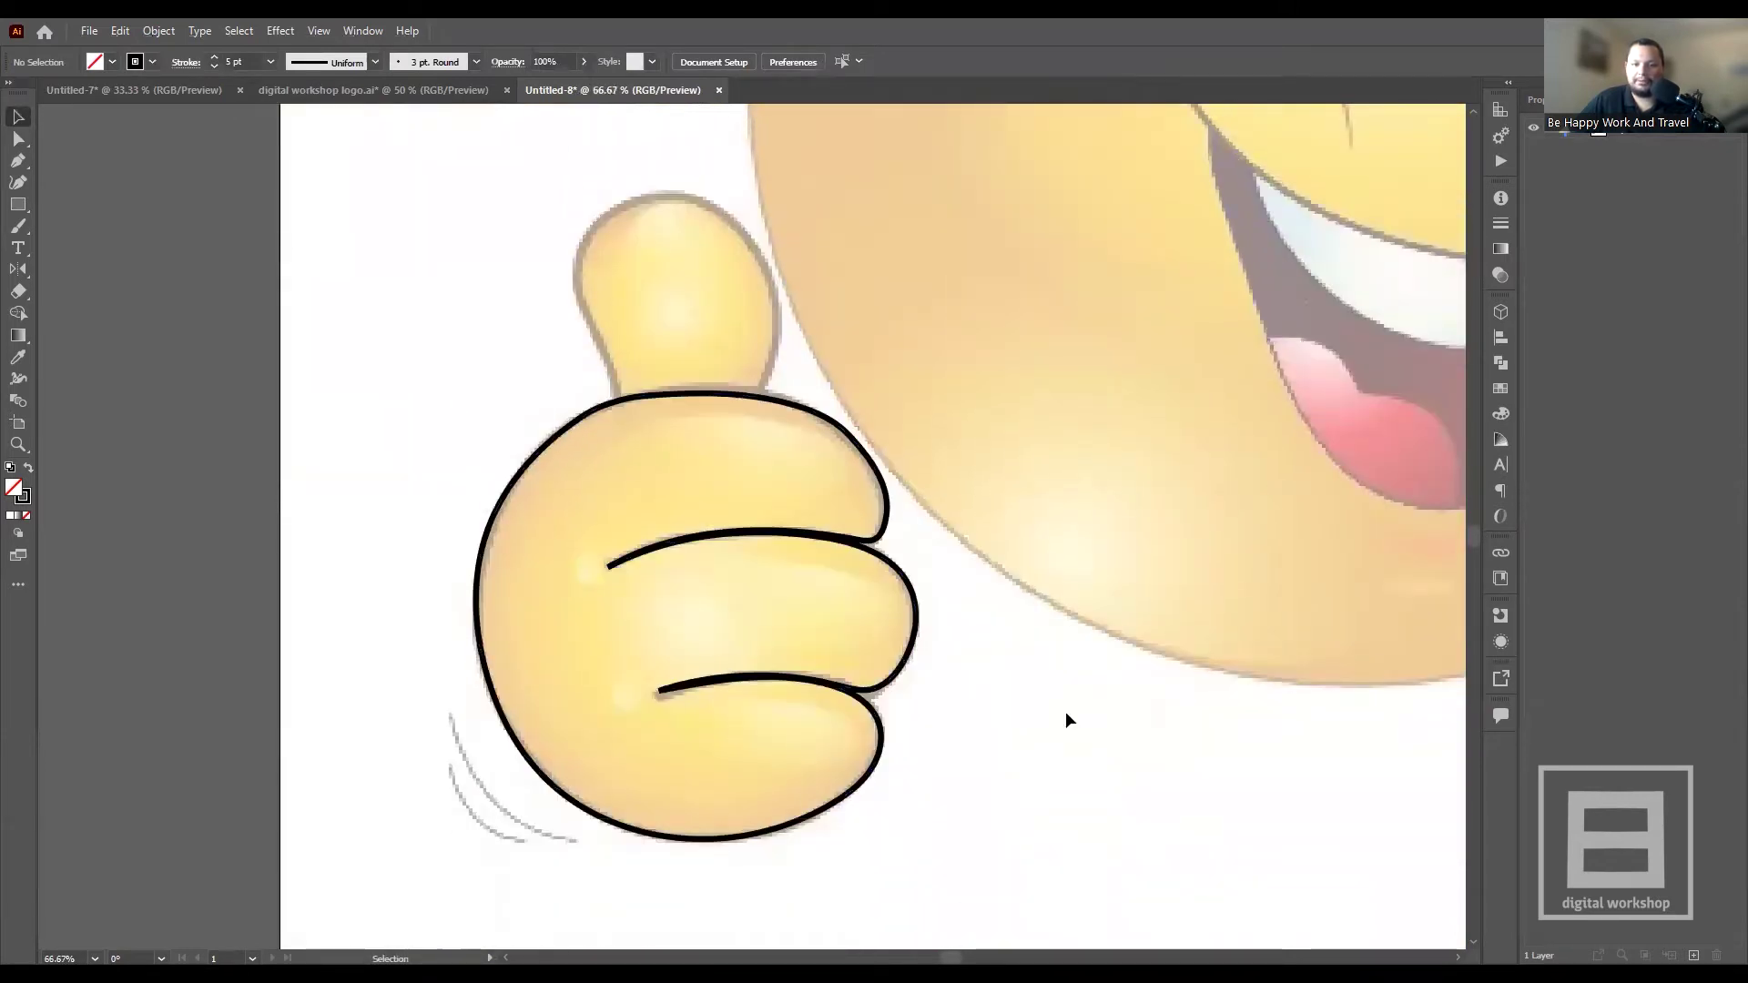
{"action": "scroll", "coordinate": [783, 478], "scroll_direction": "up", "scroll_amount": 3}
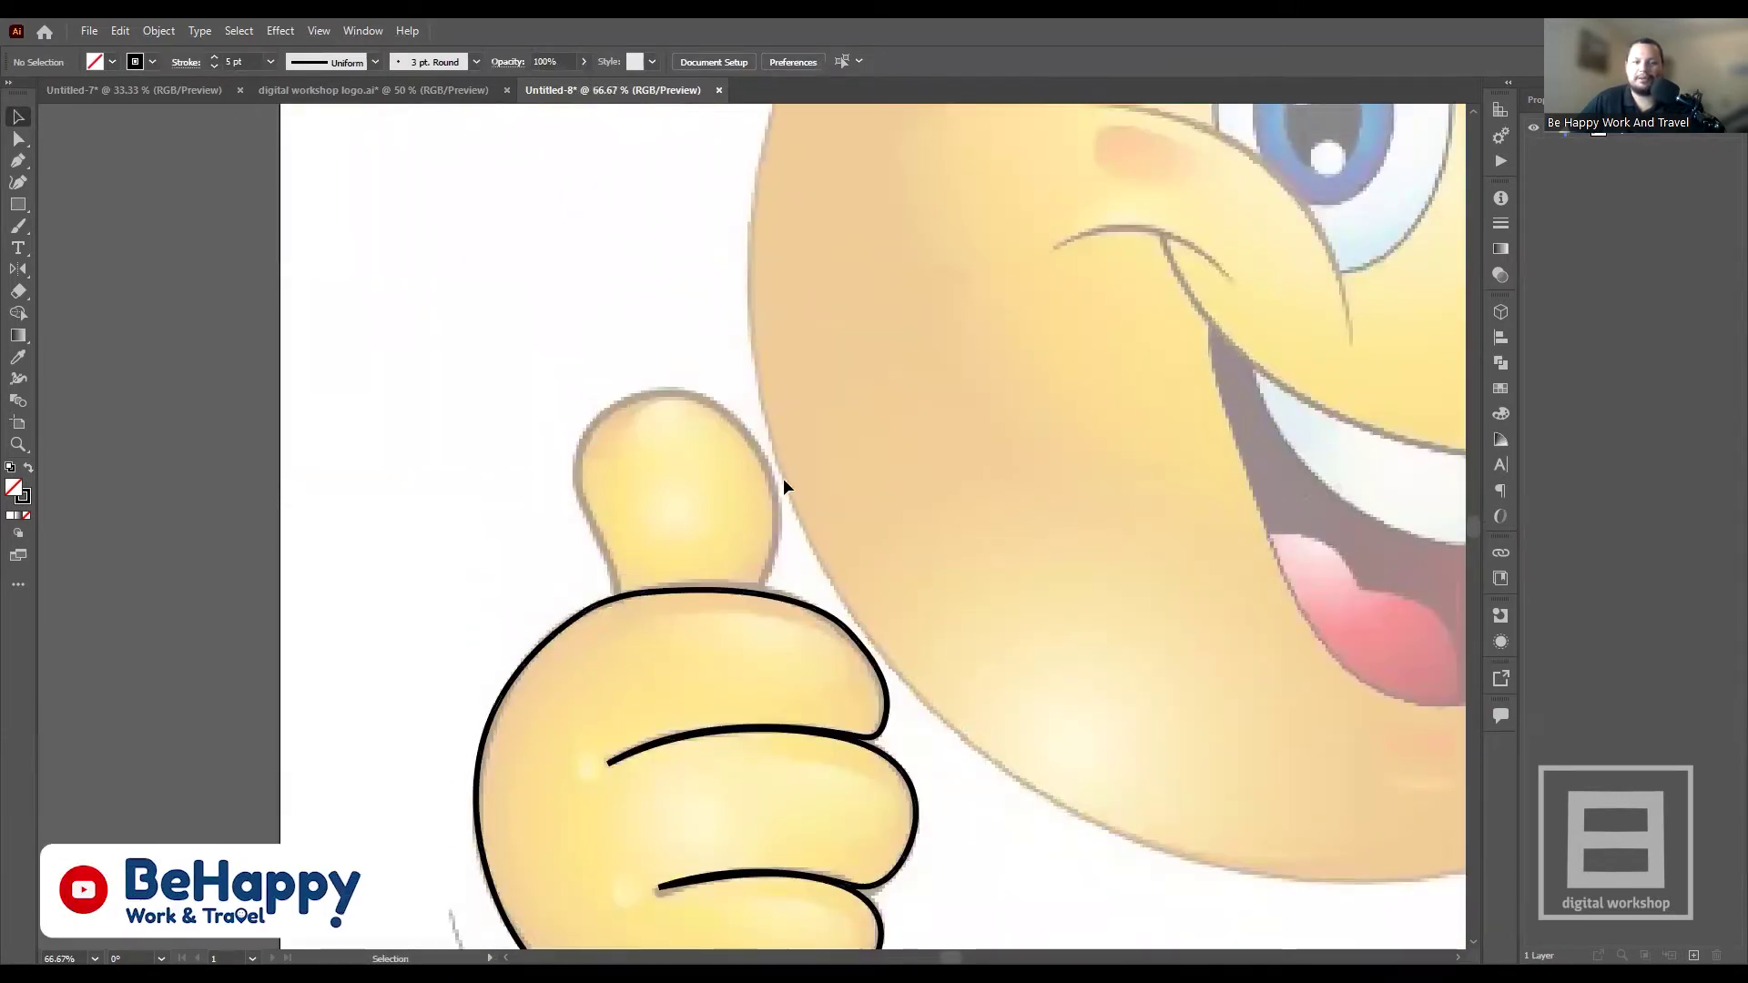
{"action": "scroll", "coordinate": [749, 501], "scroll_direction": "up", "scroll_amount": 2}
{"action": "scroll", "coordinate": [803, 465], "scroll_direction": "down", "scroll_amount": 3}
{"action": "scroll", "coordinate": [803, 465], "scroll_direction": "down", "scroll_amount": 1}
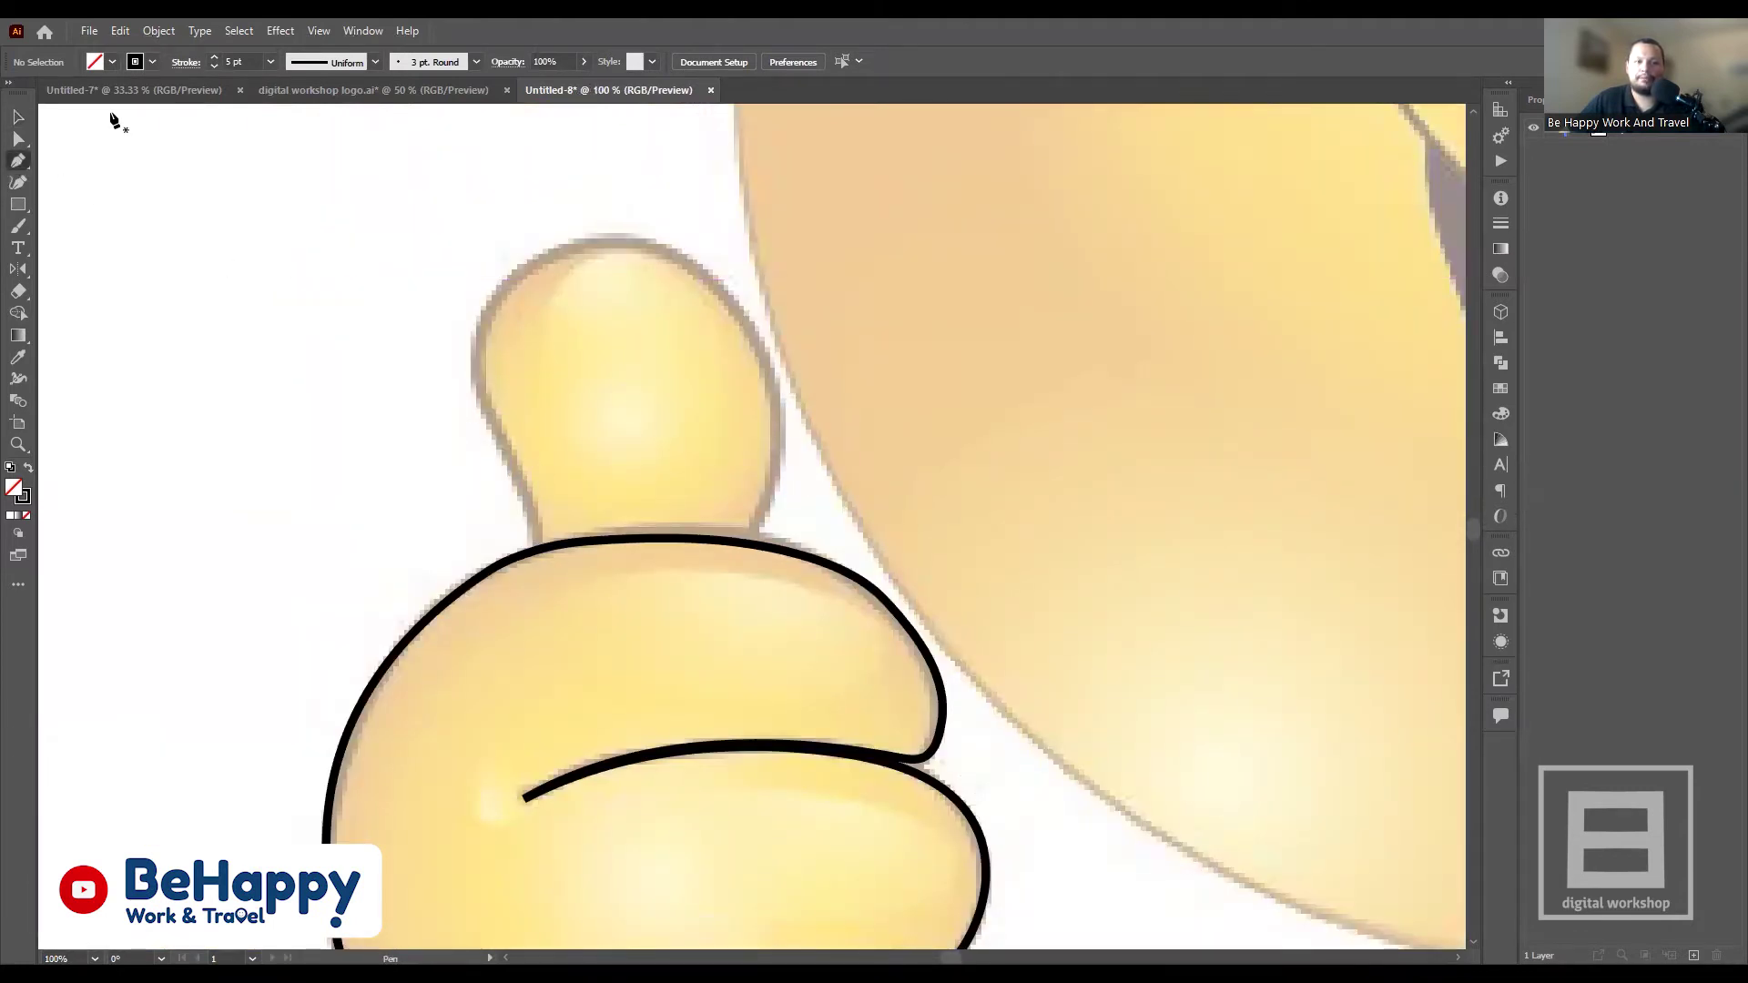
{"action": "left_click", "coordinate": [113, 61]}
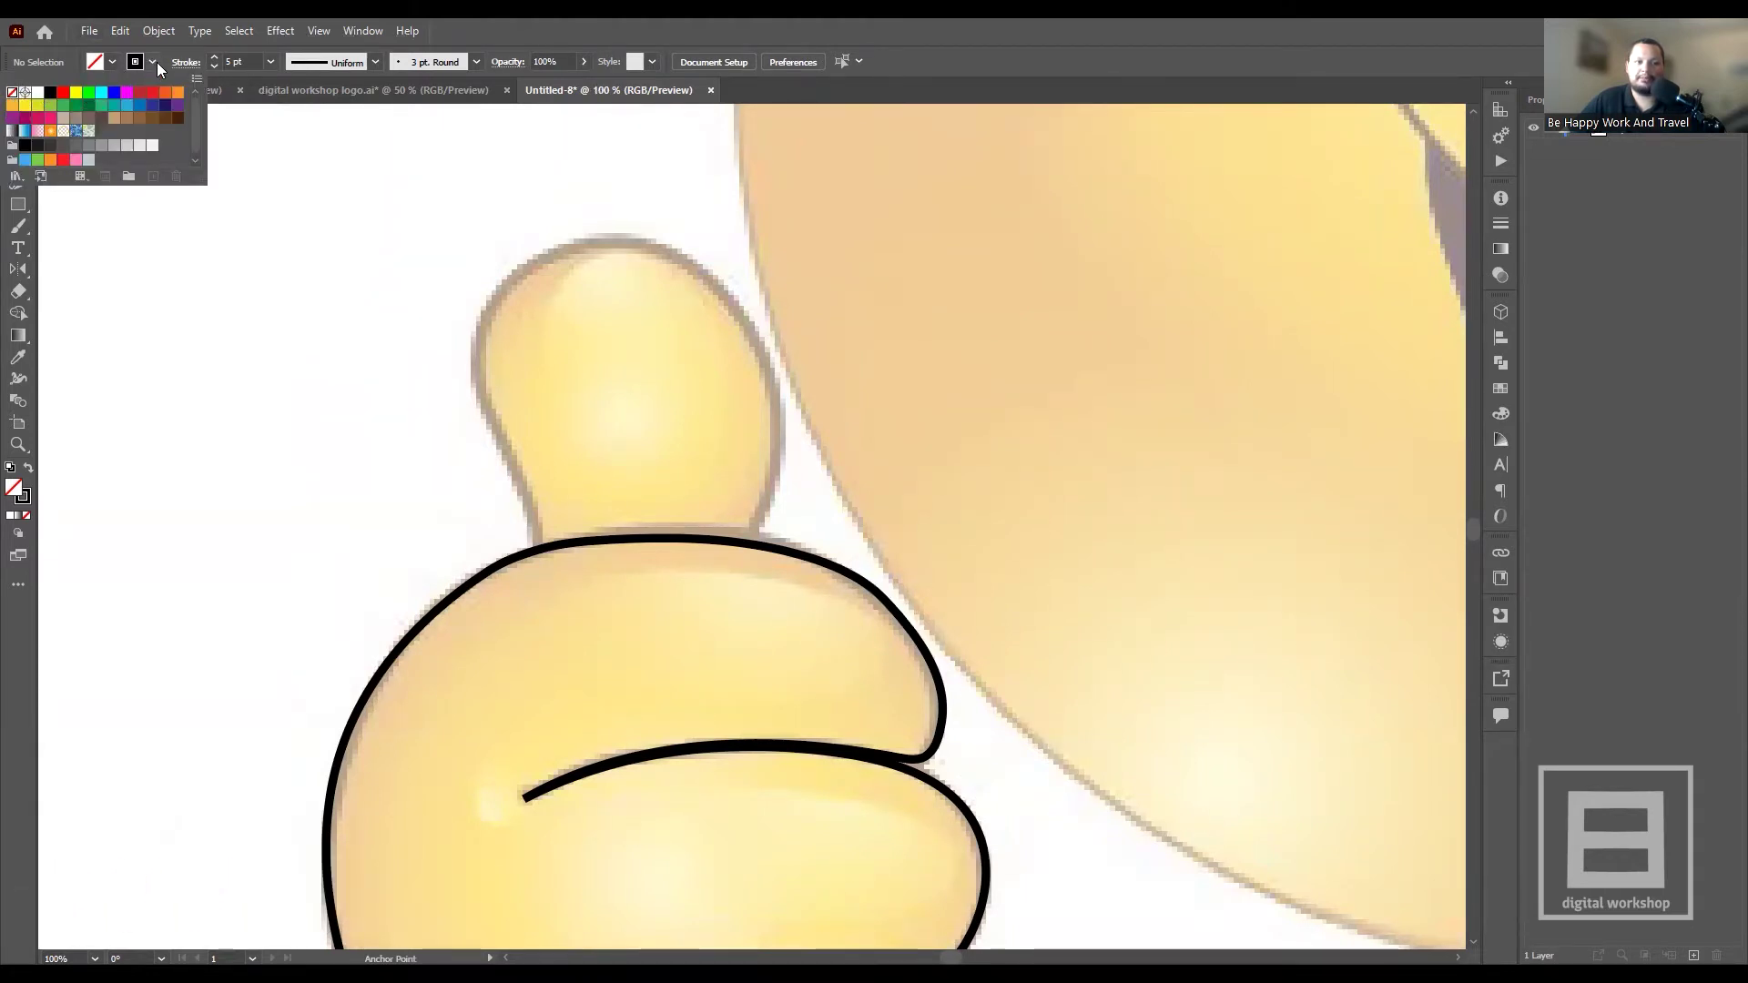
- With the Pen tool, curve a path from the fist's top up the thumb's right edge to its tip
{"action": "key", "text": "p"}
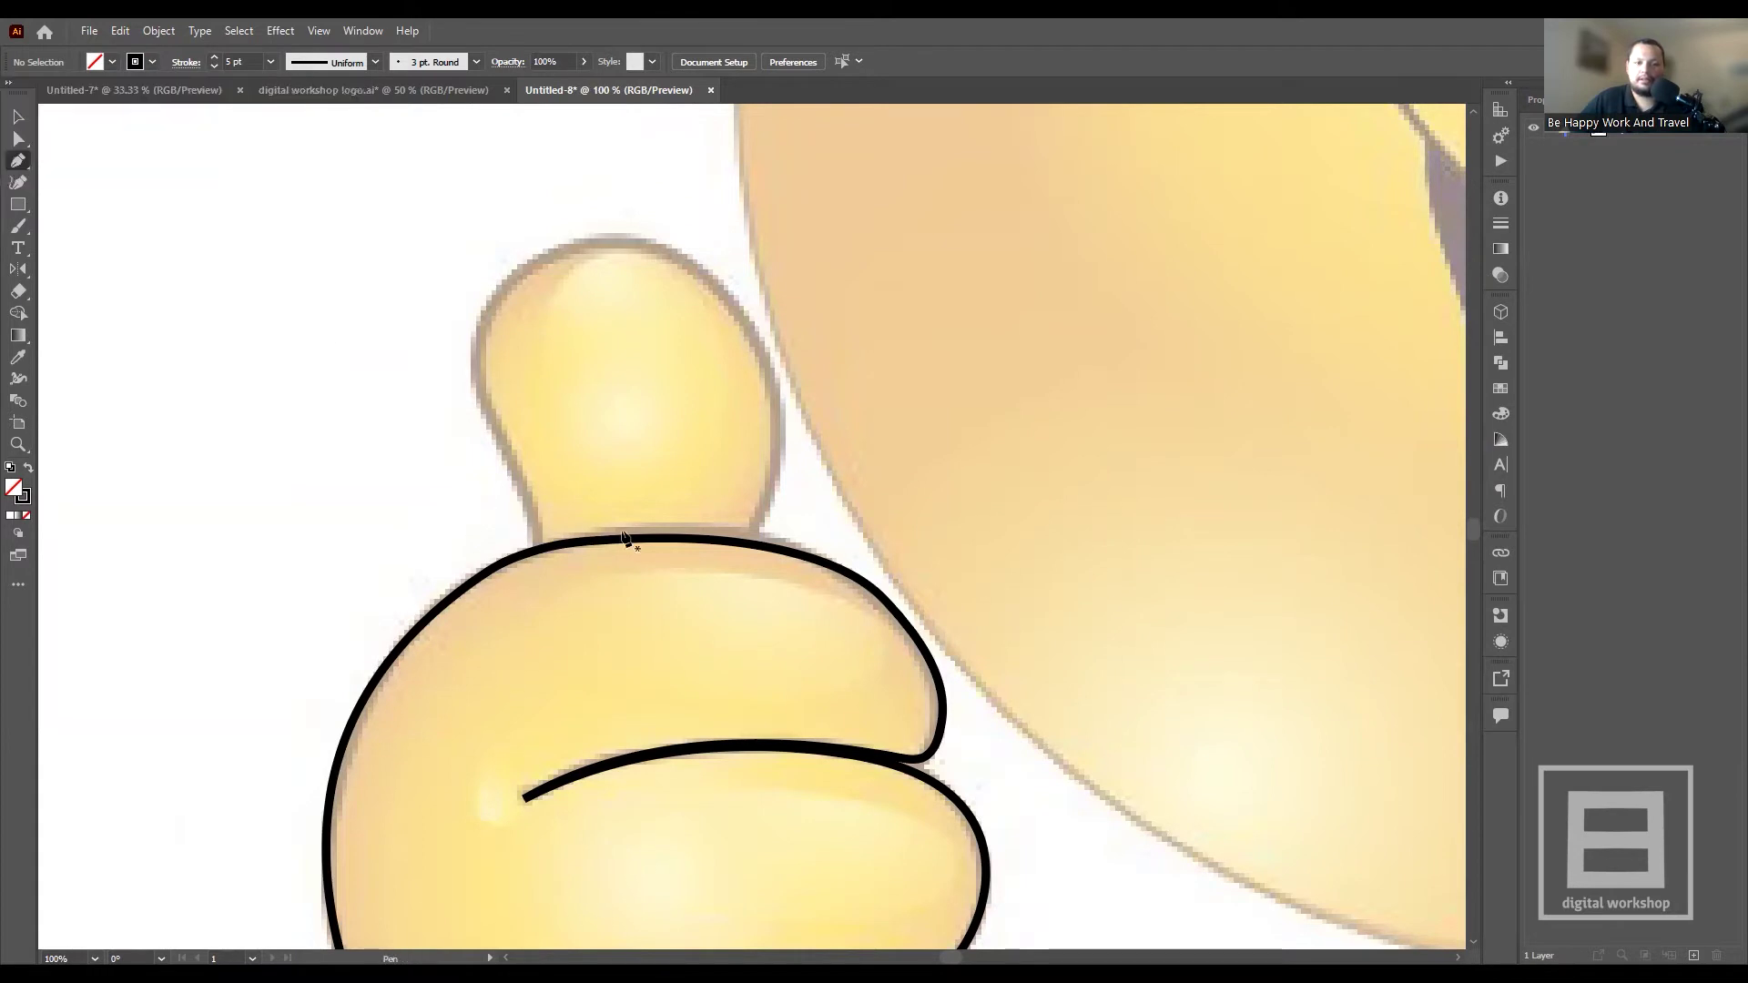
{"action": "scroll", "coordinate": [806, 533], "scroll_direction": "up", "scroll_amount": 1}
{"action": "scroll", "coordinate": [770, 524], "scroll_direction": "up", "scroll_amount": 2}
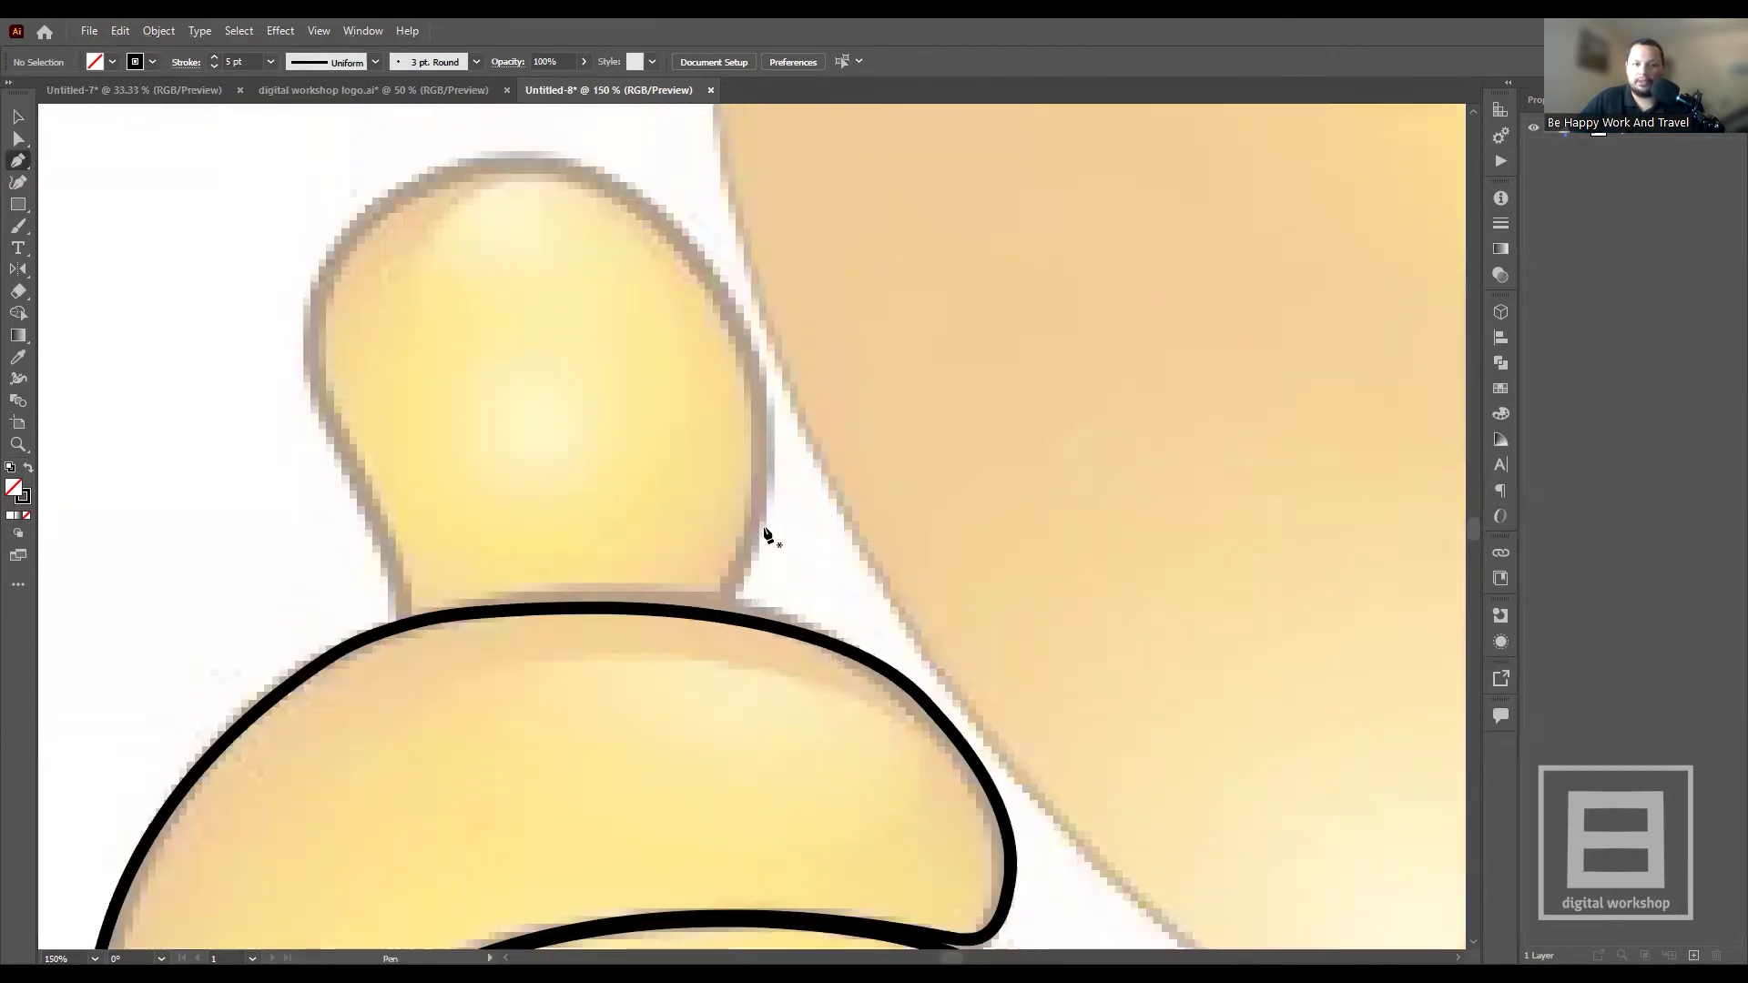
{"action": "scroll", "coordinate": [763, 533], "scroll_direction": "up", "scroll_amount": 1}
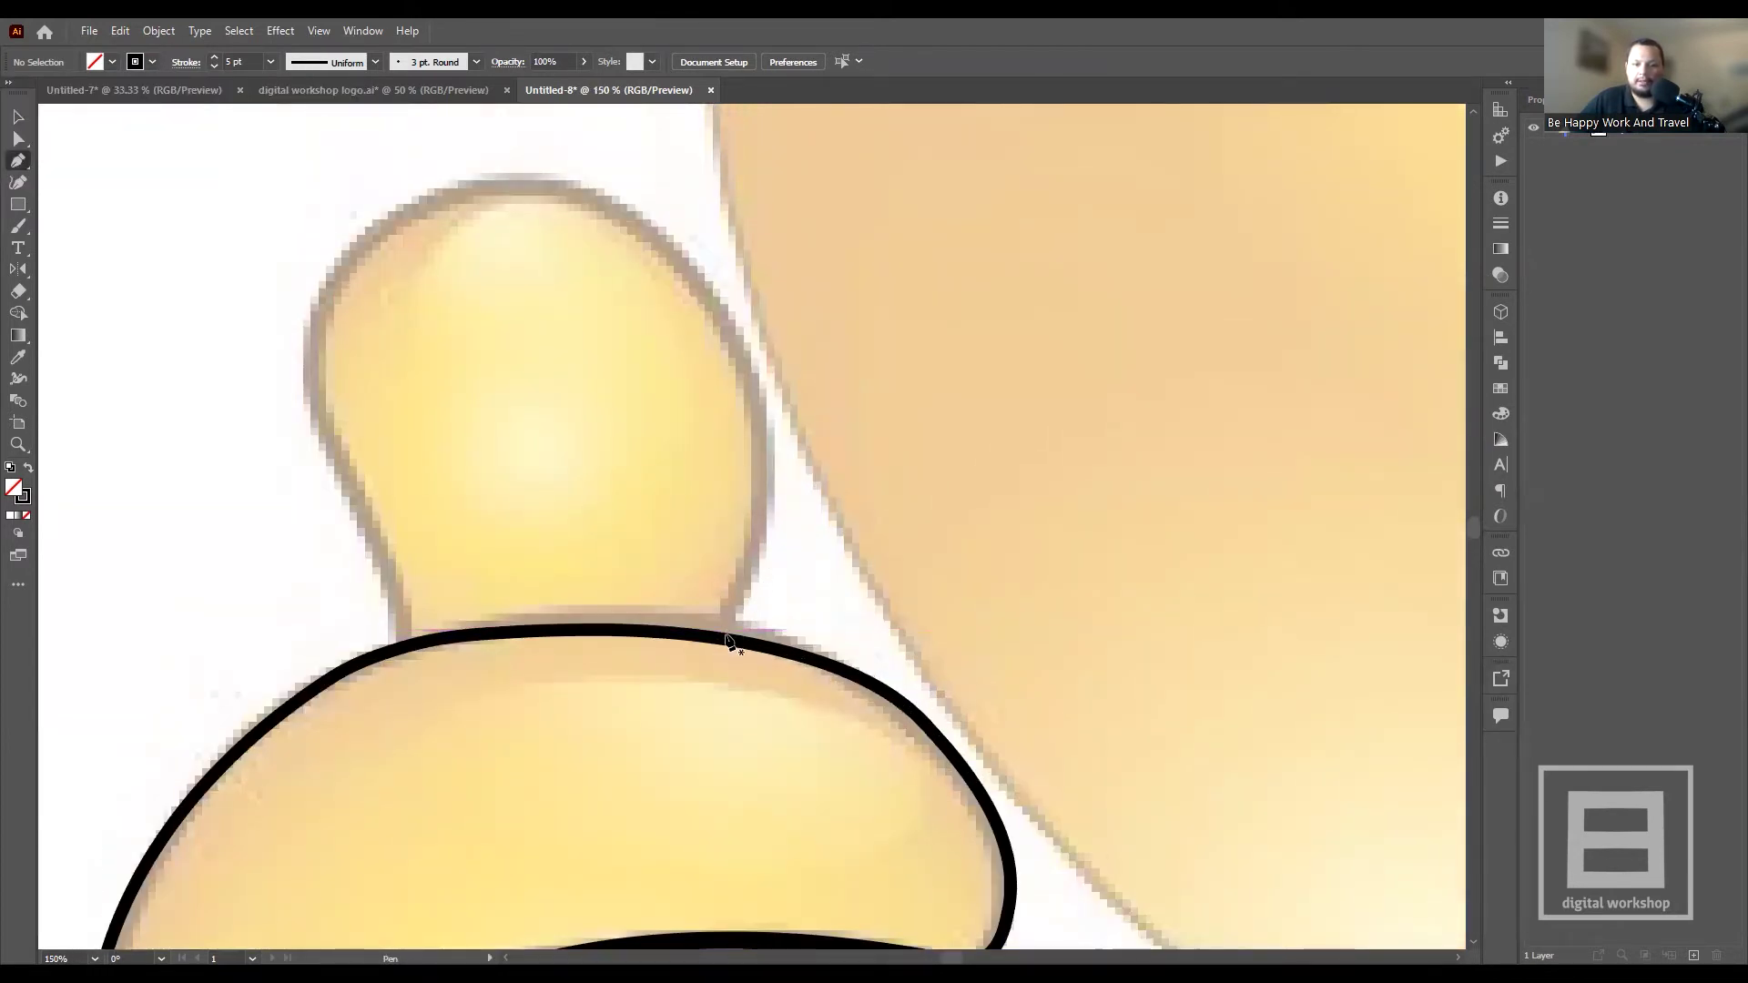
{"action": "left_click", "coordinate": [727, 635]}
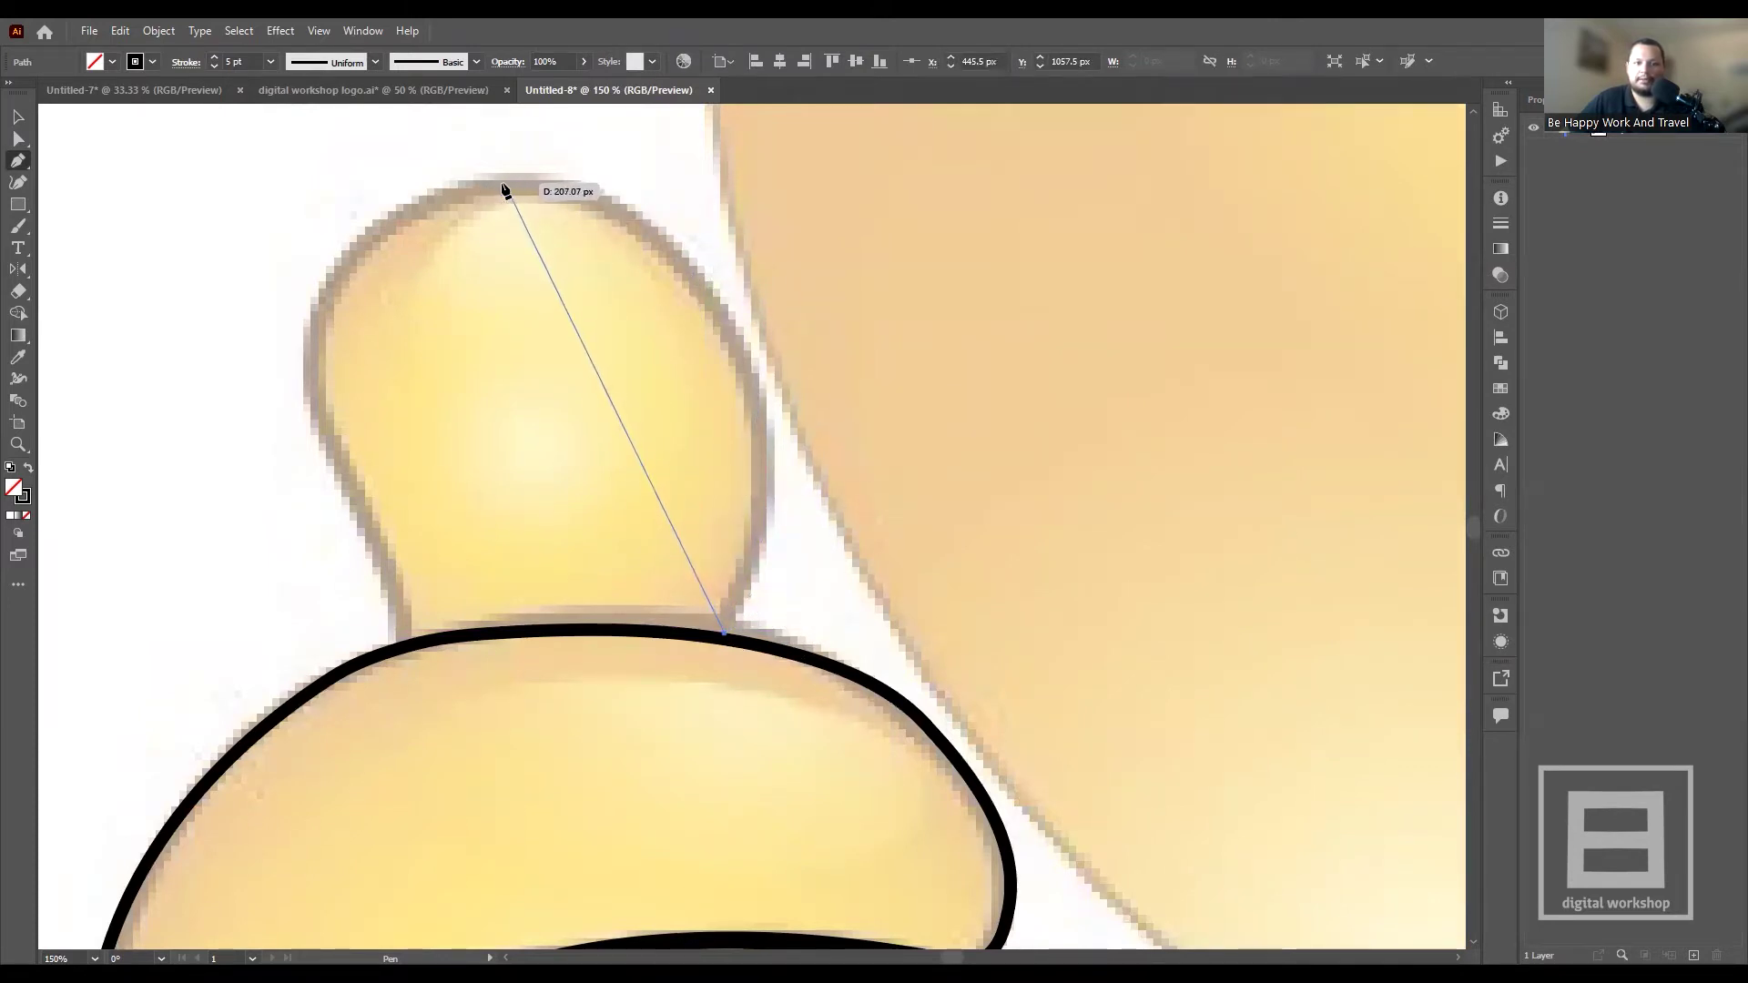
{"action": "mouse_move", "coordinate": [493, 182]}
{"action": "left_mouse_down"}
{"action": "mouse_move", "coordinate": [162, 179]}
{"action": "mouse_move", "coordinate": [90, 144]}
{"action": "left_mouse_up"}
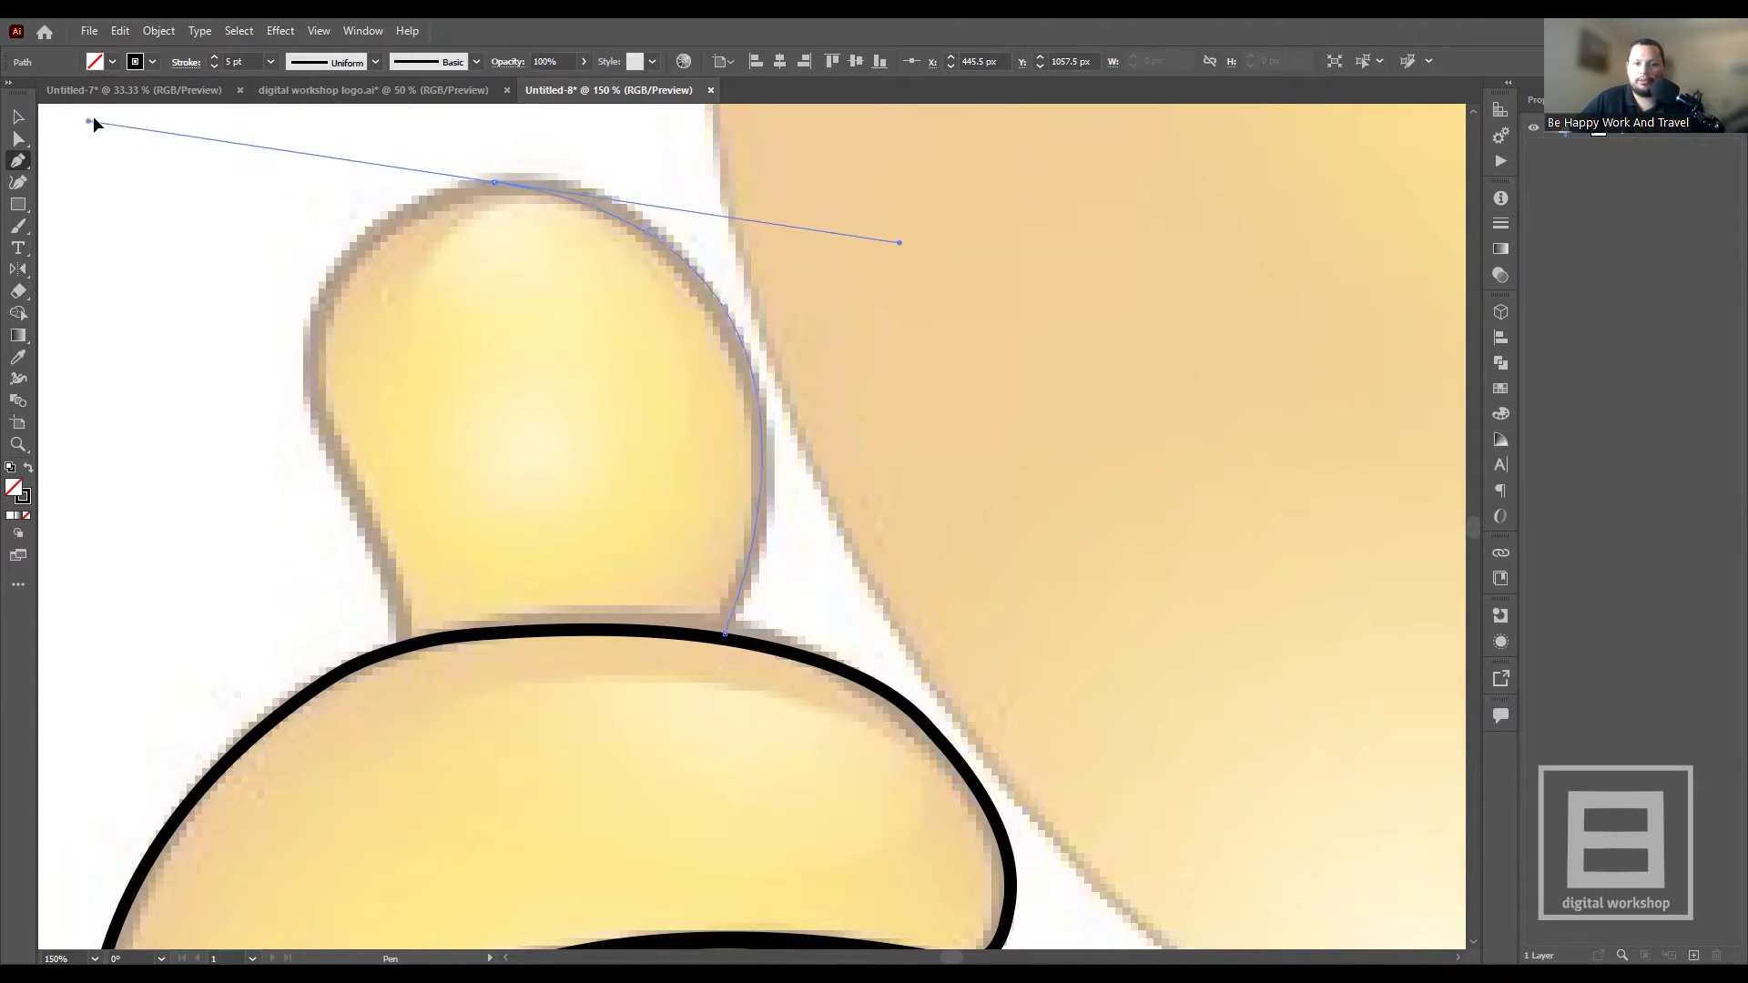
{"action": "mouse_move", "coordinate": [90, 146]}
{"action": "left_mouse_down"}
{"action": "mouse_move", "coordinate": [69, 170]}
{"action": "mouse_move", "coordinate": [80, 240]}
{"action": "left_mouse_up"}
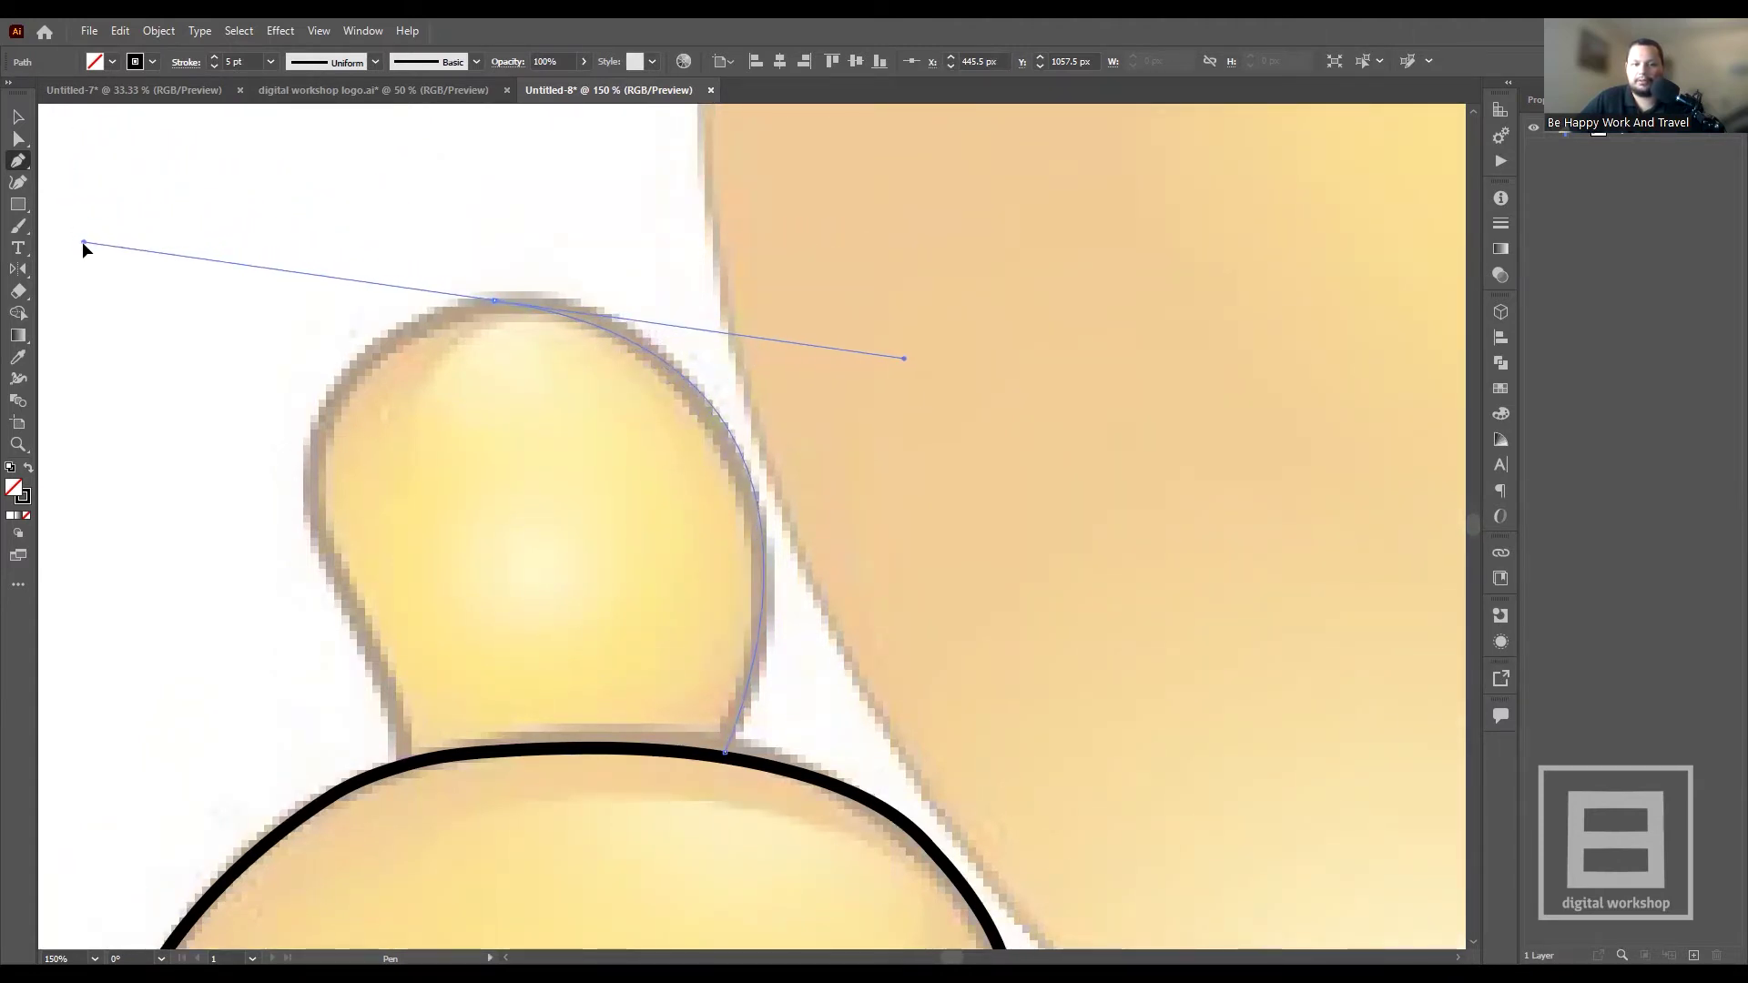
{"action": "left_click_drag", "start_coordinate": [82, 242], "coordinate": [84, 242]}
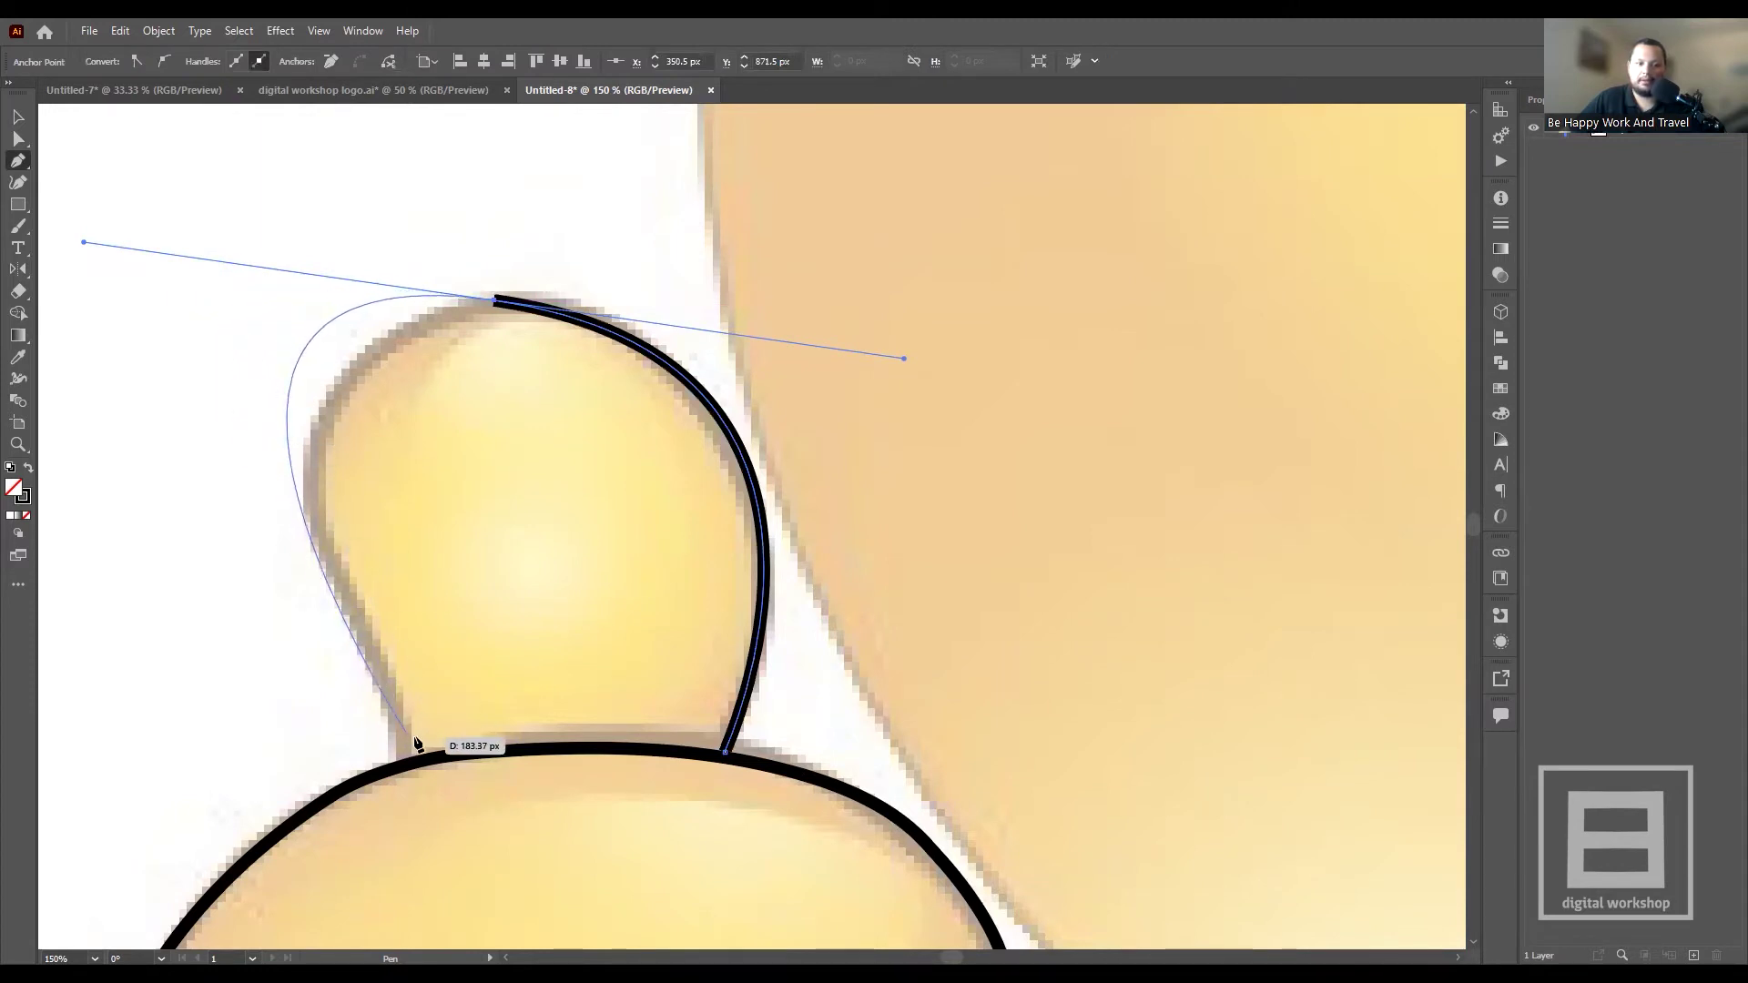
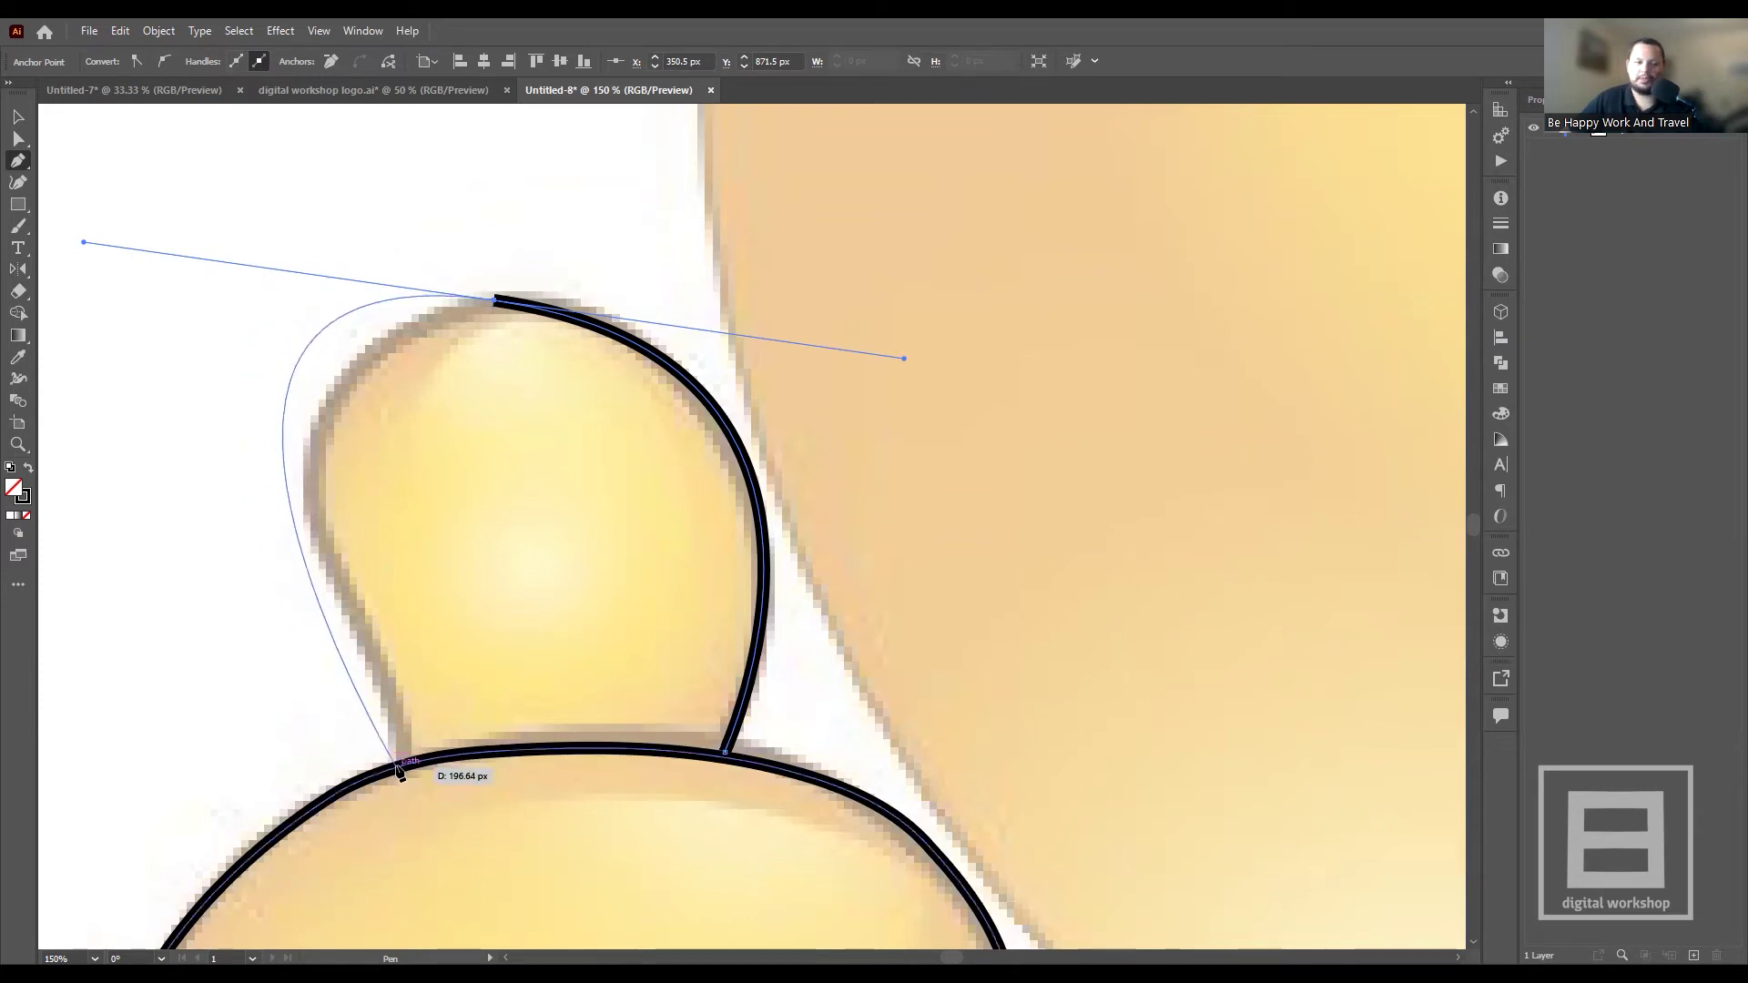
- Close the previous Pen outline at its starting point
{"action": "scroll", "coordinate": [500, 284], "scroll_direction": "up", "scroll_amount": 2}
{"action": "scroll", "coordinate": [526, 288], "scroll_direction": "up", "scroll_amount": 5}
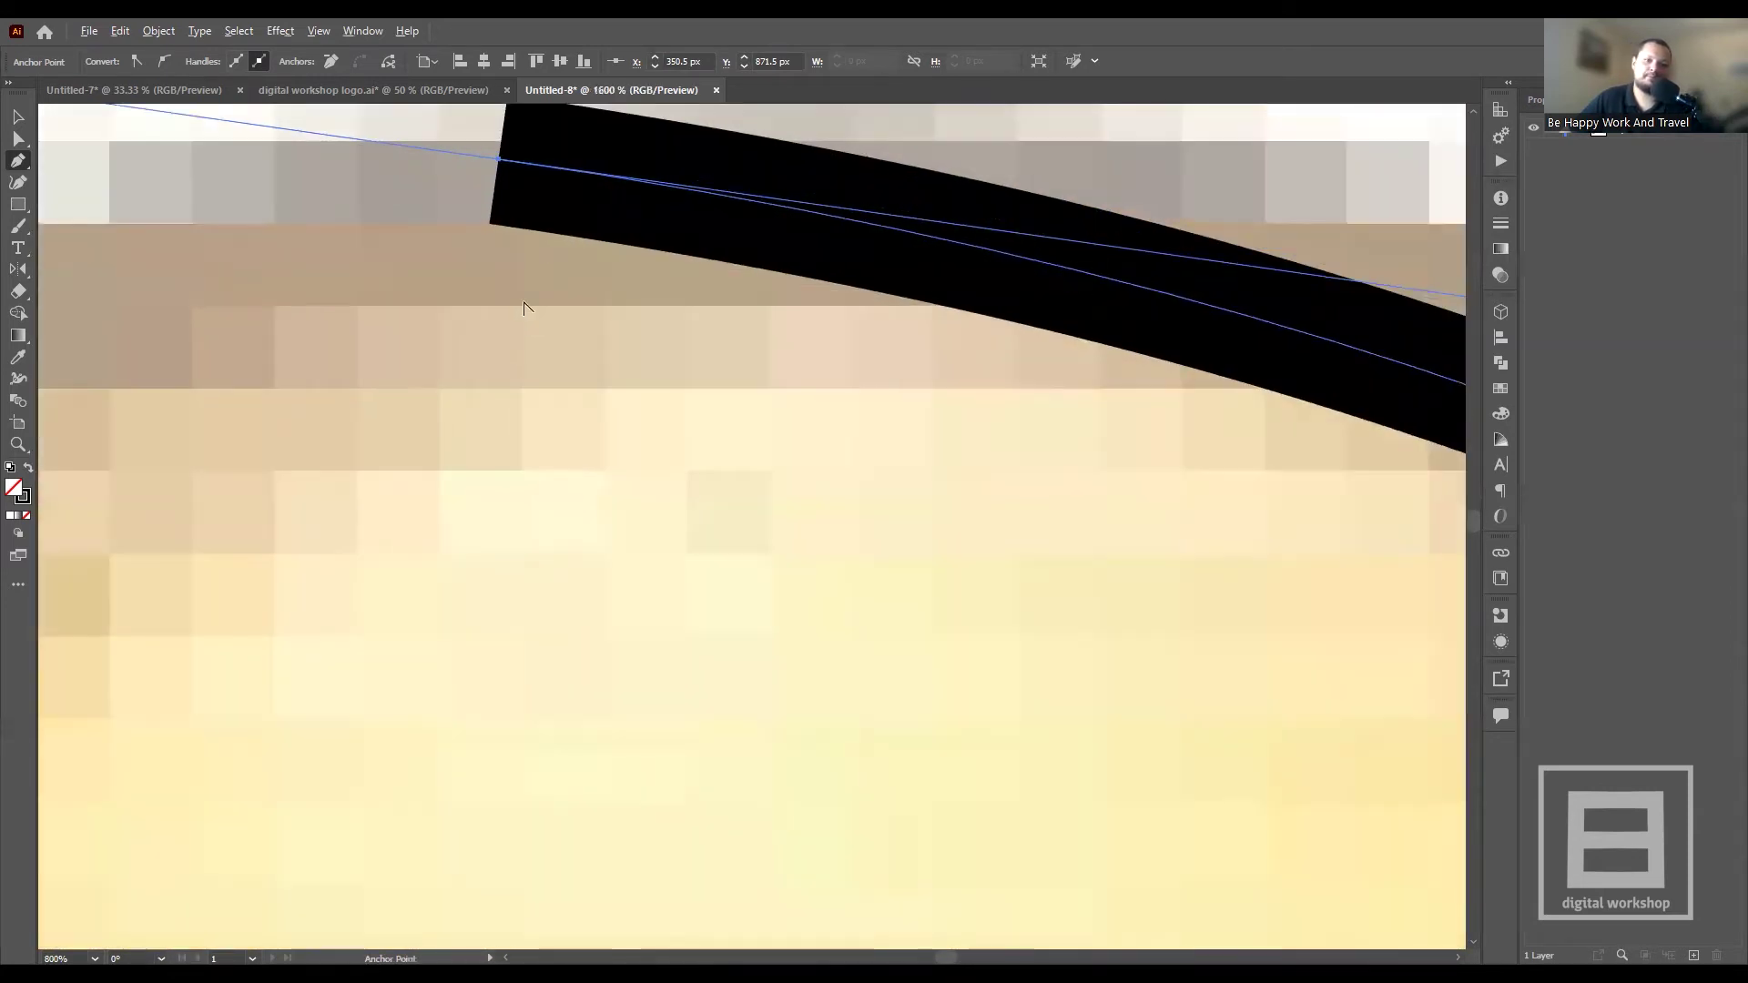
{"action": "scroll", "coordinate": [492, 283], "scroll_direction": "up", "scroll_amount": 2}
{"action": "scroll", "coordinate": [285, 300], "scroll_direction": "up", "scroll_amount": 4}
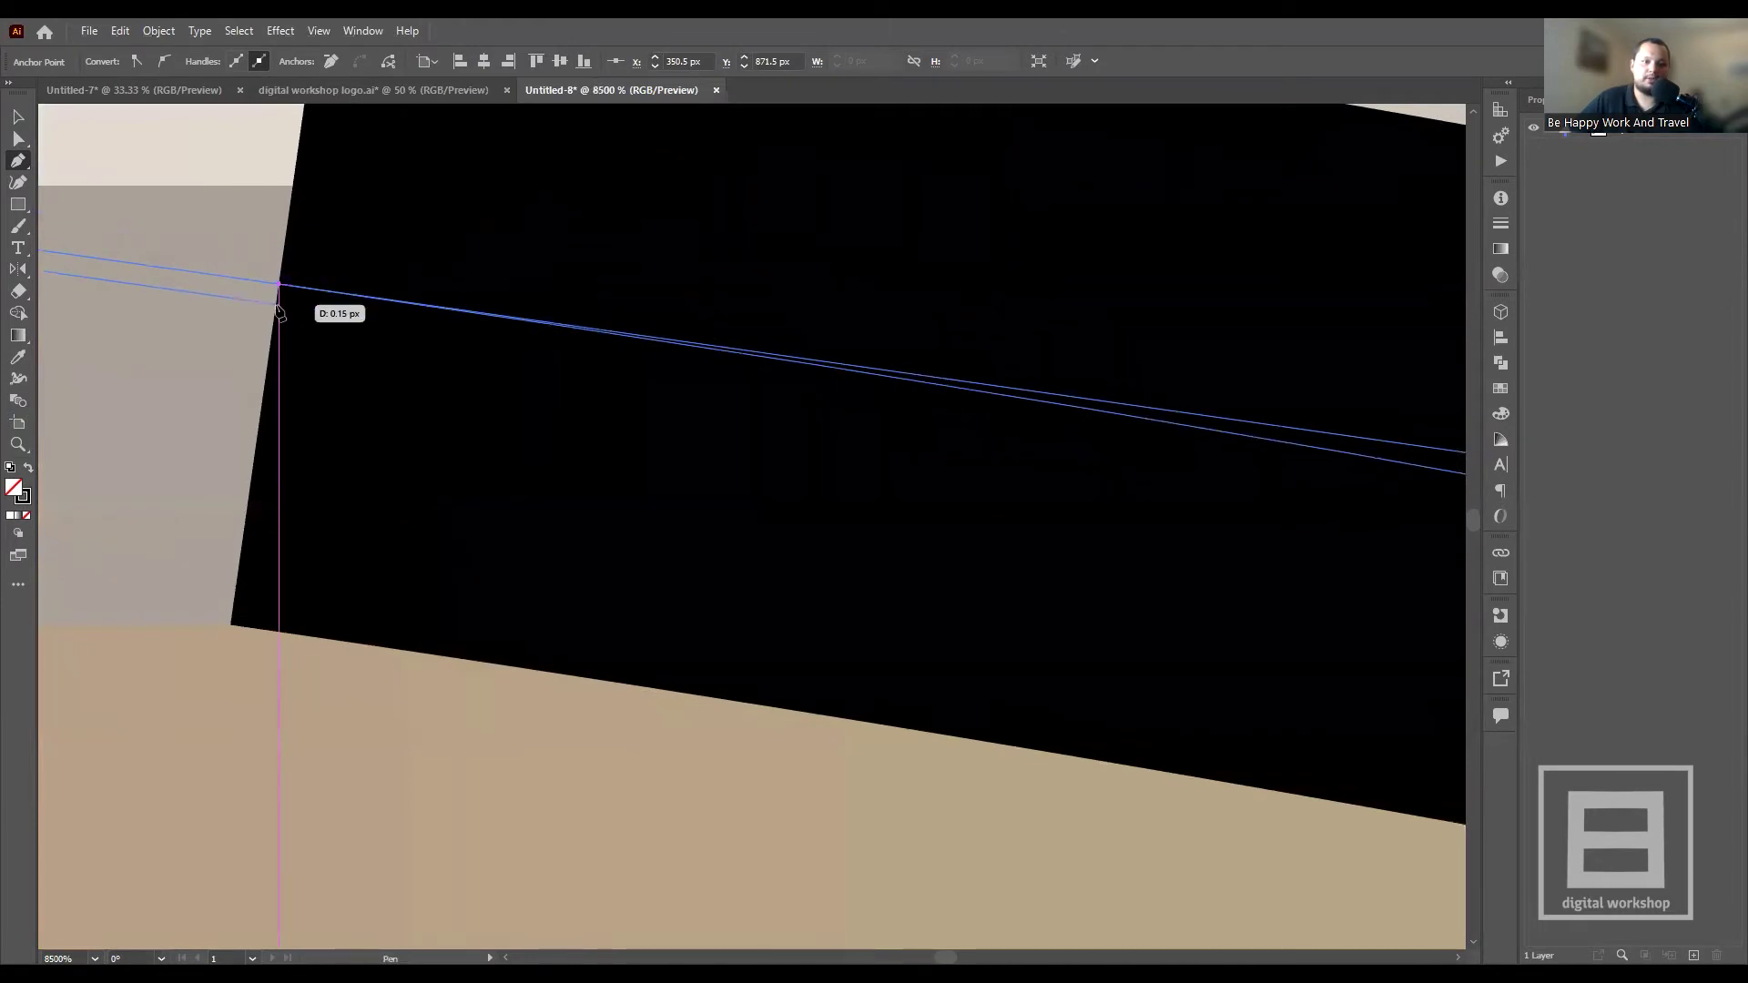
{"action": "left_click", "coordinate": [279, 285]}
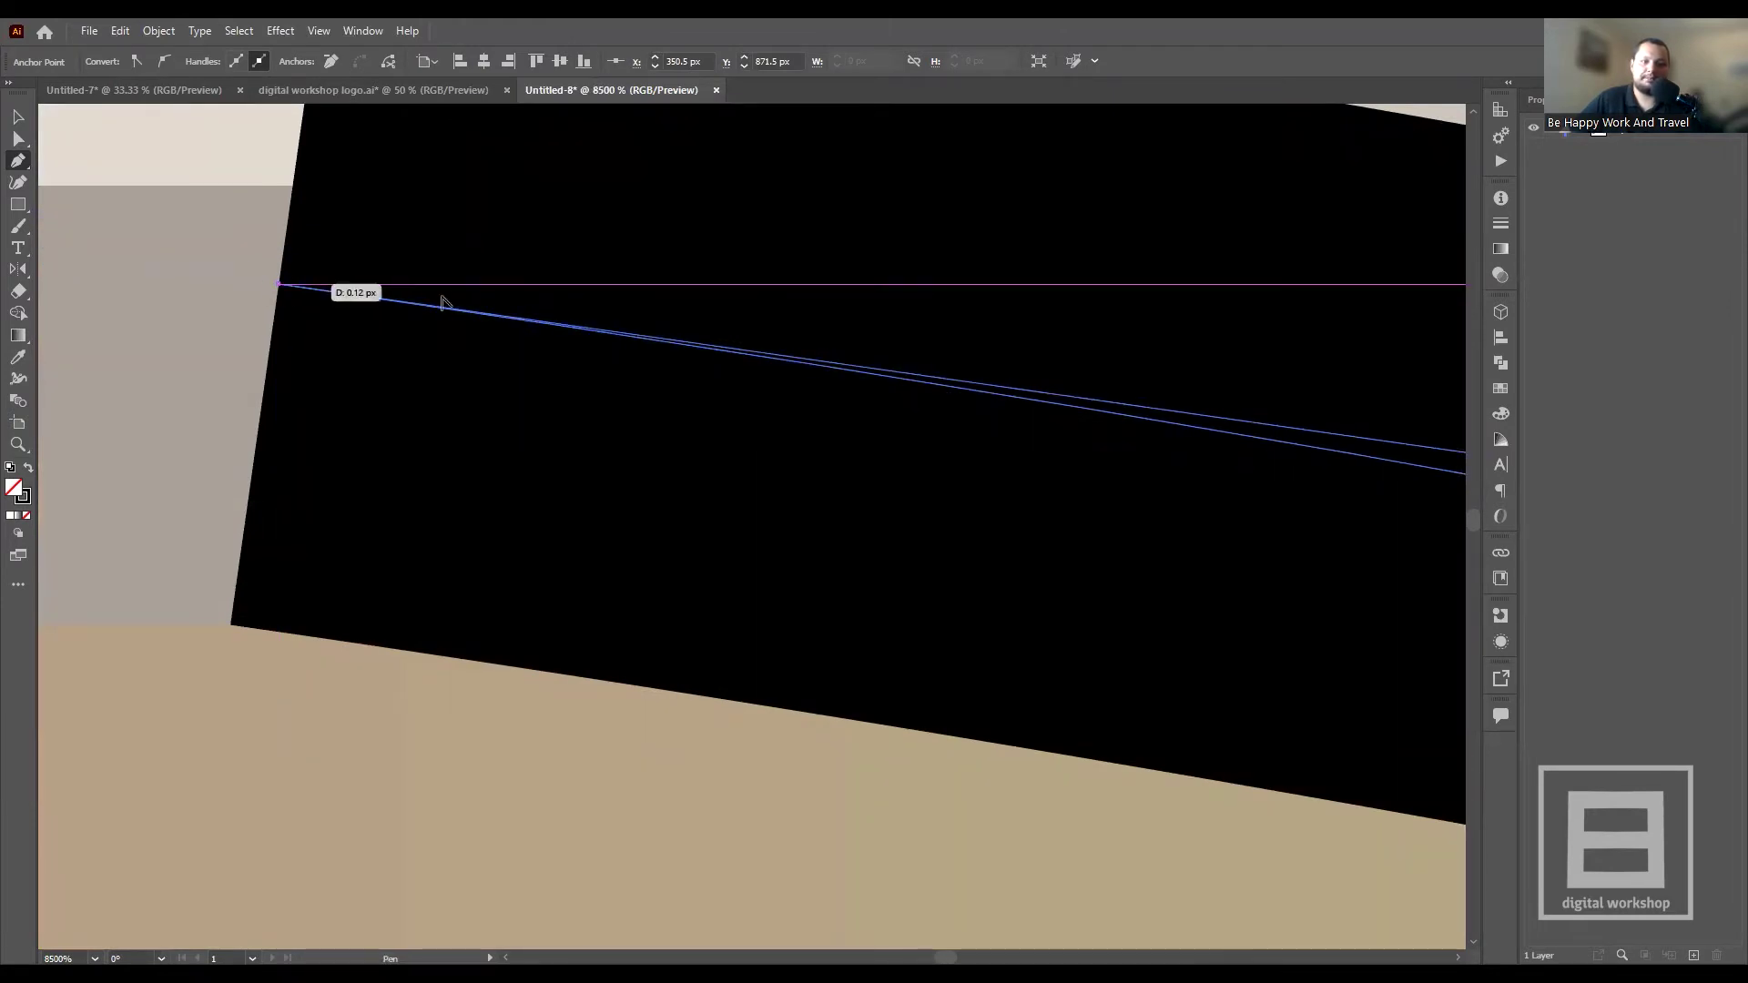
- Place a curved anchor on the thumb's left edge and bend it to match the outline
{"action": "scroll", "coordinate": [644, 340], "scroll_direction": "down", "scroll_amount": 3}
{"action": "scroll", "coordinate": [692, 344], "scroll_direction": "down", "scroll_amount": 3}
{"action": "scroll", "coordinate": [692, 344], "scroll_direction": "down", "scroll_amount": 4}
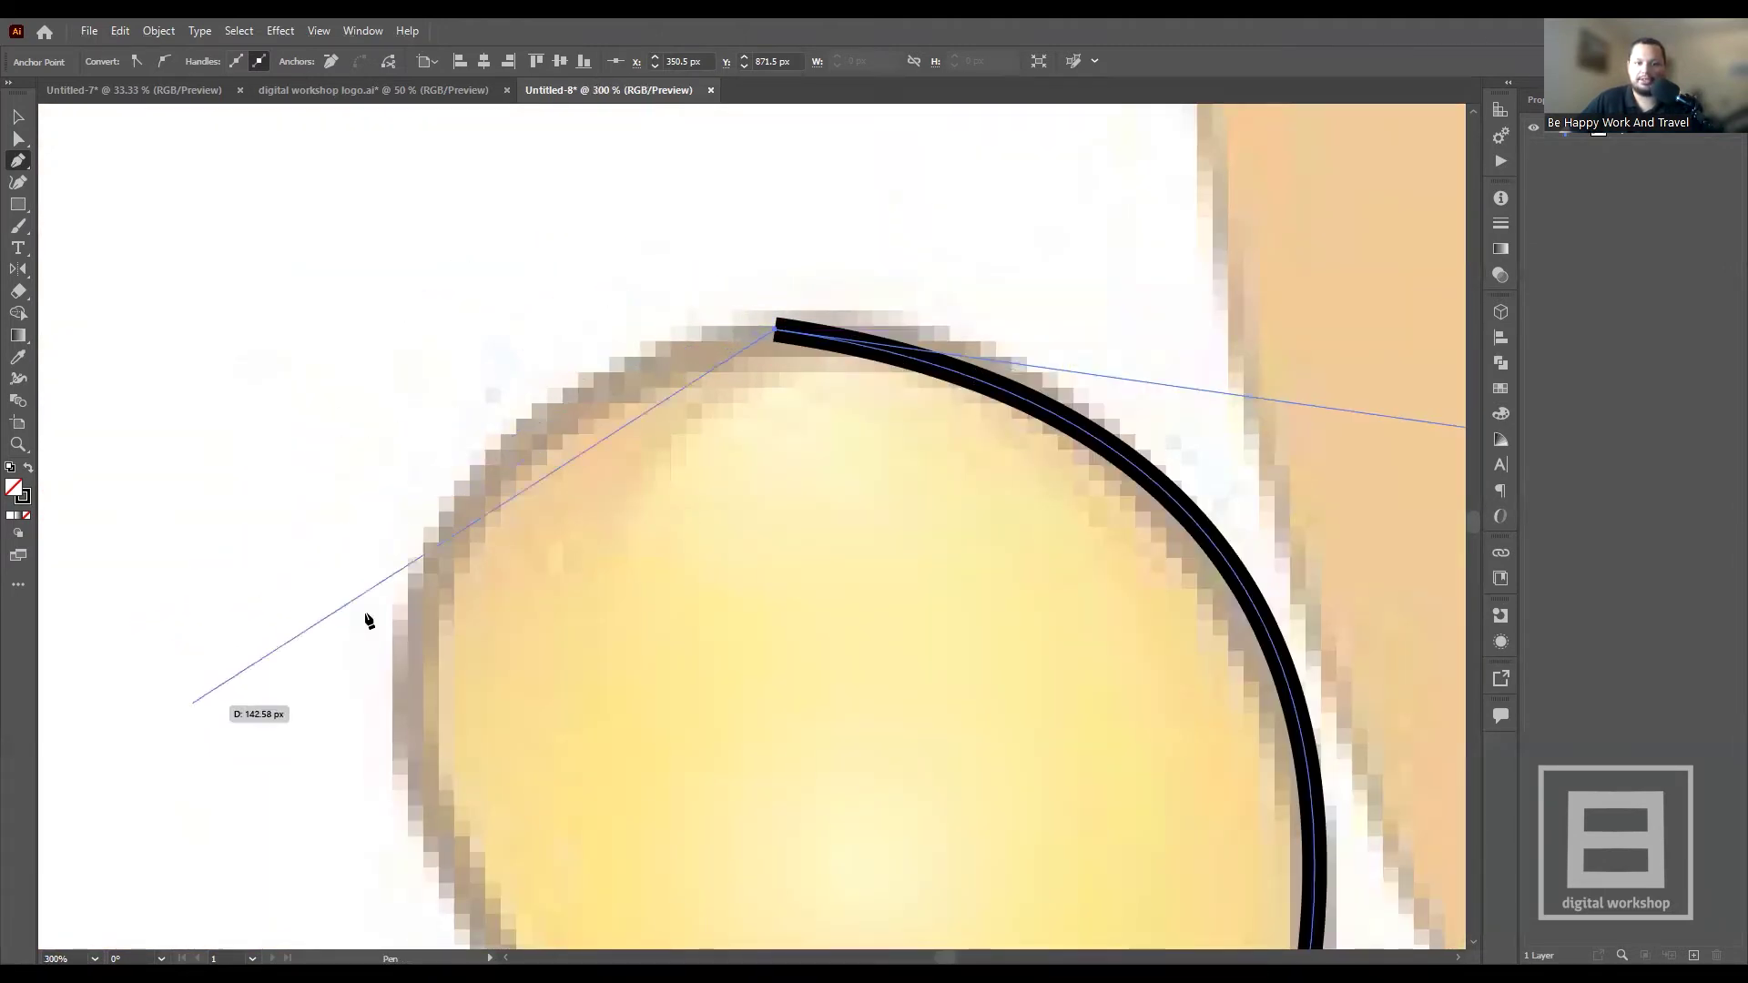
{"action": "scroll", "coordinate": [273, 440], "scroll_direction": "down", "scroll_amount": 1}
{"action": "scroll", "coordinate": [449, 453], "scroll_direction": "down", "scroll_amount": 1}
{"action": "scroll", "coordinate": [482, 419], "scroll_direction": "down", "scroll_amount": 1}
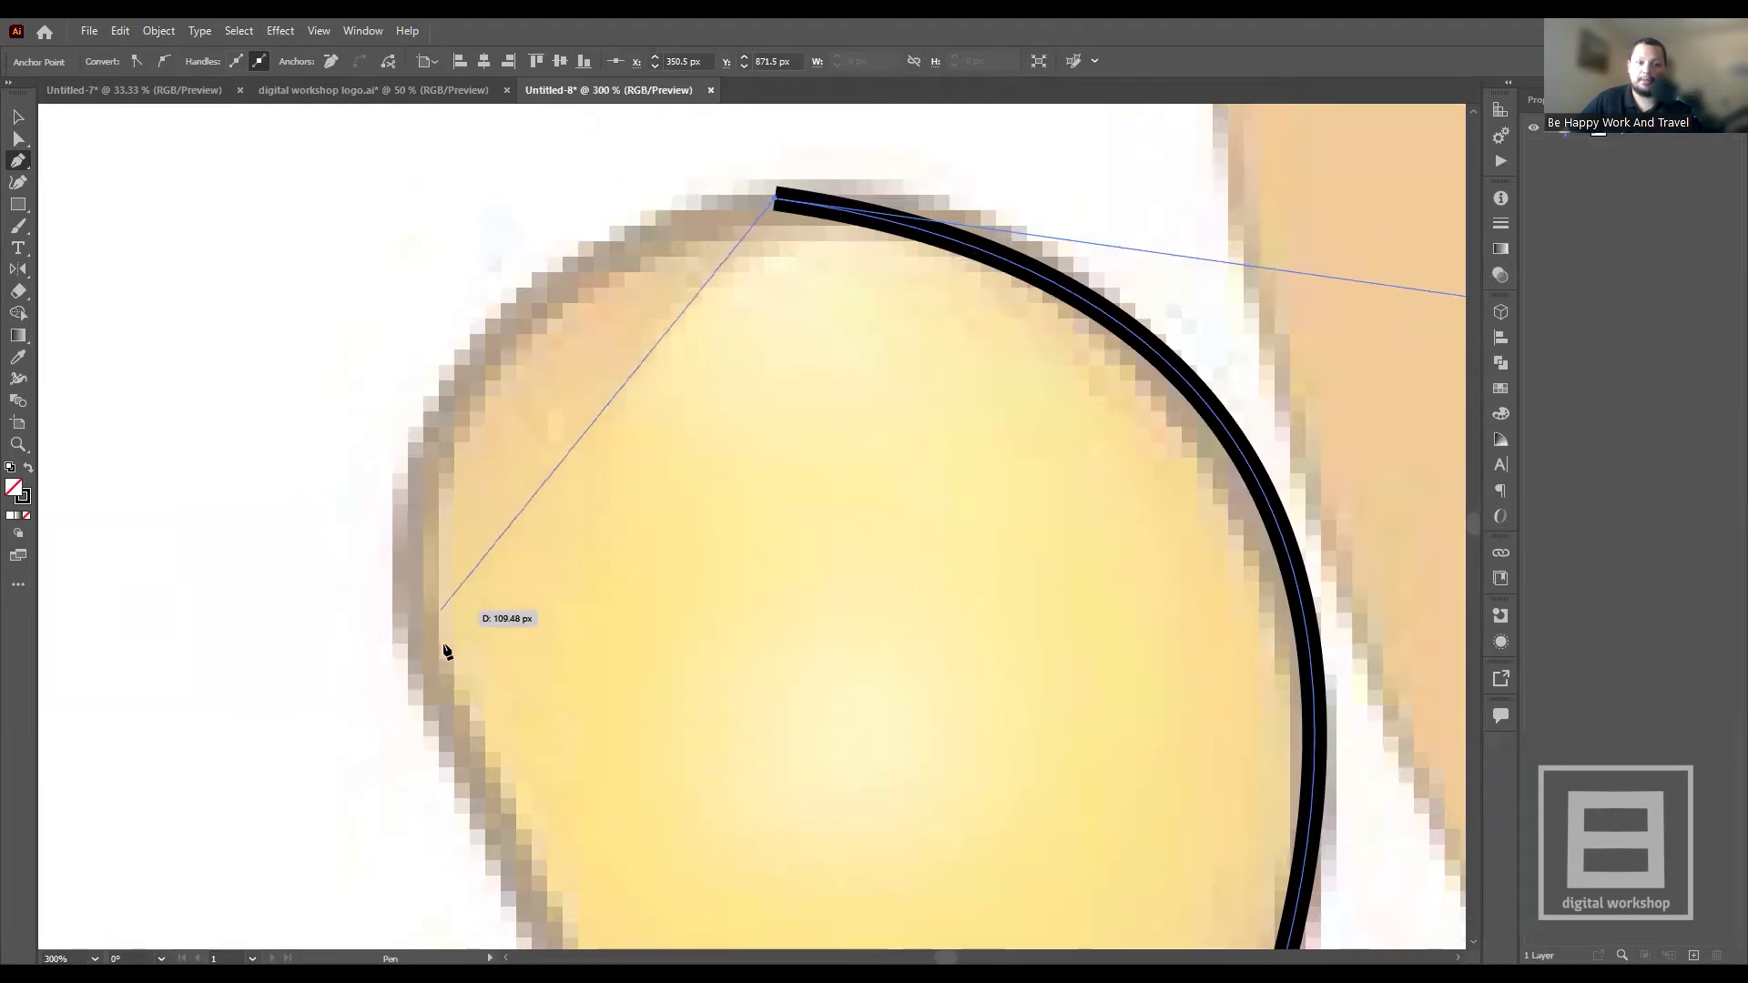
{"action": "scroll", "coordinate": [468, 607], "scroll_direction": "down", "scroll_amount": 2}
{"action": "scroll", "coordinate": [468, 607], "scroll_direction": "up", "scroll_amount": 1}
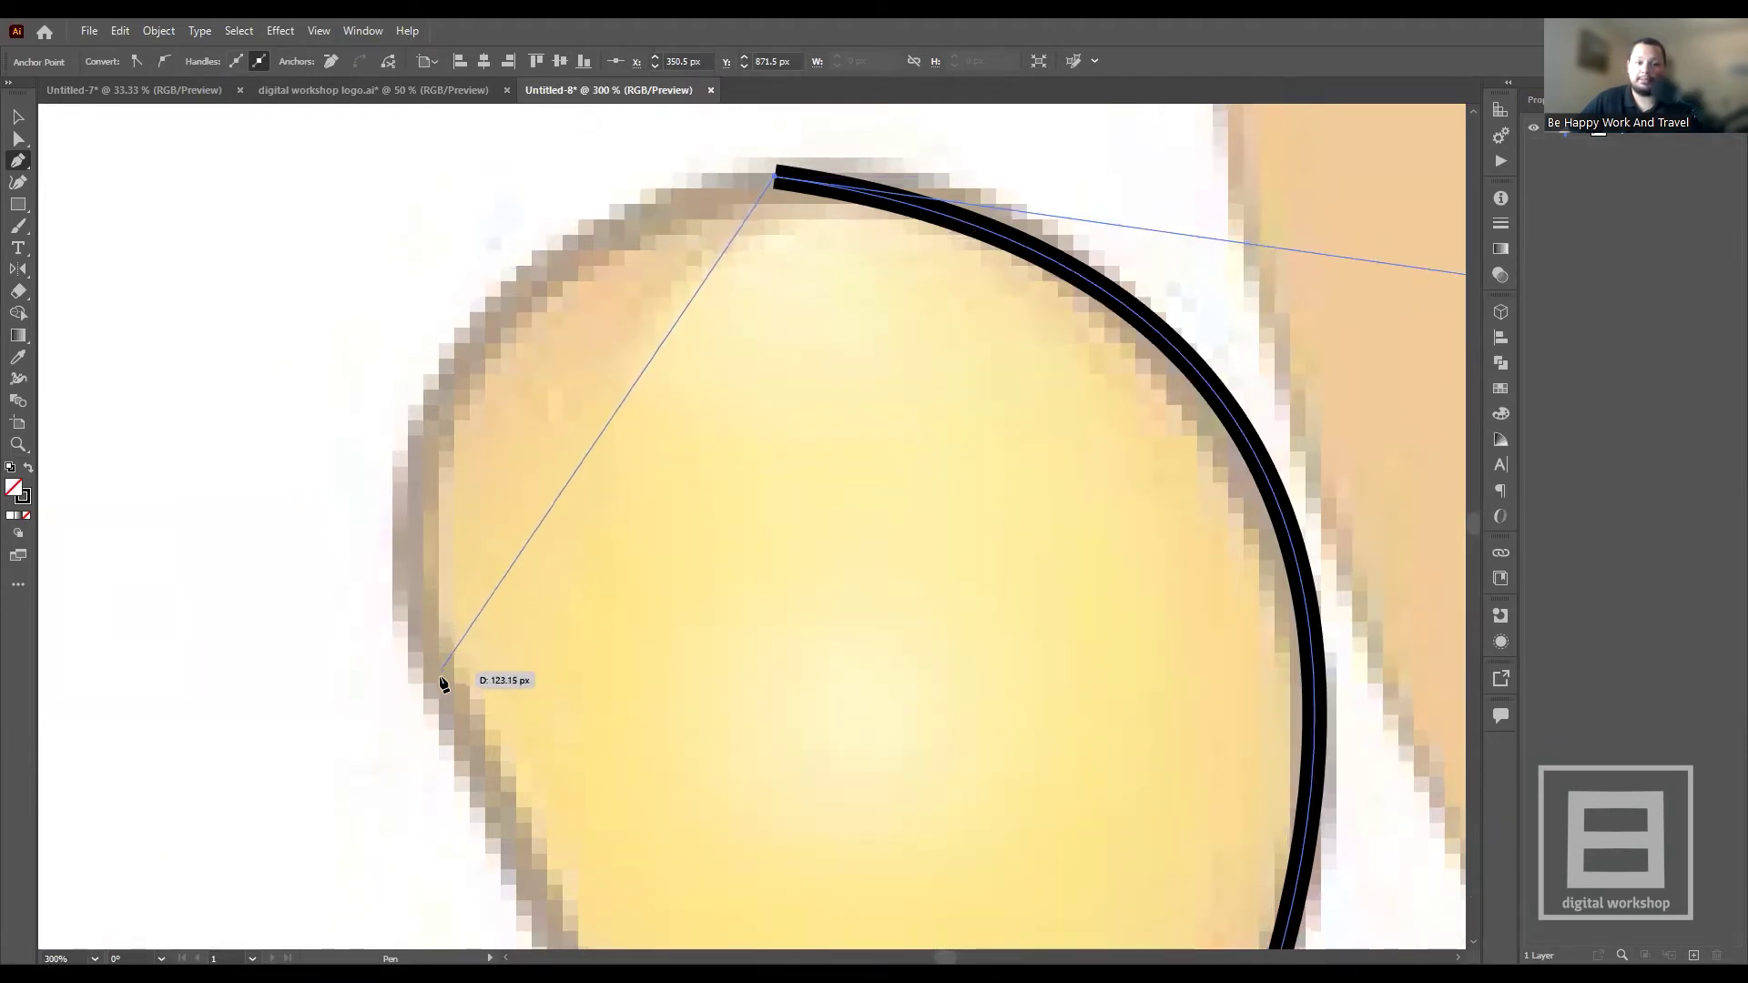
{"action": "left_click_drag", "start_coordinate": [439, 684], "coordinate": [579, 800]}
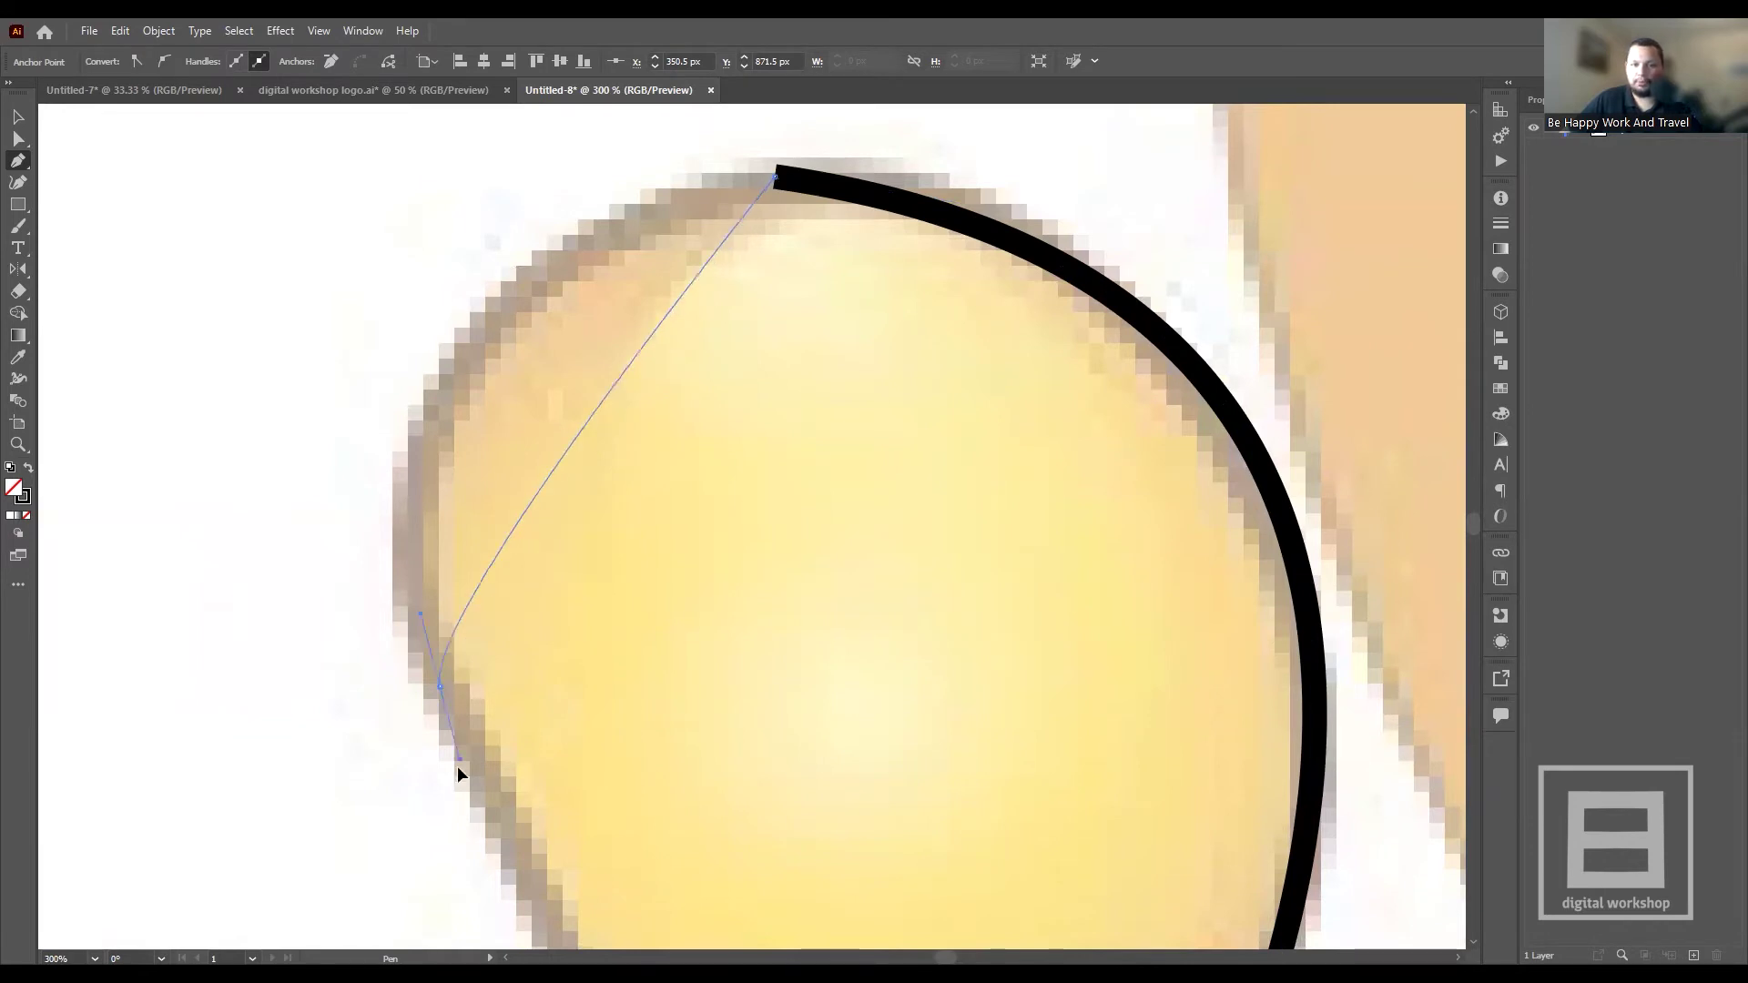
{"action": "scroll", "coordinate": [577, 800], "scroll_direction": "down", "scroll_amount": 1}
{"action": "scroll", "coordinate": [551, 806], "scroll_direction": "down", "scroll_amount": 1}
{"action": "mouse_move", "coordinate": [577, 799]}
{"action": "left_mouse_down"}
{"action": "mouse_move", "coordinate": [496, 940]}
{"action": "mouse_move", "coordinate": [573, 823]}
{"action": "mouse_move", "coordinate": [568, 887]}
{"action": "left_mouse_up"}
{"action": "scroll", "coordinate": [560, 823], "scroll_direction": "down", "scroll_amount": 2}
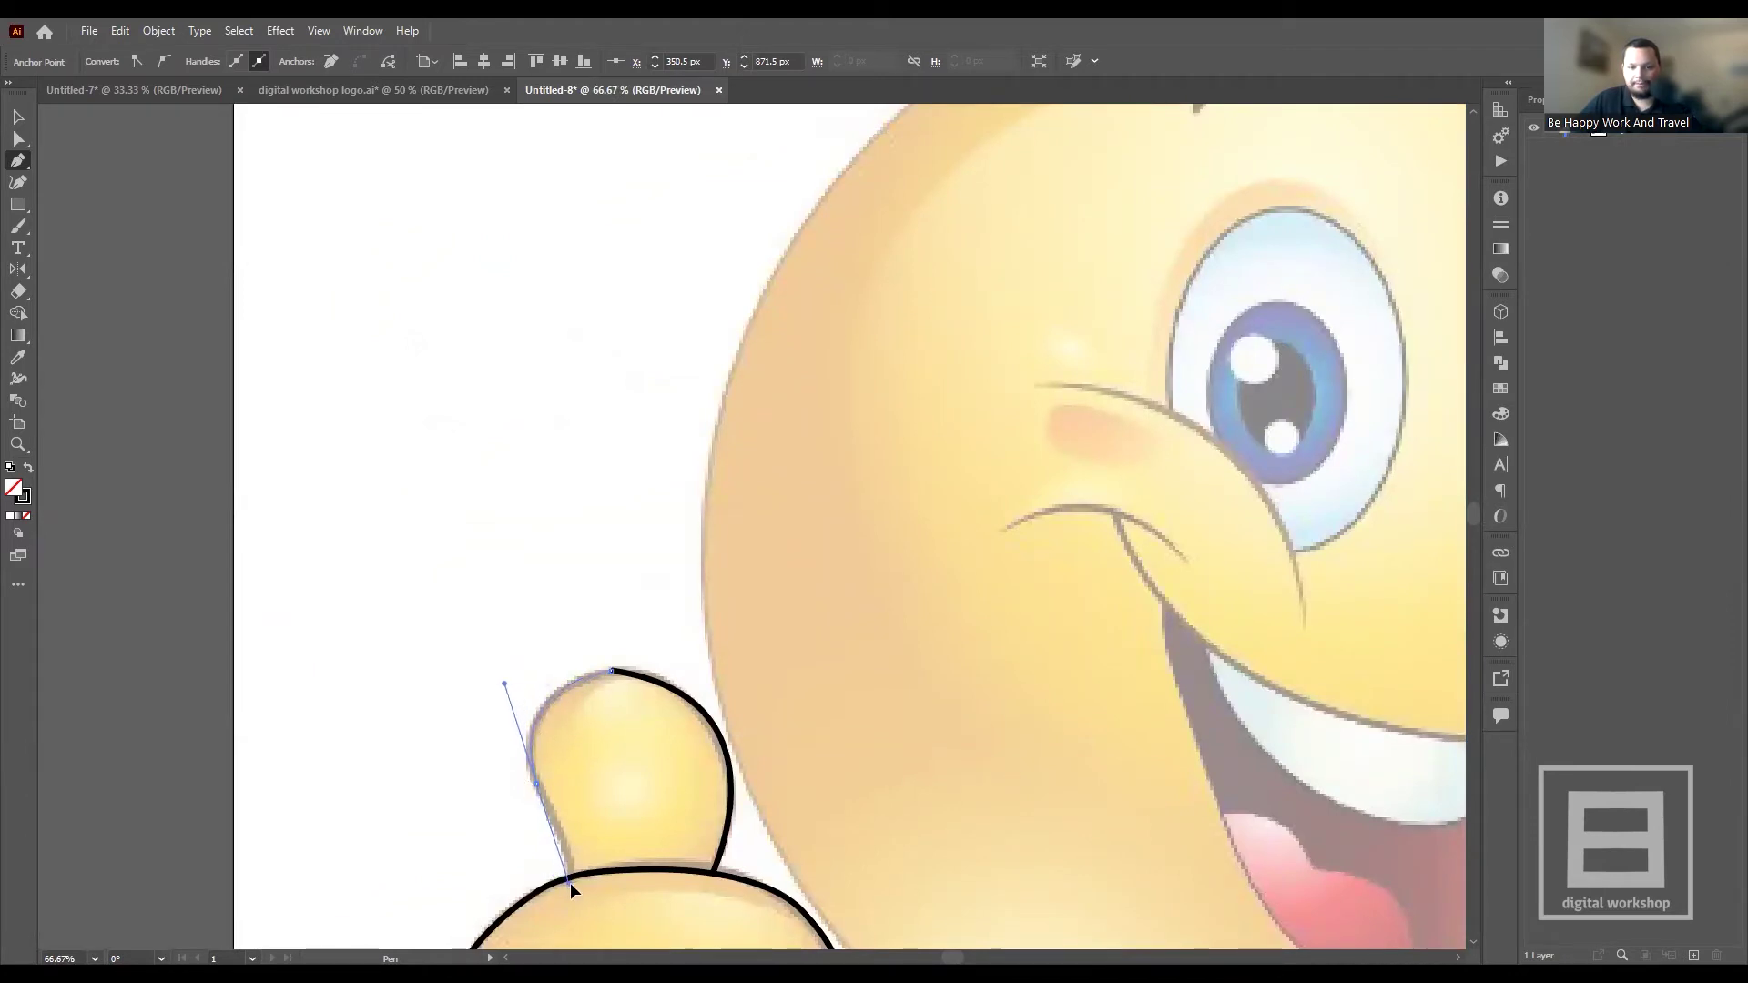
{"action": "left_click_drag", "start_coordinate": [568, 882], "coordinate": [570, 824]}
- Undo a misplaced anchor and redraw the curve down the thumb's left side
{"action": "scroll", "coordinate": [570, 824], "scroll_direction": "up", "scroll_amount": 1}
{"action": "scroll", "coordinate": [568, 801], "scroll_direction": "up", "scroll_amount": 1}
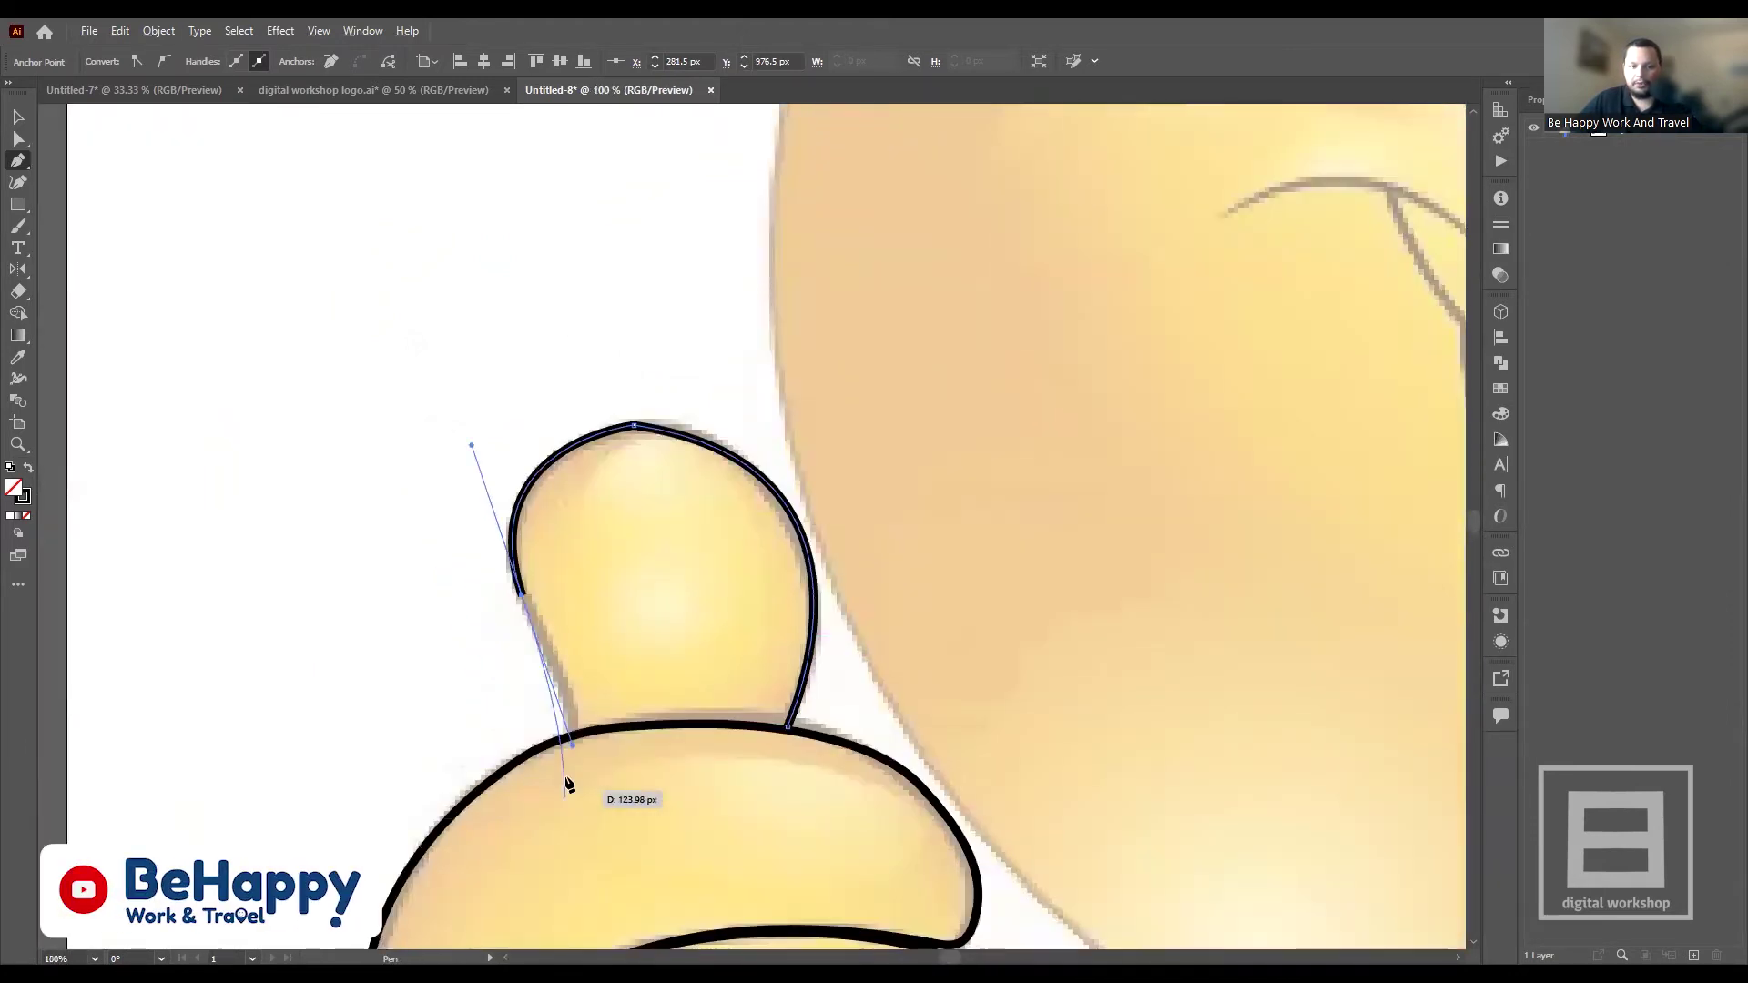
{"action": "scroll", "coordinate": [565, 780], "scroll_direction": "up", "scroll_amount": 1}
{"action": "scroll", "coordinate": [555, 692], "scroll_direction": "up", "scroll_amount": 2}
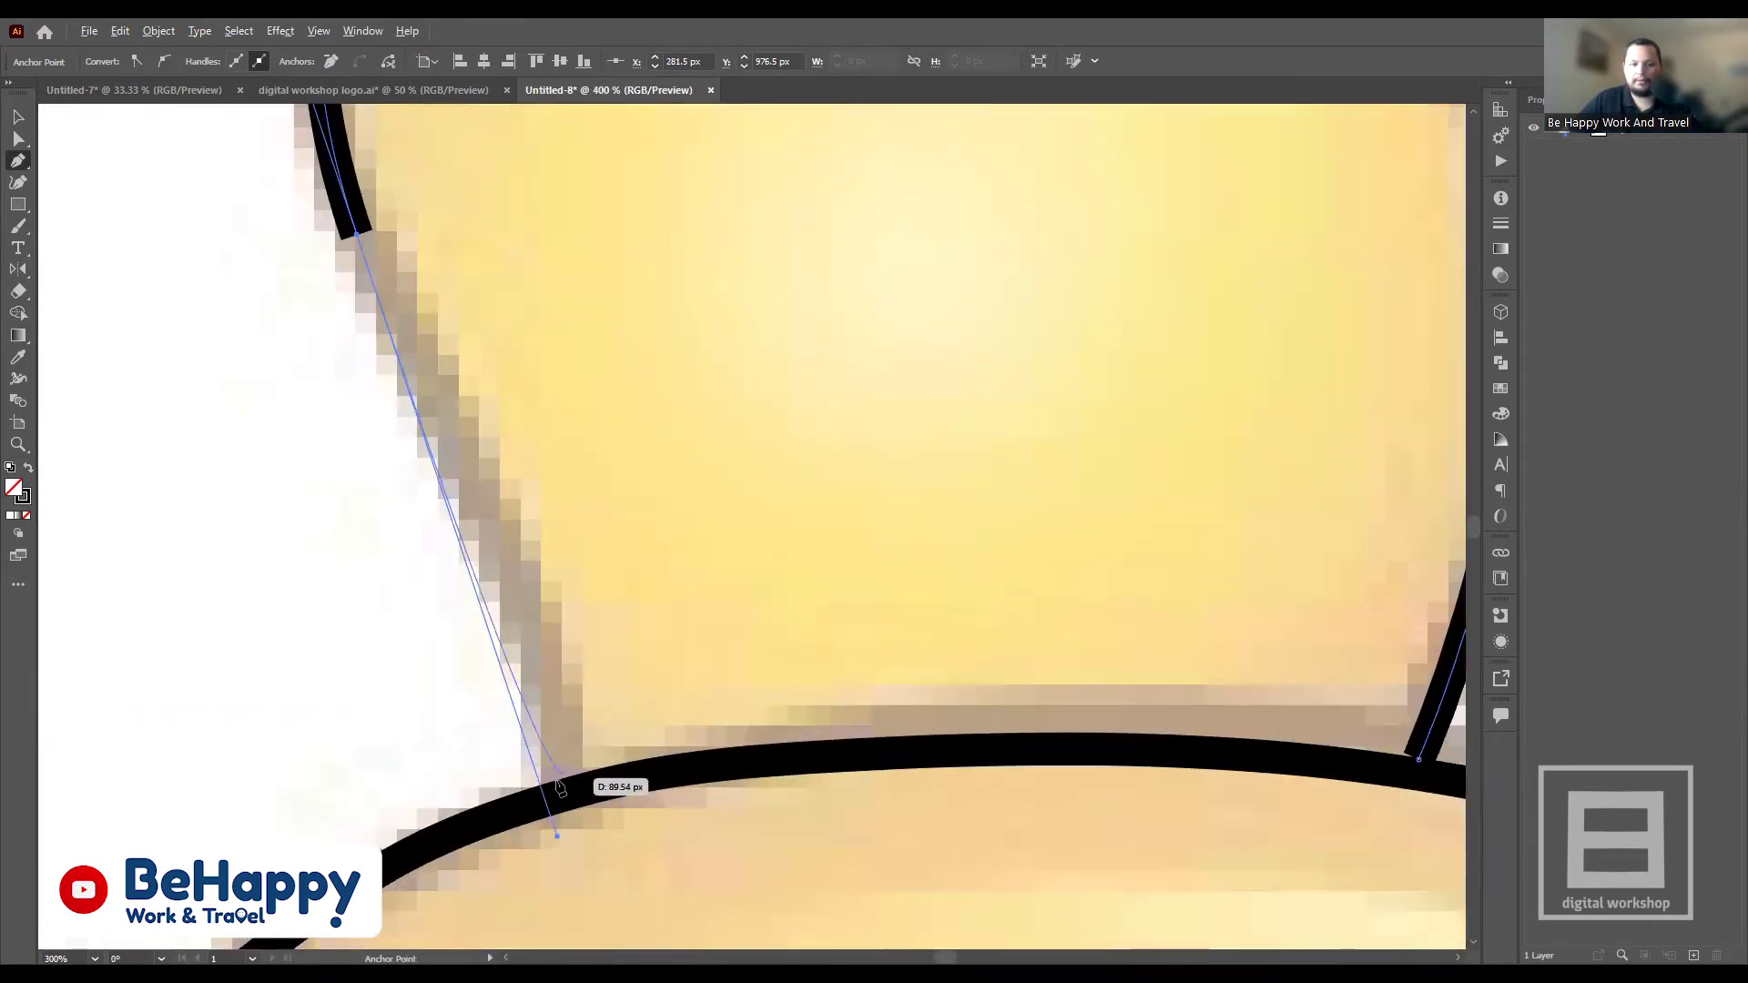
{"action": "left_click_drag", "start_coordinate": [568, 733], "coordinate": [355, 228]}
{"action": "key", "text": "ctrl+z"}
{"action": "mouse_move", "coordinate": [356, 234]}
{"action": "left_mouse_down"}
{"action": "mouse_move", "coordinate": [556, 781]}
{"action": "mouse_move", "coordinate": [516, 863]}
{"action": "left_mouse_up"}
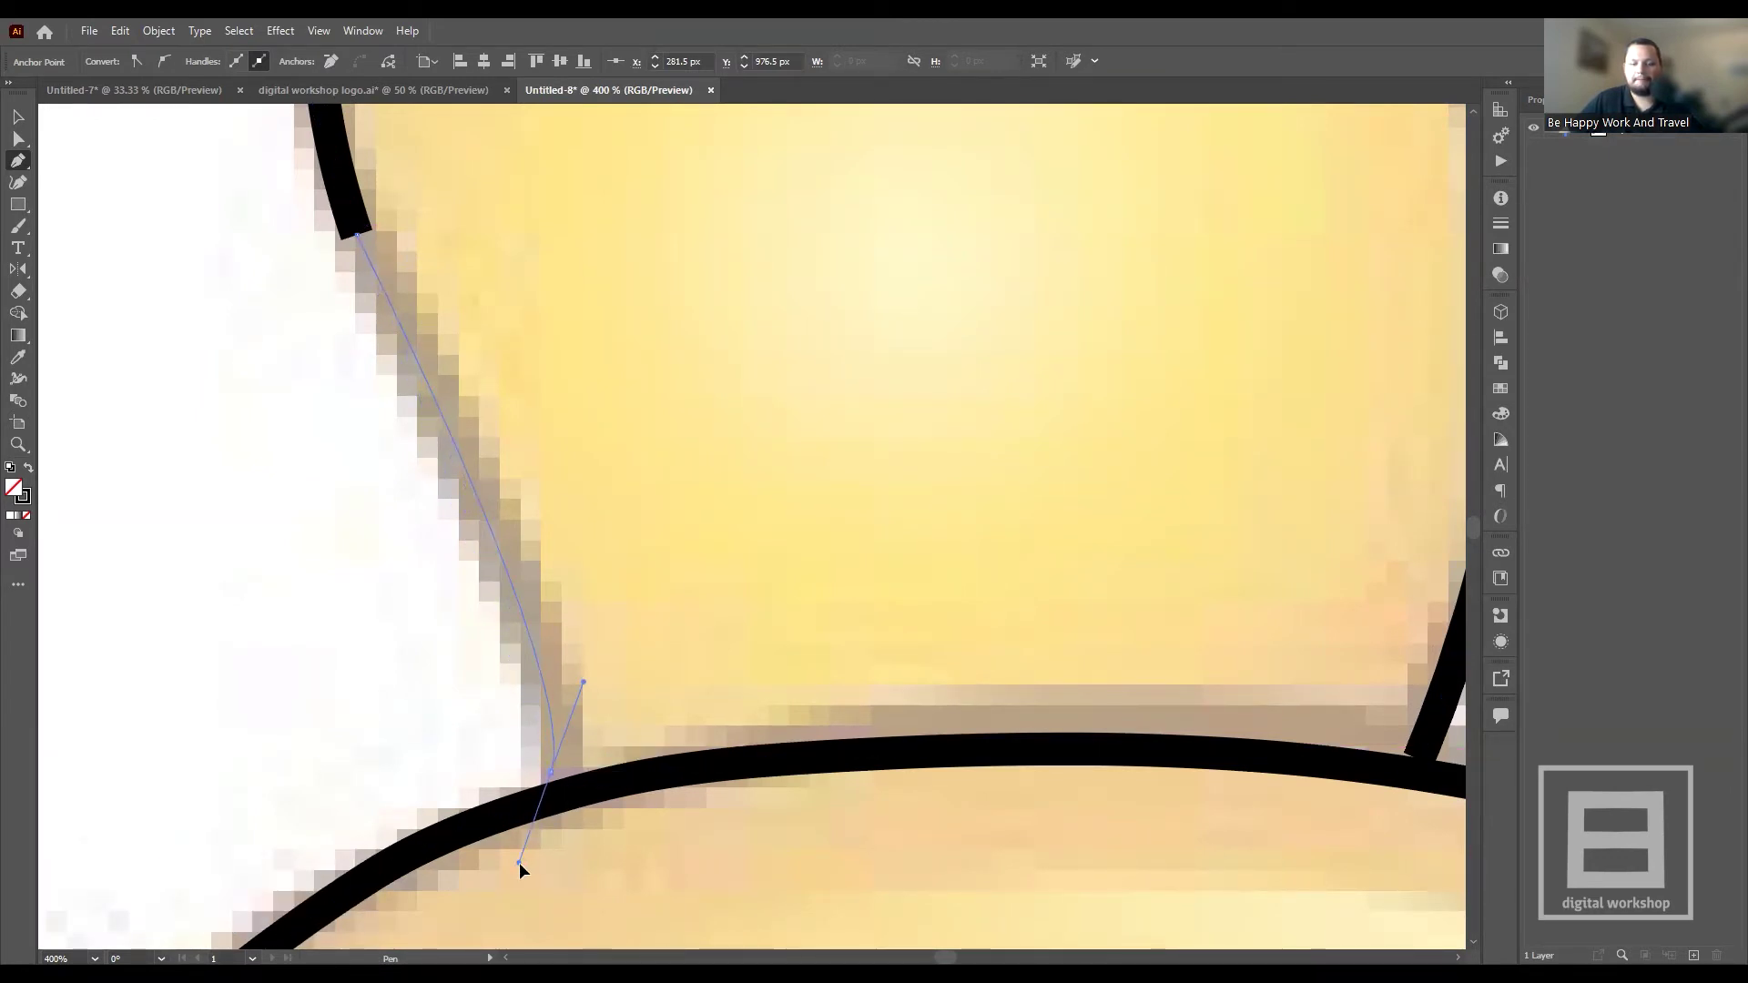
{"action": "scroll", "coordinate": [516, 761], "scroll_direction": "down", "scroll_amount": 2}
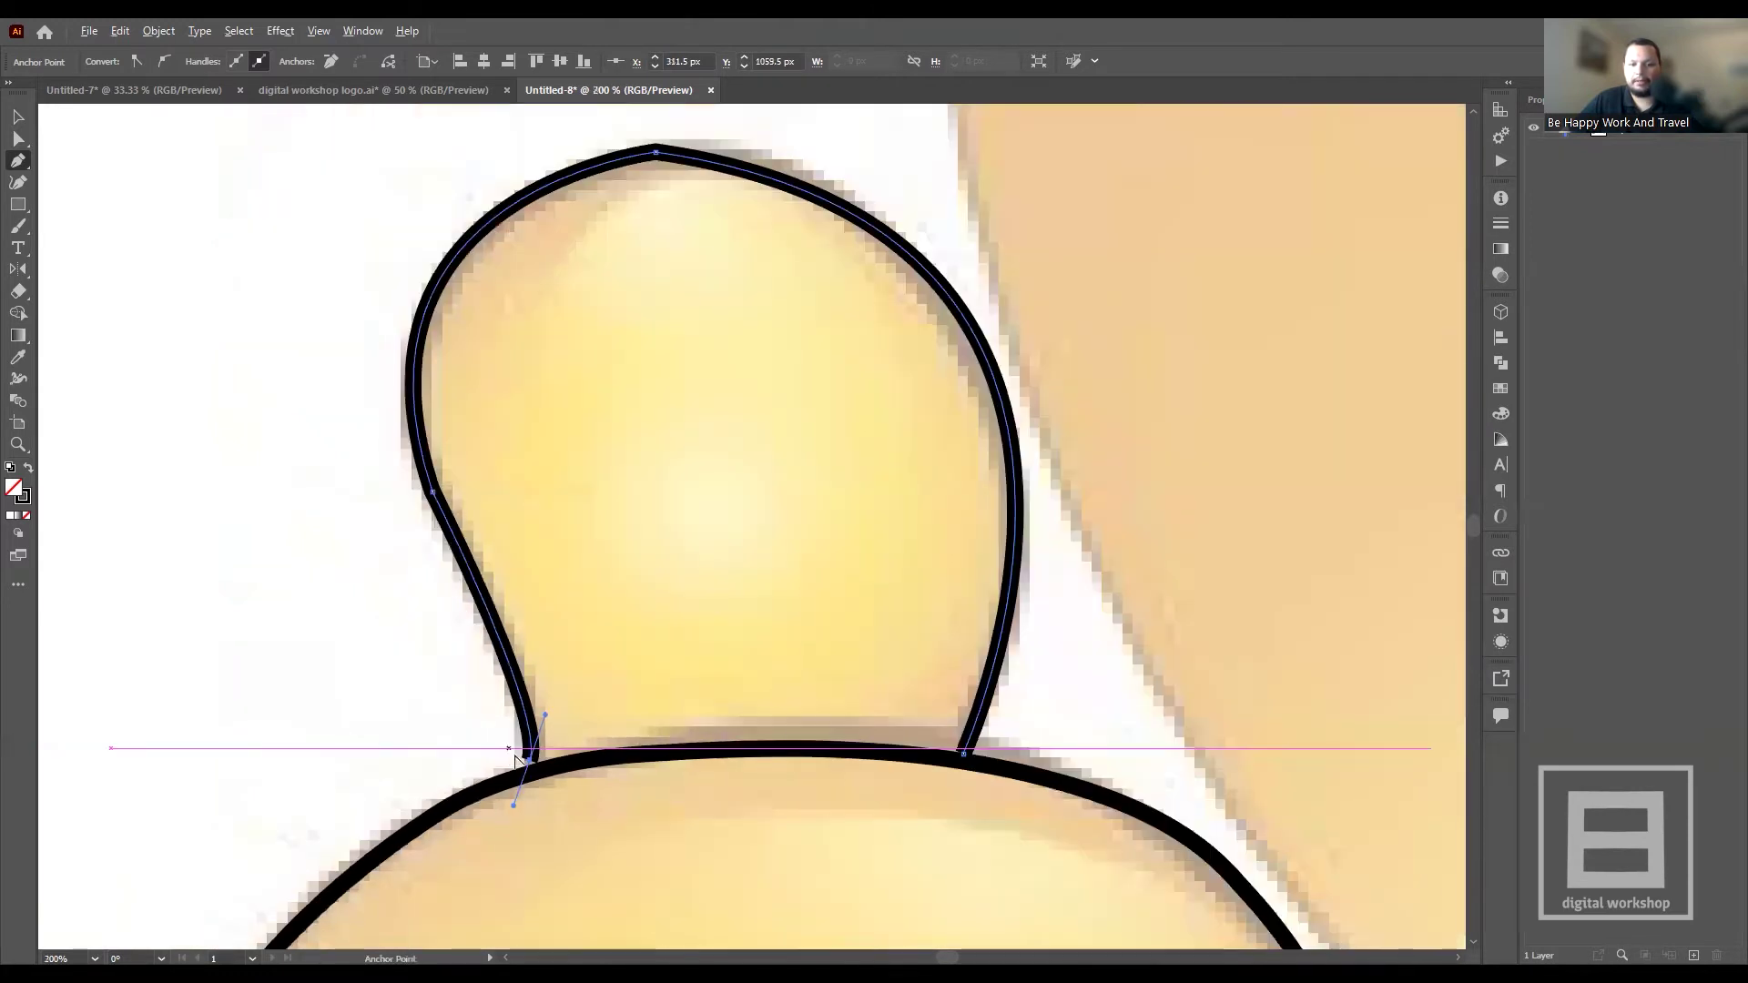
- Close the path at the thumb's lower-right anchor and curve the base along the hand
{"action": "left_click", "coordinate": [966, 755]}
{"action": "scroll", "coordinate": [972, 761], "scroll_direction": "up", "scroll_amount": 1}
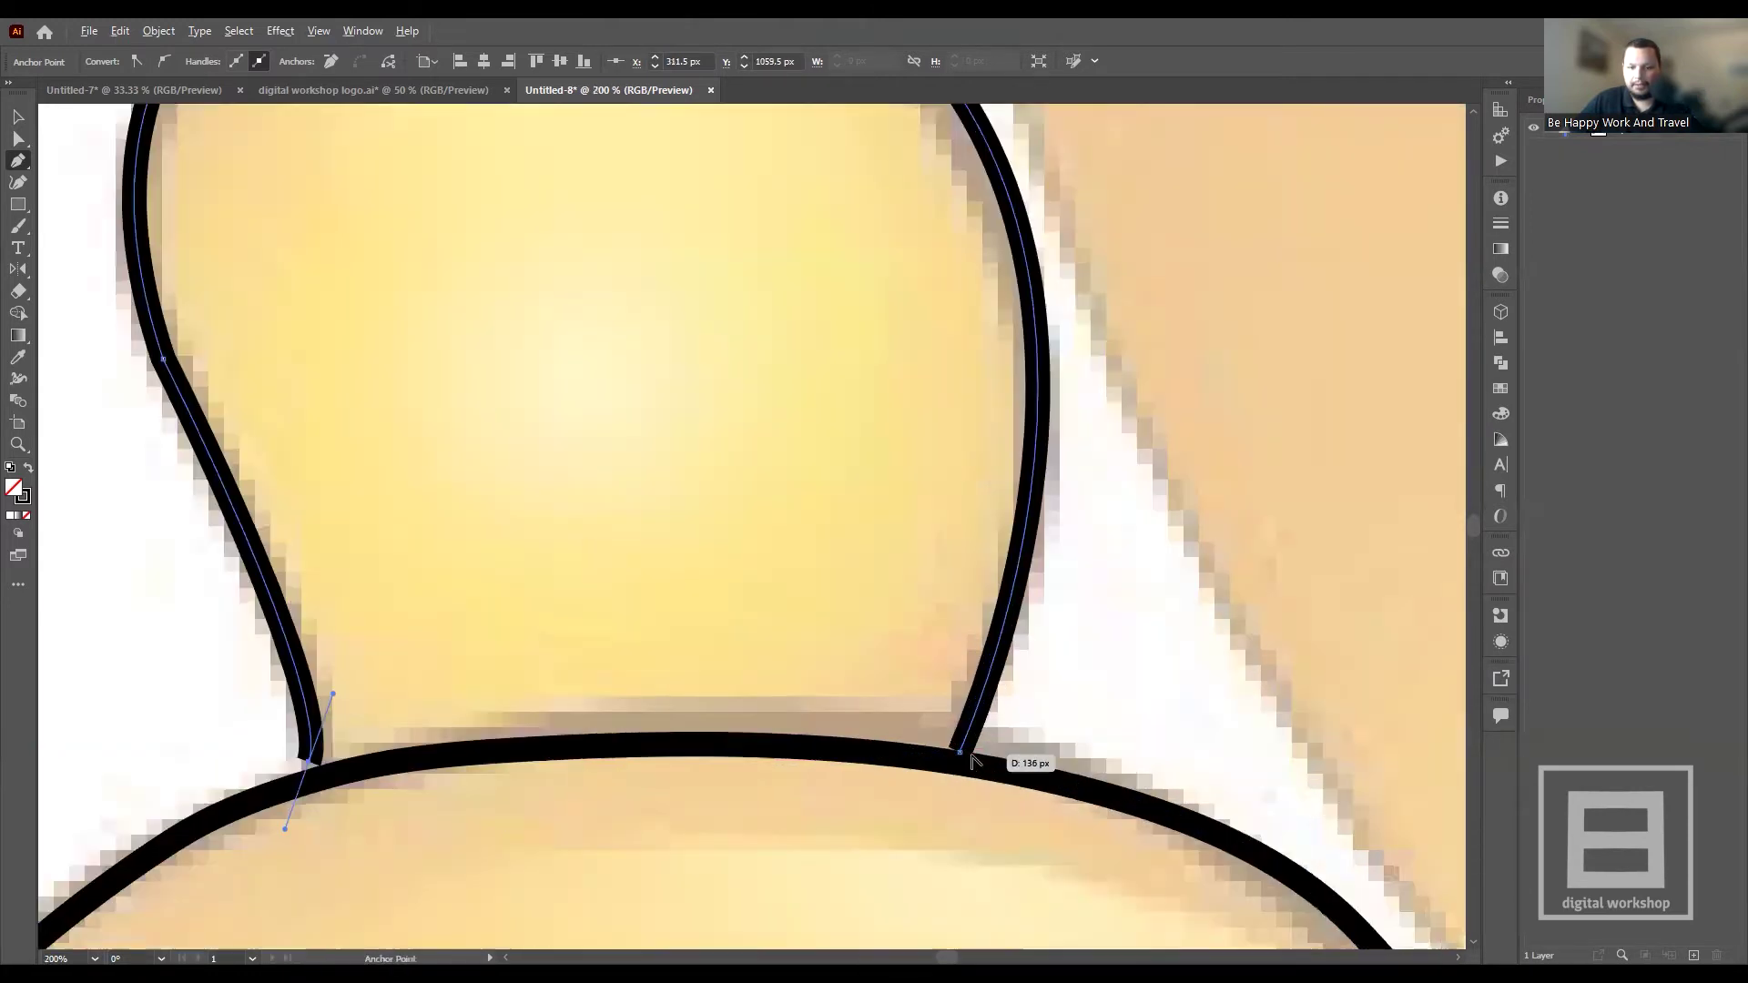
{"action": "scroll", "coordinate": [972, 760], "scroll_direction": "up", "scroll_amount": 2}
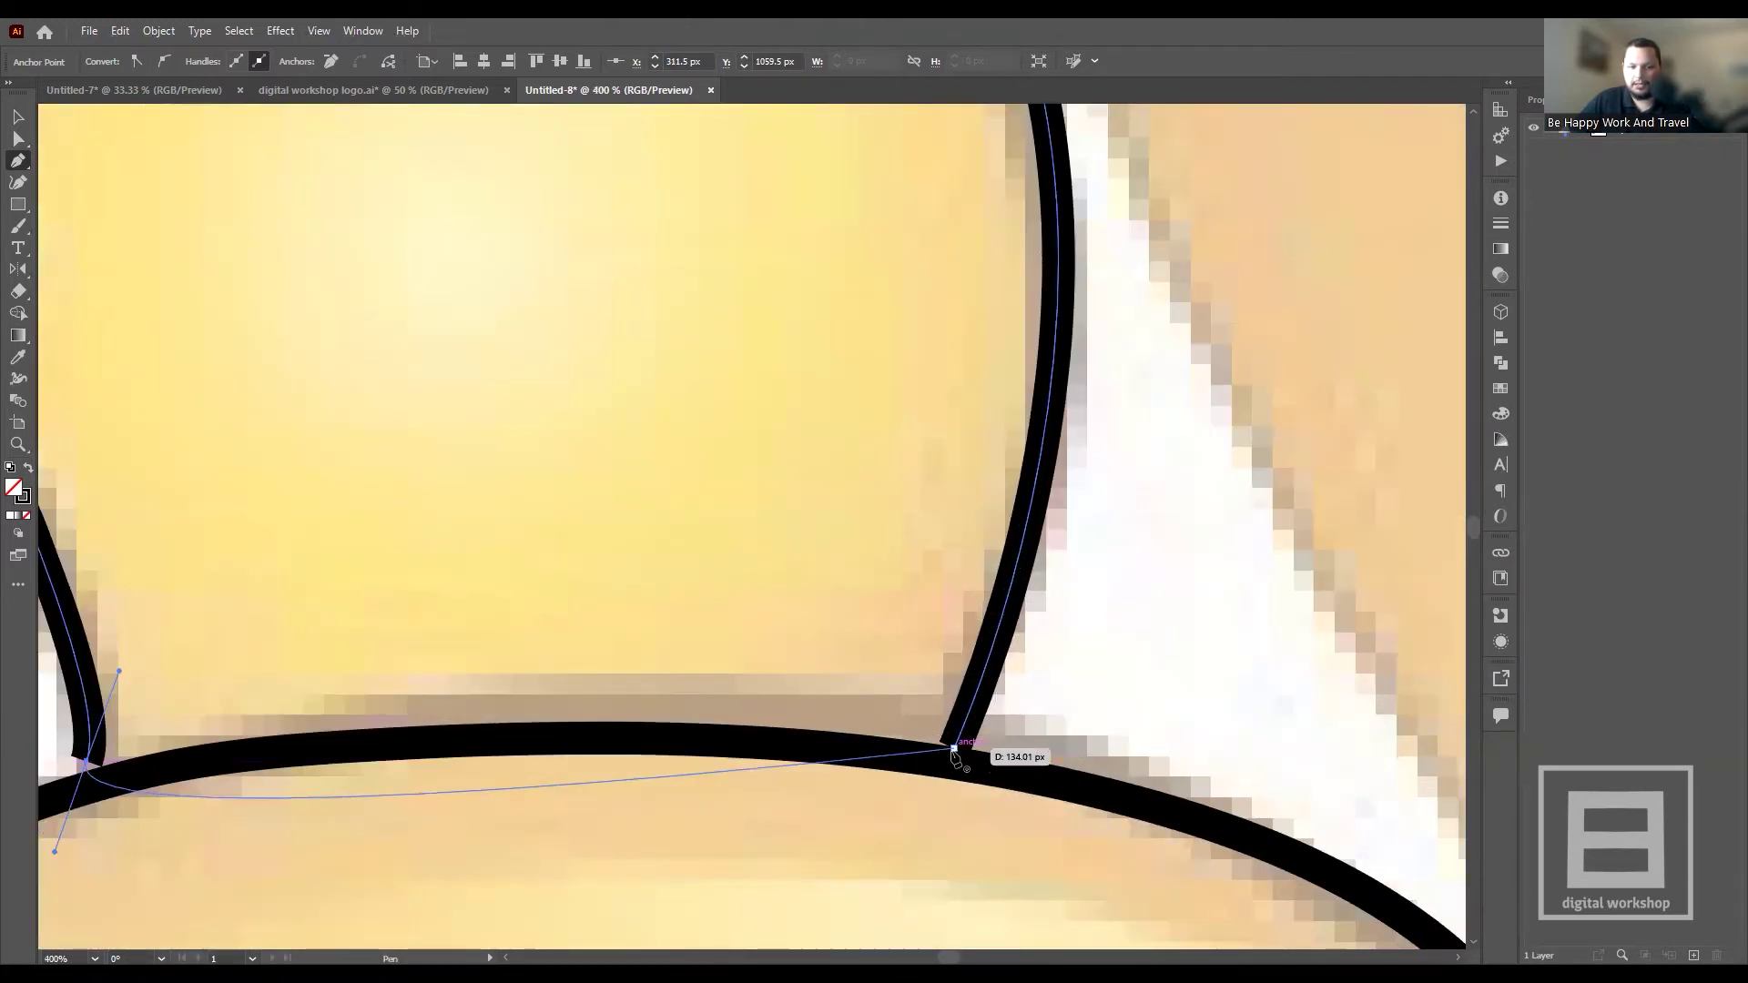
{"action": "left_click_drag", "start_coordinate": [963, 760], "coordinate": [1222, 847]}
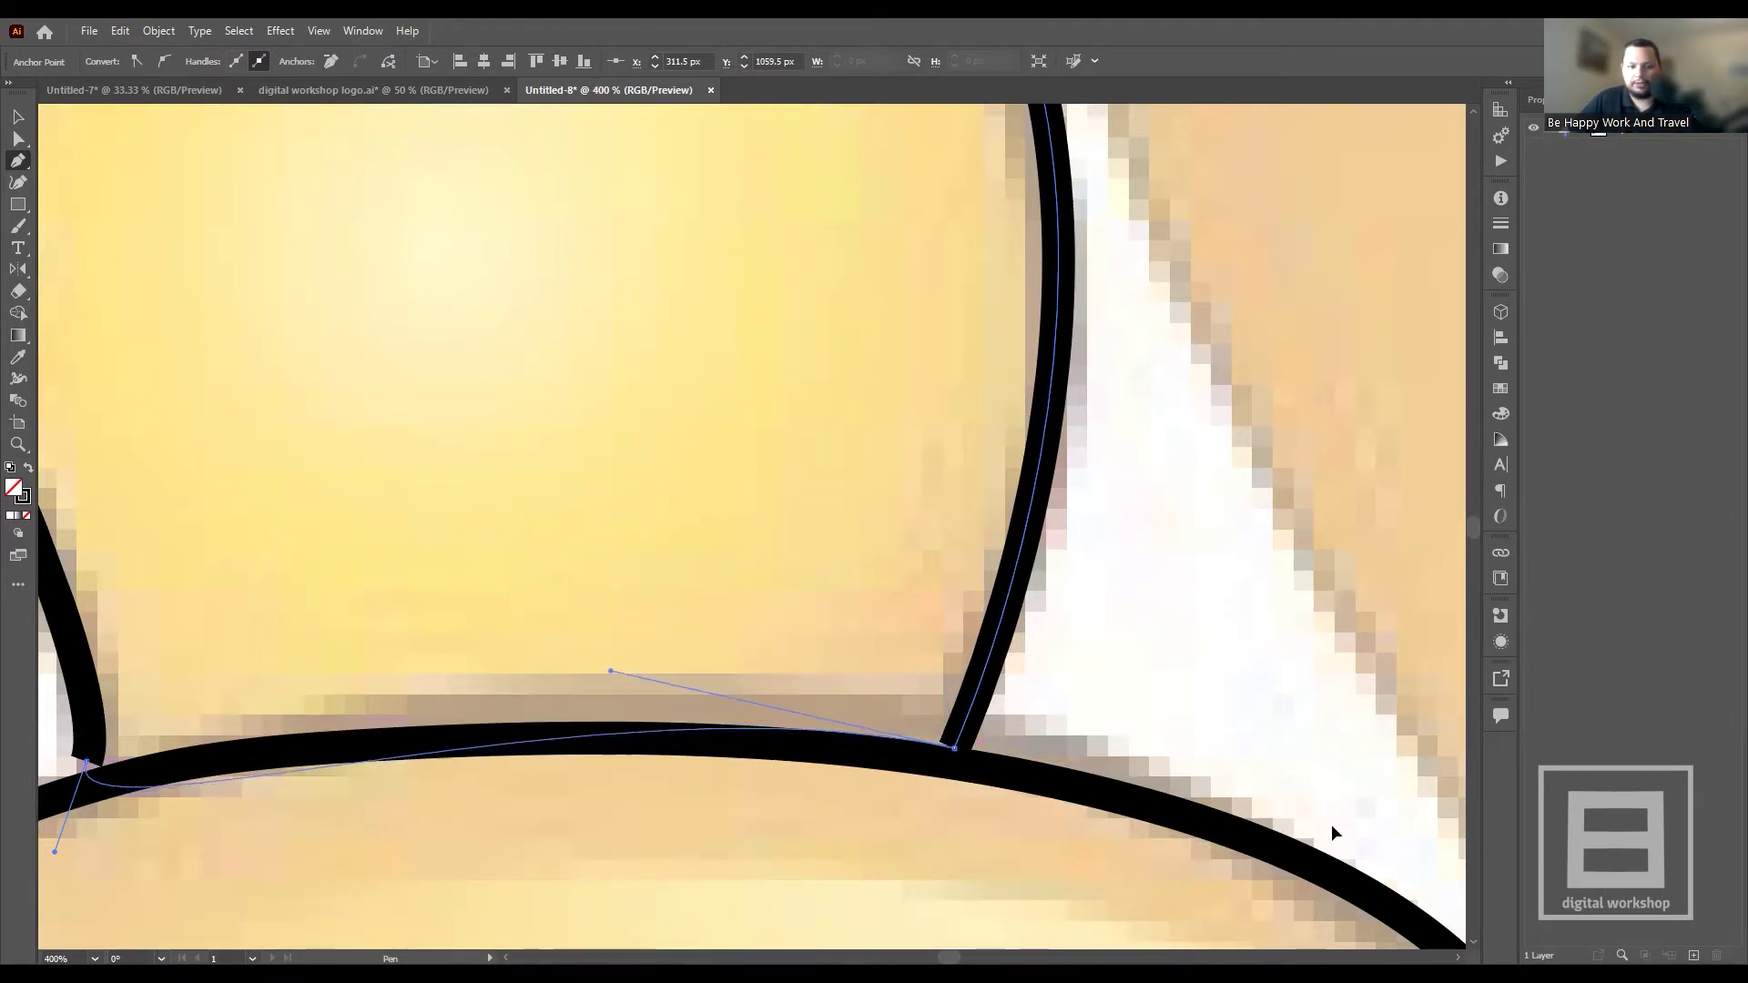
{"action": "mouse_move", "coordinate": [1222, 847]}
{"action": "left_mouse_down"}
{"action": "mouse_move", "coordinate": [1430, 822]}
{"action": "mouse_move", "coordinate": [1429, 839]}
{"action": "left_mouse_up"}
{"action": "scroll", "coordinate": [1125, 706], "scroll_direction": "down", "scroll_amount": 5}
{"action": "scroll", "coordinate": [285, 460], "scroll_direction": "up", "scroll_amount": 4}
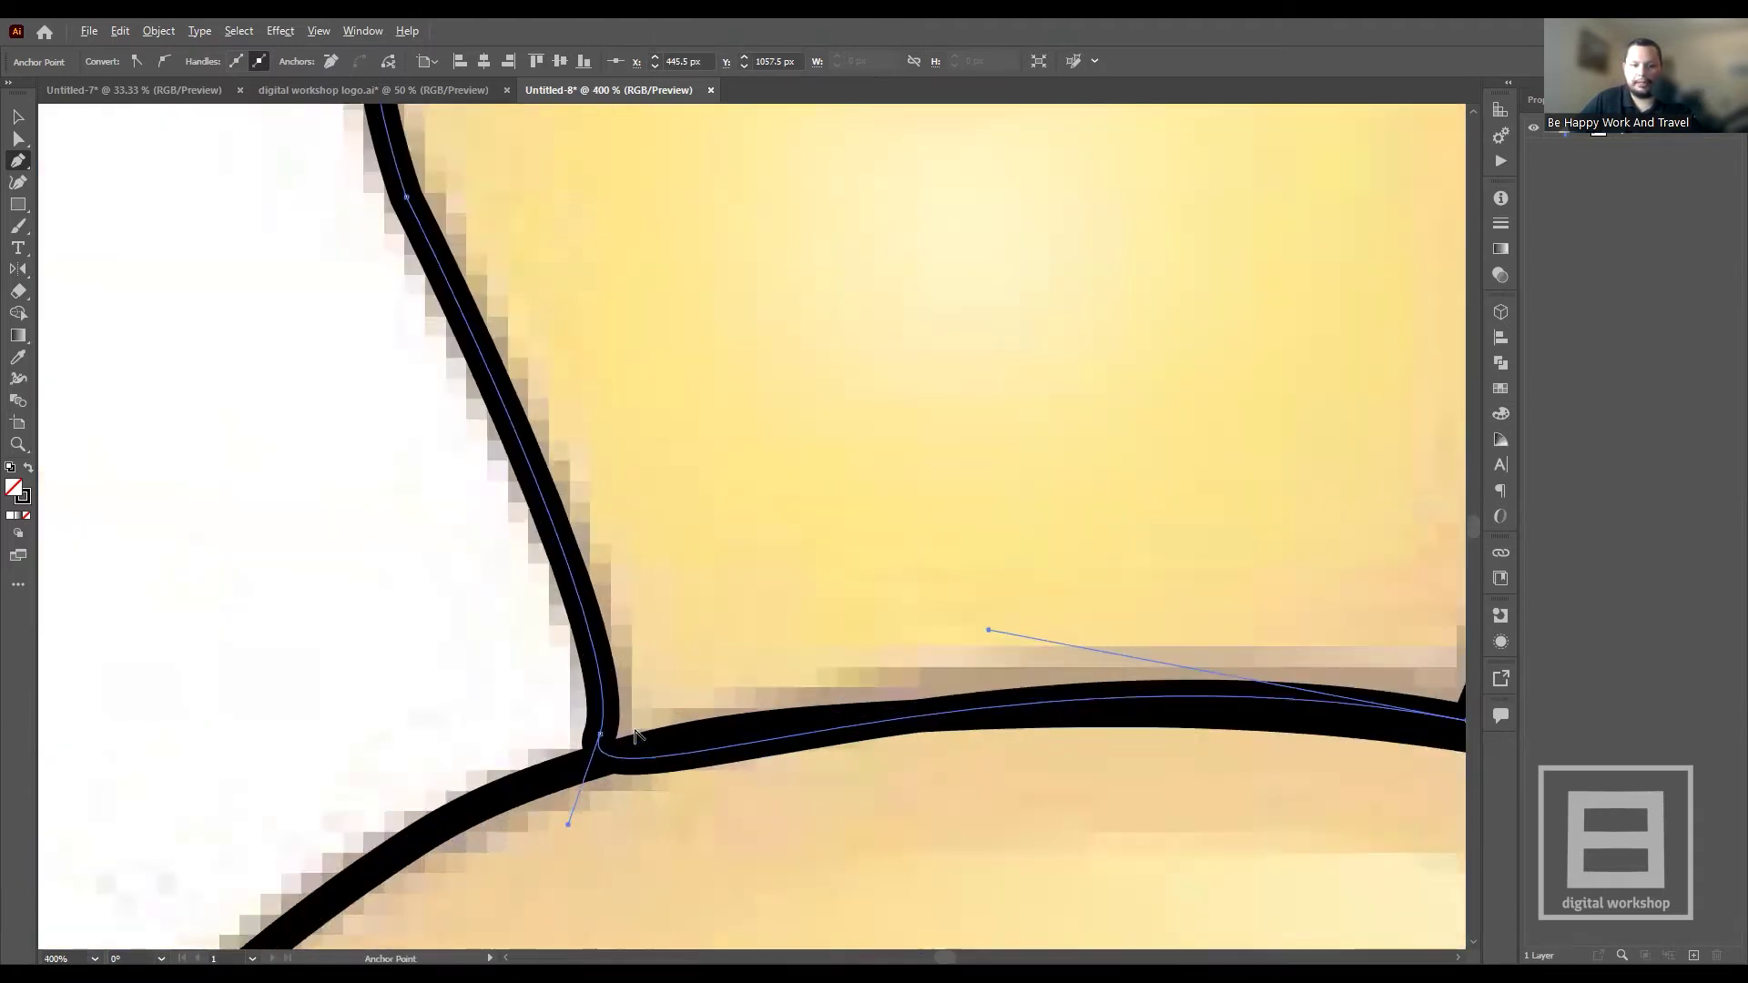
{"action": "scroll", "coordinate": [285, 459], "scroll_direction": "up", "scroll_amount": 2}
- With Direct Selection, reshape the lower-left corner handle and flatten the bottom segment
{"action": "left_click", "coordinate": [19, 139]}
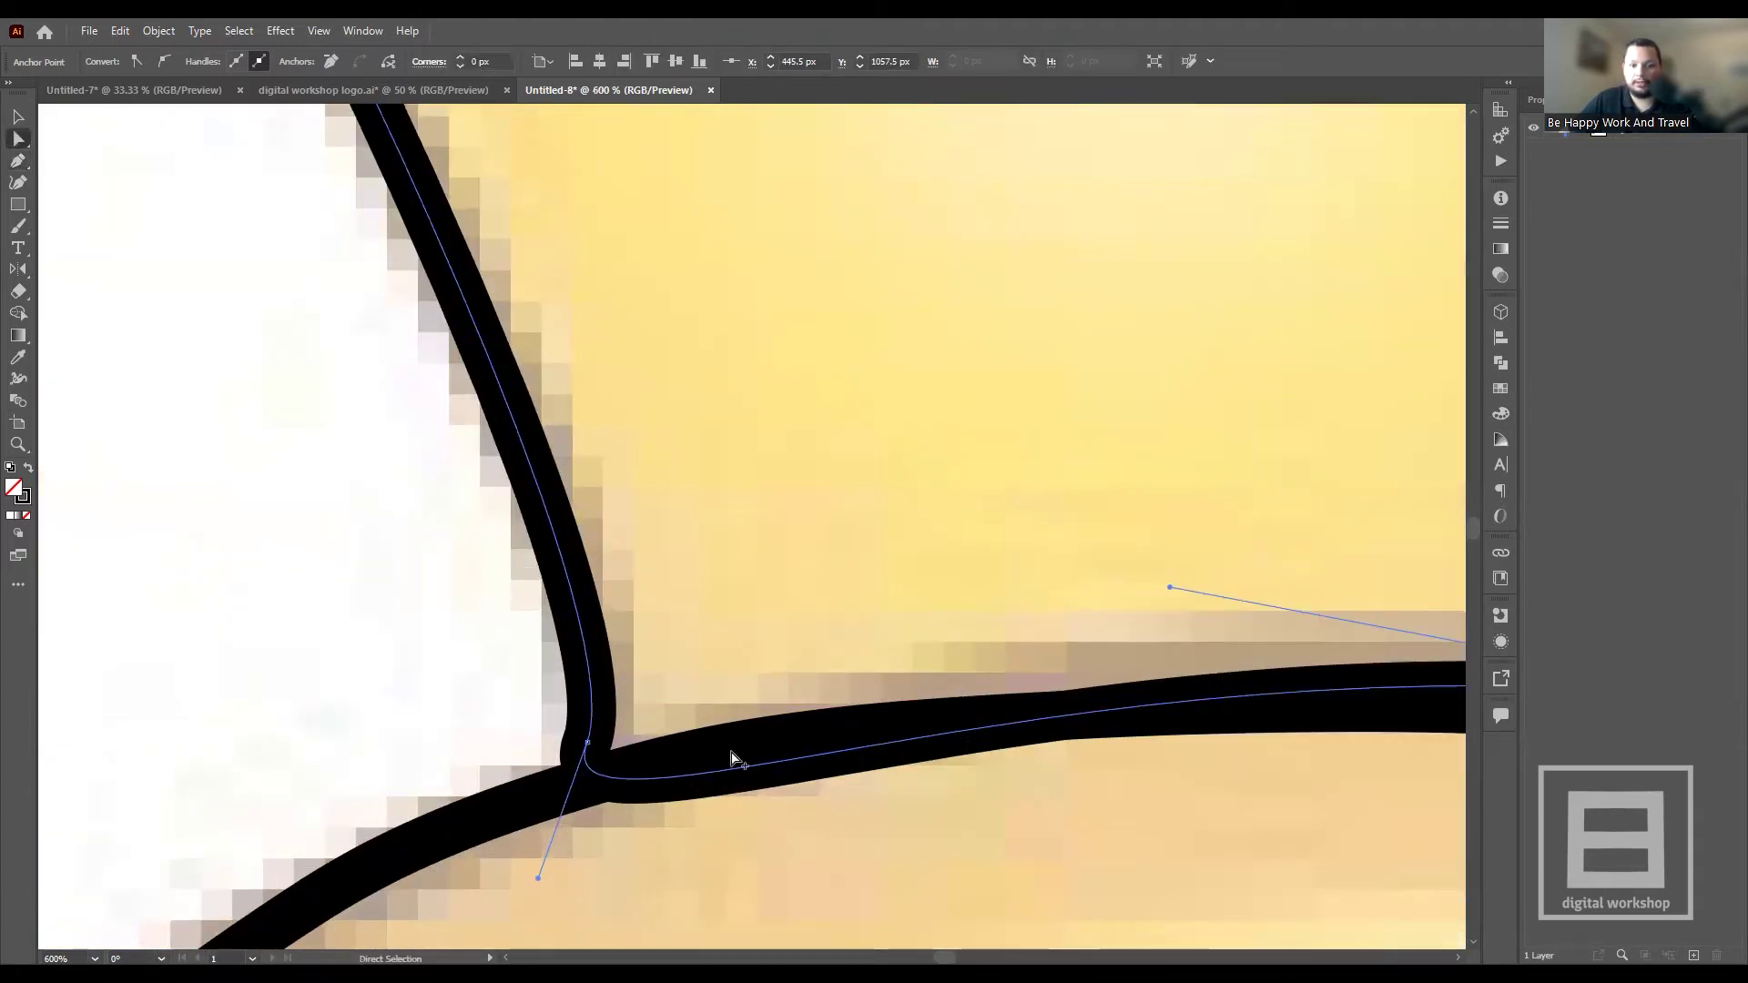
{"action": "scroll", "coordinate": [742, 719], "scroll_direction": "up", "scroll_amount": 1}
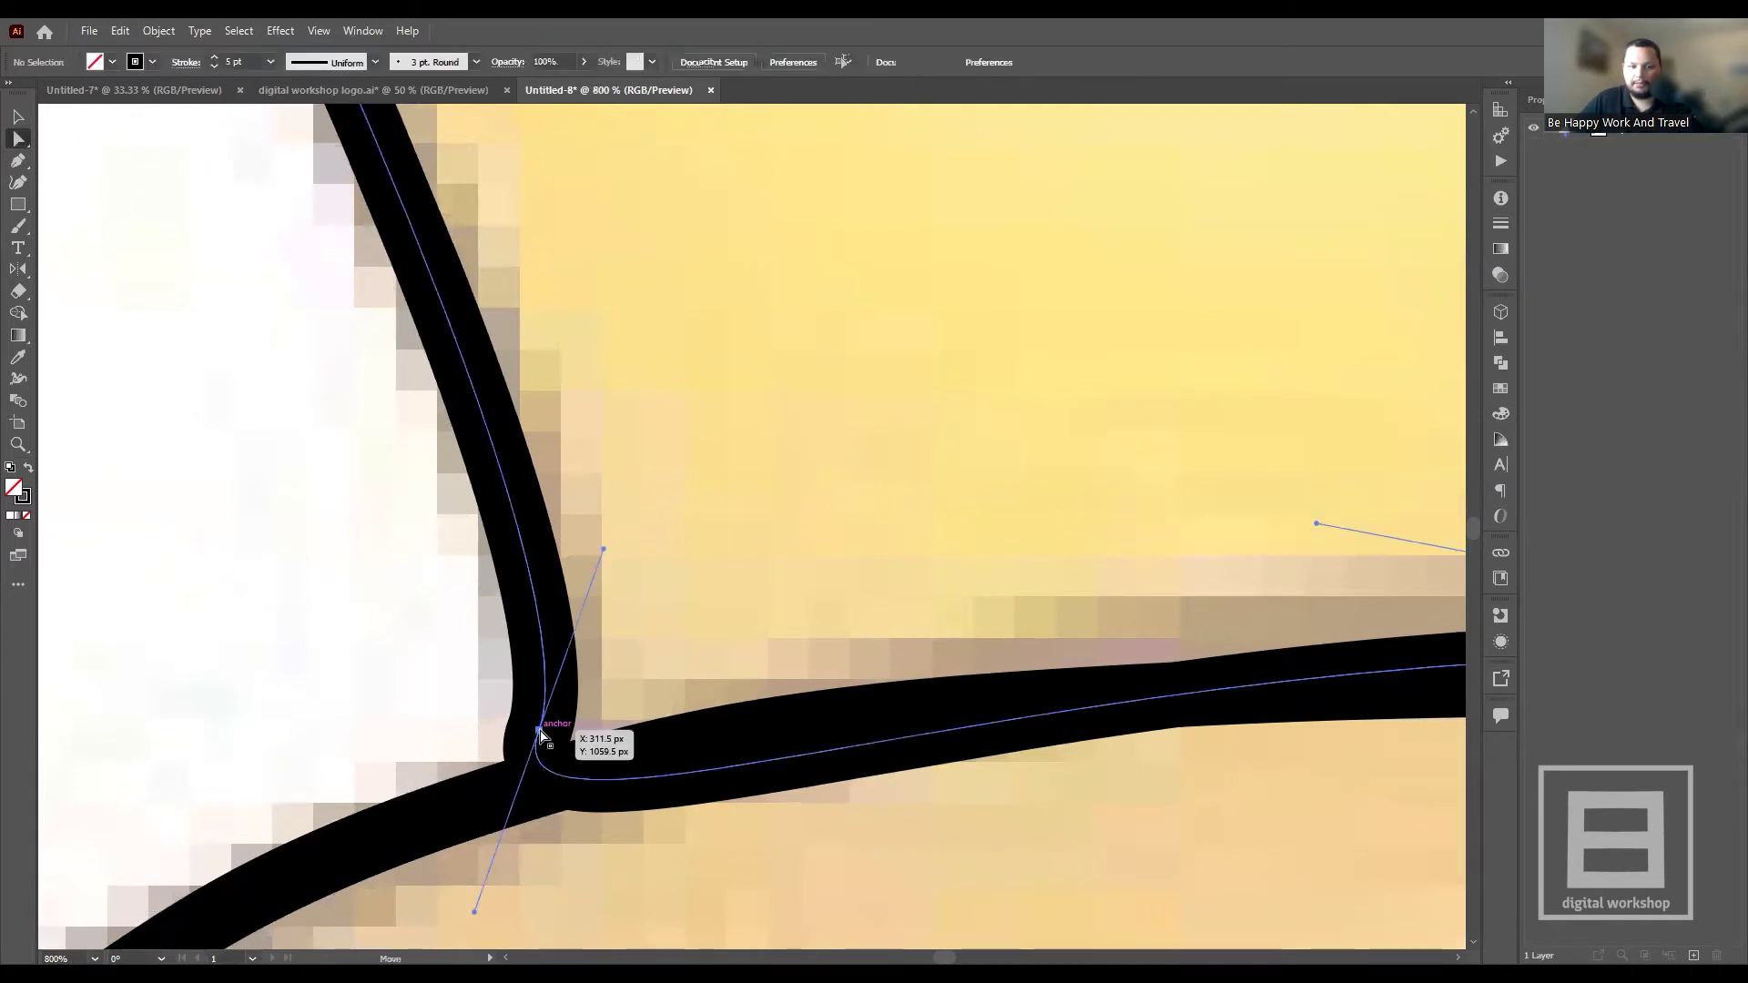
{"action": "left_click", "coordinate": [541, 736]}
{"action": "scroll", "coordinate": [480, 702], "scroll_direction": "down", "scroll_amount": 1}
{"action": "scroll", "coordinate": [496, 800], "scroll_direction": "down", "scroll_amount": 1}
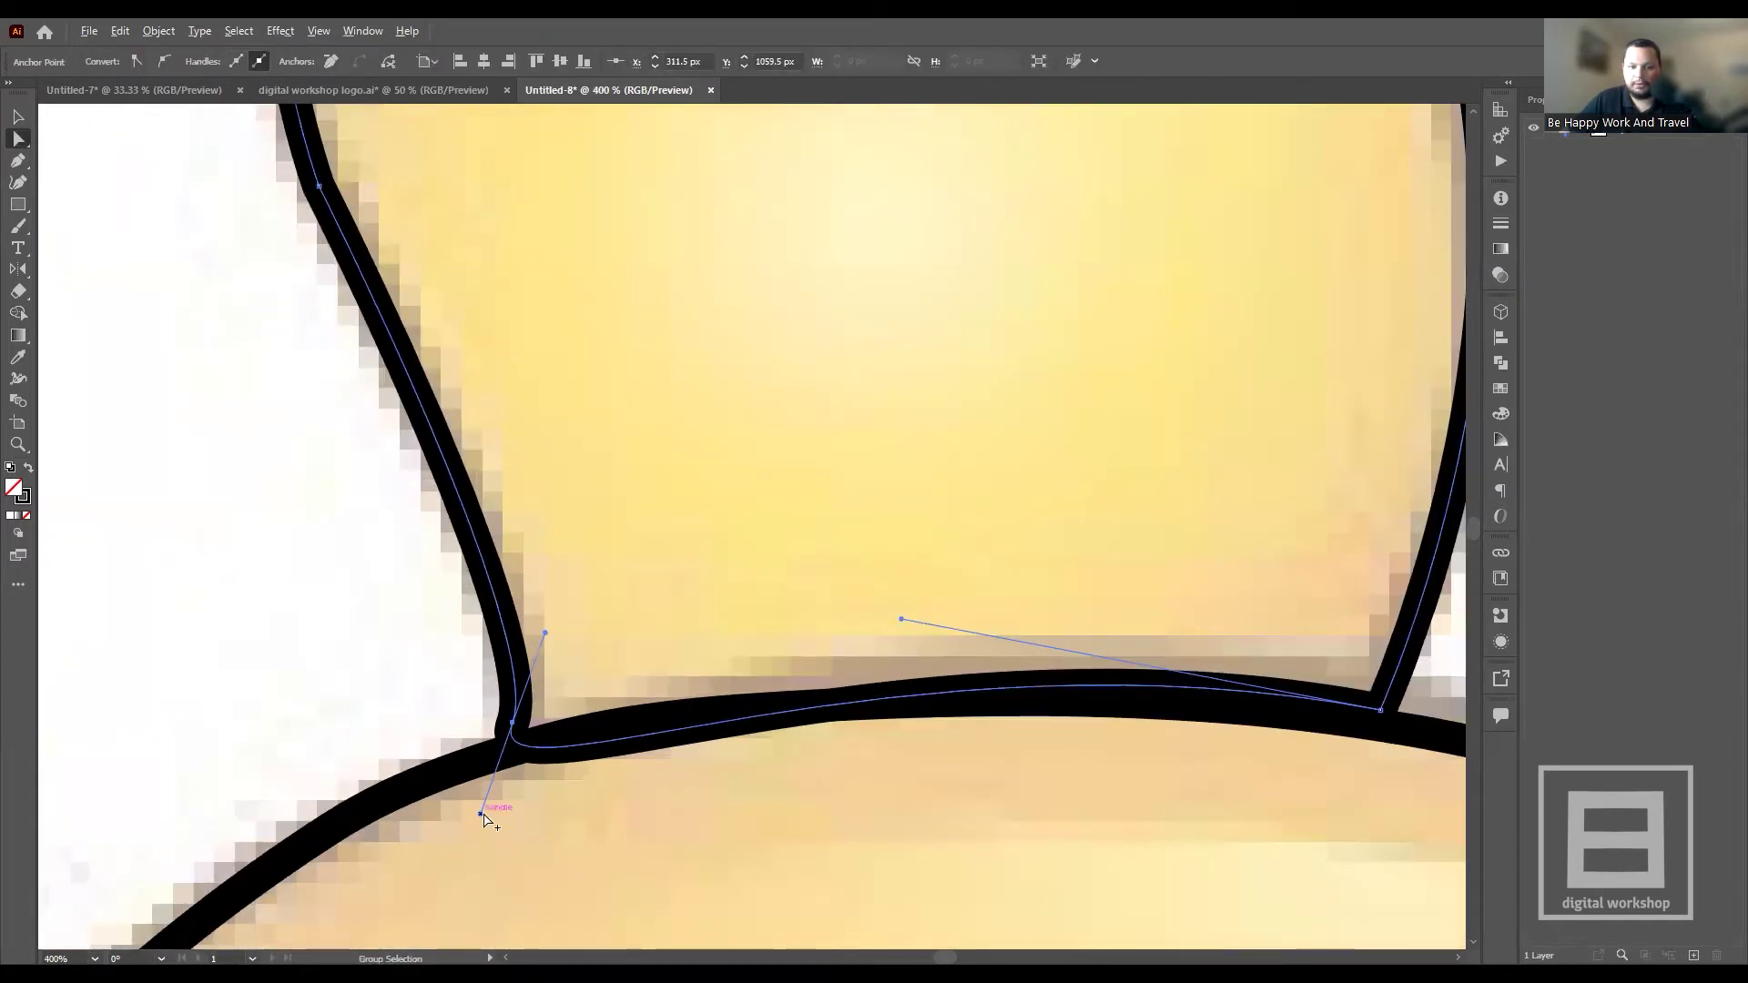
{"action": "scroll", "coordinate": [485, 821], "scroll_direction": "up", "scroll_amount": 1}
{"action": "left_click_drag", "start_coordinate": [481, 821], "coordinate": [584, 767]}
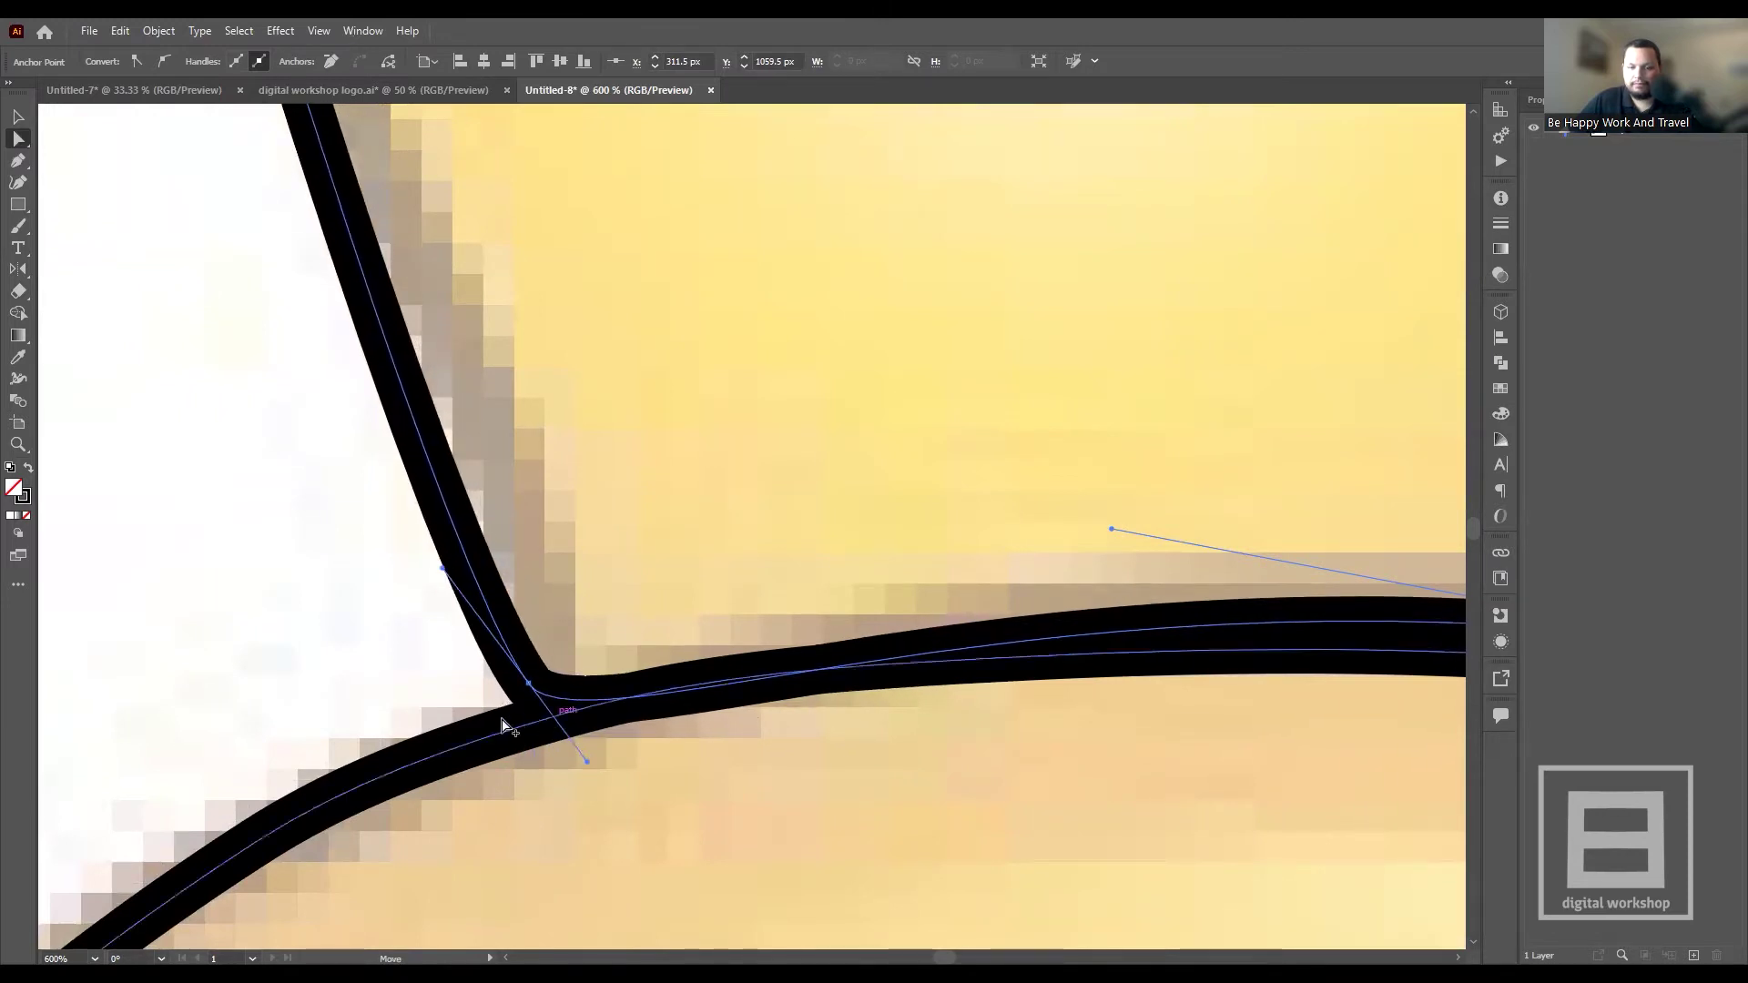
{"action": "scroll", "coordinate": [507, 722], "scroll_direction": "down", "scroll_amount": 2}
{"action": "scroll", "coordinate": [1020, 650], "scroll_direction": "up", "scroll_amount": 1}
{"action": "scroll", "coordinate": [1020, 649], "scroll_direction": "up", "scroll_amount": 1}
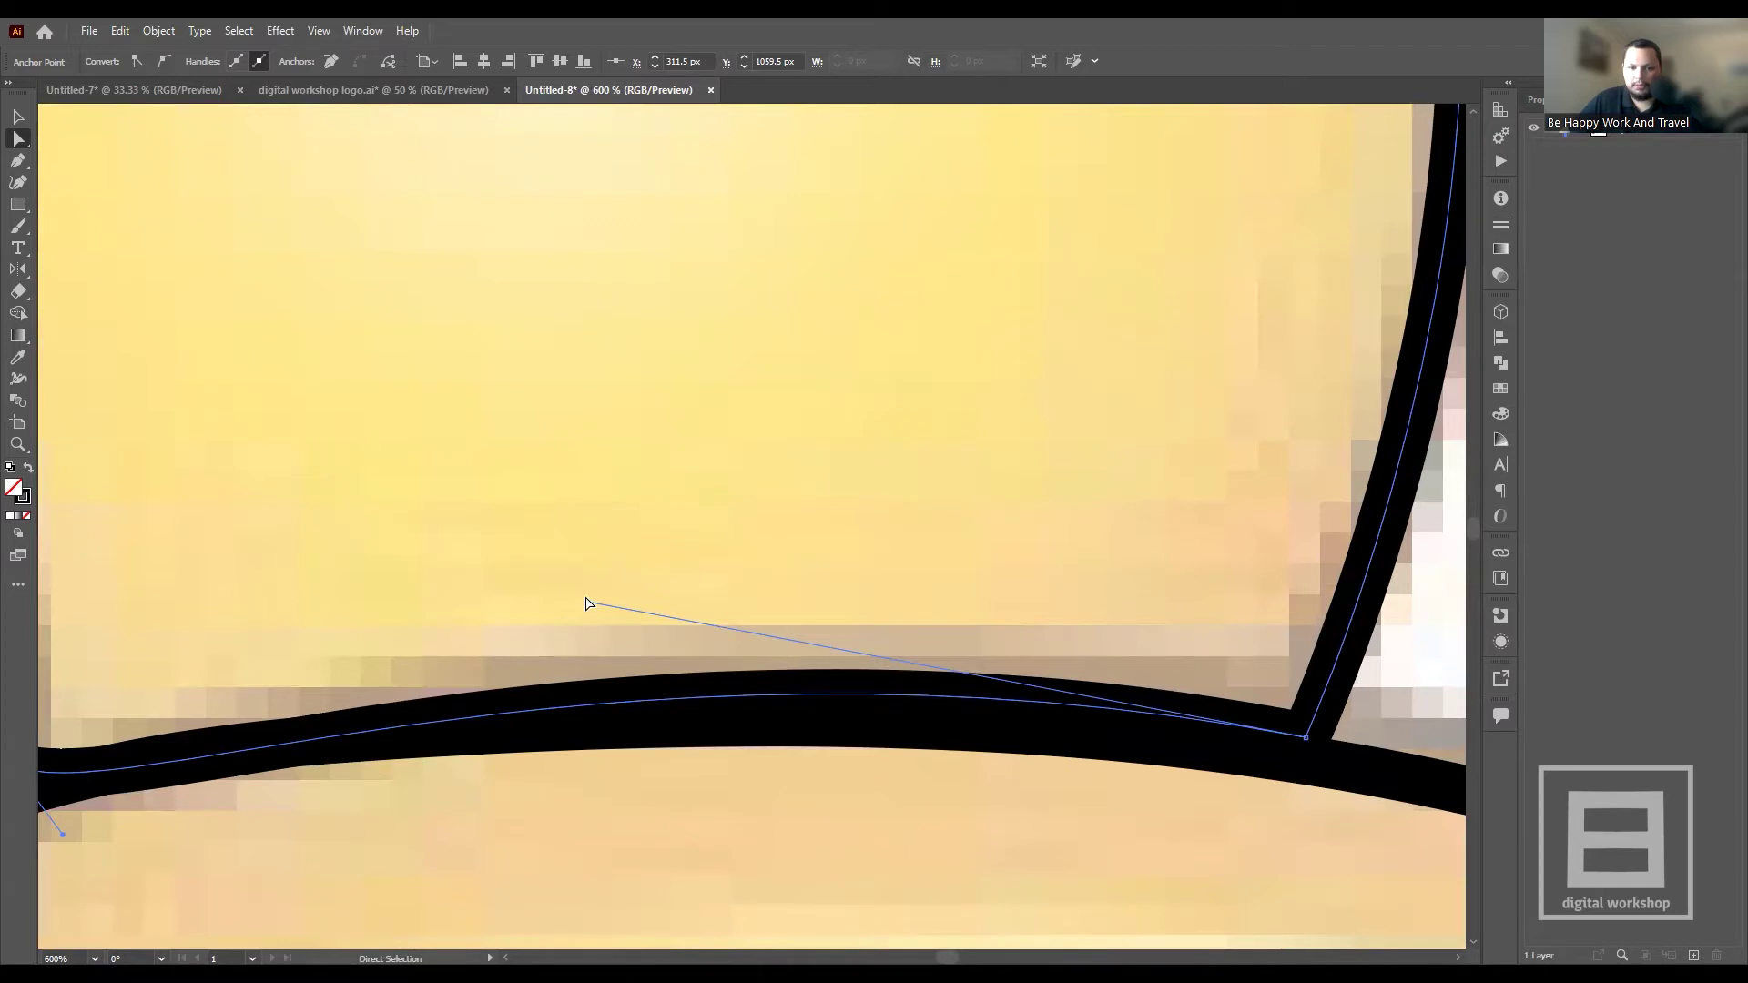
{"action": "mouse_move", "coordinate": [588, 602]}
{"action": "left_mouse_down"}
{"action": "mouse_move", "coordinate": [586, 738]}
{"action": "mouse_move", "coordinate": [586, 620]}
{"action": "left_mouse_up"}
{"action": "scroll", "coordinate": [585, 620], "scroll_direction": "down", "scroll_amount": 2}
{"action": "scroll", "coordinate": [312, 674], "scroll_direction": "left", "scroll_amount": 2}
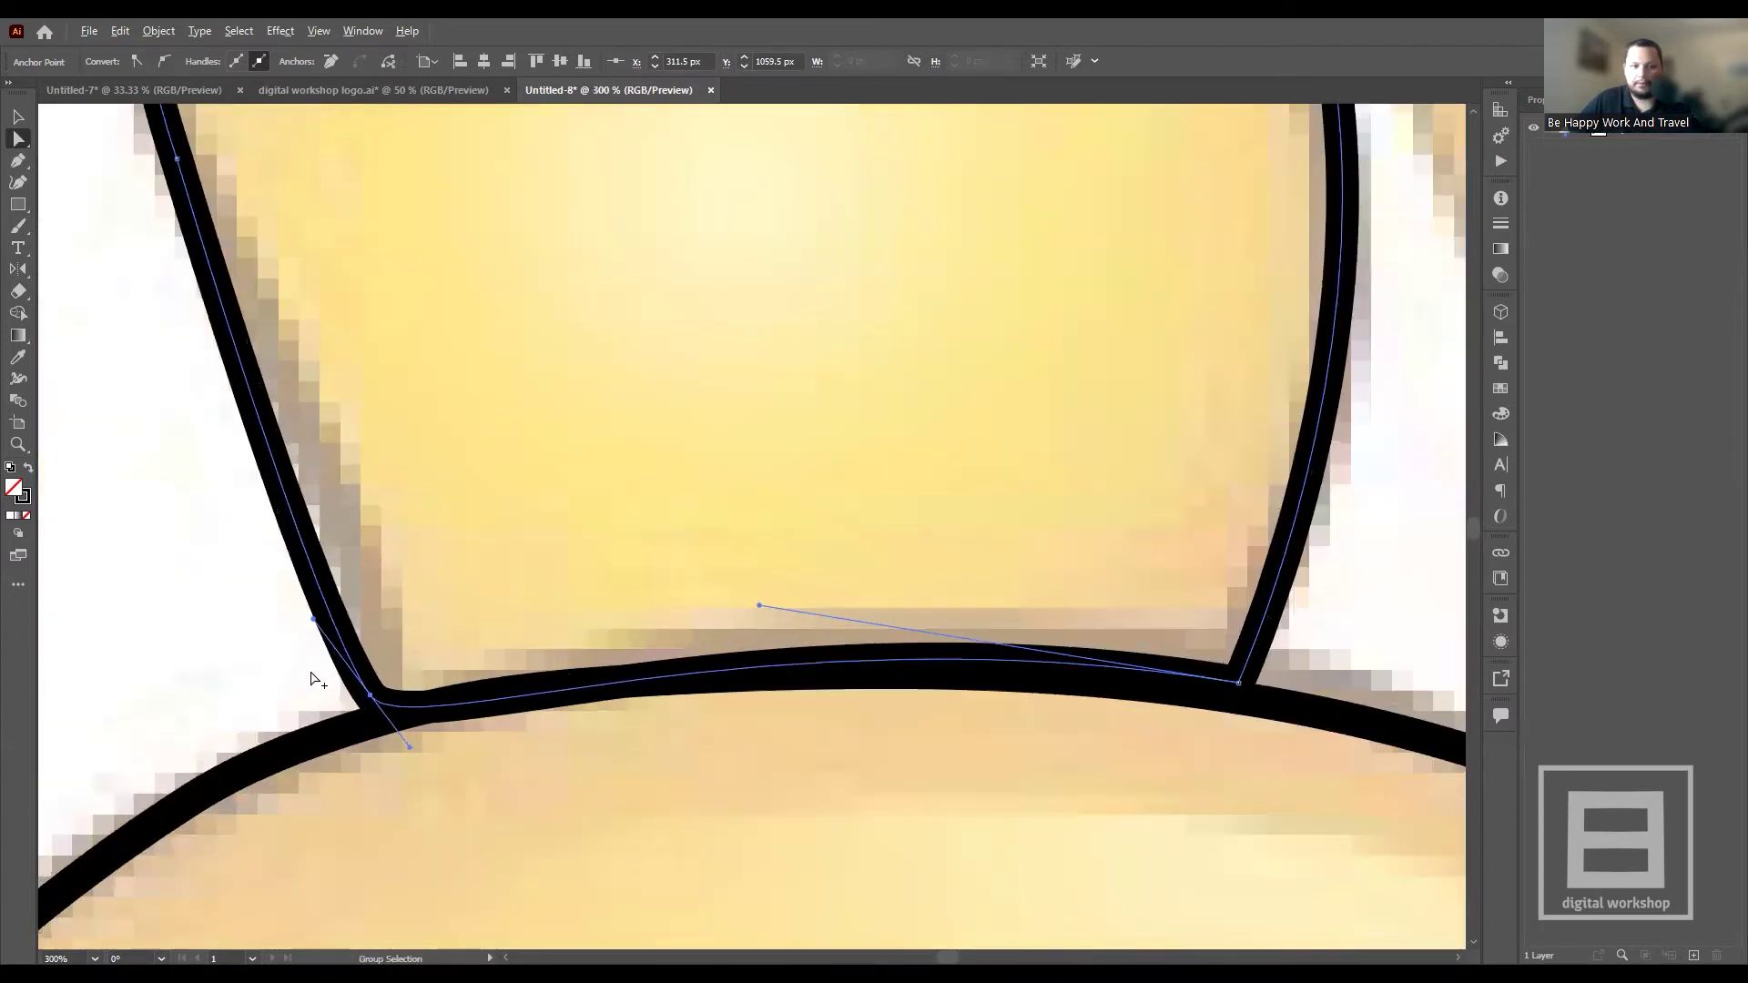
{"action": "scroll", "coordinate": [369, 705], "scroll_direction": "up", "scroll_amount": 1}
{"action": "scroll", "coordinate": [367, 703], "scroll_direction": "up", "scroll_amount": 2}
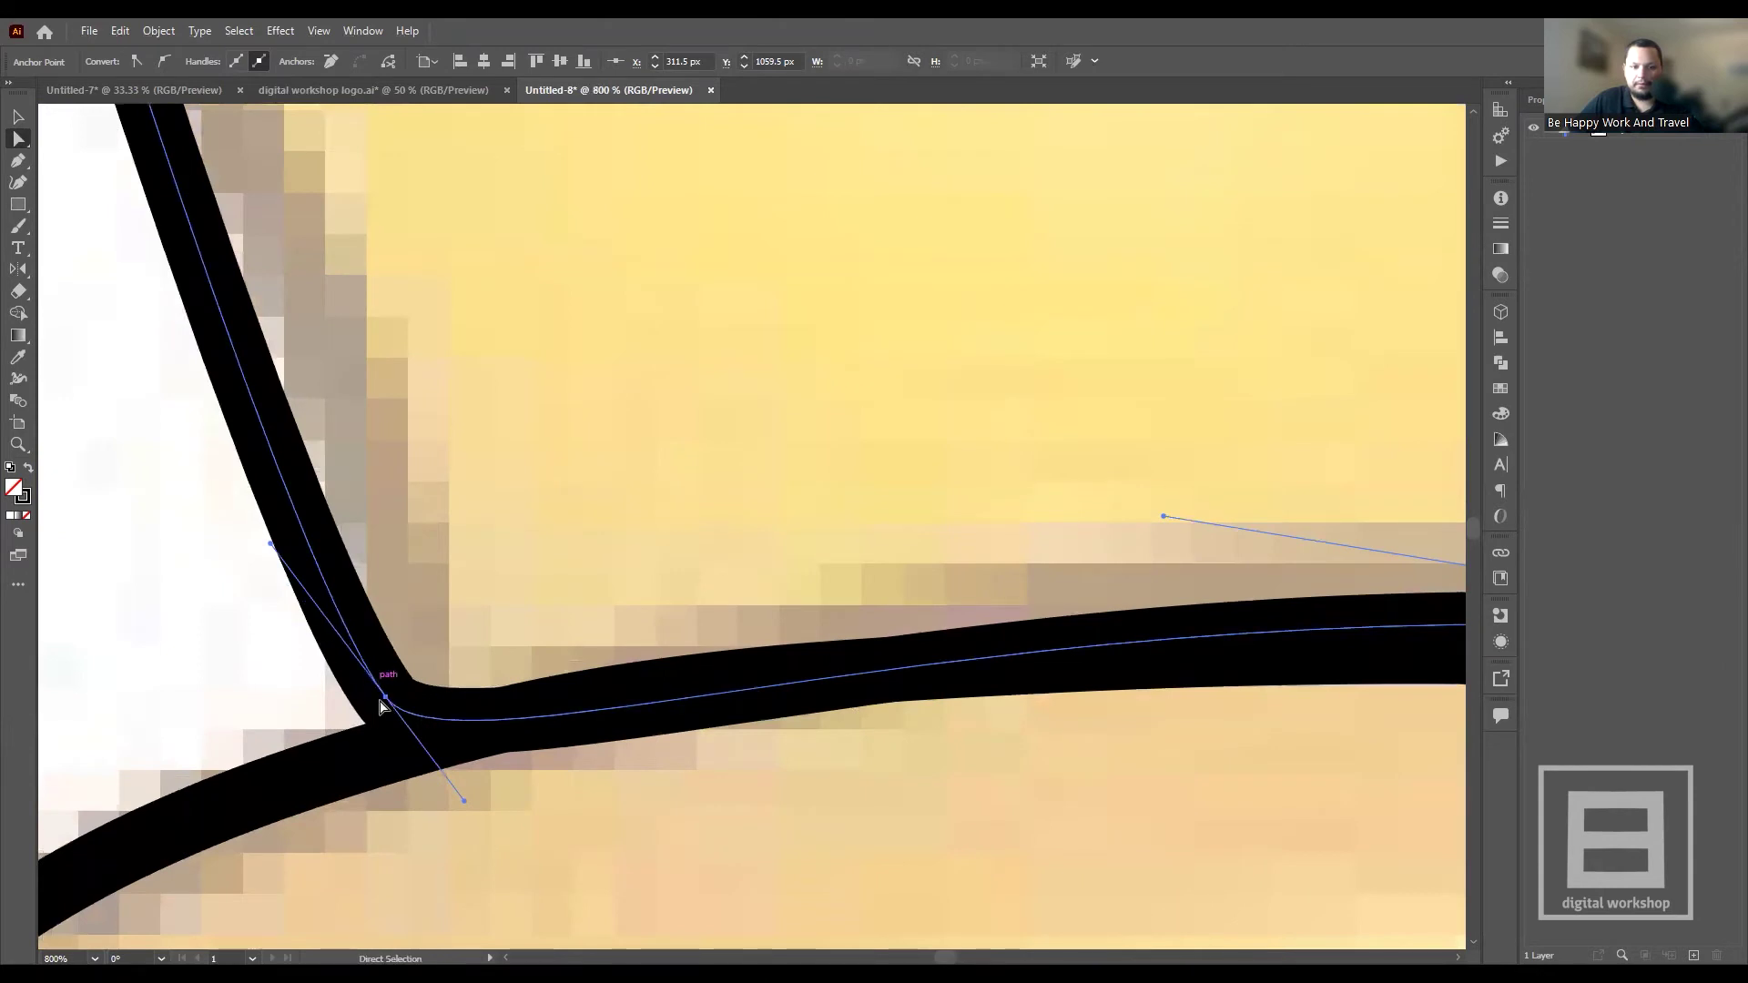
{"action": "left_click_drag", "start_coordinate": [271, 543], "coordinate": [296, 530]}
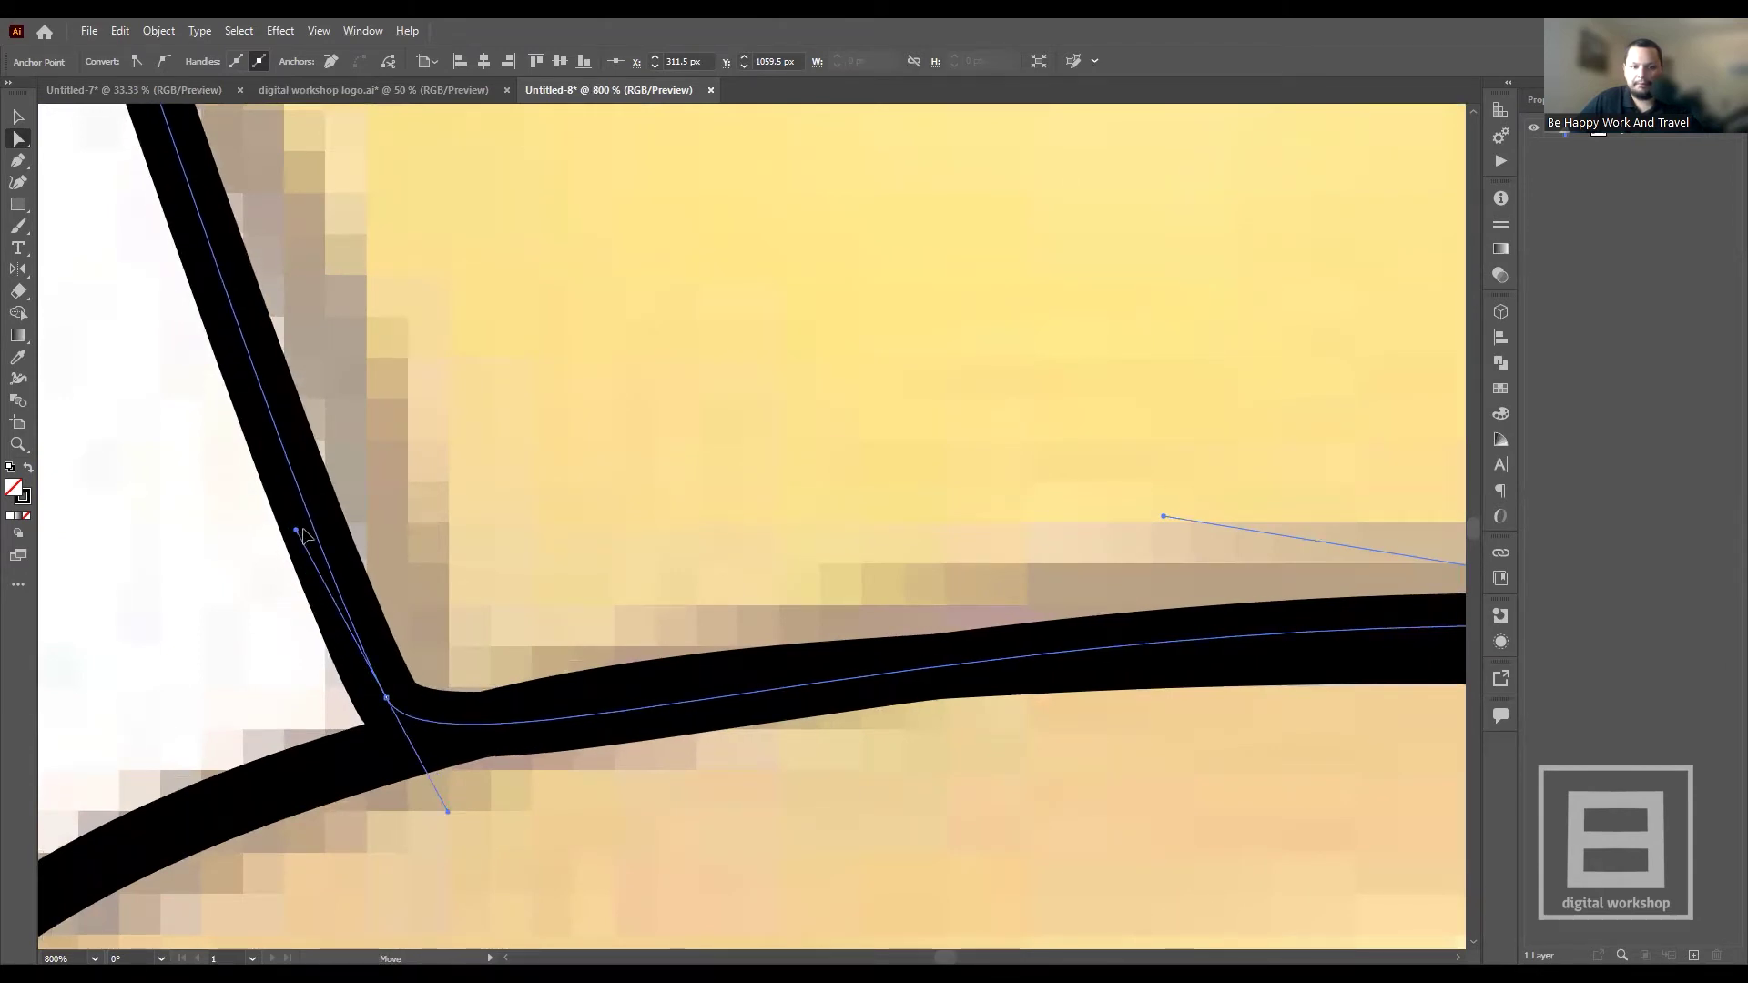
- Nudge the left-edge anchor so it sits on the thumb's edge
{"action": "scroll", "coordinate": [525, 589], "scroll_direction": "down", "scroll_amount": 5}
{"action": "scroll", "coordinate": [511, 487], "scroll_direction": "up", "scroll_amount": 2}
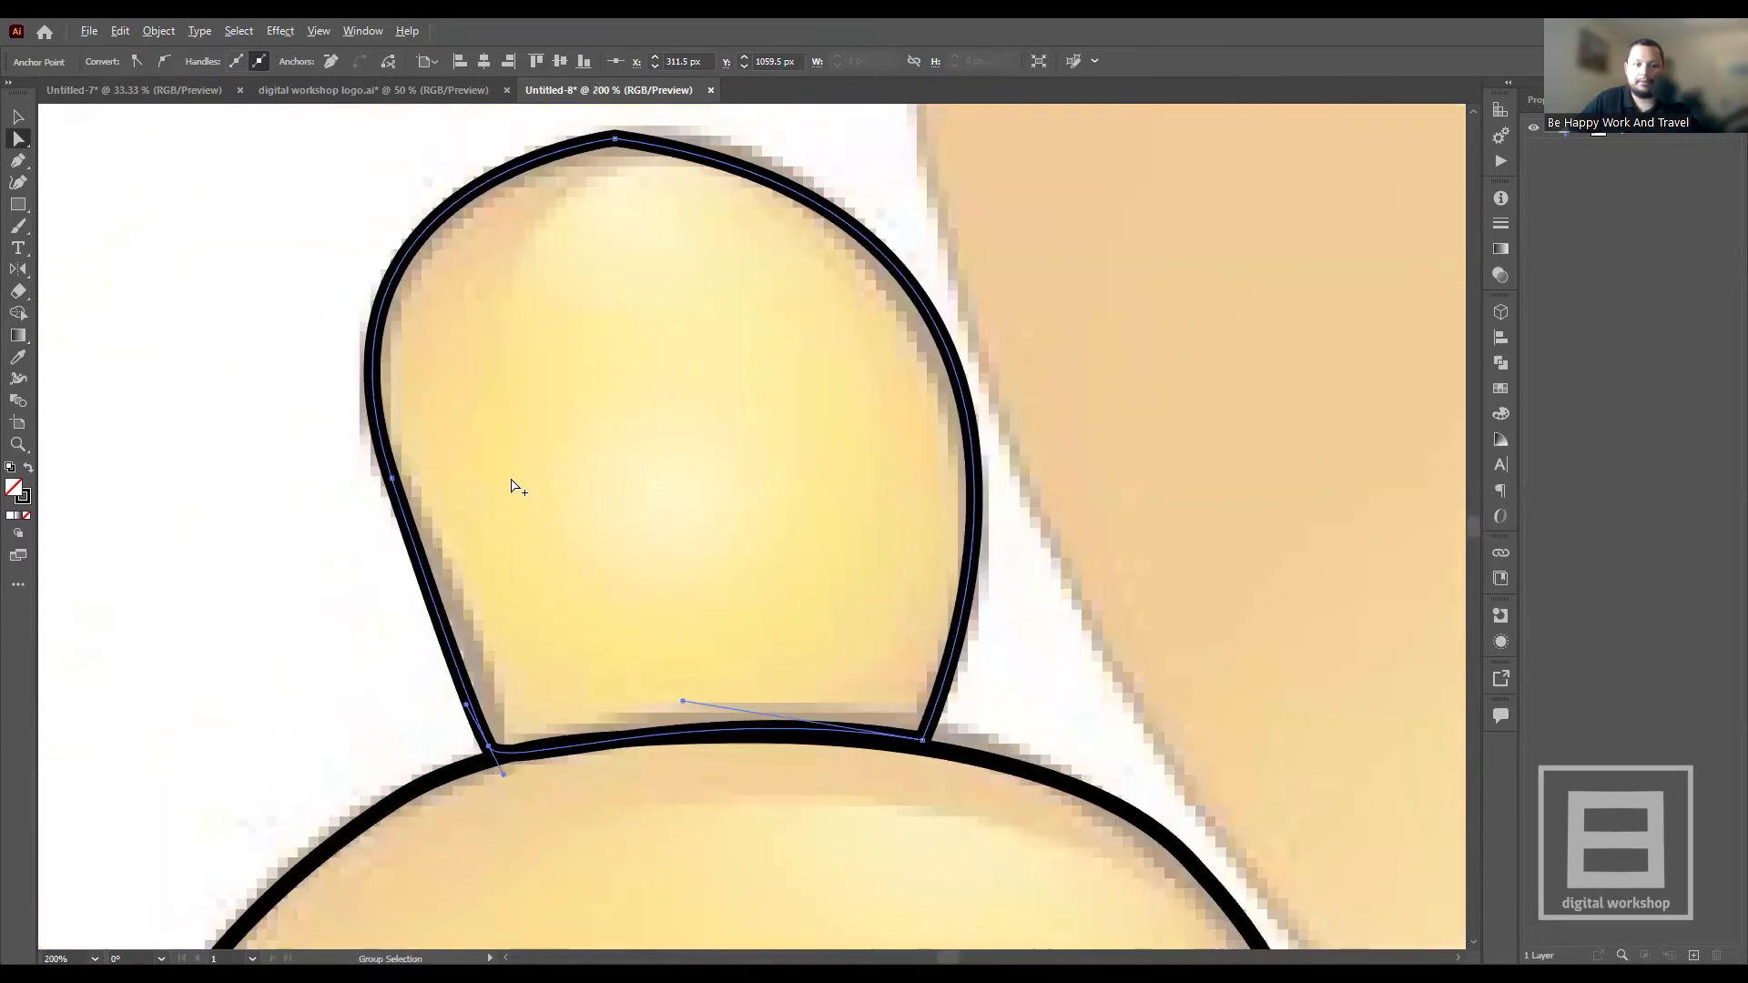
{"action": "scroll", "coordinate": [434, 605], "scroll_direction": "up", "scroll_amount": 2}
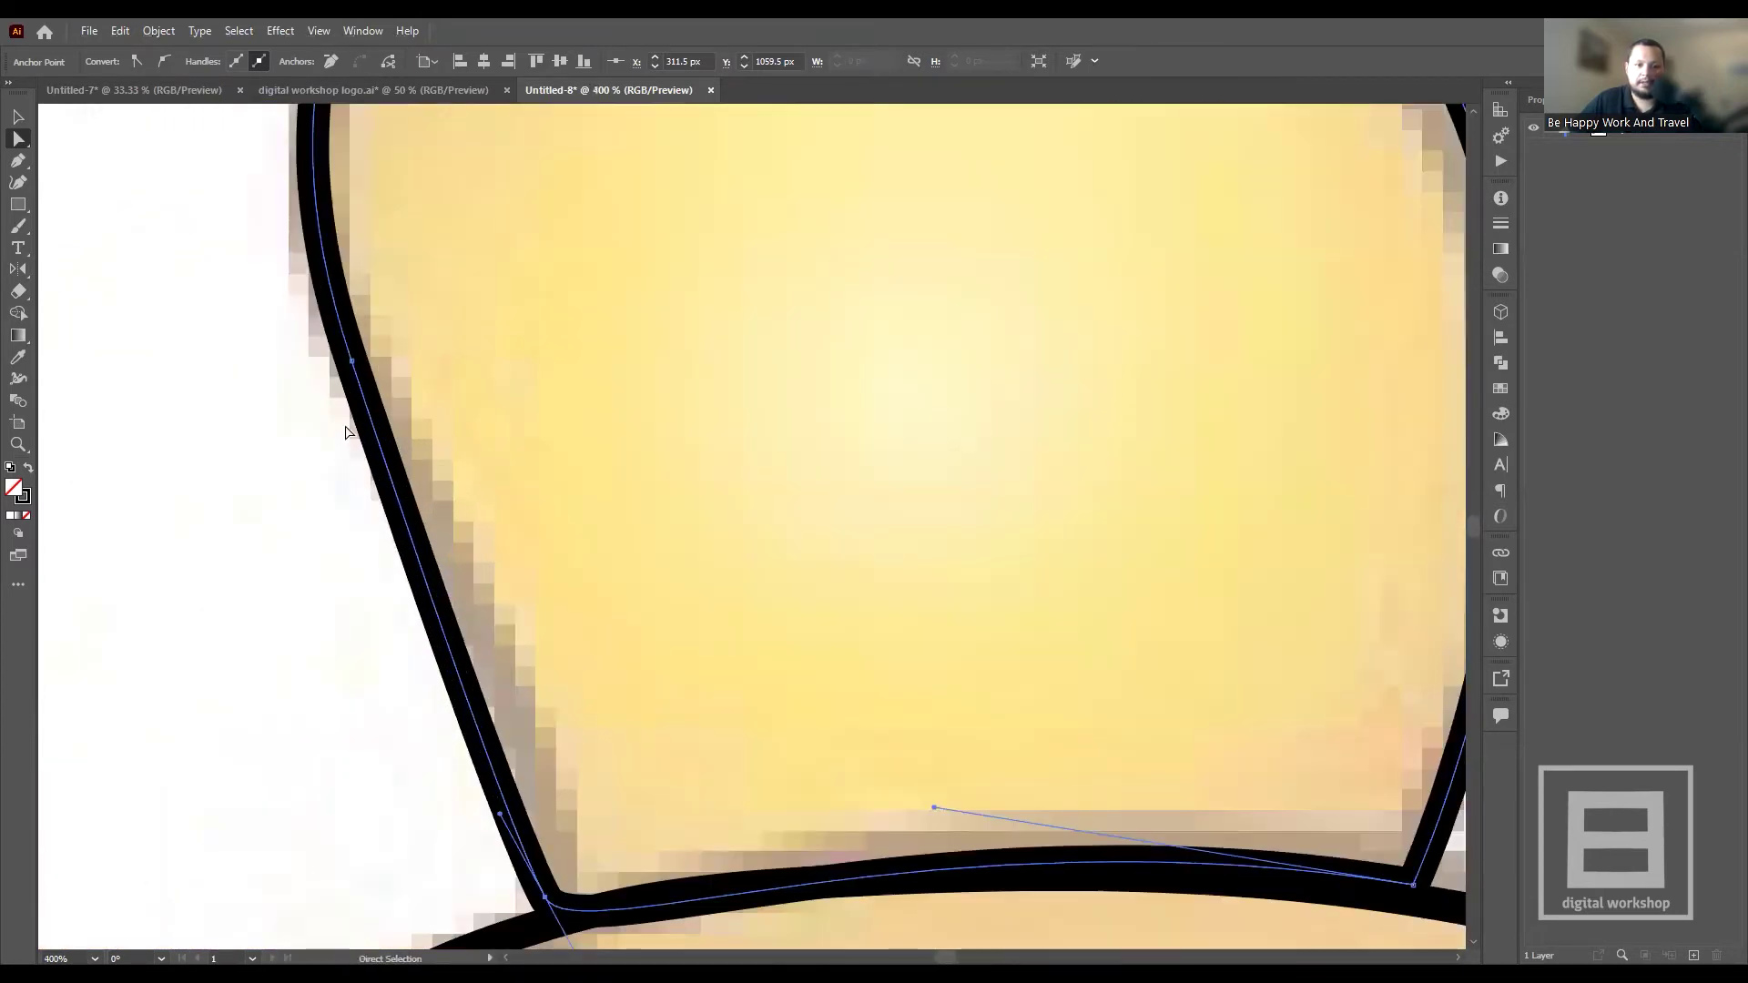
{"action": "scroll", "coordinate": [353, 374], "scroll_direction": "up", "scroll_amount": 1}
{"action": "left_click", "coordinate": [351, 382]}
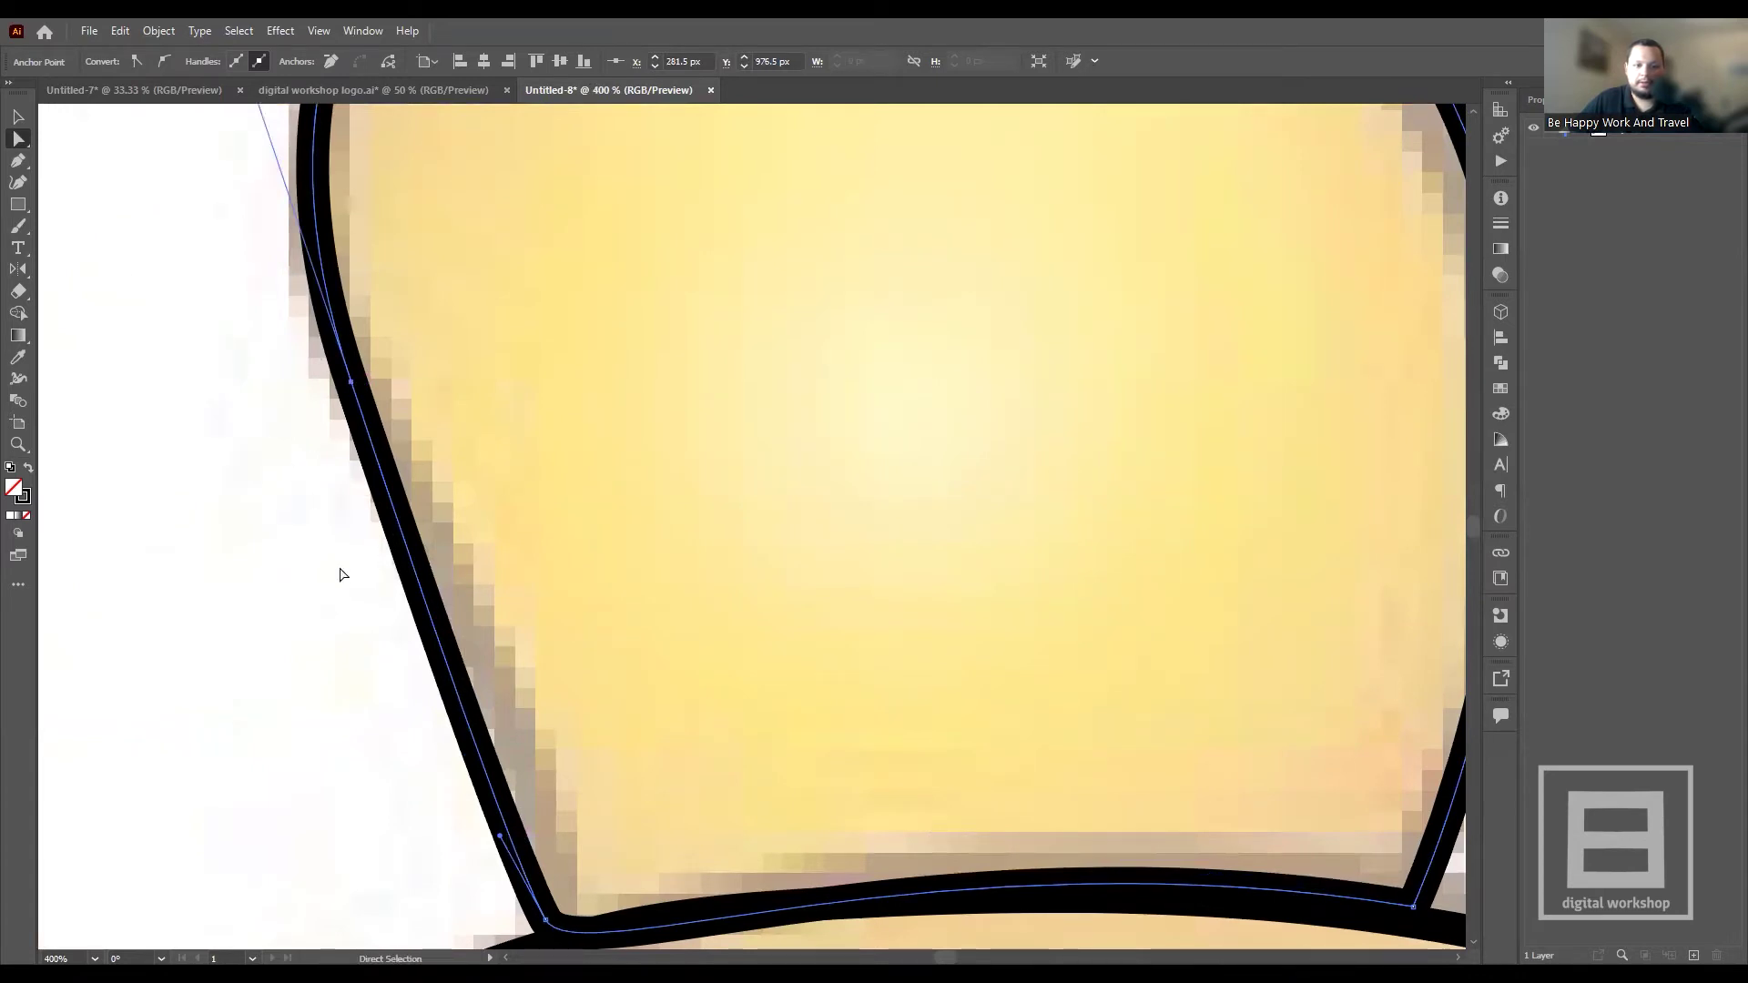
{"action": "left_click_drag", "start_coordinate": [437, 628], "coordinate": [446, 638]}
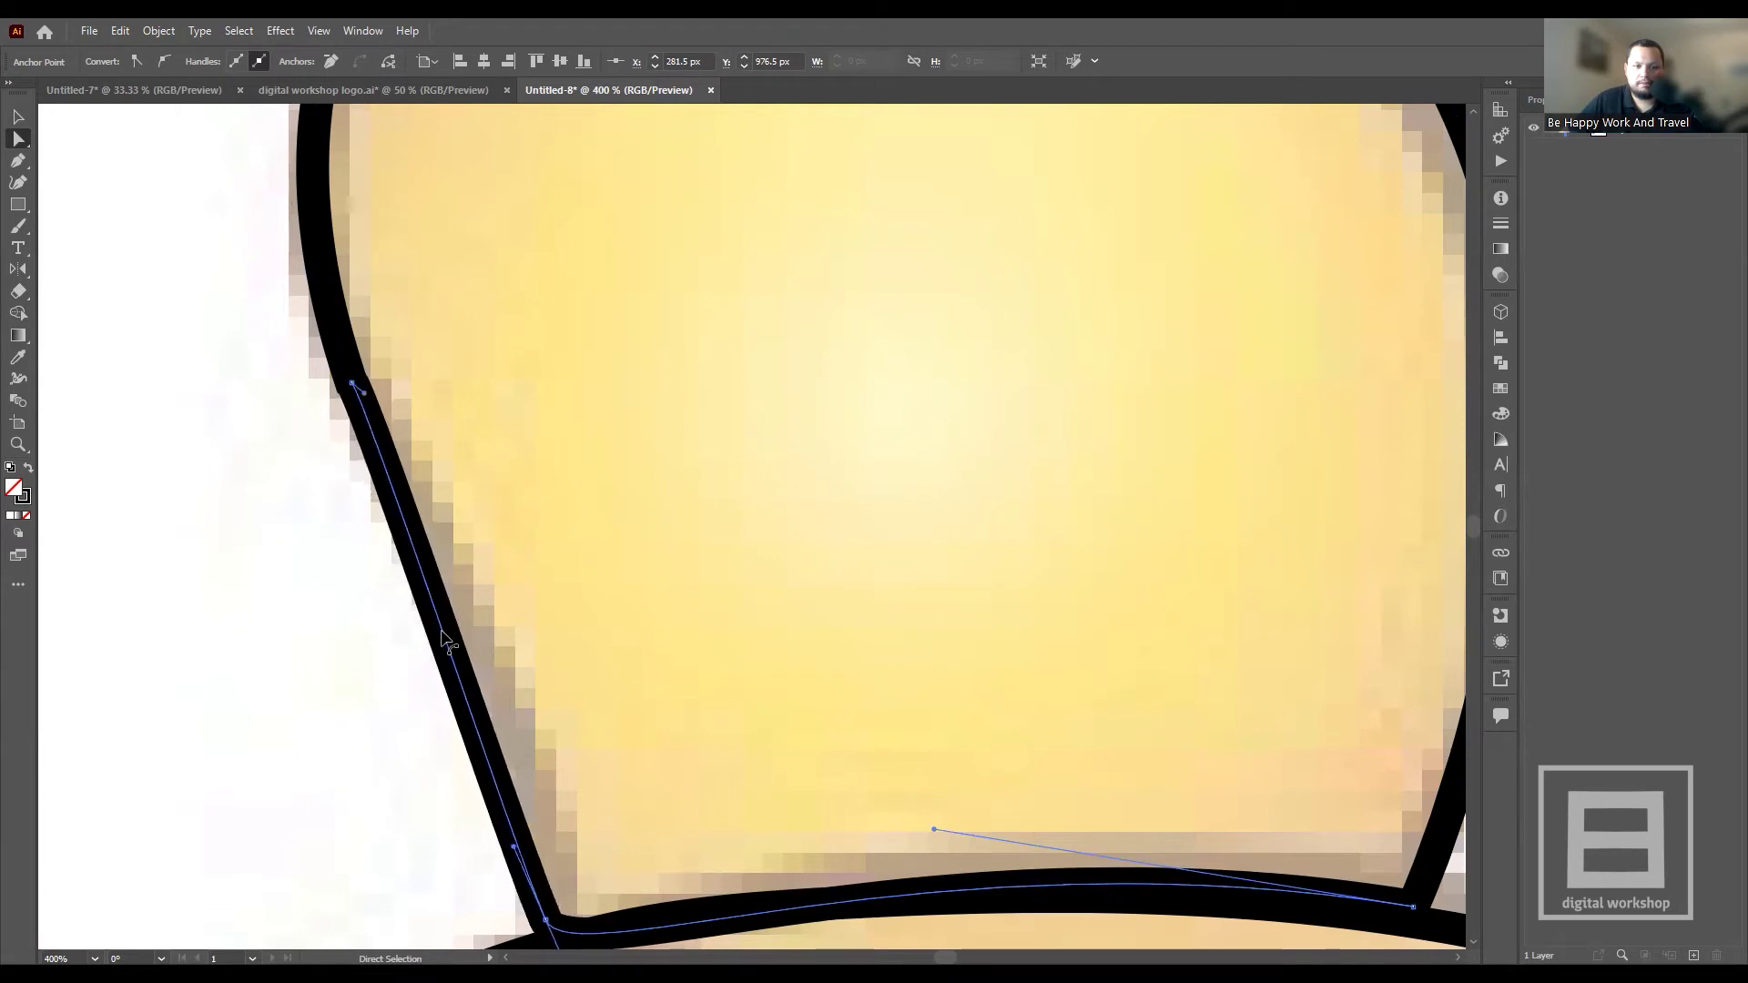
{"action": "scroll", "coordinate": [384, 563], "scroll_direction": "down", "scroll_amount": 3}
{"action": "scroll", "coordinate": [533, 273], "scroll_direction": "up", "scroll_amount": 2}
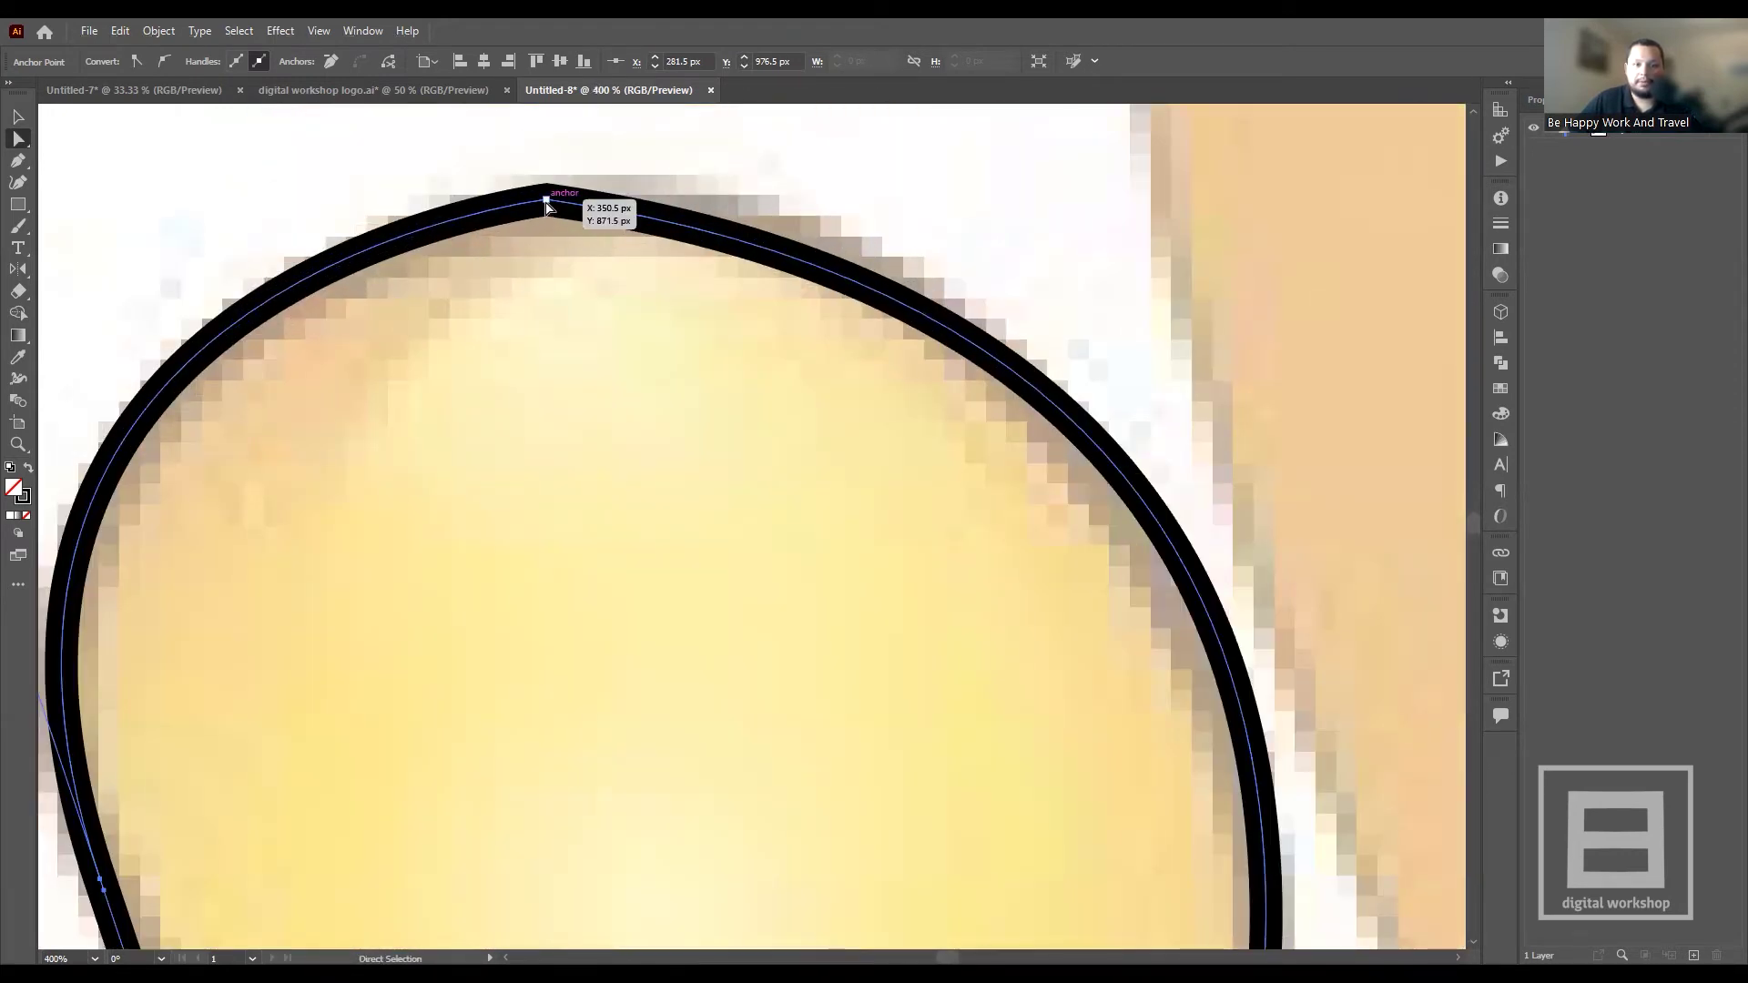
- Select the thumb's top anchor and adjust its handle to reshape the top curve
{"action": "left_click", "coordinate": [546, 202]}
{"action": "scroll", "coordinate": [442, 292], "scroll_direction": "down", "scroll_amount": 2}
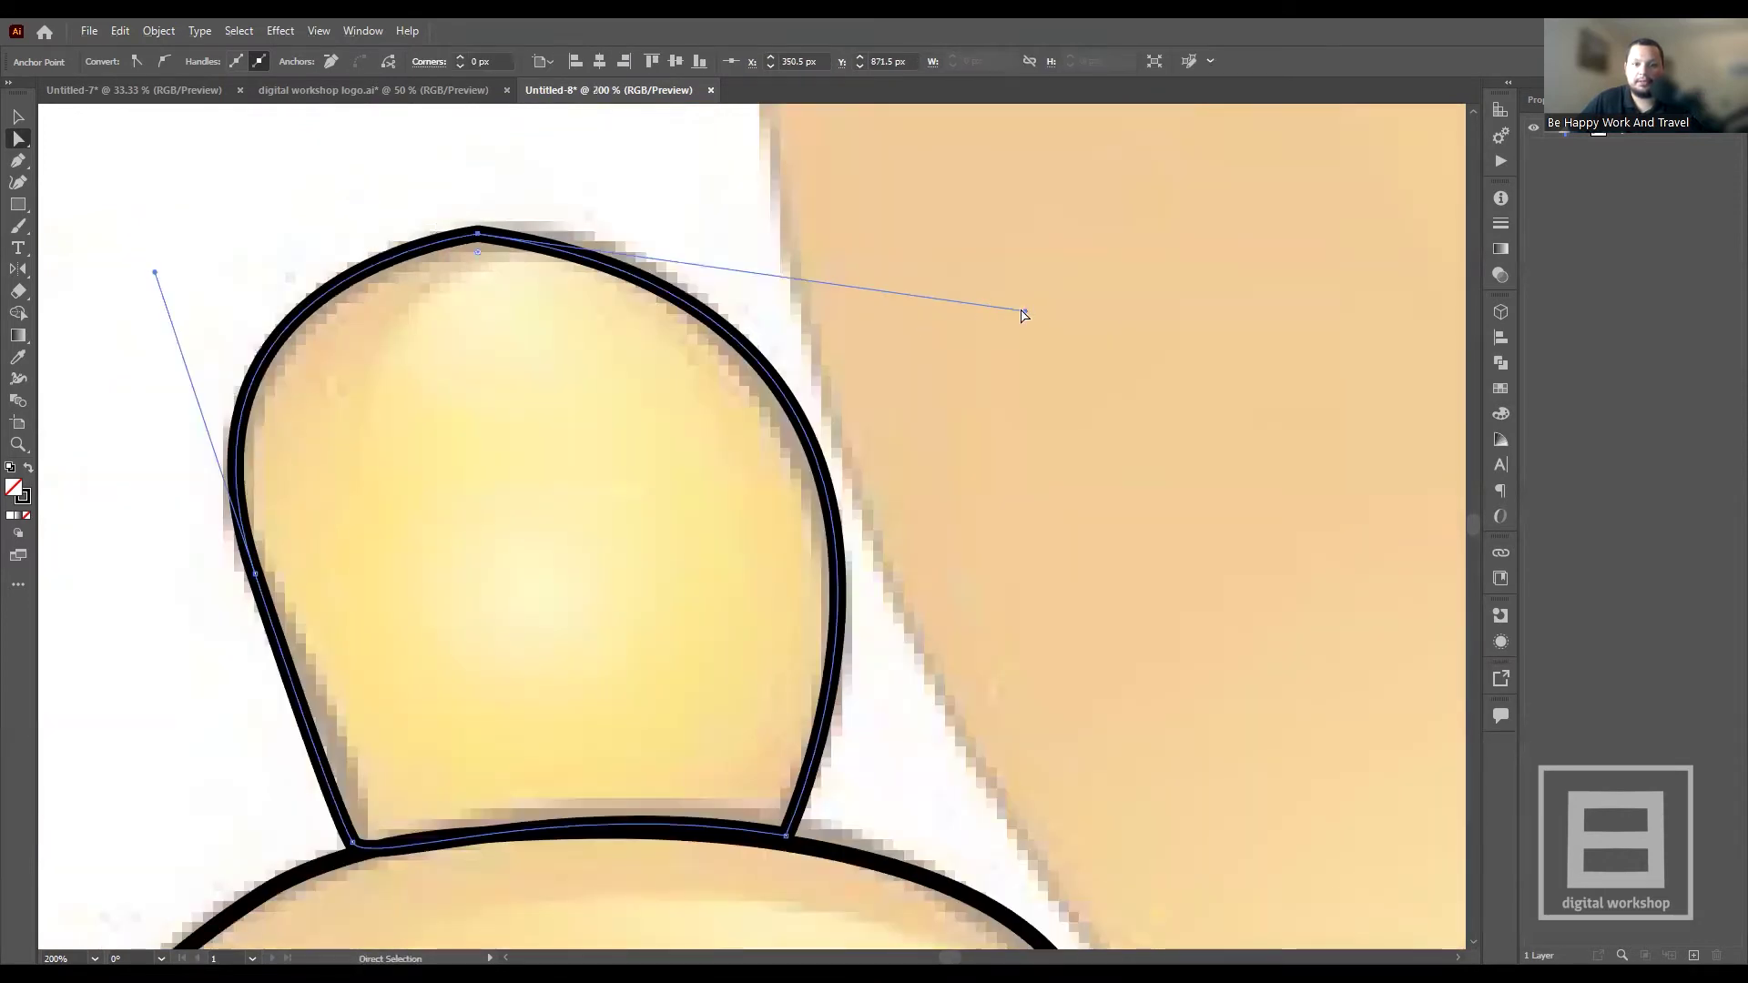
{"action": "left_click_drag", "start_coordinate": [1025, 310], "coordinate": [995, 238]}
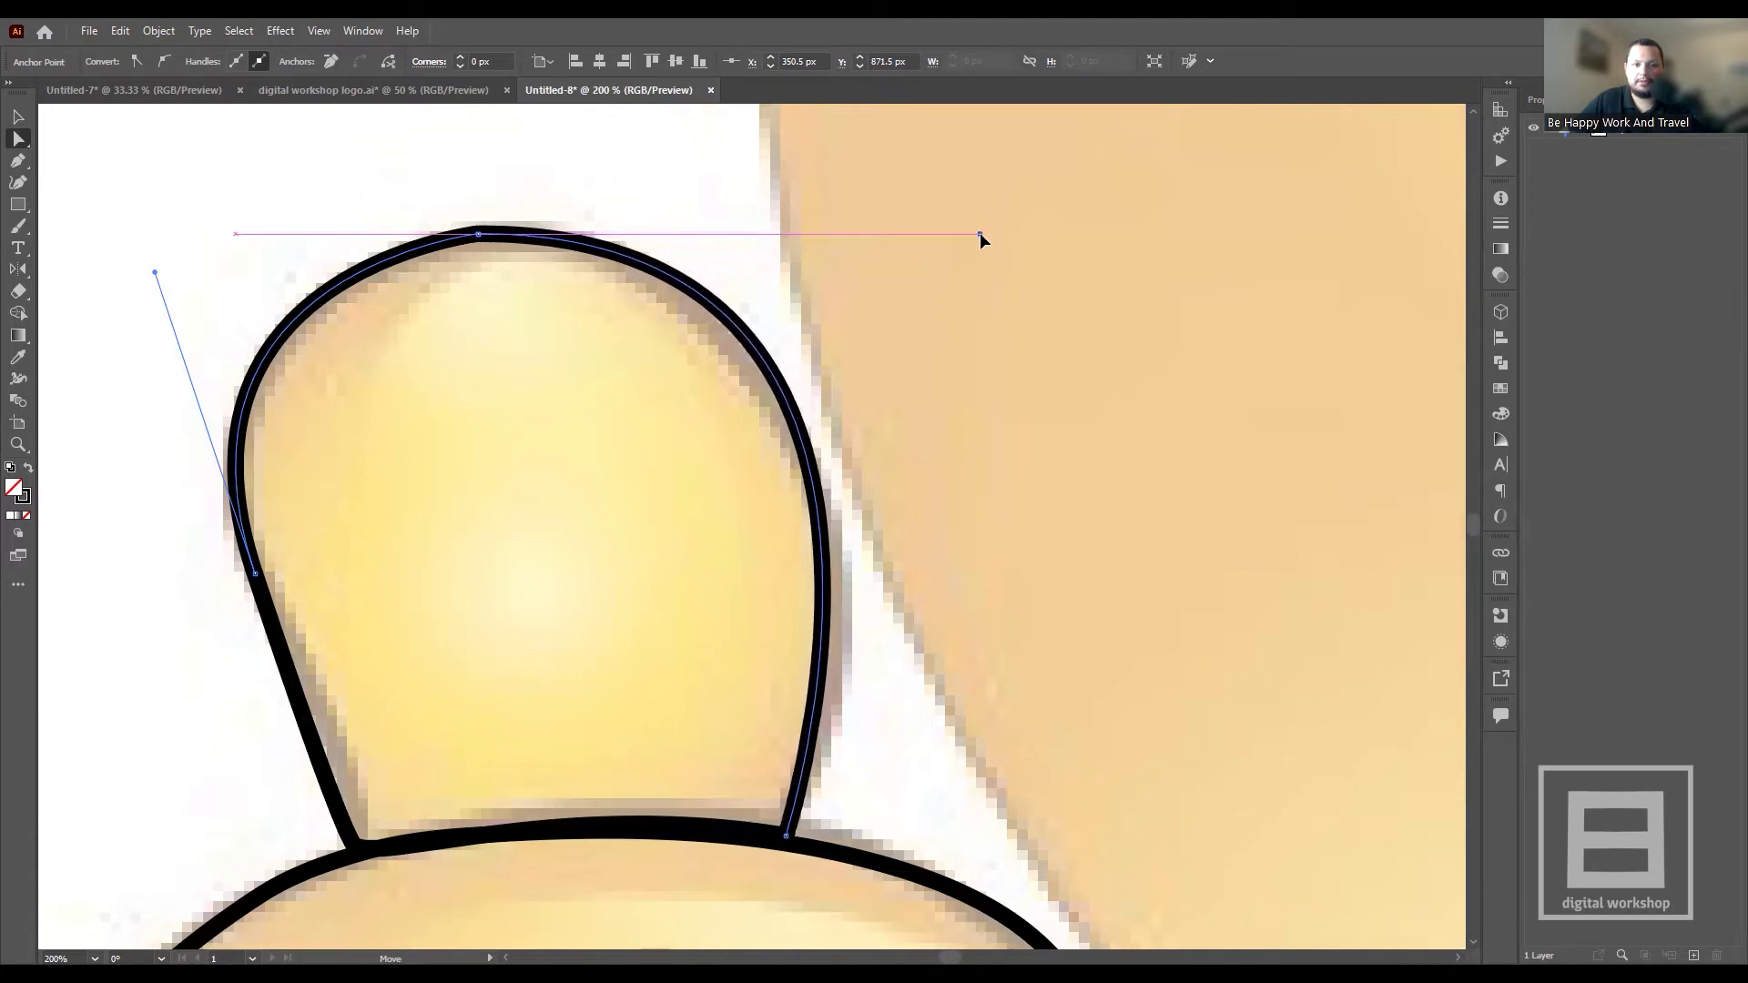
{"action": "left_click_drag", "start_coordinate": [994, 234], "coordinate": [1003, 248]}
{"action": "scroll", "coordinate": [489, 233], "scroll_direction": "up", "scroll_amount": 3}
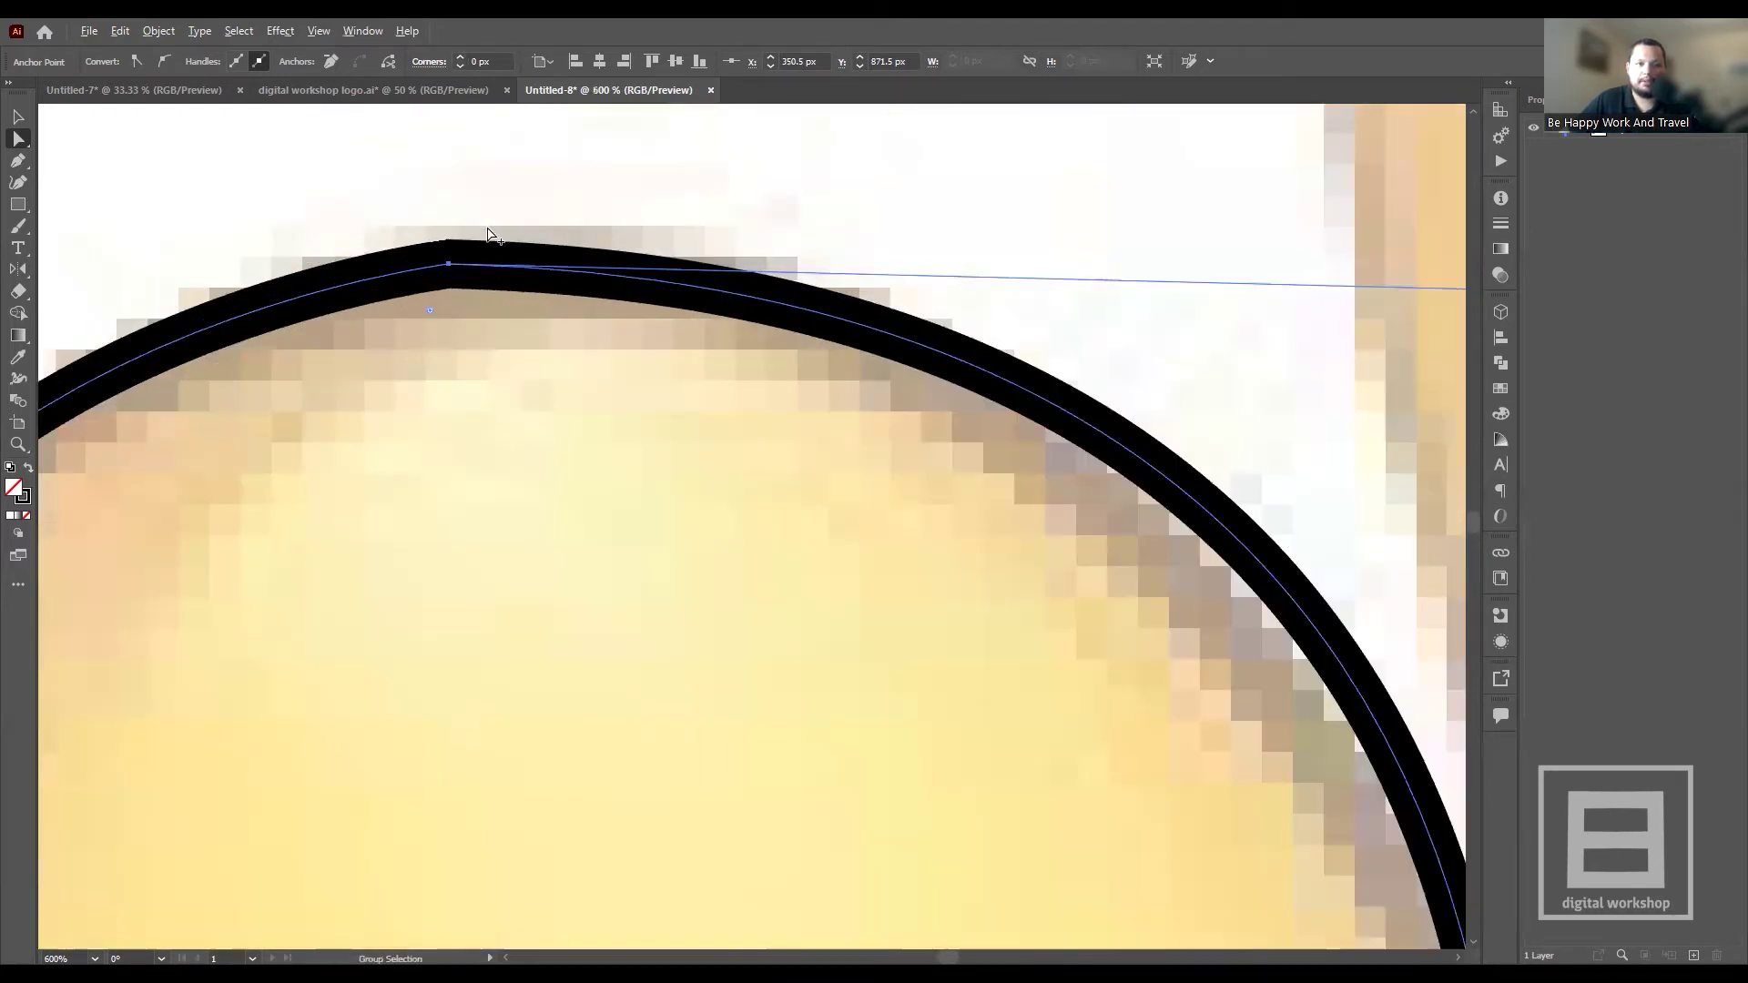
{"action": "scroll", "coordinate": [435, 284], "scroll_direction": "up", "scroll_amount": 5}
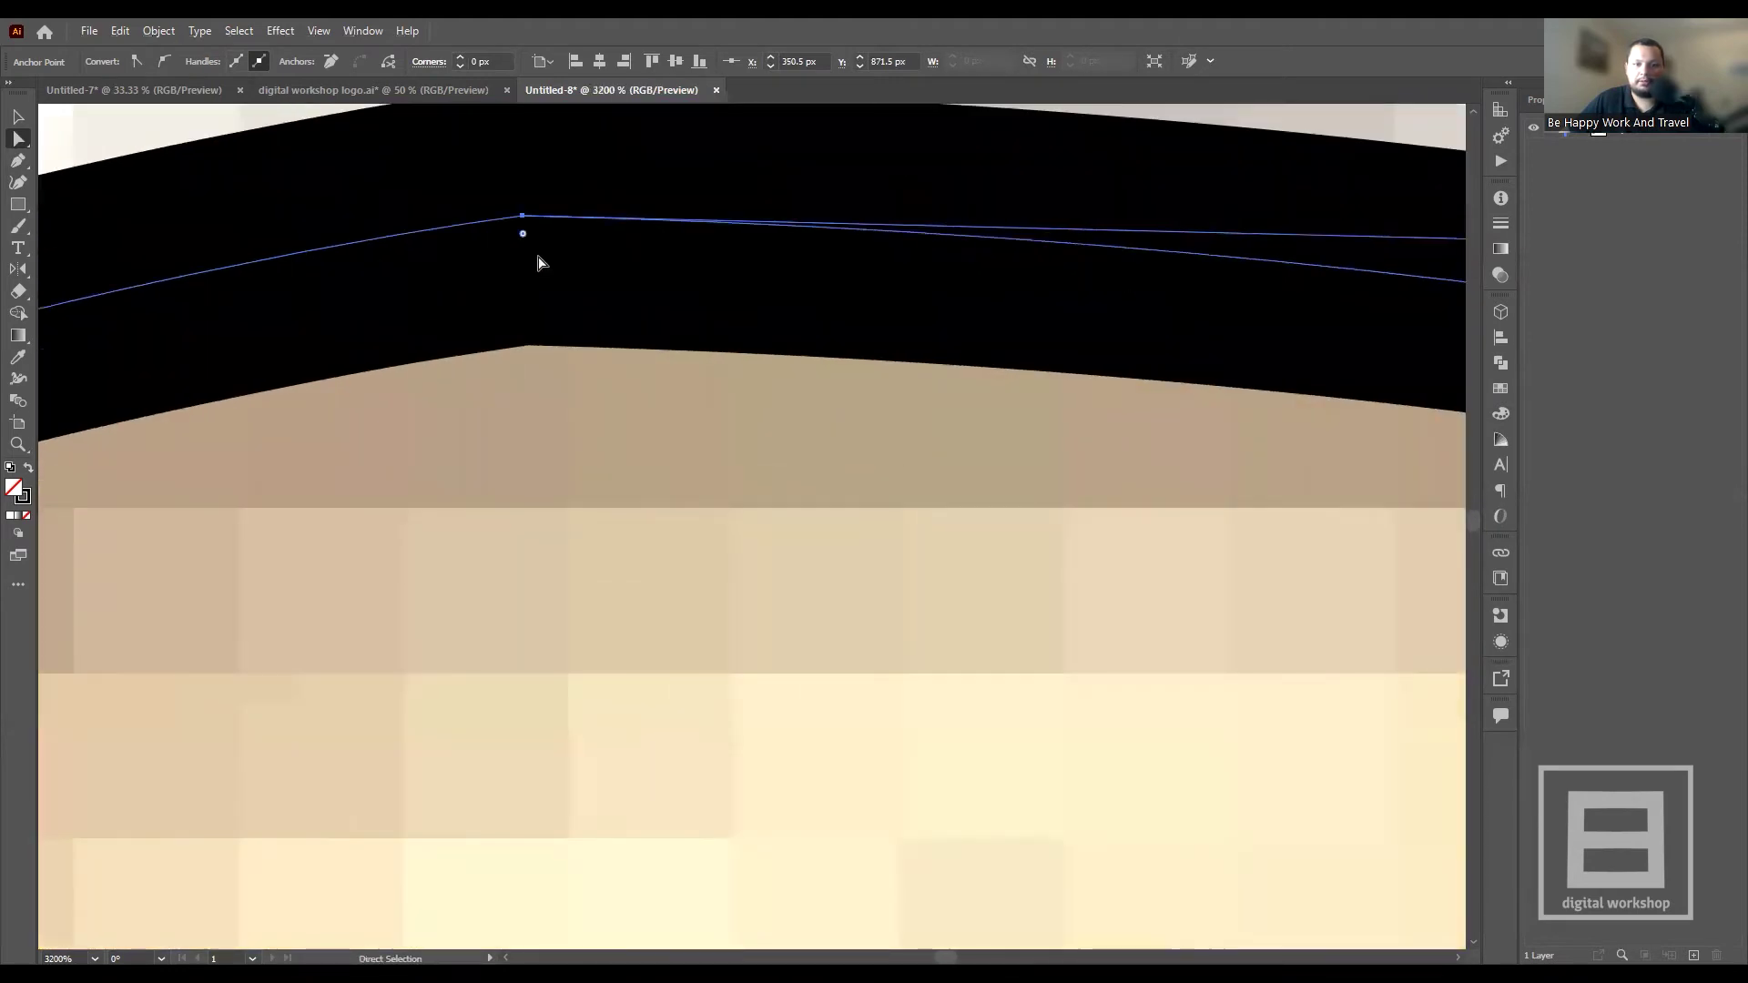
{"action": "scroll", "coordinate": [526, 241], "scroll_direction": "down", "scroll_amount": 3}
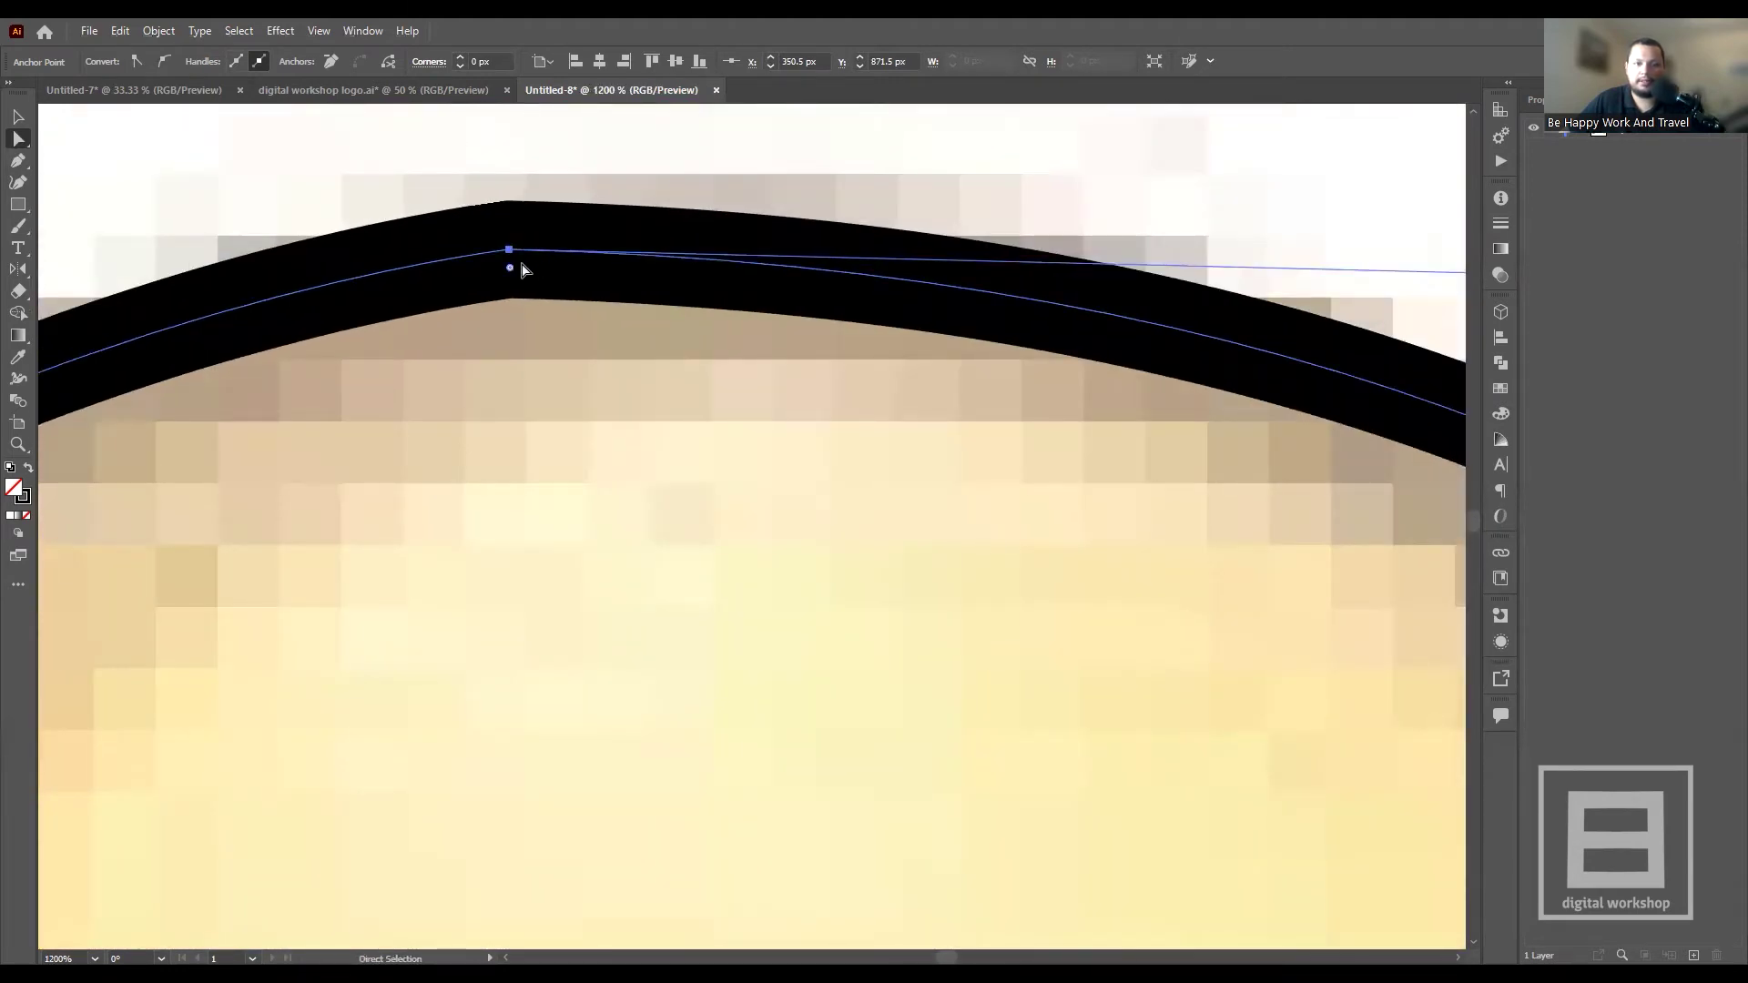
{"action": "scroll", "coordinate": [514, 261], "scroll_direction": "up", "scroll_amount": 2}
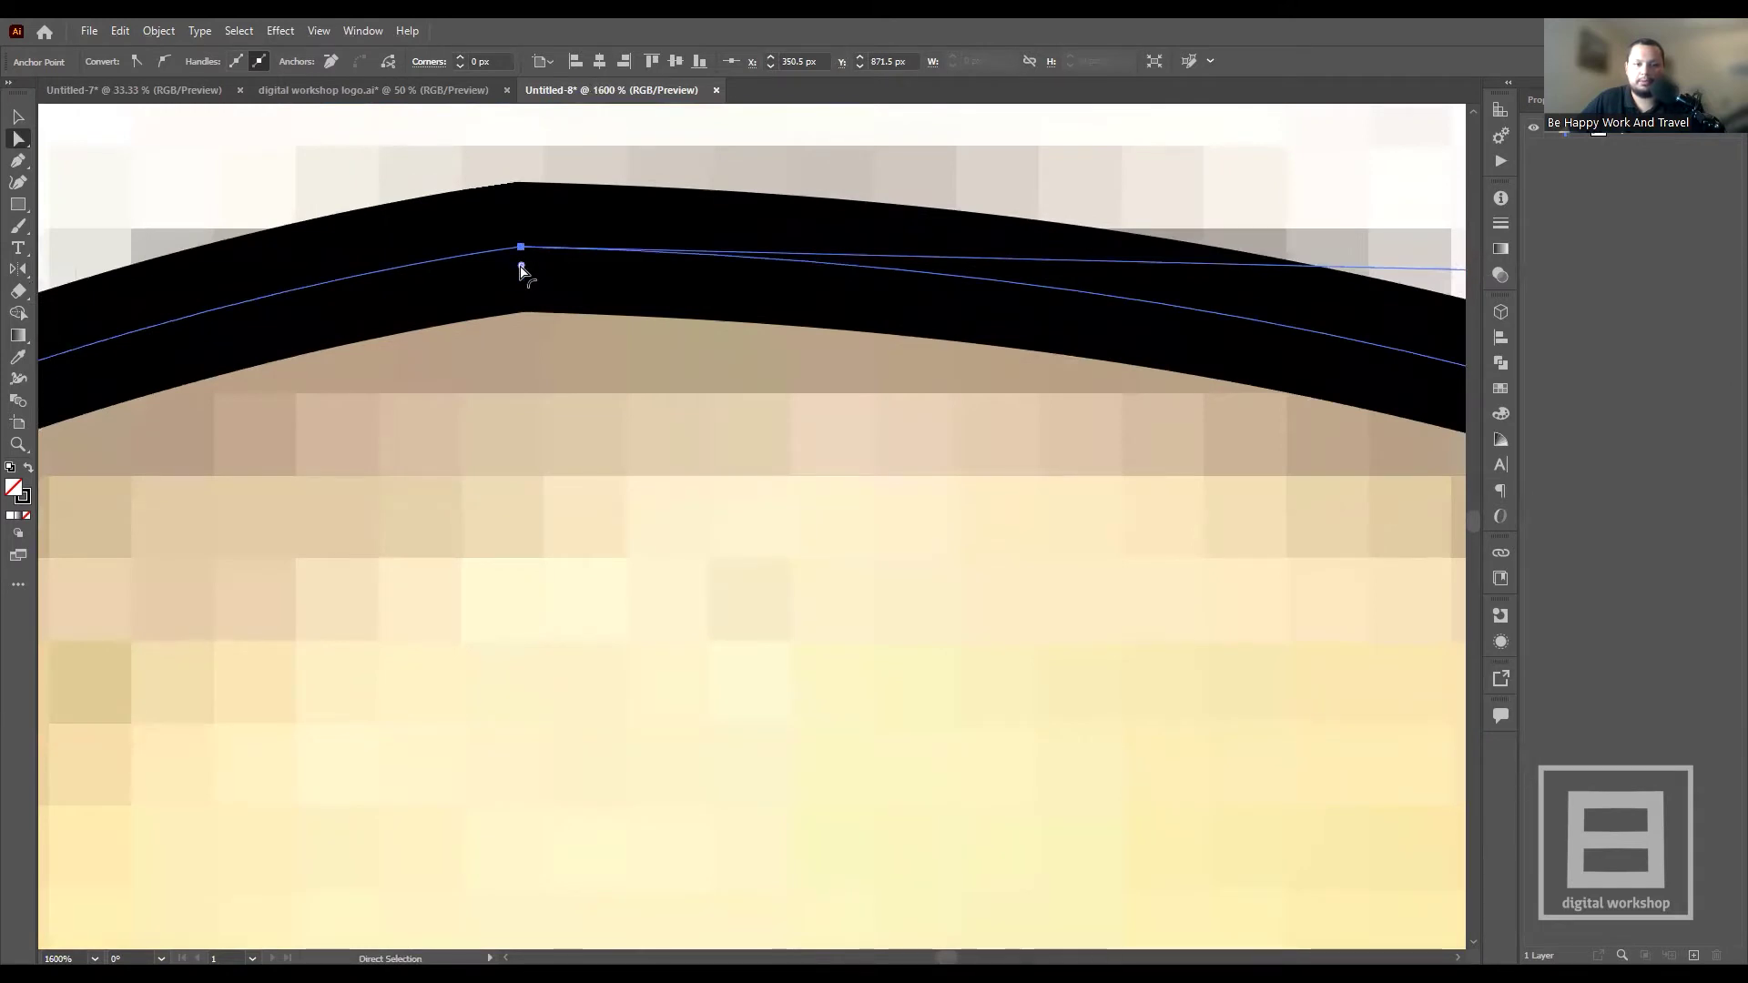
- Drag the corner widget to round the thumb's sharp peak to about 27.7 px
{"action": "mouse_move", "coordinate": [524, 268]}
{"action": "left_mouse_down"}
{"action": "mouse_move", "coordinate": [604, 937]}
{"action": "mouse_move", "coordinate": [554, 773]}
{"action": "mouse_move", "coordinate": [553, 937]}
{"action": "mouse_move", "coordinate": [574, 916]}
{"action": "left_mouse_up"}
{"action": "scroll", "coordinate": [574, 916], "scroll_direction": "down", "scroll_amount": 4}
{"action": "scroll", "coordinate": [573, 692], "scroll_direction": "down", "scroll_amount": 1}
{"action": "scroll", "coordinate": [582, 674], "scroll_direction": "down", "scroll_amount": 3}
{"action": "scroll", "coordinate": [592, 655], "scroll_direction": "down", "scroll_amount": 3}
{"action": "scroll", "coordinate": [590, 678], "scroll_direction": "up", "scroll_amount": 3}
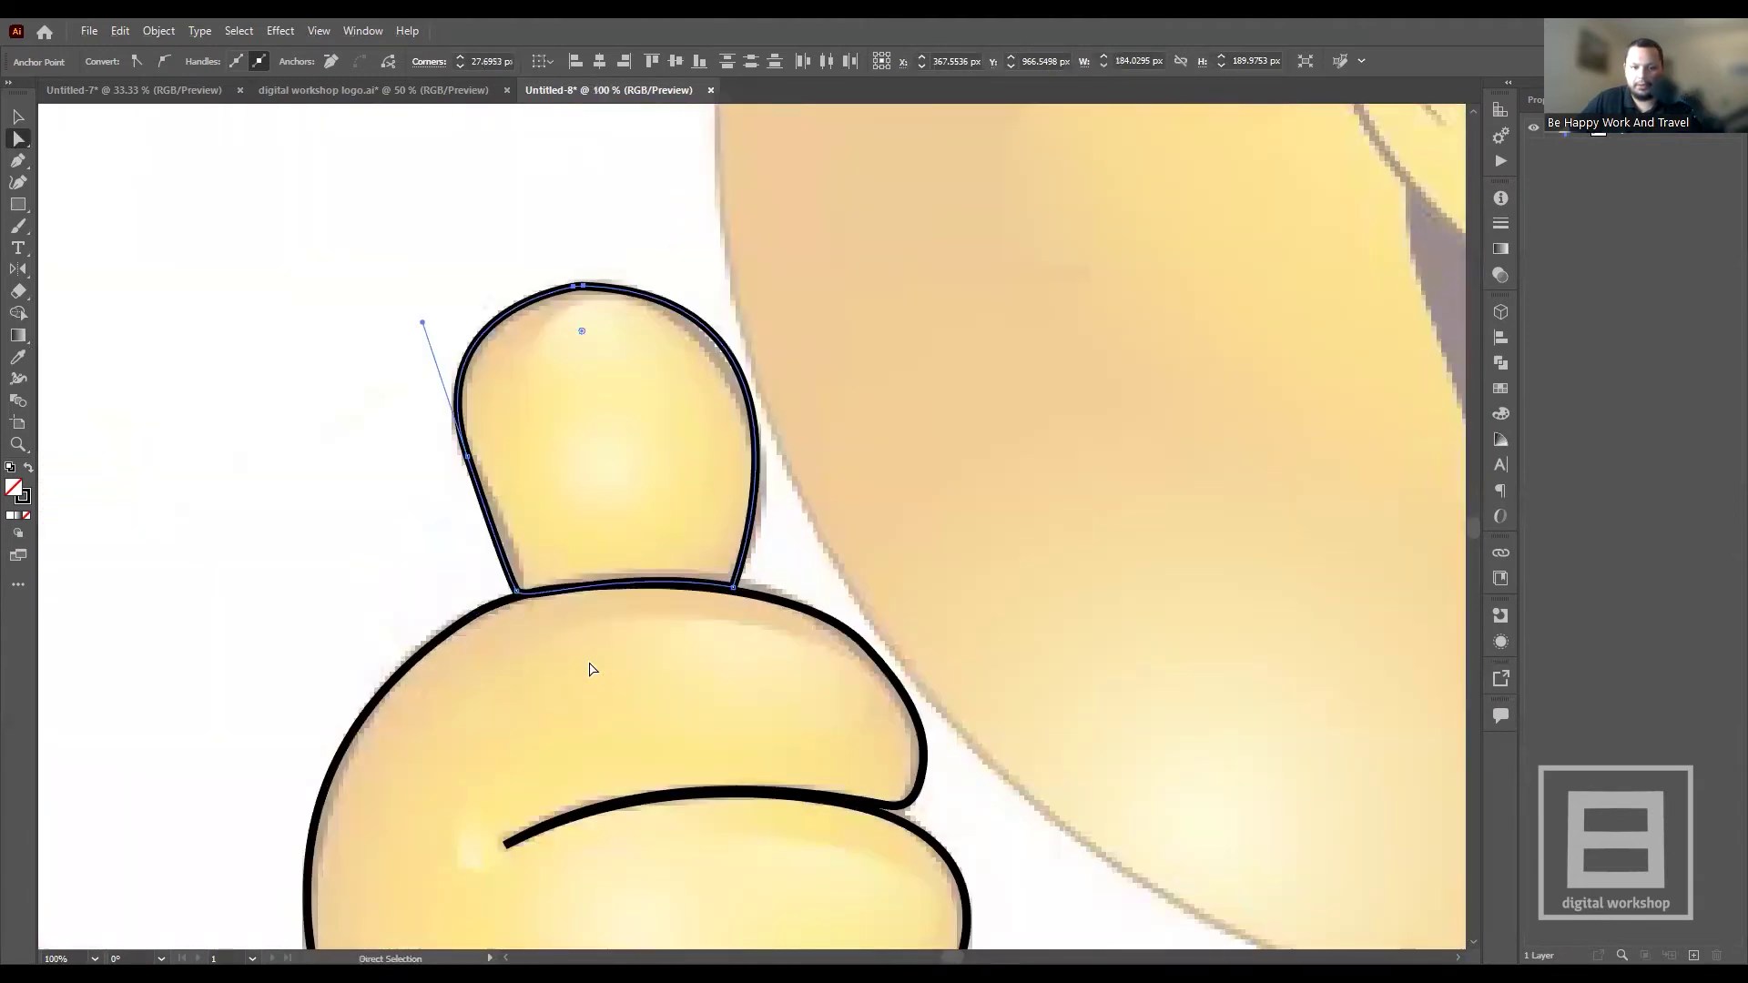
{"action": "scroll", "coordinate": [534, 511], "scroll_direction": "down", "scroll_amount": 2}
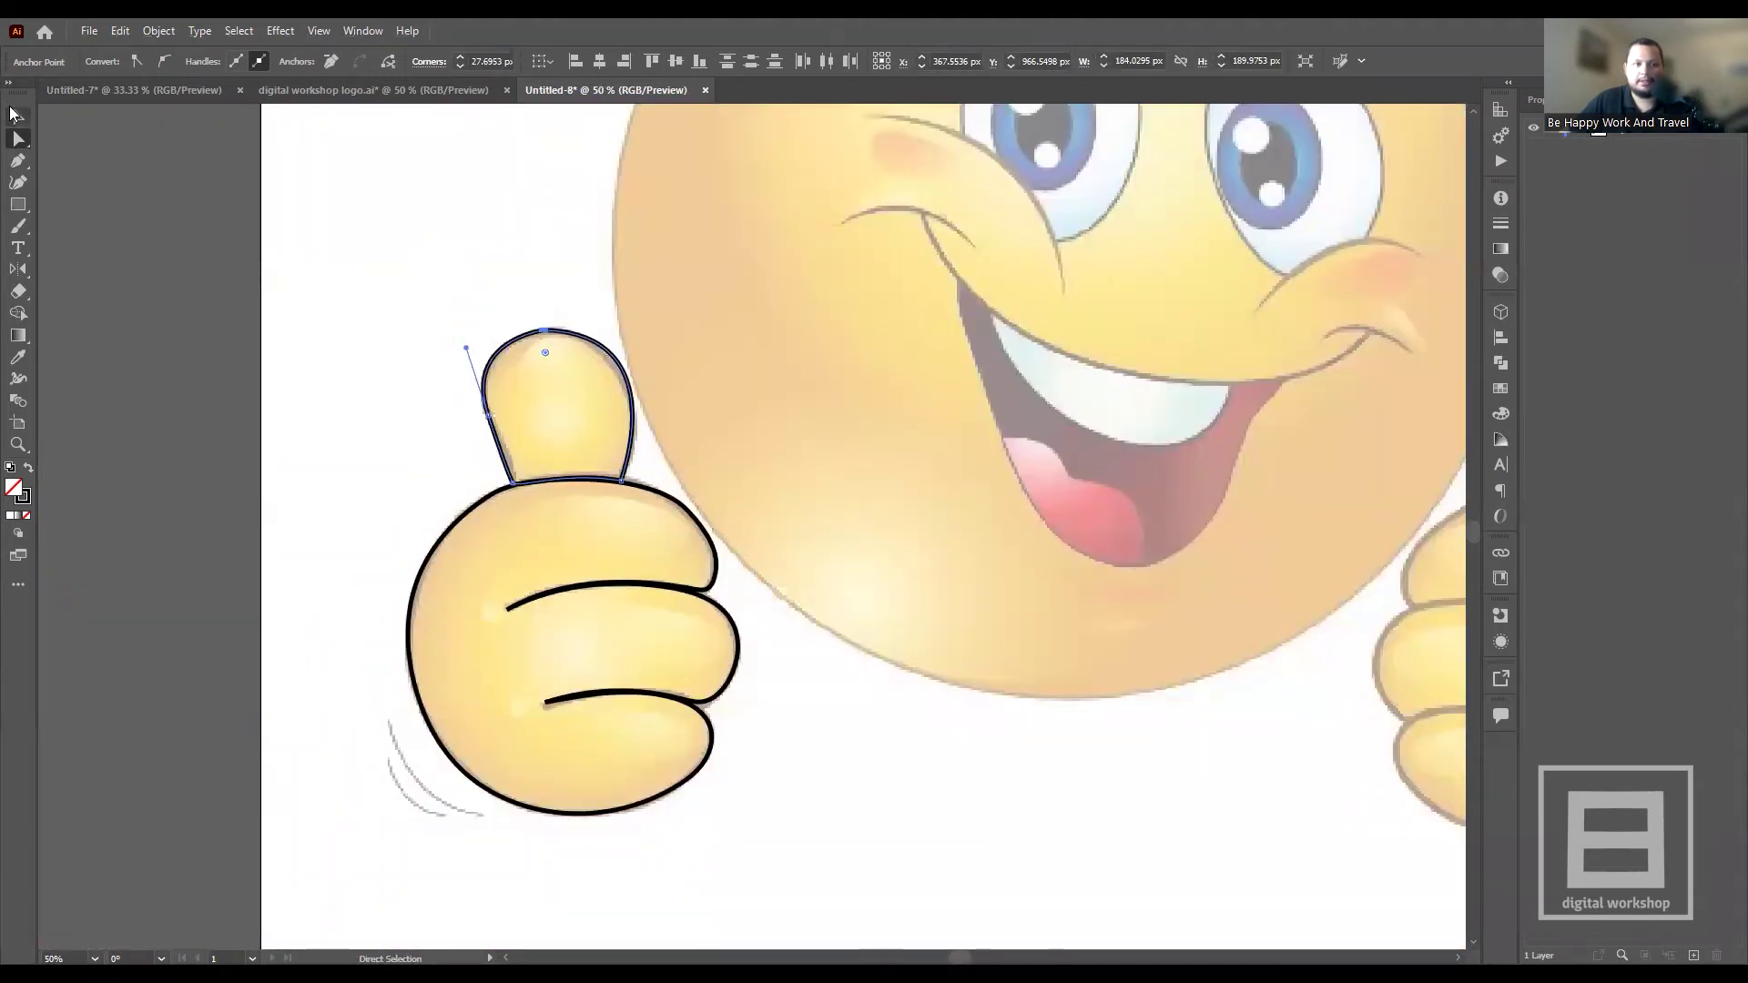
- Deselect the thumb, expand the layer, and toggle the reference image's visibility to check outlines
{"action": "left_click", "coordinate": [11, 113]}
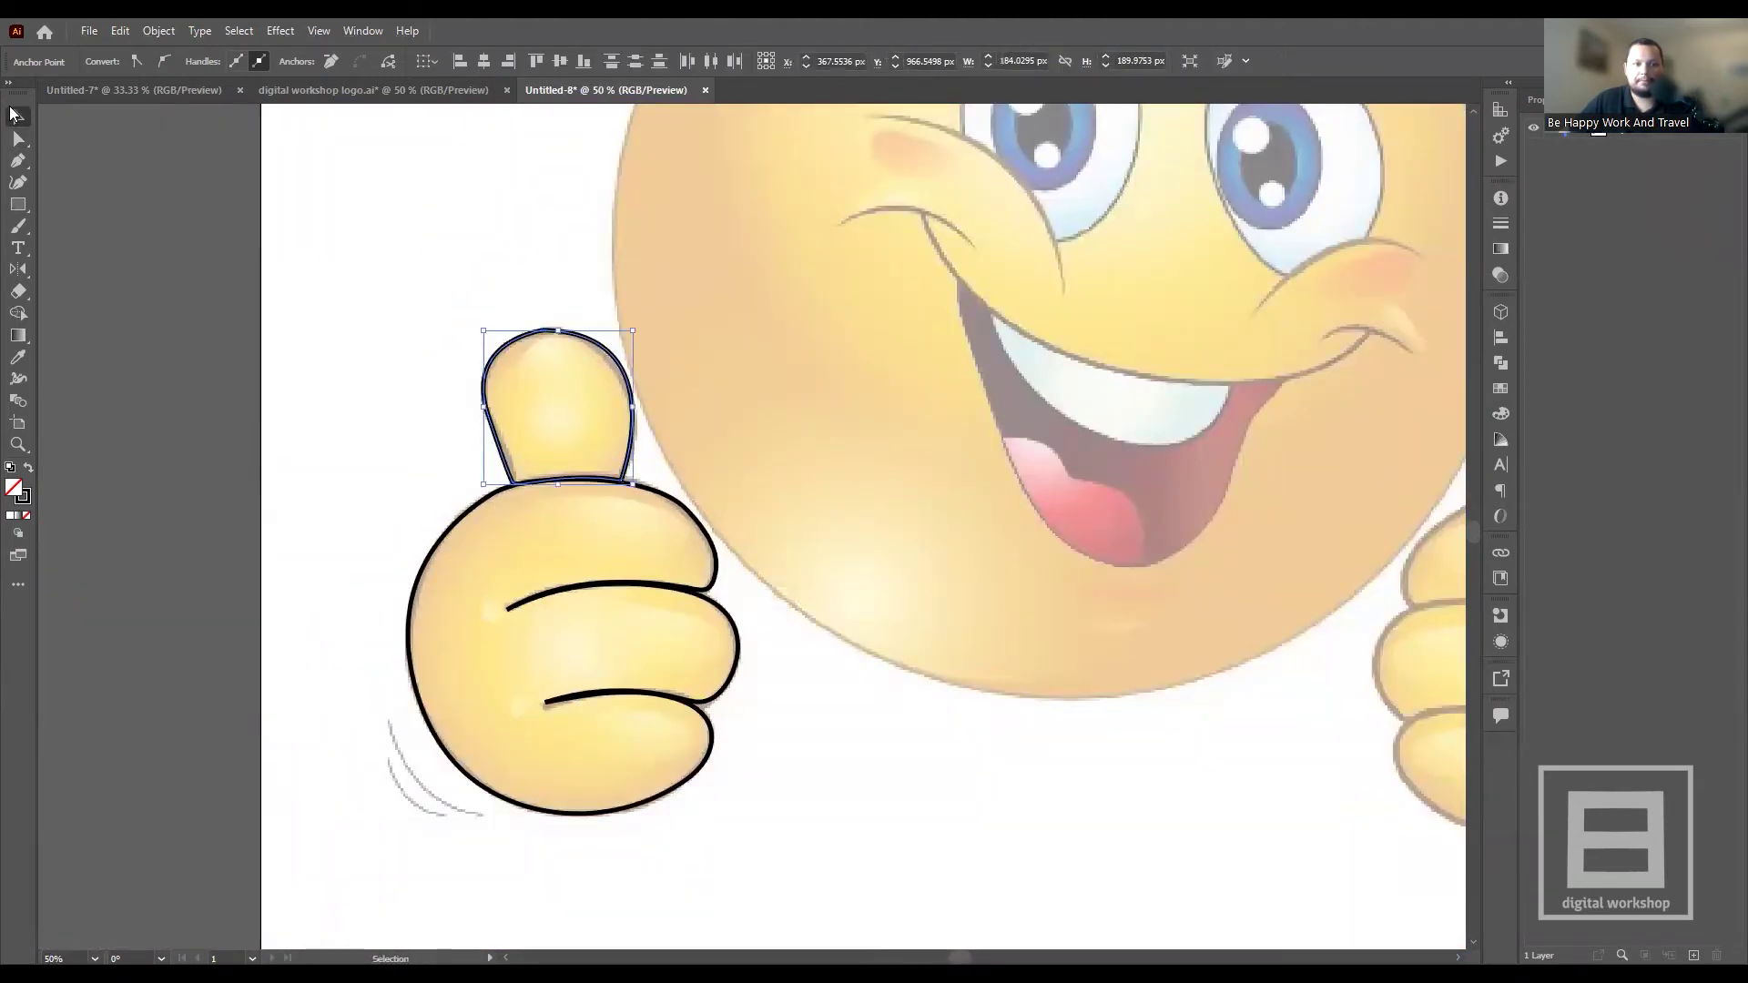
{"action": "left_click", "coordinate": [321, 258]}
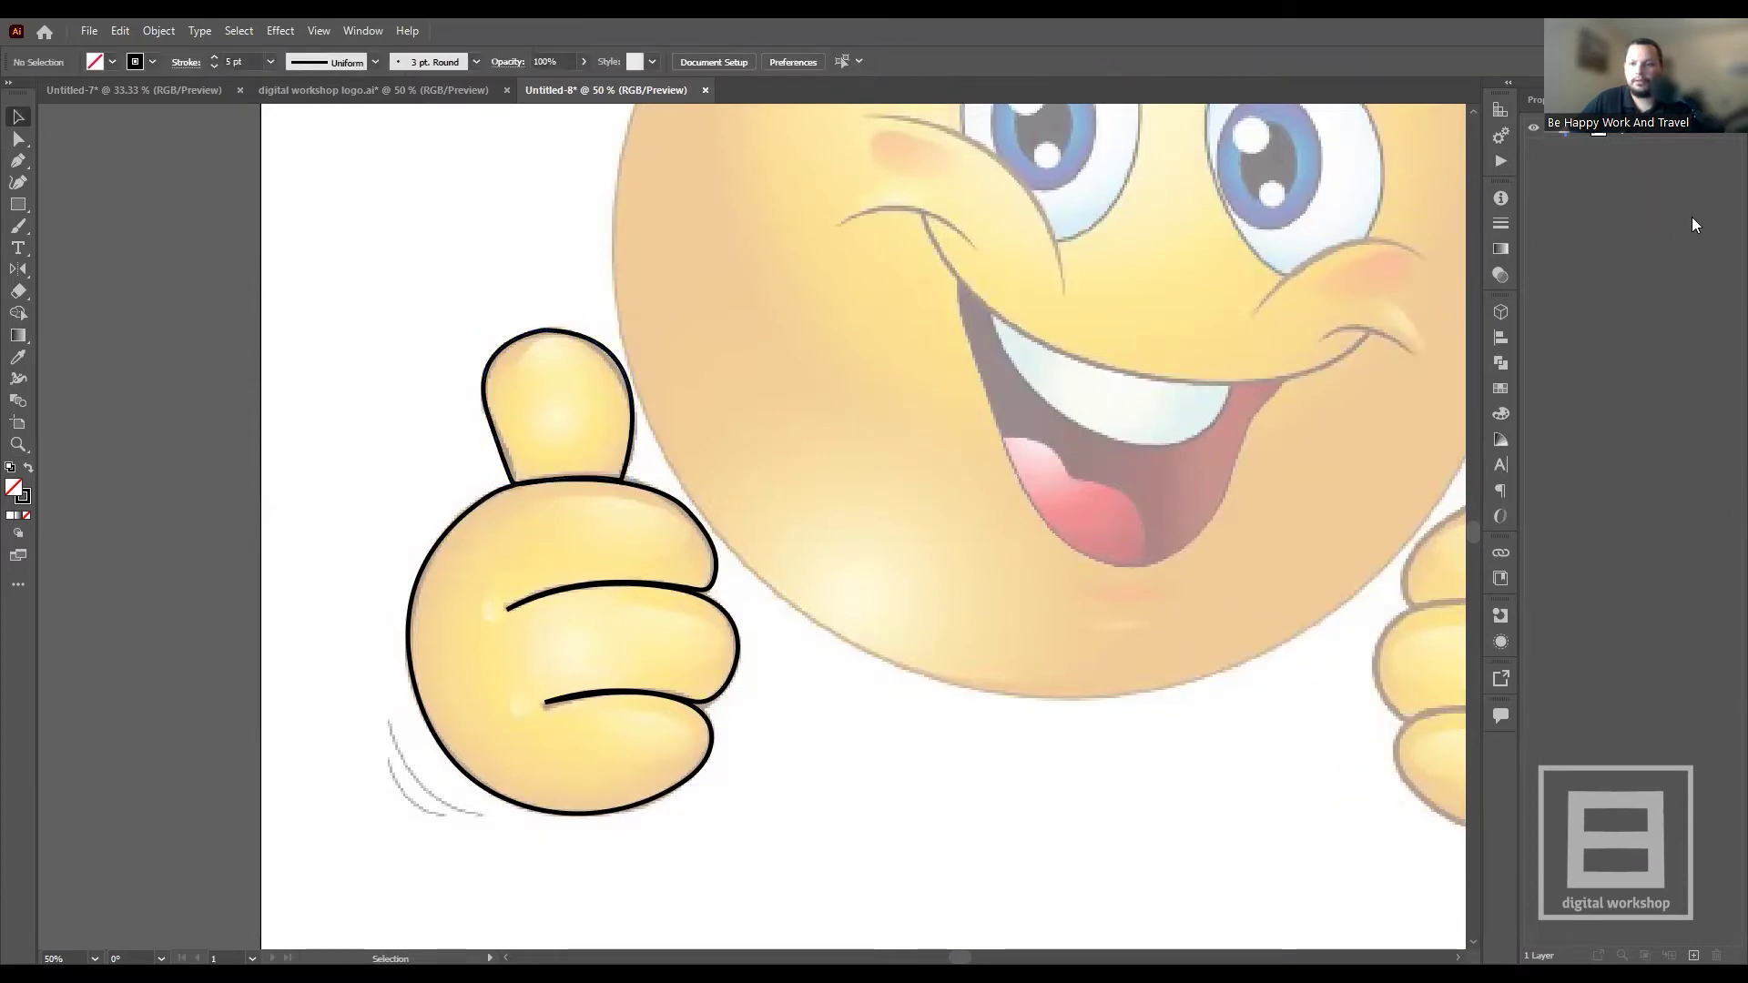
{"action": "left_click", "coordinate": [1570, 137]}
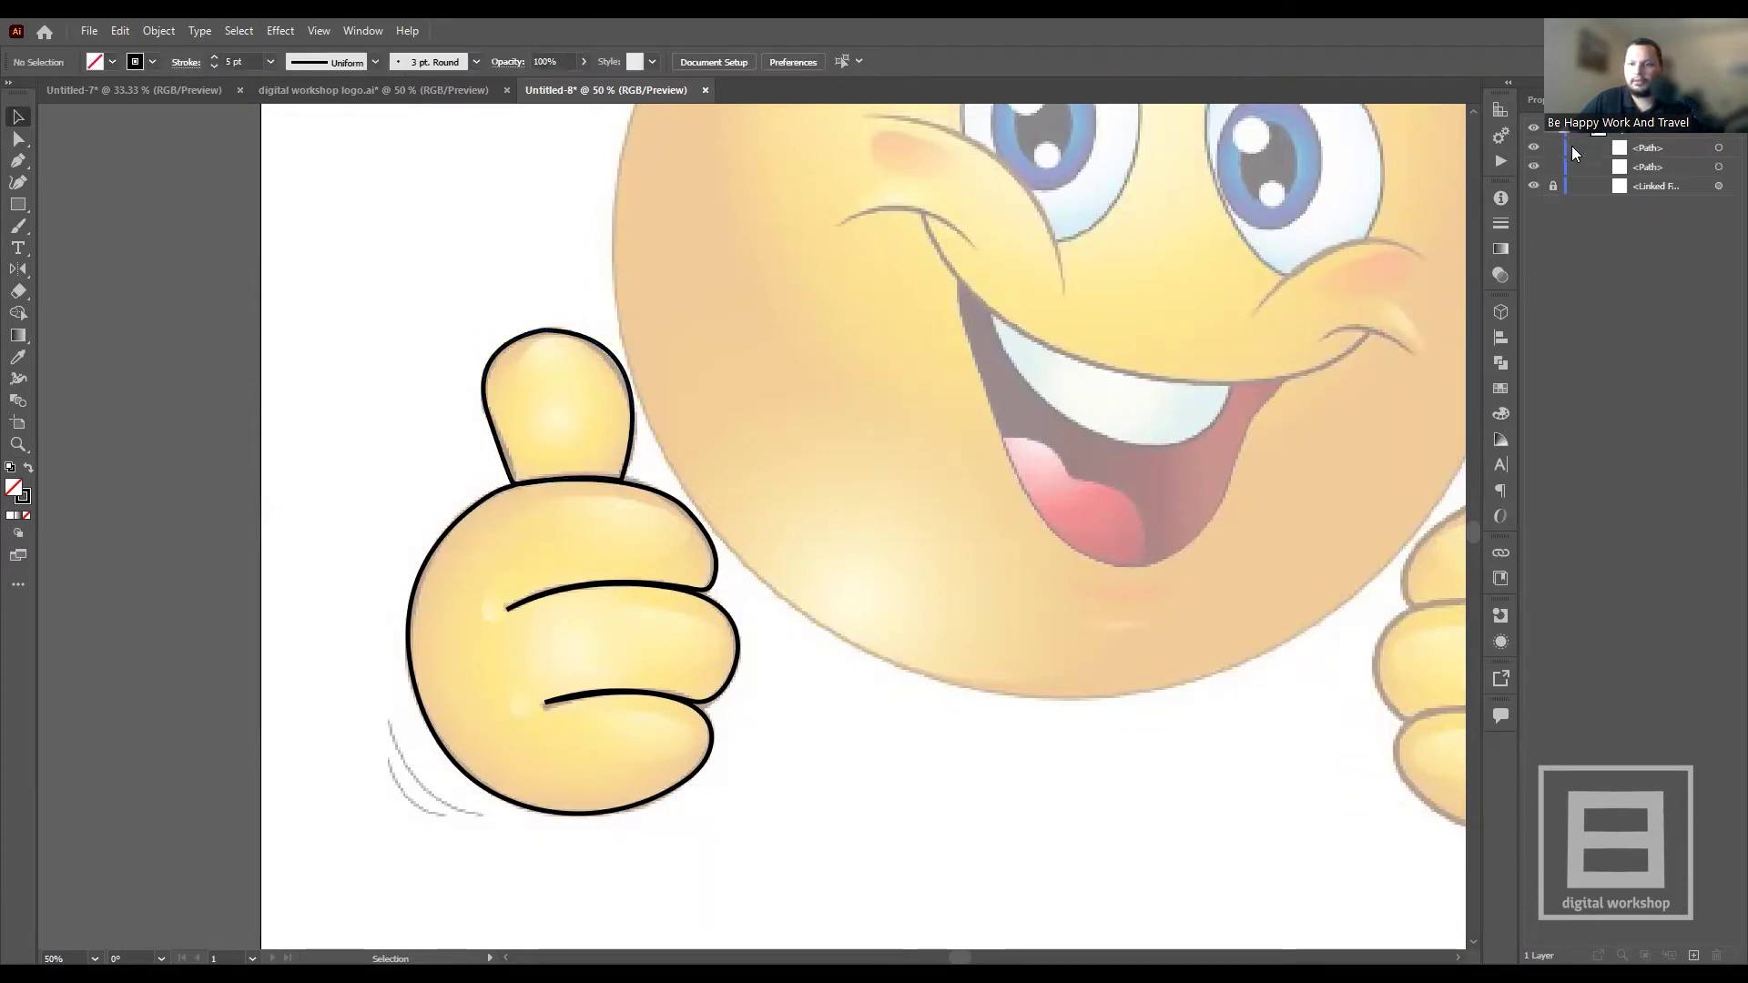
{"action": "left_click", "coordinate": [1534, 186]}
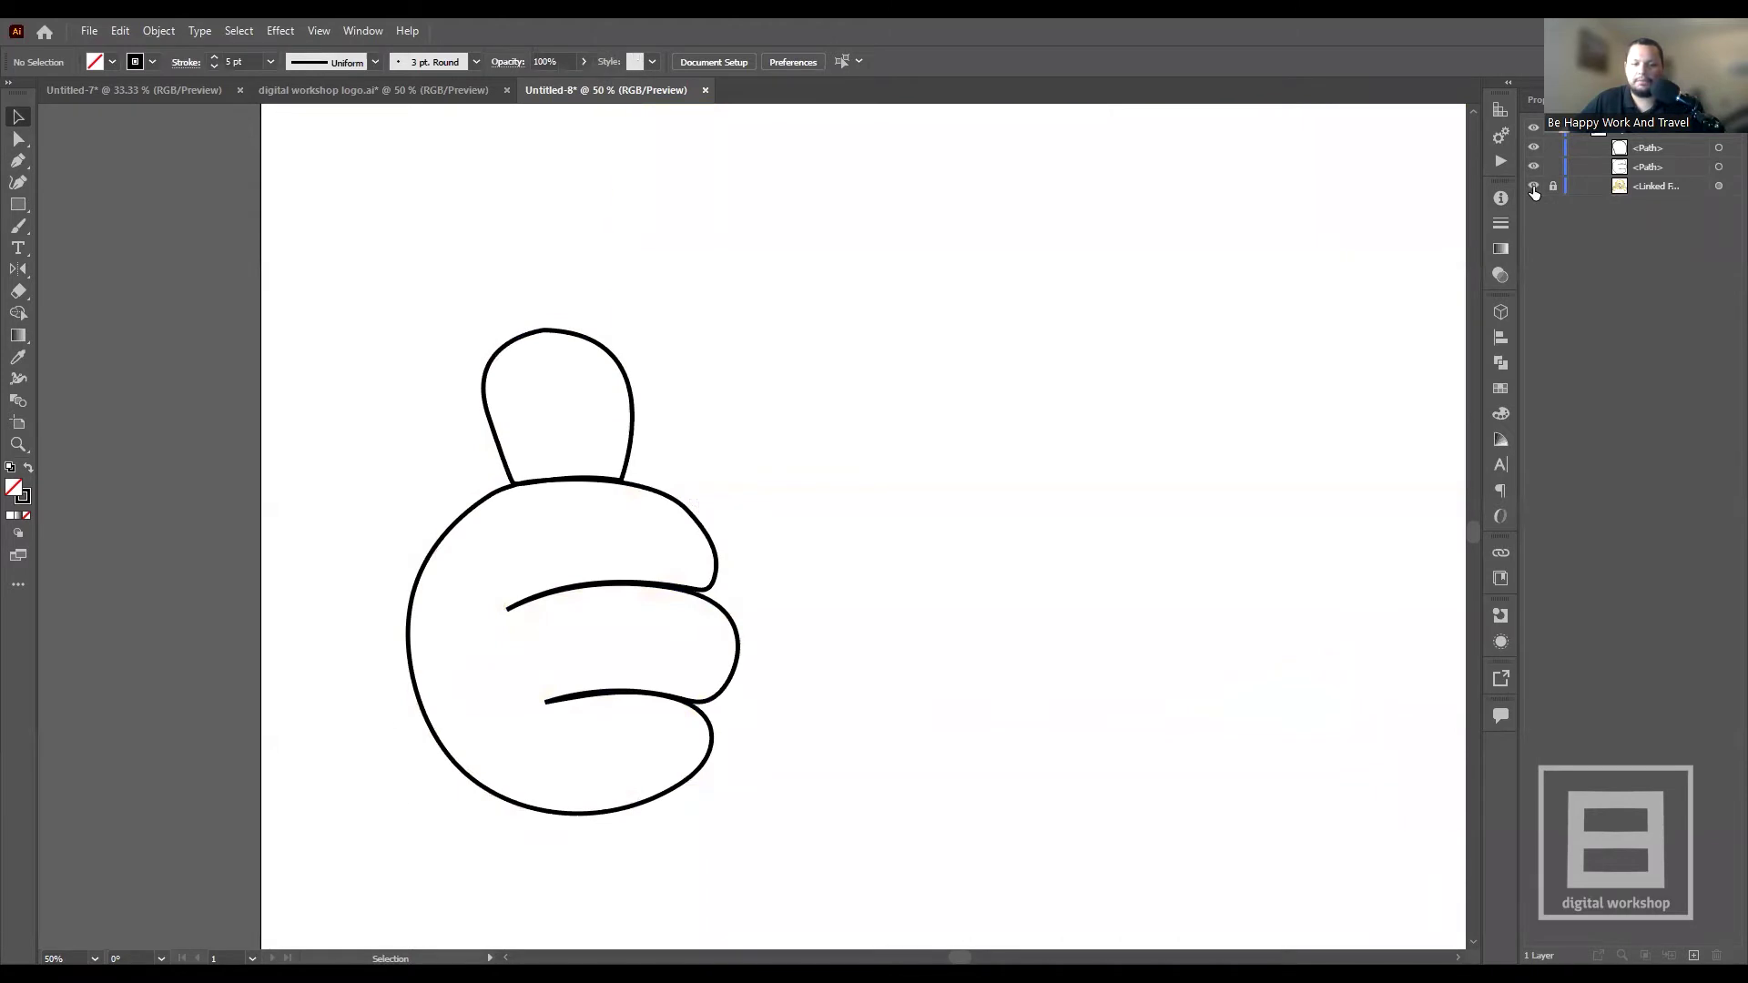
{"action": "left_click", "coordinate": [1533, 186]}
{"action": "scroll", "coordinate": [368, 417], "scroll_direction": "down", "scroll_amount": 1}
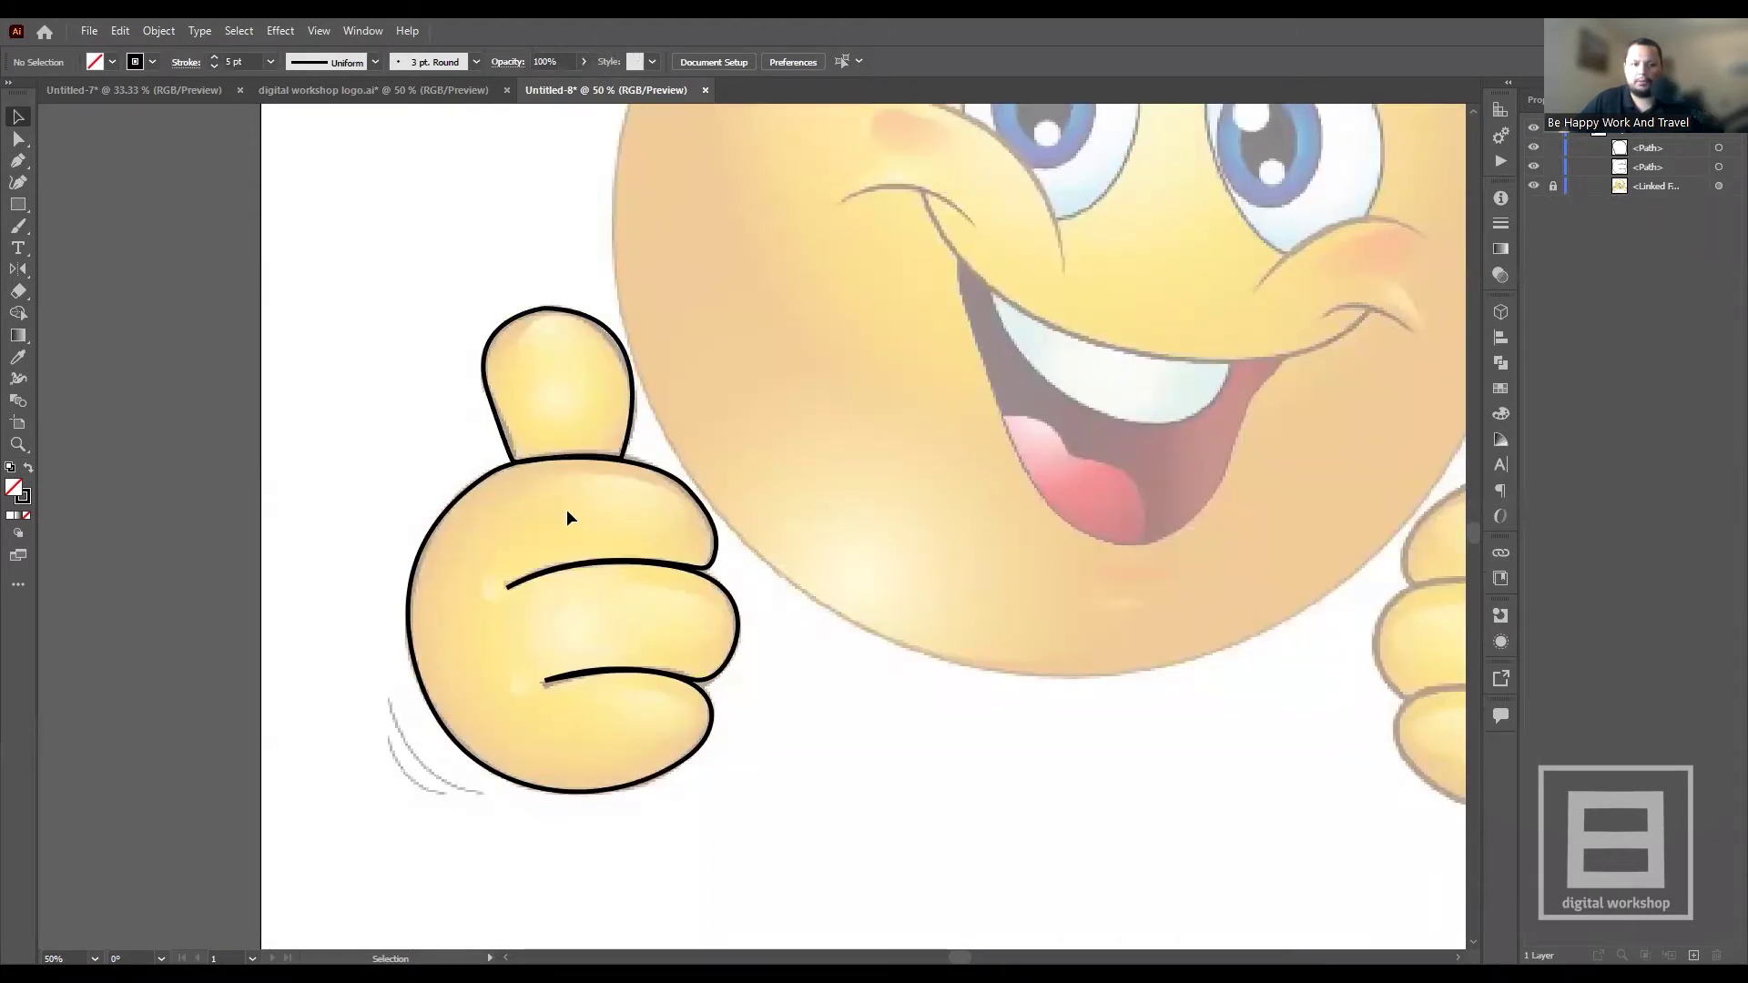
{"action": "scroll", "coordinate": [532, 520], "scroll_direction": "up", "scroll_amount": 2}
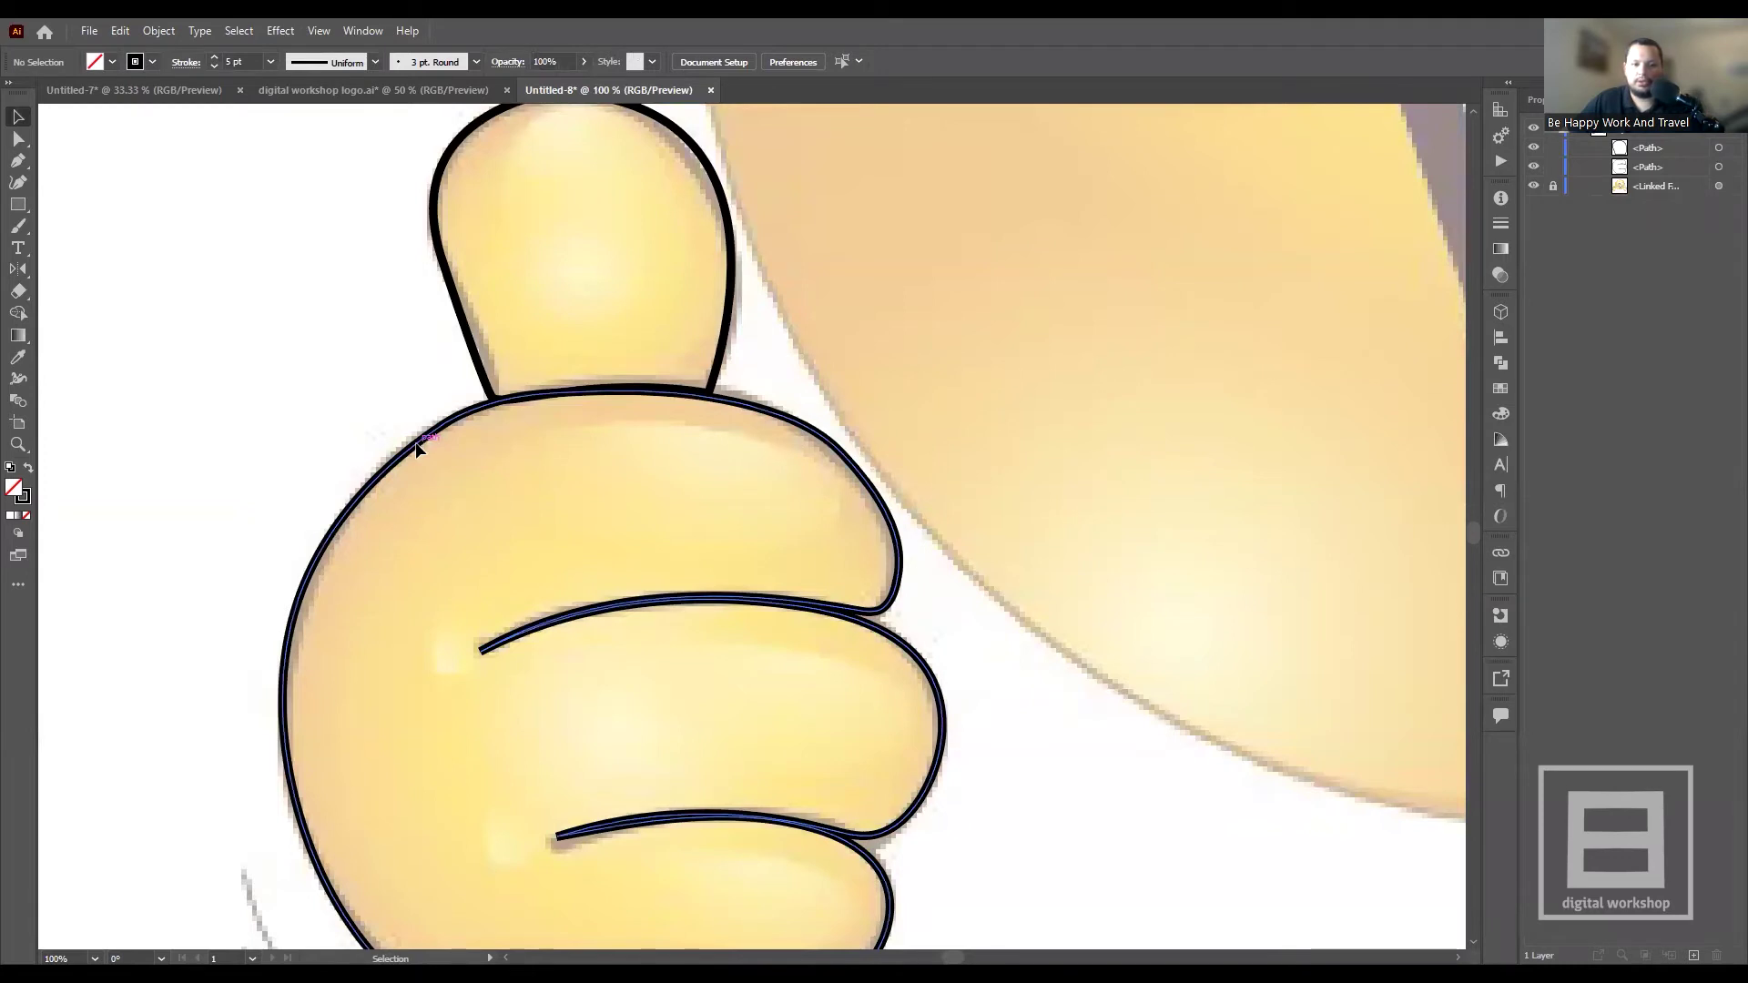
- Fill the fist outline path with the RGB Yellow swatch
{"action": "left_click", "coordinate": [378, 478]}
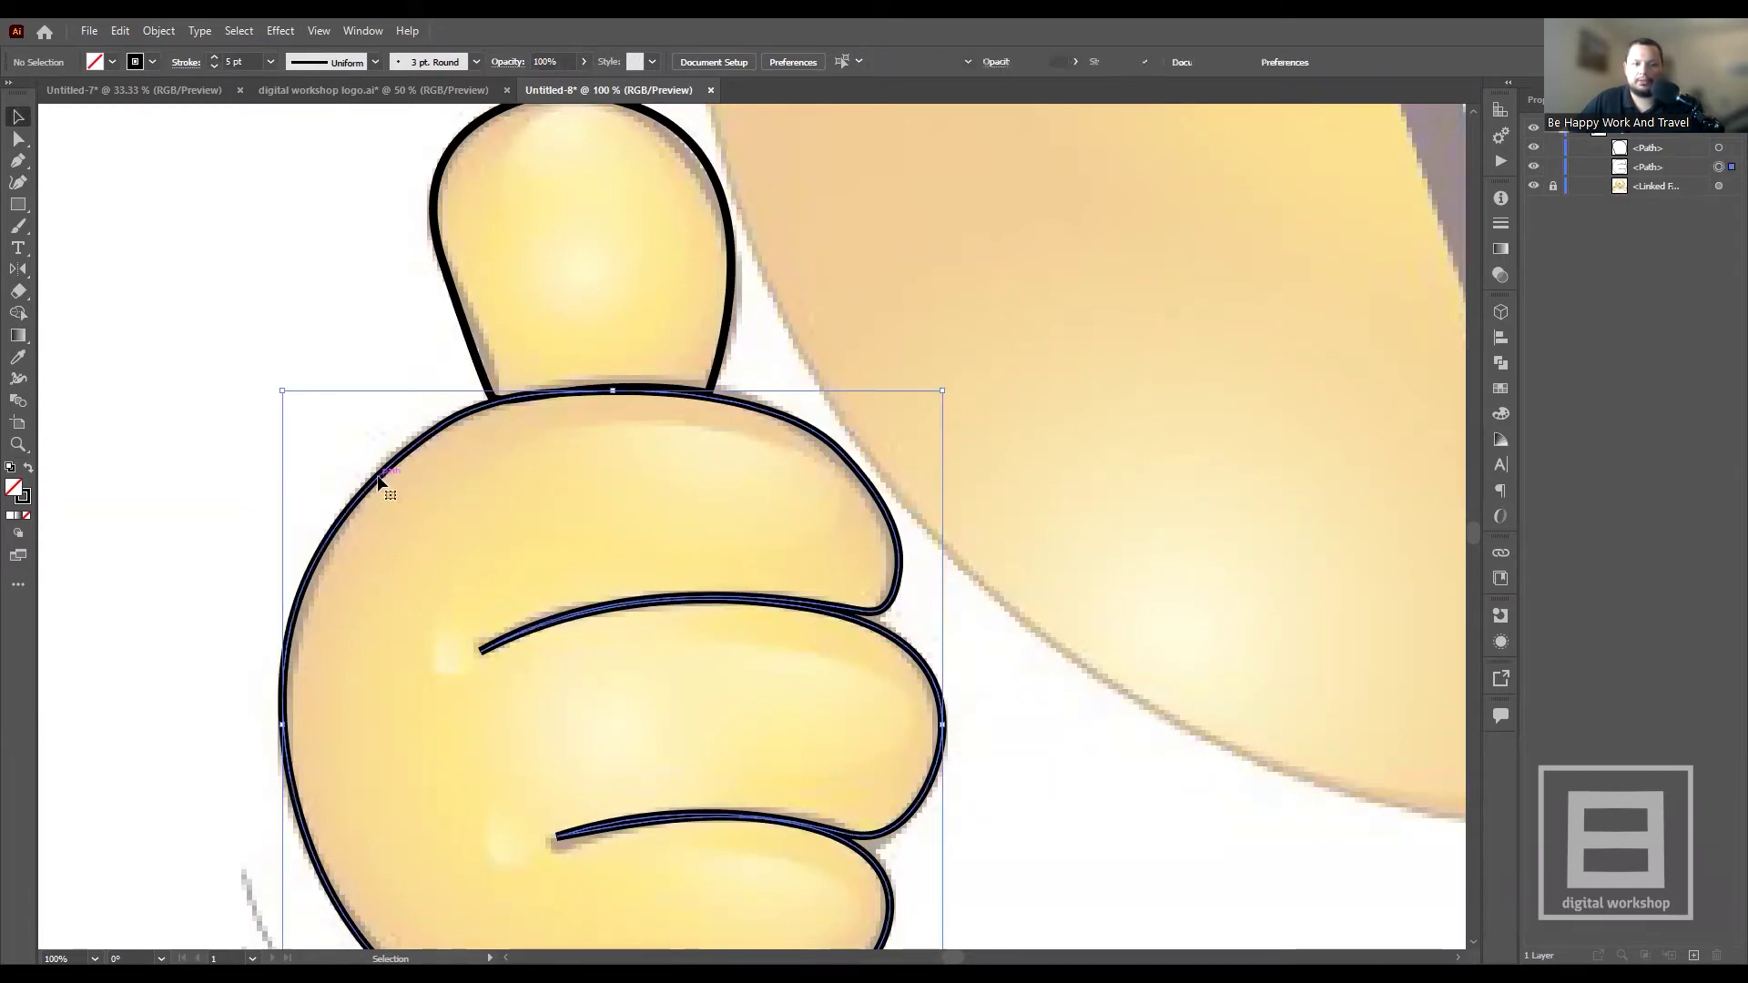
{"action": "left_click", "coordinate": [111, 62]}
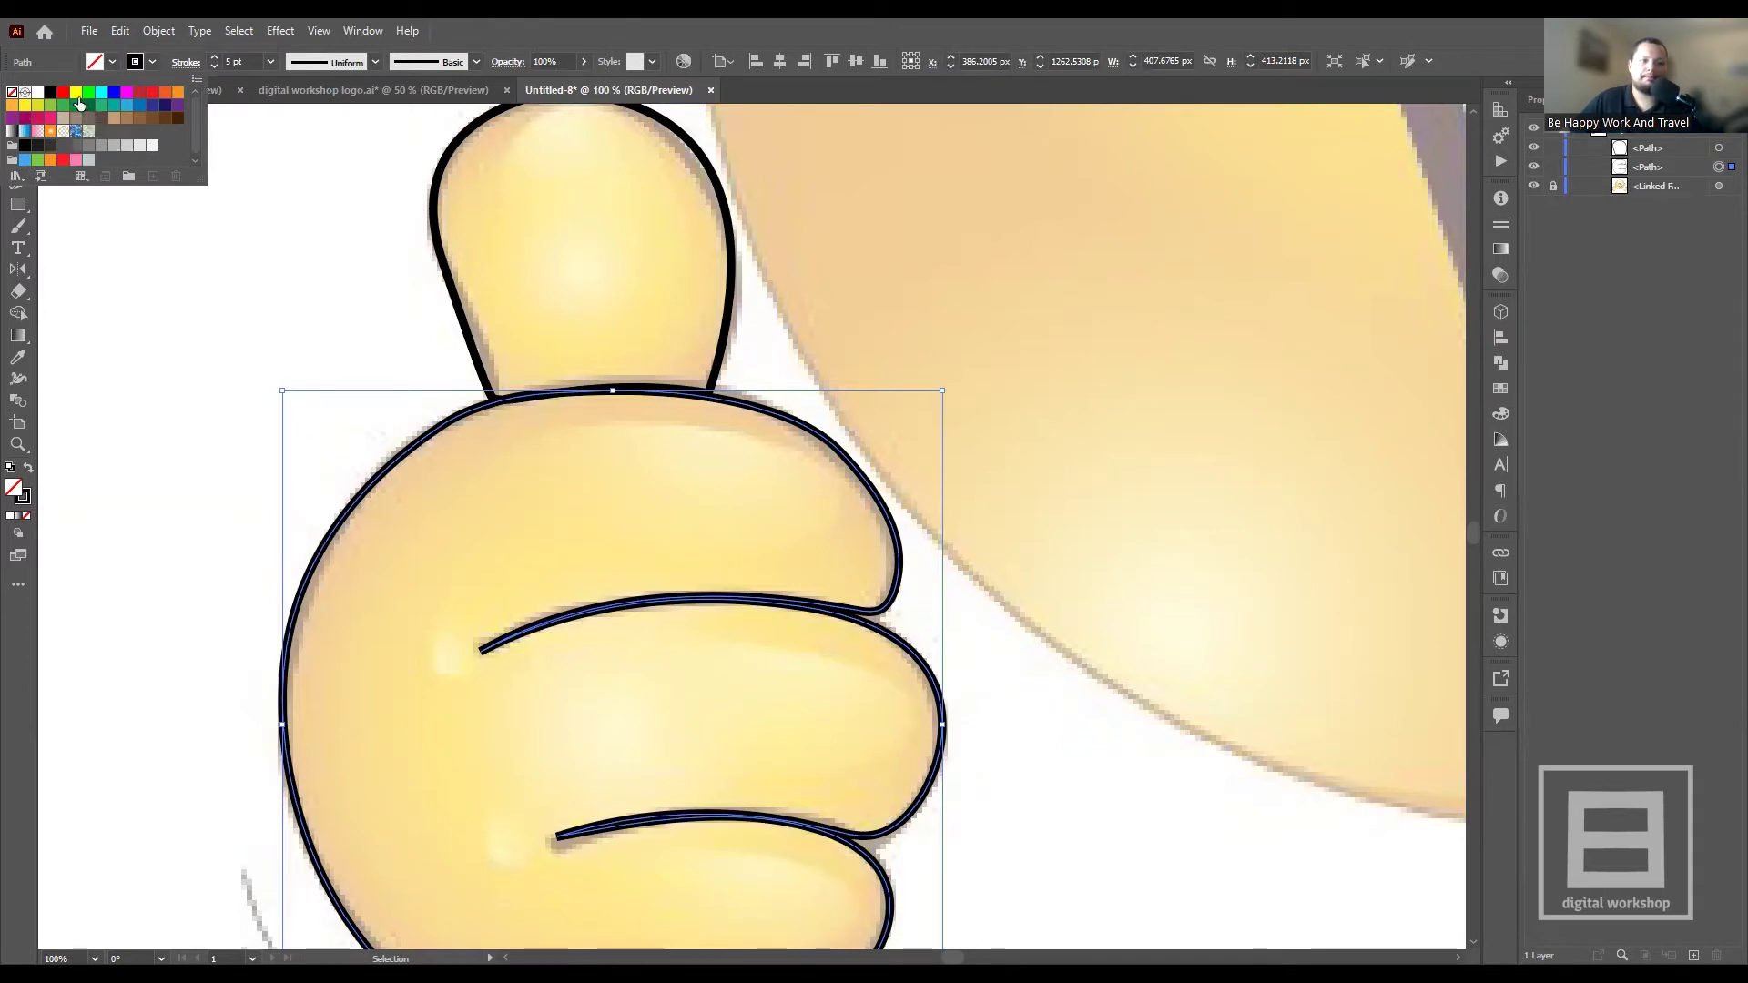
{"action": "left_click", "coordinate": [77, 93]}
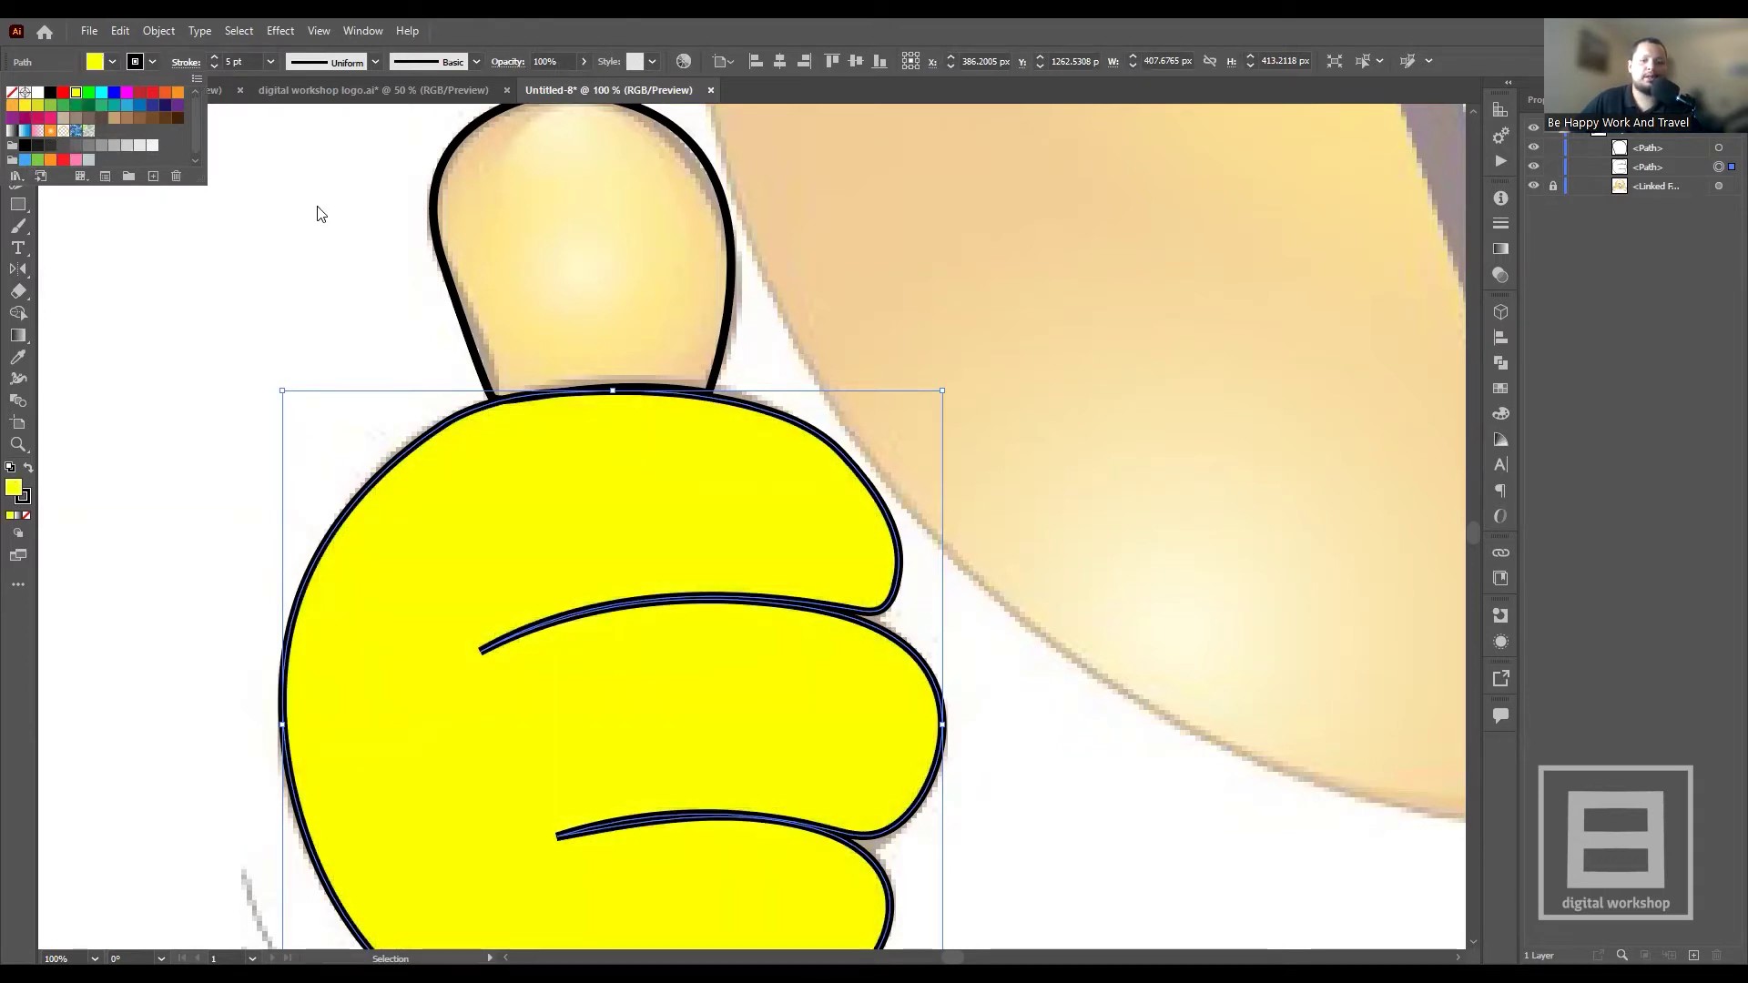
{"action": "left_click", "coordinate": [206, 280]}
- Lock and unlock the reference image layer, then select the smiley reference image
{"action": "left_click", "coordinate": [1639, 188]}
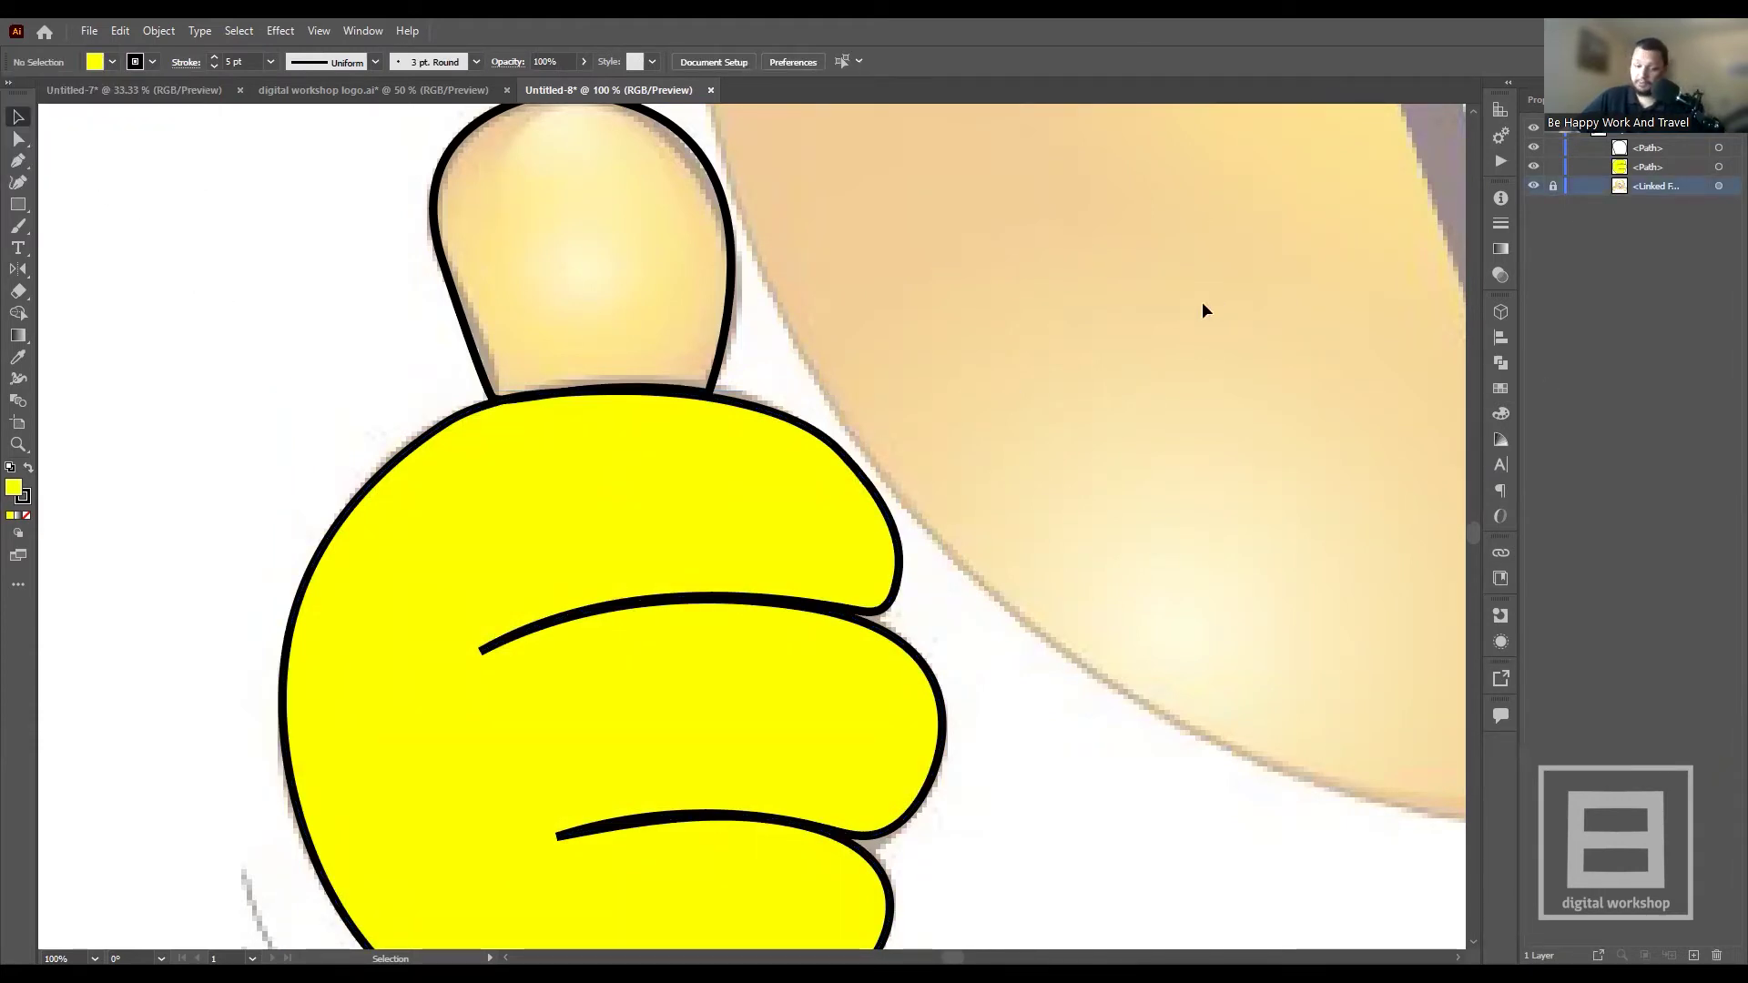
{"action": "scroll", "coordinate": [1089, 304], "scroll_direction": "down", "scroll_amount": 3}
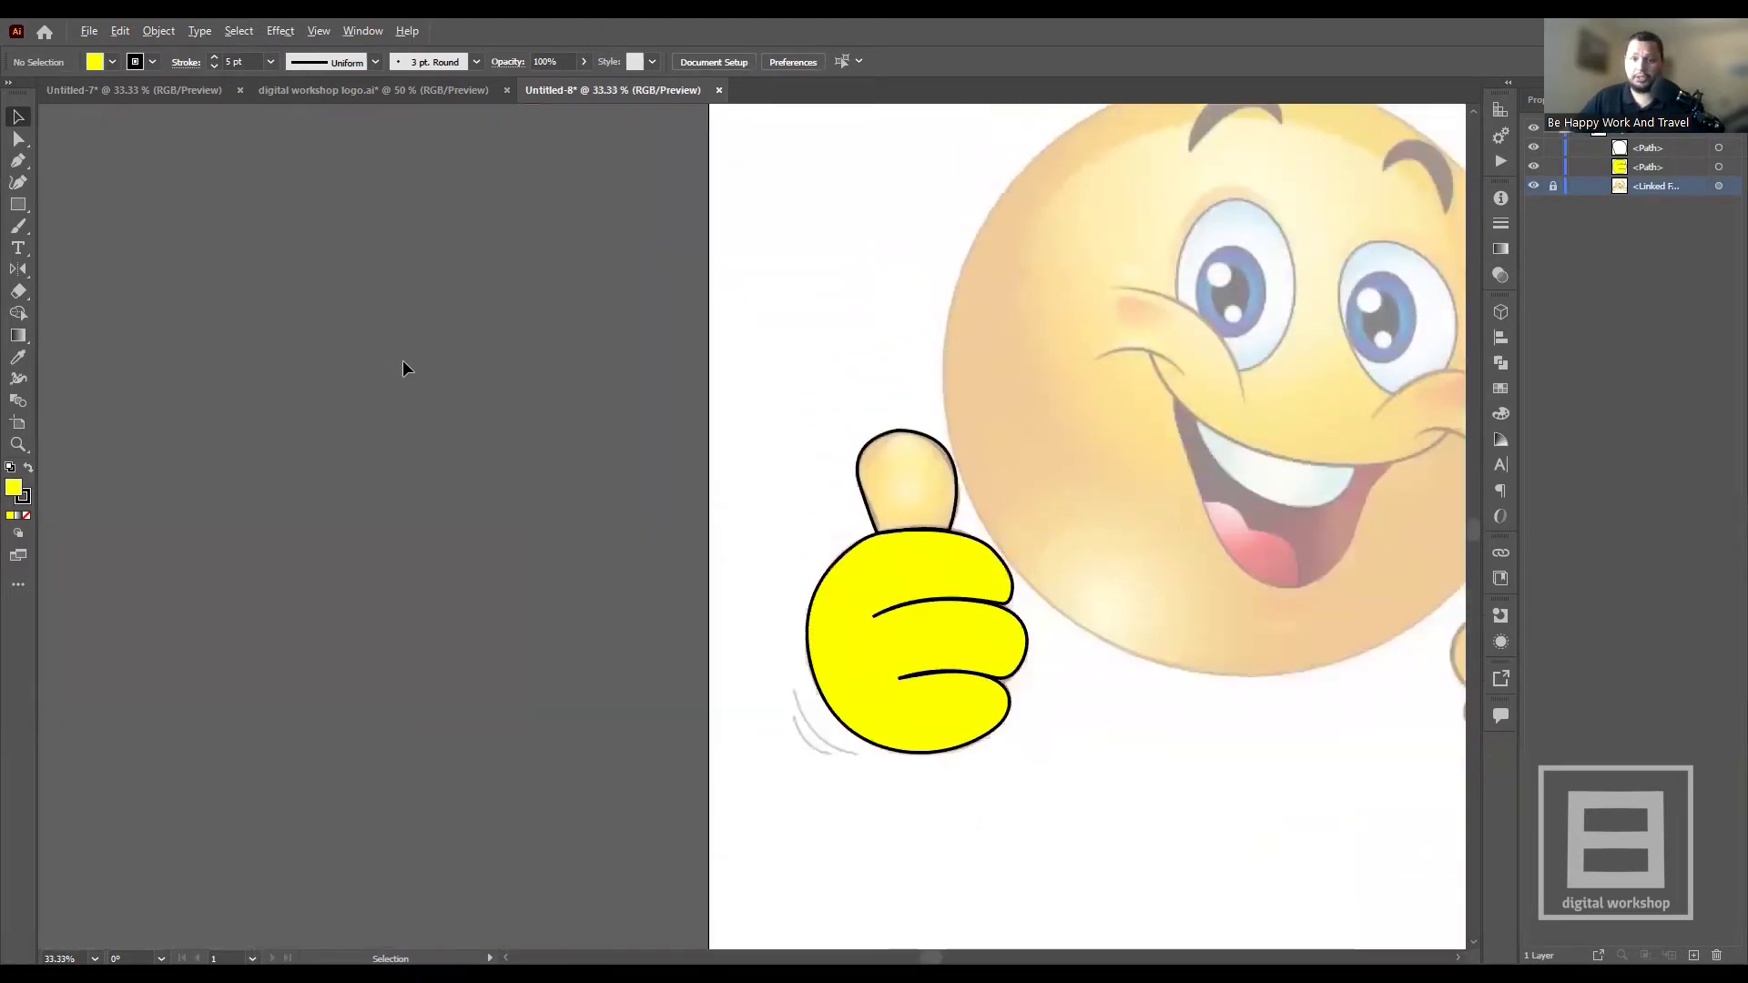
{"action": "scroll", "coordinate": [401, 364], "scroll_direction": "down", "scroll_amount": 2}
{"action": "scroll", "coordinate": [720, 383], "scroll_direction": "up", "scroll_amount": 1}
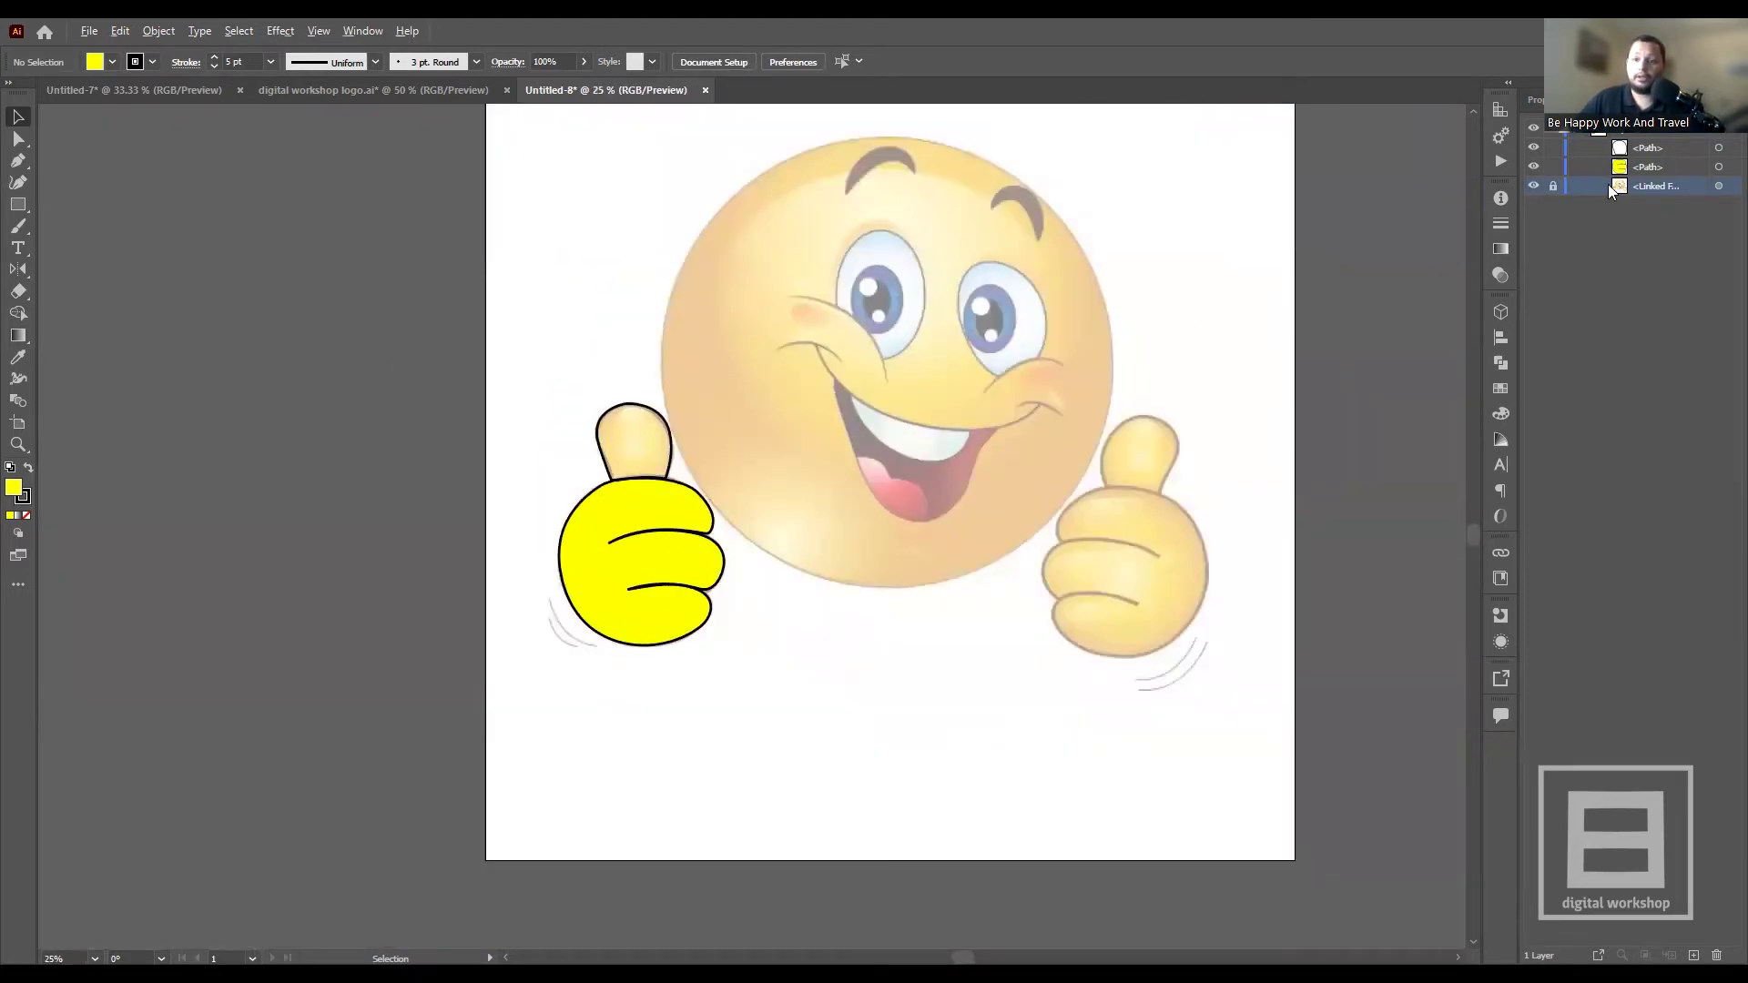
{"action": "left_click", "coordinate": [1552, 188]}
{"action": "left_click", "coordinate": [1550, 187]}
{"action": "left_click", "coordinate": [980, 266]}
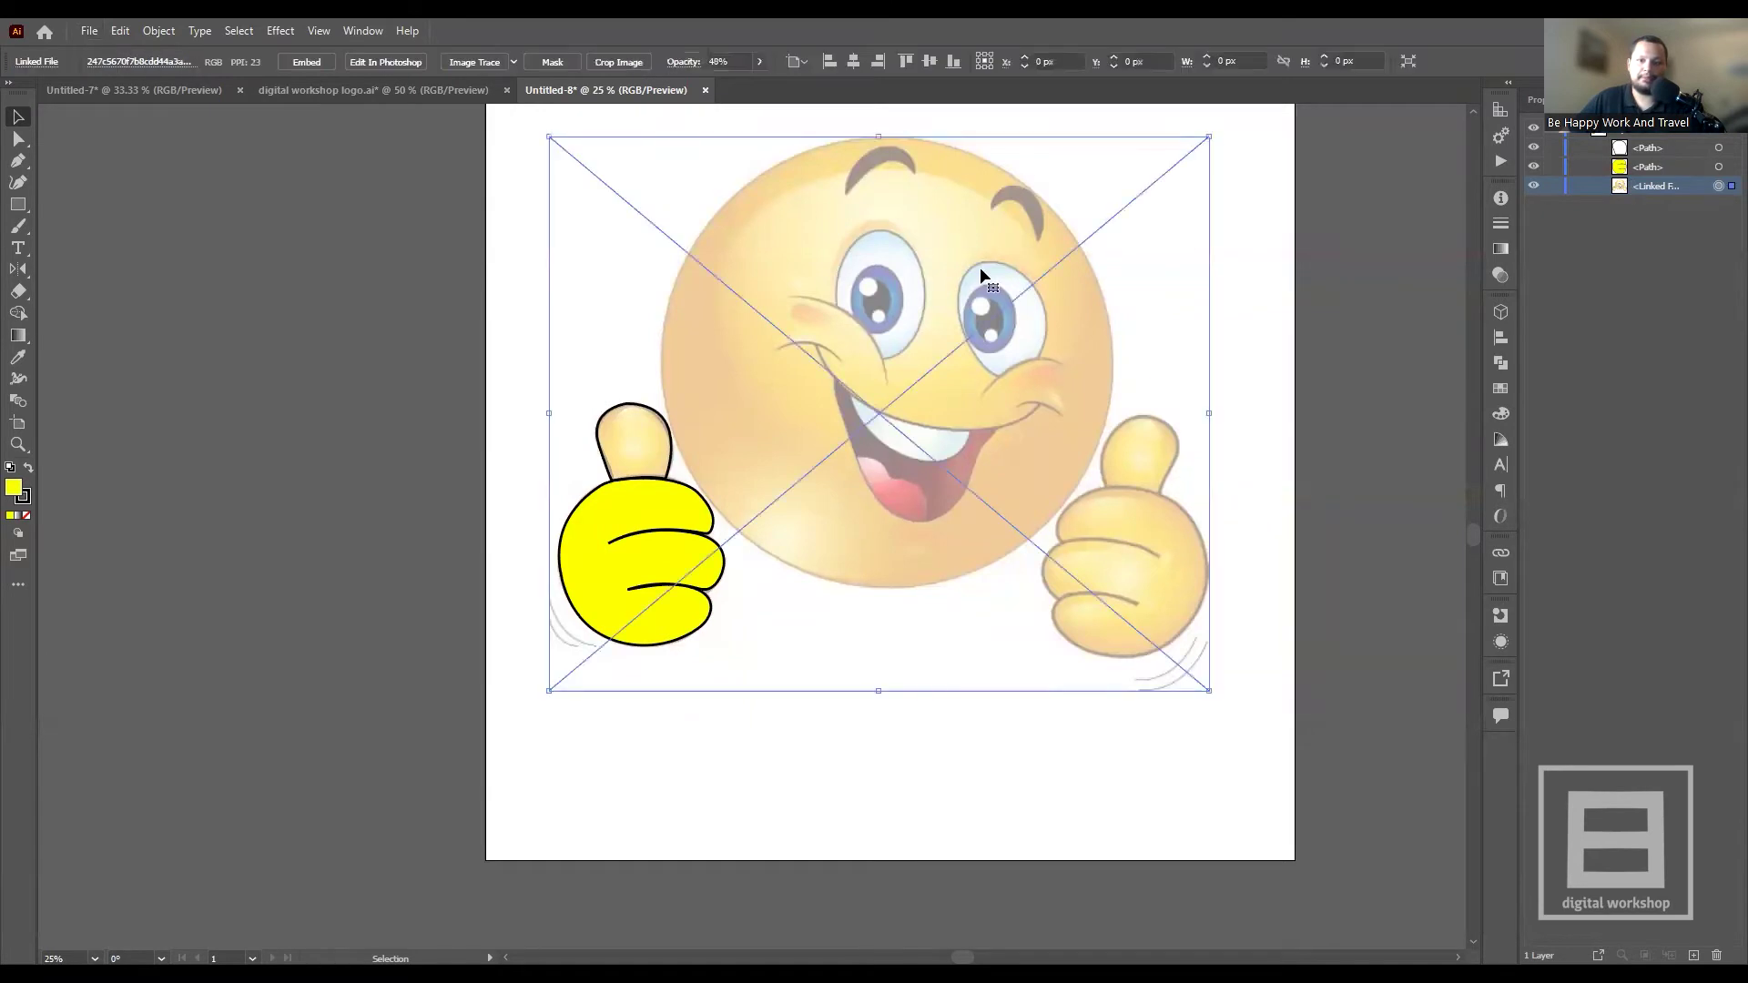
- Raise the reference image's opacity from 48% to 100% and deselect it
{"action": "left_click", "coordinate": [759, 61]}
{"action": "left_click_drag", "start_coordinate": [726, 83], "coordinate": [829, 84]}
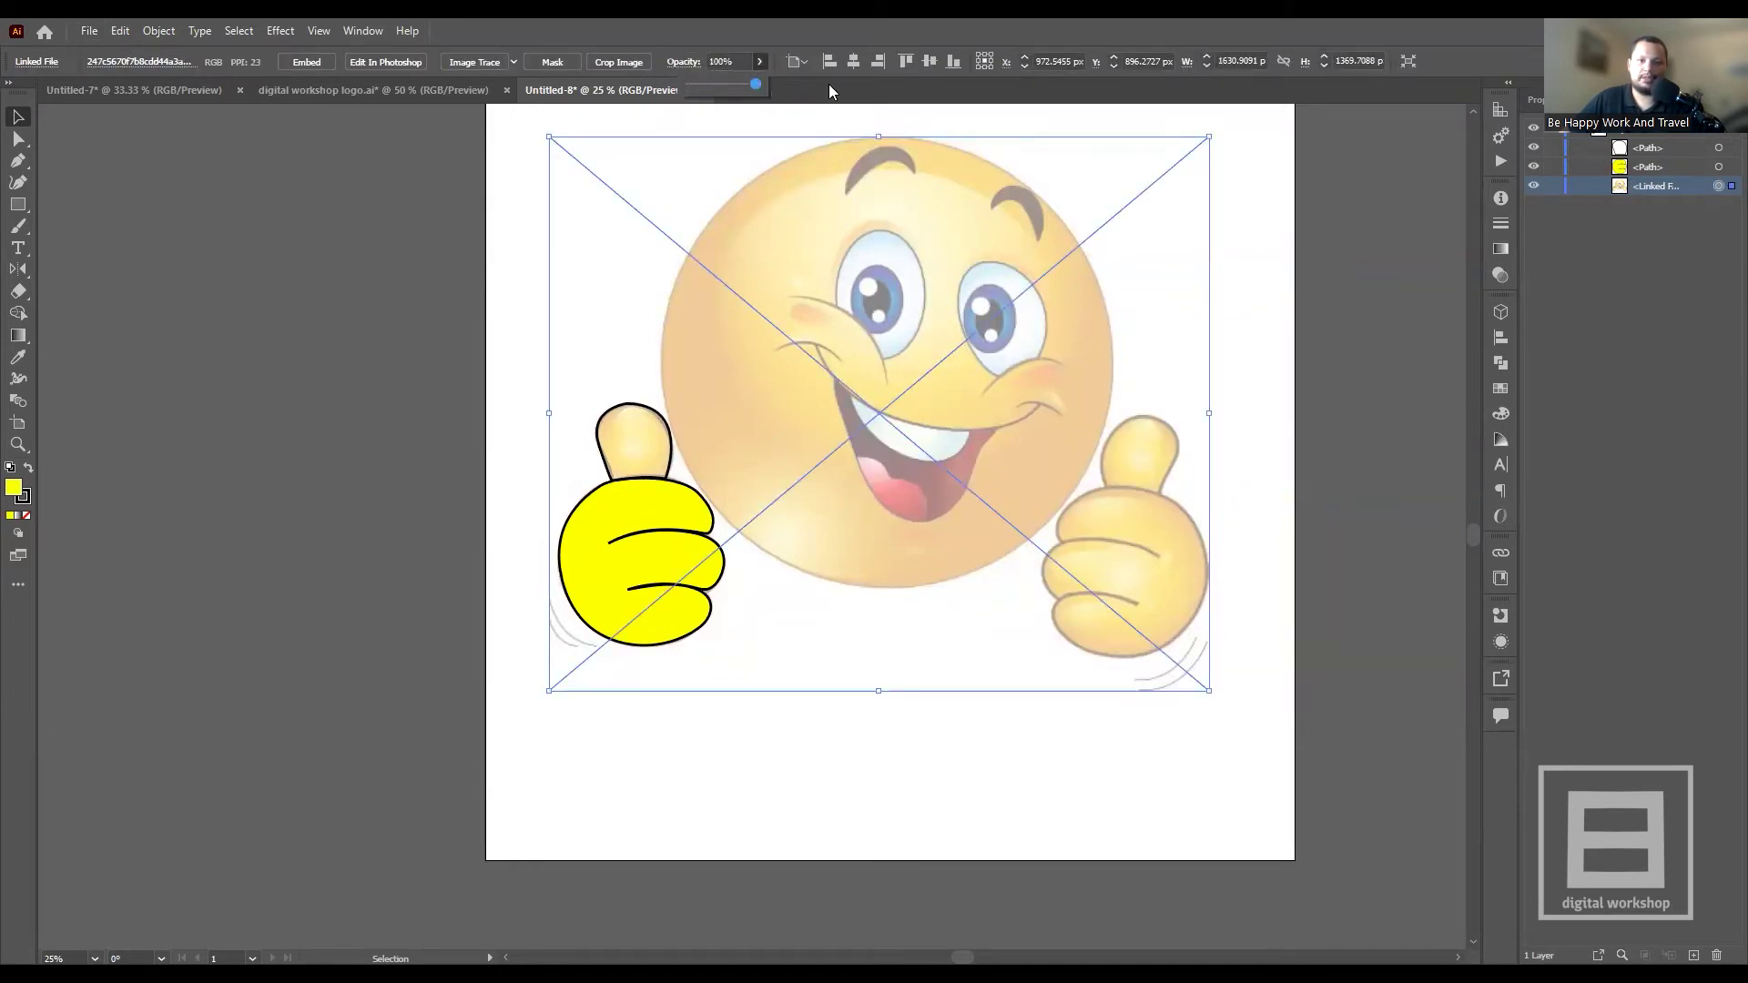
{"action": "left_click", "coordinate": [1266, 362]}
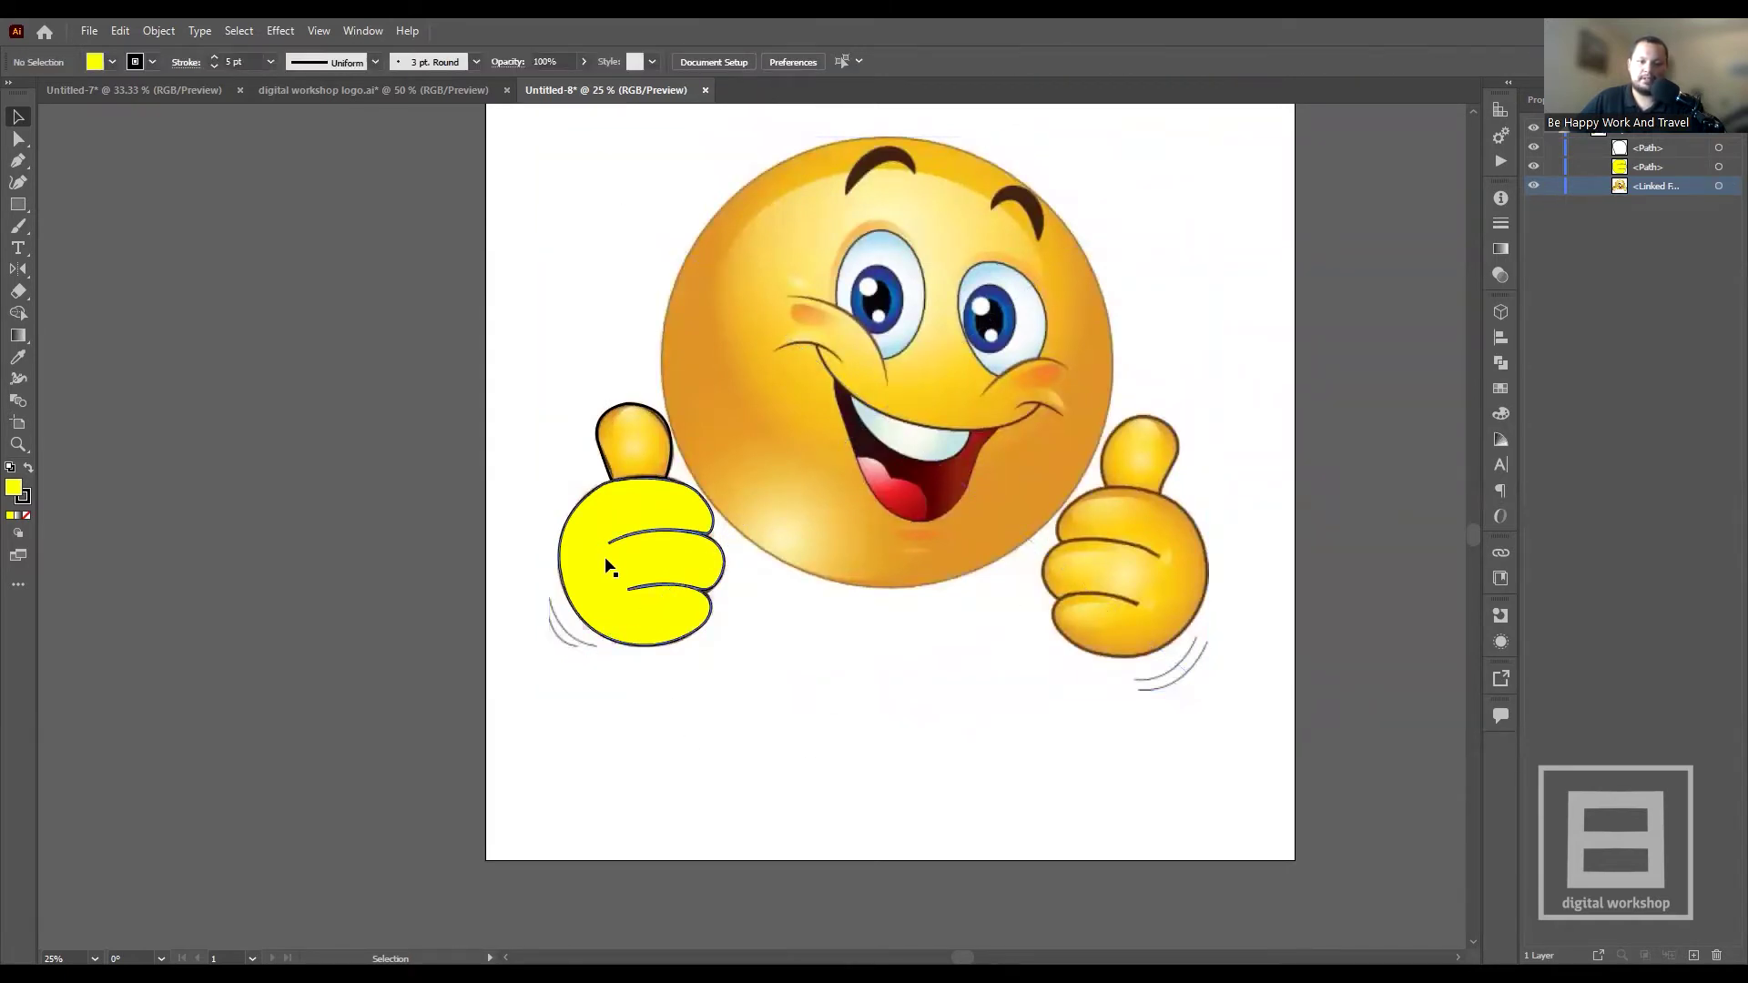
- Select the yellow fist and look it over, ready to sample colours with the Eyedropper
{"action": "left_click", "coordinate": [617, 513]}
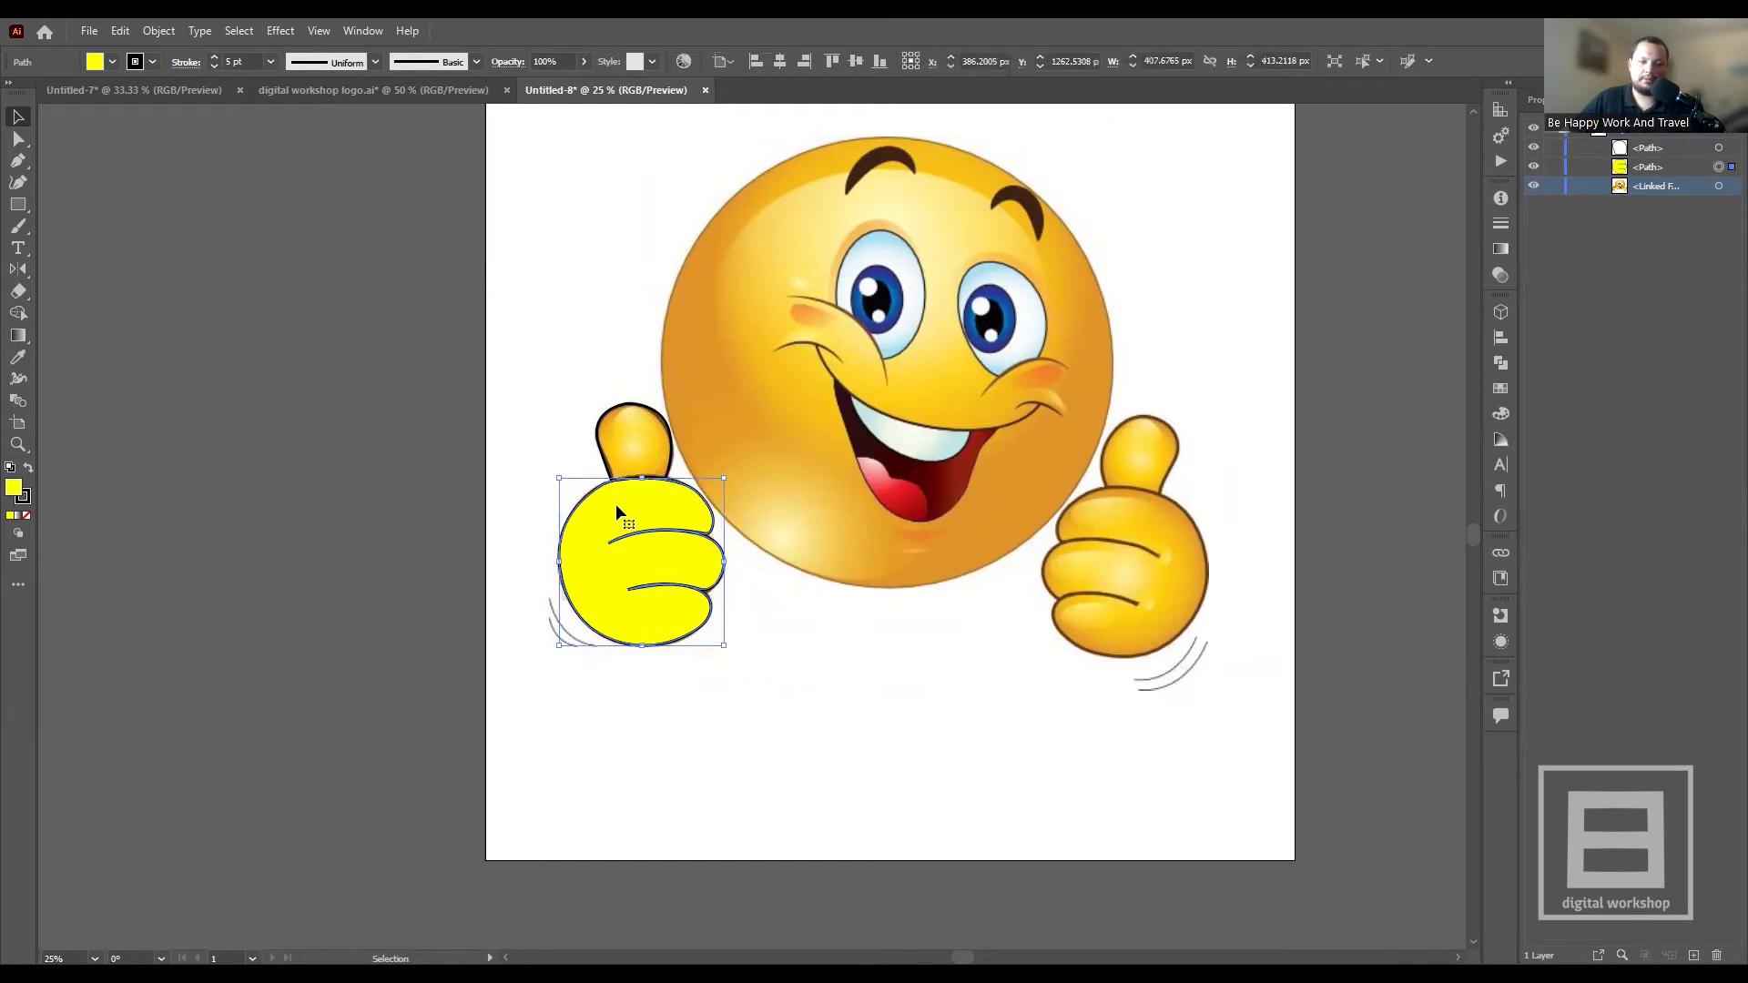
{"action": "scroll", "coordinate": [615, 505], "scroll_direction": "up", "scroll_amount": 1}
{"action": "scroll", "coordinate": [616, 505], "scroll_direction": "up", "scroll_amount": 1}
{"action": "scroll", "coordinate": [619, 561], "scroll_direction": "up", "scroll_amount": 1}
{"action": "scroll", "coordinate": [640, 550], "scroll_direction": "up", "scroll_amount": 1}
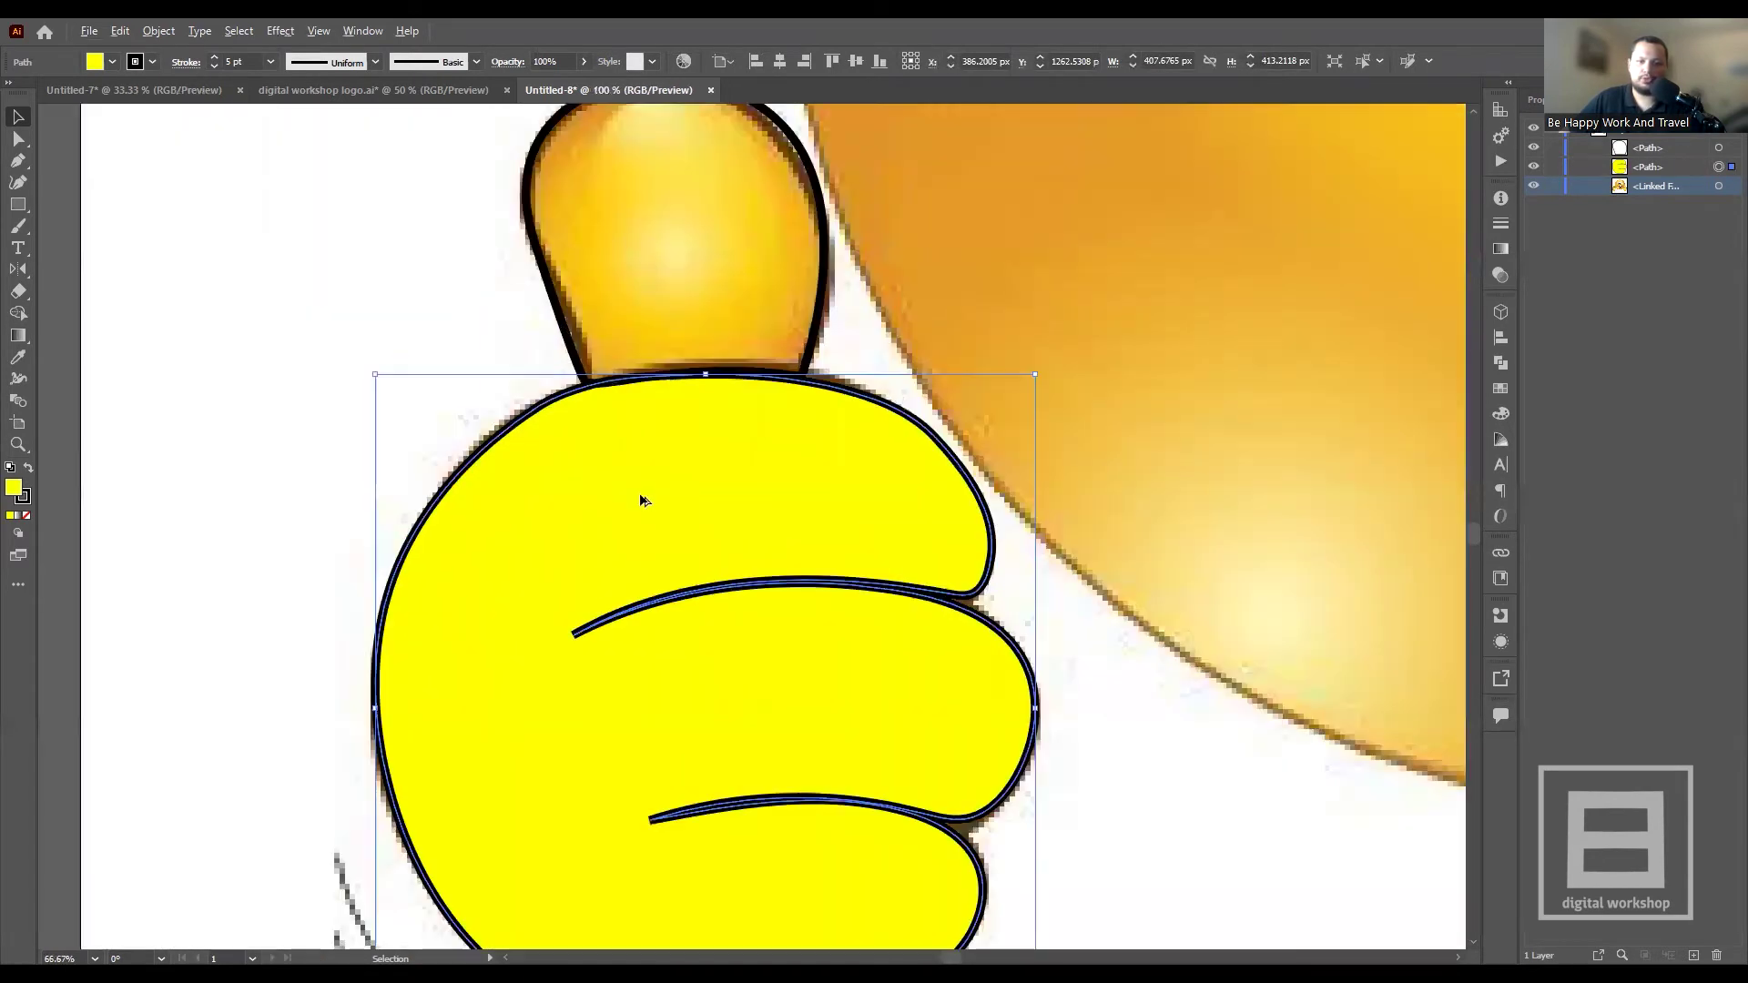
{"action": "scroll", "coordinate": [605, 488], "scroll_direction": "down", "scroll_amount": 1}
{"action": "scroll", "coordinate": [546, 480], "scroll_direction": "down", "scroll_amount": 1}
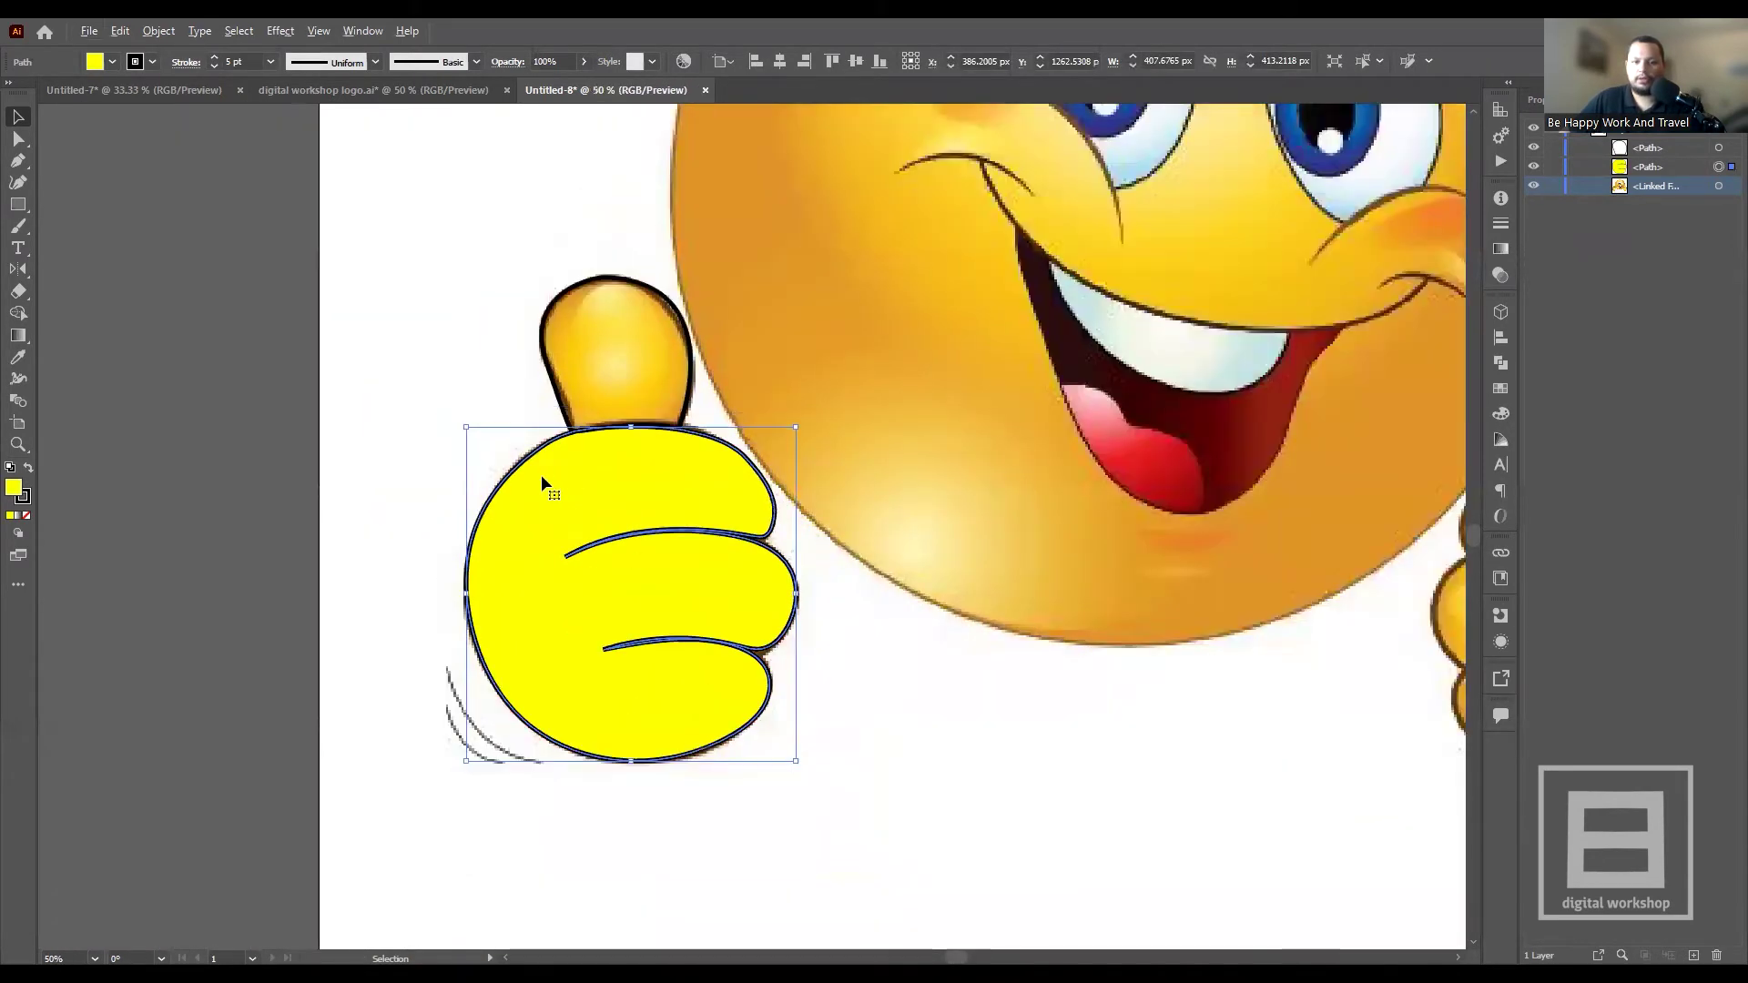
{"action": "scroll", "coordinate": [913, 434], "scroll_direction": "up", "scroll_amount": 1}
{"action": "scroll", "coordinate": [909, 363], "scroll_direction": "up", "scroll_amount": 1}
{"action": "scroll", "coordinate": [792, 379], "scroll_direction": "up", "scroll_amount": 1}
{"action": "scroll", "coordinate": [858, 352], "scroll_direction": "up", "scroll_amount": 1}
{"action": "scroll", "coordinate": [803, 555], "scroll_direction": "down", "scroll_amount": 2}
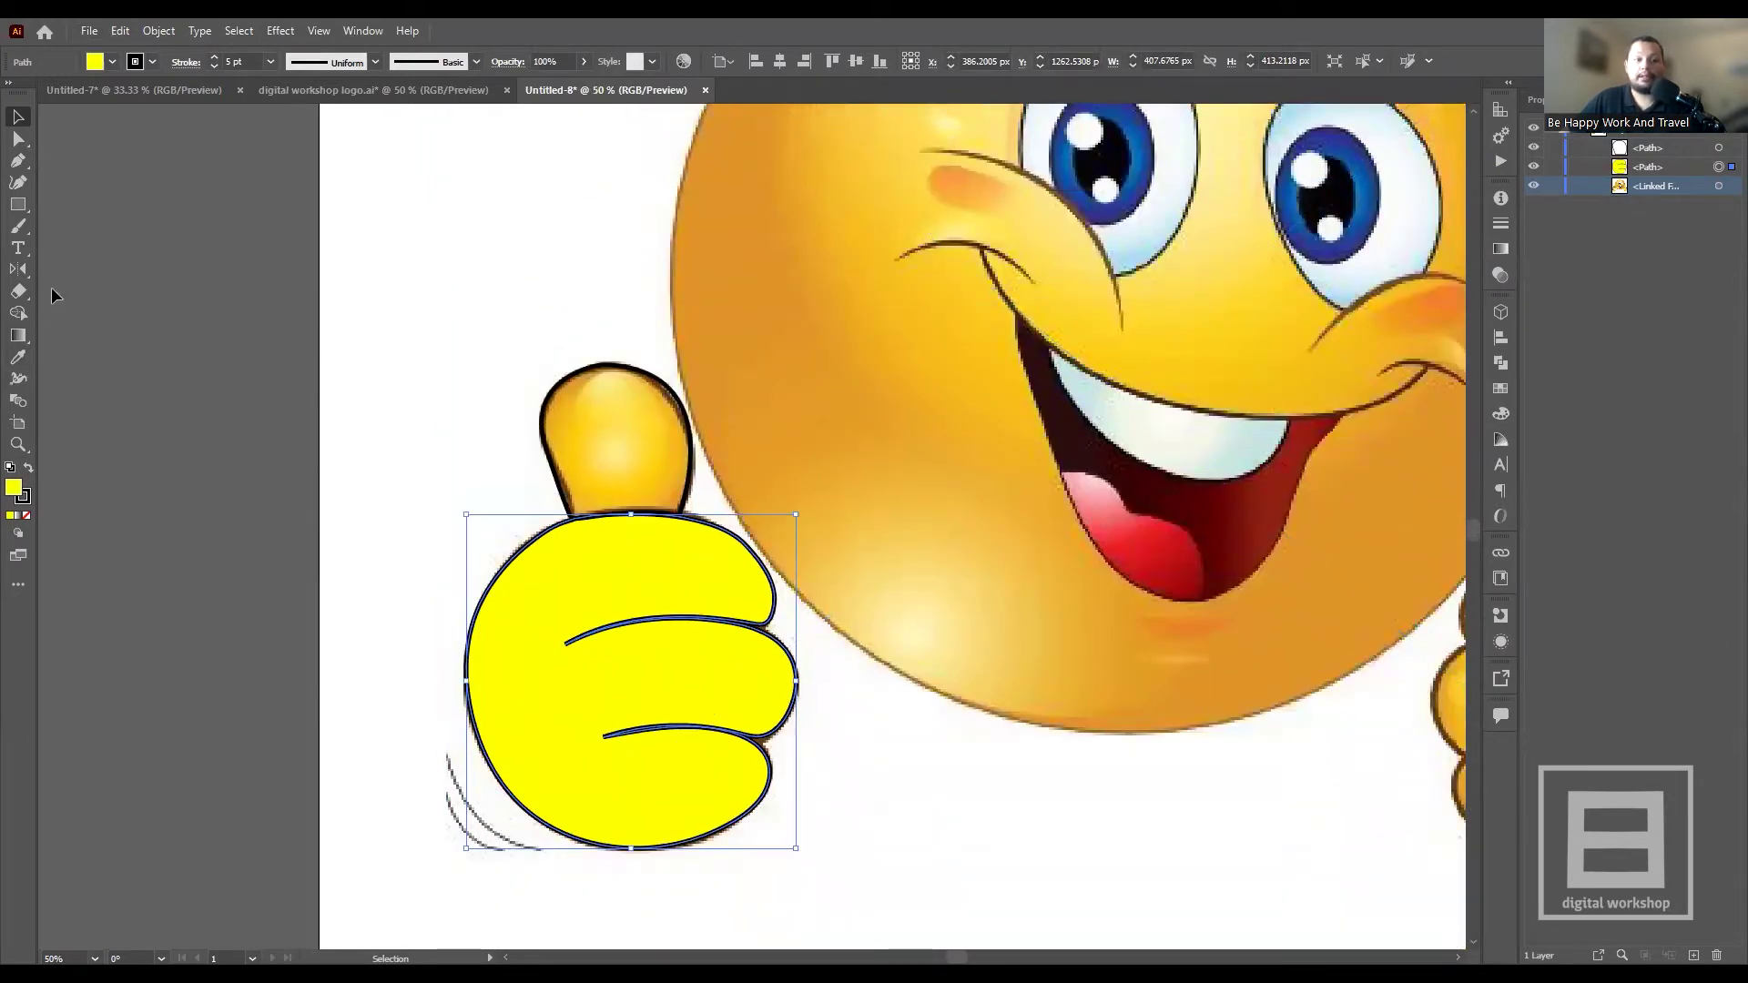
{"action": "left_click", "coordinate": [15, 360]}
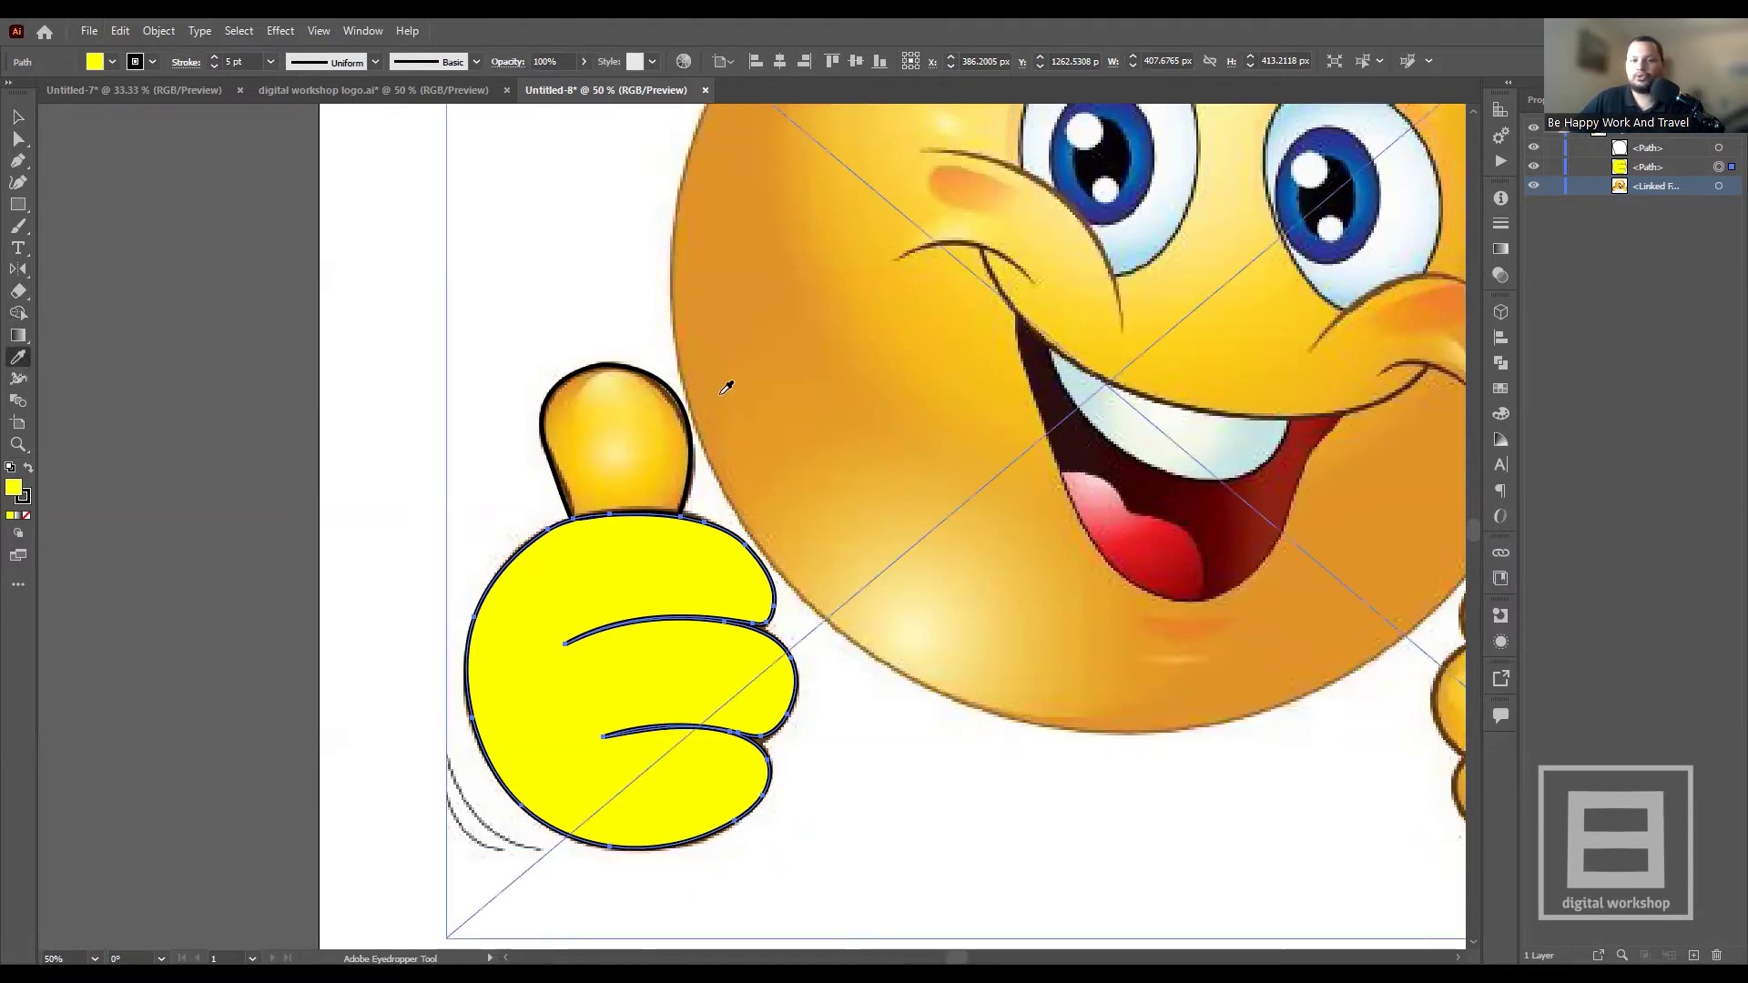
- Eyedrop the right thumb's yellow onto the traced left hand
{"action": "scroll", "coordinate": [323, 394], "scroll_direction": "down", "scroll_amount": 2}
{"action": "scroll", "coordinate": [468, 346], "scroll_direction": "up", "scroll_amount": 1}
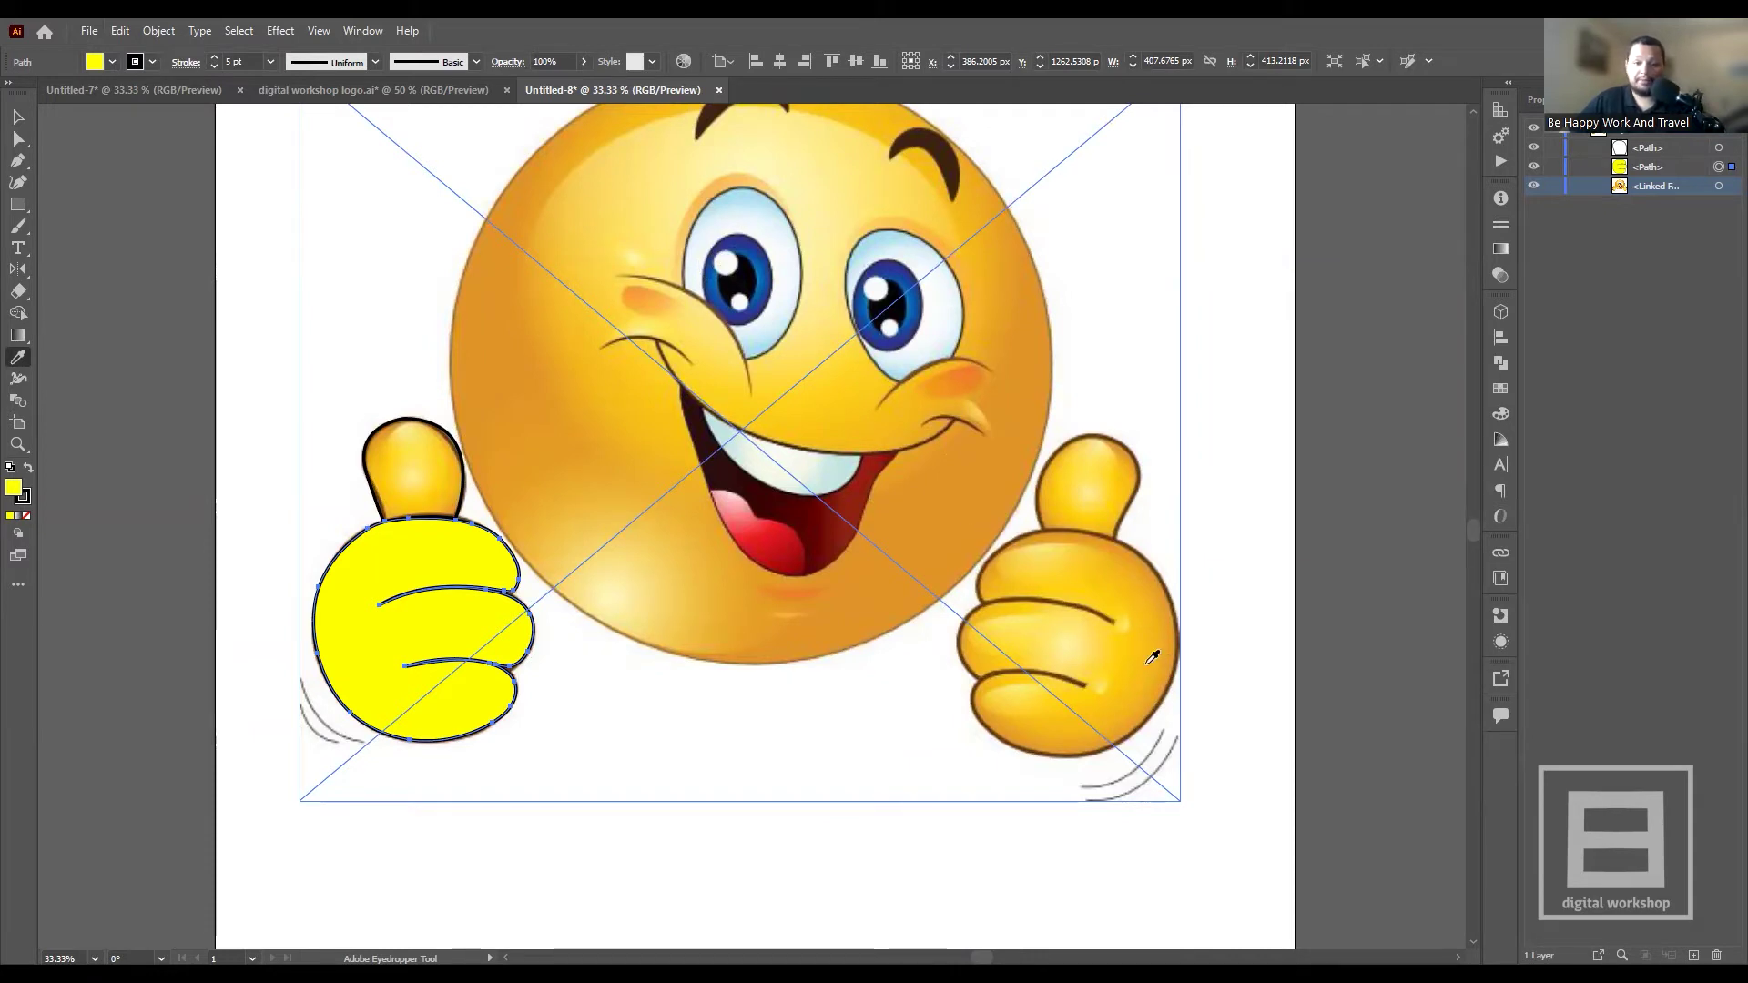
{"action": "left_click", "coordinate": [1162, 652]}
{"action": "left_click", "coordinate": [1079, 641]}
{"action": "left_click", "coordinate": [1147, 655]}
{"action": "left_click", "coordinate": [1153, 657]}
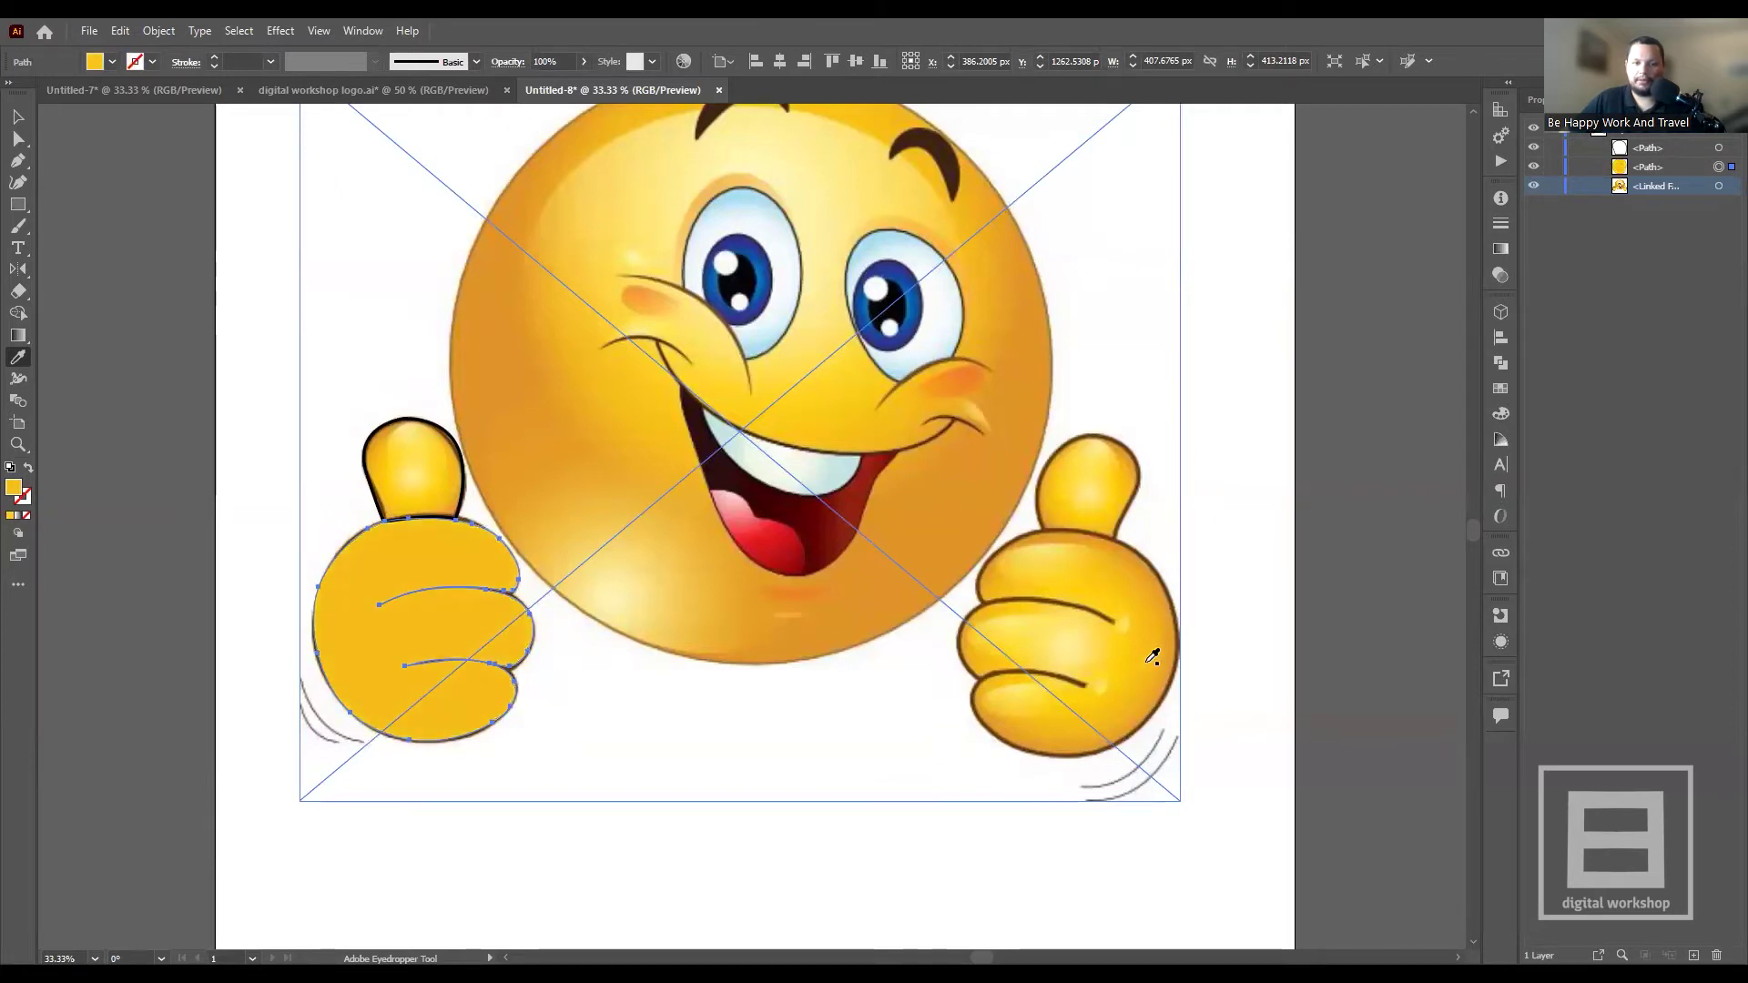
{"action": "left_click", "coordinate": [1136, 655]}
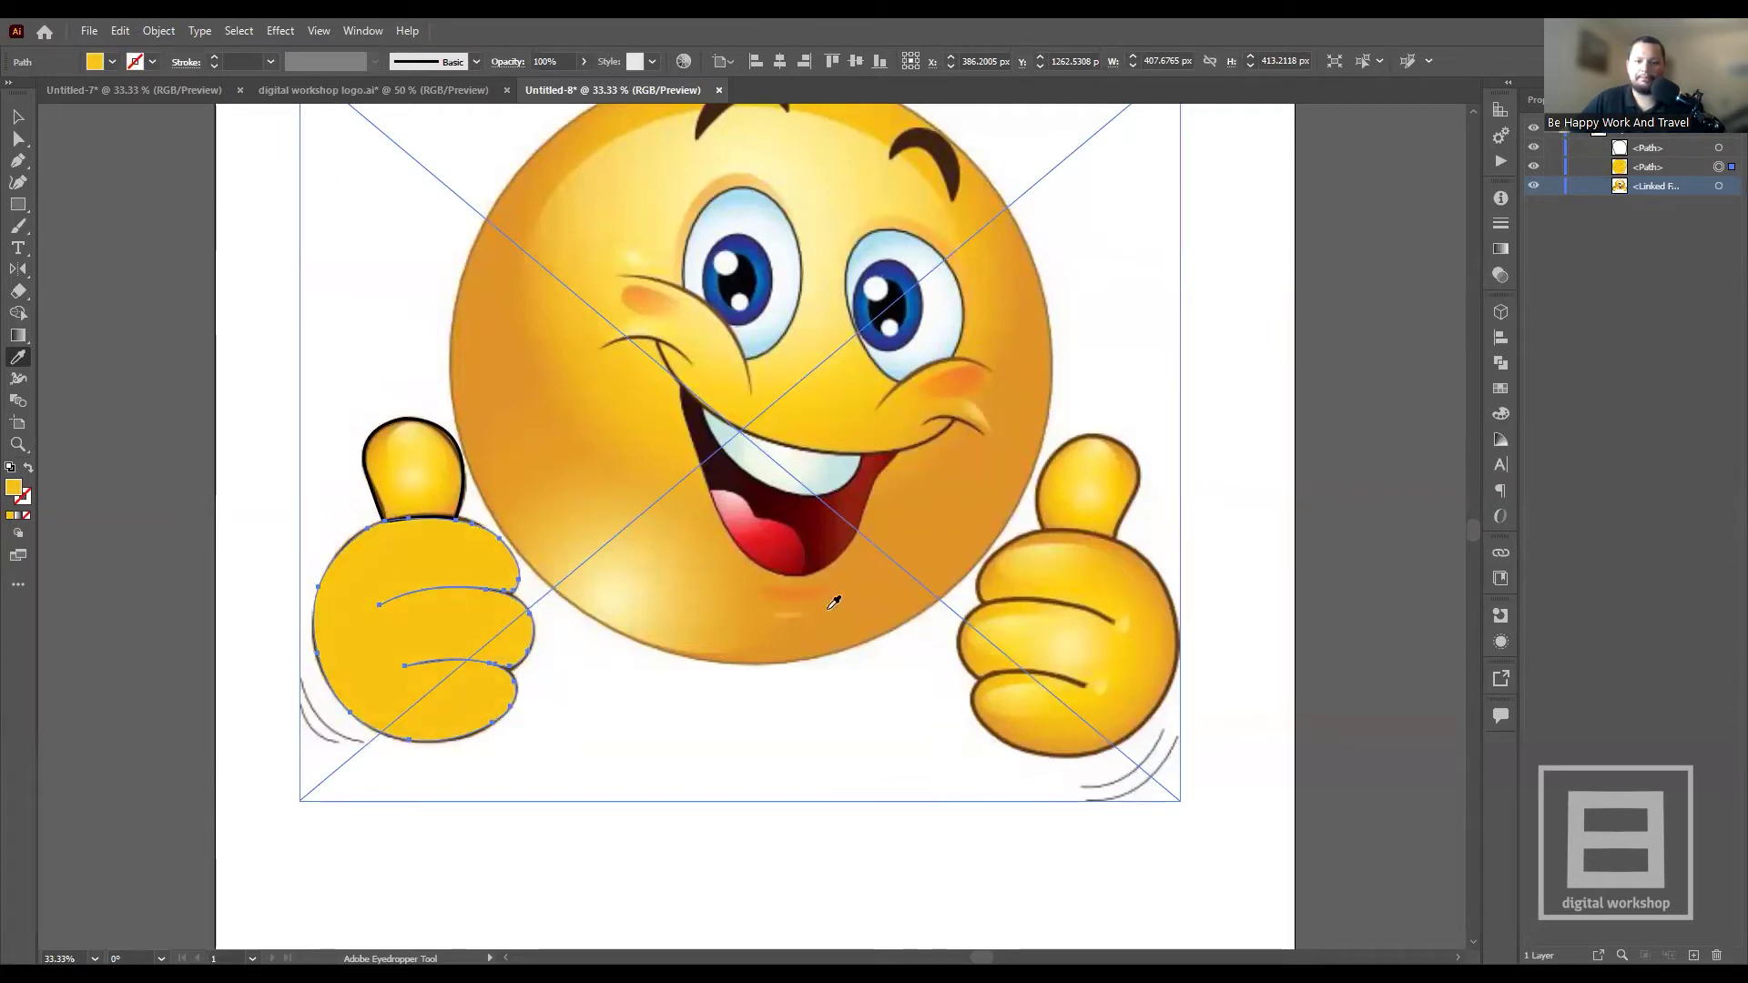
- Select the traced thumb piece alone and test a red fill swatch on it
{"action": "left_click", "coordinate": [18, 116]}
{"action": "left_click", "coordinate": [465, 469]}
{"action": "left_click", "coordinate": [446, 443]}
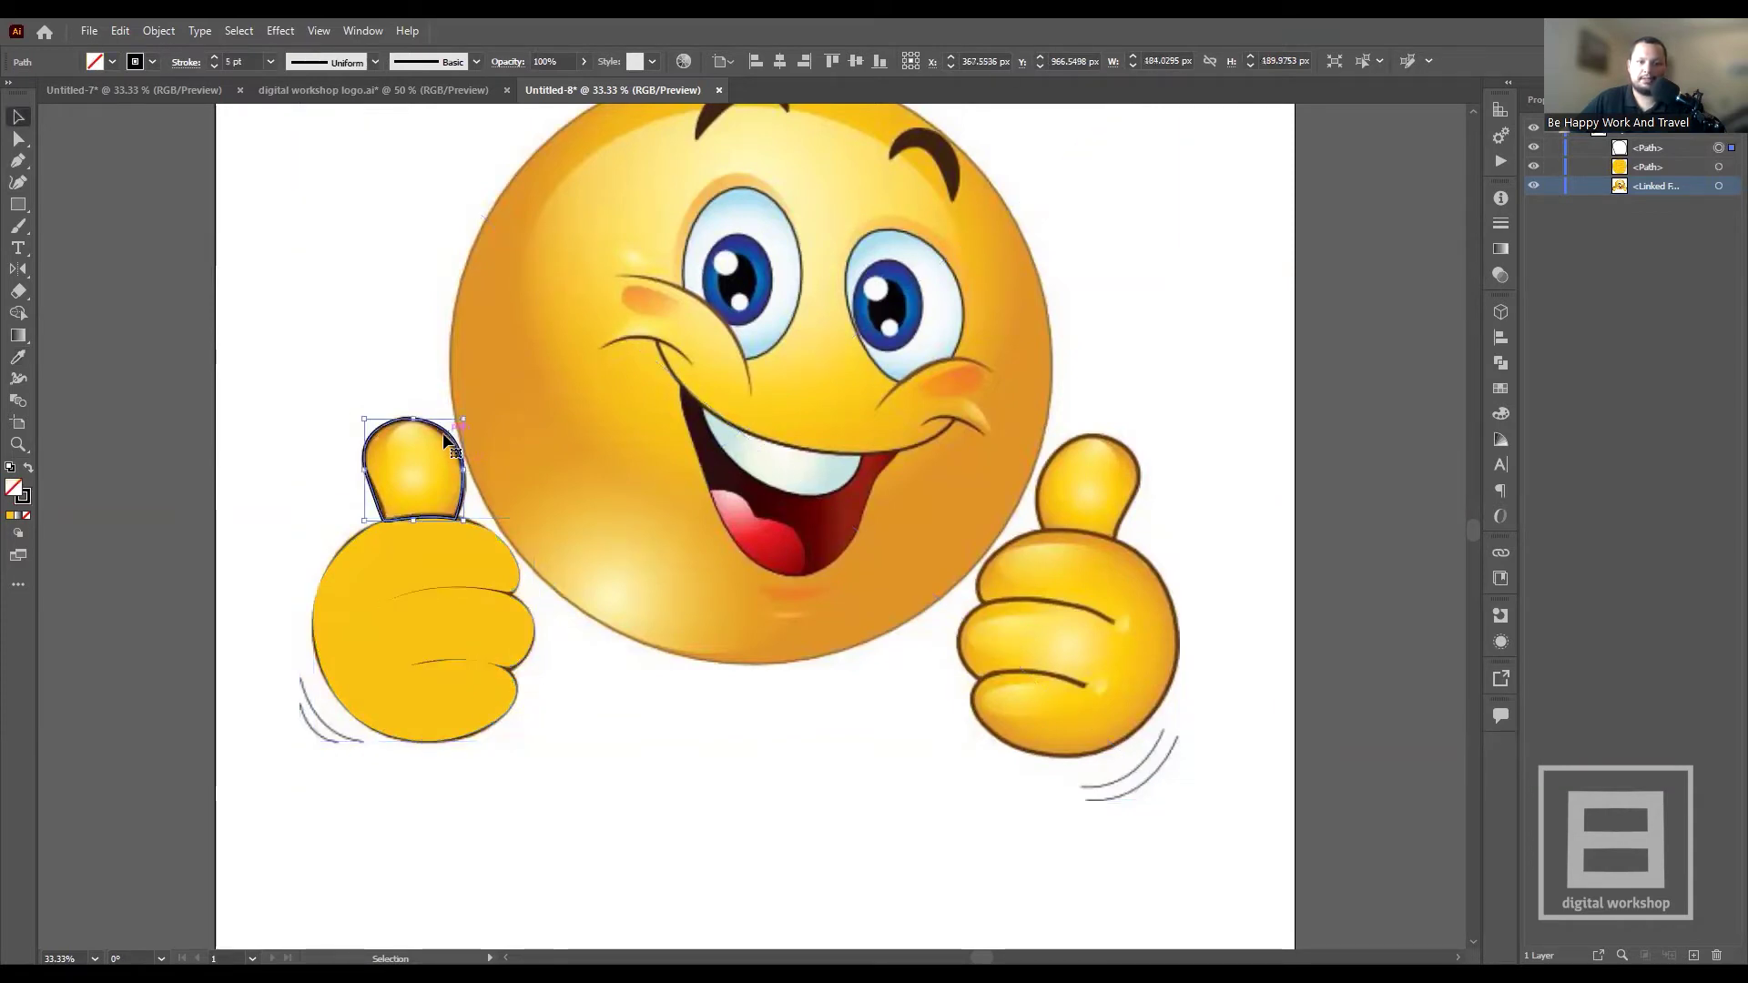
{"action": "left_click", "coordinate": [114, 63]}
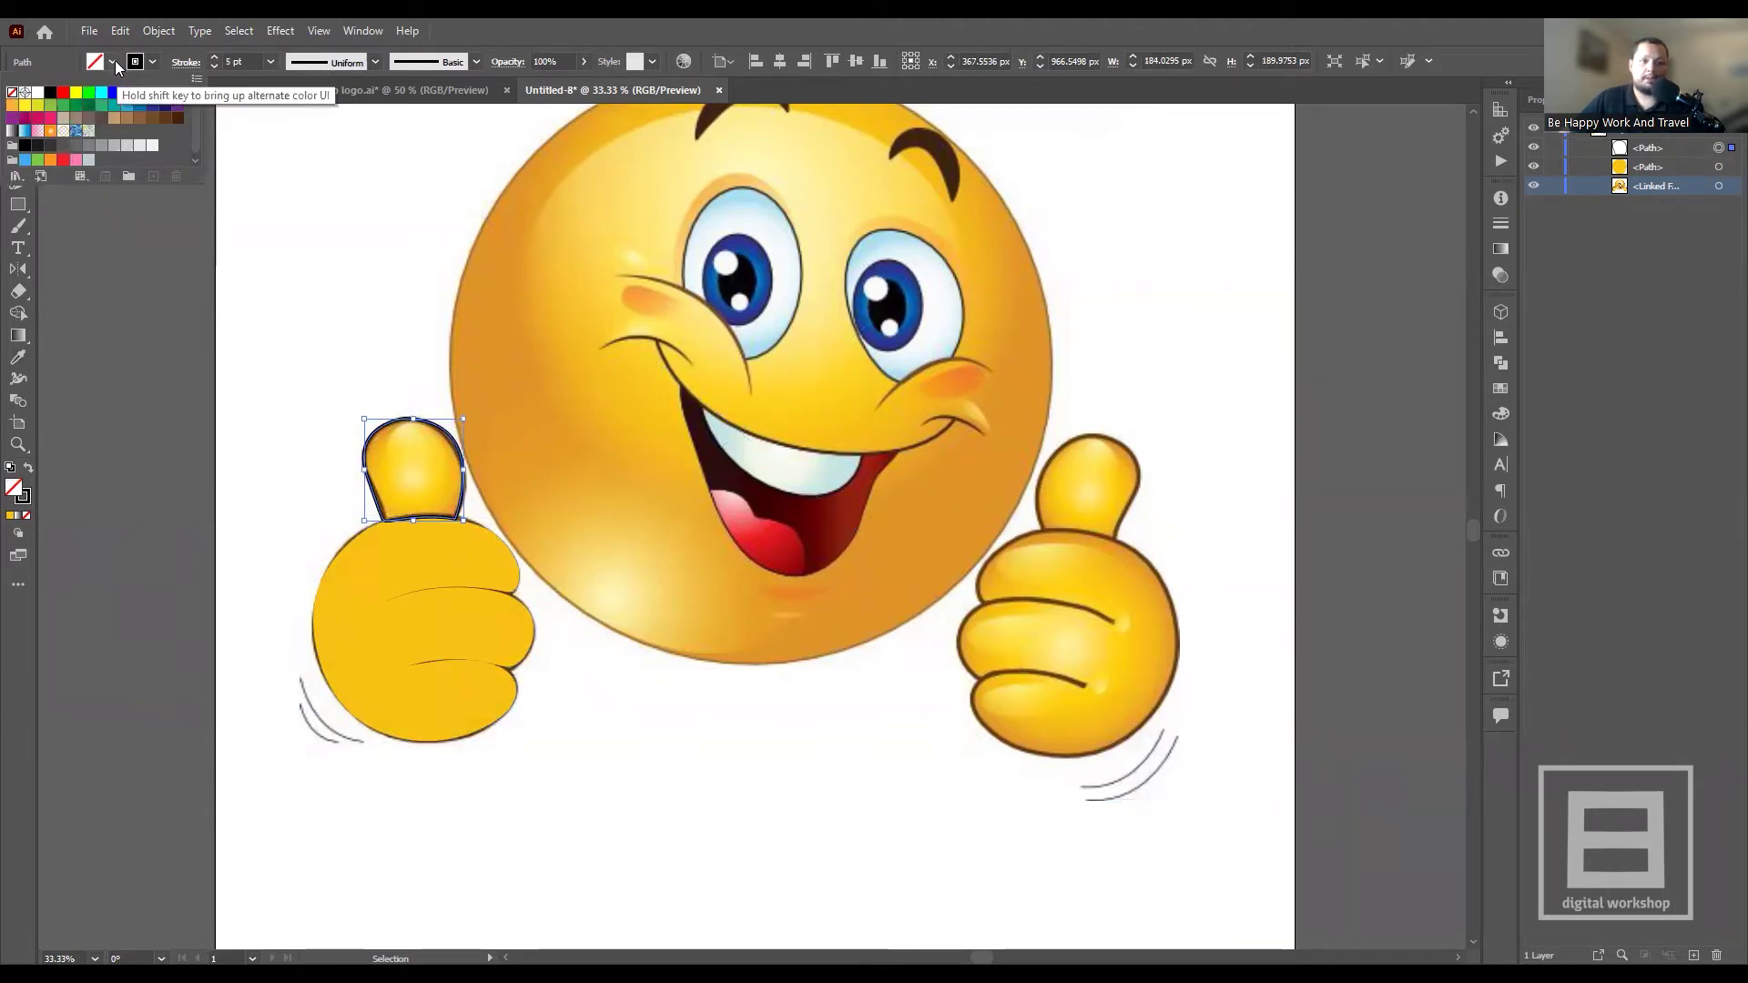
{"action": "left_click", "coordinate": [63, 93]}
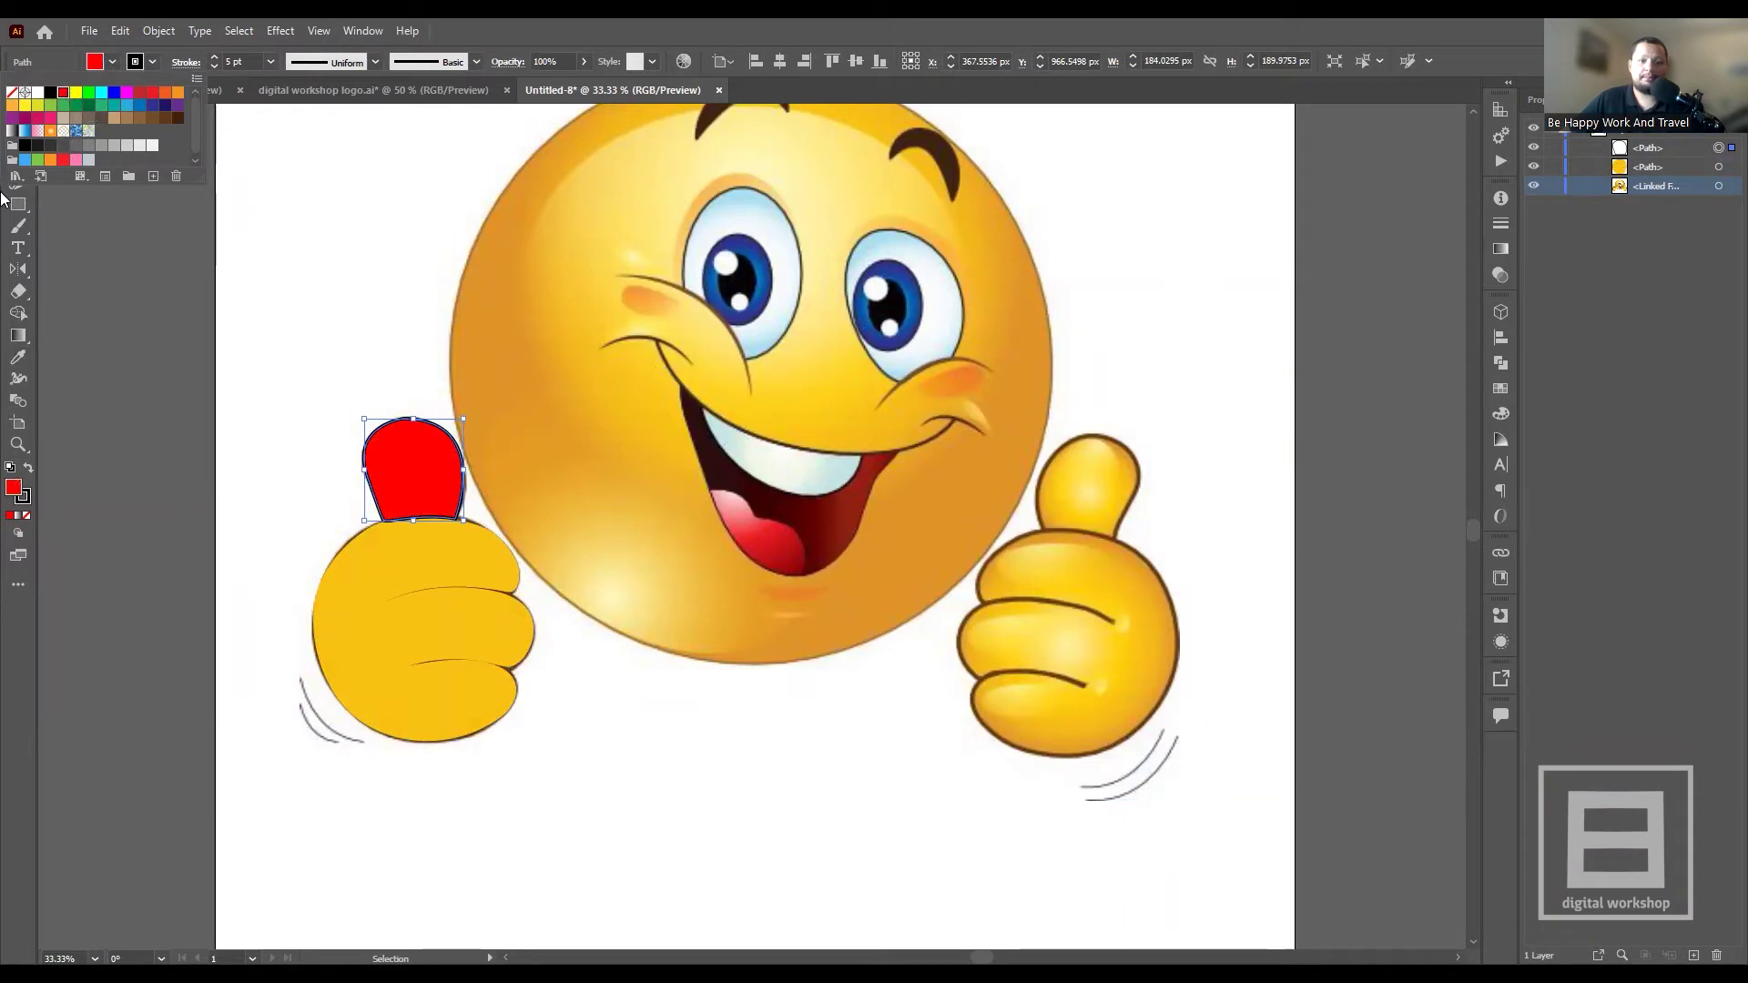
- Eyedrop the hand's yellow back onto the thumb, then hide the linked emoji image
{"action": "left_click", "coordinate": [18, 357]}
{"action": "left_click", "coordinate": [386, 570]}
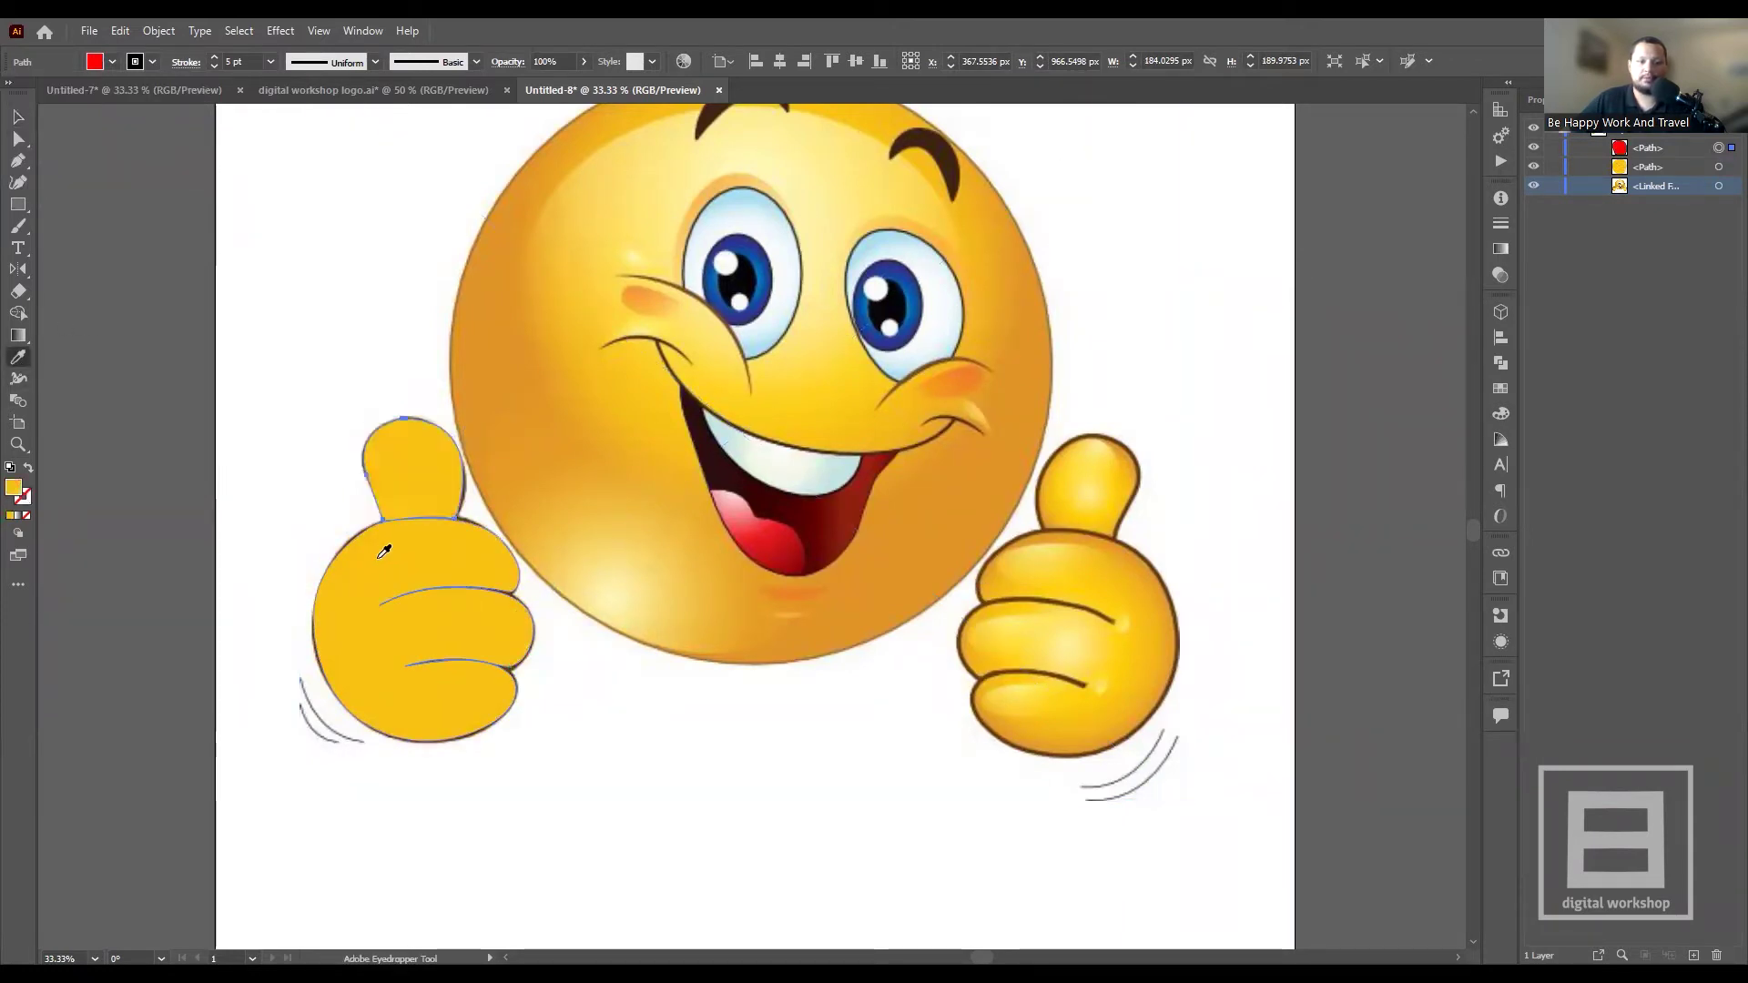
{"action": "left_click", "coordinate": [17, 116]}
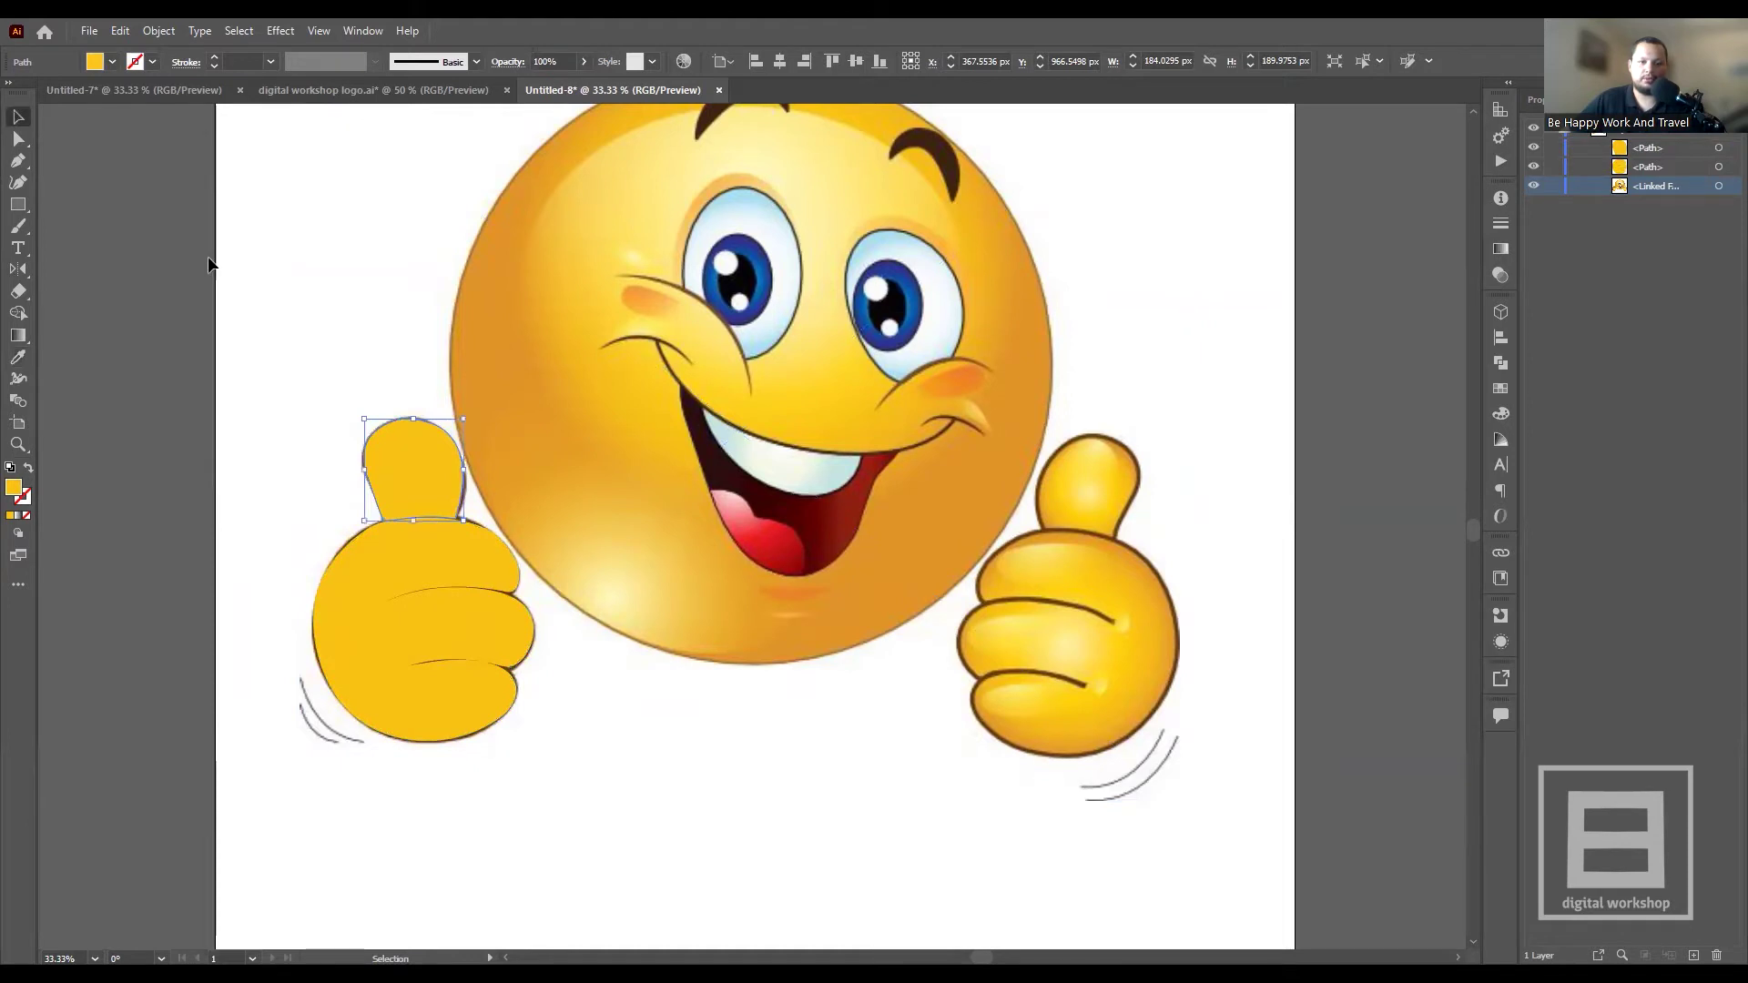
{"action": "left_click", "coordinate": [286, 375]}
{"action": "left_click", "coordinate": [510, 368]}
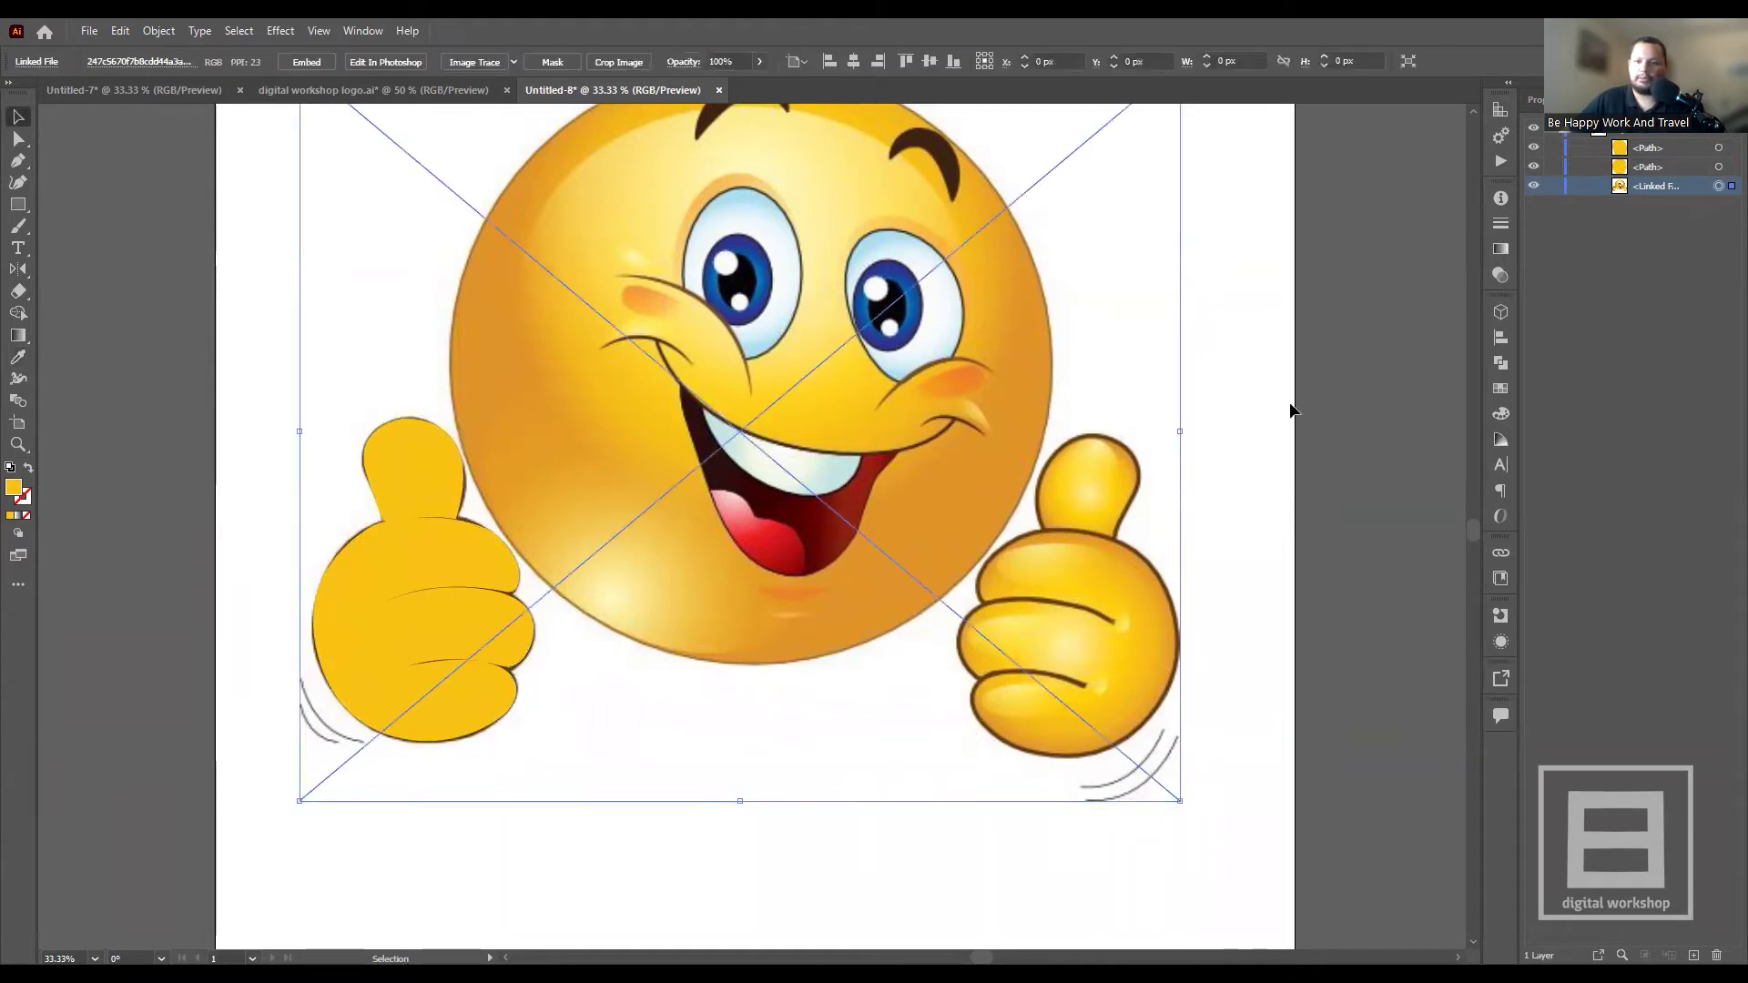
{"action": "left_click", "coordinate": [1534, 187]}
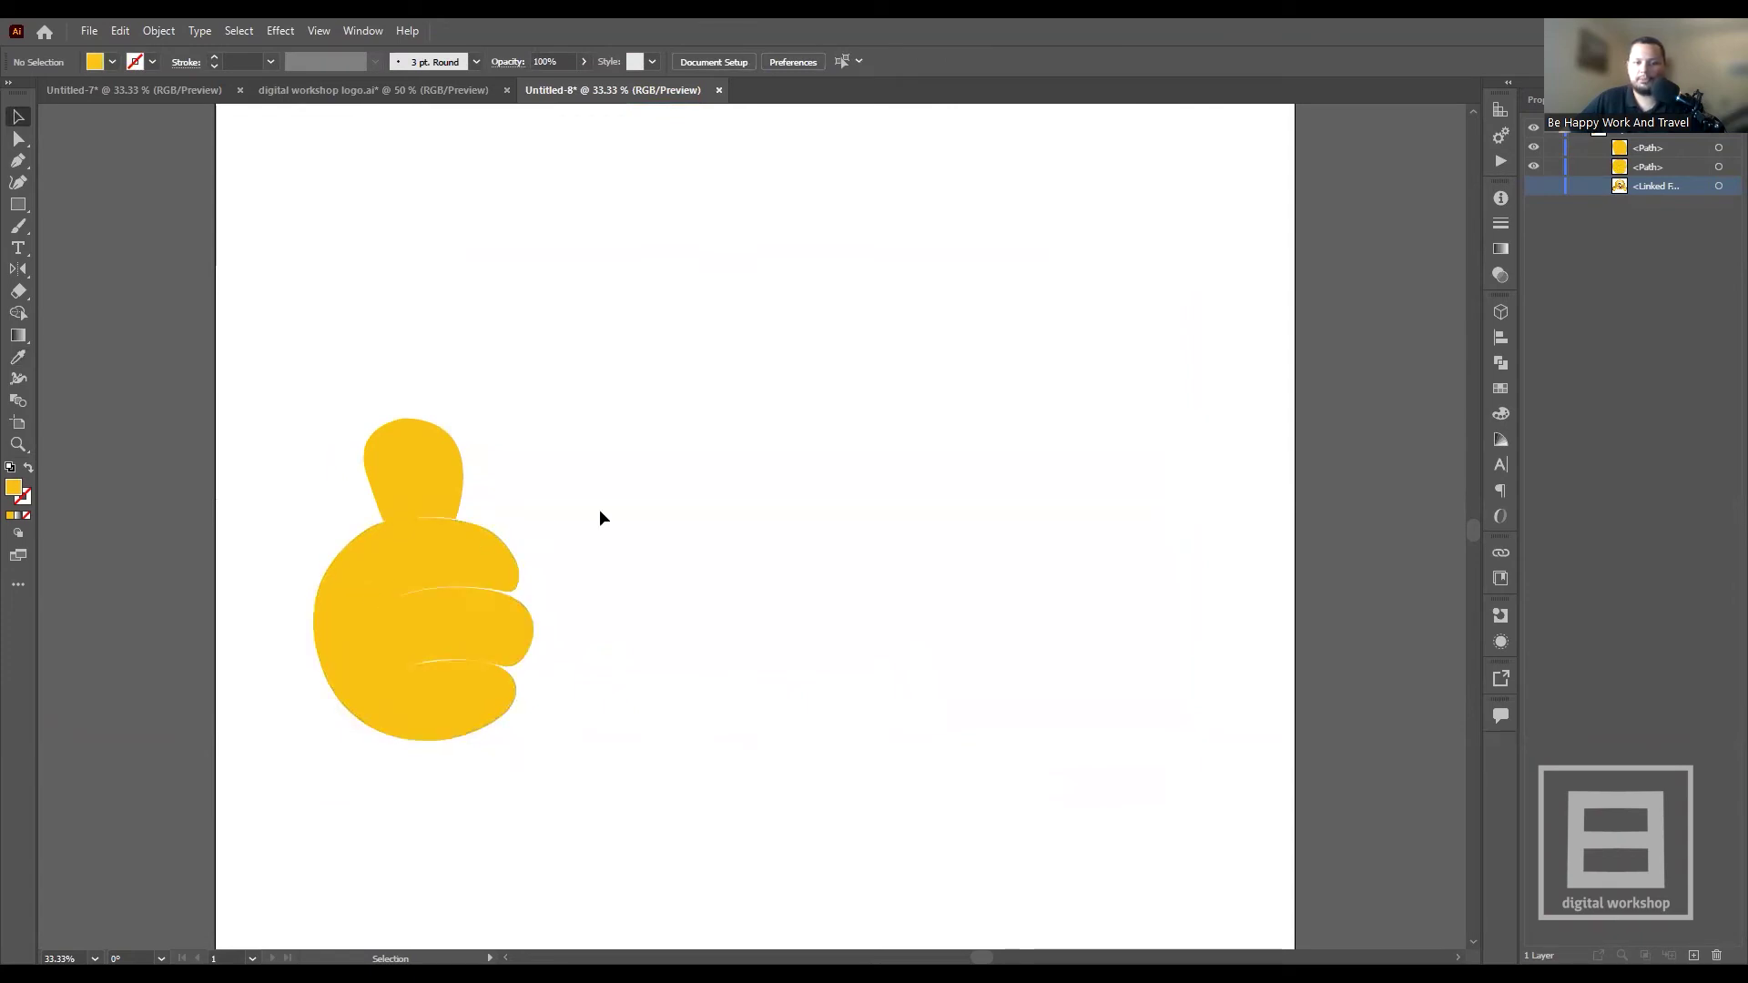
- Select the traced fist and give it a black outline, stepping the stroke up to 4 pt
{"action": "scroll", "coordinate": [346, 575], "scroll_direction": "up", "scroll_amount": 2, "text": "alt"}
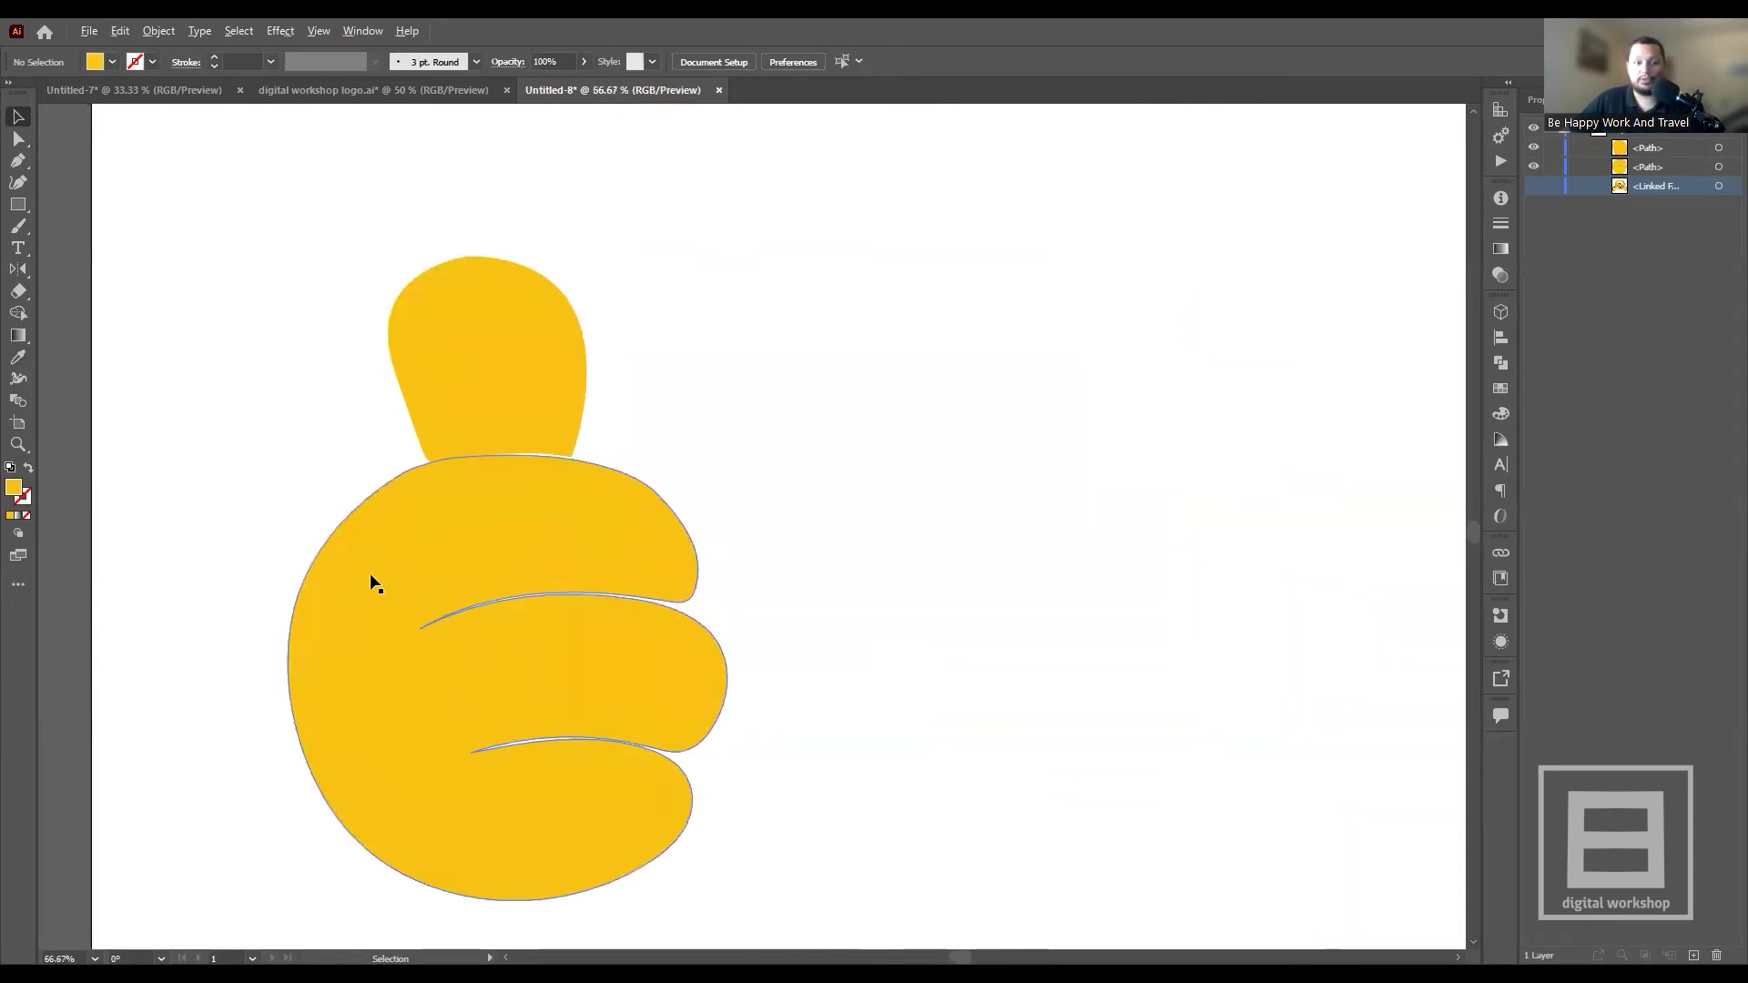
{"action": "left_click", "coordinate": [496, 508]}
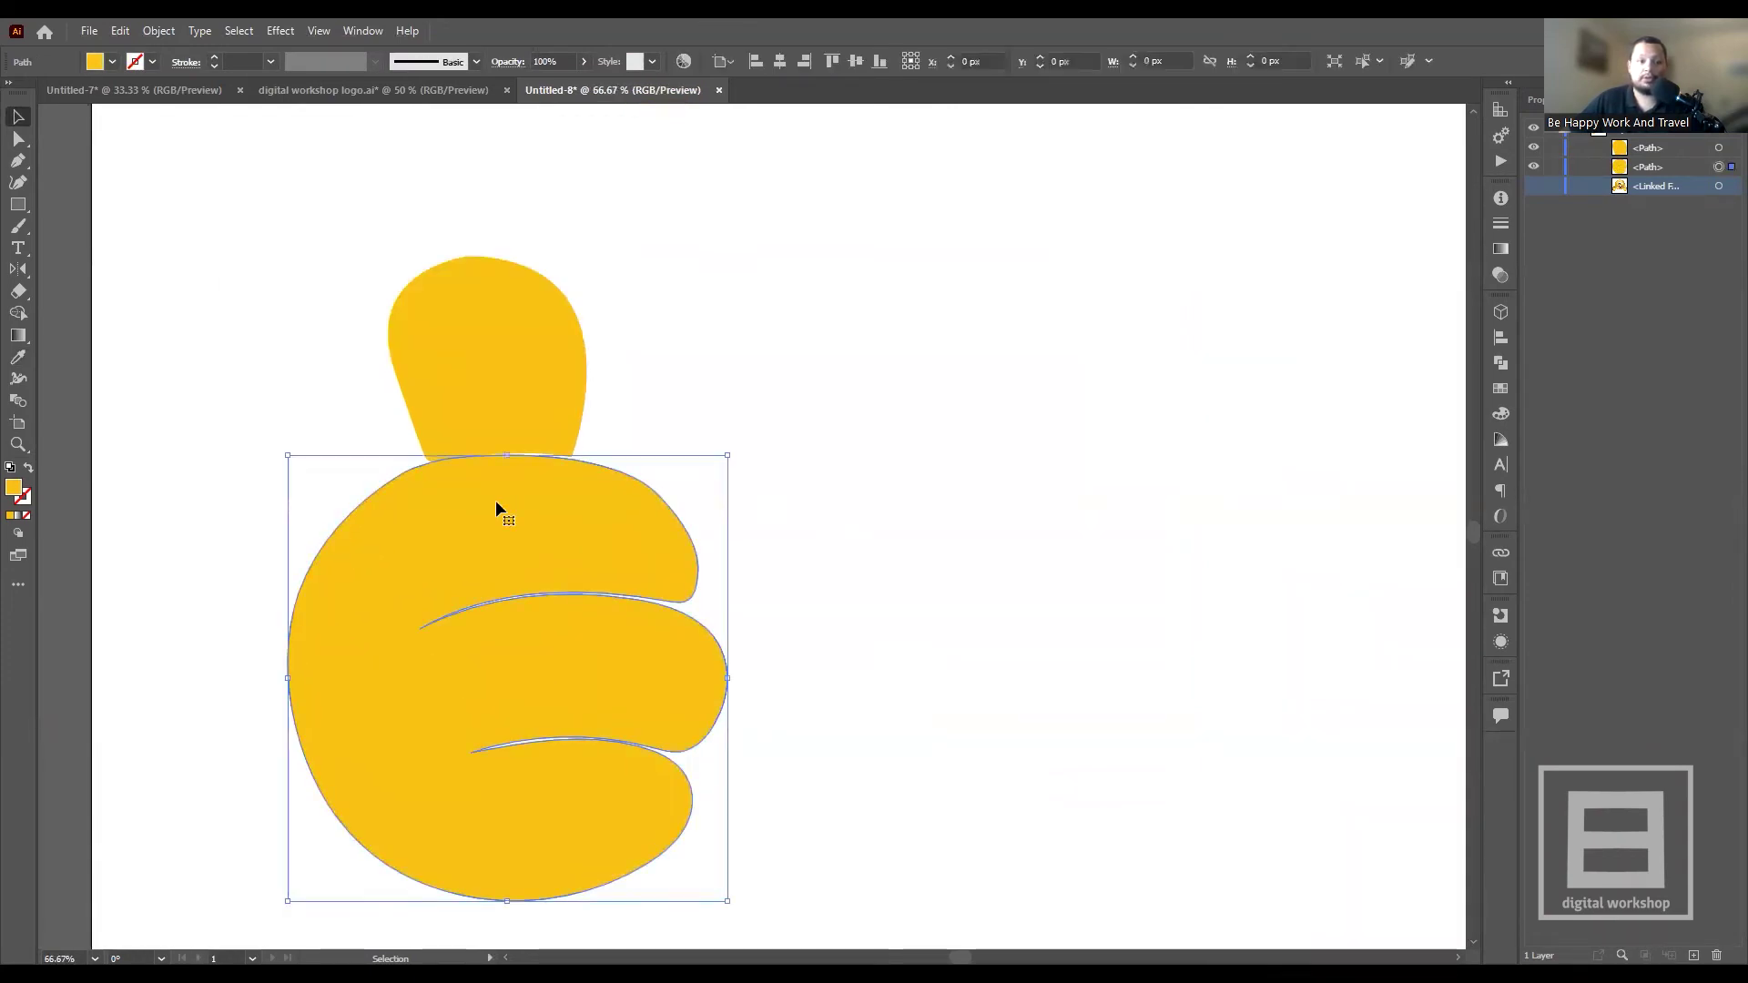
{"action": "left_click", "coordinate": [787, 400]}
{"action": "left_click", "coordinate": [537, 521]}
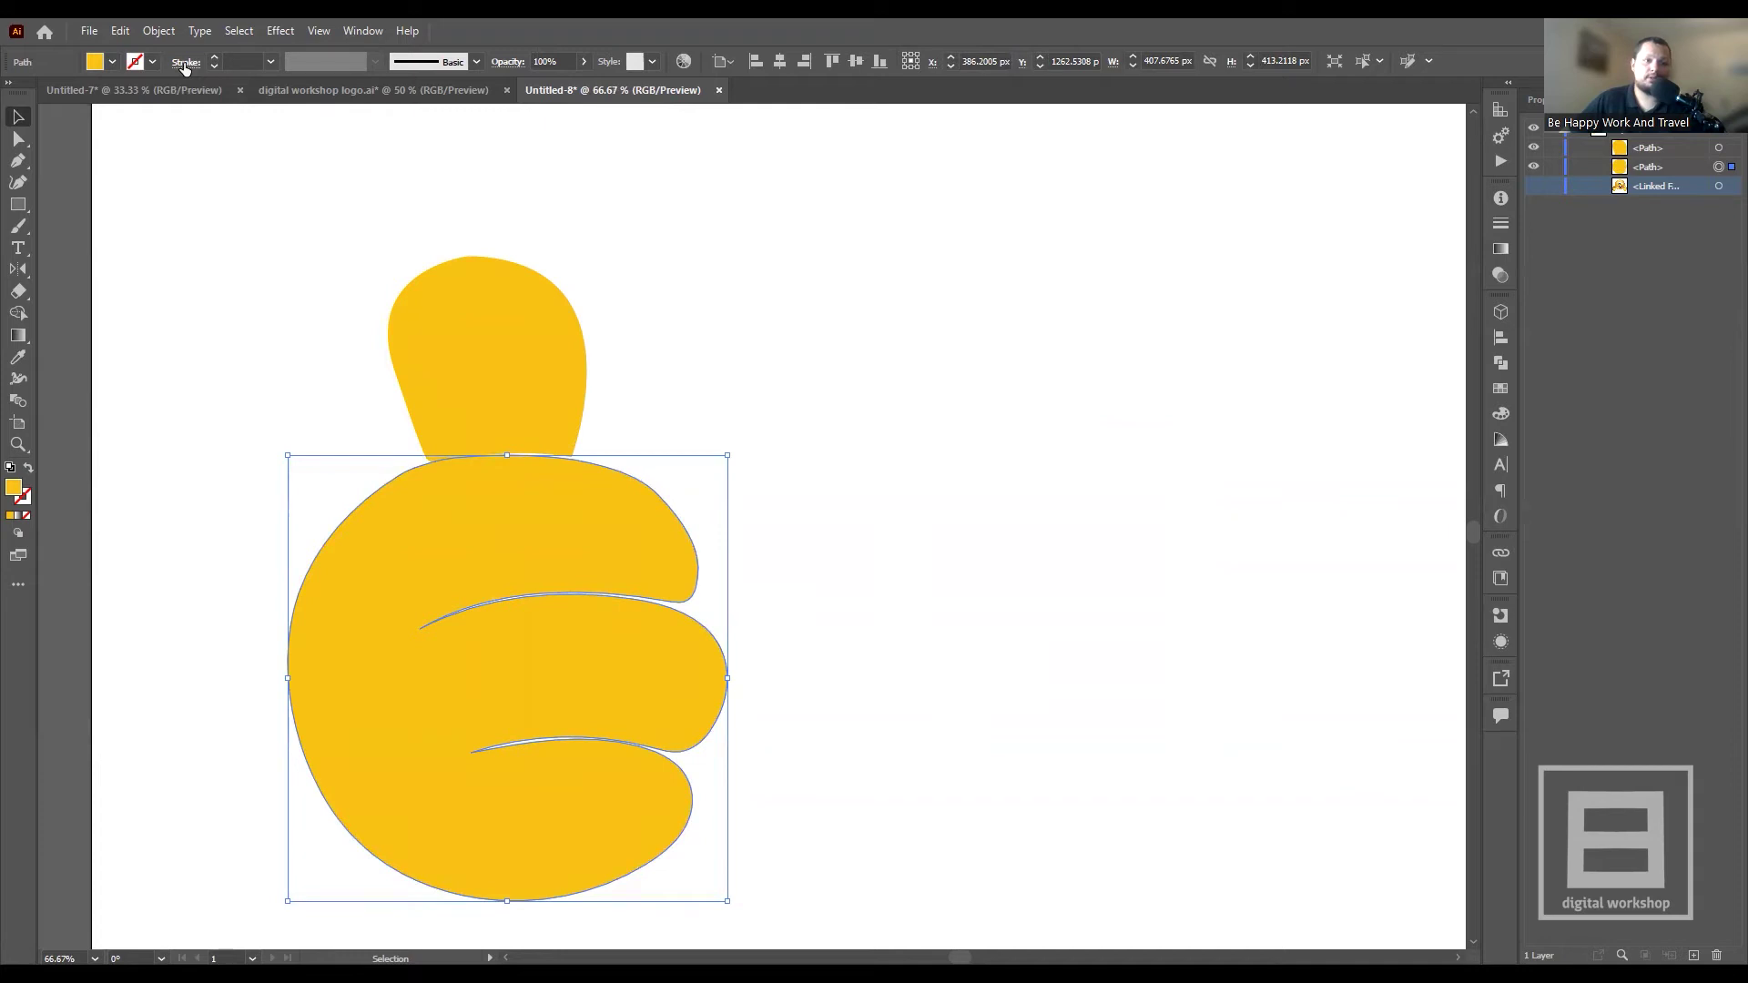
{"action": "left_click", "coordinate": [214, 58]}
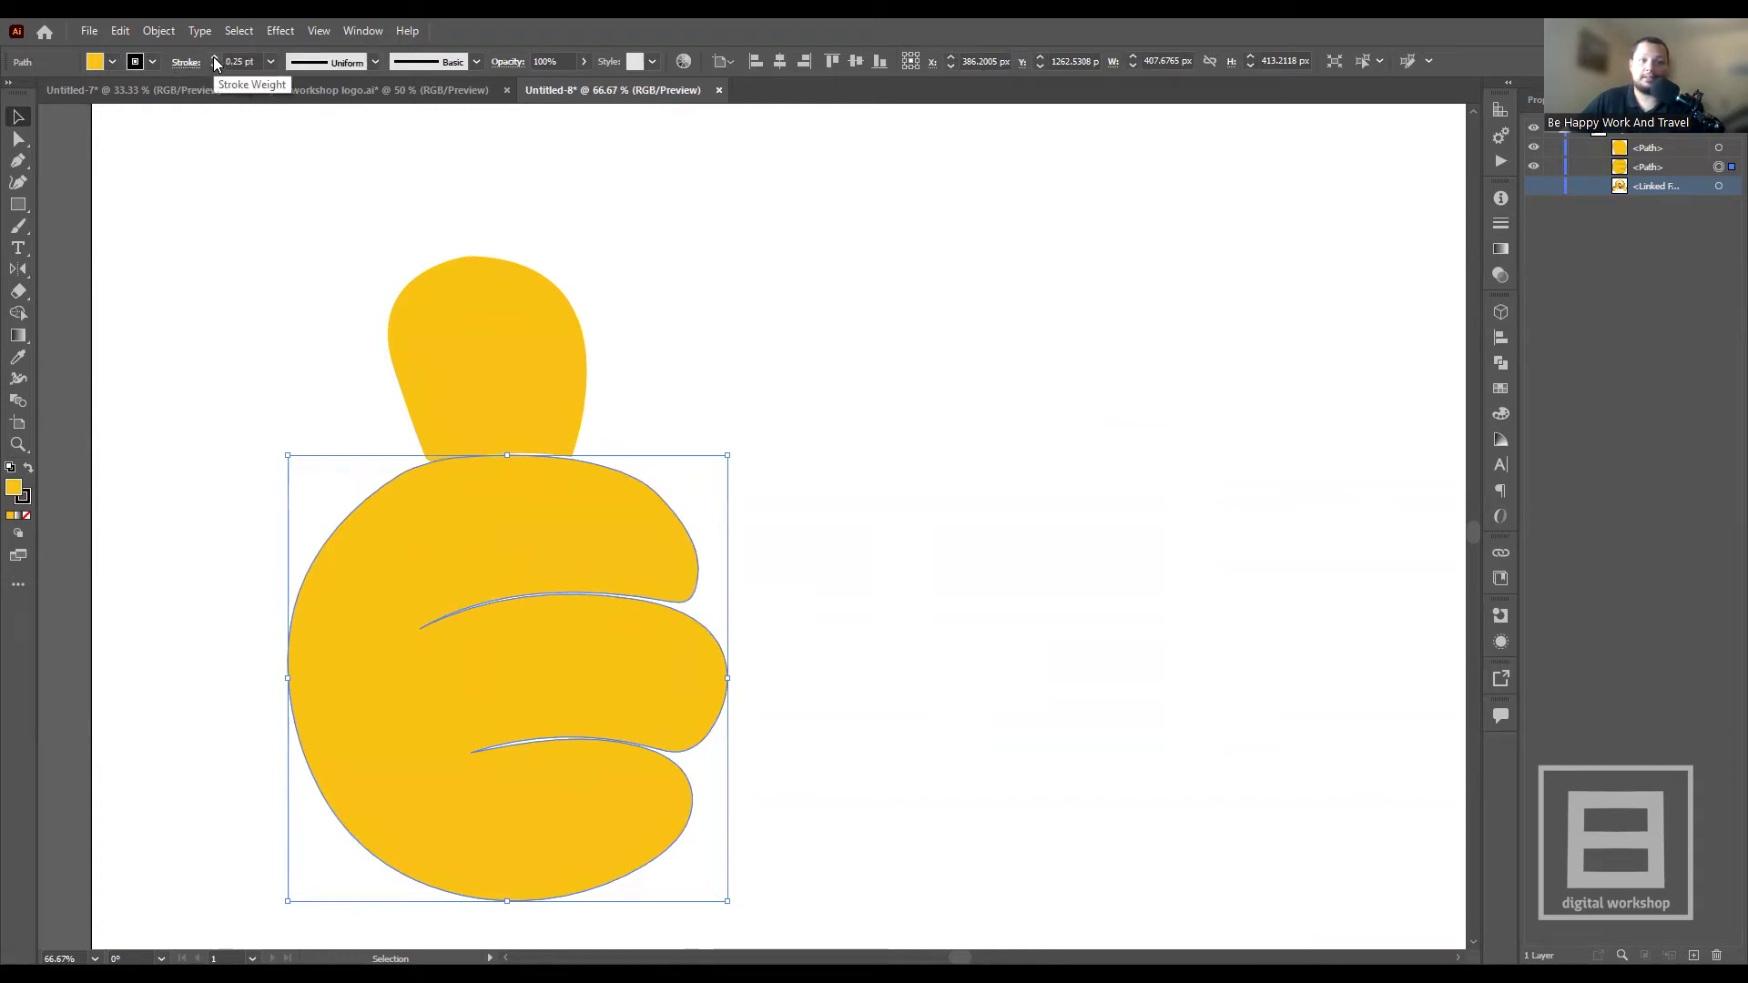
{"action": "left_click", "coordinate": [214, 58]}
{"action": "left_click", "coordinate": [214, 57]}
{"action": "left_click", "coordinate": [214, 58]}
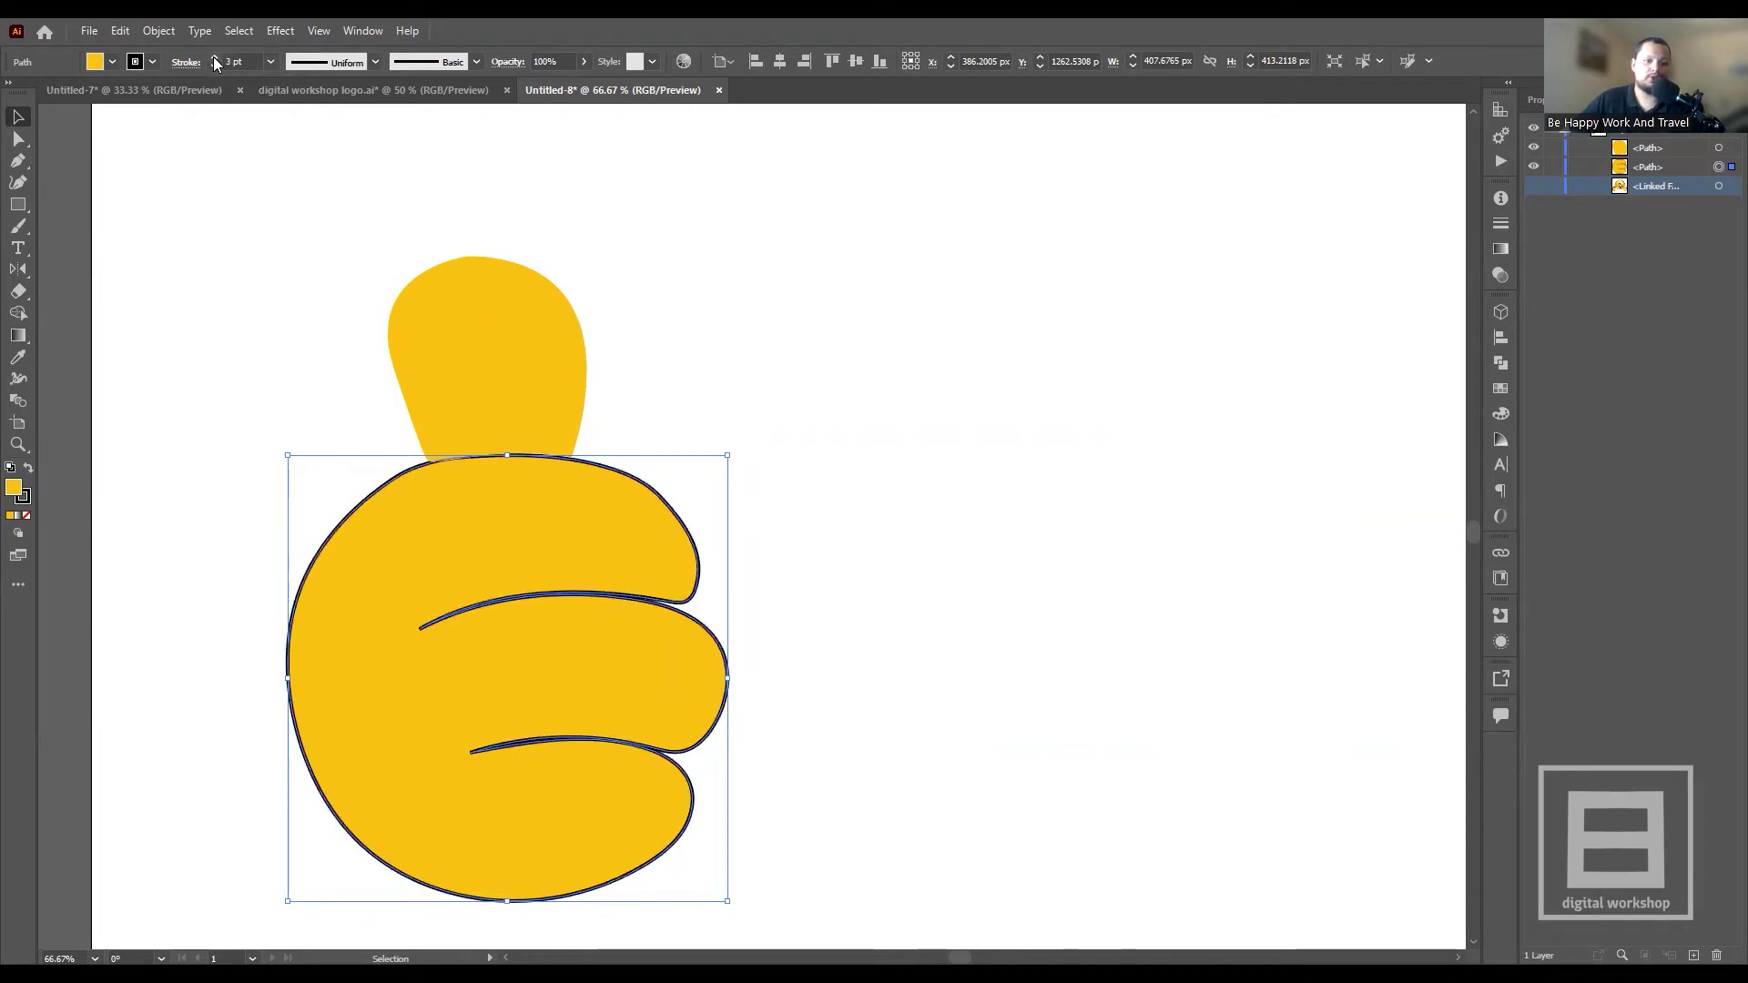
{"action": "left_click", "coordinate": [214, 57]}
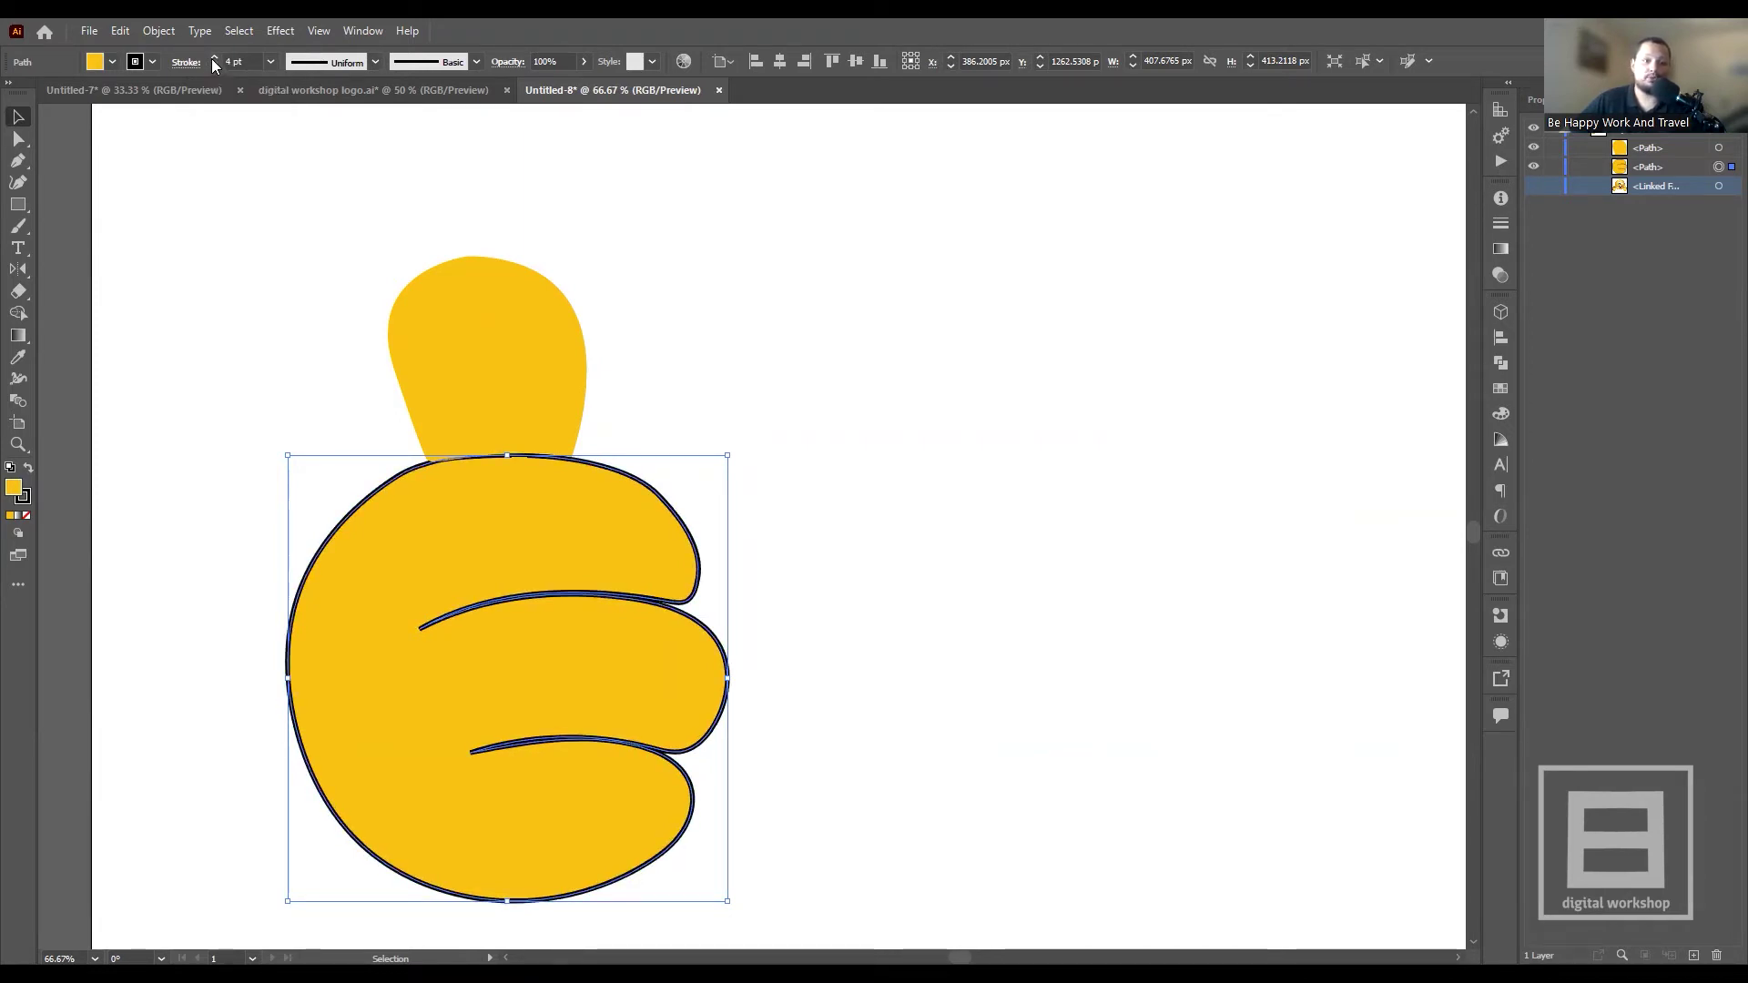
- Set the thumb piece's black outline to a 2 pt stroke weight
{"action": "left_click", "coordinate": [483, 353]}
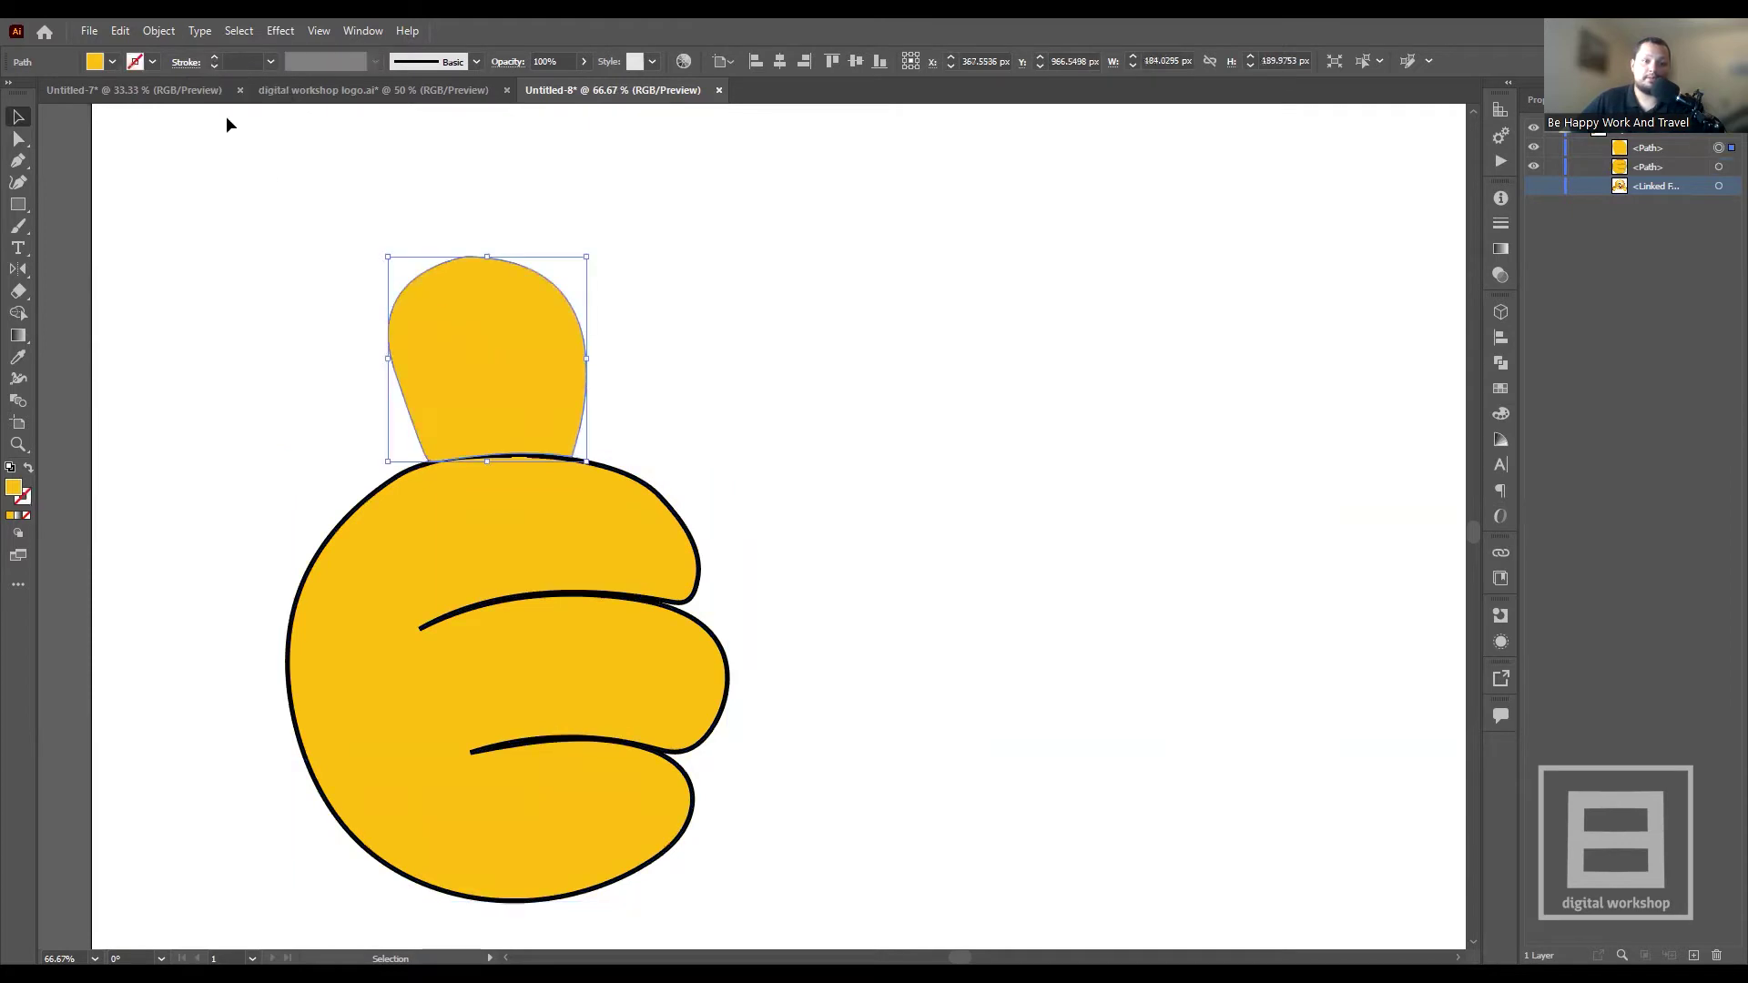
{"action": "left_click", "coordinate": [215, 56]}
{"action": "left_click", "coordinate": [214, 56]}
{"action": "left_click", "coordinate": [214, 57]}
{"action": "left_click", "coordinate": [214, 56]}
{"action": "left_click", "coordinate": [300, 219]}
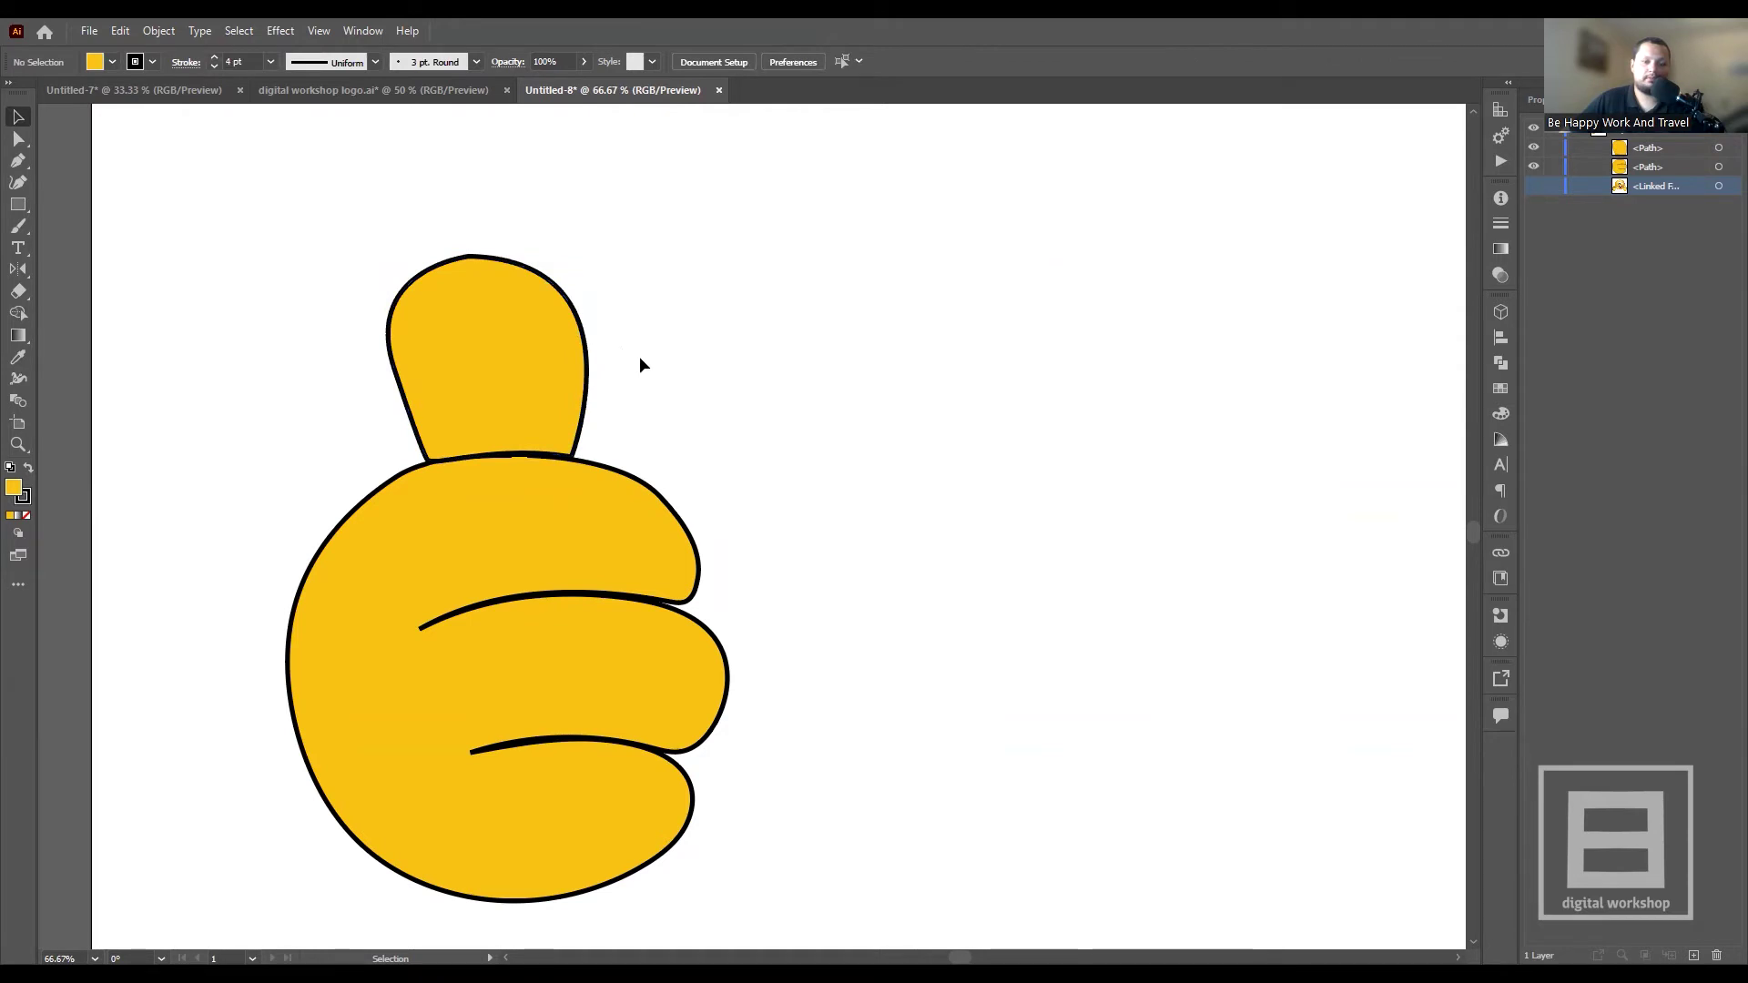
{"action": "left_click", "coordinate": [563, 300]}
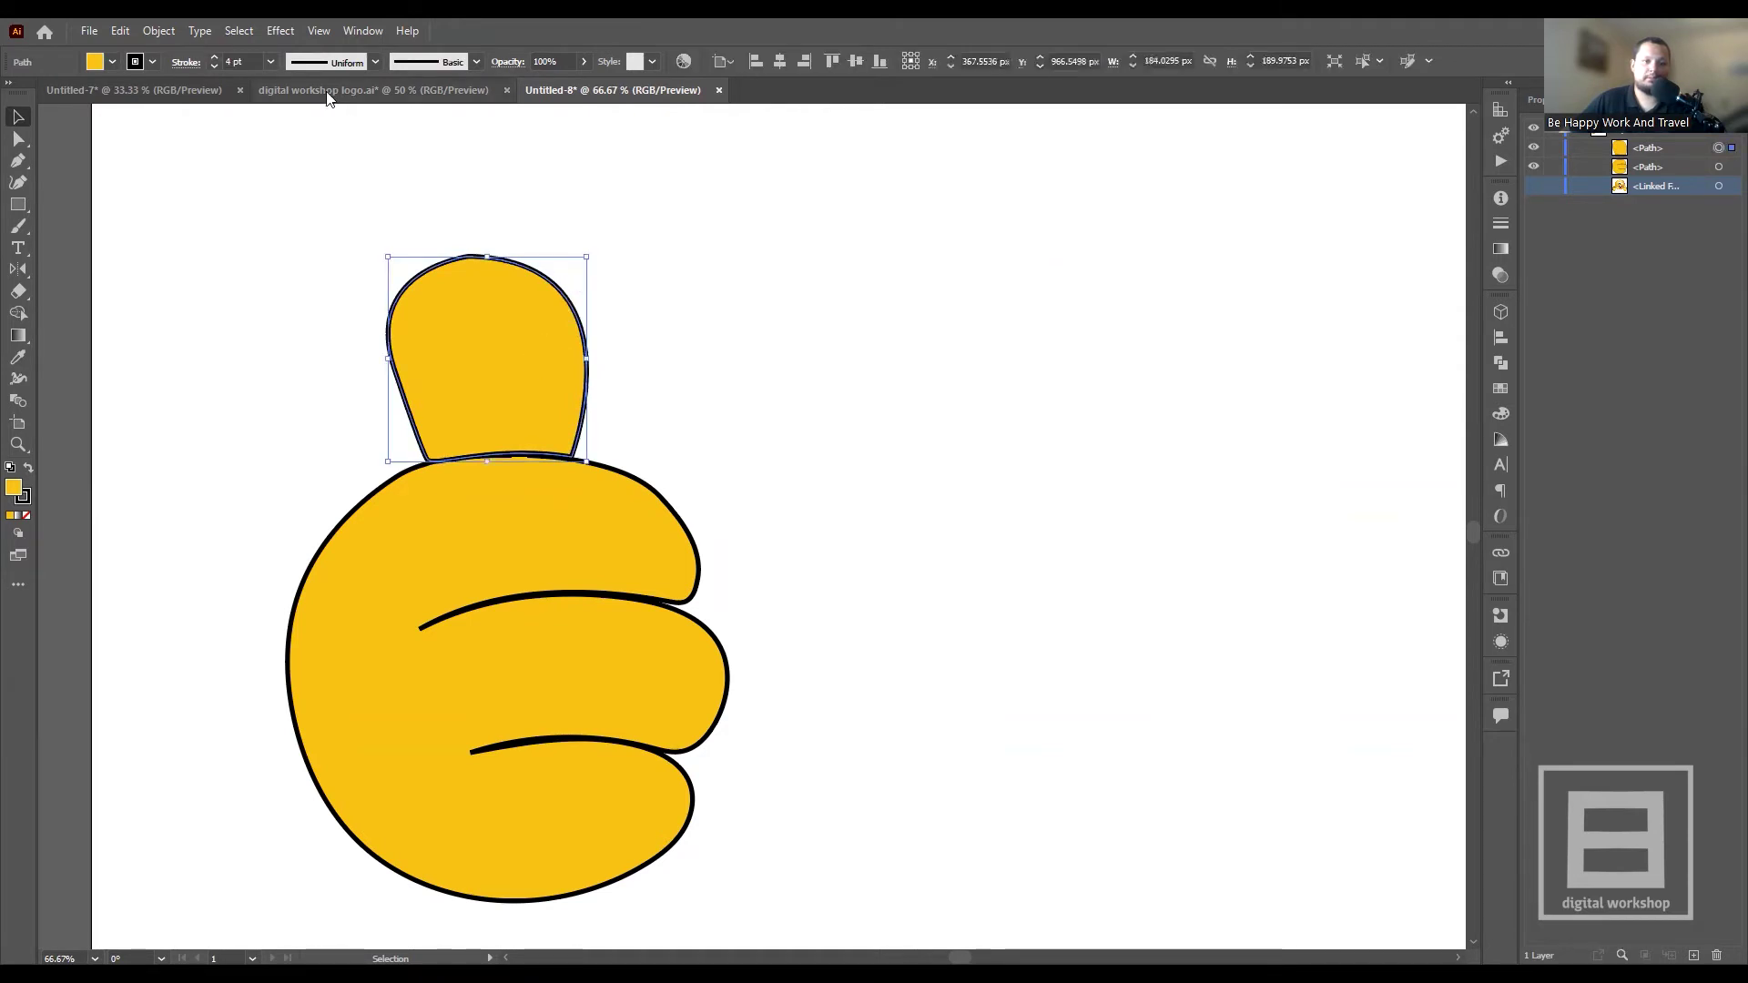
{"action": "left_click", "coordinate": [213, 65]}
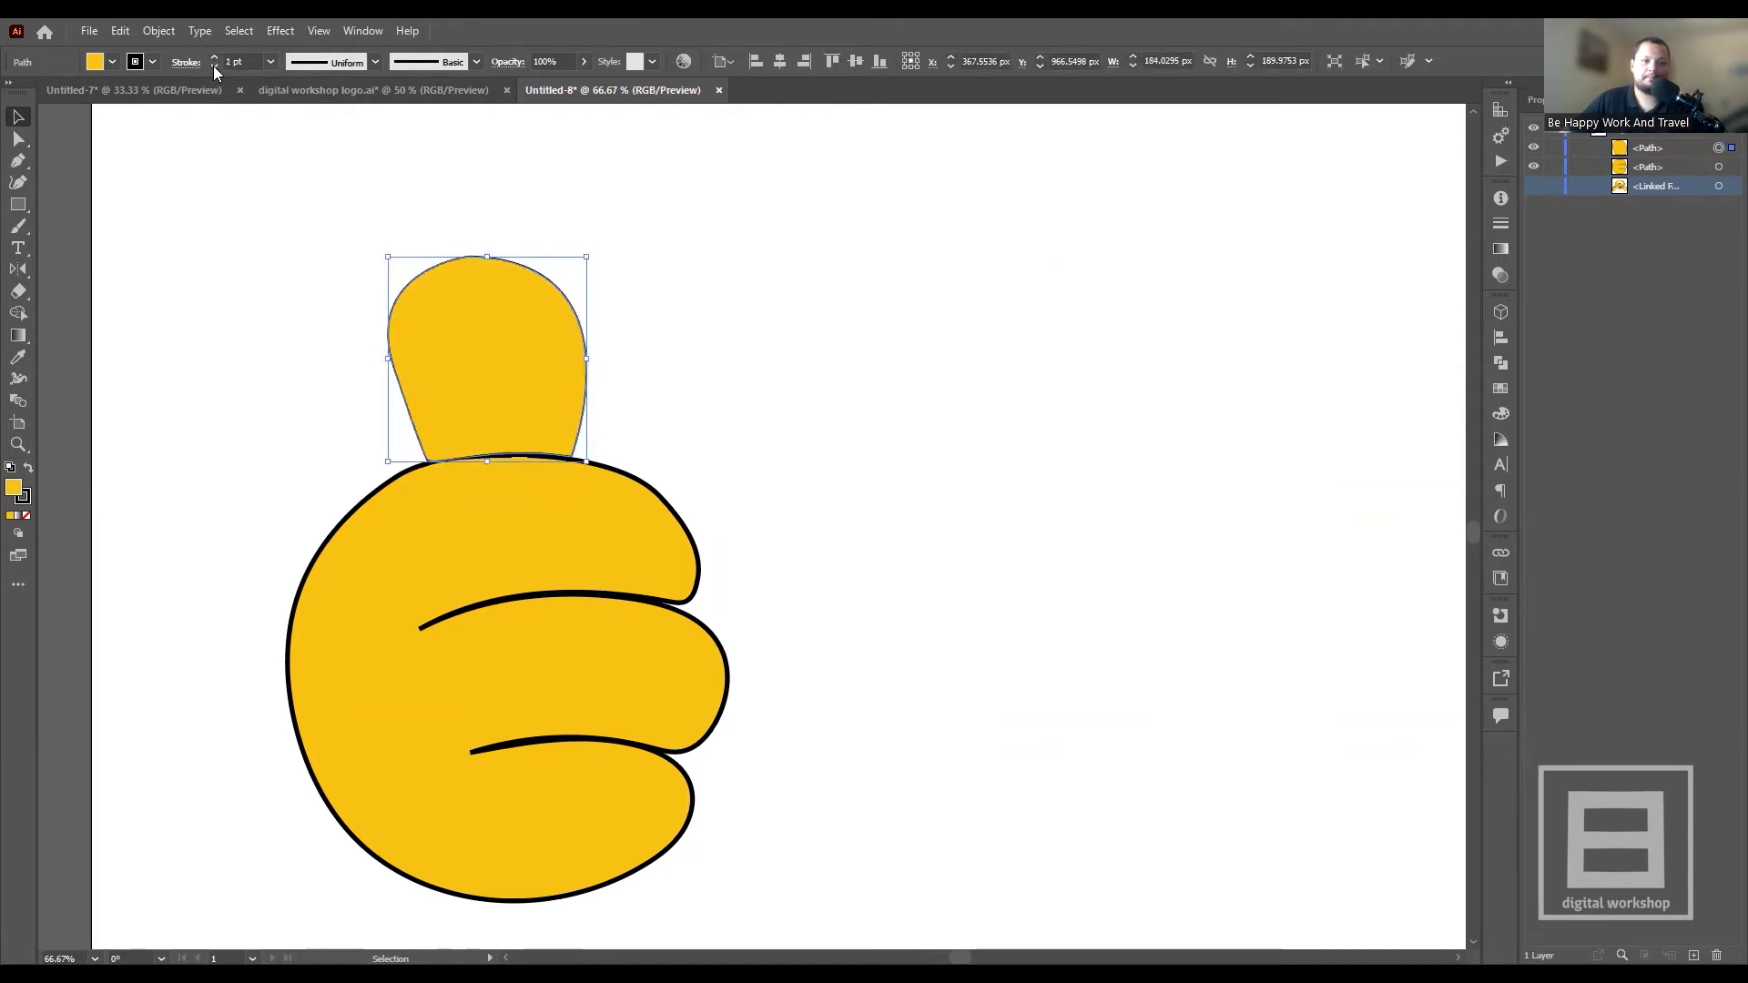
{"action": "left_click", "coordinate": [213, 59]}
{"action": "left_click", "coordinate": [213, 58]}
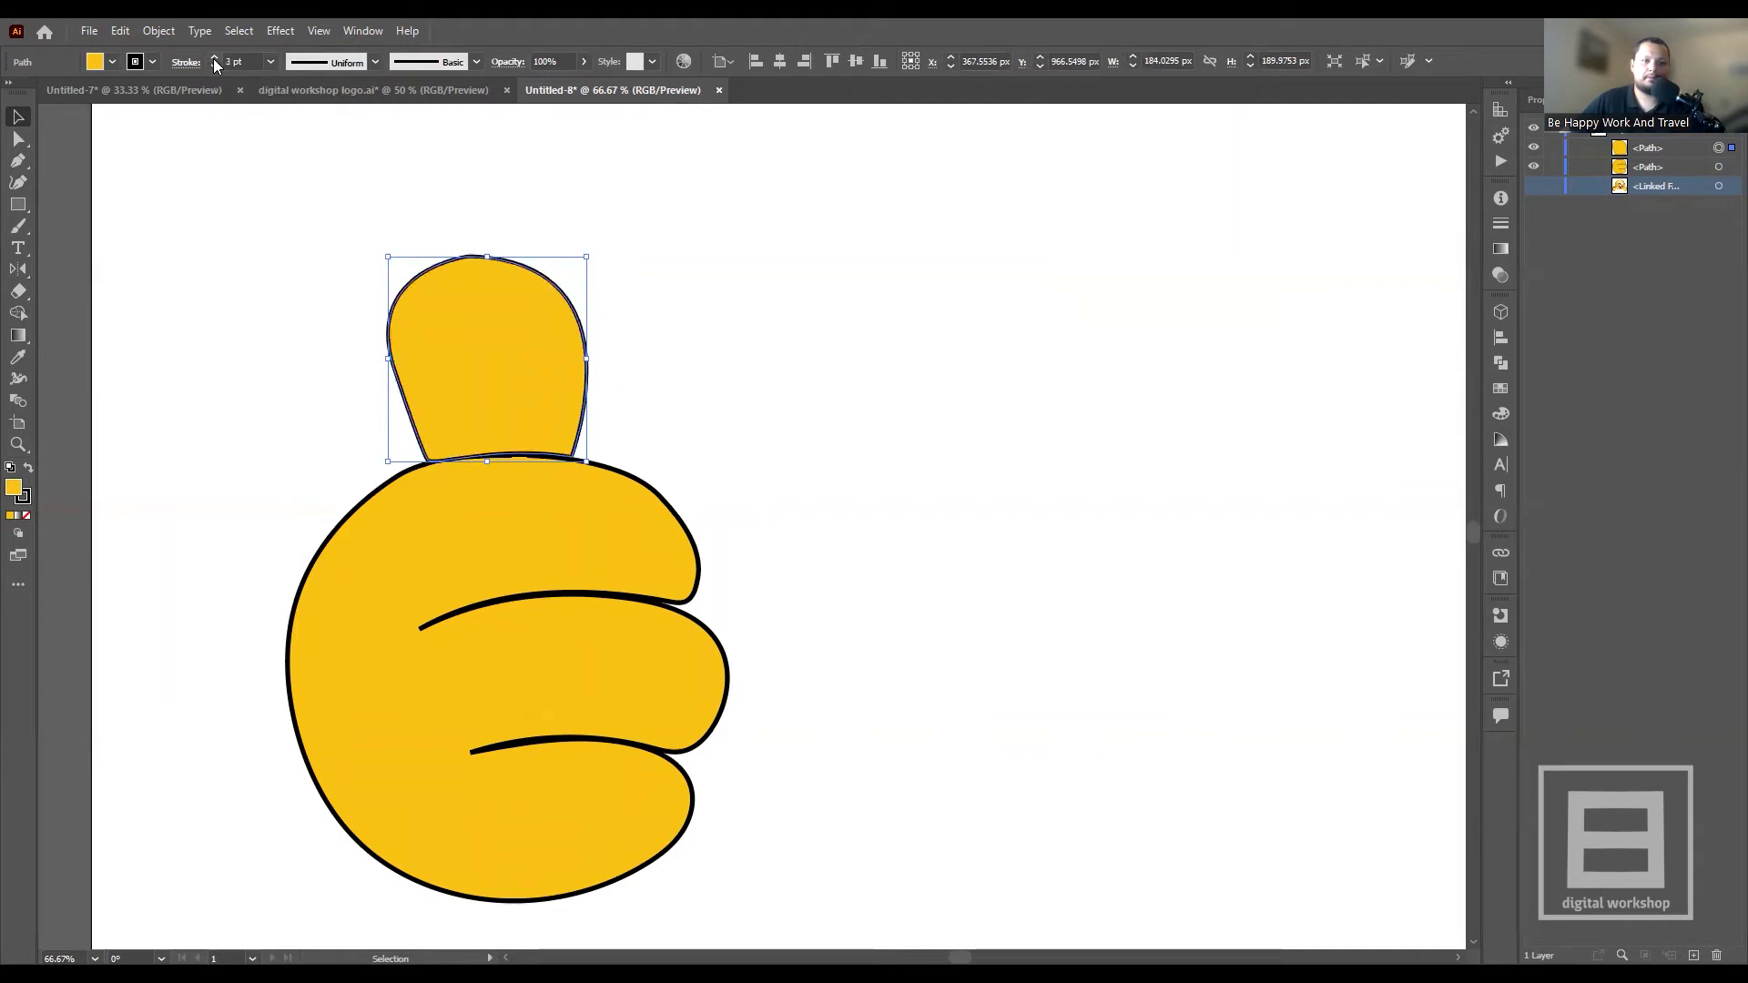
{"action": "left_click", "coordinate": [211, 66]}
- Reduce the fist's outline stroke weight to 2 pt
{"action": "left_click", "coordinate": [386, 478]}
{"action": "left_click", "coordinate": [215, 65]}
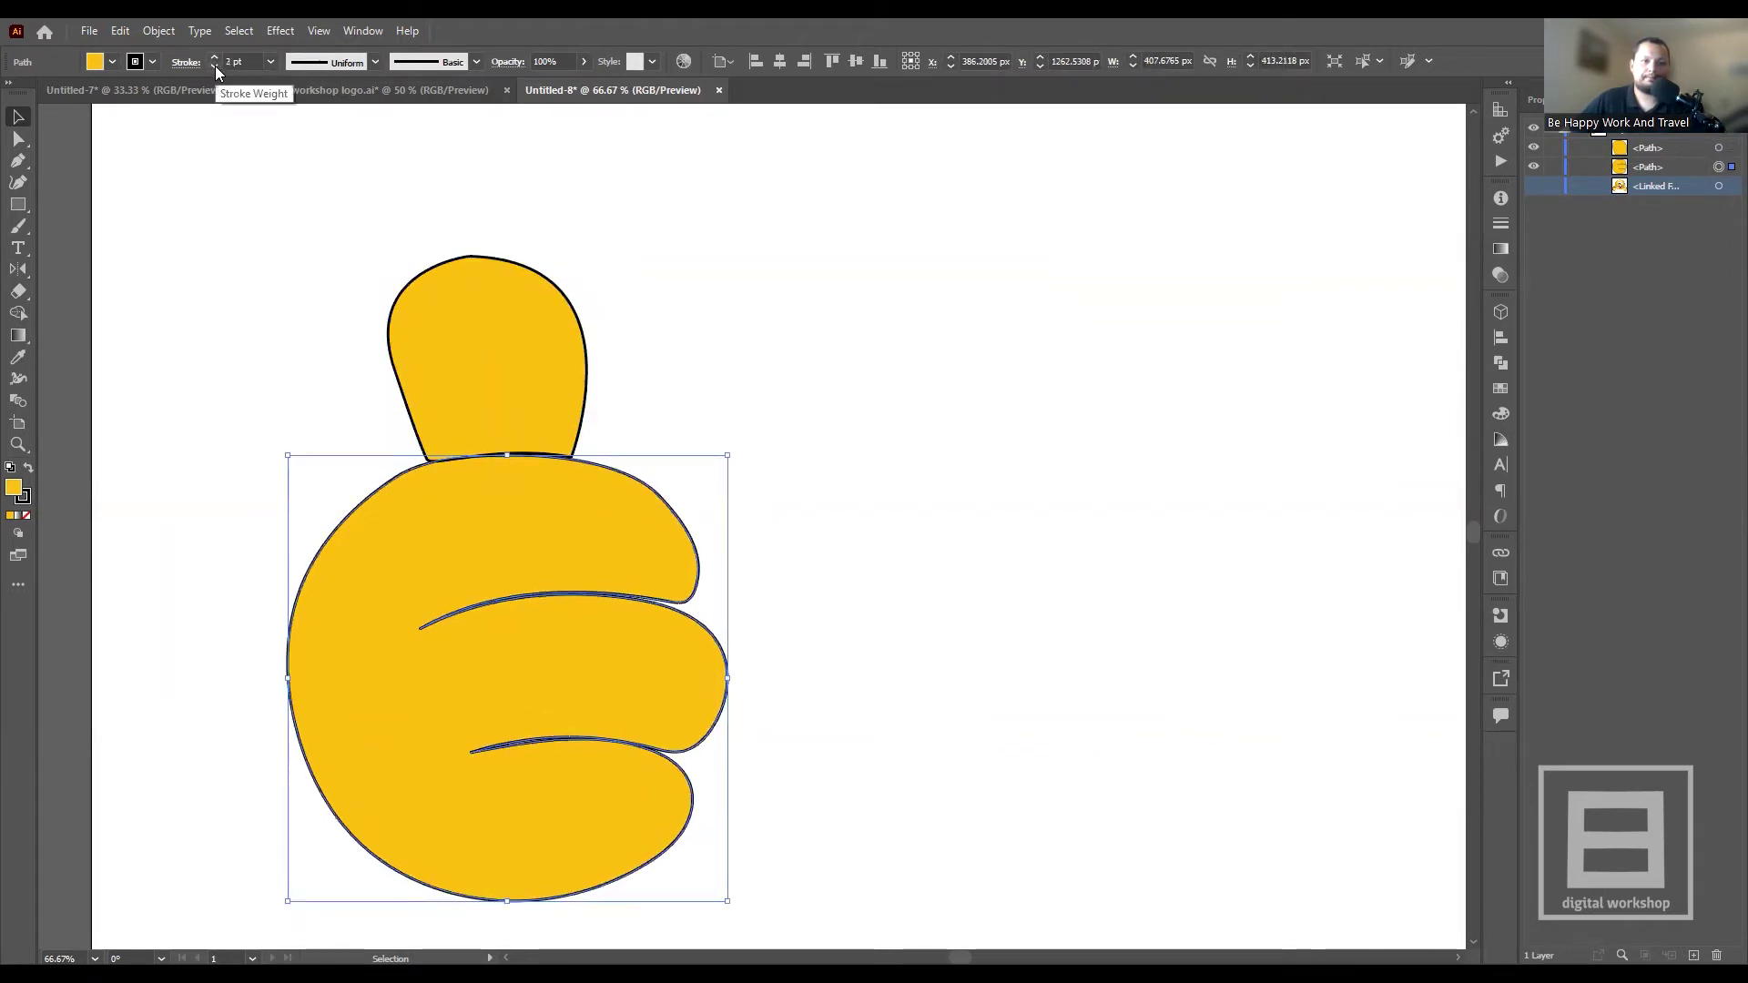
{"action": "left_click", "coordinate": [827, 352]}
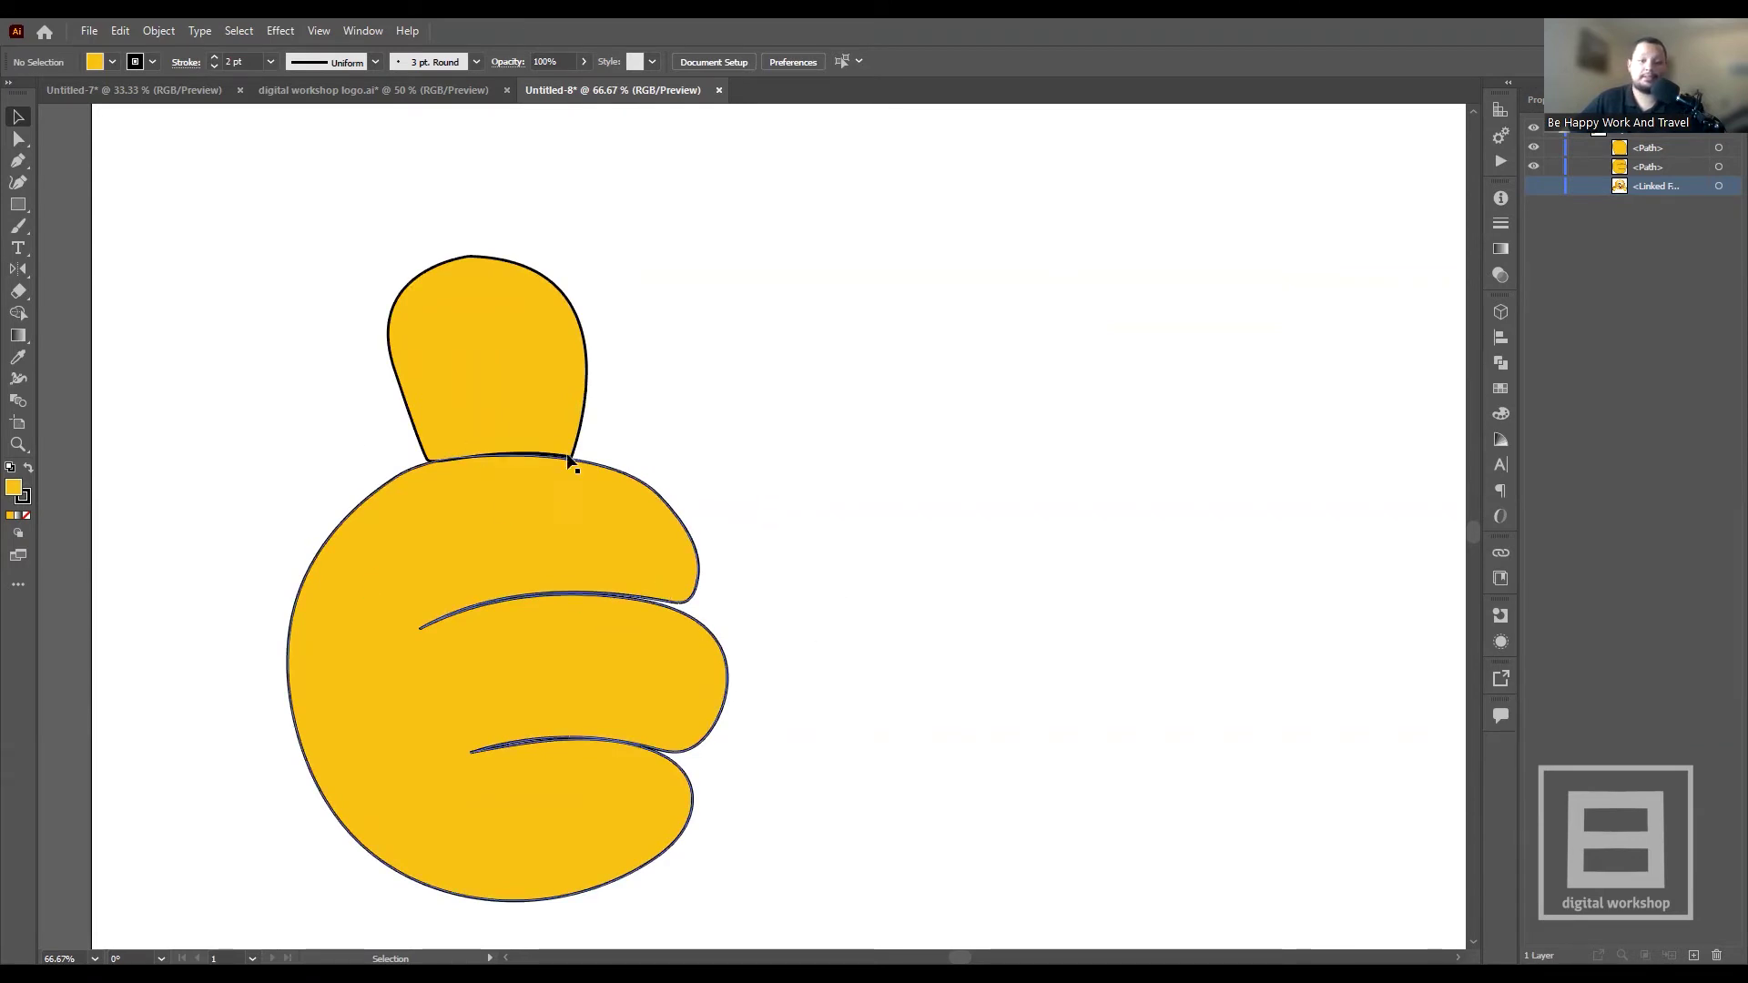
{"action": "scroll", "coordinate": [437, 528], "scroll_direction": "down", "scroll_amount": 2, "text": "alt"}
{"action": "scroll", "coordinate": [534, 485], "scroll_direction": "down", "scroll_amount": 1, "text": "alt"}
{"action": "scroll", "coordinate": [647, 466], "scroll_direction": "up", "scroll_amount": 2}
{"action": "scroll", "coordinate": [647, 467], "scroll_direction": "up", "scroll_amount": 1}
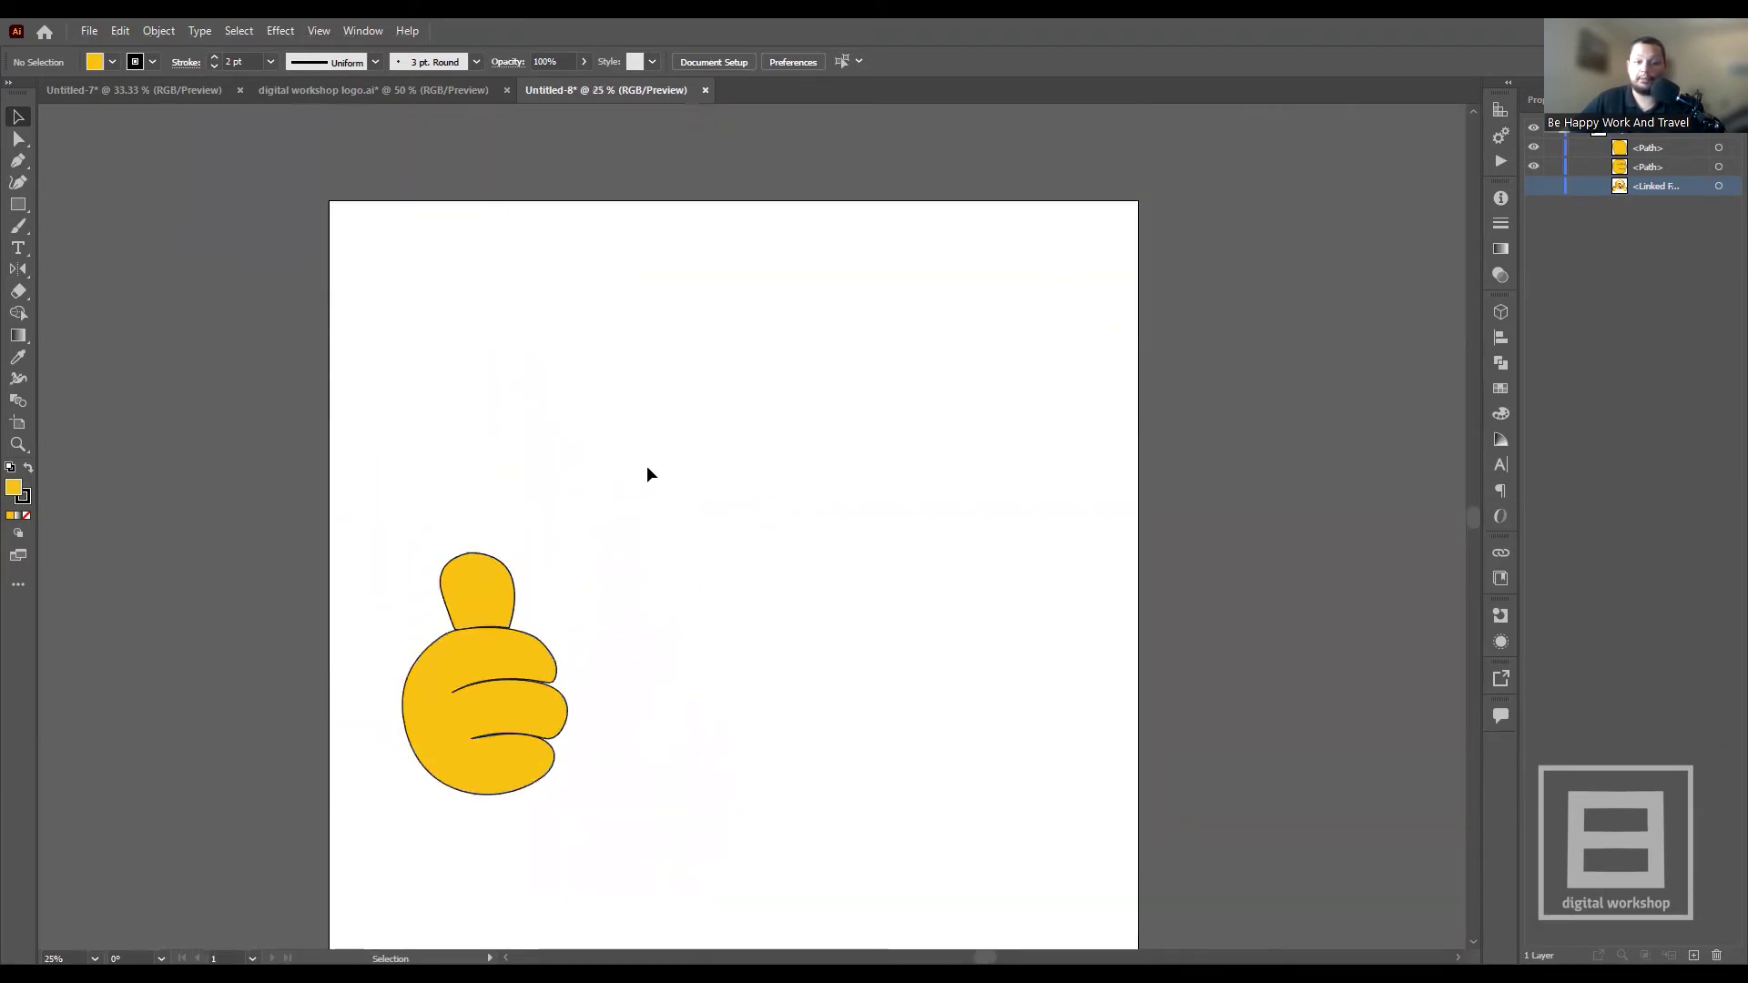
{"action": "scroll", "coordinate": [637, 473], "scroll_direction": "down", "scroll_amount": 2}
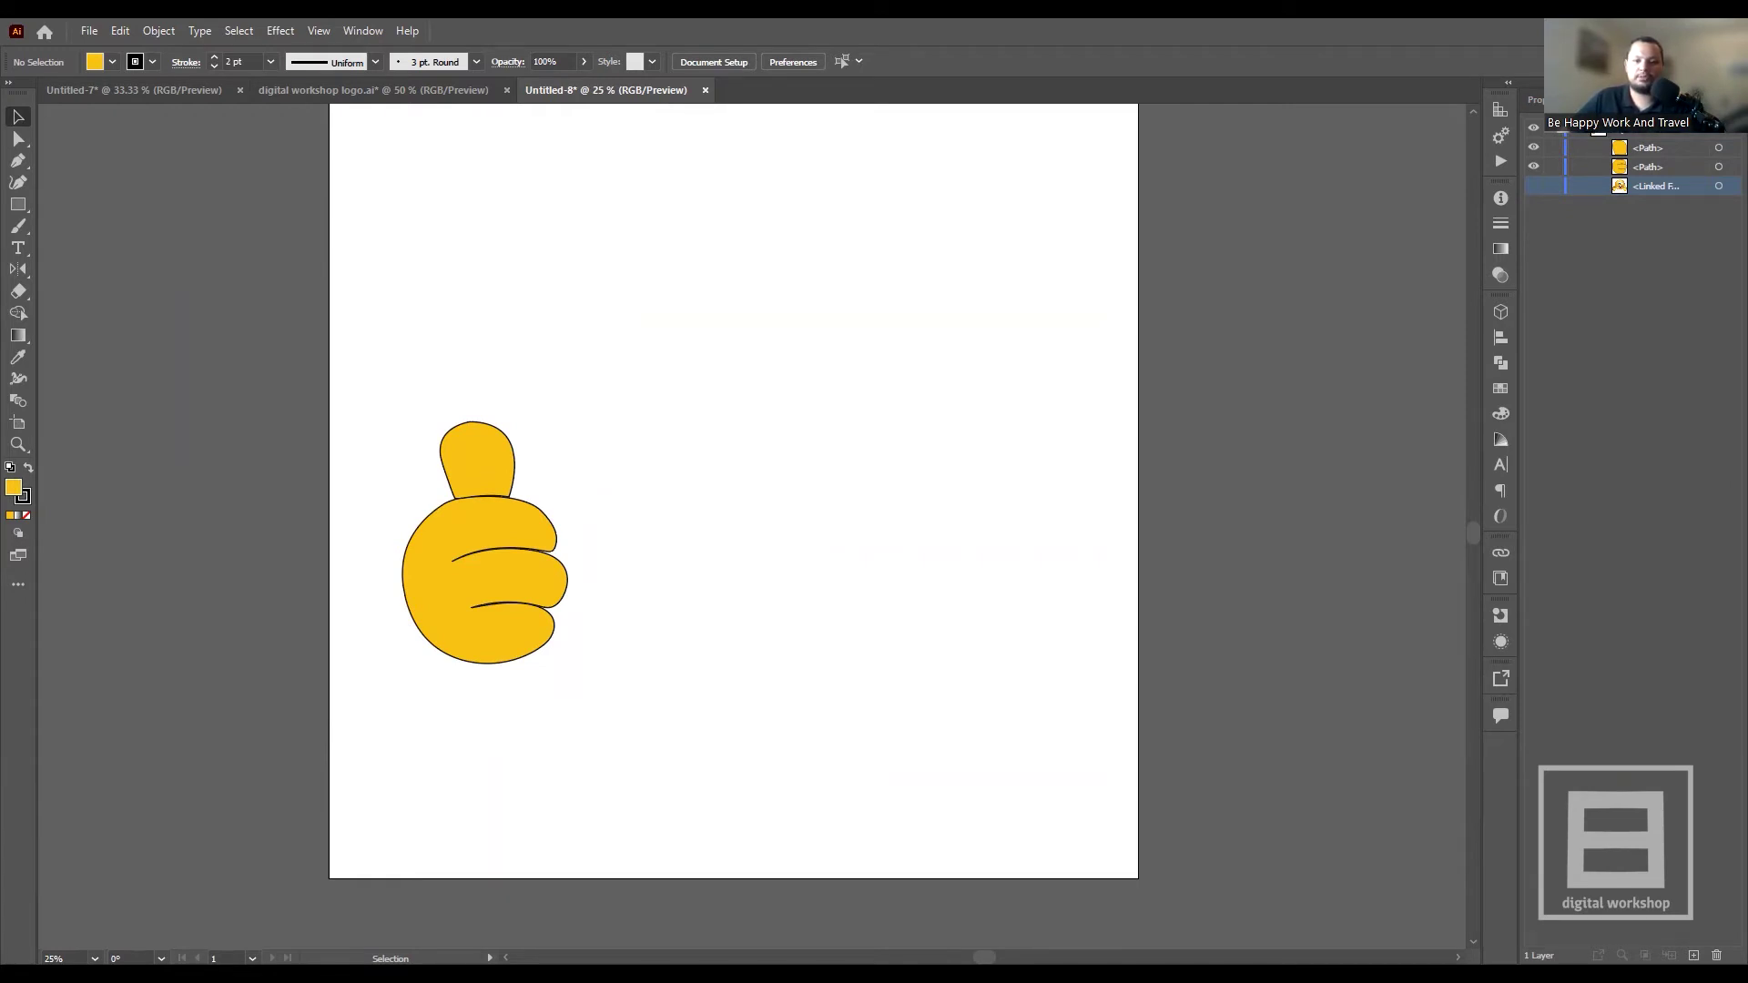
{"action": "key", "text": "Print"}
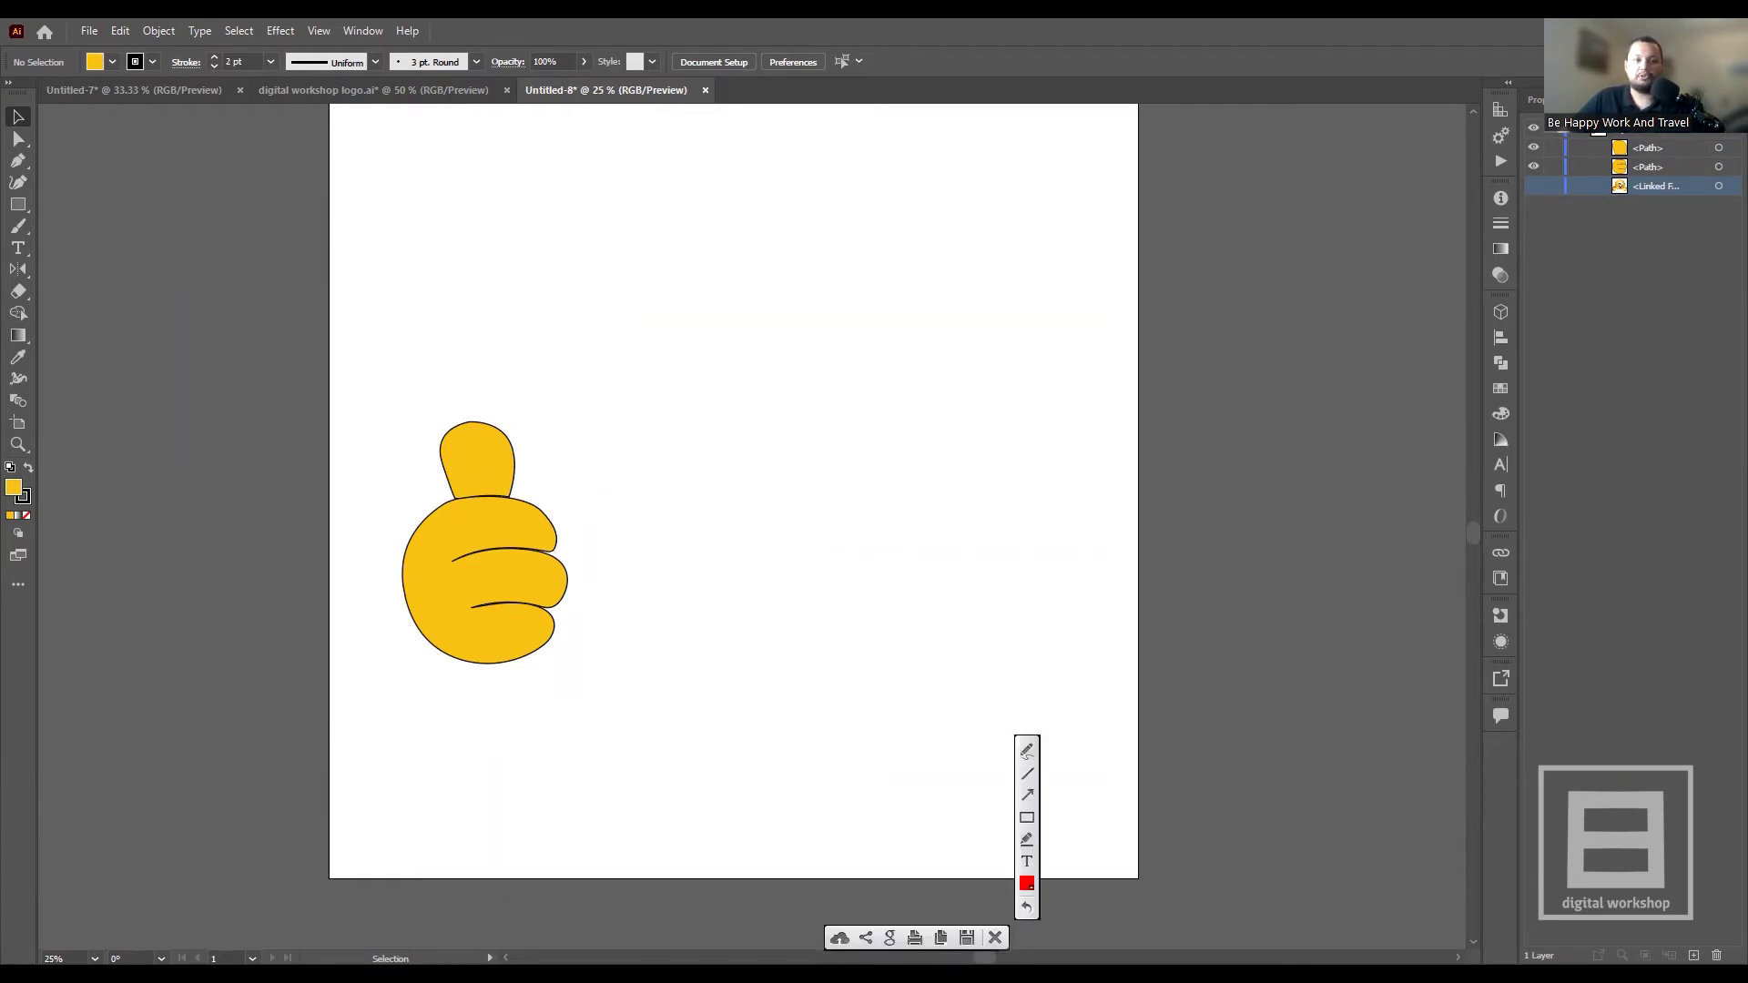
{"action": "key", "text": "Escape"}
{"action": "key", "text": "a"}
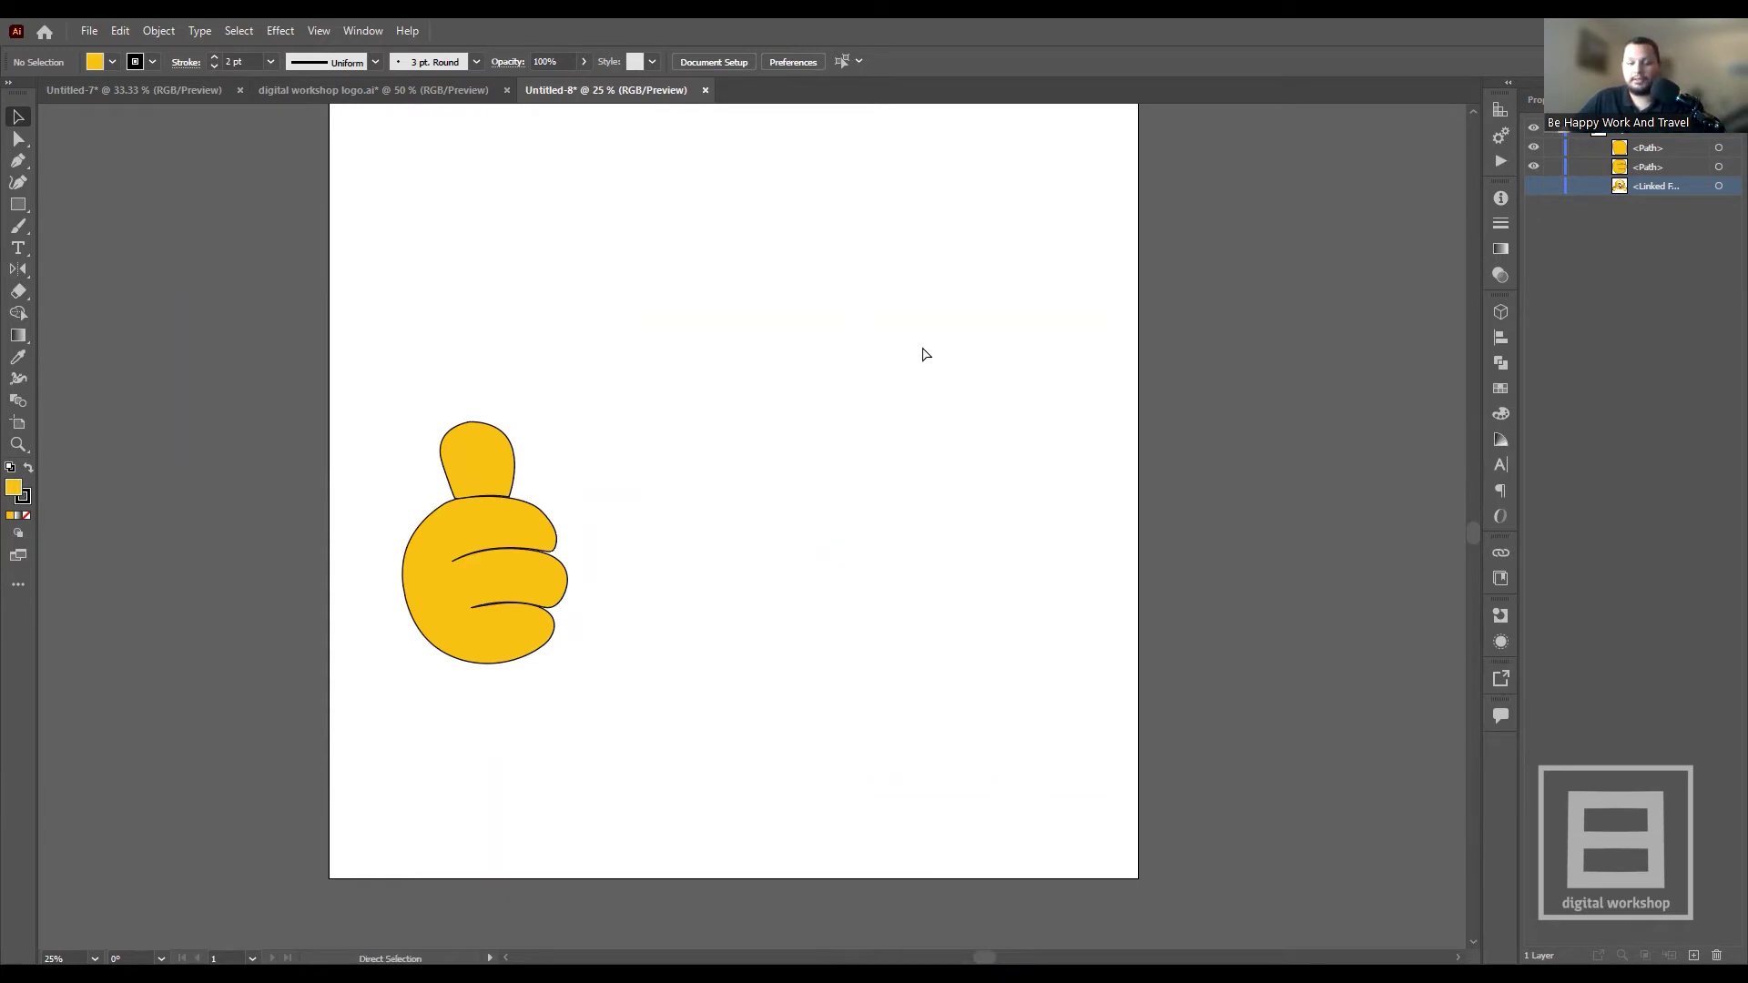
{"action": "key", "text": "ctrl+v"}
{"action": "key", "text": "v"}
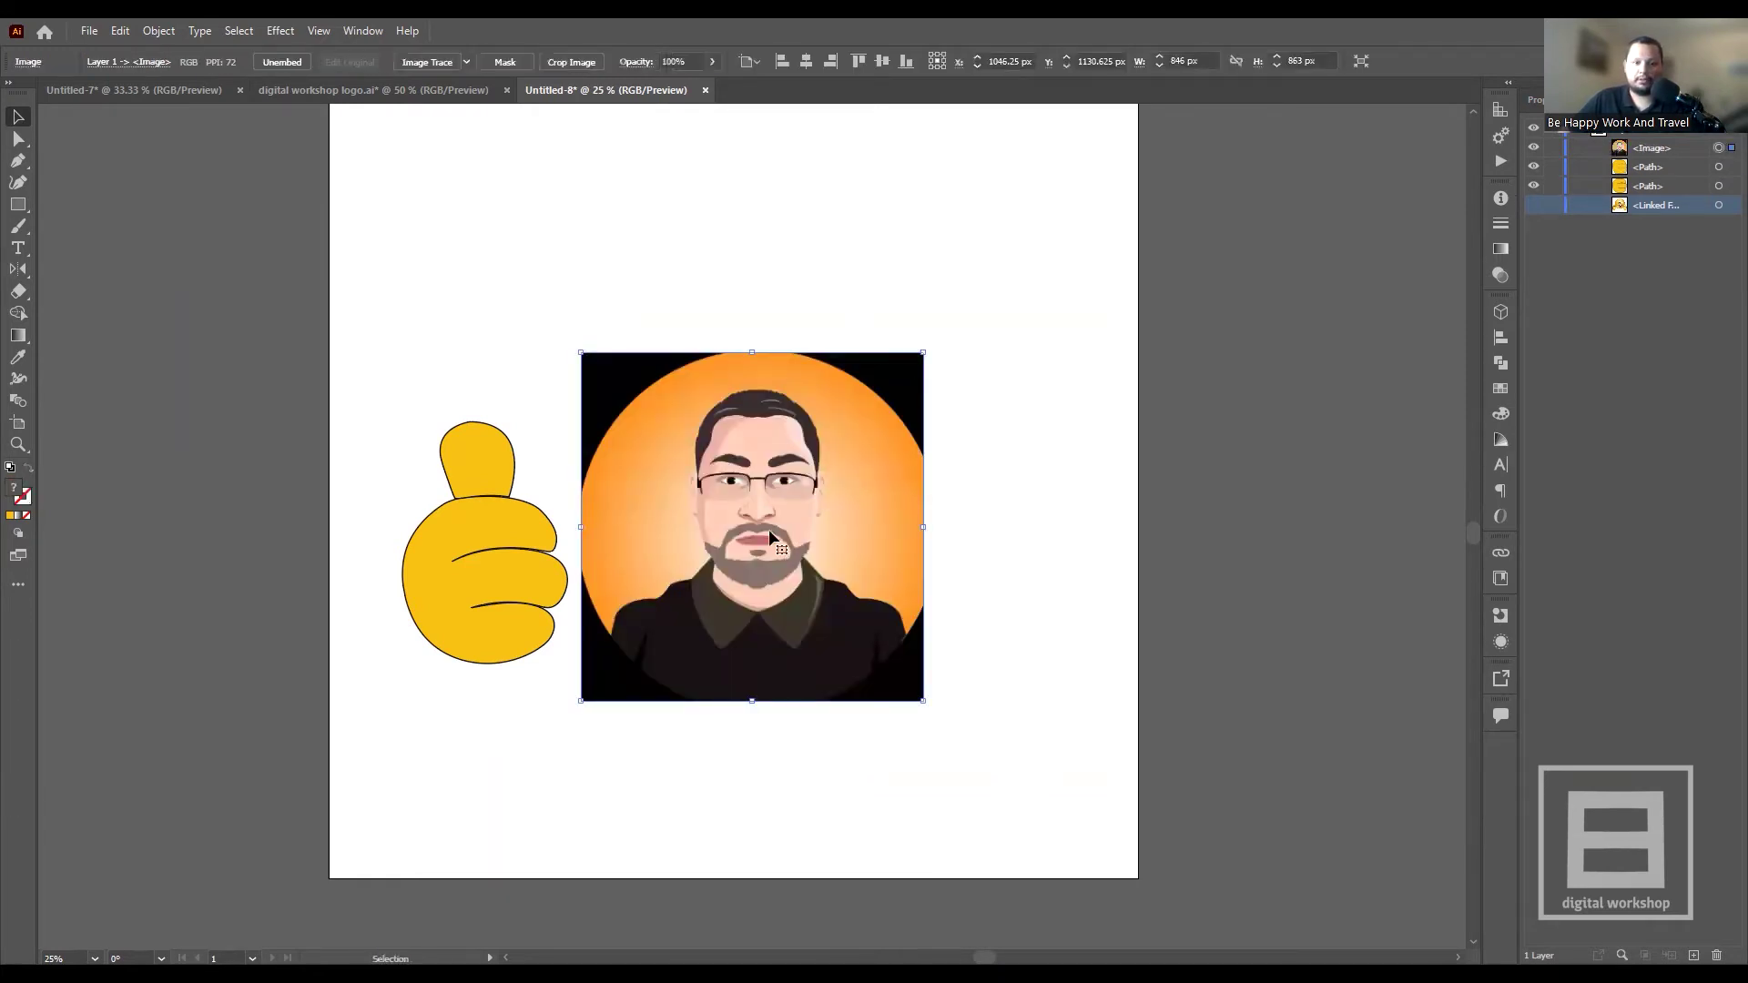
{"action": "scroll", "coordinate": [749, 549], "scroll_direction": "up", "scroll_amount": 2}
{"action": "scroll", "coordinate": [765, 460], "scroll_direction": "up", "scroll_amount": 2}
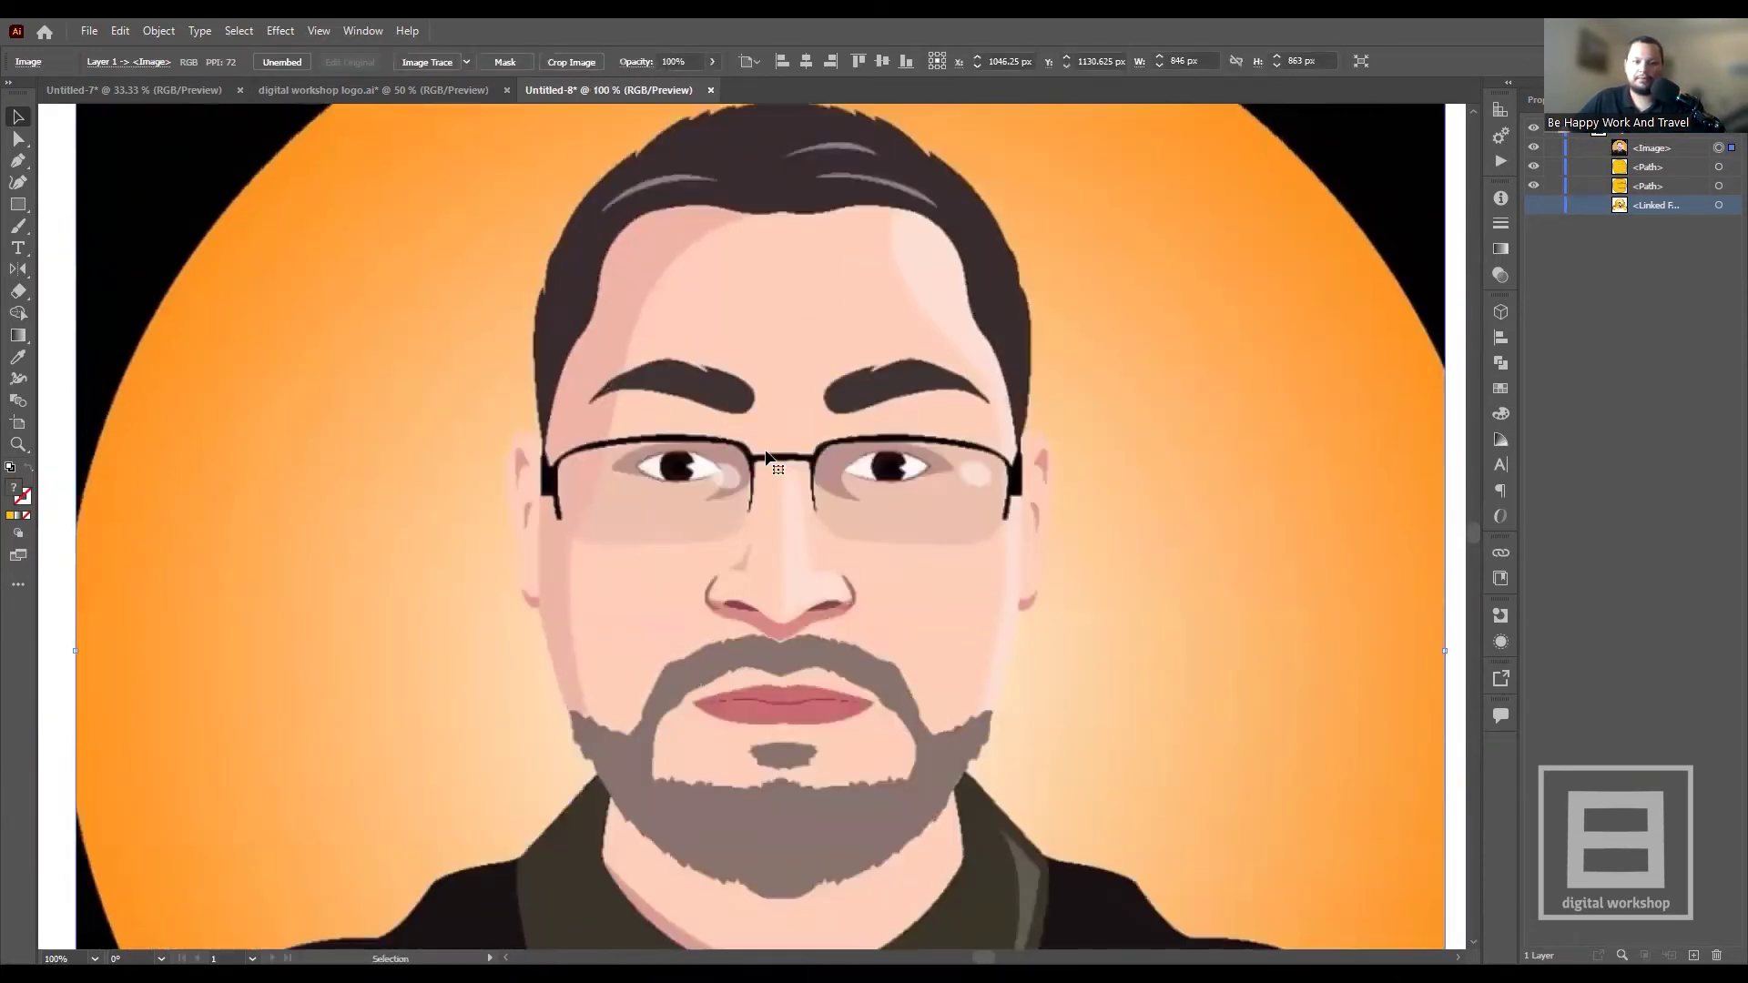
{"action": "scroll", "coordinate": [765, 449], "scroll_direction": "up", "scroll_amount": 2}
{"action": "scroll", "coordinate": [764, 450], "scroll_direction": "down", "scroll_amount": 2}
{"action": "scroll", "coordinate": [783, 465], "scroll_direction": "down", "scroll_amount": 3}
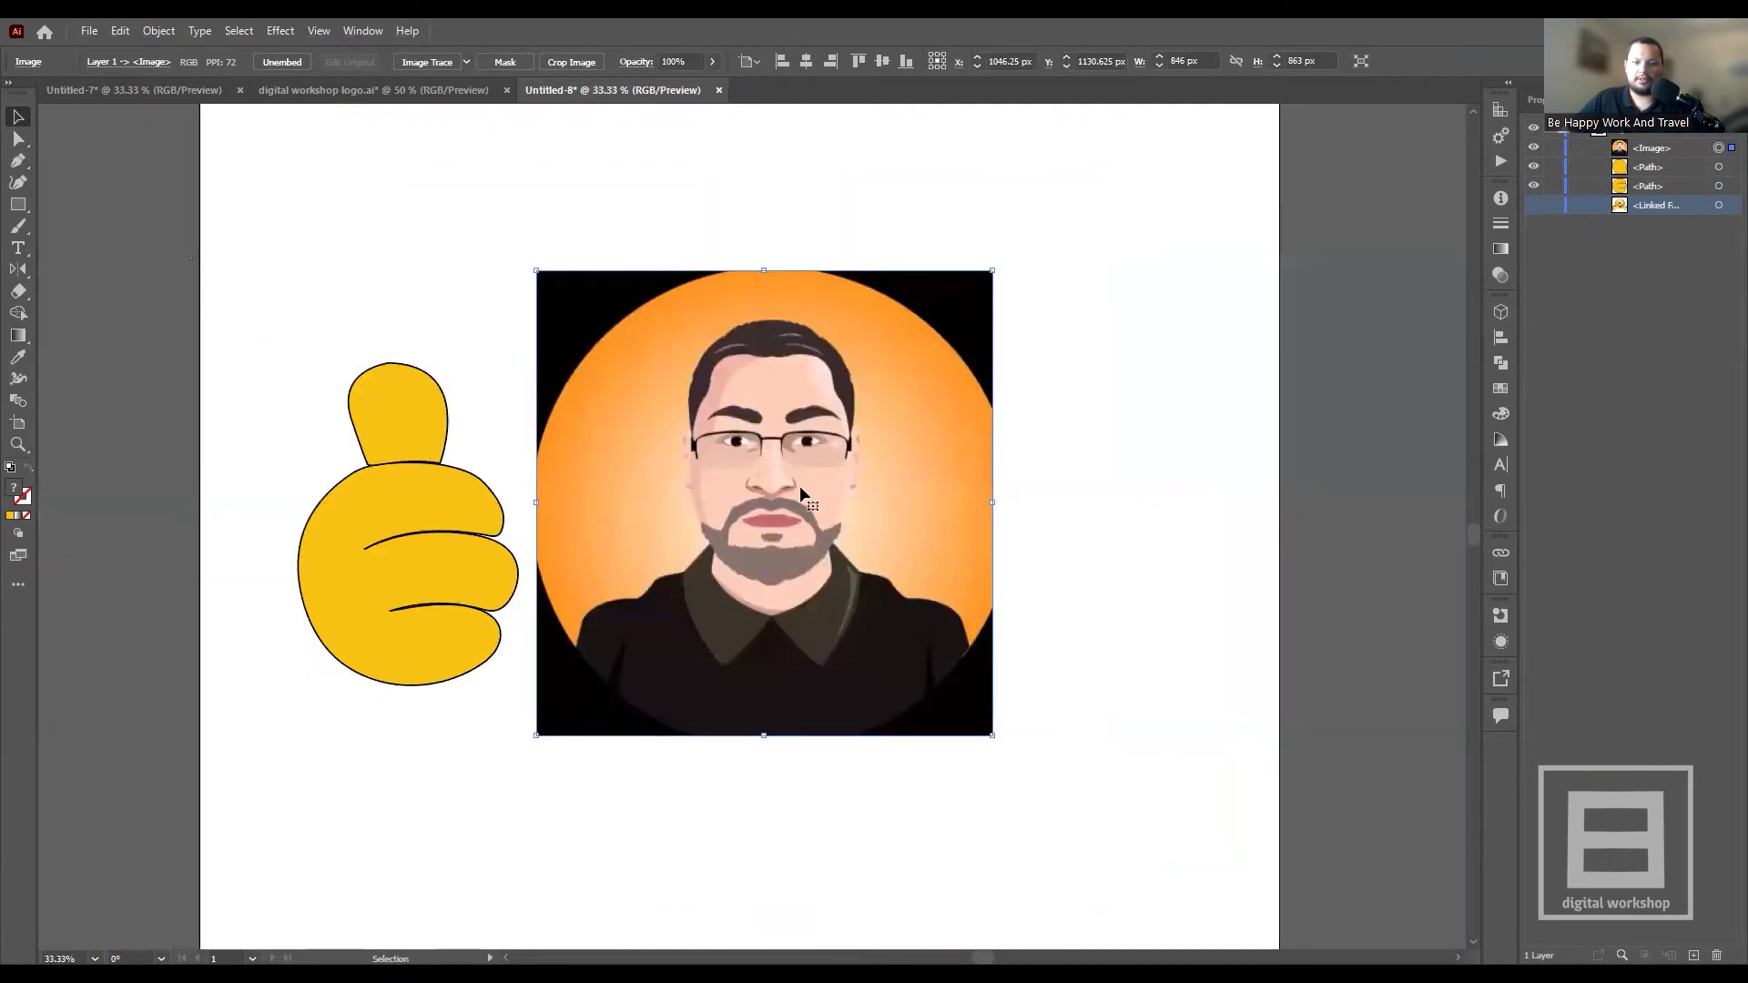
{"action": "scroll", "coordinate": [799, 484], "scroll_direction": "up", "scroll_amount": 2}
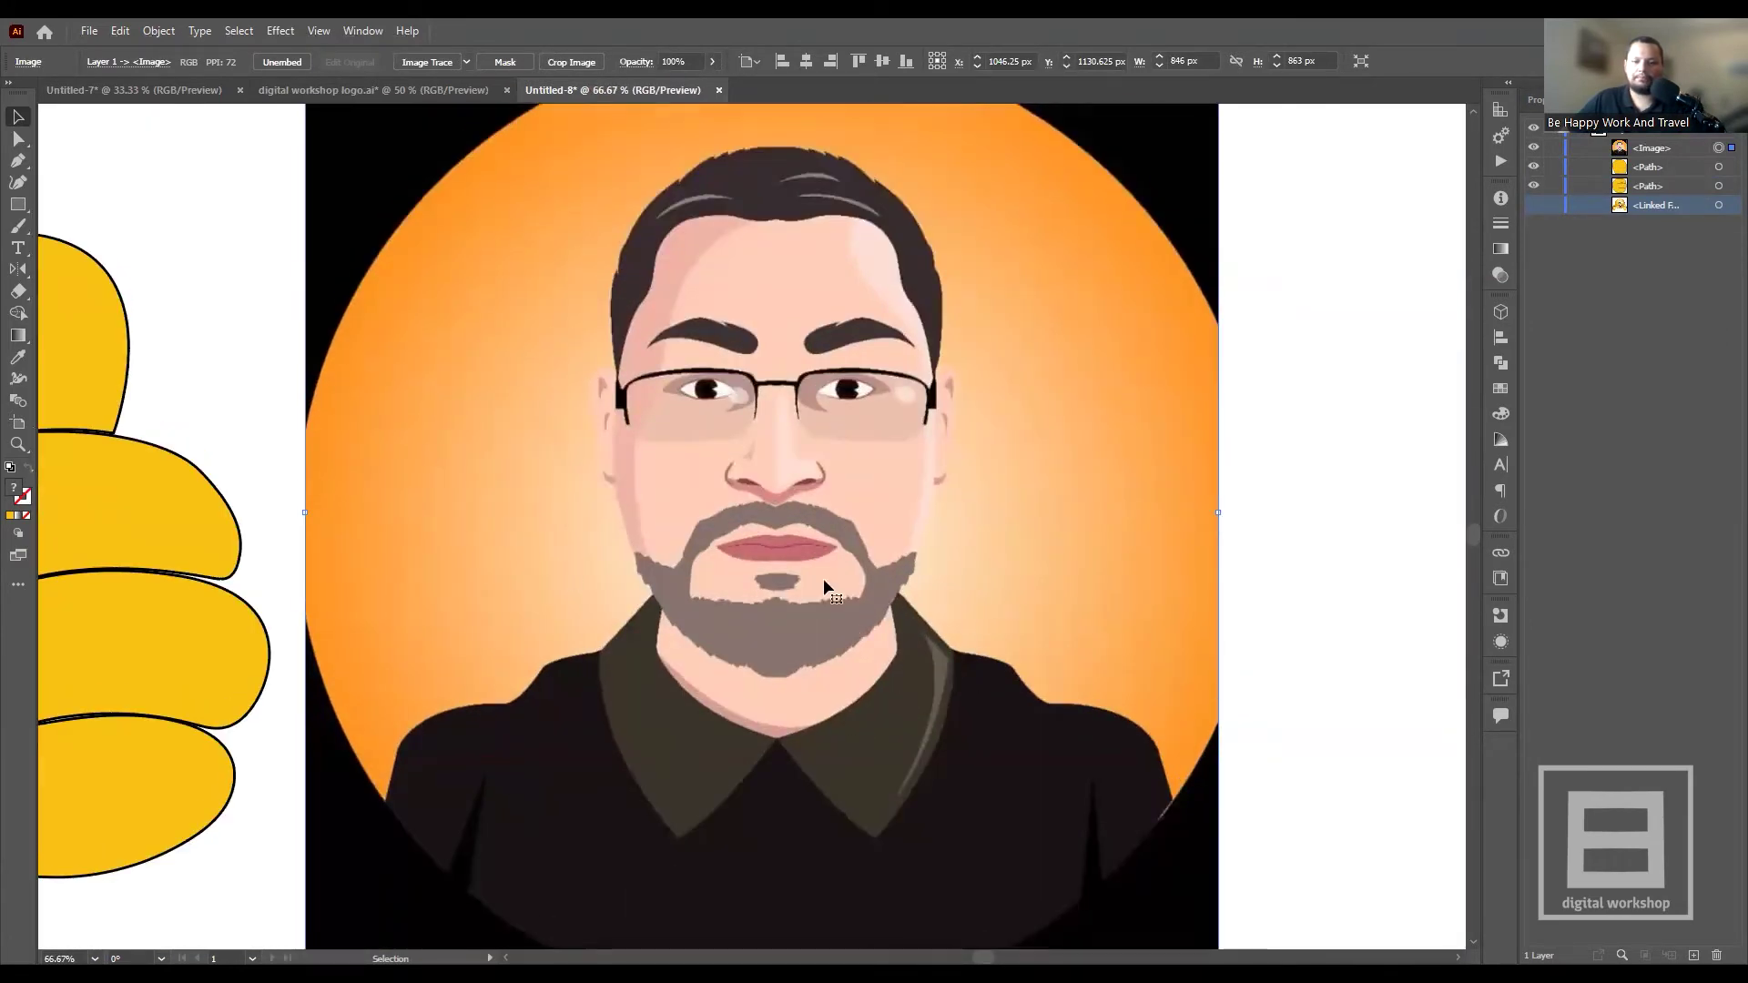
{"action": "scroll", "coordinate": [823, 577], "scroll_direction": "up", "scroll_amount": 2}
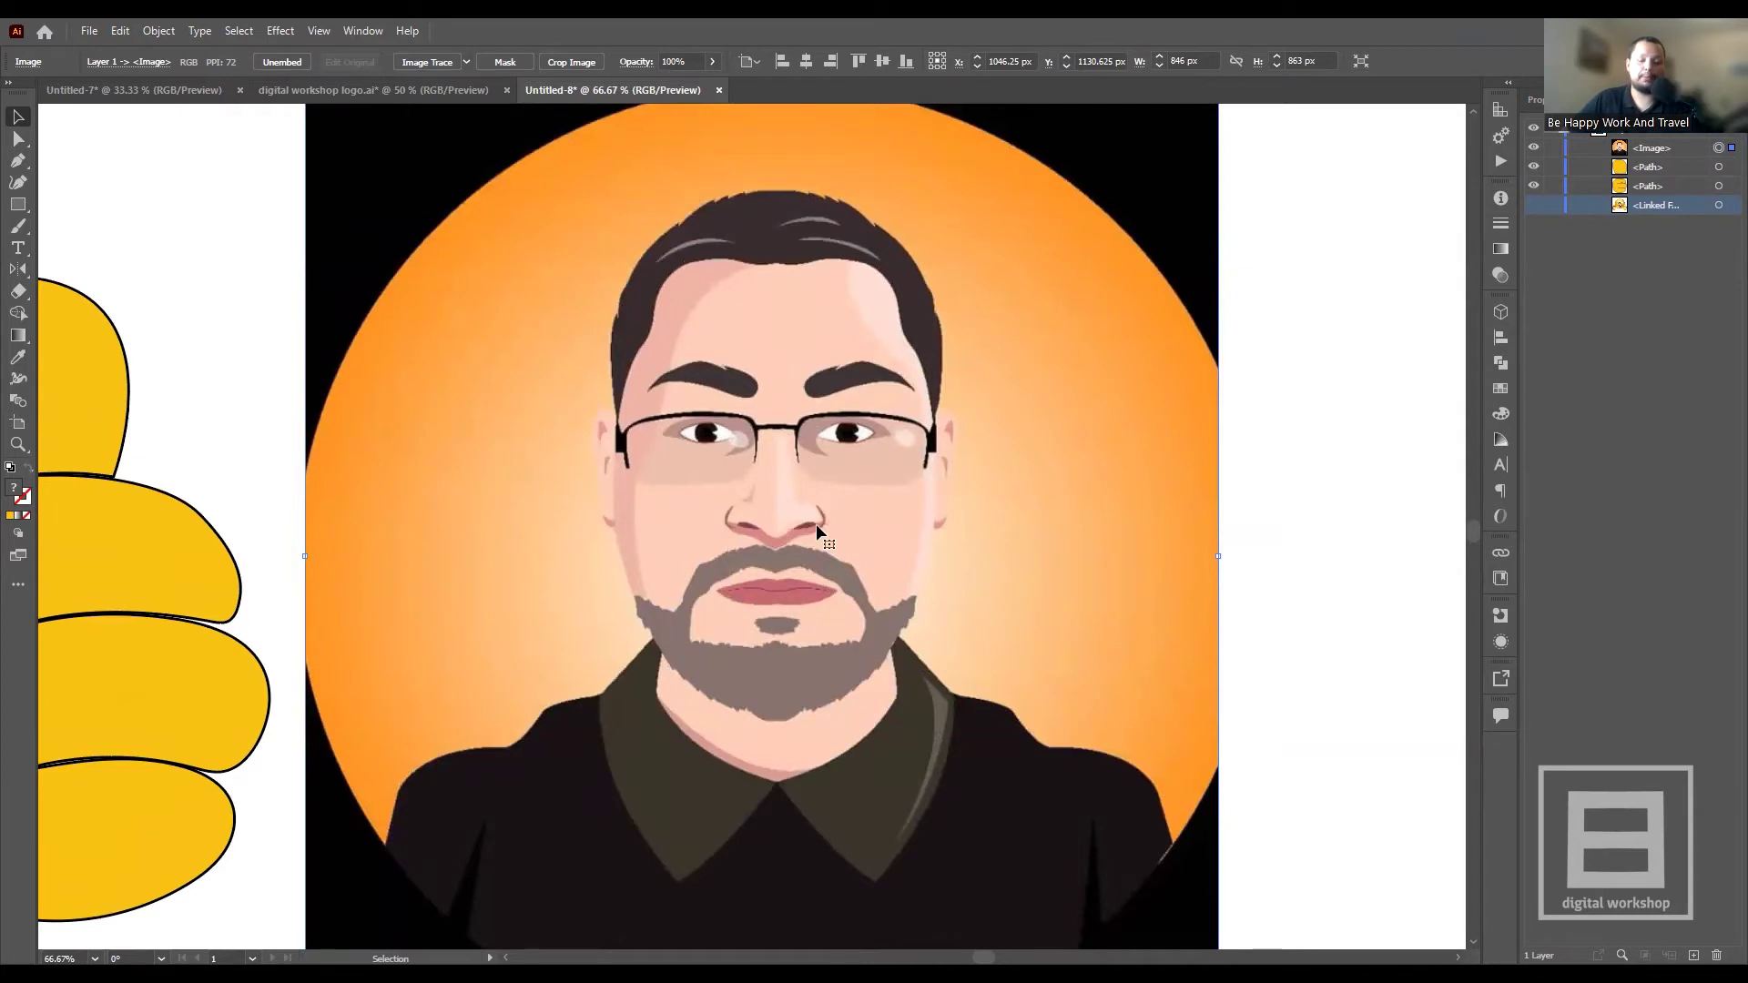
{"action": "scroll", "coordinate": [692, 505], "scroll_direction": "down", "scroll_amount": 2}
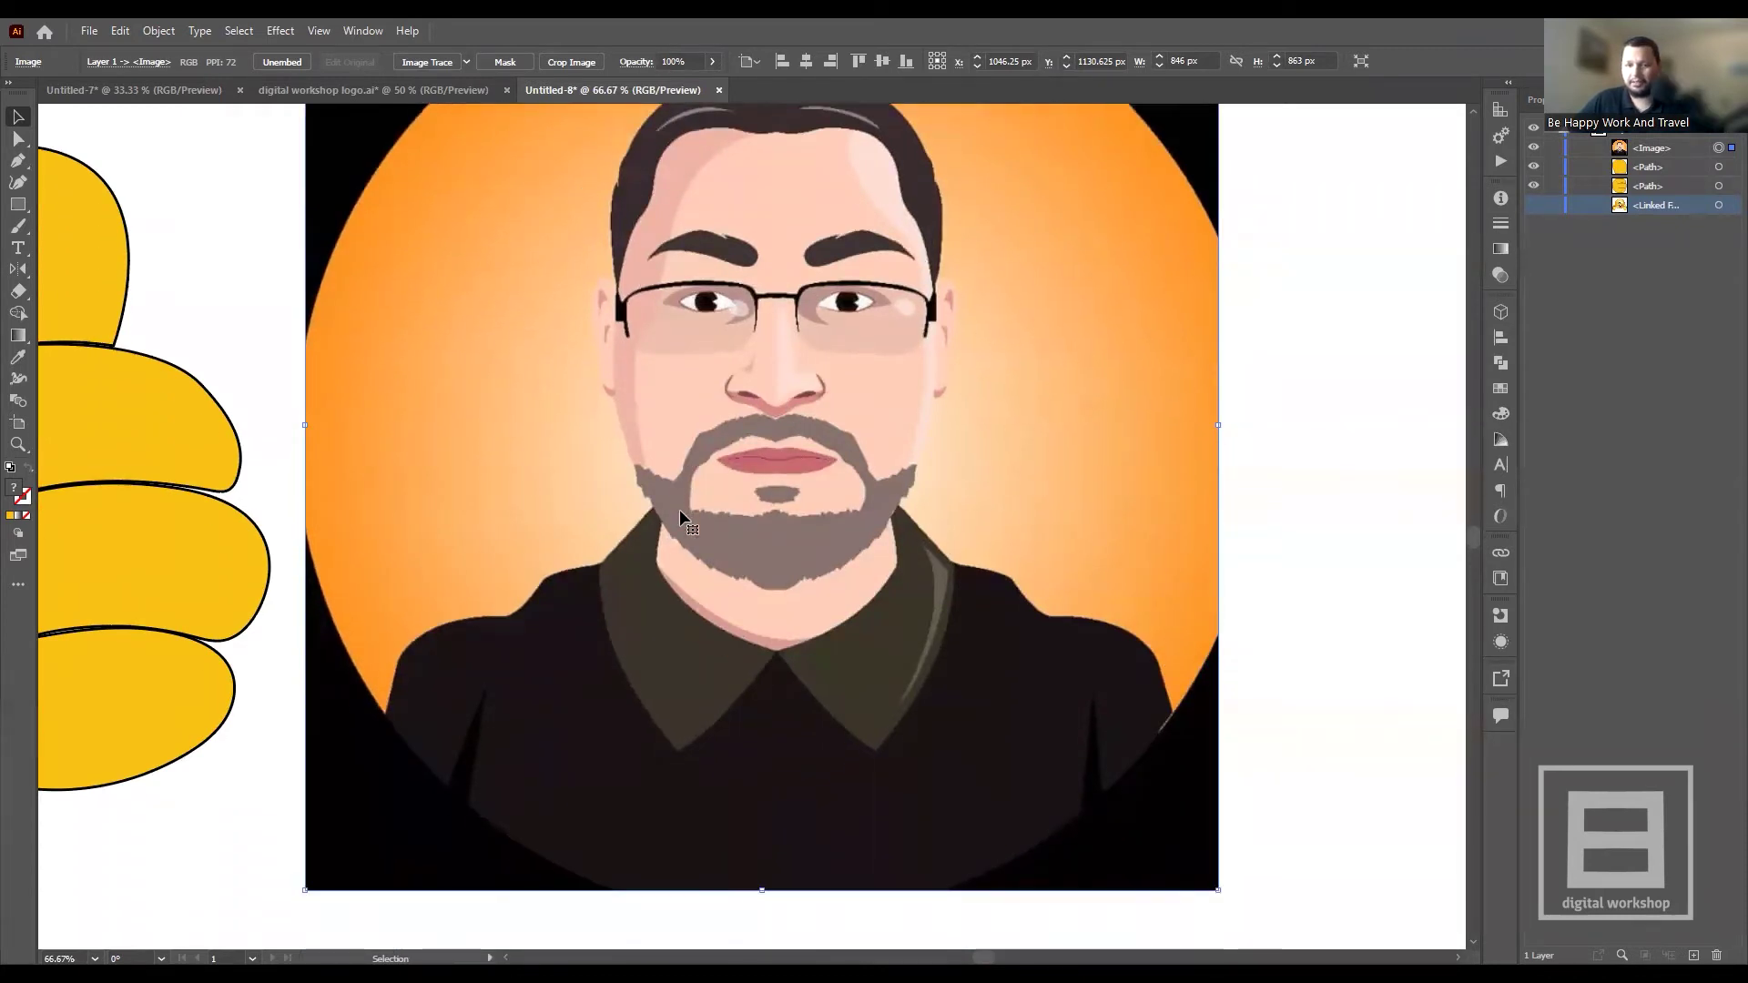
{"action": "scroll", "coordinate": [686, 505], "scroll_direction": "up", "scroll_amount": 1}
{"action": "scroll", "coordinate": [771, 394], "scroll_direction": "up", "scroll_amount": 2}
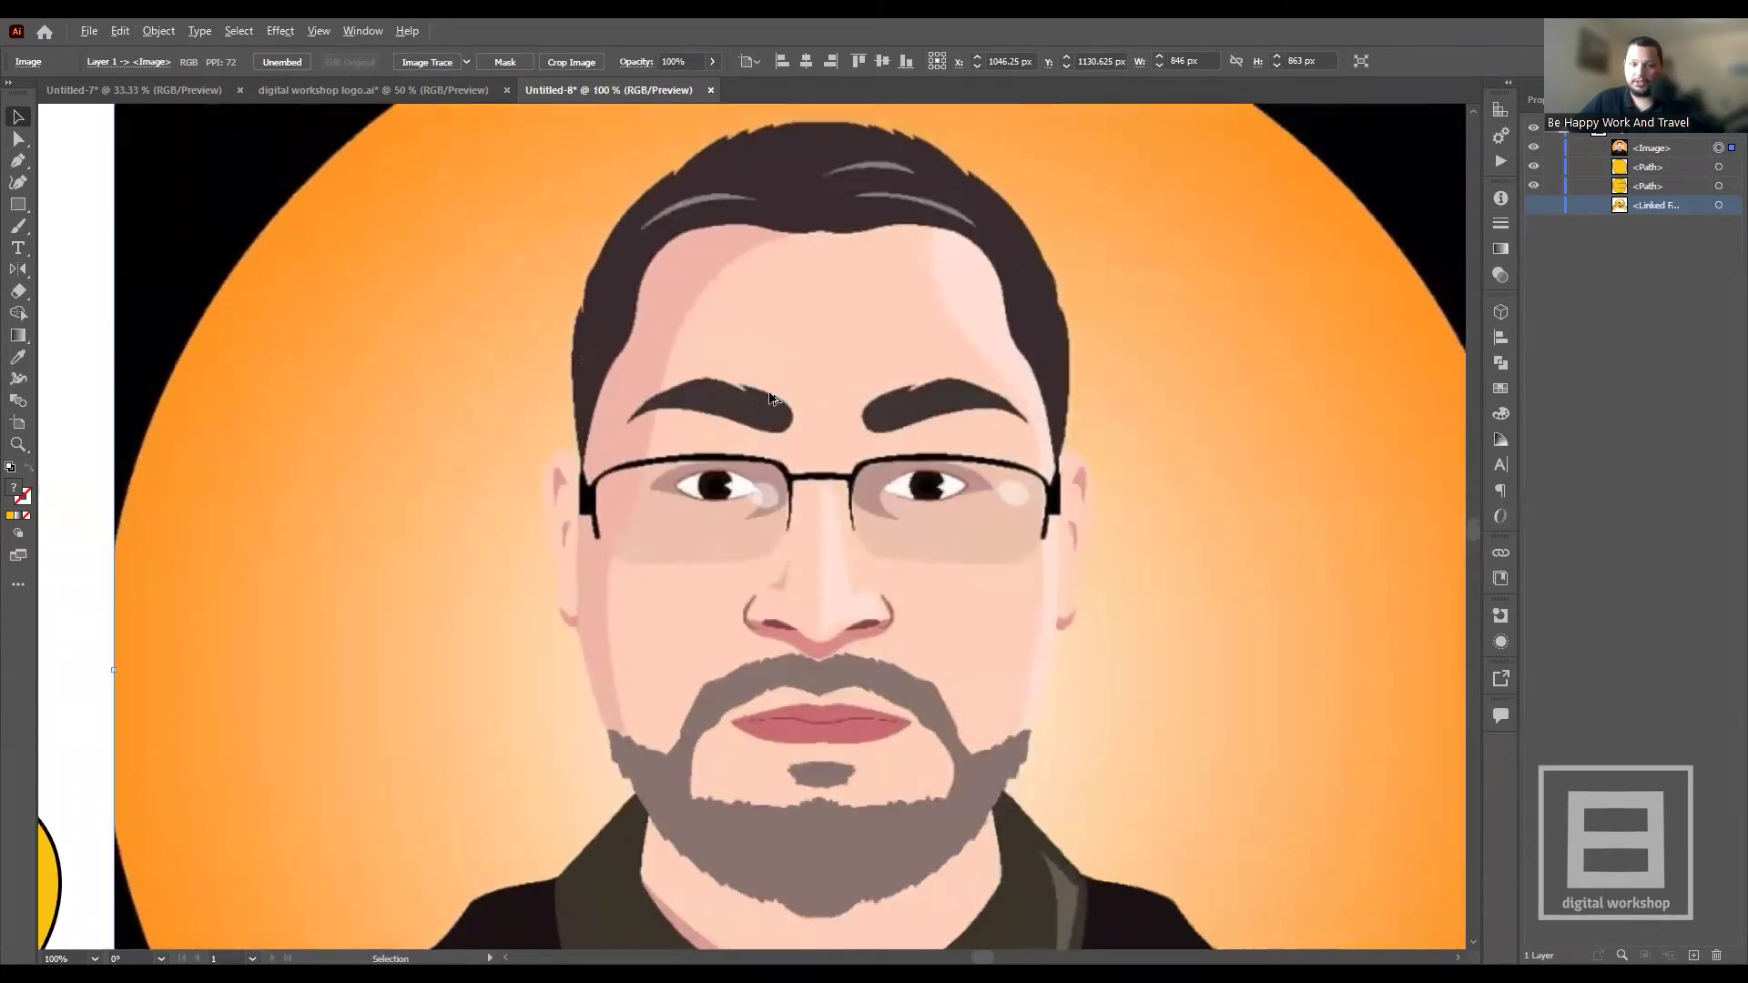
{"action": "scroll", "coordinate": [756, 405], "scroll_direction": "up", "scroll_amount": 1}
{"action": "scroll", "coordinate": [637, 428], "scroll_direction": "down", "scroll_amount": 3}
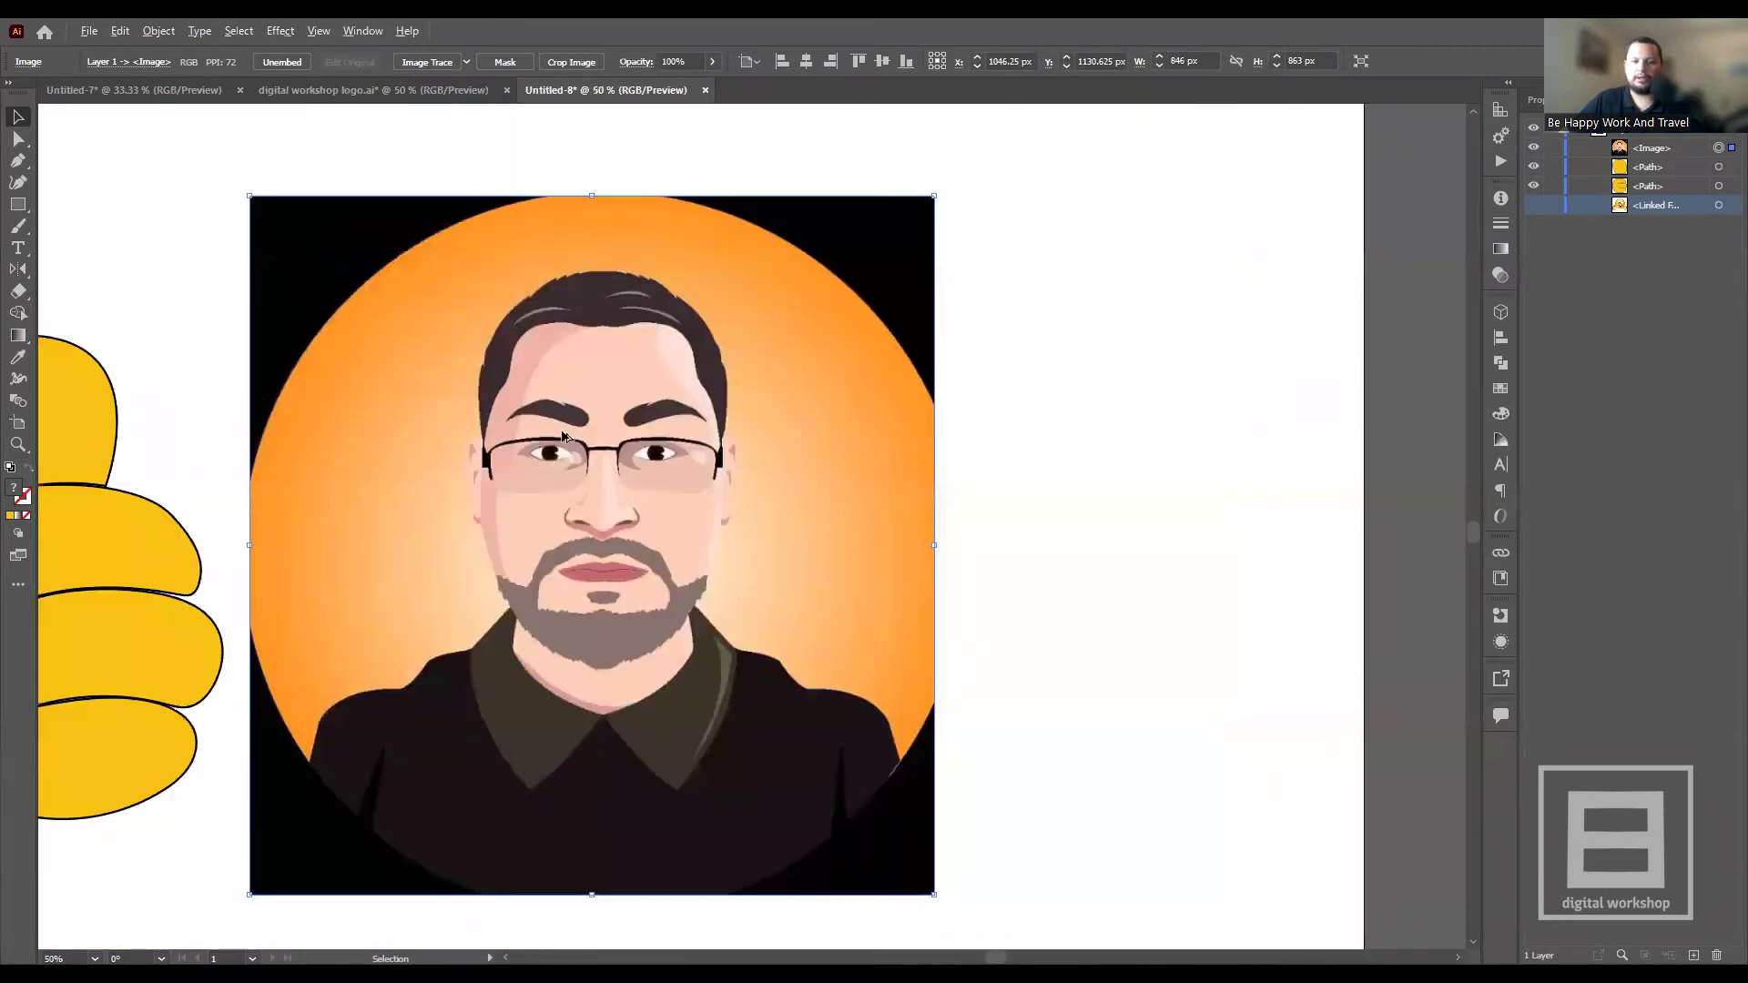
- Select the placed cartoon portrait image and delete it
{"action": "scroll", "coordinate": [546, 437], "scroll_direction": "down", "scroll_amount": 2}
{"action": "left_click", "coordinate": [855, 457]}
{"action": "left_click", "coordinate": [464, 471]}
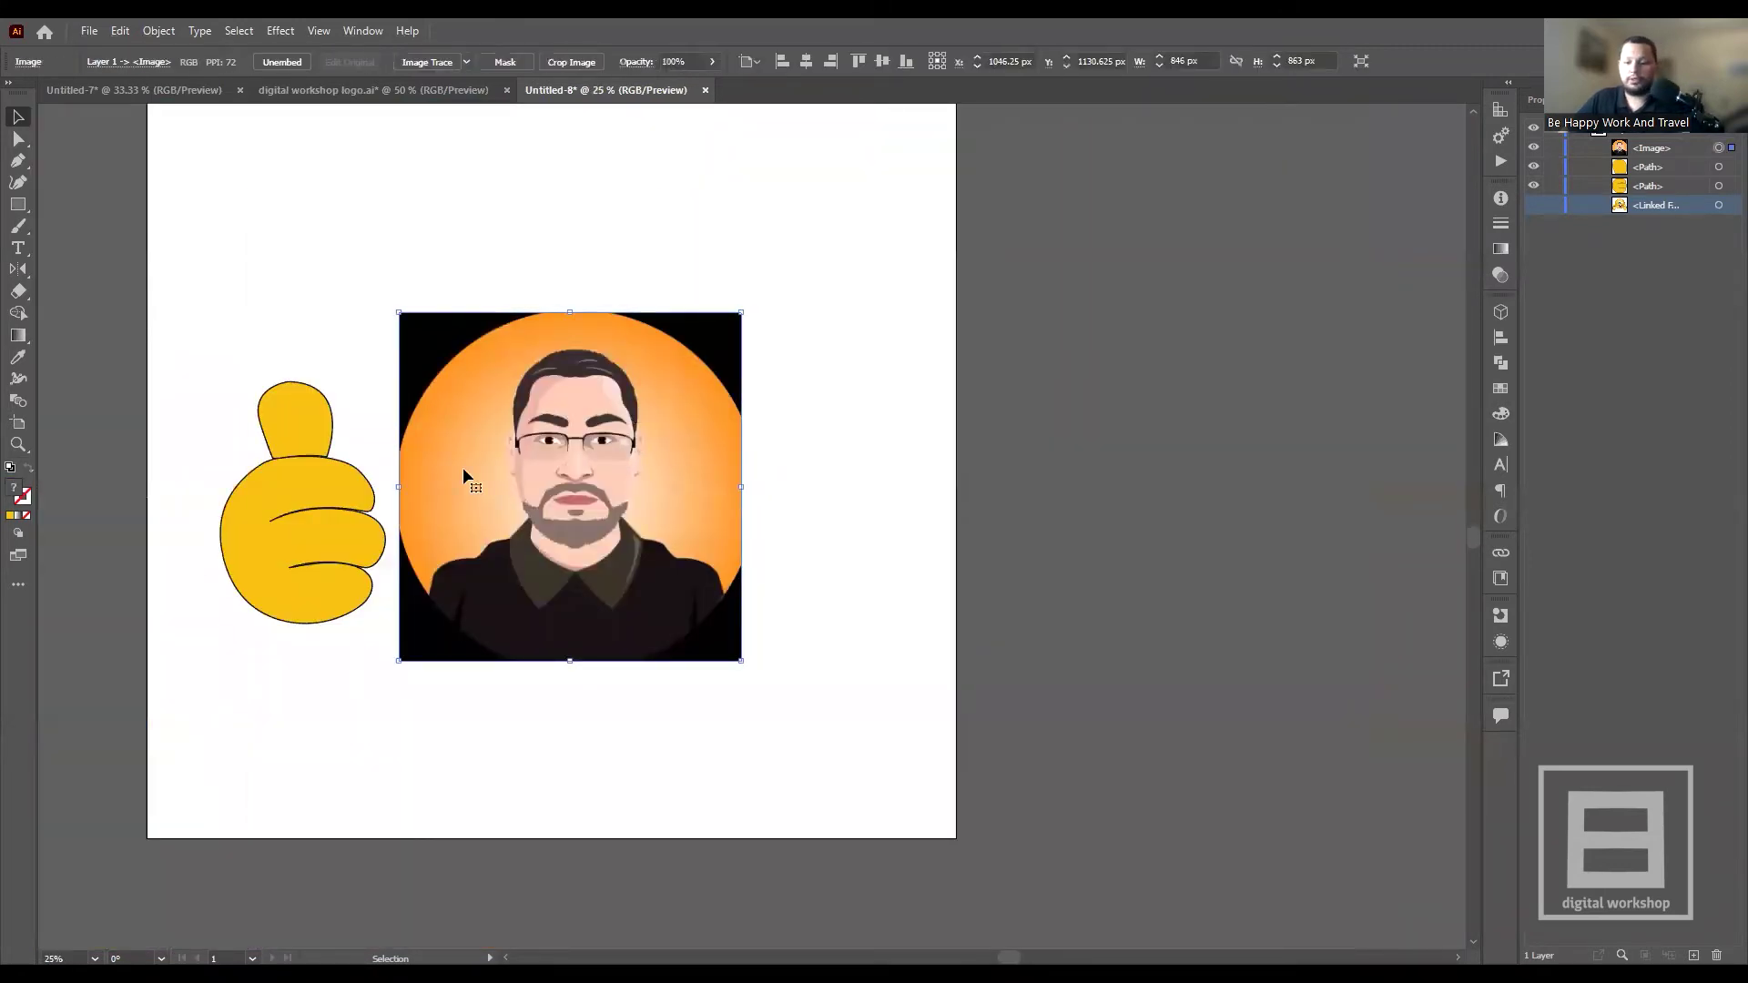
{"action": "key", "text": "Delete"}
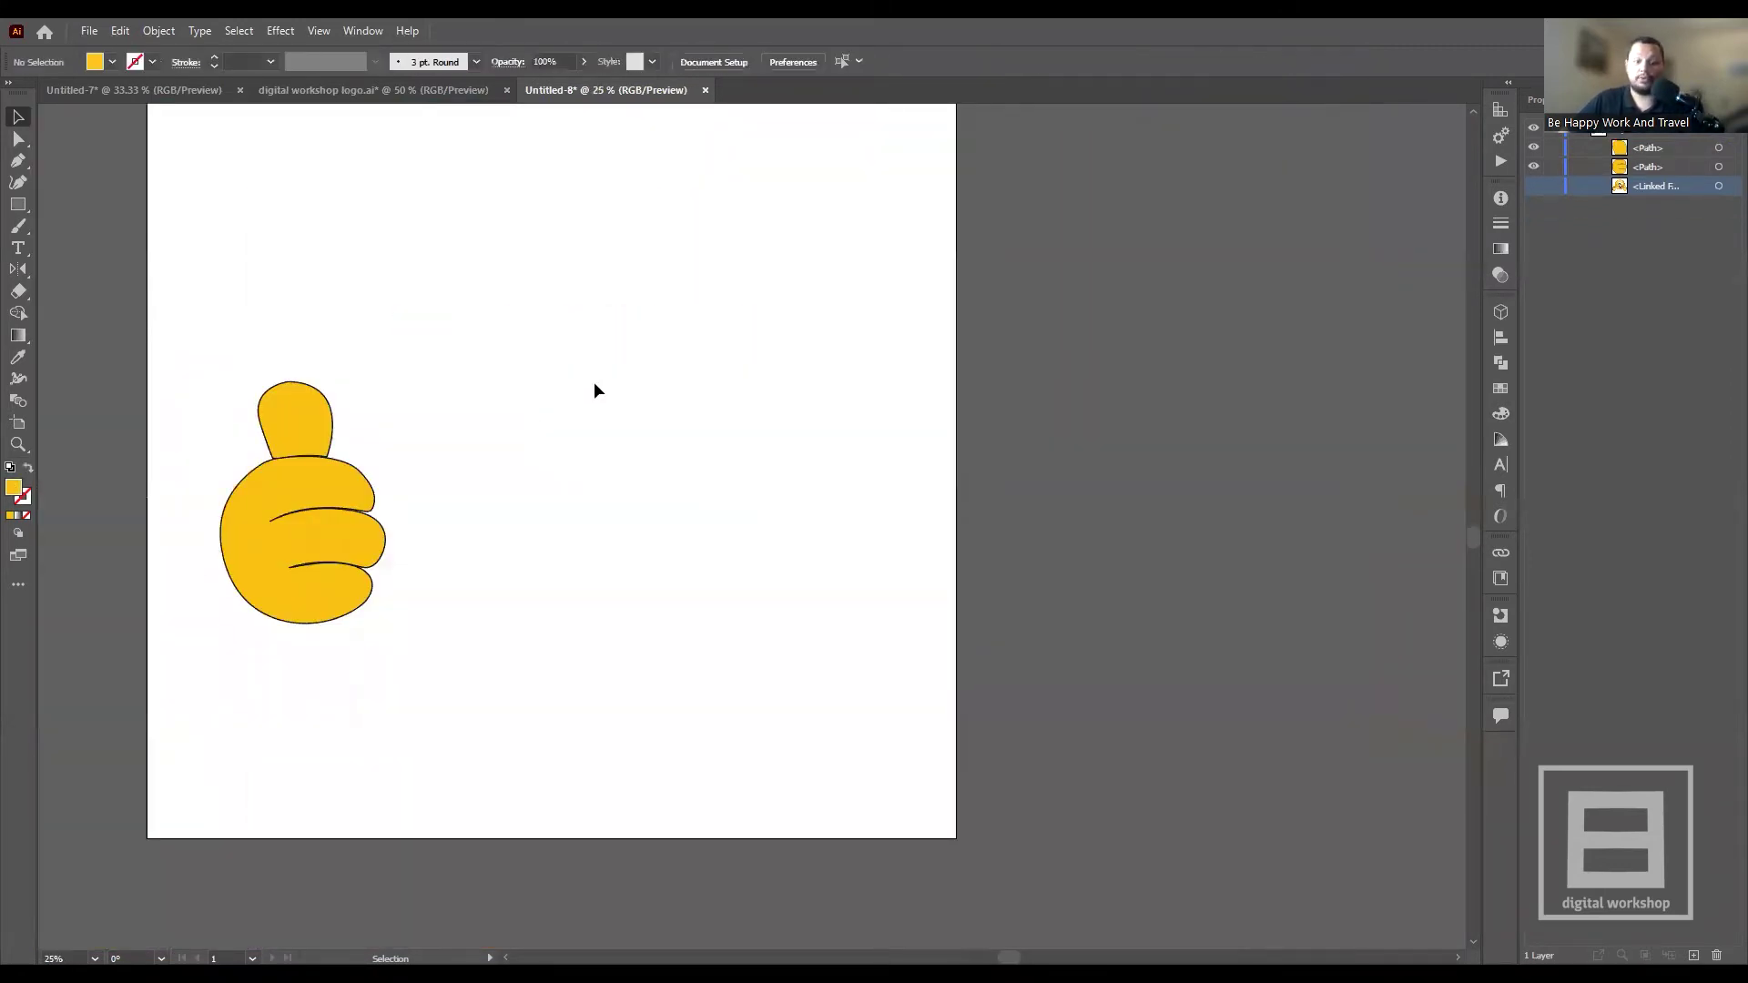
{"action": "scroll", "coordinate": [805, 423], "scroll_direction": "down", "scroll_amount": 1}
{"action": "scroll", "coordinate": [38, 258], "scroll_direction": "up", "scroll_amount": 1}
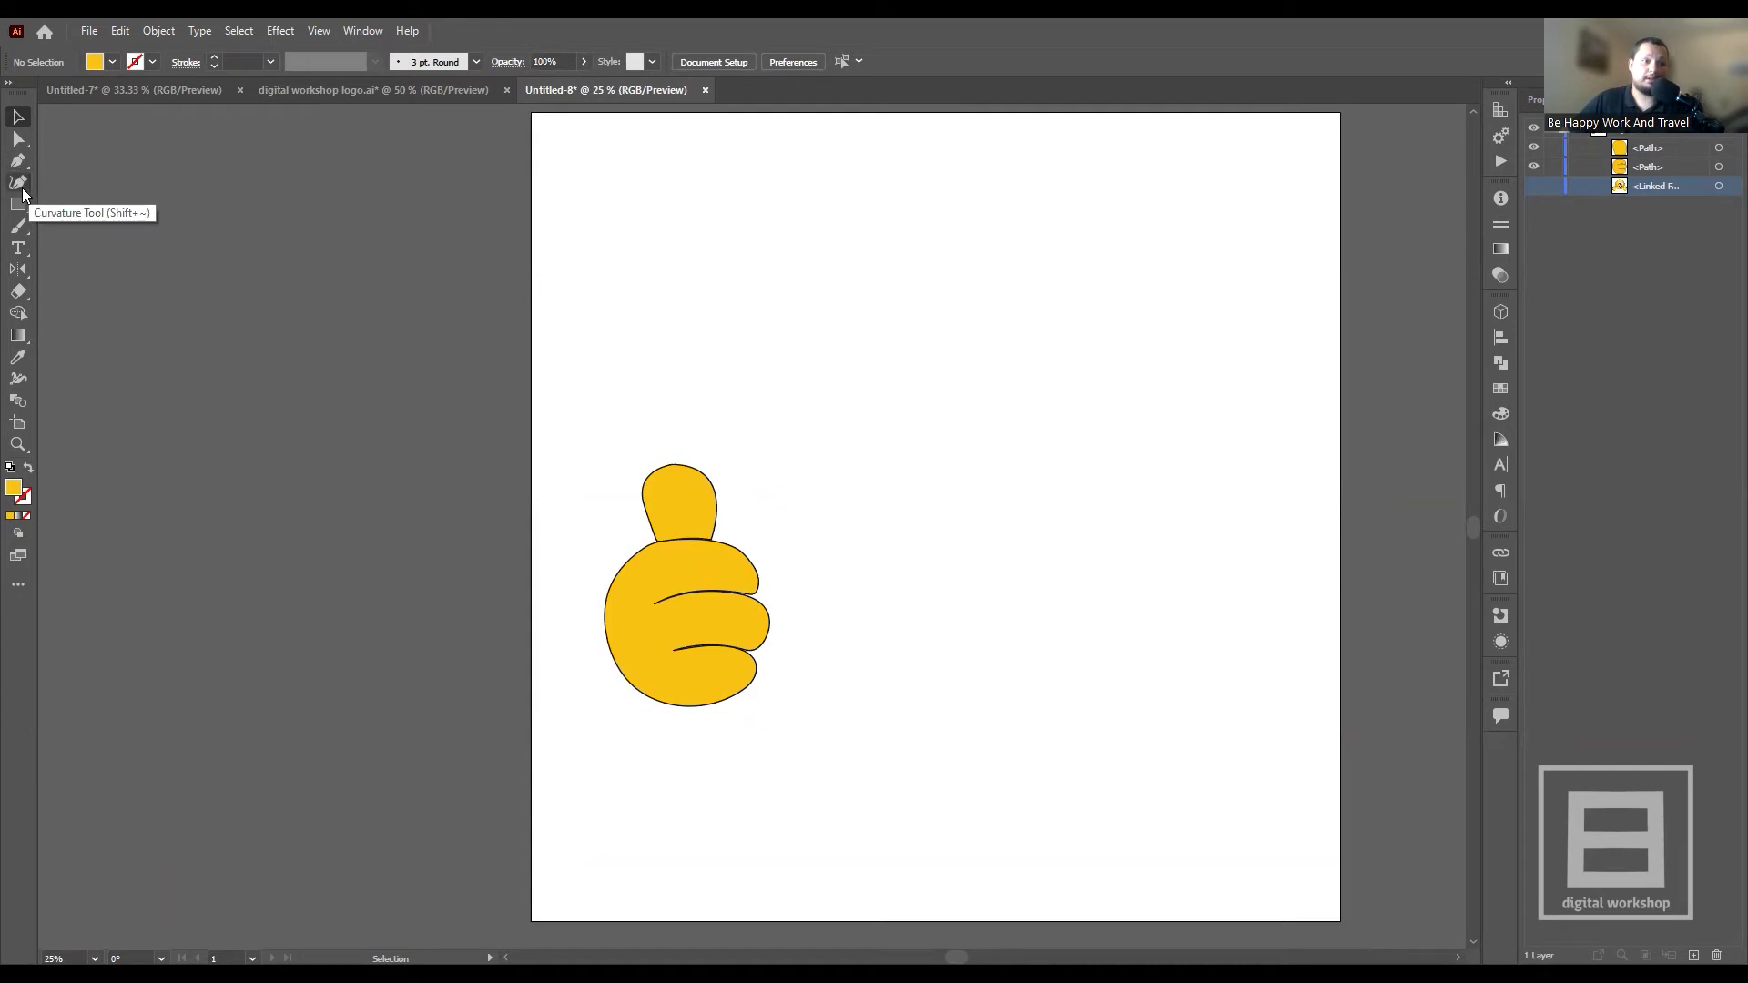
- Draw a closed wavy yellow blob with the Curvature Tool
{"action": "left_click", "coordinate": [18, 185]}
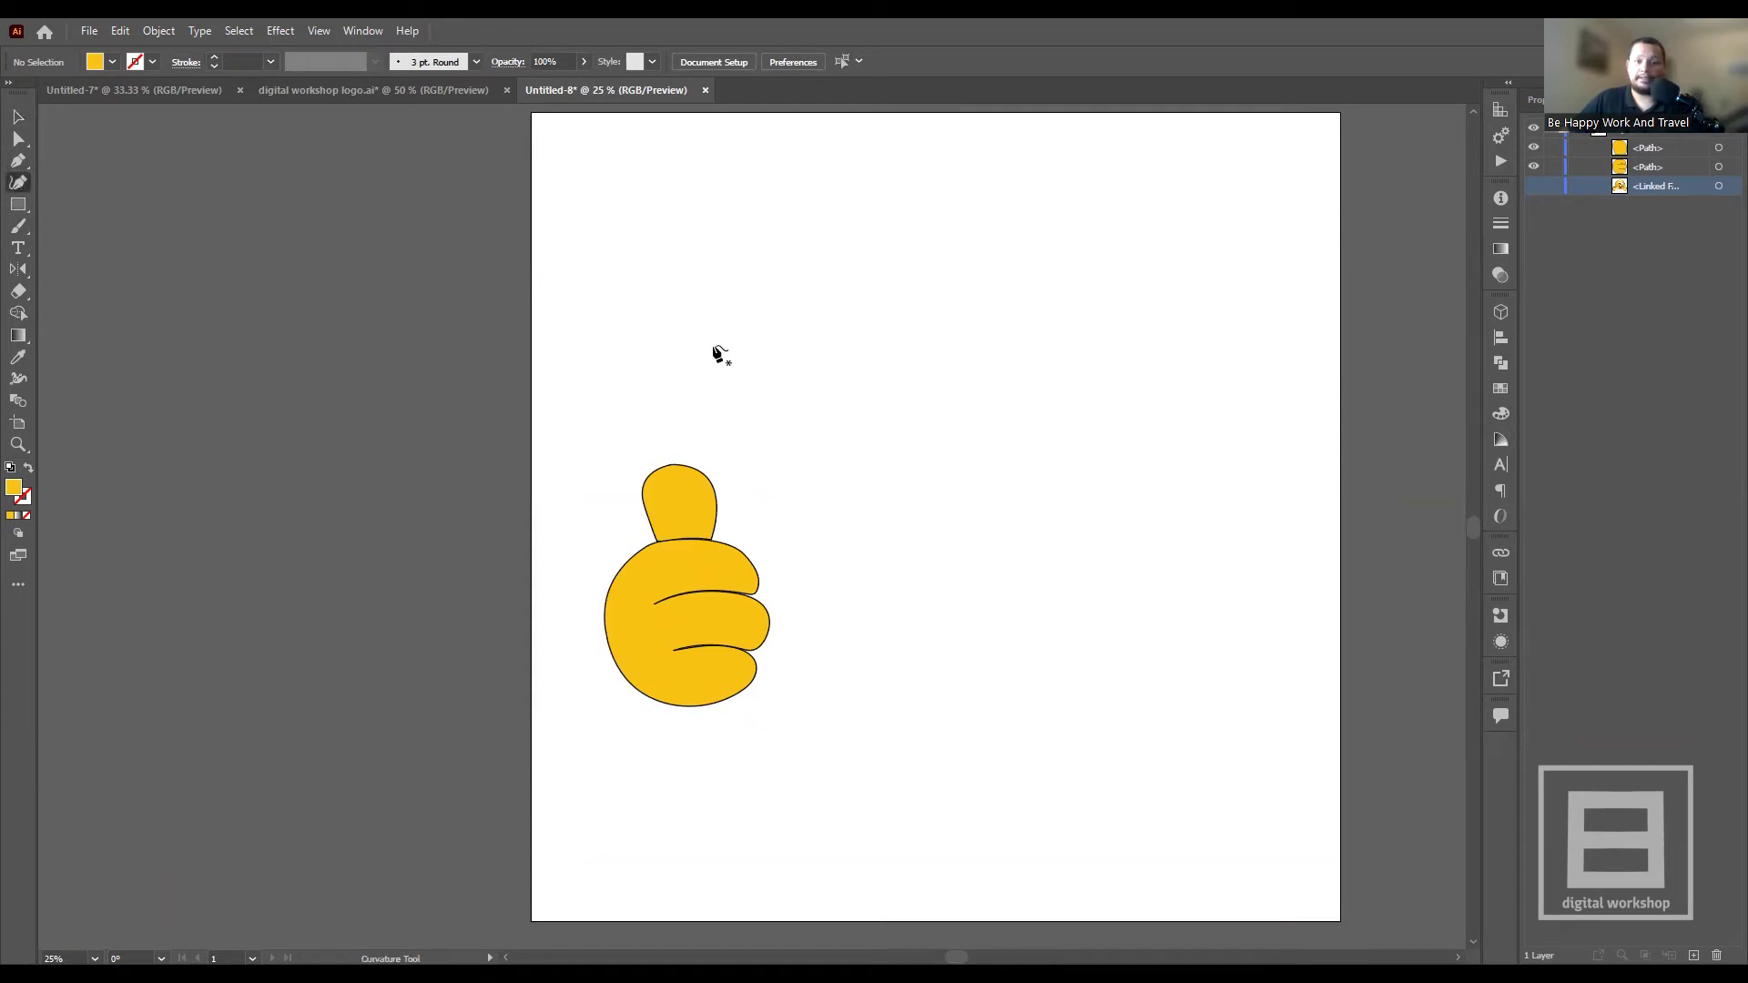
{"action": "left_click", "coordinate": [687, 317]}
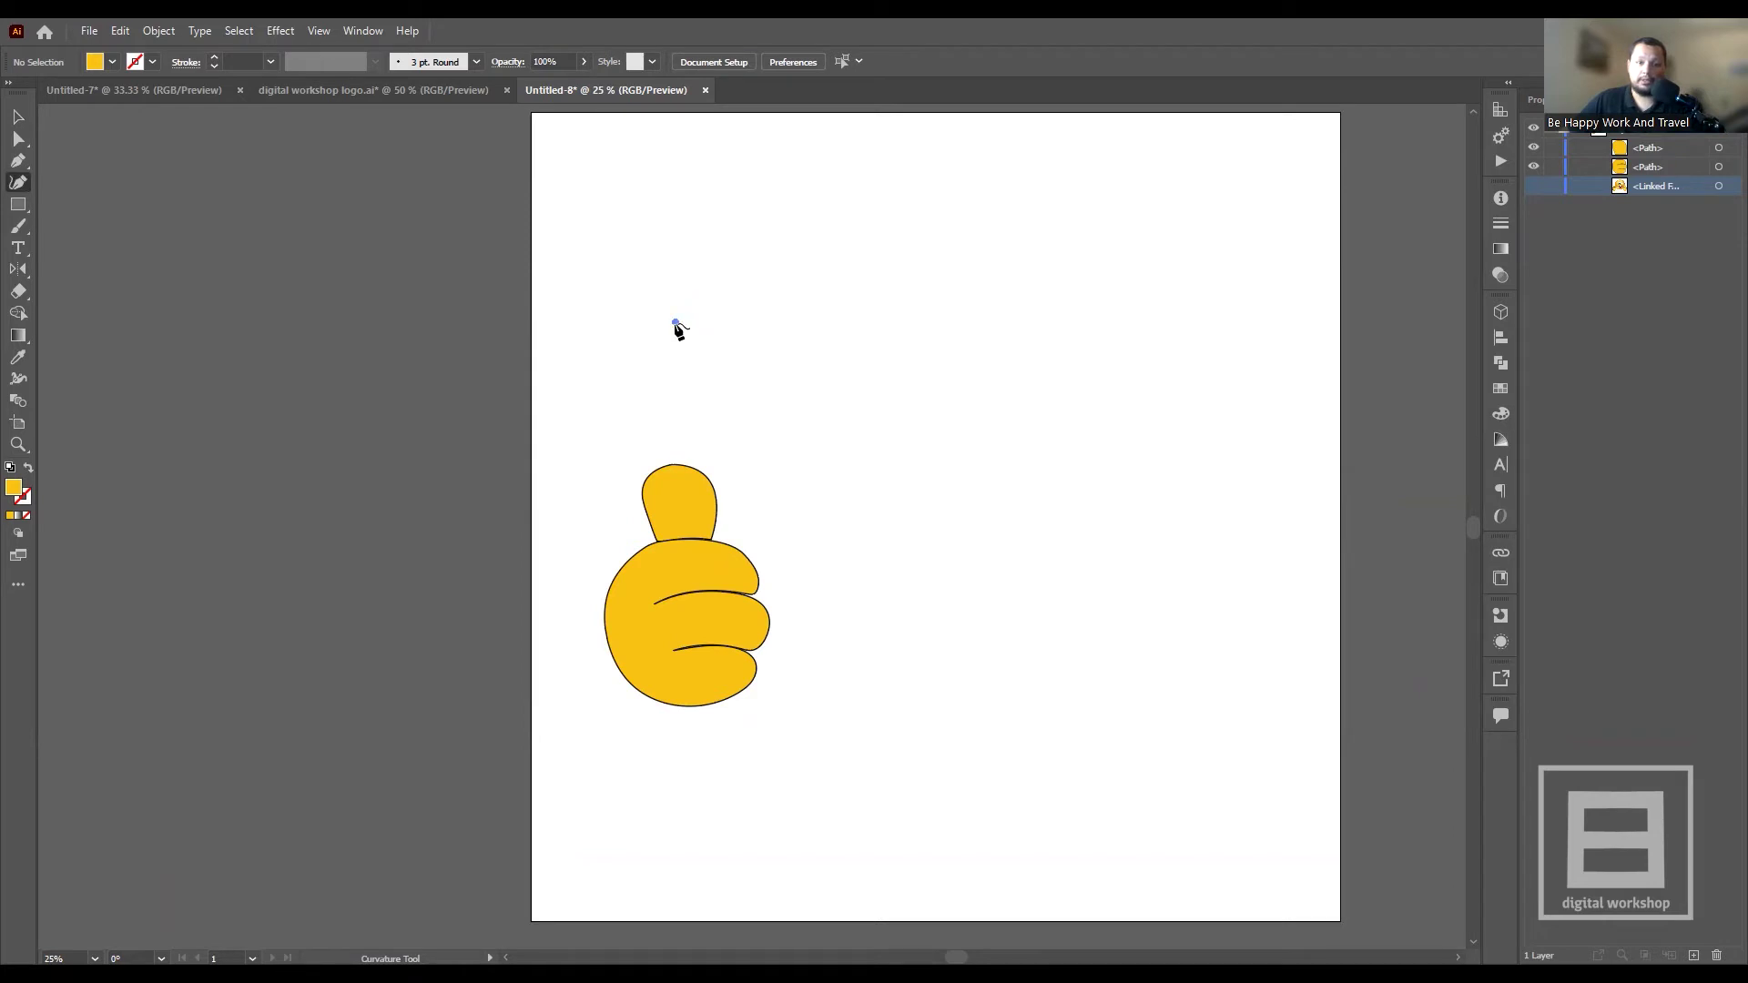
{"action": "left_click", "coordinate": [704, 342]}
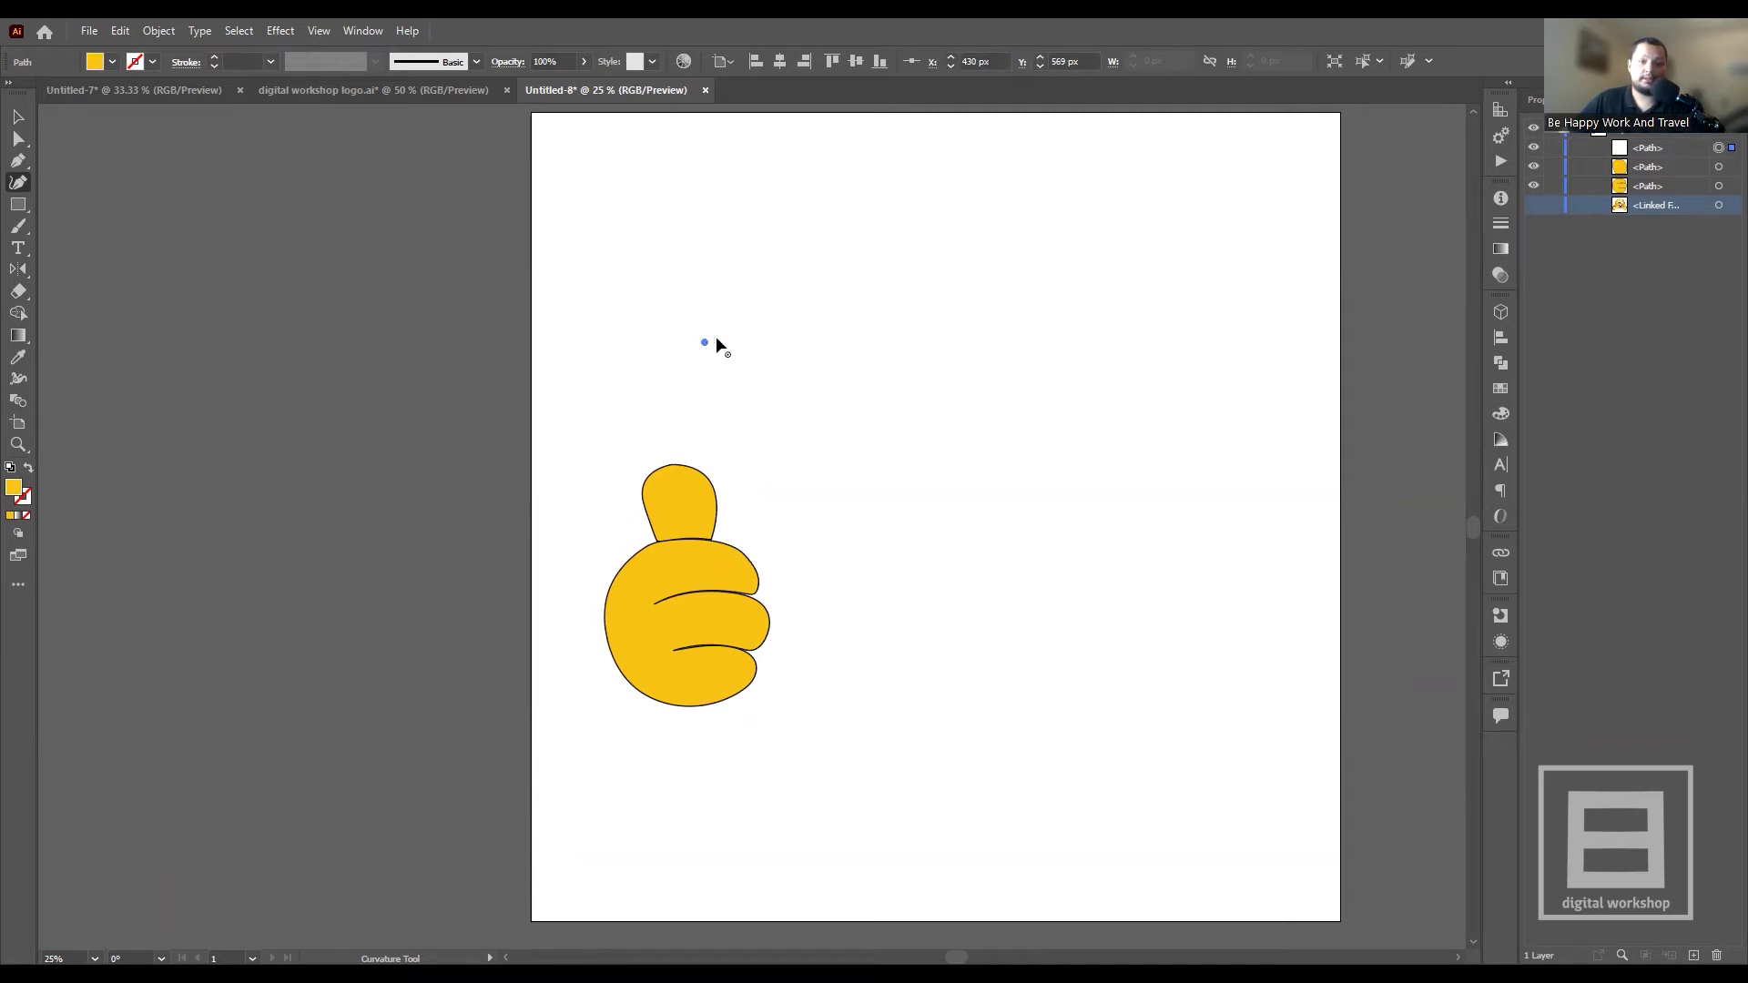
{"action": "left_click", "coordinate": [782, 337]}
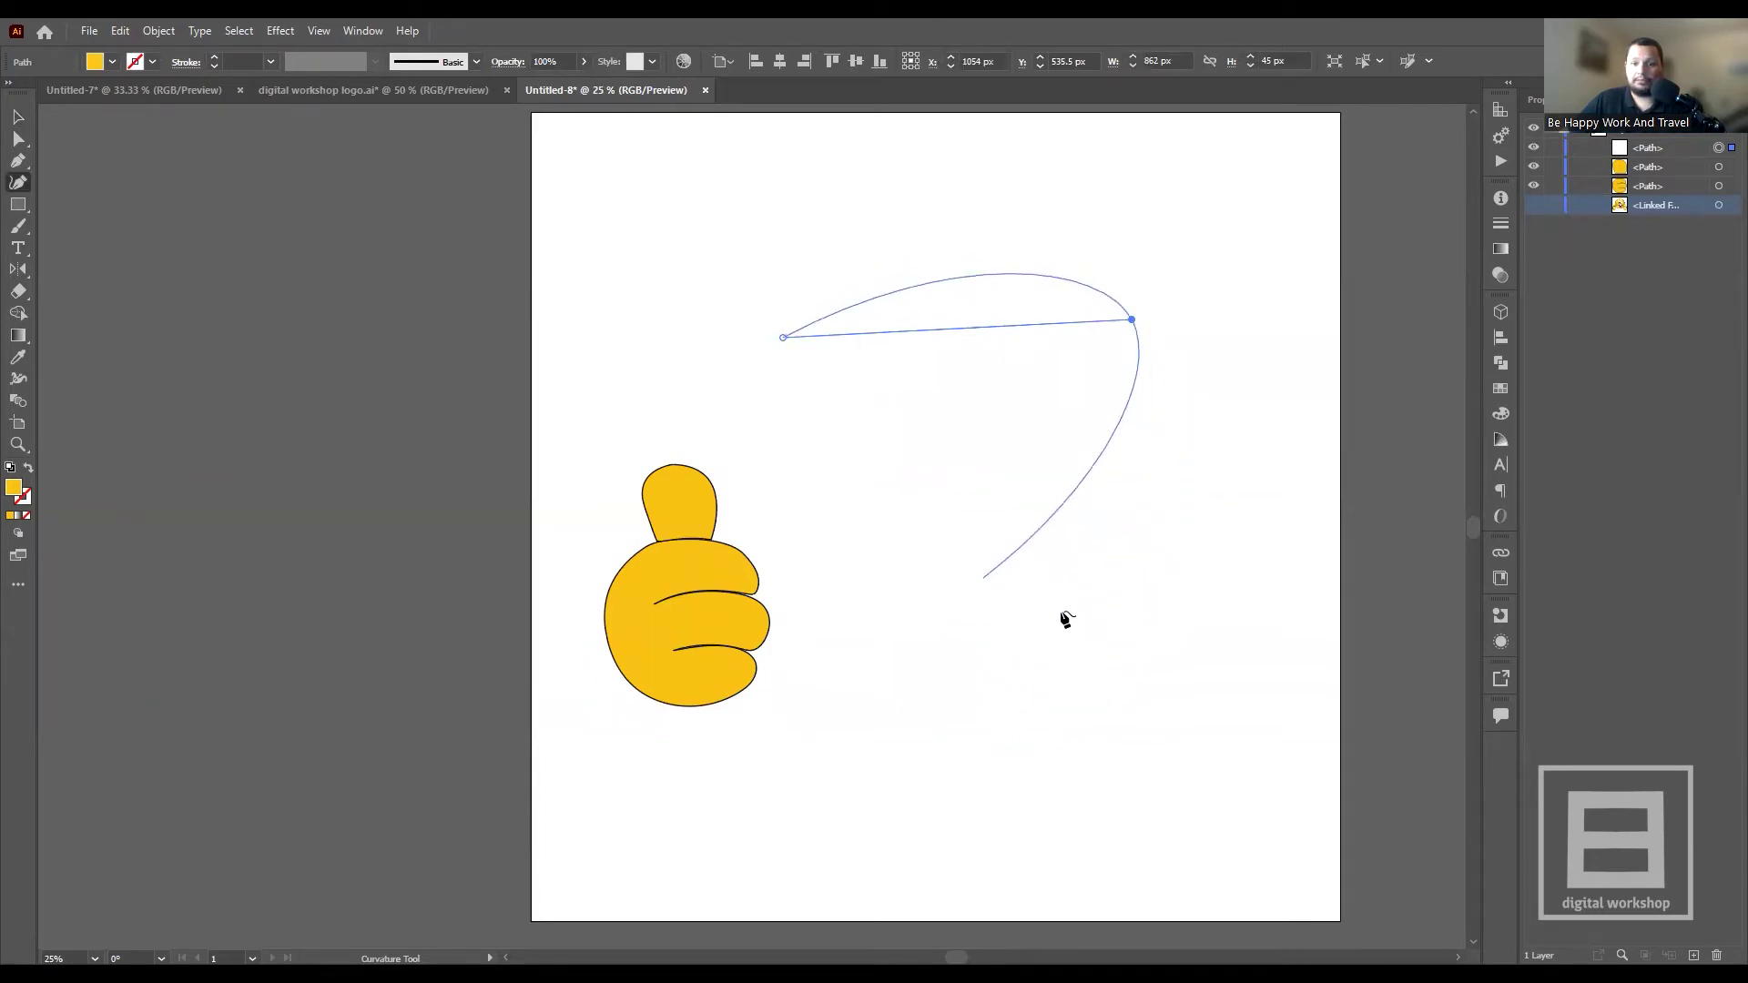
{"action": "left_click", "coordinate": [1194, 471]}
{"action": "left_click", "coordinate": [1045, 632]}
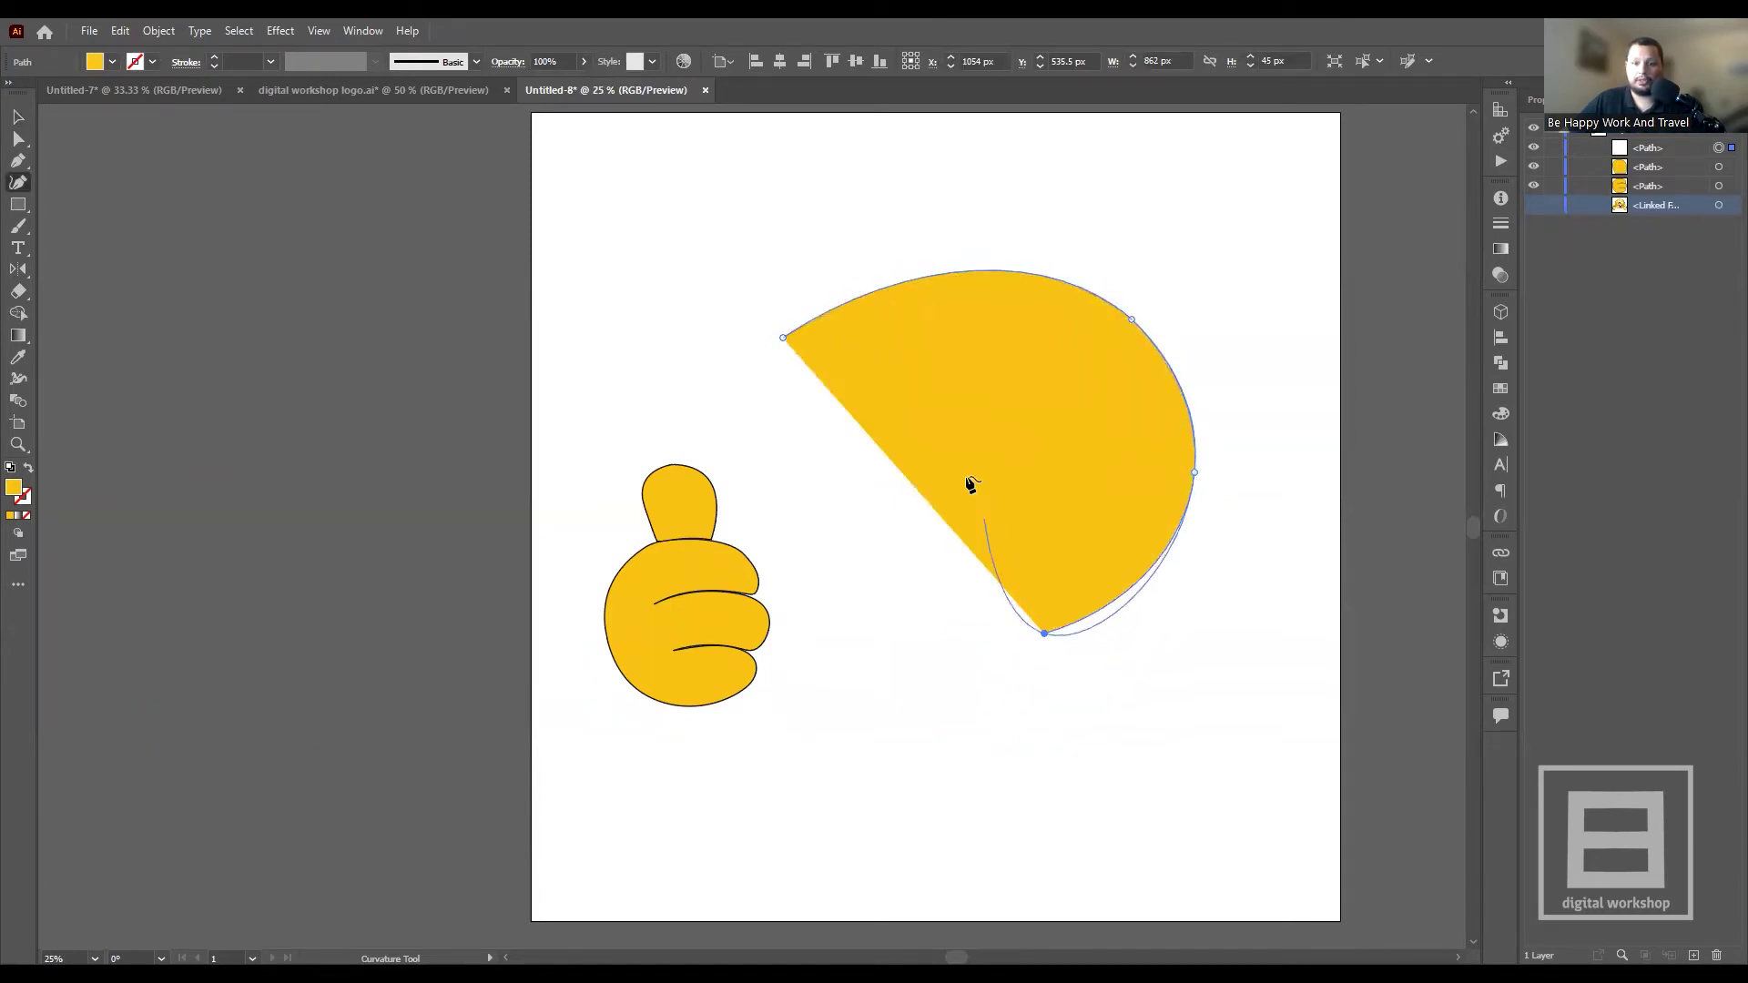
{"action": "left_click", "coordinate": [981, 439]}
{"action": "left_click", "coordinate": [839, 434]}
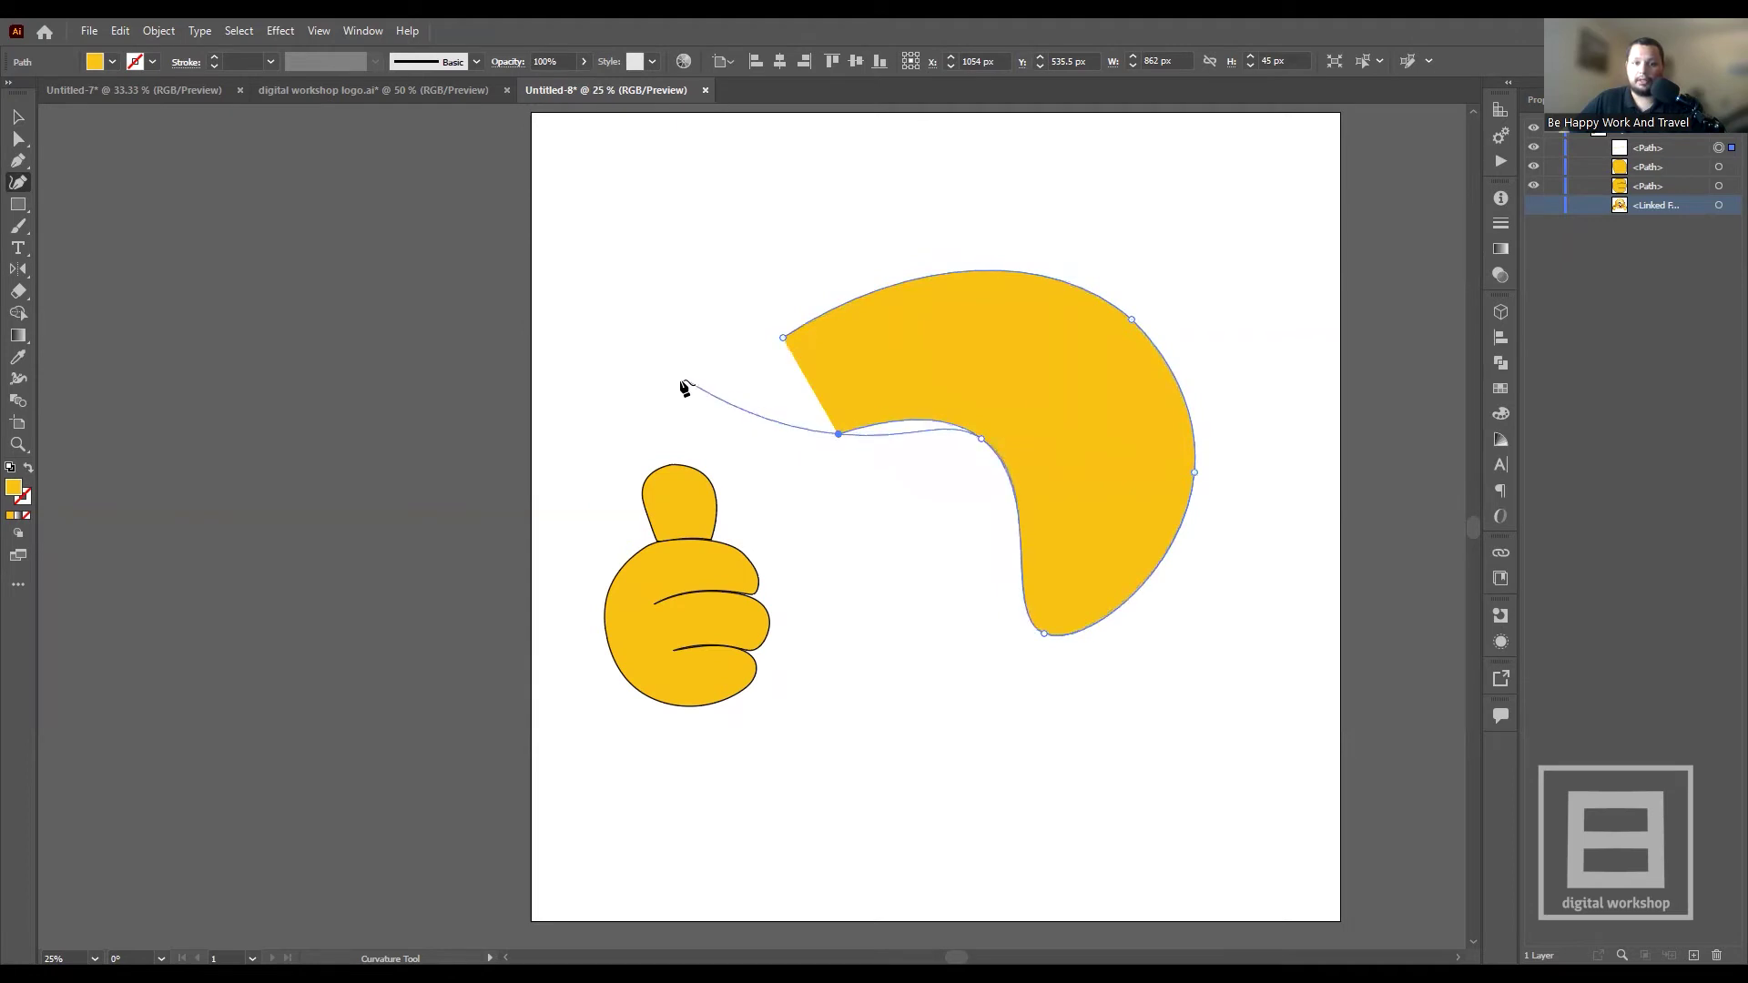
{"action": "left_click", "coordinate": [680, 380]}
{"action": "left_click", "coordinate": [681, 225]}
{"action": "left_click", "coordinate": [852, 167]}
{"action": "left_click", "coordinate": [937, 227]}
{"action": "left_click", "coordinate": [783, 337]}
- Shrink the yellow blob and move it and the thumb left, off the artboard
{"action": "left_click", "coordinate": [18, 116]}
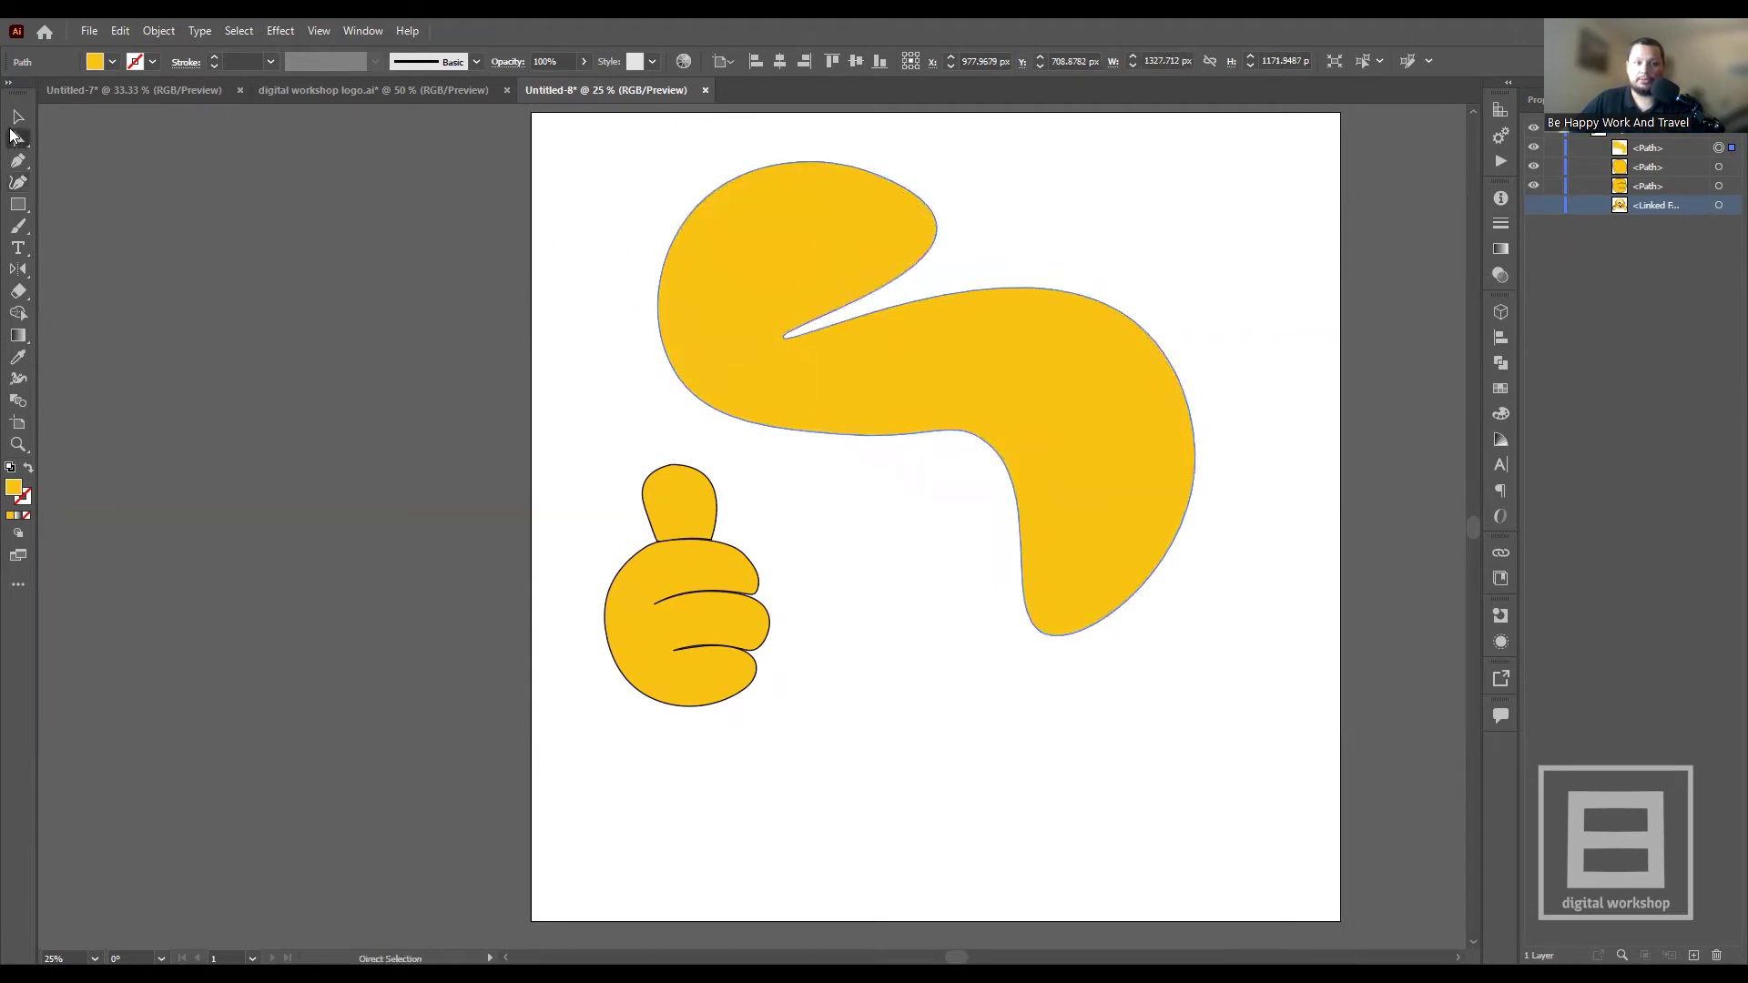
{"action": "left_click", "coordinate": [1236, 401]}
{"action": "left_click", "coordinate": [1054, 396]}
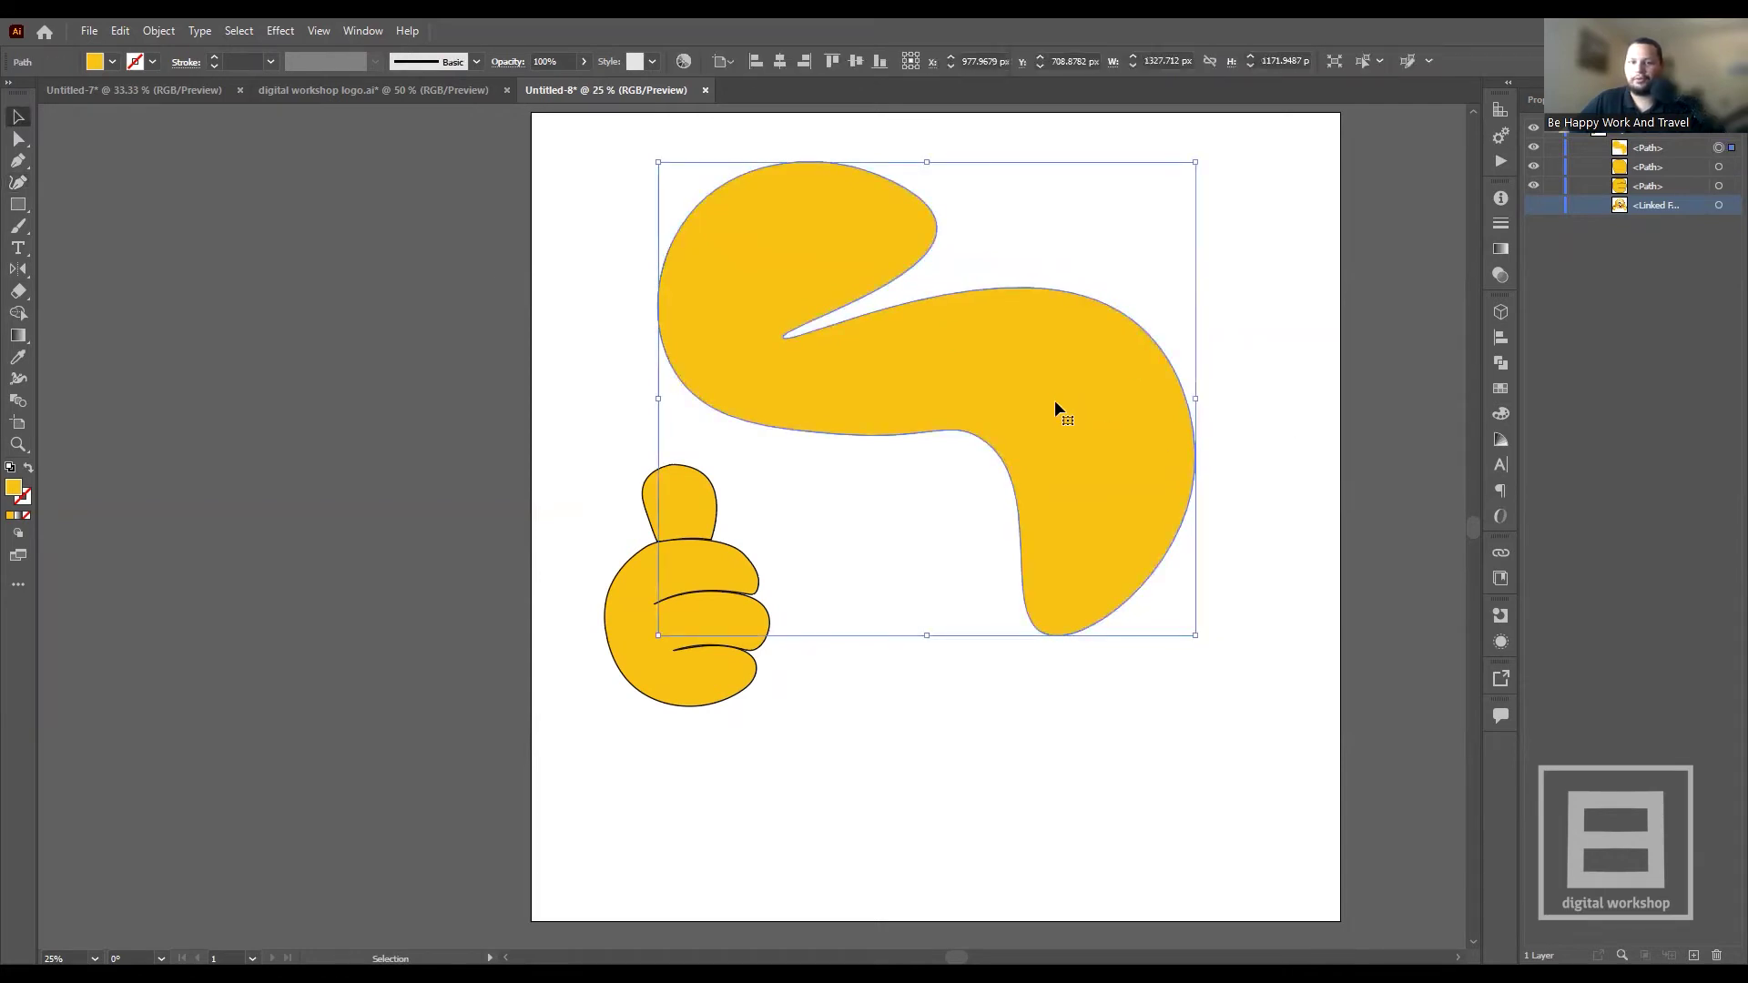
{"action": "mouse_move", "coordinate": [1195, 637]}
{"action": "left_mouse_down"}
{"action": "mouse_move", "coordinate": [820, 304]}
{"action": "mouse_move", "coordinate": [344, 307]}
{"action": "left_mouse_up"}
{"action": "left_click_drag", "start_coordinate": [570, 394], "coordinate": [769, 750]}
{"action": "left_click_drag", "start_coordinate": [692, 569], "coordinate": [269, 556]}
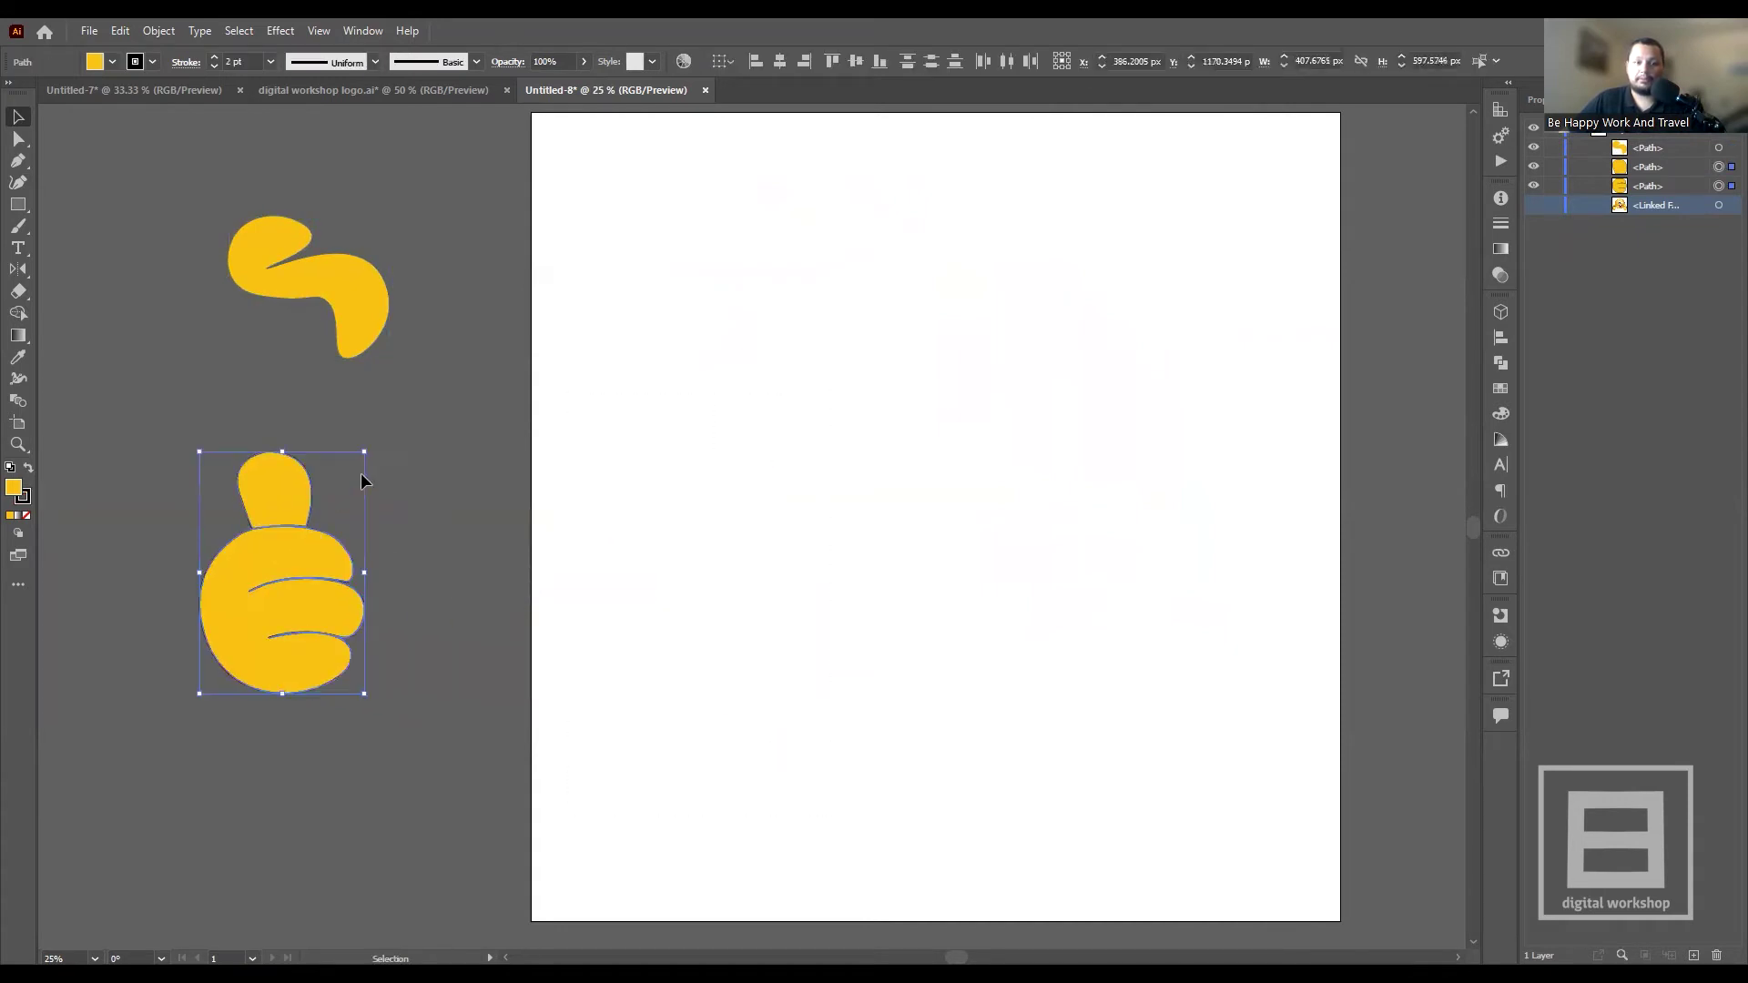
{"action": "left_click", "coordinate": [419, 445]}
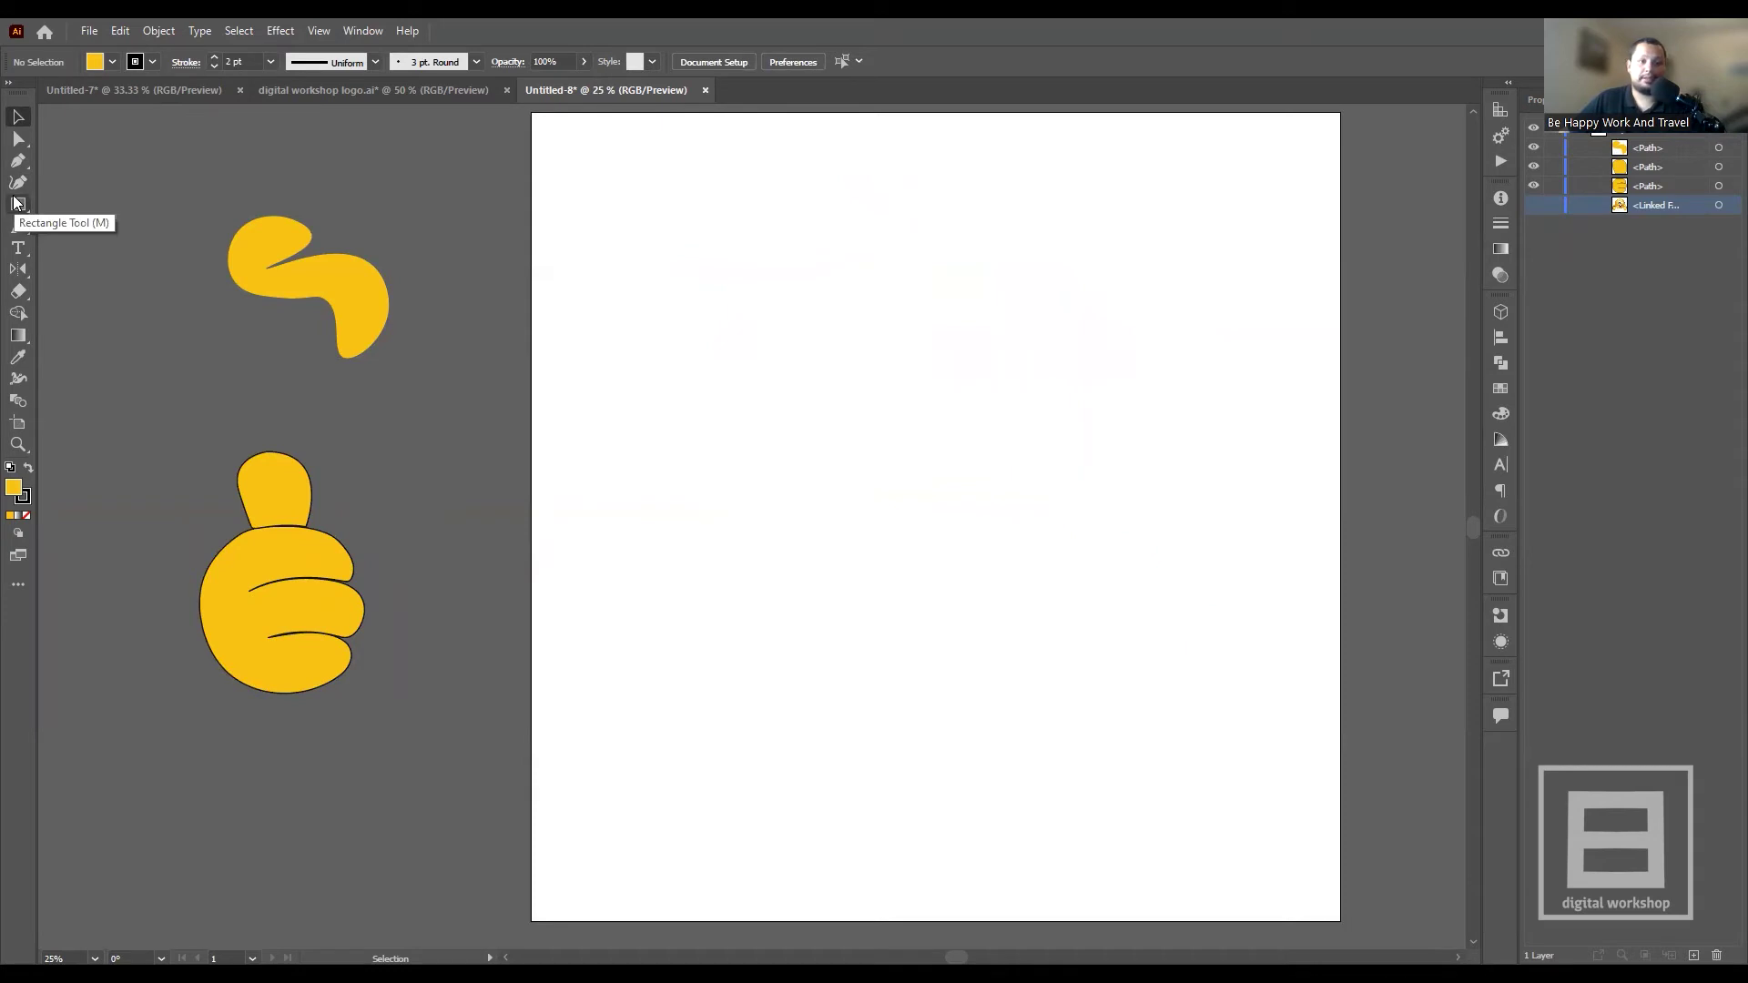
{"action": "left_click", "coordinate": [16, 203]}
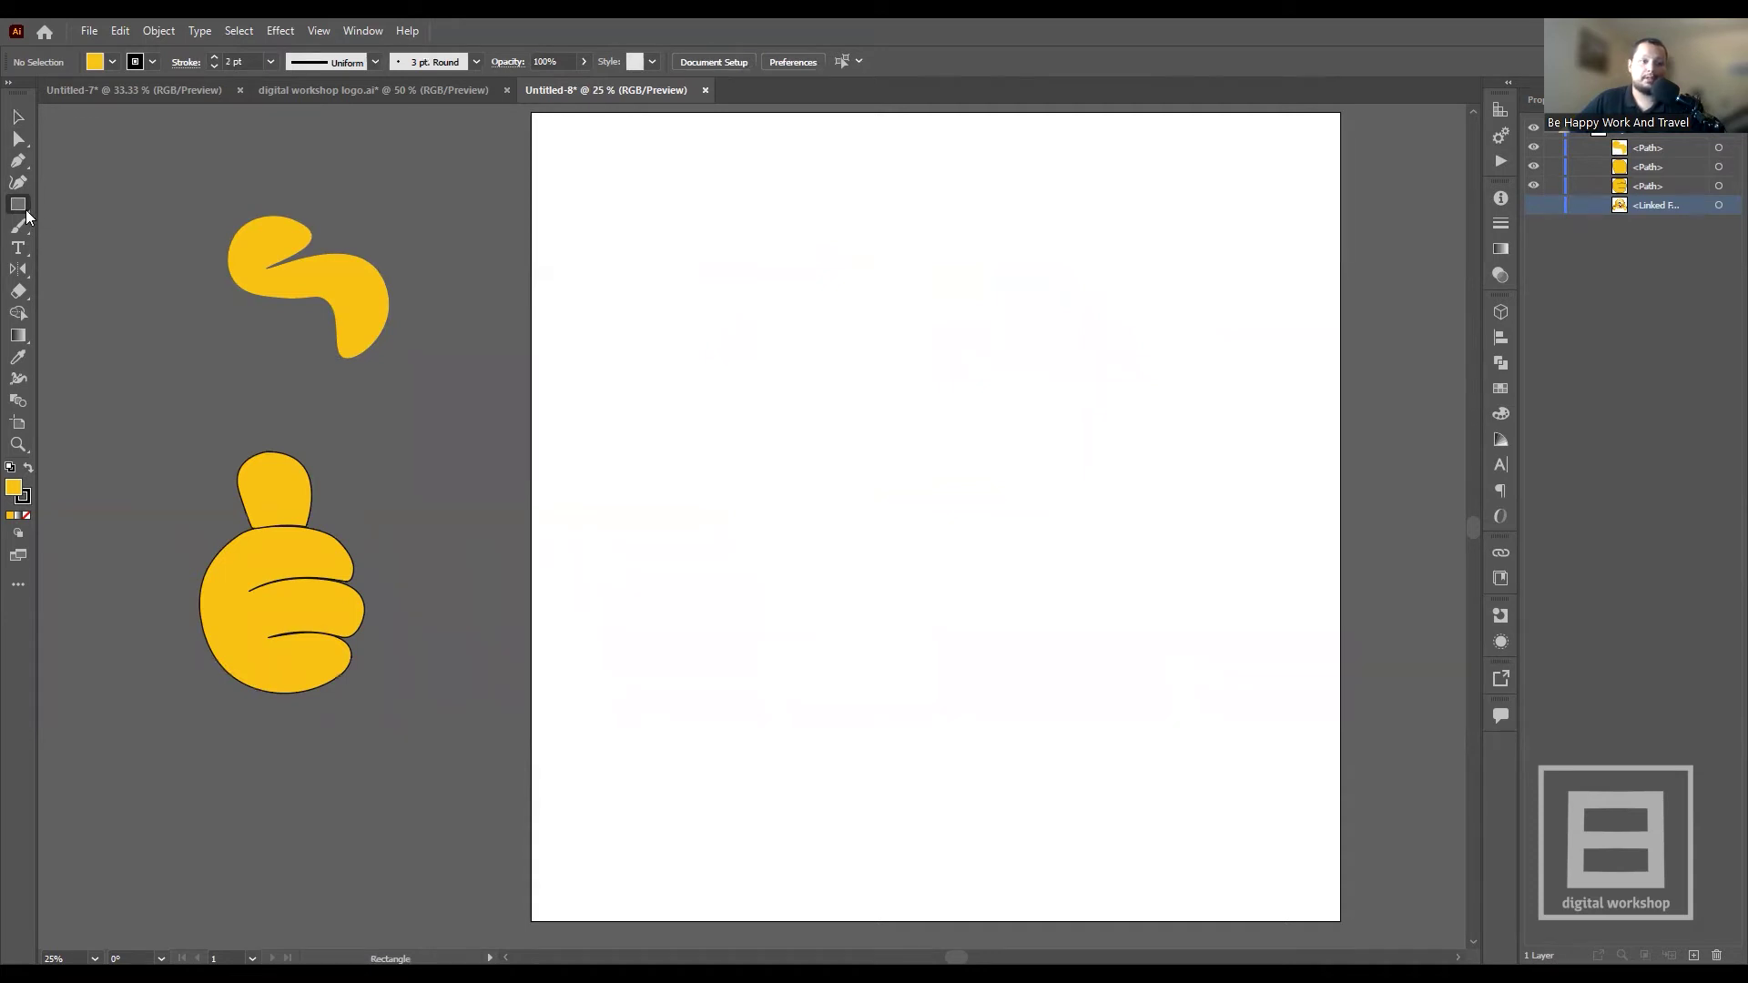
- Set a dark green fill with no stroke, then draw two trial rectangles and undo them
{"action": "left_click", "coordinate": [18, 205]}
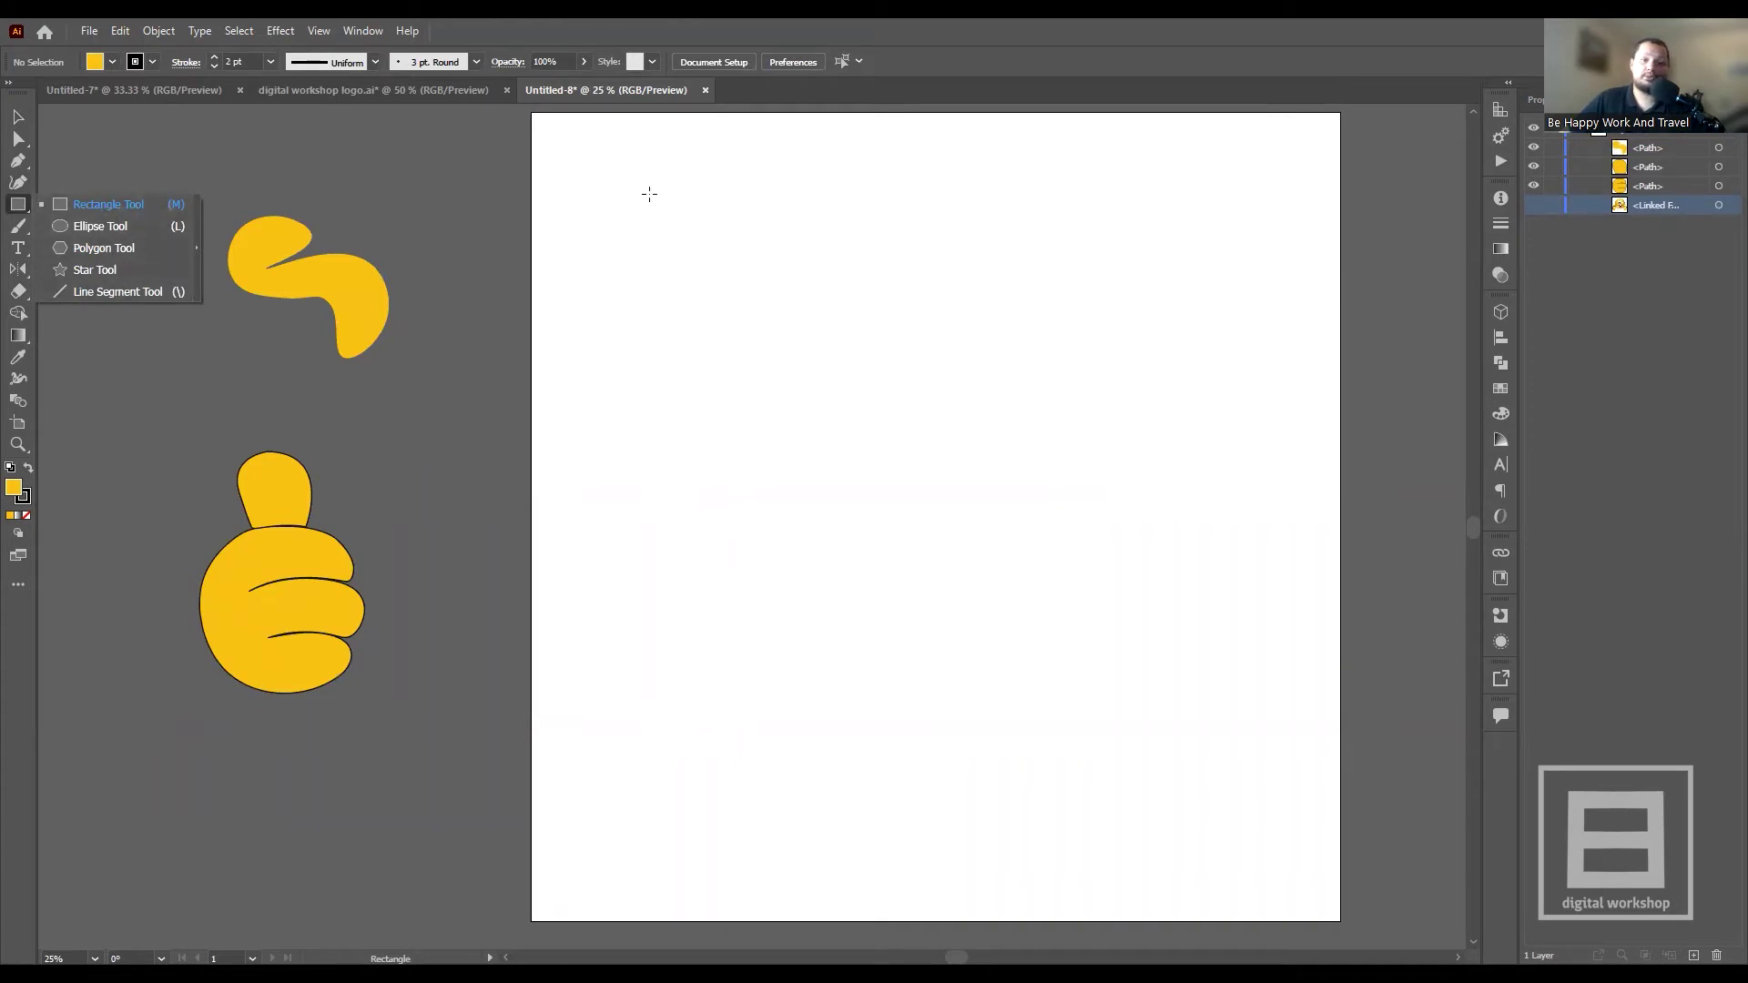
{"action": "left_click", "coordinate": [111, 62]}
{"action": "left_click", "coordinate": [87, 107]}
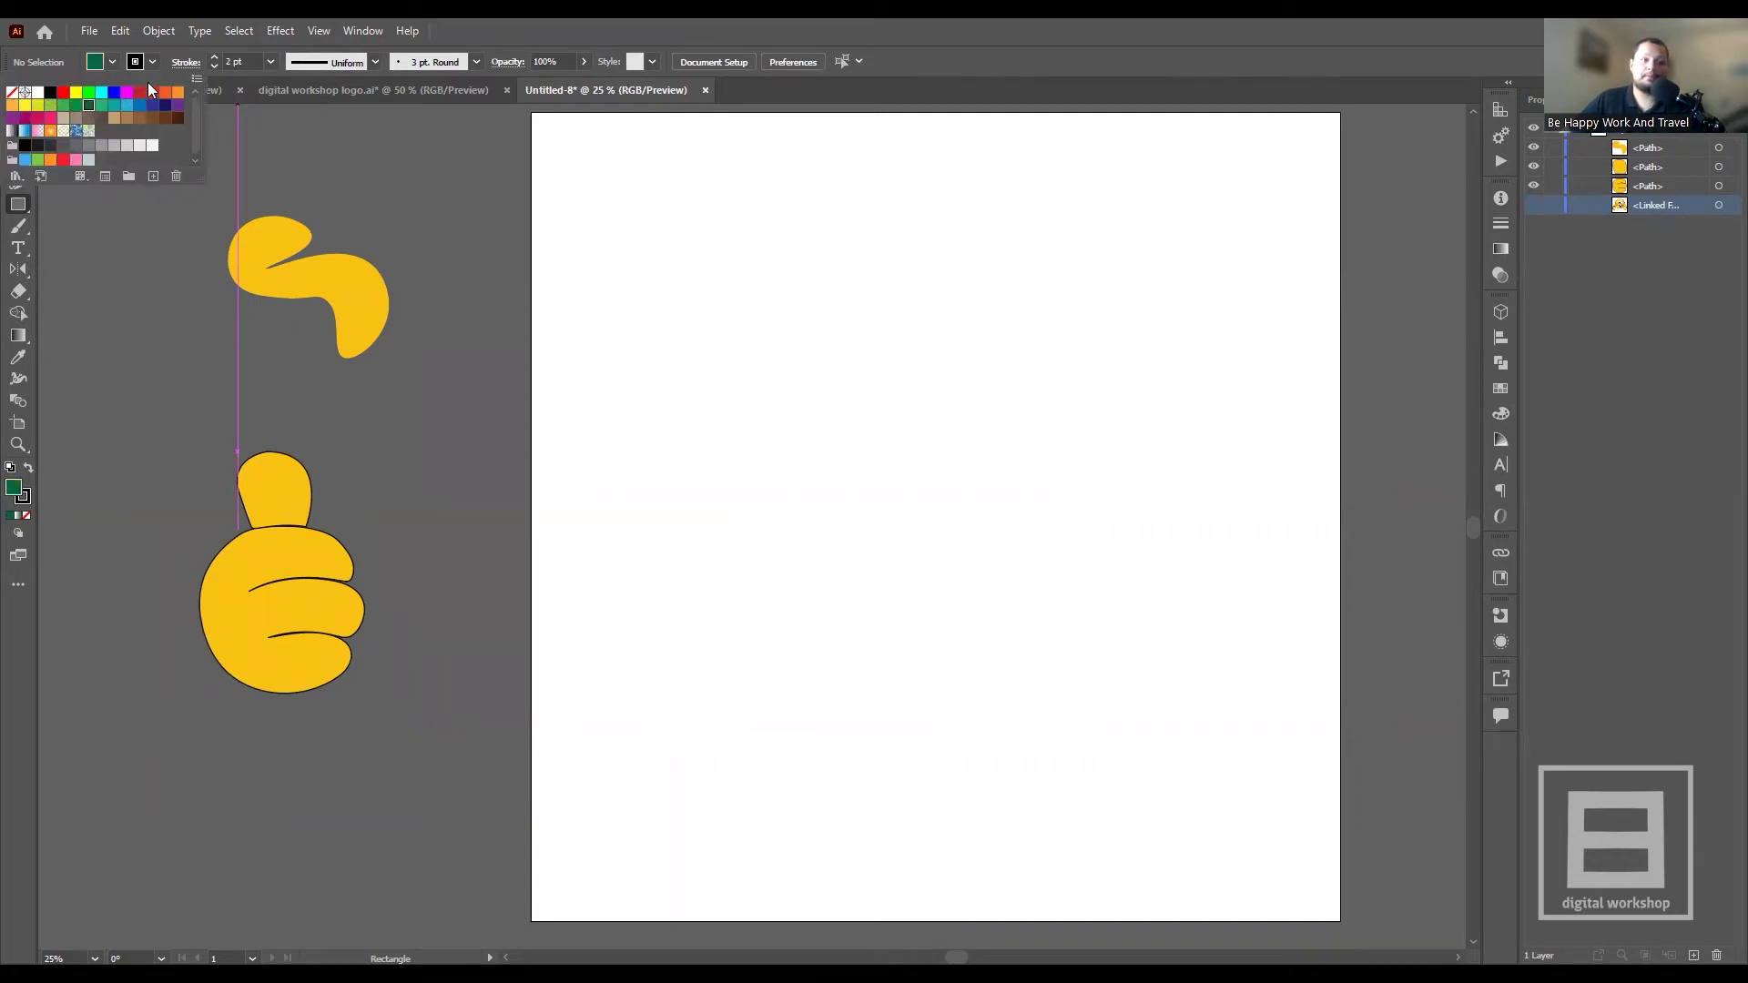
{"action": "left_click", "coordinate": [215, 67]}
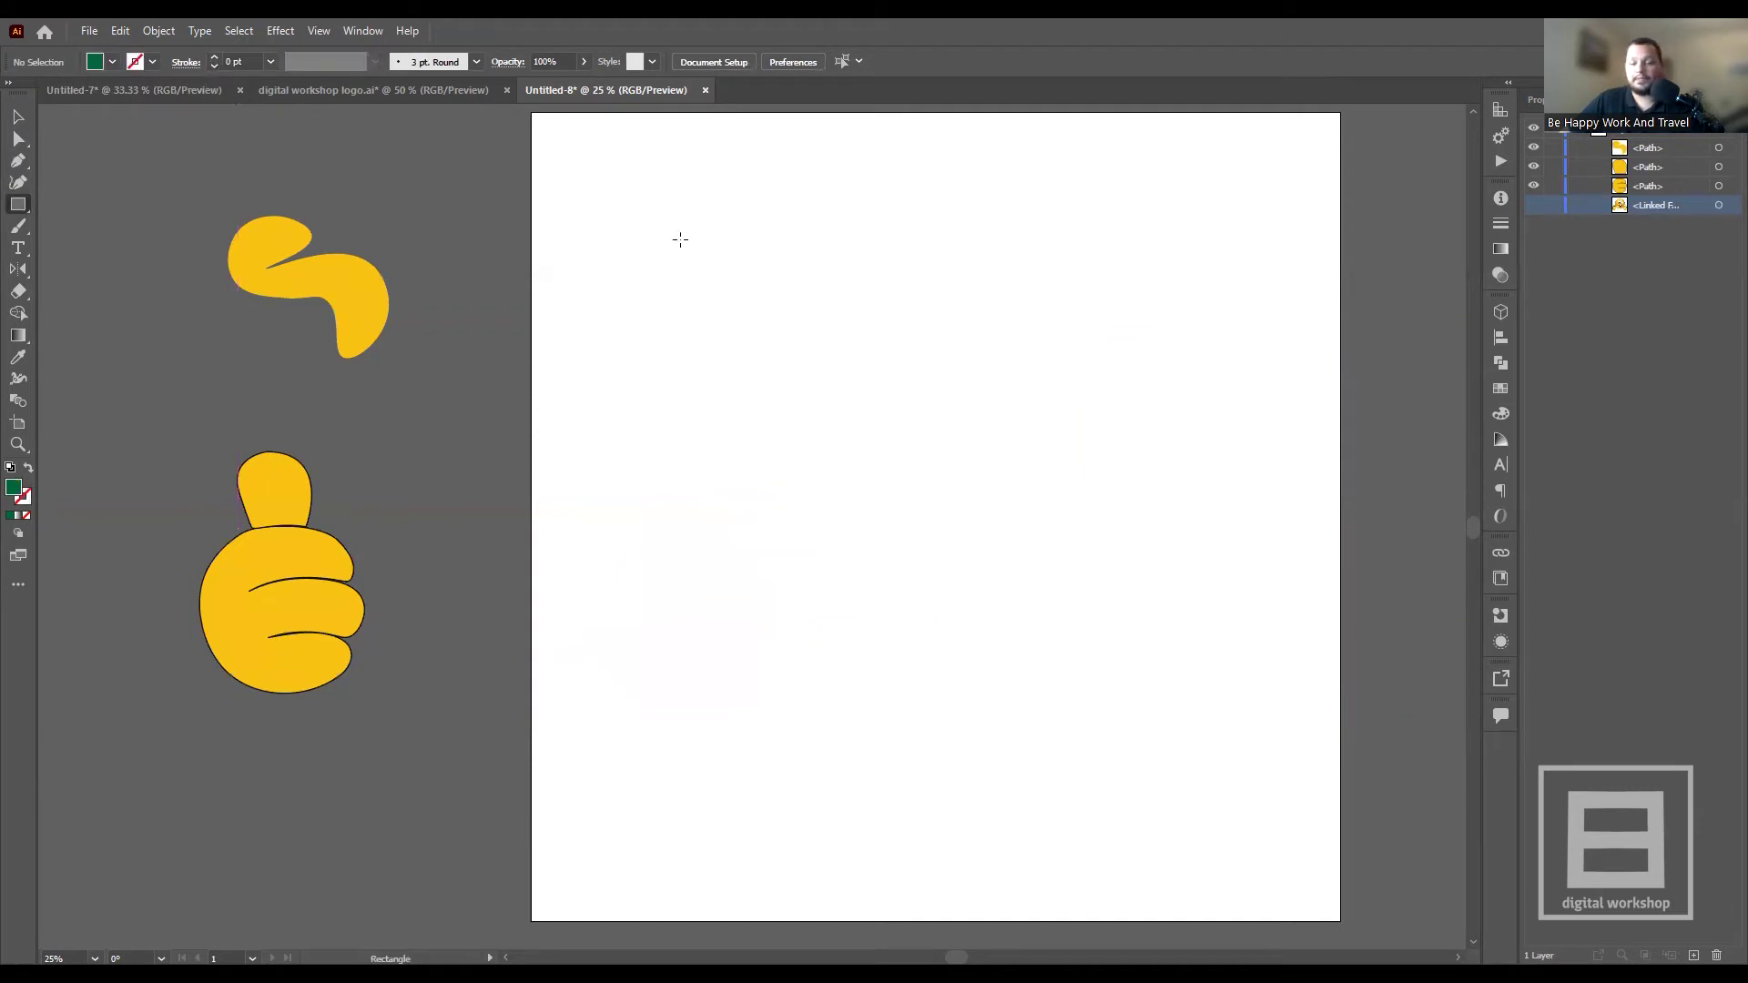
{"action": "left_click_drag", "start_coordinate": [641, 216], "coordinate": [1180, 421]}
{"action": "left_click_drag", "start_coordinate": [689, 512], "coordinate": [972, 663]}
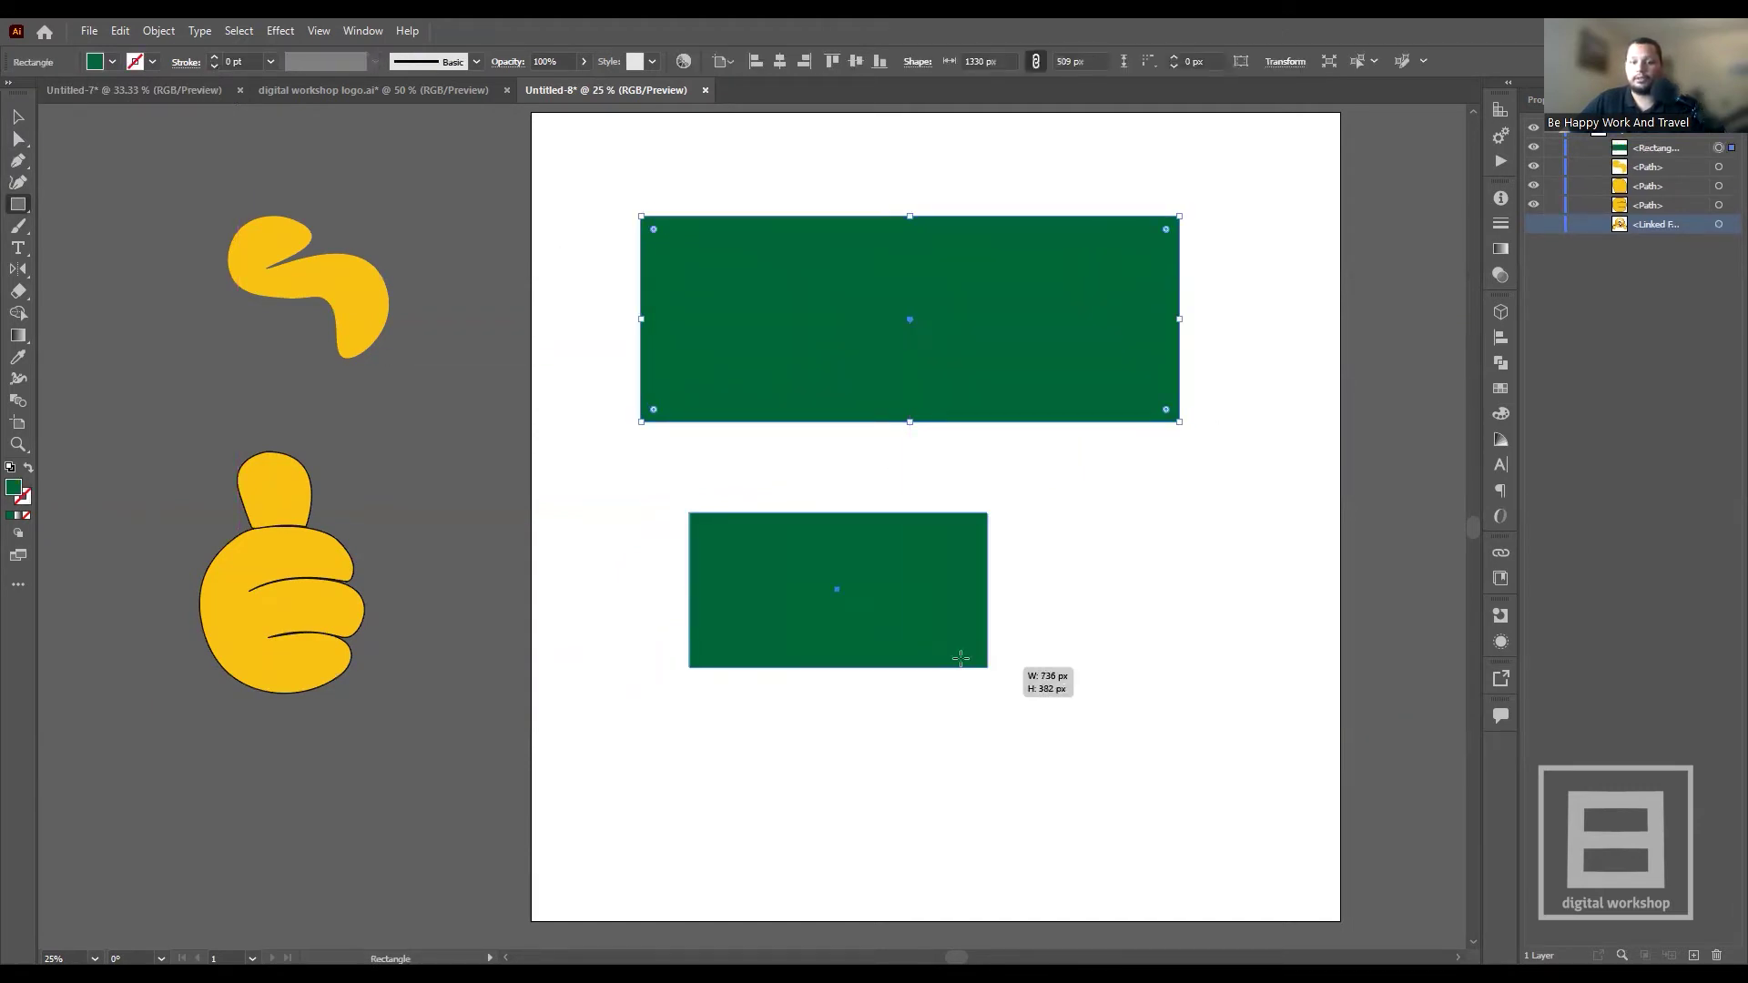
{"action": "key", "text": "ctrl+z"}
{"action": "key", "text": "ctrl+z"}
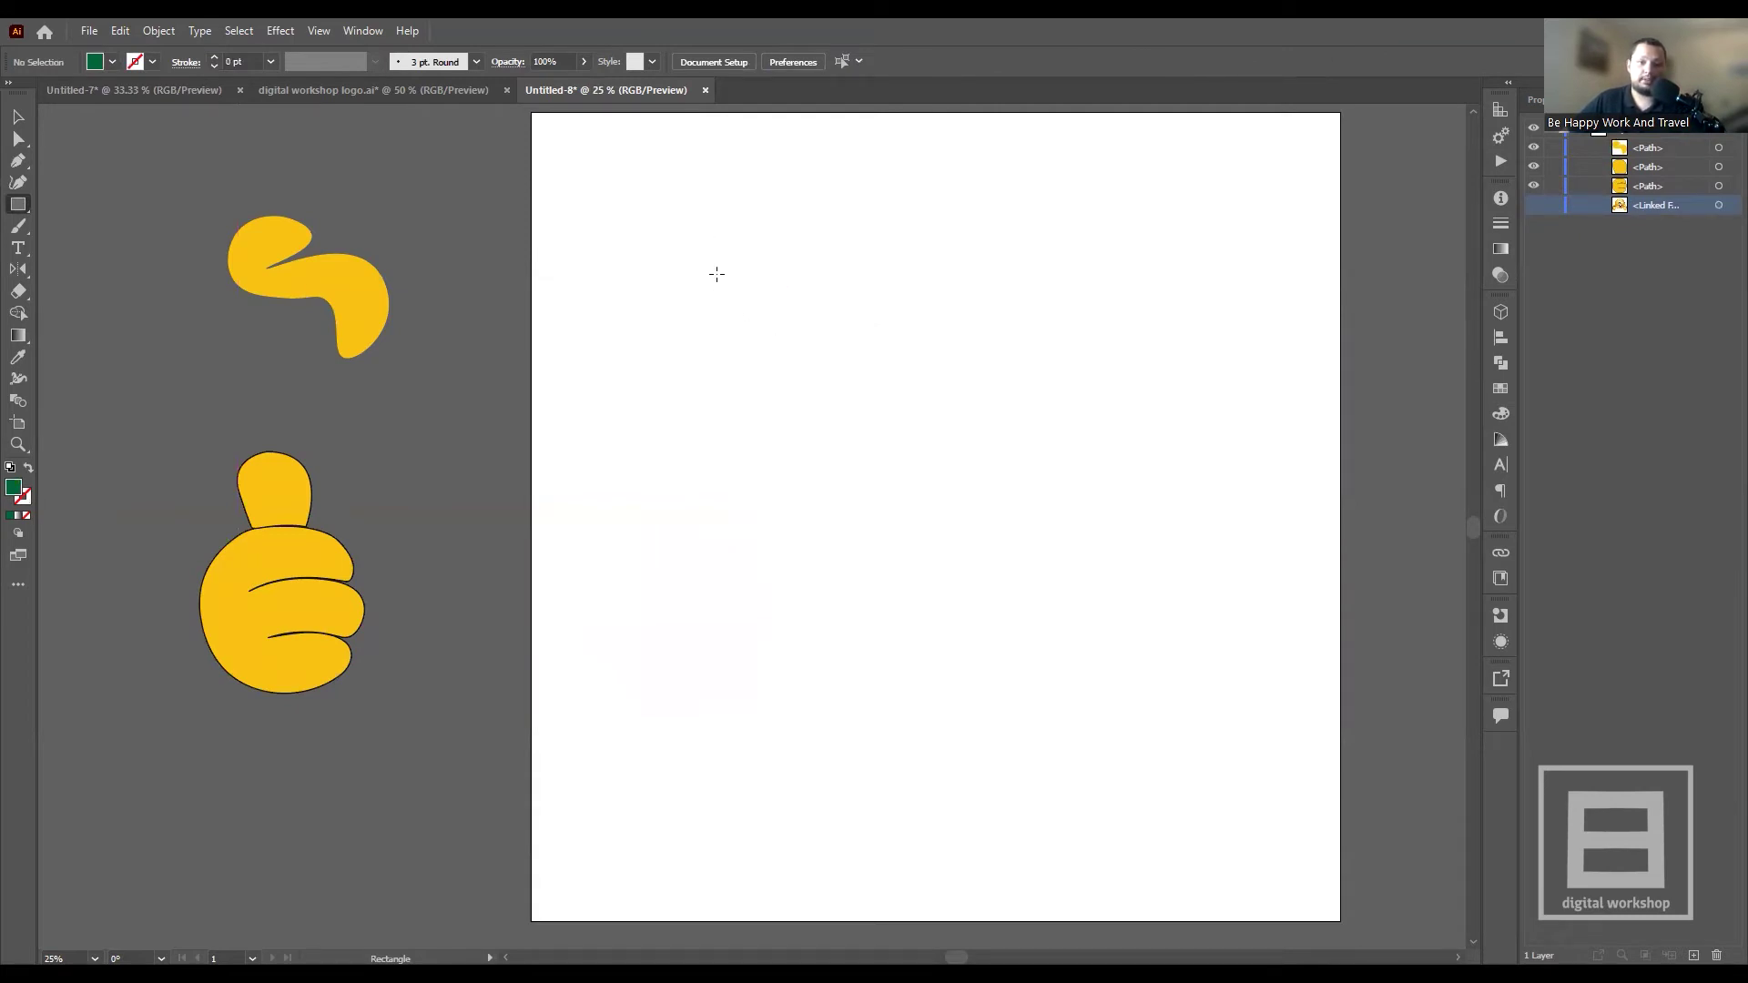
- Try more green rectangles, then draw a square outward from its centre and delete it
{"action": "mouse_move", "coordinate": [640, 217]}
{"action": "left_mouse_down"}
{"action": "mouse_move", "coordinate": [1239, 529]}
{"action": "mouse_move", "coordinate": [888, 196]}
{"action": "left_mouse_up"}
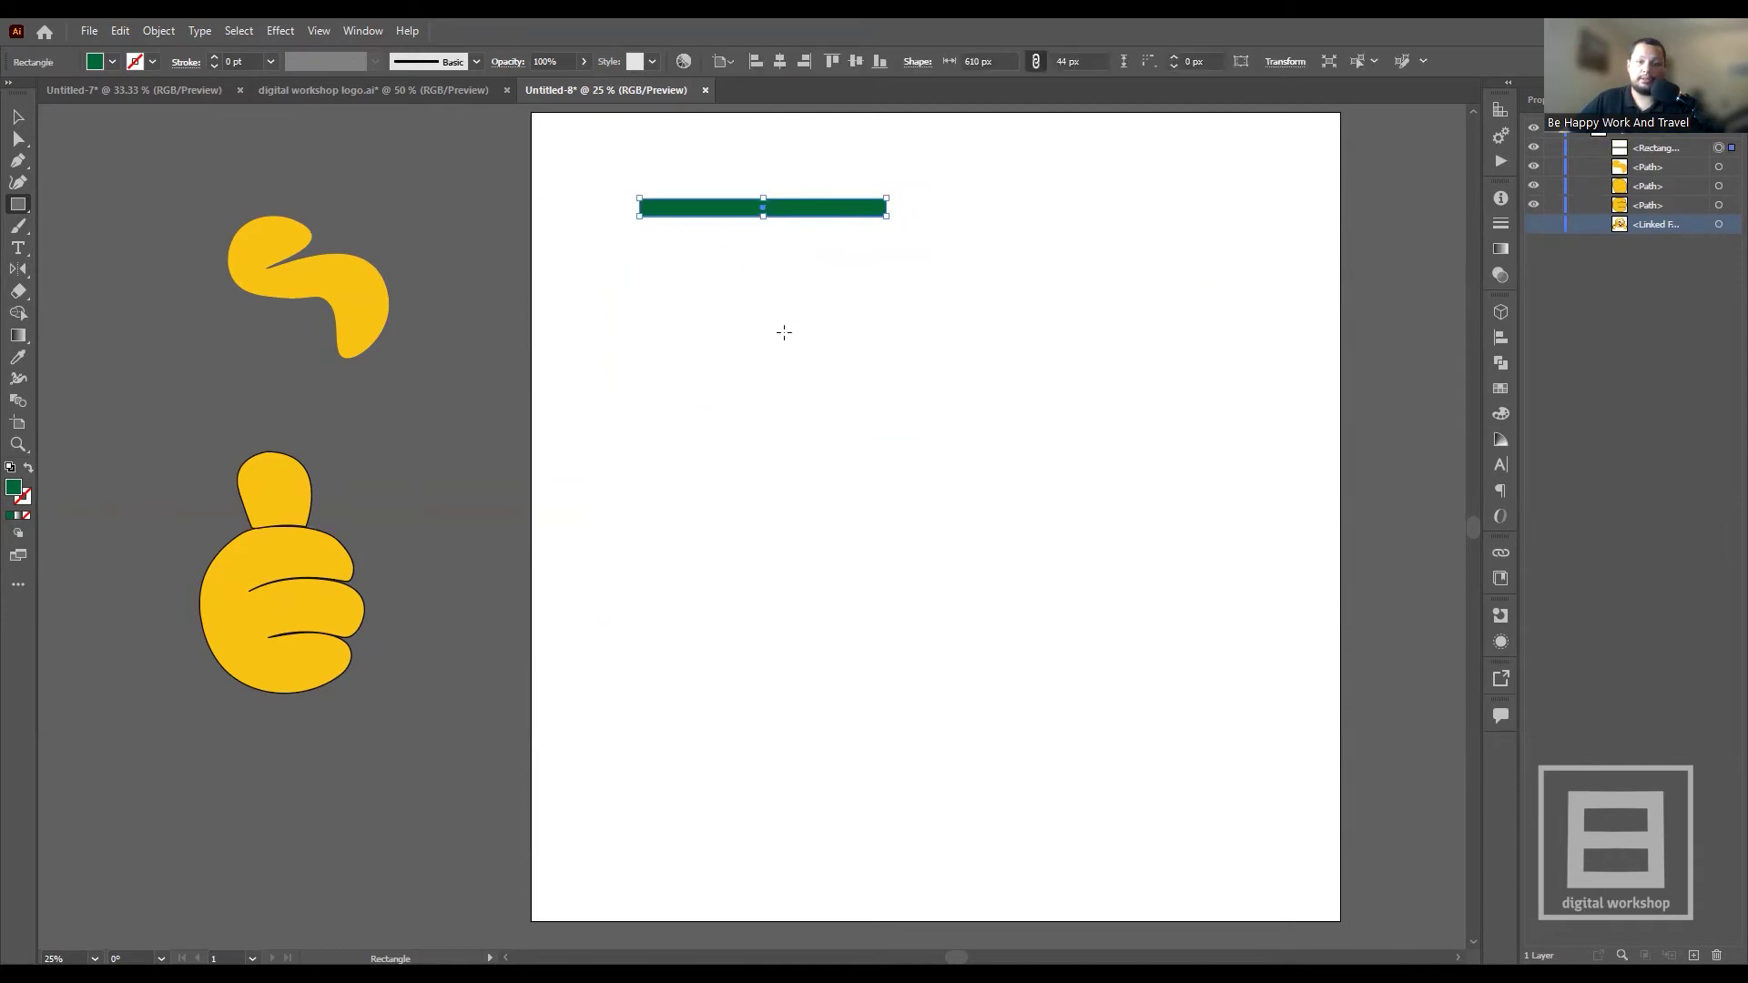
{"action": "left_click_drag", "start_coordinate": [710, 257], "coordinate": [1250, 546]}
{"action": "key", "text": "ctrl+z"}
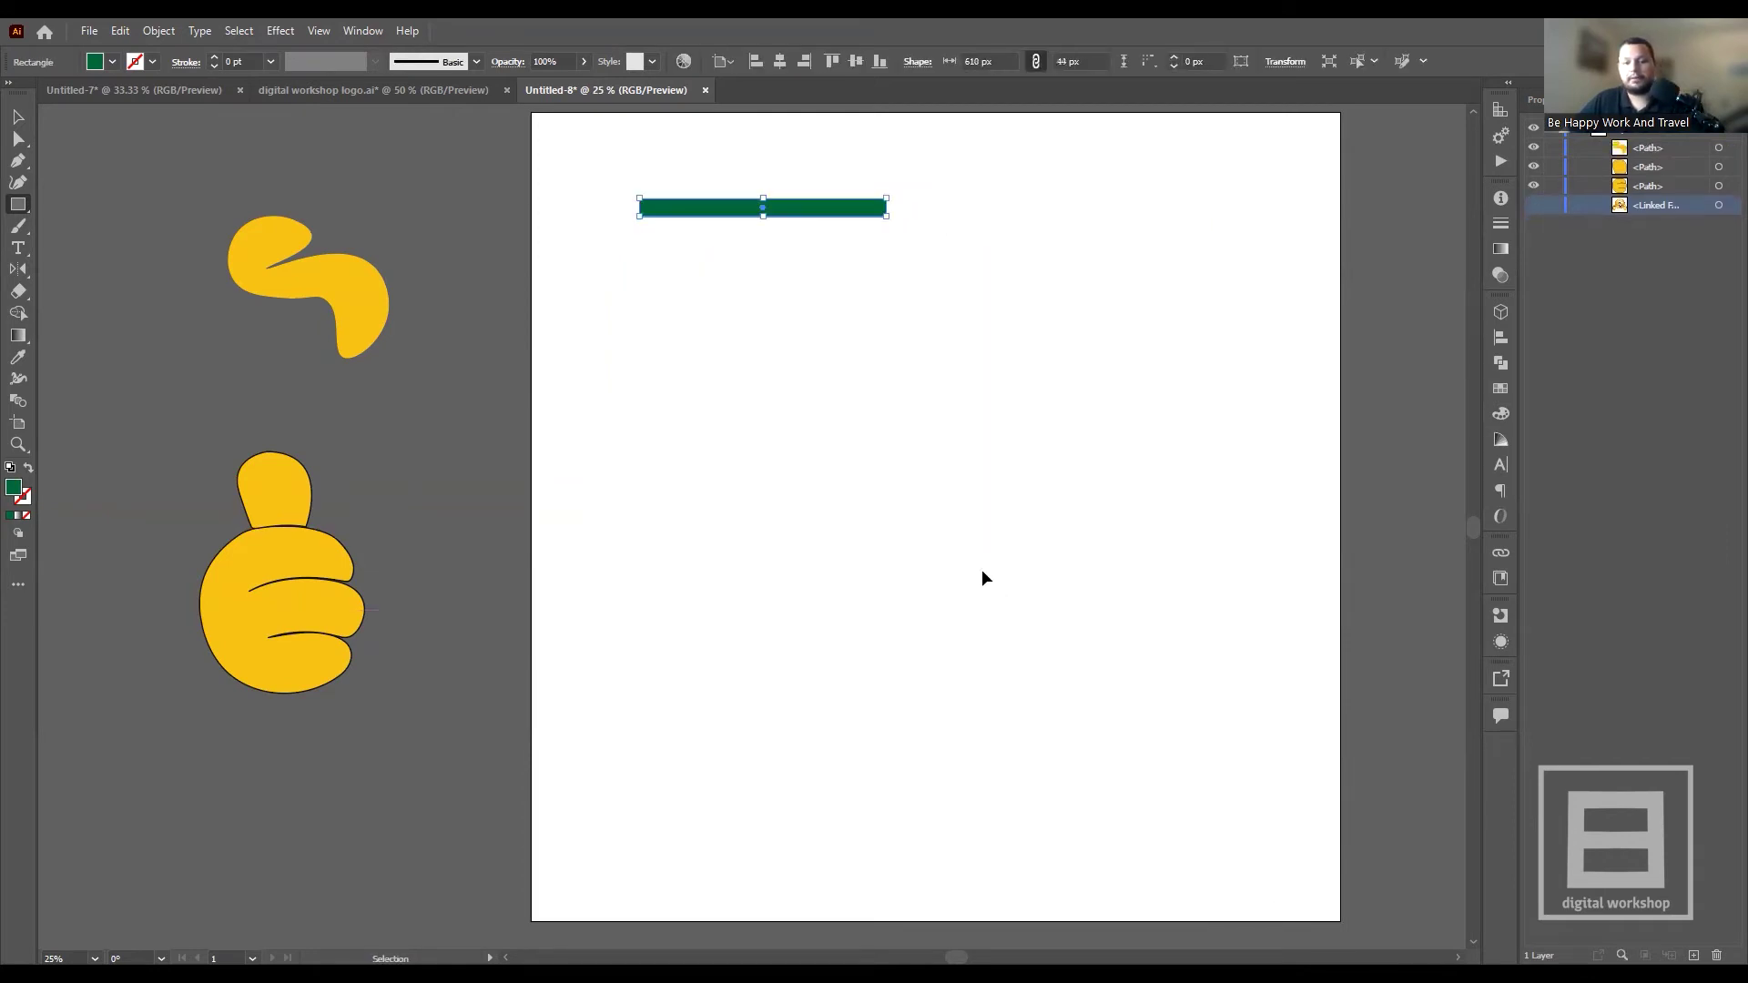
{"action": "key", "text": "ctrl+z"}
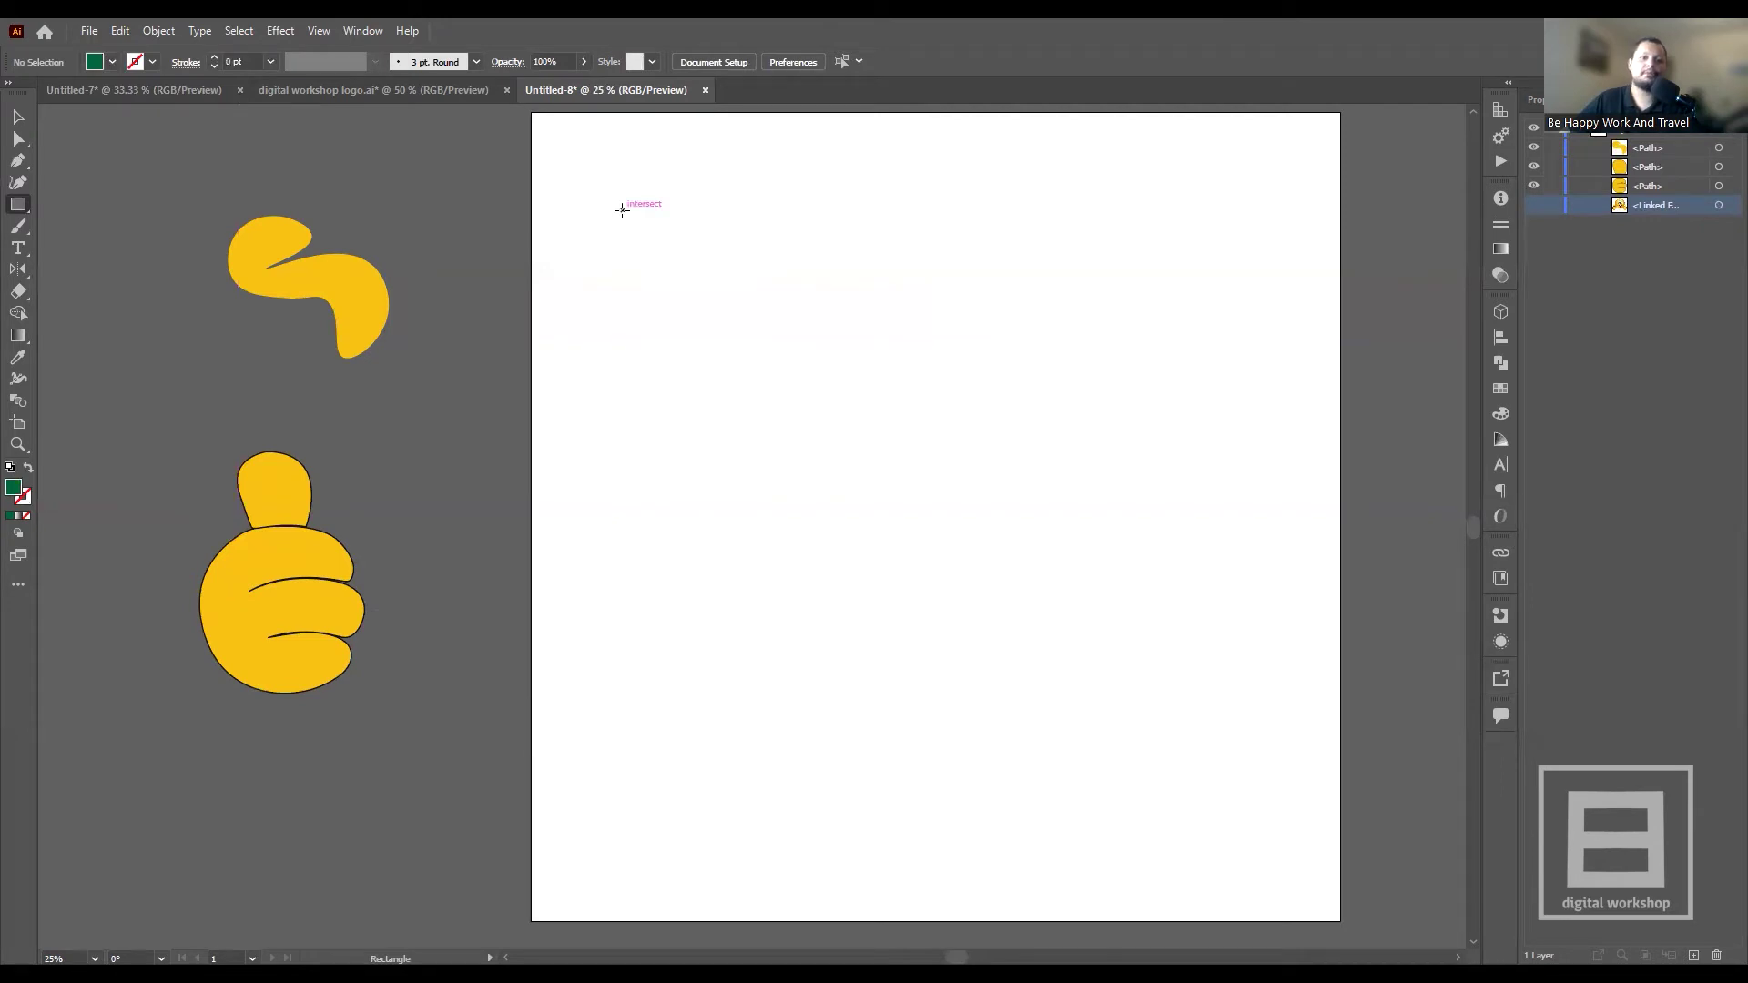
{"action": "left_click_drag", "start_coordinate": [622, 211], "coordinate": [1081, 611]}
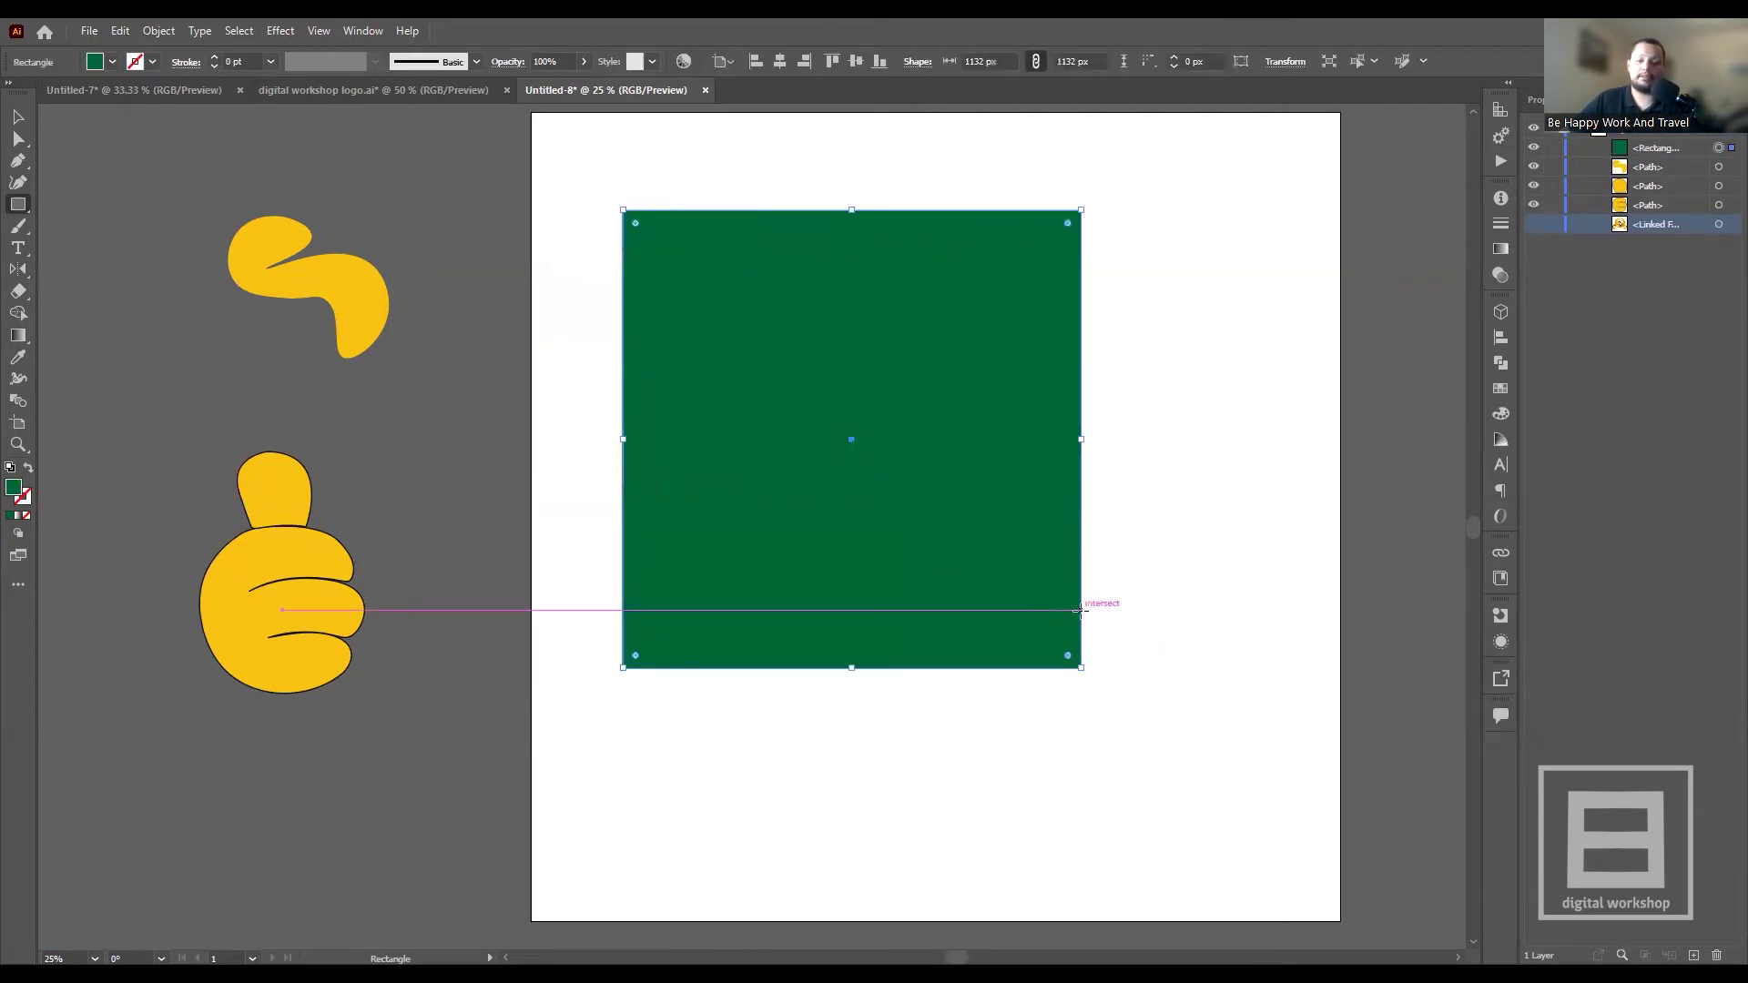
{"action": "key", "text": "ctrl+z"}
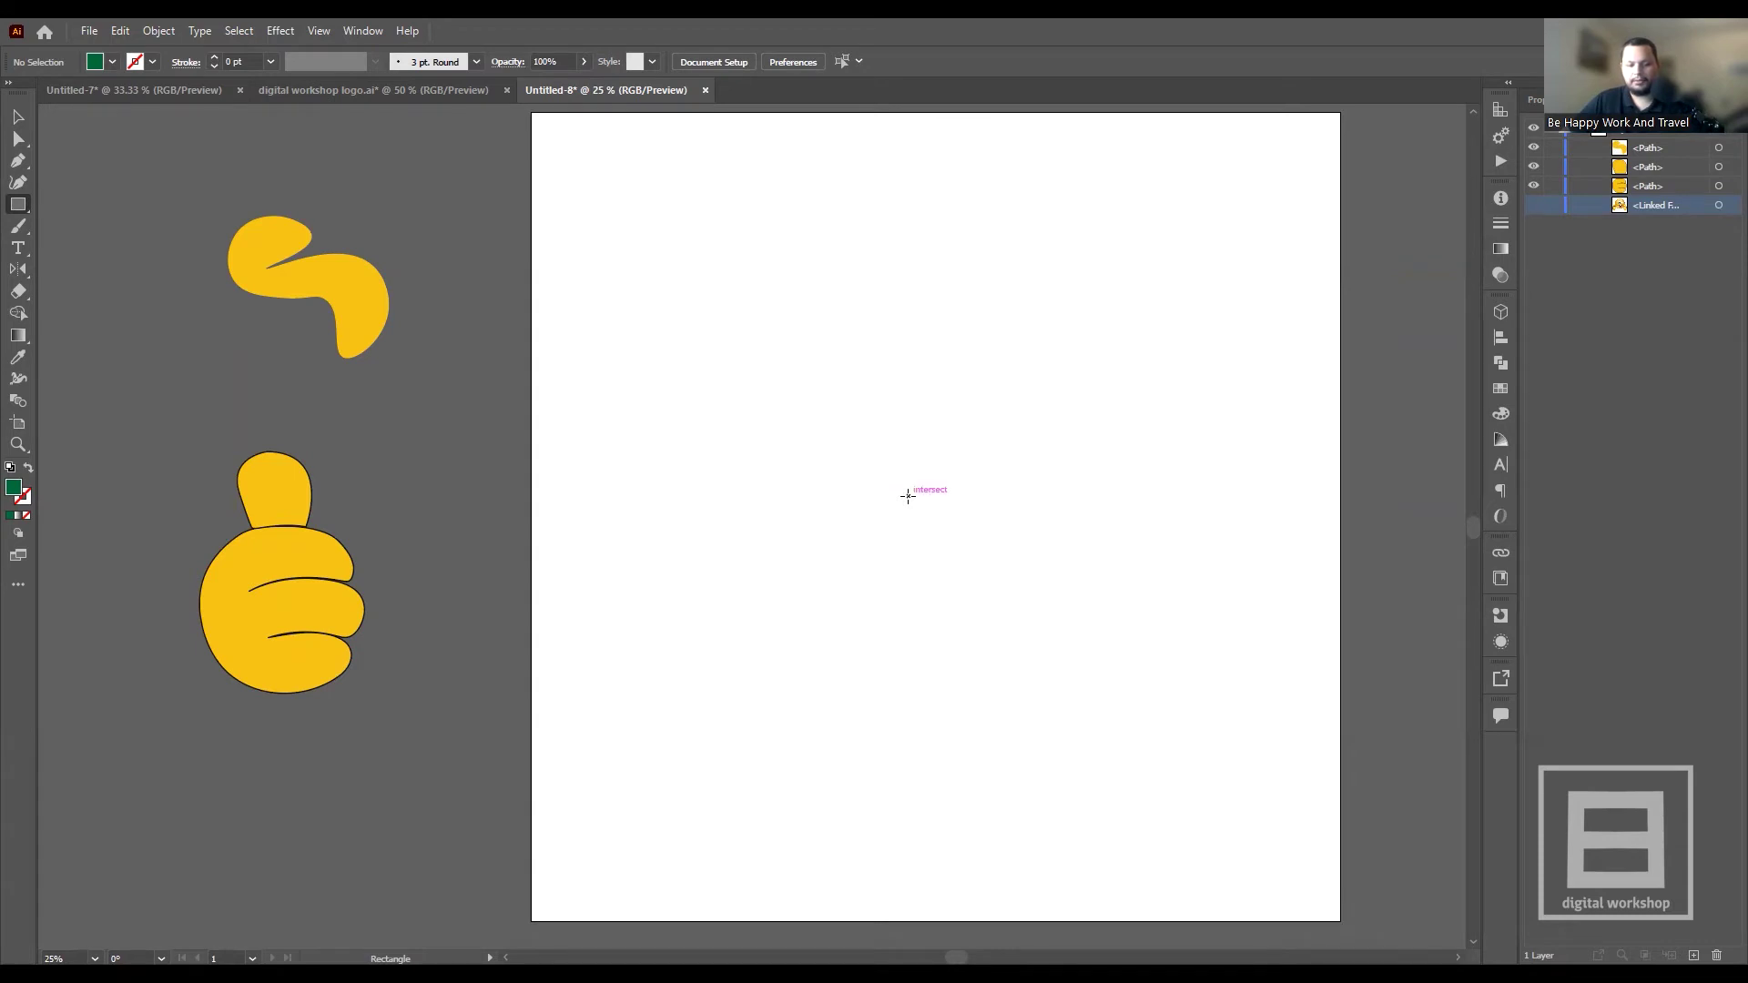
{"action": "mouse_move", "coordinate": [908, 496]}
{"action": "left_mouse_down"}
{"action": "mouse_move", "coordinate": [1054, 641]}
{"action": "mouse_move", "coordinate": [1040, 626]}
{"action": "left_mouse_up"}
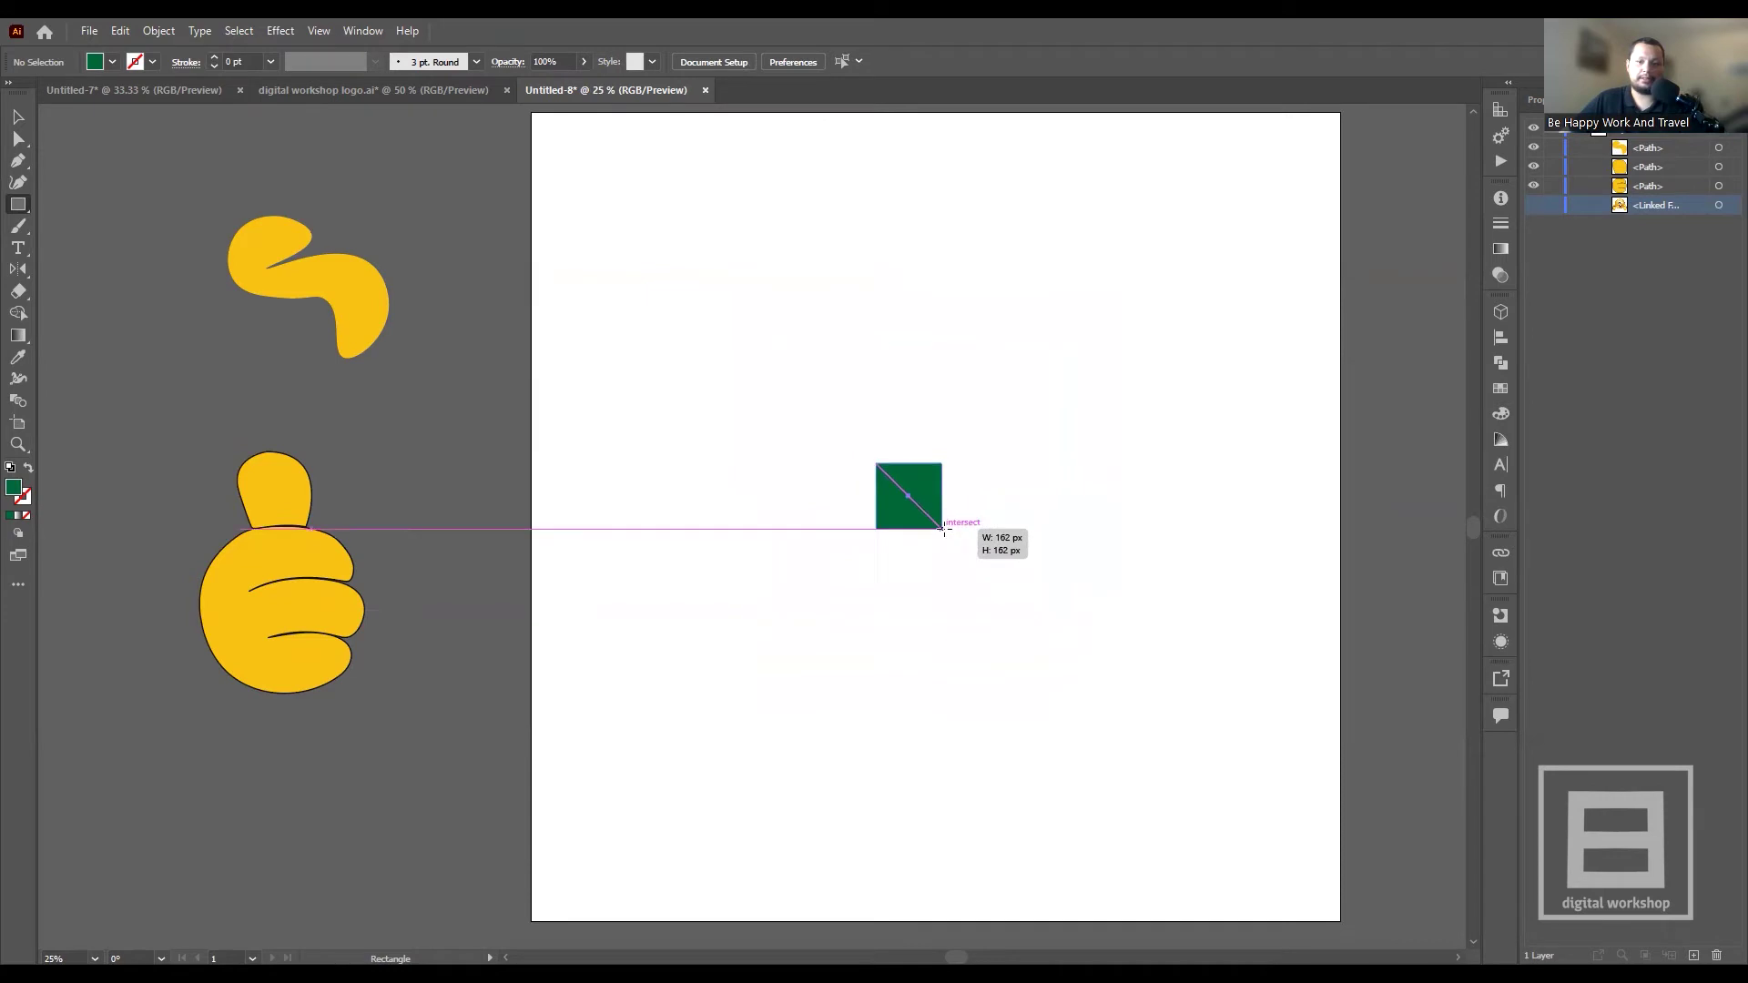
{"action": "mouse_move", "coordinate": [942, 580]}
{"action": "left_mouse_down"}
{"action": "mouse_move", "coordinate": [1095, 719]}
{"action": "mouse_move", "coordinate": [1168, 755]}
{"action": "mouse_move", "coordinate": [1088, 725]}
{"action": "mouse_move", "coordinate": [1173, 760]}
{"action": "mouse_move", "coordinate": [916, 521]}
{"action": "mouse_move", "coordinate": [1098, 685]}
{"action": "left_mouse_up"}
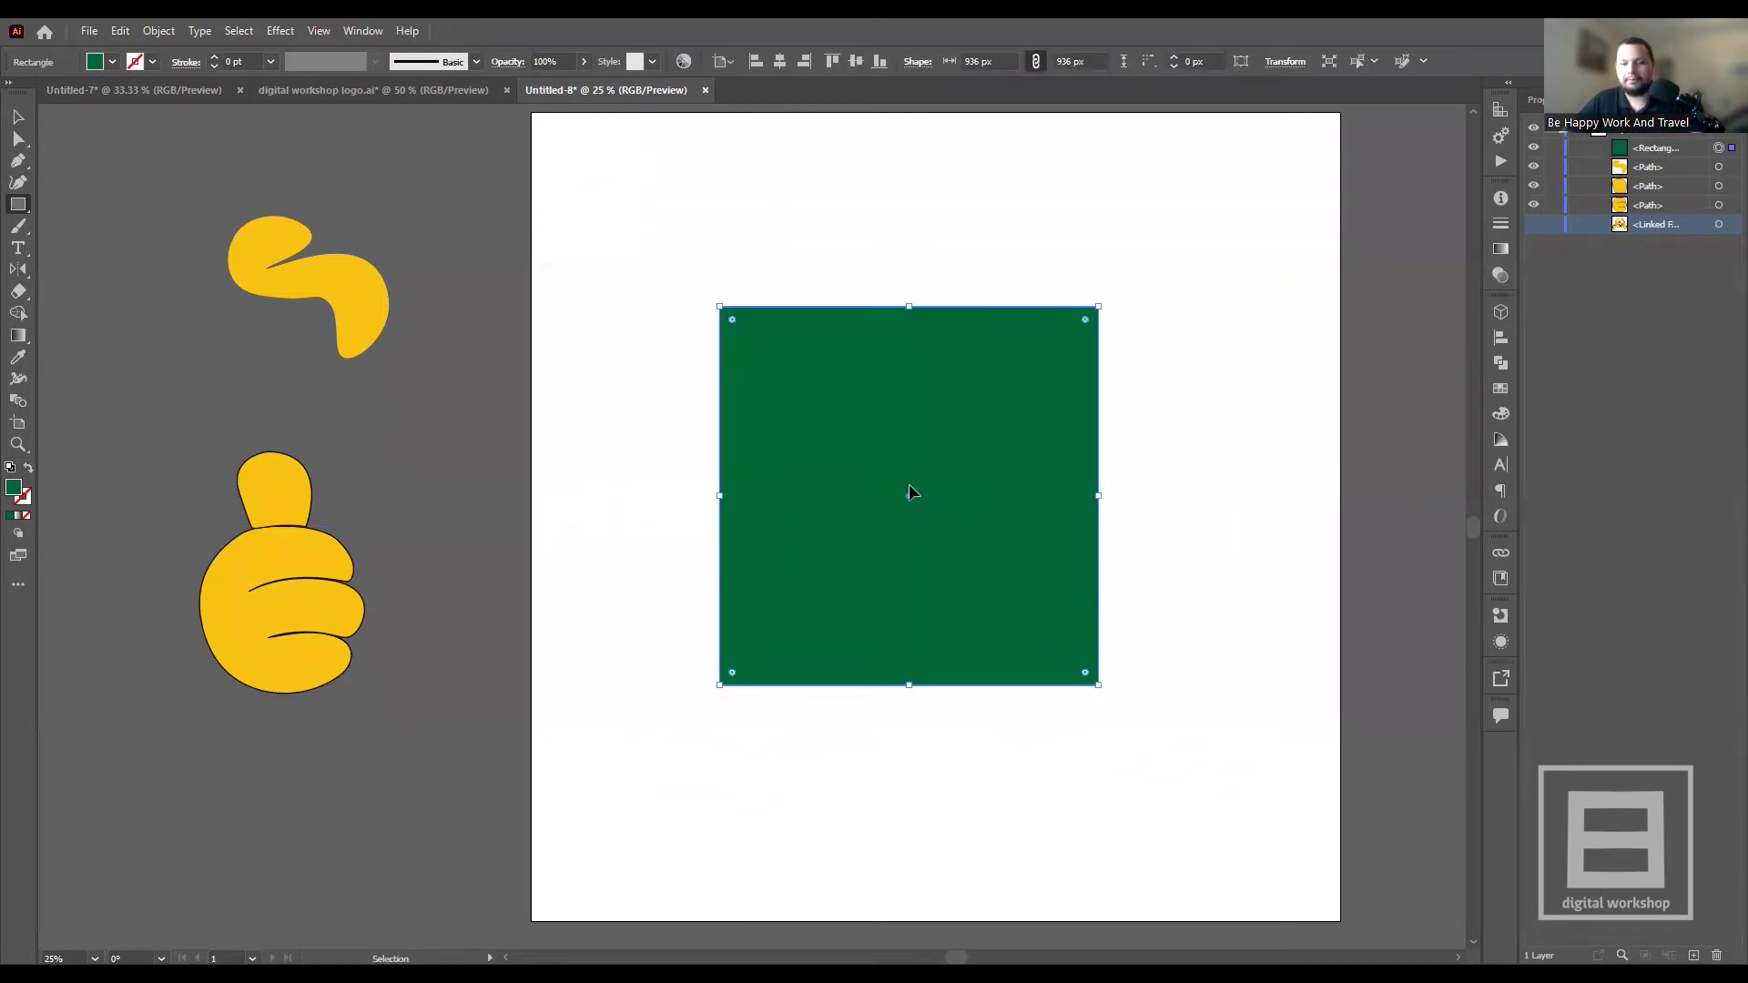
{"action": "key", "text": "Delete"}
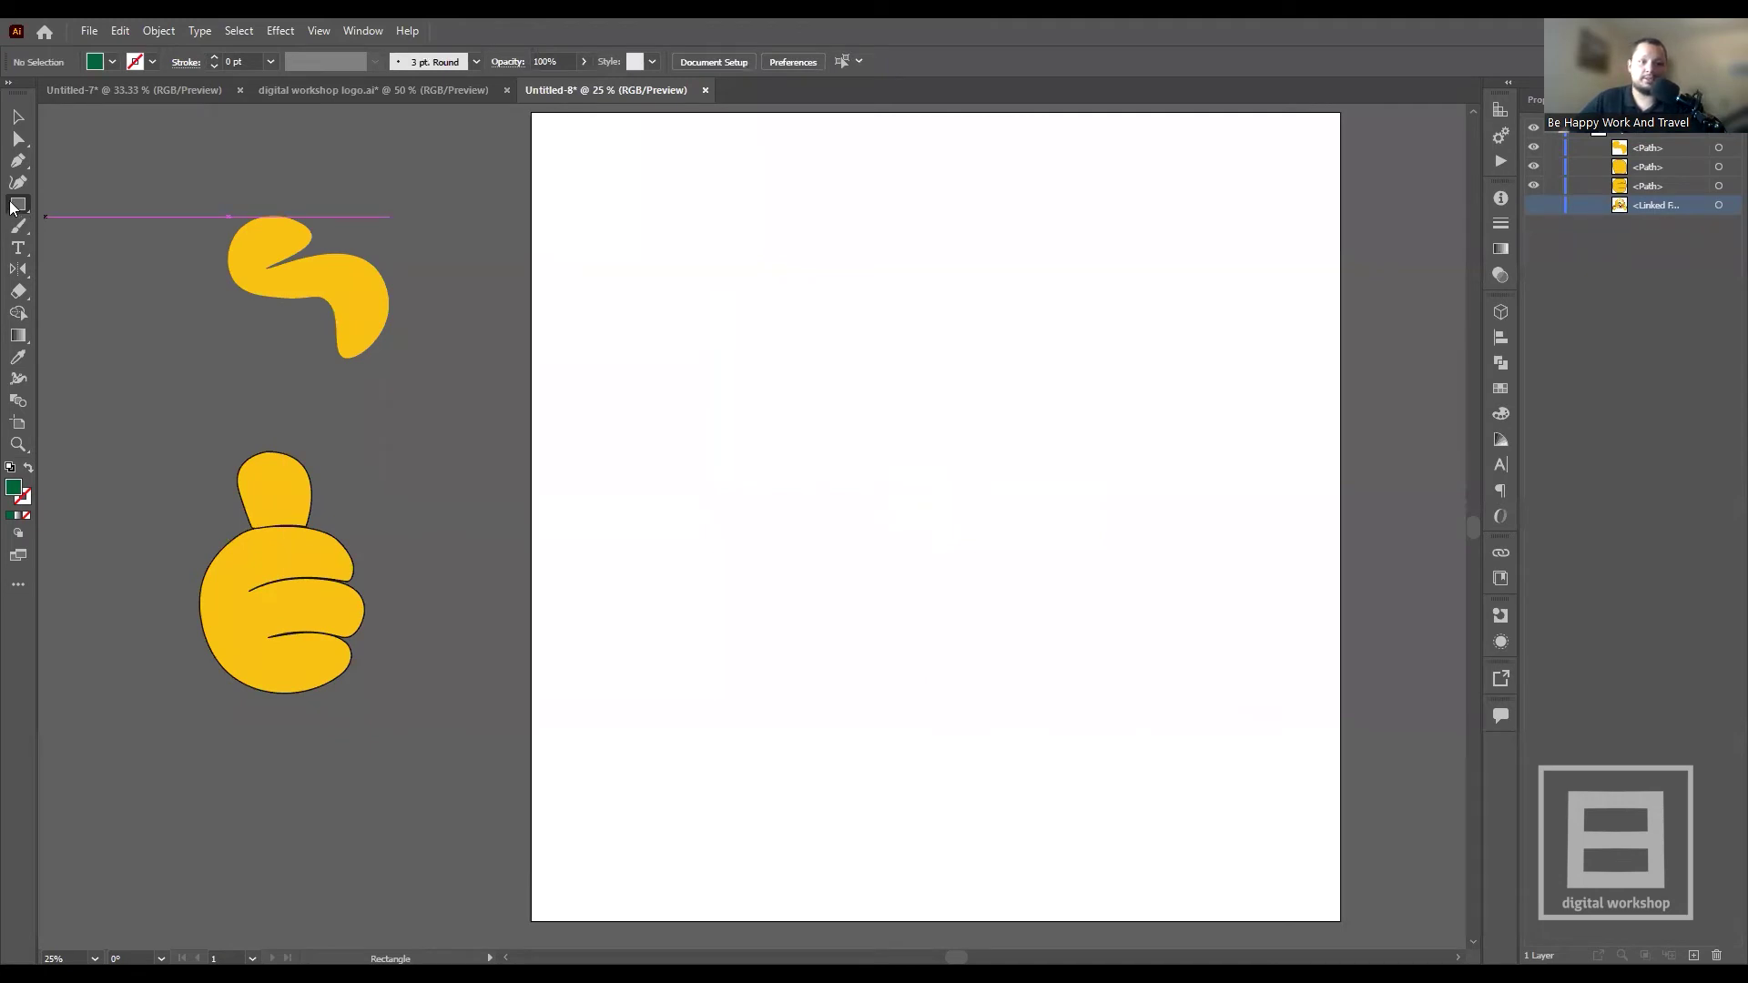
- Draw a flat green ellipse and a circle, scale the circle to 479 px and move it left
{"action": "left_click", "coordinate": [14, 205]}
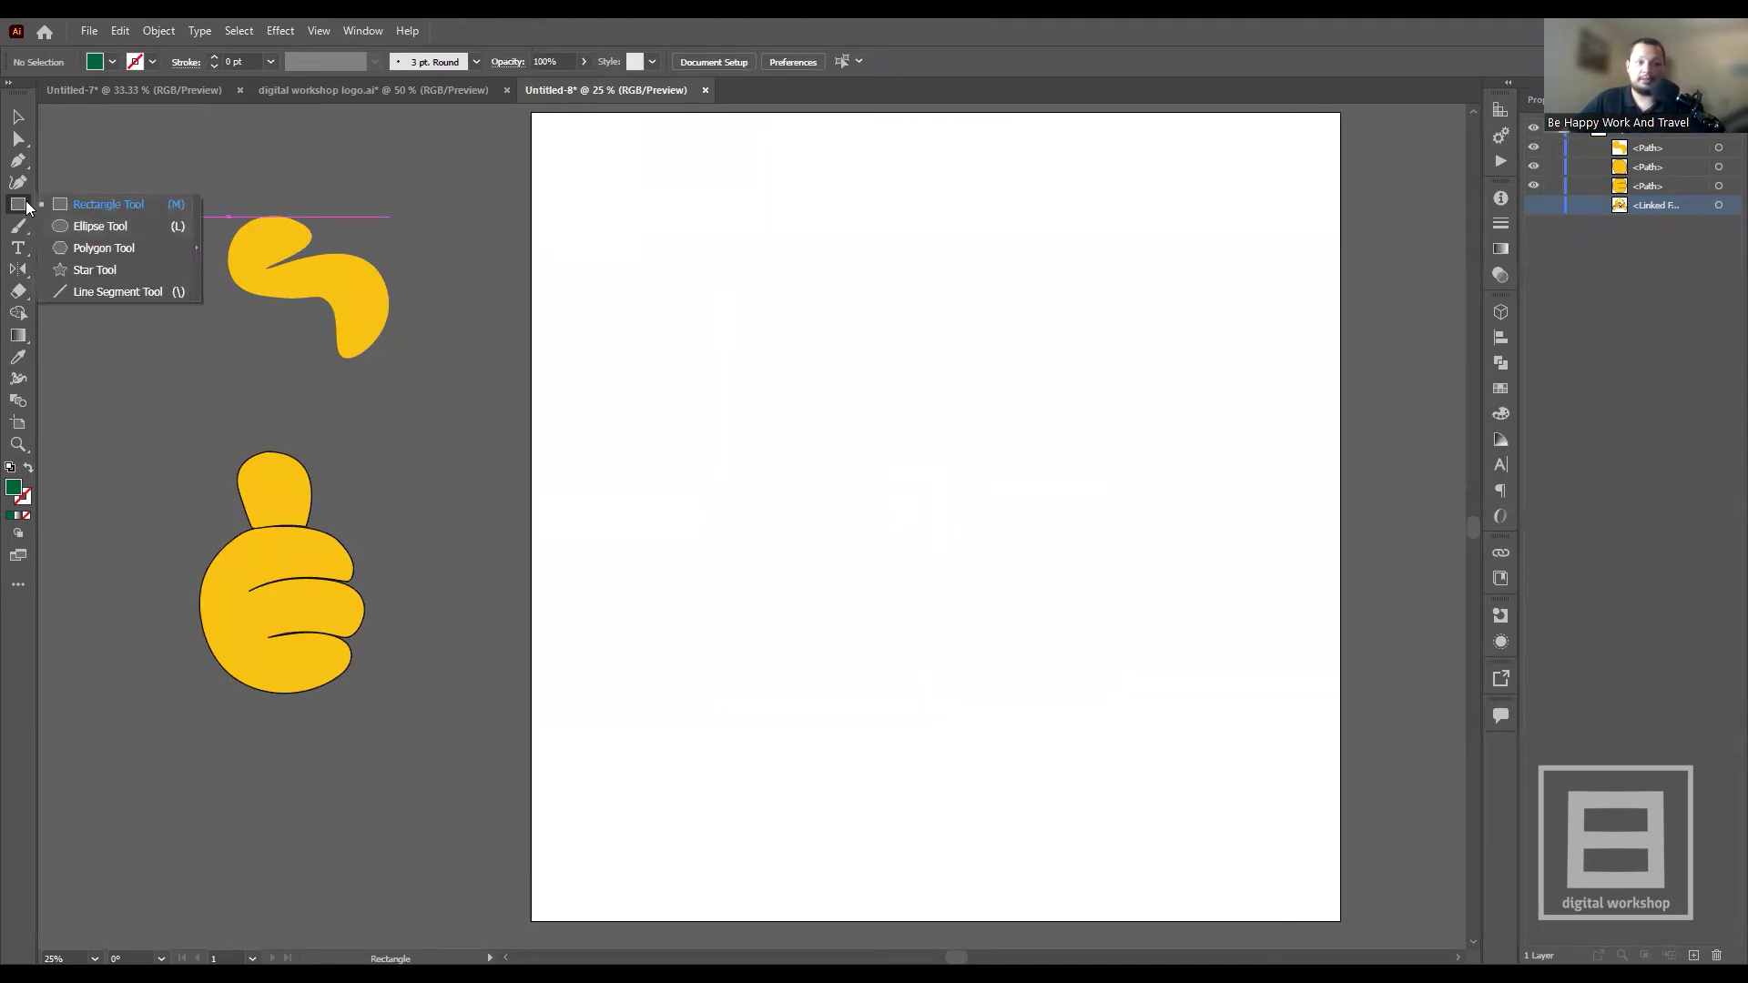
{"action": "left_click", "coordinate": [98, 228]}
{"action": "mouse_move", "coordinate": [636, 202]}
{"action": "left_mouse_down"}
{"action": "mouse_move", "coordinate": [702, 554]}
{"action": "mouse_move", "coordinate": [829, 538]}
{"action": "mouse_move", "coordinate": [769, 359]}
{"action": "mouse_move", "coordinate": [1011, 265]}
{"action": "mouse_move", "coordinate": [899, 296]}
{"action": "mouse_move", "coordinate": [709, 304]}
{"action": "mouse_move", "coordinate": [784, 235]}
{"action": "mouse_move", "coordinate": [937, 284]}
{"action": "mouse_move", "coordinate": [909, 296]}
{"action": "mouse_move", "coordinate": [914, 266]}
{"action": "left_mouse_up"}
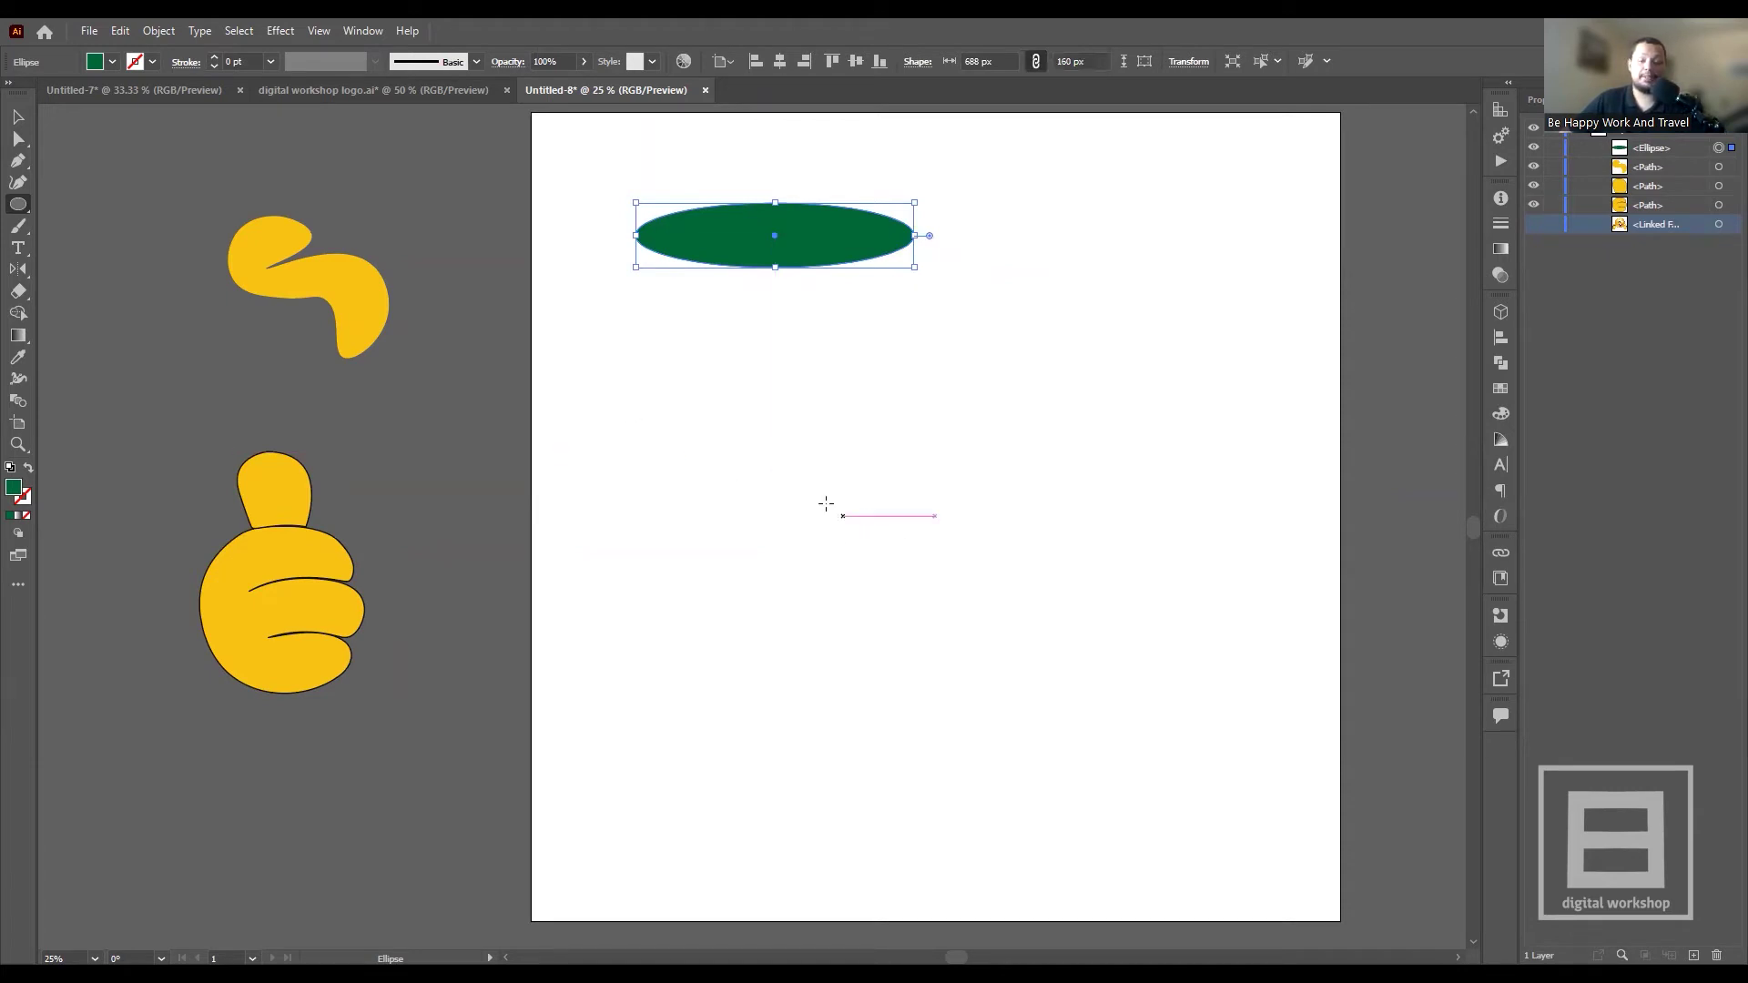
{"action": "mouse_move", "coordinate": [685, 414]}
{"action": "left_mouse_down"}
{"action": "mouse_move", "coordinate": [729, 428]}
{"action": "mouse_move", "coordinate": [1092, 819]}
{"action": "left_mouse_up"}
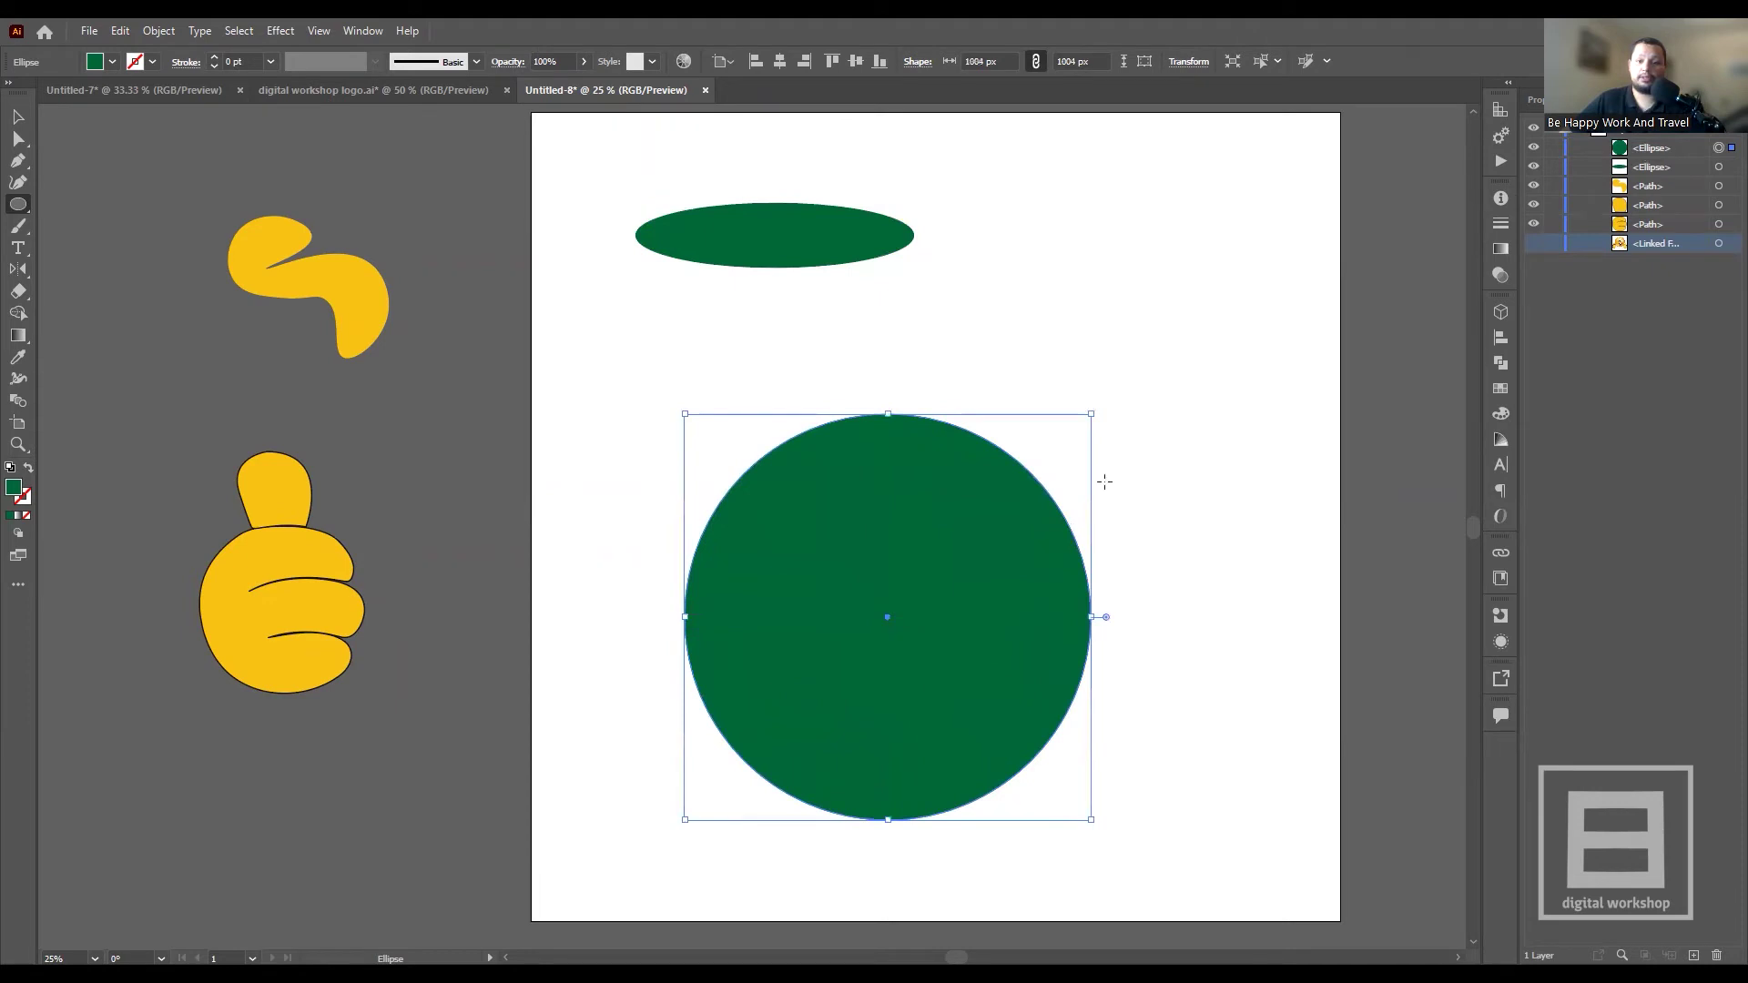
{"action": "key", "text": "v"}
{"action": "left_click_drag", "start_coordinate": [1089, 824], "coordinate": [877, 608]}
{"action": "left_click_drag", "start_coordinate": [810, 559], "coordinate": [146, 406]}
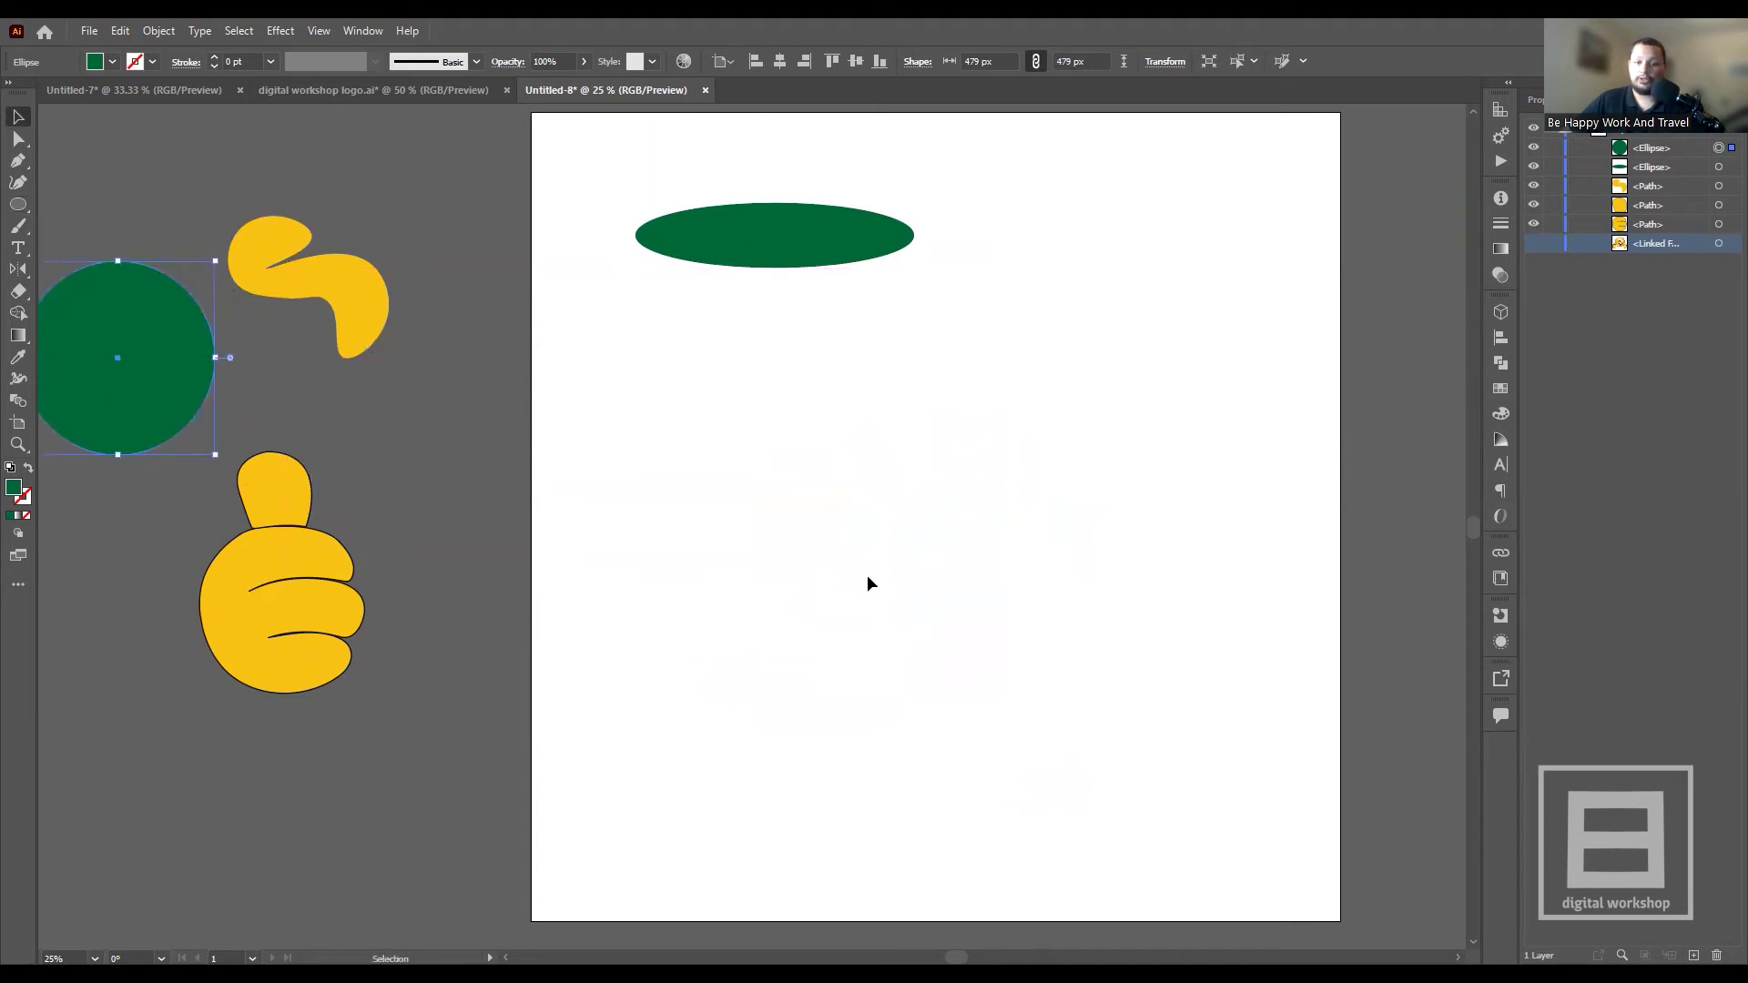
- Draw a trial circle from its centre, then undo it
{"action": "left_click", "coordinate": [18, 204]}
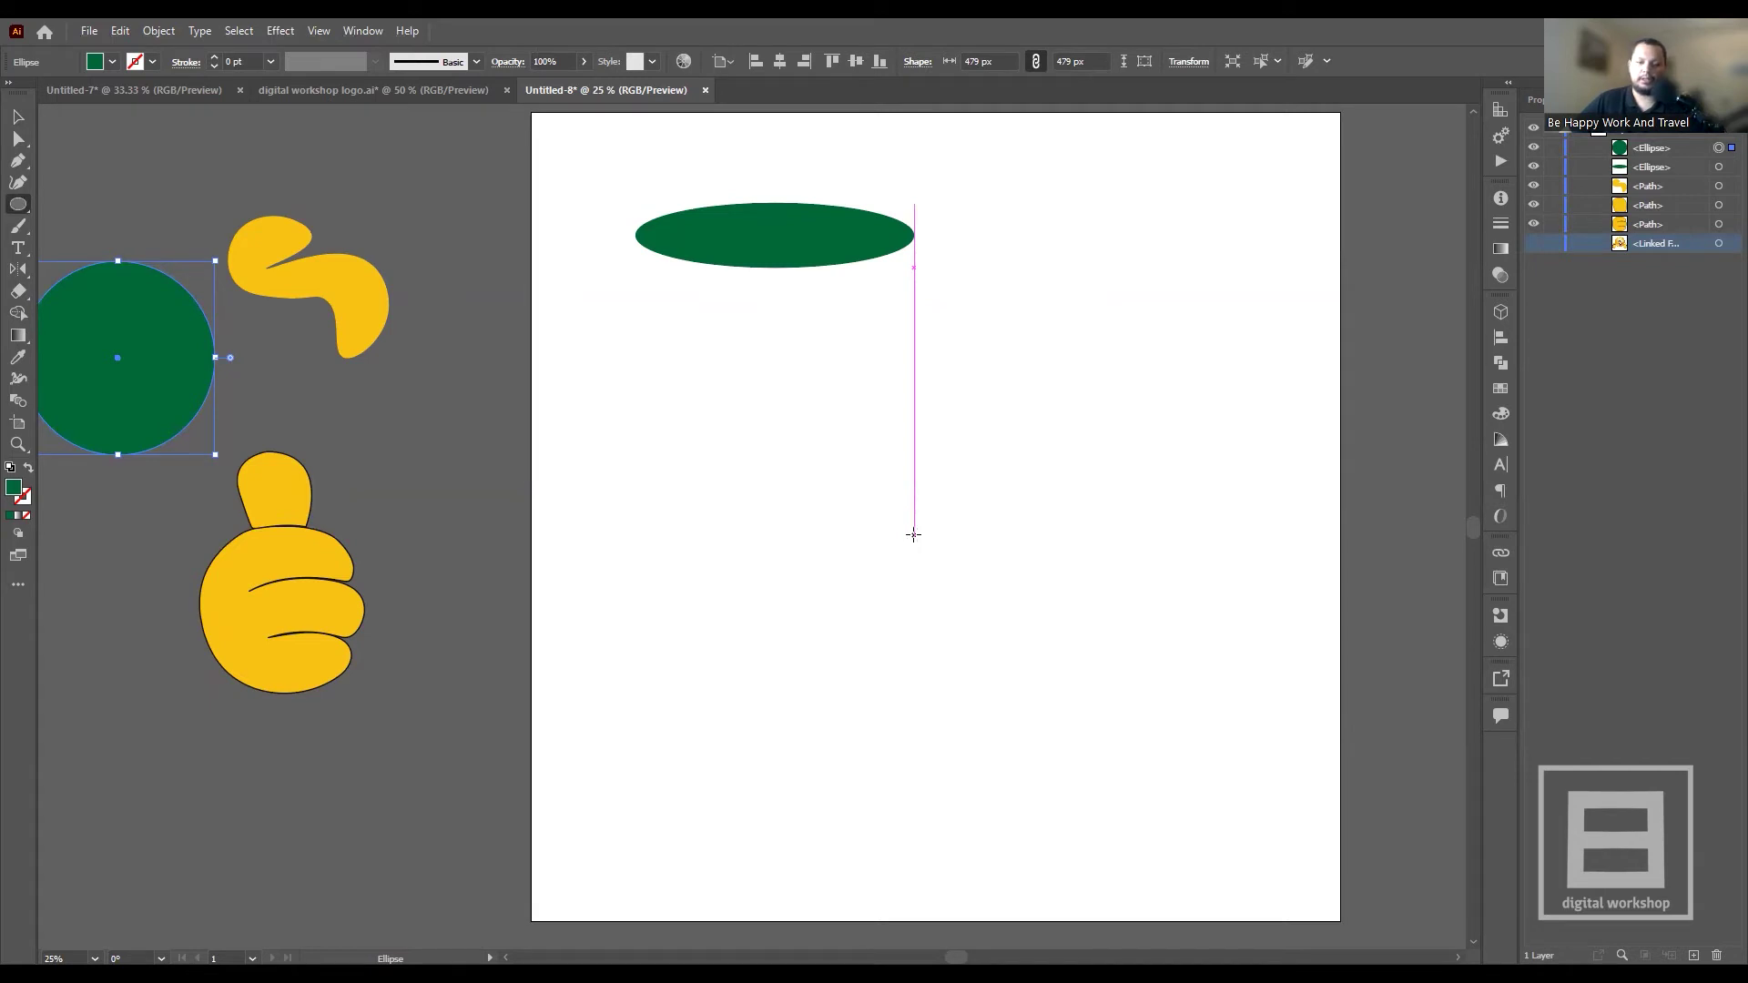
{"action": "left_click_drag", "start_coordinate": [914, 535], "coordinate": [1039, 733]}
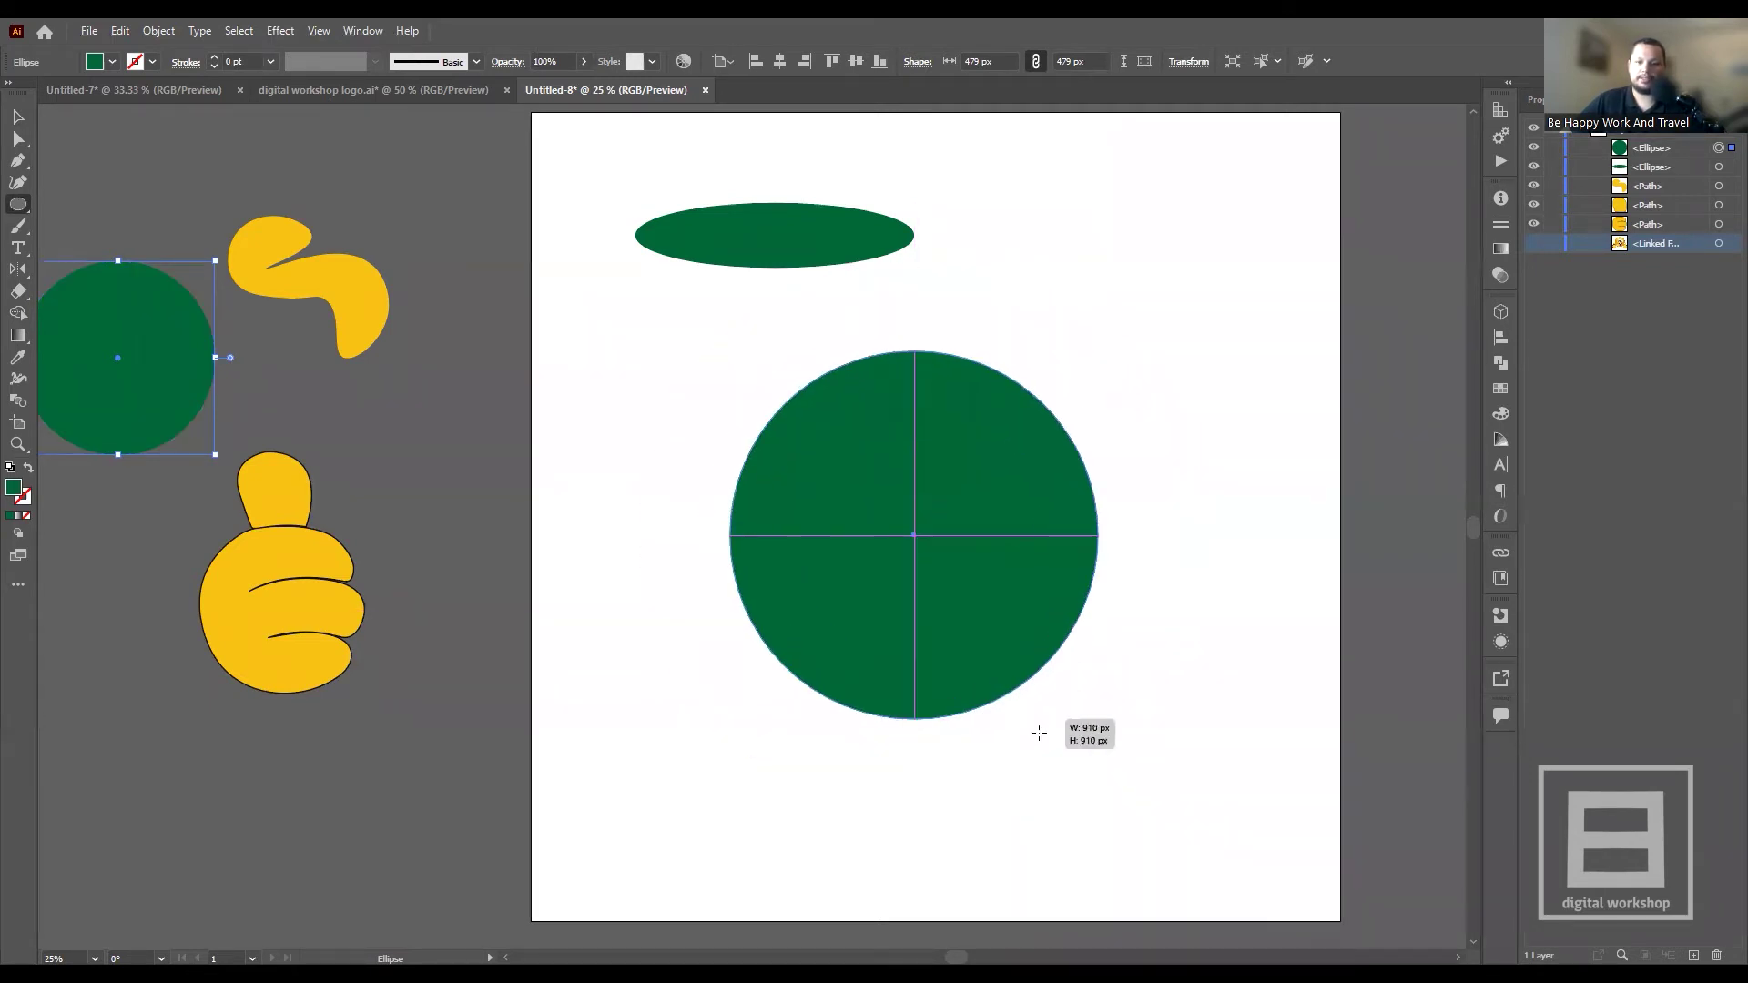
{"action": "left_click_drag", "start_coordinate": [1039, 733], "coordinate": [1096, 773]}
{"action": "key", "text": "ctrl+z"}
{"action": "key", "text": "ctrl+z"}
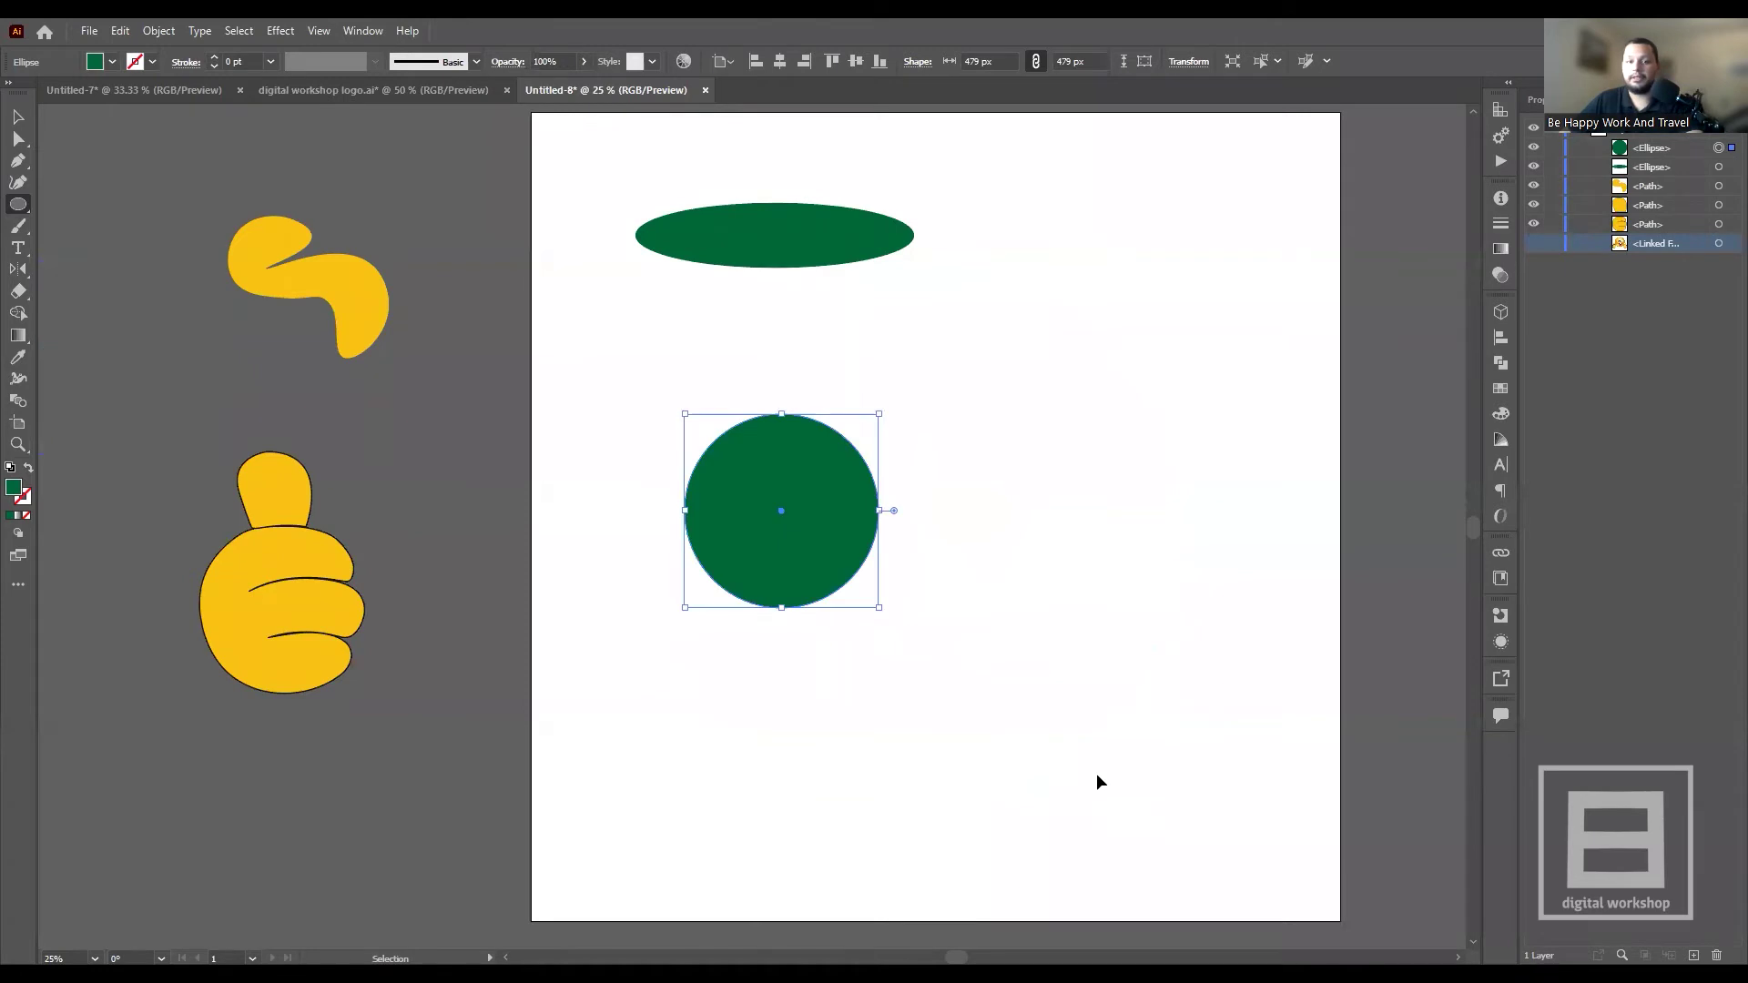
- Move the green circle onto the left pasteboard and delete the flat ellipse
{"action": "left_click", "coordinate": [18, 116]}
{"action": "left_click", "coordinate": [692, 471]}
{"action": "left_click_drag", "start_coordinate": [692, 472], "coordinate": [30, 319]}
{"action": "left_click", "coordinate": [822, 235]}
{"action": "key", "text": "Delete"}
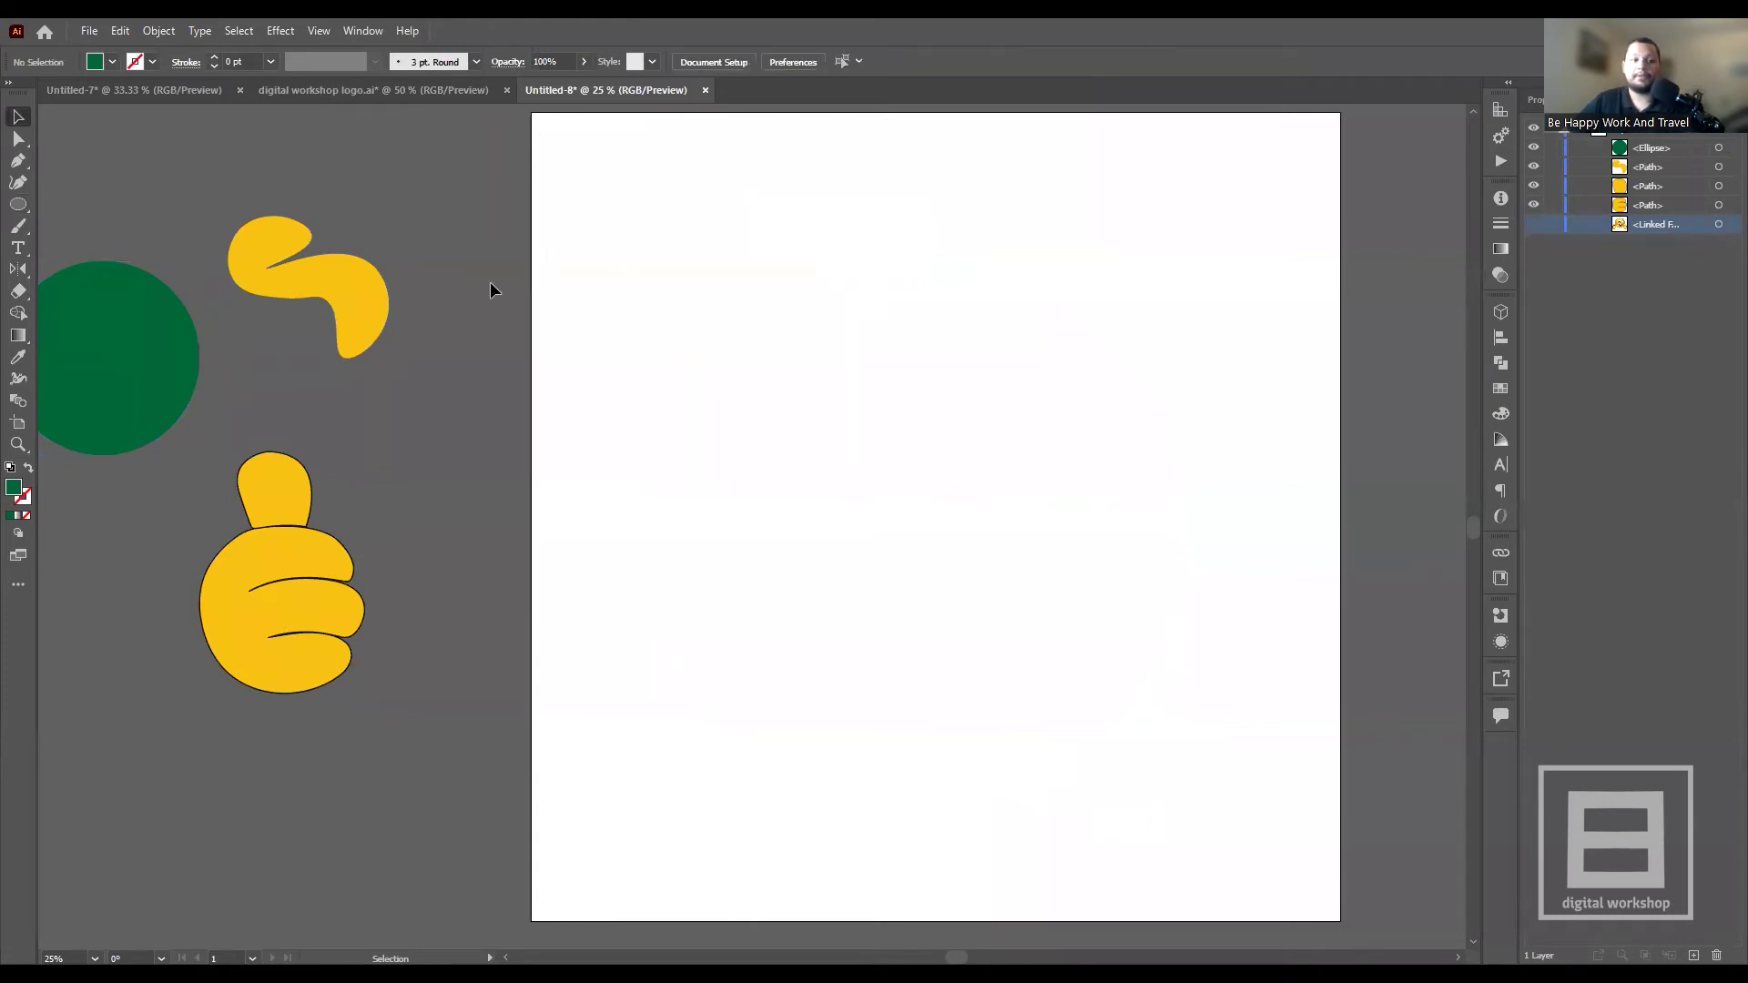
{"action": "left_click_drag", "start_coordinate": [20, 208], "coordinate": [84, 241]}
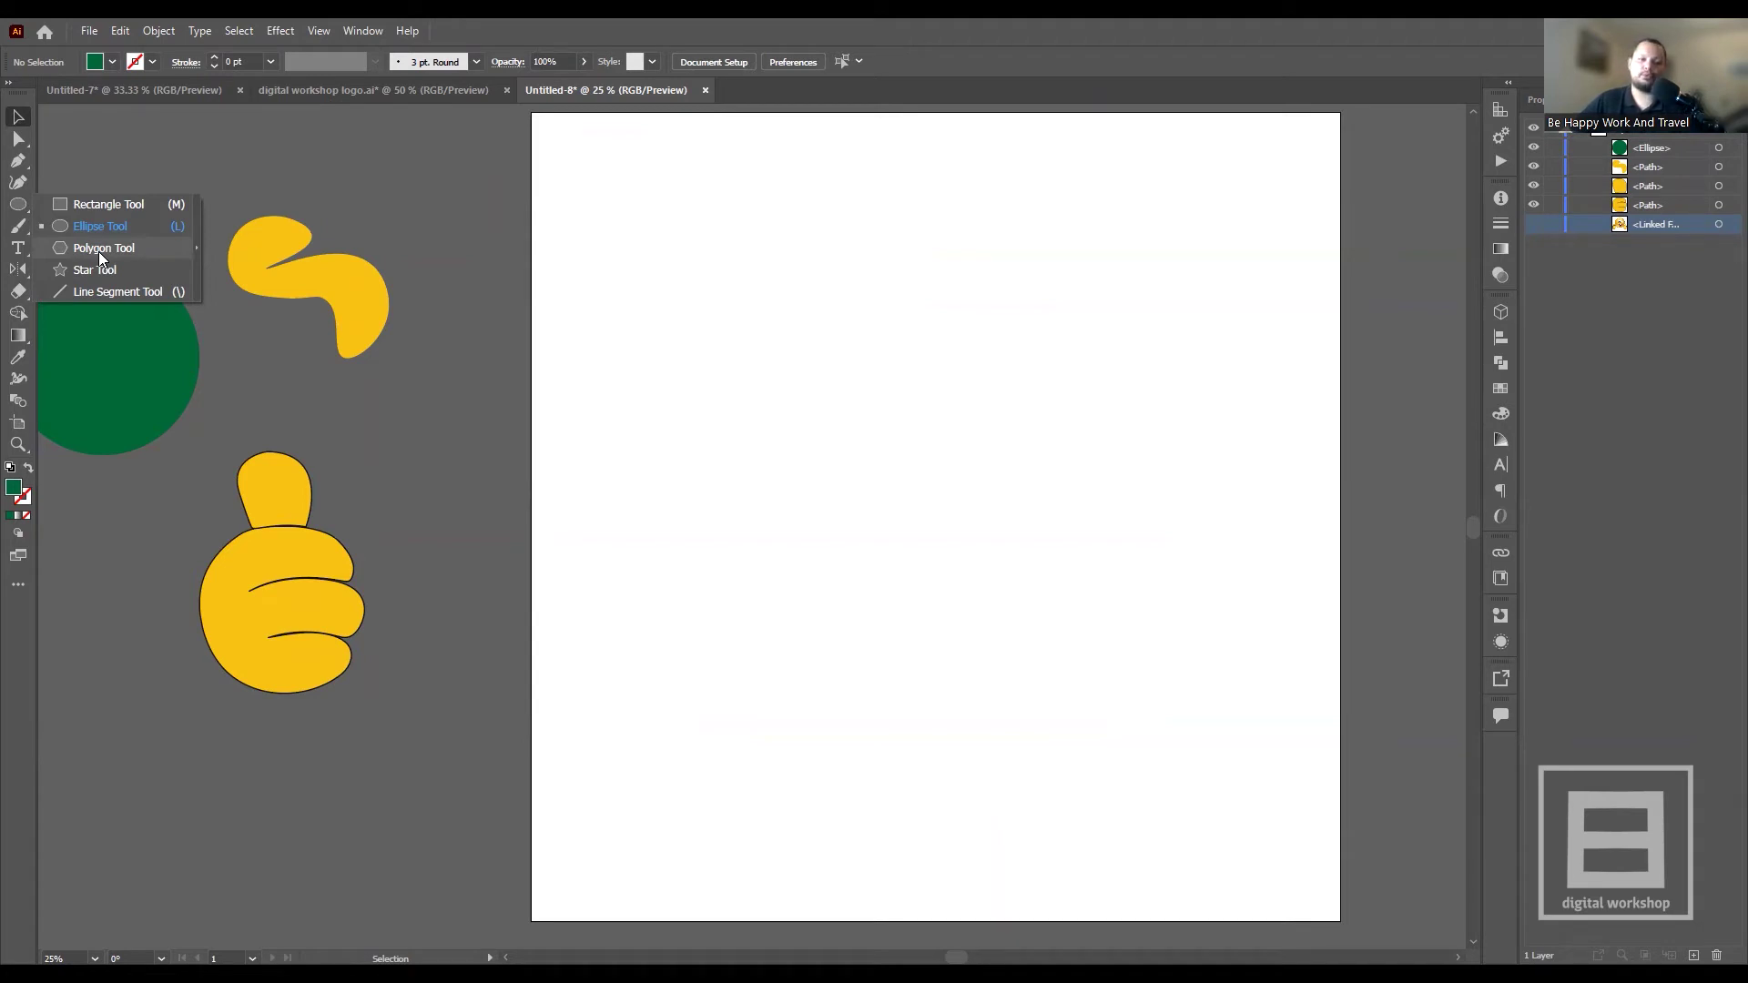
{"action": "left_click", "coordinate": [98, 251]}
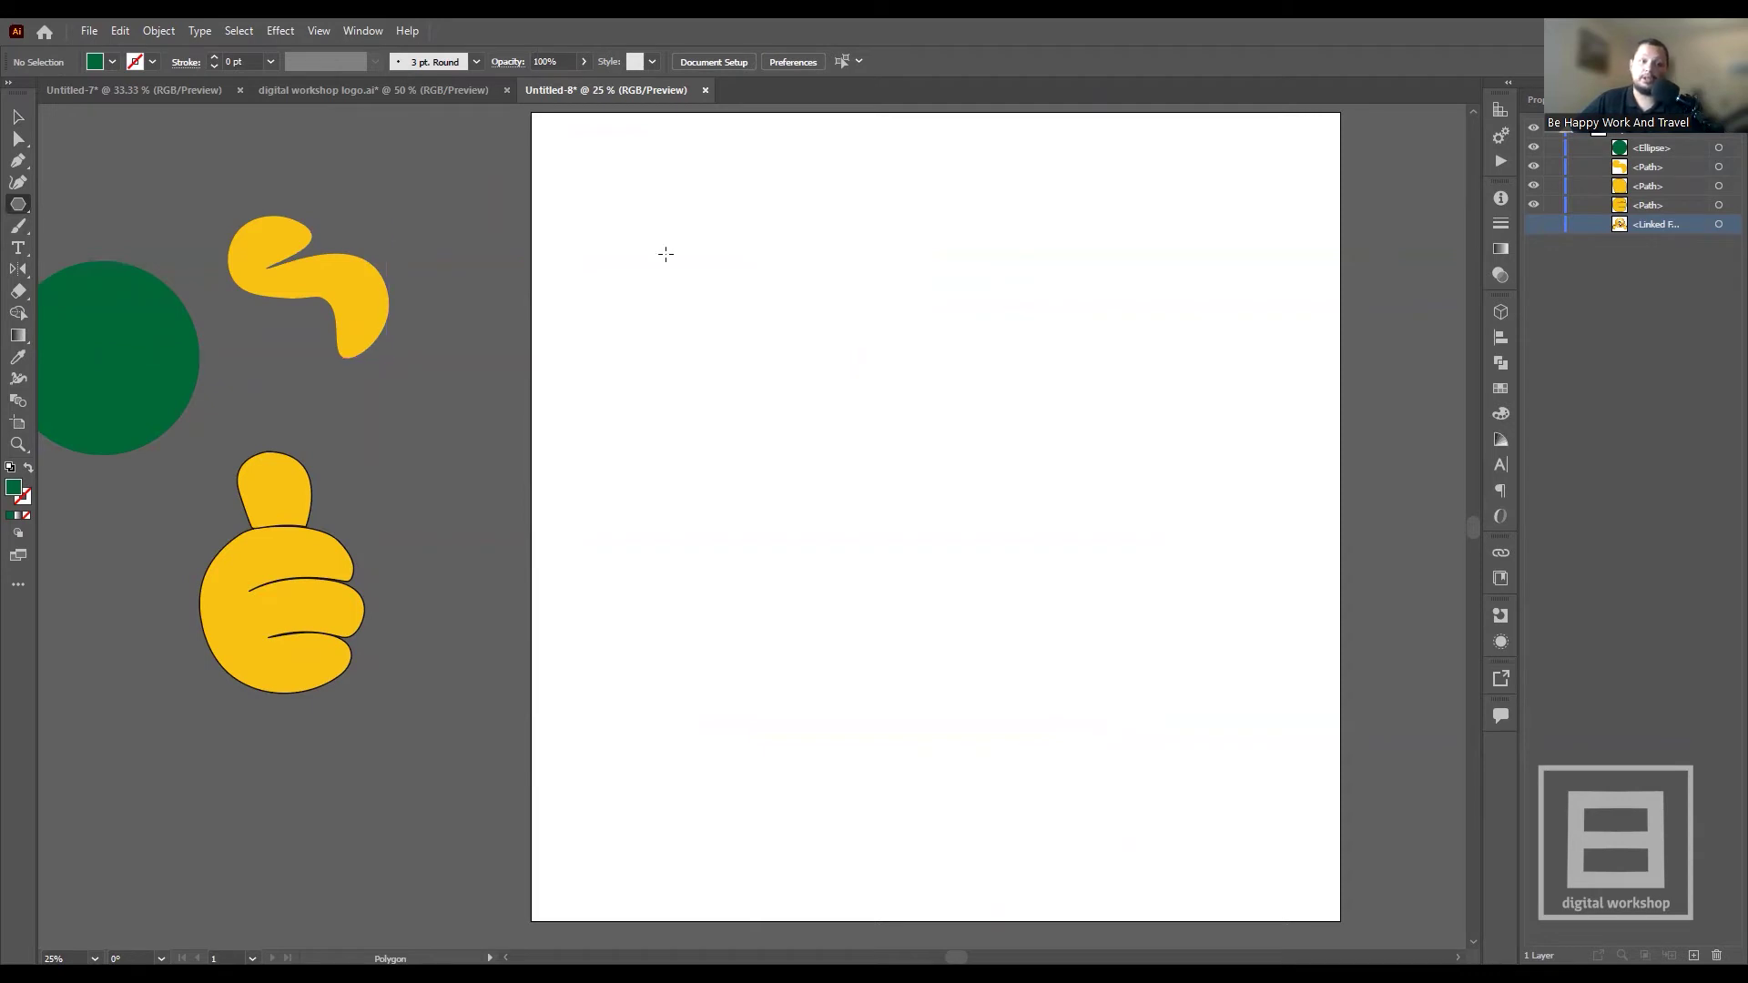
{"action": "left_click_drag", "start_coordinate": [688, 188], "coordinate": [715, 383]}
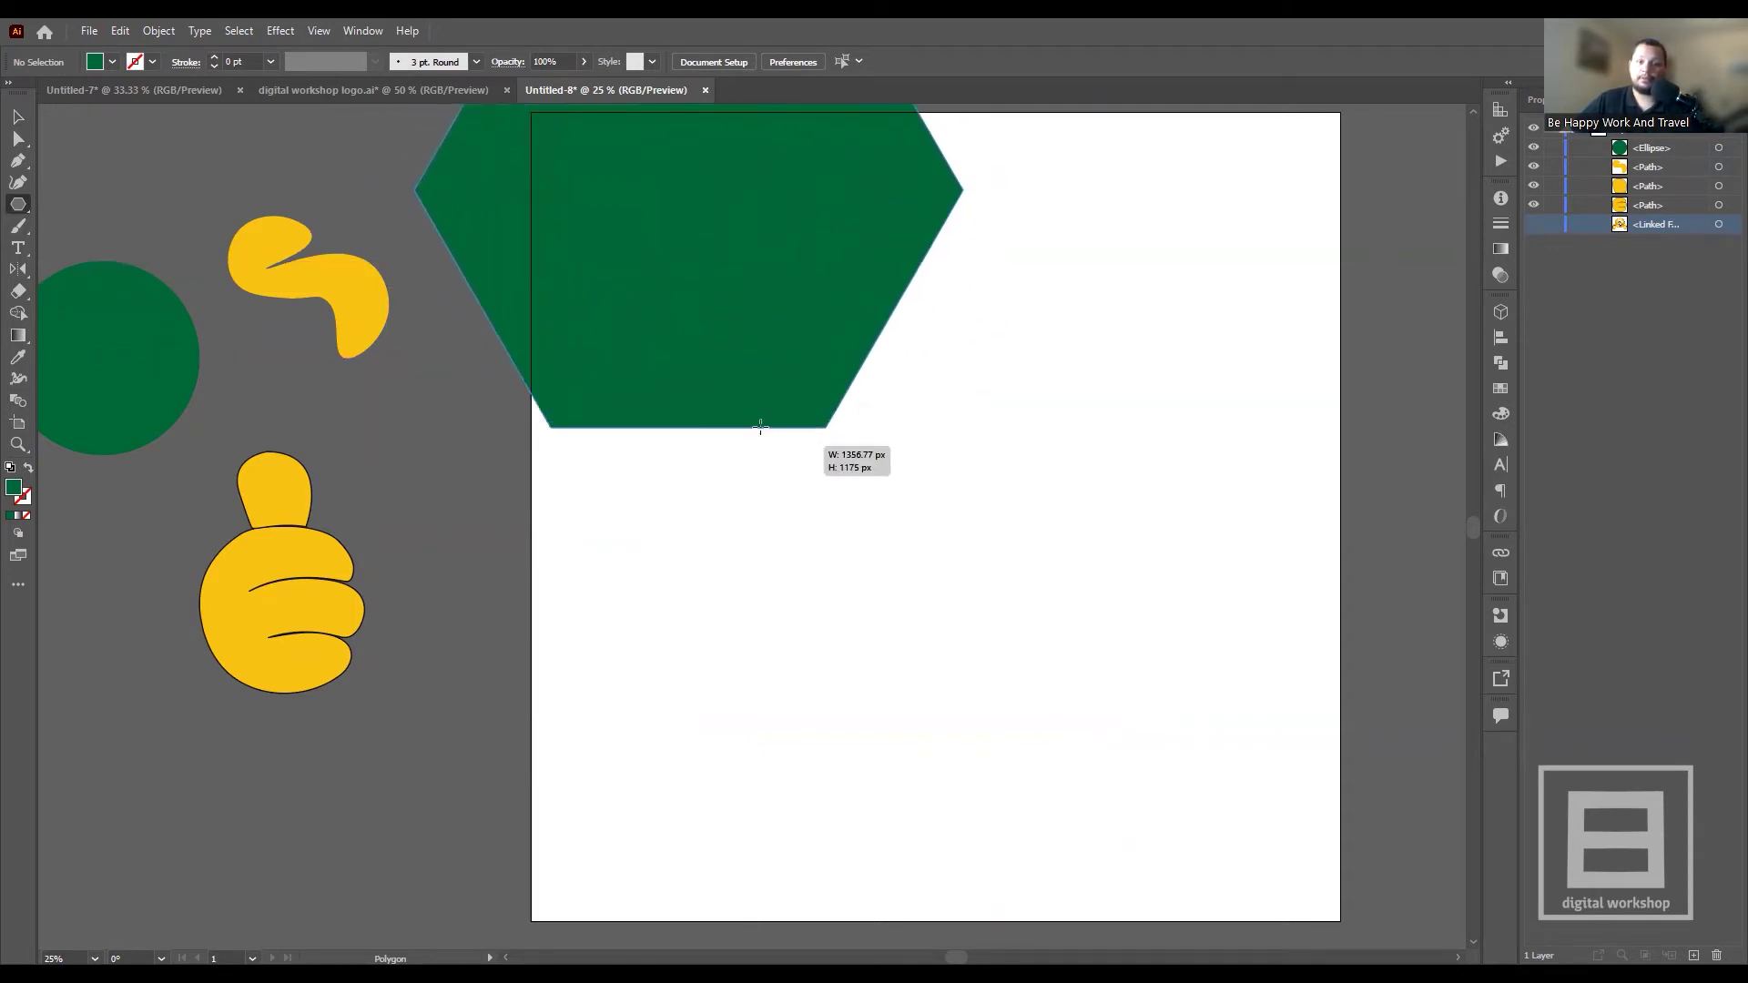
{"action": "left_click_drag", "start_coordinate": [714, 383], "coordinate": [702, 340]}
{"action": "left_click_drag", "start_coordinate": [846, 489], "coordinate": [979, 582]}
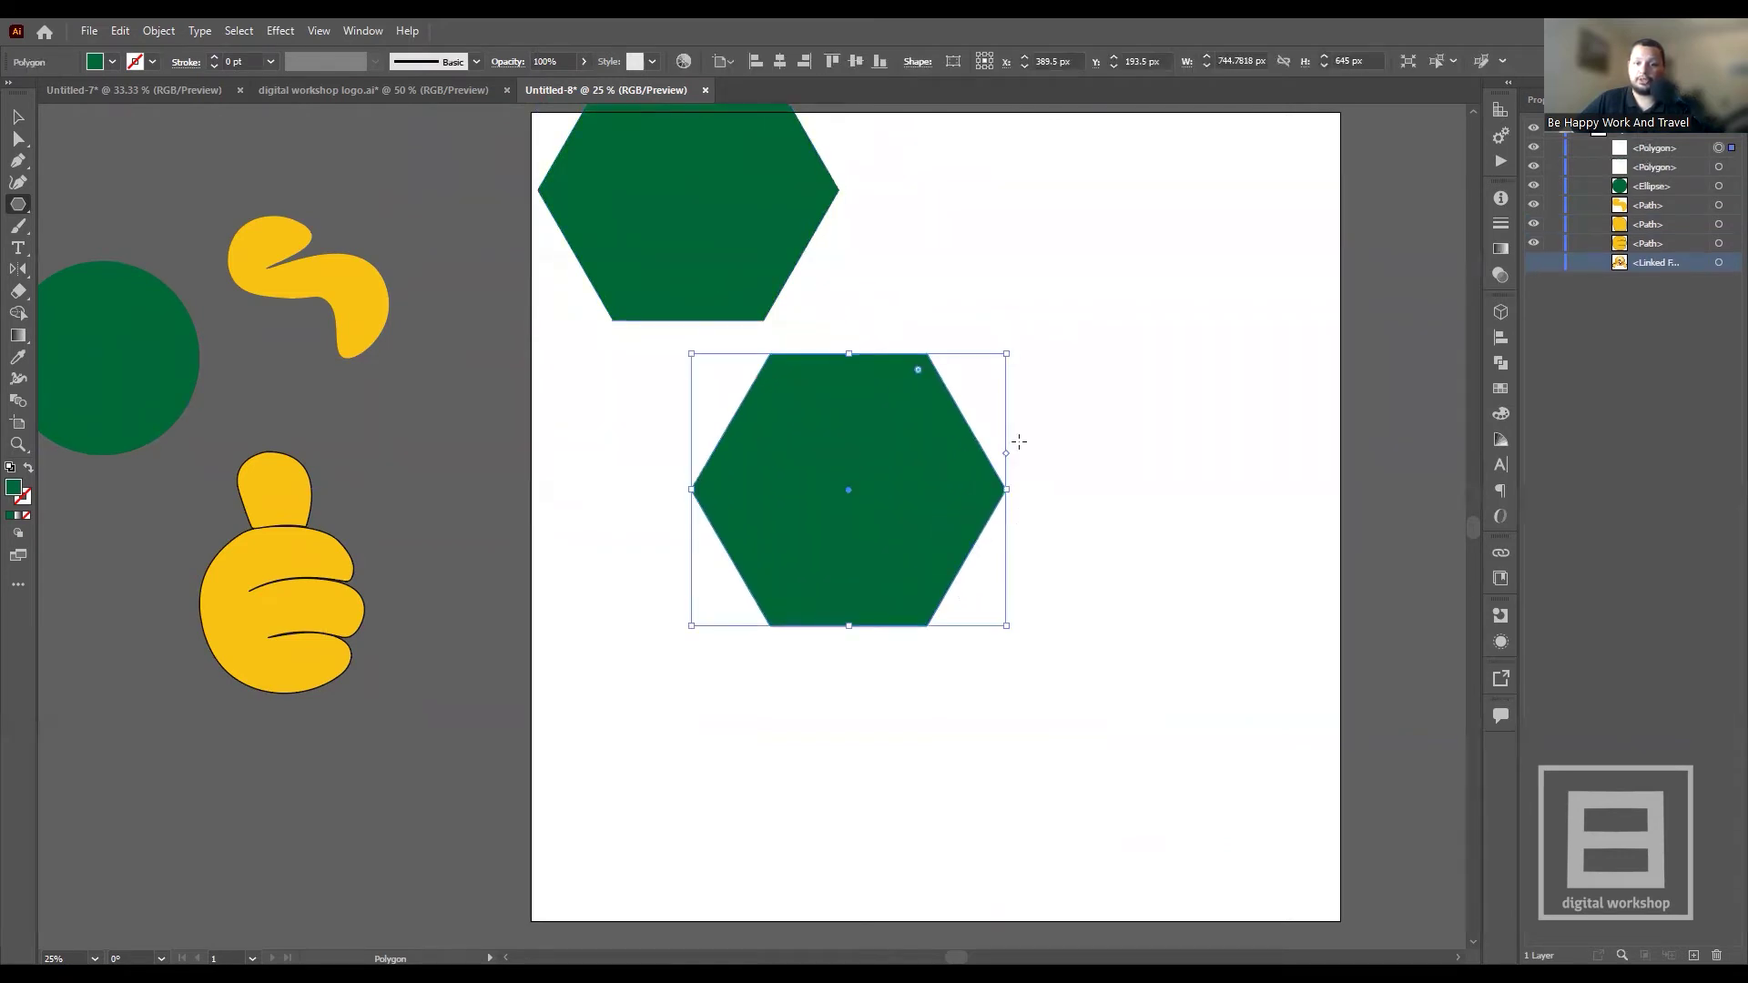
{"action": "left_click_drag", "start_coordinate": [1077, 291], "coordinate": [1133, 371]}
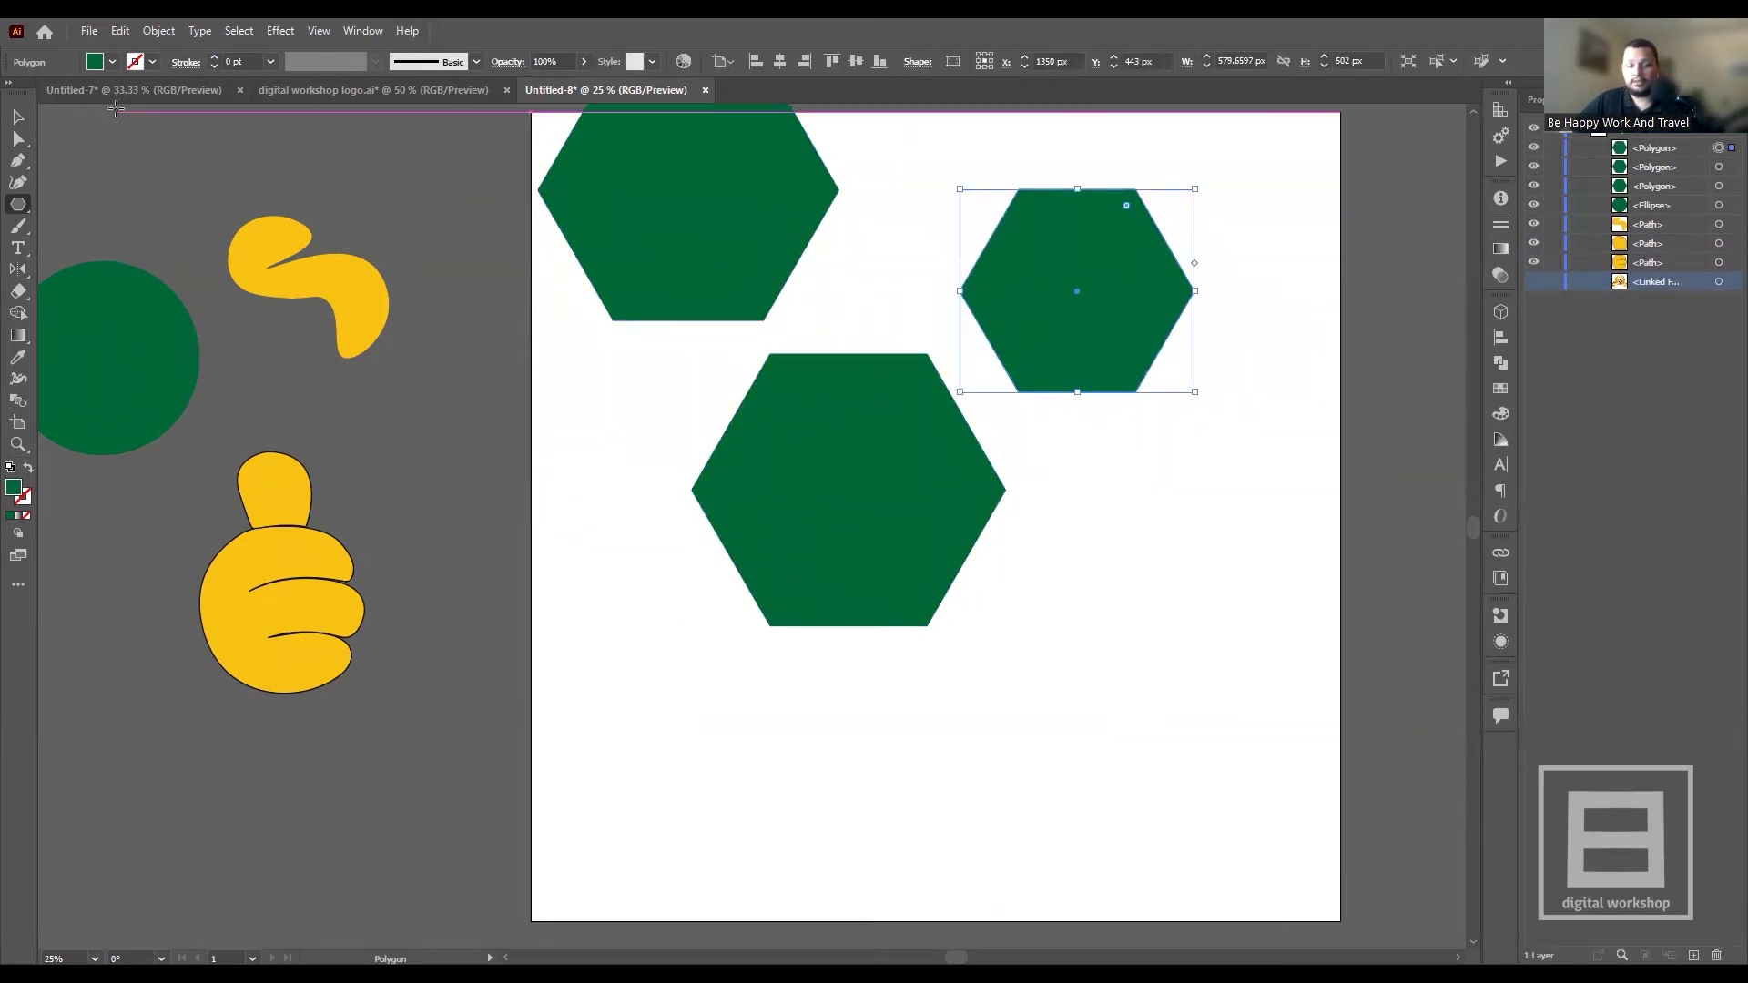
{"action": "key", "text": "ctrl+z"}
{"action": "key", "text": "ctrl+z"}
{"action": "key", "text": "ctrl+z"}
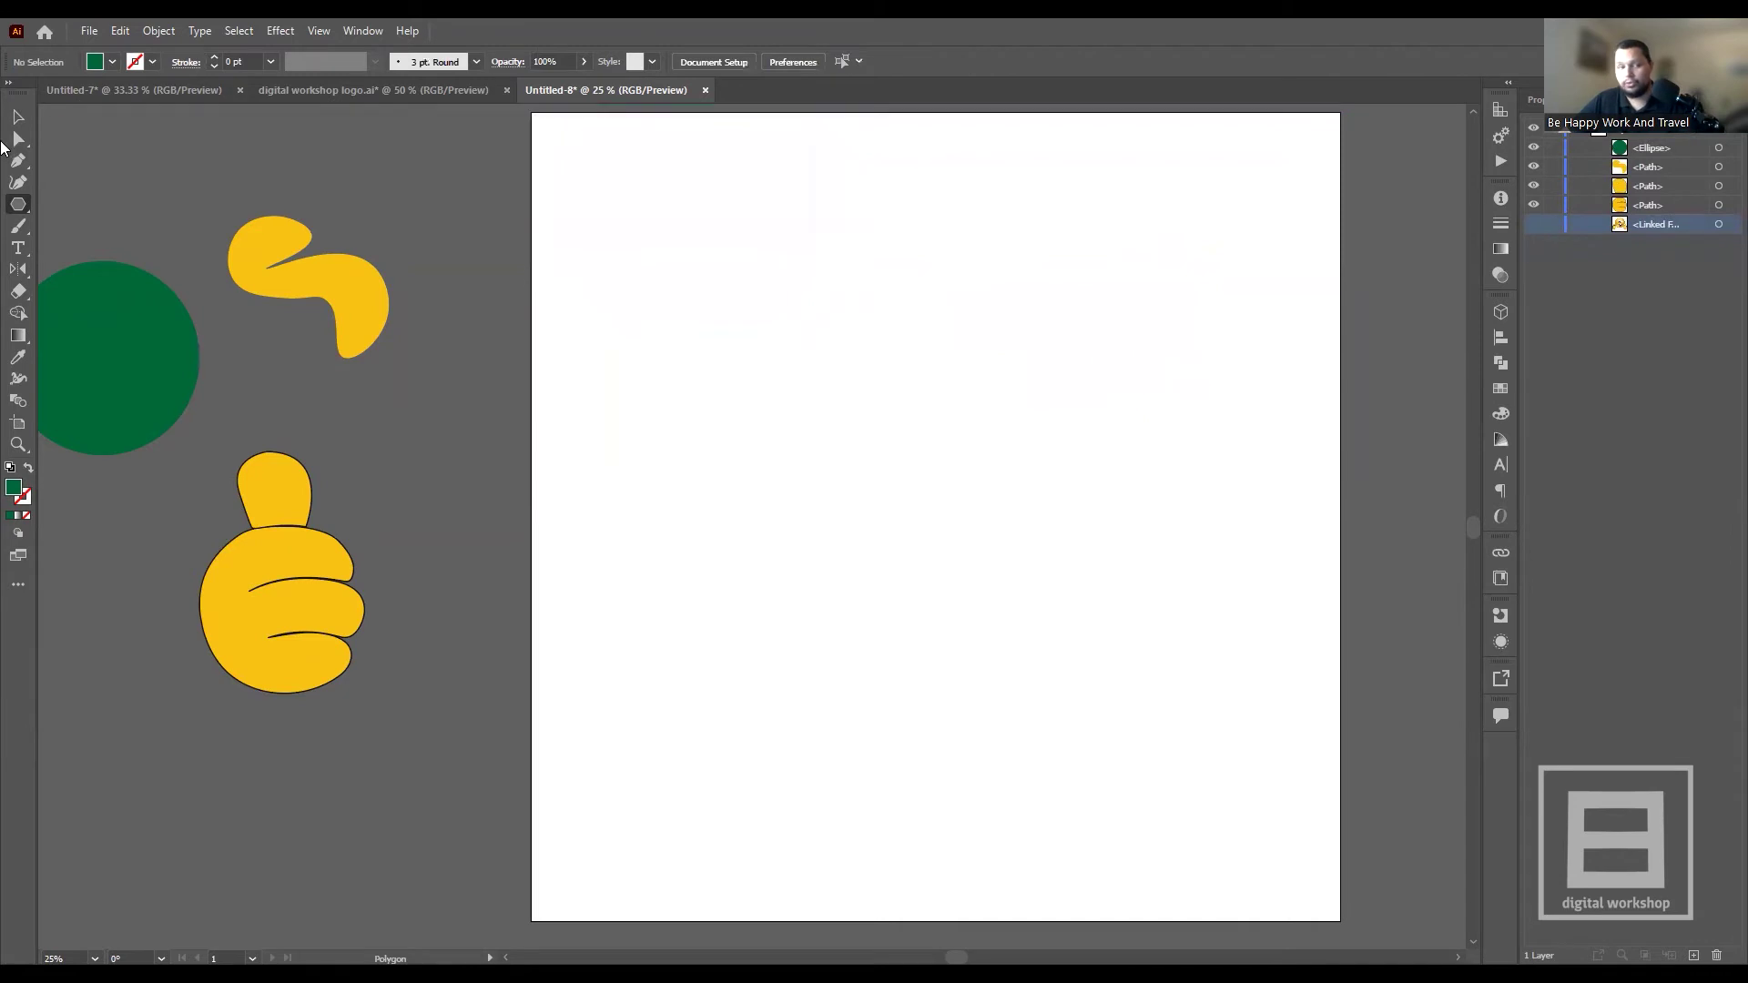
{"action": "left_click", "coordinate": [20, 205]}
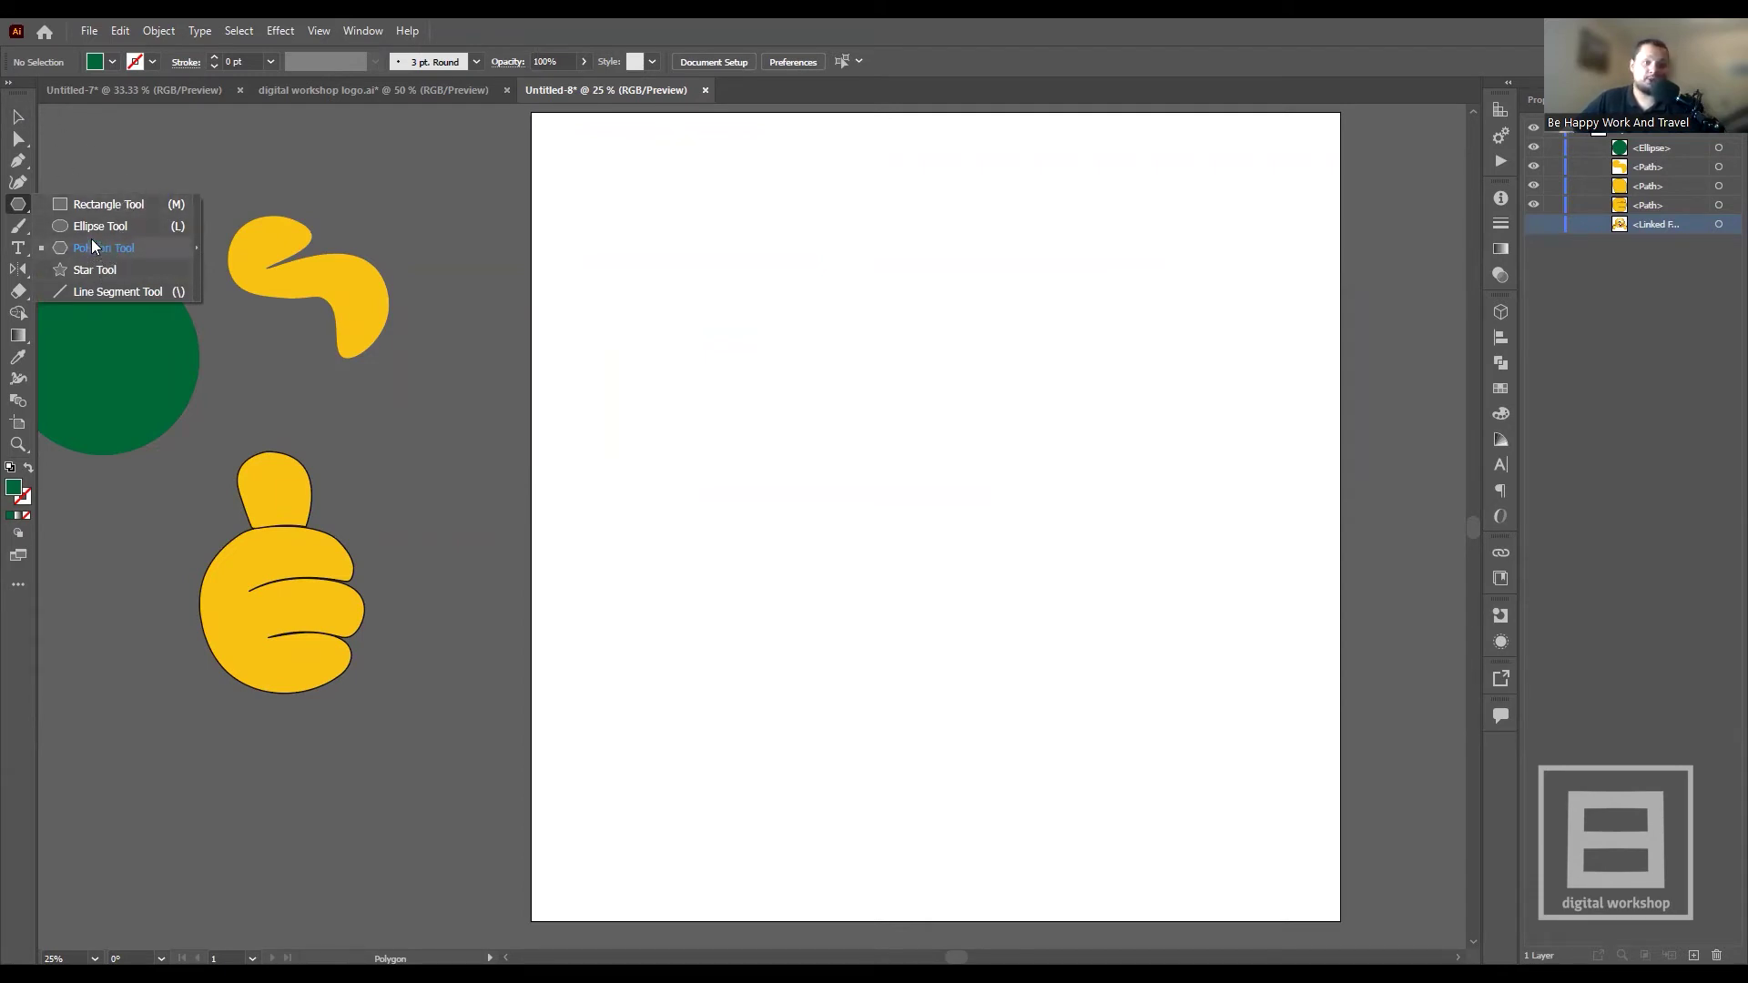
{"action": "left_click", "coordinate": [21, 119]}
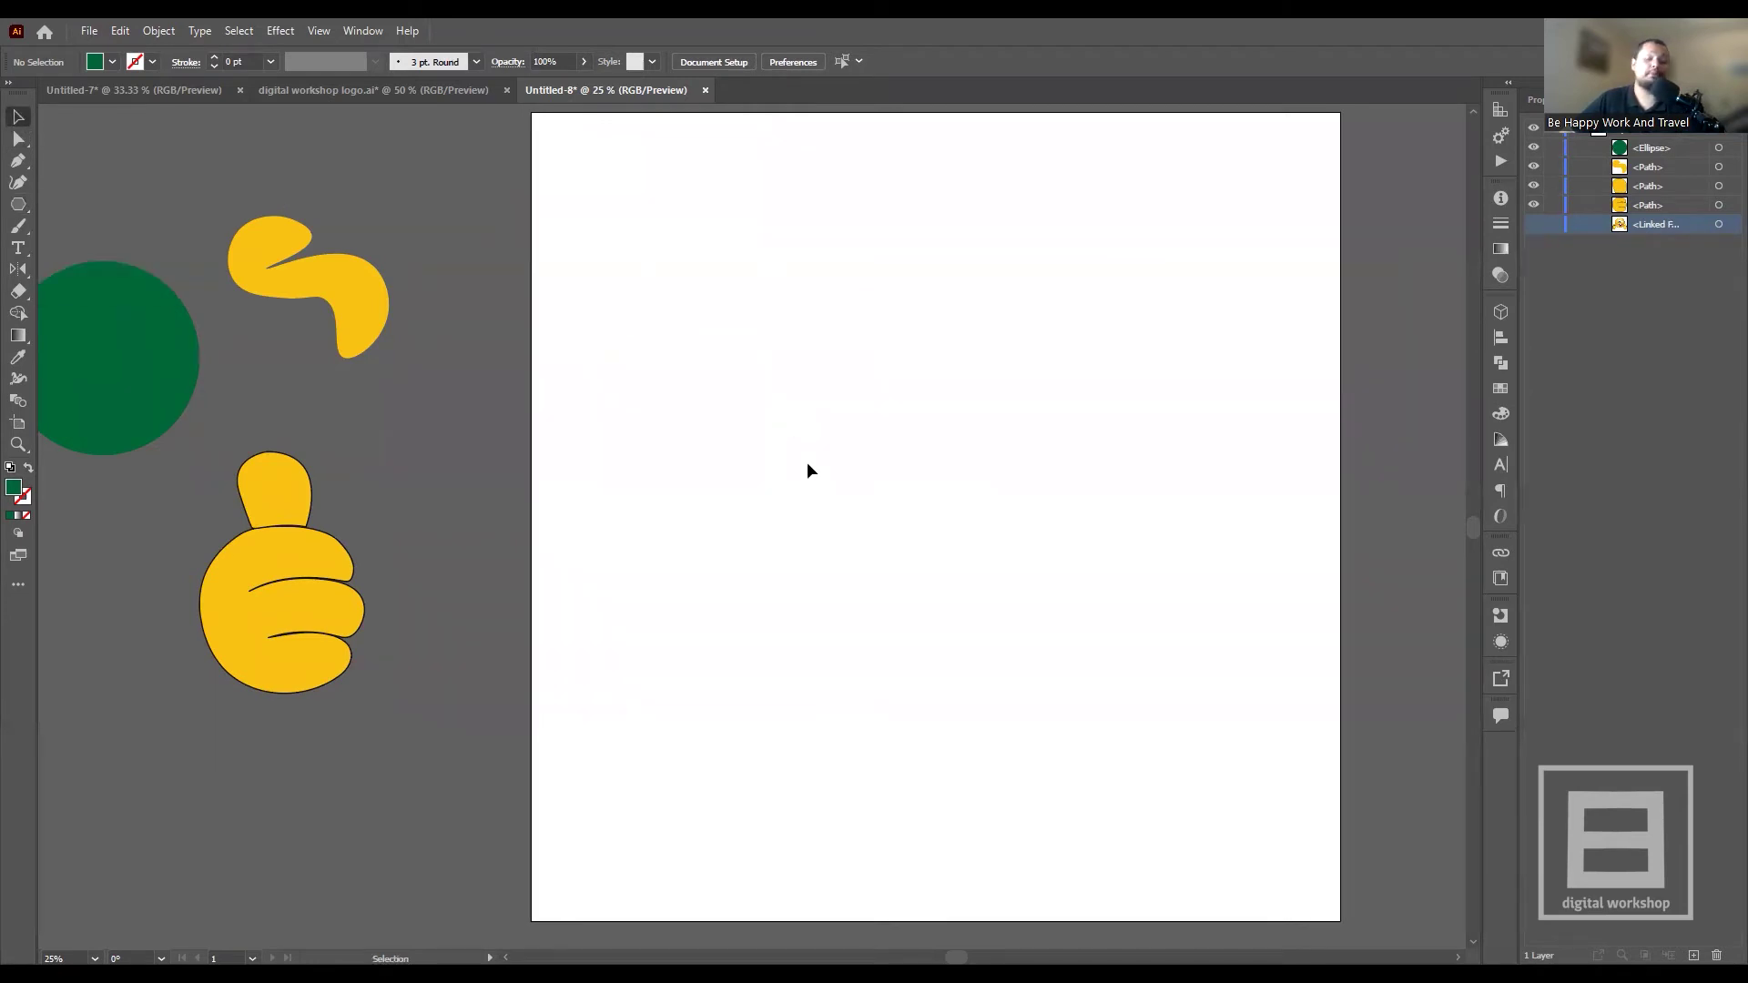
- Create a 15-sided green polygon through the Polygon settings dialog
{"action": "left_click", "coordinate": [18, 204]}
{"action": "right_click", "coordinate": [917, 418]}
{"action": "left_click", "coordinate": [816, 416]}
{"action": "left_click", "coordinate": [817, 440]}
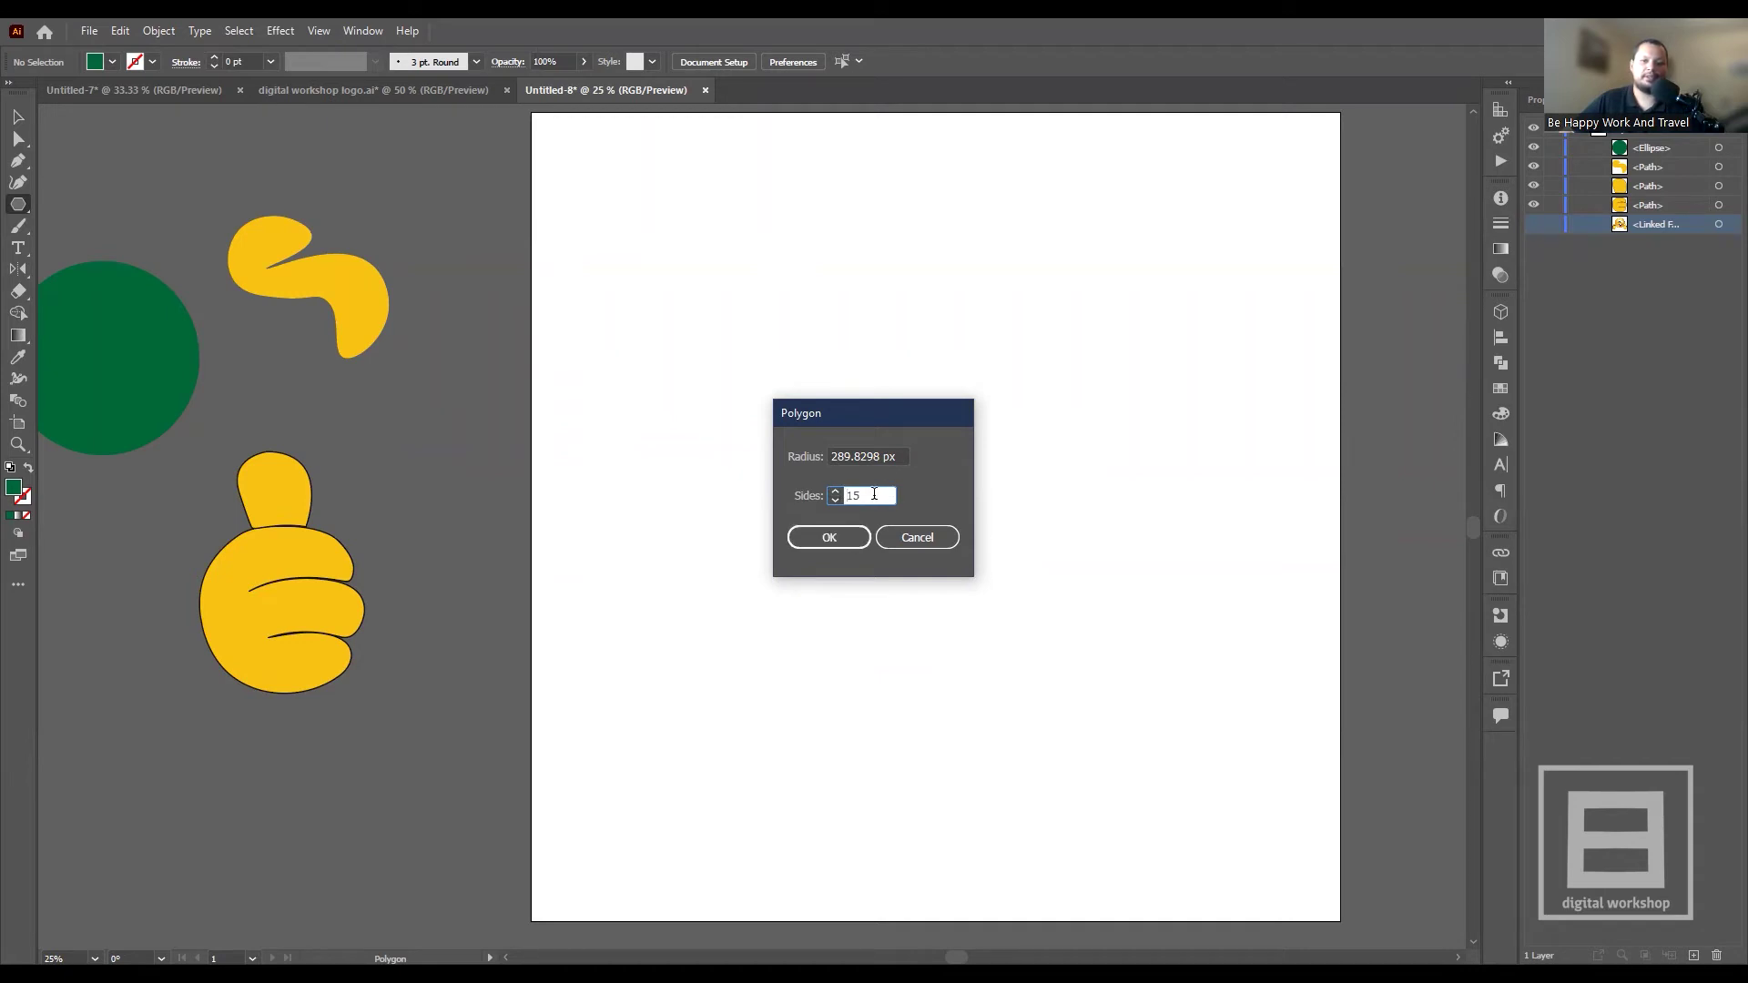
{"action": "left_click", "coordinate": [830, 537]}
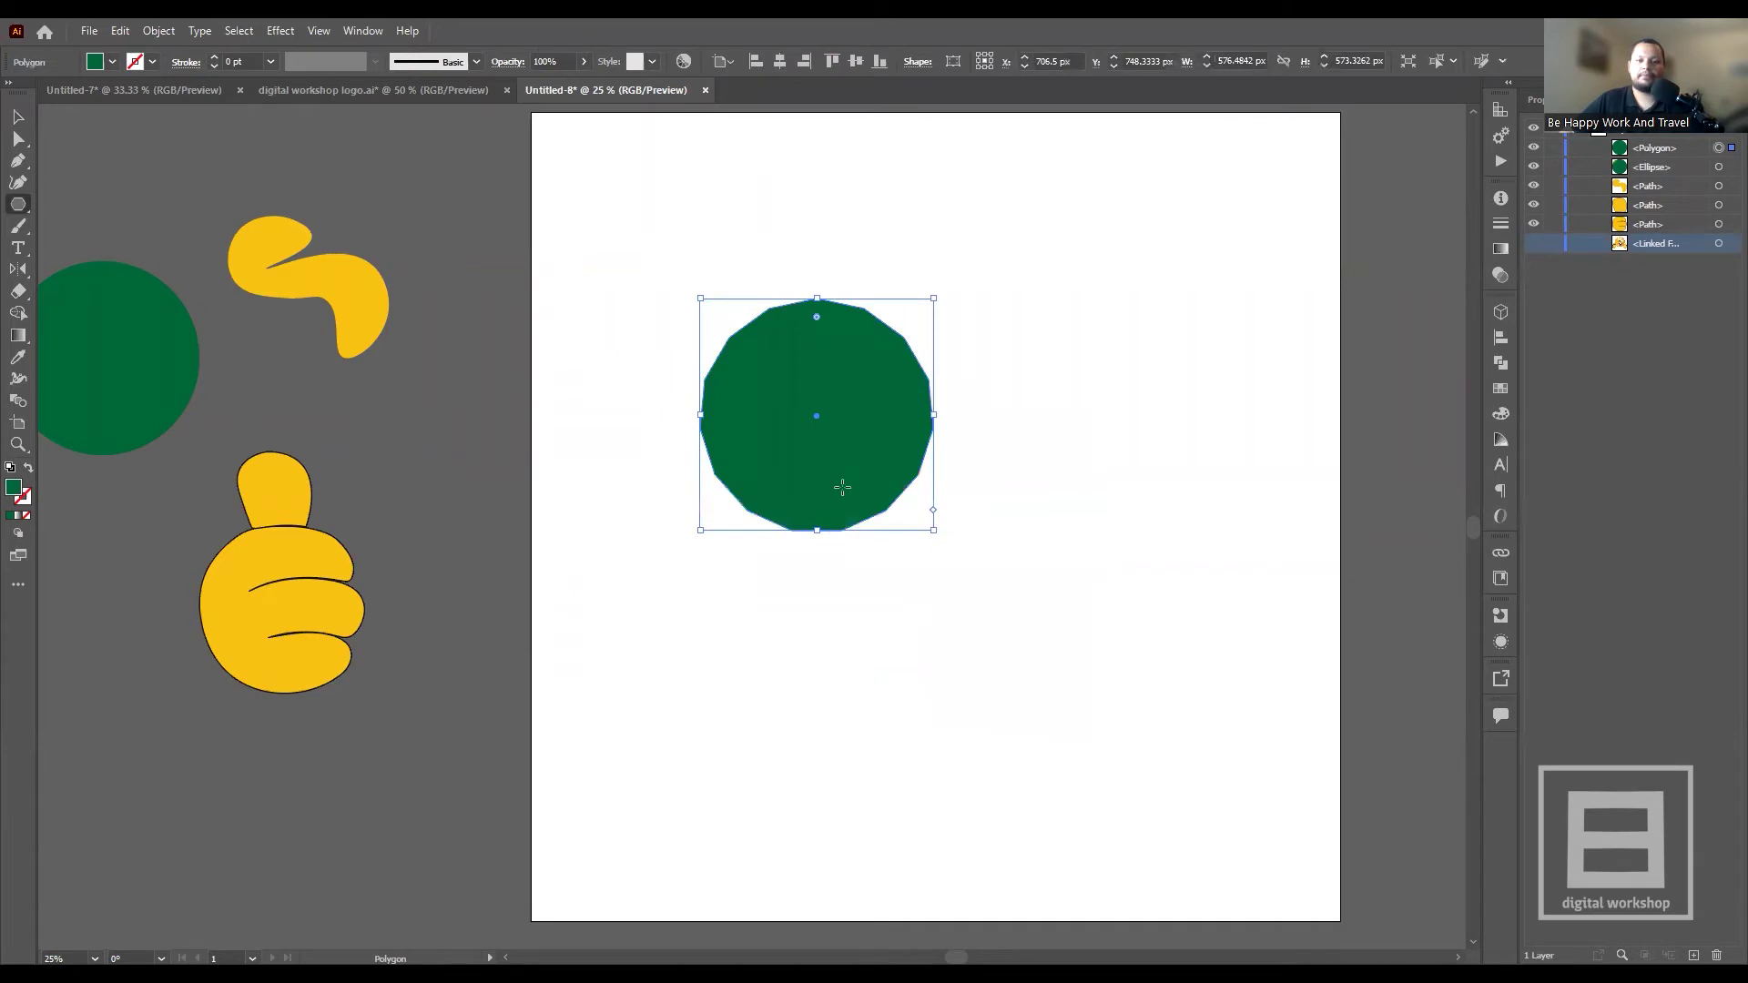
- Select the polygon and zoom in to inspect its edges
{"action": "key", "text": "v"}
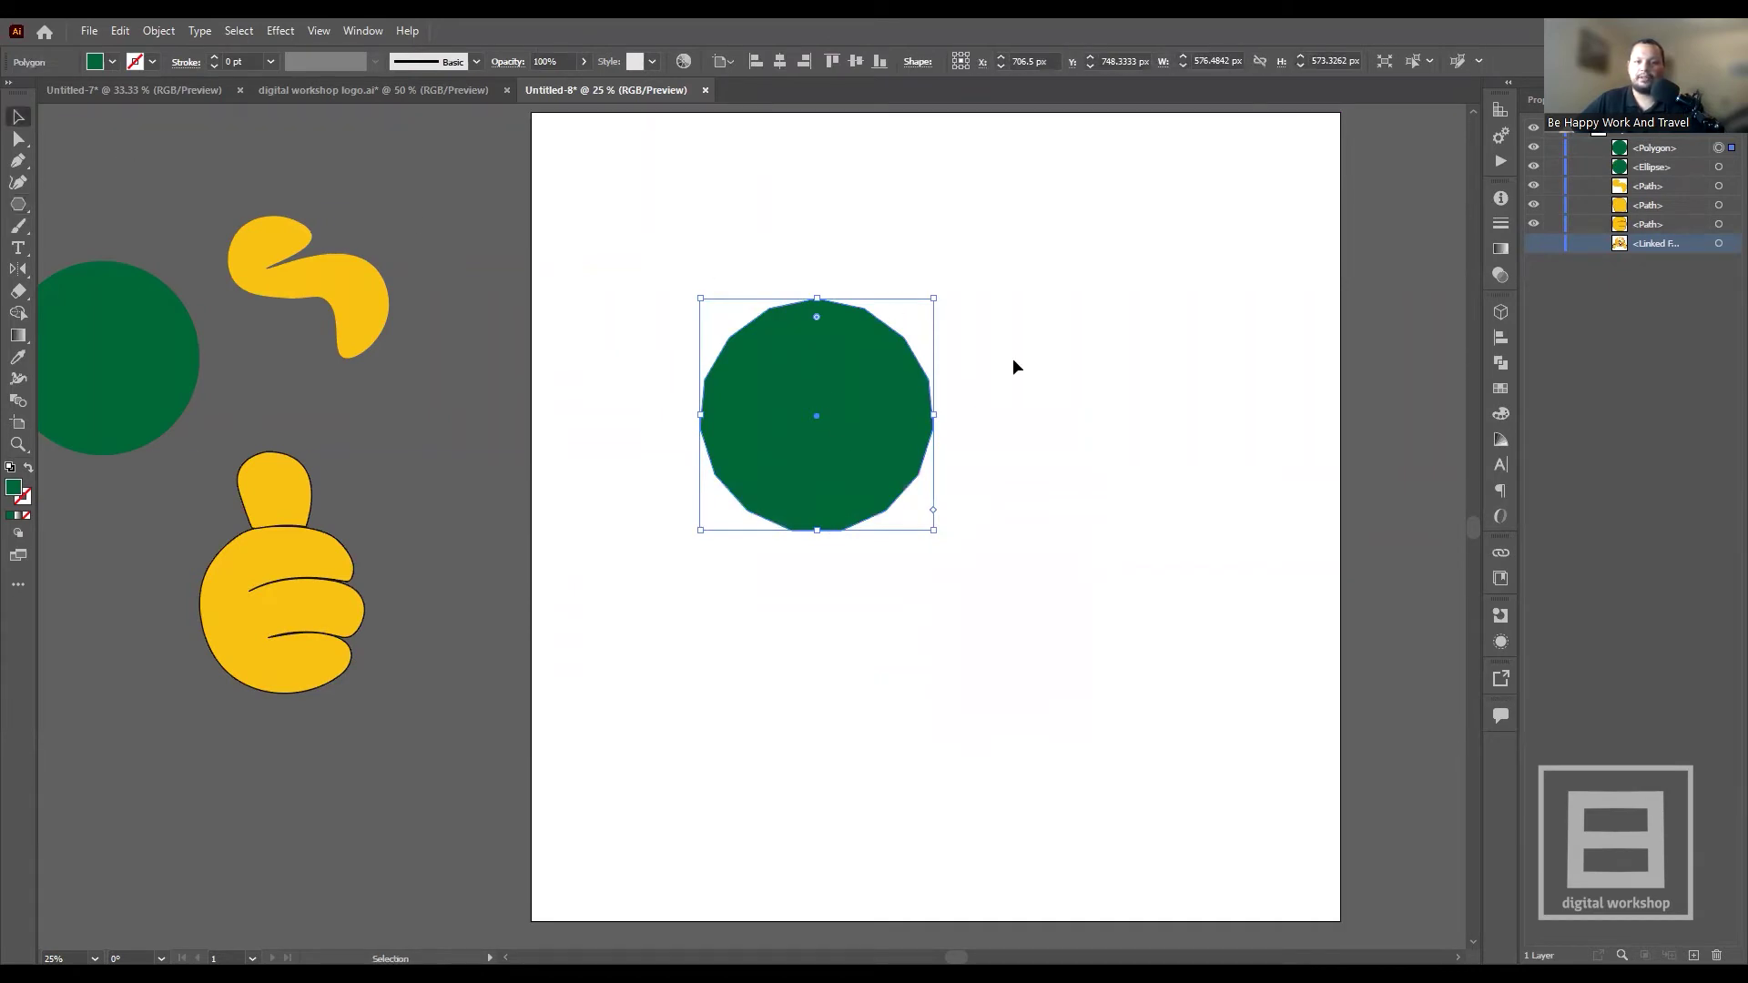
{"action": "left_click", "coordinate": [1103, 426]}
{"action": "left_click", "coordinate": [841, 374]}
{"action": "left_click", "coordinate": [955, 378]}
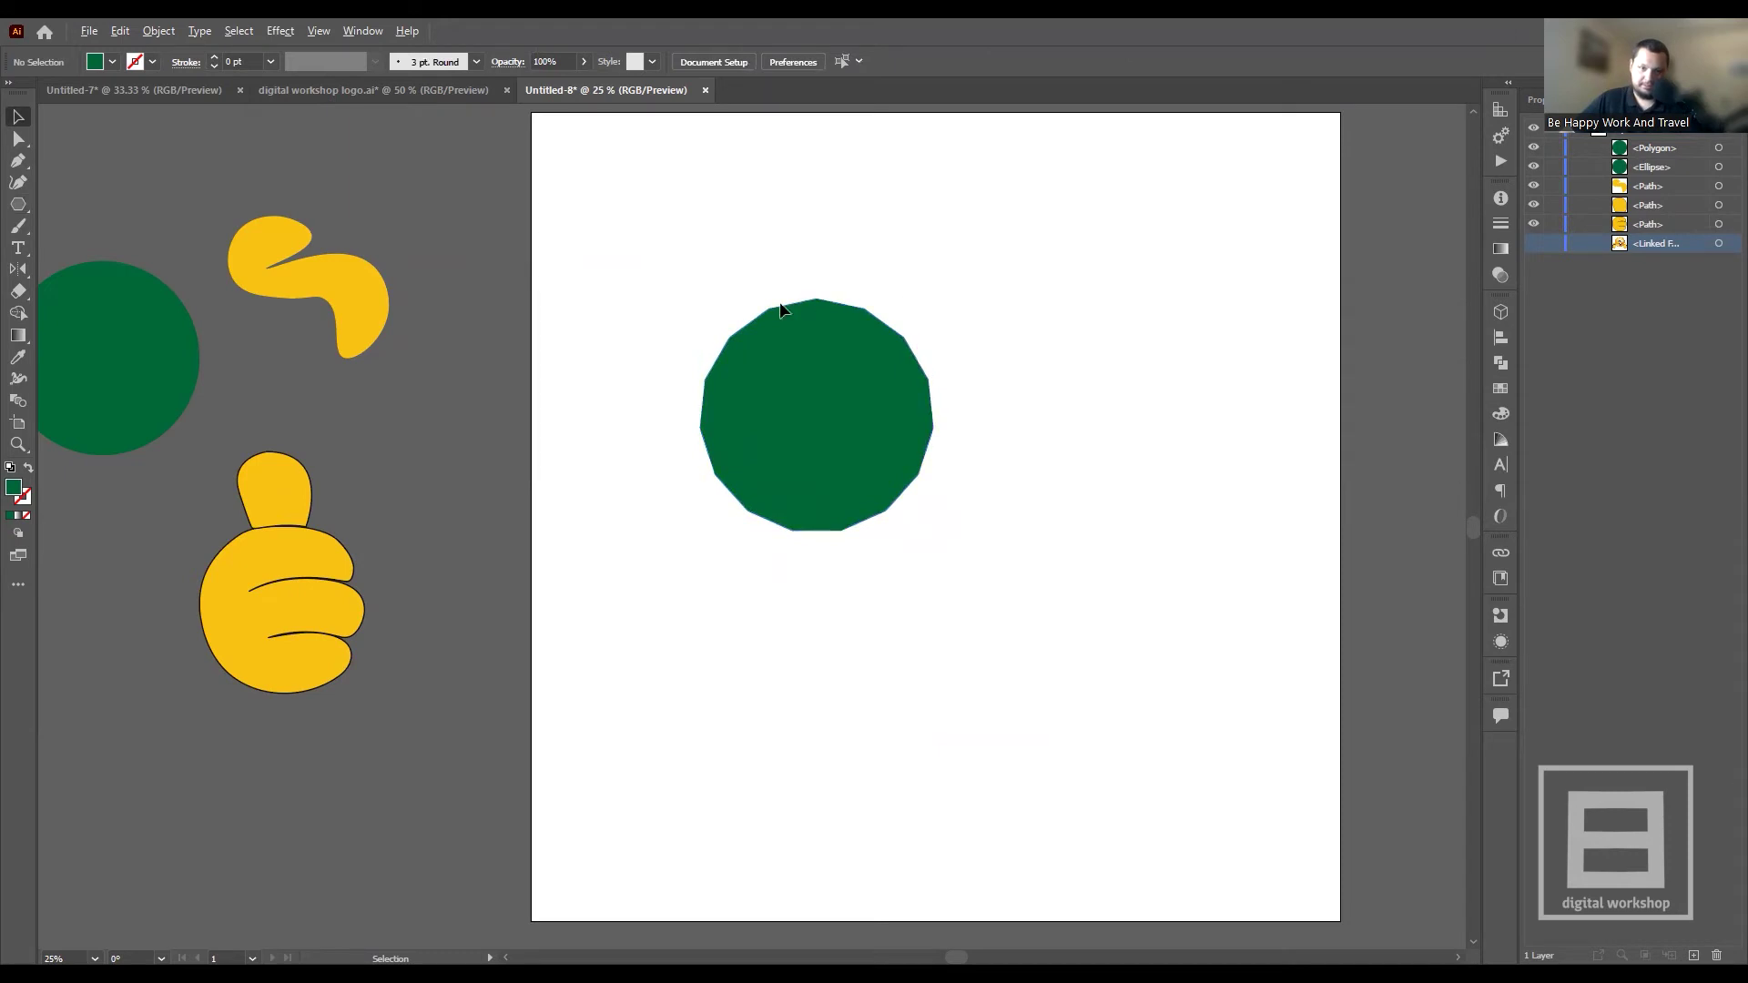
{"action": "scroll", "coordinate": [783, 310], "scroll_direction": "up", "scroll_amount": 1}
{"action": "scroll", "coordinate": [843, 283], "scroll_direction": "up", "scroll_amount": 3}
{"action": "scroll", "coordinate": [843, 282], "scroll_direction": "up", "scroll_amount": 2}
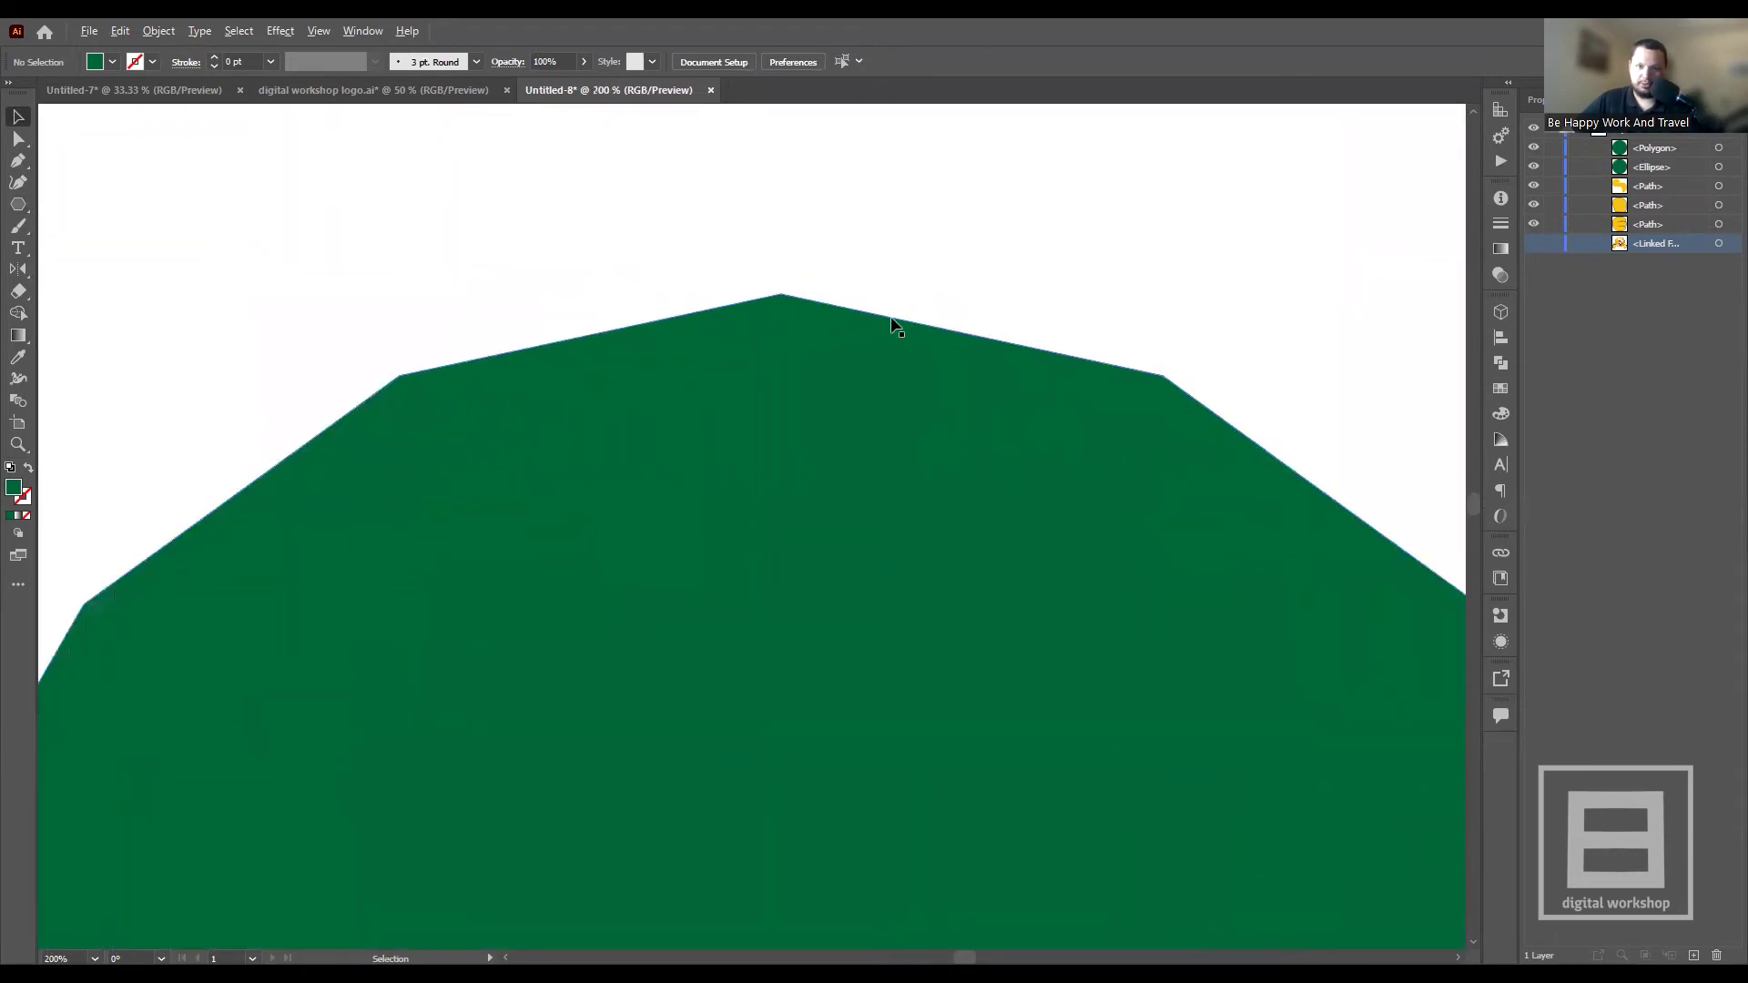
{"action": "scroll", "coordinate": [519, 351], "scroll_direction": "down", "scroll_amount": 3}
{"action": "scroll", "coordinate": [992, 702], "scroll_direction": "up", "scroll_amount": 3}
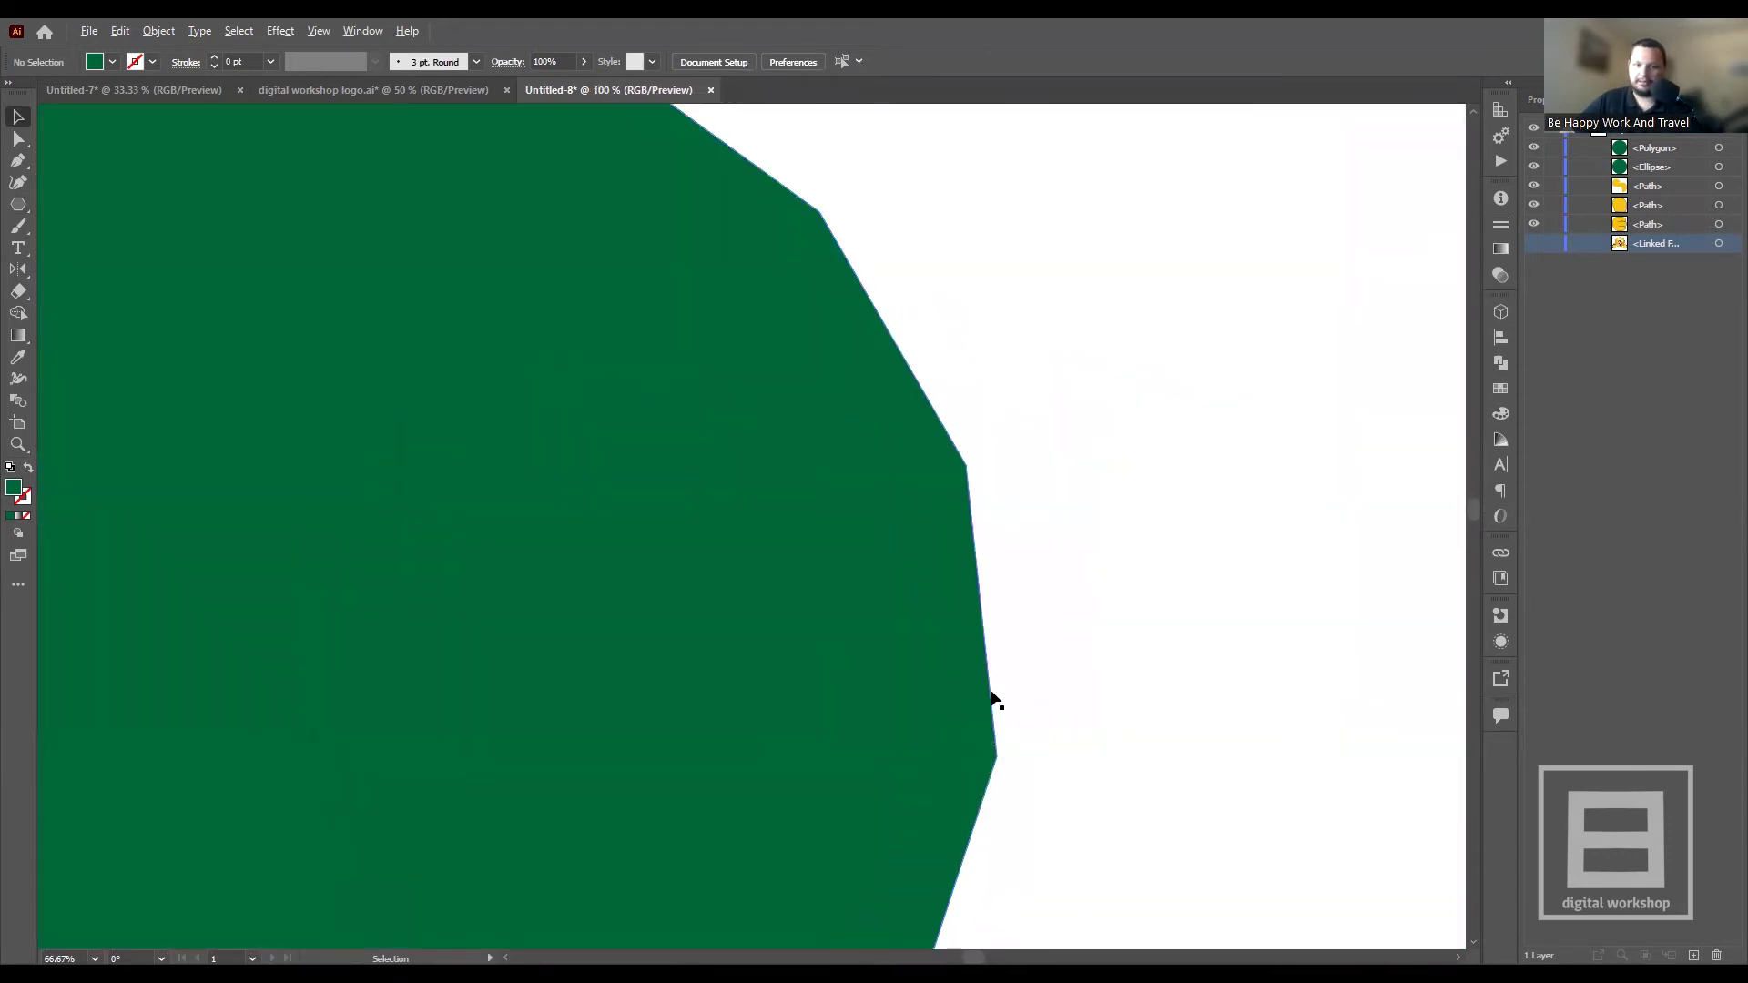
{"action": "scroll", "coordinate": [993, 637], "scroll_direction": "down", "scroll_amount": 5}
{"action": "scroll", "coordinate": [878, 675], "scroll_direction": "down", "scroll_amount": 2}
{"action": "scroll", "coordinate": [850, 555], "scroll_direction": "up", "scroll_amount": 2}
{"action": "scroll", "coordinate": [877, 501], "scroll_direction": "down", "scroll_amount": 1}
- Nudge the polygon left and down, then delete it and zoom back out
{"action": "left_click", "coordinate": [877, 500]}
{"action": "left_click_drag", "start_coordinate": [908, 517], "coordinate": [807, 548]}
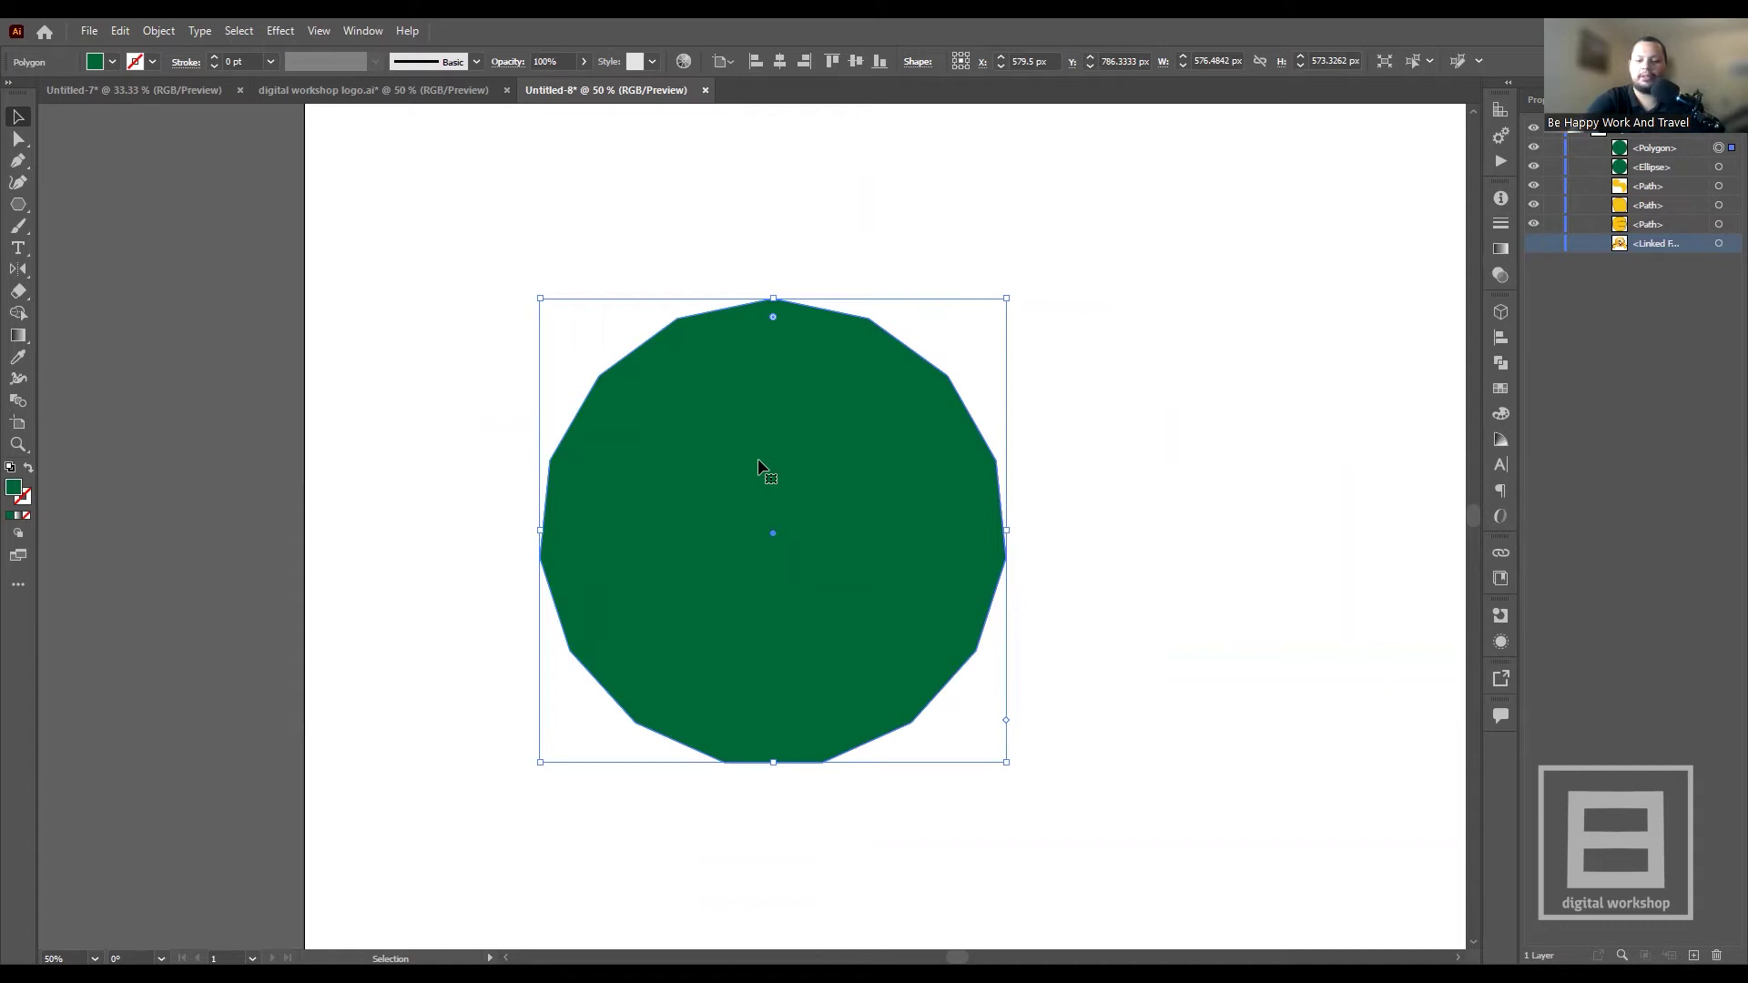
{"action": "key", "text": "Delete"}
{"action": "key", "text": "ctrl+minus"}
{"action": "key", "text": "ctrl+minus"}
{"action": "key", "text": "ctrl+minus"}
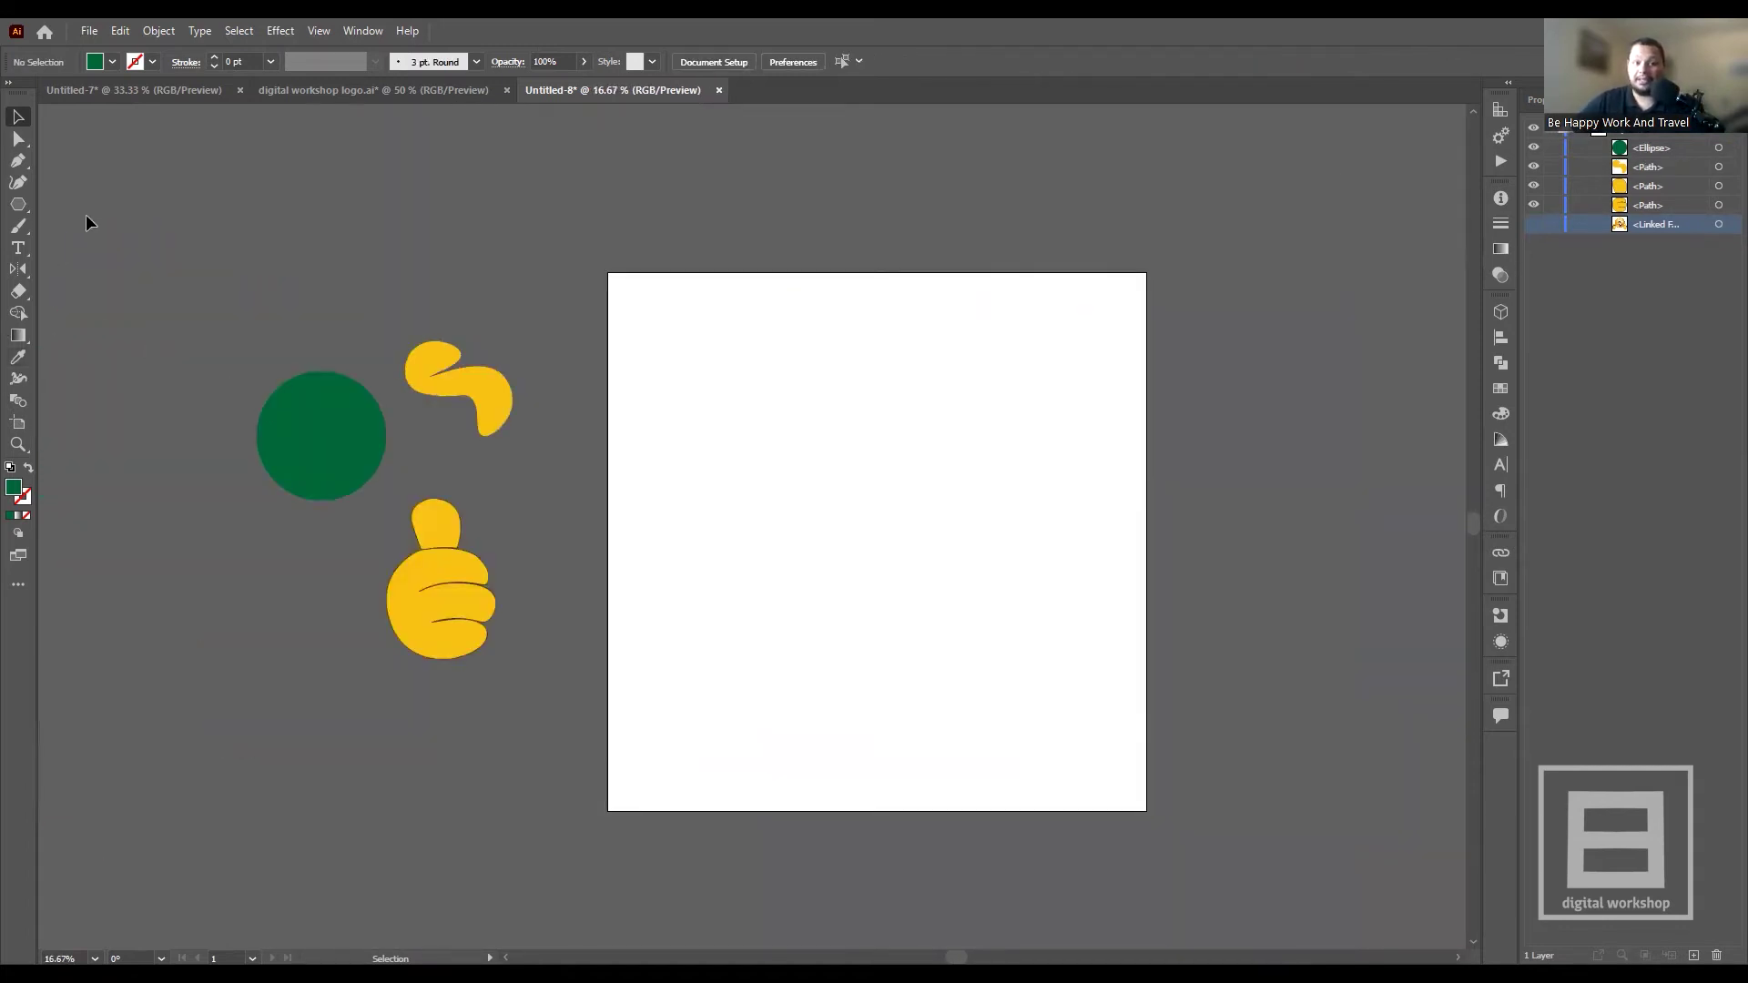
- Draw two trial green stars, undo them, and choose the Line Segment Tool
{"action": "right_click", "coordinate": [18, 213]}
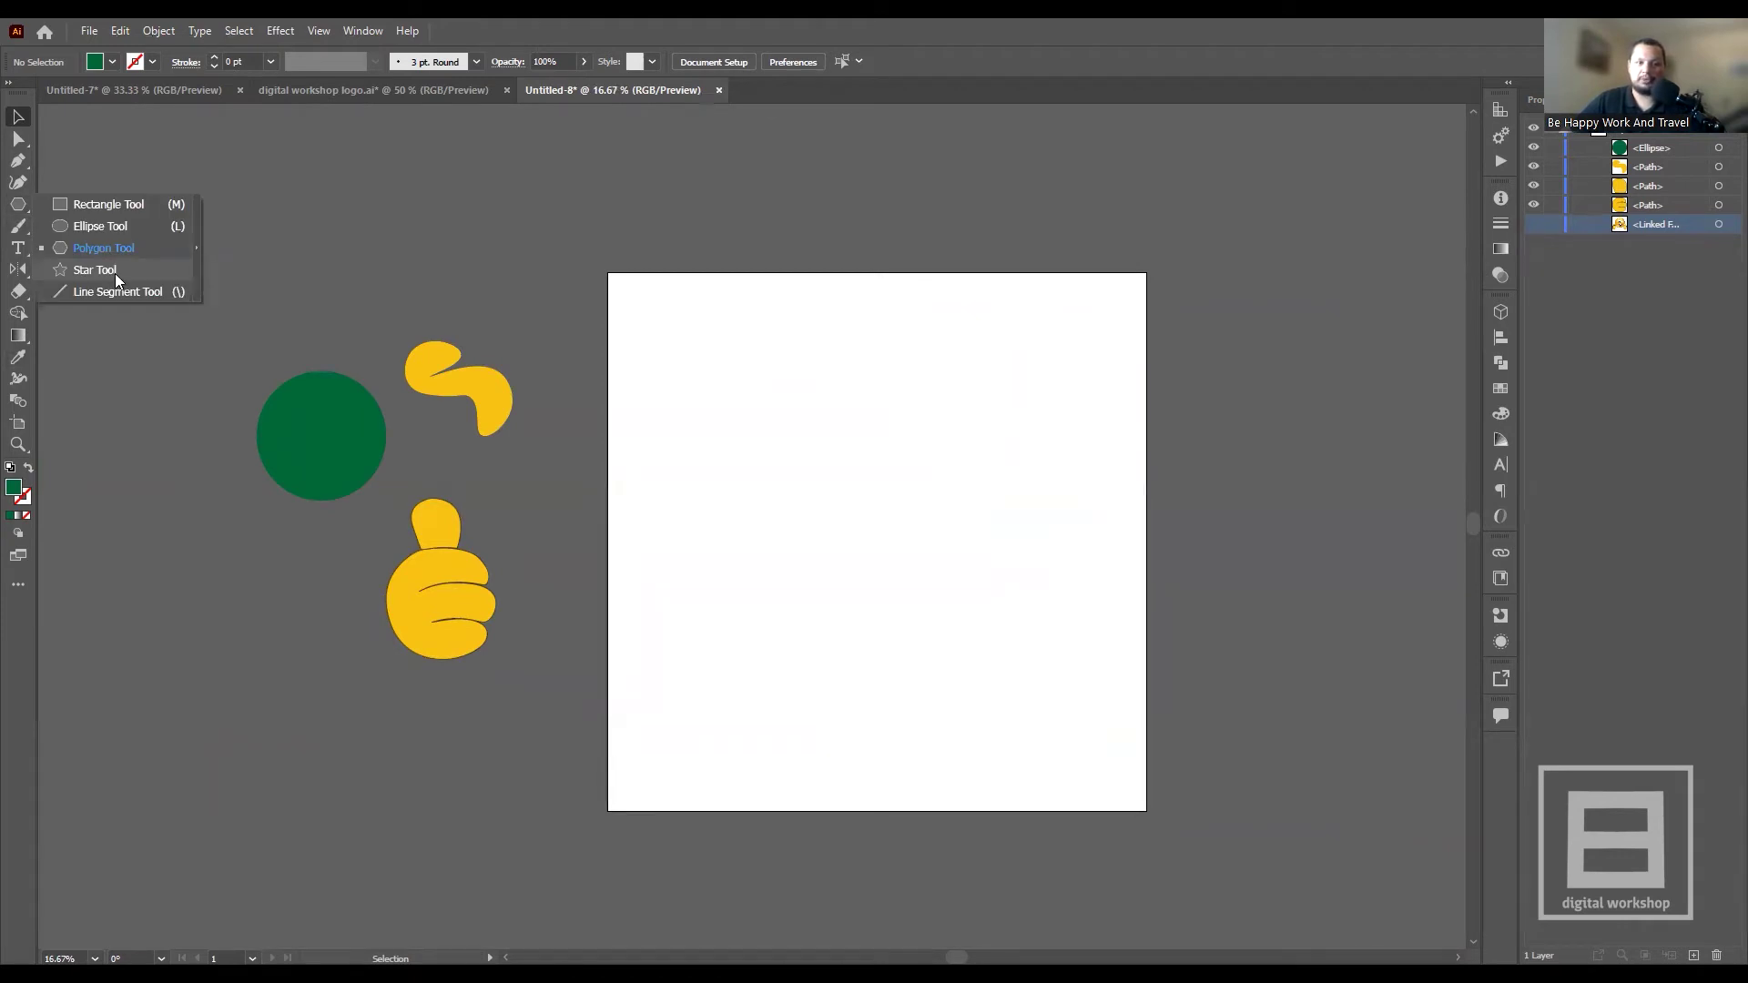
{"action": "left_click", "coordinate": [115, 273]}
{"action": "left_click_drag", "start_coordinate": [717, 388], "coordinate": [893, 627]}
{"action": "left_click_drag", "start_coordinate": [973, 482], "coordinate": [1154, 672]}
{"action": "key", "text": "ctrl"}
{"action": "key", "text": "ctrl+z"}
{"action": "key", "text": "ctrl+z"}
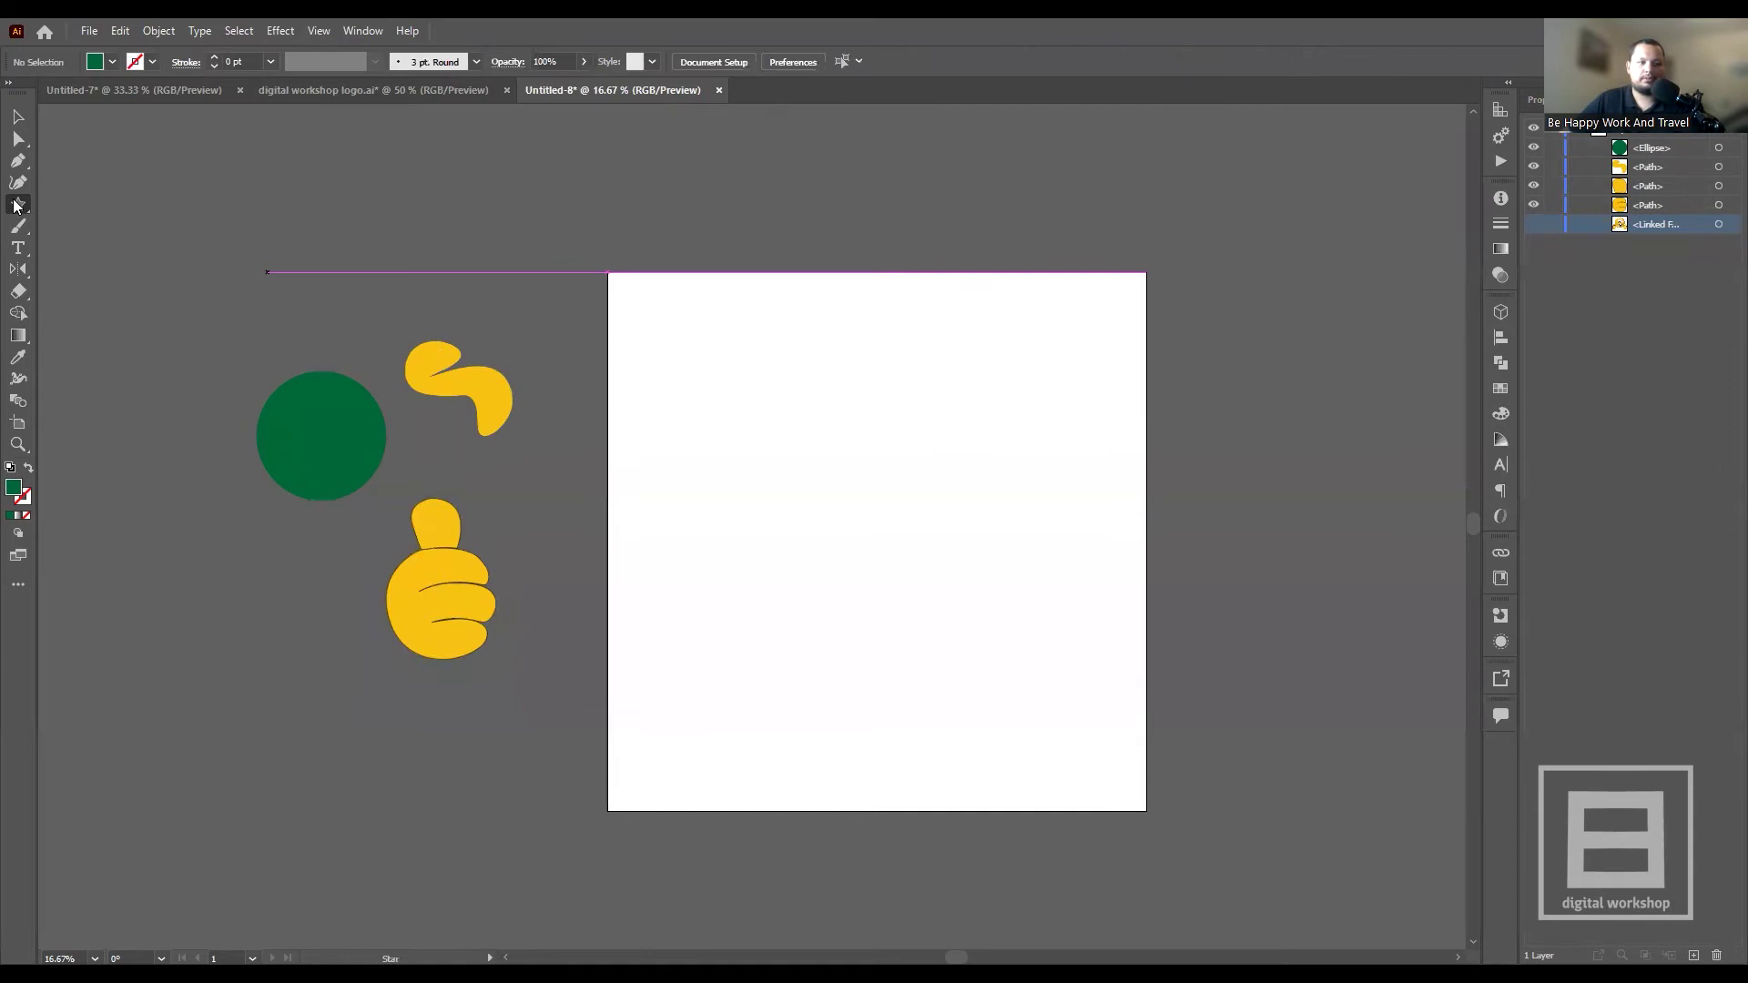
{"action": "left_click", "coordinate": [16, 206]}
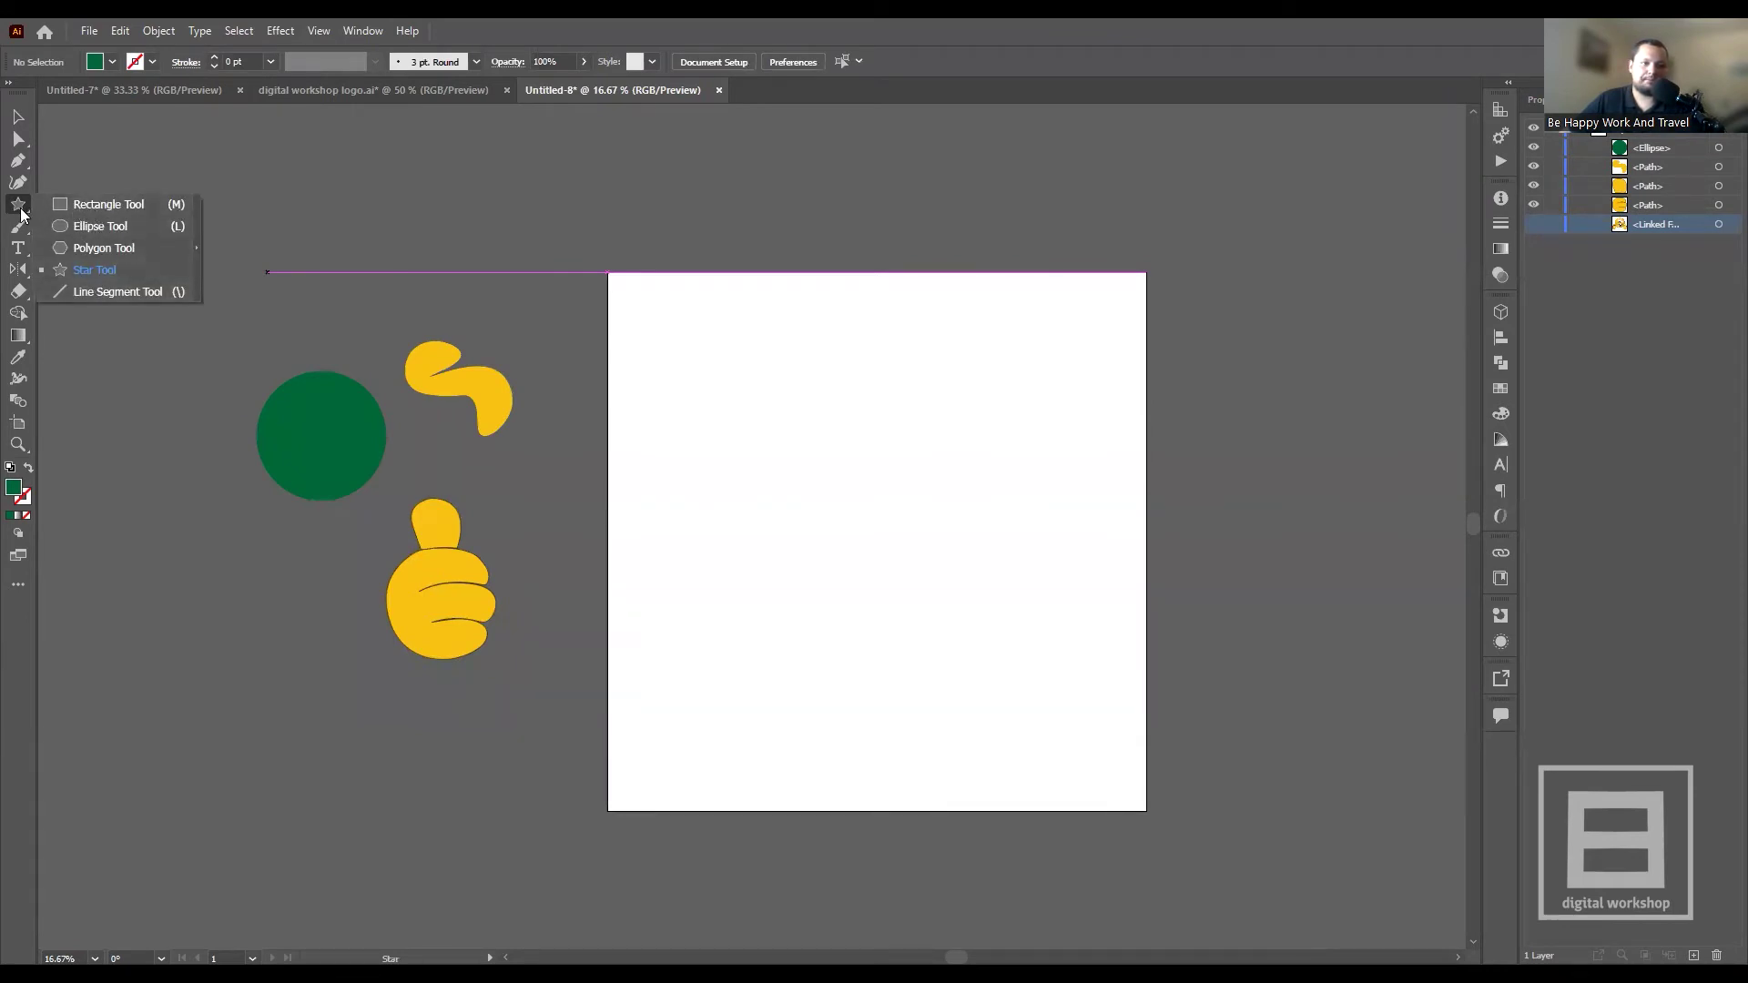
{"action": "left_click", "coordinate": [101, 289]}
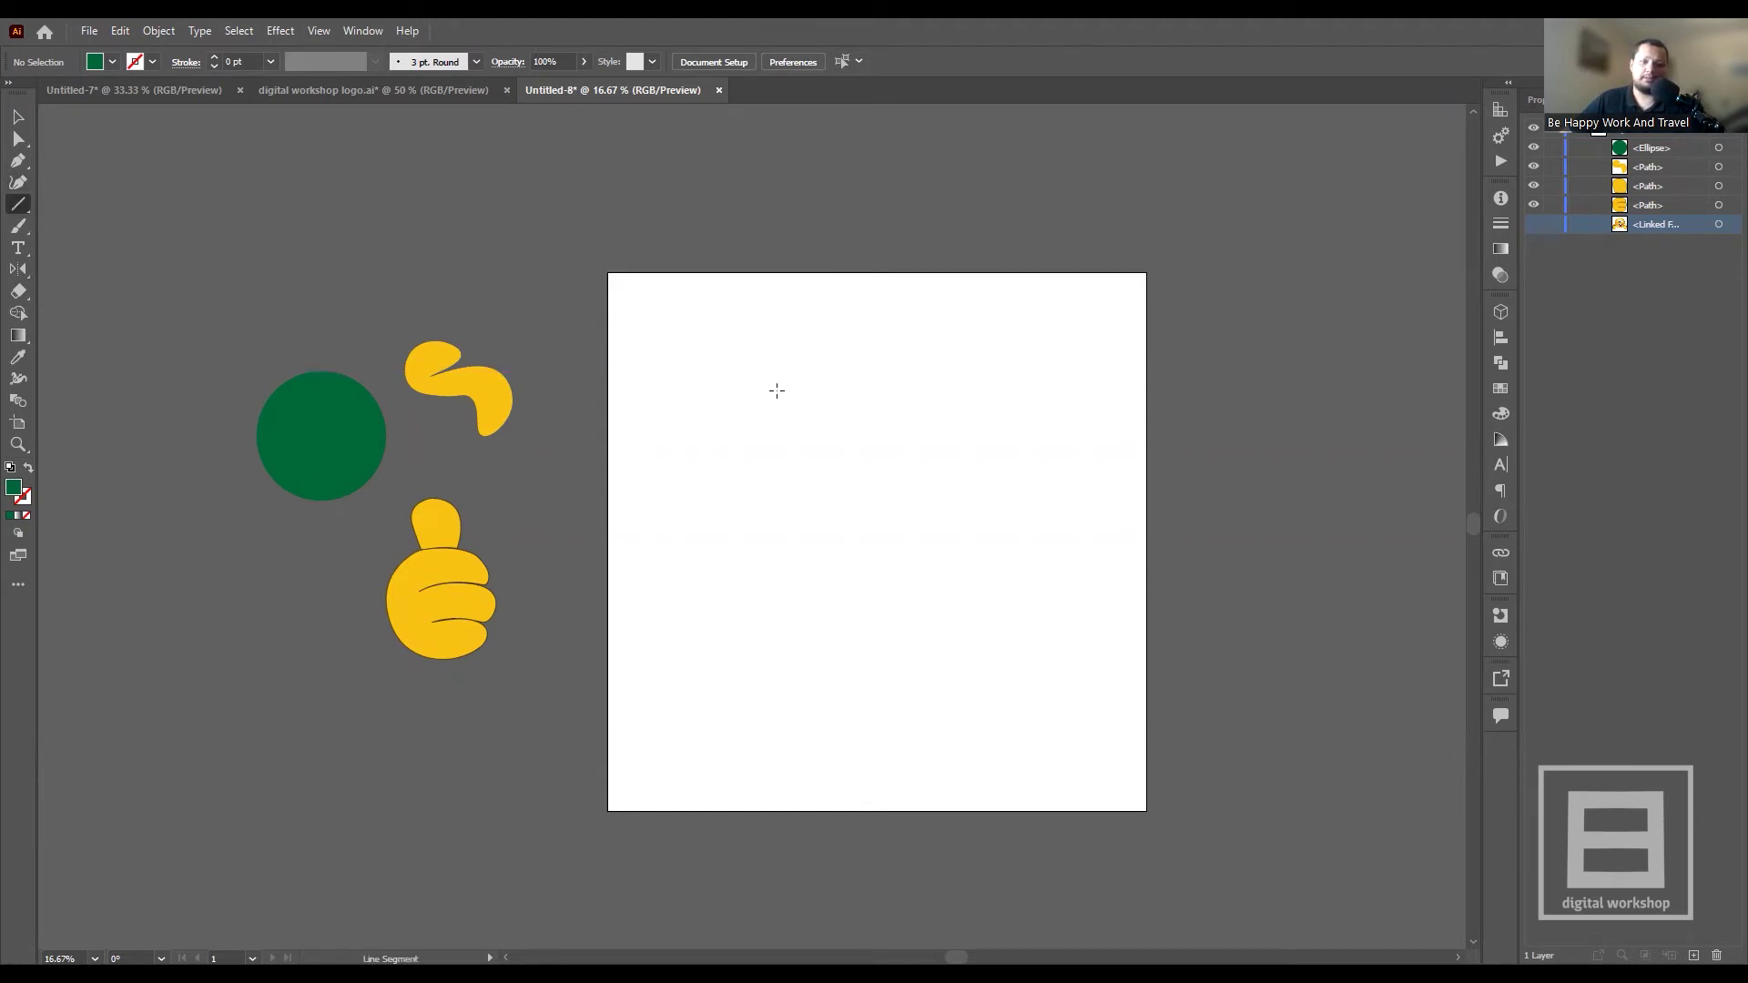
- Draw three practice lines with the Line Segment Tool, then undo them
{"action": "left_click_drag", "start_coordinate": [658, 366], "coordinate": [954, 532]}
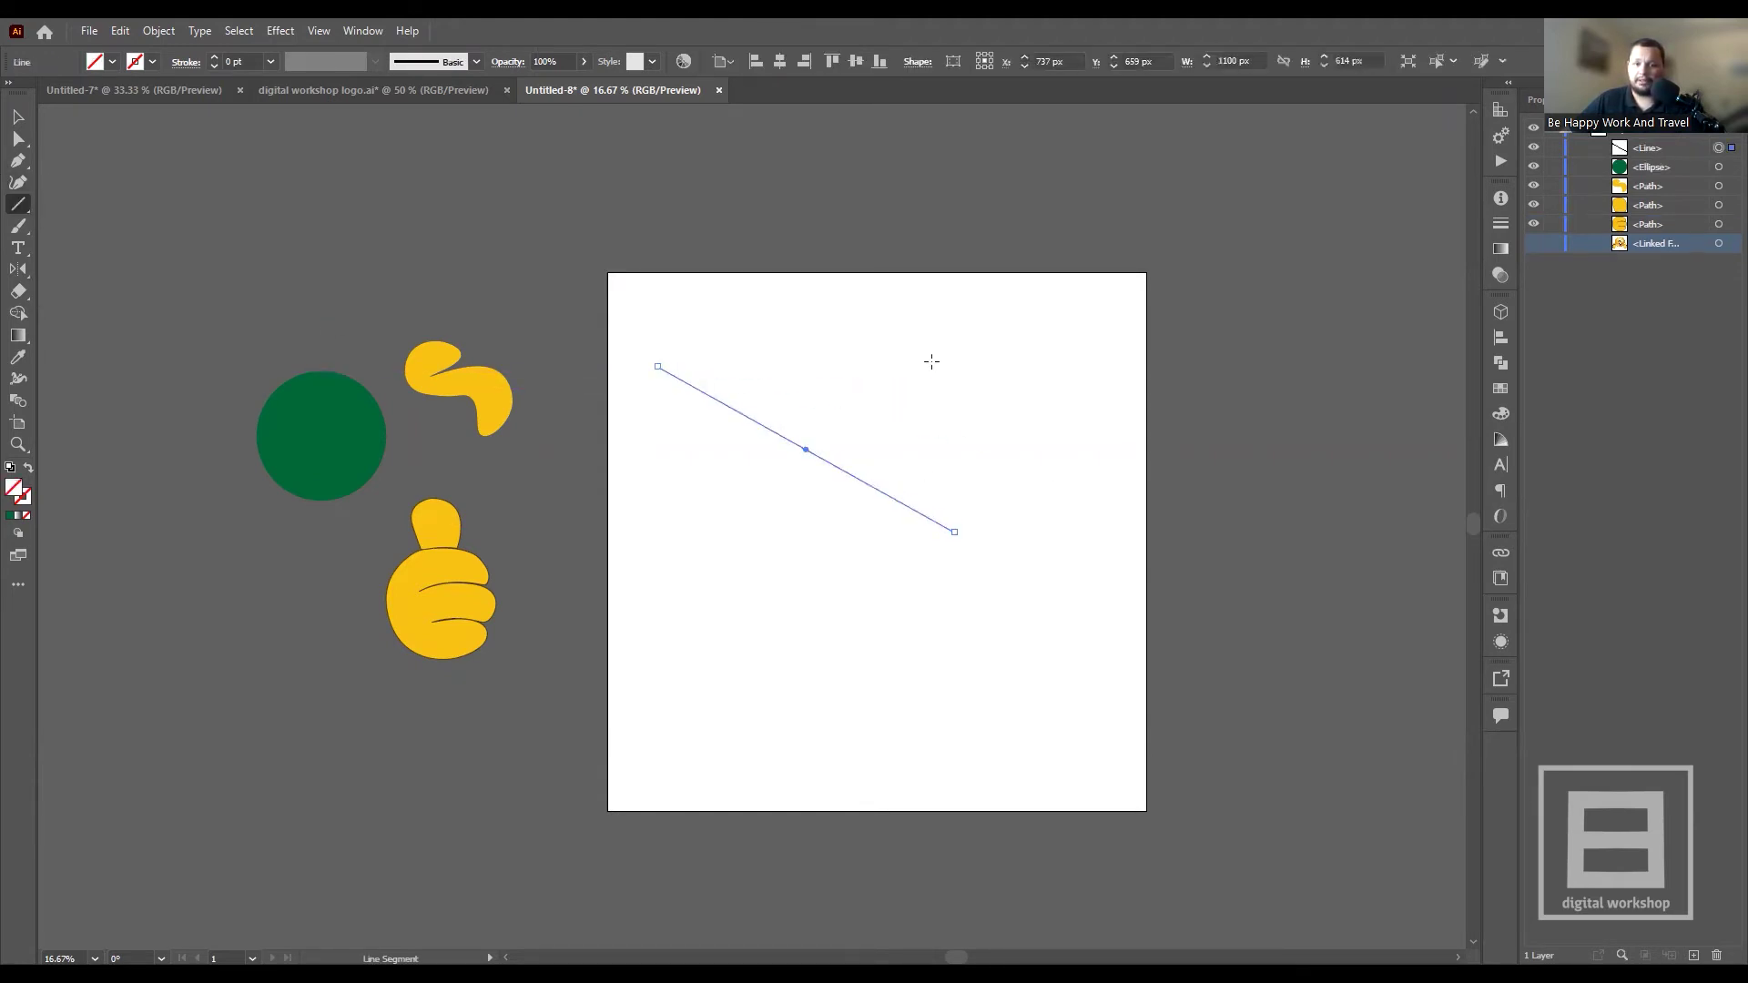
{"action": "left_click_drag", "start_coordinate": [983, 370], "coordinate": [1092, 618]}
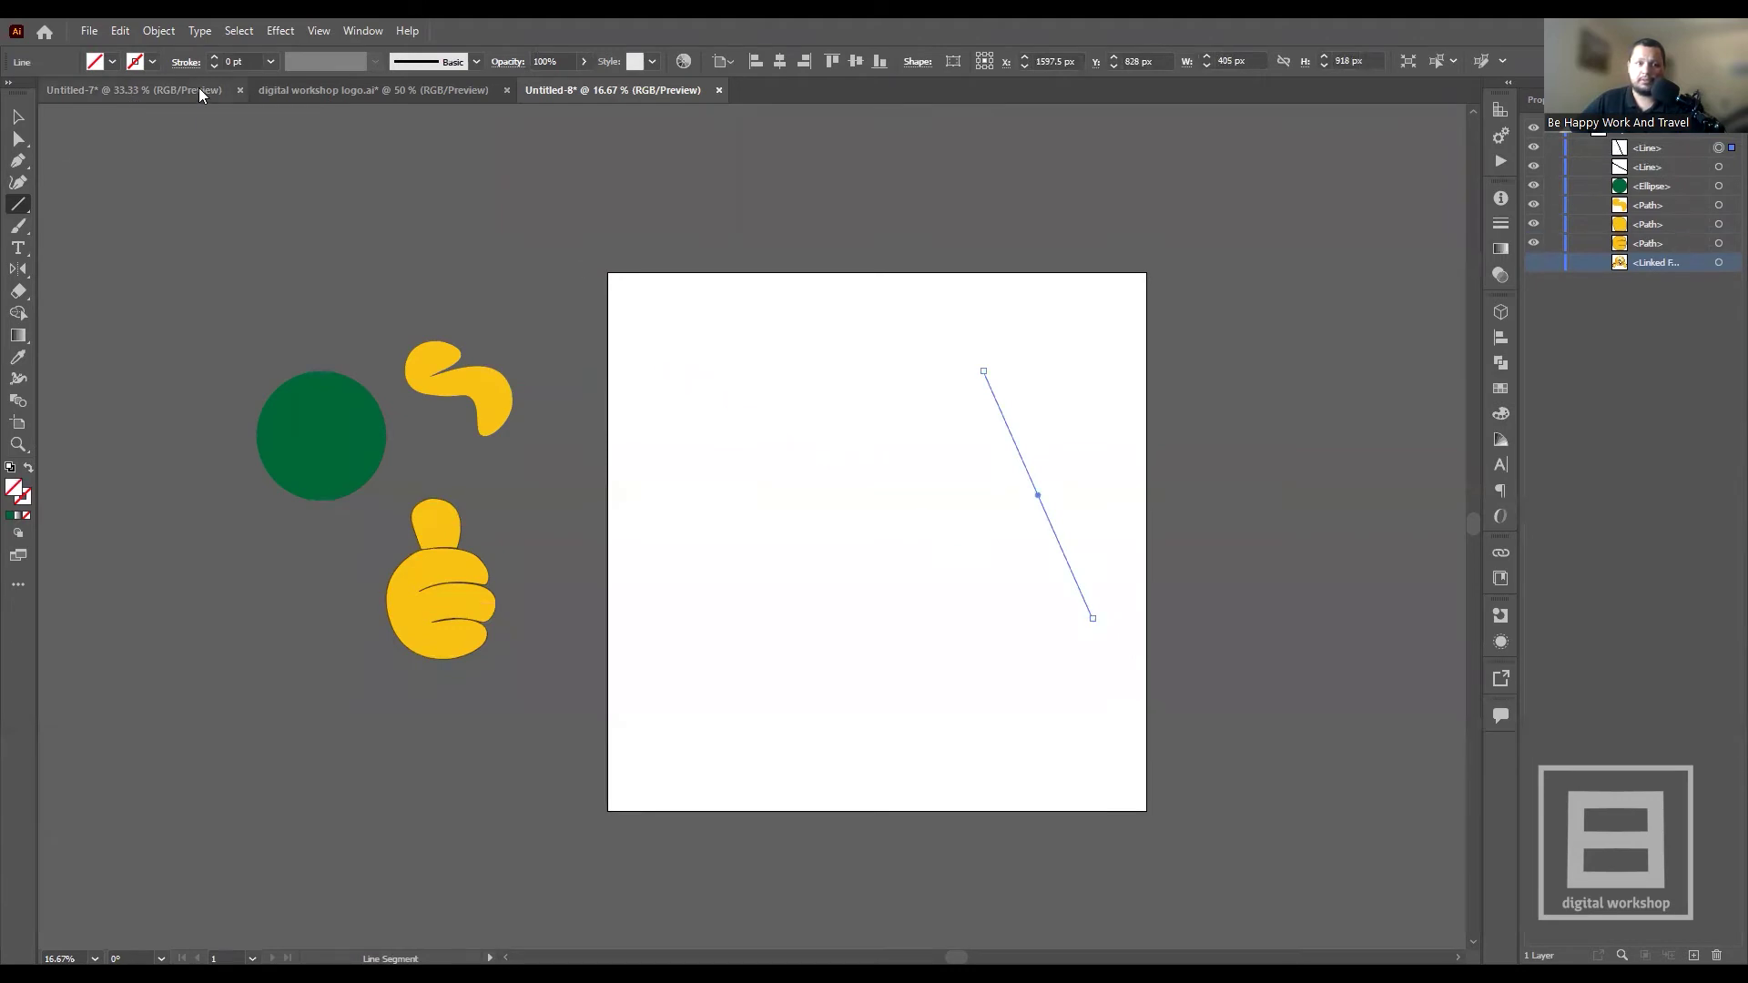
{"action": "left_click_drag", "start_coordinate": [695, 336], "coordinate": [1000, 340]}
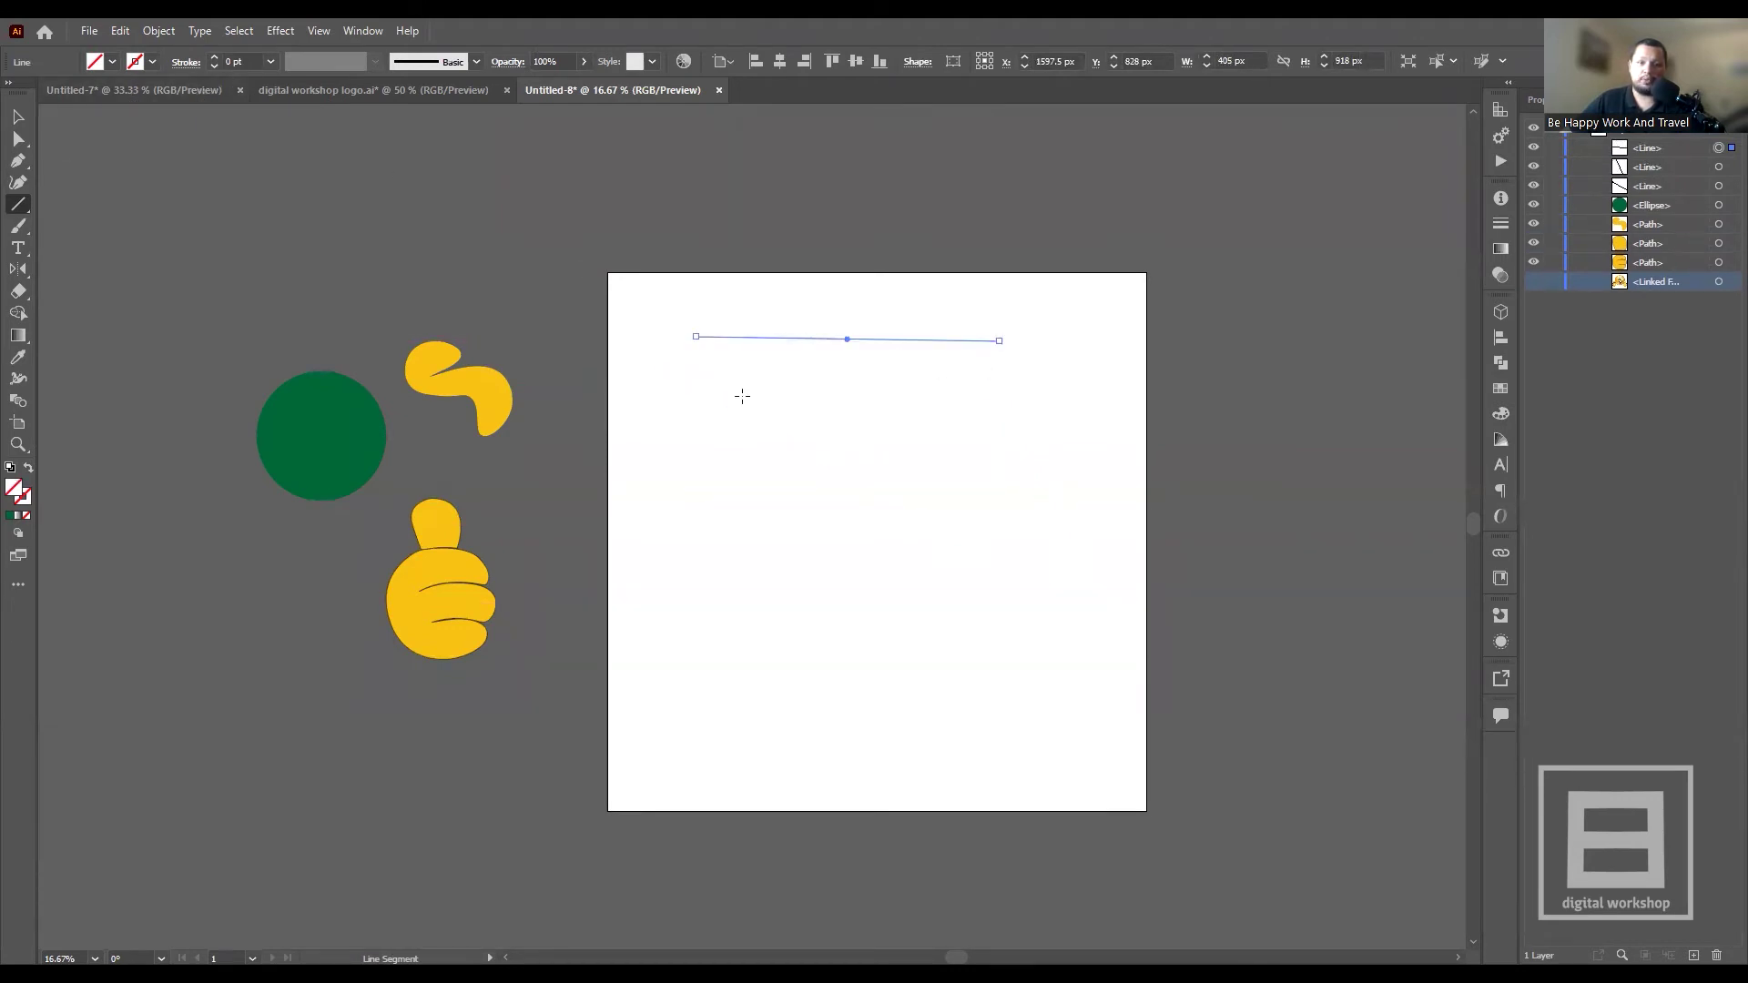
{"action": "key", "text": "ctrl+z"}
{"action": "key", "text": "ctrl+z"}
{"action": "key", "text": "ctrl+z"}
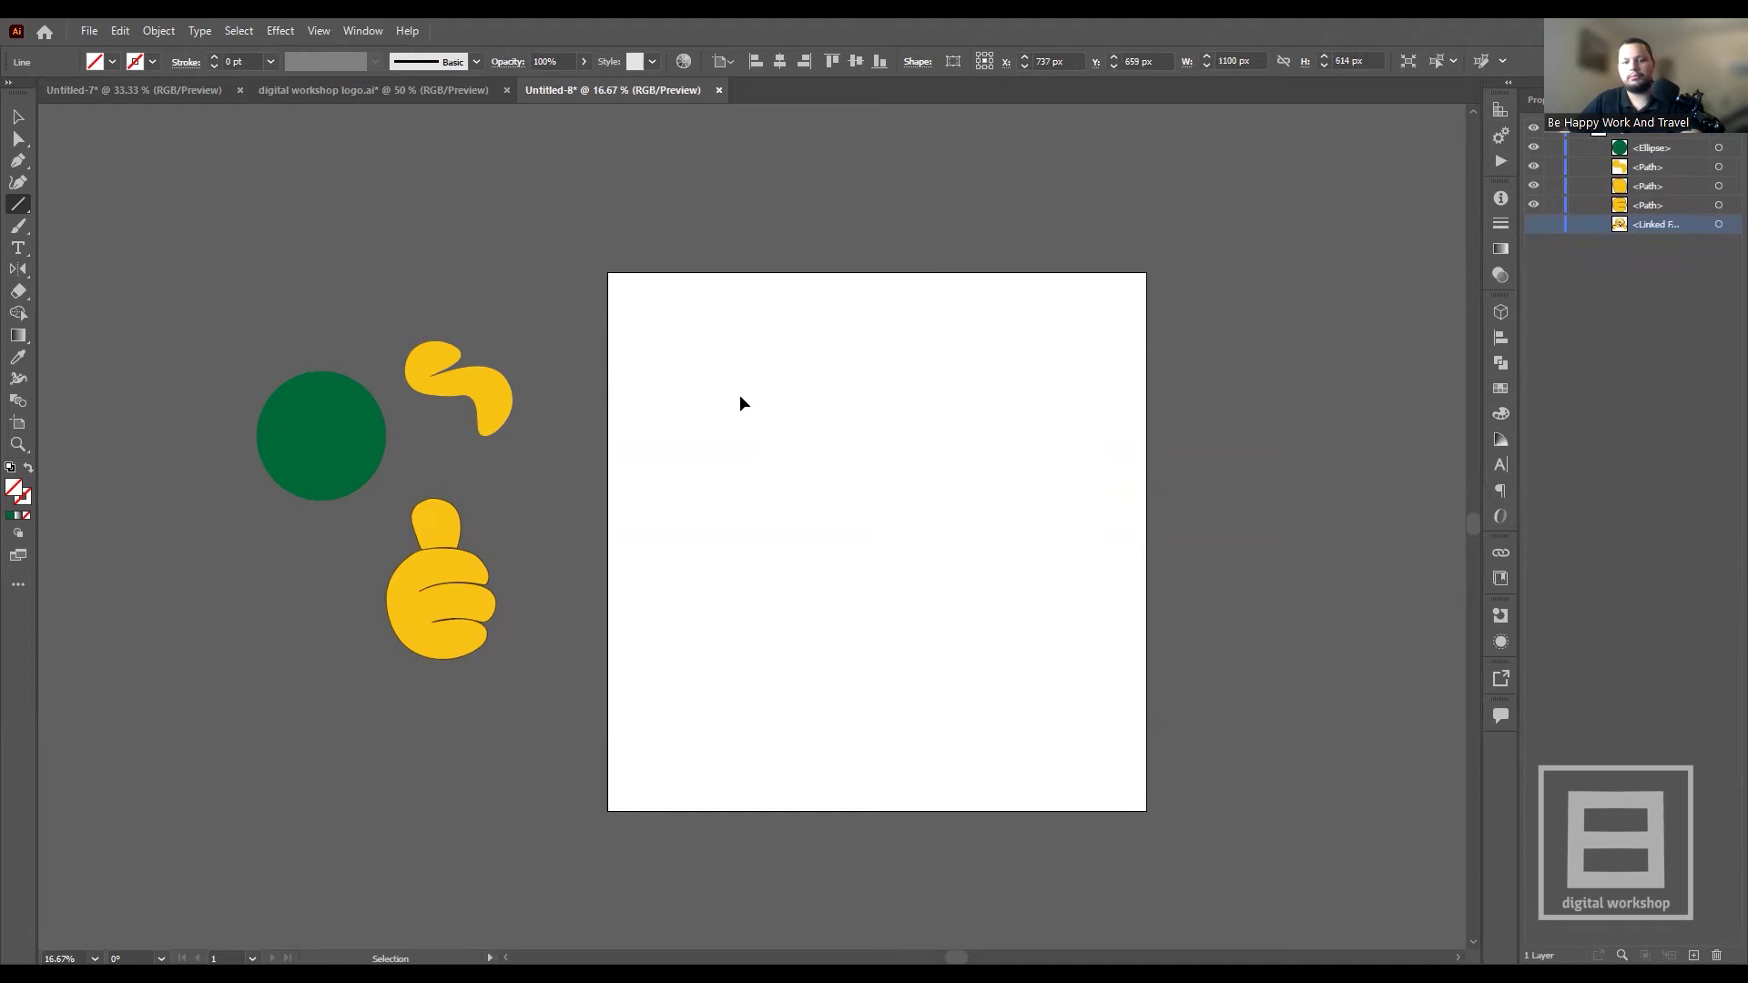
{"action": "key", "text": "ctrl+z"}
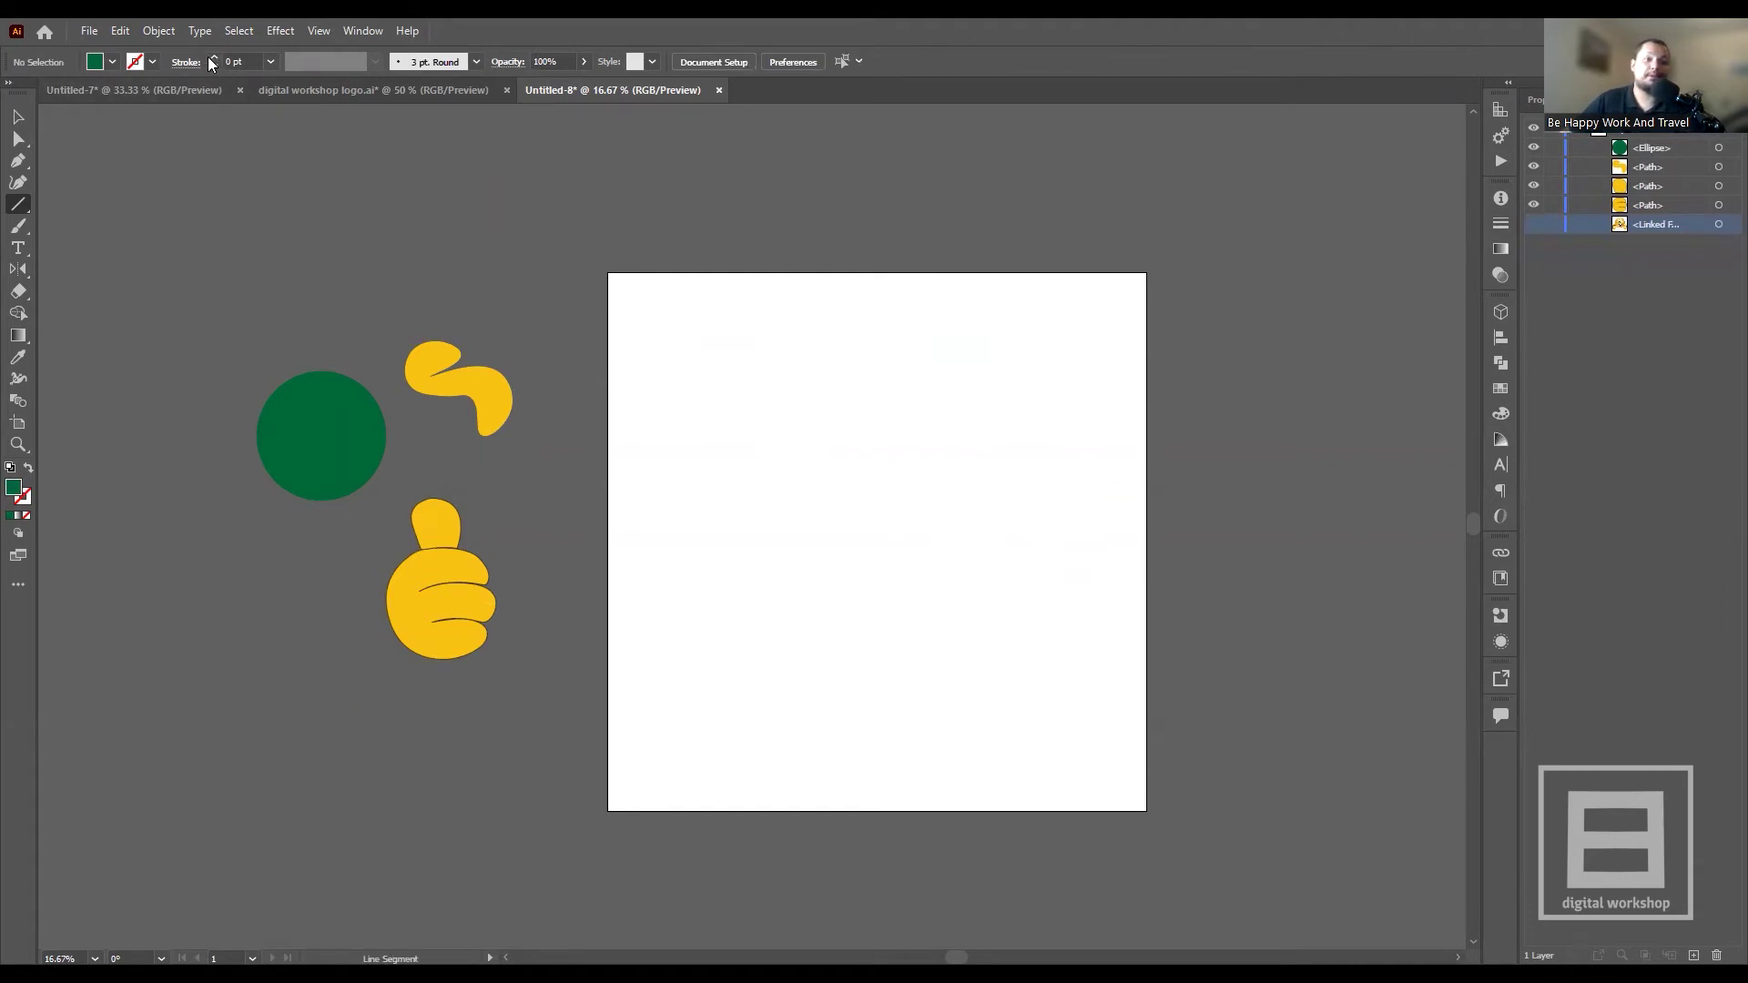
- Set the stroke to black 2 pt and draw three diagonal lines across the artboard
{"action": "key", "text": "ctrl+z"}
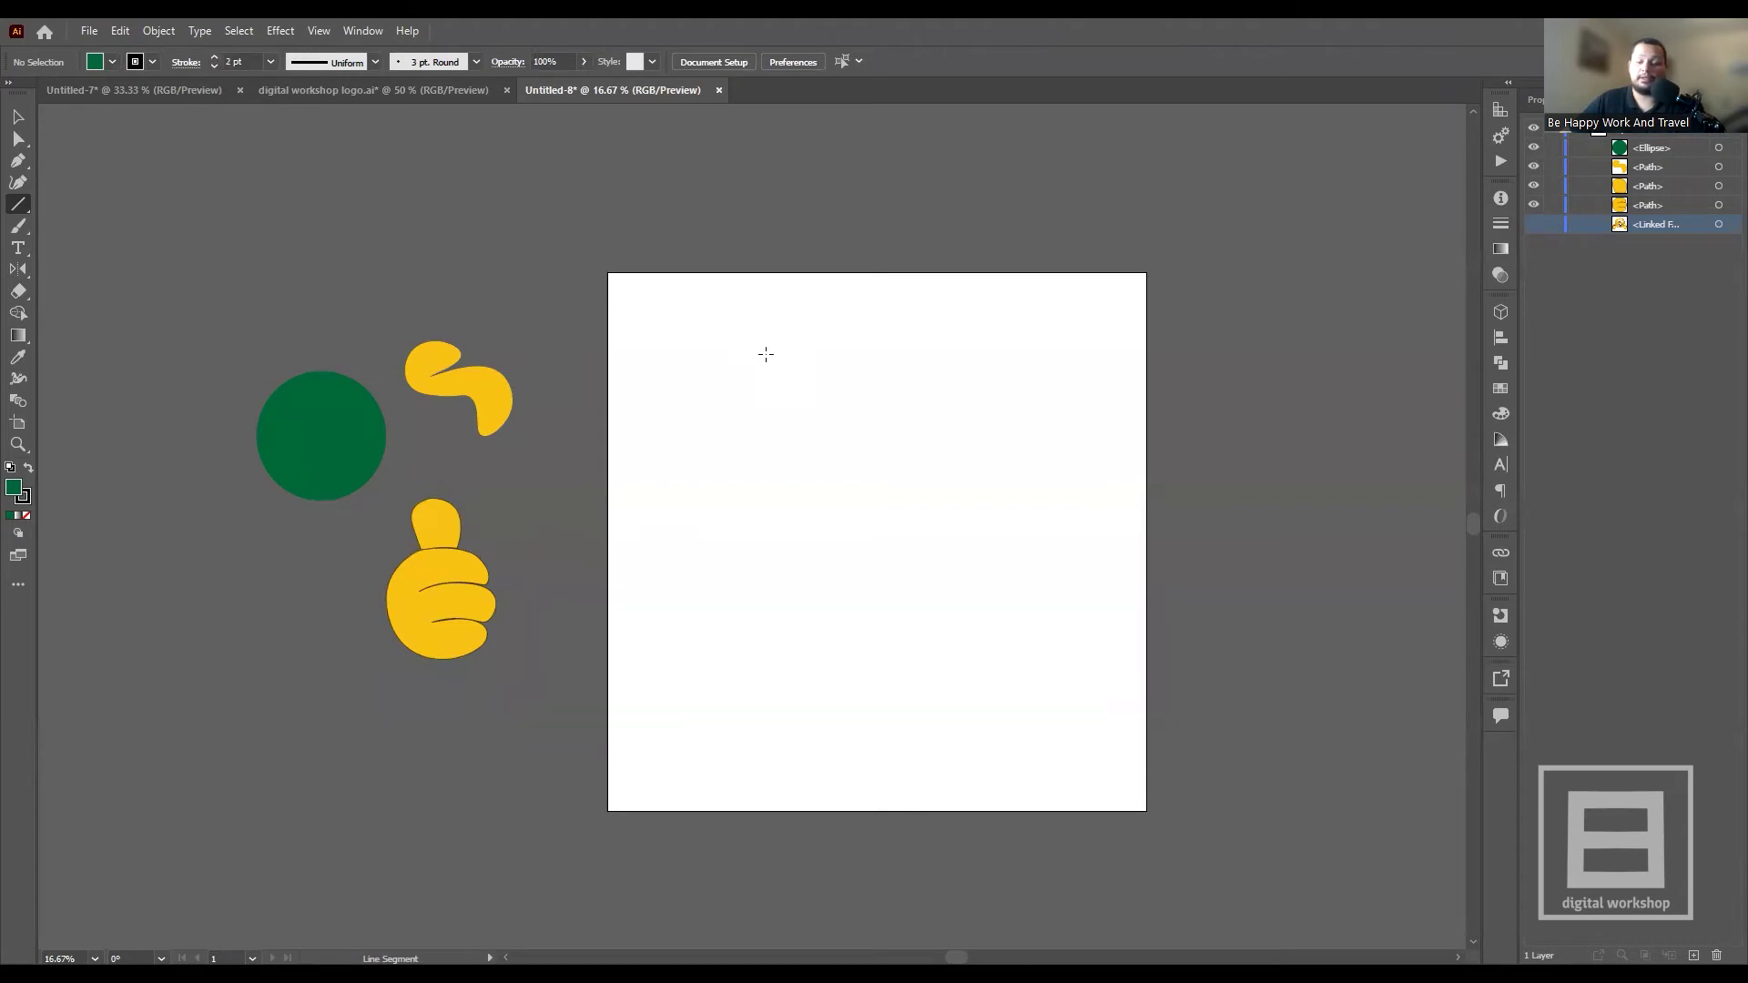
{"action": "left_click_drag", "start_coordinate": [668, 322], "coordinate": [1024, 366]}
{"action": "left_click_drag", "start_coordinate": [795, 377], "coordinate": [1133, 591]}
{"action": "left_click_drag", "start_coordinate": [751, 485], "coordinate": [1146, 751]}
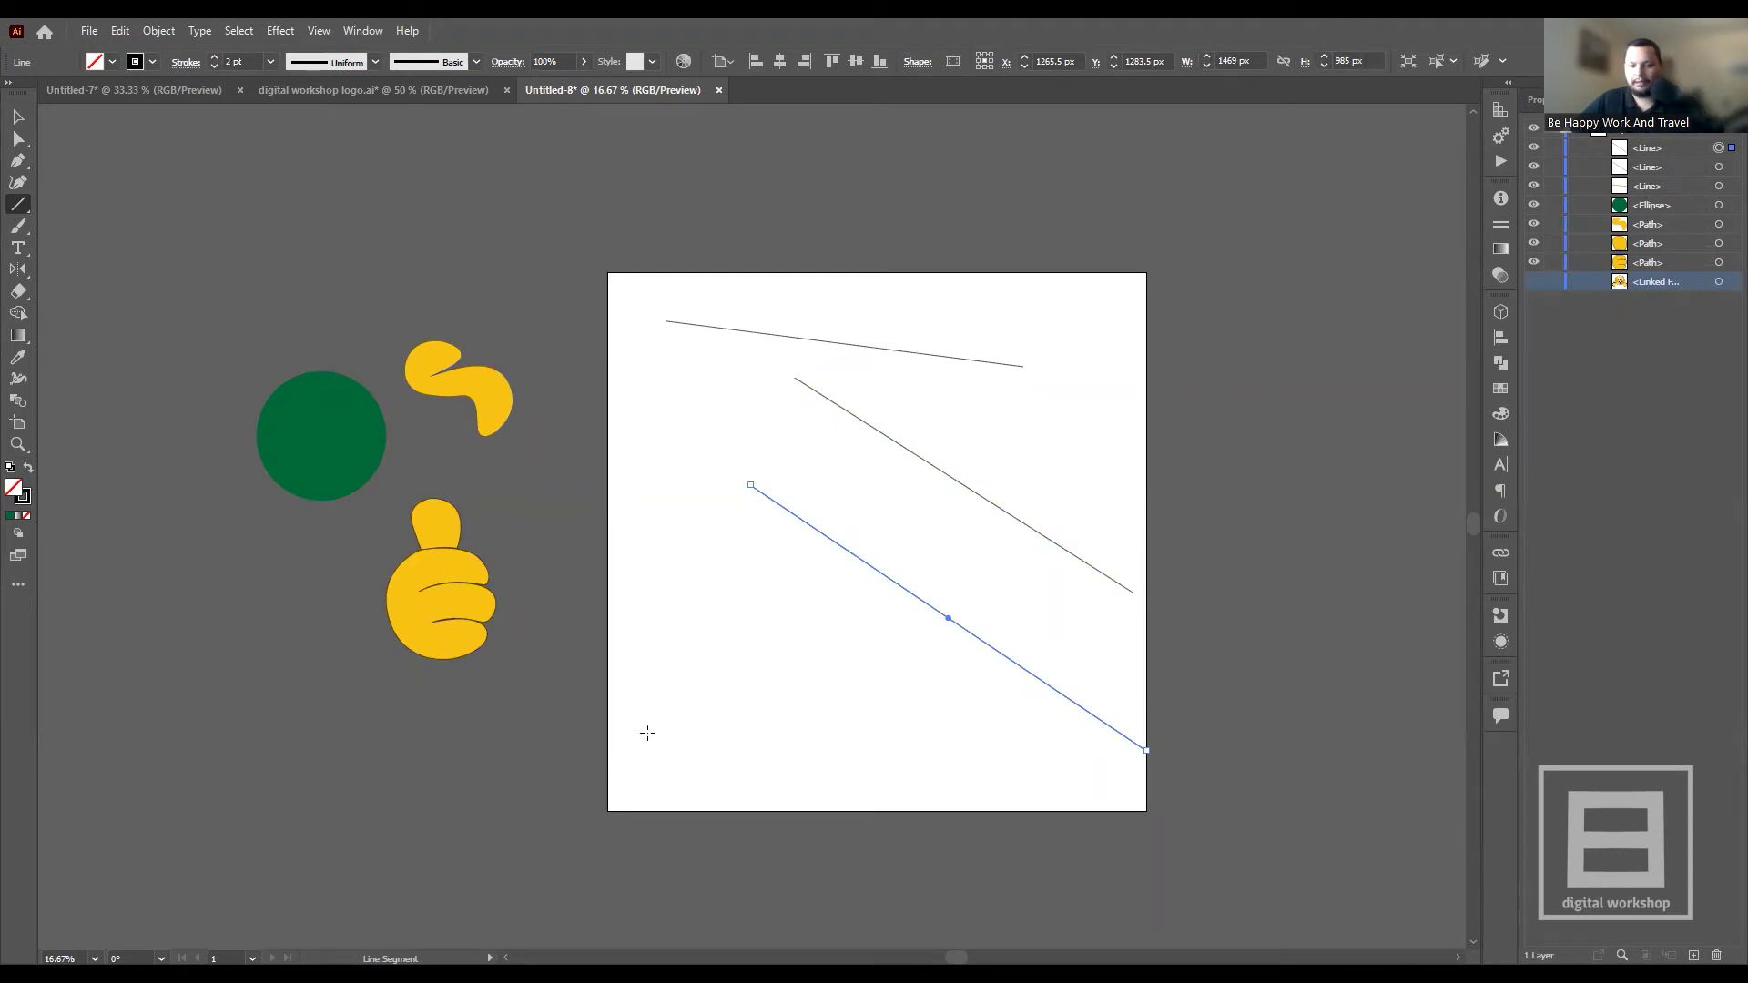
- Draw a stack of five horizontal lines near the artboard bottom
{"action": "mouse_move", "coordinate": [647, 732]}
{"action": "left_mouse_down"}
{"action": "mouse_move", "coordinate": [1112, 813]}
{"action": "mouse_move", "coordinate": [1220, 803]}
{"action": "mouse_move", "coordinate": [648, 806]}
{"action": "mouse_move", "coordinate": [635, 792]}
{"action": "mouse_move", "coordinate": [1179, 767]}
{"action": "left_mouse_up"}
{"action": "key", "text": "ctrl+z"}
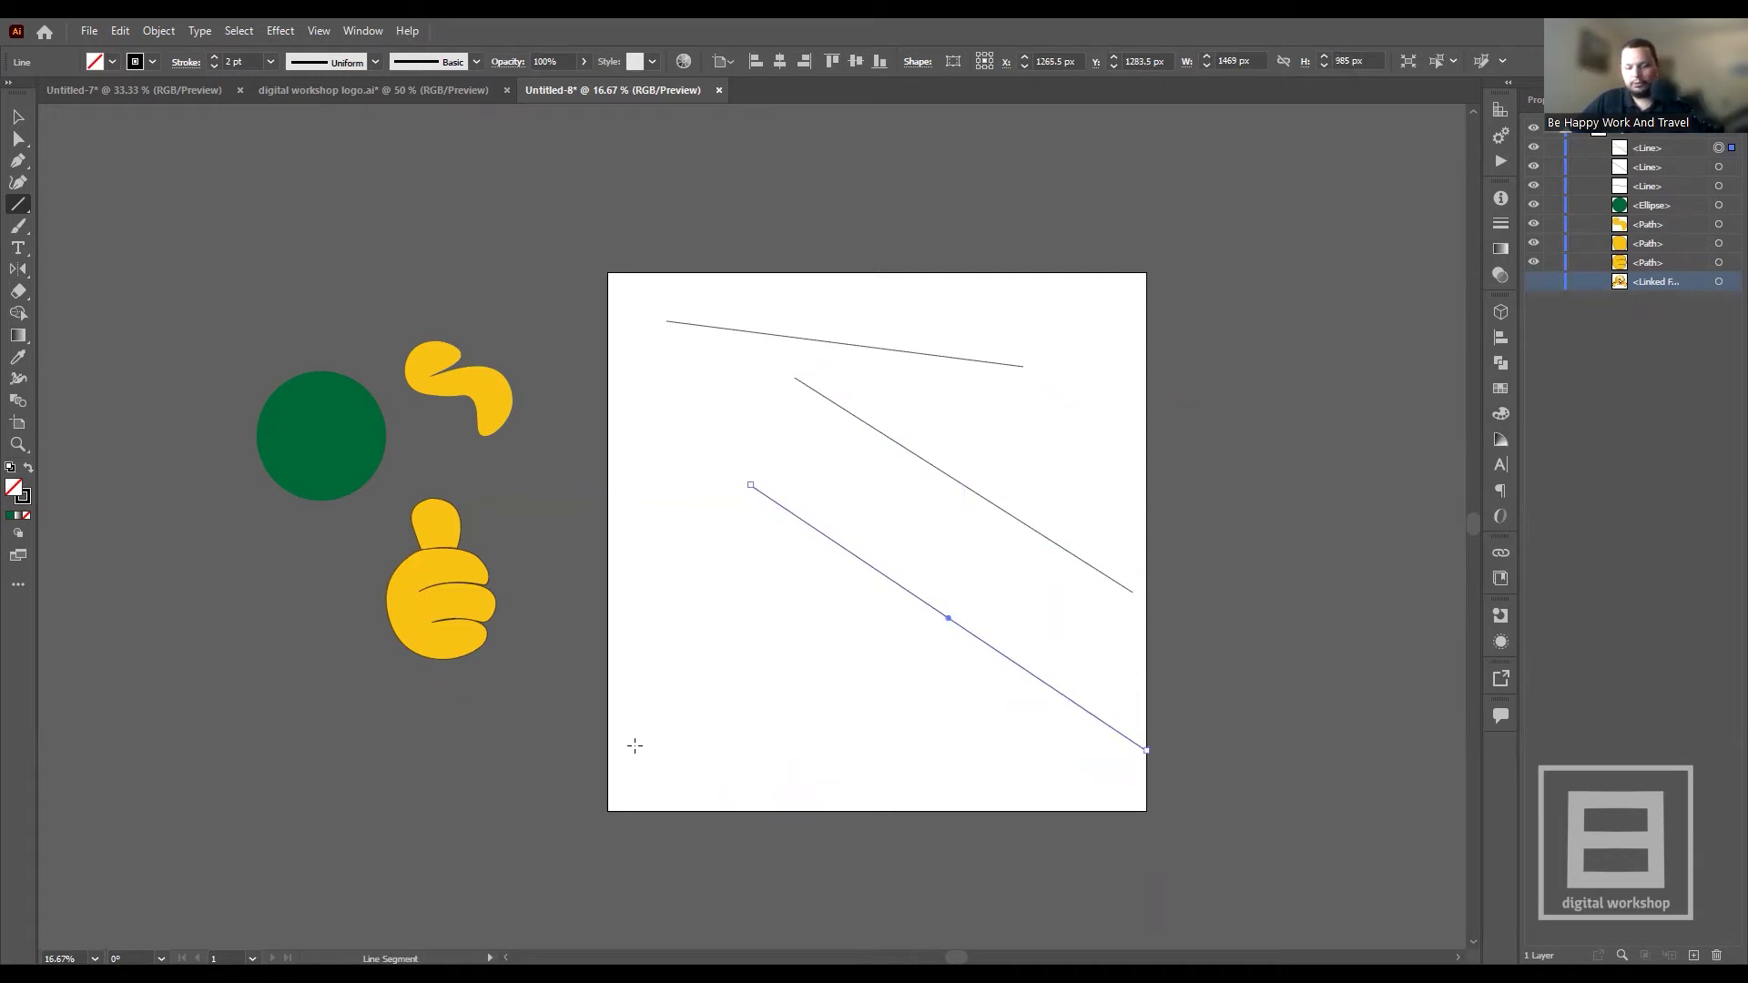
{"action": "left_click_drag", "start_coordinate": [634, 745], "coordinate": [635, 745]}
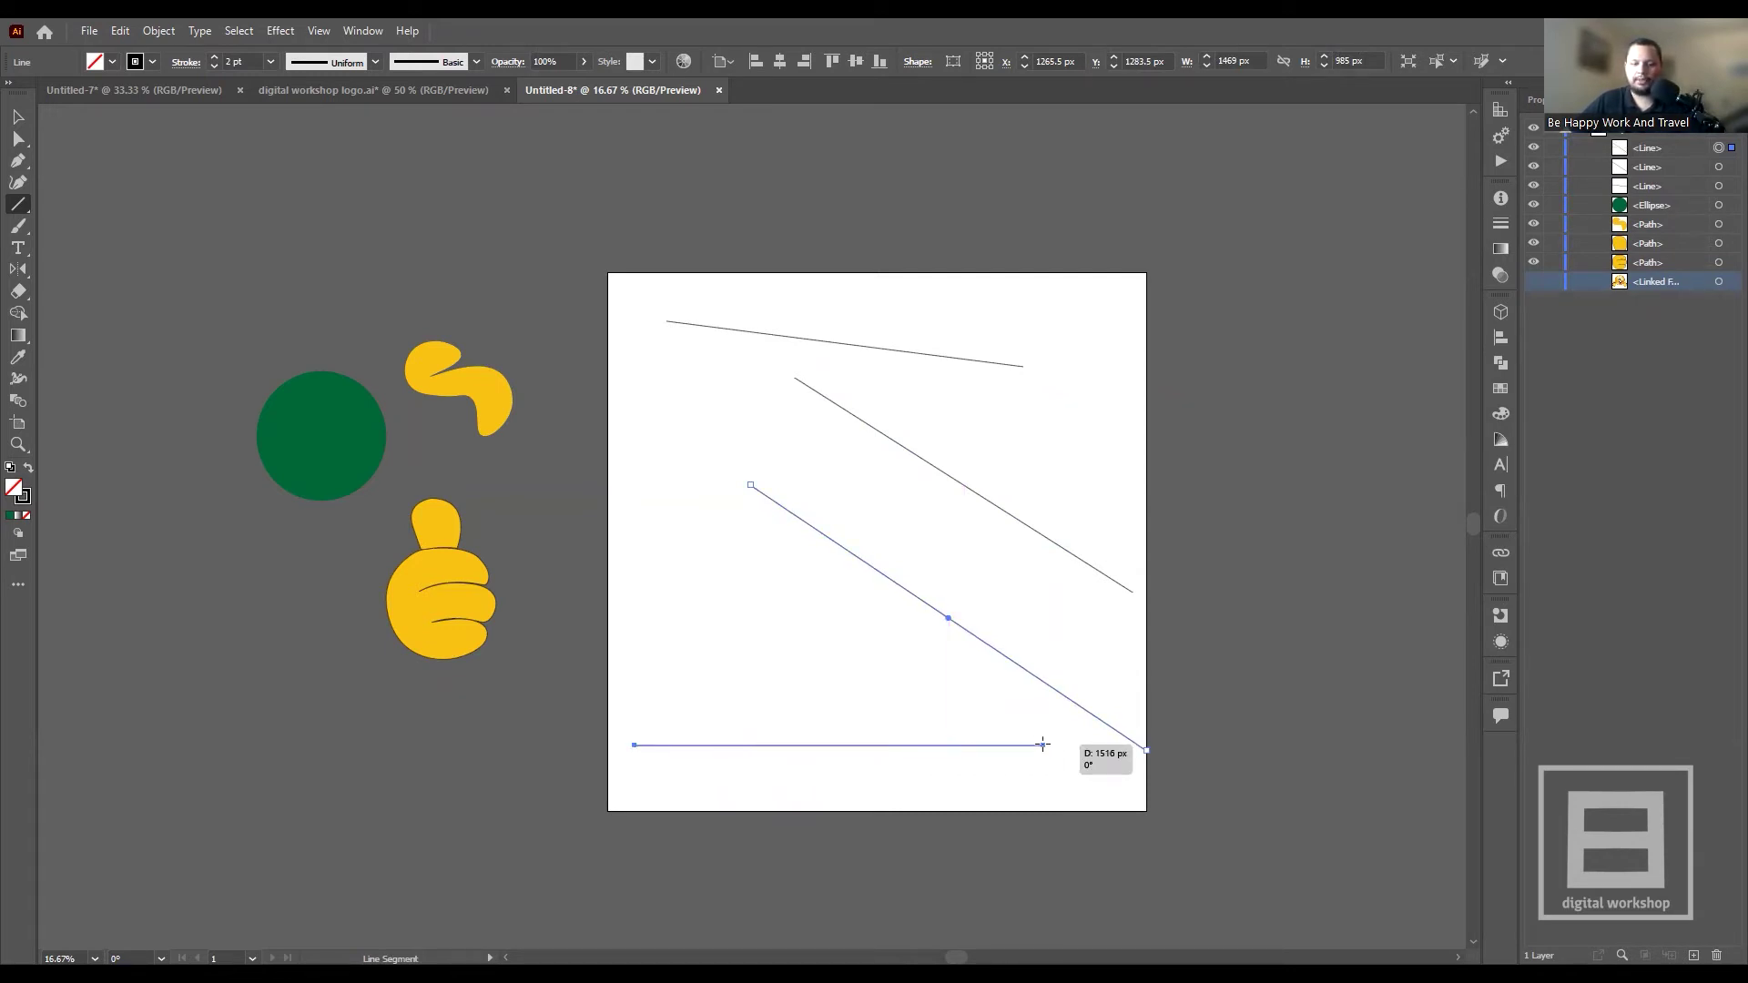
{"action": "left_click_drag", "start_coordinate": [664, 745], "coordinate": [1043, 746]}
{"action": "left_click_drag", "start_coordinate": [635, 781], "coordinate": [1058, 781]}
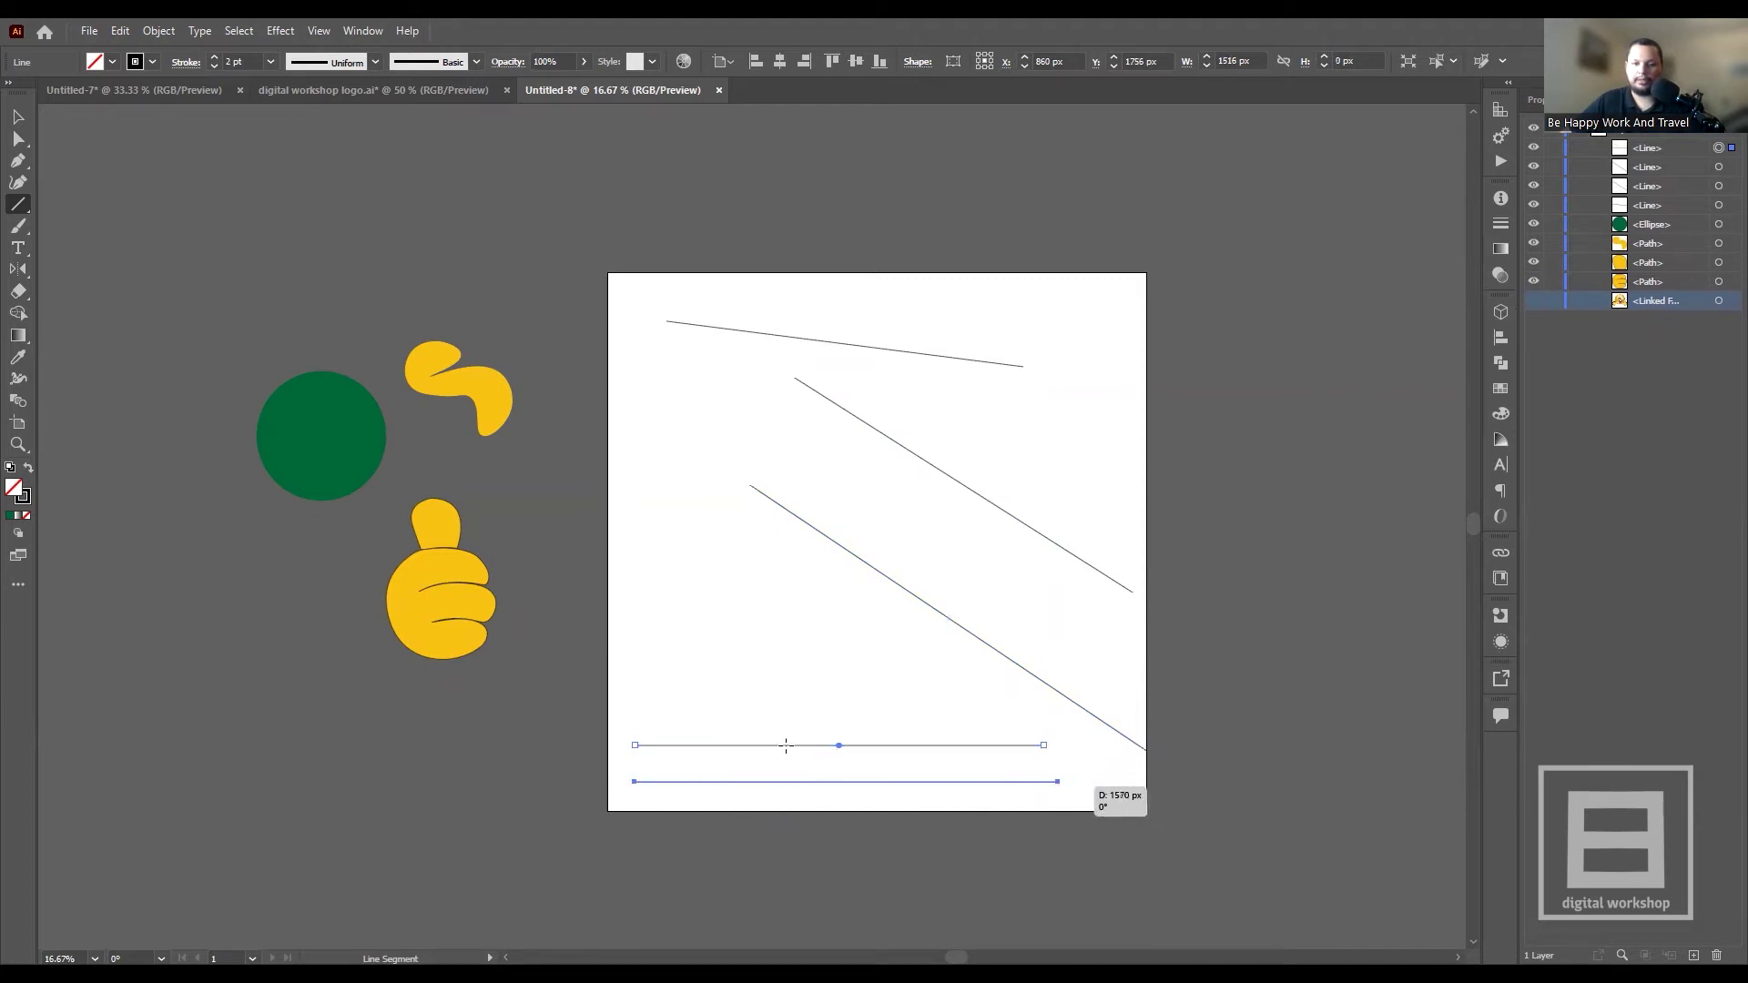
{"action": "left_click_drag", "start_coordinate": [640, 714], "coordinate": [1036, 714]}
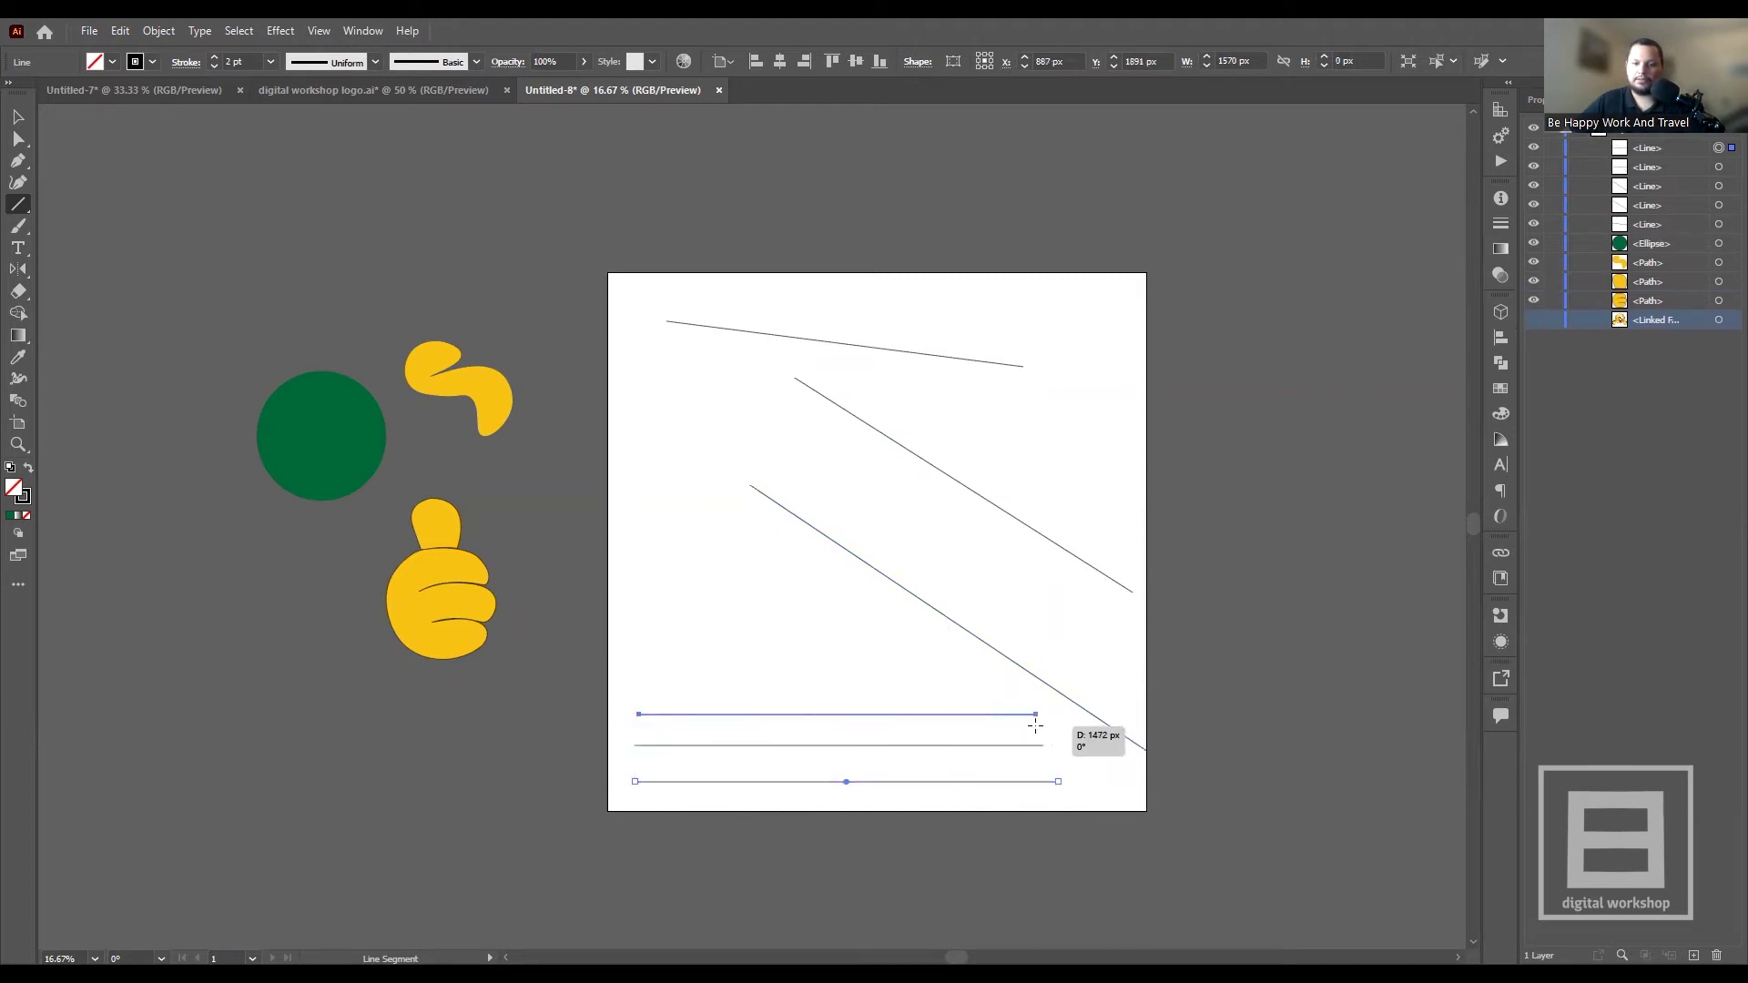
{"action": "left_click_drag", "start_coordinate": [663, 680], "coordinate": [972, 680]}
{"action": "mouse_move", "coordinate": [650, 632]}
{"action": "left_mouse_down"}
{"action": "mouse_move", "coordinate": [826, 662]}
{"action": "mouse_move", "coordinate": [863, 632]}
{"action": "left_mouse_up"}
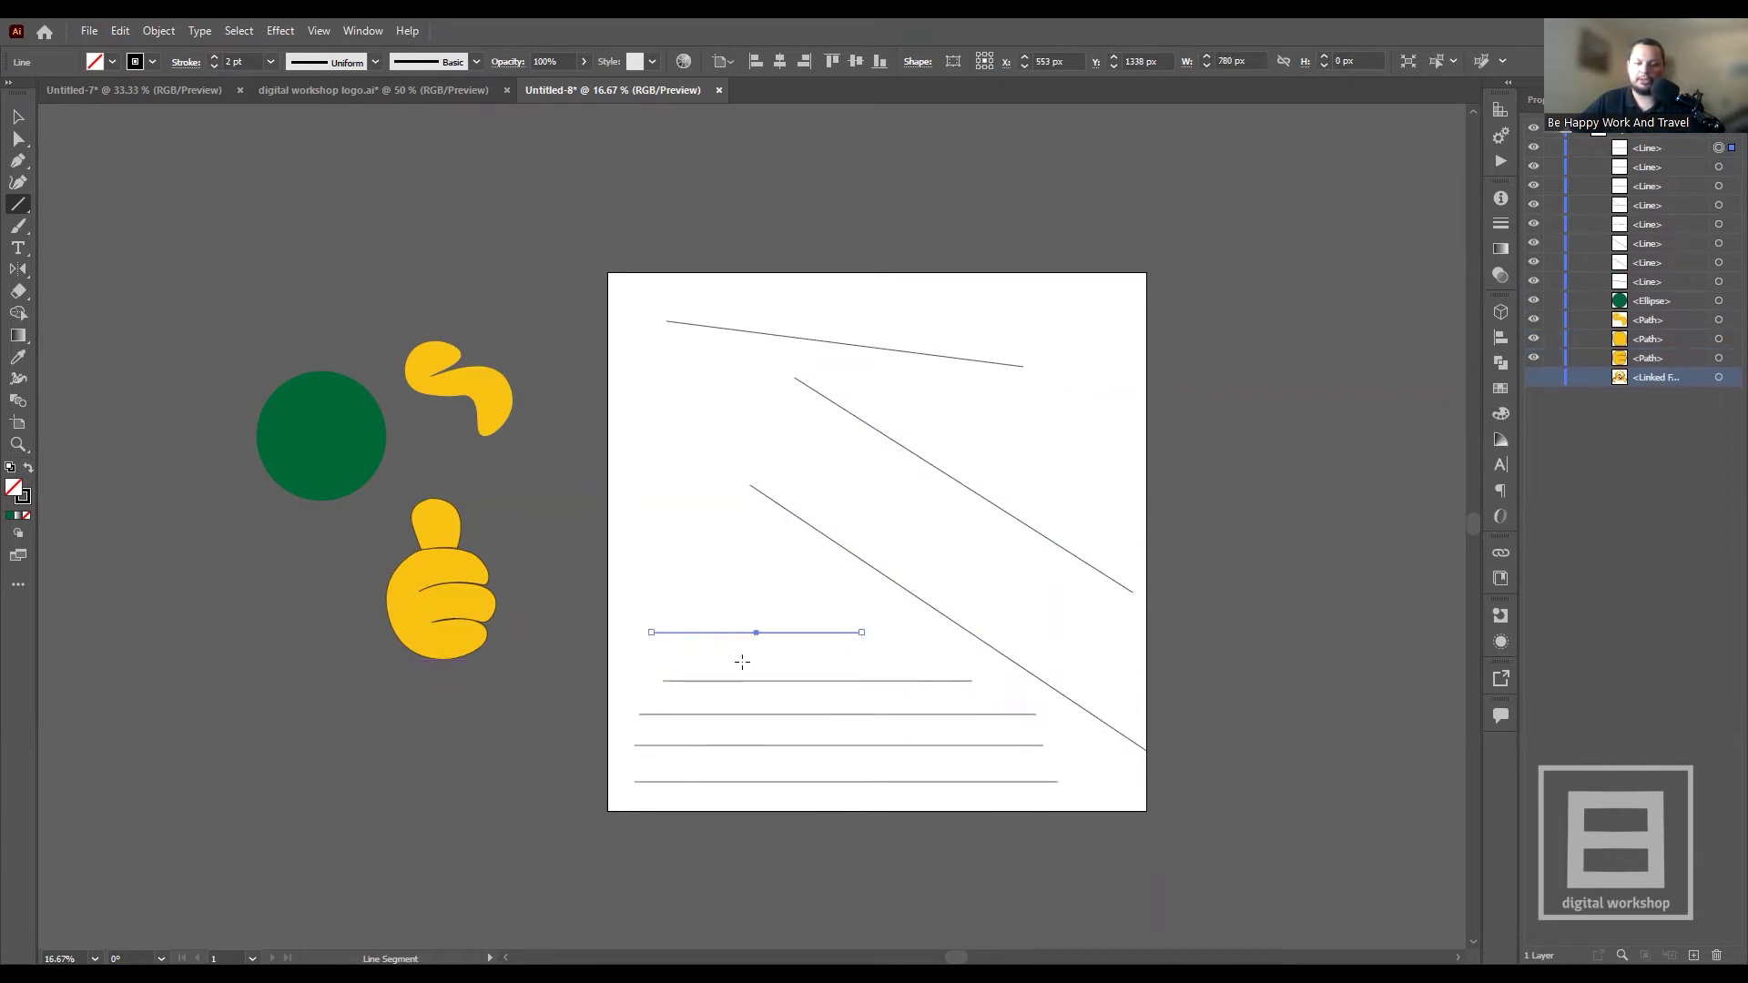
- Cross the horizontal lines with three vertical lines, then undo the drawn lines
{"action": "left_click_drag", "start_coordinate": [726, 550], "coordinate": [738, 671]}
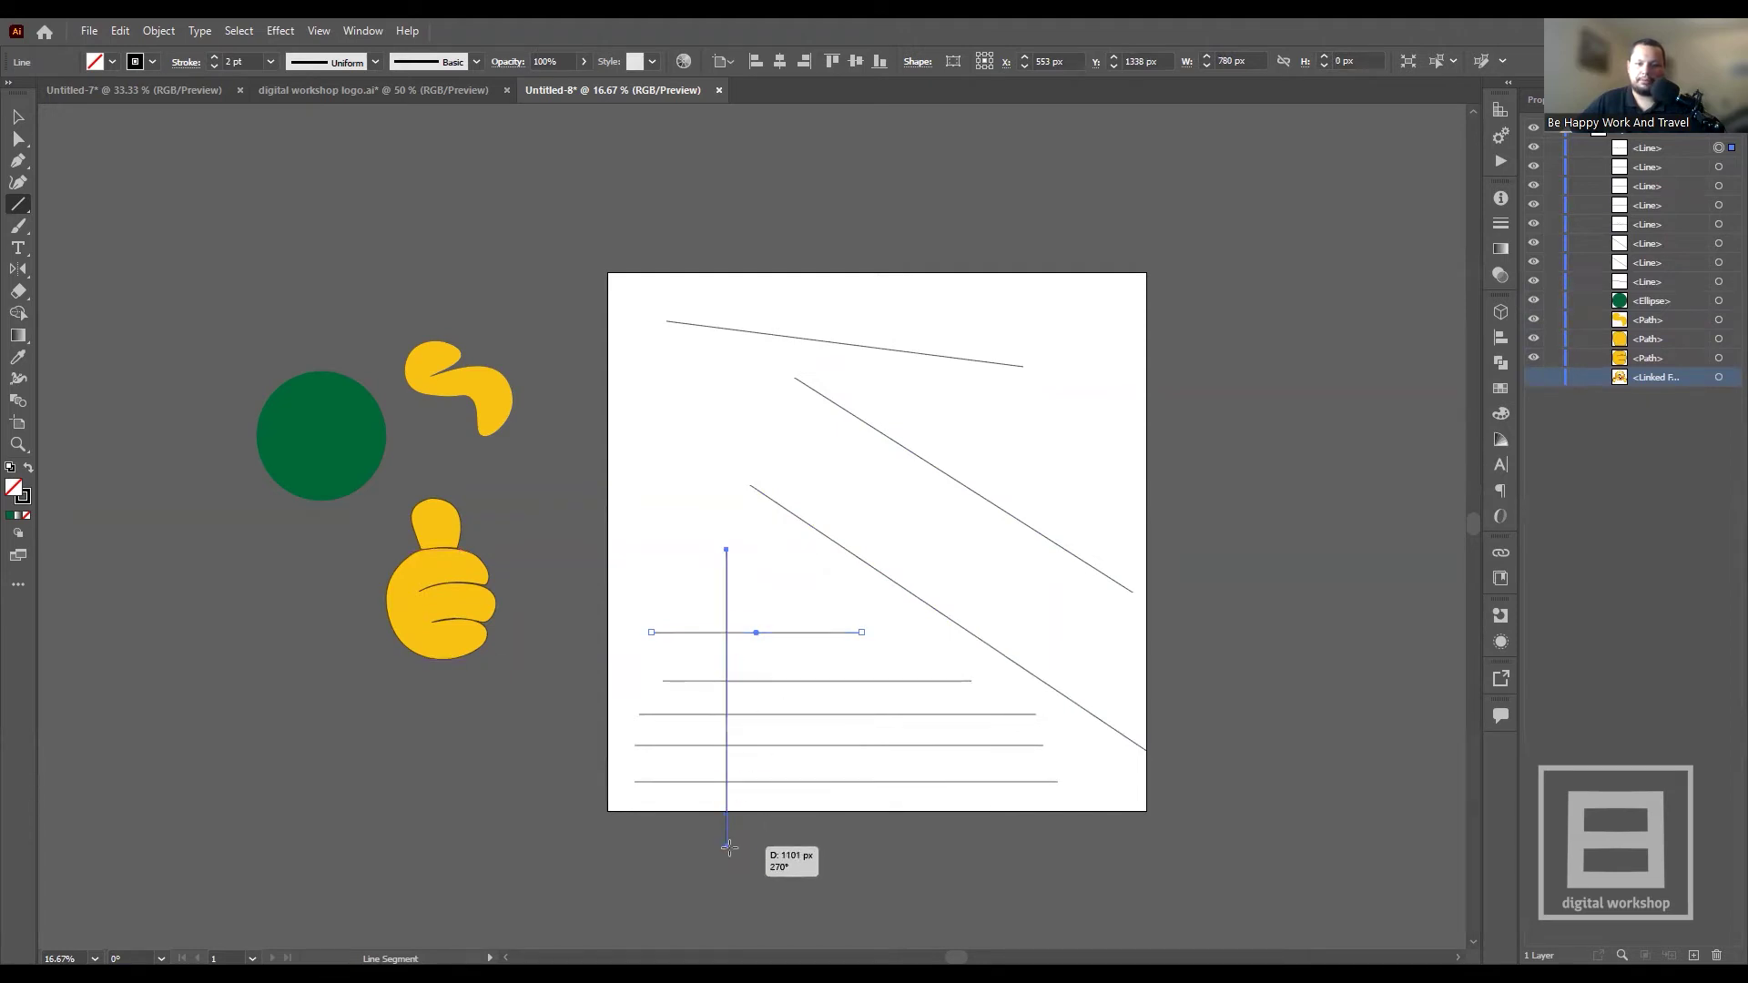
{"action": "left_click_drag", "start_coordinate": [739, 671], "coordinate": [726, 848]}
{"action": "left_click_drag", "start_coordinate": [784, 565], "coordinate": [784, 870]}
{"action": "left_click_drag", "start_coordinate": [837, 586], "coordinate": [831, 888]}
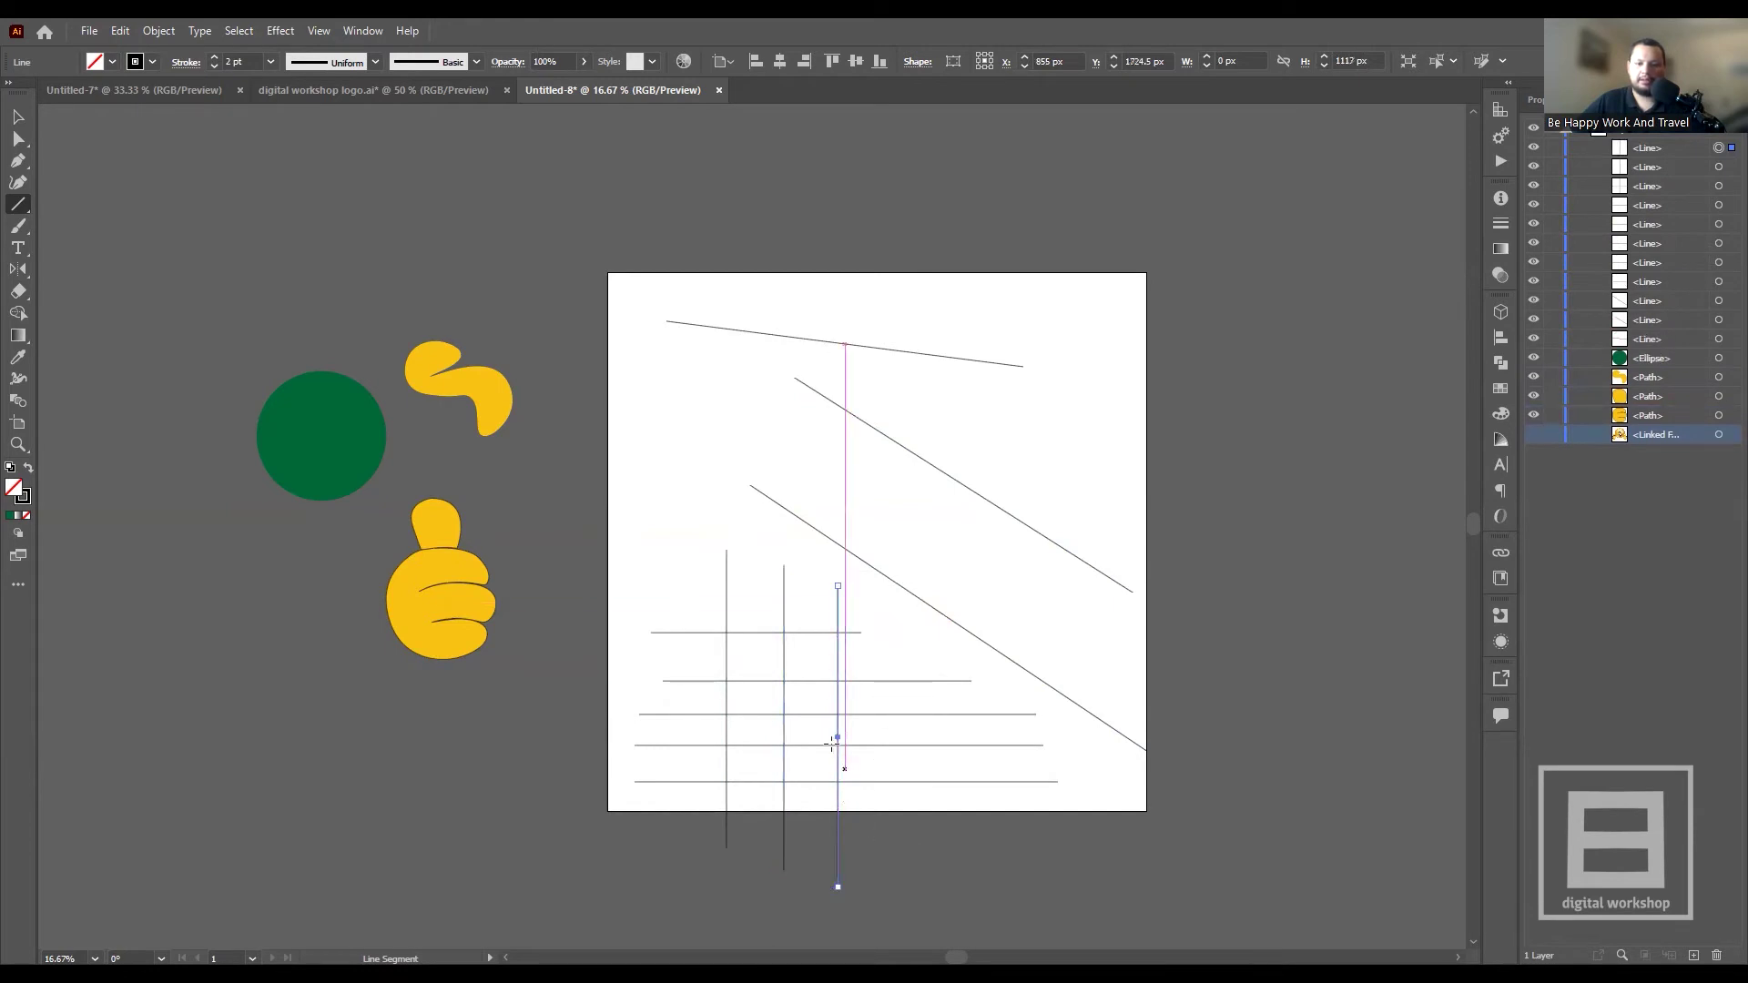
{"action": "scroll", "coordinate": [861, 709], "scroll_direction": "up", "scroll_amount": 1}
{"action": "scroll", "coordinate": [861, 709], "scroll_direction": "up", "scroll_amount": 1}
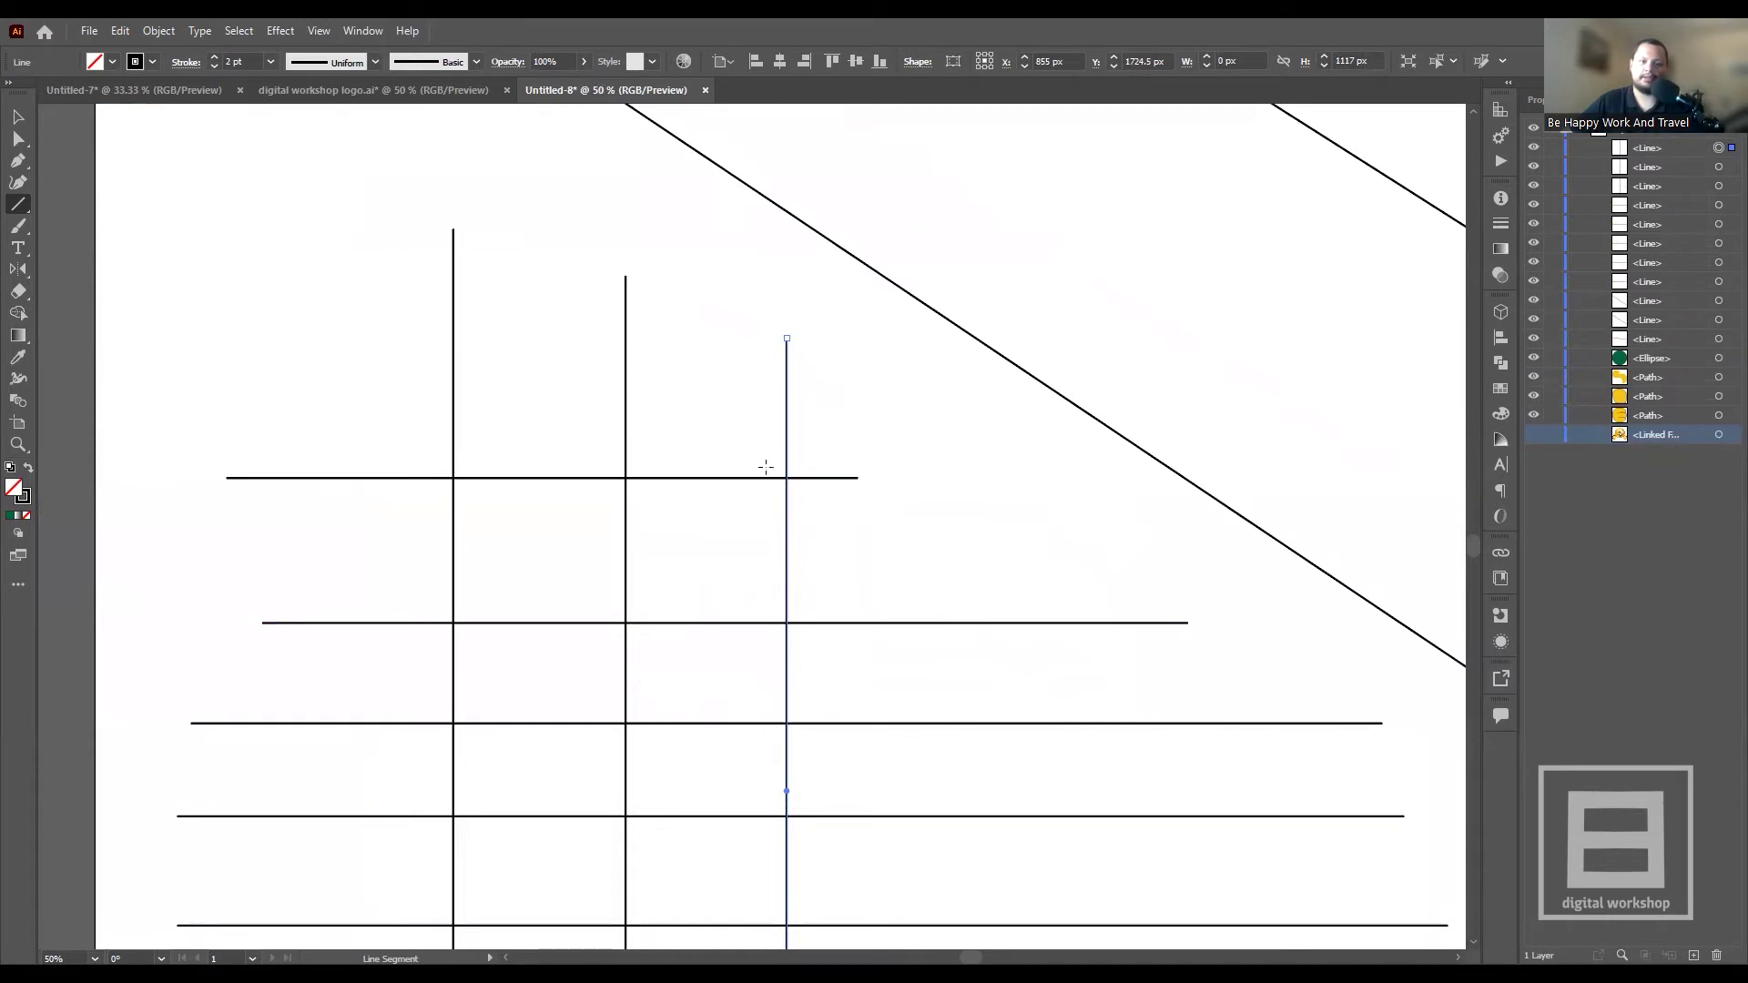
{"action": "scroll", "coordinate": [796, 484], "scroll_direction": "down", "scroll_amount": 1}
{"action": "scroll", "coordinate": [797, 484], "scroll_direction": "down", "scroll_amount": 1}
{"action": "key", "text": "ctrl+z"}
{"action": "key", "text": "ctrl+z"}
{"action": "key", "text": "ctrl+z"}
{"action": "key", "text": "ctrl+z"}
{"action": "key", "text": "ctrl+z"}
{"action": "key", "text": "ctrl+z"}
{"action": "key", "text": "ctrl+z"}
{"action": "key", "text": "ctrl+z"}
{"action": "key", "text": "ctrl+z"}
{"action": "key", "text": "ctrl+z"}
{"action": "key", "text": "ctrl+z"}
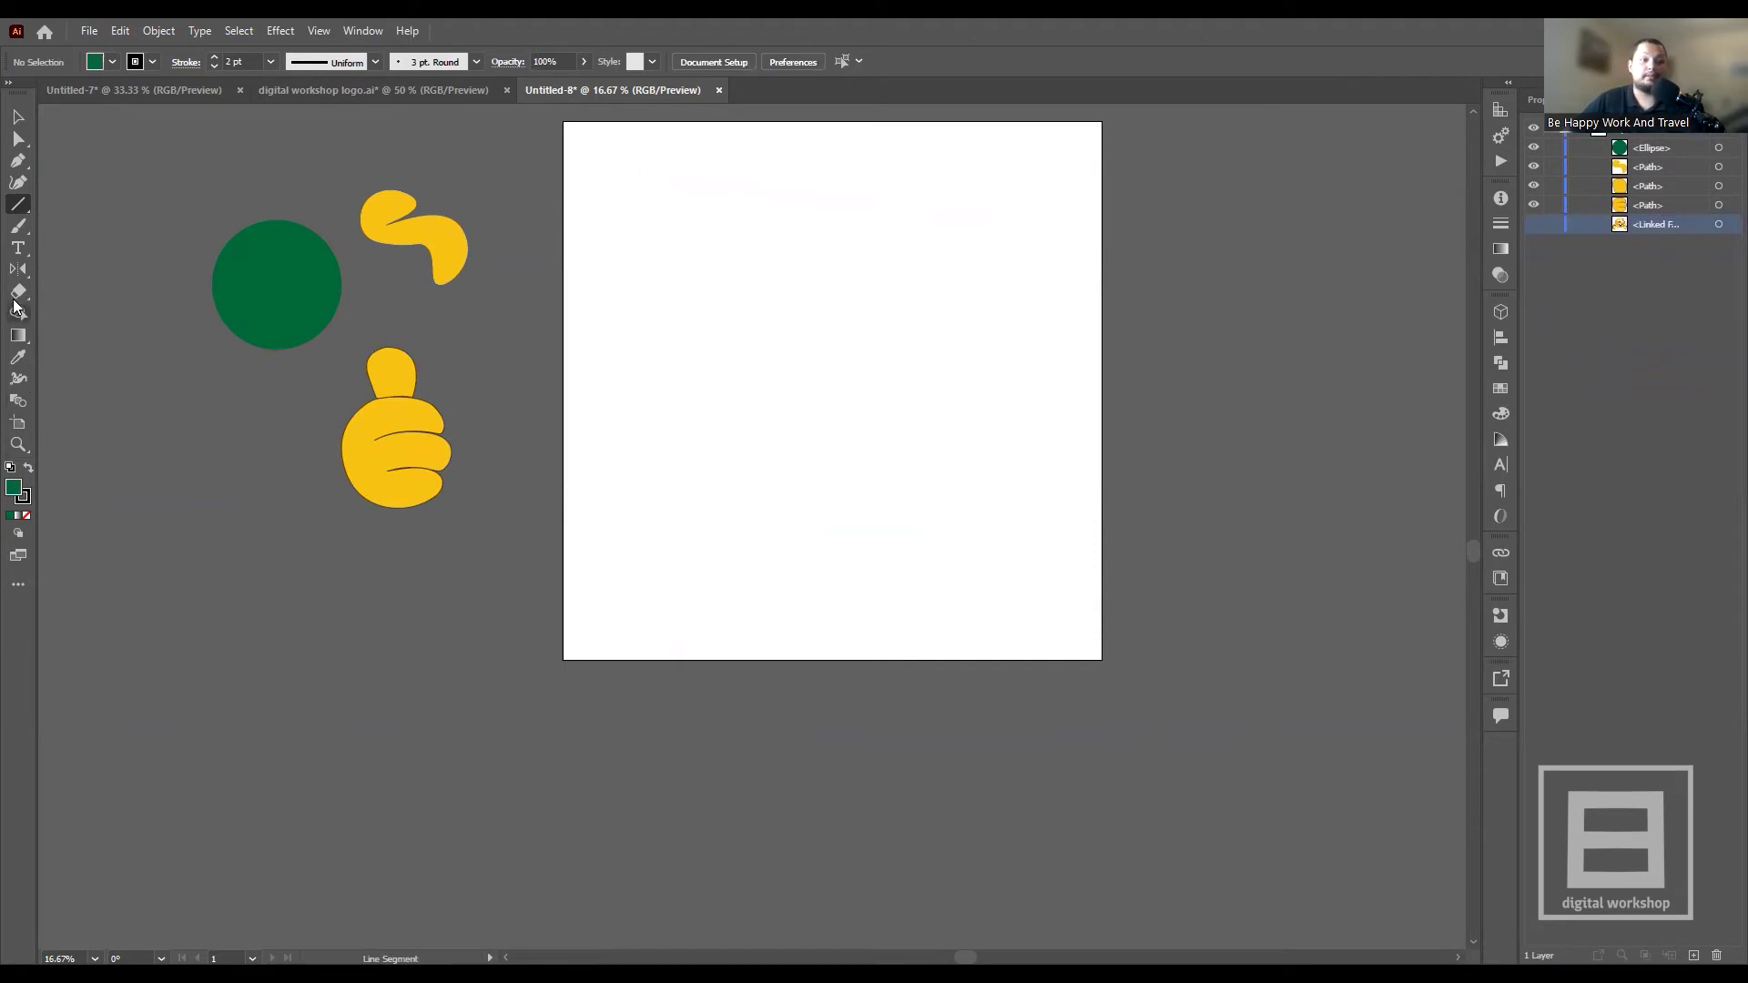
- Select the Paintbrush Tool and adjust the view of the artboard
{"action": "left_click", "coordinate": [18, 235]}
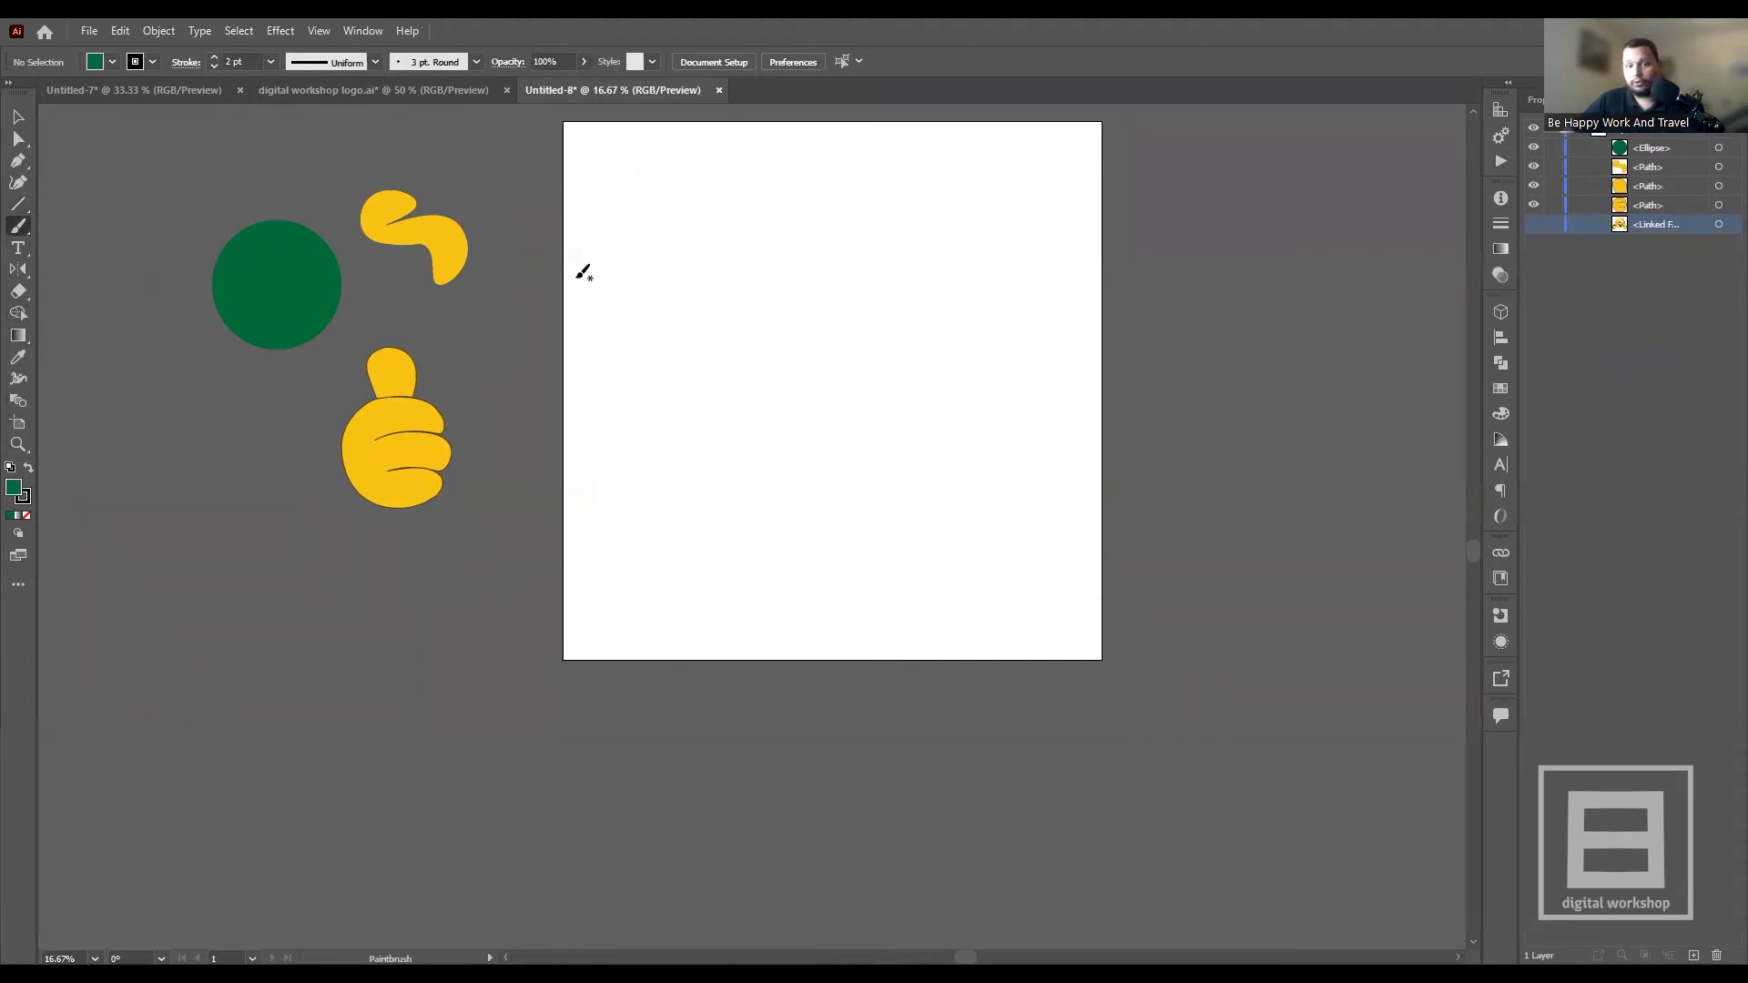
{"action": "scroll", "coordinate": [936, 326], "scroll_direction": "up", "scroll_amount": 2}
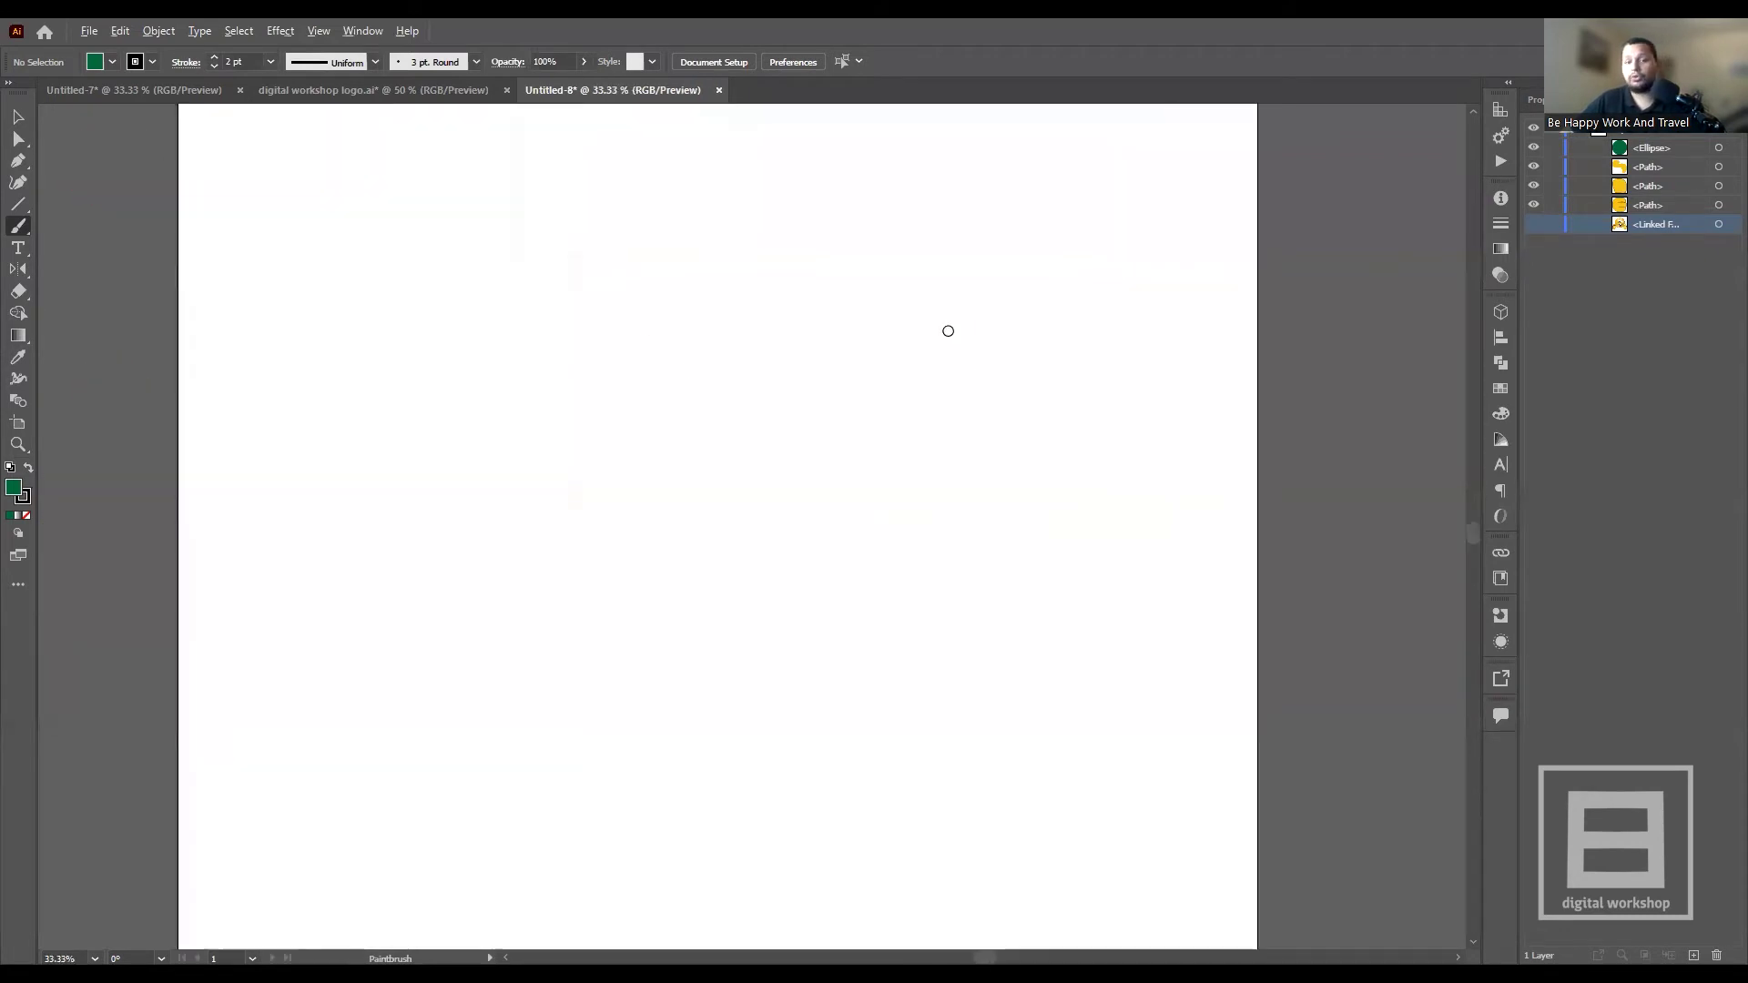
{"action": "scroll", "coordinate": [943, 470], "scroll_direction": "down", "scroll_amount": 1}
{"action": "scroll", "coordinate": [859, 441], "scroll_direction": "up", "scroll_amount": 2}
{"action": "scroll", "coordinate": [745, 457], "scroll_direction": "up", "scroll_amount": 1}
{"action": "scroll", "coordinate": [734, 488], "scroll_direction": "down", "scroll_amount": 1}
{"action": "scroll", "coordinate": [788, 498], "scroll_direction": "up", "scroll_amount": 1}
{"action": "scroll", "coordinate": [787, 498], "scroll_direction": "up", "scroll_amount": 1}
{"action": "scroll", "coordinate": [797, 492], "scroll_direction": "down", "scroll_amount": 2}
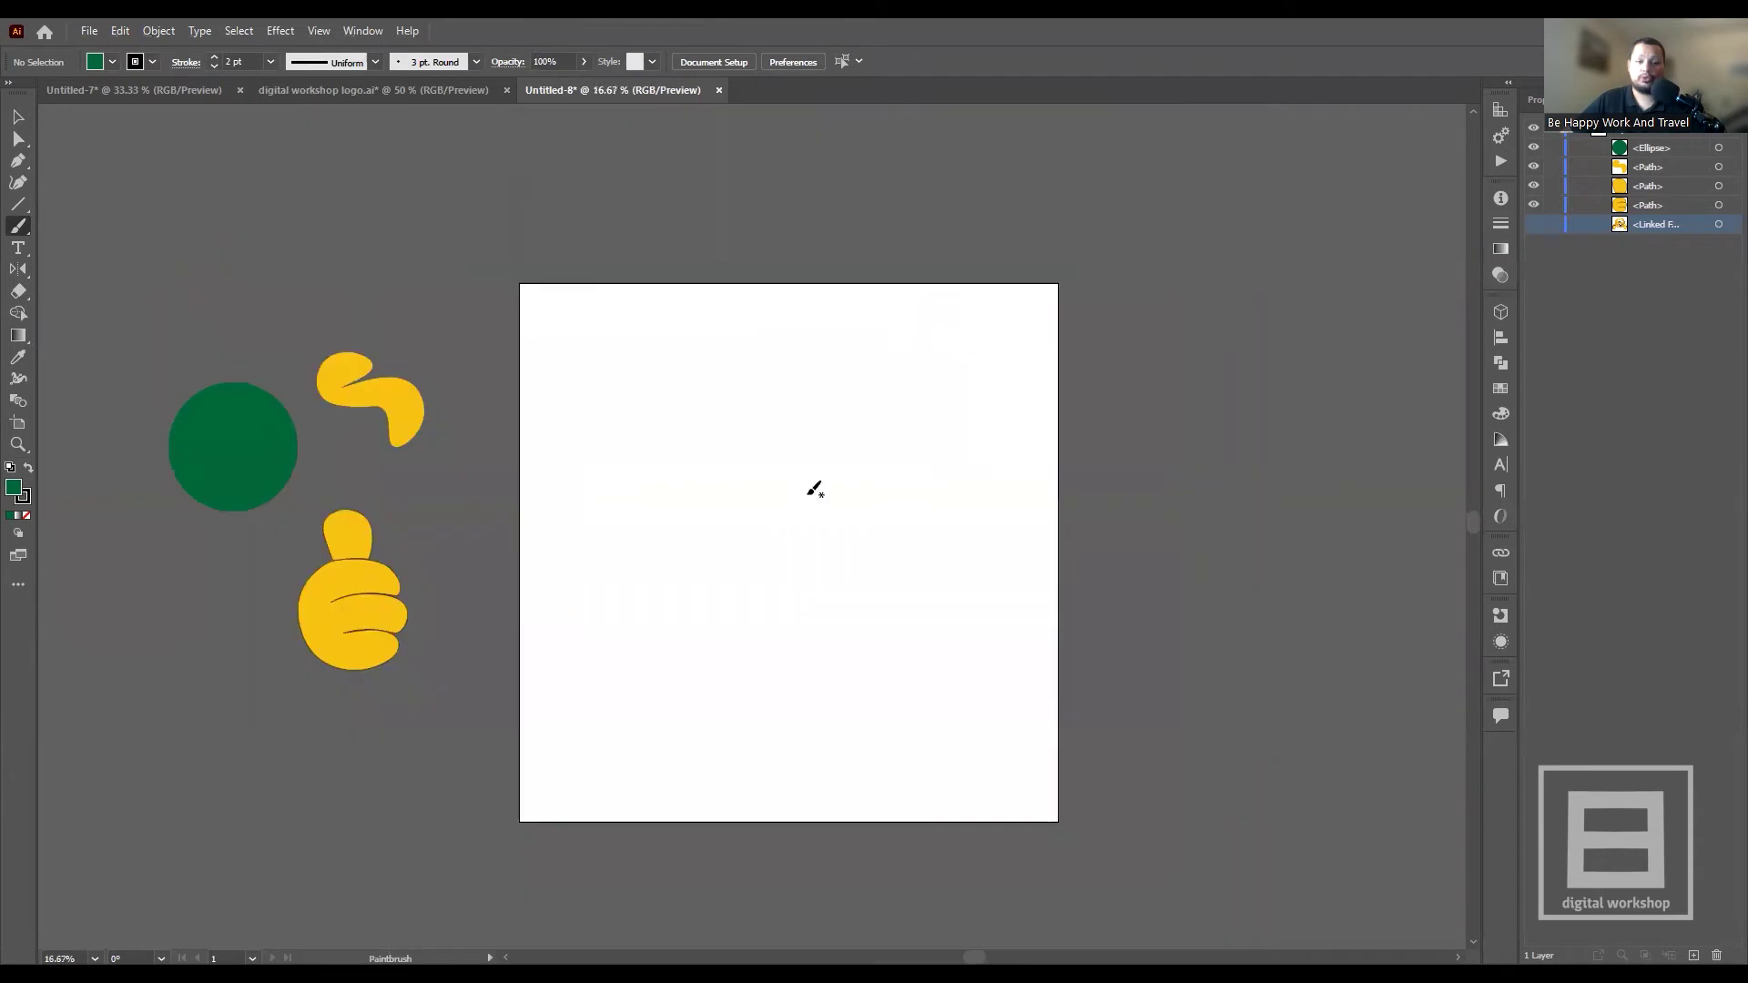
{"action": "scroll", "coordinate": [678, 474], "scroll_direction": "up", "scroll_amount": 1}
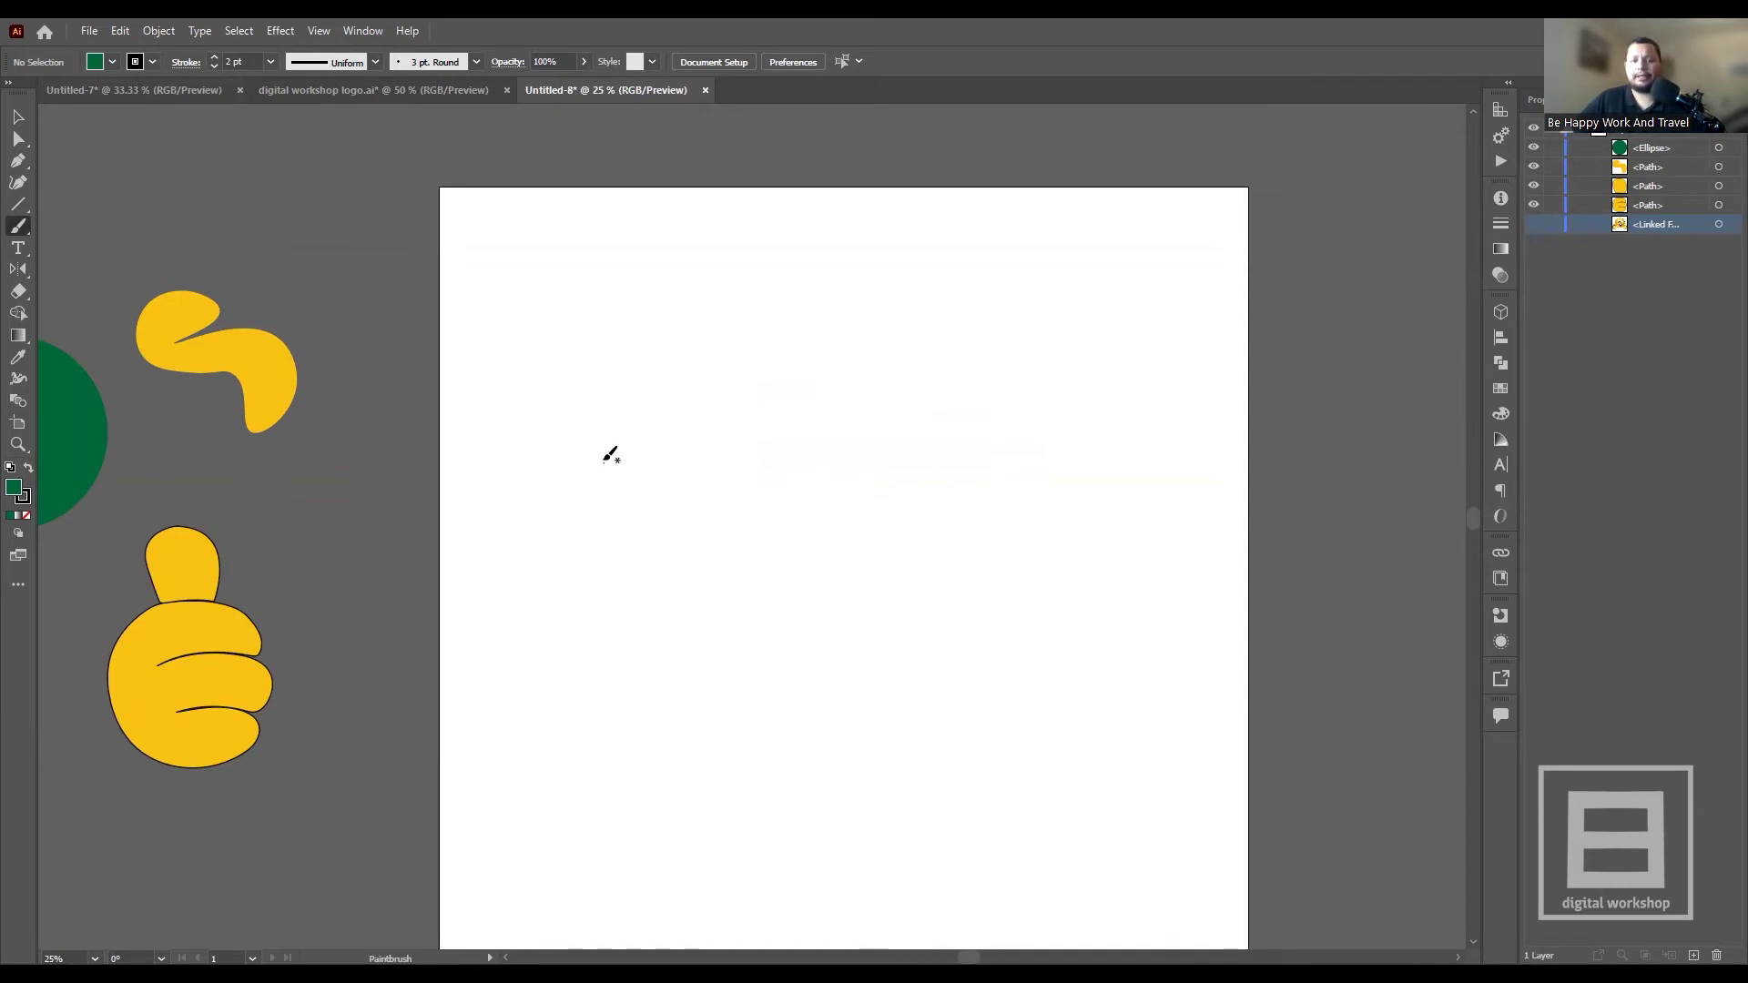
- Paint a wavy line, thick black squiggles and the letters PR at 10 pt
{"action": "left_click_drag", "start_coordinate": [577, 493], "coordinate": [595, 443]}
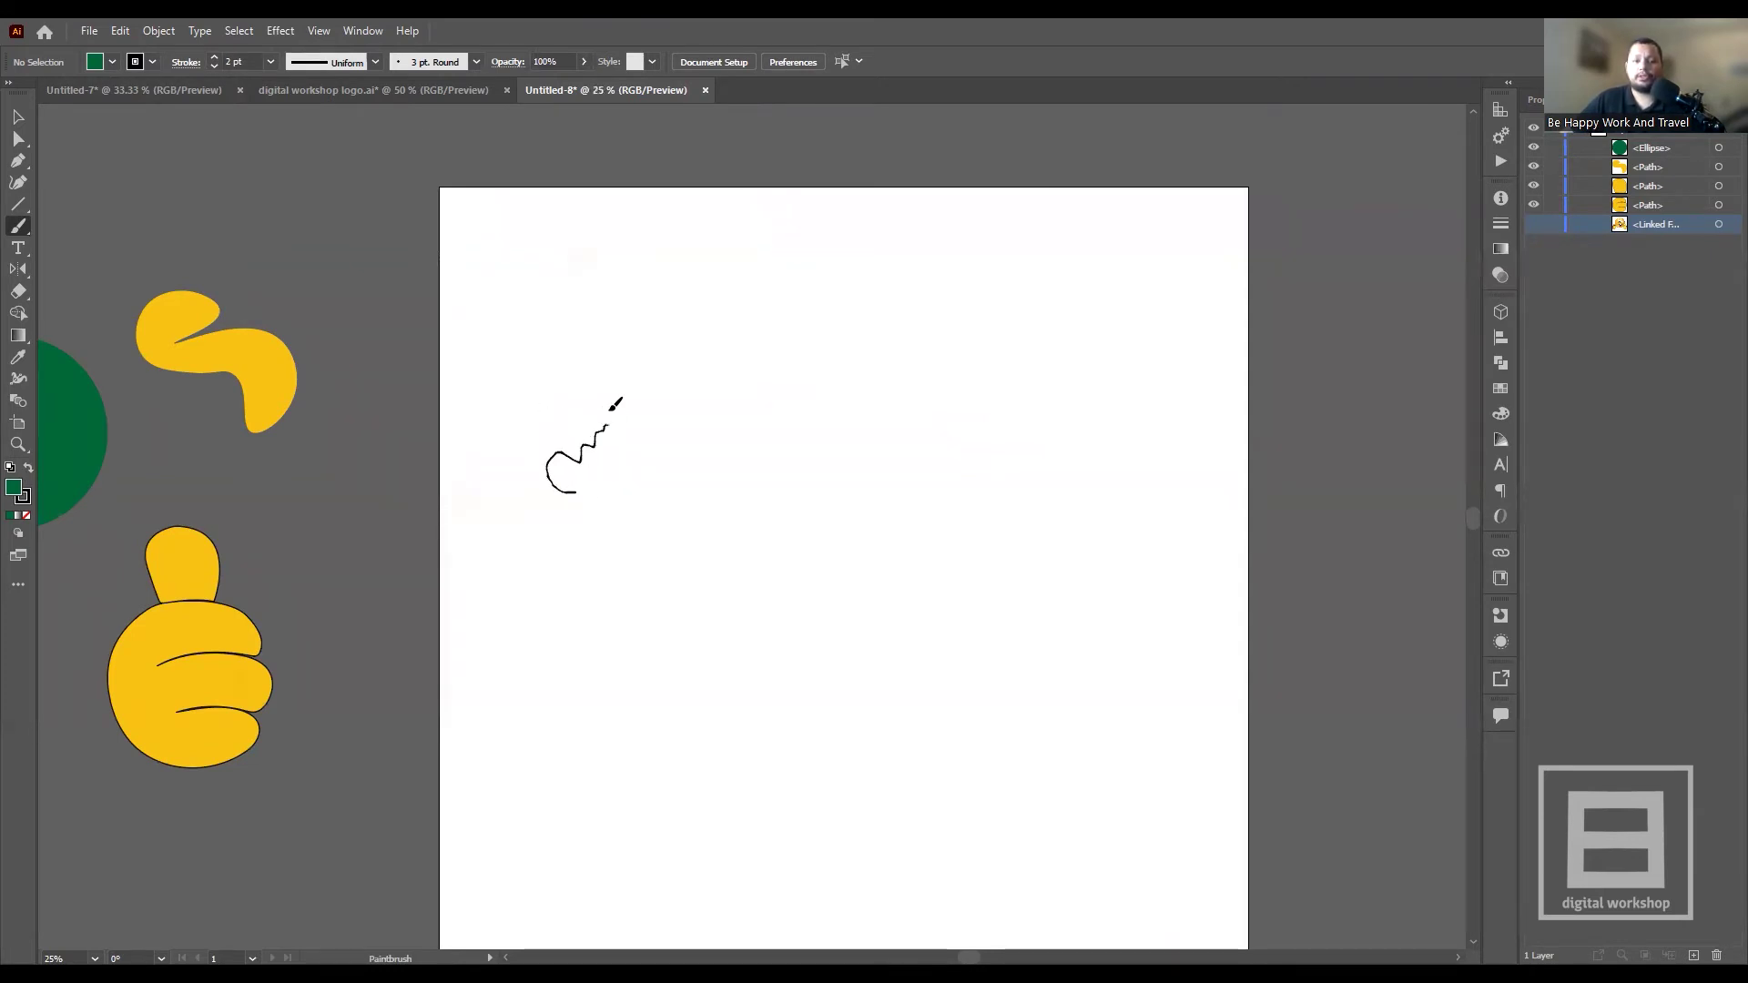
{"action": "left_click_drag", "start_coordinate": [648, 370], "coordinate": [652, 376]}
{"action": "right_click", "coordinate": [680, 418]}
{"action": "left_click", "coordinate": [212, 58]}
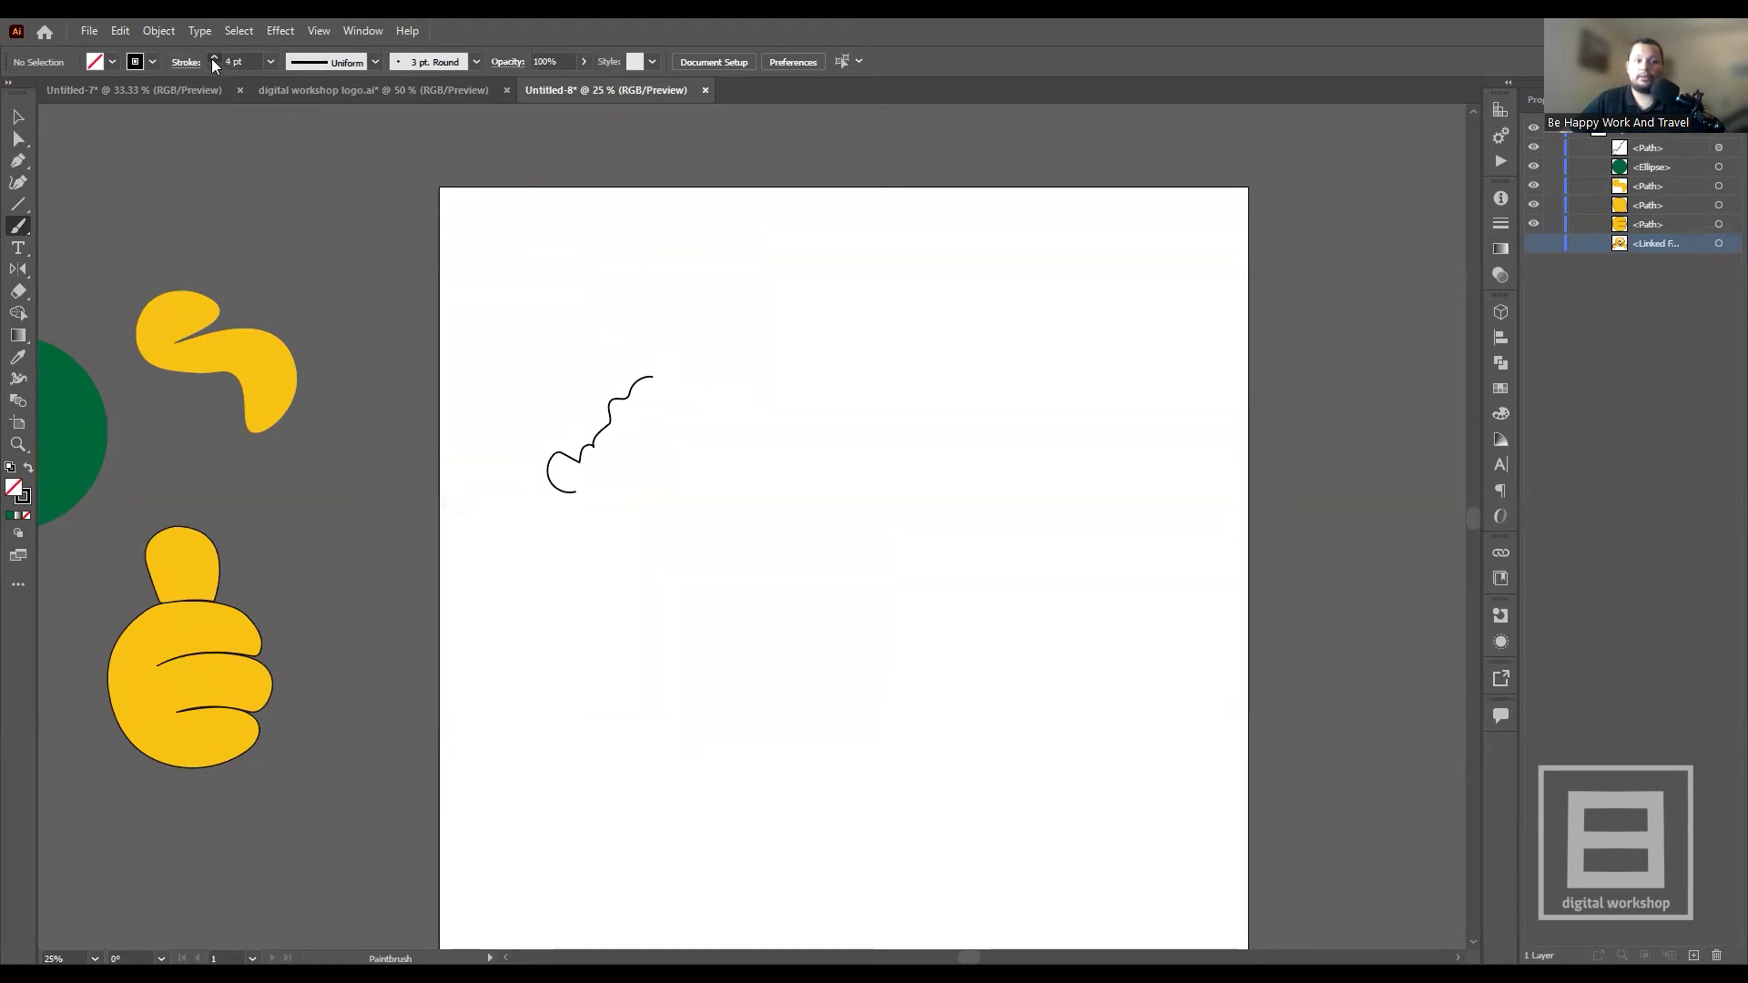
{"action": "mouse_move", "coordinate": [863, 373]}
{"action": "left_mouse_down"}
{"action": "mouse_move", "coordinate": [827, 483]}
{"action": "mouse_move", "coordinate": [968, 424]}
{"action": "left_mouse_up"}
{"action": "mouse_move", "coordinate": [908, 453]}
{"action": "left_mouse_down"}
{"action": "mouse_move", "coordinate": [922, 444]}
{"action": "mouse_move", "coordinate": [916, 499]}
{"action": "mouse_move", "coordinate": [897, 505]}
{"action": "left_mouse_up"}
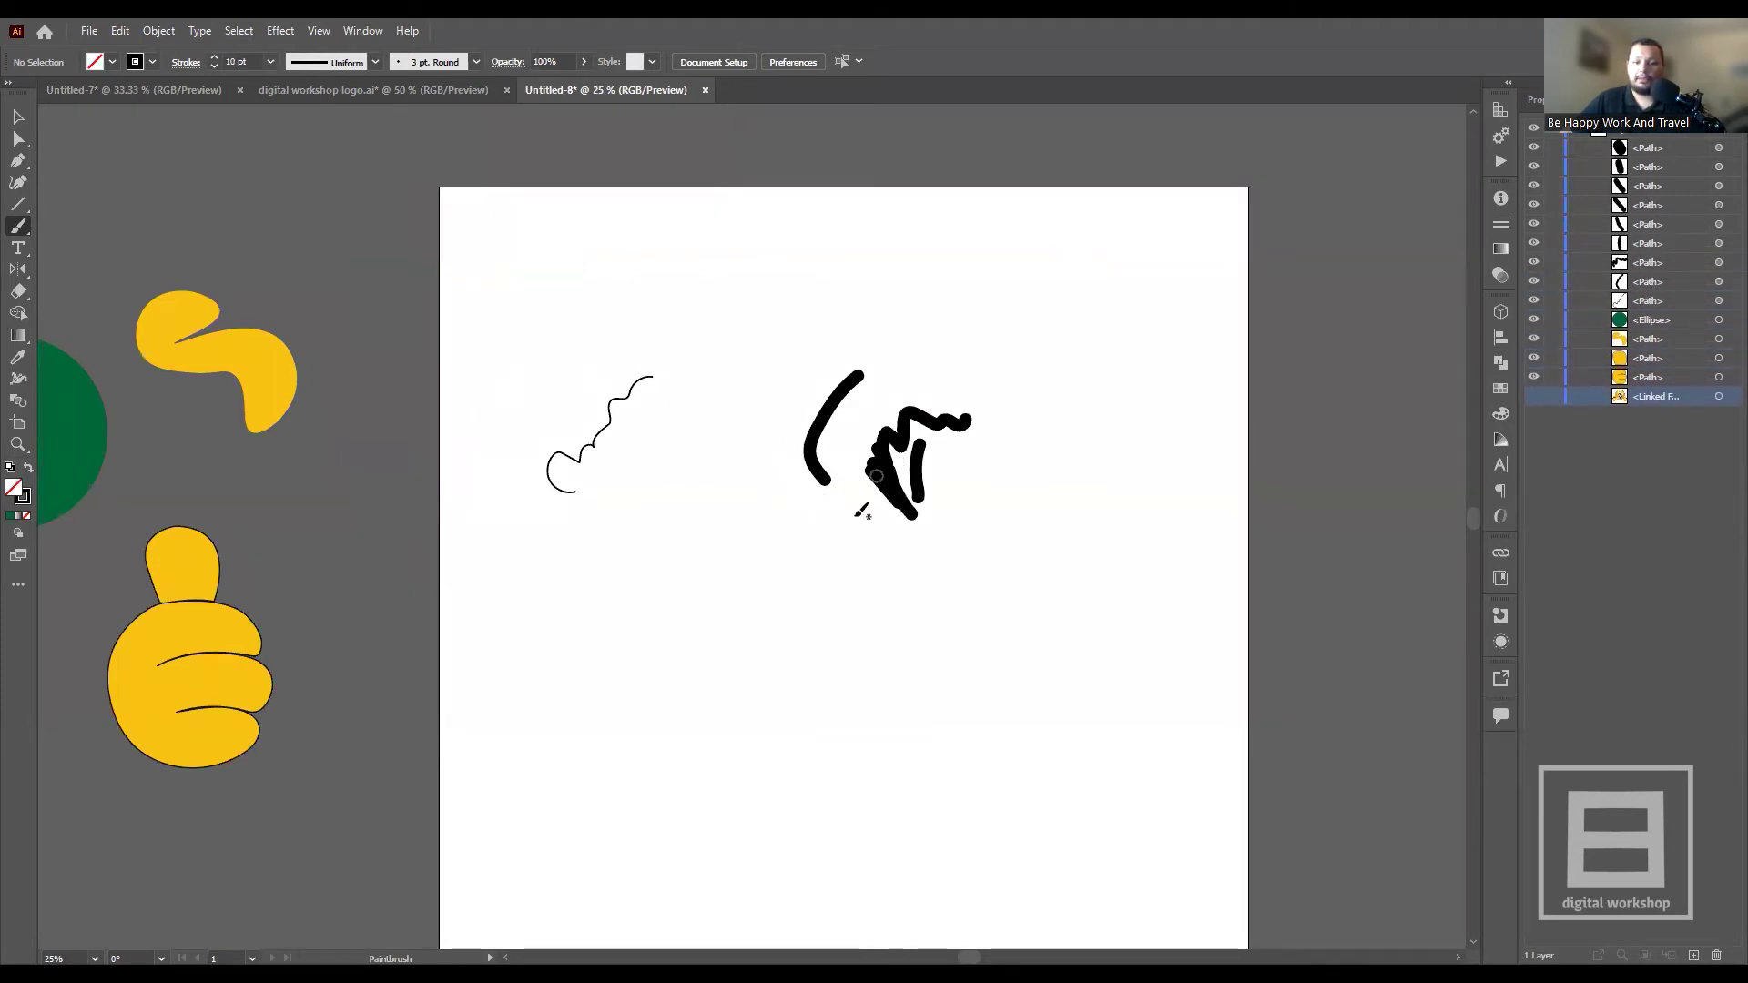
{"action": "mouse_move", "coordinate": [612, 726]}
{"action": "left_mouse_down"}
{"action": "mouse_move", "coordinate": [614, 674]}
{"action": "mouse_move", "coordinate": [666, 615]}
{"action": "mouse_move", "coordinate": [623, 674]}
{"action": "left_mouse_up"}
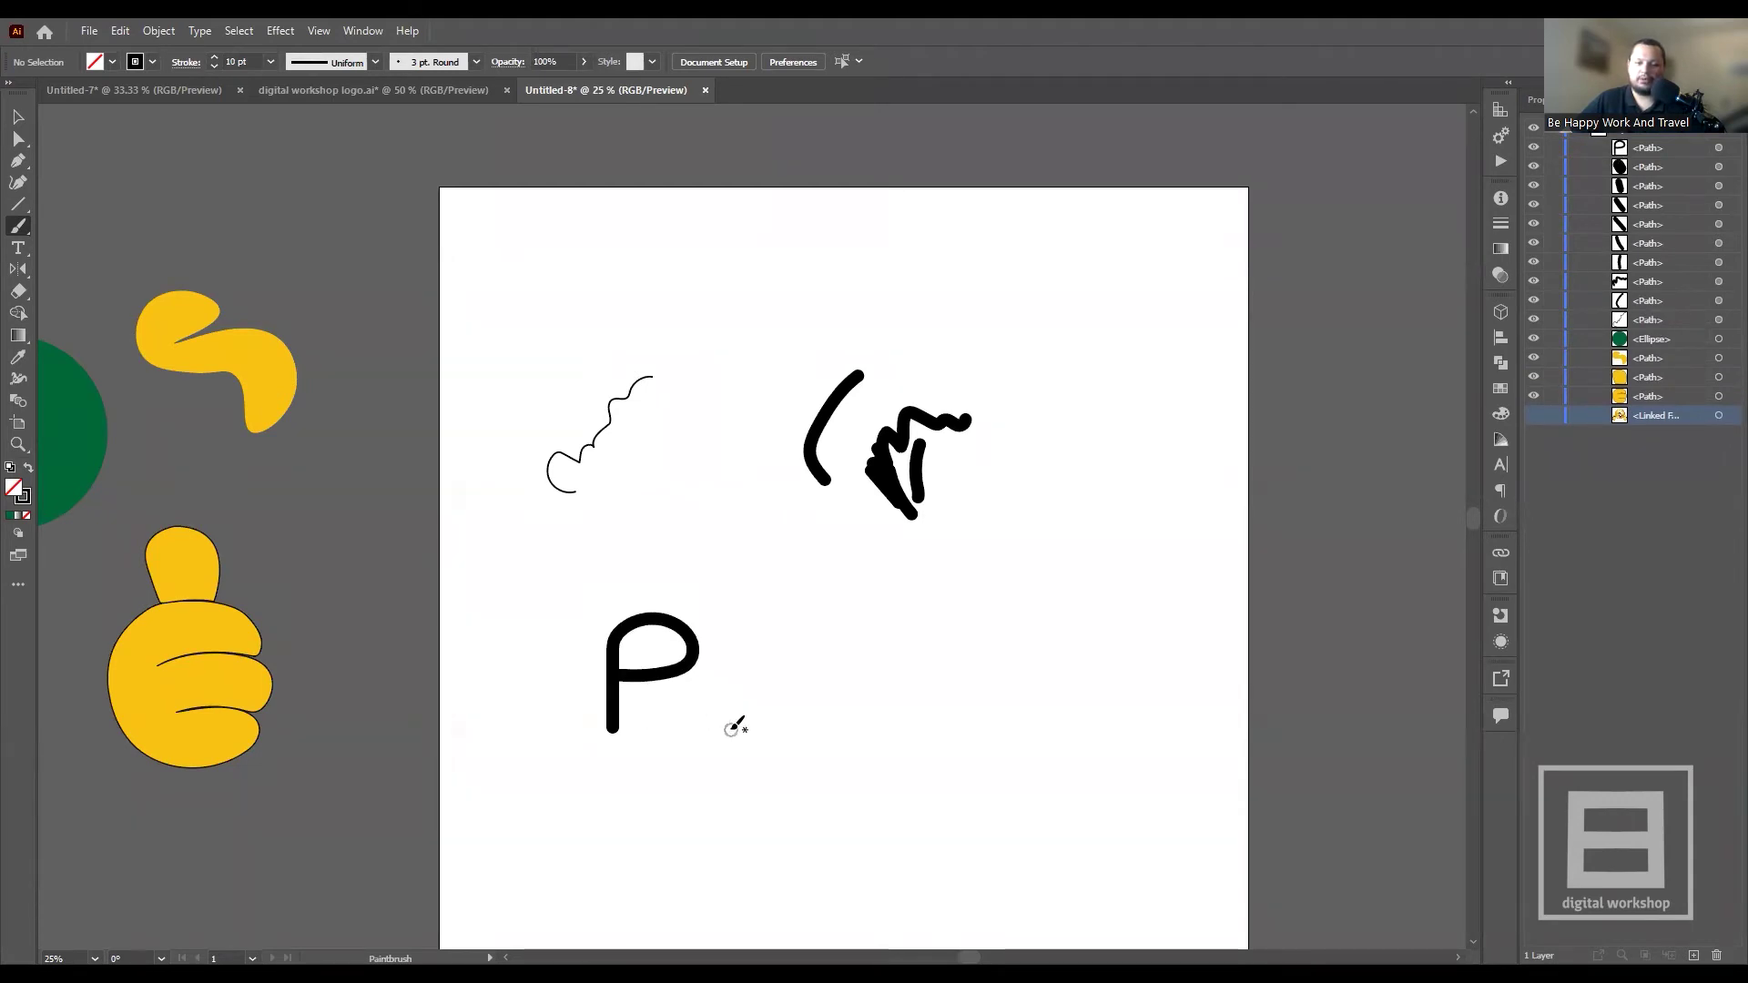
{"action": "left_click_drag", "start_coordinate": [739, 672], "coordinate": [809, 735]}
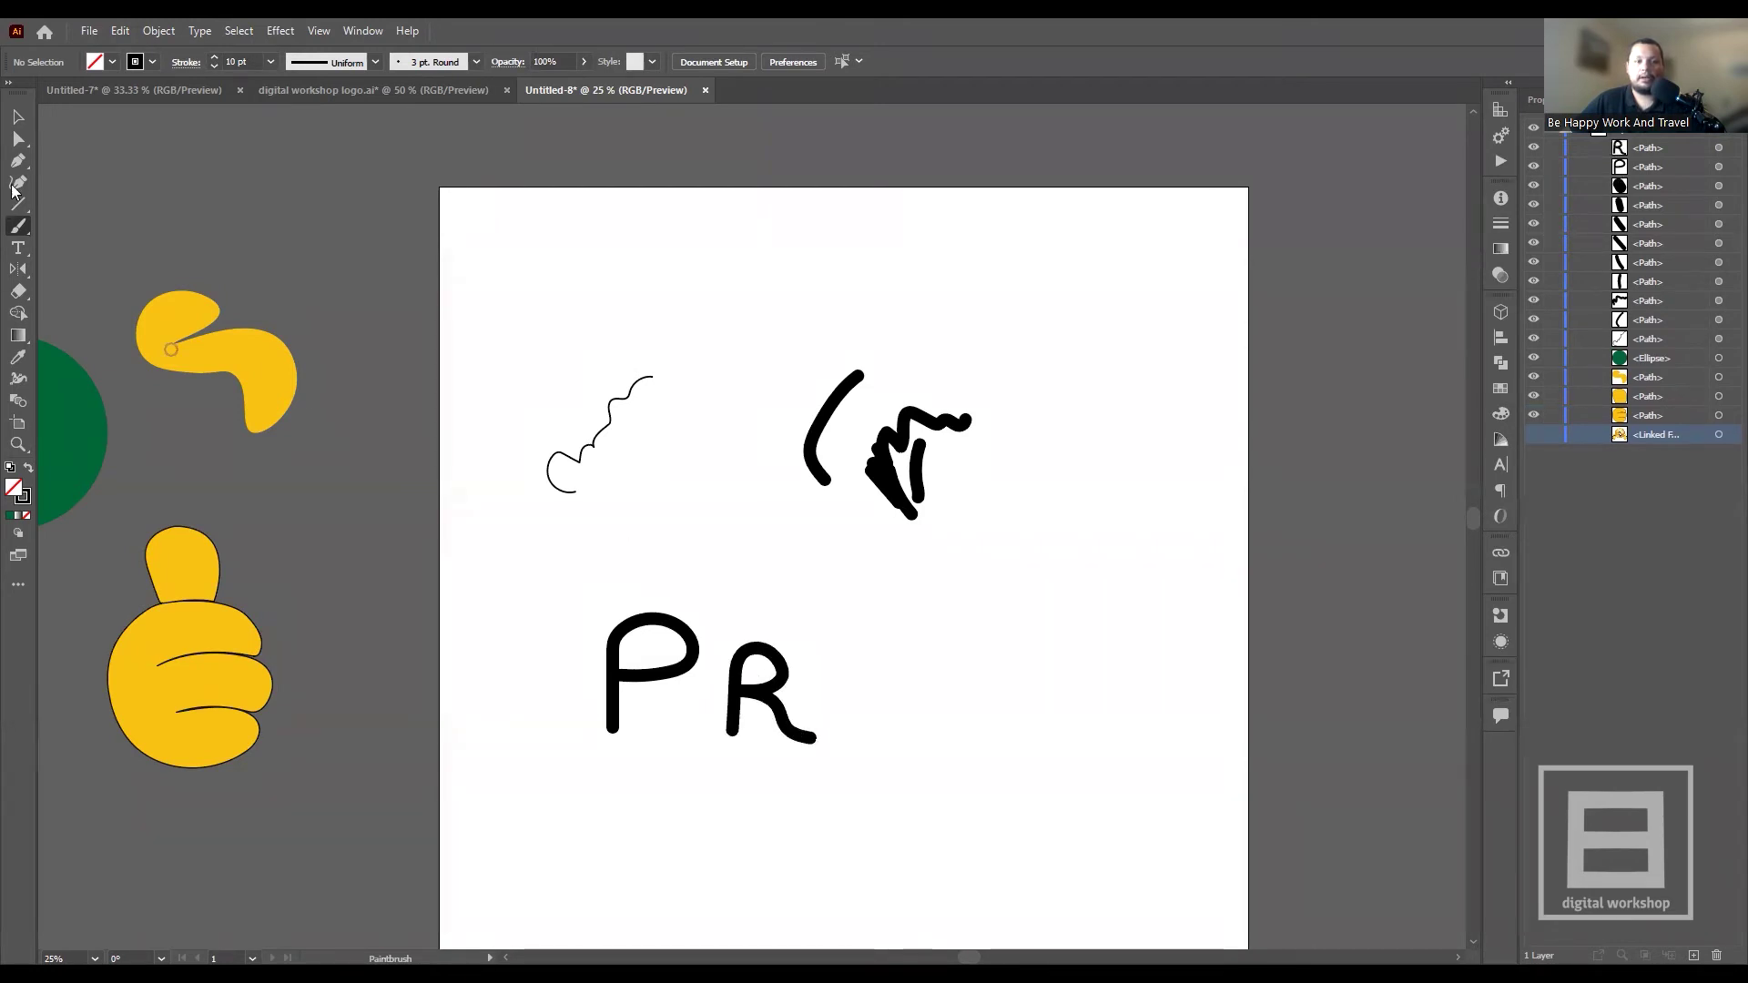
- Marquee-select all the brush strokes and delete them
{"action": "left_click", "coordinate": [16, 117]}
{"action": "left_click_drag", "start_coordinate": [1097, 809], "coordinate": [551, 380]}
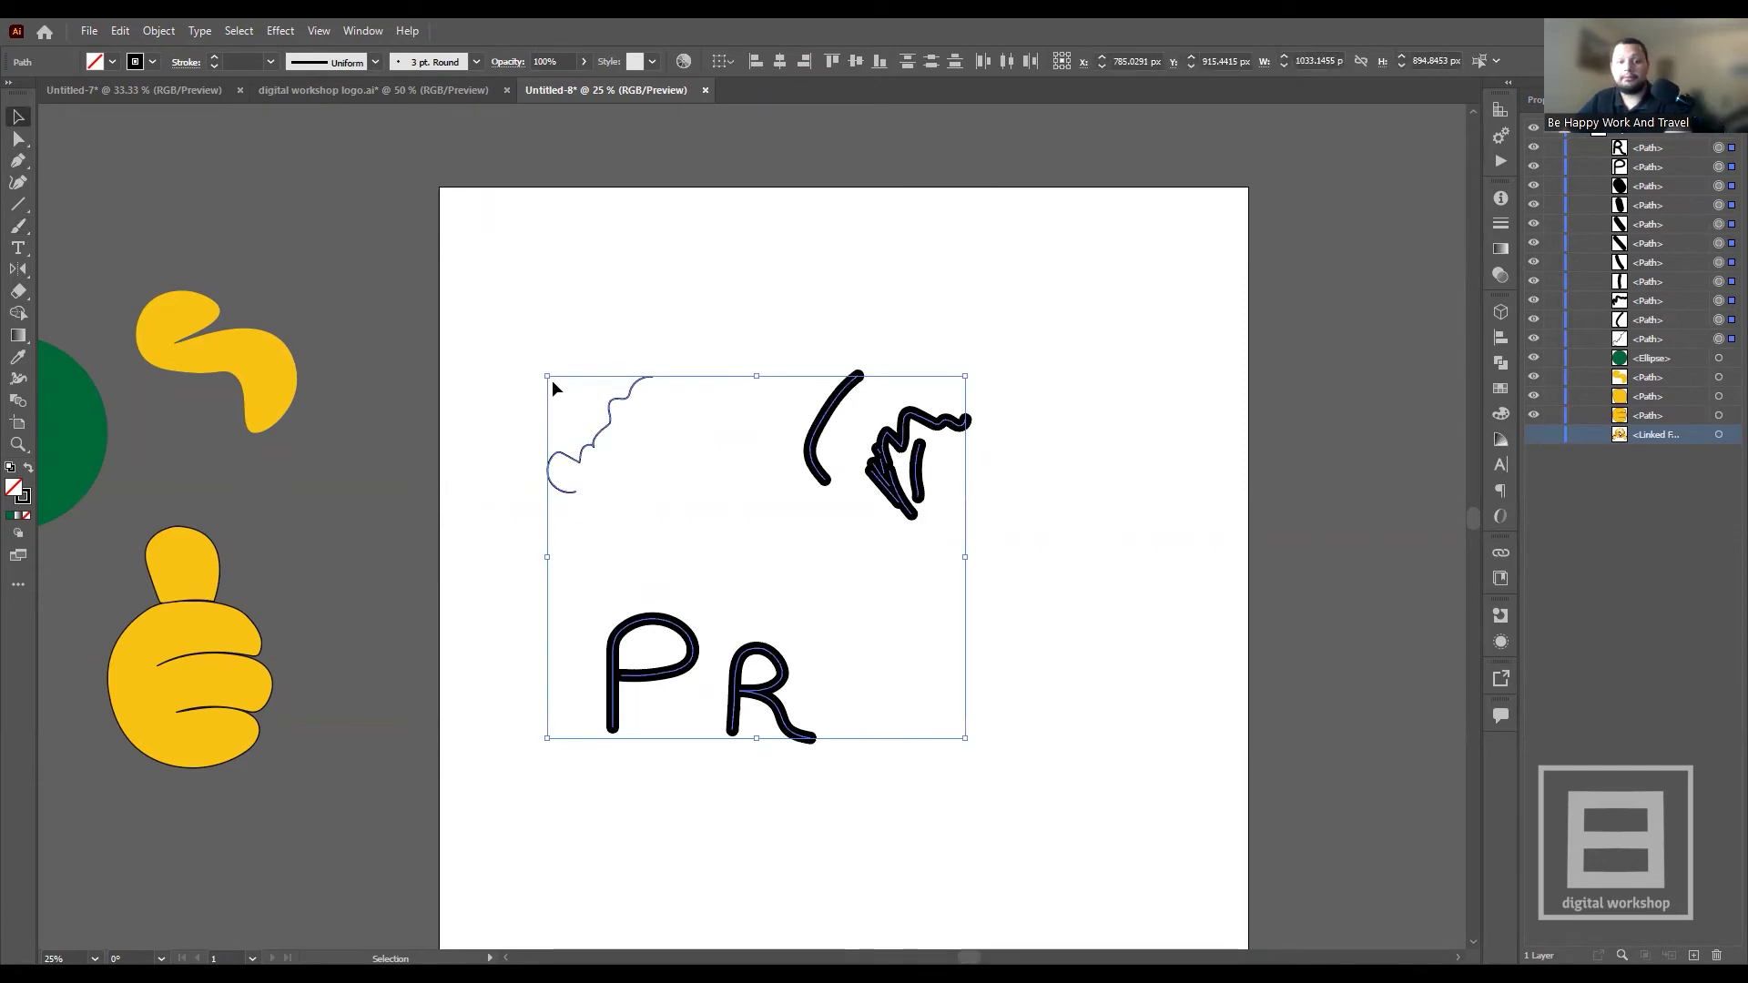
{"action": "key", "text": "Delete"}
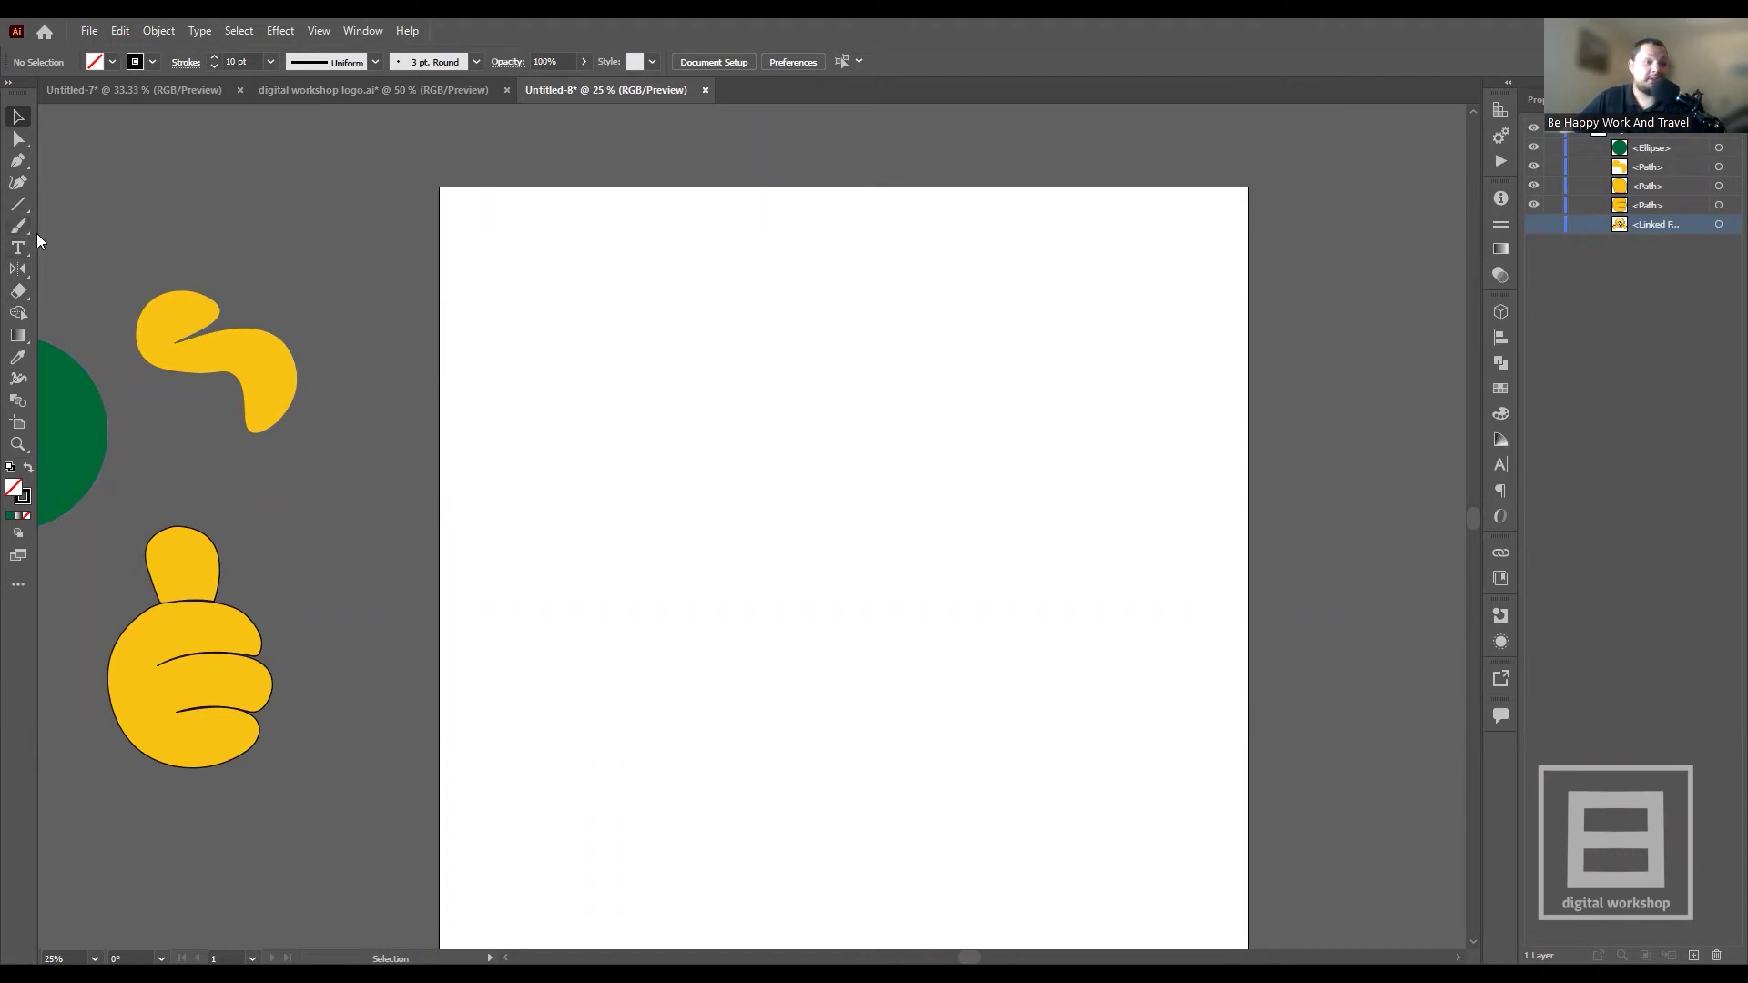
{"action": "right_click", "coordinate": [20, 238]}
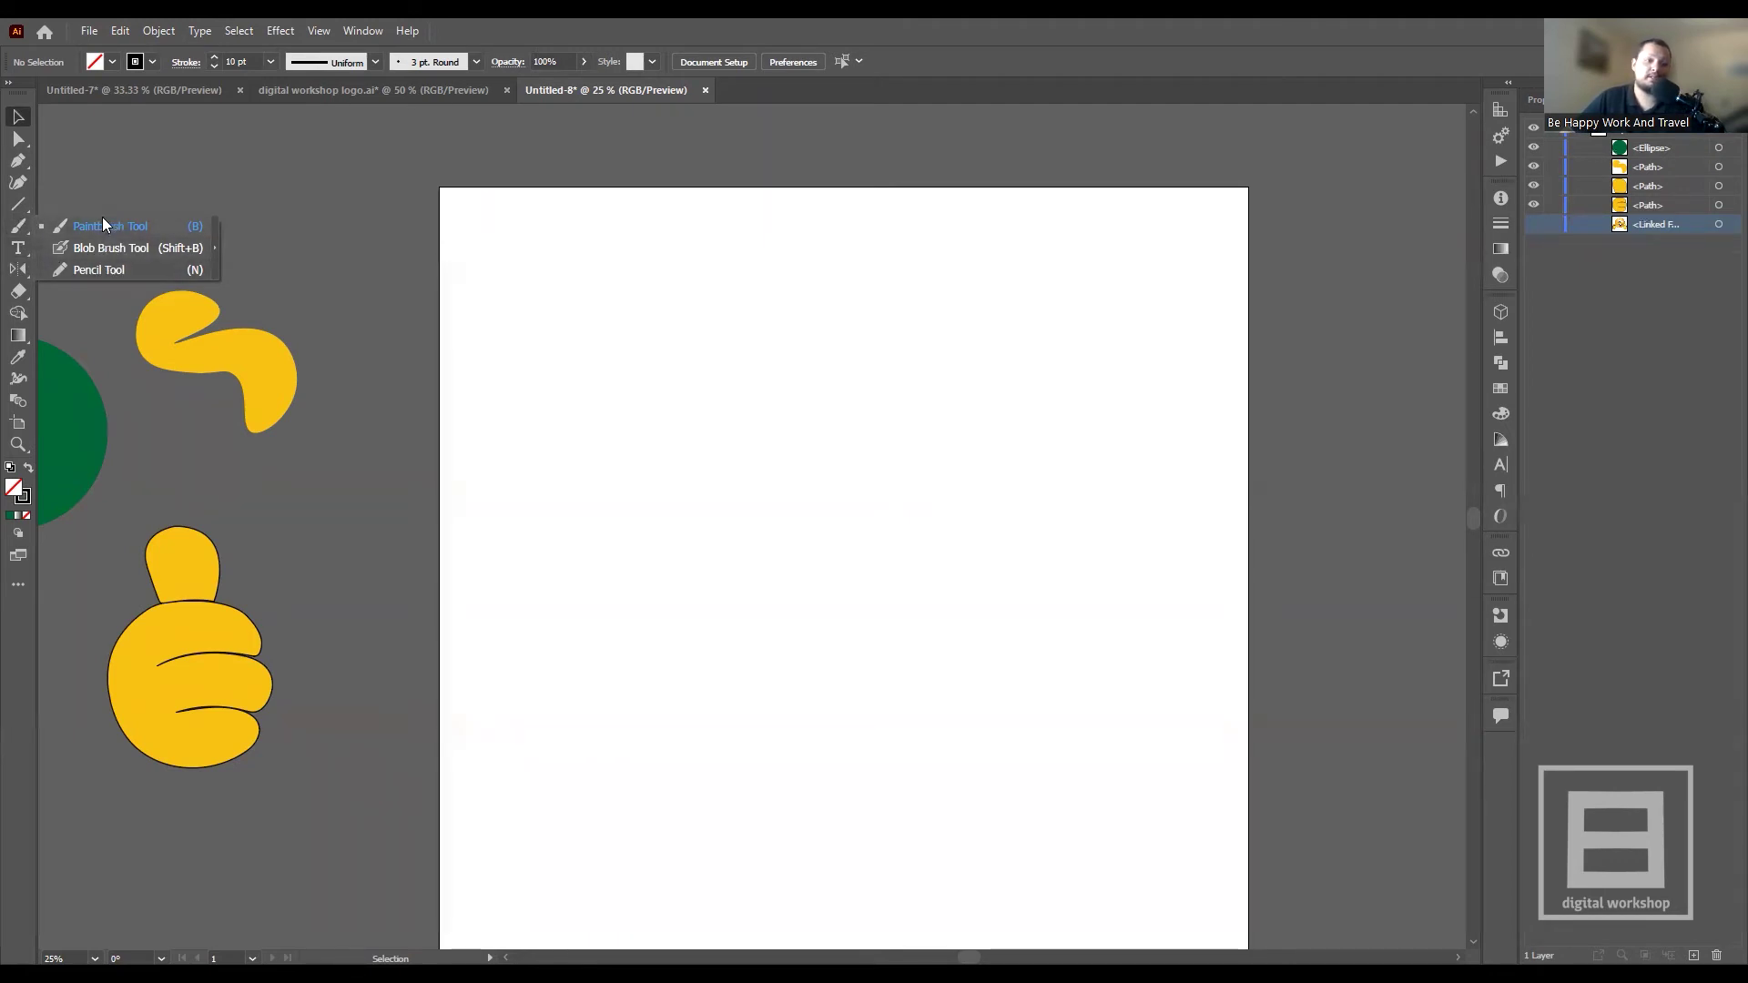
{"action": "key", "text": "n"}
{"action": "left_click_drag", "start_coordinate": [549, 428], "coordinate": [848, 427]}
{"action": "mouse_move", "coordinate": [569, 688]}
{"action": "left_mouse_down"}
{"action": "mouse_move", "coordinate": [637, 604]}
{"action": "mouse_move", "coordinate": [712, 644]}
{"action": "left_mouse_up"}
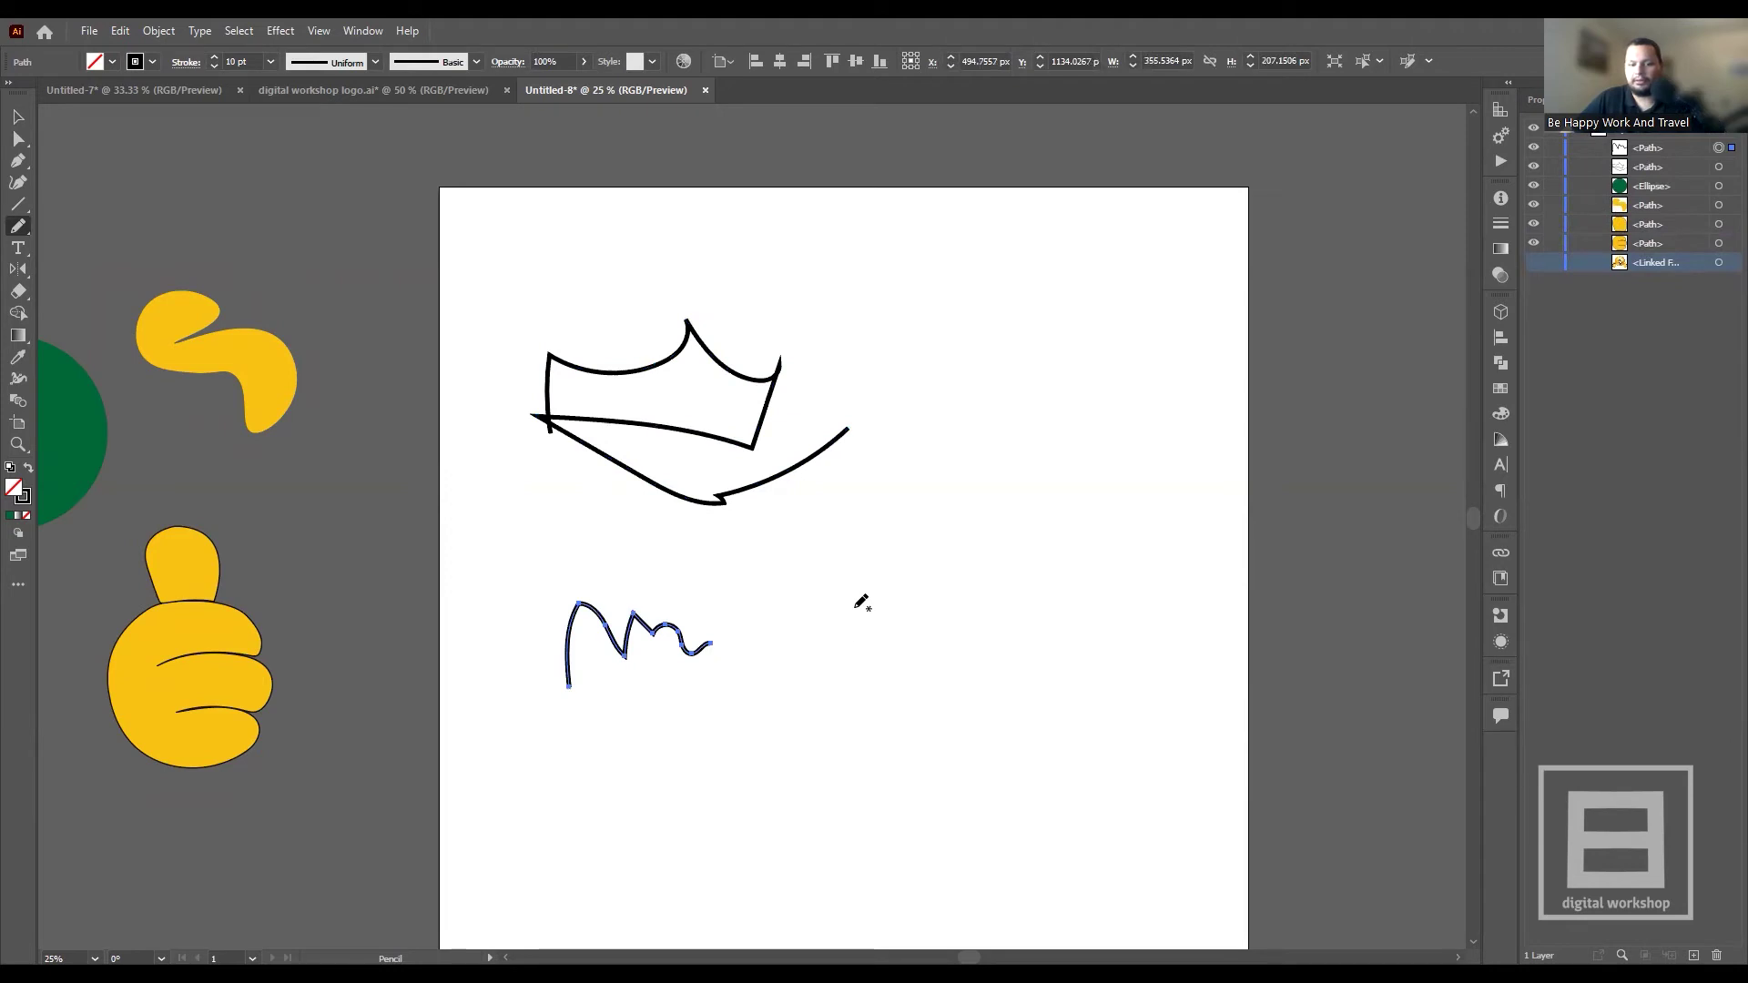
{"action": "key", "text": "ctrl+z"}
{"action": "key", "text": "ctrl+z"}
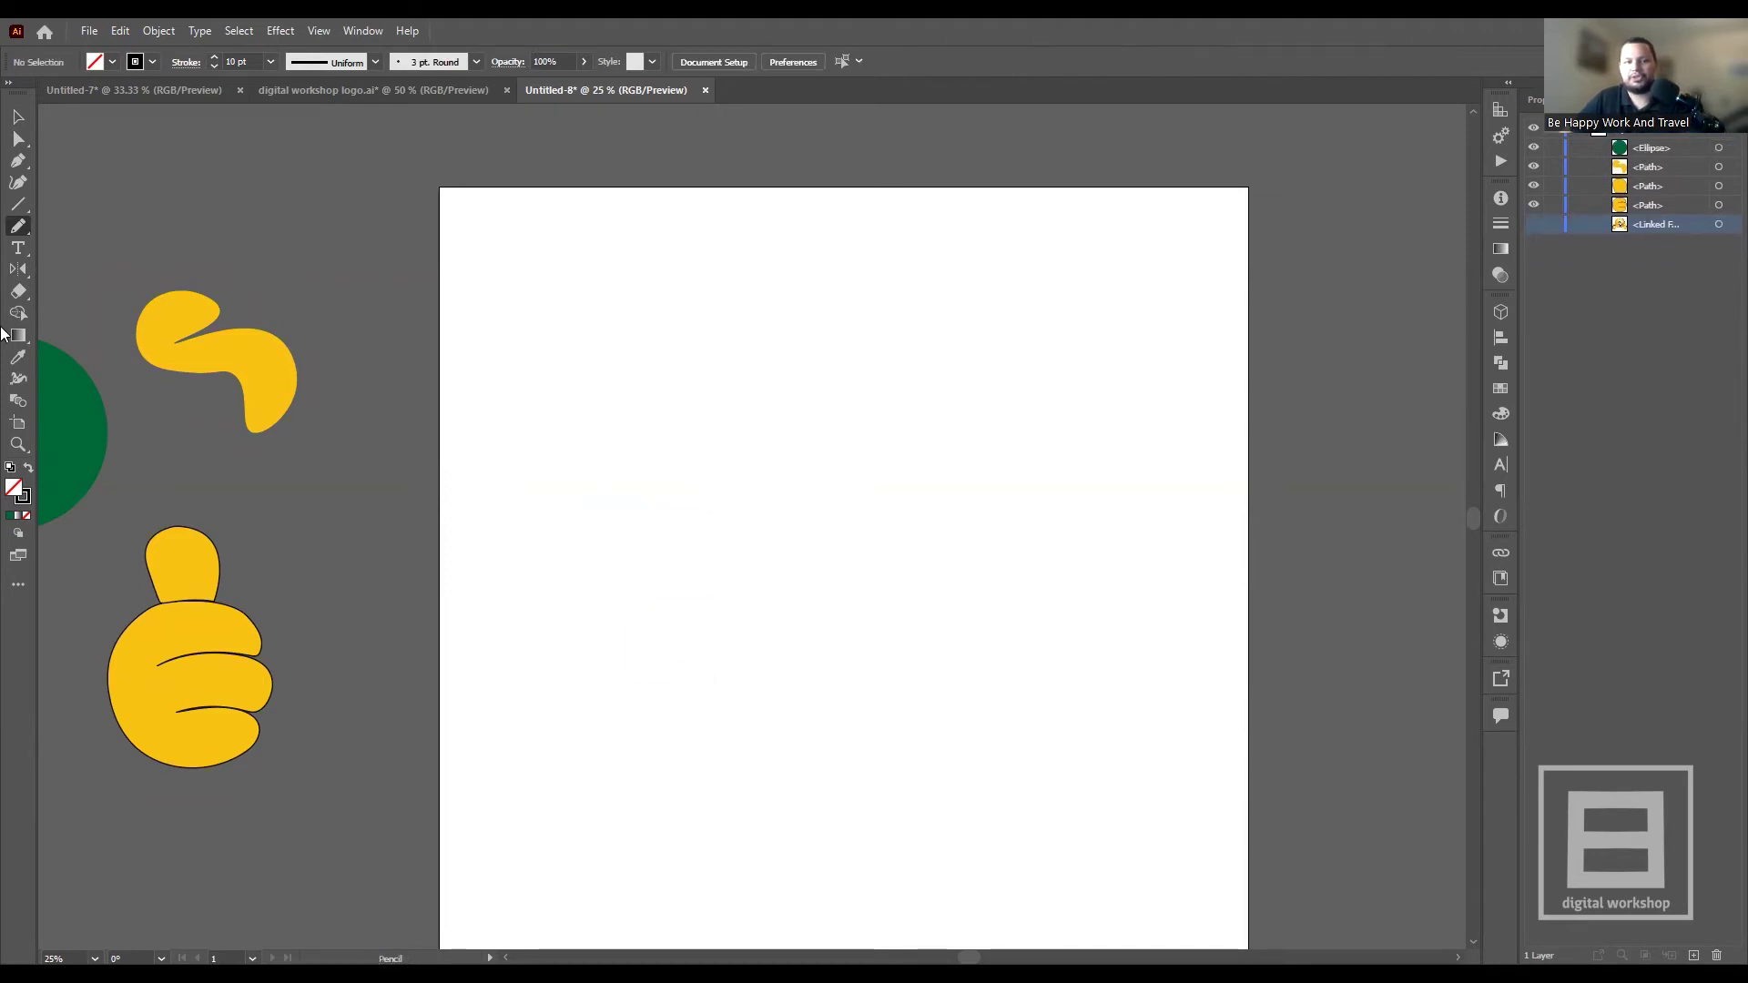
{"action": "right_click", "coordinate": [23, 234]}
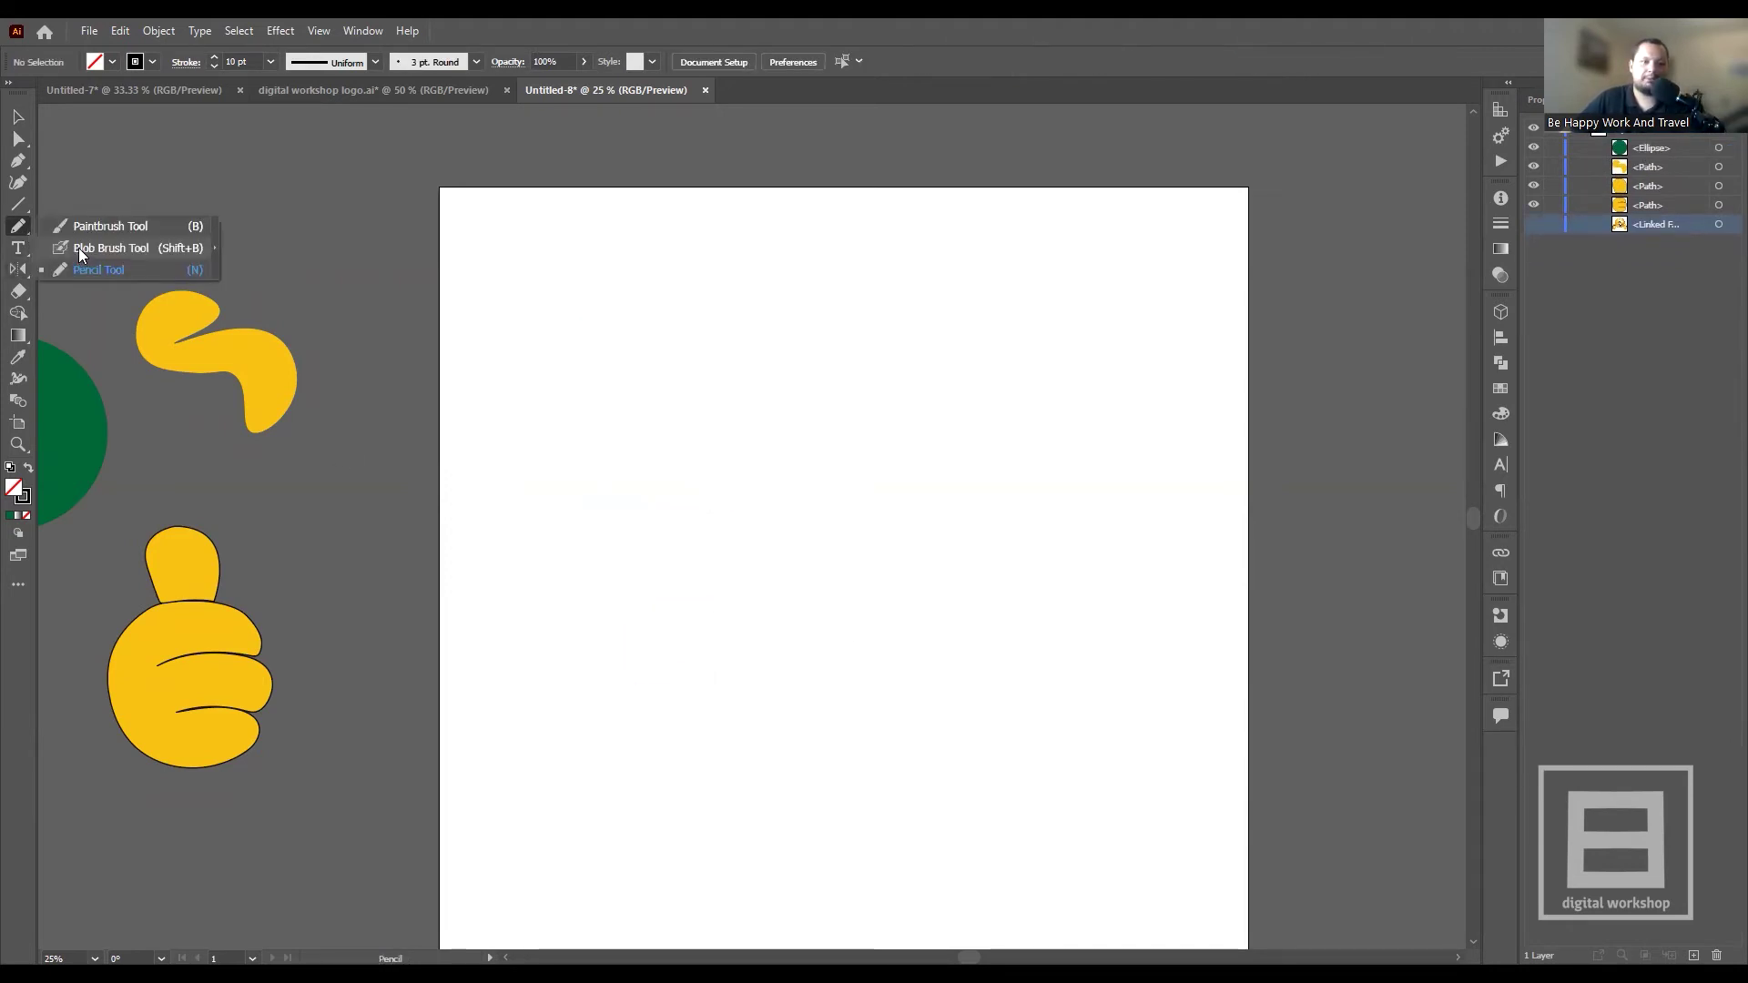
{"action": "left_click", "coordinate": [78, 247]}
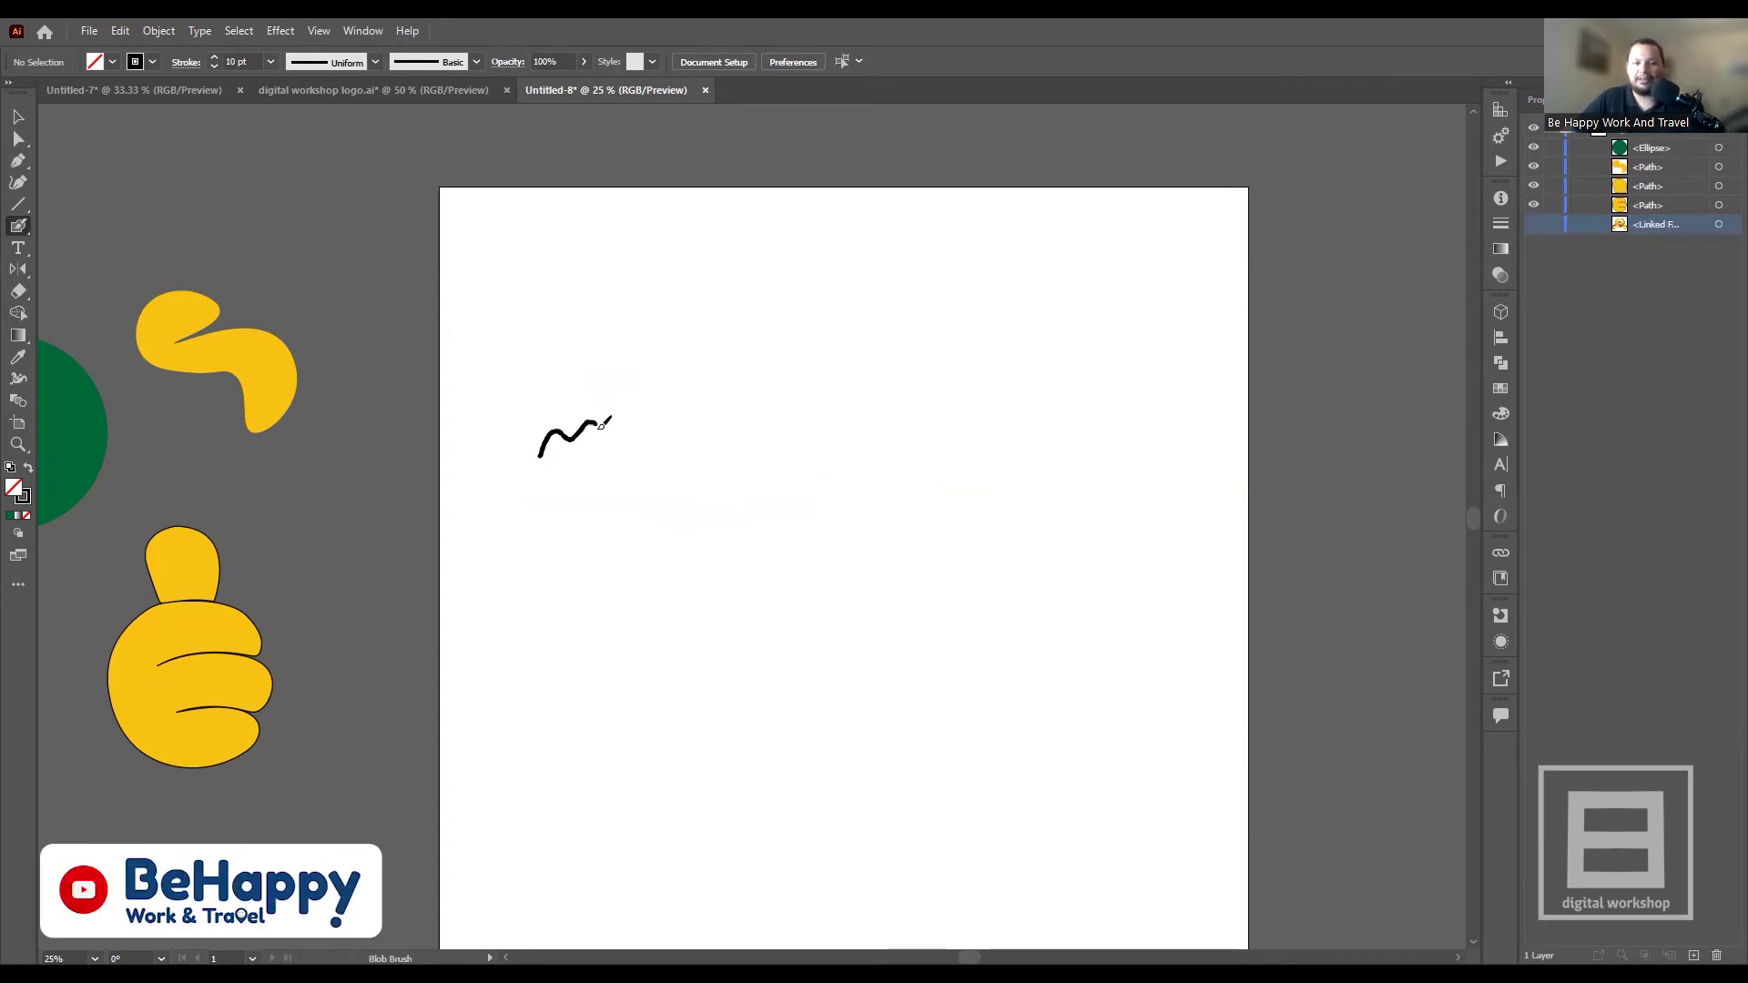
{"action": "left_click_drag", "start_coordinate": [600, 426], "coordinate": [601, 424]}
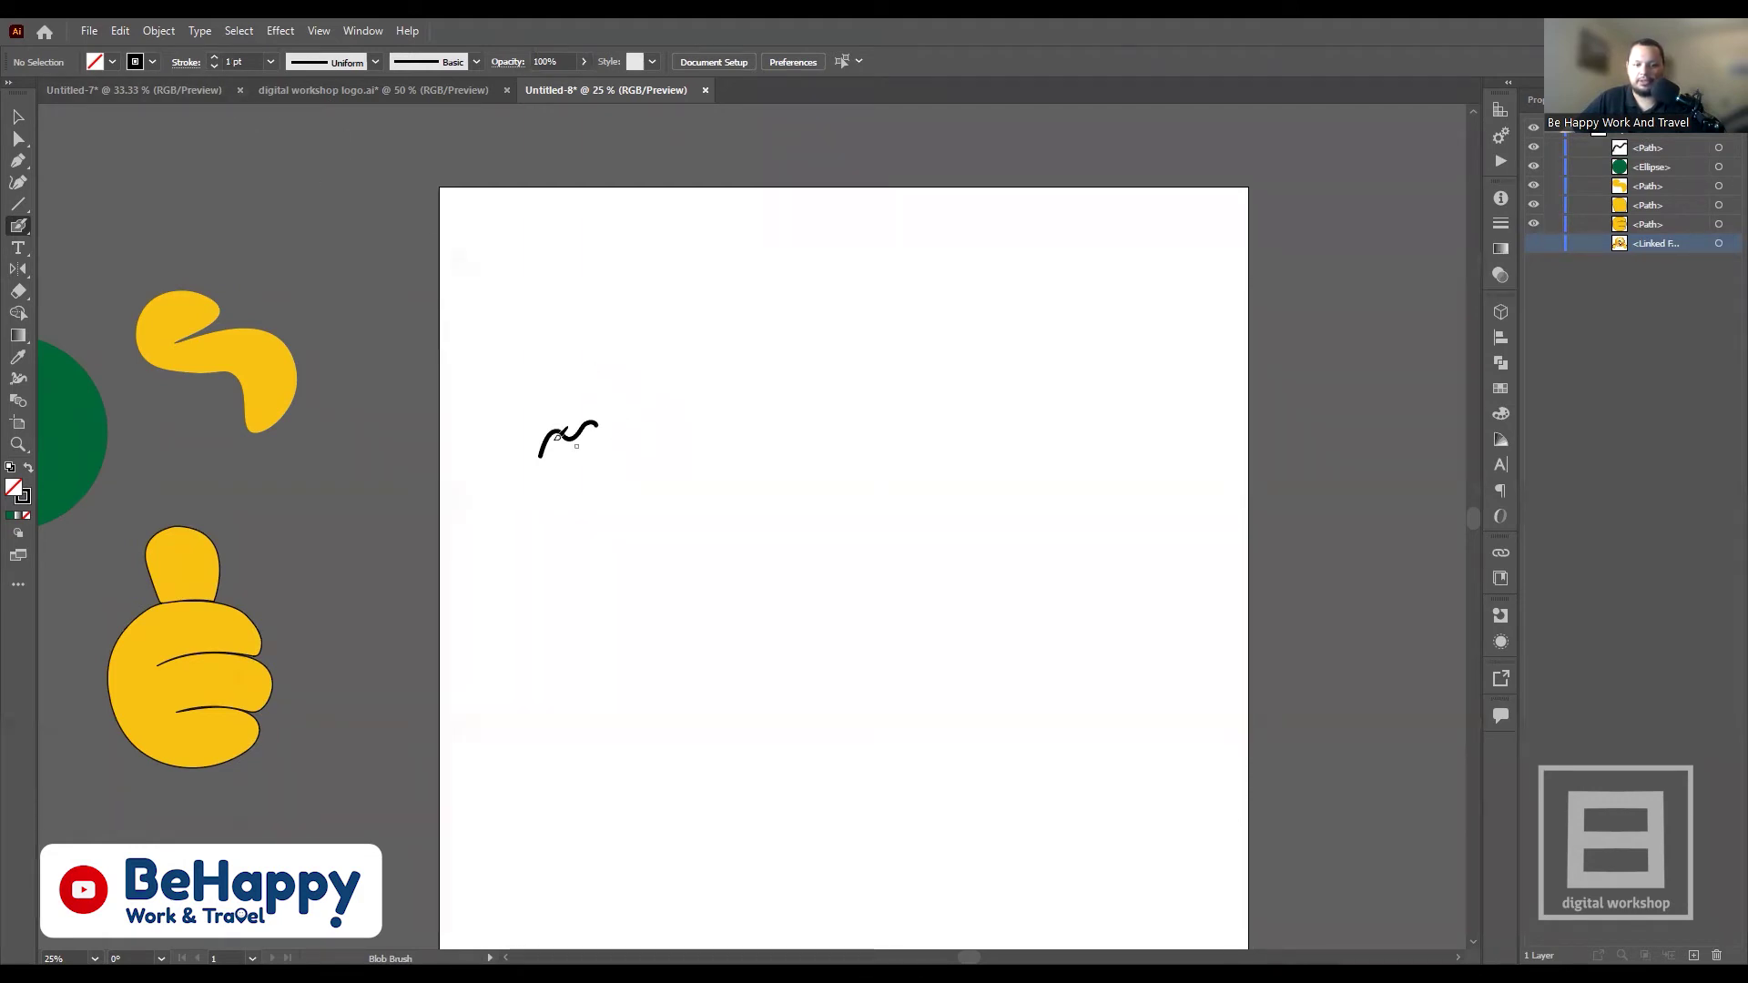
{"action": "scroll", "coordinate": [553, 438], "scroll_direction": "up", "scroll_amount": 6}
{"action": "scroll", "coordinate": [601, 393], "scroll_direction": "up", "scroll_amount": 2}
{"action": "scroll", "coordinate": [600, 395], "scroll_direction": "up", "scroll_amount": 2}
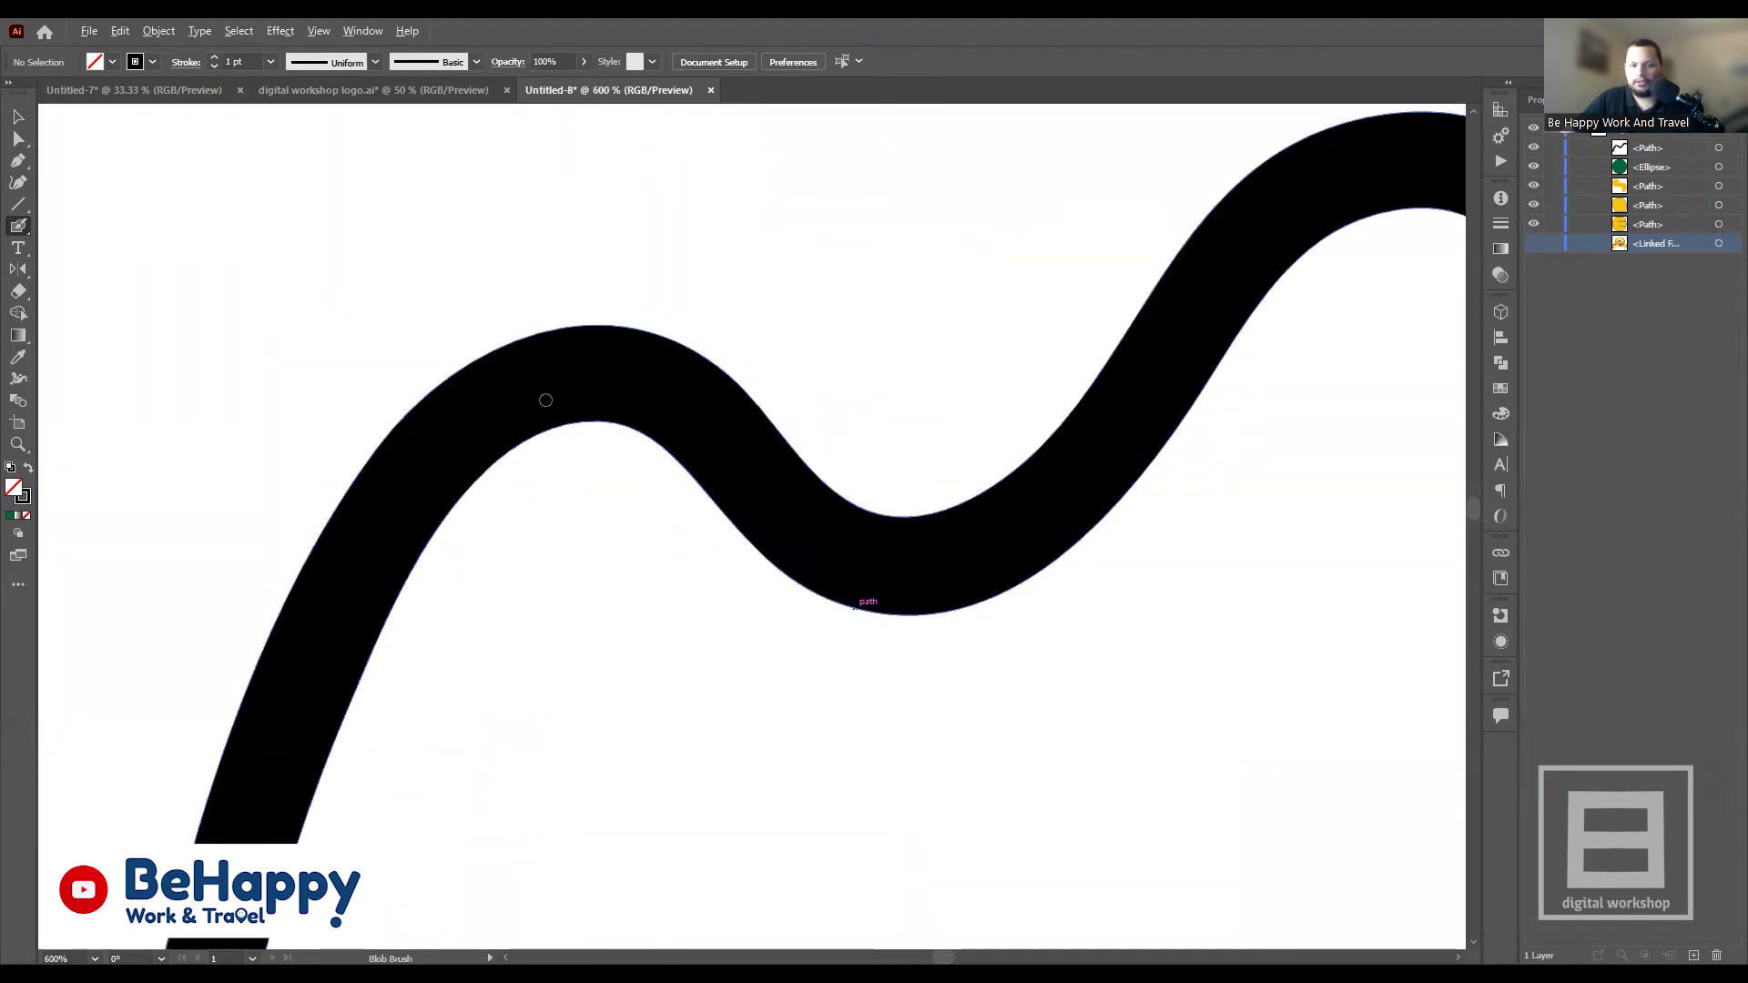
{"action": "scroll", "coordinate": [583, 396], "scroll_direction": "down", "scroll_amount": 3}
{"action": "scroll", "coordinate": [760, 594], "scroll_direction": "up", "scroll_amount": 5}
{"action": "scroll", "coordinate": [760, 595], "scroll_direction": "up", "scroll_amount": 1}
{"action": "mouse_move", "coordinate": [656, 578]}
{"action": "left_mouse_down"}
{"action": "mouse_move", "coordinate": [876, 478]}
{"action": "mouse_move", "coordinate": [937, 441]}
{"action": "mouse_move", "coordinate": [948, 406]}
{"action": "mouse_move", "coordinate": [1003, 407]}
{"action": "mouse_move", "coordinate": [969, 504]}
{"action": "mouse_move", "coordinate": [910, 528]}
{"action": "mouse_move", "coordinate": [823, 605]}
{"action": "mouse_move", "coordinate": [756, 625]}
{"action": "mouse_move", "coordinate": [769, 638]}
{"action": "mouse_move", "coordinate": [582, 632]}
{"action": "mouse_move", "coordinate": [574, 519]}
{"action": "mouse_move", "coordinate": [439, 573]}
{"action": "mouse_move", "coordinate": [402, 519]}
{"action": "mouse_move", "coordinate": [355, 628]}
{"action": "mouse_move", "coordinate": [546, 710]}
{"action": "mouse_move", "coordinate": [776, 763]}
{"action": "mouse_move", "coordinate": [940, 628]}
{"action": "mouse_move", "coordinate": [938, 533]}
{"action": "left_mouse_up"}
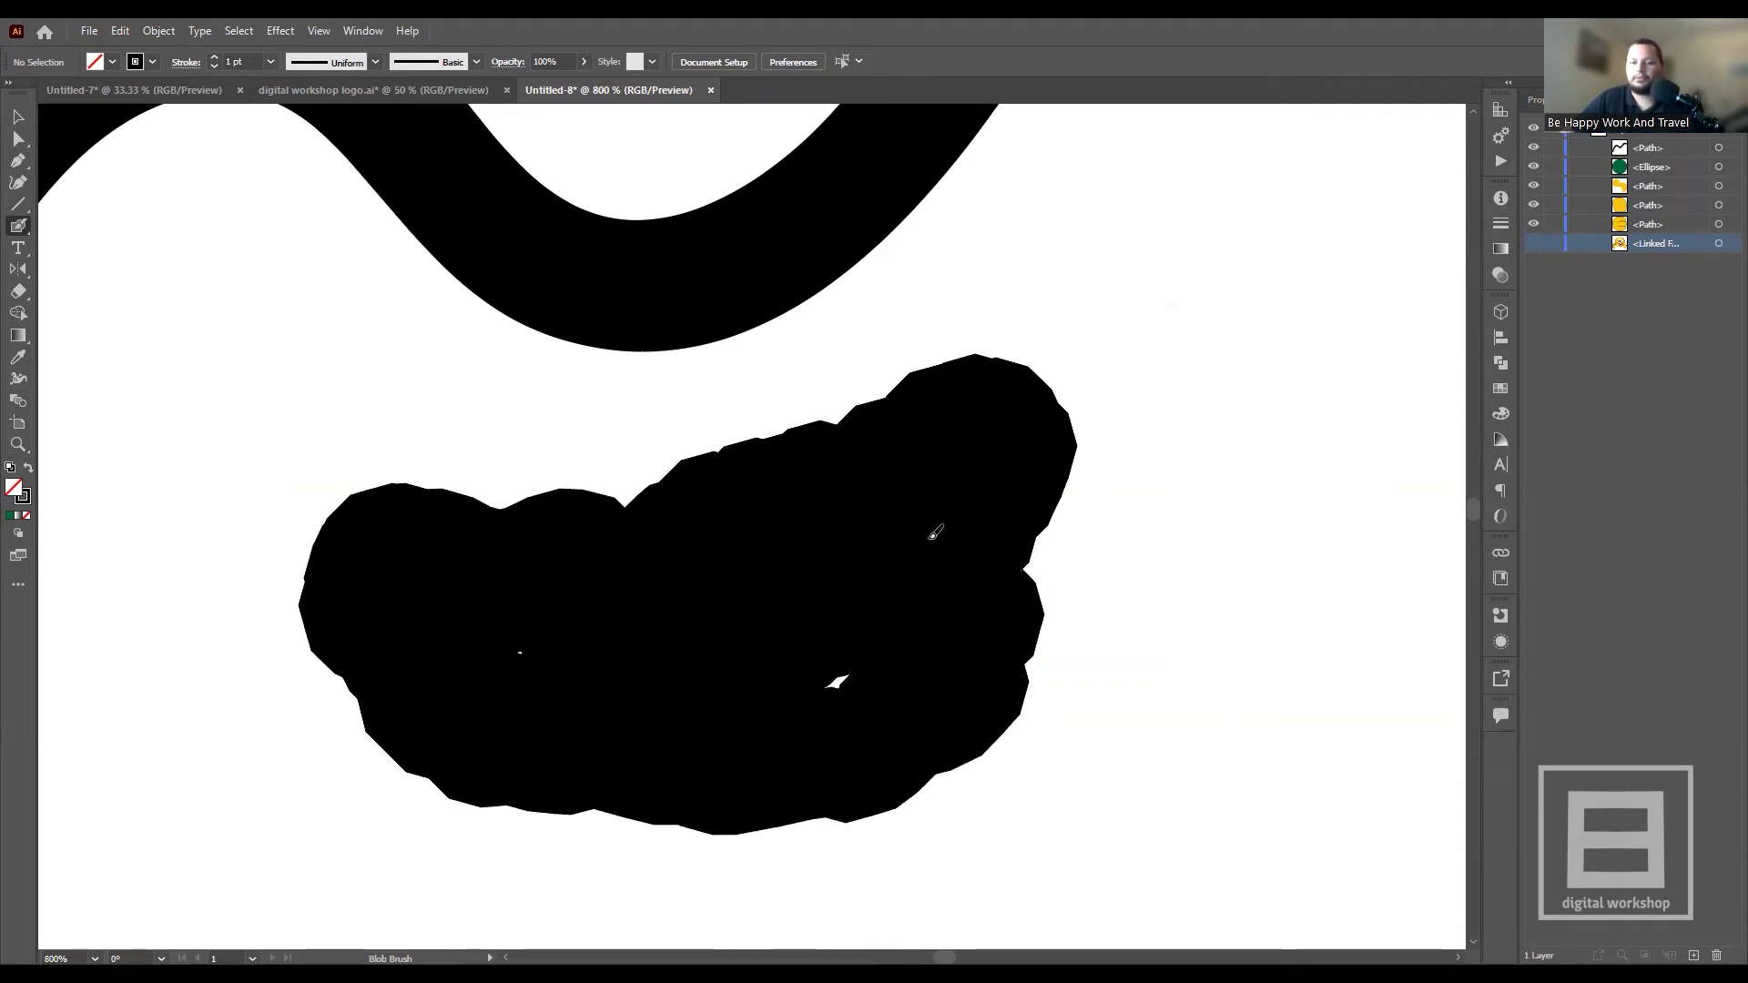
{"action": "key", "text": "ctrl+z"}
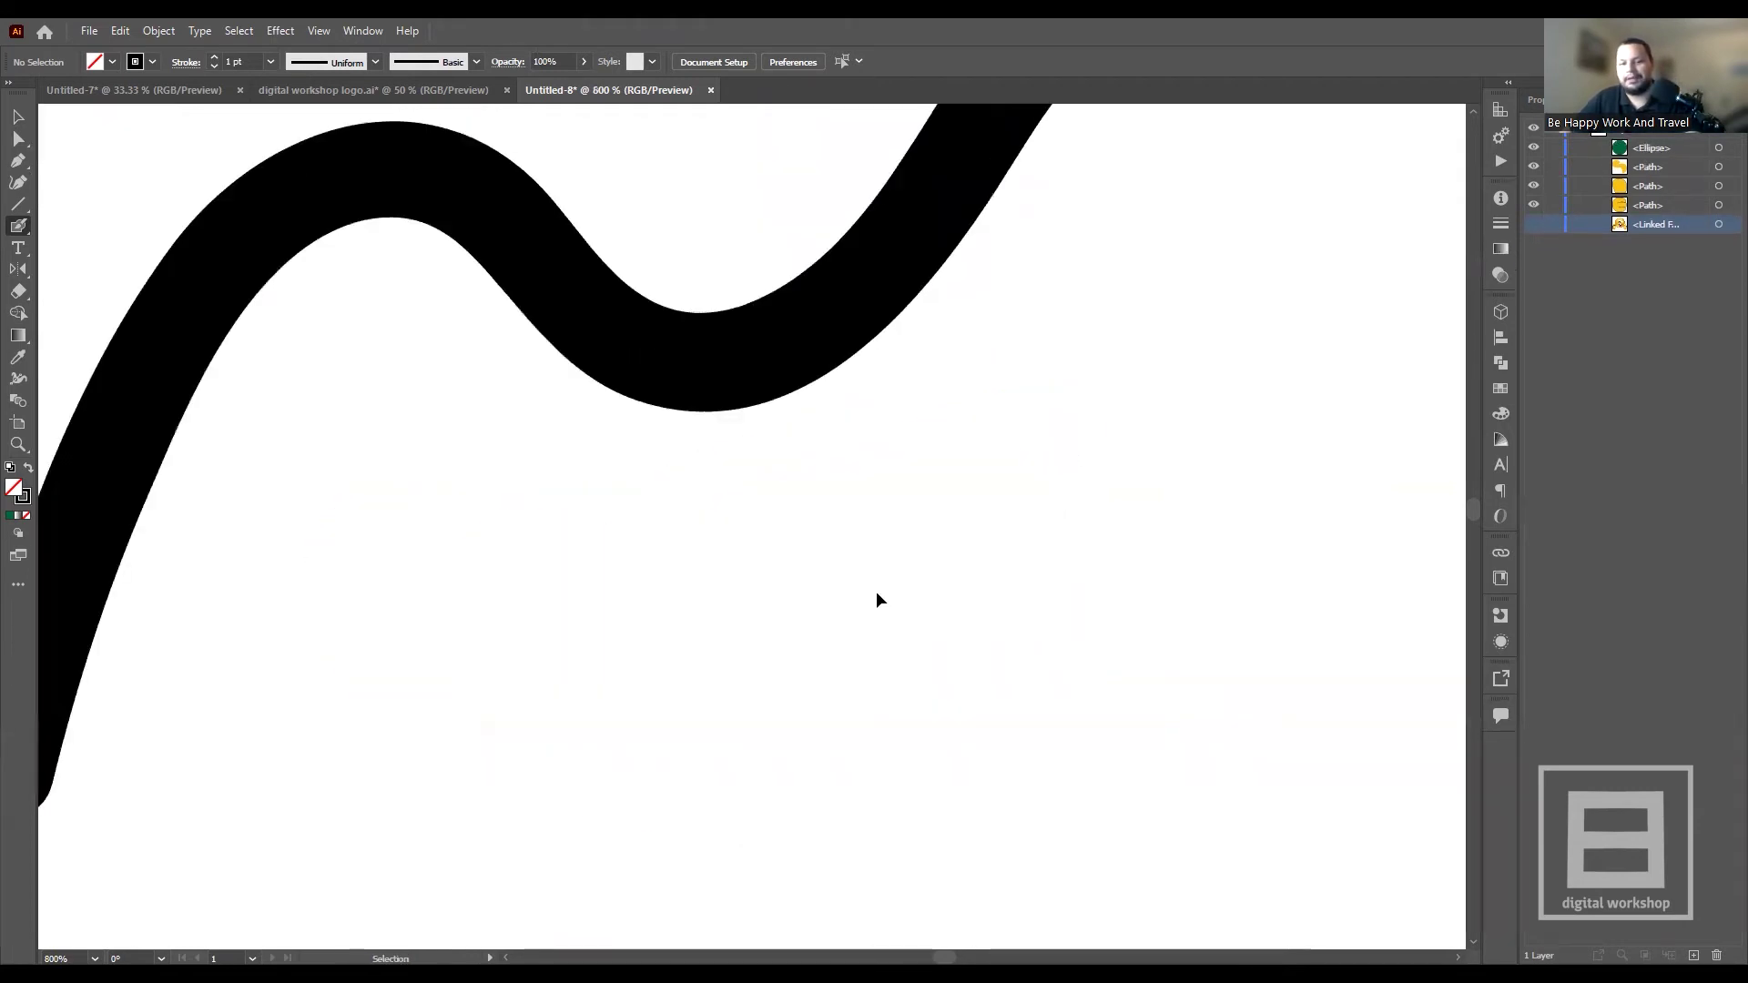
{"action": "key", "text": "ctrl+z"}
{"action": "key", "text": "ctrl+minus"}
{"action": "key", "text": "ctrl+minus"}
{"action": "key", "text": "ctrl+minus"}
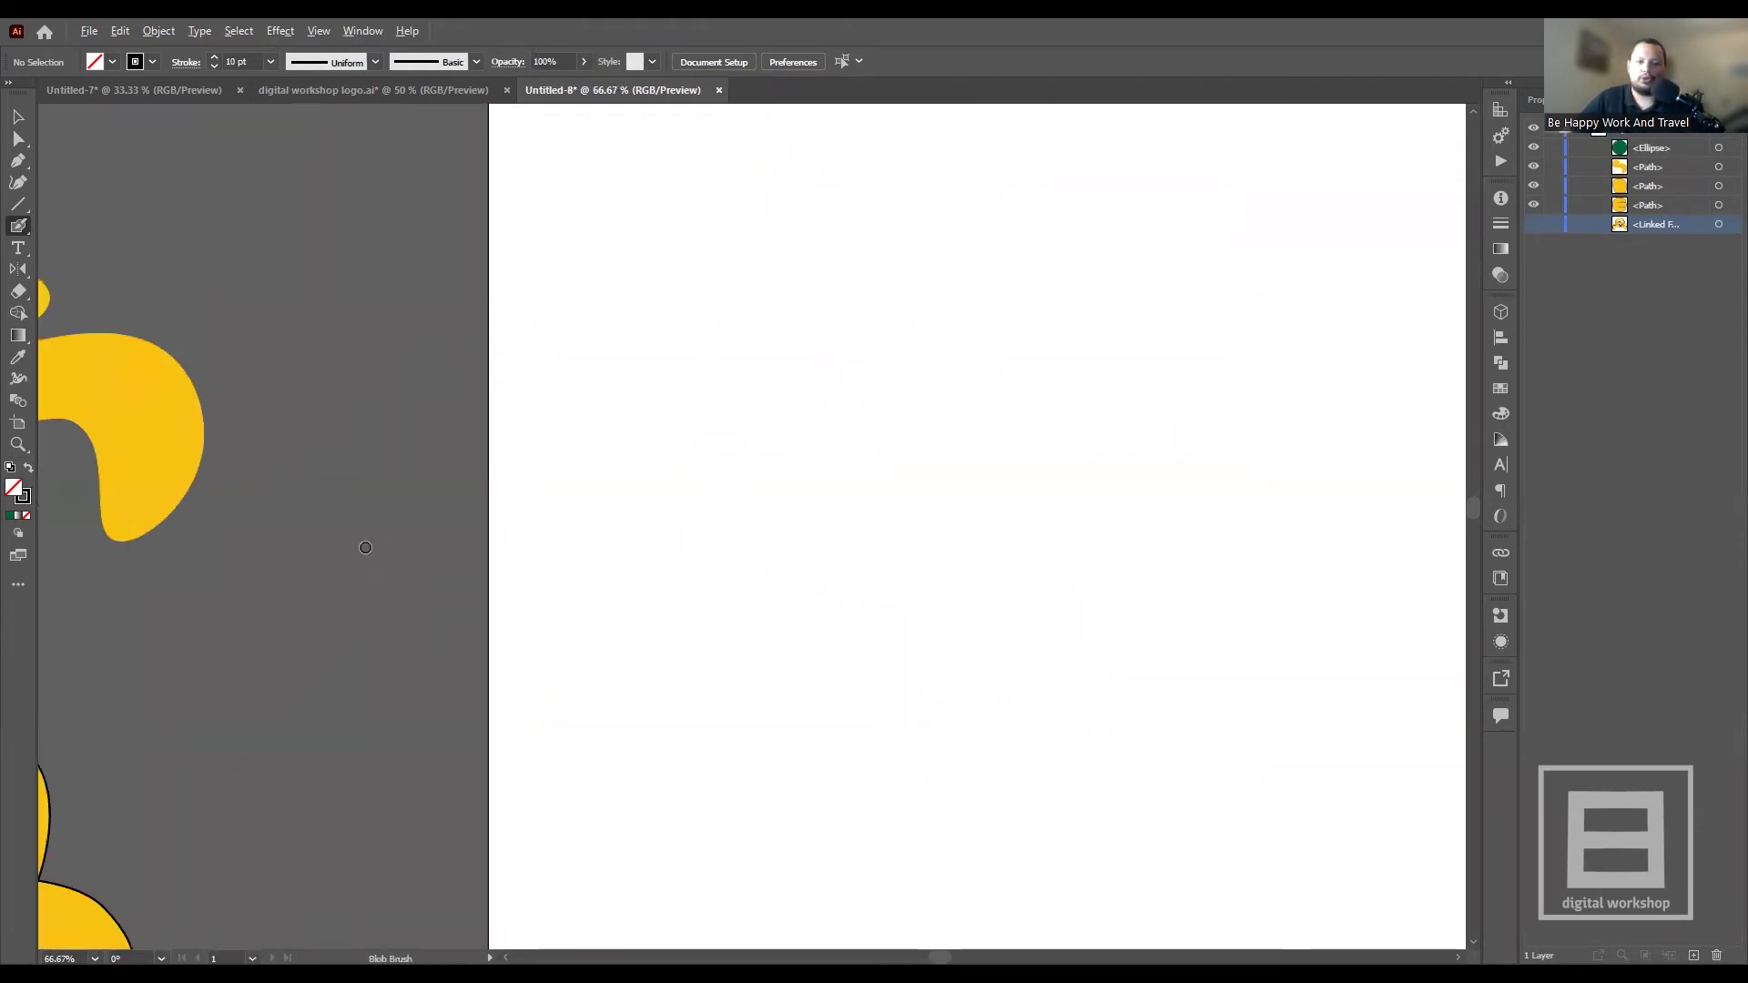
- Place a 'Lorem ipsum' point-type text line on the artboard with the Type Tool
{"action": "scroll", "coordinate": [833, 585], "scroll_direction": "down", "scroll_amount": 5}
{"action": "scroll", "coordinate": [967, 546], "scroll_direction": "right", "scroll_amount": 2}
{"action": "scroll", "coordinate": [967, 546], "scroll_direction": "up", "scroll_amount": 1}
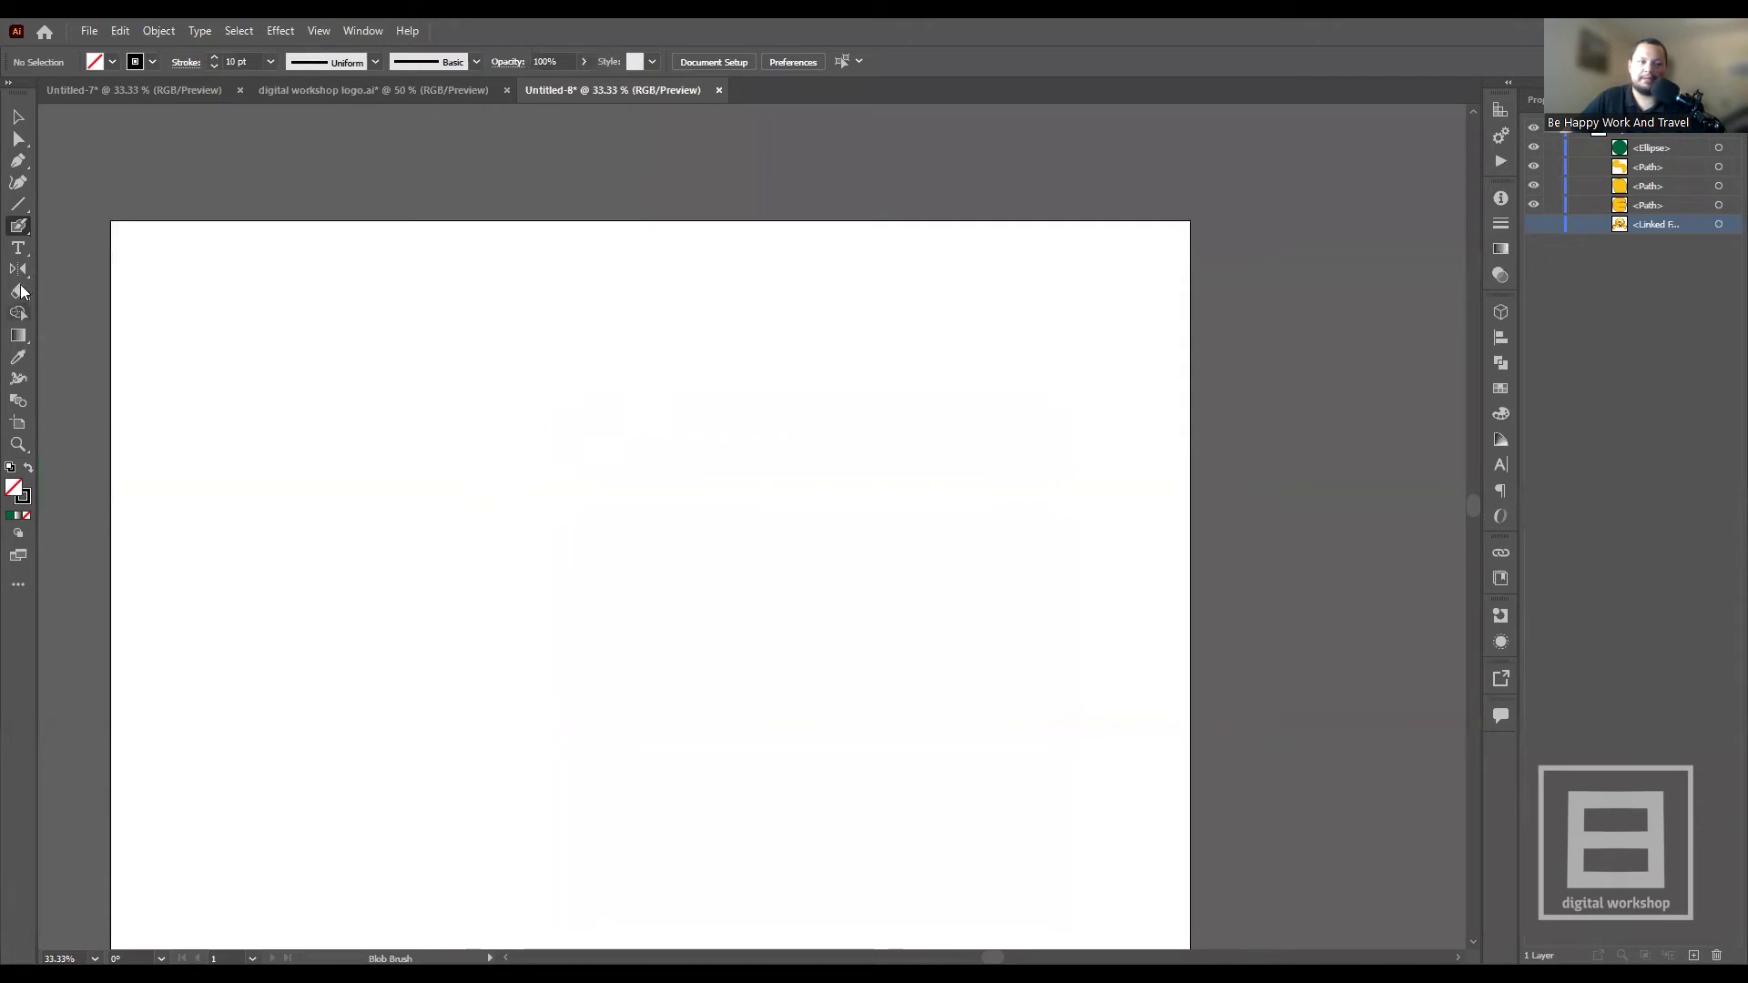
{"action": "left_click", "coordinate": [19, 255]}
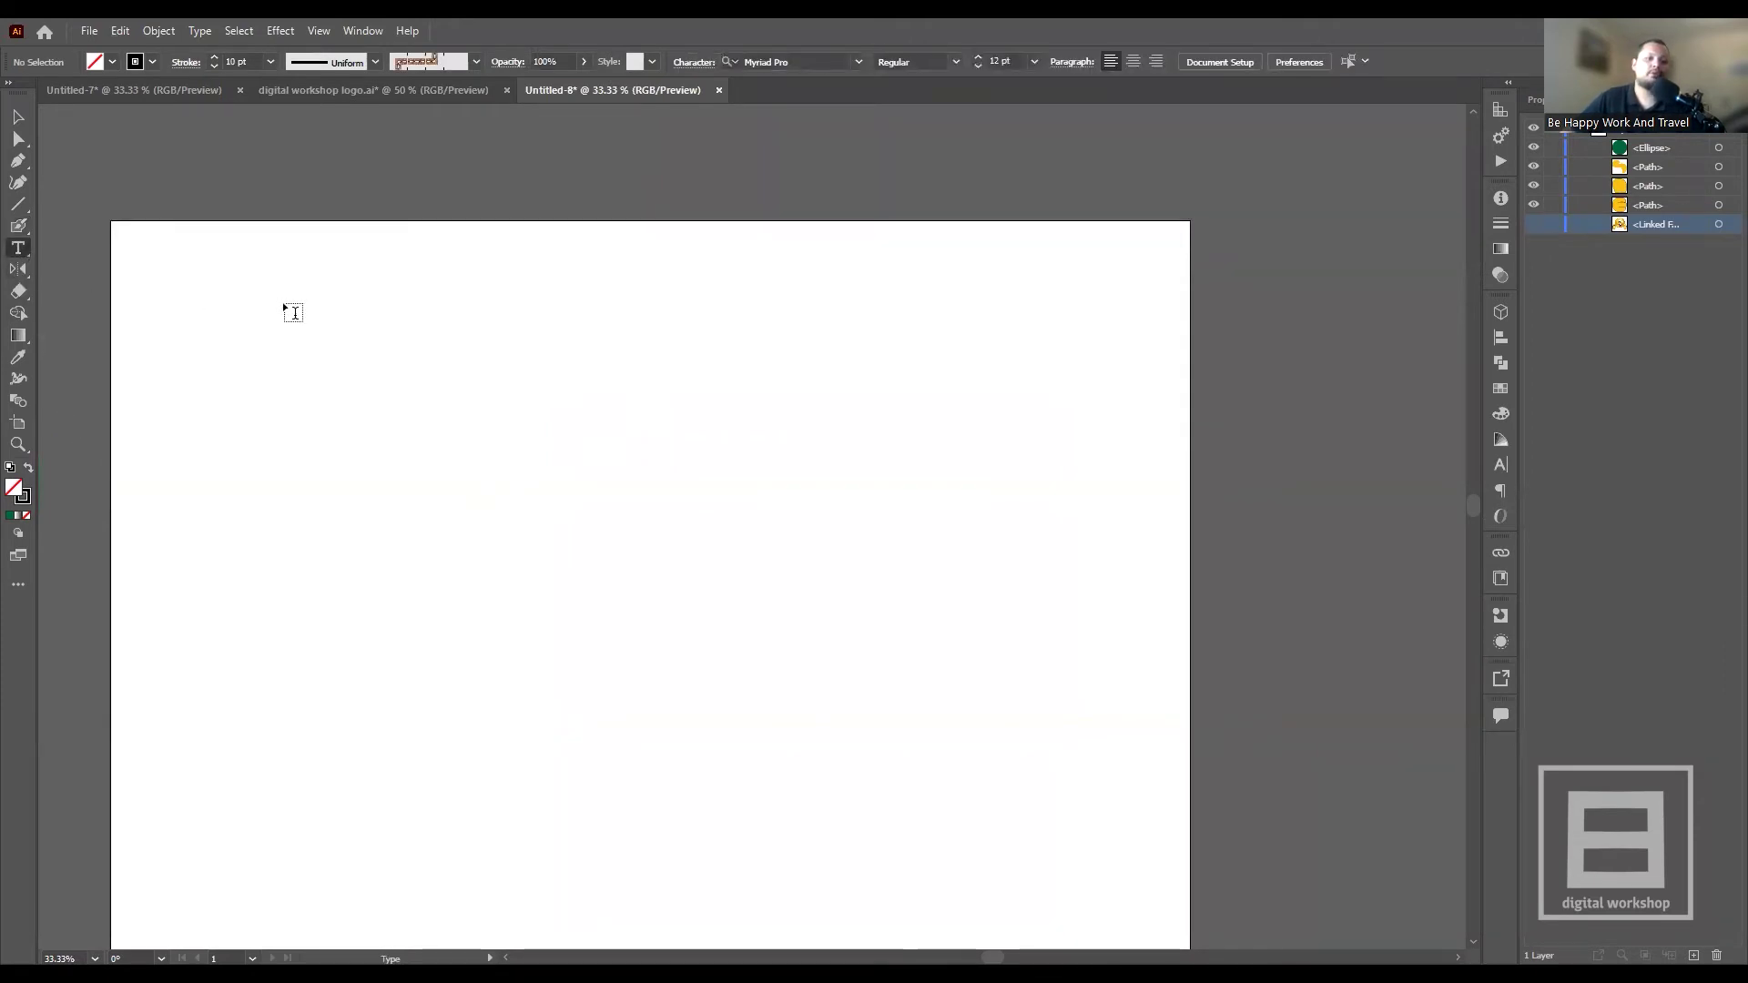
{"action": "scroll", "coordinate": [315, 407], "scroll_direction": "down", "scroll_amount": 2}
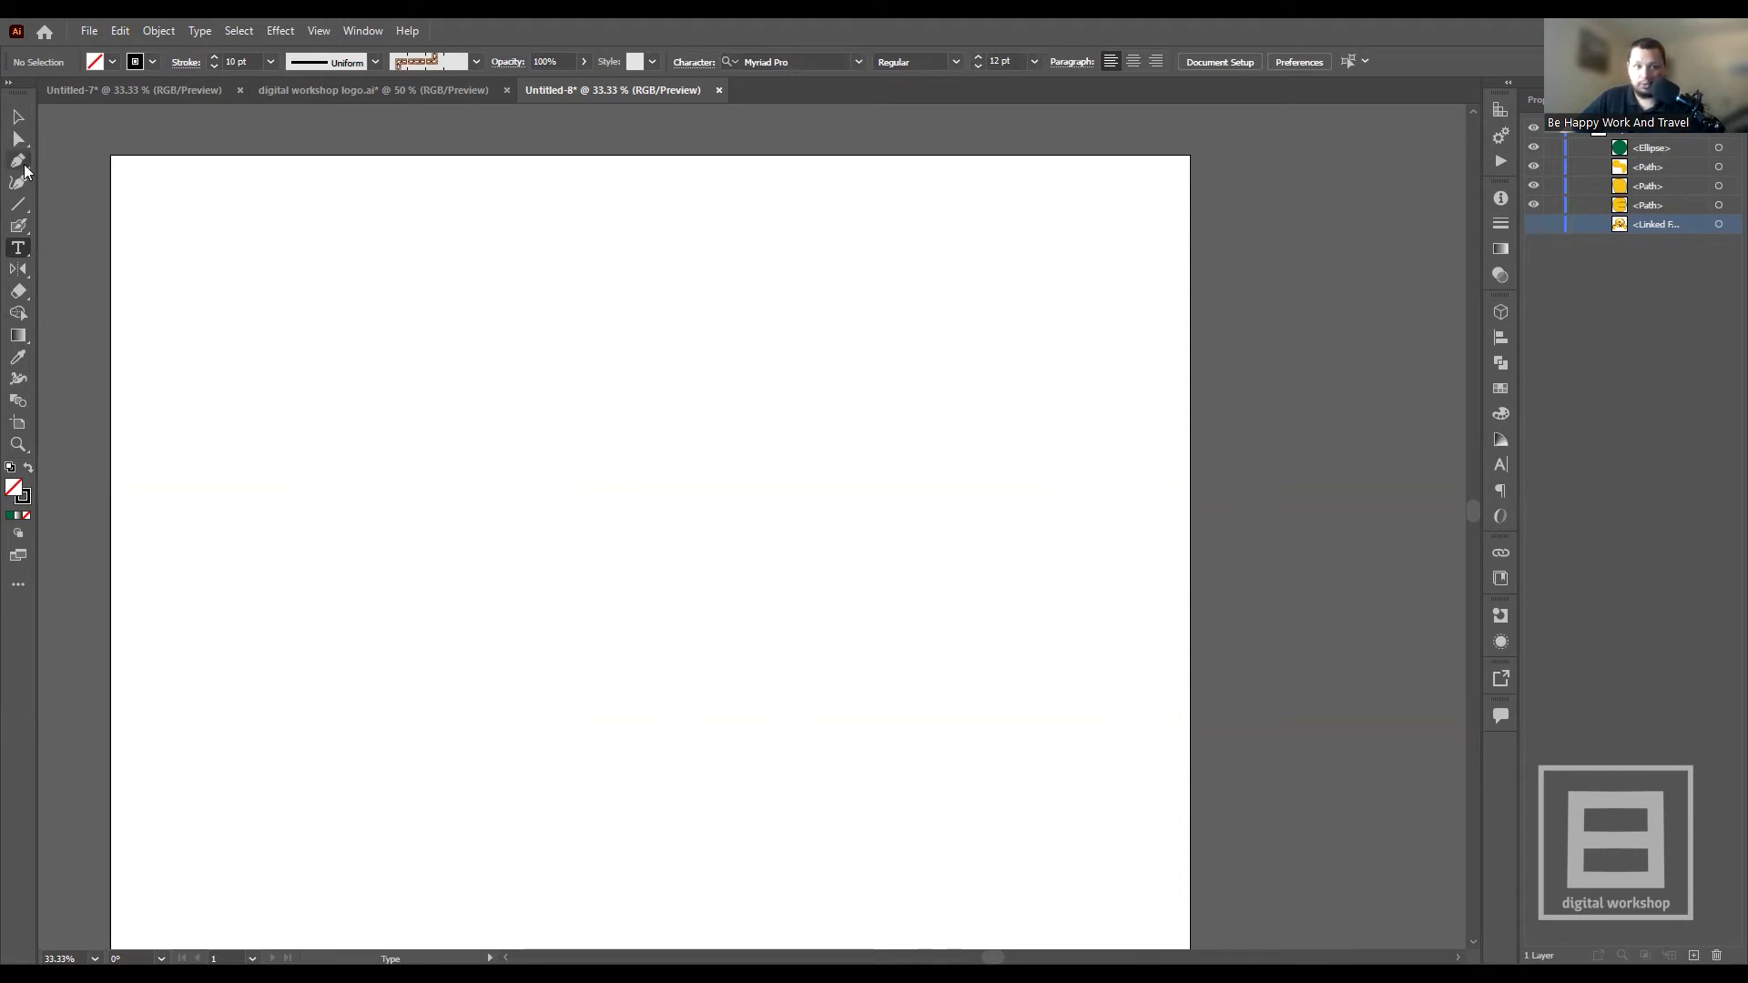
{"action": "left_click", "coordinate": [432, 507]}
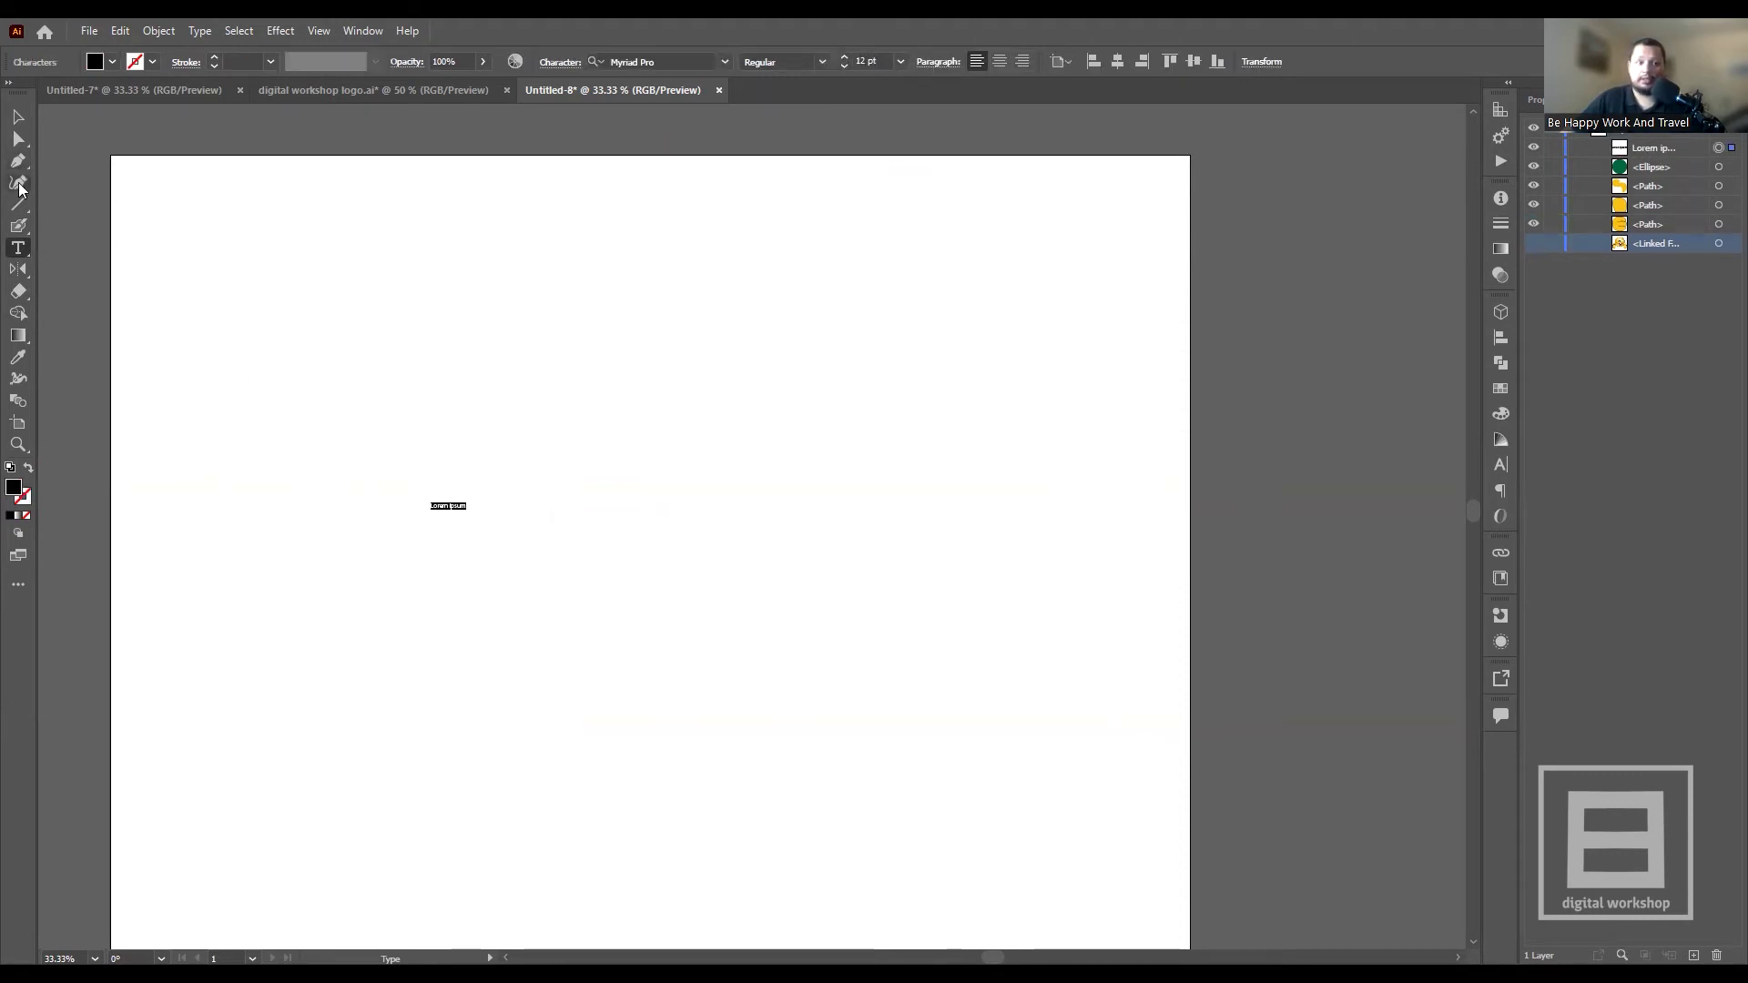
- Scale the text up to about 200 pt and move it left
{"action": "left_click", "coordinate": [16, 119]}
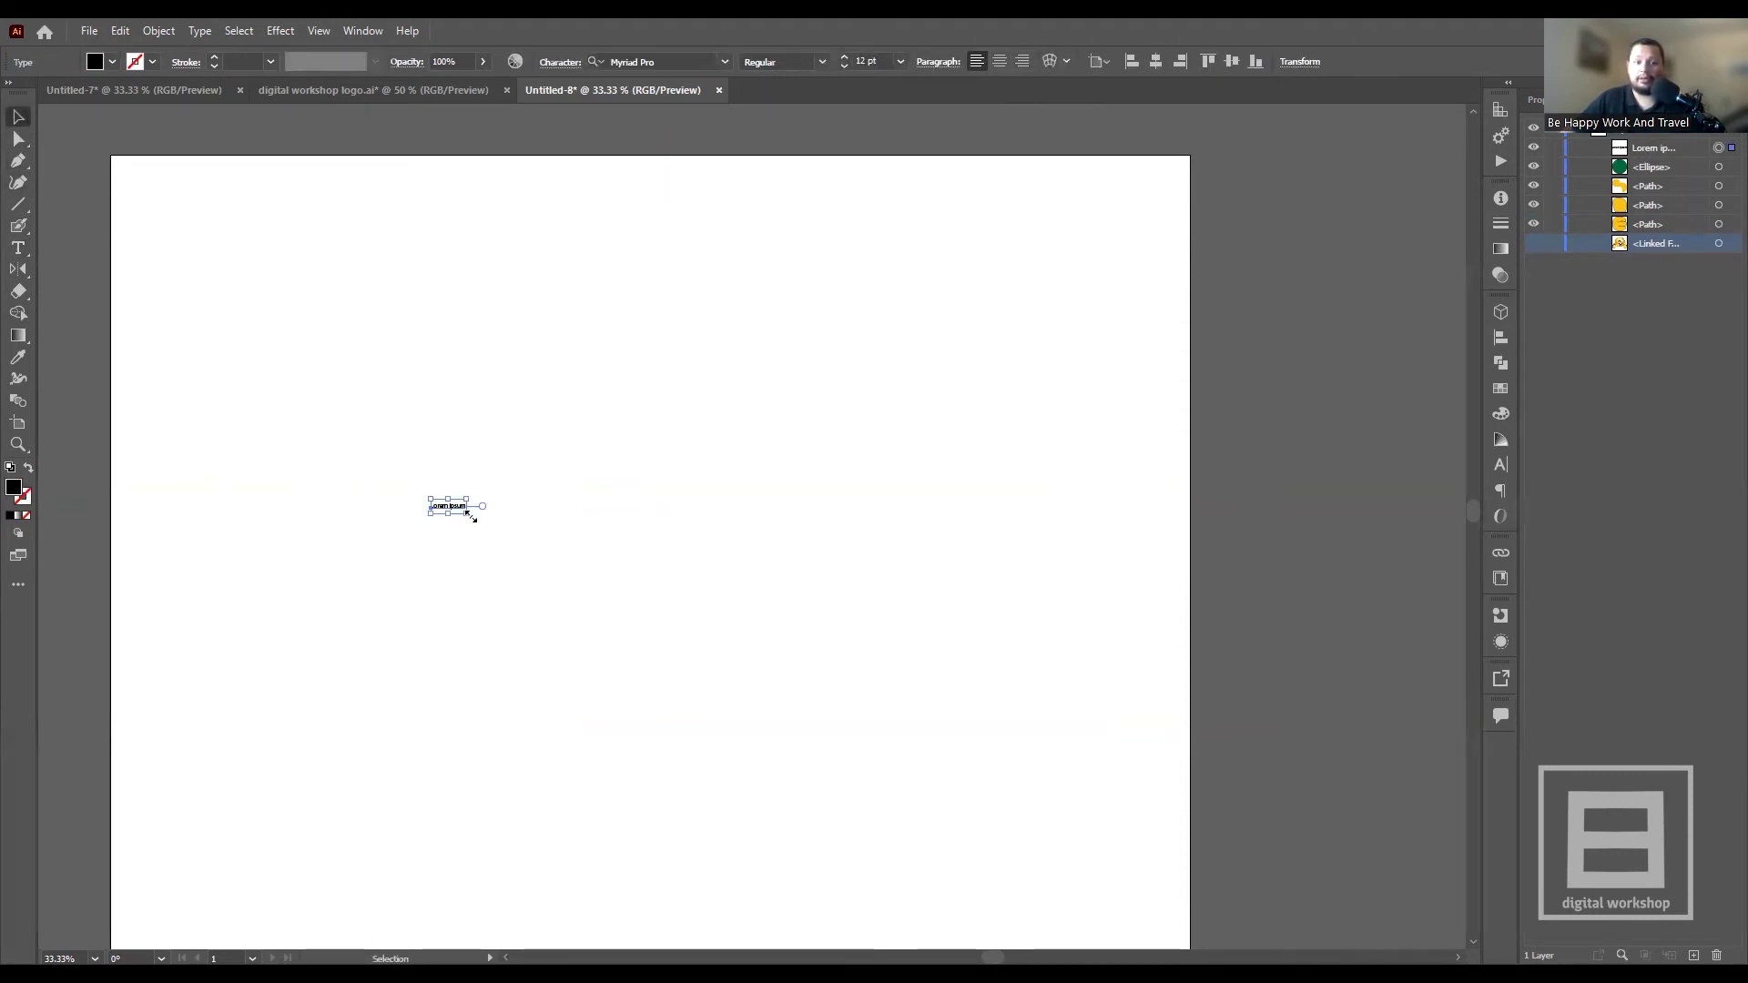
{"action": "left_click_drag", "start_coordinate": [471, 515], "coordinate": [980, 792]}
{"action": "left_click_drag", "start_coordinate": [801, 573], "coordinate": [665, 584]}
{"action": "left_click", "coordinate": [624, 450]}
{"action": "left_click", "coordinate": [692, 570]}
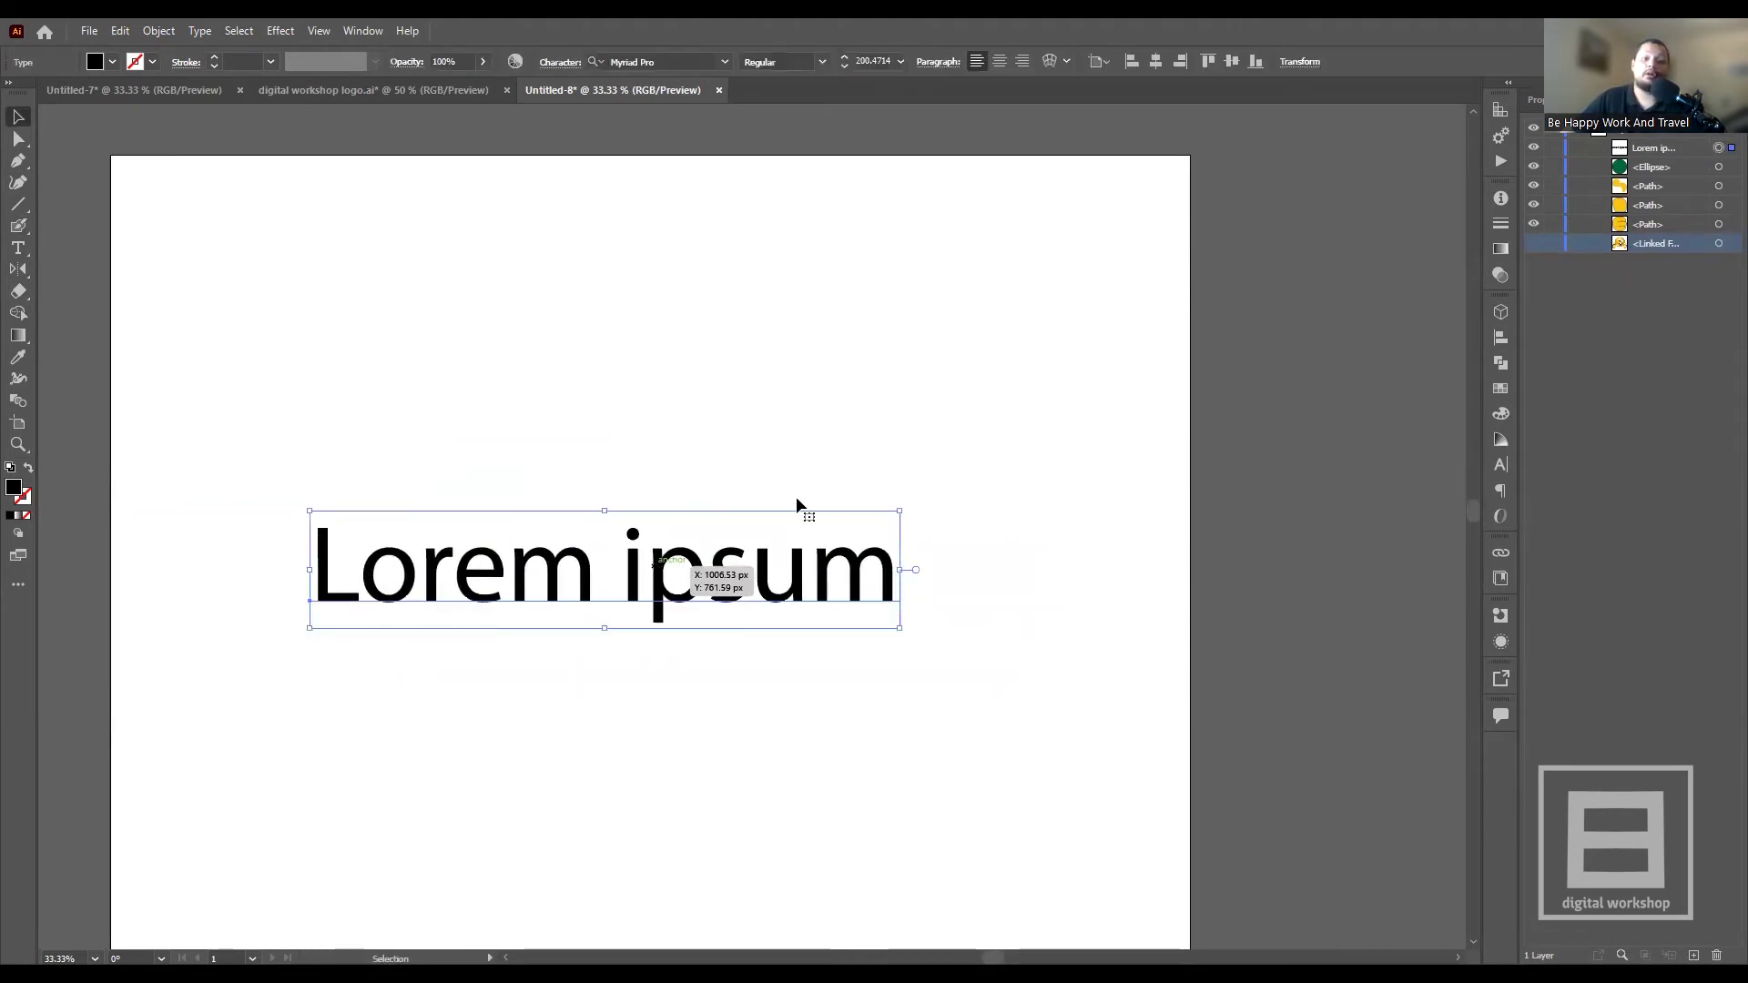
{"action": "left_click", "coordinate": [836, 439]}
{"action": "mouse_move", "coordinate": [698, 584]}
{"action": "left_mouse_down"}
{"action": "mouse_move", "coordinate": [719, 597]}
{"action": "mouse_move", "coordinate": [703, 616]}
{"action": "left_mouse_up"}
{"action": "left_click", "coordinate": [683, 531]}
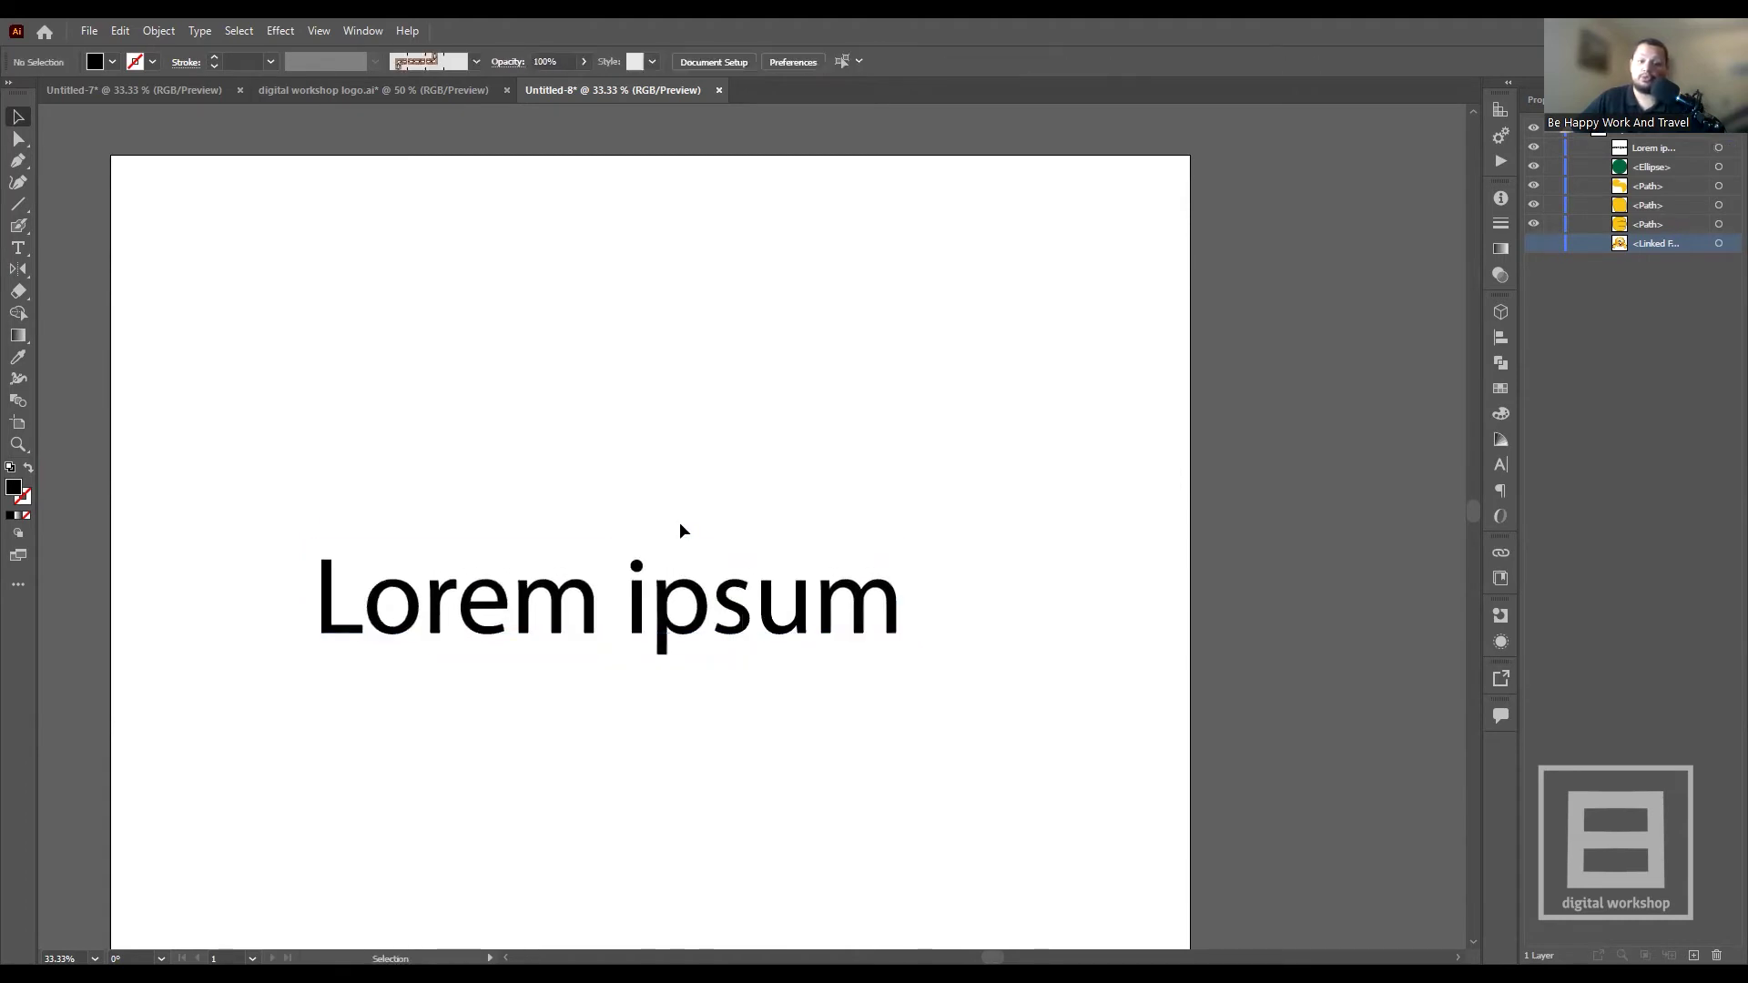
- Move the Lorem ipsum text just below the middle of the artboard
{"action": "scroll", "coordinate": [715, 626], "scroll_direction": "up", "scroll_amount": 2}
{"action": "scroll", "coordinate": [719, 619], "scroll_direction": "down", "scroll_amount": 2}
{"action": "scroll", "coordinate": [765, 625], "scroll_direction": "up", "scroll_amount": 2}
{"action": "scroll", "coordinate": [991, 619], "scroll_direction": "up", "scroll_amount": 1}
{"action": "left_click", "coordinate": [992, 621]}
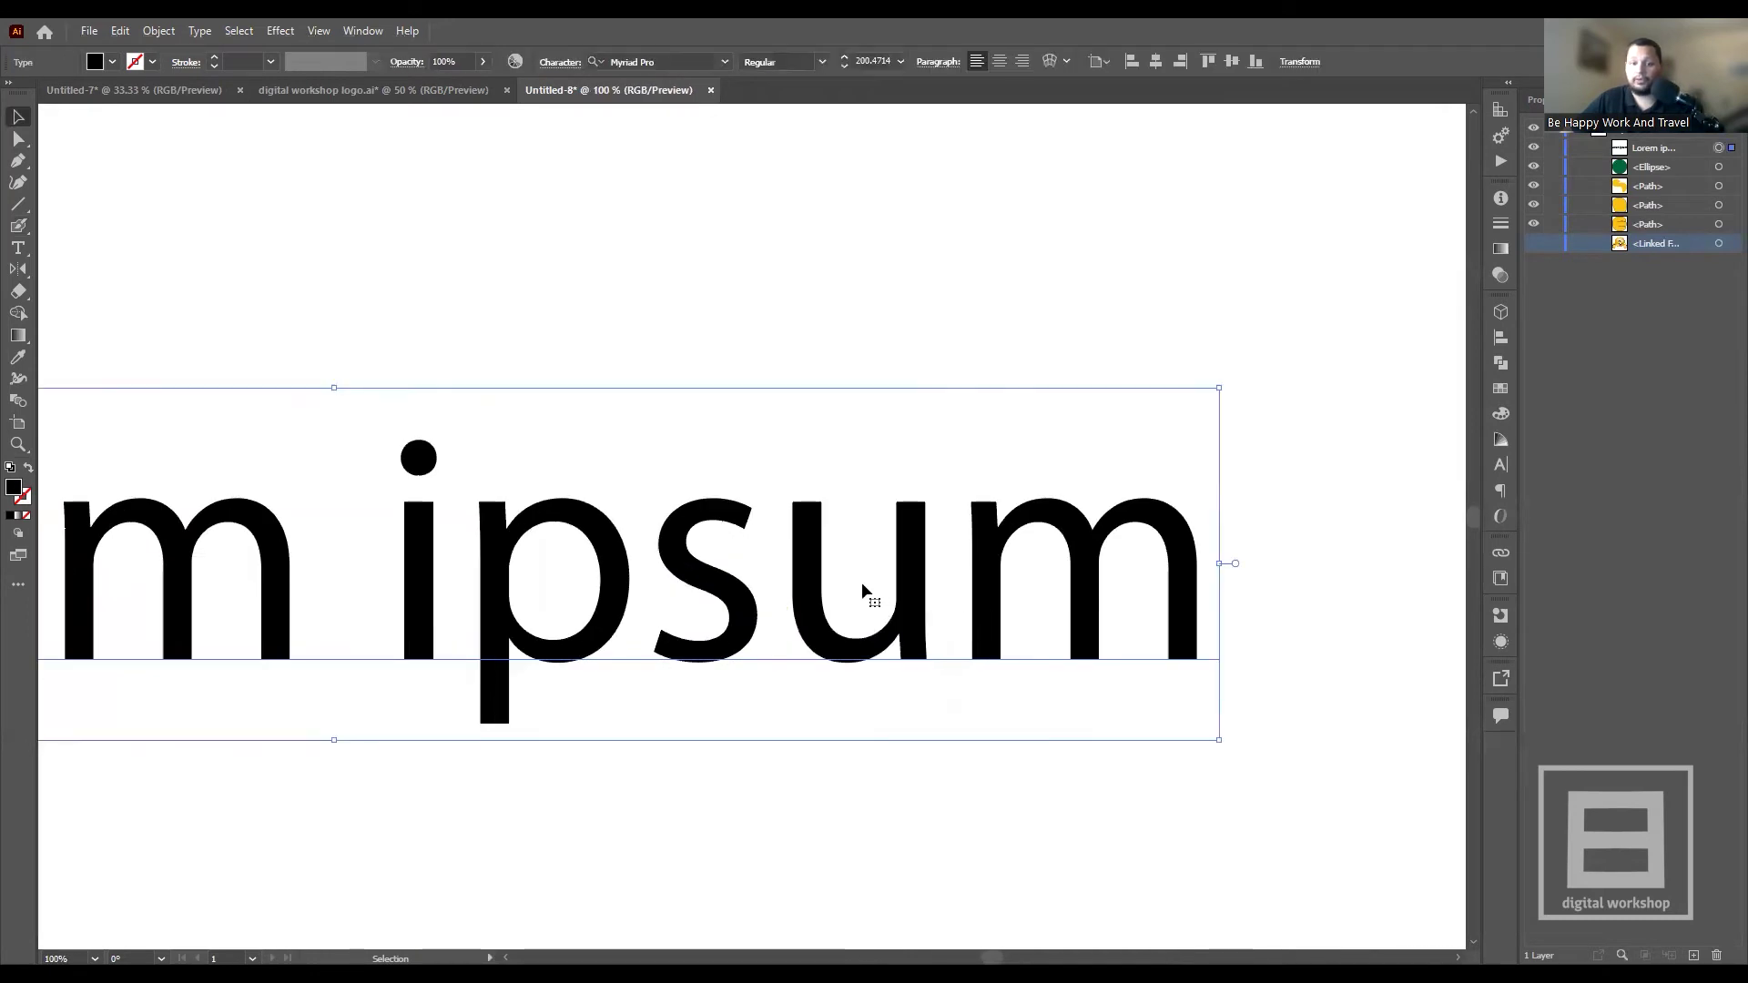
{"action": "scroll", "coordinate": [861, 582], "scroll_direction": "down", "scroll_amount": 2}
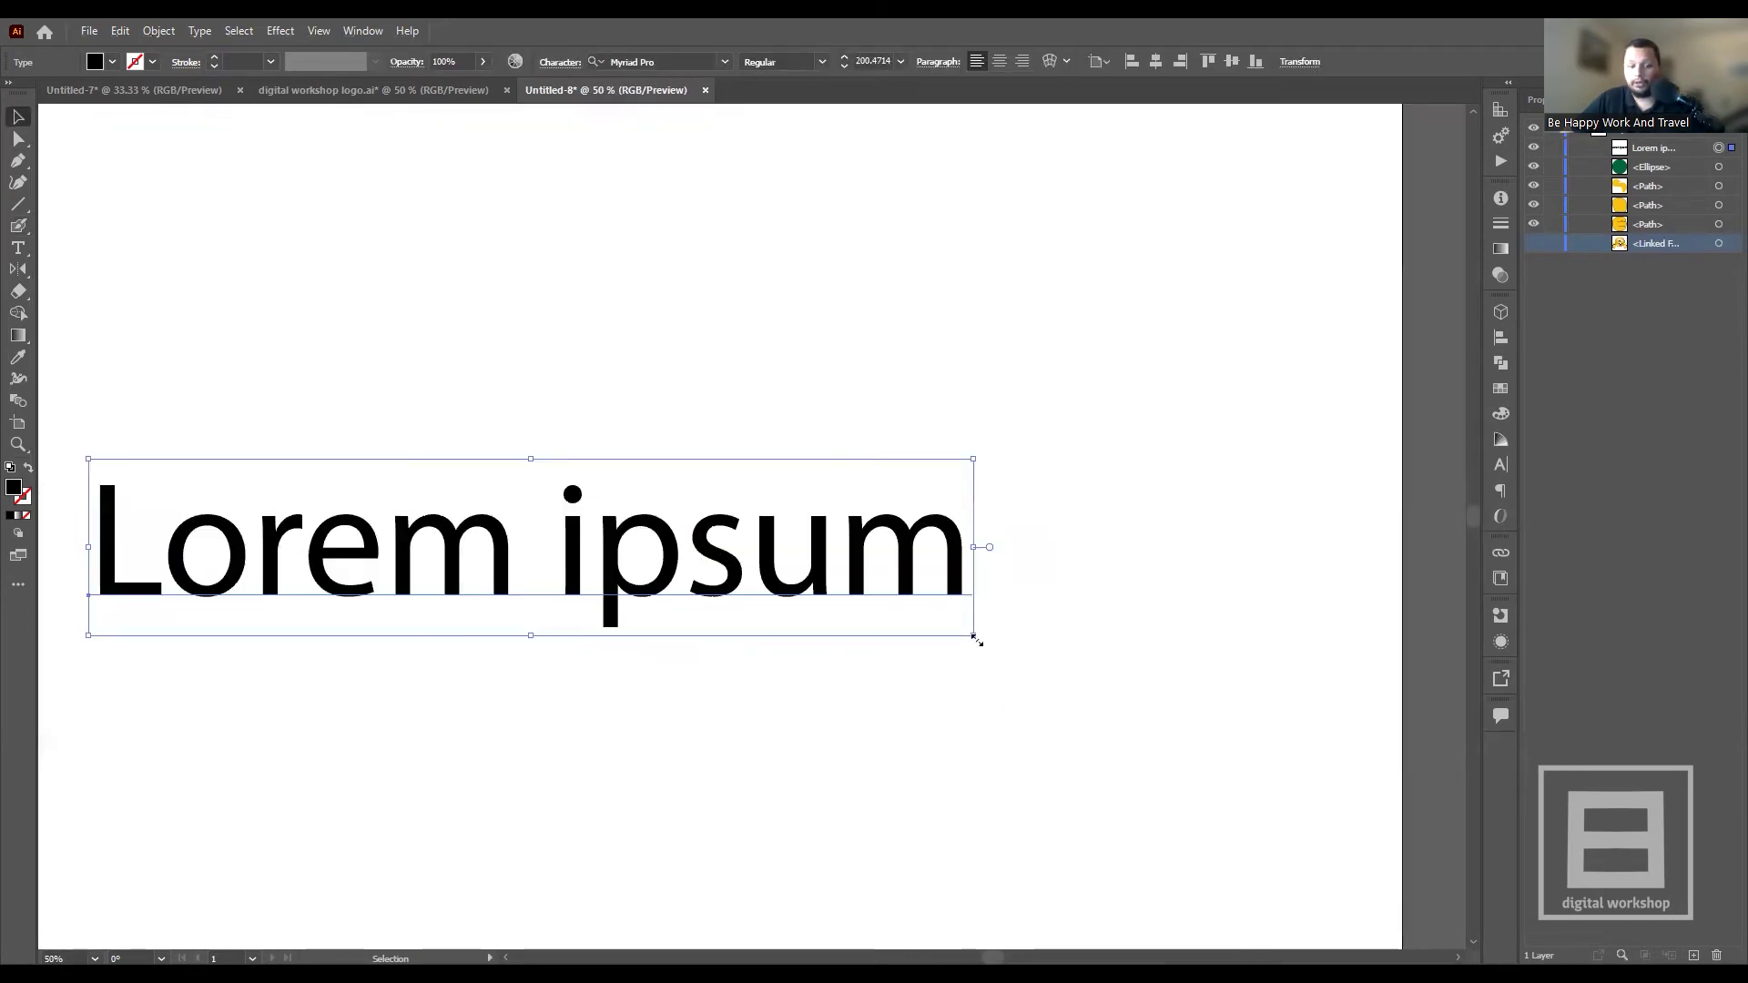
{"action": "scroll", "coordinate": [976, 640], "scroll_direction": "up", "scroll_amount": 1}
{"action": "scroll", "coordinate": [976, 640], "scroll_direction": "up", "scroll_amount": 1}
{"action": "scroll", "coordinate": [1038, 643], "scroll_direction": "down", "scroll_amount": 4}
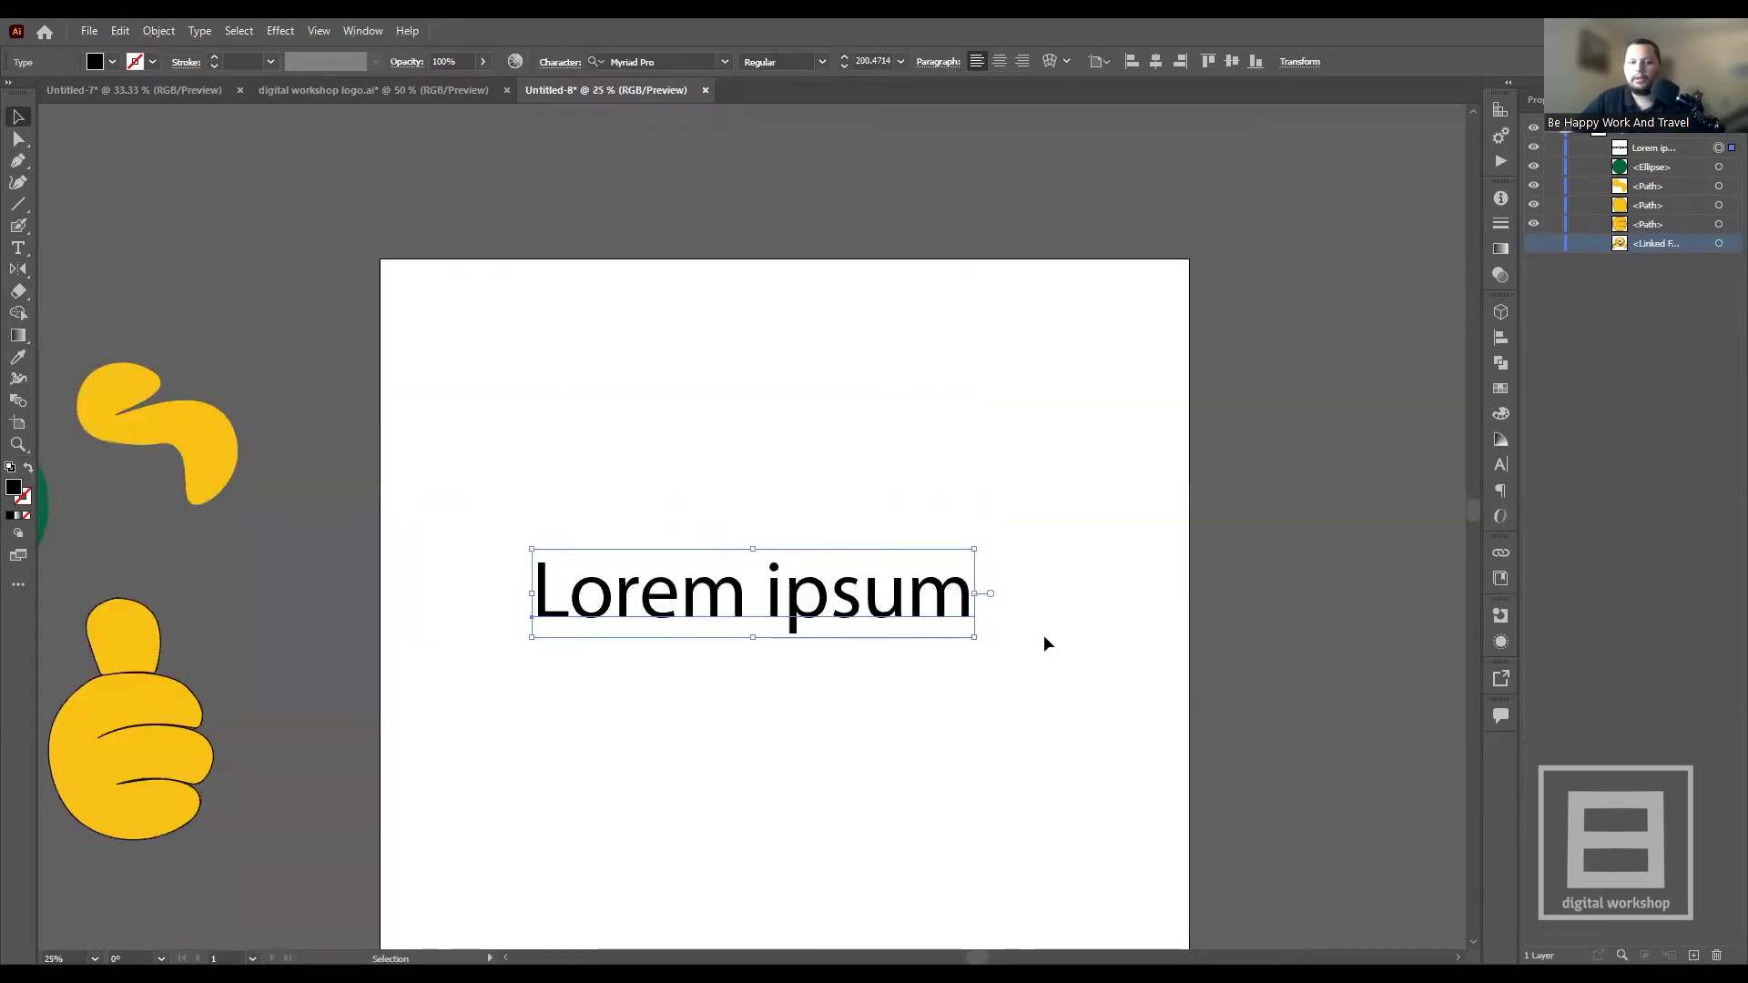
{"action": "left_click_drag", "start_coordinate": [852, 603], "coordinate": [846, 675]}
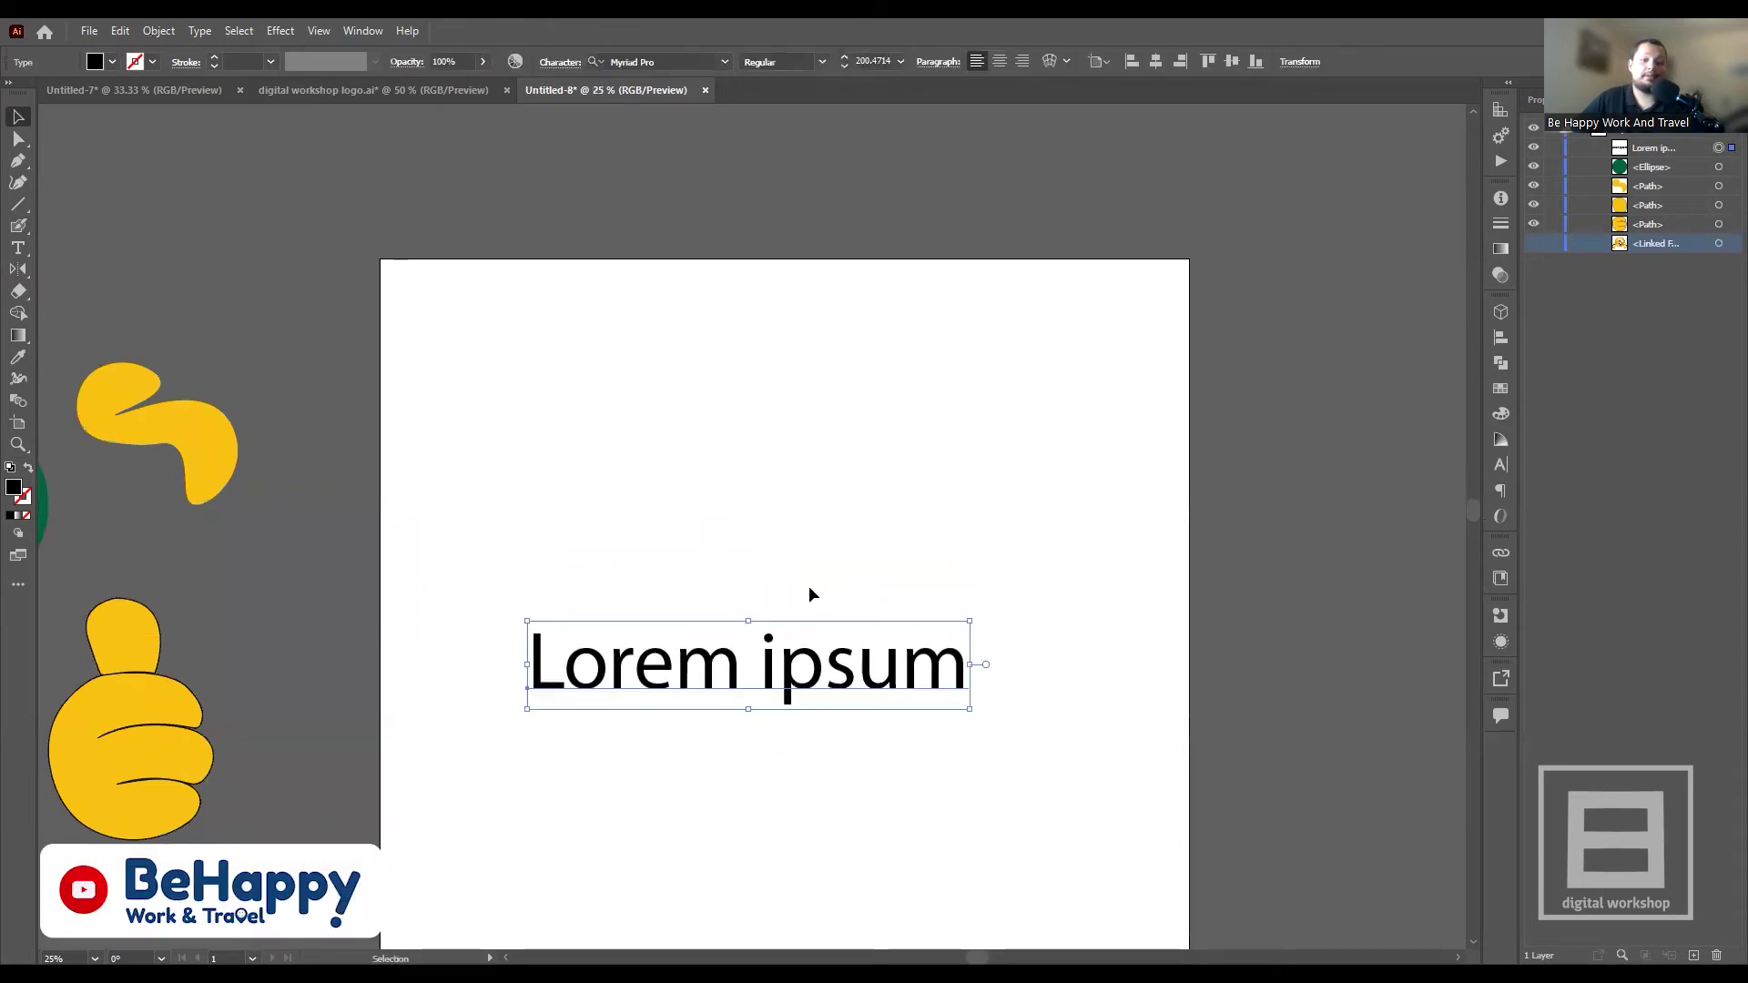
{"action": "scroll", "coordinate": [809, 586], "scroll_direction": "up", "scroll_amount": 2}
{"action": "scroll", "coordinate": [866, 695], "scroll_direction": "up", "scroll_amount": 2}
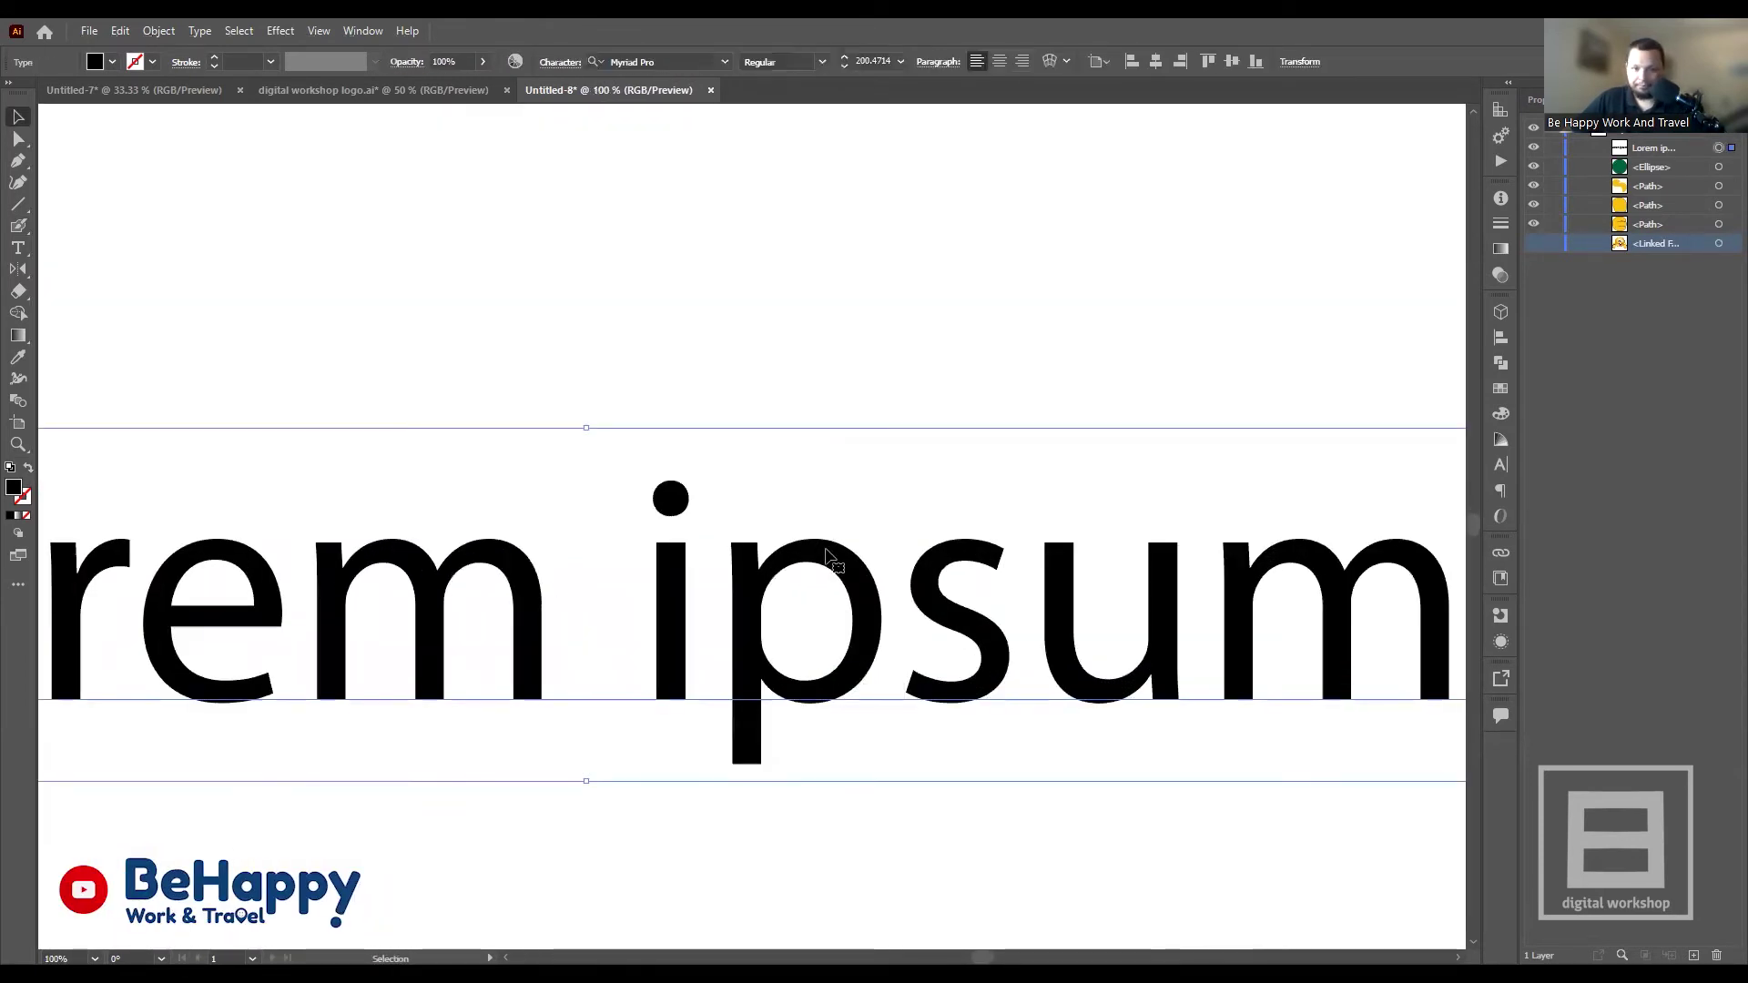
{"action": "double_click", "coordinate": [830, 580]}
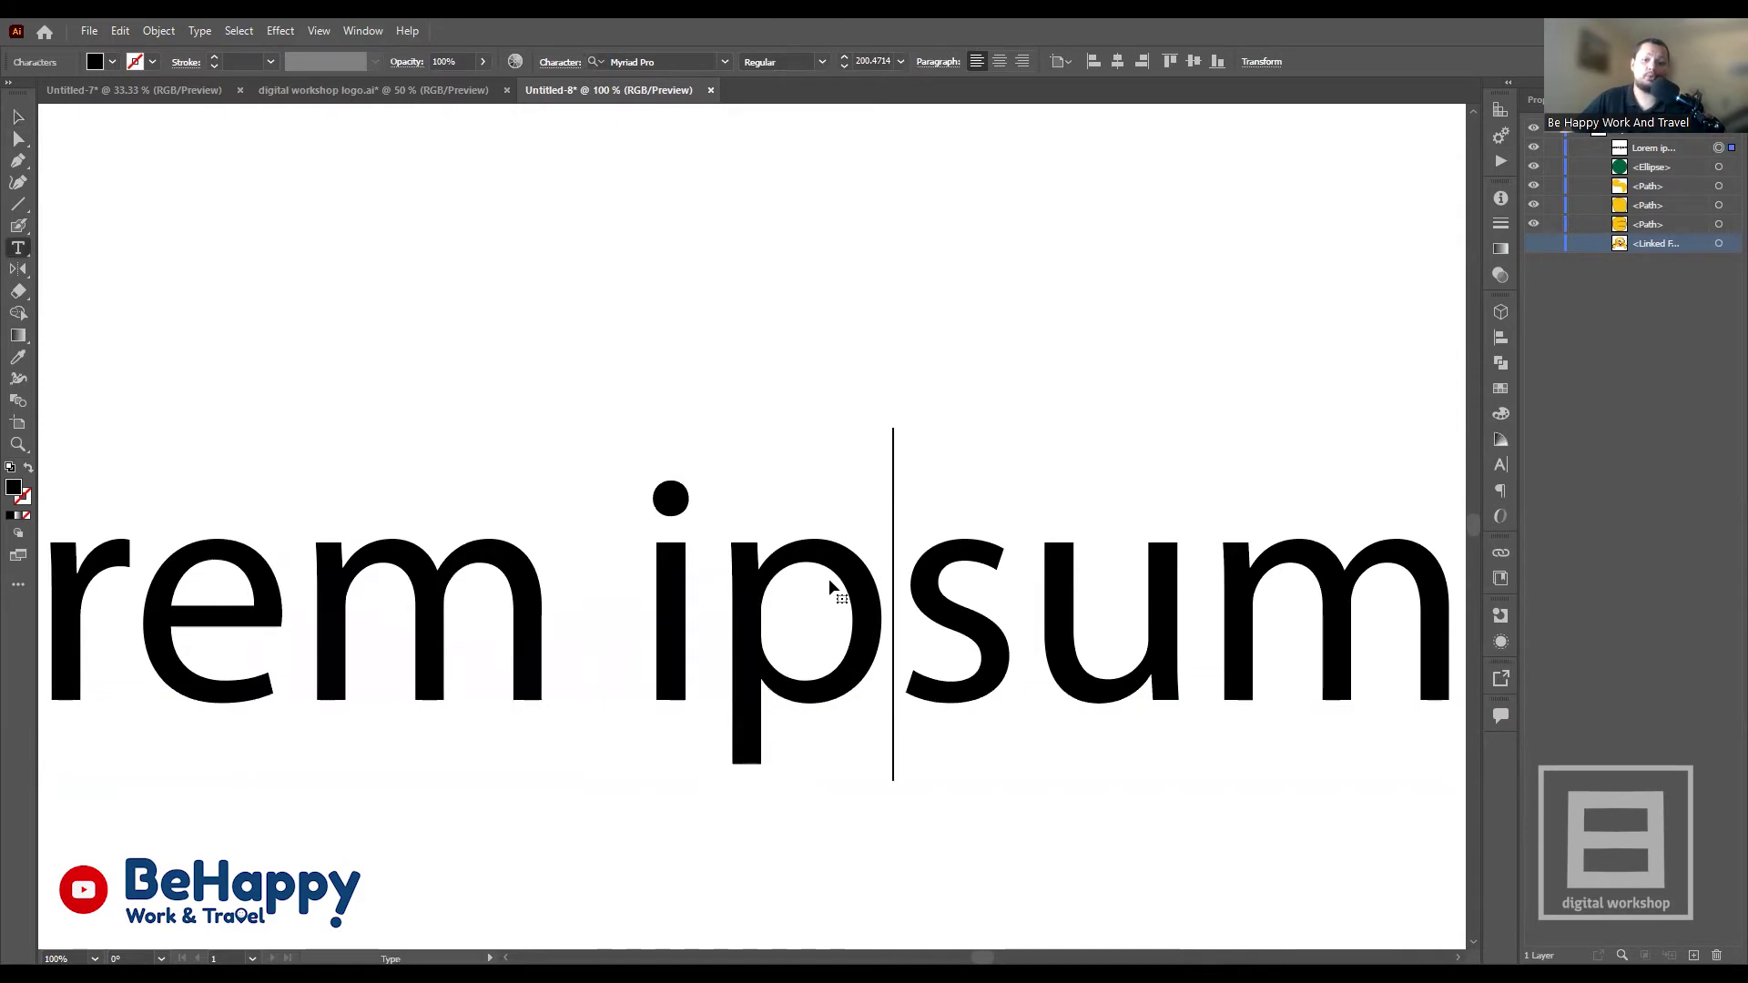
{"action": "triple_click", "coordinate": [830, 581]}
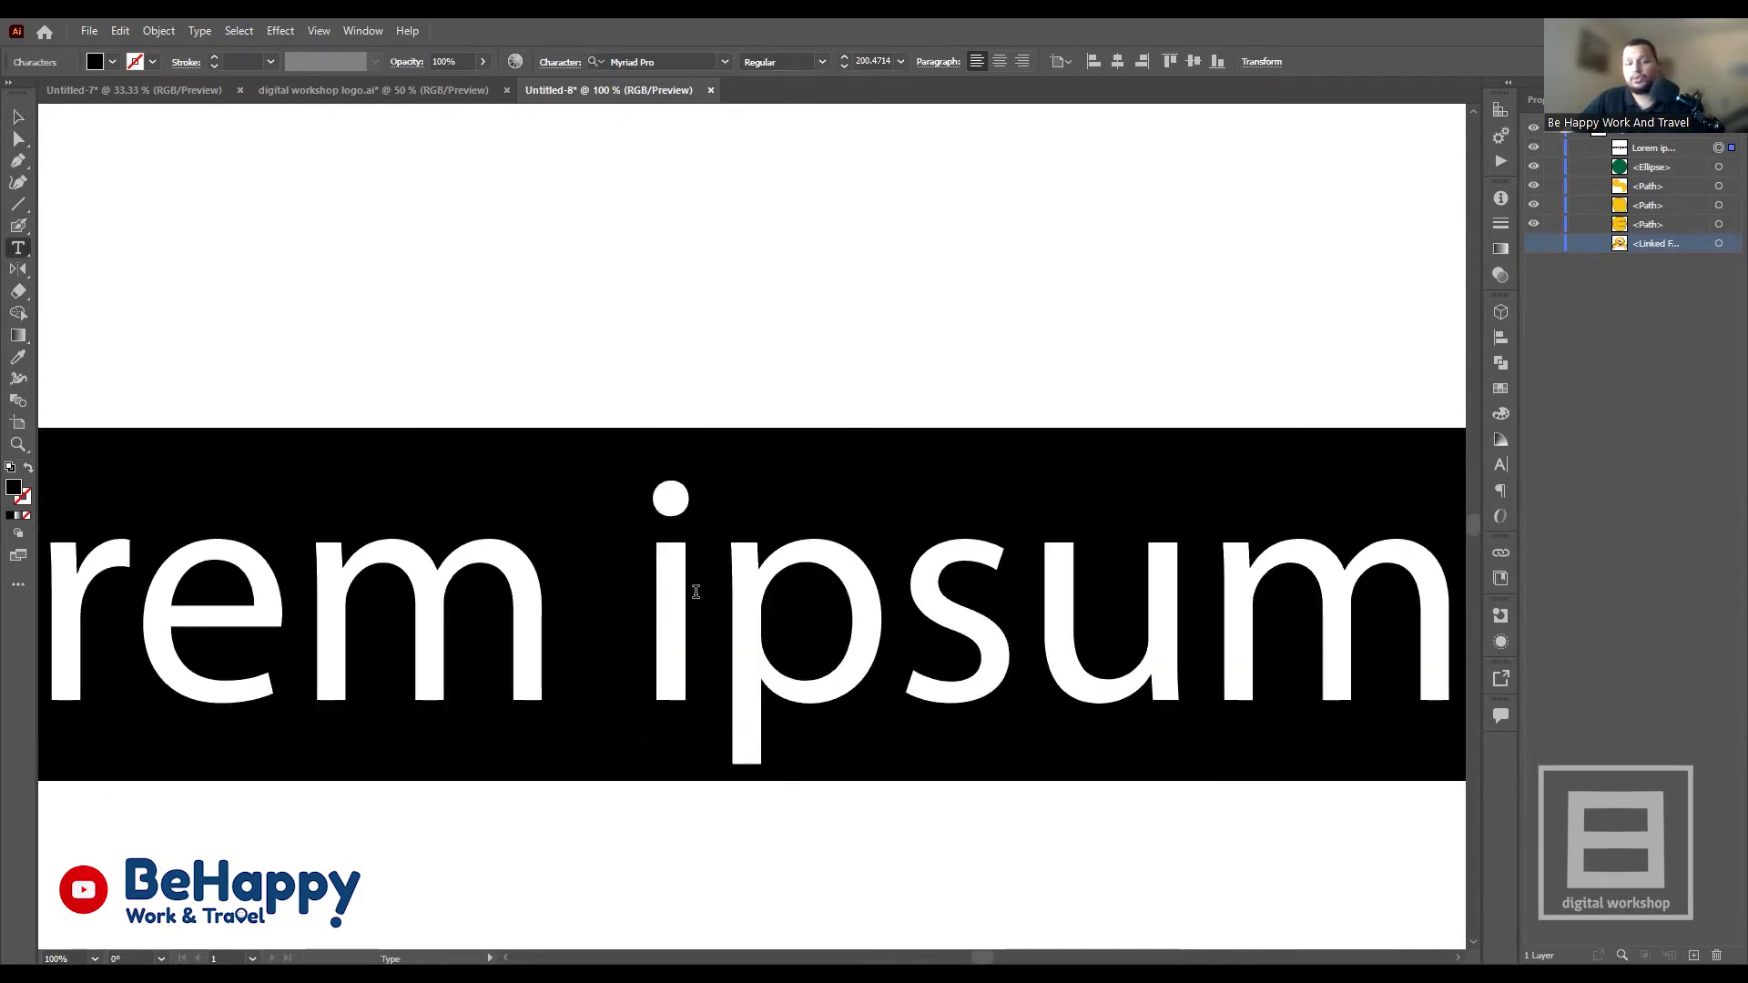
{"action": "left_click", "coordinate": [586, 605]}
{"action": "left_click", "coordinate": [233, 616]}
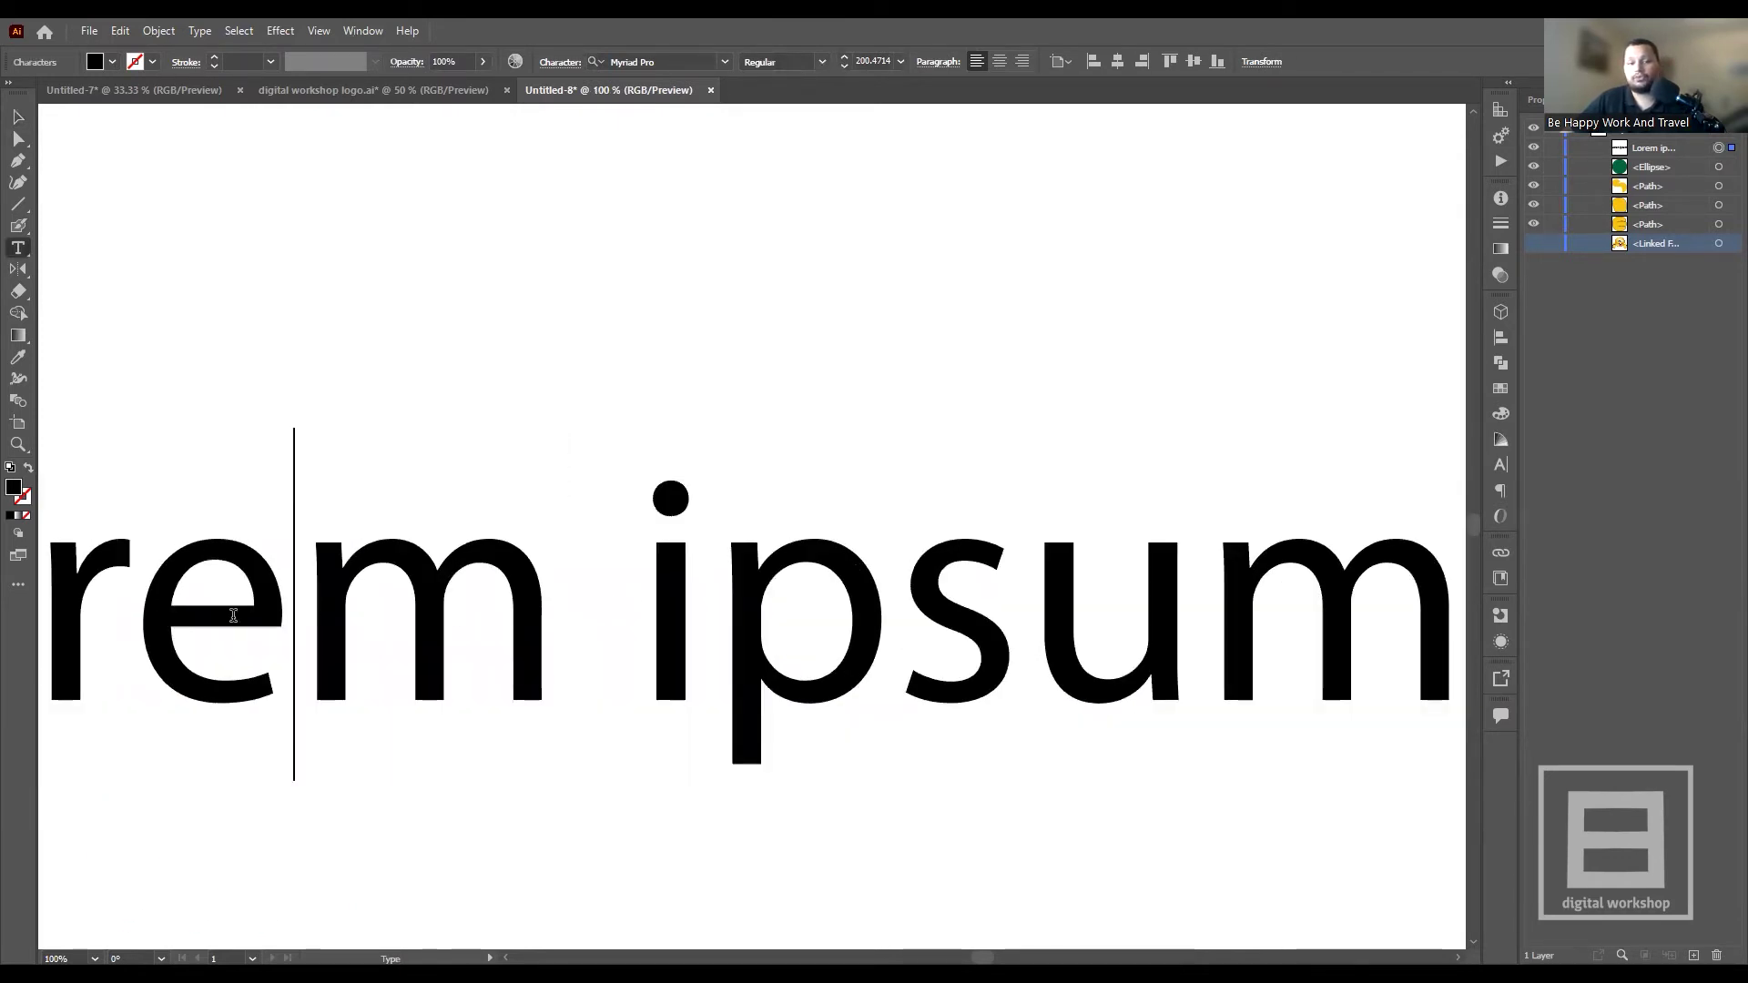
{"action": "key", "text": "ctrl+minus"}
{"action": "key", "text": "ctrl+minus"}
{"action": "key", "text": "ctrl+minus"}
{"action": "key", "text": "ctrl+minus"}
{"action": "key", "text": "ctrl+plus"}
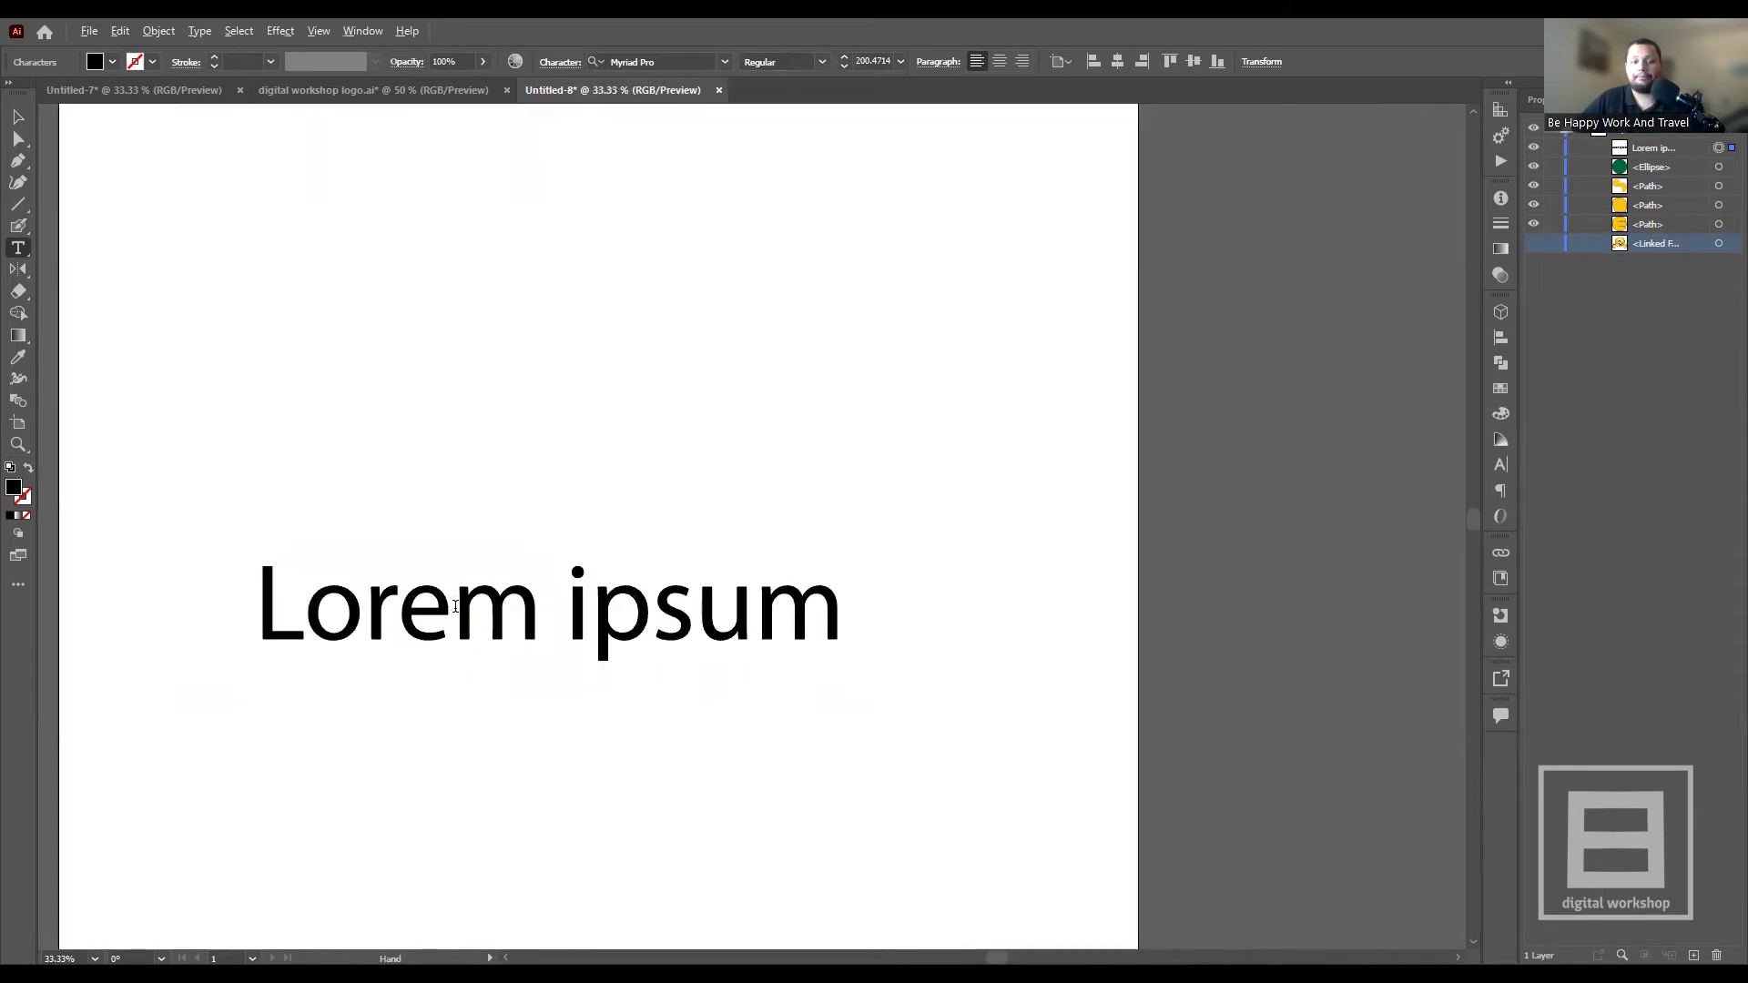
{"action": "key", "text": "ctrl+minus"}
{"action": "key", "text": "ctrl+plus"}
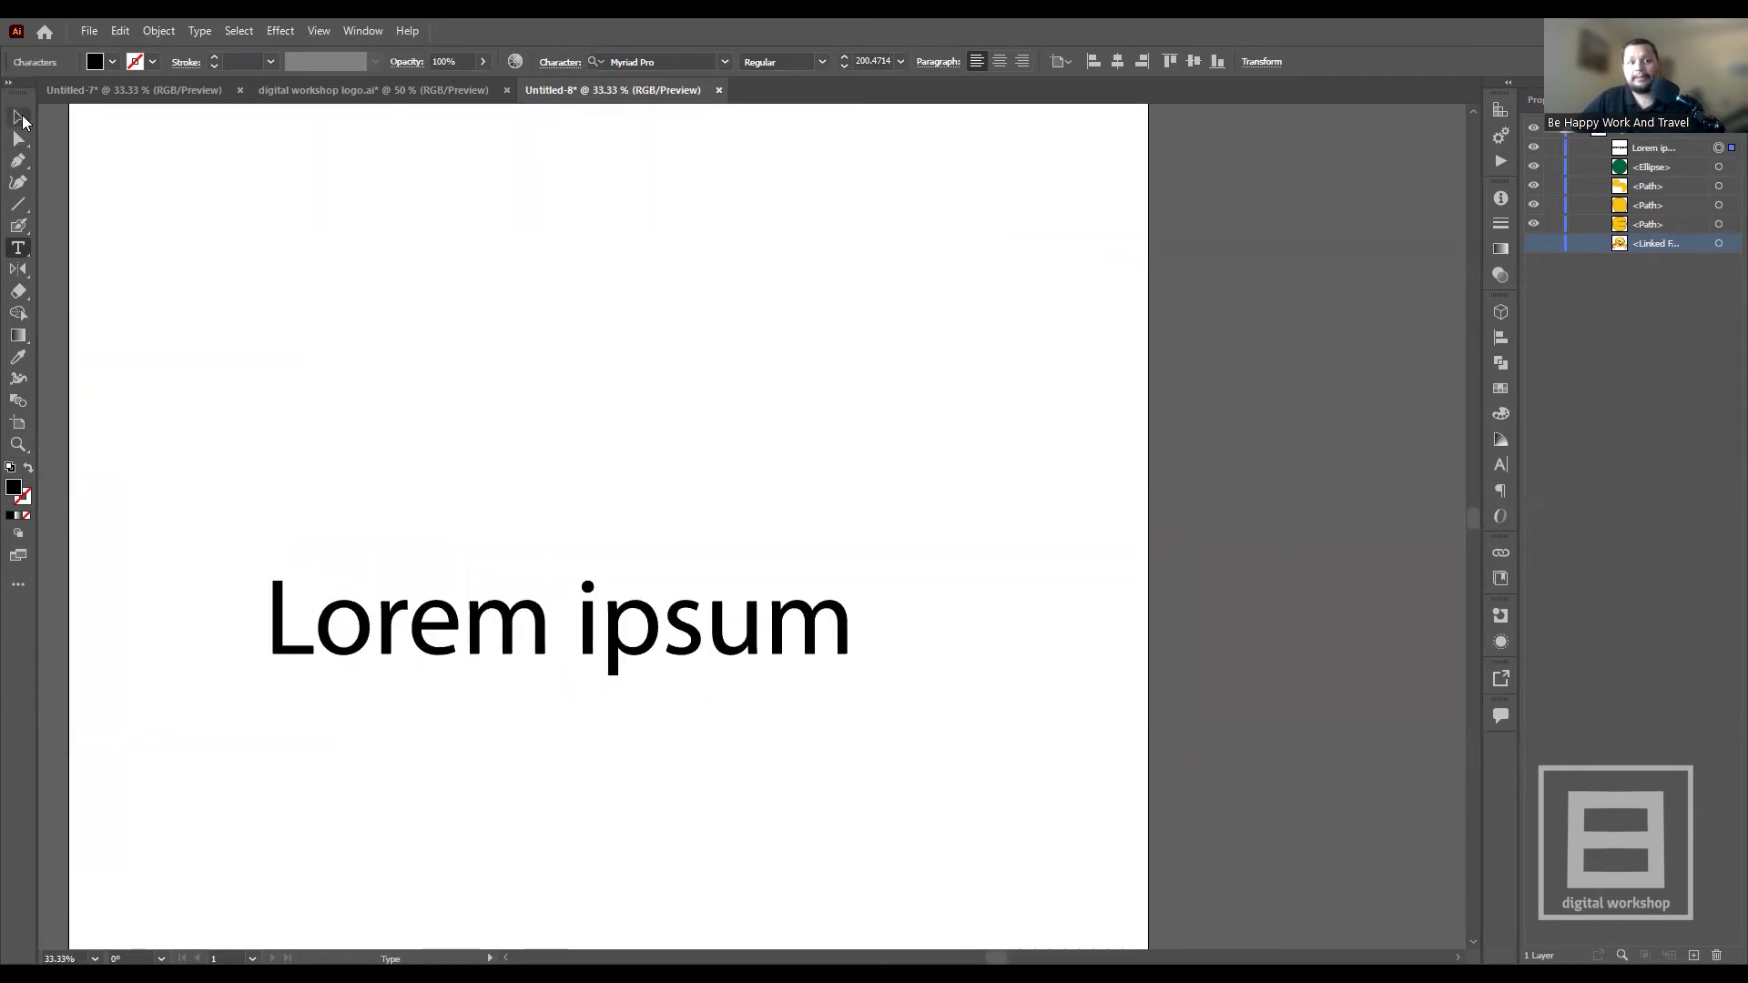
{"action": "left_click", "coordinate": [18, 117]}
{"action": "left_click", "coordinate": [531, 438]}
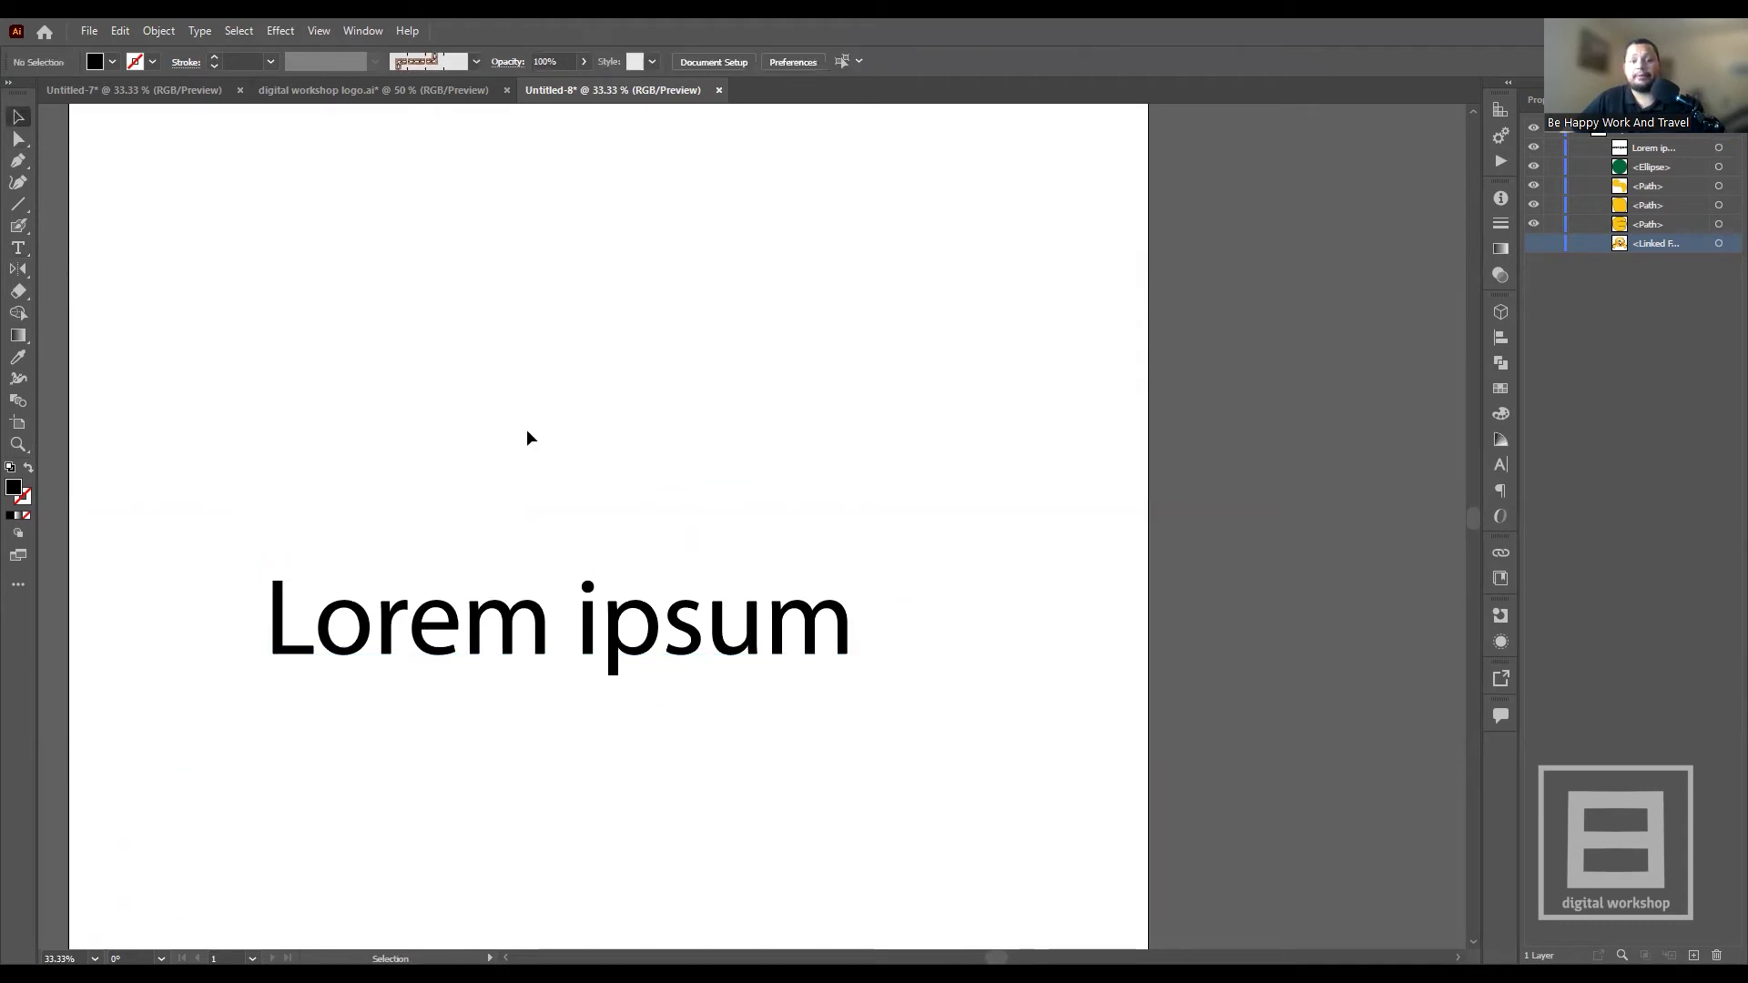
{"action": "left_click", "coordinate": [675, 649]}
{"action": "key", "text": "ctrl+minus"}
{"action": "key", "text": "ctrl+plus"}
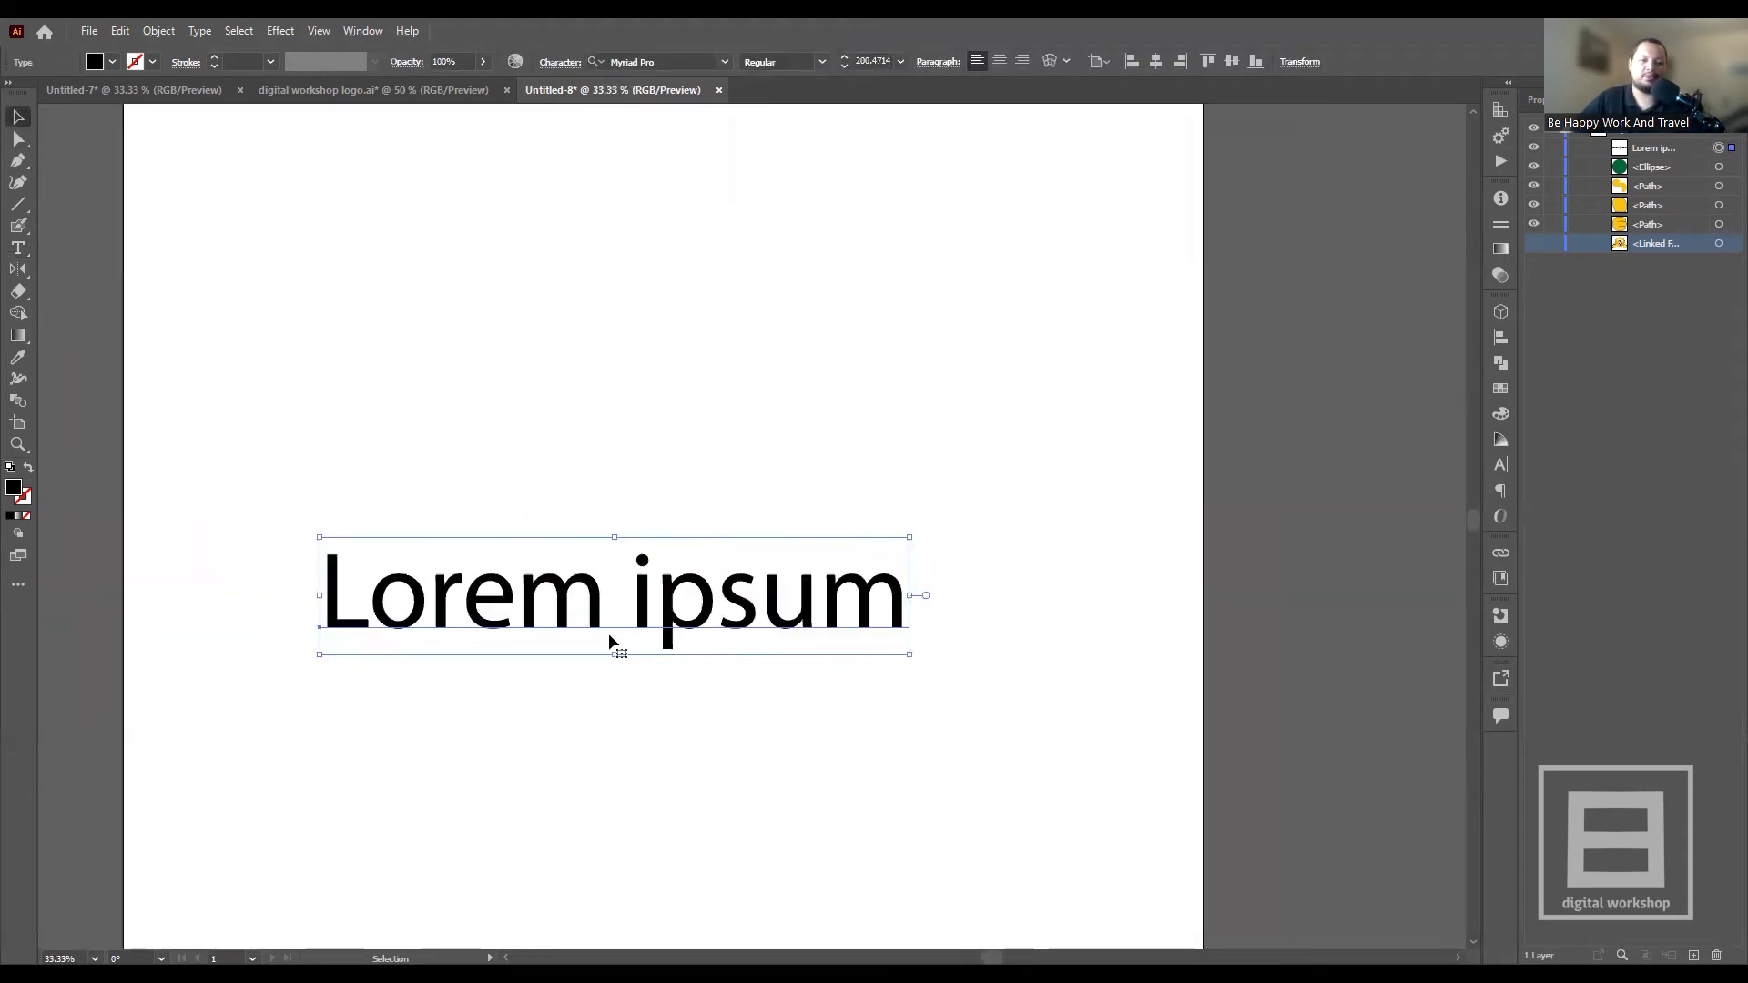
{"action": "left_click", "coordinate": [412, 425]}
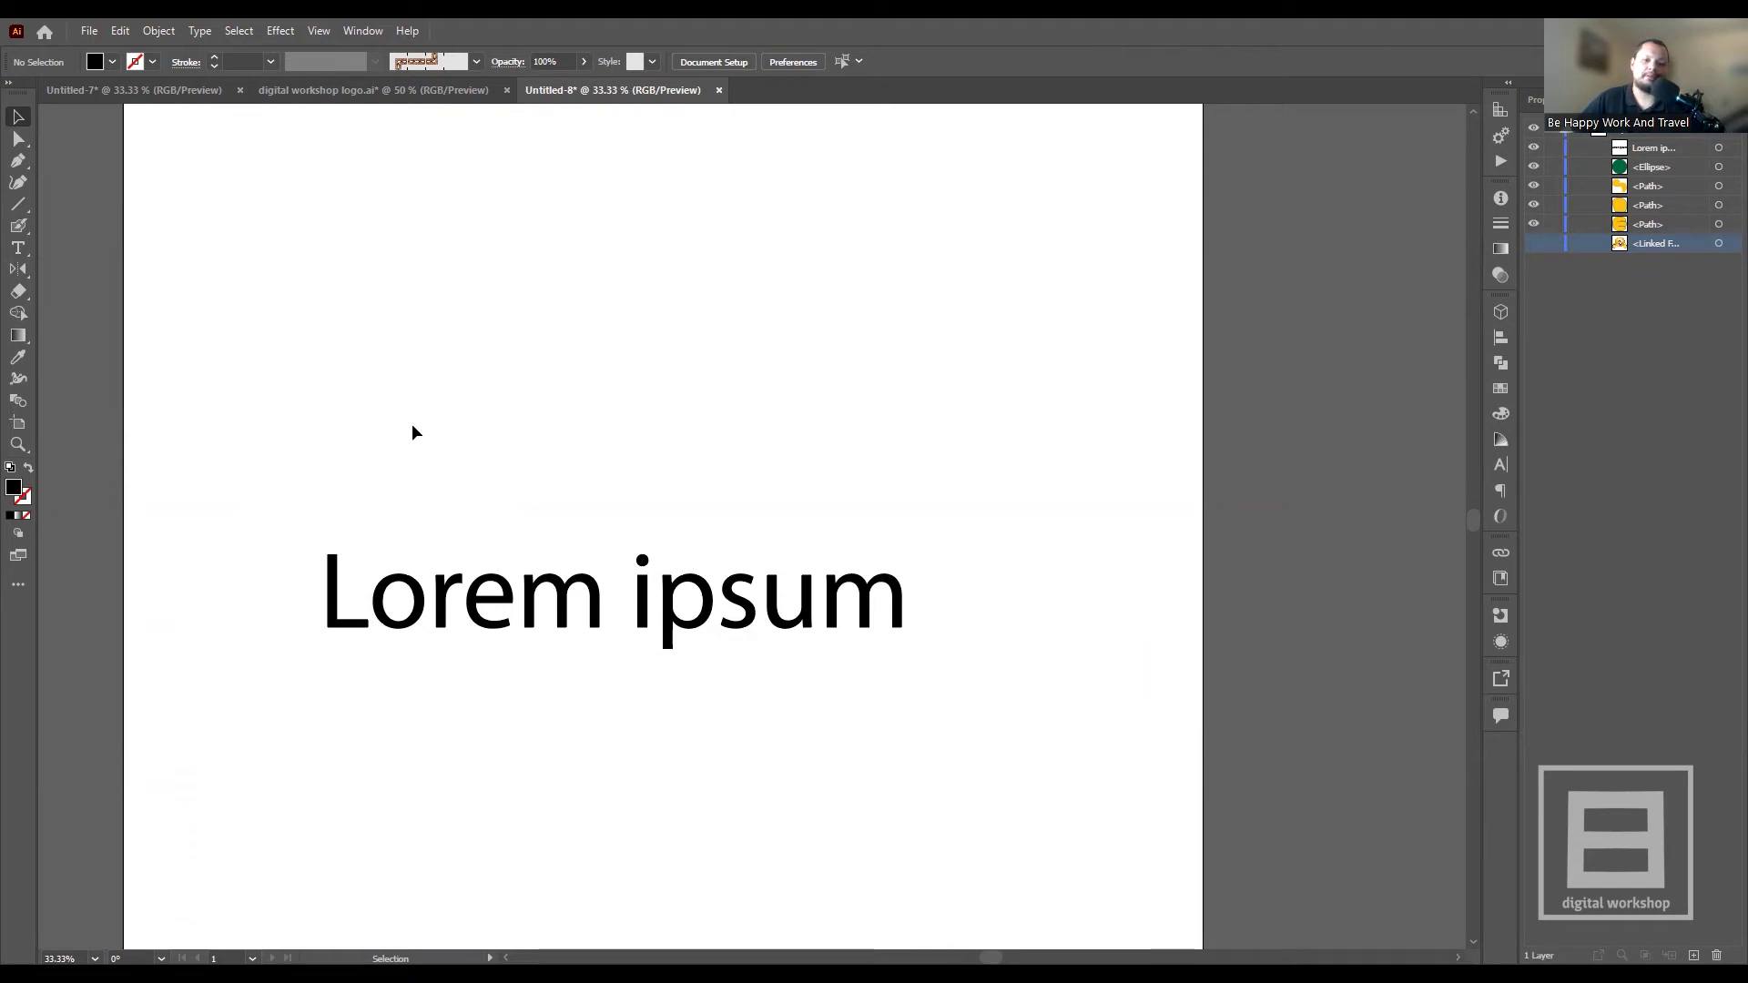
{"action": "left_click", "coordinate": [410, 605]}
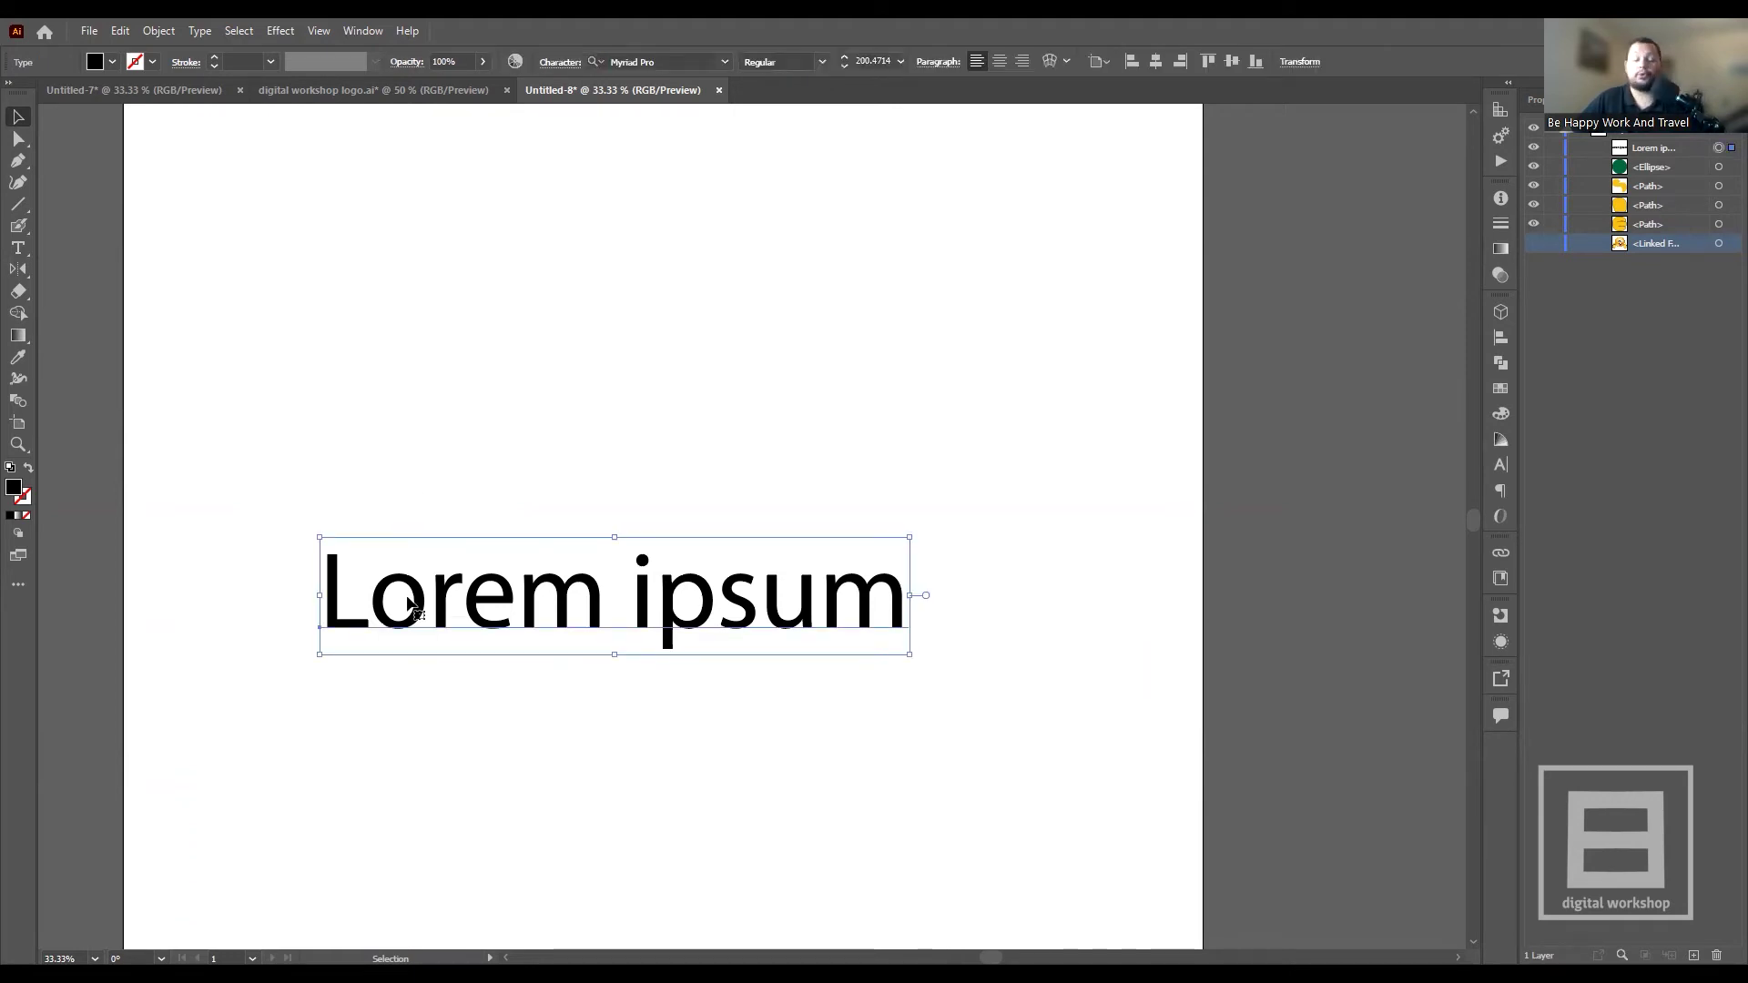
{"action": "left_click", "coordinate": [441, 466]}
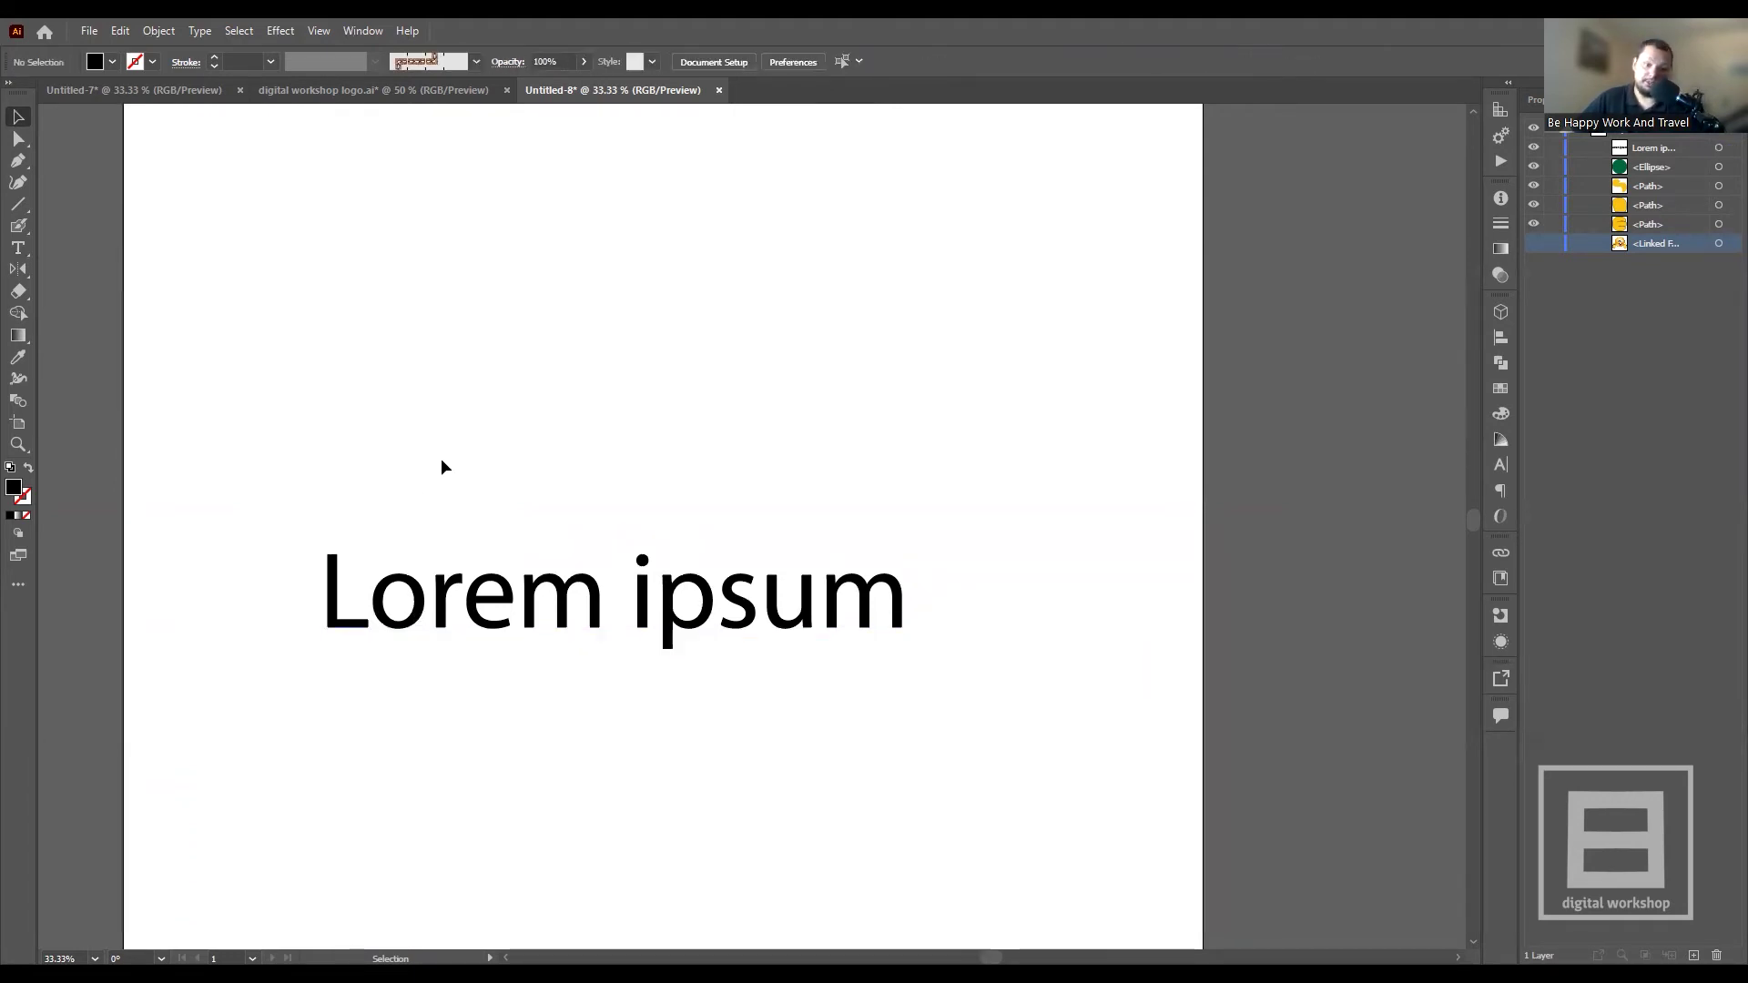
{"action": "left_click", "coordinate": [415, 616]}
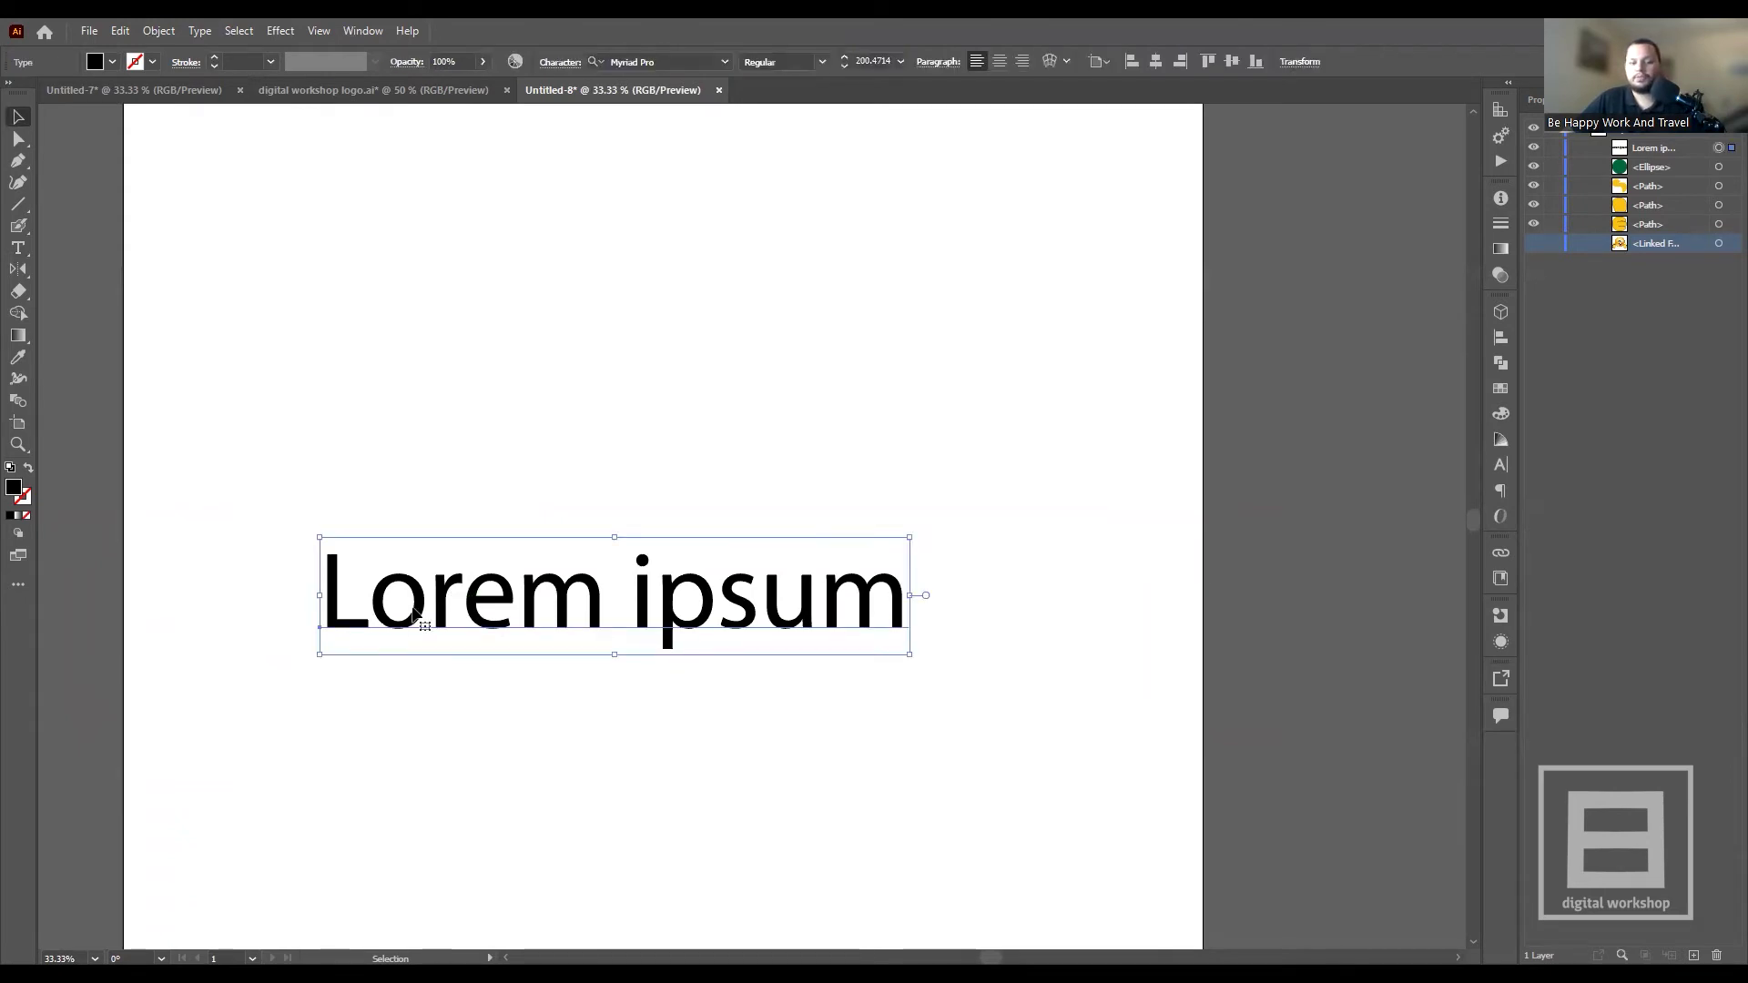
- Move the Lorem ipsum text down and right, then shrink it to about a third
{"action": "scroll", "coordinate": [409, 612], "scroll_direction": "up", "scroll_amount": 3}
{"action": "scroll", "coordinate": [410, 613], "scroll_direction": "up", "scroll_amount": 2}
{"action": "scroll", "coordinate": [409, 612], "scroll_direction": "down", "scroll_amount": 3}
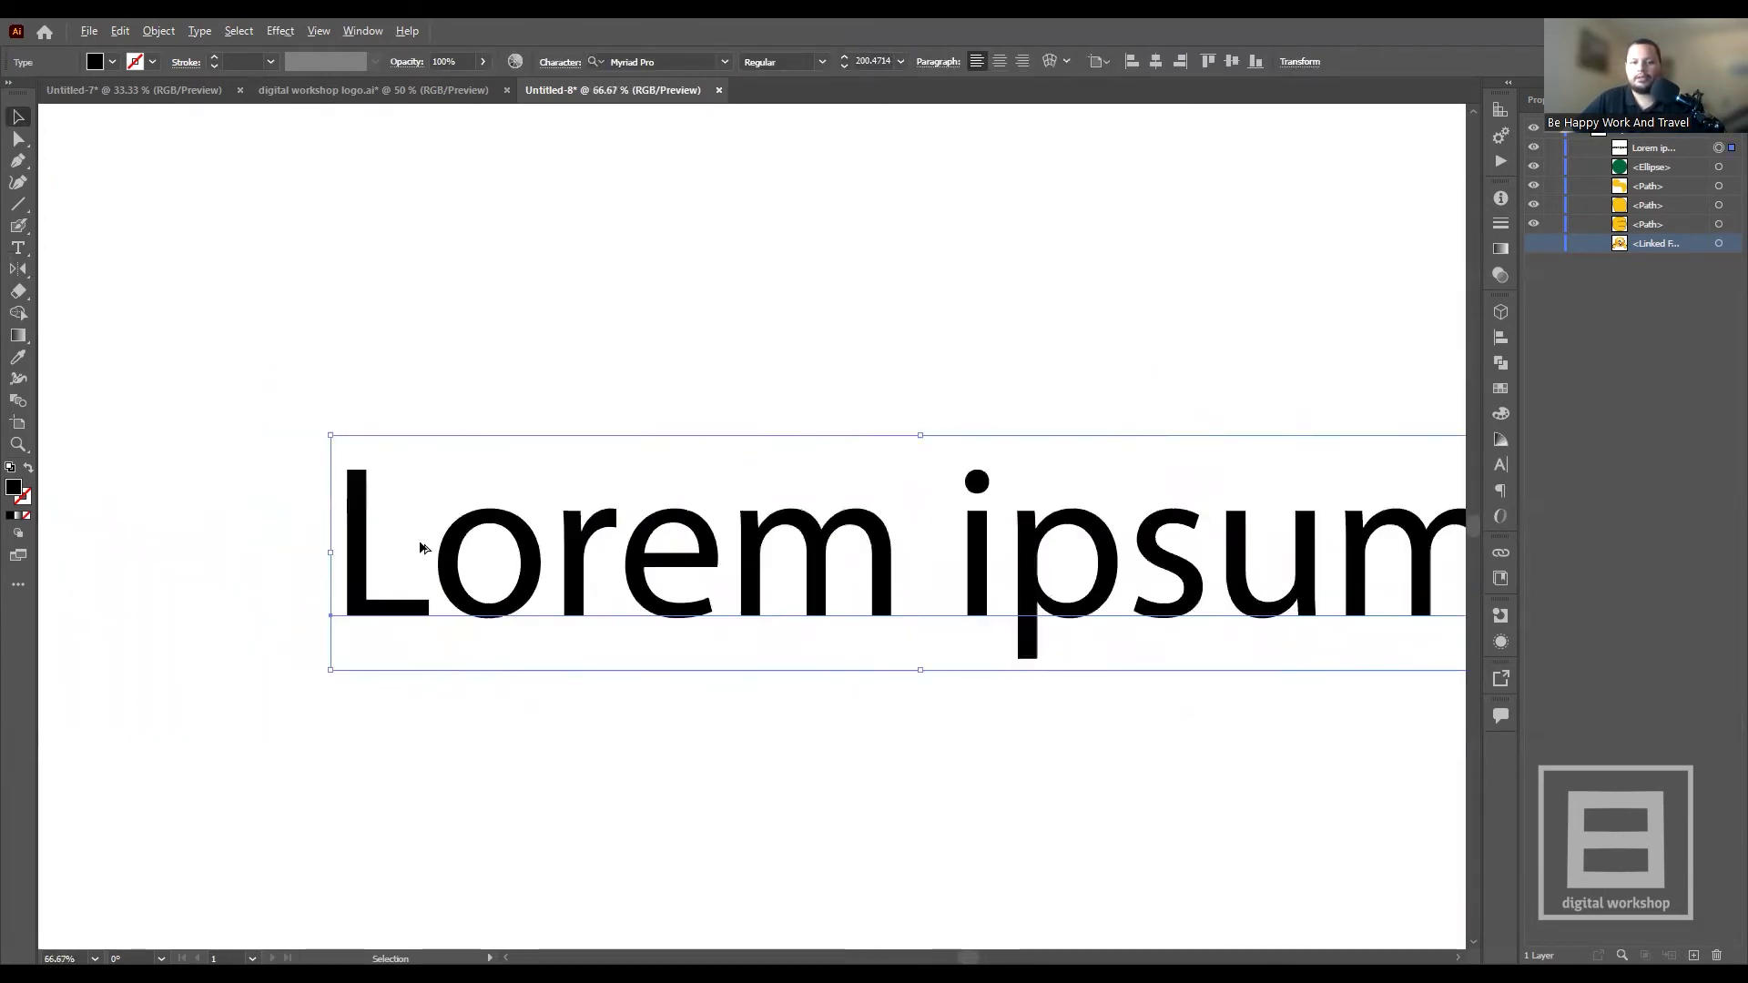
{"action": "scroll", "coordinate": [548, 591], "scroll_direction": "down", "scroll_amount": 3}
{"action": "scroll", "coordinate": [548, 592], "scroll_direction": "down", "scroll_amount": 2}
{"action": "left_click_drag", "start_coordinate": [583, 499], "coordinate": [603, 578]}
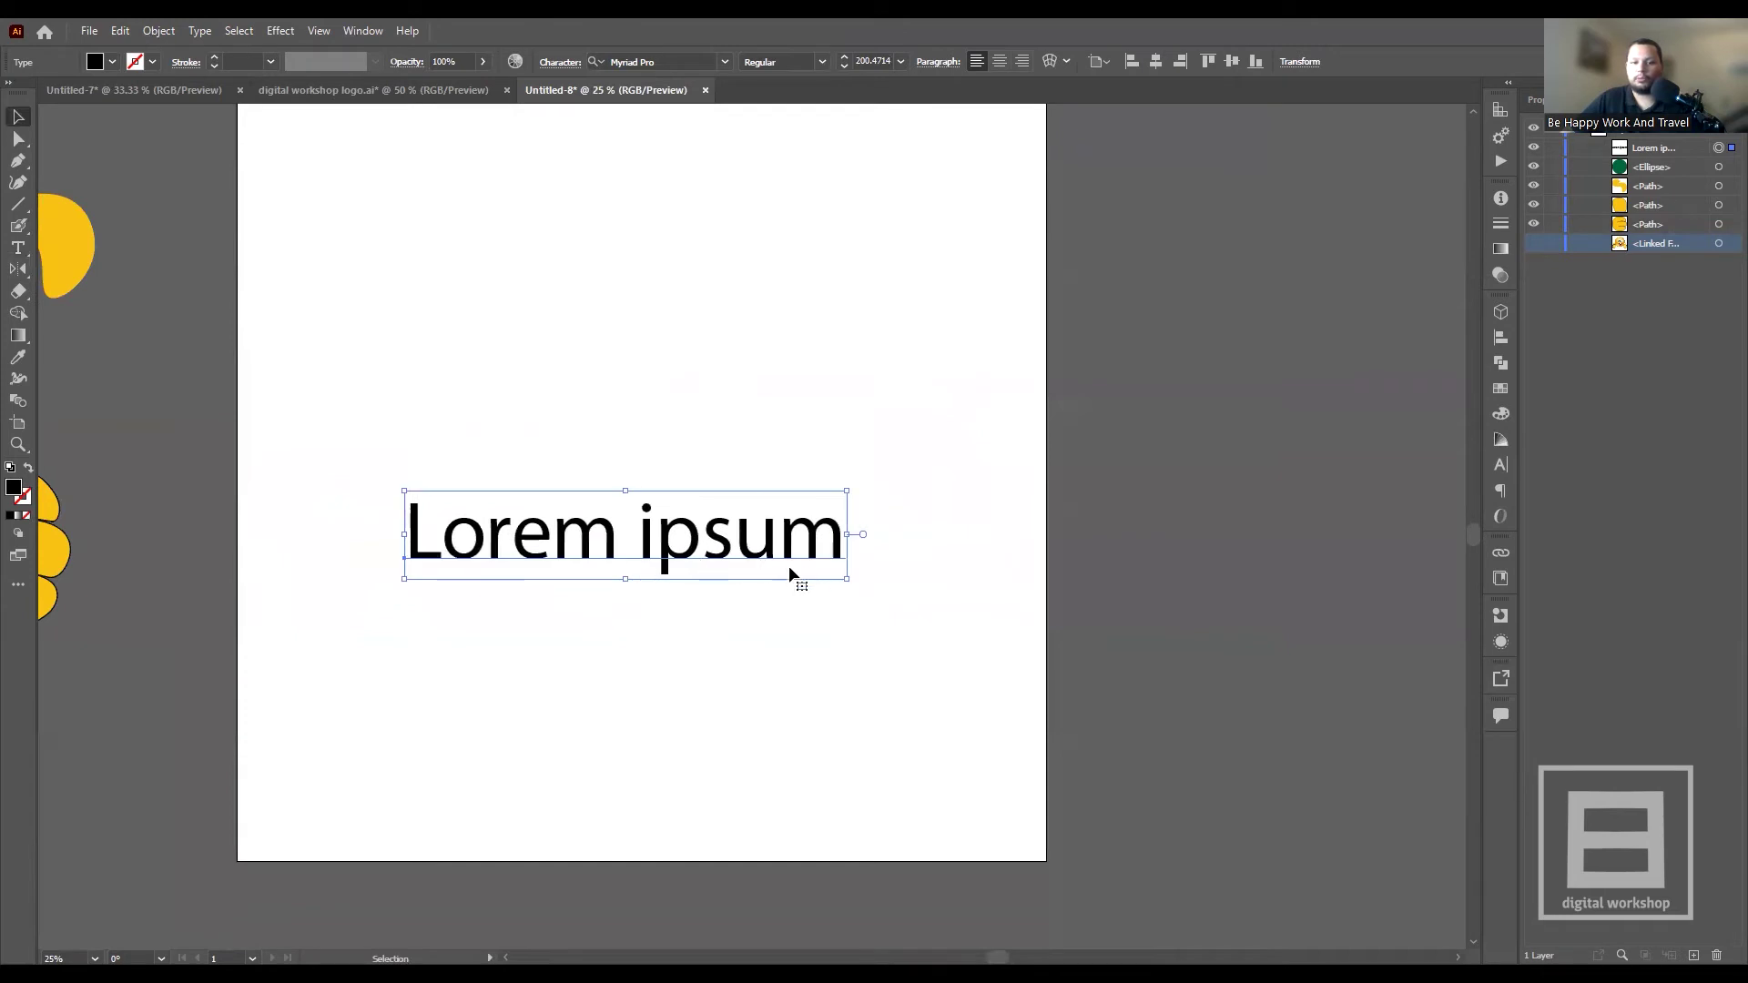
{"action": "left_click_drag", "start_coordinate": [849, 583], "coordinate": [701, 550]}
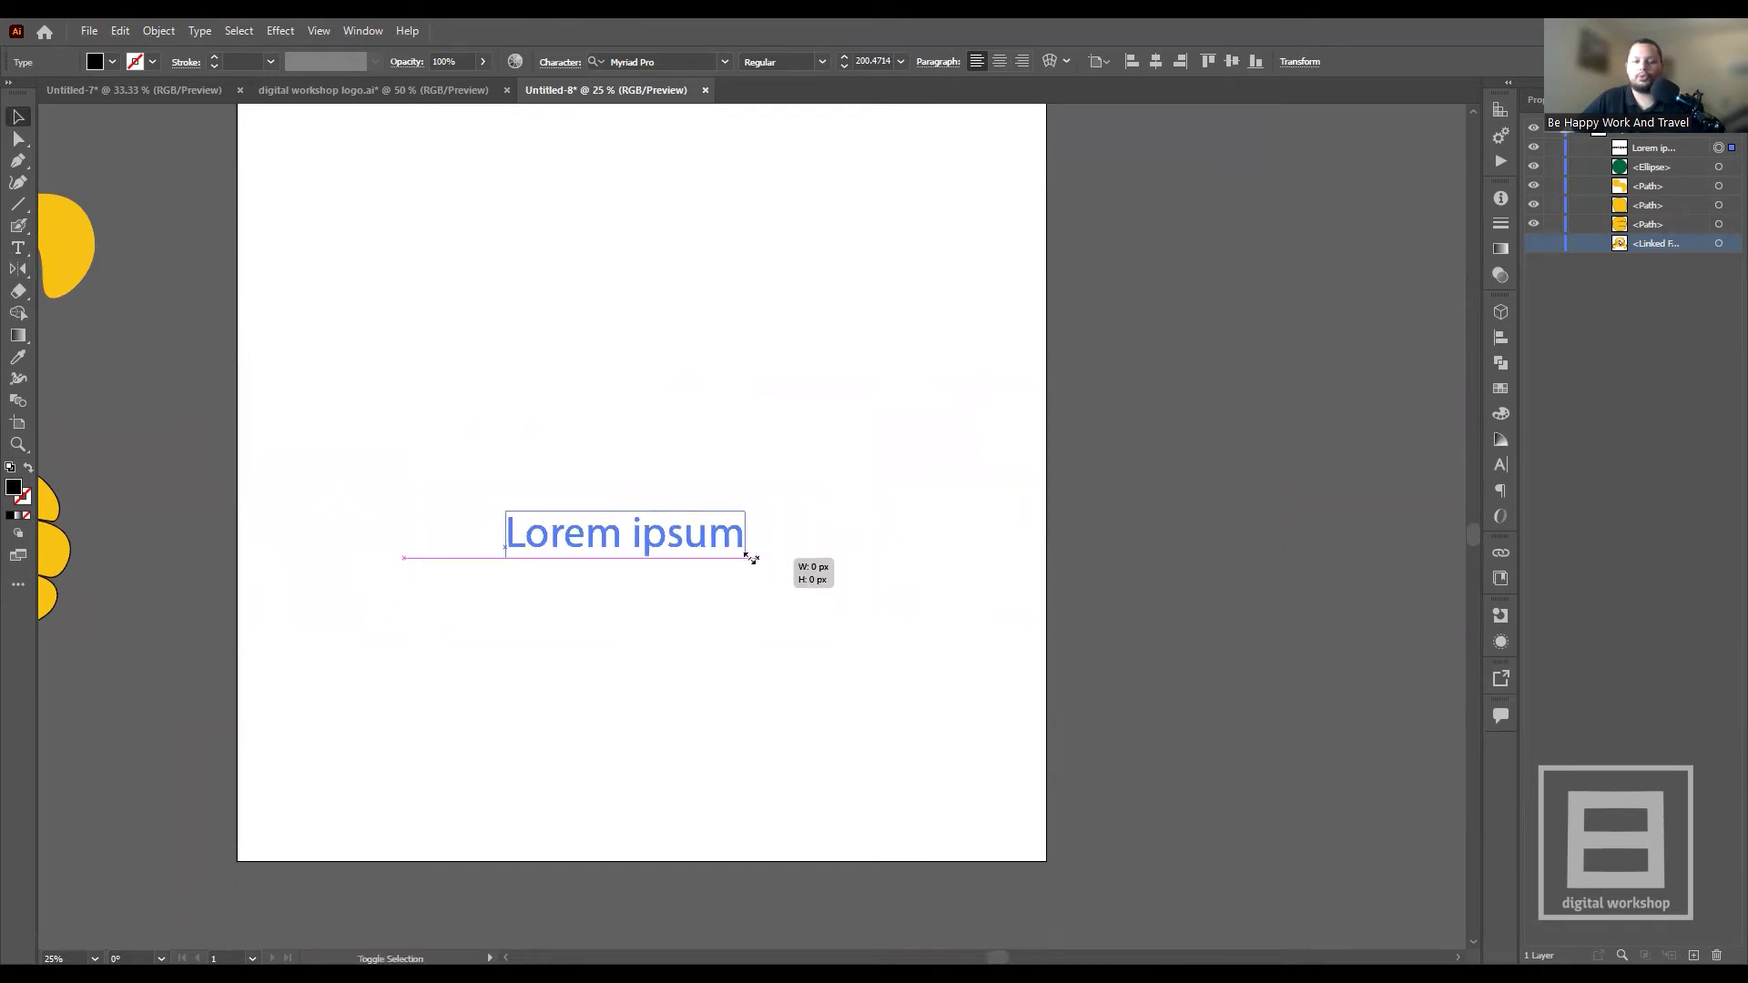
{"action": "left_click", "coordinate": [781, 571]}
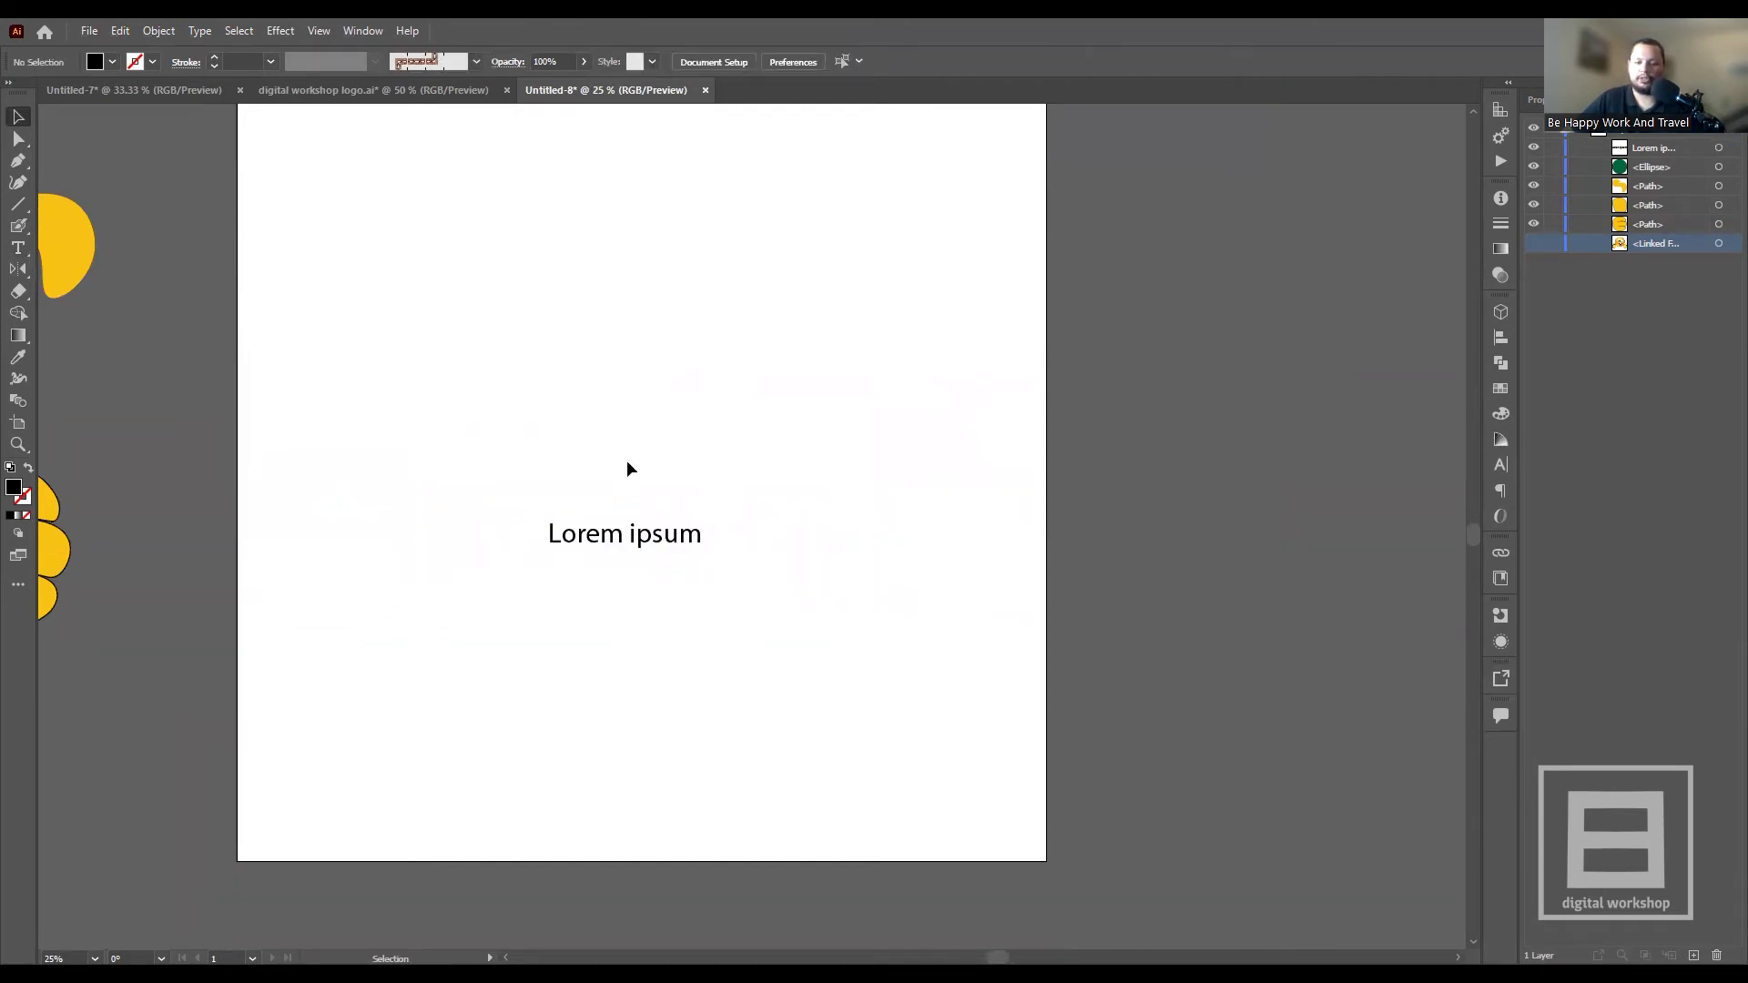
- Scale the Lorem ipsum text up so it spans nearly the full artboard width
{"action": "scroll", "coordinate": [549, 537], "scroll_direction": "up", "scroll_amount": 5}
{"action": "scroll", "coordinate": [549, 537], "scroll_direction": "up", "scroll_amount": 4}
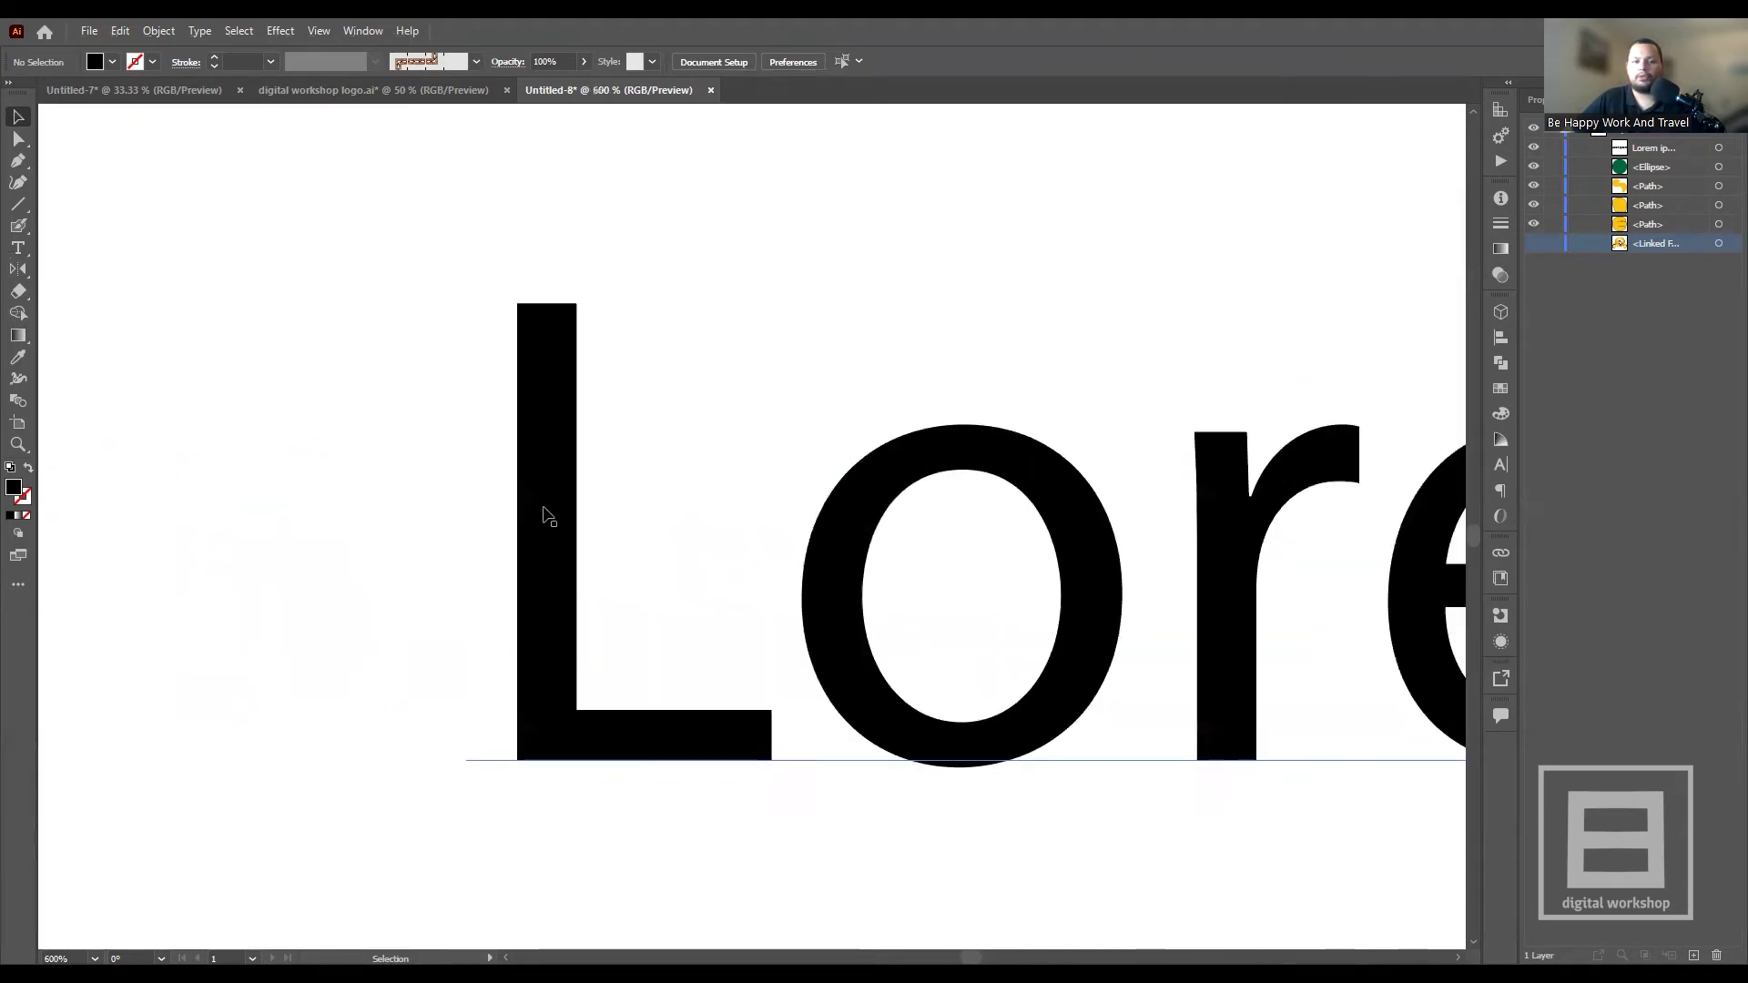
{"action": "left_click", "coordinate": [541, 516]}
{"action": "scroll", "coordinate": [501, 446], "scroll_direction": "down", "scroll_amount": 2}
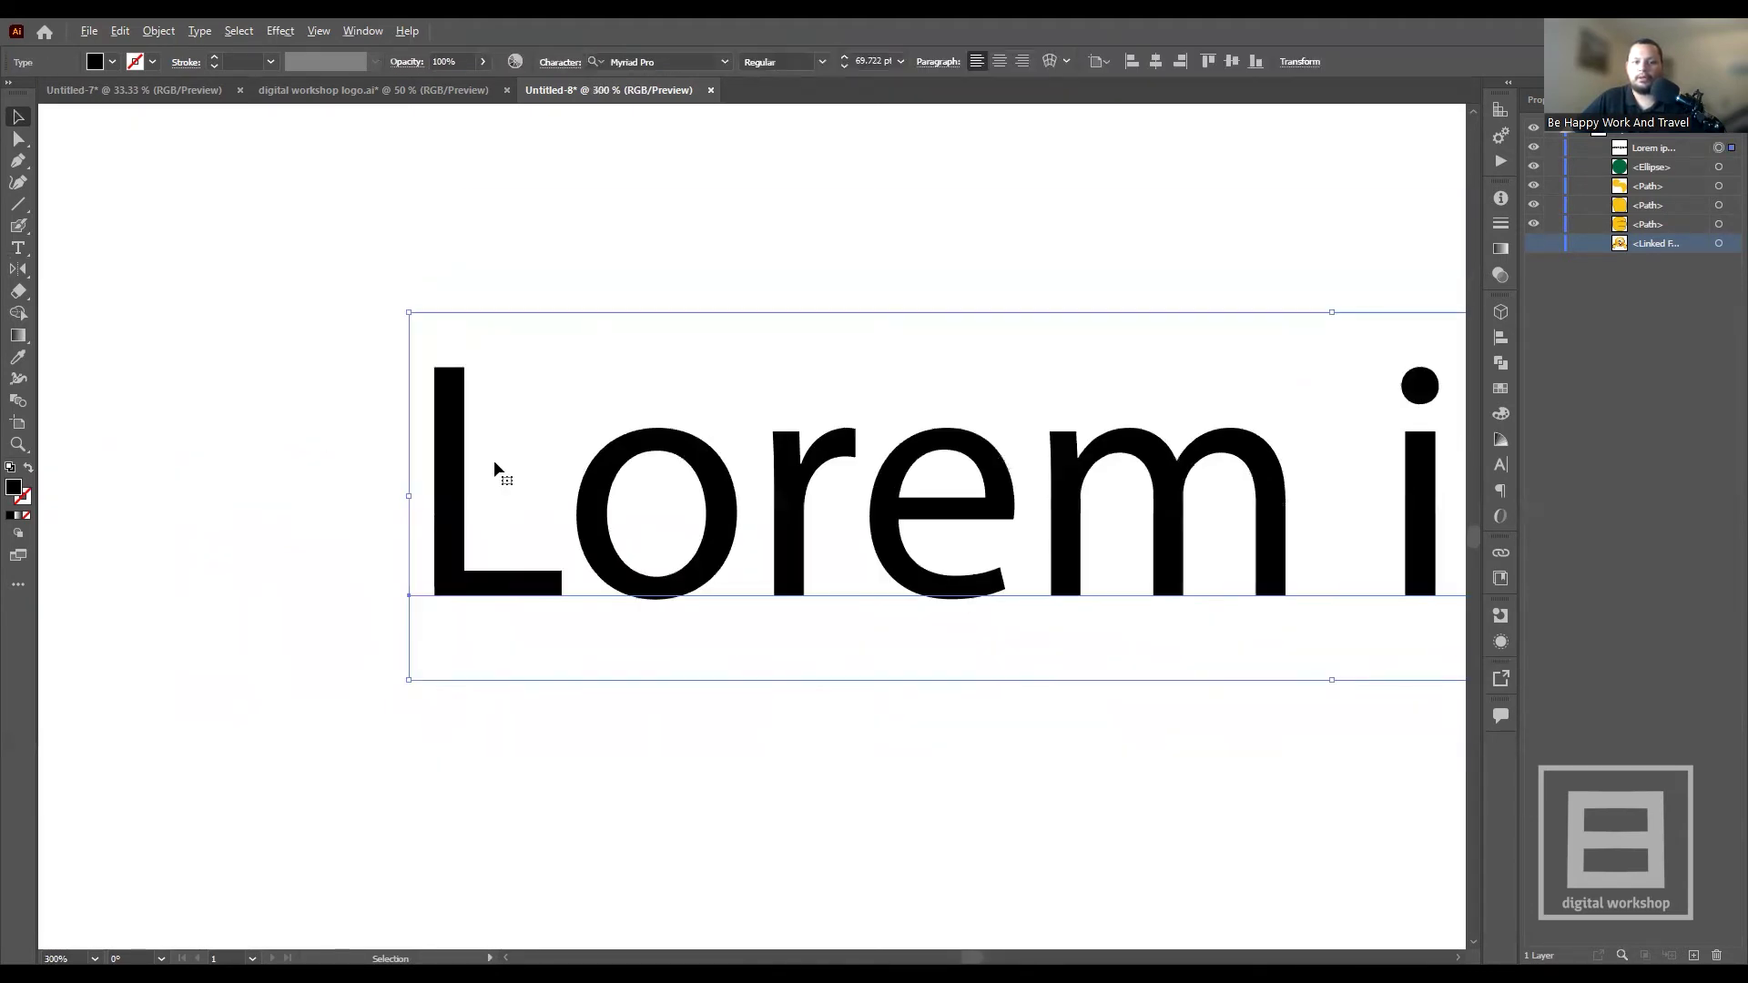
{"action": "scroll", "coordinate": [556, 478], "scroll_direction": "down", "scroll_amount": 2}
{"action": "scroll", "coordinate": [670, 528], "scroll_direction": "down", "scroll_amount": 1}
{"action": "scroll", "coordinate": [725, 480], "scroll_direction": "up", "scroll_amount": 2}
{"action": "scroll", "coordinate": [722, 480], "scroll_direction": "up", "scroll_amount": 3}
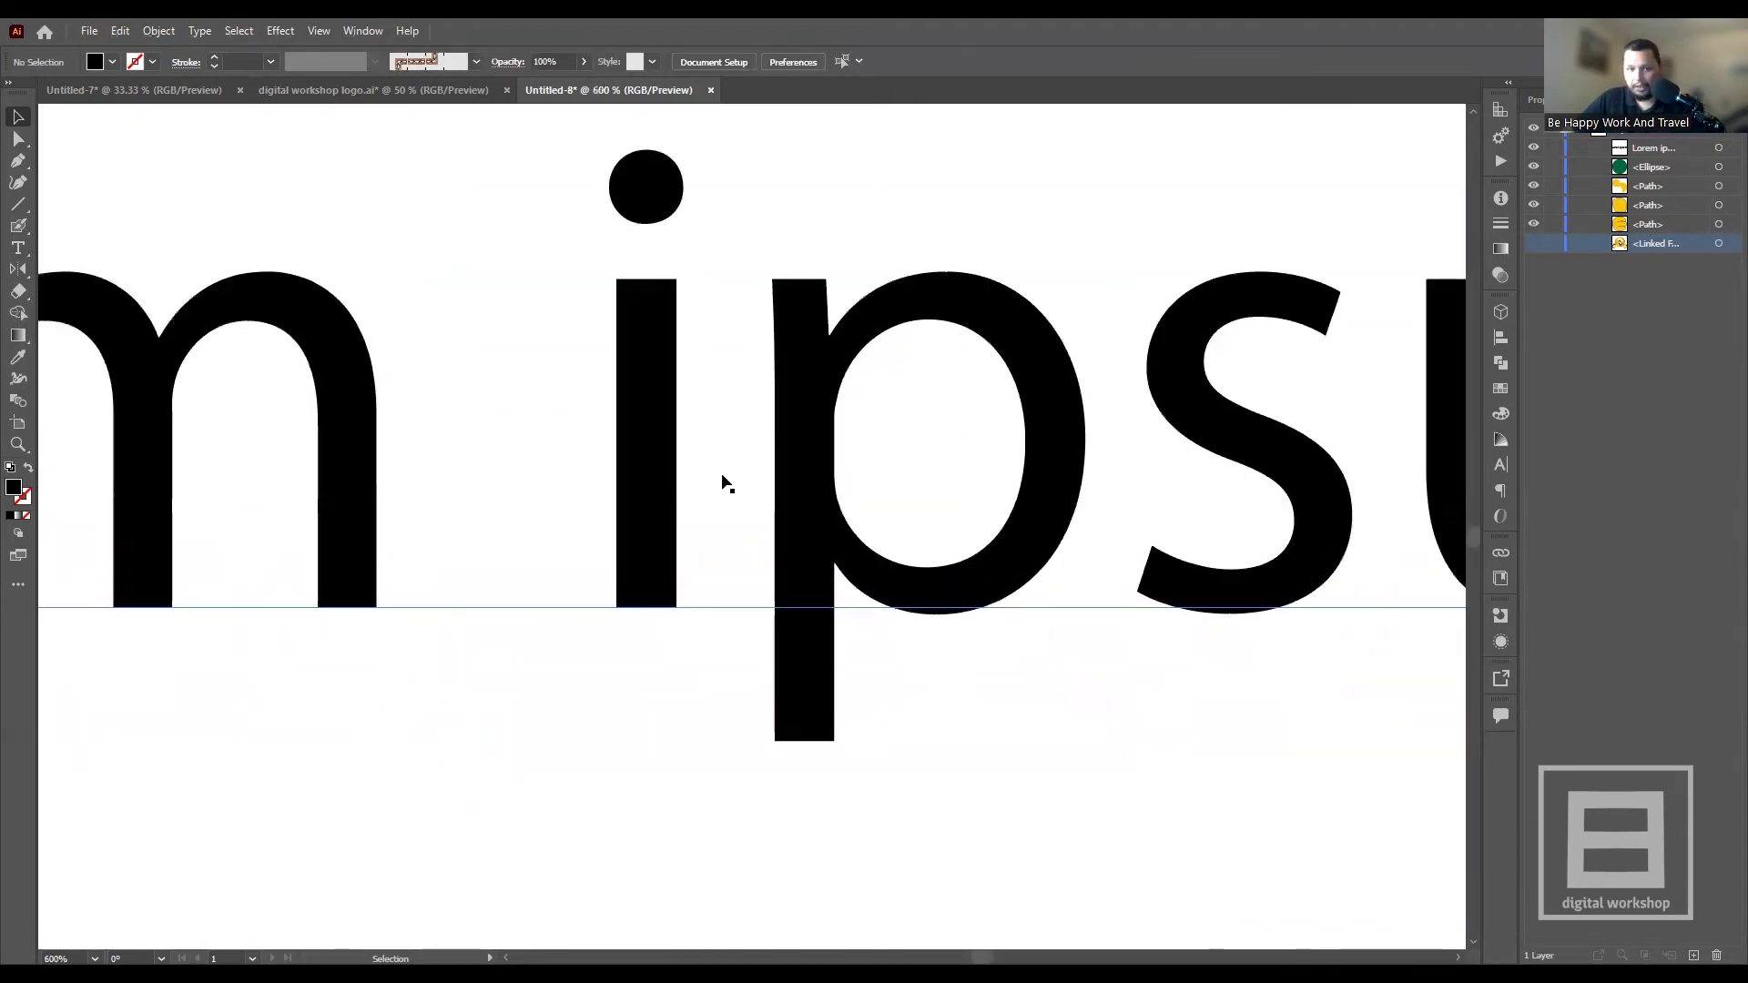
{"action": "scroll", "coordinate": [665, 462], "scroll_direction": "up", "scroll_amount": 2}
{"action": "scroll", "coordinate": [659, 483], "scroll_direction": "up", "scroll_amount": 2}
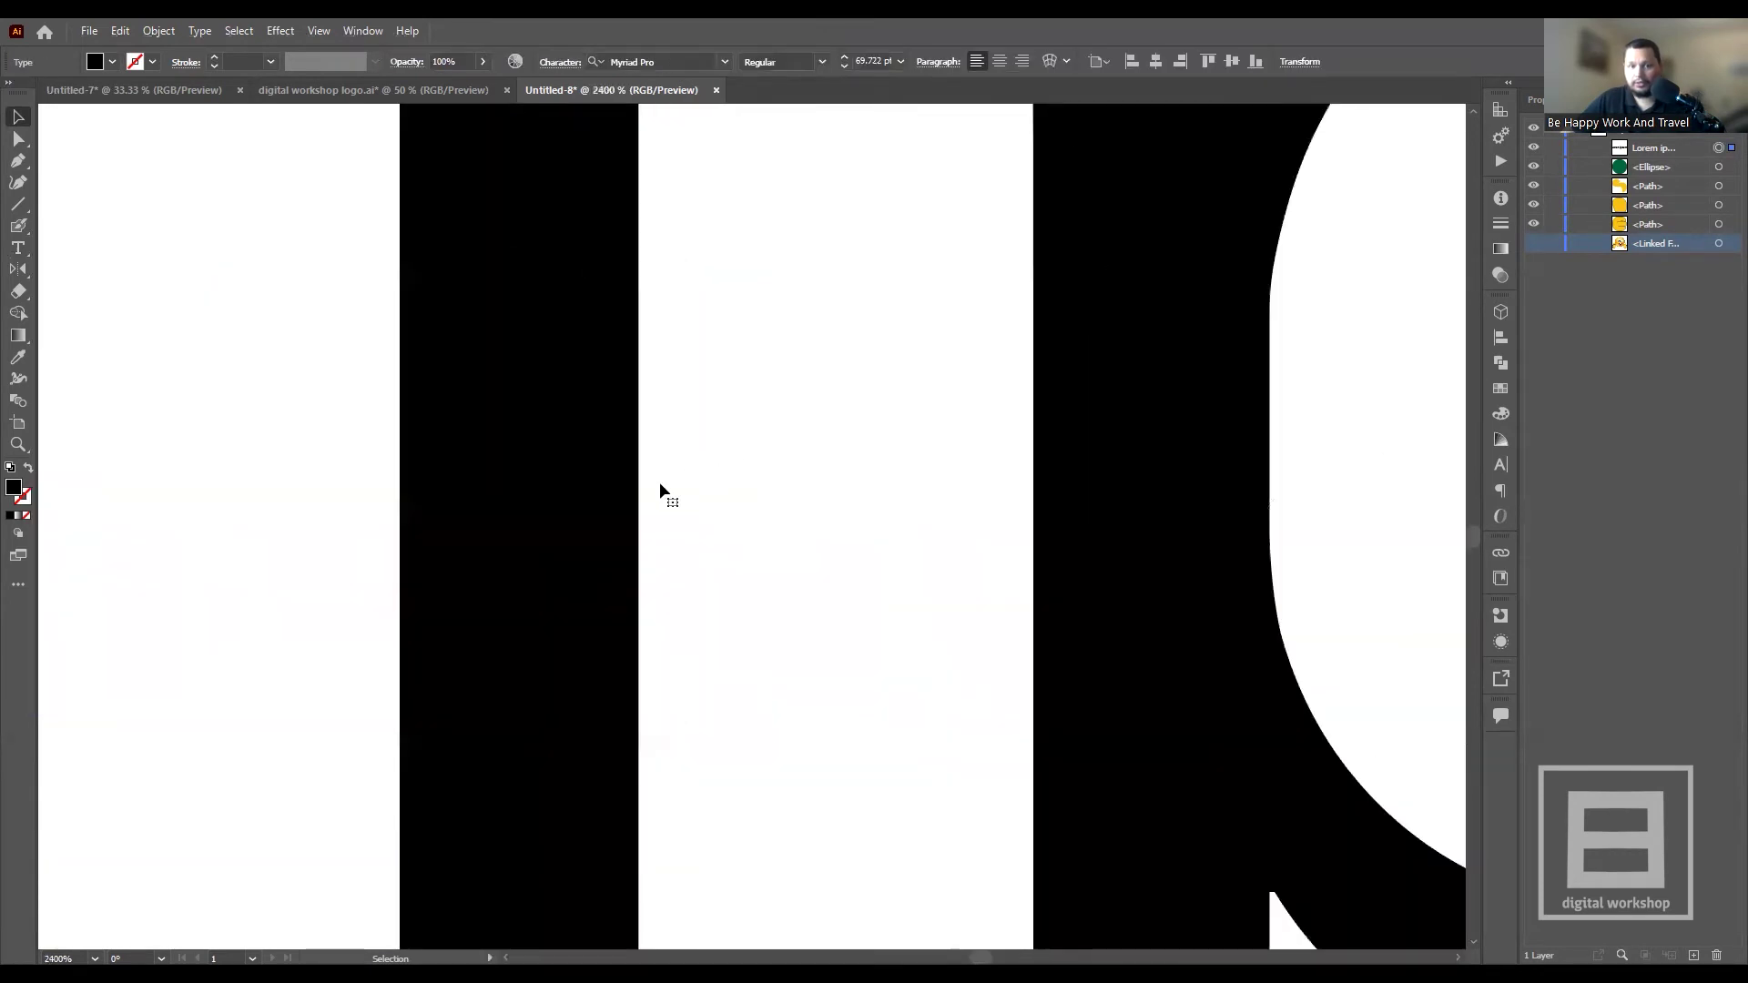
{"action": "scroll", "coordinate": [569, 512], "scroll_direction": "down", "scroll_amount": 4}
{"action": "scroll", "coordinate": [567, 511], "scroll_direction": "down", "scroll_amount": 1}
{"action": "scroll", "coordinate": [619, 537], "scroll_direction": "down", "scroll_amount": 2}
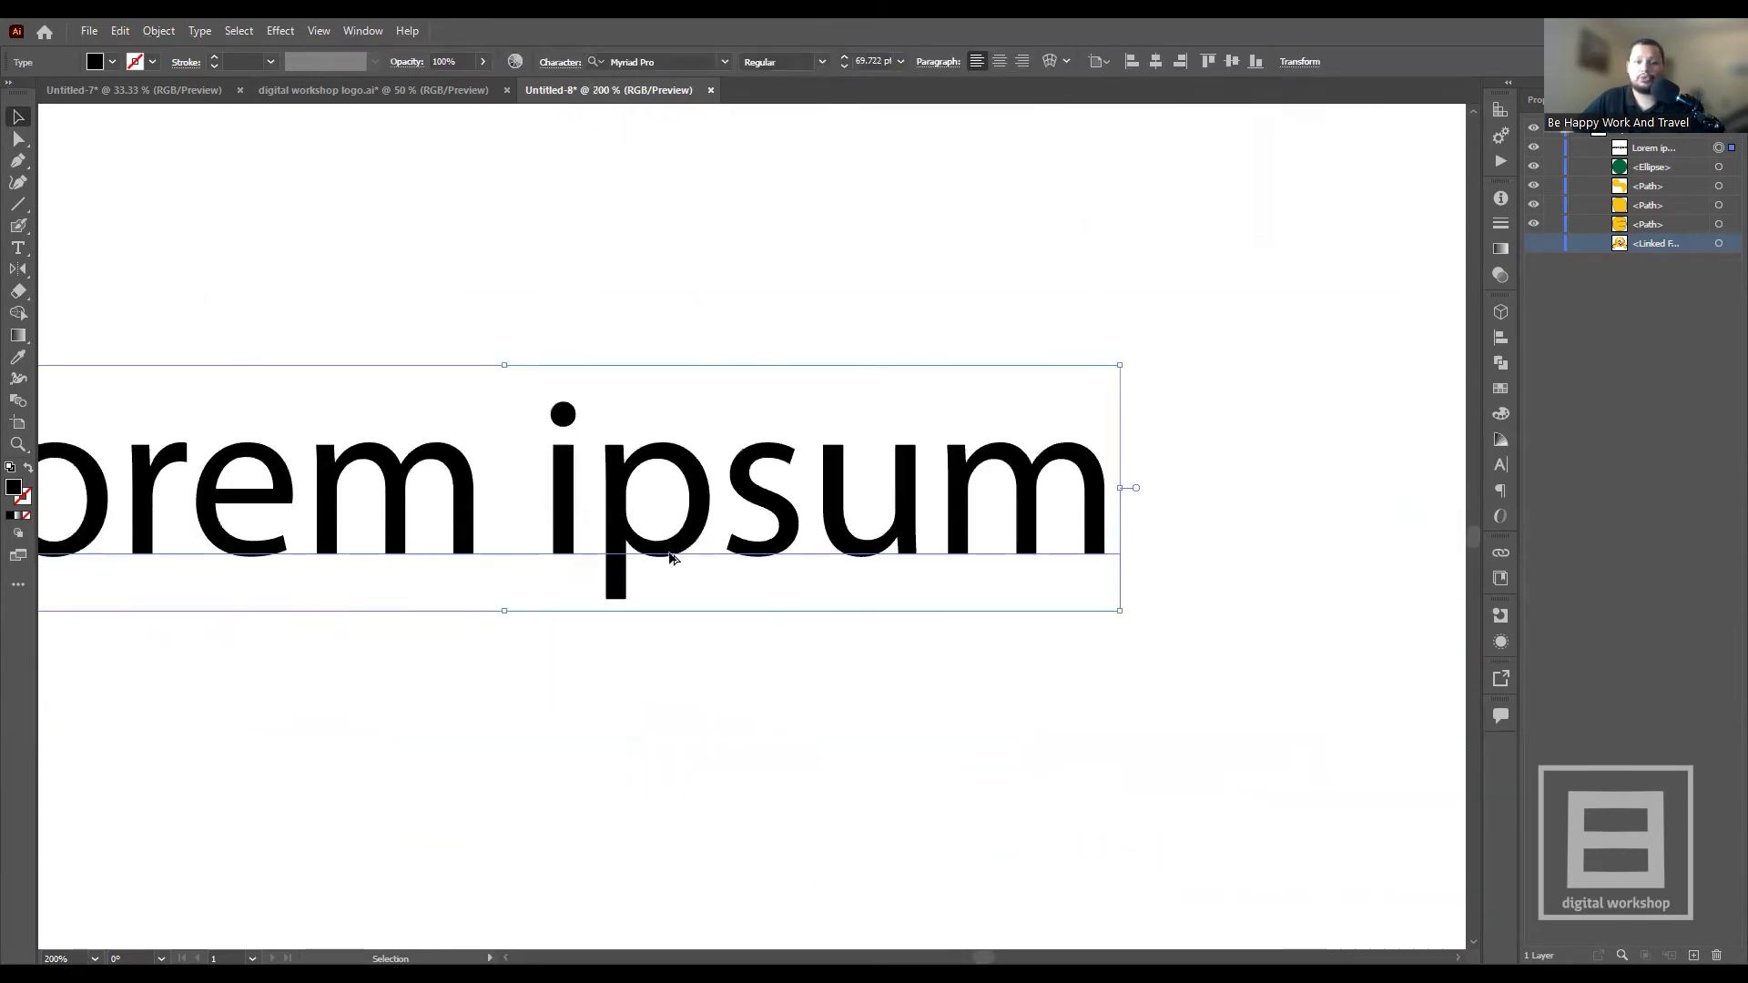
{"action": "scroll", "coordinate": [701, 583], "scroll_direction": "down", "scroll_amount": 2}
{"action": "left_click", "coordinate": [737, 603]}
{"action": "scroll", "coordinate": [790, 553], "scroll_direction": "down", "scroll_amount": 4}
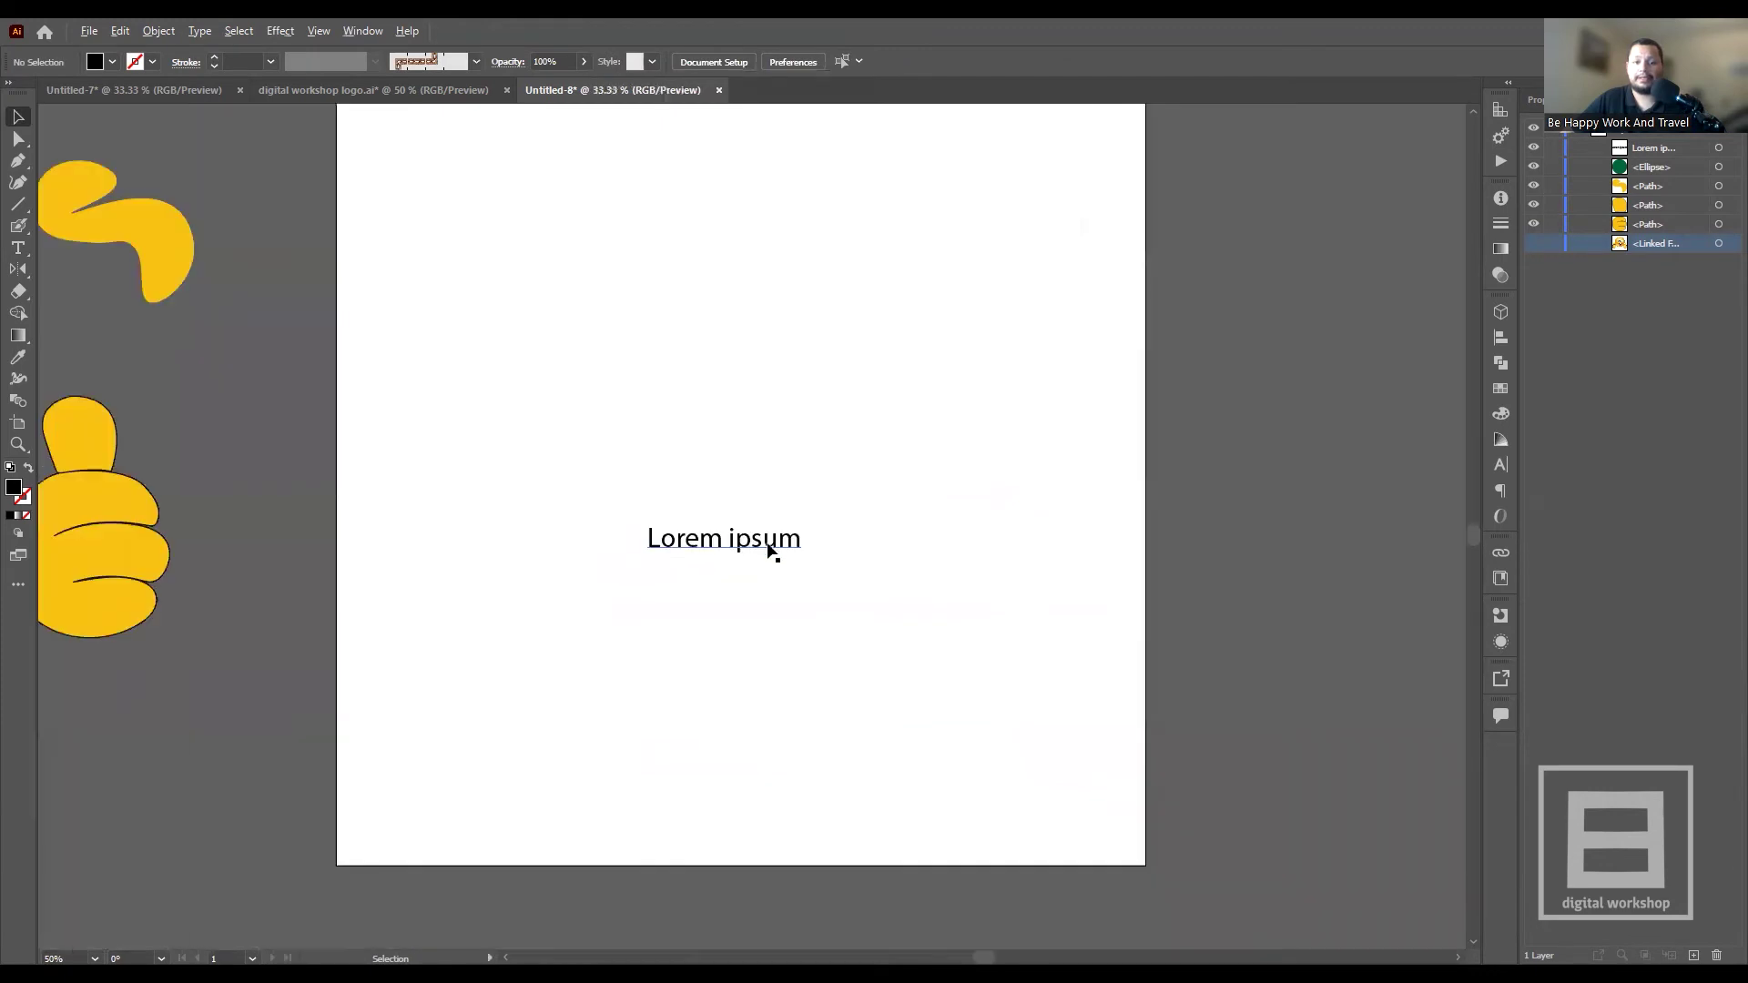
{"action": "left_click", "coordinate": [792, 554]}
{"action": "left_click_drag", "start_coordinate": [802, 553], "coordinate": [1097, 803]}
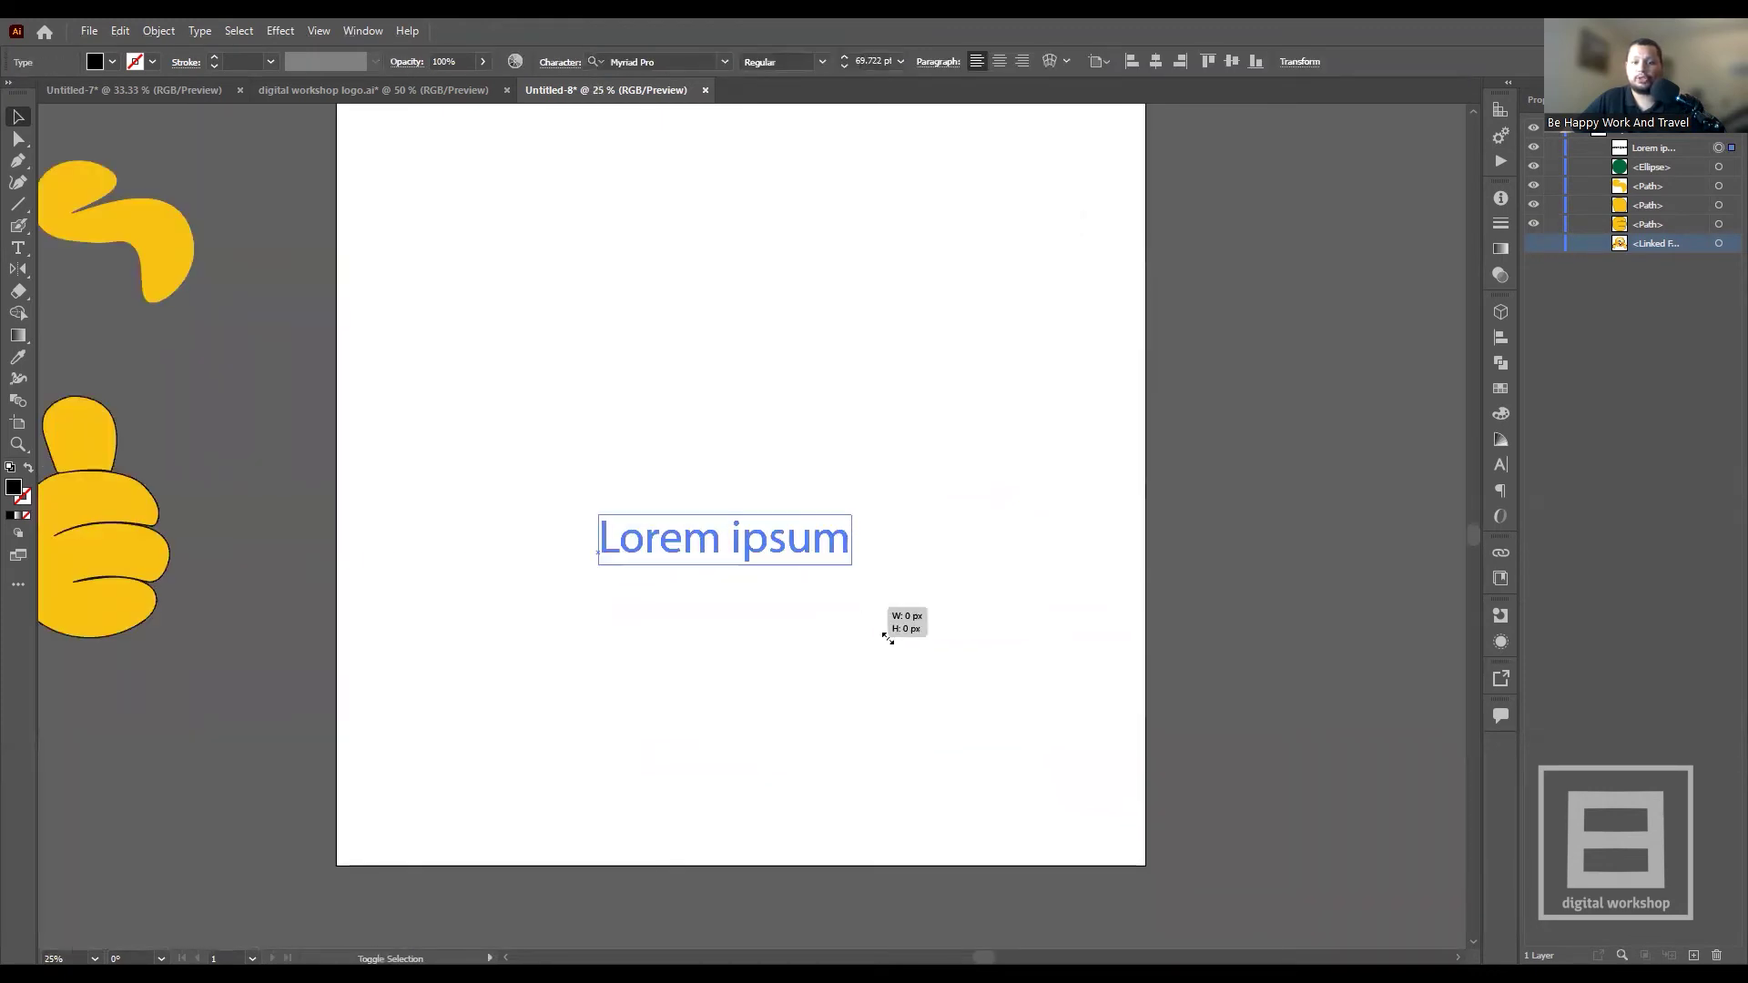
{"action": "left_click", "coordinate": [483, 450]}
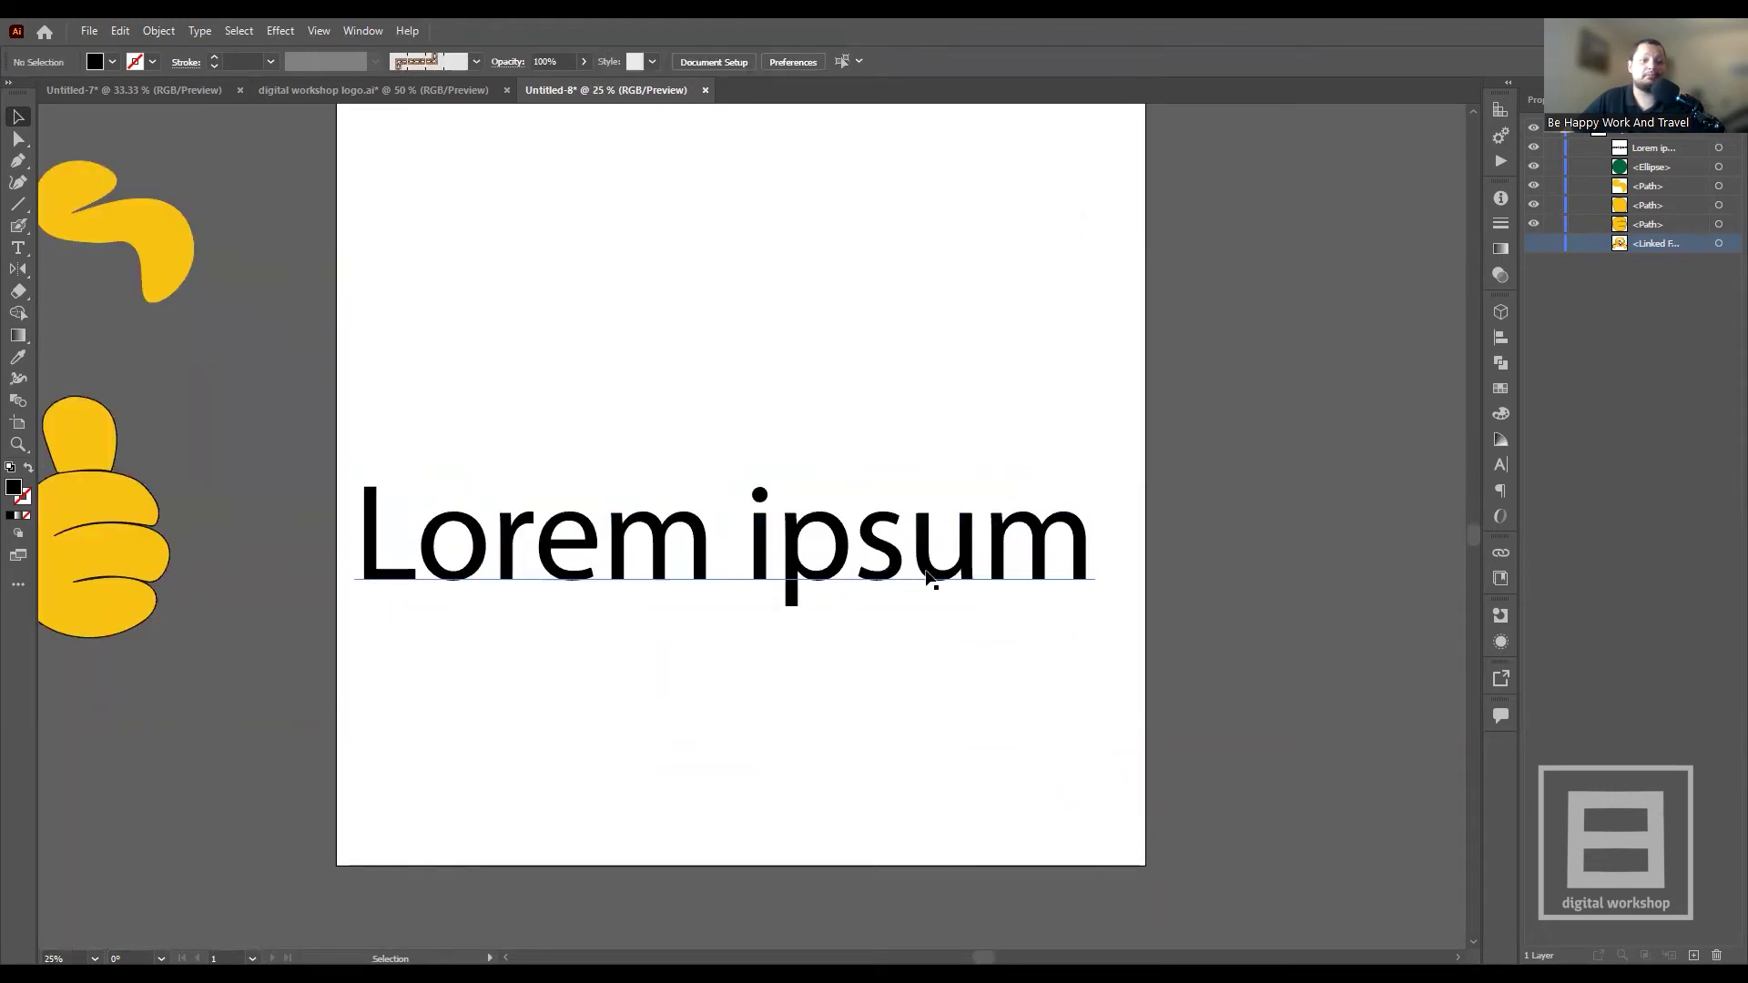
- Show the rulers around the canvas with Ctrl+R
{"action": "key", "text": "ctrl+r"}
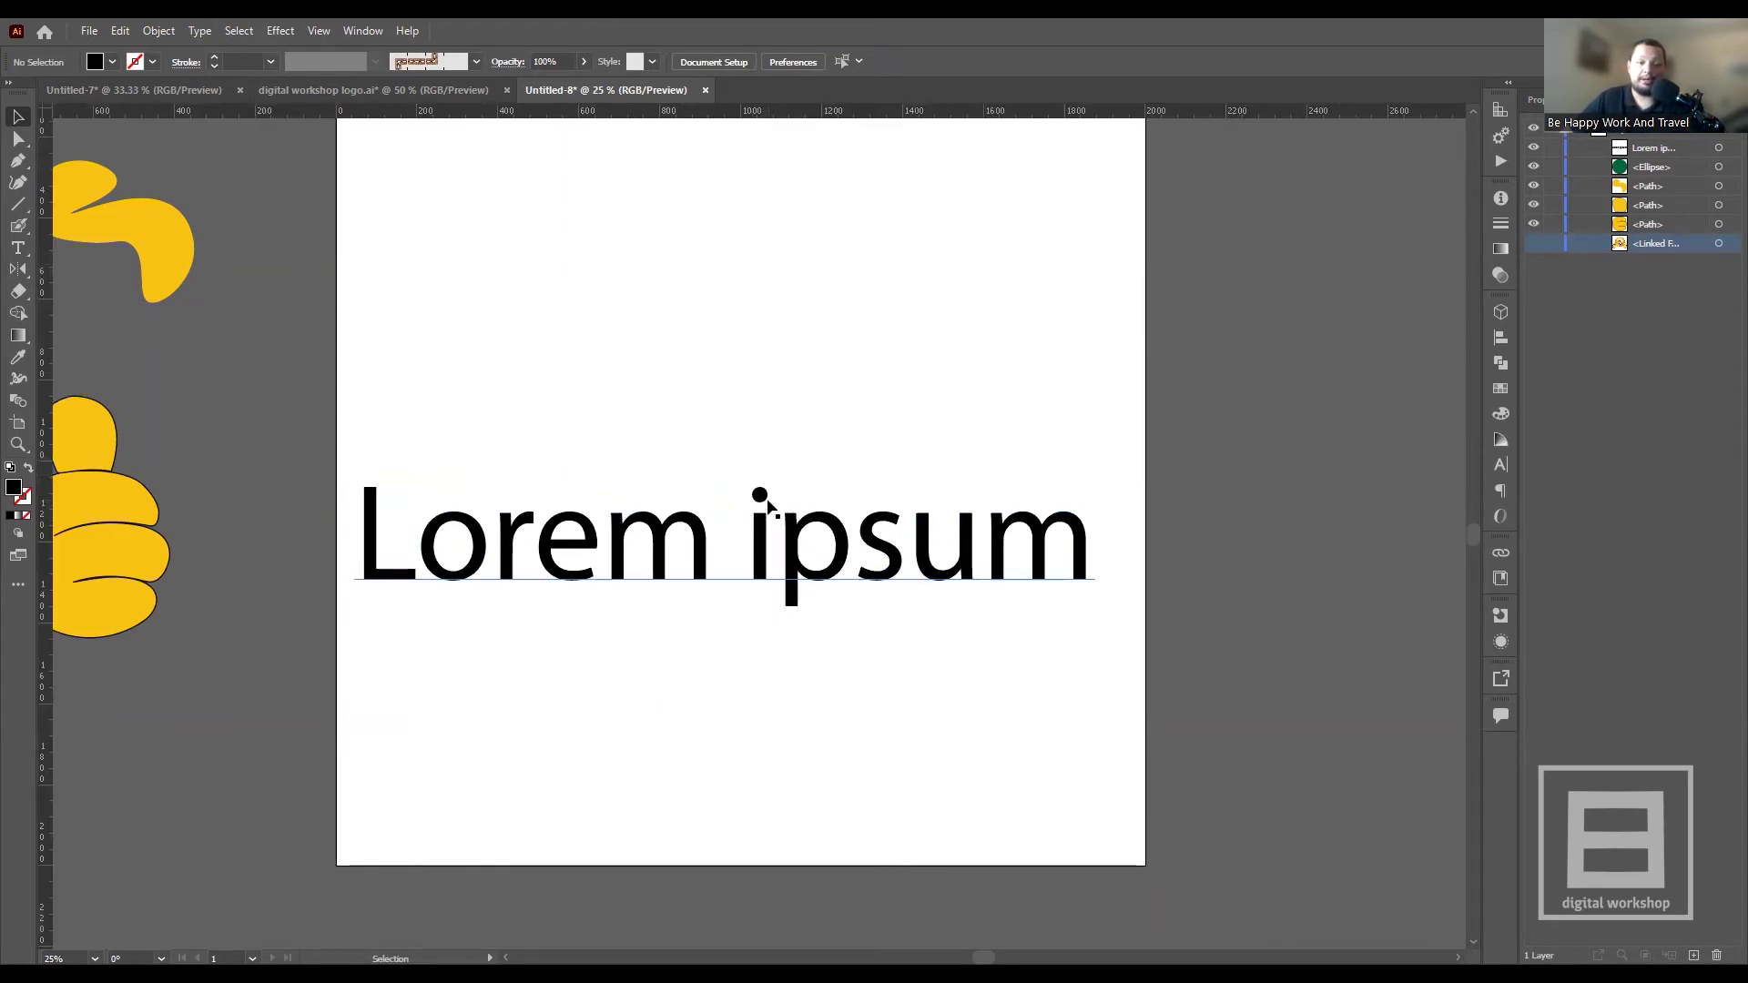
{"action": "scroll", "coordinate": [758, 524], "scroll_direction": "up", "scroll_amount": 3}
{"action": "scroll", "coordinate": [759, 523], "scroll_direction": "up", "scroll_amount": 2}
{"action": "scroll", "coordinate": [758, 524], "scroll_direction": "up", "scroll_amount": 2}
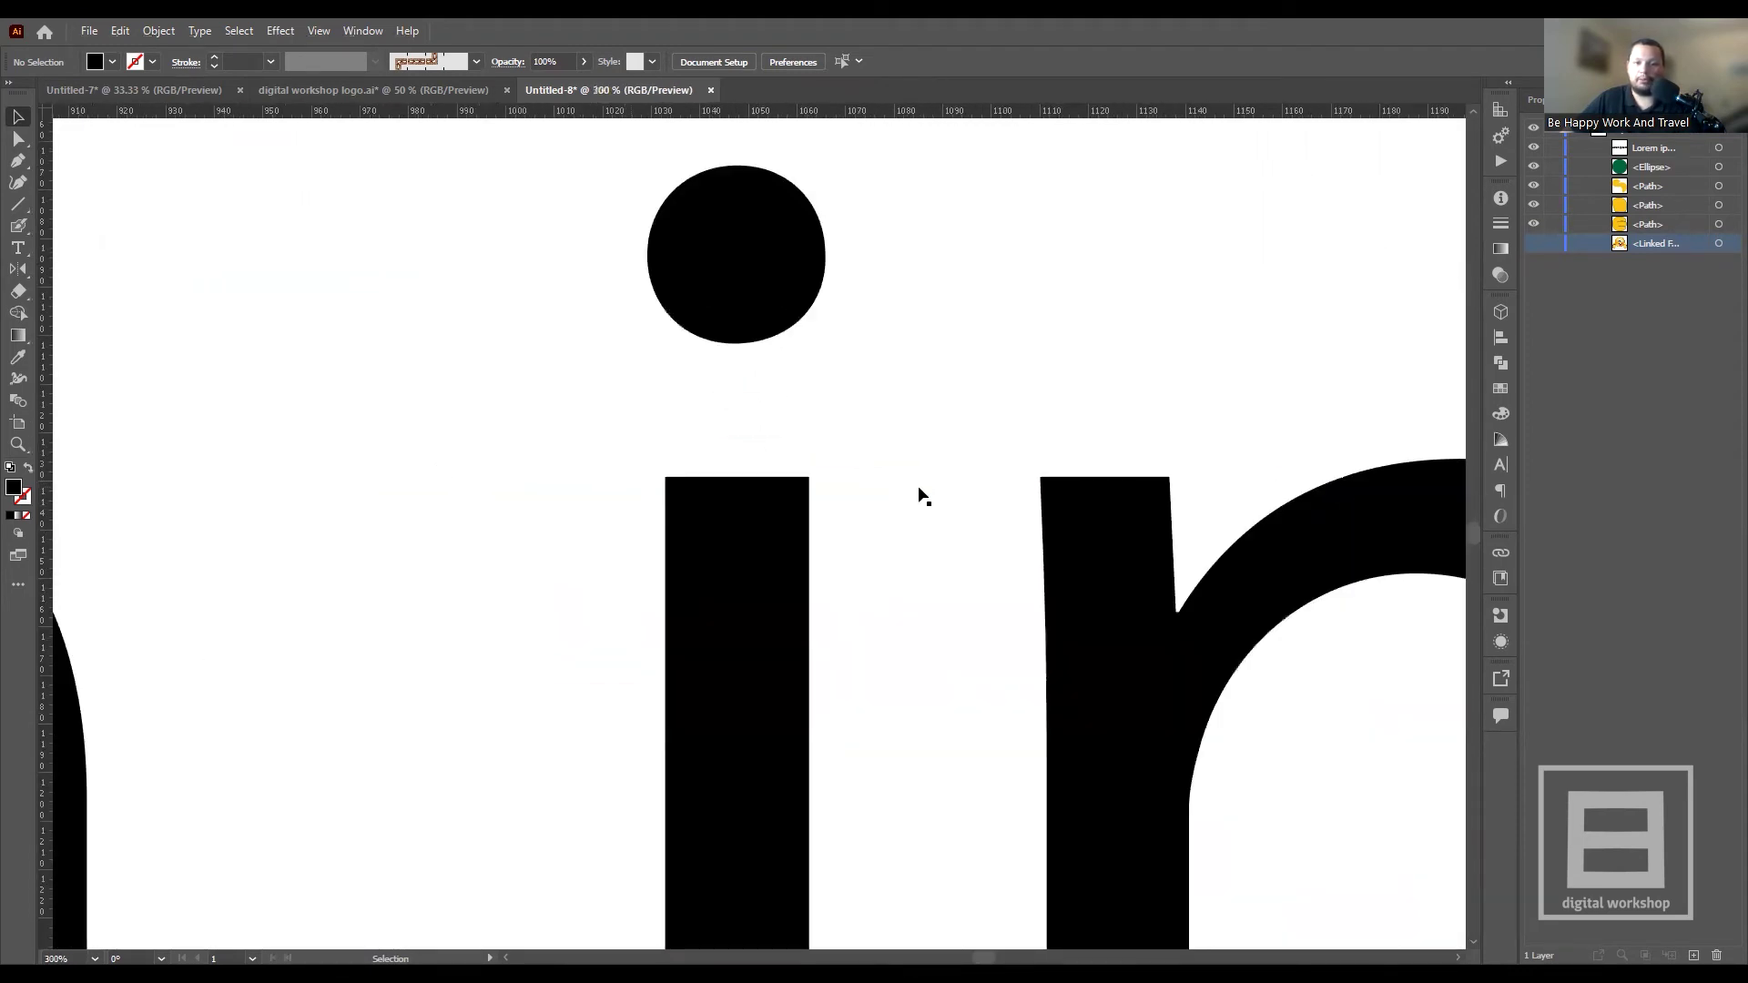
{"action": "scroll", "coordinate": [782, 441], "scroll_direction": "down", "scroll_amount": 4}
{"action": "scroll", "coordinate": [734, 406], "scroll_direction": "down", "scroll_amount": 2}
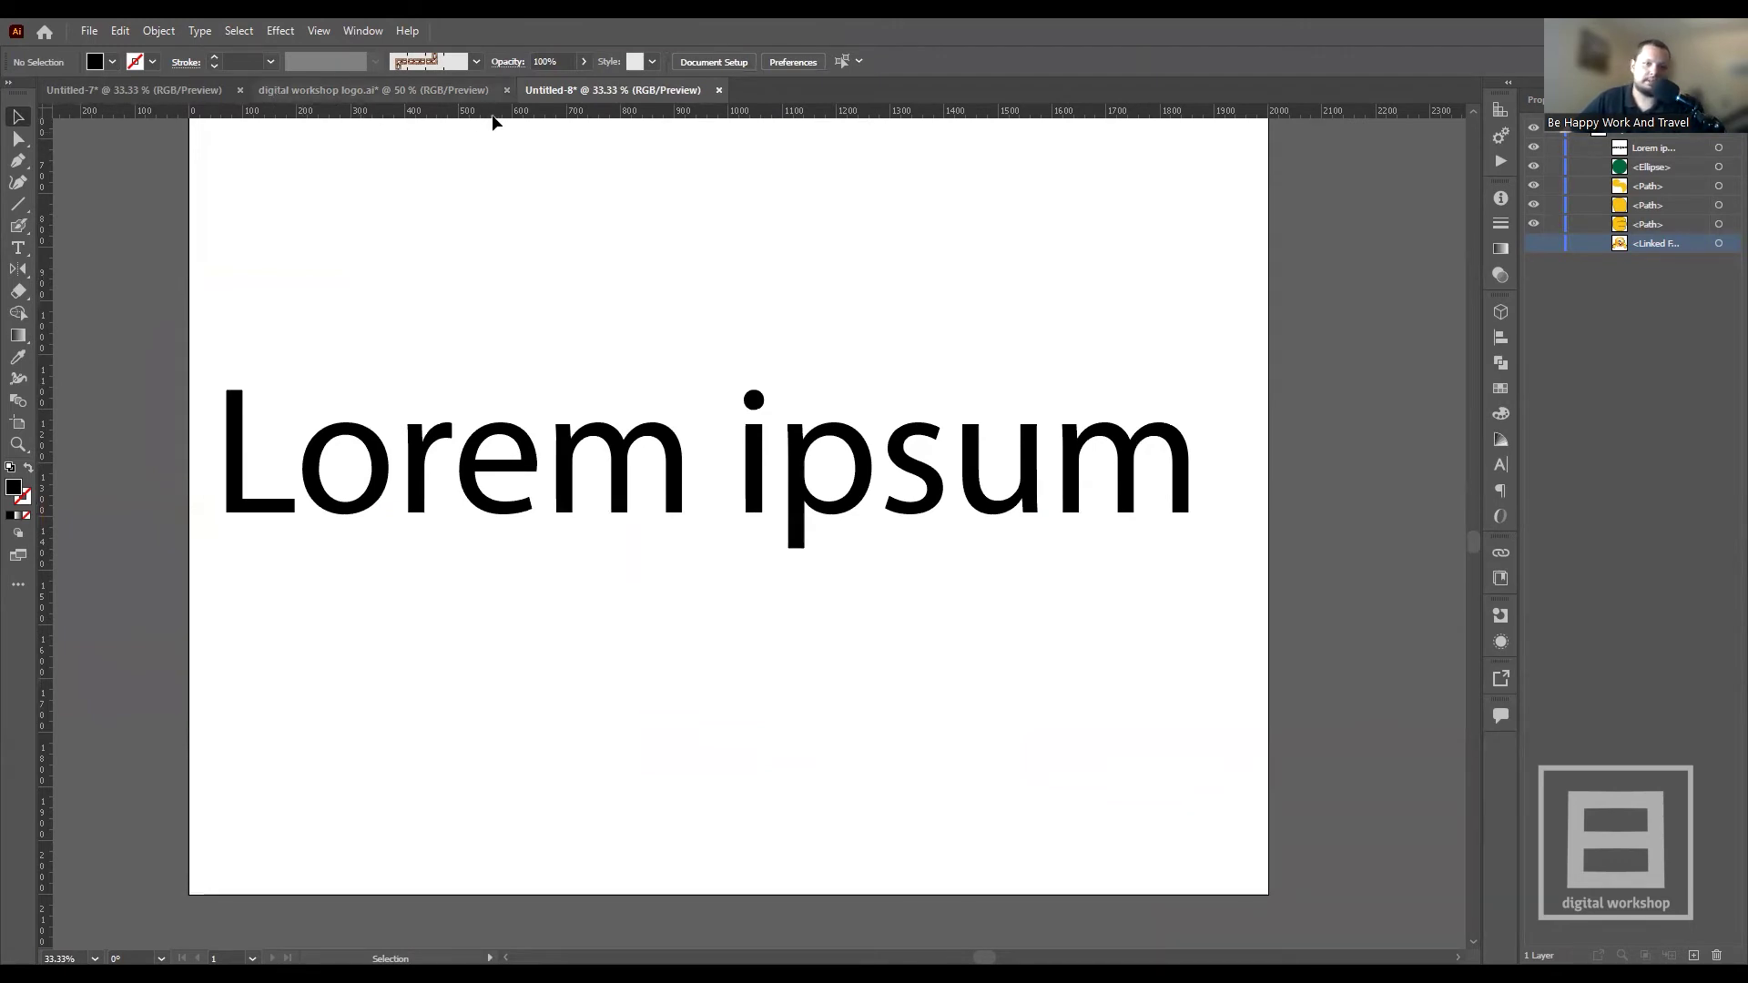
- Look through the Window menu and View > Rulers submenu, then reselect the text
{"action": "left_click", "coordinate": [355, 33]}
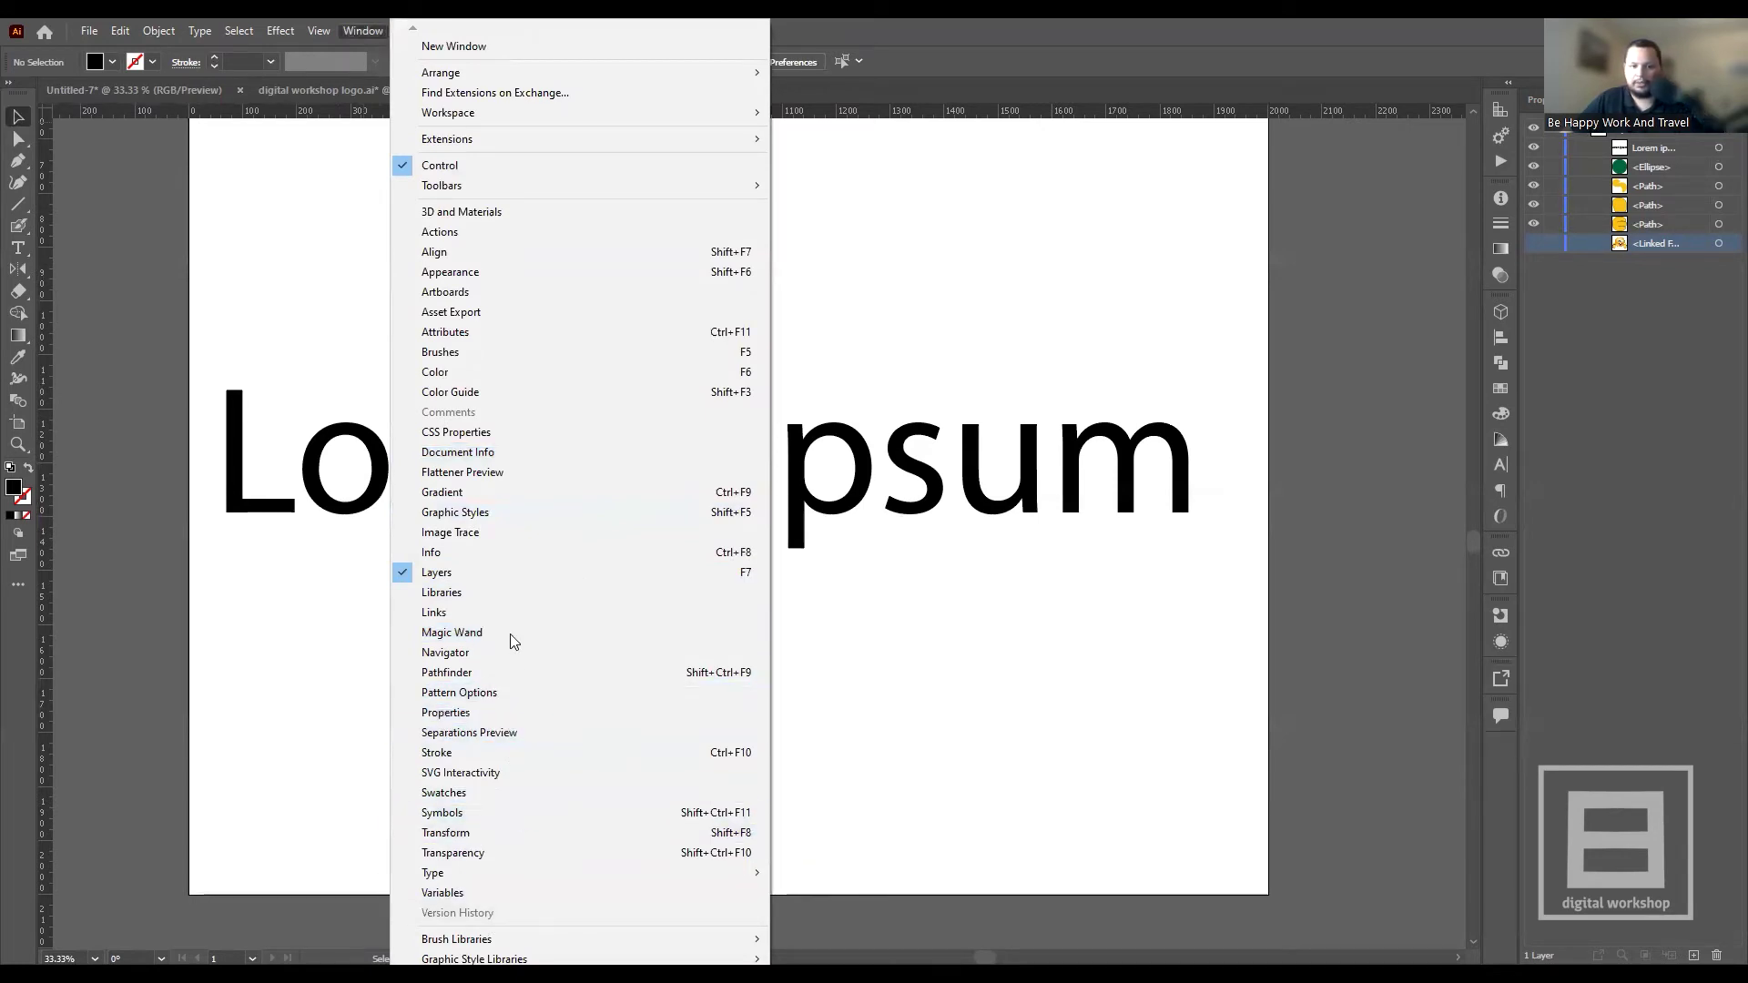
{"action": "left_click", "coordinate": [311, 33]}
{"action": "mouse_move", "coordinate": [348, 729]}
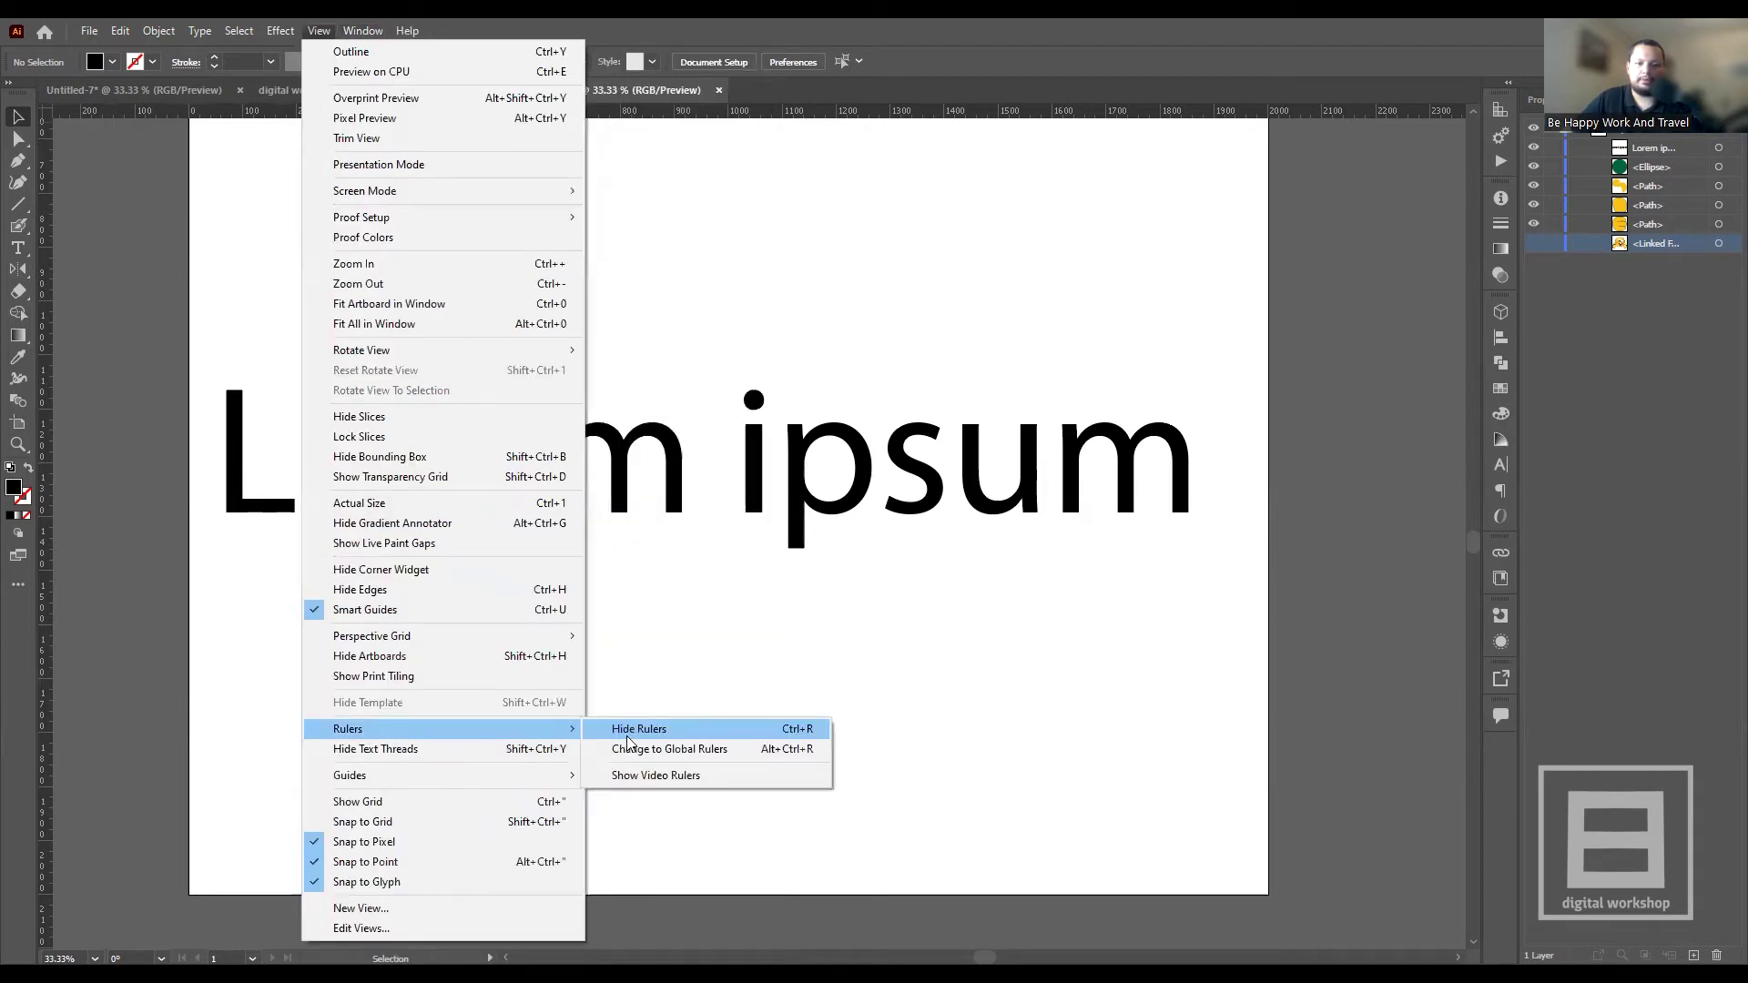
{"action": "left_click", "coordinate": [154, 488]}
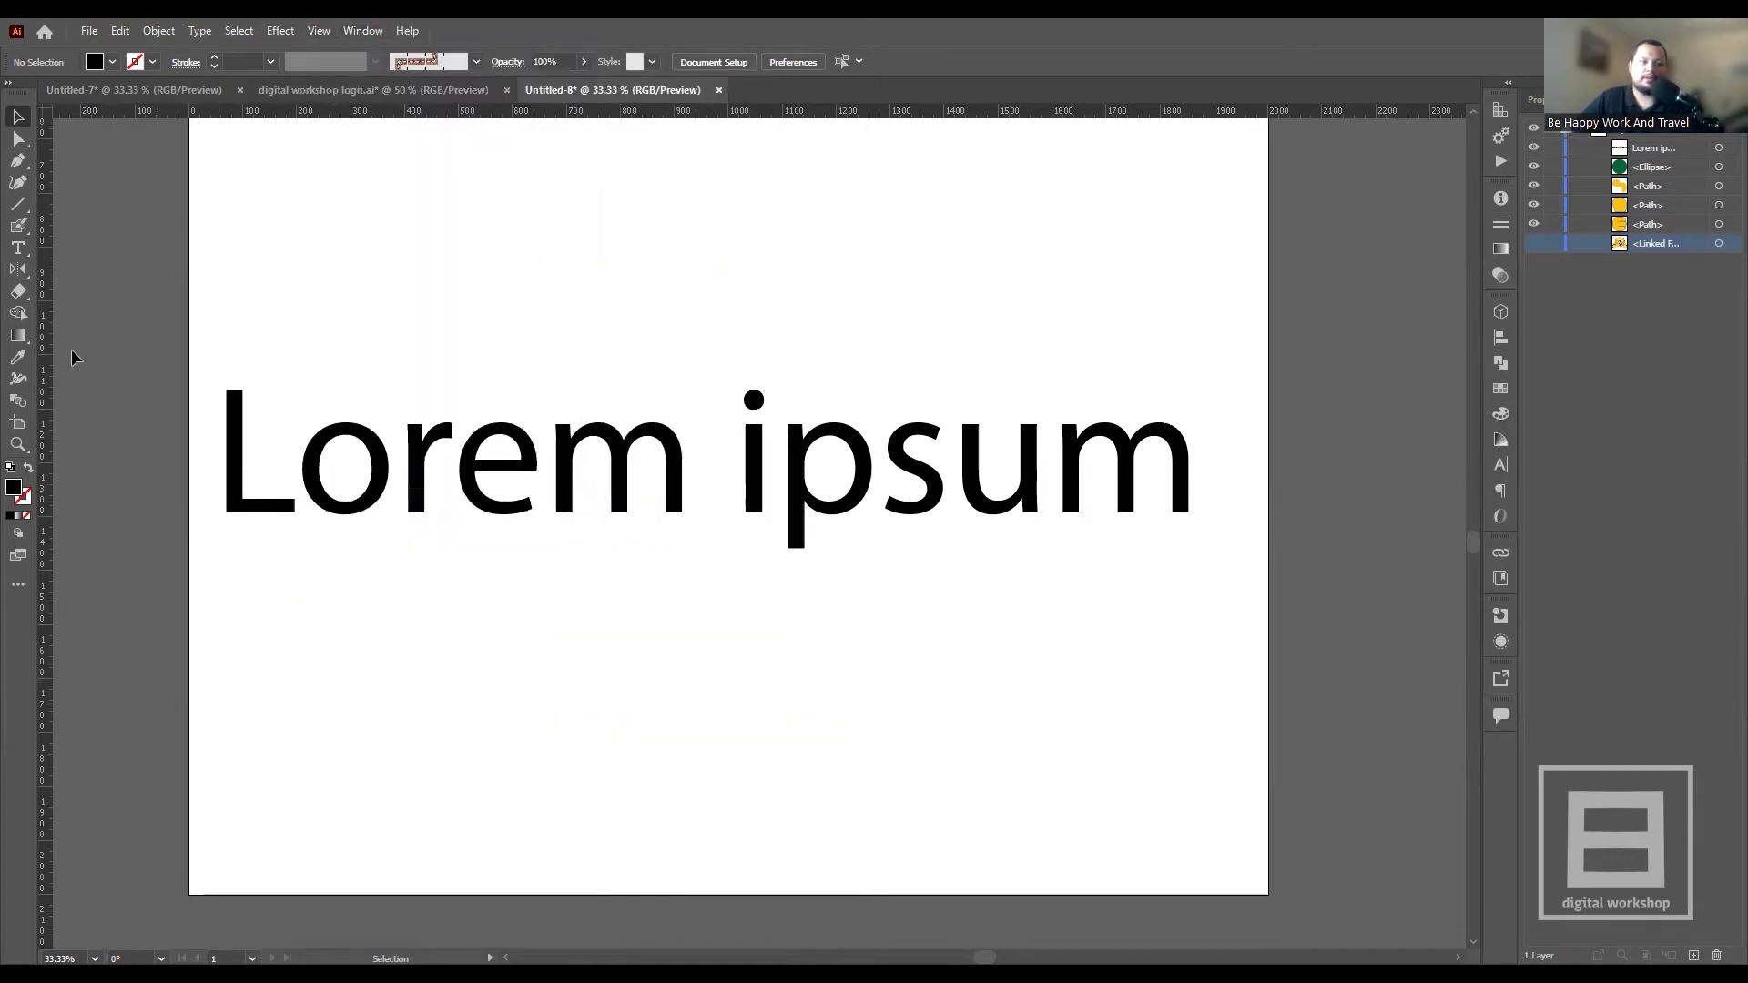
{"action": "left_click", "coordinate": [673, 459]}
- Nudge the Lorem ipsum text right and down, then reselect it to check placement
{"action": "left_click_drag", "start_coordinate": [674, 460], "coordinate": [868, 519]}
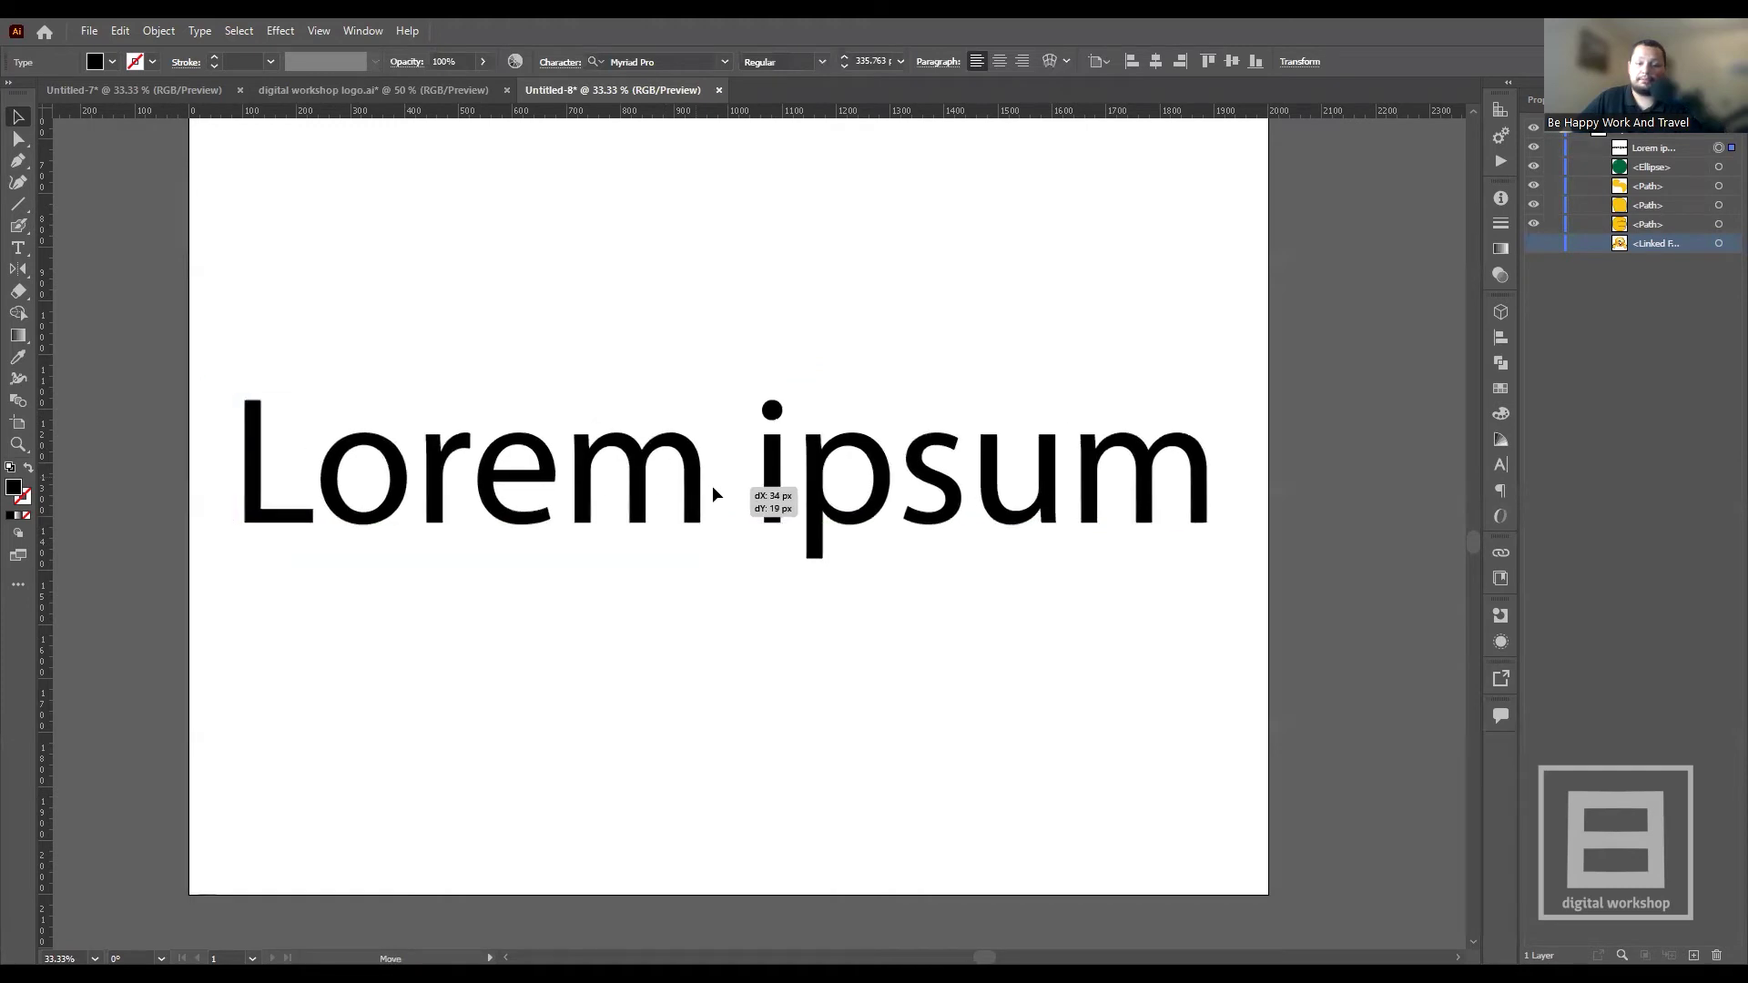
{"action": "left_click", "coordinate": [1159, 636]}
{"action": "left_click", "coordinate": [1038, 558]}
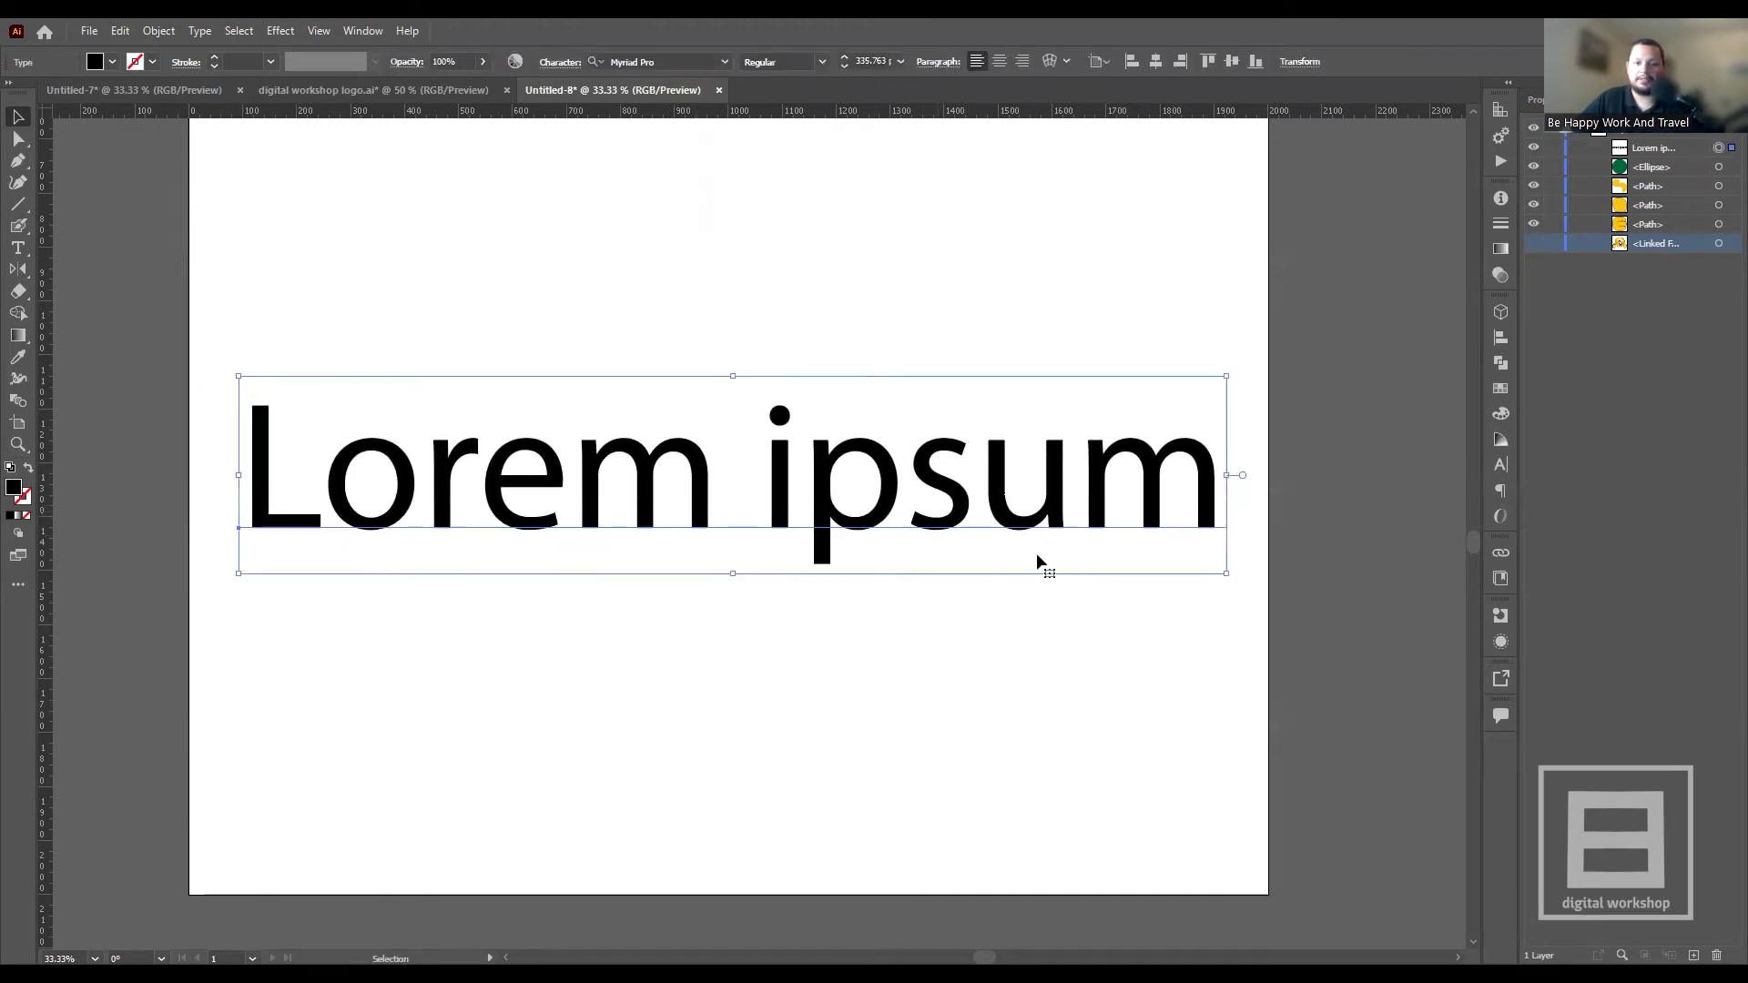
{"action": "left_click", "coordinate": [1159, 606]}
{"action": "left_click", "coordinate": [761, 522]}
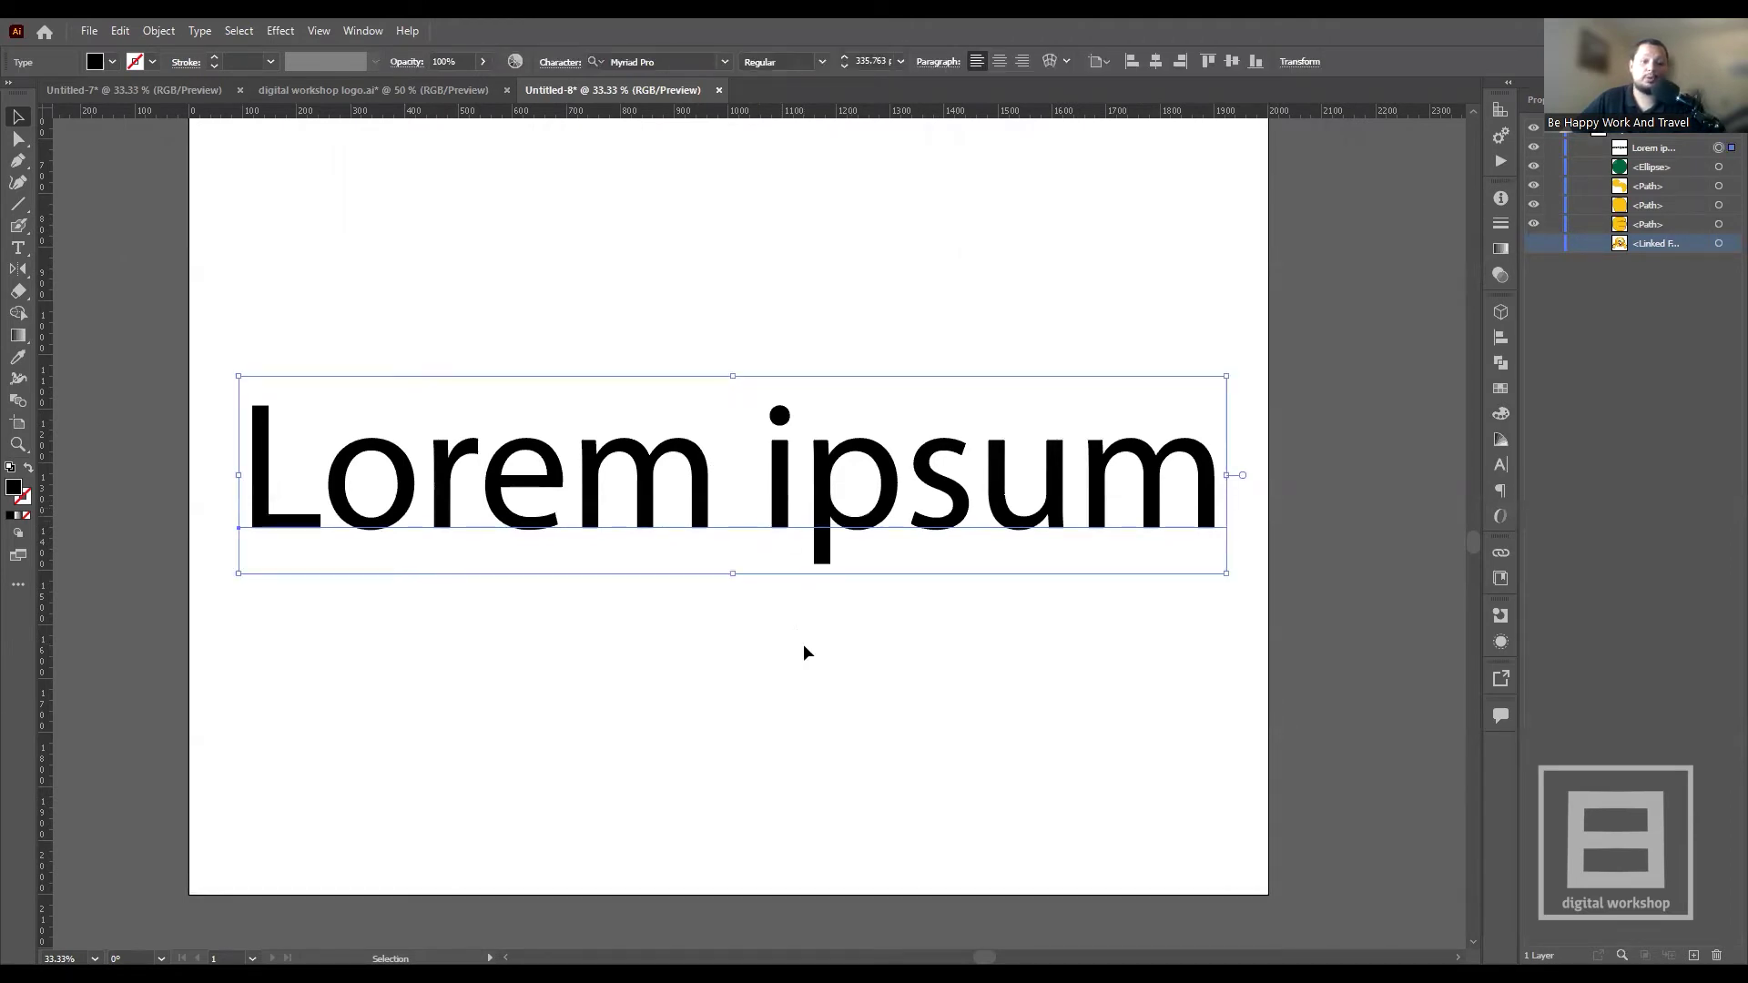
{"action": "left_click", "coordinate": [803, 643]}
{"action": "left_click", "coordinate": [824, 546]}
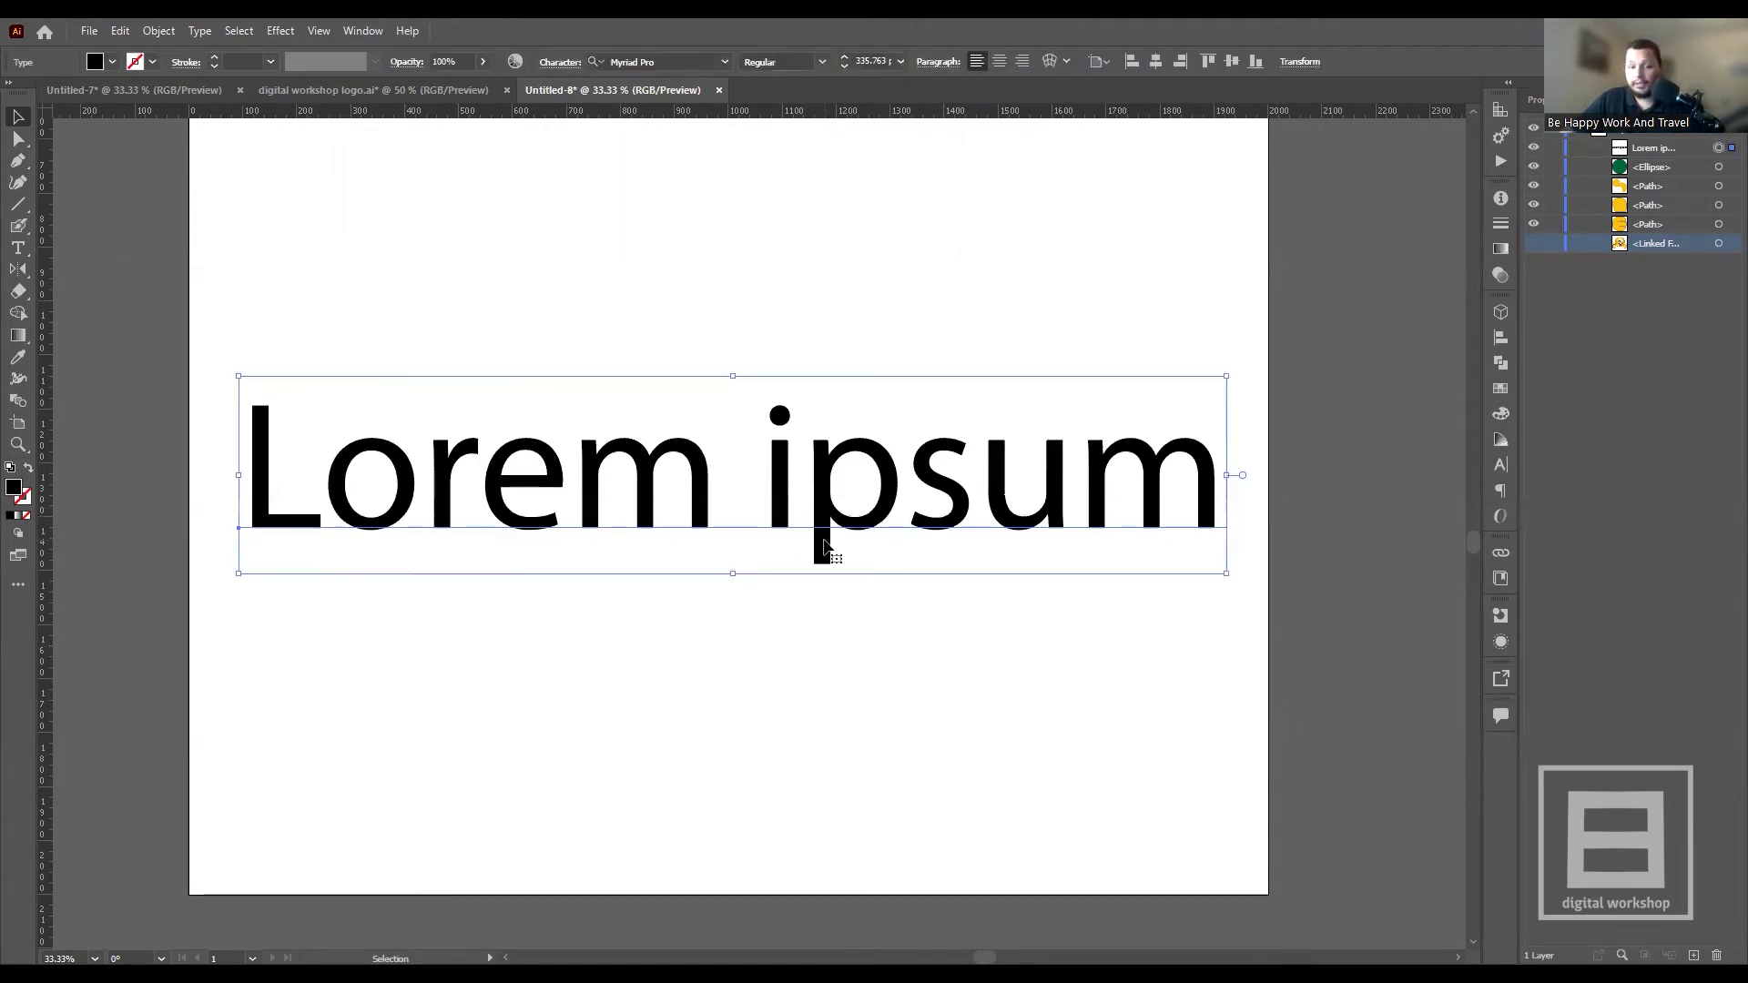
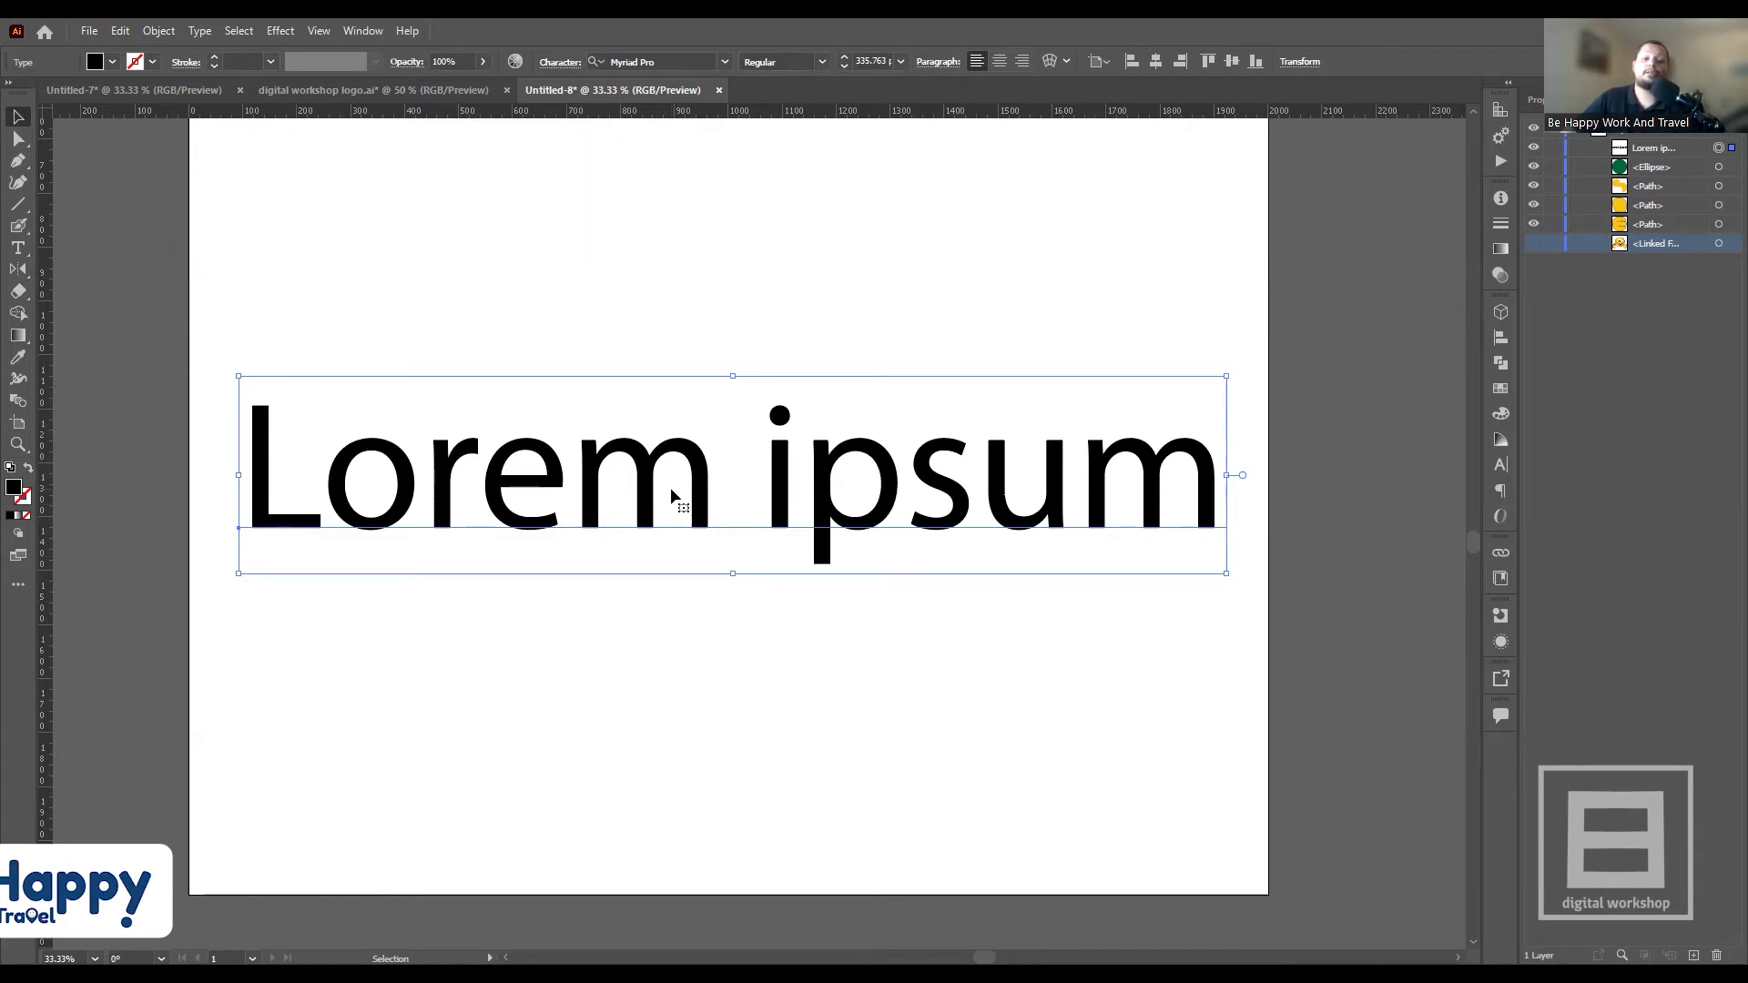
- Drag the Lorem ipsum text lower and back up to try positions on the artboard
{"action": "left_click", "coordinate": [894, 639]}
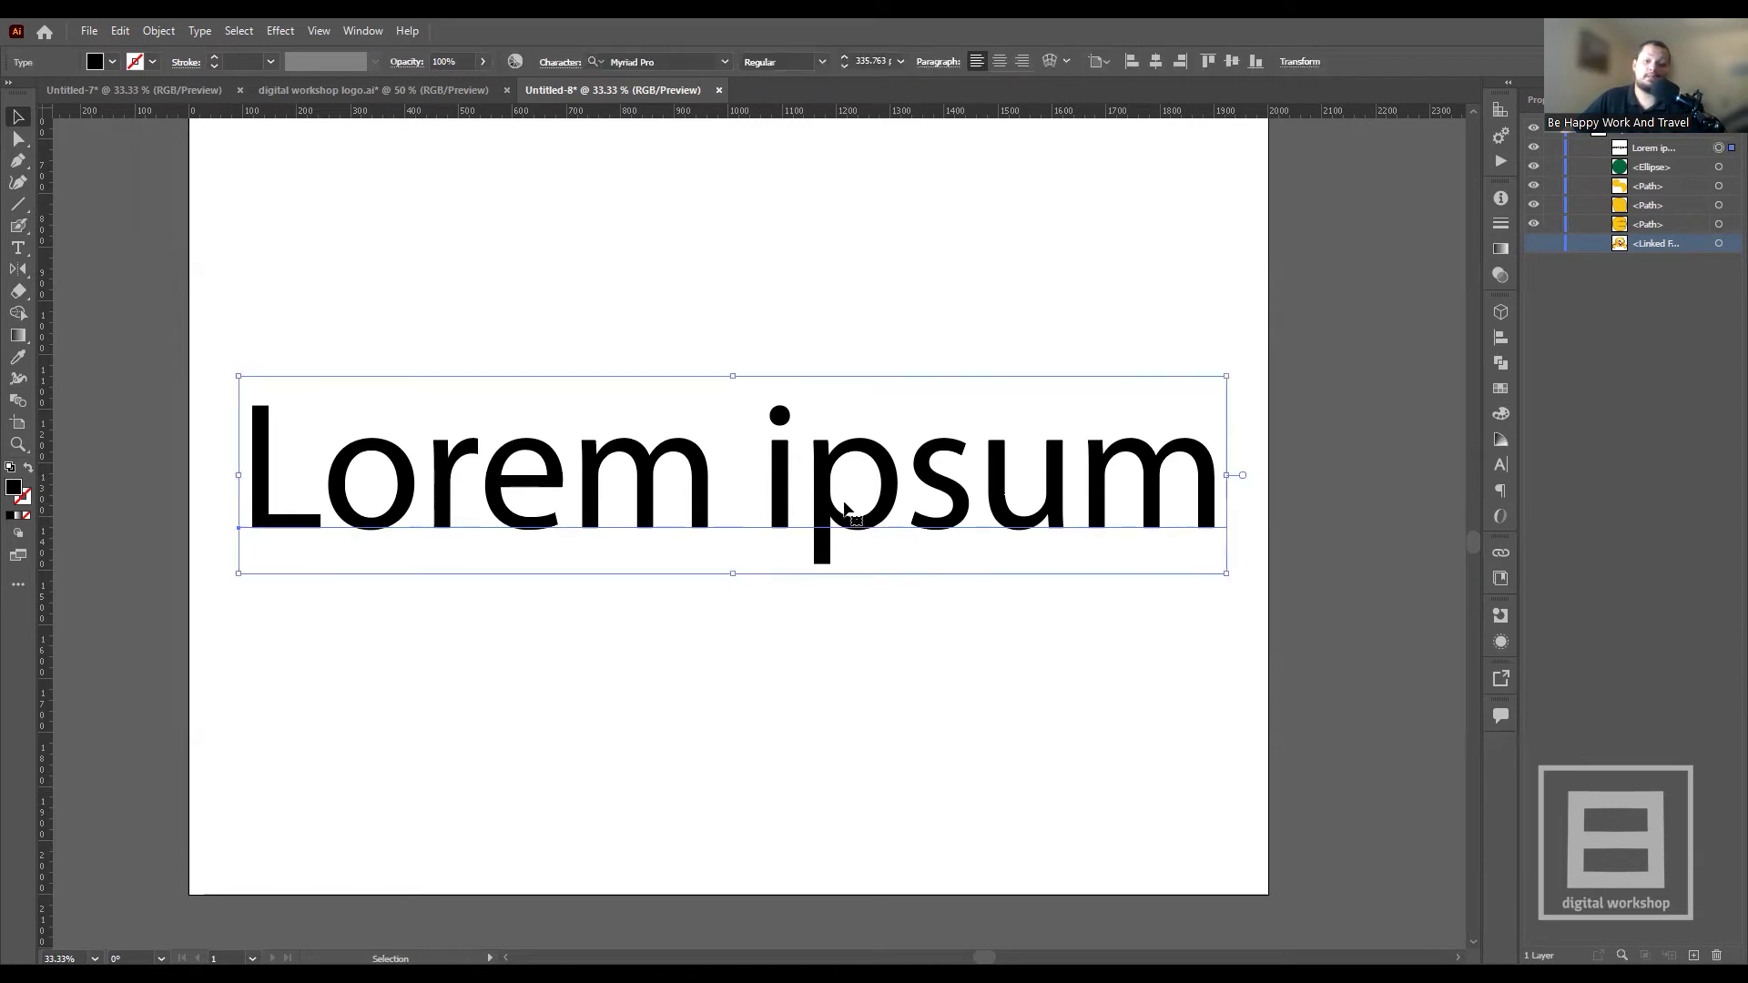
{"action": "left_click_drag", "start_coordinate": [832, 505], "coordinate": [822, 767]}
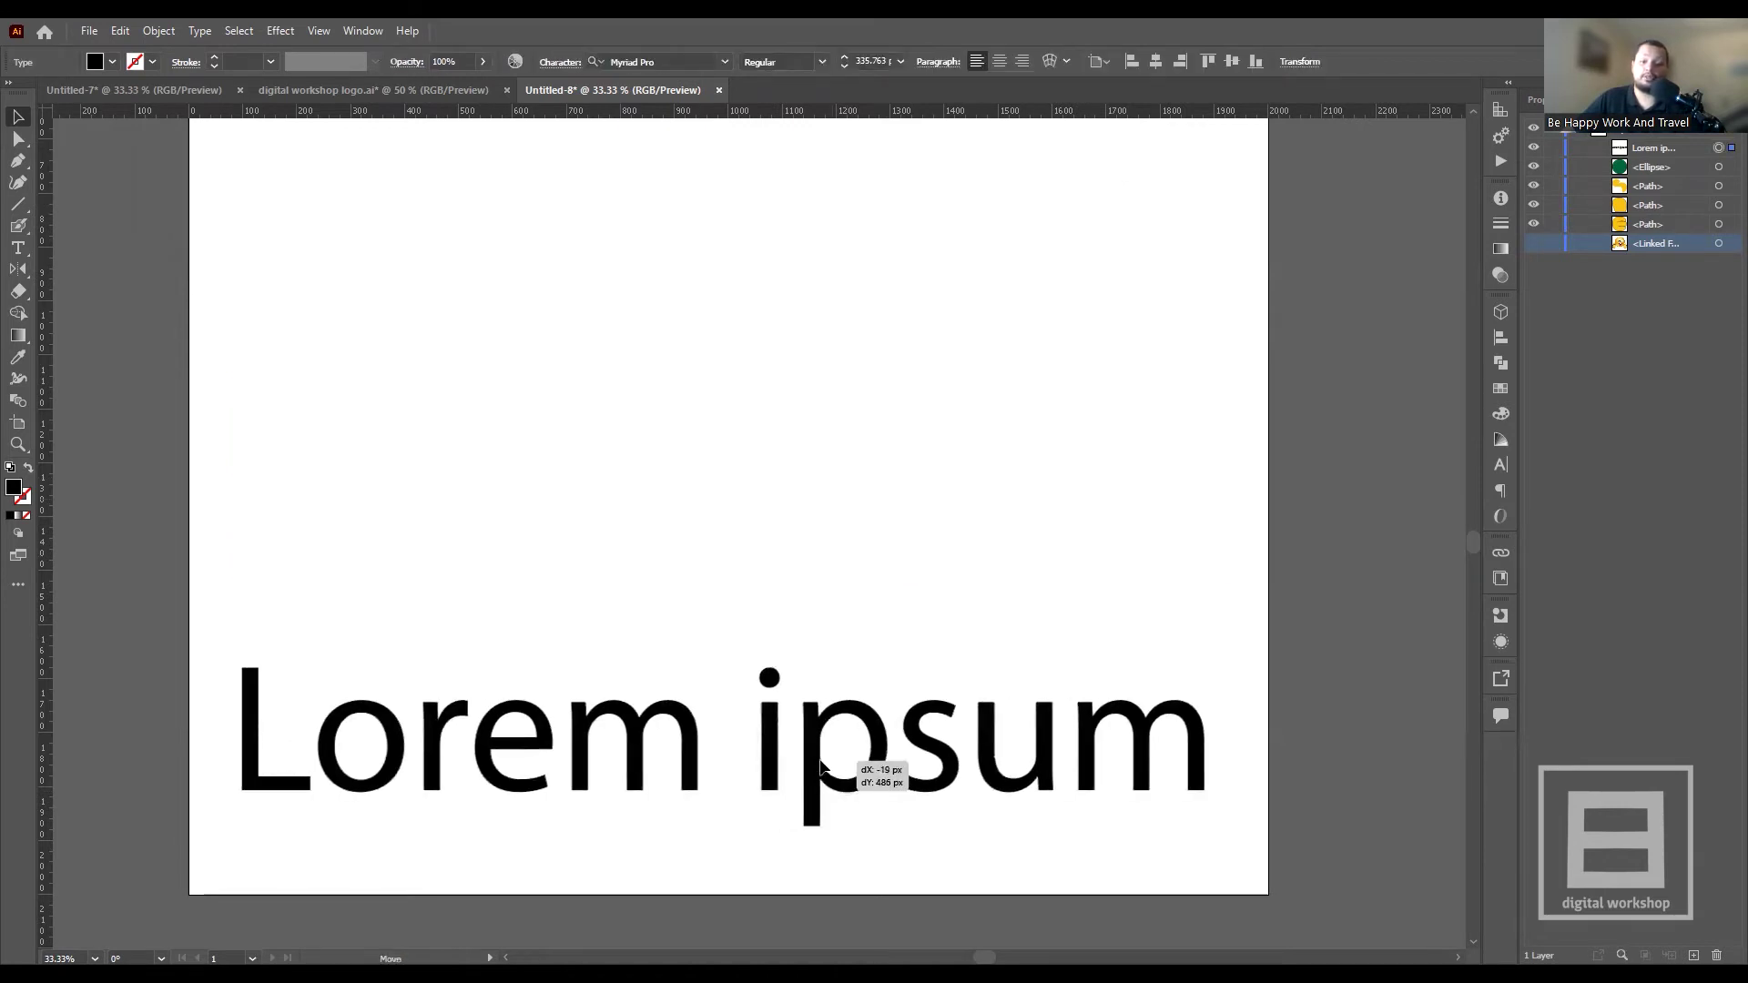
{"action": "left_click", "coordinate": [796, 495]}
{"action": "left_click_drag", "start_coordinate": [866, 706], "coordinate": [829, 473]}
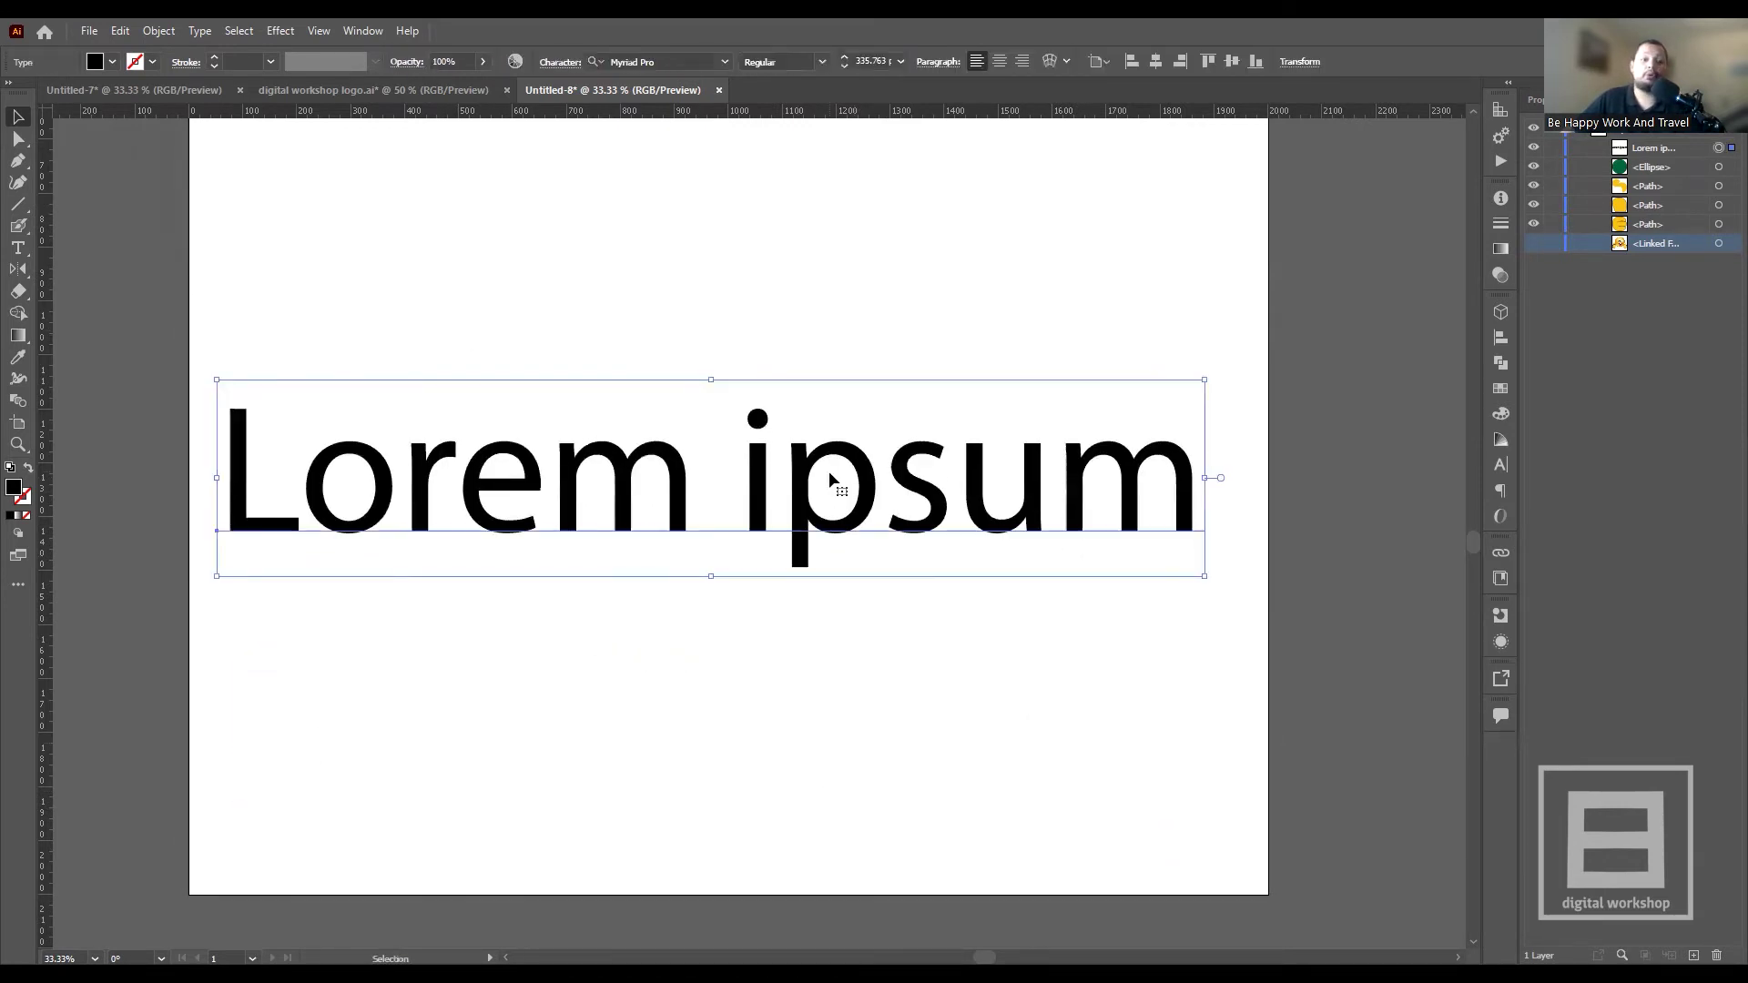
{"action": "left_click", "coordinate": [683, 63]}
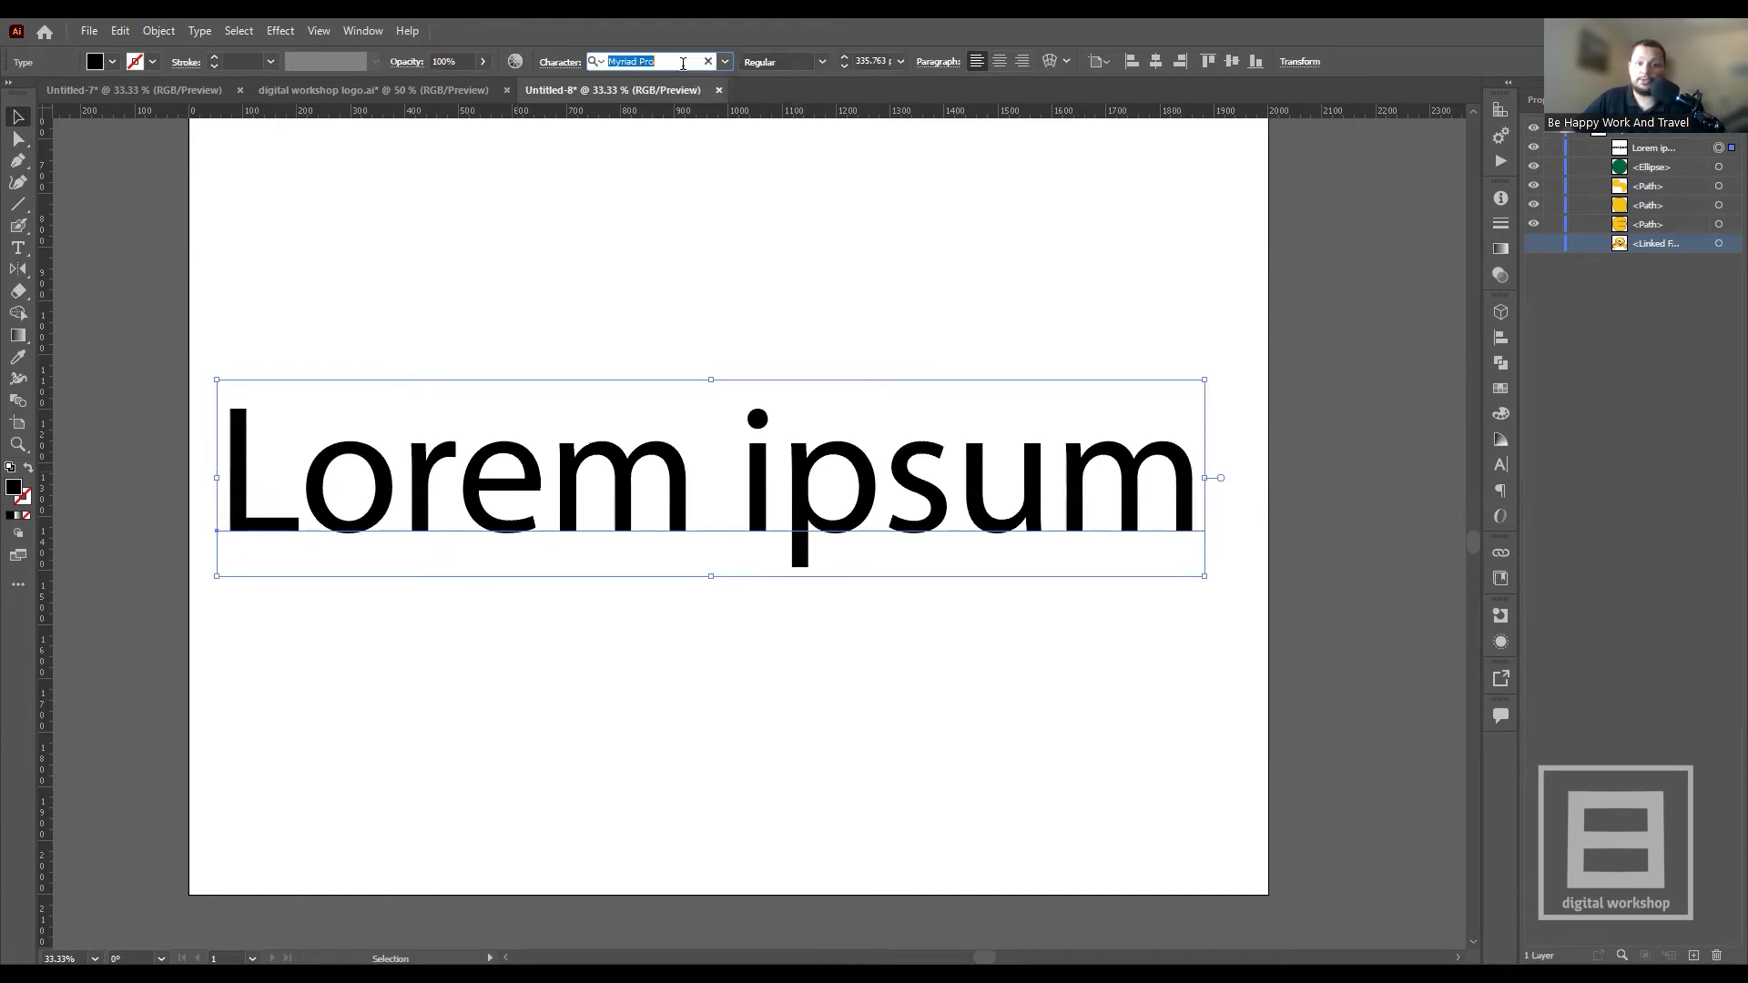
{"action": "left_click", "coordinate": [683, 63]}
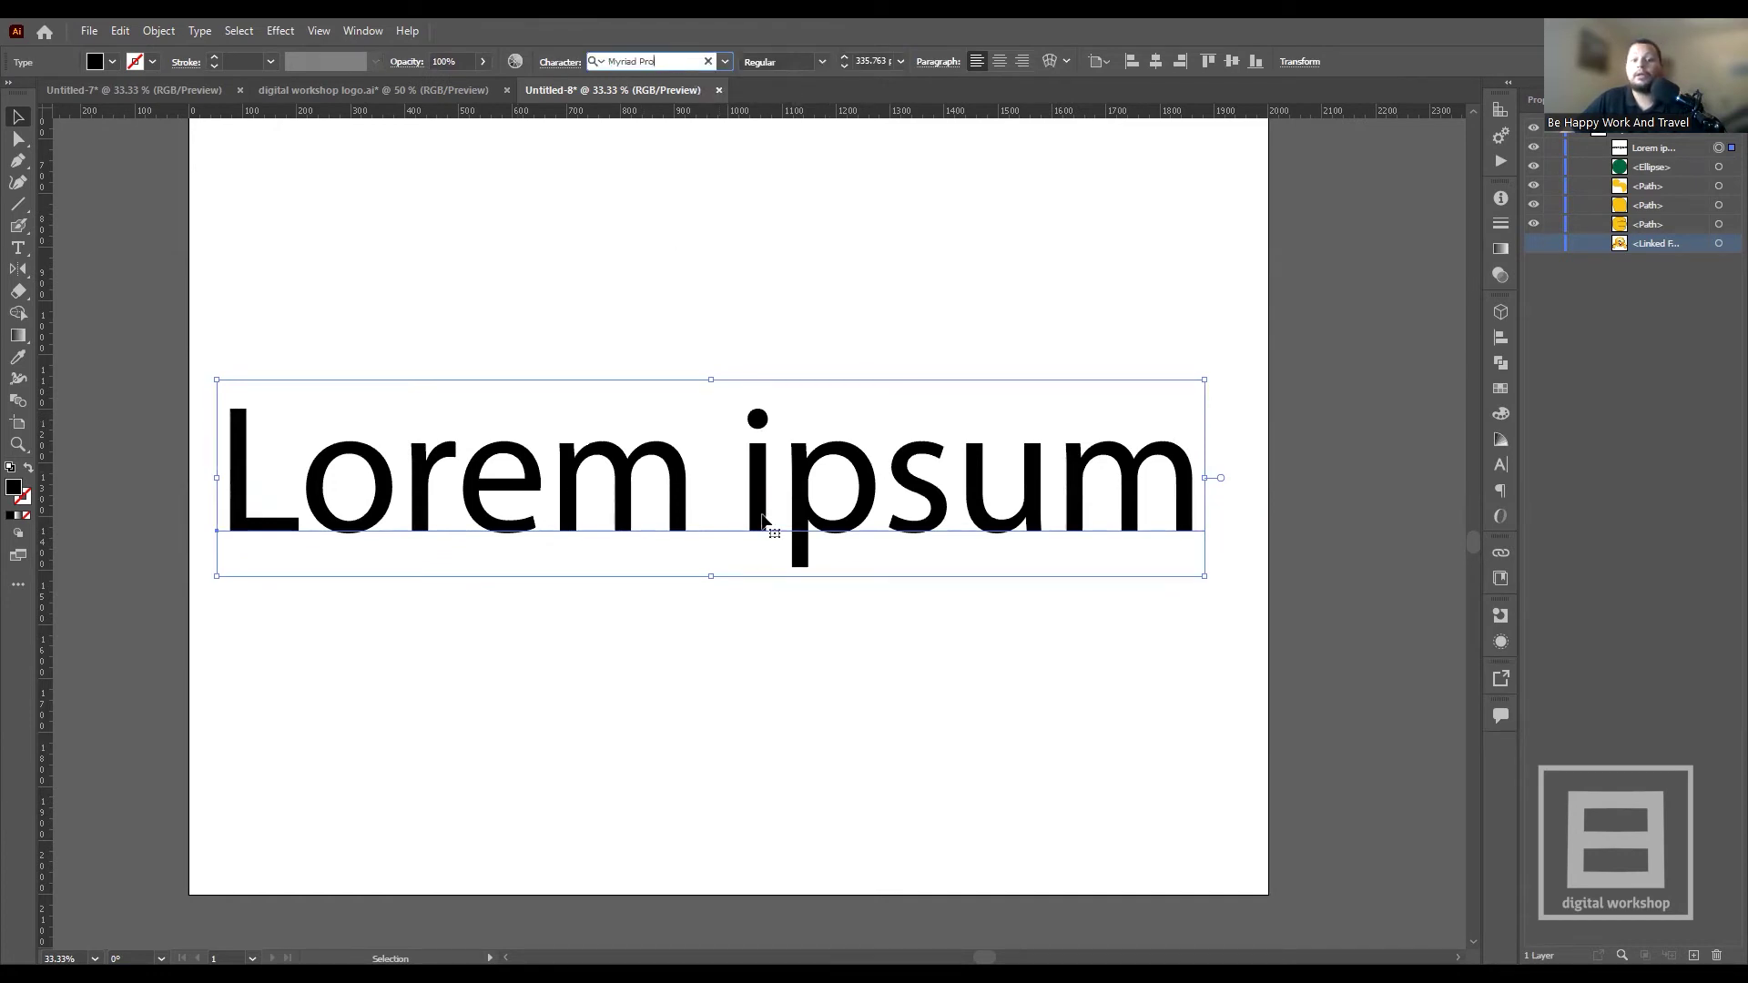
{"action": "left_click", "coordinate": [874, 323]}
{"action": "left_click_drag", "start_coordinate": [824, 492], "coordinate": [895, 537]}
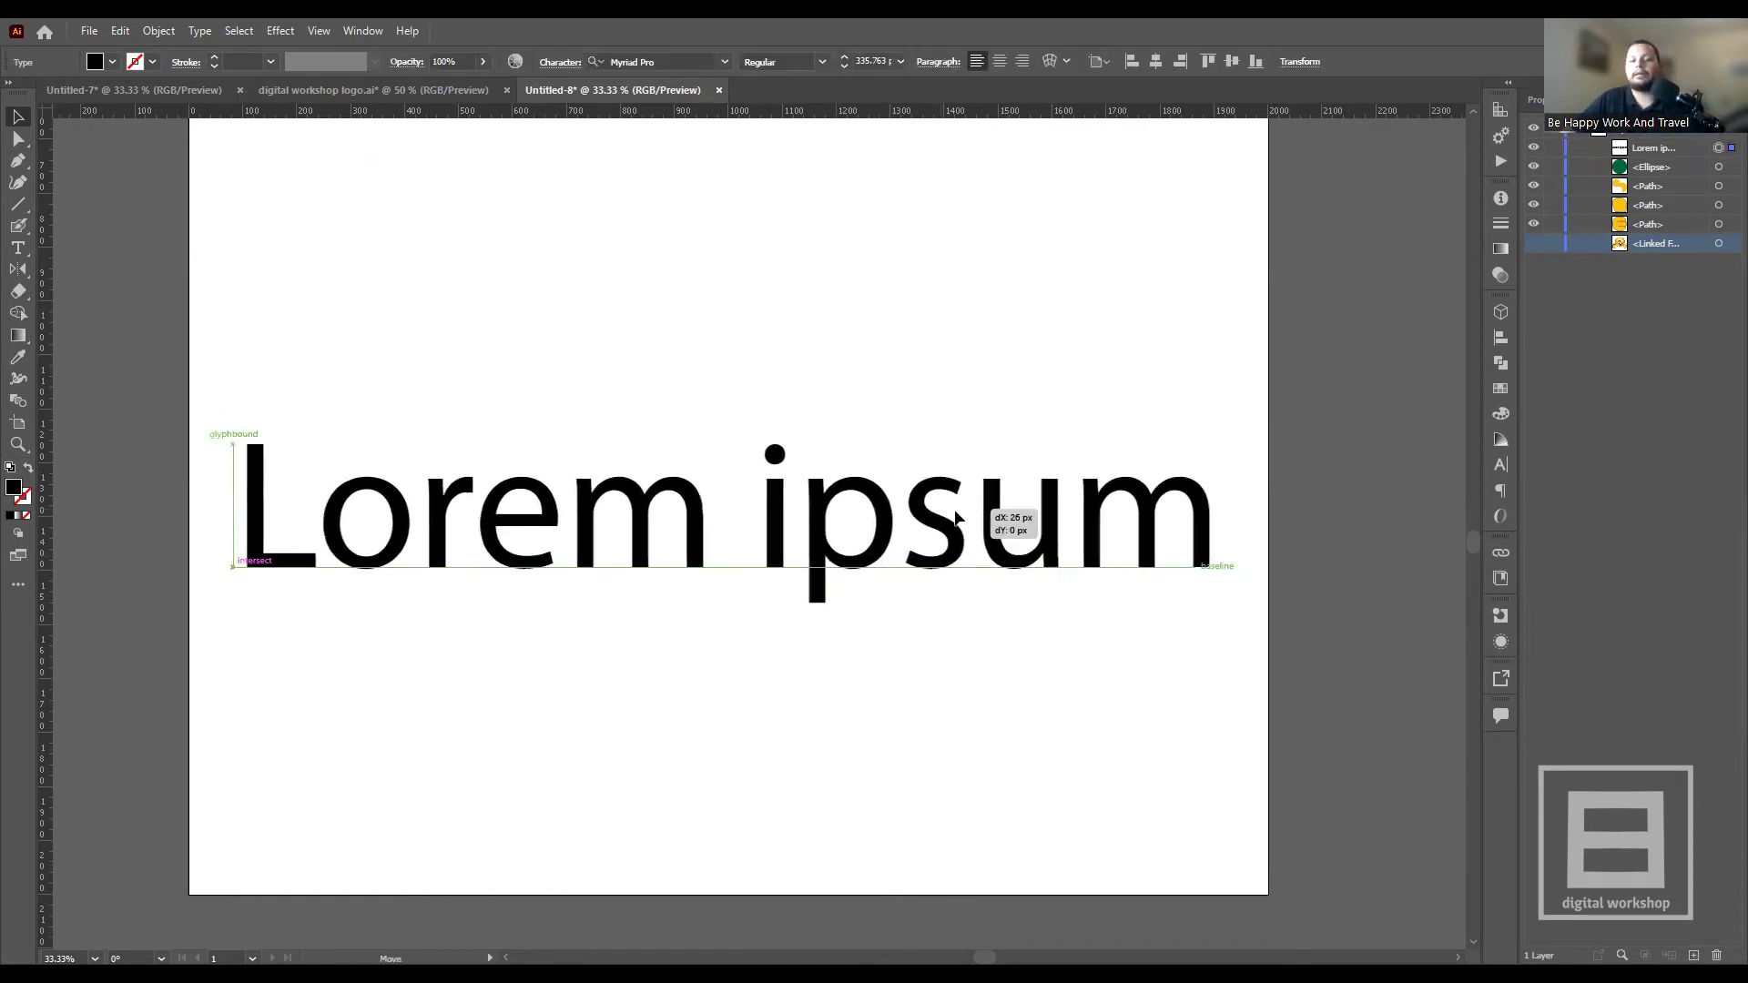
{"action": "left_click_drag", "start_coordinate": [892, 527], "coordinate": [901, 536]}
{"action": "left_click", "coordinate": [856, 353]}
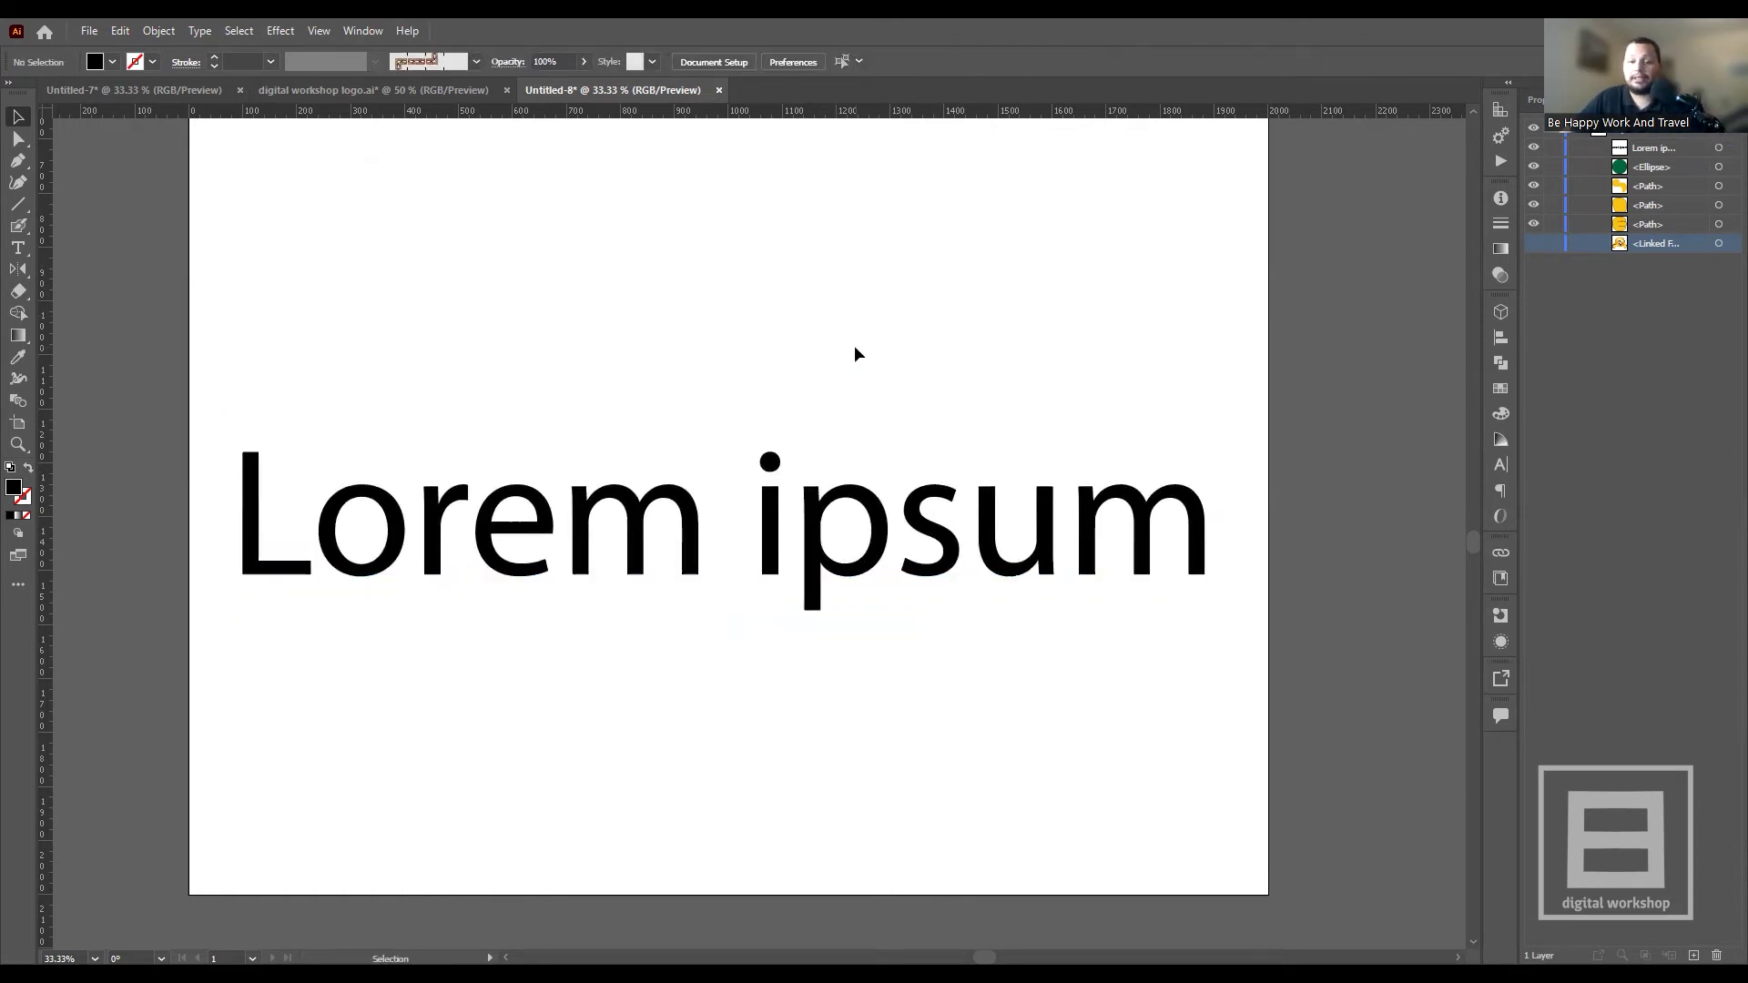
{"action": "left_click_drag", "start_coordinate": [834, 544], "coordinate": [831, 740]}
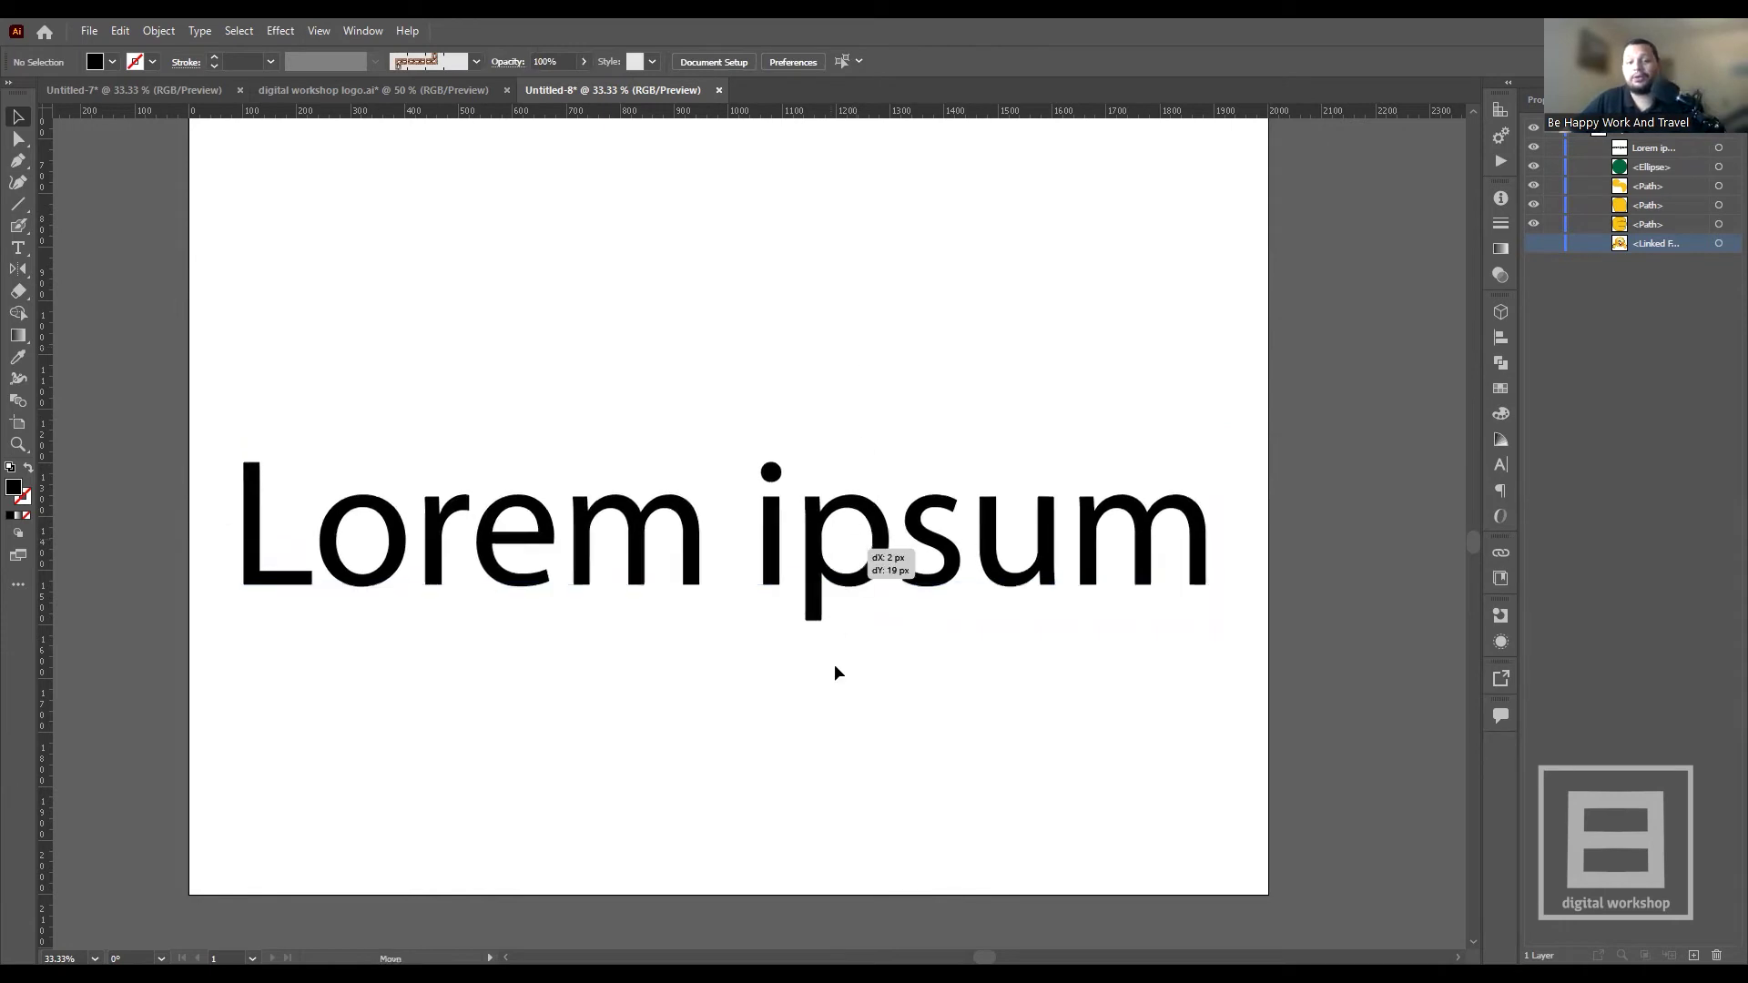
{"action": "left_click", "coordinate": [821, 511]}
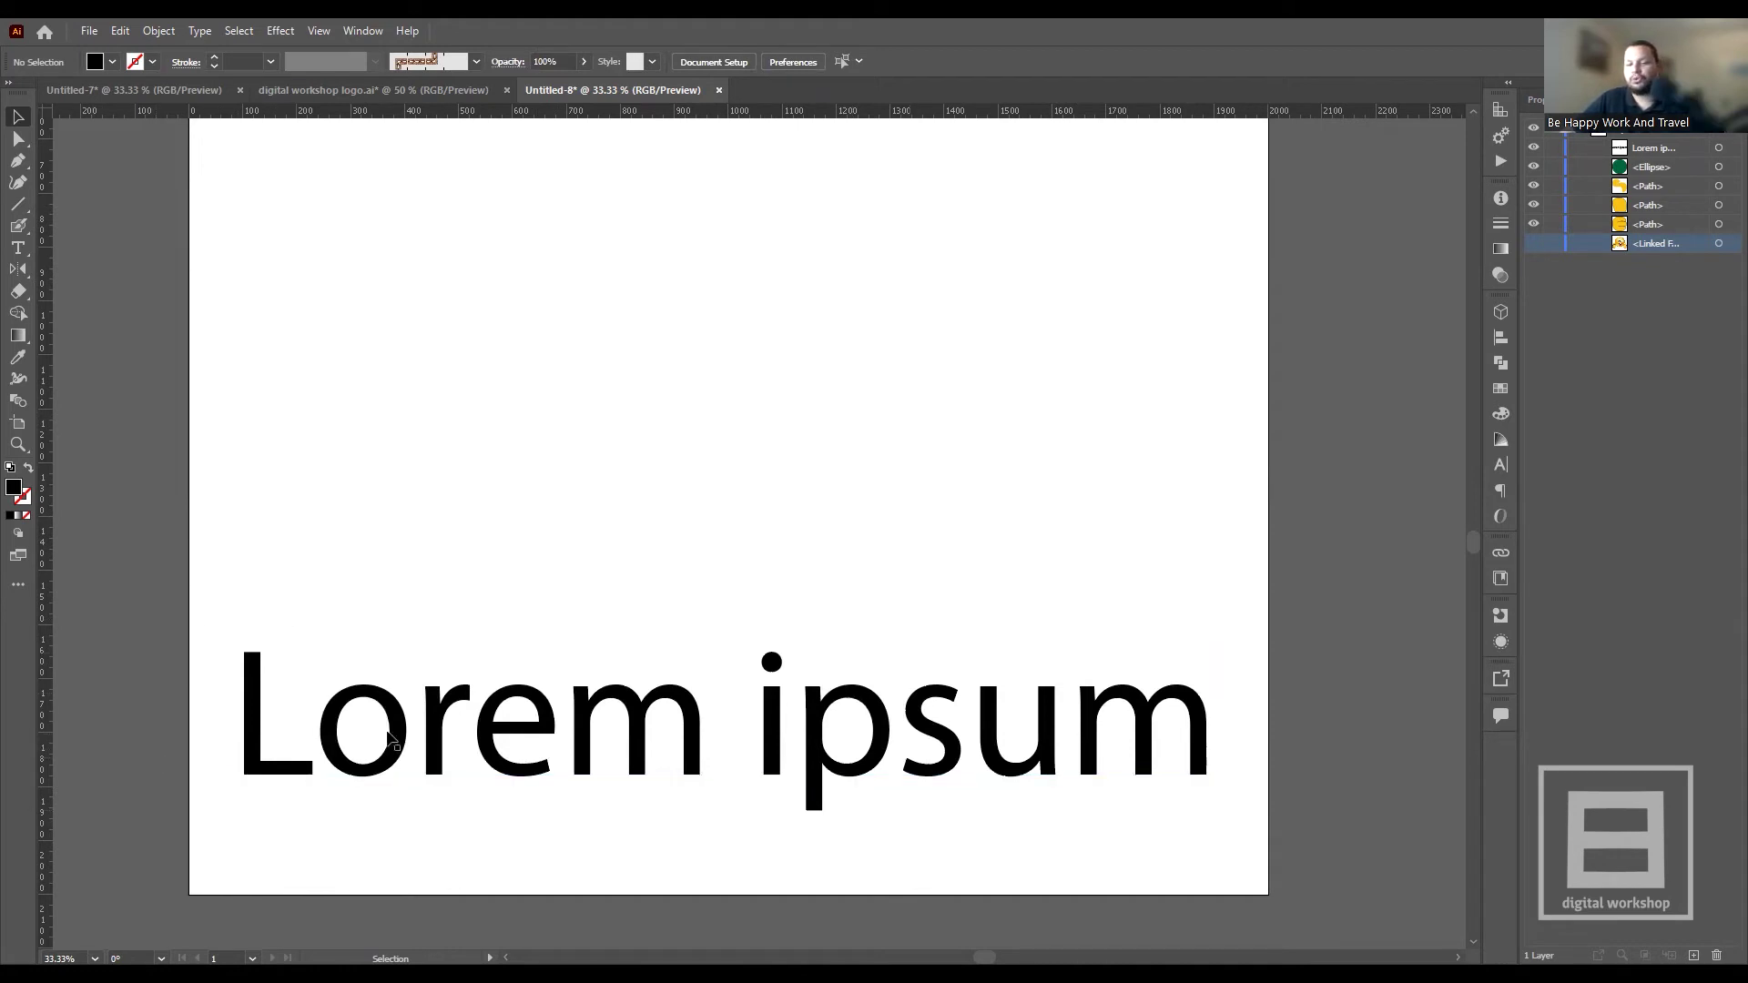
- Reselect the Lorem ipsum text and move it to just below the artboard centre
{"action": "left_click", "coordinate": [474, 723]}
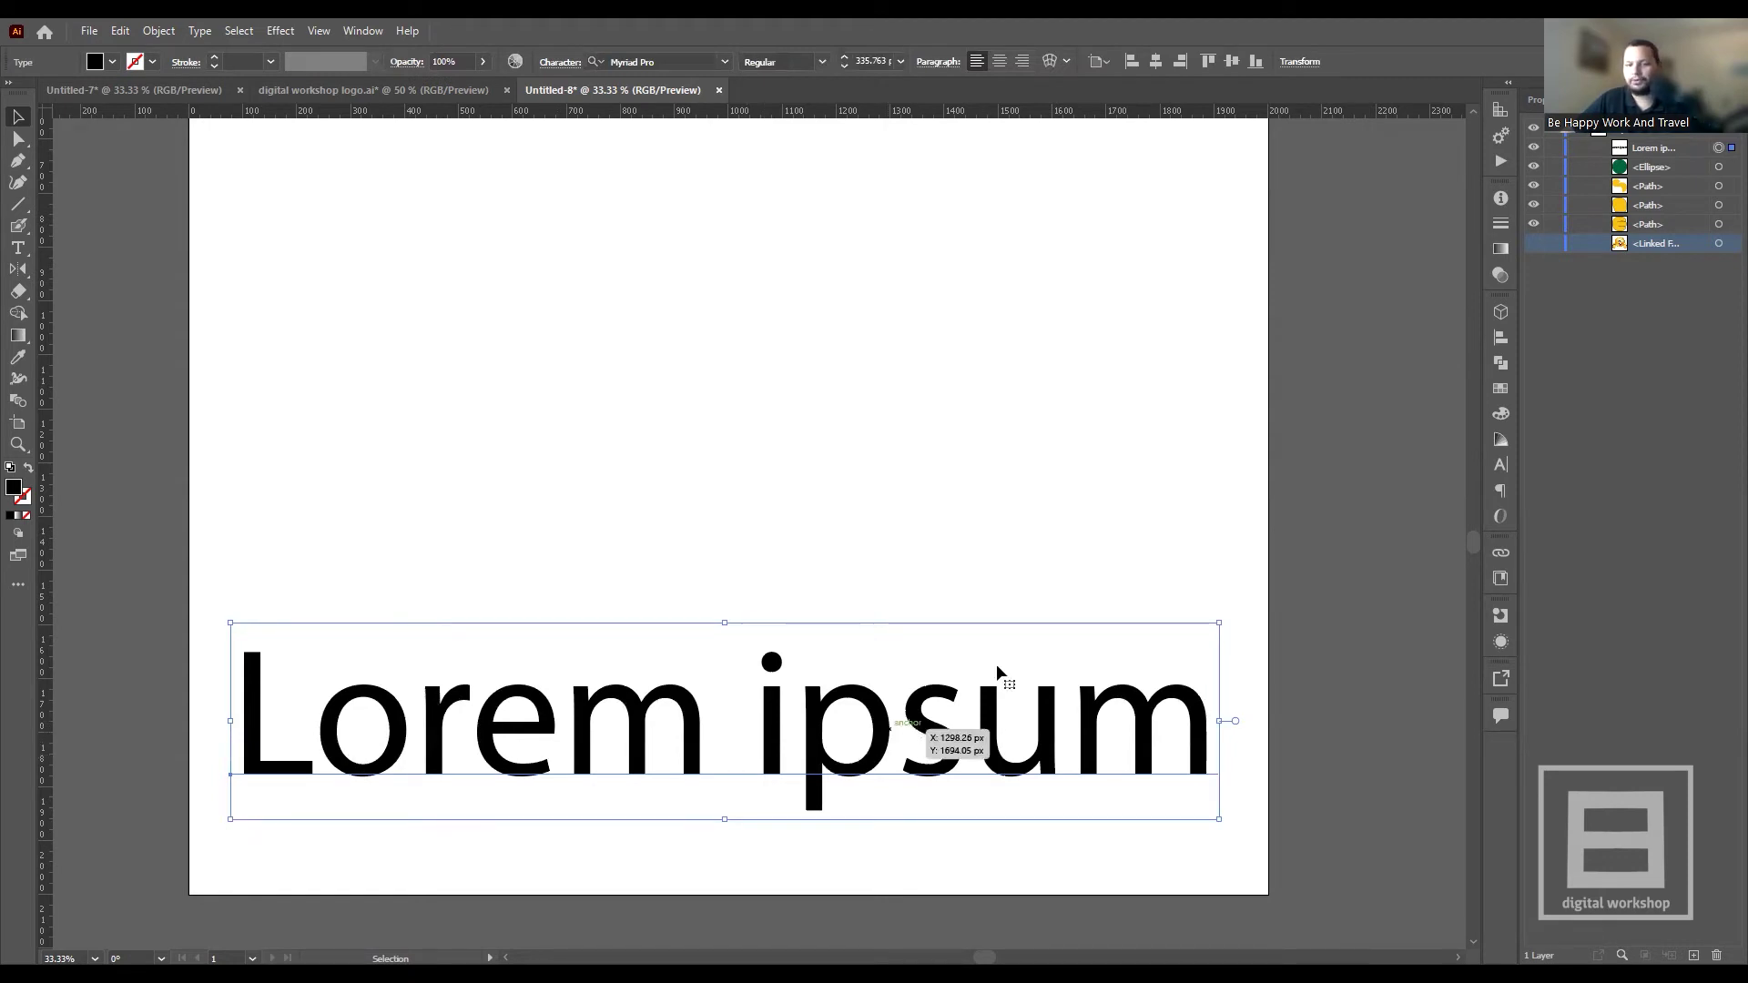
{"action": "left_click", "coordinate": [841, 564]}
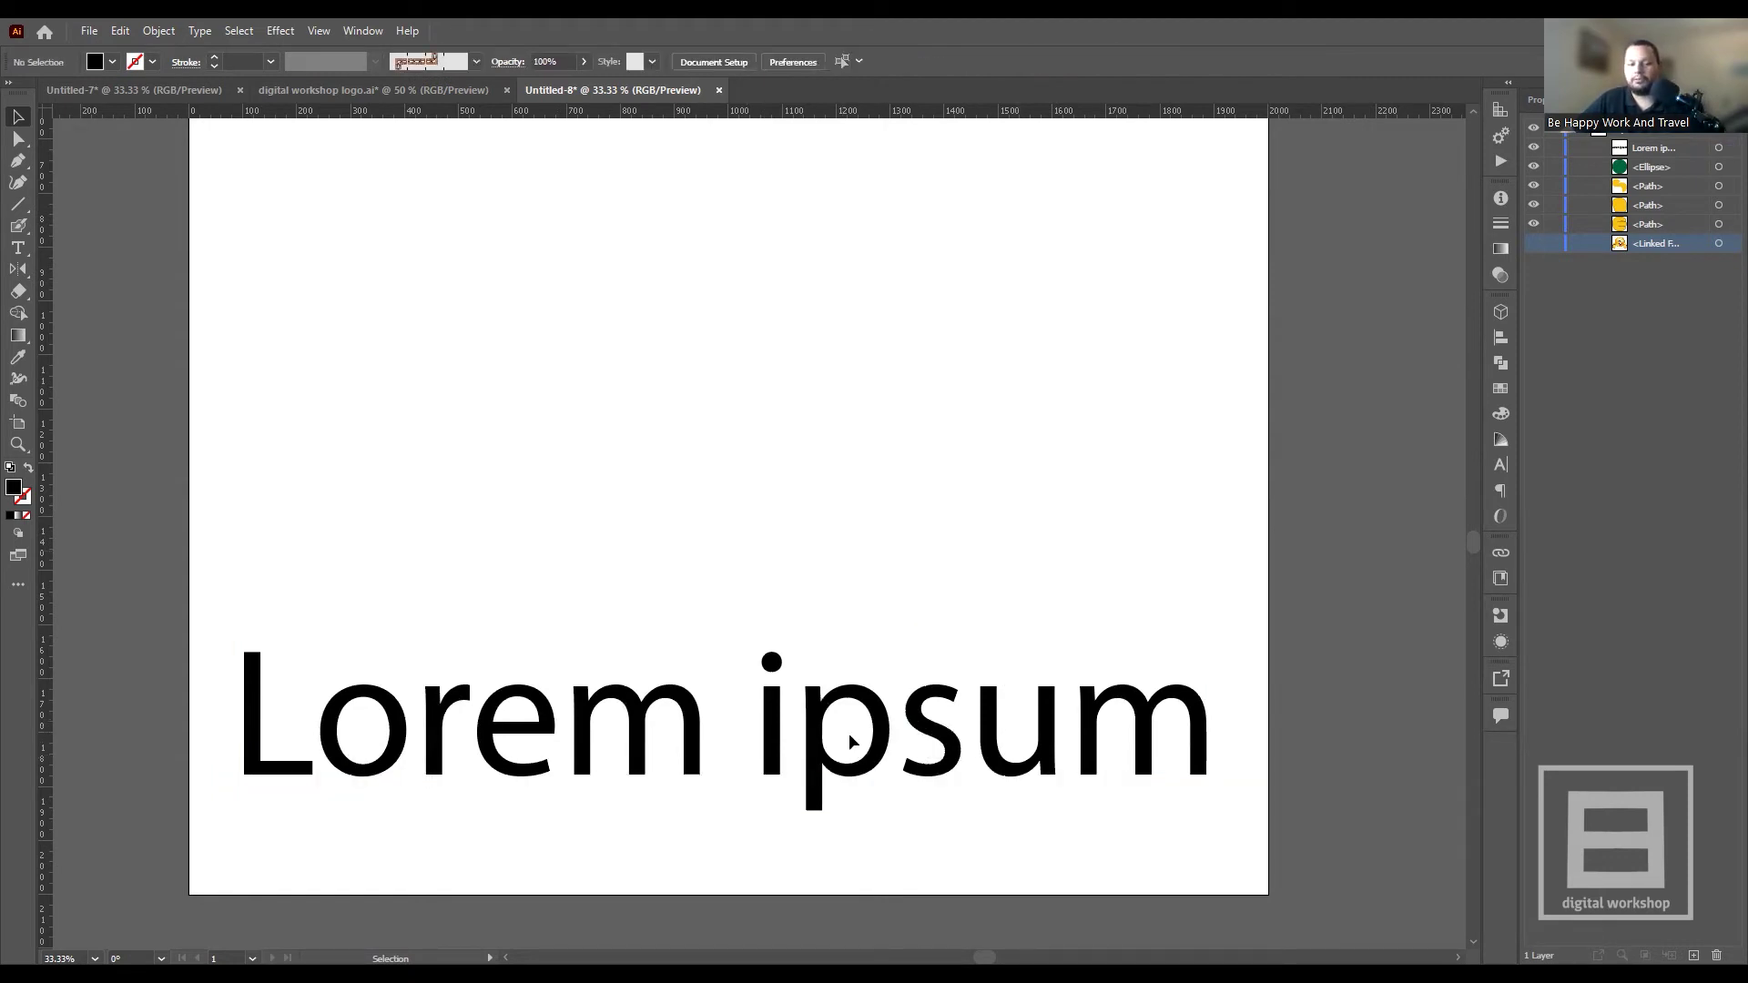
{"action": "left_click", "coordinate": [425, 697]}
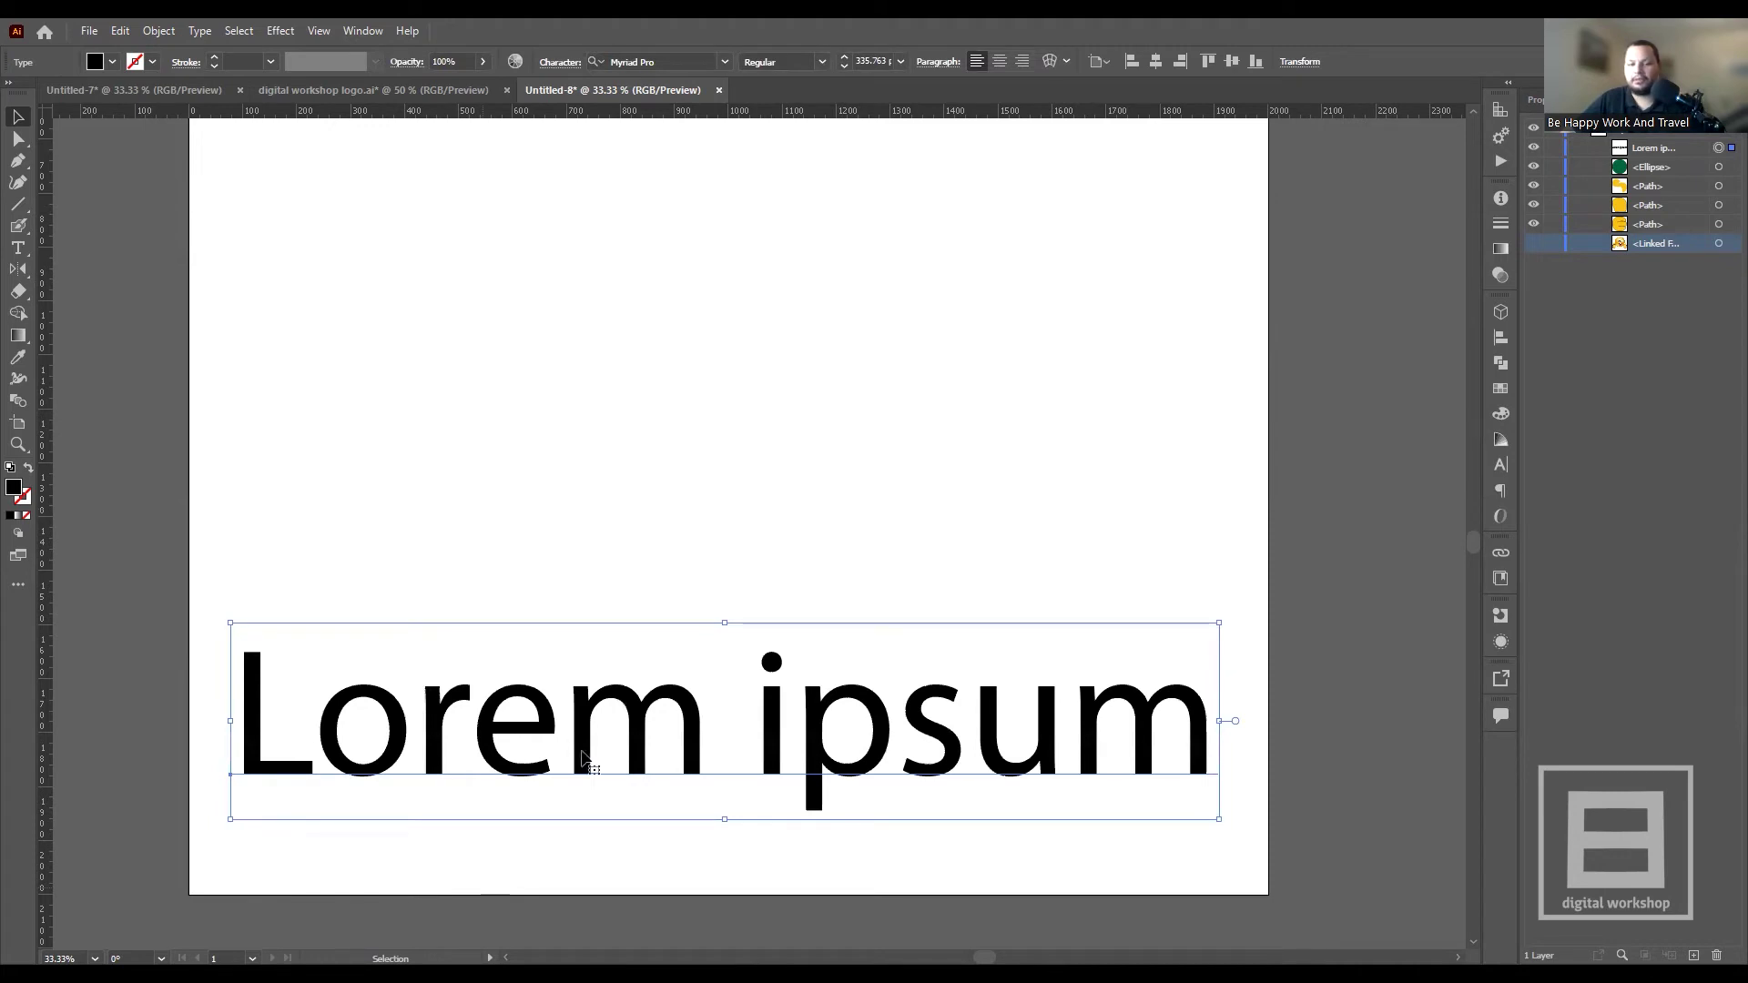
{"action": "left_click", "coordinate": [785, 569]}
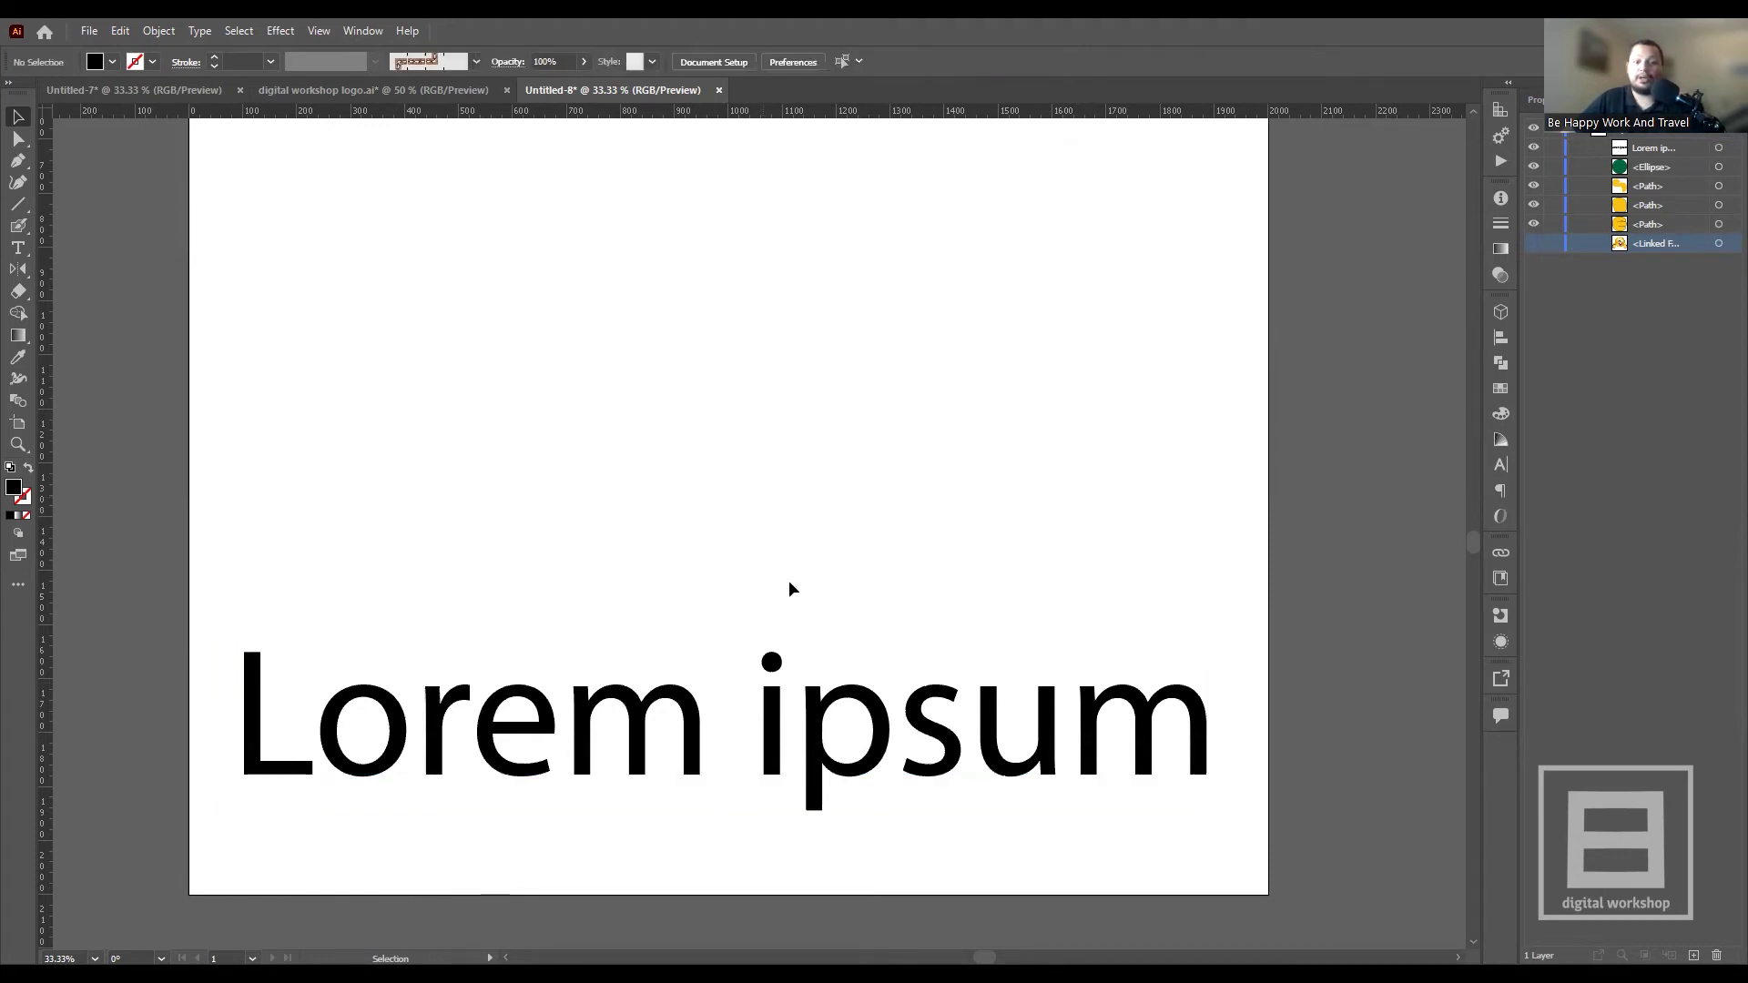
{"action": "left_click", "coordinate": [838, 714]}
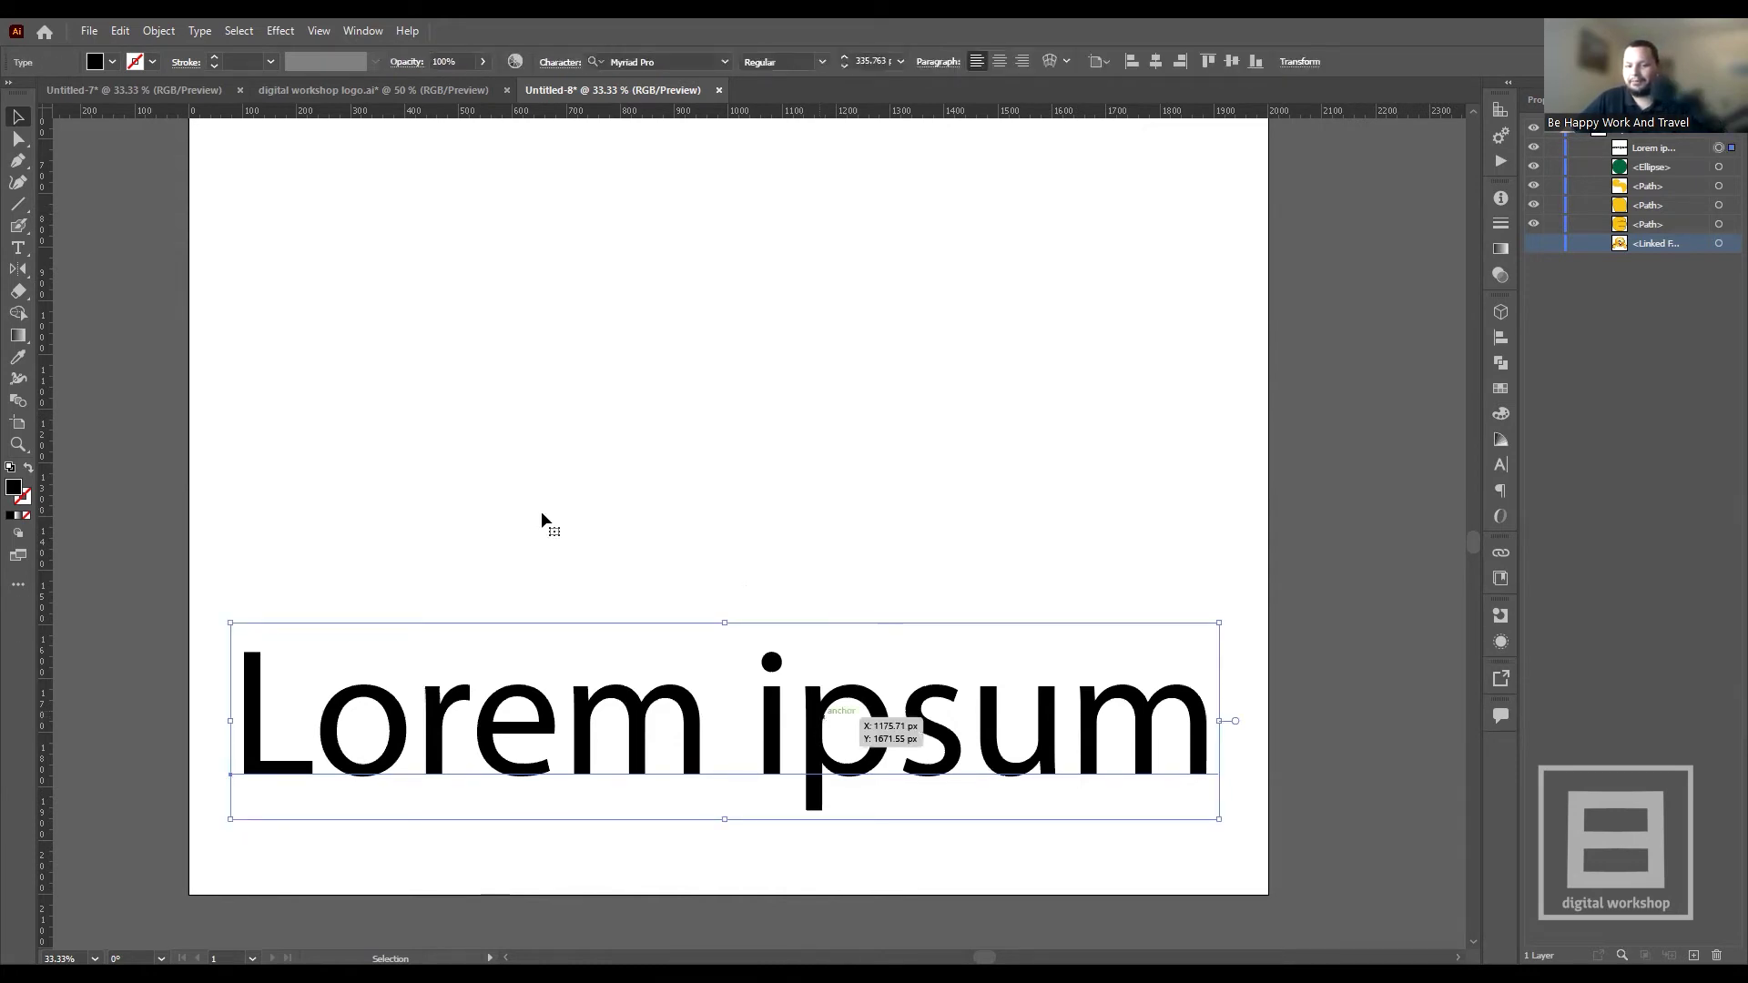
{"action": "left_click_drag", "start_coordinate": [774, 711], "coordinate": [805, 588]}
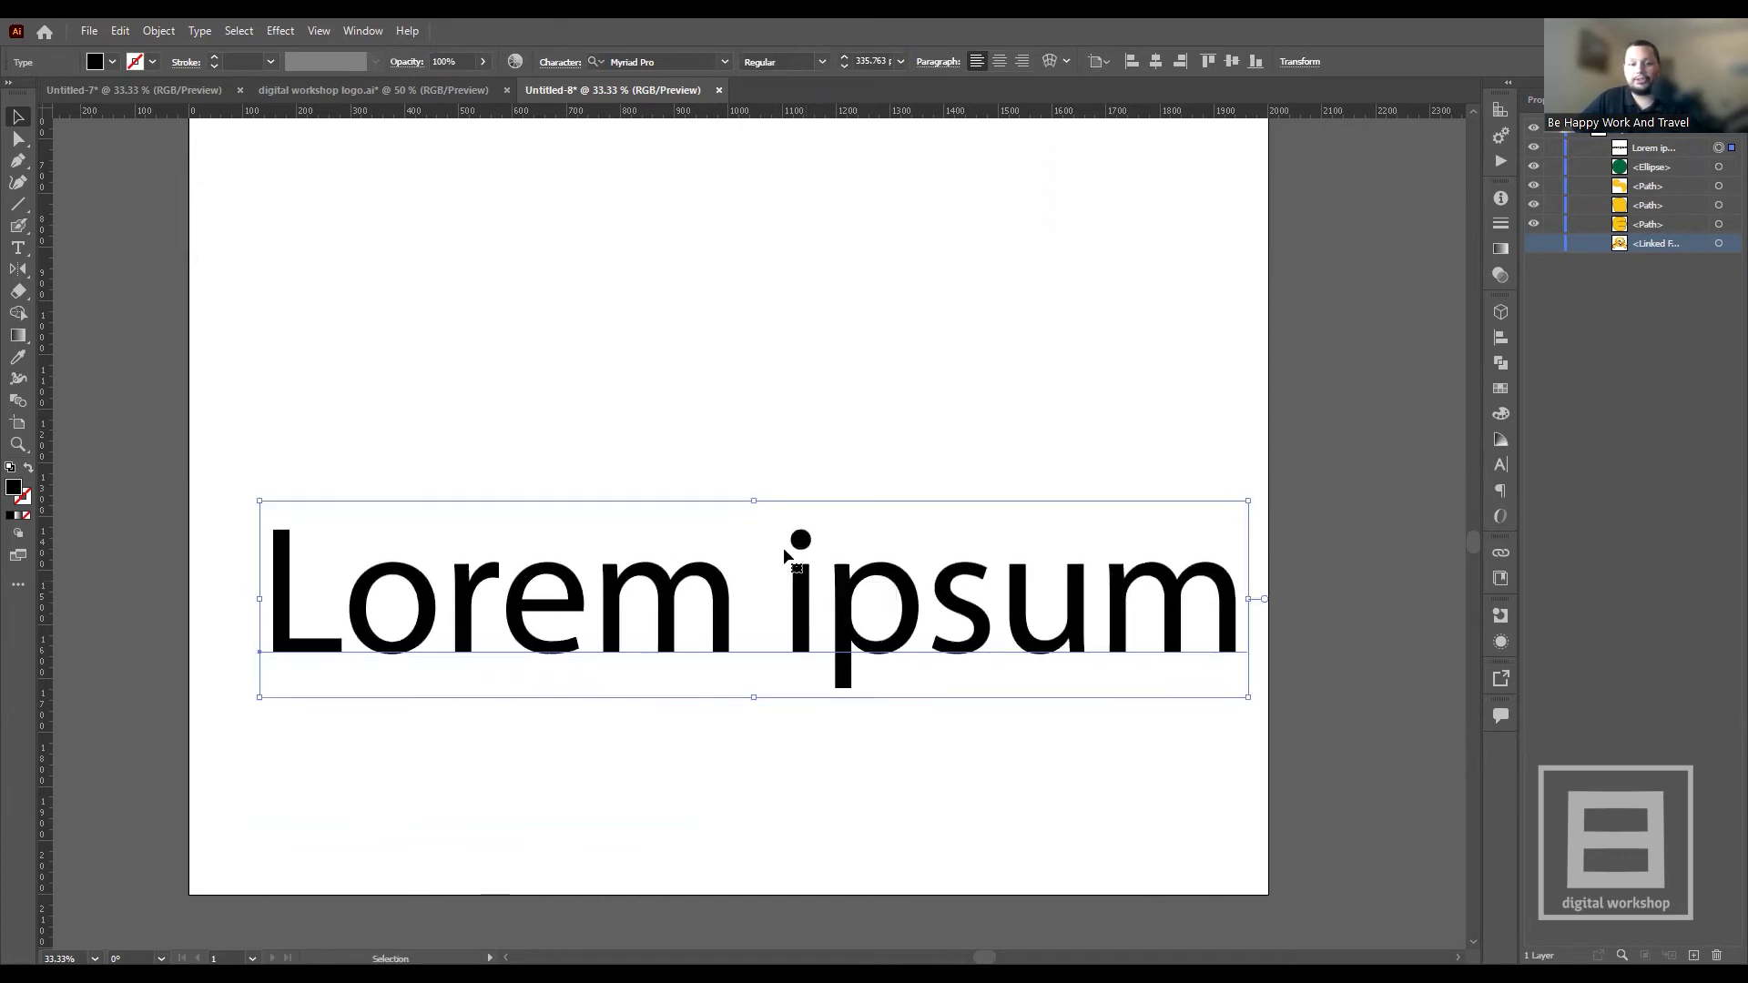
{"action": "left_click", "coordinate": [725, 62]}
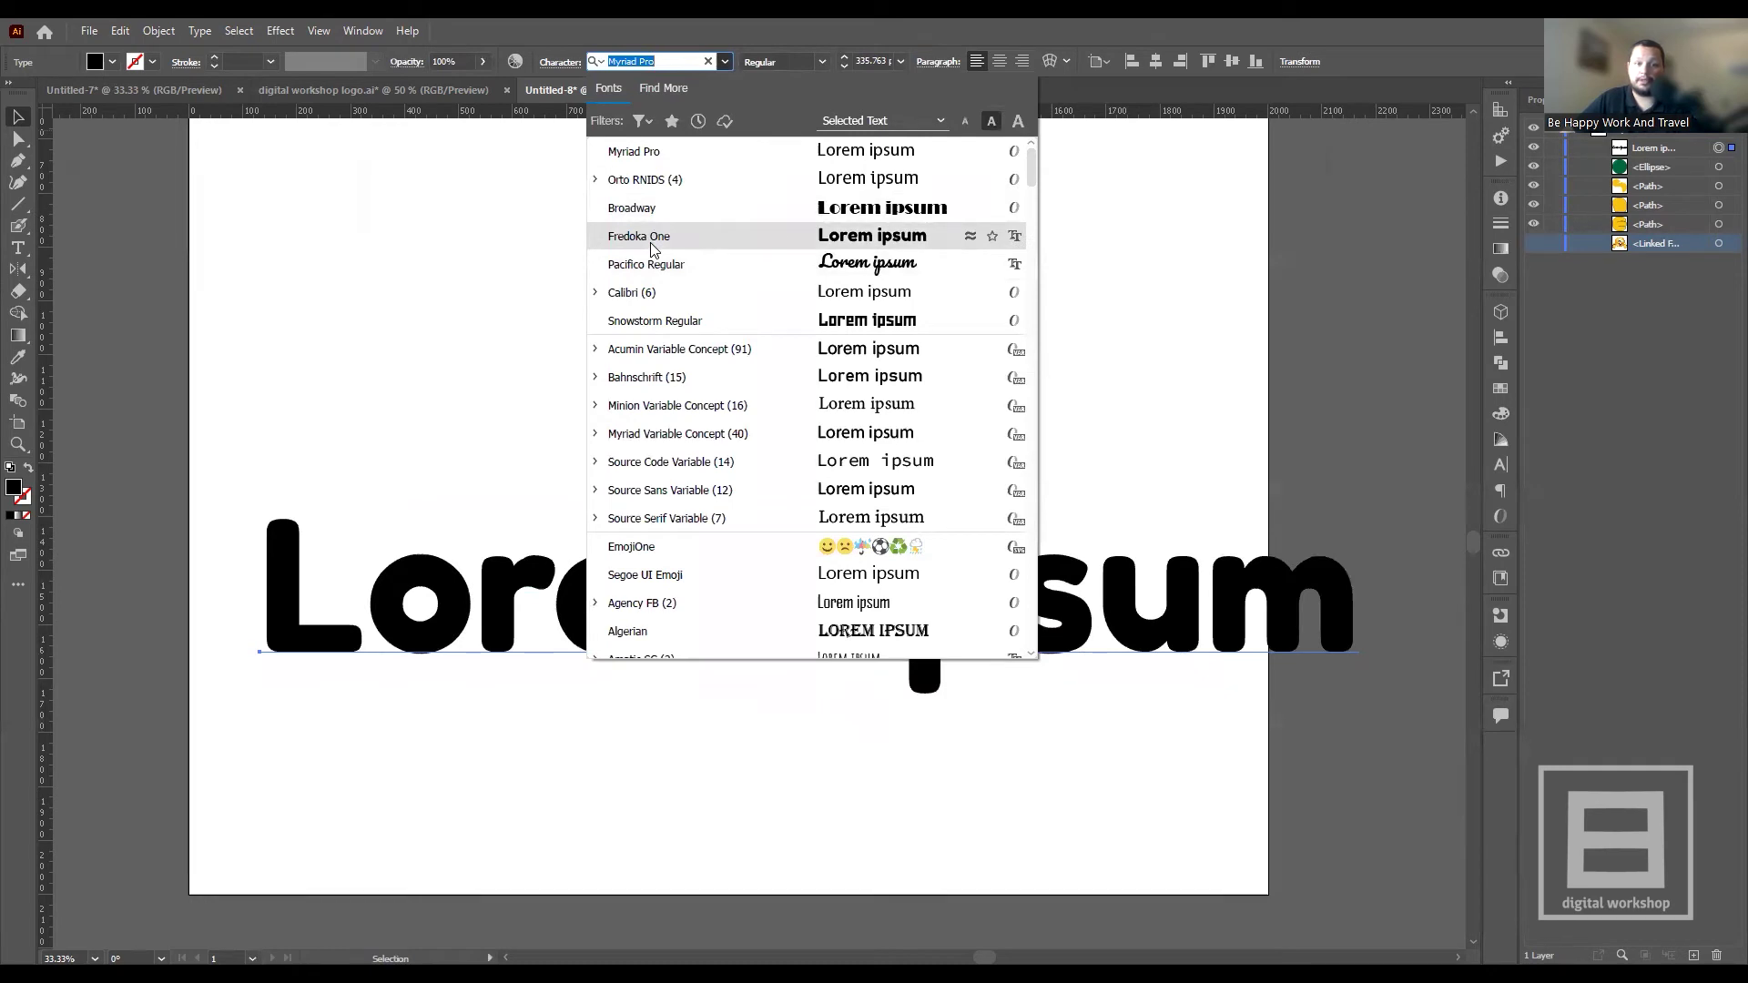
- Apply Fredoka One to the Lorem ipsum headline and replace its wording with 'BeHappy'
{"action": "left_click", "coordinate": [652, 239]}
{"action": "left_click_drag", "start_coordinate": [856, 578], "coordinate": [819, 500]}
{"action": "double_click", "coordinate": [761, 499]}
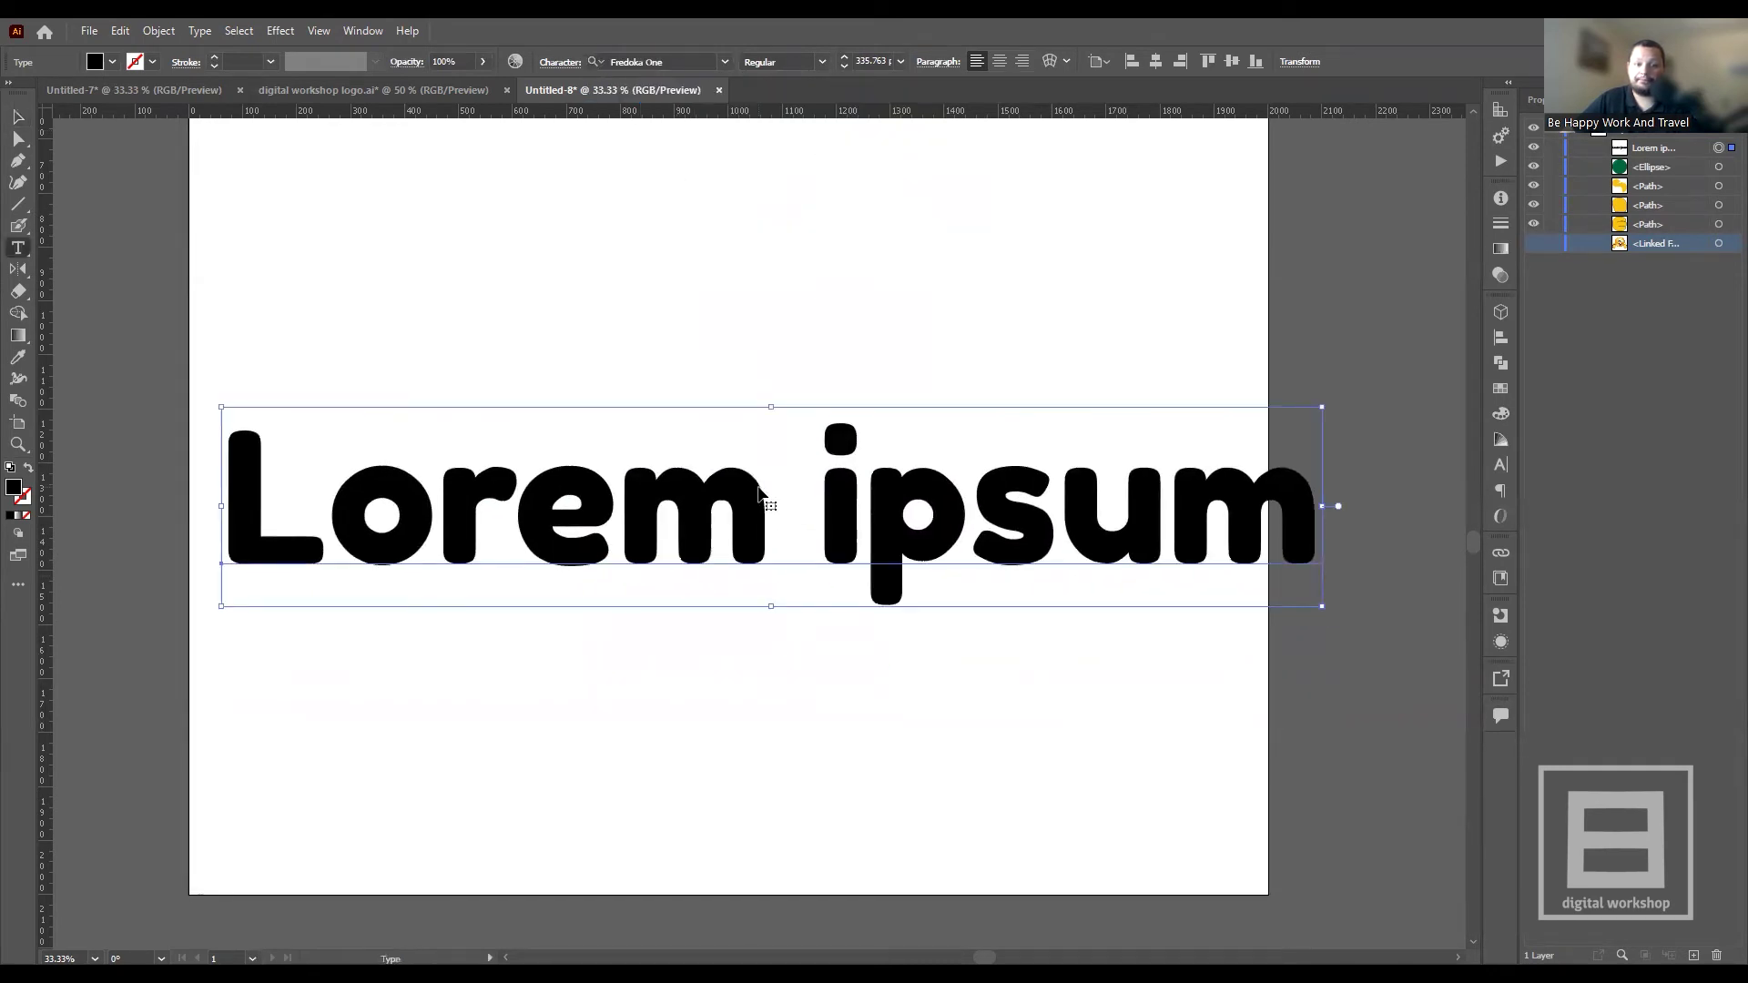
{"action": "key", "text": "ctrl+a"}
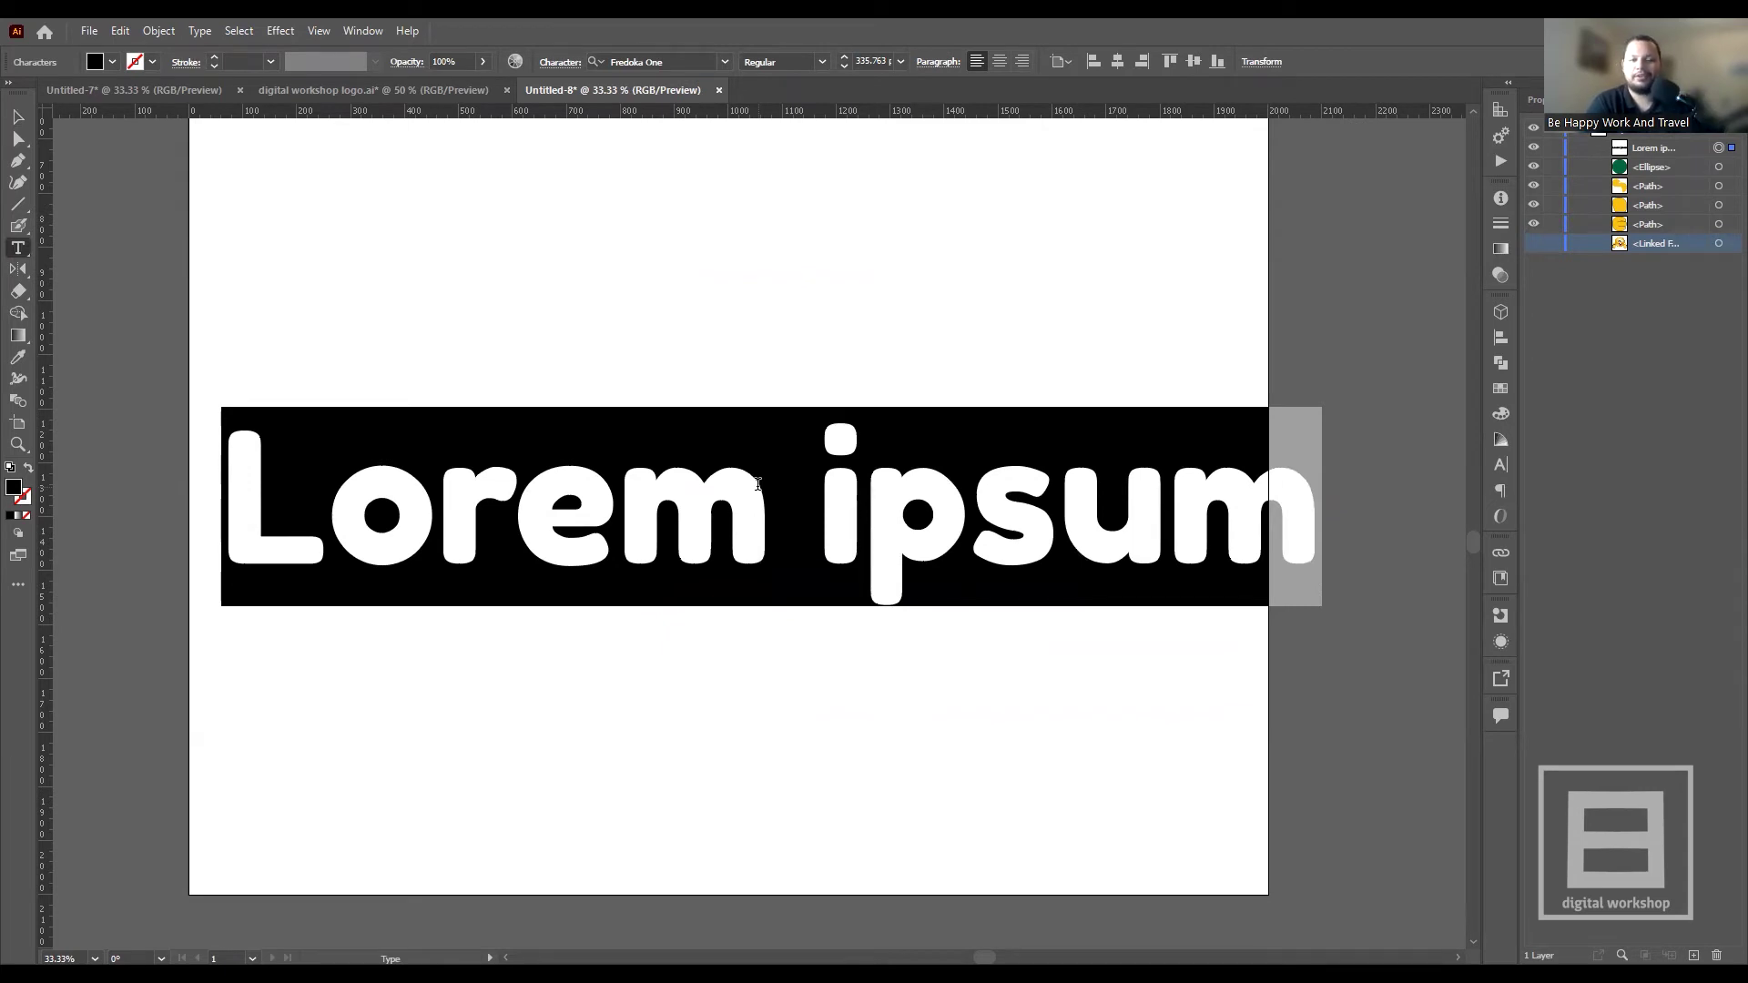
{"action": "type", "text": "B"}
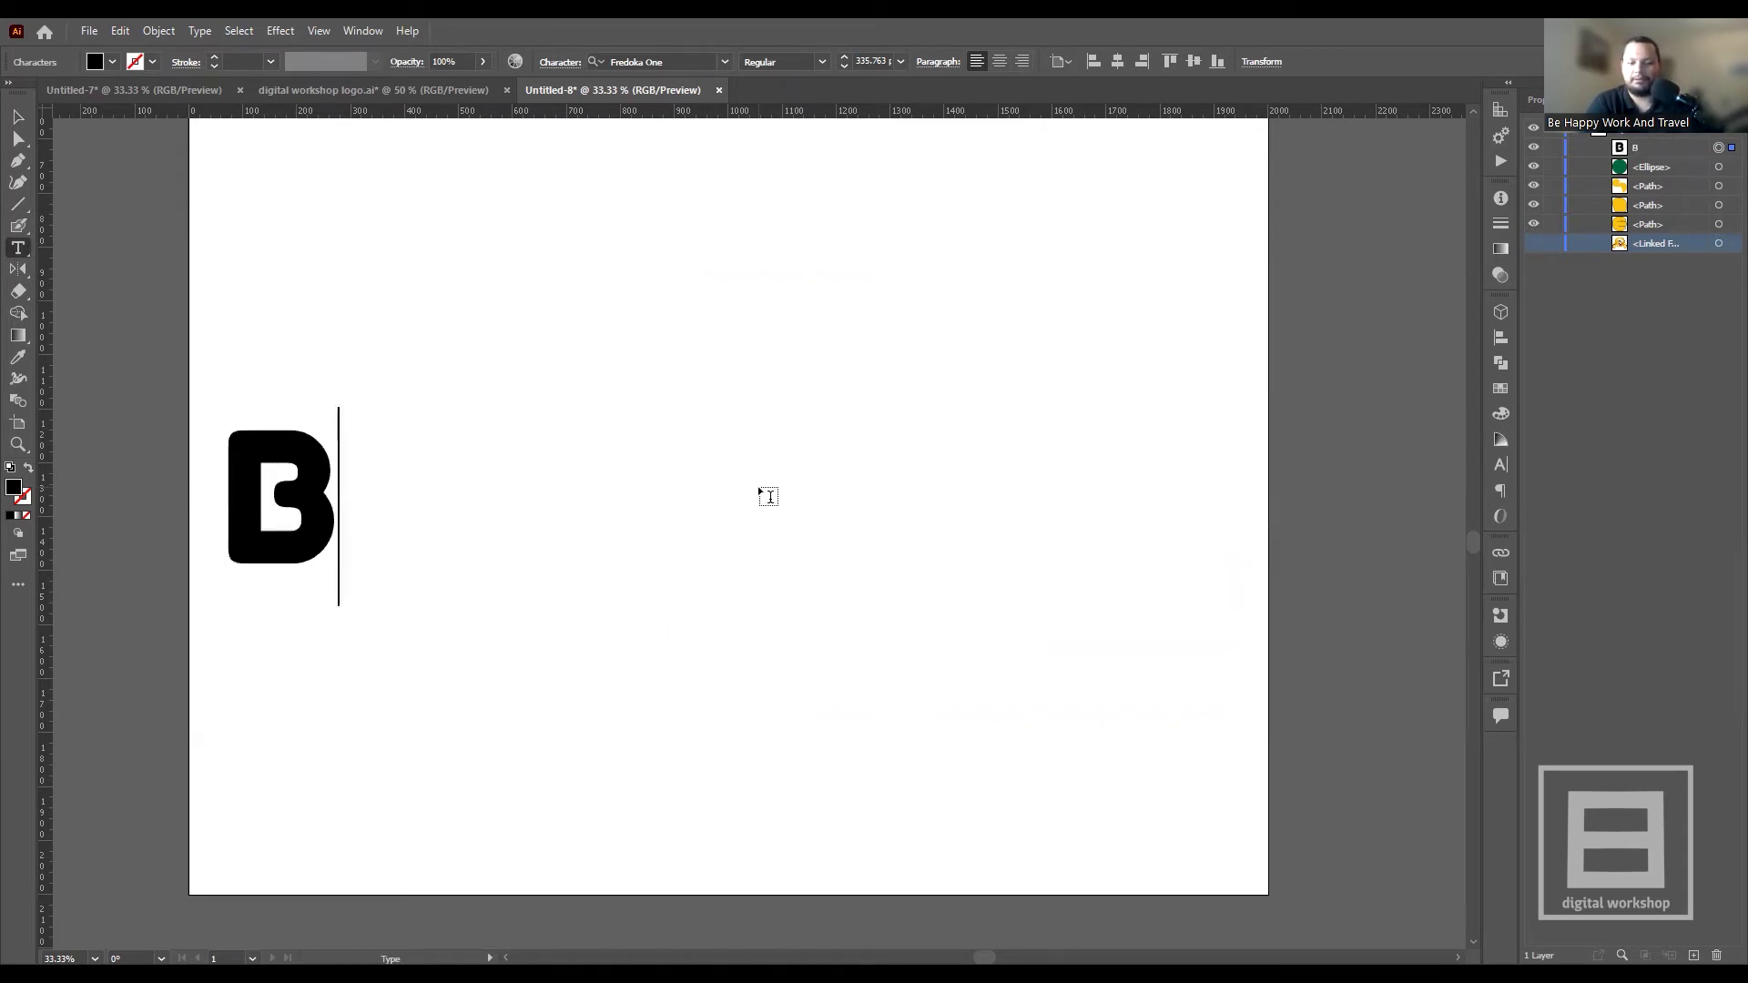
{"action": "type", "text": "eH"}
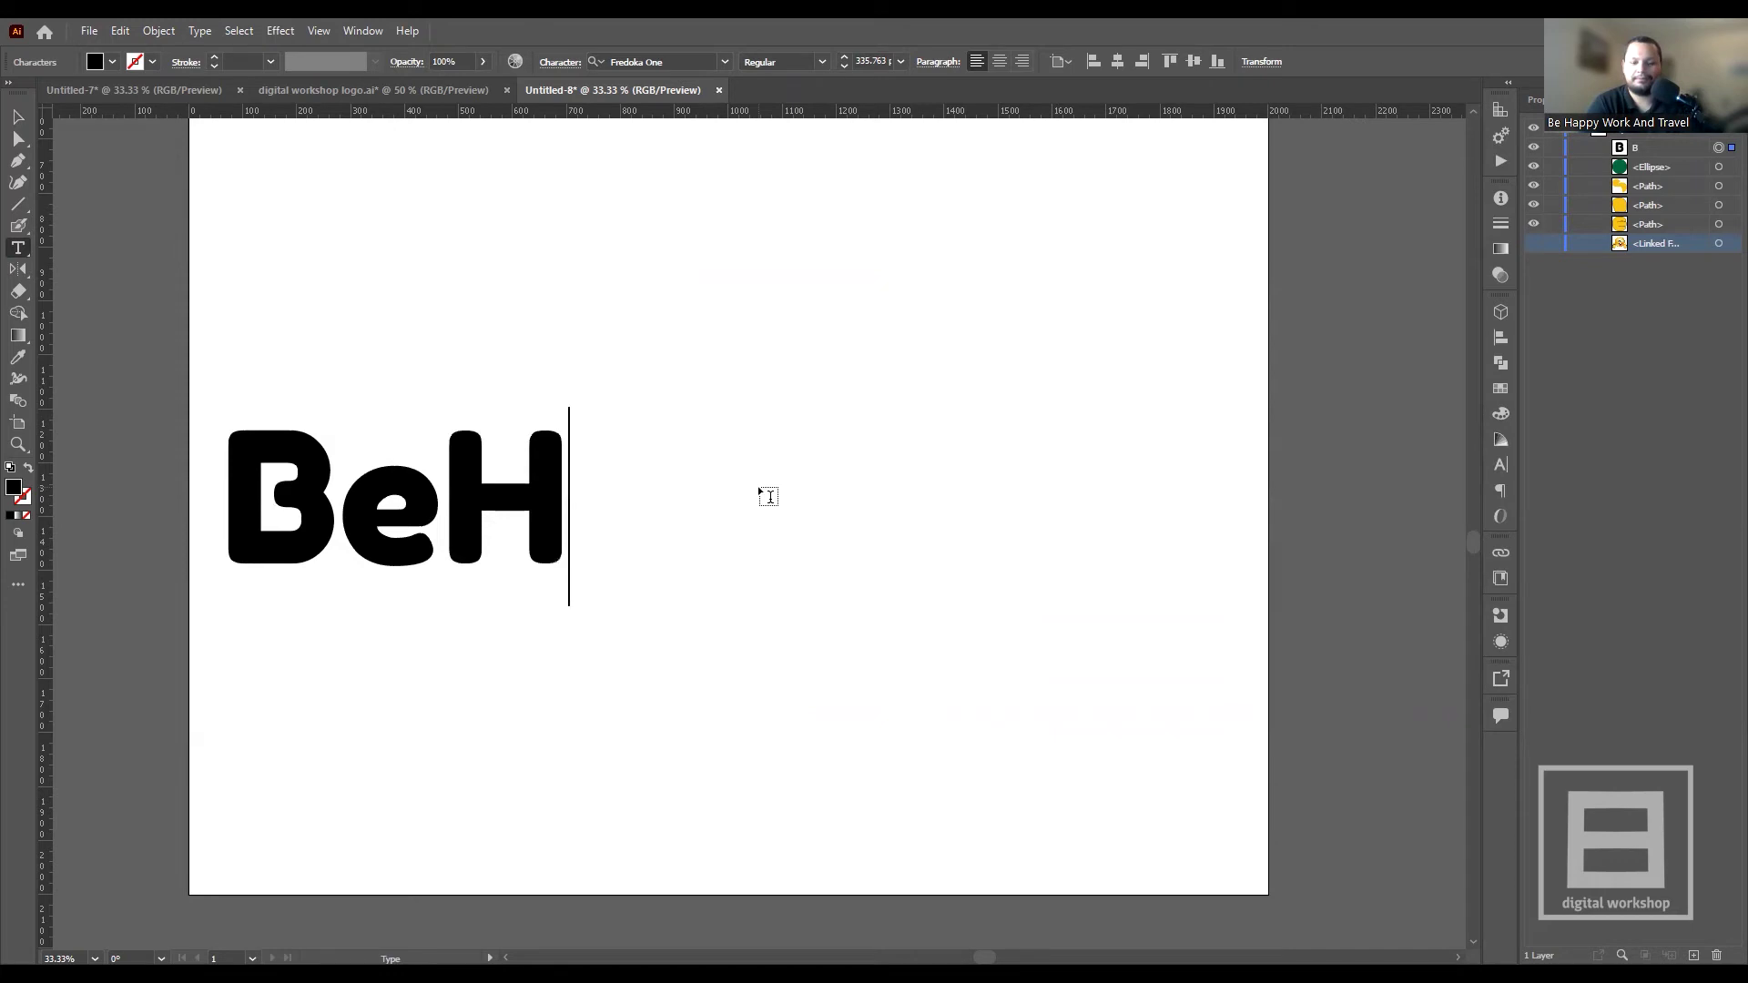
{"action": "type", "text": "appy"}
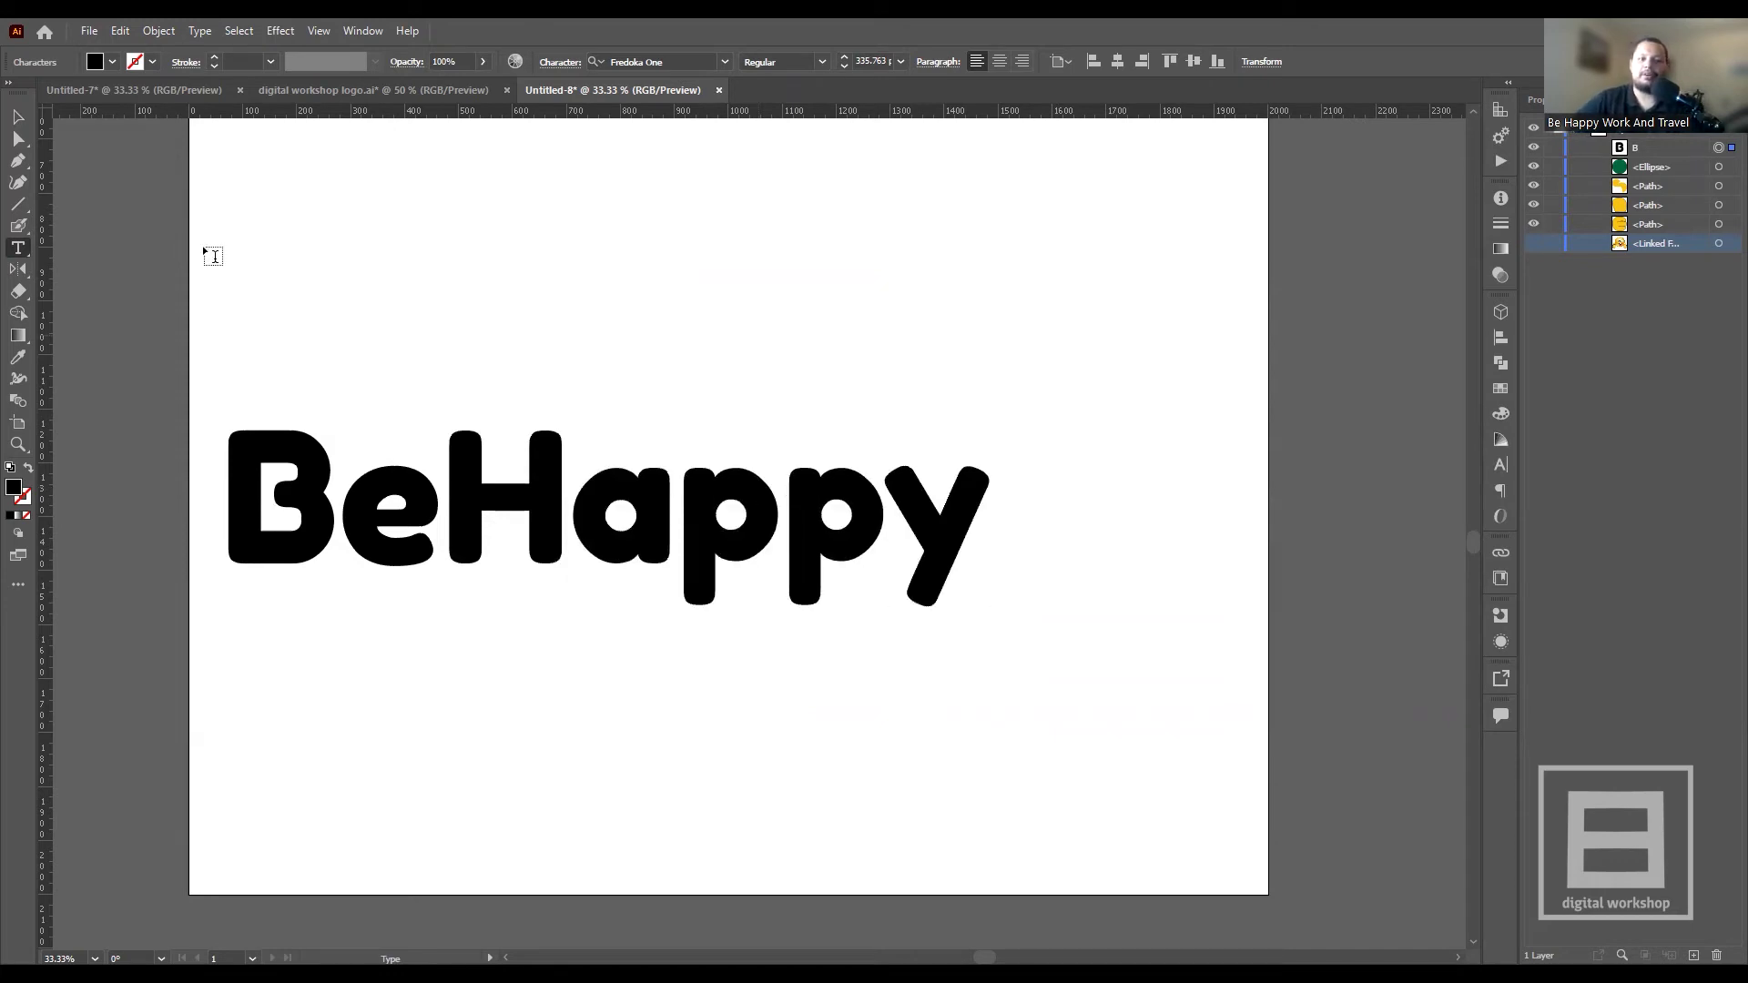
{"action": "left_click", "coordinate": [19, 116]}
{"action": "left_click", "coordinate": [439, 382]}
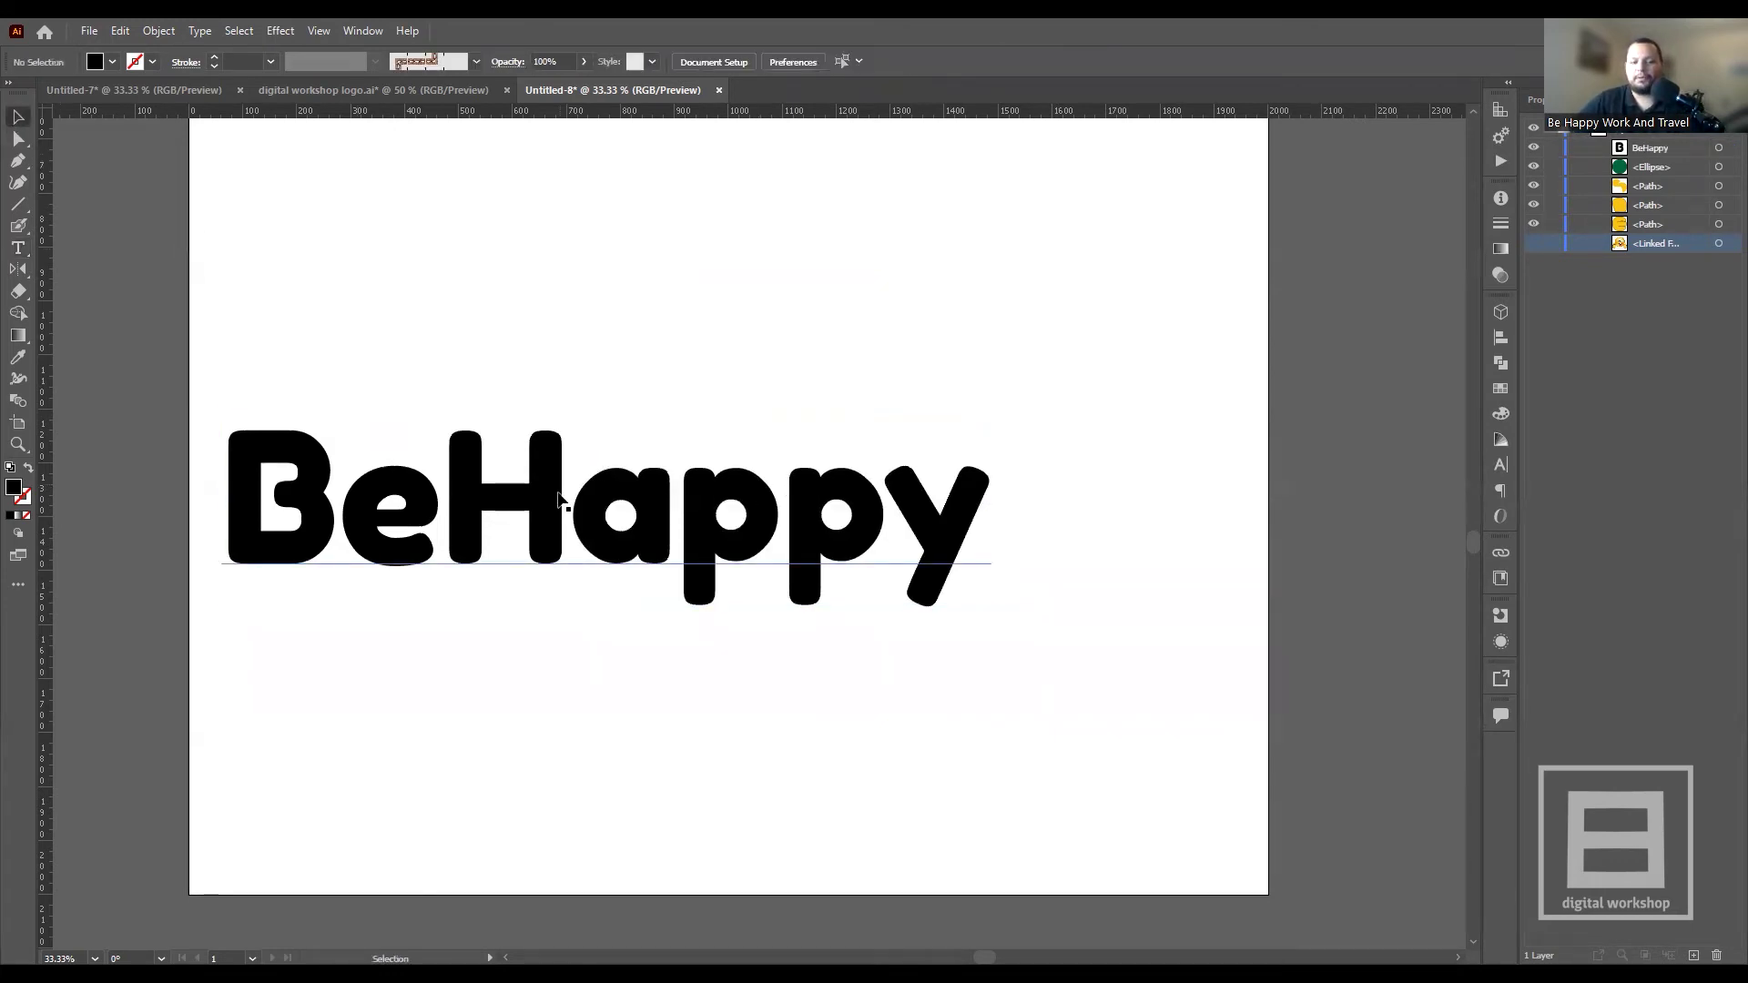
{"action": "left_click_drag", "start_coordinate": [592, 515], "coordinate": [699, 478]}
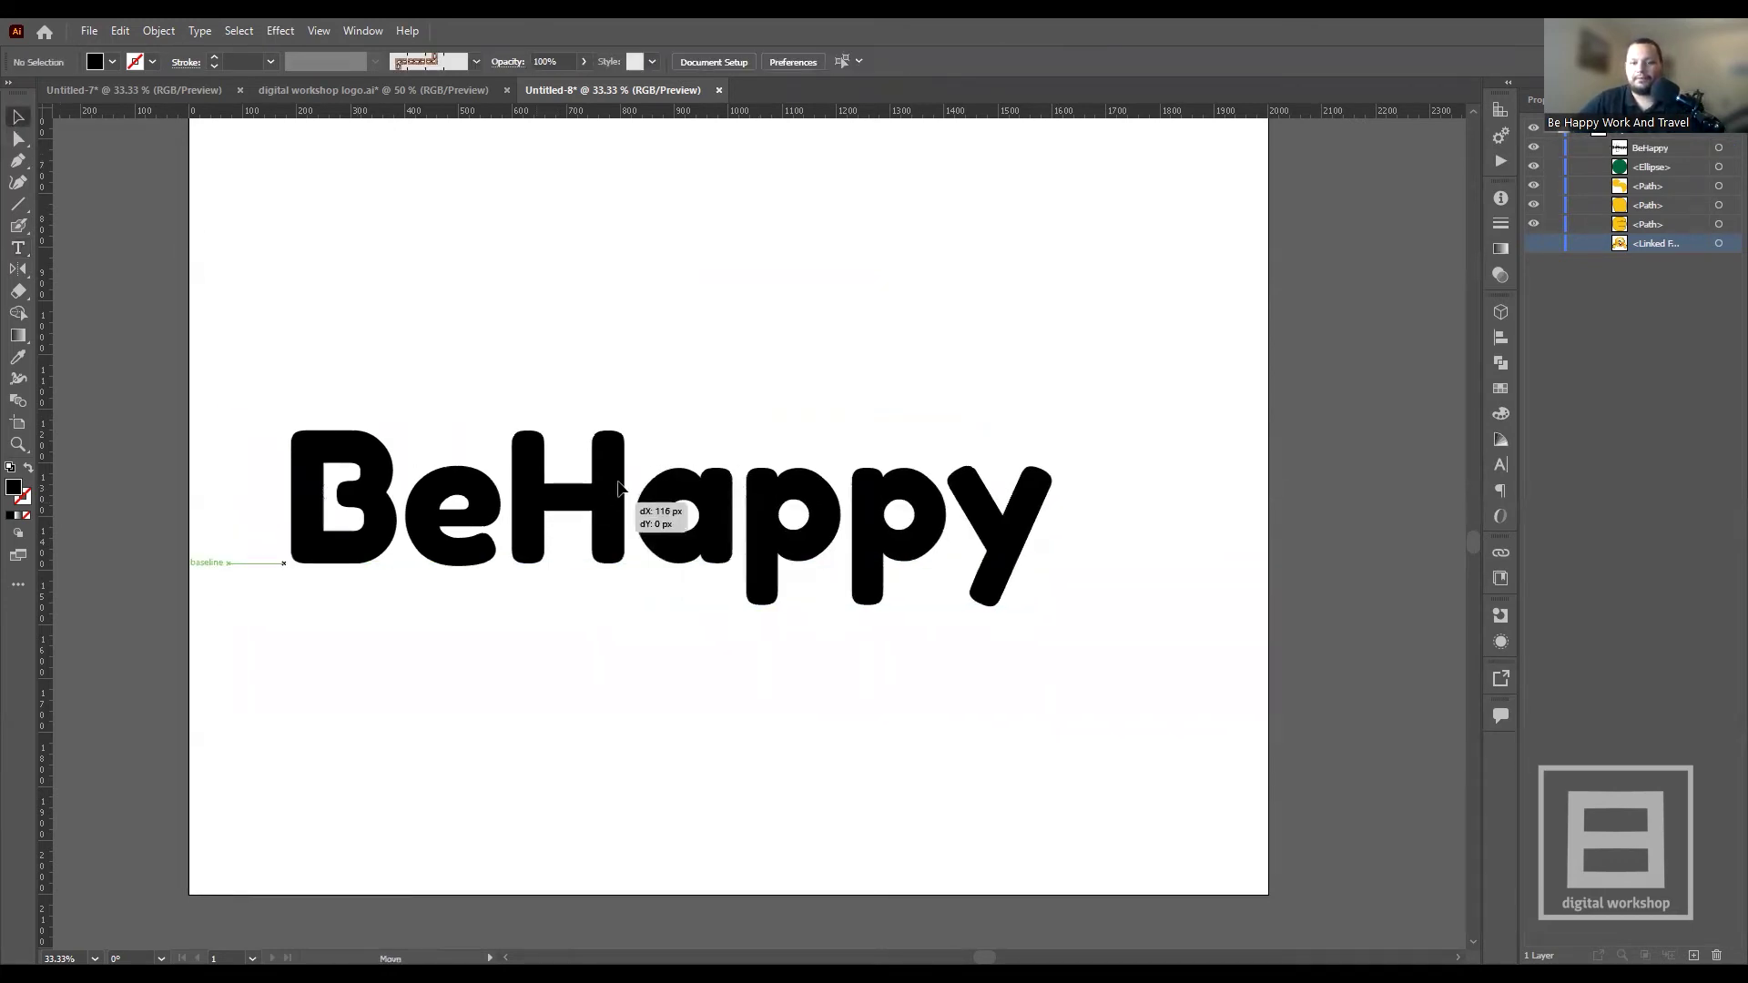
{"action": "left_click", "coordinate": [773, 642]}
{"action": "left_click_drag", "start_coordinate": [655, 501], "coordinate": [726, 500]}
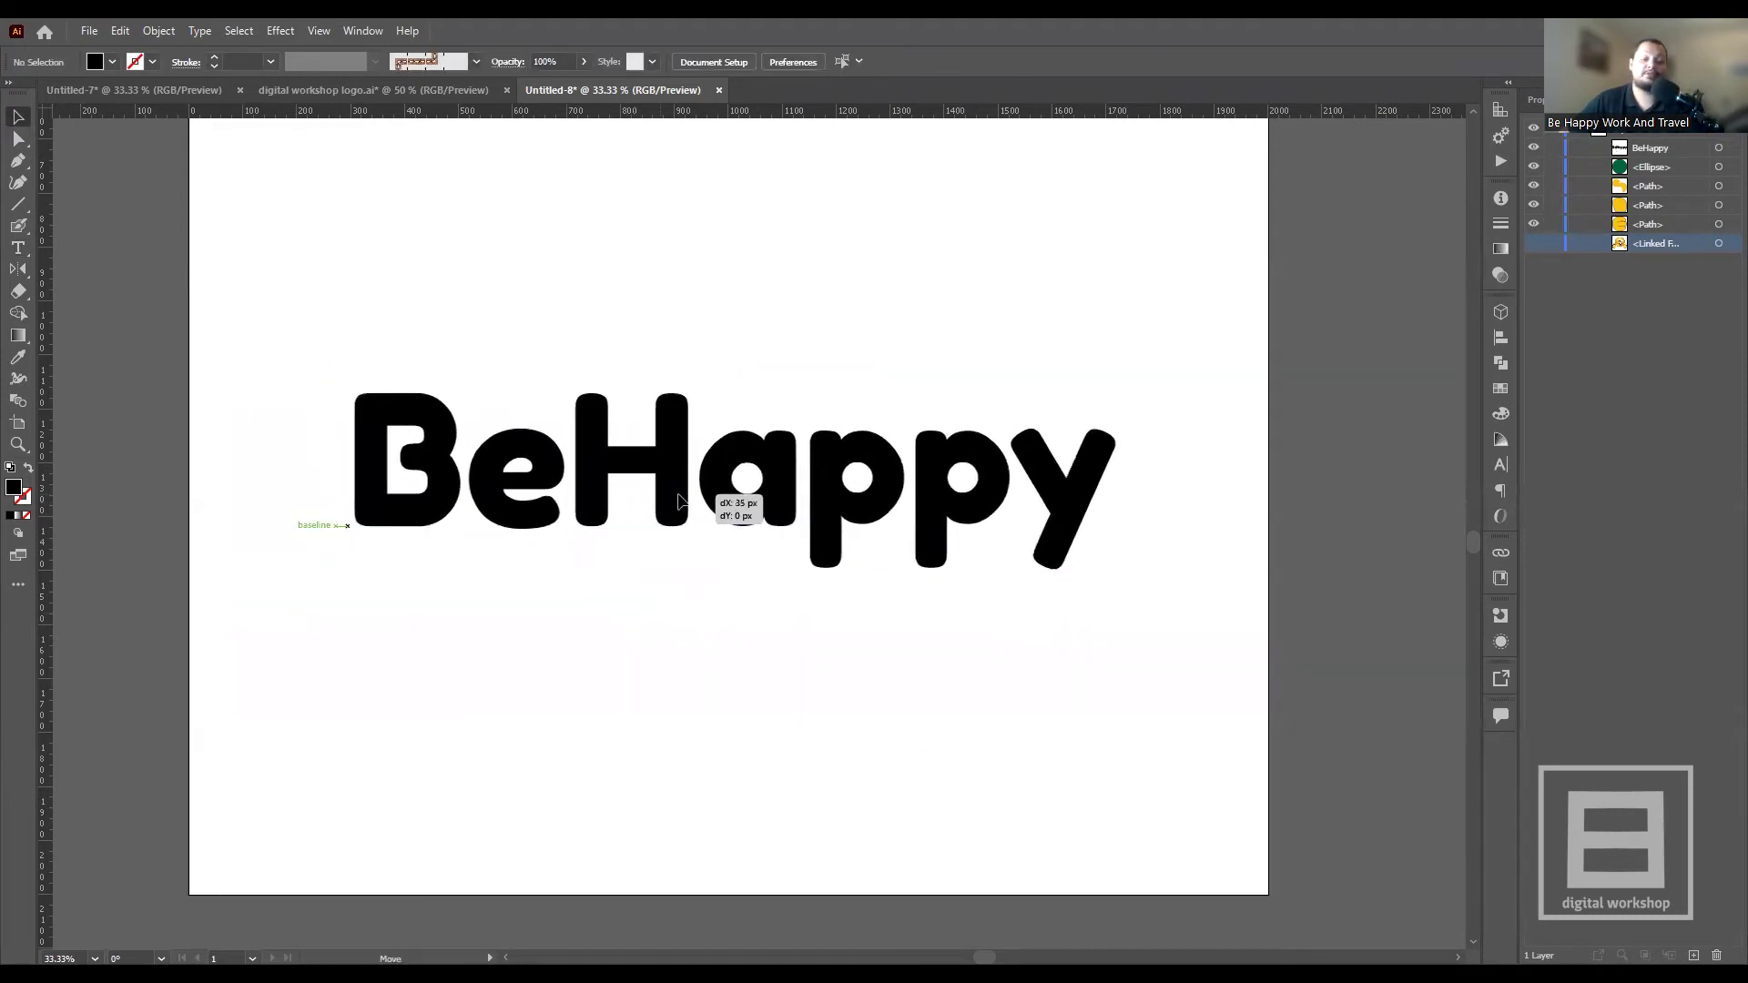
{"action": "left_click", "coordinate": [865, 770]}
{"action": "left_click", "coordinate": [737, 513]}
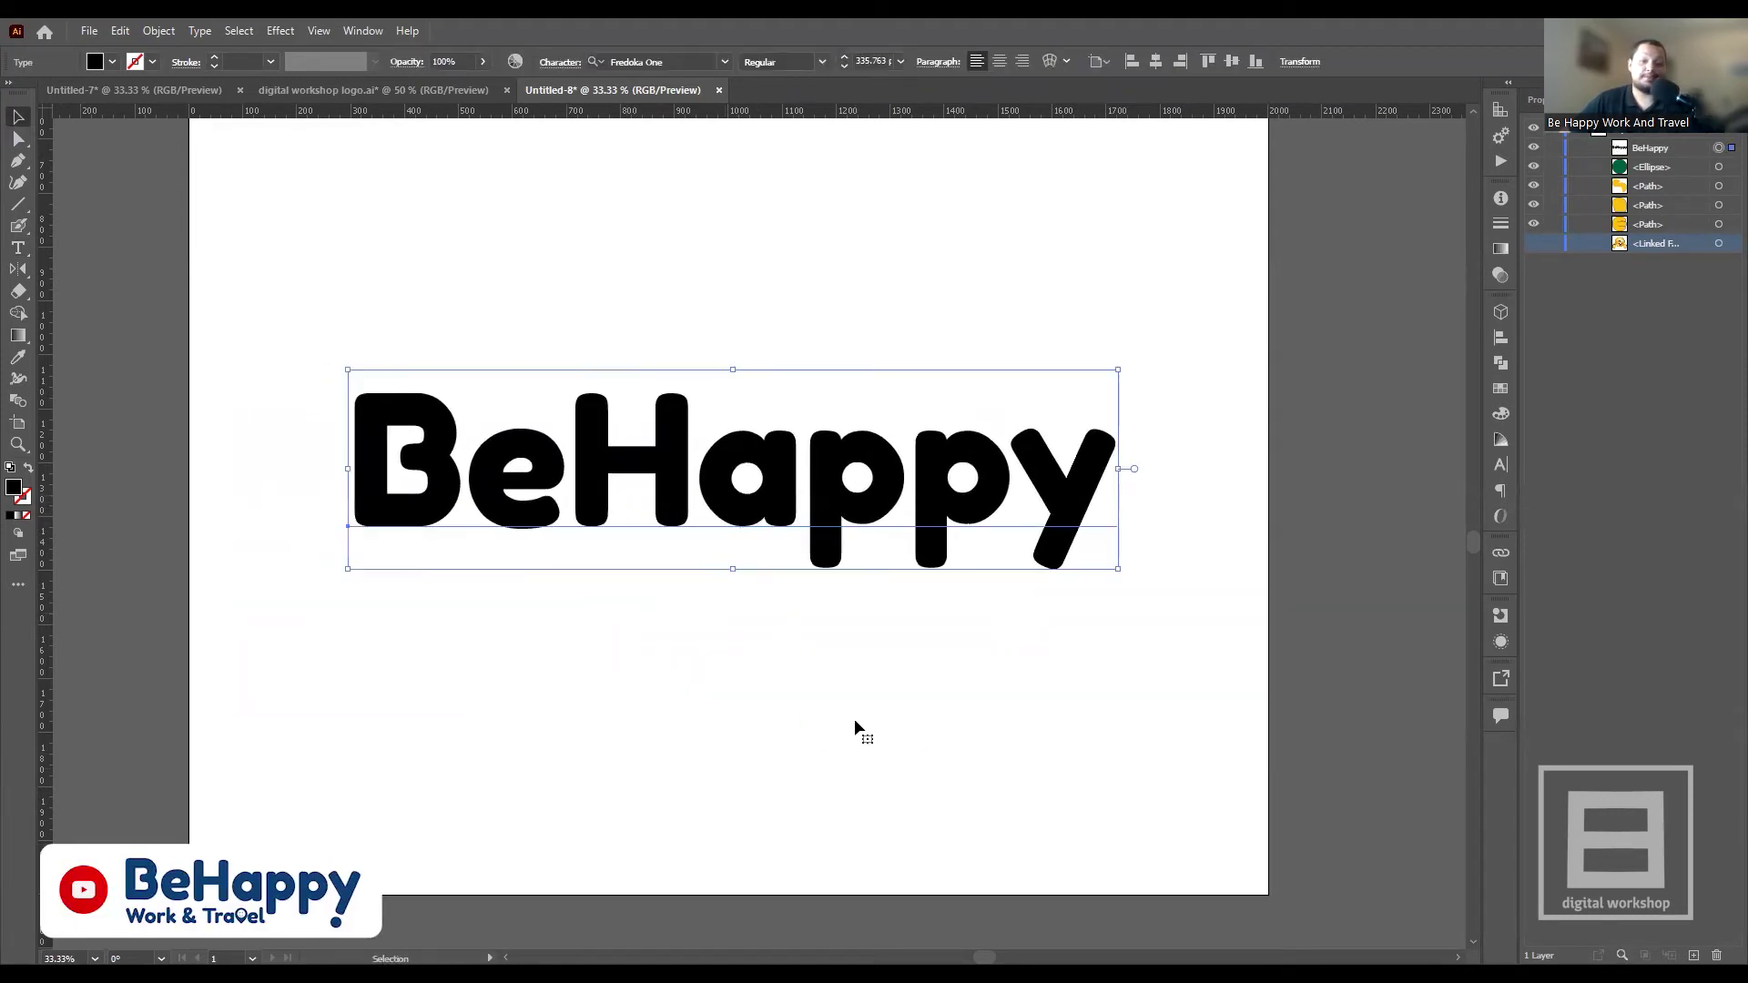
{"action": "left_click", "coordinate": [880, 729]}
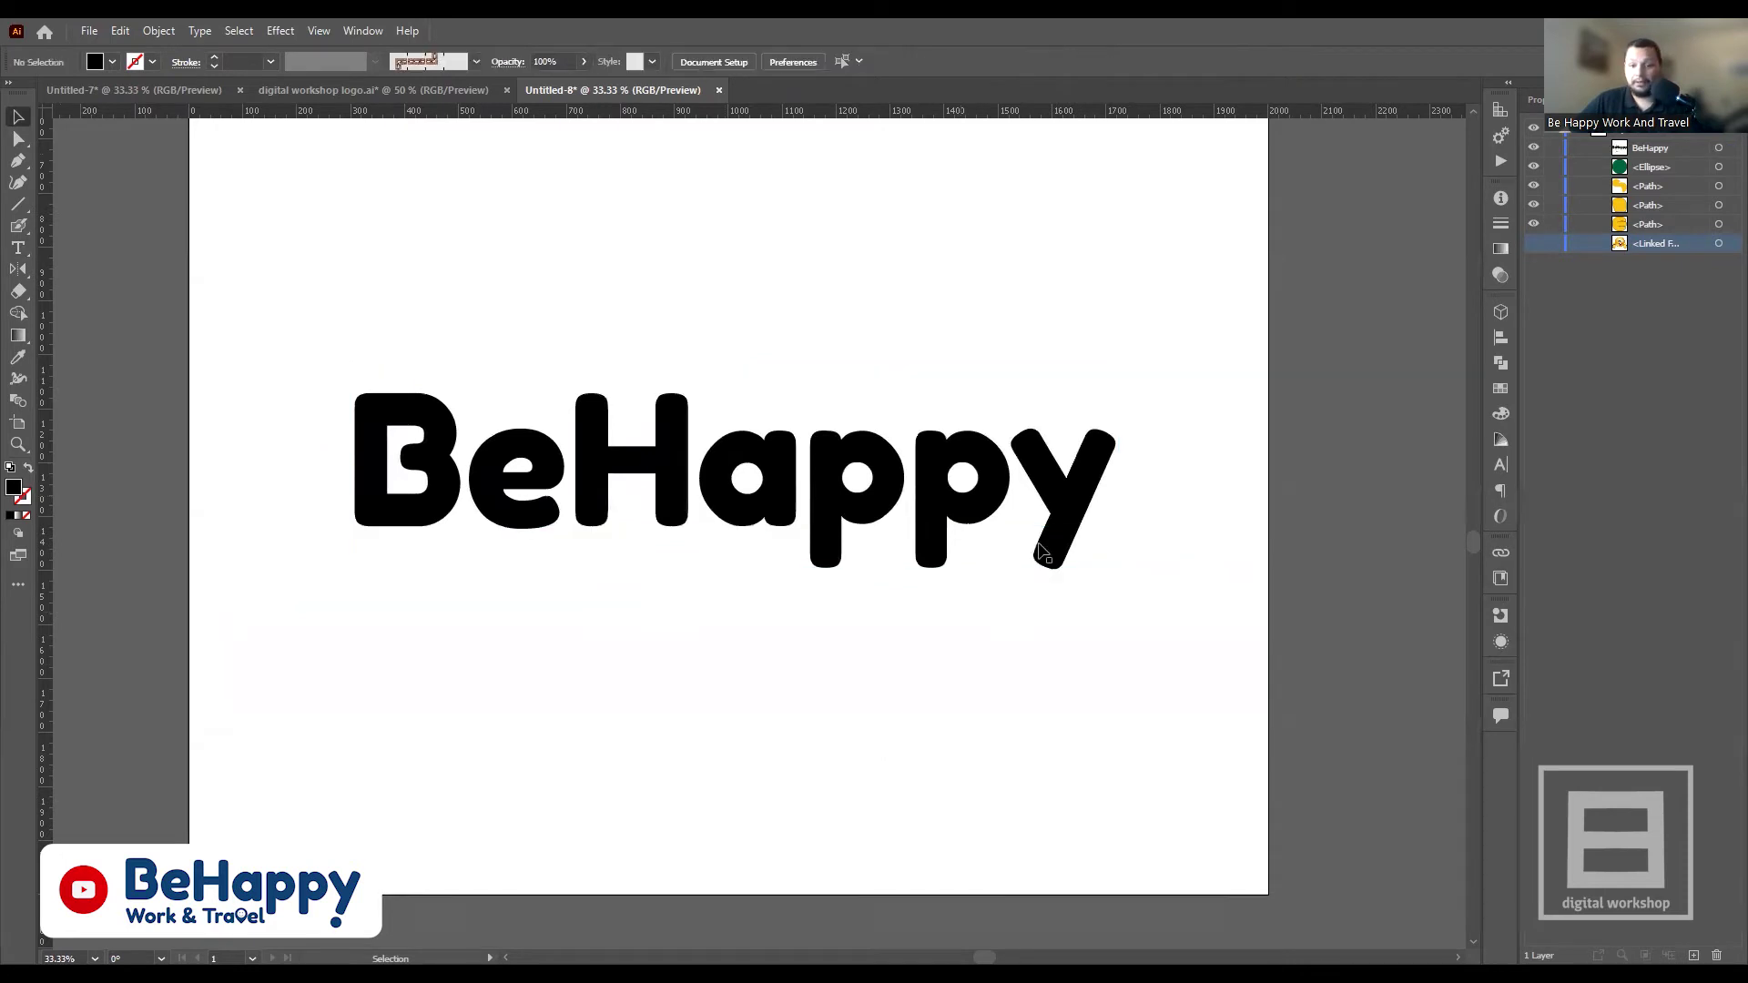
{"action": "left_click_drag", "start_coordinate": [988, 489], "coordinate": [977, 489]}
{"action": "left_click", "coordinate": [964, 731]}
{"action": "left_click", "coordinate": [830, 528]}
{"action": "left_click", "coordinate": [860, 586]}
{"action": "left_click", "coordinate": [869, 505]}
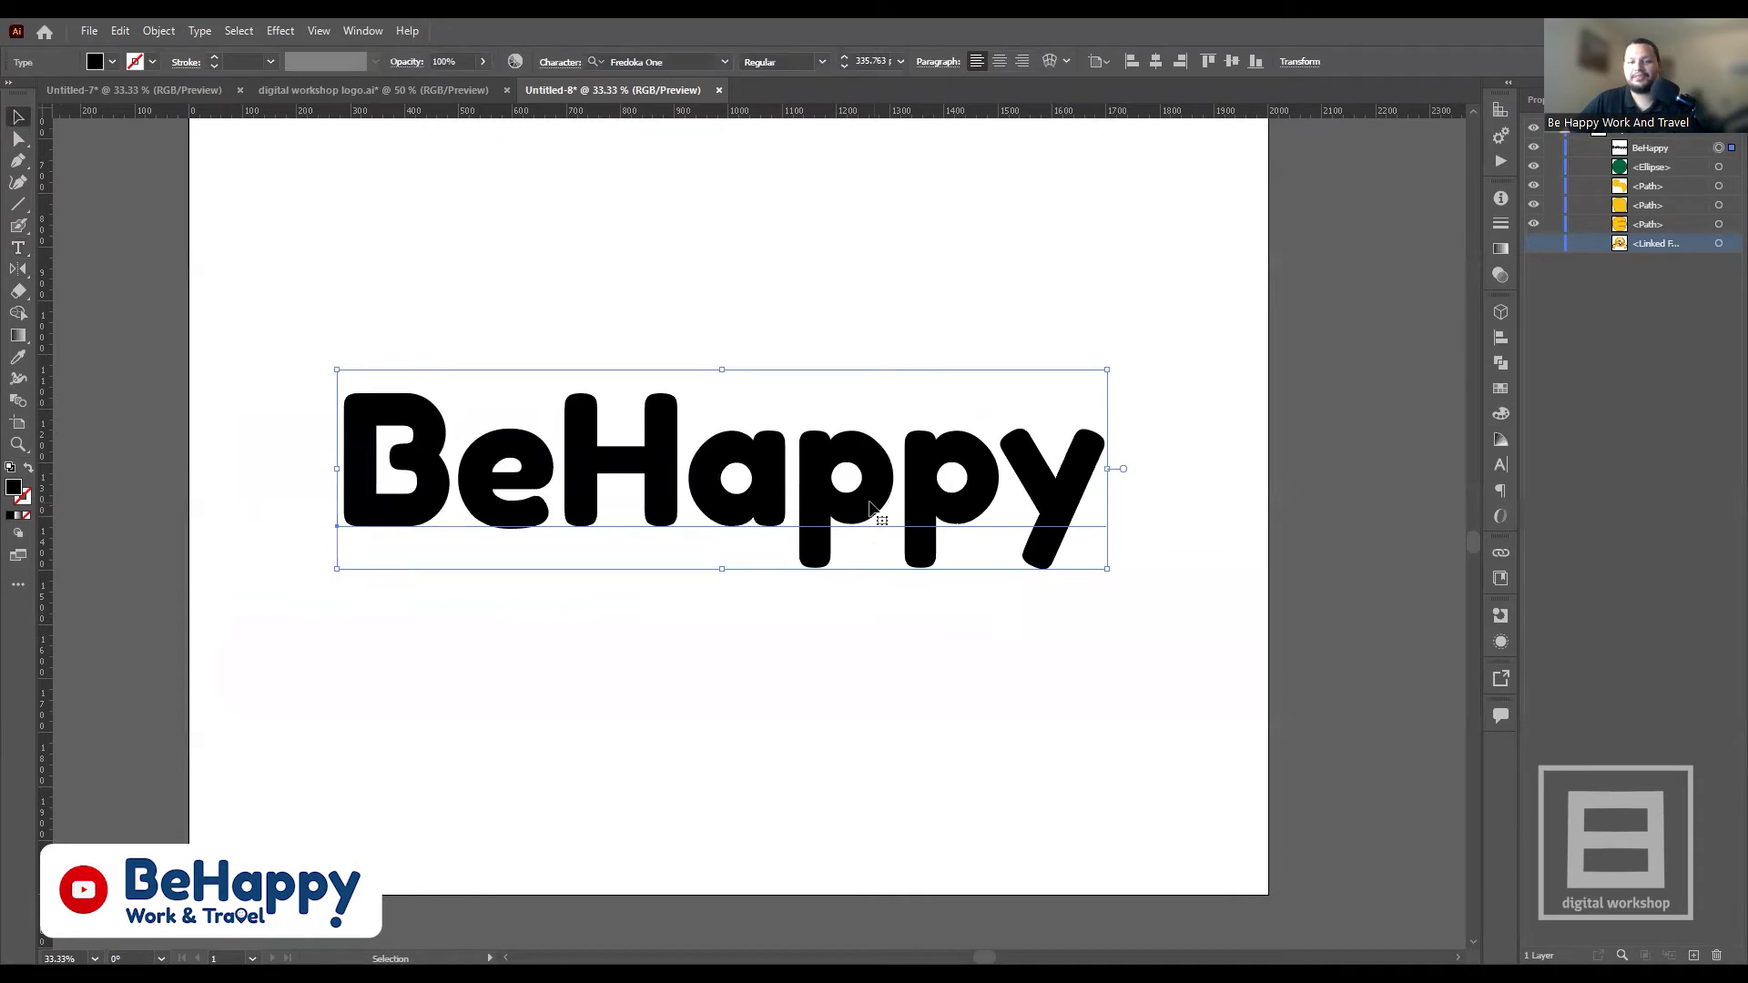
{"action": "left_click", "coordinate": [941, 679]}
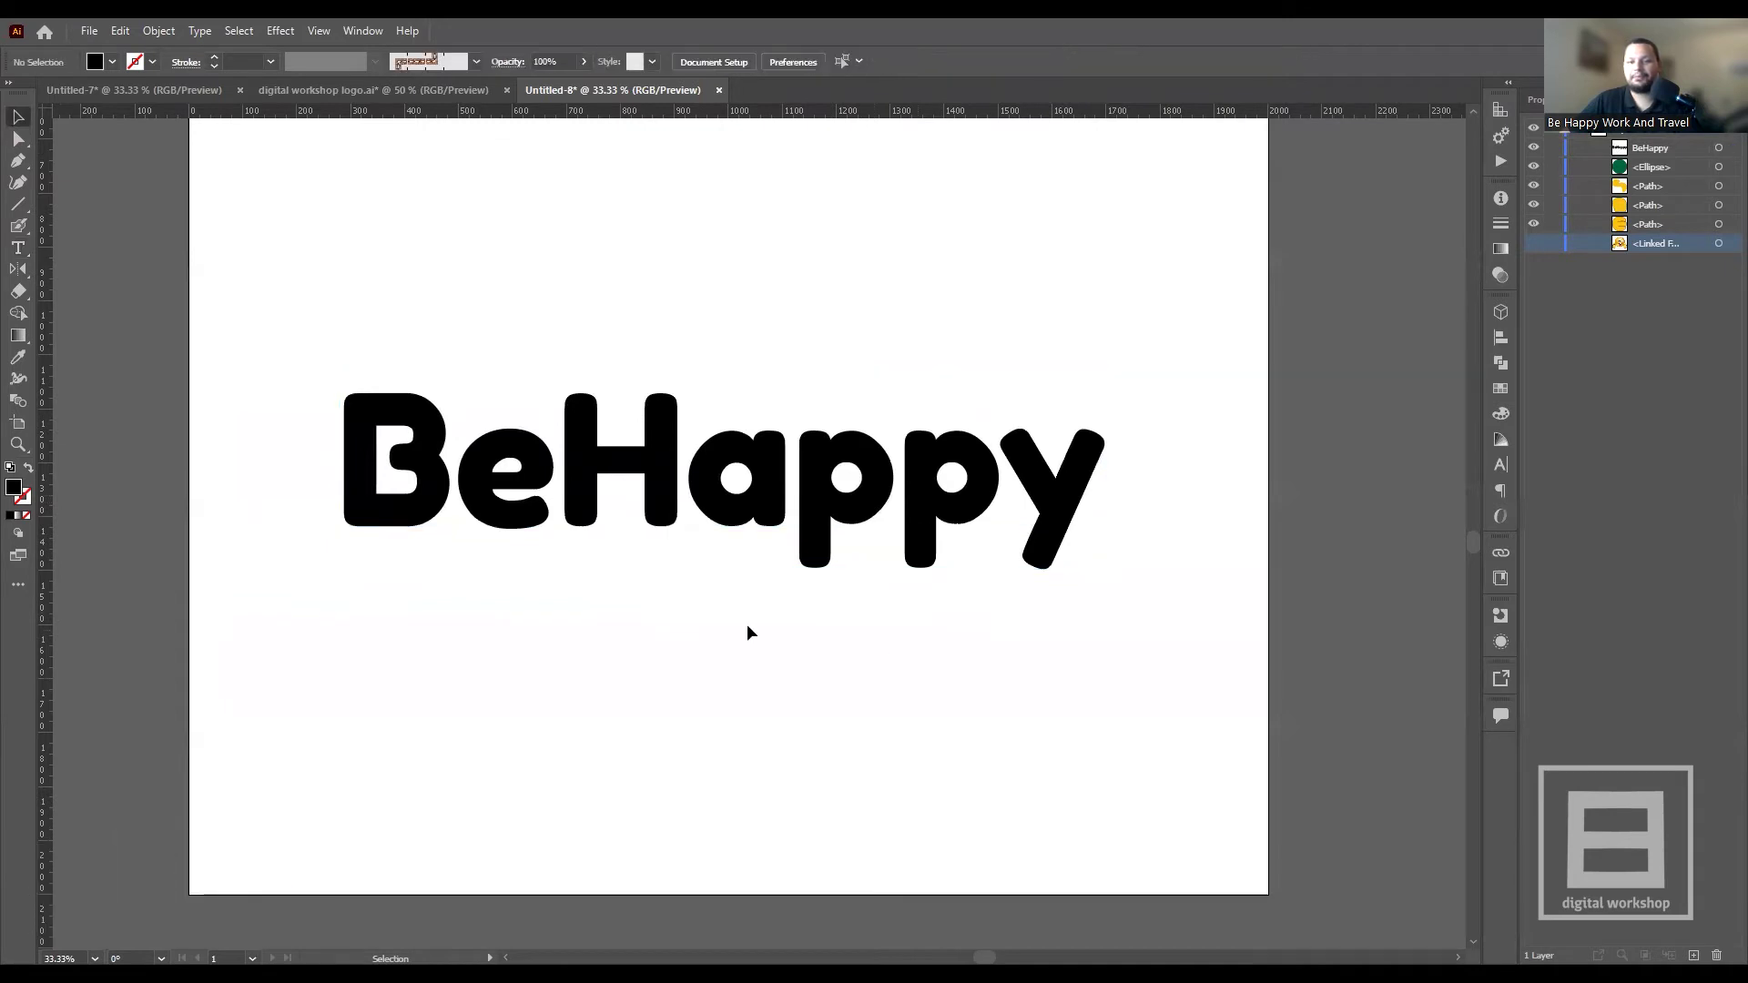
{"action": "left_click", "coordinate": [822, 497]}
{"action": "left_click", "coordinate": [637, 525]}
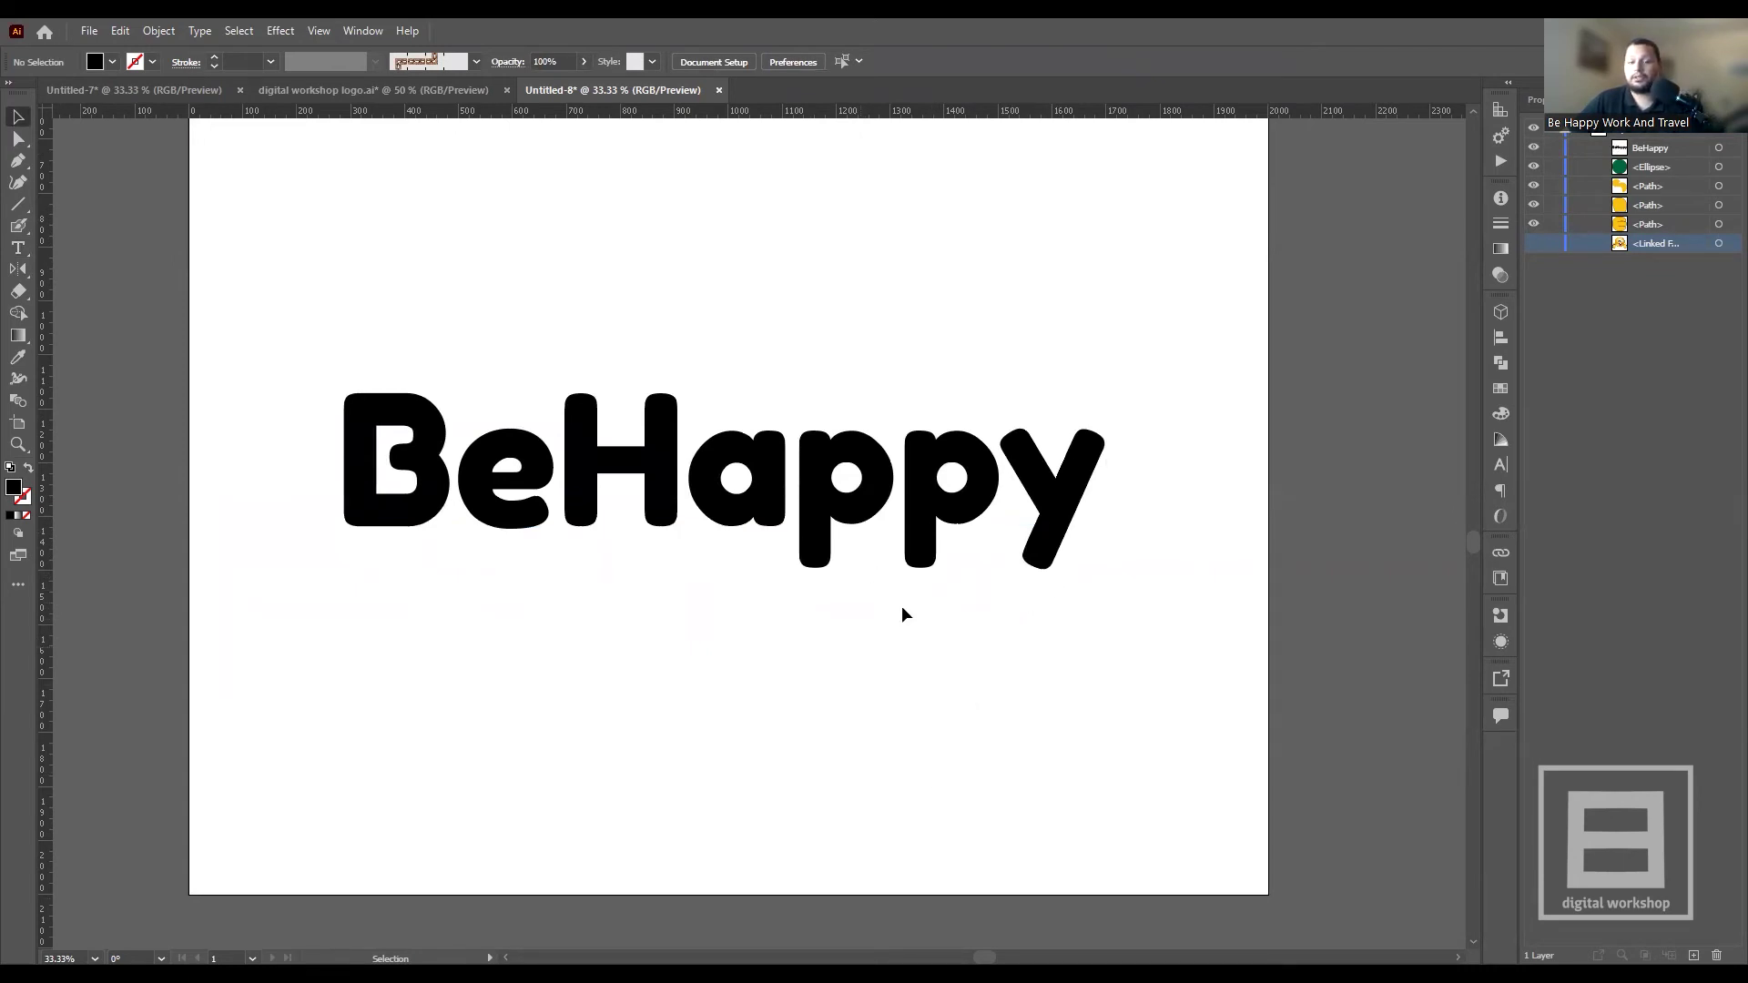
{"action": "left_click", "coordinate": [653, 492]}
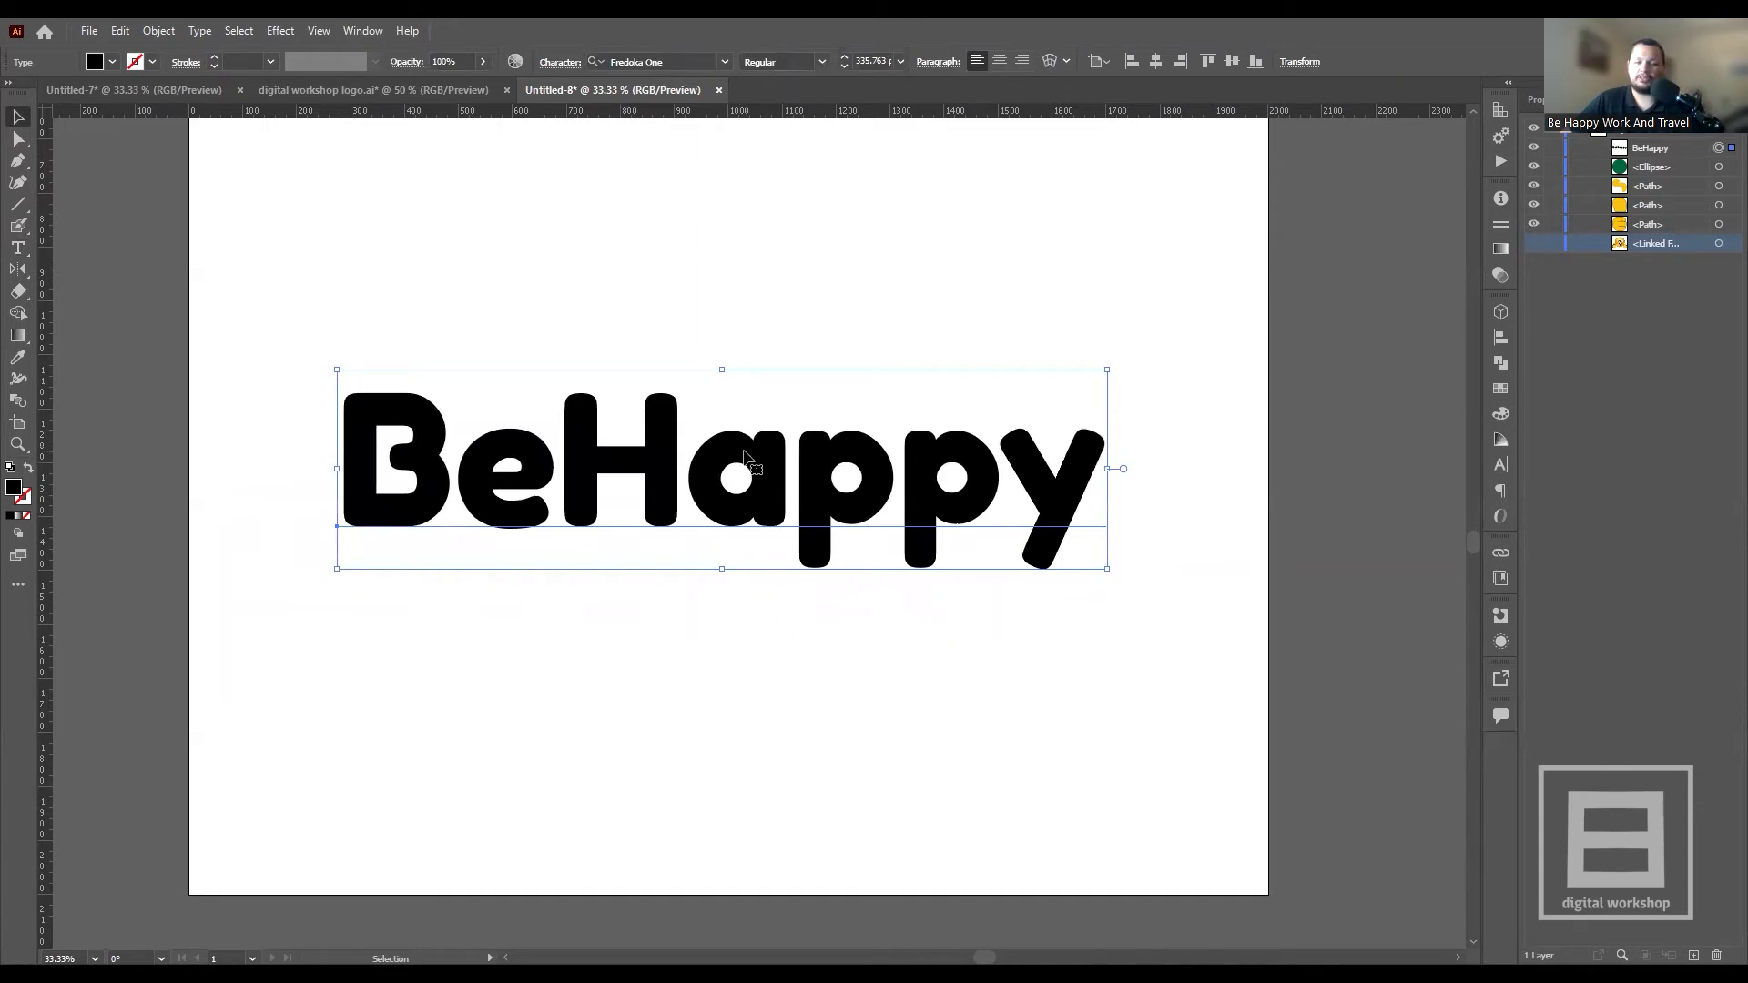
{"action": "key", "text": "ctrl+plus"}
{"action": "key", "text": "ctrl+plus"}
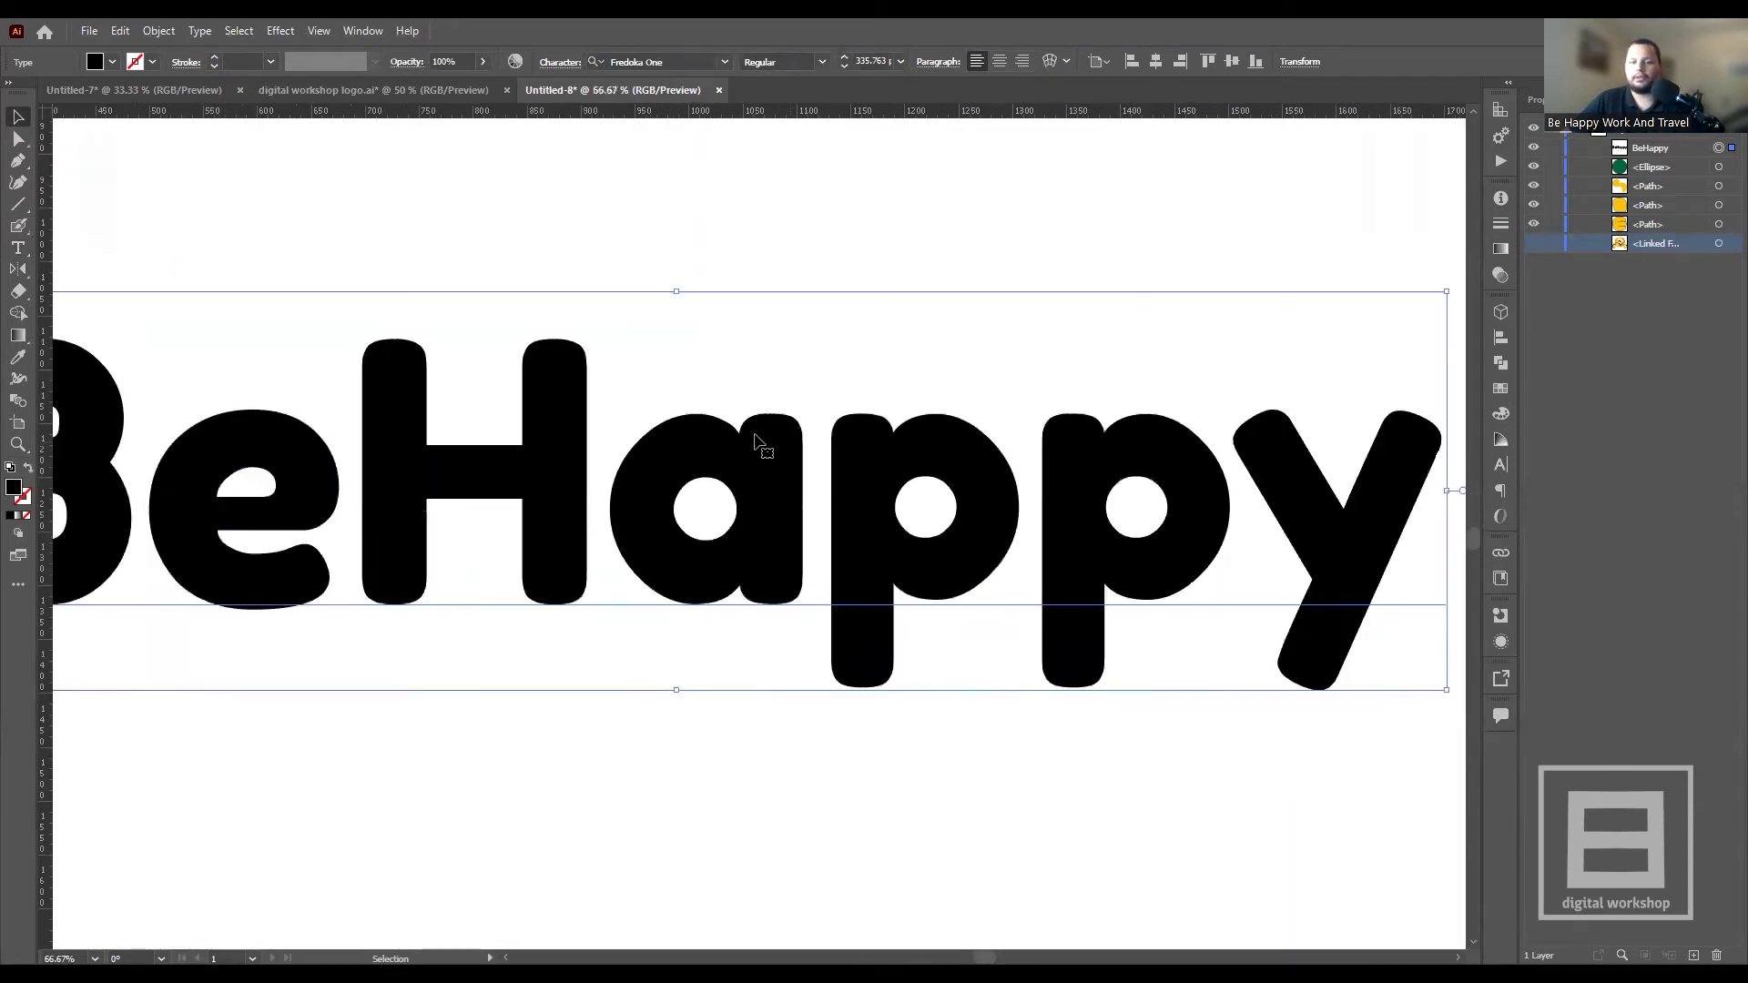
{"action": "key", "text": "ctrl+plus"}
{"action": "key", "text": "ctrl+plus"}
{"action": "key", "text": "ctrl+plus"}
{"action": "scroll", "coordinate": [749, 450], "scroll_direction": "down", "scroll_amount": 3}
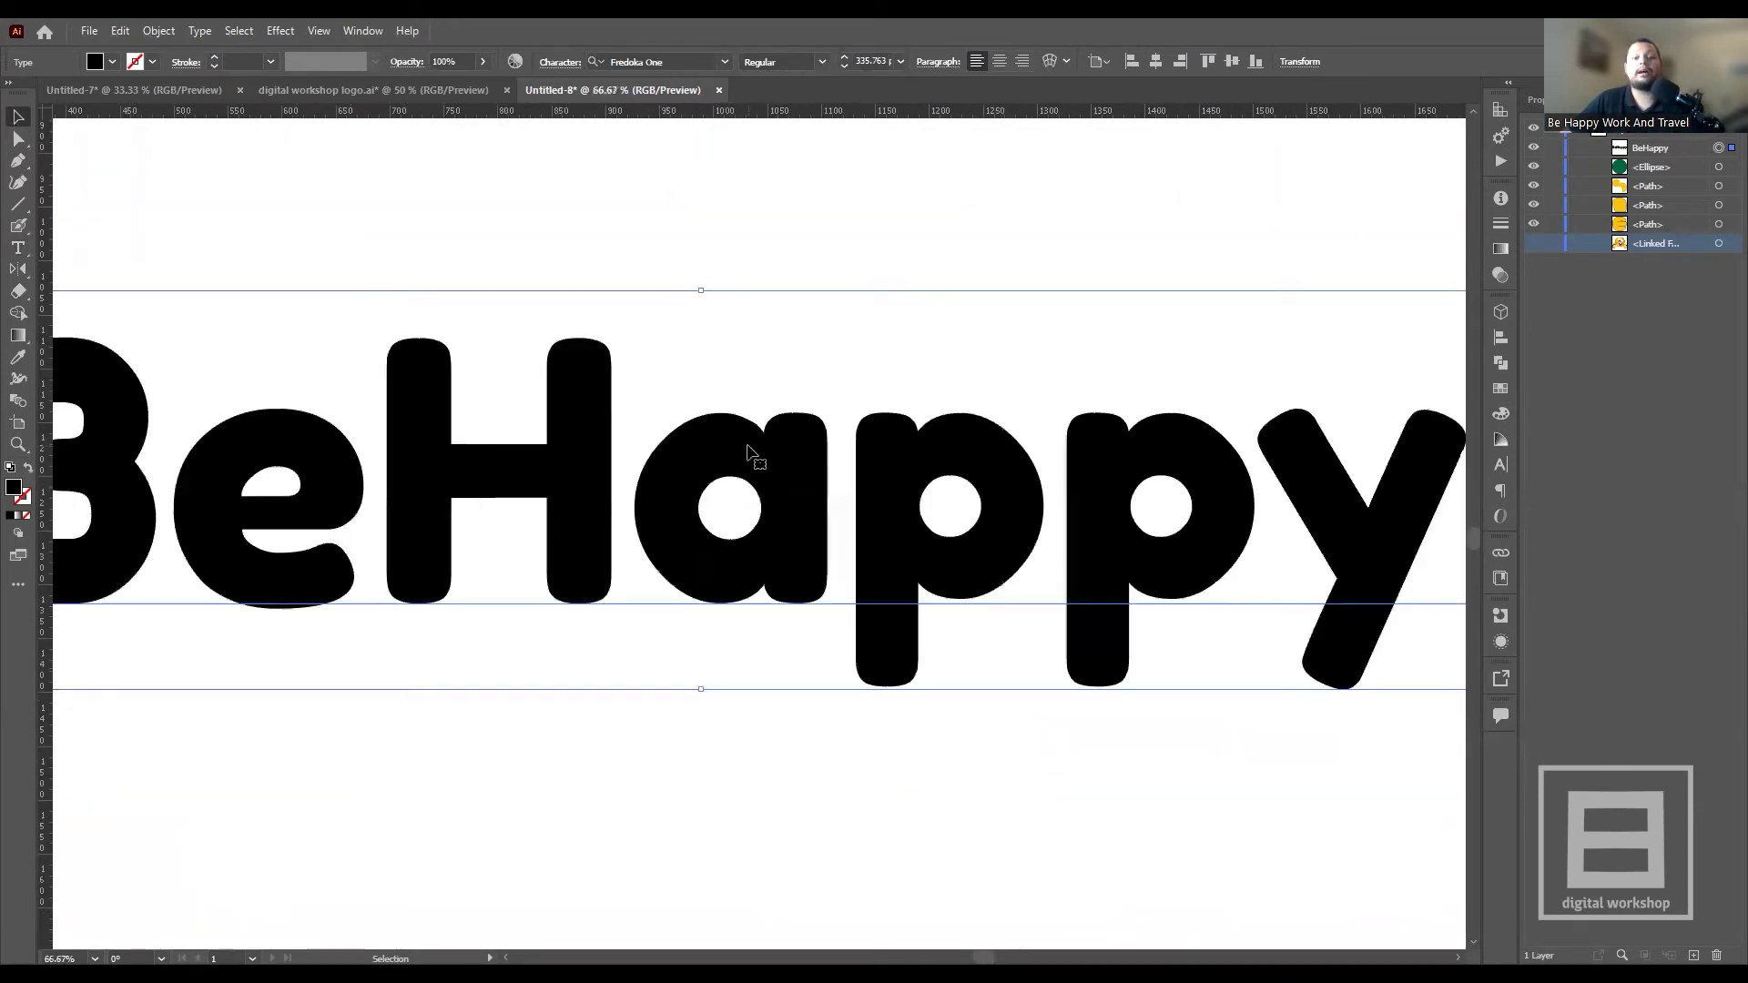
{"action": "scroll", "coordinate": [748, 449], "scroll_direction": "down", "scroll_amount": 2}
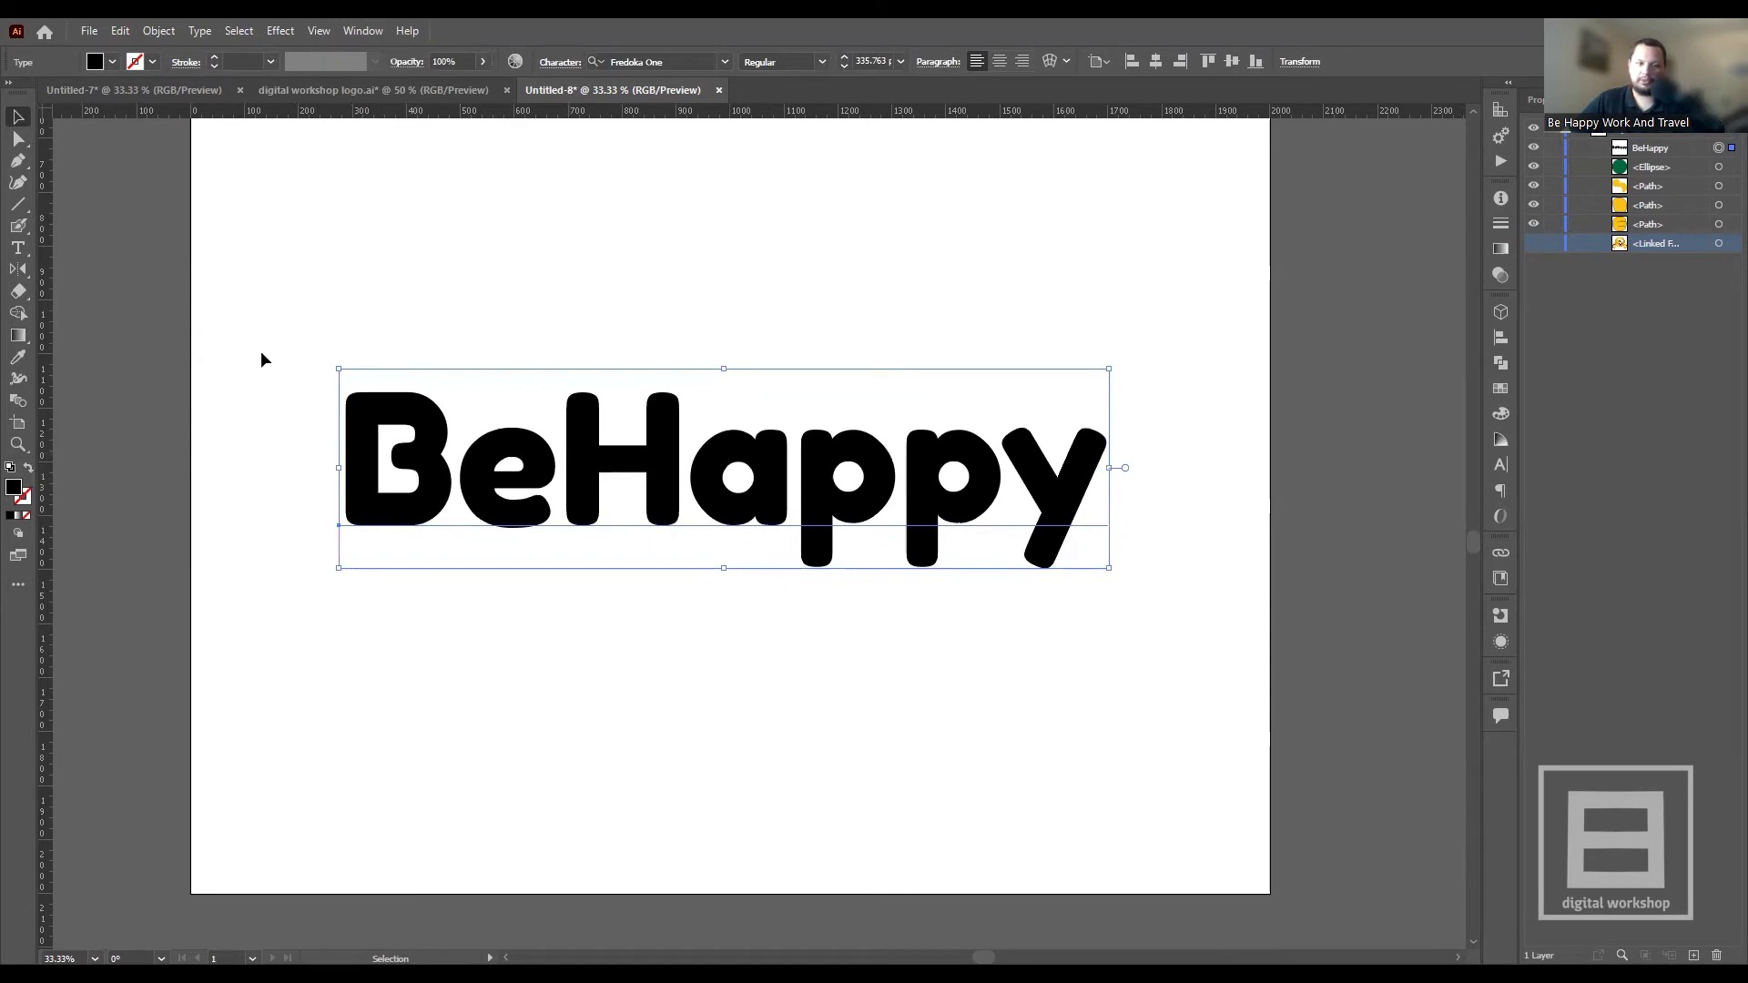
- Fill the BeHappy headline with the red swatch from the Control bar
{"action": "left_click", "coordinate": [100, 57]}
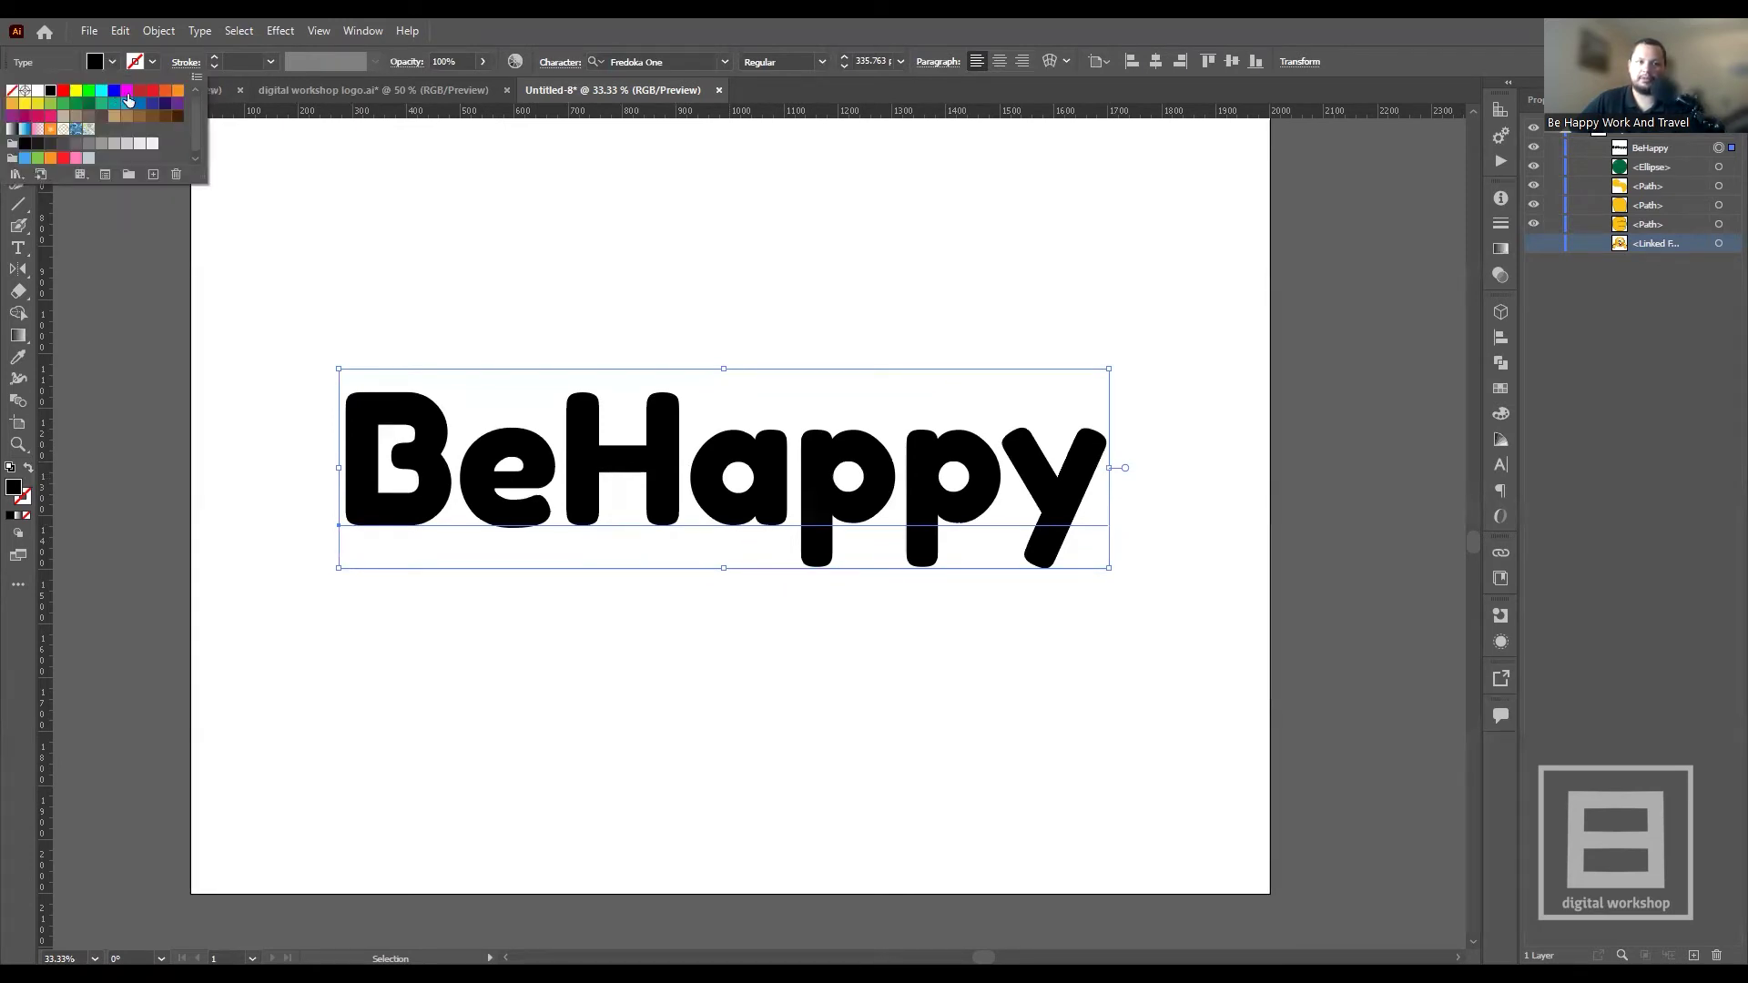
{"action": "left_click", "coordinate": [146, 89]}
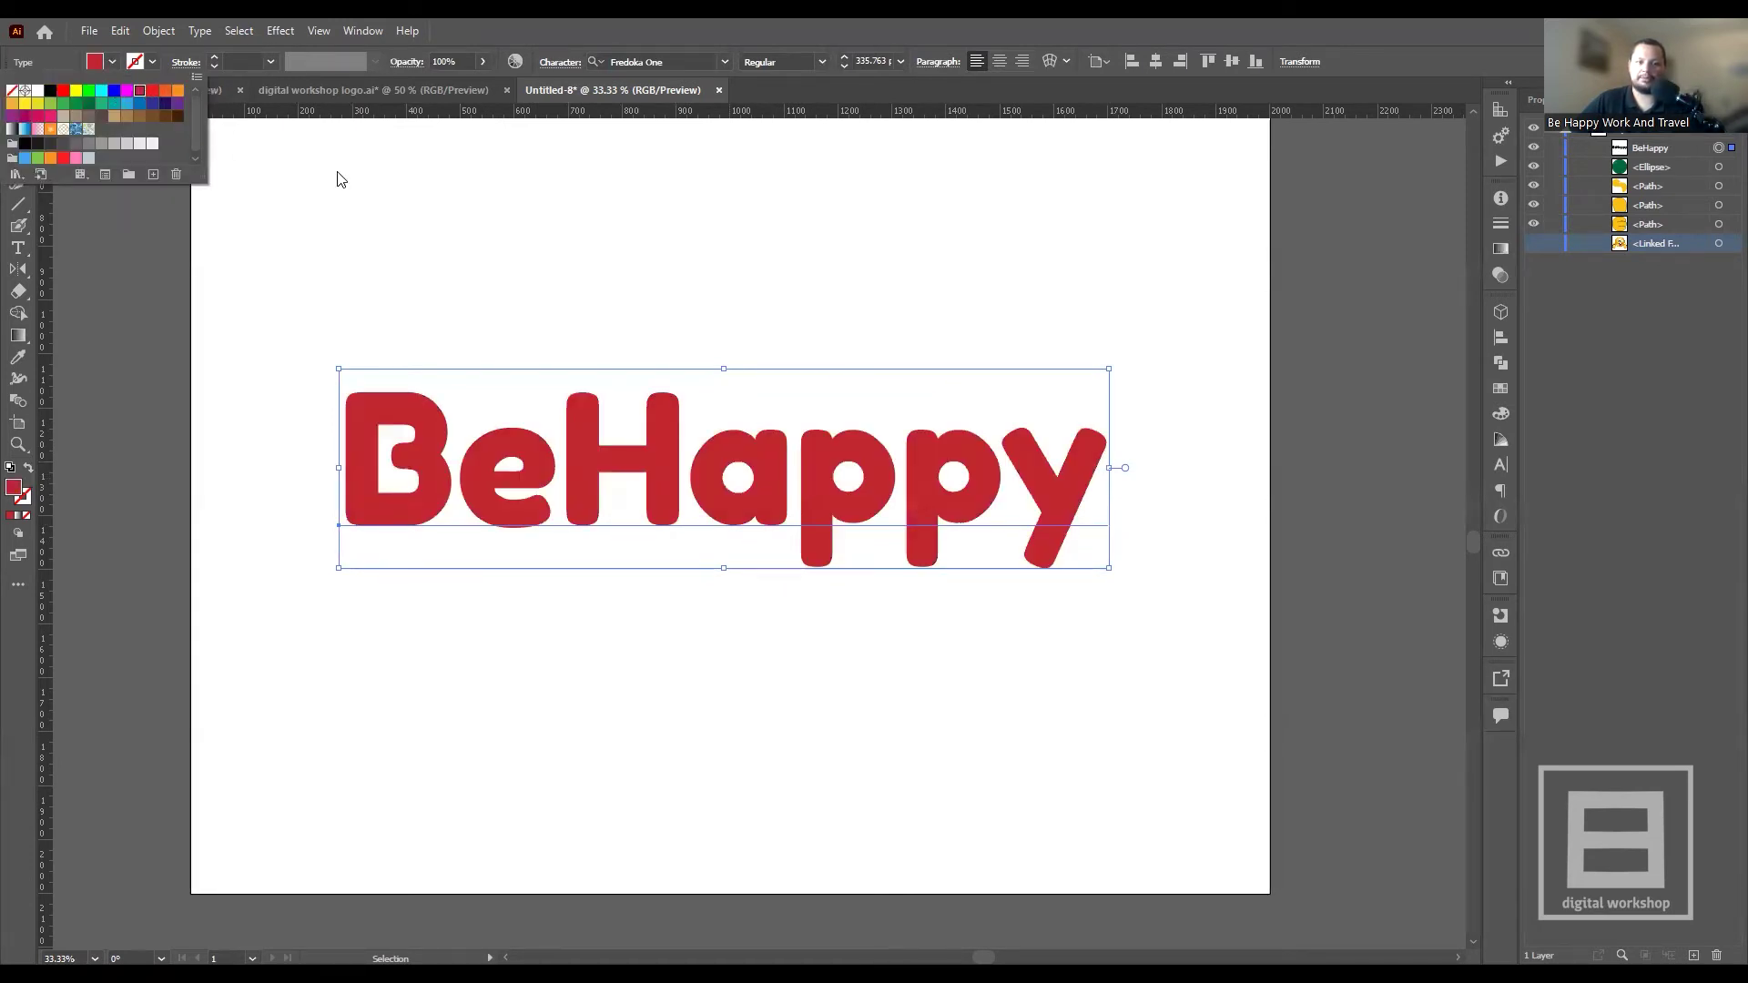
{"action": "left_click", "coordinate": [547, 346]}
{"action": "left_click", "coordinate": [729, 470]}
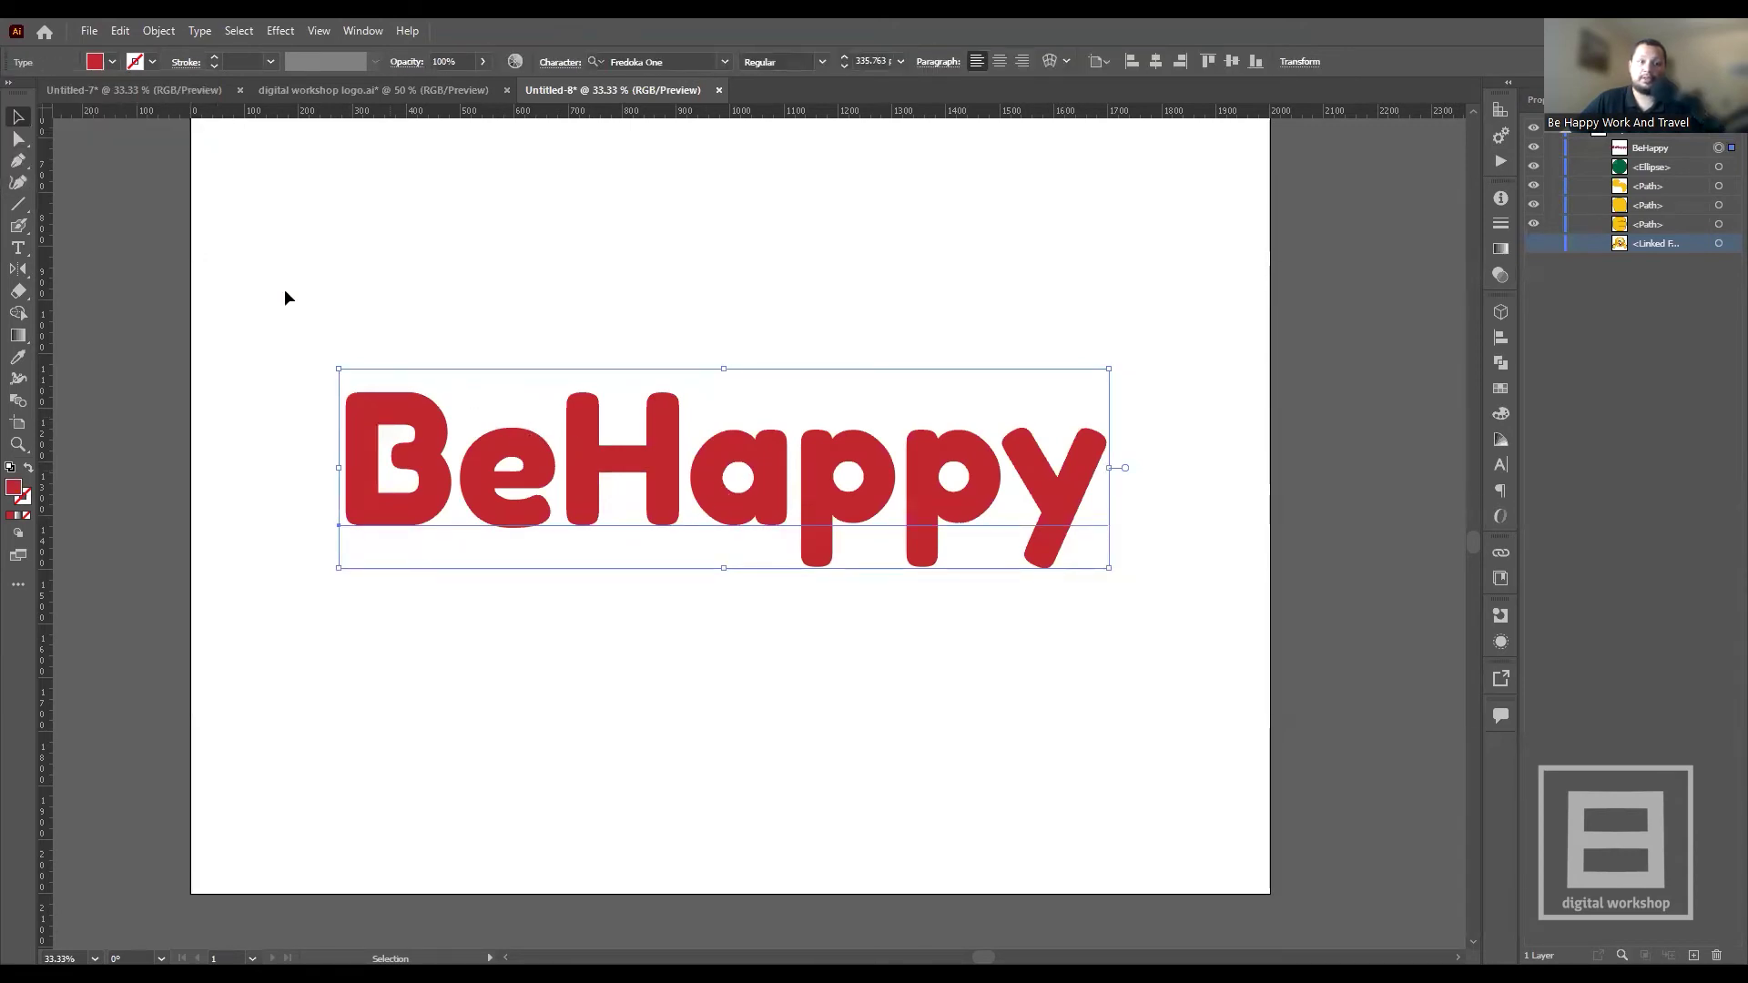
- Try Object > Expand, cancel it, and slightly resize the BeHappy text
{"action": "left_click", "coordinate": [158, 31]}
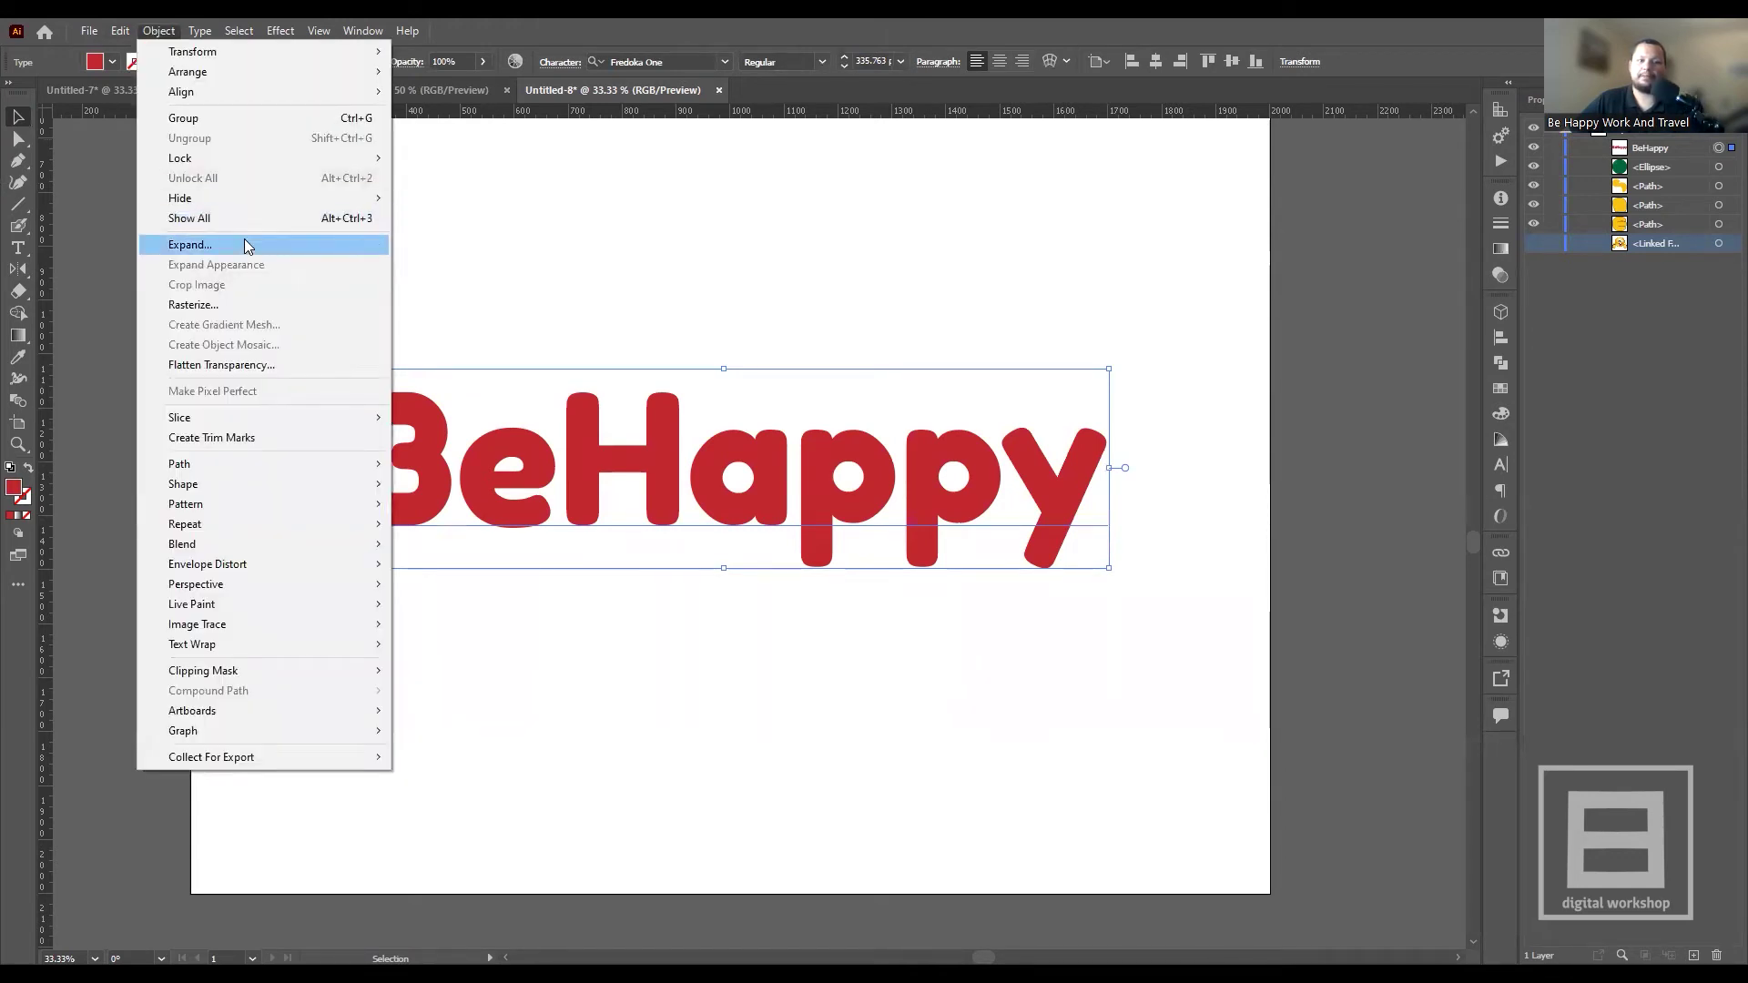
{"action": "left_click", "coordinate": [244, 244]}
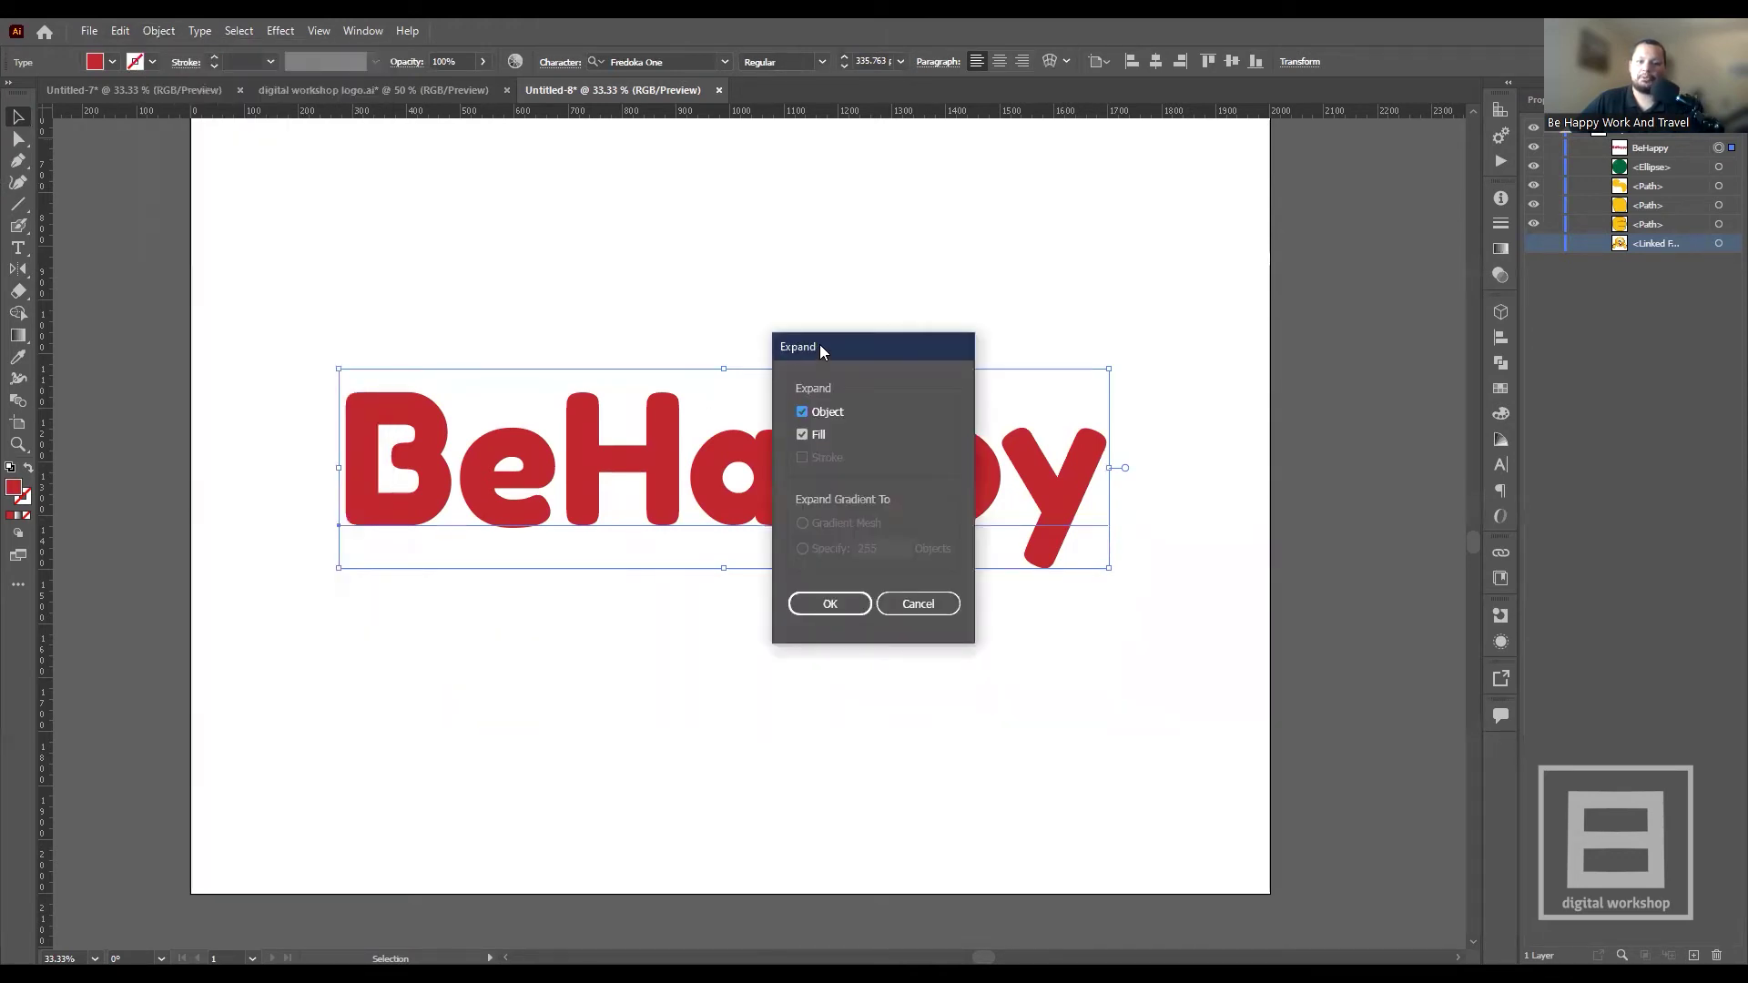
{"action": "left_click_drag", "start_coordinate": [821, 347], "coordinate": [1015, 285]}
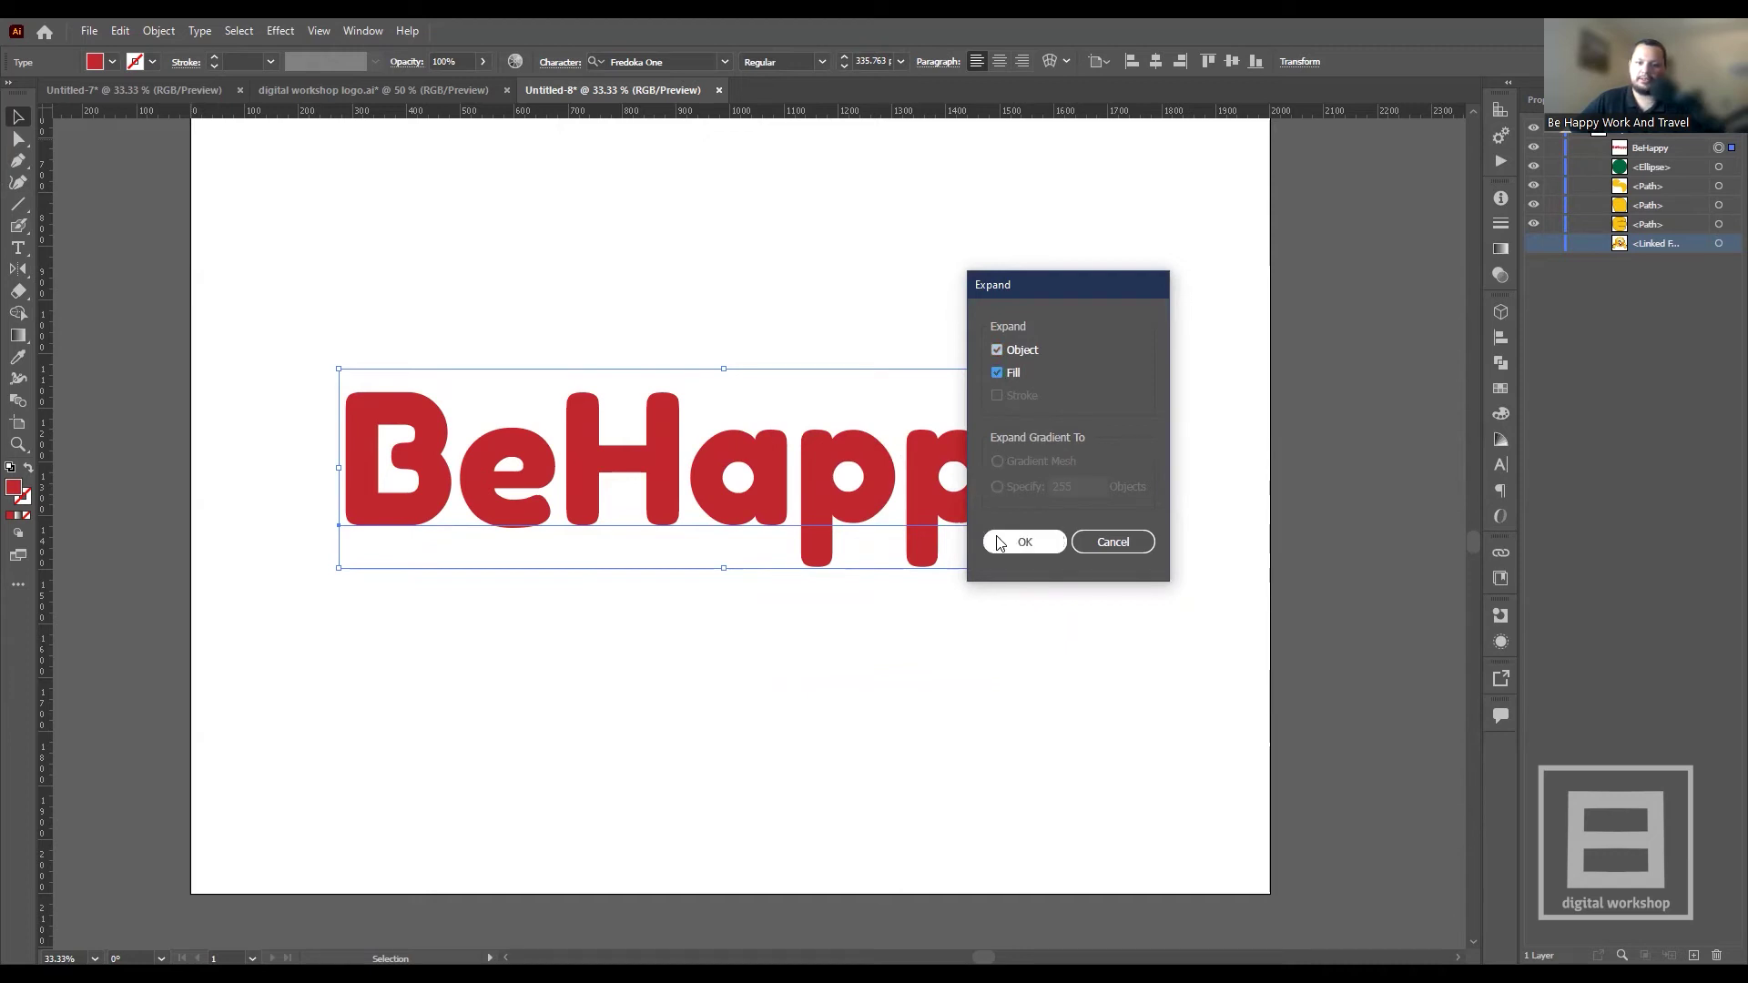
{"action": "left_click", "coordinate": [1087, 539]}
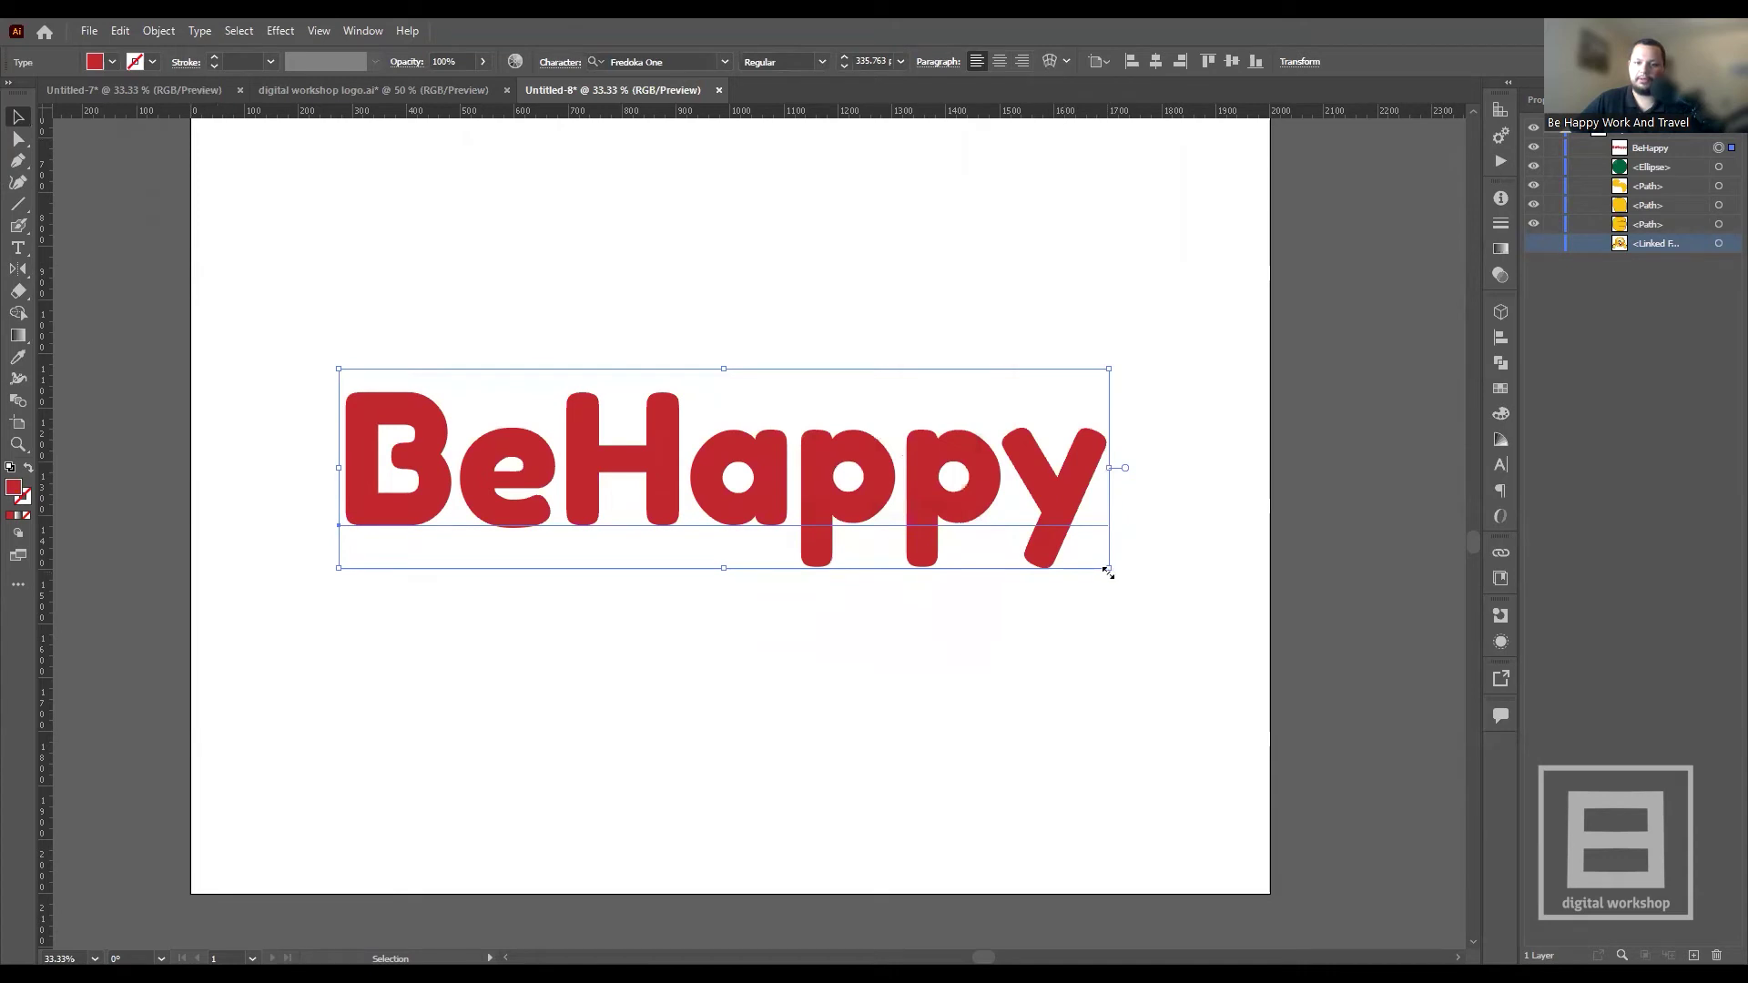
{"action": "mouse_move", "coordinate": [1112, 568]}
{"action": "left_mouse_down"}
{"action": "mouse_move", "coordinate": [876, 447]}
{"action": "mouse_move", "coordinate": [1196, 598]}
{"action": "left_mouse_up"}
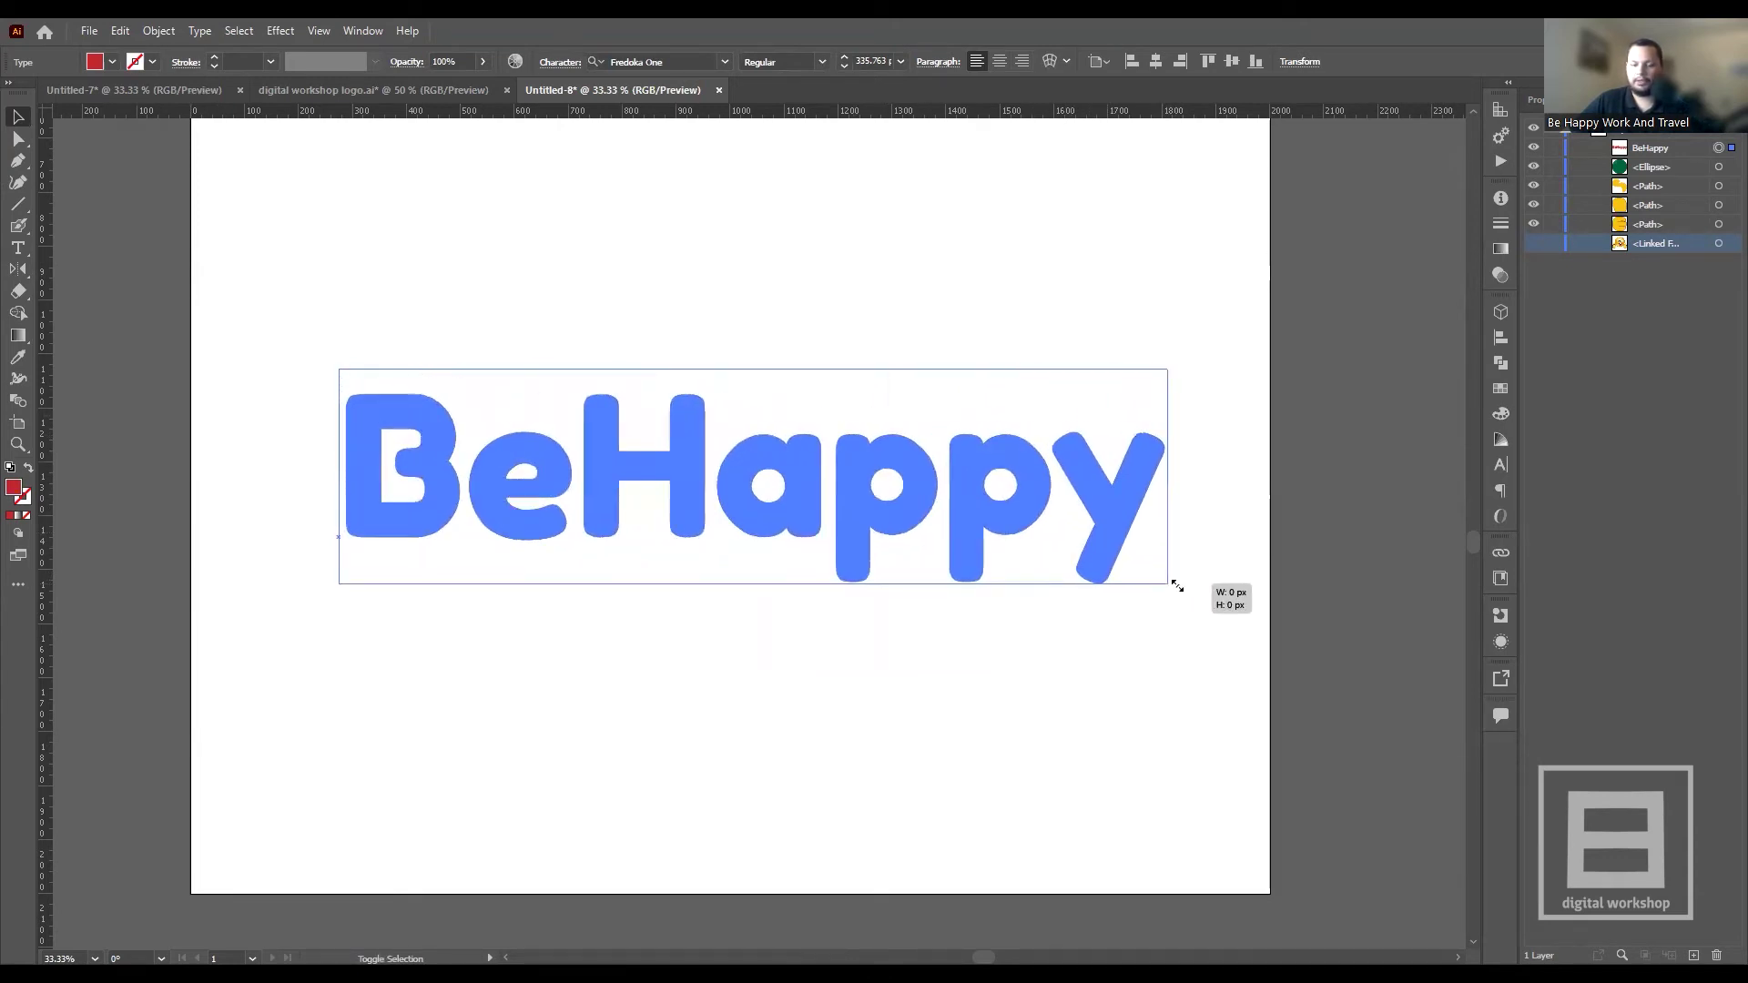
{"action": "left_click_drag", "start_coordinate": [1196, 598], "coordinate": [1120, 570]}
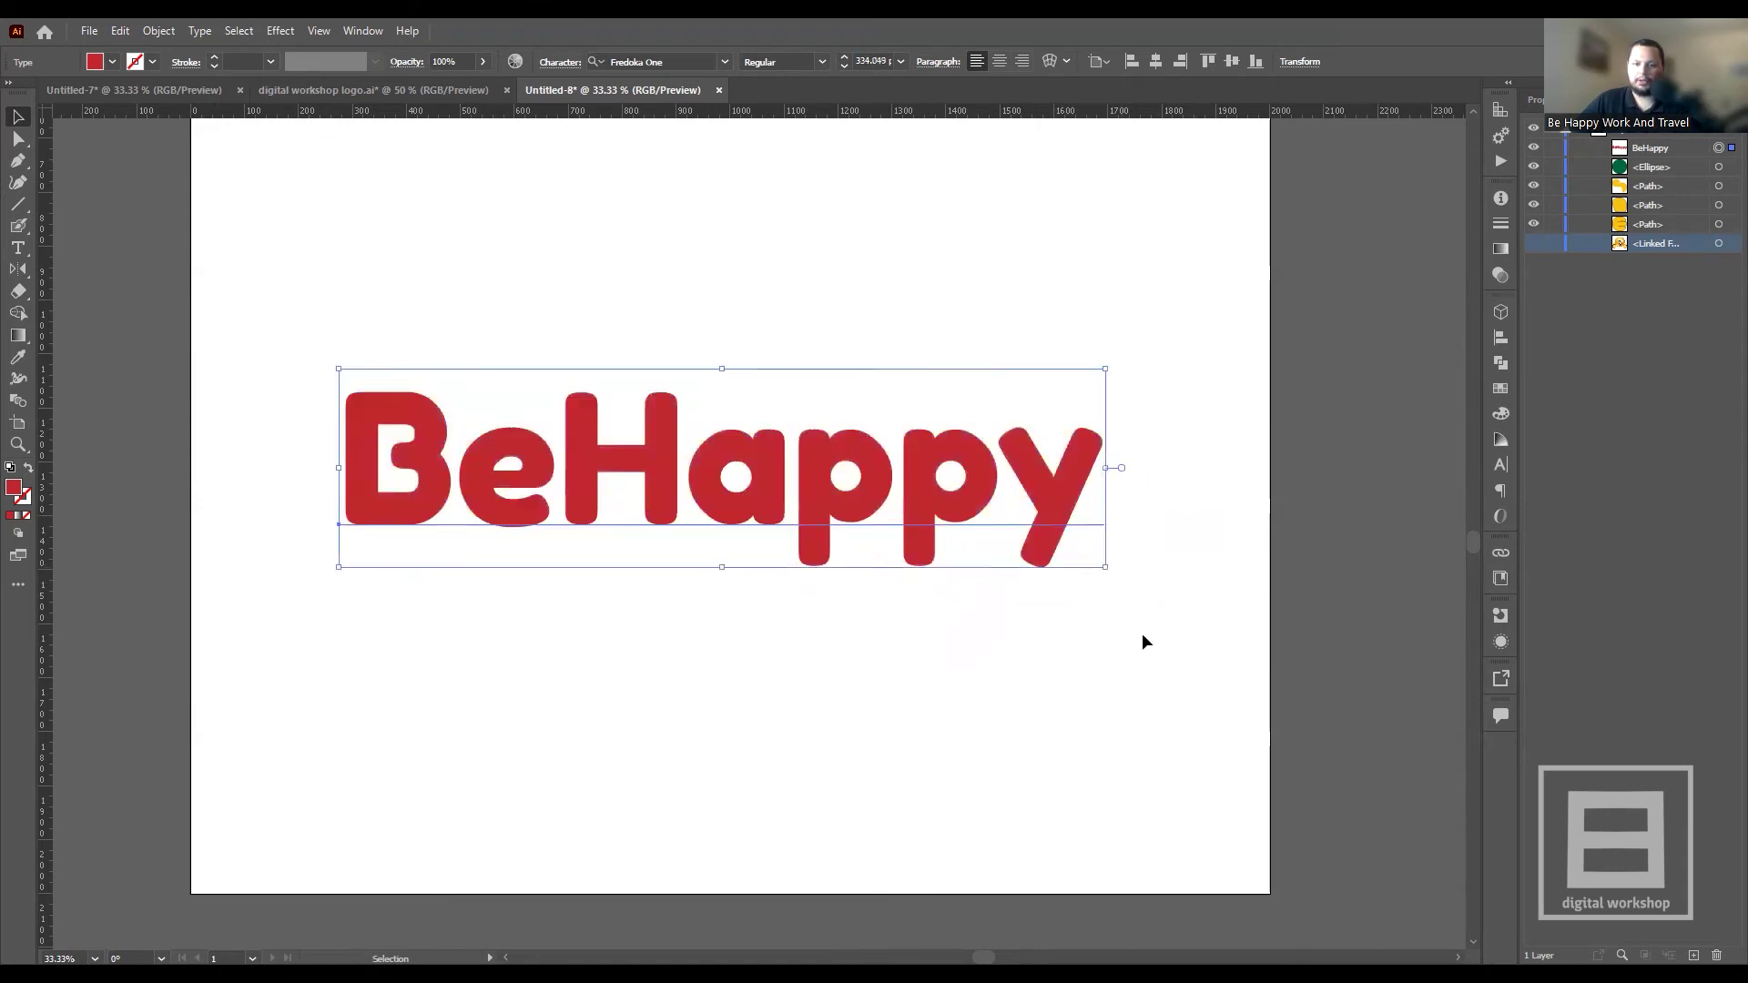
{"action": "left_click", "coordinate": [1144, 638]}
- Expand the BeHappy text into filled letter shapes with Object > Expand
{"action": "double_click", "coordinate": [1029, 472]}
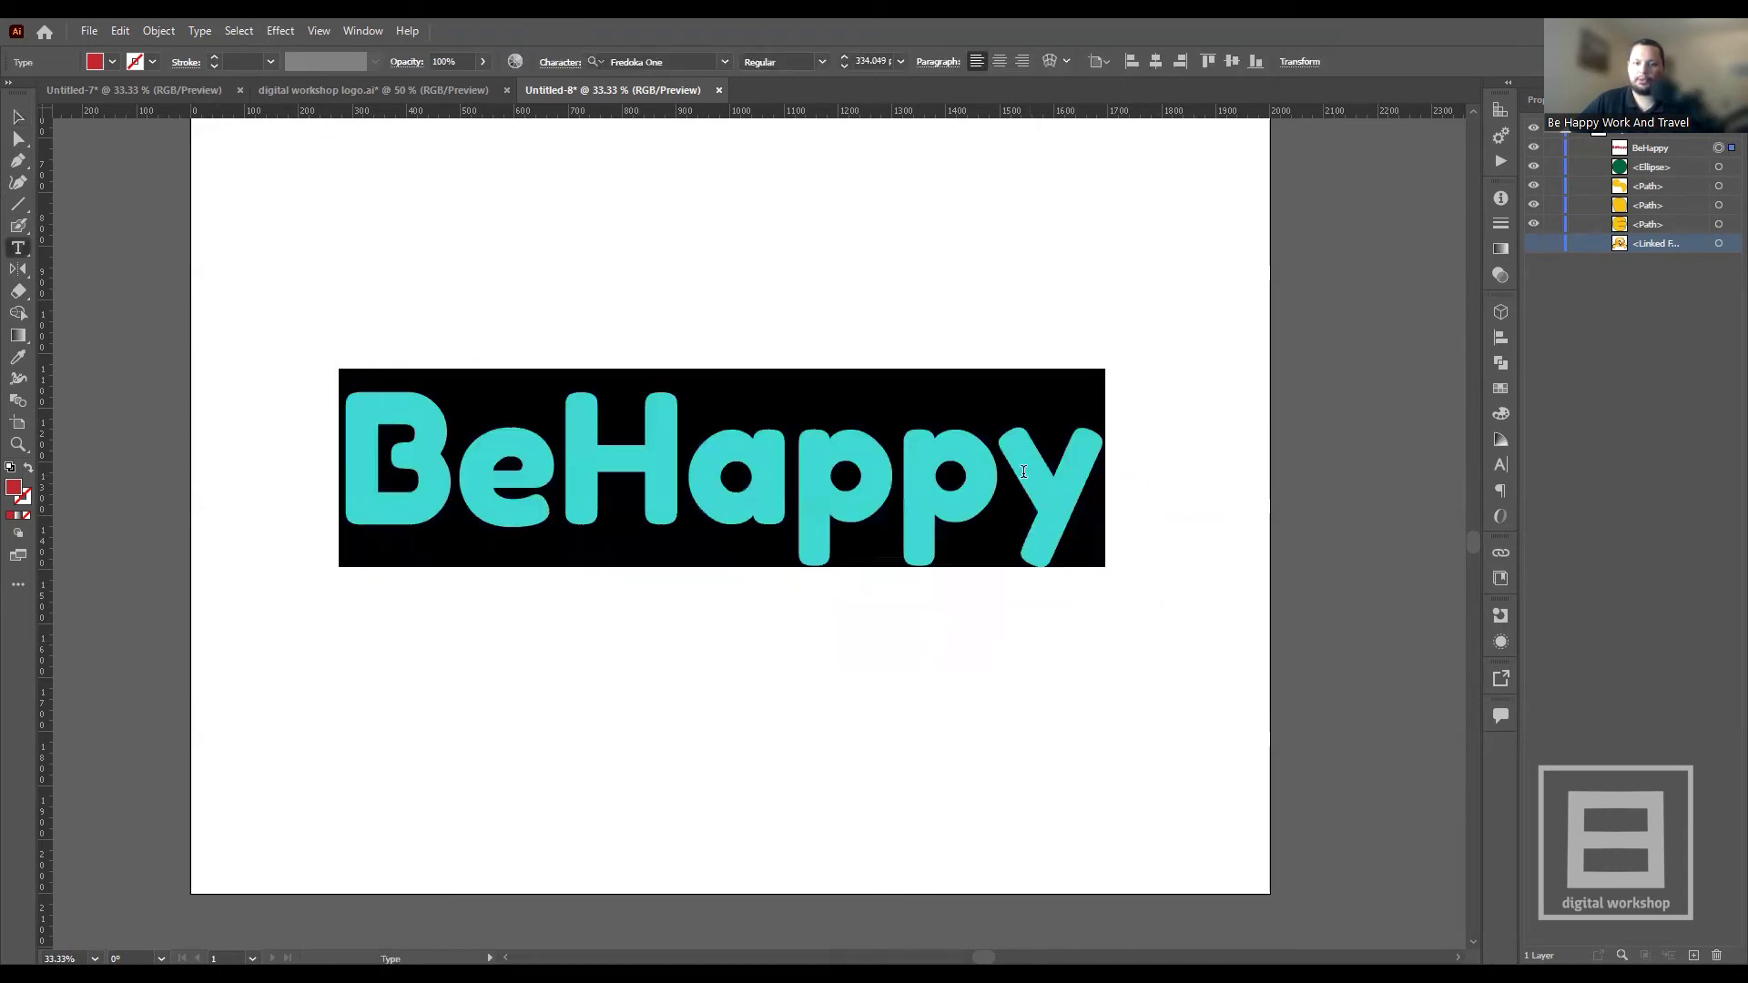
{"action": "key", "text": "Escape"}
{"action": "left_click", "coordinate": [17, 112]}
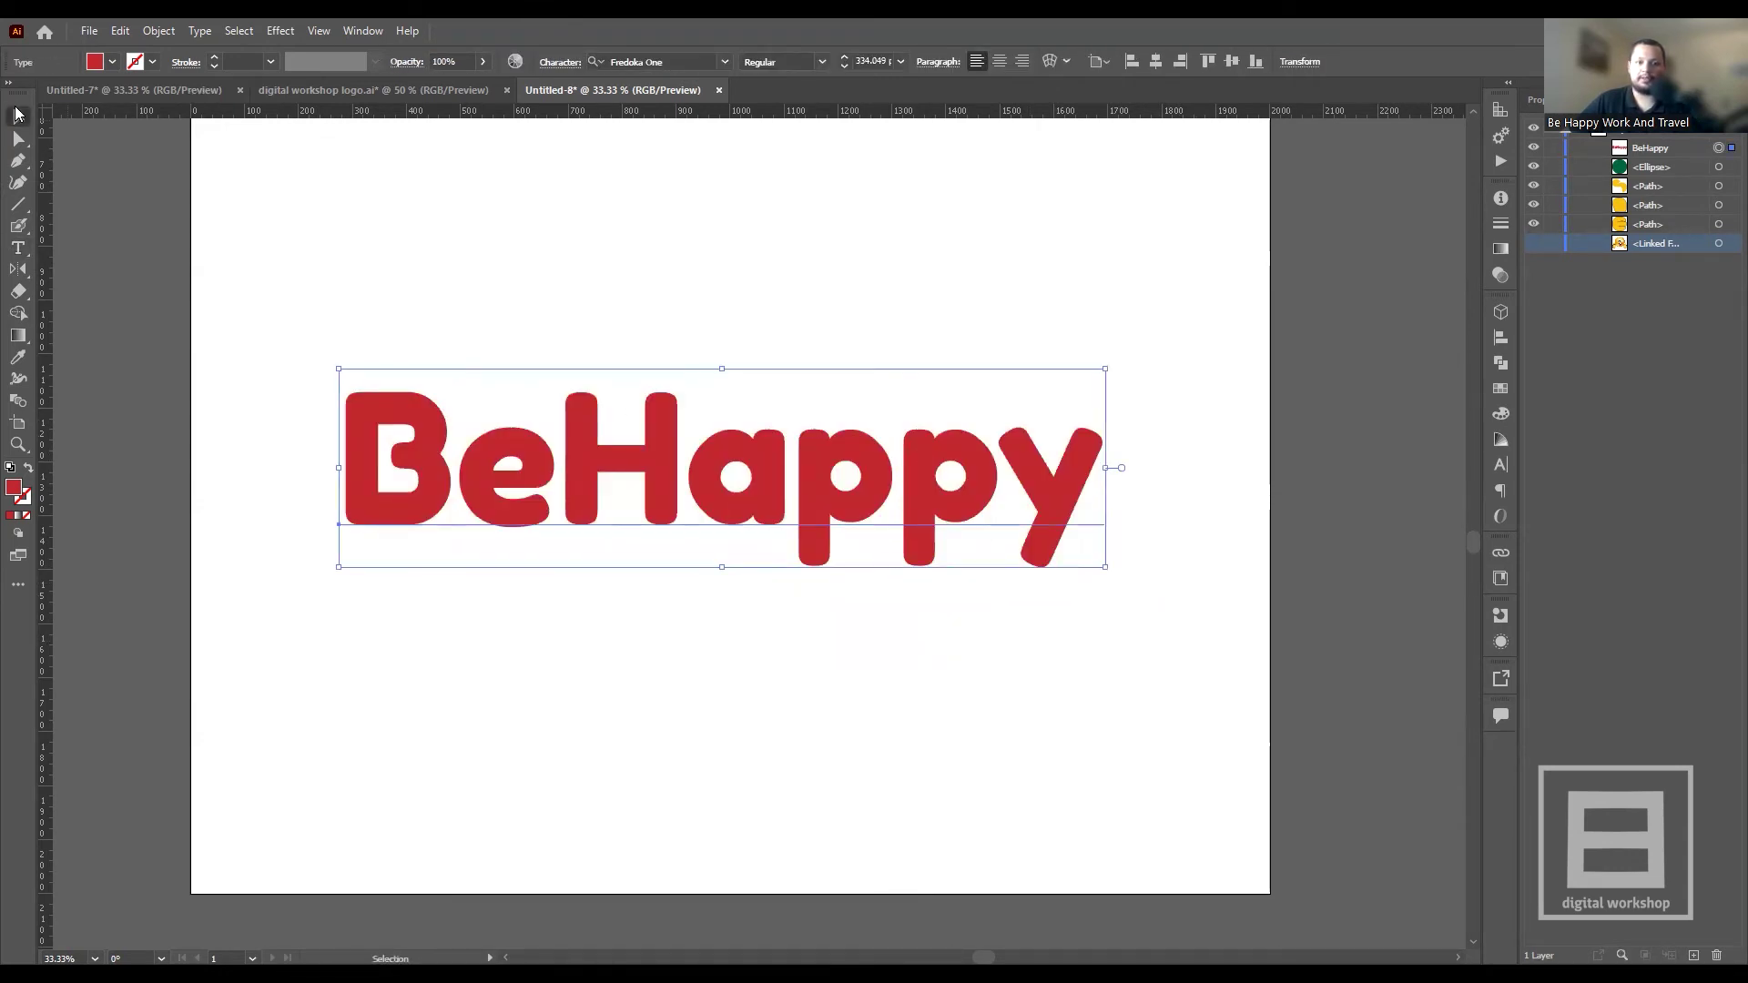
{"action": "left_click", "coordinate": [160, 31]}
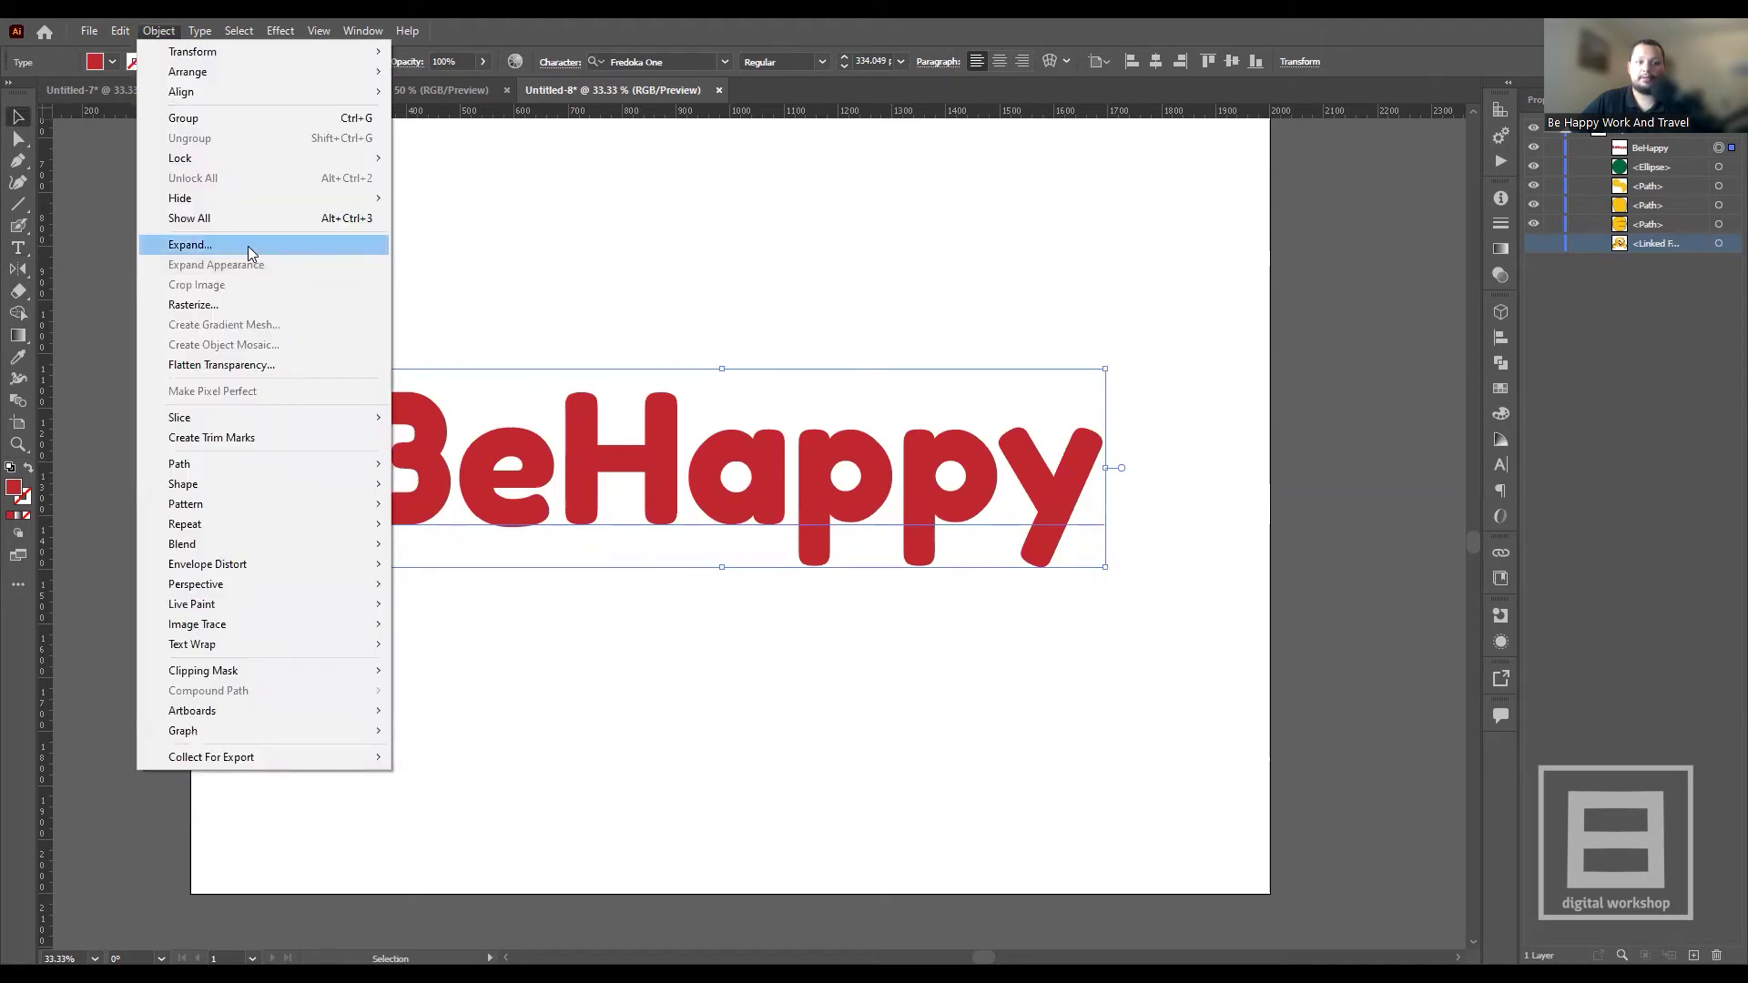
{"action": "key", "text": "Return"}
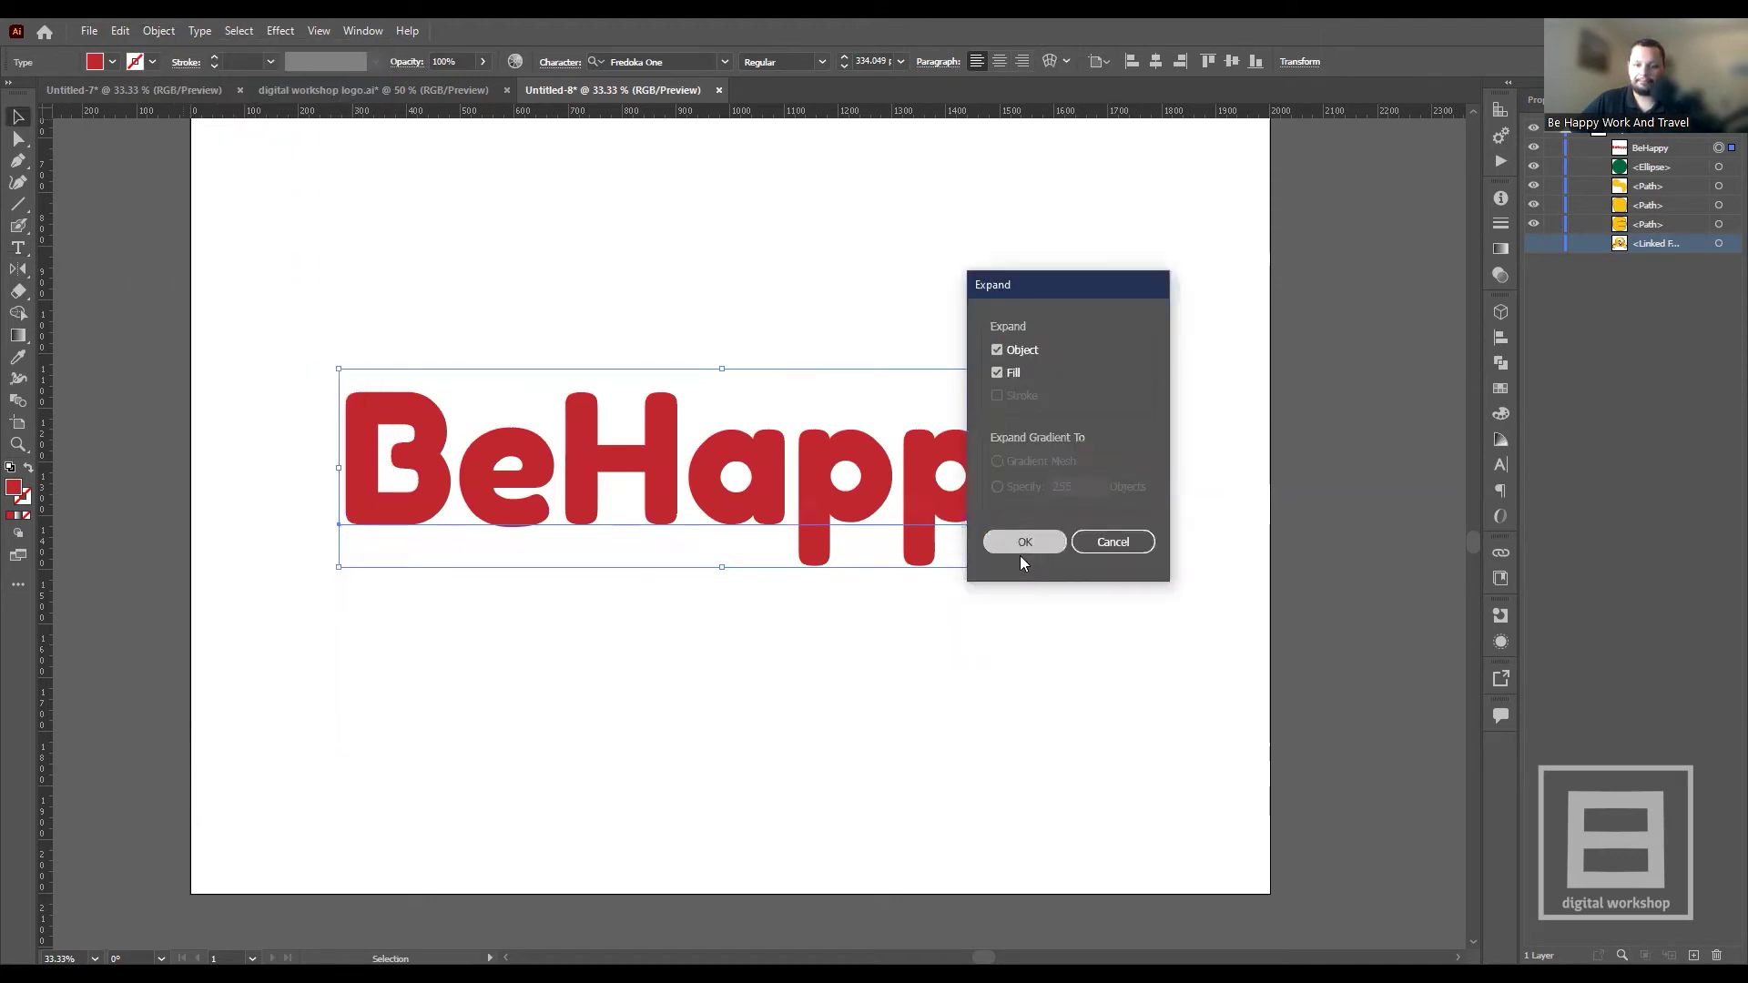
{"action": "left_click", "coordinate": [1020, 551]}
{"action": "left_click", "coordinate": [1038, 510]}
{"action": "left_click", "coordinate": [1087, 642]}
{"action": "left_click", "coordinate": [1046, 490]}
{"action": "left_click", "coordinate": [1038, 424]}
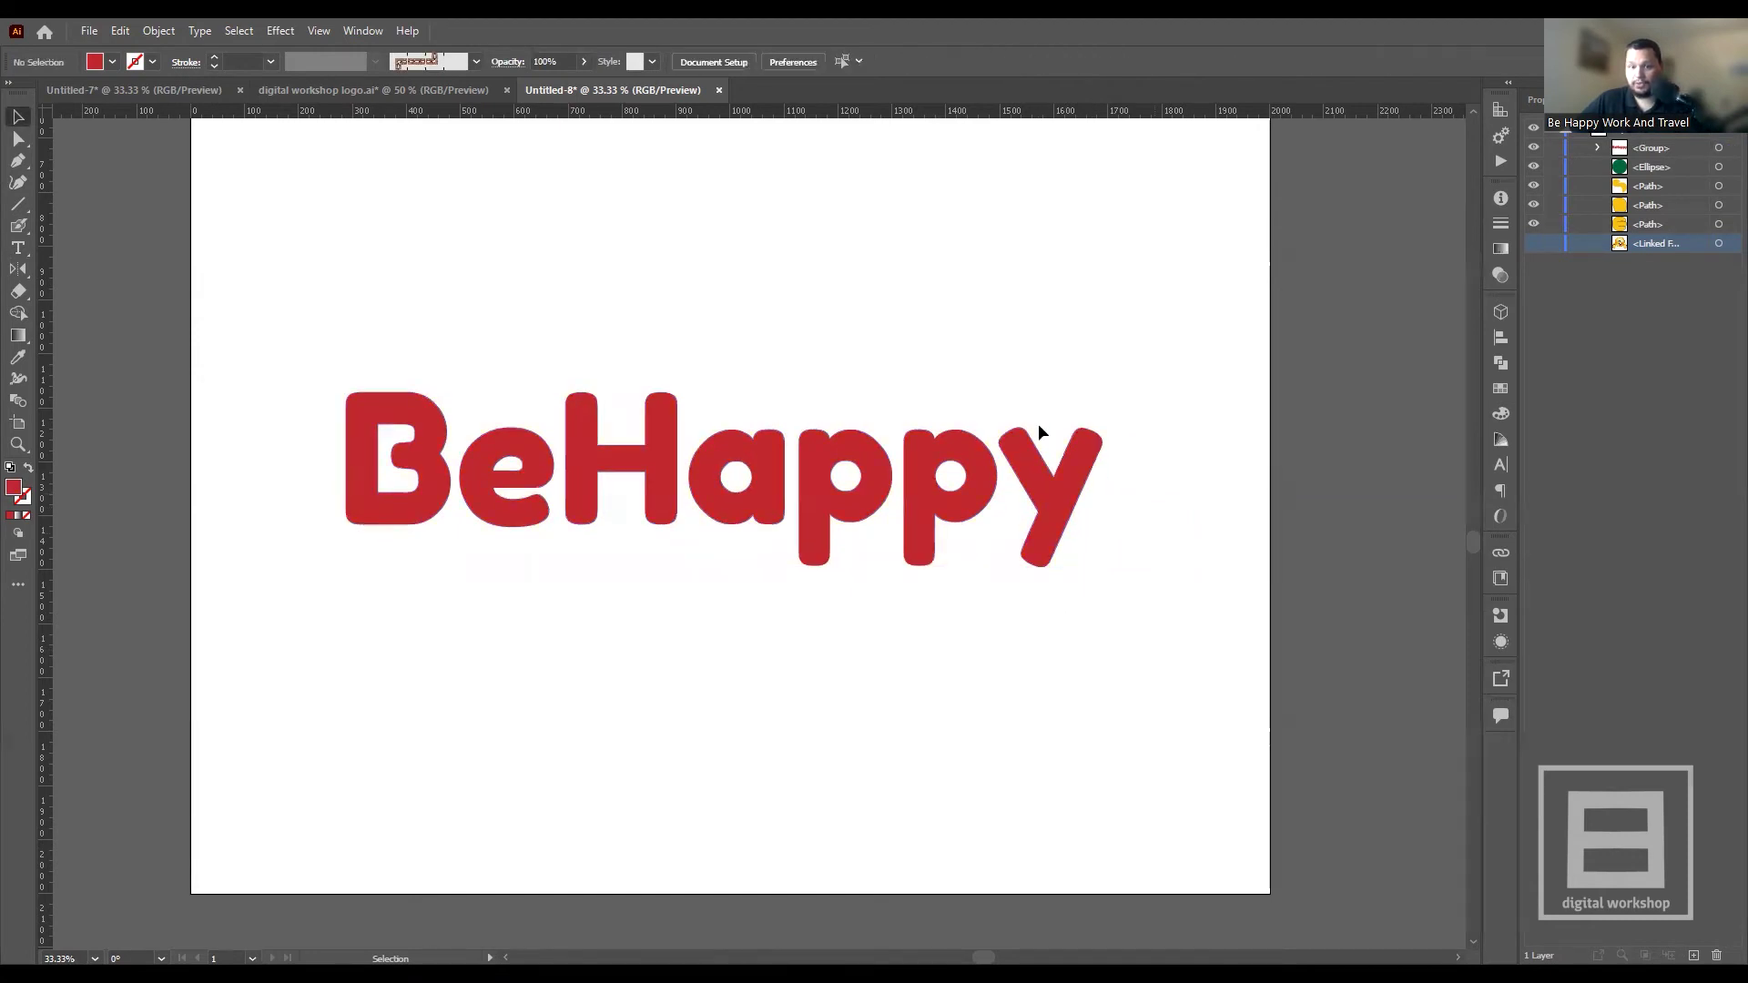
- Isolate the BeHappy group, drag the y around, then undo the moves
{"action": "left_click", "coordinate": [1079, 500]}
{"action": "scroll", "coordinate": [1095, 490], "scroll_direction": "up", "scroll_amount": 1, "text": "alt"}
{"action": "scroll", "coordinate": [1094, 490], "scroll_direction": "up", "scroll_amount": 2, "text": "alt"}
{"action": "double_click", "coordinate": [1018, 483]}
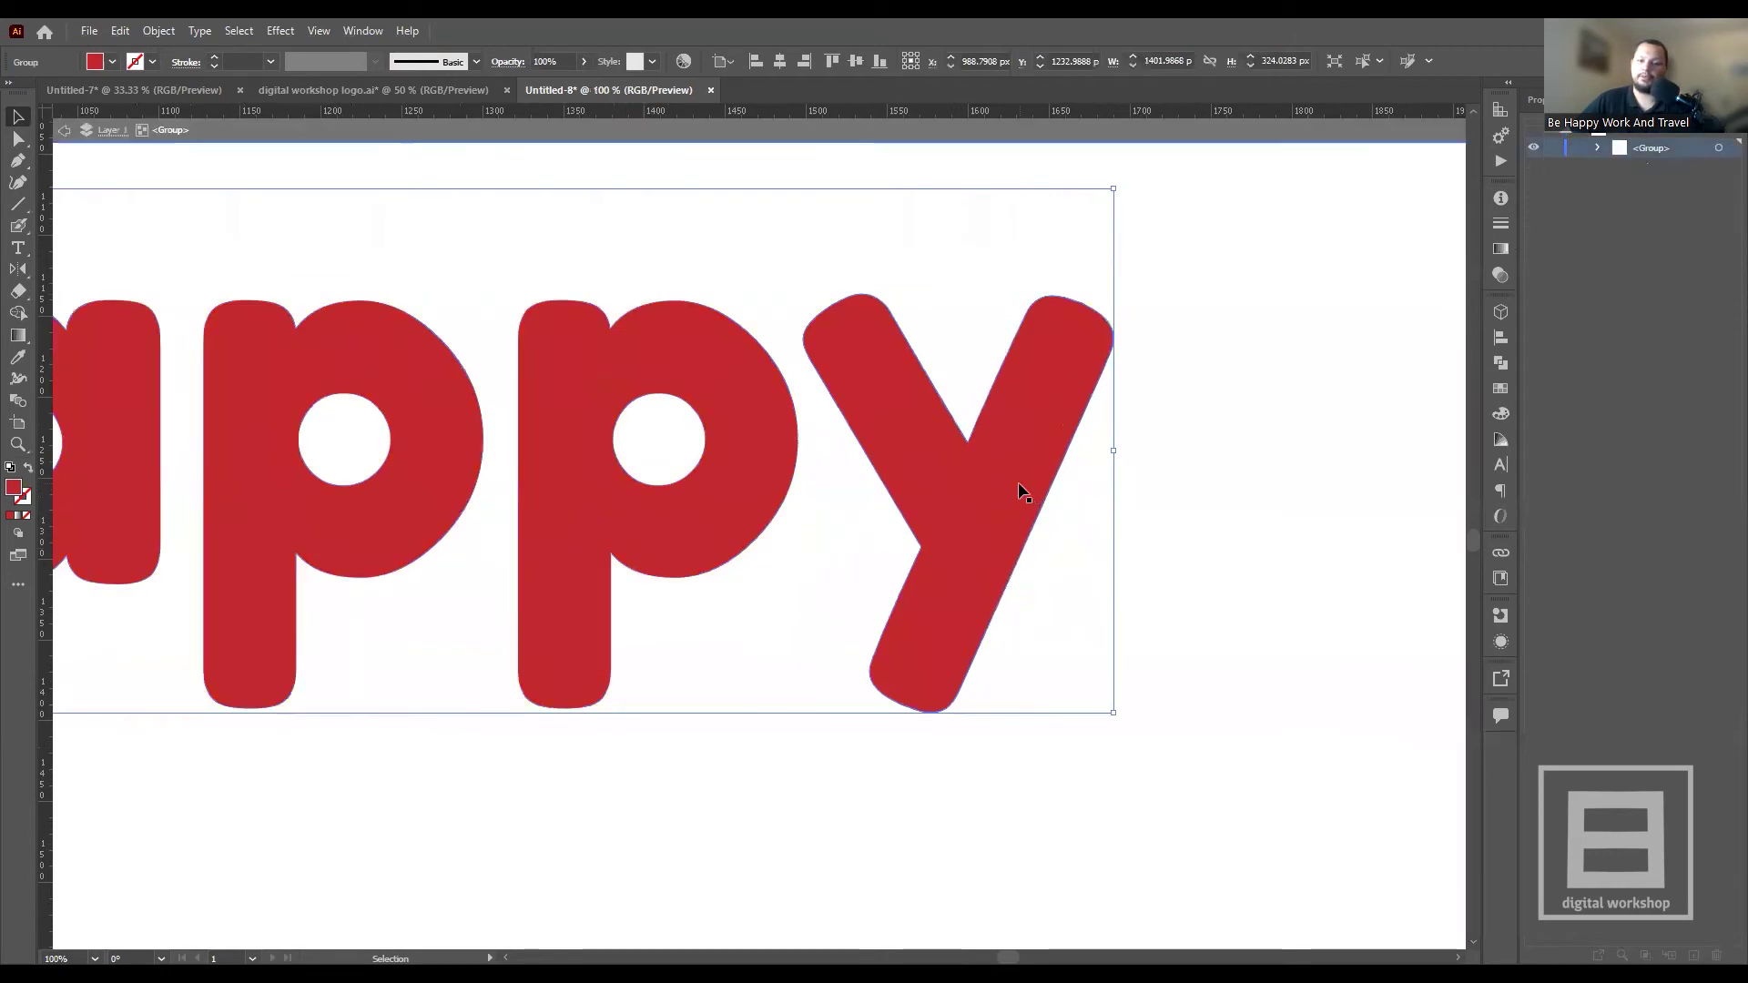
{"action": "scroll", "coordinate": [1018, 483], "scroll_direction": "down", "scroll_amount": 3, "text": "alt"}
{"action": "left_click_drag", "start_coordinate": [1018, 483], "coordinate": [1284, 587]}
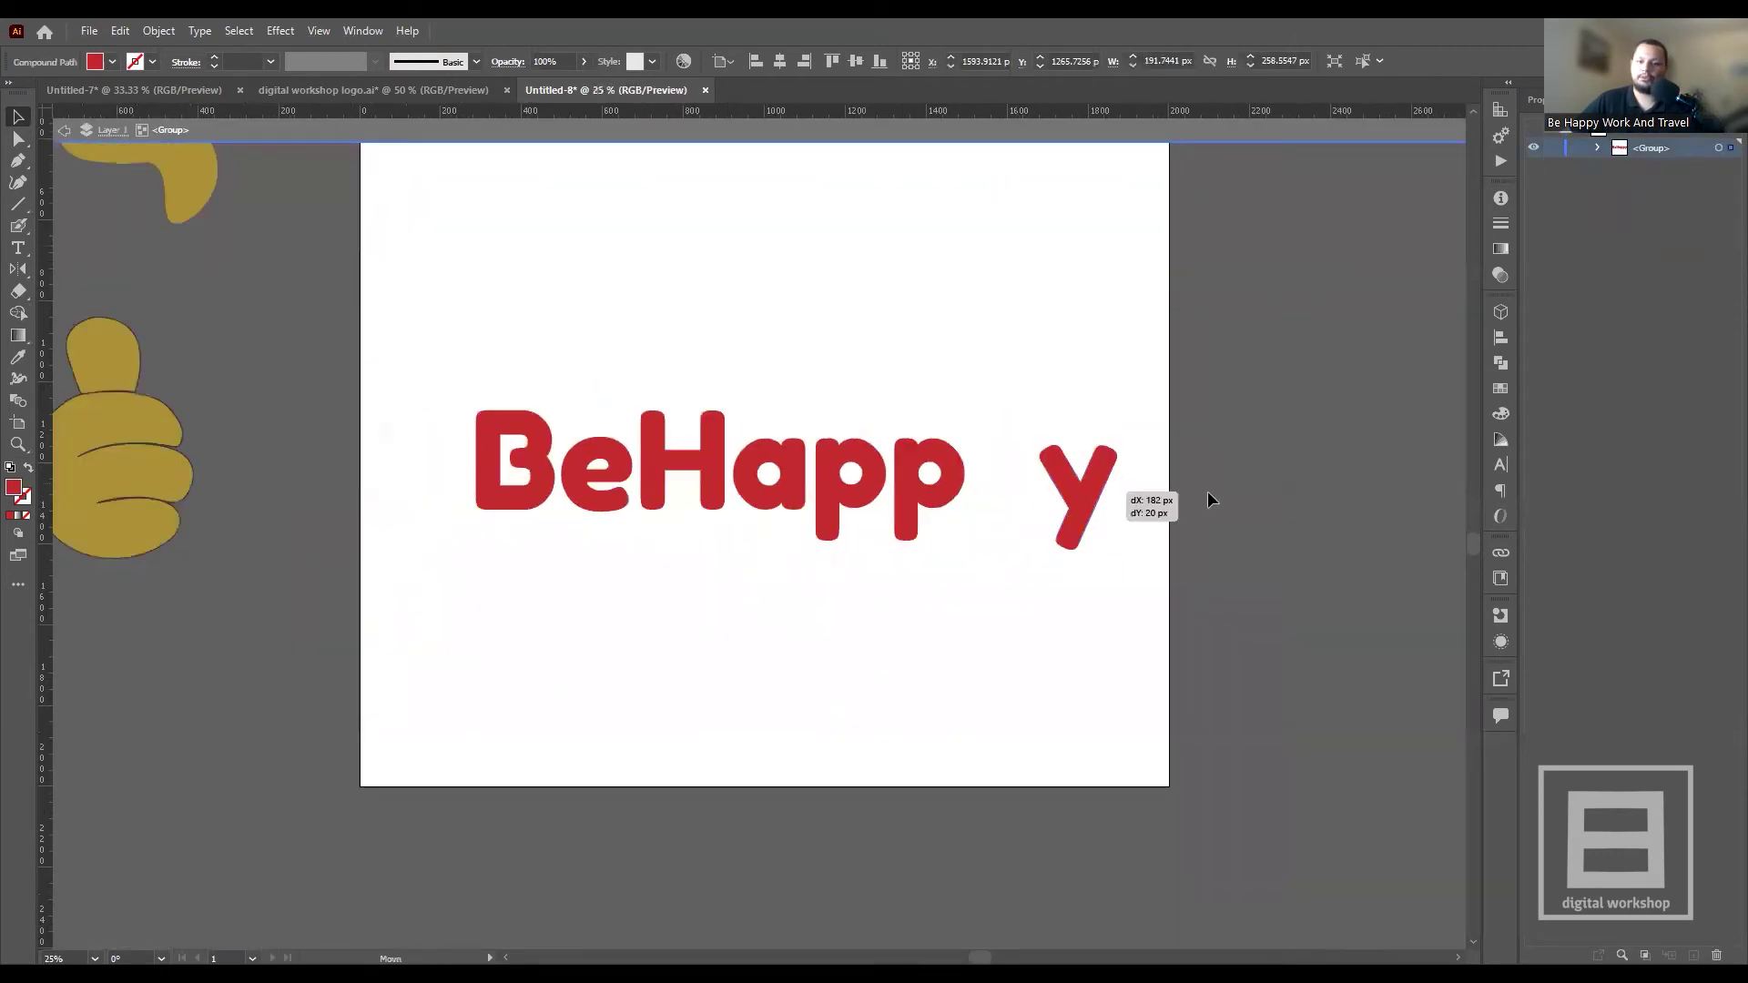
{"action": "left_click_drag", "start_coordinate": [1229, 467], "coordinate": [610, 547]}
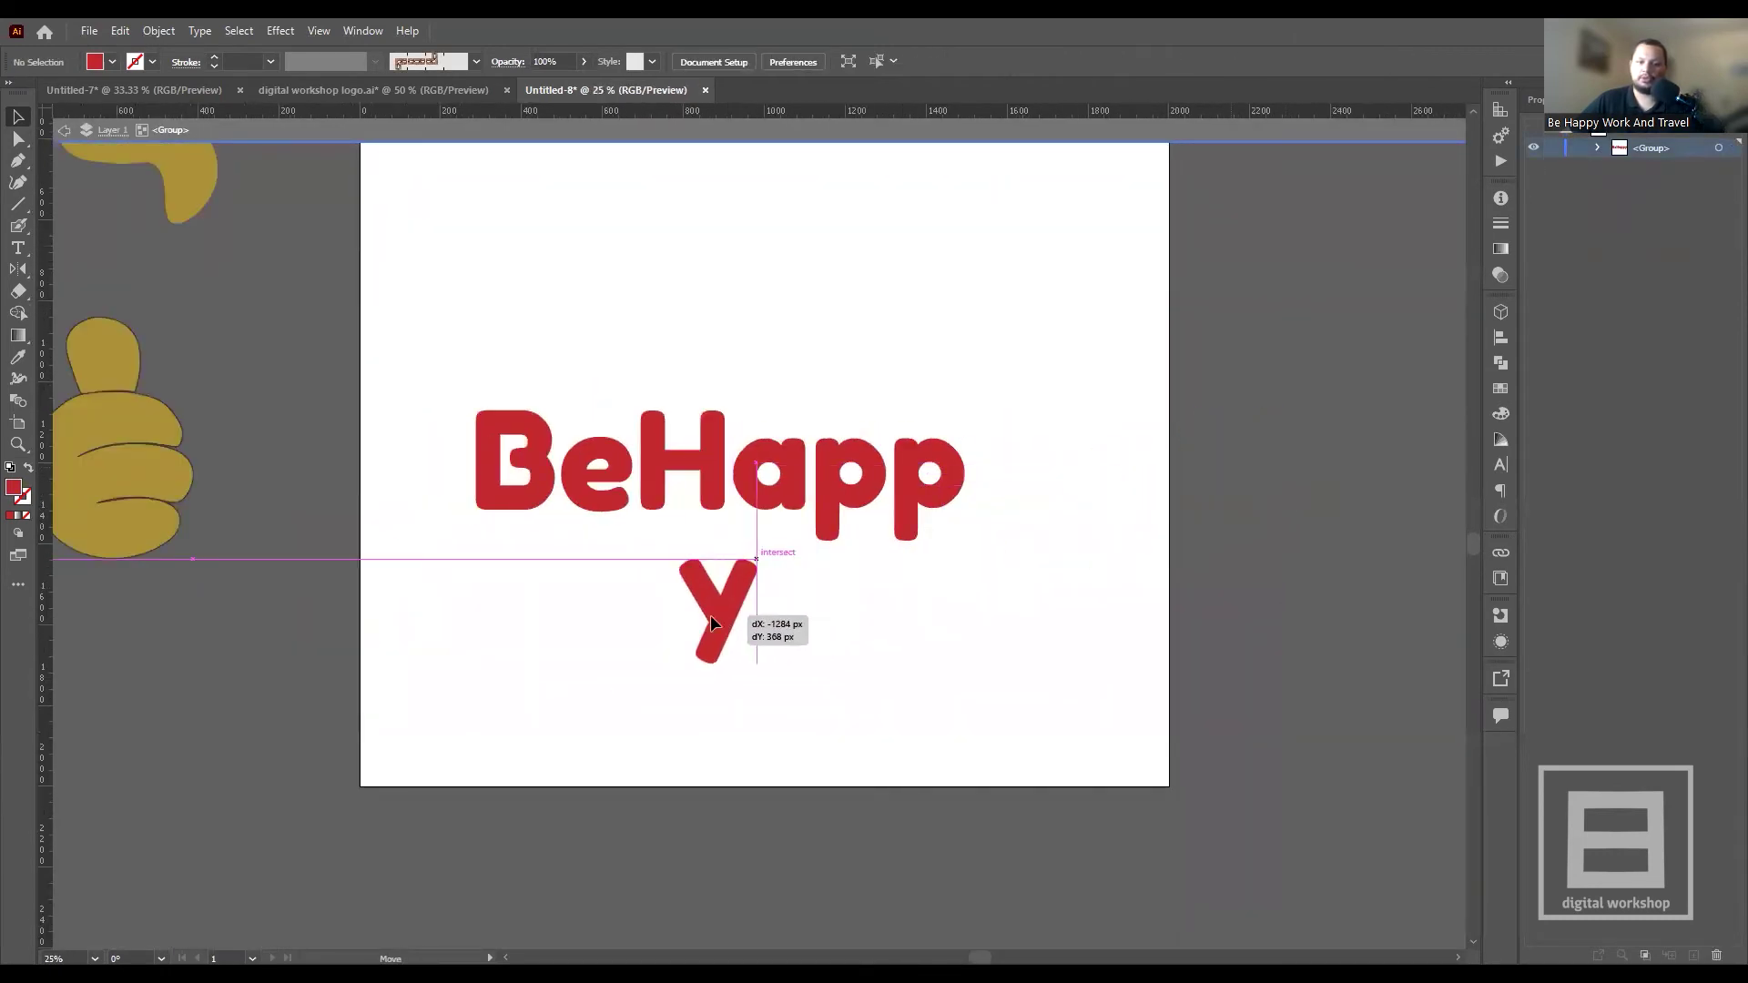
{"action": "mouse_move", "coordinate": [611, 542]}
{"action": "left_mouse_down"}
{"action": "mouse_move", "coordinate": [982, 594]}
{"action": "mouse_move", "coordinate": [956, 664]}
{"action": "left_mouse_up"}
{"action": "left_click", "coordinate": [601, 241]}
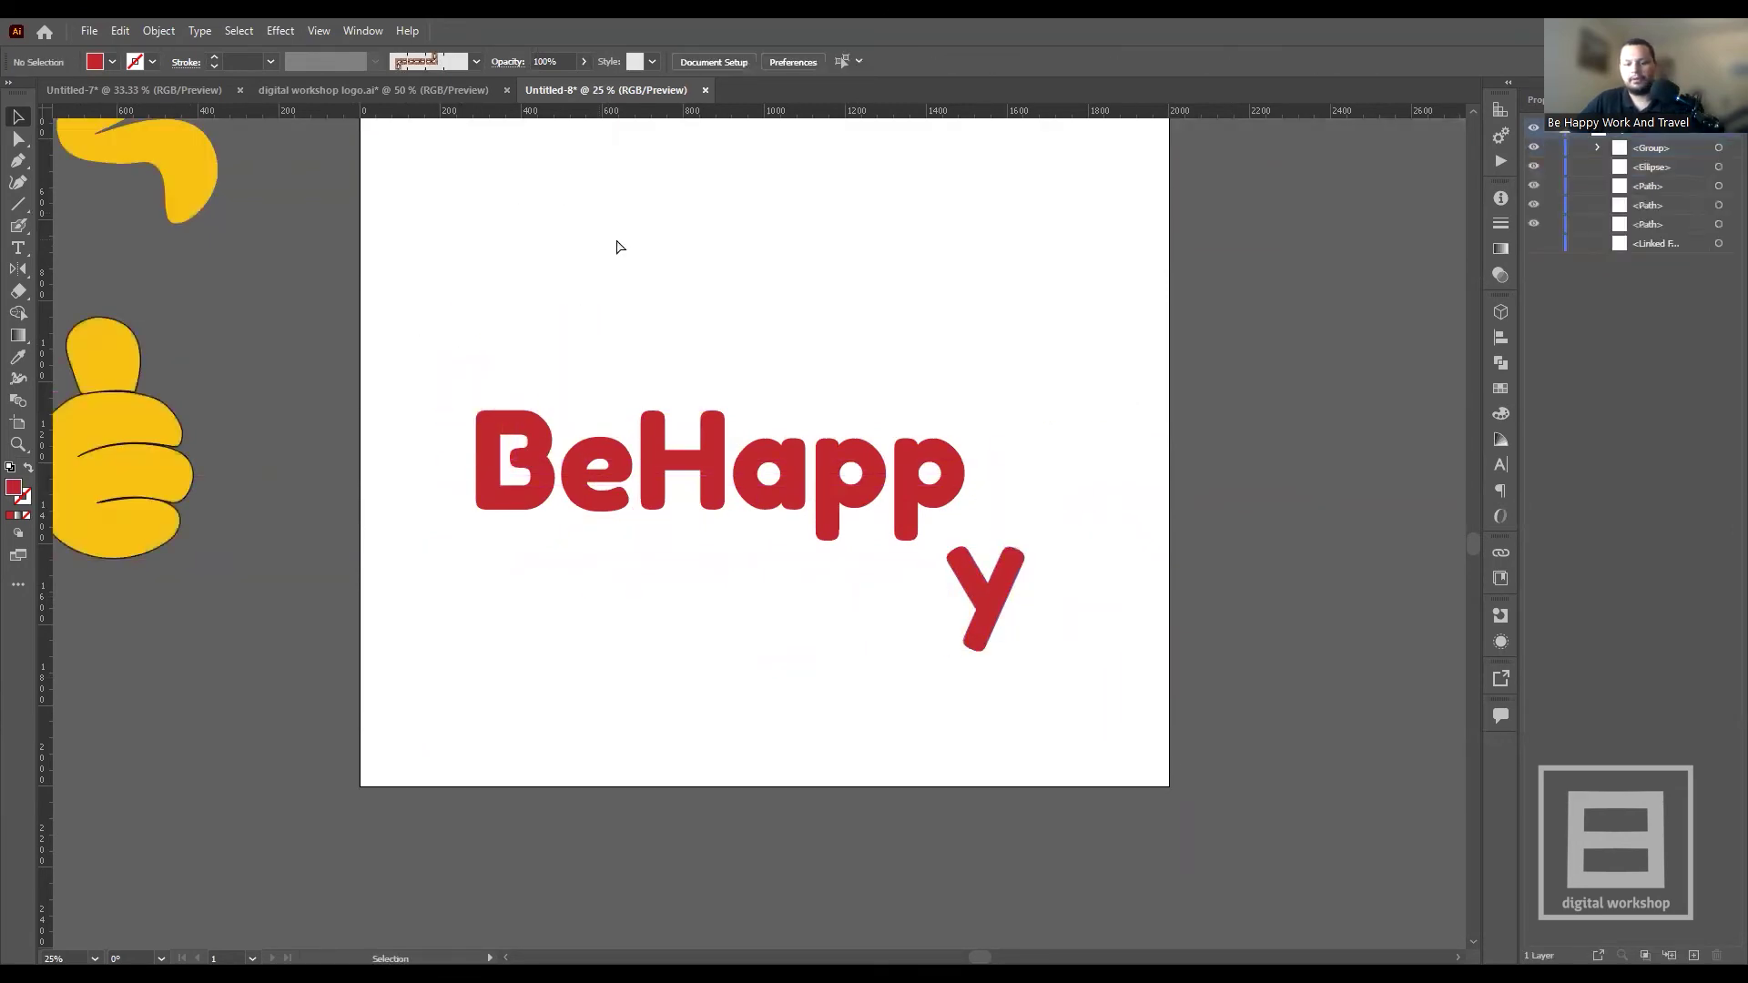
{"action": "key", "text": "ctrl+z"}
{"action": "key", "text": "ctrl+shift+z"}
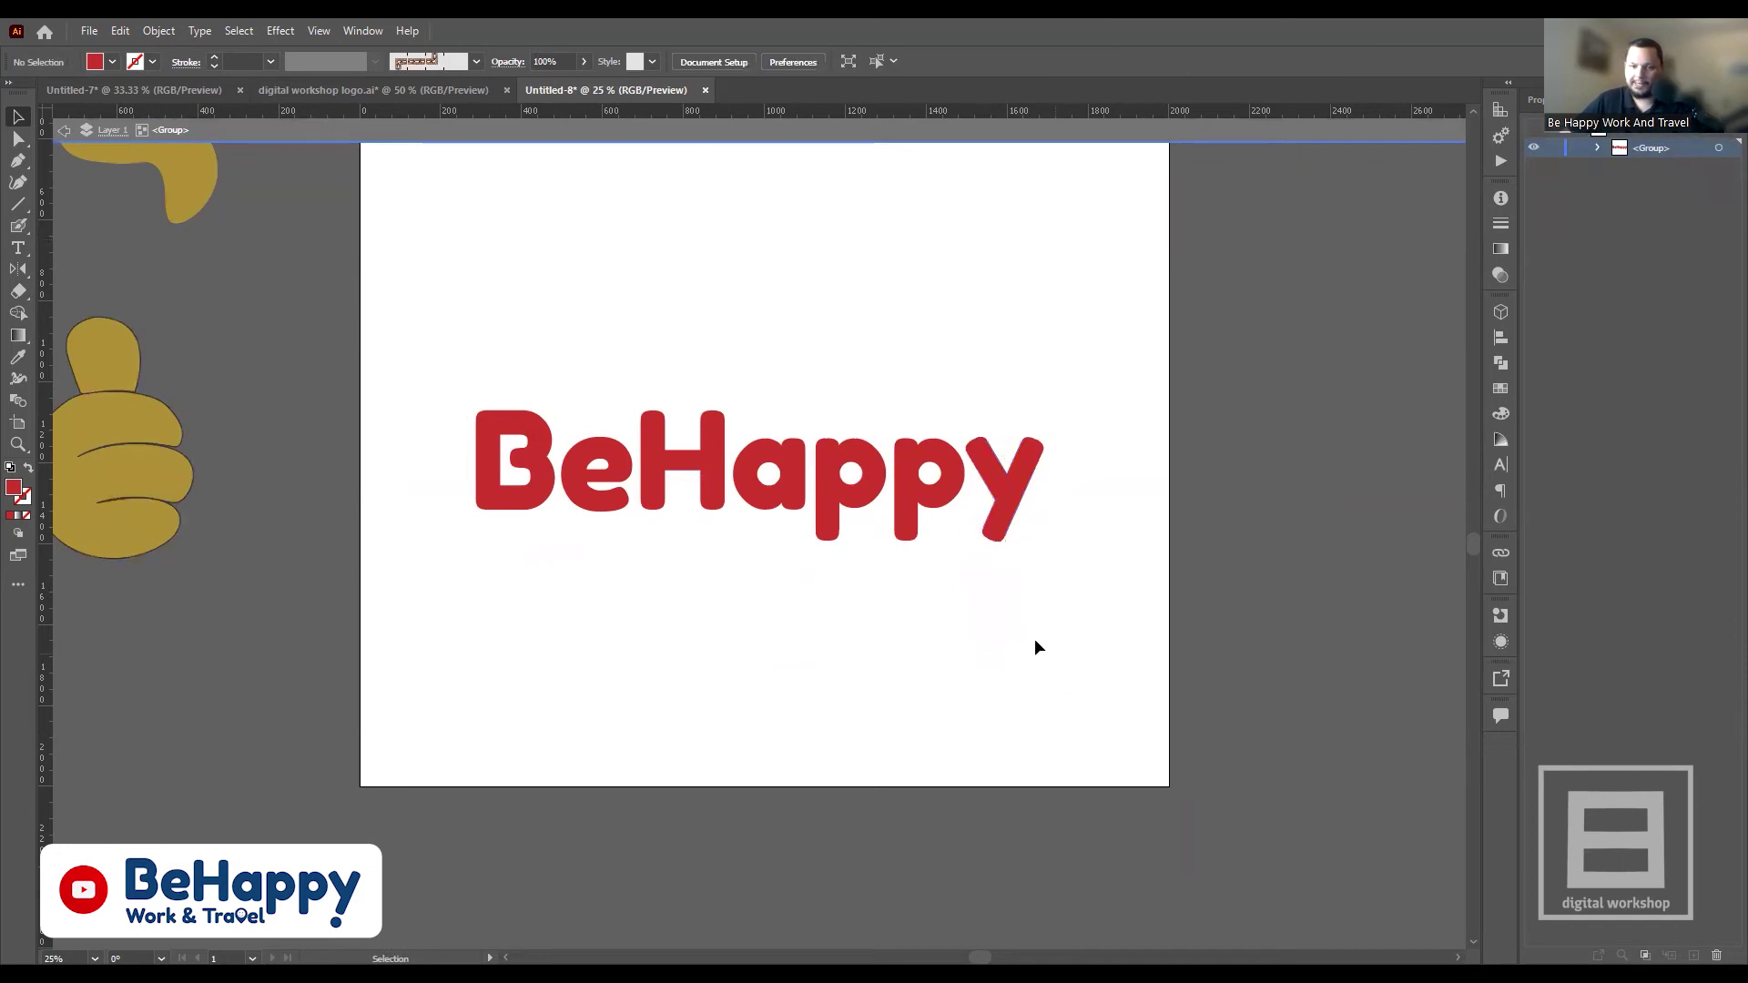
- Re-enter the group's isolation mode, select the letter y, and switch to Direct Selection
{"action": "scroll", "coordinate": [1038, 481], "scroll_direction": "up", "scroll_amount": 1}
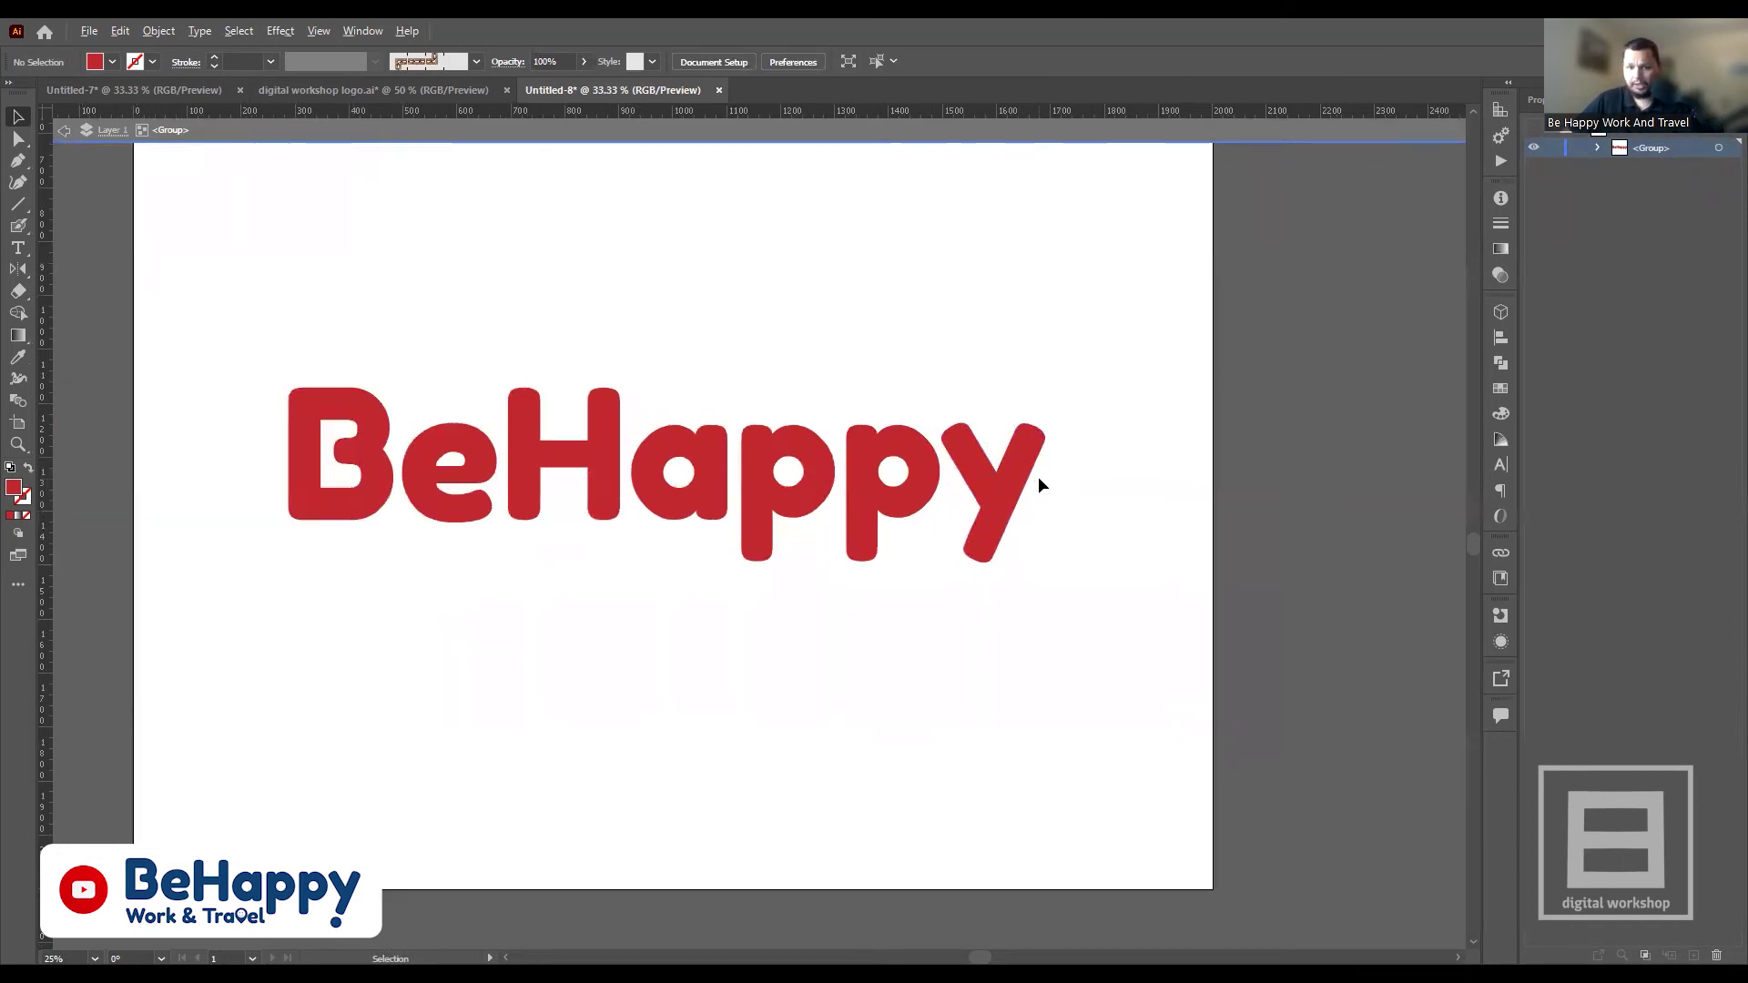
{"action": "scroll", "coordinate": [1038, 477], "scroll_direction": "up", "scroll_amount": 1}
{"action": "double_click", "coordinate": [1153, 511]}
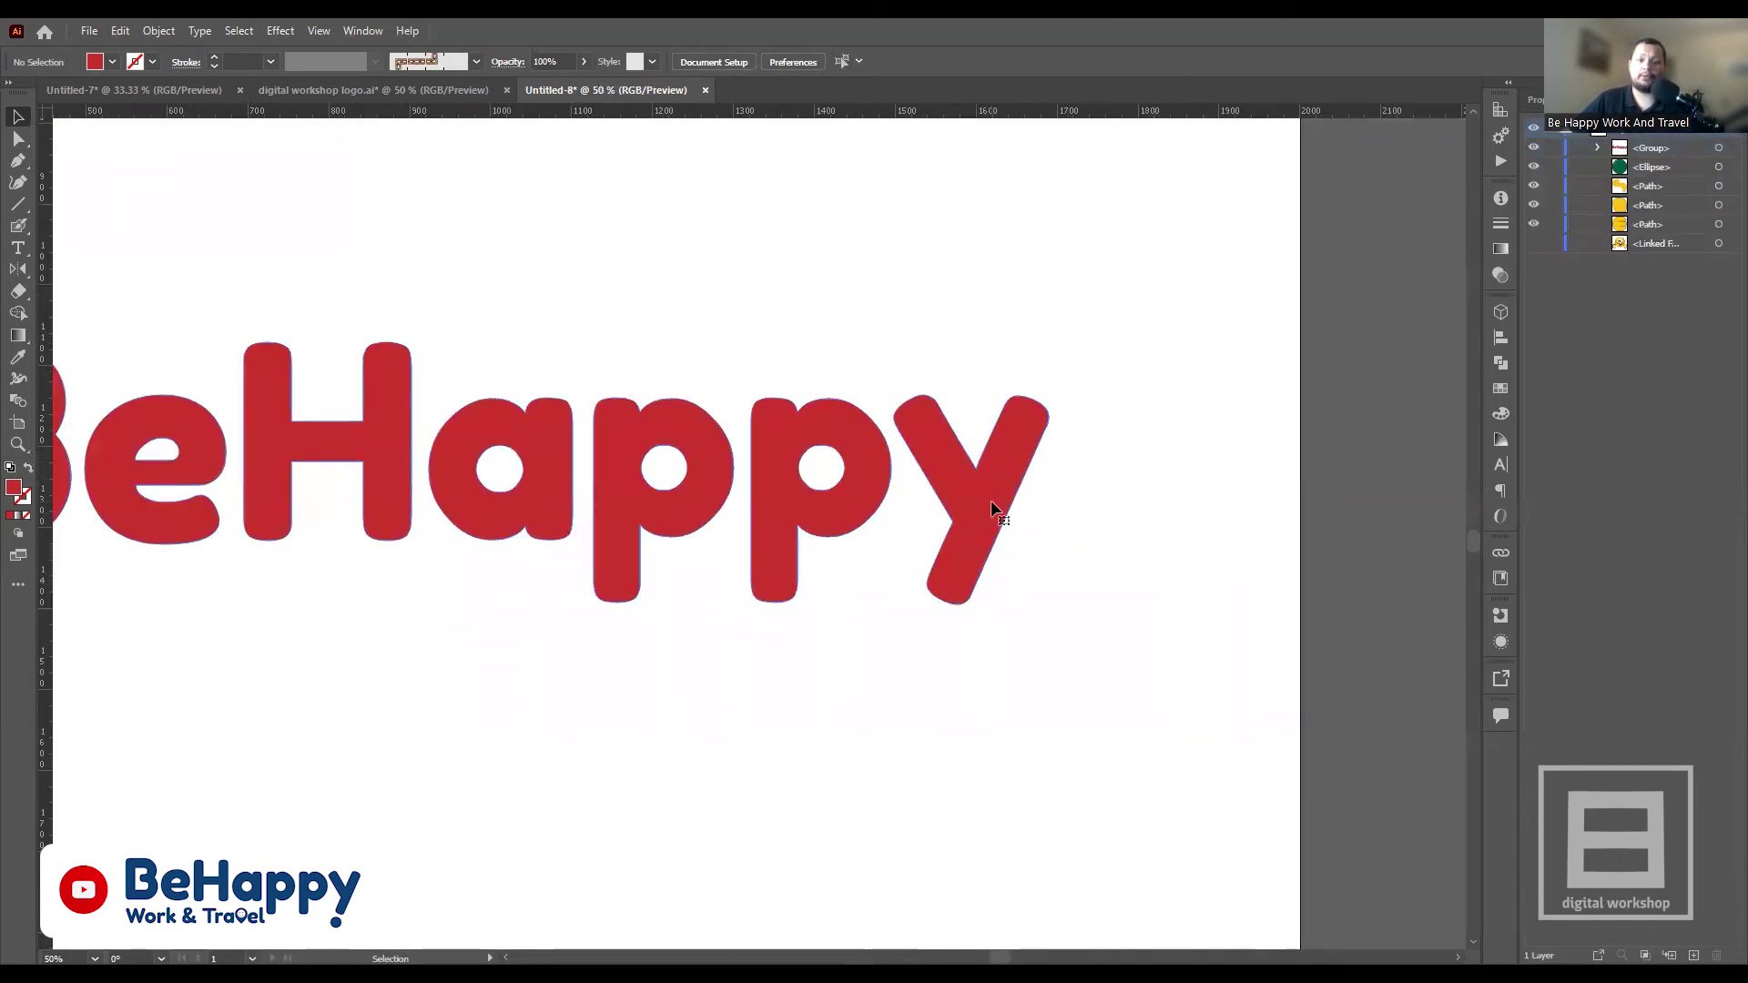
{"action": "left_click", "coordinate": [990, 499]}
{"action": "left_click", "coordinate": [1122, 521]}
{"action": "left_click", "coordinate": [983, 482]}
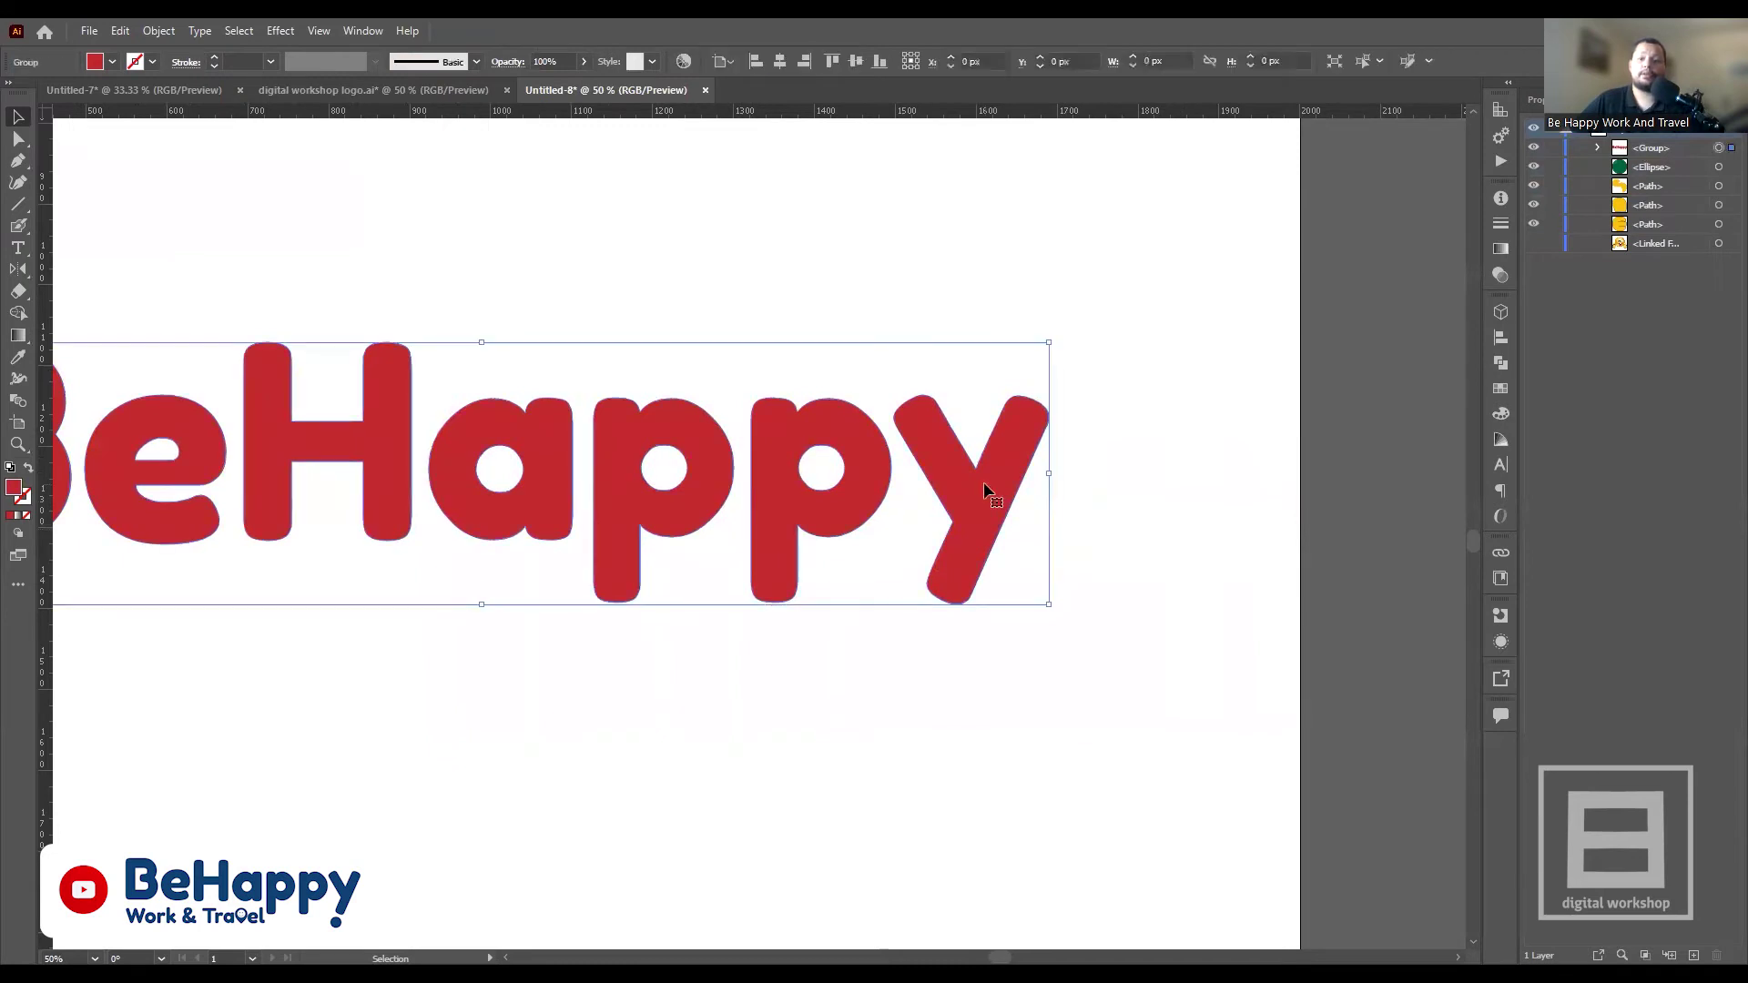
{"action": "double_click", "coordinate": [985, 483]}
{"action": "left_click", "coordinate": [985, 482]}
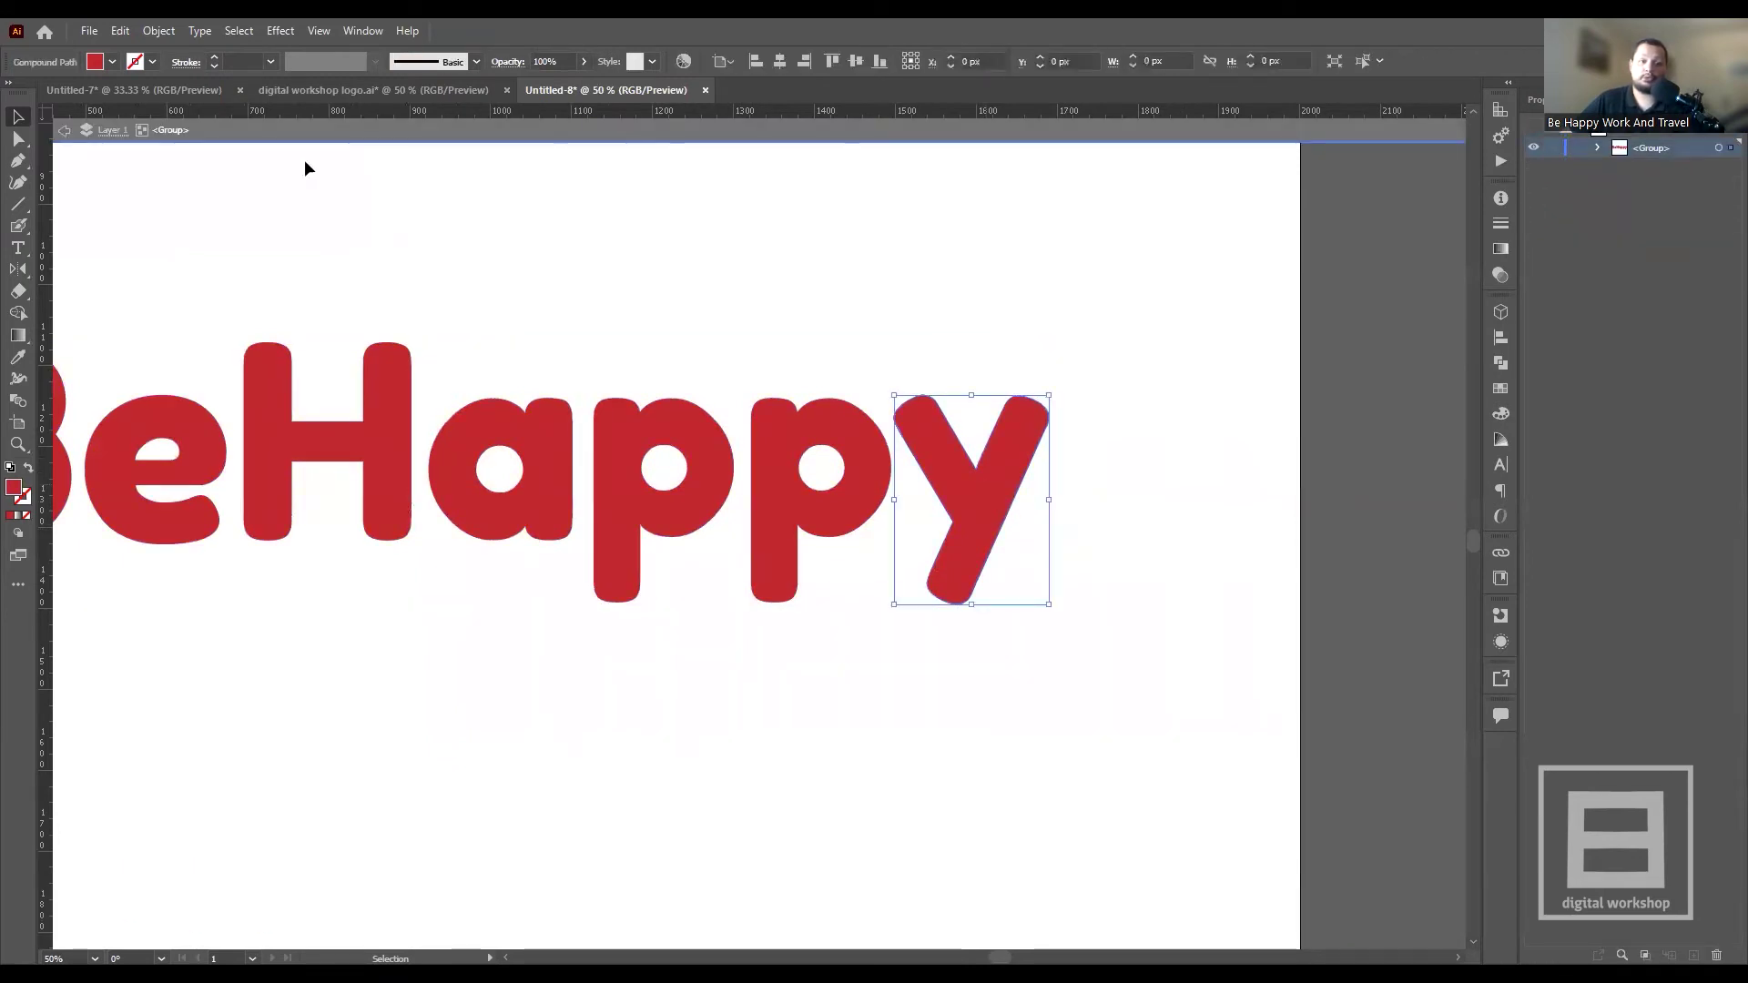
{"action": "left_click", "coordinate": [19, 138]}
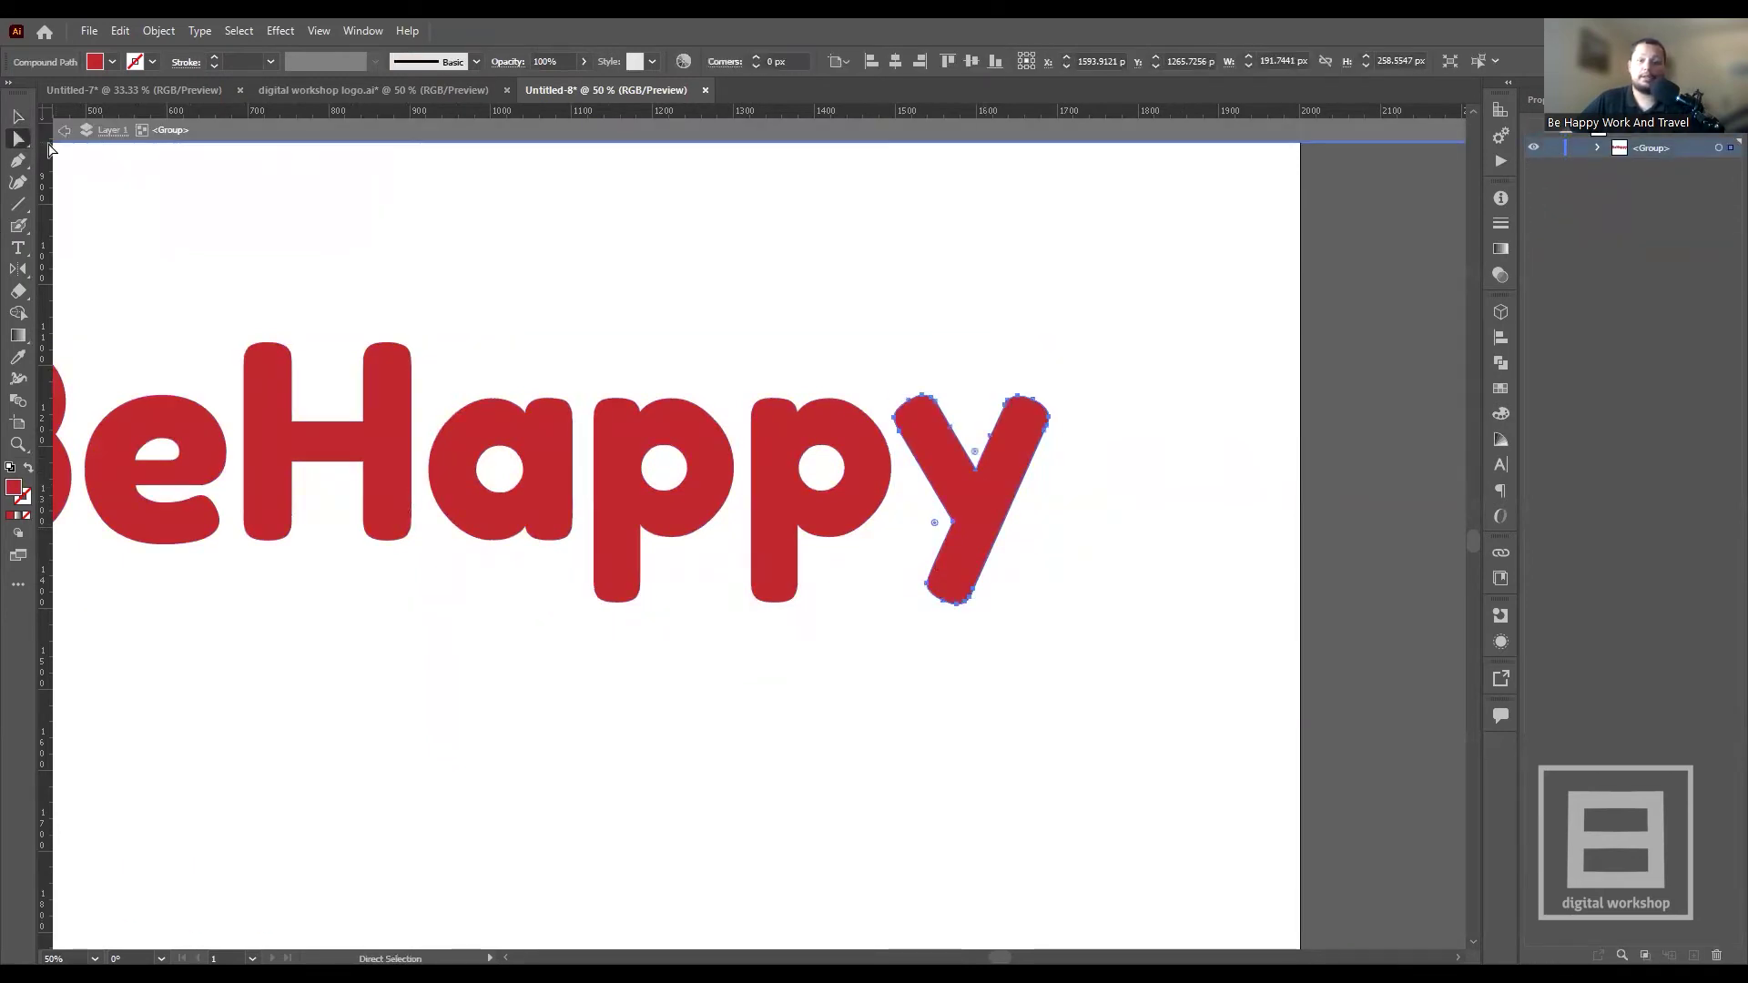
- Round the corner where the y's arms meet and the second p's inner corners
{"action": "scroll", "coordinate": [972, 454], "scroll_direction": "up", "scroll_amount": 3}
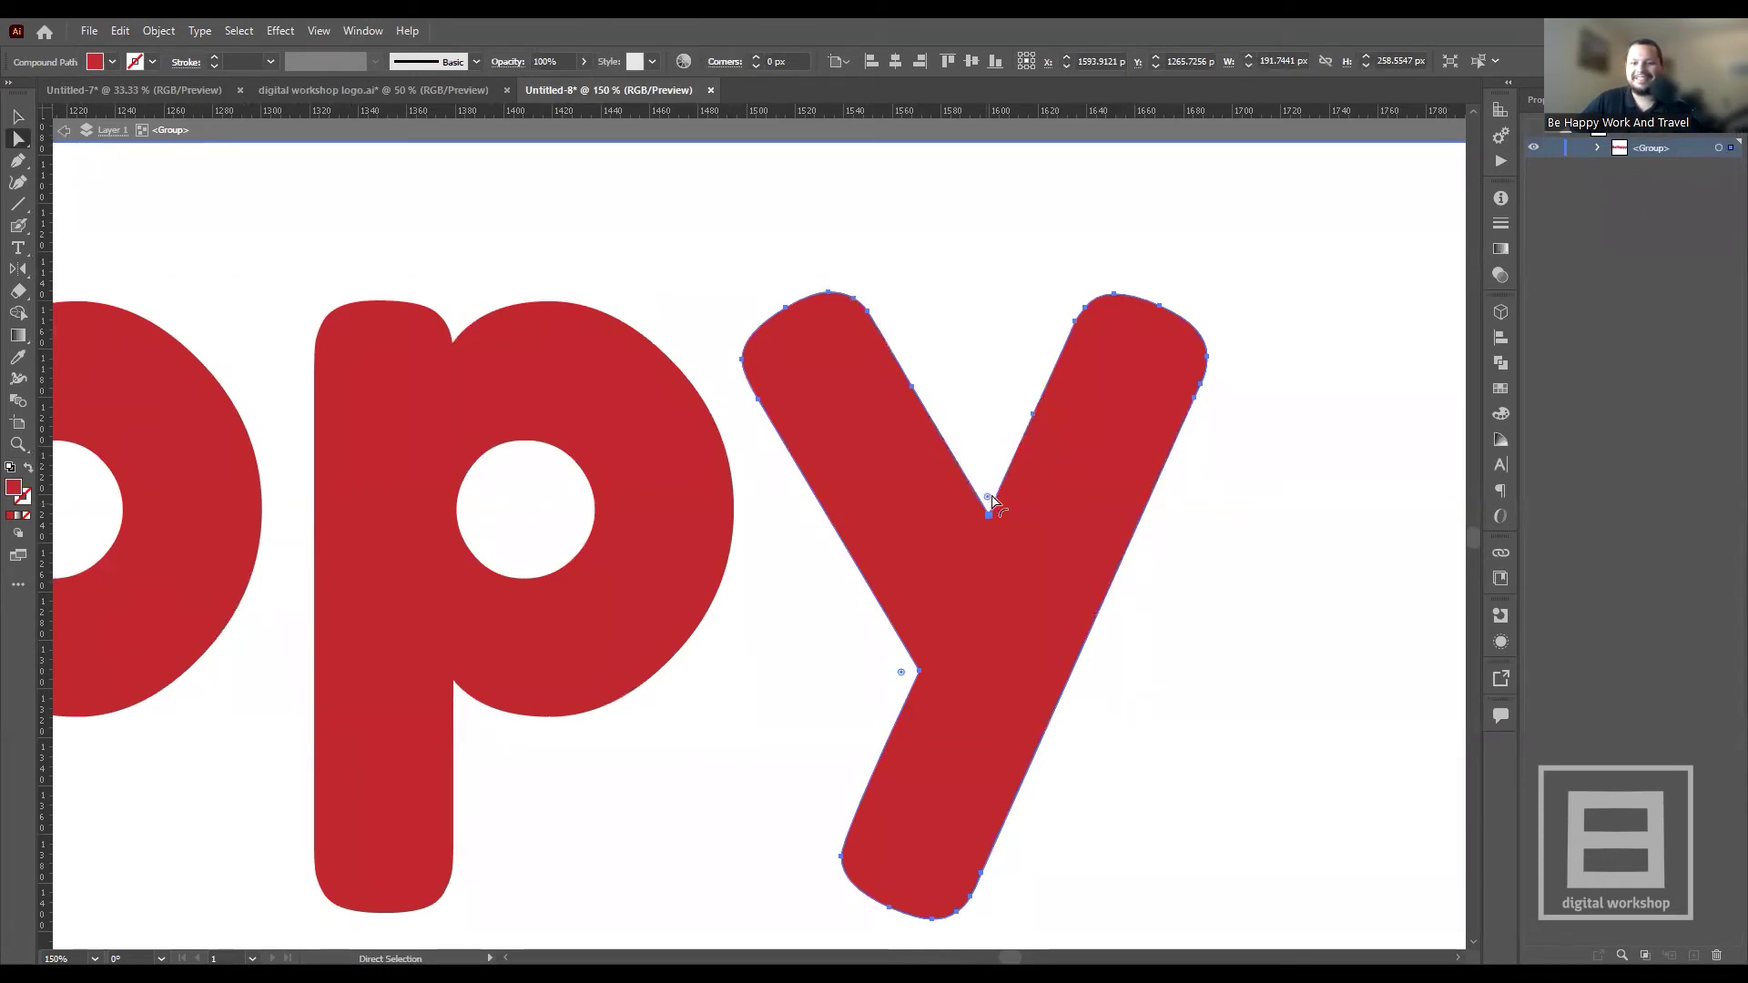
{"action": "mouse_move", "coordinate": [988, 502]}
{"action": "left_mouse_down"}
{"action": "mouse_move", "coordinate": [990, 530]}
{"action": "mouse_move", "coordinate": [1027, 325]}
{"action": "left_mouse_up"}
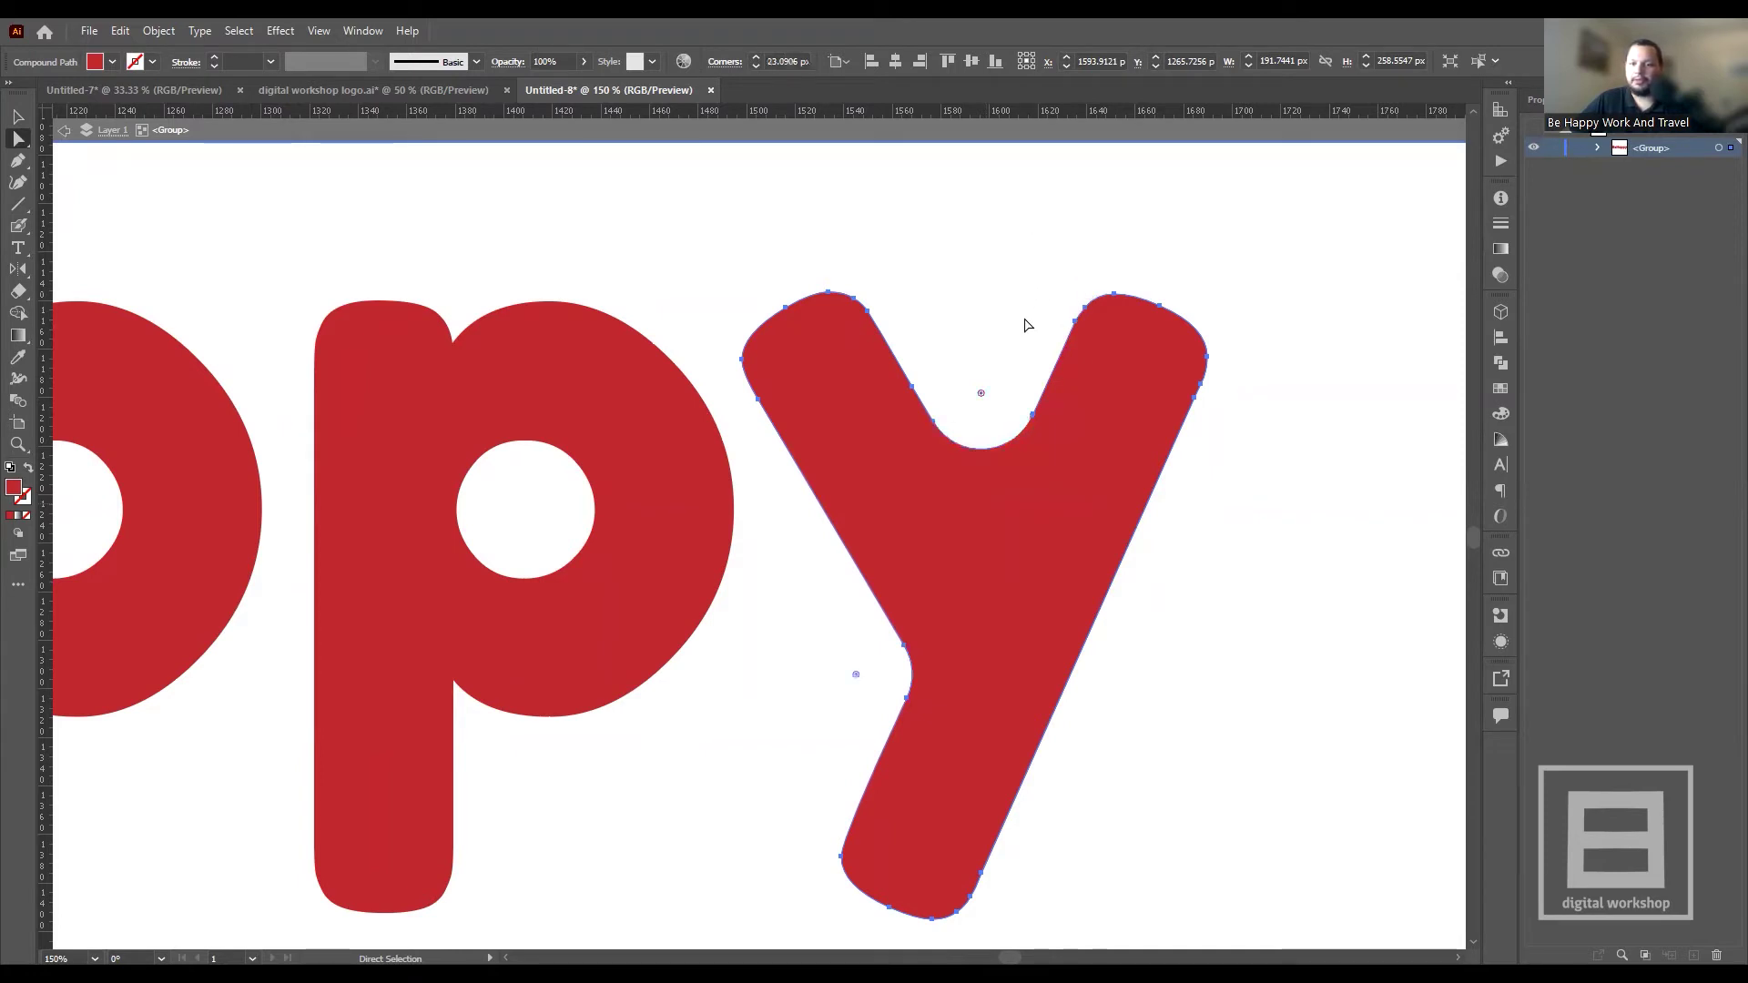
{"action": "left_click", "coordinate": [633, 401]}
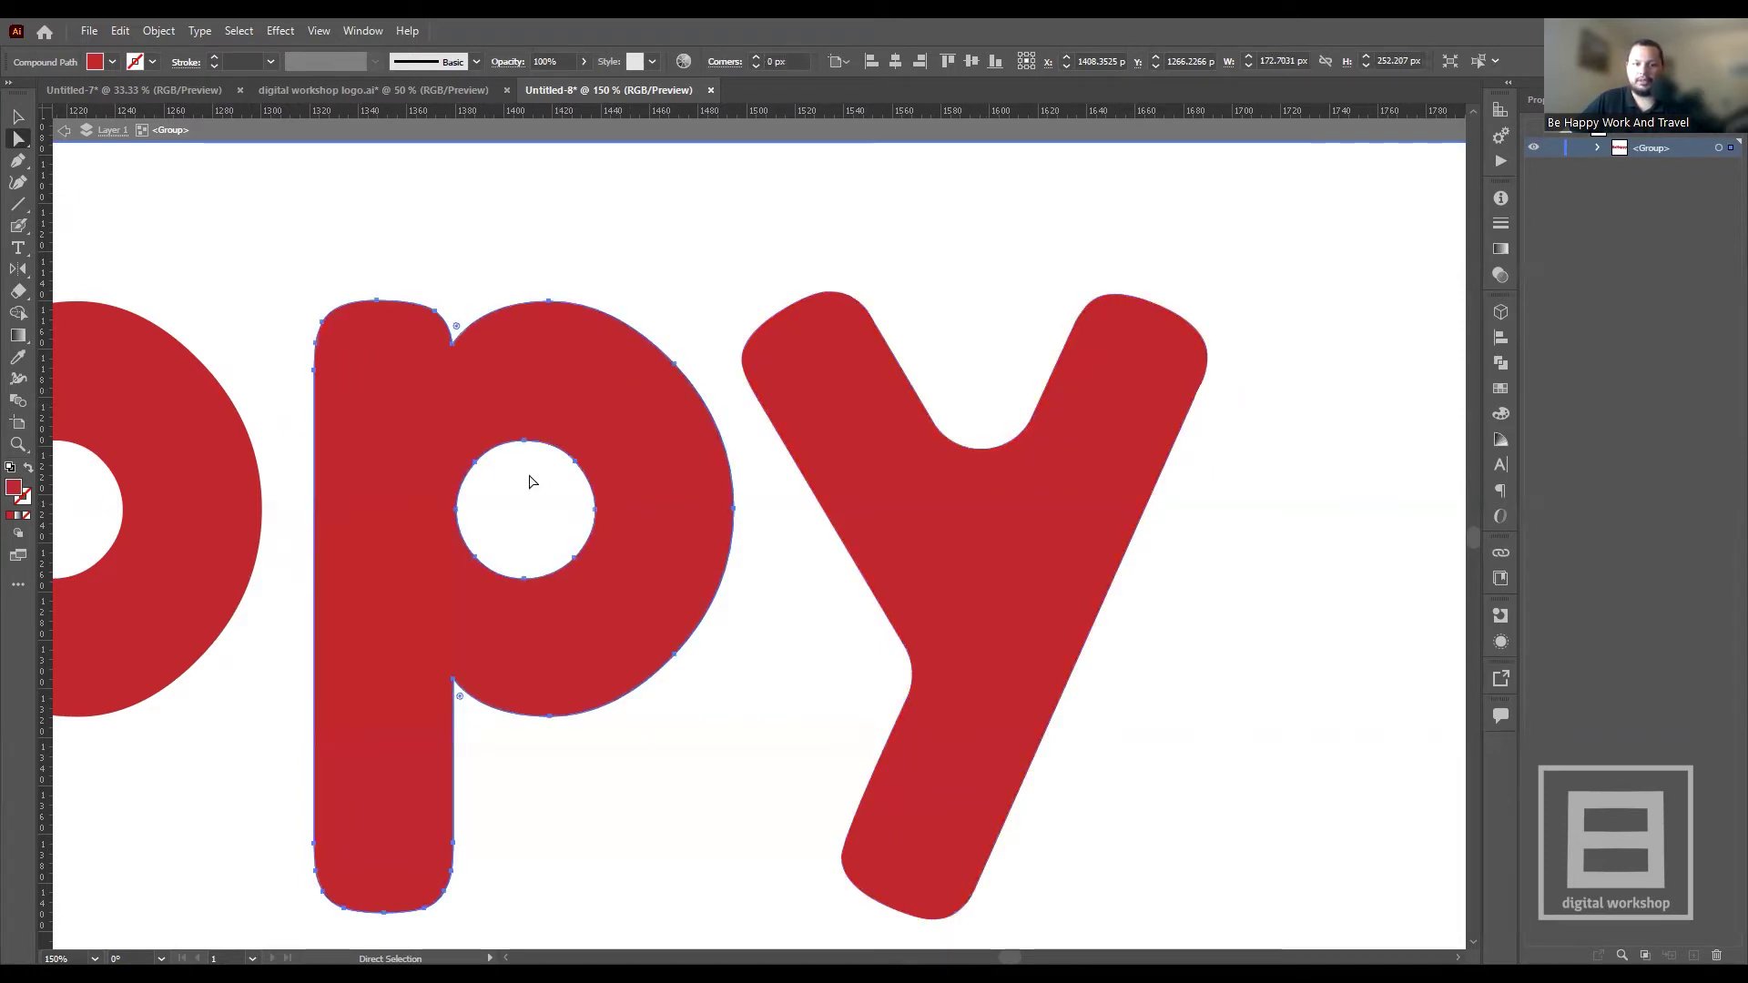
{"action": "left_click_drag", "start_coordinate": [456, 326], "coordinate": [512, 243]}
- Round the first p's inner corners and the a's notch, then deselect with the Selection tool
{"action": "scroll", "coordinate": [999, 592], "scroll_direction": "down", "scroll_amount": 2}
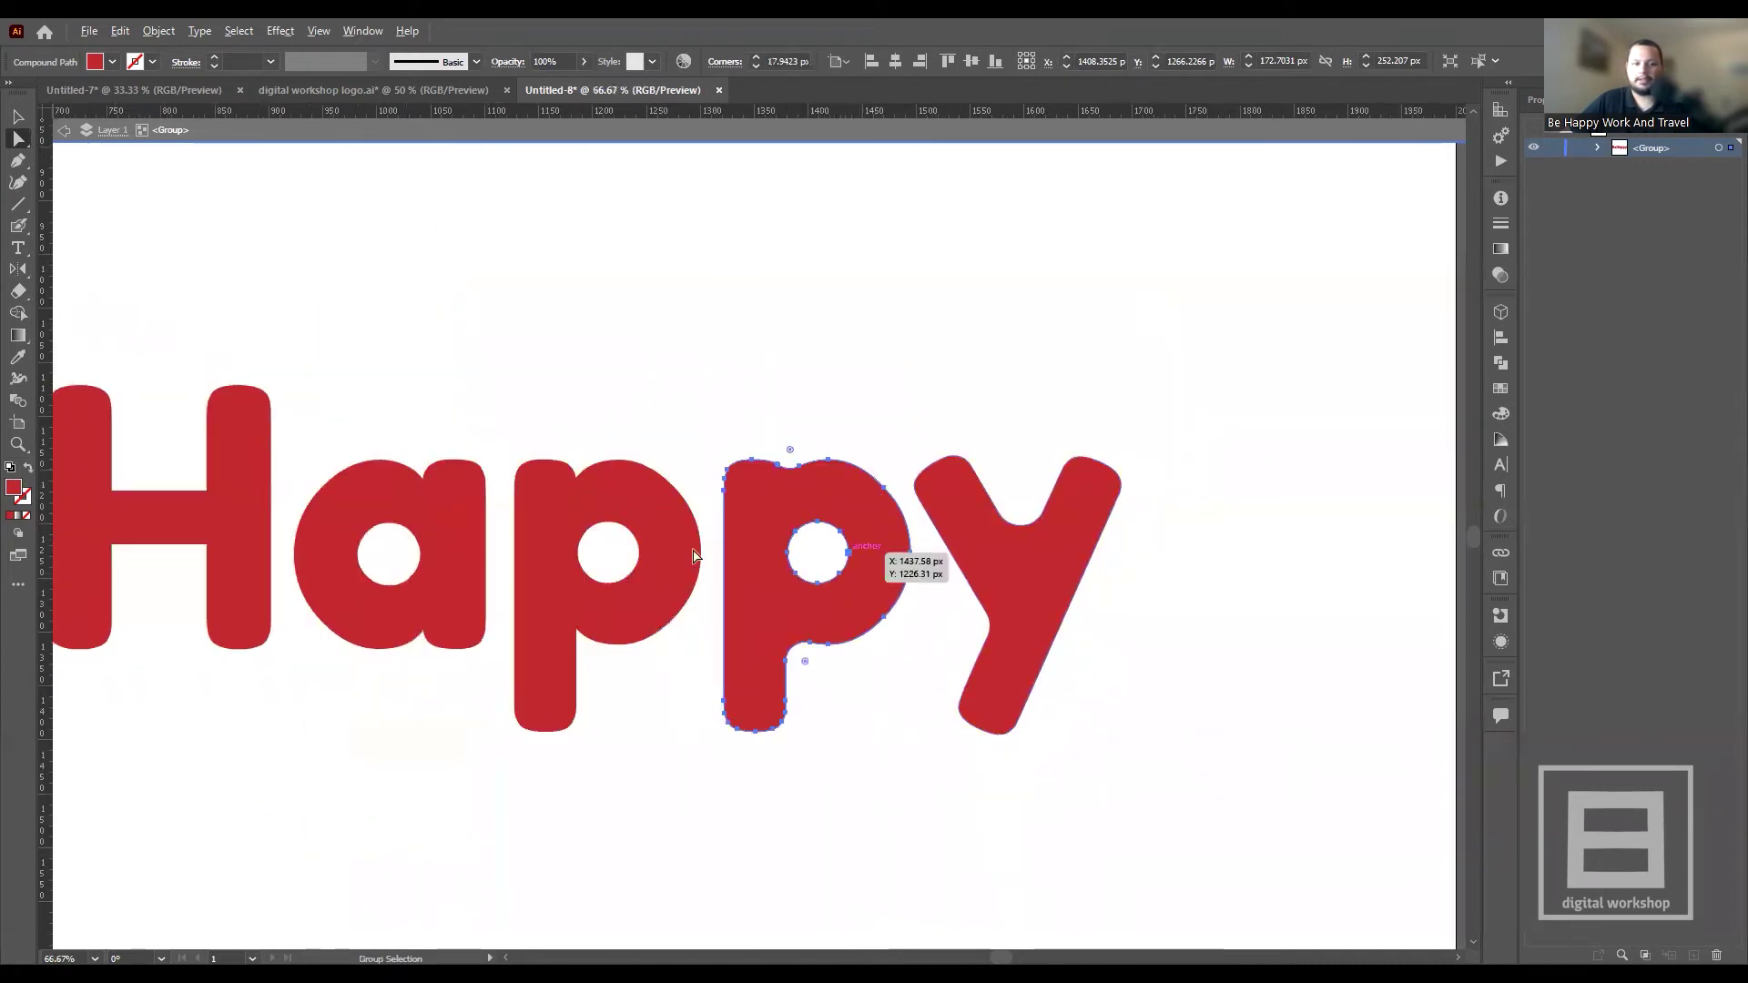
{"action": "scroll", "coordinate": [582, 546], "scroll_direction": "up", "scroll_amount": 1}
{"action": "left_click", "coordinate": [613, 449]}
{"action": "left_click_drag", "start_coordinate": [606, 429], "coordinate": [626, 371]}
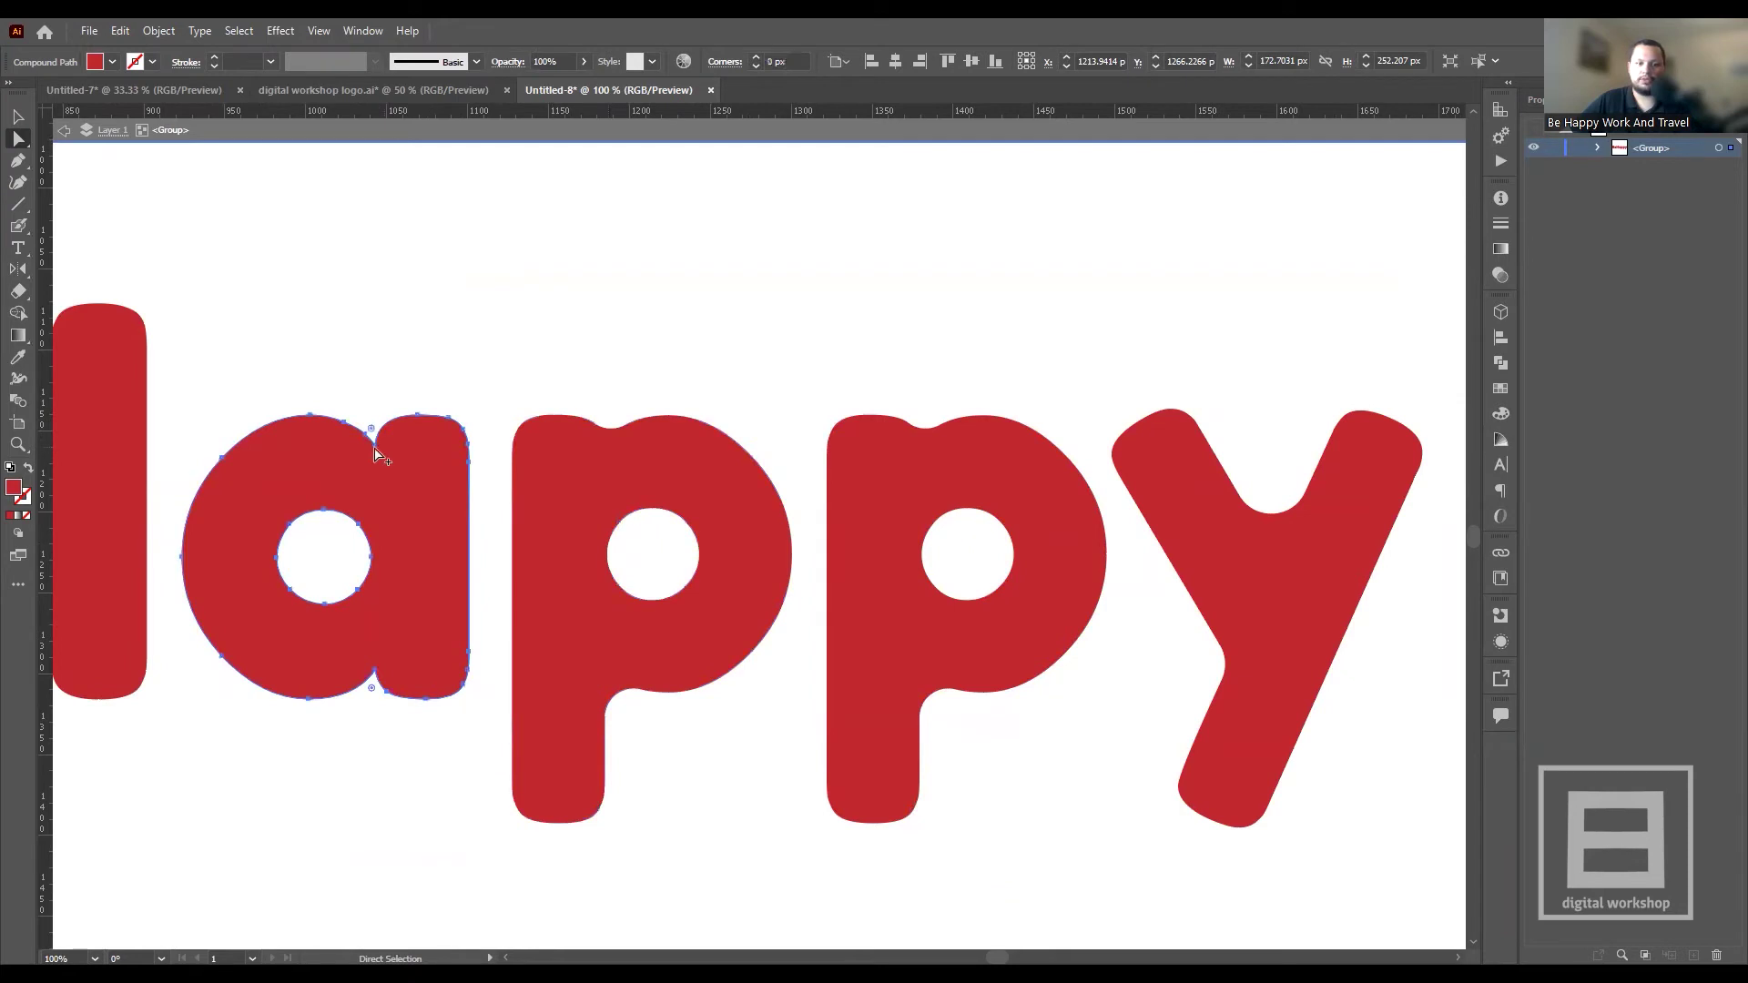
{"action": "scroll", "coordinate": [378, 437], "scroll_direction": "up", "scroll_amount": 2}
{"action": "left_click", "coordinate": [387, 436]}
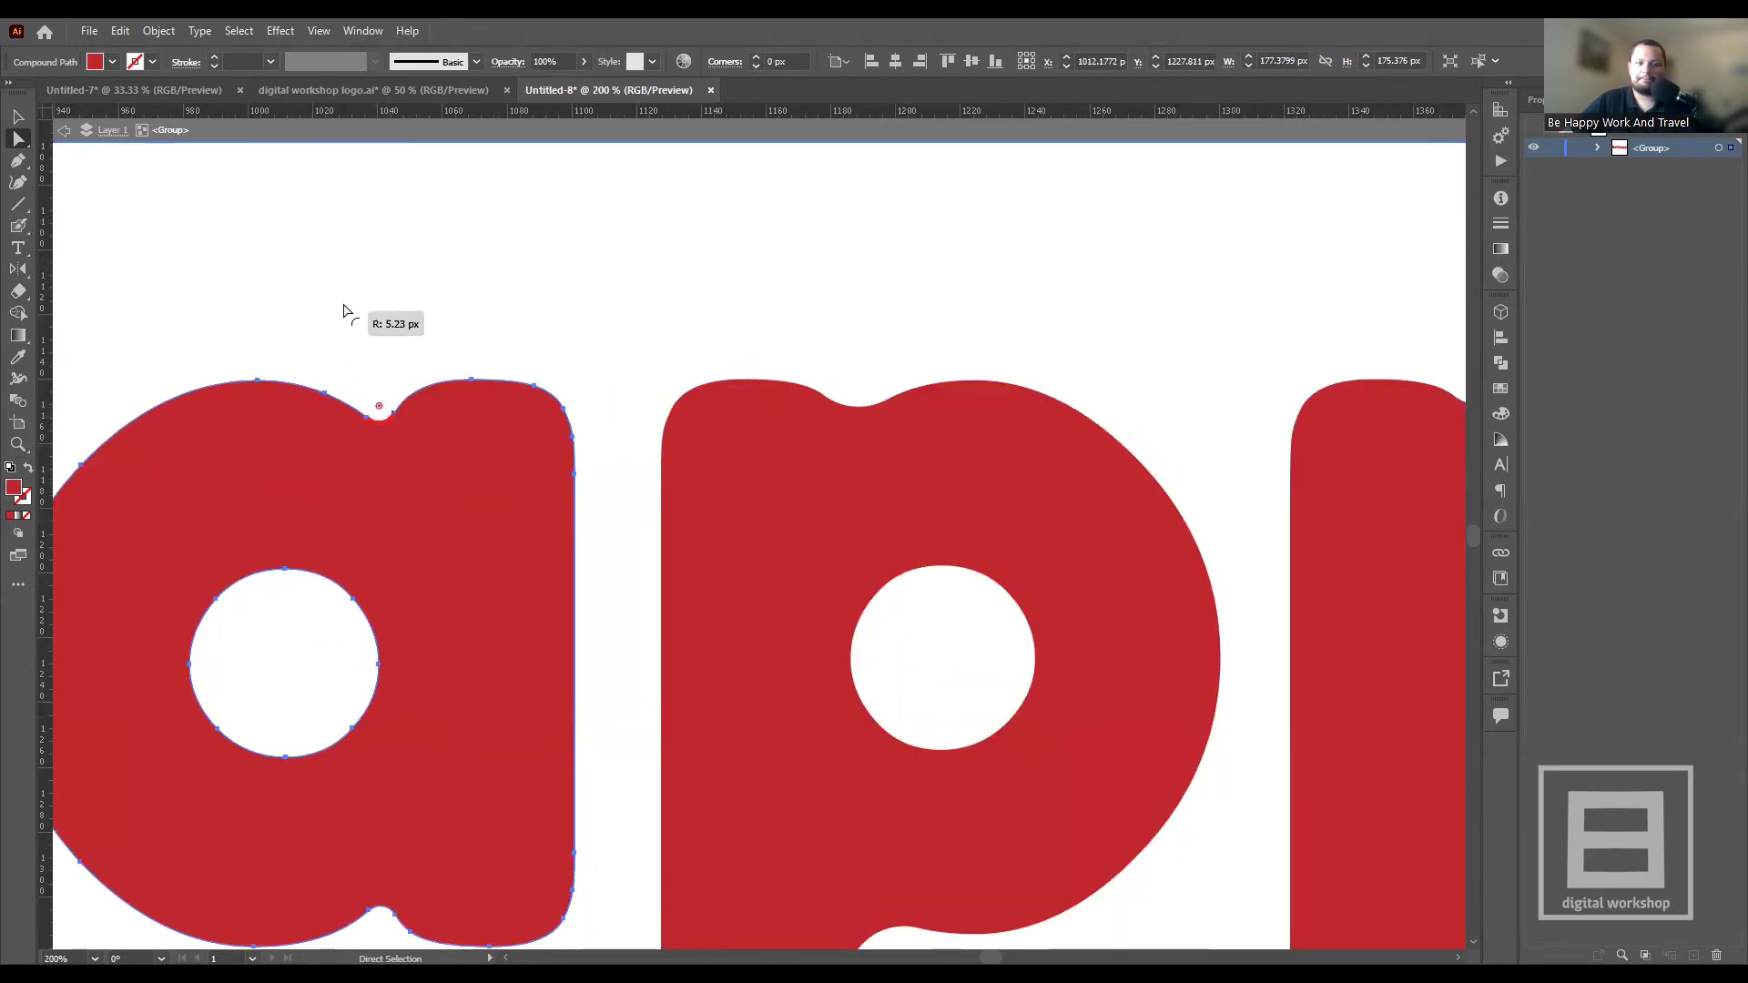
{"action": "scroll", "coordinate": [813, 534], "scroll_direction": "down", "scroll_amount": 4}
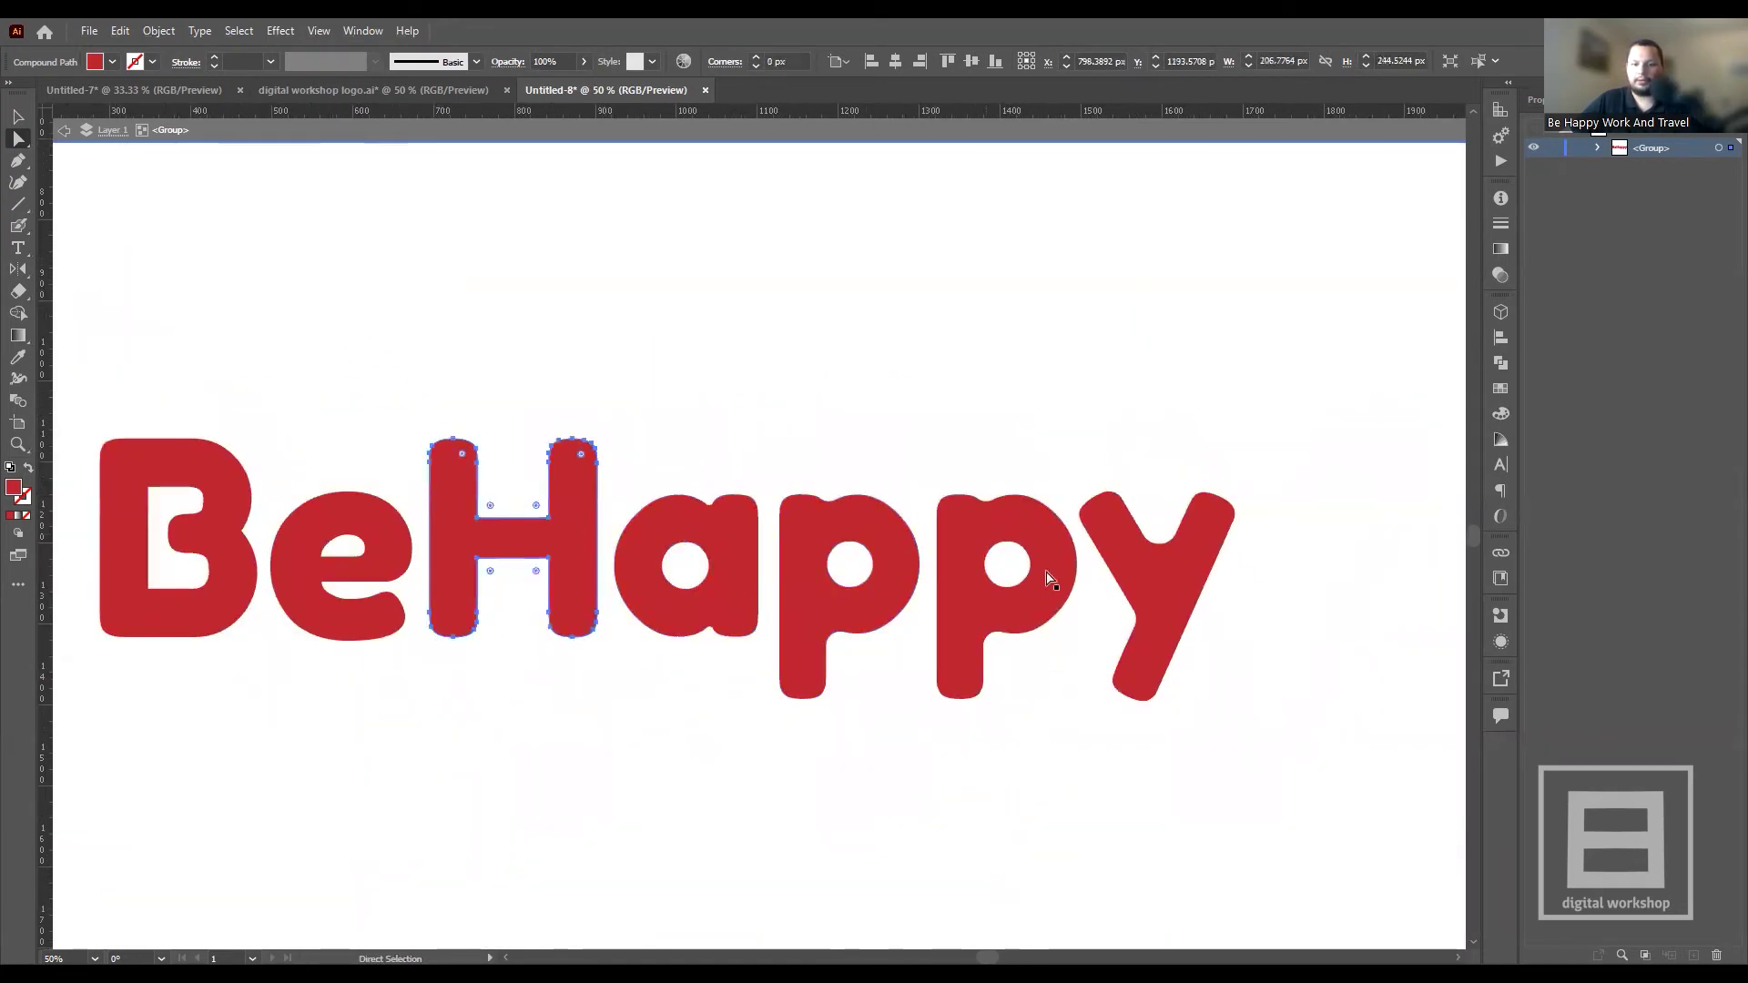
{"action": "left_click", "coordinate": [1153, 590]}
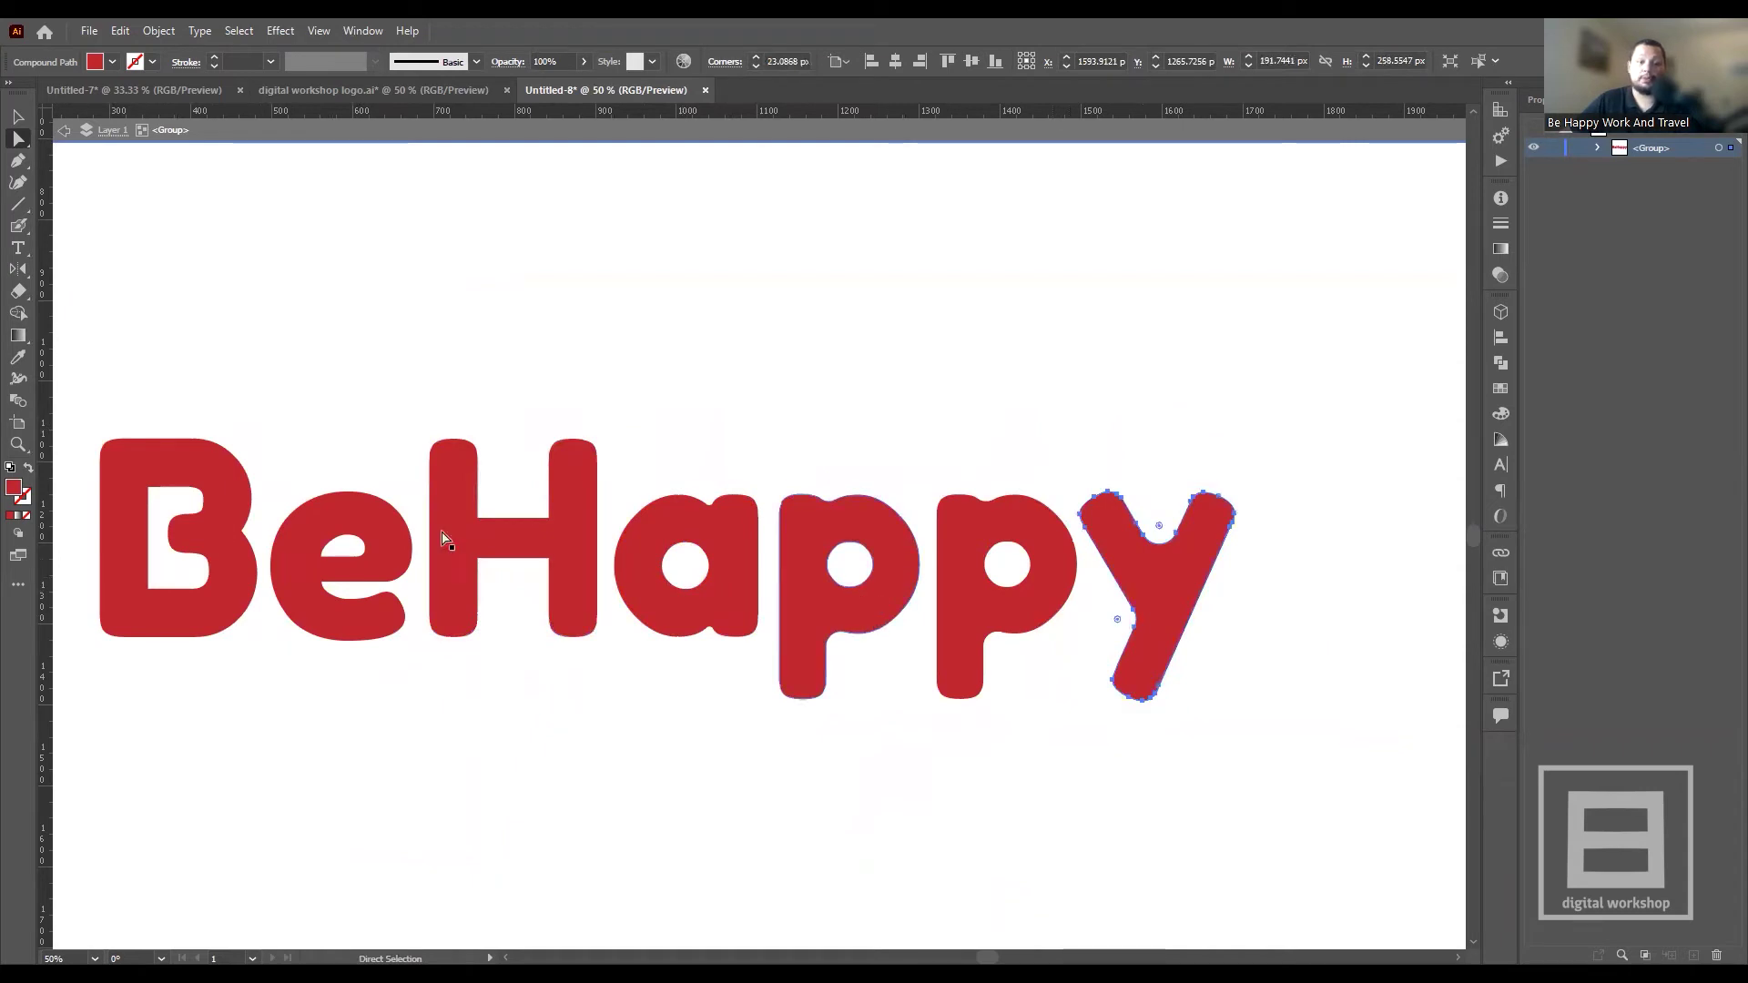
{"action": "left_click", "coordinate": [17, 116]}
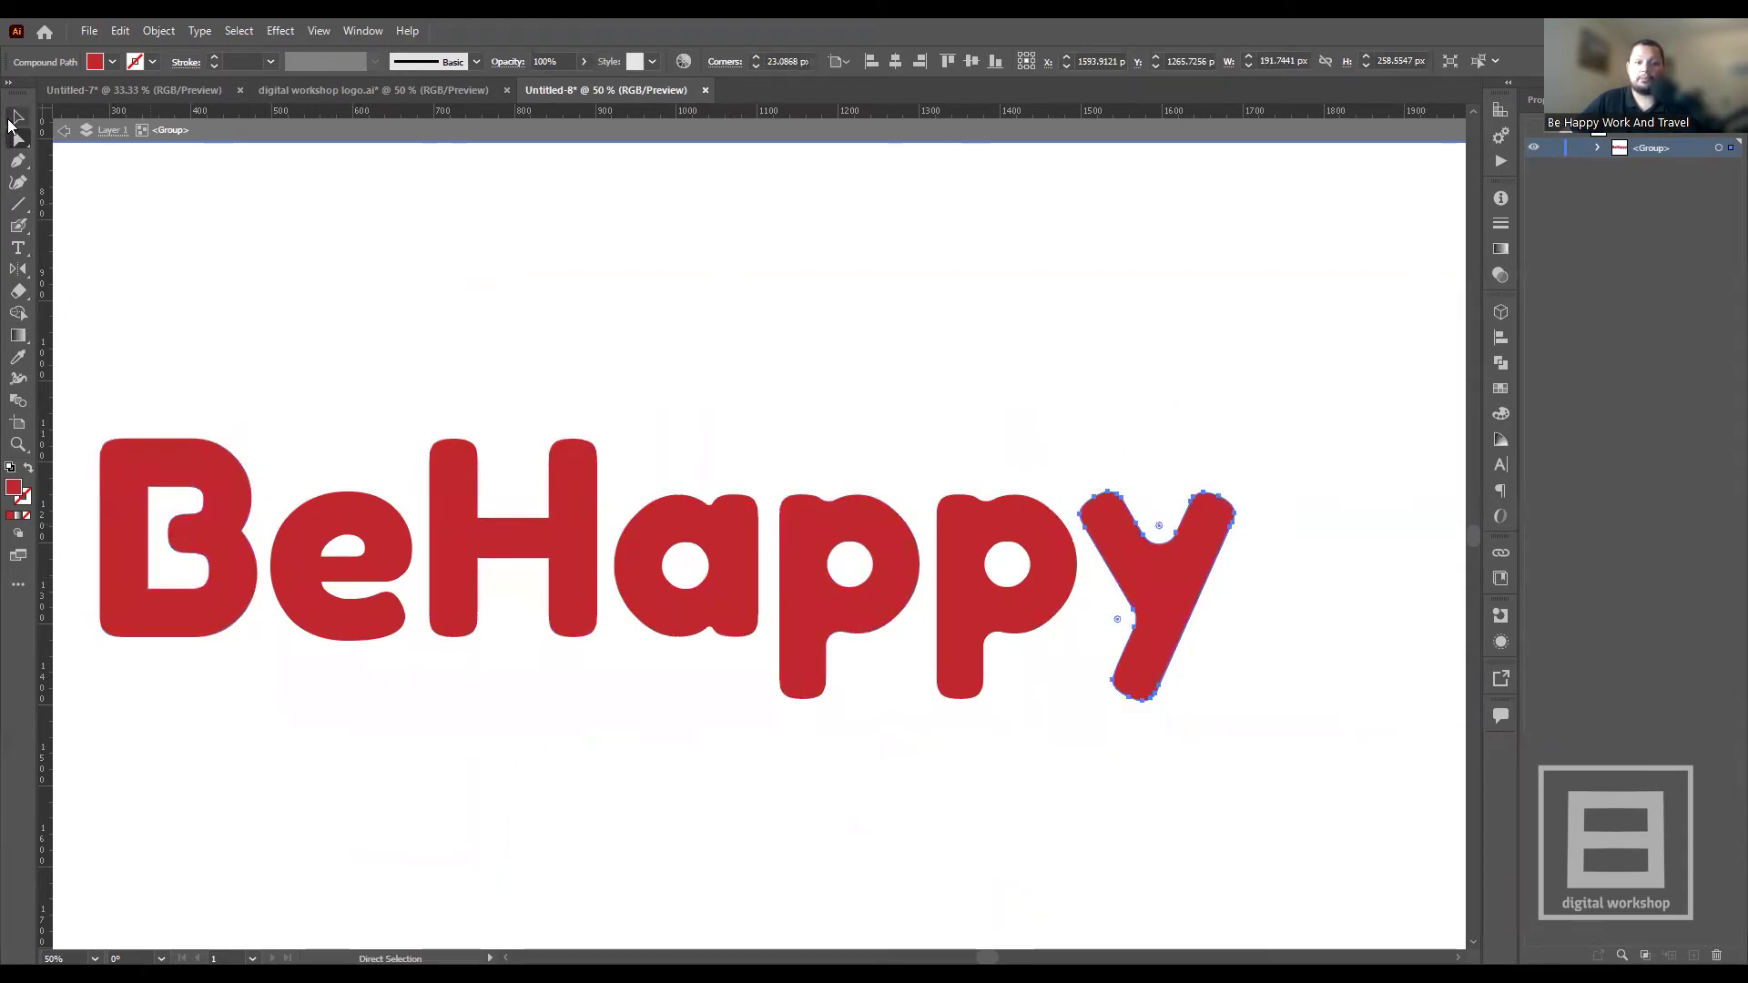
{"action": "left_click", "coordinate": [825, 378]}
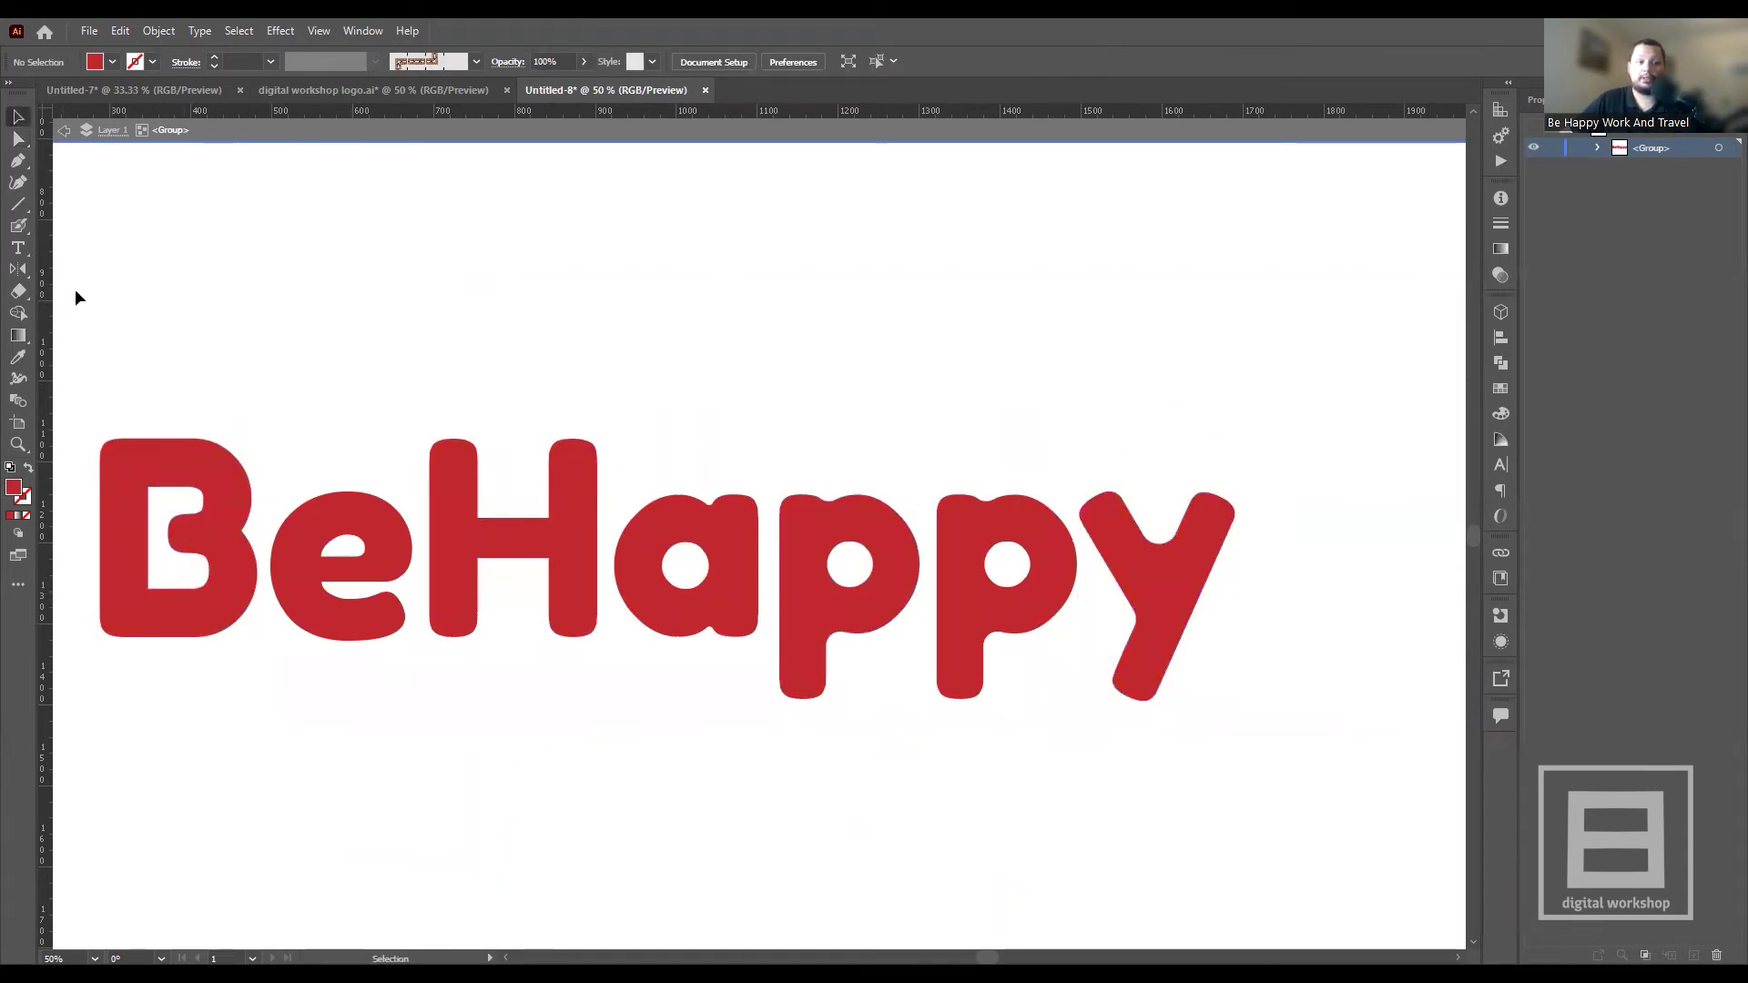
{"action": "scroll", "coordinate": [981, 525], "scroll_direction": "down", "scroll_amount": 1, "text": "alt"}
- Exit isolation mode and drag the whole BeHappy logo up to the artboard top
{"action": "scroll", "coordinate": [965, 601], "scroll_direction": "down", "scroll_amount": 1, "text": "alt"}
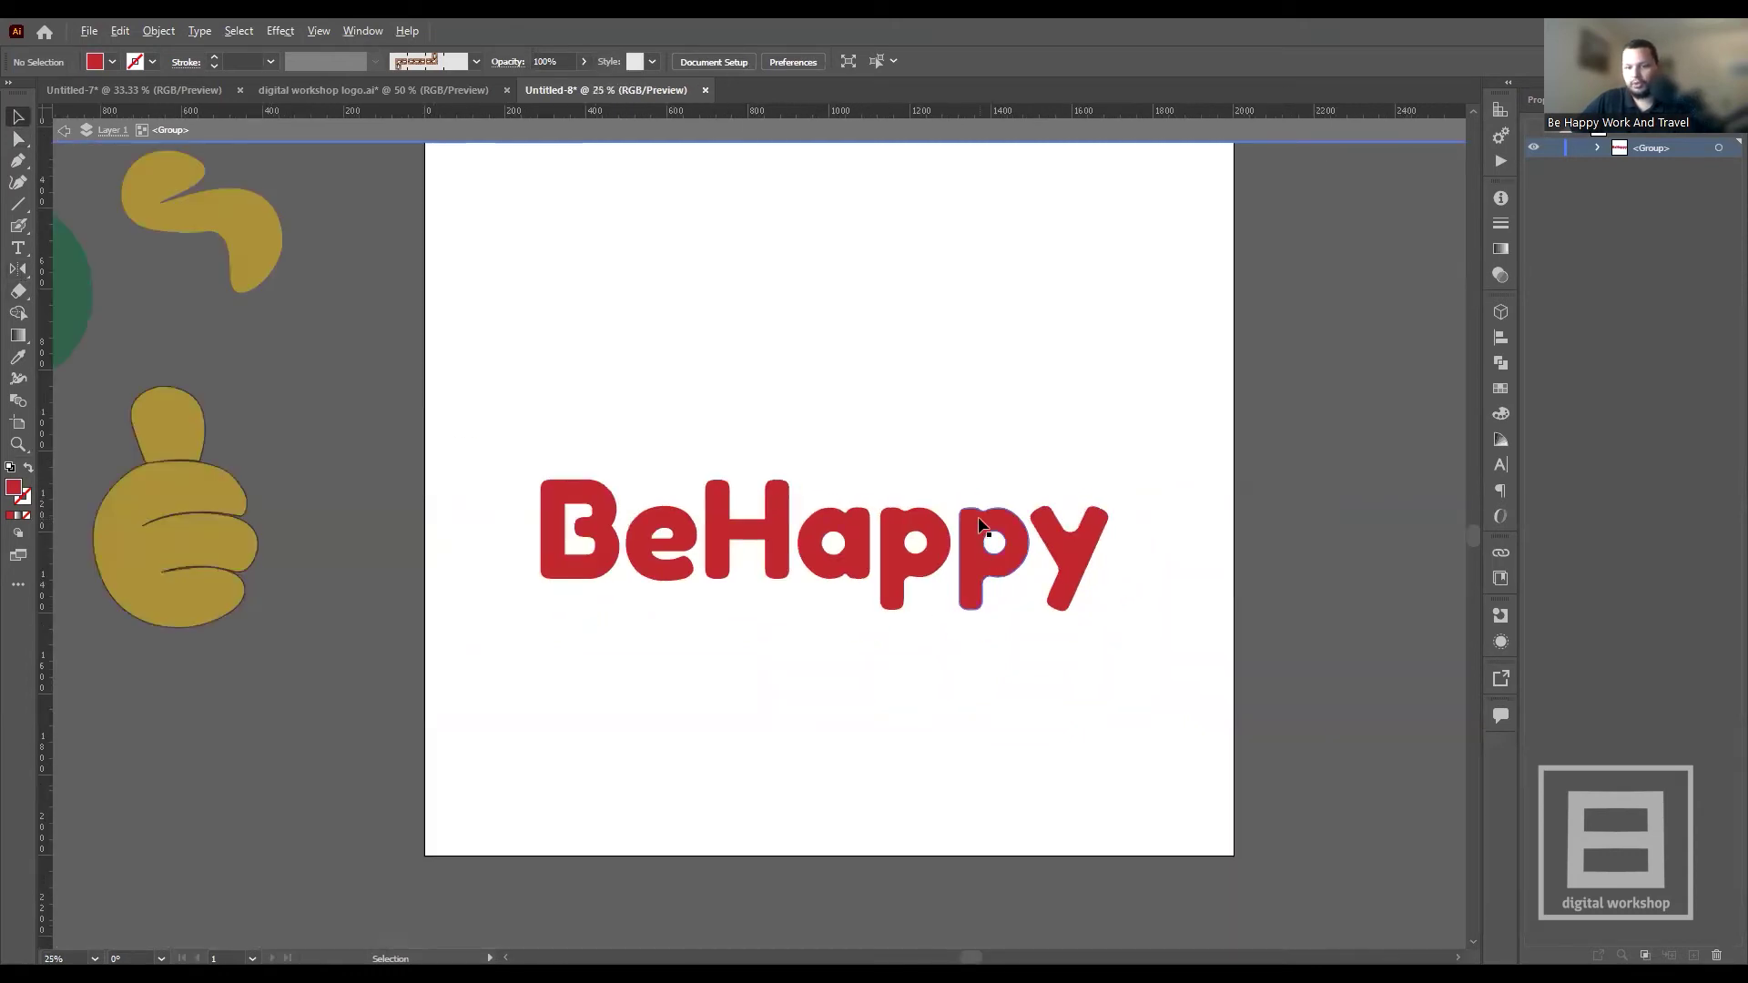
{"action": "double_click", "coordinate": [948, 680]}
{"action": "scroll", "coordinate": [1001, 655], "scroll_direction": "up", "scroll_amount": 1, "text": "alt"}
{"action": "scroll", "coordinate": [969, 630], "scroll_direction": "down", "scroll_amount": 1, "text": "alt"}
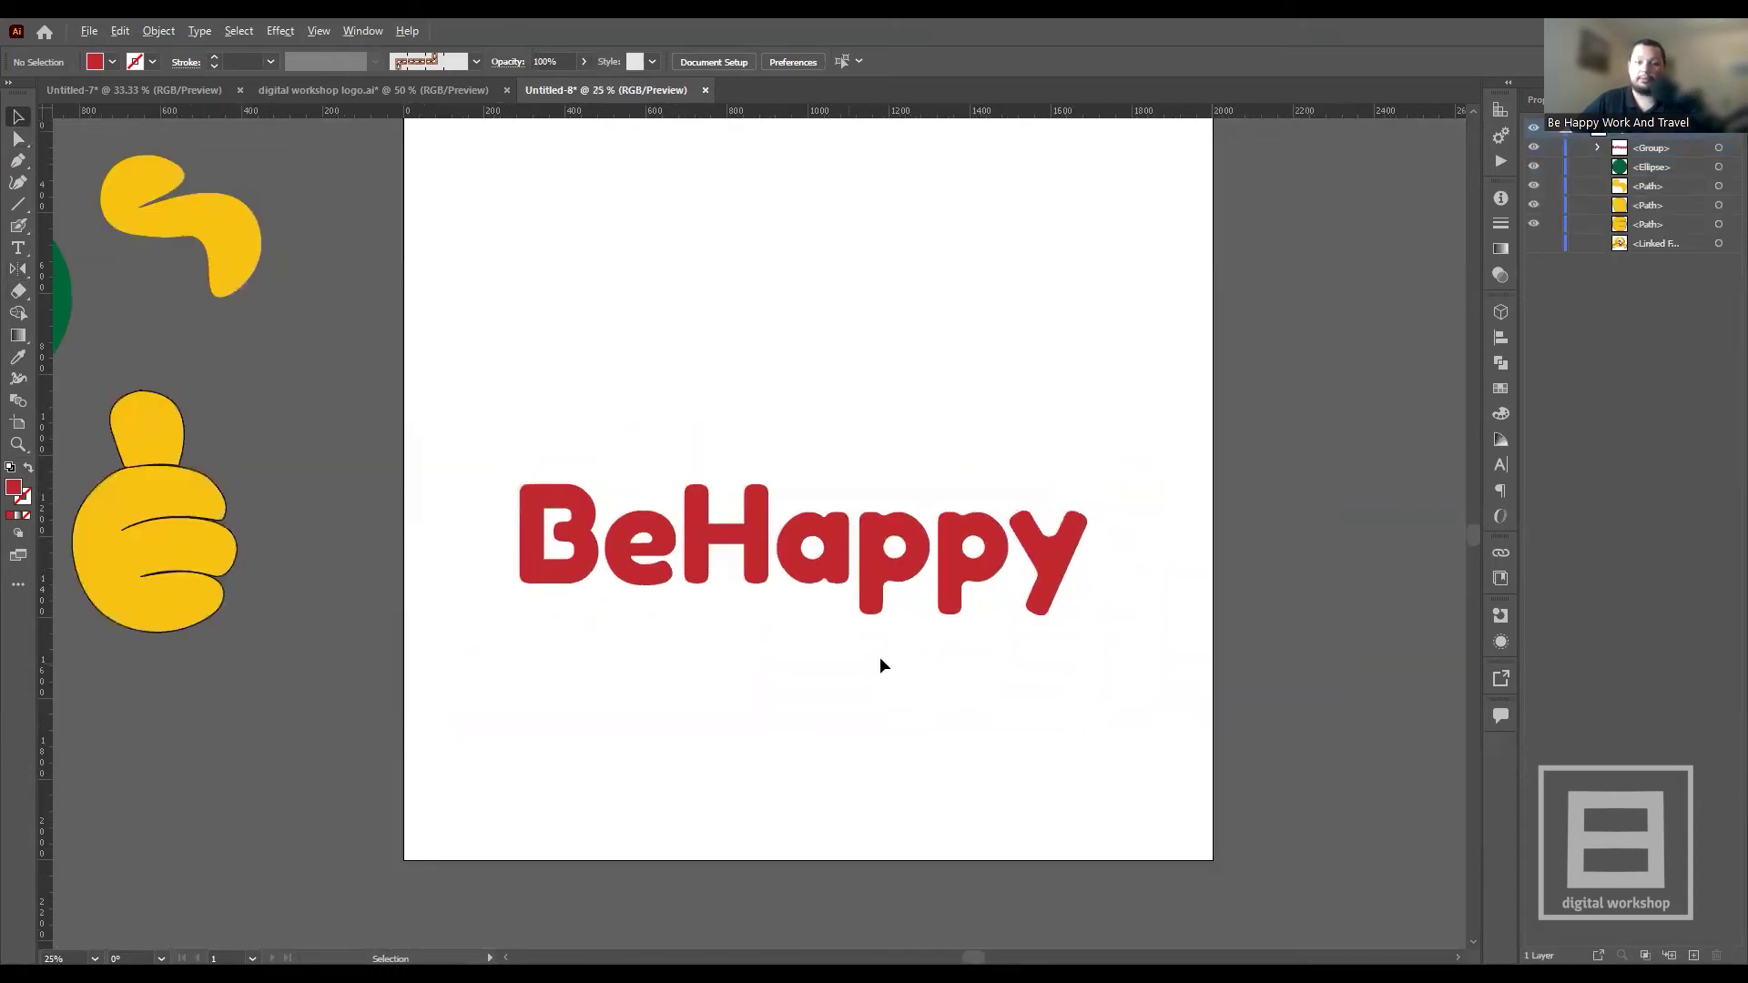
{"action": "scroll", "coordinate": [878, 666], "scroll_direction": "up", "scroll_amount": 2}
{"action": "scroll", "coordinate": [878, 665], "scroll_direction": "up", "scroll_amount": 1}
{"action": "left_click", "coordinate": [1014, 690]}
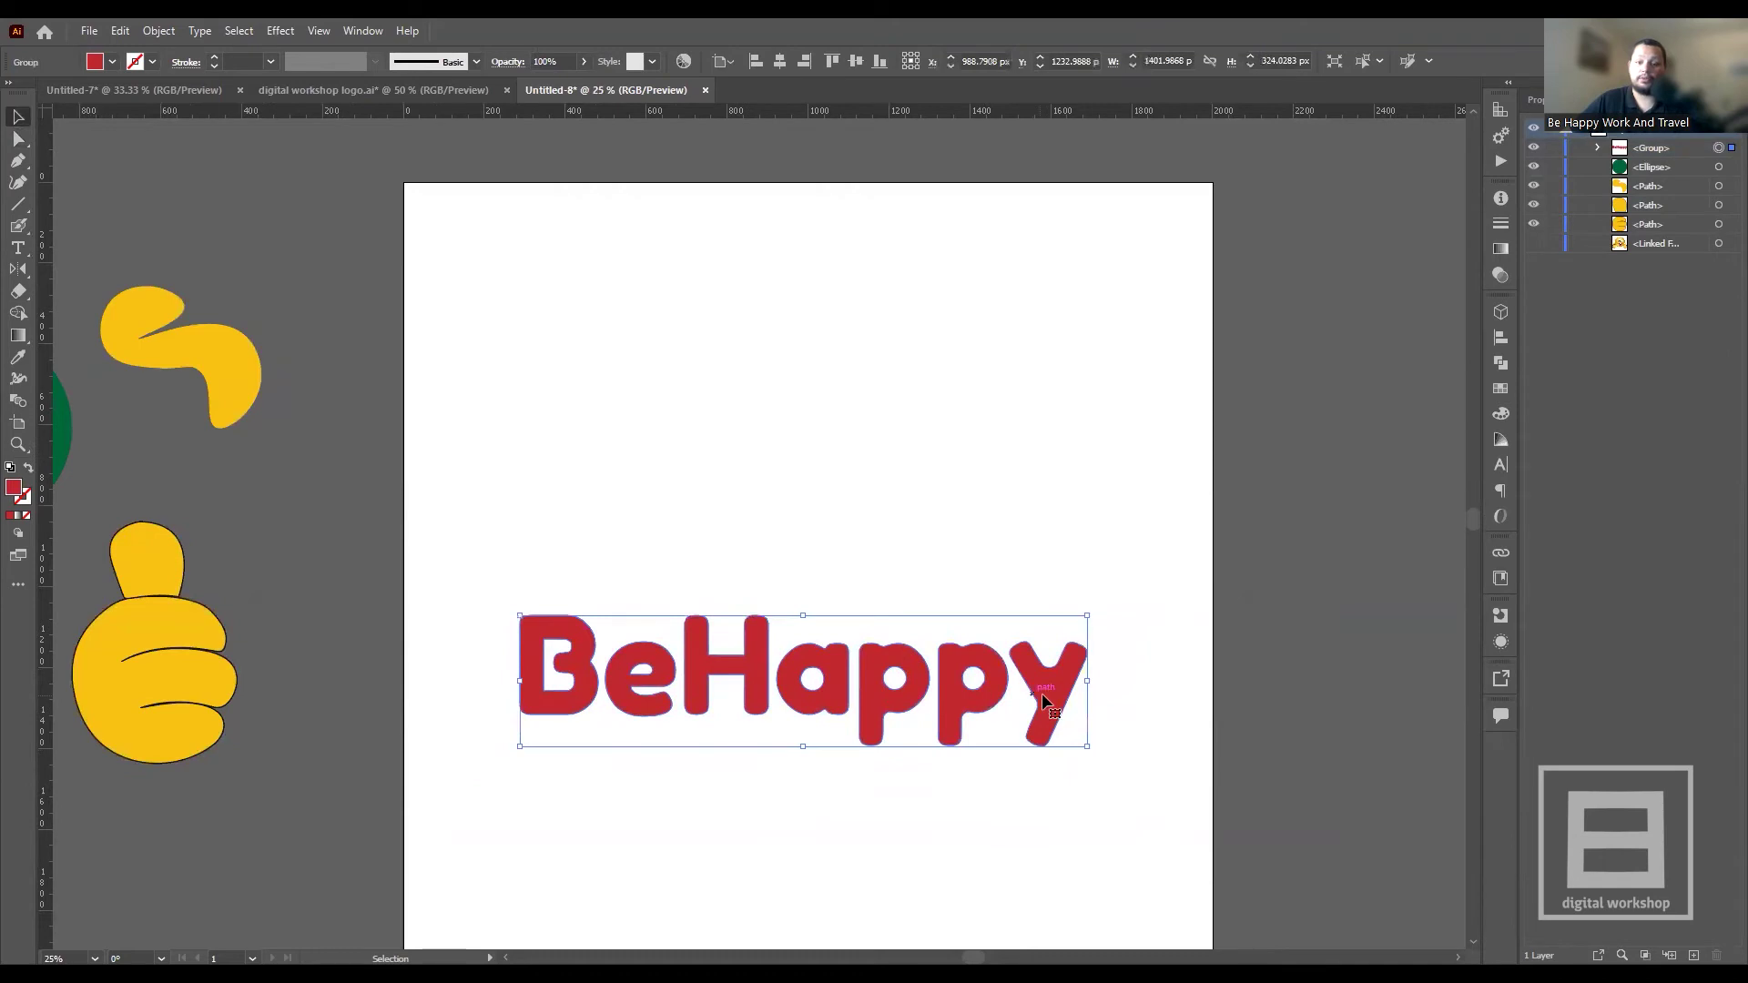
{"action": "left_click_drag", "start_coordinate": [1045, 701], "coordinate": [1067, 352]}
{"action": "left_click", "coordinate": [943, 524]}
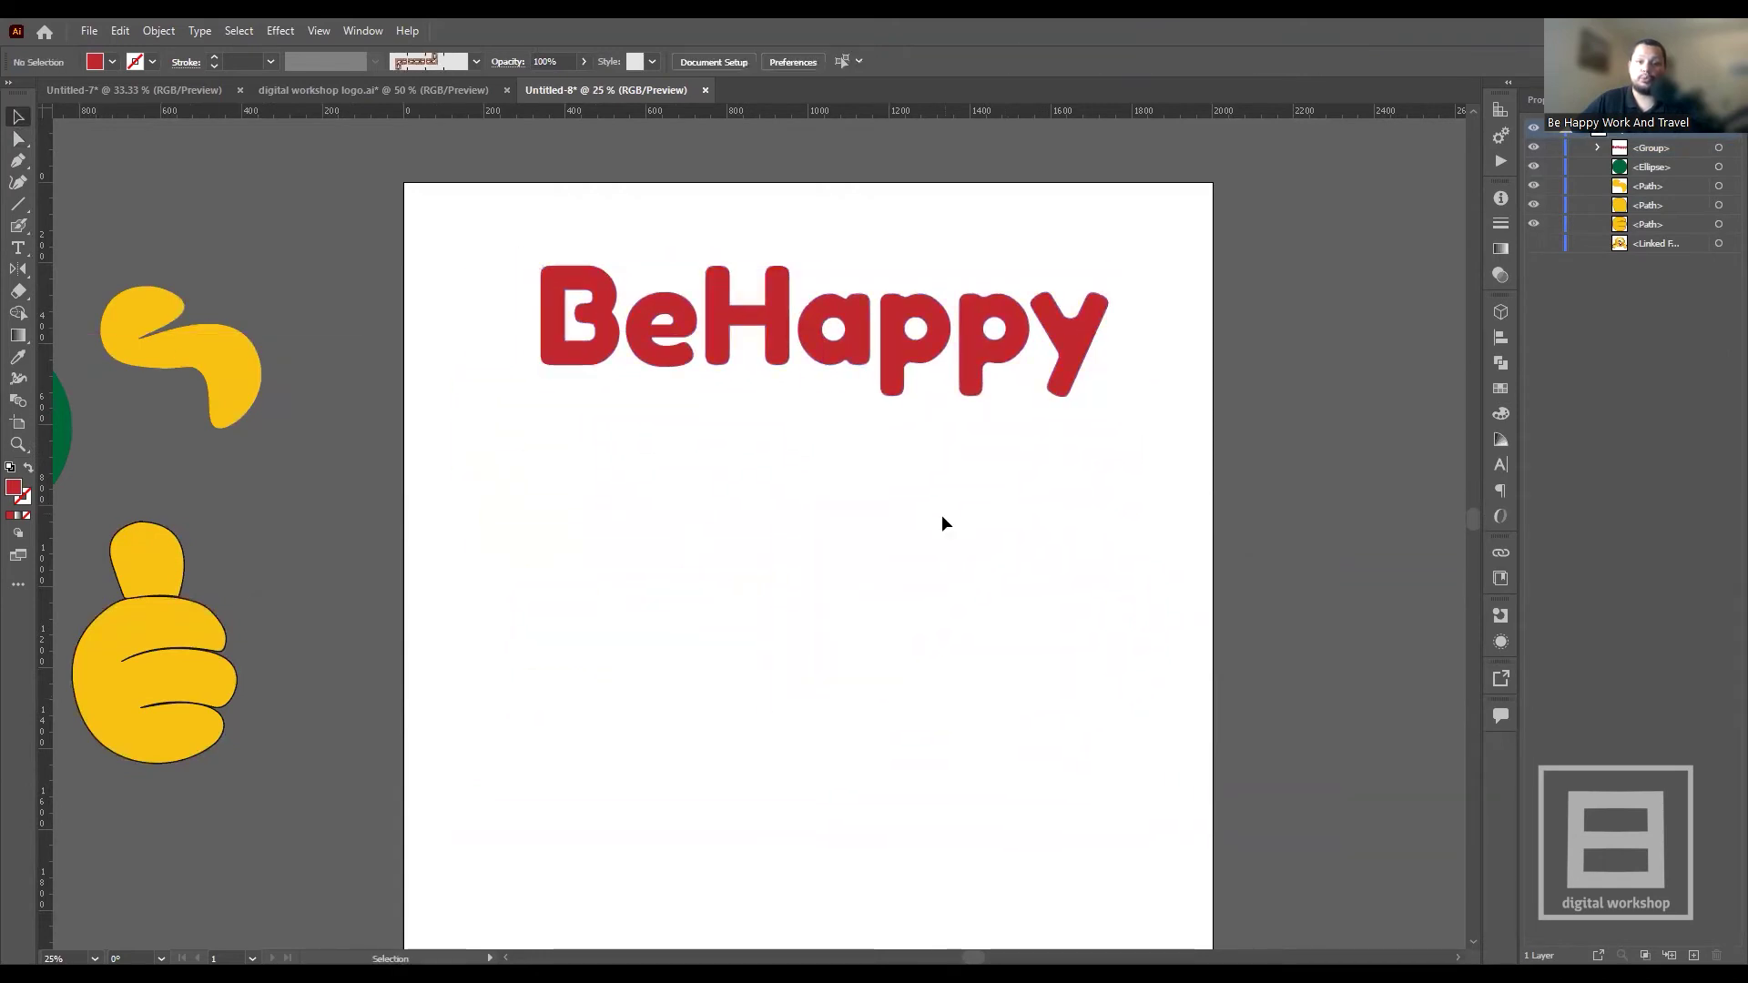
{"action": "left_click", "coordinate": [15, 251]}
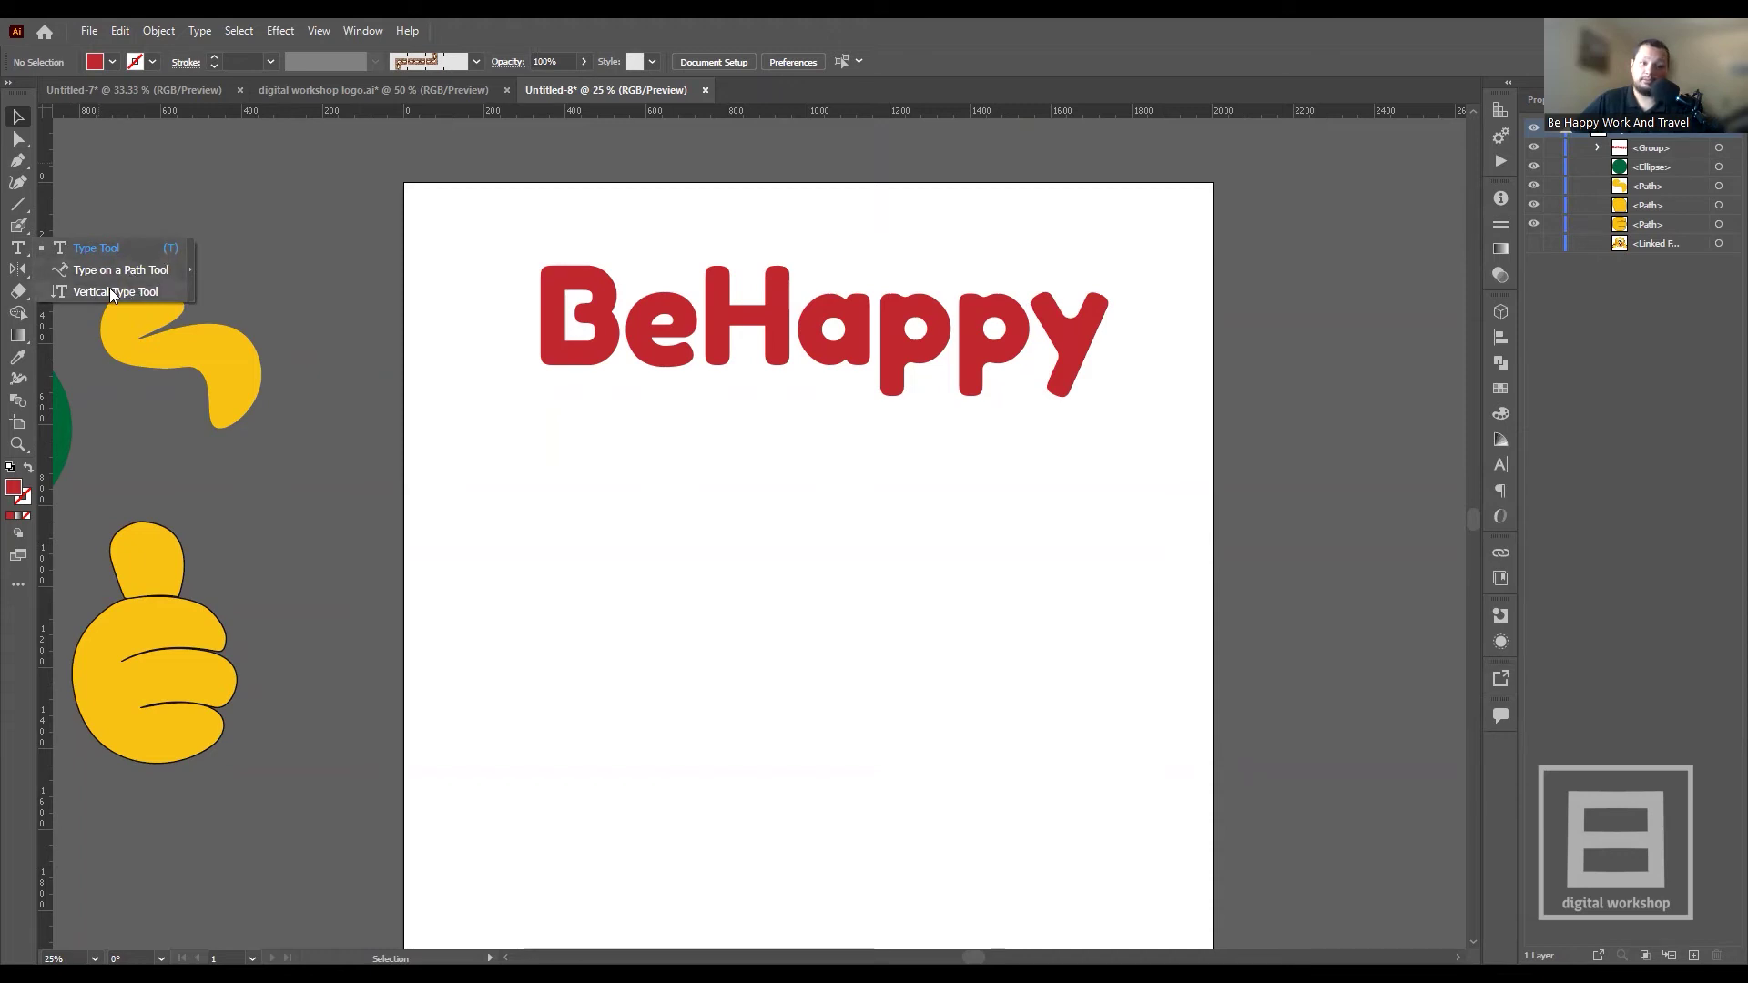
- Place vertical Lorem ipsum placeholder text below the logo at 72 pt
{"action": "left_click", "coordinate": [707, 482]}
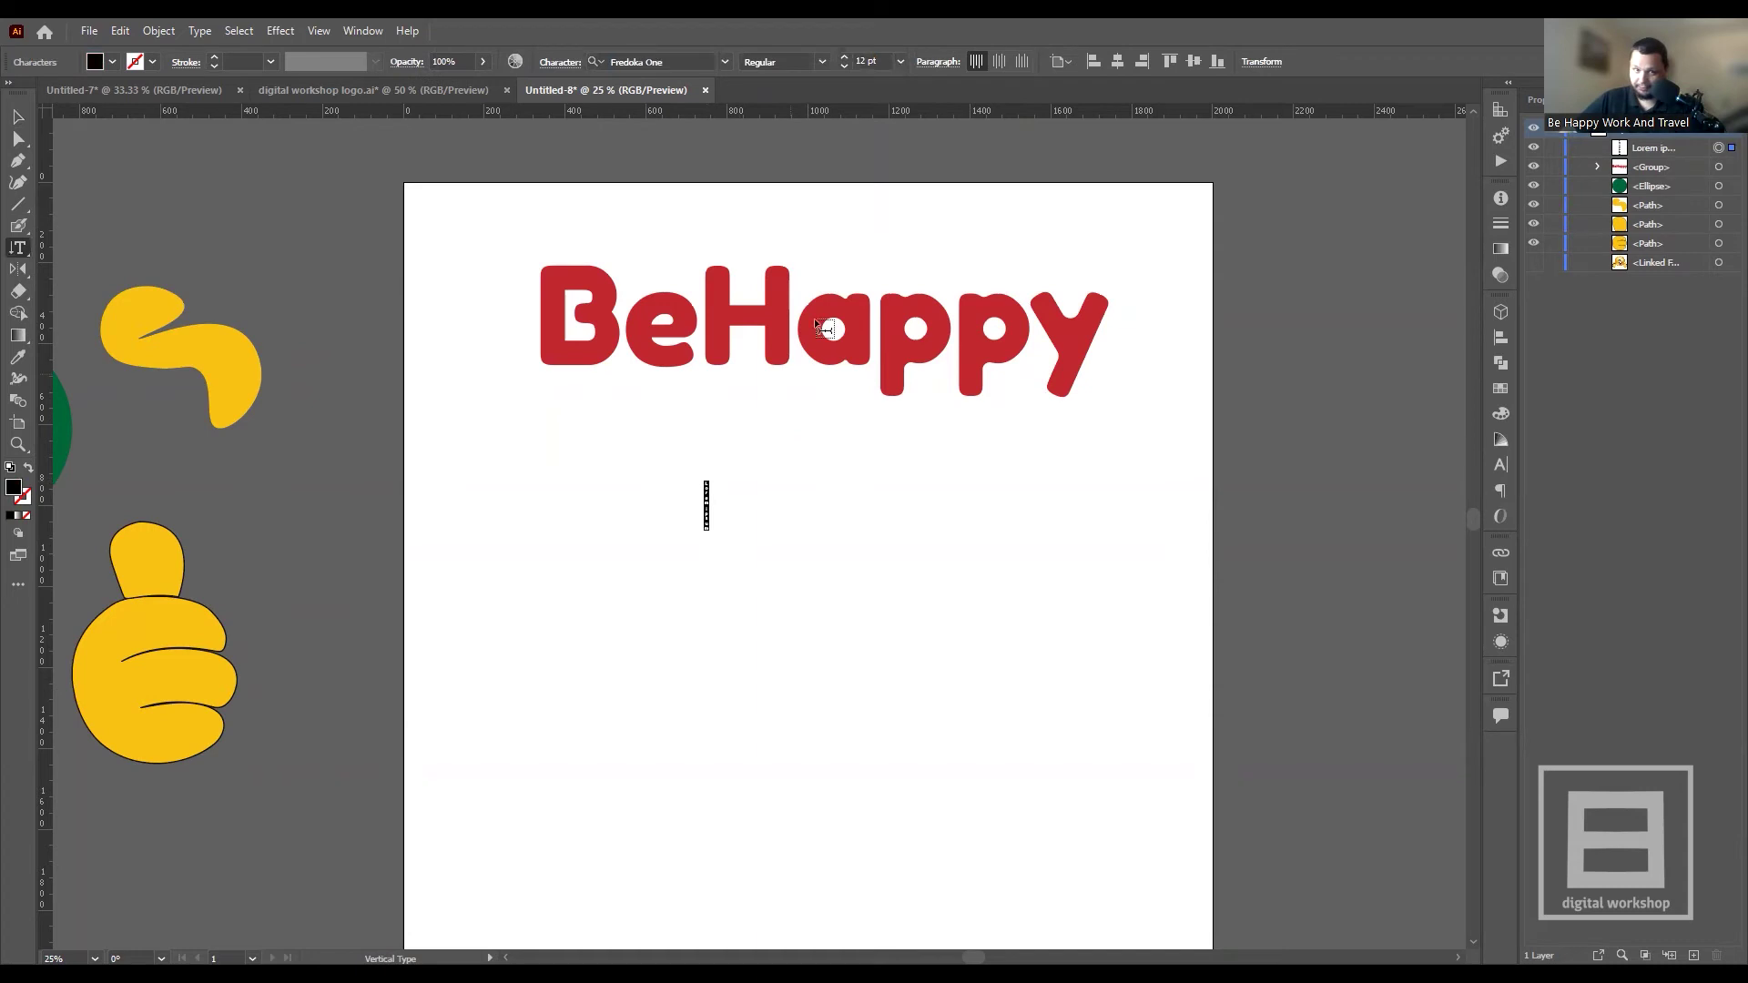
{"action": "left_click", "coordinate": [898, 64]}
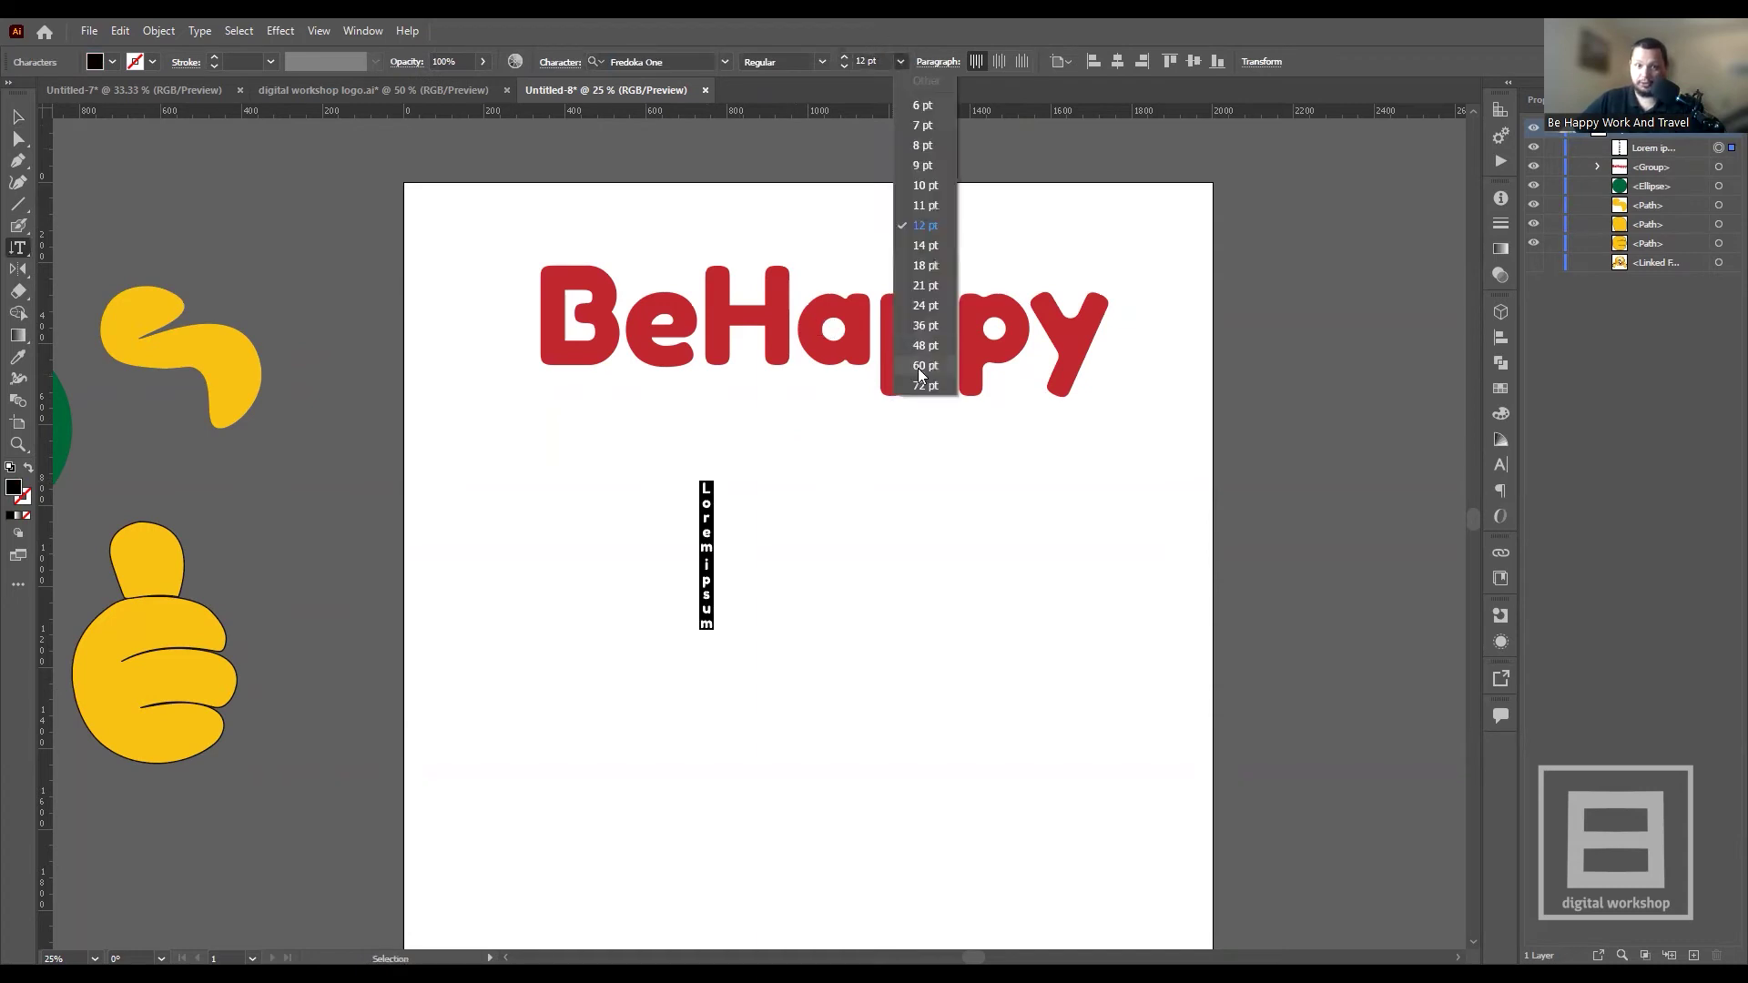
{"action": "left_click", "coordinate": [800, 494]}
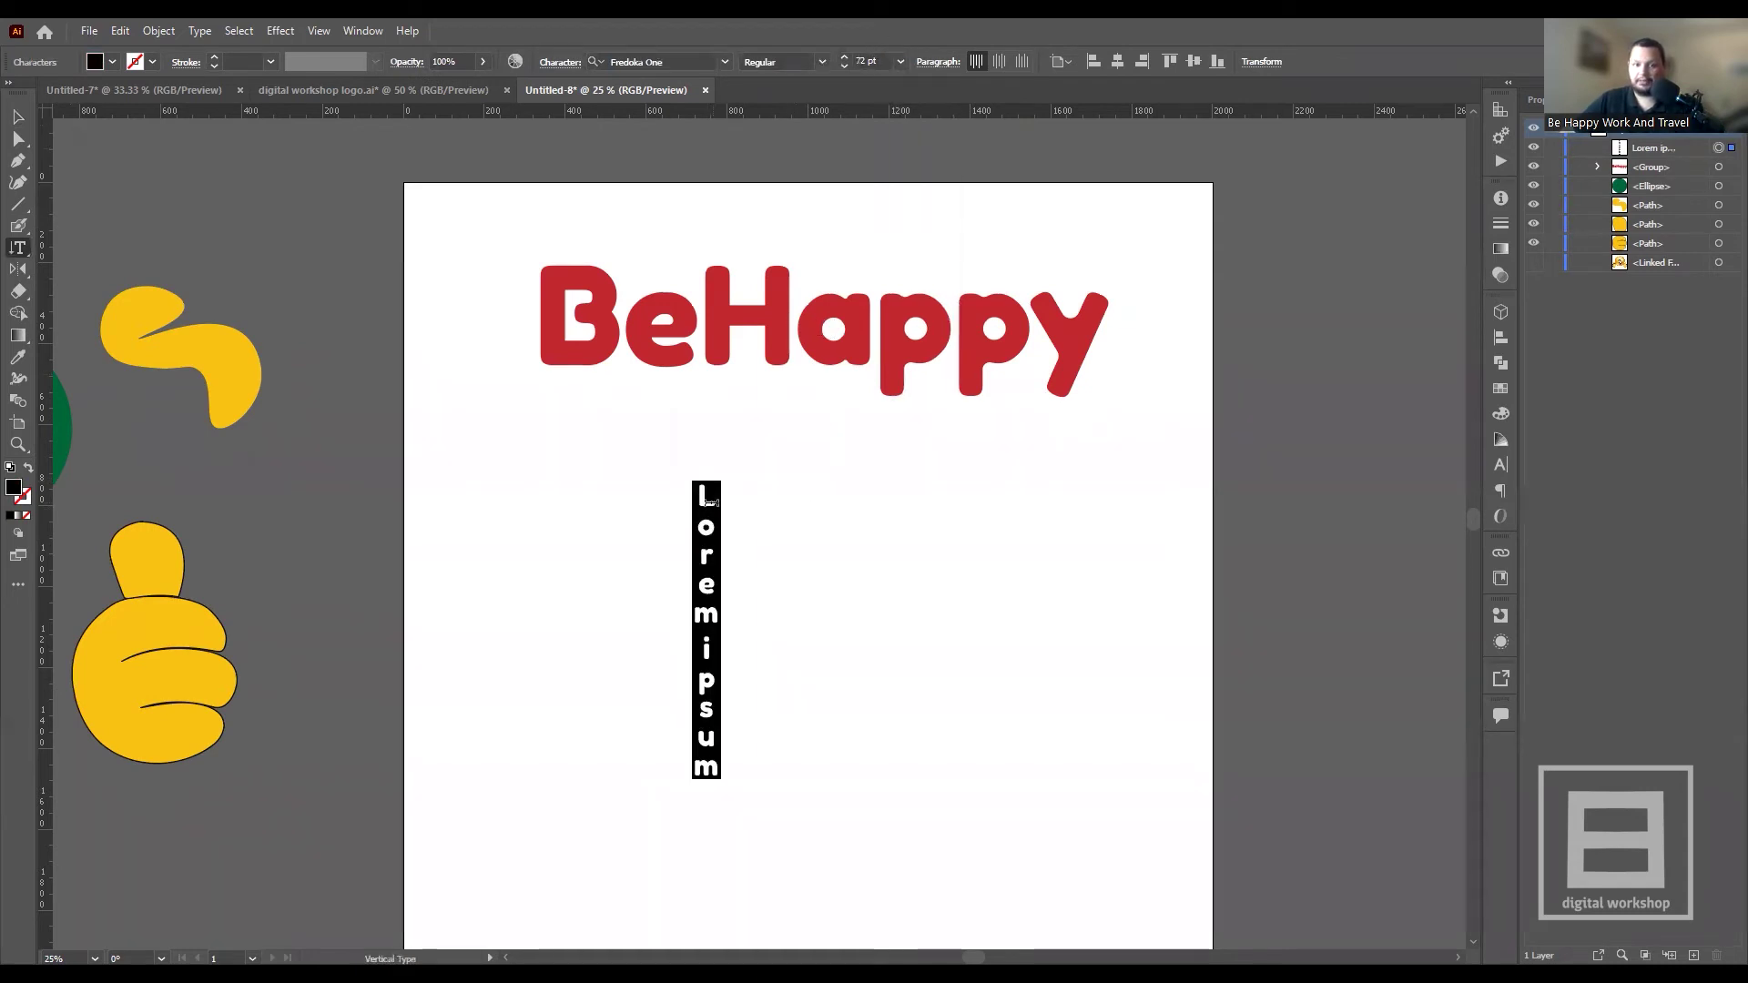
{"action": "left_click", "coordinate": [706, 494]}
{"action": "left_click_drag", "start_coordinate": [706, 496], "coordinate": [682, 767]}
{"action": "left_click", "coordinate": [707, 772]}
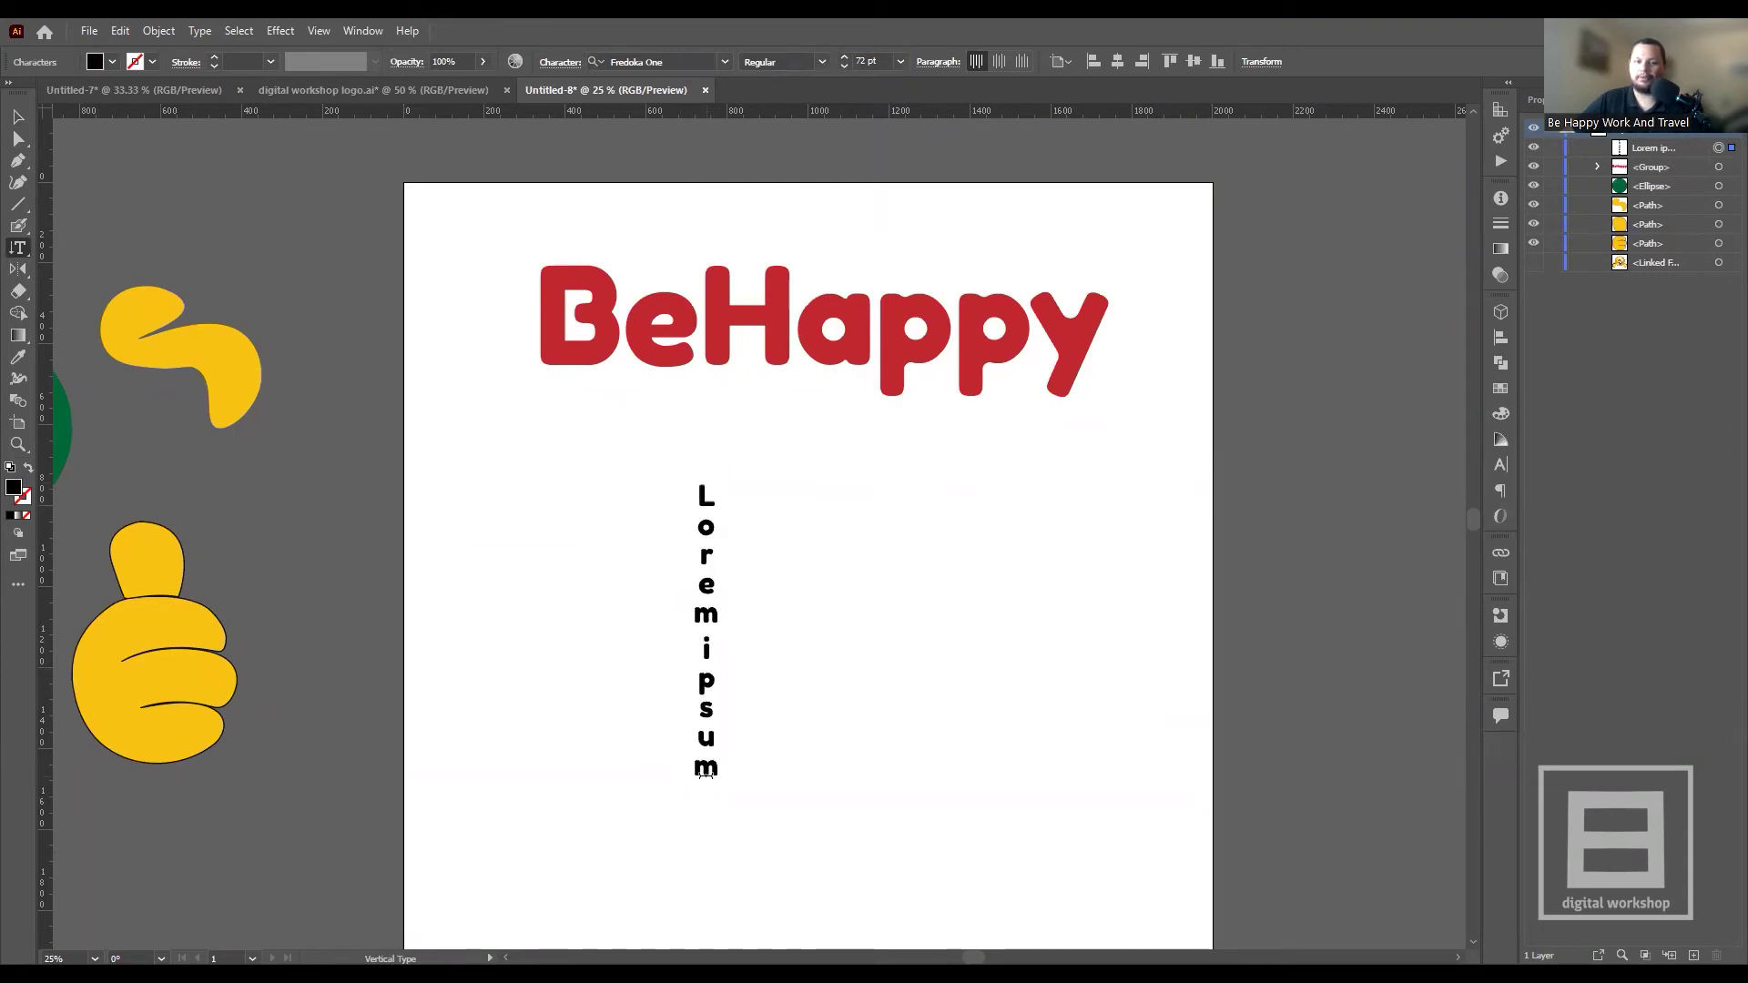
- Move the vertical text block to the left side of the artboard
{"action": "left_click", "coordinate": [17, 116]}
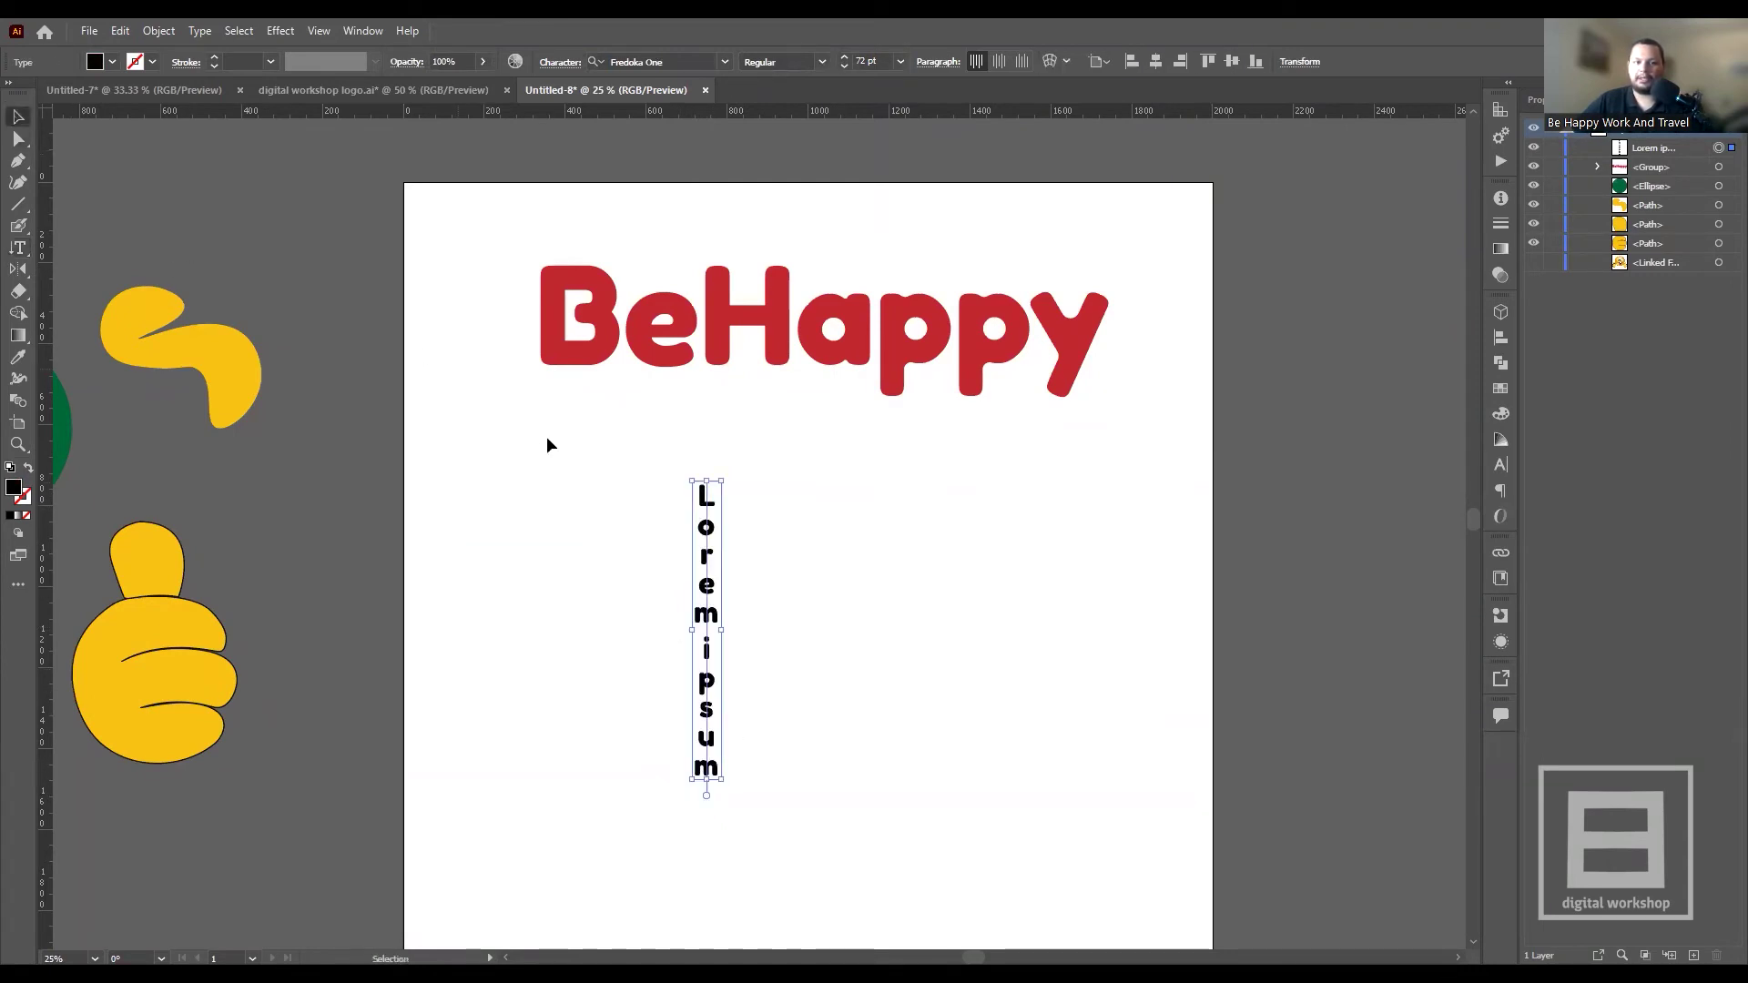
{"action": "left_click", "coordinate": [539, 424]}
{"action": "left_click_drag", "start_coordinate": [701, 497], "coordinate": [487, 457]}
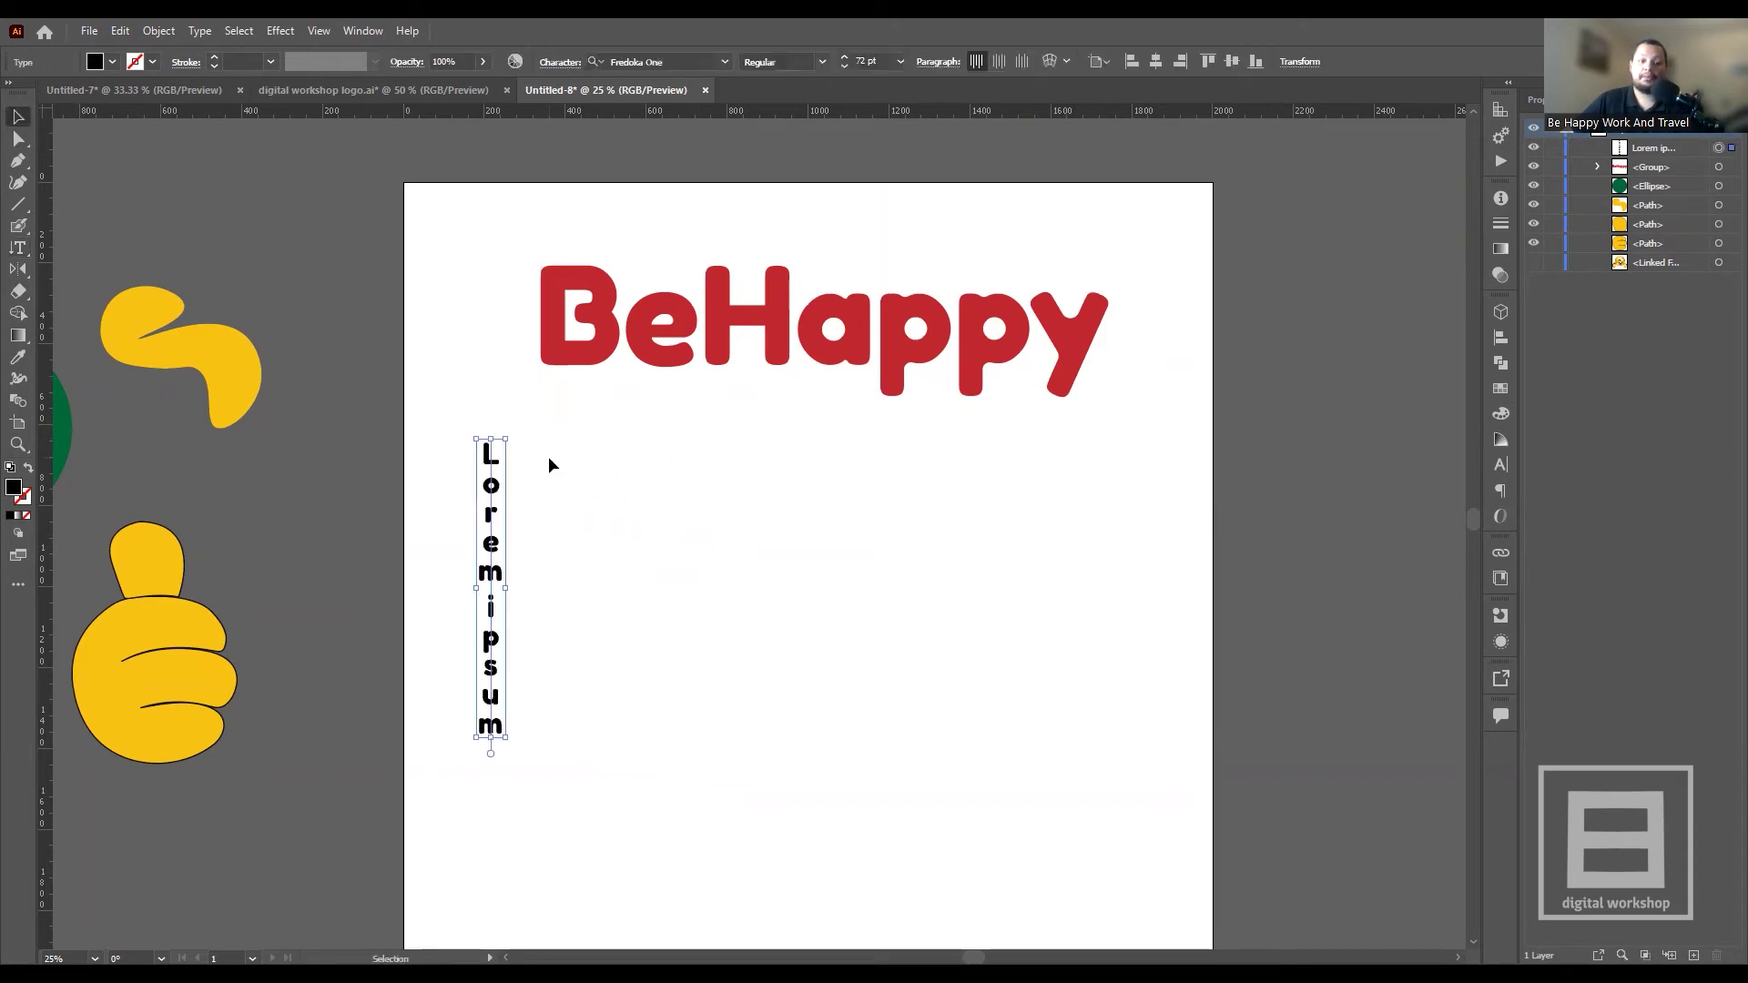
{"action": "left_click", "coordinate": [548, 456]}
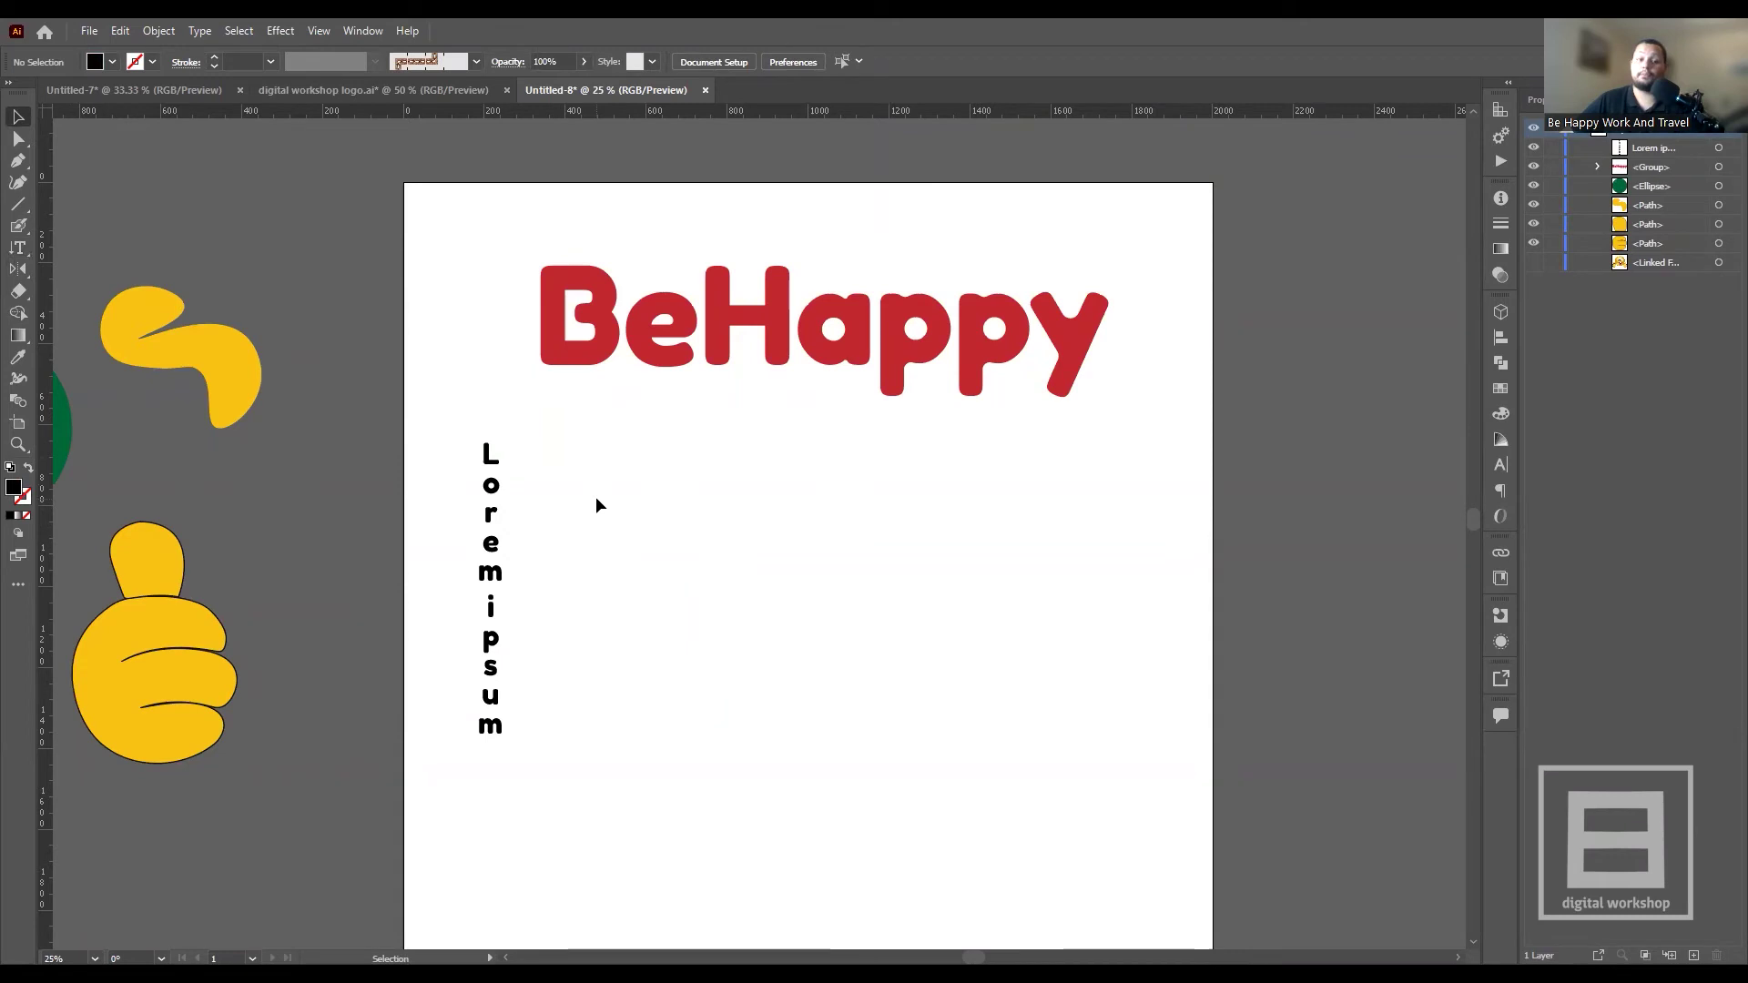
{"action": "scroll", "coordinate": [594, 496], "scroll_direction": "down", "scroll_amount": 2}
- Draw a large circle in the middle of the artboard with the Ellipse Tool
{"action": "scroll", "coordinate": [594, 495], "scroll_direction": "down", "scroll_amount": 2}
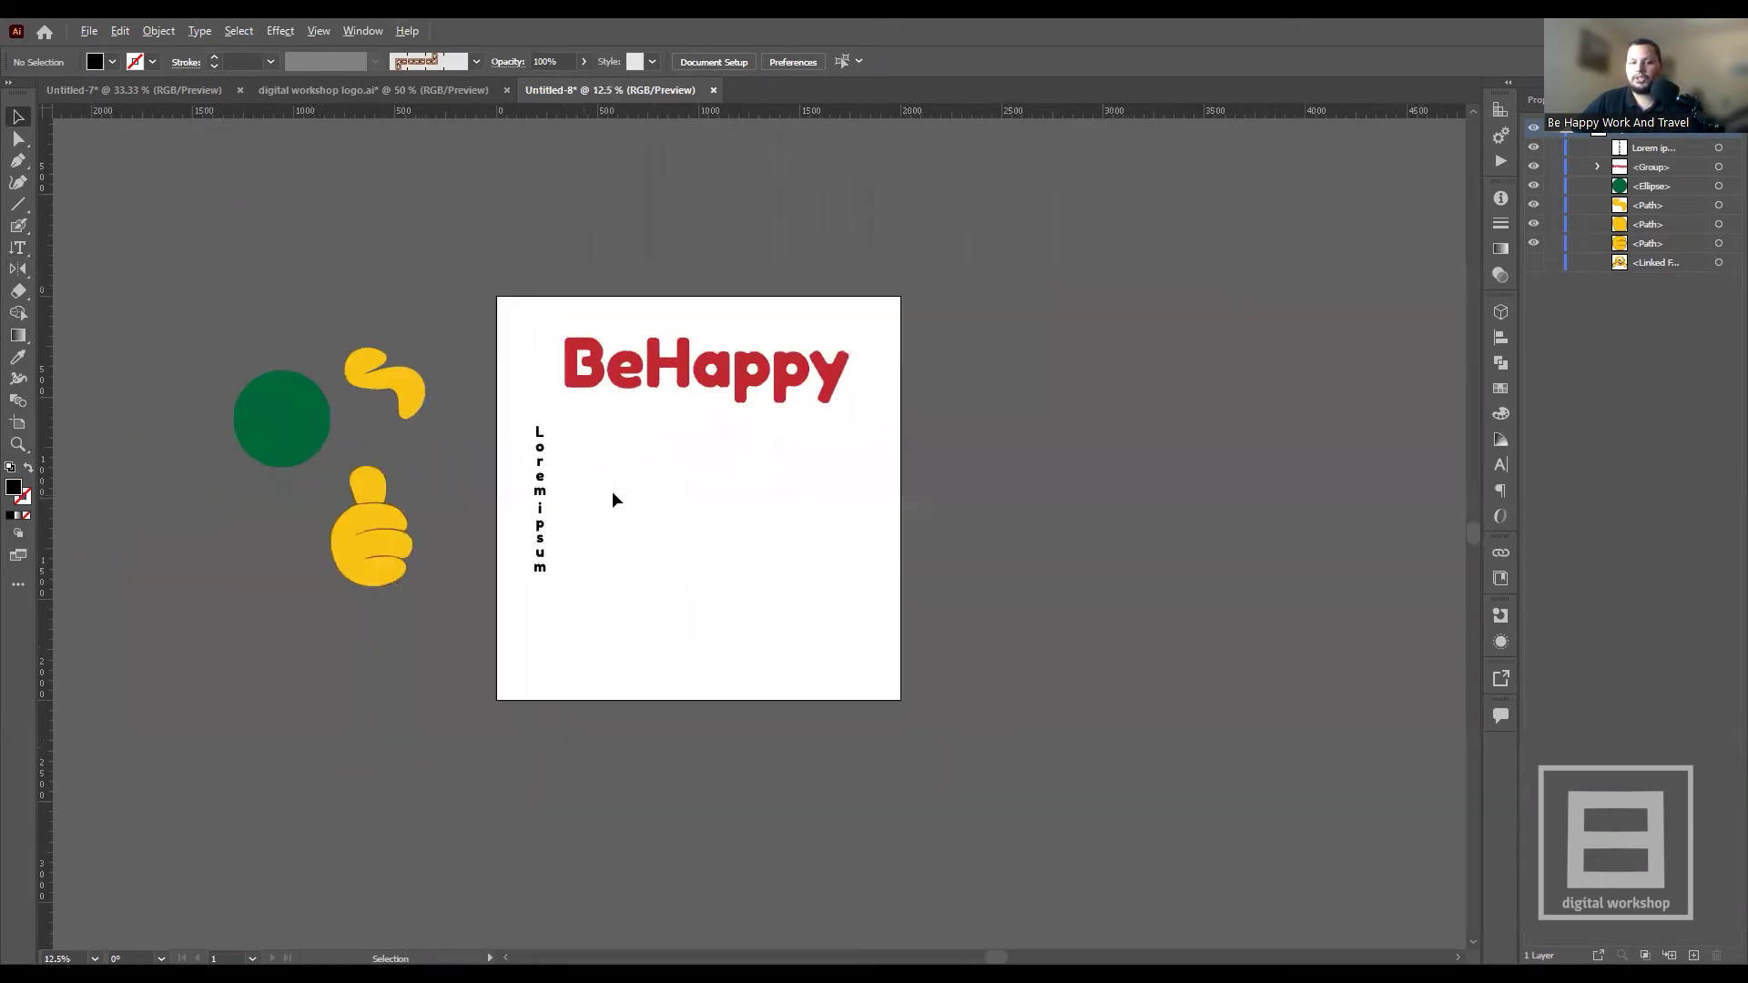
{"action": "scroll", "coordinate": [612, 490], "scroll_direction": "up", "scroll_amount": 1}
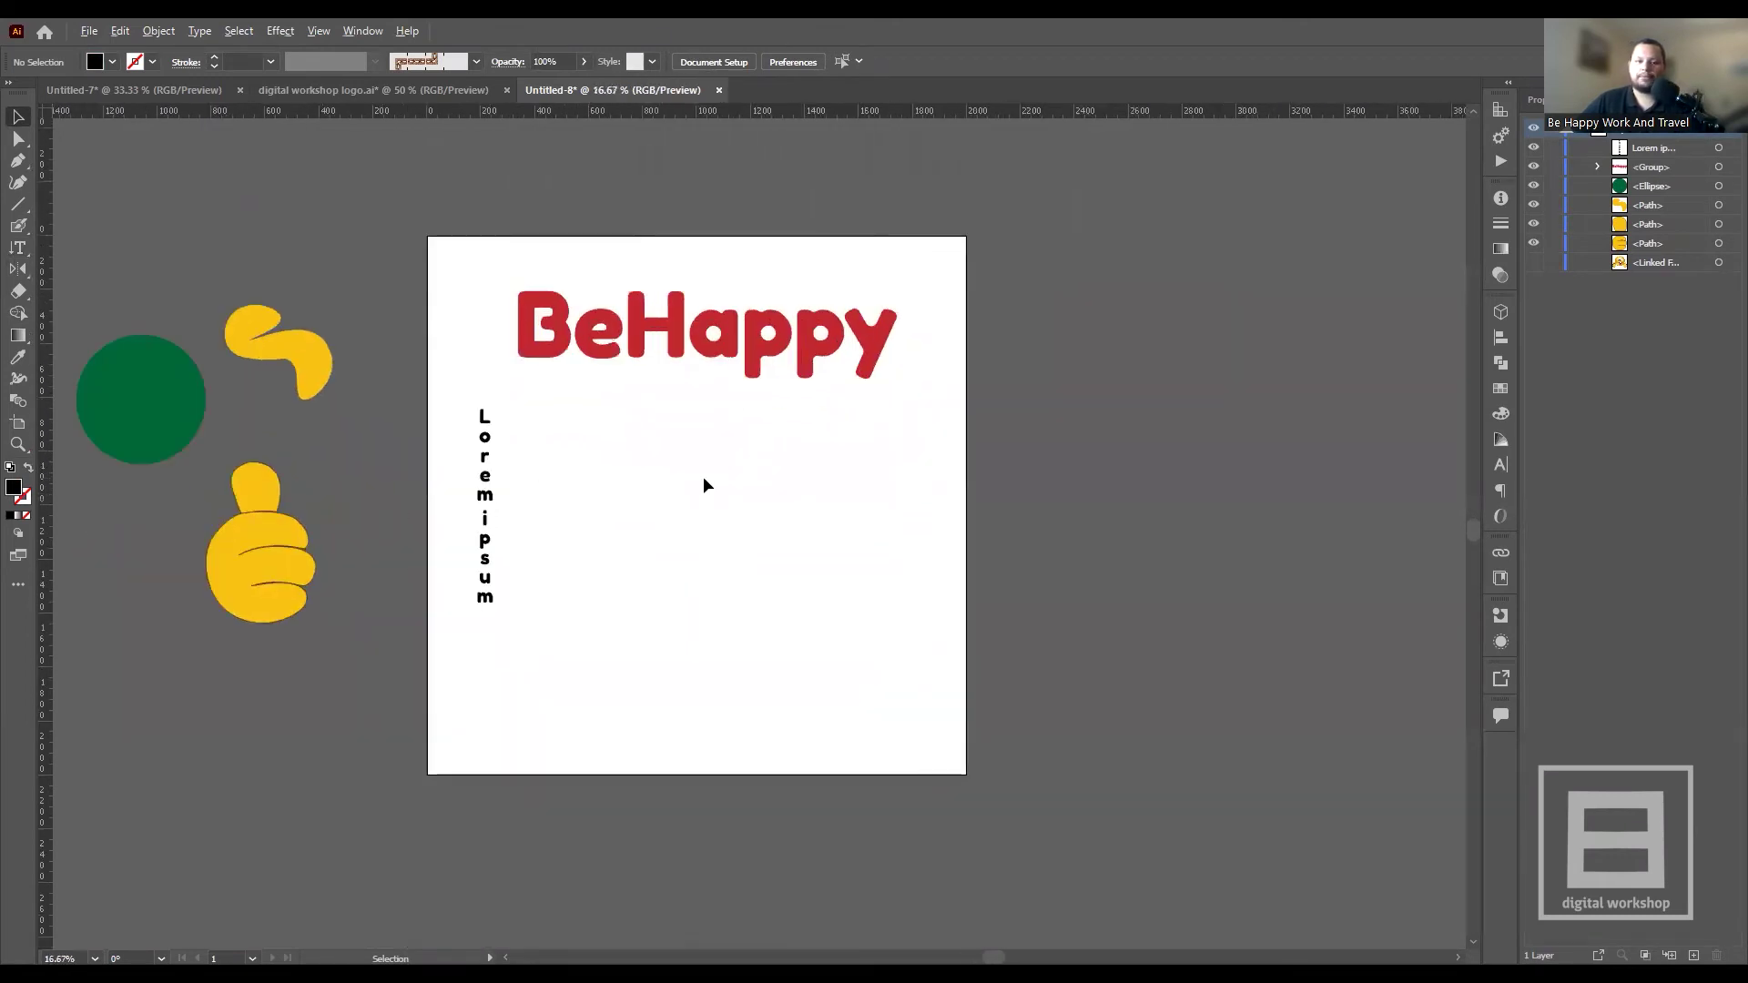
{"action": "left_click", "coordinate": [22, 208]}
{"action": "right_click", "coordinate": [22, 215]}
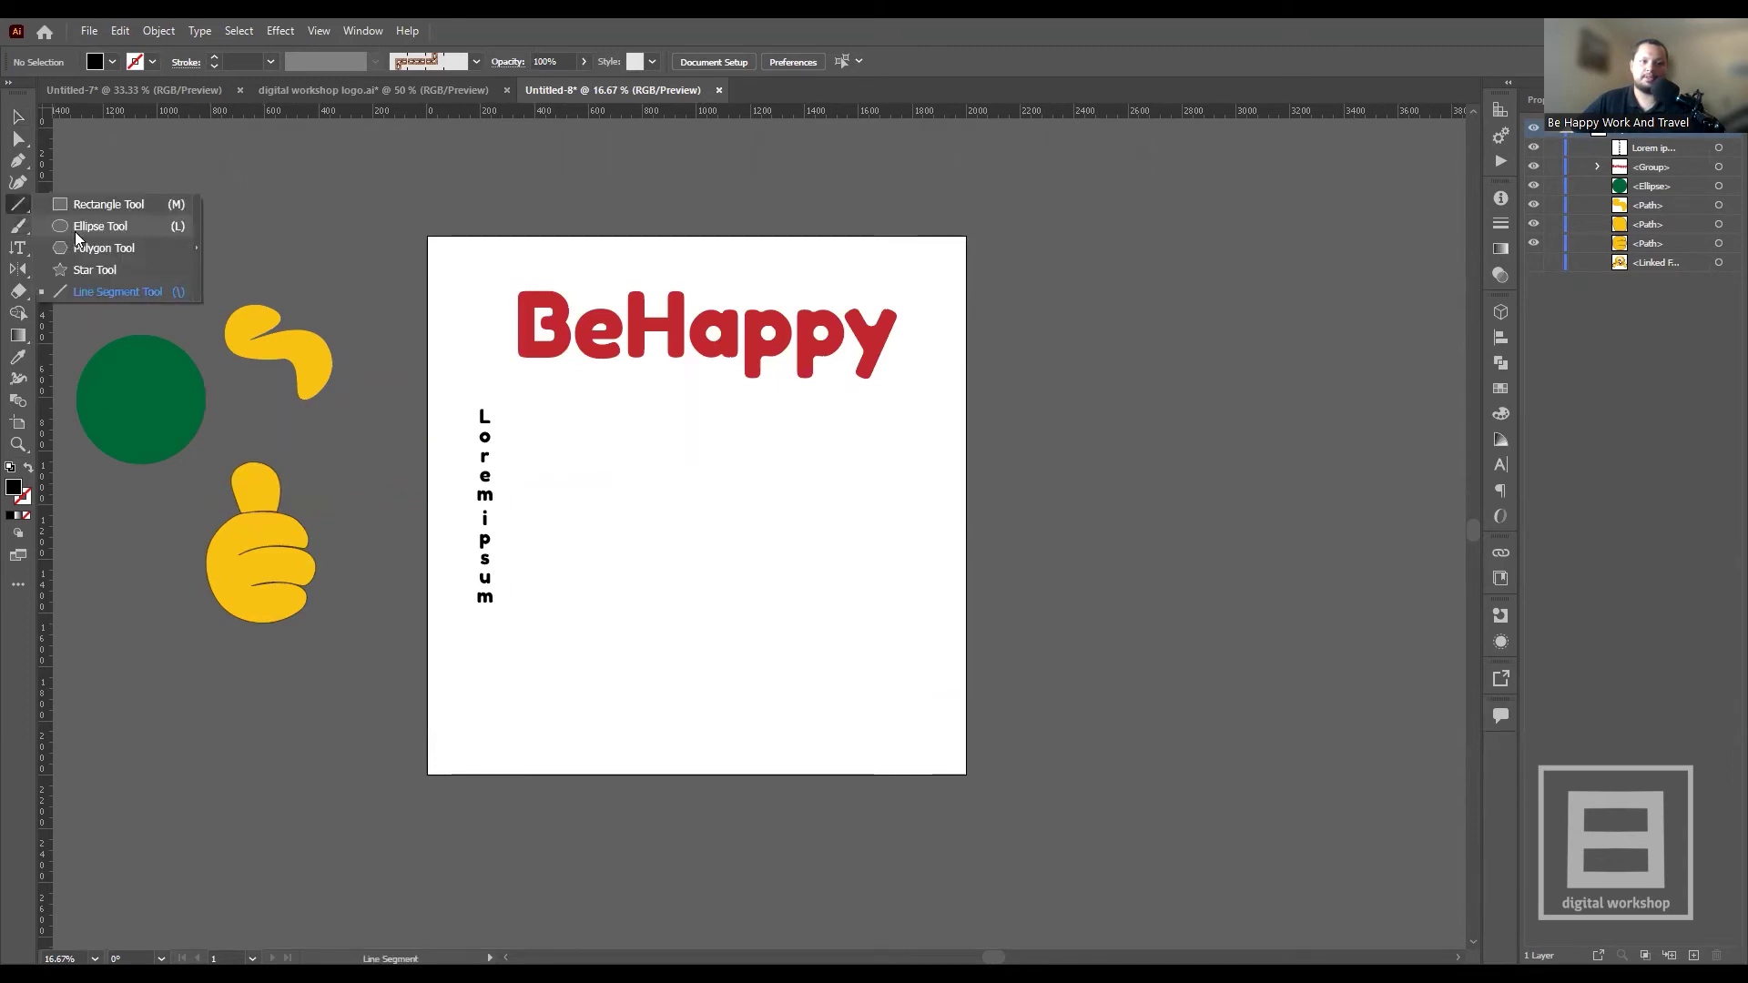
{"action": "left_click", "coordinate": [75, 231]}
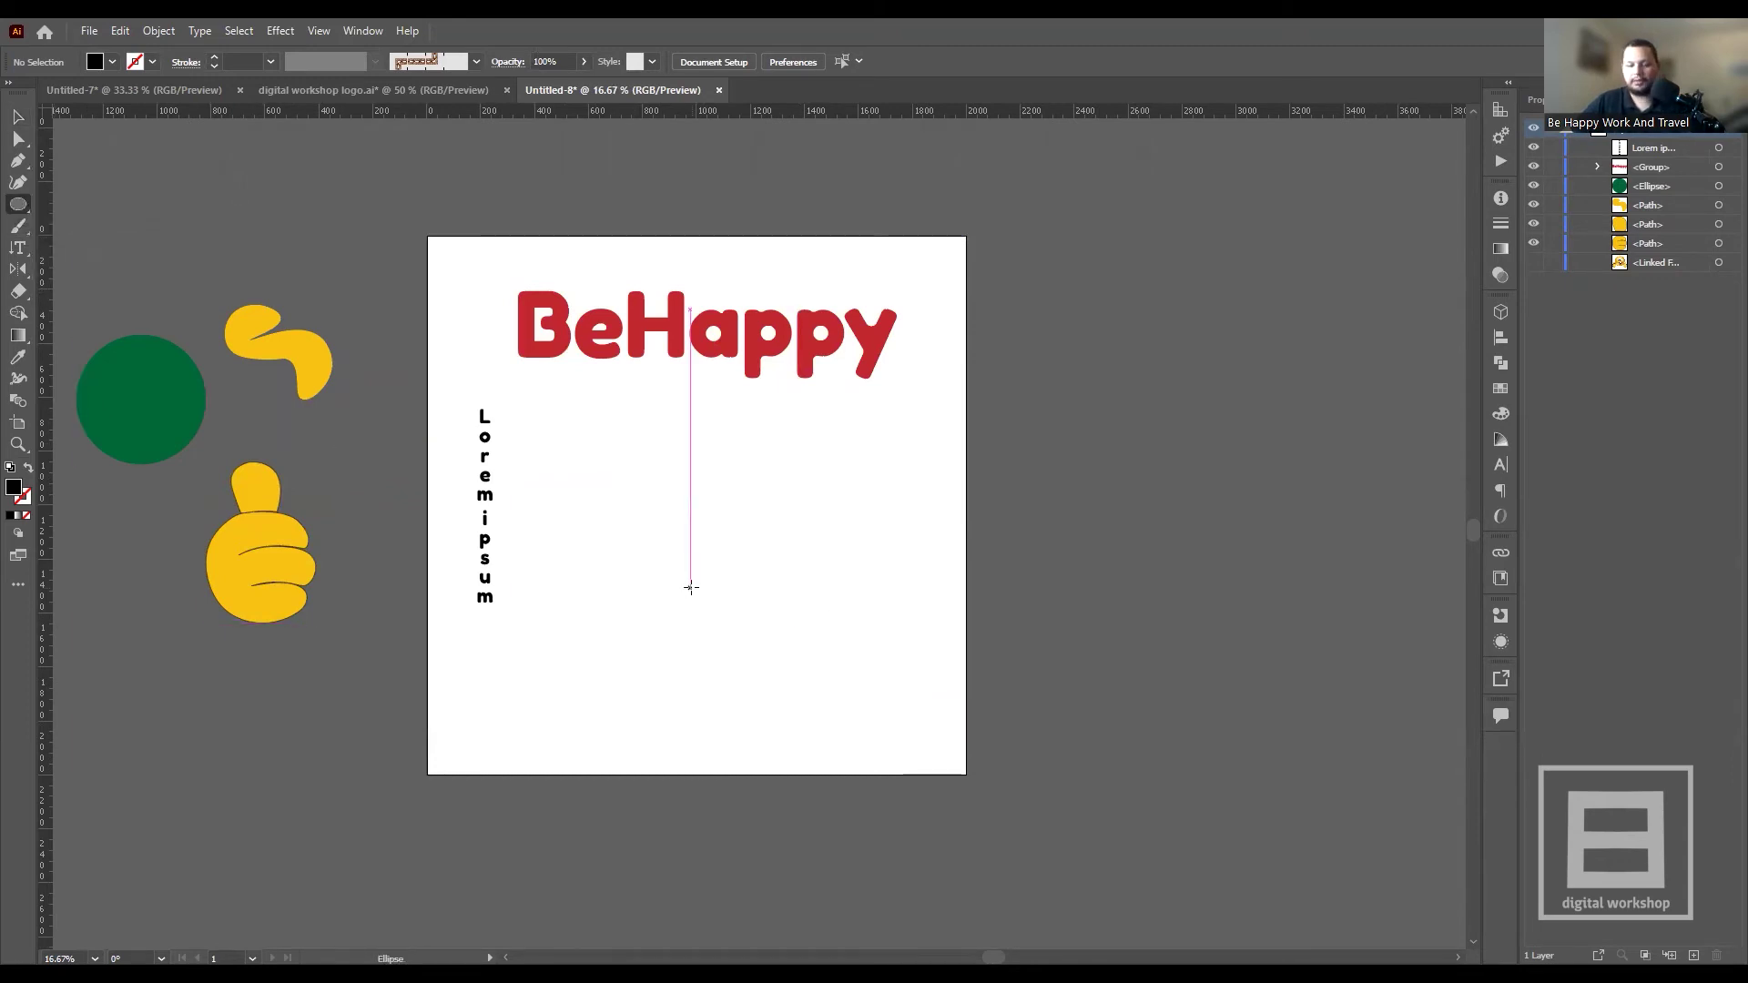
{"action": "left_click_drag", "start_coordinate": [700, 550], "coordinate": [829, 677]}
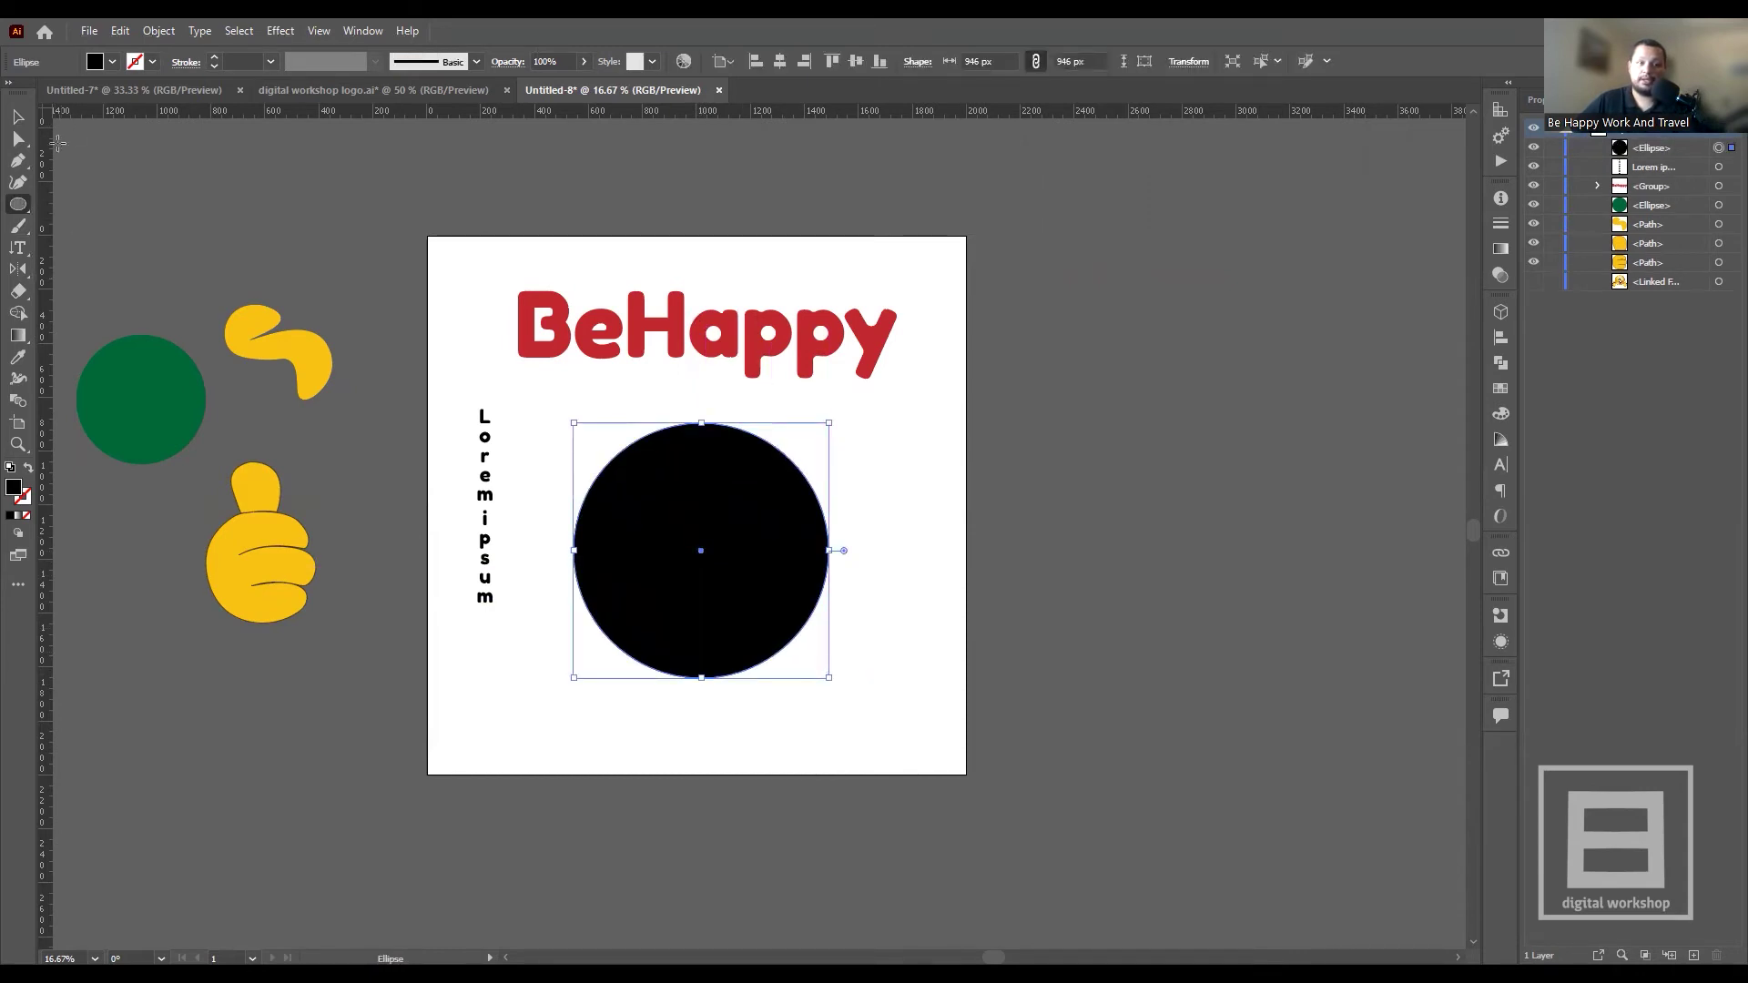
- Set the circle to no fill with a 1 pt black stroke, then deselect it
{"action": "left_click", "coordinate": [113, 64]}
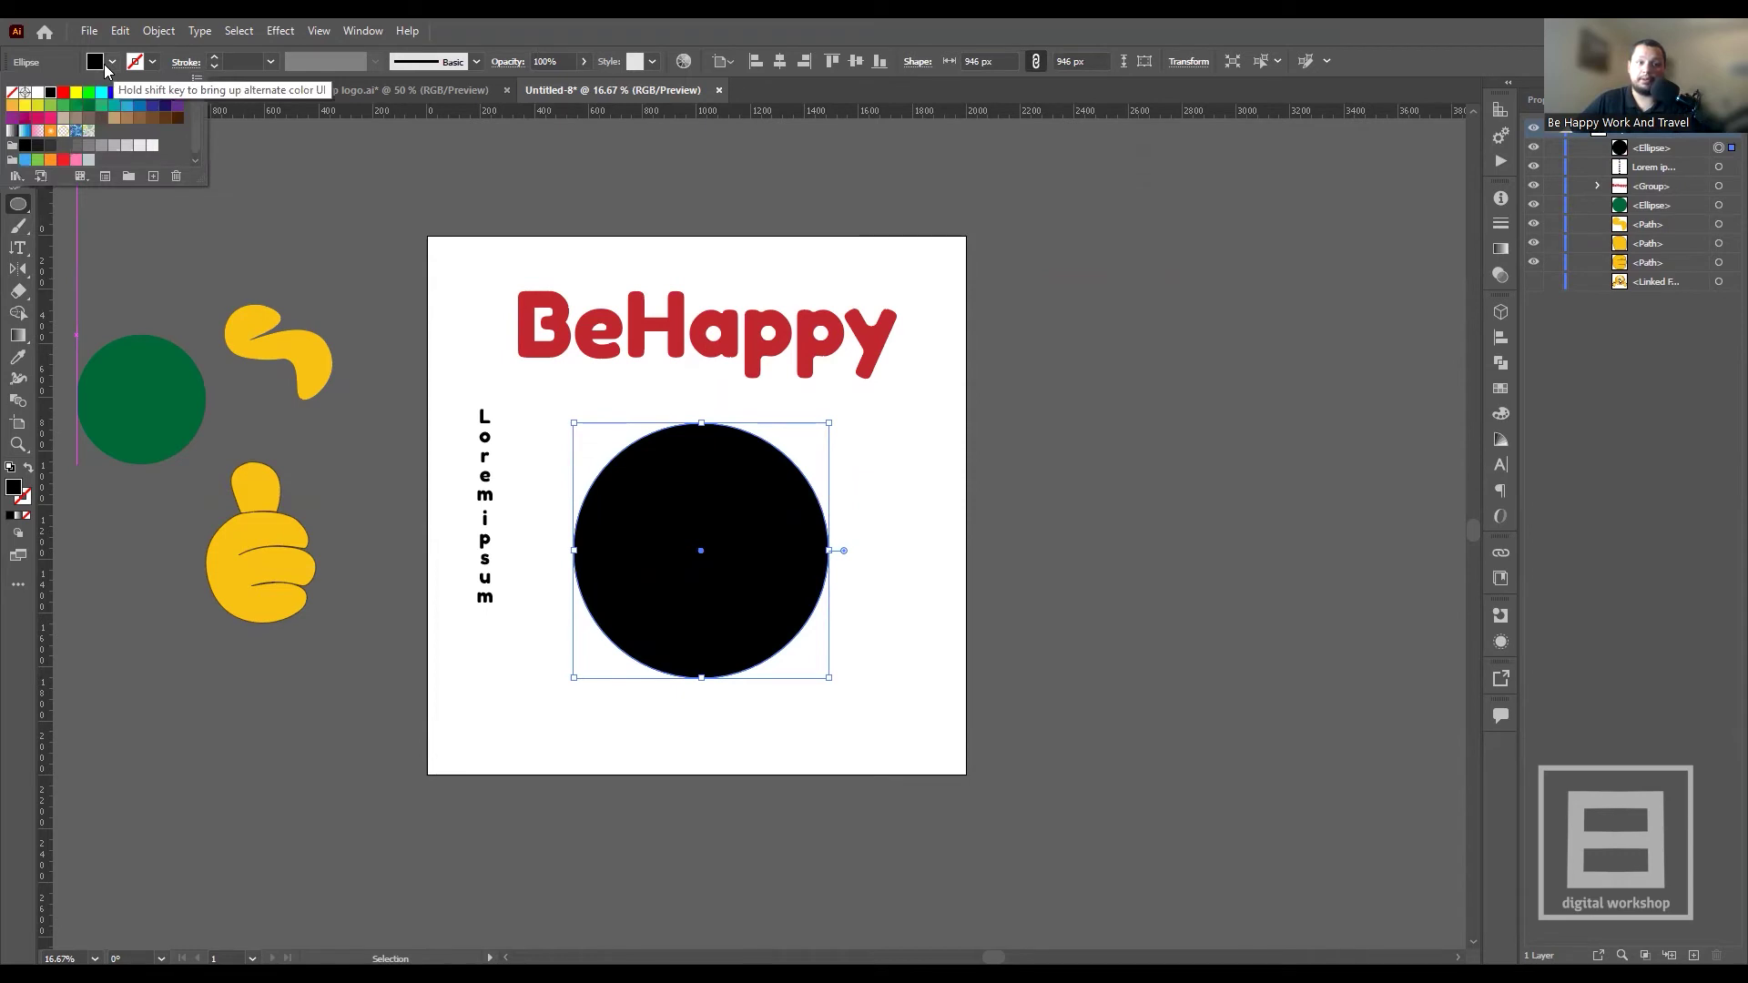
{"action": "left_click", "coordinate": [11, 94]}
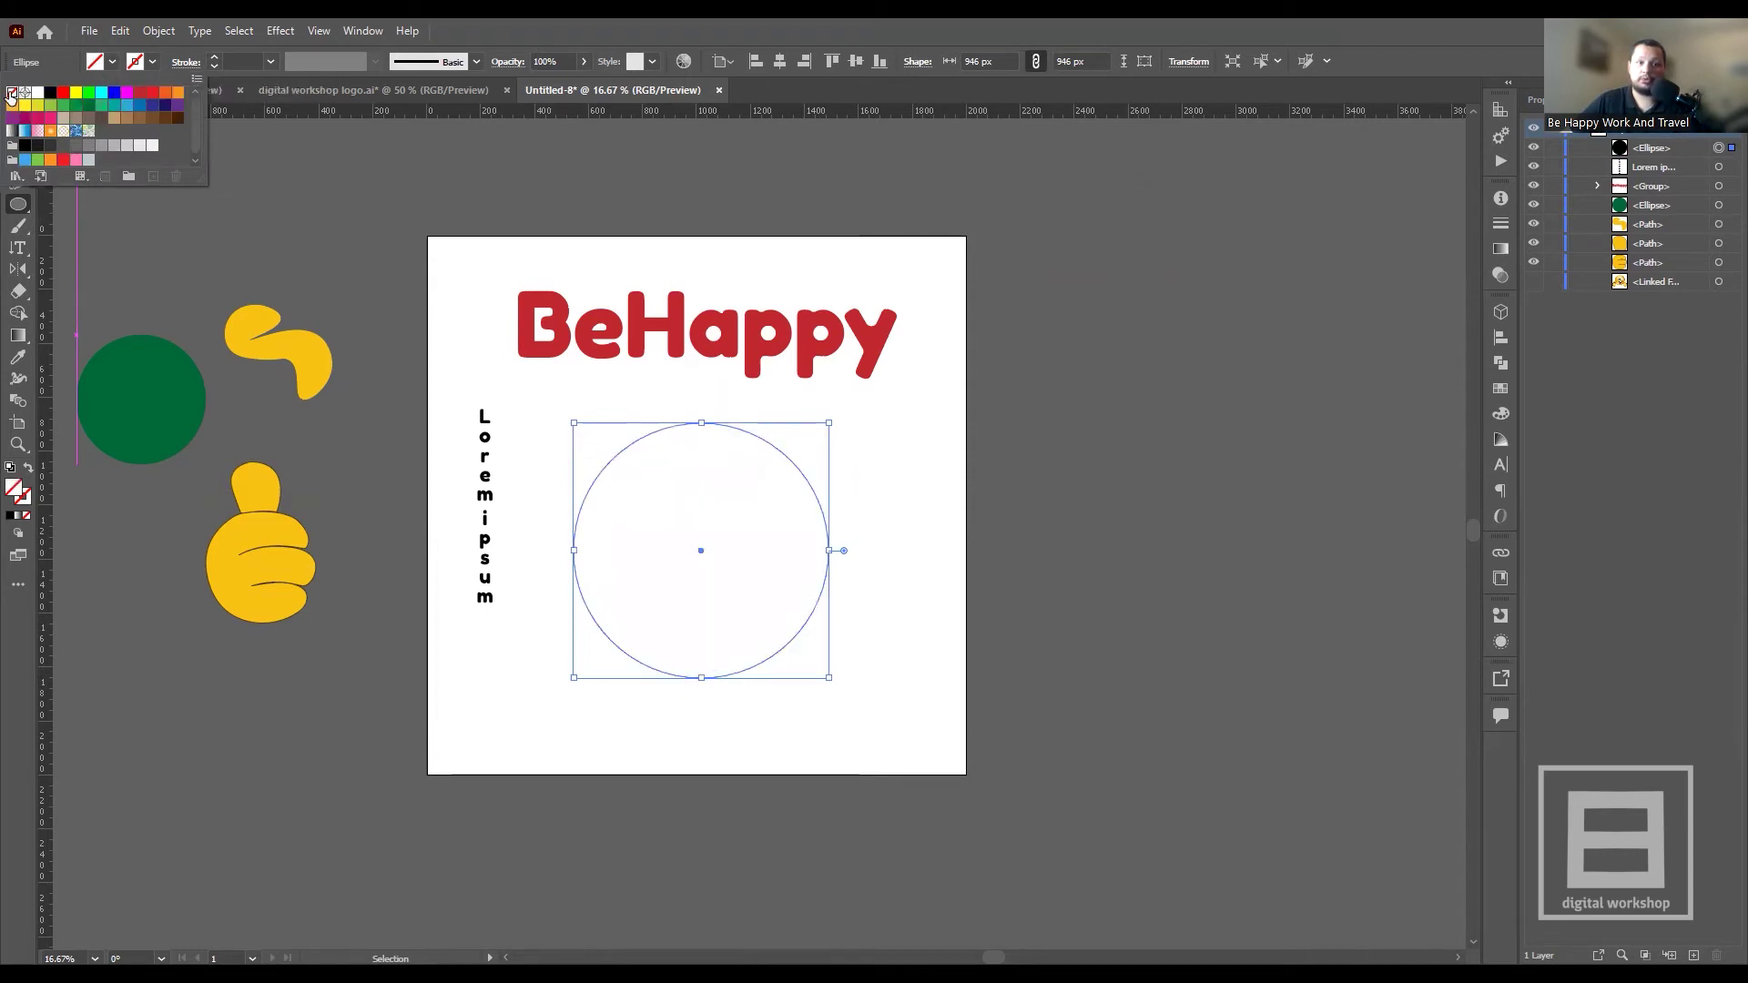
{"action": "left_click", "coordinate": [152, 61]}
{"action": "left_click", "coordinate": [50, 92]}
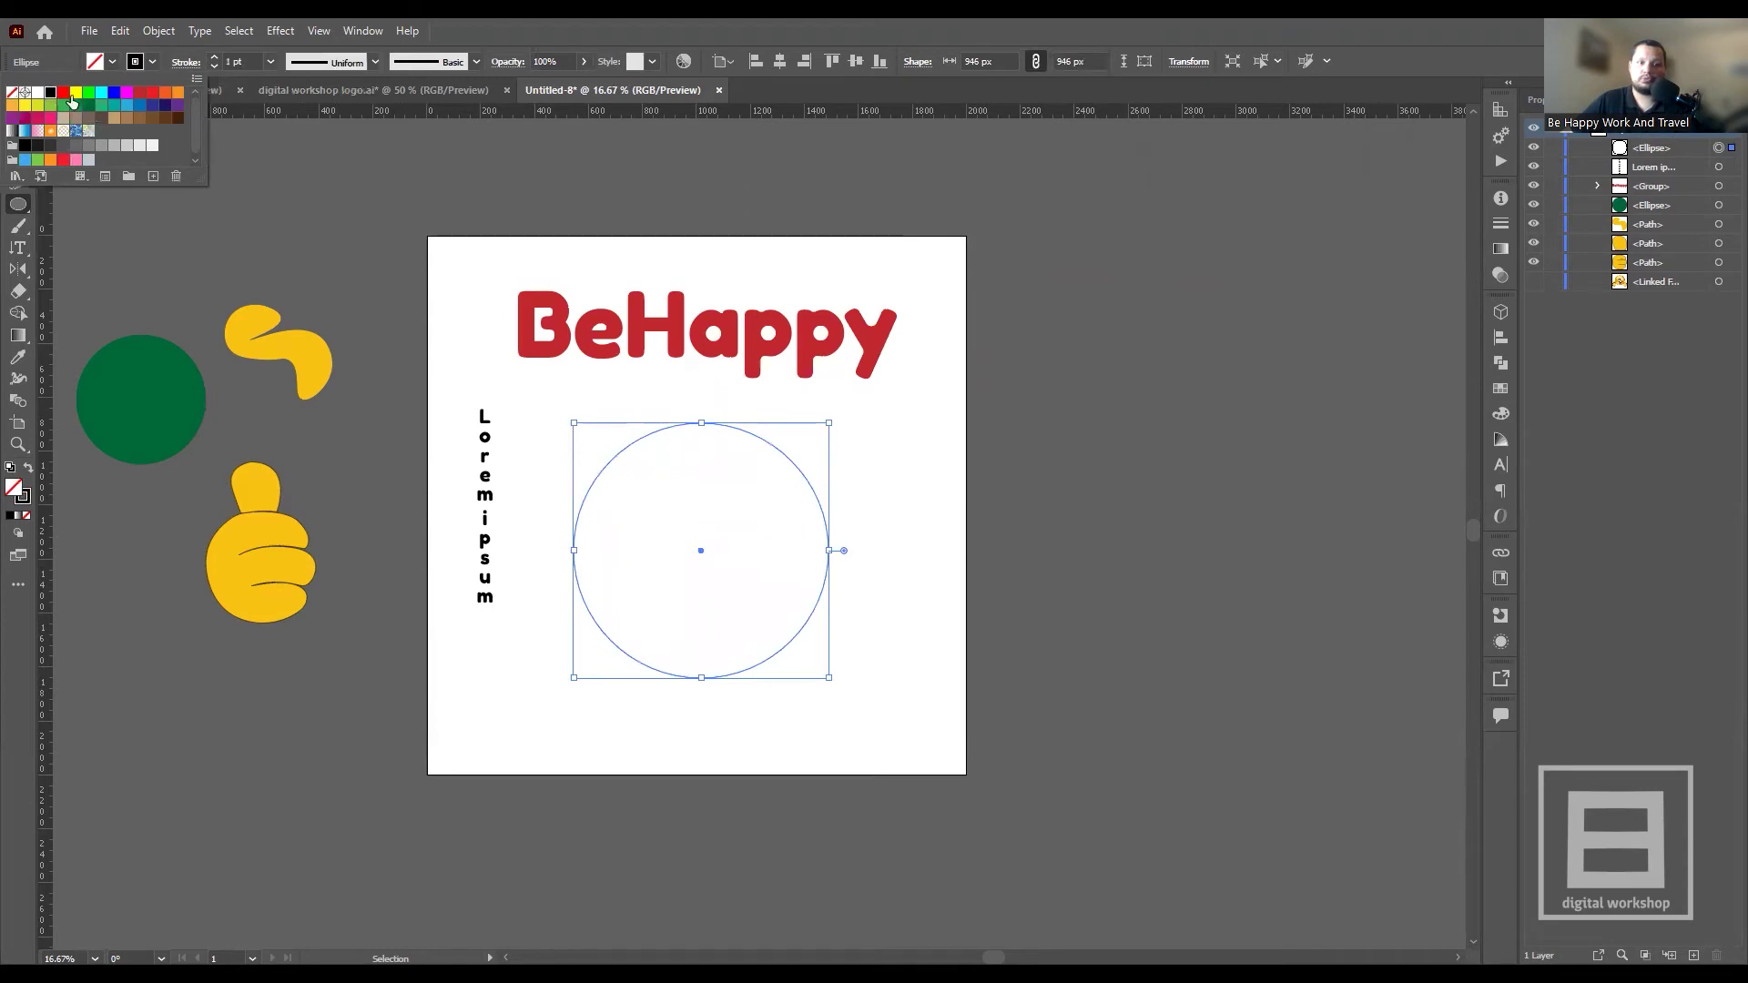
{"action": "left_click", "coordinate": [1134, 434]}
{"action": "left_click", "coordinate": [908, 529]}
{"action": "key", "text": "v"}
{"action": "left_click", "coordinate": [936, 528]}
{"action": "scroll", "coordinate": [701, 410], "scroll_direction": "up", "scroll_amount": 3, "text": "alt"}
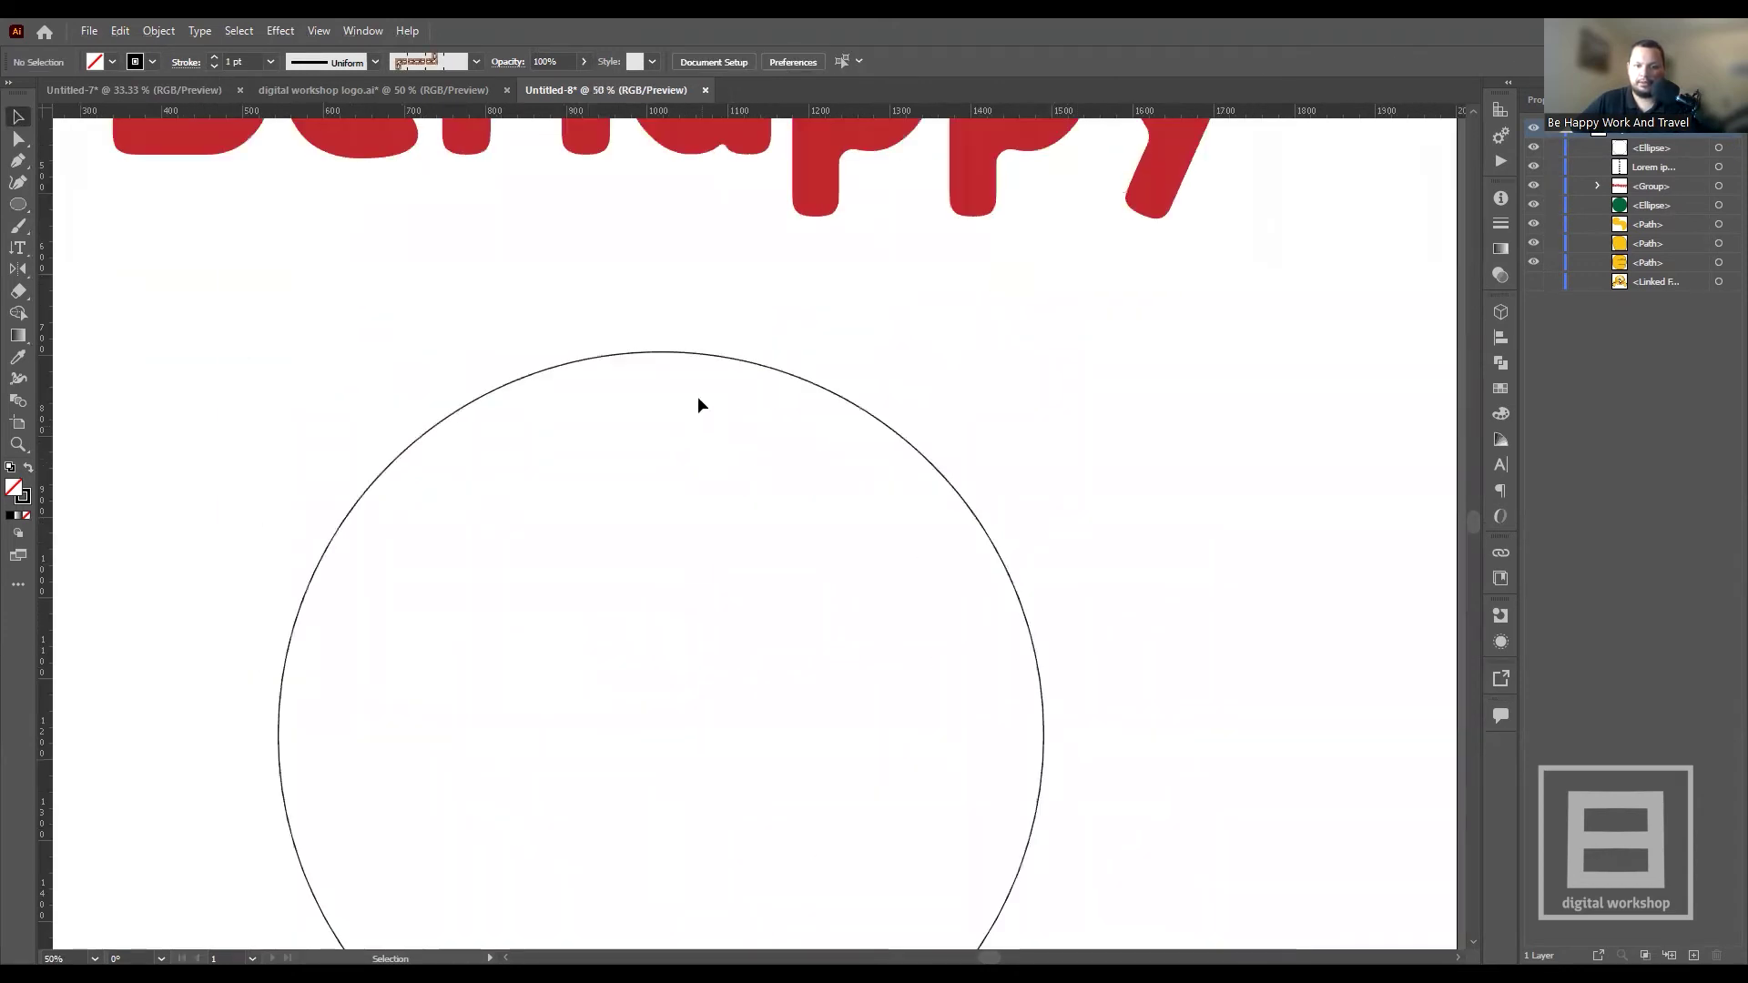
{"action": "scroll", "coordinate": [674, 382], "scroll_direction": "down", "scroll_amount": 2}
{"action": "scroll", "coordinate": [663, 375], "scroll_direction": "down", "scroll_amount": 2}
{"action": "scroll", "coordinate": [719, 375], "scroll_direction": "down", "scroll_amount": 2, "text": "alt"}
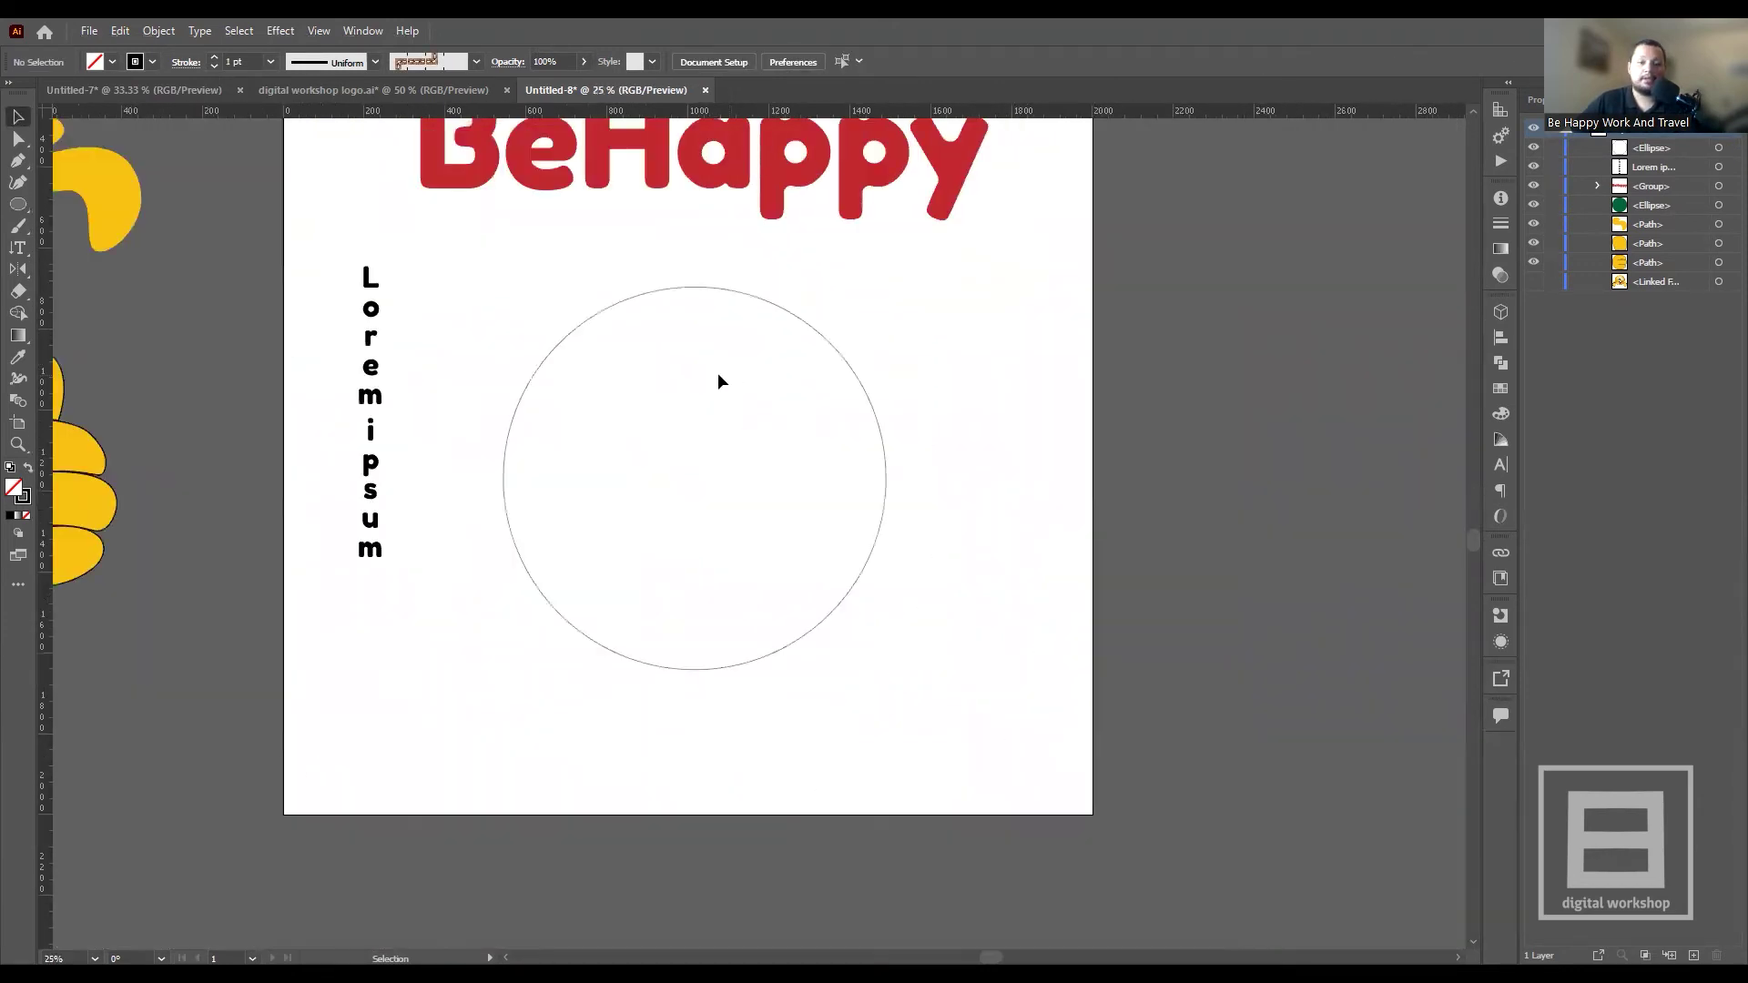
{"action": "scroll", "coordinate": [719, 377], "scroll_direction": "up", "scroll_amount": 1, "text": "alt"}
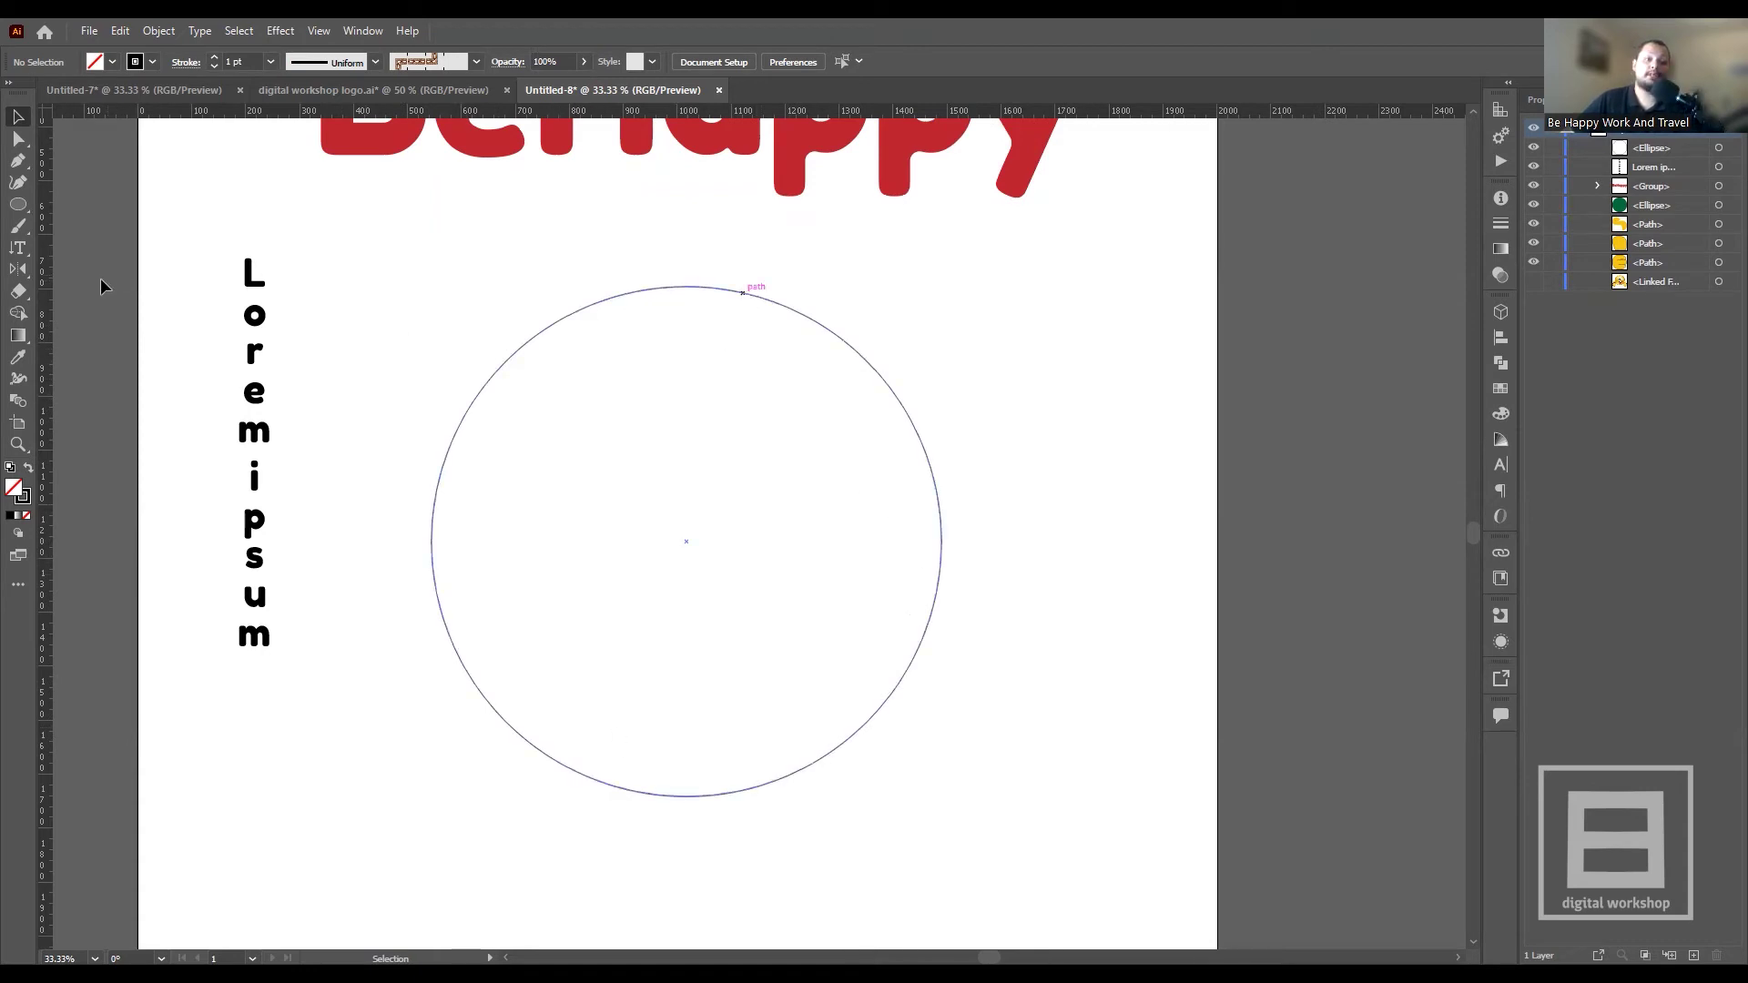
- Wrap placeholder text around the circle from its left edge using Type on a Path
{"action": "left_click", "coordinate": [18, 252]}
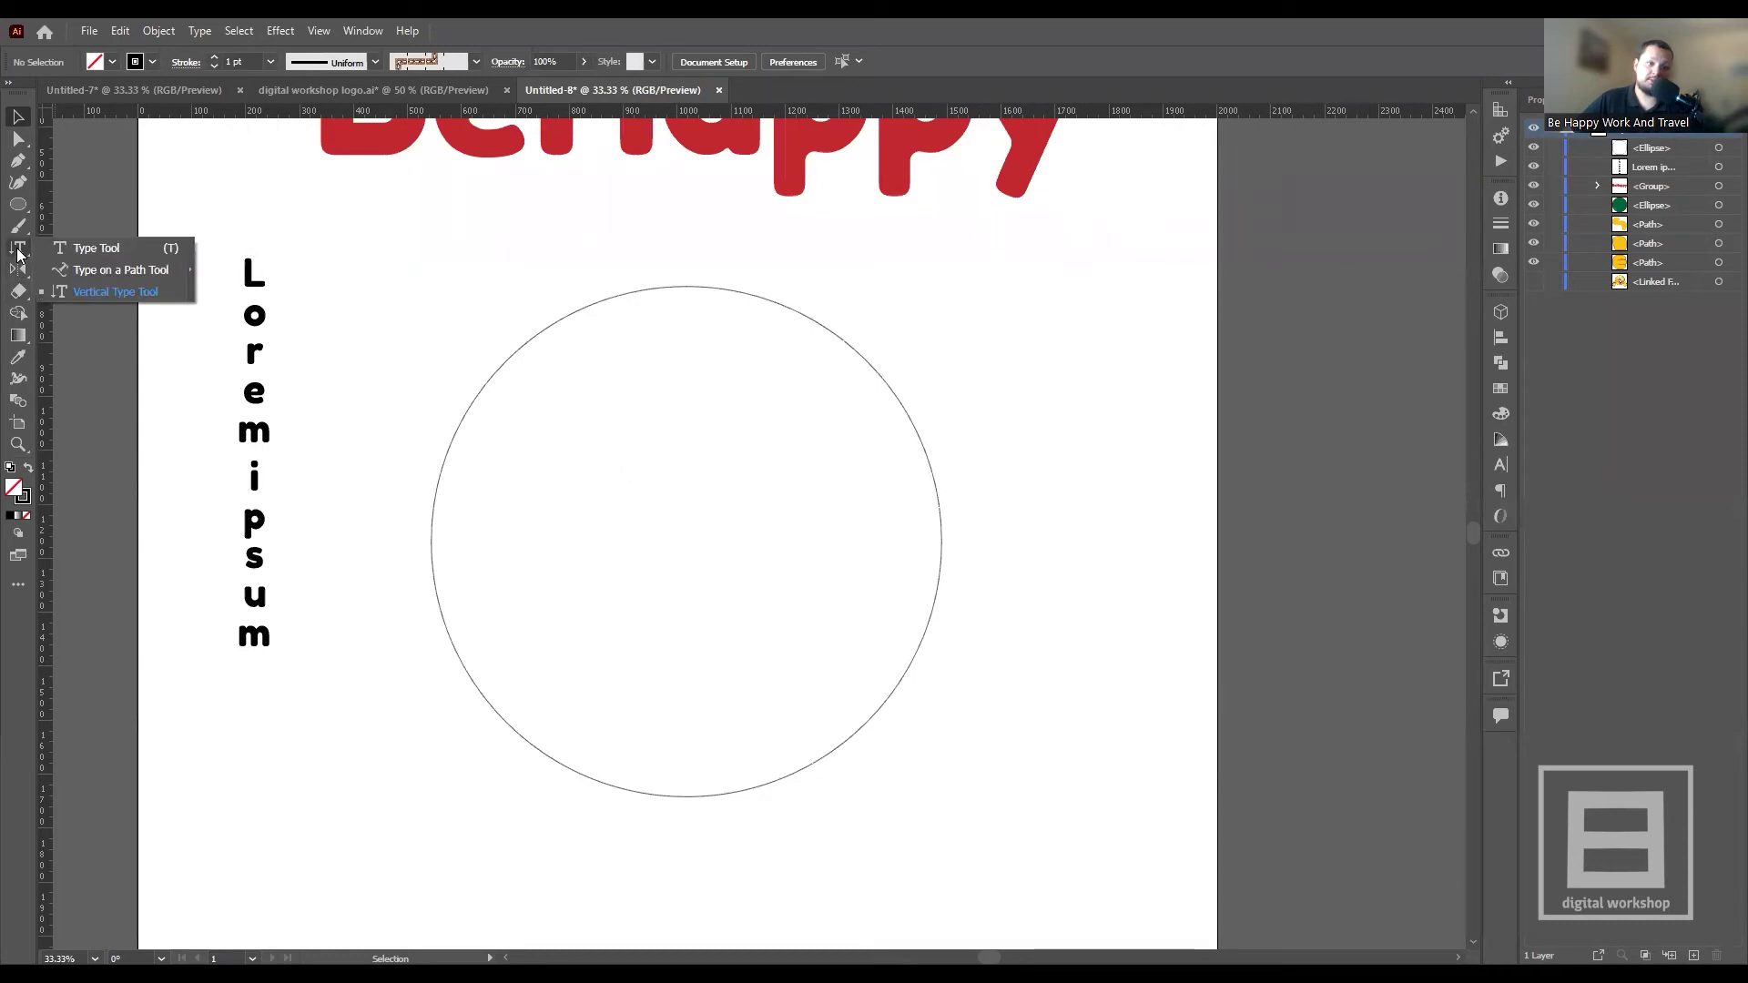
{"action": "left_click", "coordinate": [70, 271]}
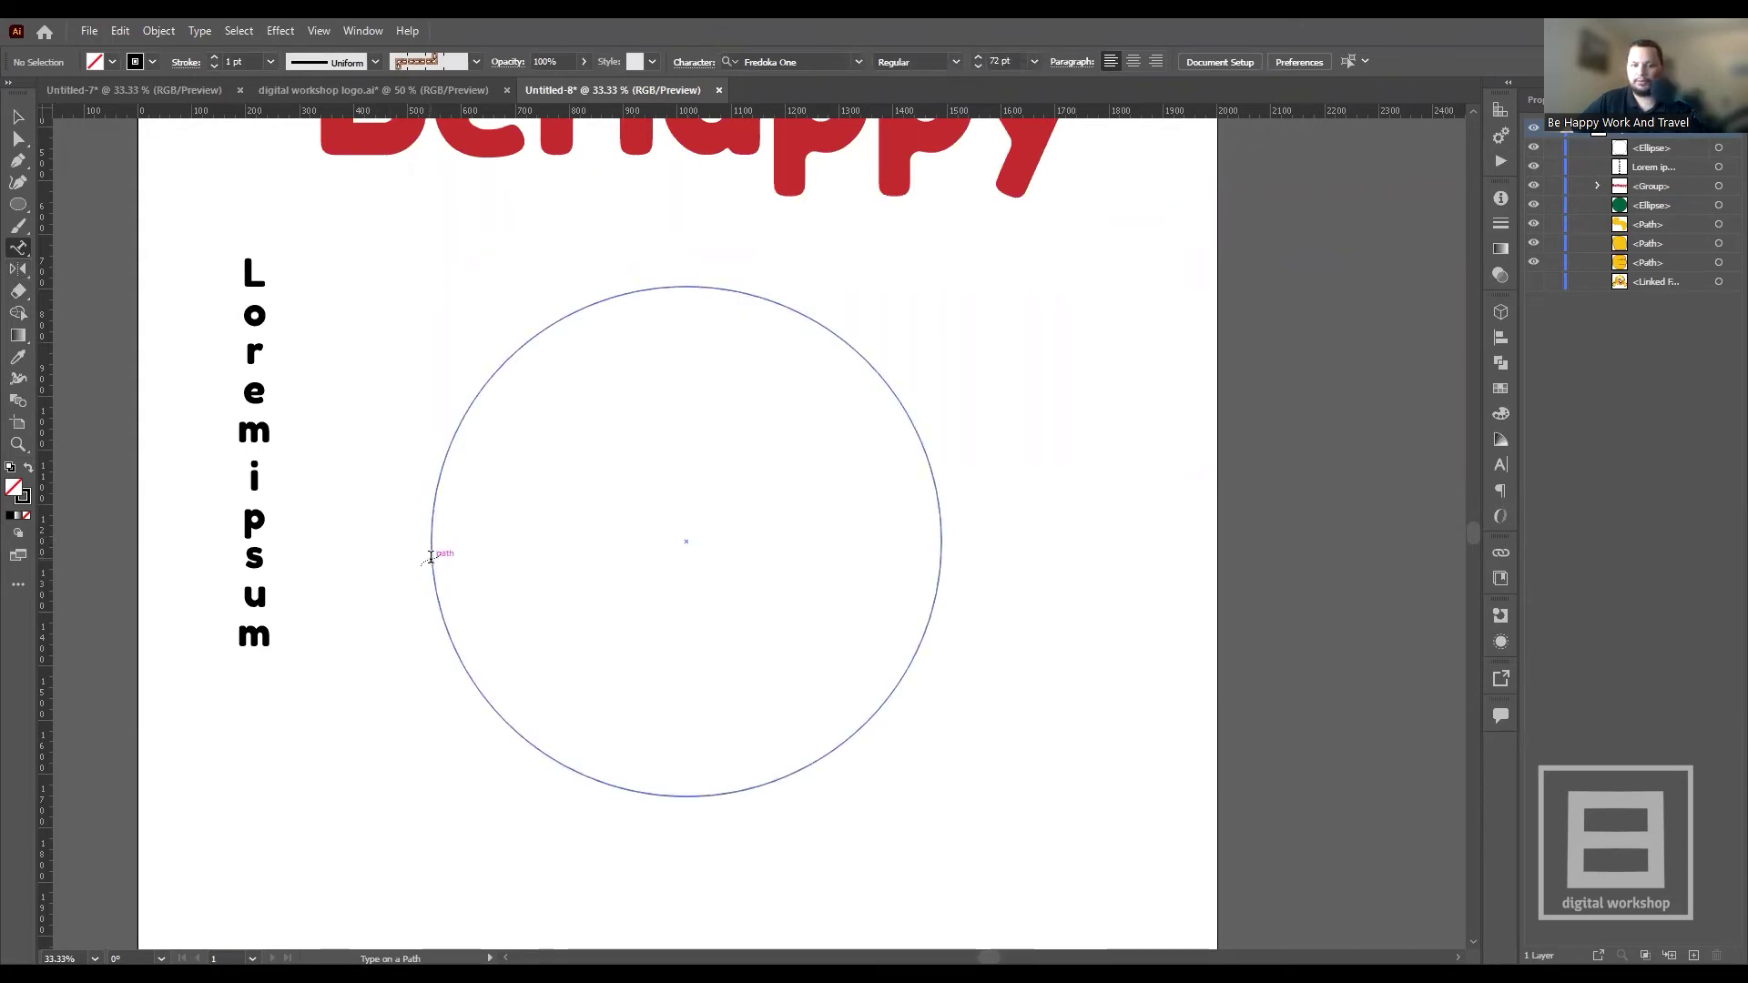
{"action": "scroll", "coordinate": [430, 556], "scroll_direction": "up", "scroll_amount": 5, "text": "alt"}
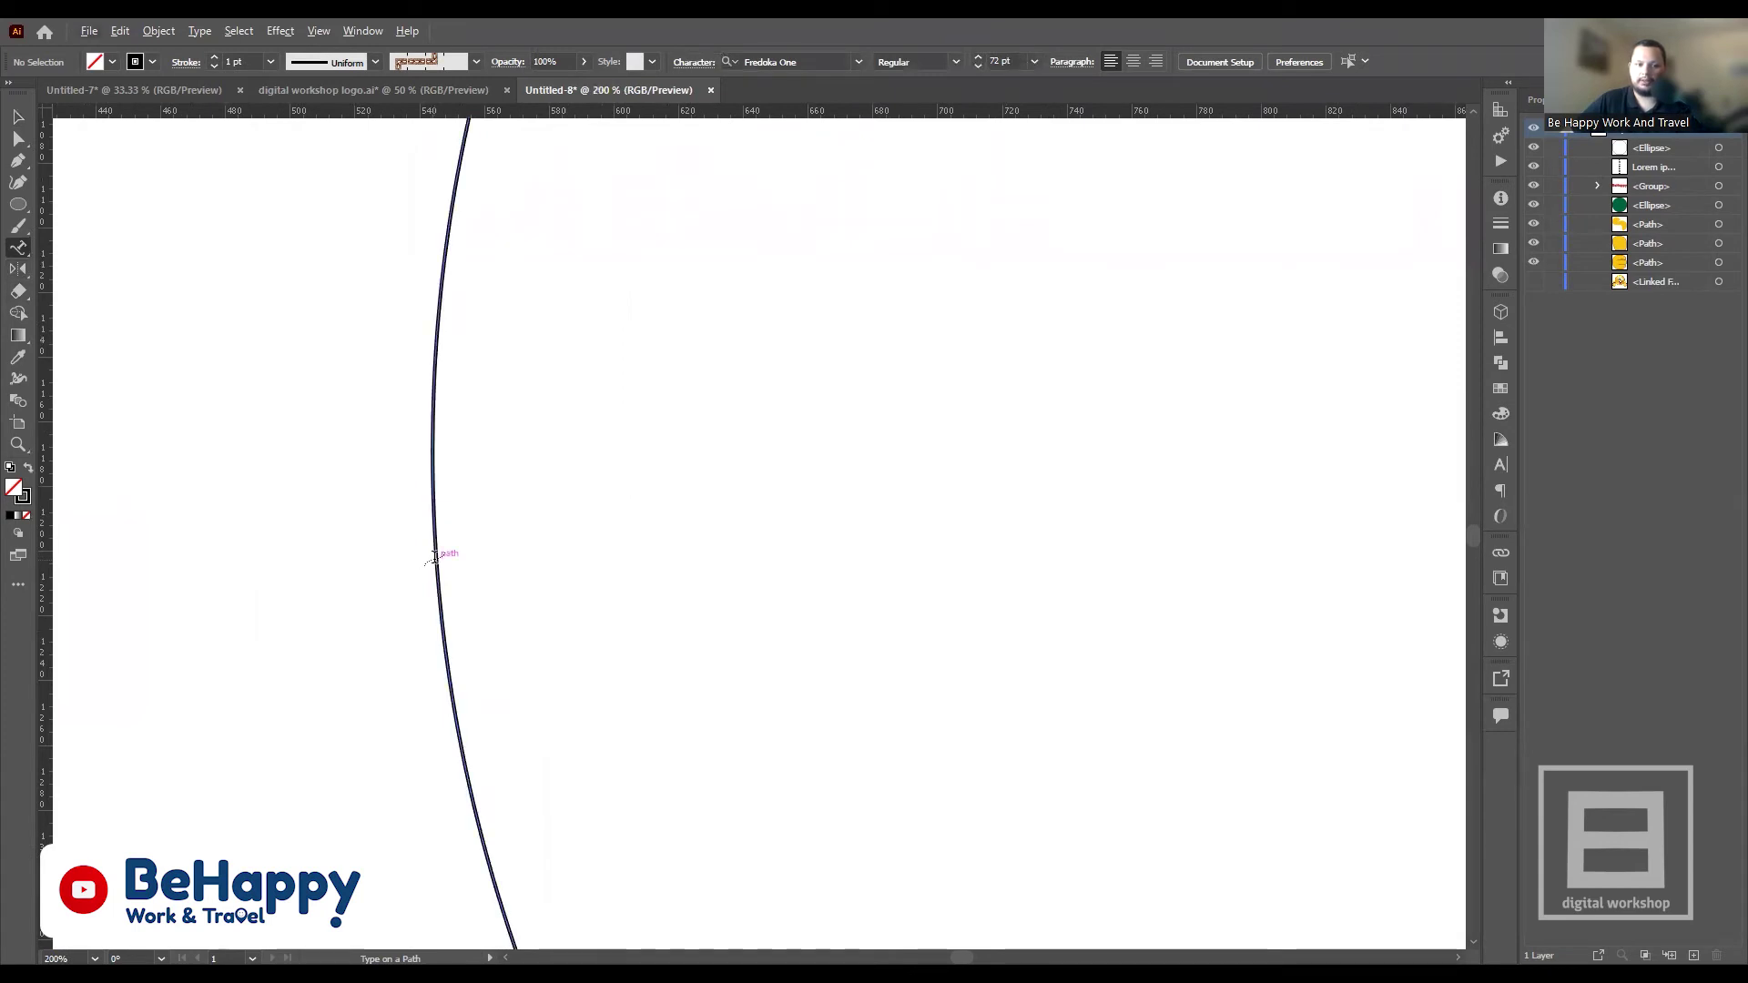
{"action": "scroll", "coordinate": [420, 503], "scroll_direction": "down", "scroll_amount": 5, "text": "alt"}
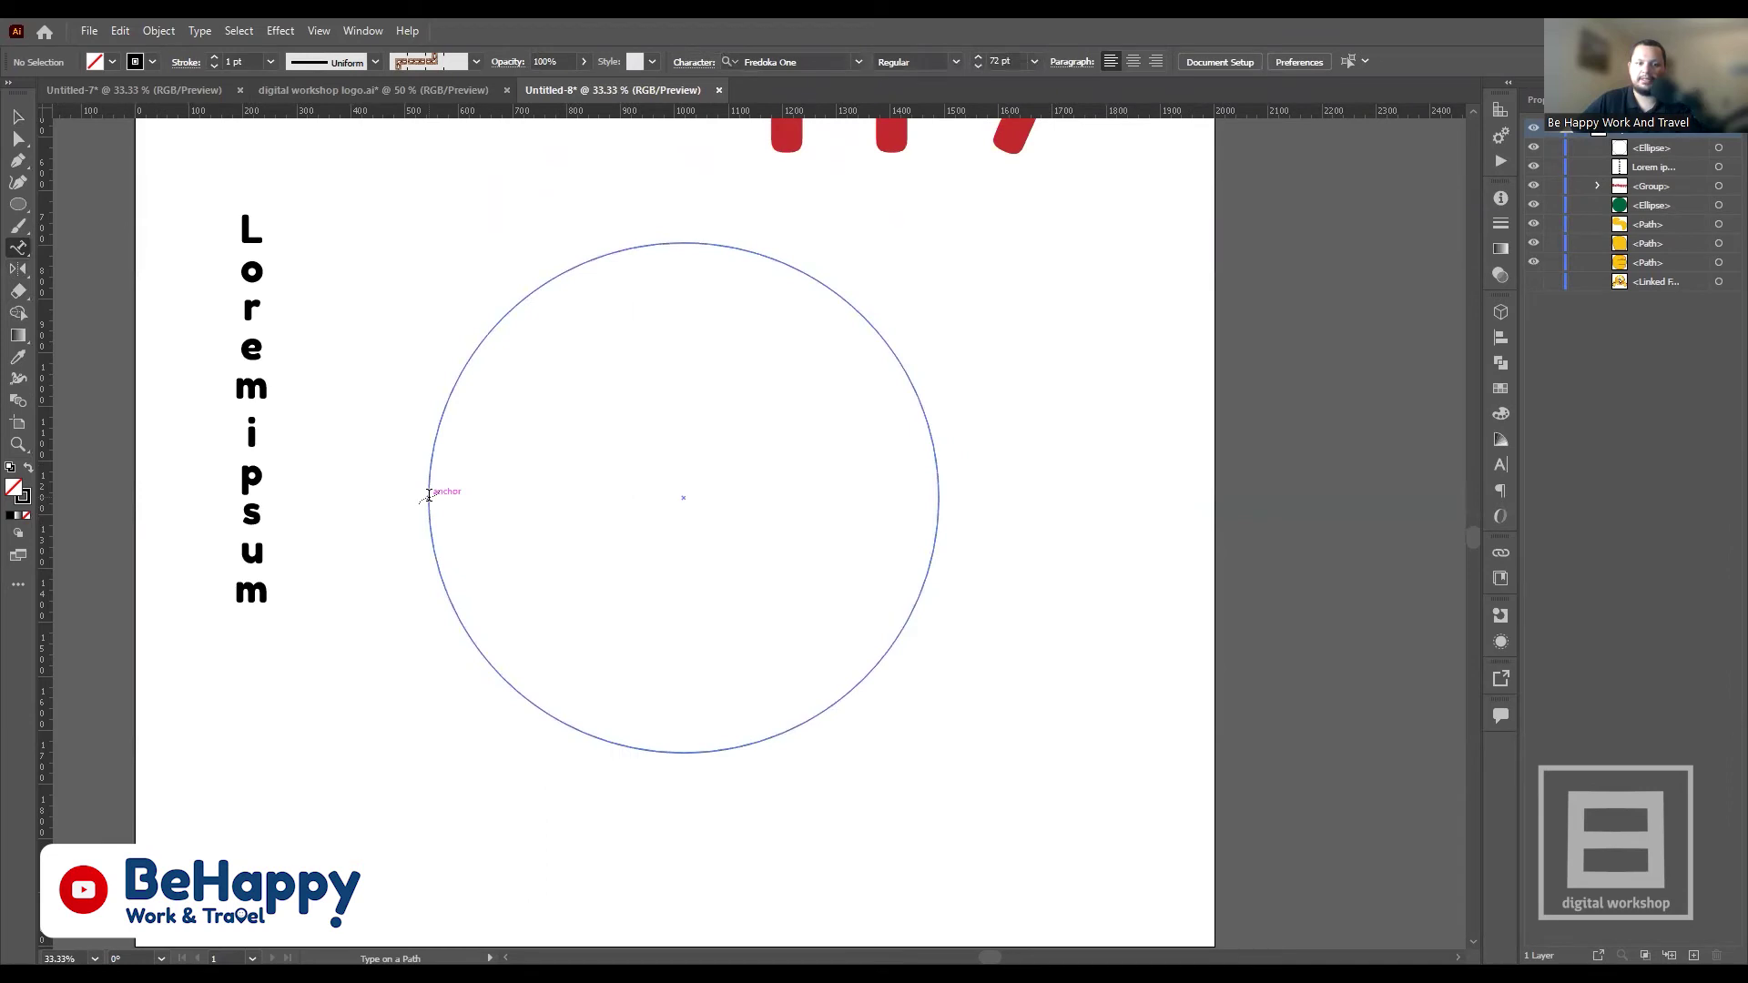
{"action": "left_click", "coordinate": [430, 492]}
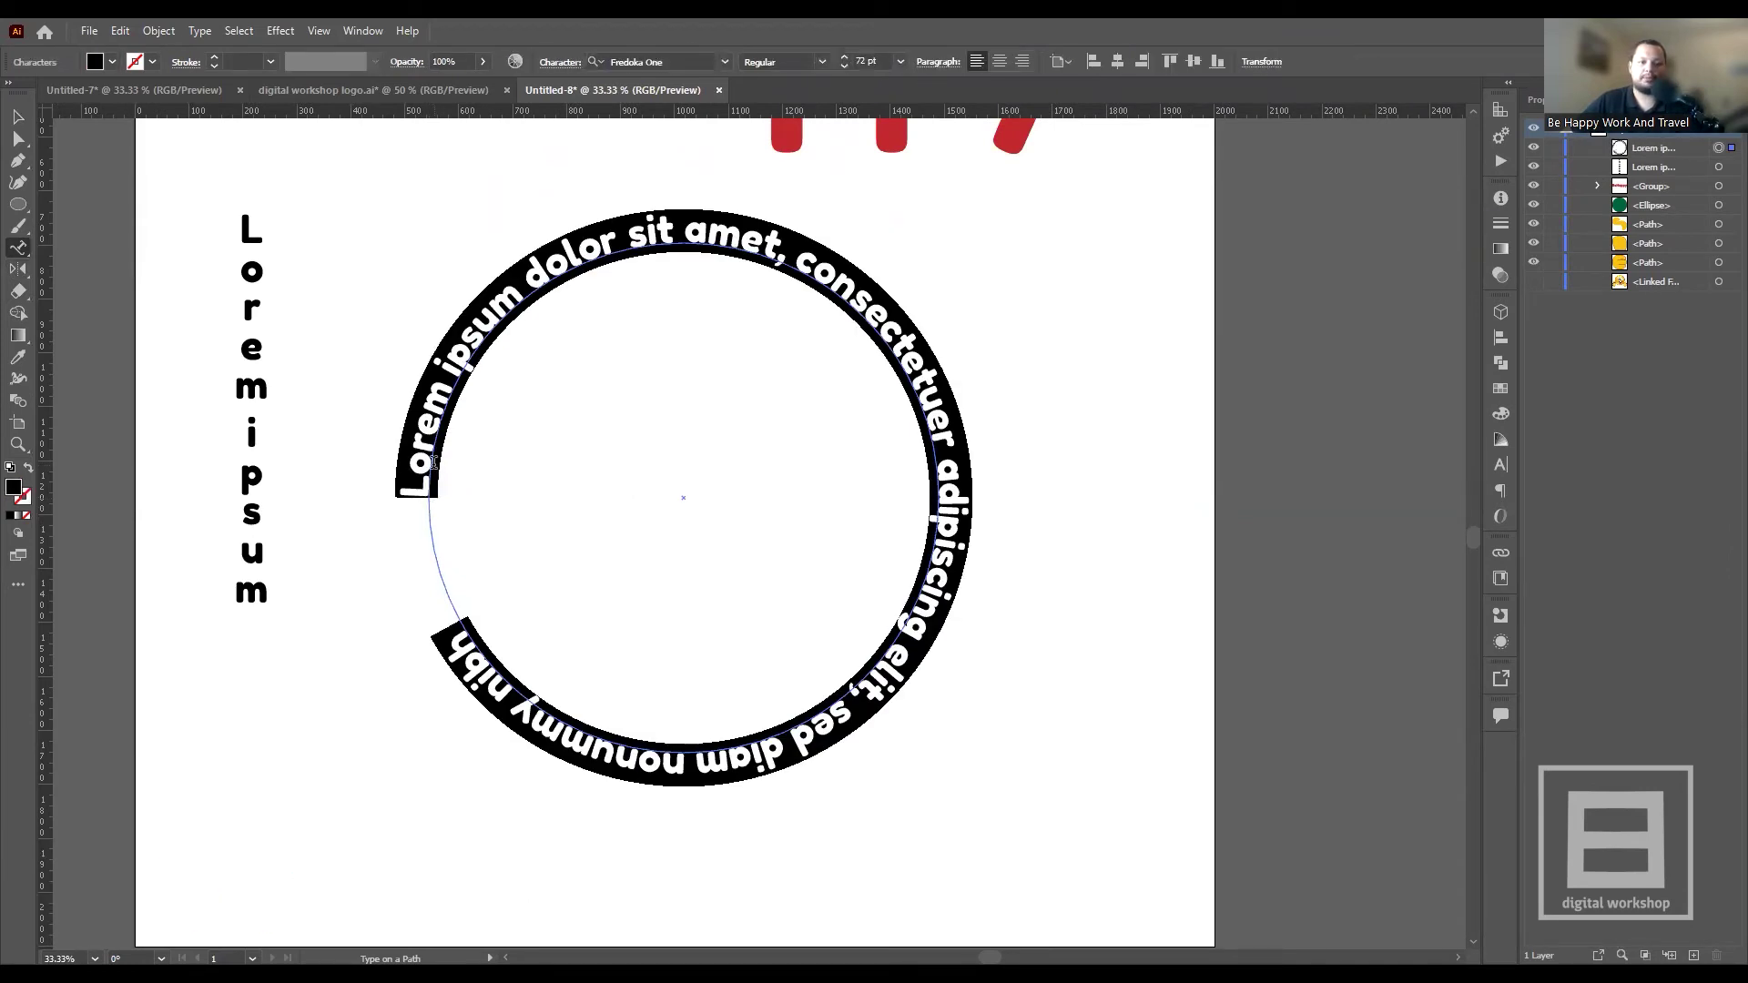
{"action": "left_click", "coordinate": [438, 407]}
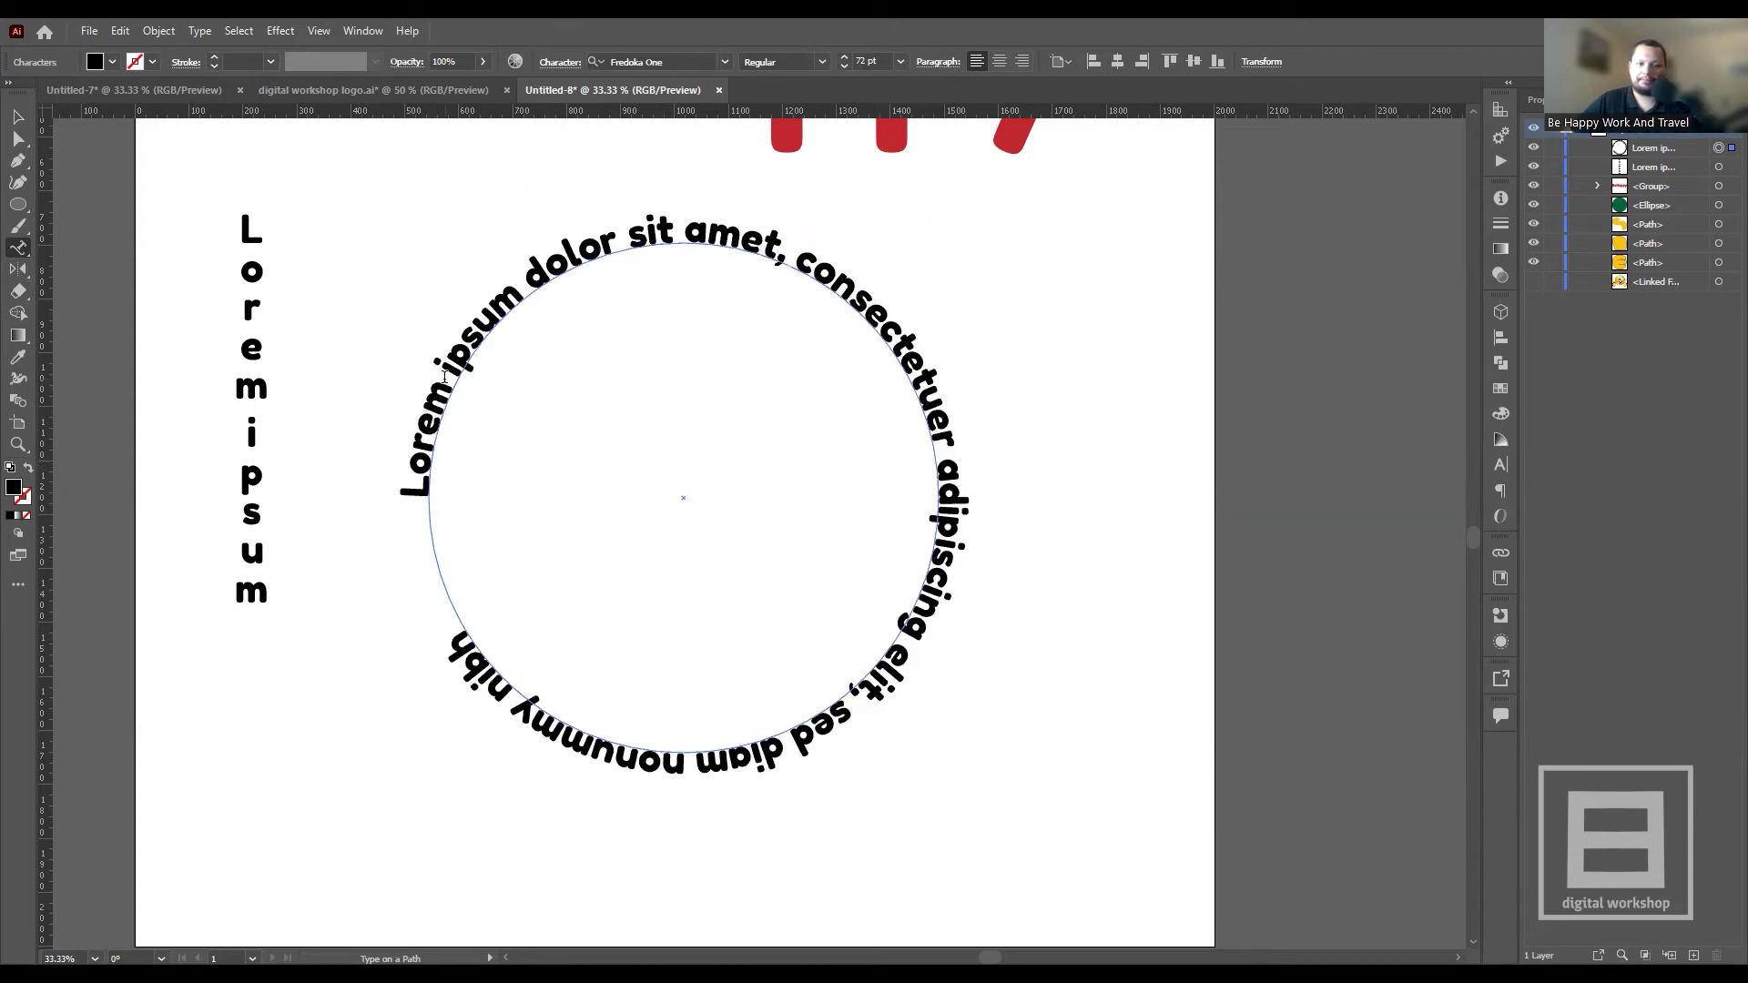
{"action": "triple_click", "coordinate": [444, 376]}
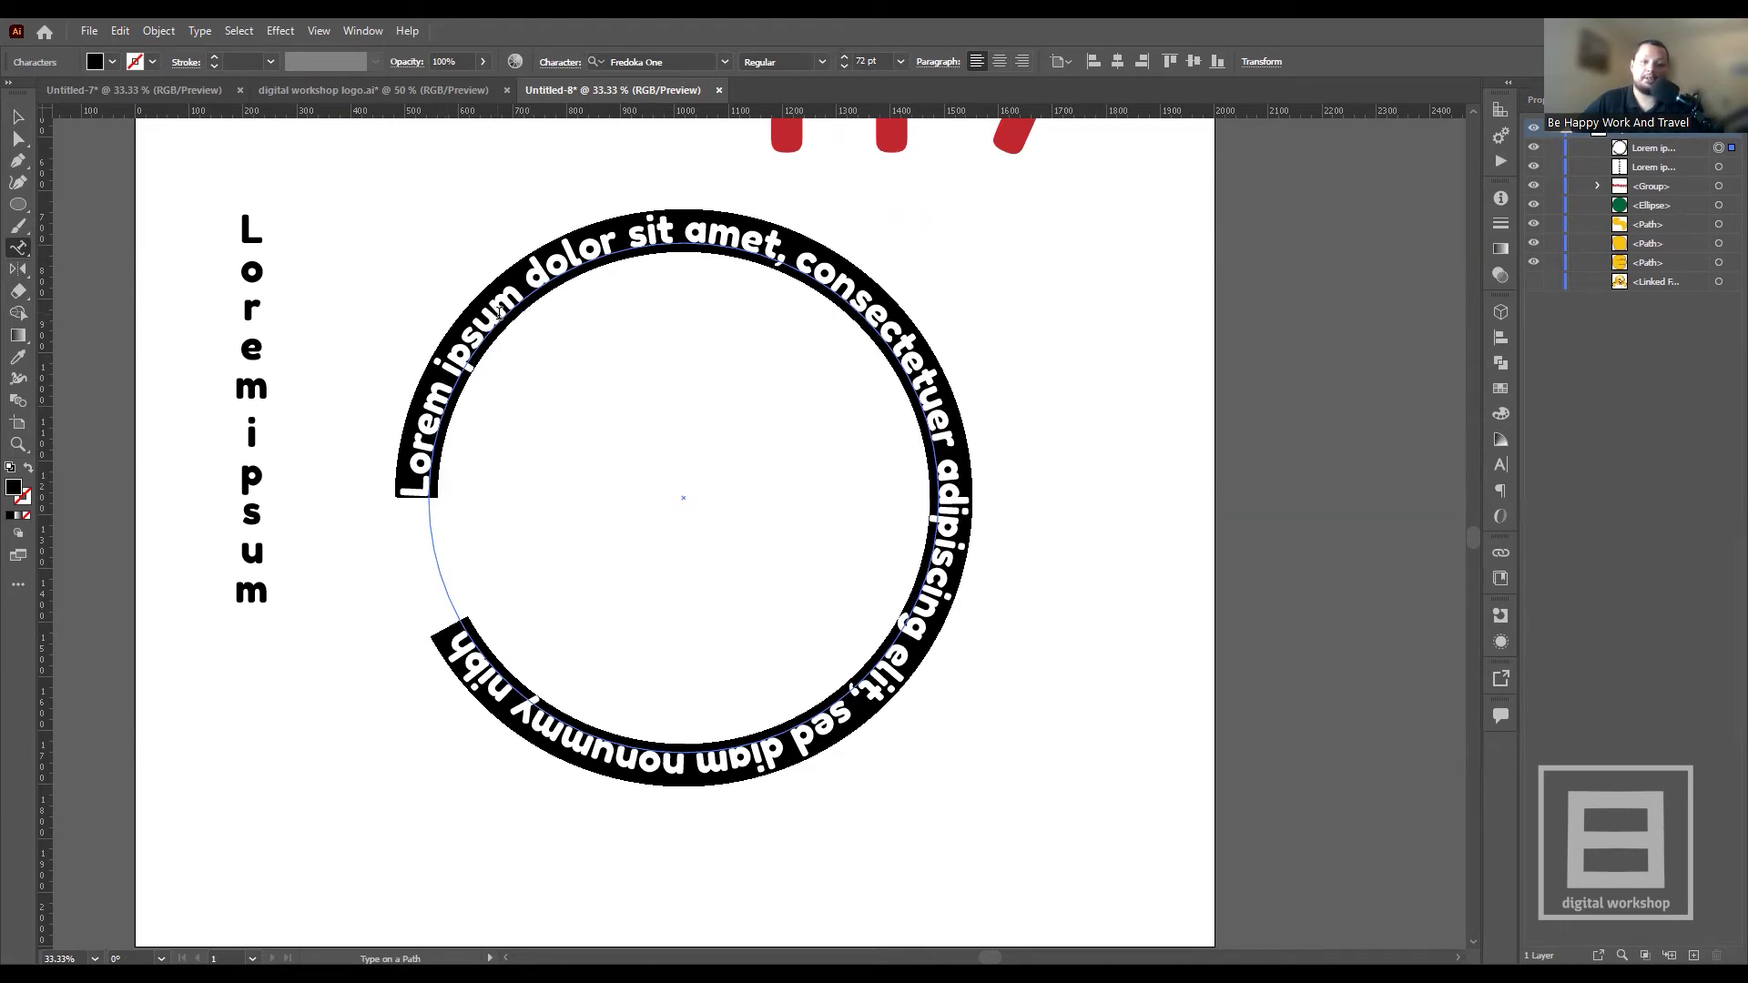
{"action": "left_click", "coordinate": [449, 423]}
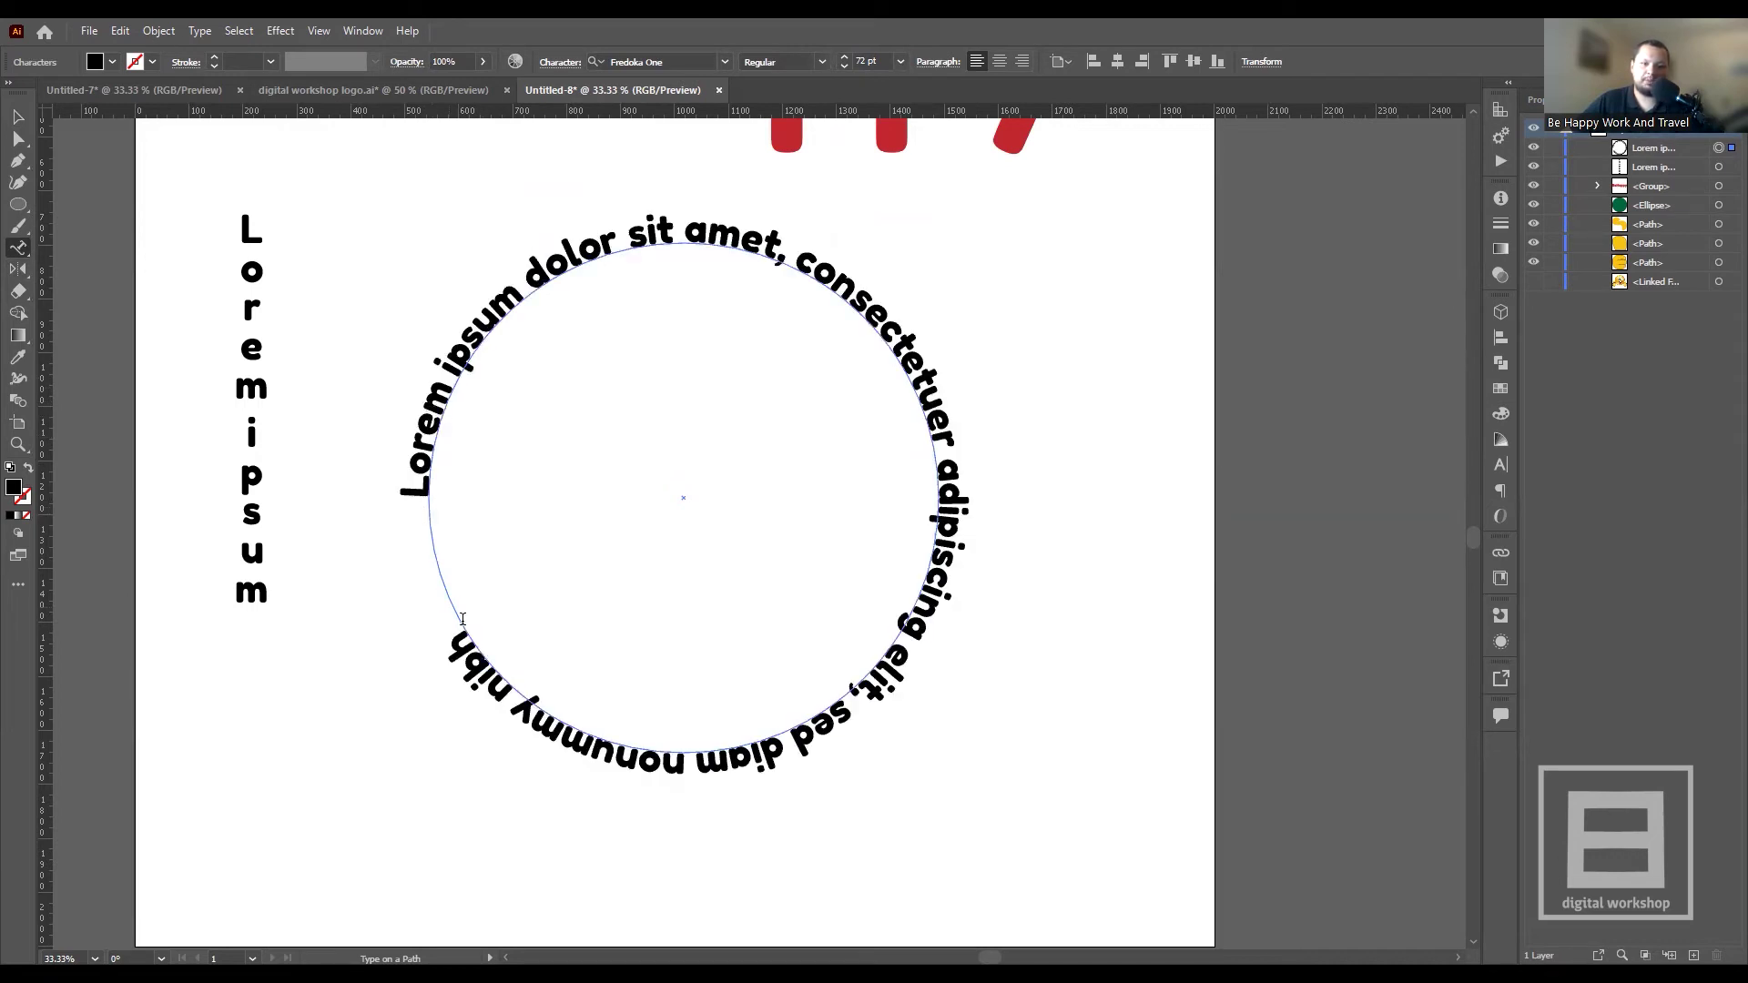
{"action": "left_click", "coordinate": [19, 118]}
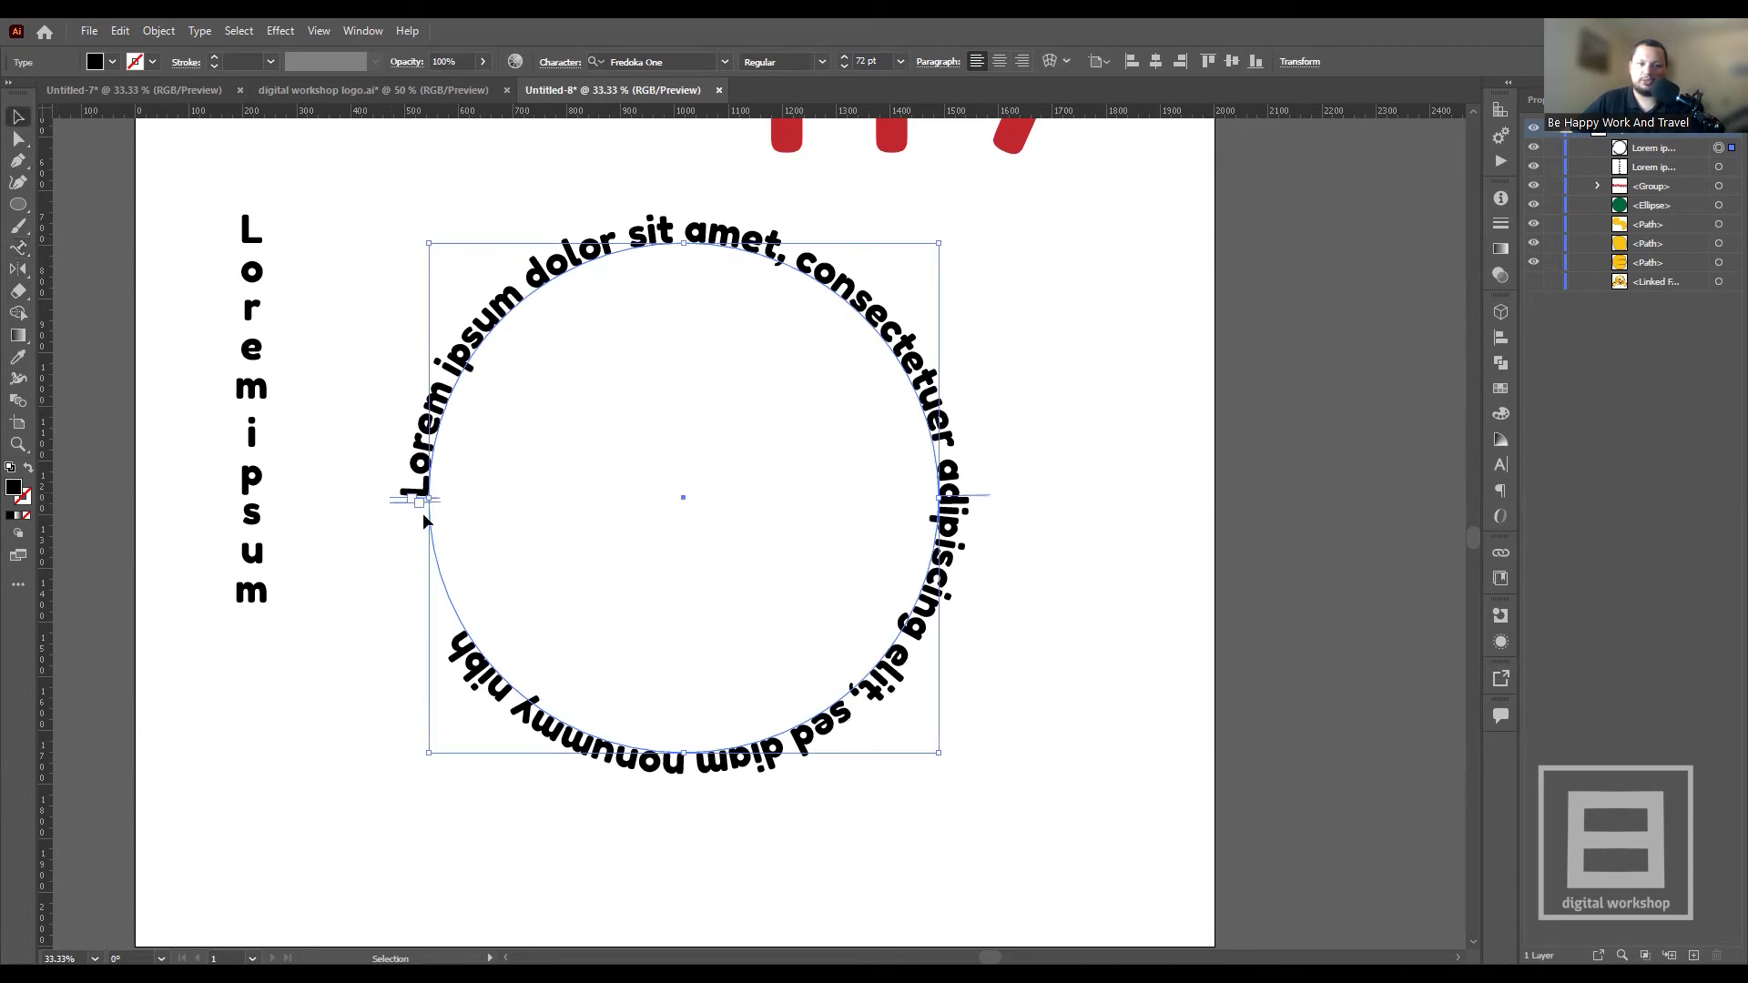
{"action": "left_click_drag", "start_coordinate": [419, 502], "coordinate": [406, 455]}
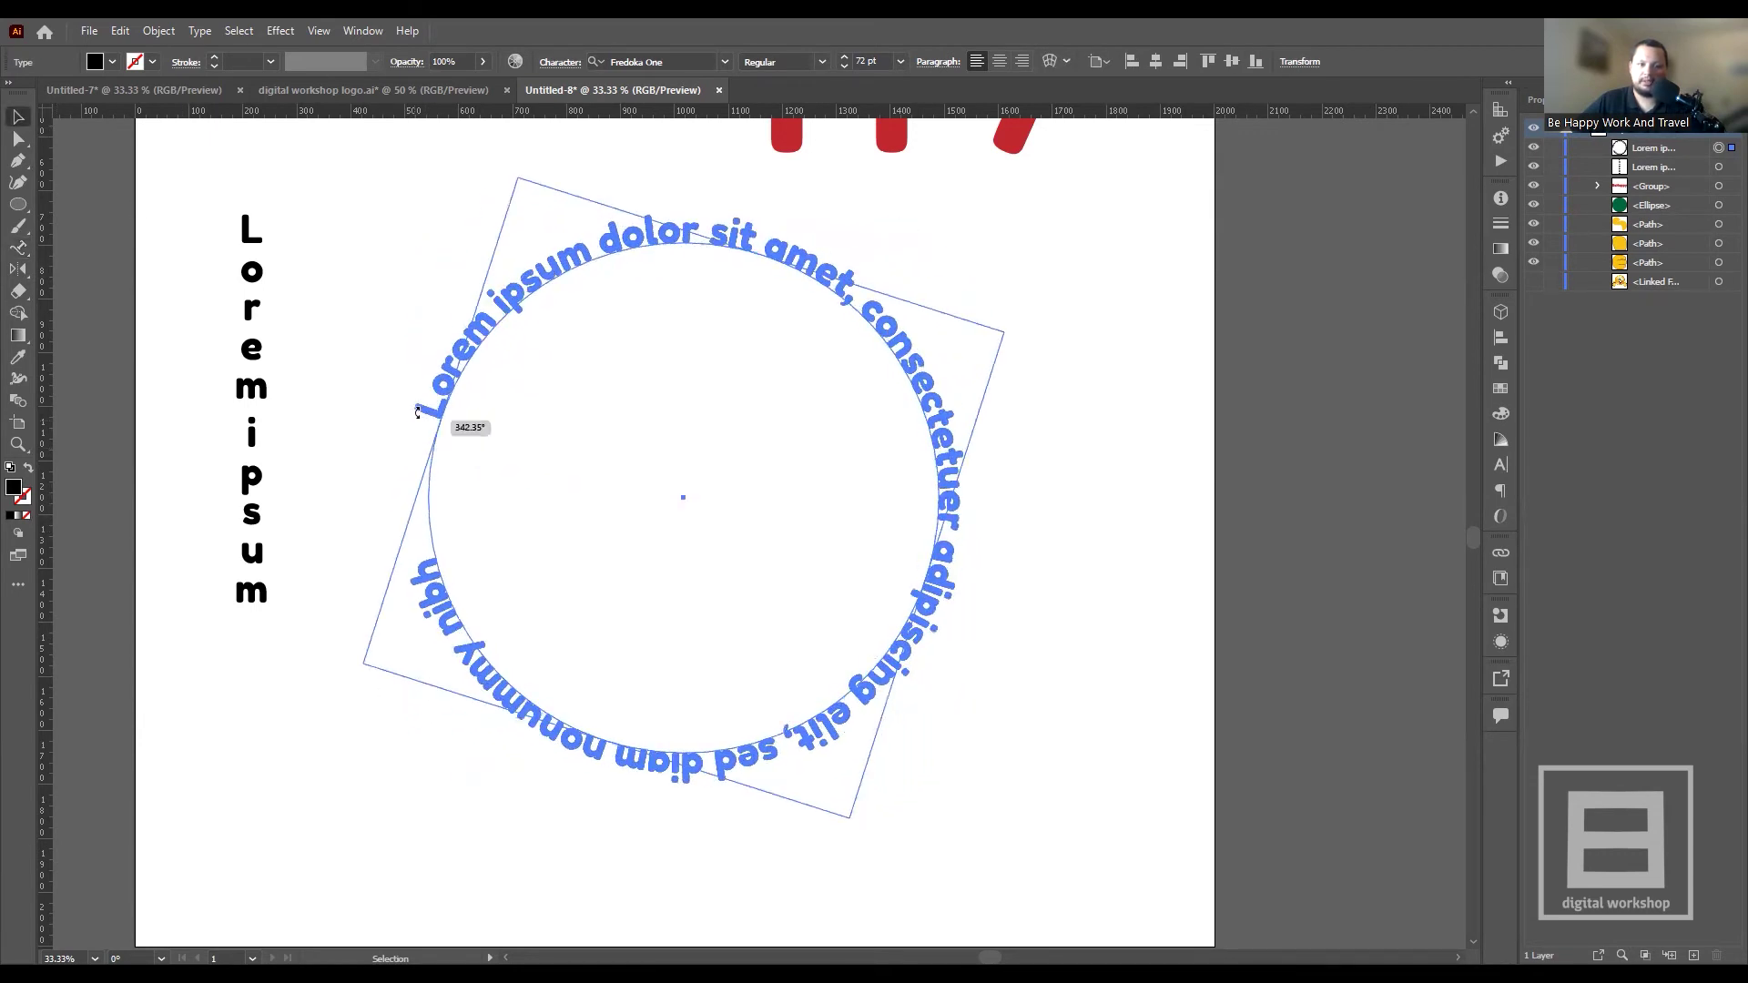
{"action": "left_click_drag", "start_coordinate": [406, 454], "coordinate": [423, 501]}
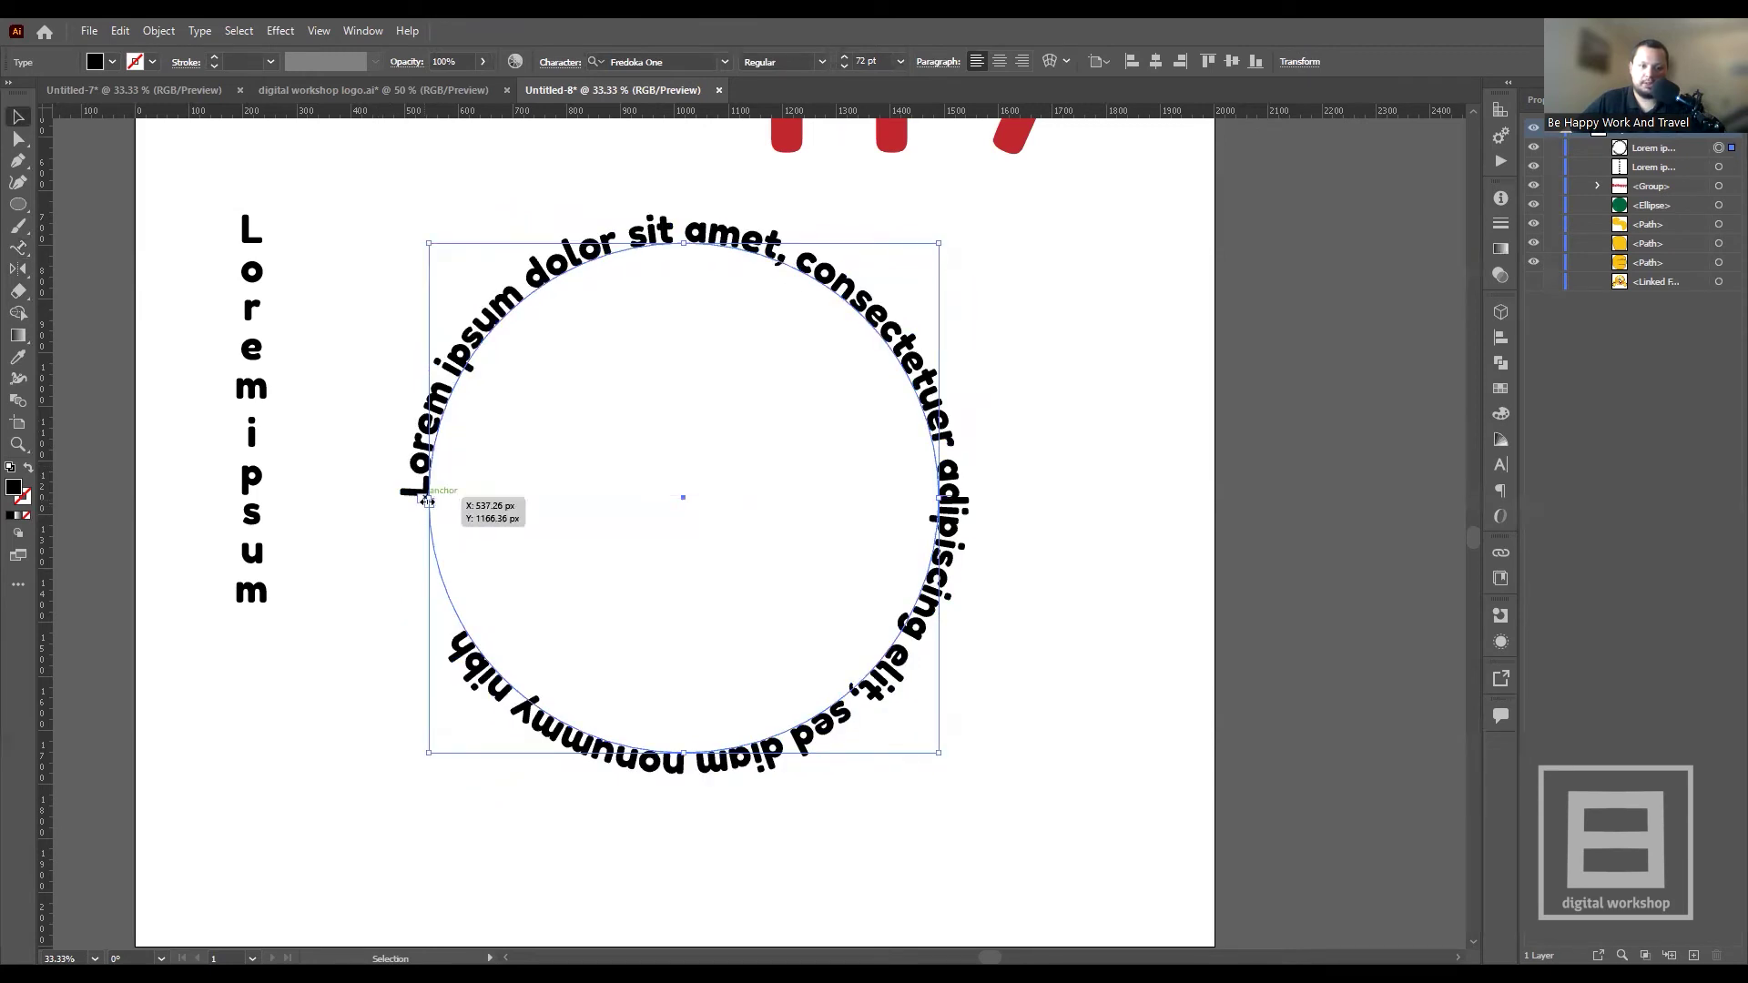
{"action": "scroll", "coordinate": [375, 494], "scroll_direction": "up", "scroll_amount": 3}
{"action": "scroll", "coordinate": [401, 478], "scroll_direction": "up", "scroll_amount": 1}
{"action": "scroll", "coordinate": [509, 437], "scroll_direction": "up", "scroll_amount": 2}
{"action": "scroll", "coordinate": [590, 400], "scroll_direction": "up", "scroll_amount": 1}
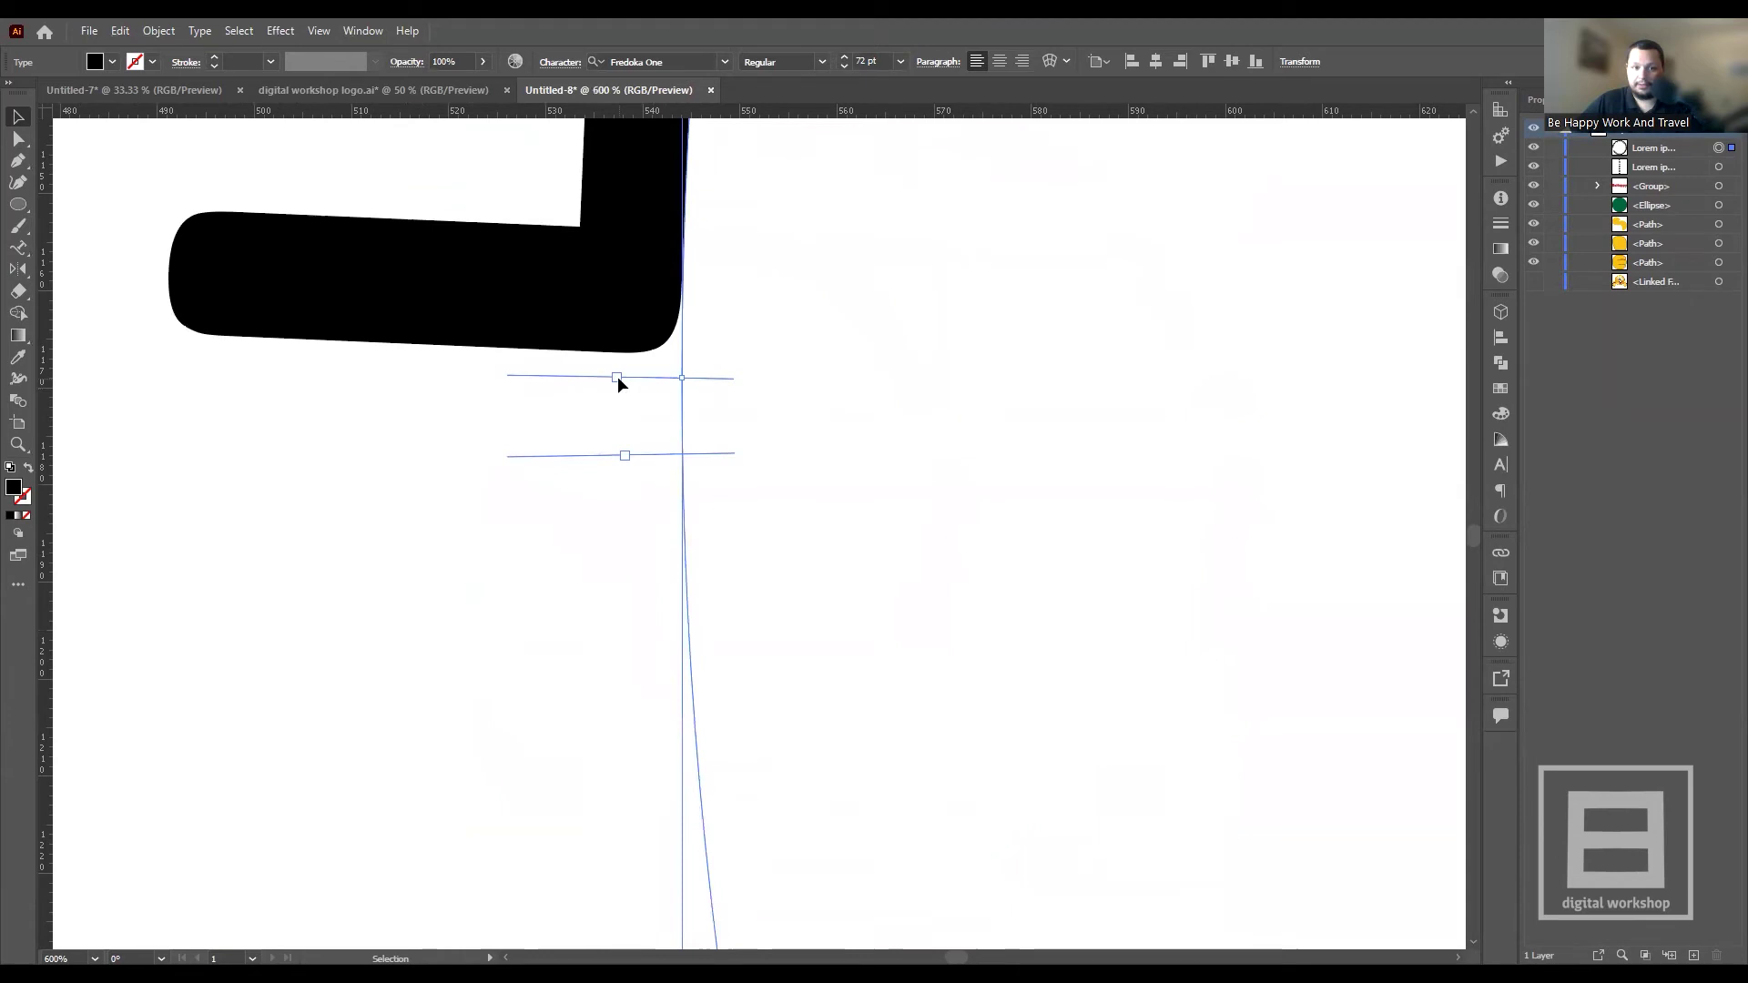
{"action": "left_click", "coordinate": [619, 457]}
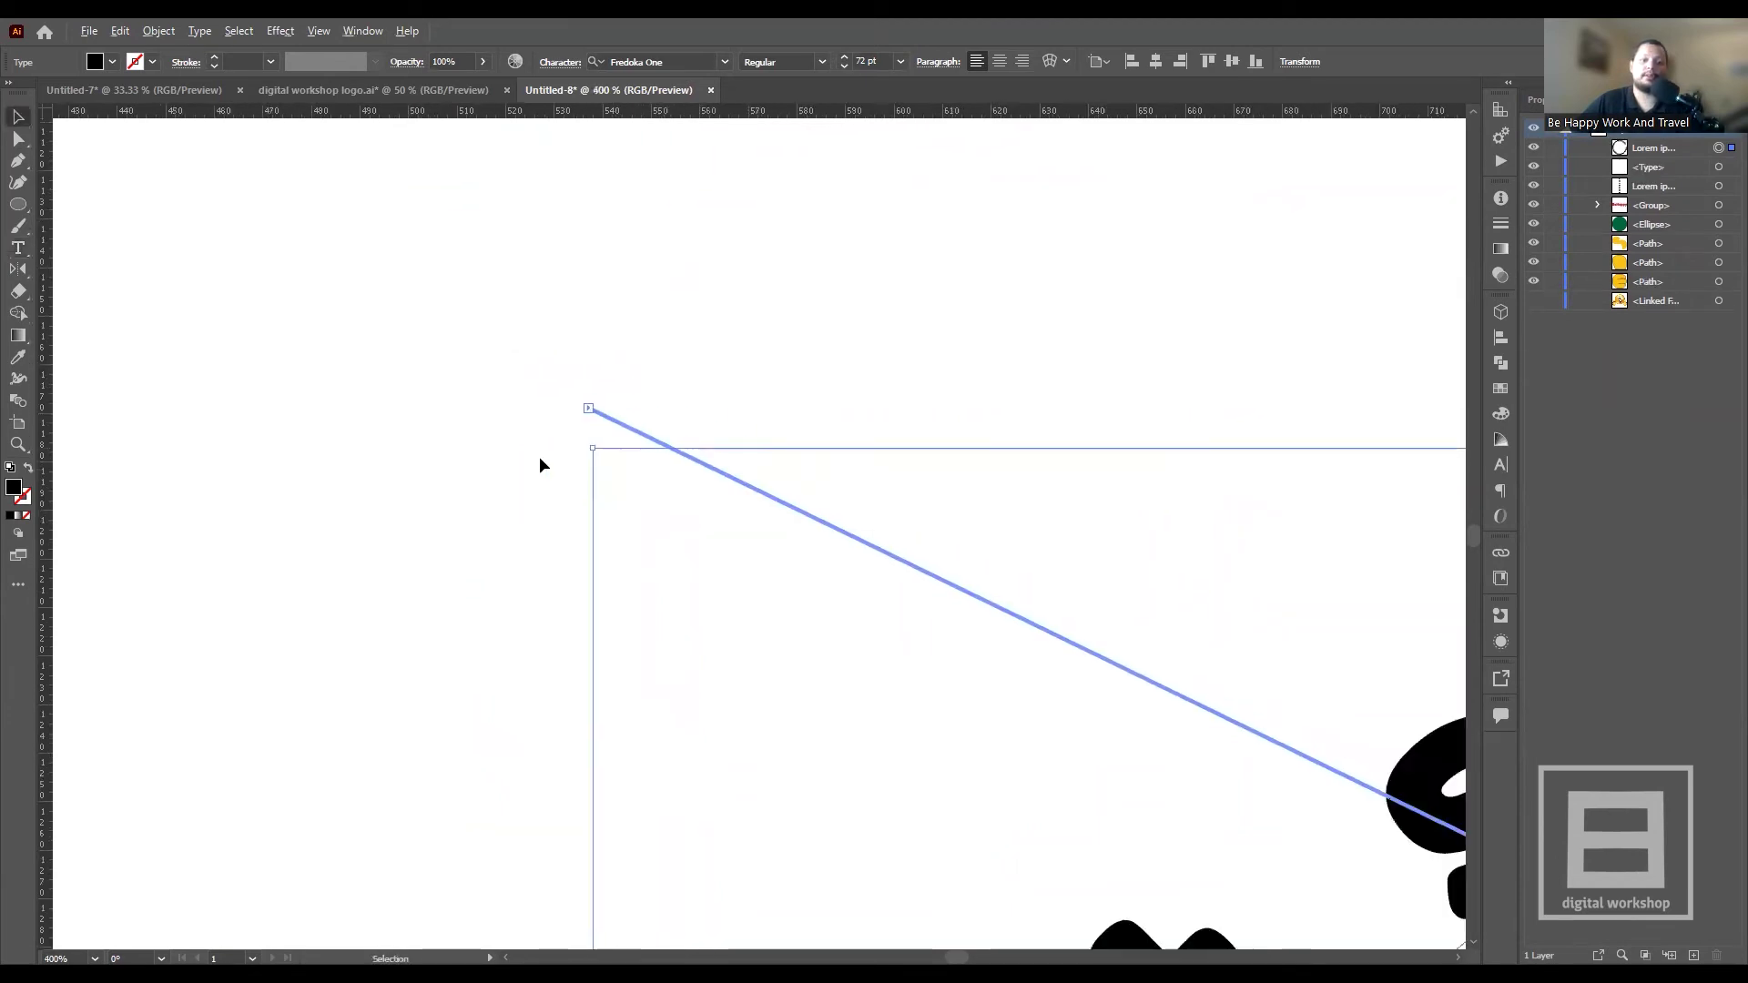
{"action": "key", "text": "ctrl+z"}
{"action": "scroll", "coordinate": [539, 459], "scroll_direction": "down", "scroll_amount": 4}
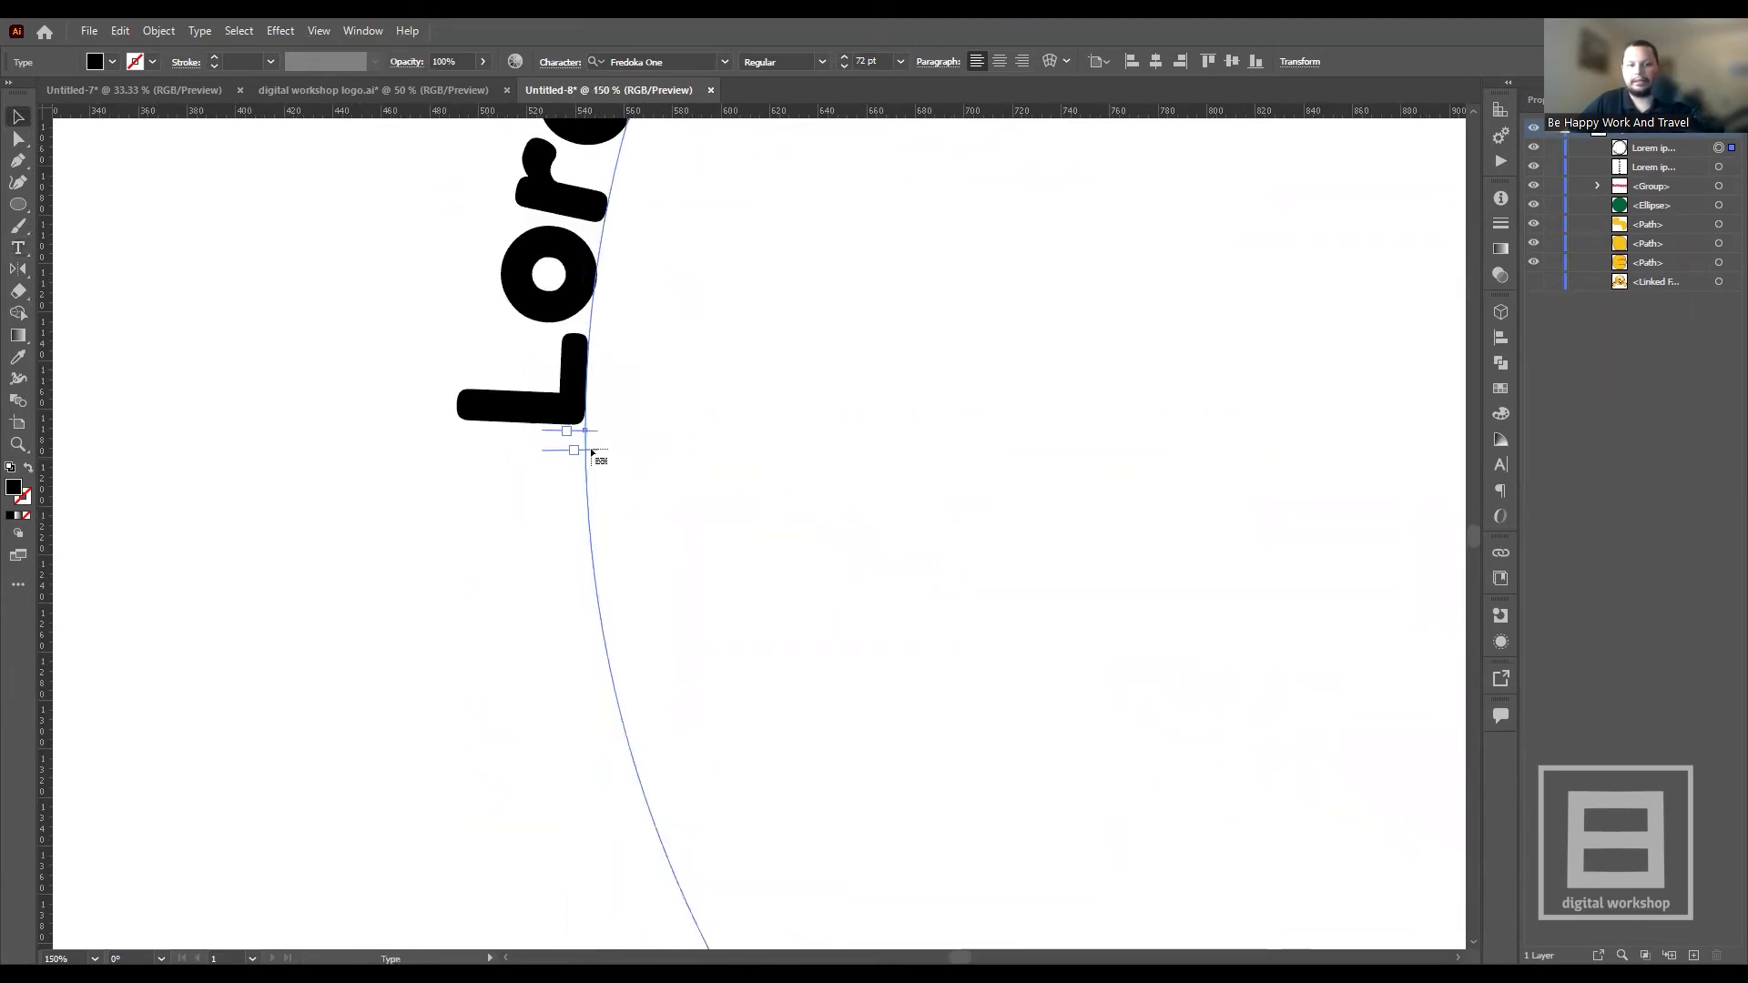
{"action": "scroll", "coordinate": [546, 457], "scroll_direction": "down", "scroll_amount": 3}
{"action": "left_click_drag", "start_coordinate": [521, 459], "coordinate": [534, 556]}
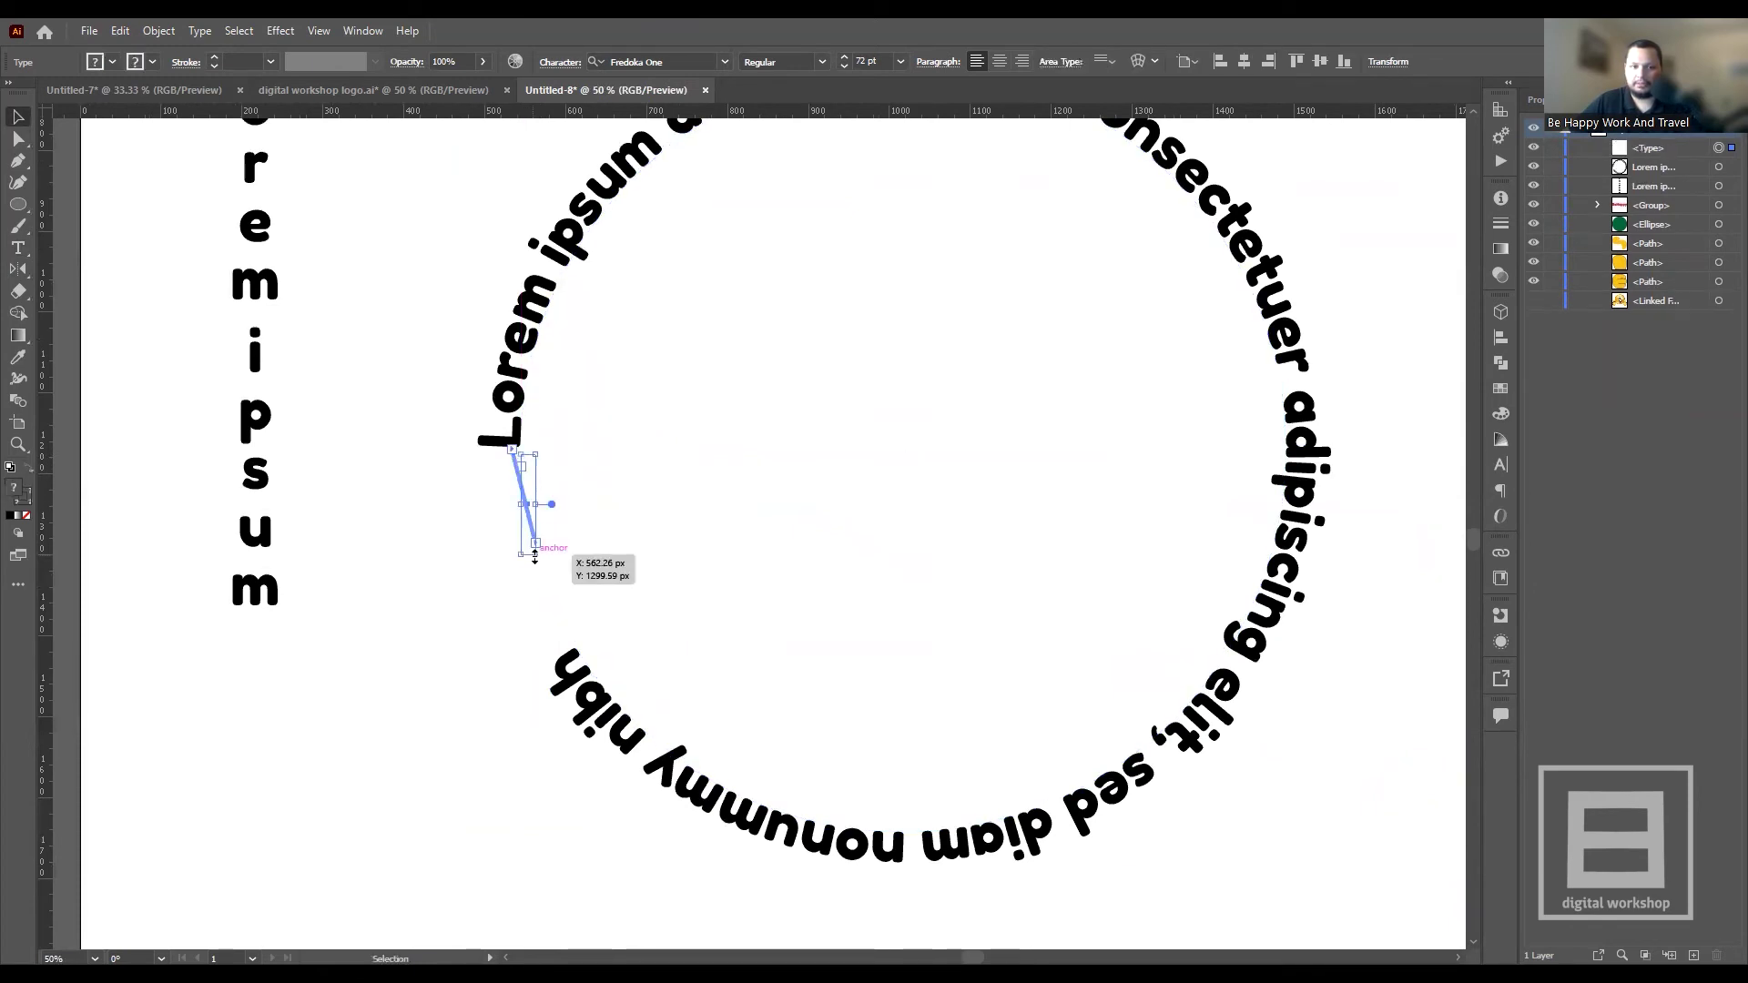
{"action": "left_click_drag", "start_coordinate": [533, 557], "coordinate": [531, 542]}
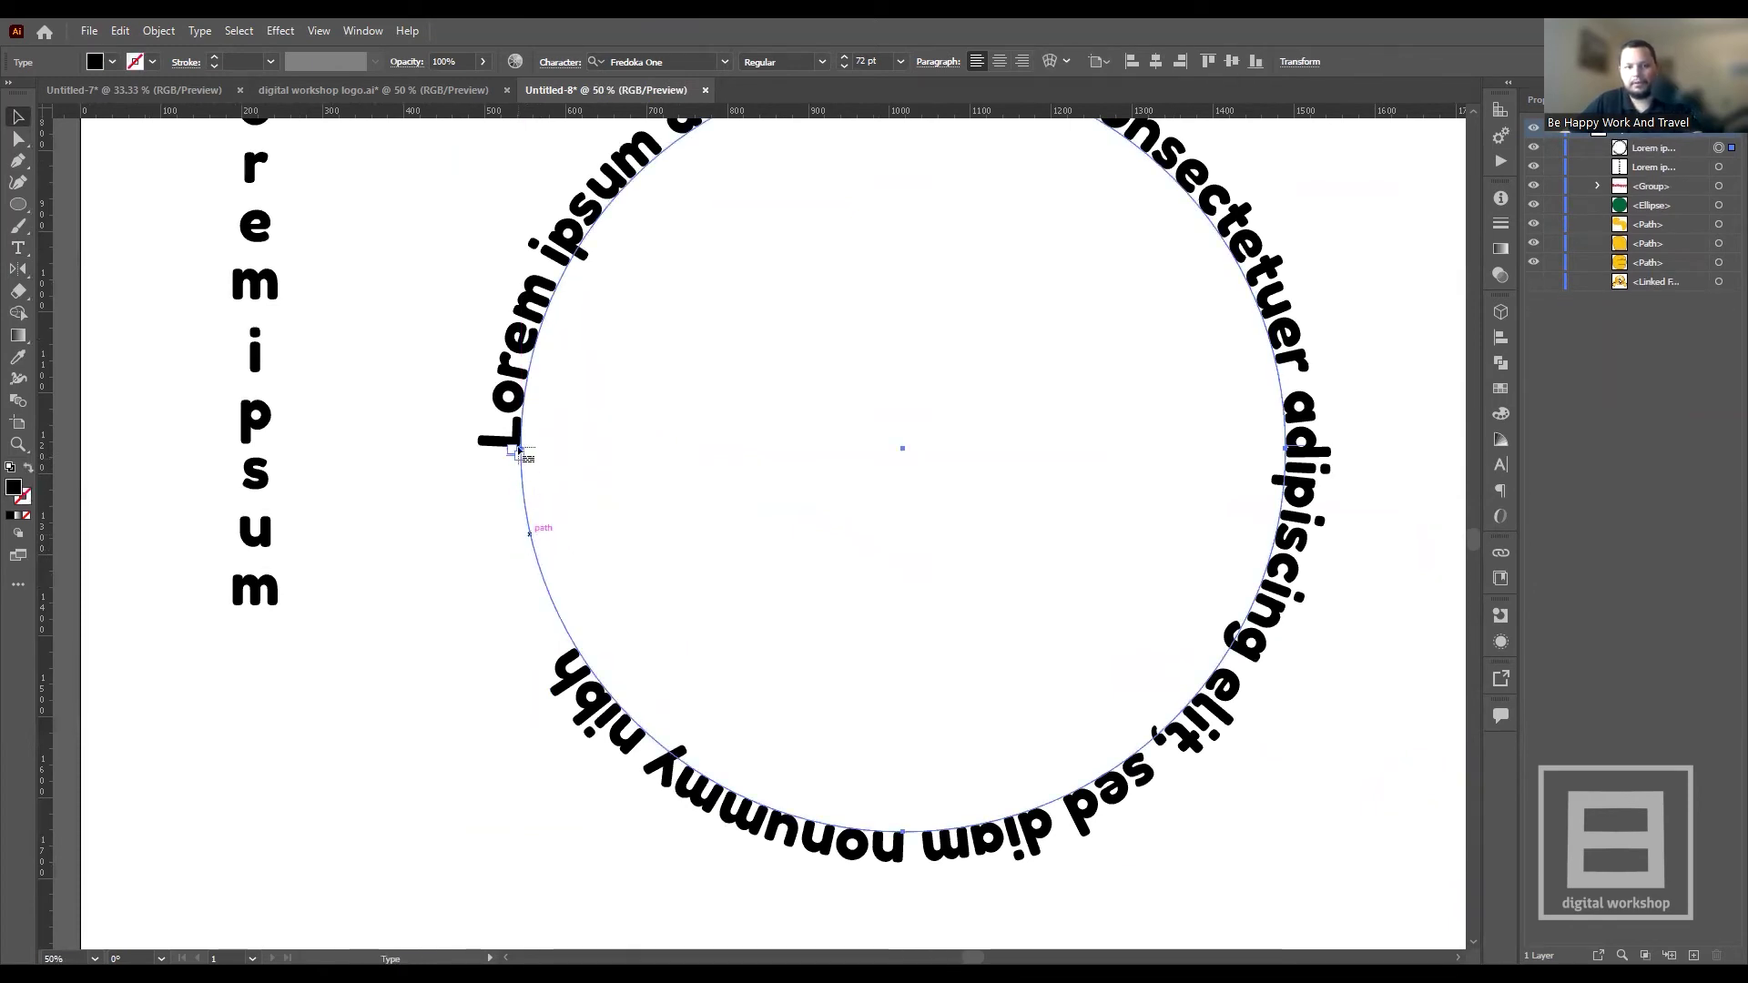
{"action": "scroll", "coordinate": [496, 548], "scroll_direction": "down", "scroll_amount": 2}
{"action": "scroll", "coordinate": [722, 438], "scroll_direction": "up", "scroll_amount": 1}
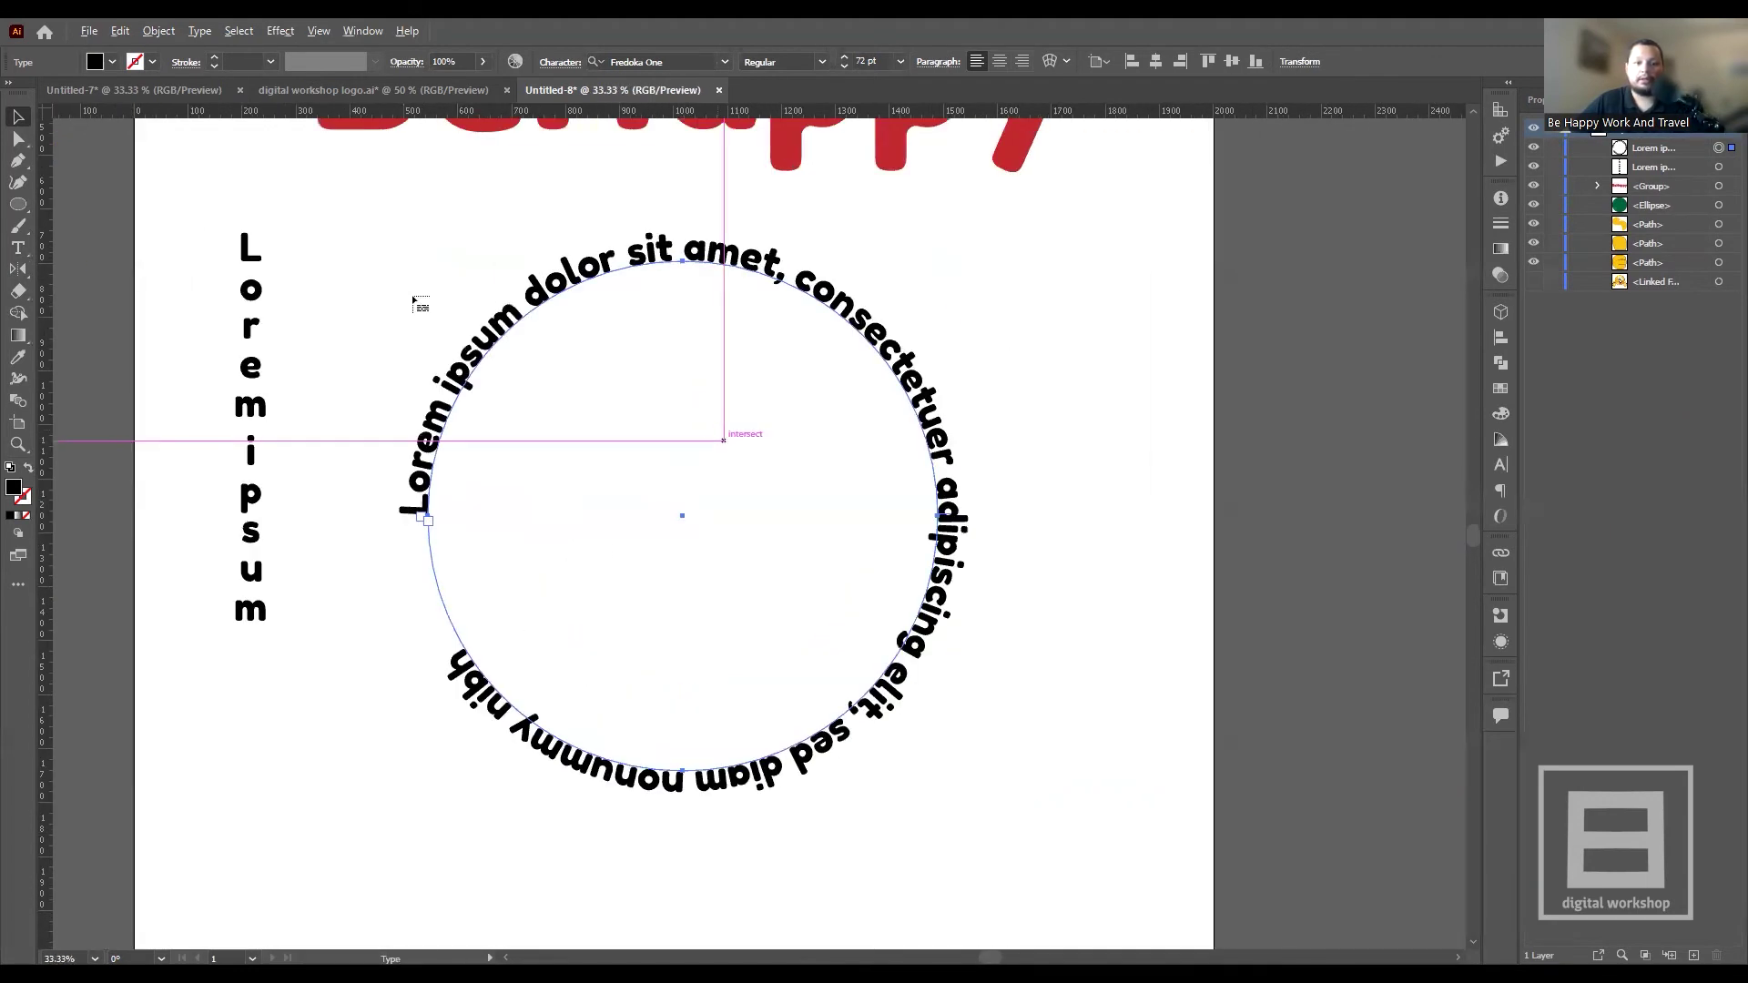
{"action": "left_click", "coordinate": [17, 118]}
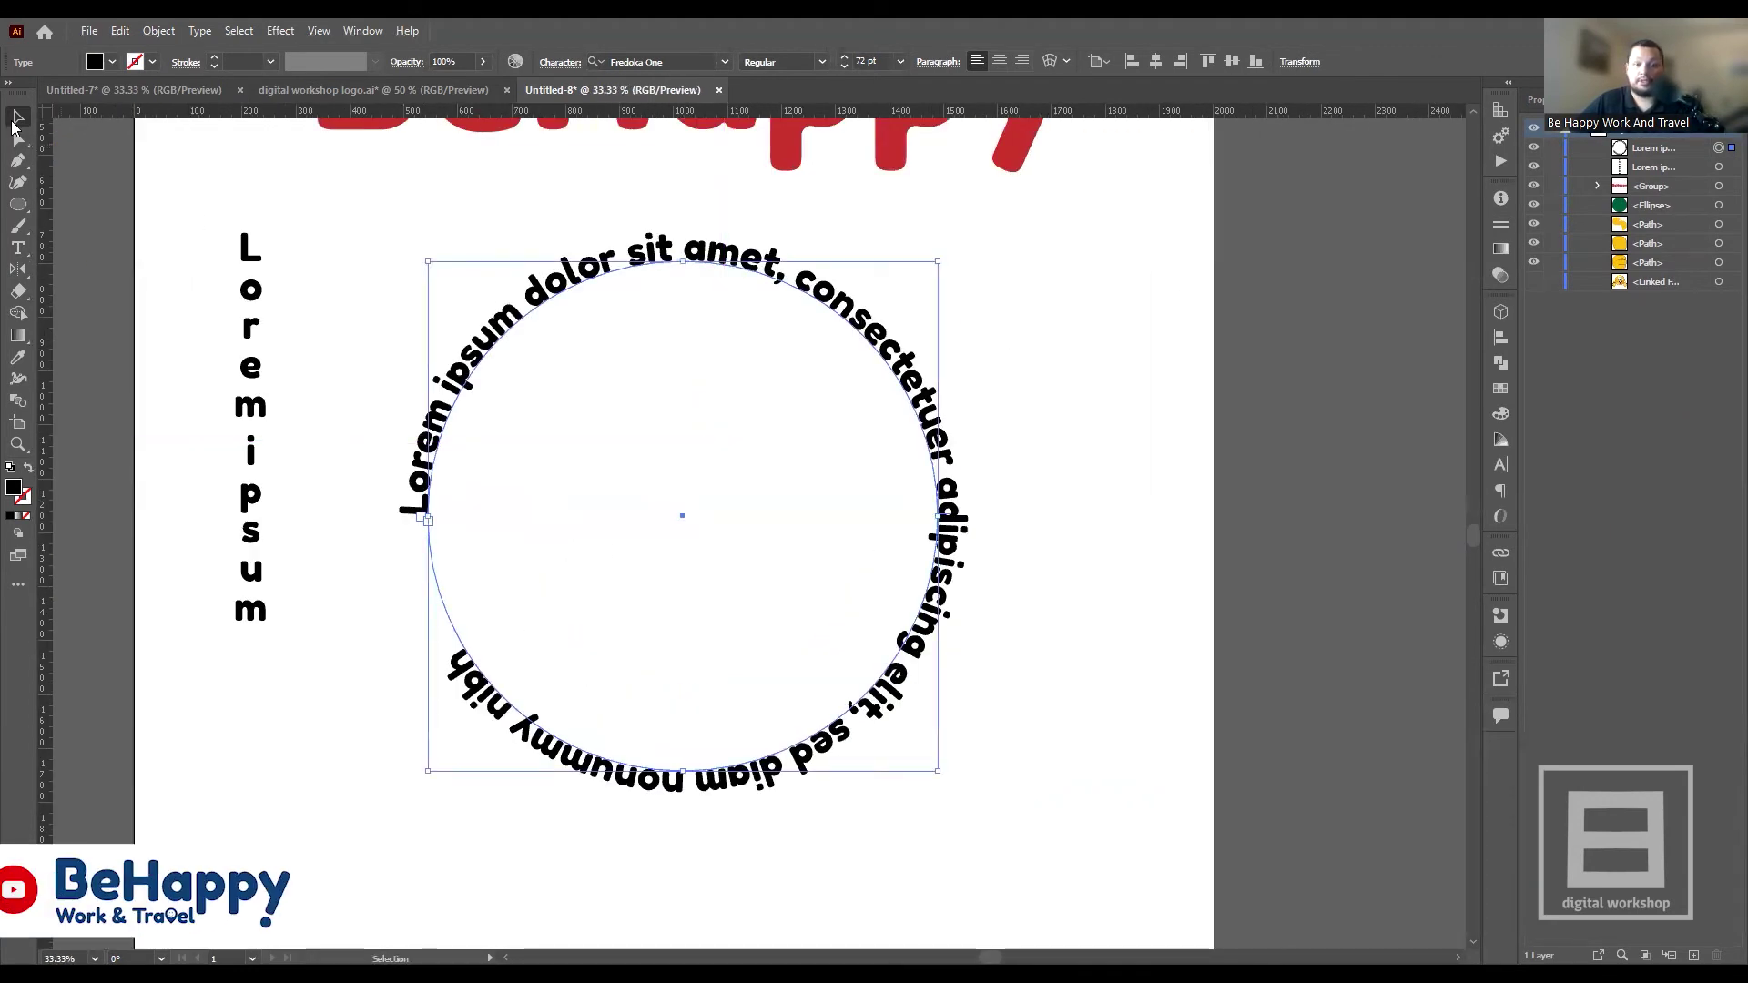
{"action": "left_click", "coordinate": [1043, 438]}
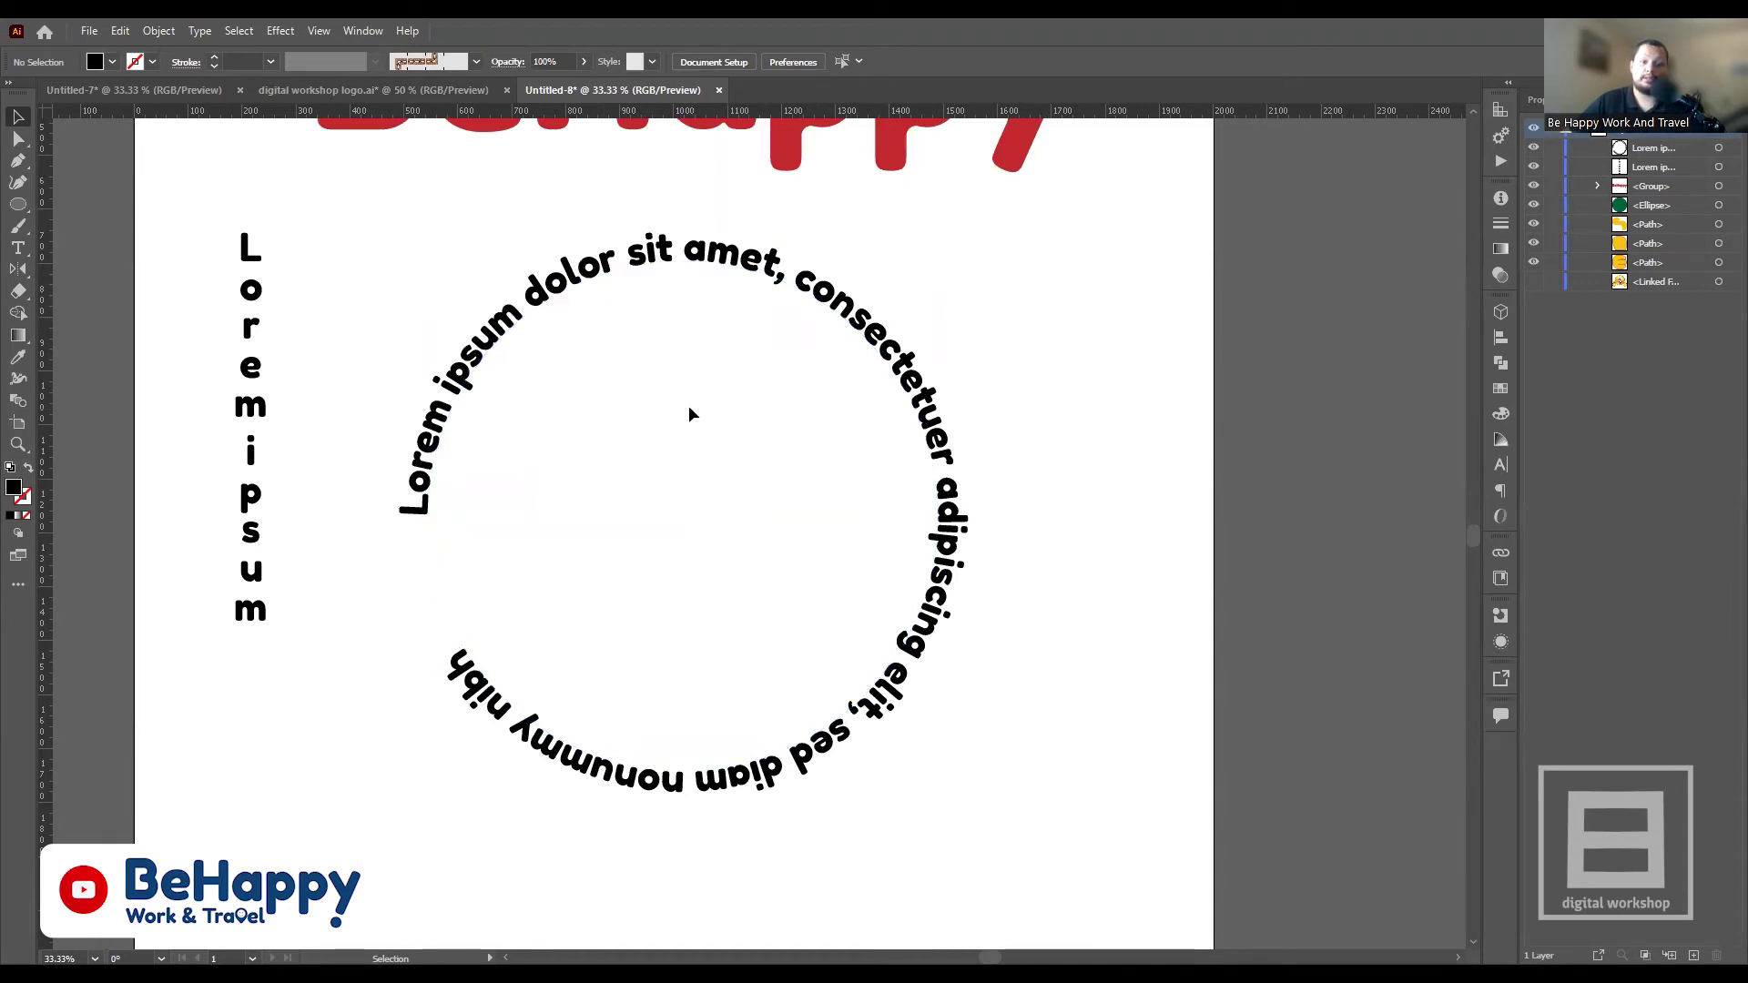
{"action": "scroll", "coordinate": [674, 301], "scroll_direction": "up", "scroll_amount": 4}
{"action": "left_click", "coordinate": [796, 314]}
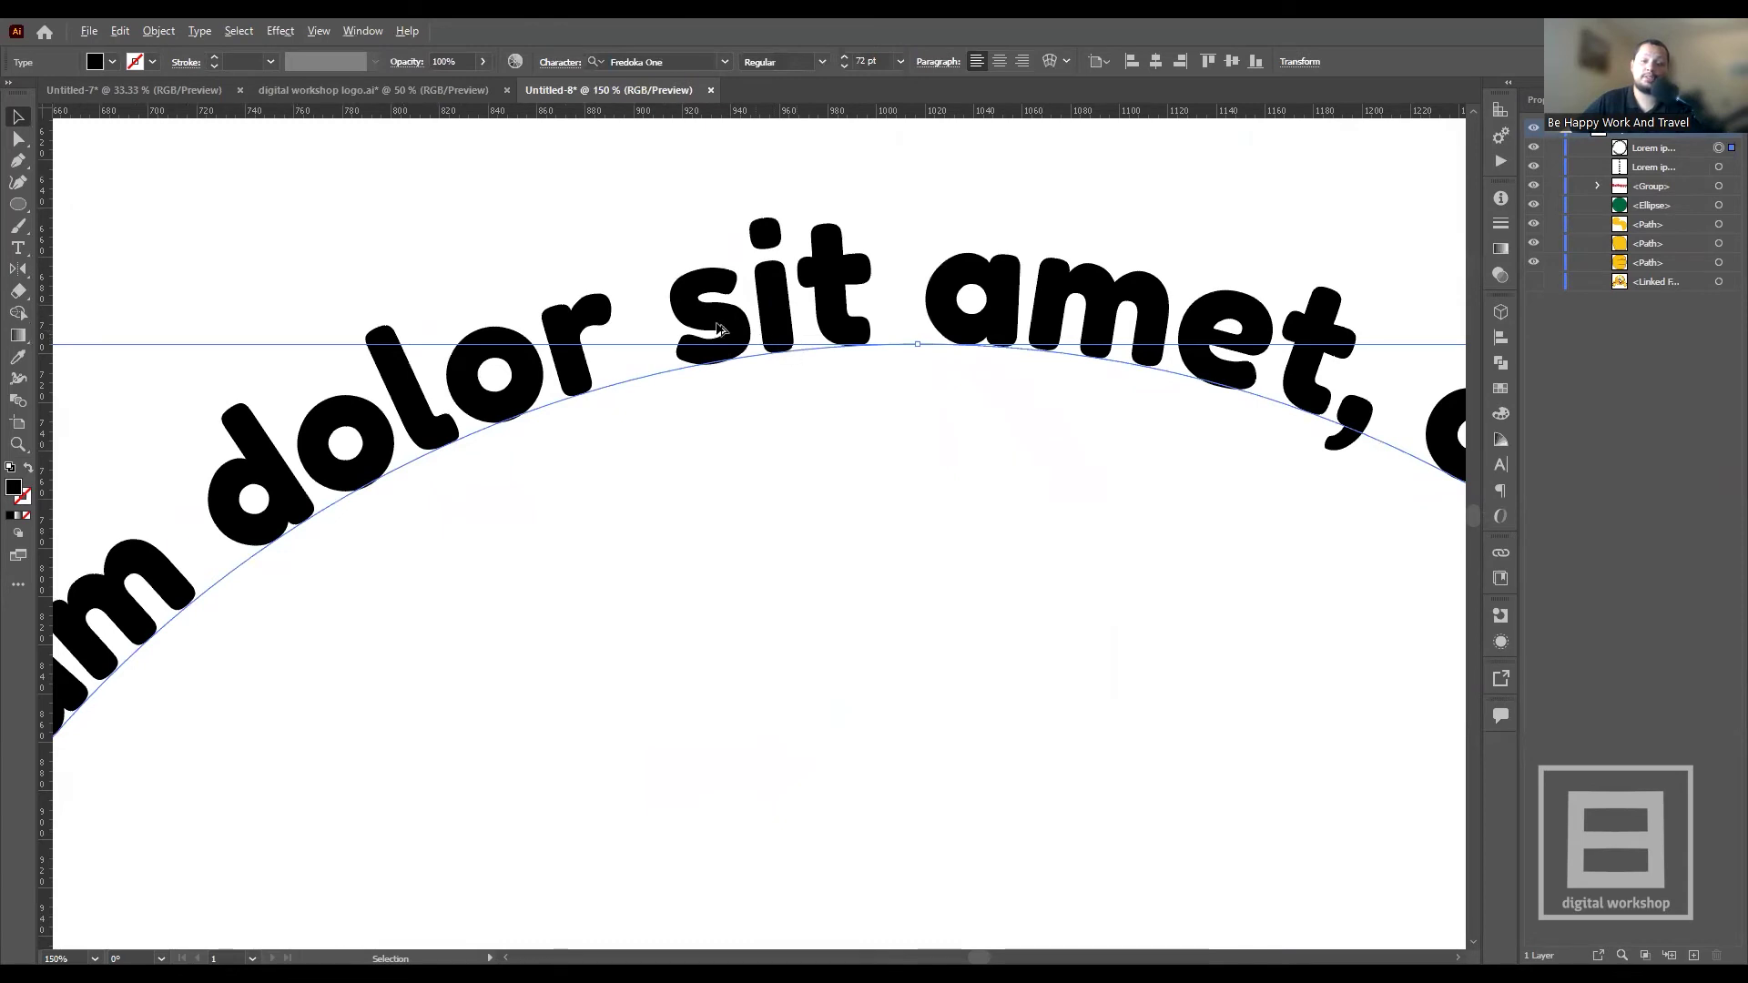
{"action": "scroll", "coordinate": [533, 339], "scroll_direction": "down", "scroll_amount": 3}
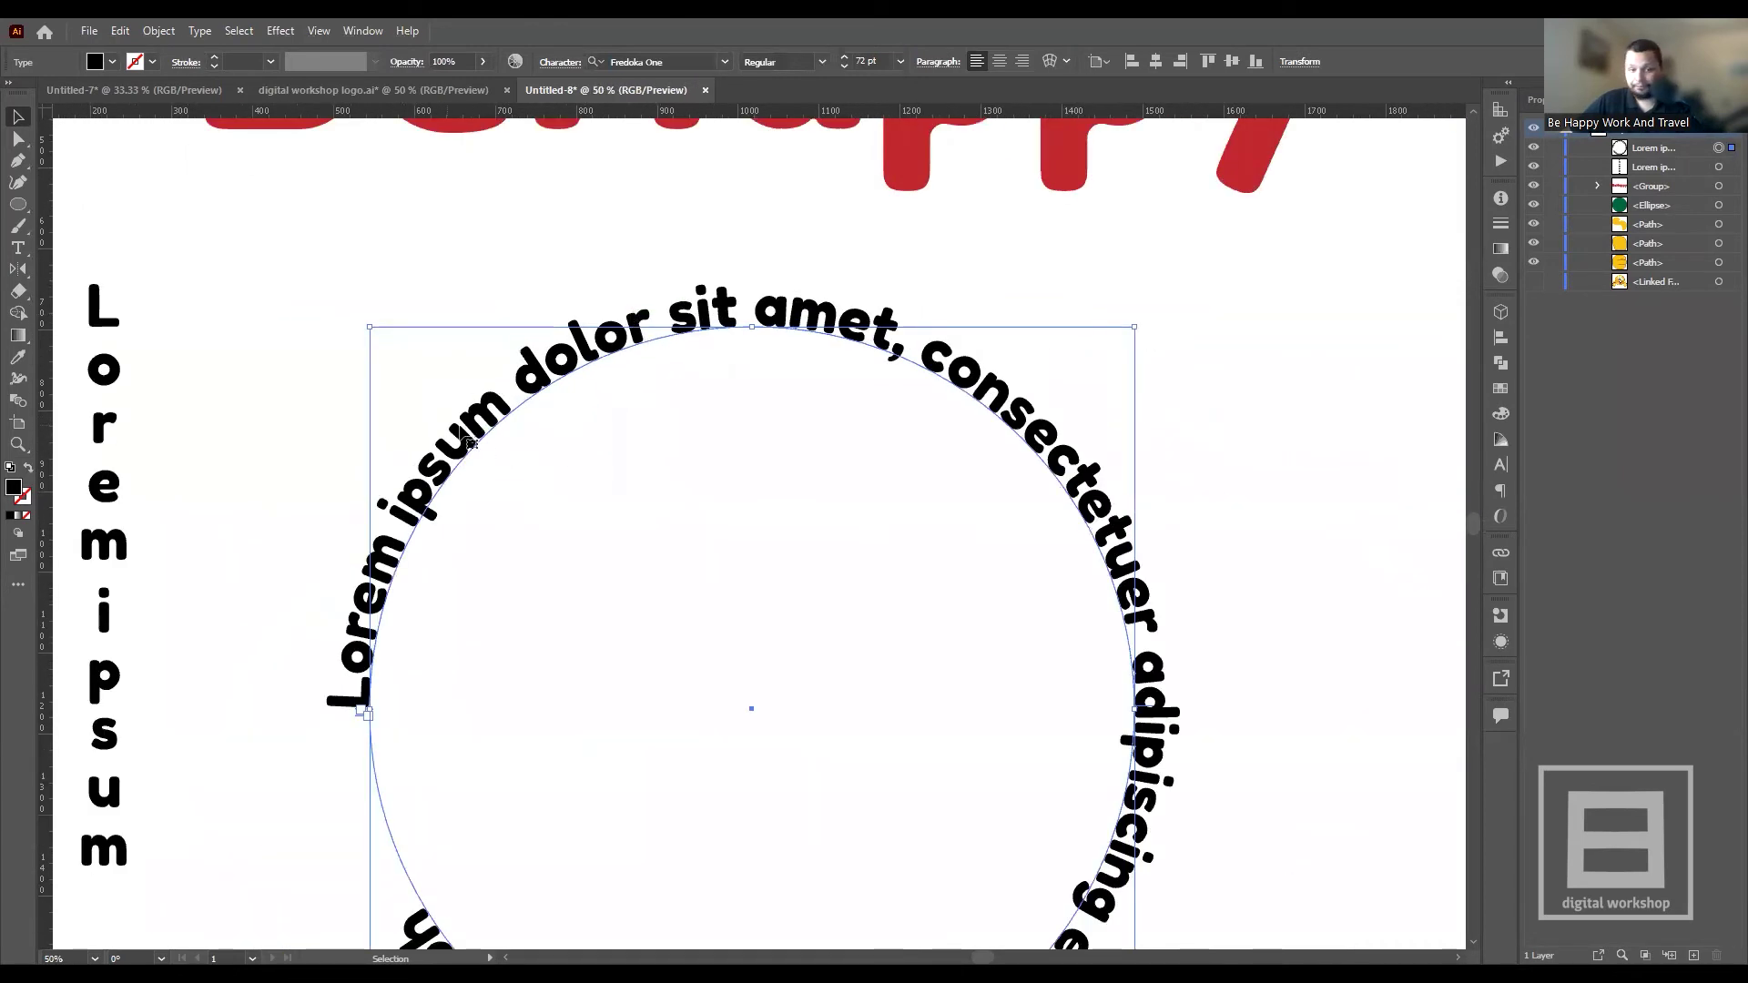
{"action": "scroll", "coordinate": [608, 259], "scroll_direction": "up", "scroll_amount": 1}
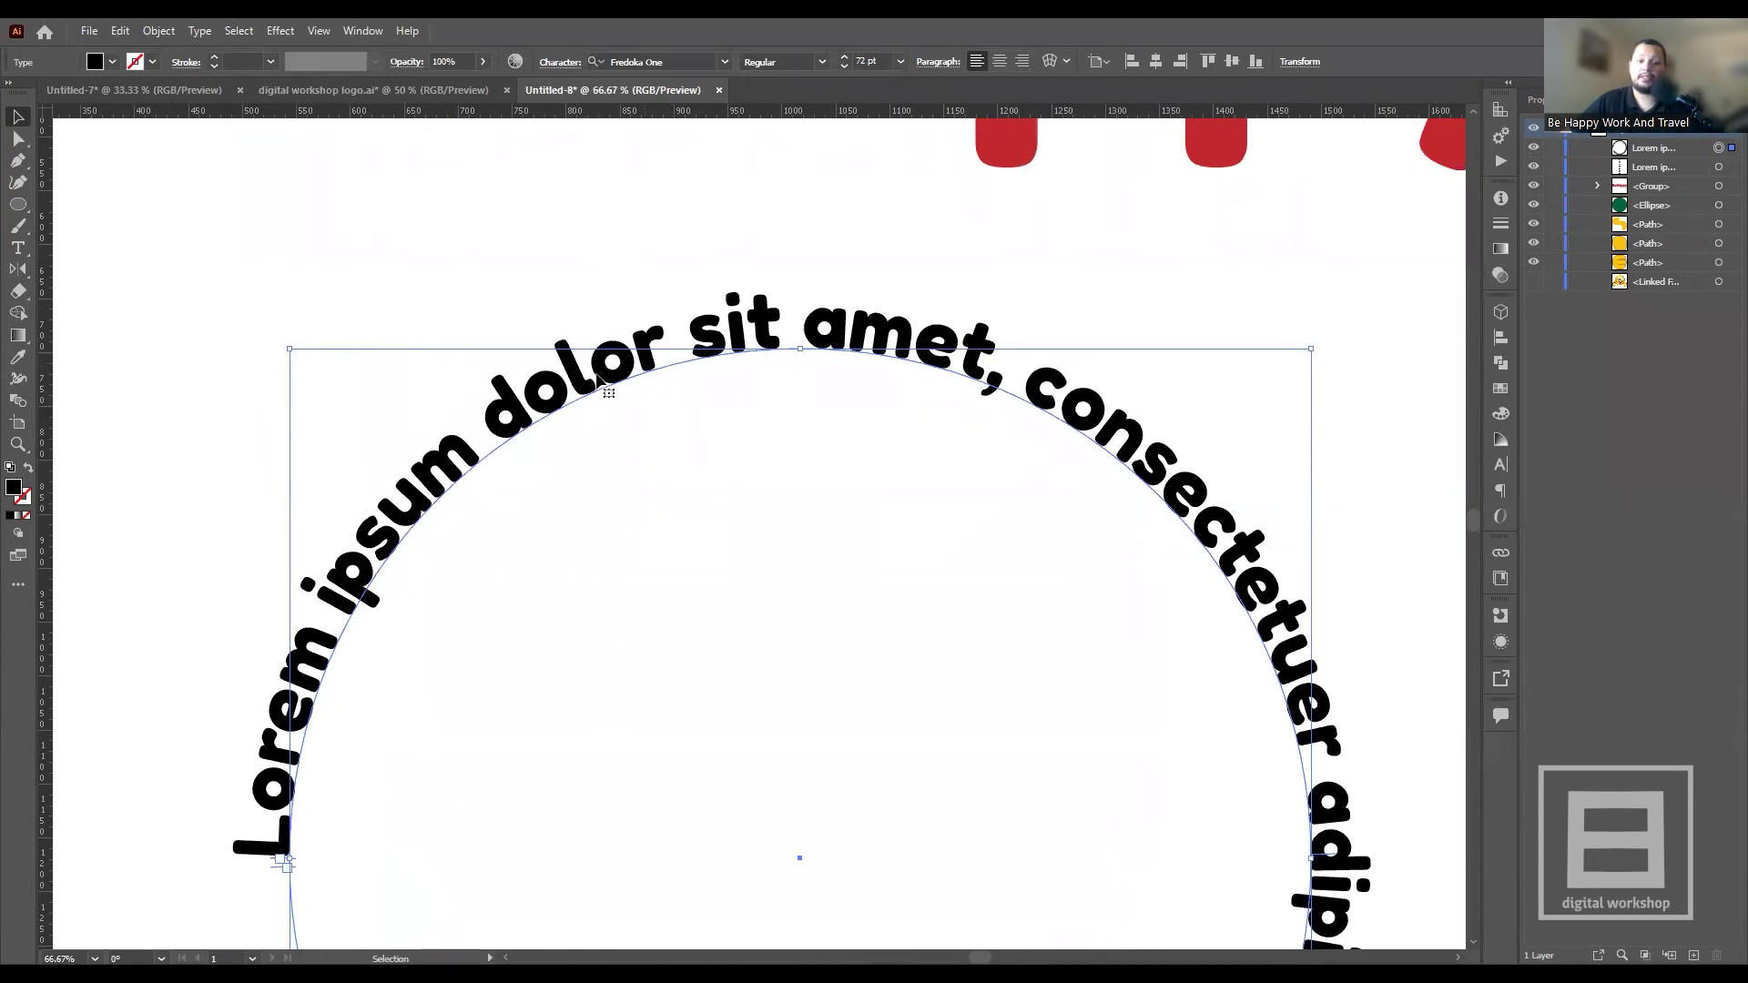
{"action": "scroll", "coordinate": [525, 407], "scroll_direction": "down", "scroll_amount": 1}
{"action": "scroll", "coordinate": [525, 407], "scroll_direction": "down", "scroll_amount": 1}
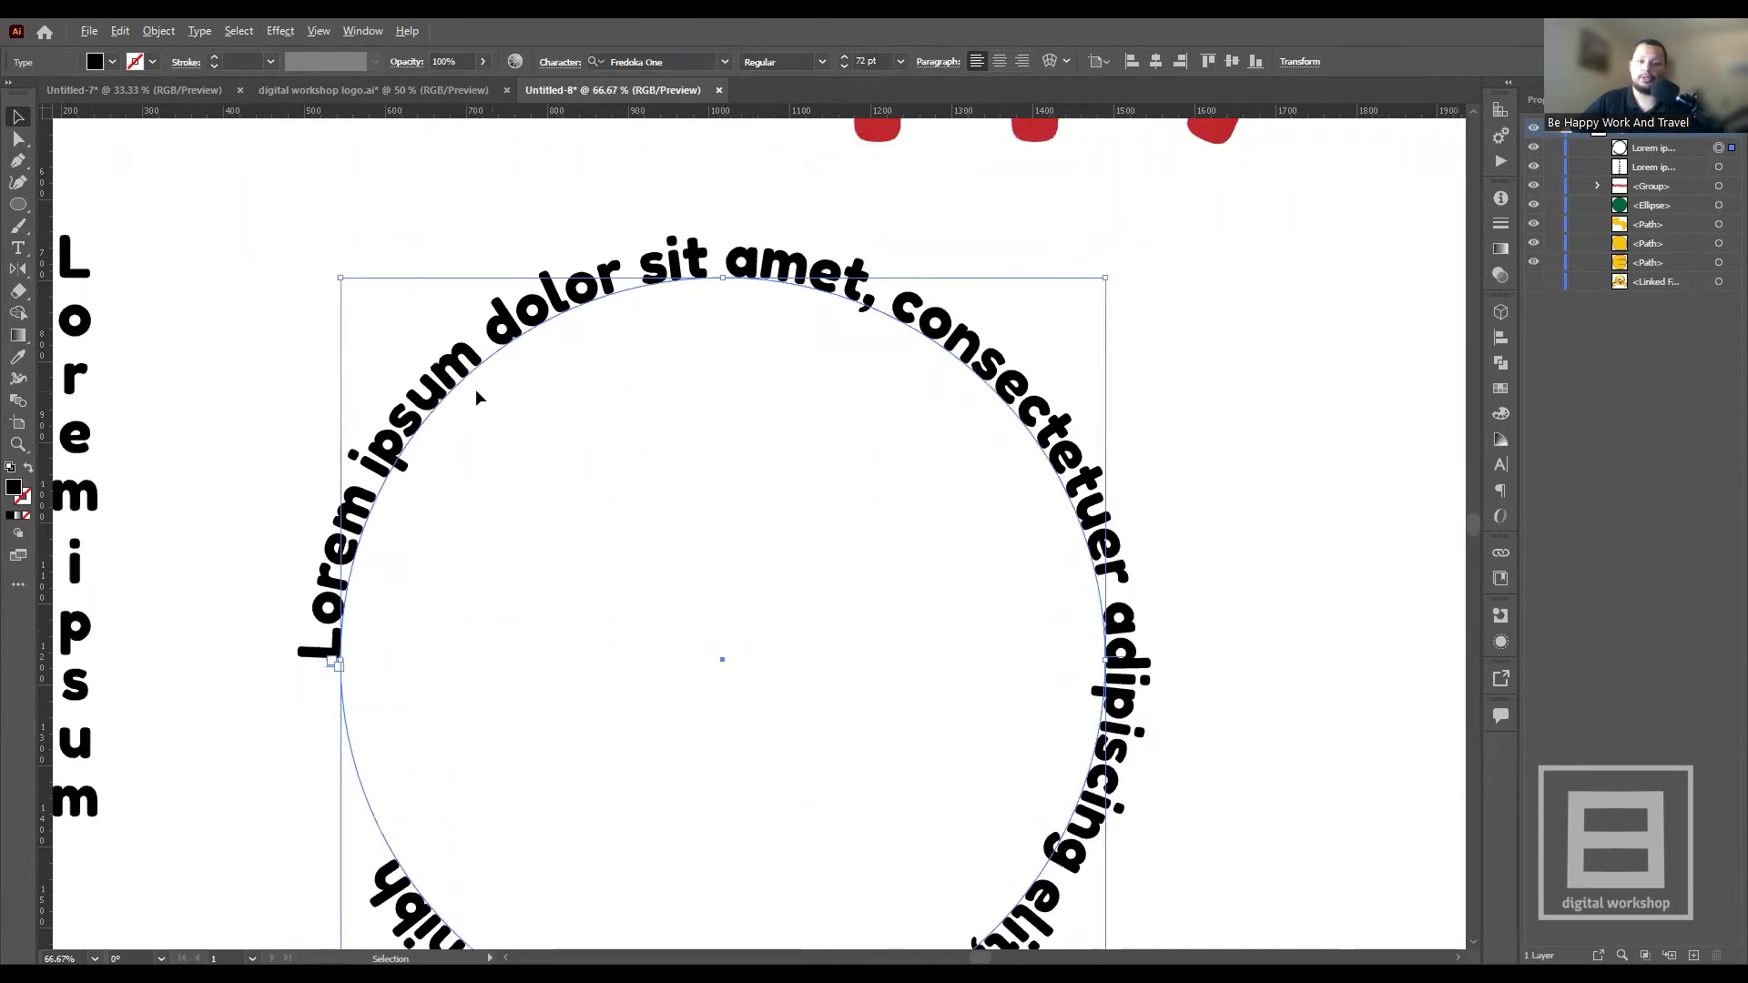
{"action": "scroll", "coordinate": [1121, 293], "scroll_direction": "up", "scroll_amount": 1}
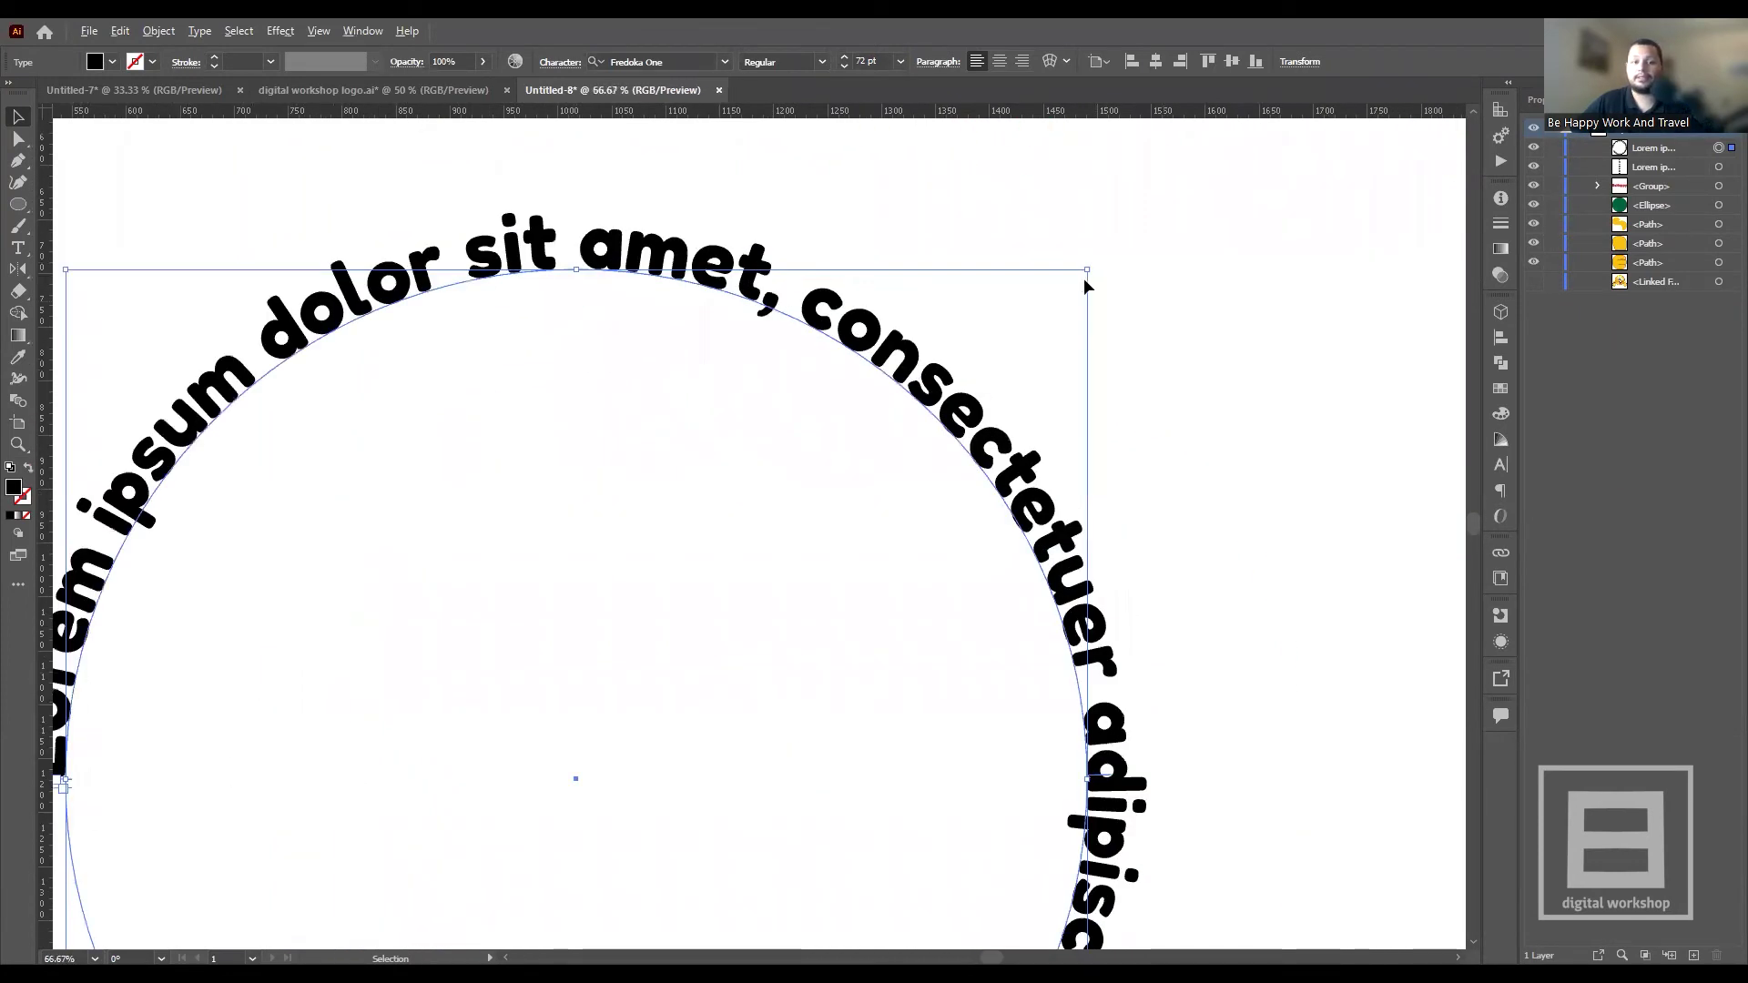
- Open Type on a Path Options for the circle text, dismissing it once before reopening
{"action": "left_click", "coordinate": [196, 35]}
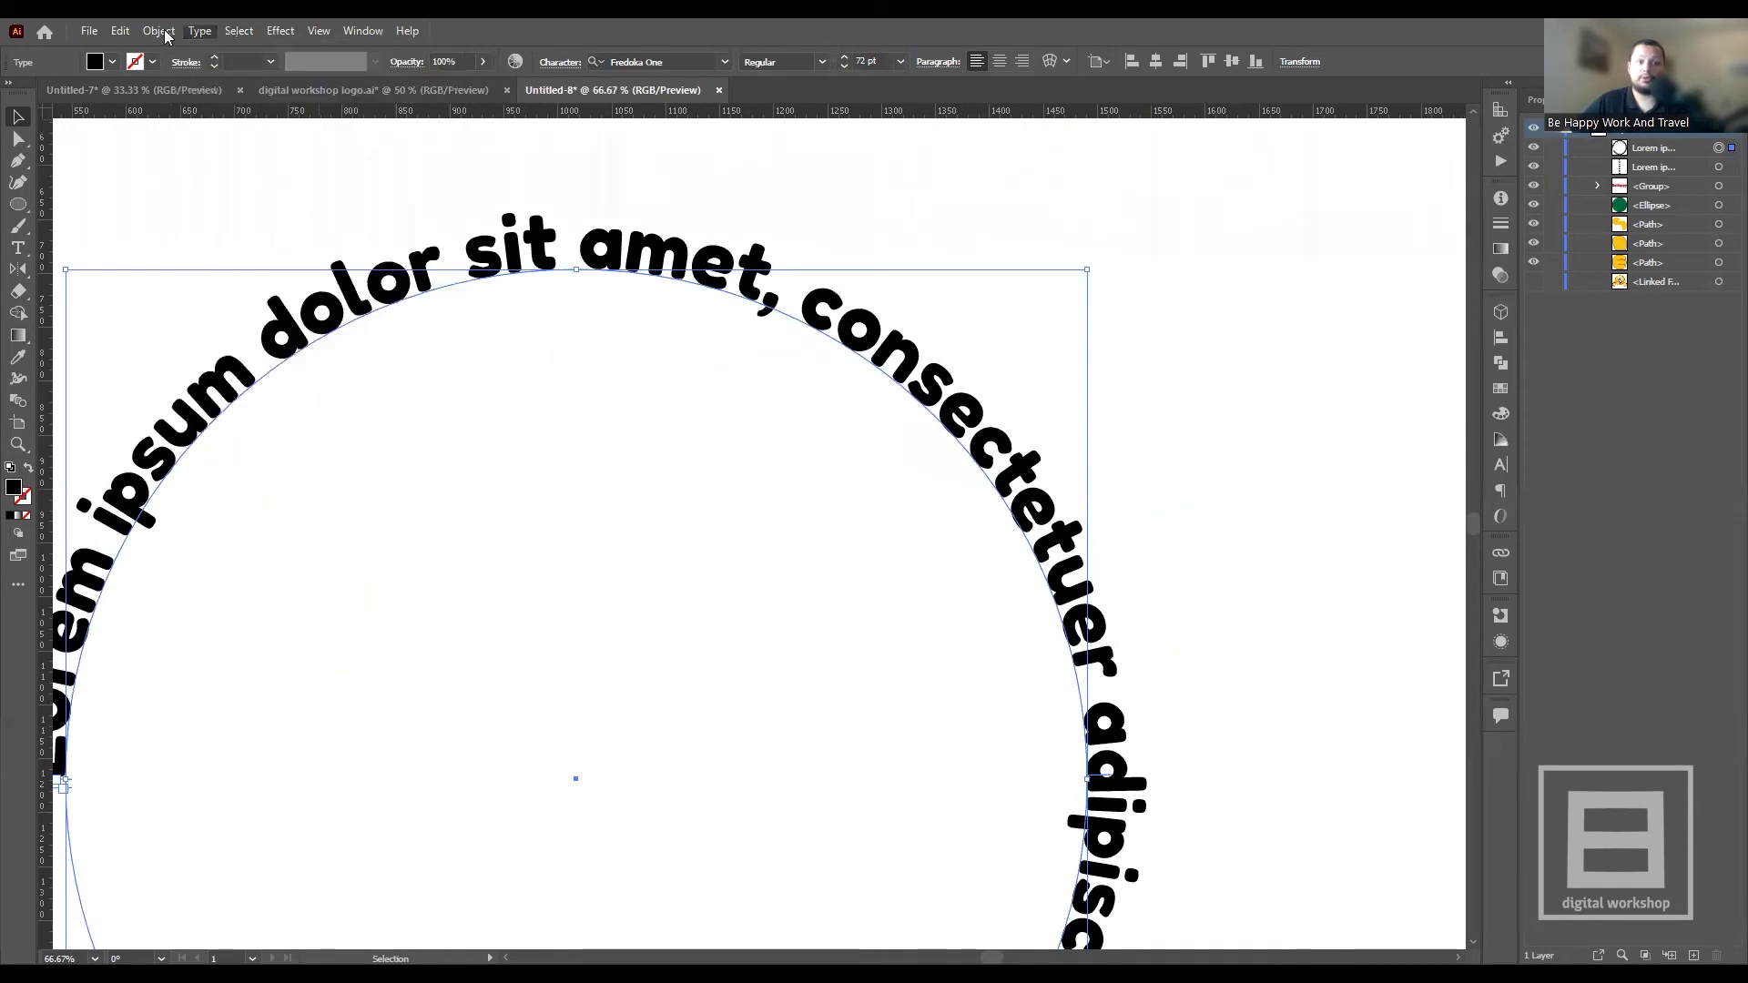
{"action": "left_click", "coordinate": [195, 34]}
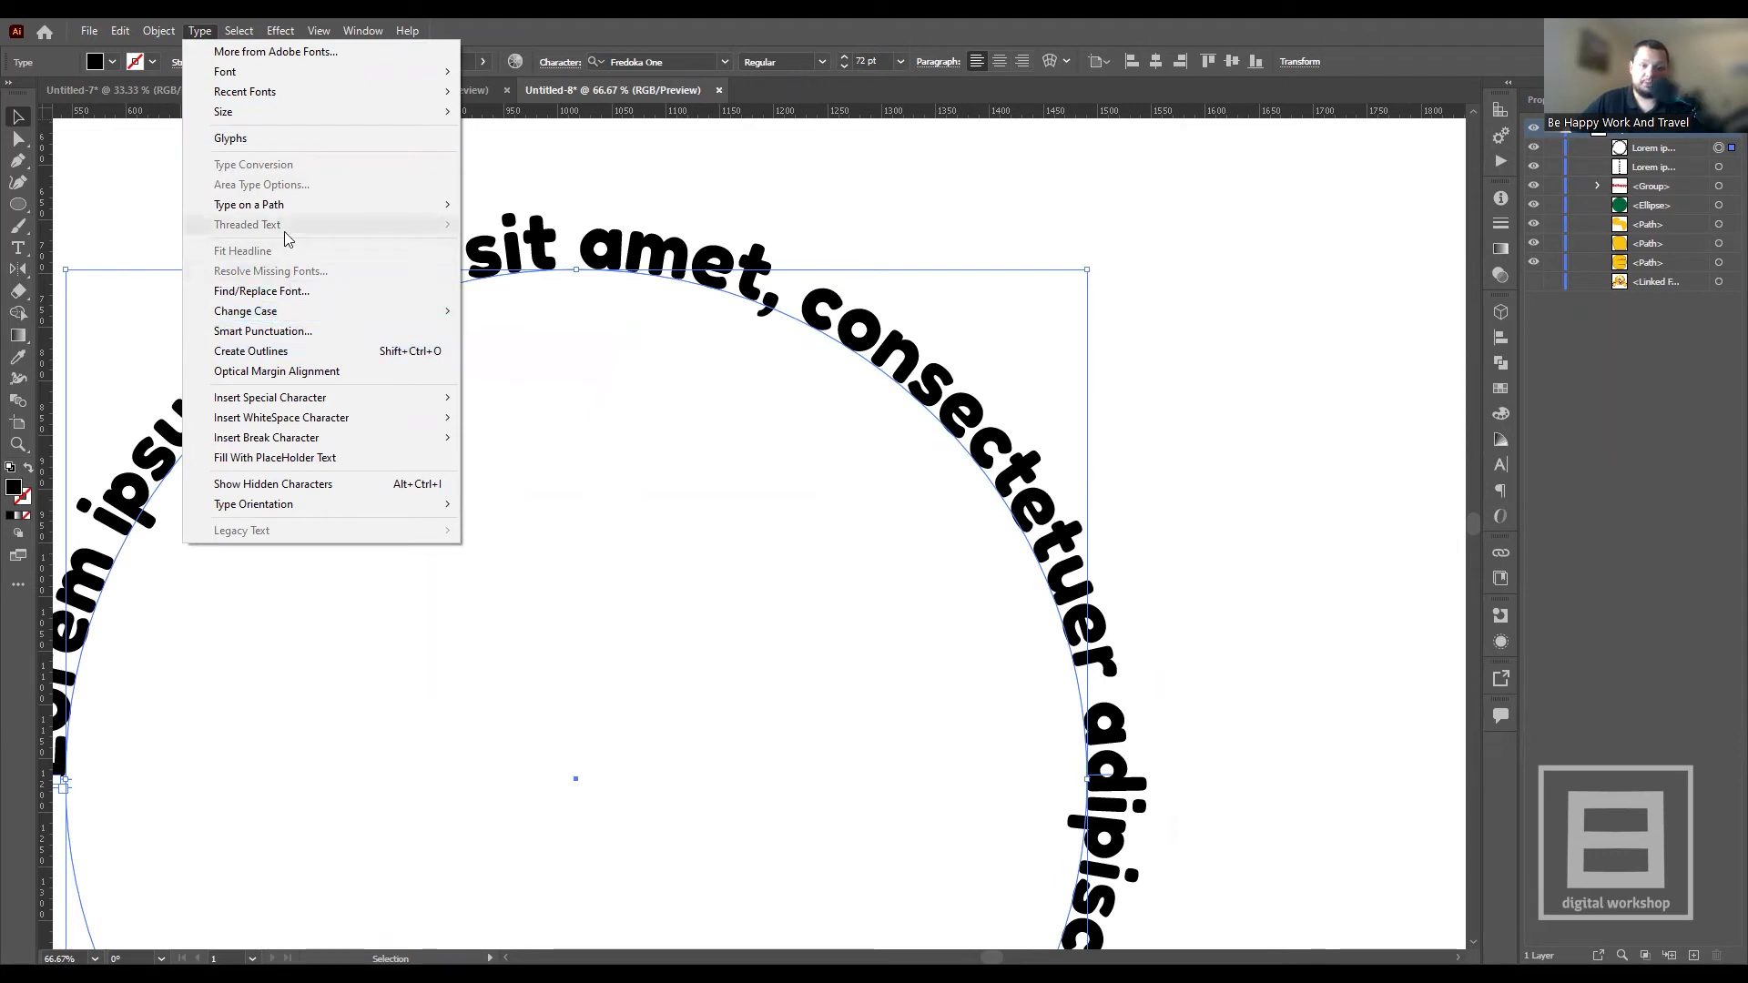
{"action": "mouse_move", "coordinate": [249, 204]}
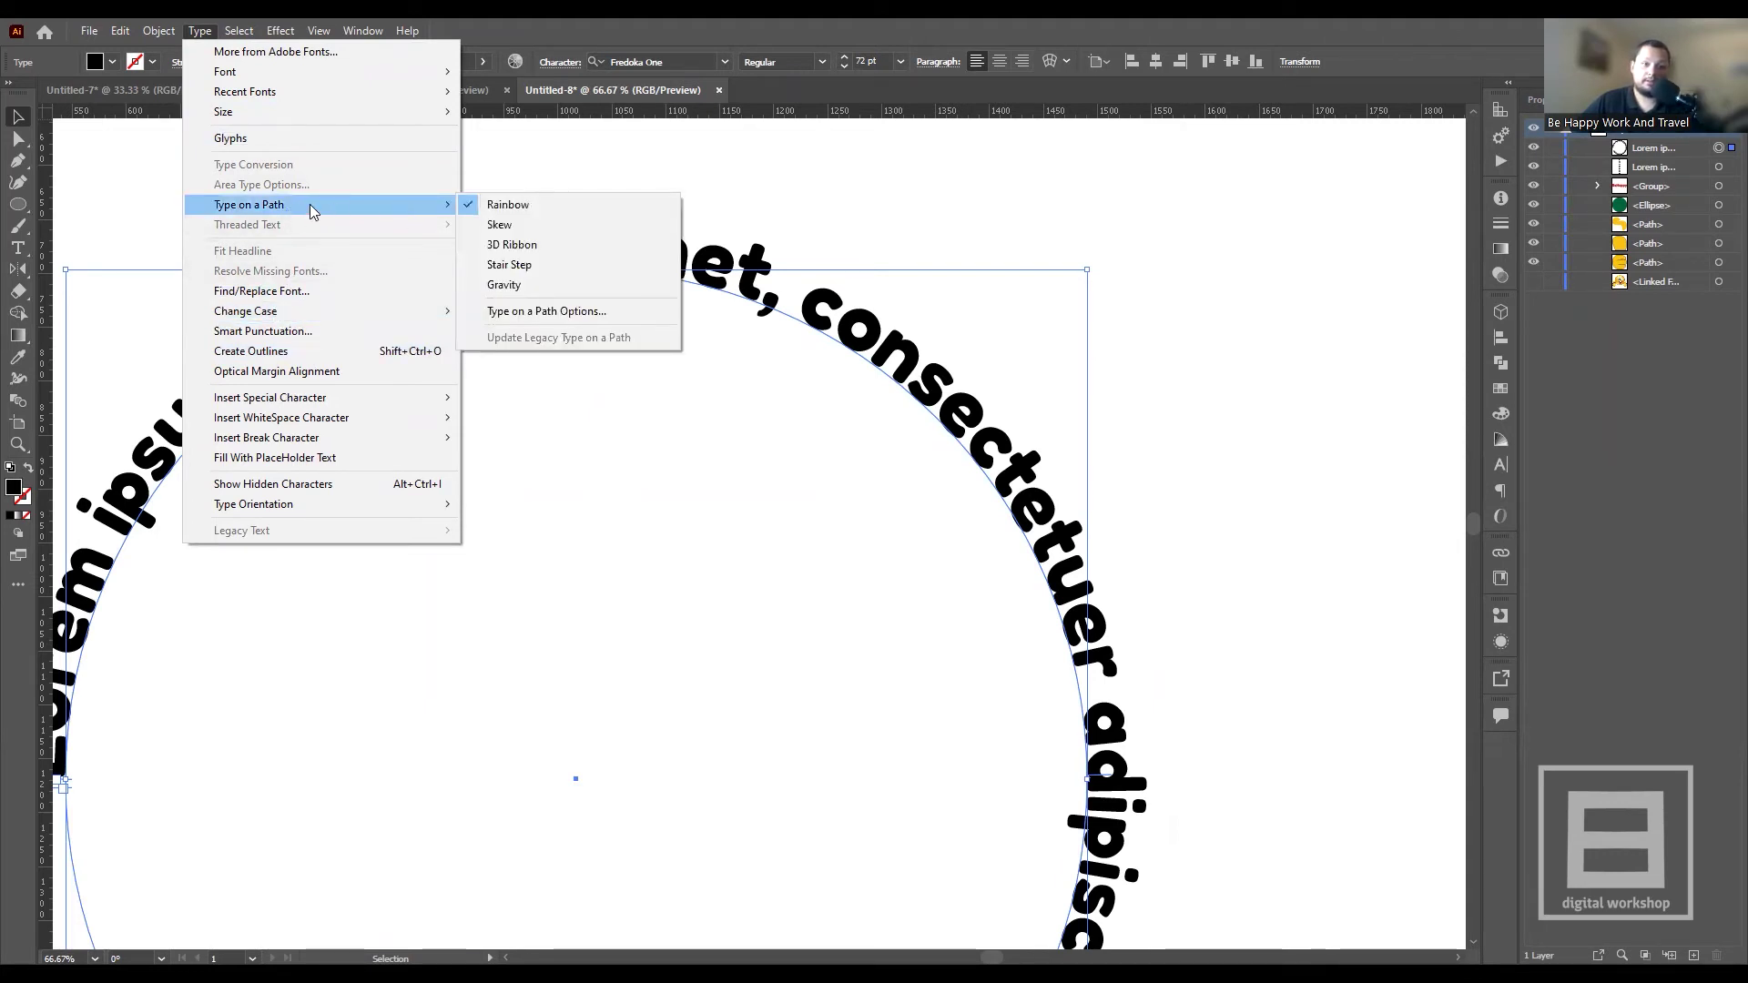
{"action": "left_click", "coordinate": [537, 314]}
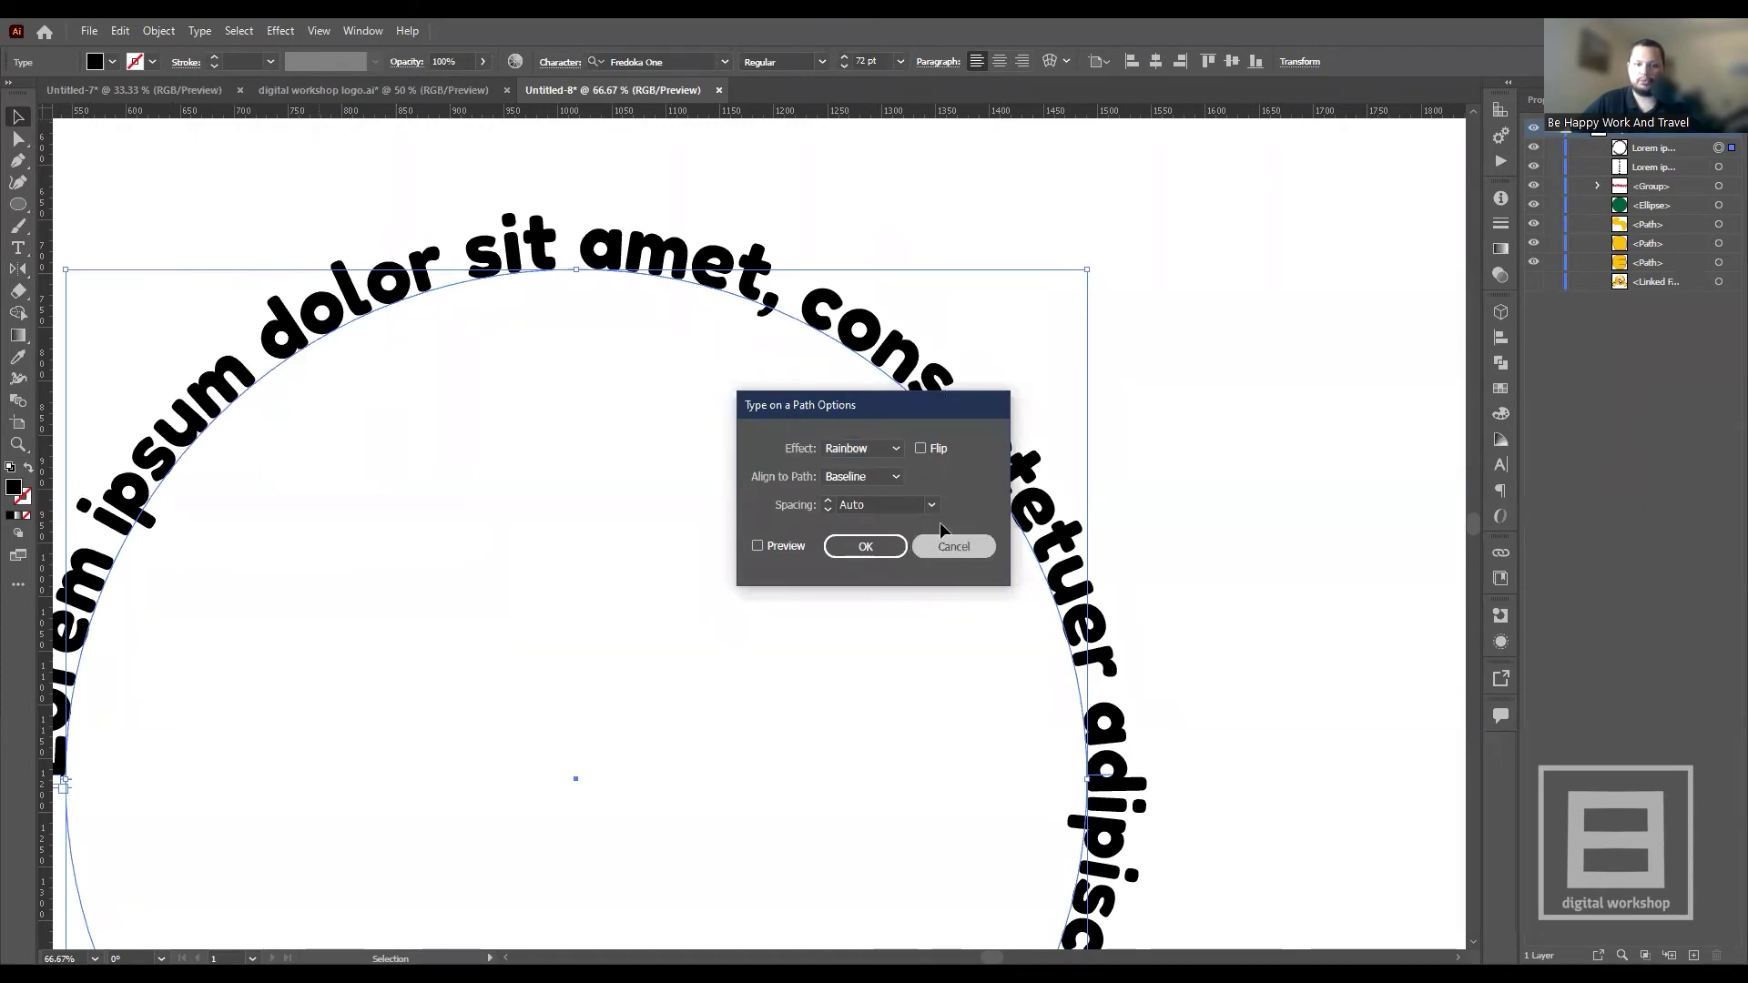
{"action": "left_click", "coordinate": [952, 545]}
{"action": "key", "text": "ctrl+minus"}
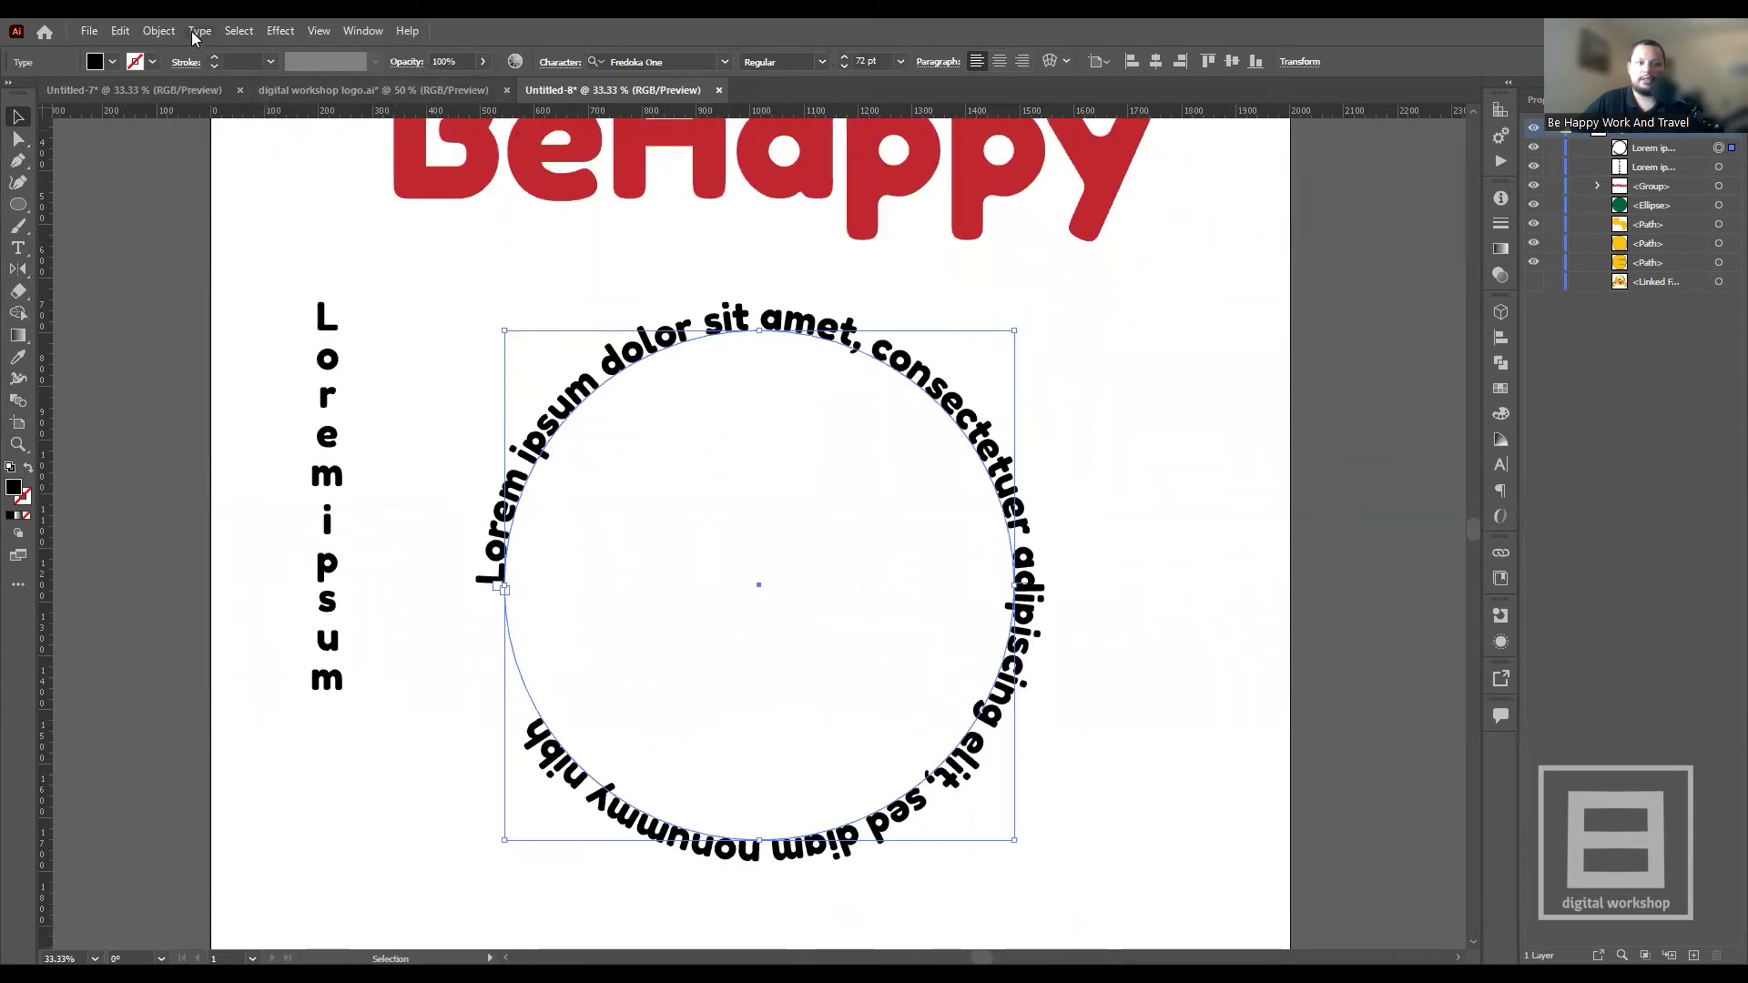
{"action": "left_click", "coordinate": [199, 31]}
{"action": "mouse_move", "coordinate": [249, 205]}
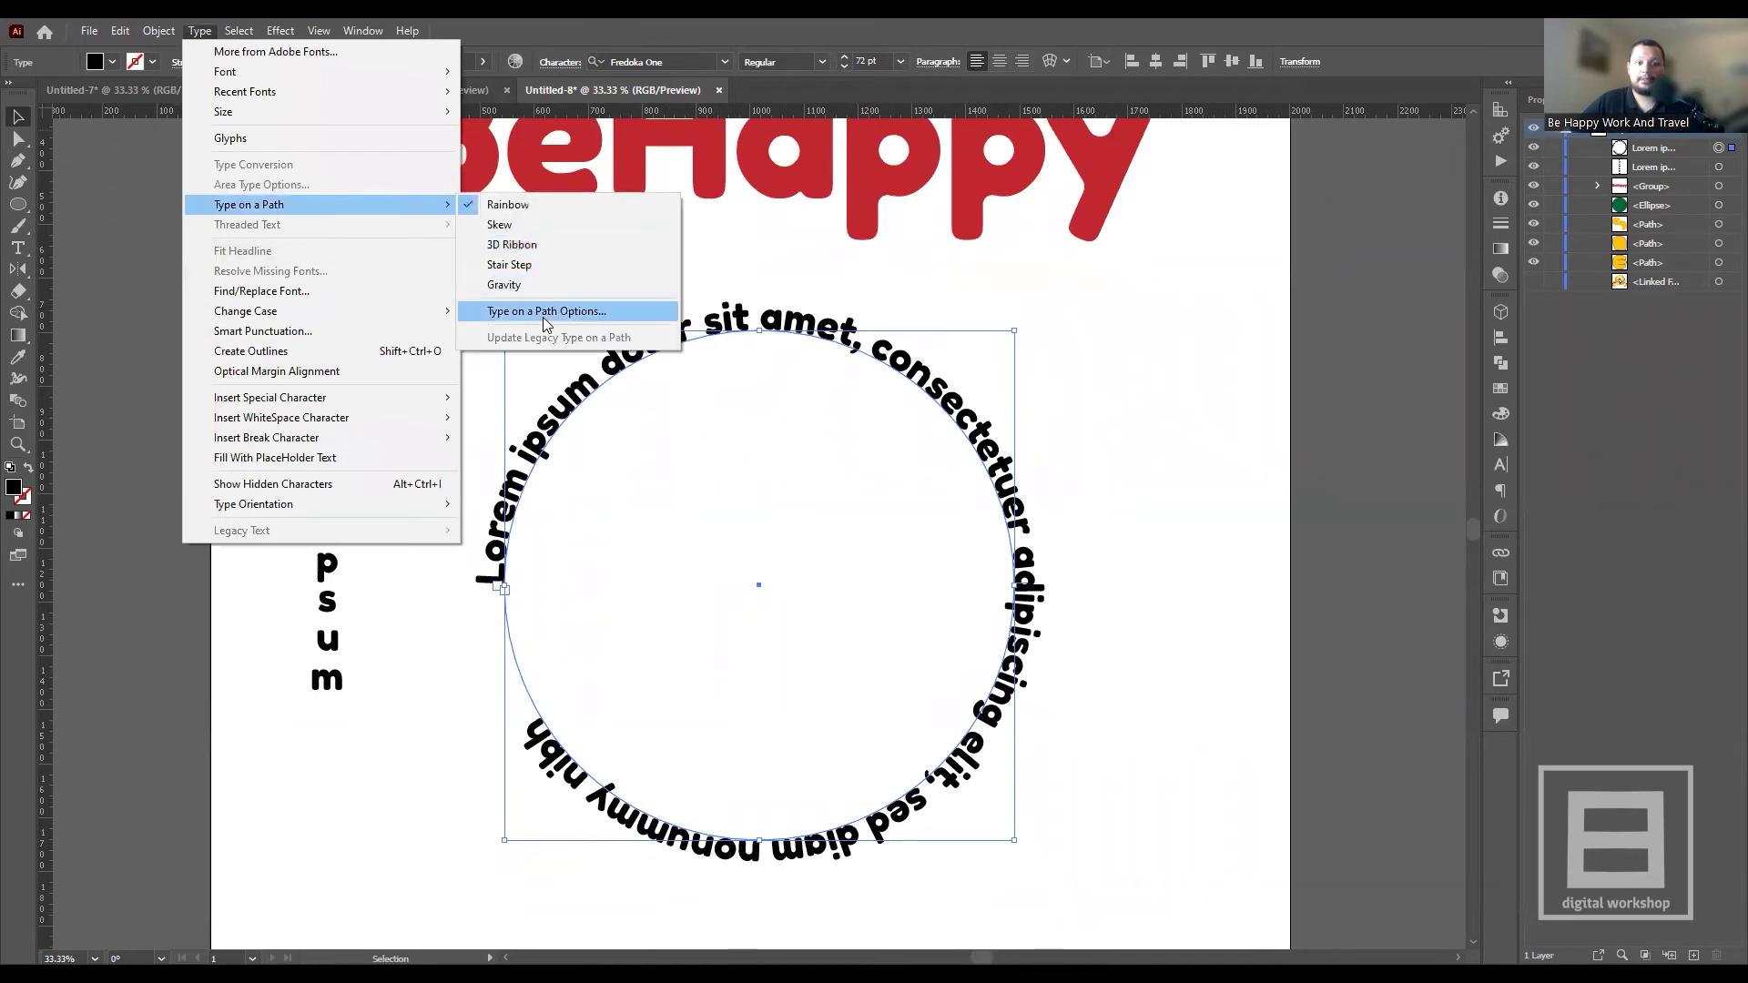
{"action": "left_click", "coordinate": [542, 313]}
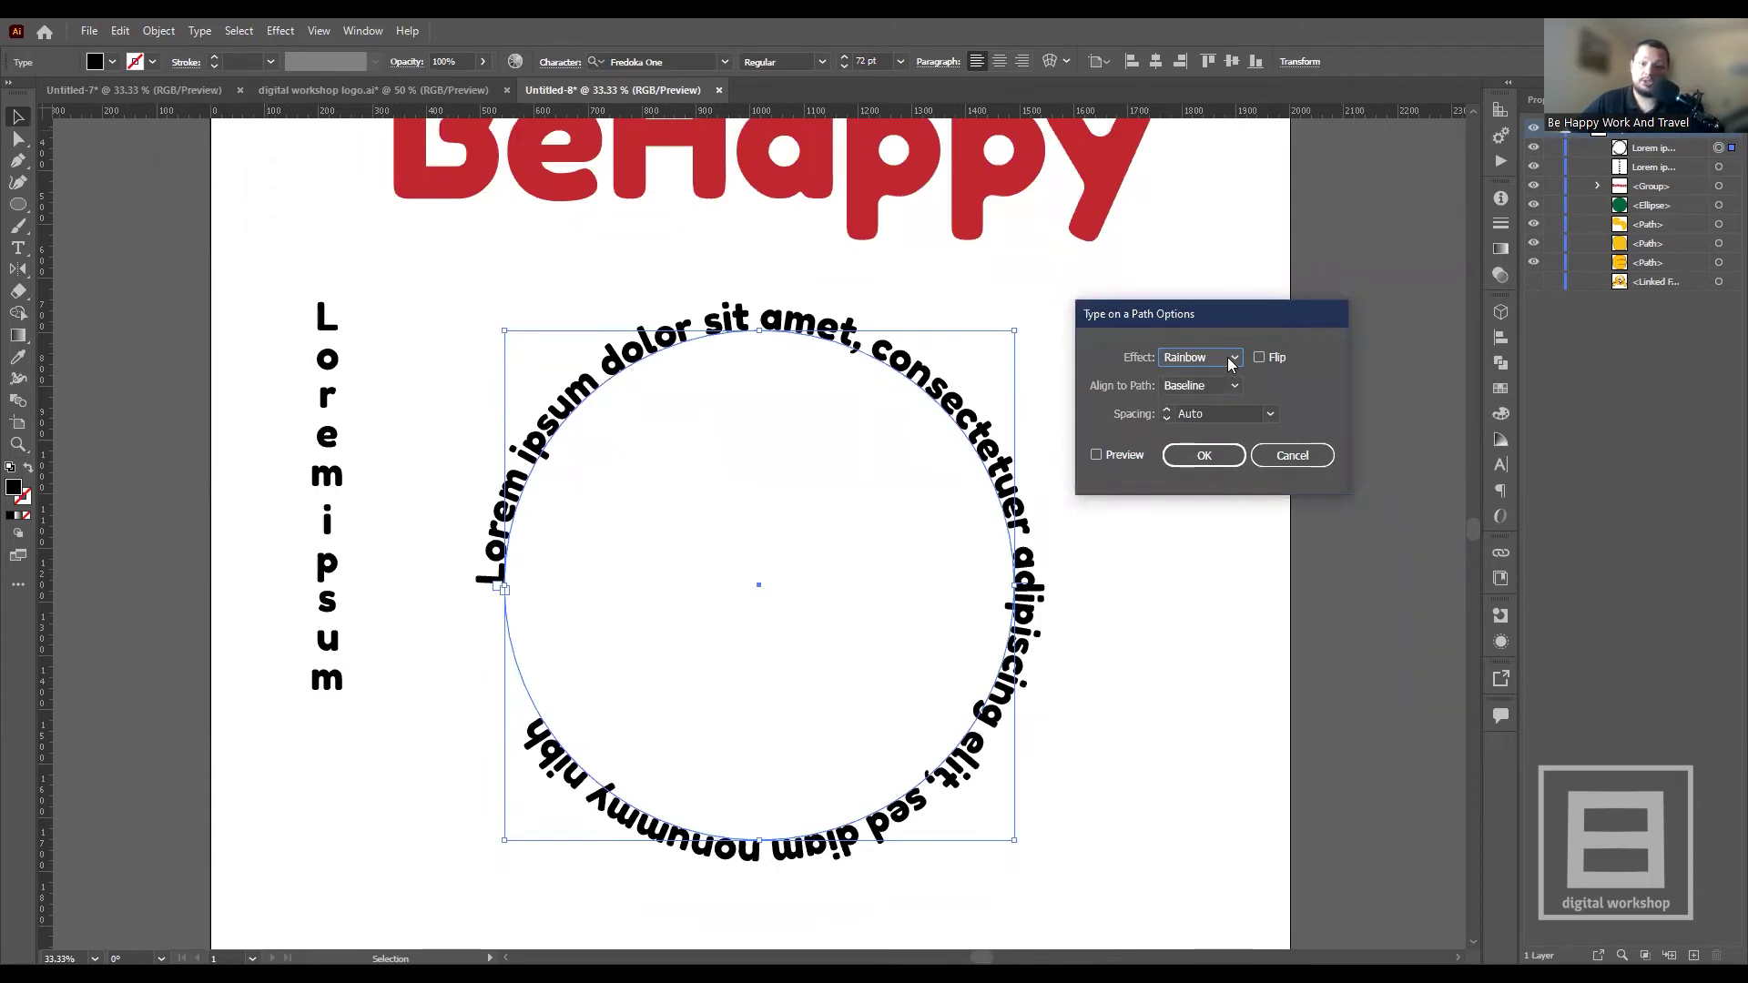
- Preview the Skew, Rainbow, 3D Ribbon and Stair Step effects, then choose Gravity
{"action": "left_click", "coordinate": [1232, 361]}
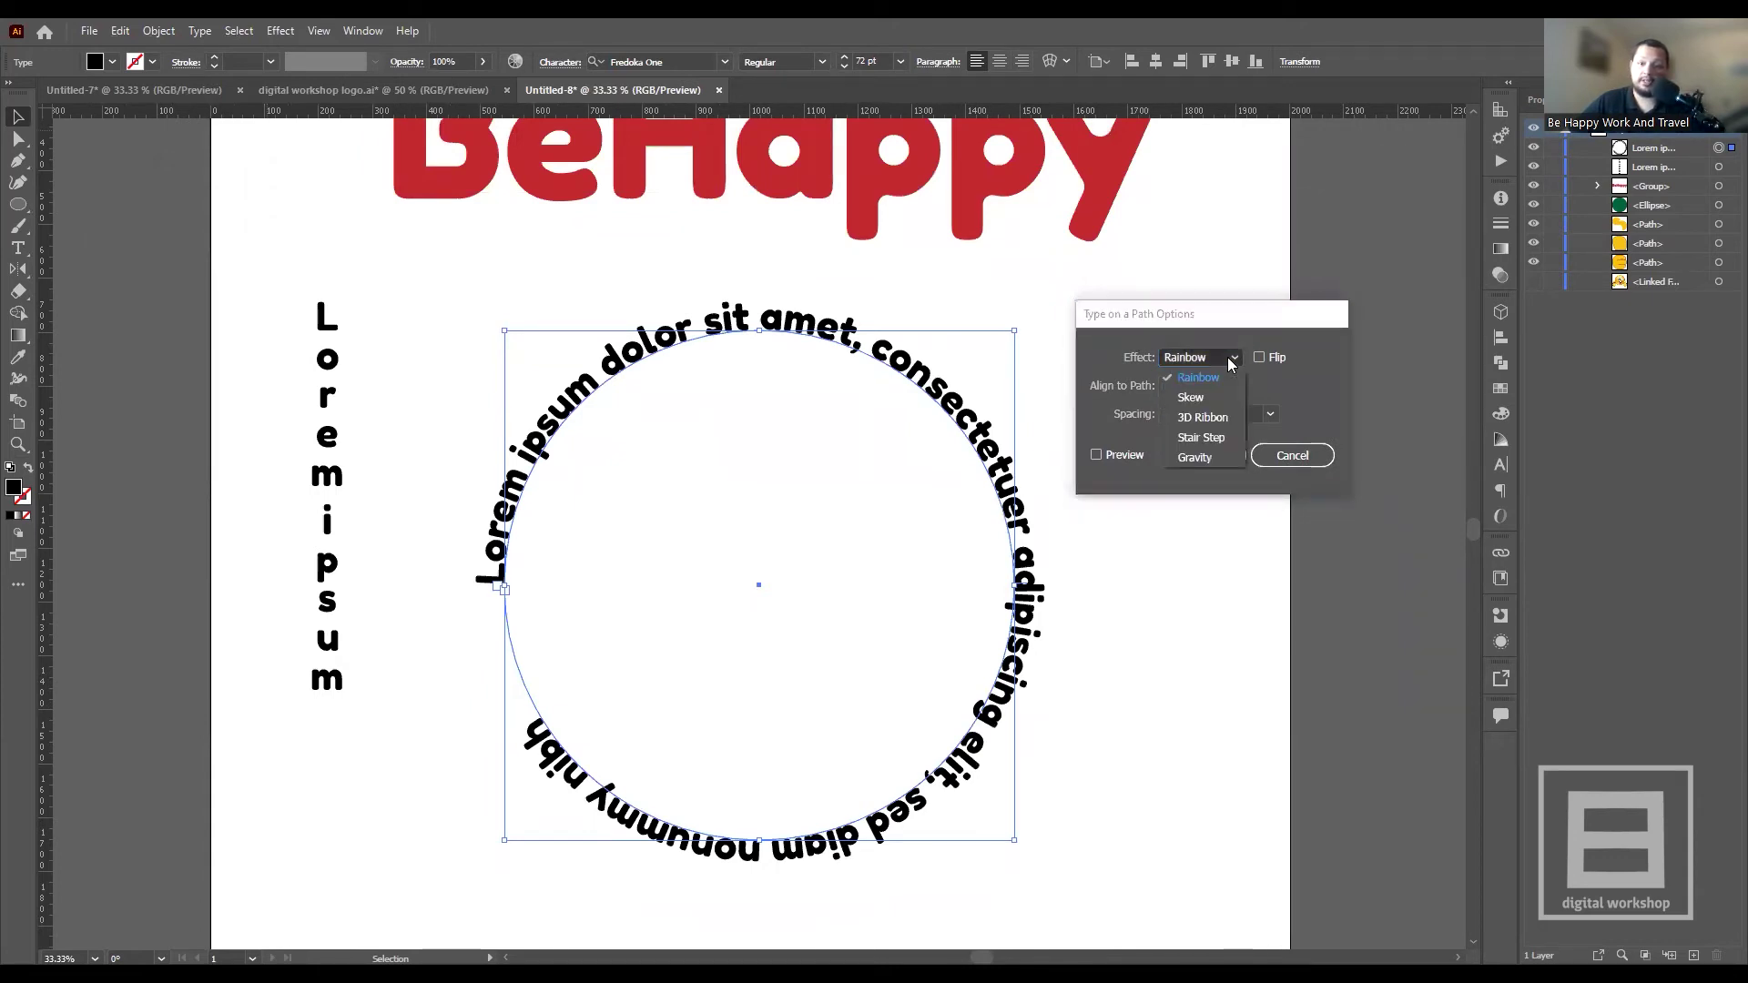
{"action": "left_click", "coordinate": [1200, 403]}
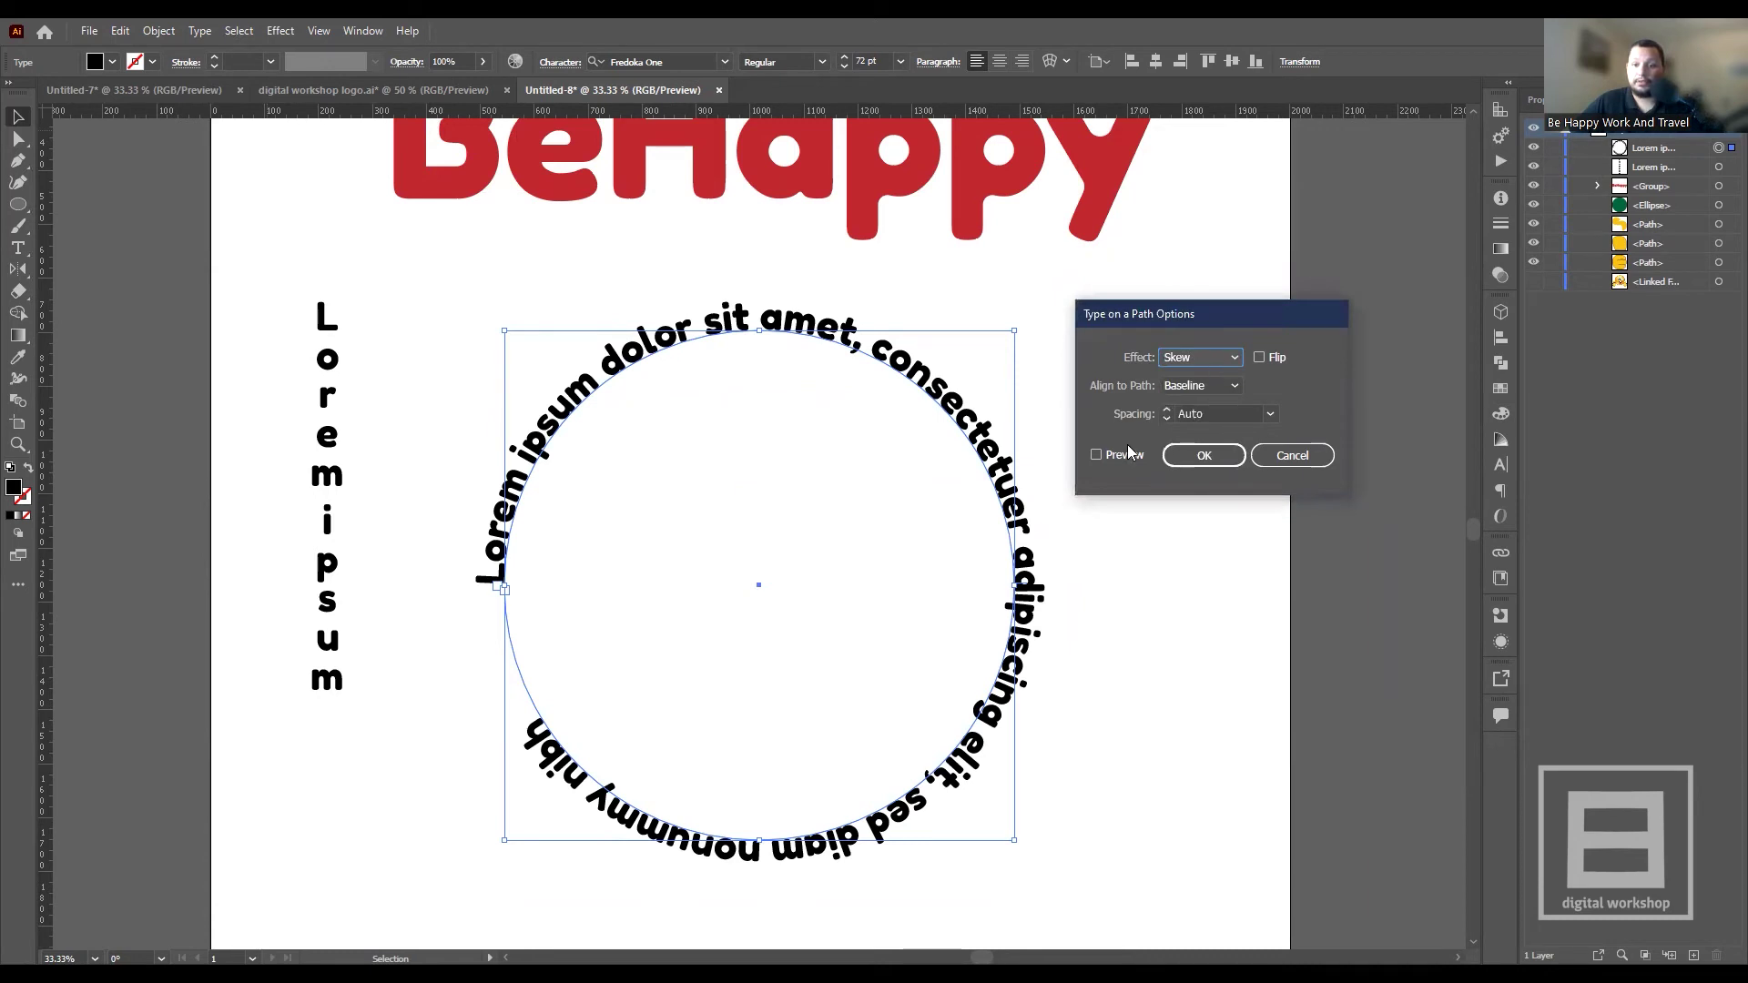
{"action": "left_click", "coordinate": [1095, 455]}
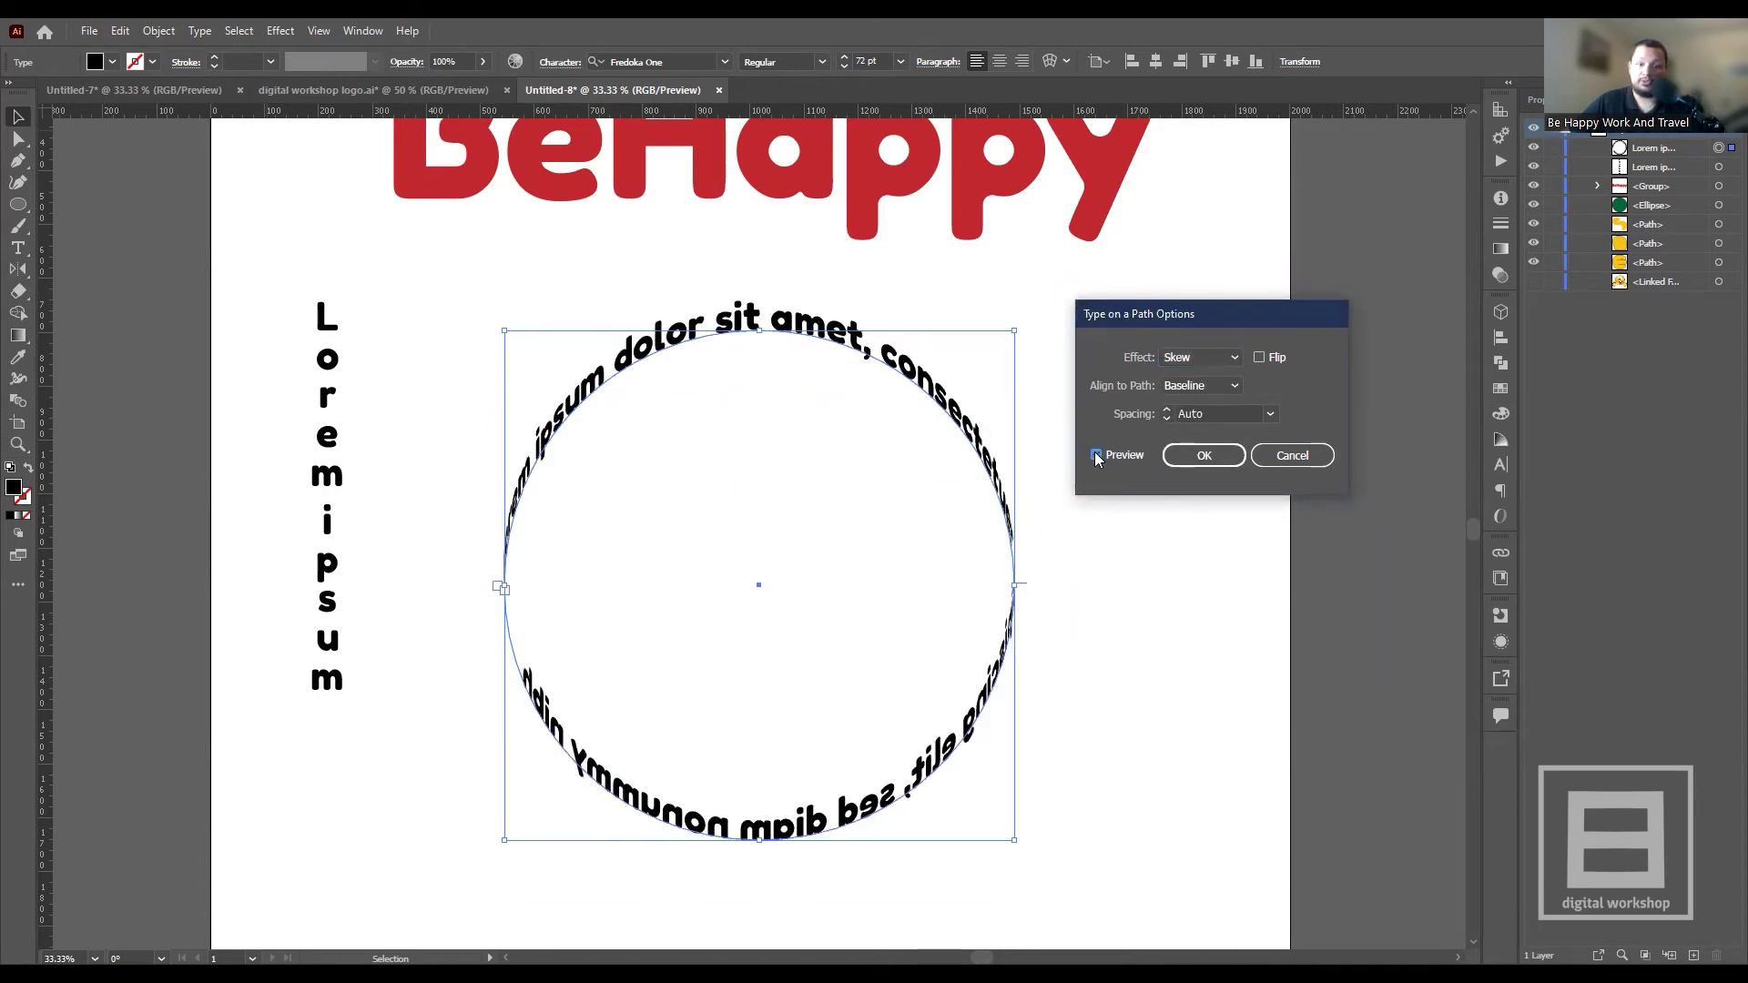
{"action": "left_click", "coordinate": [1209, 357]}
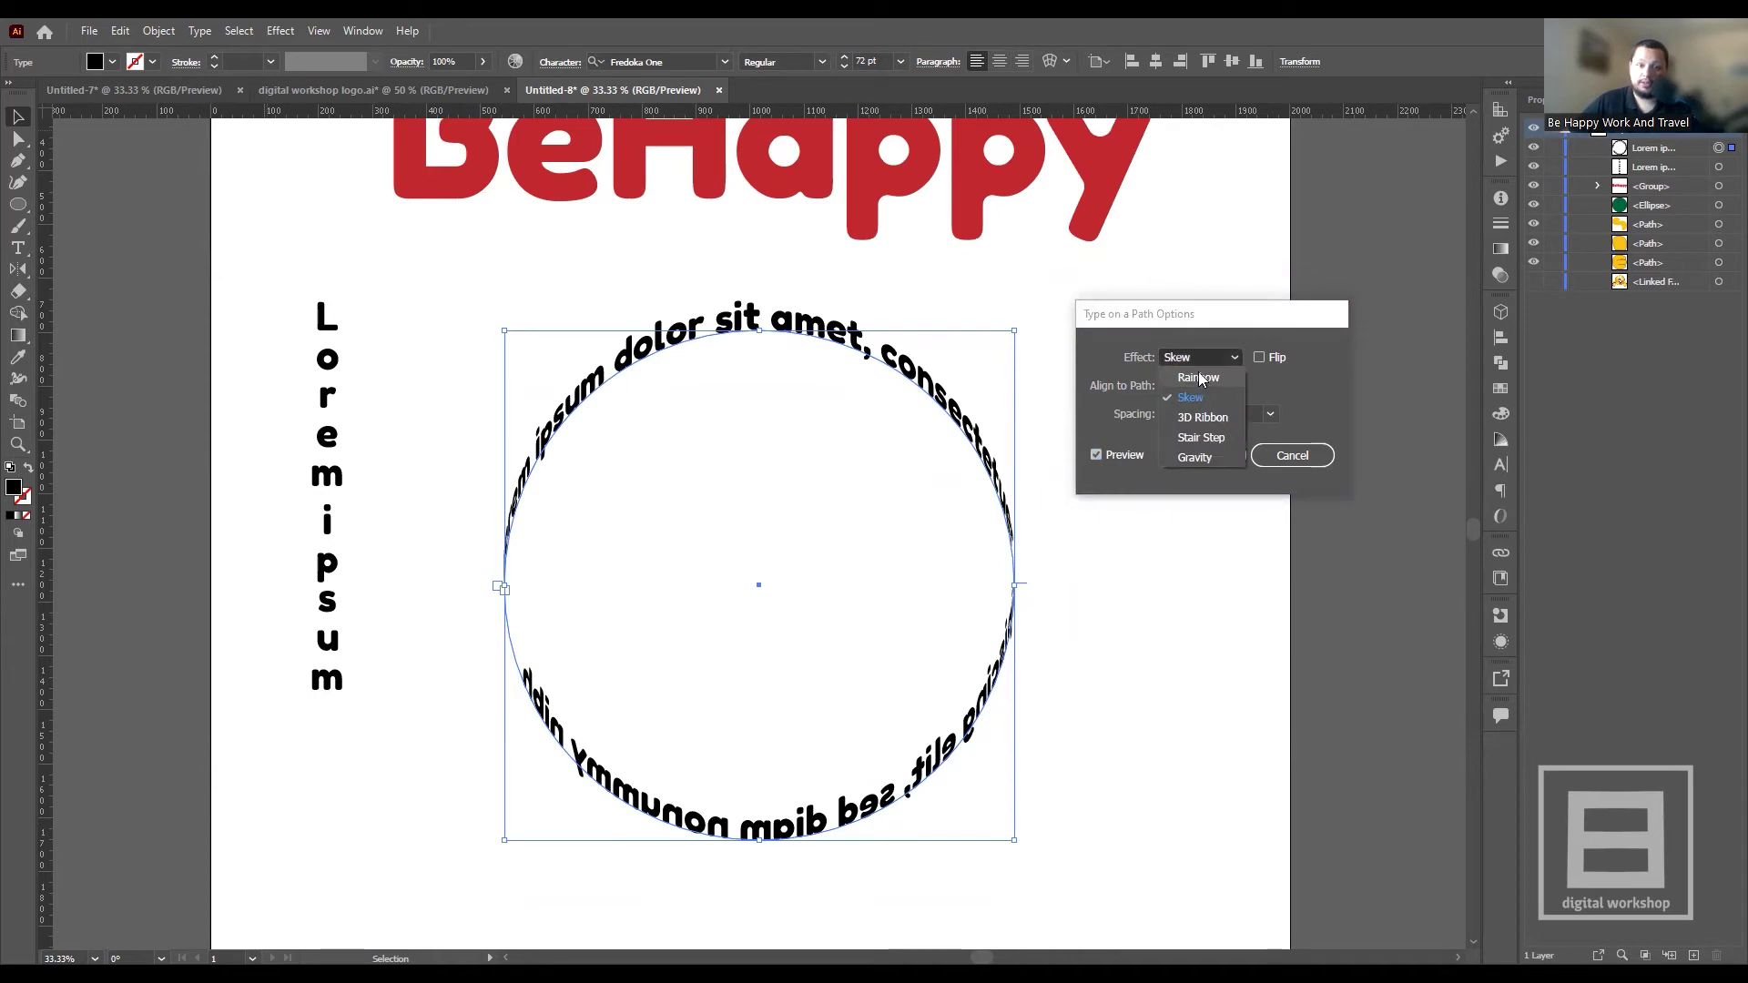
{"action": "left_click", "coordinate": [1198, 373]}
{"action": "left_click", "coordinate": [1197, 361]}
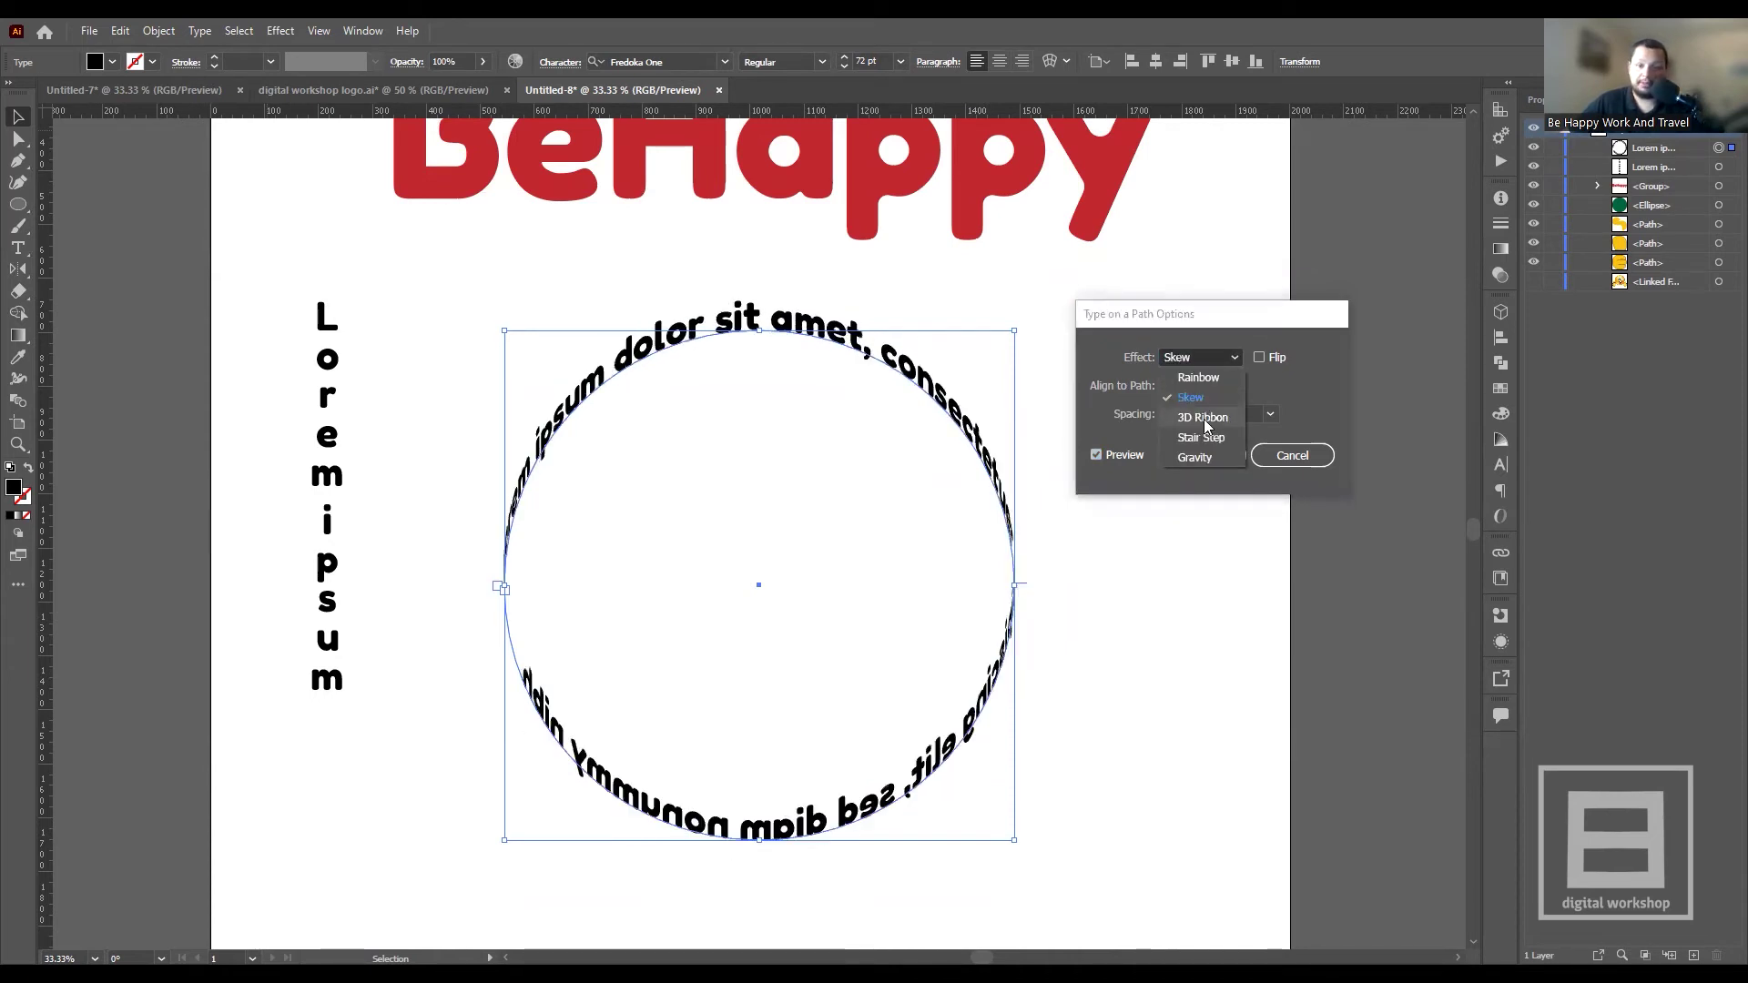
{"action": "left_click", "coordinate": [1204, 417]}
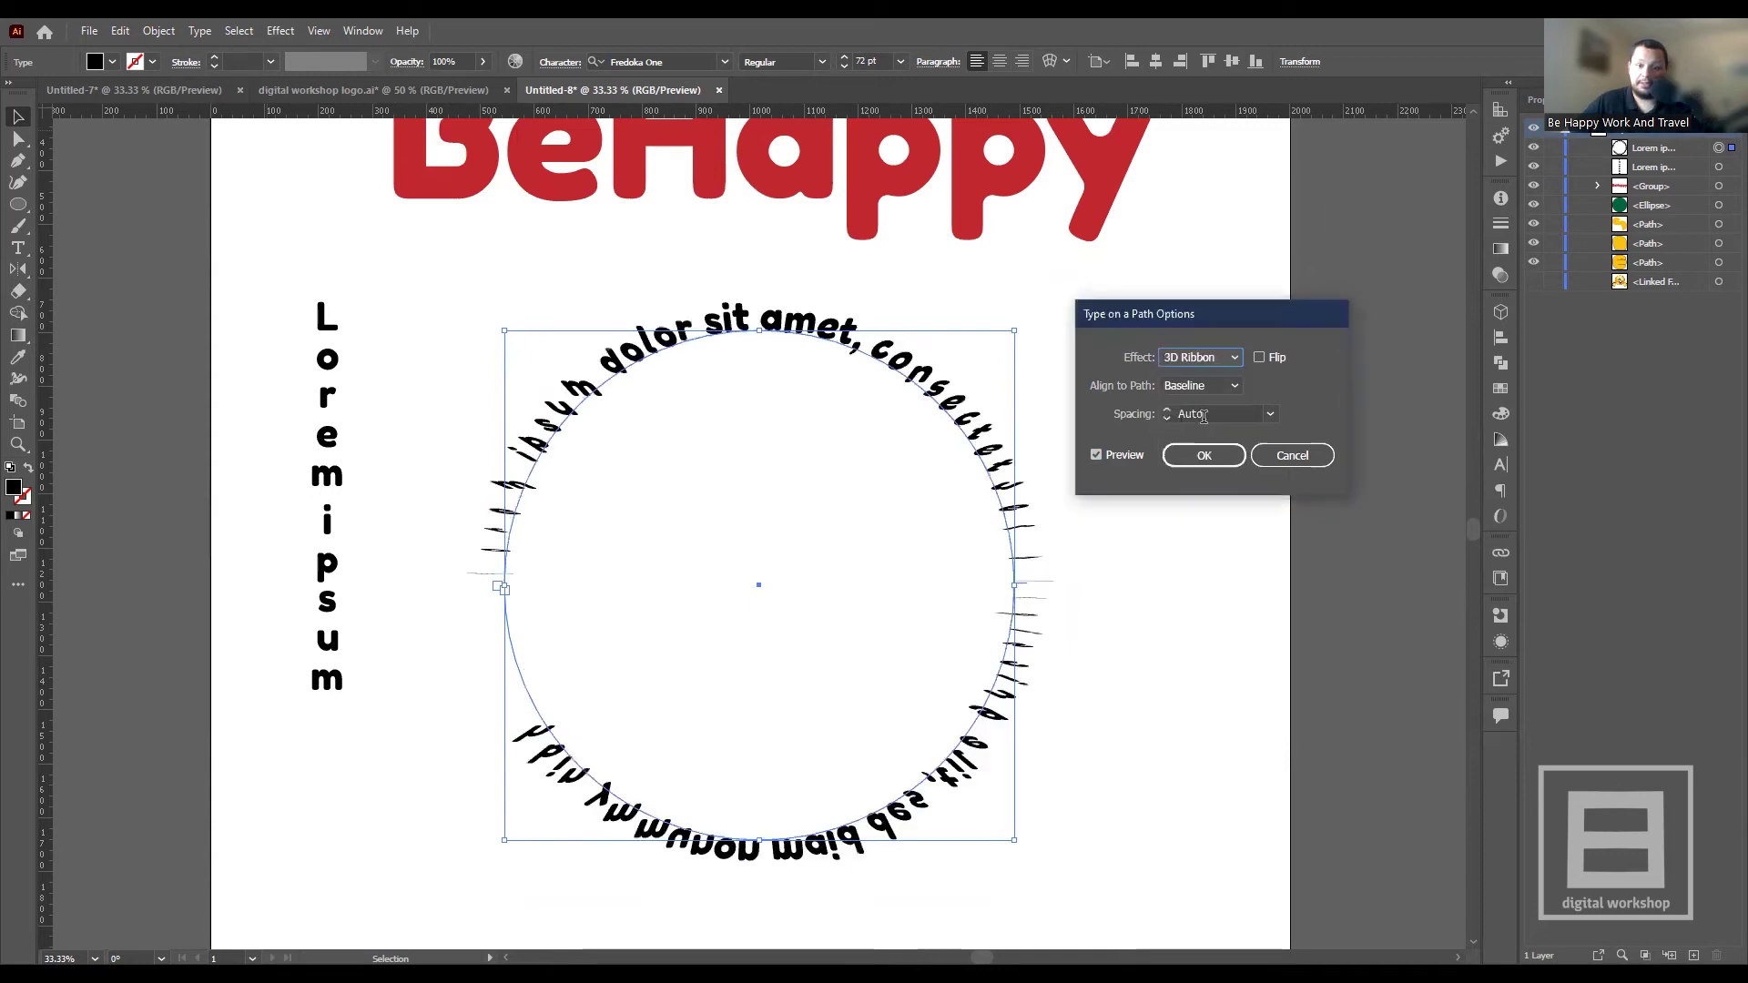
{"action": "left_click", "coordinate": [1191, 357]}
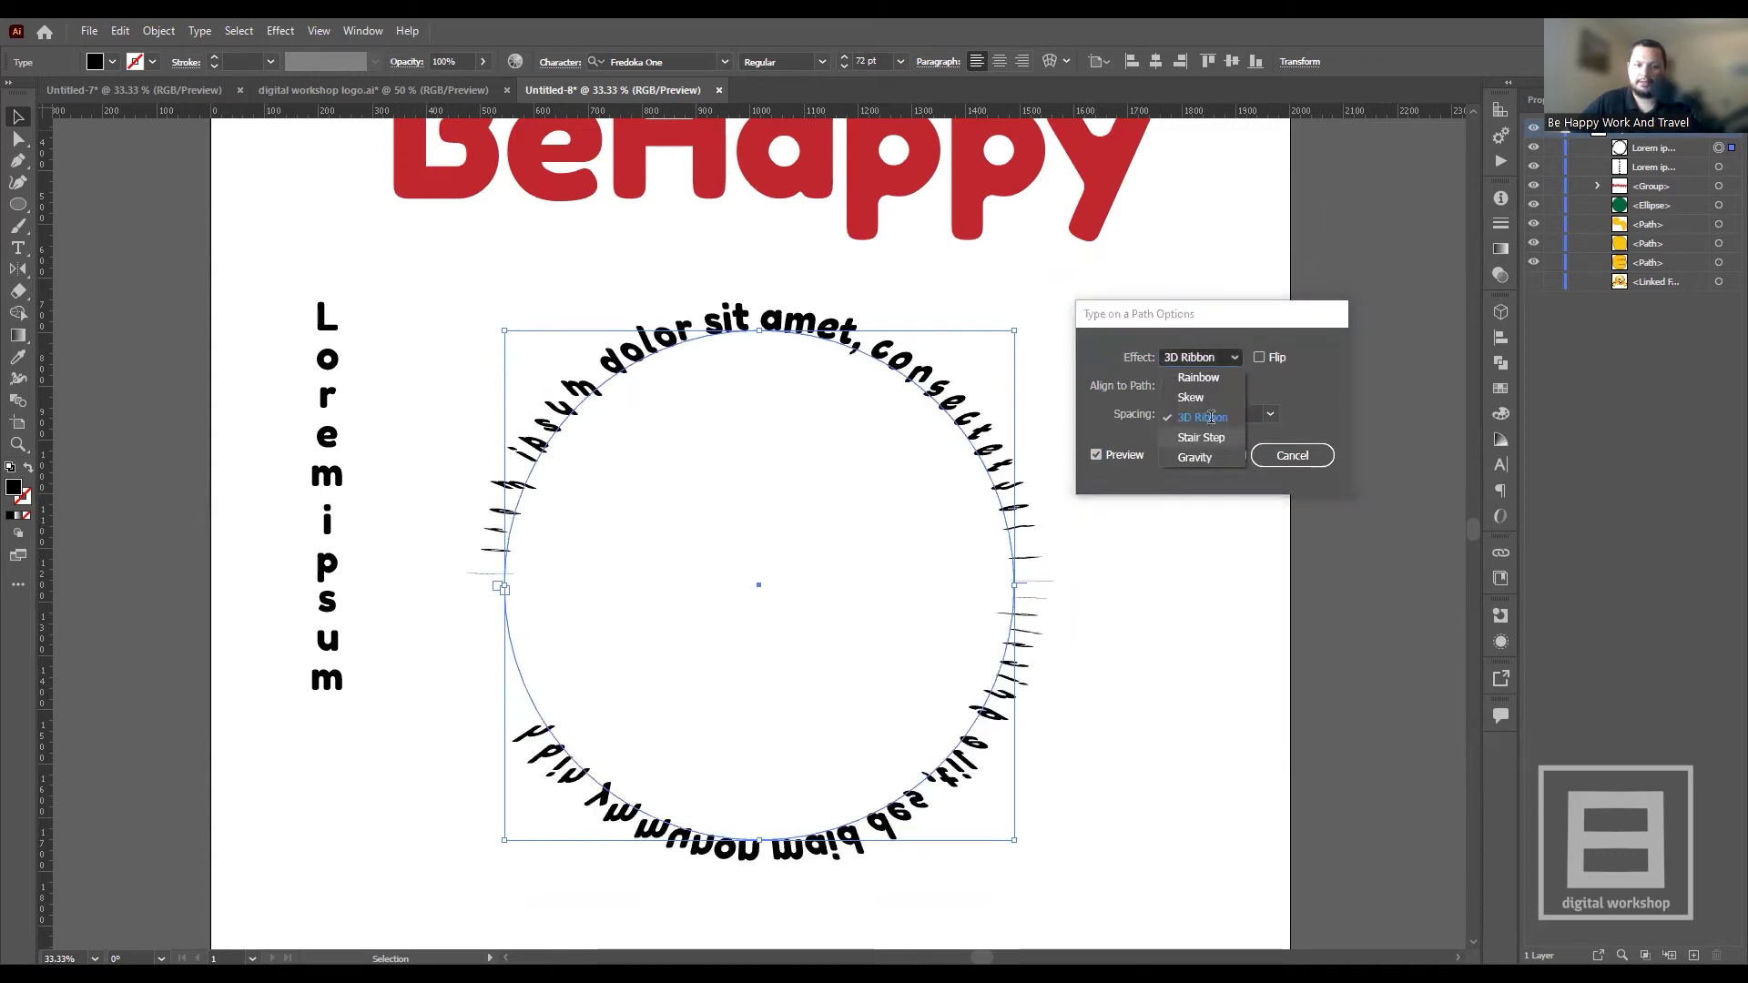
{"action": "left_click", "coordinate": [1200, 438]}
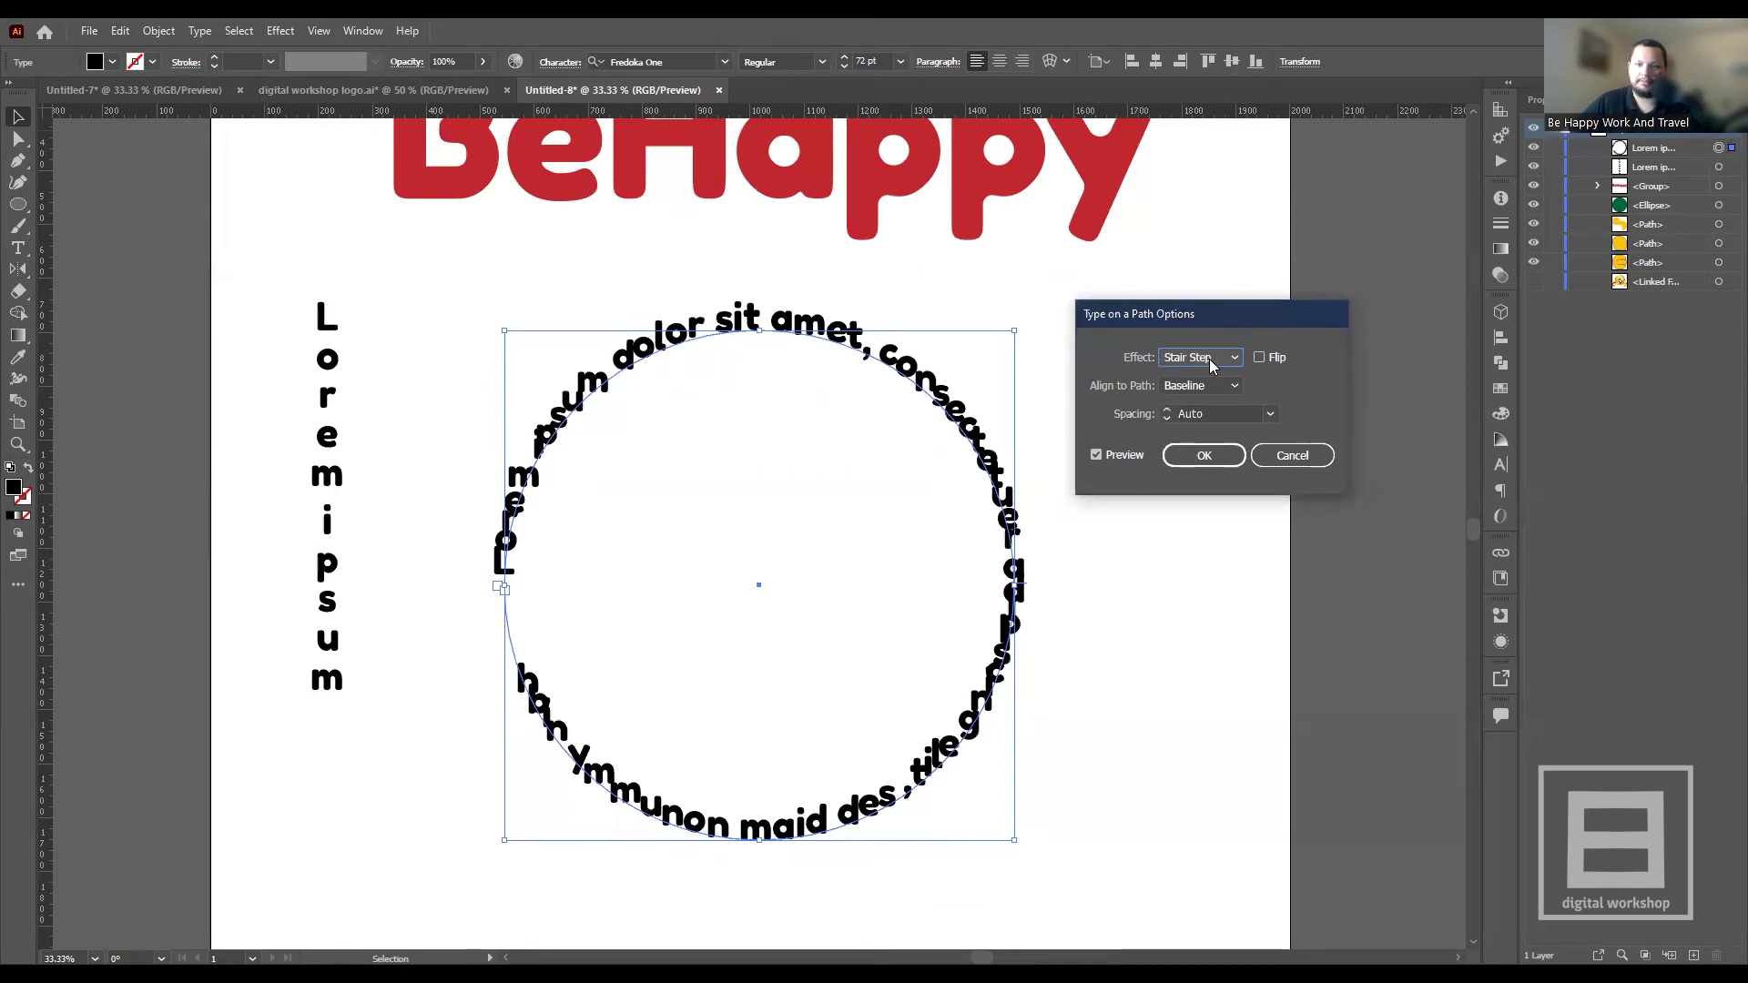
{"action": "left_click", "coordinate": [1209, 358]}
{"action": "left_click", "coordinate": [1207, 458]}
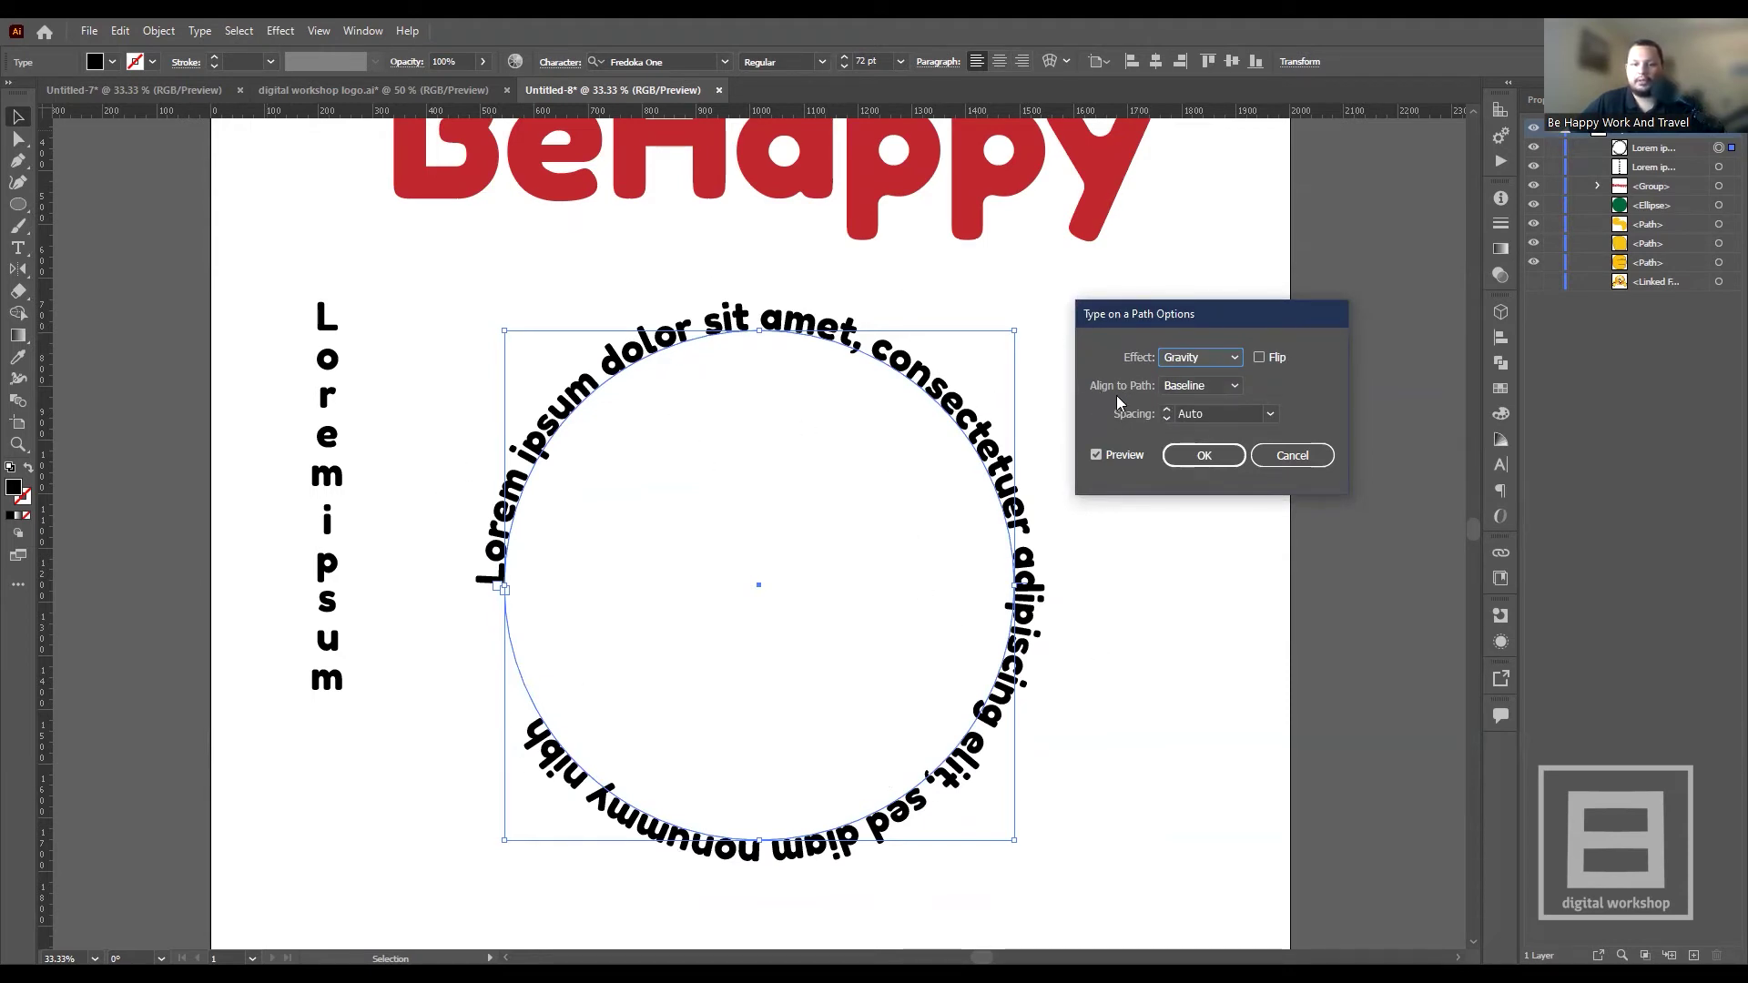
- Try Ascender, Descender and Center alignment, then confirm Baseline alignment
{"action": "left_click", "coordinate": [1181, 385]}
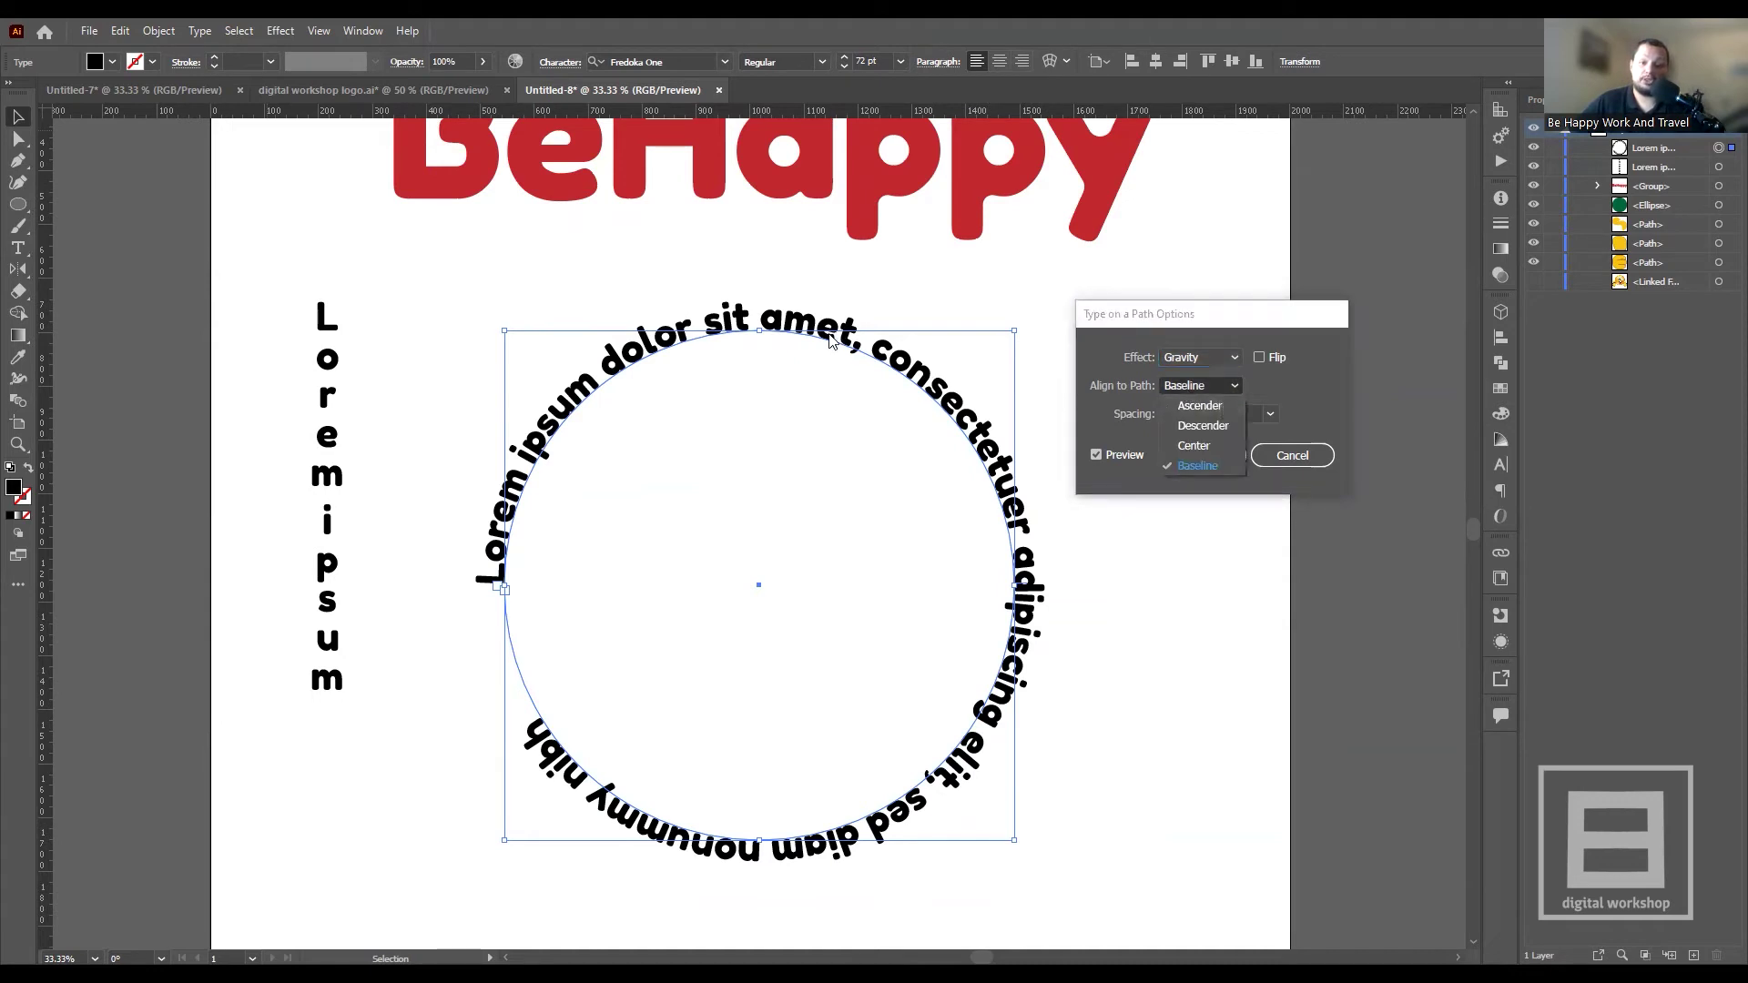
{"action": "left_click", "coordinate": [1197, 404]}
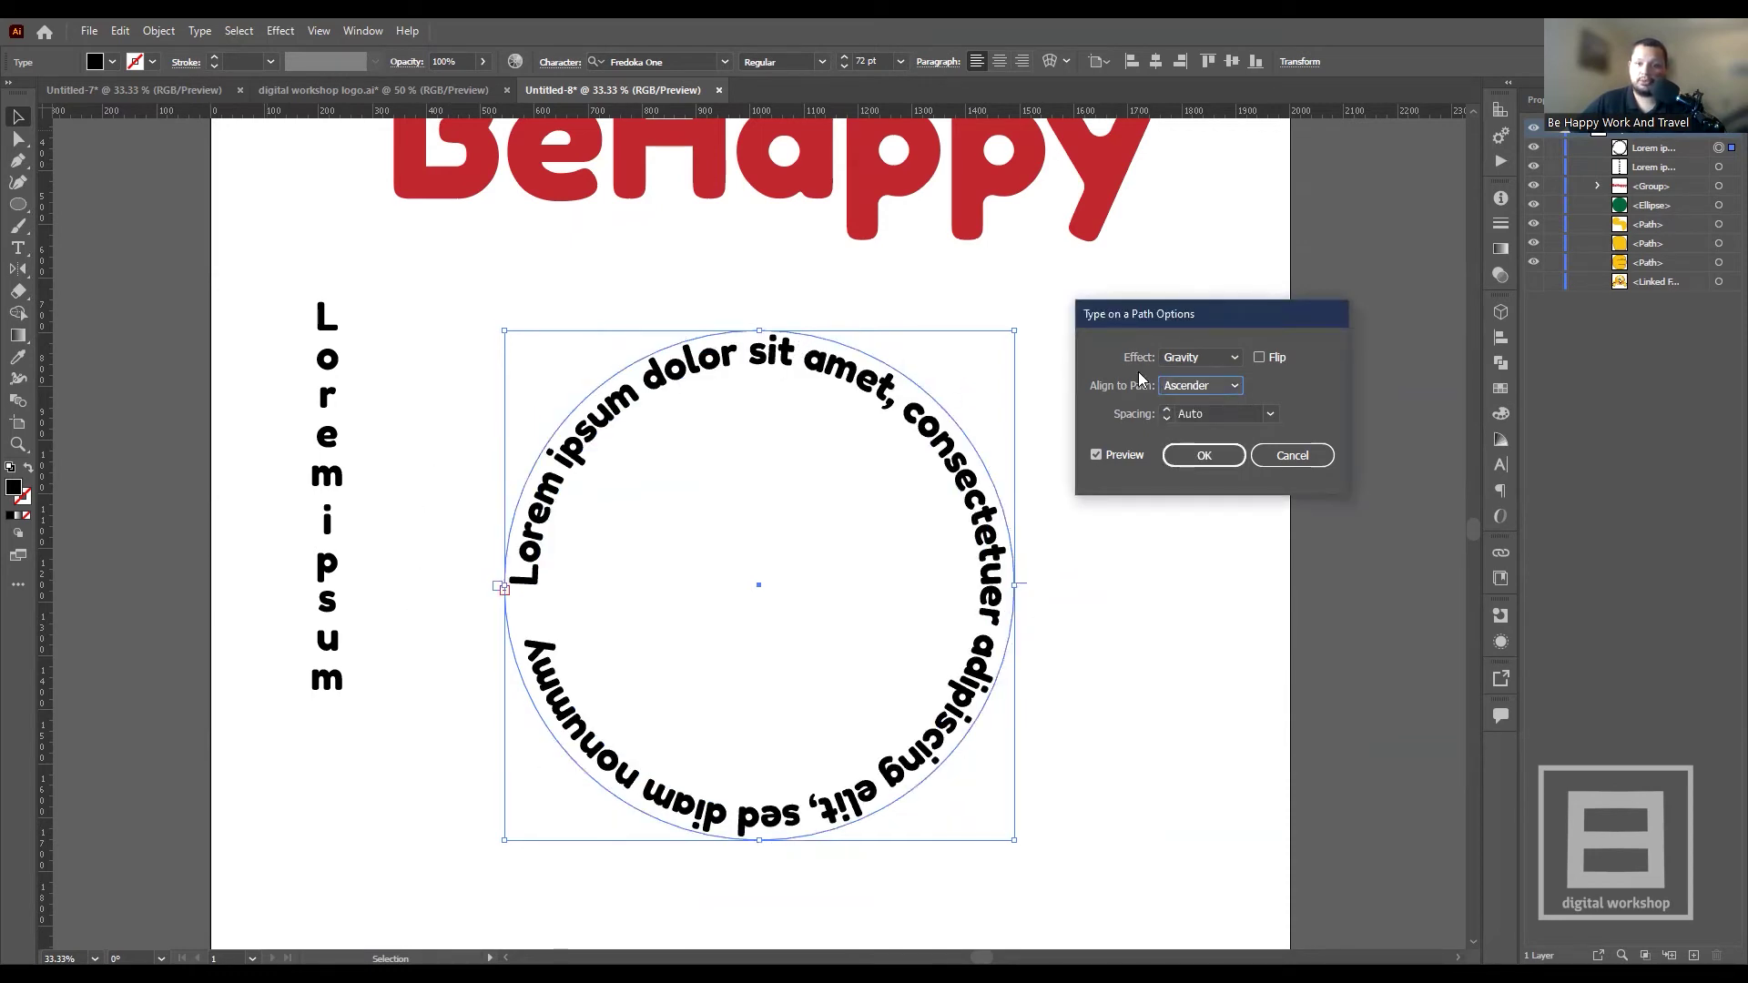
{"action": "left_click", "coordinate": [1200, 386]}
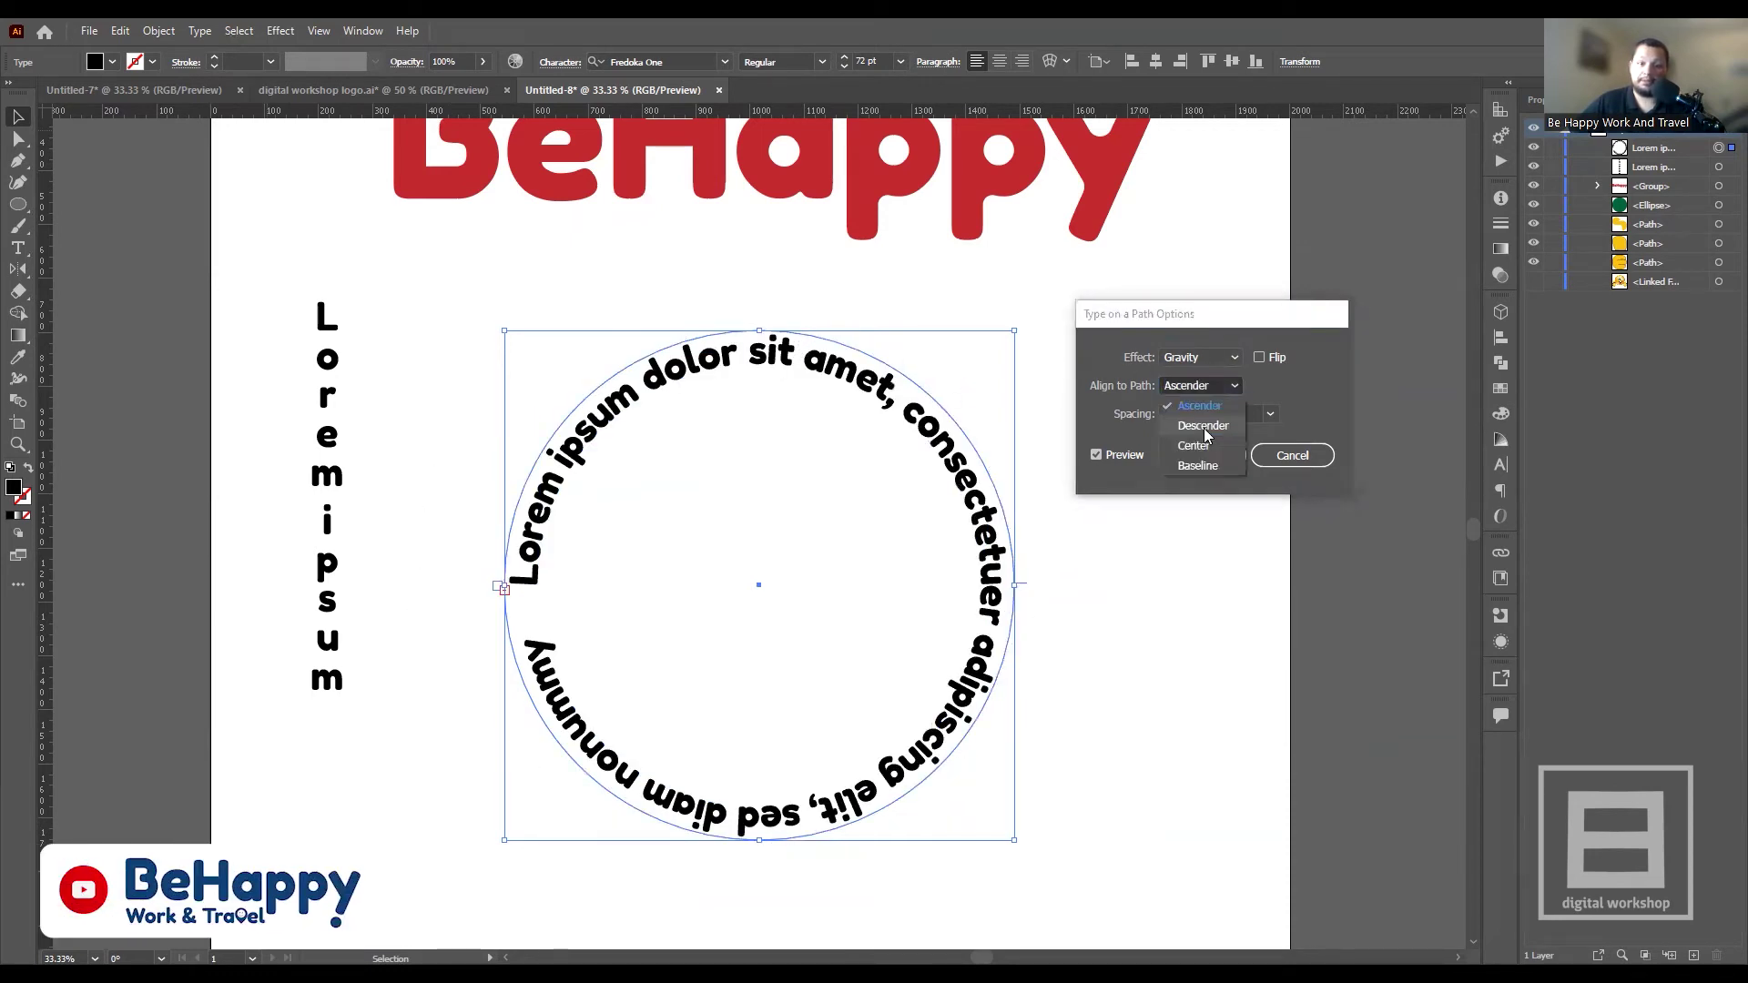
{"action": "left_click", "coordinate": [1193, 423]}
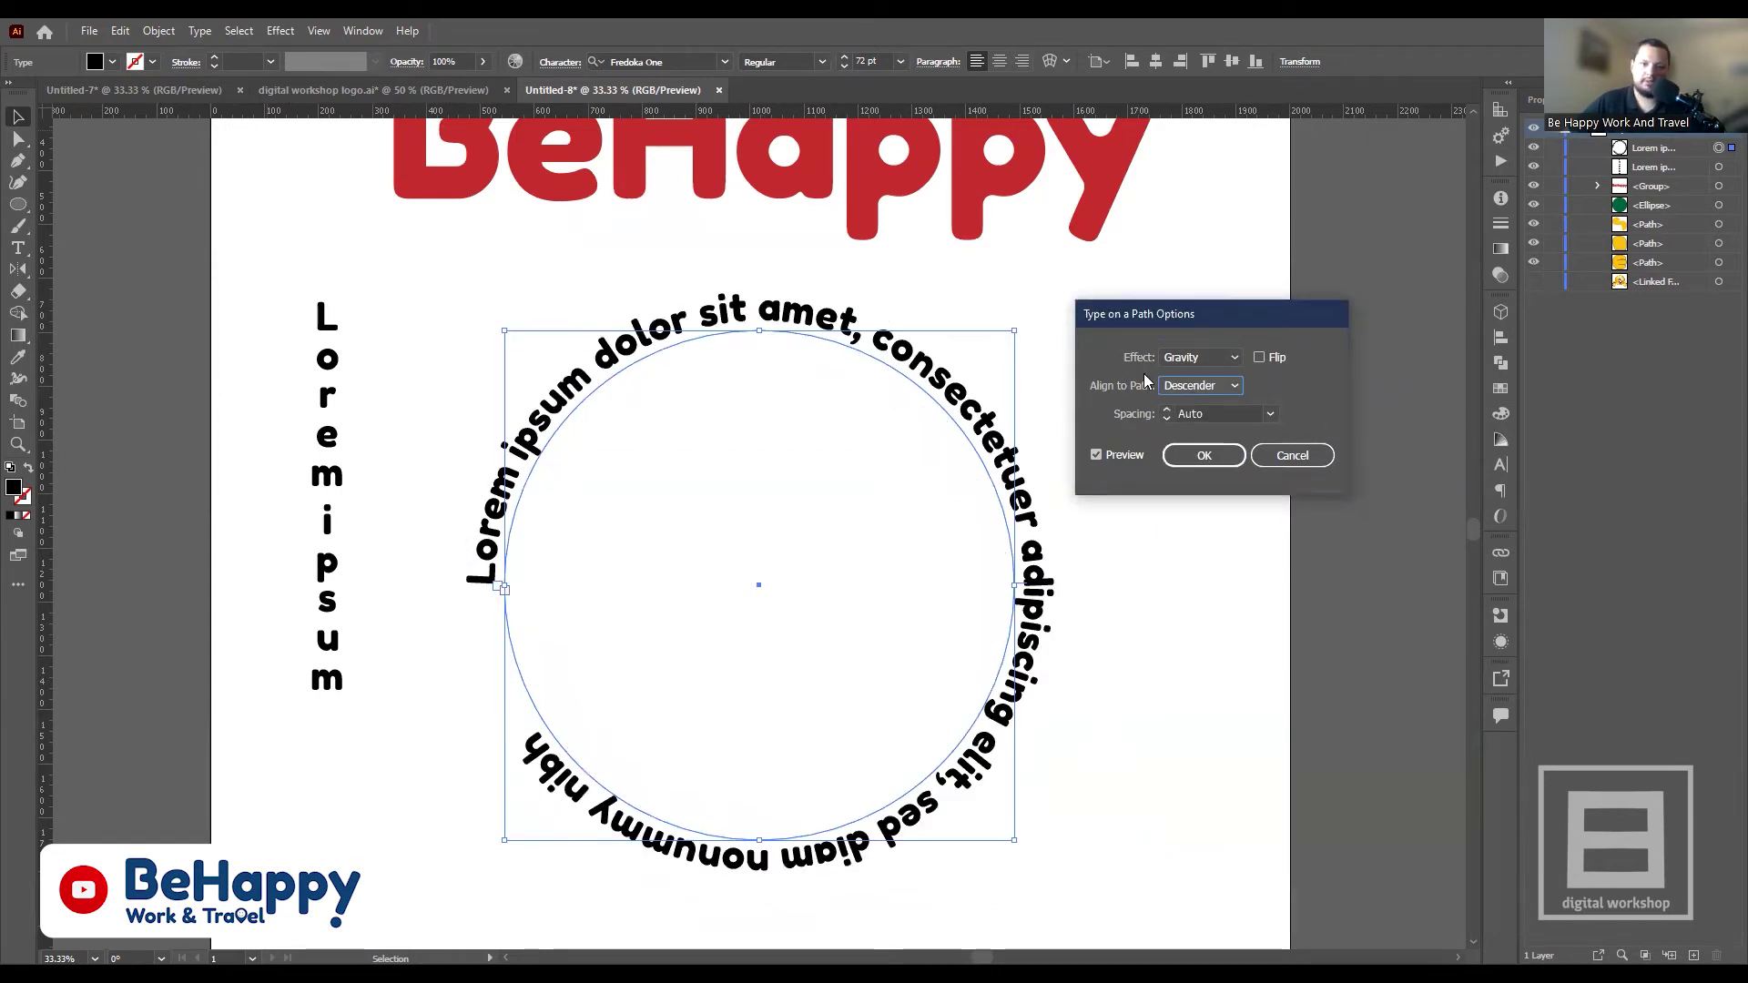
{"action": "left_click", "coordinate": [1224, 386]}
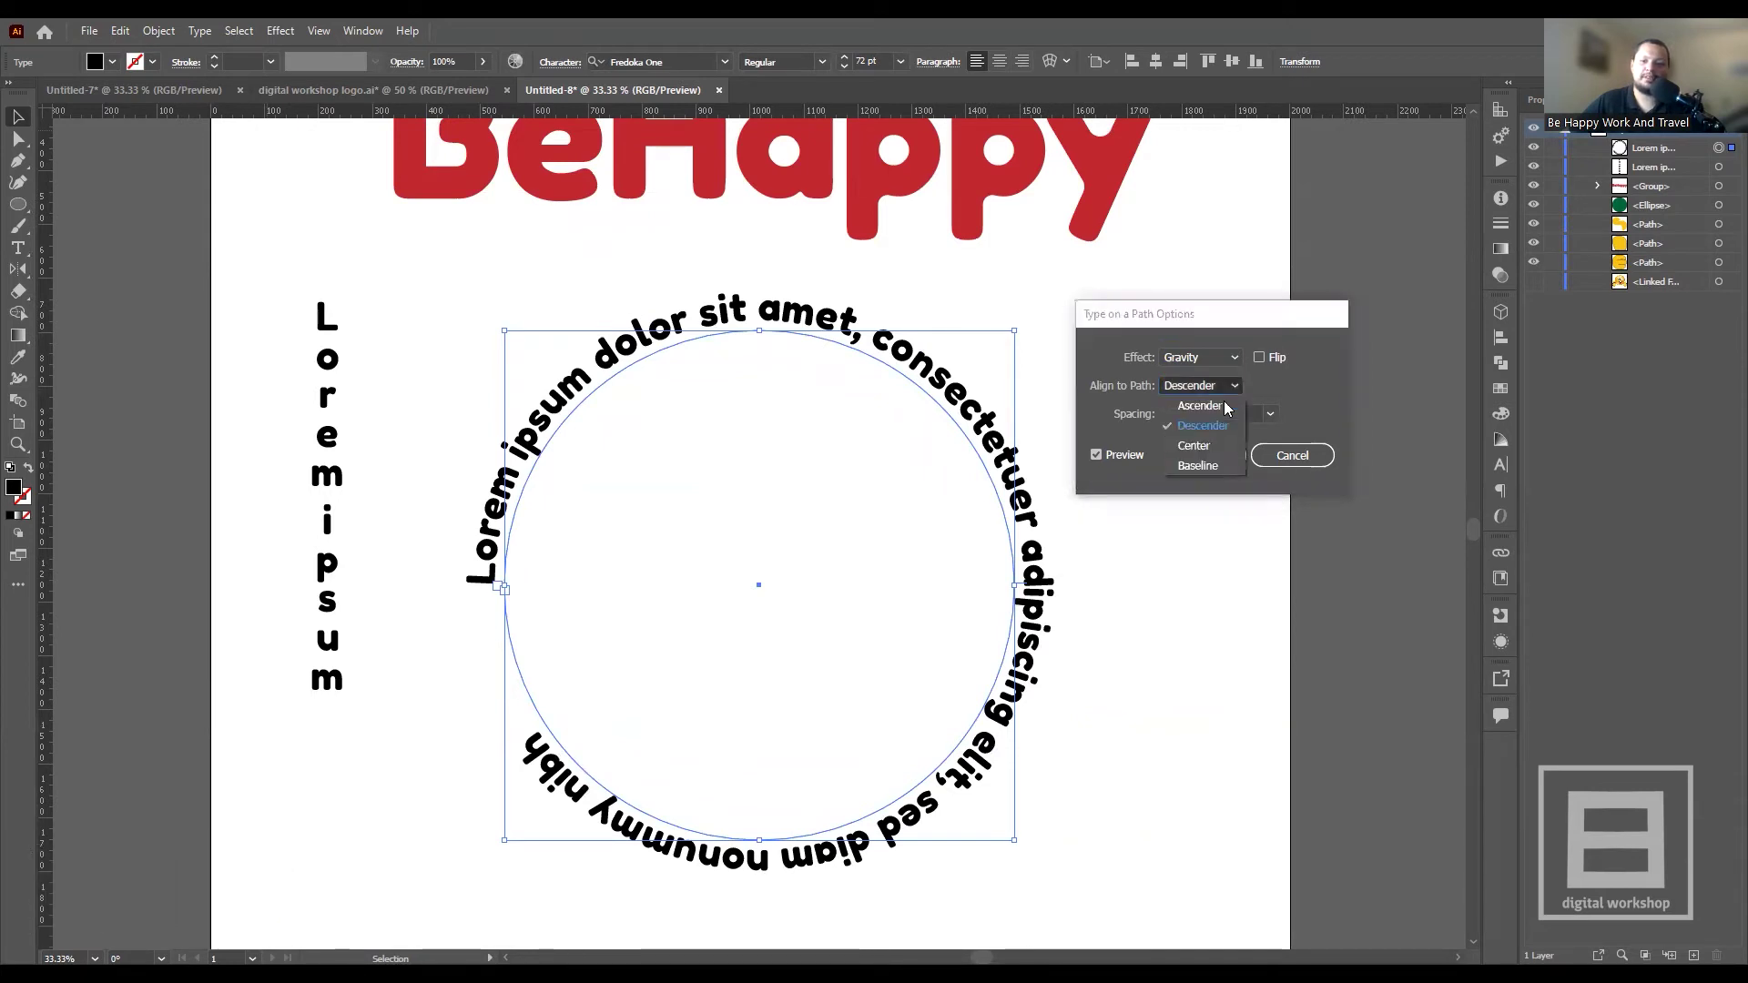
{"action": "left_click", "coordinate": [1192, 445]}
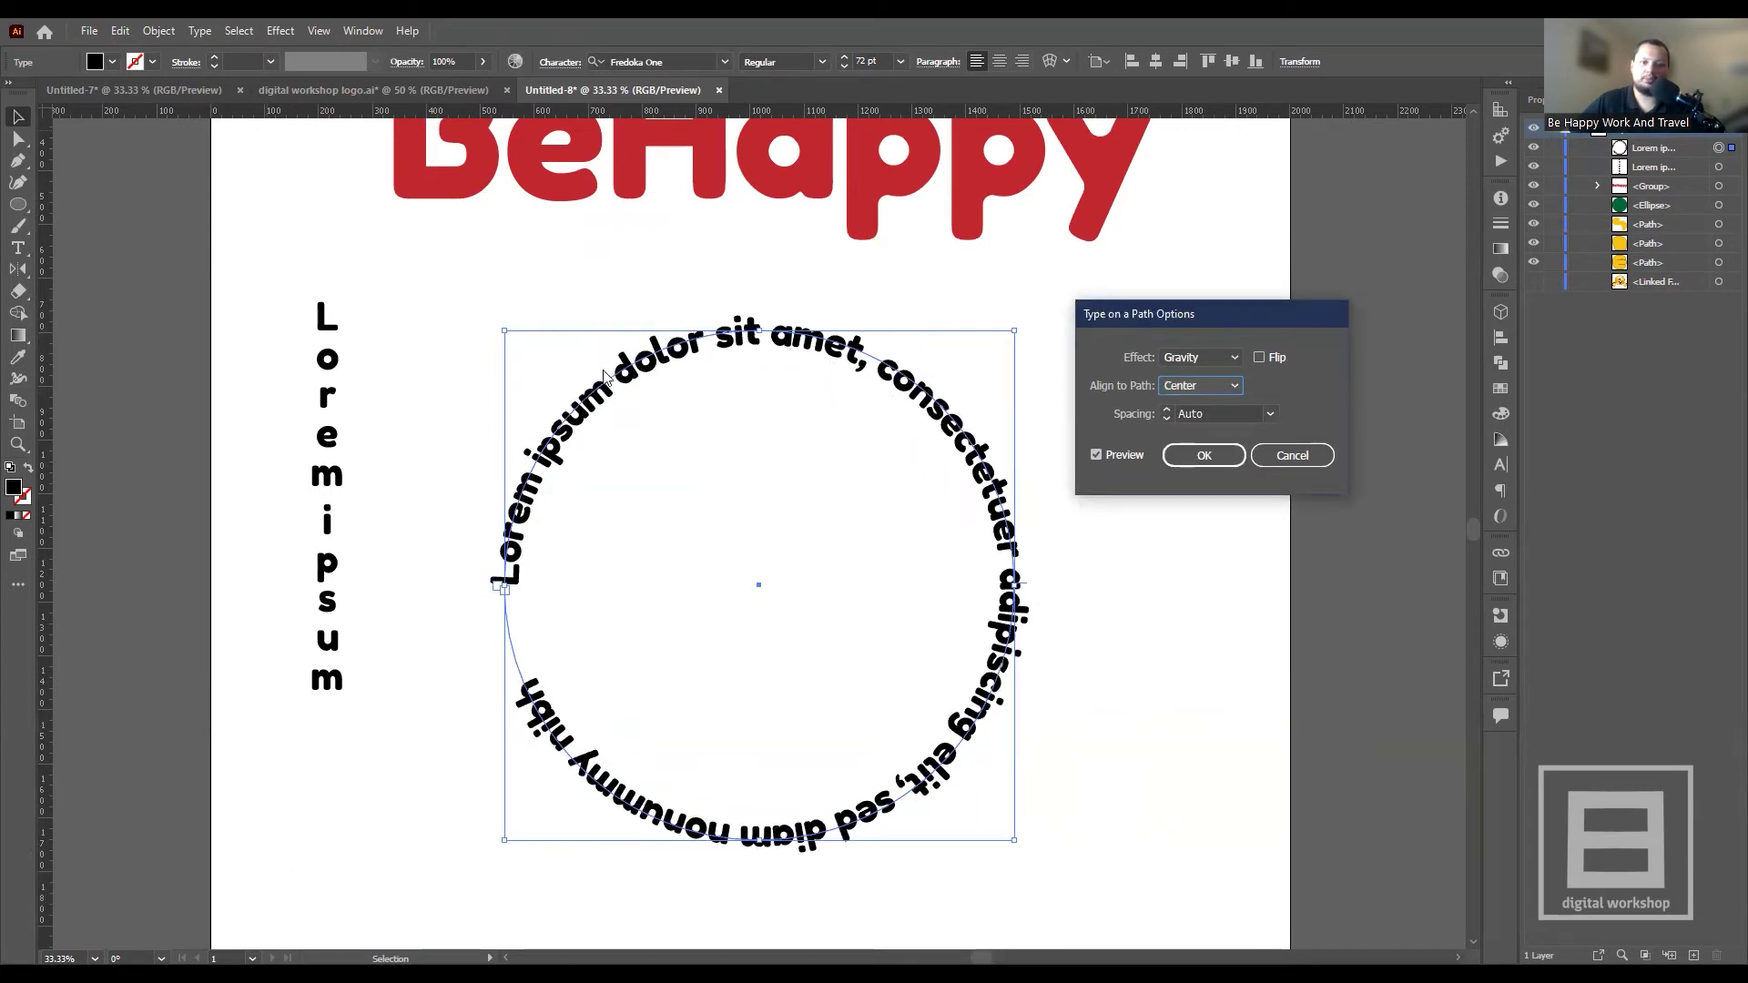
{"action": "left_click", "coordinate": [1177, 386]}
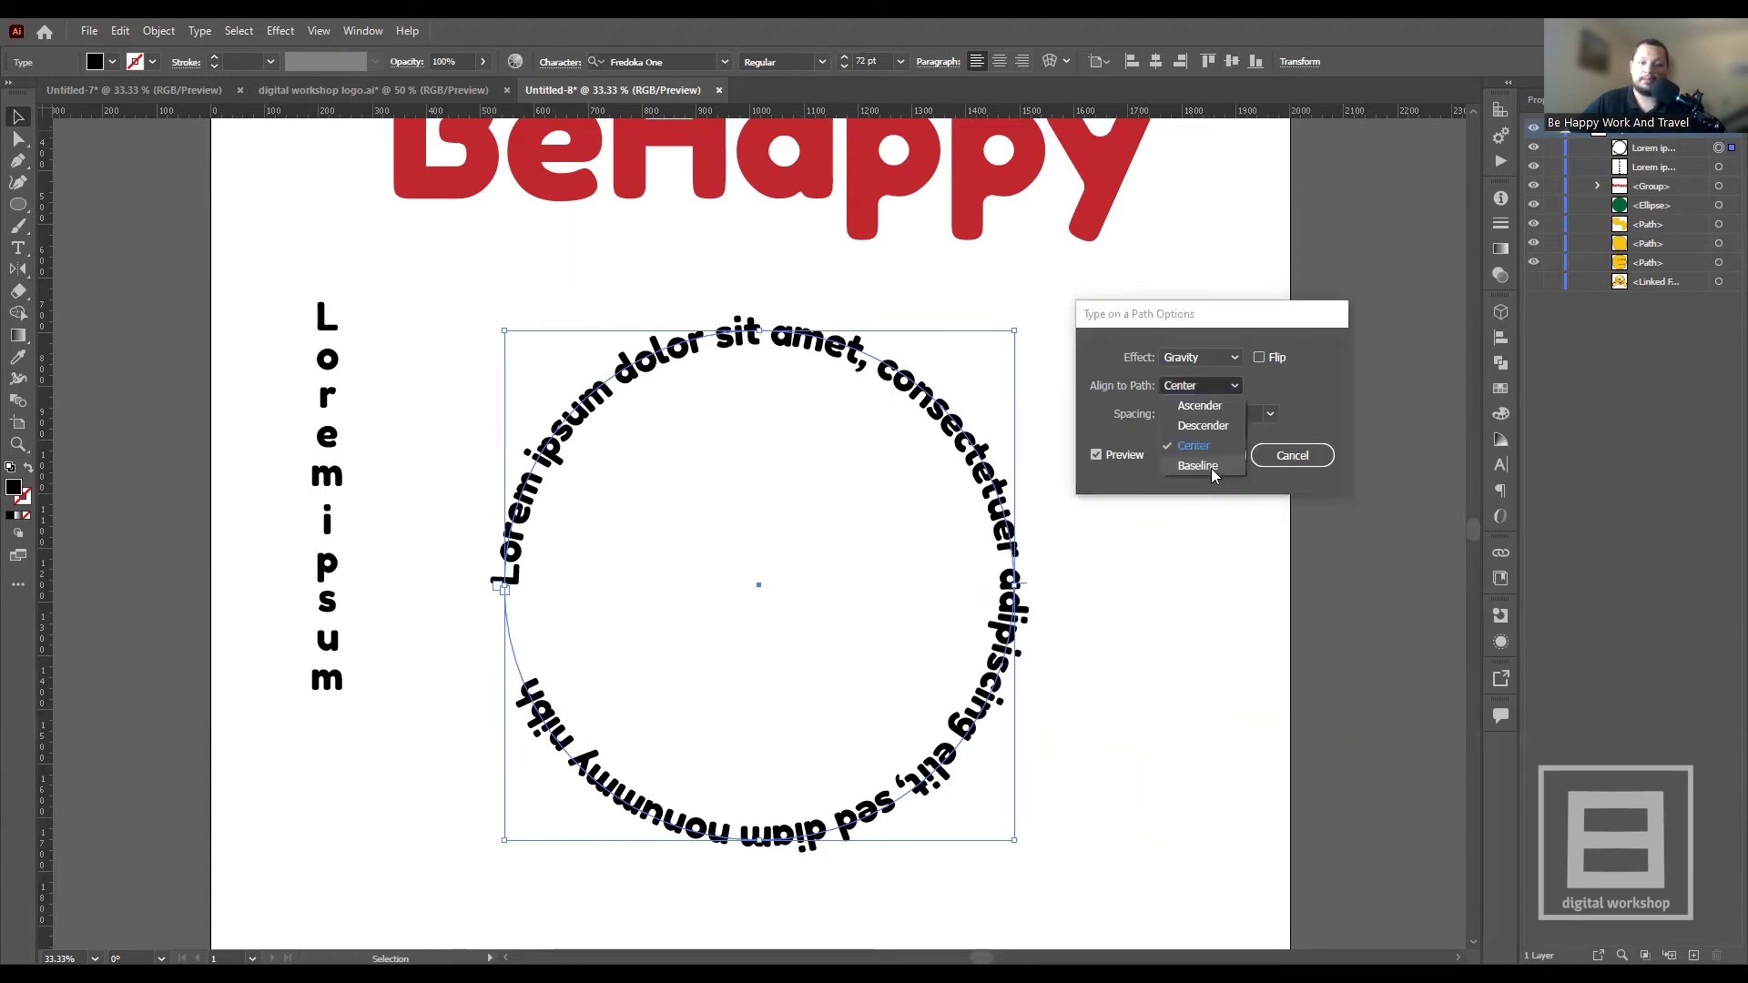
{"action": "left_click", "coordinate": [1199, 465]}
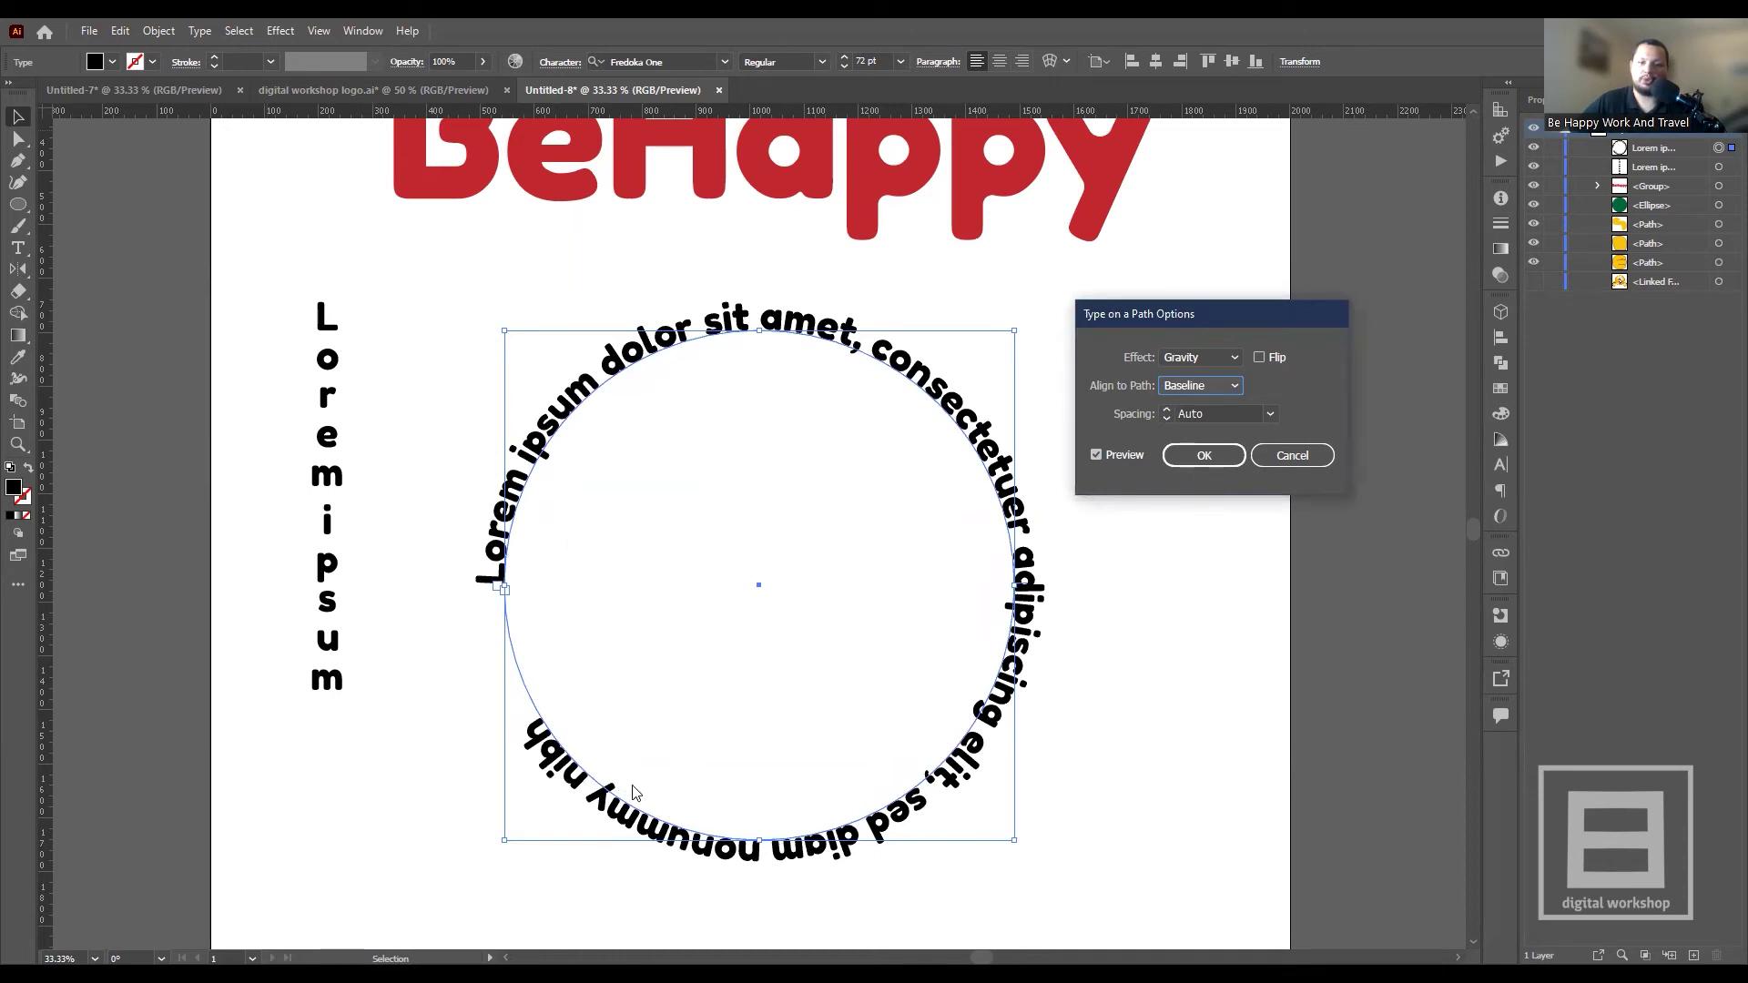
{"action": "left_click", "coordinate": [1220, 458]}
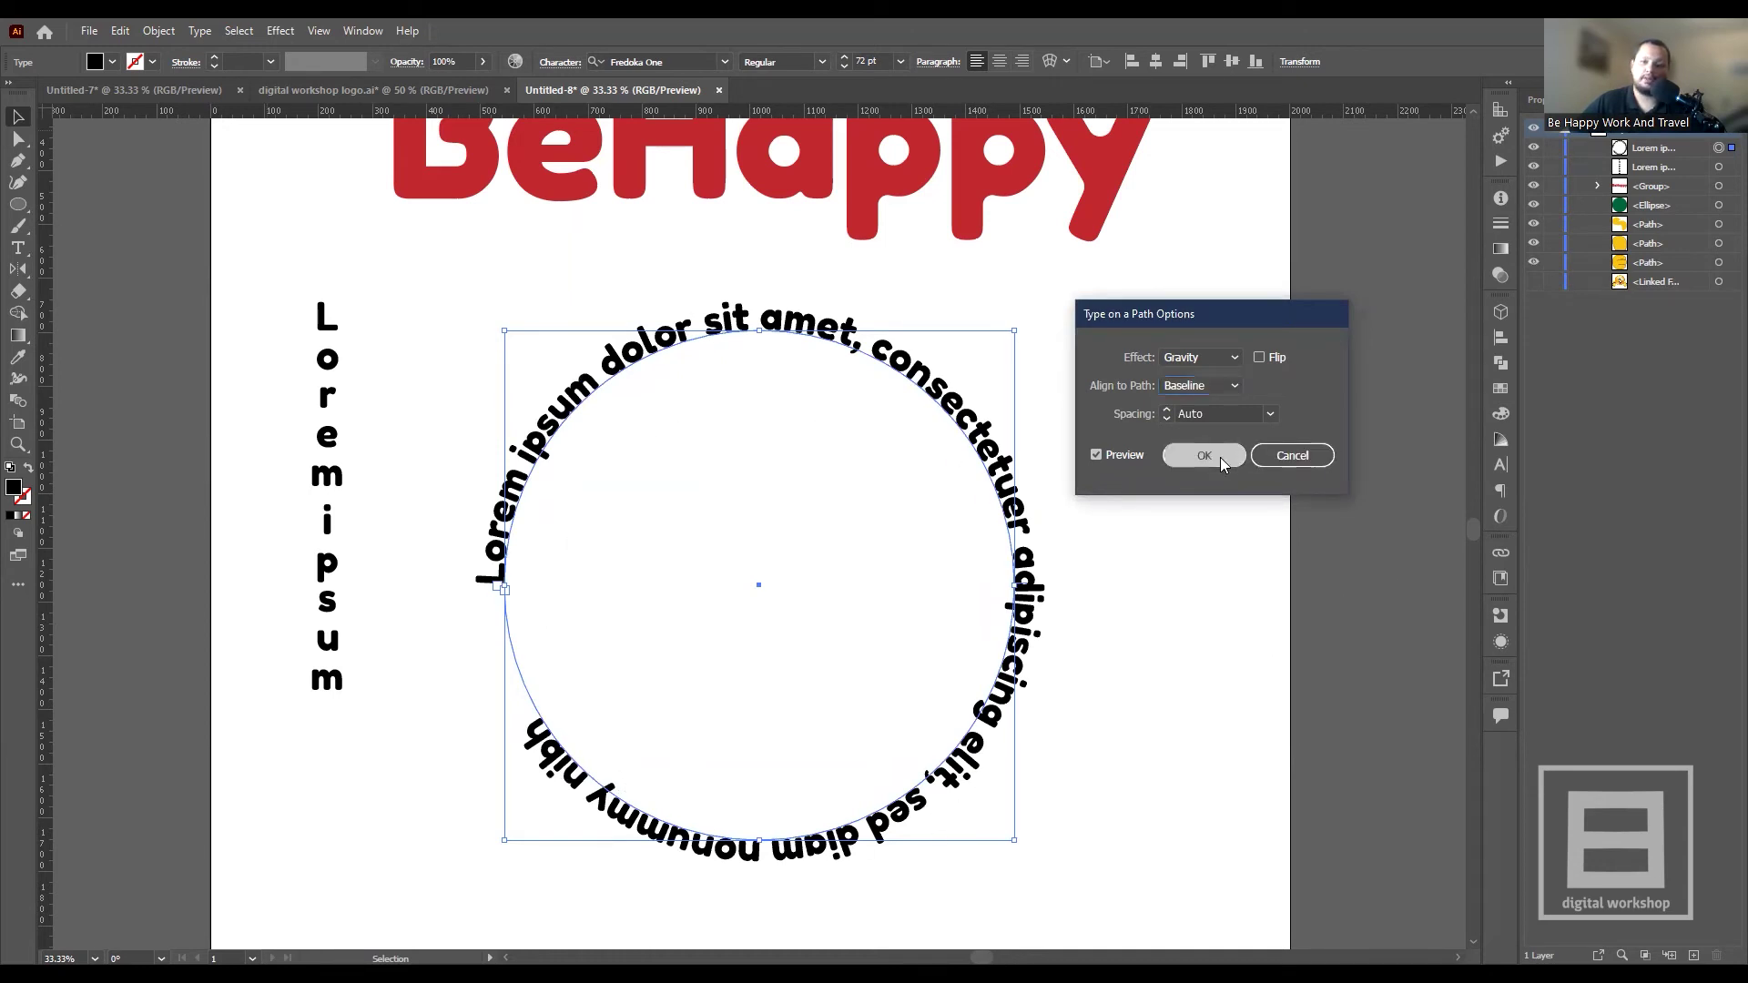
{"action": "left_click", "coordinate": [1069, 396]}
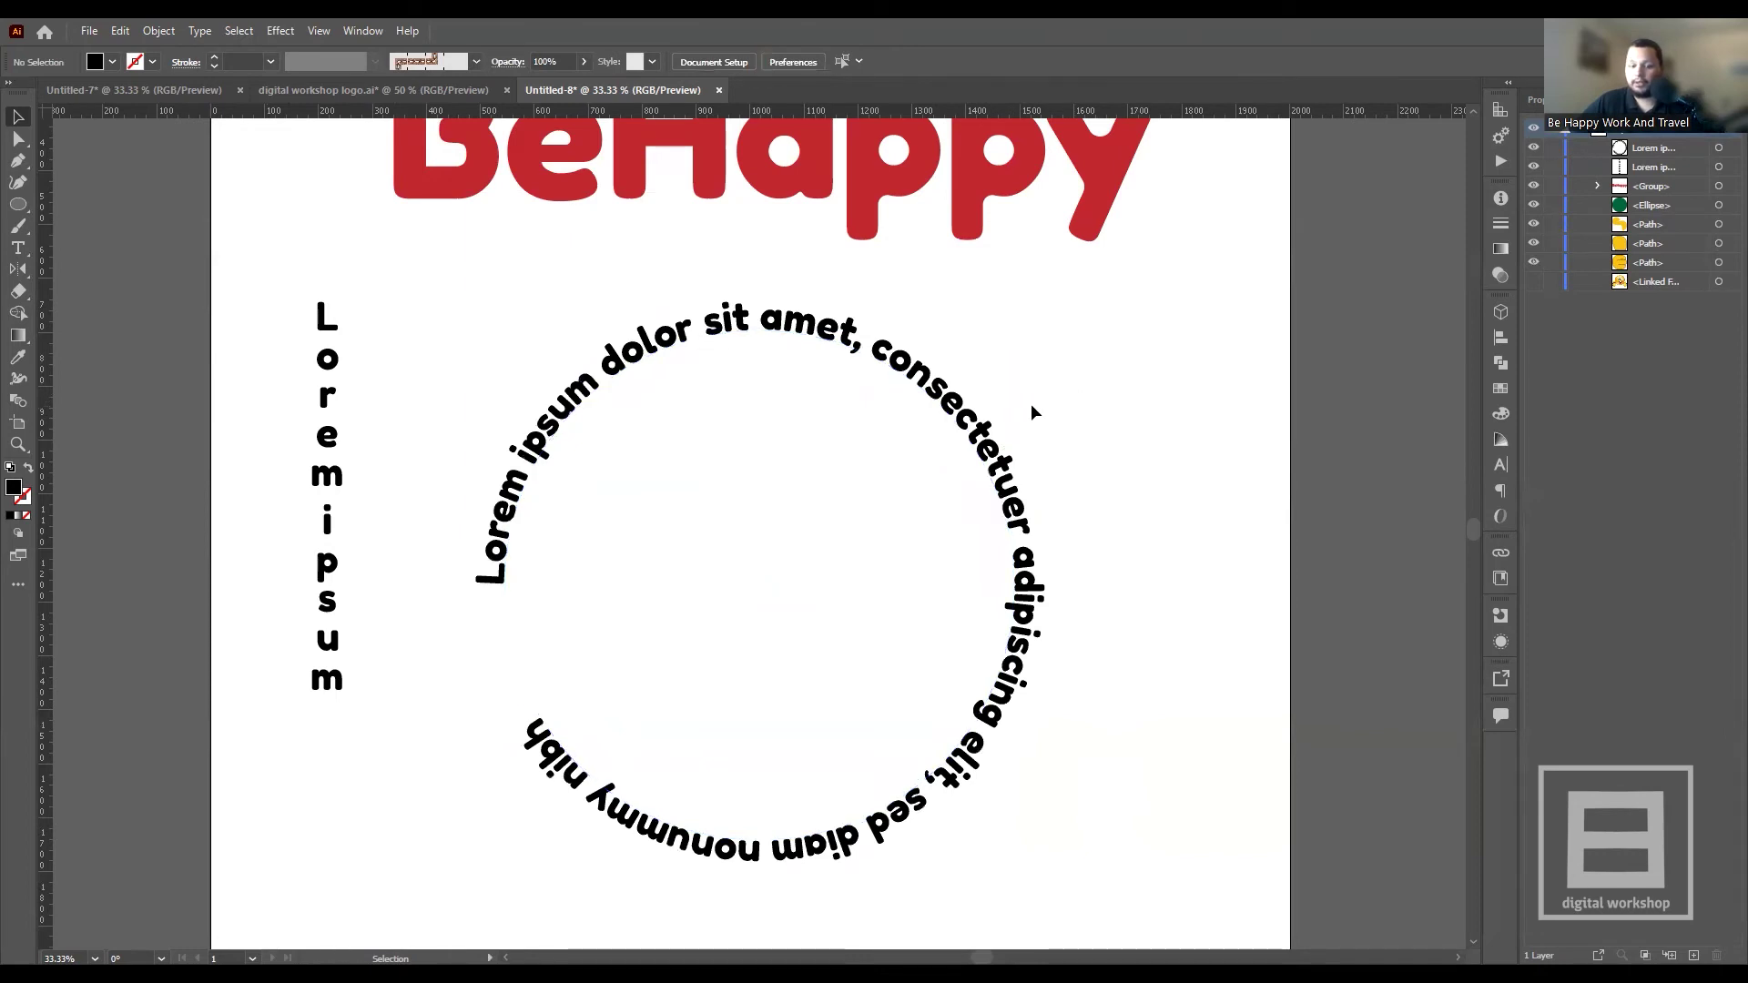
- Drag the circle text, vertical Lorem ipsum and BeHappy title left onto the pasteboard
{"action": "scroll", "coordinate": [1051, 403], "scroll_direction": "down", "scroll_amount": 3}
{"action": "scroll", "coordinate": [1058, 402], "scroll_direction": "down", "scroll_amount": 1}
{"action": "scroll", "coordinate": [1061, 390], "scroll_direction": "up", "scroll_amount": 3}
{"action": "scroll", "coordinate": [1047, 434], "scroll_direction": "down", "scroll_amount": 1}
{"action": "scroll", "coordinate": [1043, 430], "scroll_direction": "down", "scroll_amount": 1}
{"action": "mouse_move", "coordinate": [1041, 434]}
{"action": "left_mouse_down"}
{"action": "mouse_move", "coordinate": [661, 515]}
{"action": "mouse_move", "coordinate": [424, 536]}
{"action": "left_mouse_up"}
{"action": "left_click", "coordinate": [868, 494]}
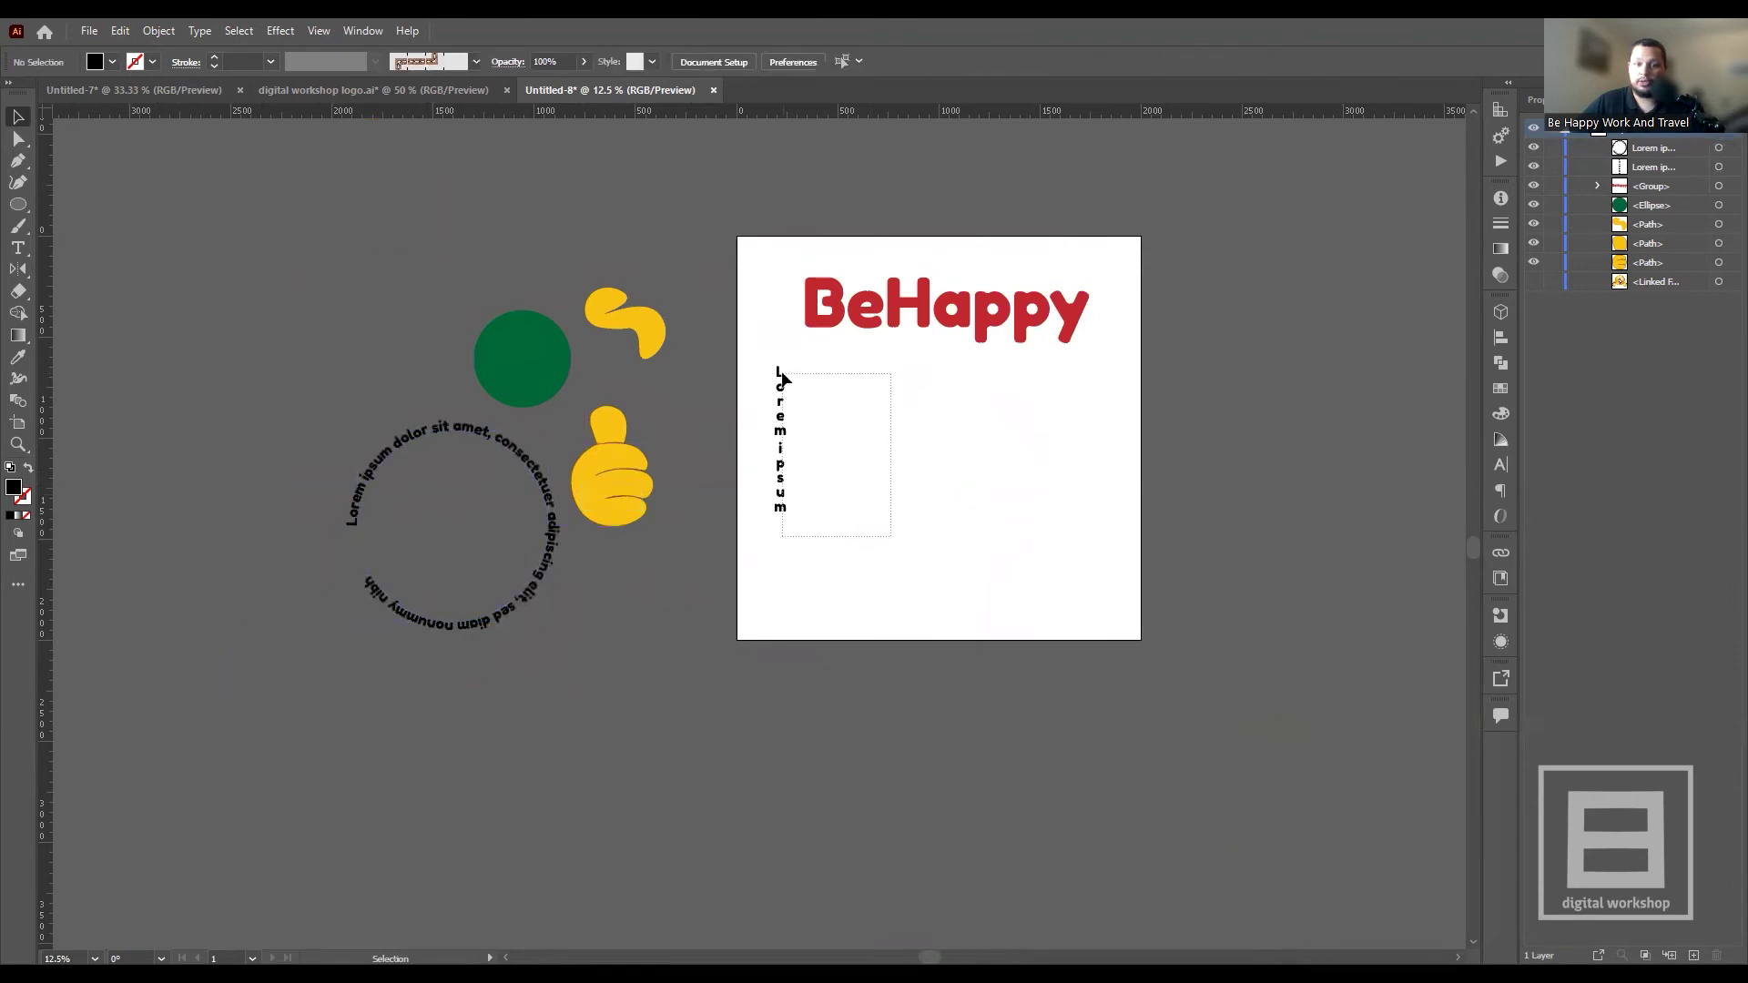
{"action": "left_click_drag", "start_coordinate": [783, 377], "coordinate": [341, 248]}
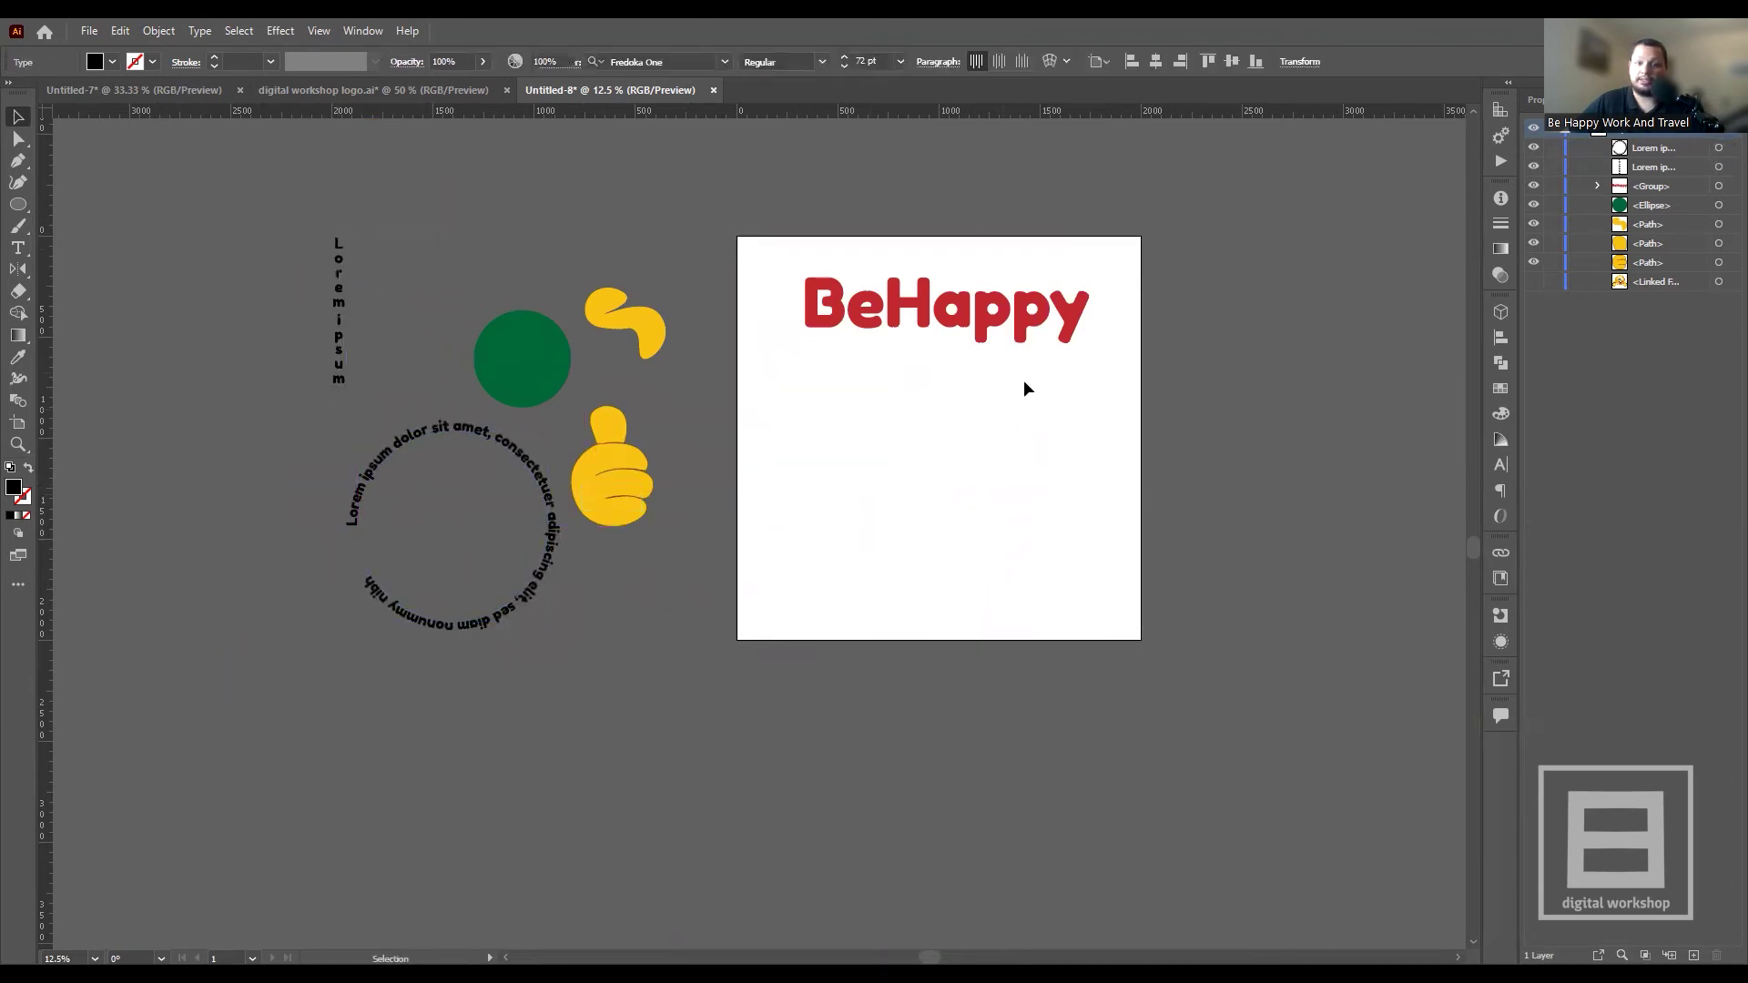
{"action": "left_click_drag", "start_coordinate": [975, 315], "coordinate": [612, 207]}
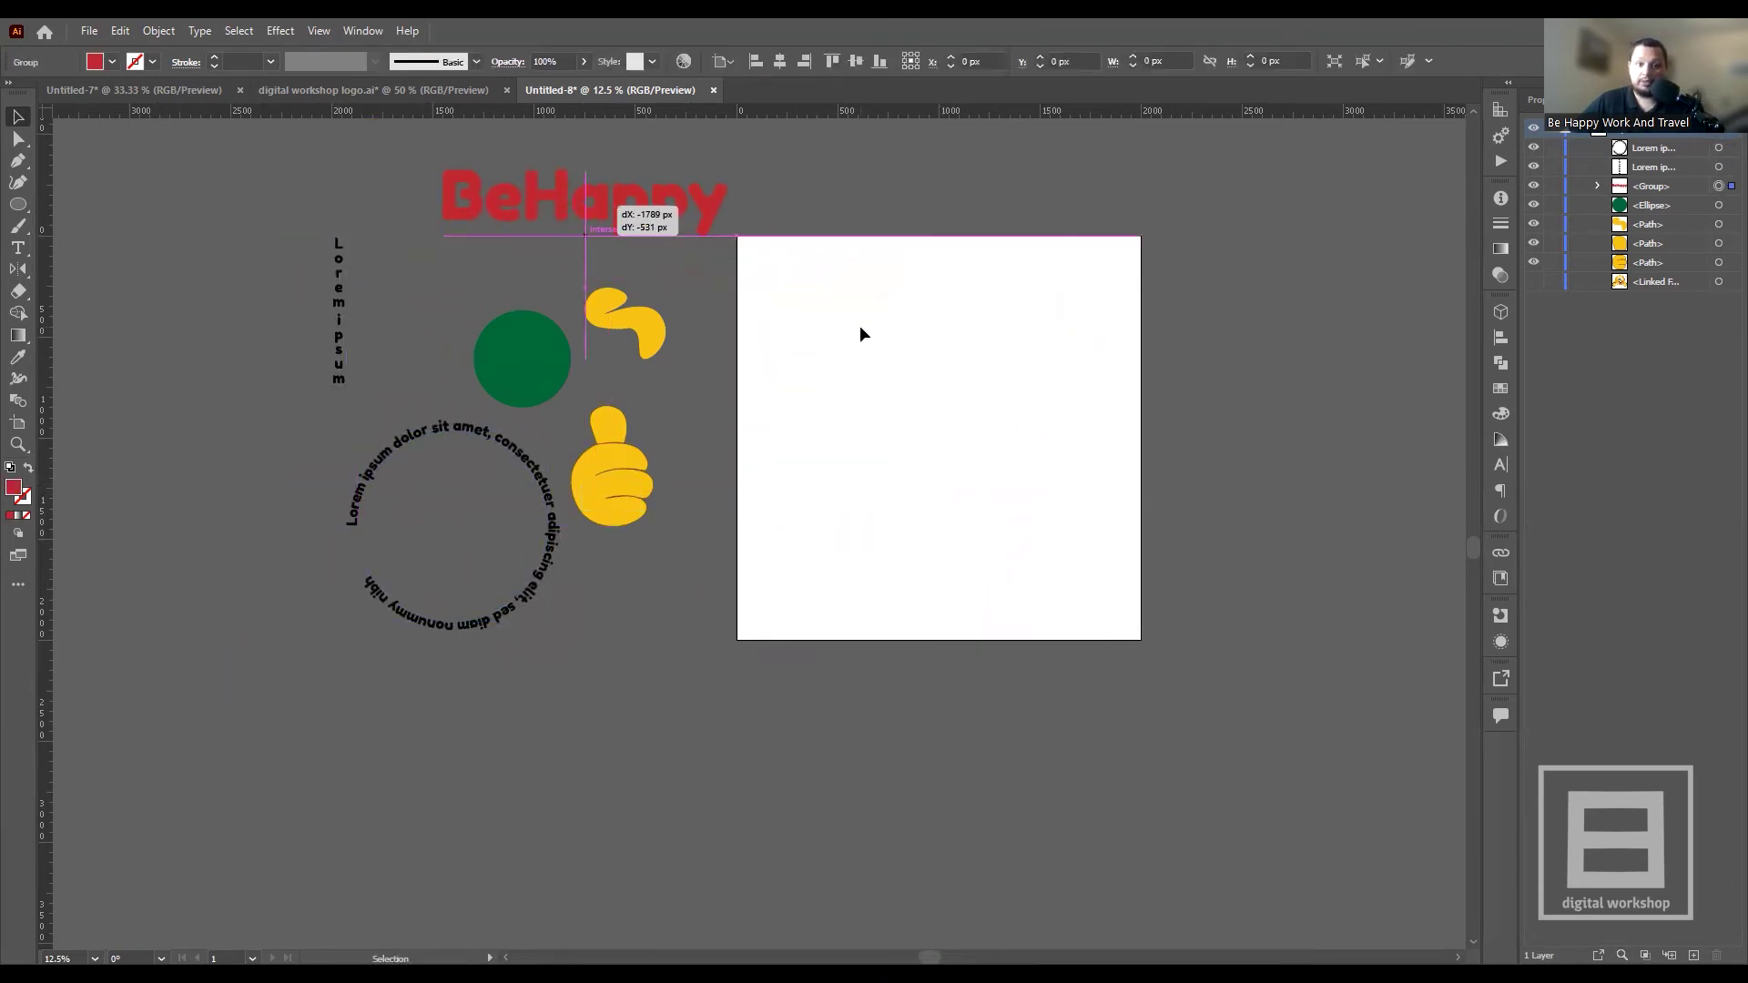
{"action": "left_click", "coordinate": [908, 668]}
- Zoom in and out to check the layout, then pick the Reflect tool
{"action": "key", "text": "ctrl+equal"}
{"action": "key", "text": "ctrl+equal"}
{"action": "key", "text": "ctrl+equal"}
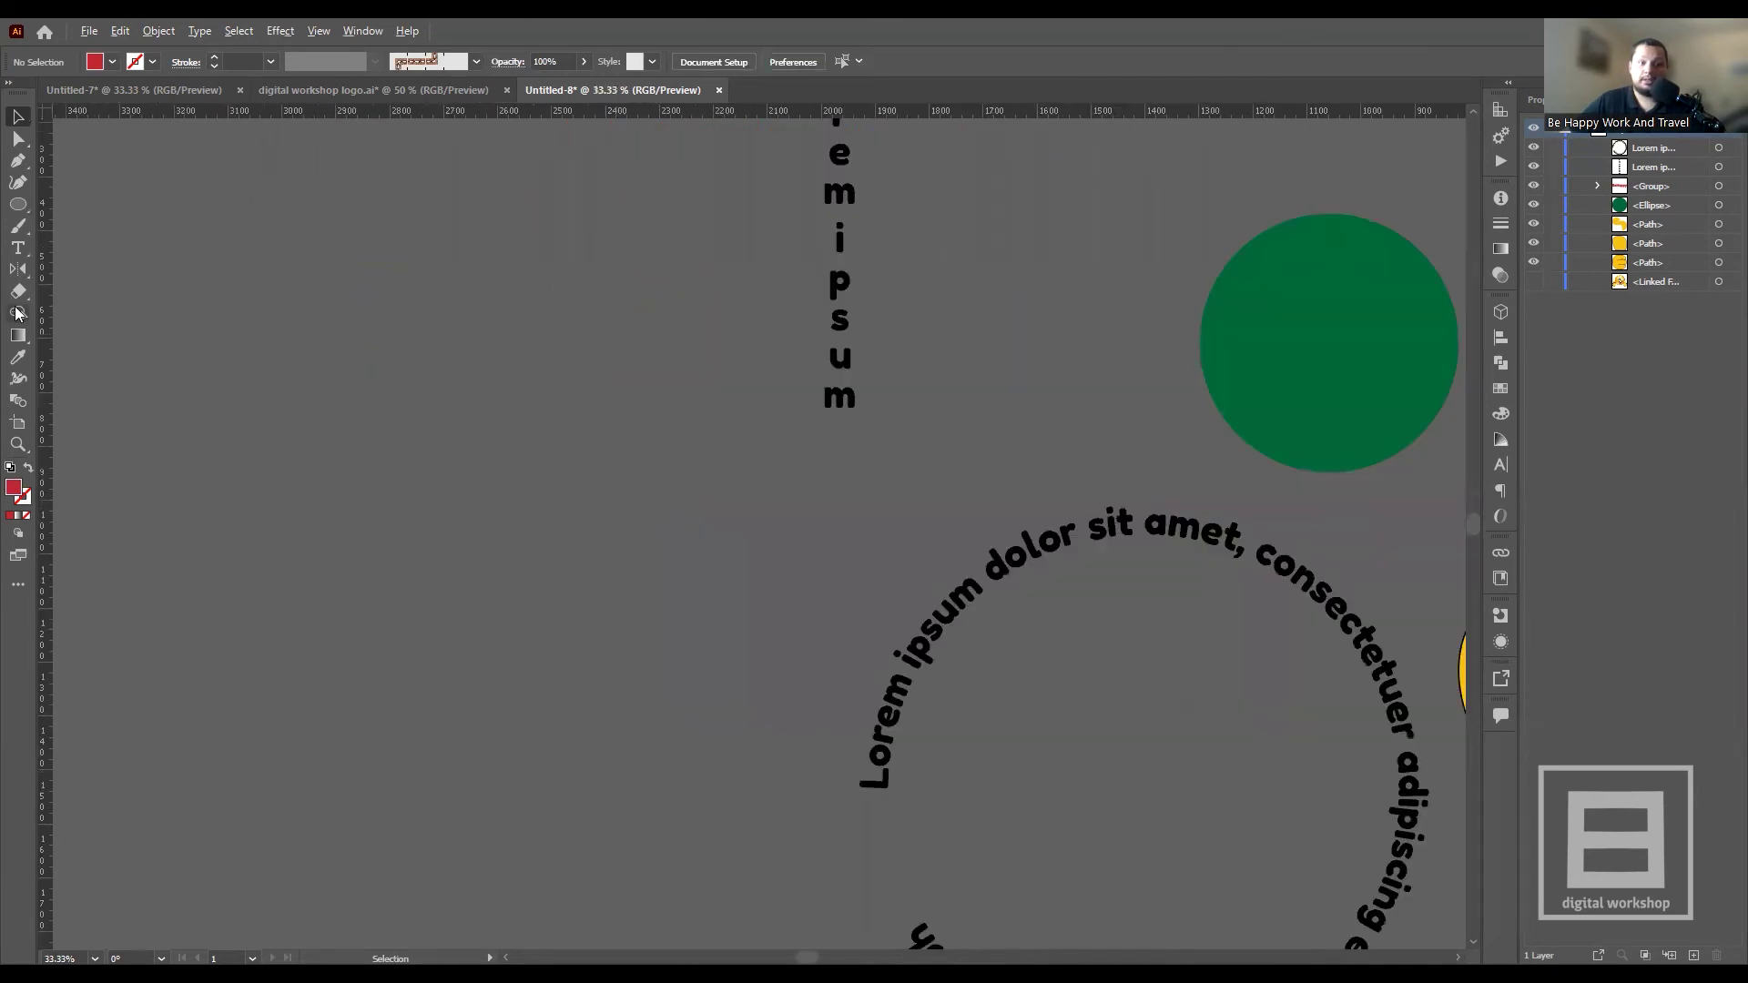
{"action": "key", "text": "ctrl+minus"}
{"action": "key", "text": "ctrl+minus"}
{"action": "key", "text": "ctrl+minus"}
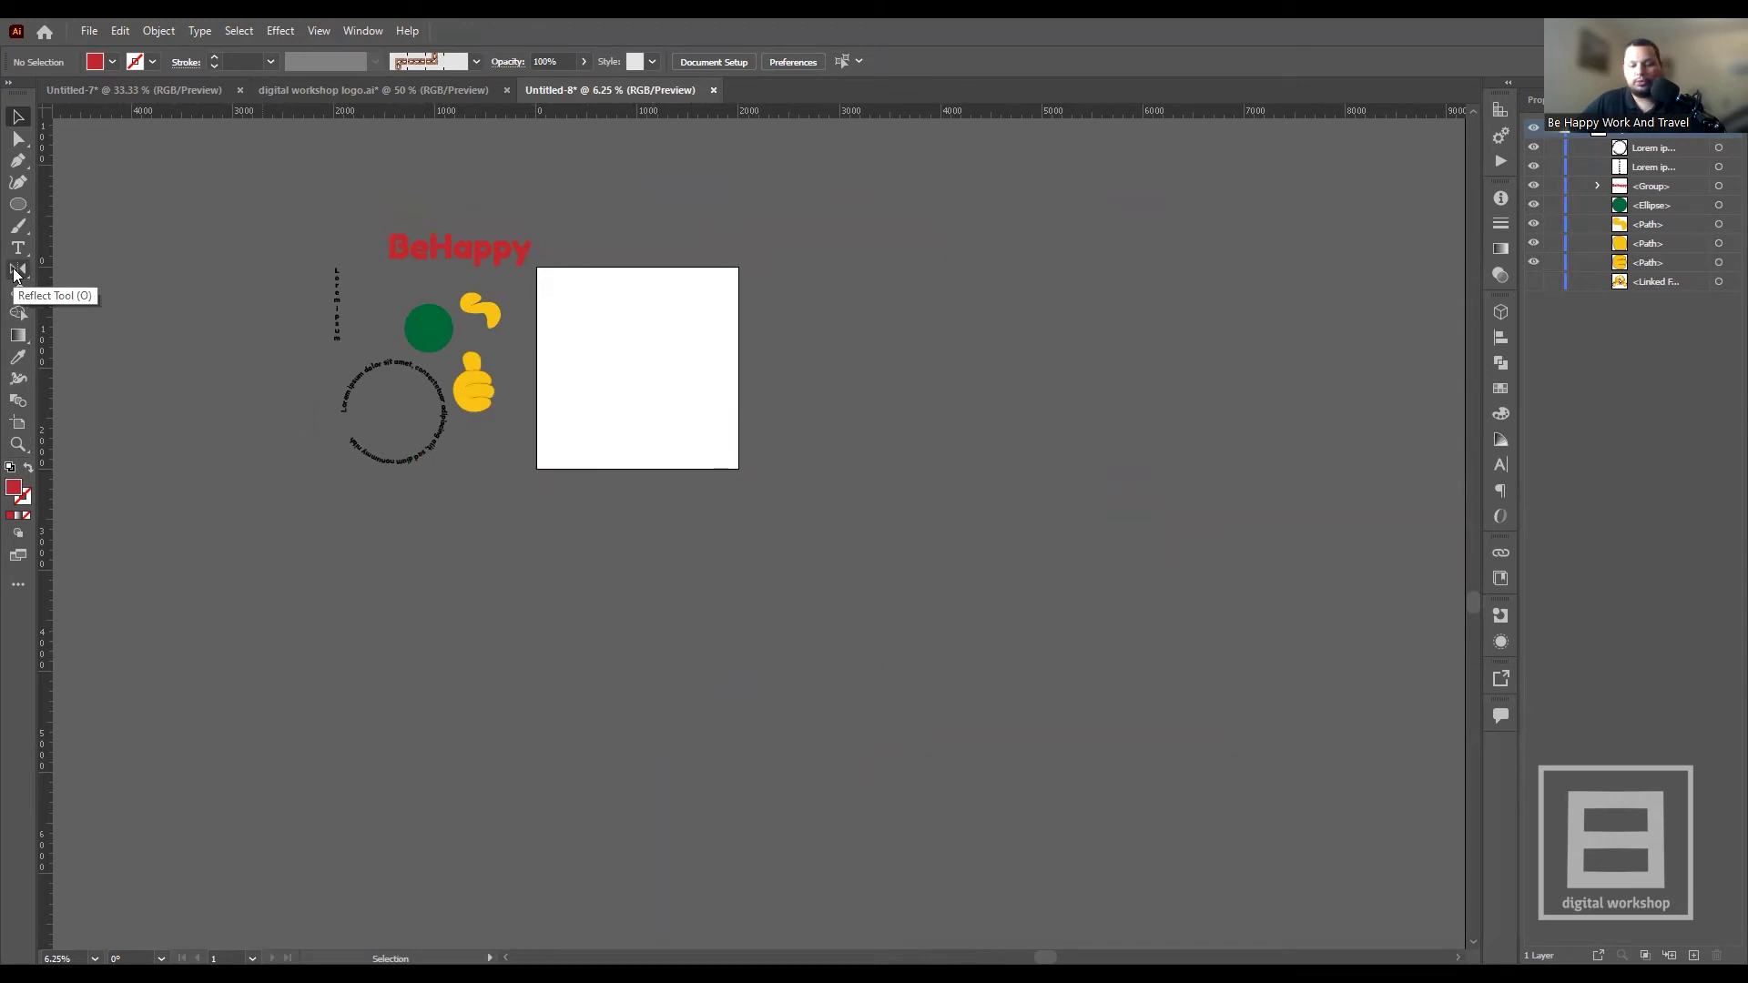
{"action": "left_click", "coordinate": [14, 273]}
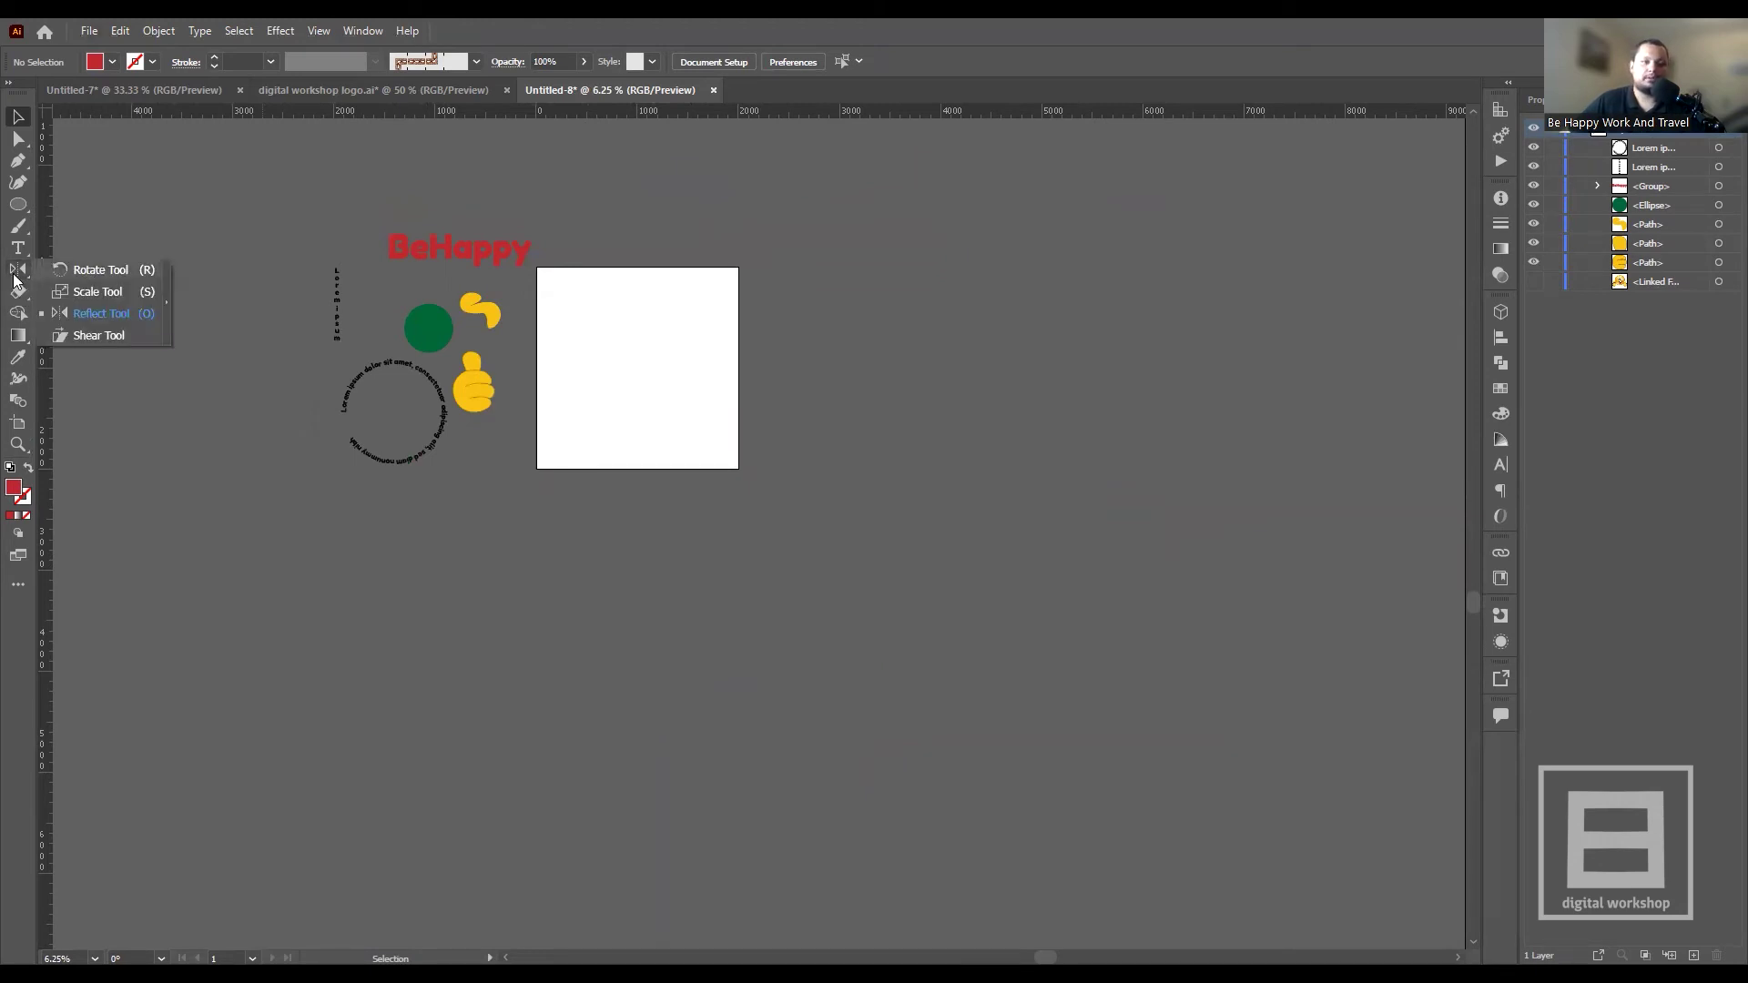
{"action": "left_click", "coordinate": [101, 313]}
{"action": "scroll", "coordinate": [592, 322], "scroll_direction": "up", "scroll_amount": 3}
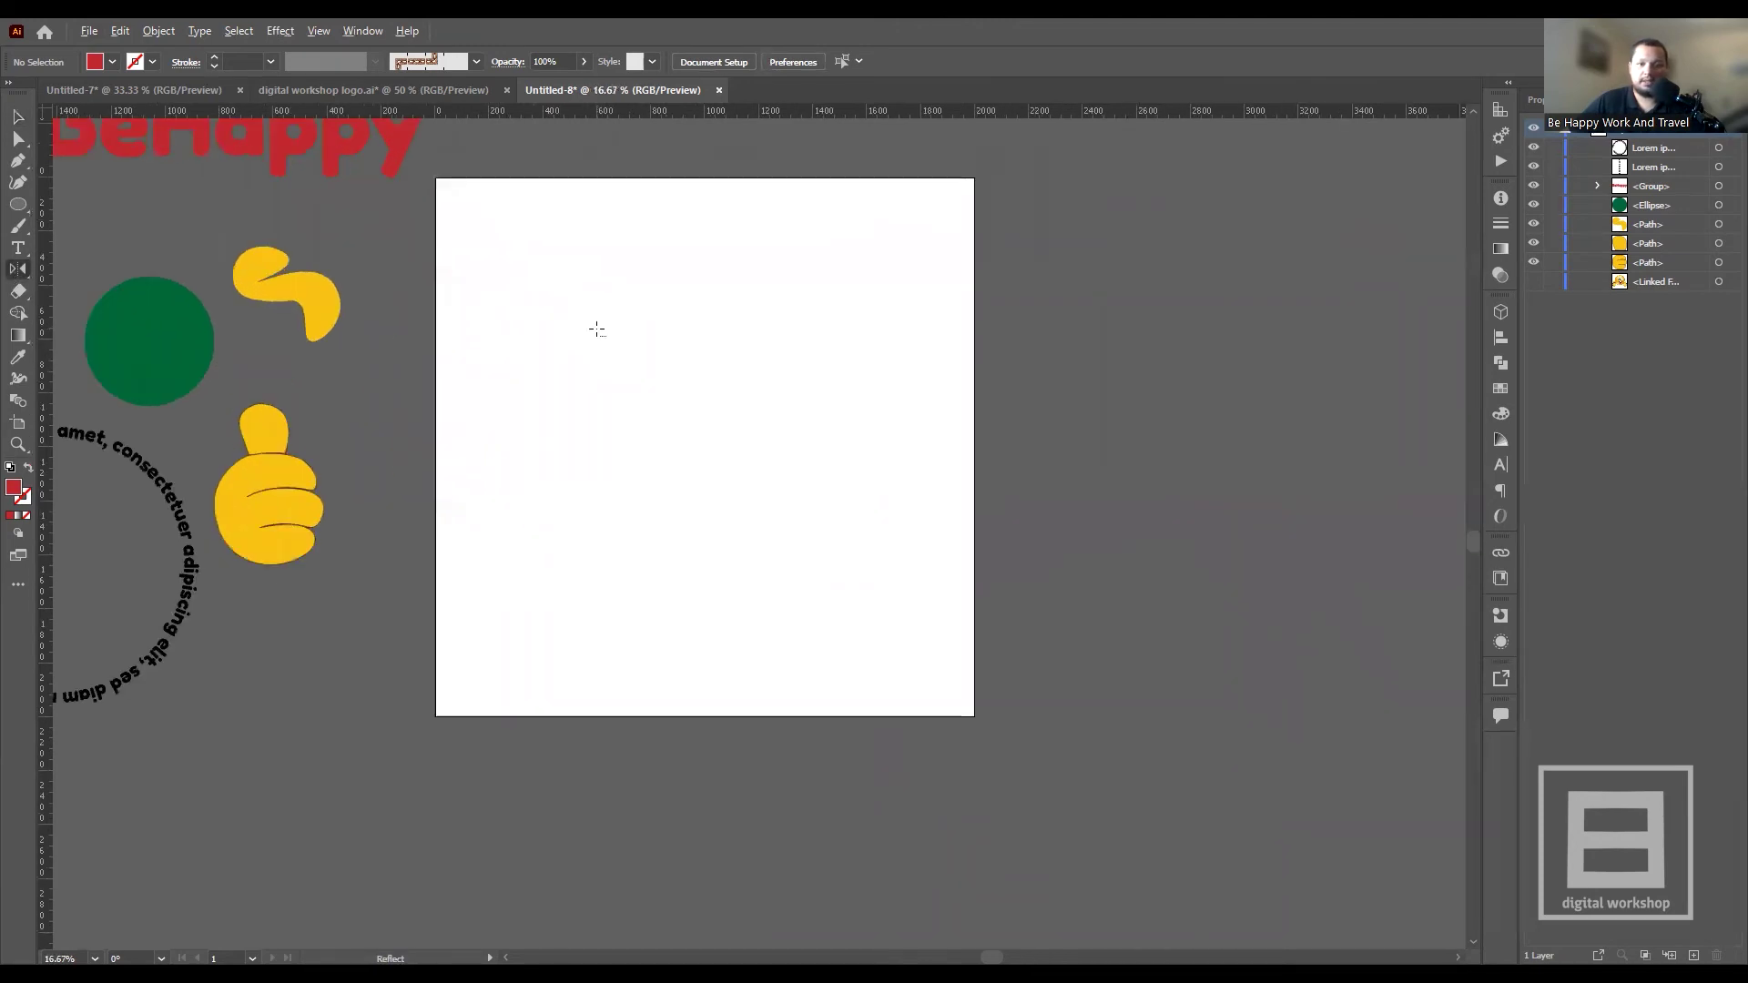
{"action": "scroll", "coordinate": [720, 364], "scroll_direction": "up", "scroll_amount": 1}
{"action": "scroll", "coordinate": [720, 354], "scroll_direction": "down", "scroll_amount": 1}
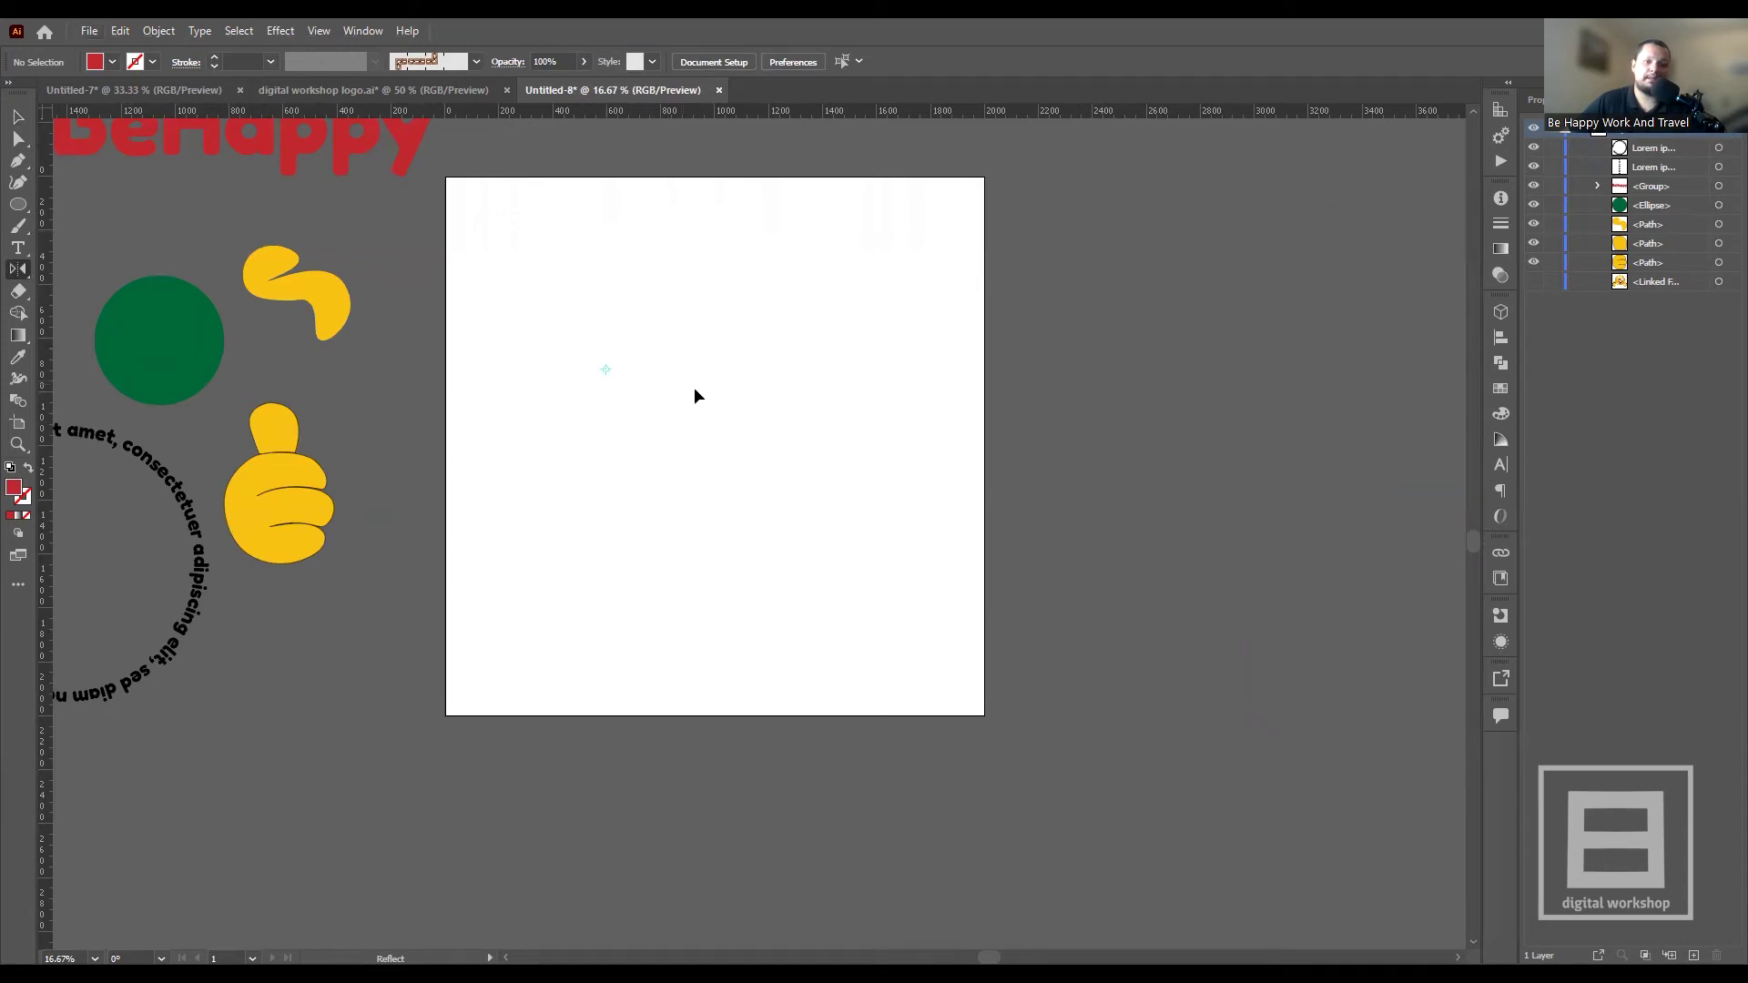
- Return to the Selection tool, then pick the Eraser tool
{"action": "left_click", "coordinate": [28, 122]}
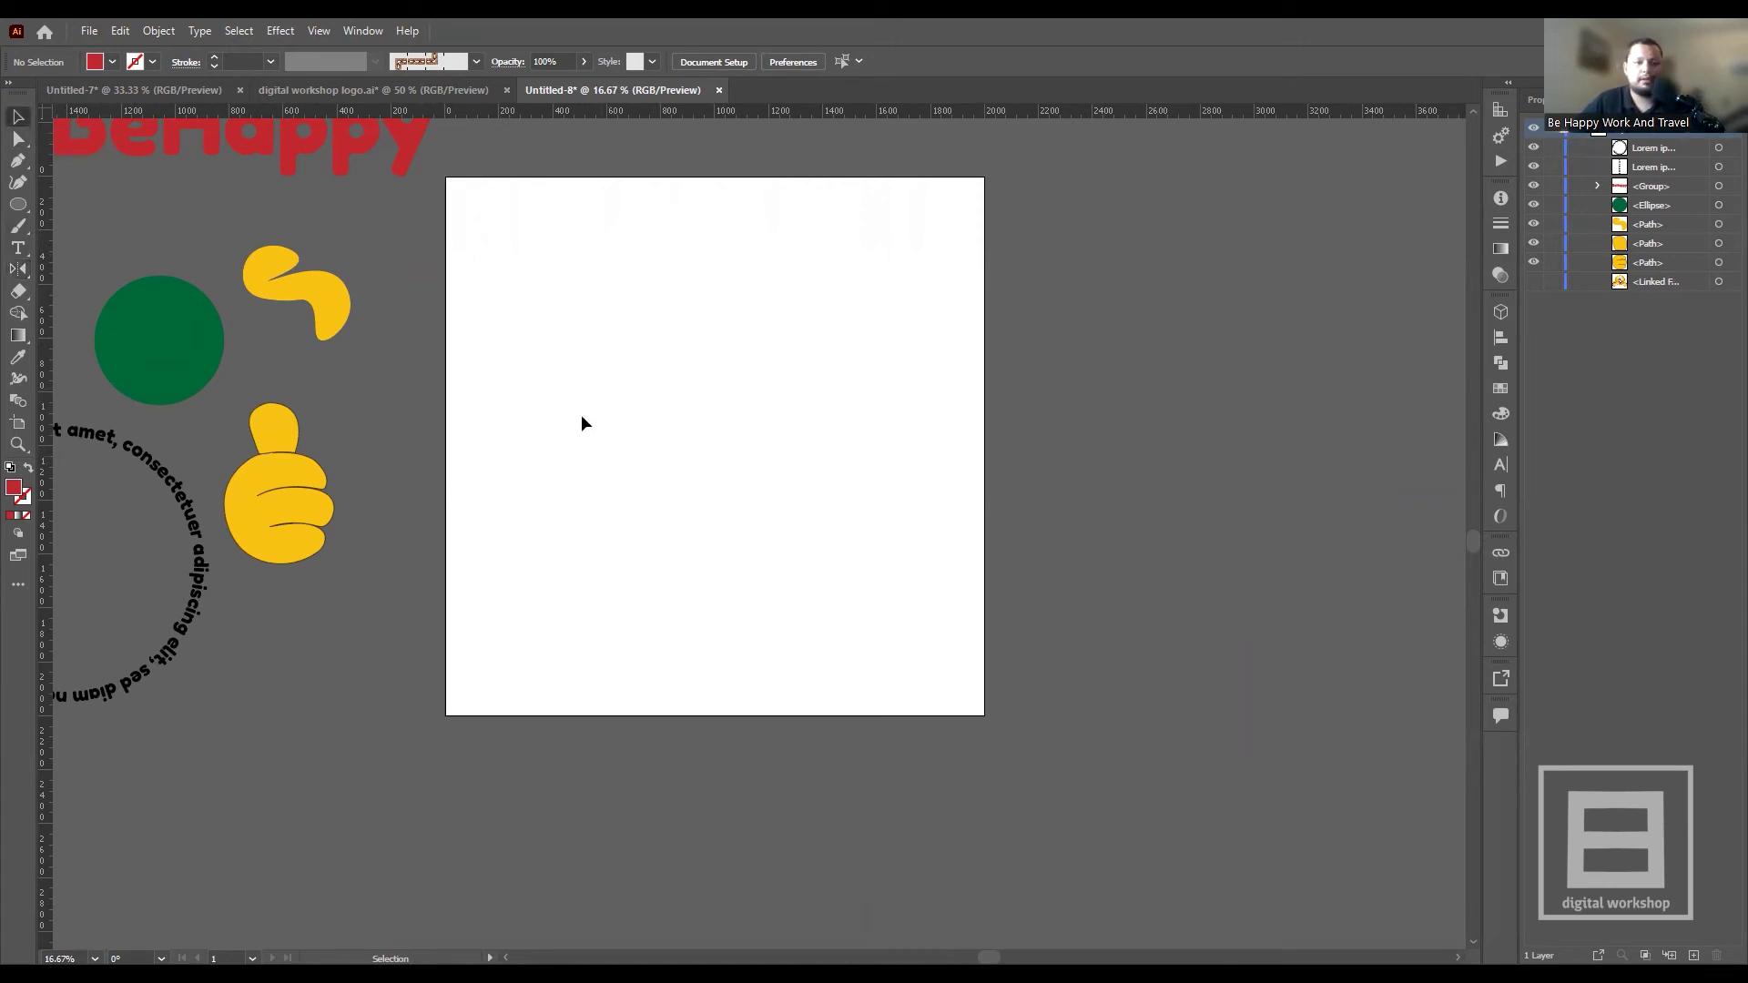
{"action": "scroll", "coordinate": [694, 305], "scroll_direction": "up", "scroll_amount": 1}
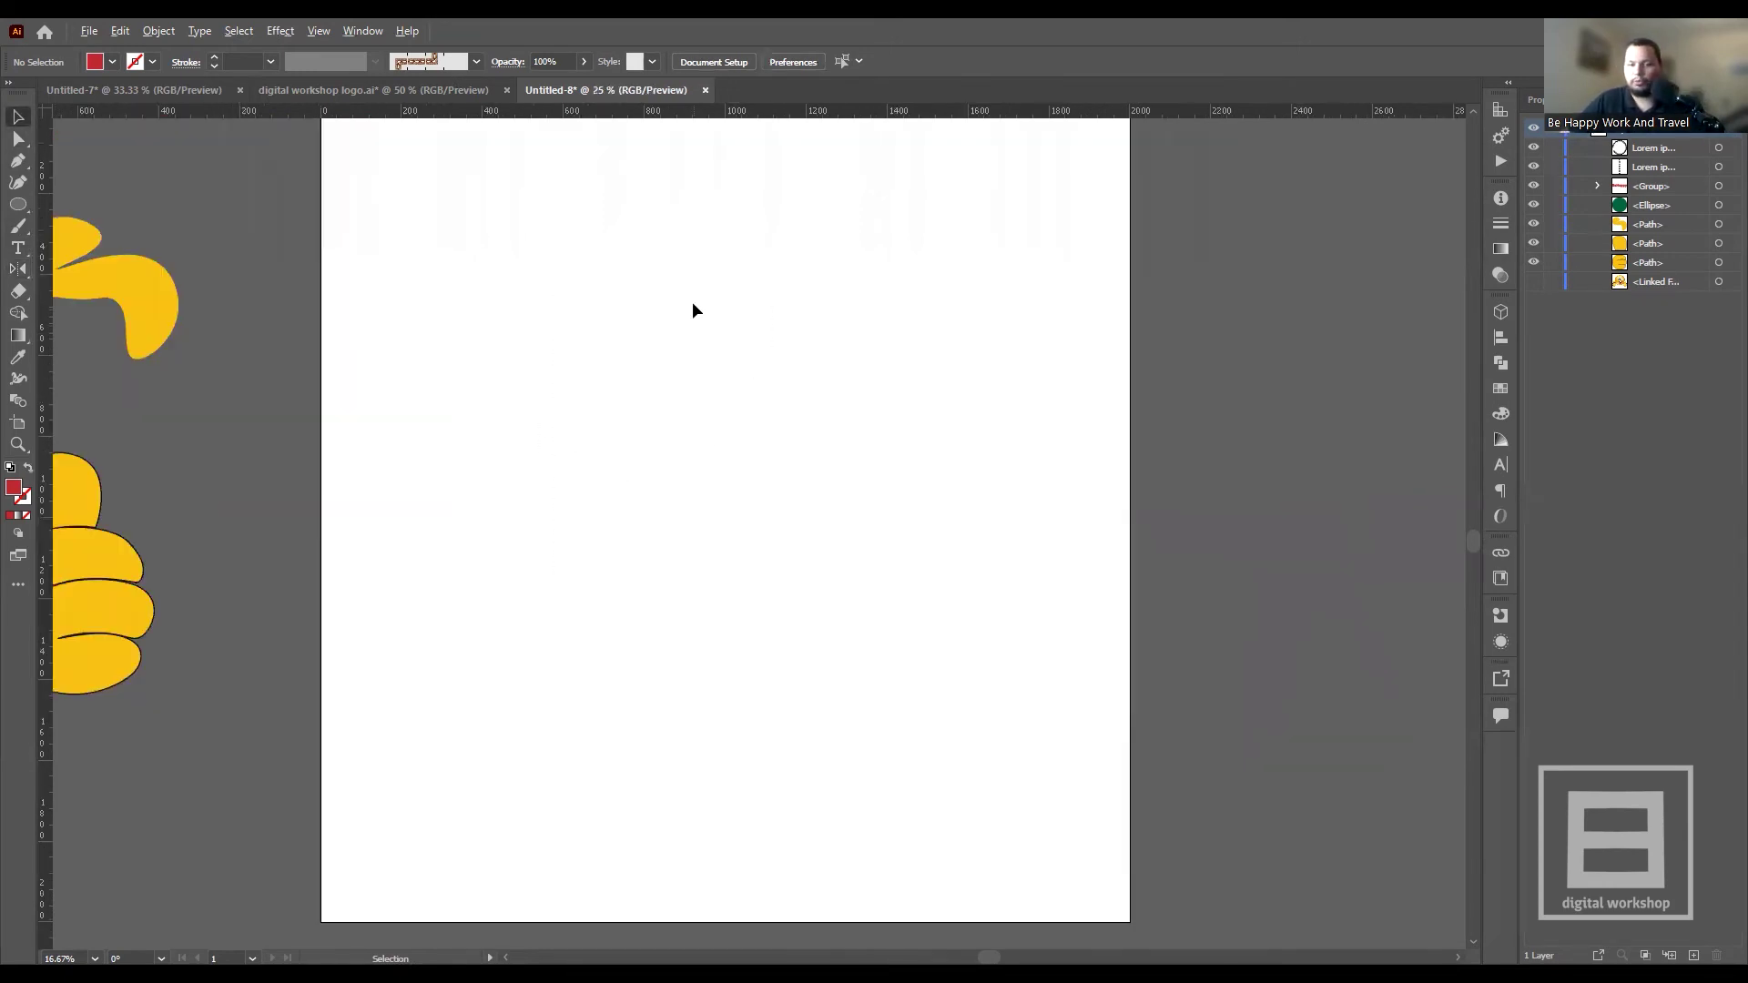
{"action": "scroll", "coordinate": [874, 357], "scroll_direction": "down", "scroll_amount": 1}
{"action": "scroll", "coordinate": [653, 323], "scroll_direction": "up", "scroll_amount": 1}
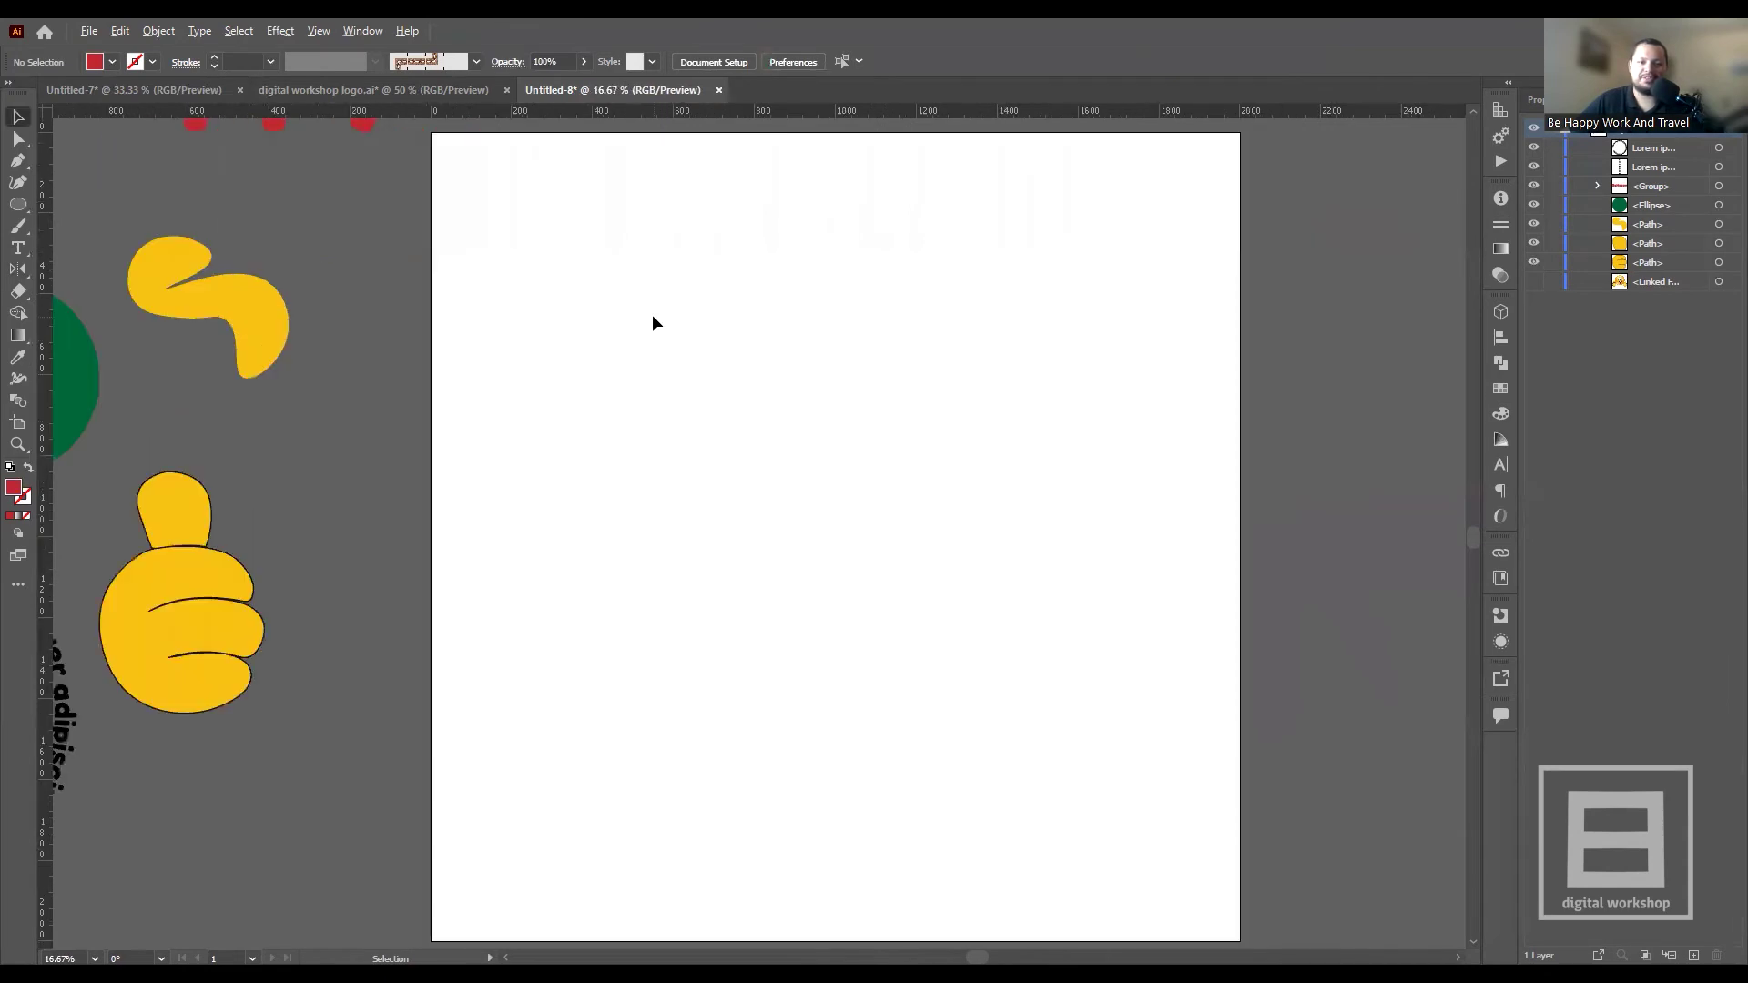
{"action": "scroll", "coordinate": [664, 323], "scroll_direction": "down", "scroll_amount": 1}
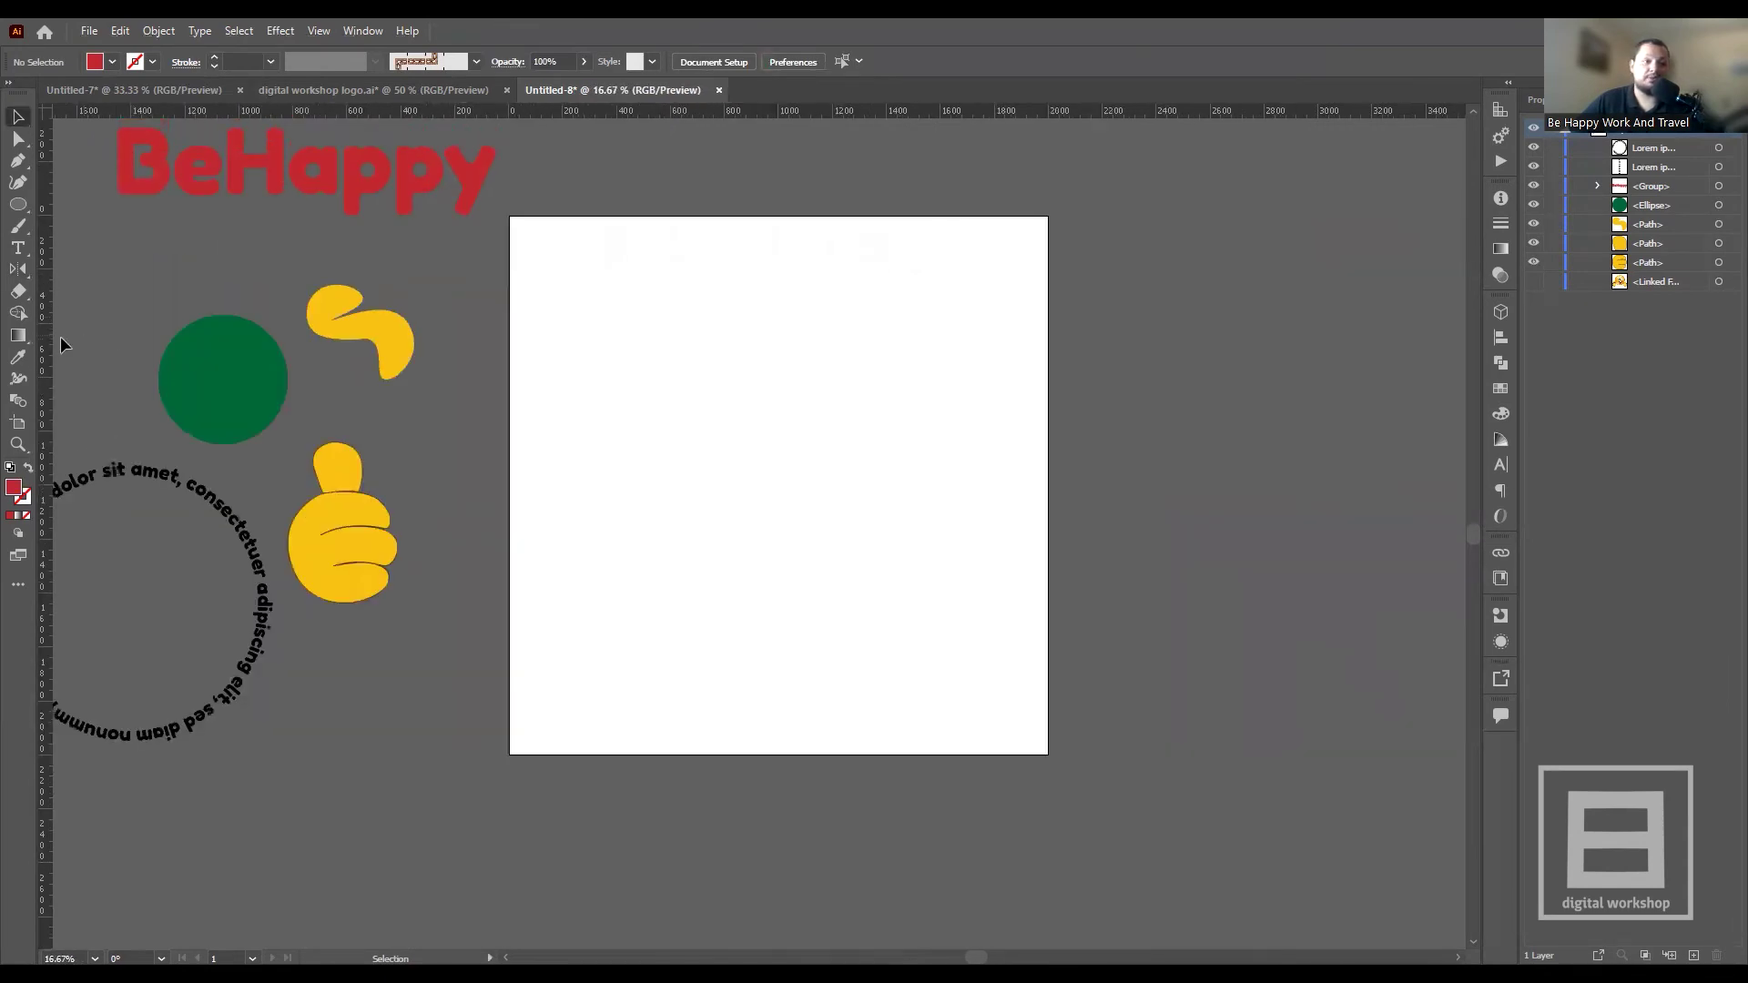
{"action": "left_click", "coordinate": [17, 293]}
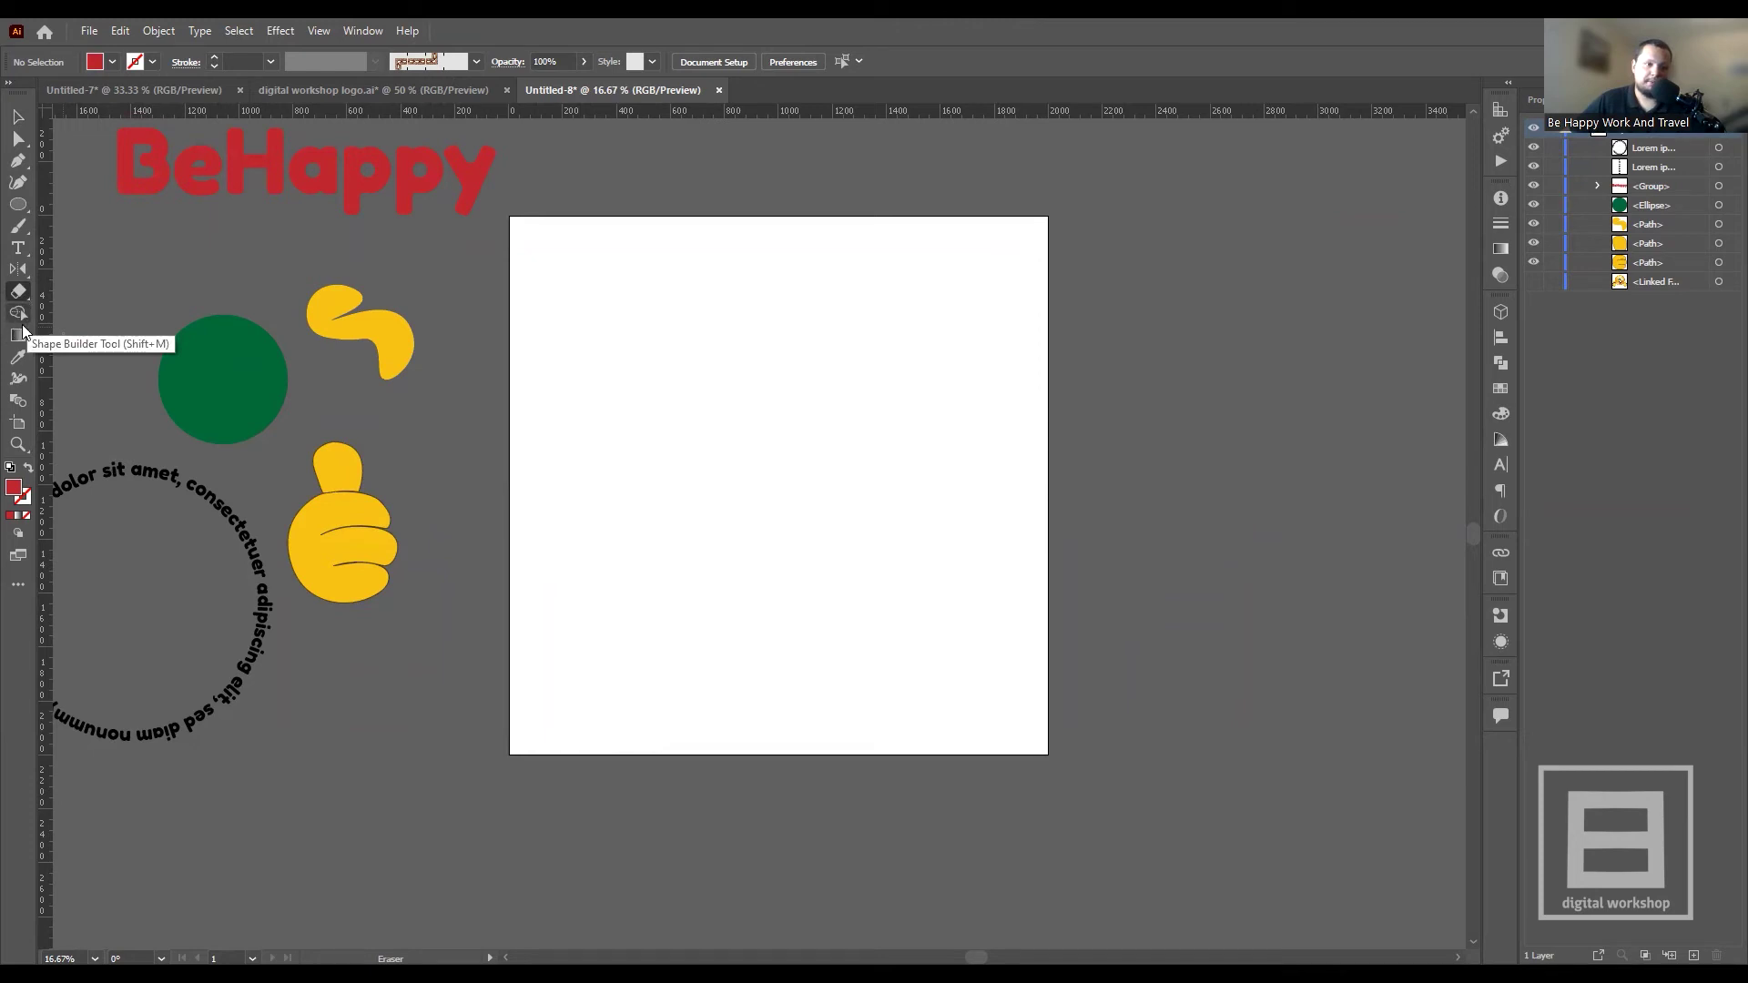
- Draw three red circles with the Ellipse tool, the second one larger
{"action": "left_click", "coordinate": [18, 315]}
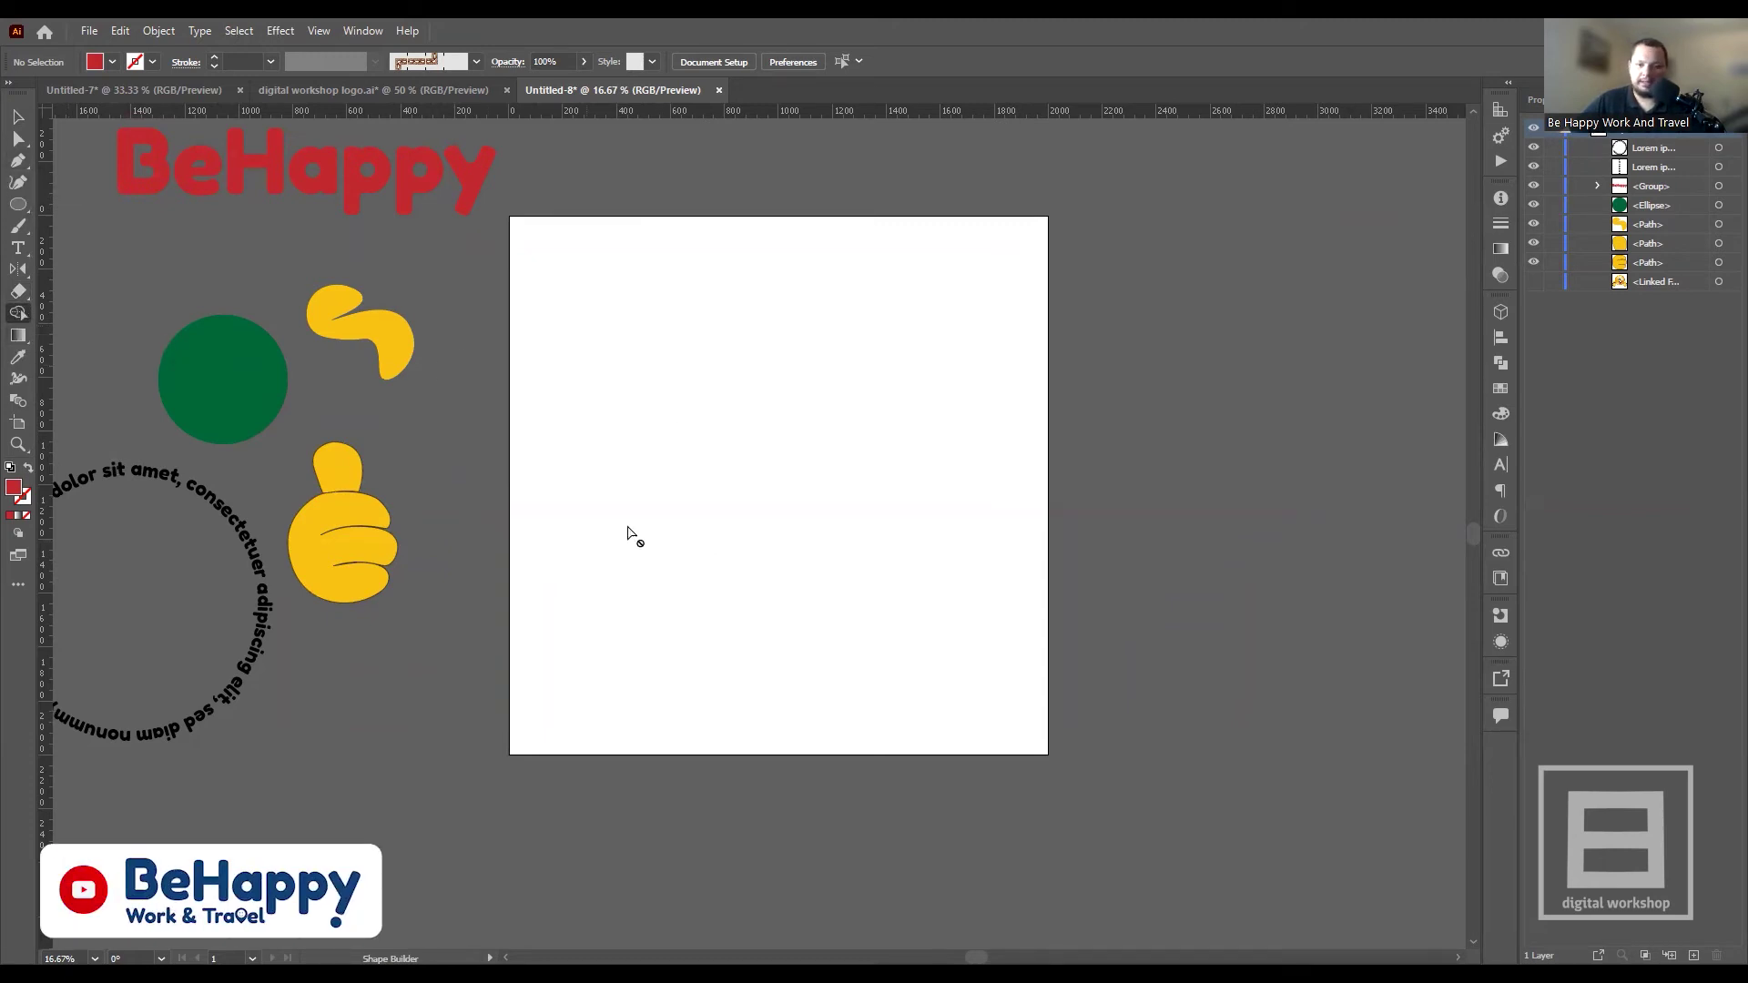
{"action": "left_click", "coordinate": [18, 120]}
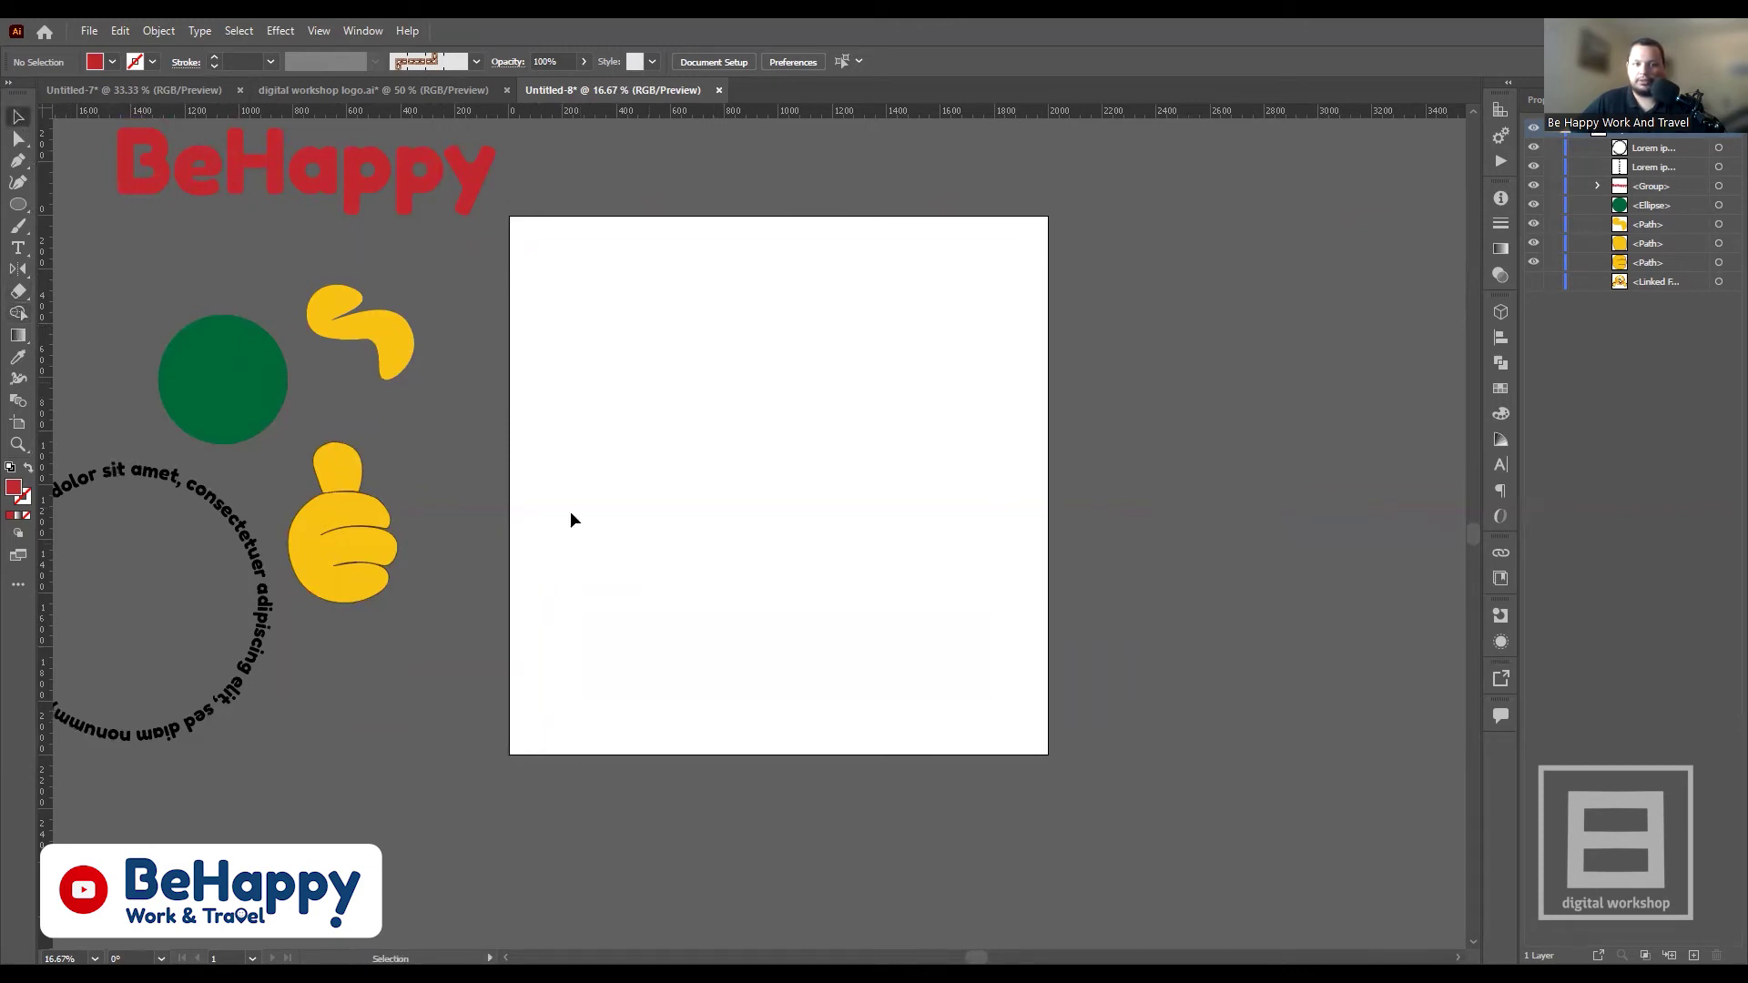
{"action": "left_click", "coordinate": [19, 206]}
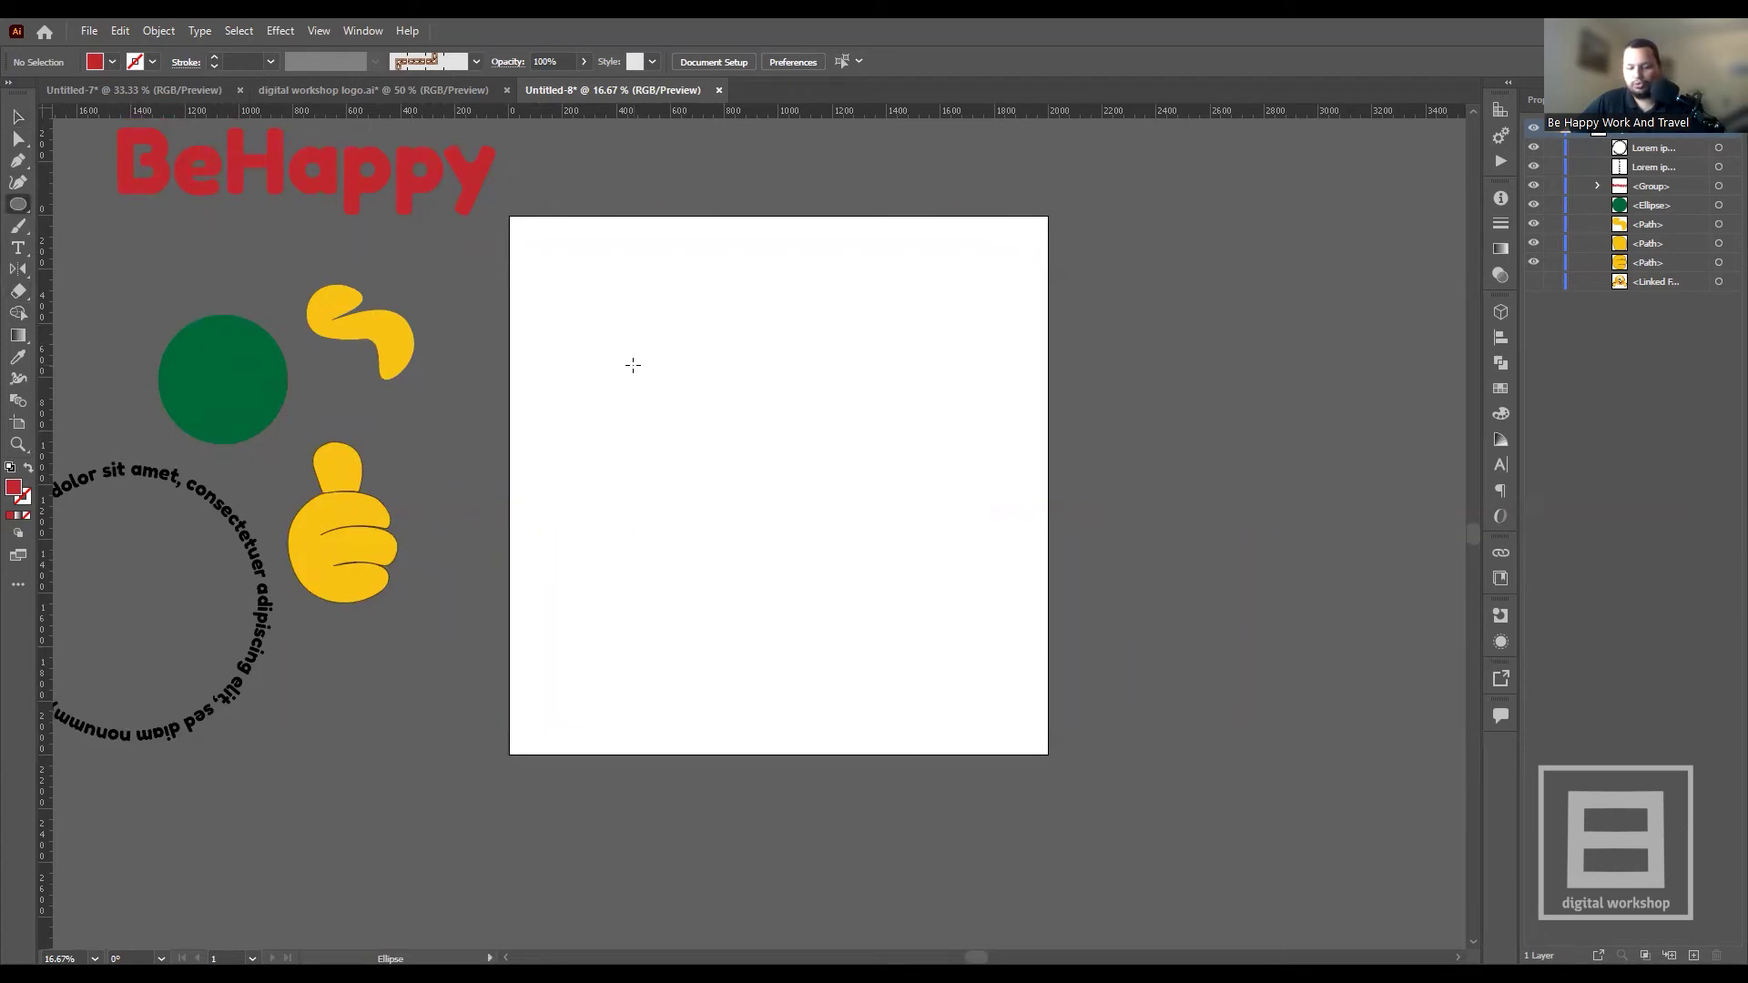
{"action": "mouse_move", "coordinate": [597, 301]}
{"action": "left_mouse_down"}
{"action": "mouse_move", "coordinate": [704, 390]}
{"action": "mouse_move", "coordinate": [669, 370]}
{"action": "left_mouse_up"}
{"action": "mouse_move", "coordinate": [820, 418]}
{"action": "left_mouse_down"}
{"action": "mouse_move", "coordinate": [728, 328]}
{"action": "mouse_move", "coordinate": [710, 397]}
{"action": "left_mouse_up"}
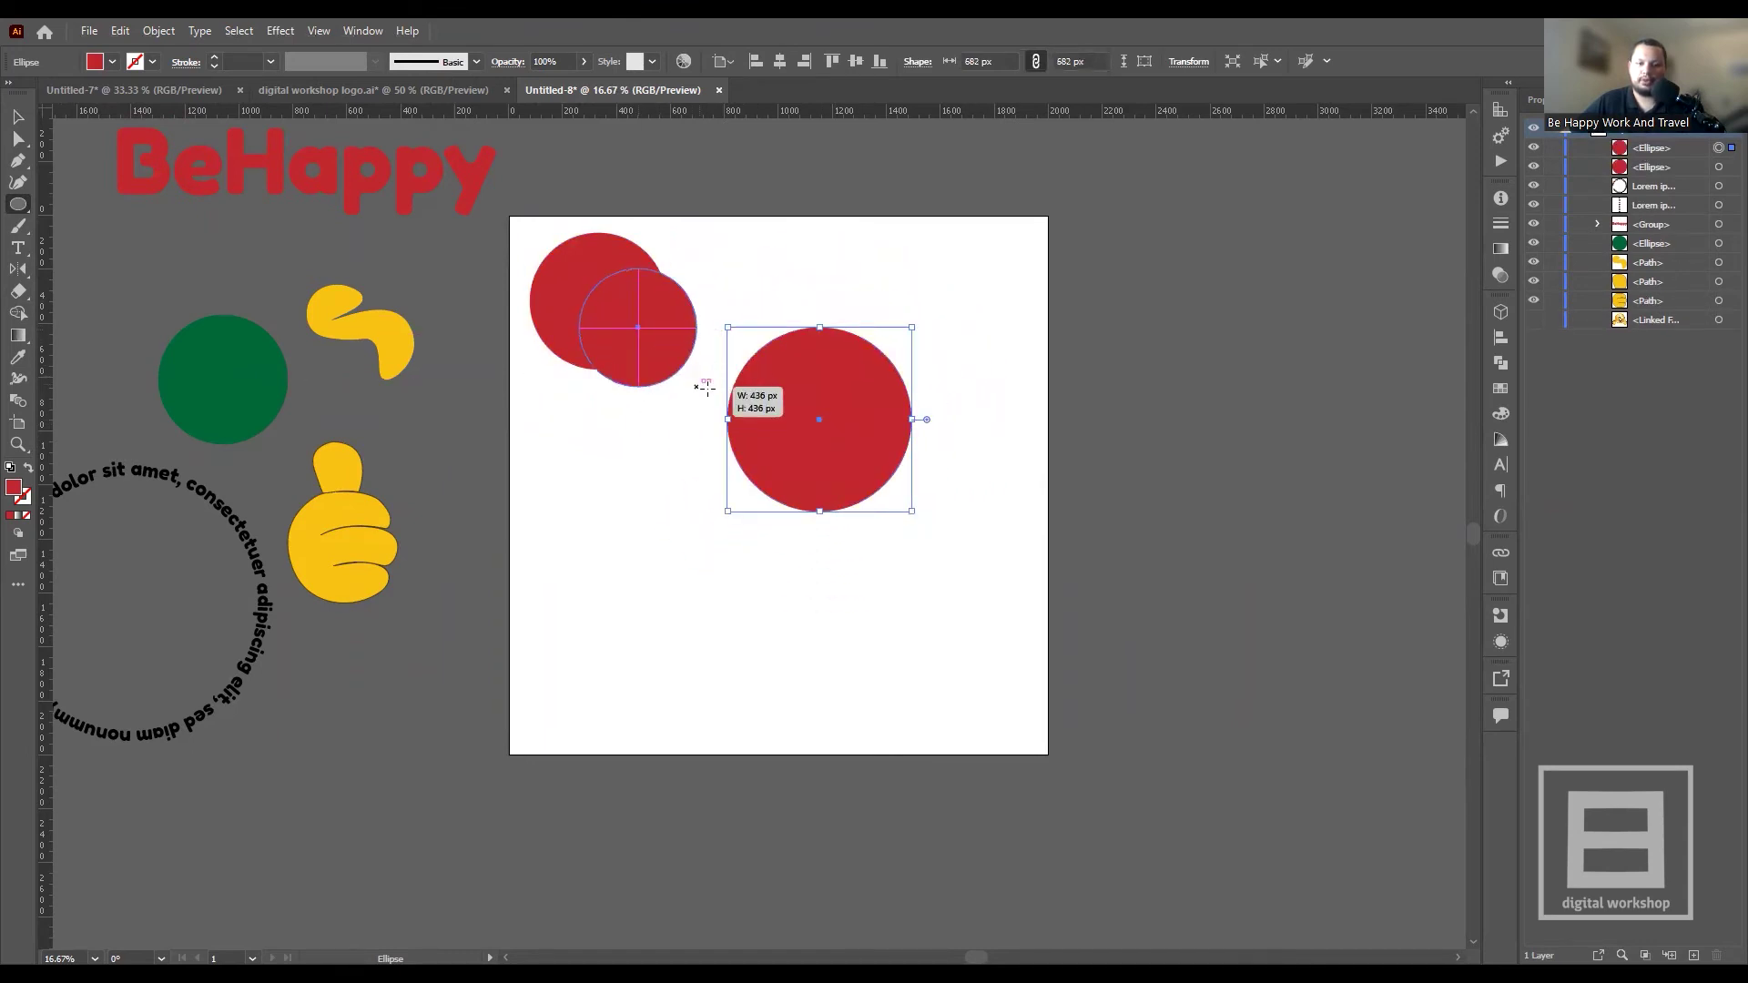
{"action": "left_click_drag", "start_coordinate": [709, 397], "coordinate": [719, 409]}
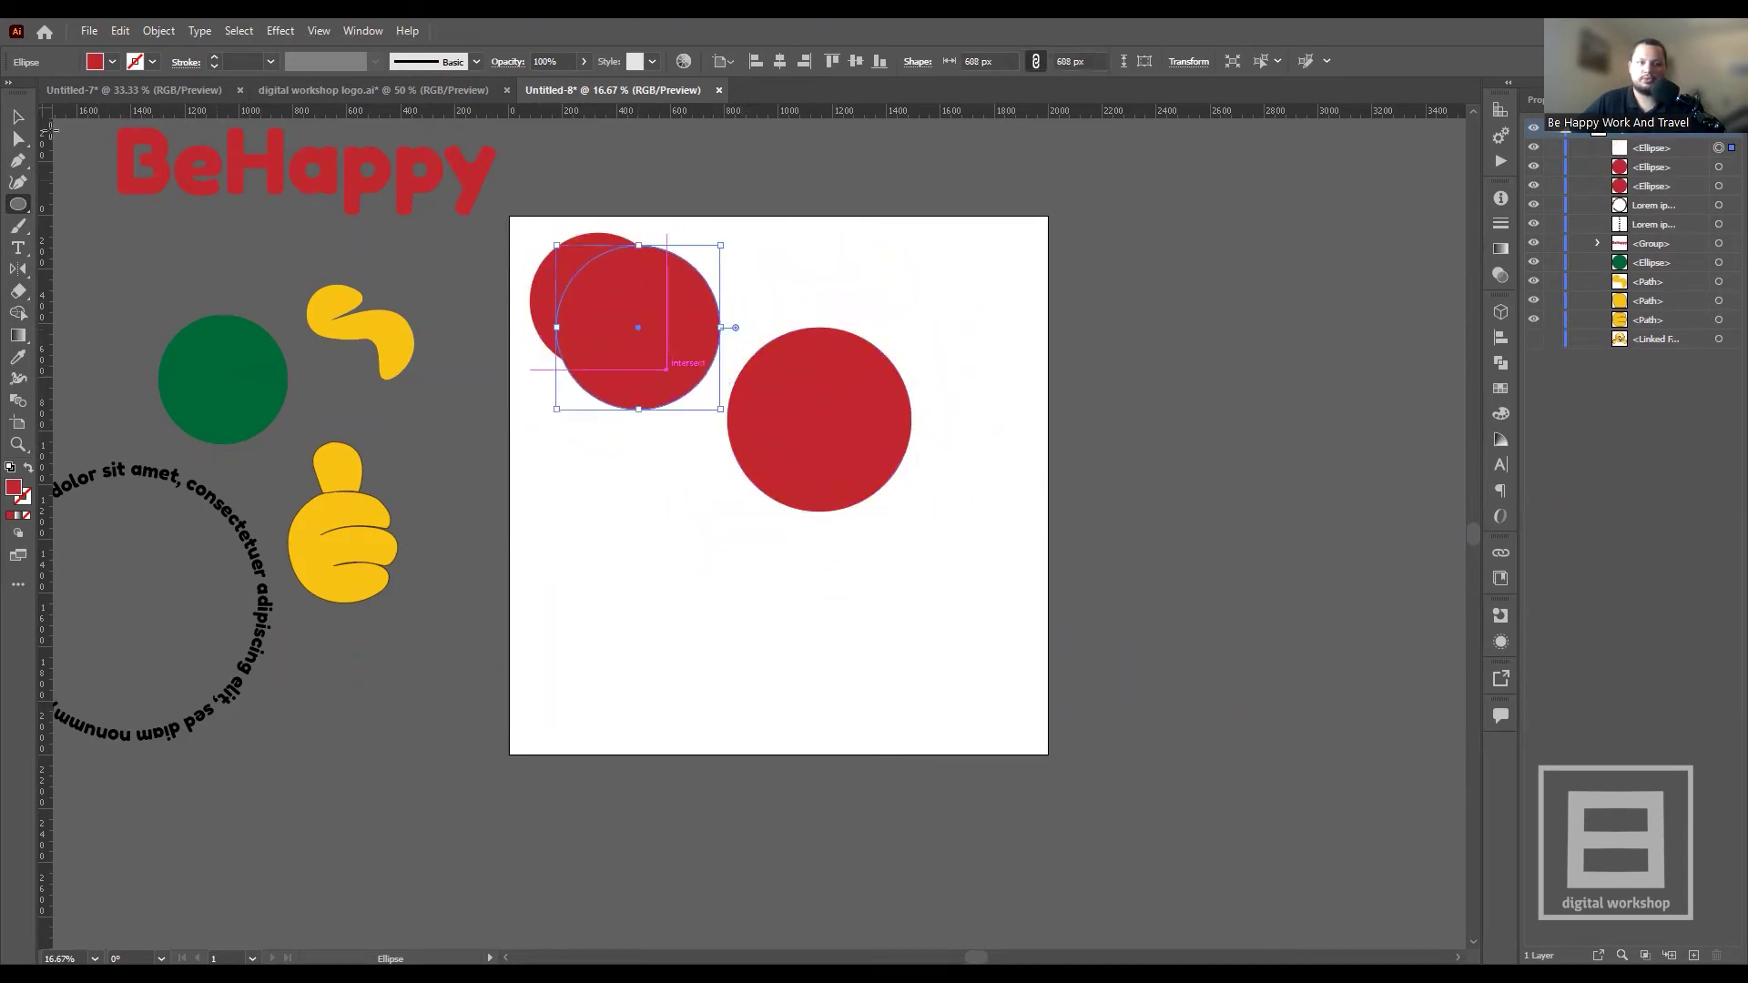
- Drag the middle circle between the others to form a diagonal overlapping chain
{"action": "left_click", "coordinate": [16, 117]}
{"action": "left_click_drag", "start_coordinate": [621, 281], "coordinate": [688, 321]}
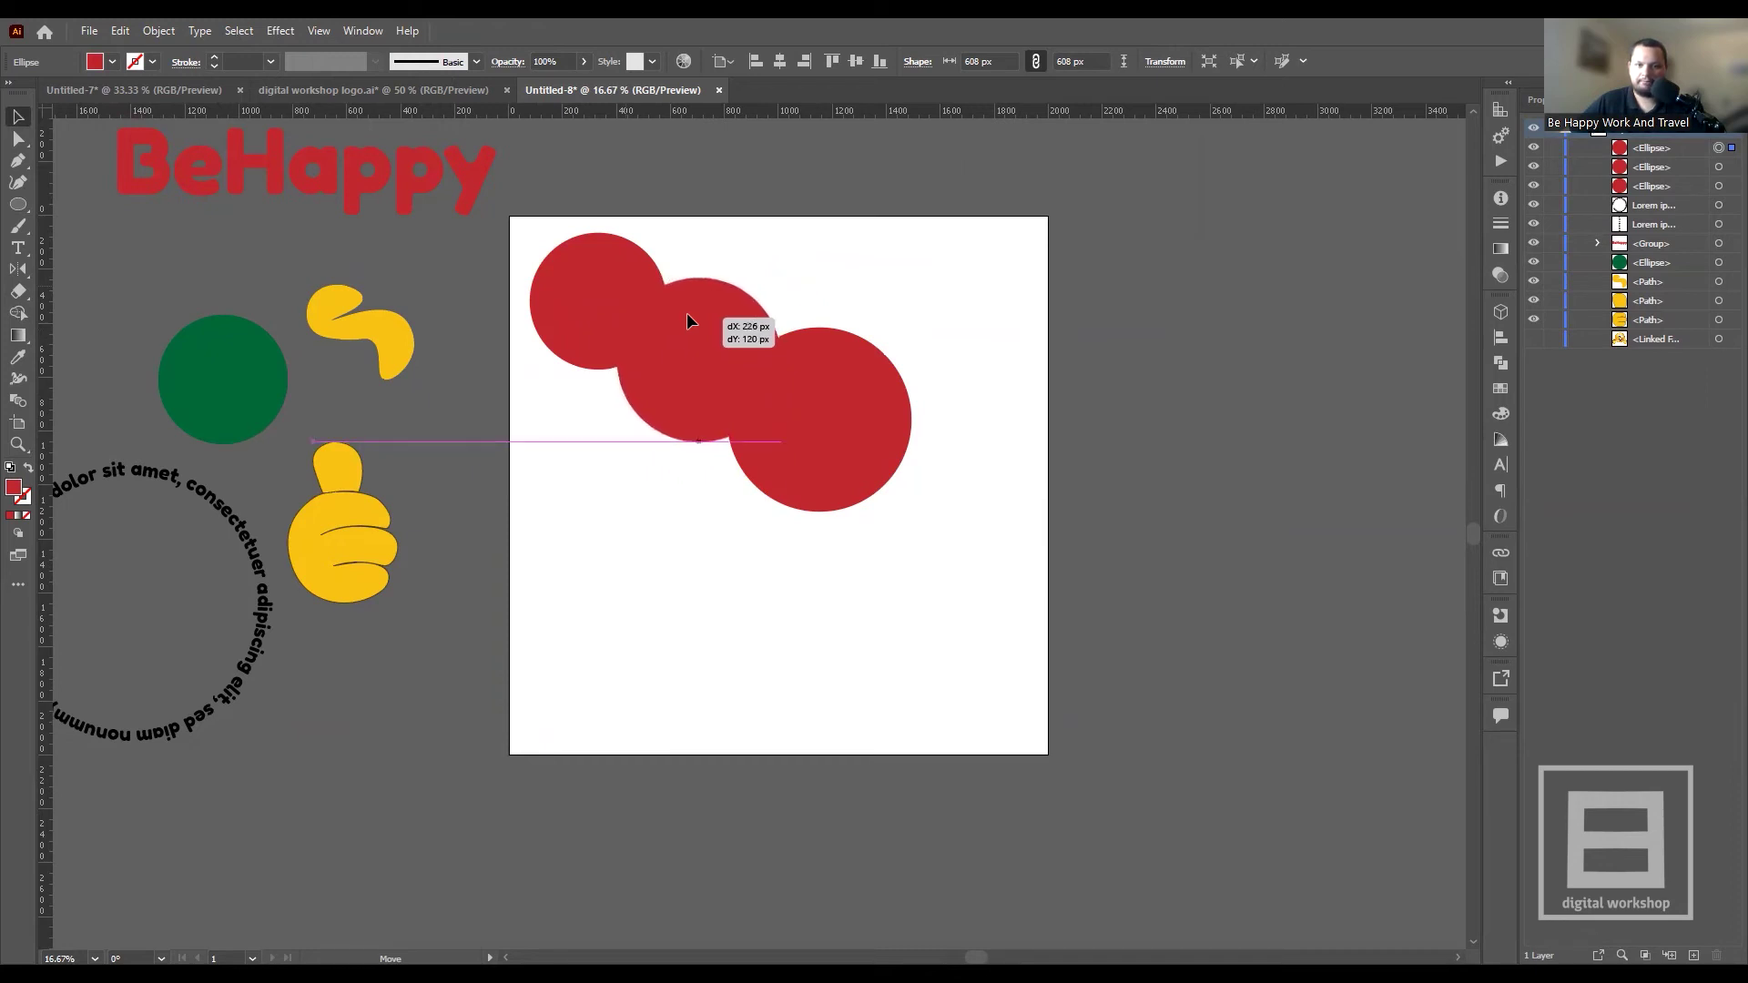
{"action": "left_click_drag", "start_coordinate": [687, 314], "coordinate": [685, 310]}
{"action": "right_click", "coordinate": [19, 204]}
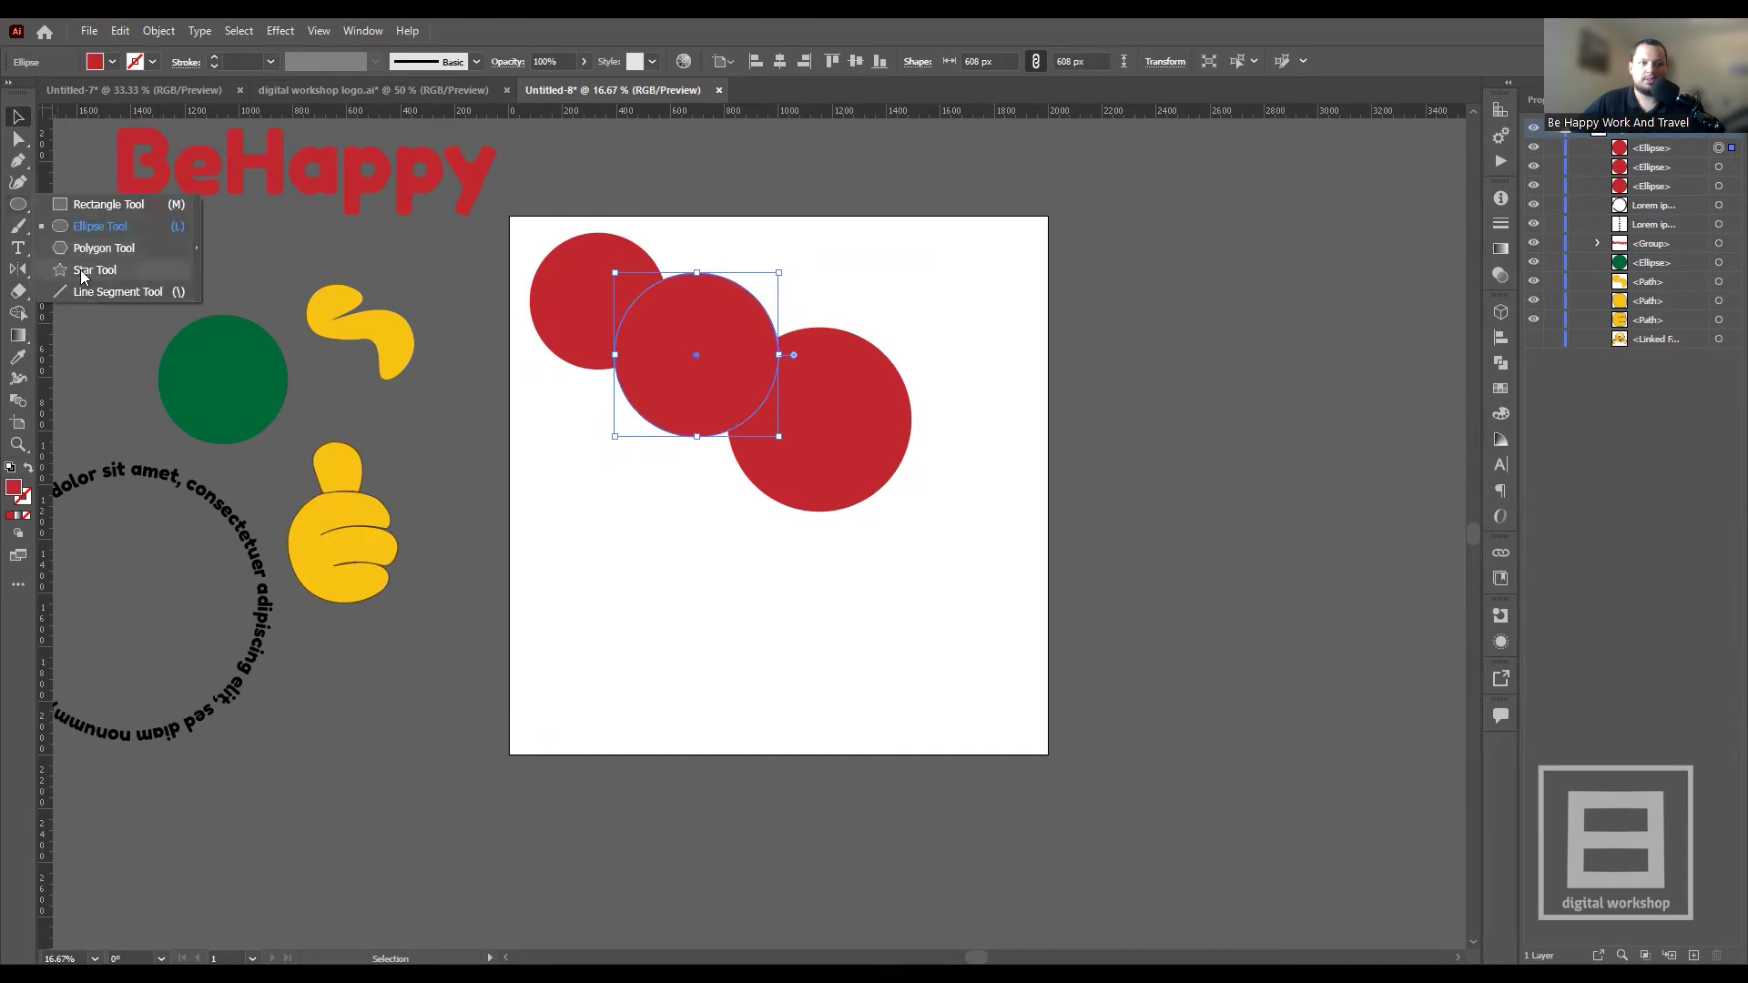
- Draw a rotated red star and move it right onto the last circle
{"action": "left_click", "coordinate": [82, 273]}
{"action": "left_click_drag", "start_coordinate": [646, 510], "coordinate": [716, 366]}
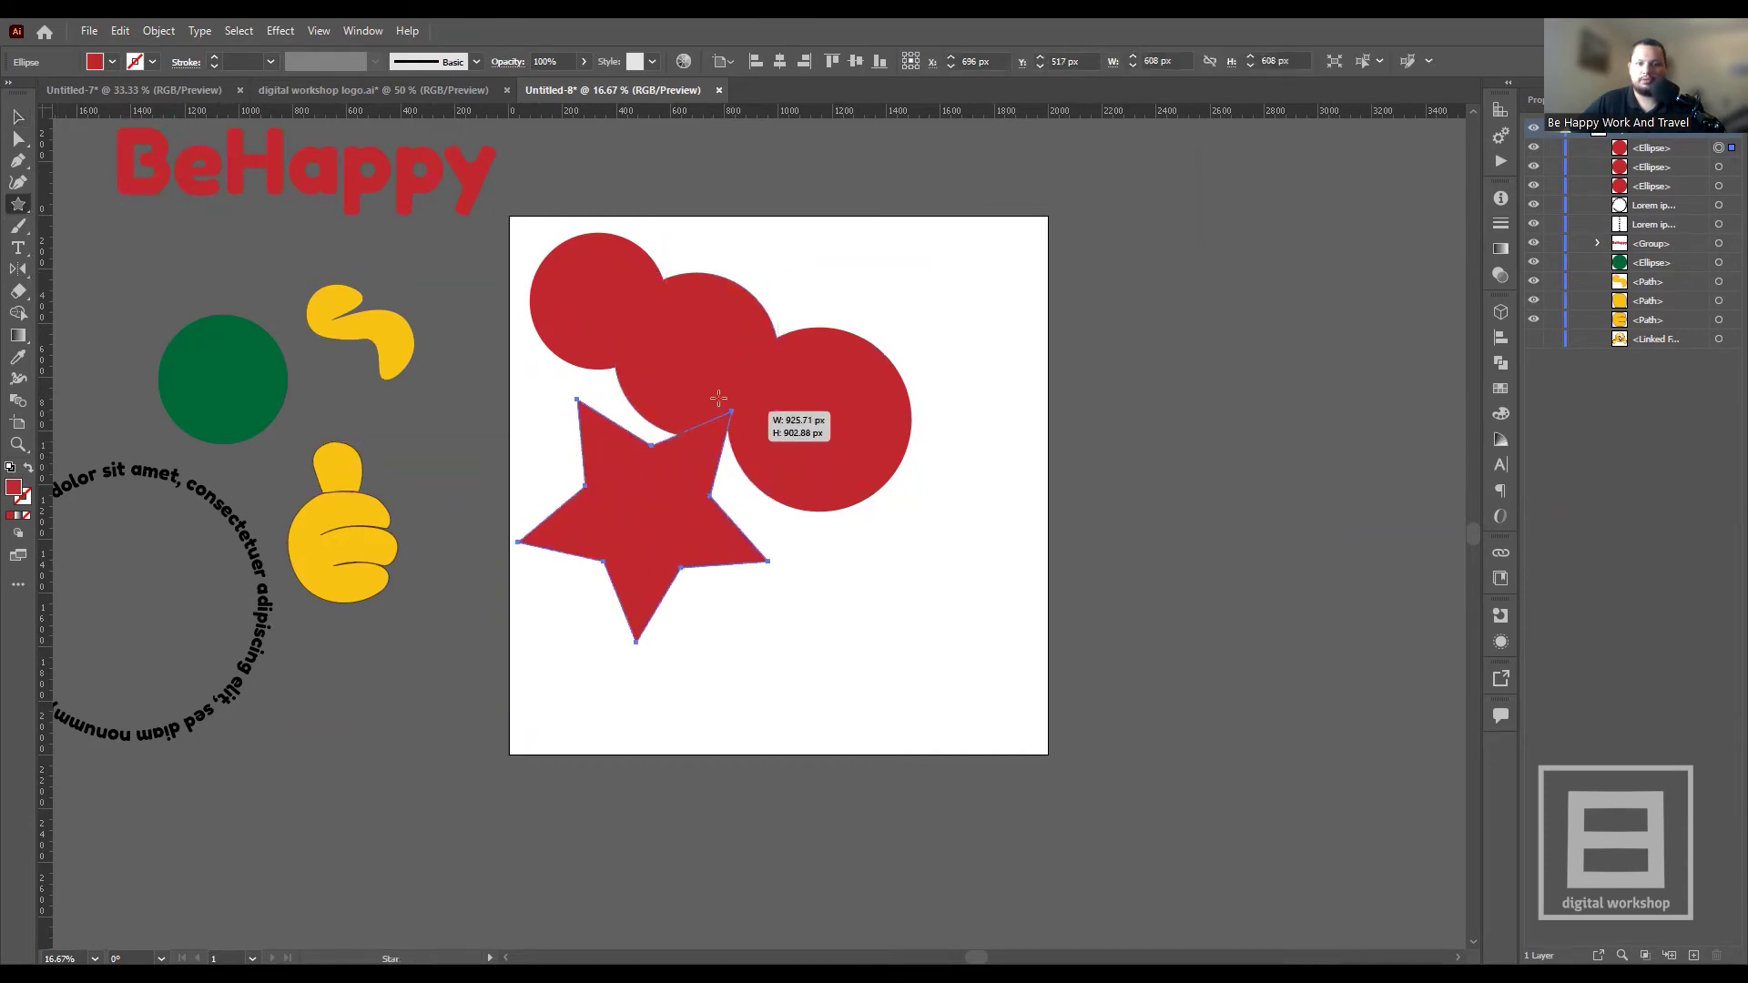
{"action": "left_click_drag", "start_coordinate": [717, 366], "coordinate": [731, 357]}
{"action": "left_click", "coordinate": [27, 121]}
{"action": "left_click_drag", "start_coordinate": [639, 584], "coordinate": [937, 572]}
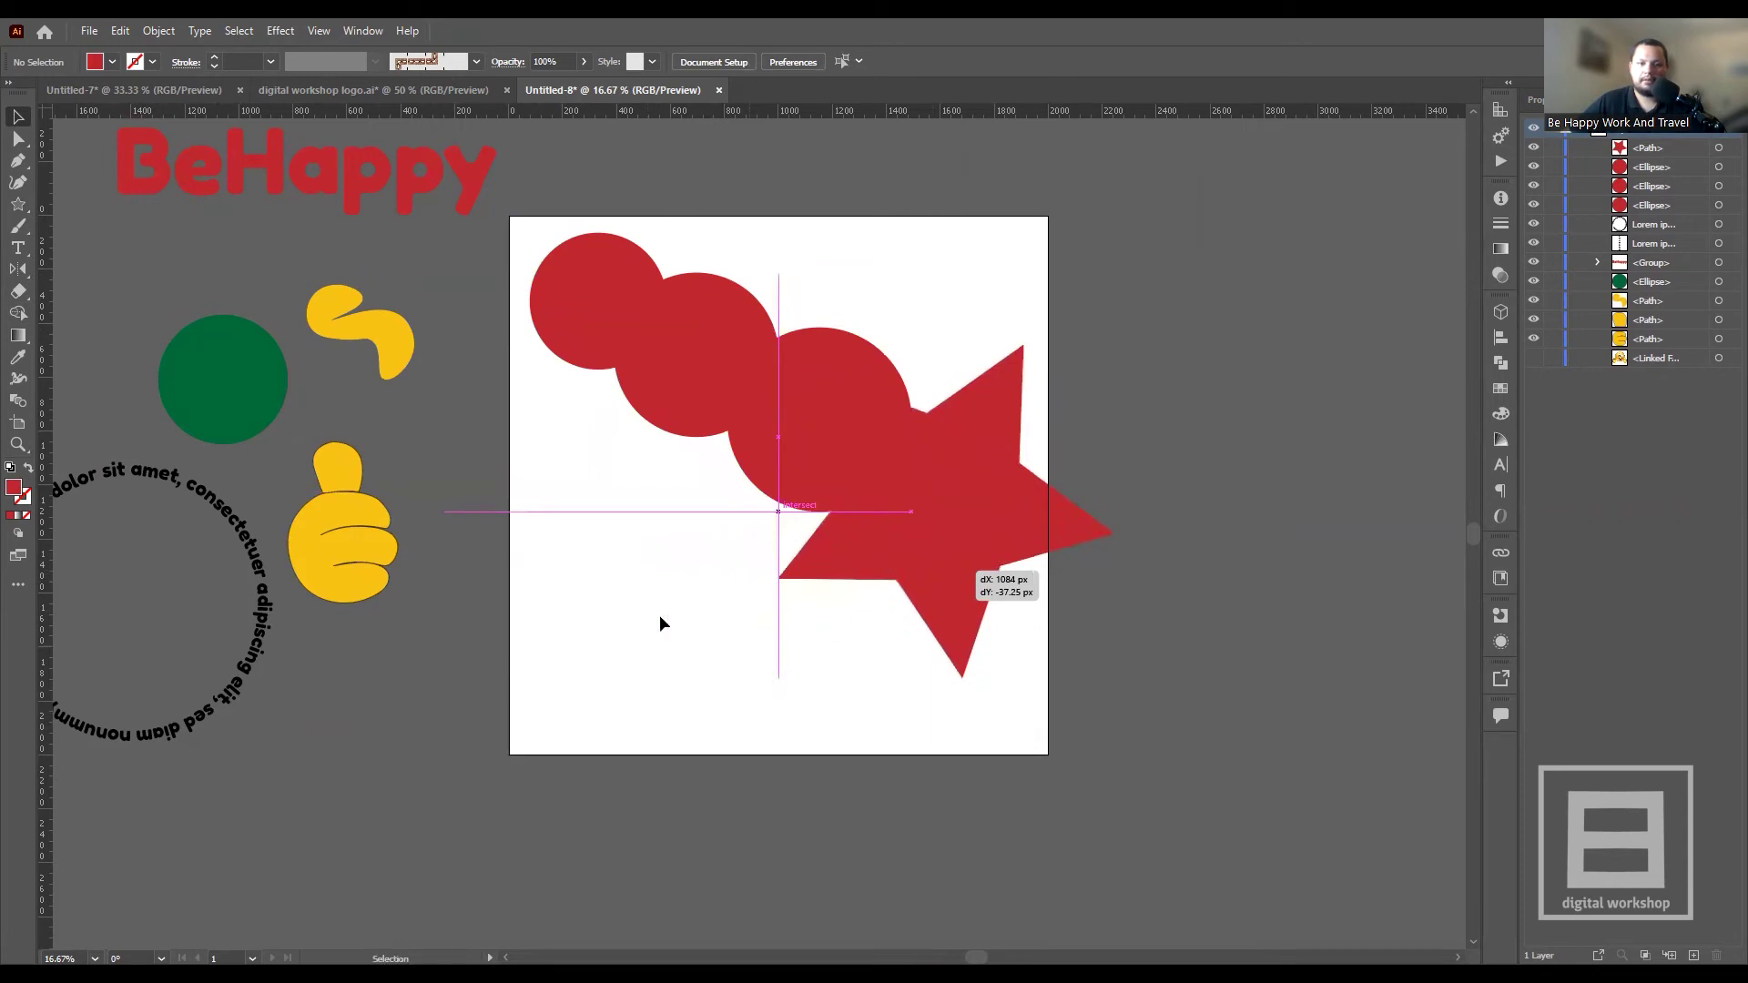
{"action": "left_click", "coordinate": [127, 264]}
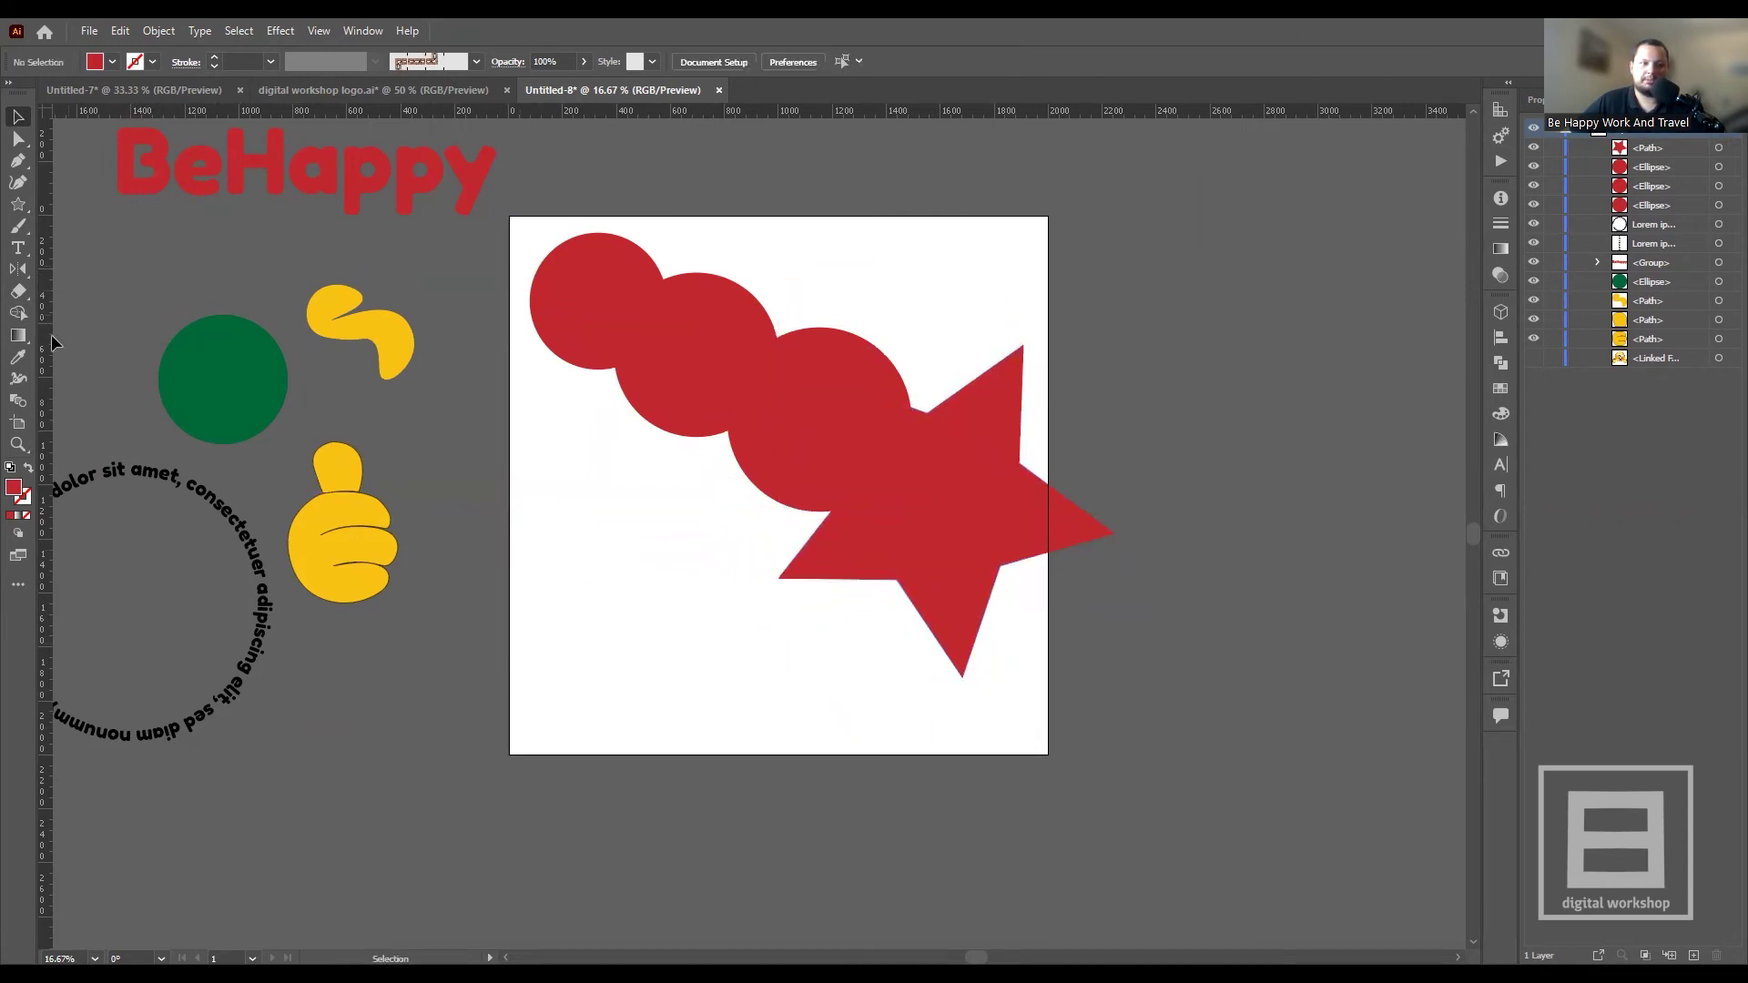
- Nudge the middle circle up and to the left
{"action": "left_click", "coordinate": [18, 314]}
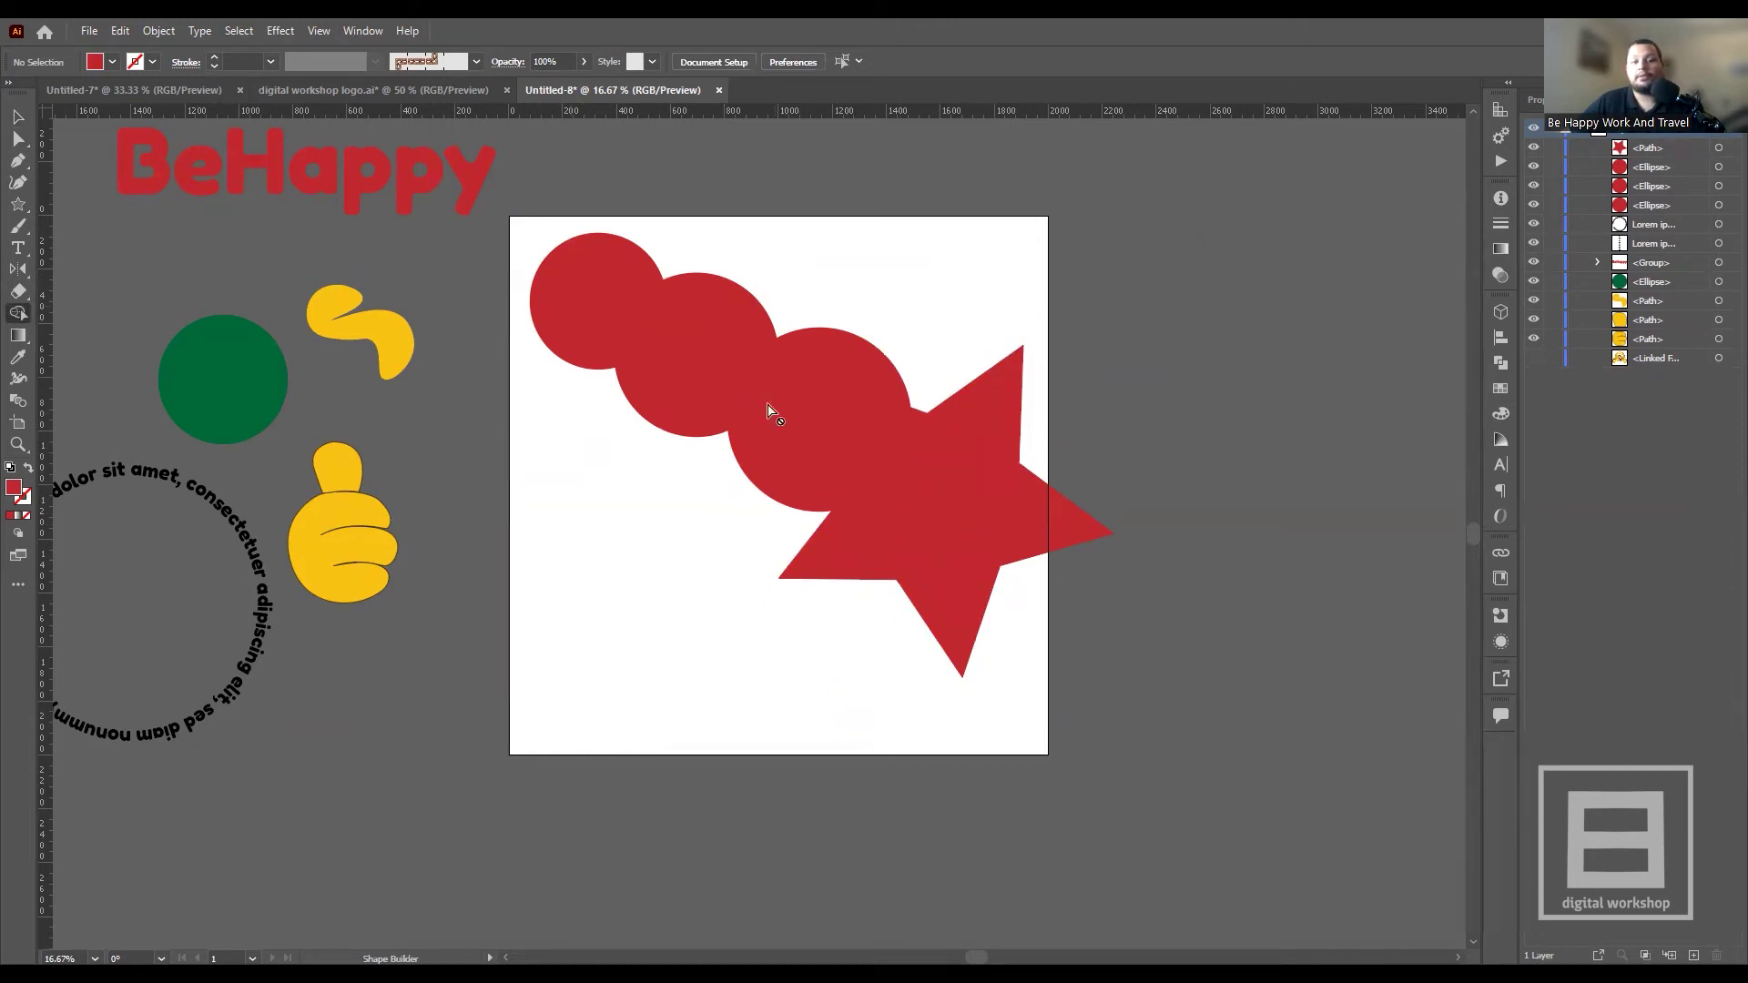
{"action": "key", "text": "v"}
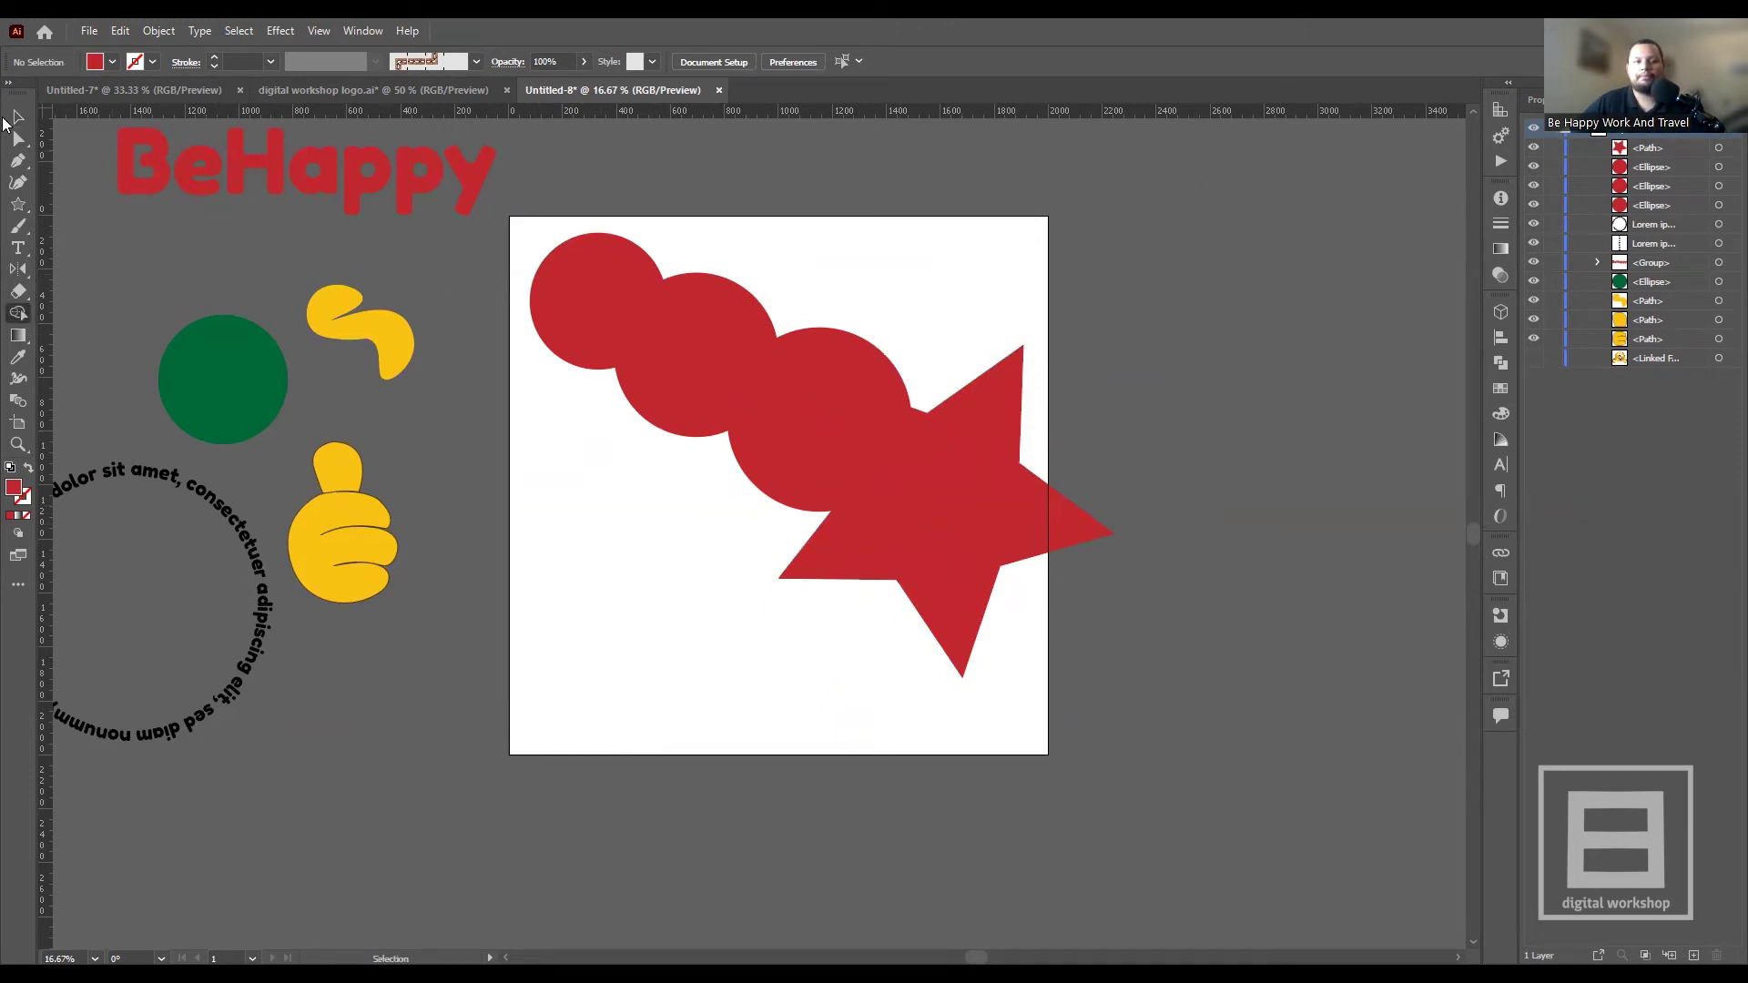
{"action": "left_click_drag", "start_coordinate": [672, 383], "coordinate": [707, 377]}
{"action": "left_click", "coordinate": [1148, 435]}
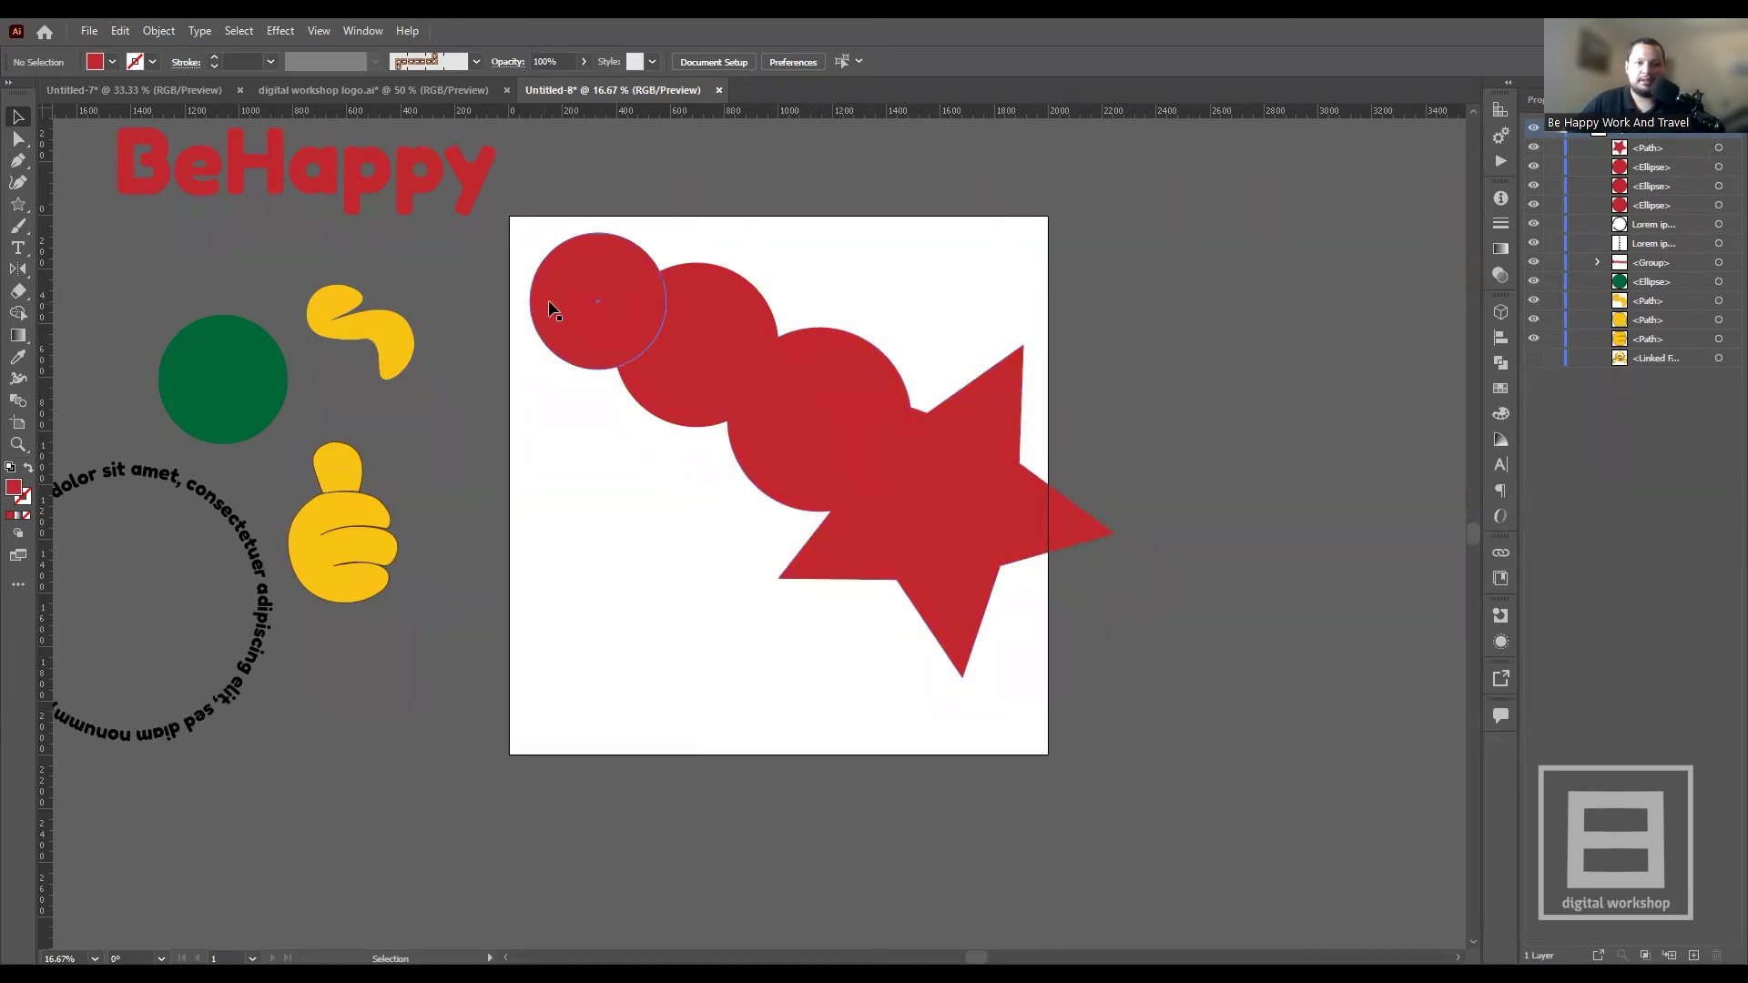
- Click through each red circle and the star to check them individually
{"action": "left_click", "coordinate": [605, 266]}
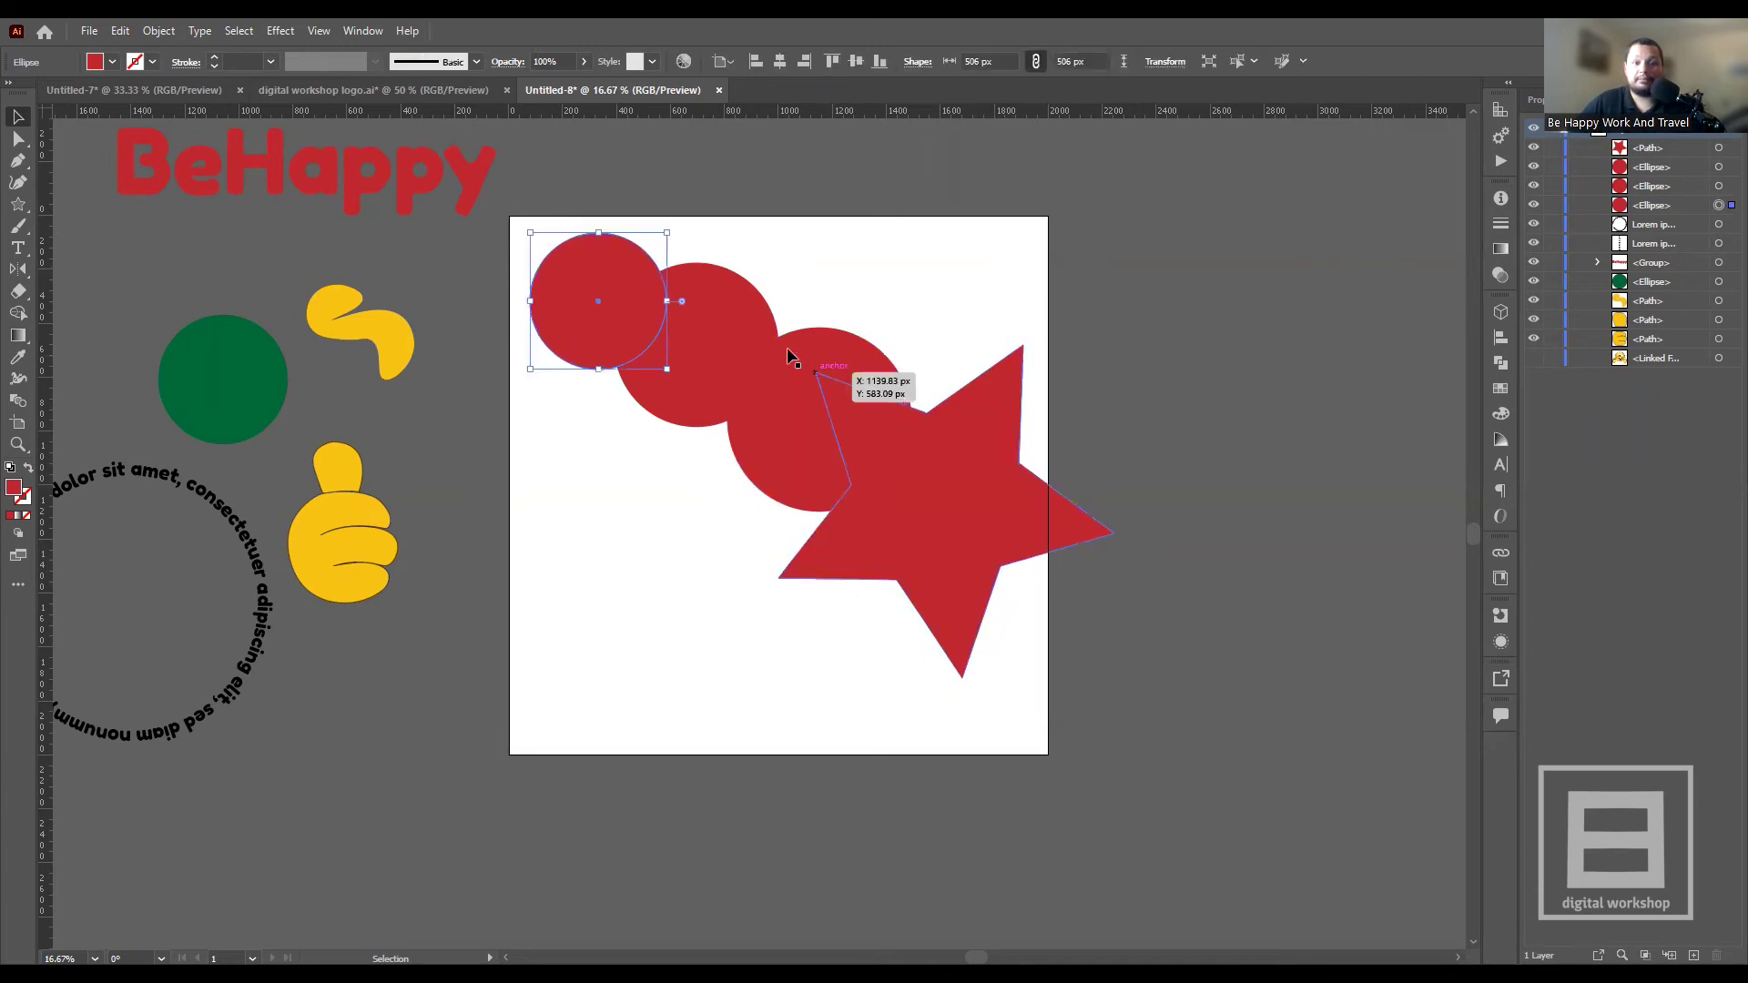
{"action": "left_click", "coordinate": [760, 355]}
{"action": "left_click", "coordinate": [944, 467]}
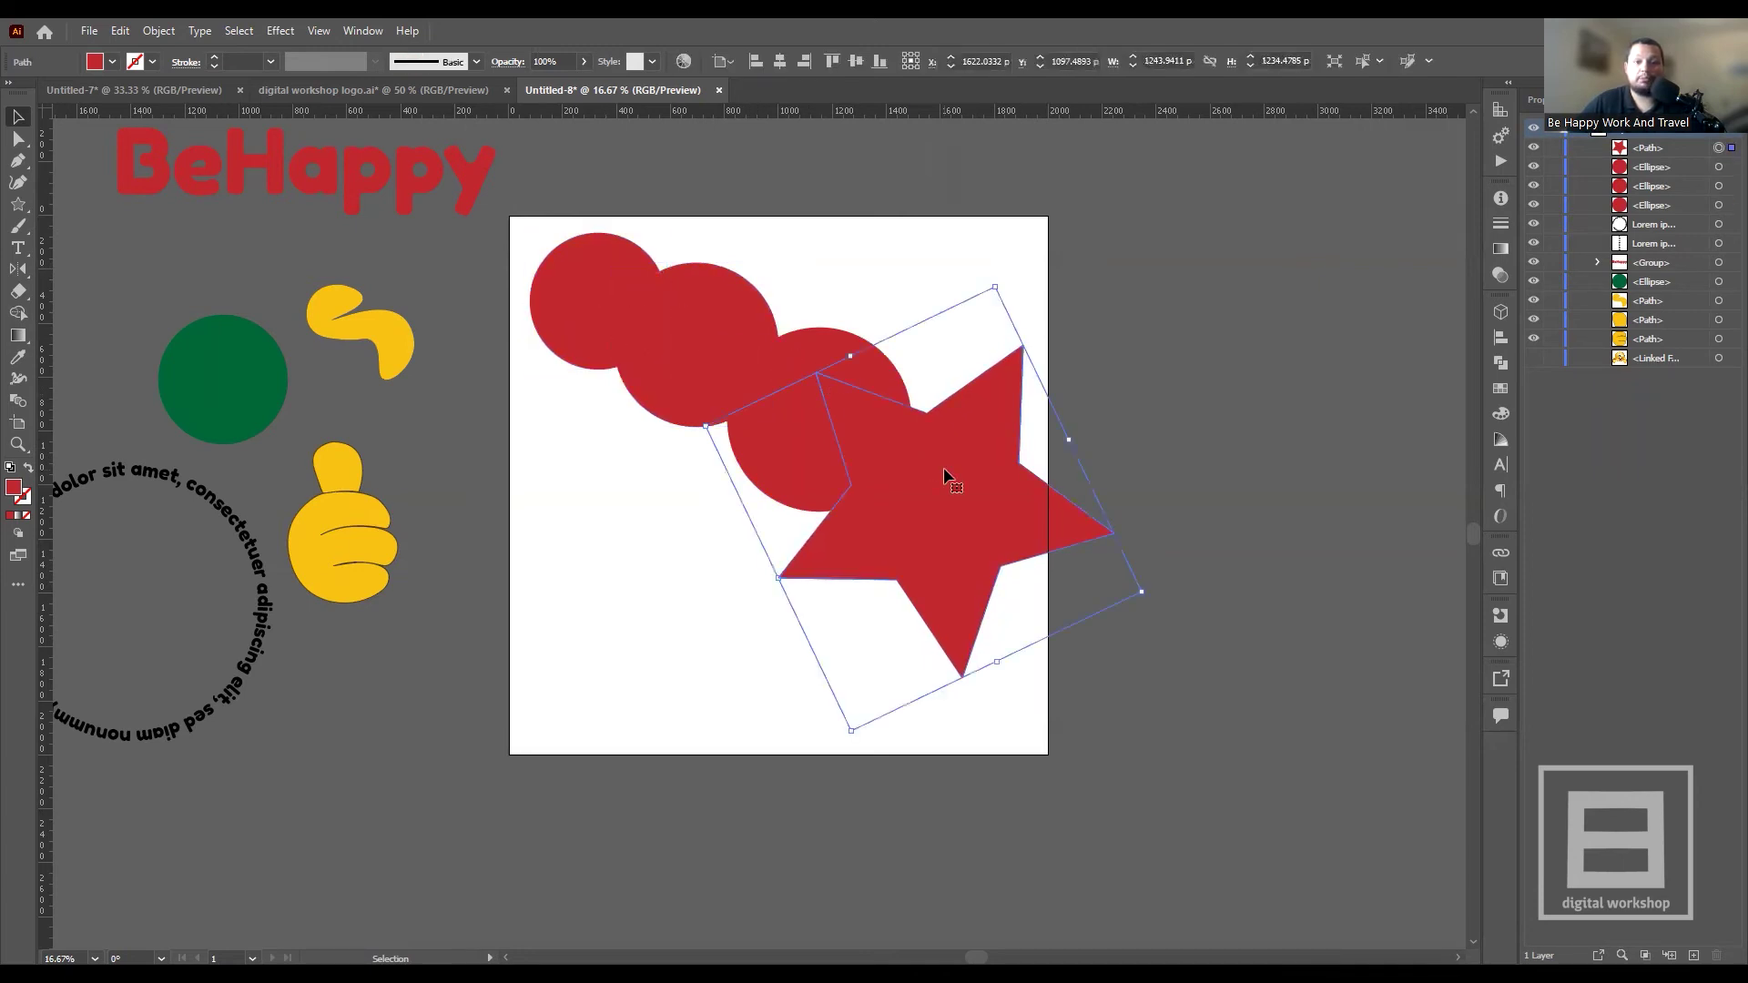
{"action": "left_click", "coordinate": [809, 455]}
{"action": "left_click", "coordinate": [648, 342]}
{"action": "left_click", "coordinate": [1136, 587]}
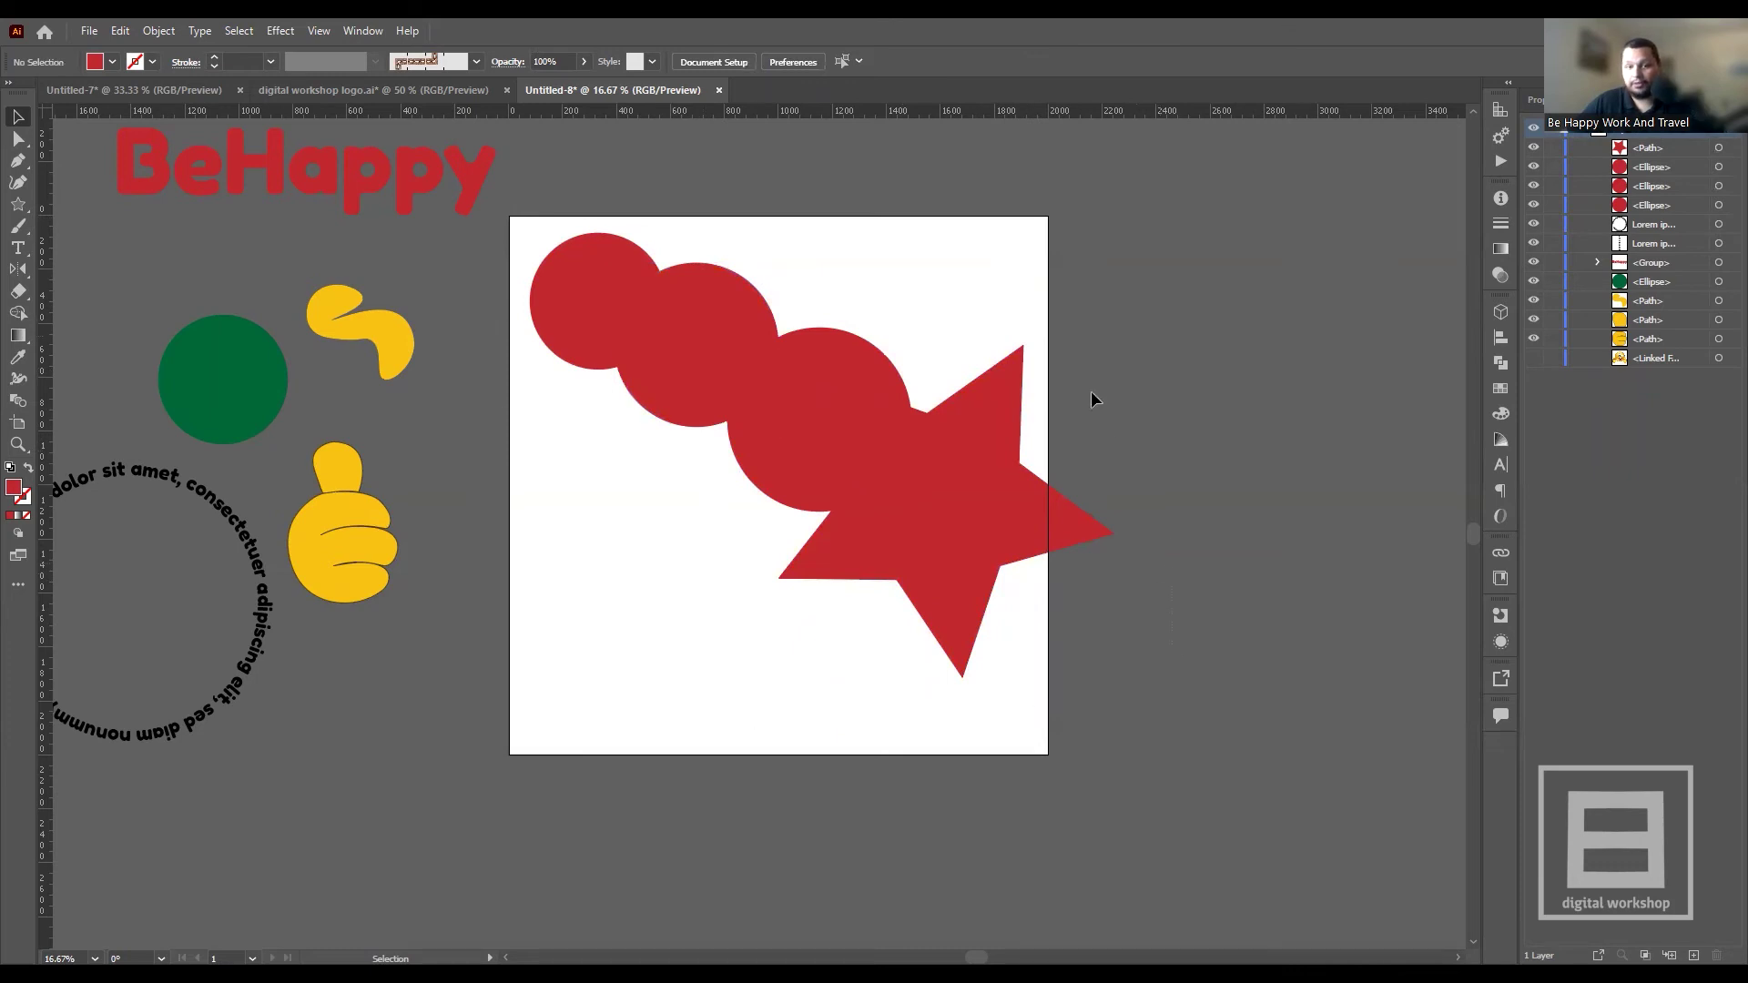
- Select the three circles and star and Unite them from the Pathfinder panel
{"action": "left_click_drag", "start_coordinate": [625, 188], "coordinate": [1129, 678]}
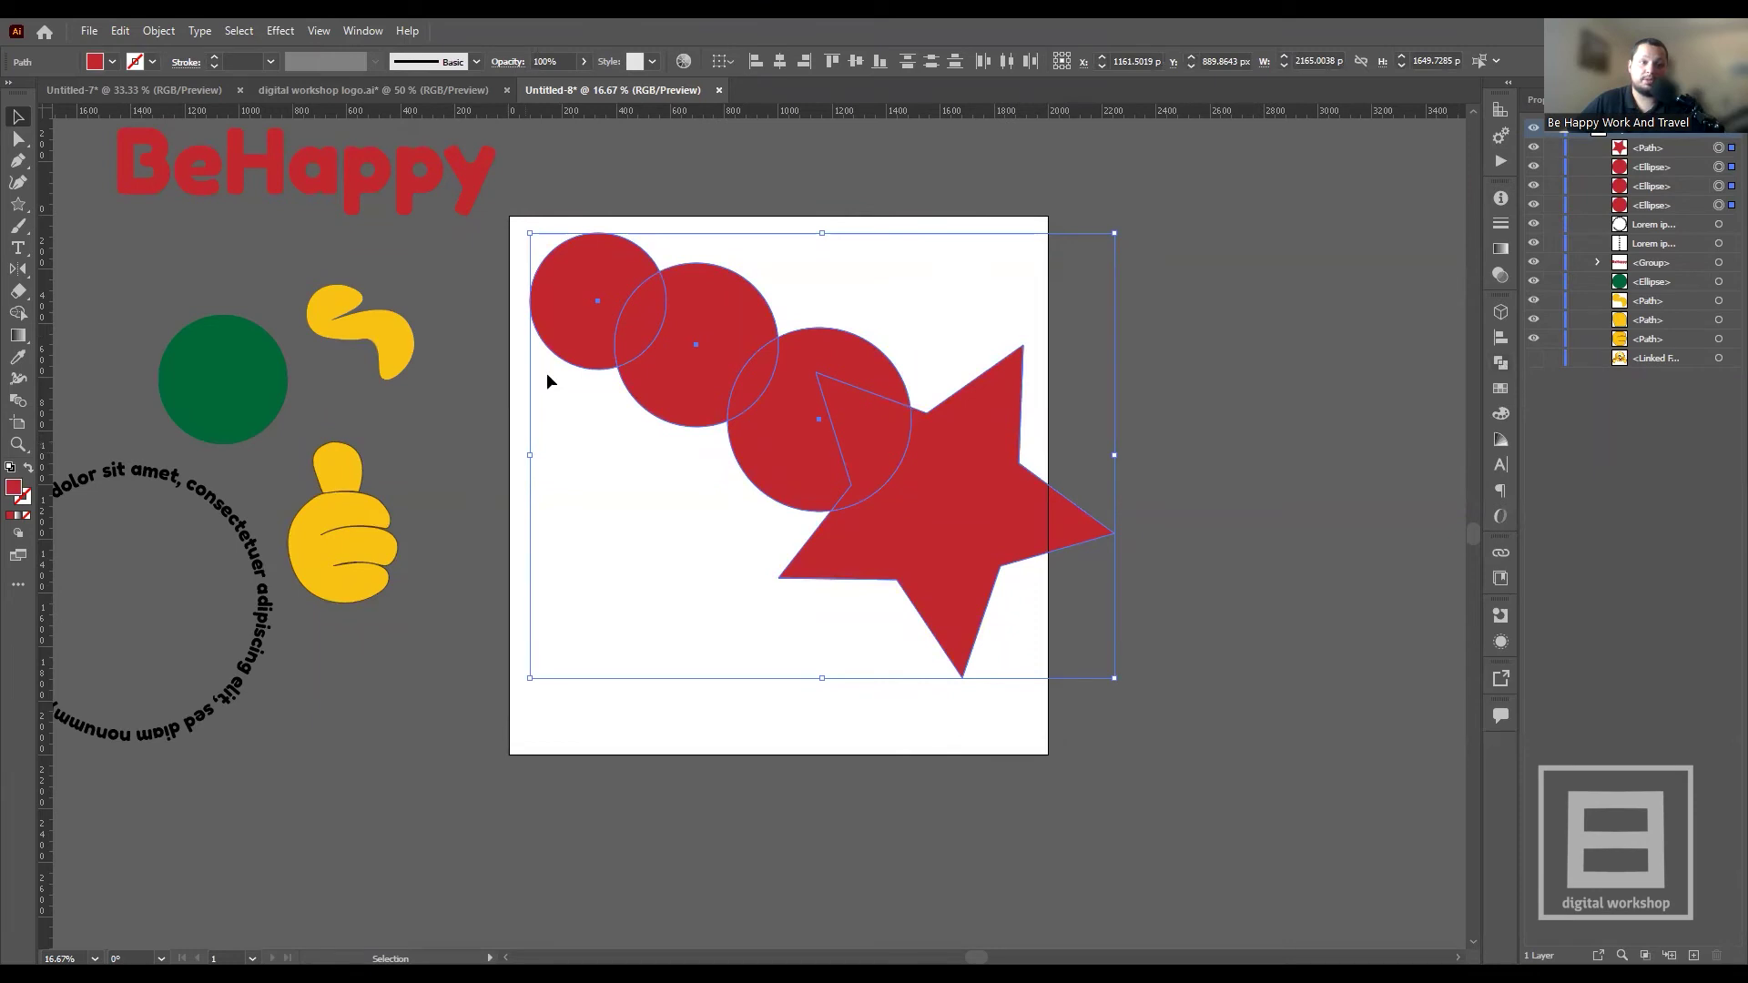
{"action": "left_click", "coordinate": [360, 31]}
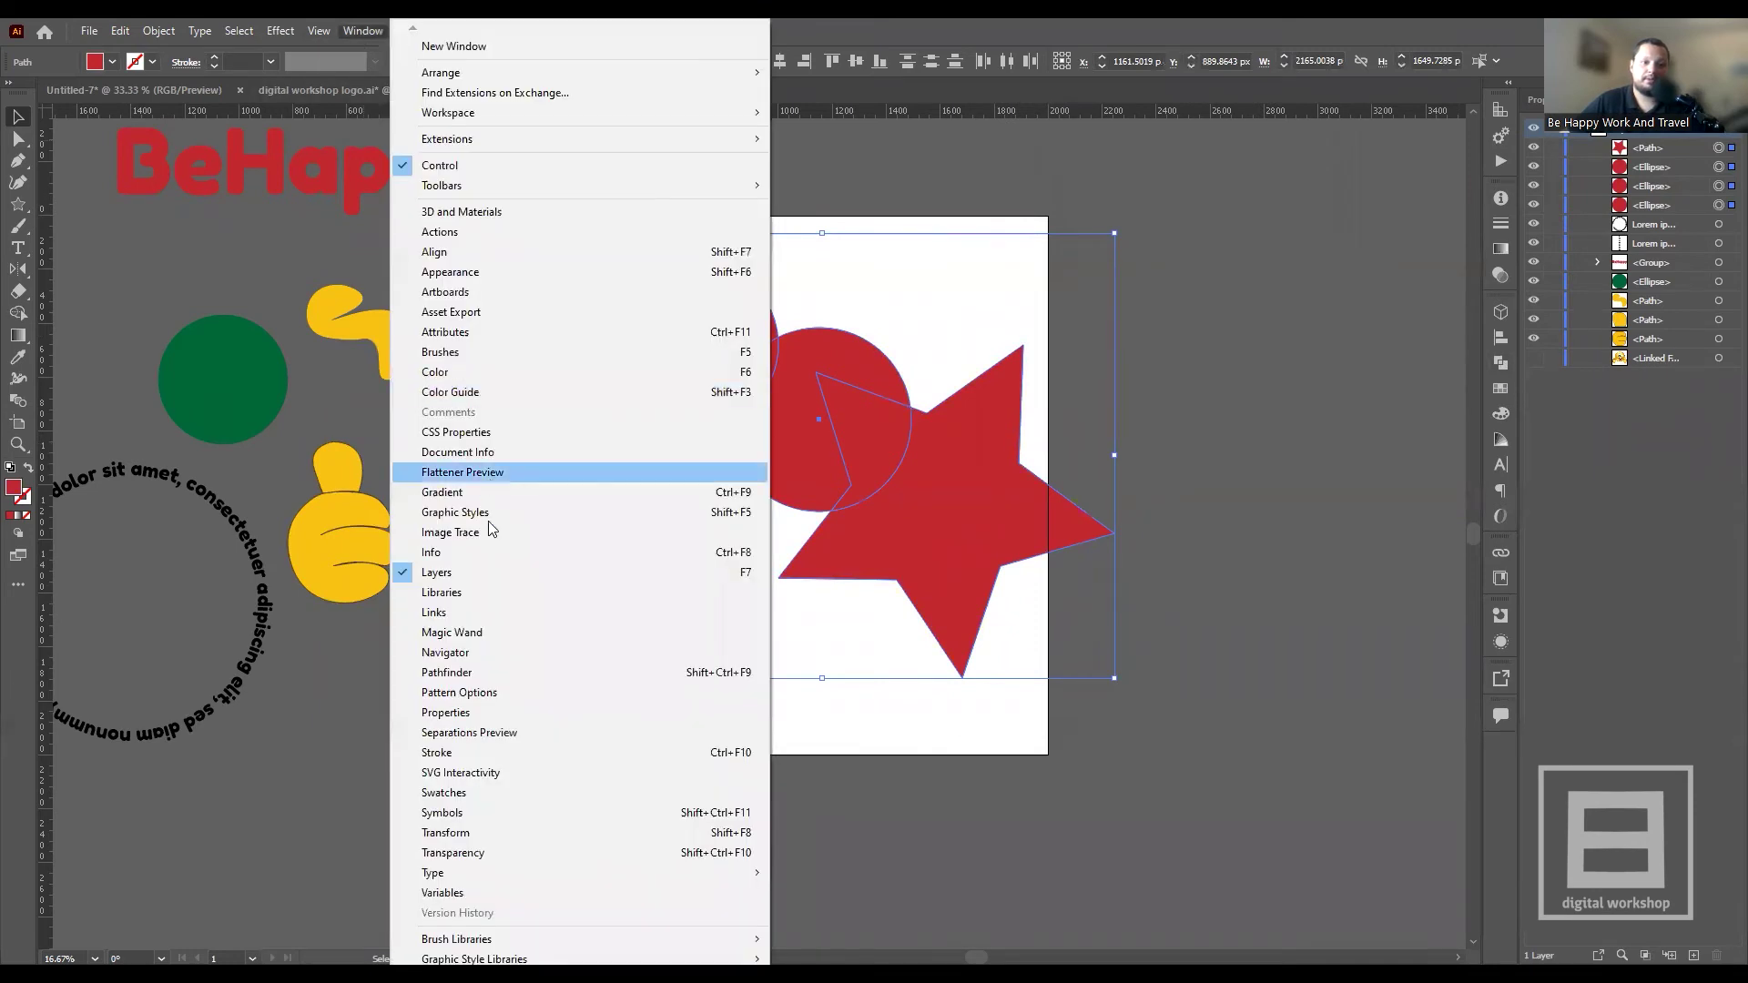
{"action": "left_click", "coordinate": [475, 673]}
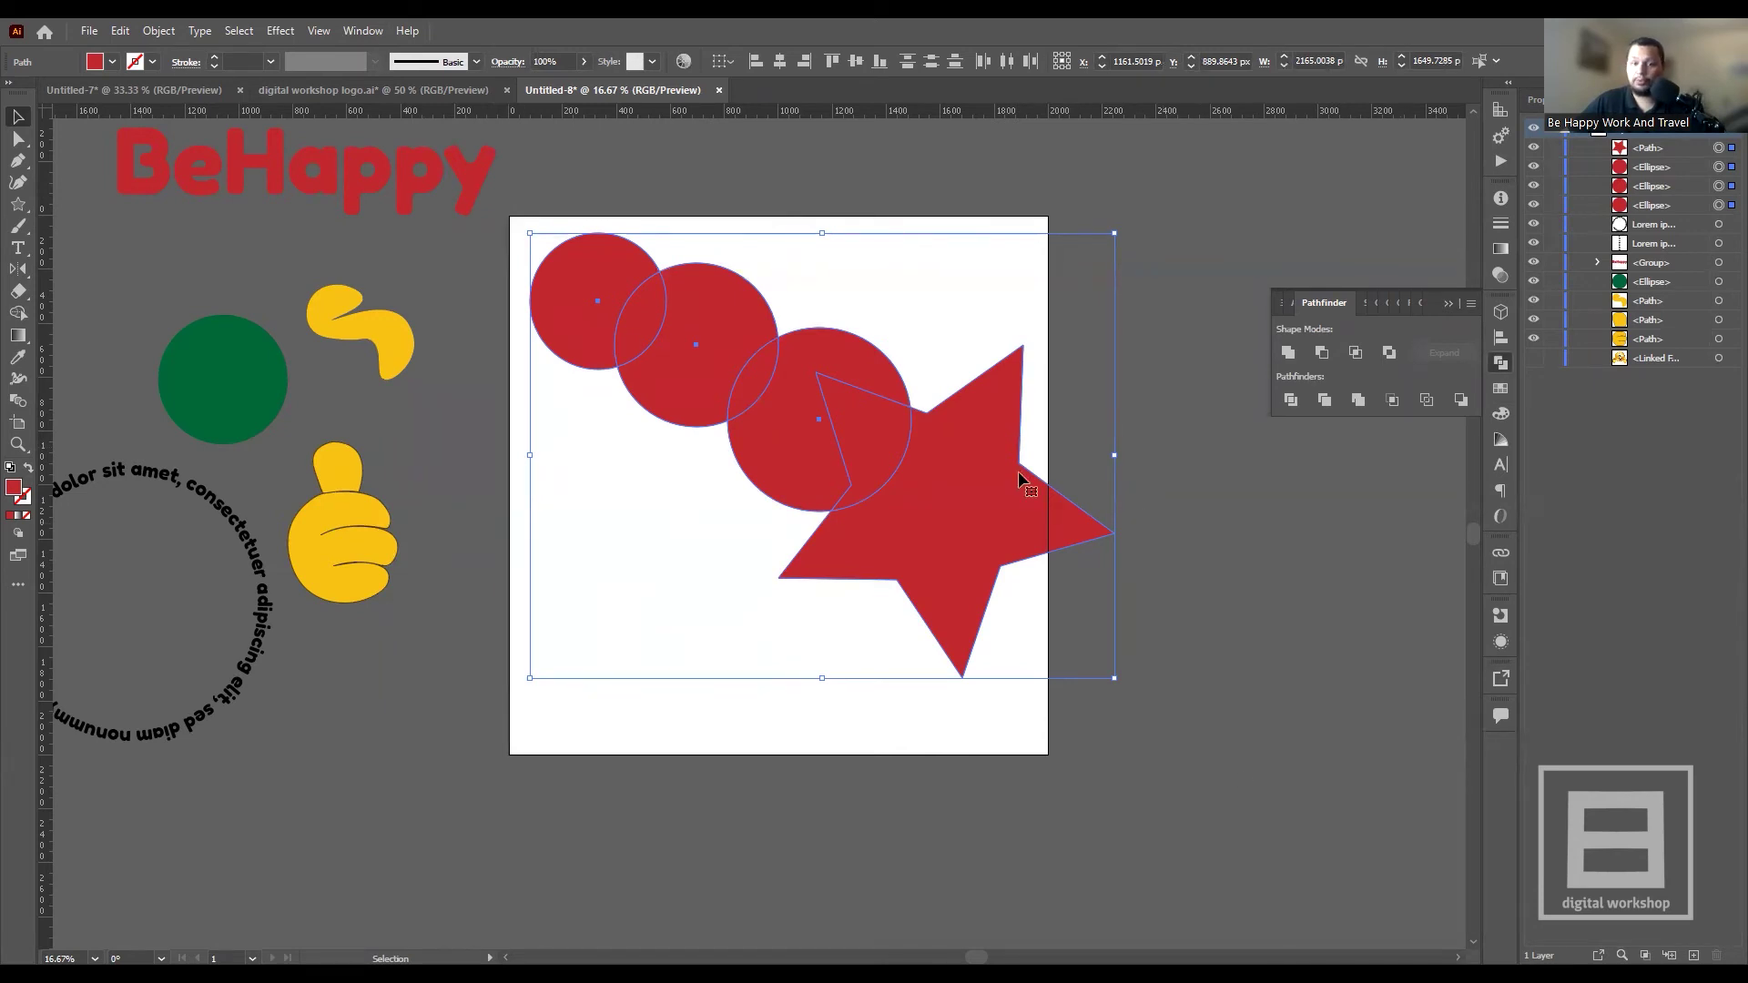
{"action": "left_click", "coordinate": [1287, 352]}
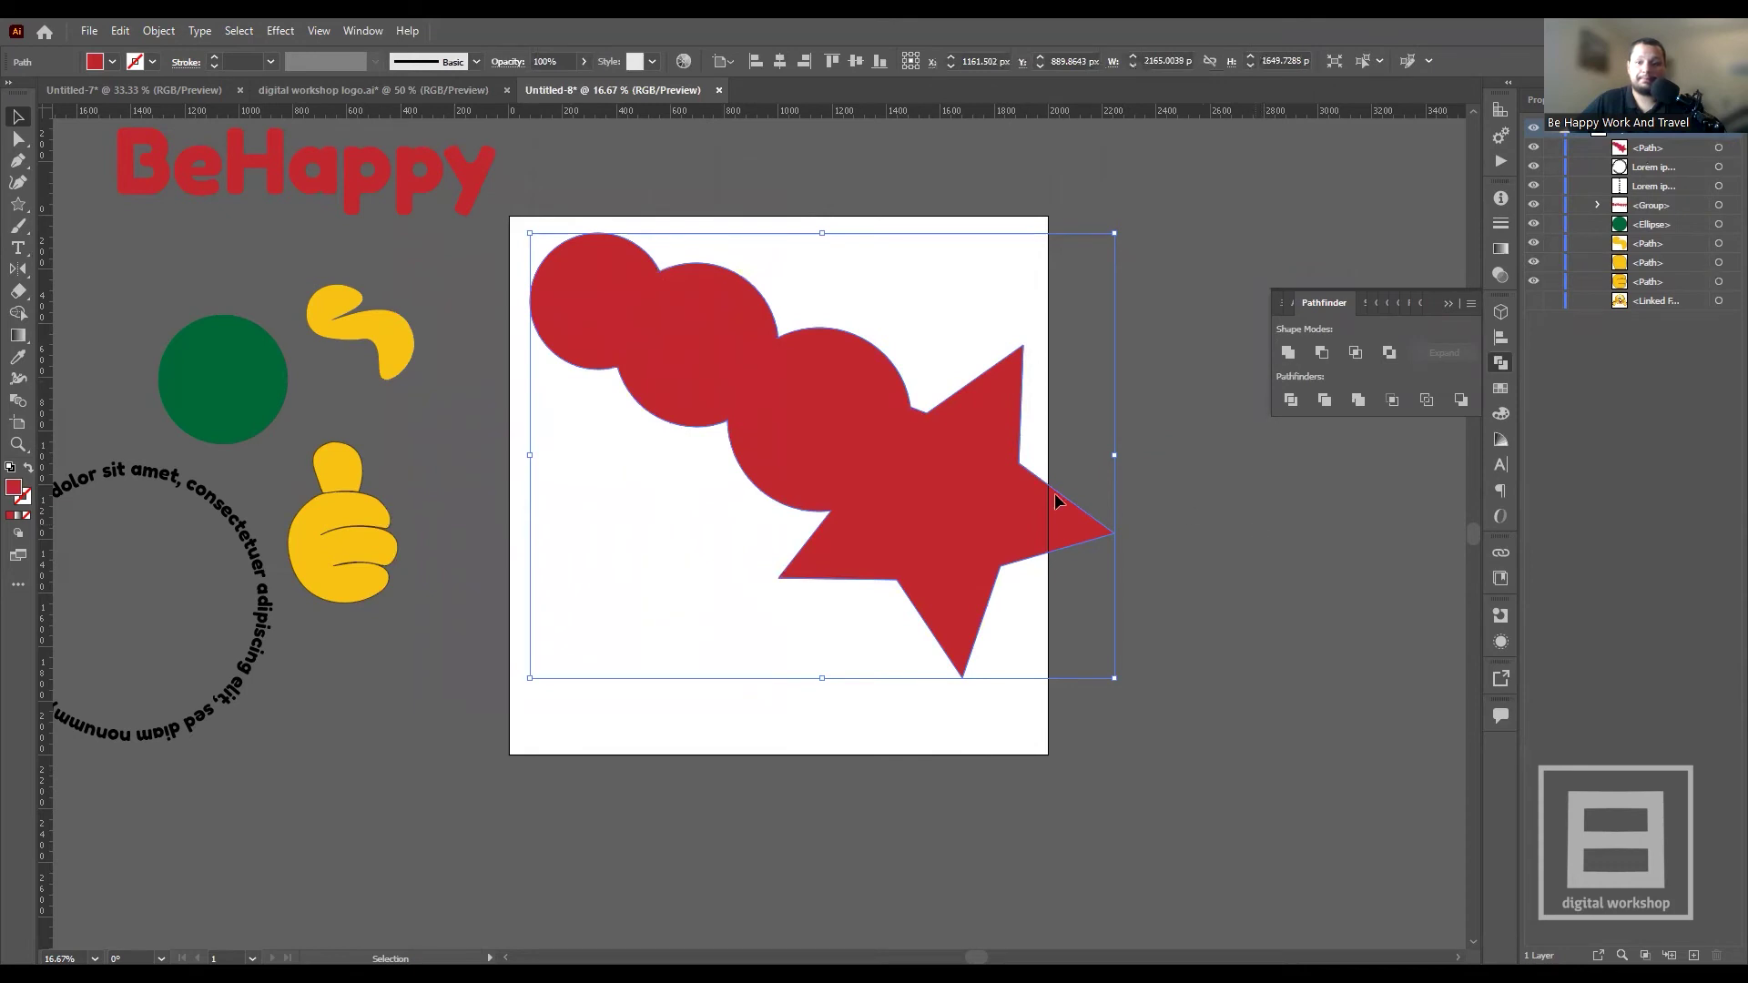
- Undo the move and the Unite, restoring four separate red shapes
{"action": "mouse_move", "coordinate": [922, 533]}
{"action": "left_mouse_down"}
{"action": "mouse_move", "coordinate": [1027, 471]}
{"action": "mouse_move", "coordinate": [961, 497]}
{"action": "left_mouse_up"}
{"action": "key", "text": "ctrl+z"}
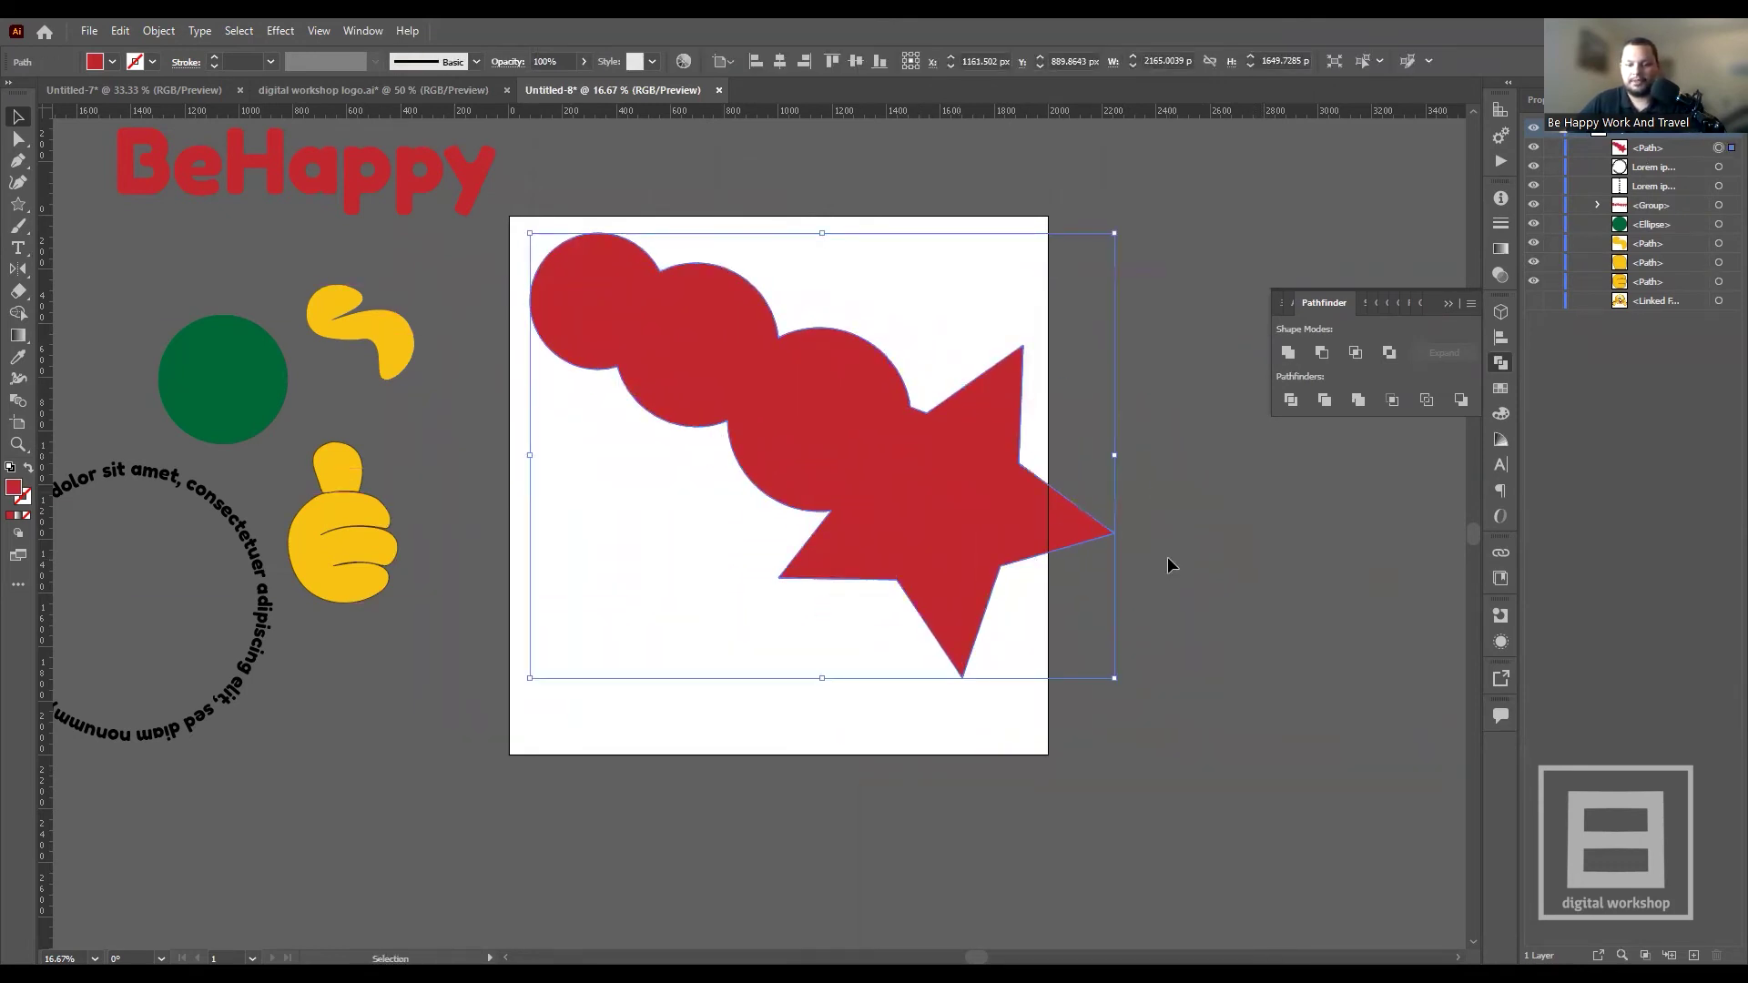
{"action": "key", "text": "ctrl+z"}
{"action": "left_click", "coordinate": [1224, 590]}
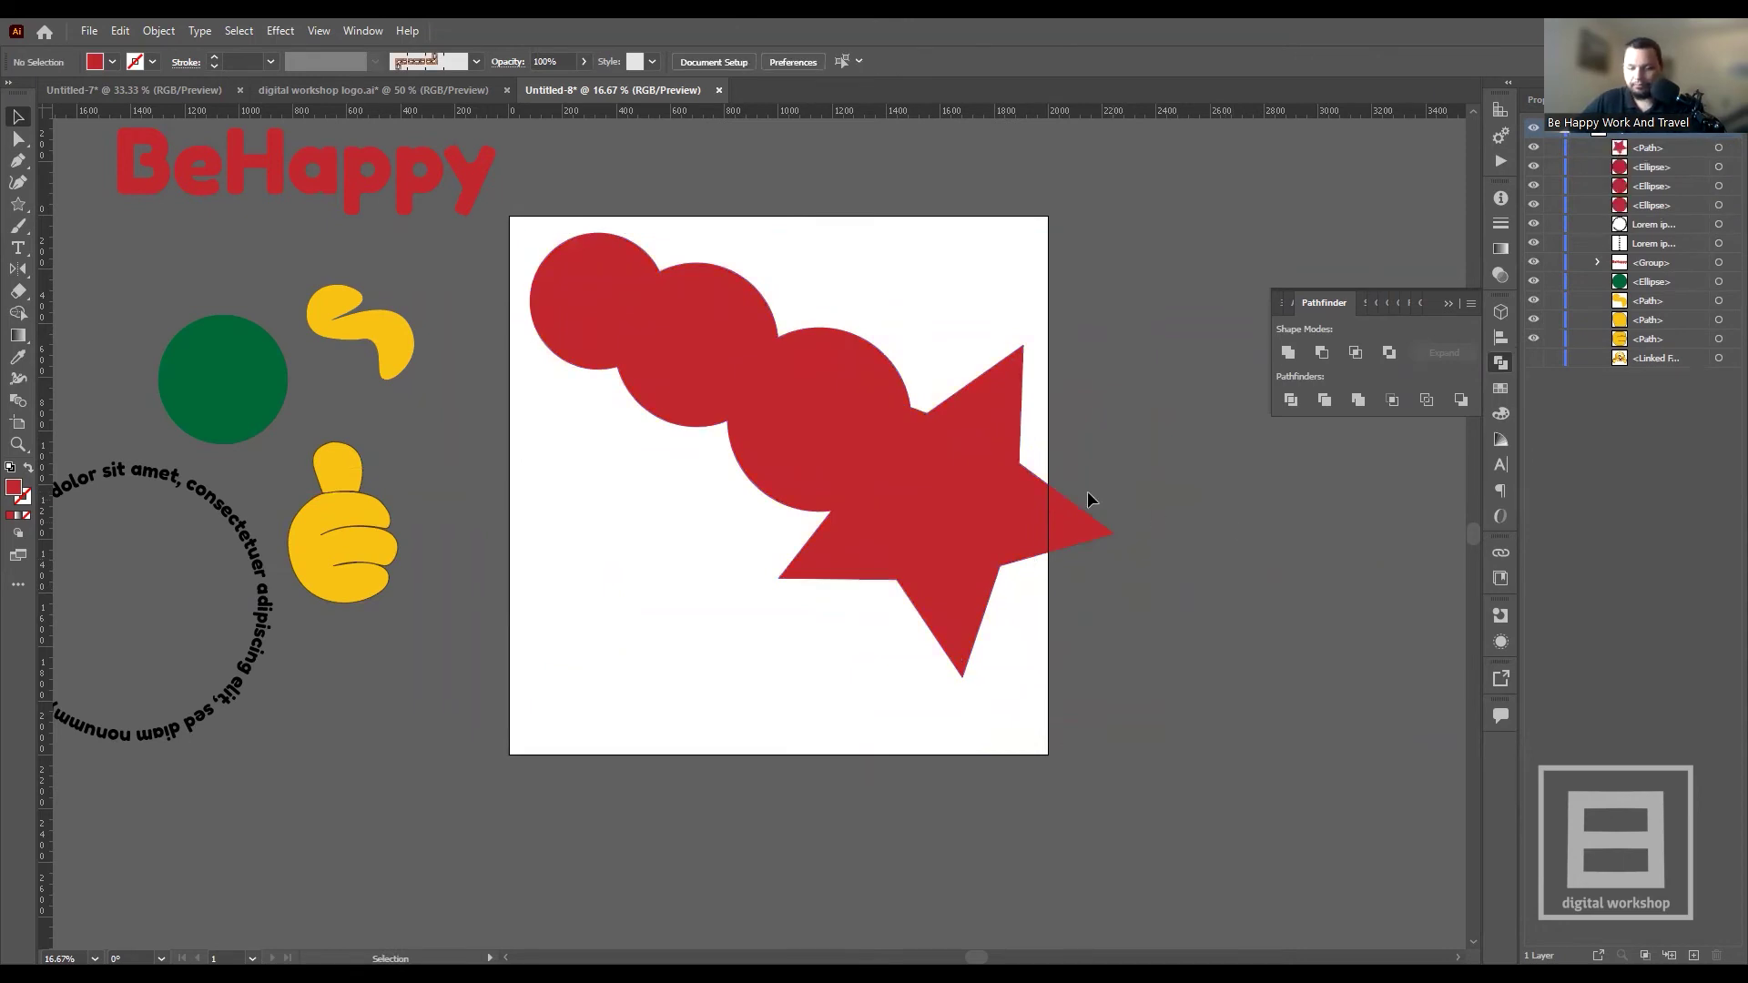
- Move the star and the last red circle below the artboard, circle against the star
{"action": "scroll", "coordinate": [1087, 490], "scroll_direction": "down", "scroll_amount": 1}
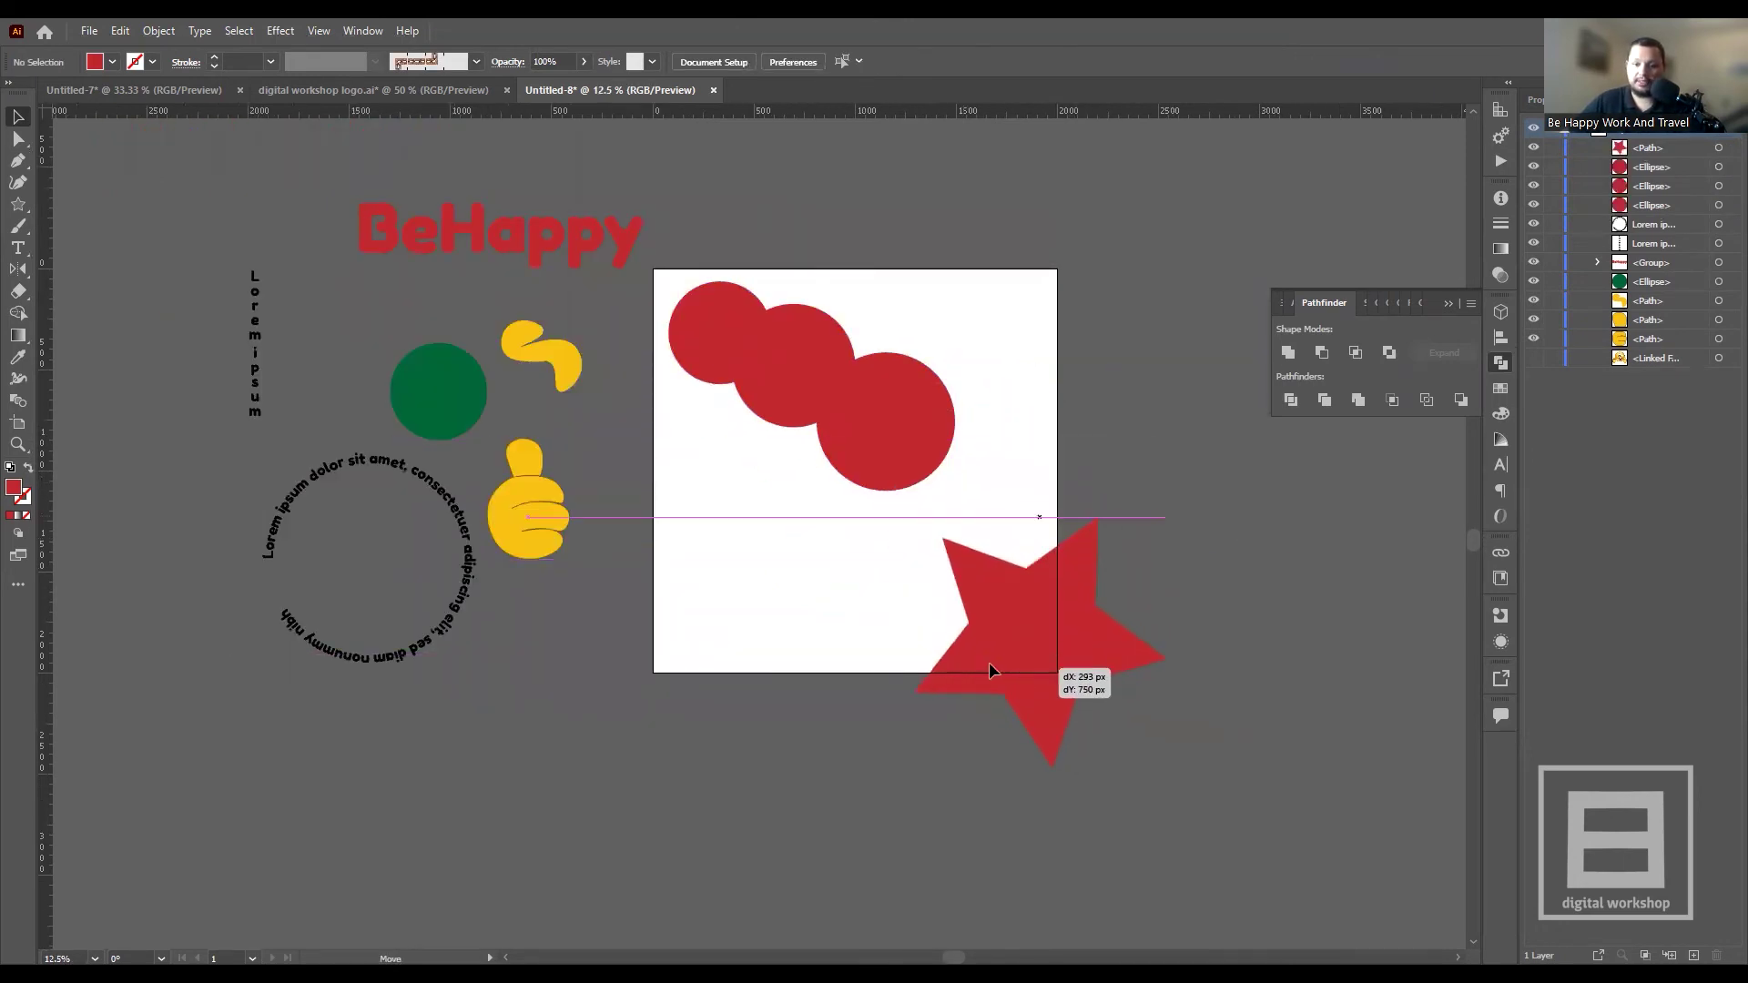
{"action": "left_click_drag", "start_coordinate": [960, 522], "coordinate": [983, 672]}
{"action": "scroll", "coordinate": [943, 554], "scroll_direction": "down", "scroll_amount": 2}
{"action": "left_click_drag", "start_coordinate": [992, 578], "coordinate": [1002, 756]}
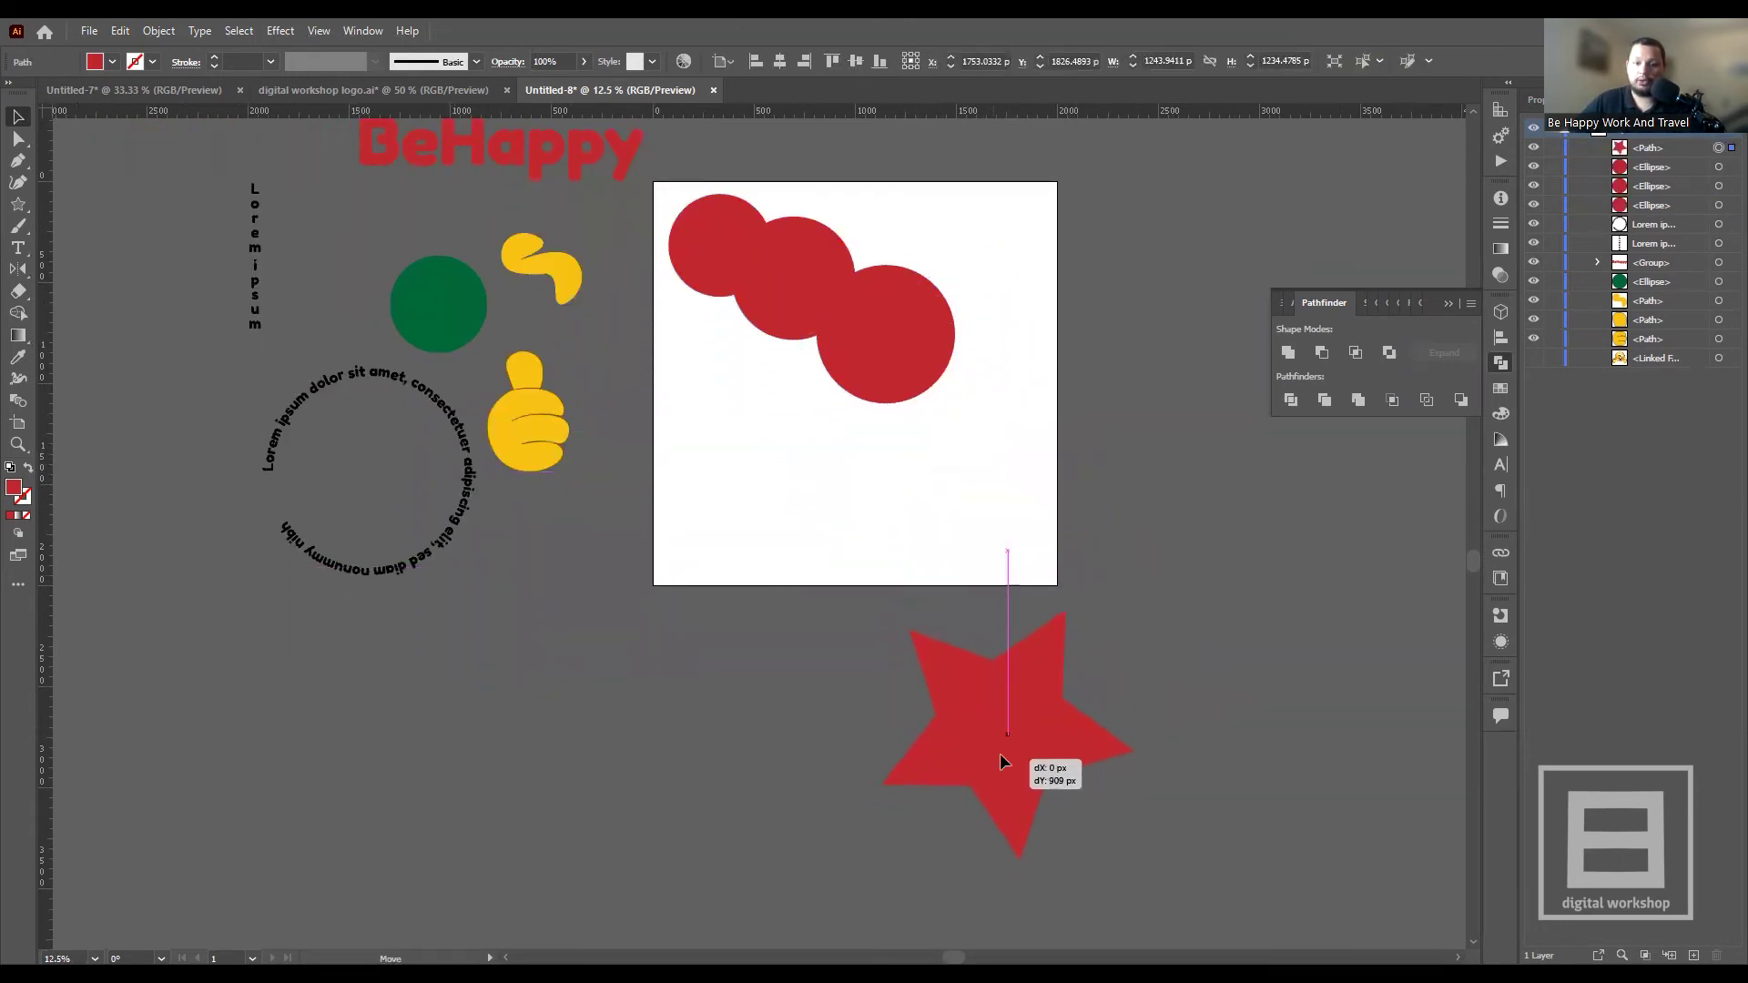
{"action": "mouse_move", "coordinate": [902, 398]}
{"action": "left_mouse_down"}
{"action": "mouse_move", "coordinate": [879, 496]}
{"action": "mouse_move", "coordinate": [910, 767]}
{"action": "left_mouse_up"}
{"action": "scroll", "coordinate": [979, 812], "scroll_direction": "up", "scroll_amount": 2}
{"action": "scroll", "coordinate": [984, 815], "scroll_direction": "up", "scroll_amount": 1}
{"action": "mouse_move", "coordinate": [740, 538]}
{"action": "left_mouse_down"}
{"action": "mouse_move", "coordinate": [763, 478]}
{"action": "mouse_move", "coordinate": [674, 472]}
{"action": "left_mouse_up"}
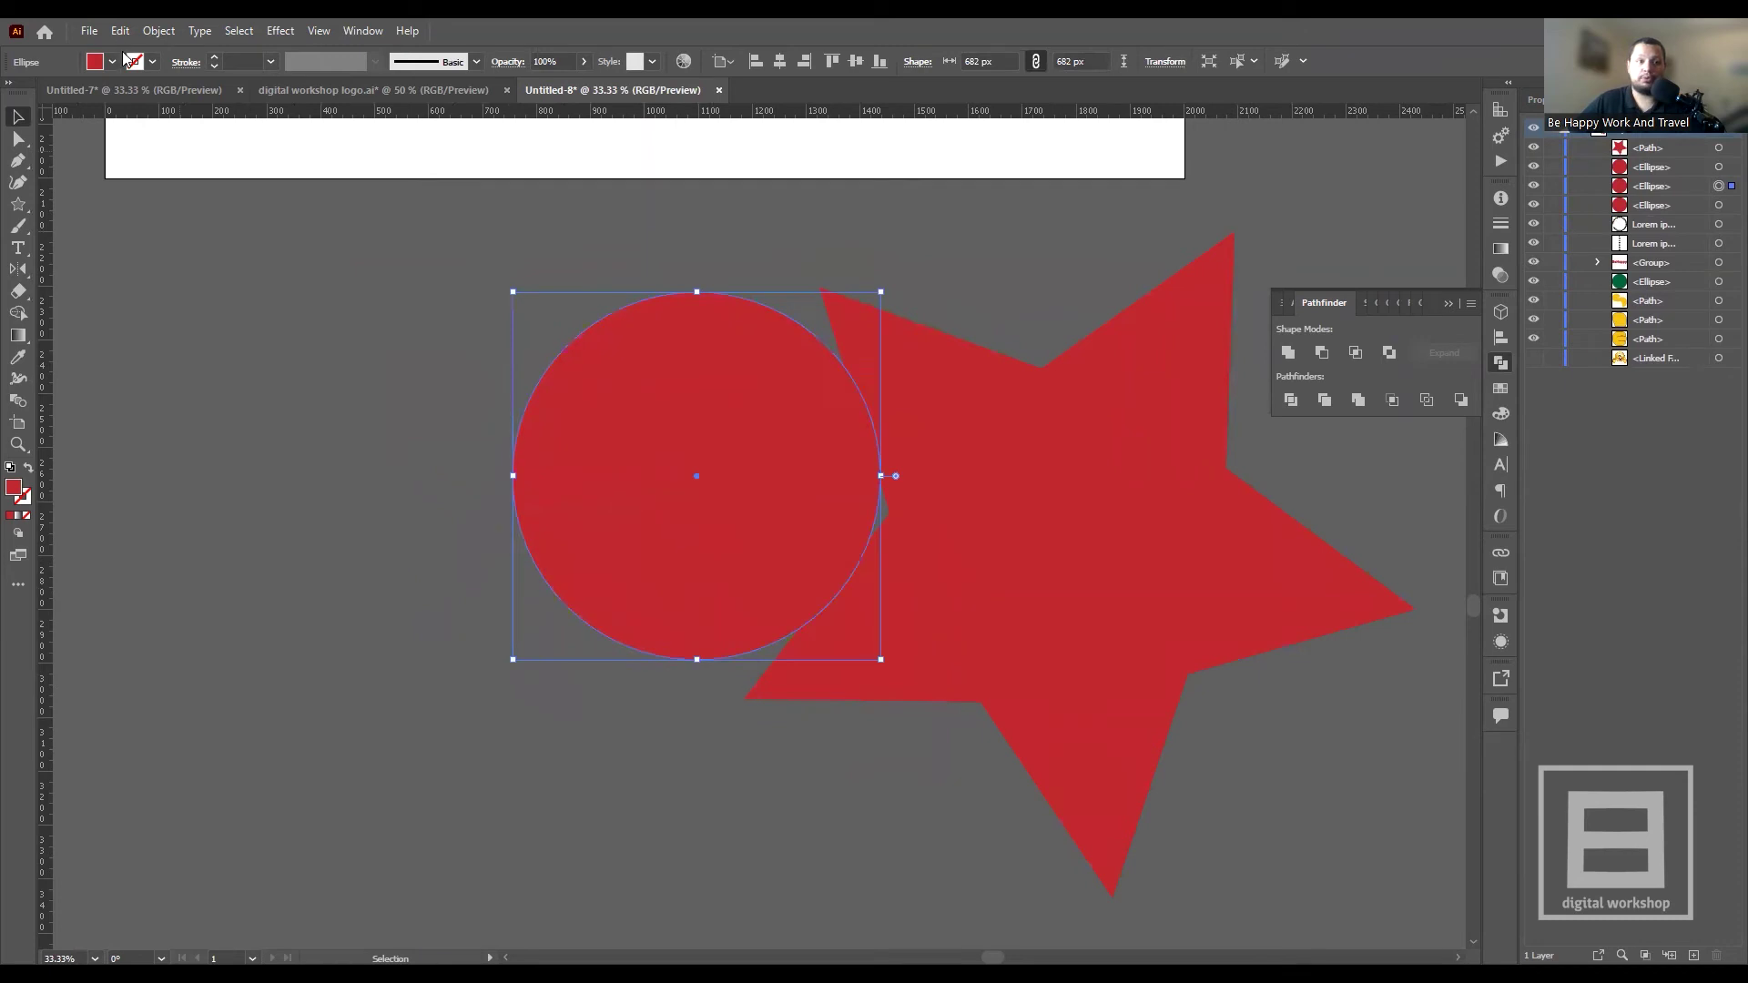
- Fill the circle with tan
{"action": "left_click", "coordinate": [112, 61]}
{"action": "left_click", "coordinate": [127, 118]}
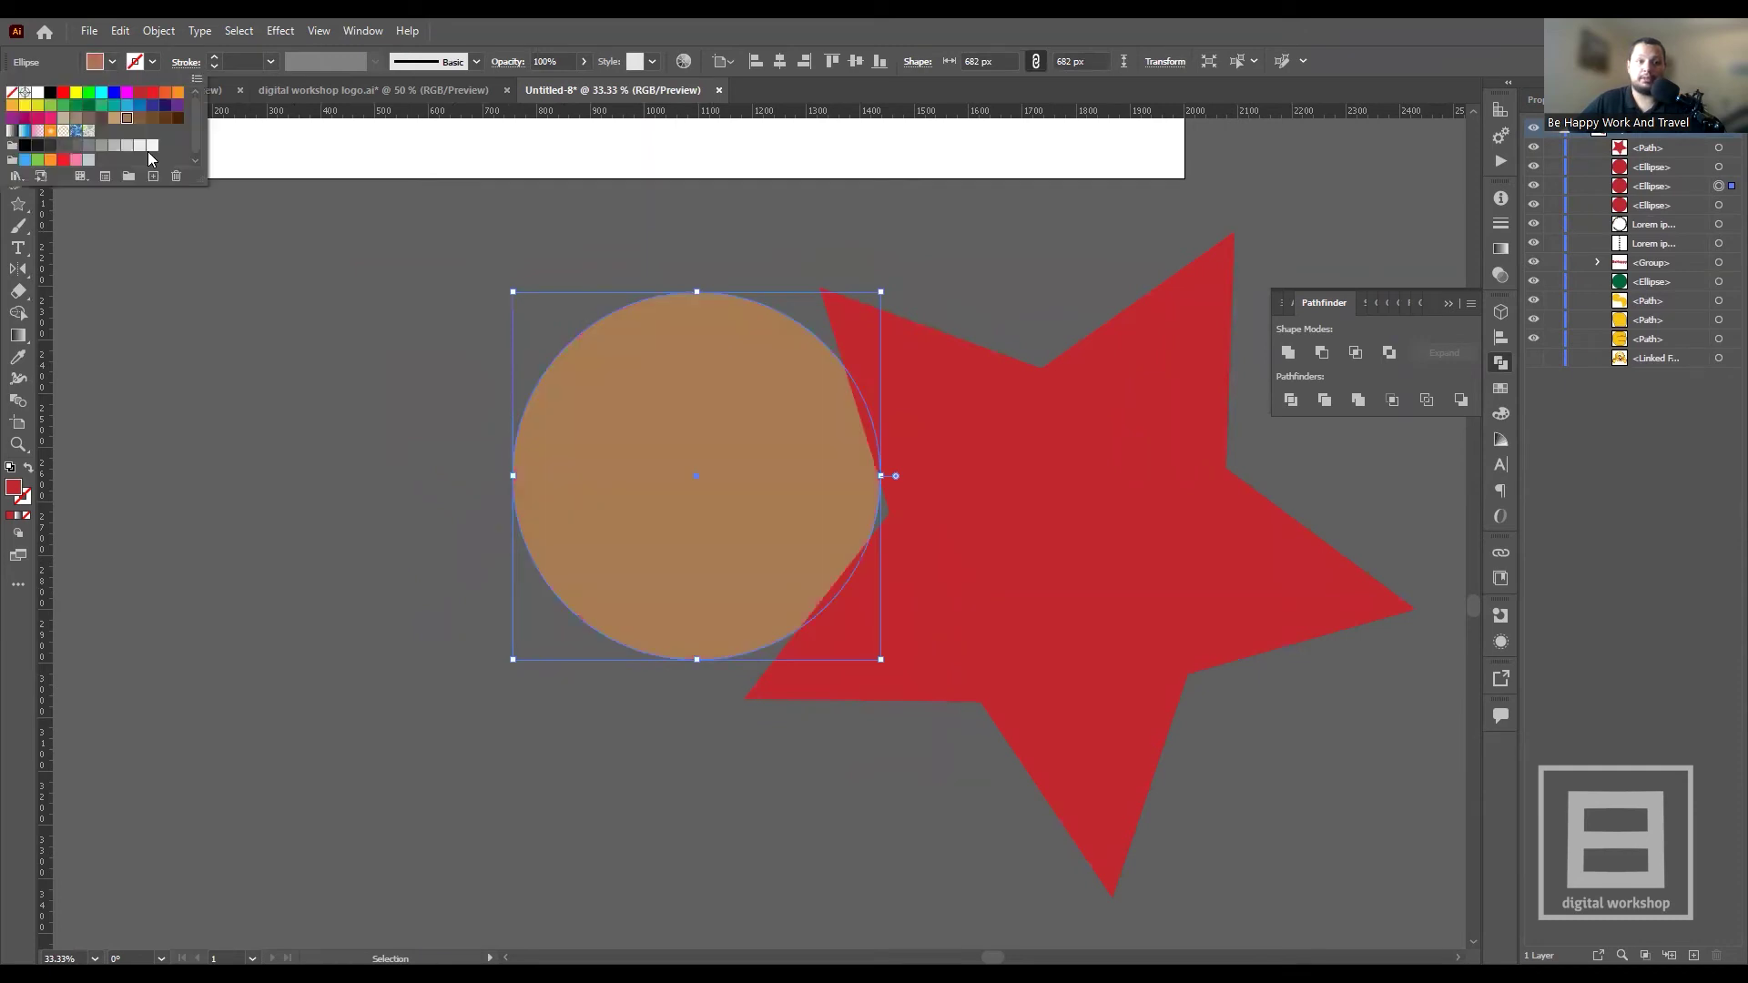
{"action": "left_click", "coordinate": [308, 380]}
{"action": "double_click", "coordinate": [741, 526]}
{"action": "left_click", "coordinate": [359, 478]}
{"action": "left_click", "coordinate": [679, 527]}
{"action": "left_click", "coordinate": [351, 570]}
{"action": "left_click", "coordinate": [577, 573]}
{"action": "left_click", "coordinate": [593, 689]}
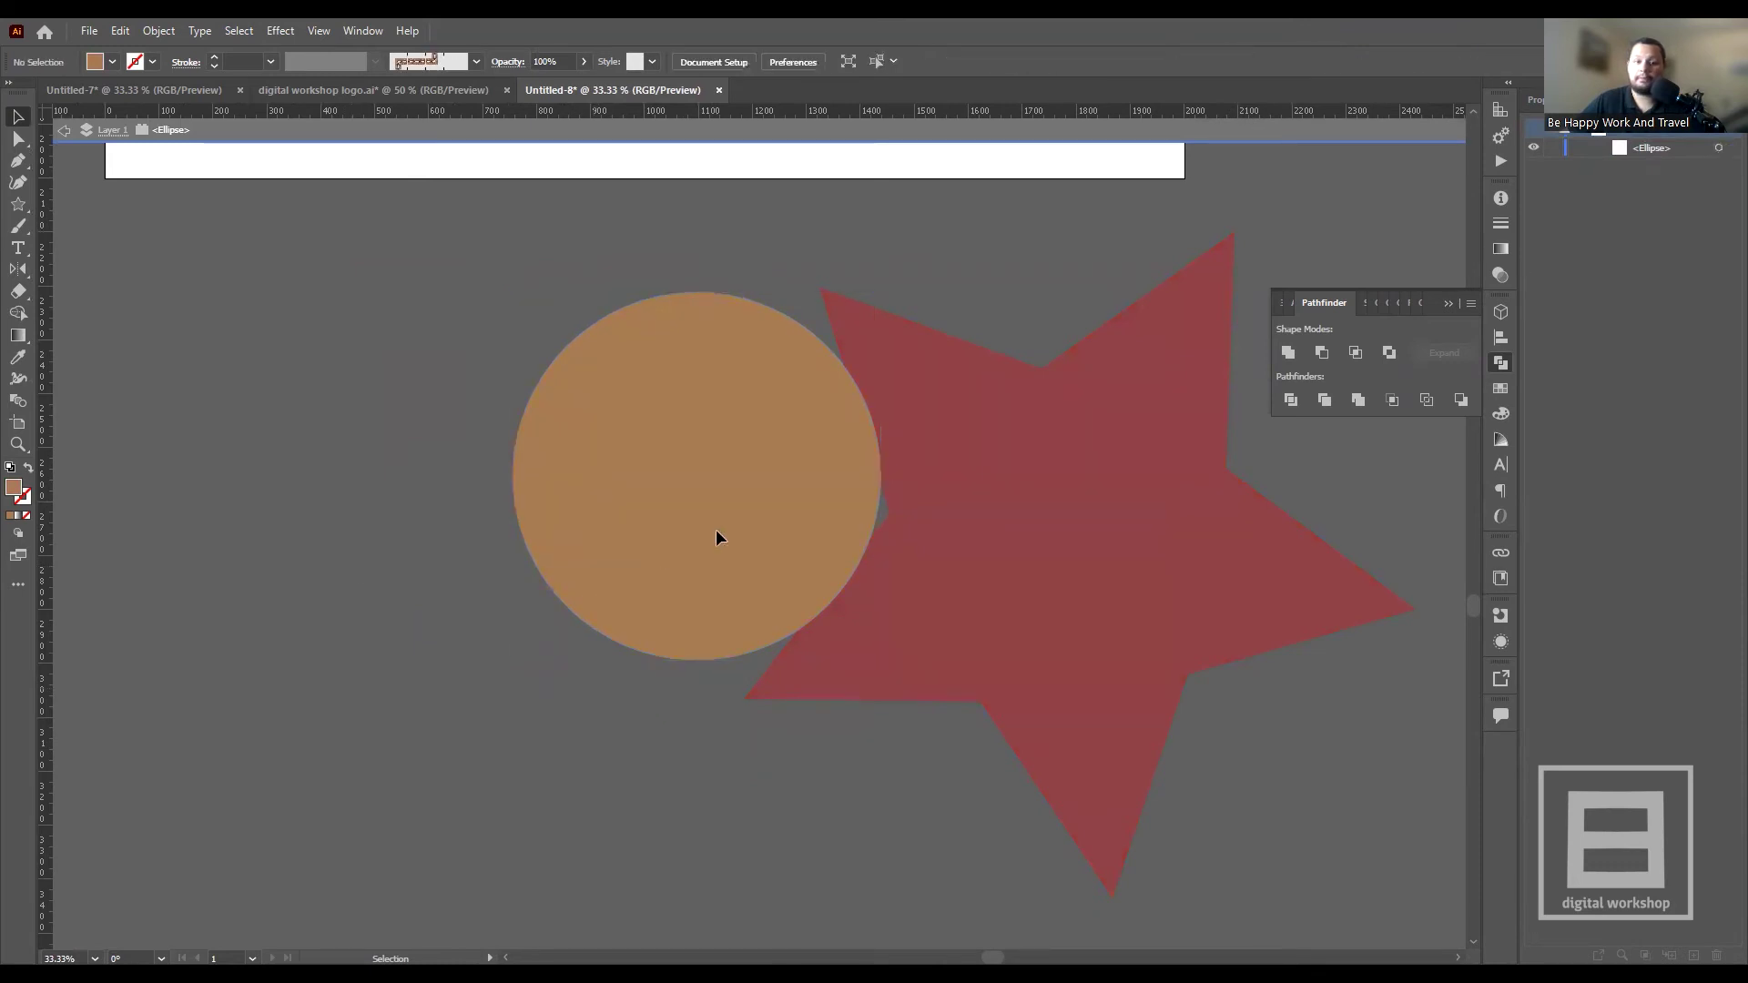
- Tuck the tan circle behind the star's upper-left point
{"action": "left_click_drag", "start_coordinate": [653, 539], "coordinate": [792, 517]}
{"action": "double_click", "coordinate": [536, 242]}
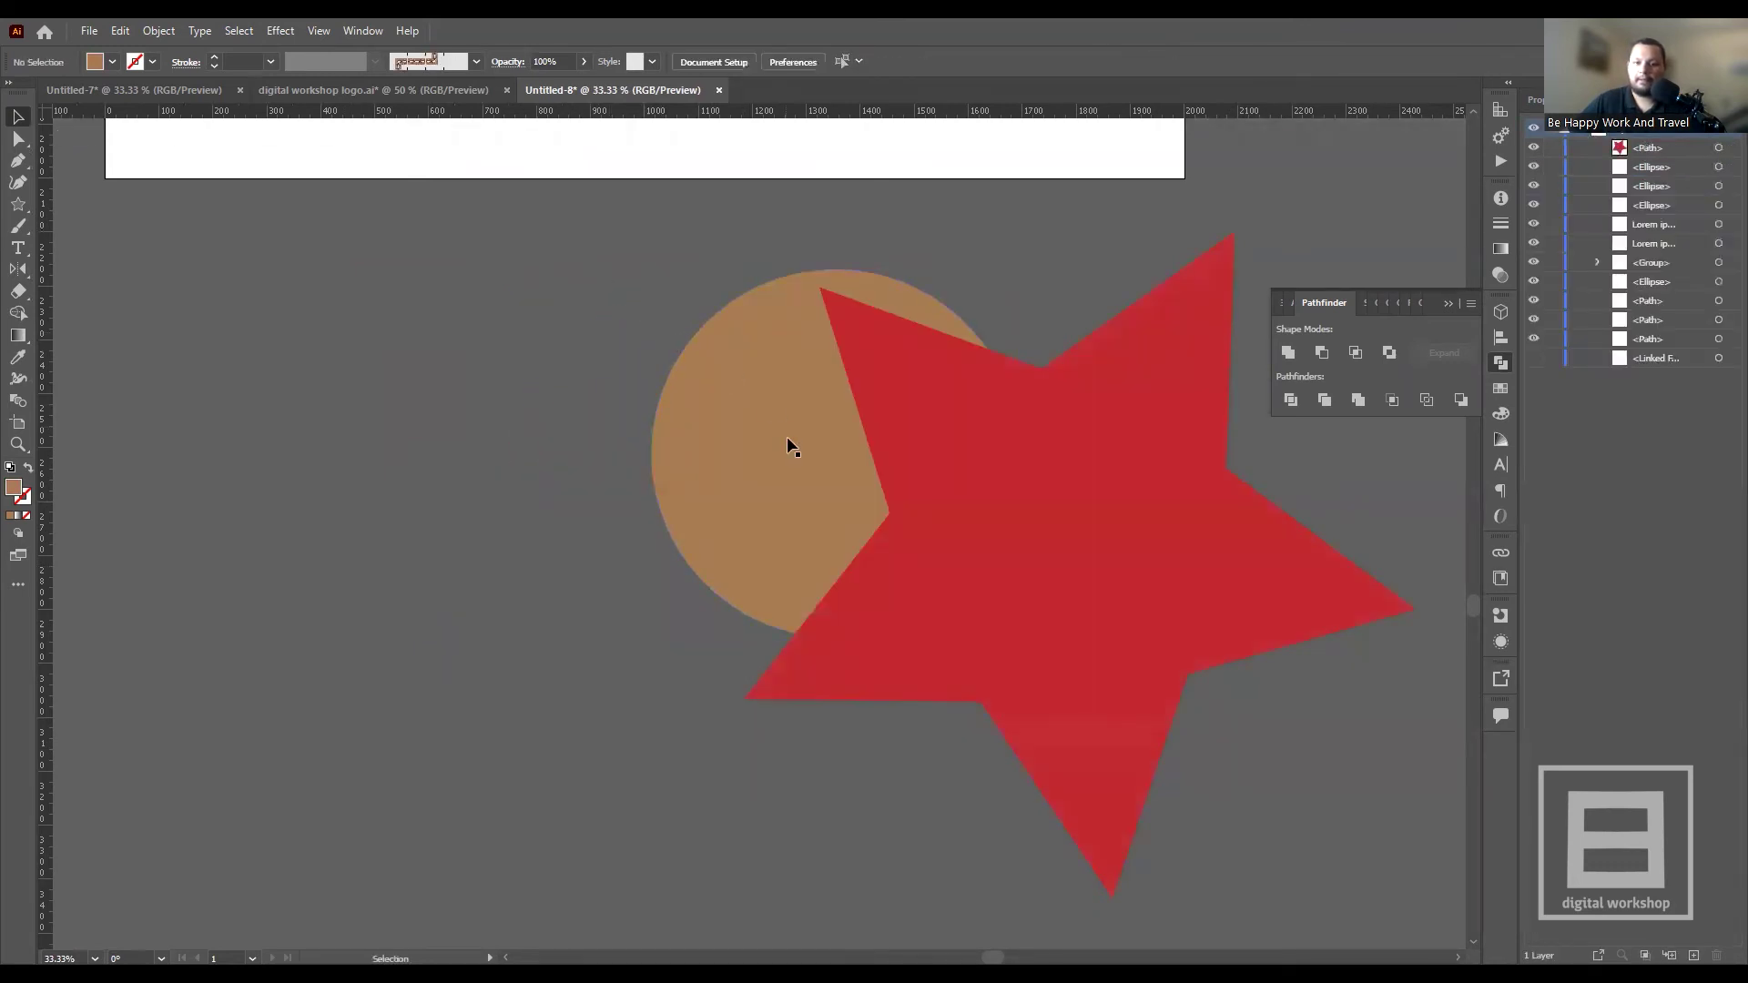
{"action": "mouse_move", "coordinate": [776, 445]}
{"action": "left_mouse_down"}
{"action": "mouse_move", "coordinate": [839, 407]}
{"action": "mouse_move", "coordinate": [802, 401]}
{"action": "left_mouse_up"}
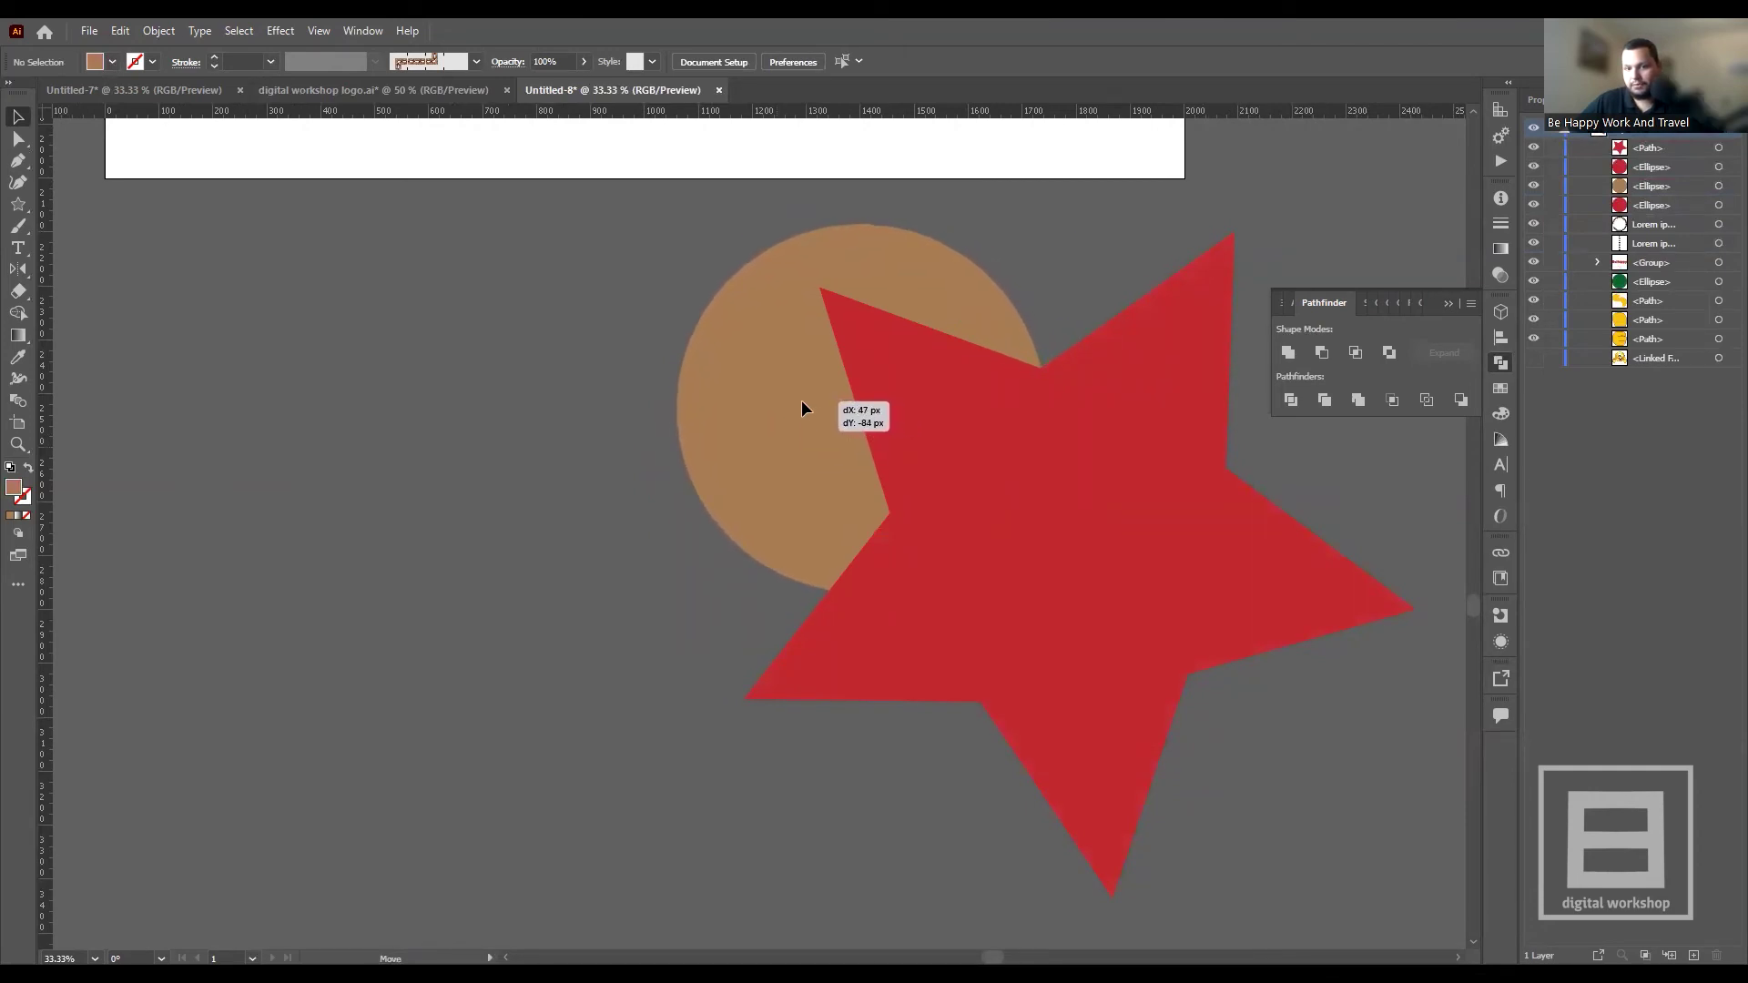
{"action": "left_click_drag", "start_coordinate": [802, 408], "coordinate": [802, 408]}
{"action": "left_click", "coordinate": [503, 530]}
- Select the star and tan circle and apply Minus Front to cut the wedge
{"action": "scroll", "coordinate": [552, 505], "scroll_direction": "up", "scroll_amount": 1}
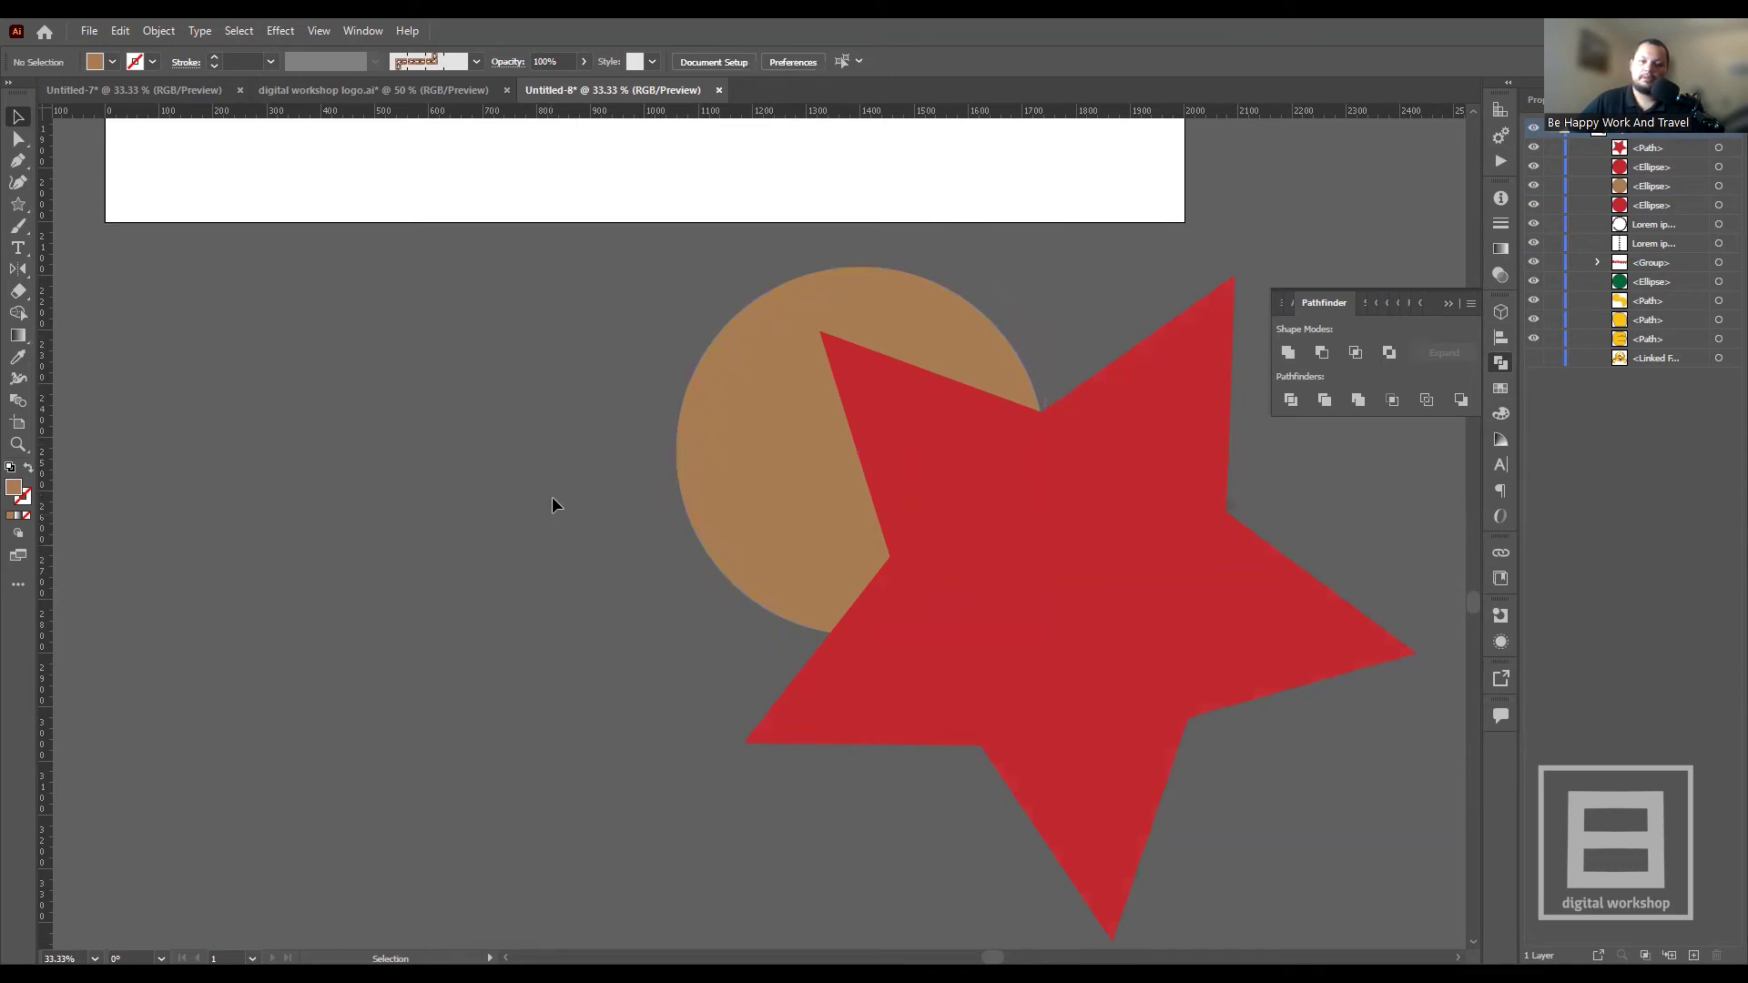
{"action": "left_click", "coordinate": [1105, 608]}
{"action": "scroll", "coordinate": [734, 468], "scroll_direction": "down", "scroll_amount": 1}
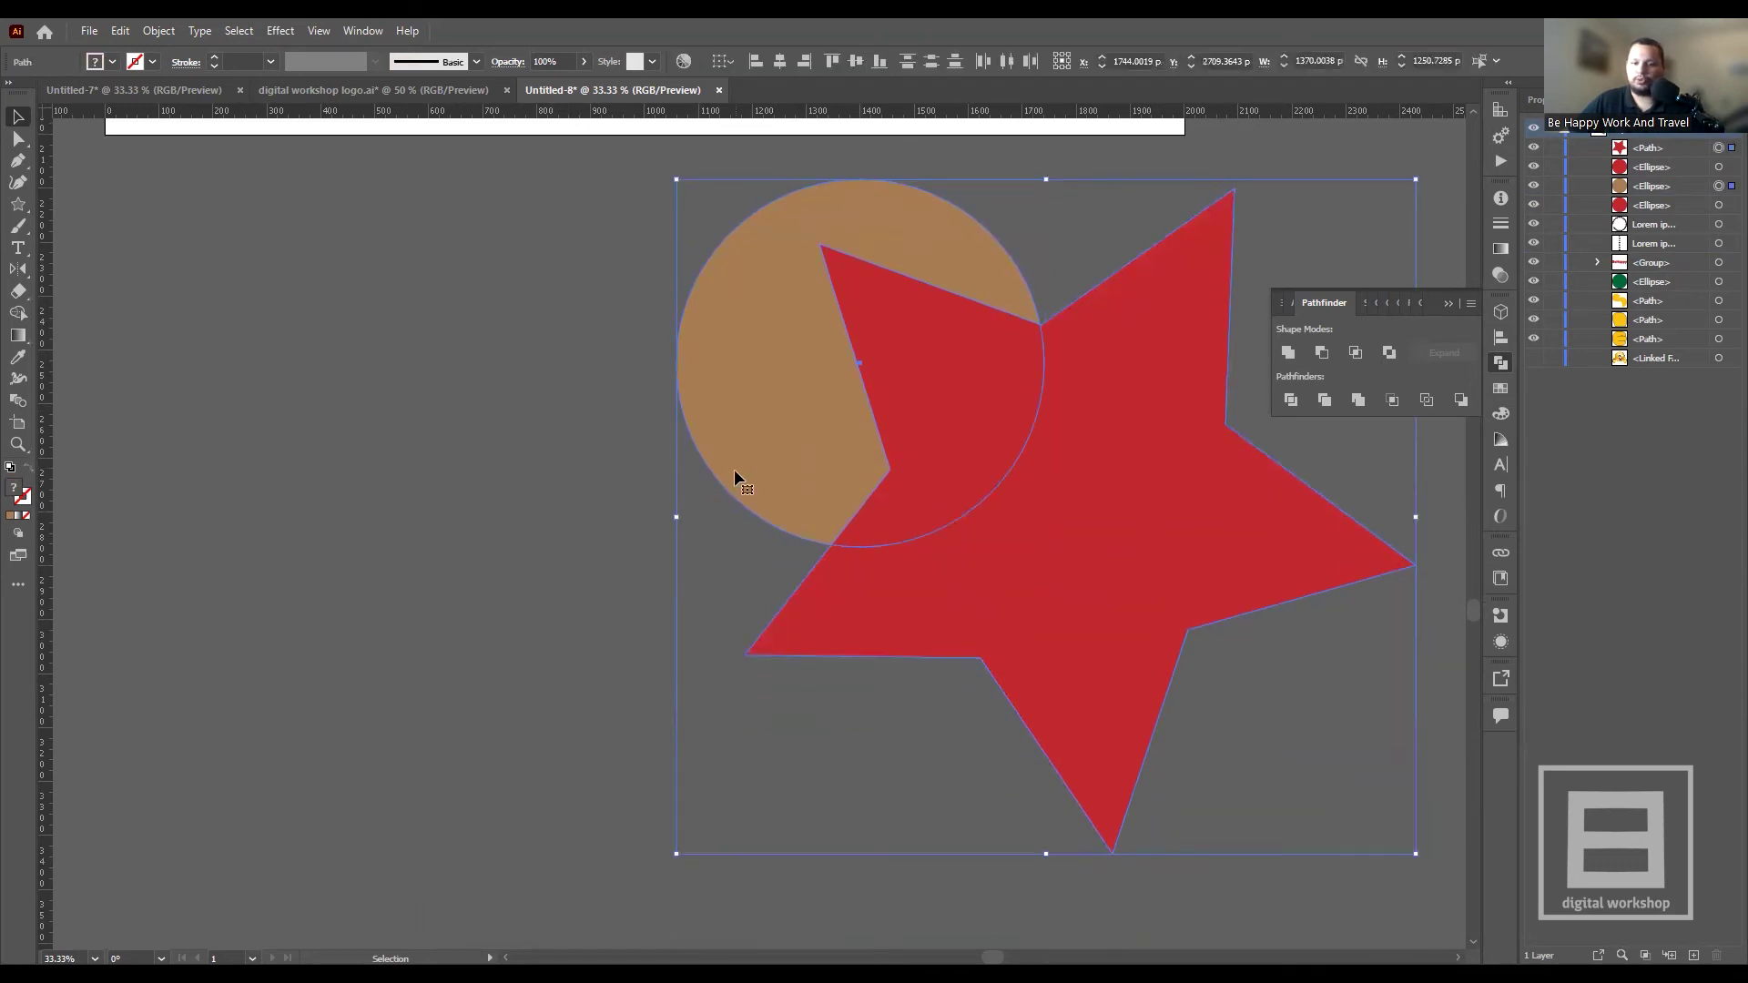
{"action": "scroll", "coordinate": [1229, 467], "scroll_direction": "up", "scroll_amount": 1}
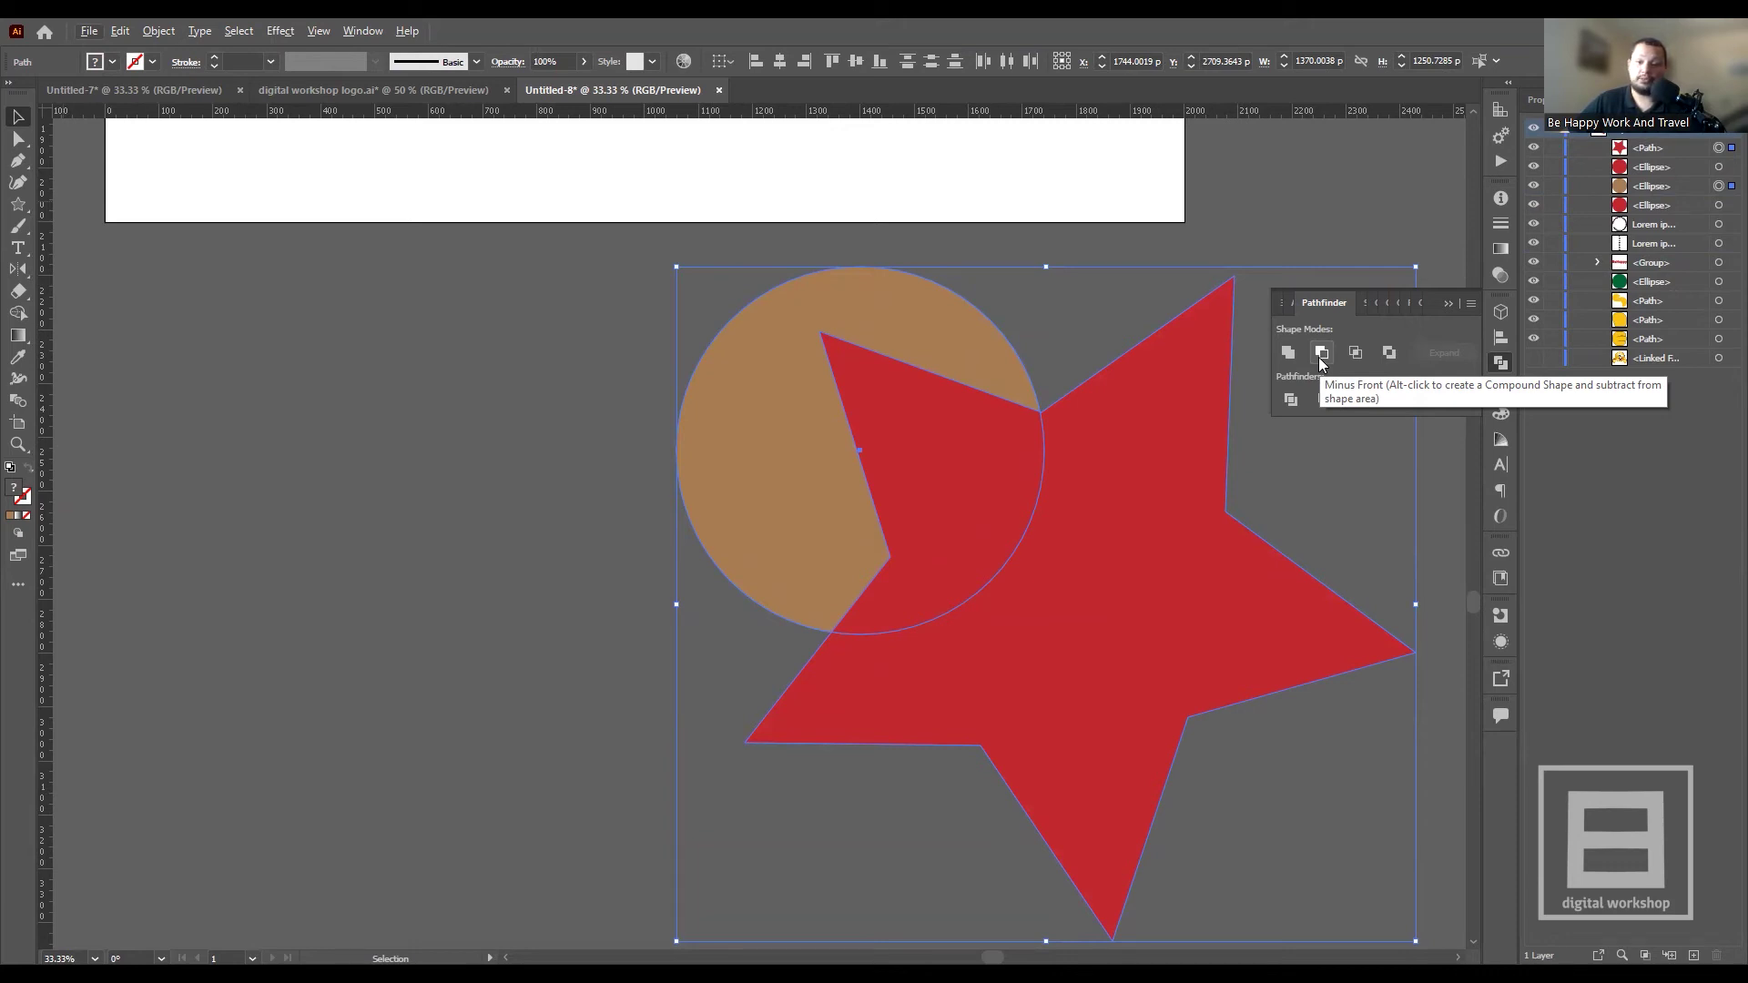
{"action": "left_click", "coordinate": [1322, 355]}
{"action": "left_click", "coordinate": [1121, 604]}
{"action": "scroll", "coordinate": [1114, 609], "scroll_direction": "up", "scroll_amount": 1}
{"action": "scroll", "coordinate": [1118, 612], "scroll_direction": "up", "scroll_amount": 2}
{"action": "scroll", "coordinate": [1120, 652], "scroll_direction": "down", "scroll_amount": 2}
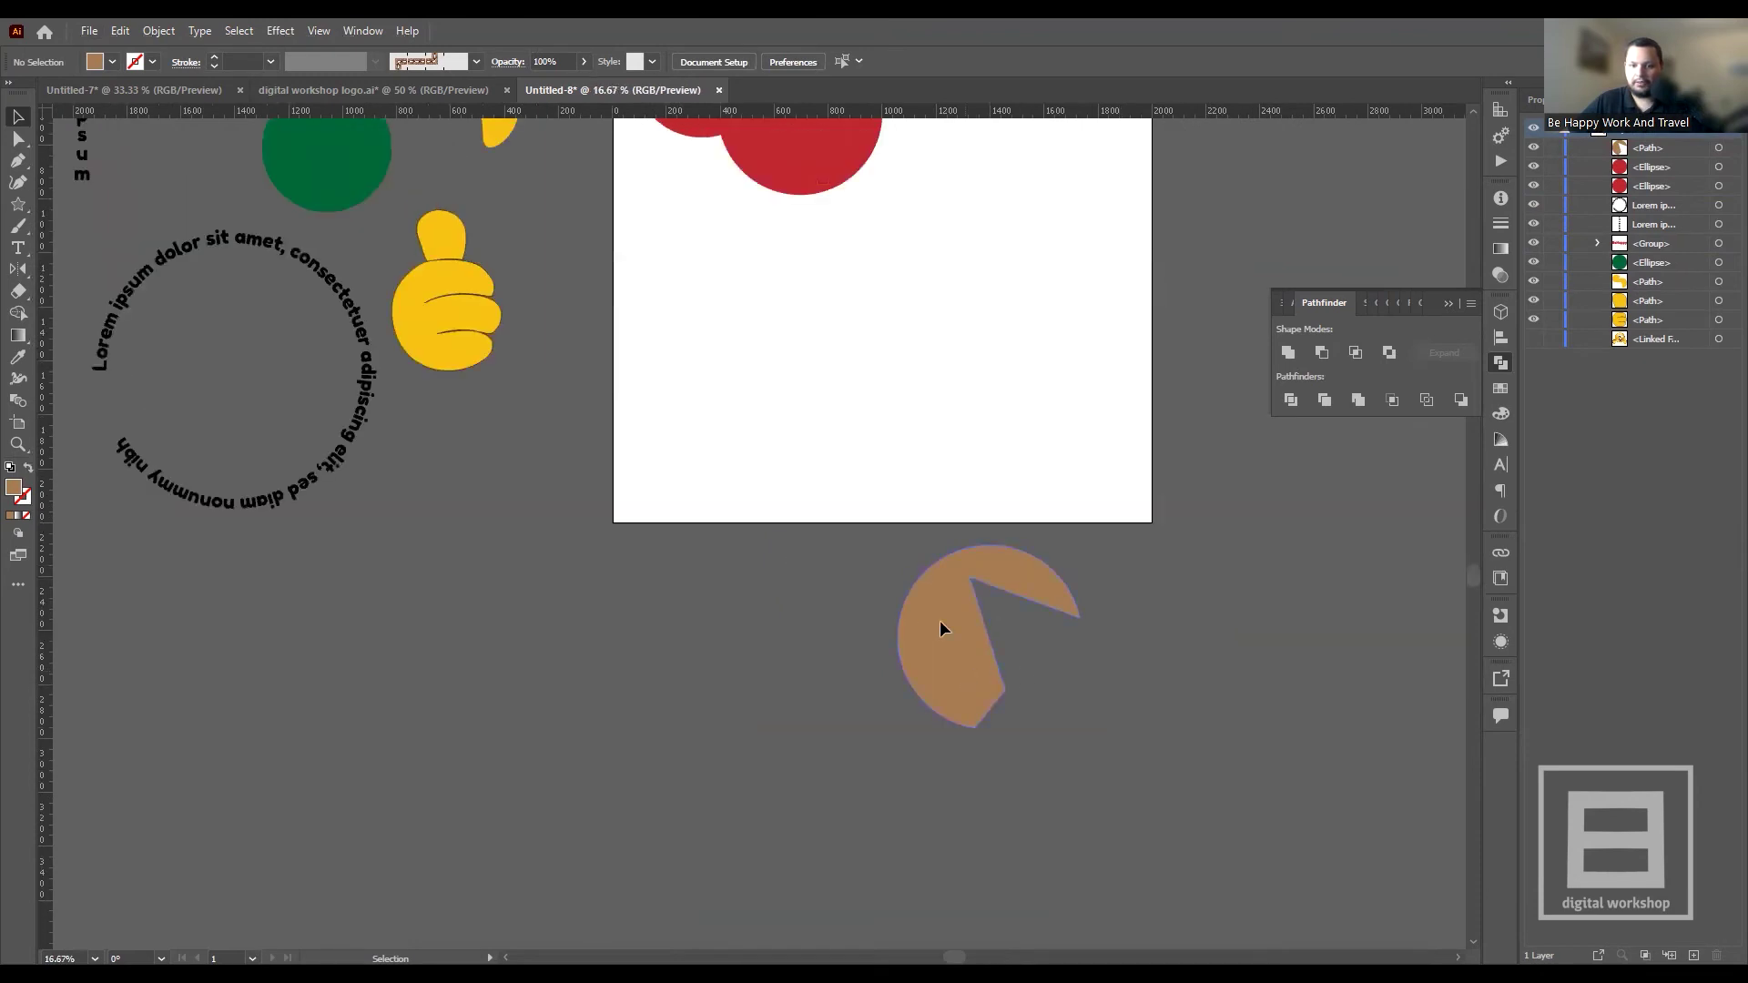
- Move the tan pie shape up toward the artboard
{"action": "left_click_drag", "start_coordinate": [964, 674], "coordinate": [856, 401]}
{"action": "left_click", "coordinate": [1029, 481]}
{"action": "scroll", "coordinate": [941, 559], "scroll_direction": "up", "scroll_amount": 1}
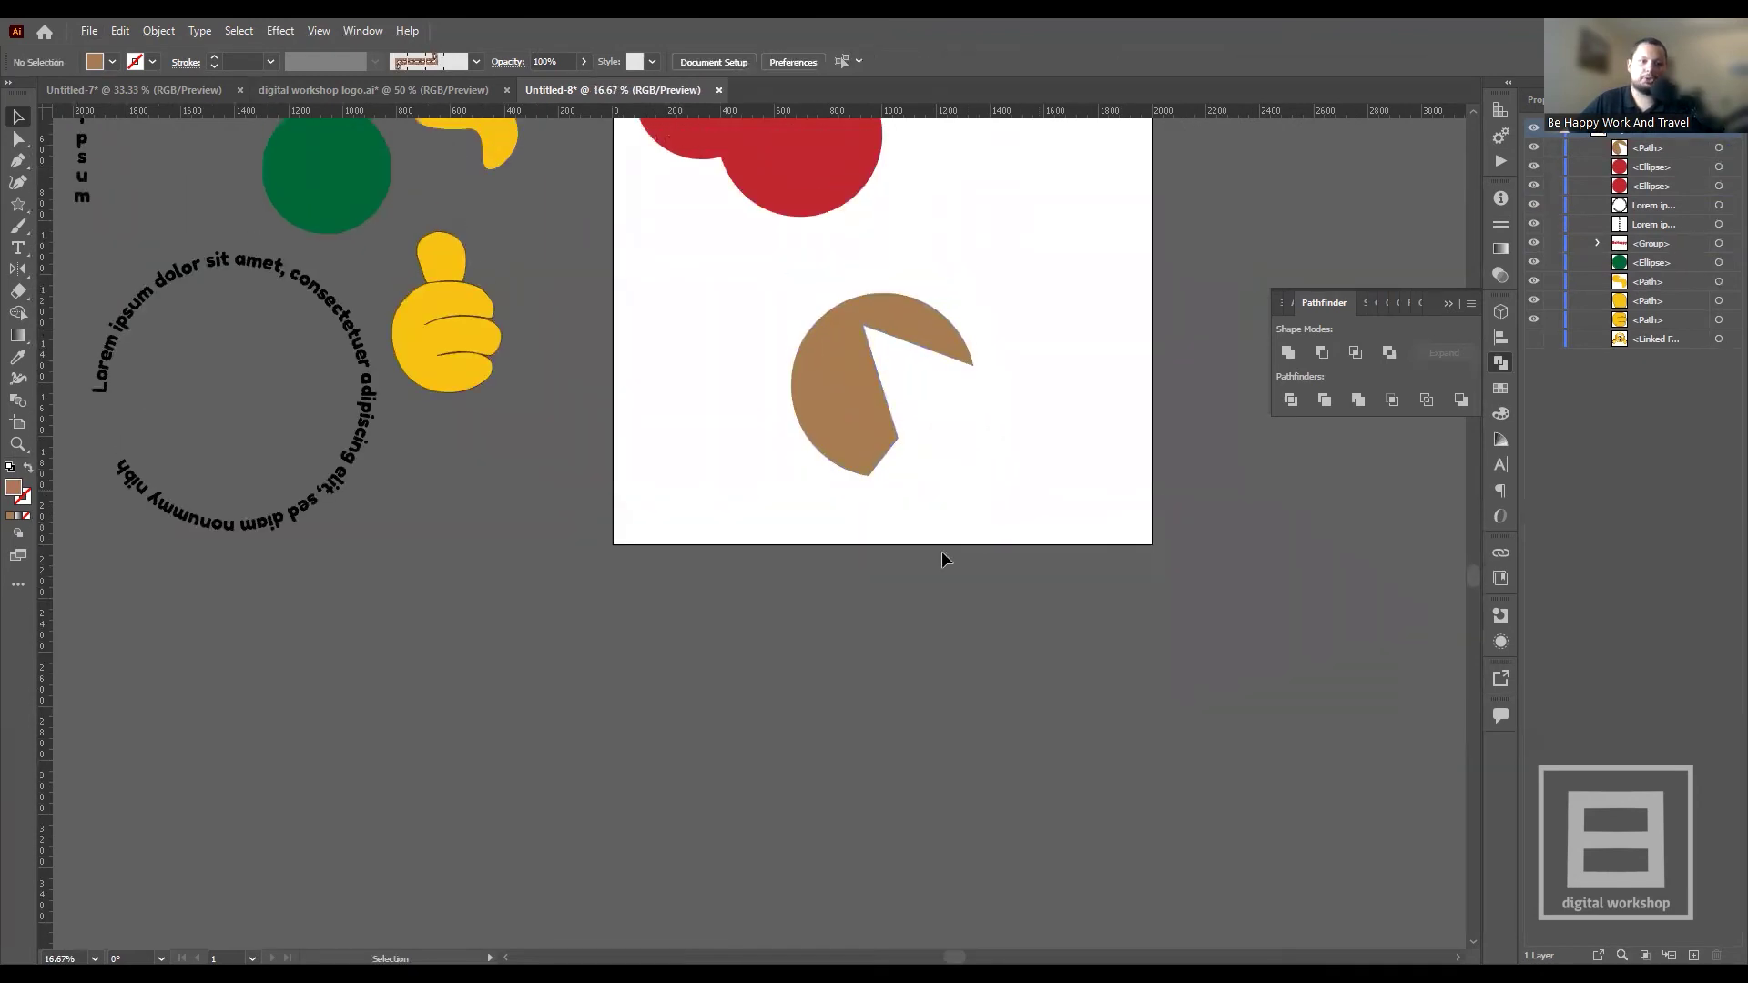
{"action": "scroll", "coordinate": [943, 532], "scroll_direction": "down", "scroll_amount": 1}
{"action": "scroll", "coordinate": [796, 304], "scroll_direction": "down", "scroll_amount": 1}
{"action": "scroll", "coordinate": [884, 510], "scroll_direction": "up", "scroll_amount": 2}
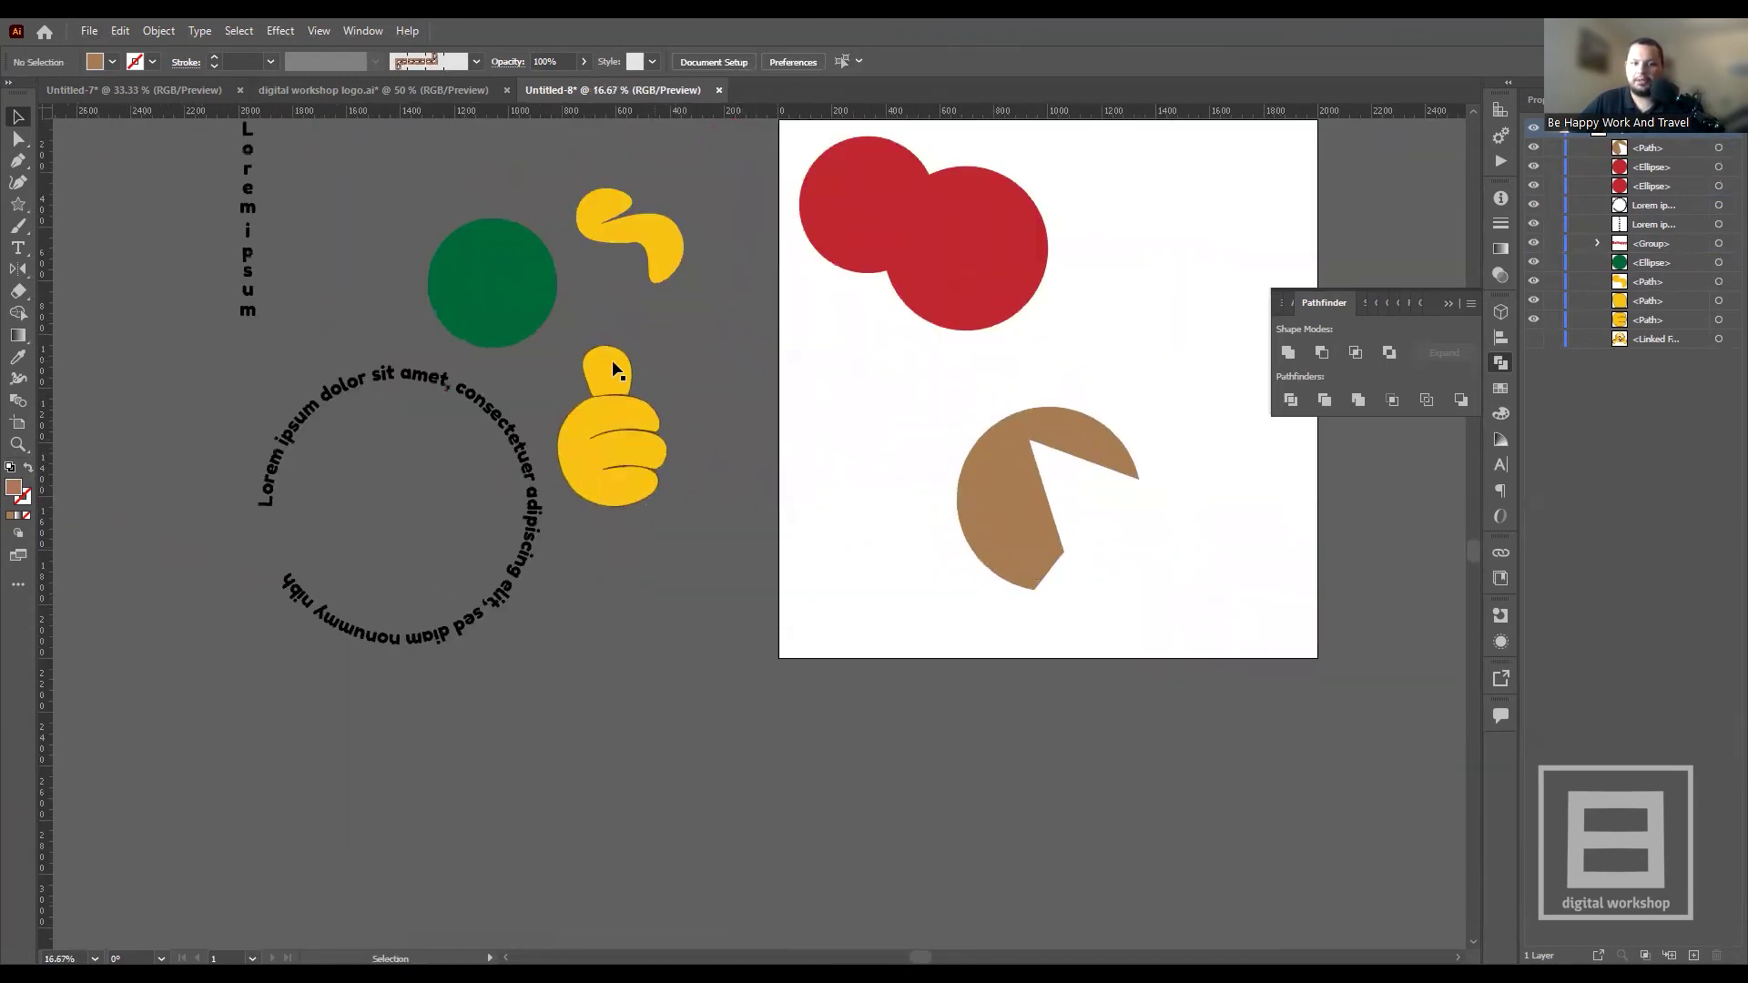
{"action": "scroll", "coordinate": [503, 328], "scroll_direction": "down", "scroll_amount": 1}
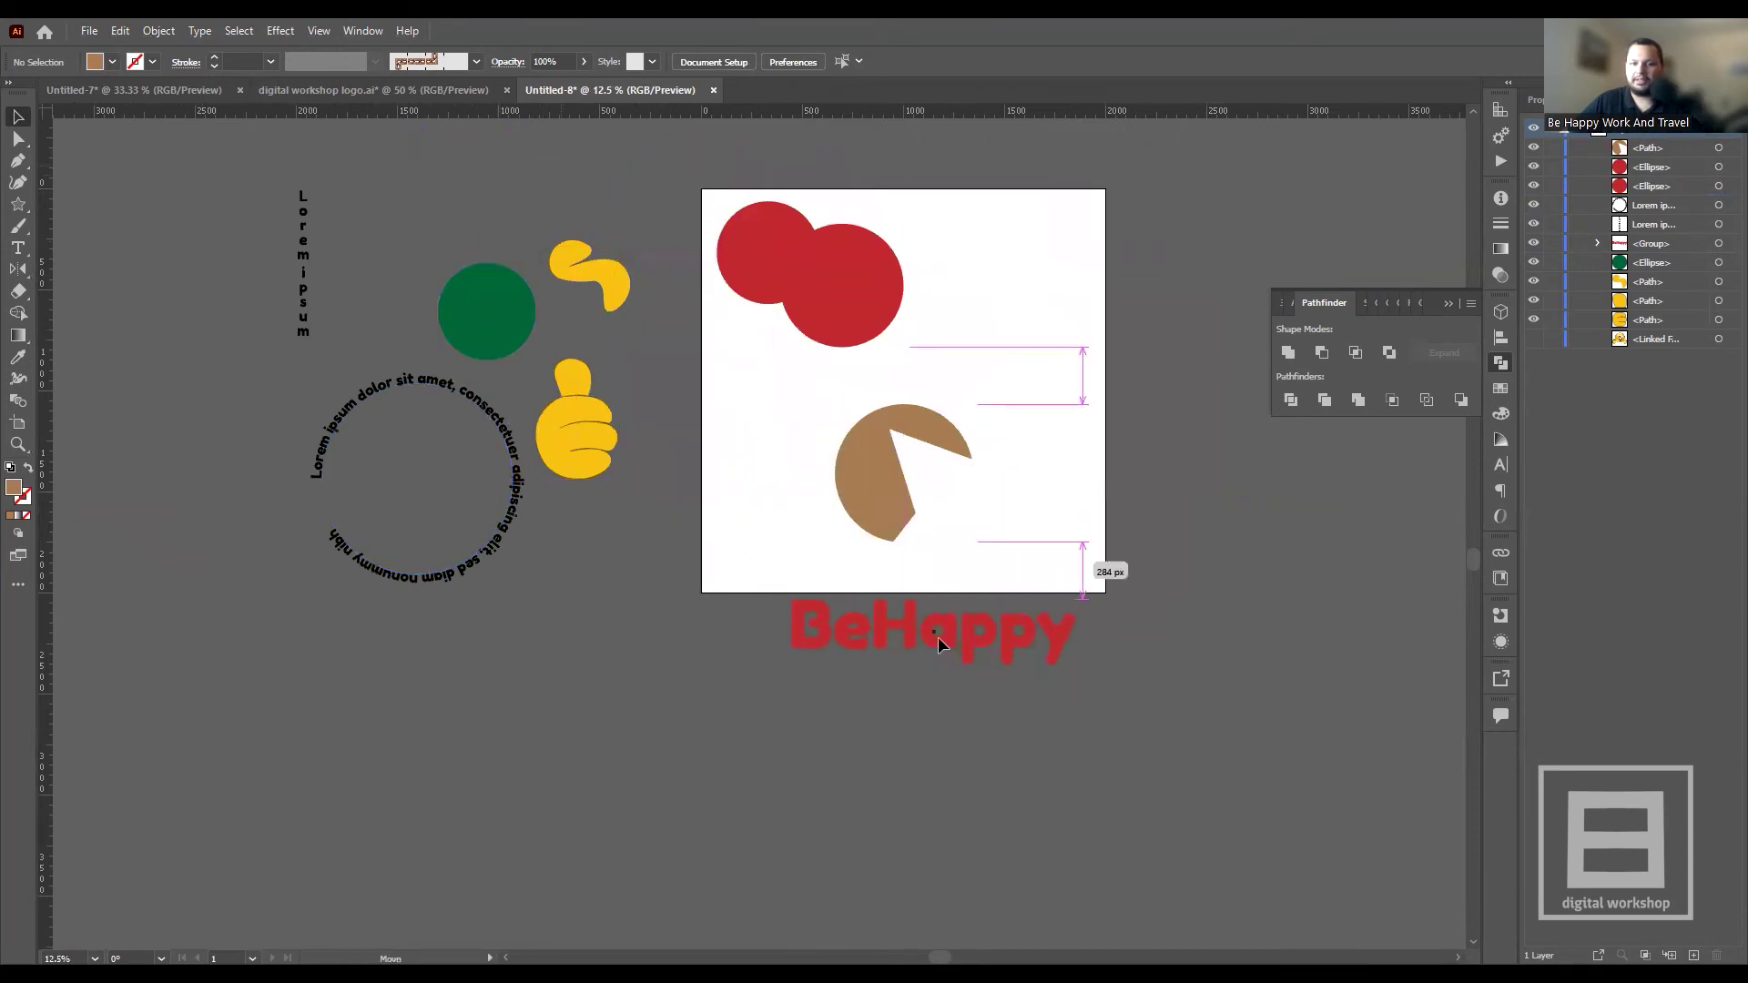
- Place the BeHappy group above the left-side artwork
{"action": "left_click_drag", "start_coordinate": [552, 175], "coordinate": [932, 636]}
{"action": "double_click", "coordinate": [932, 635]}
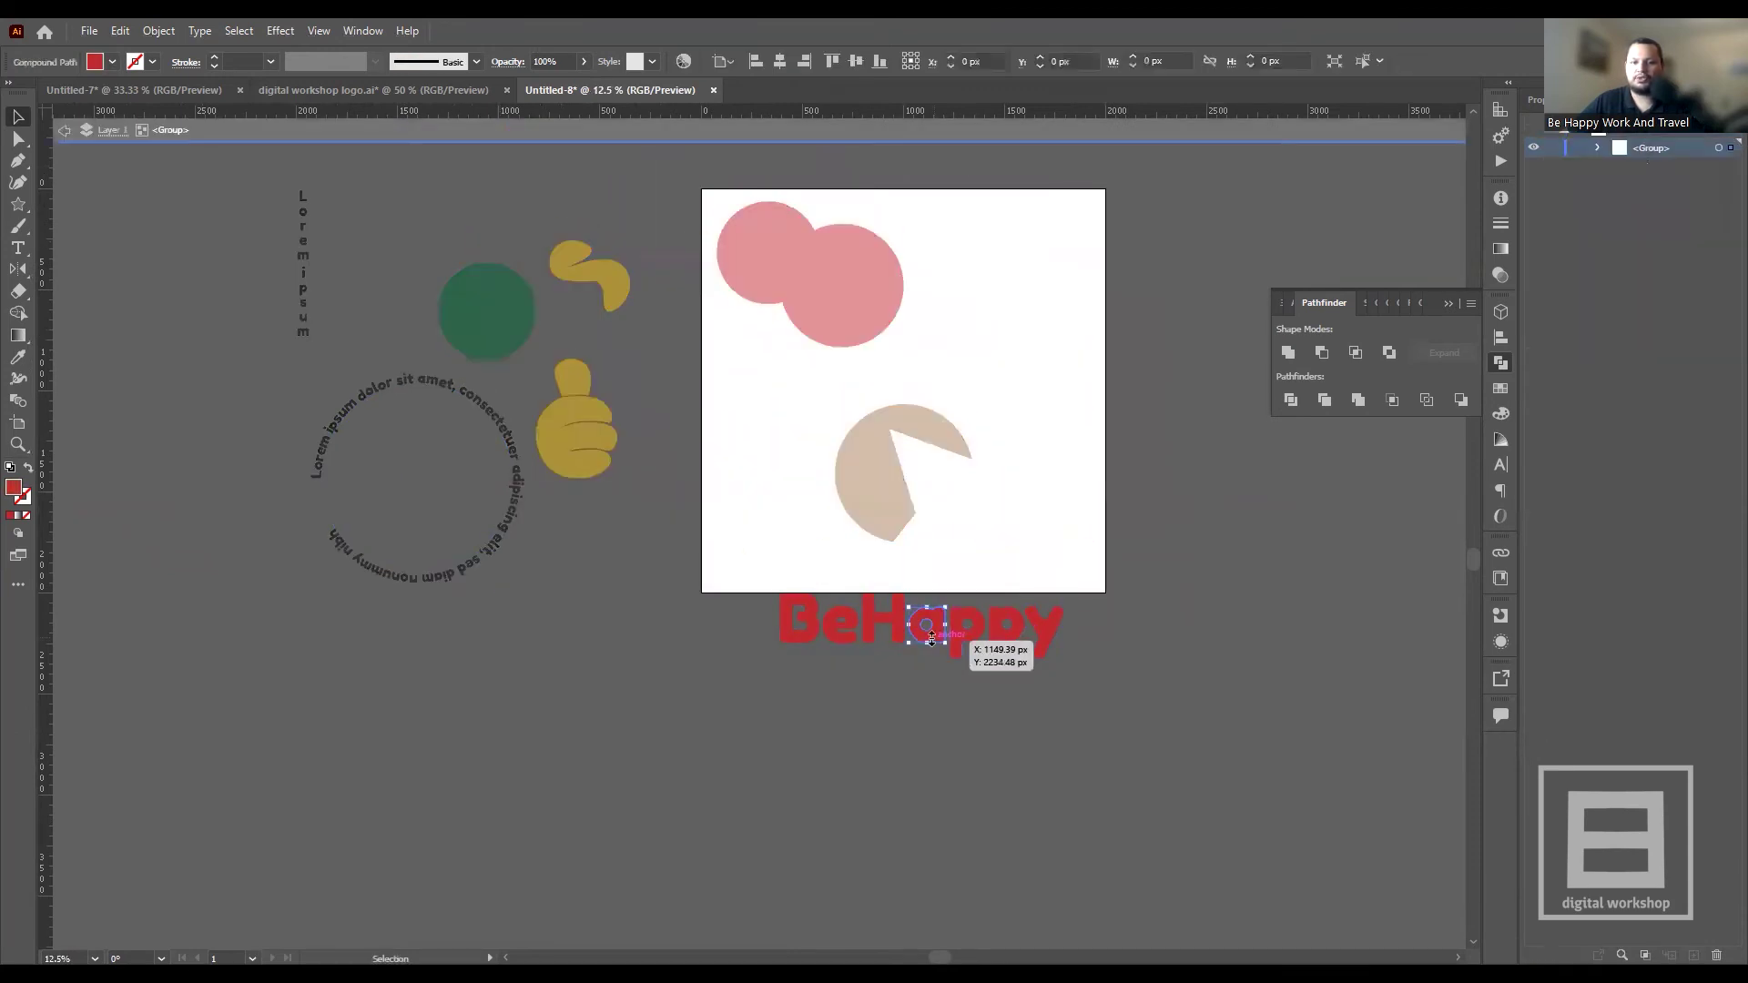
{"action": "double_click", "coordinate": [992, 723]}
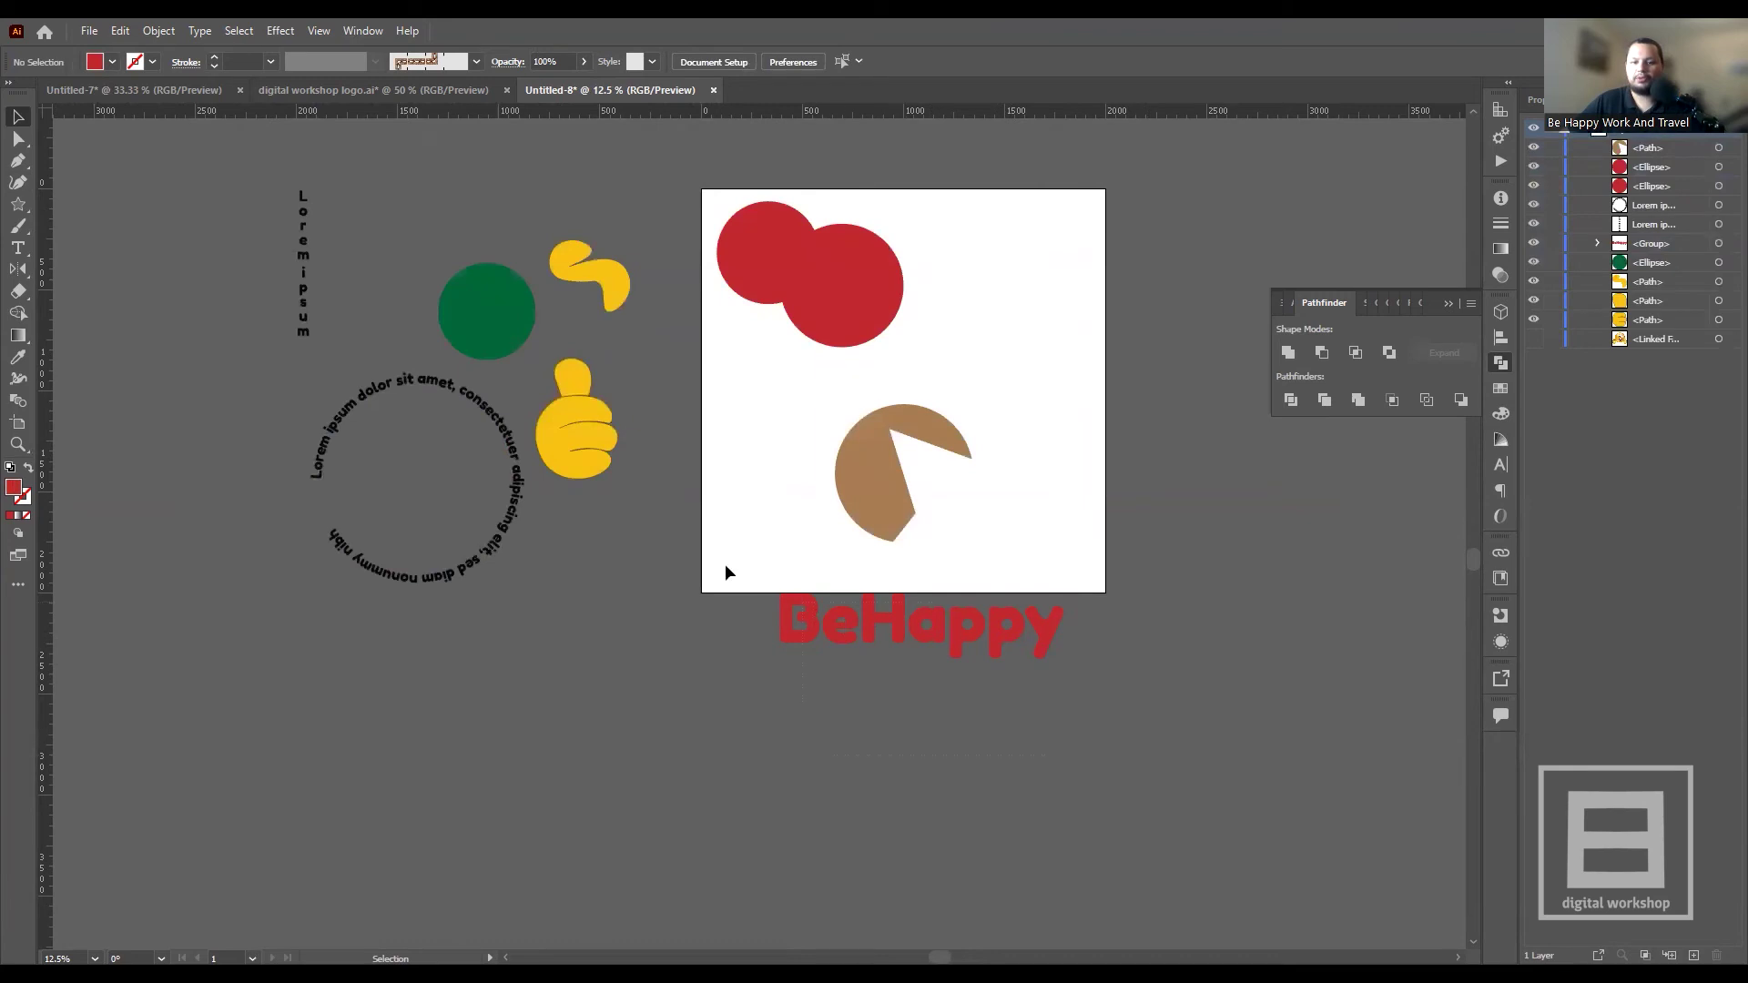
{"action": "left_click_drag", "start_coordinate": [922, 628], "coordinate": [489, 171]}
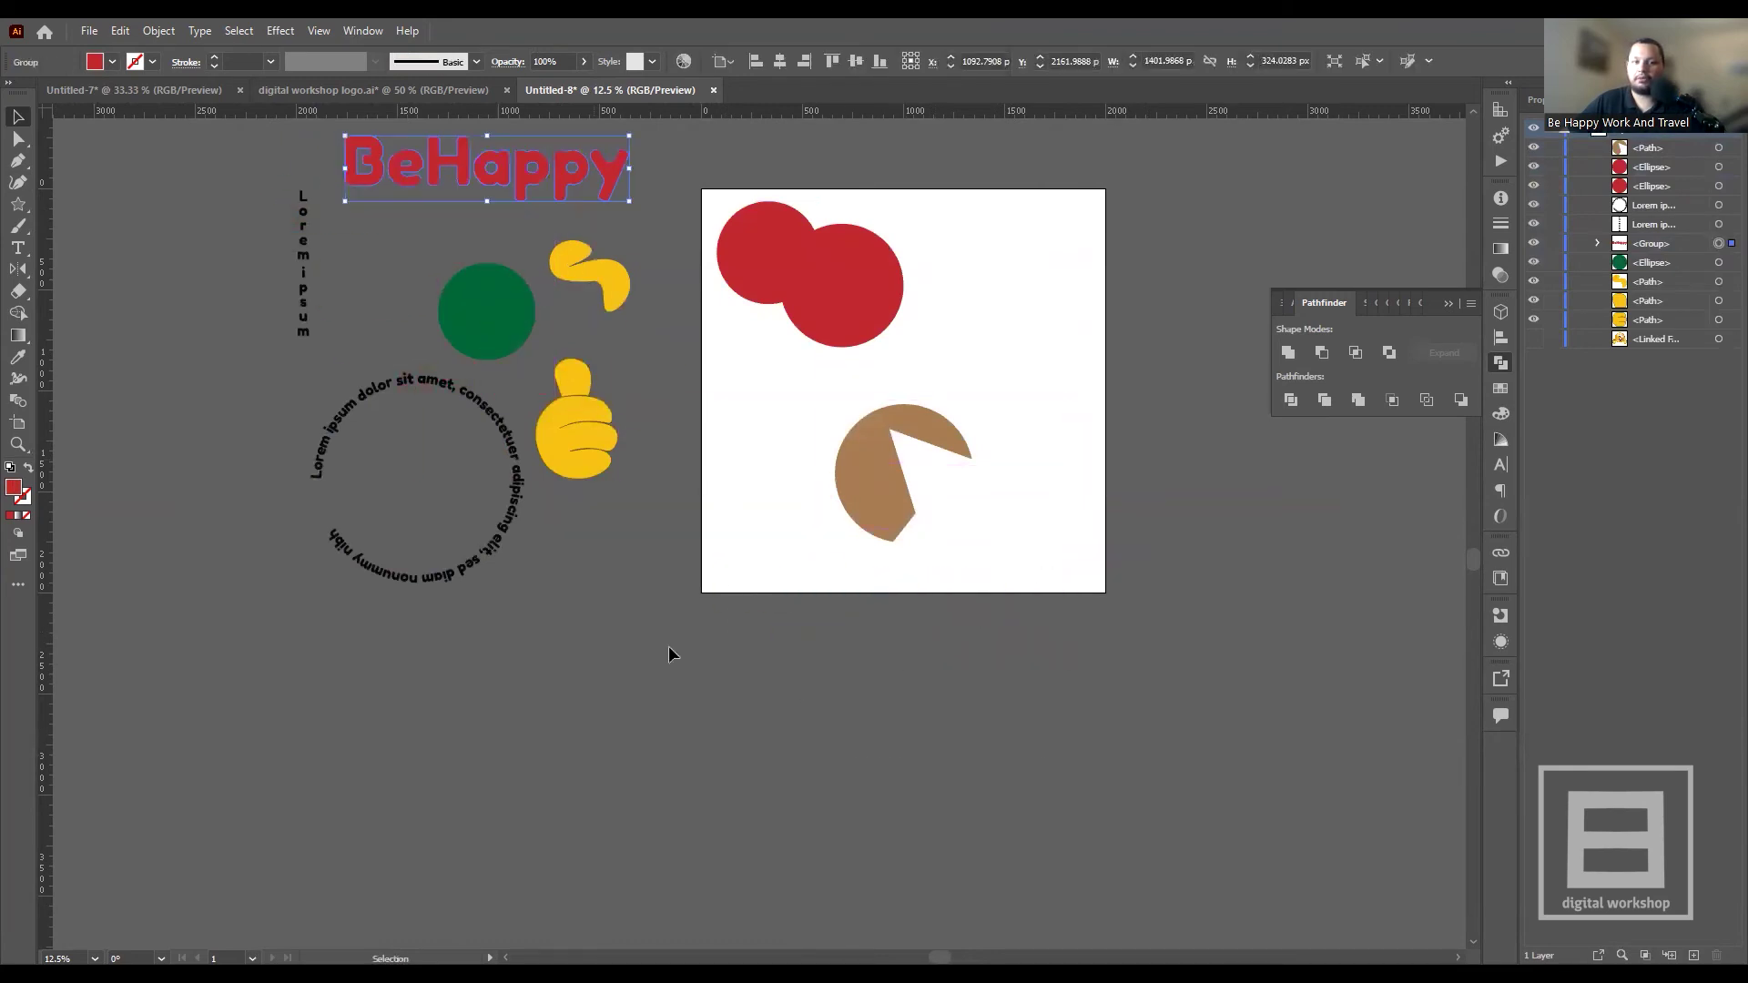
{"action": "left_click", "coordinate": [619, 647]}
- Add the text 'LOGO NIJE BITNO STA' below the pie shape and position it
{"action": "left_click", "coordinate": [15, 247]}
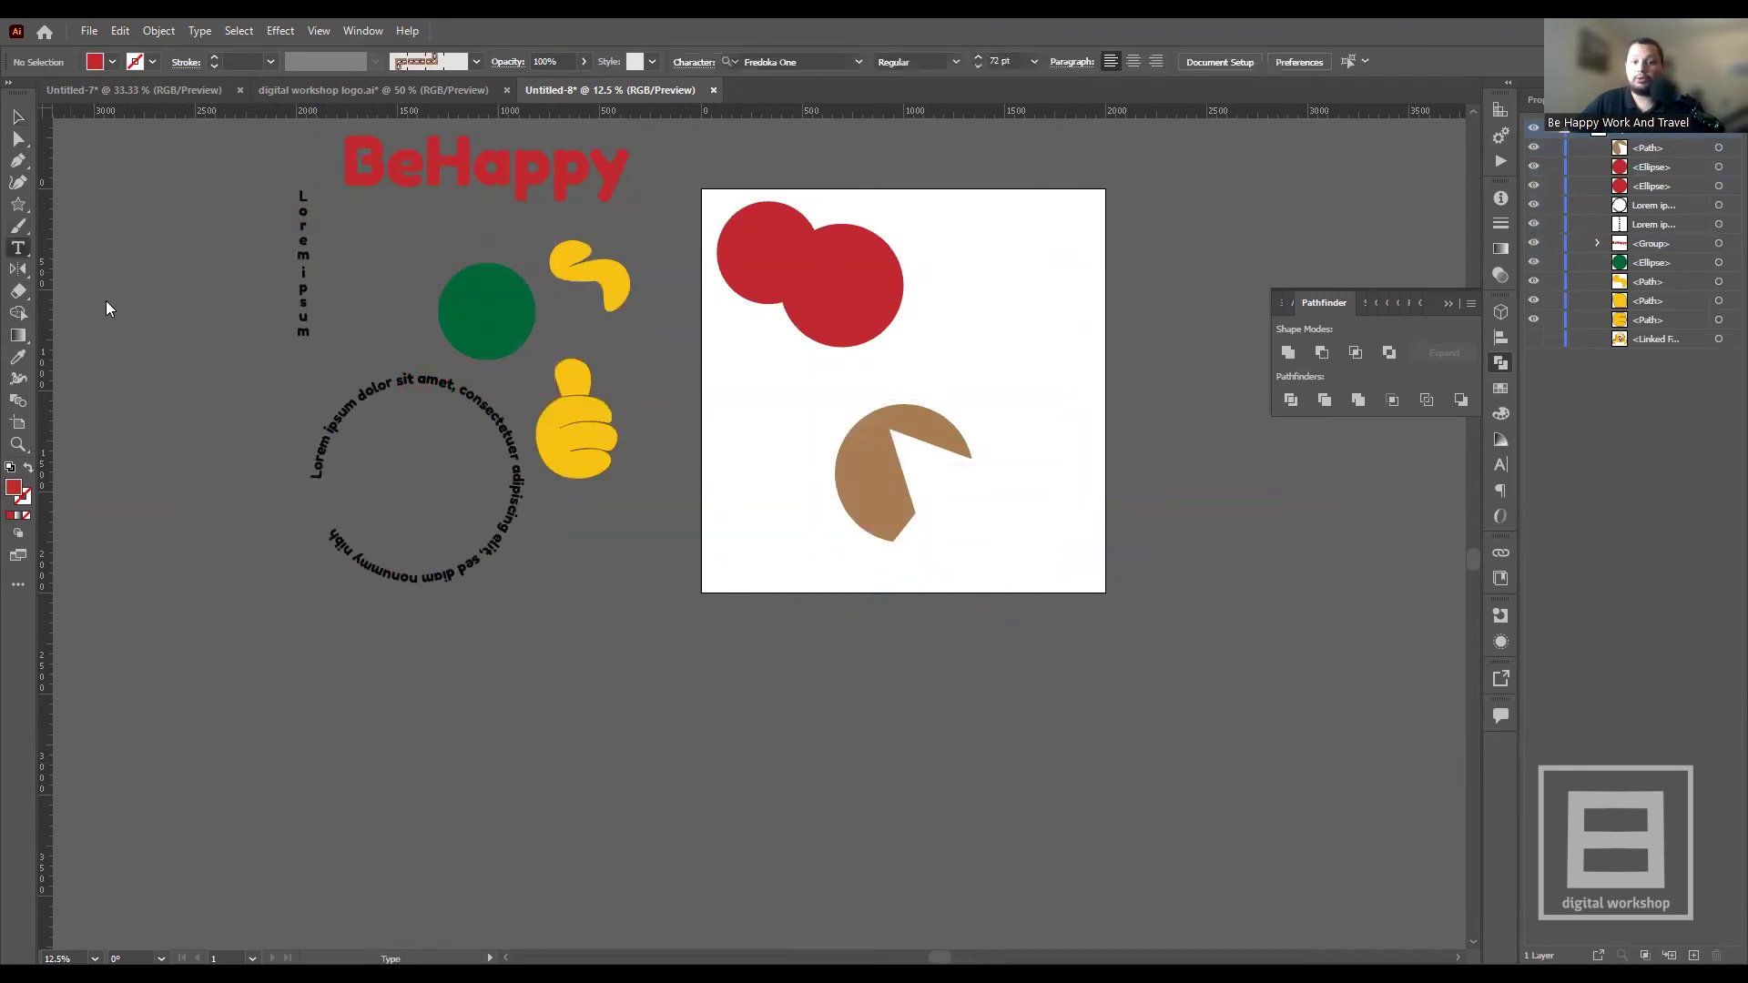
{"action": "left_click", "coordinate": [890, 563]}
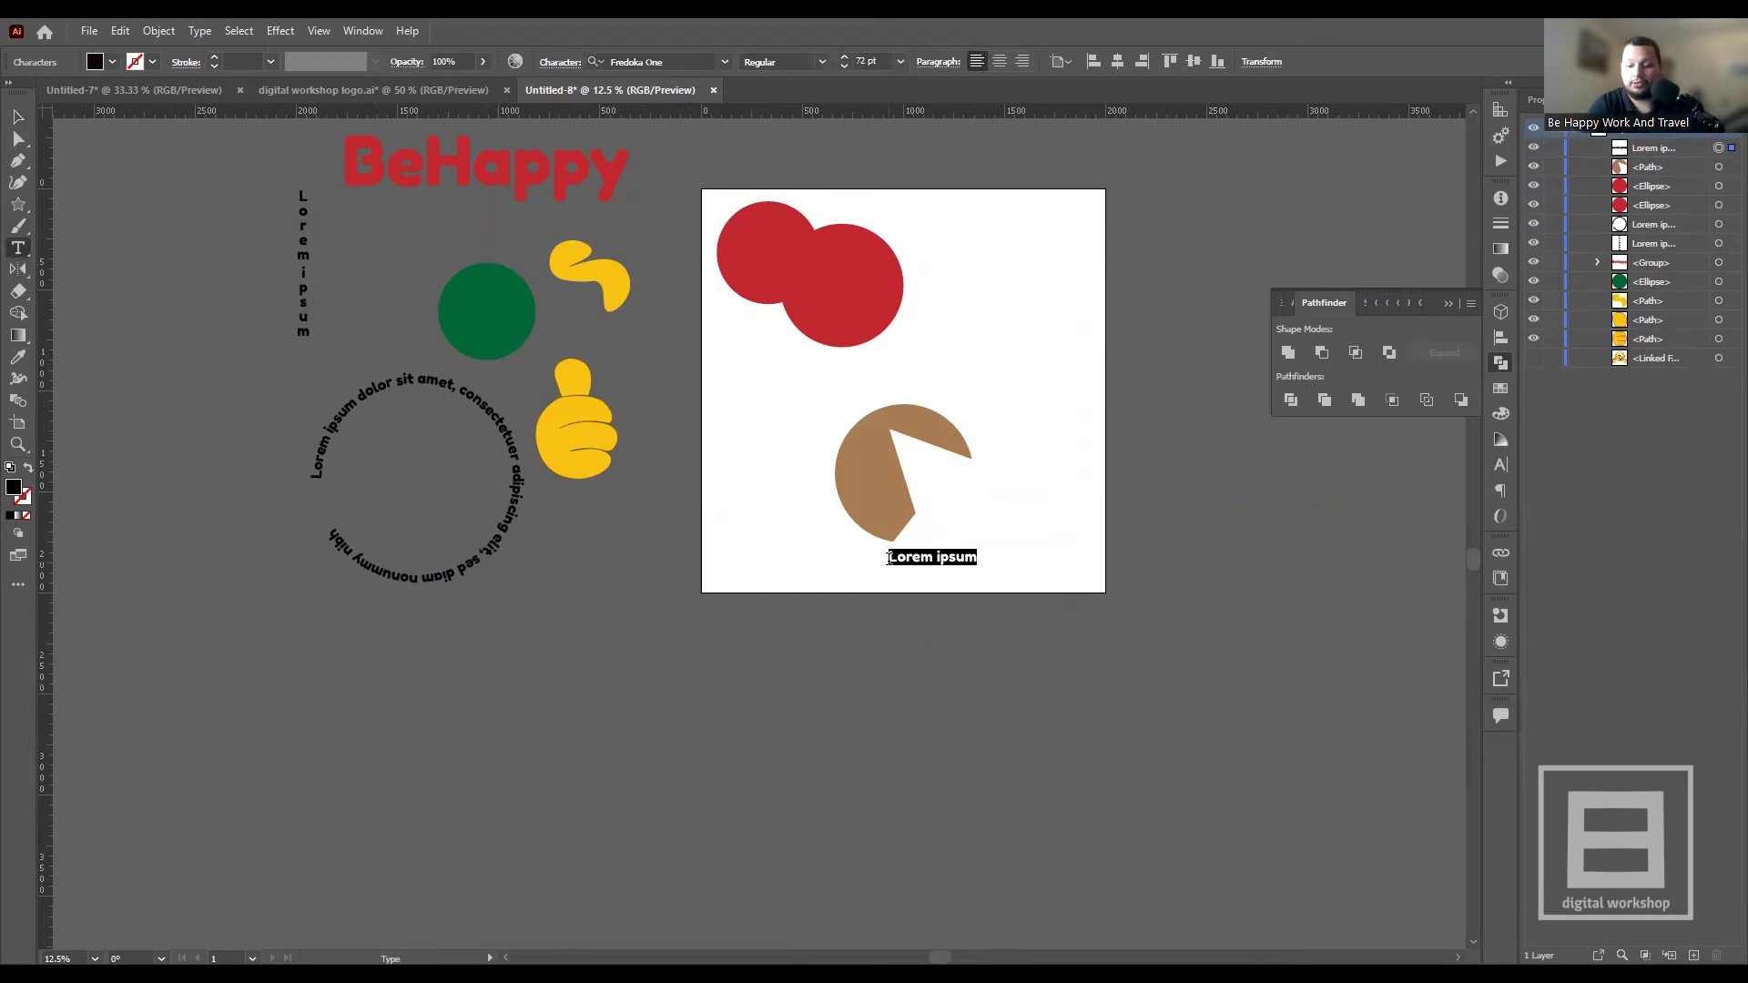
{"action": "type", "text": "LOGO"}
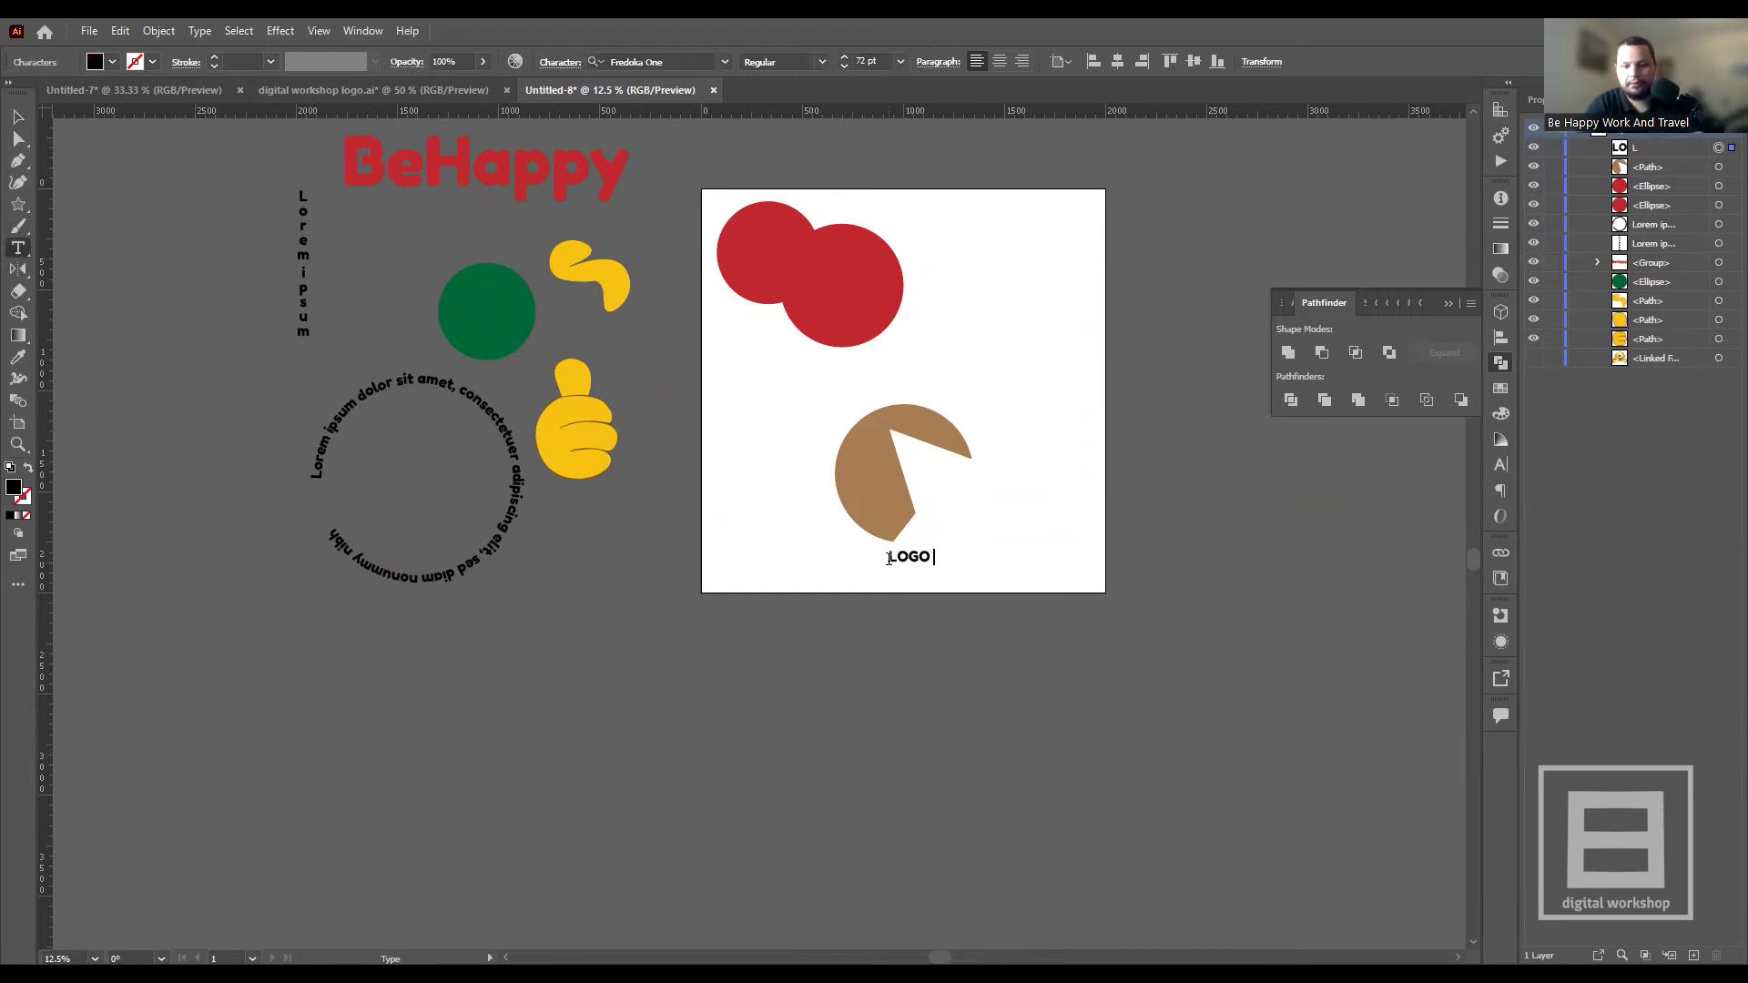
{"action": "type", "text": "IJE BITNO STA"}
{"action": "key", "text": "Escape"}
{"action": "left_click", "coordinate": [937, 626]}
{"action": "left_click_drag", "start_coordinate": [945, 557], "coordinate": [881, 571]}
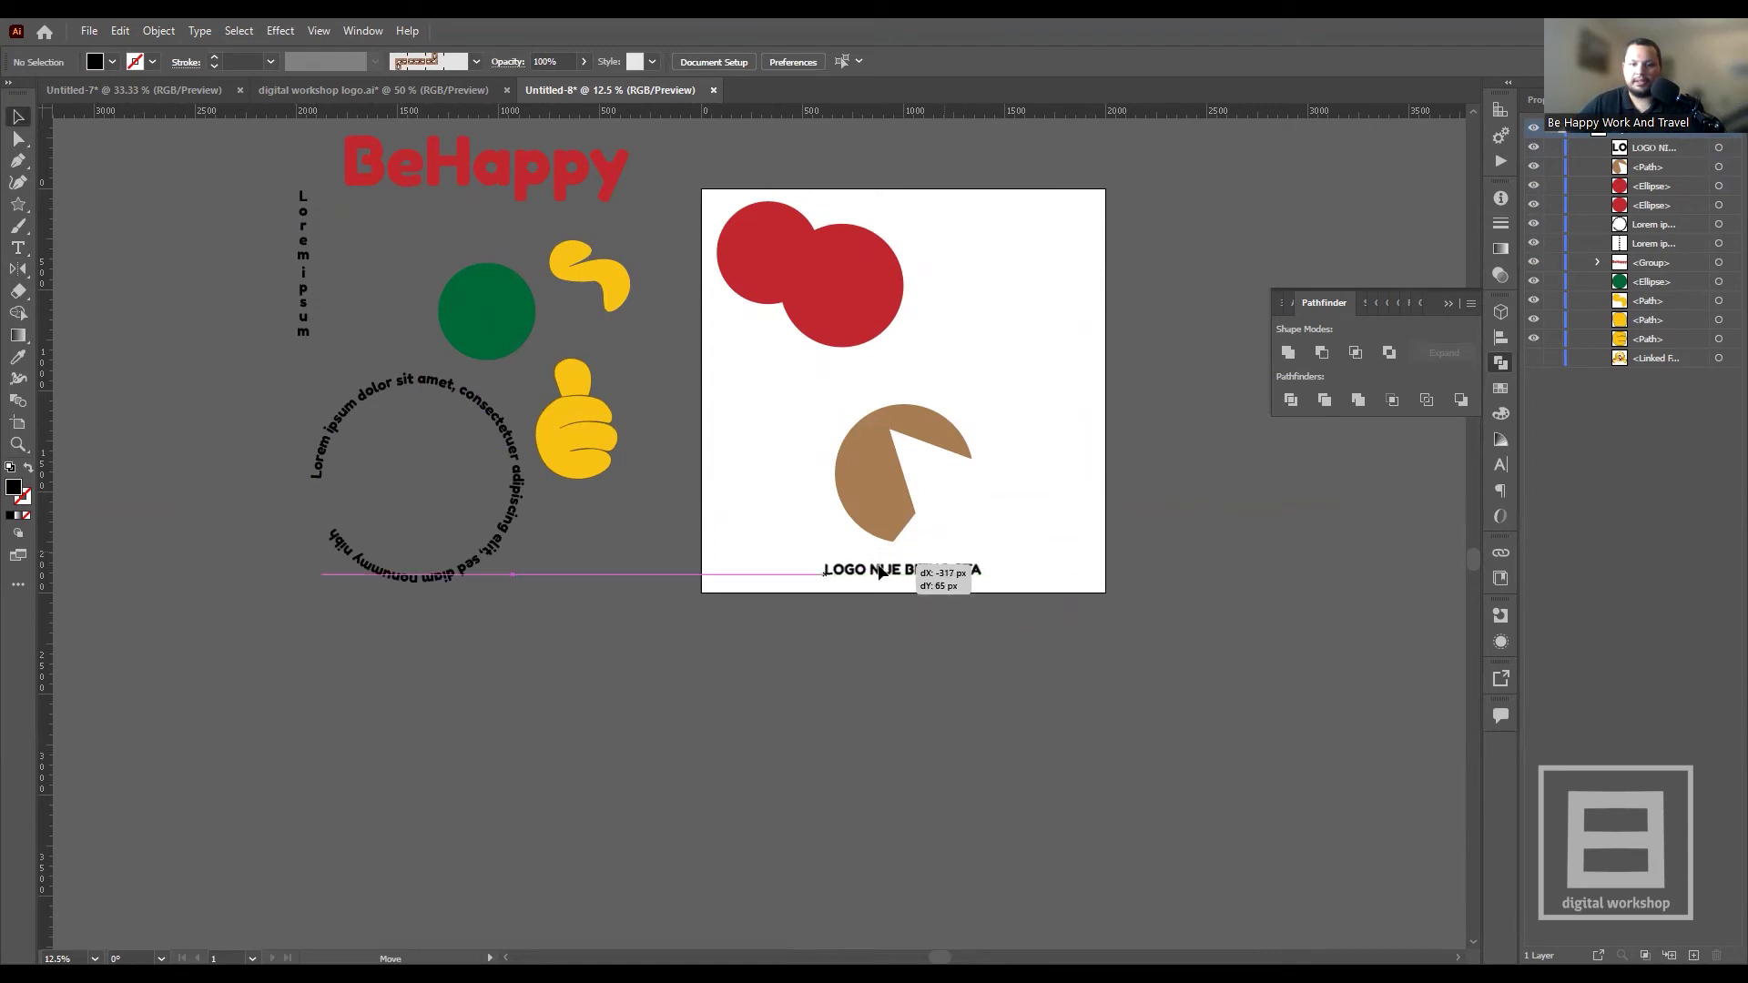
{"action": "left_click", "coordinate": [894, 462]}
{"action": "mouse_move", "coordinate": [881, 571]}
{"action": "left_mouse_down"}
{"action": "mouse_move", "coordinate": [801, 627]}
{"action": "mouse_move", "coordinate": [872, 626]}
{"action": "left_mouse_up"}
{"action": "left_click", "coordinate": [1013, 513]}
- Select both red circles and drag them below the artboard
{"action": "left_click", "coordinate": [883, 301]}
{"action": "left_click", "coordinate": [748, 235], "text": "shift"}
{"action": "left_click_drag", "start_coordinate": [810, 273], "coordinate": [984, 719]}
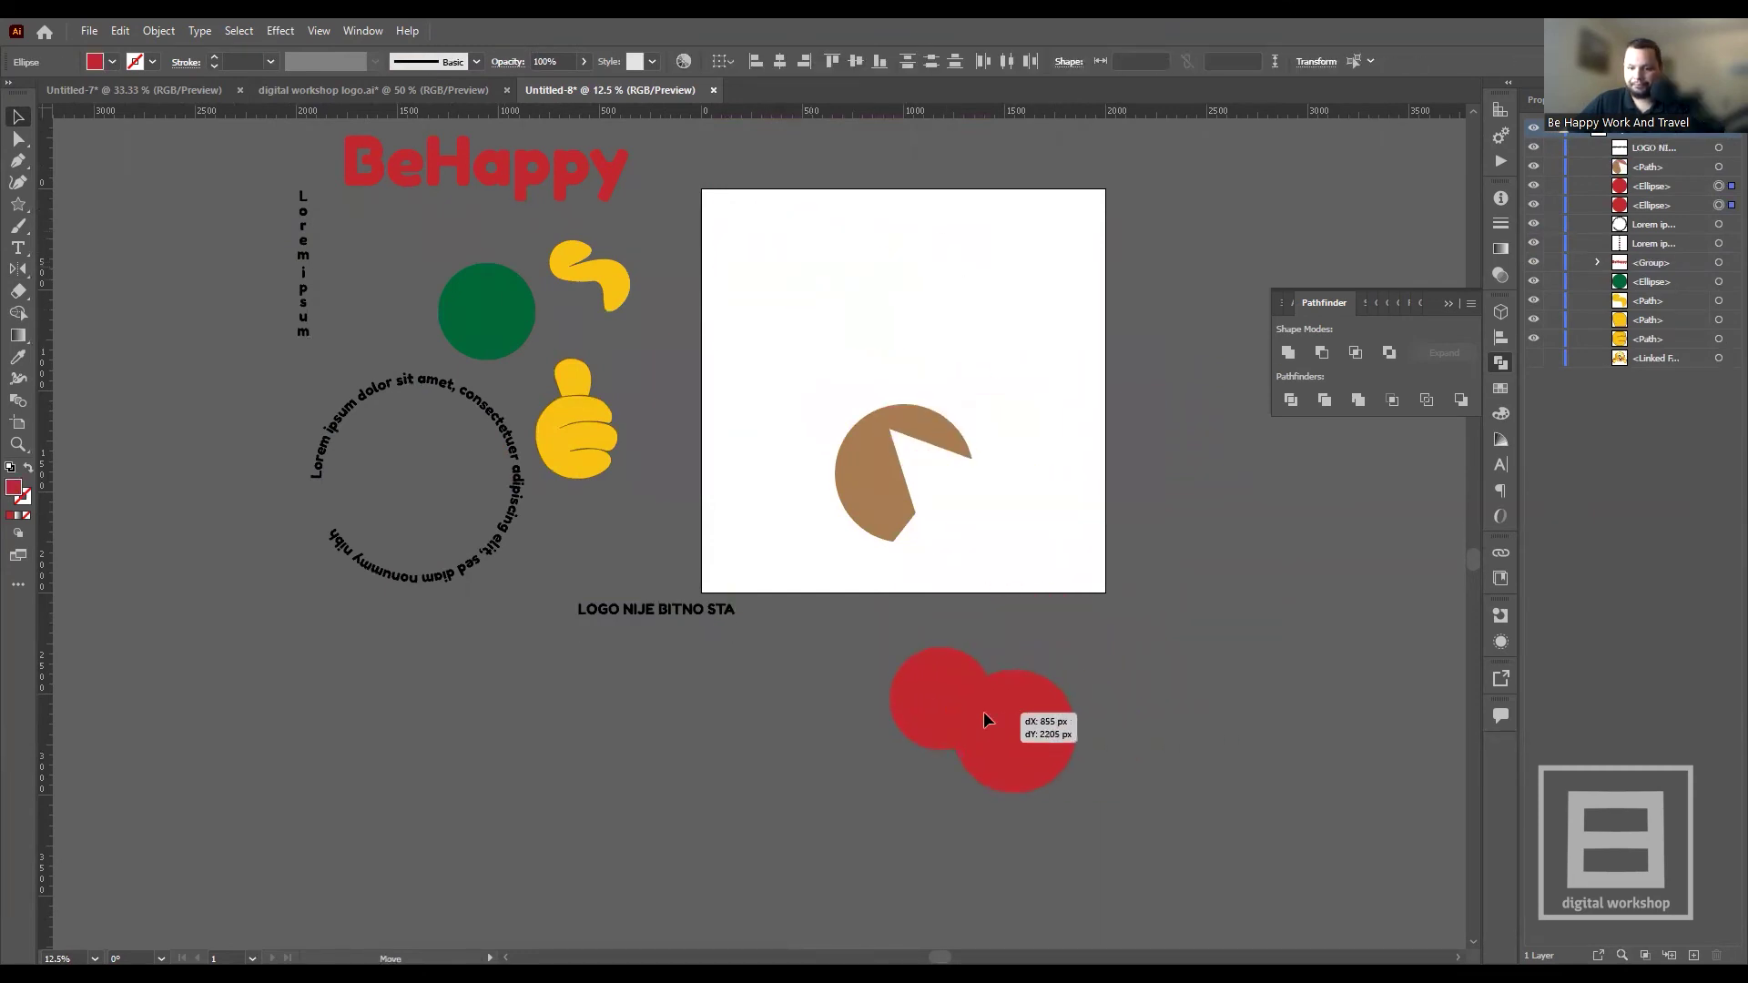
- Move the right red circle apart from the left one
{"action": "left_click", "coordinate": [1111, 766]}
{"action": "scroll", "coordinate": [1111, 766], "scroll_direction": "up", "scroll_amount": 1}
{"action": "scroll", "coordinate": [1125, 761], "scroll_direction": "up", "scroll_amount": 2}
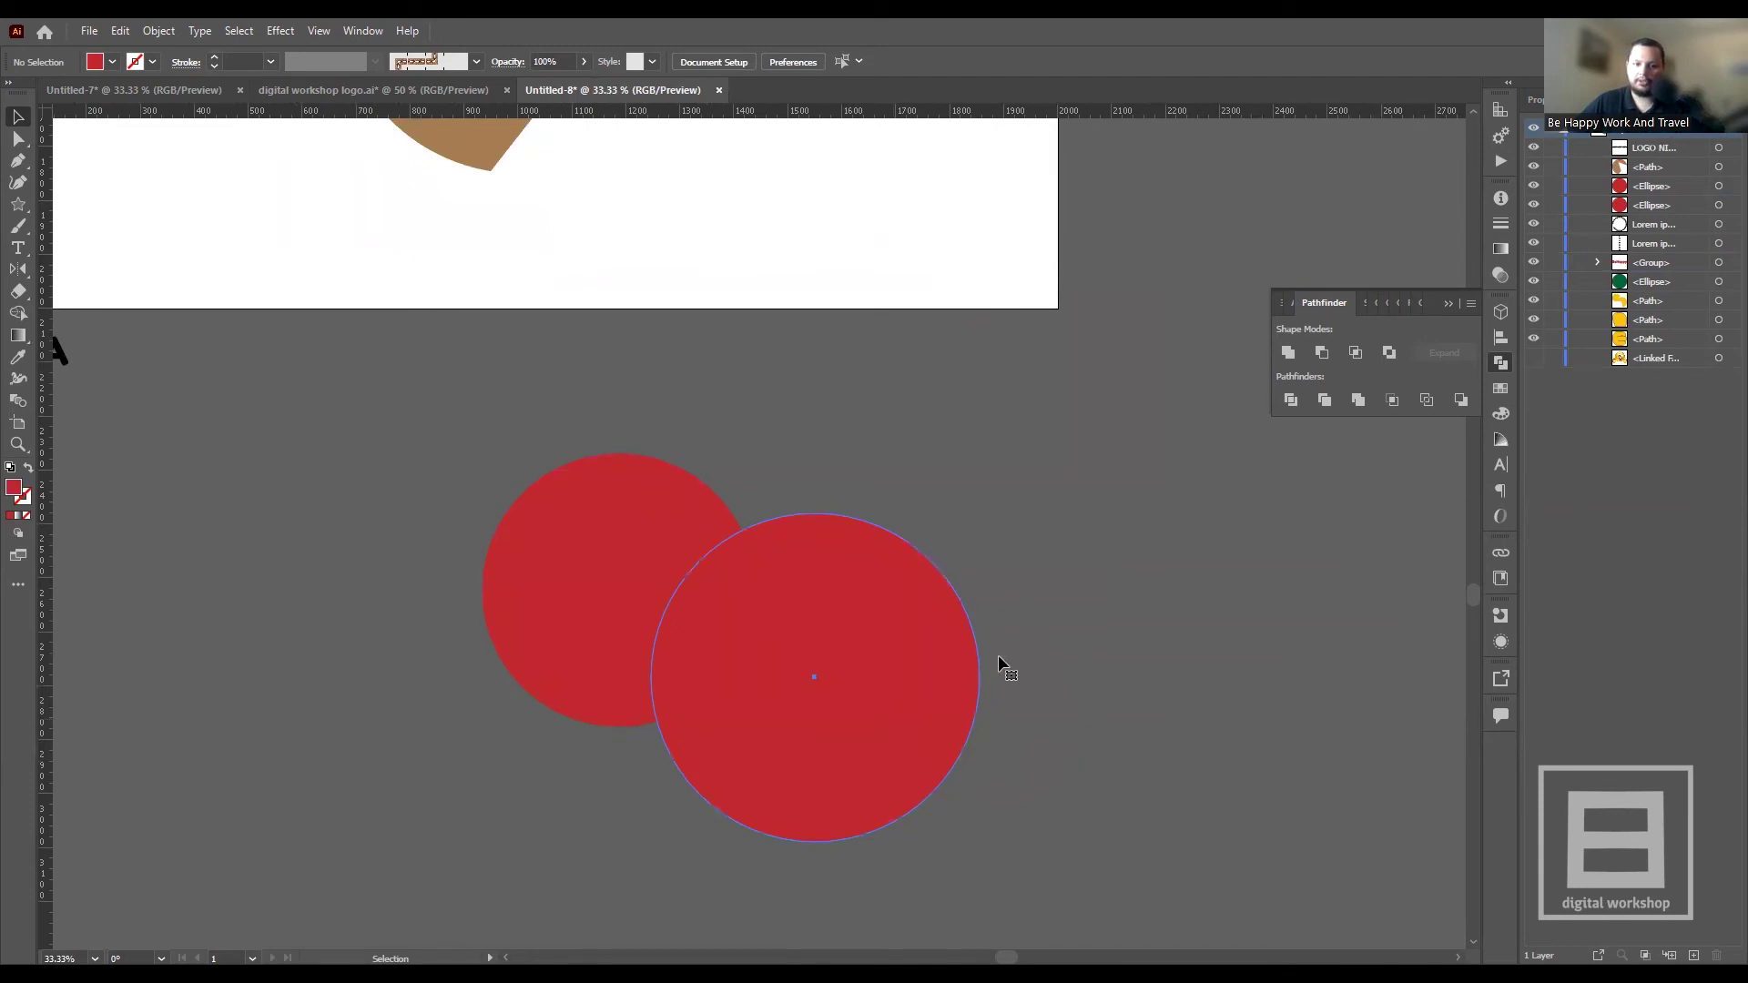
{"action": "left_click_drag", "start_coordinate": [998, 665], "coordinate": [1185, 602]}
{"action": "left_click", "coordinate": [619, 583]}
- Fill the left circle brown and slide it to overlap the red circle
{"action": "left_click", "coordinate": [112, 62]}
{"action": "left_click", "coordinate": [153, 121]}
{"action": "left_click", "coordinate": [288, 515]}
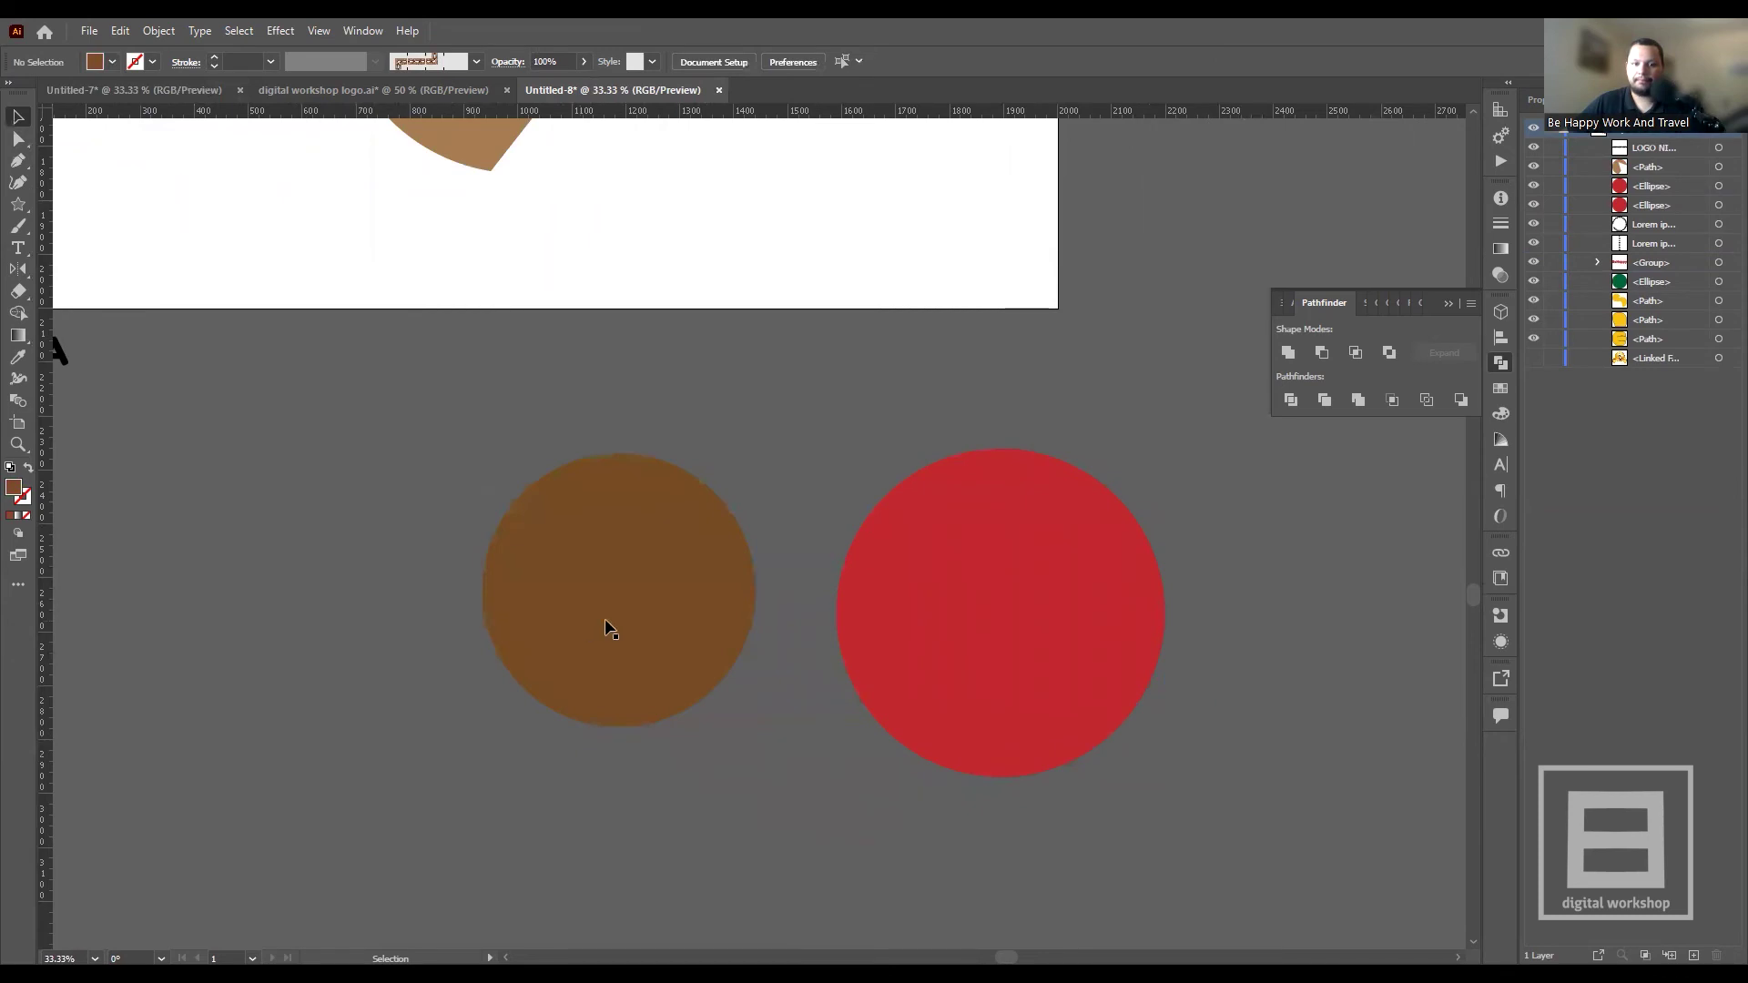
{"action": "left_click_drag", "start_coordinate": [605, 625], "coordinate": [790, 638]}
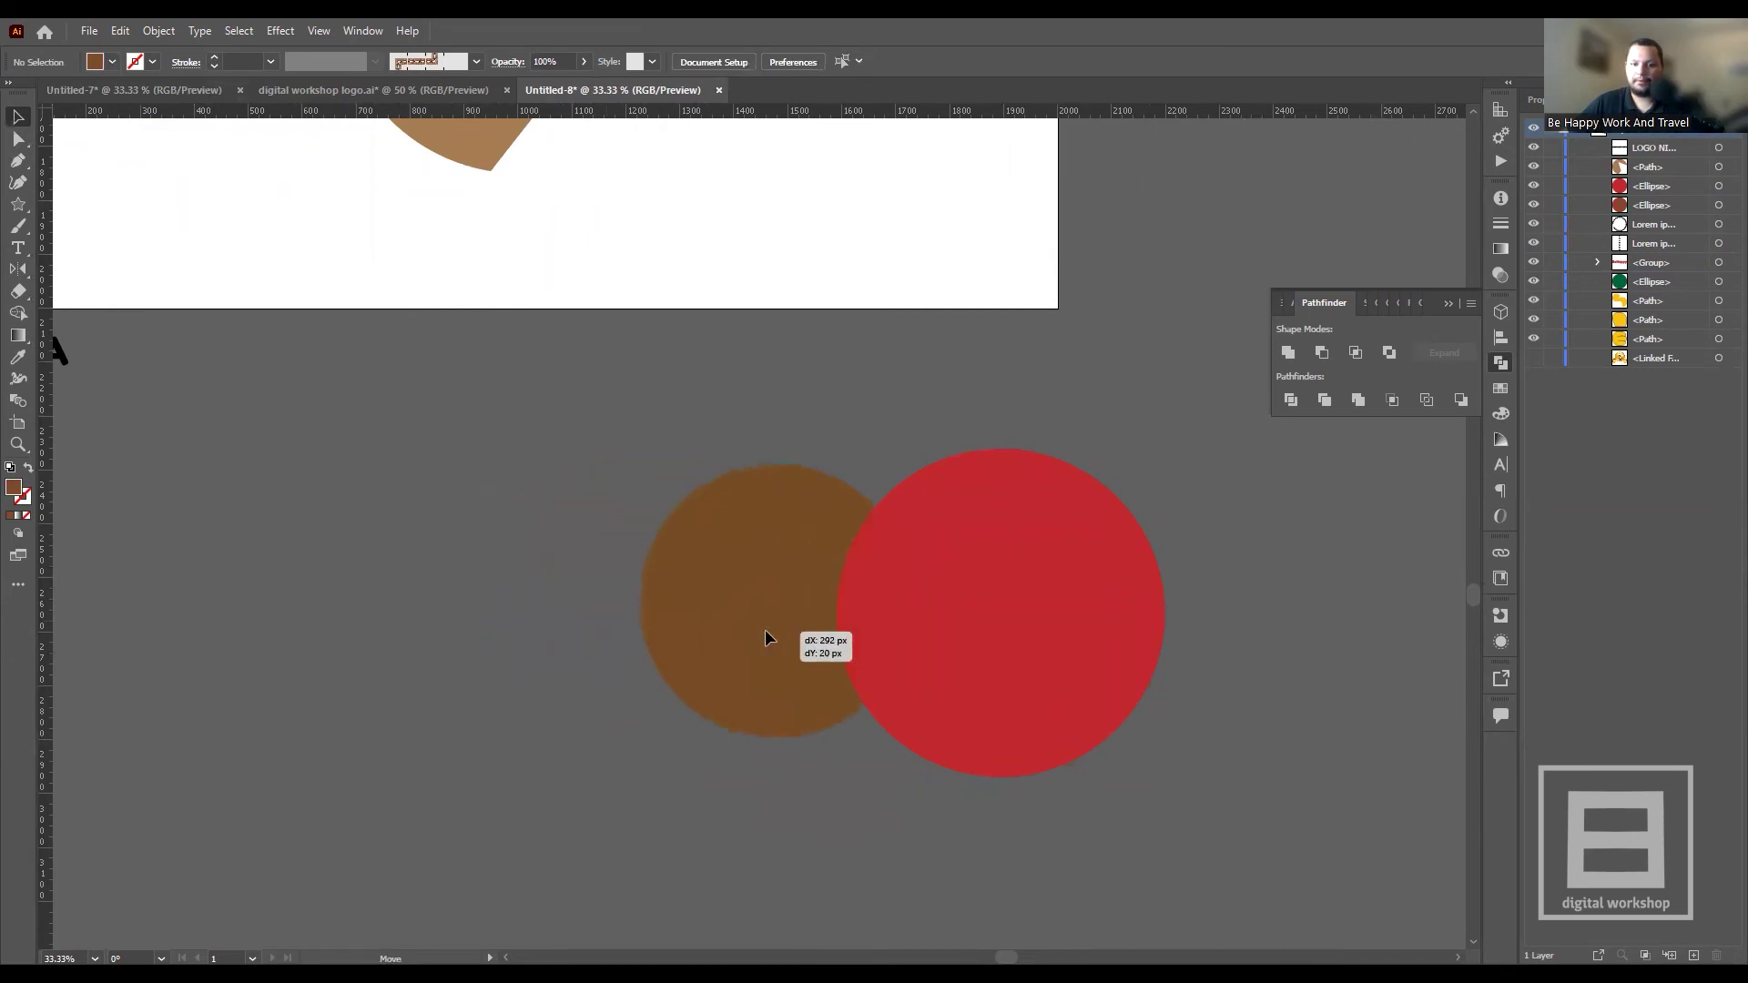
{"action": "left_click", "coordinate": [539, 447]}
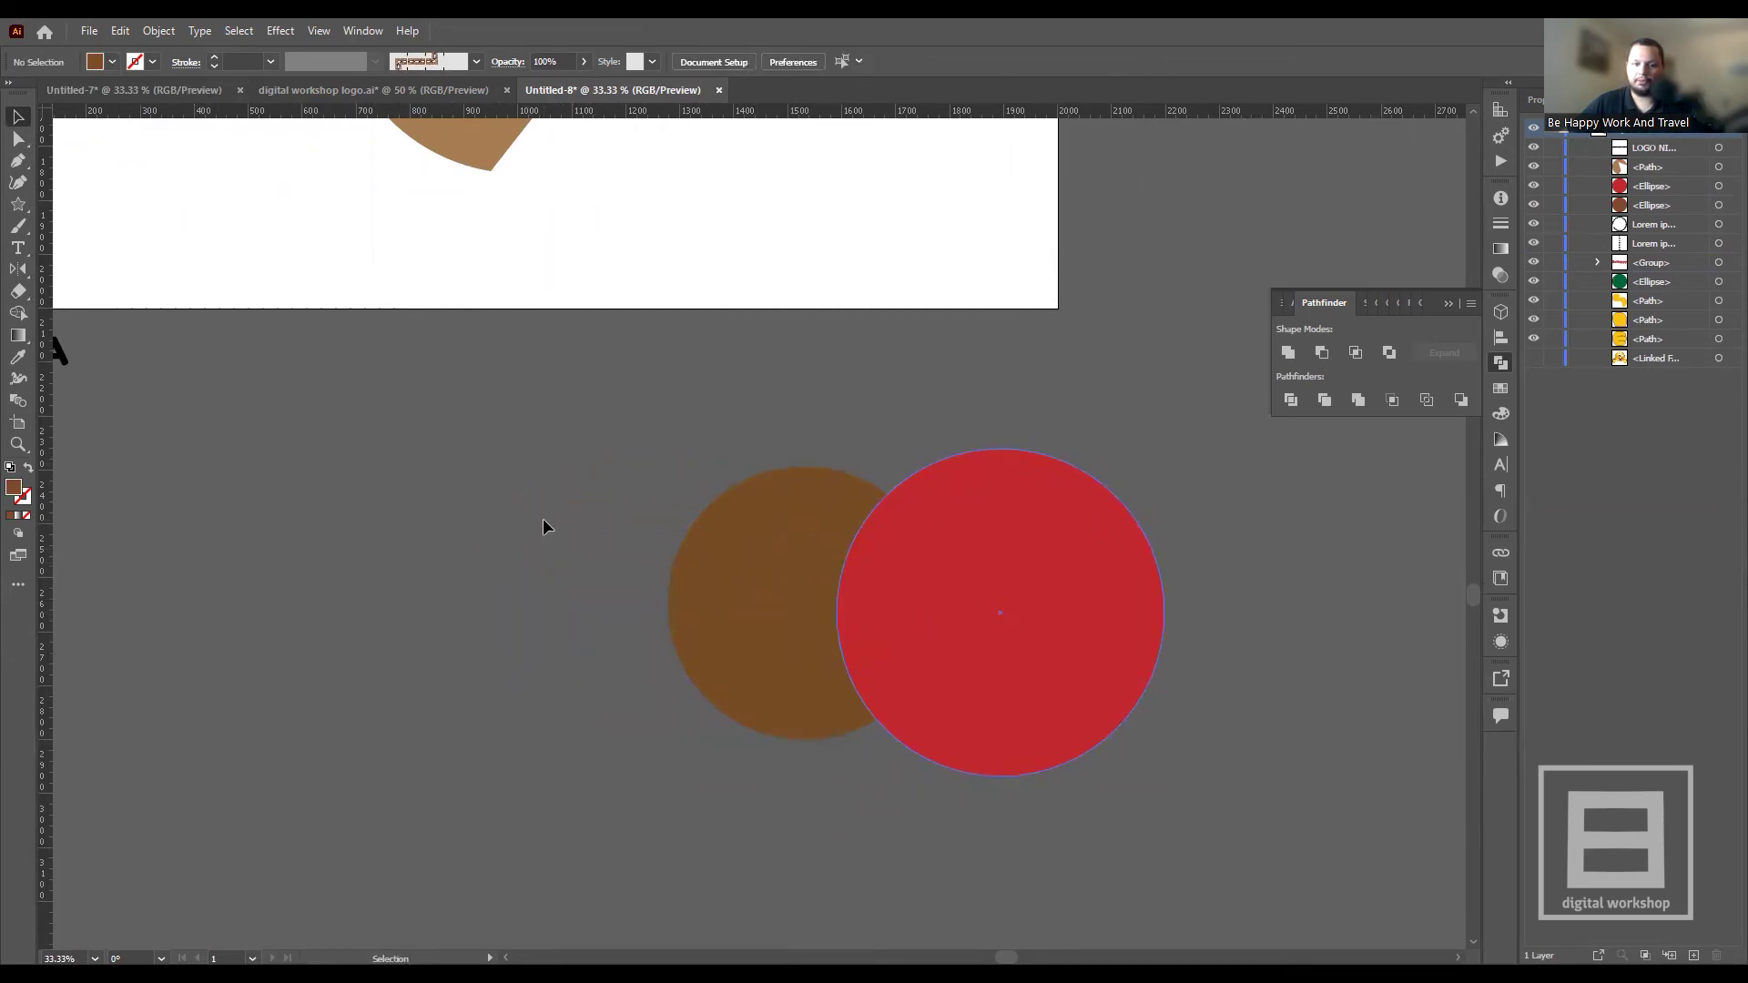
- Intersect both overlapping circles with Pathfinder, leaving a red lens shape
{"action": "left_click_drag", "start_coordinate": [1230, 767], "coordinate": [1229, 769]}
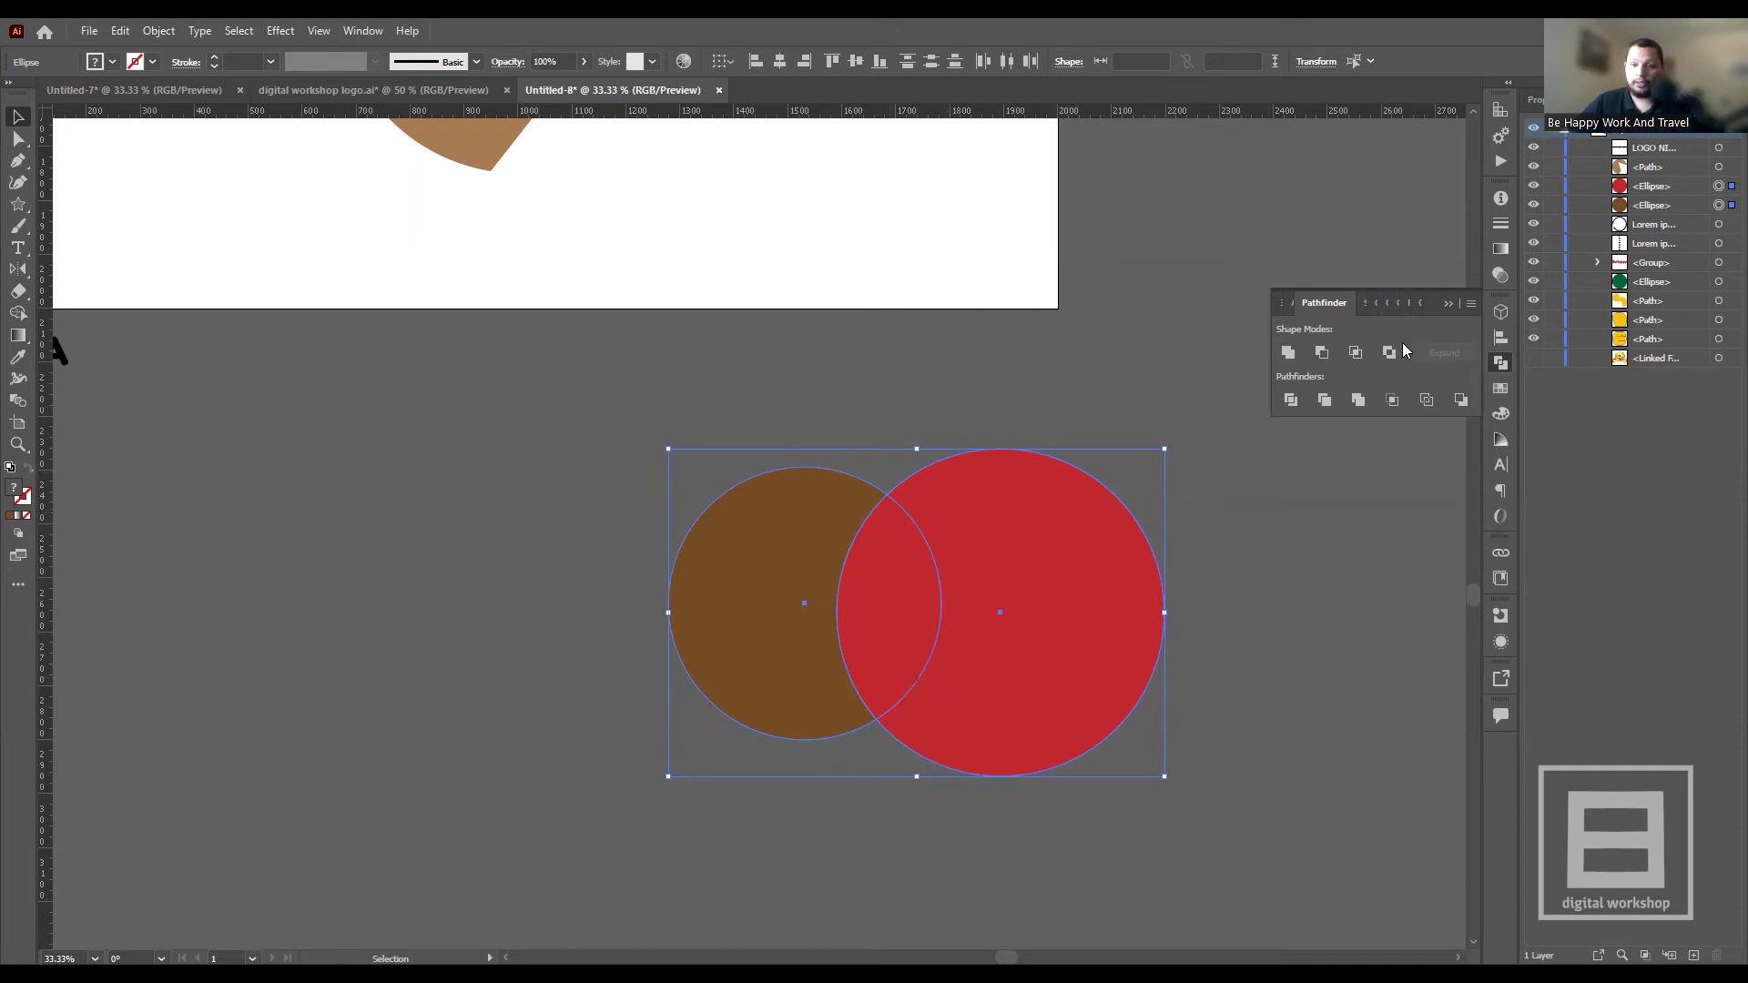
{"action": "left_click", "coordinate": [1356, 354]}
{"action": "left_click", "coordinate": [1099, 621]}
{"action": "scroll", "coordinate": [1038, 604], "scroll_direction": "down", "scroll_amount": 2}
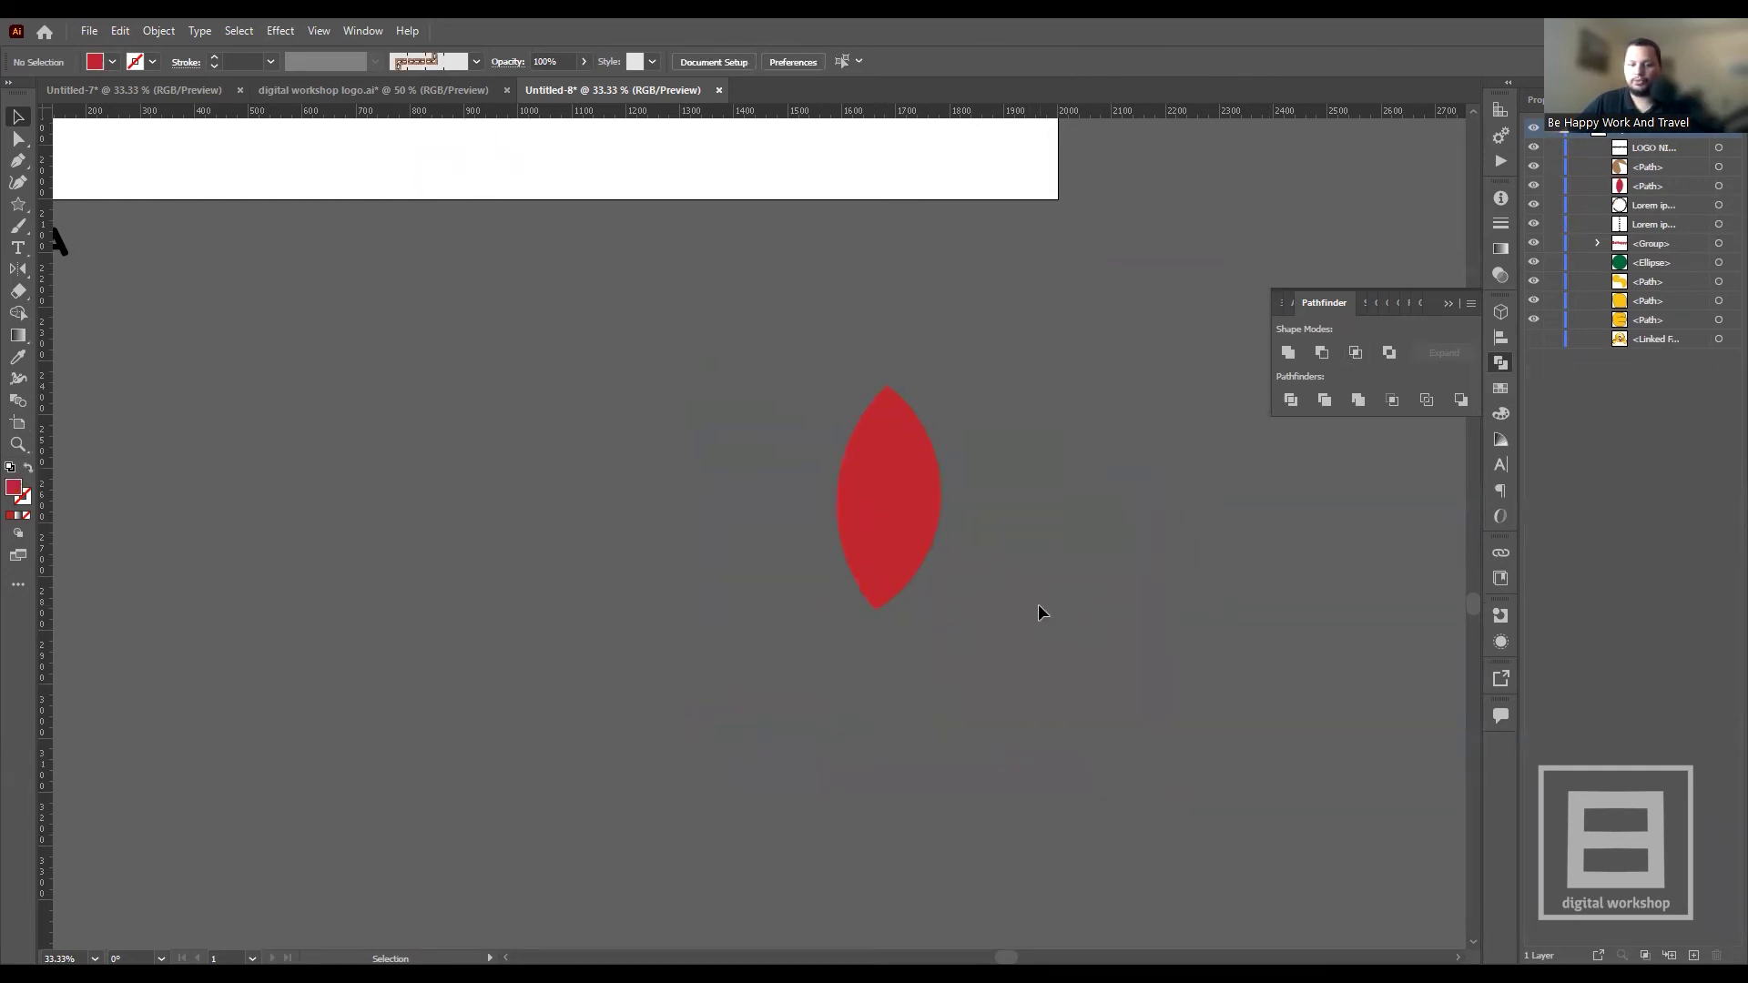
{"action": "scroll", "coordinate": [993, 598], "scroll_direction": "down", "scroll_amount": 1}
{"action": "scroll", "coordinate": [1006, 628], "scroll_direction": "up", "scroll_amount": 2}
{"action": "scroll", "coordinate": [999, 637], "scroll_direction": "up", "scroll_amount": 1}
{"action": "left_click_drag", "start_coordinate": [938, 769], "coordinate": [866, 268]}
{"action": "left_click_drag", "start_coordinate": [743, 457], "coordinate": [679, 774]}
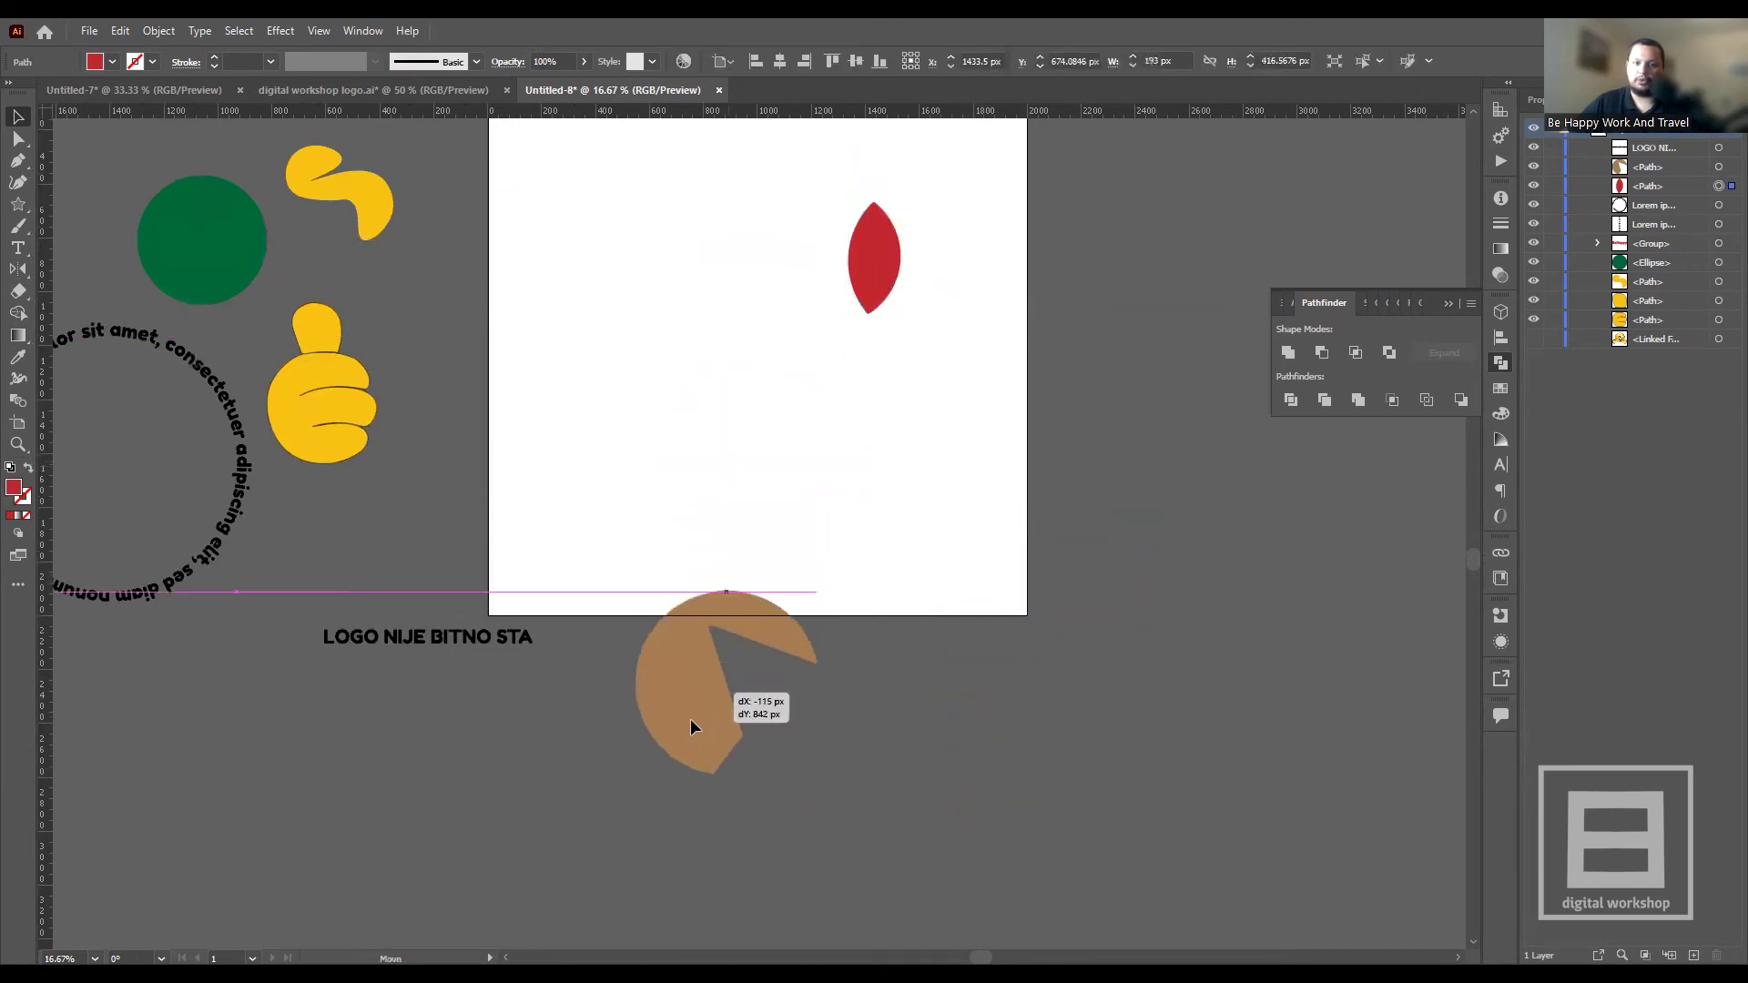
{"action": "left_click", "coordinate": [838, 713]}
{"action": "scroll", "coordinate": [881, 303], "scroll_direction": "up", "scroll_amount": 1}
{"action": "scroll", "coordinate": [892, 328], "scroll_direction": "up", "scroll_amount": 1, "text": "alt"}
{"action": "scroll", "coordinate": [910, 365], "scroll_direction": "down", "scroll_amount": 1, "text": "alt"}
{"action": "left_click_drag", "start_coordinate": [221, 307], "coordinate": [822, 441]}
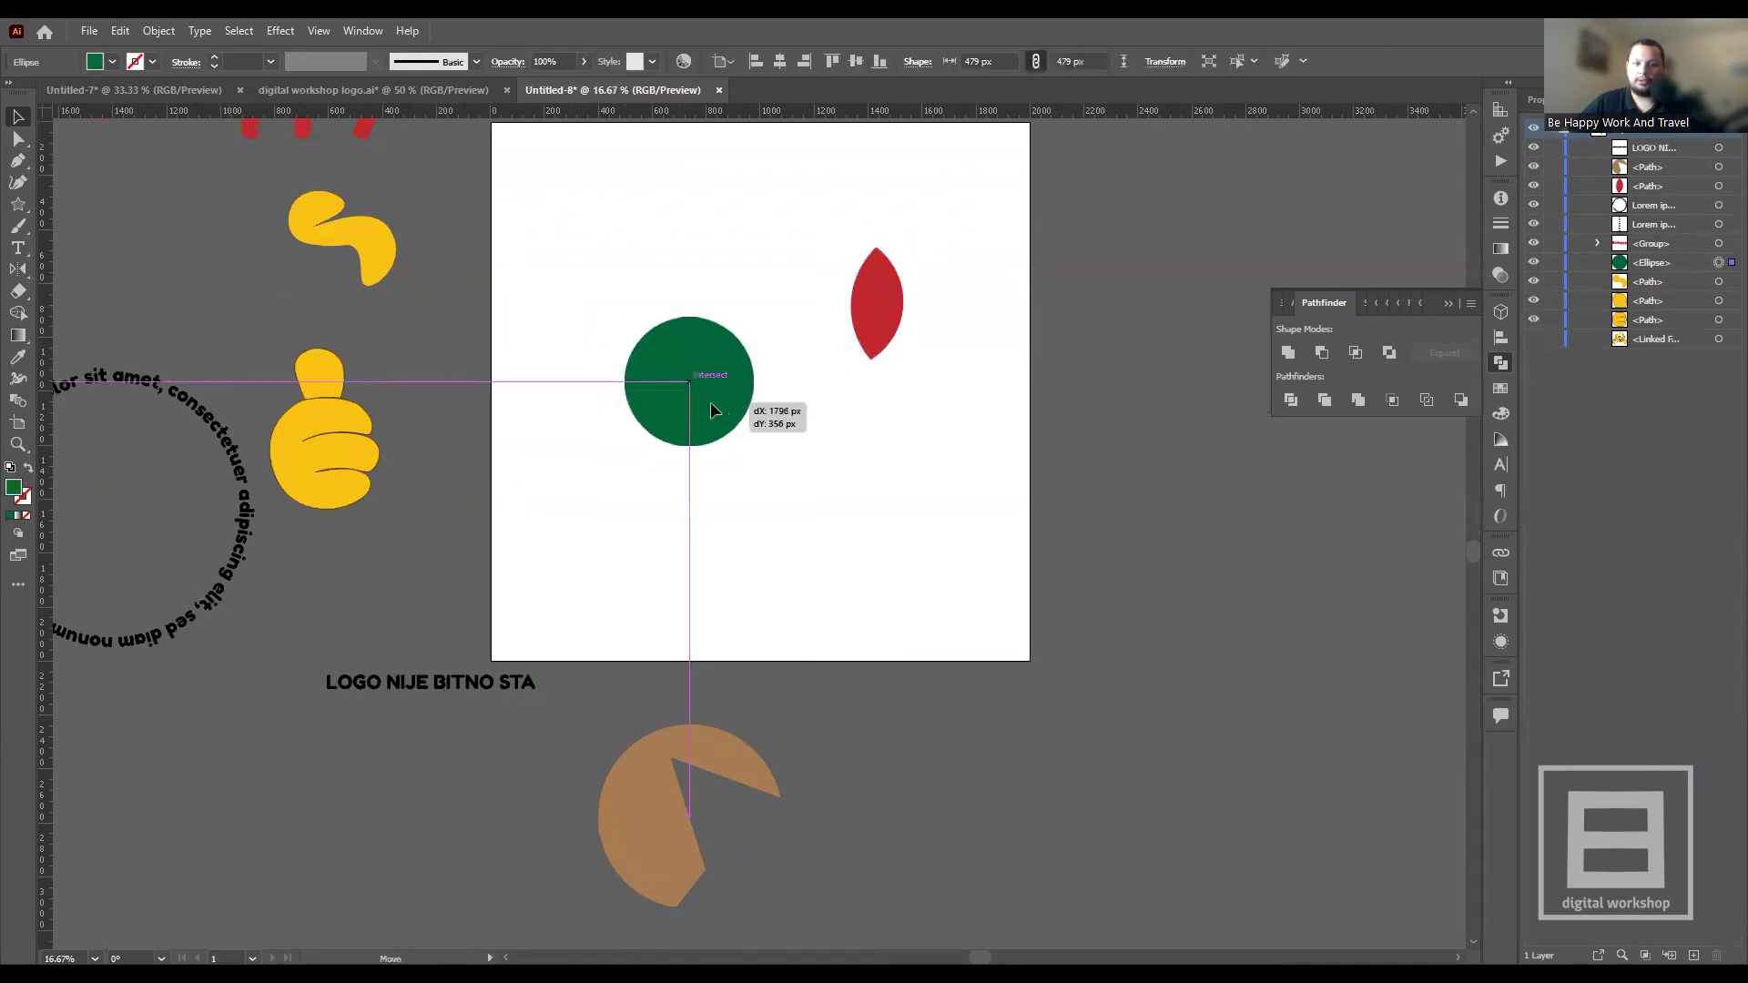
{"action": "left_click", "coordinate": [866, 471]}
{"action": "left_click", "coordinate": [817, 433]}
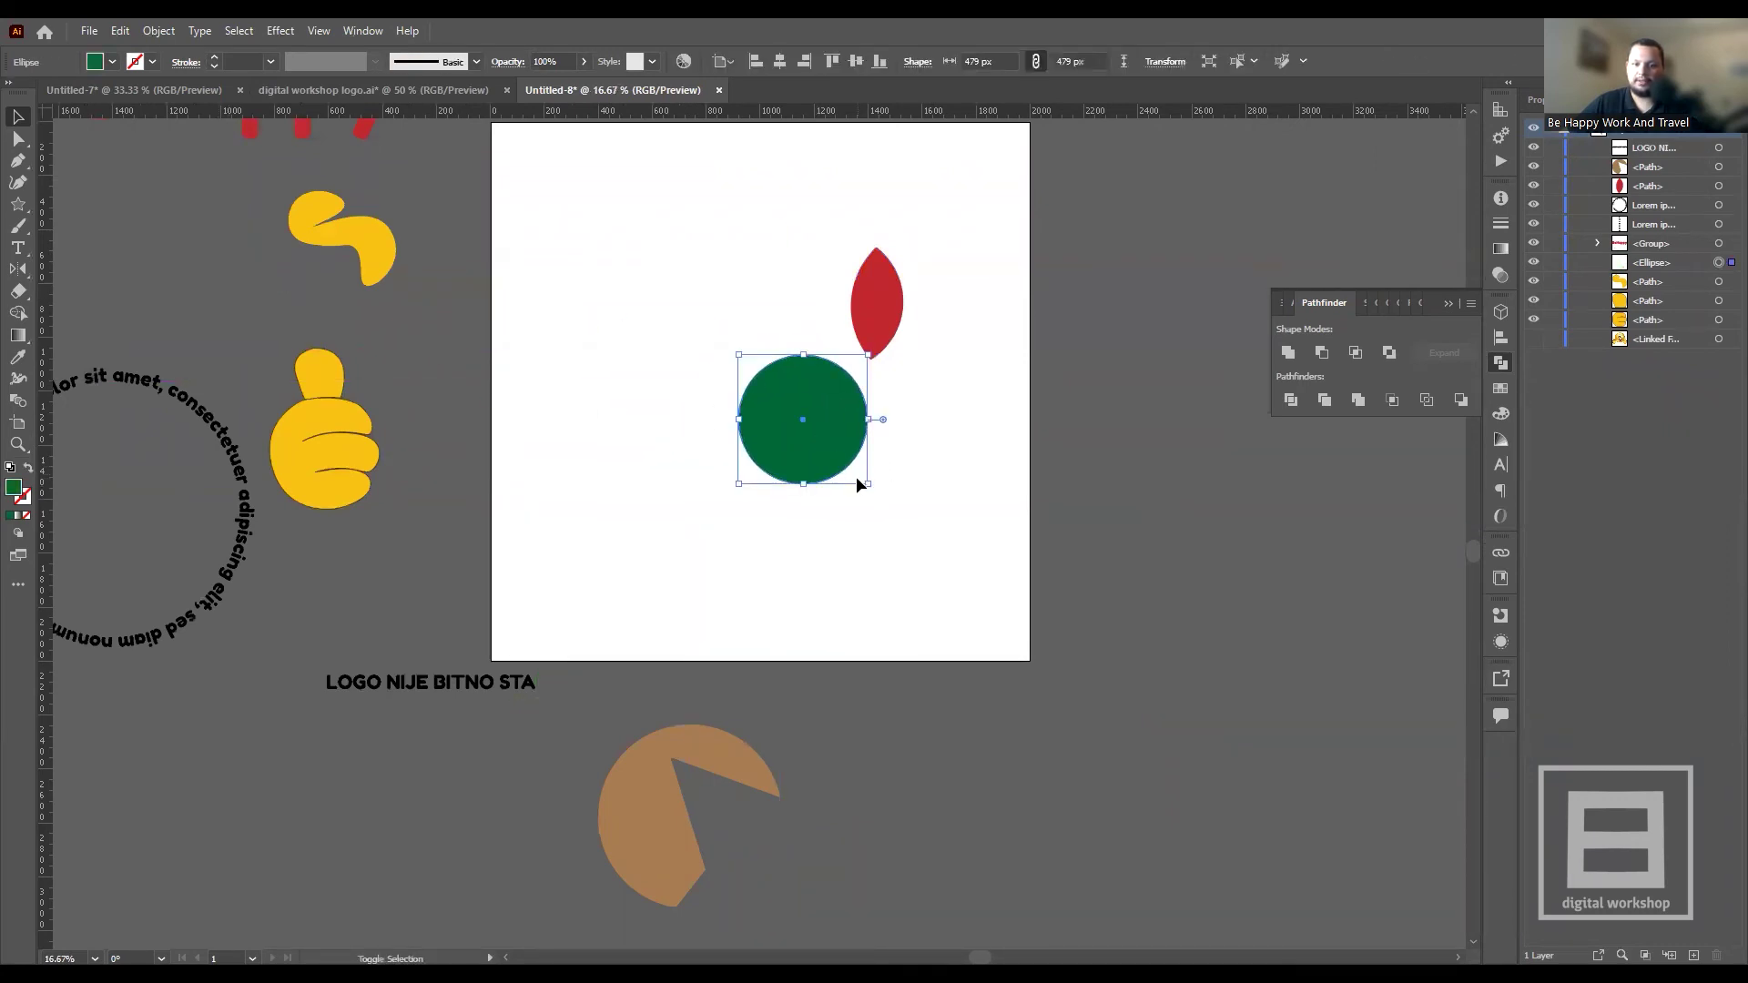
{"action": "mouse_move", "coordinate": [867, 484]}
{"action": "left_mouse_down"}
{"action": "mouse_move", "coordinate": [822, 458]}
{"action": "mouse_move", "coordinate": [829, 444]}
{"action": "left_mouse_up"}
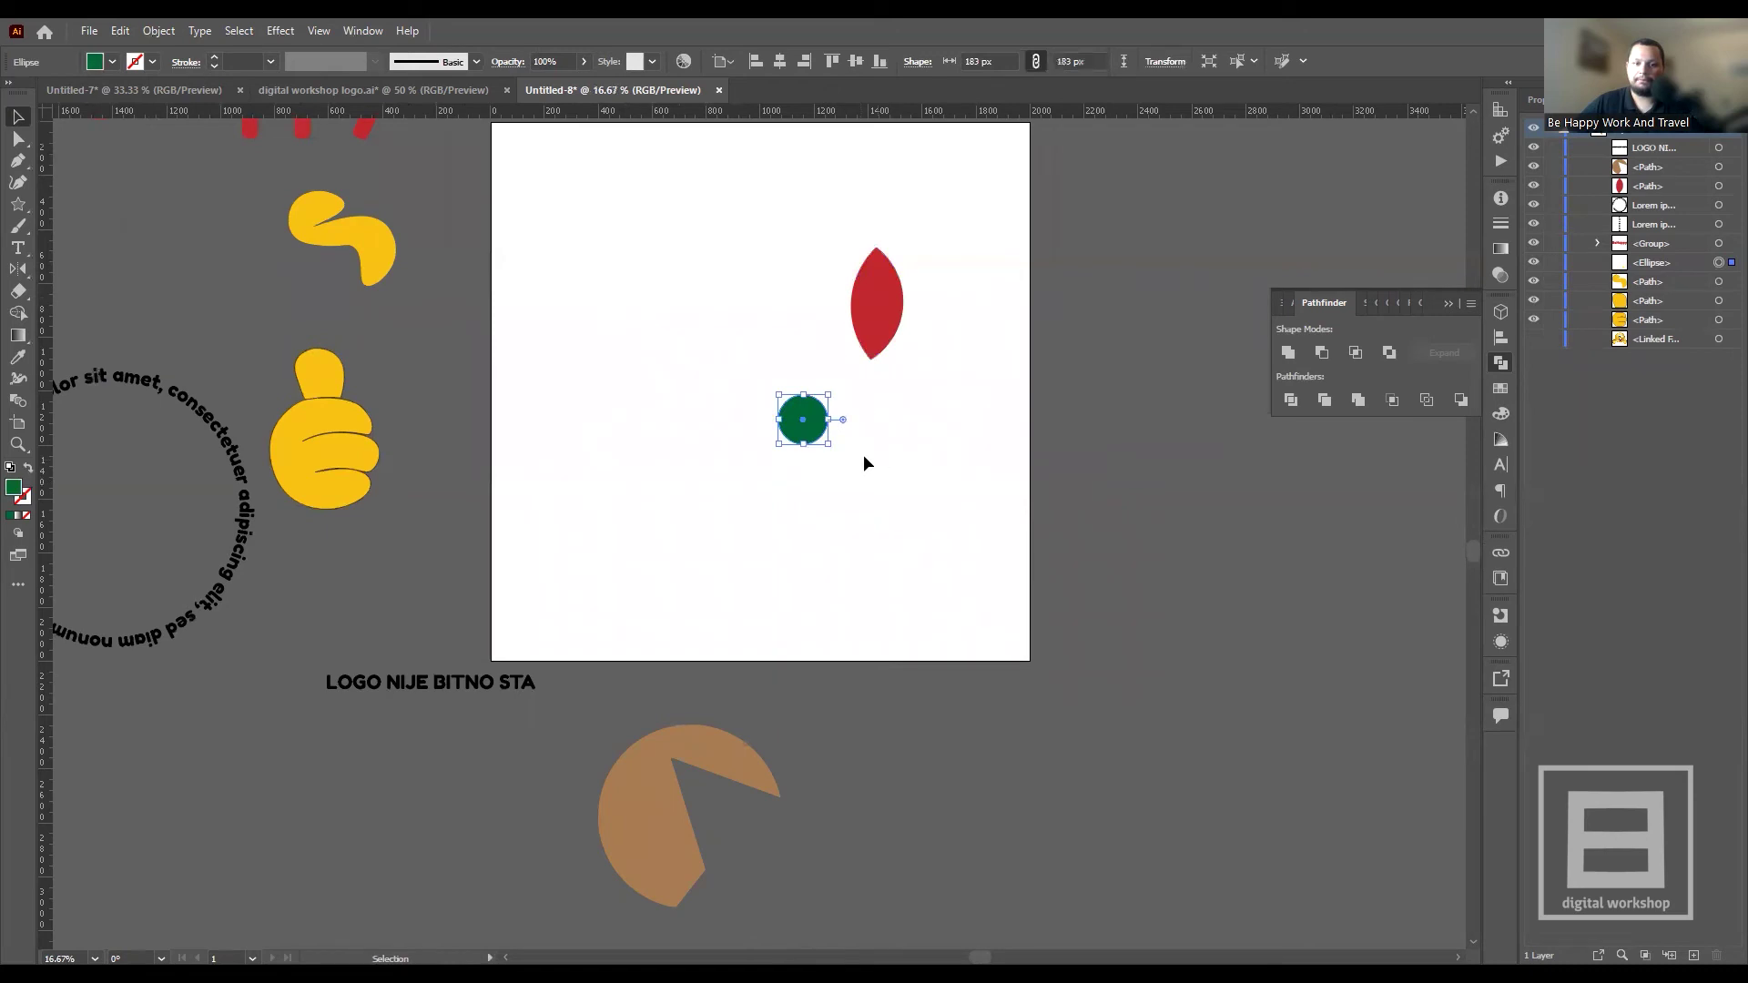
{"action": "left_click", "coordinate": [113, 62]}
{"action": "left_click", "coordinate": [76, 93]}
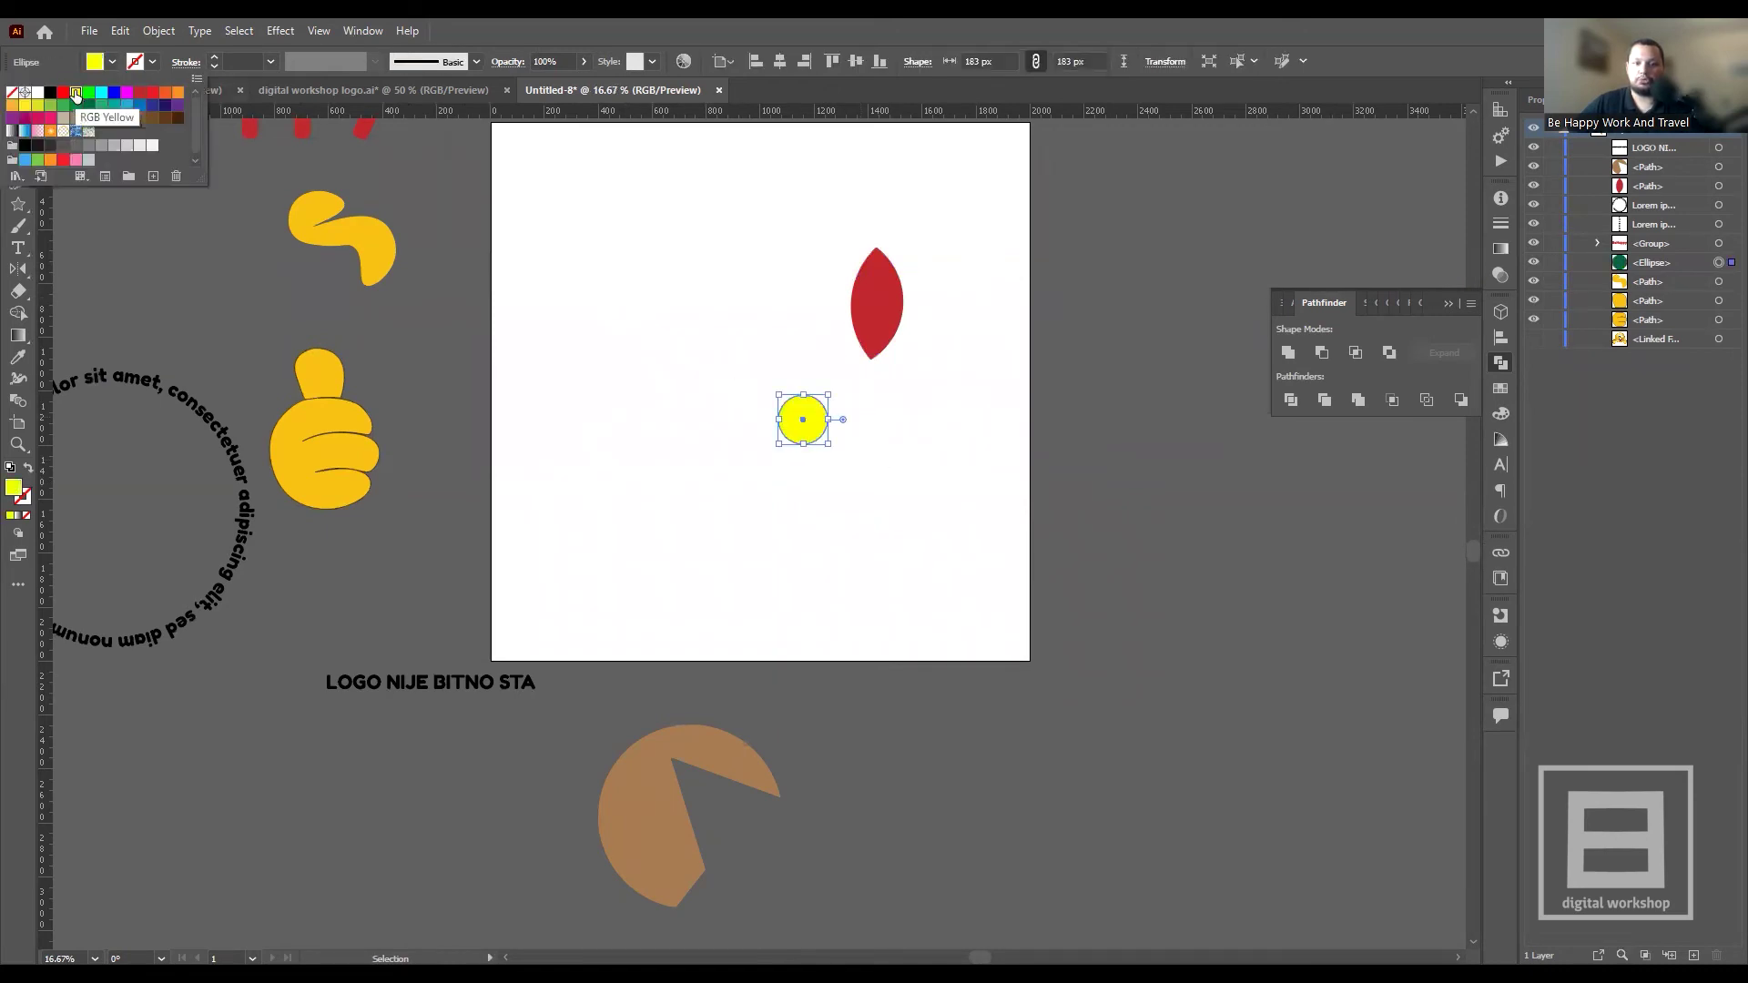
{"action": "left_click", "coordinate": [11, 105]}
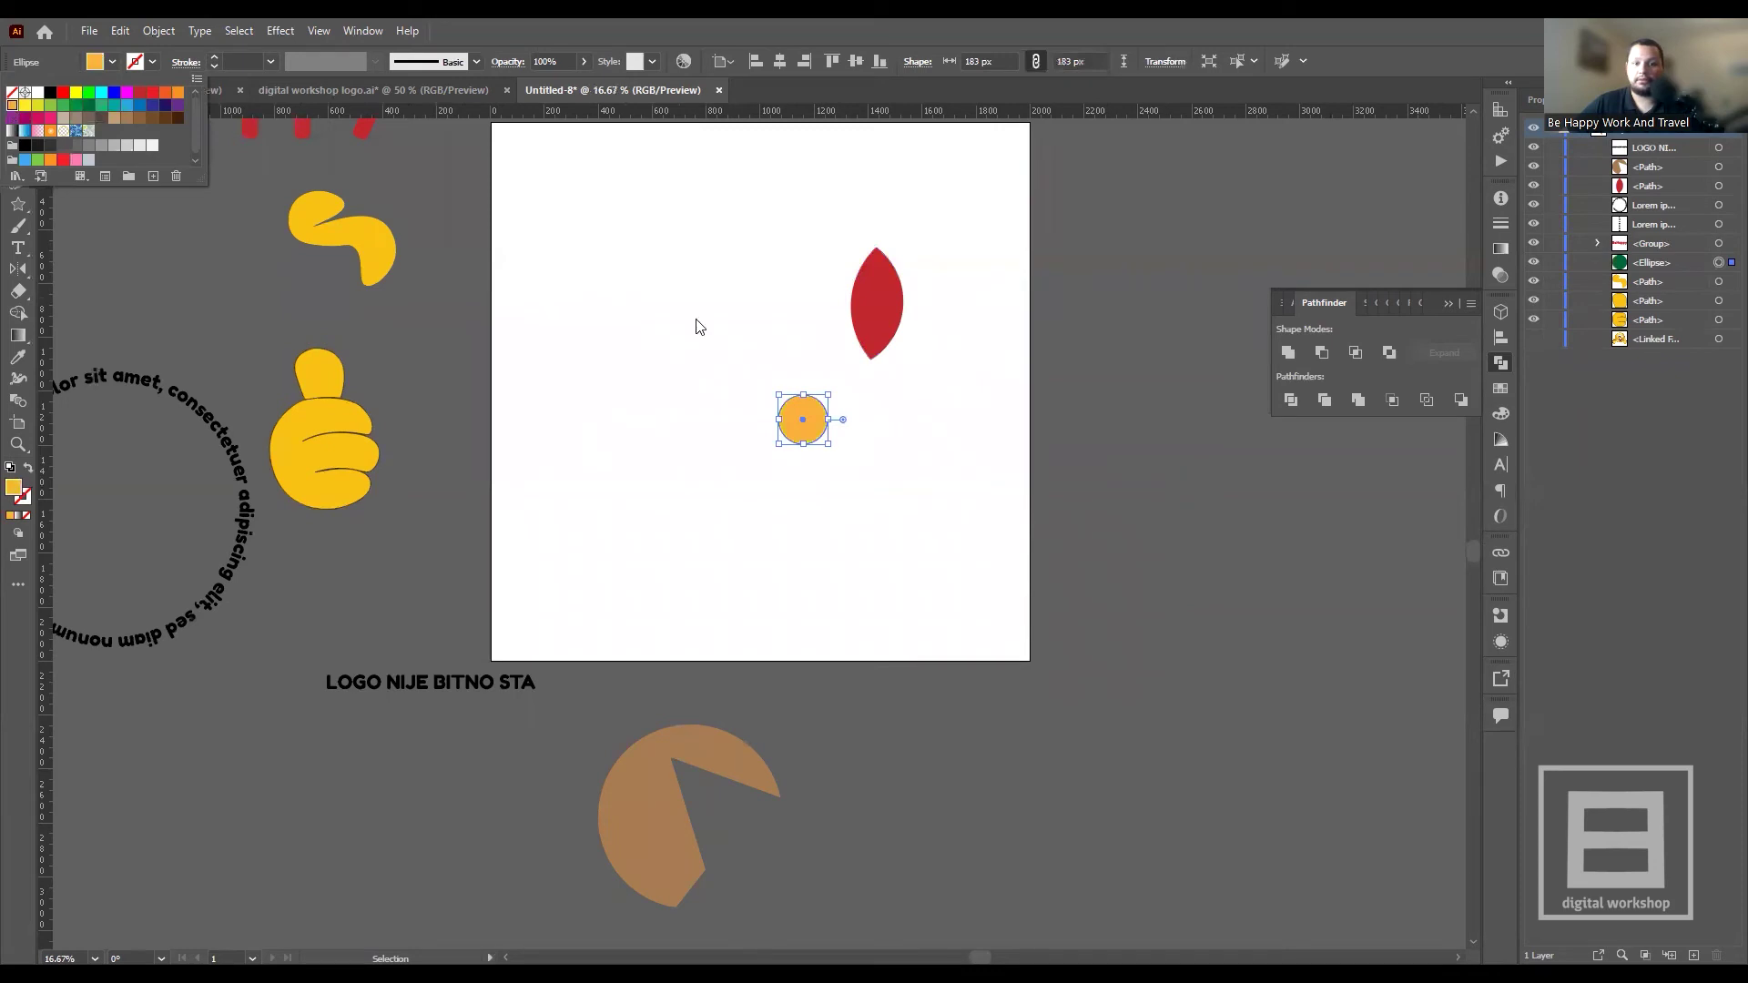
{"action": "left_click", "coordinate": [700, 326]}
{"action": "scroll", "coordinate": [886, 395], "scroll_direction": "up", "scroll_amount": 1}
{"action": "mouse_move", "coordinate": [885, 318]}
{"action": "left_mouse_down"}
{"action": "mouse_move", "coordinate": [758, 361]}
{"action": "mouse_move", "coordinate": [783, 387]}
{"action": "left_mouse_up"}
{"action": "left_click", "coordinate": [730, 410]}
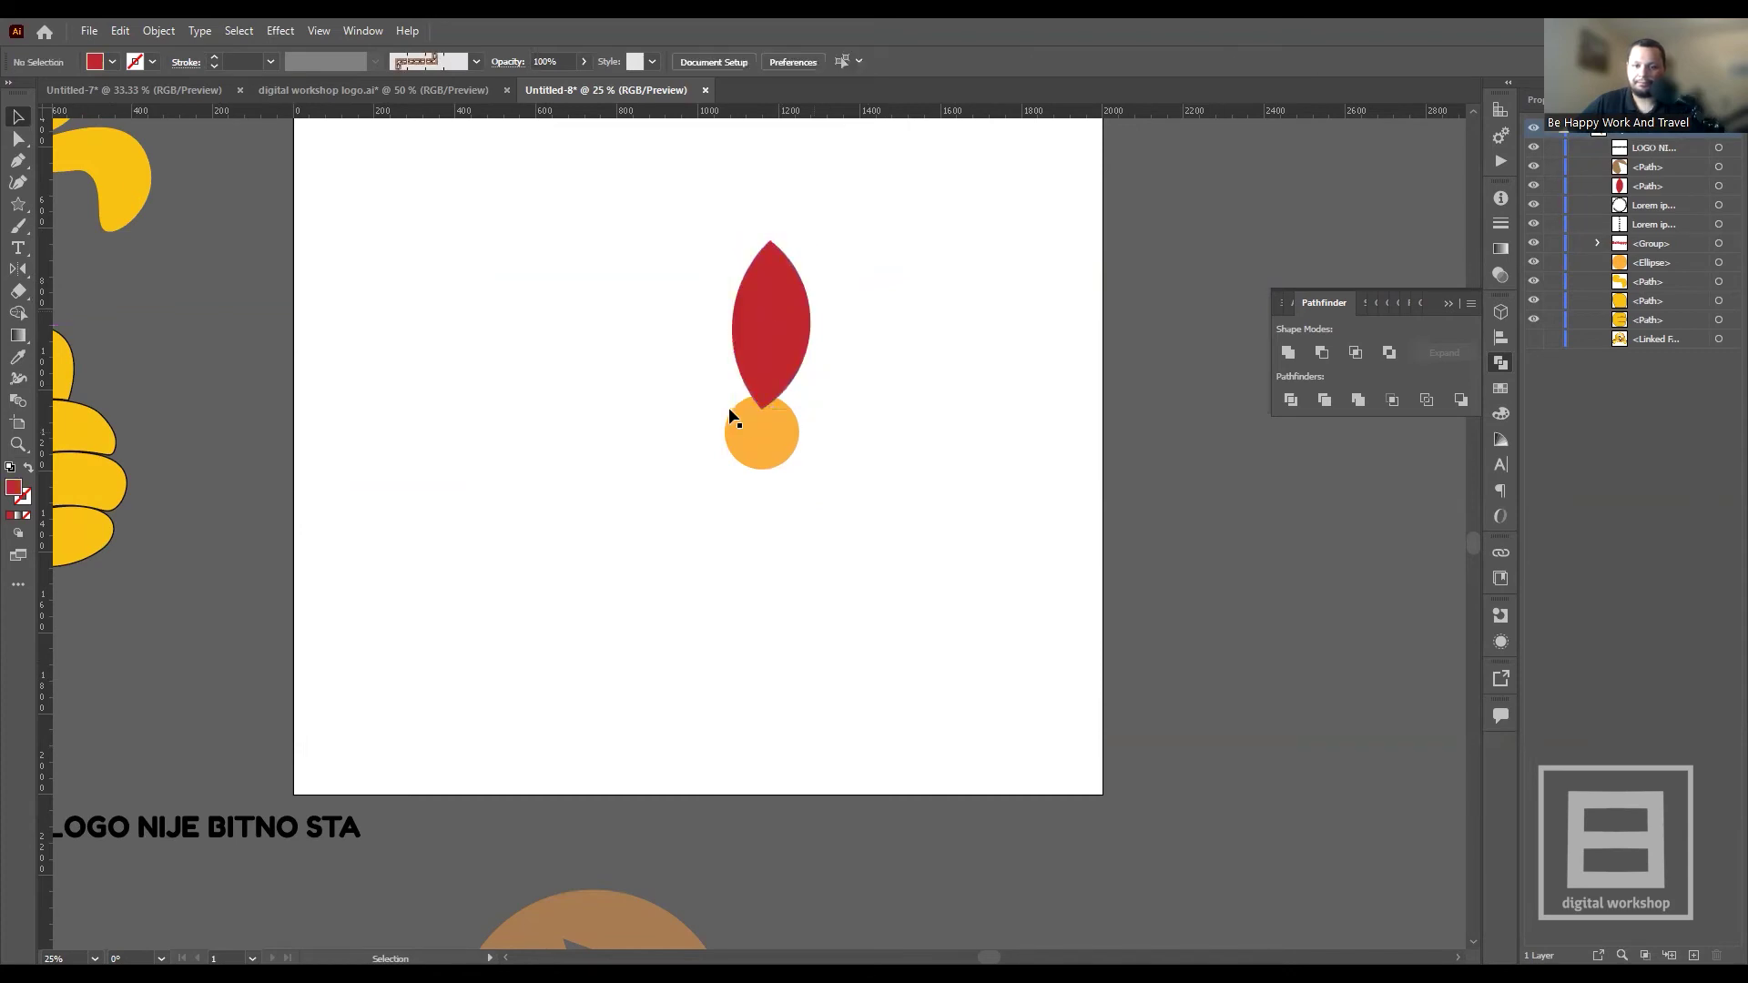
{"action": "scroll", "coordinate": [804, 441], "scroll_direction": "up", "scroll_amount": 1}
{"action": "scroll", "coordinate": [804, 442], "scroll_direction": "up", "scroll_amount": 1}
{"action": "left_click", "coordinate": [780, 455]}
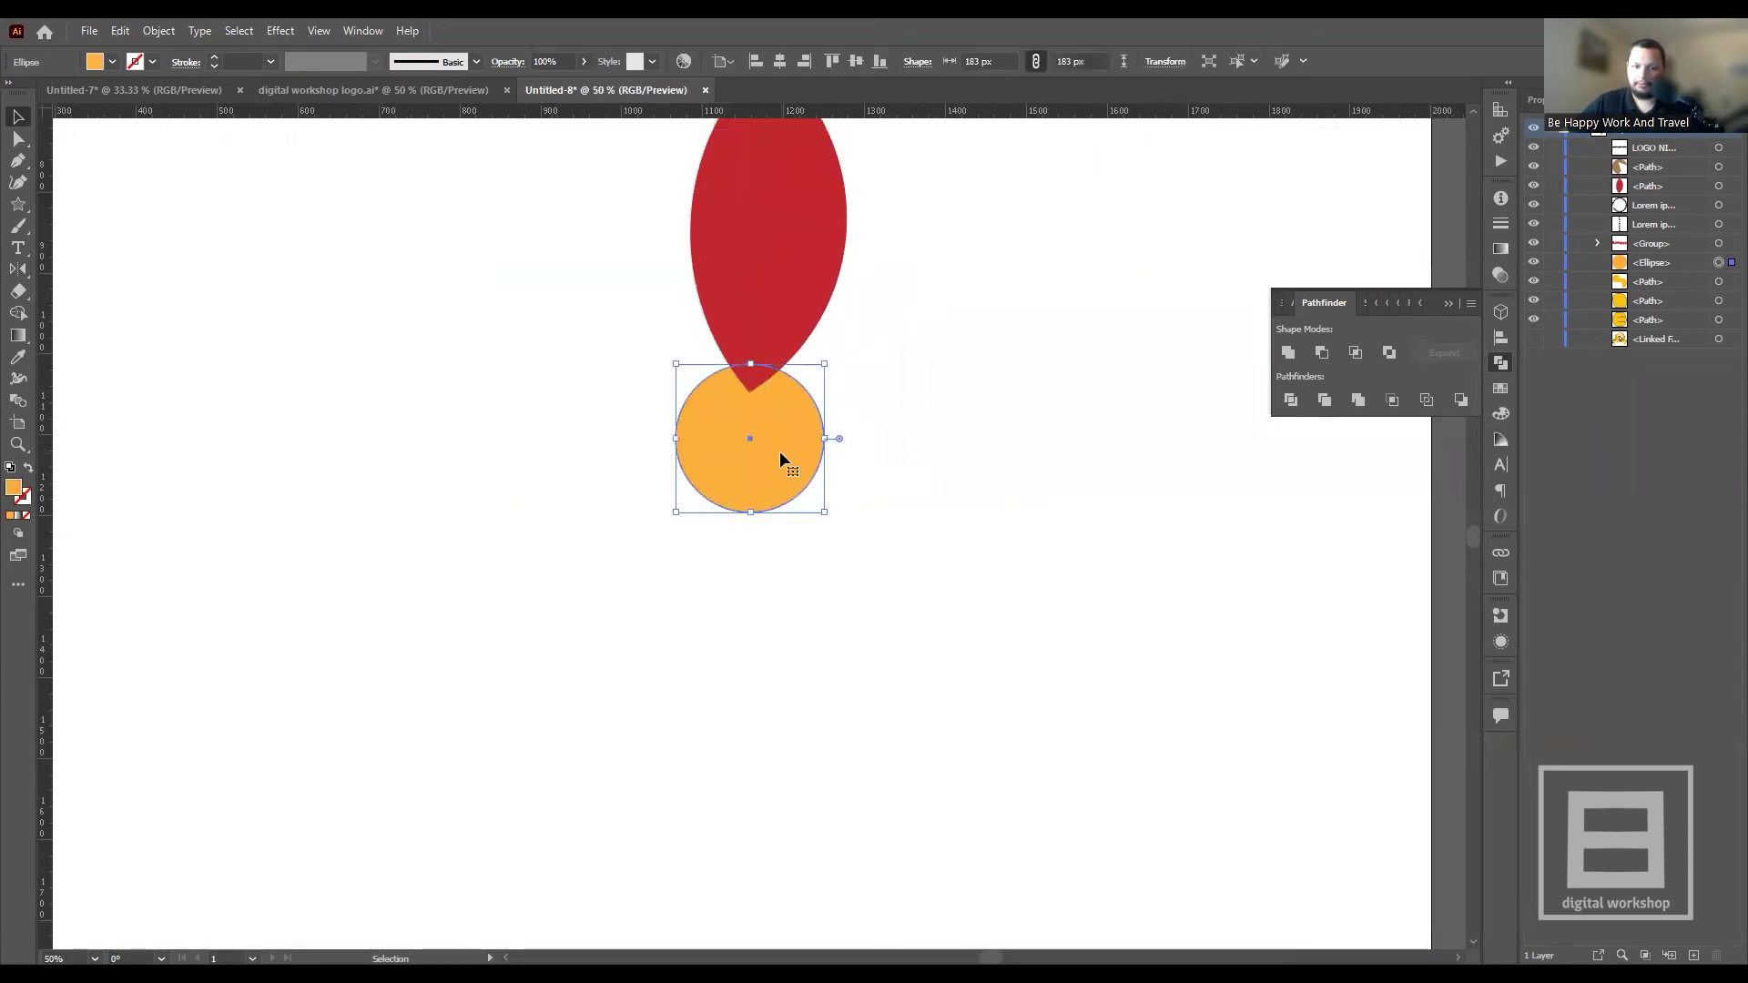
{"action": "left_click", "coordinate": [953, 395]}
{"action": "left_click", "coordinate": [761, 439]}
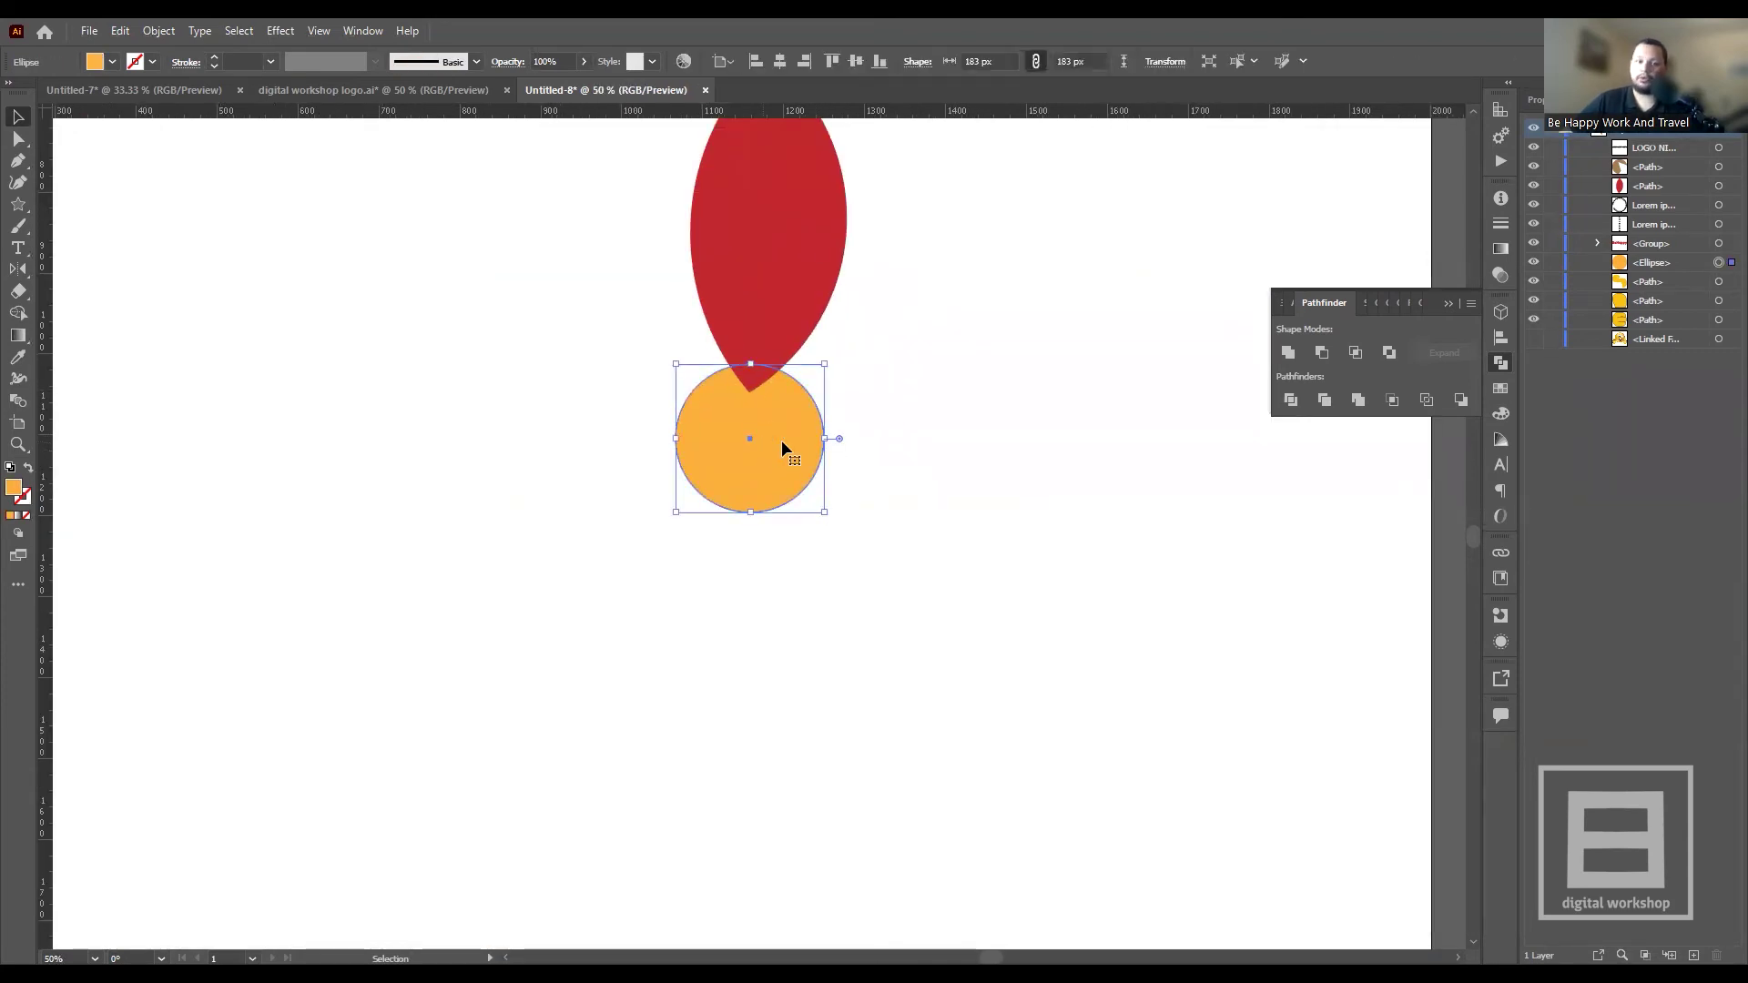
{"action": "scroll", "coordinate": [761, 440], "scroll_direction": "up", "scroll_amount": 1}
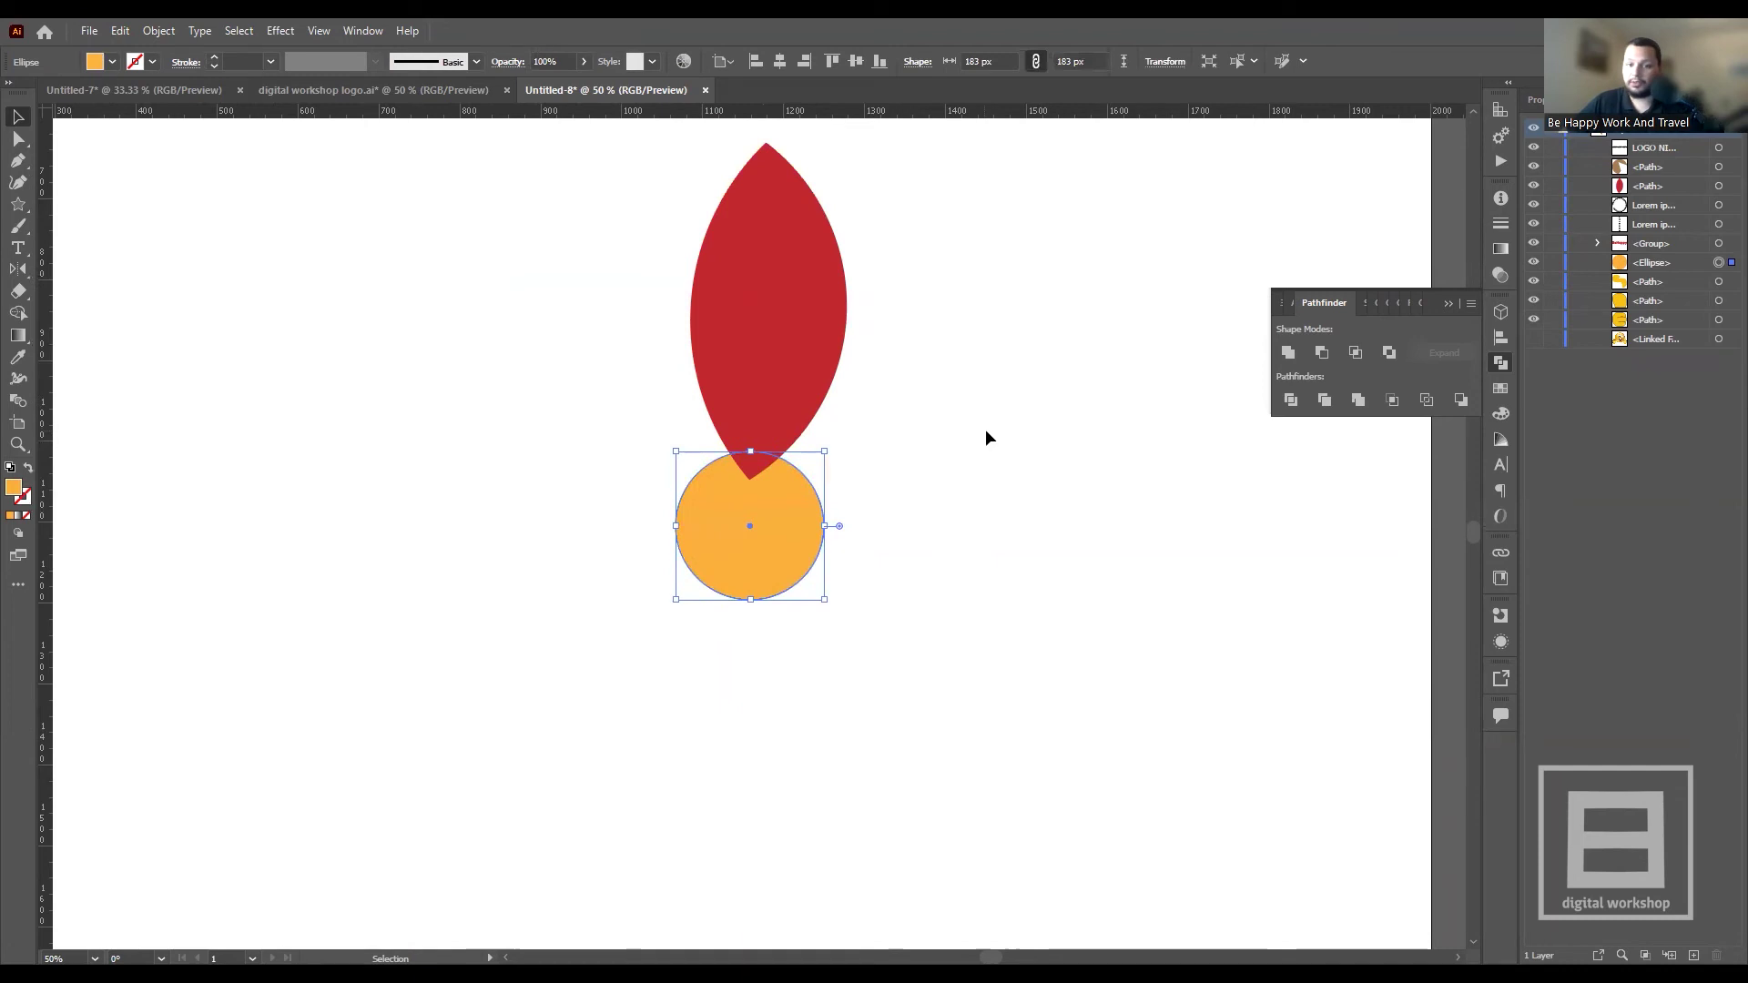
{"action": "left_click", "coordinate": [916, 524]}
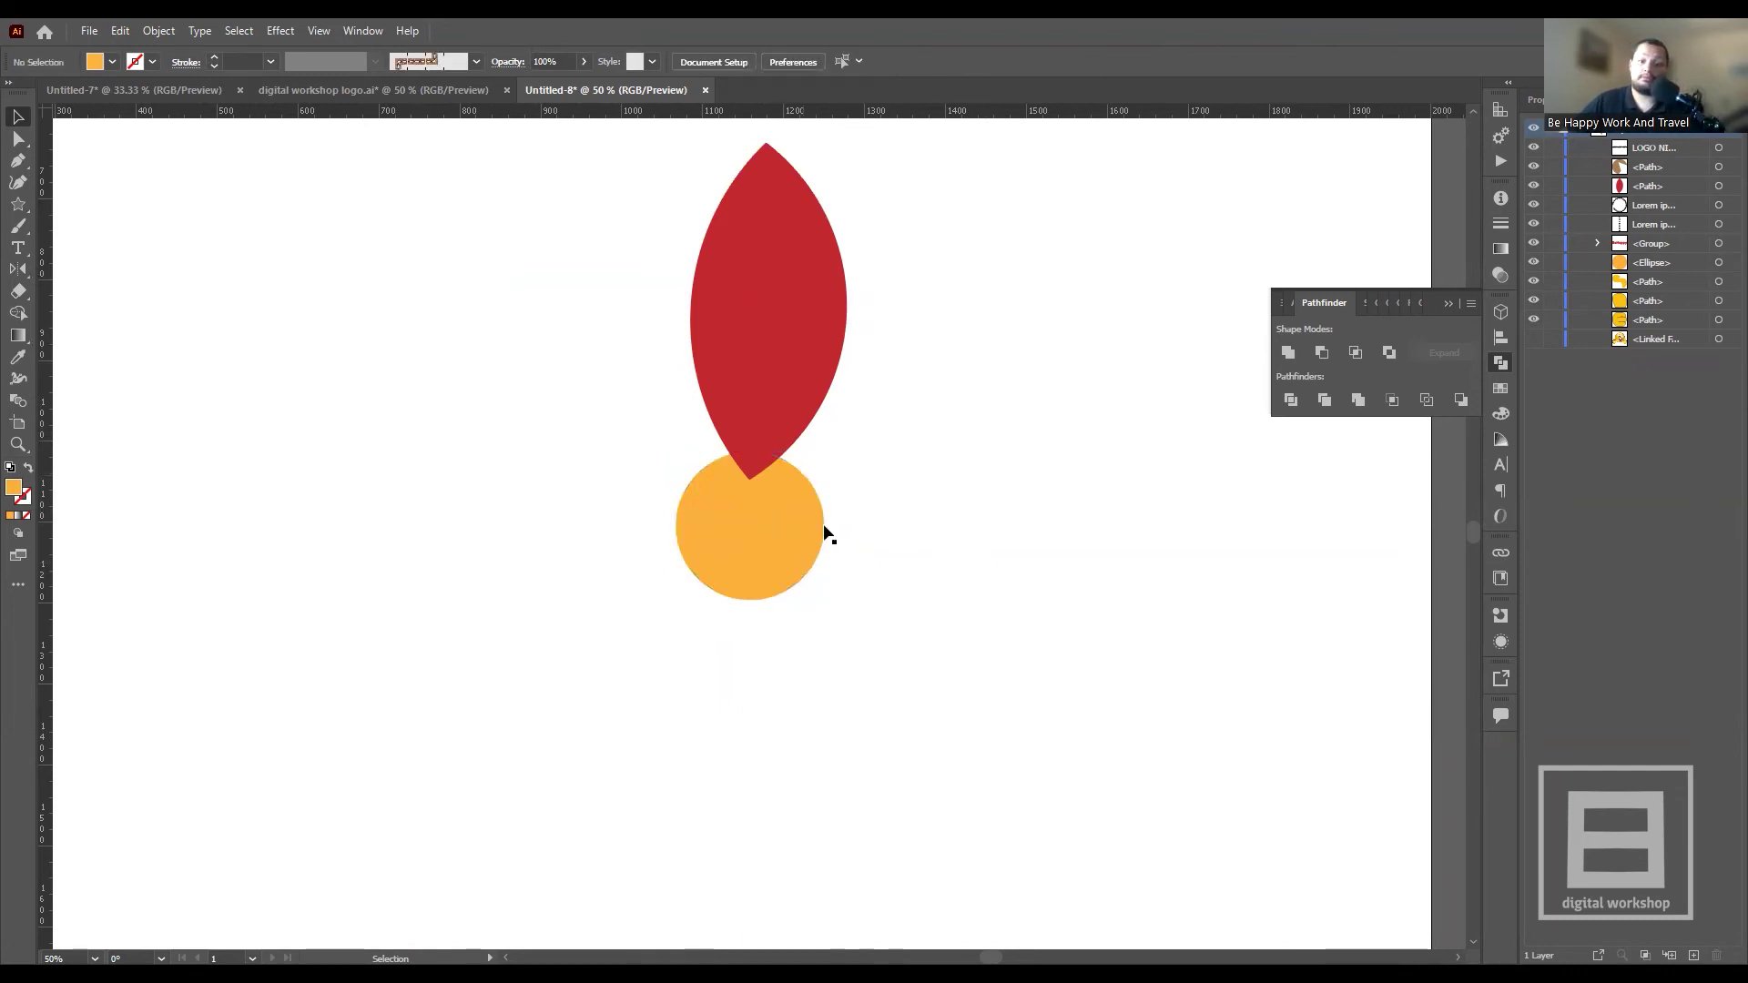
{"action": "left_click", "coordinate": [774, 545]}
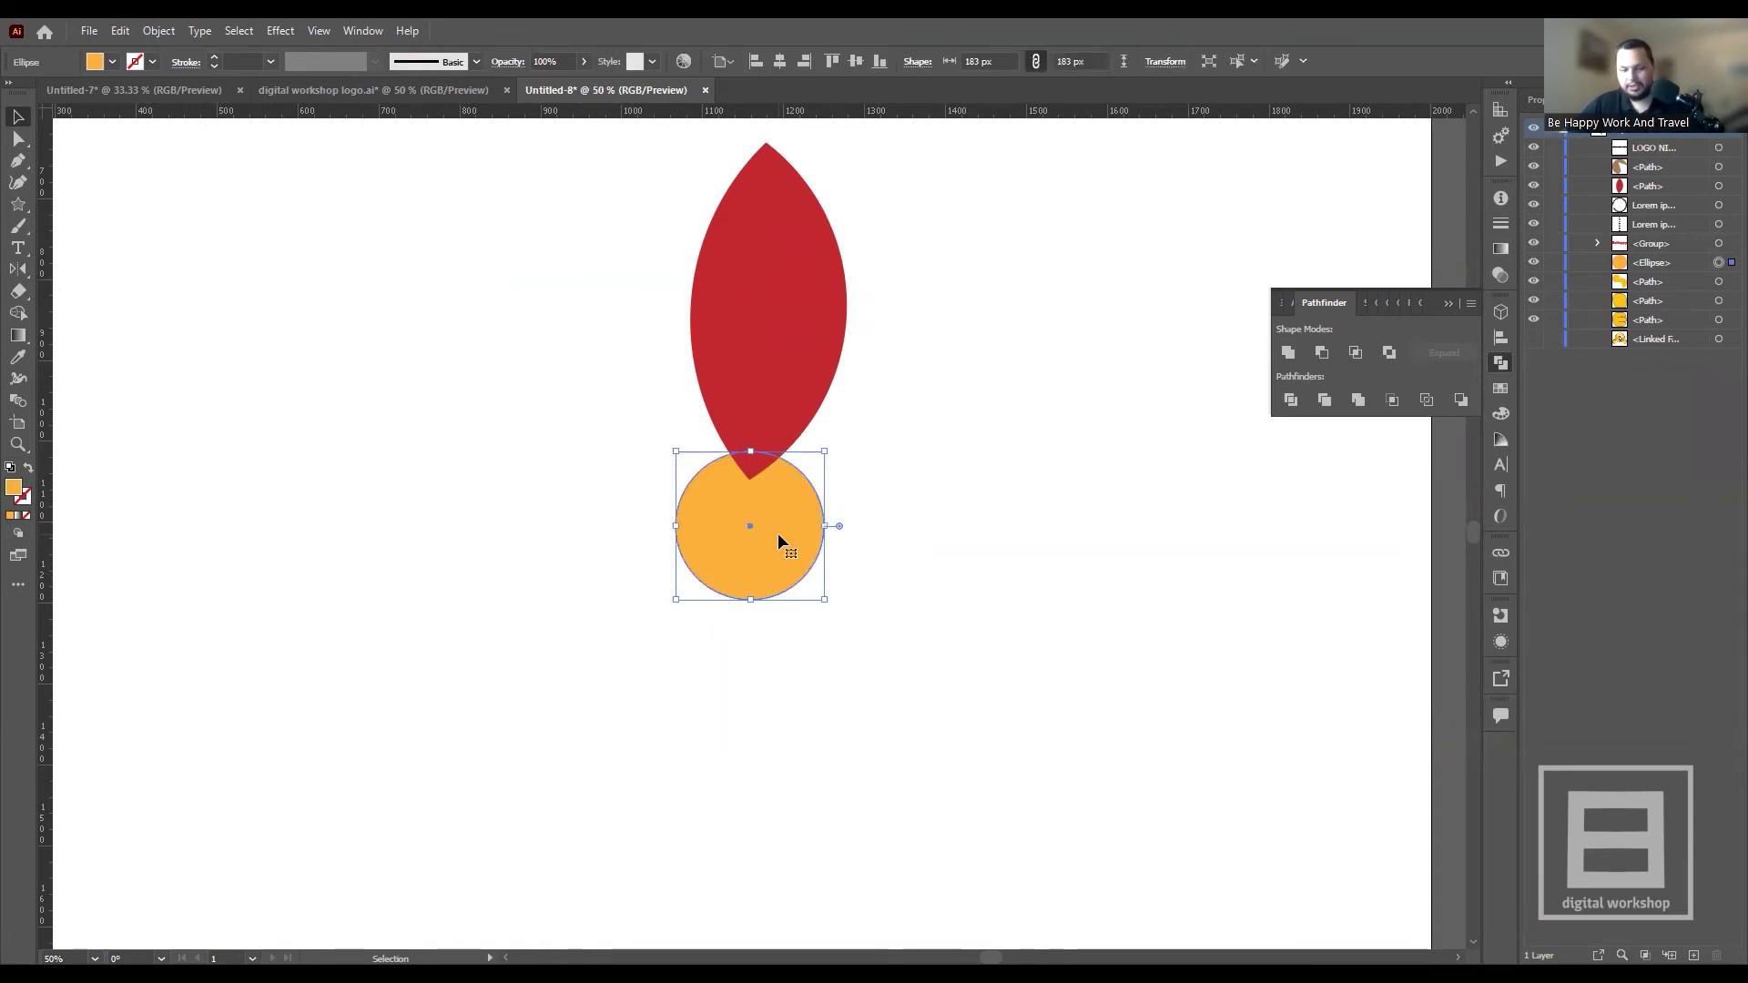
{"action": "key", "text": "ctrl"}
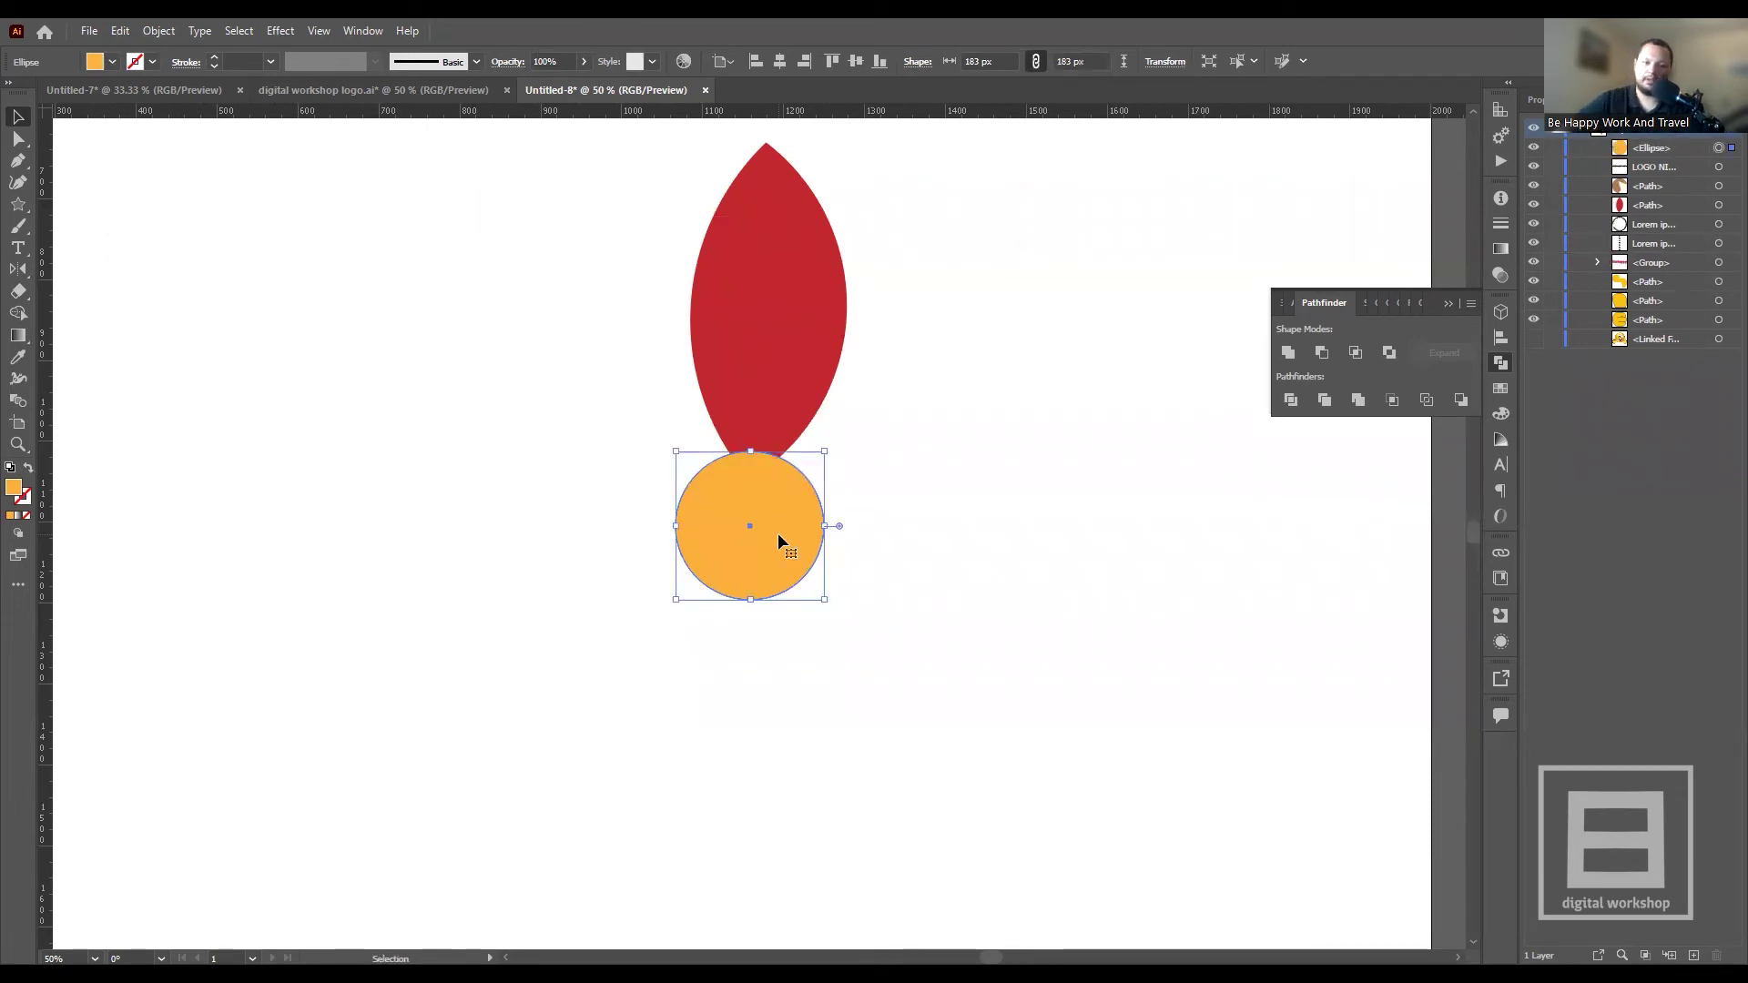
{"action": "left_click", "coordinate": [936, 553]}
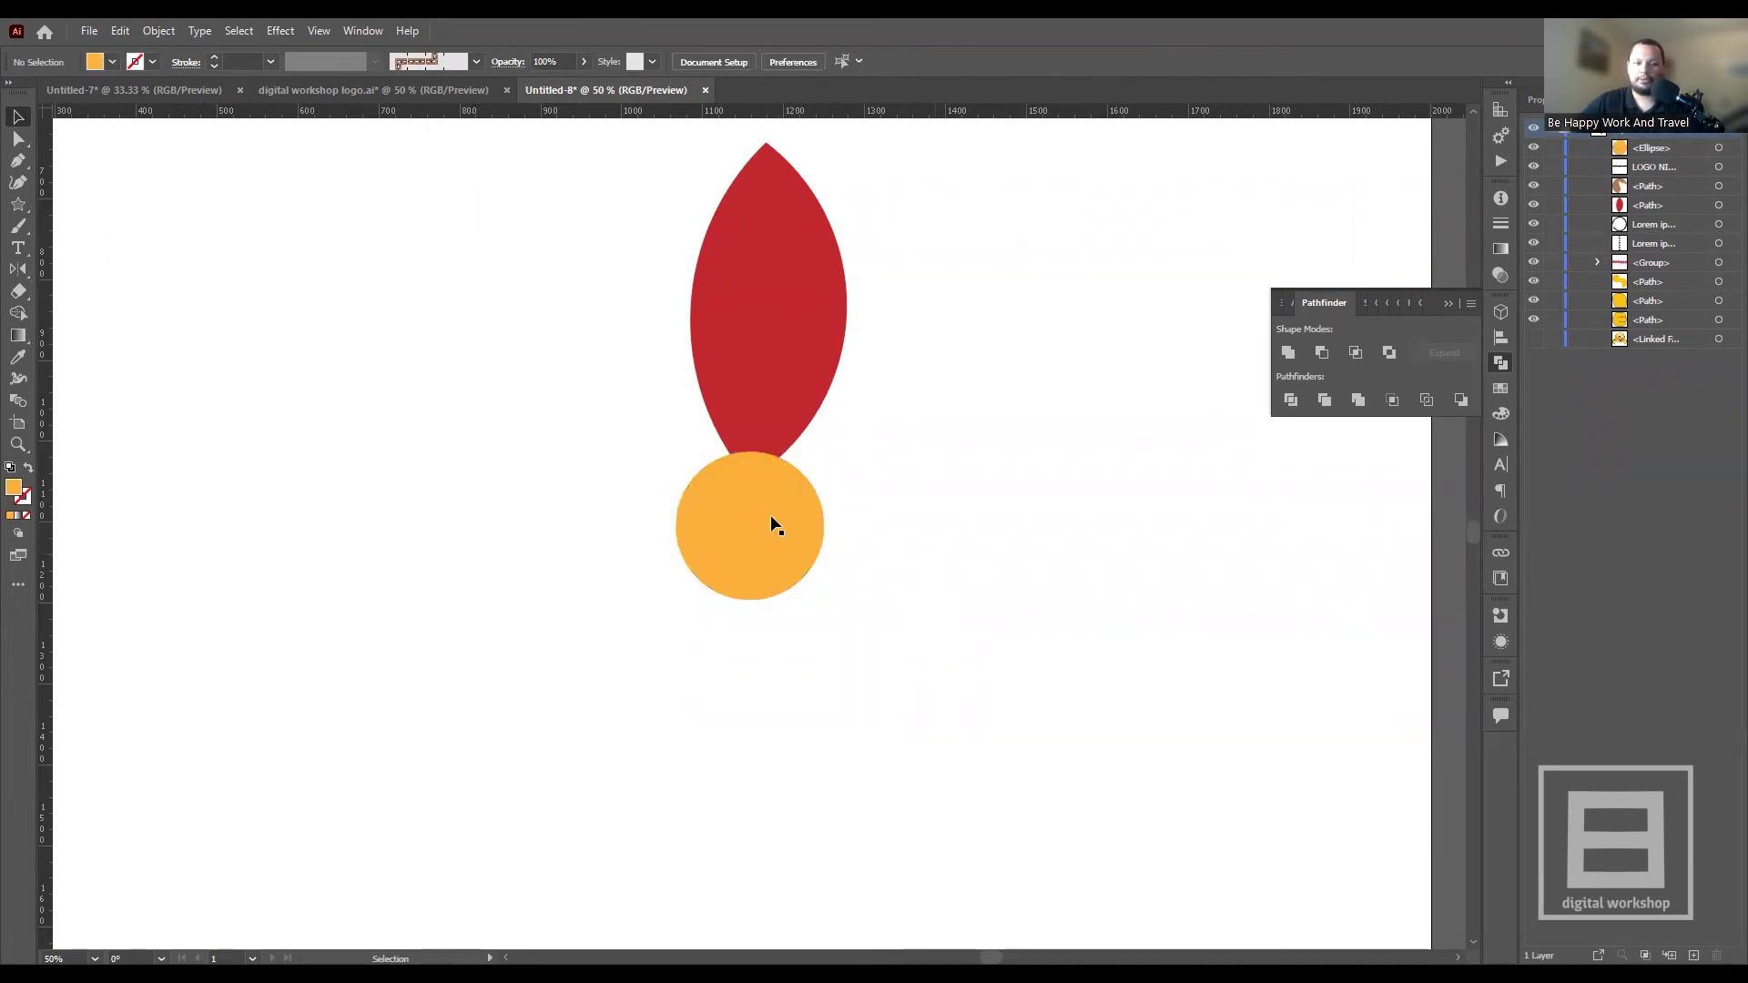
{"action": "right_click", "coordinate": [771, 516]}
{"action": "left_click", "coordinate": [1077, 569]}
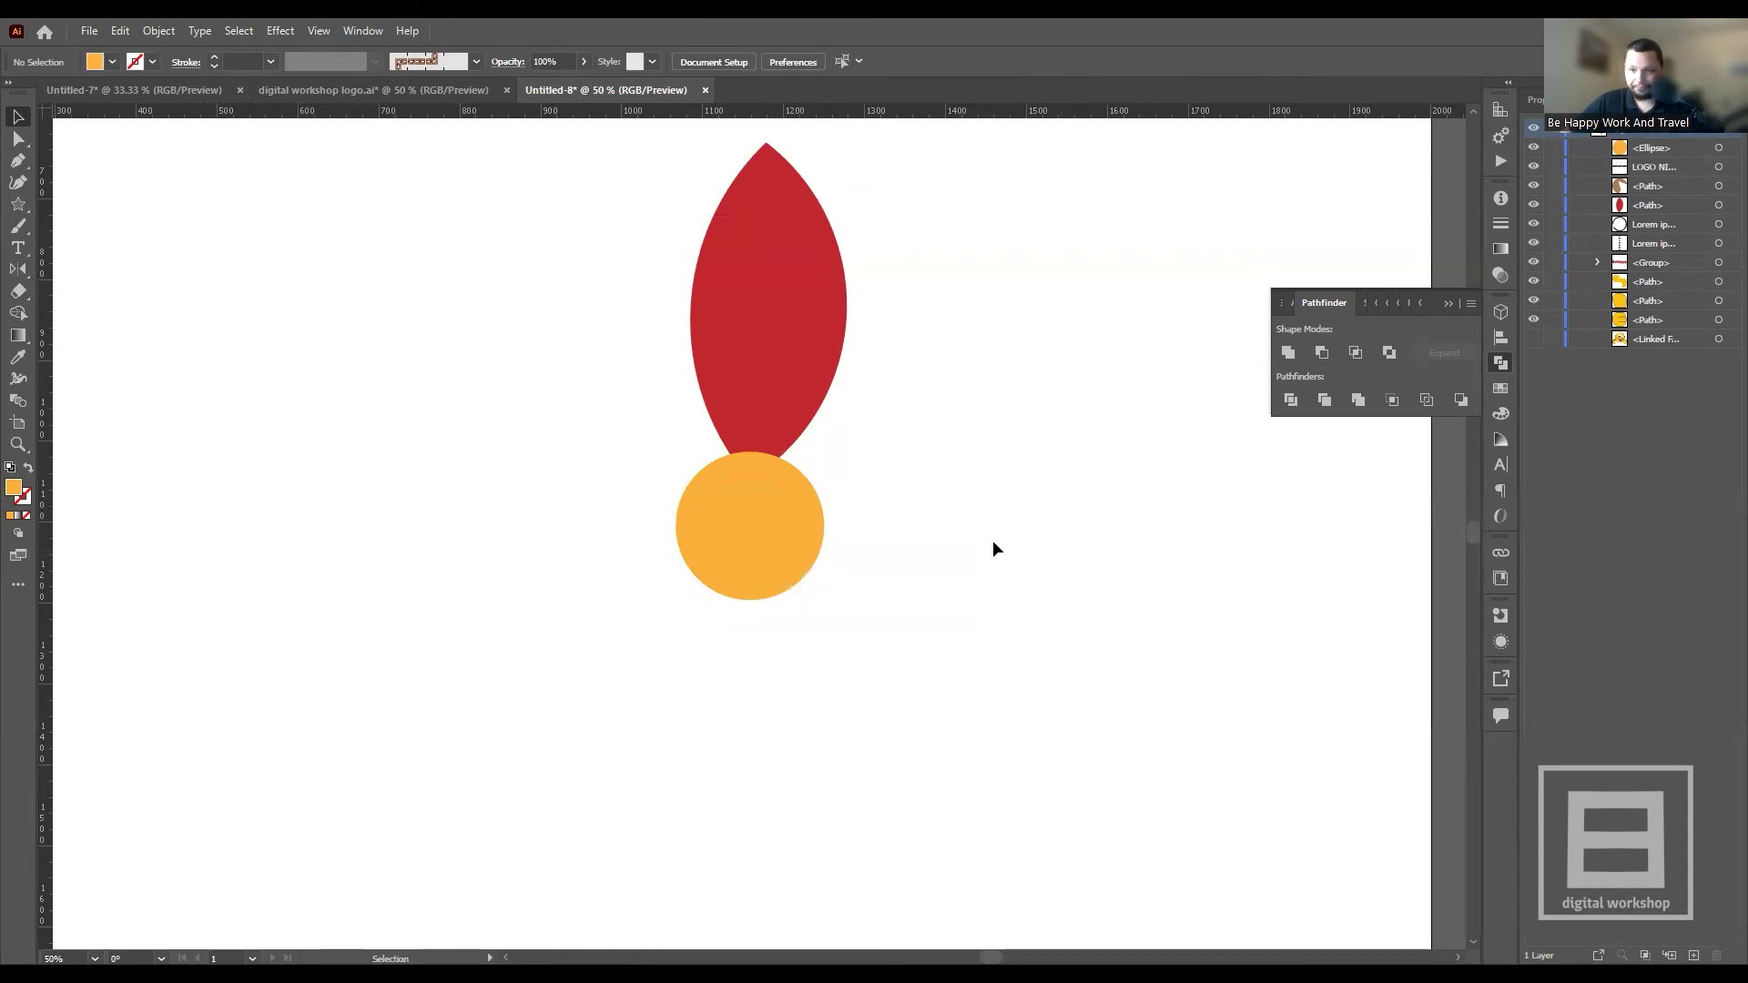
{"action": "left_click", "coordinate": [750, 521]}
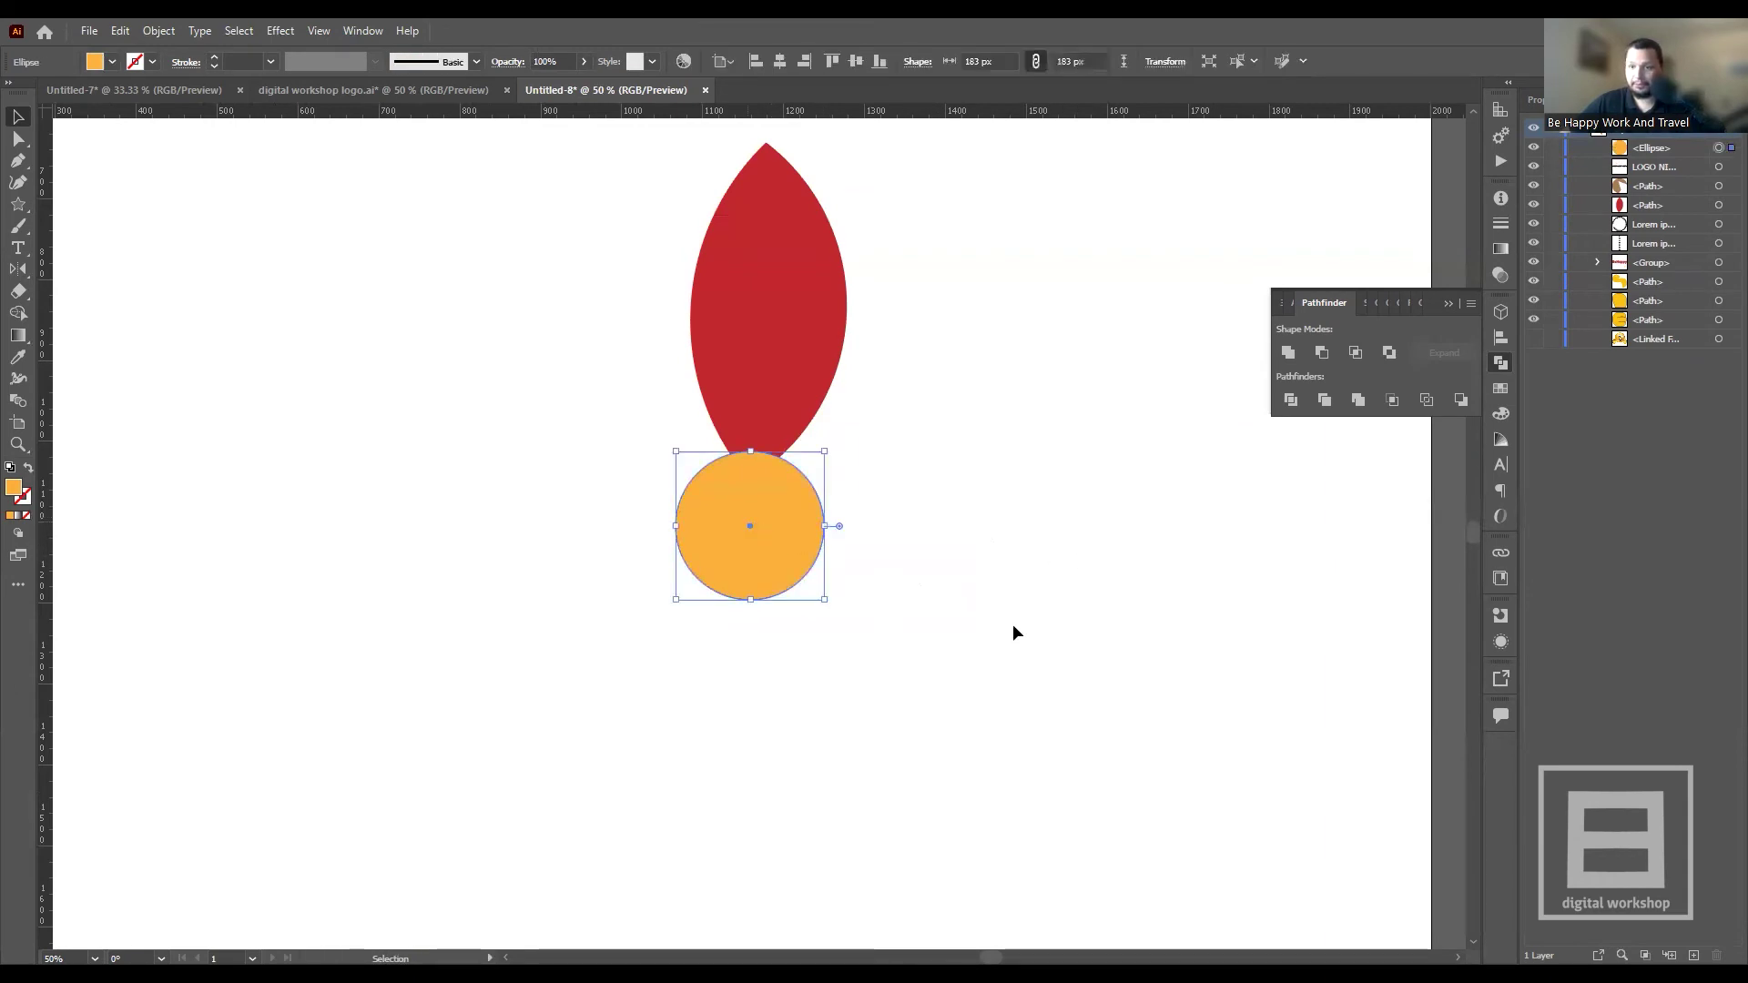
{"action": "left_click", "coordinate": [1628, 151]}
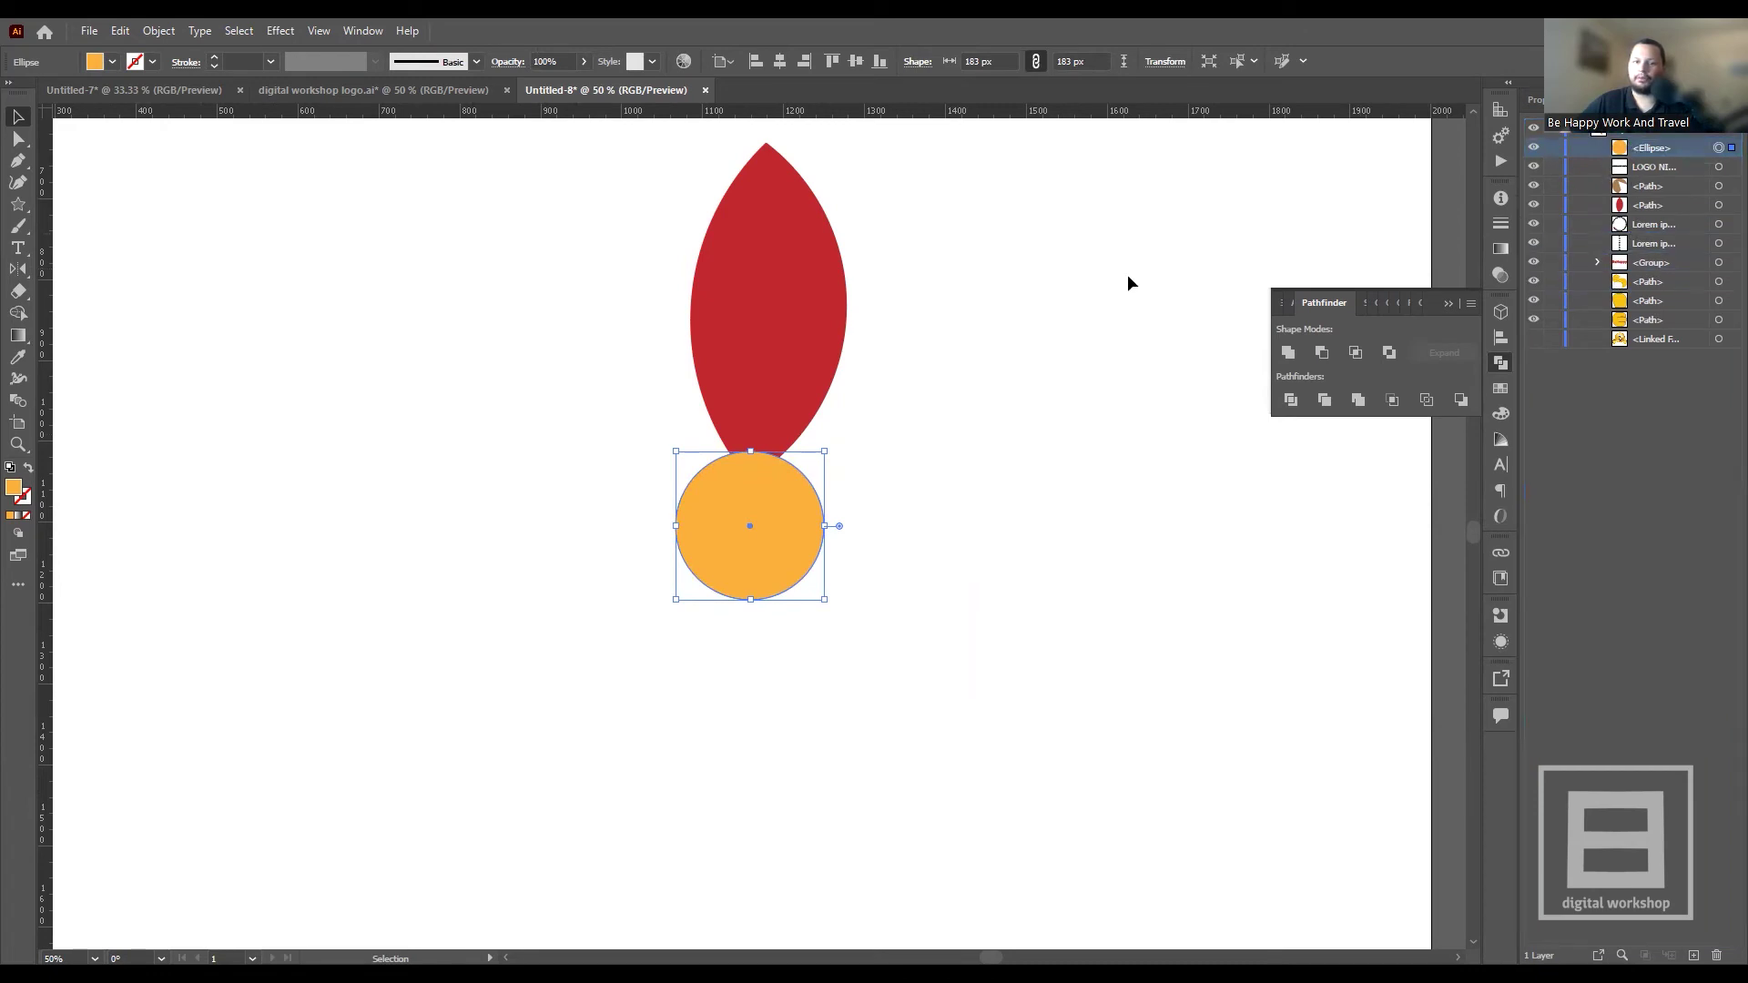
{"action": "left_click", "coordinate": [1079, 307]}
{"action": "scroll", "coordinate": [1065, 382], "scroll_direction": "up", "scroll_amount": 2}
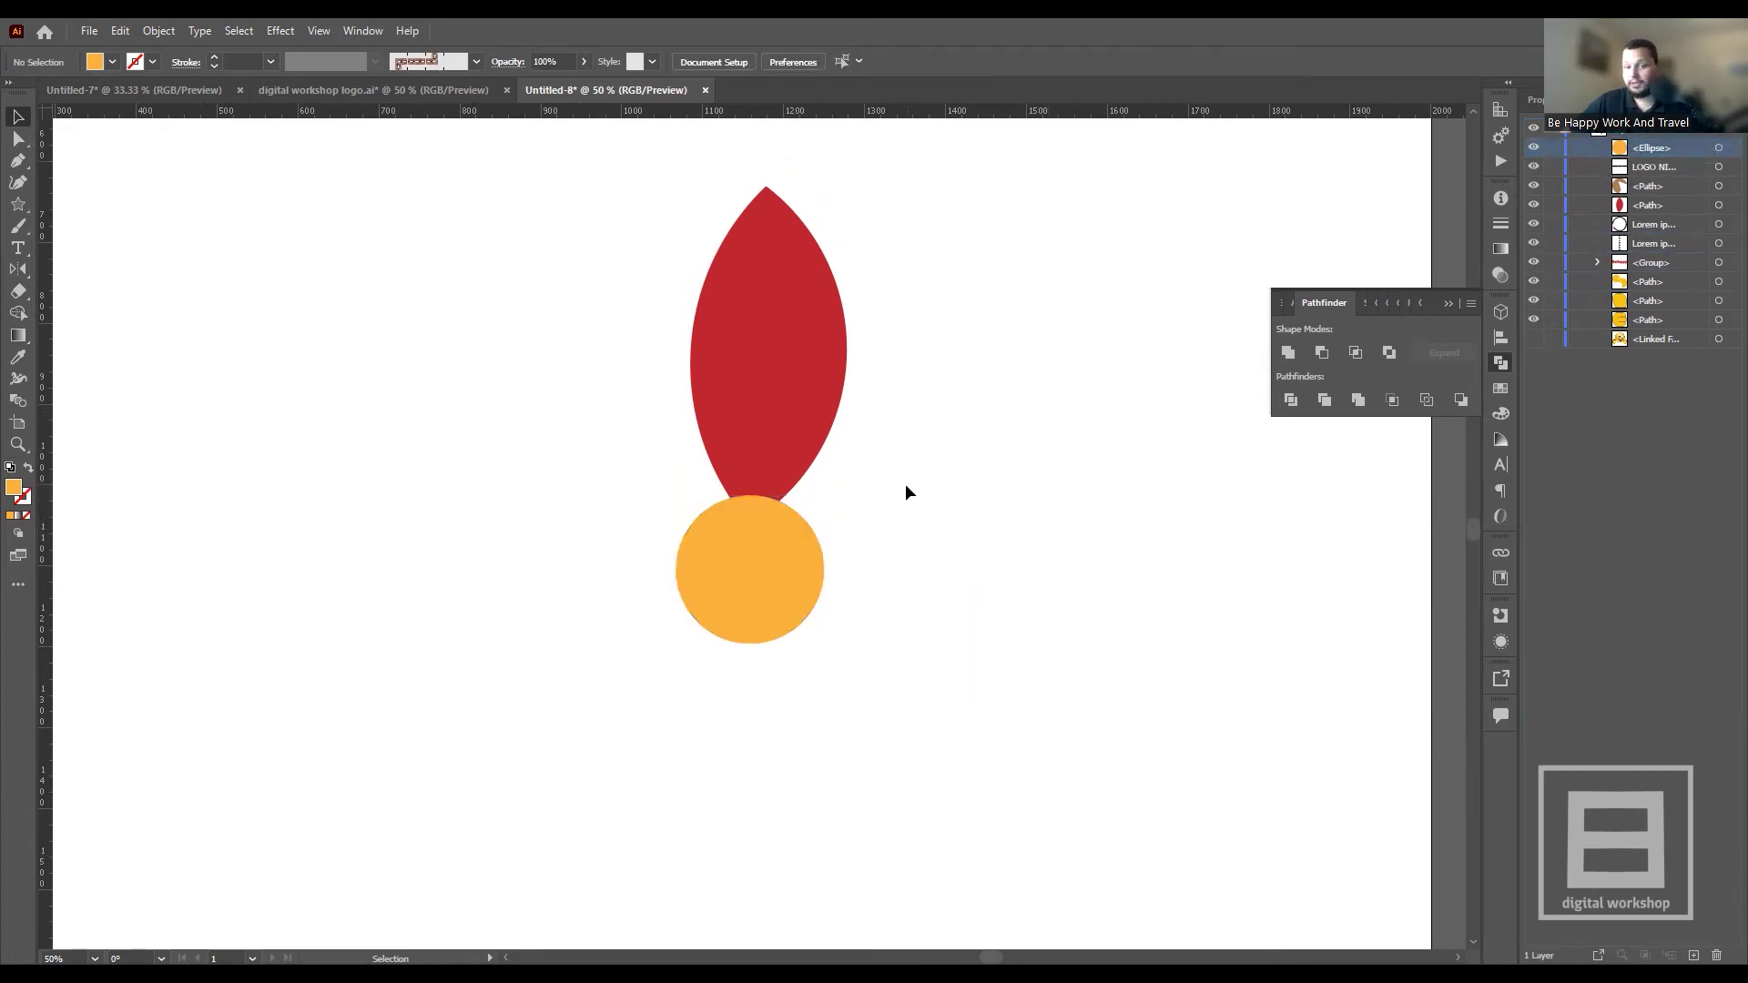
{"action": "scroll", "coordinate": [909, 472], "scroll_direction": "up", "scroll_amount": 1}
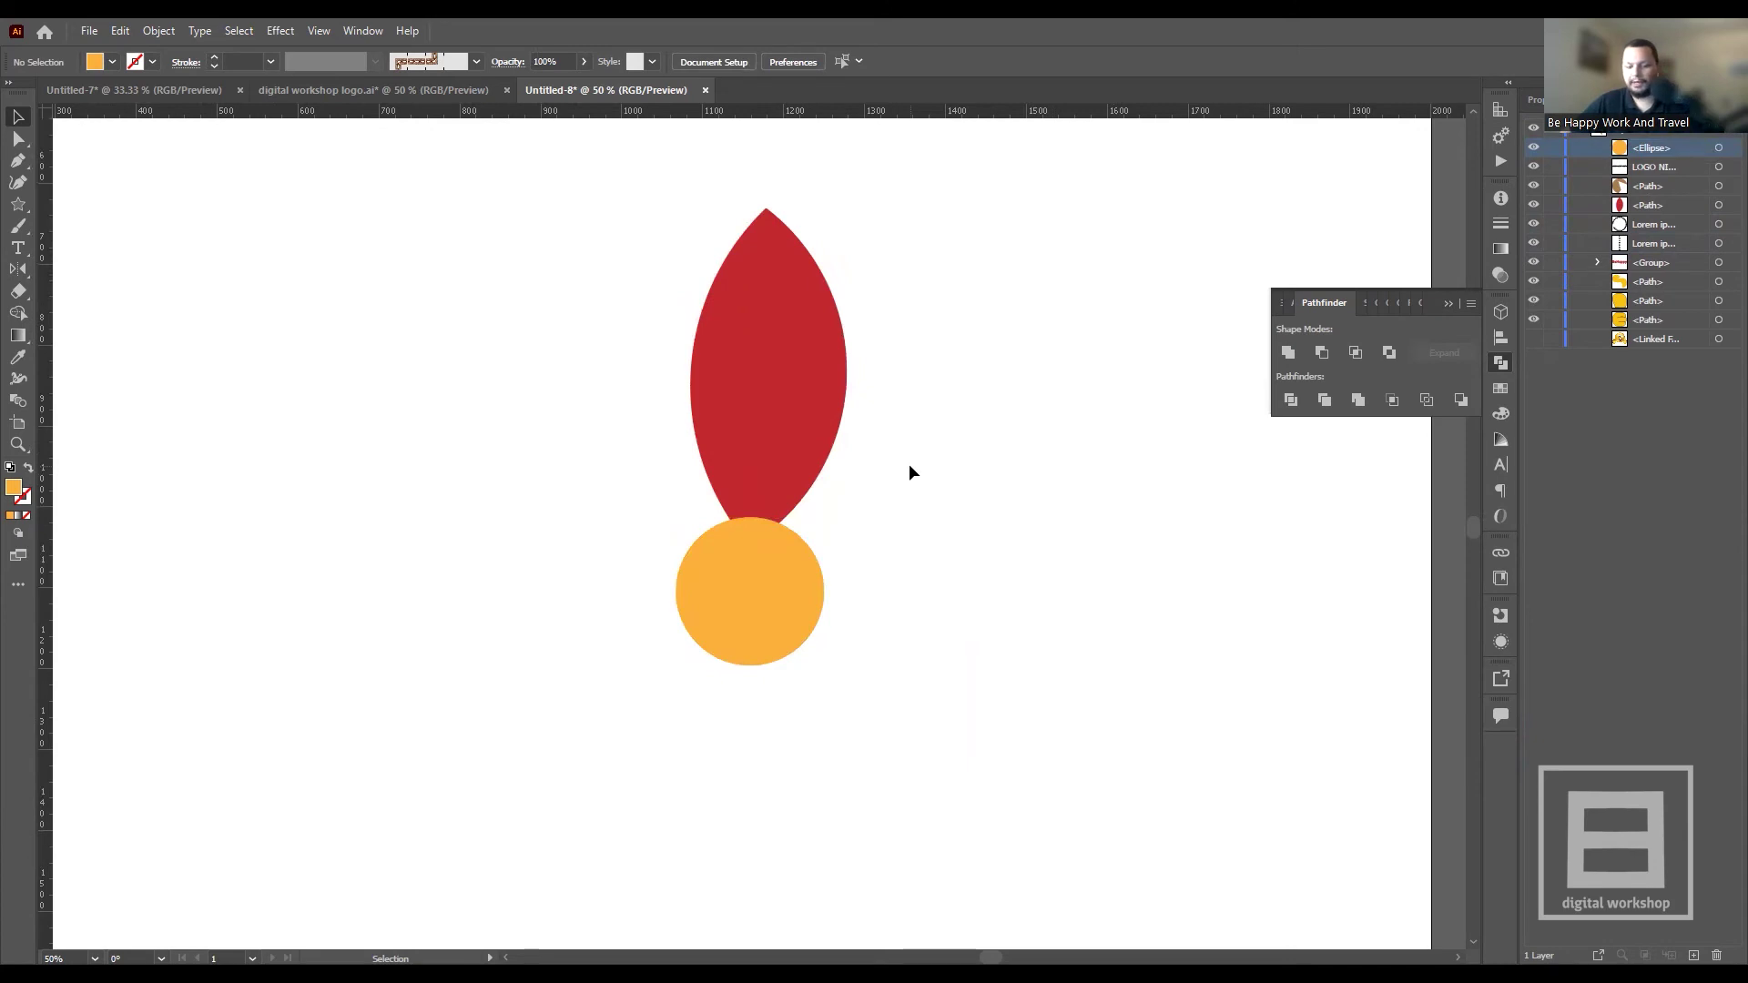
{"action": "scroll", "coordinate": [908, 462], "scroll_direction": "down", "scroll_amount": 1}
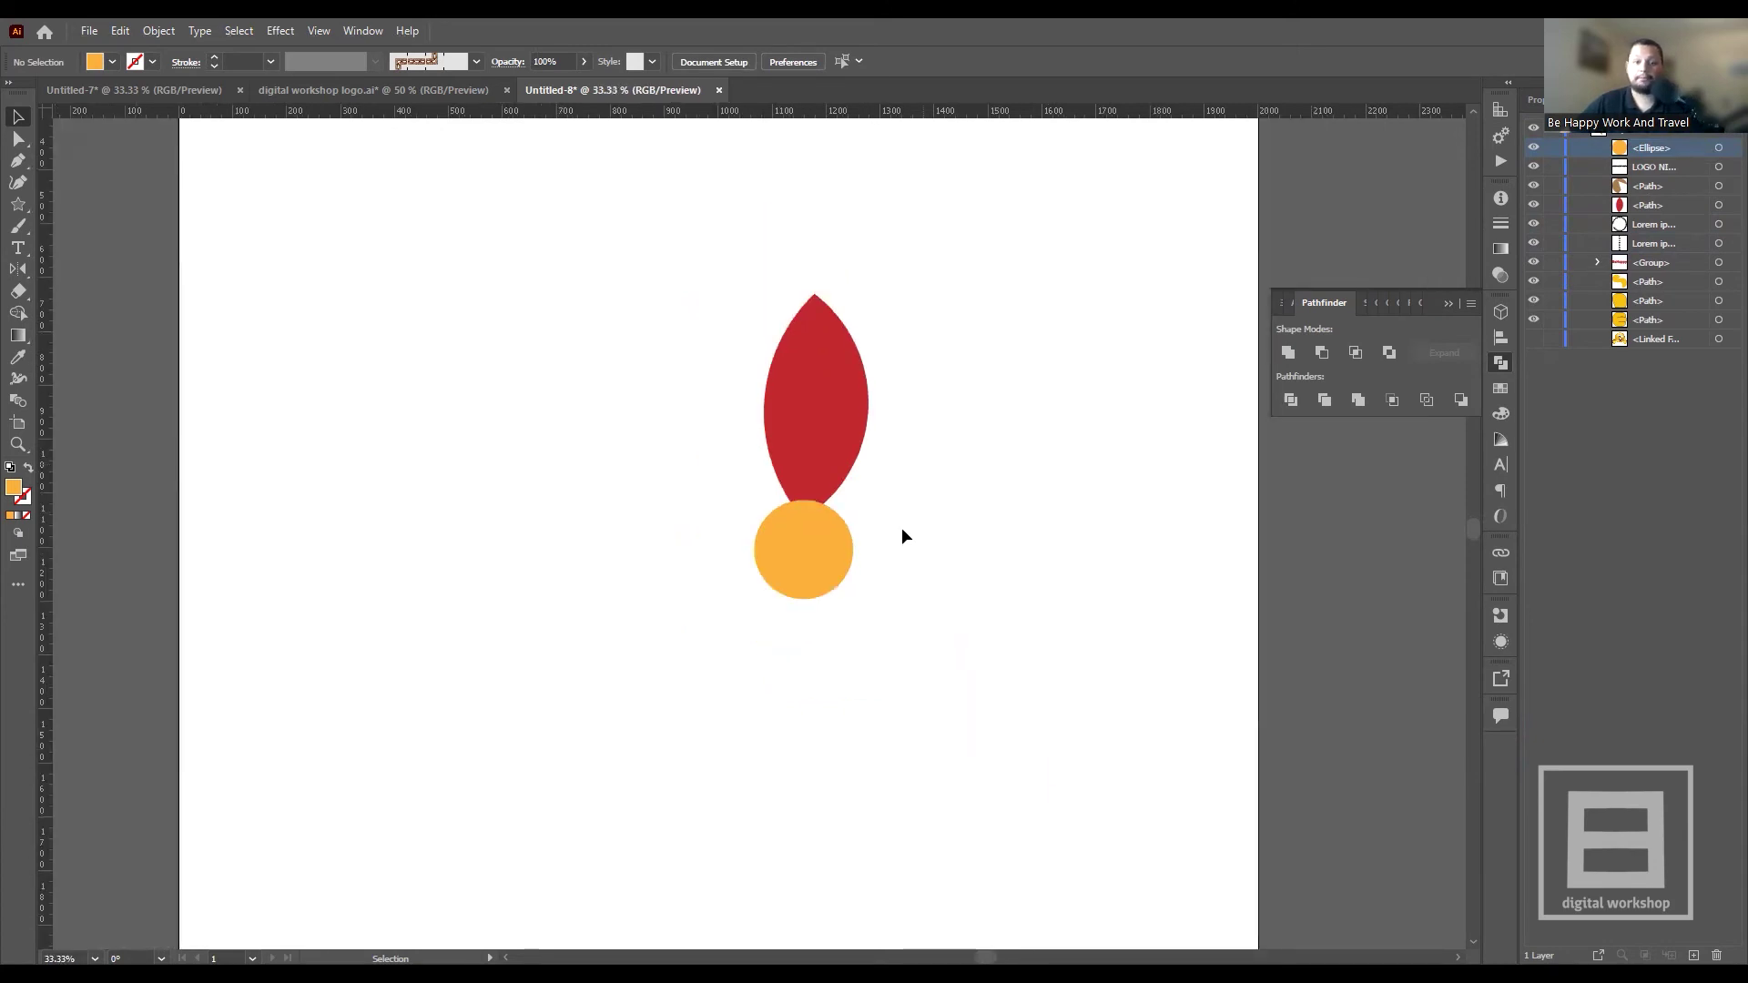
{"action": "left_click", "coordinate": [820, 313]}
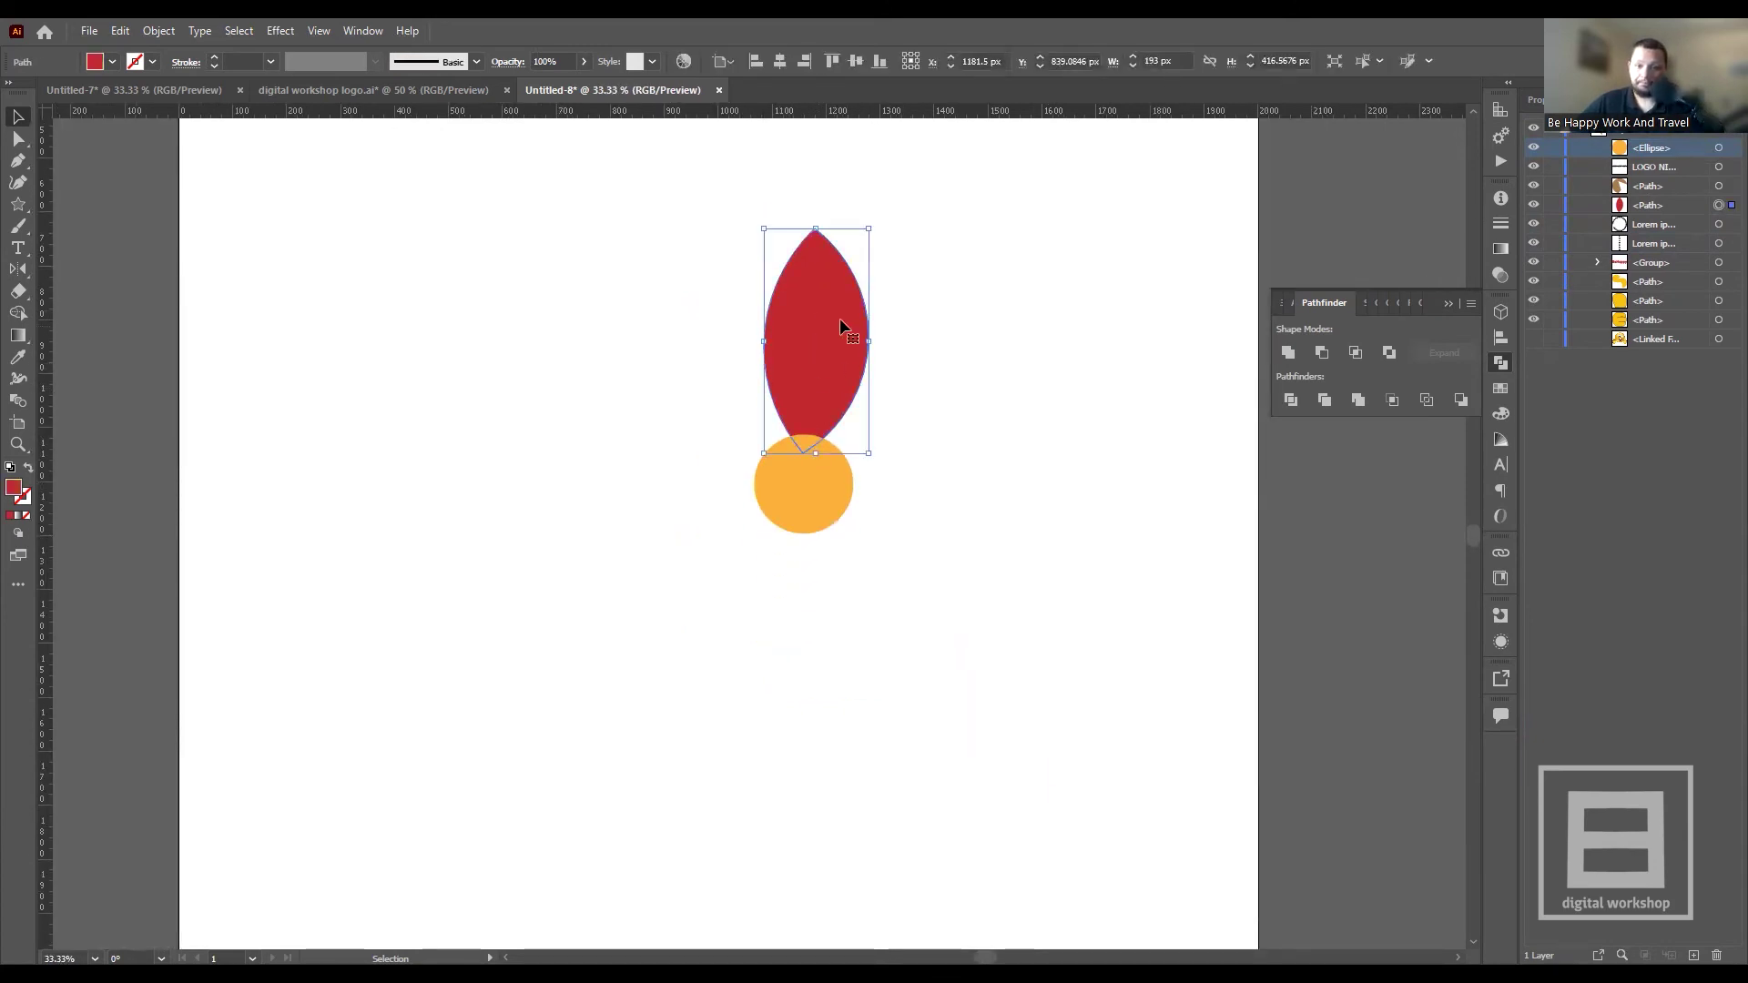
- Preview a Transform effect on the lens with 4 copies moved 35 px horizontally
{"action": "left_click", "coordinate": [282, 32]}
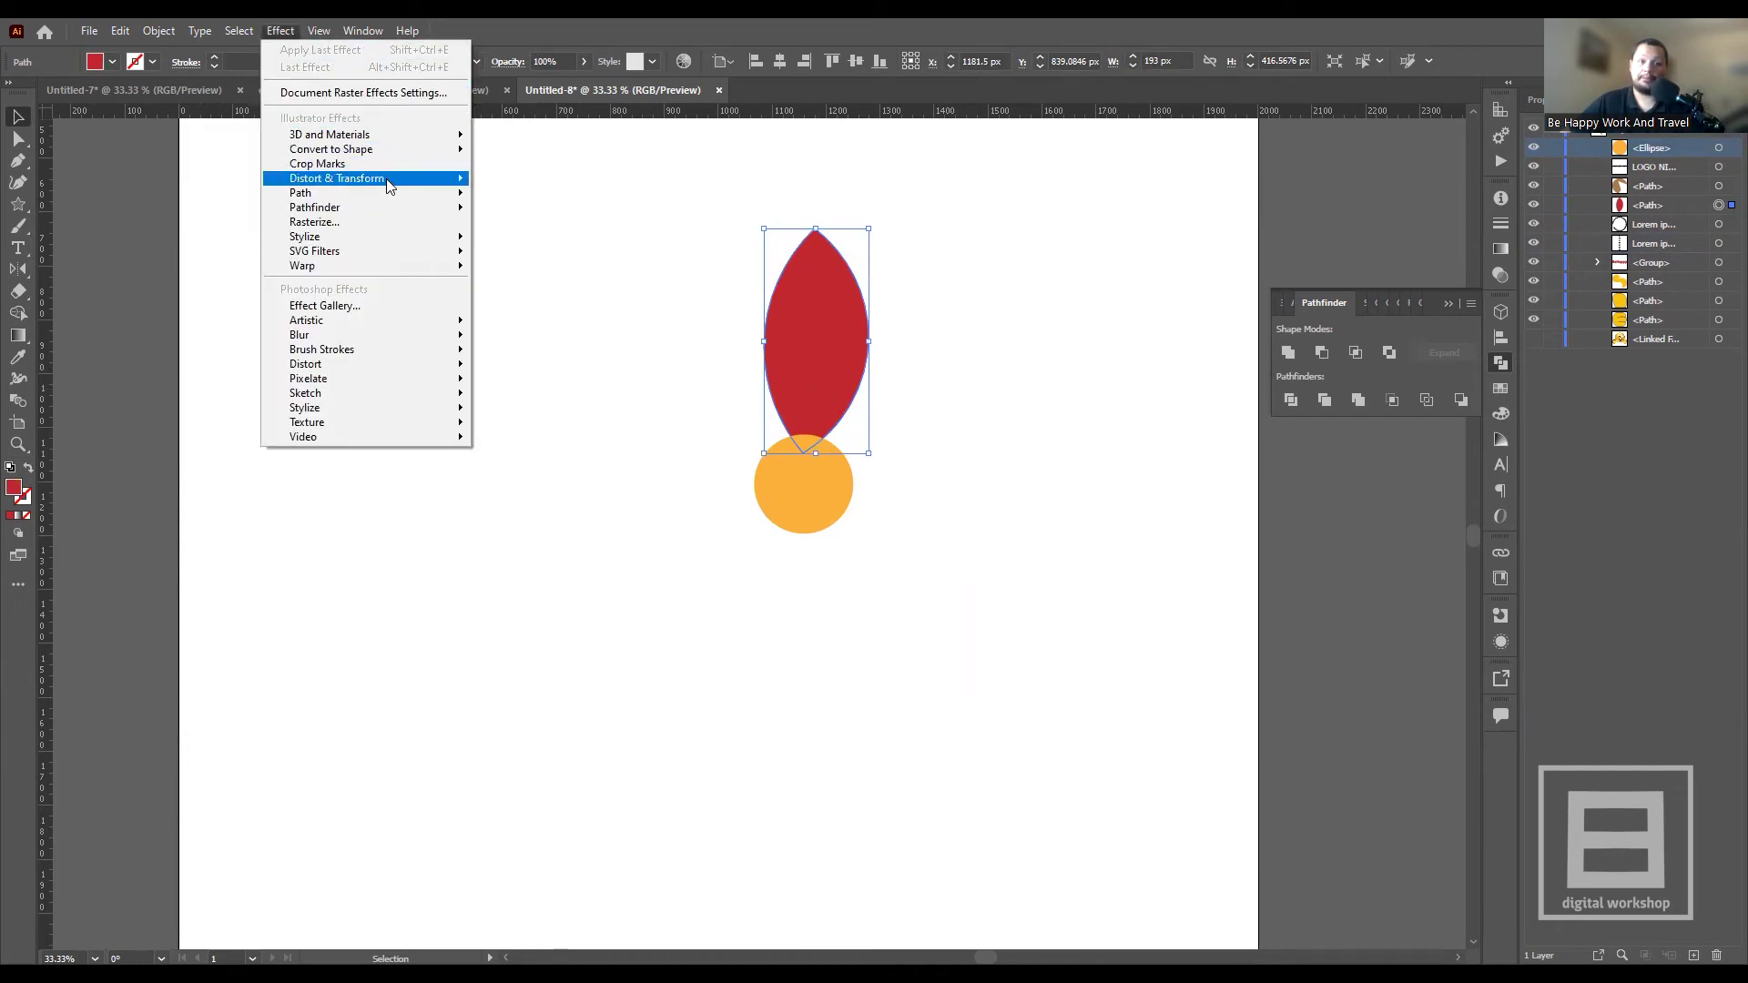
{"action": "mouse_move", "coordinate": [341, 178]}
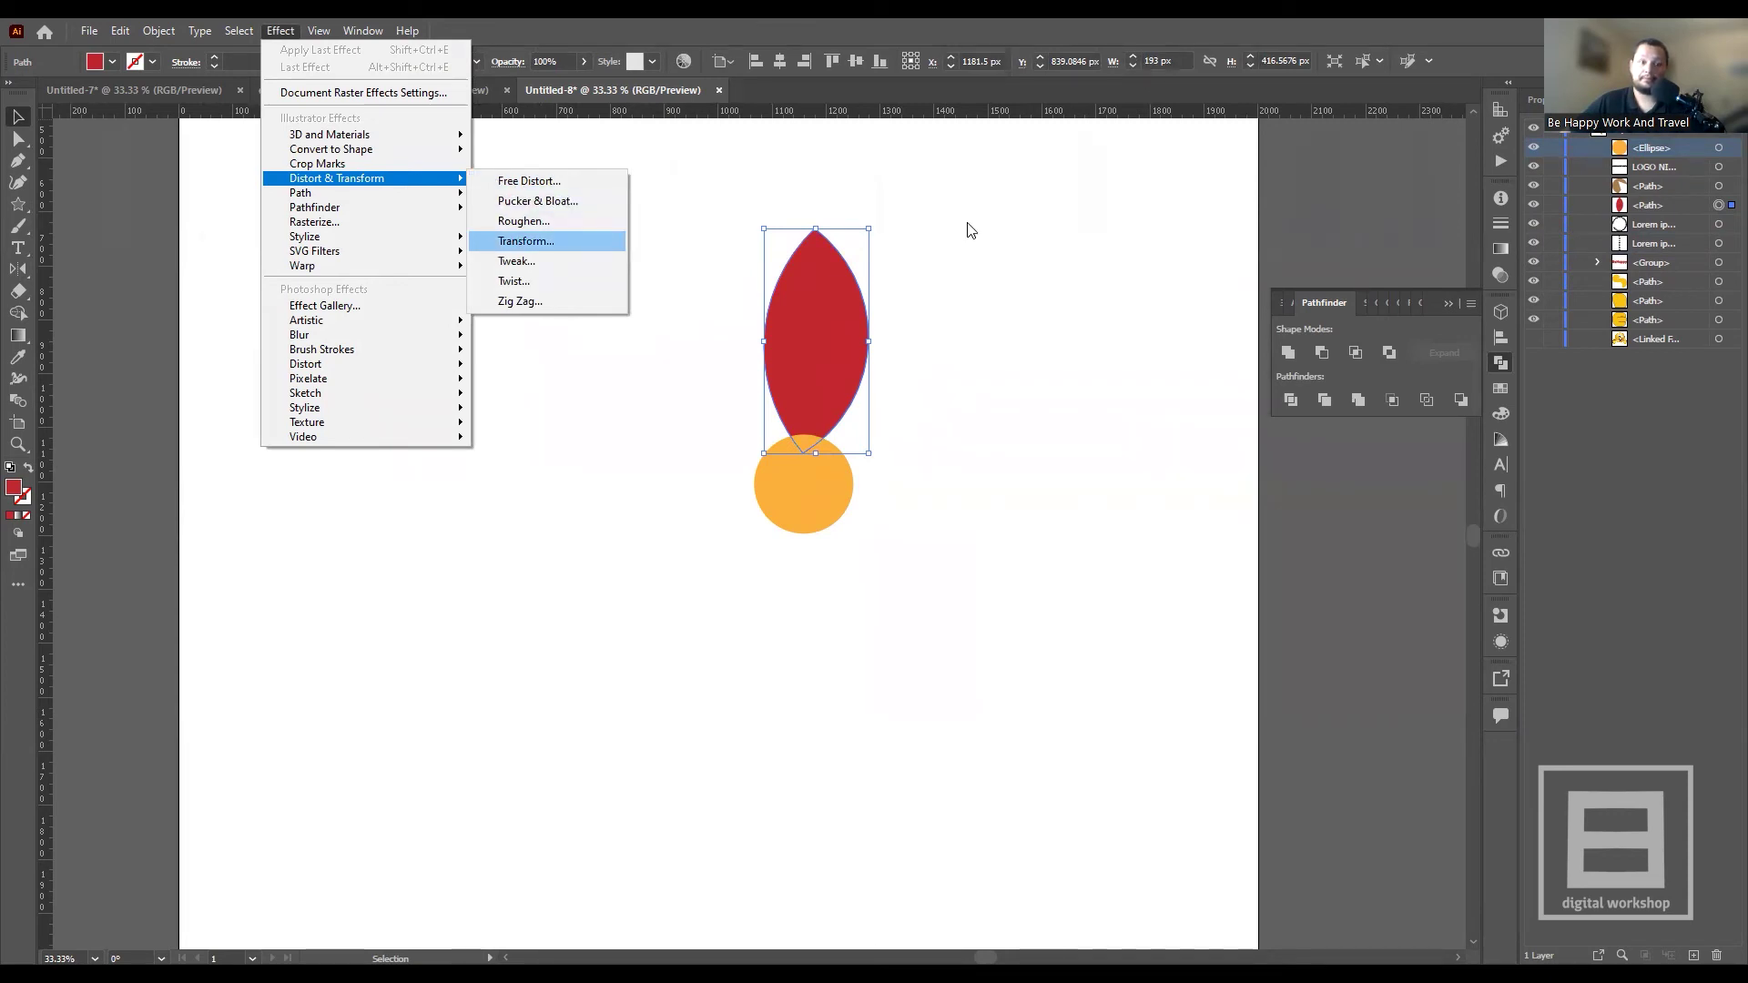
{"action": "key", "text": "Return"}
{"action": "left_click", "coordinate": [394, 641]}
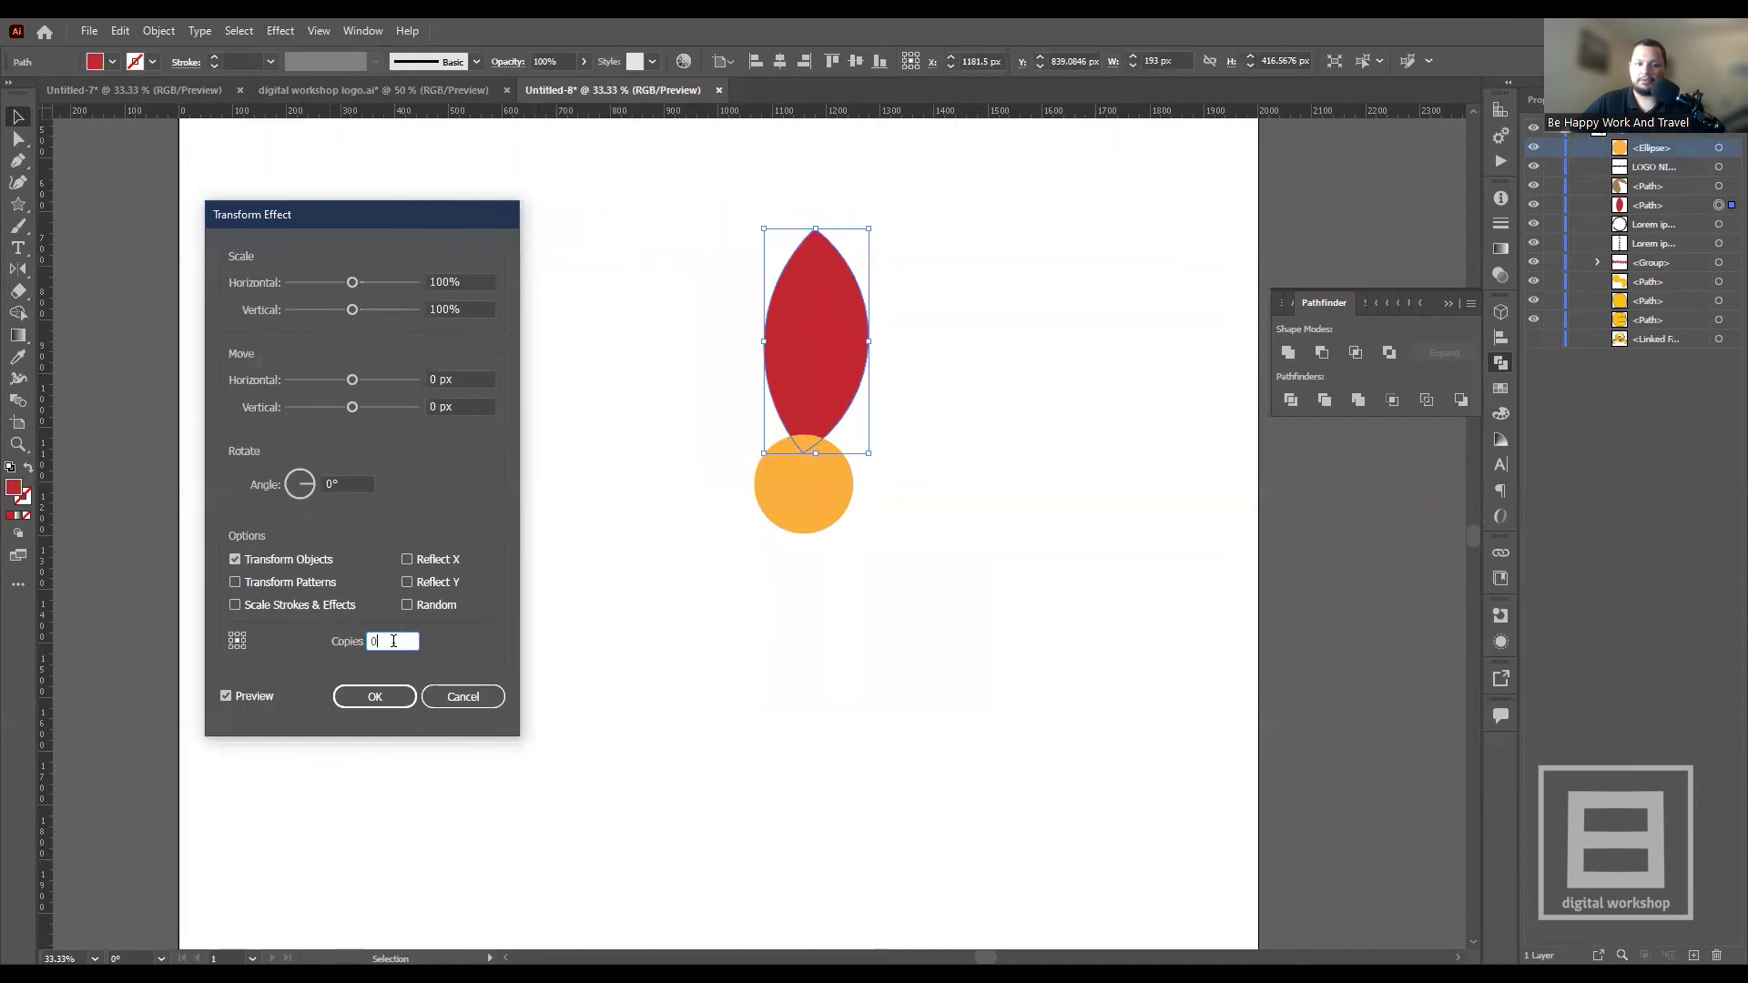
{"action": "key", "text": "Up"}
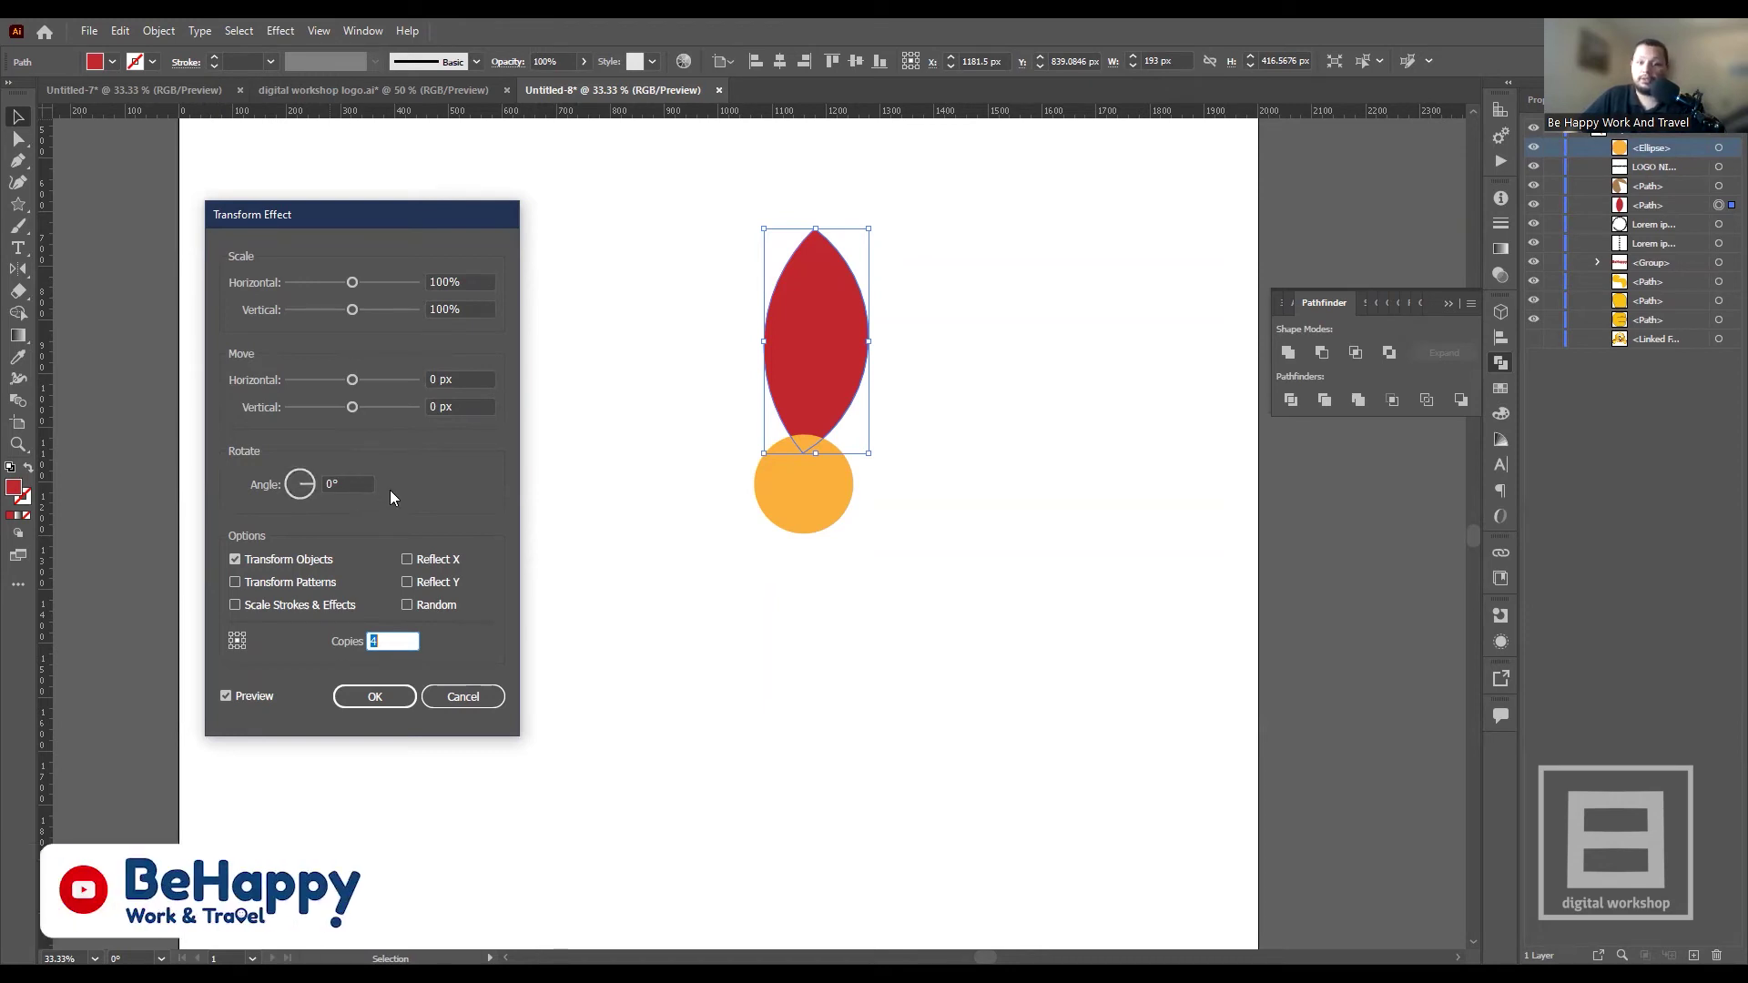
{"action": "left_click_drag", "start_coordinate": [352, 383], "coordinate": [410, 381]}
- Set the Transform effect's Move Horizontal value to 152 px
{"action": "double_click", "coordinate": [443, 379]}
{"action": "scroll", "coordinate": [443, 379], "scroll_direction": "up", "scroll_amount": 12}
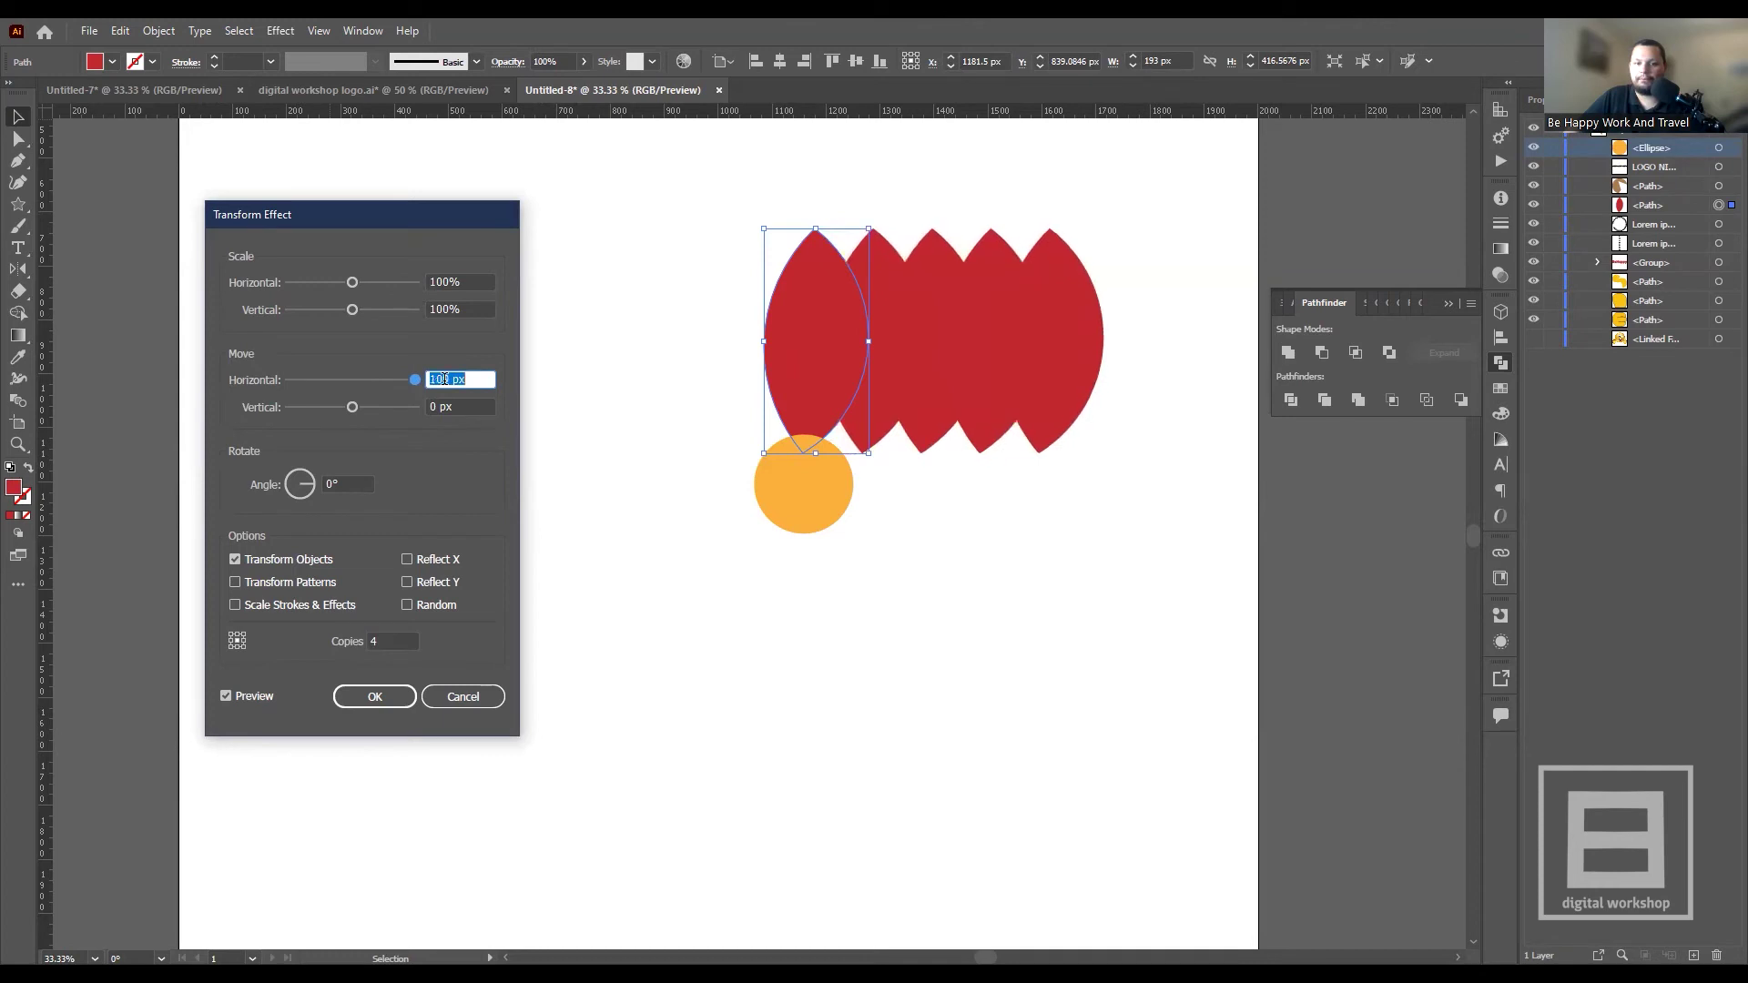
{"action": "scroll", "coordinate": [444, 379], "scroll_direction": "up", "scroll_amount": 12}
{"action": "scroll", "coordinate": [443, 378], "scroll_direction": "up", "scroll_amount": 12}
{"action": "scroll", "coordinate": [443, 379], "scroll_direction": "up", "scroll_amount": 11}
{"action": "scroll", "coordinate": [443, 379], "scroll_direction": "up", "scroll_amount": 7}
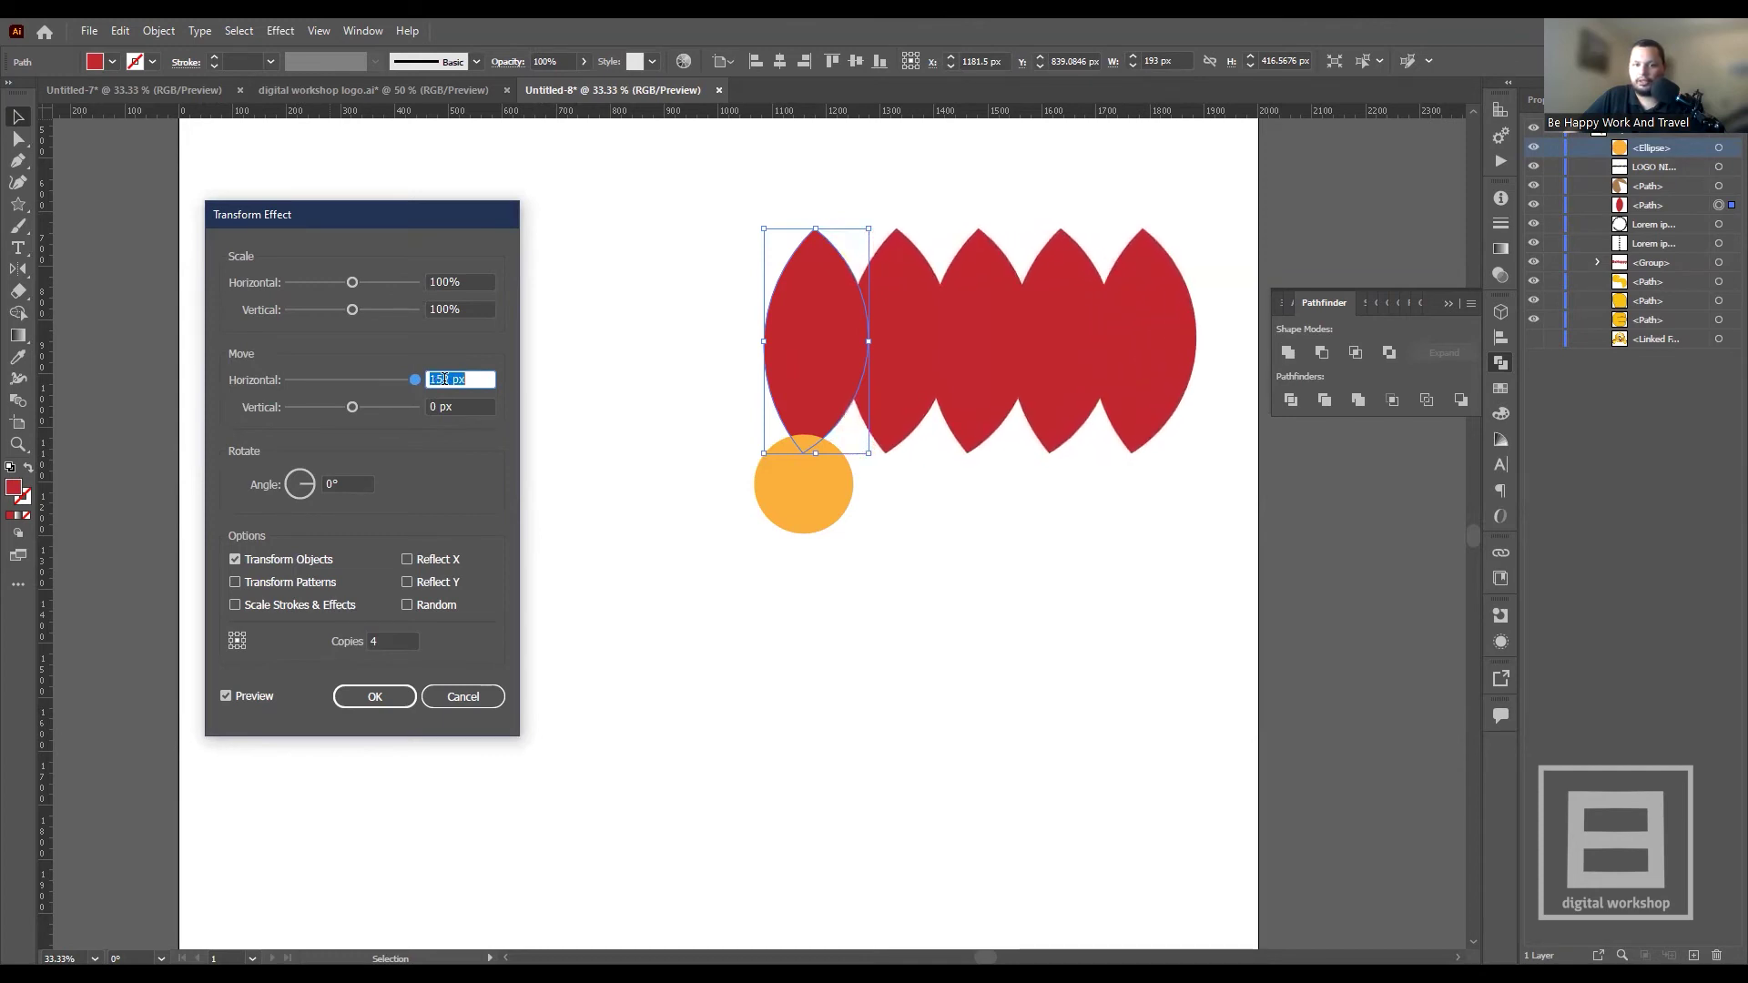
- Set the Transform effect's rotation angle to -45°
{"action": "left_click", "coordinate": [353, 483]}
{"action": "scroll", "coordinate": [354, 483], "scroll_direction": "up", "scroll_amount": 1}
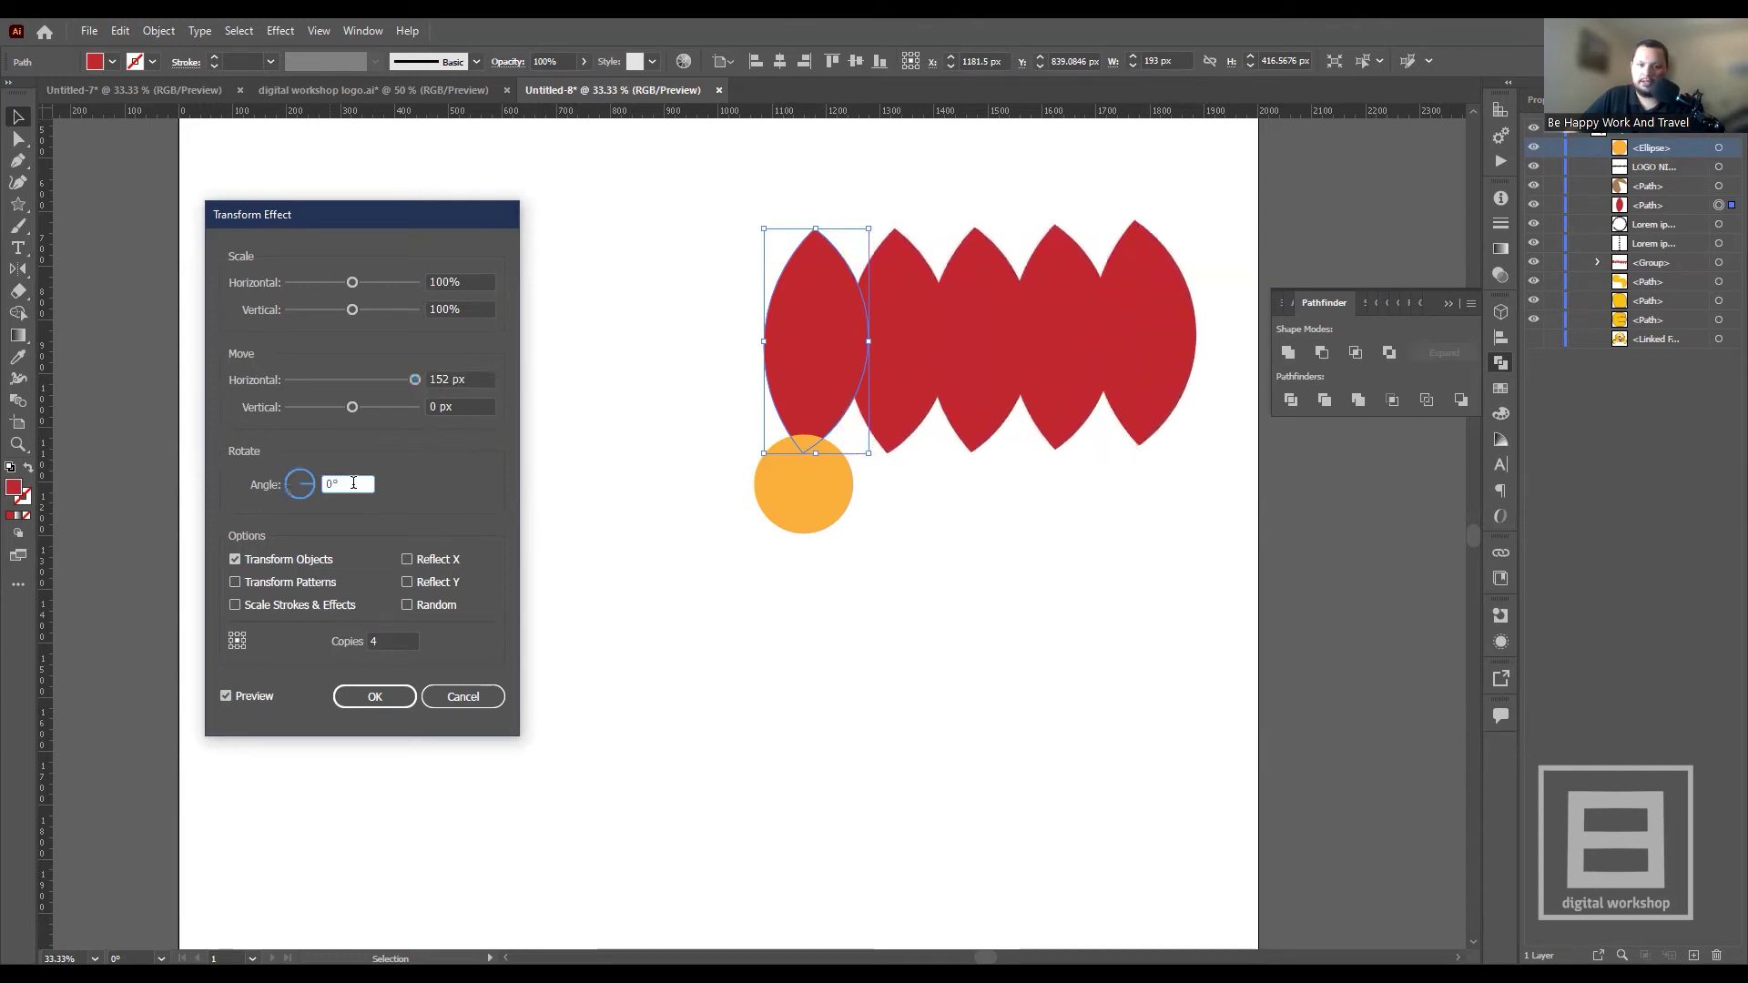
{"action": "scroll", "coordinate": [332, 483], "scroll_direction": "up", "scroll_amount": 3}
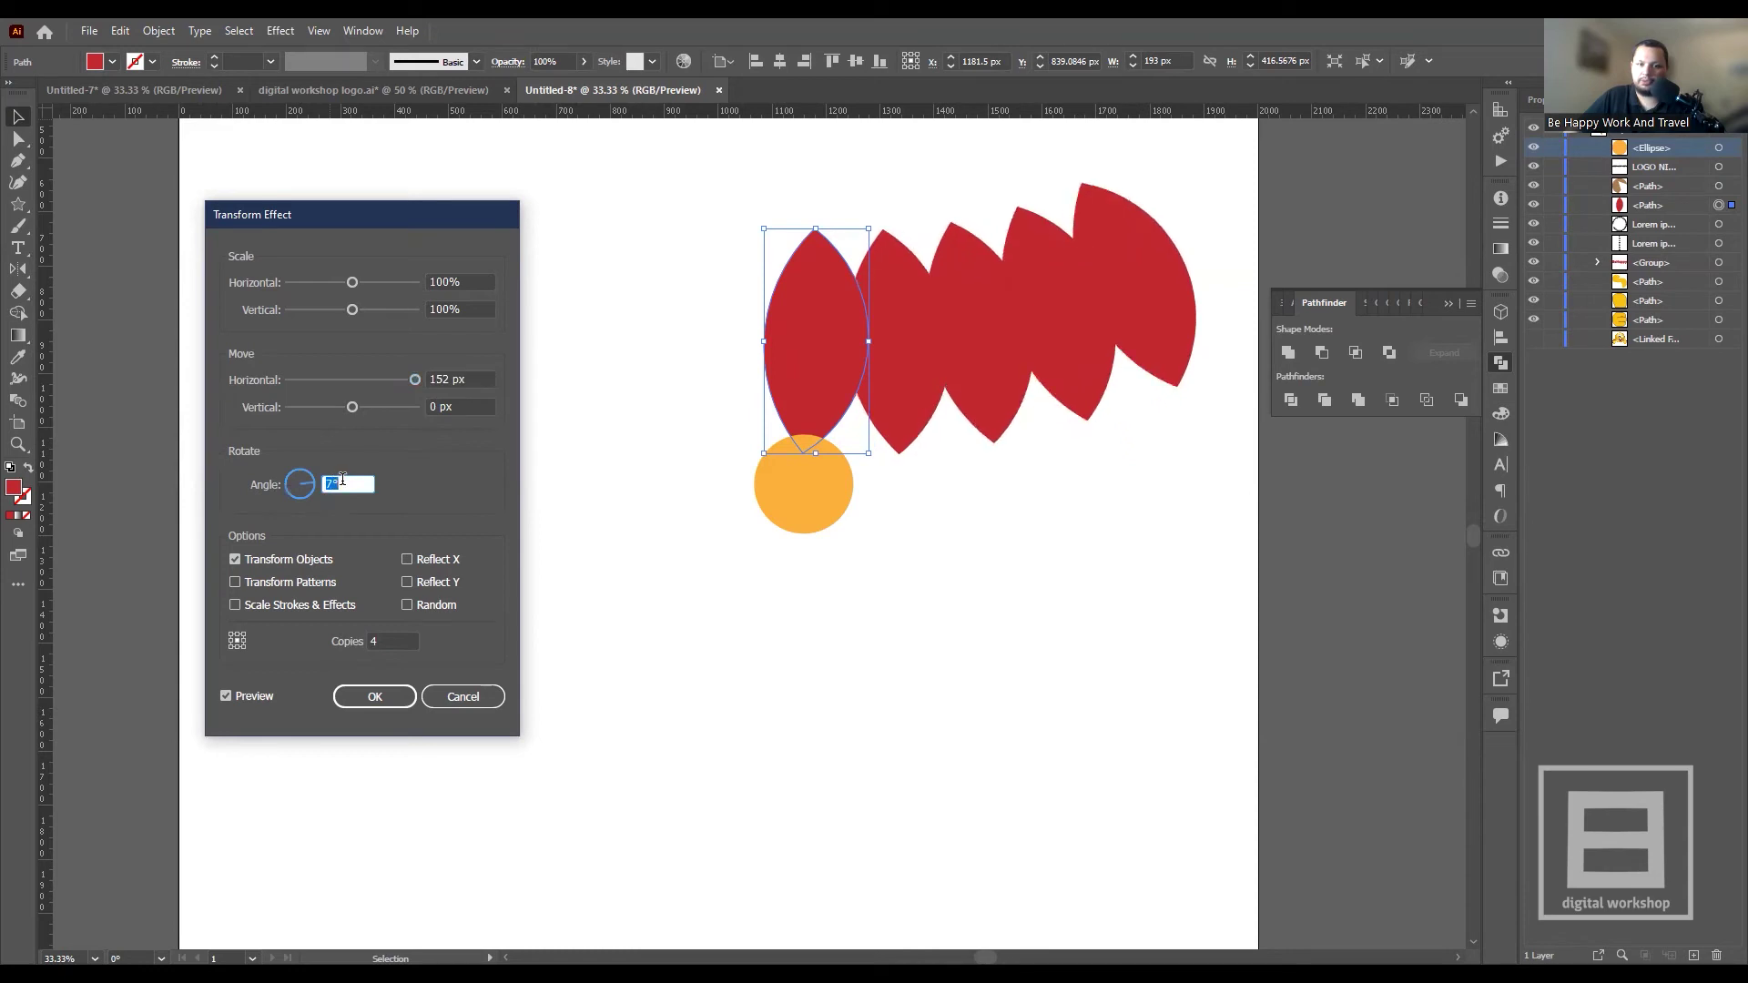
{"action": "scroll", "coordinate": [331, 484], "scroll_direction": "up", "scroll_amount": 5}
{"action": "scroll", "coordinate": [333, 482], "scroll_direction": "up", "scroll_amount": 7}
{"action": "scroll", "coordinate": [335, 479], "scroll_direction": "up", "scroll_amount": 9}
{"action": "scroll", "coordinate": [335, 480], "scroll_direction": "up", "scroll_amount": 10}
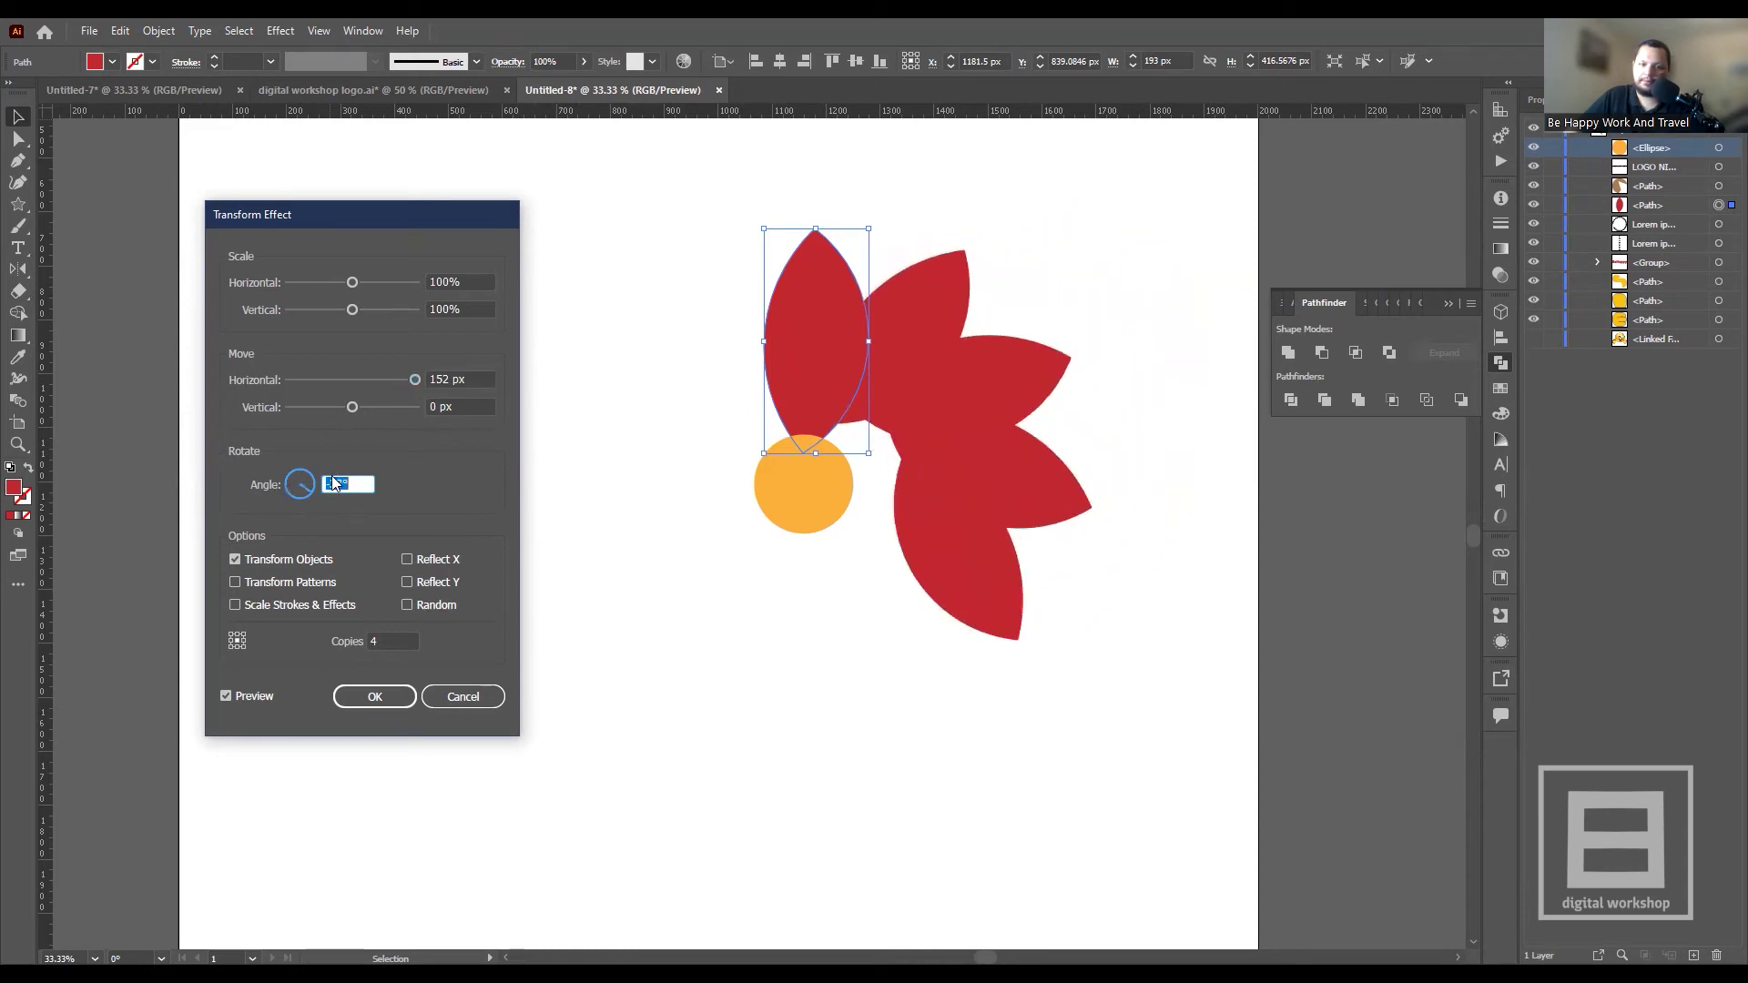
{"action": "scroll", "coordinate": [333, 481], "scroll_direction": "up", "scroll_amount": 10}
{"action": "scroll", "coordinate": [333, 482], "scroll_direction": "up", "scroll_amount": 12}
{"action": "scroll", "coordinate": [332, 483], "scroll_direction": "up", "scroll_amount": 12}
{"action": "scroll", "coordinate": [332, 483], "scroll_direction": "up", "scroll_amount": 3}
{"action": "scroll", "coordinate": [333, 484], "scroll_direction": "up", "scroll_amount": 2}
{"action": "scroll", "coordinate": [332, 483], "scroll_direction": "up", "scroll_amount": 2}
{"action": "scroll", "coordinate": [331, 484], "scroll_direction": "up", "scroll_amount": 3}
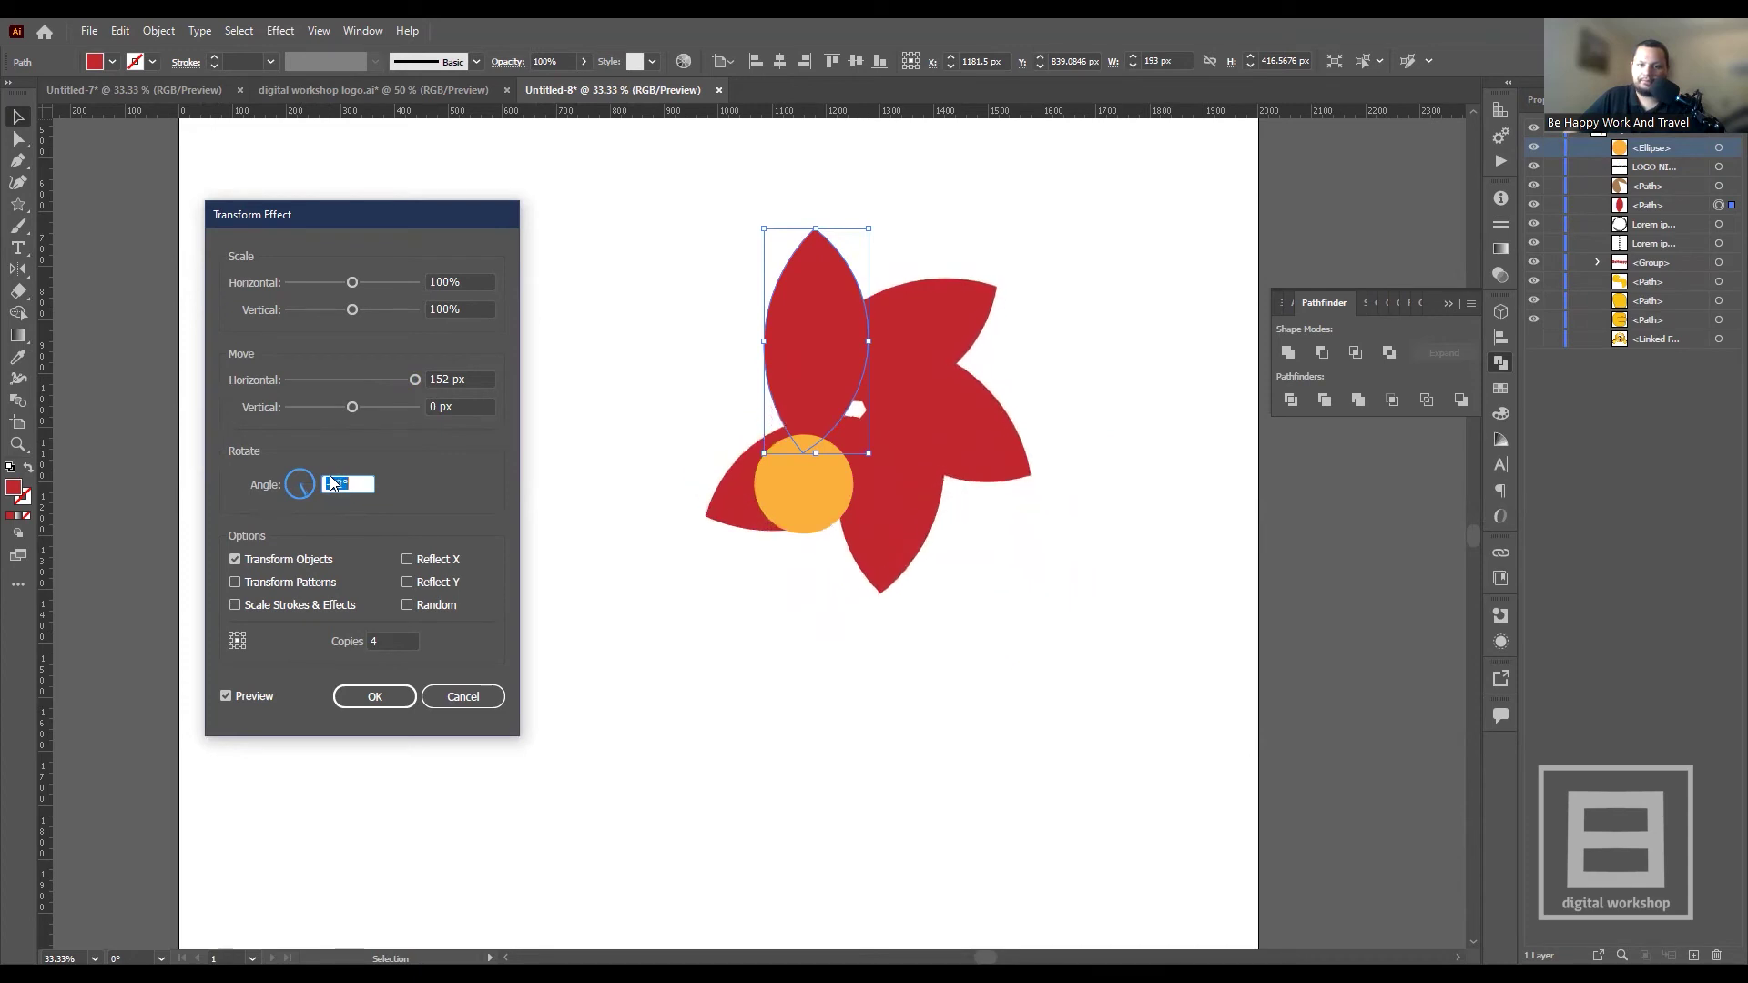
{"action": "scroll", "coordinate": [331, 484], "scroll_direction": "up", "scroll_amount": 3}
{"action": "scroll", "coordinate": [332, 484], "scroll_direction": "up", "scroll_amount": 3}
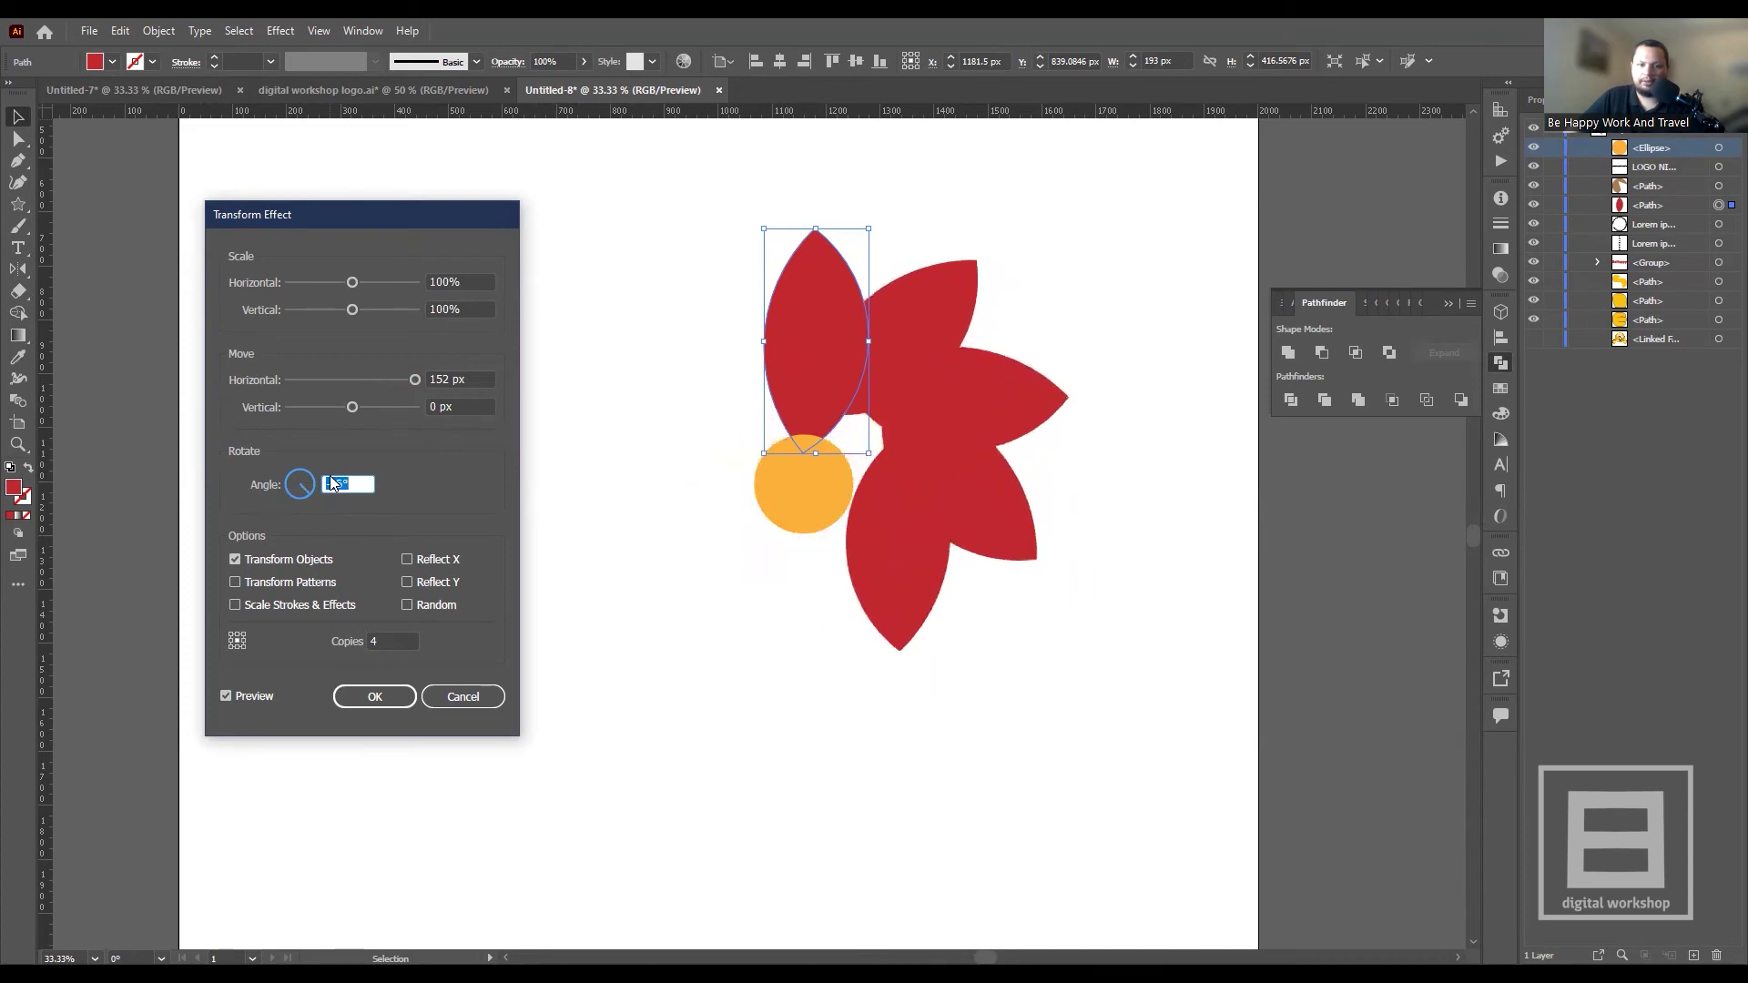
- Set Copies to 7 and apply the Transform effect
{"action": "left_click", "coordinate": [395, 641]}
{"action": "scroll", "coordinate": [395, 641], "scroll_direction": "up", "scroll_amount": 1}
{"action": "scroll", "coordinate": [395, 641], "scroll_direction": "up", "scroll_amount": 1}
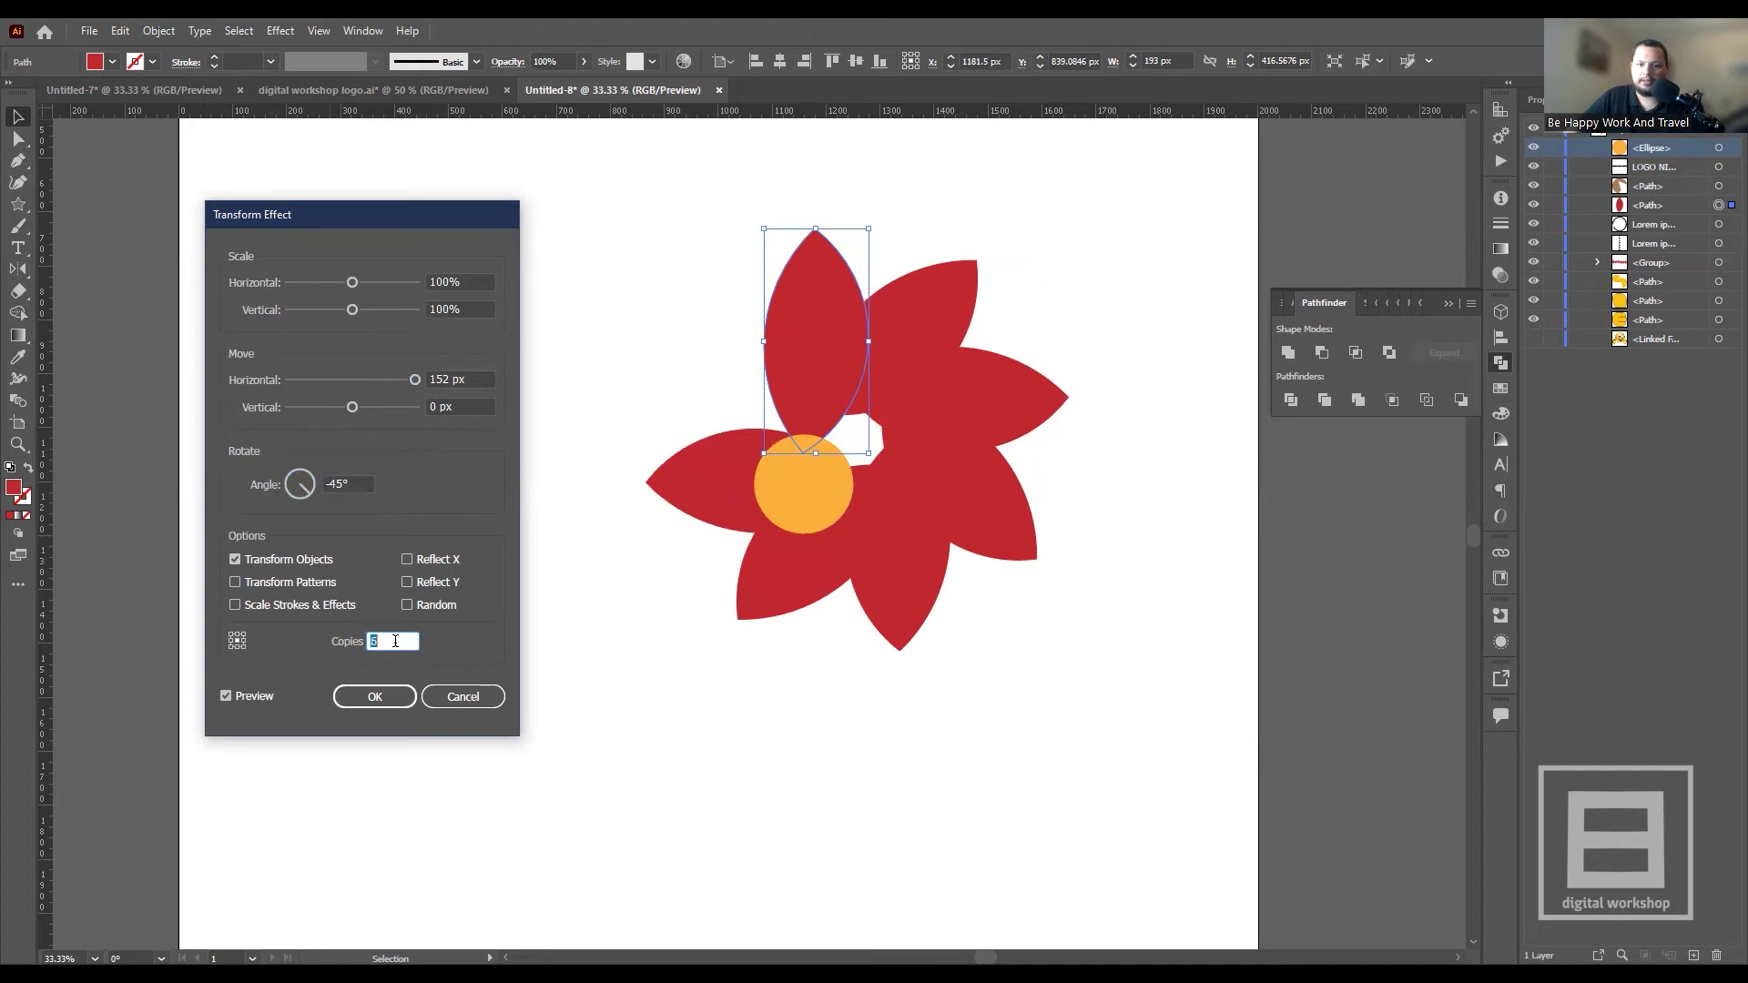
{"action": "scroll", "coordinate": [395, 641], "scroll_direction": "up", "scroll_amount": 1}
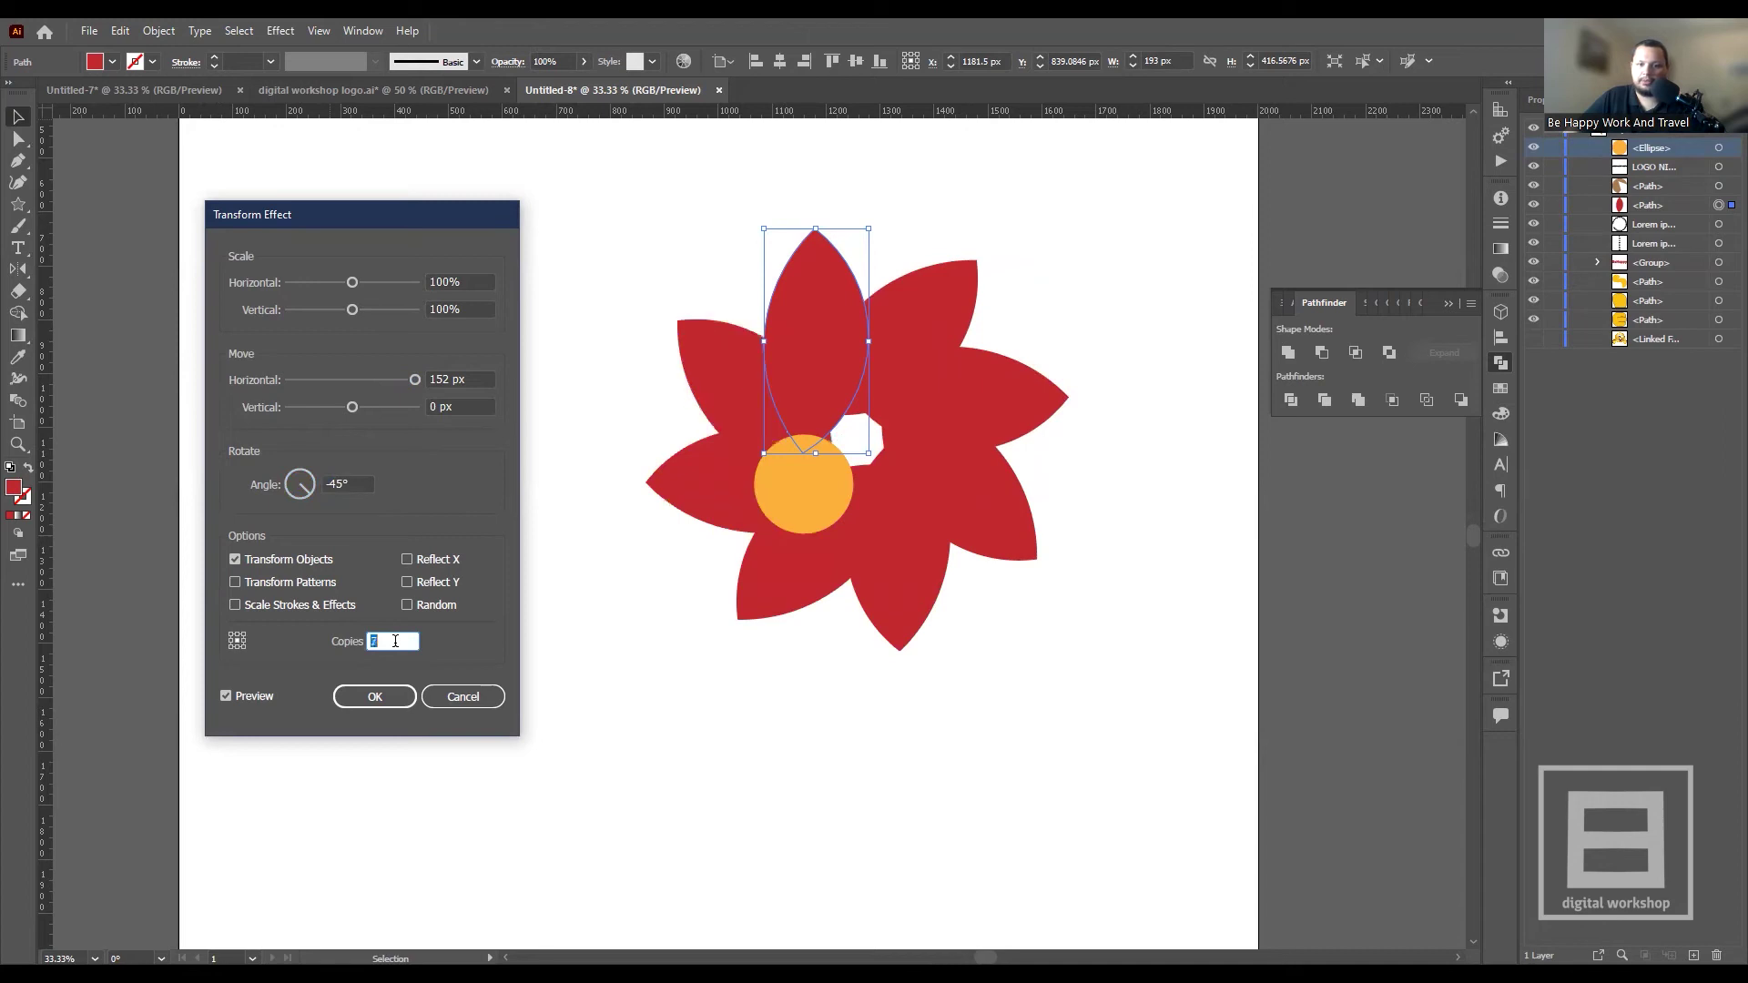
{"action": "left_click", "coordinate": [386, 699]}
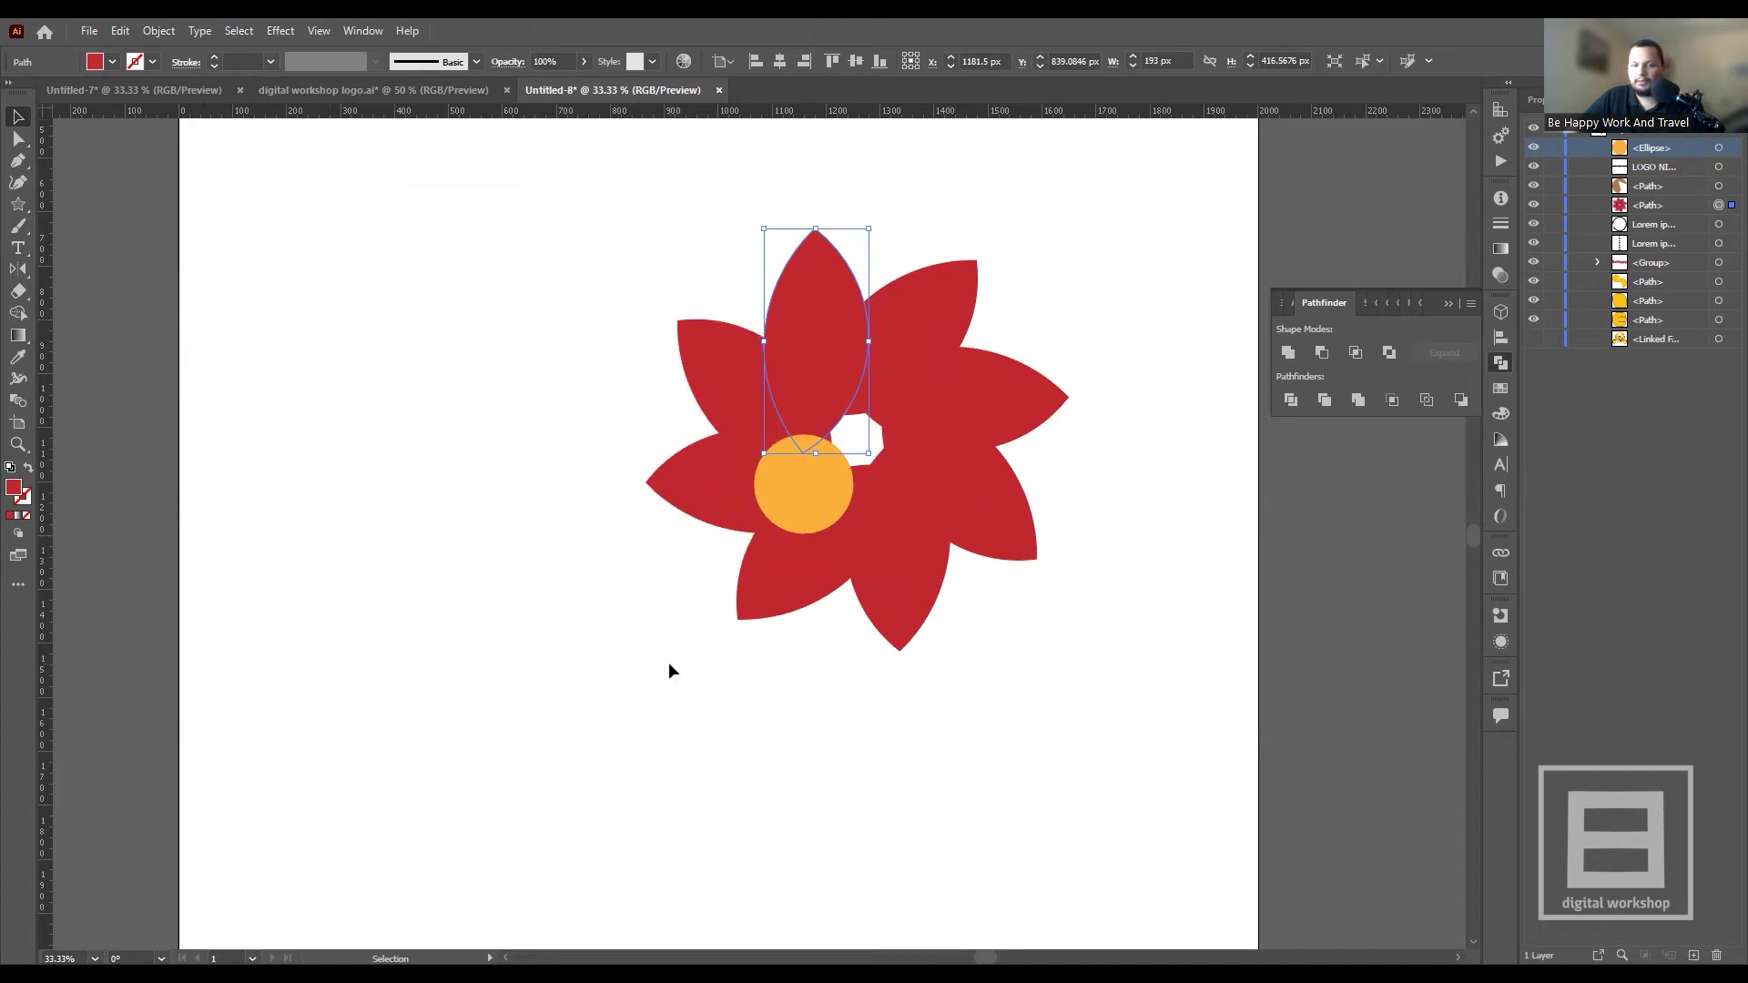
{"action": "left_click", "coordinate": [668, 663]}
{"action": "left_click", "coordinate": [817, 347]}
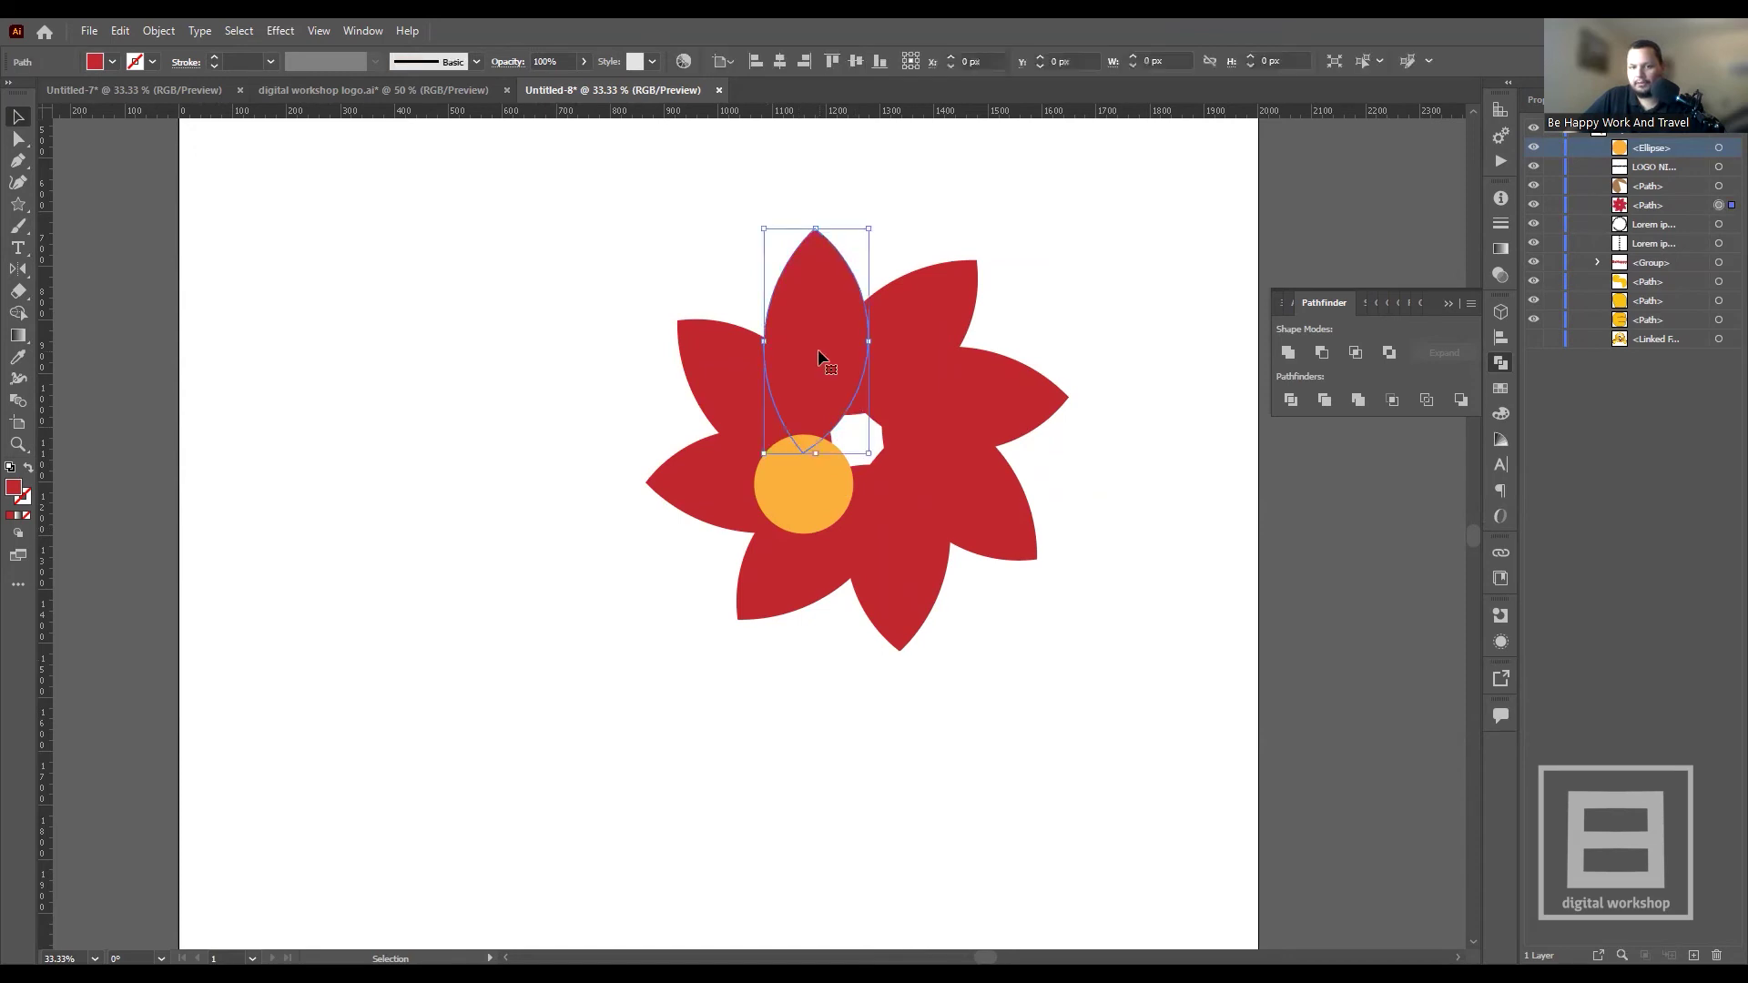
- Drag the orange circle to the centre of the red petals
{"action": "left_click_drag", "start_coordinate": [801, 500], "coordinate": [845, 464]}
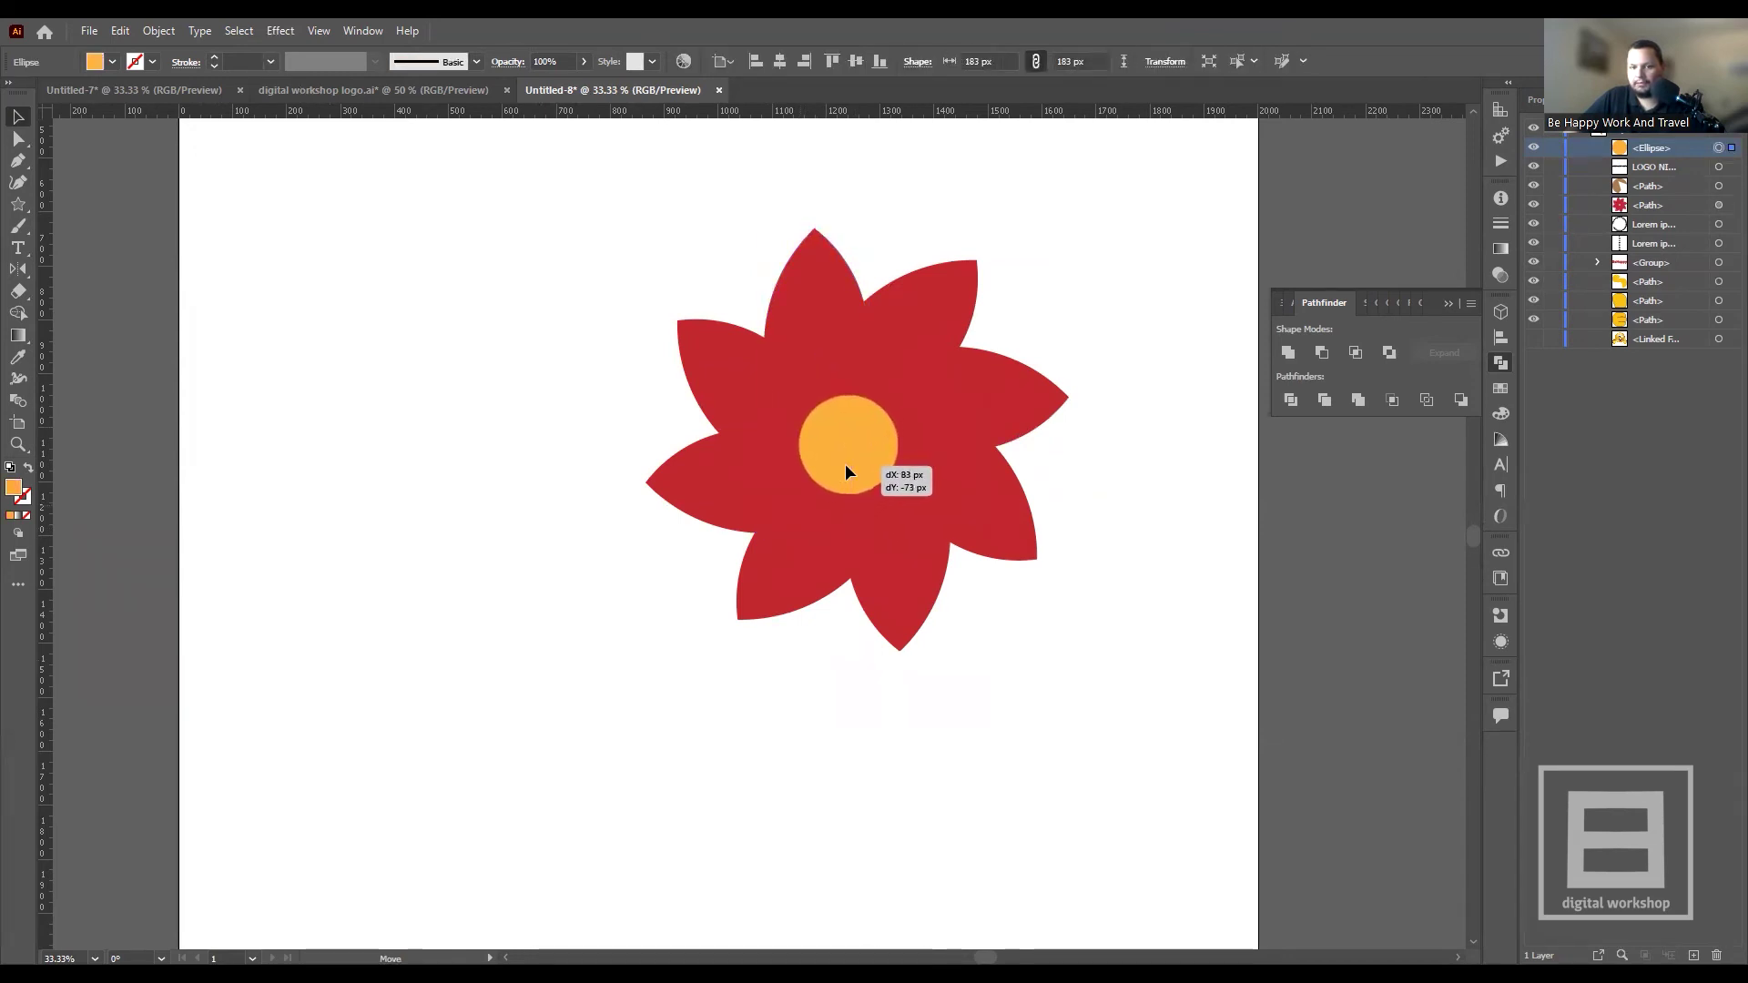
{"action": "left_click_drag", "start_coordinate": [845, 462], "coordinate": [849, 462]}
{"action": "left_click", "coordinate": [929, 608]}
- Enlarge the orange circle proportionally to about 227 px across
{"action": "left_click", "coordinate": [865, 433]}
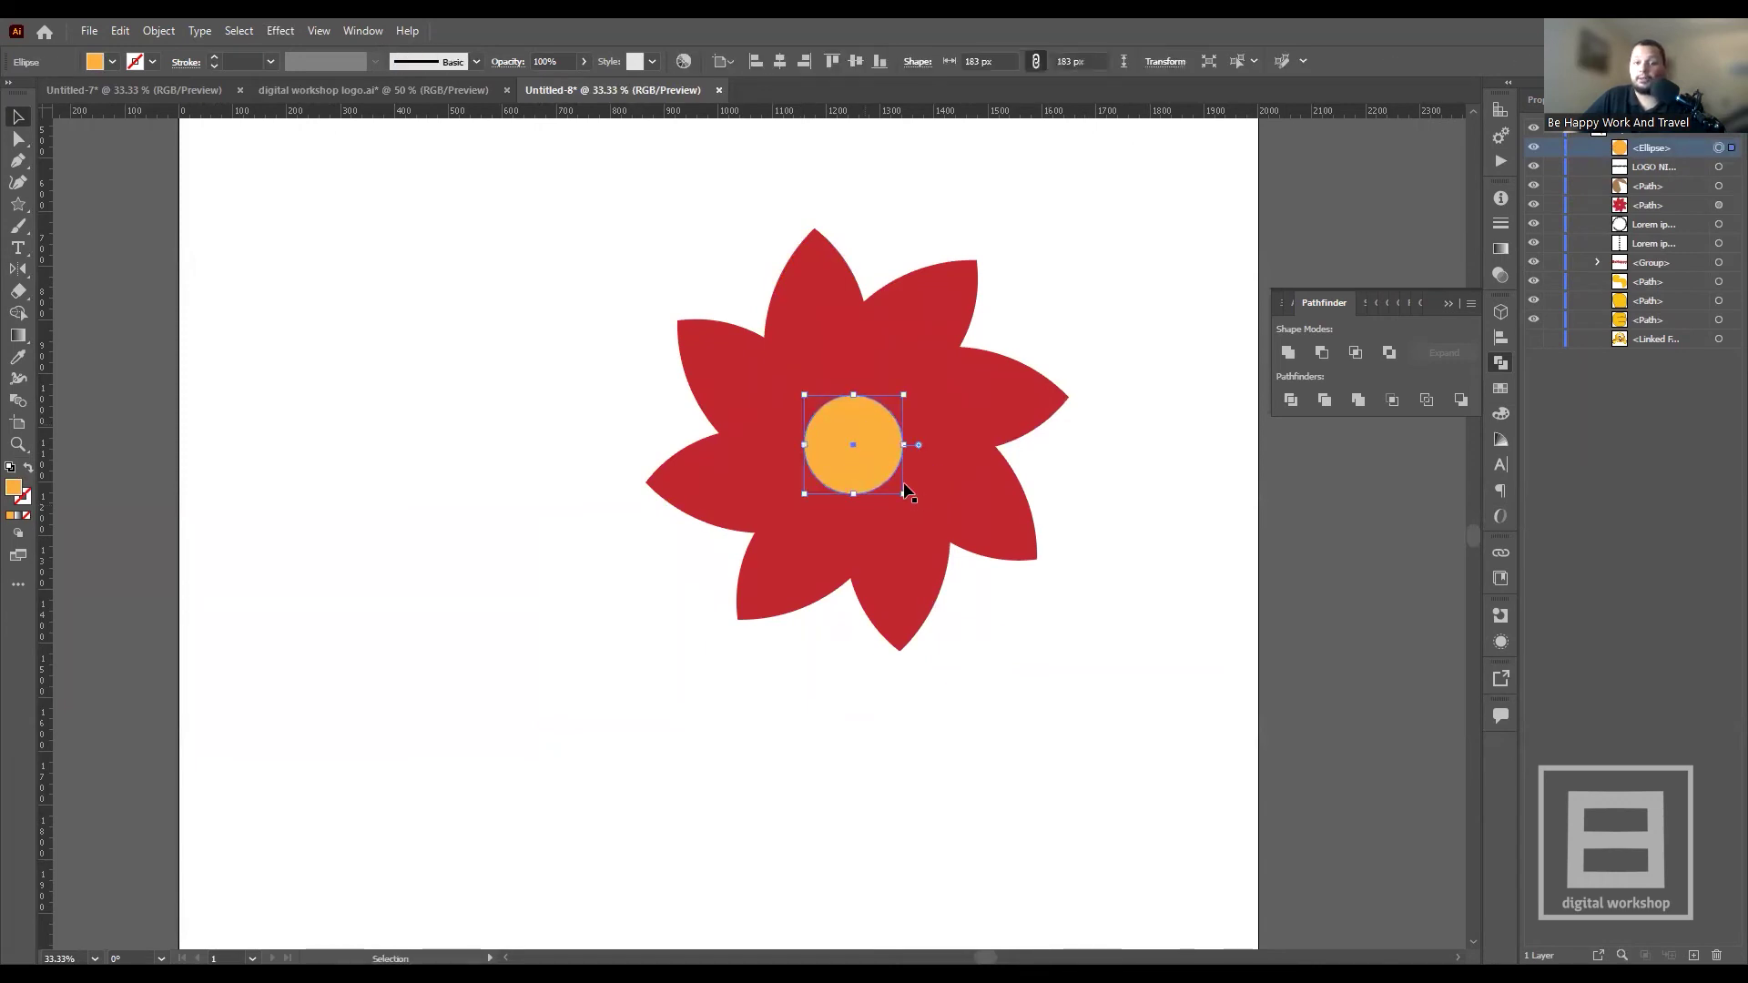
{"action": "left_click_drag", "start_coordinate": [915, 497], "coordinate": [938, 510]}
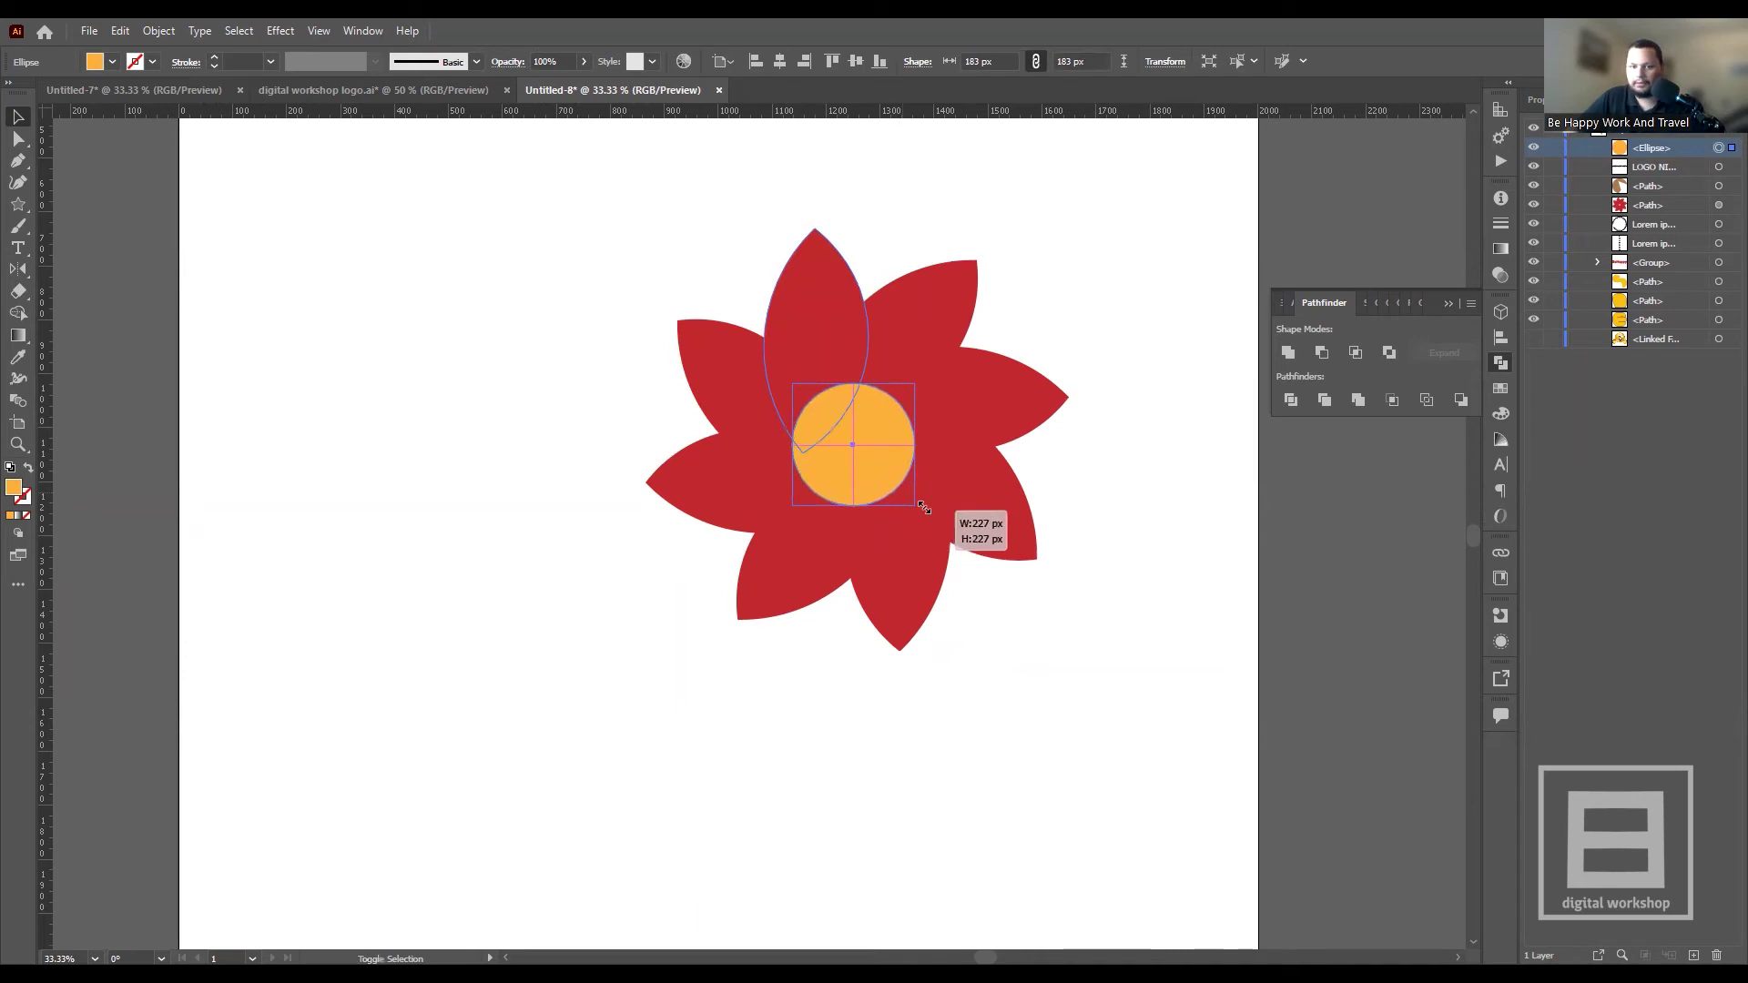
{"action": "left_click", "coordinate": [969, 649]}
{"action": "scroll", "coordinate": [530, 599], "scroll_direction": "down", "scroll_amount": 1}
{"action": "scroll", "coordinate": [530, 599], "scroll_direction": "down", "scroll_amount": 3}
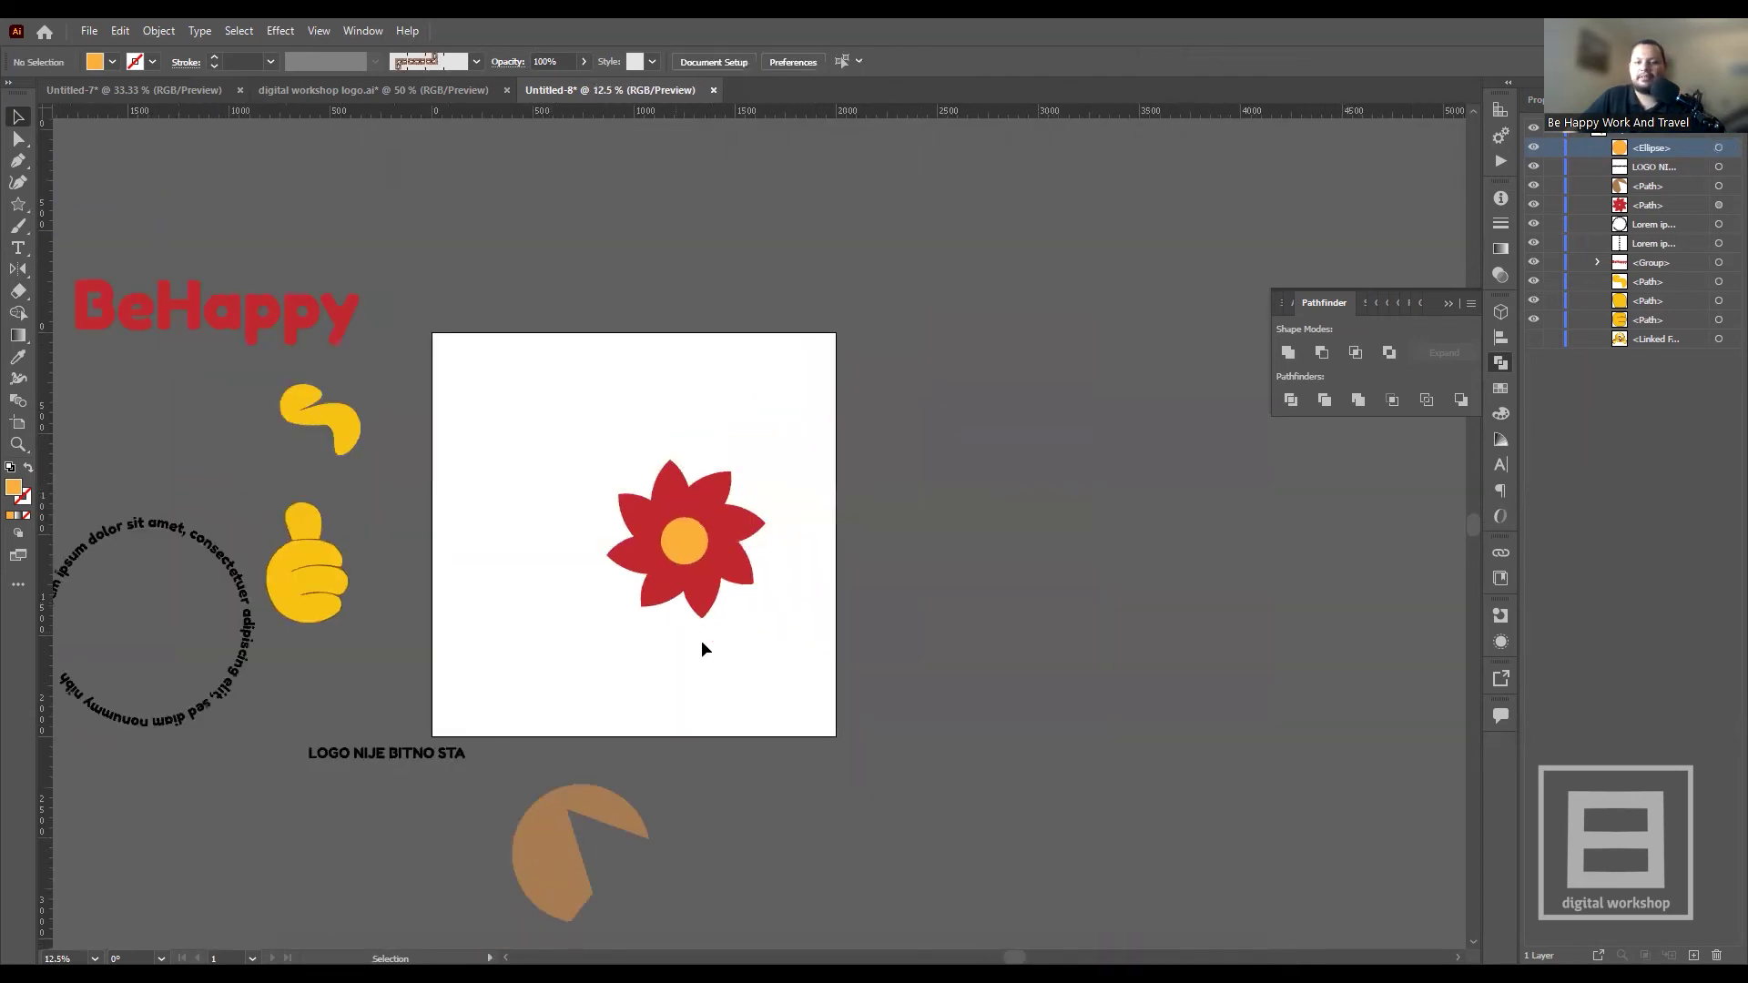
- Drag the red flower and orange centre right of the artboard, then zoom out to 12.5%
{"action": "scroll", "coordinate": [654, 654], "scroll_direction": "up", "scroll_amount": 1}
{"action": "left_click", "coordinate": [677, 478]}
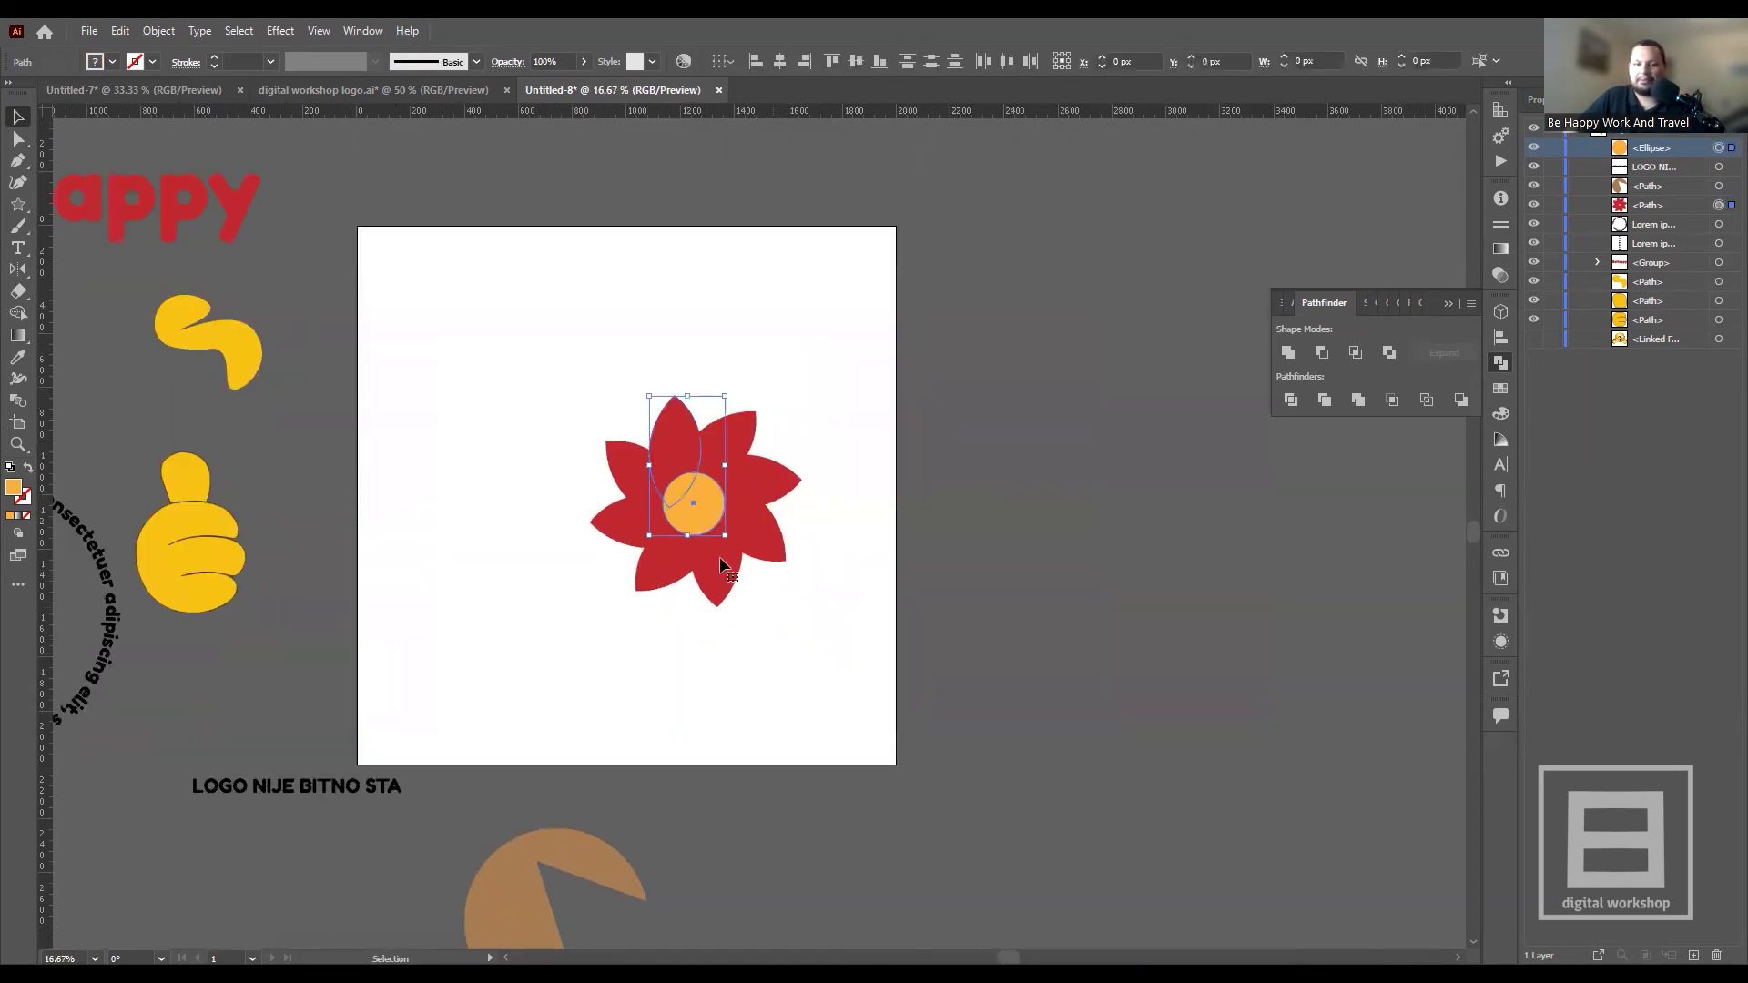
{"action": "left_click_drag", "start_coordinate": [710, 528], "coordinate": [1029, 414]}
{"action": "left_click", "coordinate": [1038, 571]}
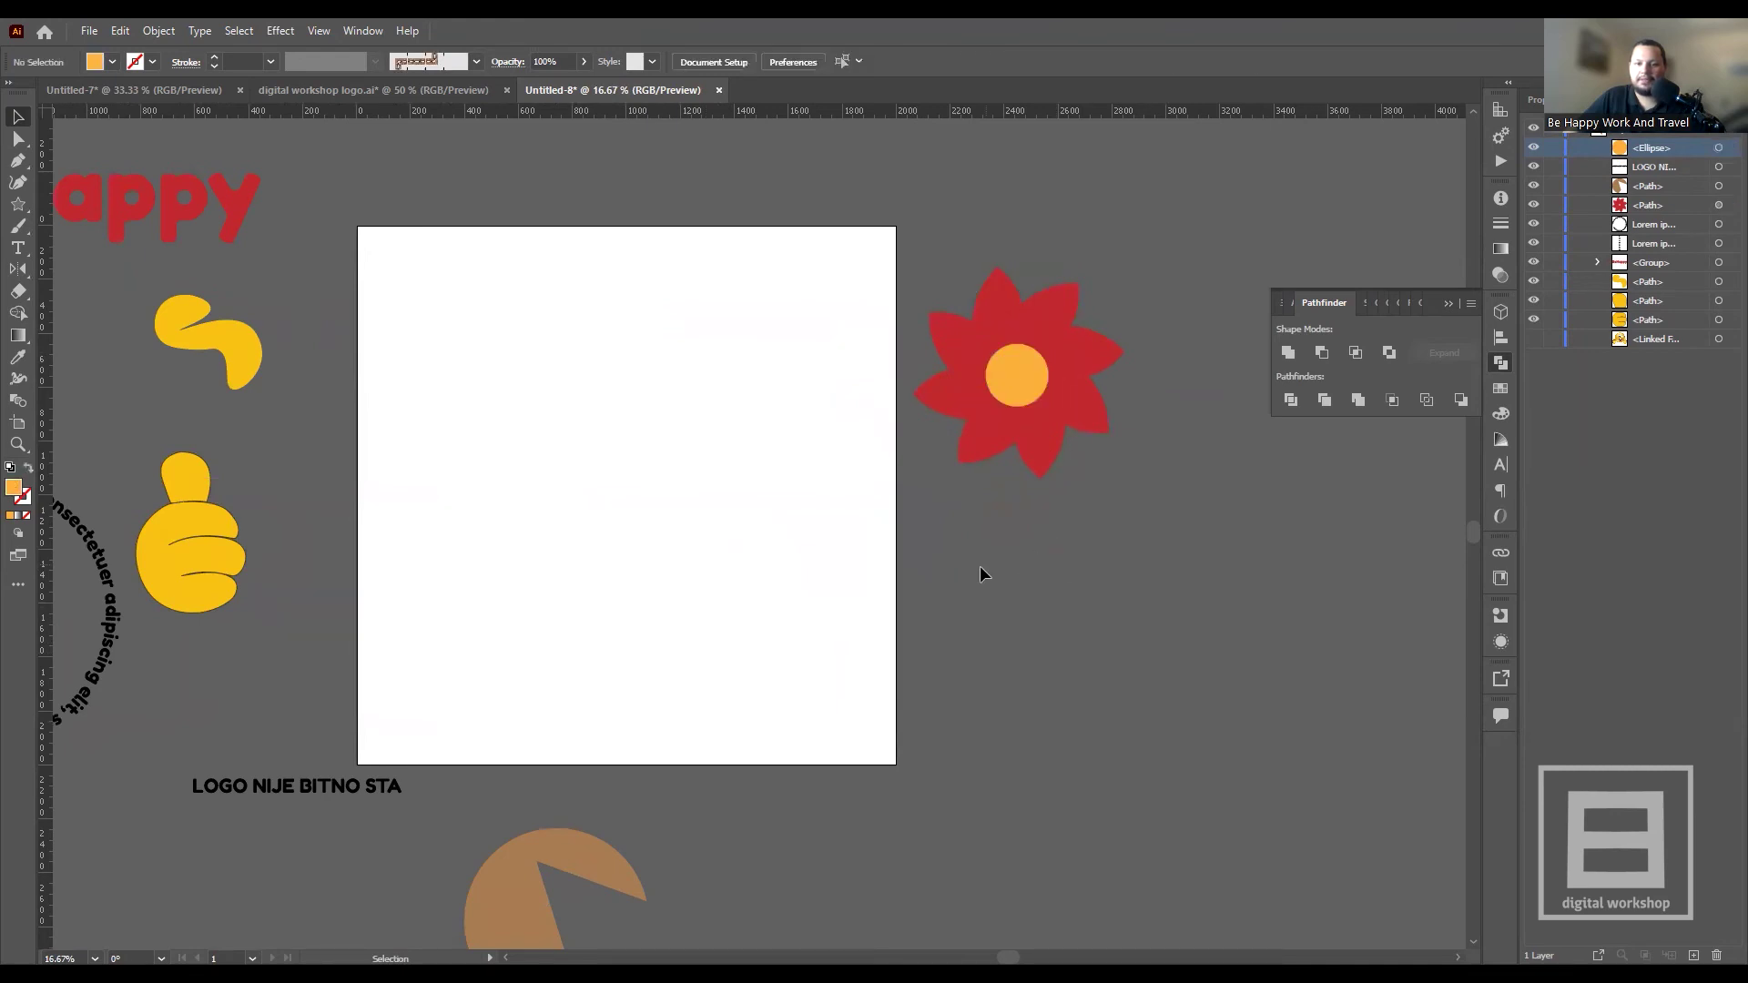
{"action": "scroll", "coordinate": [1067, 455], "scroll_direction": "up", "scroll_amount": 1}
{"action": "scroll", "coordinate": [1071, 459], "scroll_direction": "up", "scroll_amount": 1}
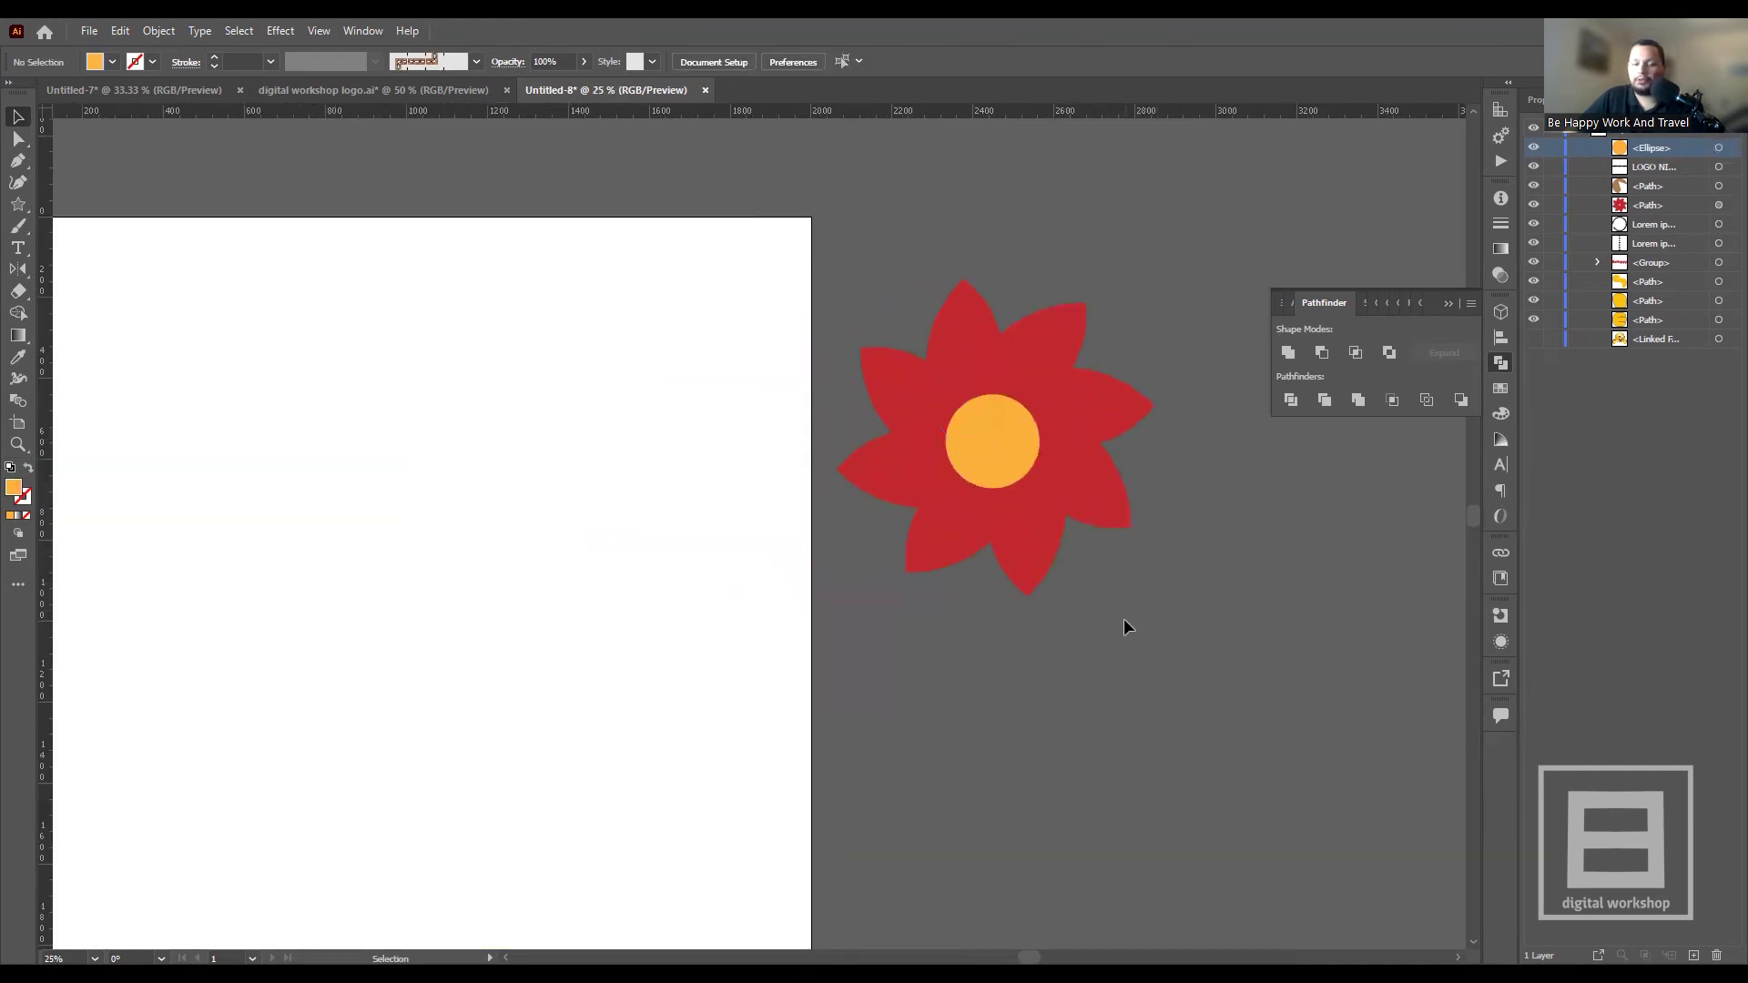
{"action": "left_click", "coordinate": [962, 380]}
{"action": "left_click", "coordinate": [1168, 562]}
{"action": "scroll", "coordinate": [956, 446], "scroll_direction": "up", "scroll_amount": 2}
{"action": "scroll", "coordinate": [1151, 506], "scroll_direction": "down", "scroll_amount": 1}
{"action": "left_click", "coordinate": [978, 472]}
{"action": "left_click", "coordinate": [1166, 510]}
{"action": "scroll", "coordinate": [1191, 619], "scroll_direction": "down", "scroll_amount": 2}
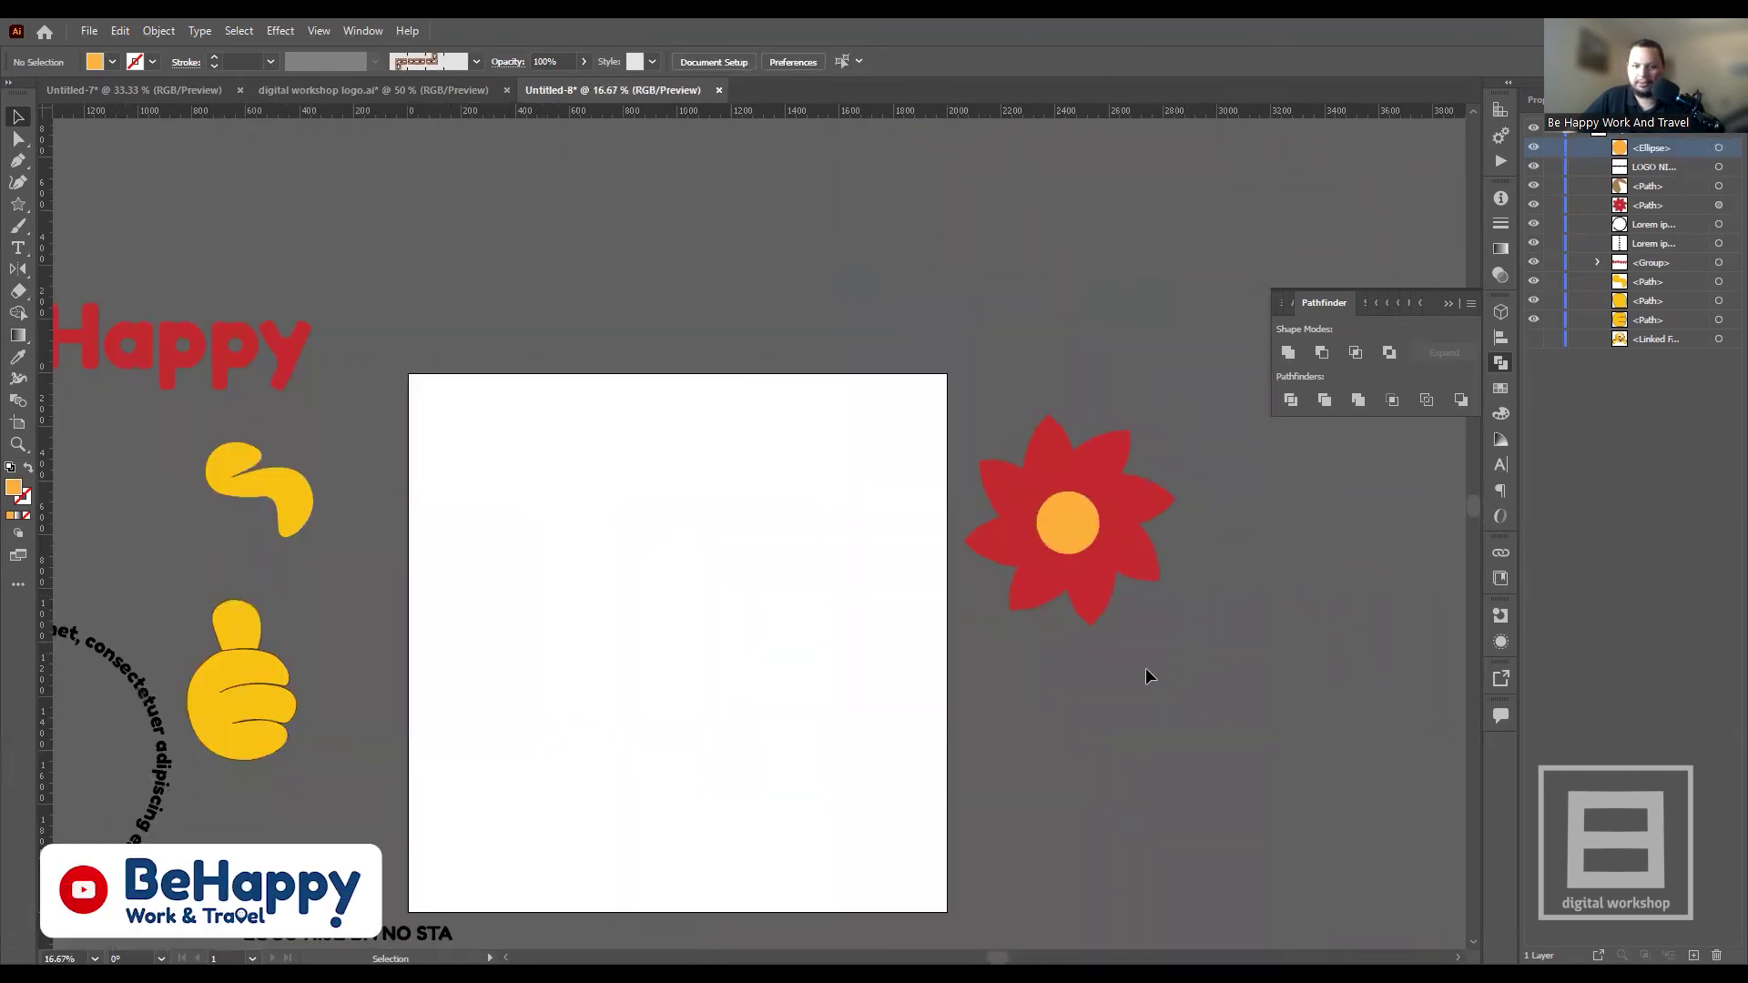
{"action": "scroll", "coordinate": [1167, 653], "scroll_direction": "down", "scroll_amount": 1}
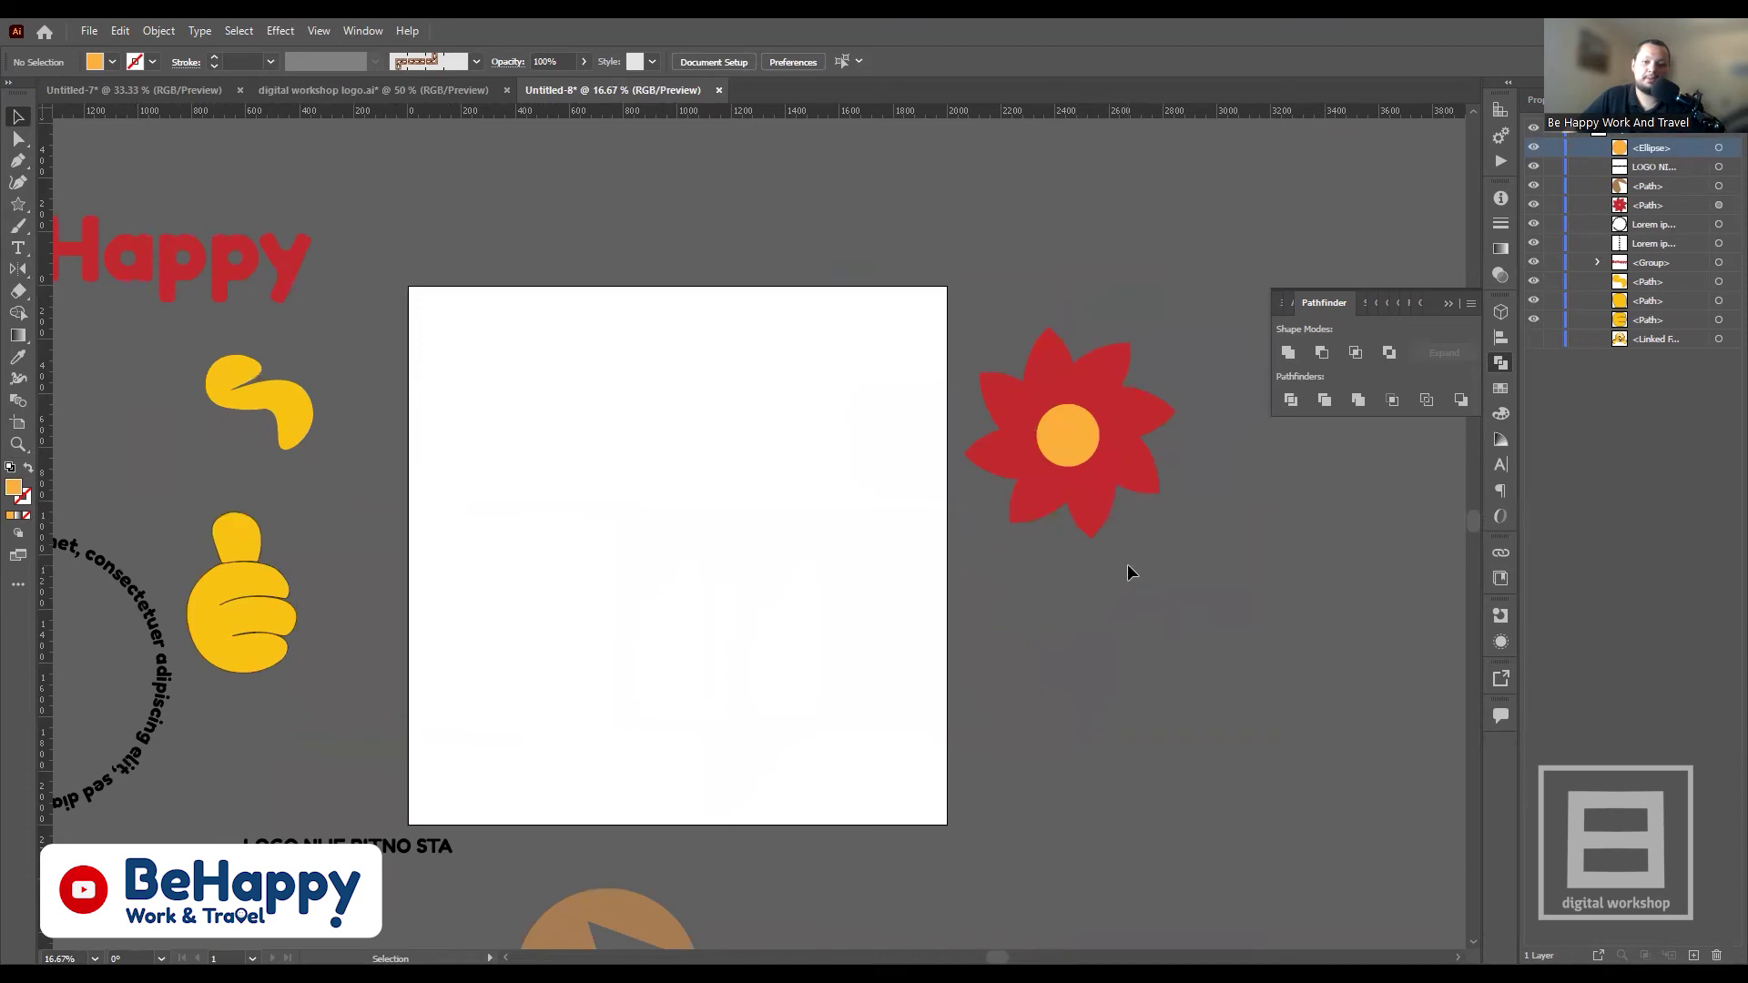
{"action": "scroll", "coordinate": [1091, 555], "scroll_direction": "down", "scroll_amount": 1}
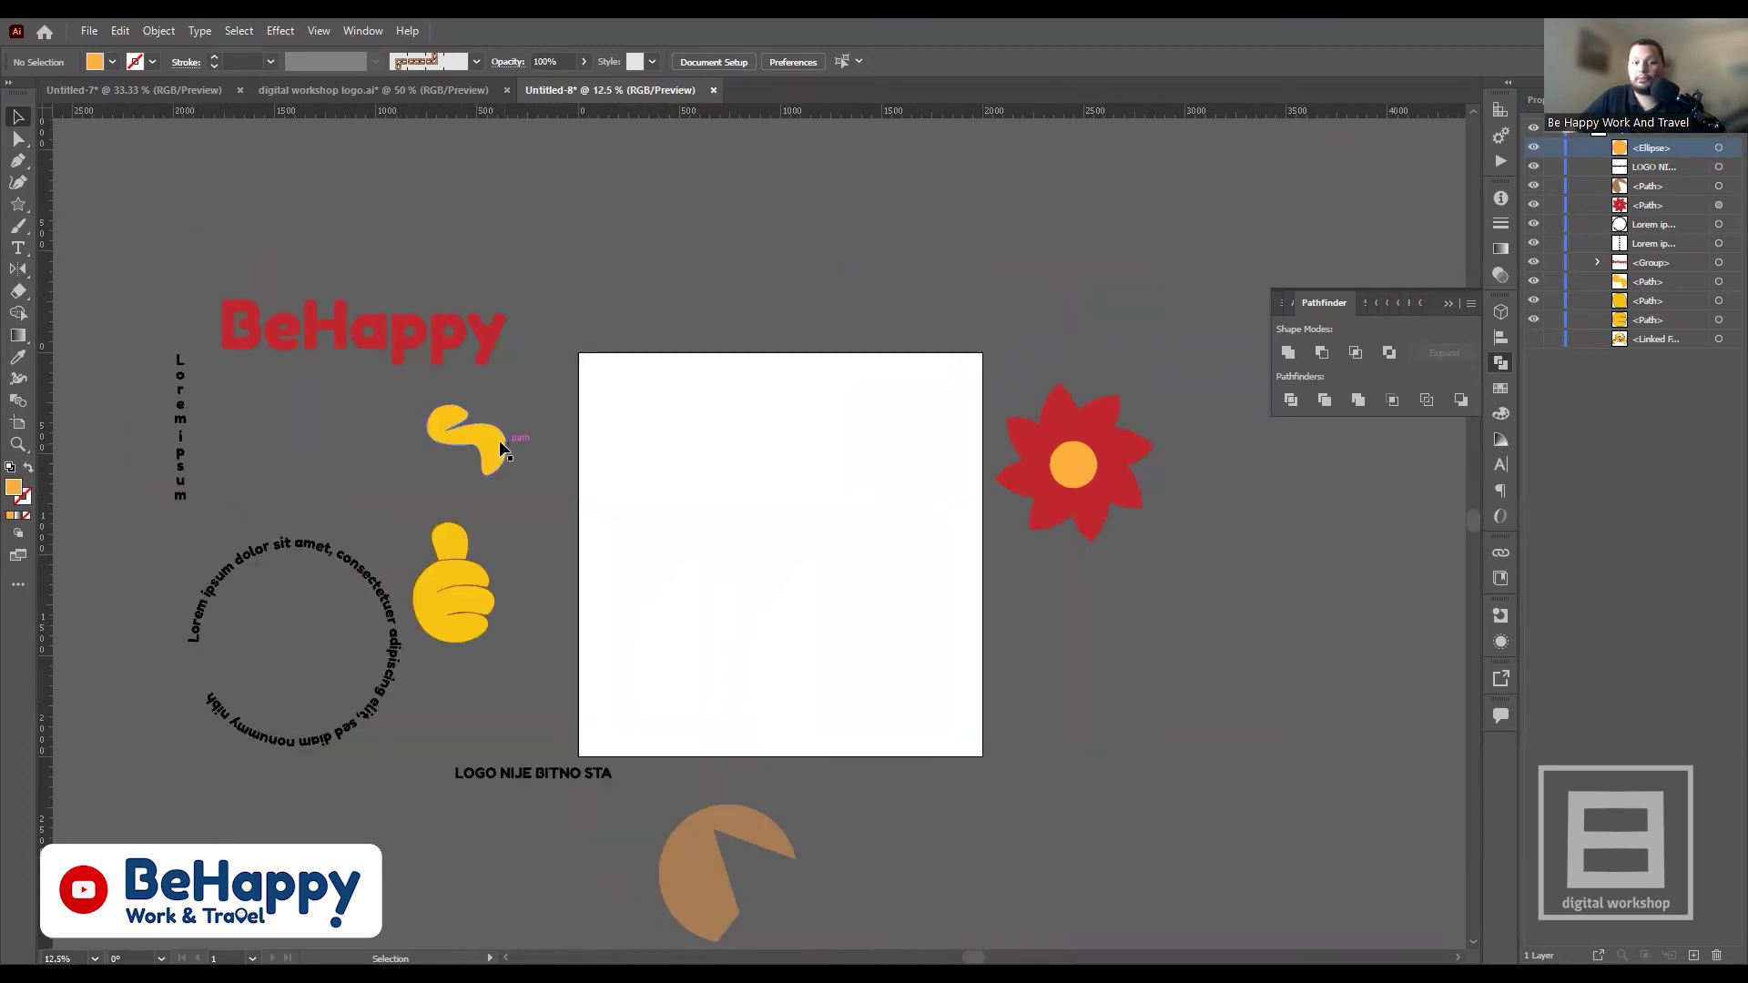
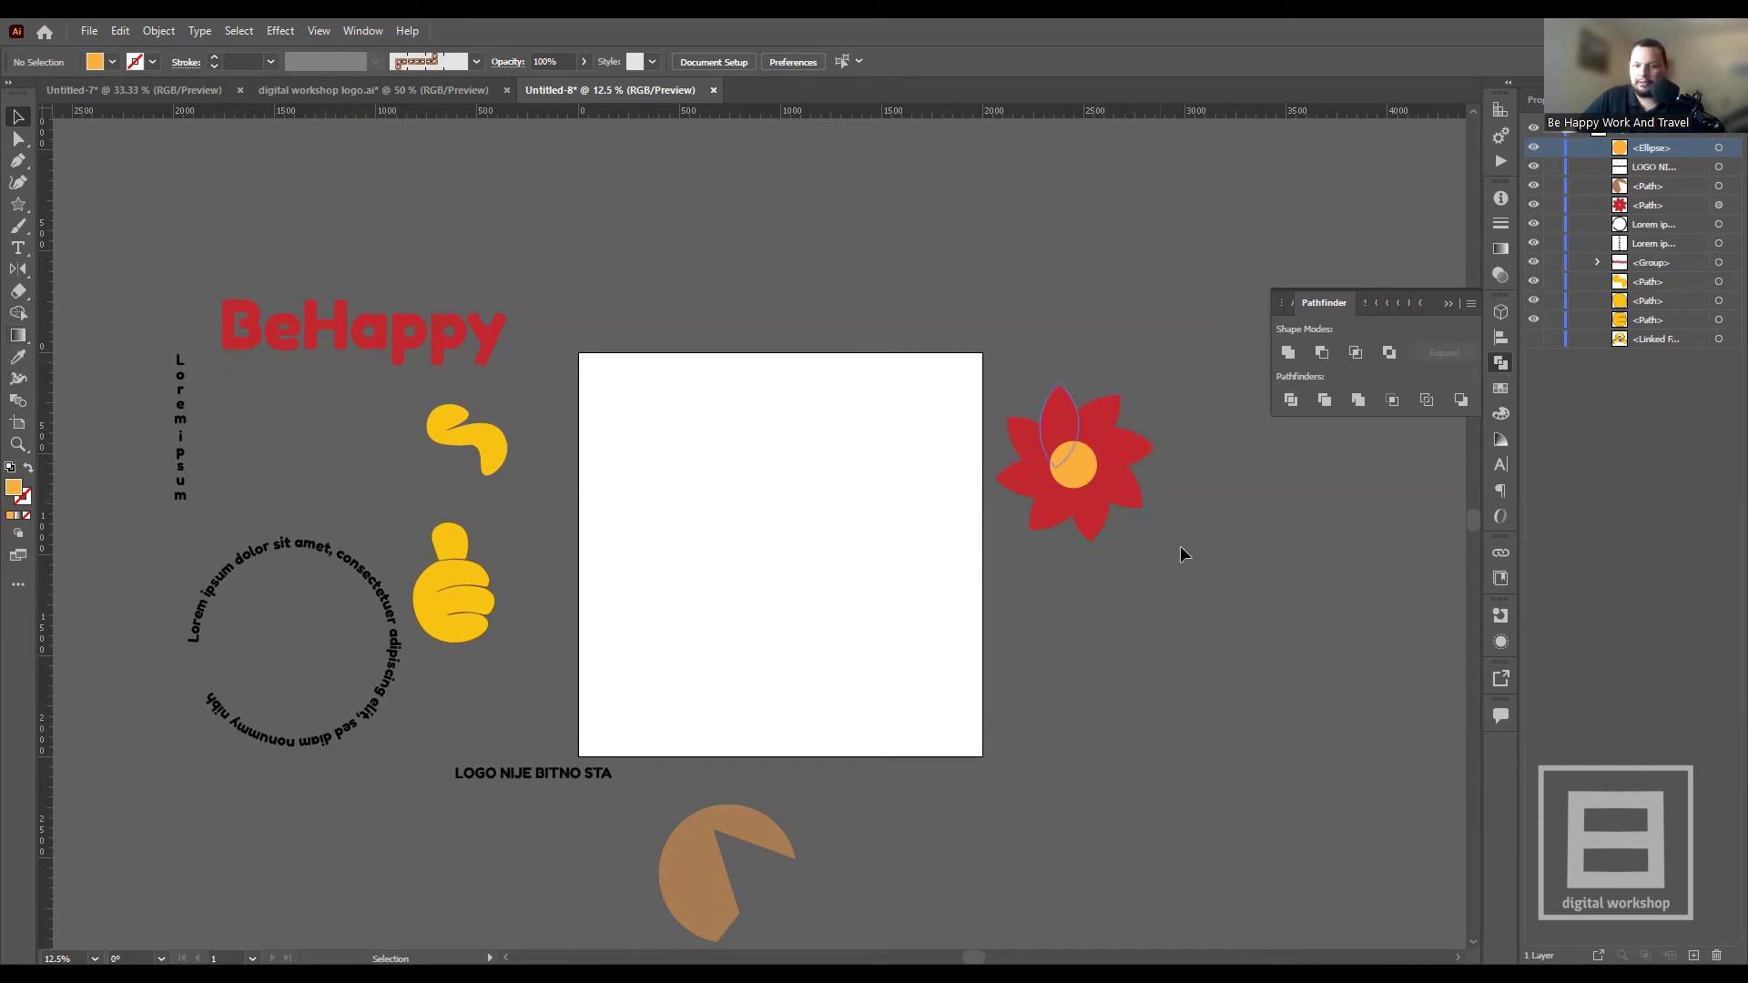
- Zoom in on the flower and select its top petal
{"action": "scroll", "coordinate": [1271, 456], "scroll_direction": "up", "scroll_amount": 1}
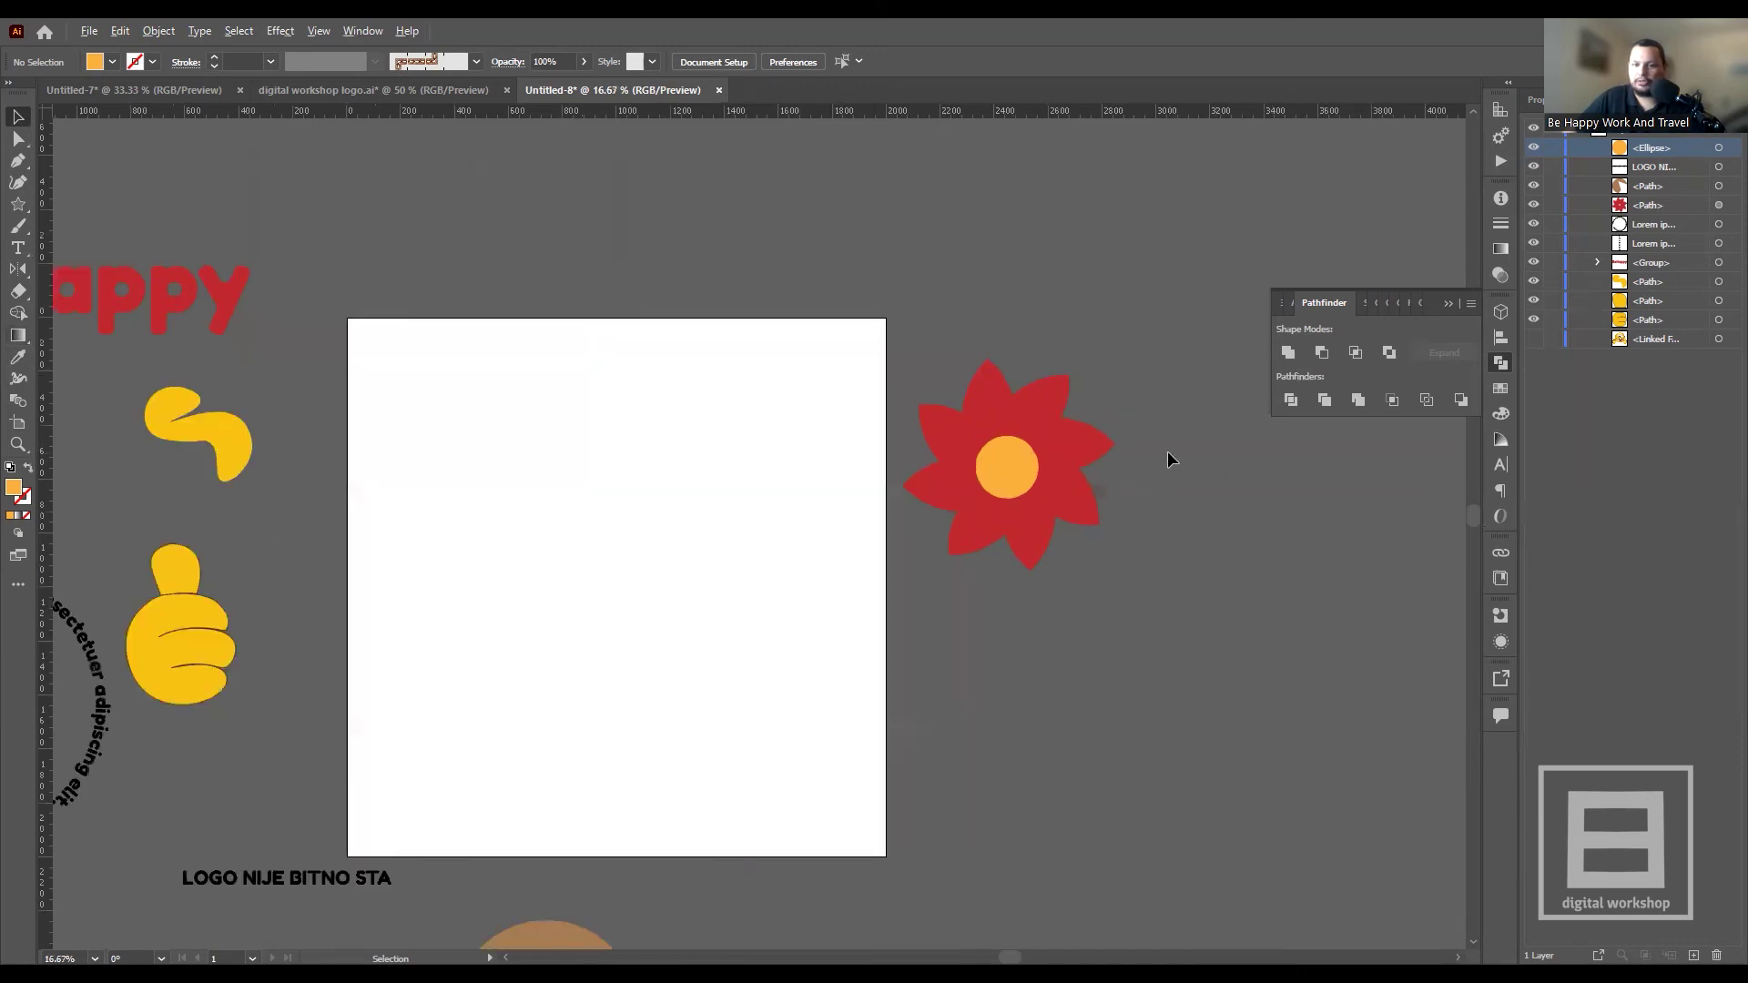
{"action": "scroll", "coordinate": [1164, 450], "scroll_direction": "up", "scroll_amount": 2}
{"action": "scroll", "coordinate": [878, 382], "scroll_direction": "up", "scroll_amount": 1}
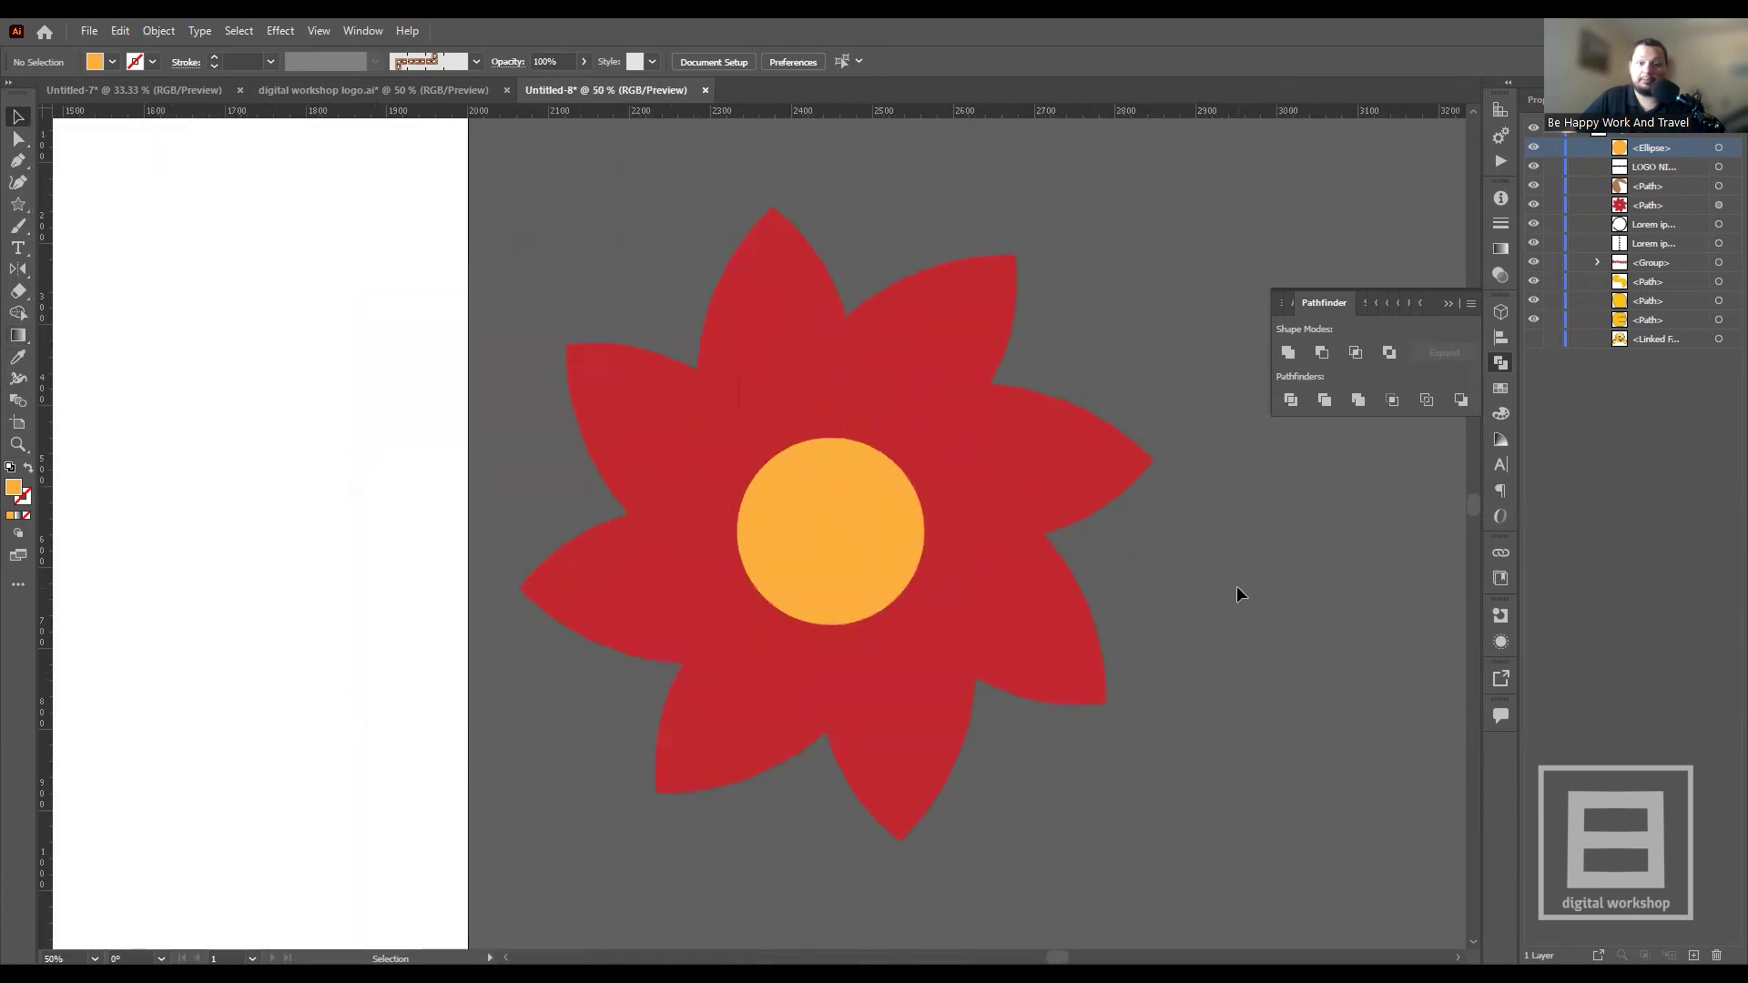
{"action": "scroll", "coordinate": [1236, 590], "scroll_direction": "up", "scroll_amount": 1}
{"action": "scroll", "coordinate": [1029, 519], "scroll_direction": "down", "scroll_amount": 2}
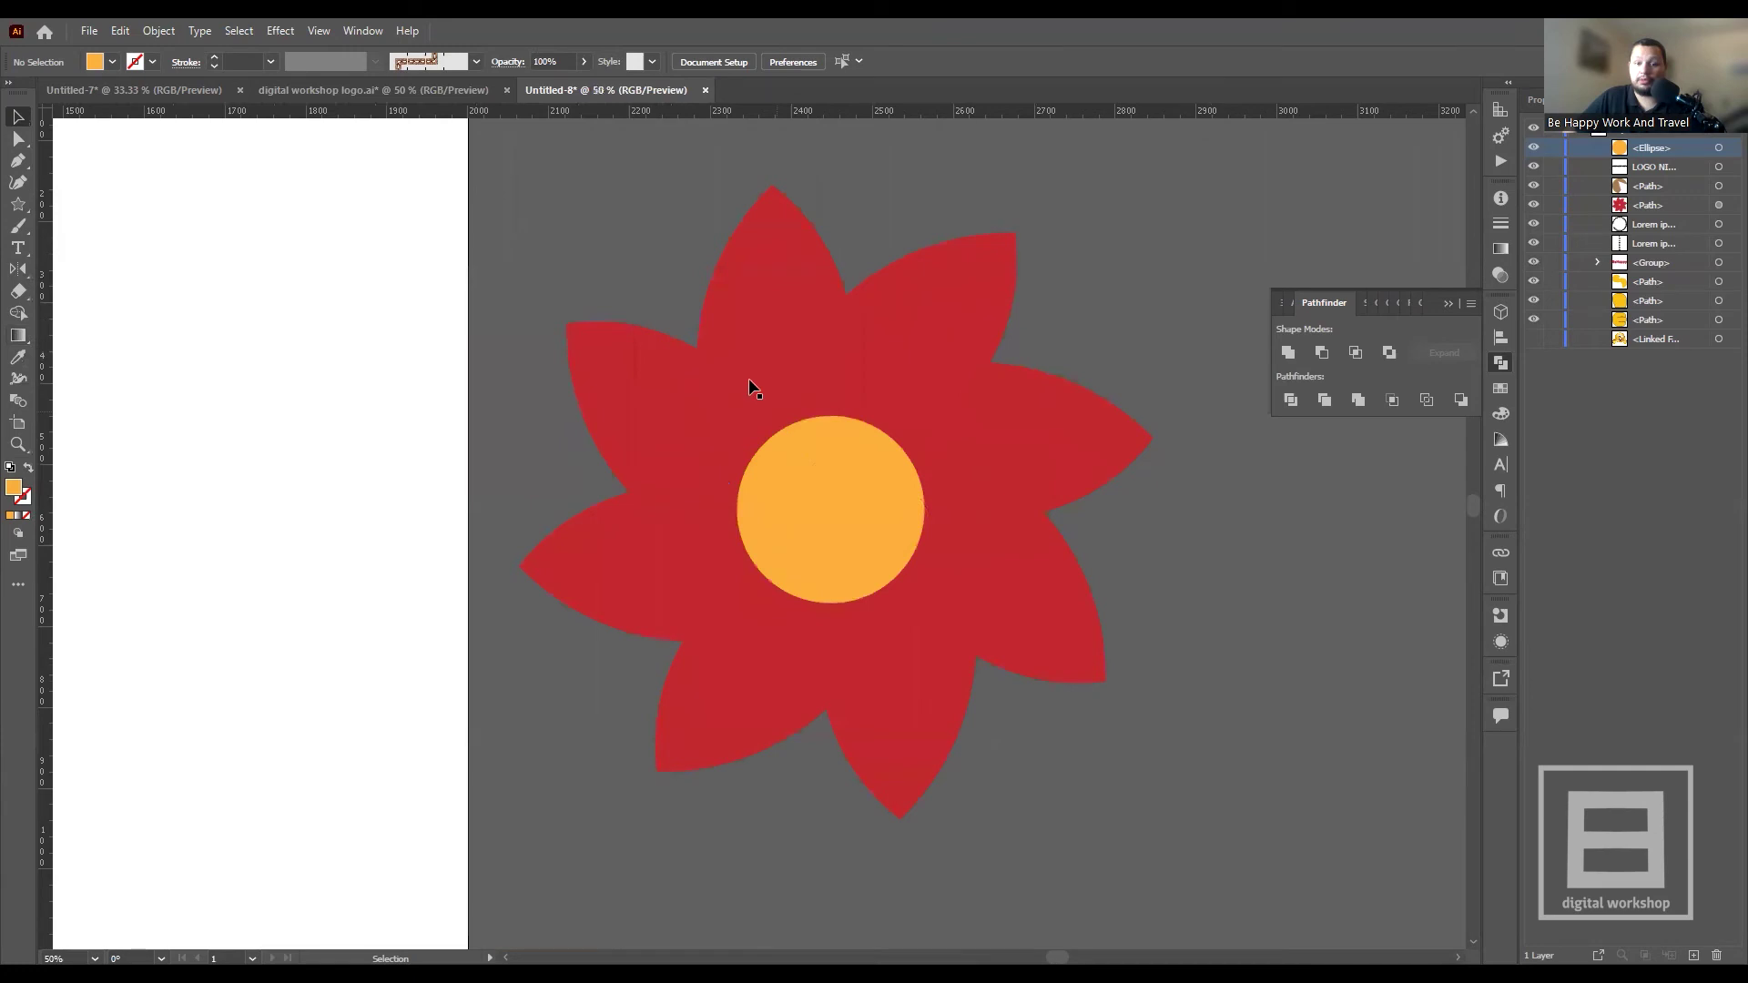
{"action": "left_click", "coordinate": [779, 310]}
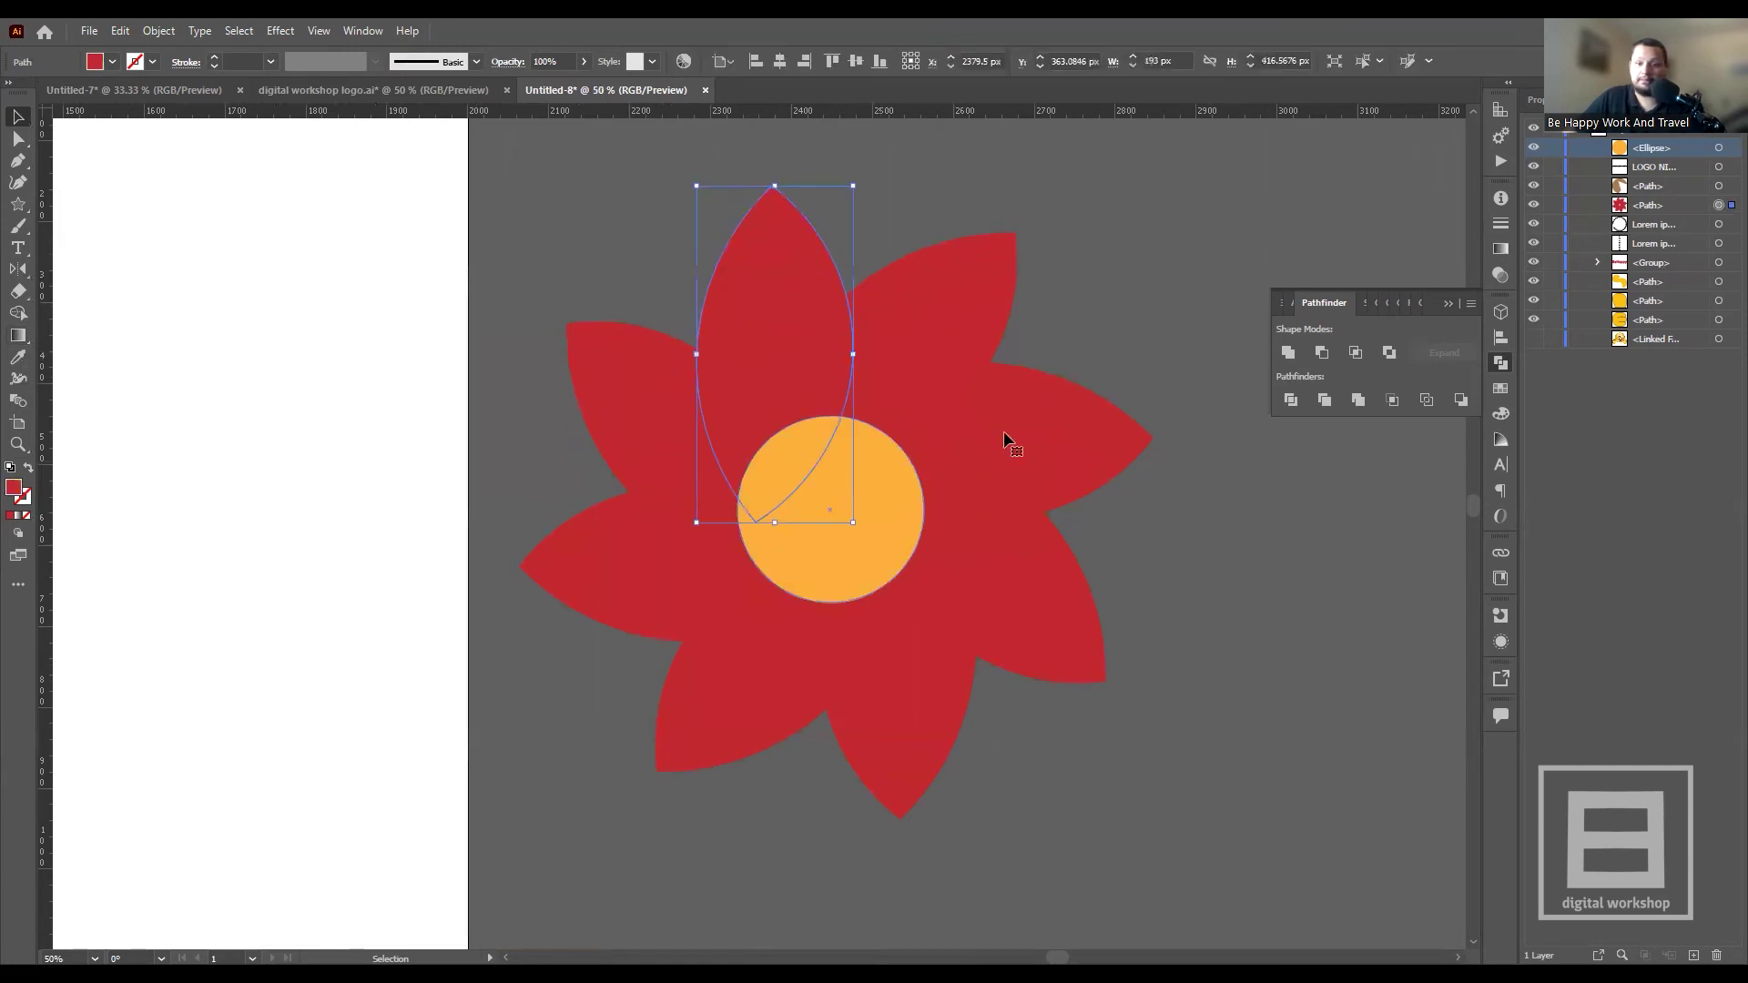
{"action": "left_click", "coordinate": [1278, 610]}
{"action": "left_click", "coordinate": [770, 333]}
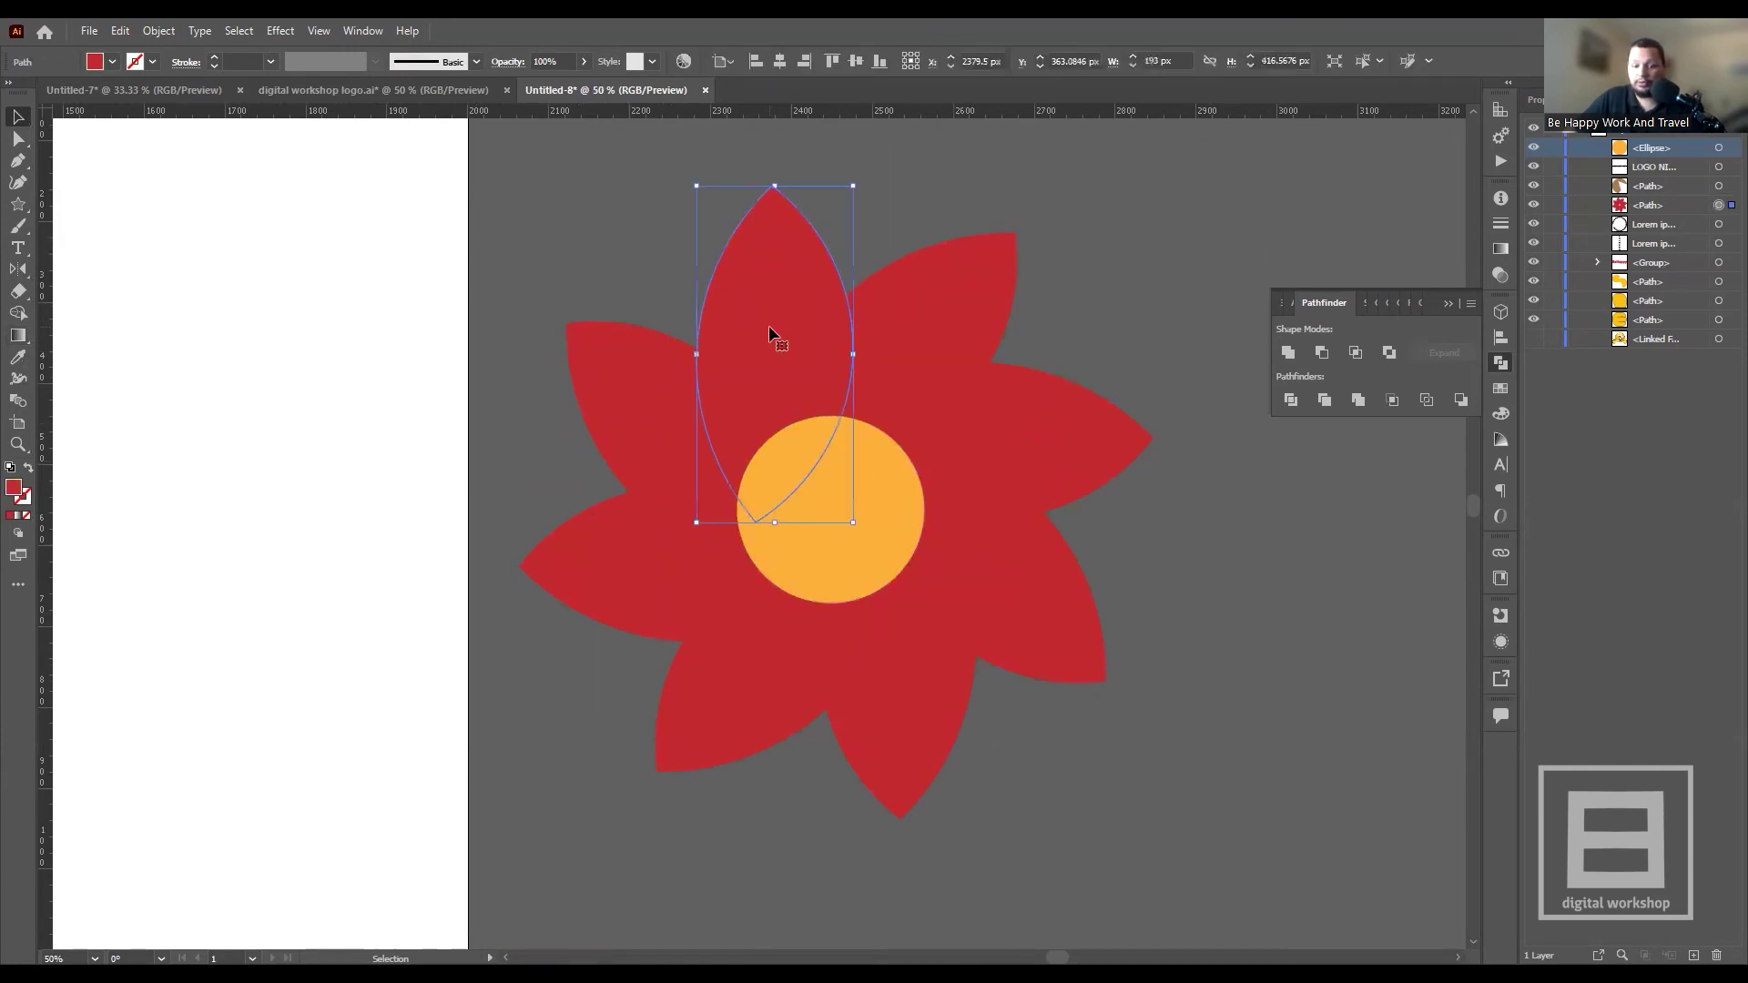
{"action": "scroll", "coordinate": [769, 325], "scroll_direction": "down", "scroll_amount": 2}
{"action": "scroll", "coordinate": [814, 352], "scroll_direction": "up", "scroll_amount": 1}
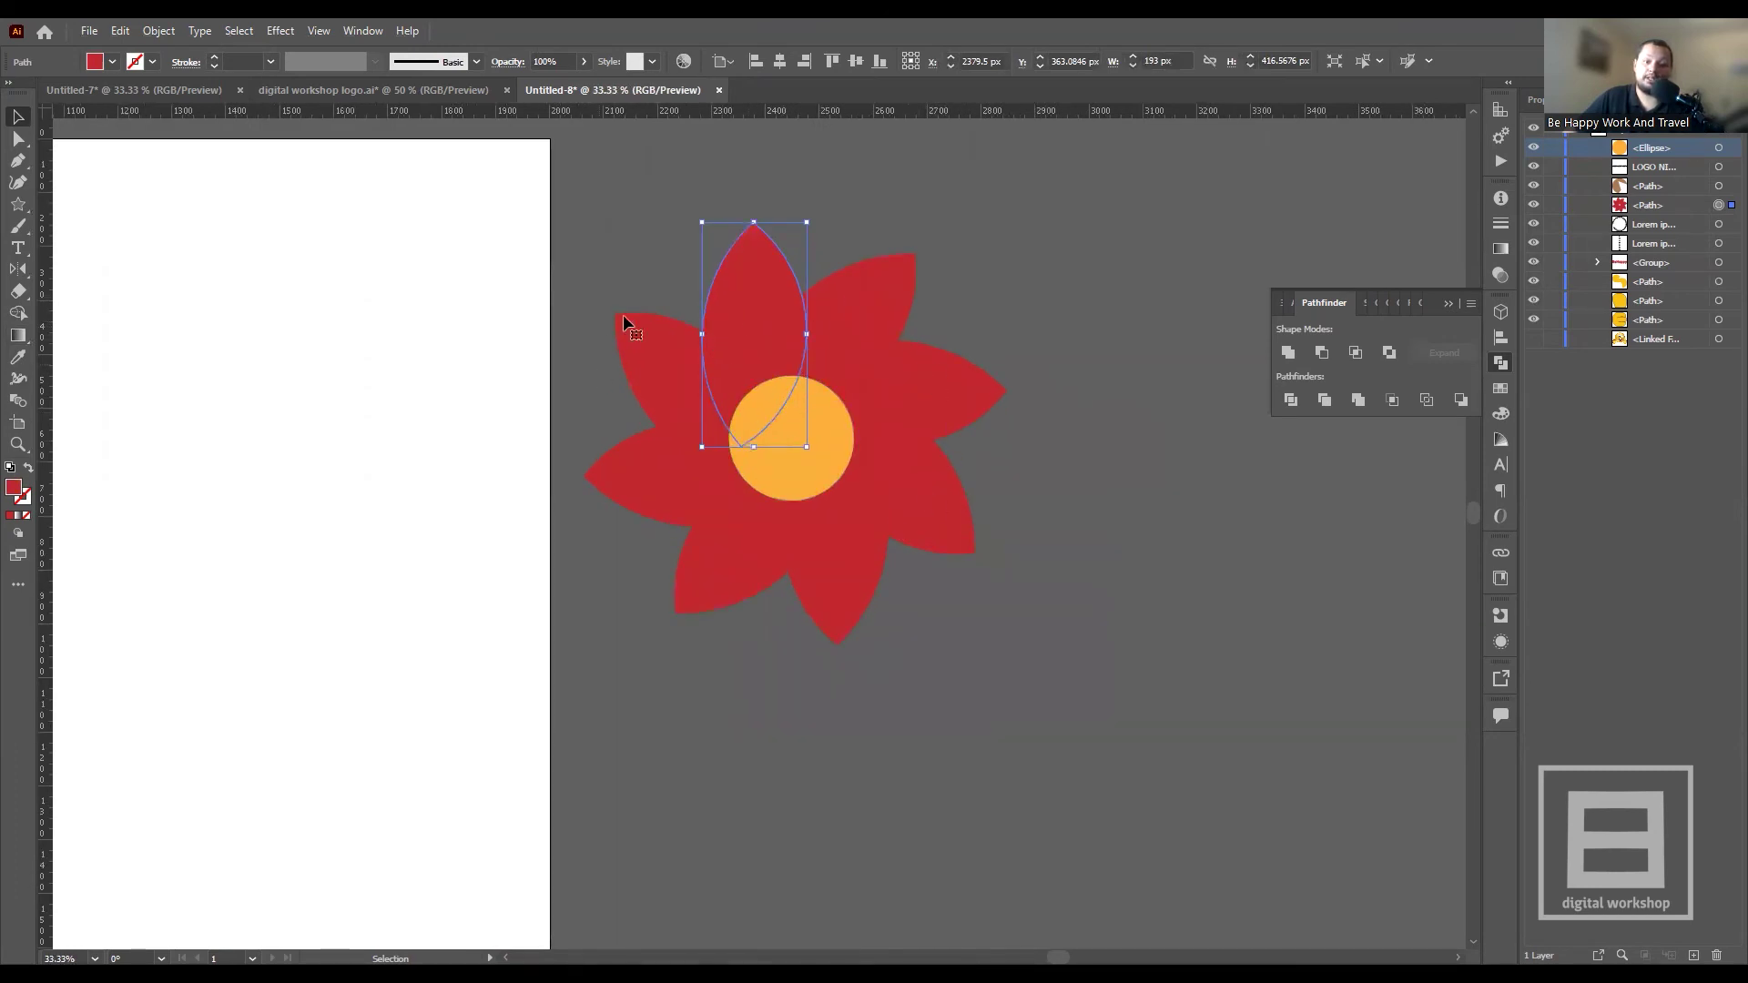
- Nudge the flower slightly left and reselect the top petal
{"action": "mouse_move", "coordinate": [743, 325]}
{"action": "left_mouse_down"}
{"action": "mouse_move", "coordinate": [489, 341]}
{"action": "mouse_move", "coordinate": [723, 325]}
{"action": "left_mouse_up"}
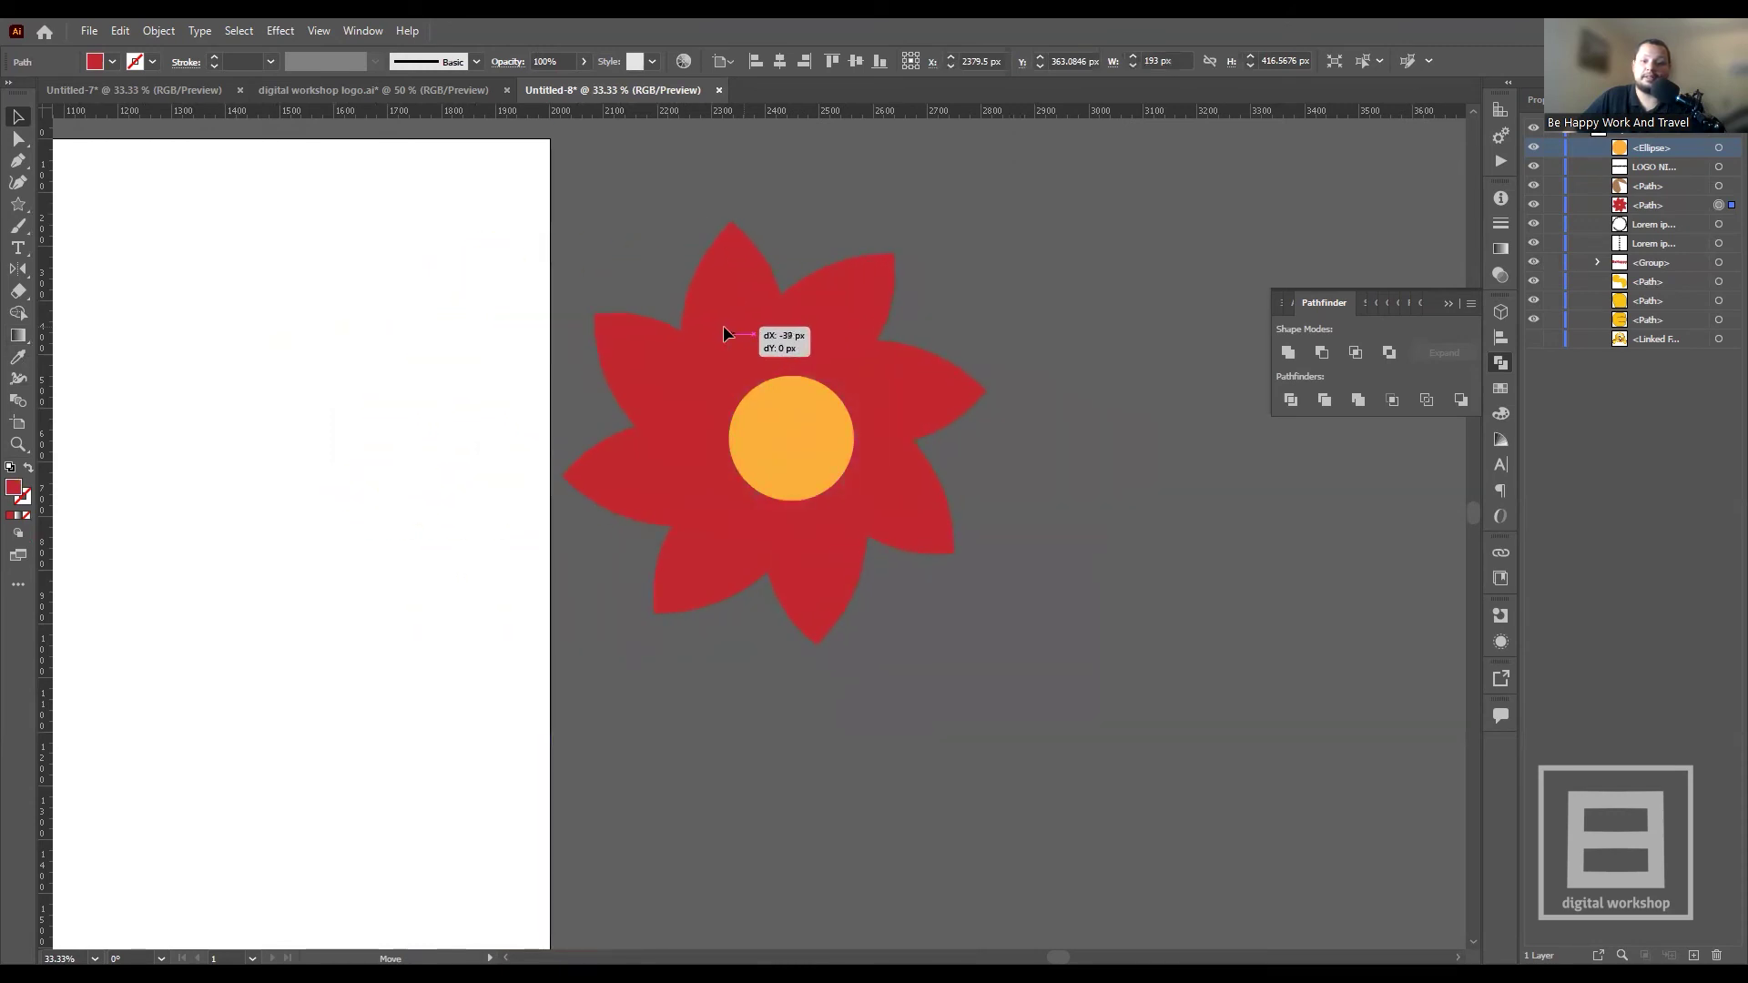
{"action": "key", "text": "a"}
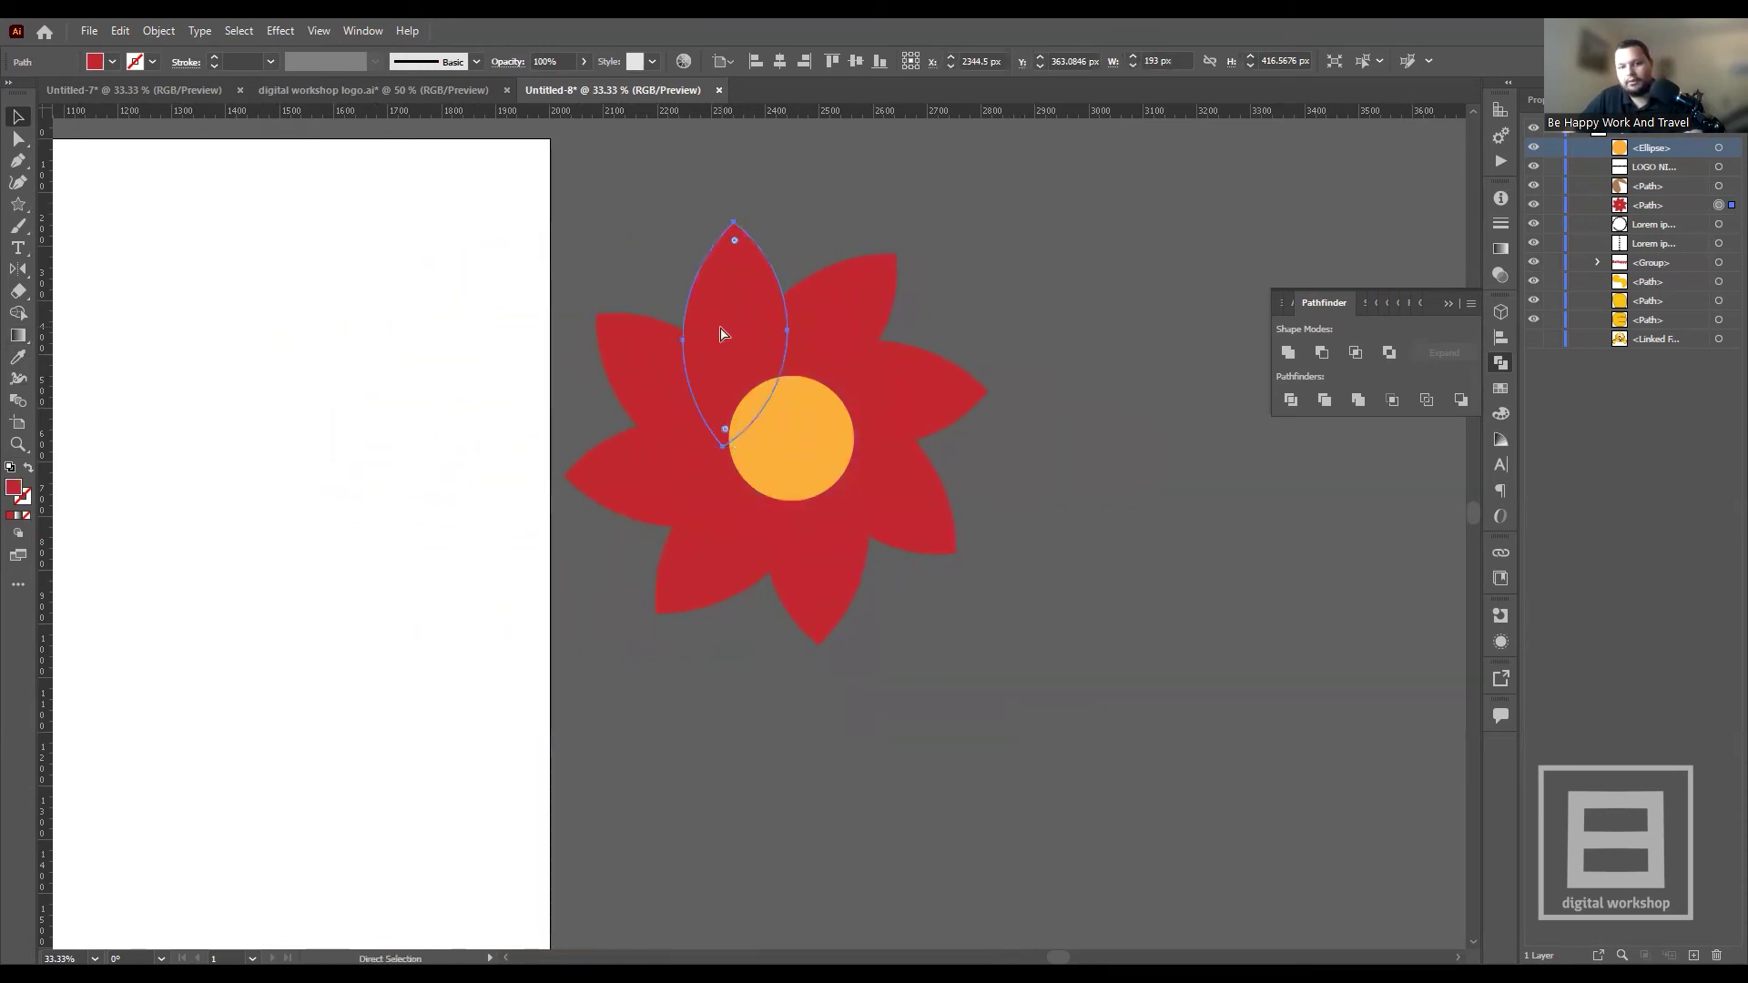
{"action": "left_click", "coordinate": [1046, 466]}
{"action": "key", "text": "v"}
{"action": "left_click", "coordinate": [761, 334]}
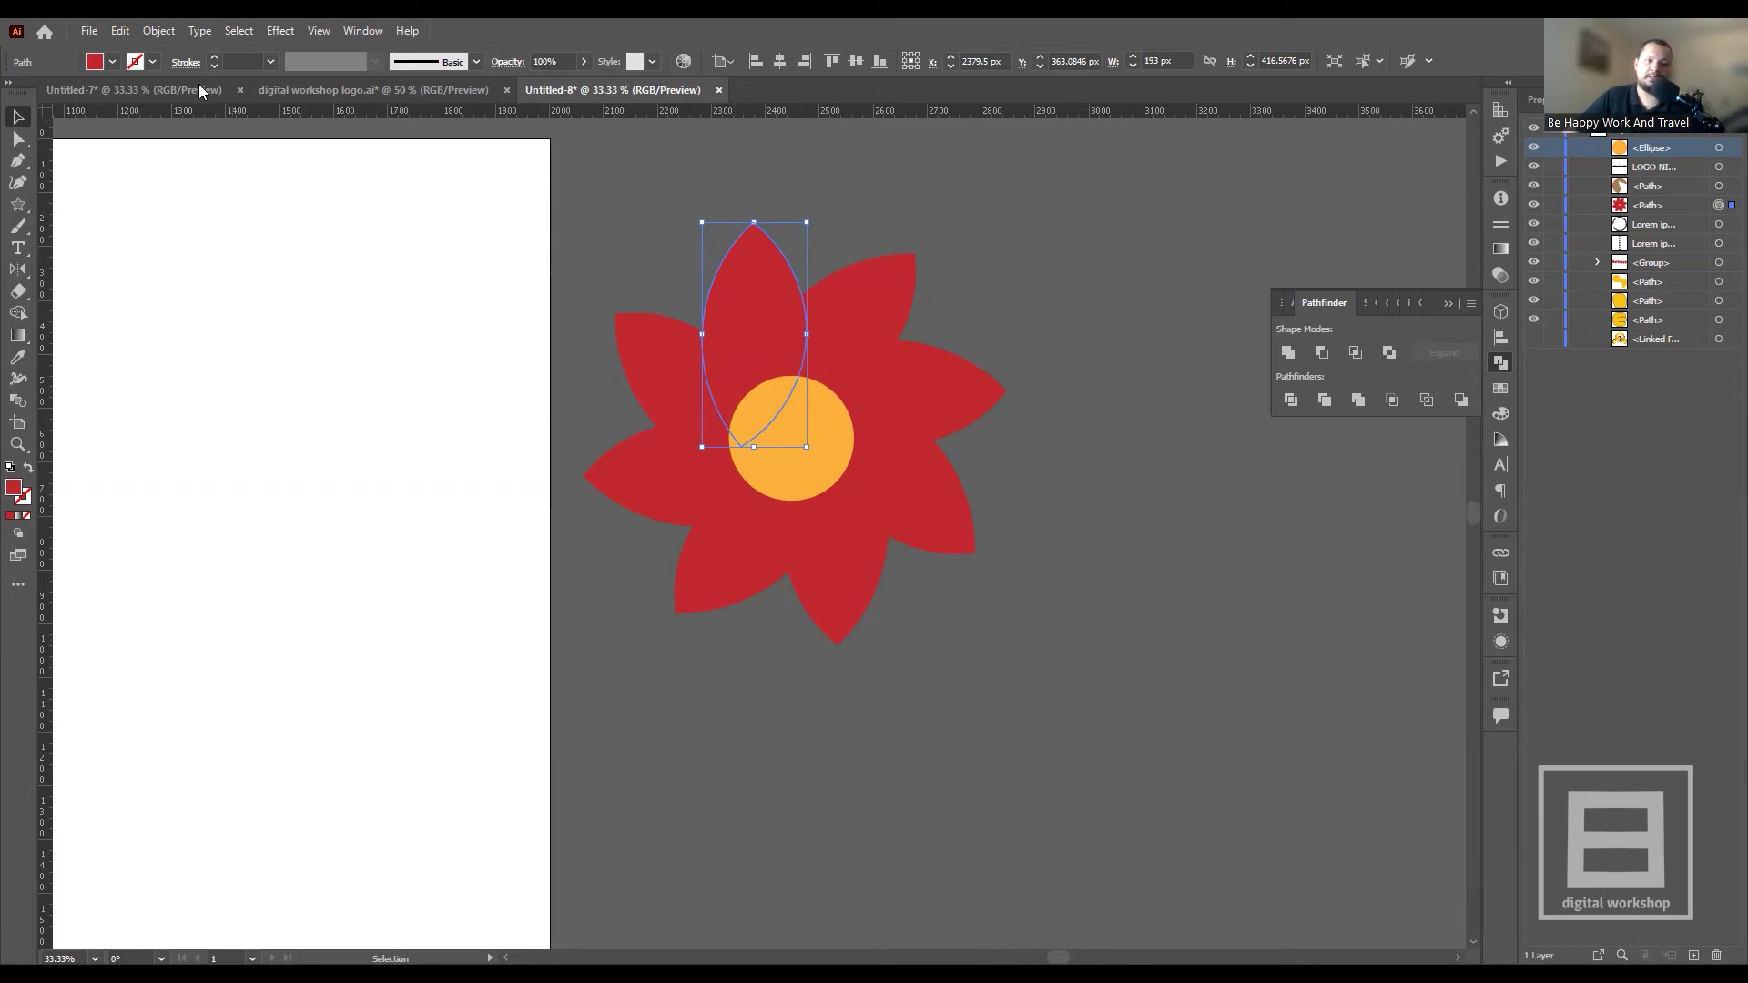
- Expand the rotated petals into separate shapes with Object > Expand Appearance
{"action": "left_click", "coordinate": [157, 36]}
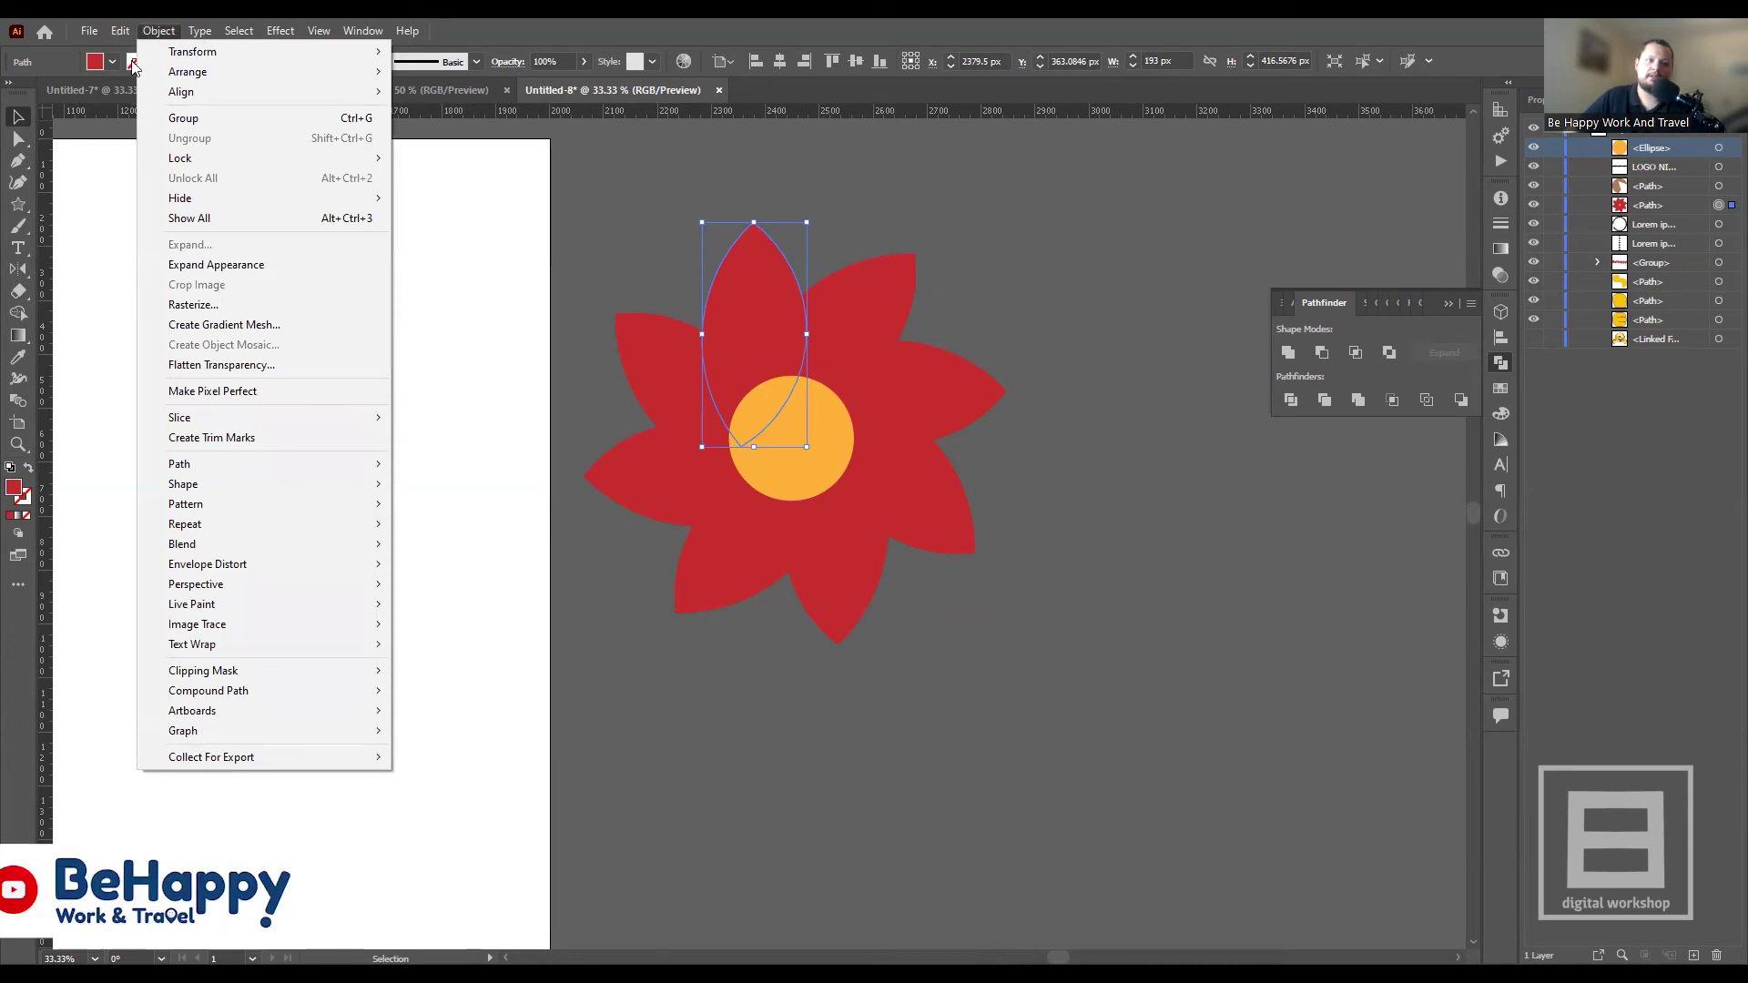
{"action": "left_click", "coordinate": [119, 31]}
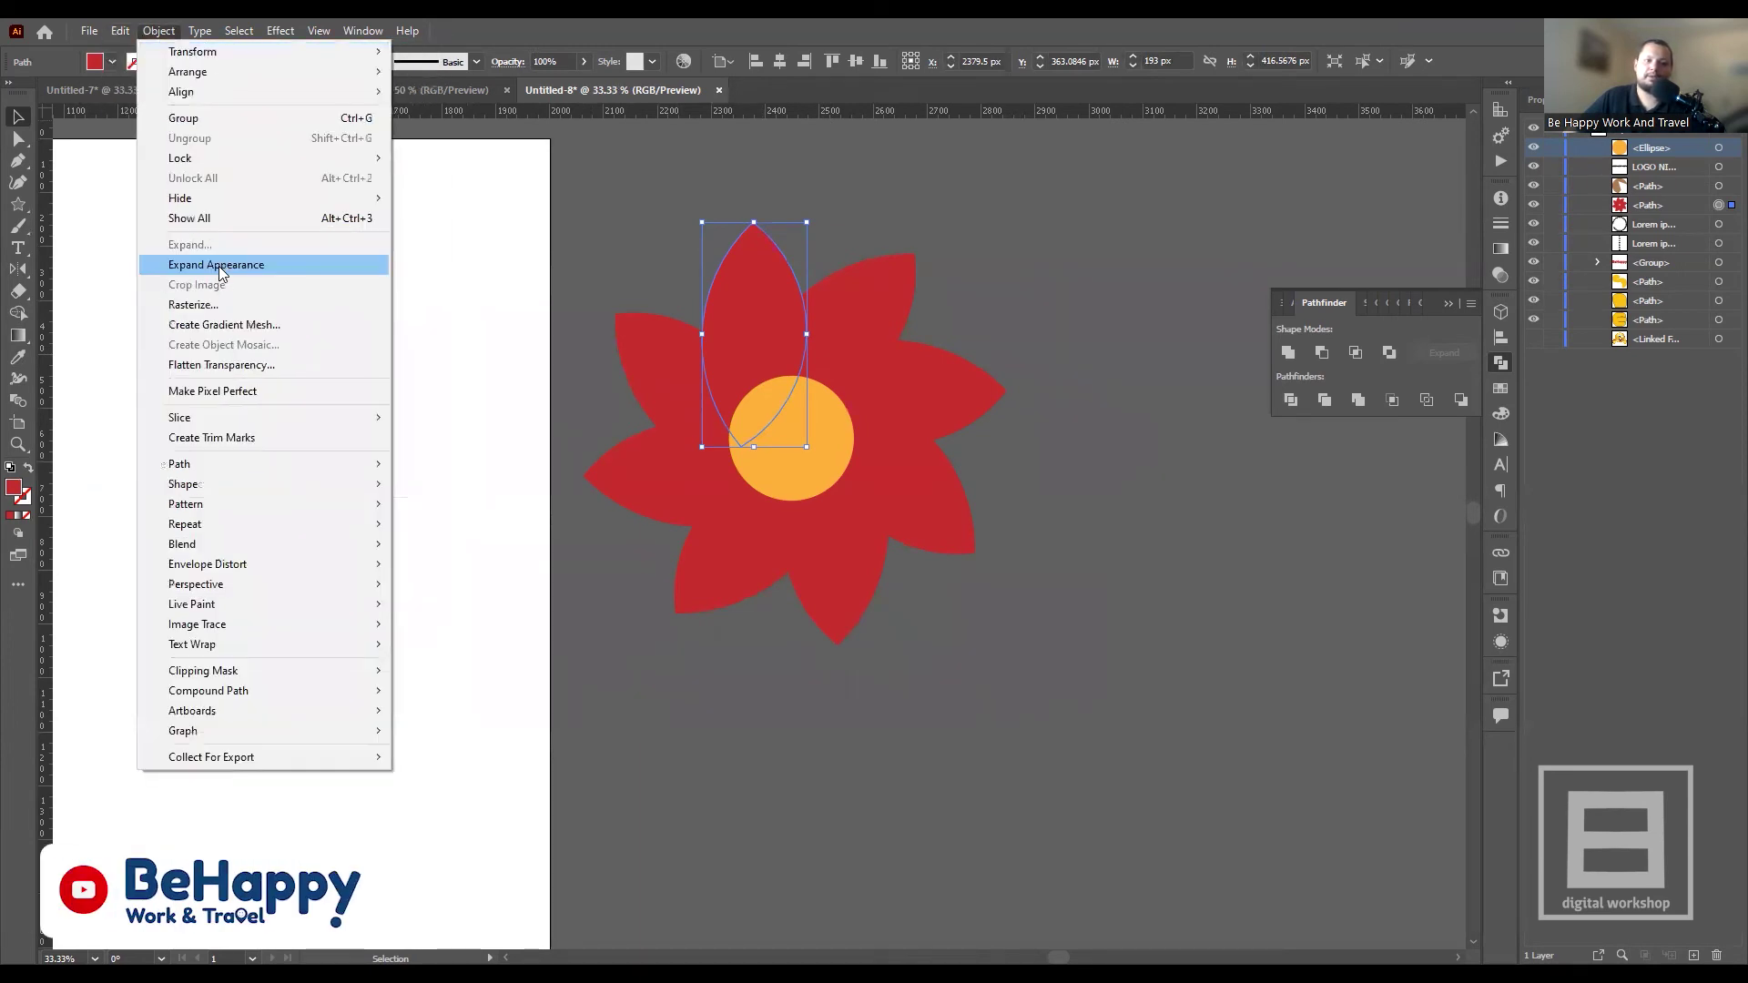
{"action": "left_click", "coordinate": [218, 264]}
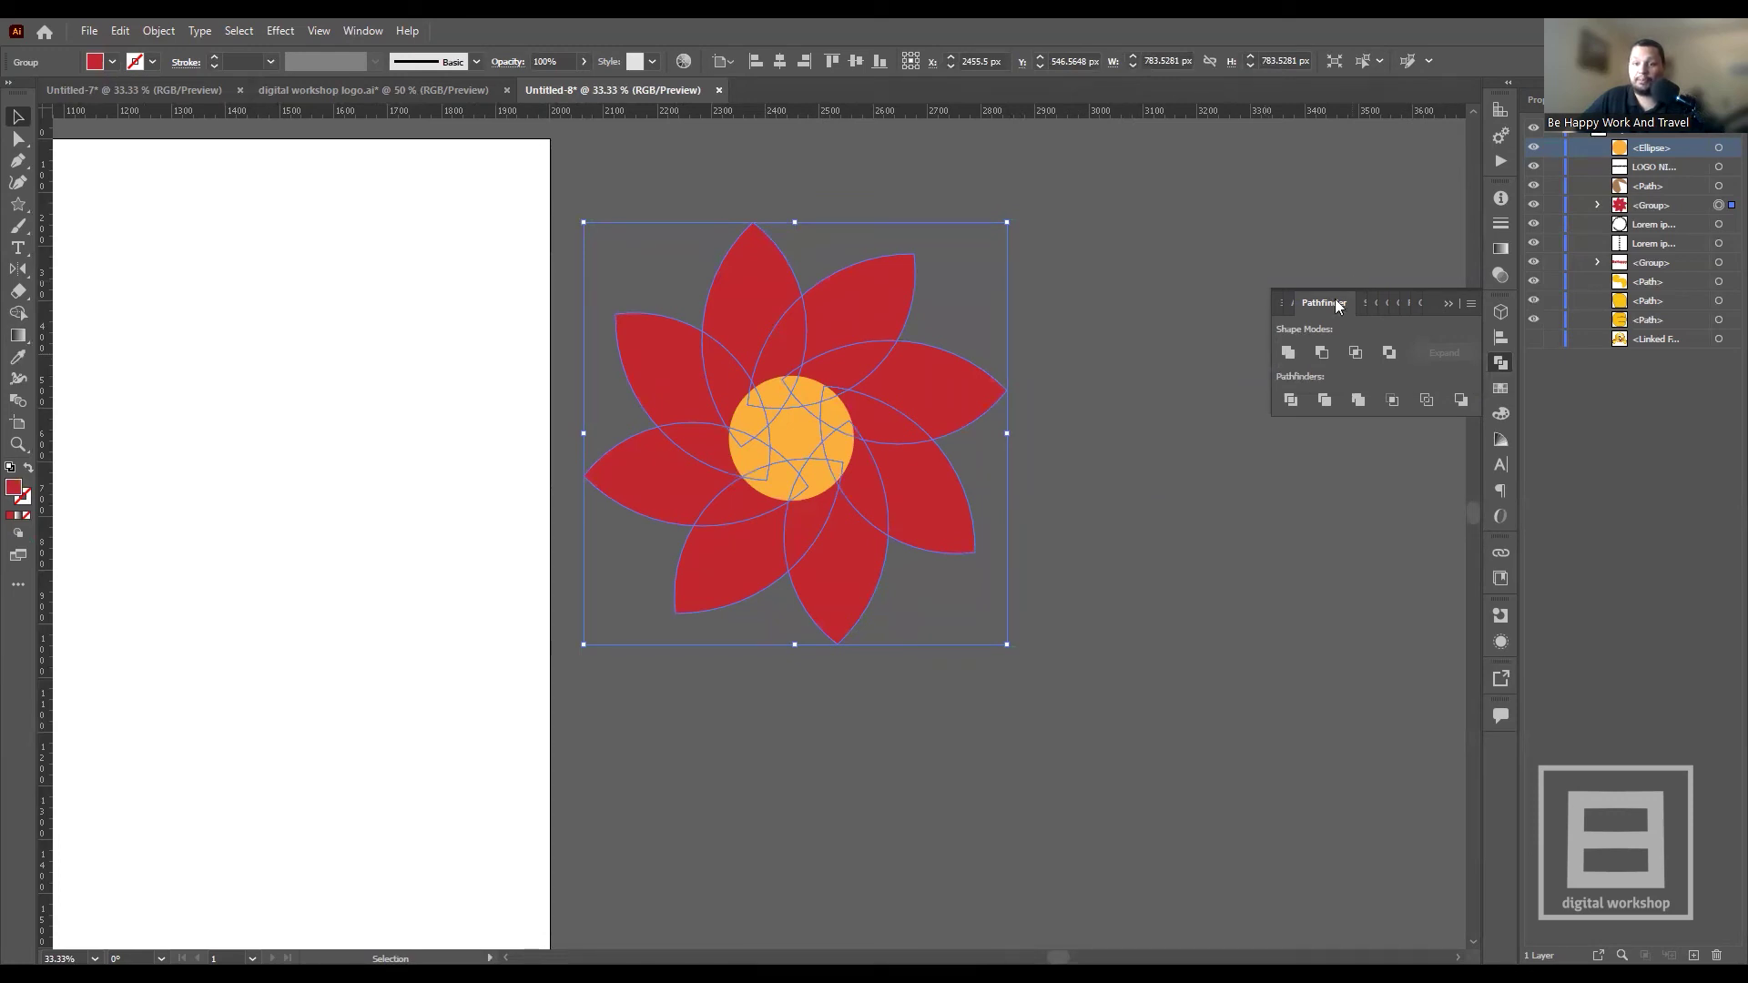
- Unite all petals into one red compound shape and reselect it
{"action": "left_click", "coordinate": [1290, 353]}
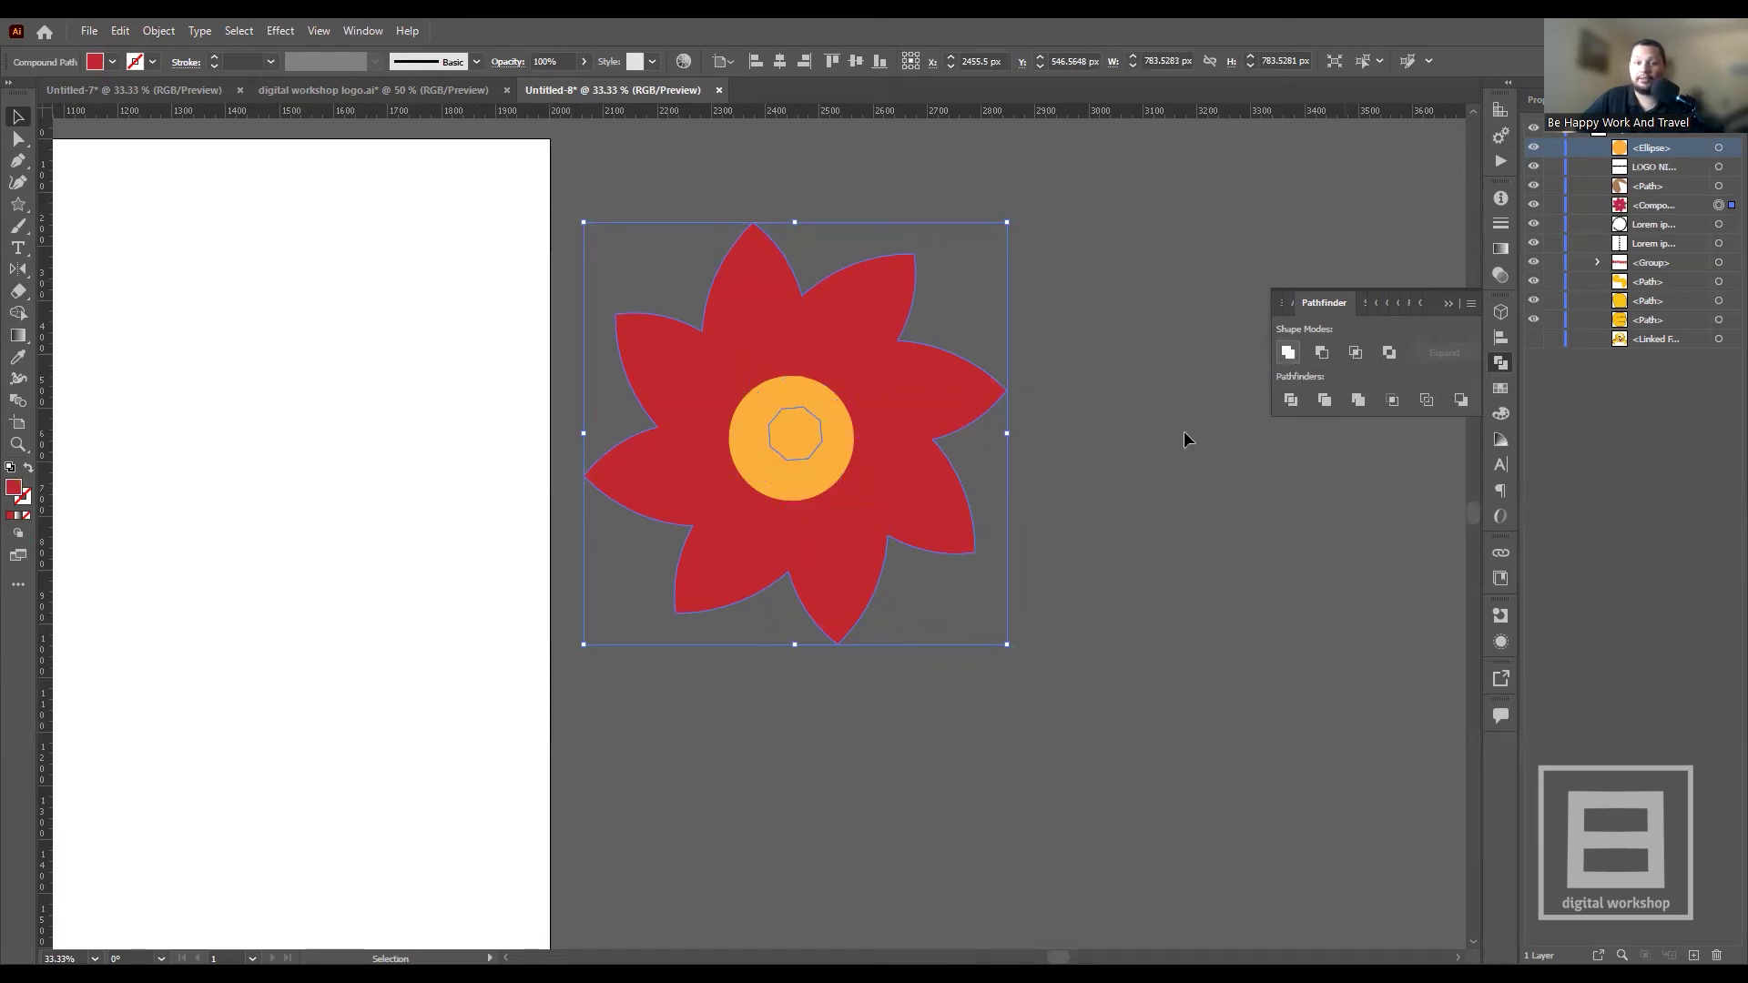
{"action": "left_click", "coordinate": [1107, 466]}
{"action": "left_click", "coordinate": [877, 355]}
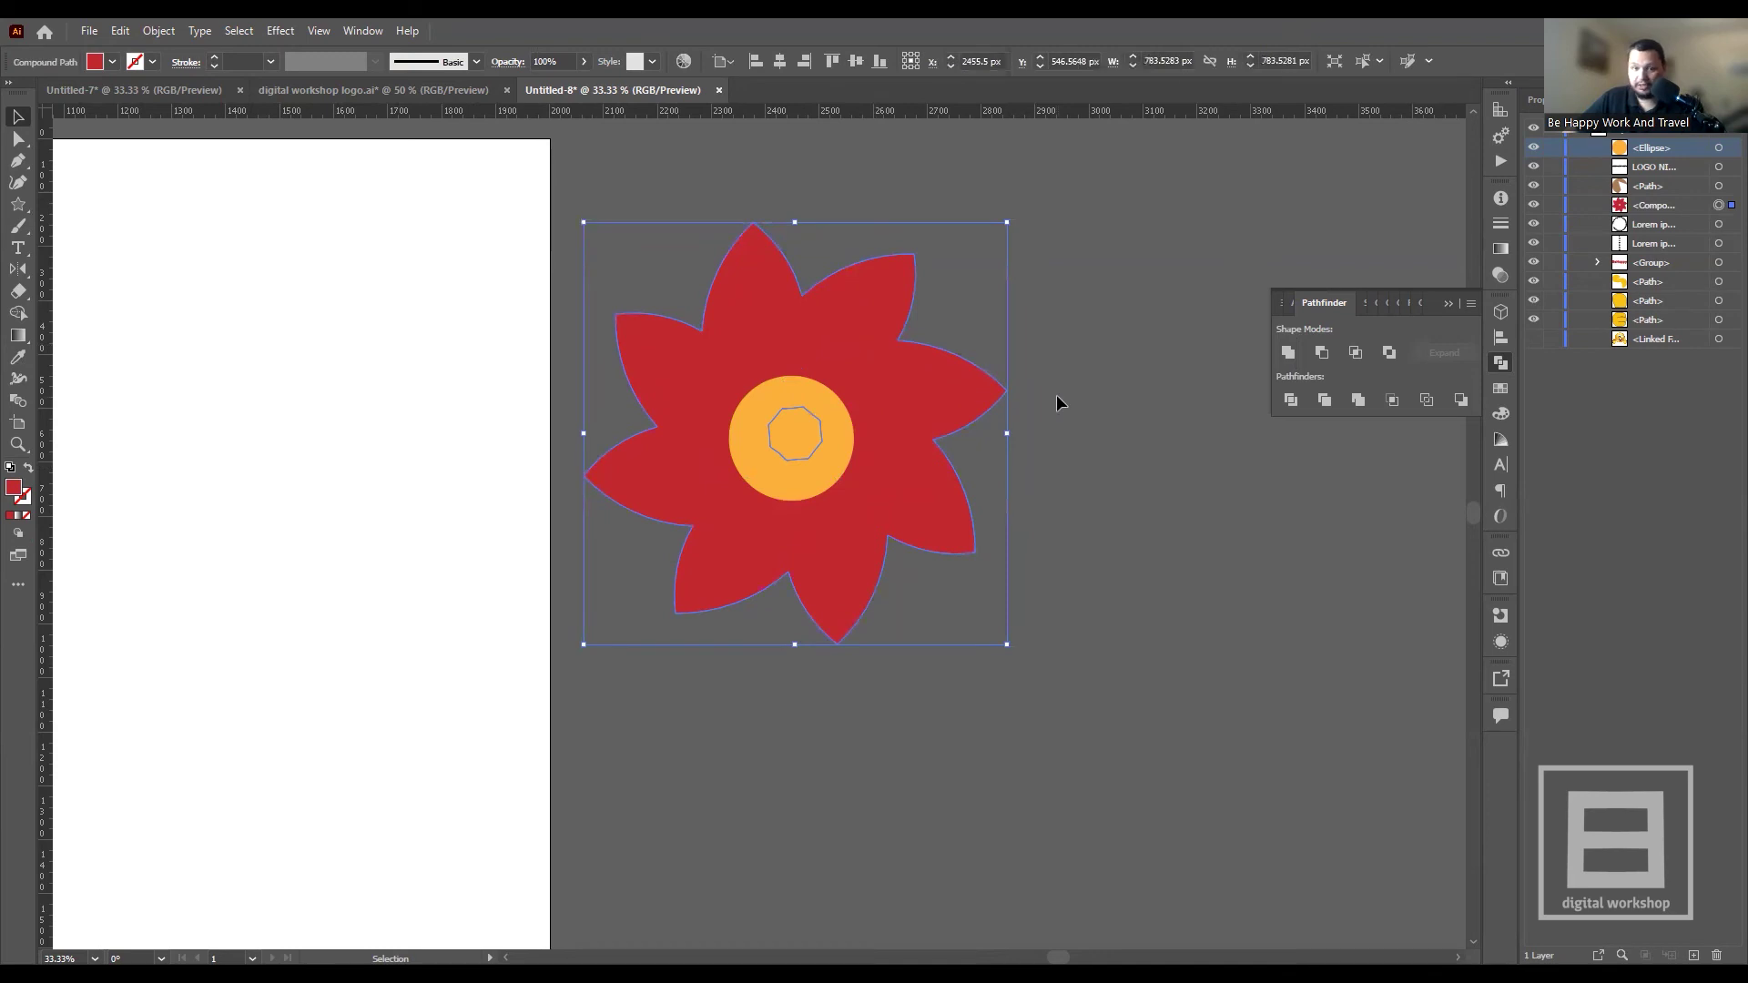
{"action": "left_click", "coordinate": [1140, 379]}
{"action": "left_click", "coordinate": [956, 406]}
{"action": "left_click", "coordinate": [1245, 501]}
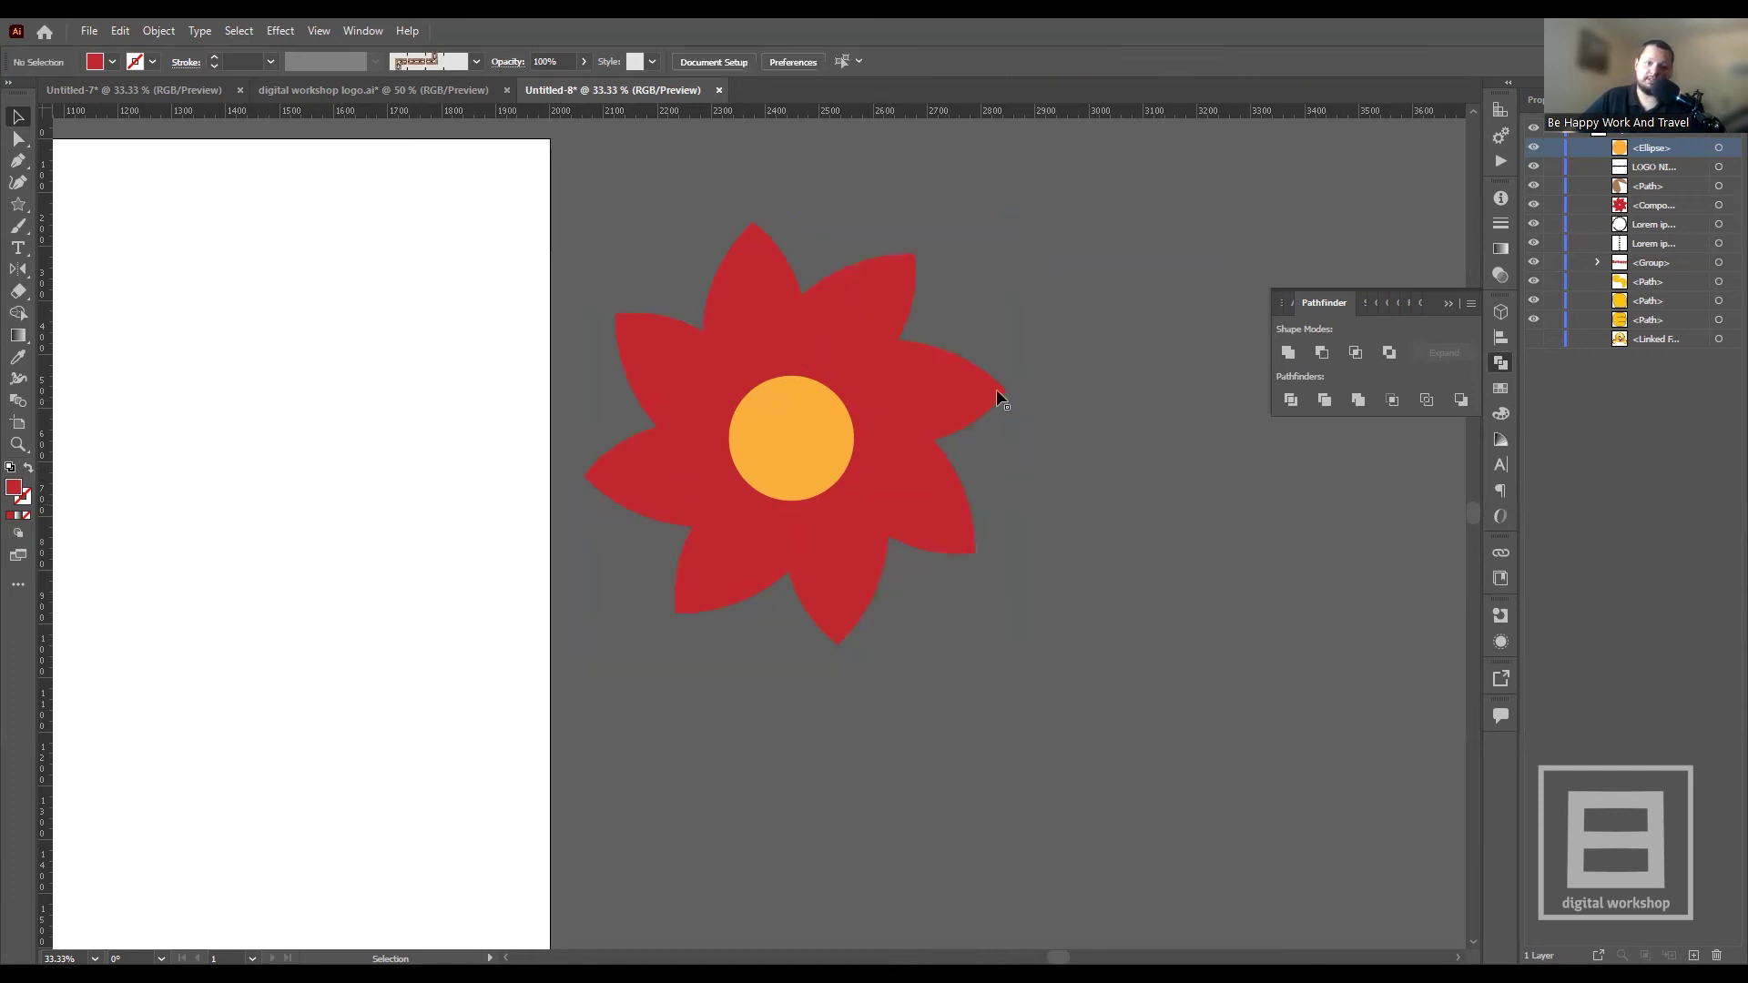
{"action": "left_click", "coordinate": [945, 388]}
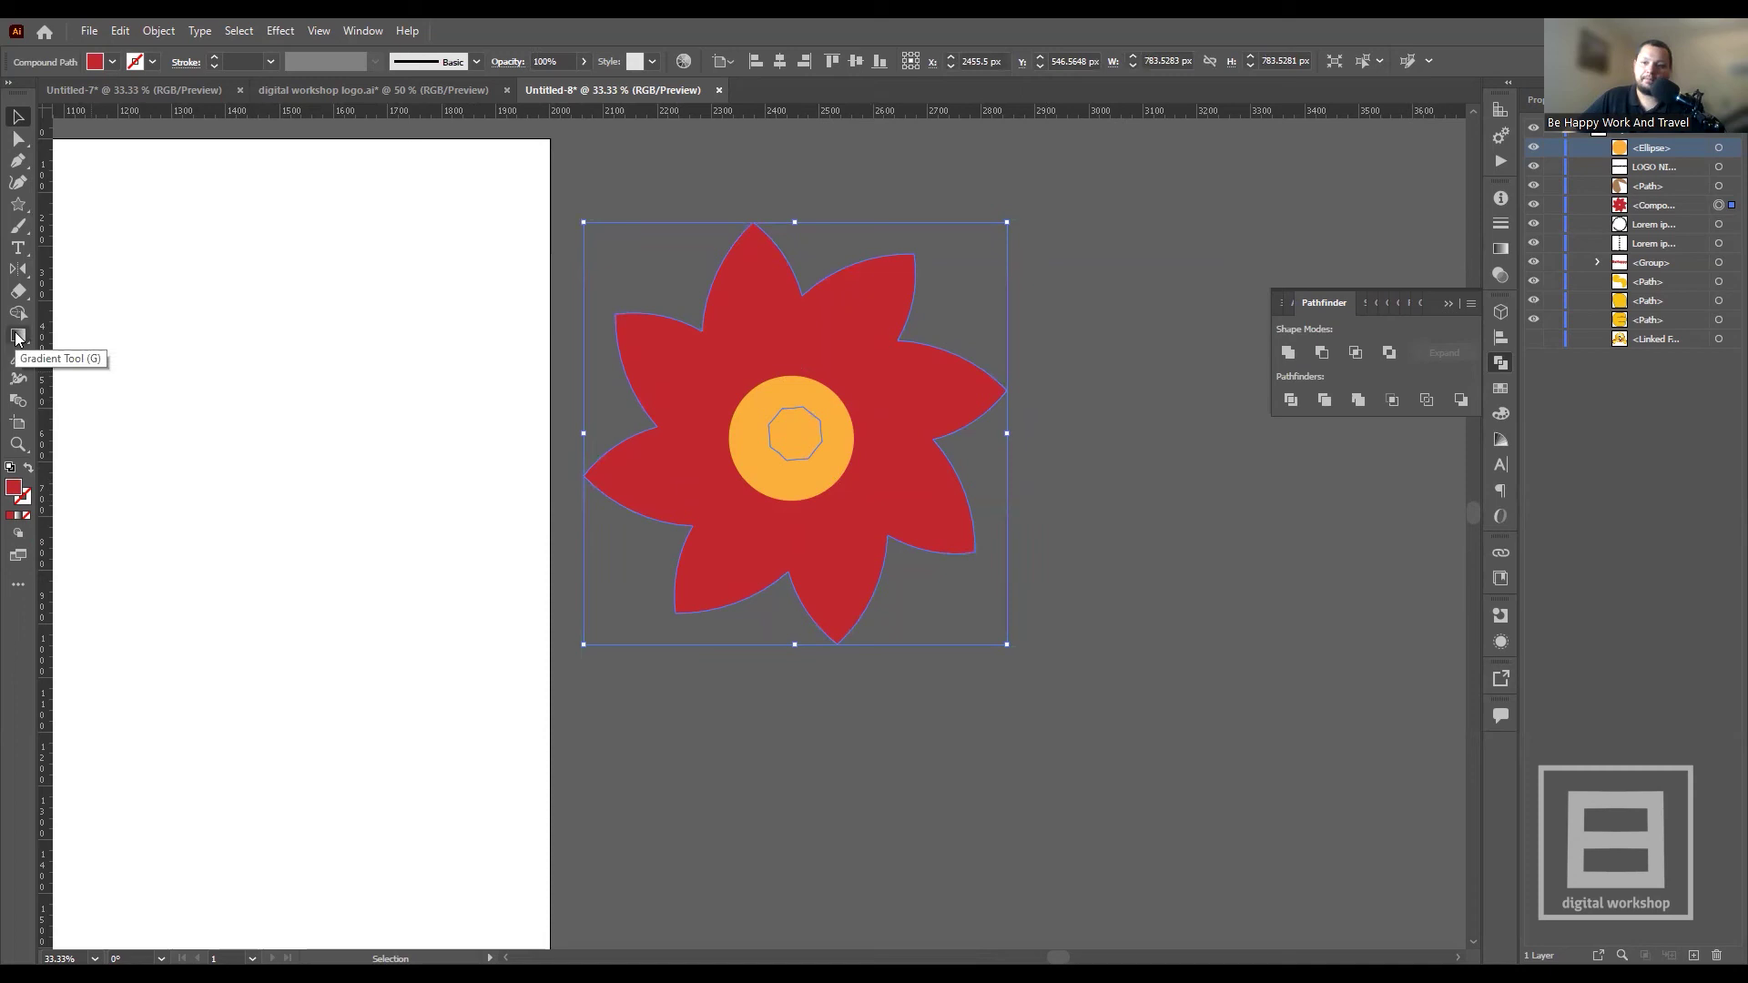
- Preview the Orchid and Sky gradient presets on the flower
{"action": "left_click", "coordinate": [1499, 249]}
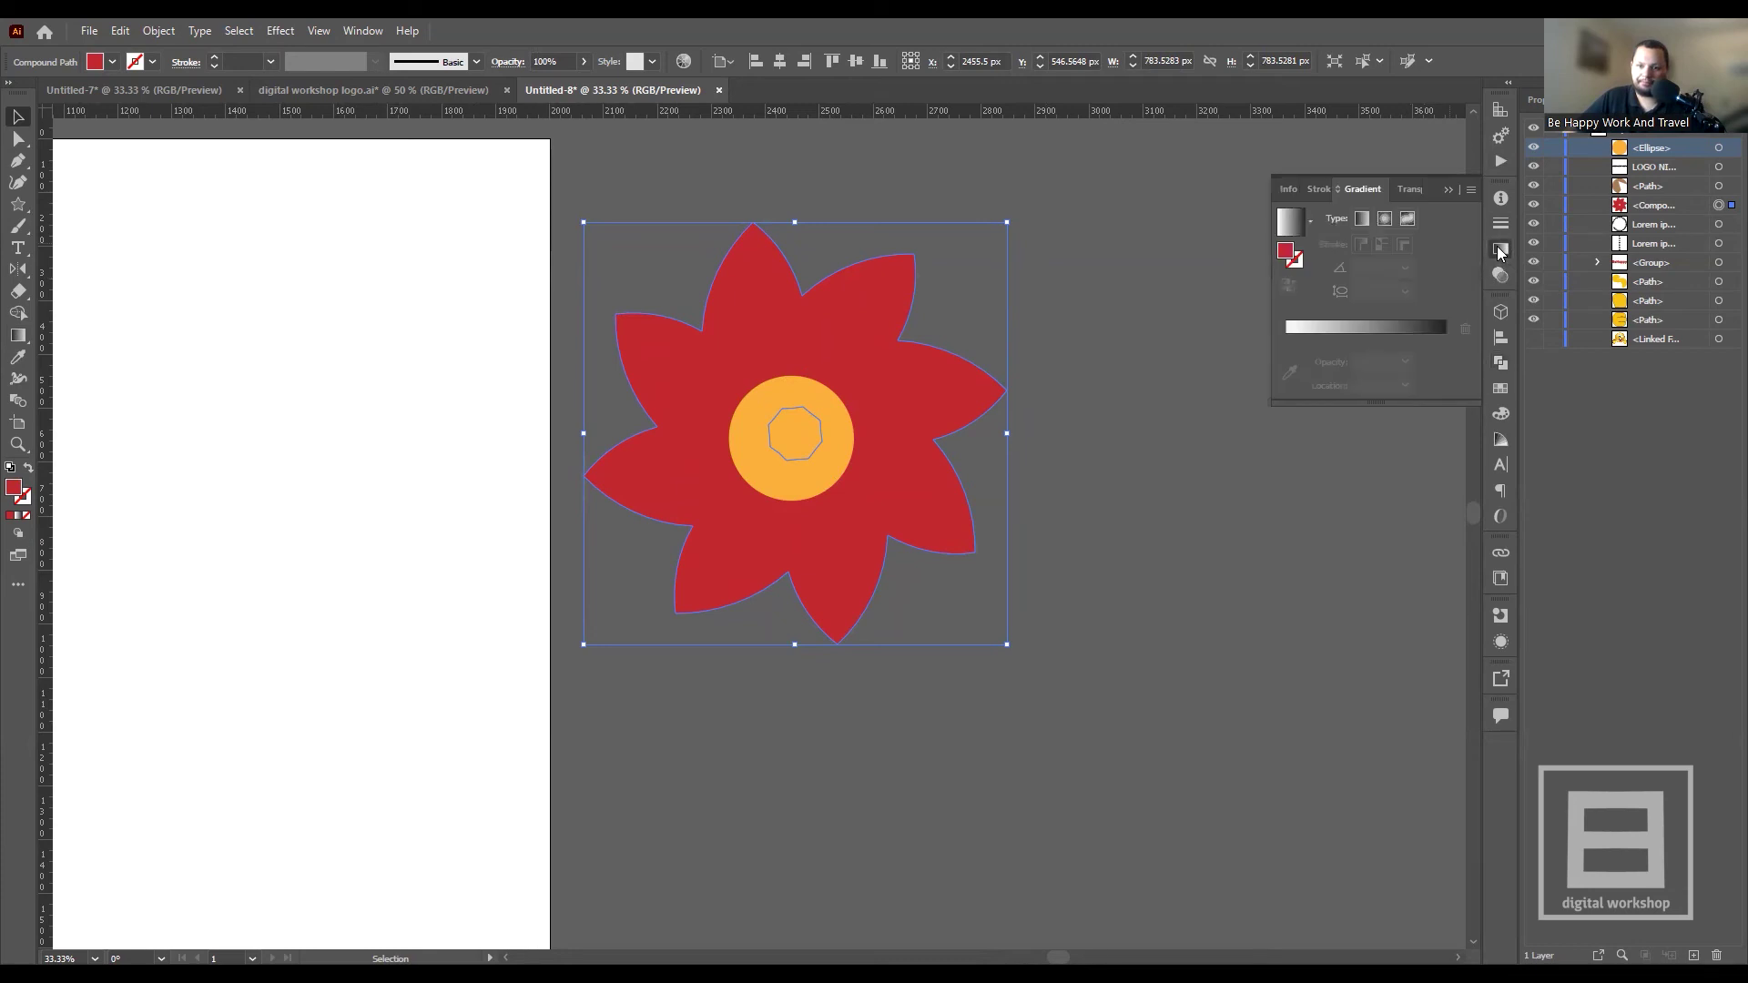
{"action": "left_click", "coordinate": [1311, 222]}
{"action": "left_click", "coordinate": [1311, 223]}
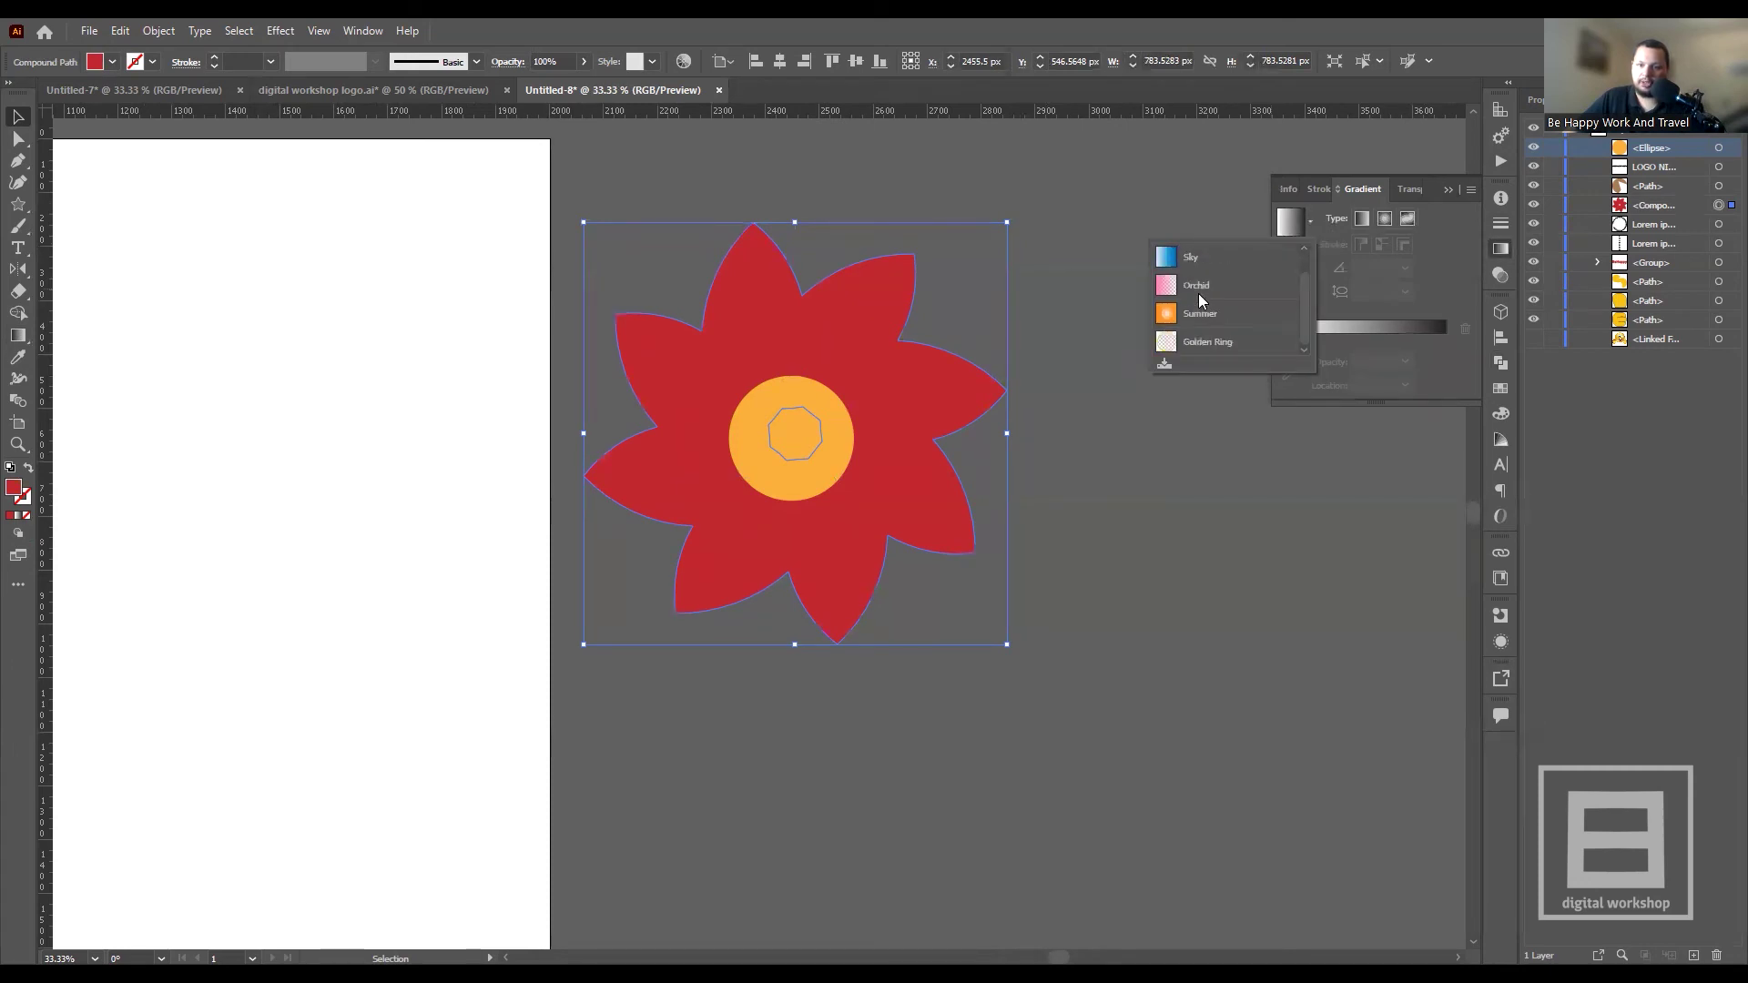
{"action": "left_click", "coordinate": [1174, 282]}
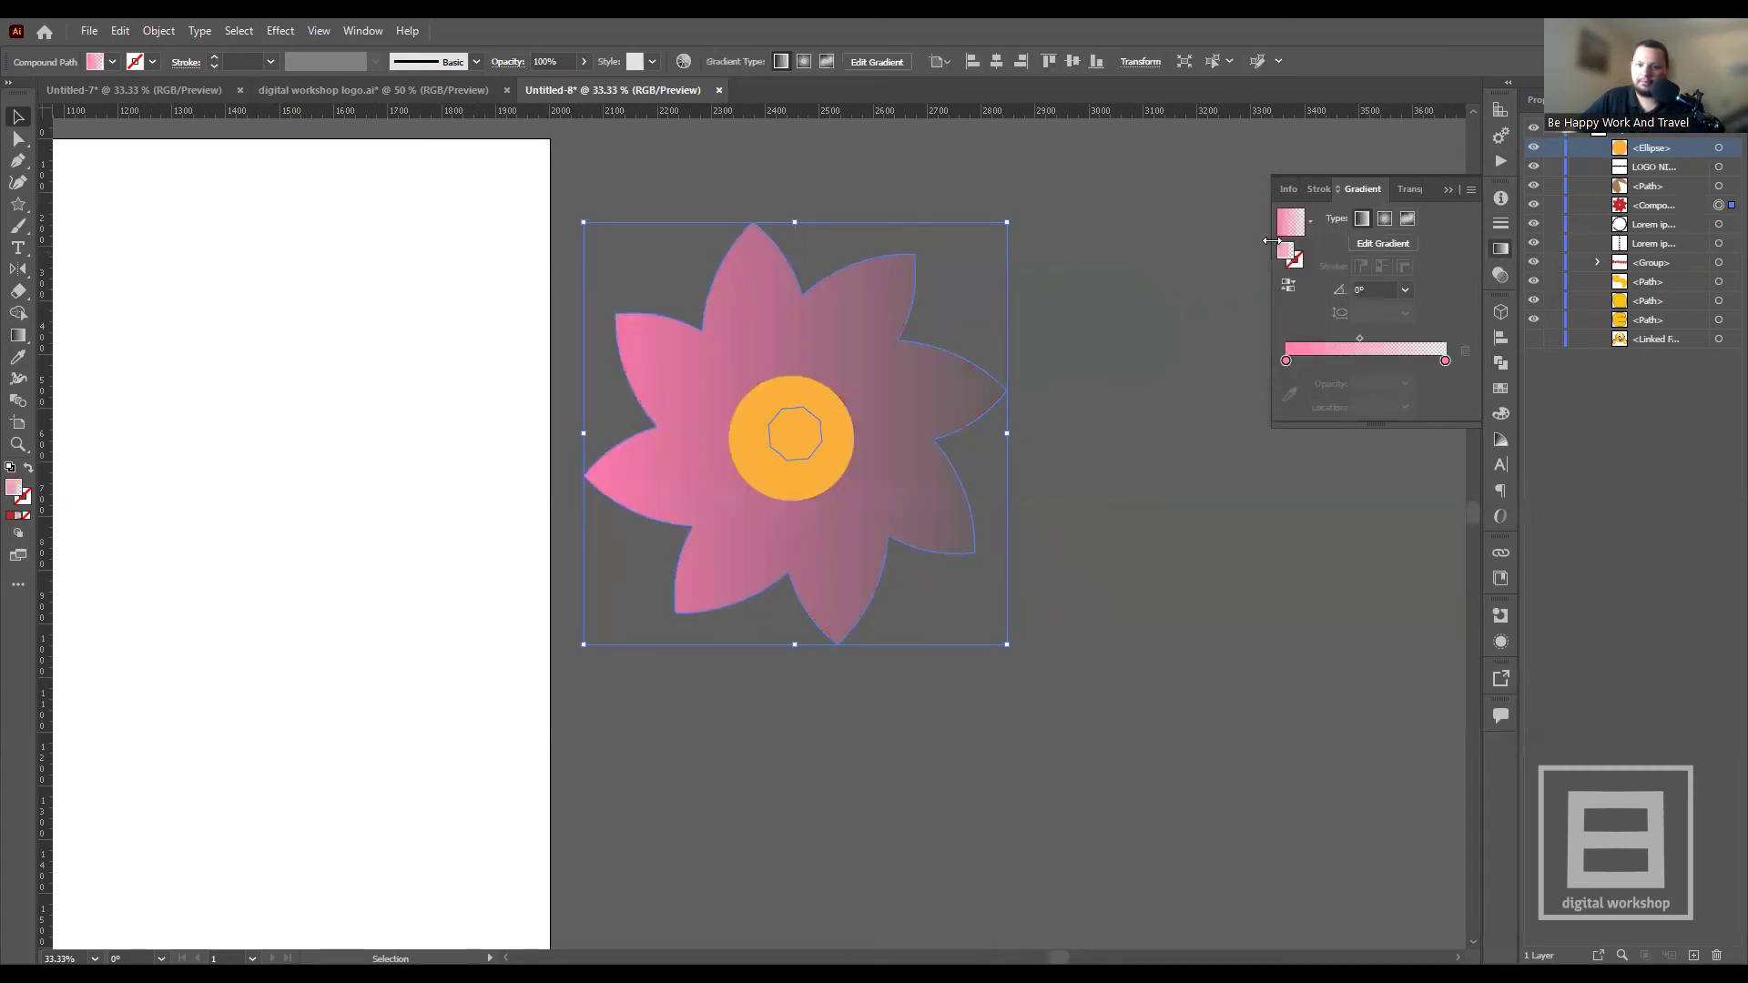
{"action": "left_click", "coordinate": [1306, 224]}
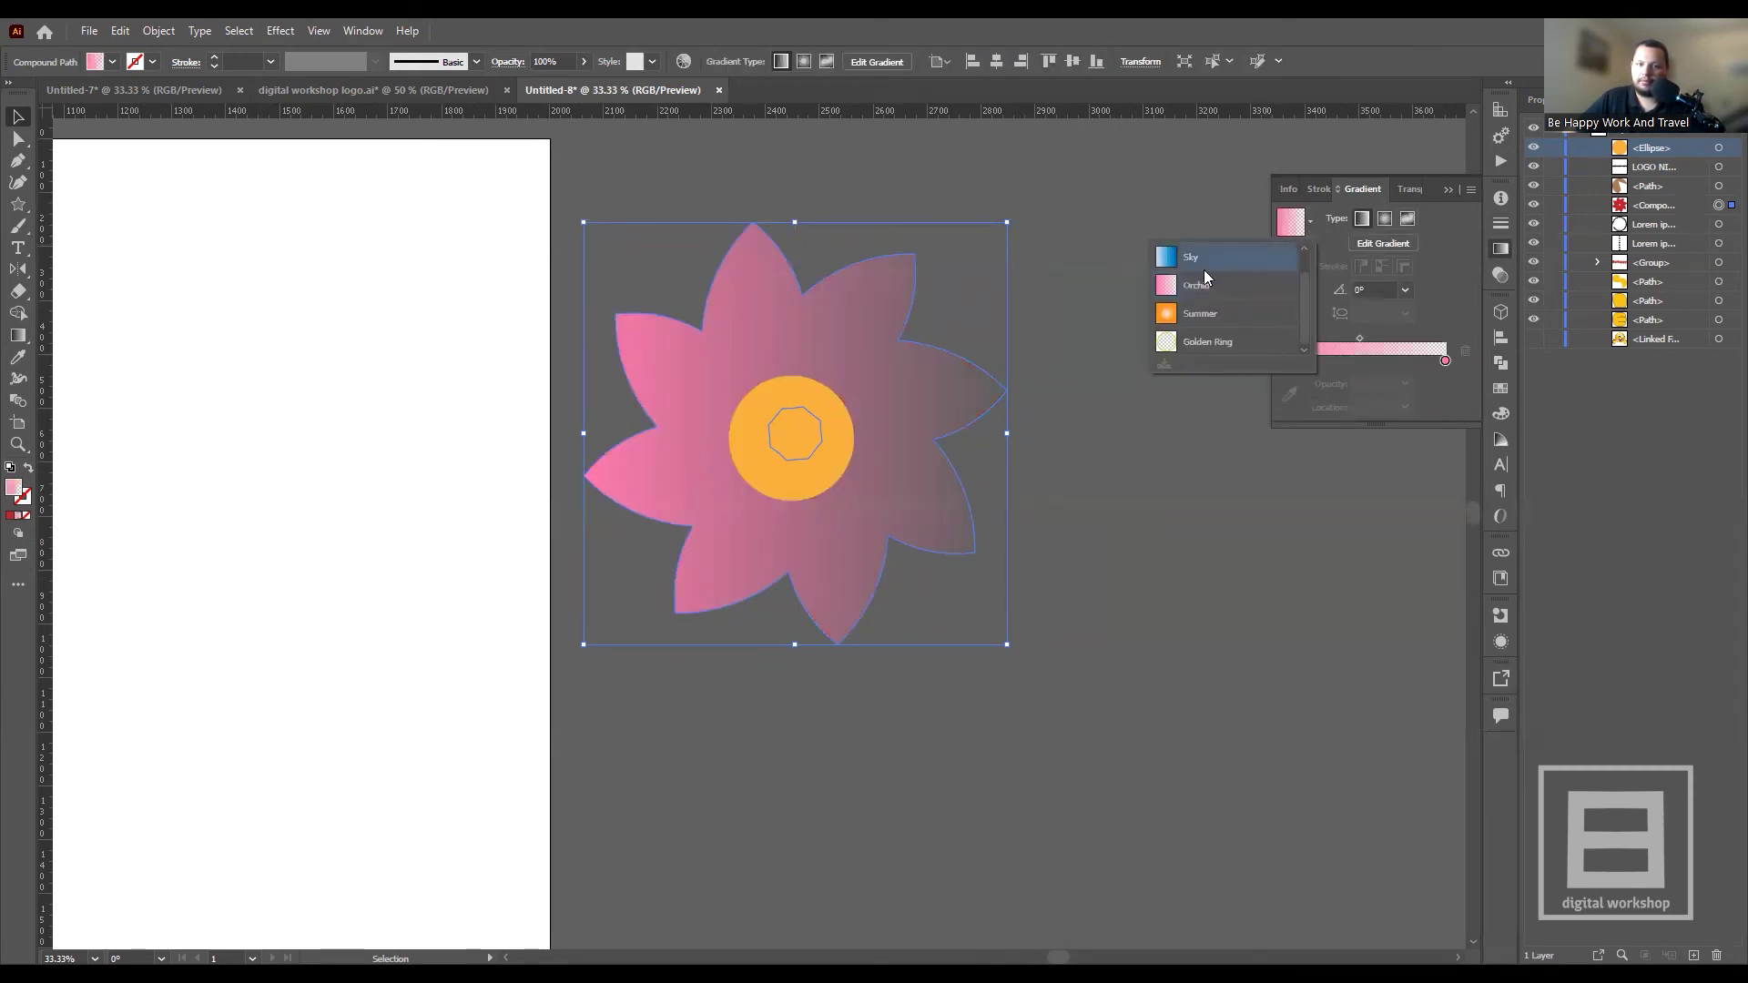
{"action": "left_click", "coordinate": [1203, 270]}
- Apply the orange radial gradient preset and open its outer stop's colour choices
{"action": "left_click", "coordinate": [1314, 223]}
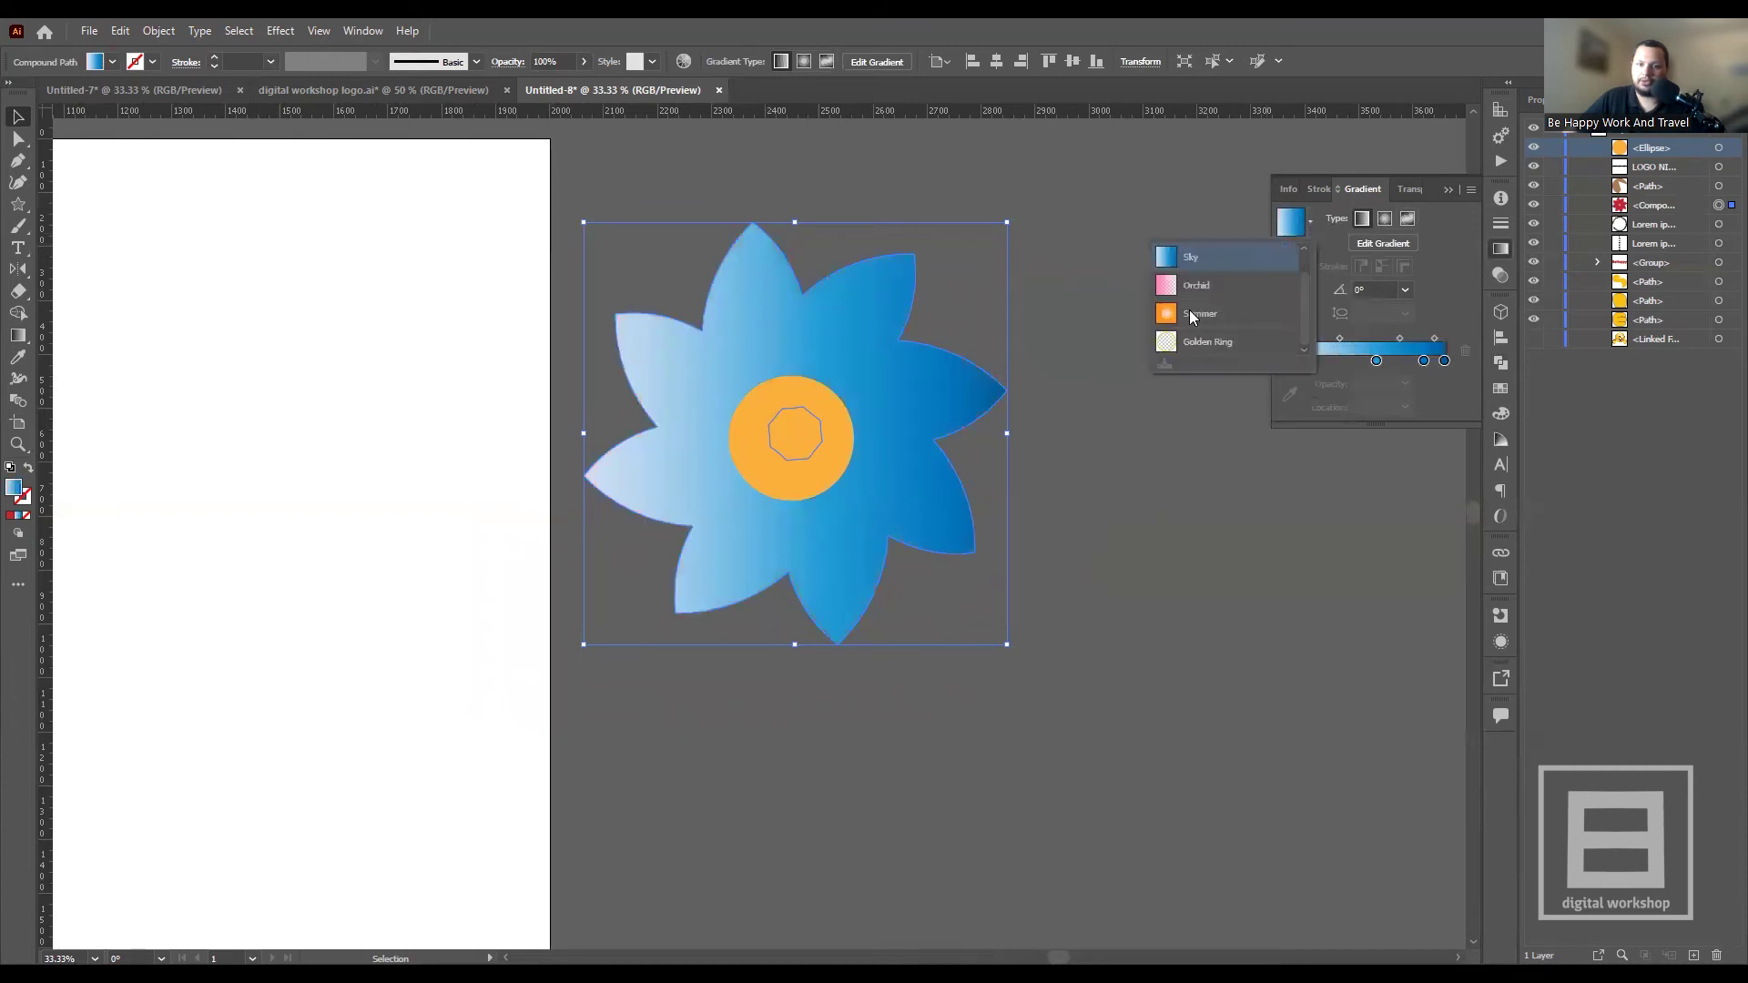
{"action": "left_click", "coordinate": [1200, 311]}
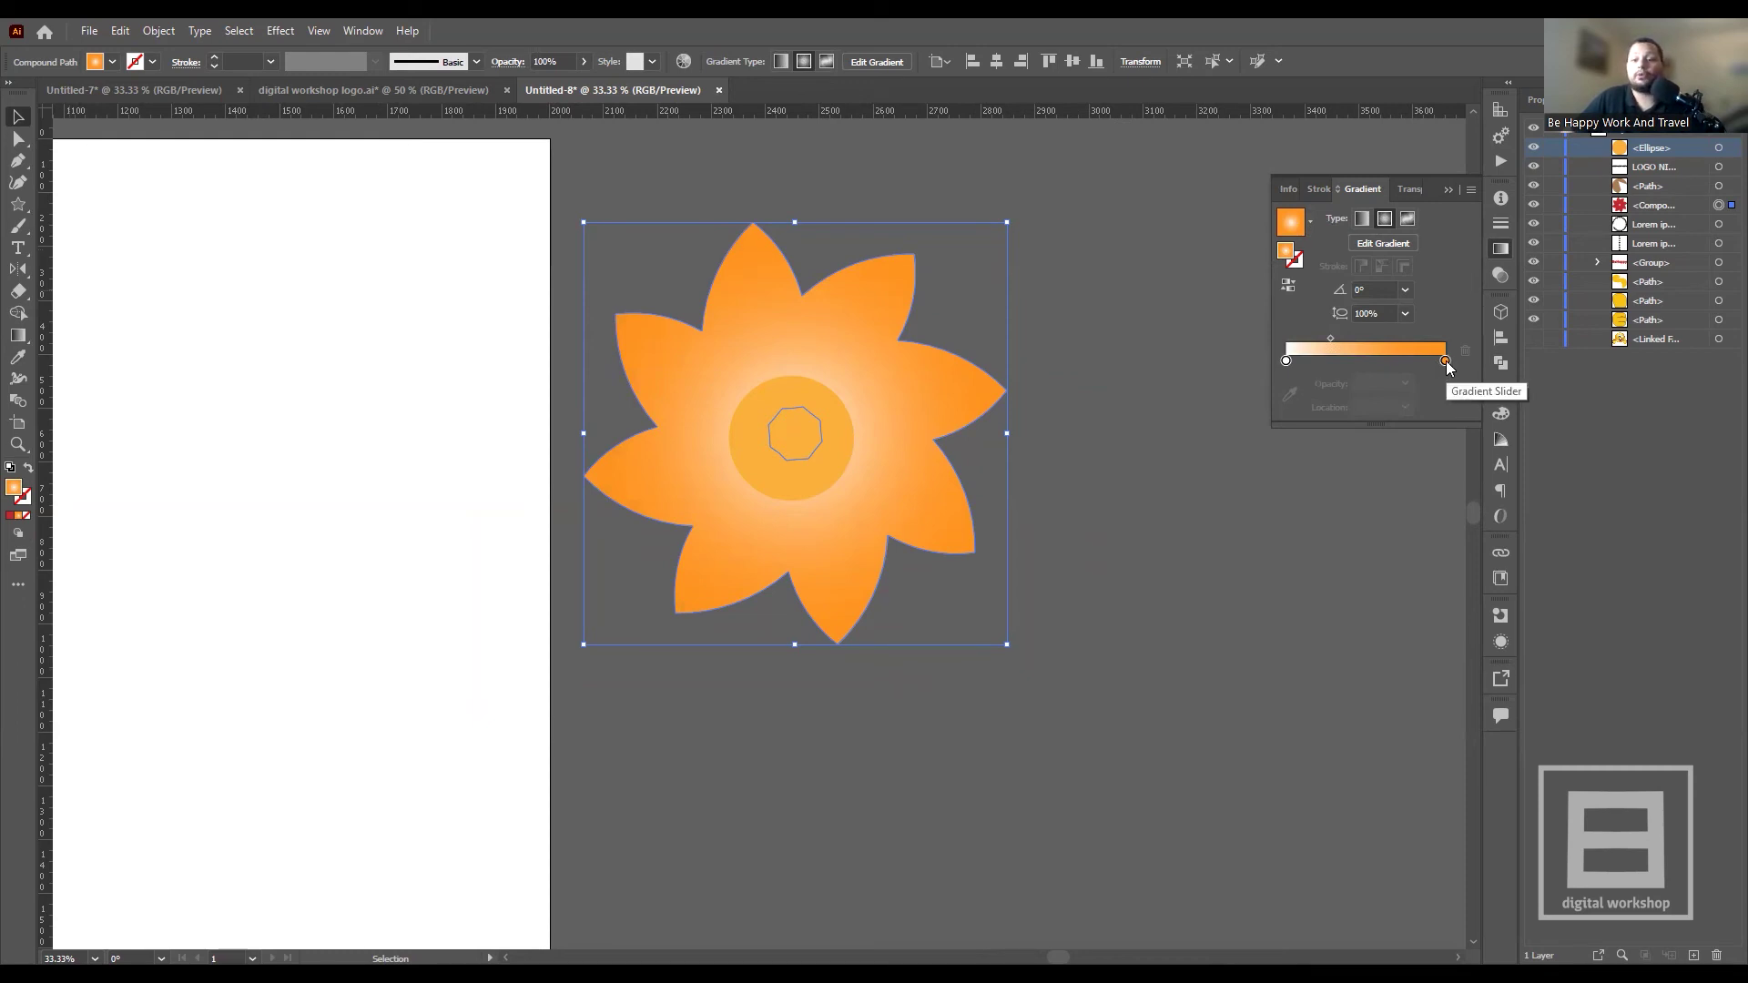
{"action": "left_click", "coordinate": [1446, 362]}
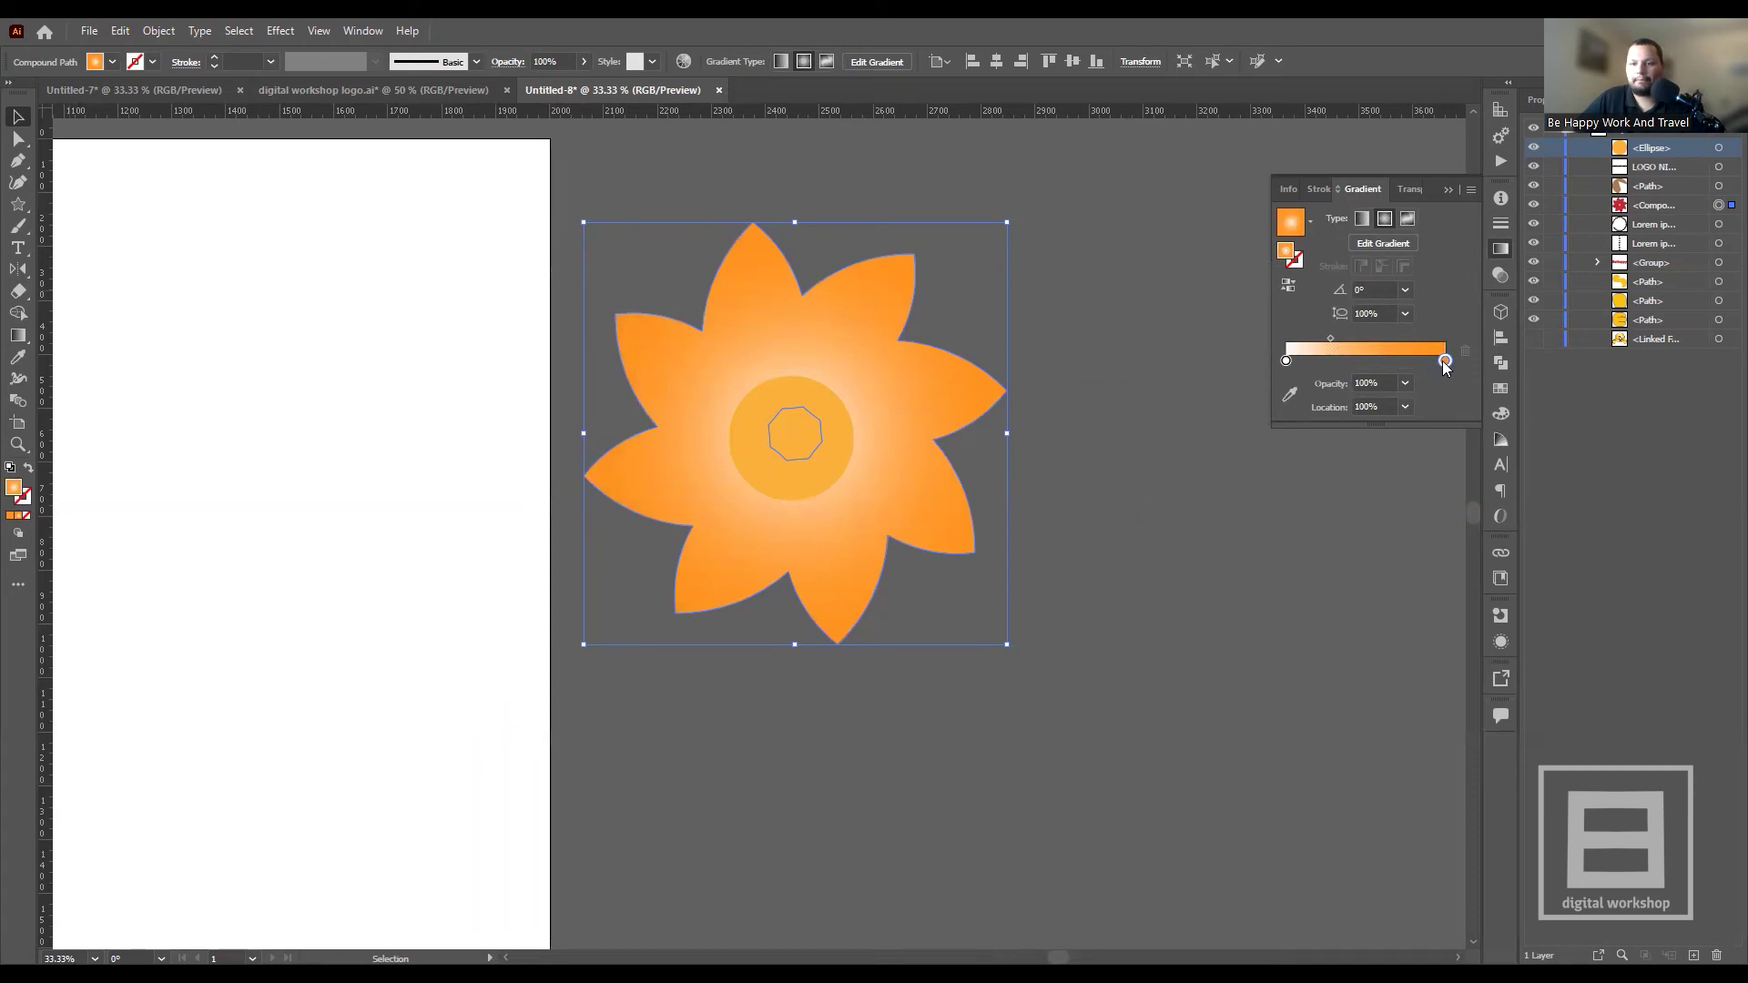
{"action": "double_click", "coordinate": [1446, 362]}
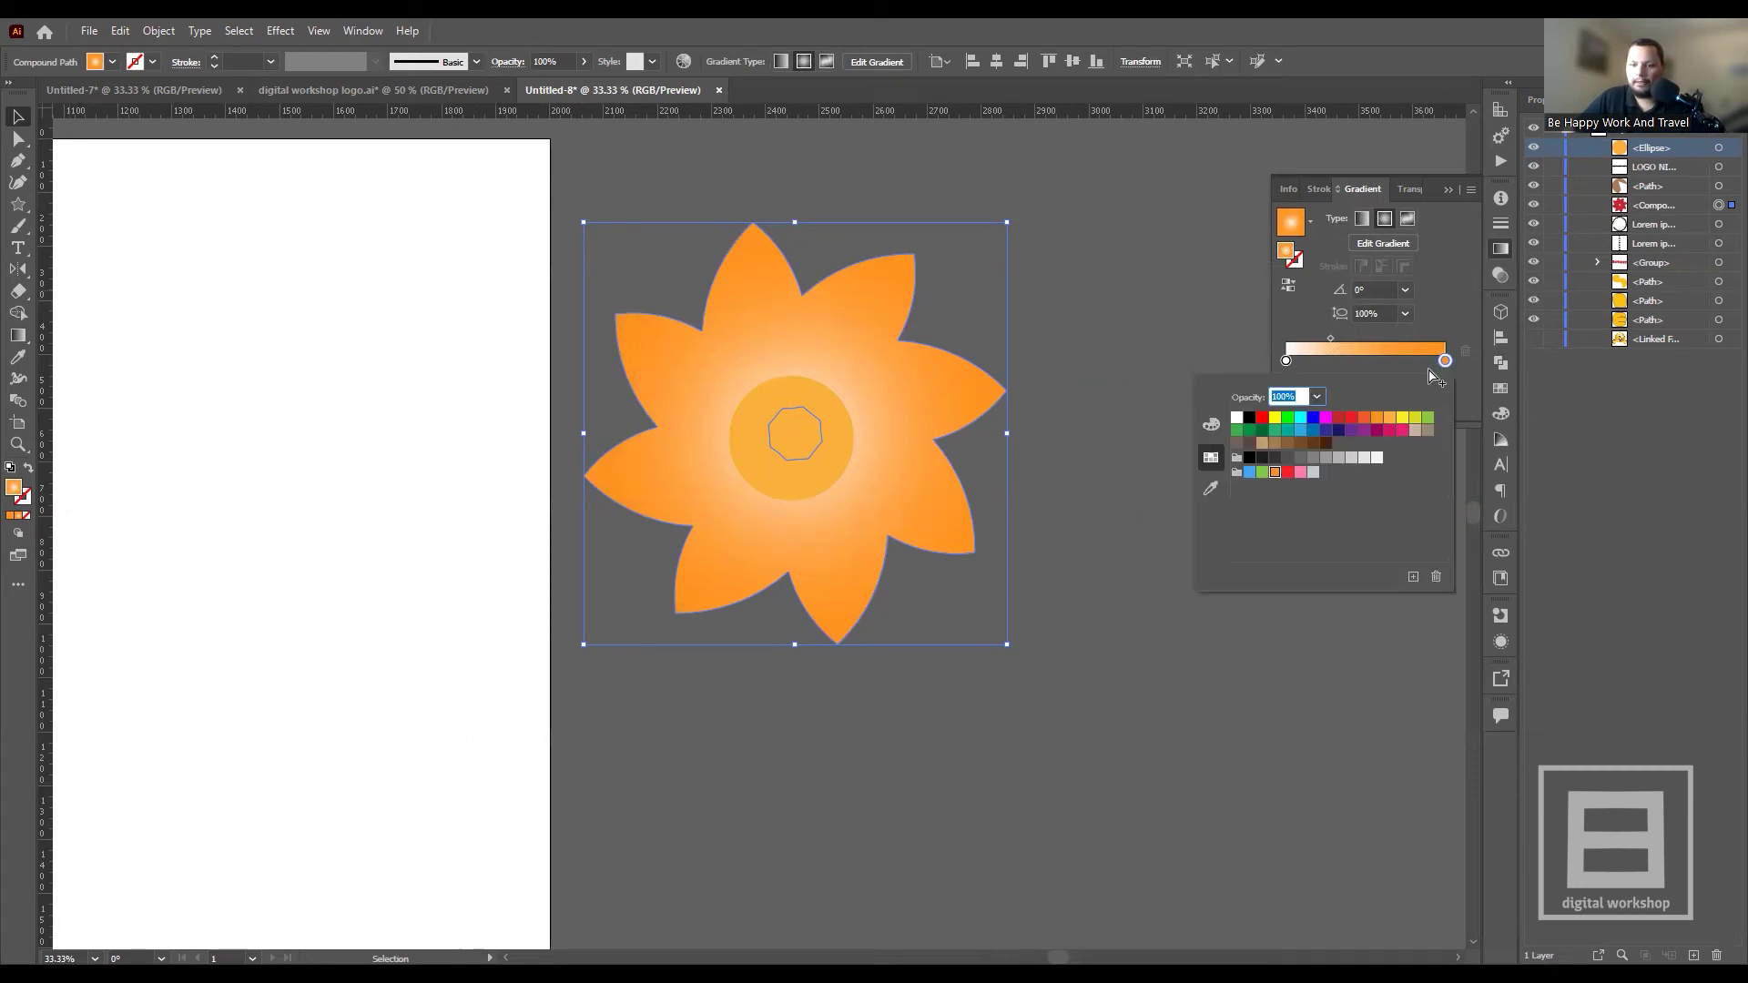
- Make the outer gradient stop magenta
{"action": "left_click", "coordinate": [1377, 430]}
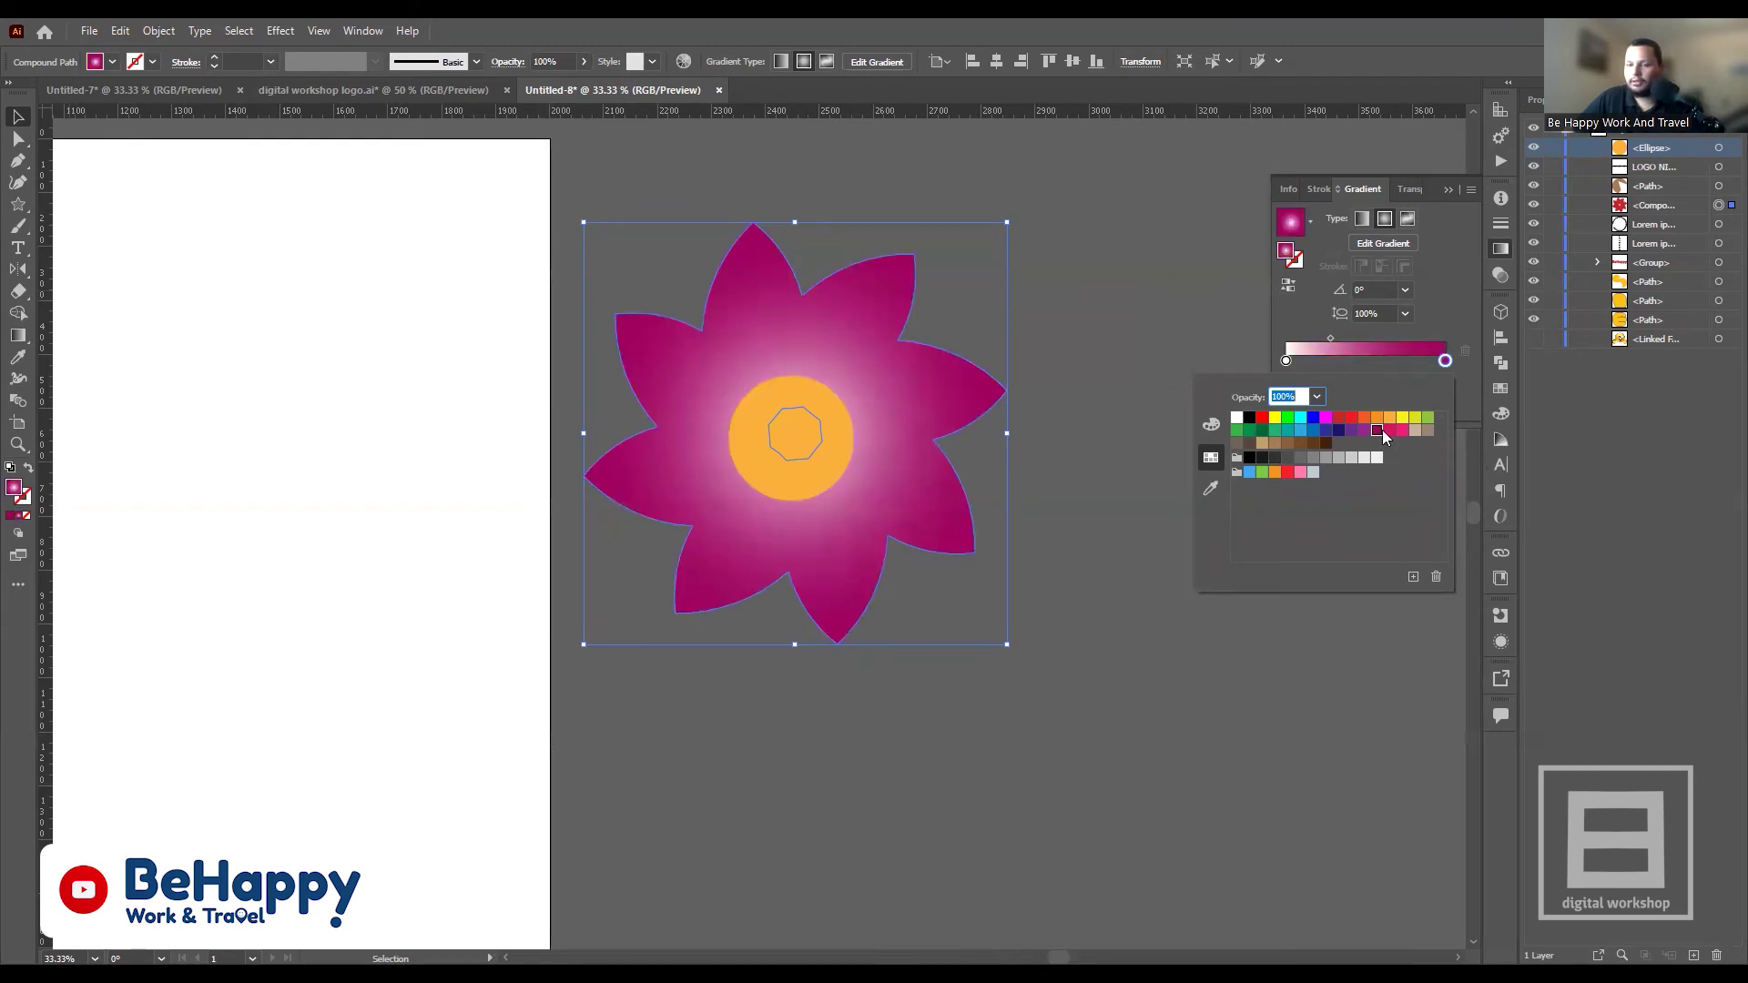
{"action": "left_click", "coordinate": [1213, 425]}
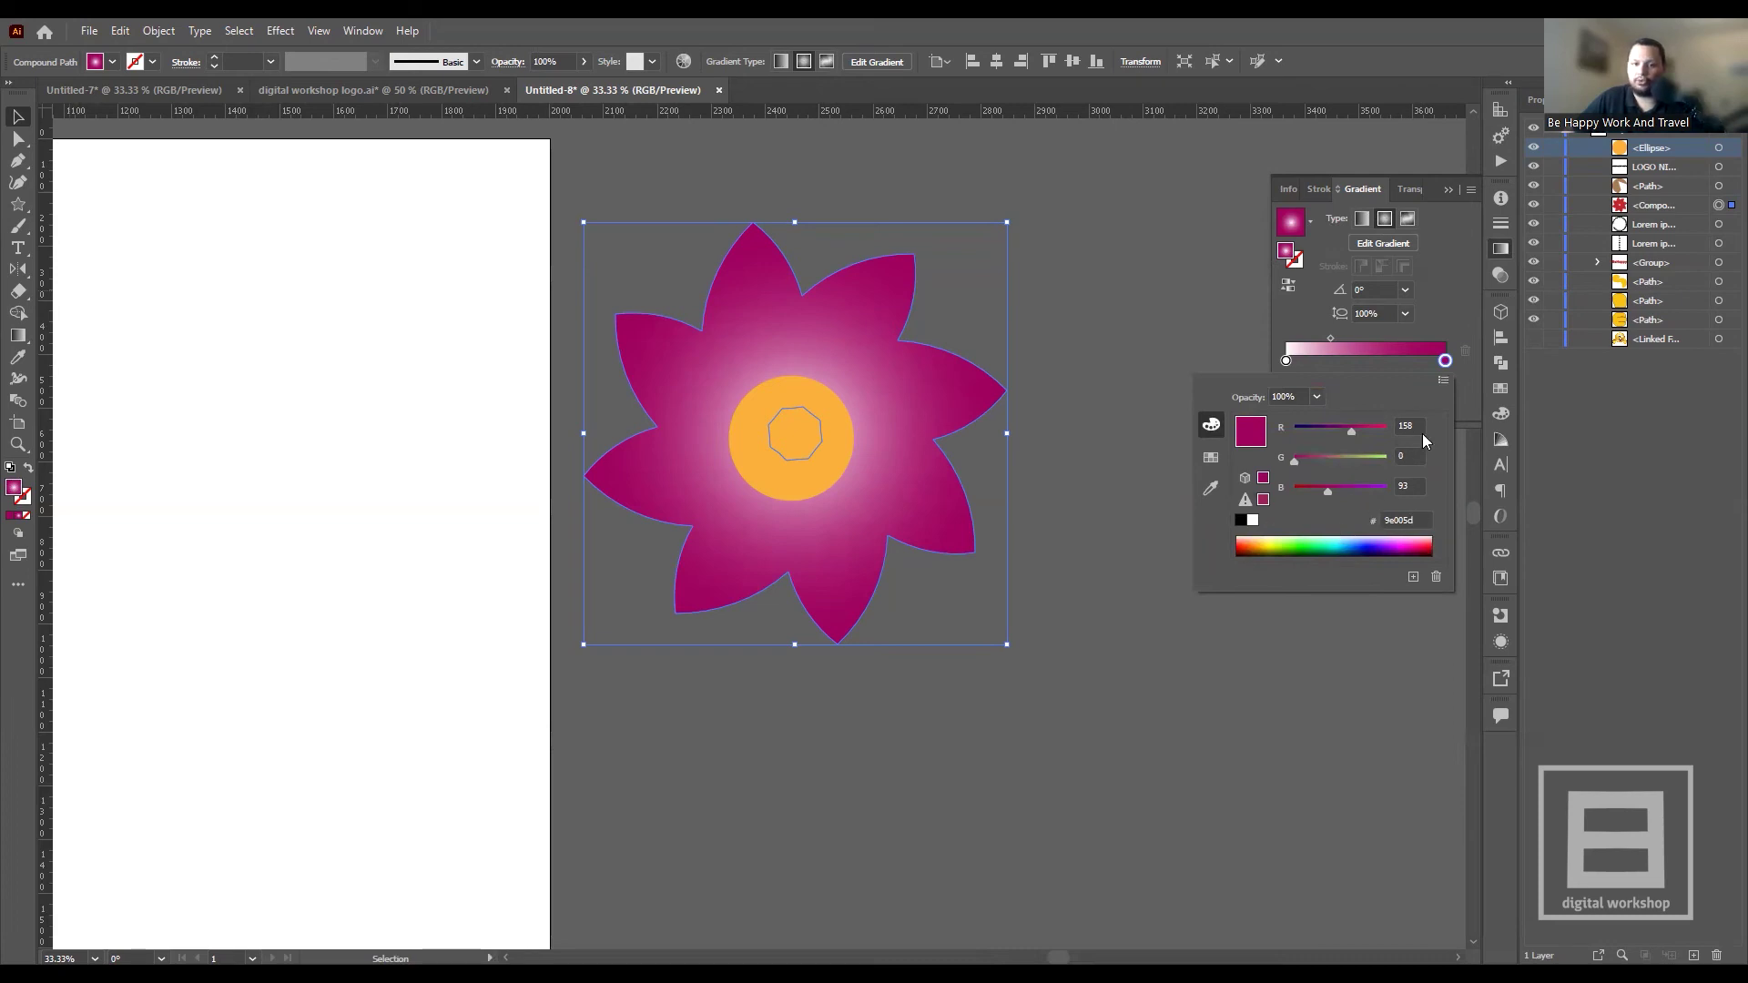
{"action": "left_click", "coordinate": [1439, 299]}
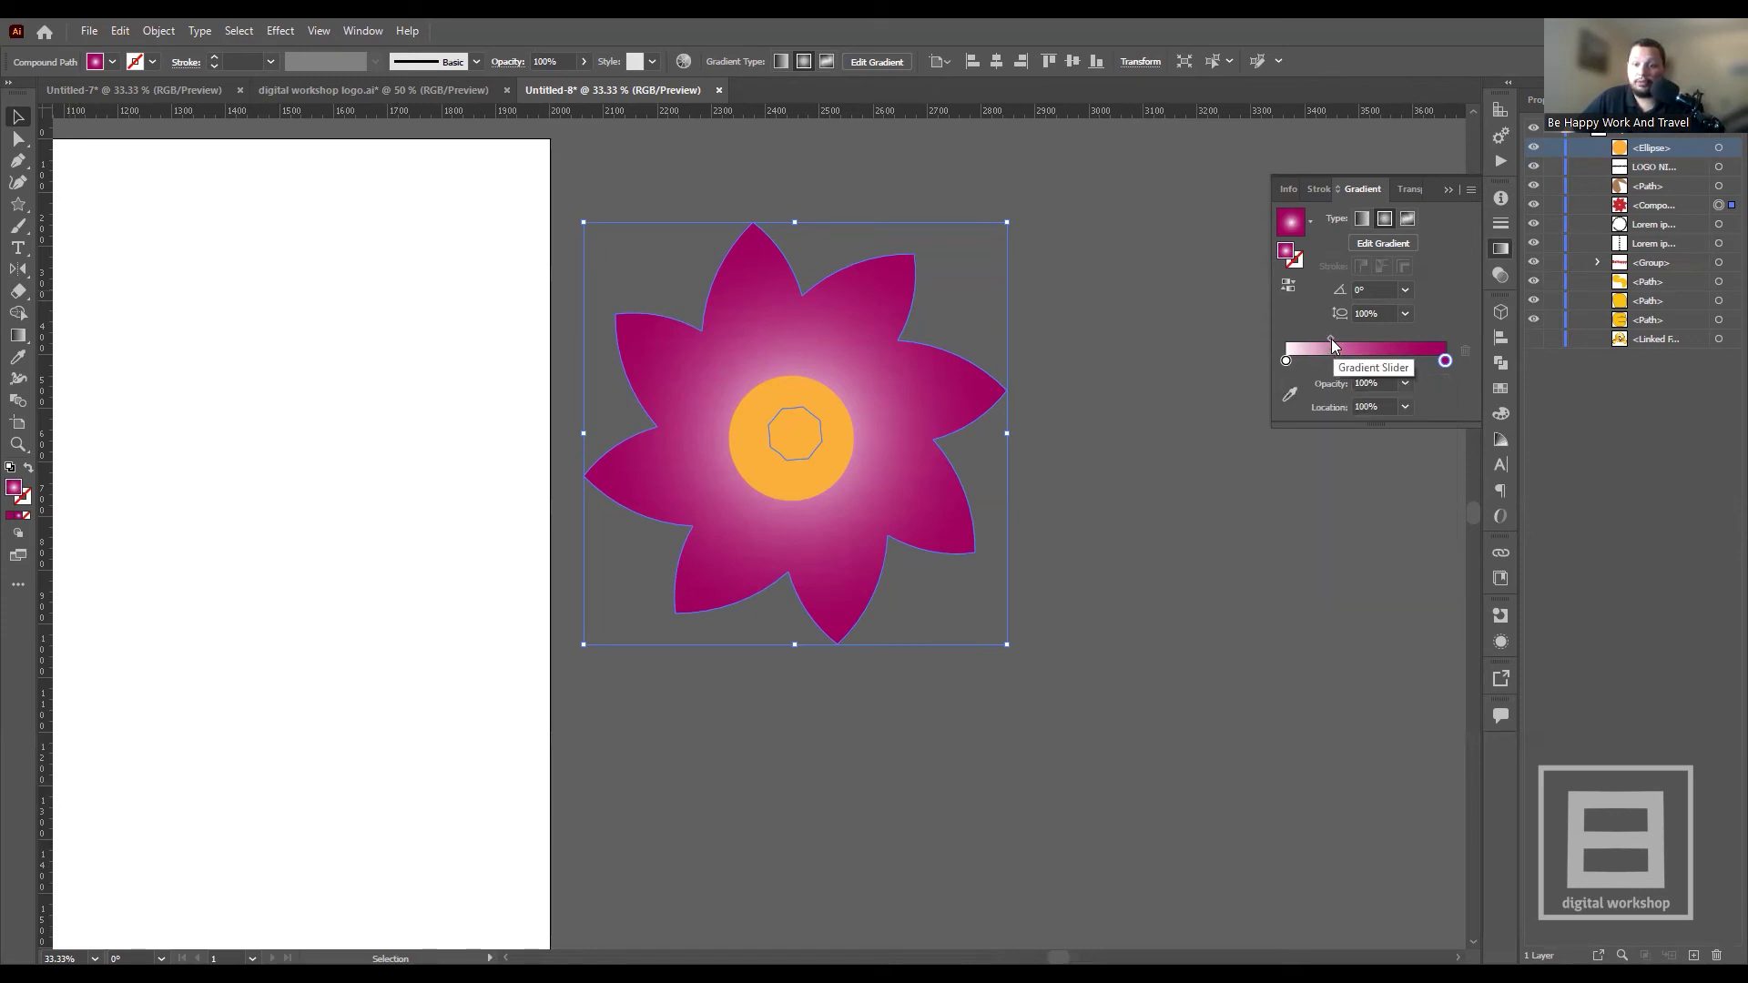
- Set the gradient midpoint to about 46%
{"action": "left_click", "coordinate": [1331, 340]}
{"action": "left_click_drag", "start_coordinate": [1335, 340], "coordinate": [1325, 339]}
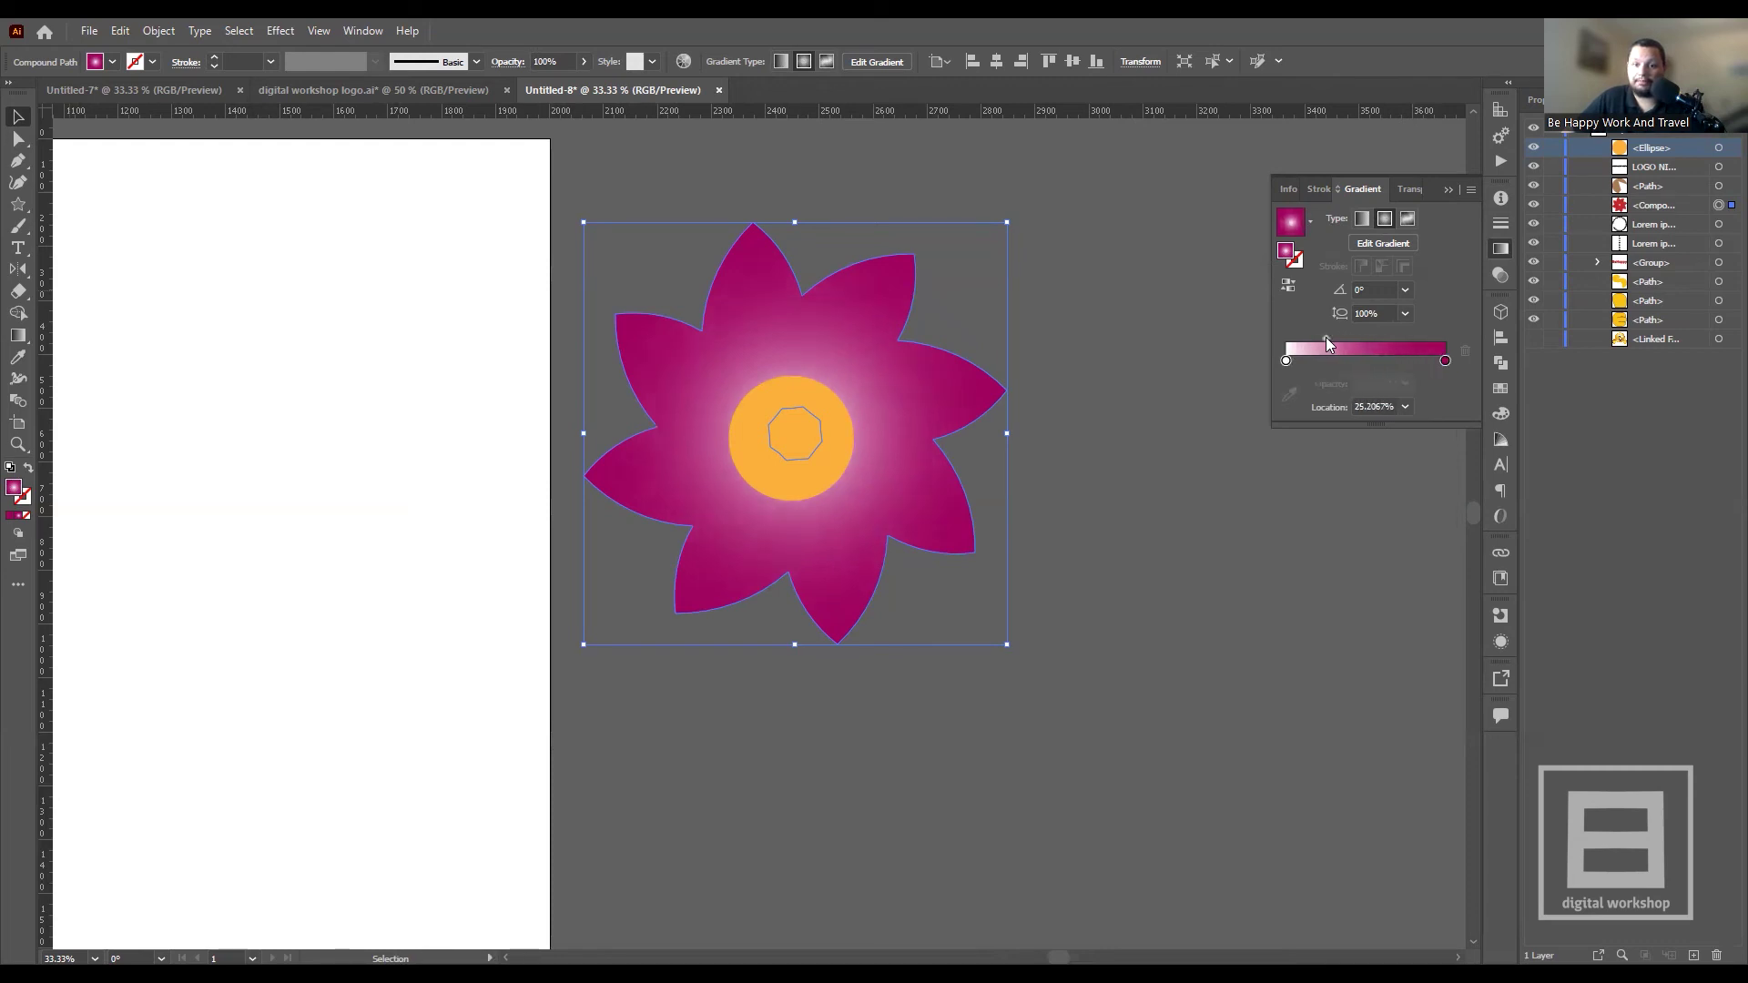
{"action": "left_click_drag", "start_coordinate": [1347, 338], "coordinate": [1388, 339]}
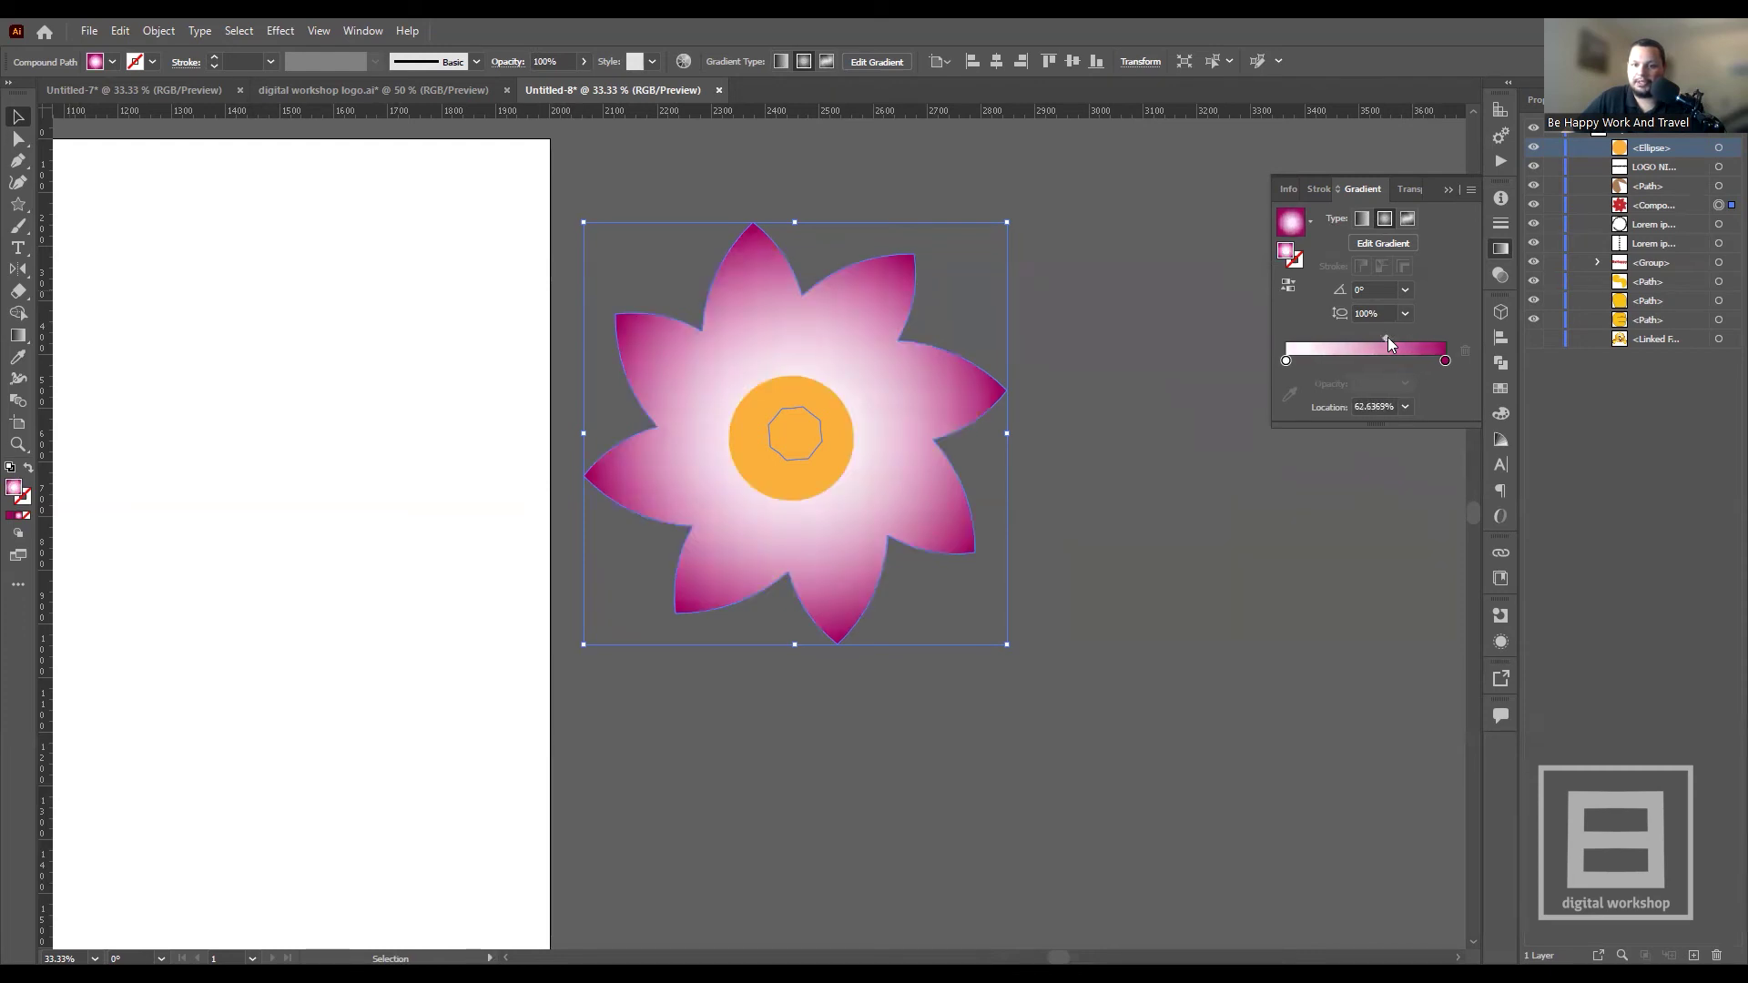
{"action": "left_click_drag", "start_coordinate": [1388, 339], "coordinate": [1377, 339]}
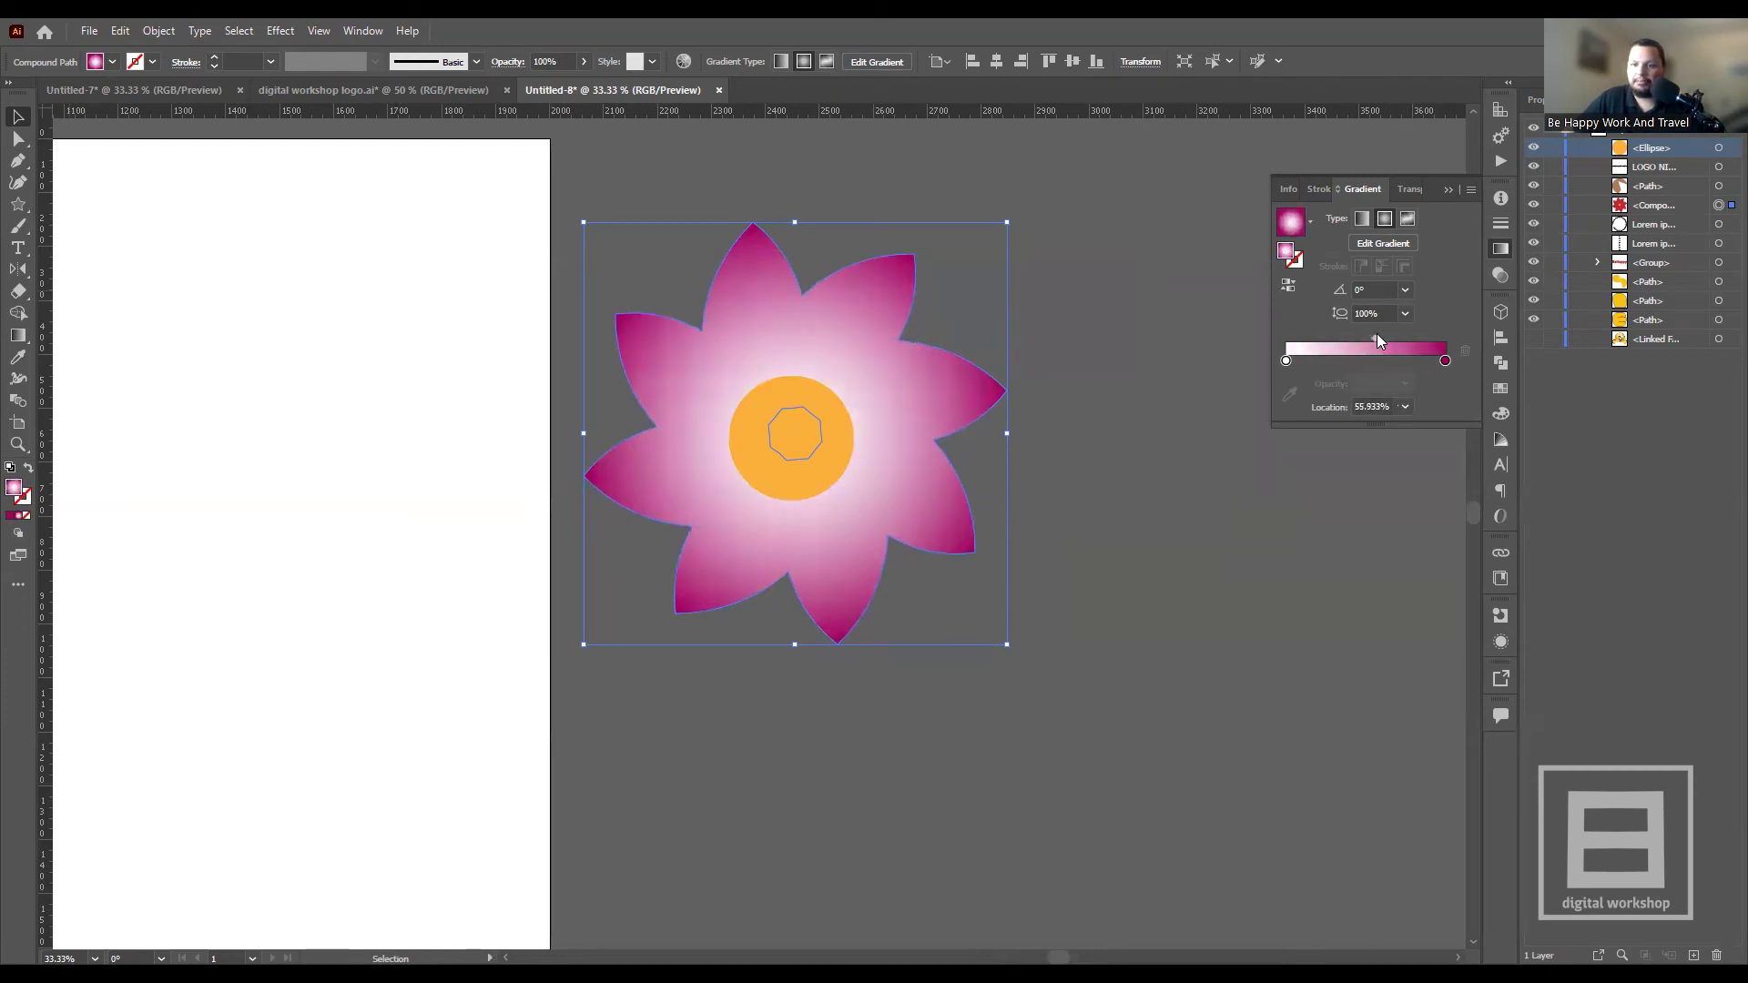
{"action": "mouse_move", "coordinate": [1375, 339]}
{"action": "left_mouse_down"}
{"action": "mouse_move", "coordinate": [1311, 361]}
{"action": "mouse_move", "coordinate": [1335, 363]}
{"action": "left_mouse_up"}
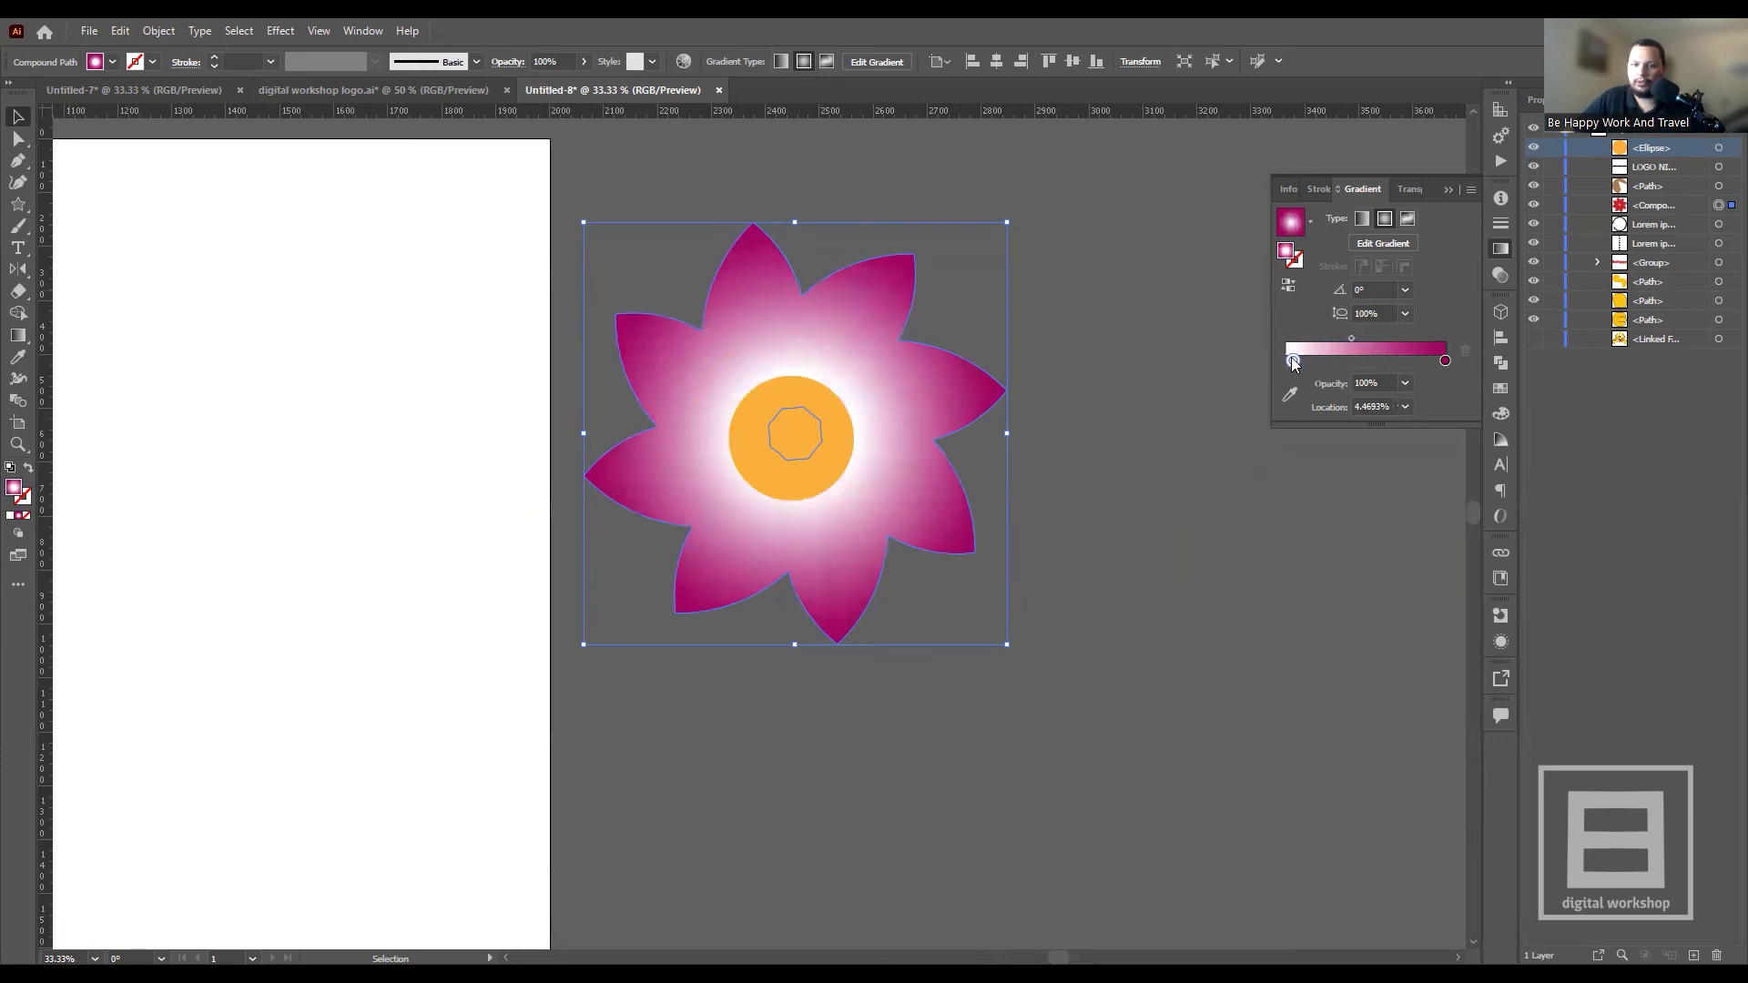
- Add an extra gradient colour stop at about 85.75%
{"action": "key", "text": "ctrl+z"}
{"action": "left_click", "coordinate": [1445, 361]}
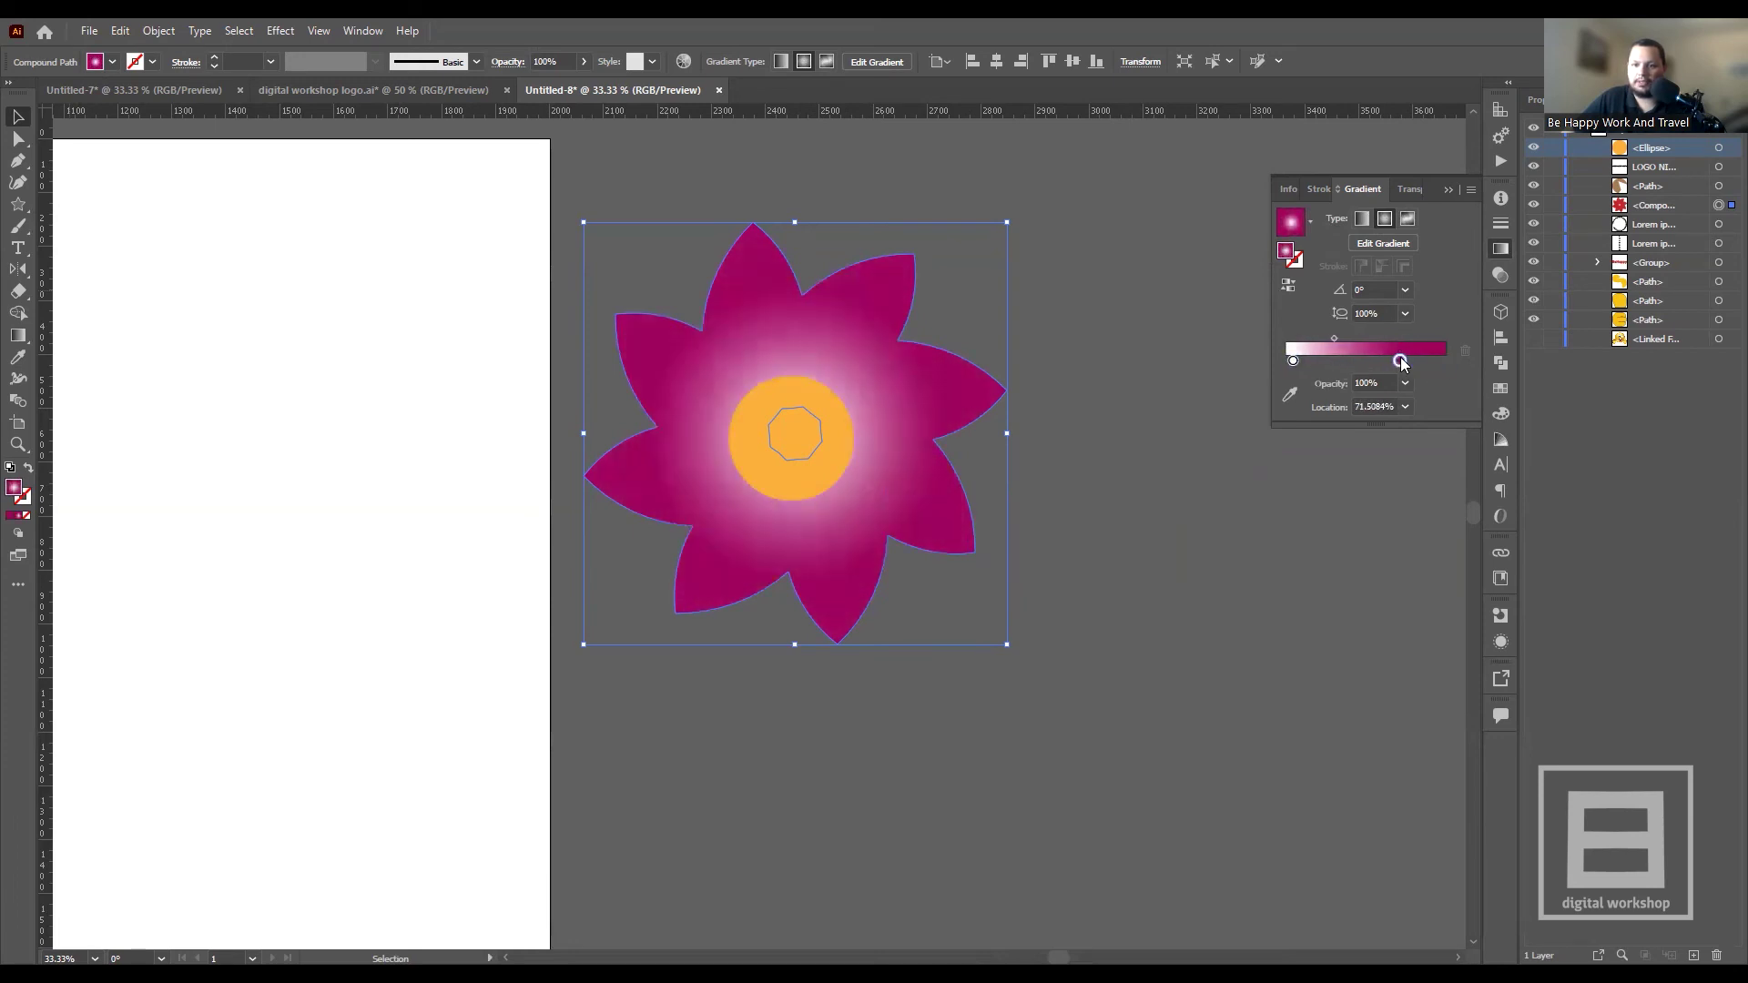
{"action": "left_click", "coordinate": [1424, 361]}
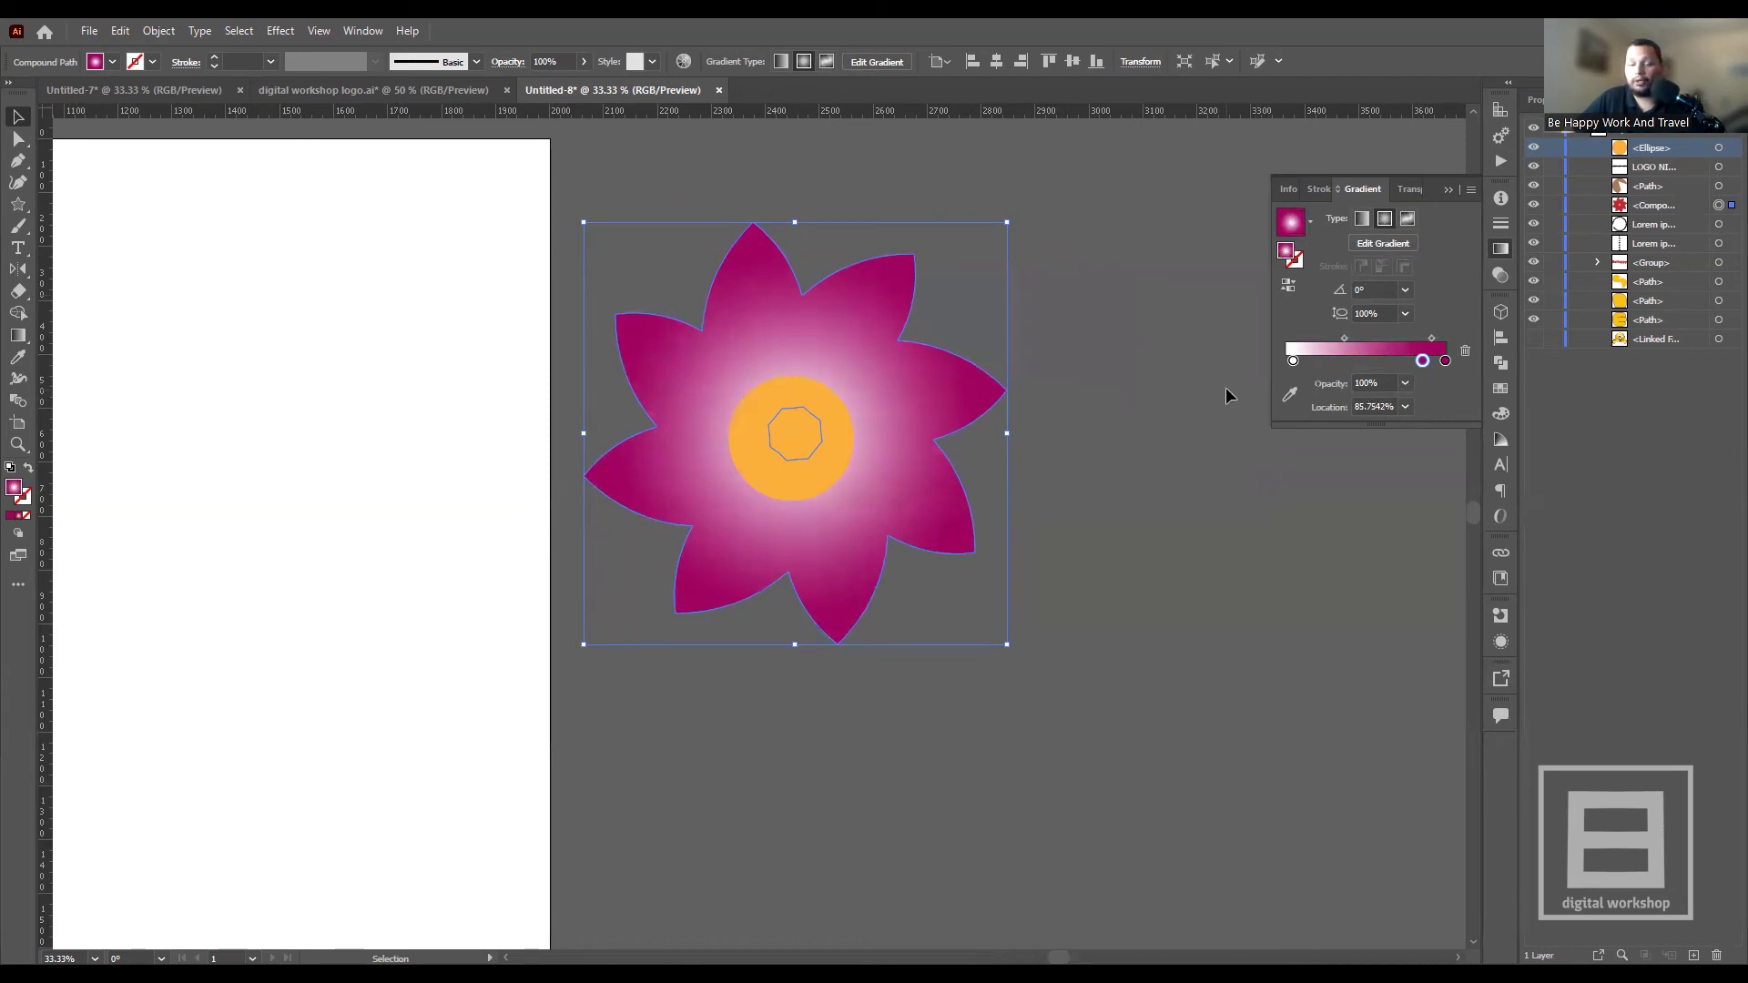
- Try a linear gradient, revert to radial, and deselect the flower
{"action": "left_click", "coordinate": [1362, 220]}
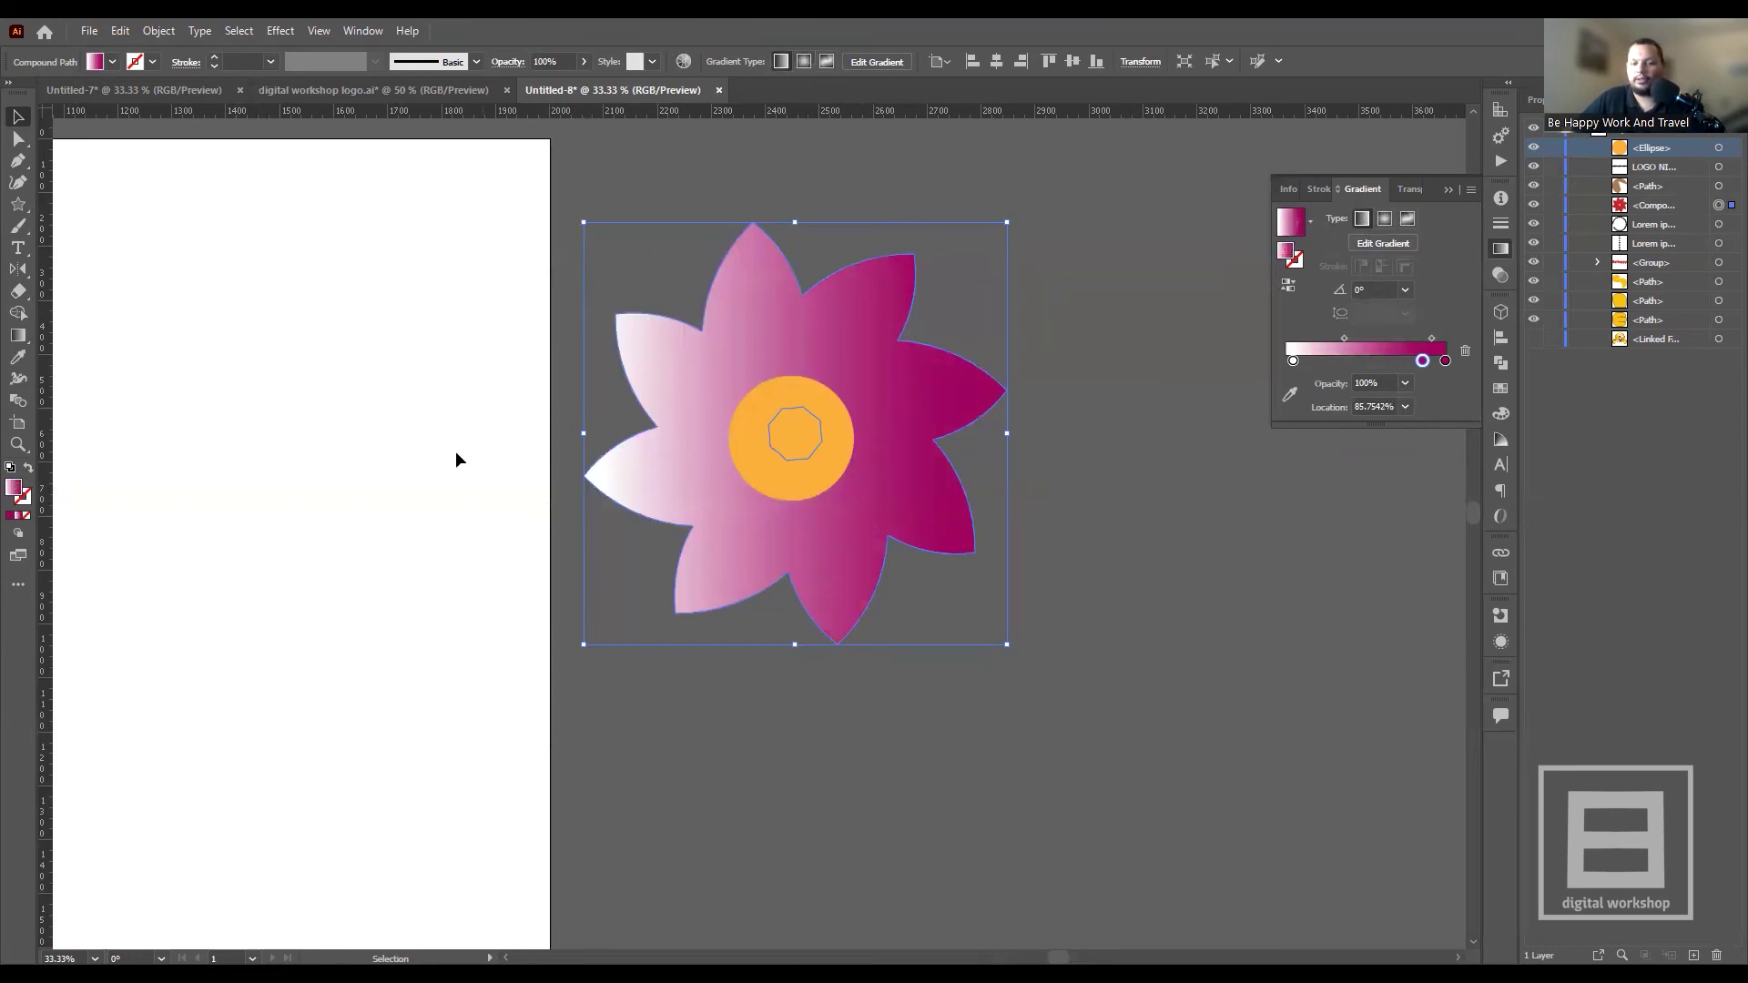
{"action": "left_click", "coordinate": [1384, 220]}
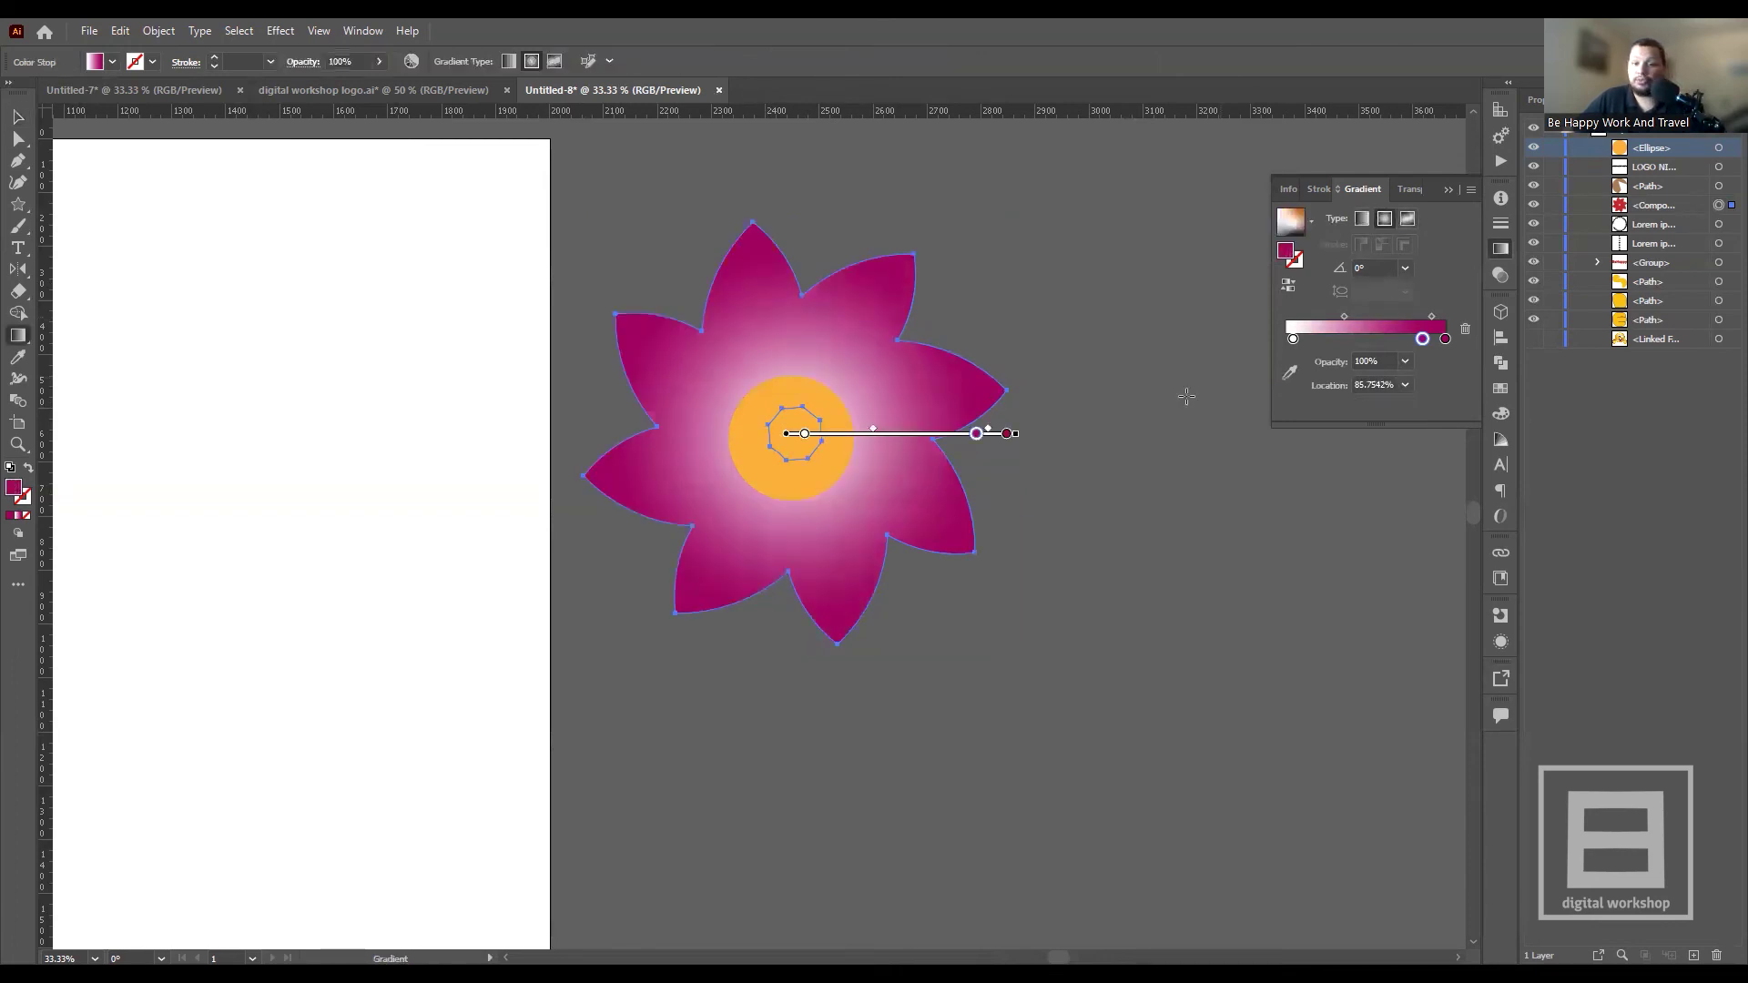
{"action": "key", "text": "v"}
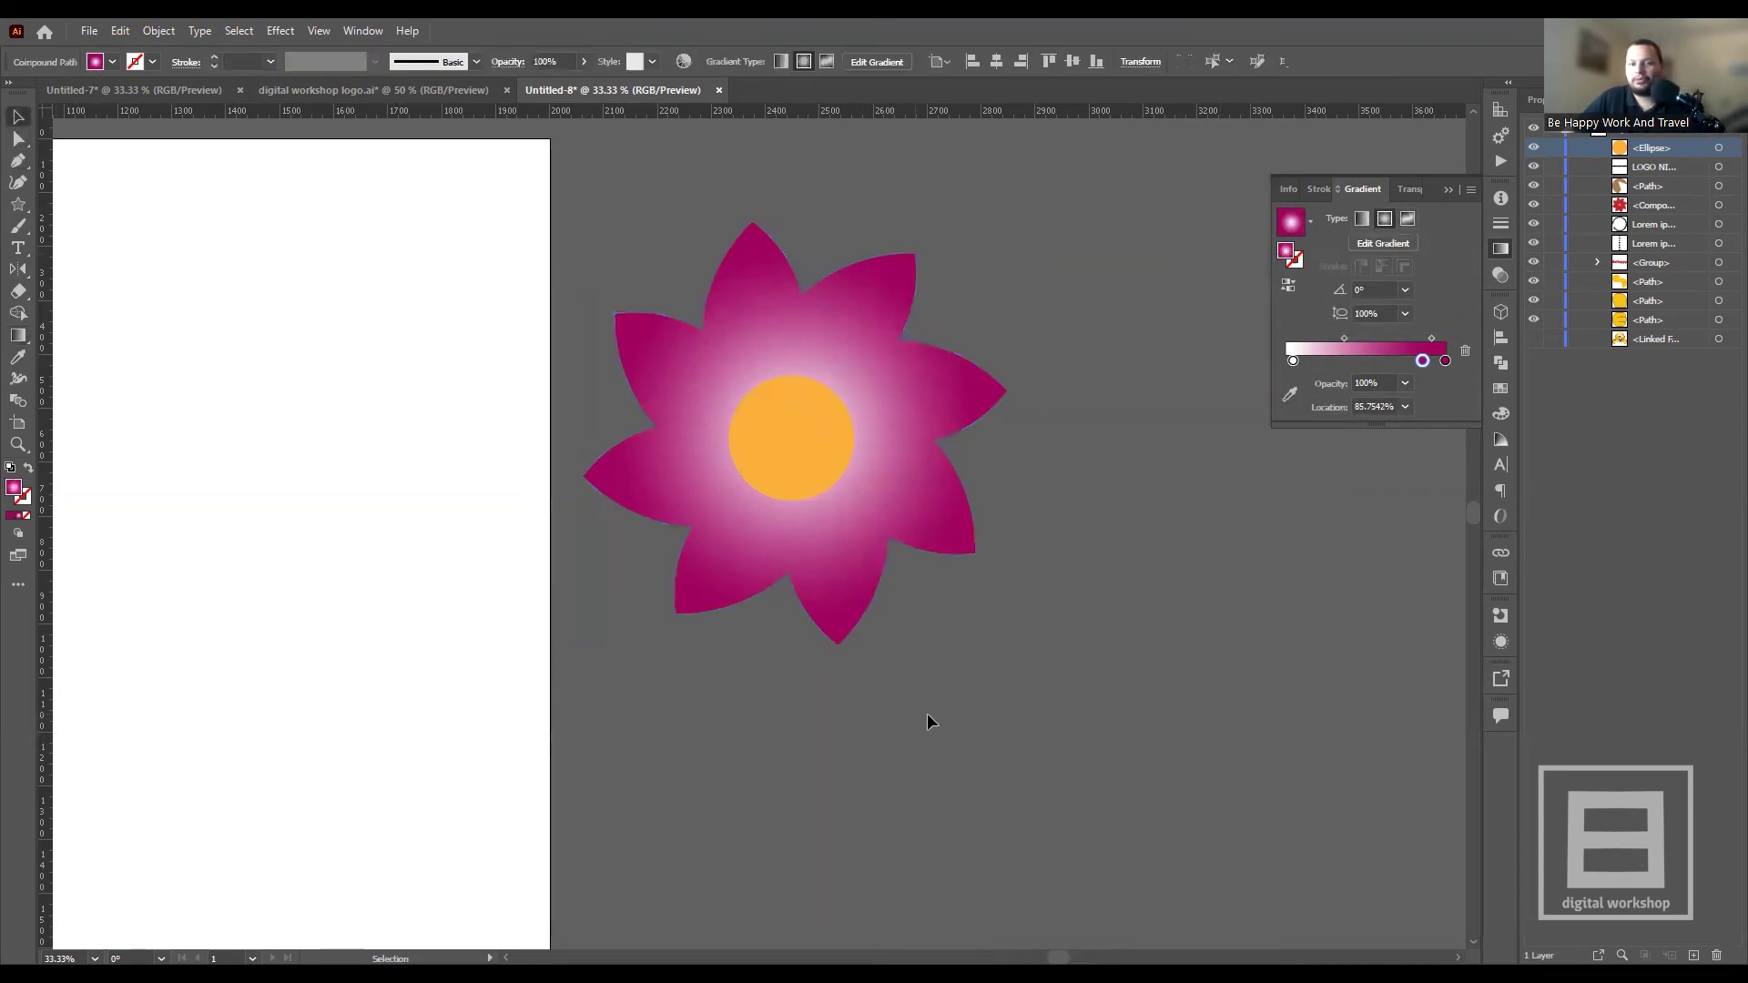
{"action": "left_click", "coordinate": [1306, 455]}
{"action": "left_click", "coordinate": [1449, 189]}
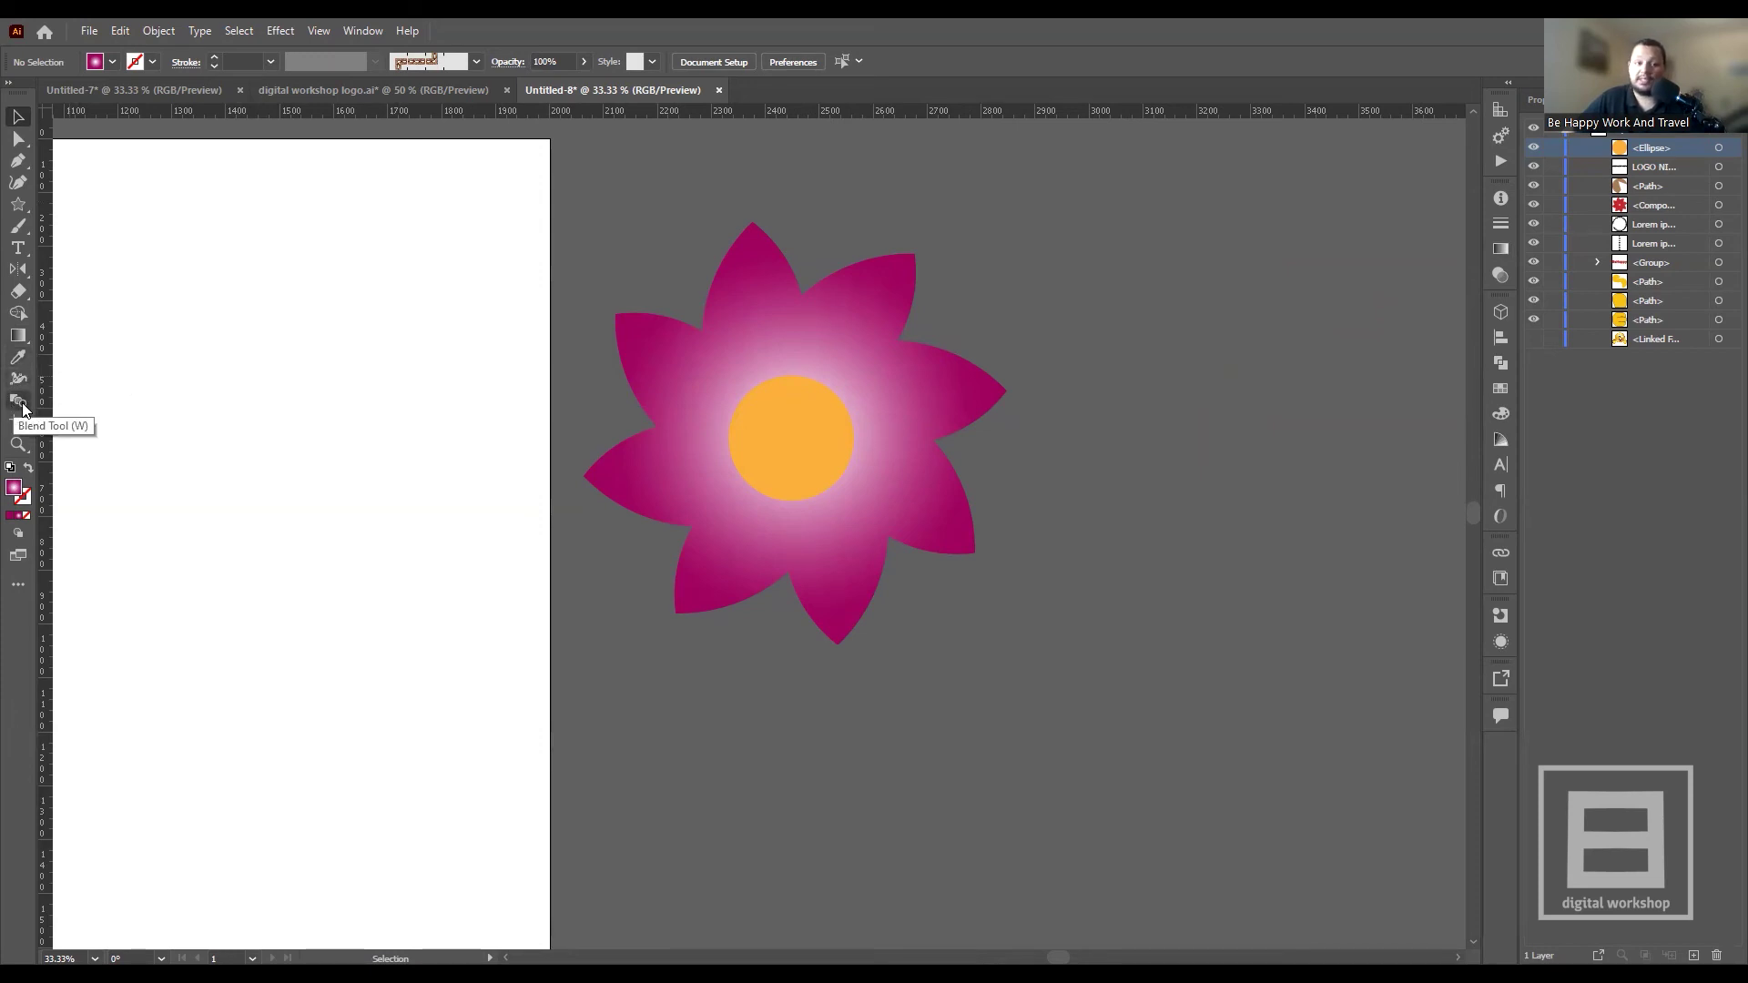
- Switch to the Artboard tool and zoom out to show all of Artboard 1
{"action": "left_click", "coordinate": [19, 403]}
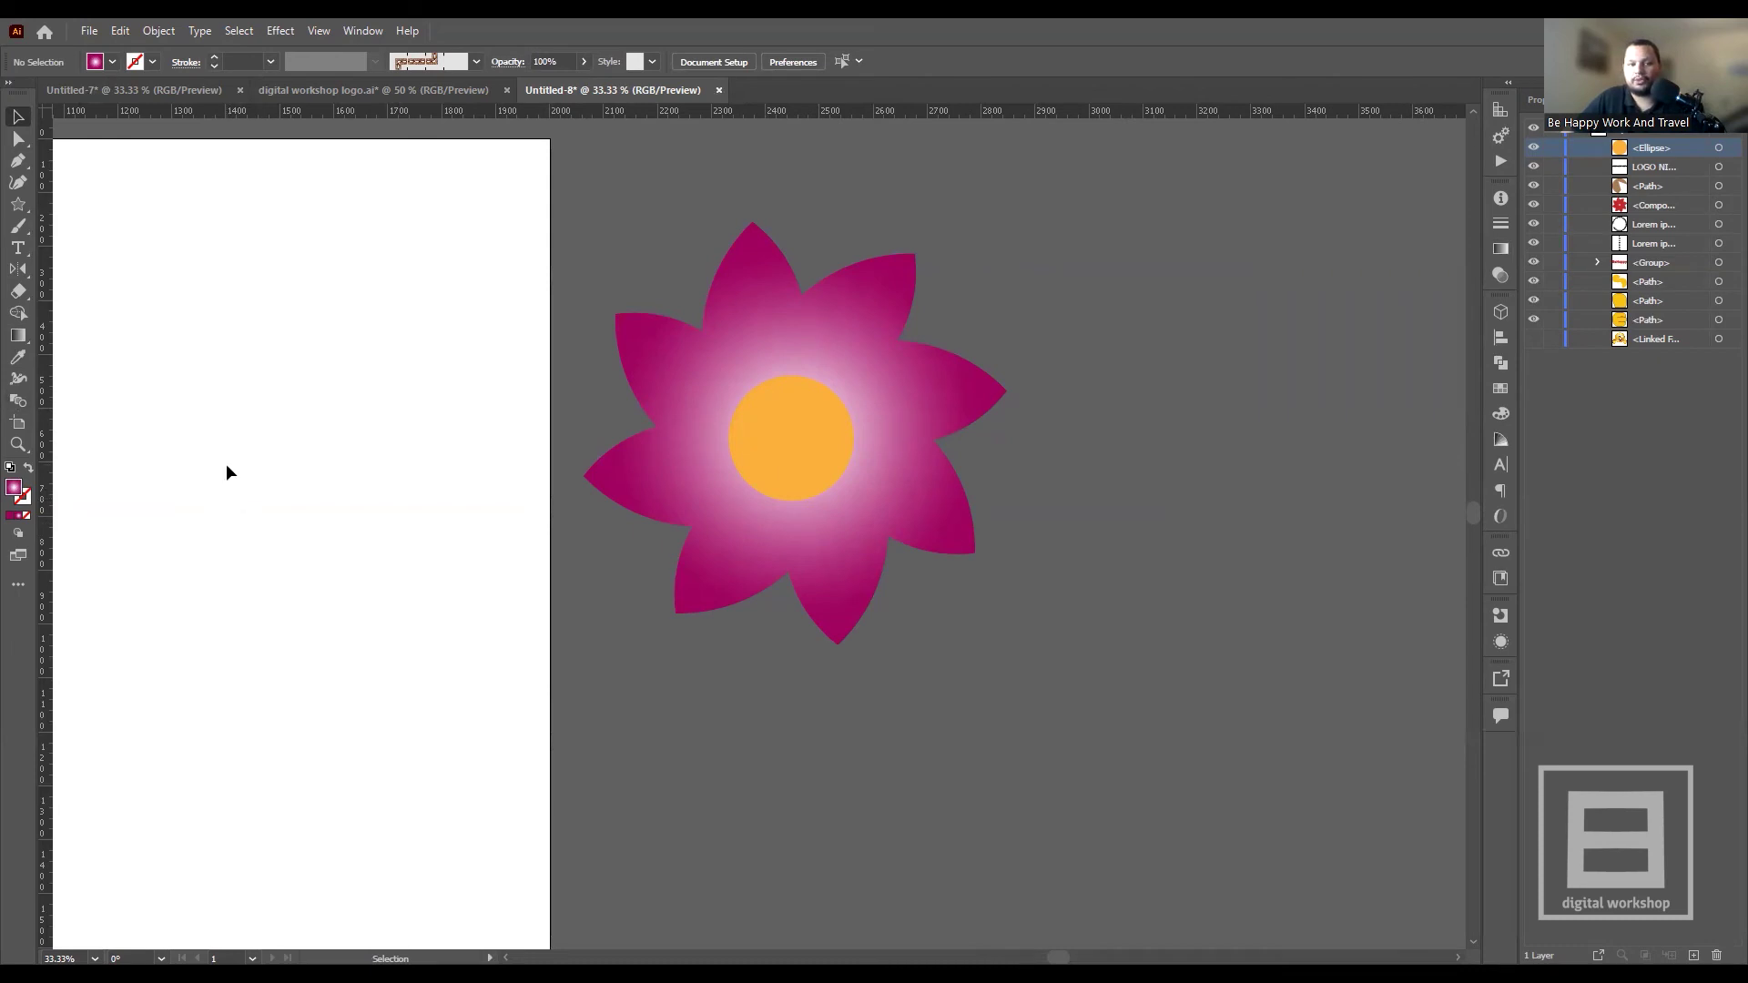
{"action": "left_click", "coordinate": [15, 428]}
{"action": "key", "text": "ctrl+minus"}
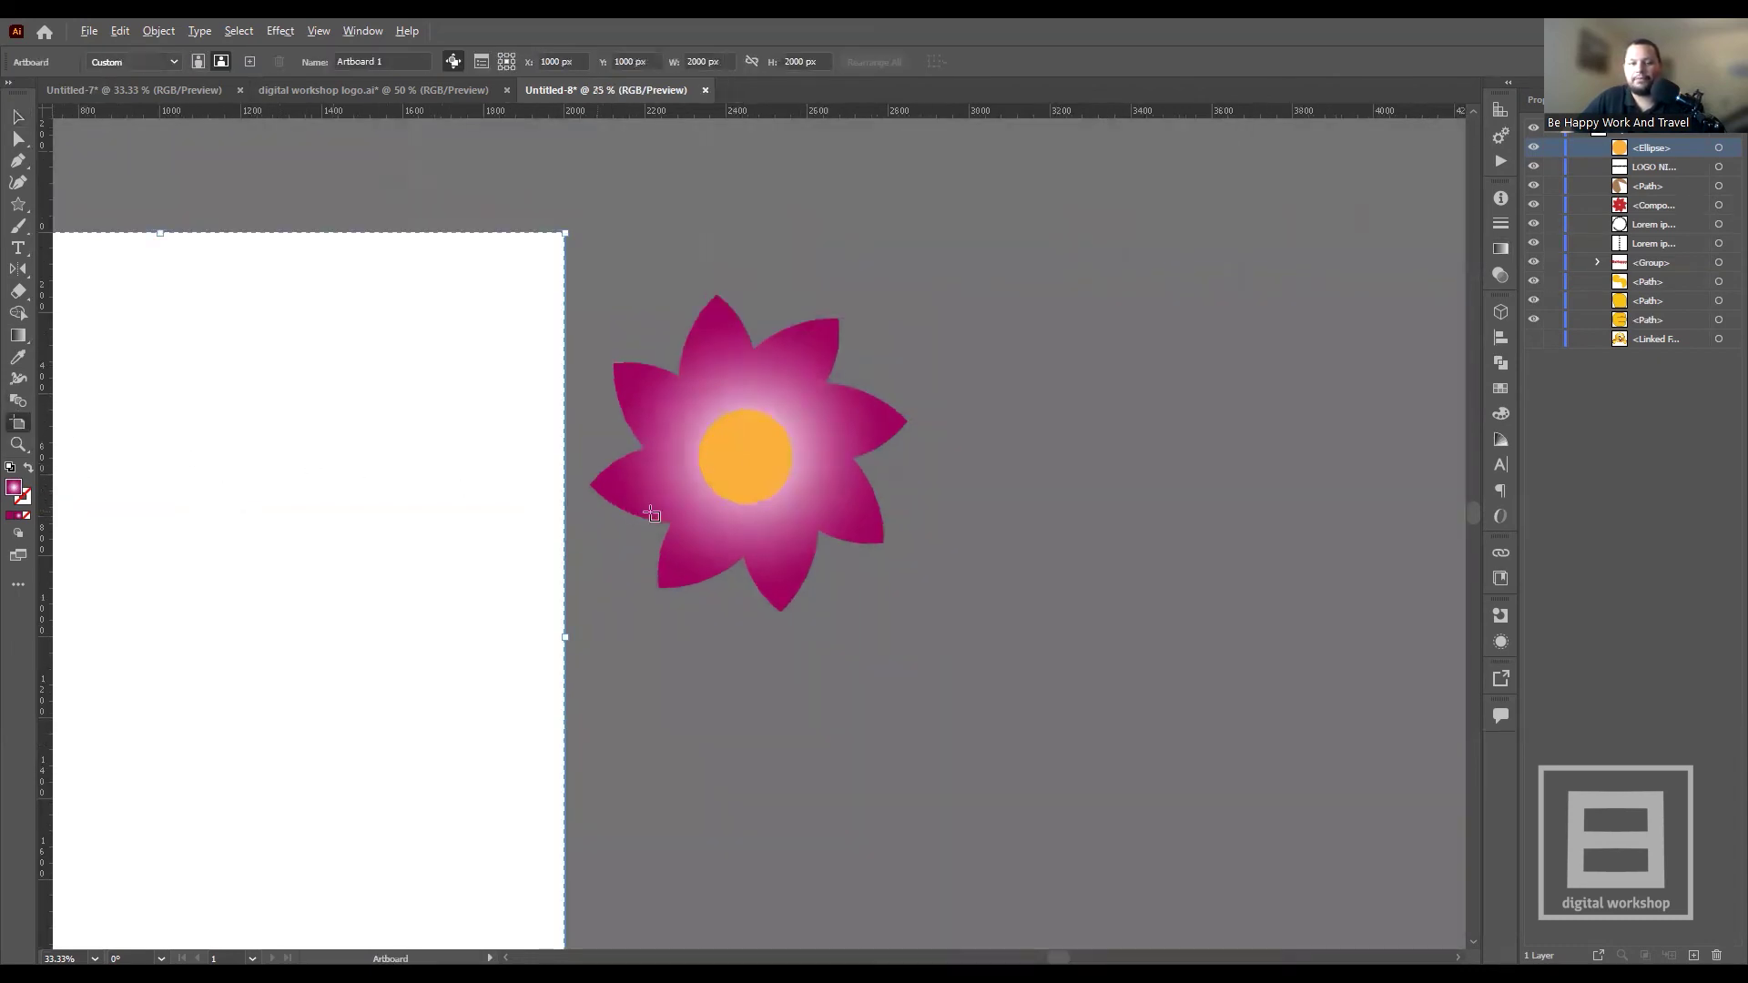
{"action": "key", "text": "ctrl+minus"}
{"action": "key", "text": "ctrl+minus"}
{"action": "scroll", "coordinate": [653, 517], "scroll_direction": "down", "scroll_amount": 1}
{"action": "scroll", "coordinate": [692, 537], "scroll_direction": "up", "scroll_amount": 1}
{"action": "scroll", "coordinate": [863, 551], "scroll_direction": "up", "scroll_amount": 1}
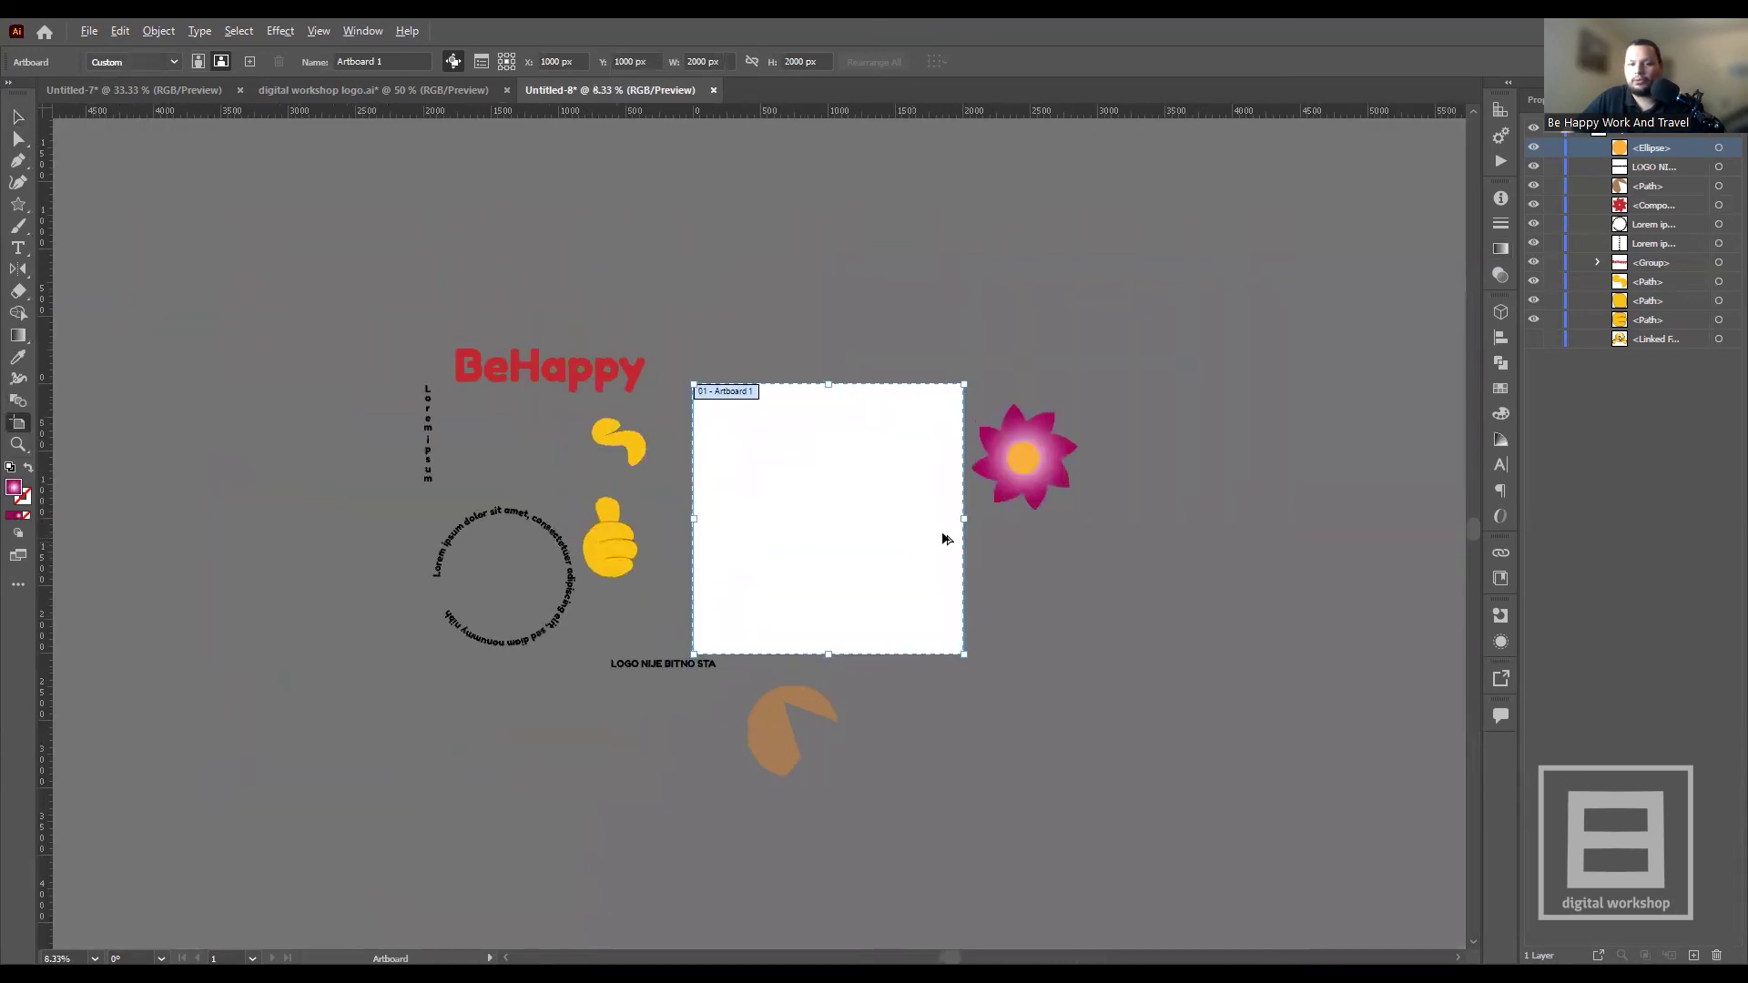
{"action": "scroll", "coordinate": [945, 535], "scroll_direction": "up", "scroll_amount": 1}
{"action": "scroll", "coordinate": [853, 503], "scroll_direction": "up", "scroll_amount": 1}
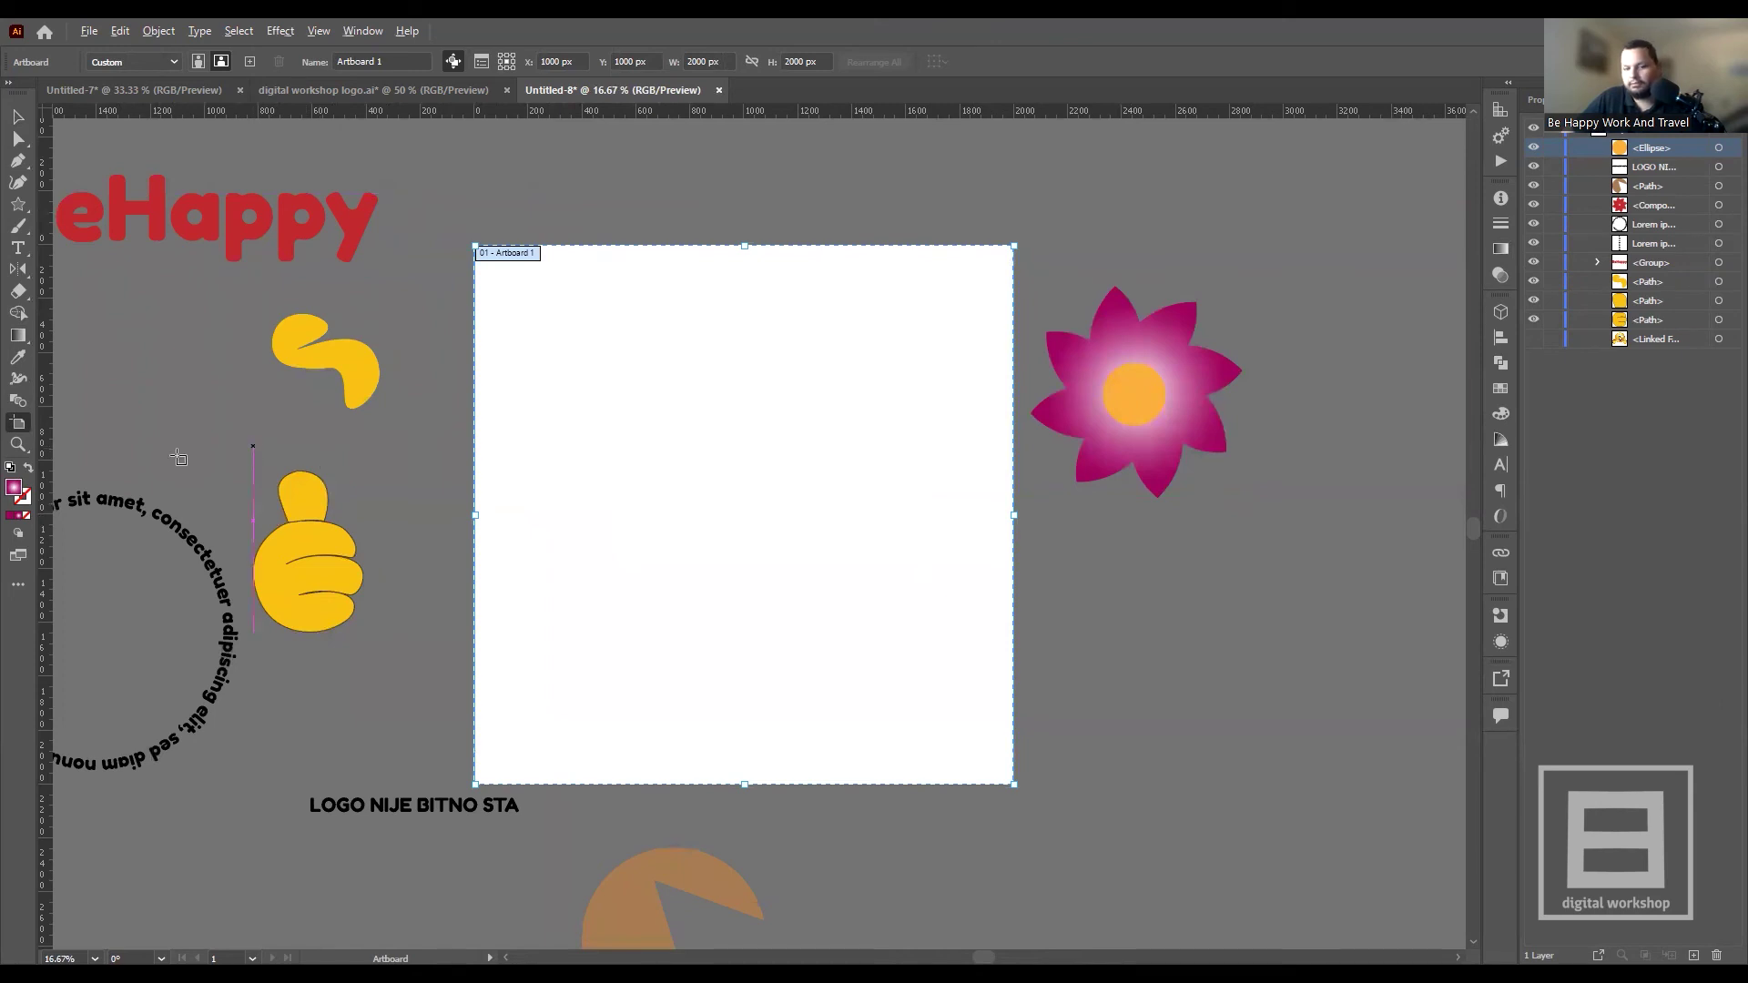
{"action": "scroll", "coordinate": [173, 455], "scroll_direction": "down", "scroll_amount": 1}
{"action": "scroll", "coordinate": [674, 491], "scroll_direction": "up", "scroll_amount": 1}
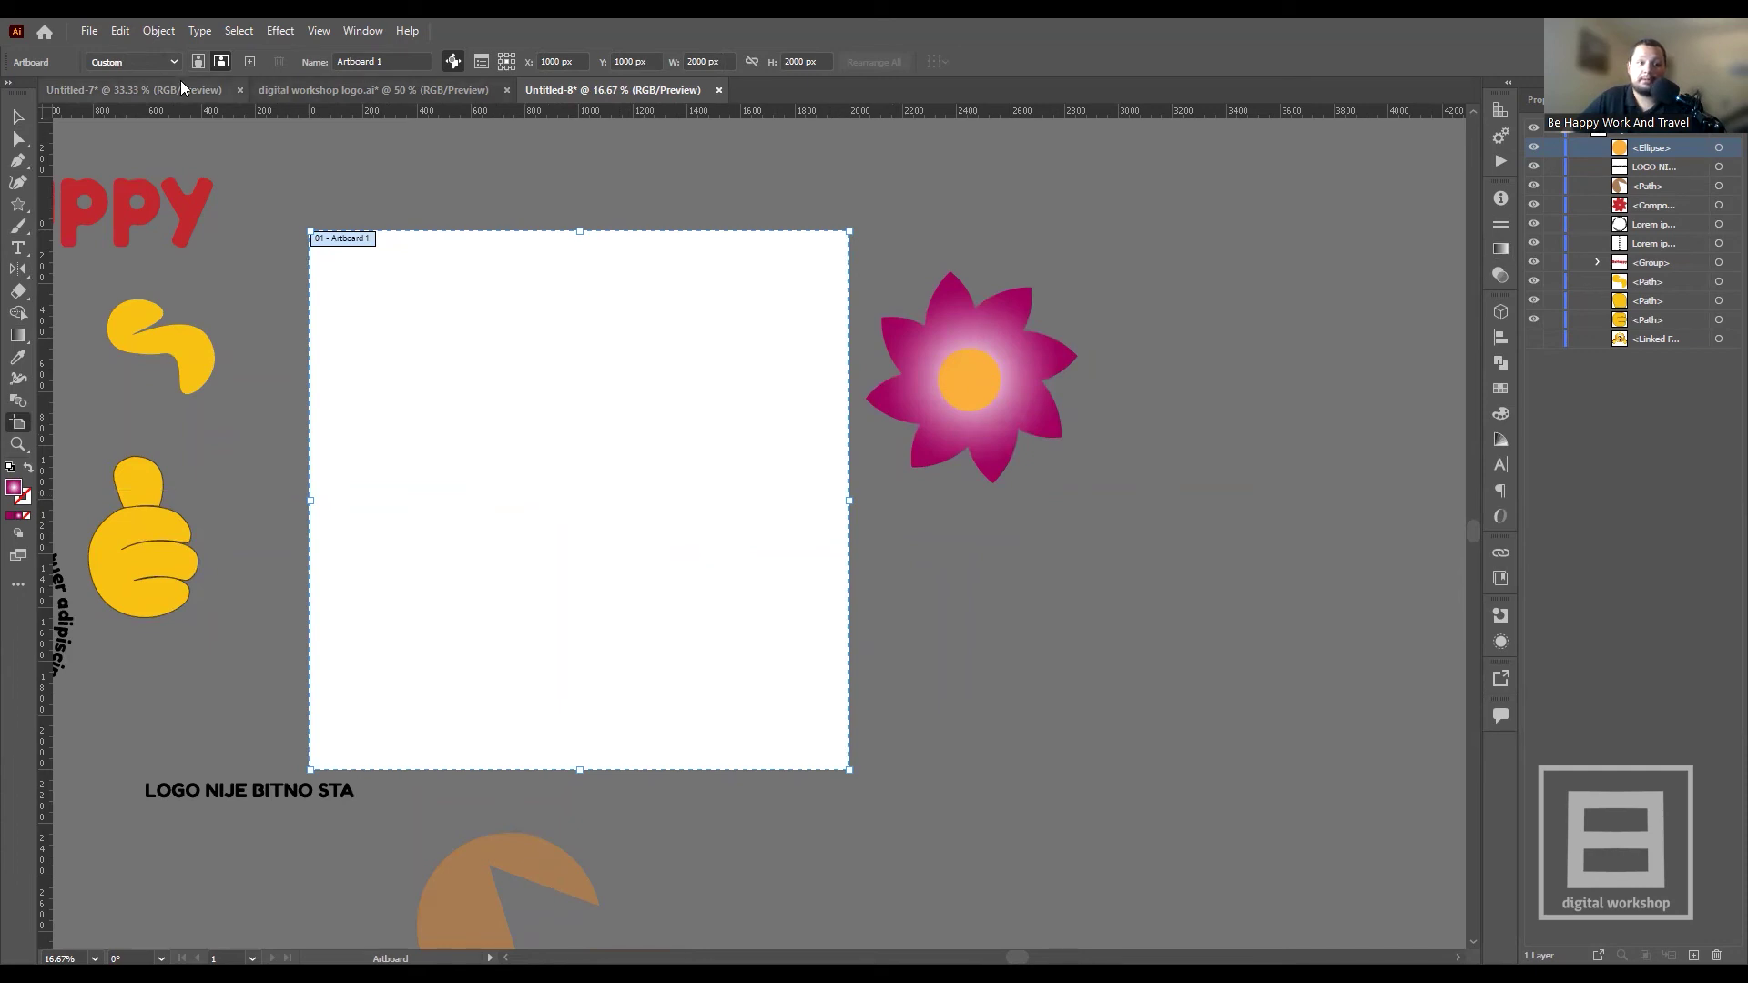
- Add a second artboard, delete it again, and return to the Selection tool
{"action": "left_click", "coordinate": [252, 63]}
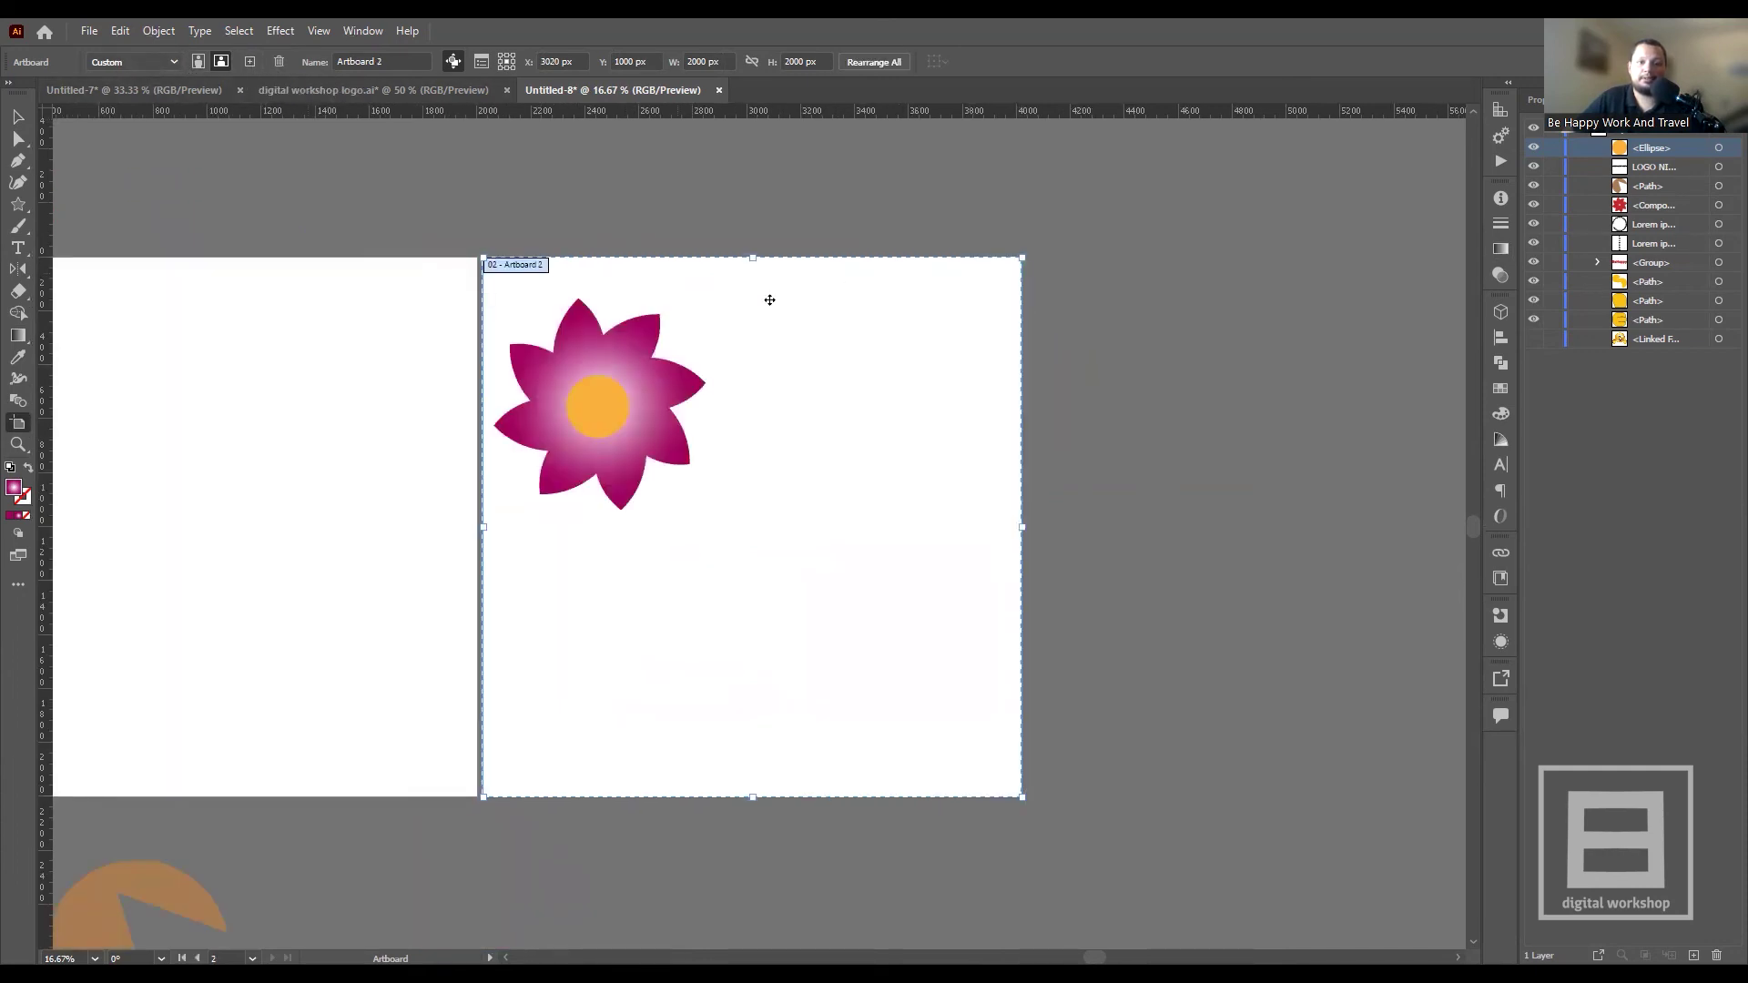
{"action": "key", "text": "ctrl+minus"}
{"action": "key", "text": "ctrl+minus"}
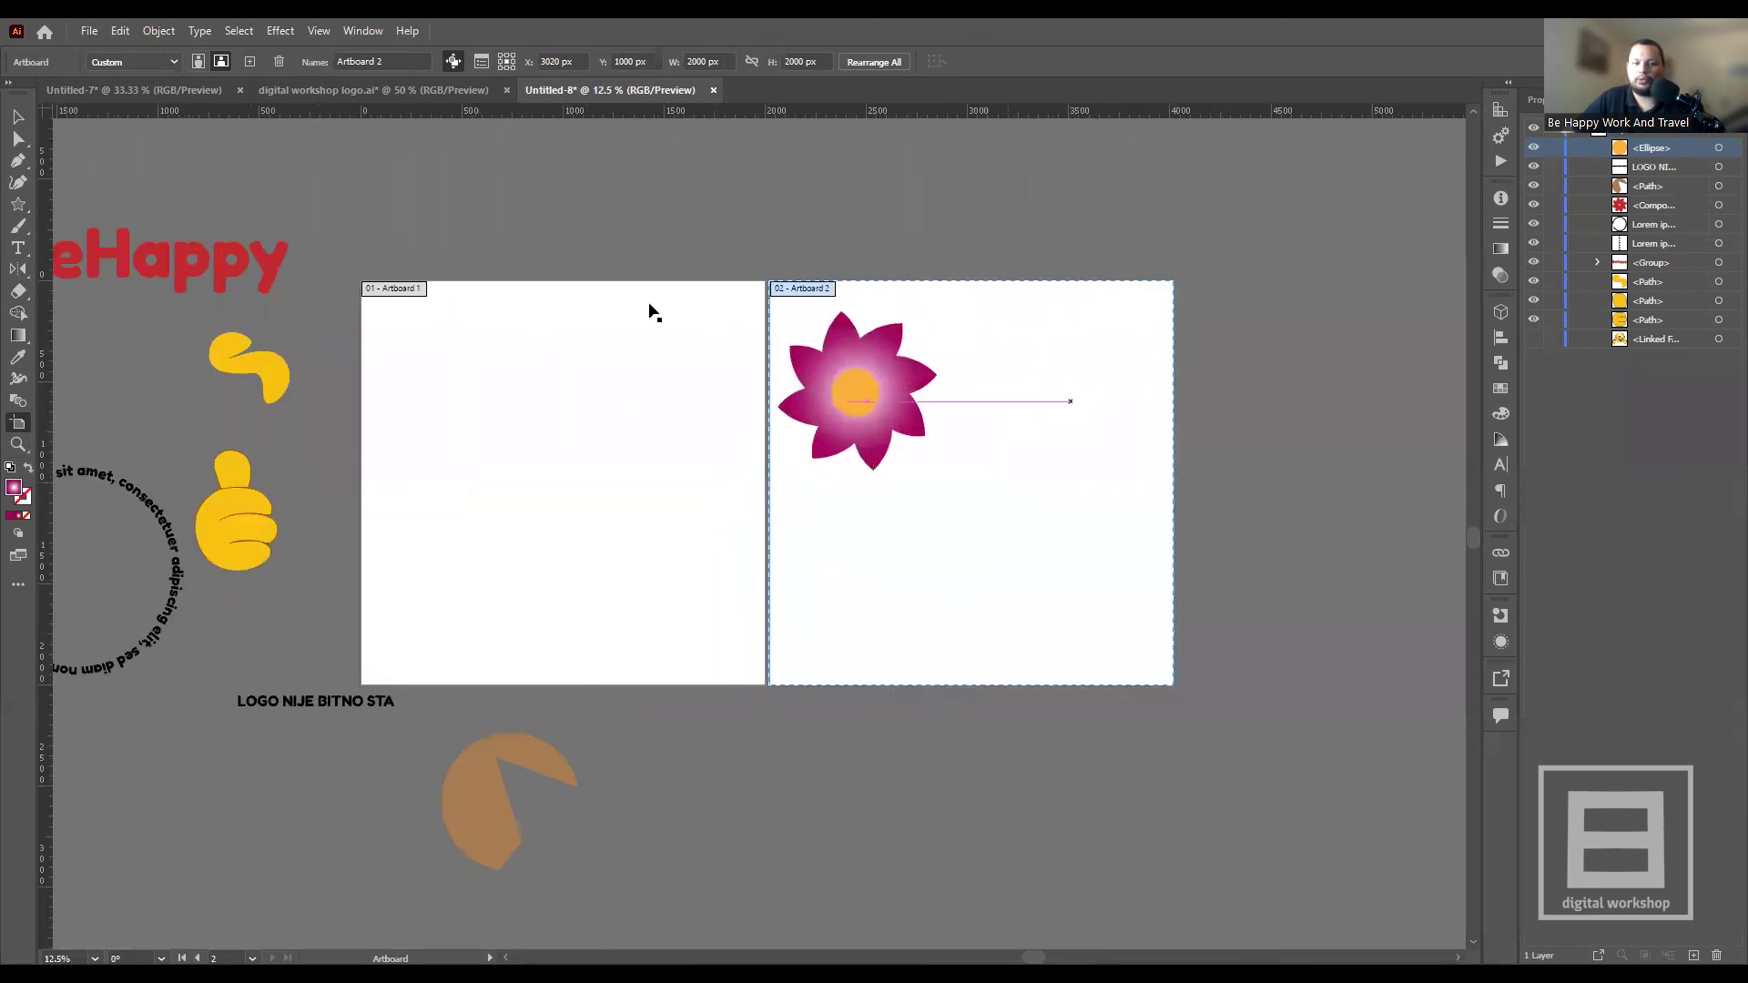
{"action": "key", "text": "v"}
{"action": "key", "text": "Delete"}
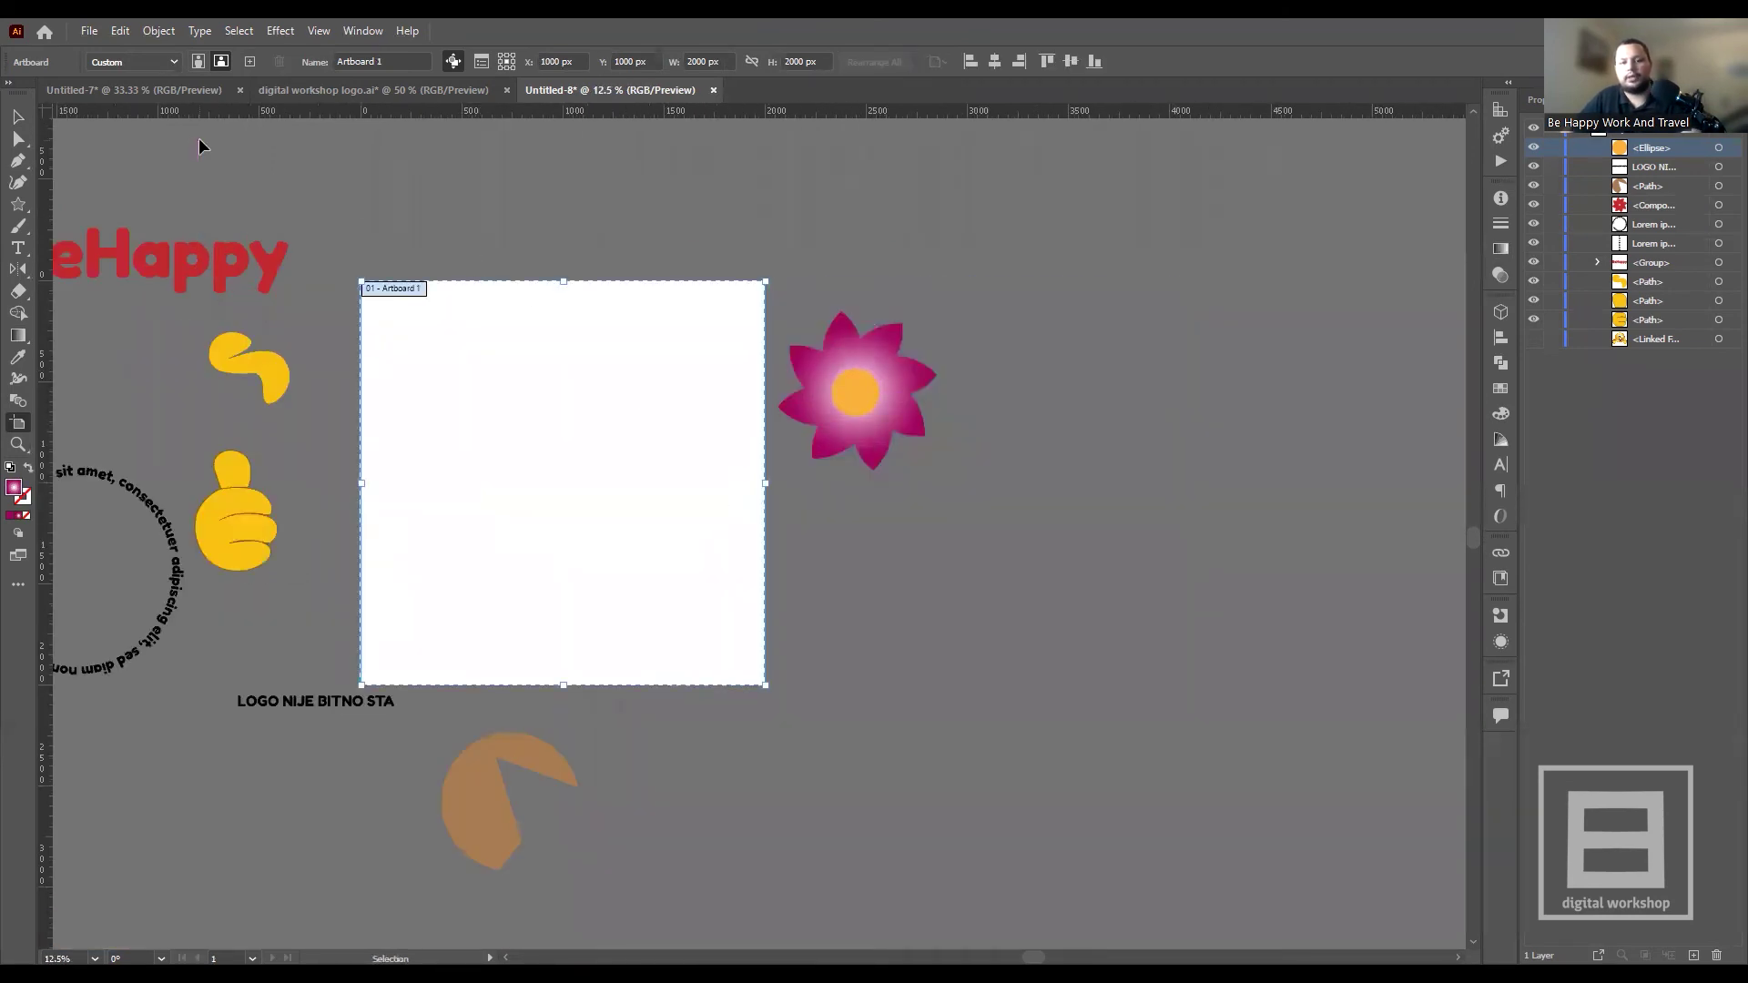
{"action": "left_click", "coordinate": [17, 116]}
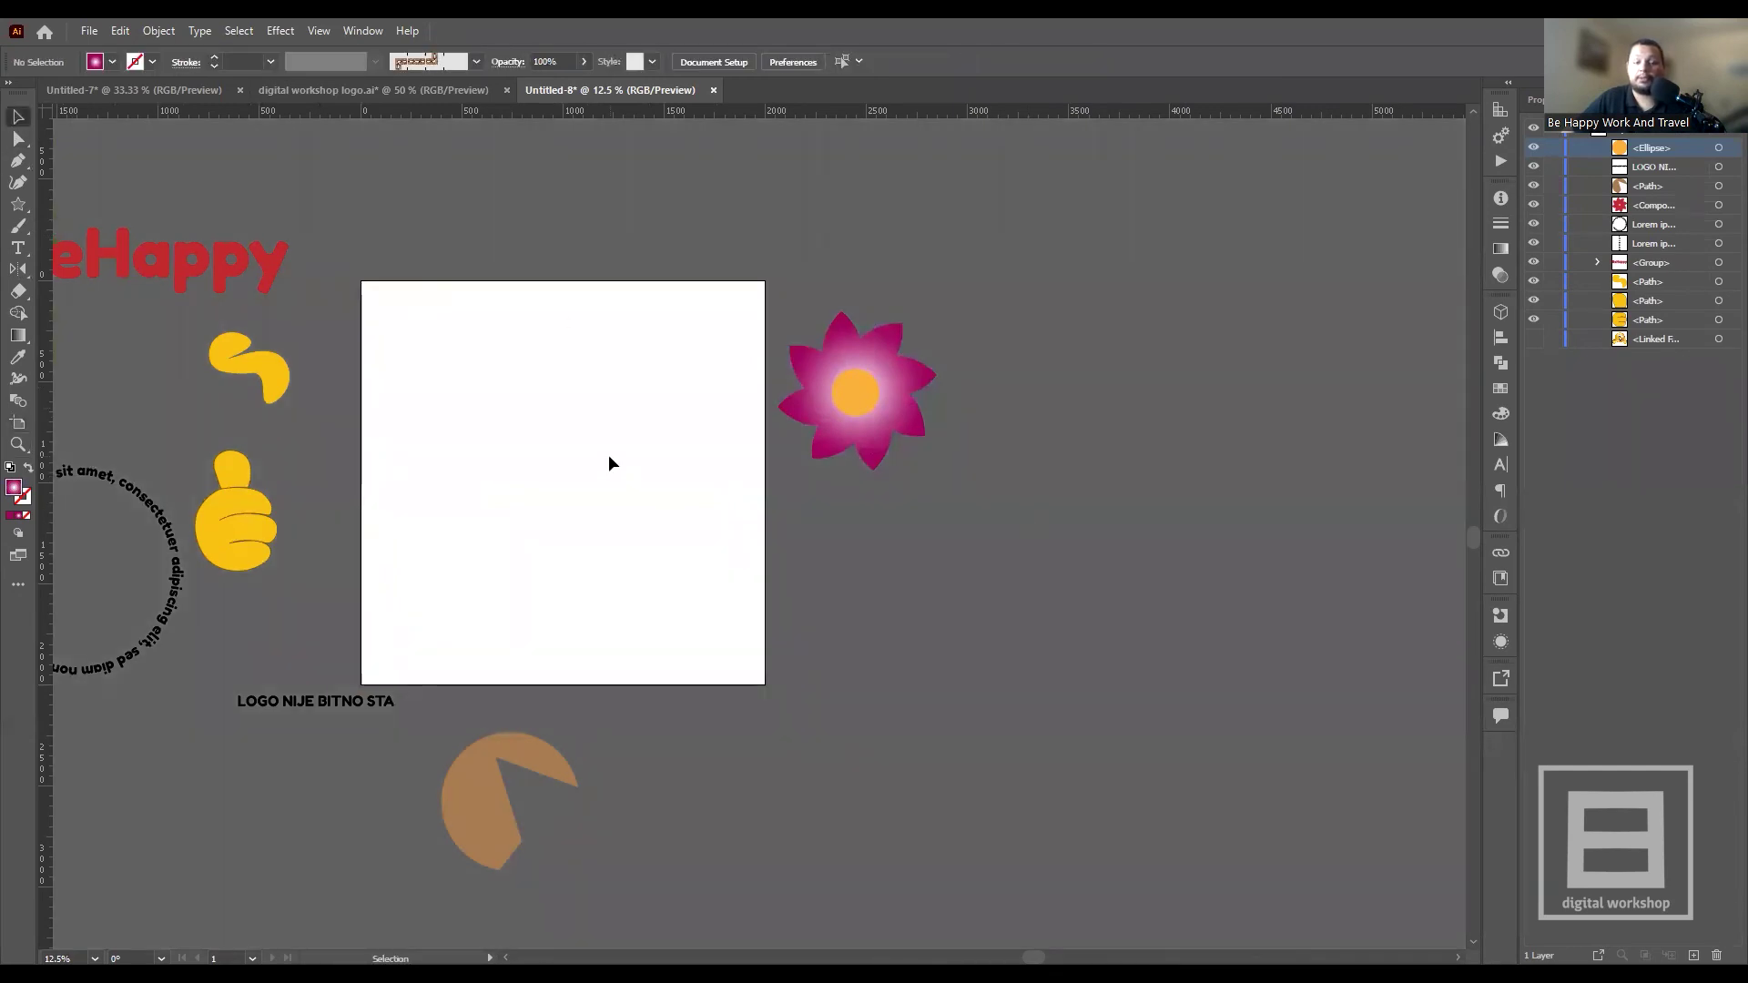
{"action": "left_click", "coordinate": [919, 462]}
{"action": "left_click", "coordinate": [1038, 526]}
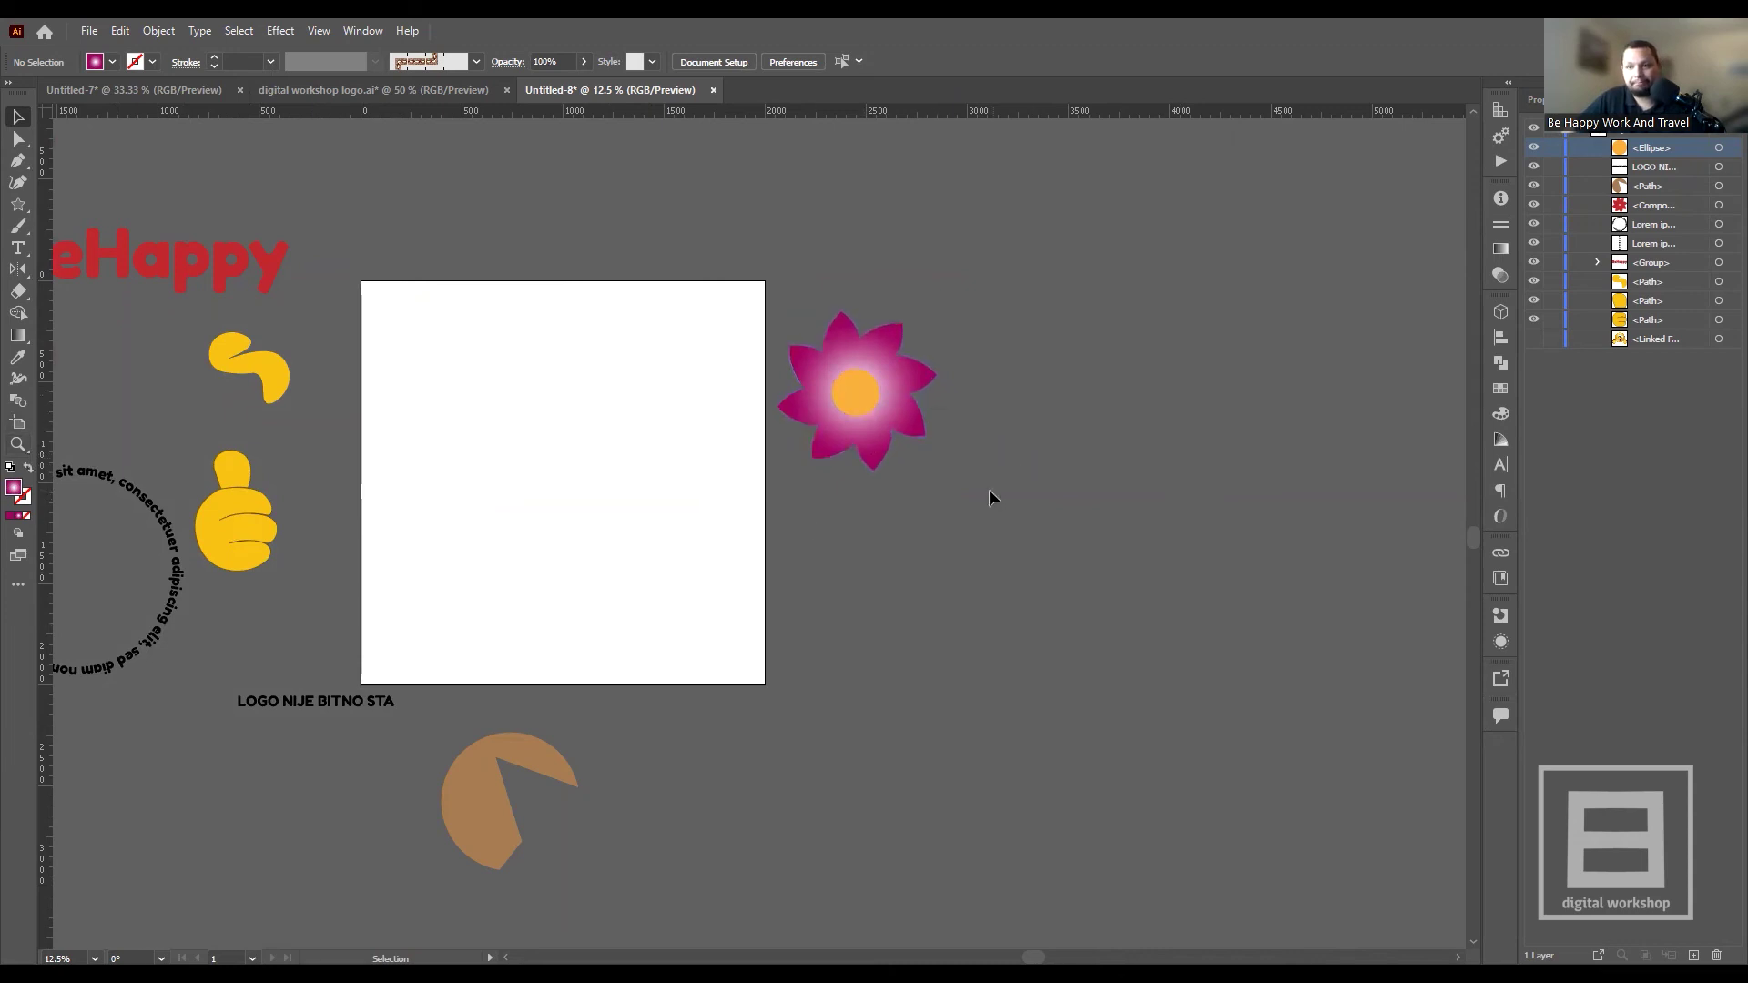
- Open the digital workshop logo.ai tab, zoom out to the whole logo, and deselect
{"action": "left_click", "coordinate": [408, 92]}
{"action": "scroll", "coordinate": [836, 352], "scroll_direction": "down", "scroll_amount": 3}
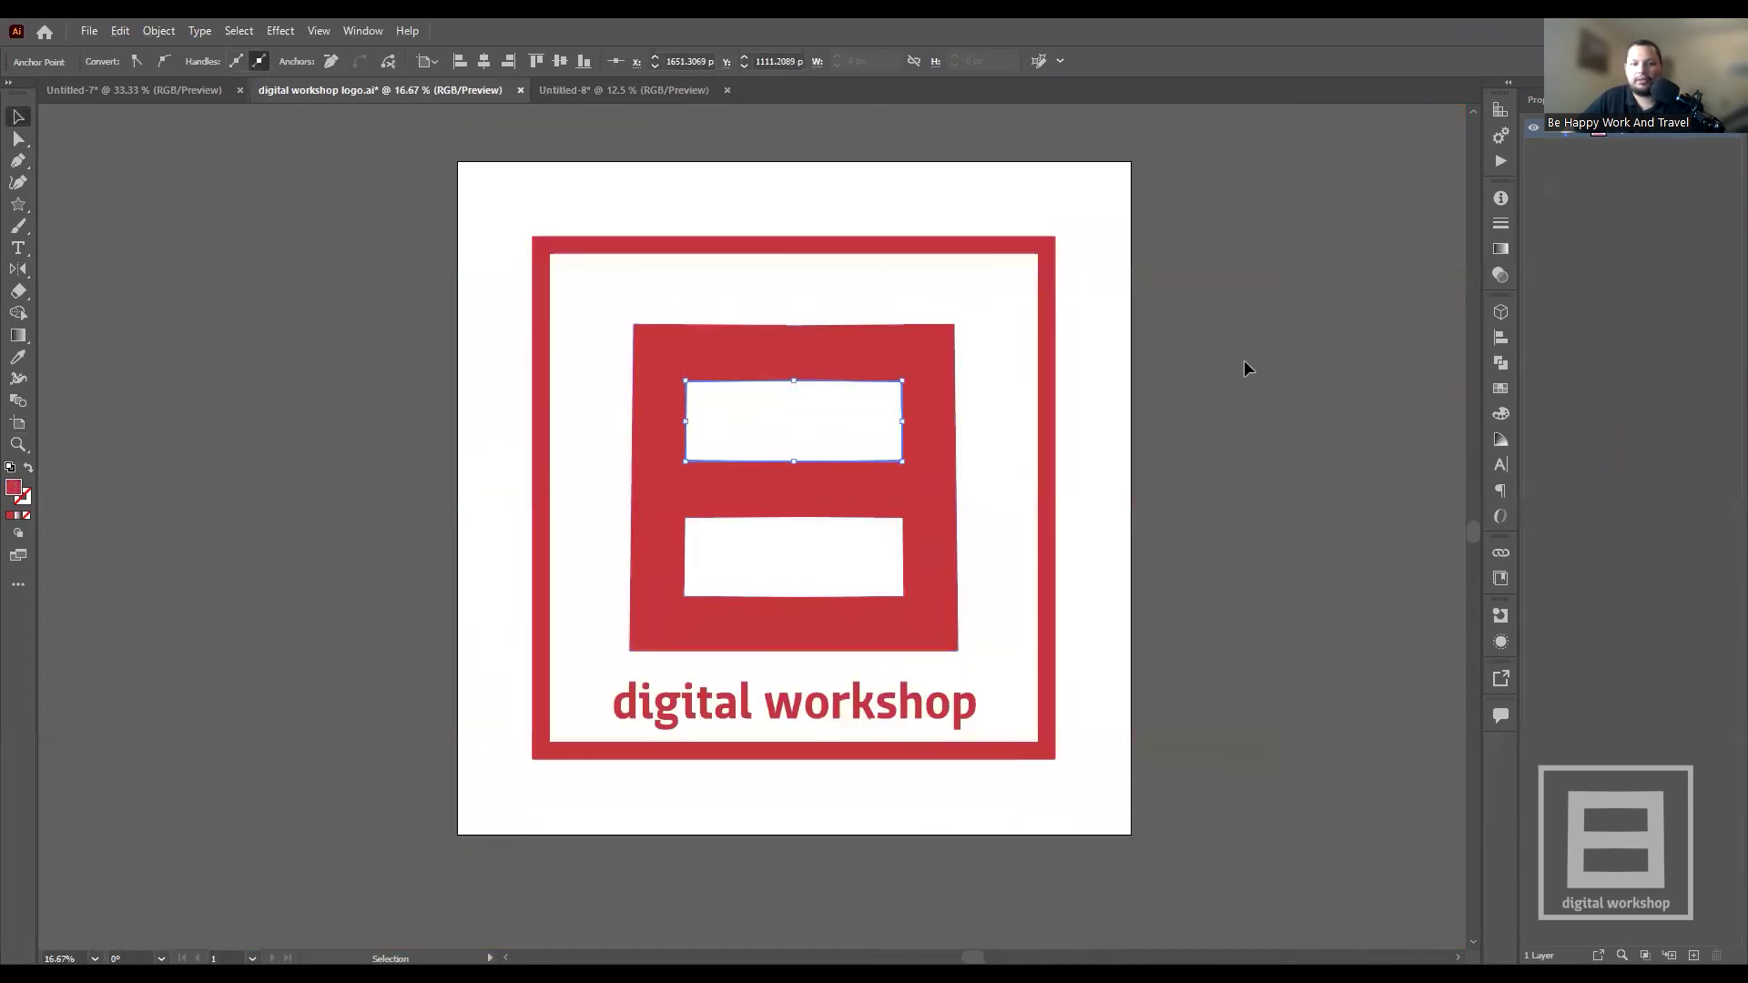
{"action": "left_click", "coordinate": [1245, 362]}
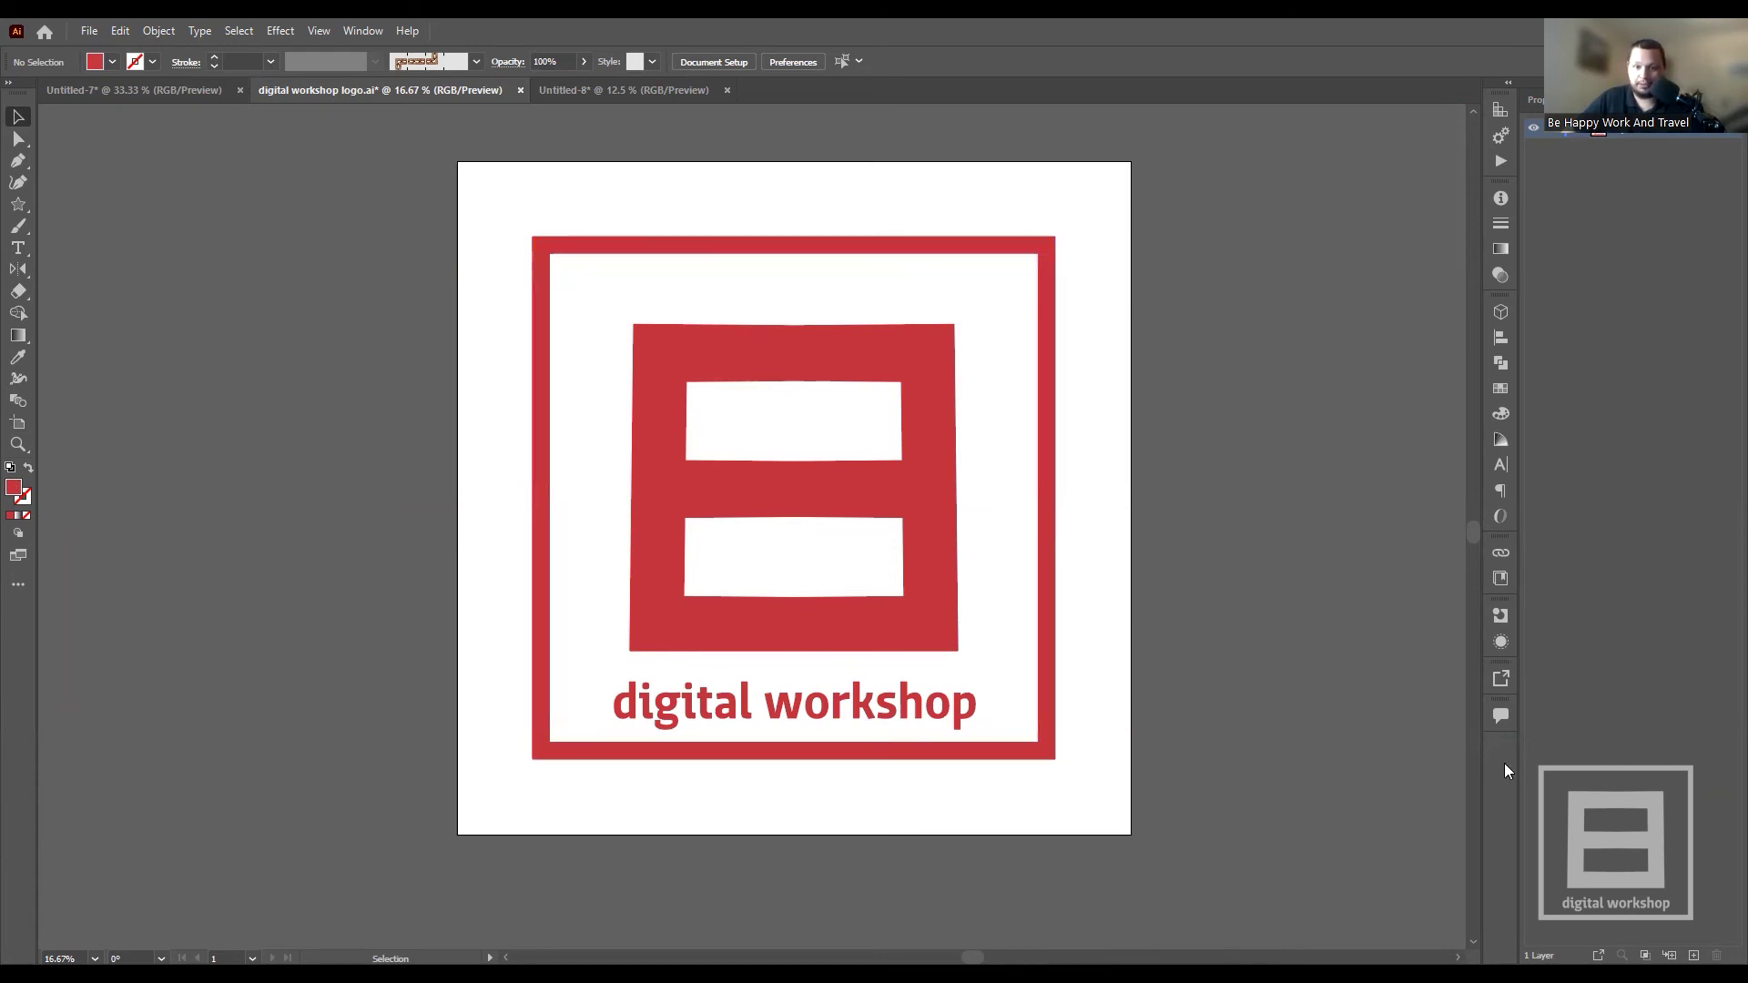
{"action": "scroll", "coordinate": [1076, 360], "scroll_direction": "up", "scroll_amount": 1}
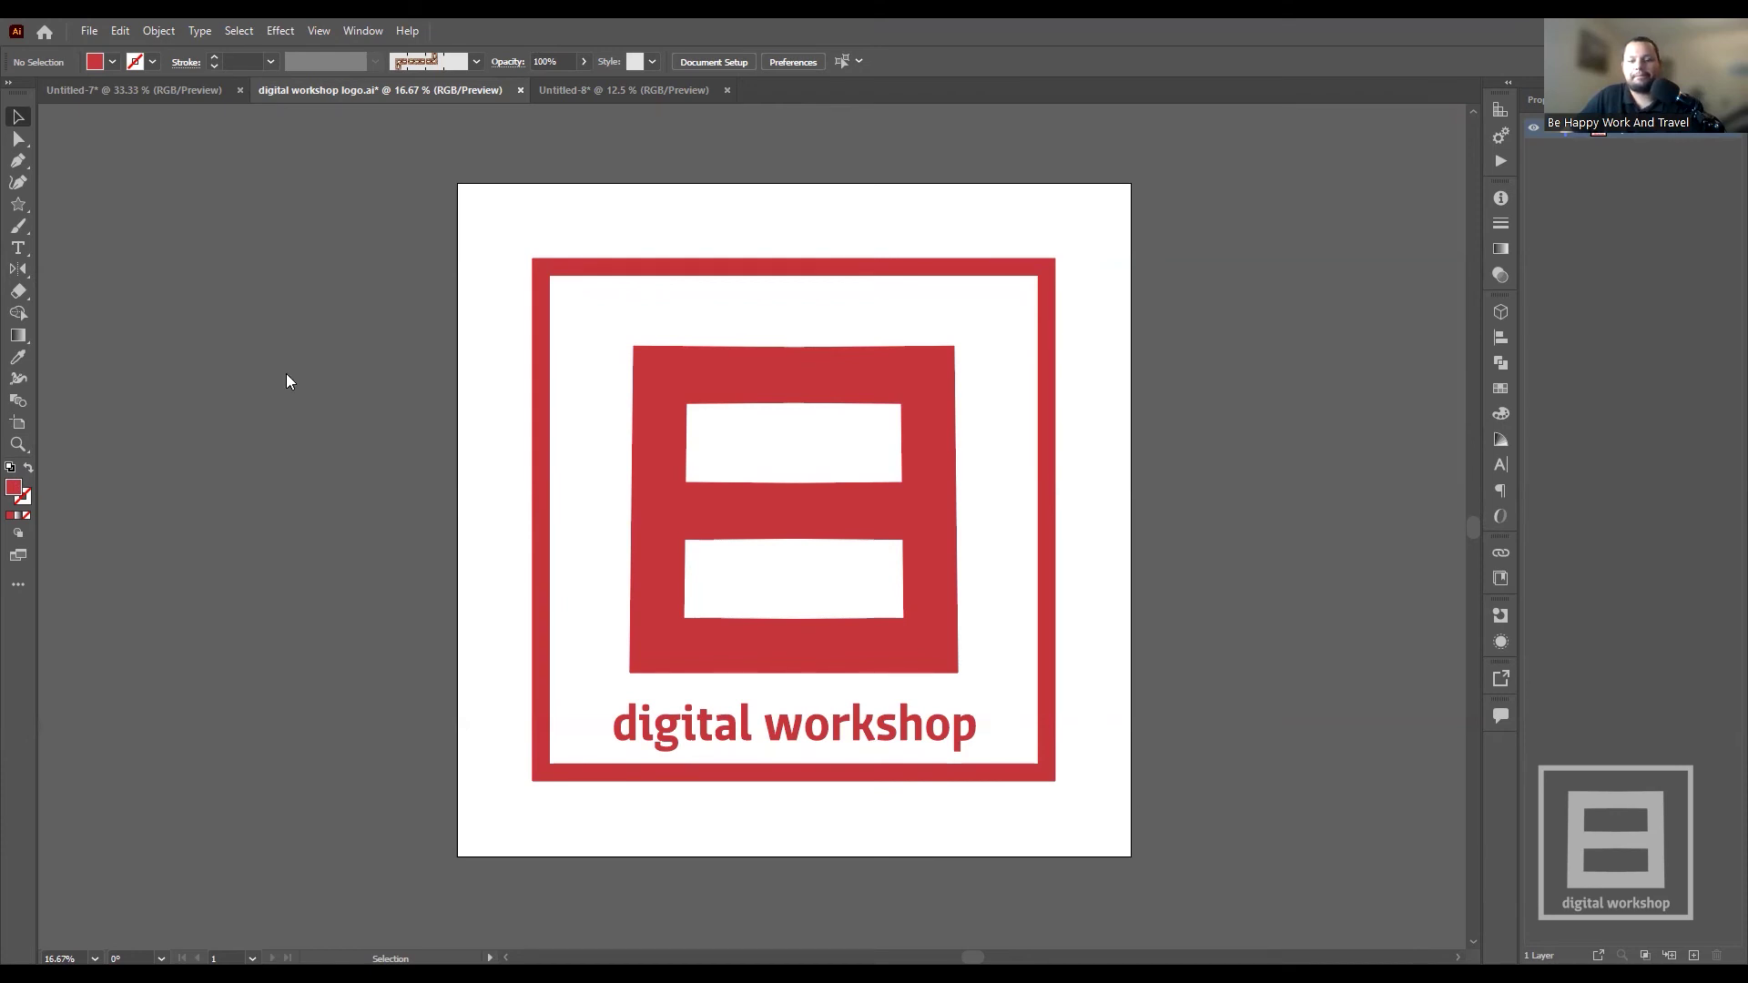
- Drop Screenshot_1.png onto the canvas and enlarge it proportionally
{"action": "left_click_drag", "start_coordinate": [286, 373], "coordinate": [286, 374]}
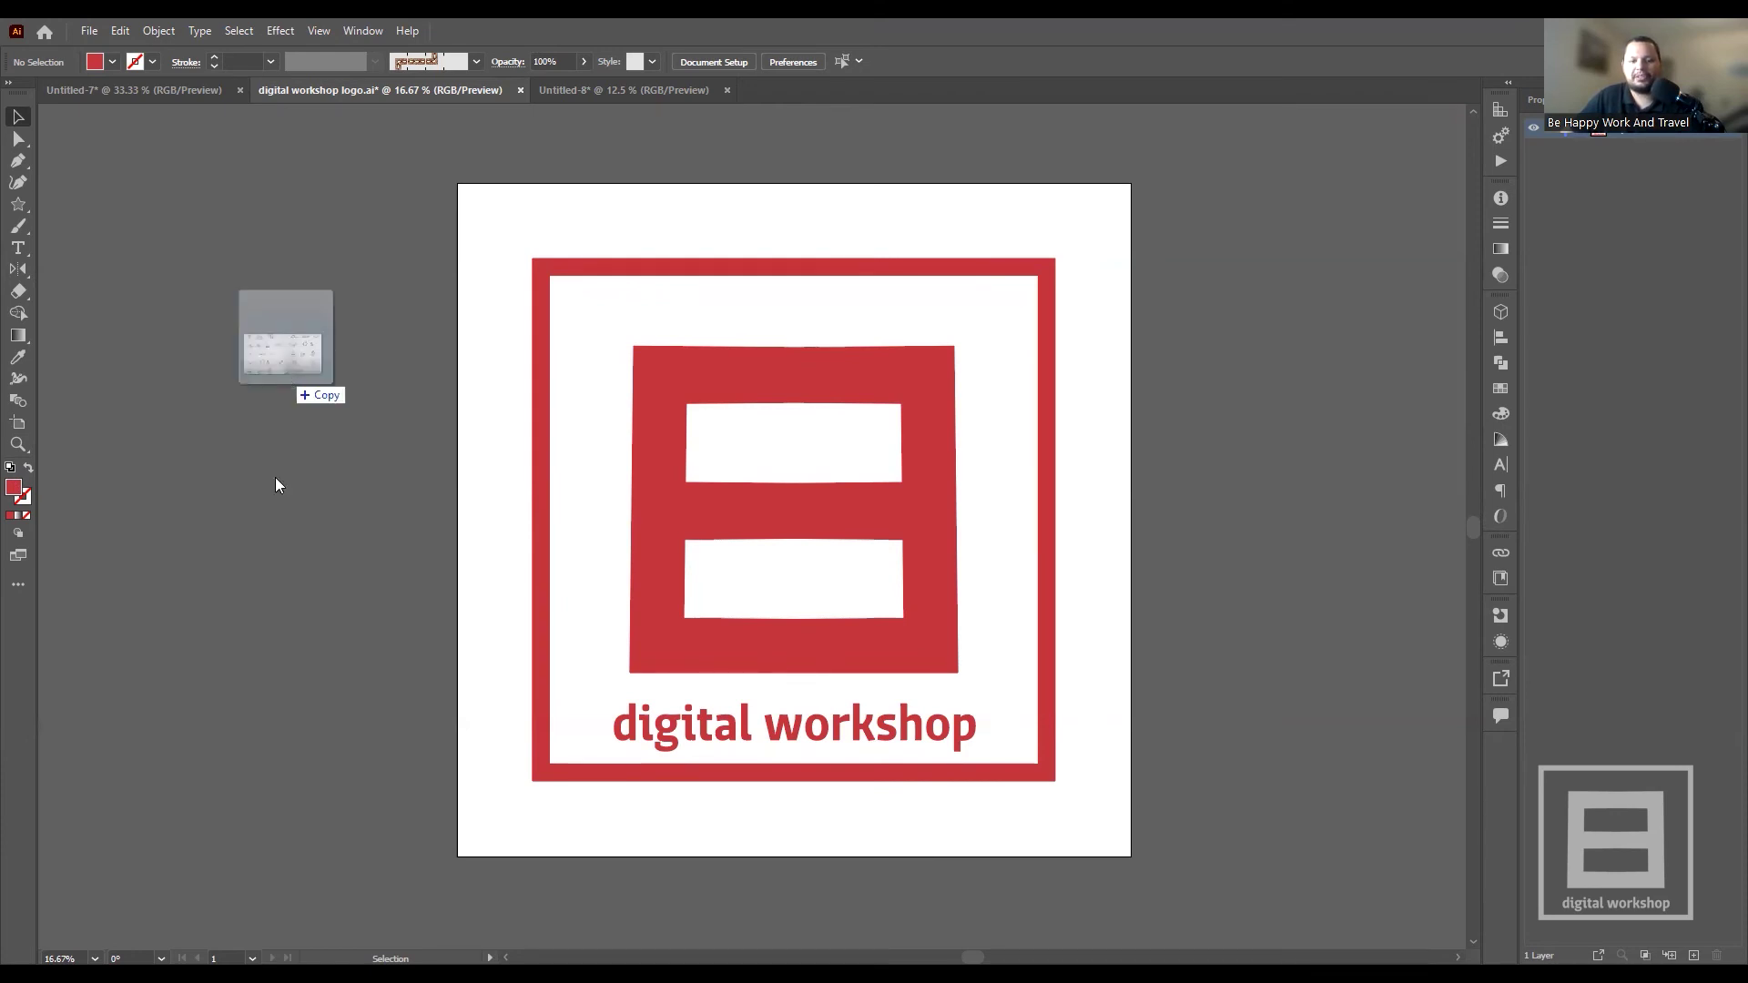
{"action": "left_click_drag", "start_coordinate": [296, 502], "coordinate": [296, 502]}
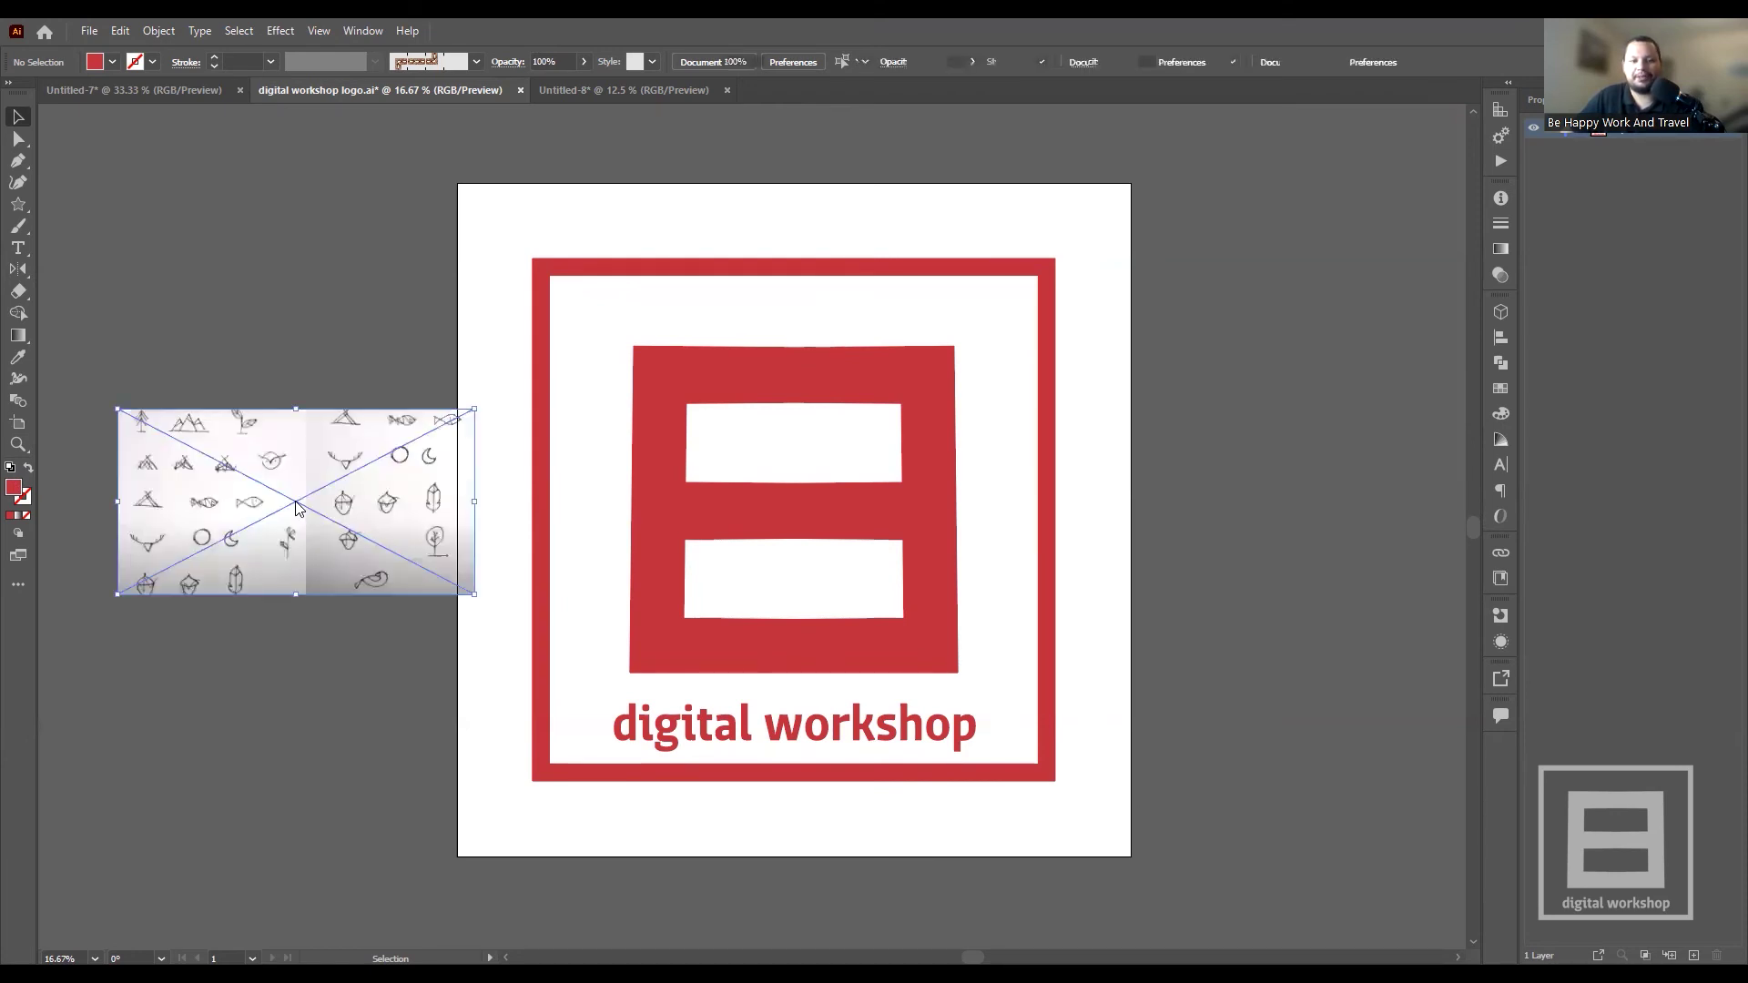
{"action": "left_click_drag", "start_coordinate": [474, 594], "coordinate": [984, 859]}
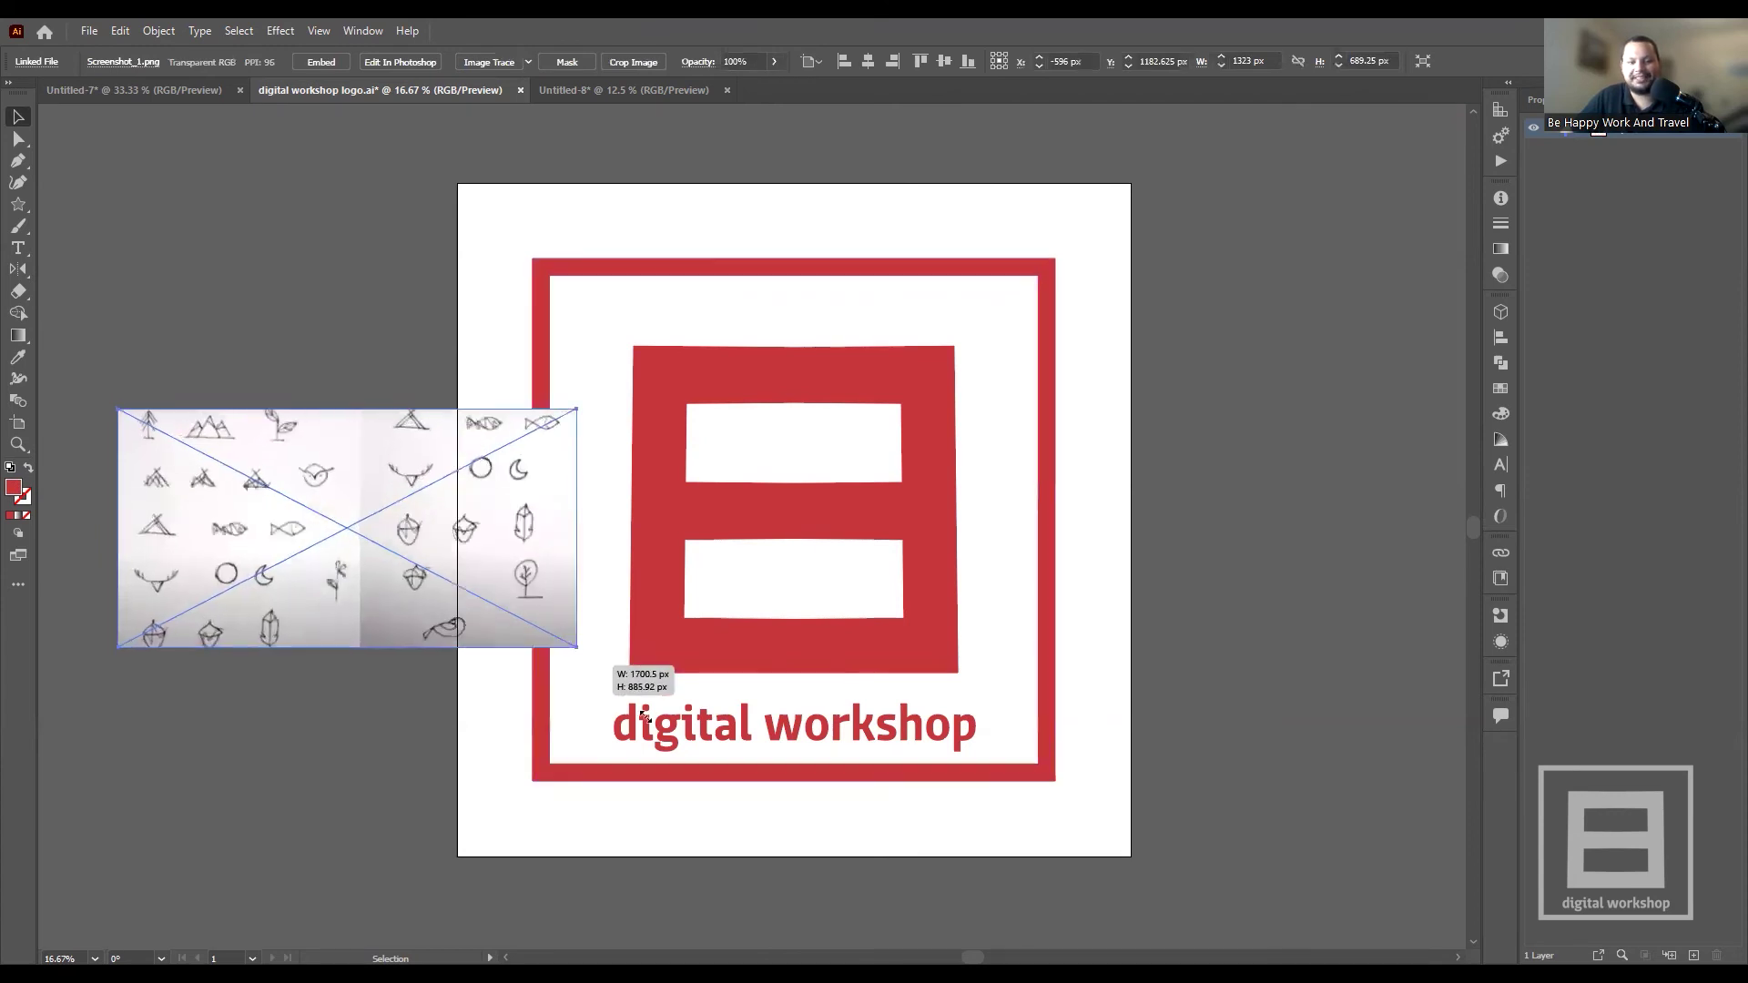
{"action": "left_click", "coordinate": [1077, 784]}
- Move the sketch image left off the artboard, then further up and left
{"action": "scroll", "coordinate": [702, 476], "scroll_direction": "up", "scroll_amount": 2}
{"action": "scroll", "coordinate": [706, 413], "scroll_direction": "up", "scroll_amount": 1}
{"action": "scroll", "coordinate": [705, 413], "scroll_direction": "up", "scroll_amount": 2}
{"action": "scroll", "coordinate": [597, 511], "scroll_direction": "down", "scroll_amount": 4}
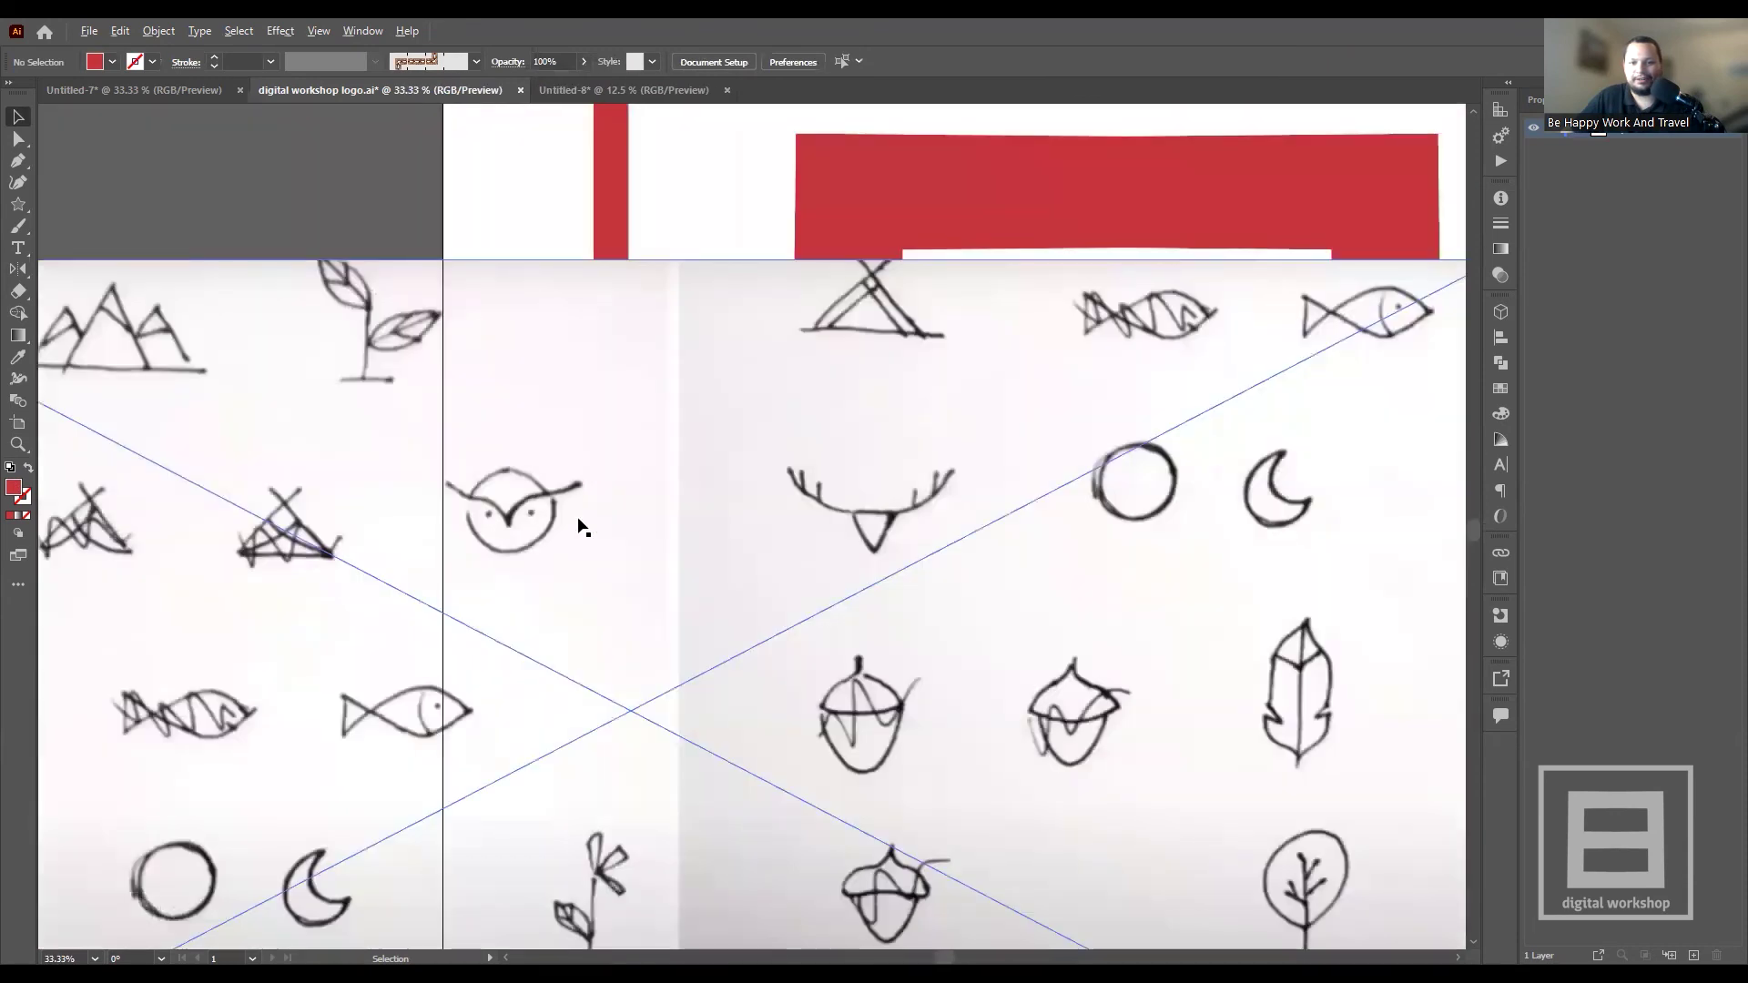
{"action": "scroll", "coordinate": [888, 612], "scroll_direction": "down", "scroll_amount": 1}
{"action": "scroll", "coordinate": [888, 612], "scroll_direction": "down", "scroll_amount": 1}
{"action": "scroll", "coordinate": [883, 612], "scroll_direction": "up", "scroll_amount": 2}
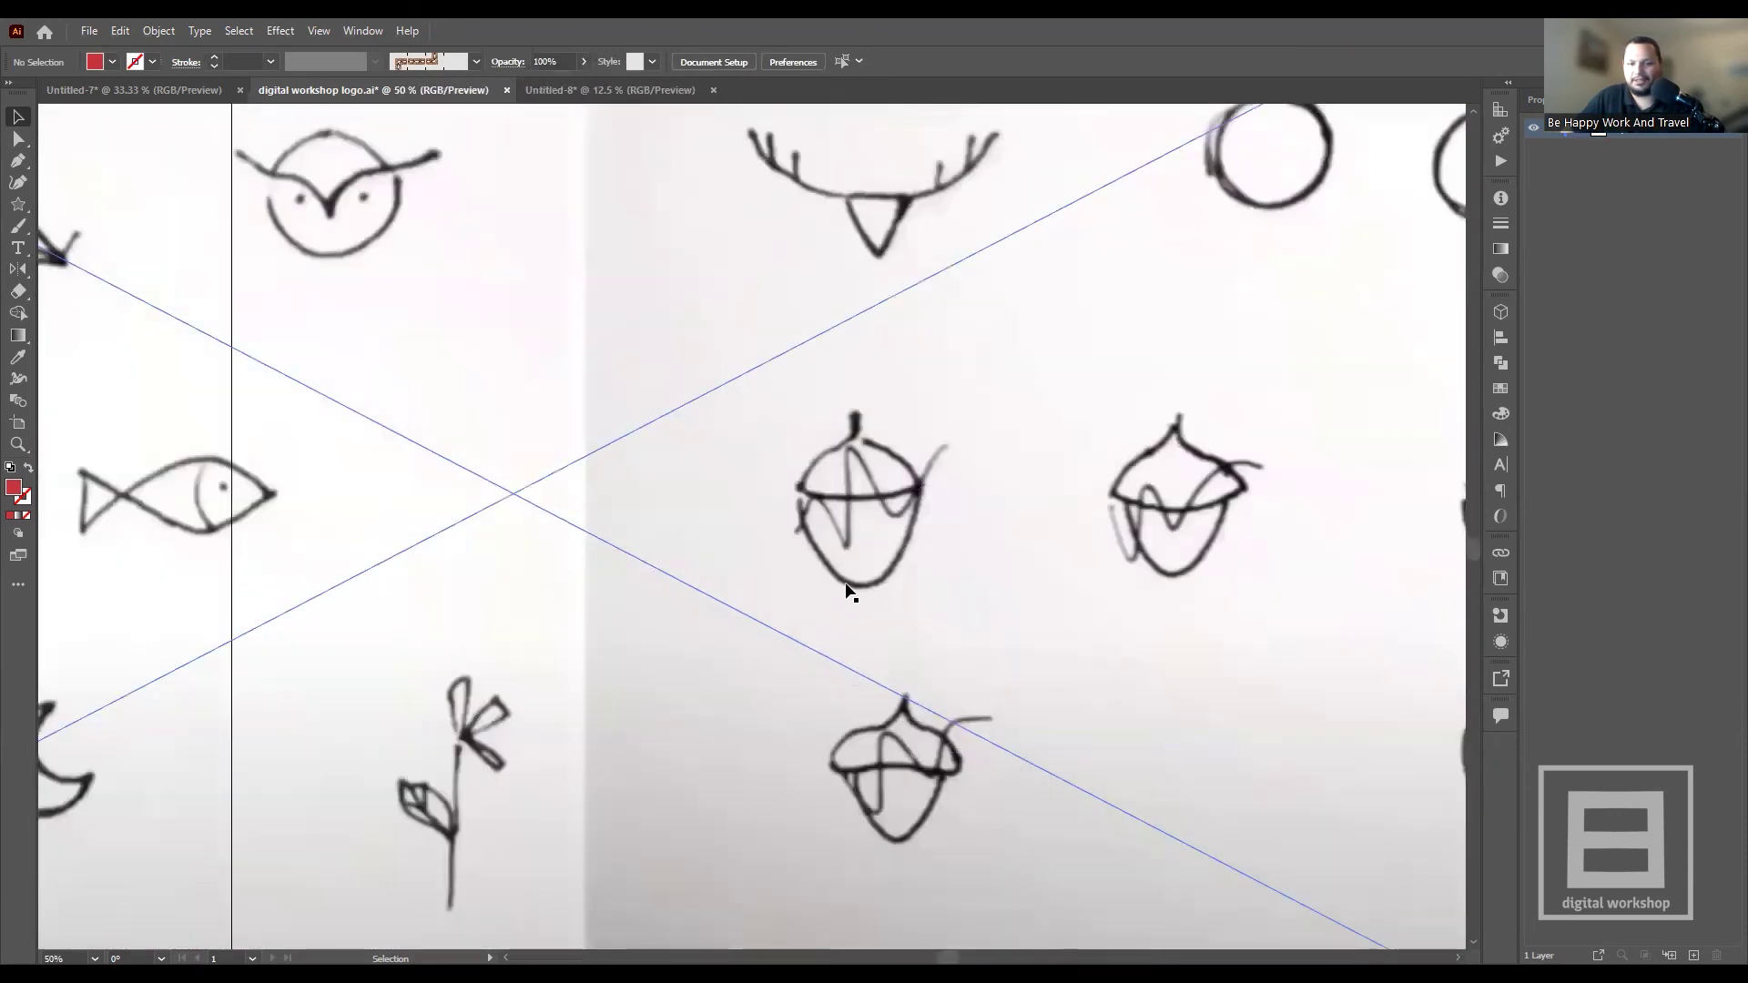
{"action": "scroll", "coordinate": [908, 583], "scroll_direction": "down", "scroll_amount": 2}
{"action": "scroll", "coordinate": [910, 601], "scroll_direction": "down", "scroll_amount": 1}
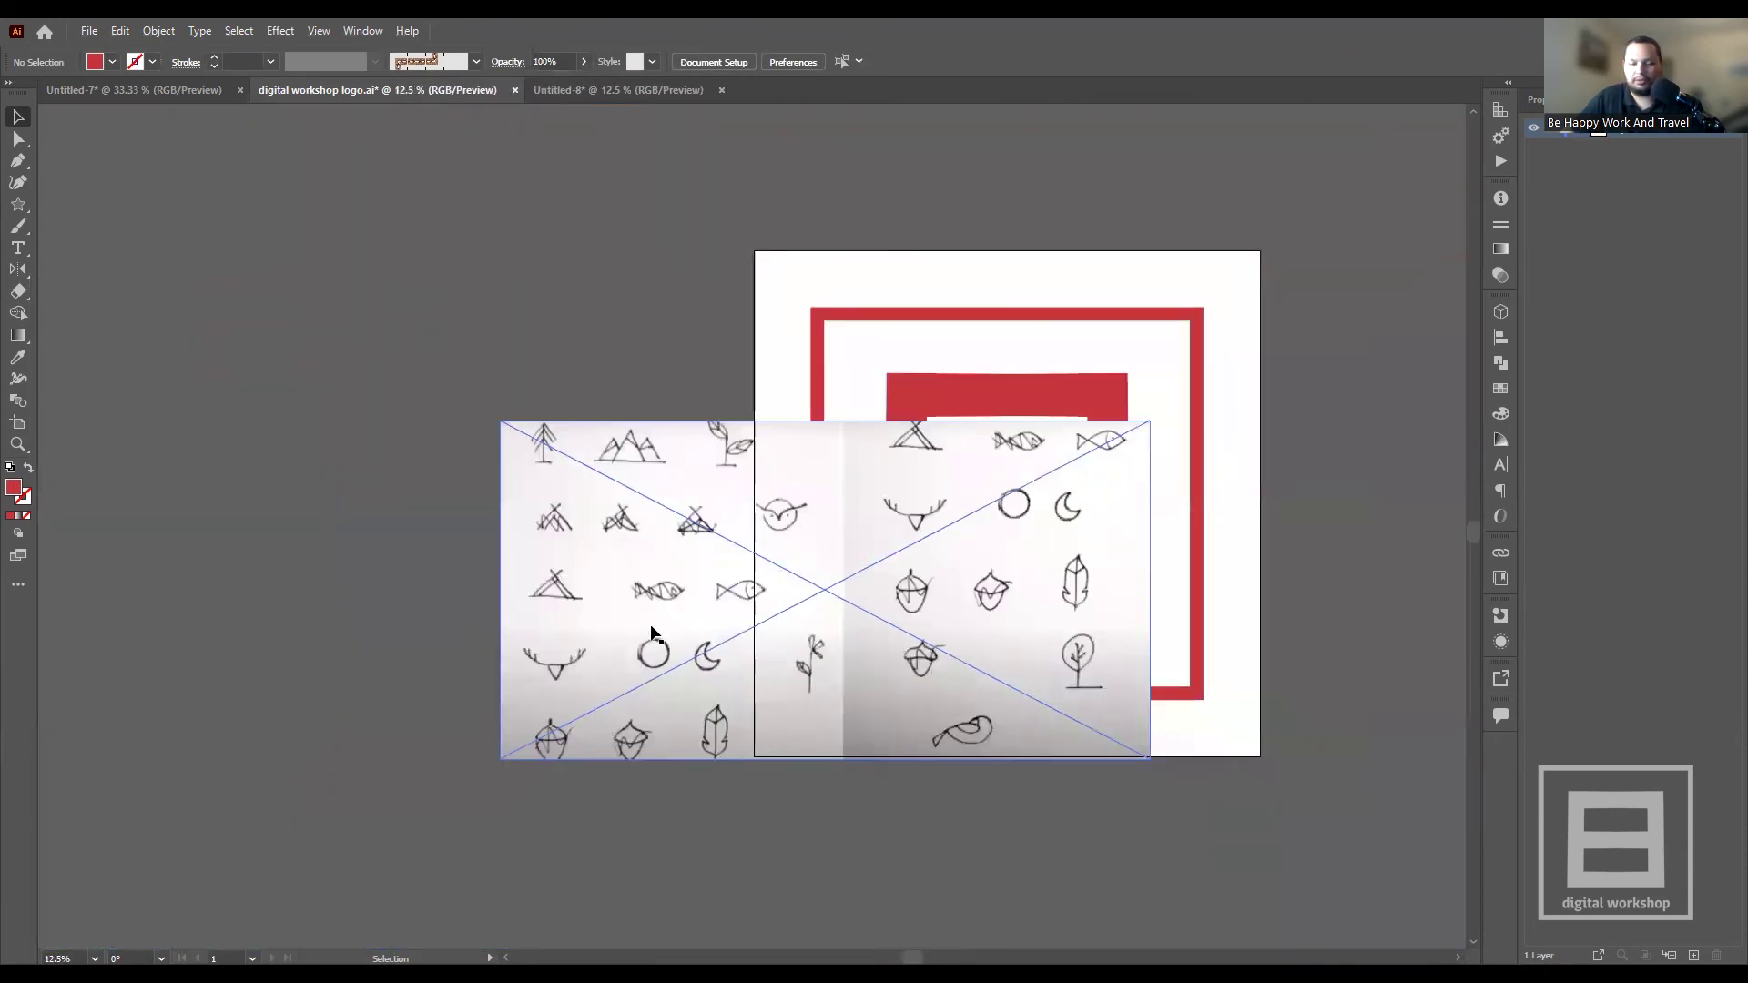
{"action": "scroll", "coordinate": [815, 546], "scroll_direction": "up", "scroll_amount": 3}
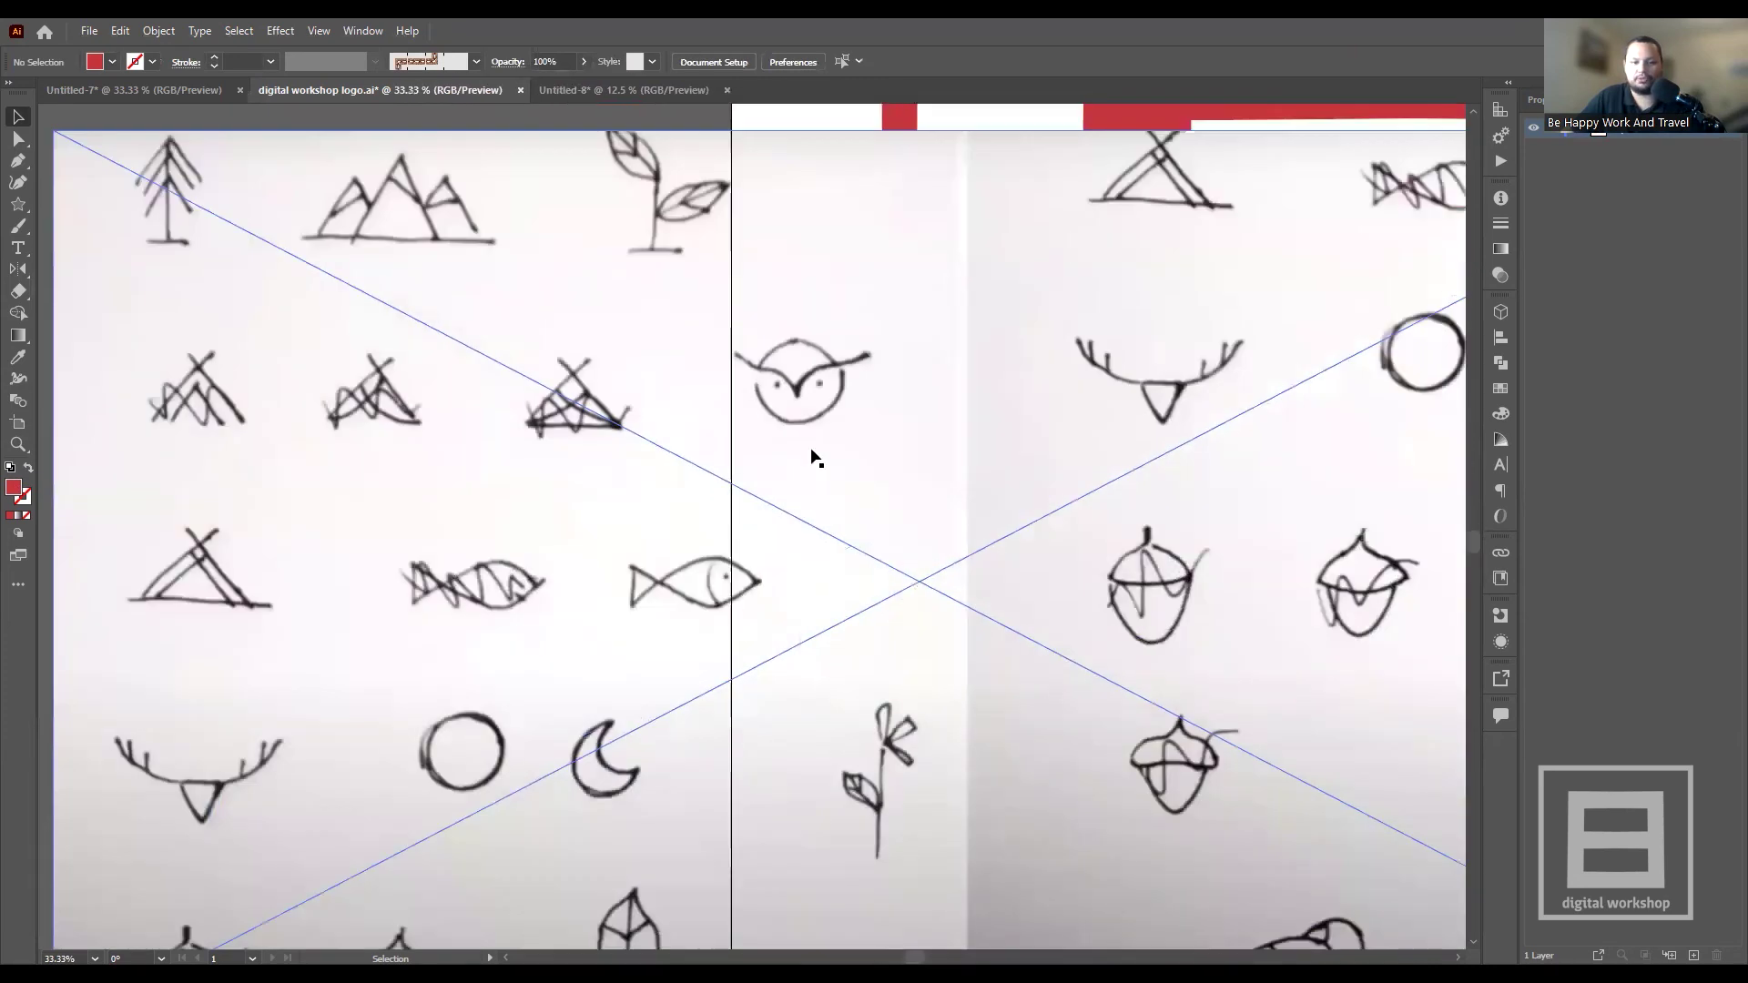
{"action": "scroll", "coordinate": [780, 634], "scroll_direction": "down", "scroll_amount": 1}
{"action": "scroll", "coordinate": [780, 635], "scroll_direction": "down", "scroll_amount": 3}
{"action": "scroll", "coordinate": [910, 628], "scroll_direction": "up", "scroll_amount": 3}
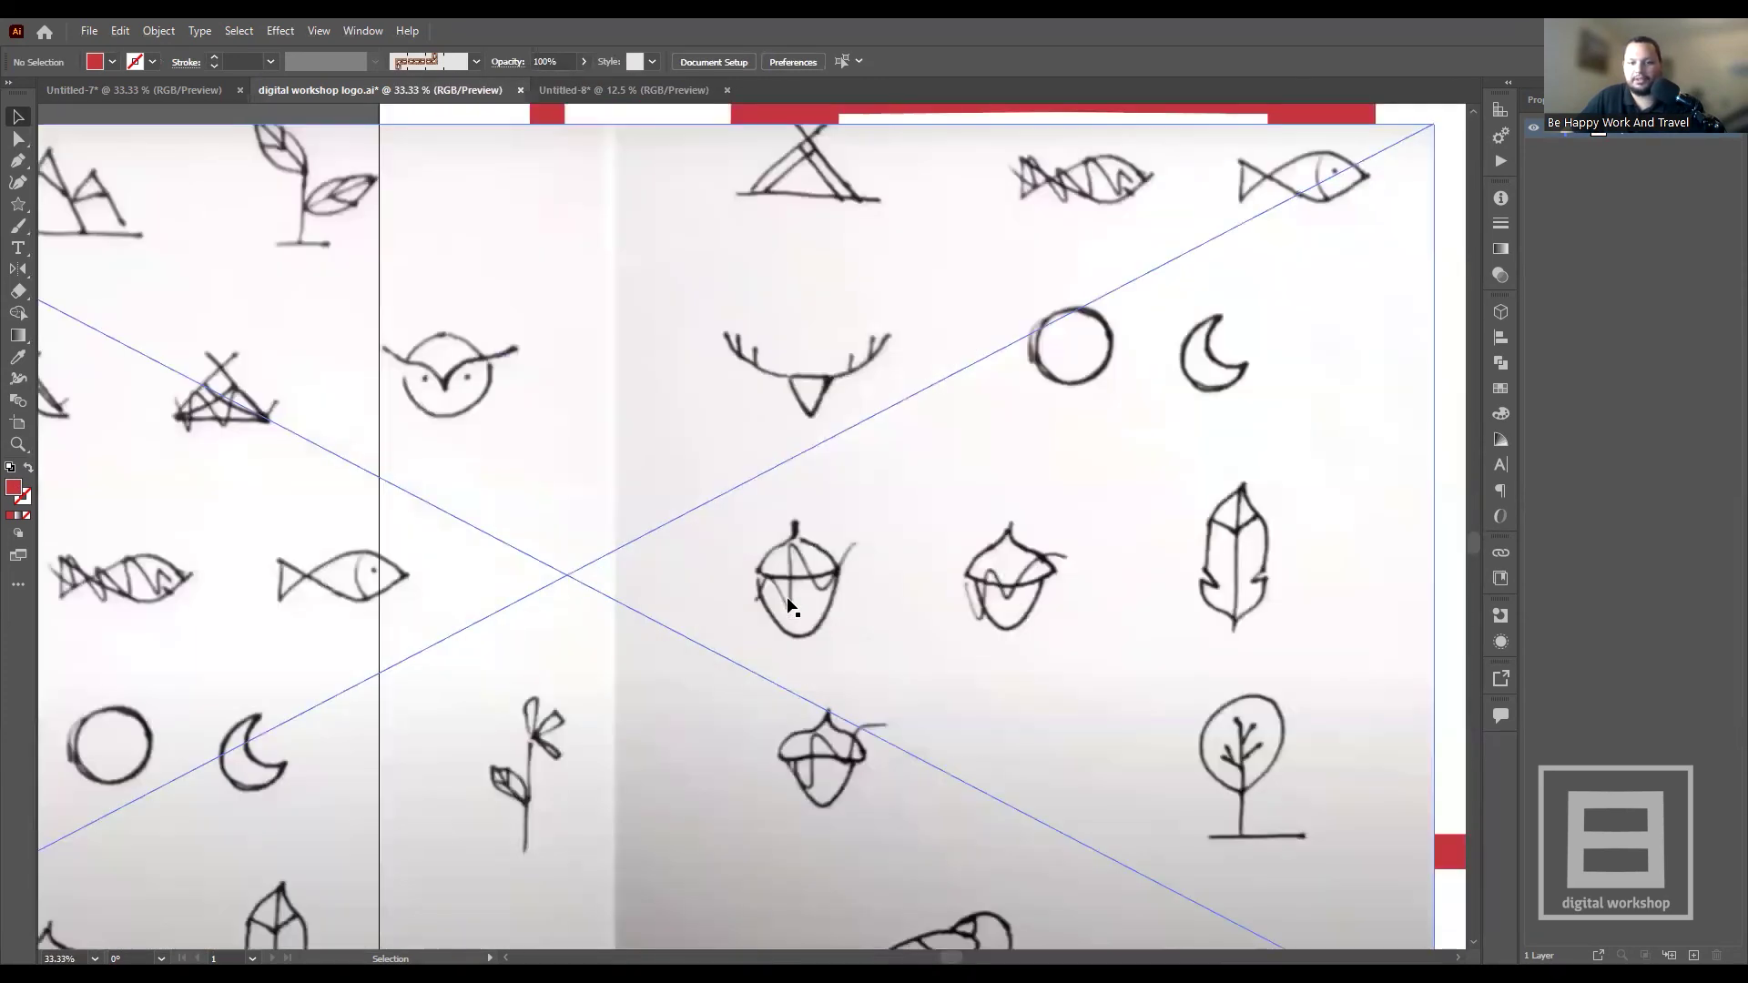
{"action": "scroll", "coordinate": [983, 629], "scroll_direction": "up", "scroll_amount": 2}
{"action": "scroll", "coordinate": [587, 516], "scroll_direction": "down", "scroll_amount": 5}
{"action": "scroll", "coordinate": [531, 492], "scroll_direction": "down", "scroll_amount": 1}
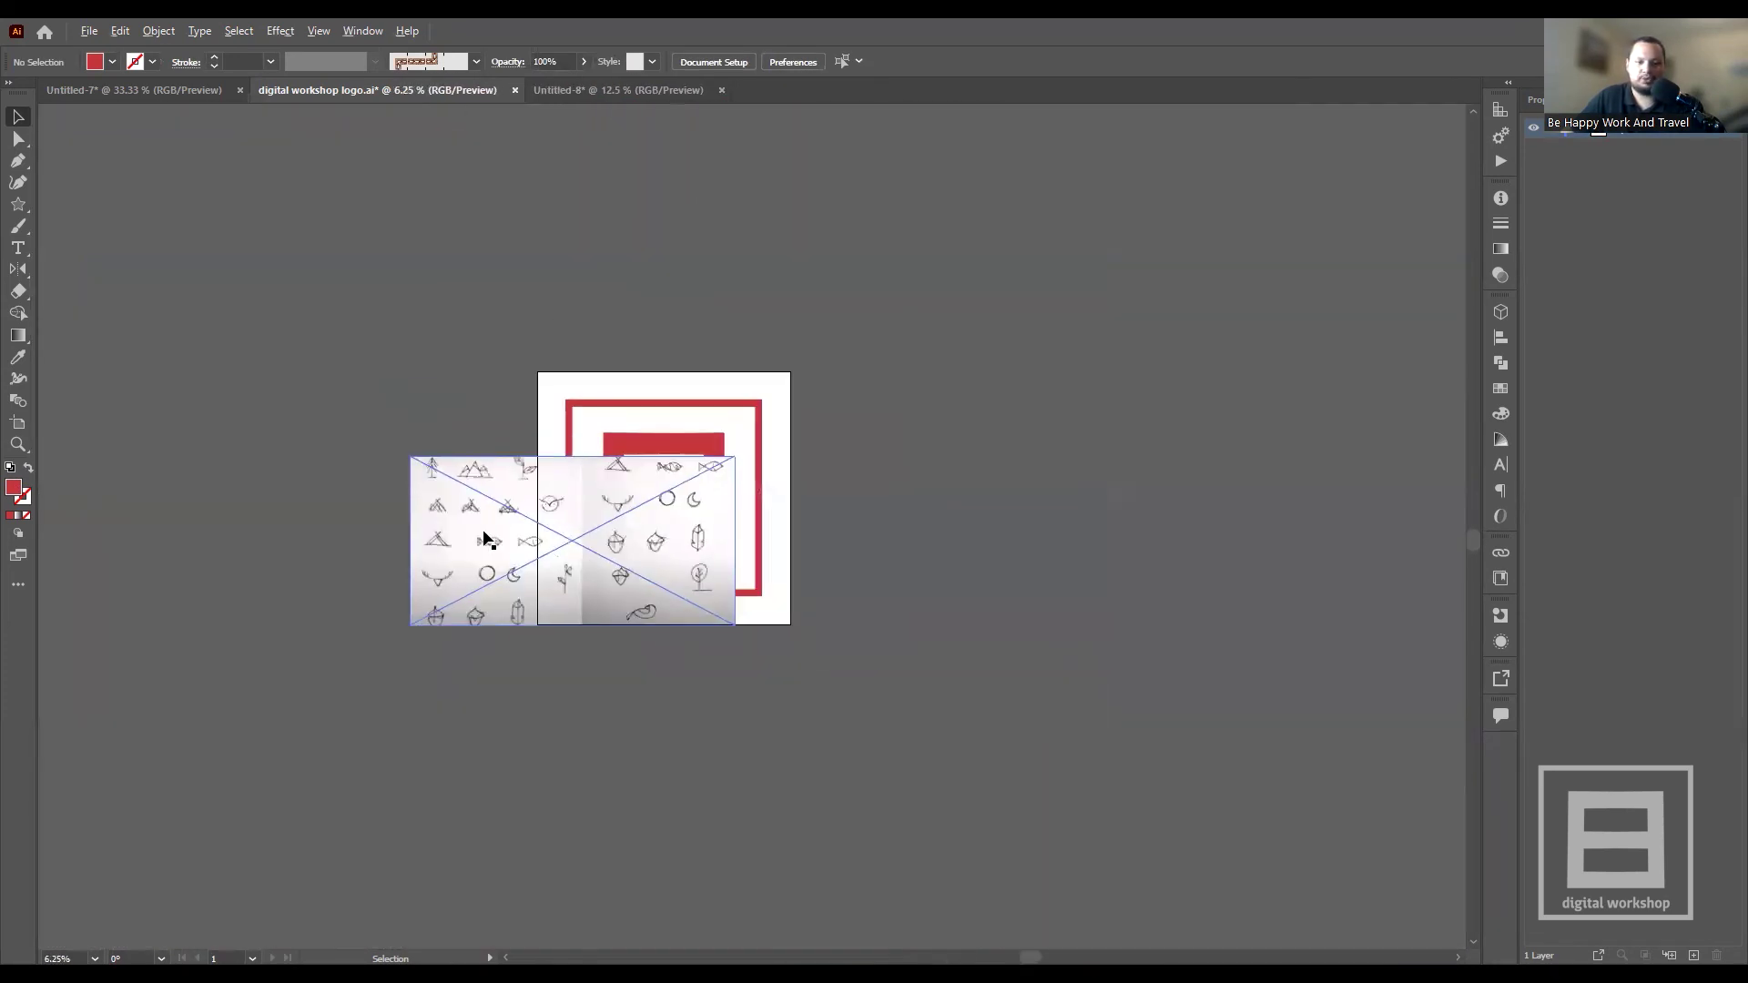
{"action": "left_click_drag", "start_coordinate": [484, 538], "coordinate": [262, 473]}
{"action": "left_click", "coordinate": [266, 313]}
{"action": "scroll", "coordinate": [333, 496], "scroll_direction": "up", "scroll_amount": 5}
{"action": "scroll", "coordinate": [333, 496], "scroll_direction": "up", "scroll_amount": 1}
{"action": "scroll", "coordinate": [333, 496], "scroll_direction": "down", "scroll_amount": 4}
{"action": "scroll", "coordinate": [333, 496], "scroll_direction": "up", "scroll_amount": 2}
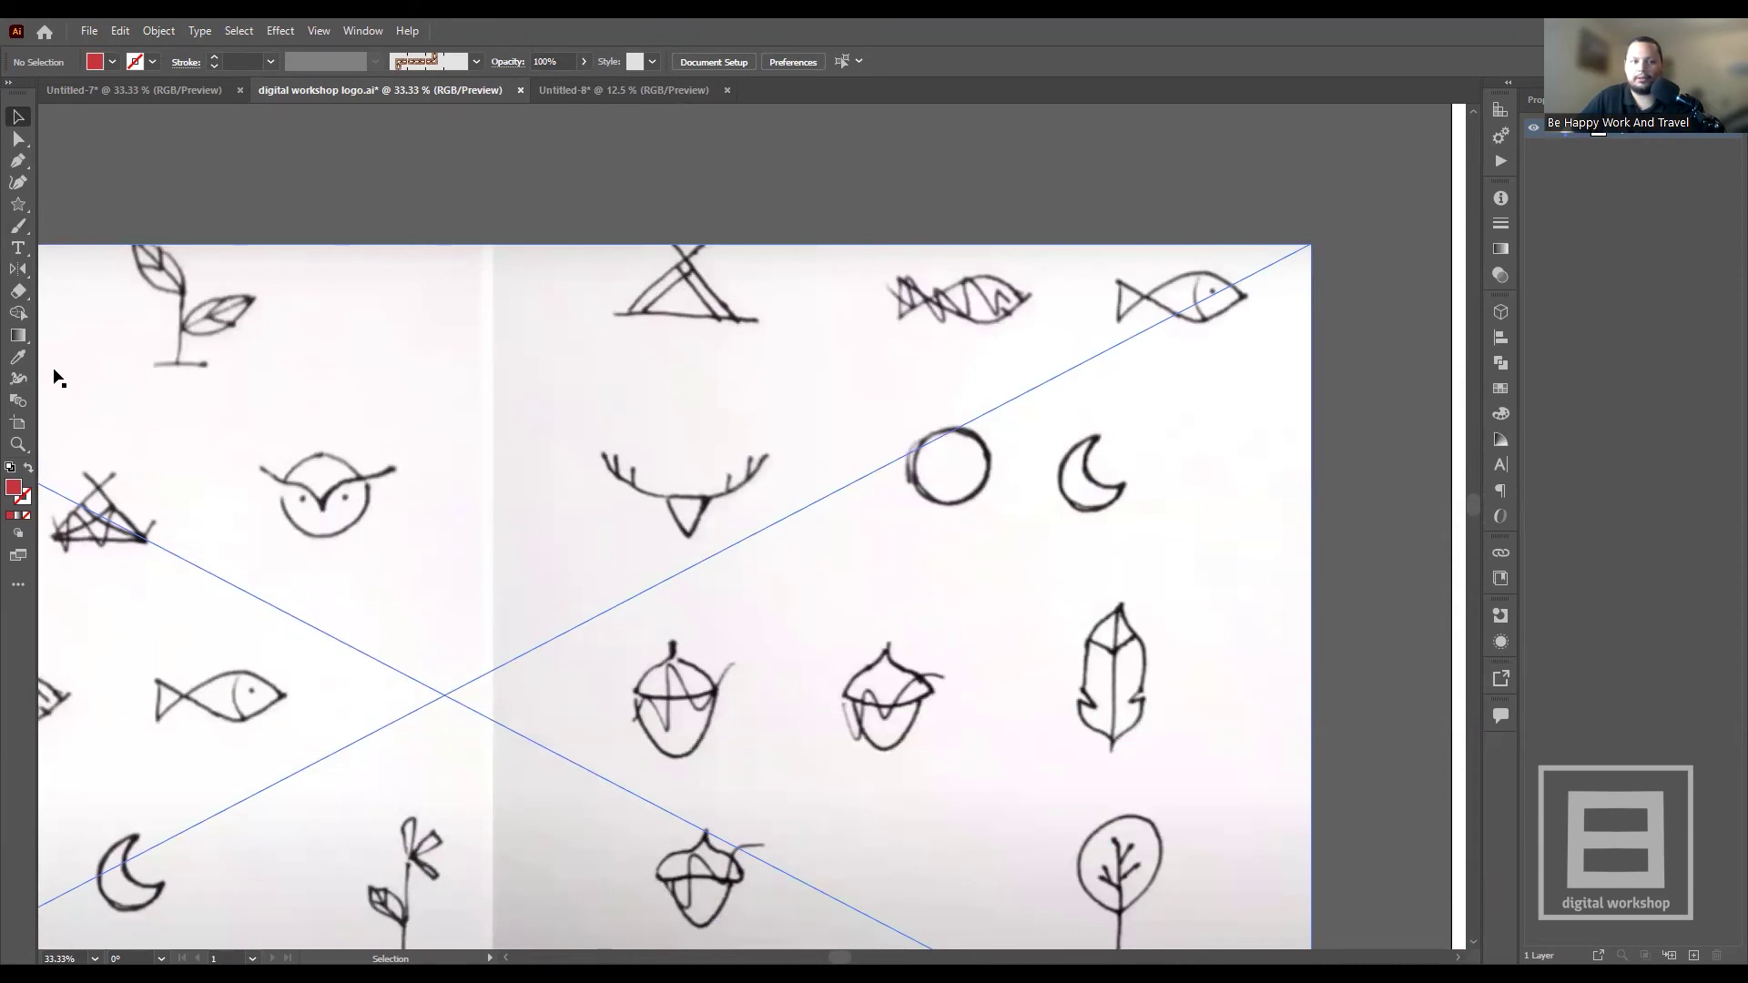
{"action": "scroll", "coordinate": [527, 440], "scroll_direction": "down", "scroll_amount": 3}
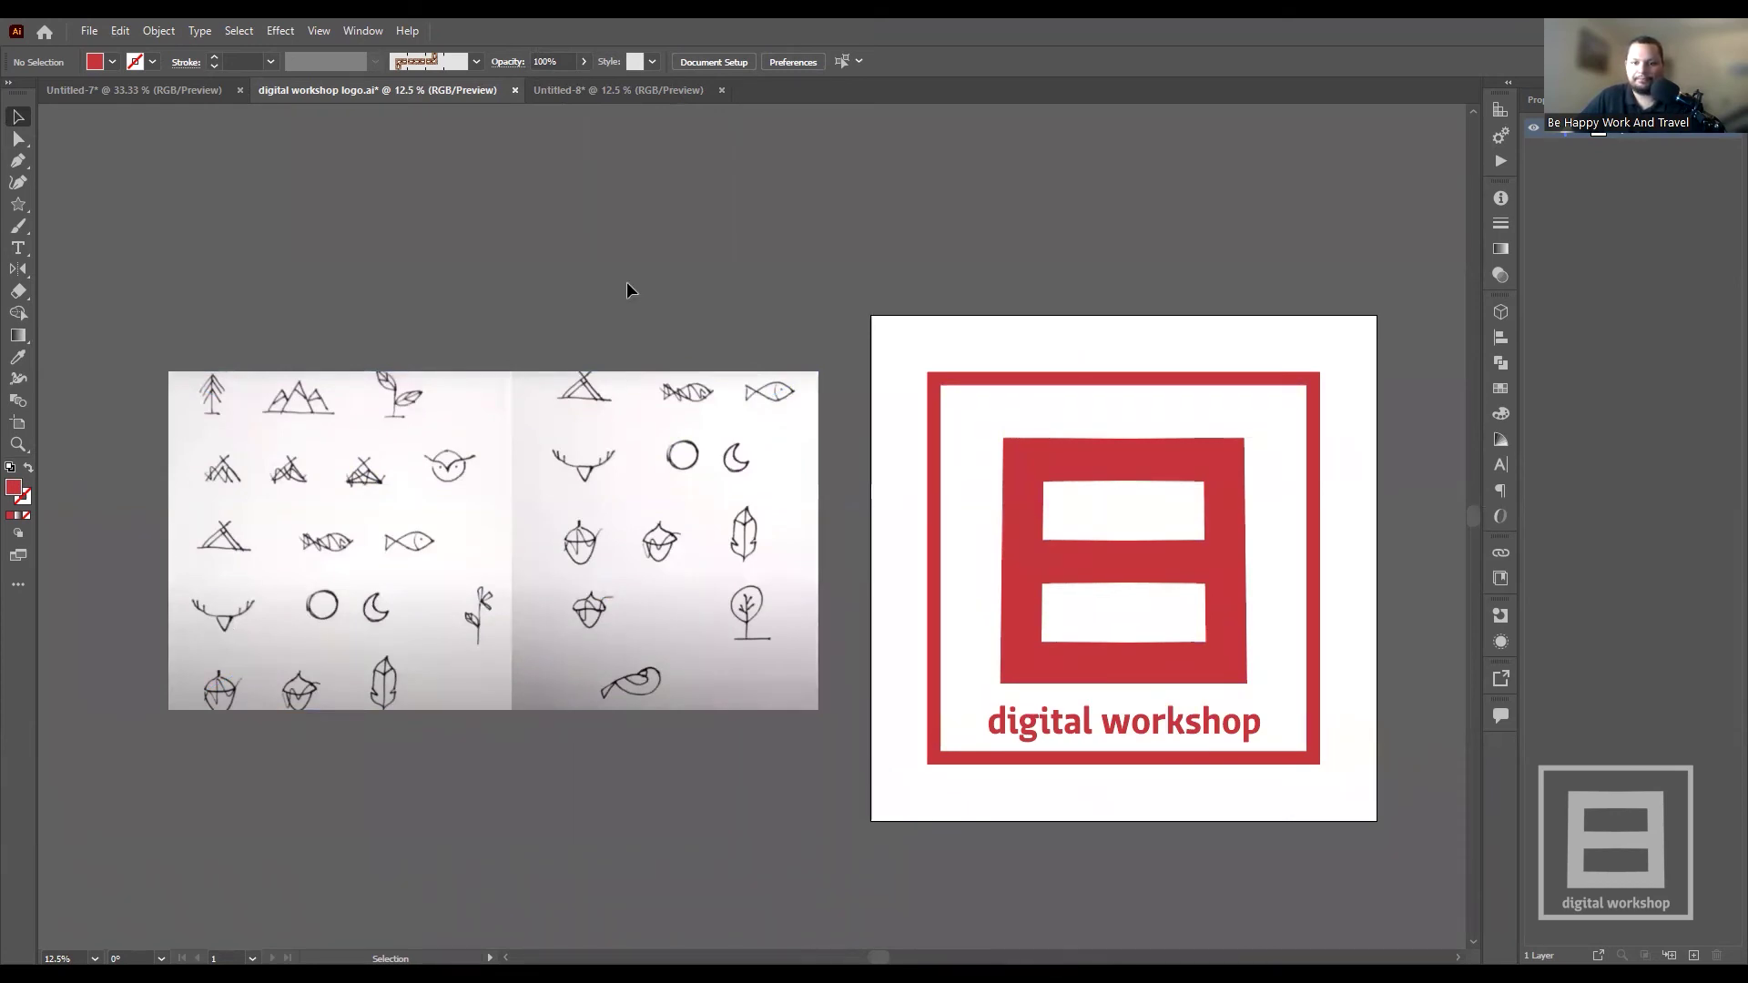
{"action": "scroll", "coordinate": [460, 453], "scroll_direction": "down", "scroll_amount": 1}
{"action": "left_click_drag", "start_coordinate": [568, 494], "coordinate": [485, 416]}
- Reposition the sketch sheet next to the red logo
{"action": "left_click", "coordinate": [541, 221]}
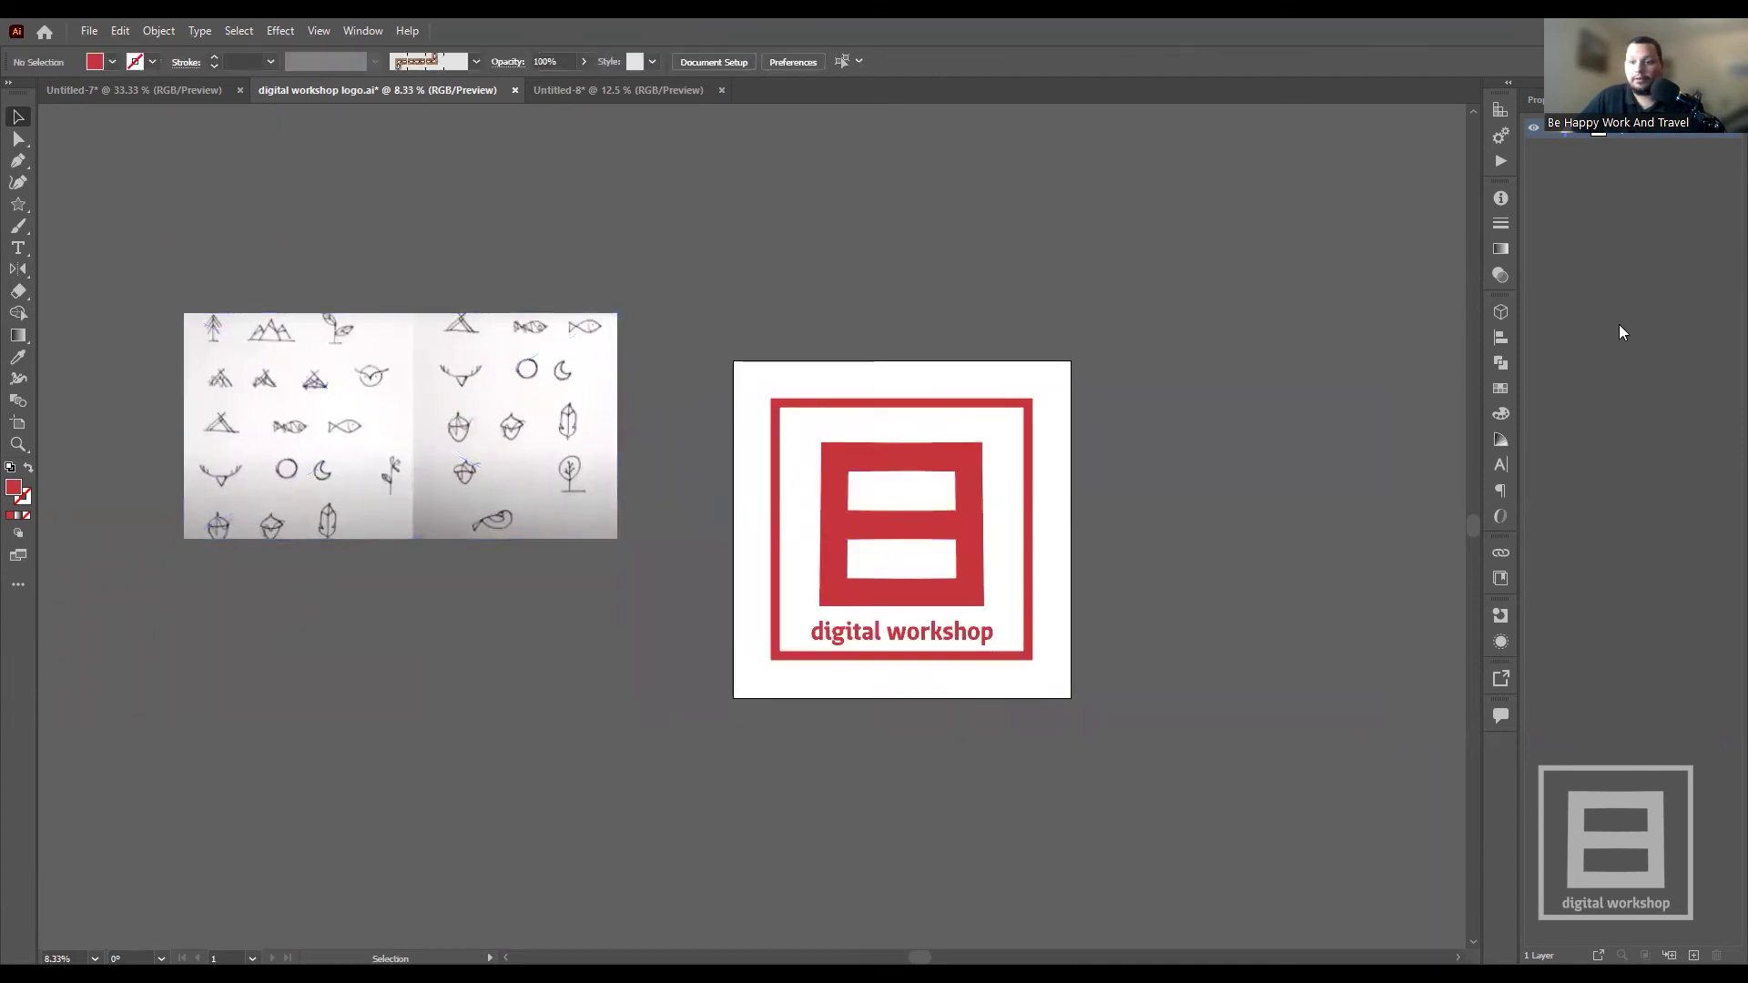
{"action": "left_click", "coordinate": [1497, 432]}
{"action": "left_click", "coordinate": [1497, 431]}
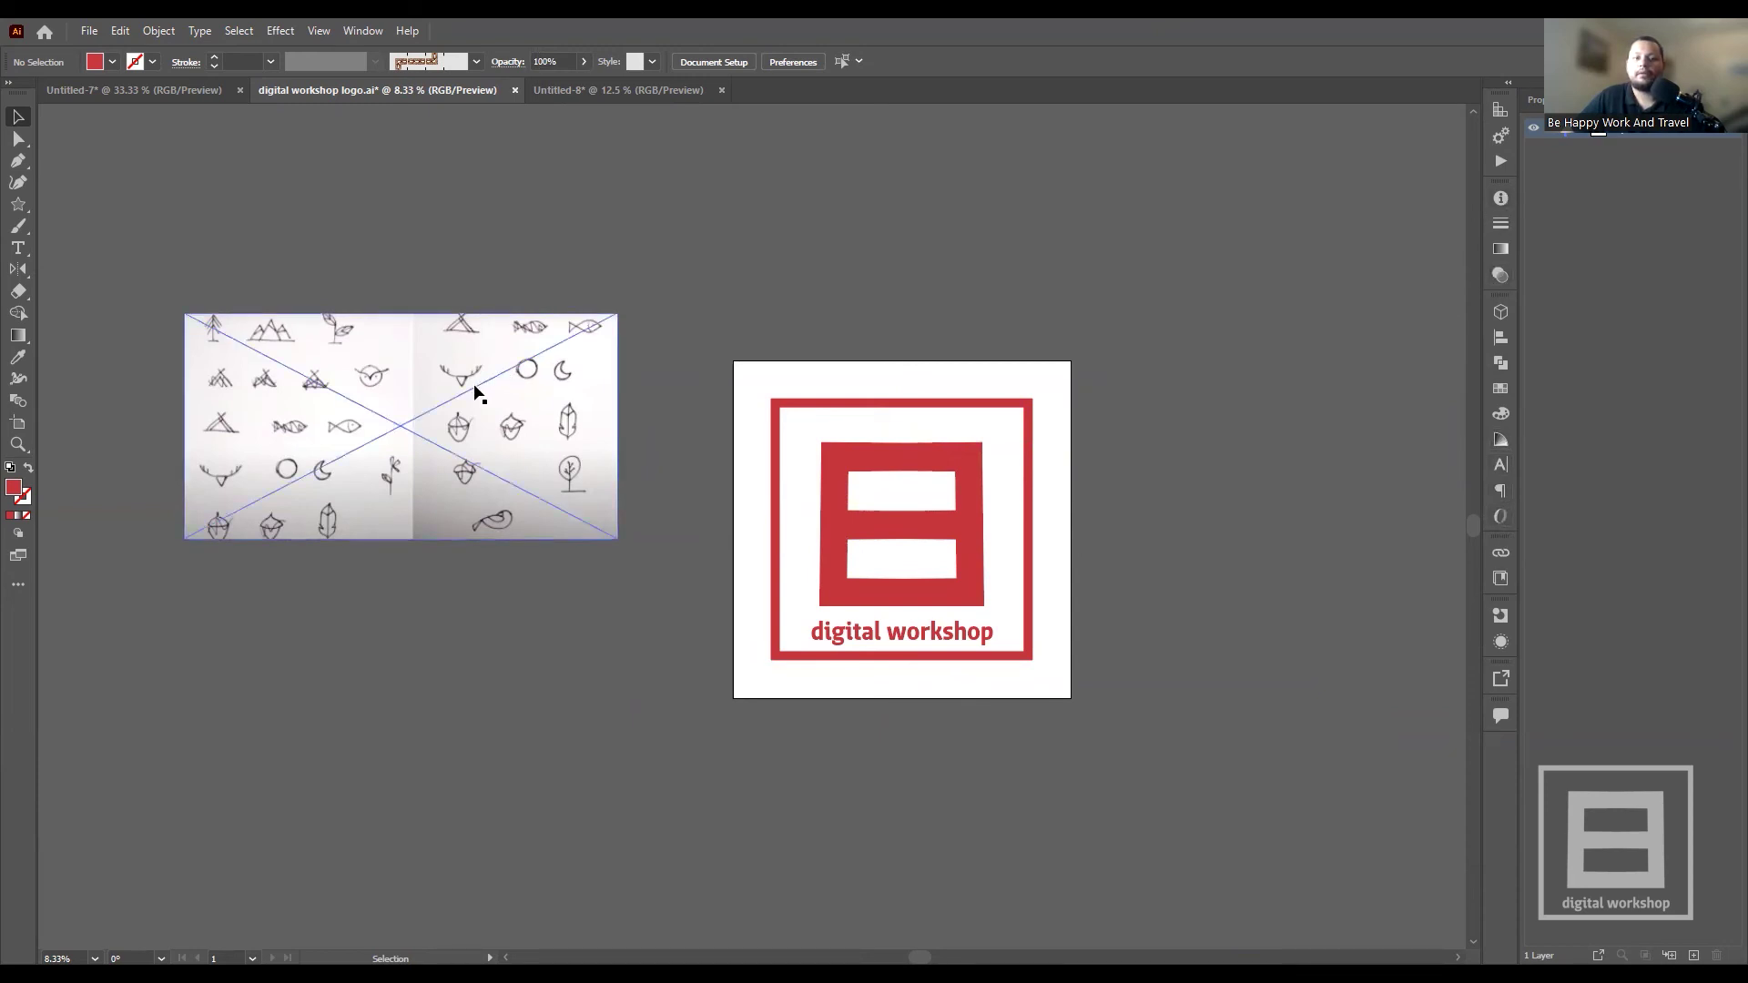
{"action": "left_click_drag", "start_coordinate": [473, 390], "coordinate": [433, 257]}
{"action": "left_click", "coordinate": [650, 264]}
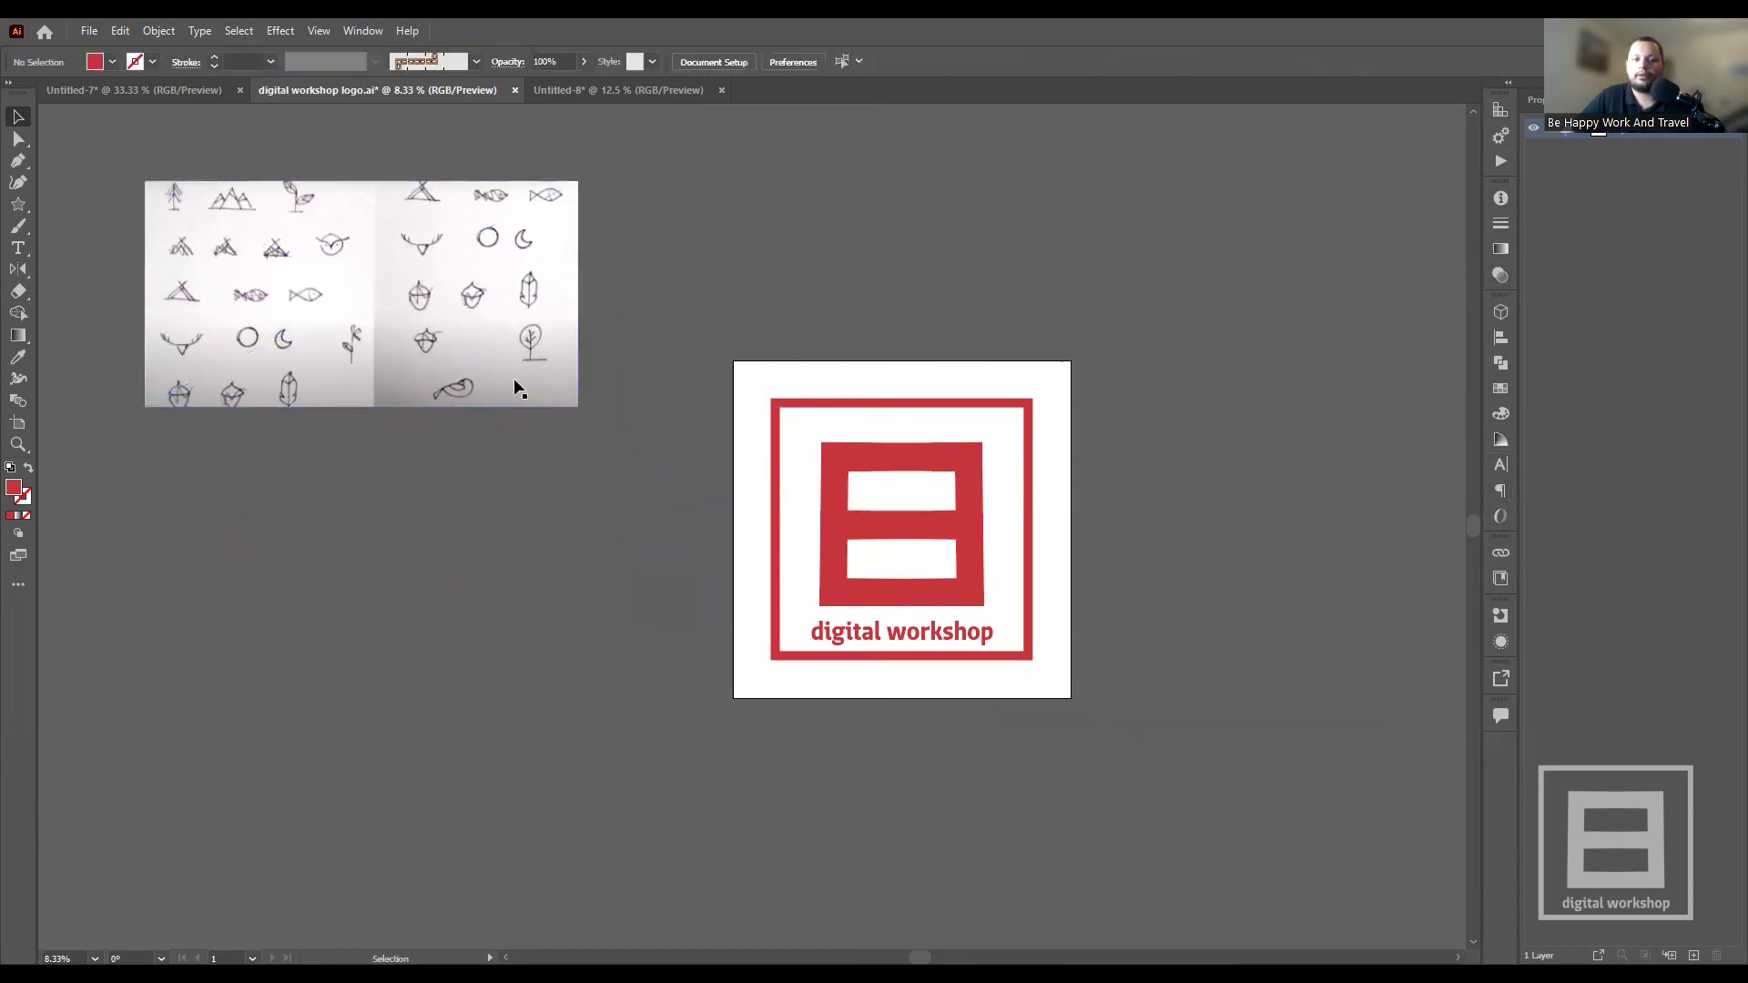
{"action": "left_click_drag", "start_coordinate": [513, 379], "coordinate": [583, 477]}
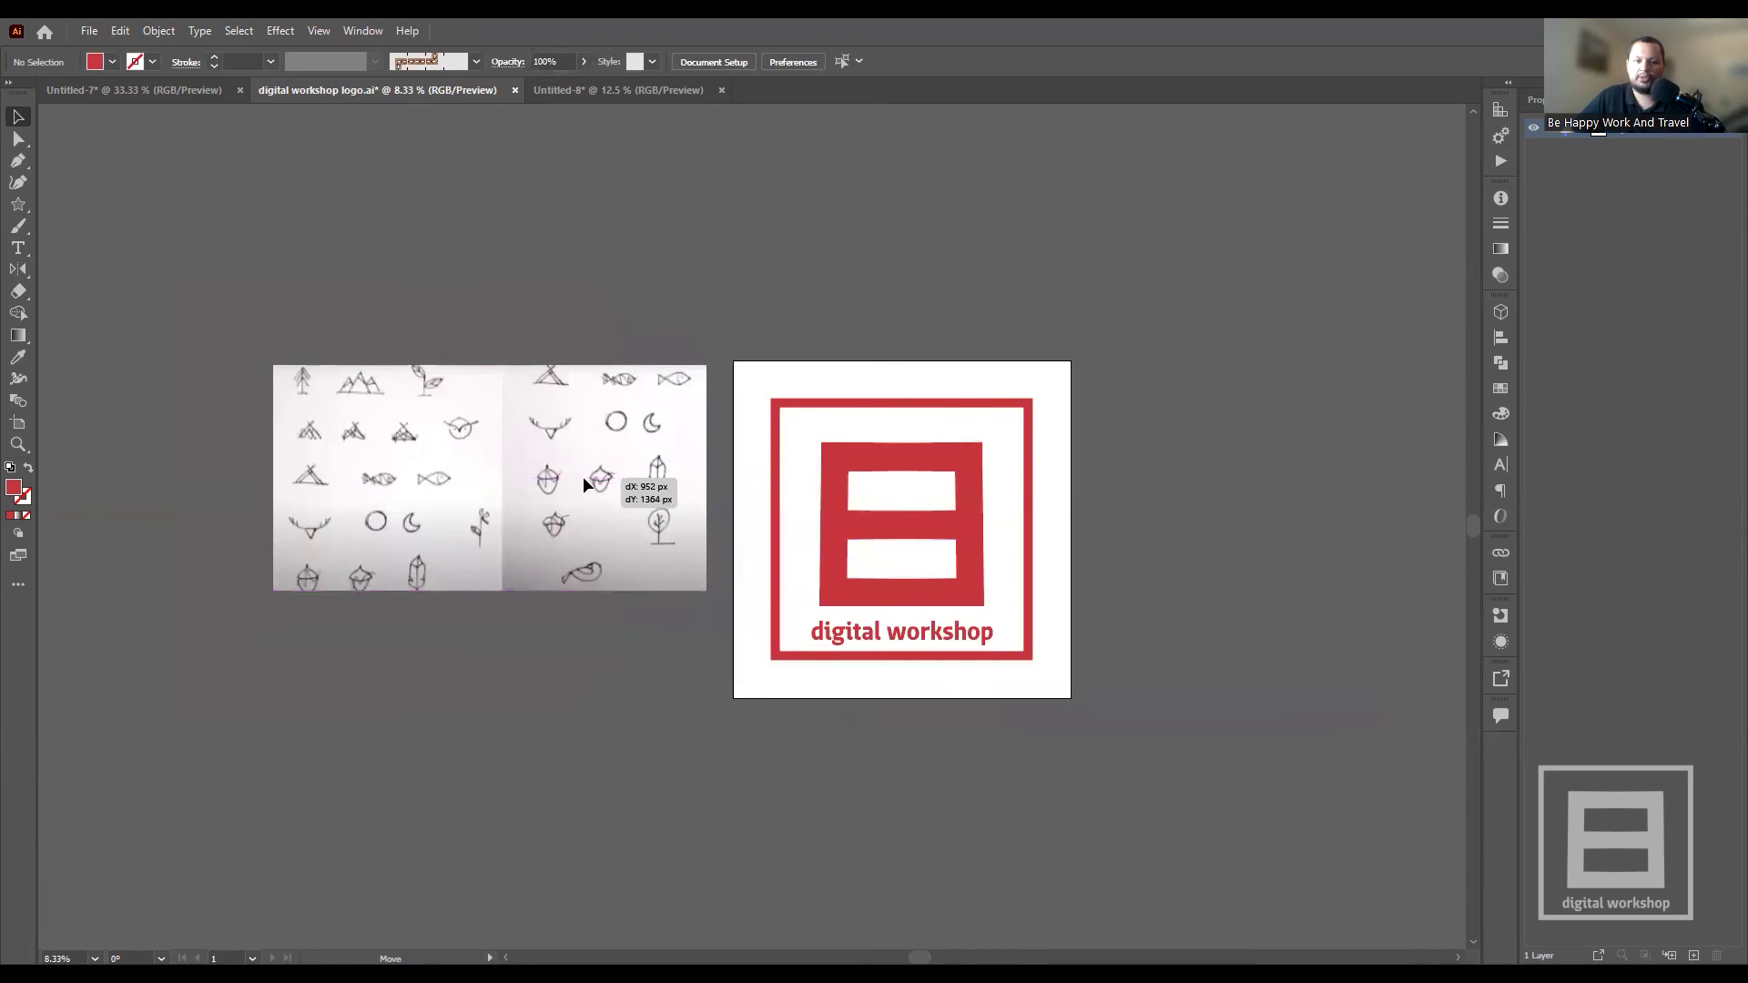
{"action": "left_click", "coordinate": [561, 261]}
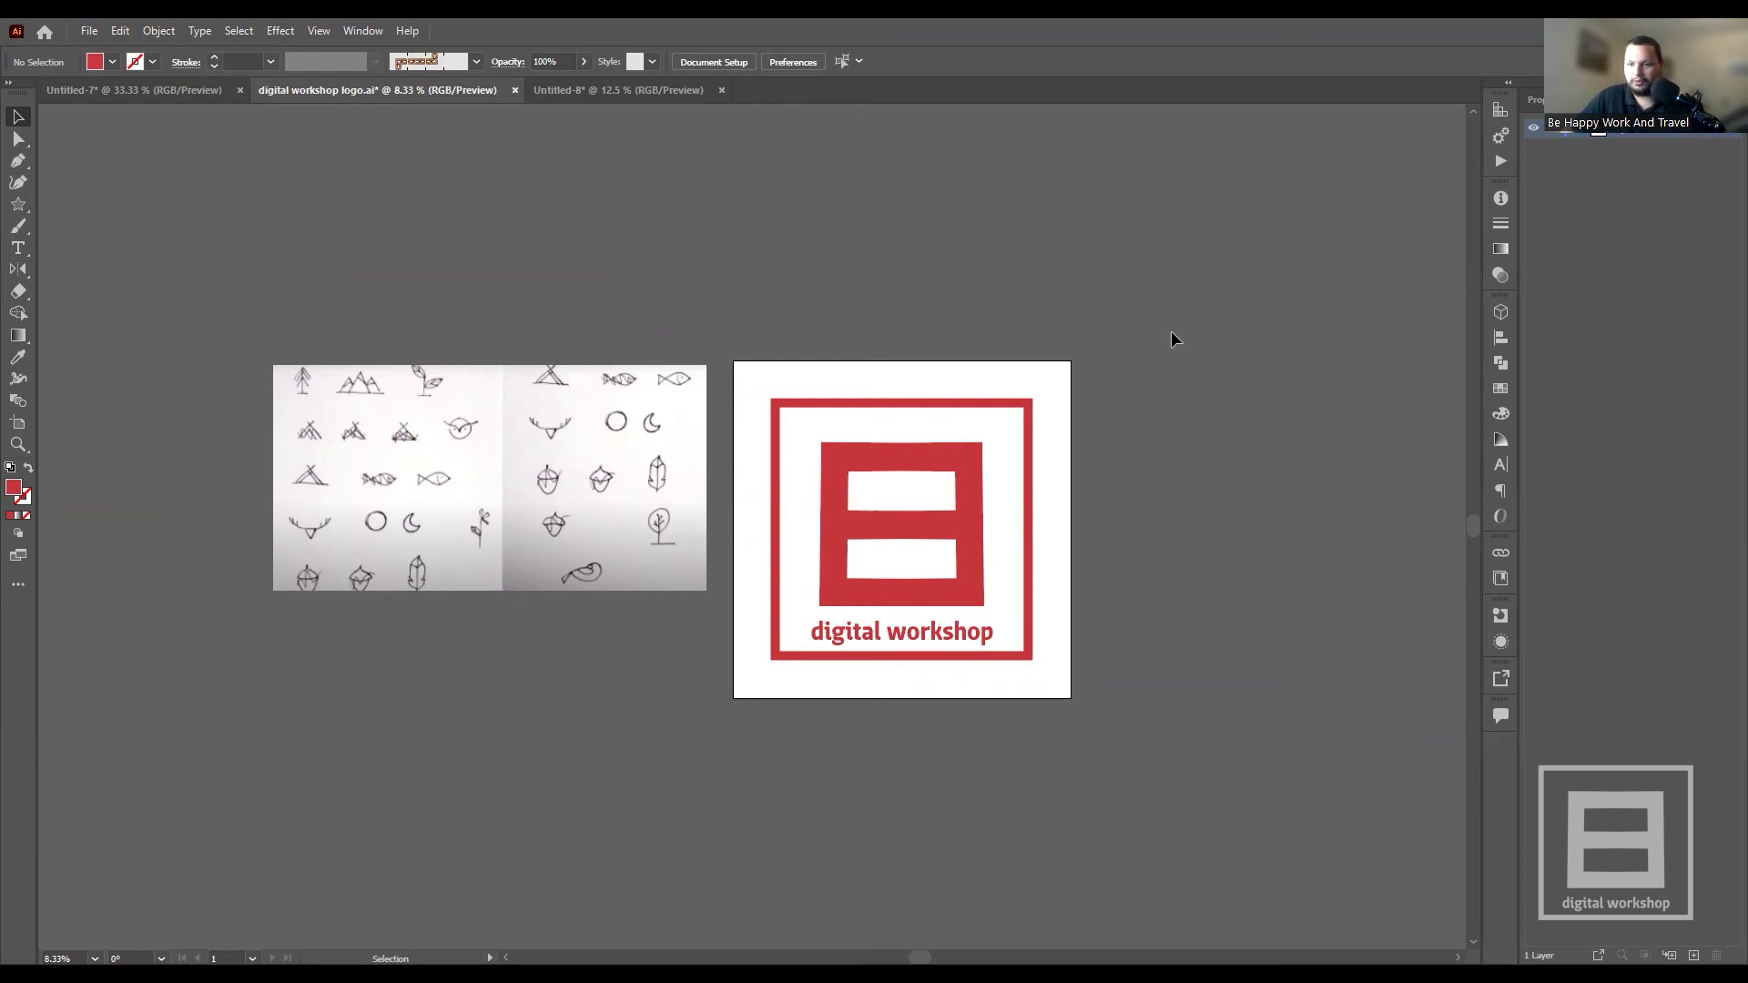
- Briefly open and close the Color and Character panels
{"action": "left_click", "coordinate": [1498, 420]}
{"action": "left_click", "coordinate": [1498, 420]}
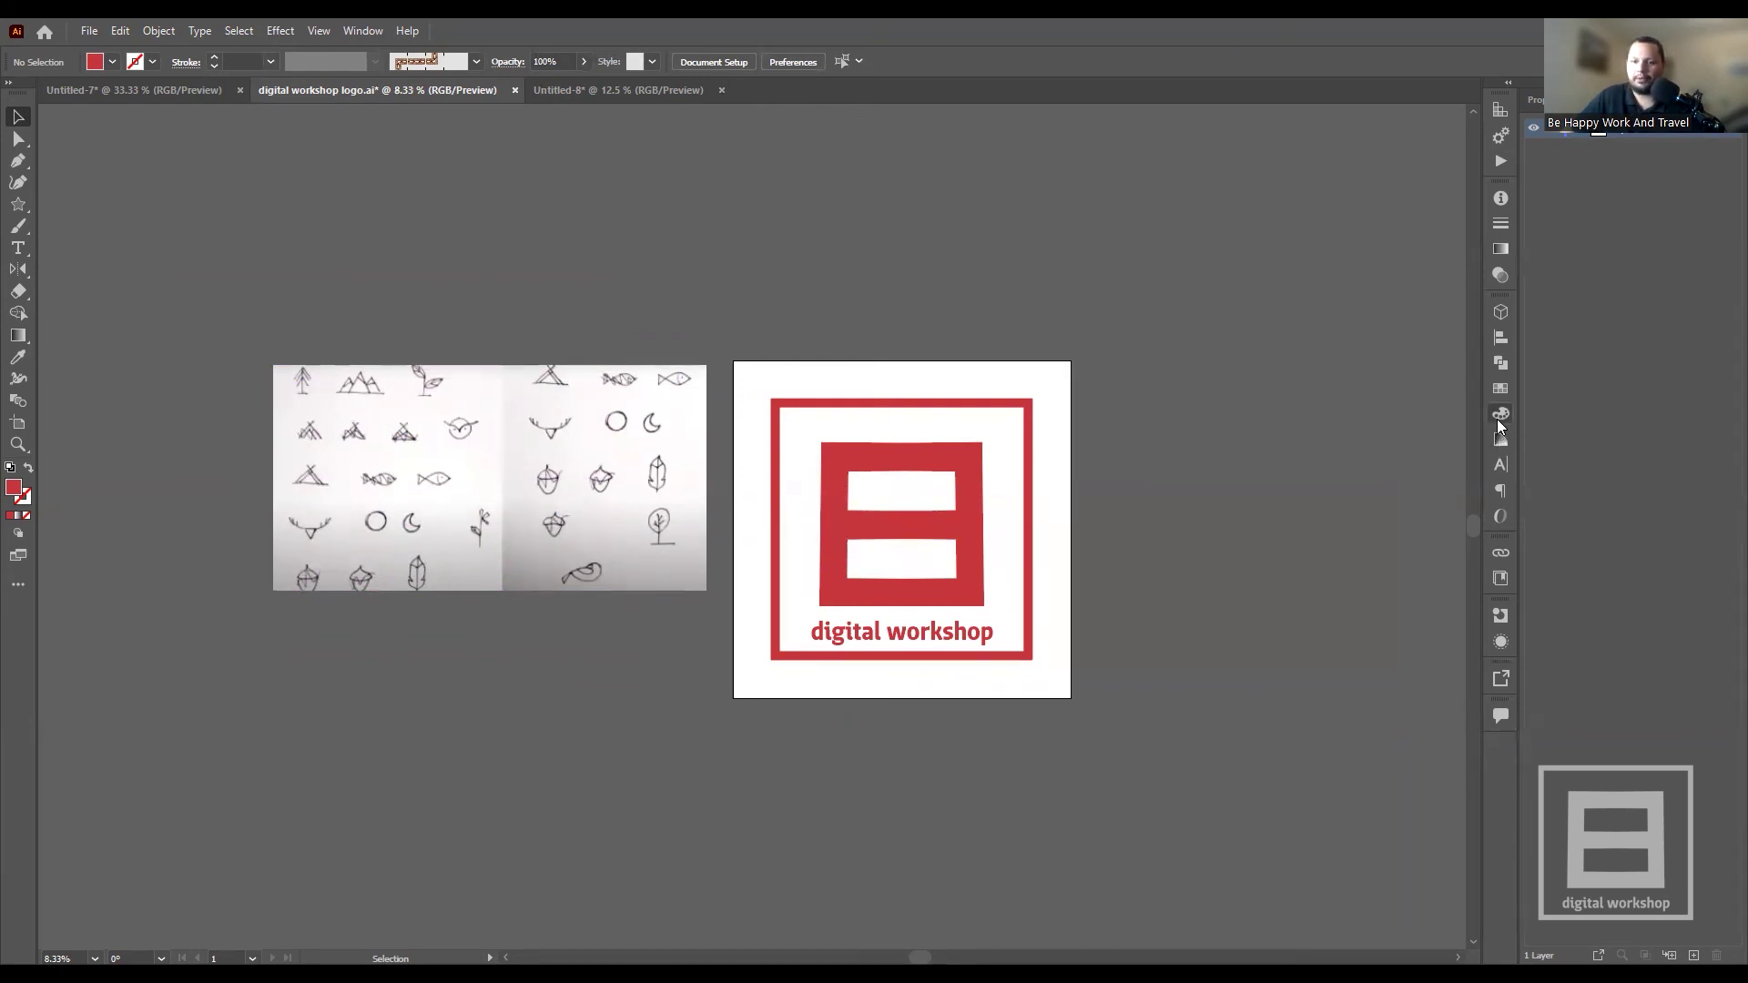
{"action": "left_click", "coordinate": [1505, 470]}
{"action": "left_click", "coordinate": [1504, 470]}
{"action": "left_click", "coordinate": [1496, 478]}
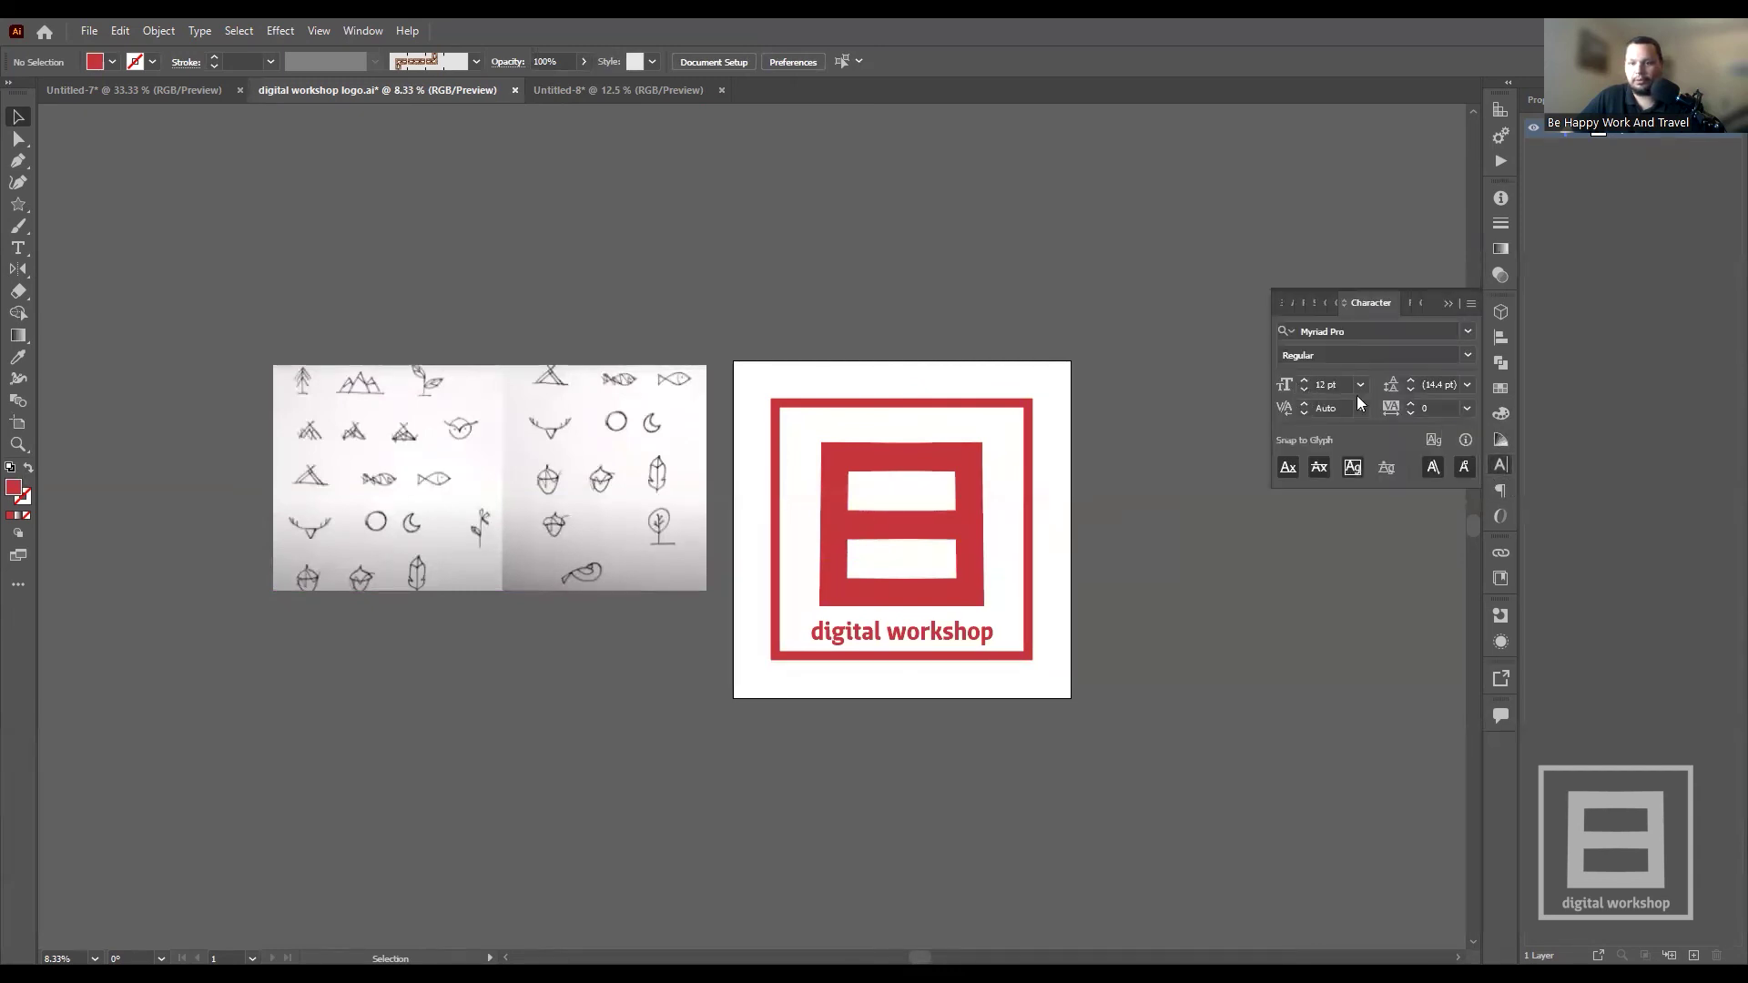
{"action": "left_click", "coordinate": [1499, 468]}
- Shift the sketch sheet further left, then switch to the Untitled-8 document
{"action": "left_click", "coordinate": [355, 373]}
{"action": "left_click_drag", "start_coordinate": [535, 441], "coordinate": [409, 434]}
{"action": "left_click", "coordinate": [659, 307]}
{"action": "left_click", "coordinate": [582, 90]}
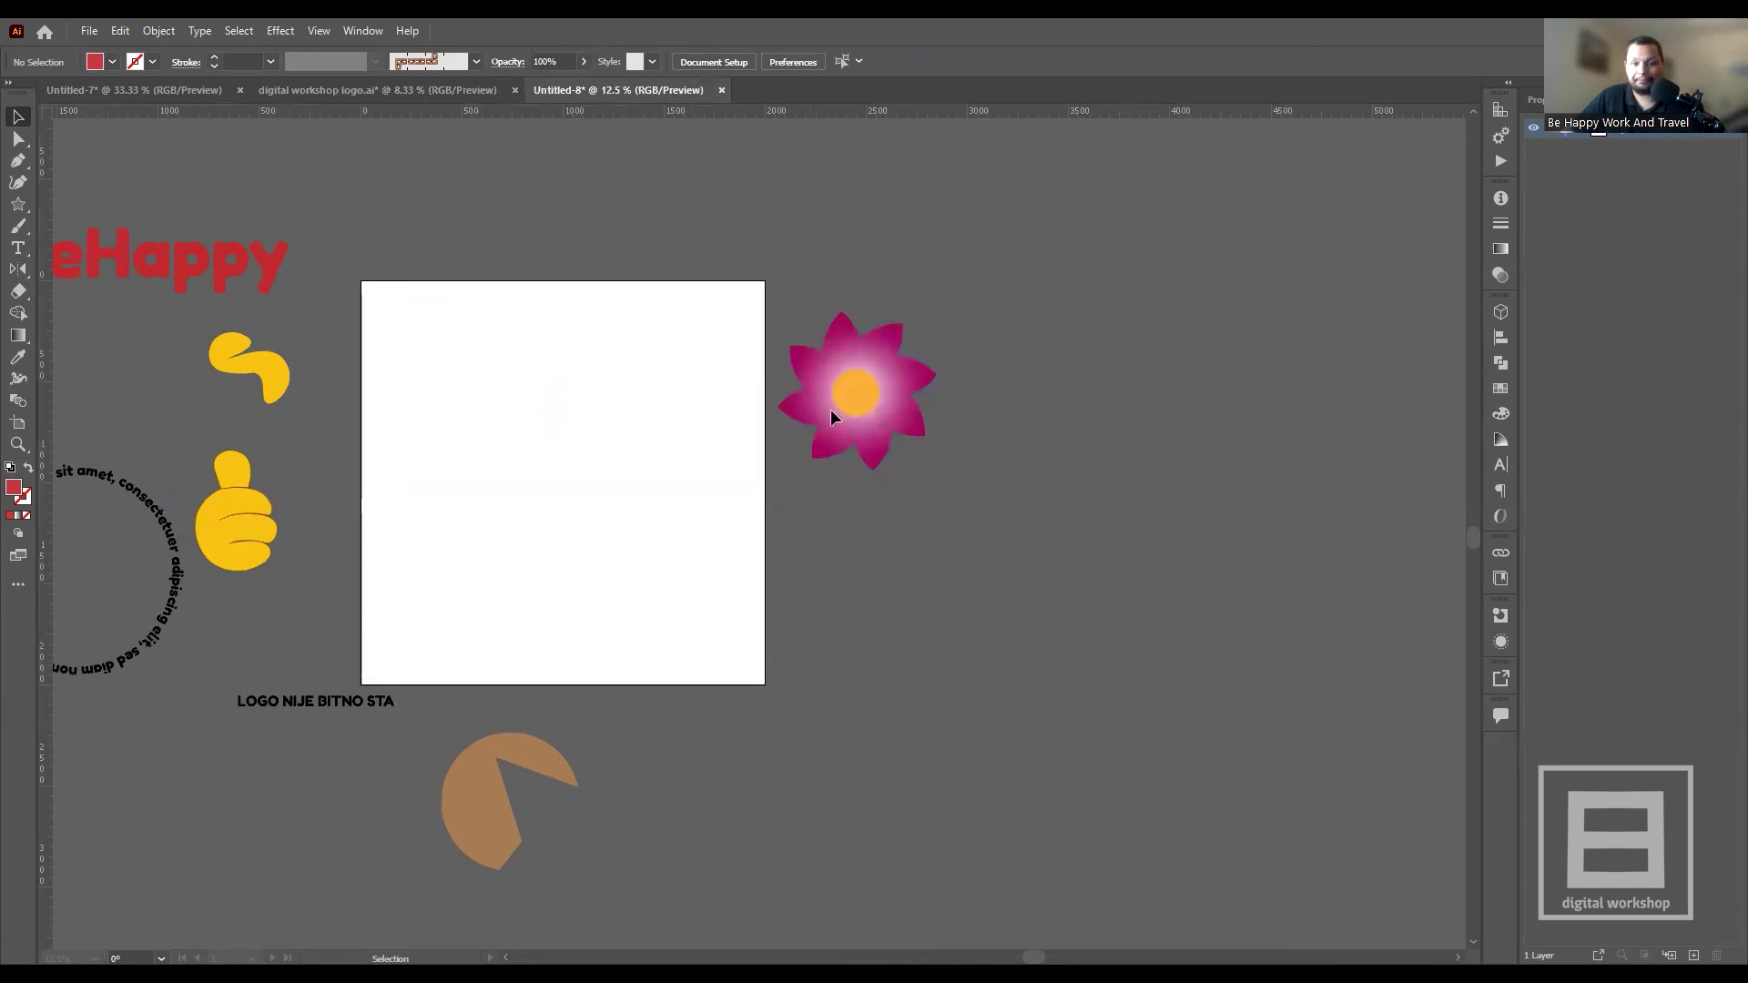
- Move the pink flower to the left of the Untitled-8 artboard
{"action": "scroll", "coordinate": [1038, 391], "scroll_direction": "down", "scroll_amount": 1}
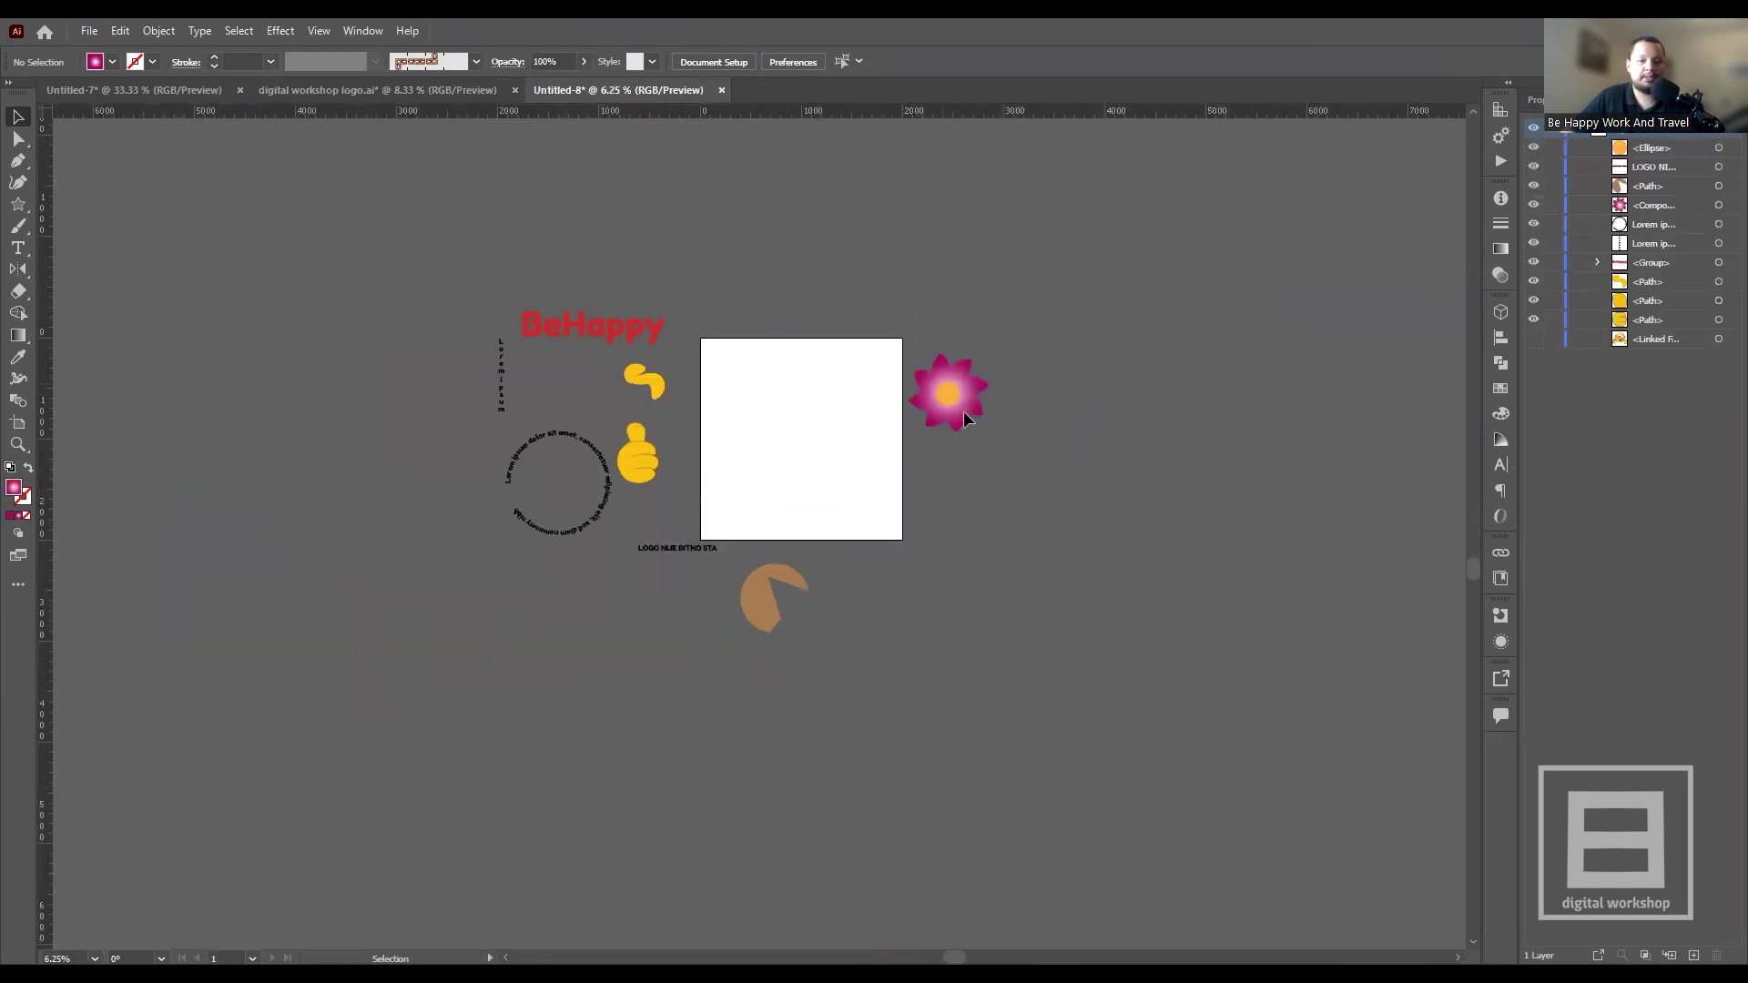
{"action": "left_click_drag", "start_coordinate": [956, 396], "coordinate": [330, 364]}
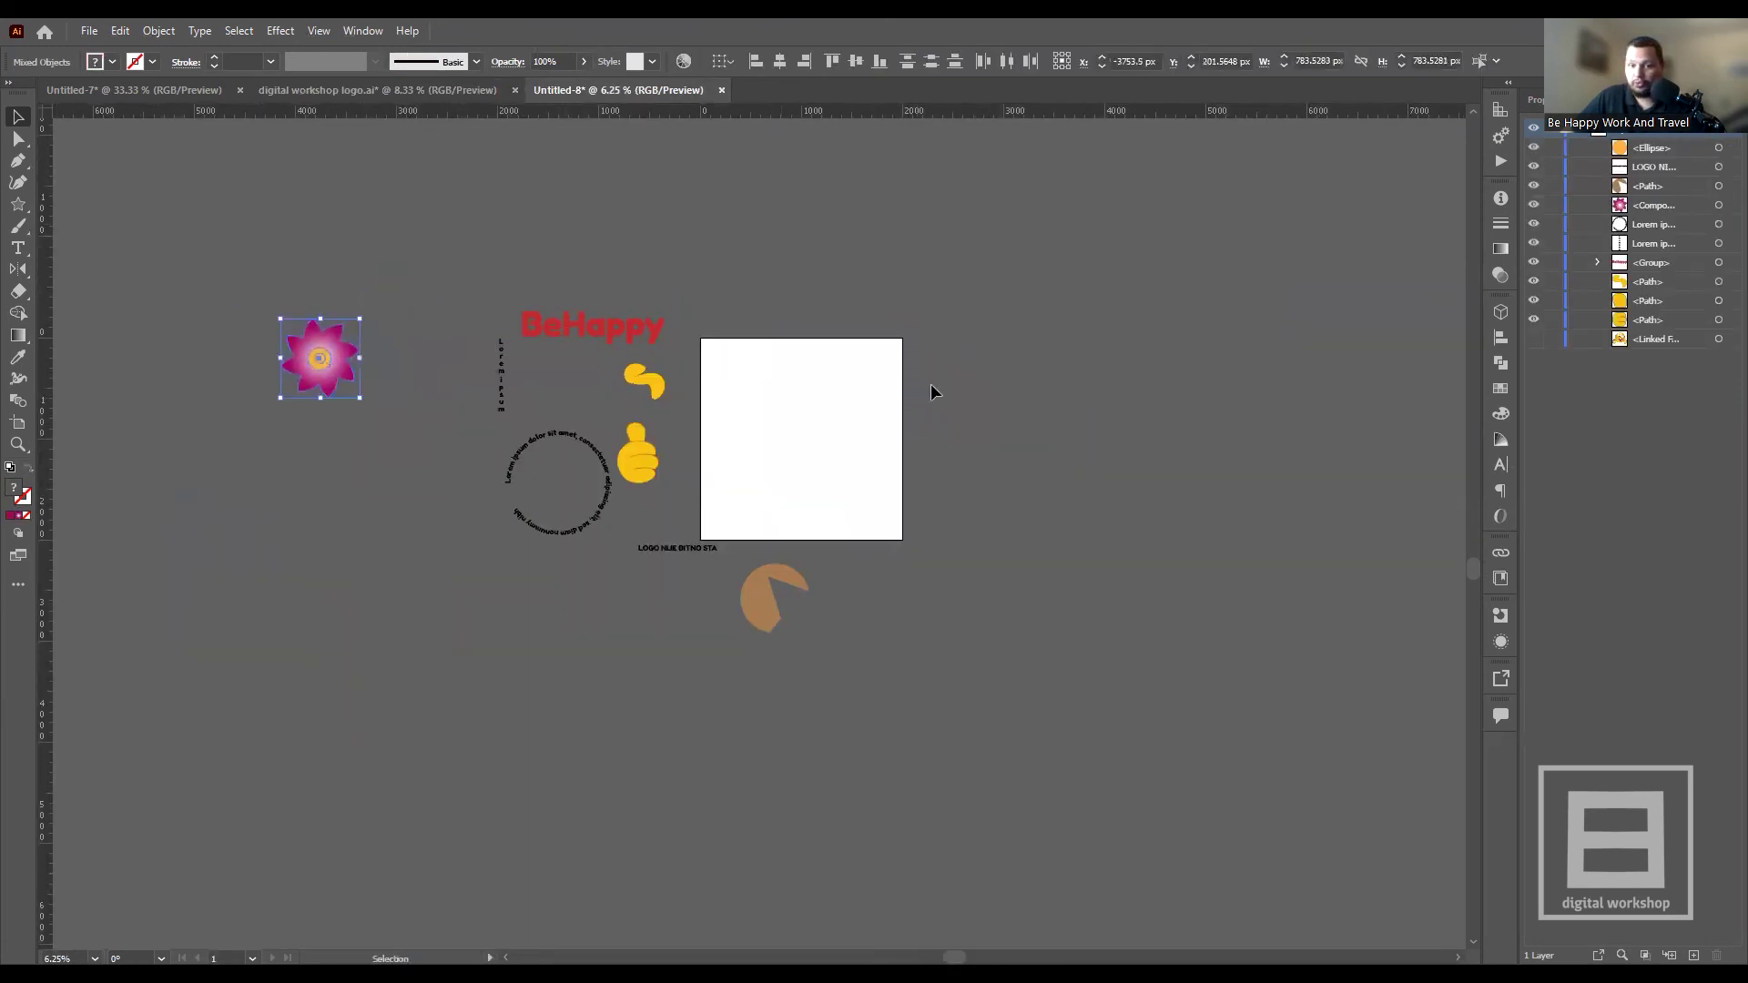
{"action": "left_click", "coordinate": [930, 384]}
{"action": "scroll", "coordinate": [976, 450], "scroll_direction": "up", "scroll_amount": 2}
{"action": "scroll", "coordinate": [1145, 446], "scroll_direction": "down", "scroll_amount": 1}
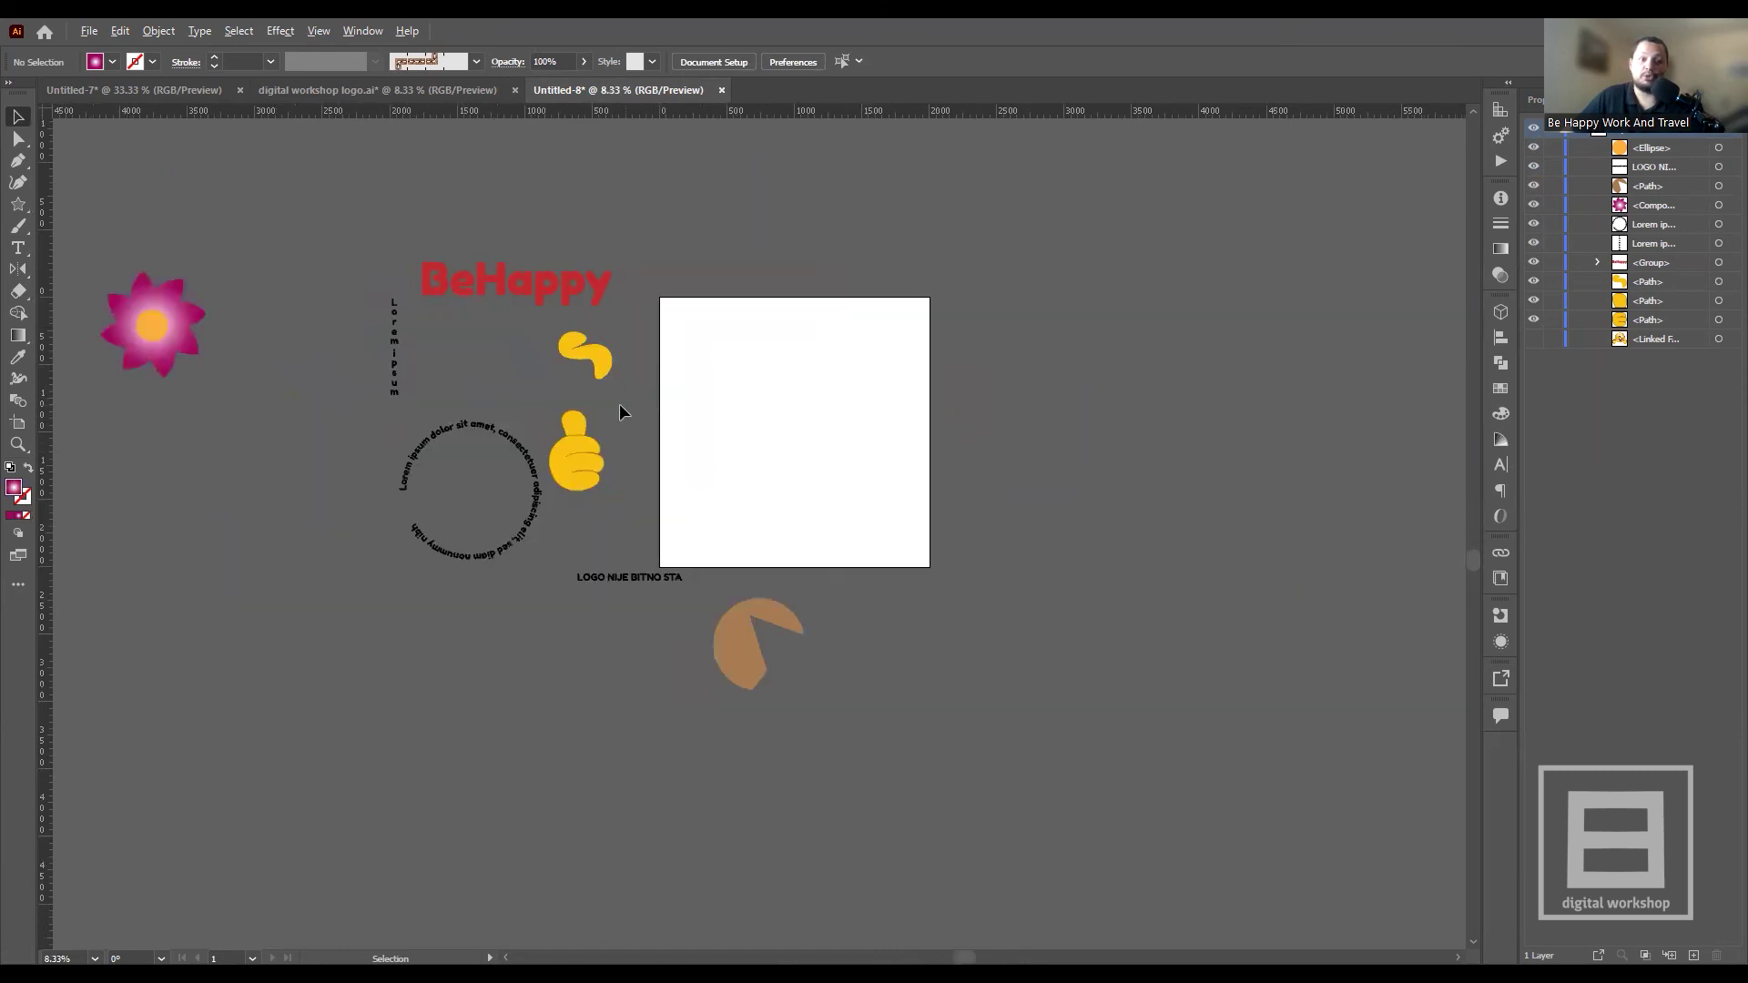
{"action": "scroll", "coordinate": [619, 405], "scroll_direction": "up", "scroll_amount": 1}
{"action": "scroll", "coordinate": [963, 412], "scroll_direction": "up", "scroll_amount": 1}
{"action": "scroll", "coordinate": [821, 336], "scroll_direction": "down", "scroll_amount": 2}
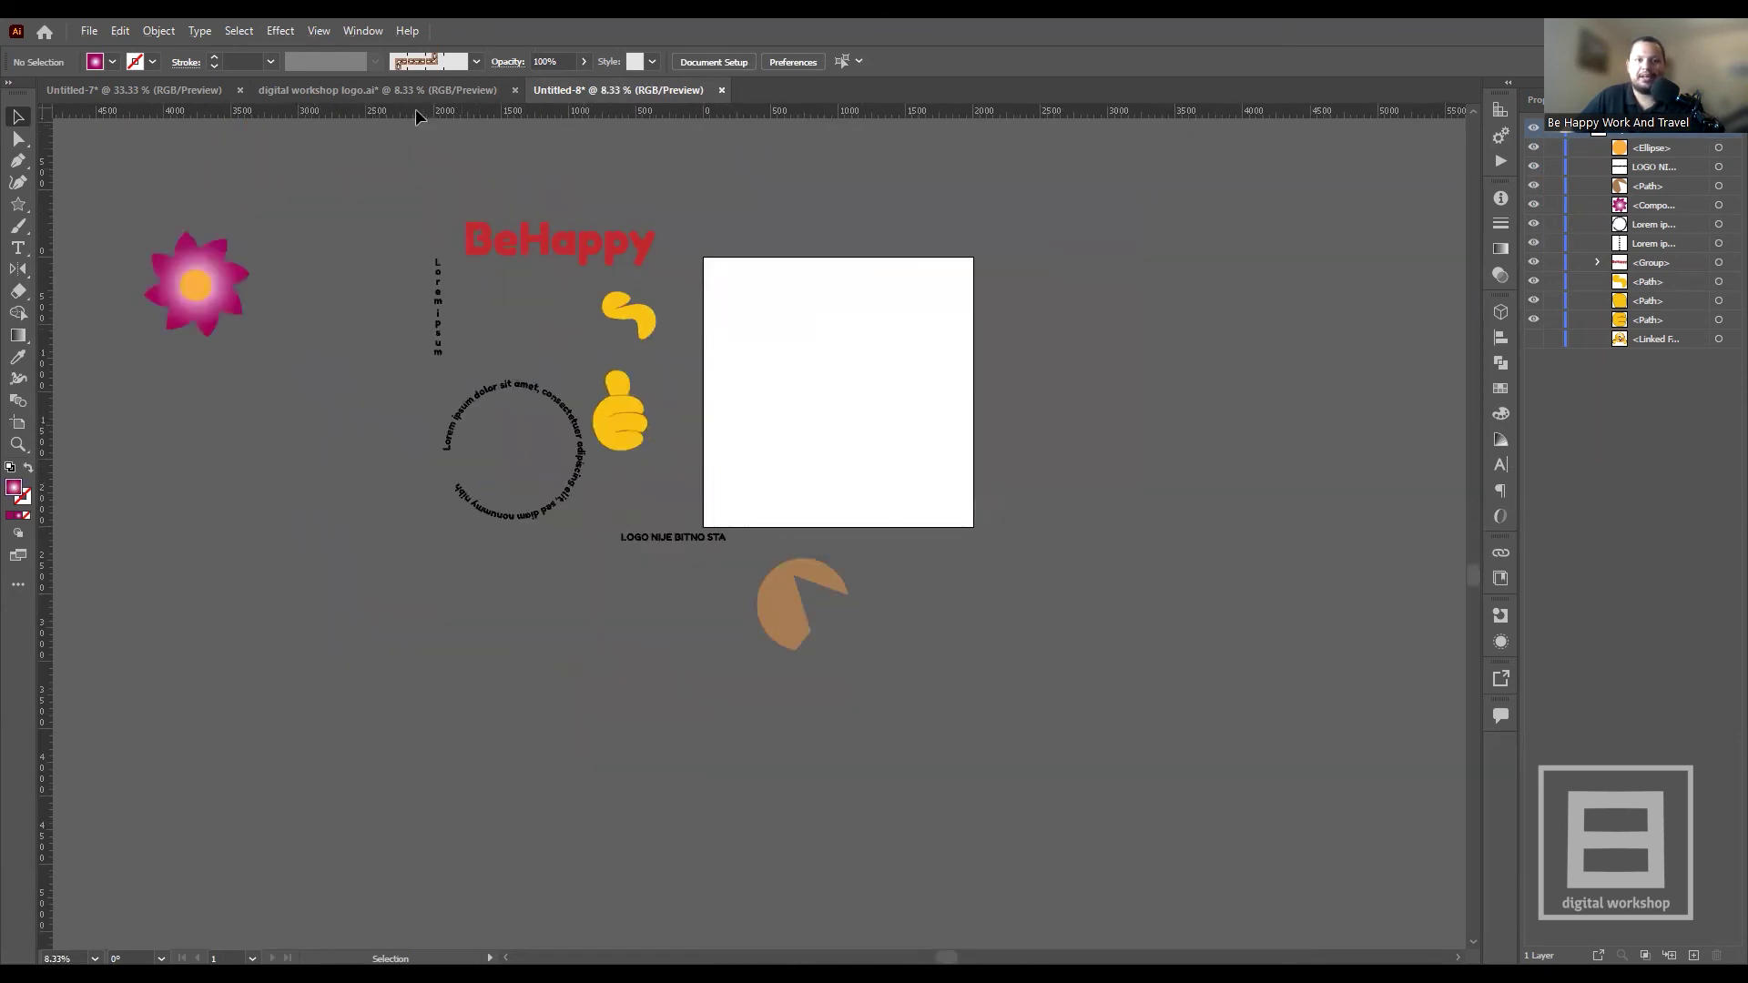
- Remove the sketch sheet from the logo document and return to Untitled-8
{"action": "left_click", "coordinate": [401, 89]}
{"action": "left_click", "coordinate": [409, 436]}
{"action": "key", "text": "ctrl+y"}
{"action": "key", "text": "ctrl+y"}
{"action": "key", "text": "Delete"}
{"action": "left_click", "coordinate": [604, 100]}
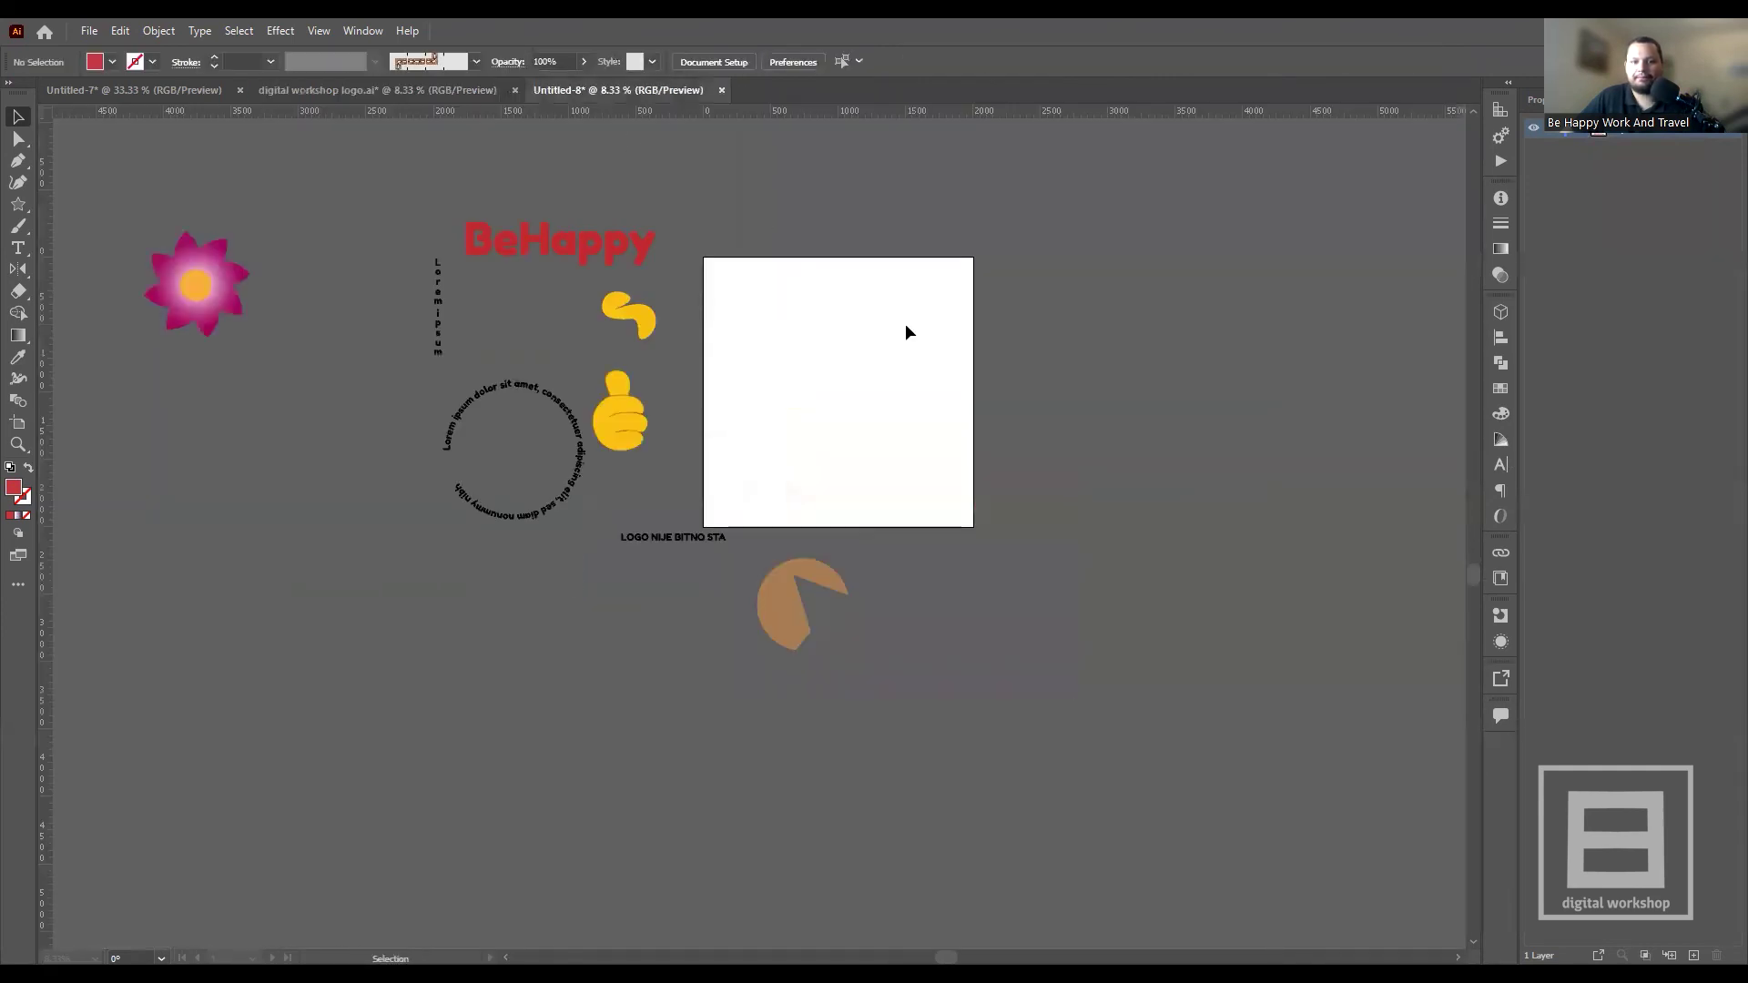
{"action": "scroll", "coordinate": [938, 383], "scroll_direction": "up", "scroll_amount": 2}
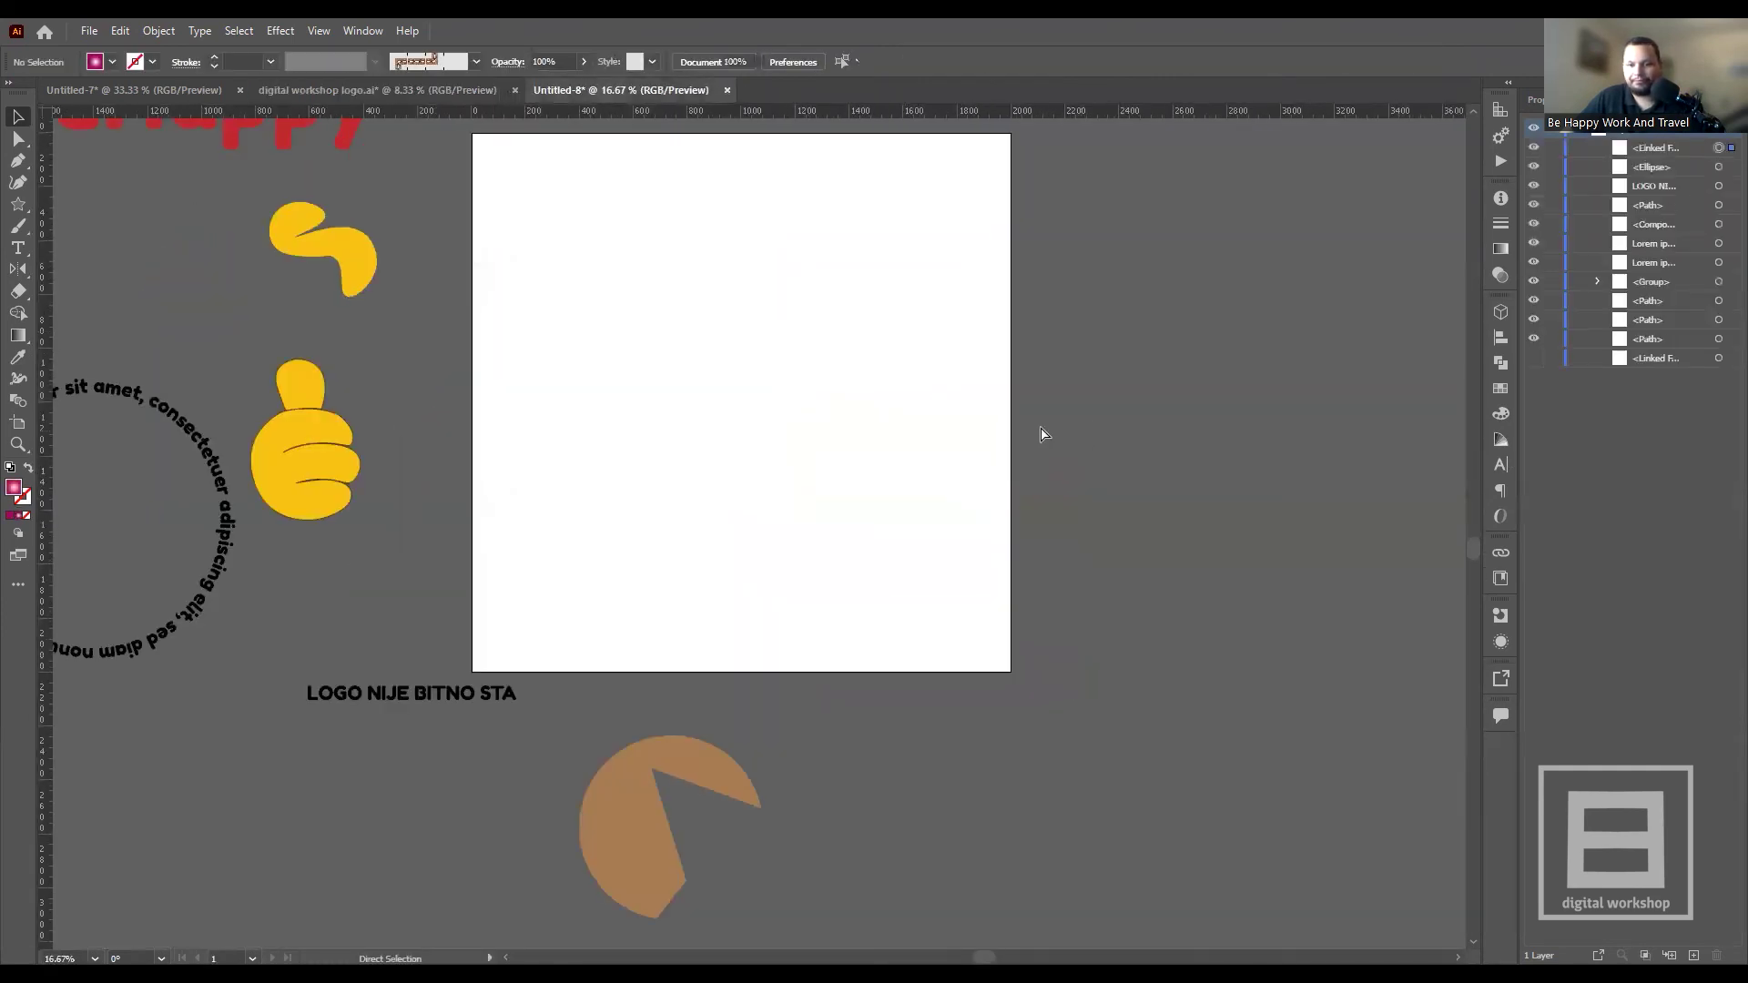
- Paste the sketch sheet right of the artboard and zoom in to inspect the owl drawing
{"action": "key", "text": "ctrl+v"}
{"action": "scroll", "coordinate": [1056, 437], "scroll_direction": "down", "scroll_amount": 2}
{"action": "mouse_move", "coordinate": [791, 523]}
{"action": "left_mouse_down"}
{"action": "mouse_move", "coordinate": [1101, 577]}
{"action": "mouse_move", "coordinate": [1138, 400]}
{"action": "left_mouse_up"}
{"action": "key", "text": "ctrl+shift+a"}
{"action": "scroll", "coordinate": [1133, 430], "scroll_direction": "up", "scroll_amount": 2}
{"action": "scroll", "coordinate": [1136, 348], "scroll_direction": "up", "scroll_amount": 1}
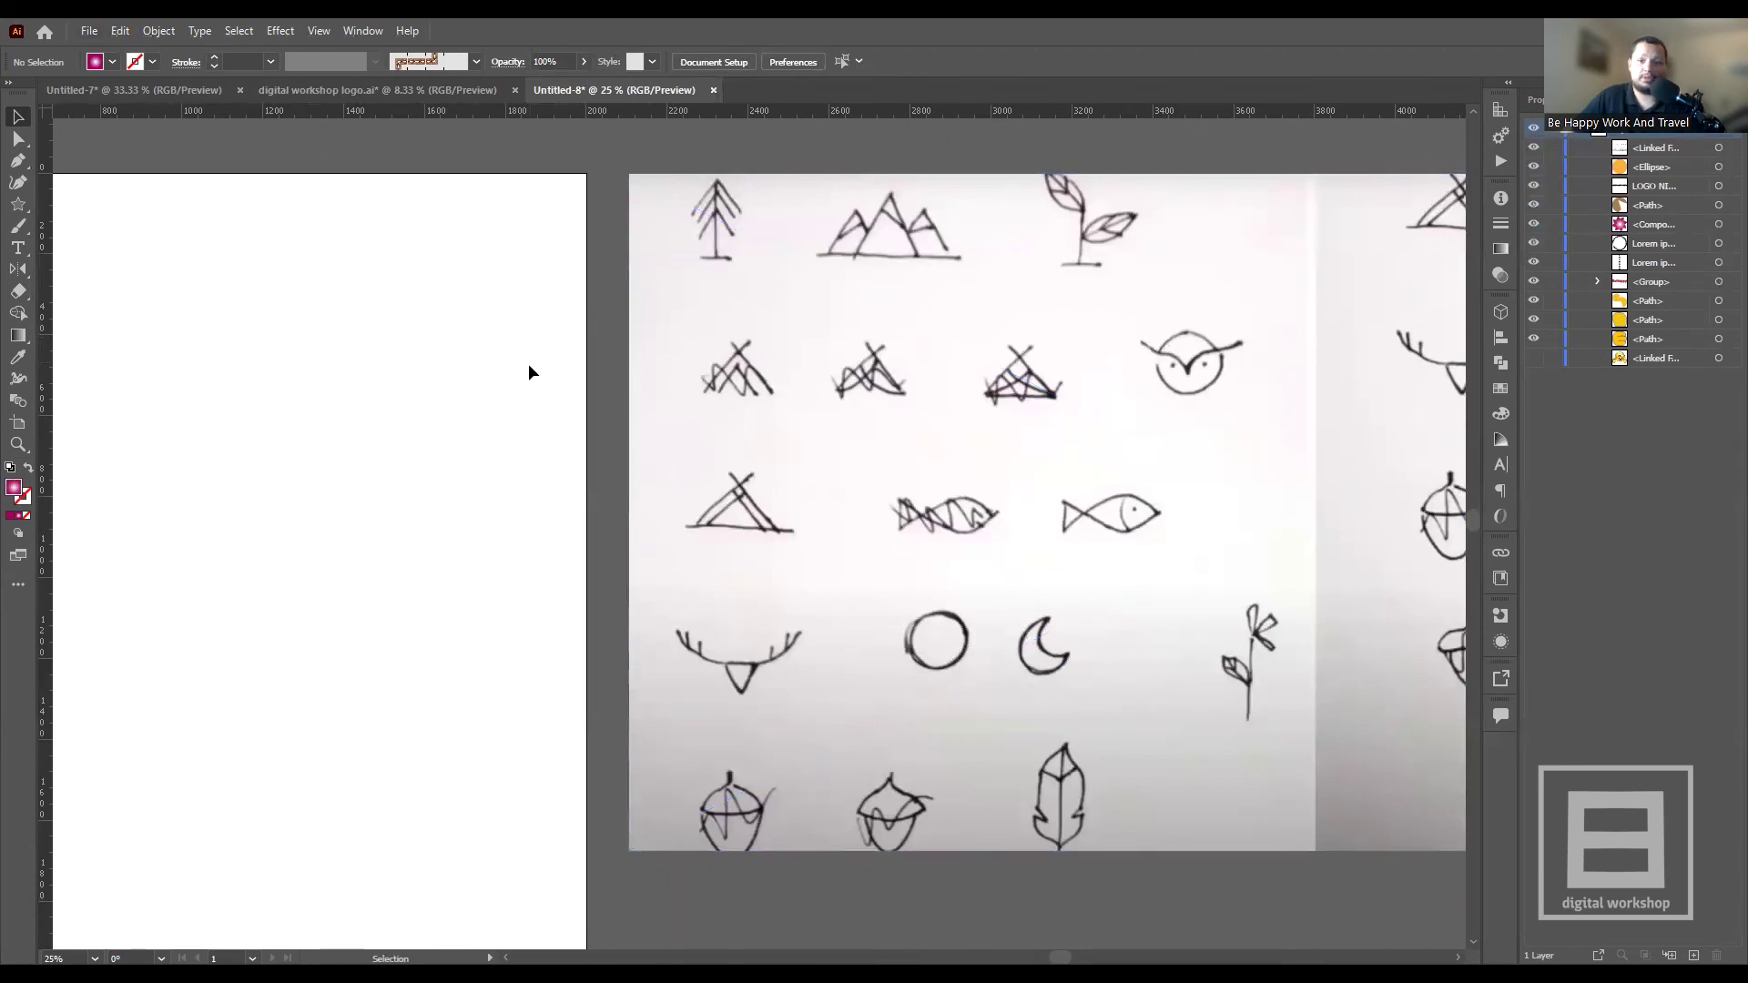
{"action": "scroll", "coordinate": [339, 371], "scroll_direction": "down", "scroll_amount": 1}
{"action": "scroll", "coordinate": [341, 375], "scroll_direction": "up", "scroll_amount": 1}
{"action": "scroll", "coordinate": [532, 435], "scroll_direction": "down", "scroll_amount": 1}
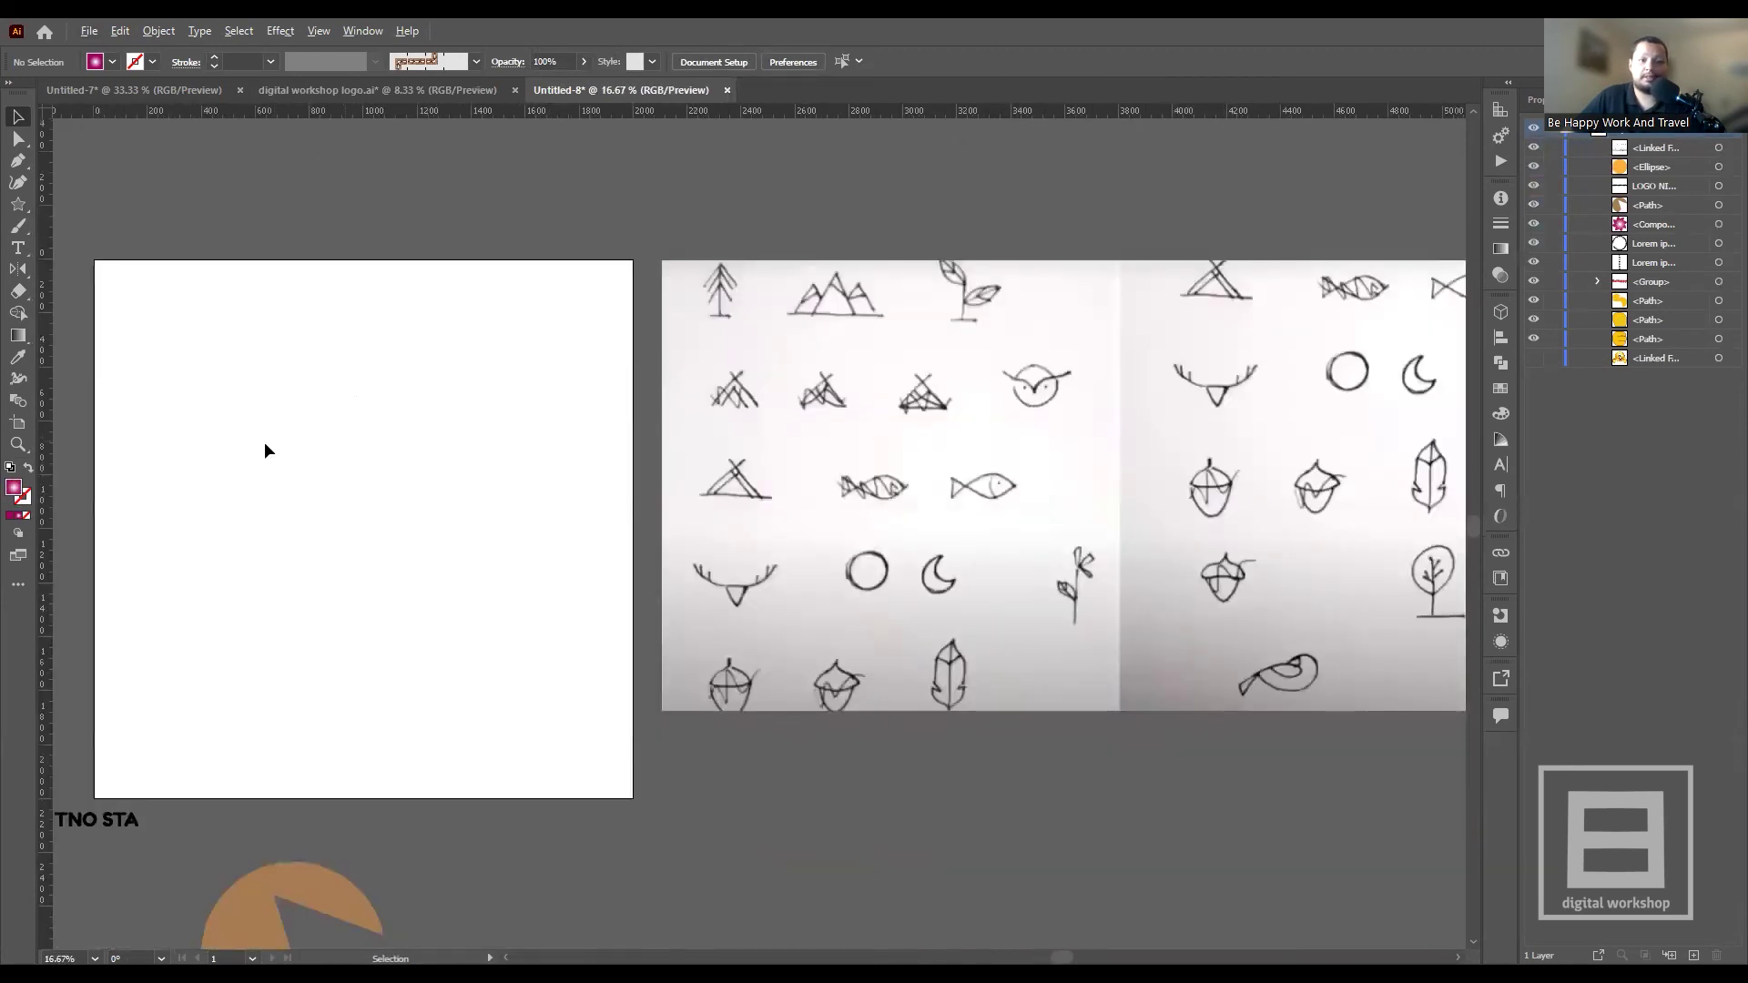
{"action": "scroll", "coordinate": [164, 440], "scroll_direction": "up", "scroll_amount": 1}
{"action": "scroll", "coordinate": [162, 439], "scroll_direction": "up", "scroll_amount": 1}
{"action": "scroll", "coordinate": [164, 439], "scroll_direction": "down", "scroll_amount": 1}
{"action": "scroll", "coordinate": [359, 450], "scroll_direction": "down", "scroll_amount": 1}
{"action": "scroll", "coordinate": [188, 492], "scroll_direction": "up", "scroll_amount": 1}
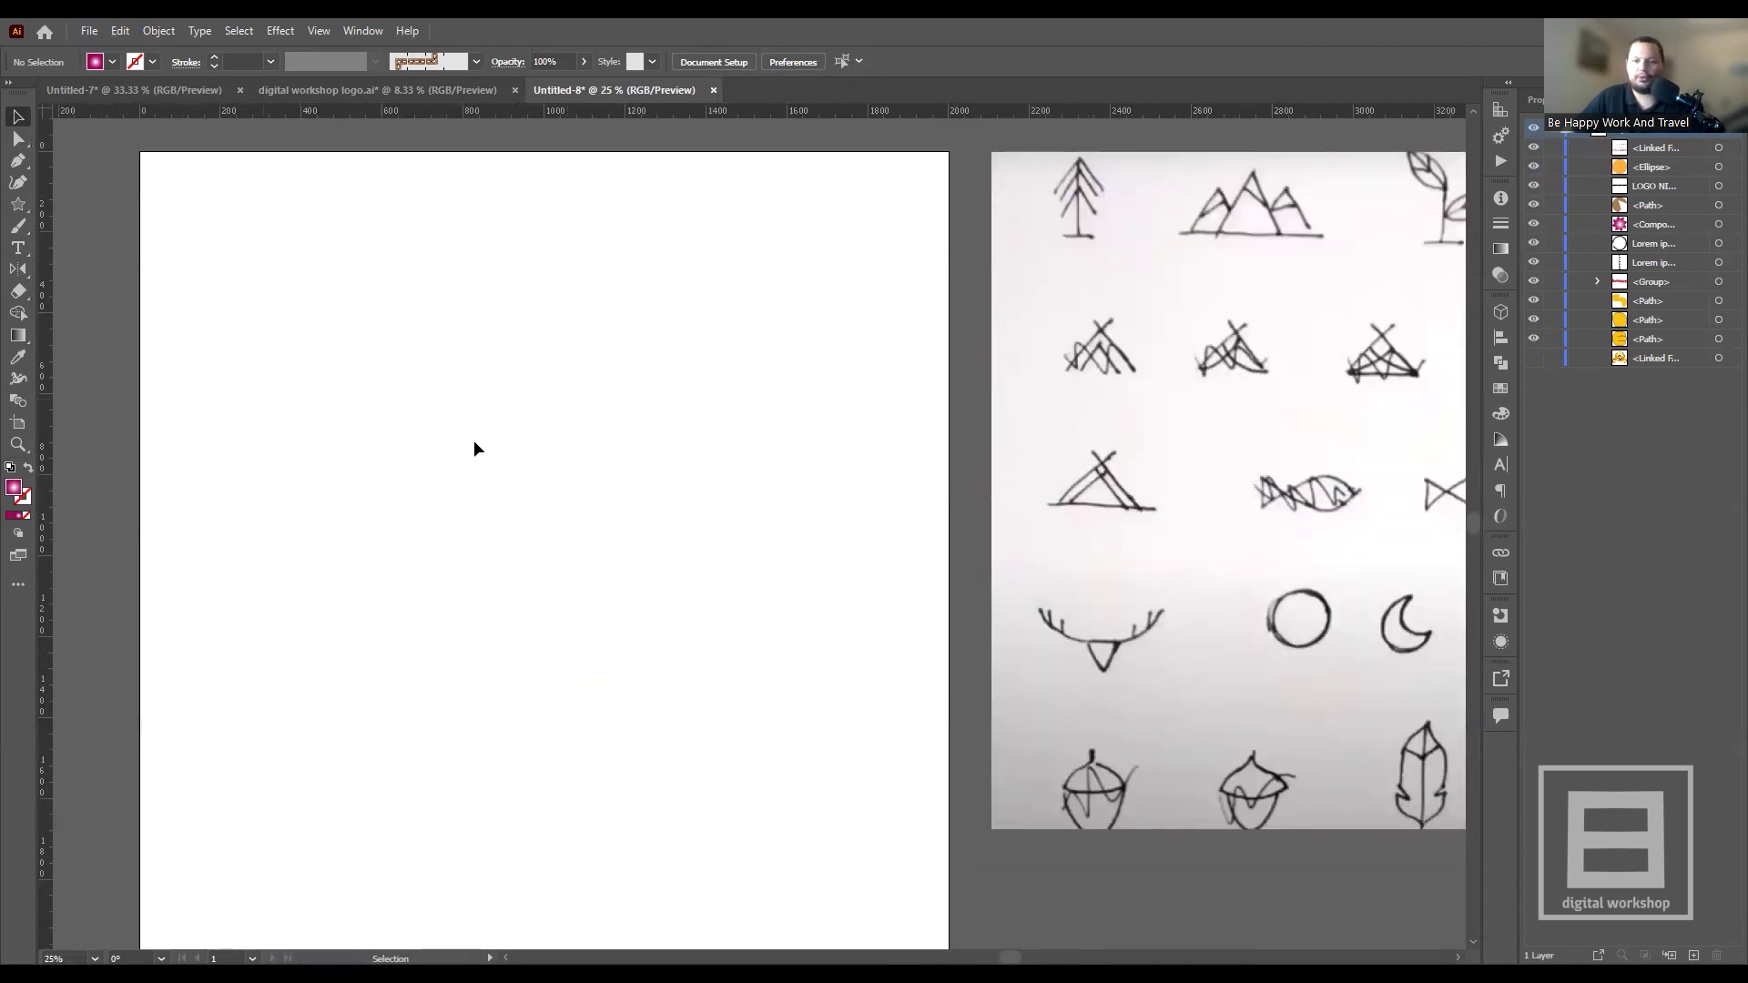
{"action": "scroll", "coordinate": [488, 433], "scroll_direction": "down", "scroll_amount": 1}
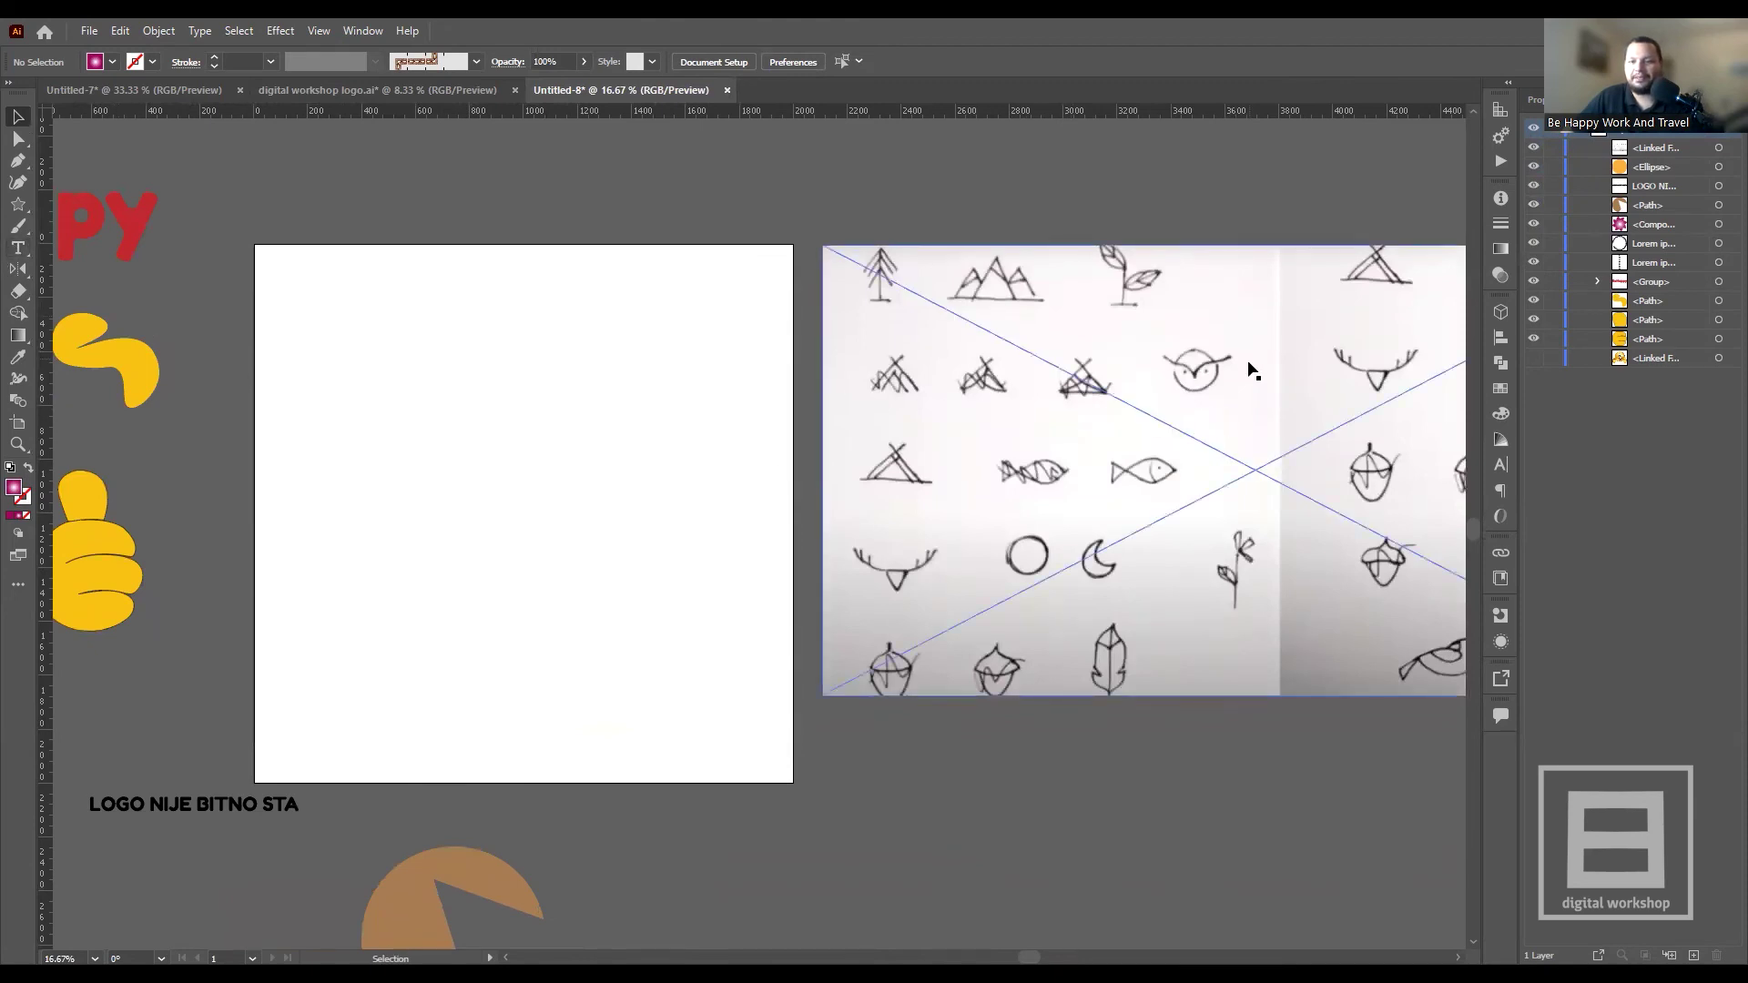
{"action": "scroll", "coordinate": [1248, 370], "scroll_direction": "up", "scroll_amount": 3}
{"action": "scroll", "coordinate": [1253, 371], "scroll_direction": "up", "scroll_amount": 2}
{"action": "scroll", "coordinate": [1086, 373], "scroll_direction": "down", "scroll_amount": 1}
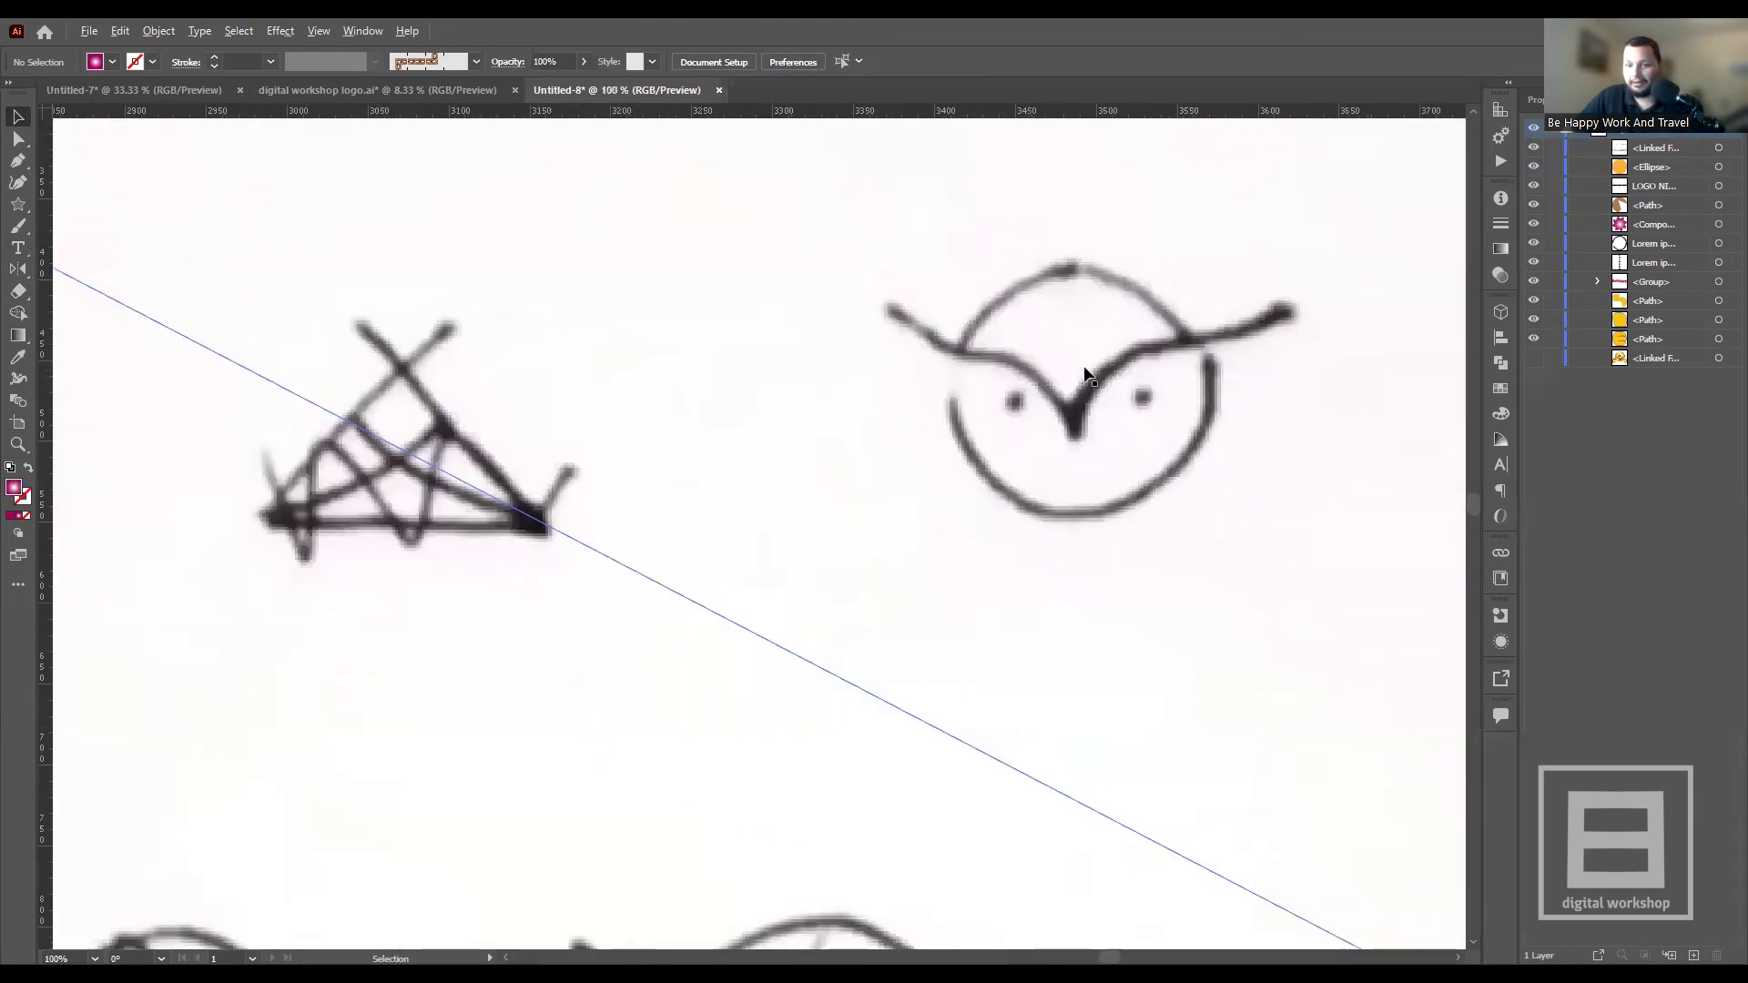
{"action": "scroll", "coordinate": [1211, 364], "scroll_direction": "up", "scroll_amount": 1}
{"action": "scroll", "coordinate": [1225, 392], "scroll_direction": "down", "scroll_amount": 1}
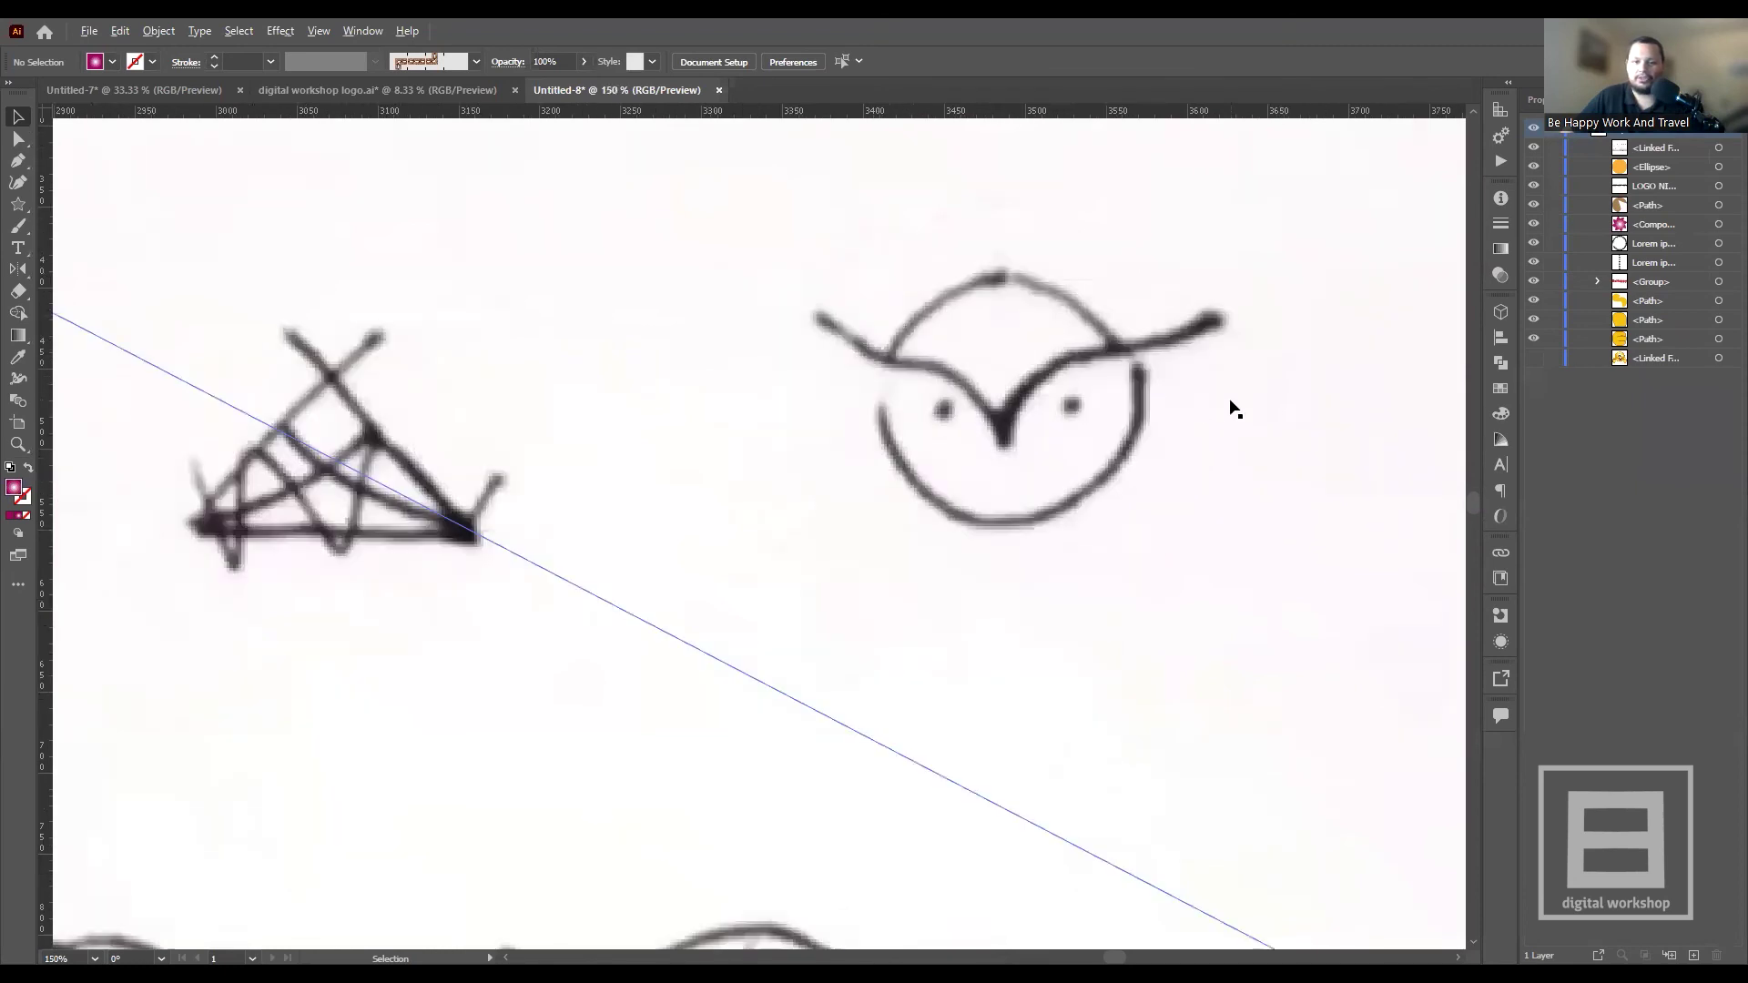
{"action": "scroll", "coordinate": [1225, 387], "scroll_direction": "down", "scroll_amount": 3}
{"action": "scroll", "coordinate": [1225, 387], "scroll_direction": "down", "scroll_amount": 1}
{"action": "scroll", "coordinate": [1057, 383], "scroll_direction": "up", "scroll_amount": 4}
{"action": "scroll", "coordinate": [1038, 409], "scroll_direction": "up", "scroll_amount": 2}
{"action": "scroll", "coordinate": [1029, 421], "scroll_direction": "down", "scroll_amount": 1}
{"action": "scroll", "coordinate": [820, 401], "scroll_direction": "down", "scroll_amount": 3}
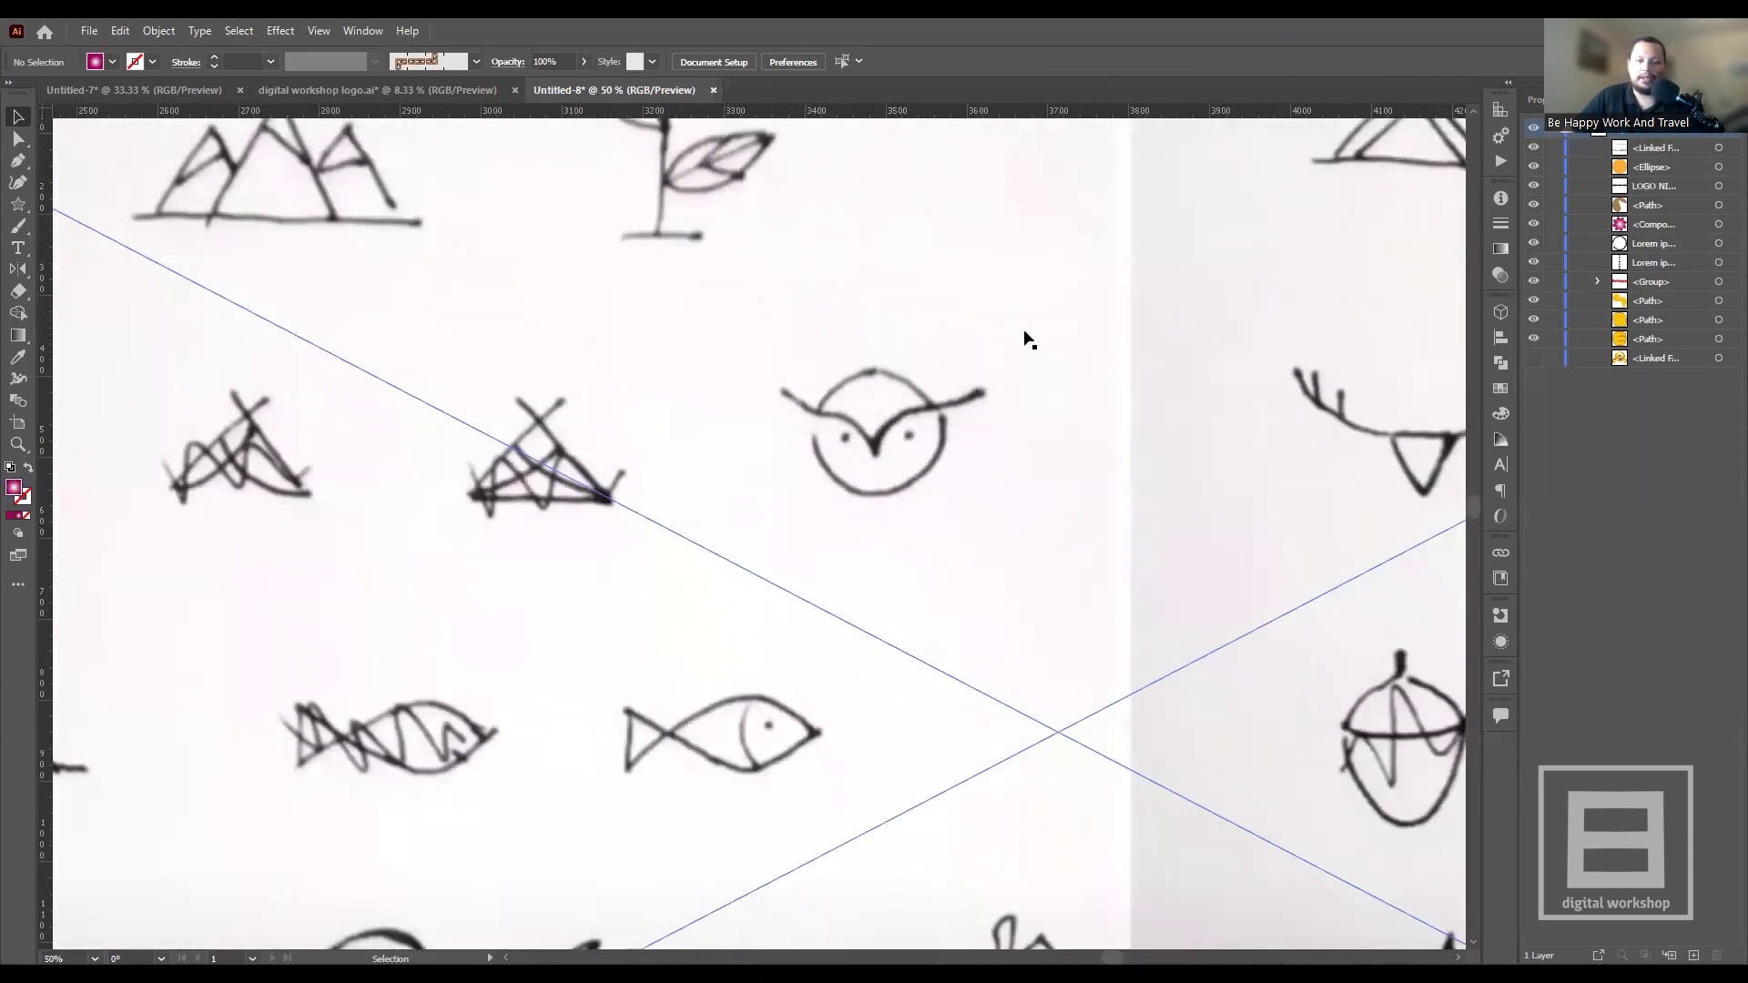
{"action": "scroll", "coordinate": [897, 432], "scroll_direction": "up", "scroll_amount": 4}
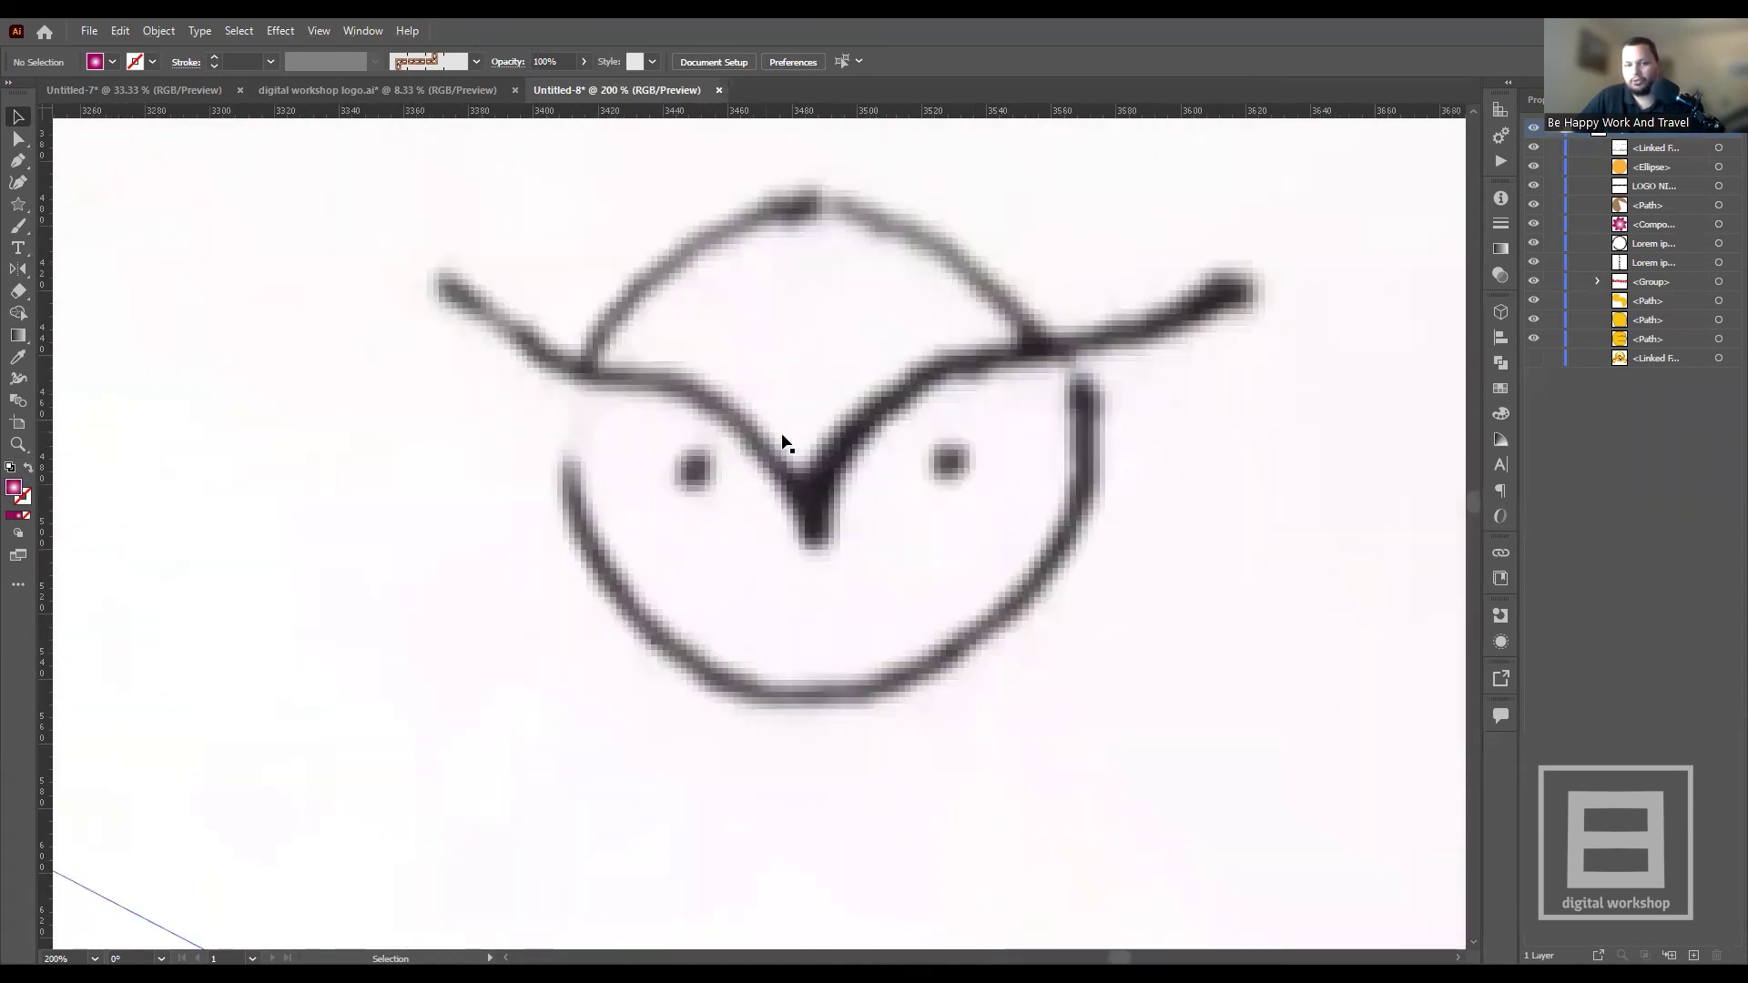
{"action": "scroll", "coordinate": [1014, 449], "scroll_direction": "down", "scroll_amount": 4}
{"action": "scroll", "coordinate": [1018, 446], "scroll_direction": "down", "scroll_amount": 3}
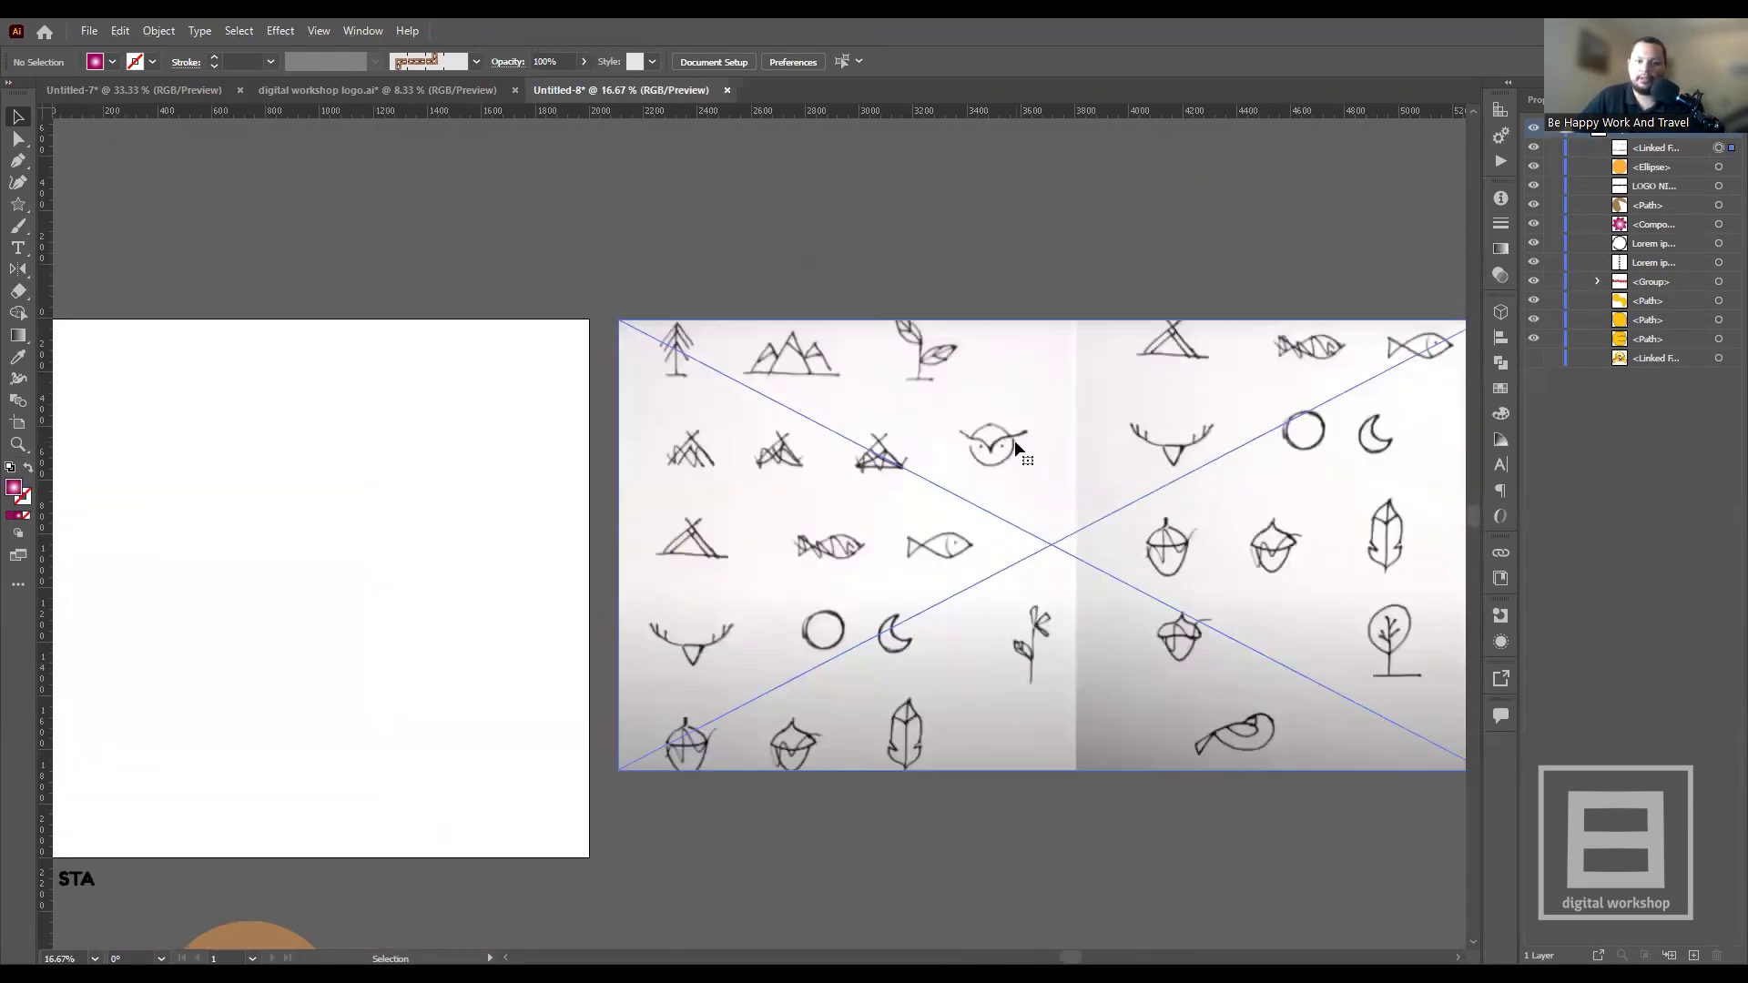
- Nudge the sketch sheet slightly lower beside the artboard
{"action": "left_click", "coordinate": [1016, 446]}
{"action": "scroll", "coordinate": [1006, 449], "scroll_direction": "up", "scroll_amount": 3}
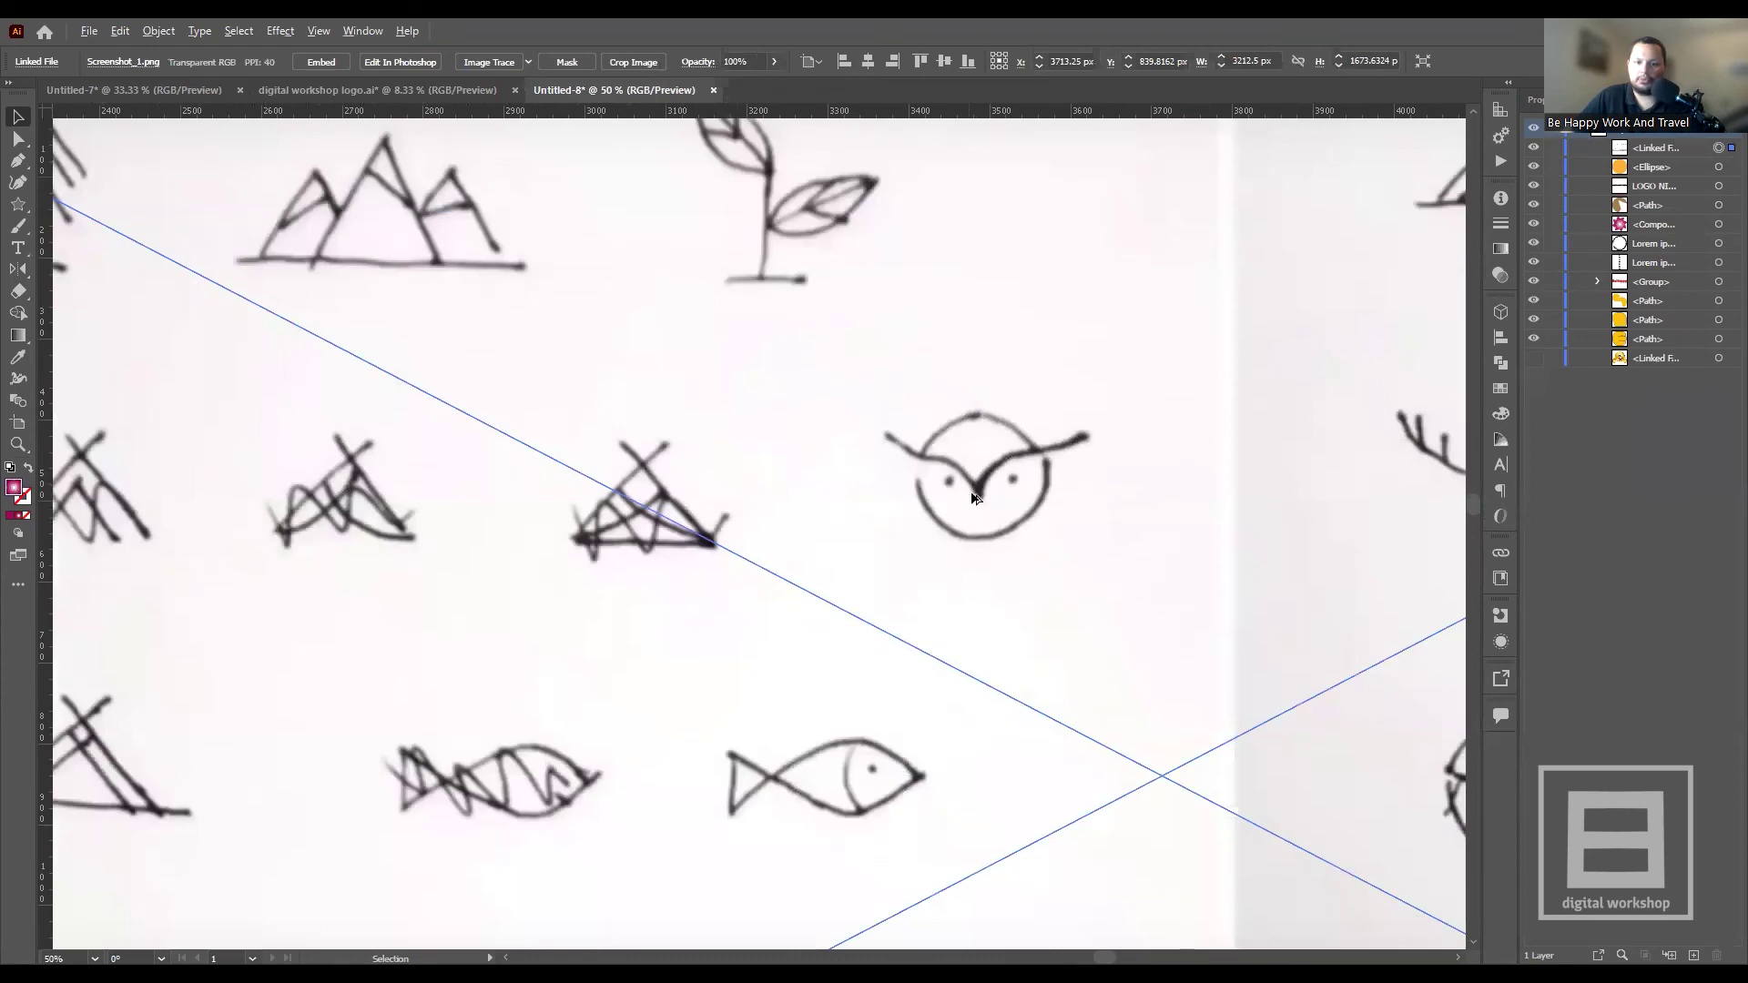
{"action": "scroll", "coordinate": [1006, 449], "scroll_direction": "up", "scroll_amount": 2}
{"action": "scroll", "coordinate": [1000, 455], "scroll_direction": "down", "scroll_amount": 5}
{"action": "scroll", "coordinate": [993, 465], "scroll_direction": "down", "scroll_amount": 2}
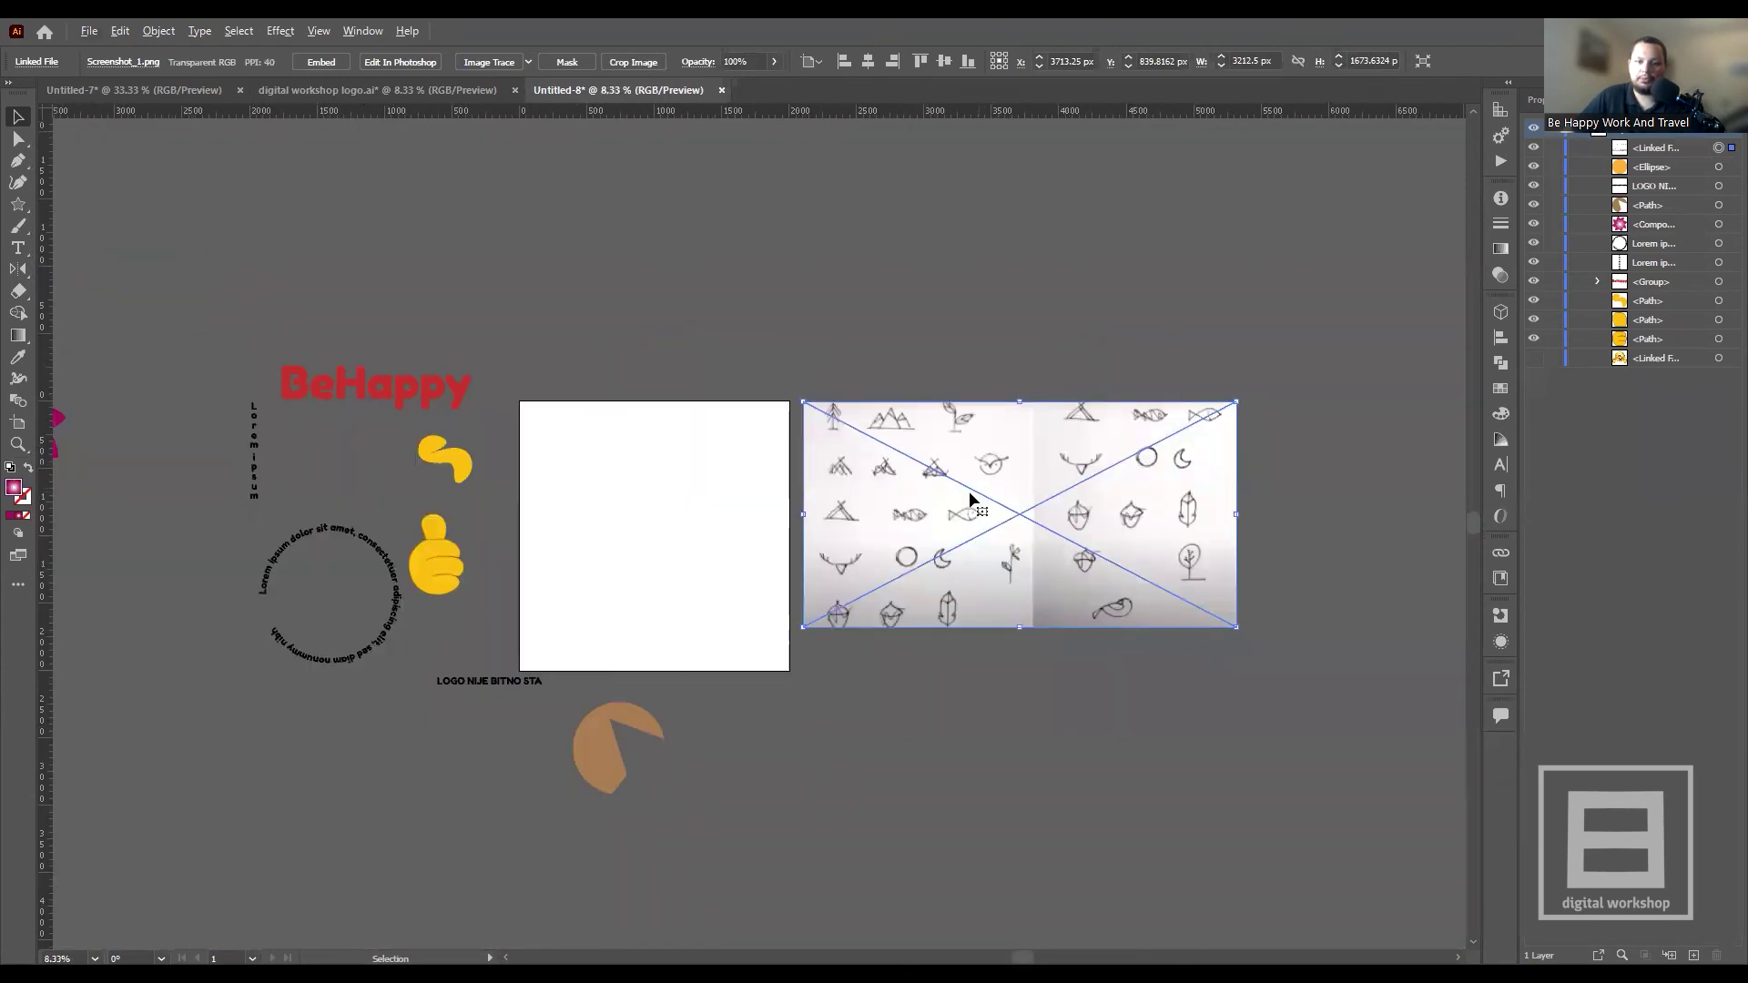
{"action": "scroll", "coordinate": [968, 497], "scroll_direction": "up", "scroll_amount": 2}
{"action": "scroll", "coordinate": [1035, 483], "scroll_direction": "down", "scroll_amount": 1}
{"action": "left_click_drag", "start_coordinate": [1035, 482], "coordinate": [1031, 570]}
{"action": "scroll", "coordinate": [1030, 570], "scroll_direction": "up", "scroll_amount": 2}
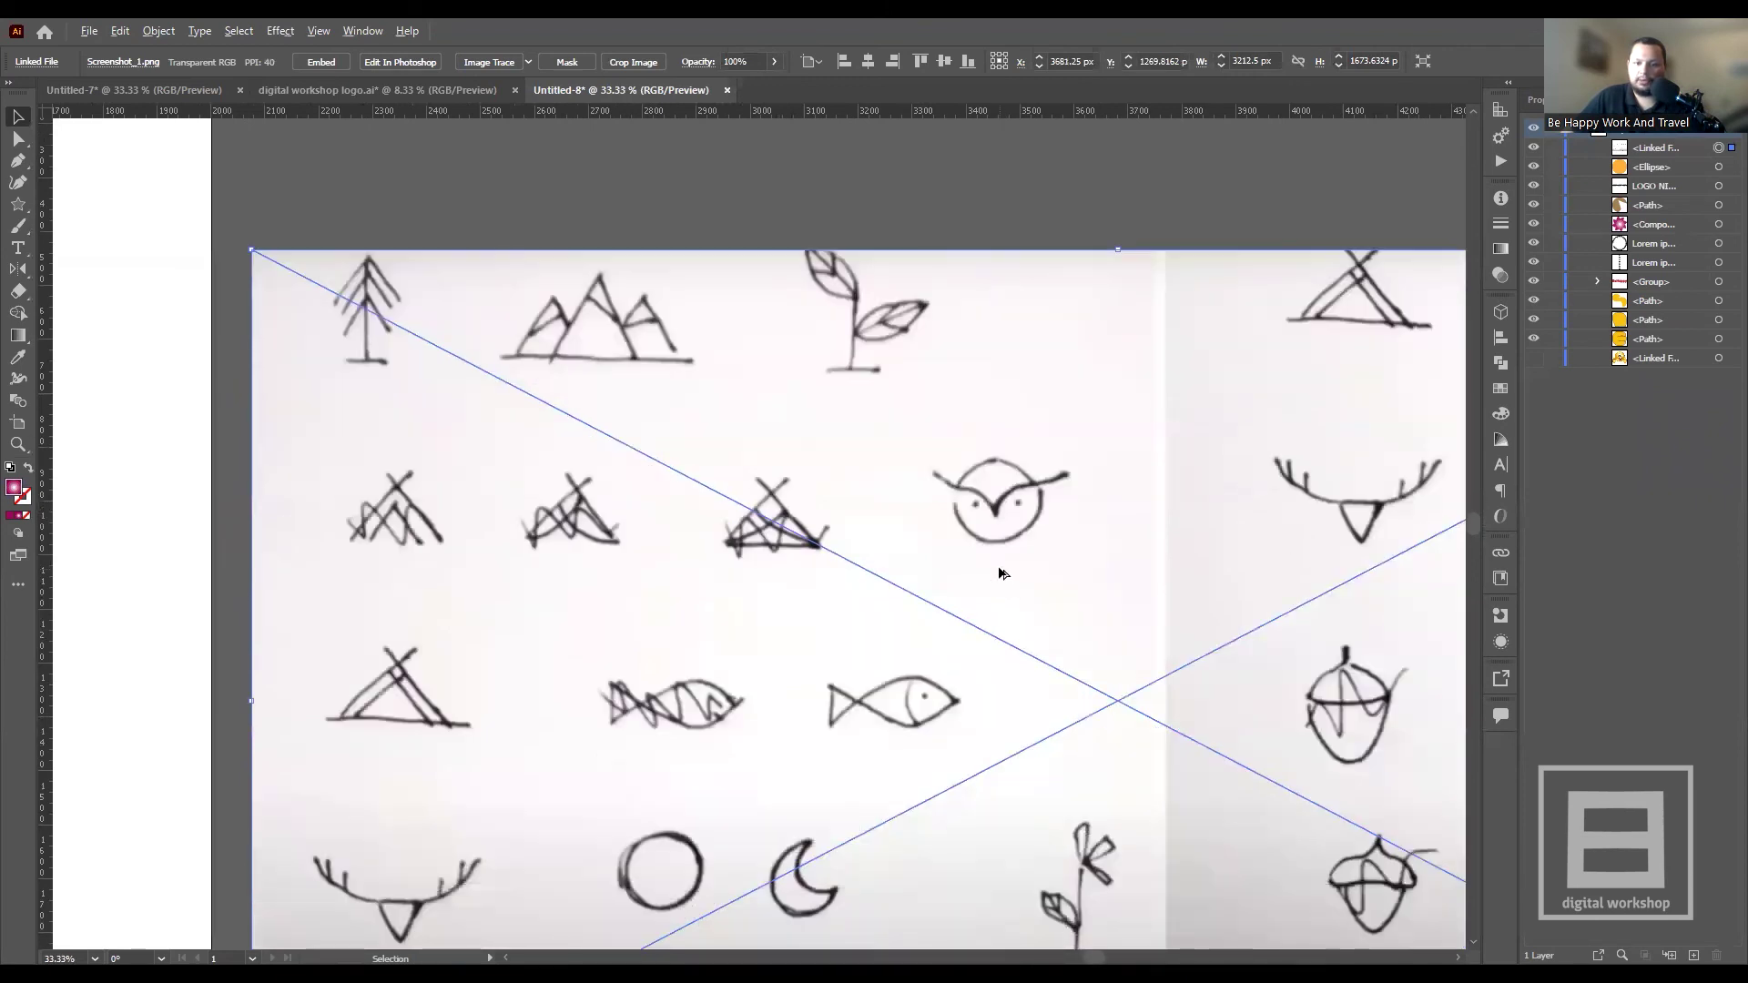
{"action": "scroll", "coordinate": [1002, 573], "scroll_direction": "up", "scroll_amount": 4}
{"action": "scroll", "coordinate": [995, 479], "scroll_direction": "up", "scroll_amount": 2}
{"action": "scroll", "coordinate": [823, 461], "scroll_direction": "down", "scroll_amount": 5}
{"action": "scroll", "coordinate": [841, 568], "scroll_direction": "up", "scroll_amount": 4}
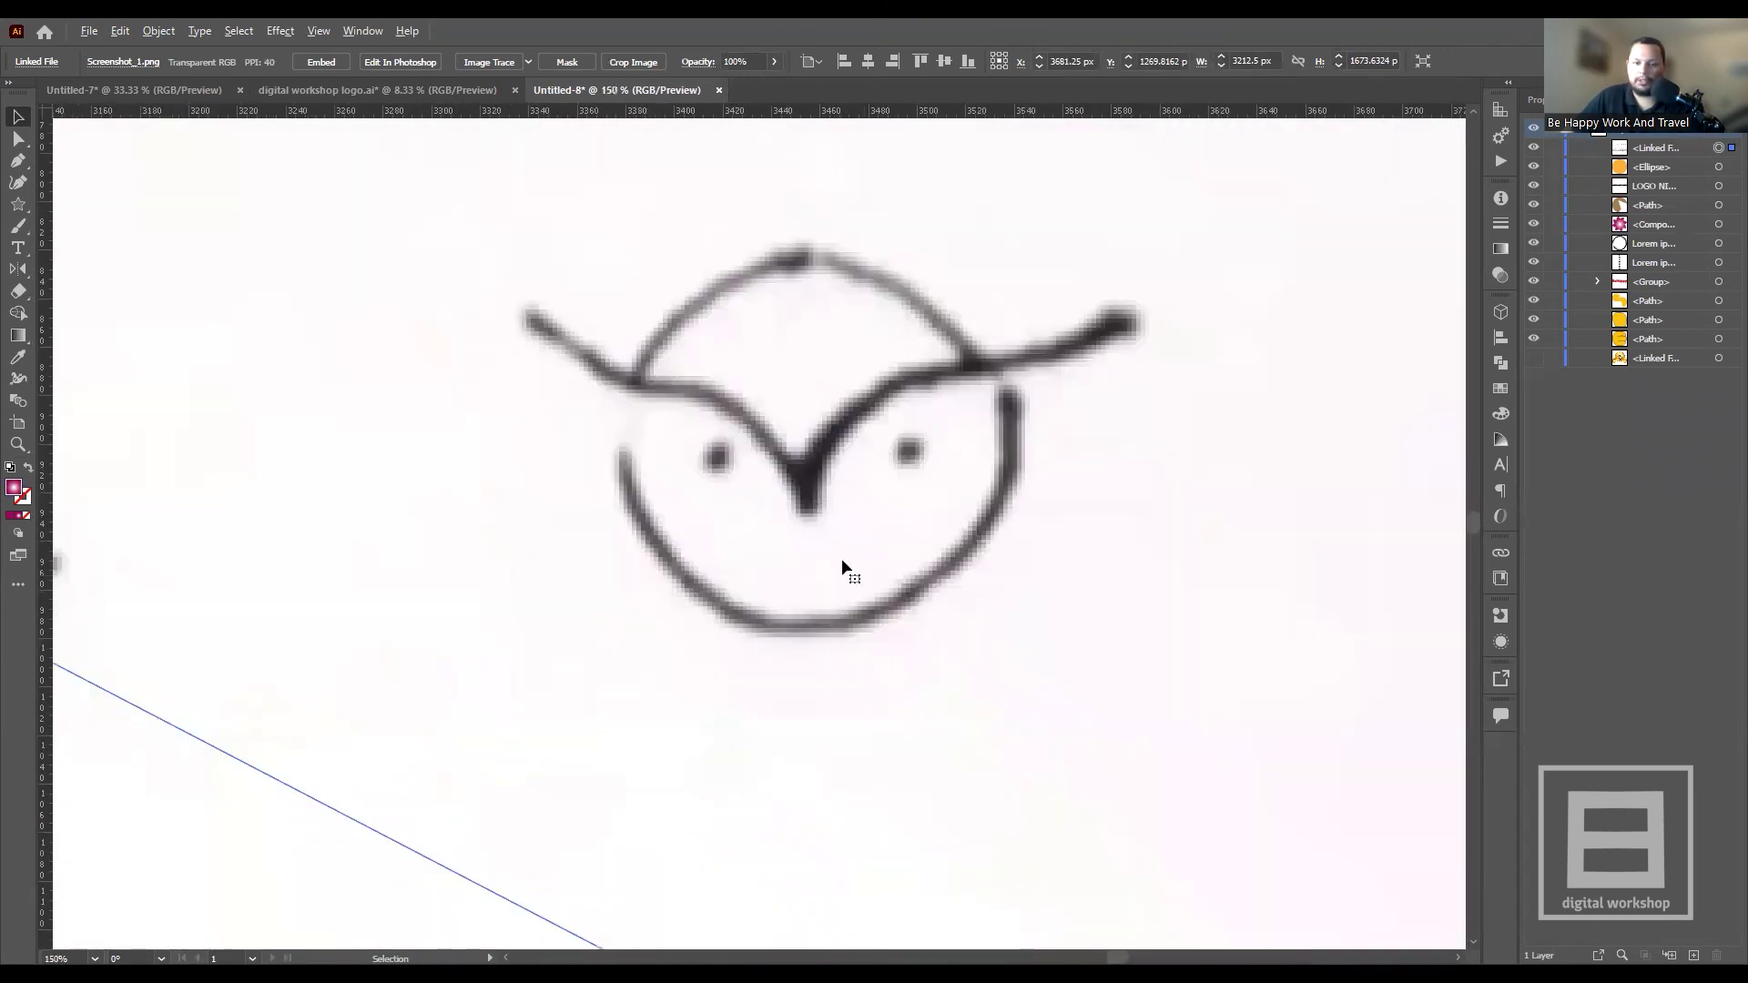
{"action": "scroll", "coordinate": [832, 456], "scroll_direction": "up", "scroll_amount": 3}
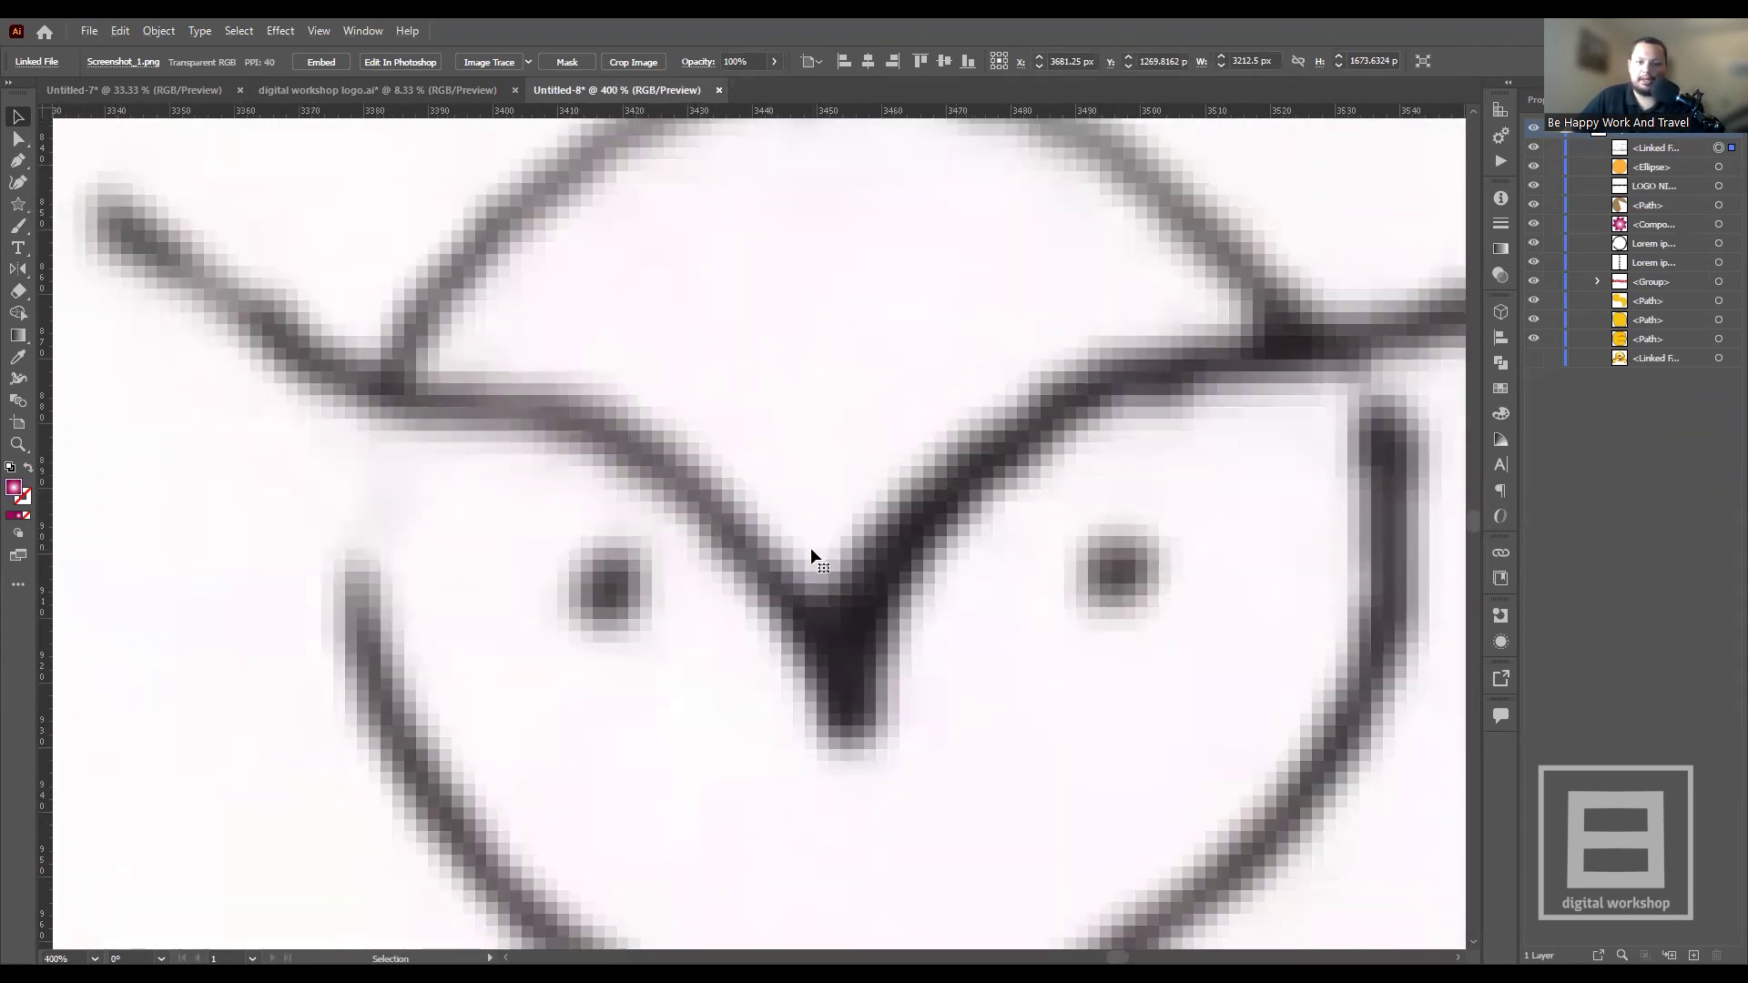
{"action": "scroll", "coordinate": [812, 554], "scroll_direction": "down", "scroll_amount": 1}
{"action": "scroll", "coordinate": [805, 545], "scroll_direction": "down", "scroll_amount": 4}
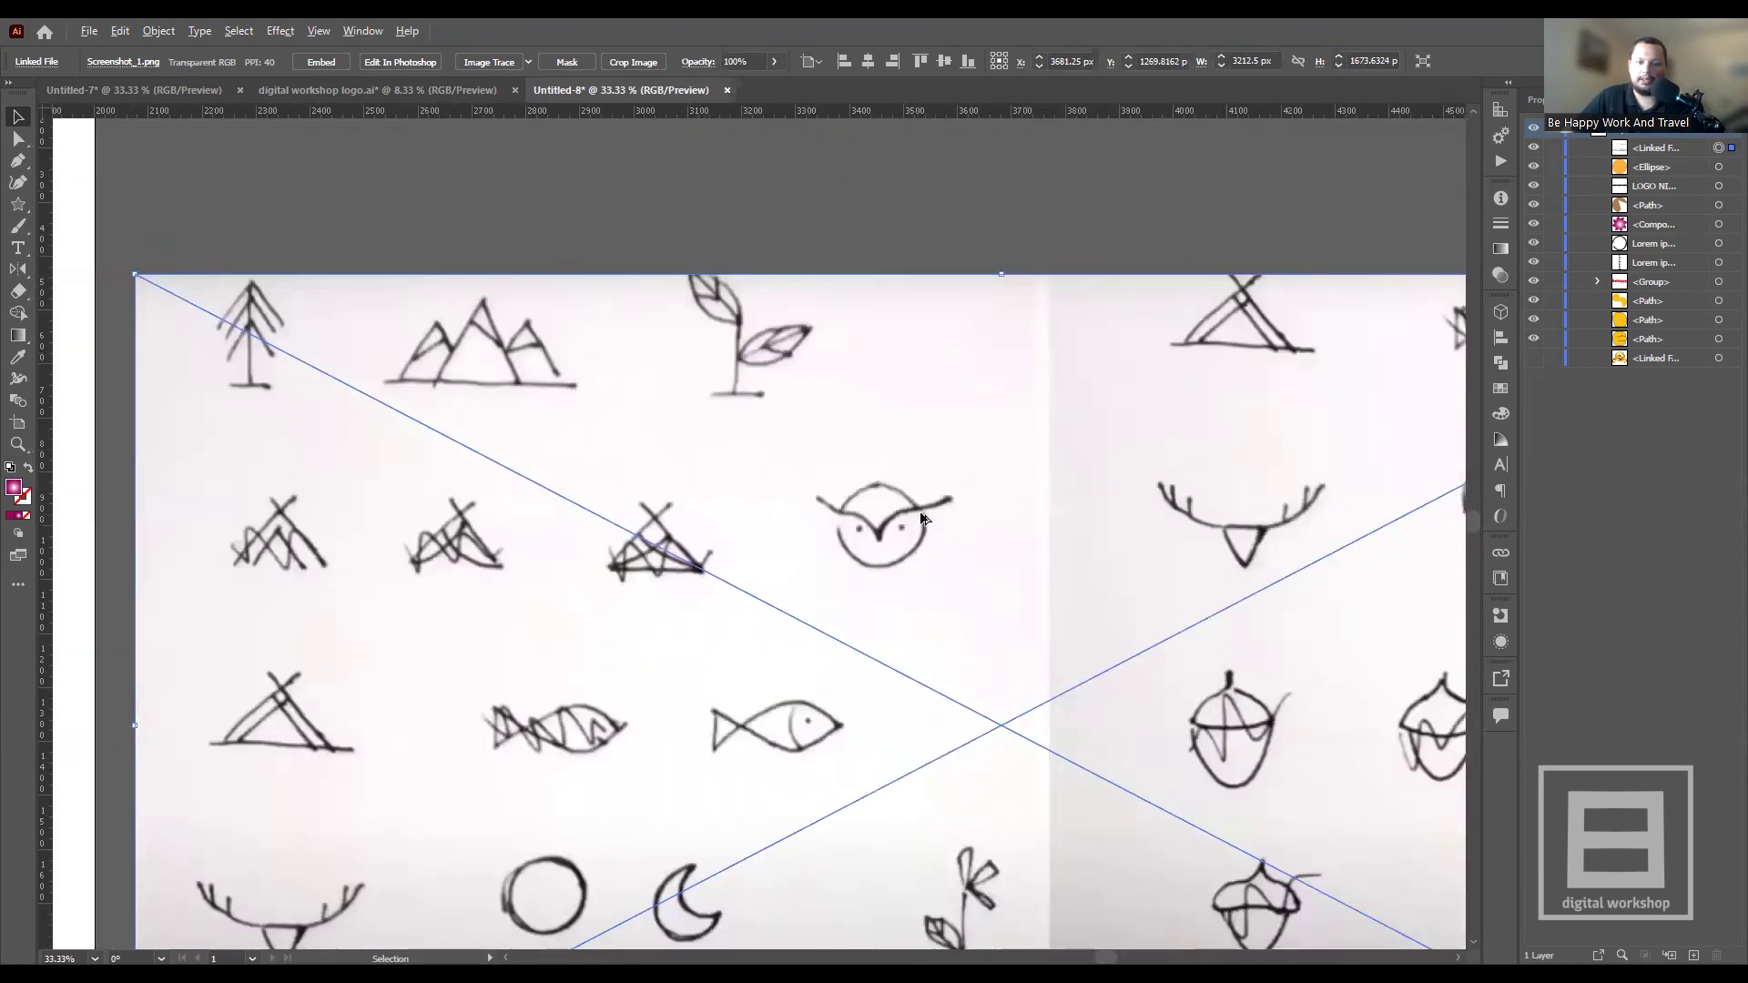
{"action": "scroll", "coordinate": [729, 519], "scroll_direction": "down", "scroll_amount": 3}
{"action": "scroll", "coordinate": [603, 492], "scroll_direction": "down", "scroll_amount": 2}
{"action": "scroll", "coordinate": [557, 494], "scroll_direction": "up", "scroll_amount": 2}
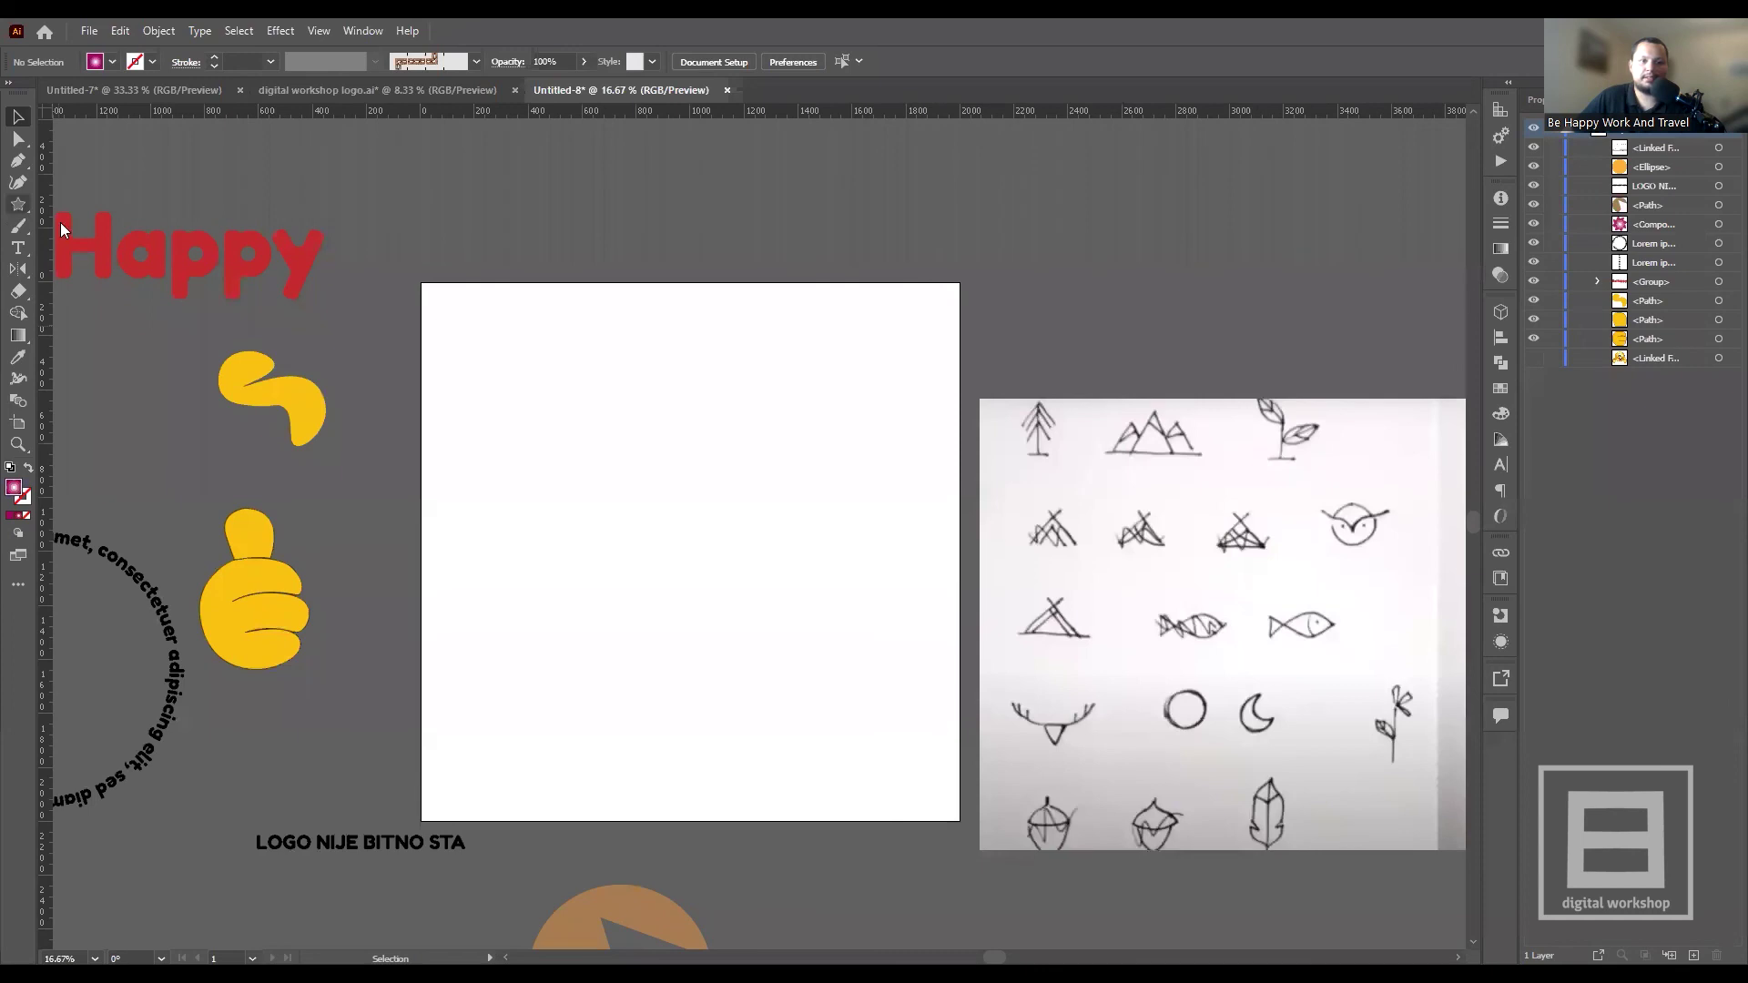
- Draw a large circle centred on the artboard and remove its fill
{"action": "key", "text": "l"}
{"action": "left_click_drag", "start_coordinate": [669, 541], "coordinate": [863, 734]}
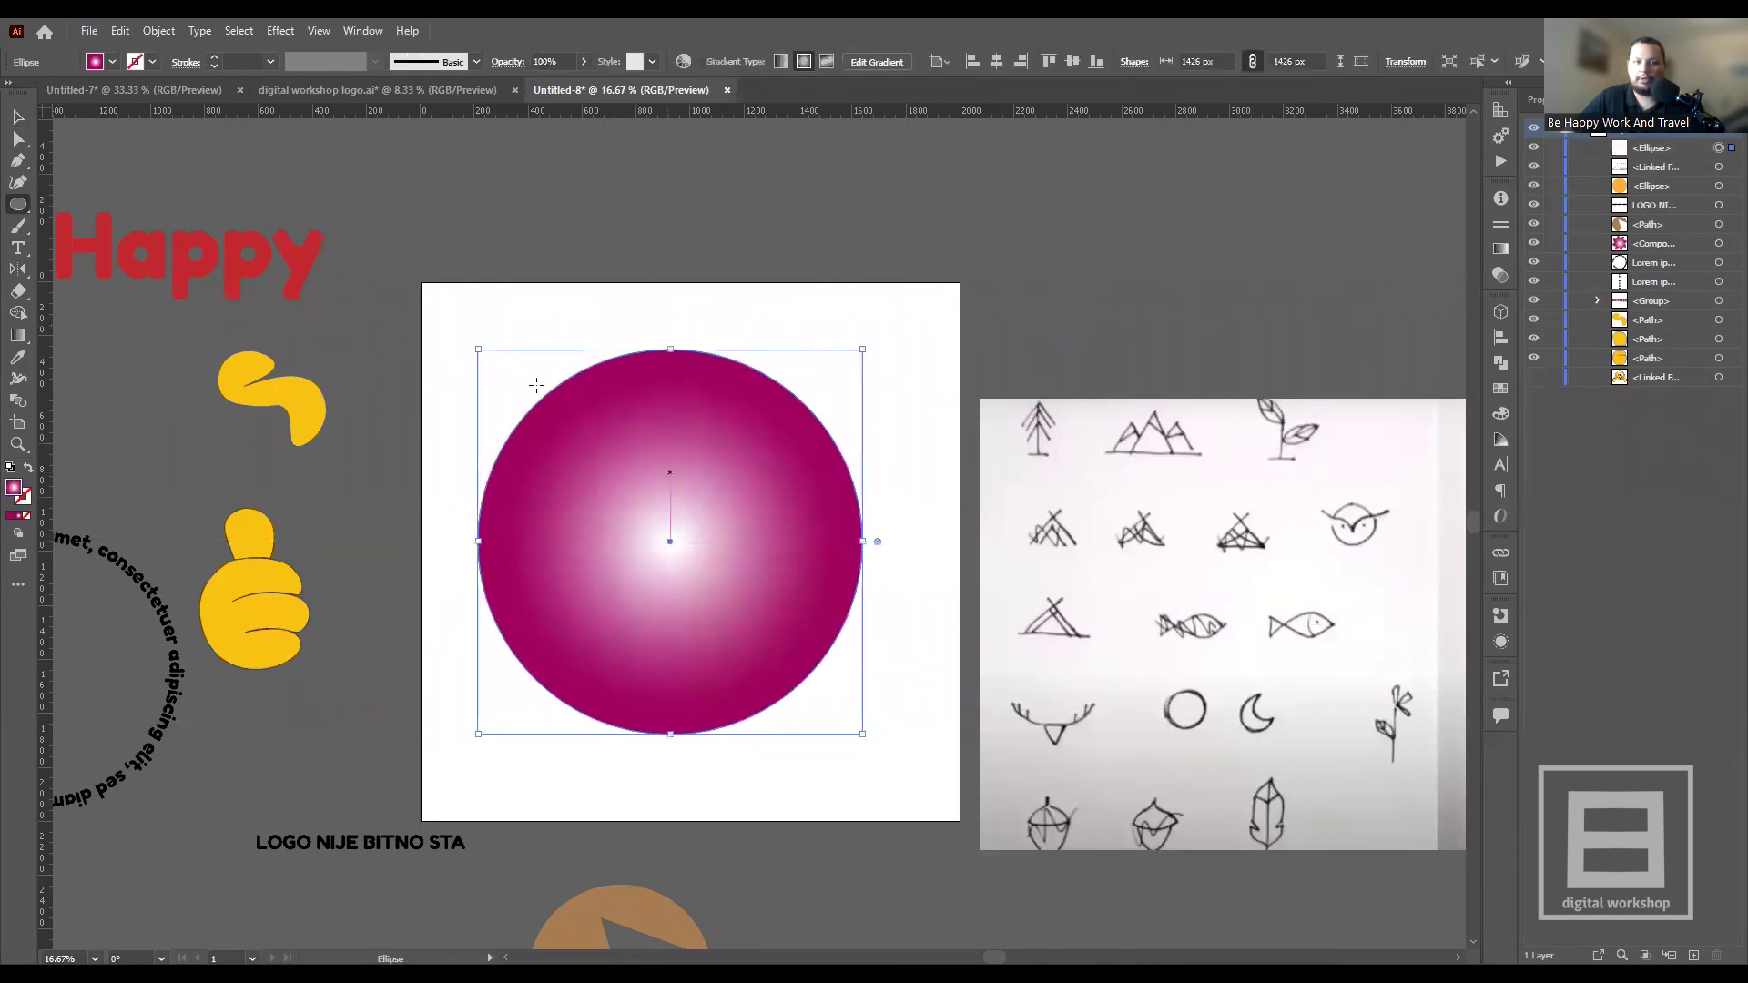
{"action": "left_click", "coordinate": [18, 118]}
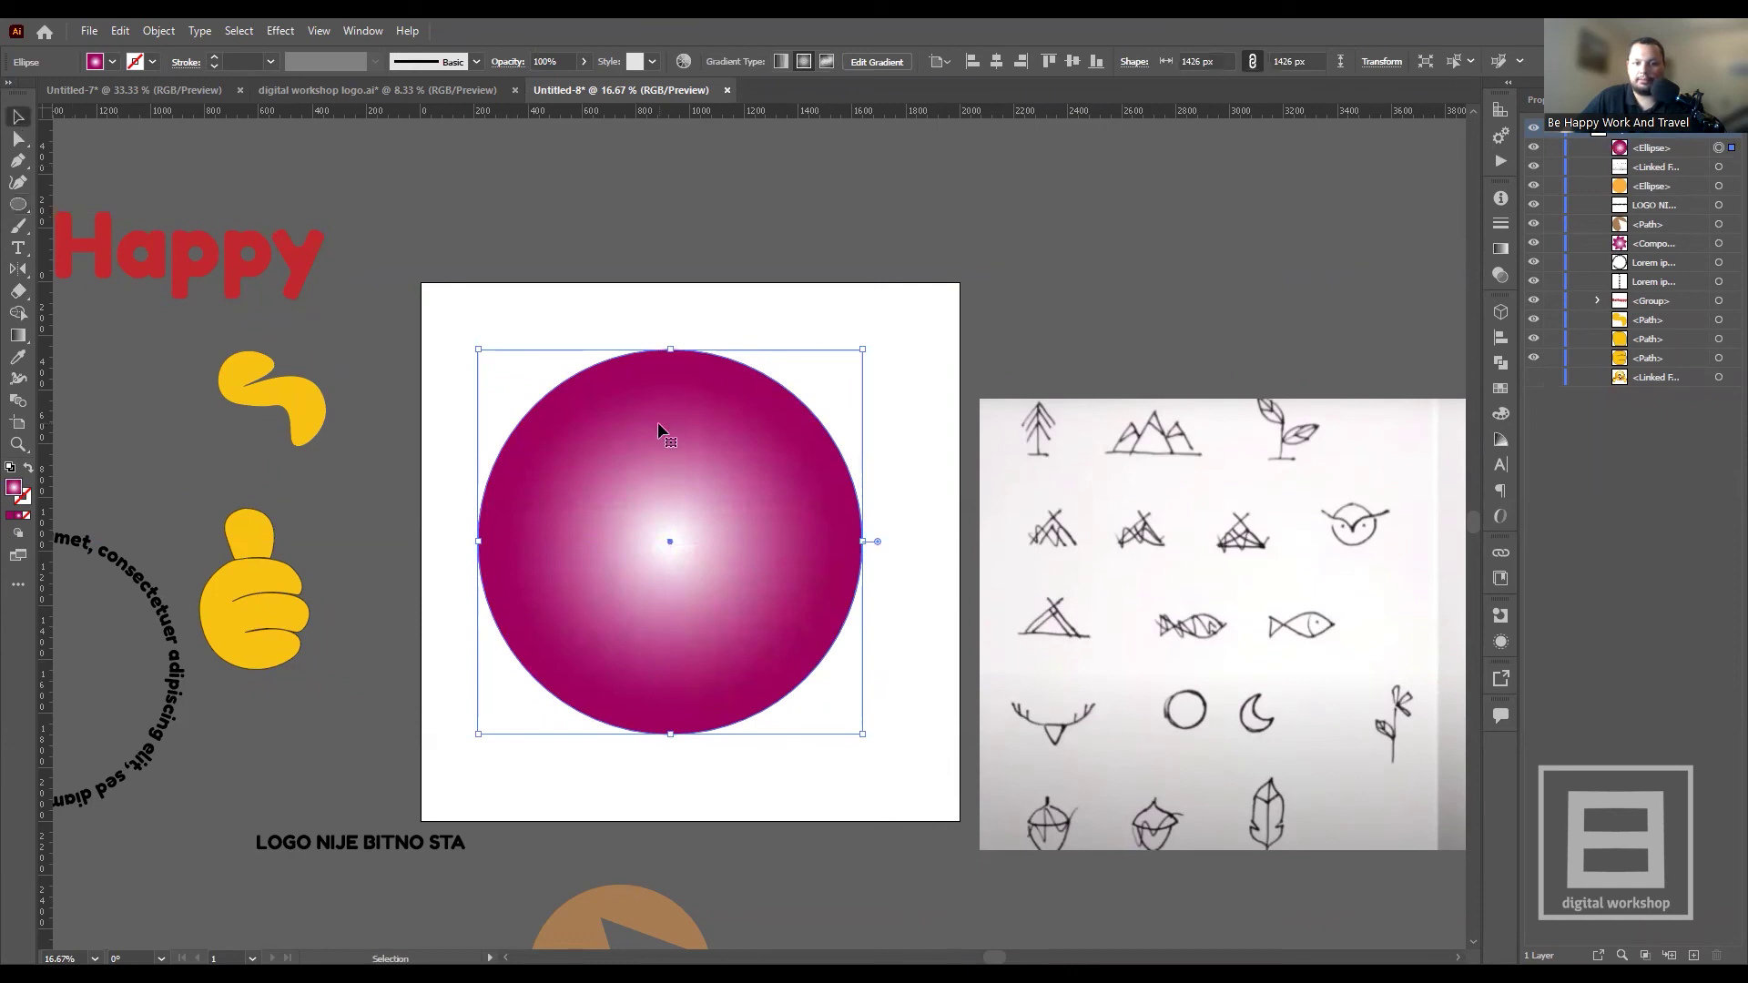
{"action": "left_click", "coordinate": [114, 62]}
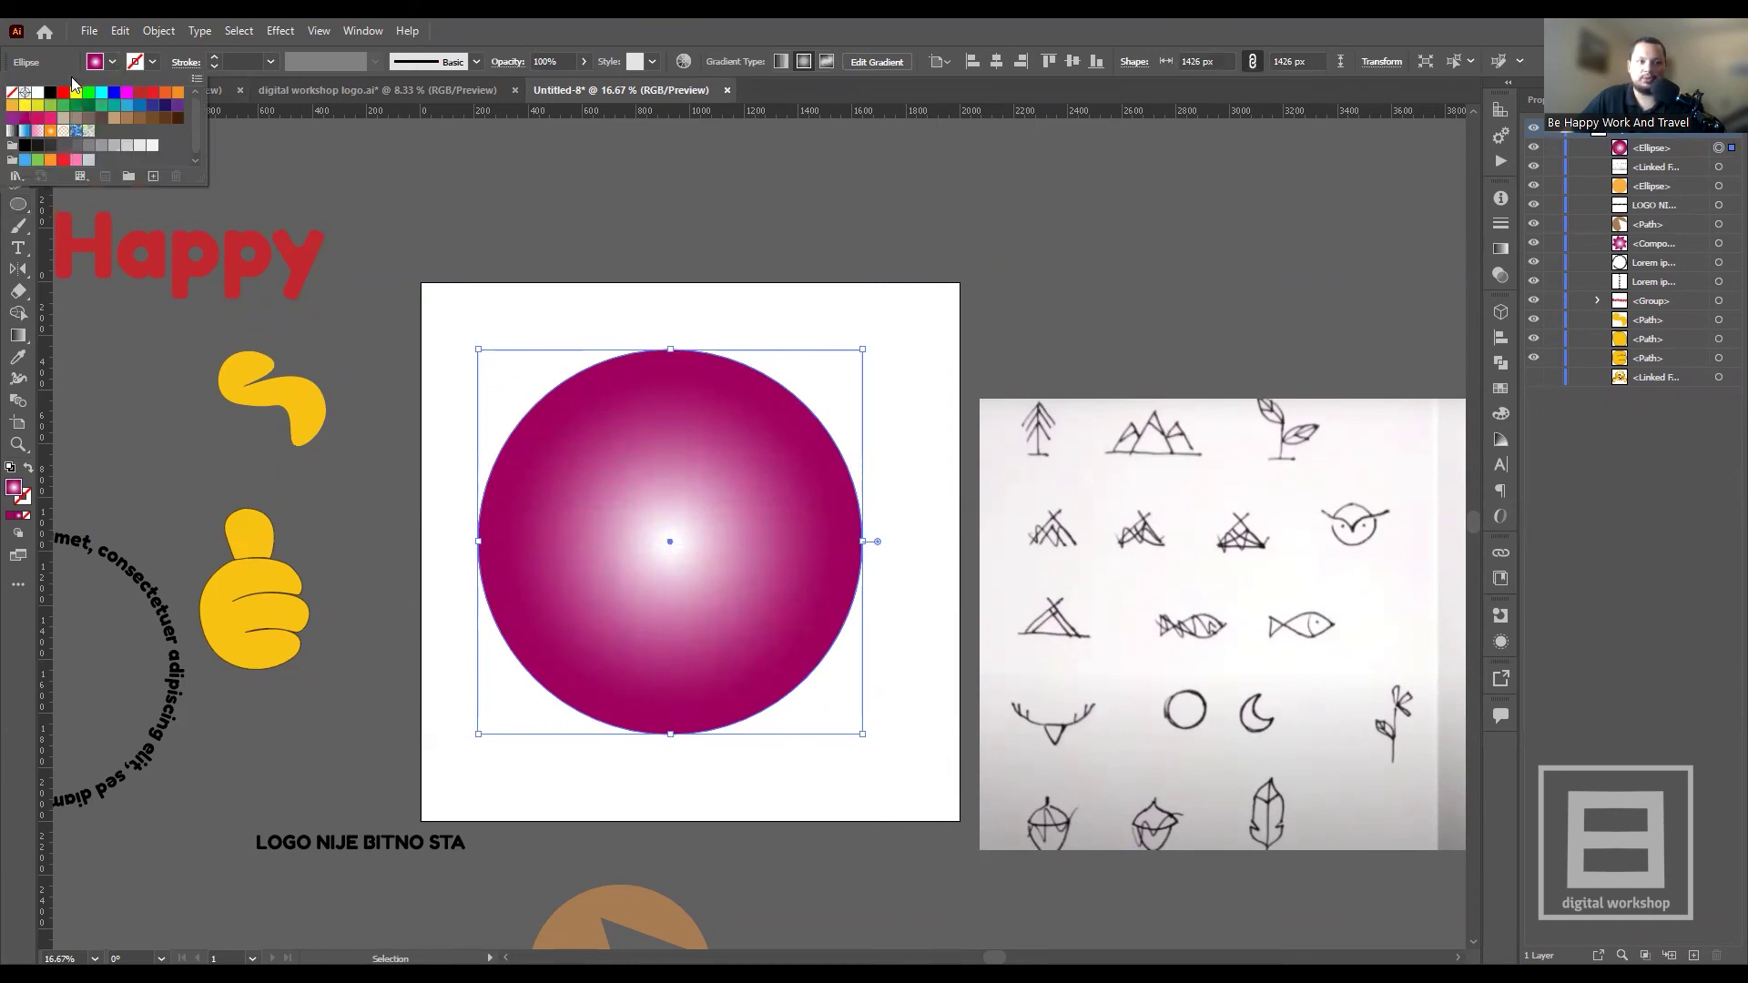
{"action": "left_click", "coordinate": [51, 93]}
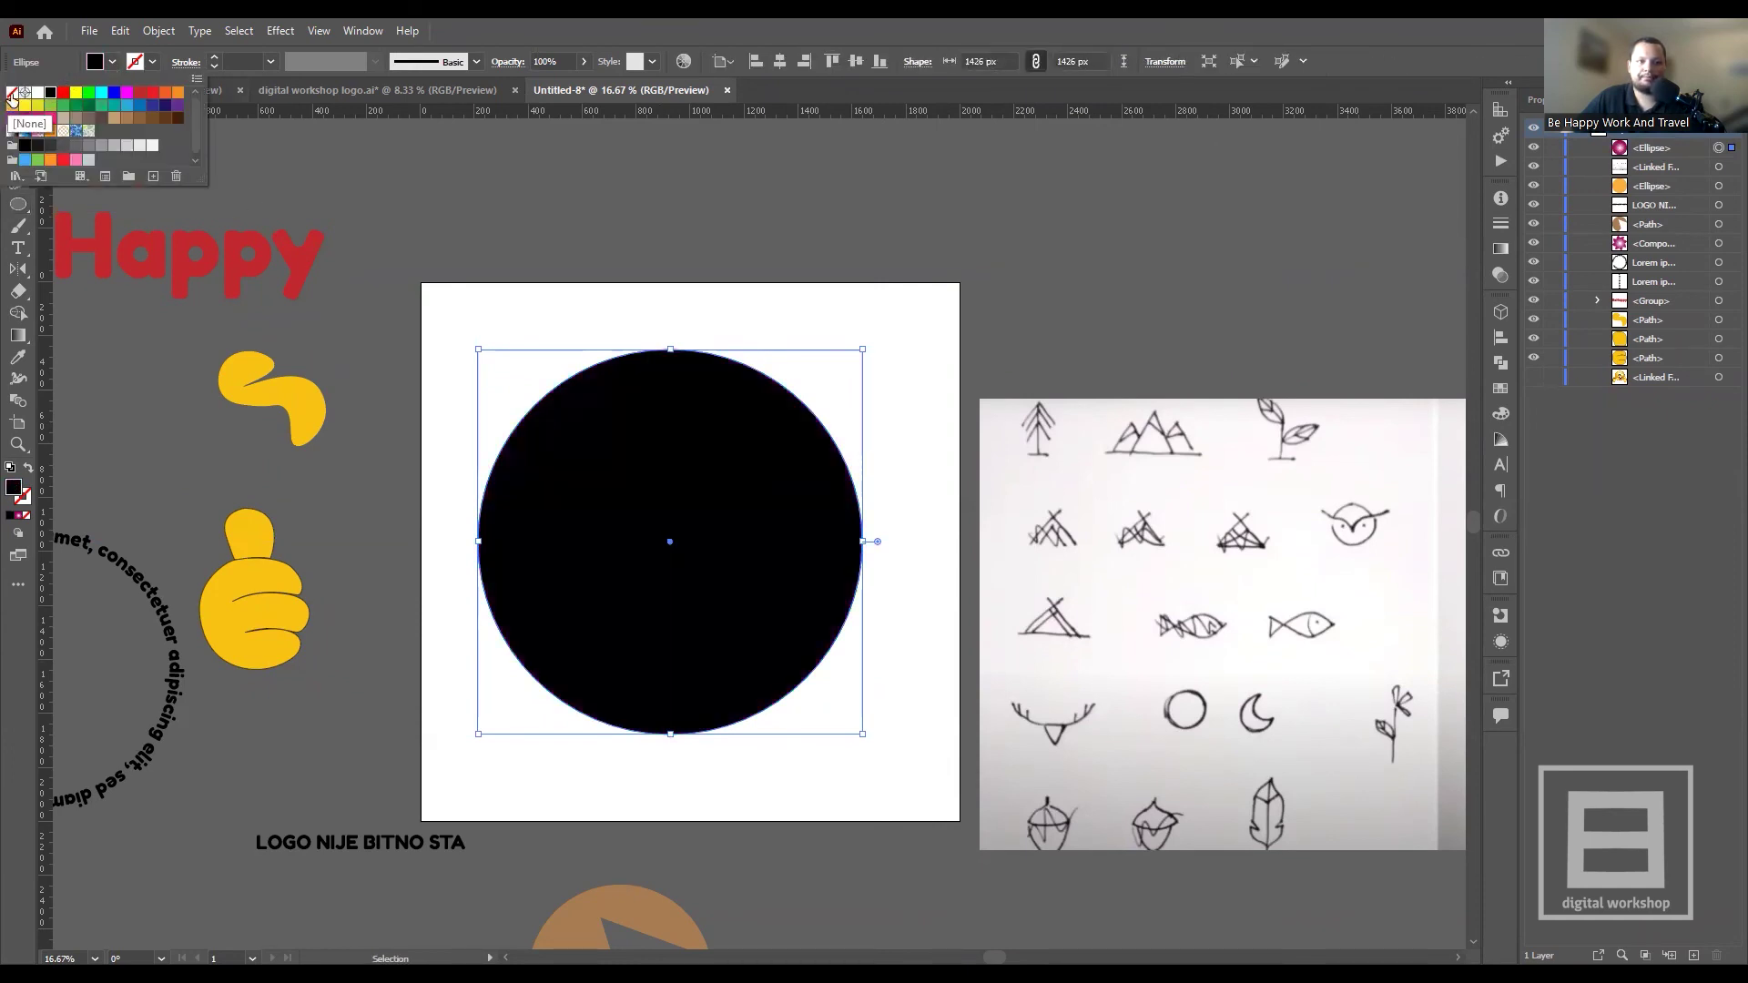
{"action": "left_click", "coordinate": [12, 92]}
- Give the circle a black stroke, trying heavier weights before settling on 3 pt
{"action": "left_click", "coordinate": [212, 58]}
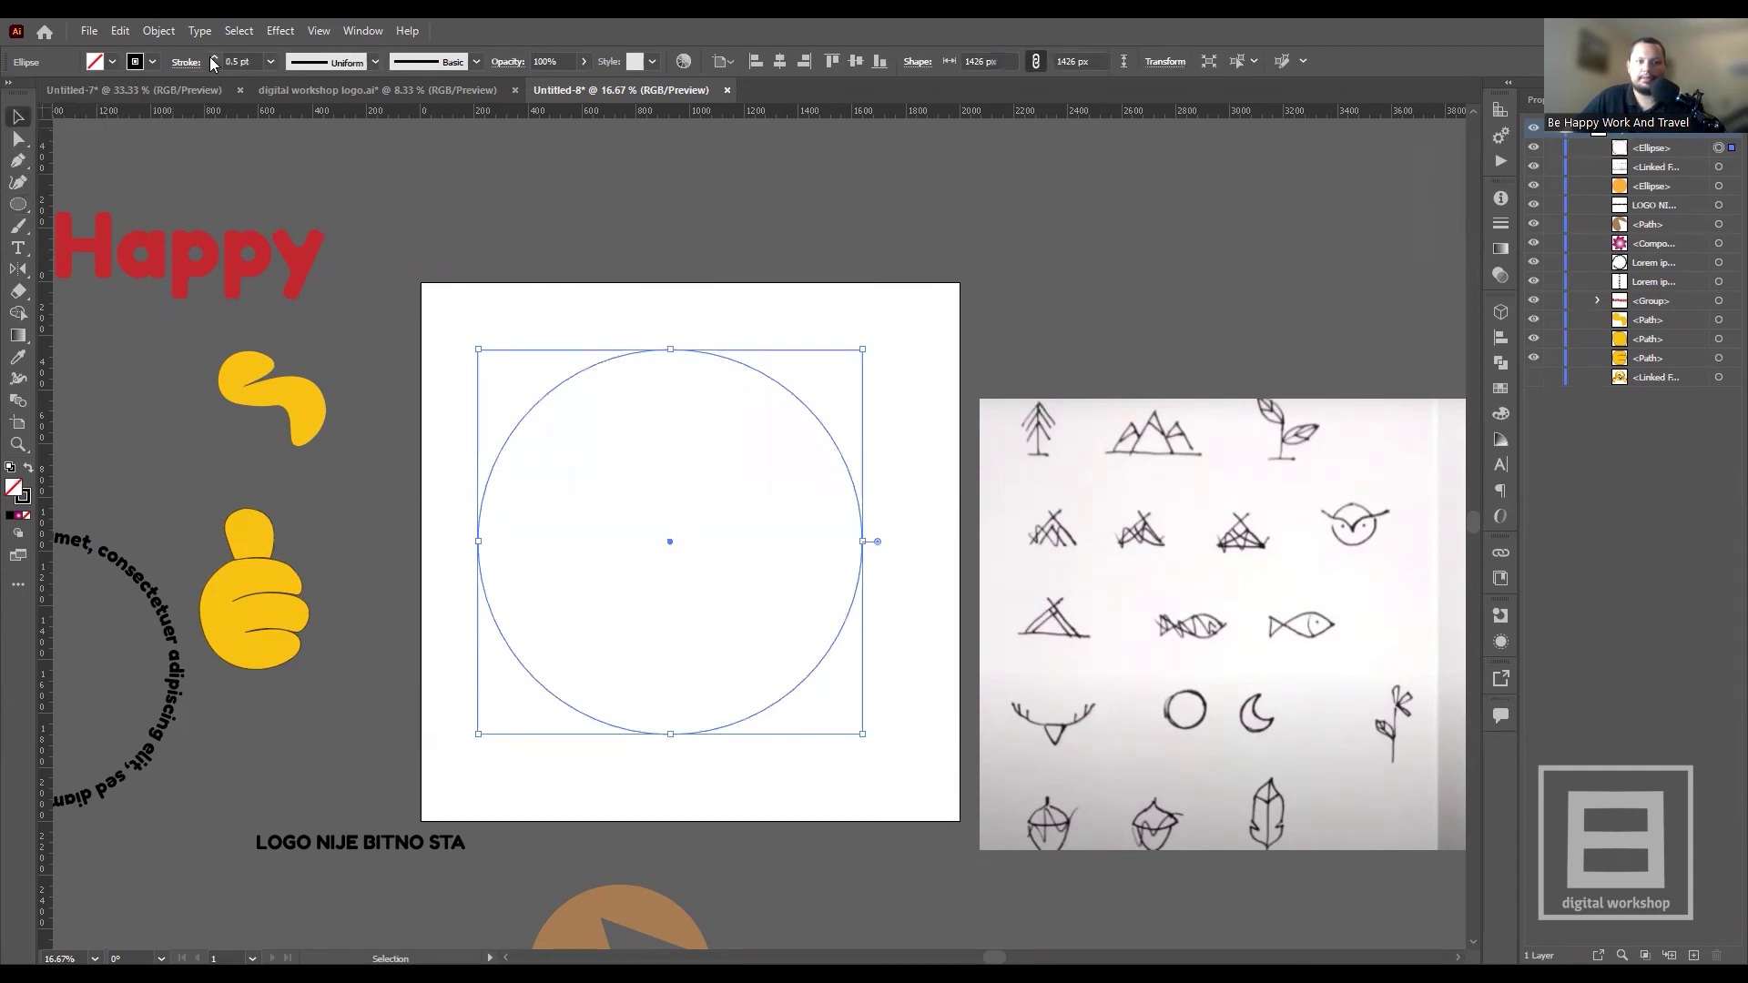
{"action": "left_click", "coordinate": [212, 58]}
{"action": "left_click", "coordinate": [212, 59]}
{"action": "left_click", "coordinate": [212, 58]}
{"action": "left_click", "coordinate": [212, 58]}
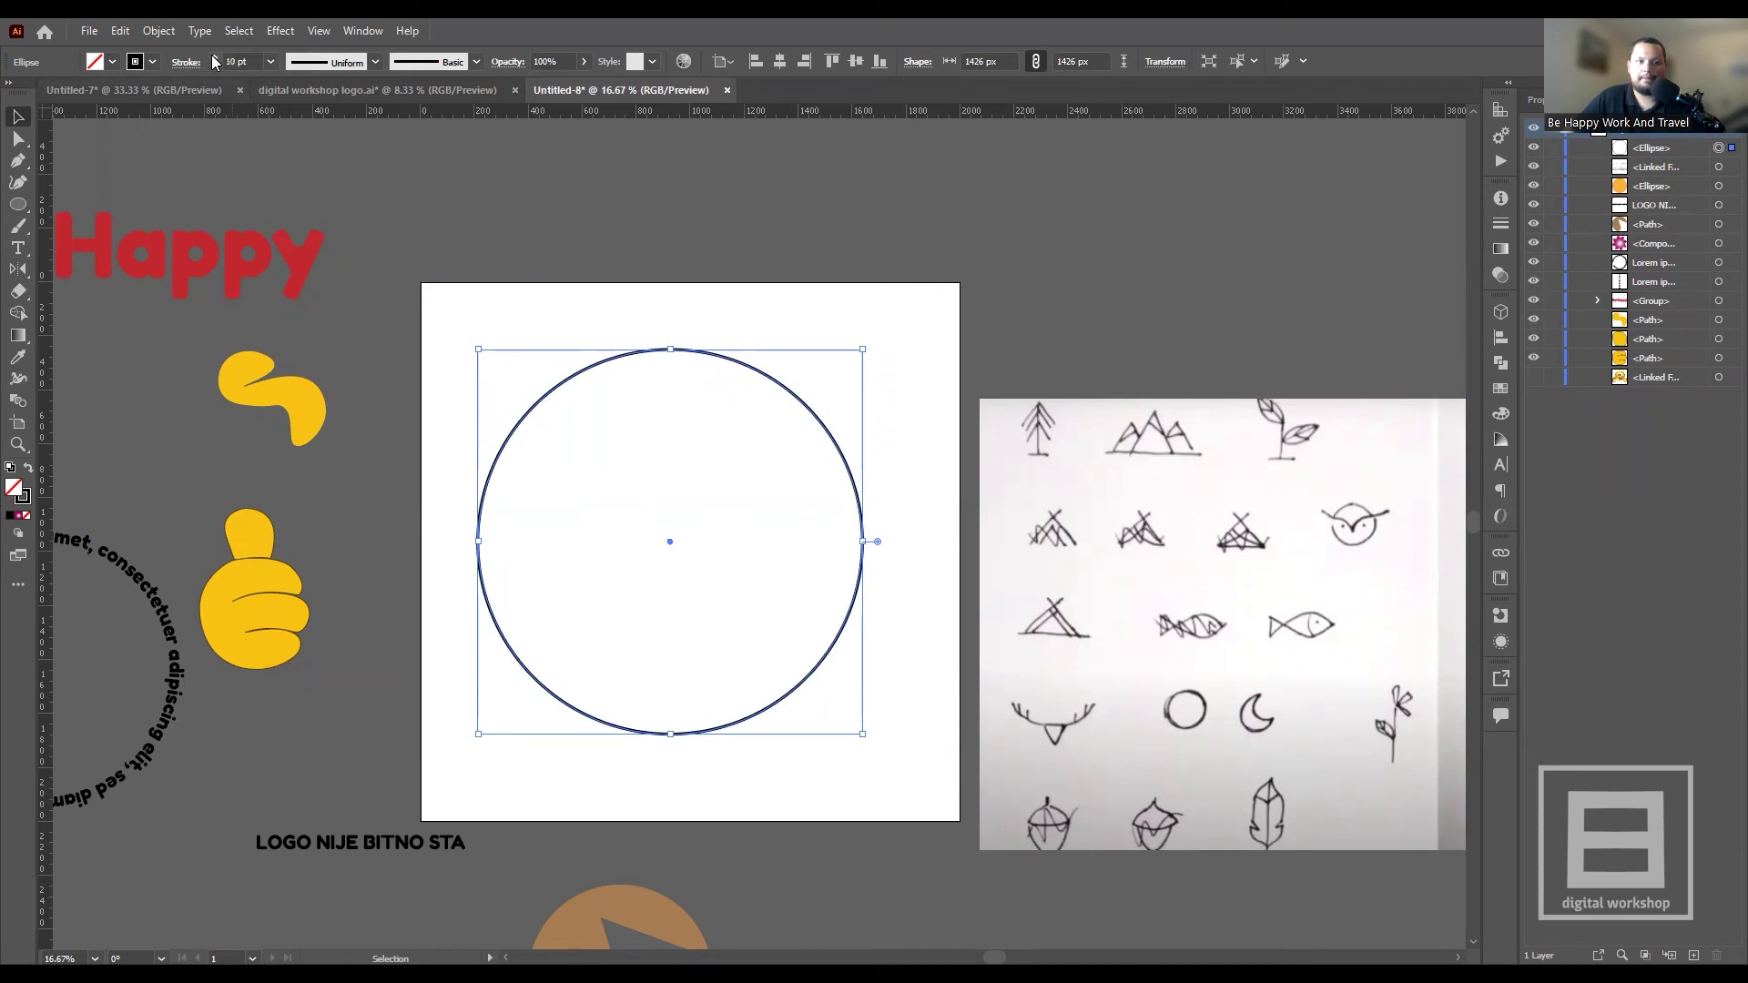
{"action": "left_click", "coordinate": [215, 67]}
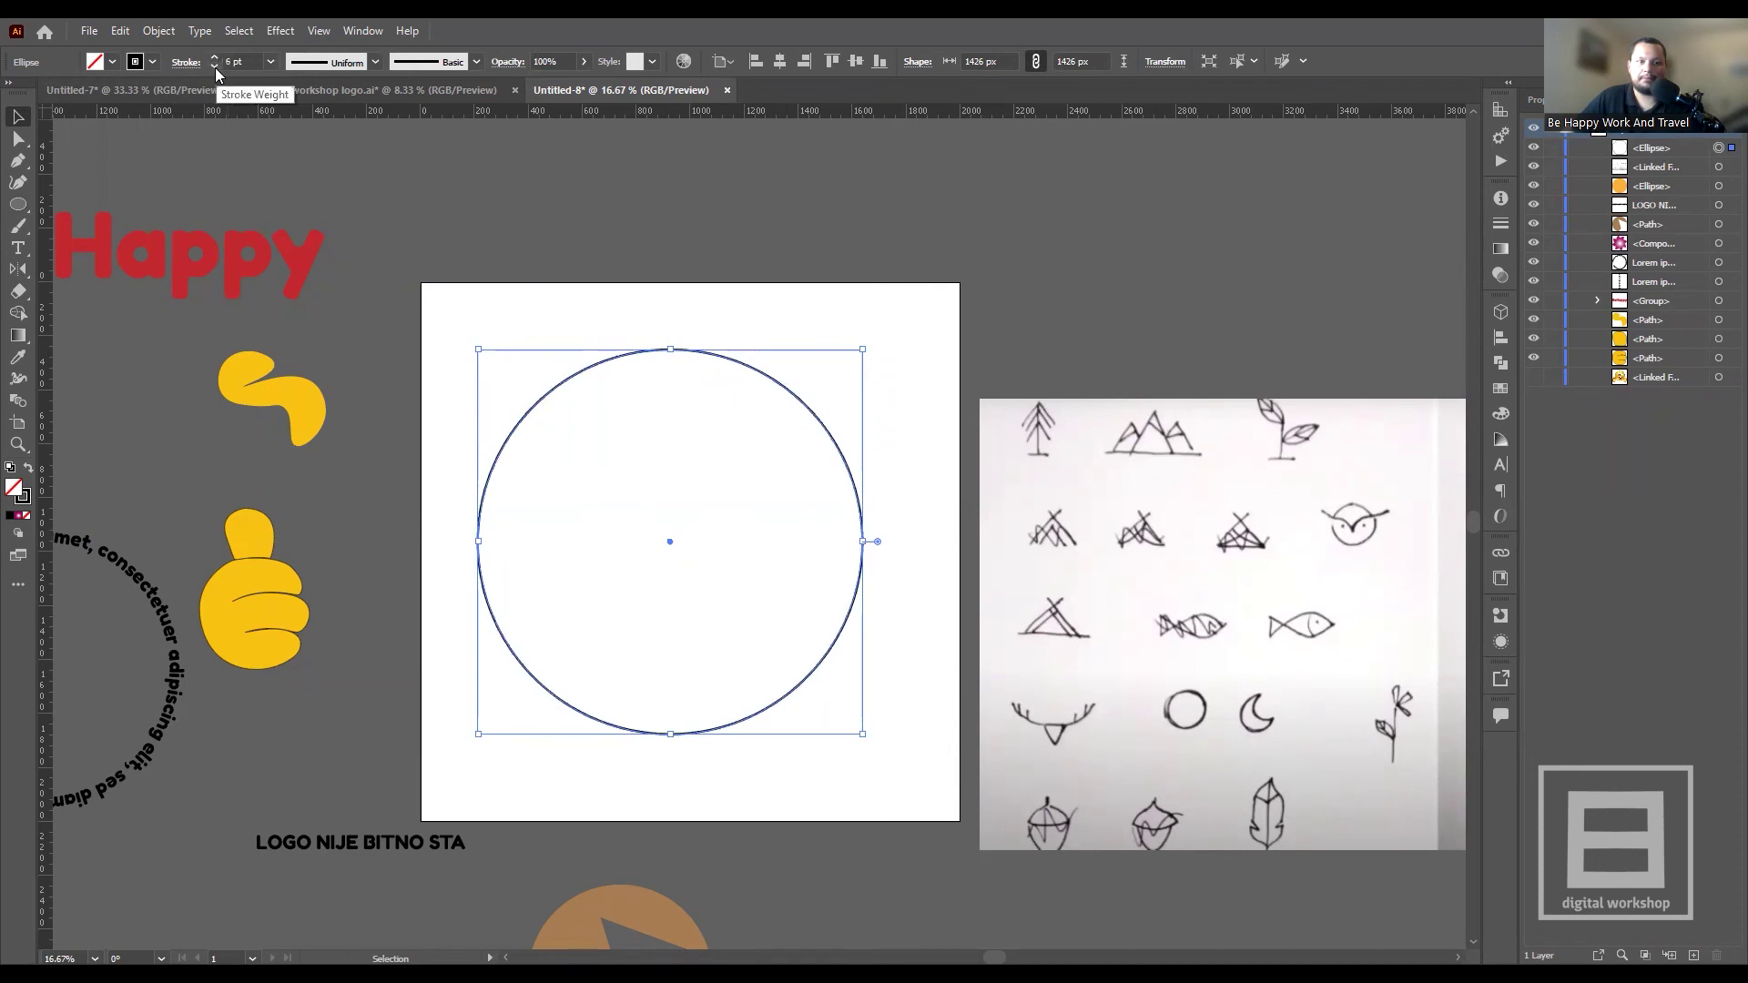
{"action": "left_click", "coordinate": [215, 67]}
- Deselect the circle and select the placed sketch image for reference
{"action": "left_click", "coordinate": [648, 242]}
{"action": "left_click", "coordinate": [1393, 548]}
{"action": "scroll", "coordinate": [1393, 548], "scroll_direction": "up", "scroll_amount": 2}
{"action": "scroll", "coordinate": [1393, 548], "scroll_direction": "up", "scroll_amount": 2}
{"action": "scroll", "coordinate": [1104, 476], "scroll_direction": "up", "scroll_amount": 2}
{"action": "scroll", "coordinate": [1046, 492], "scroll_direction": "up", "scroll_amount": 1}
{"action": "scroll", "coordinate": [1163, 495], "scroll_direction": "down", "scroll_amount": 3}
{"action": "scroll", "coordinate": [1169, 502], "scroll_direction": "up", "scroll_amount": 1}
{"action": "scroll", "coordinate": [1183, 496], "scroll_direction": "down", "scroll_amount": 1}
{"action": "scroll", "coordinate": [1138, 510], "scroll_direction": "down", "scroll_amount": 3}
{"action": "scroll", "coordinate": [496, 519], "scroll_direction": "down", "scroll_amount": 2}
{"action": "scroll", "coordinate": [318, 516], "scroll_direction": "up", "scroll_amount": 2}
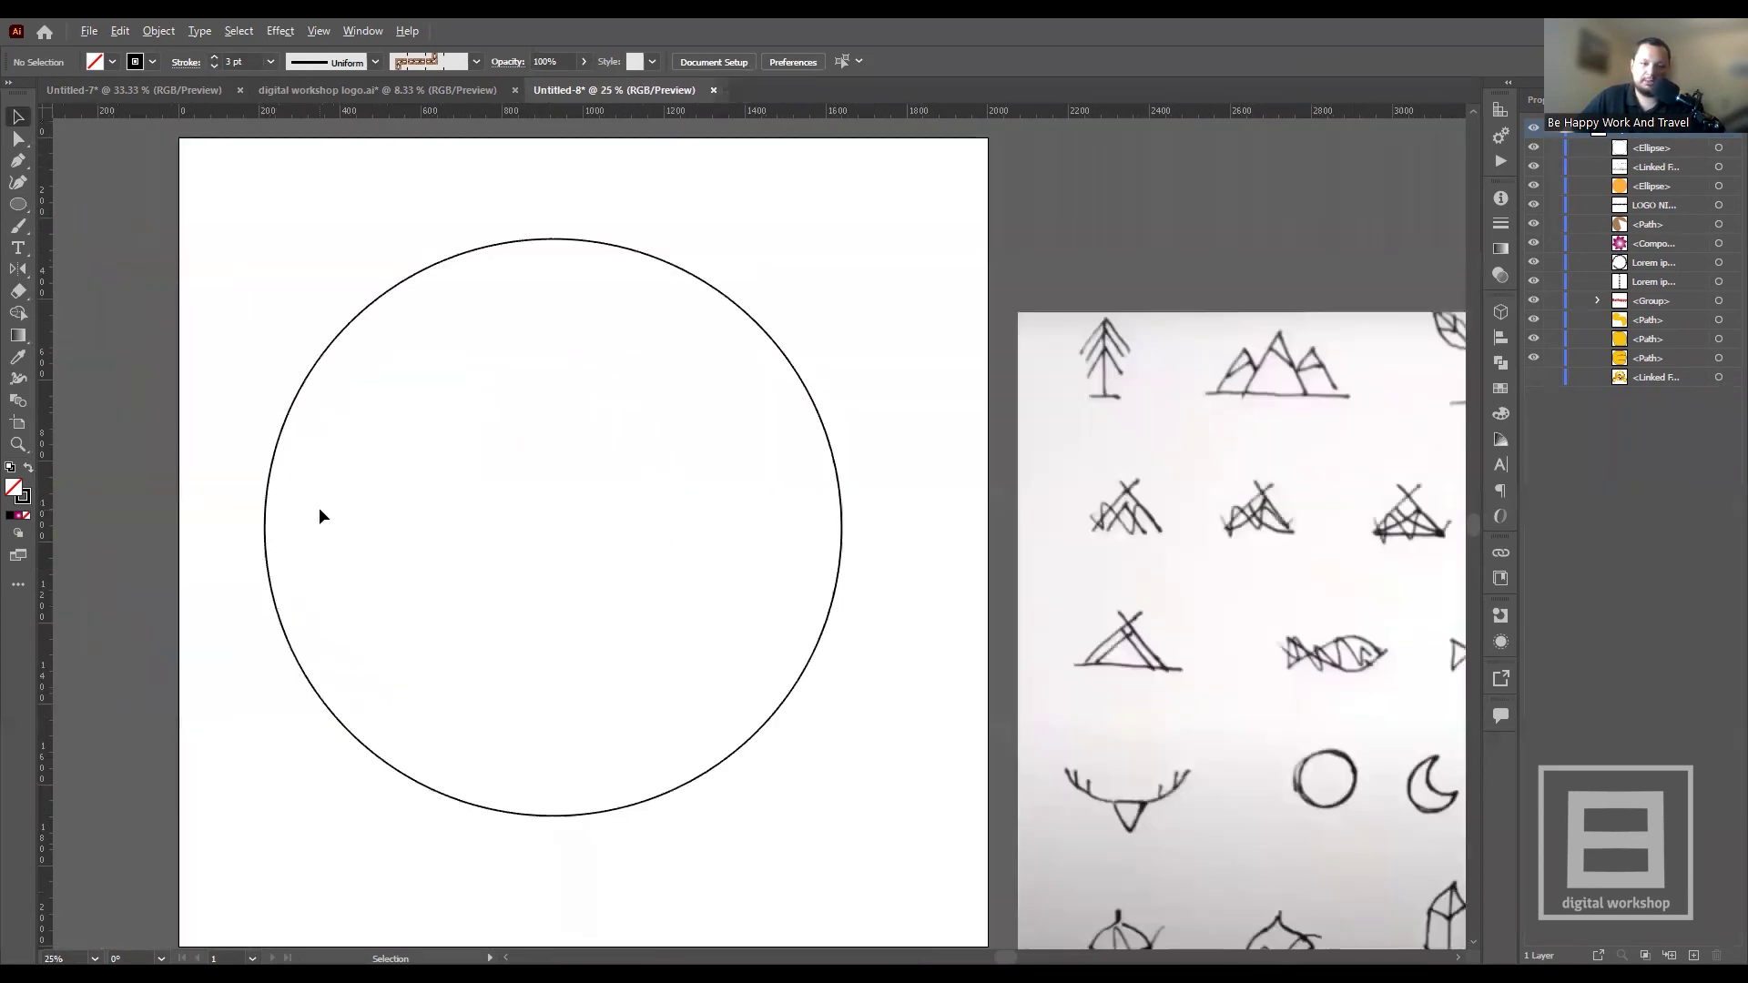
{"action": "scroll", "coordinate": [674, 361], "scroll_direction": "down", "scroll_amount": 2}
{"action": "scroll", "coordinate": [702, 360], "scroll_direction": "up", "scroll_amount": 1}
- Shift the circle slightly right and down, then drop a vertical guide on its centre
{"action": "left_click_drag", "start_coordinate": [732, 341], "coordinate": [763, 351]}
{"action": "left_click", "coordinate": [585, 282]}
{"action": "scroll", "coordinate": [585, 282], "scroll_direction": "up", "scroll_amount": 2}
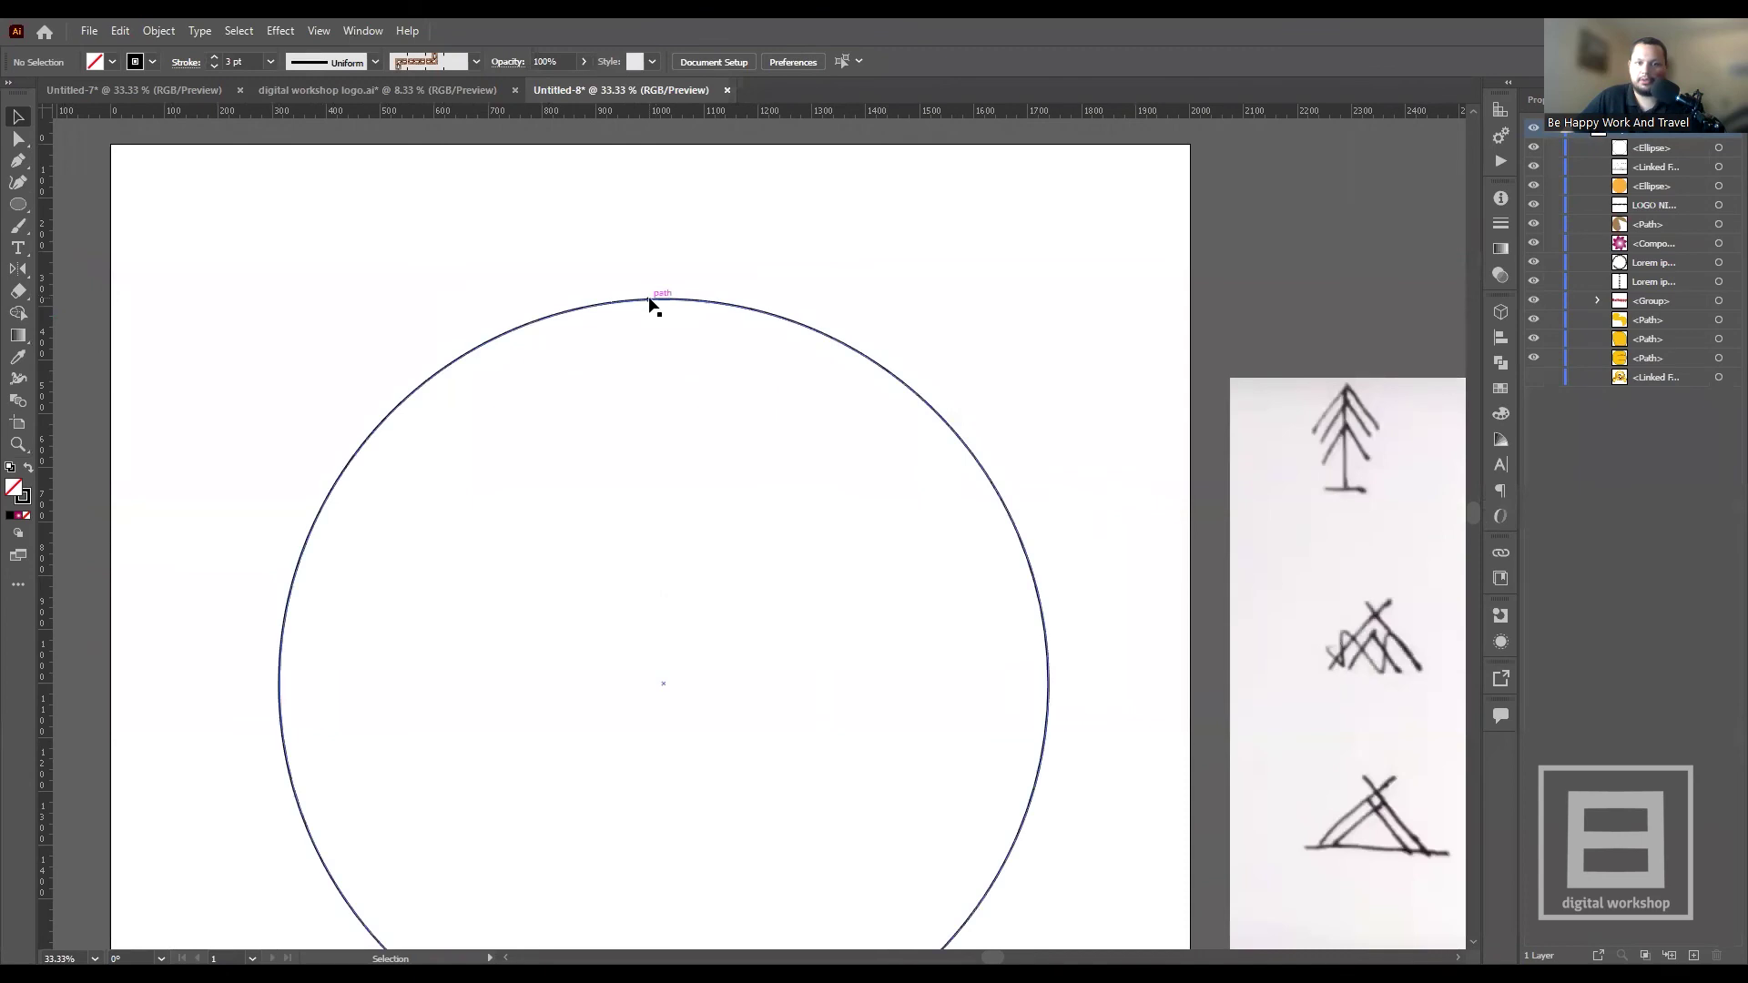
{"action": "left_click", "coordinate": [651, 303]}
{"action": "scroll", "coordinate": [524, 297], "scroll_direction": "down", "scroll_amount": 2}
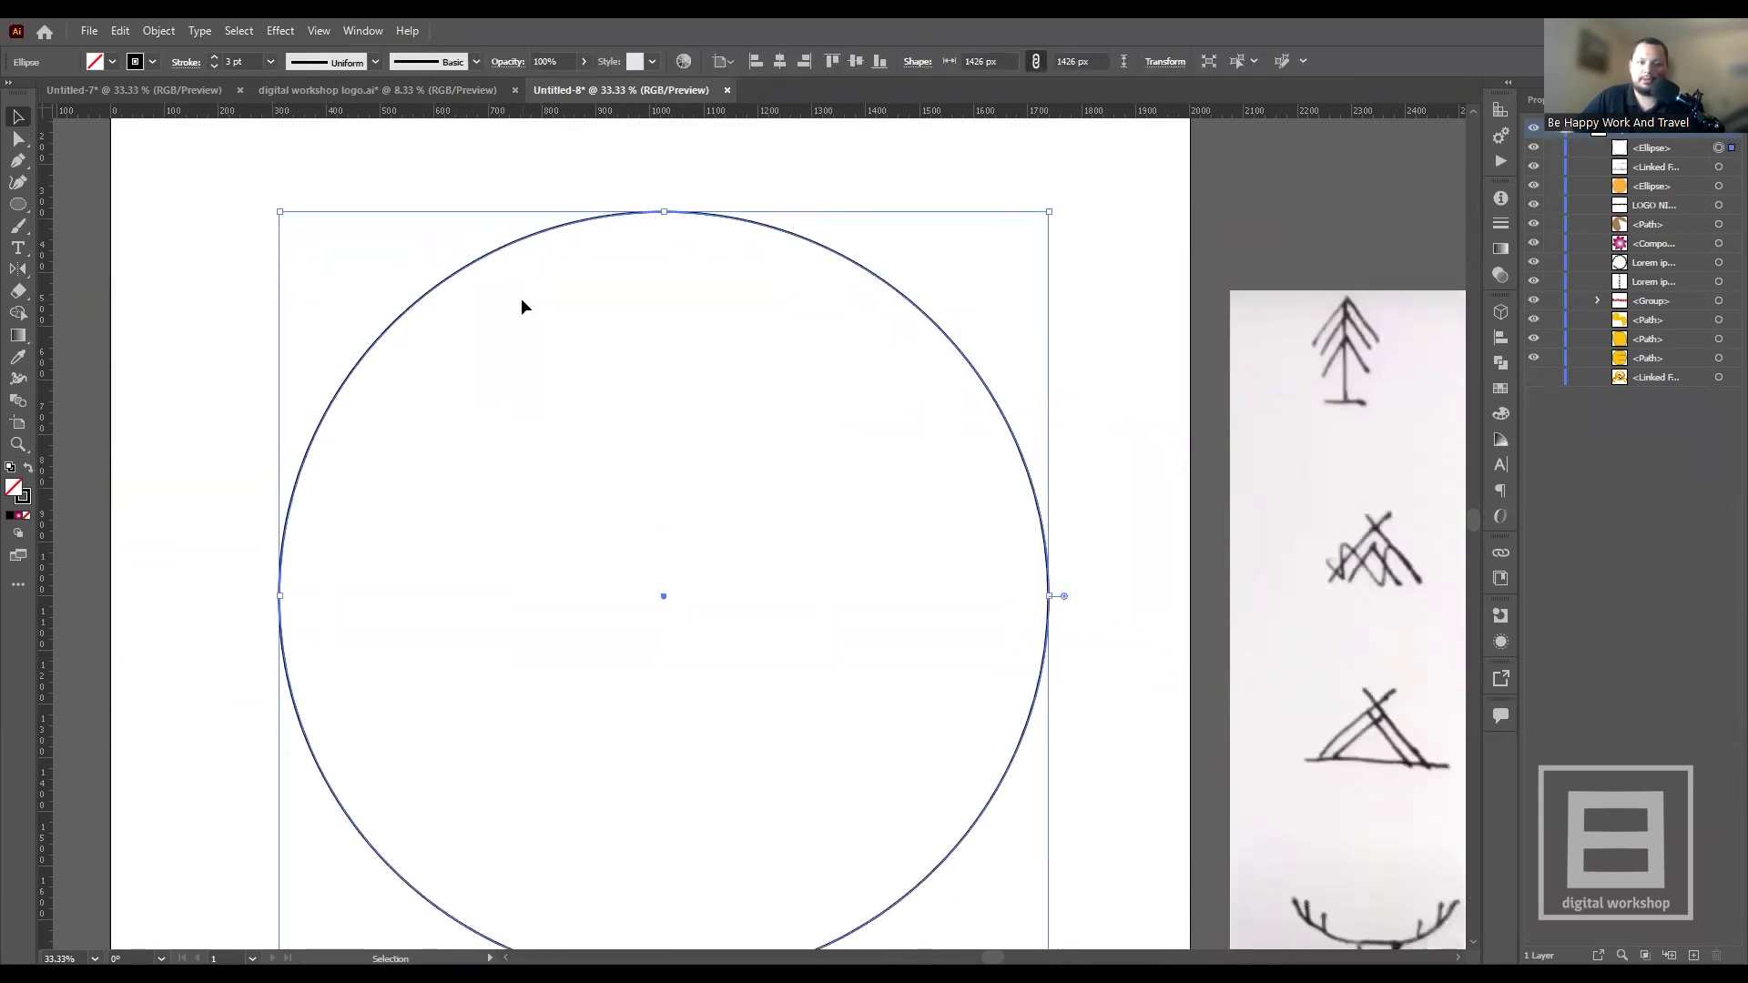
{"action": "right_click", "coordinate": [566, 227]}
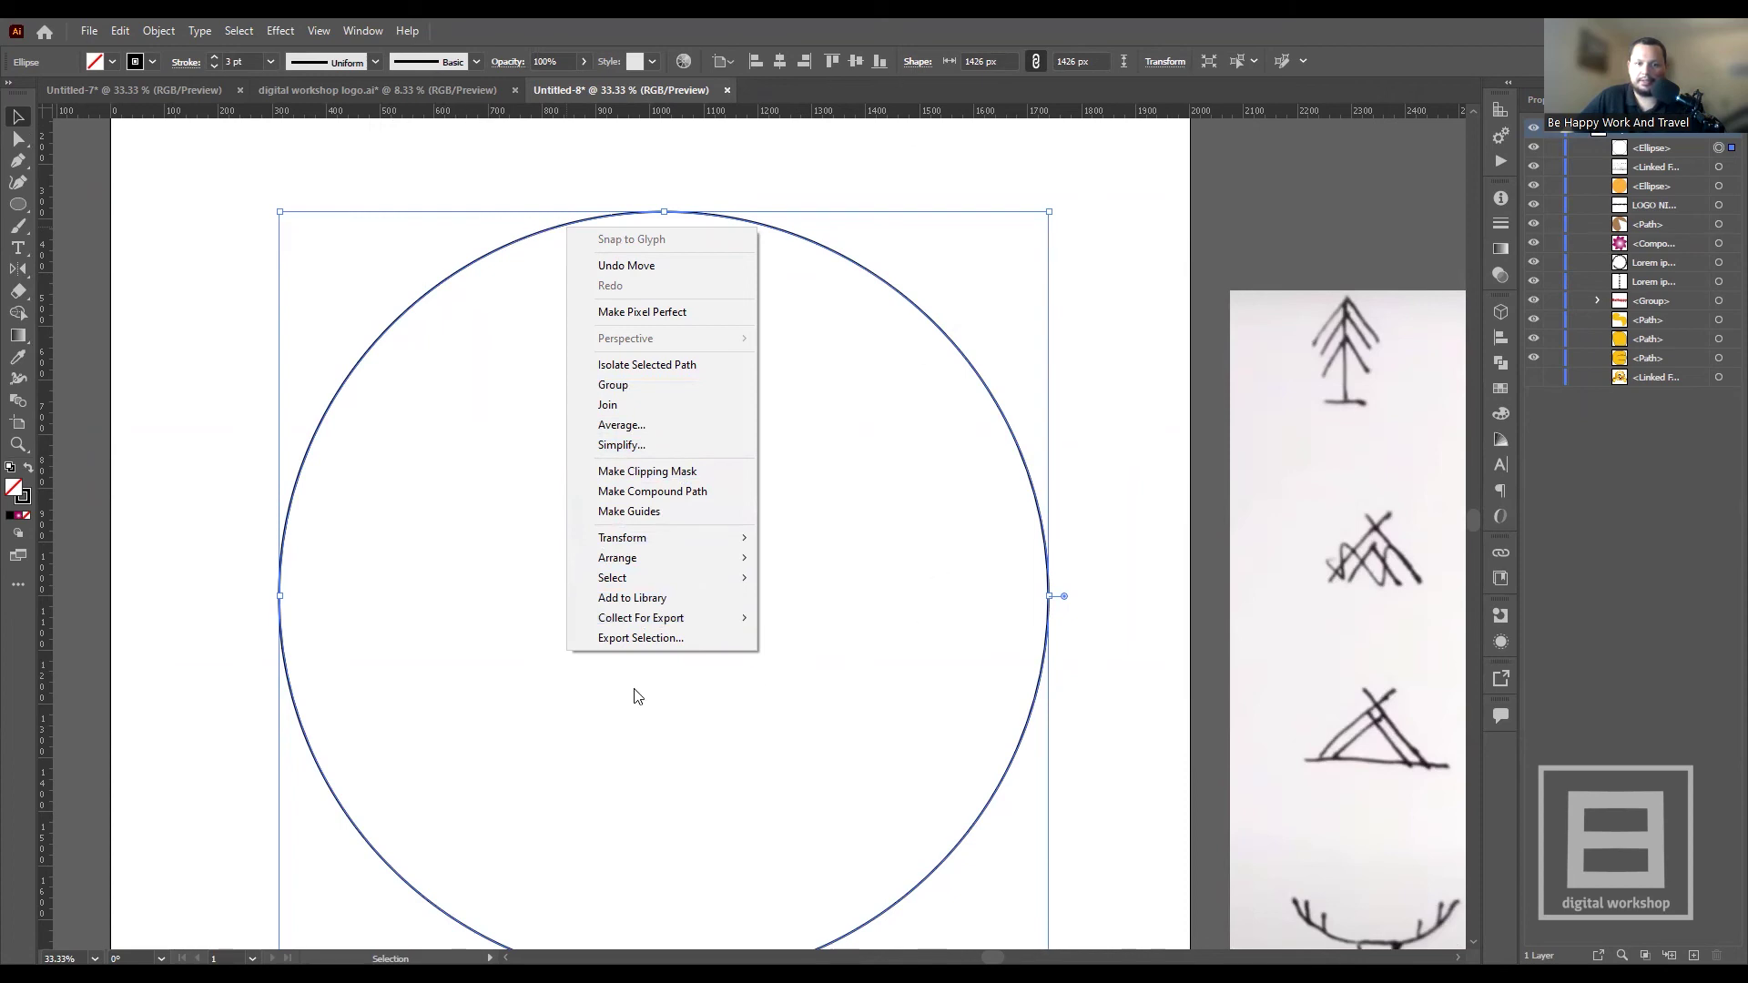
{"action": "left_click", "coordinate": [199, 360]}
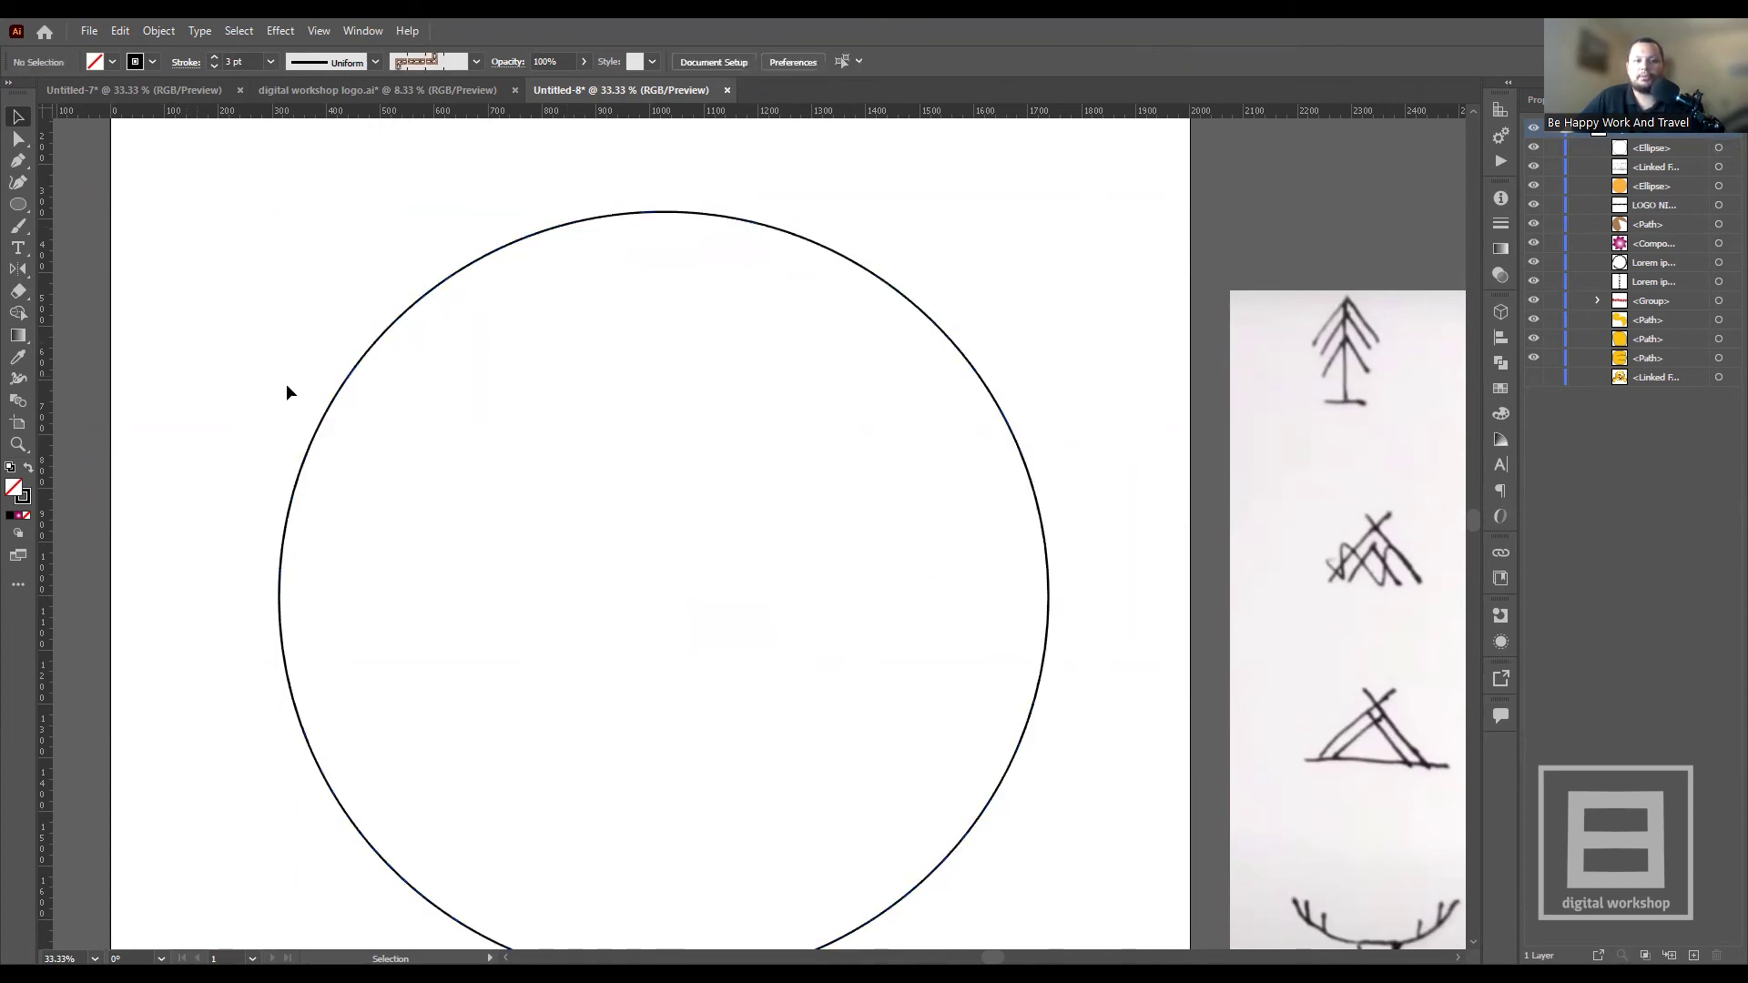
{"action": "left_click", "coordinate": [420, 307]}
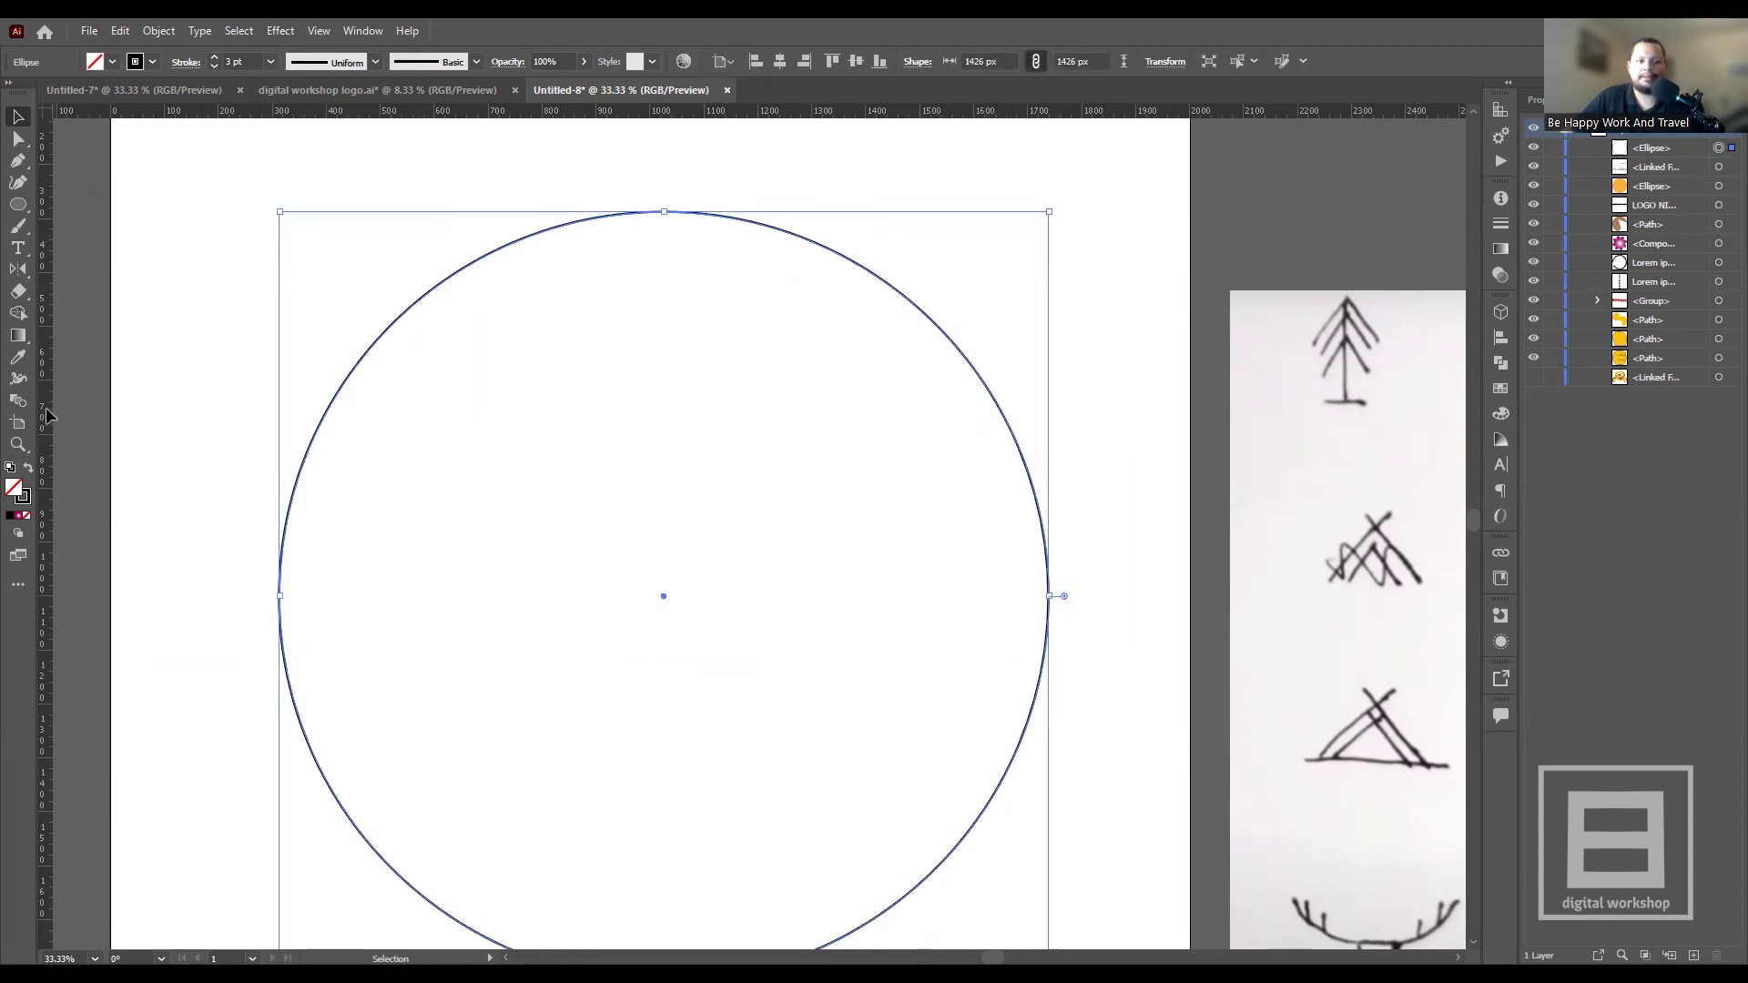
{"action": "mouse_move", "coordinate": [47, 415]}
{"action": "left_mouse_down"}
{"action": "mouse_move", "coordinate": [537, 460]}
{"action": "mouse_move", "coordinate": [324, 468]}
{"action": "mouse_move", "coordinate": [556, 462]}
{"action": "mouse_move", "coordinate": [256, 463]}
{"action": "mouse_move", "coordinate": [590, 474]}
{"action": "mouse_move", "coordinate": [664, 515]}
{"action": "left_mouse_up"}
- Place a horizontal guide exactly on the circle's centre, undoing a misplaced first attempt
{"action": "scroll", "coordinate": [654, 542], "scroll_direction": "down", "scroll_amount": 2}
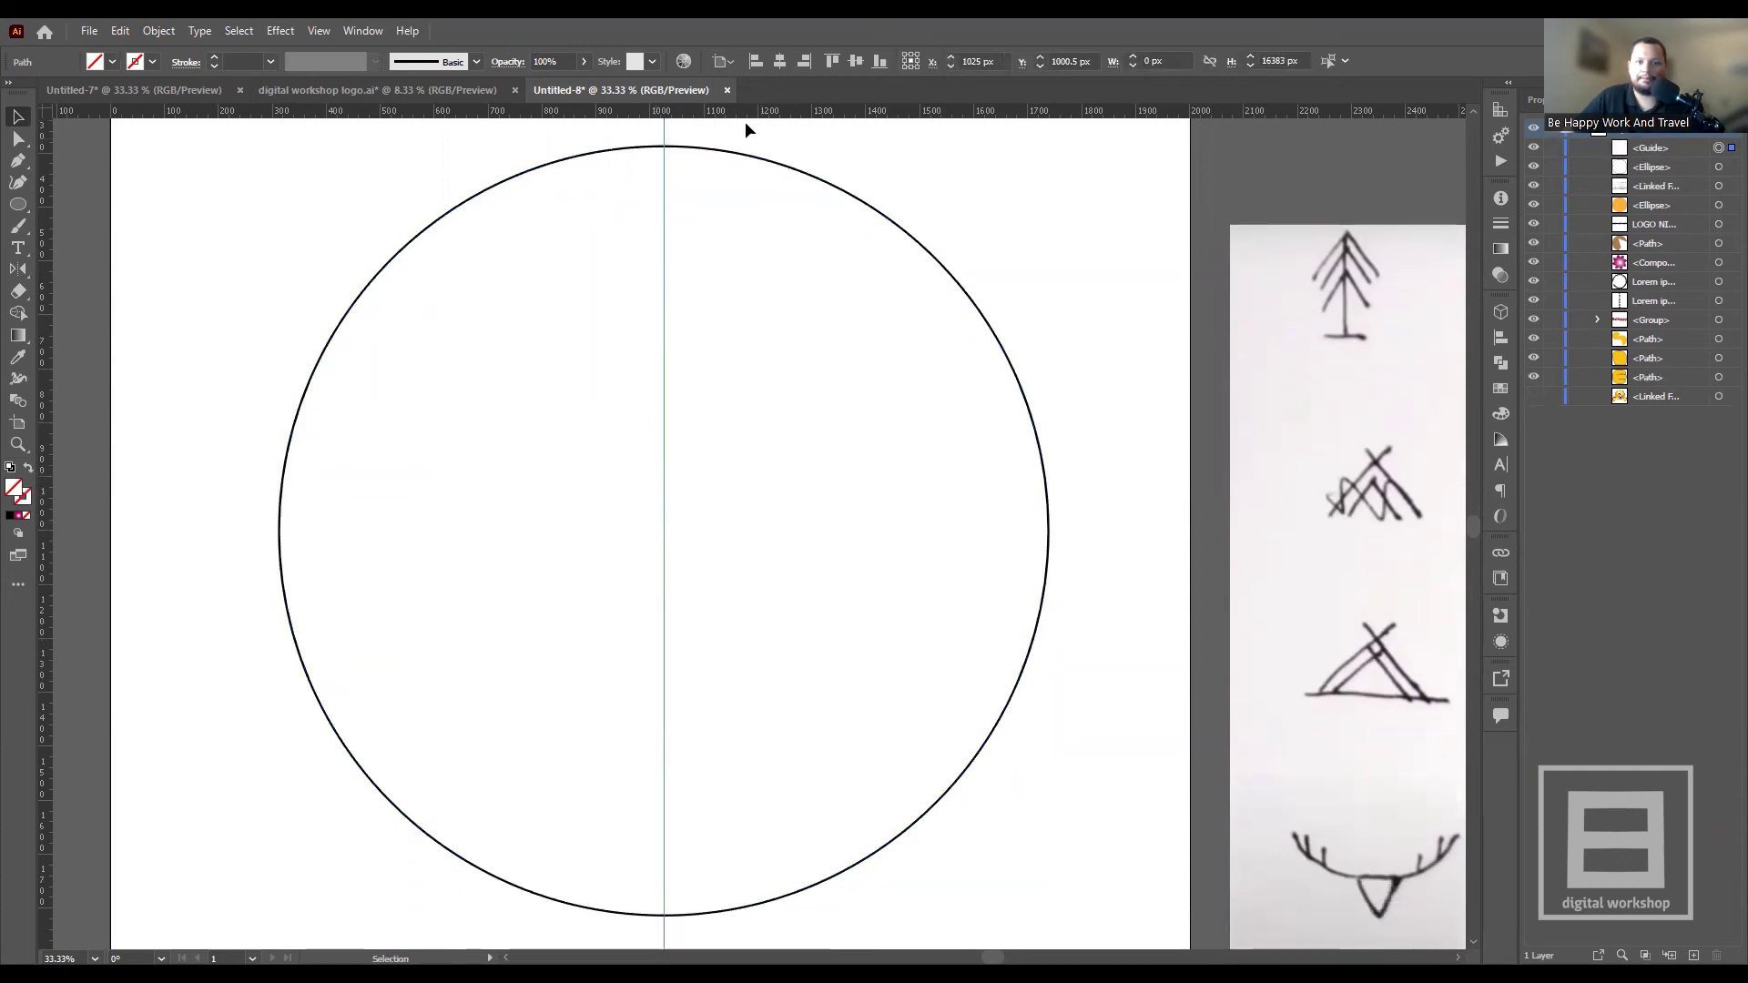
{"action": "mouse_move", "coordinate": [782, 119]}
{"action": "left_mouse_down"}
{"action": "mouse_move", "coordinate": [865, 553]}
{"action": "mouse_move", "coordinate": [859, 537]}
{"action": "left_mouse_up"}
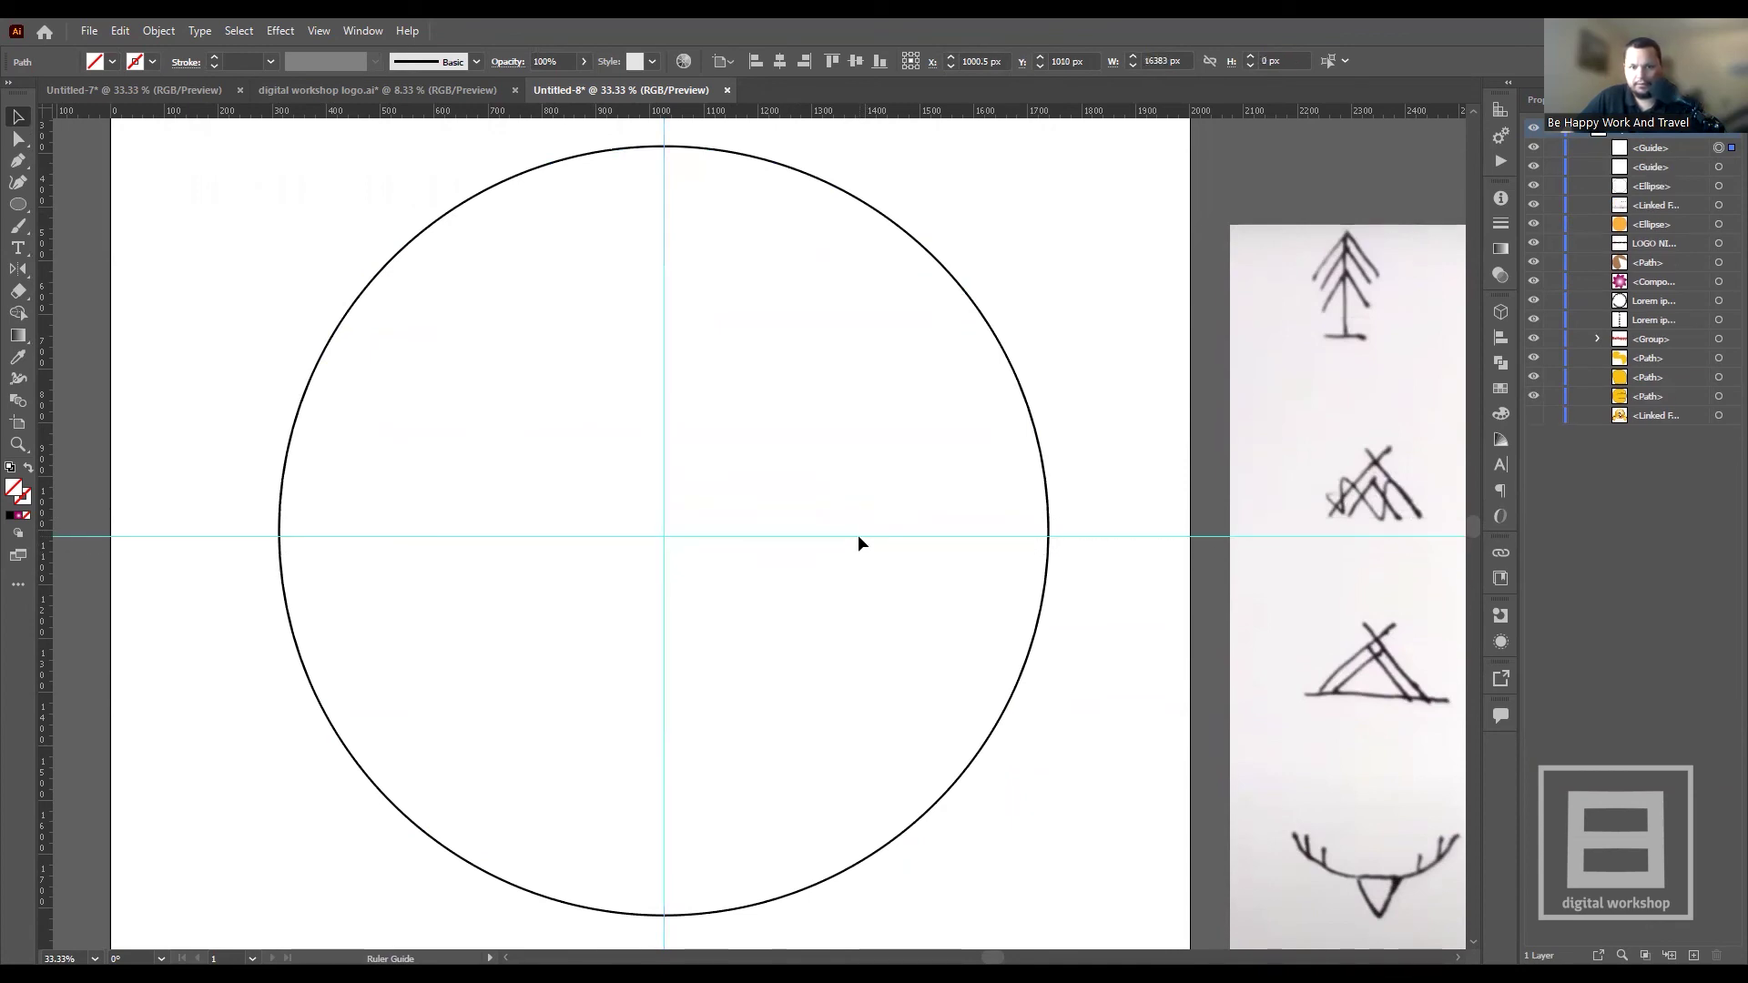
{"action": "key", "text": "ctrl+z"}
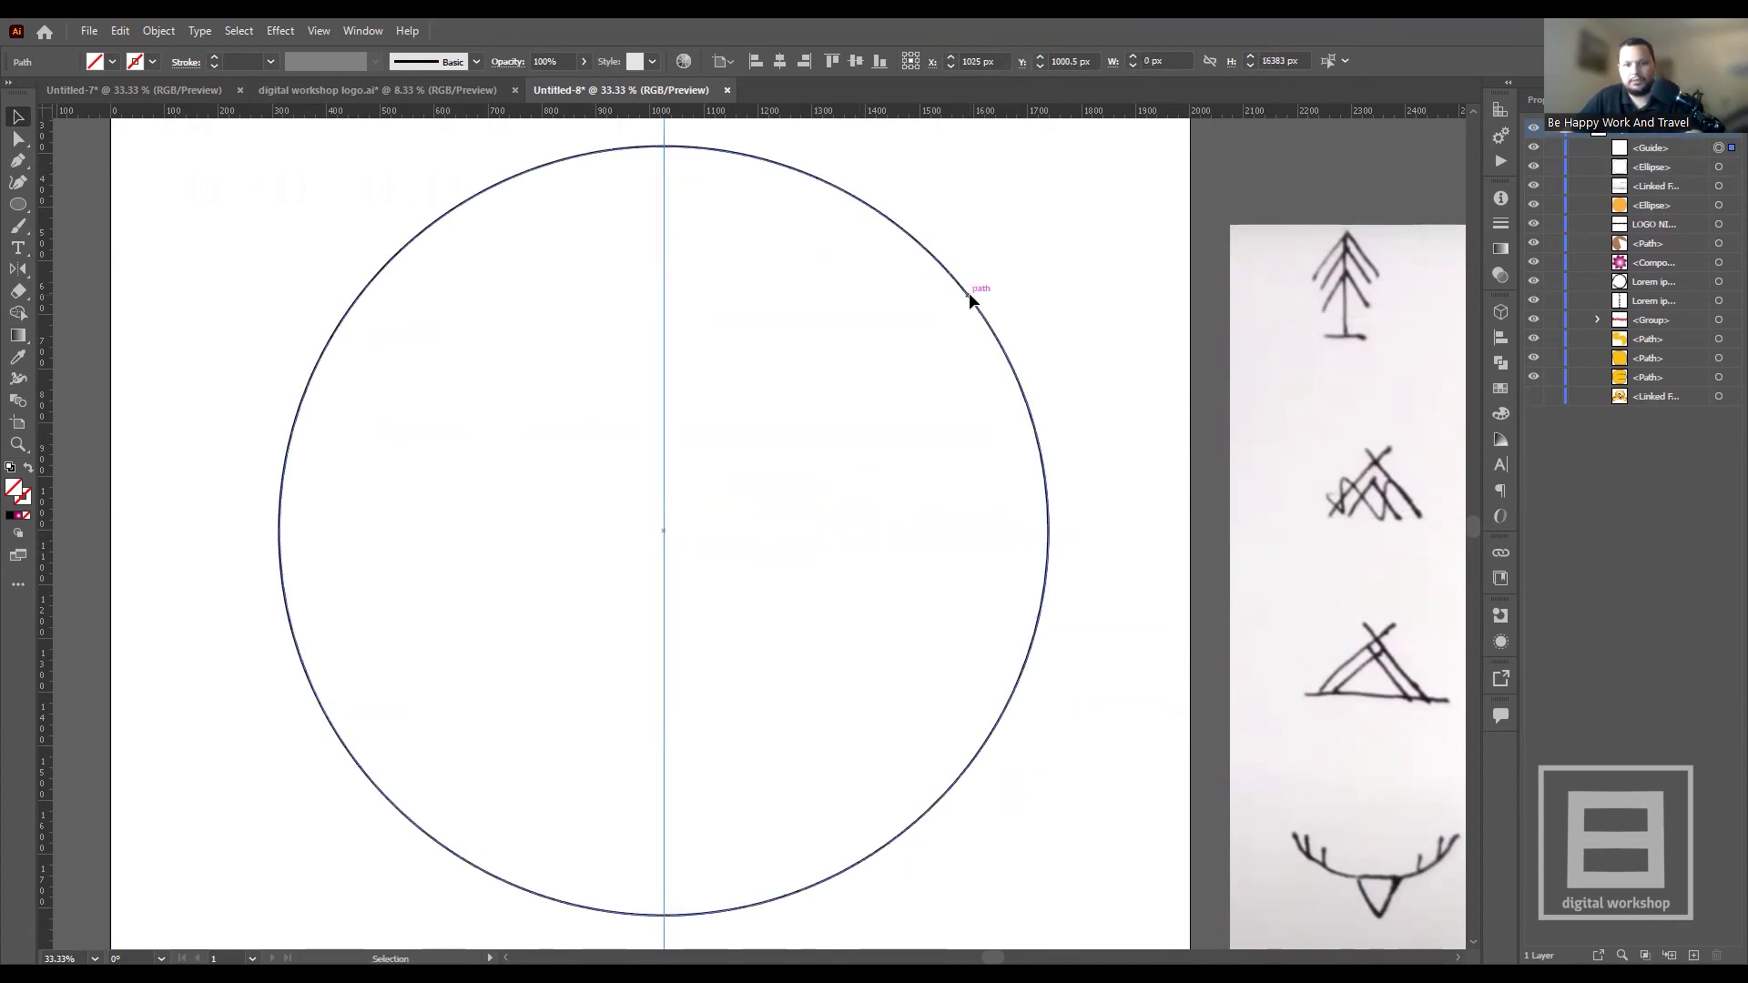
{"action": "left_click", "coordinate": [965, 297]}
{"action": "left_click_drag", "start_coordinate": [817, 113], "coordinate": [863, 533]}
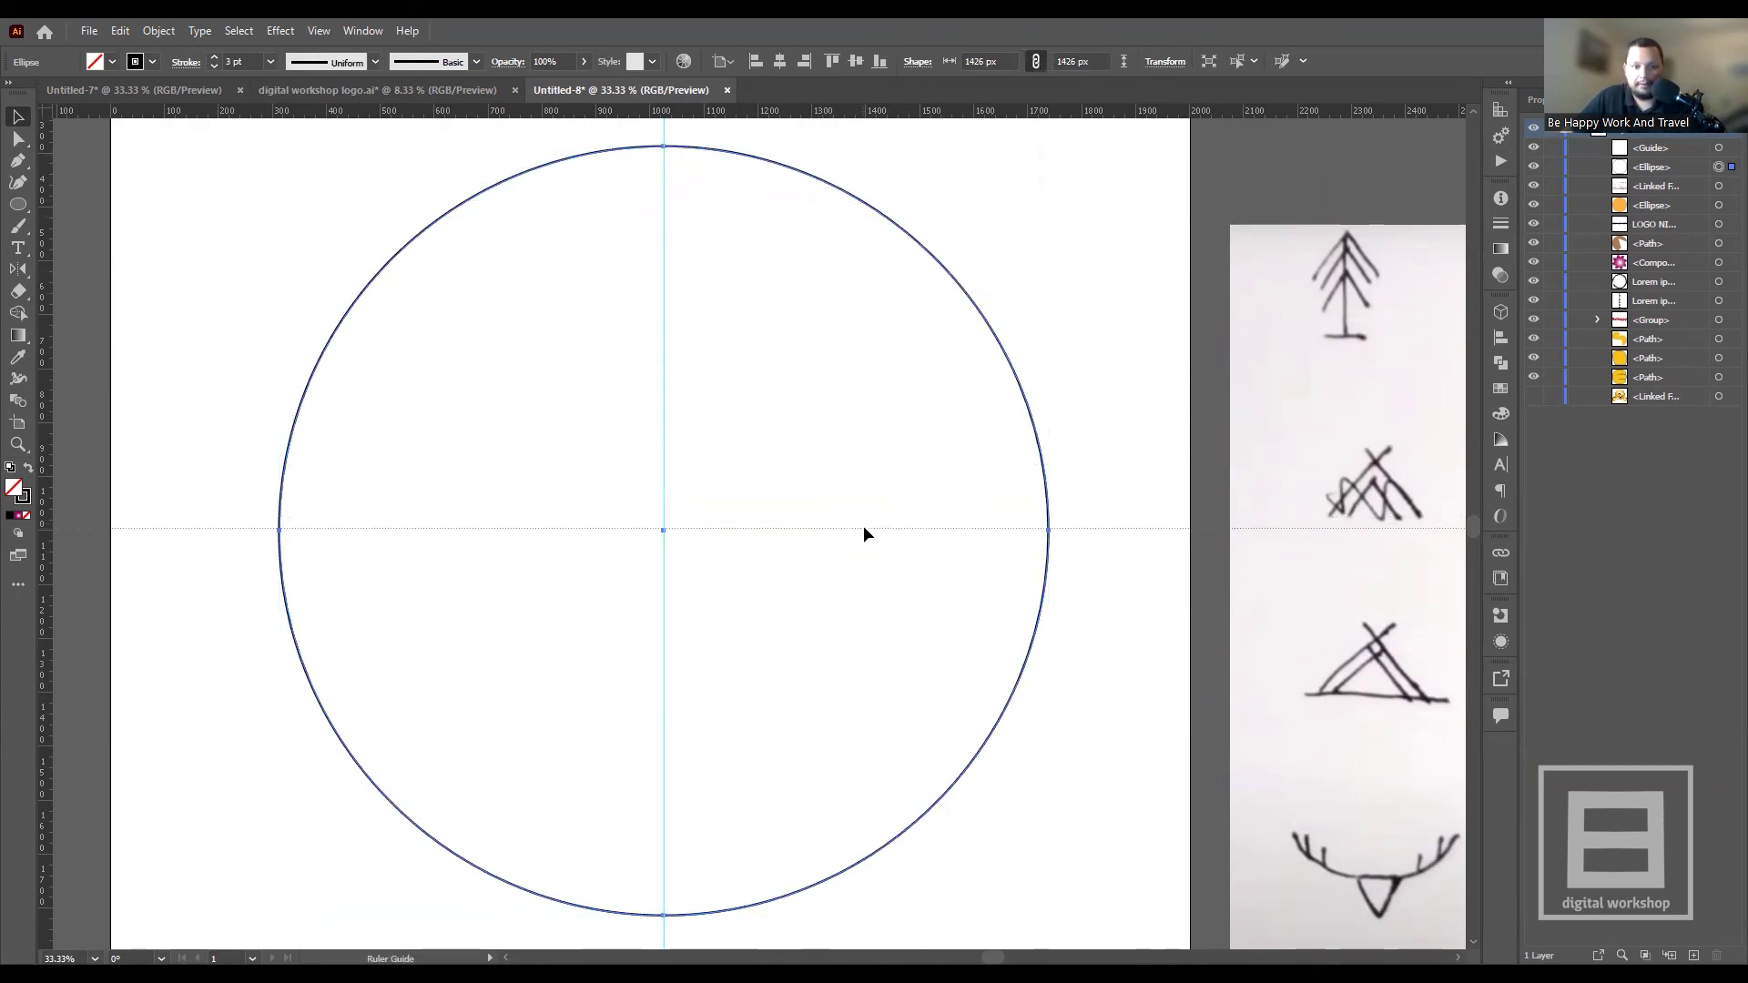
{"action": "left_click_drag", "start_coordinate": [866, 530], "coordinate": [867, 529]}
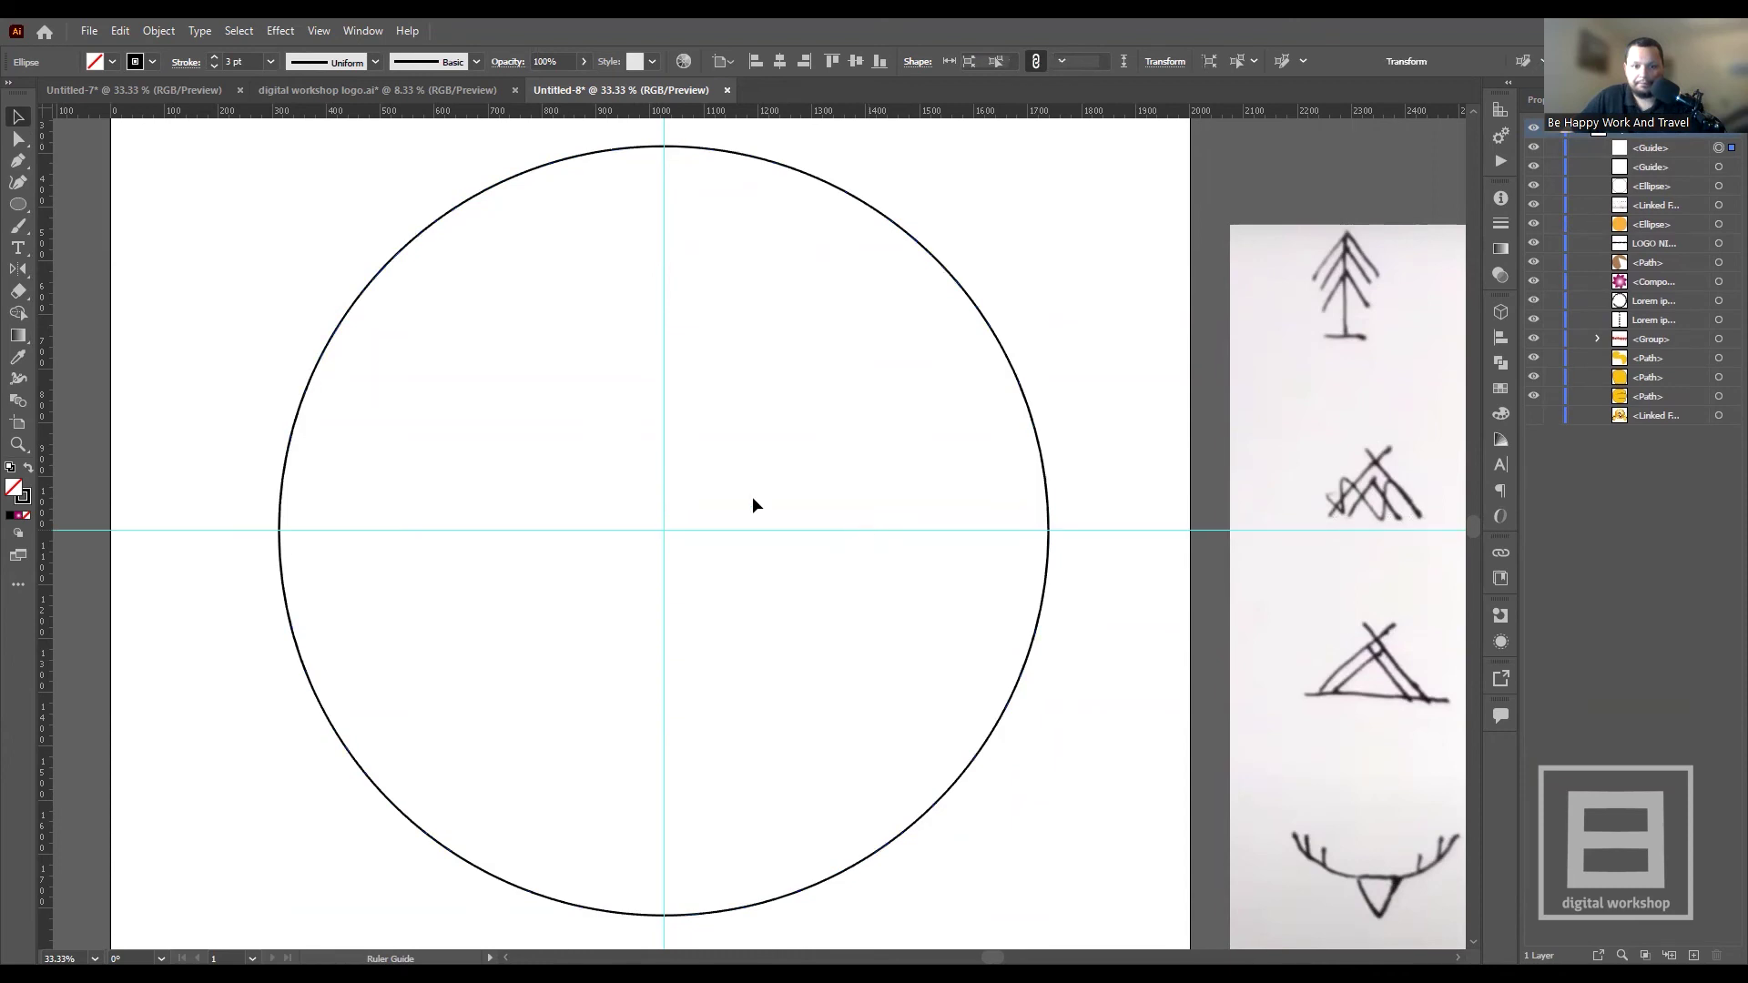
{"action": "left_click", "coordinate": [282, 276]}
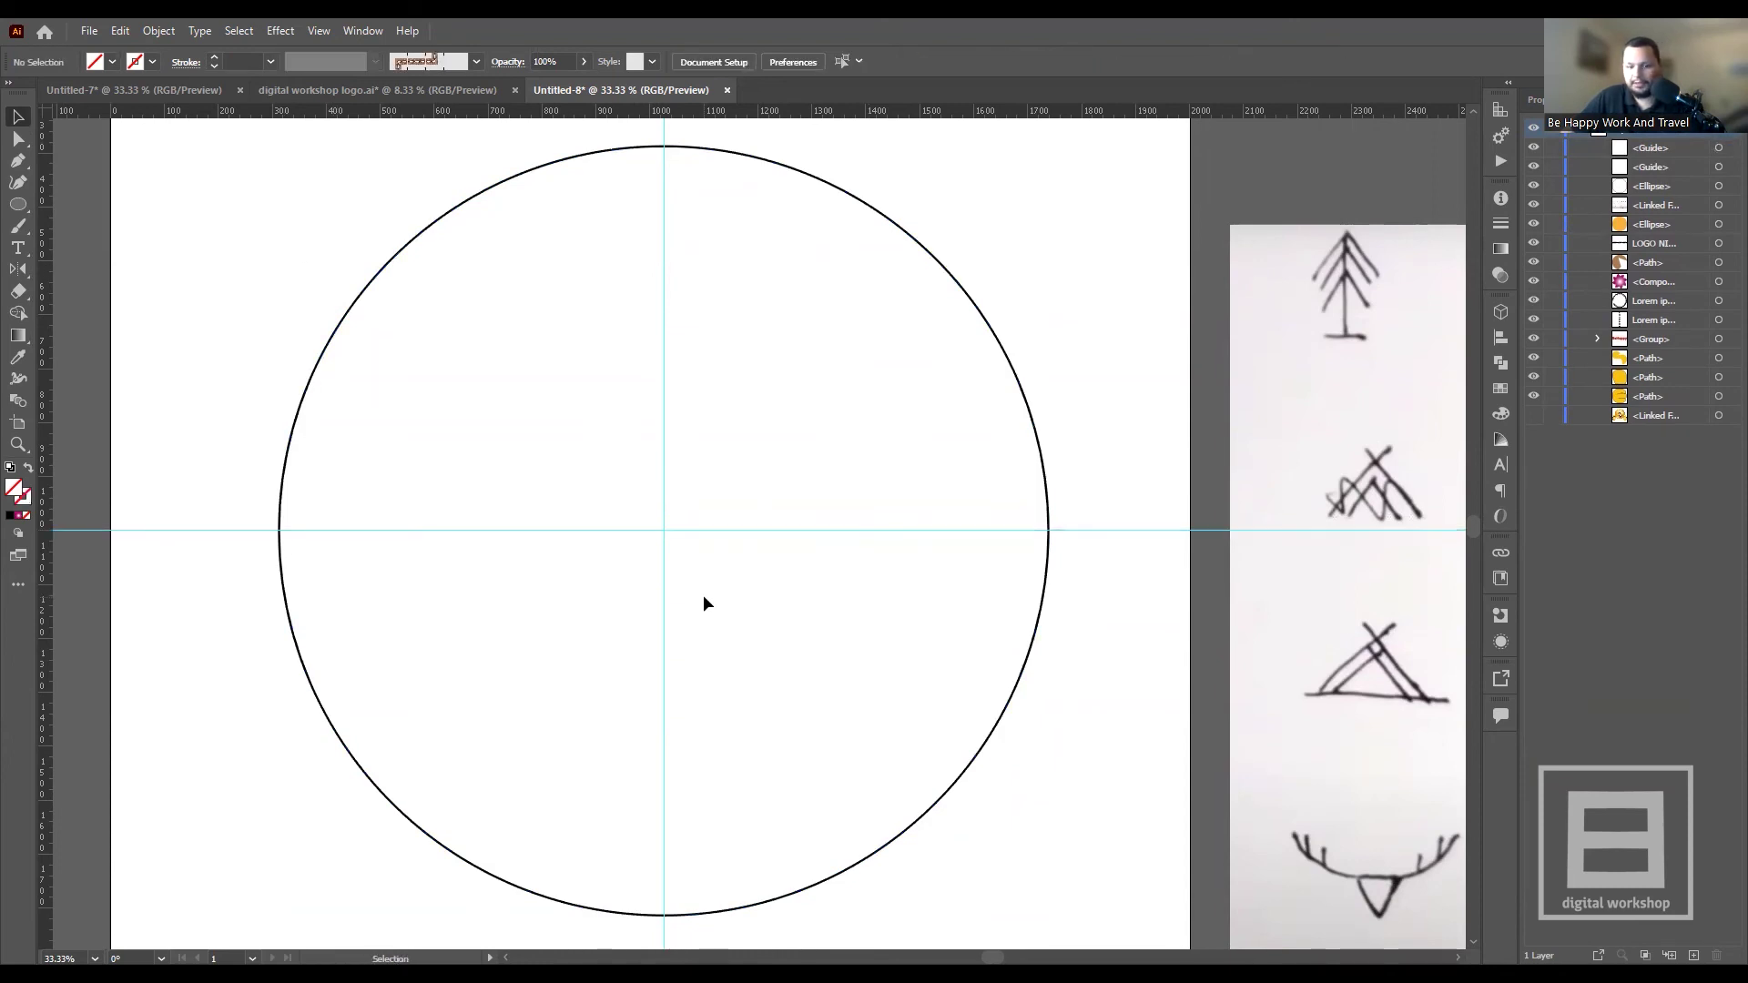
{"action": "scroll", "coordinate": [695, 604], "scroll_direction": "down", "scroll_amount": 1}
- With a black stroke set, draw a small circle near the artboard's lower left
{"action": "scroll", "coordinate": [368, 430], "scroll_direction": "down", "scroll_amount": 1}
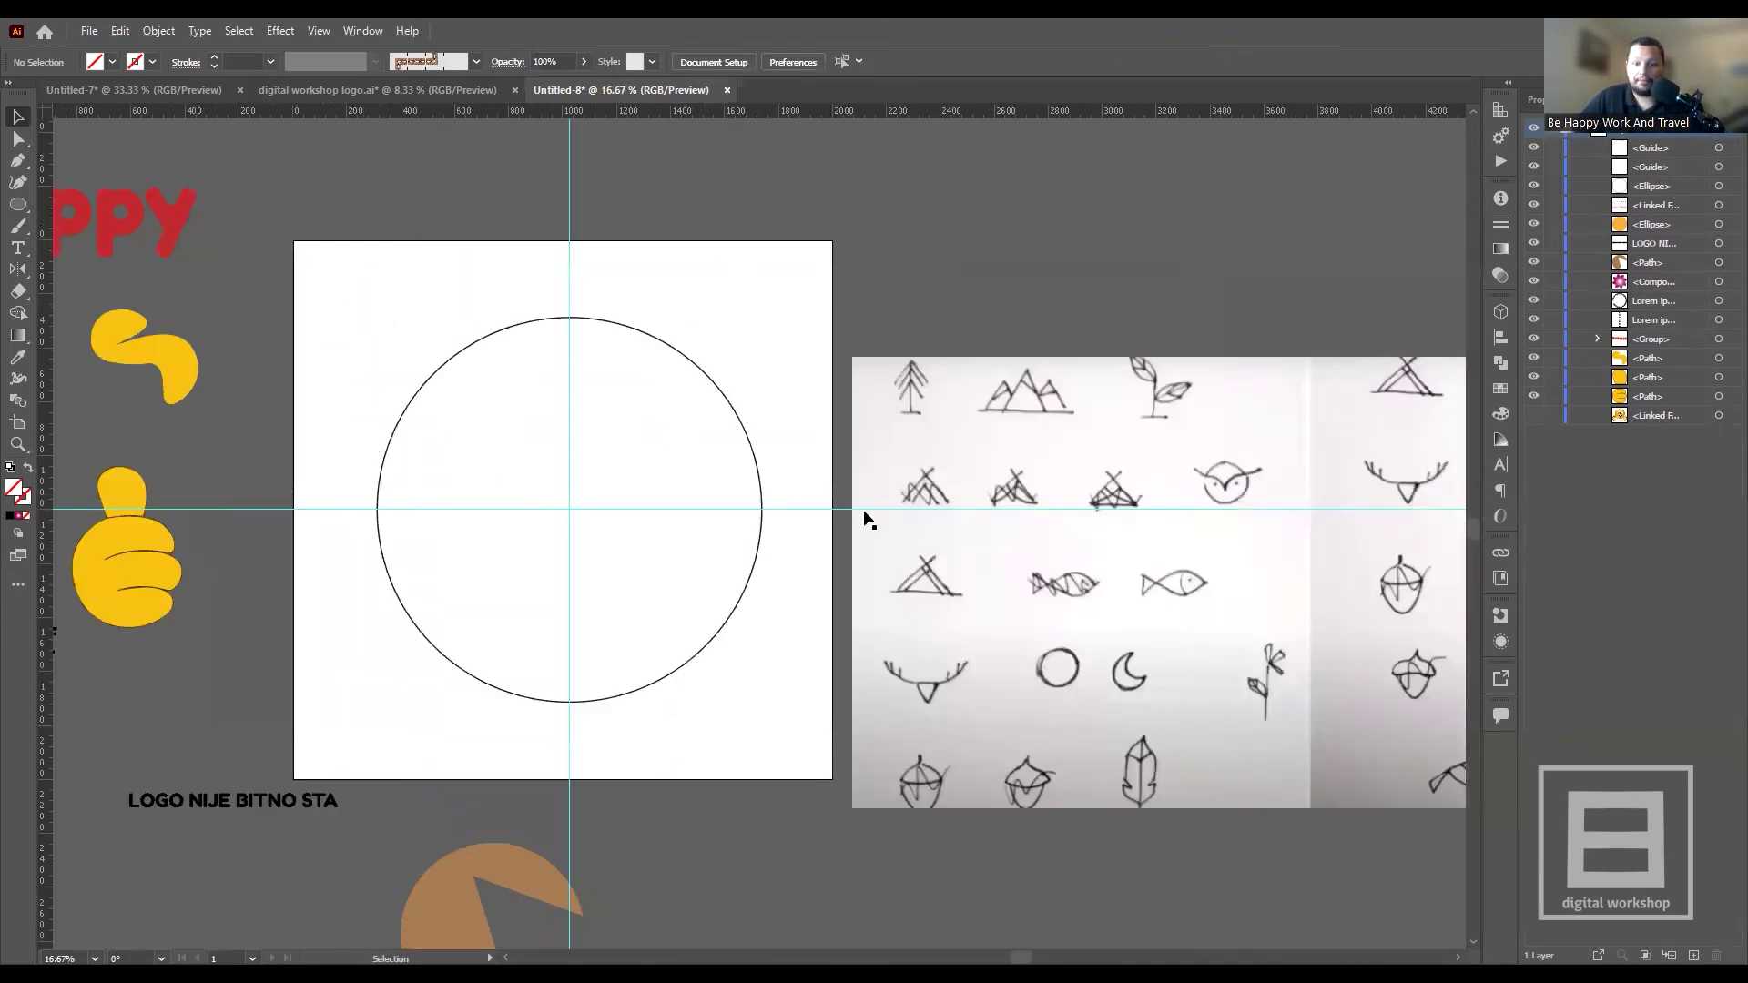
{"action": "scroll", "coordinate": [1229, 510], "scroll_direction": "up", "scroll_amount": 2}
{"action": "scroll", "coordinate": [1229, 505], "scroll_direction": "up", "scroll_amount": 2}
{"action": "scroll", "coordinate": [1231, 501], "scroll_direction": "down", "scroll_amount": 1}
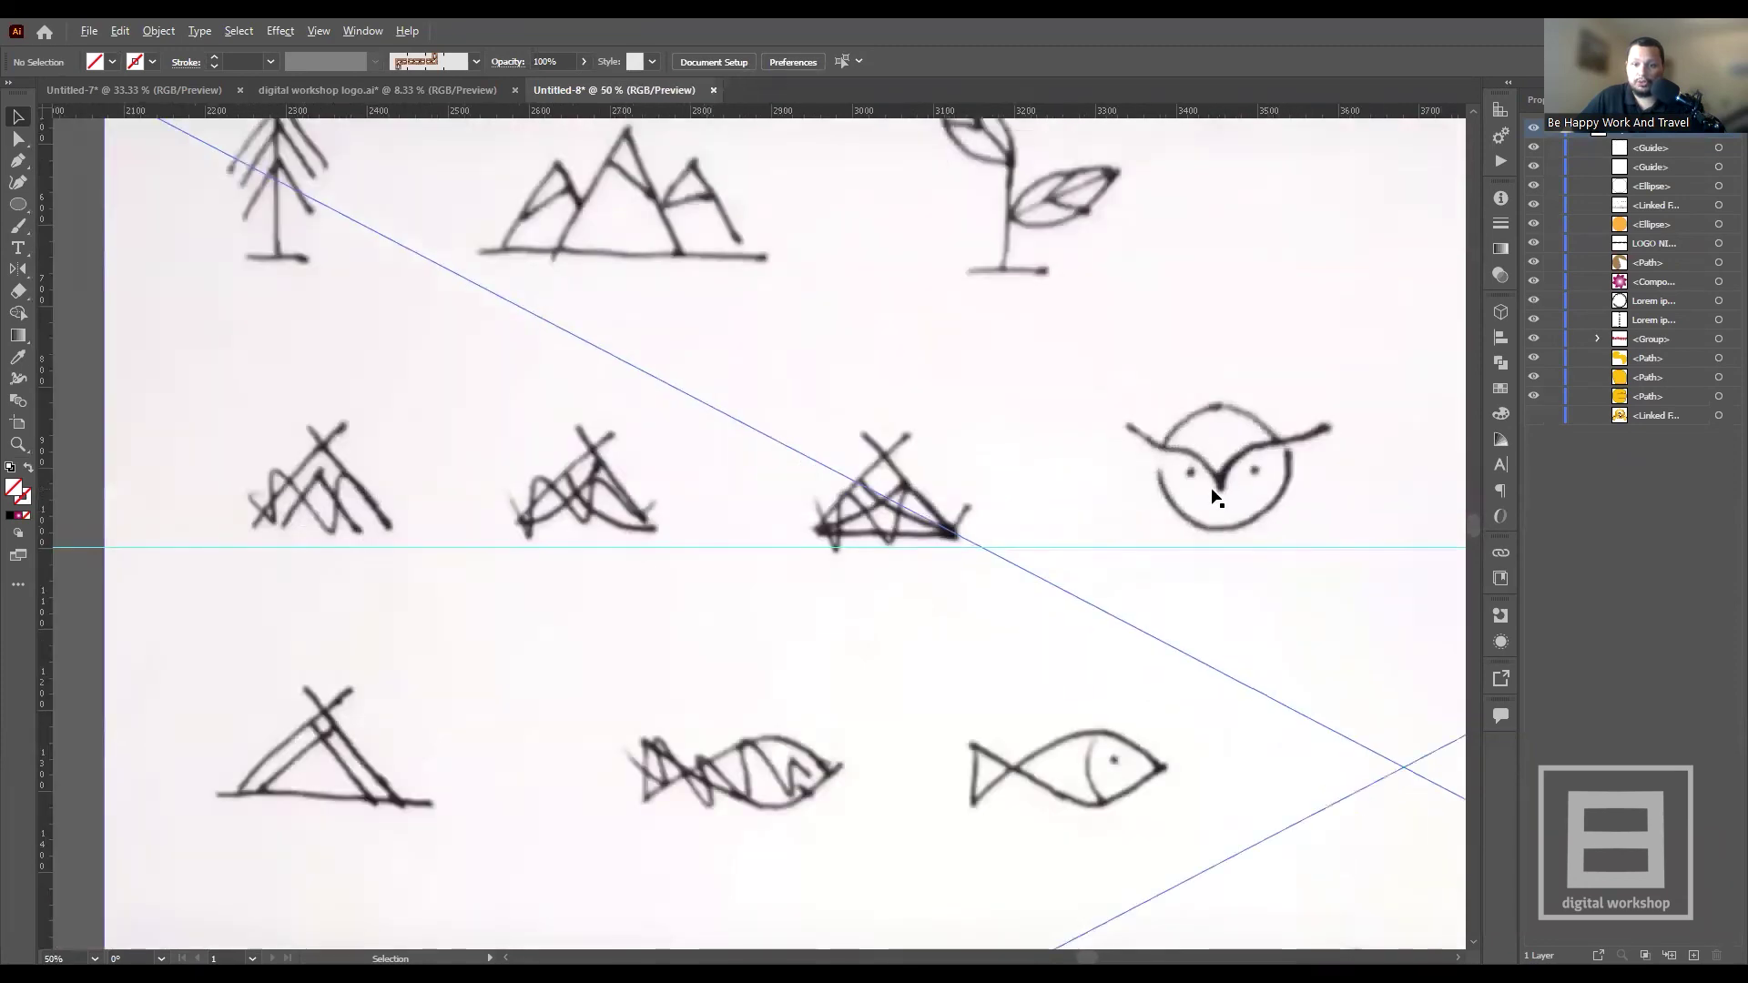
{"action": "scroll", "coordinate": [1234, 496], "scroll_direction": "down", "scroll_amount": 1}
{"action": "scroll", "coordinate": [1231, 496], "scroll_direction": "down", "scroll_amount": 1}
{"action": "scroll", "coordinate": [1015, 507], "scroll_direction": "down", "scroll_amount": 1}
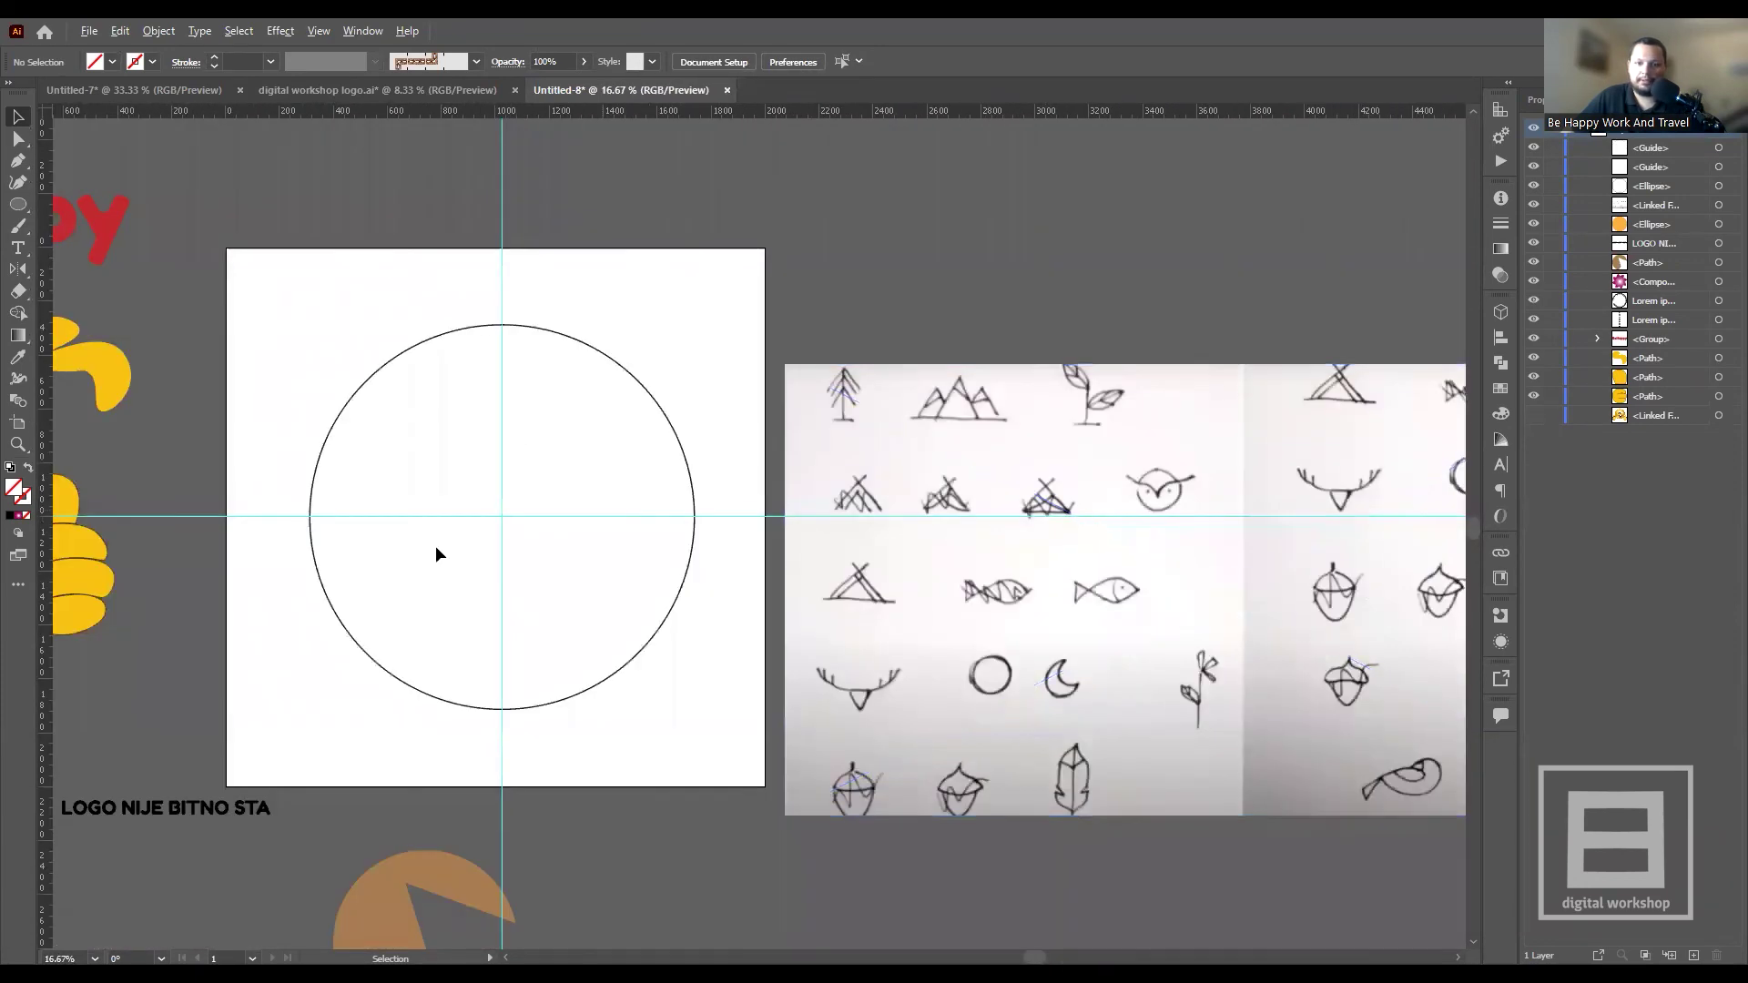
{"action": "scroll", "coordinate": [1027, 507], "scroll_direction": "up", "scroll_amount": 2}
{"action": "scroll", "coordinate": [468, 519], "scroll_direction": "down", "scroll_amount": 2}
{"action": "scroll", "coordinate": [628, 510], "scroll_direction": "up", "scroll_amount": 1}
{"action": "scroll", "coordinate": [629, 510], "scroll_direction": "up", "scroll_amount": 2}
{"action": "scroll", "coordinate": [554, 504], "scroll_direction": "down", "scroll_amount": 1}
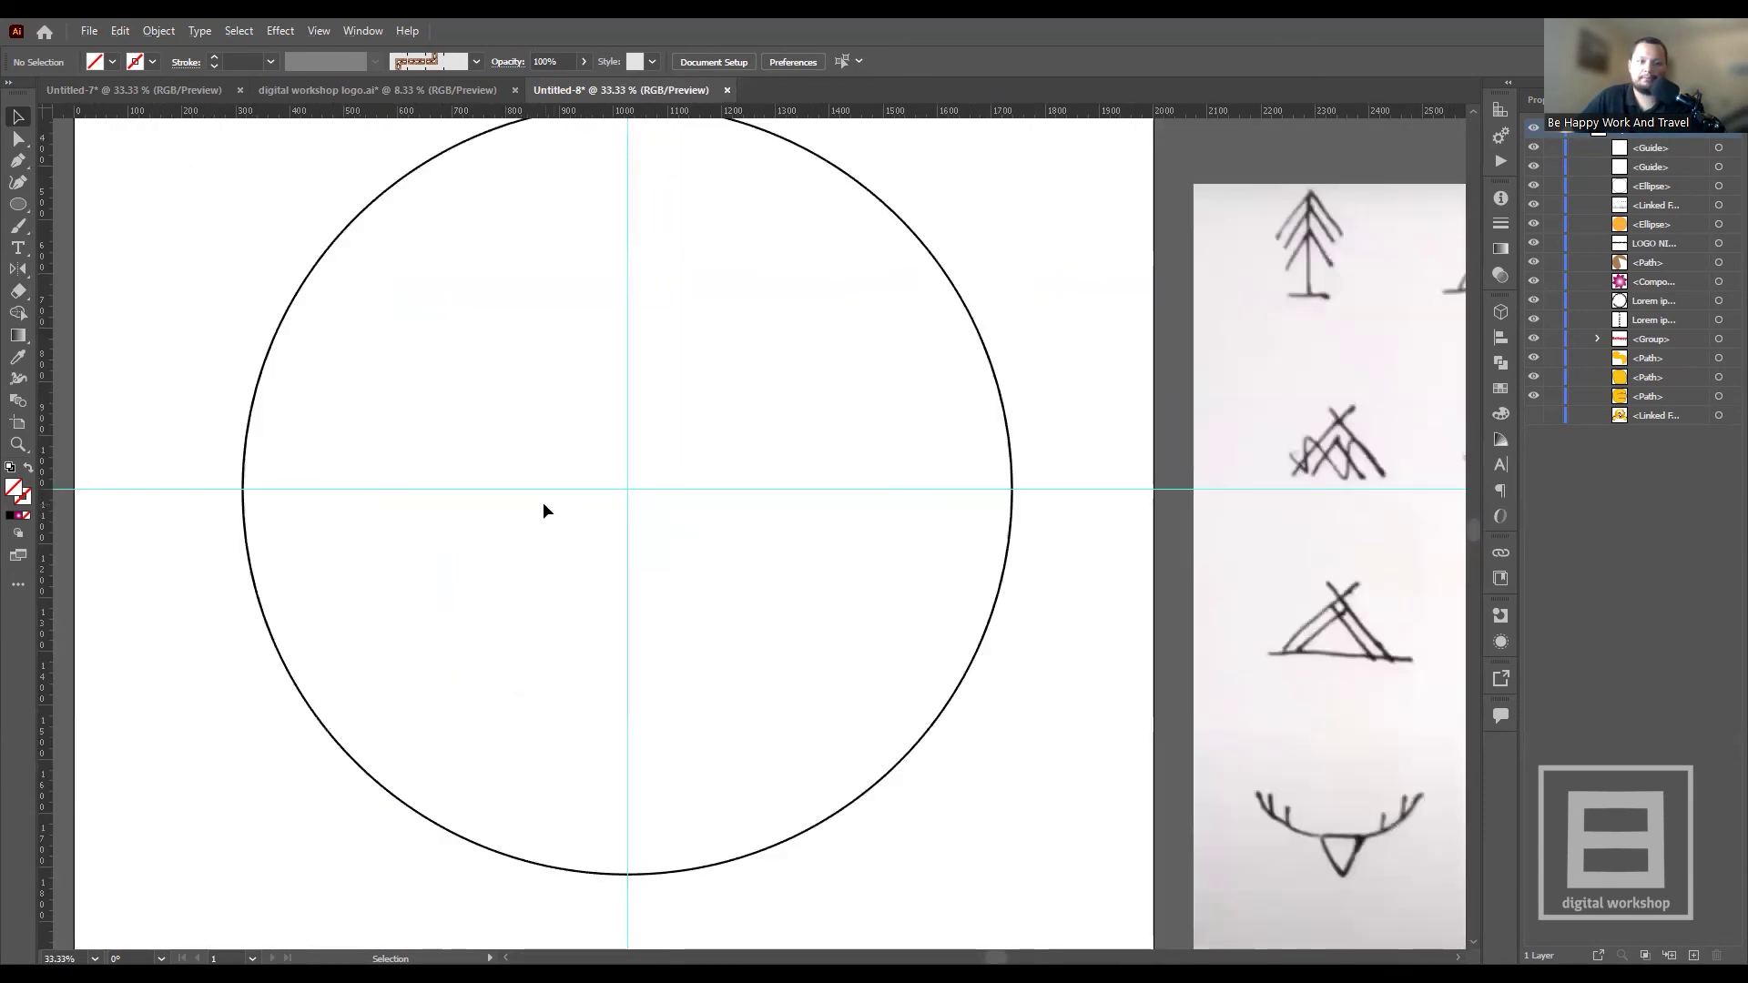
{"action": "left_click", "coordinate": [18, 204]}
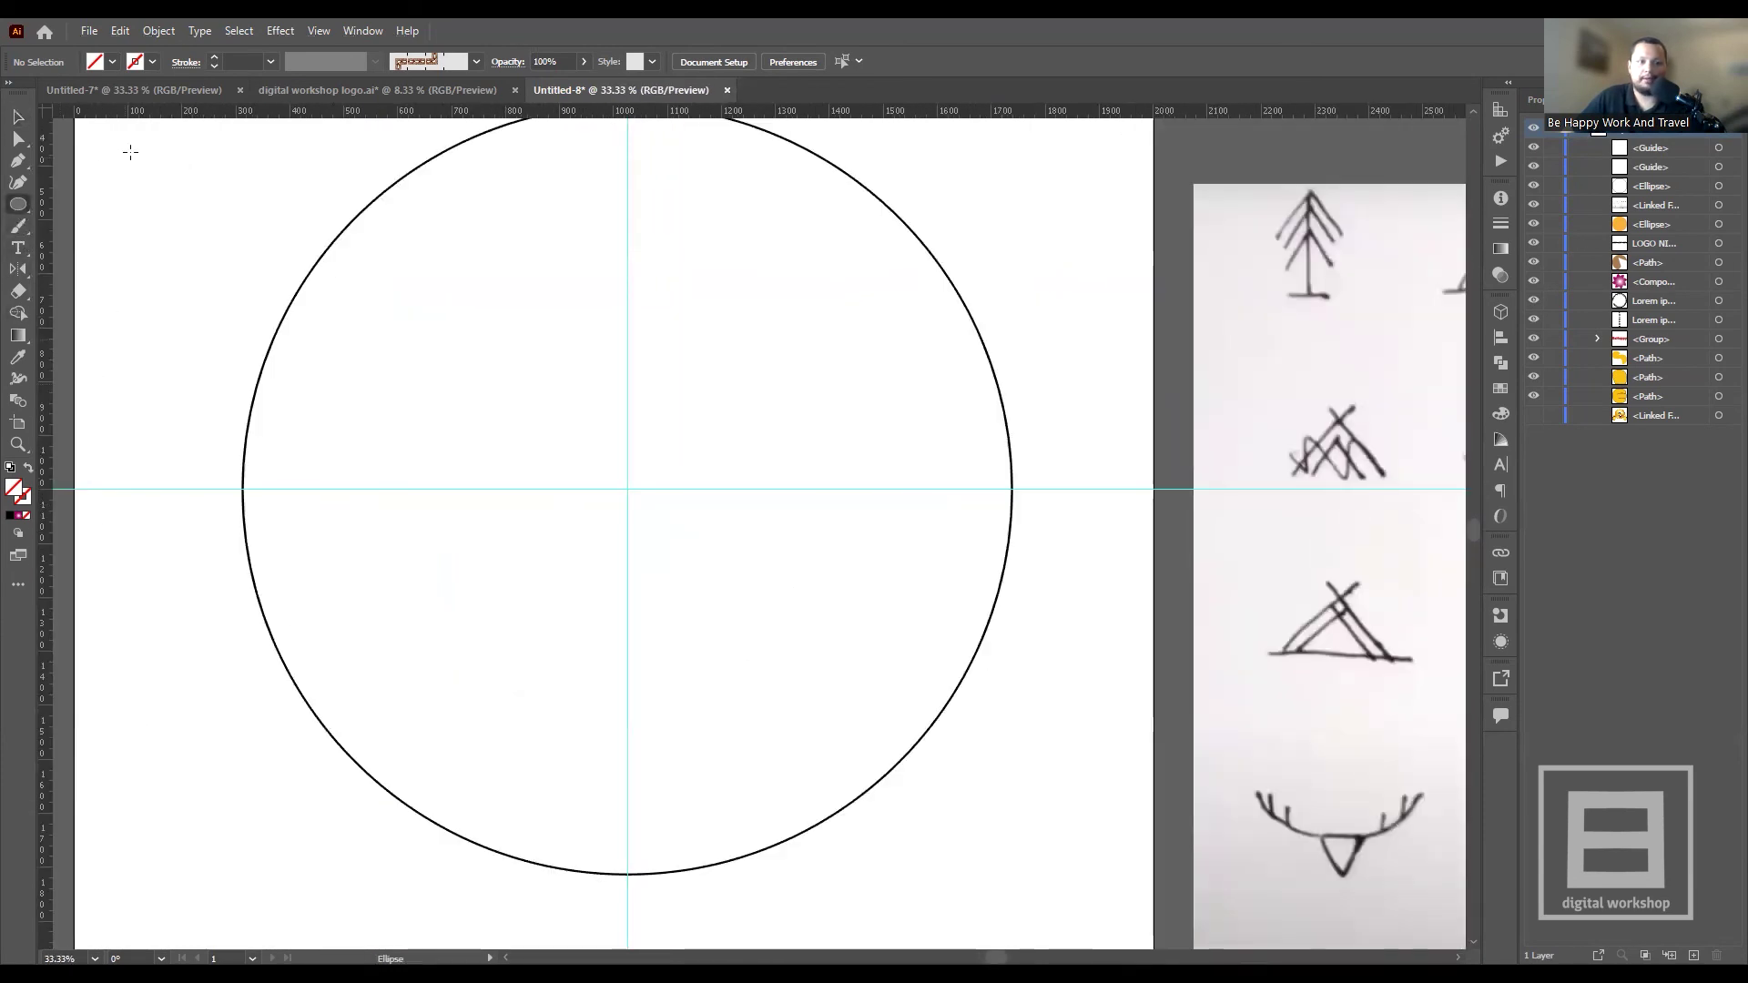
{"action": "left_click", "coordinate": [153, 62]}
{"action": "left_click", "coordinate": [50, 92]}
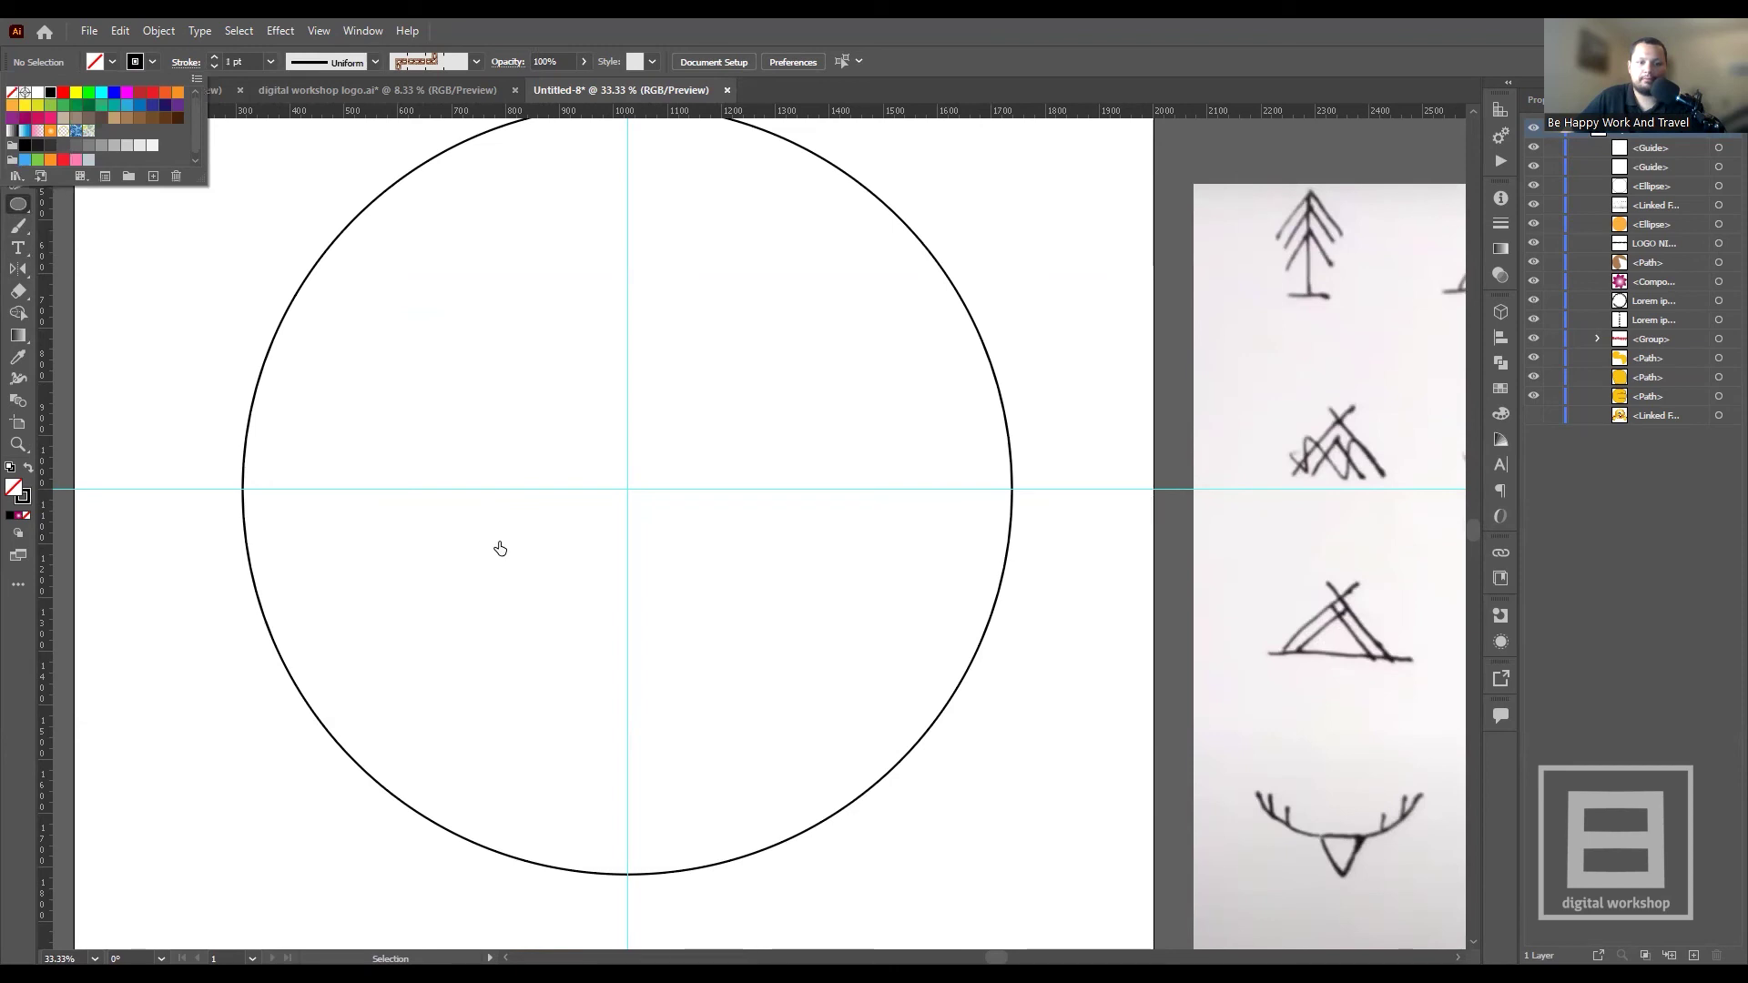
{"action": "left_click", "coordinate": [11, 628]}
{"action": "left_click_drag", "start_coordinate": [174, 728], "coordinate": [214, 768]}
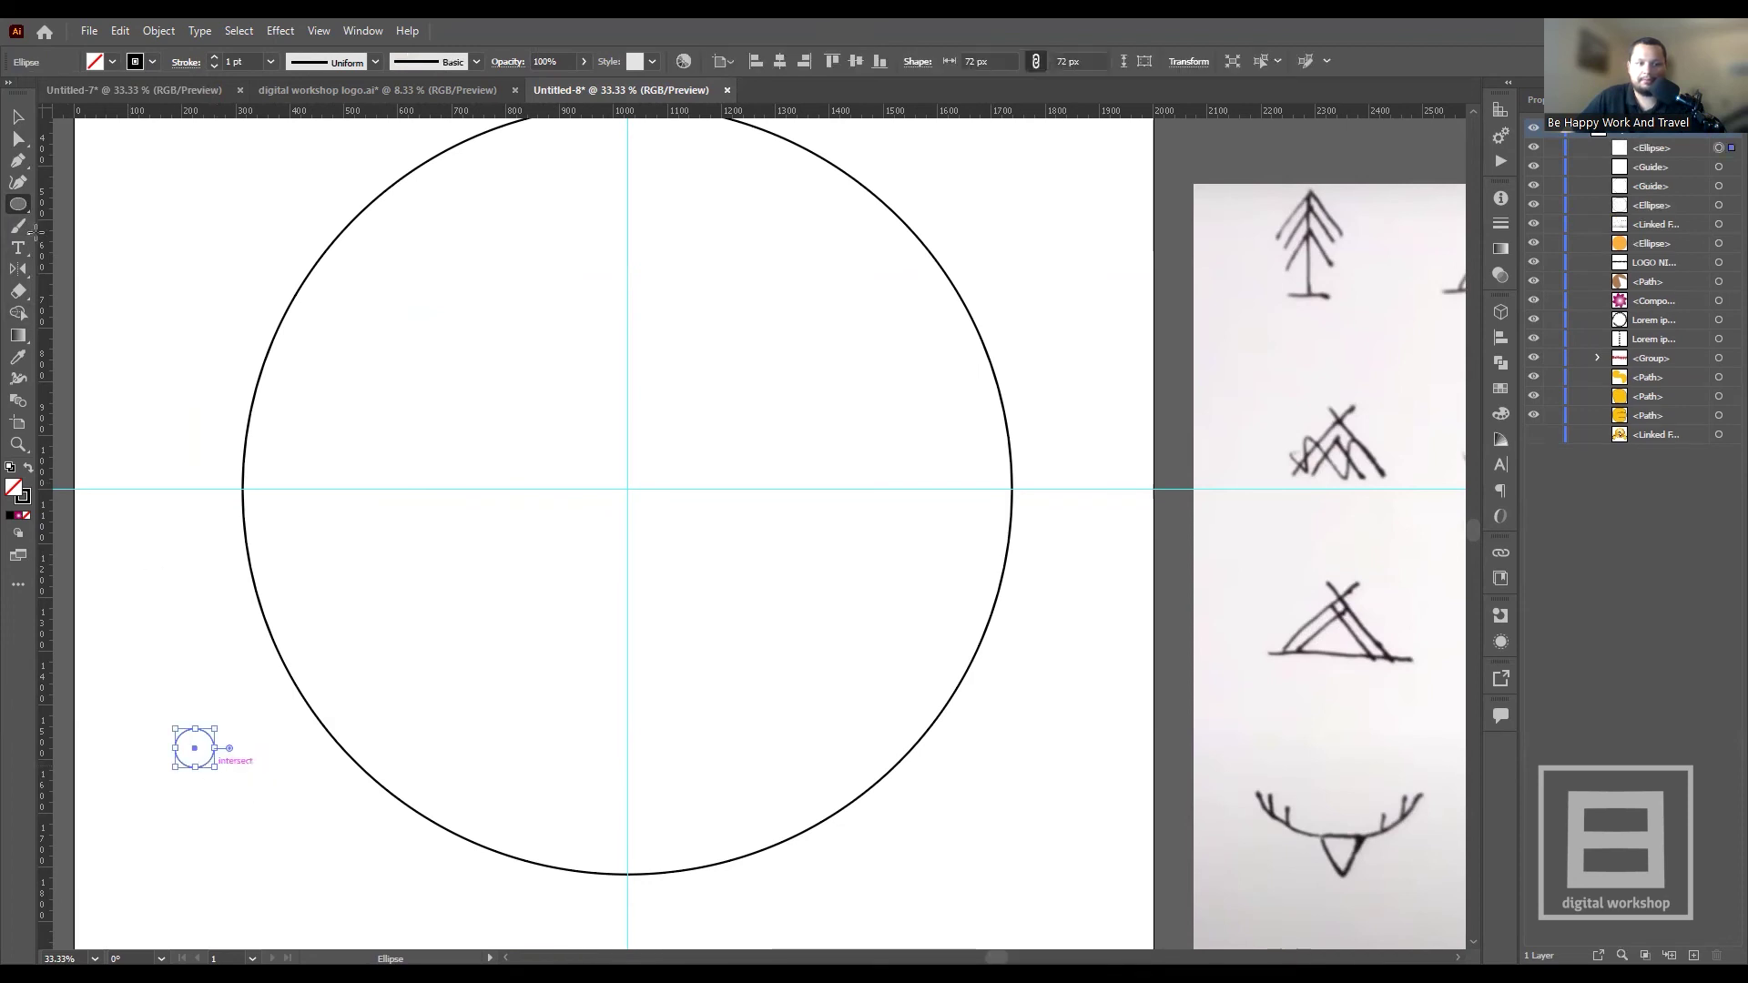
- Fill the small circle black and place it just left of and below centre
{"action": "left_click", "coordinate": [112, 62]}
{"action": "left_click", "coordinate": [50, 92]}
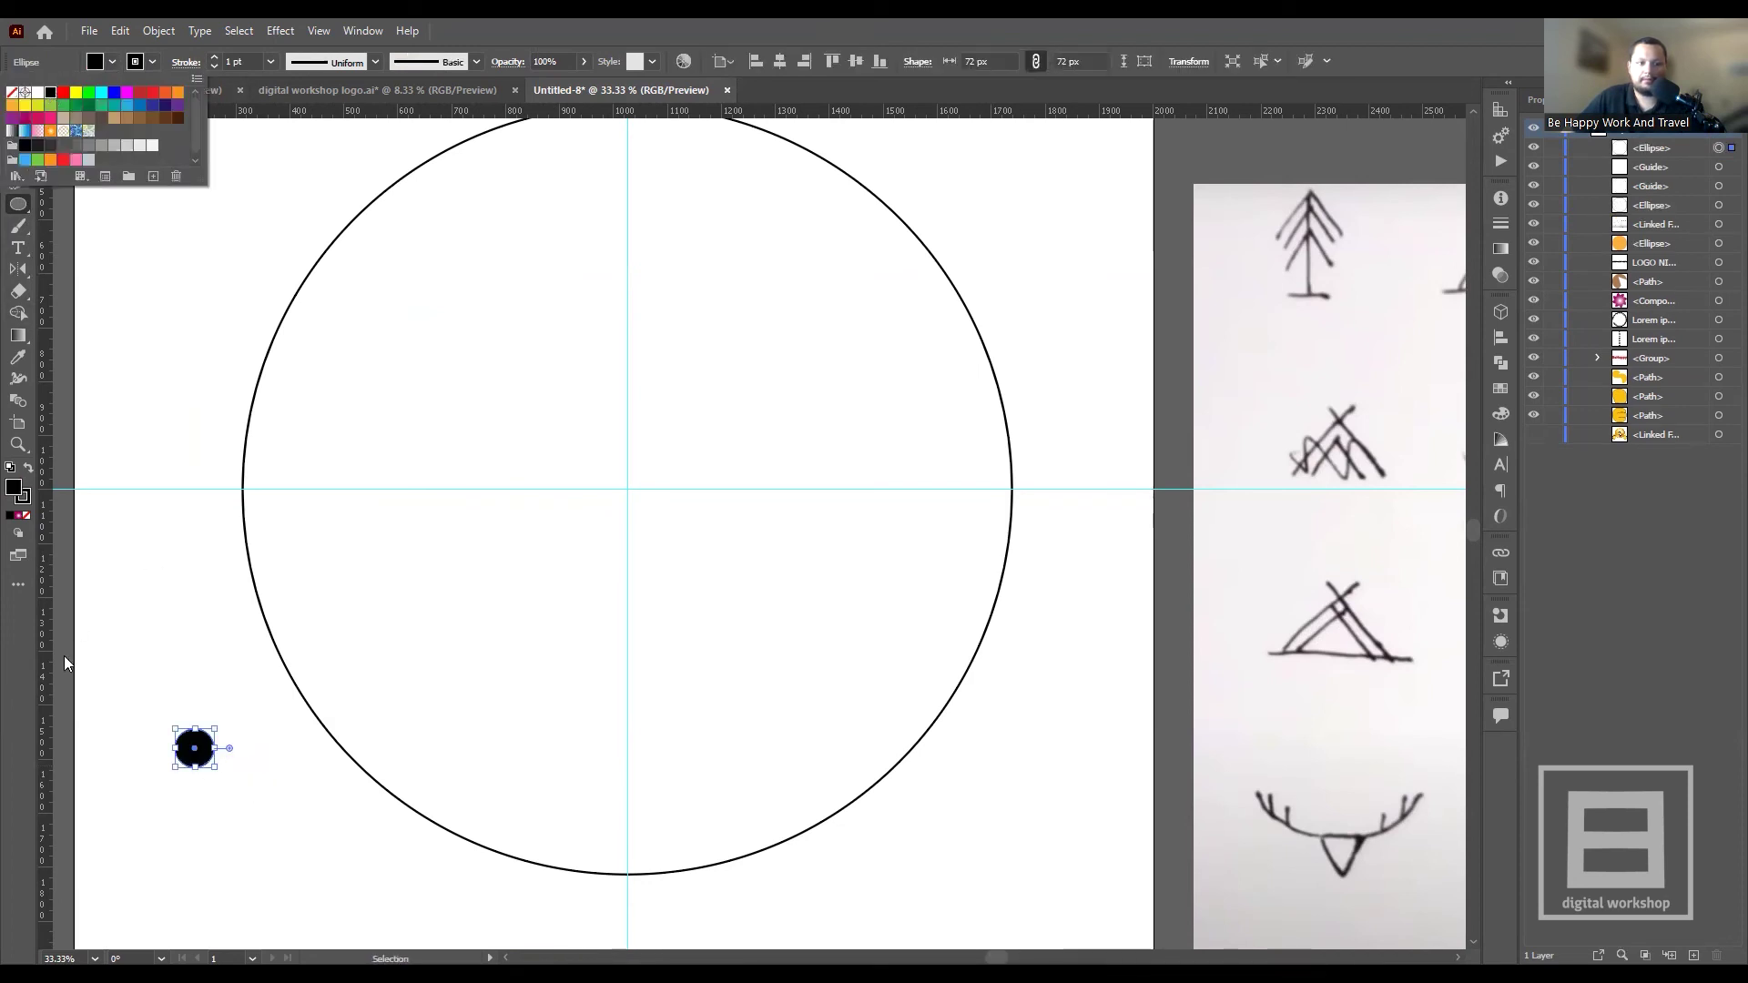
{"action": "left_click", "coordinate": [17, 117]}
{"action": "mouse_move", "coordinate": [195, 749]}
{"action": "left_mouse_down"}
{"action": "mouse_move", "coordinate": [499, 526]}
{"action": "mouse_move", "coordinate": [544, 566]}
{"action": "left_mouse_up"}
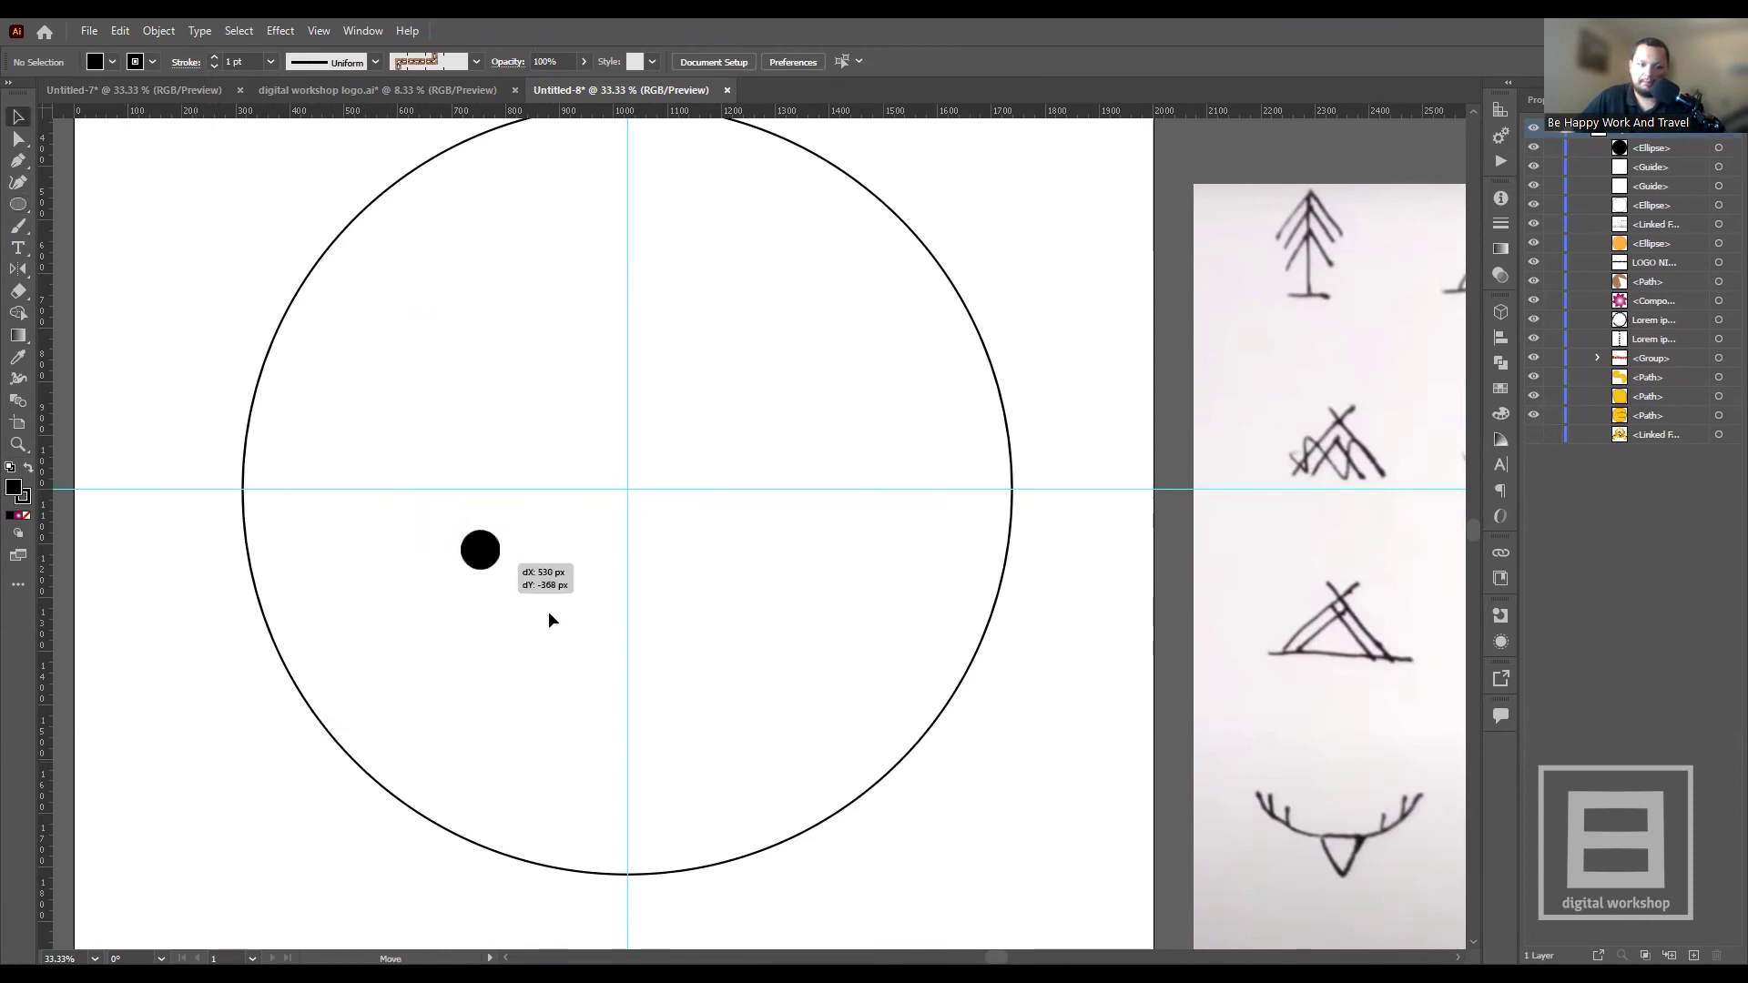
{"action": "left_click_drag", "start_coordinate": [544, 566], "coordinate": [537, 538]}
{"action": "key", "text": "a"}
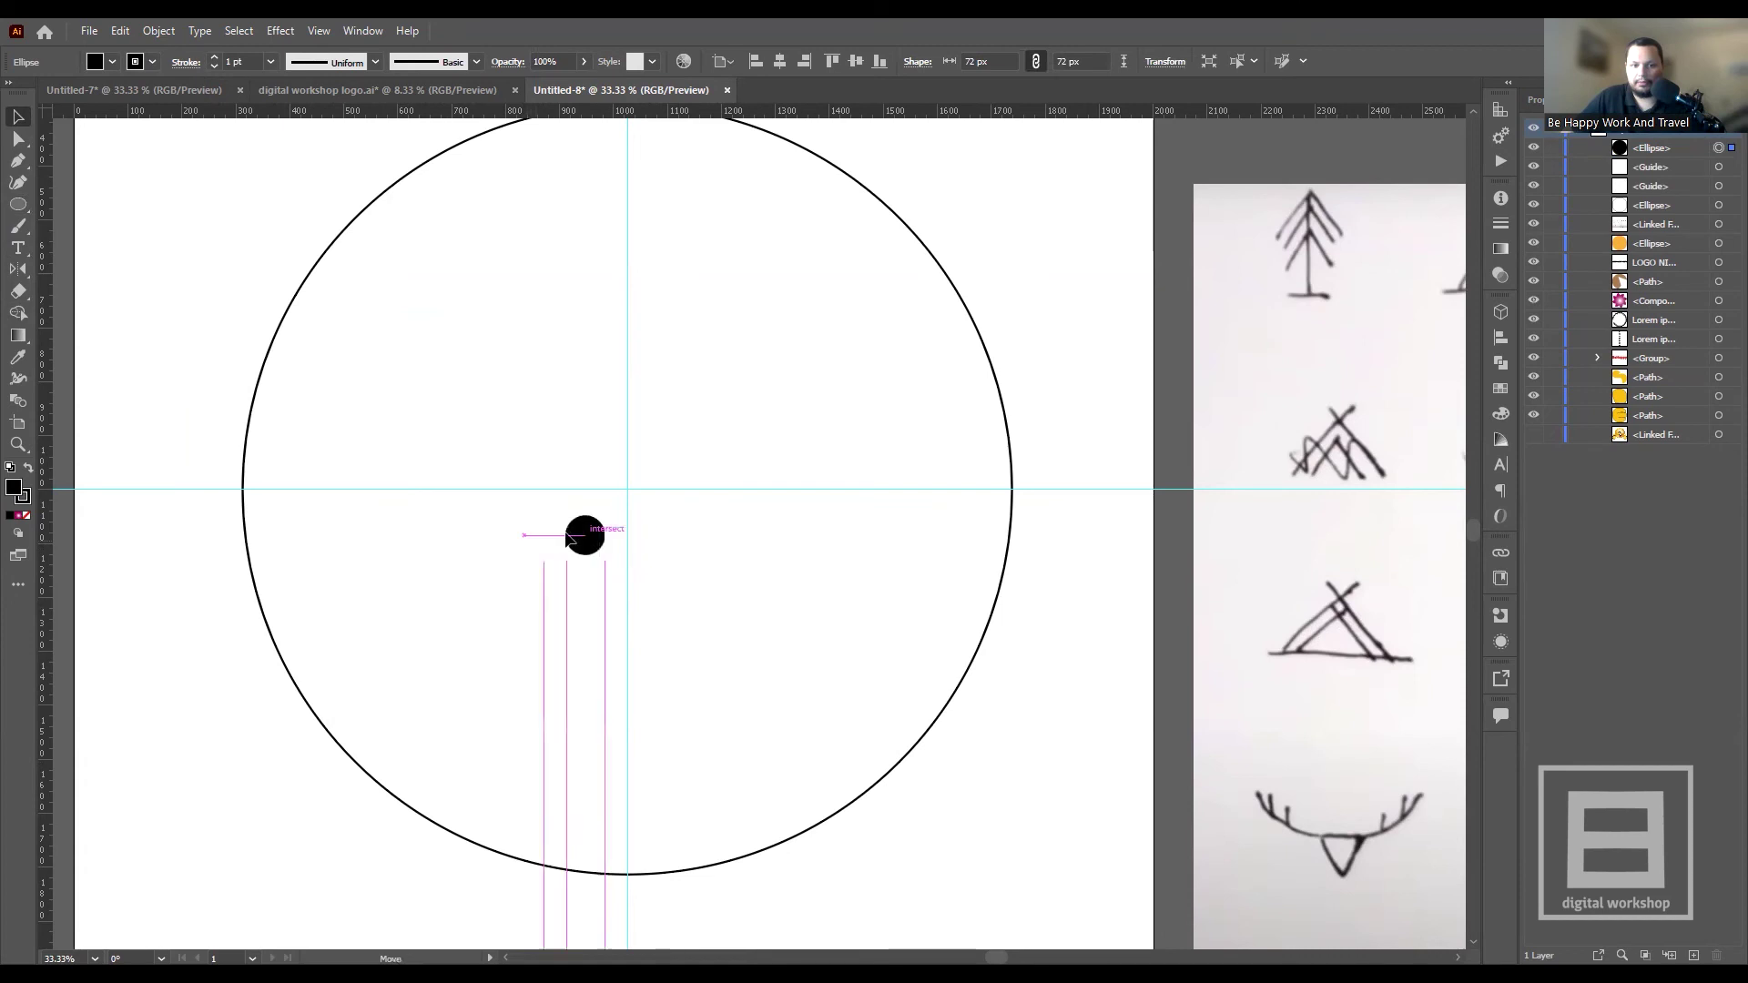
- Duplicate the black dot, place the copy right of centre, and deselect
{"action": "key", "text": "ctrl+c"}
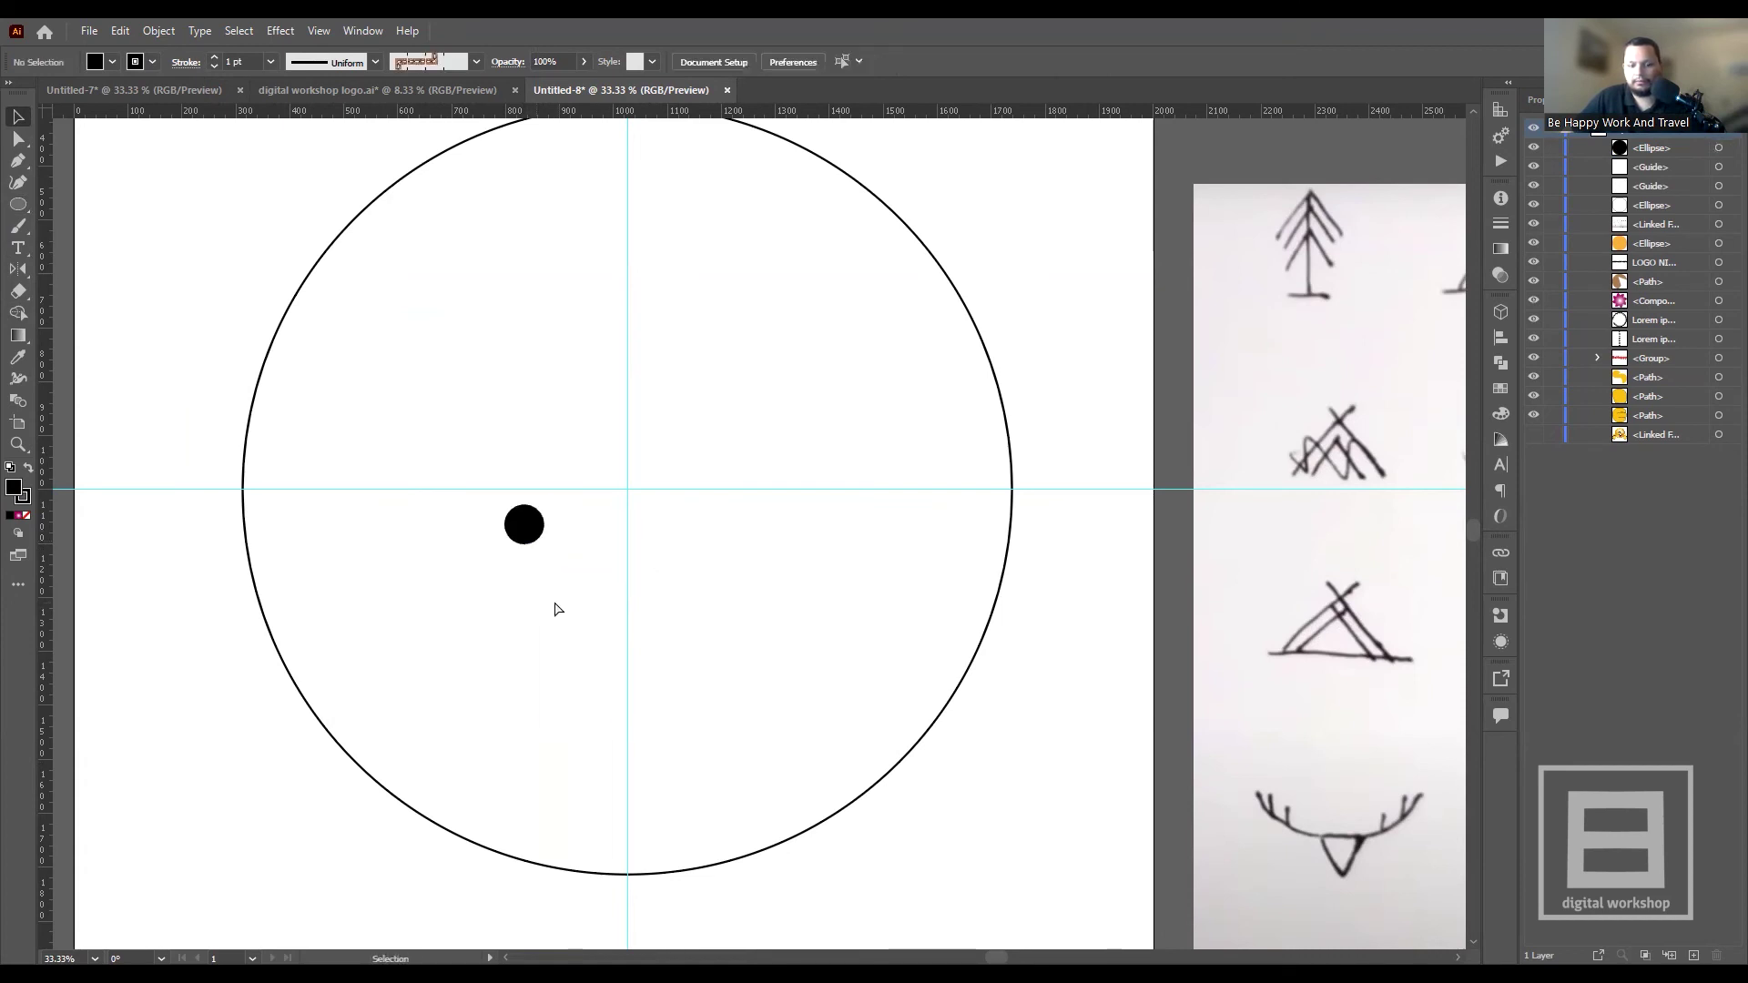
{"action": "key", "text": "ctrl+v"}
{"action": "left_click_drag", "start_coordinate": [759, 545], "coordinate": [700, 544]}
{"action": "key", "text": "v"}
{"action": "key", "text": "ctrl+shift+a"}
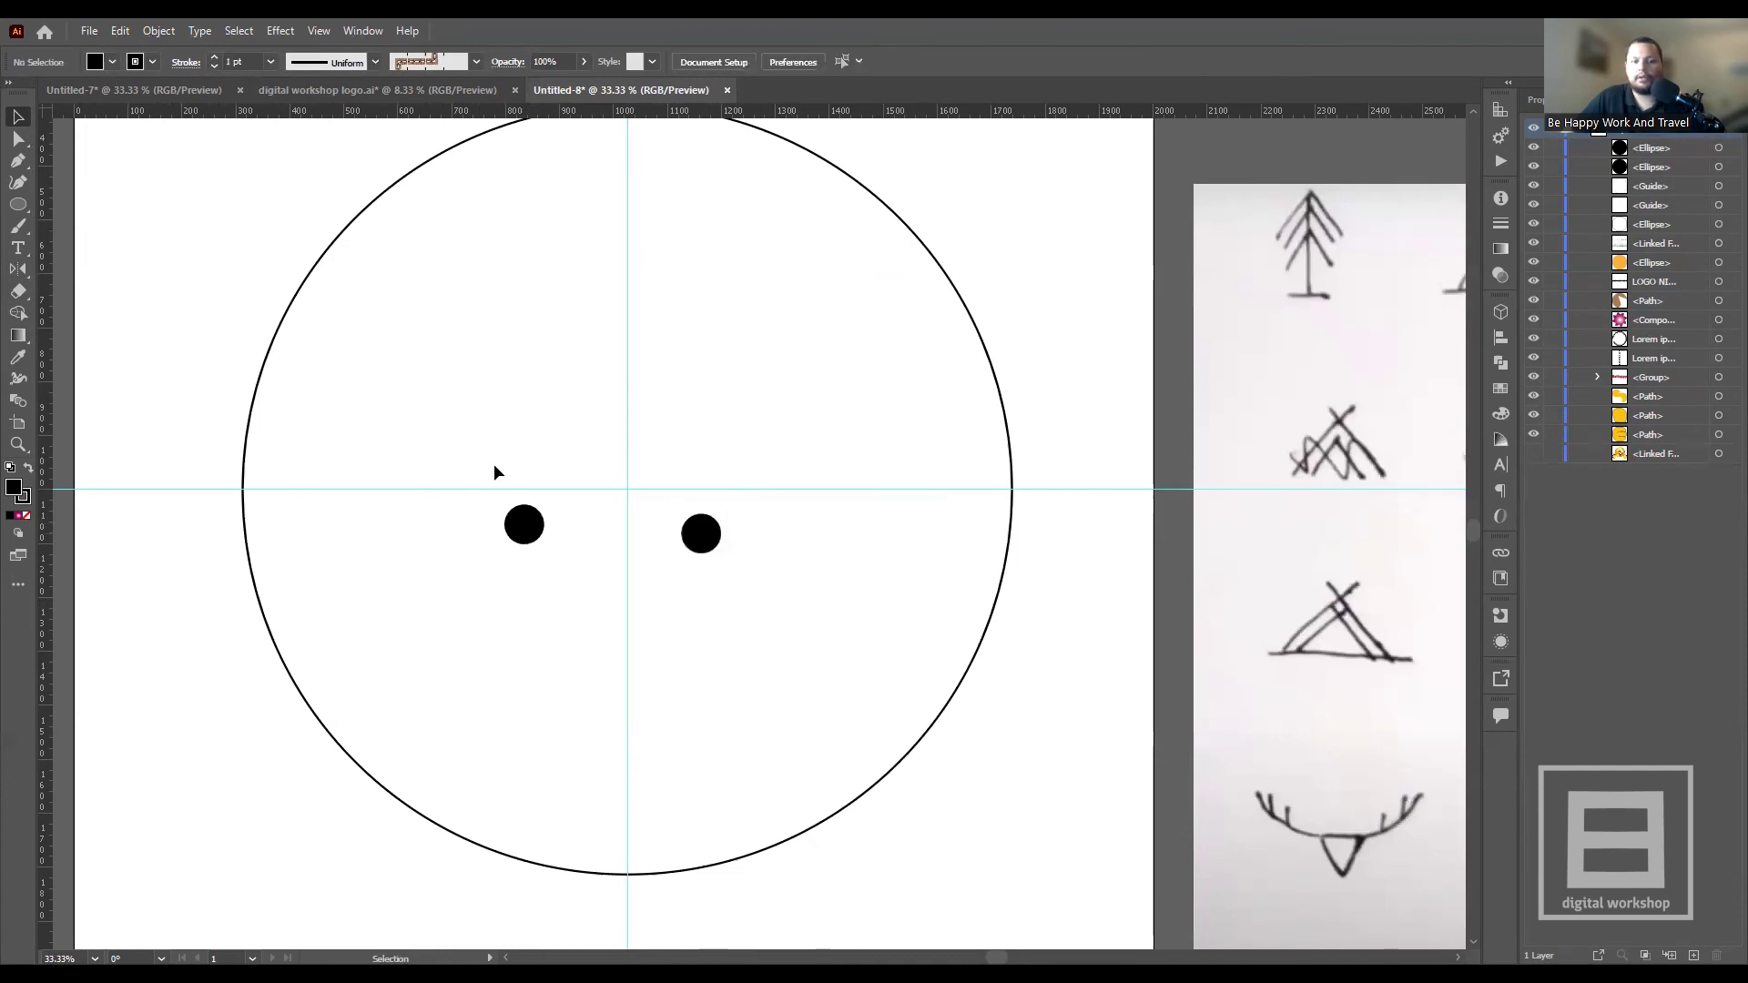
- Choose the Curvature tool from the Pen flyout and set the fill colour to none
{"action": "scroll", "coordinate": [987, 570], "scroll_direction": "down", "scroll_amount": 3}
{"action": "scroll", "coordinate": [643, 526], "scroll_direction": "down", "scroll_amount": 1}
{"action": "scroll", "coordinate": [1104, 484], "scroll_direction": "up", "scroll_amount": 1}
{"action": "scroll", "coordinate": [997, 394], "scroll_direction": "up", "scroll_amount": 4}
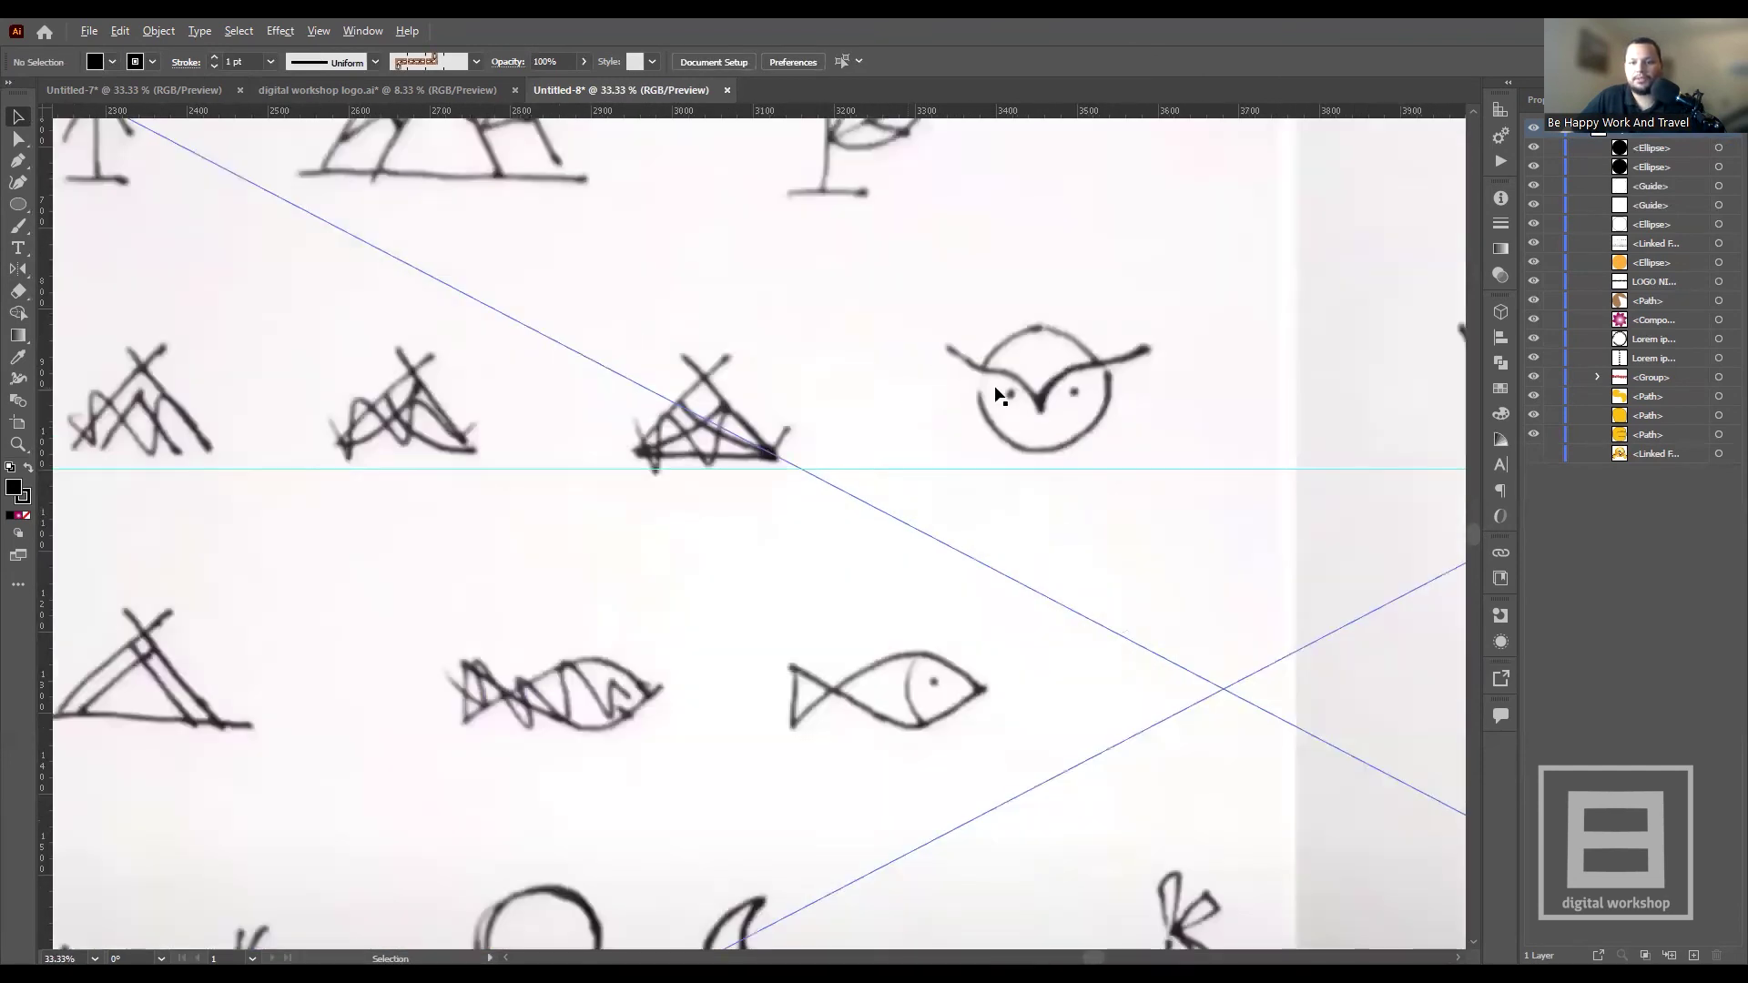
{"action": "scroll", "coordinate": [997, 393], "scroll_direction": "up", "scroll_amount": 4}
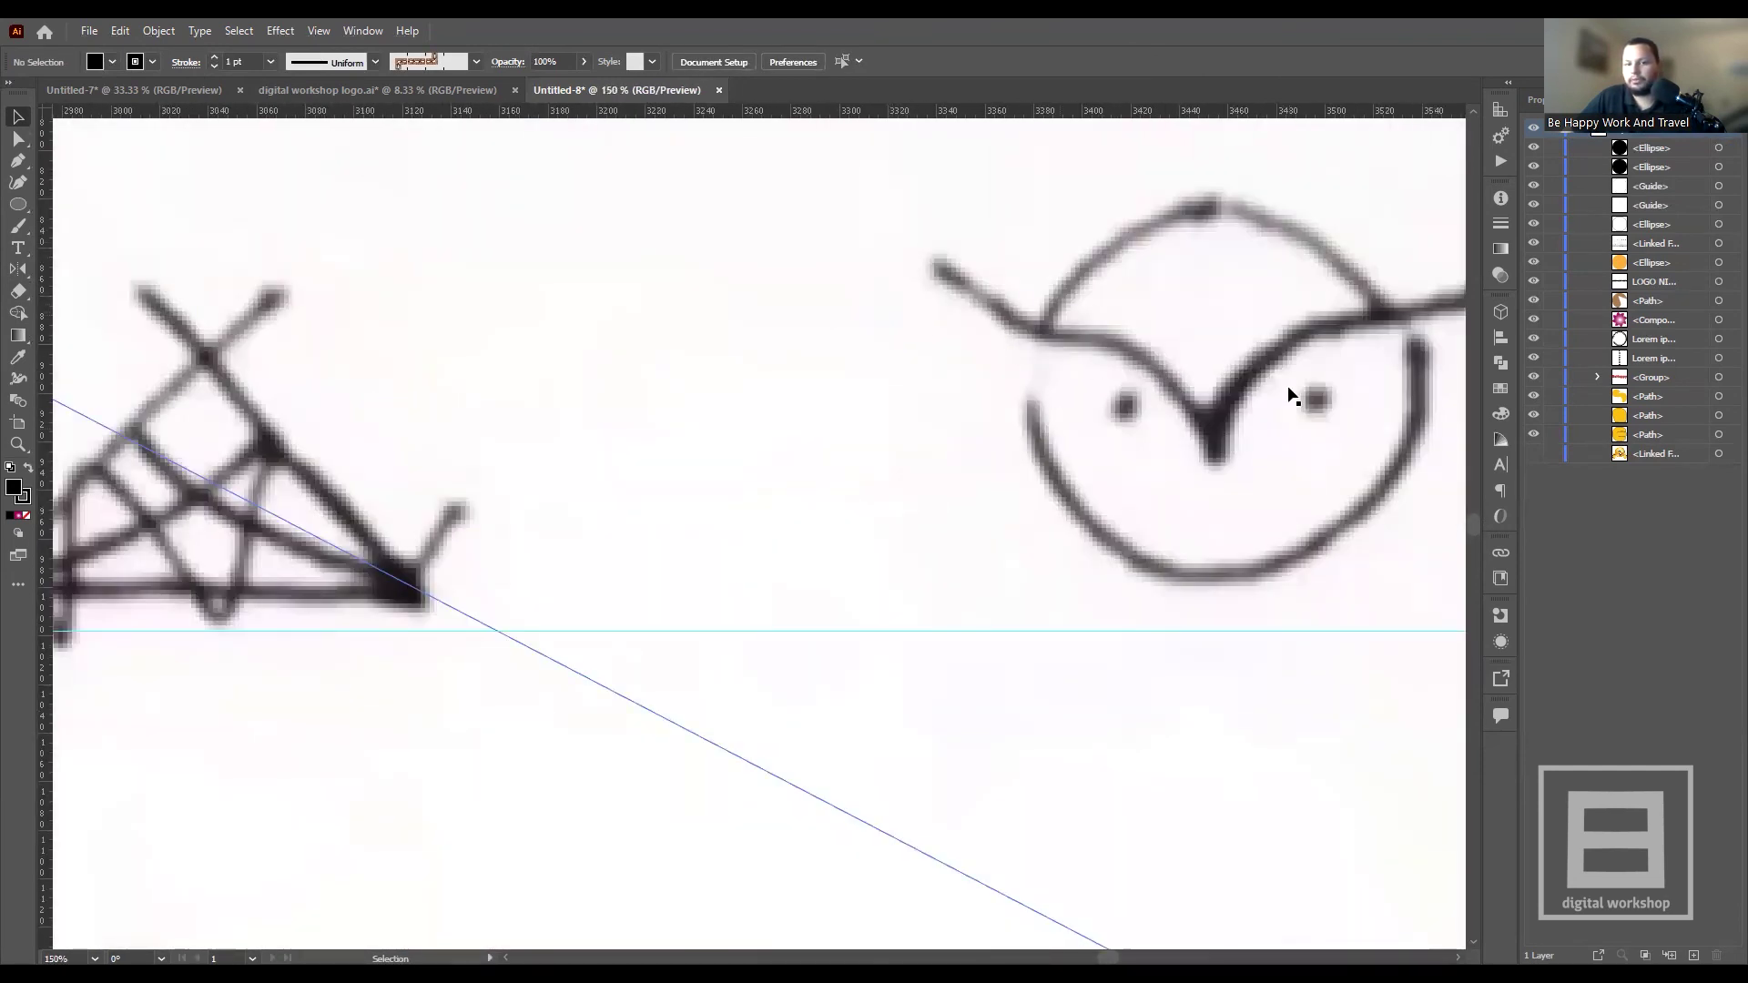
{"action": "scroll", "coordinate": [986, 355], "scroll_direction": "down", "scroll_amount": 3}
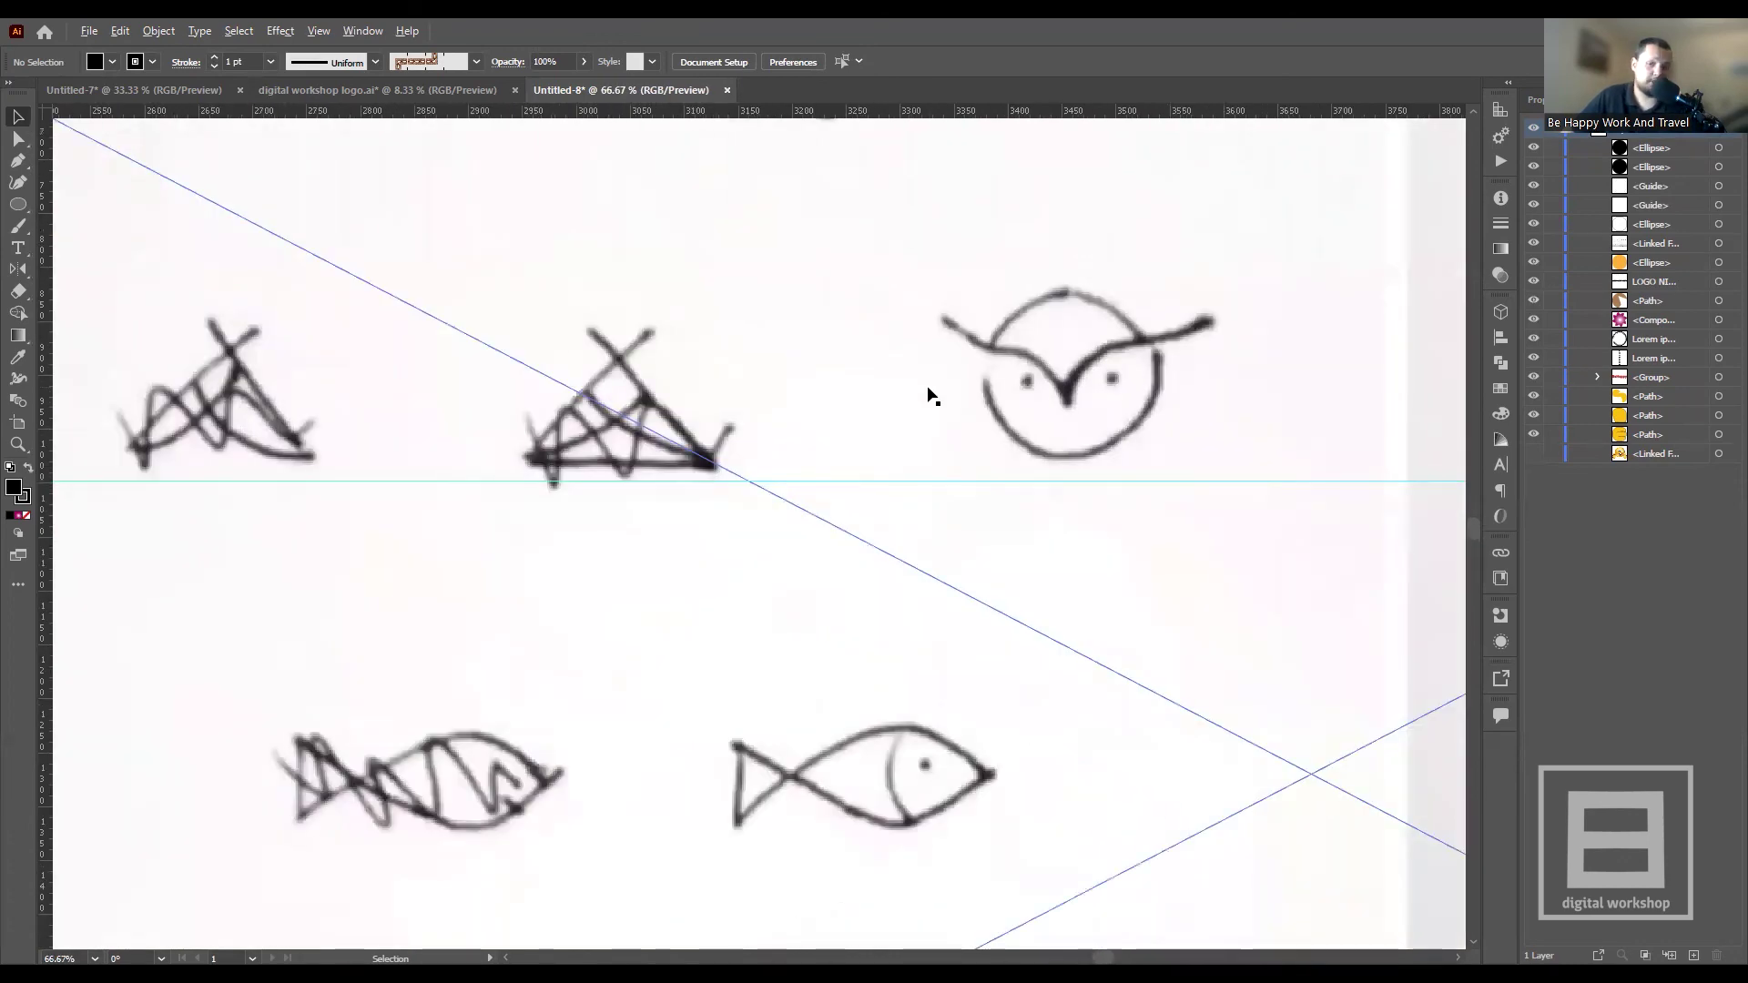
{"action": "scroll", "coordinate": [1123, 379], "scroll_direction": "up", "scroll_amount": 3}
{"action": "scroll", "coordinate": [1096, 351], "scroll_direction": "down", "scroll_amount": 2}
{"action": "scroll", "coordinate": [1215, 369], "scroll_direction": "down", "scroll_amount": 2}
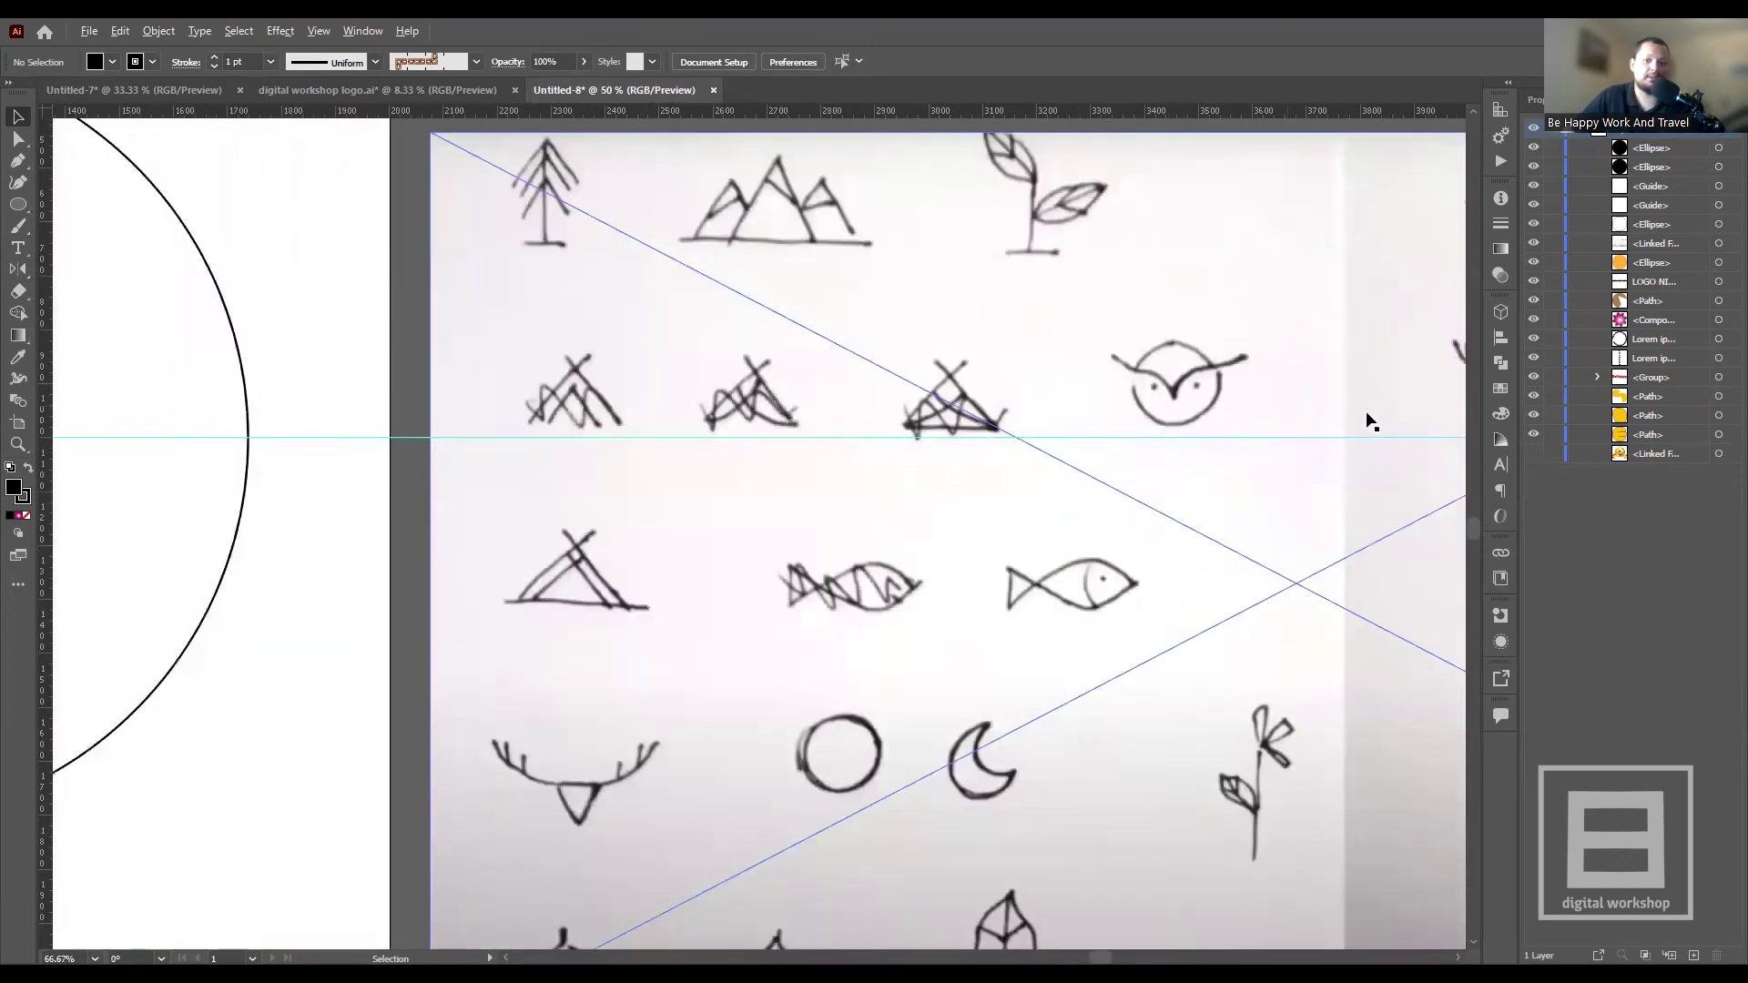
{"action": "scroll", "coordinate": [801, 449], "scroll_direction": "down", "scroll_amount": 1}
{"action": "scroll", "coordinate": [715, 418], "scroll_direction": "down", "scroll_amount": 2}
{"action": "scroll", "coordinate": [715, 418], "scroll_direction": "up", "scroll_amount": 3}
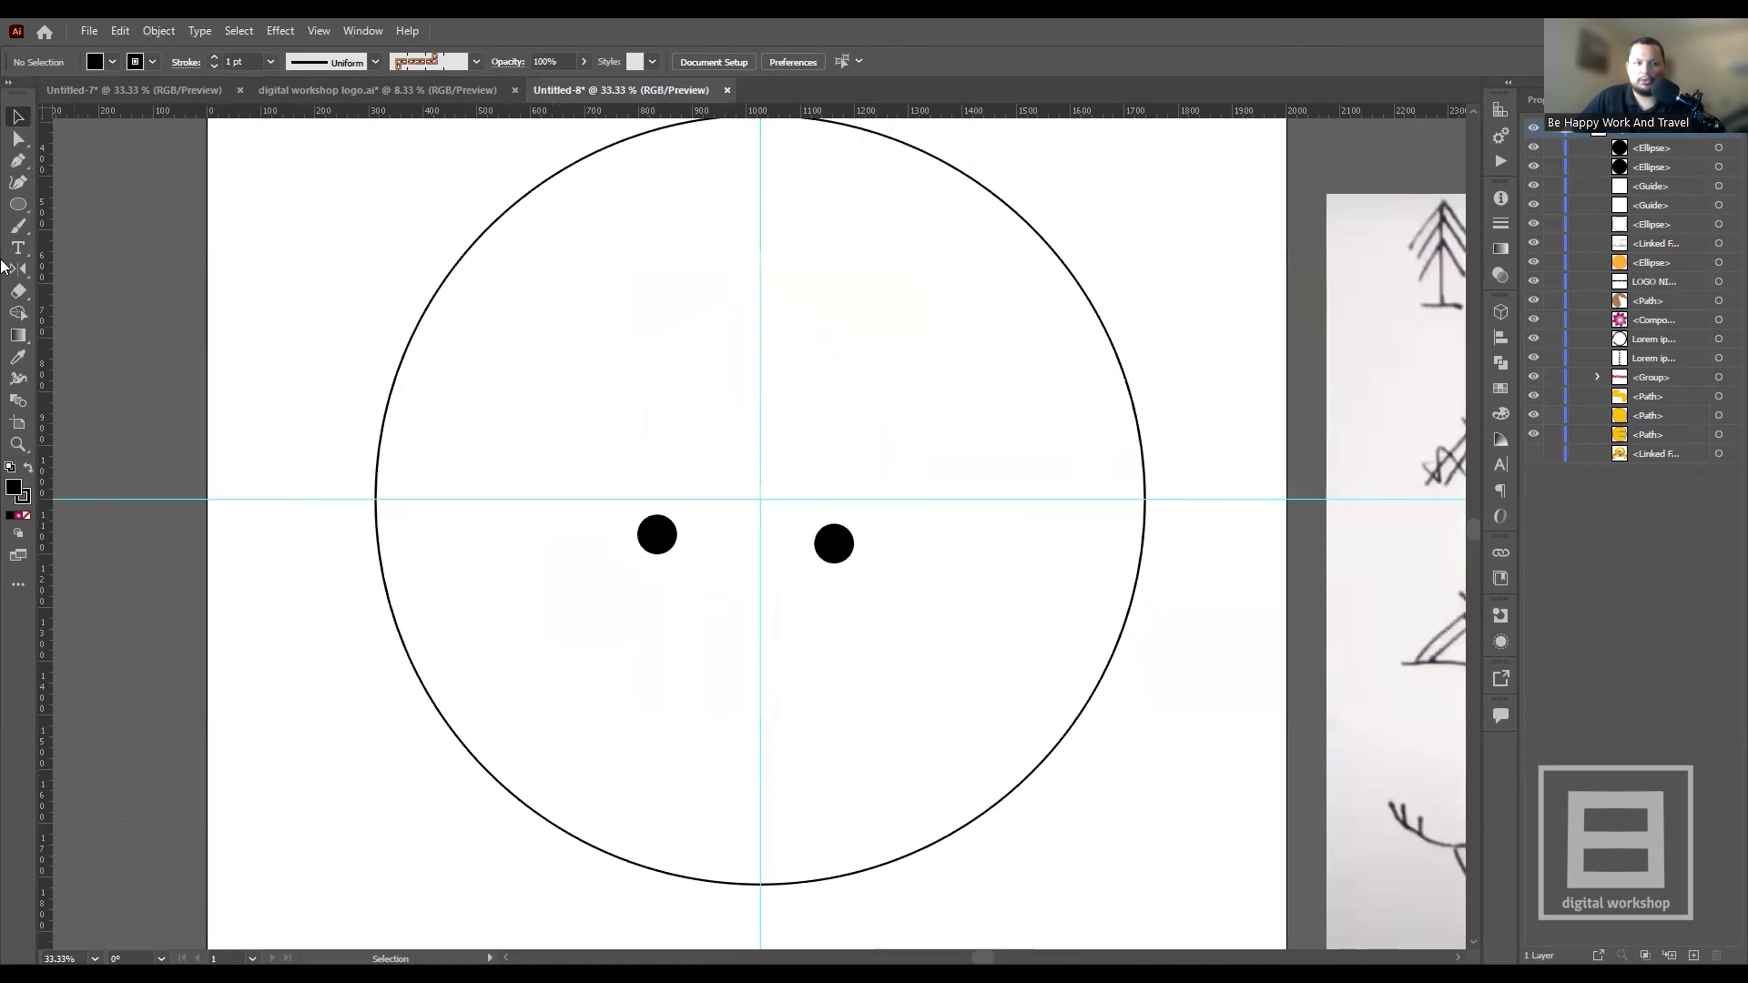
{"action": "left_click", "coordinate": [20, 174]}
{"action": "left_click", "coordinate": [17, 184]}
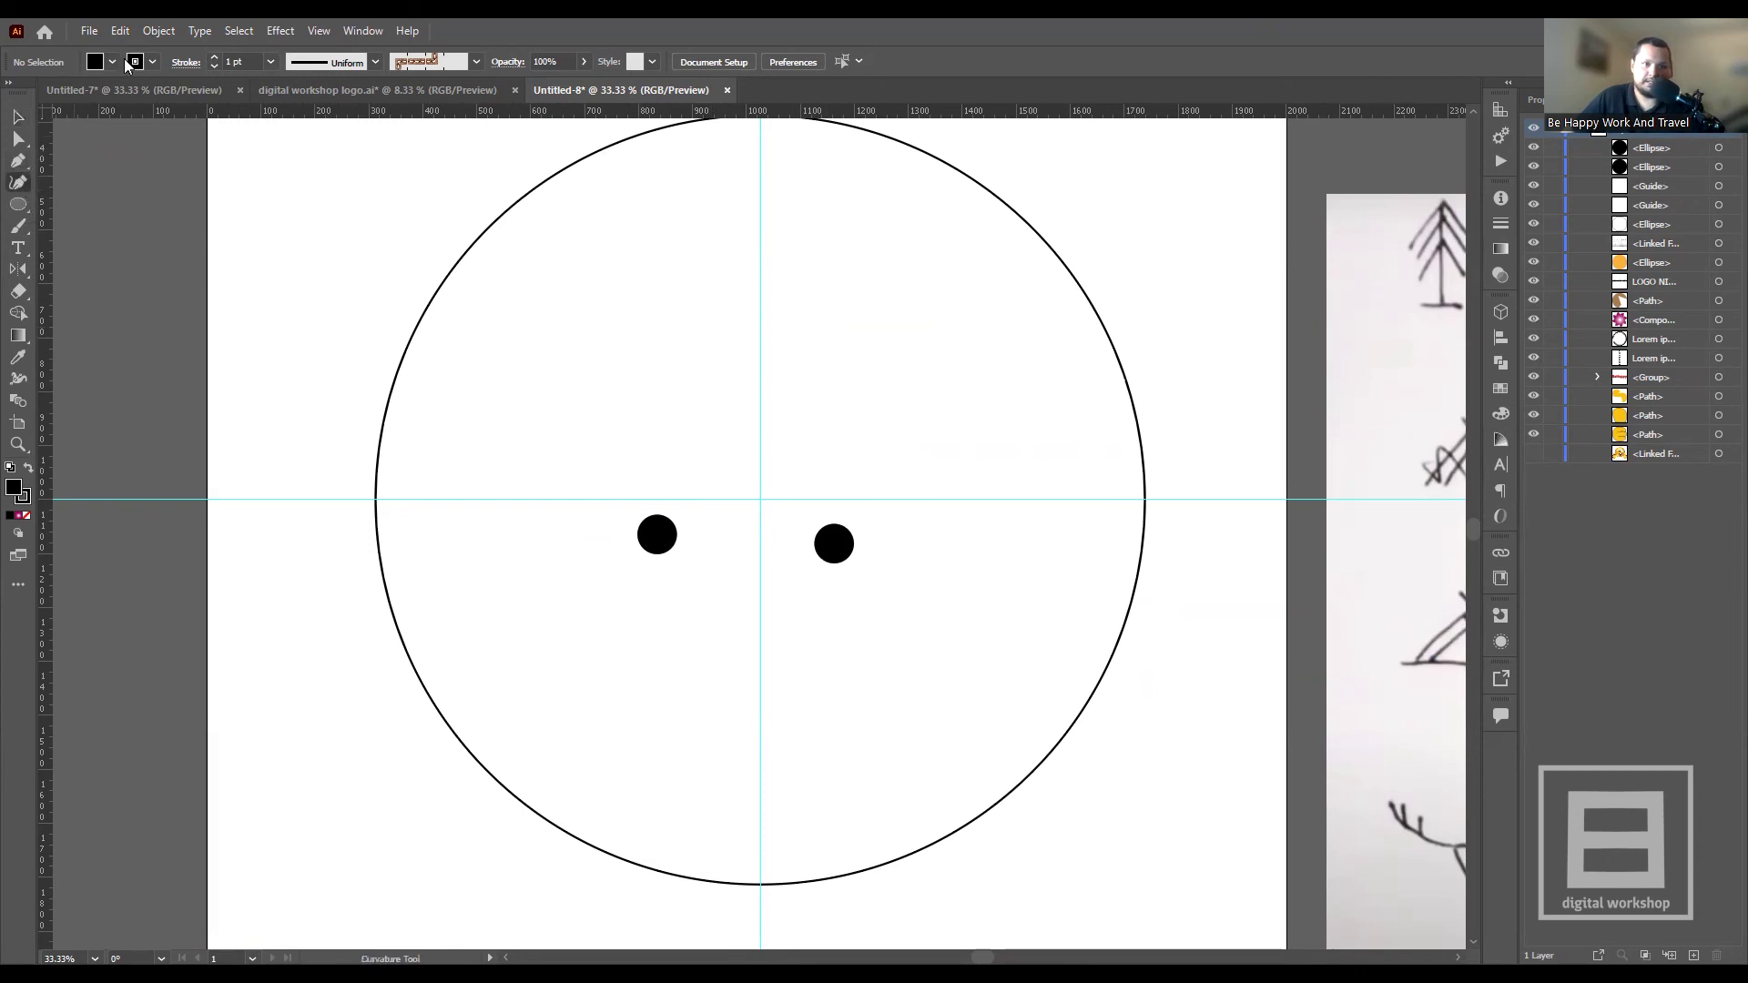
{"action": "left_click", "coordinate": [111, 60]}
- Set the new path's fill to None and its stroke weight to 3 pt
{"action": "left_click", "coordinate": [12, 92]}
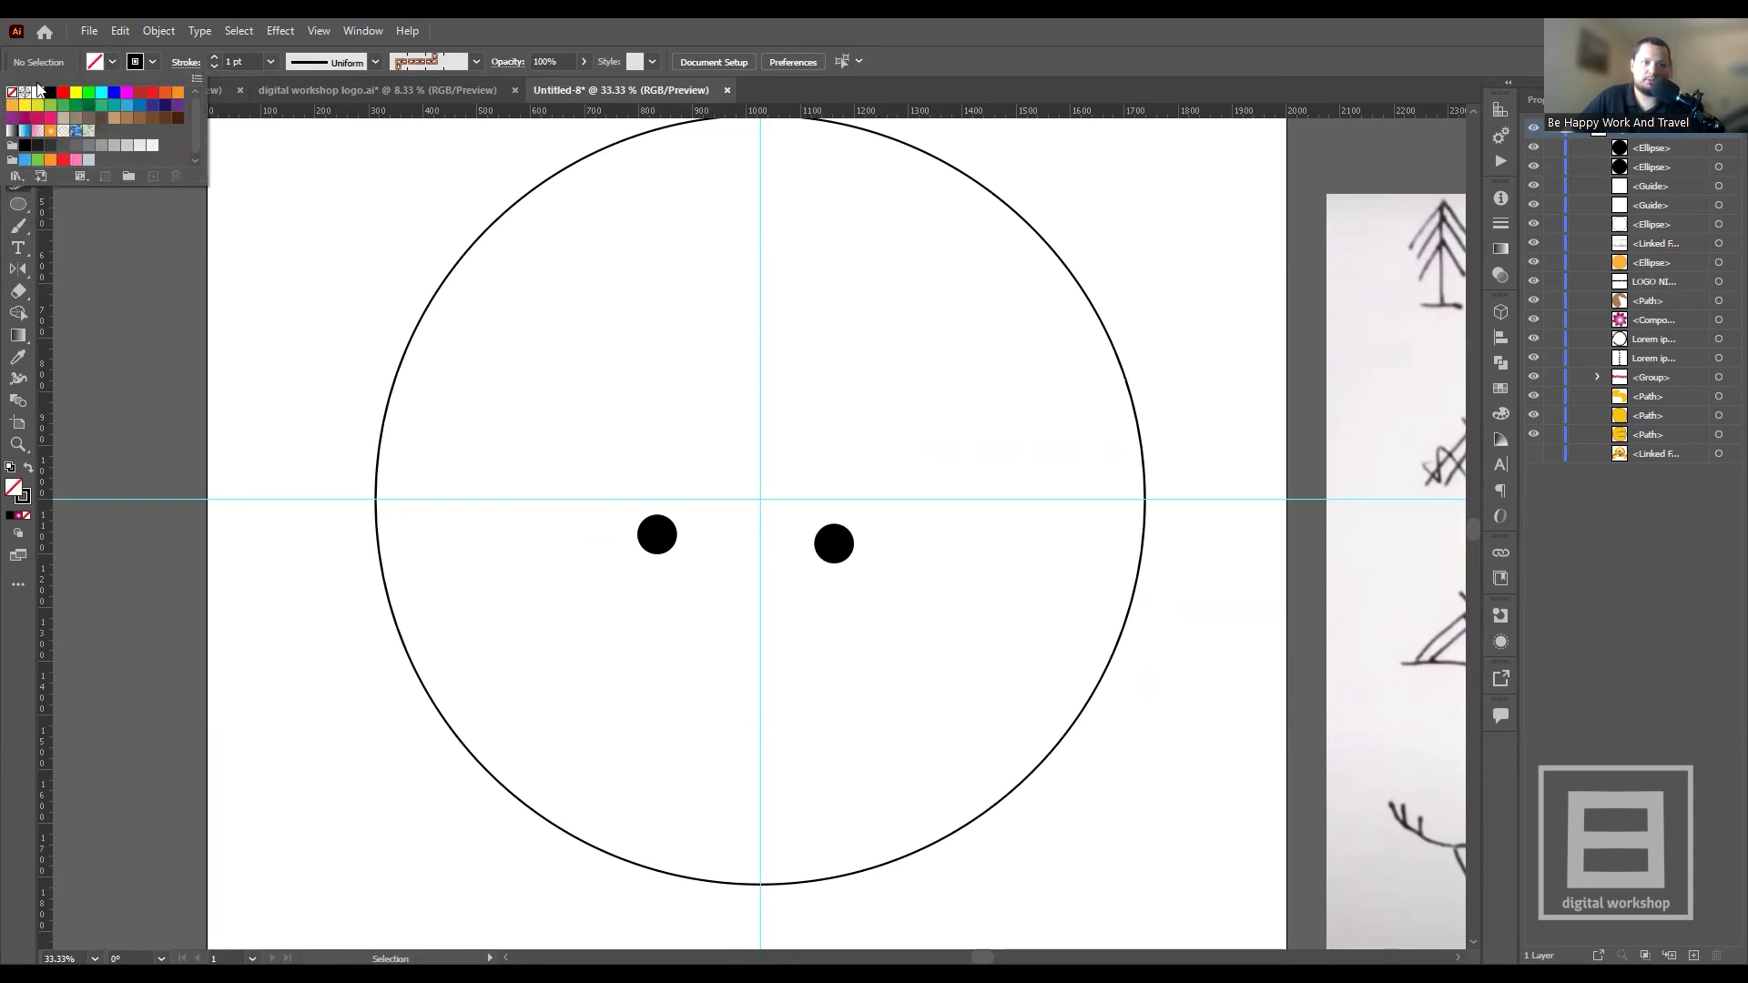
{"action": "left_click", "coordinate": [885, 60]}
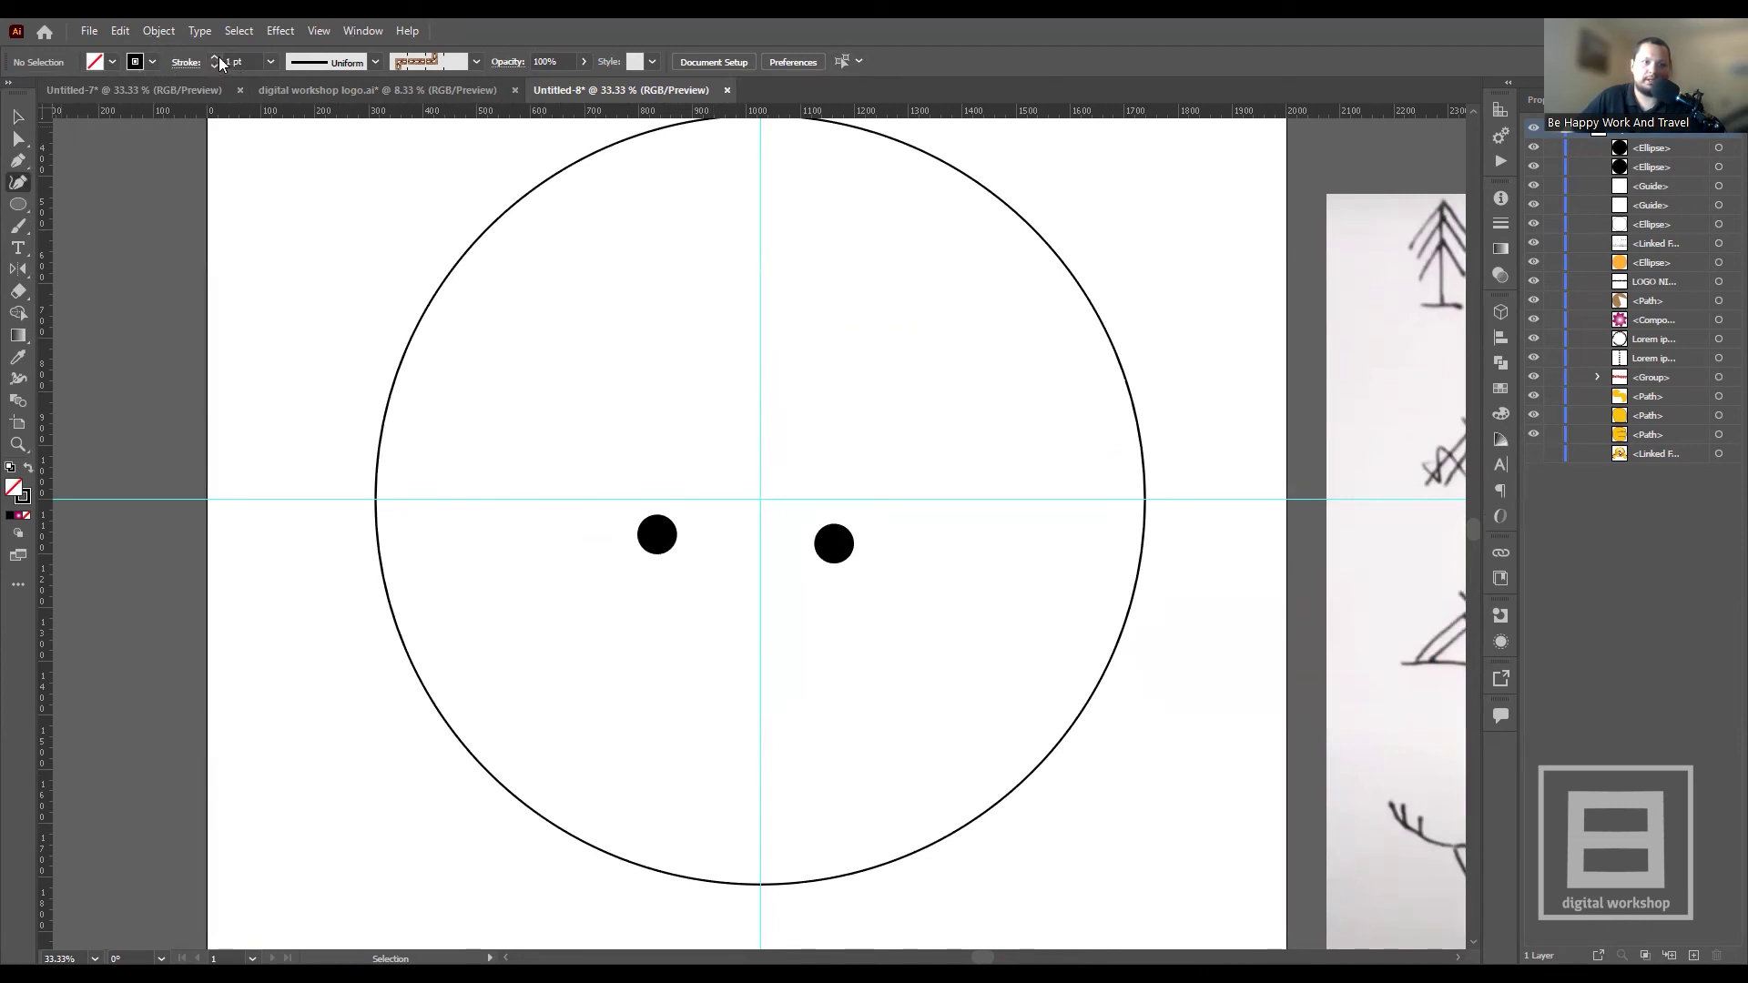
{"action": "left_click", "coordinate": [216, 58]}
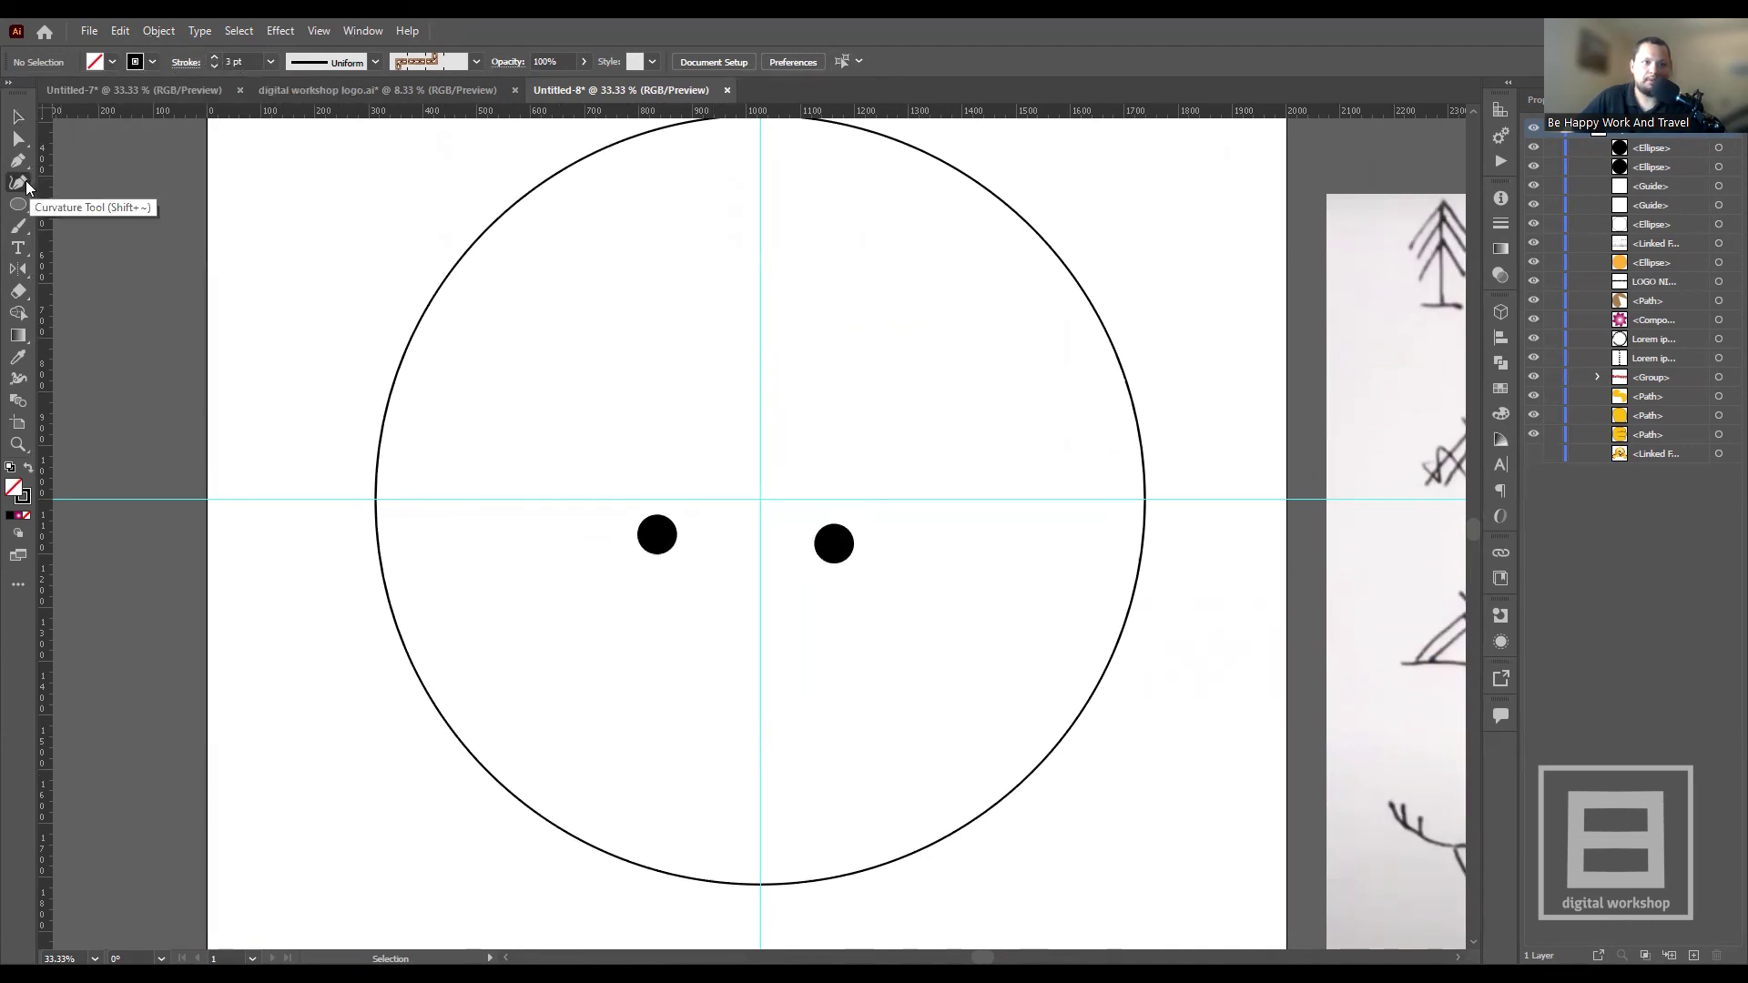
{"action": "scroll", "coordinate": [346, 332], "scroll_direction": "up", "scroll_amount": 2}
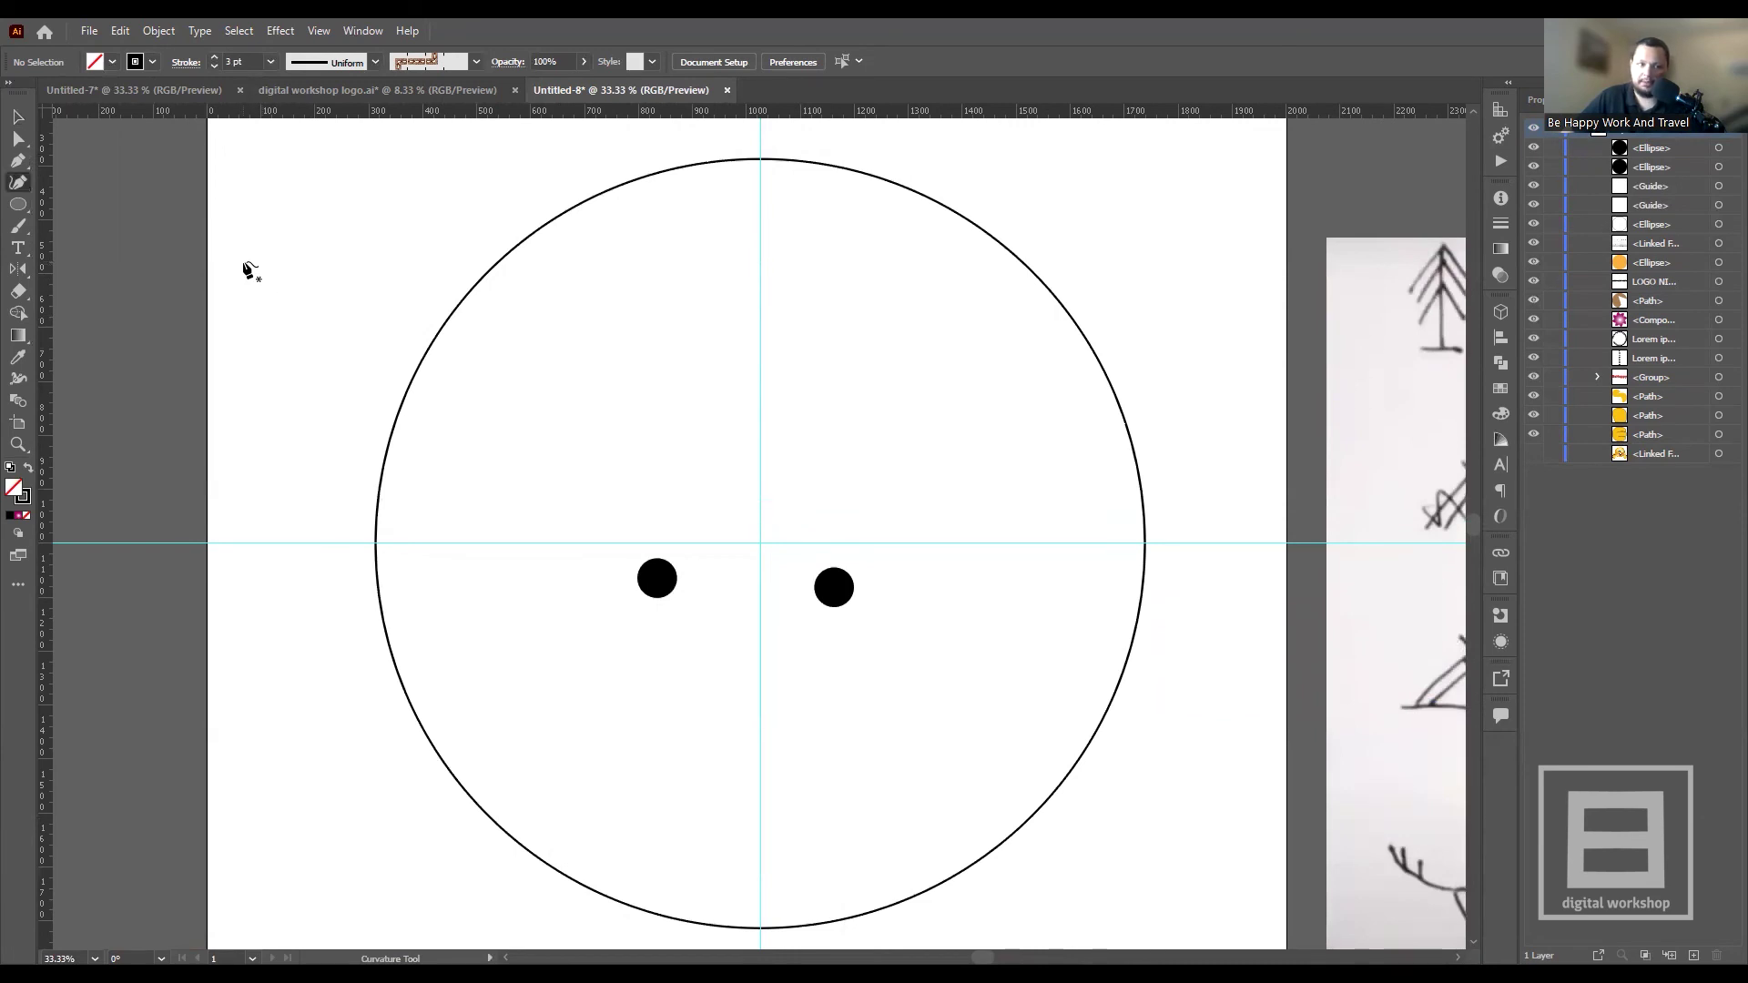
{"action": "scroll", "coordinate": [300, 259], "scroll_direction": "down", "scroll_amount": 1}
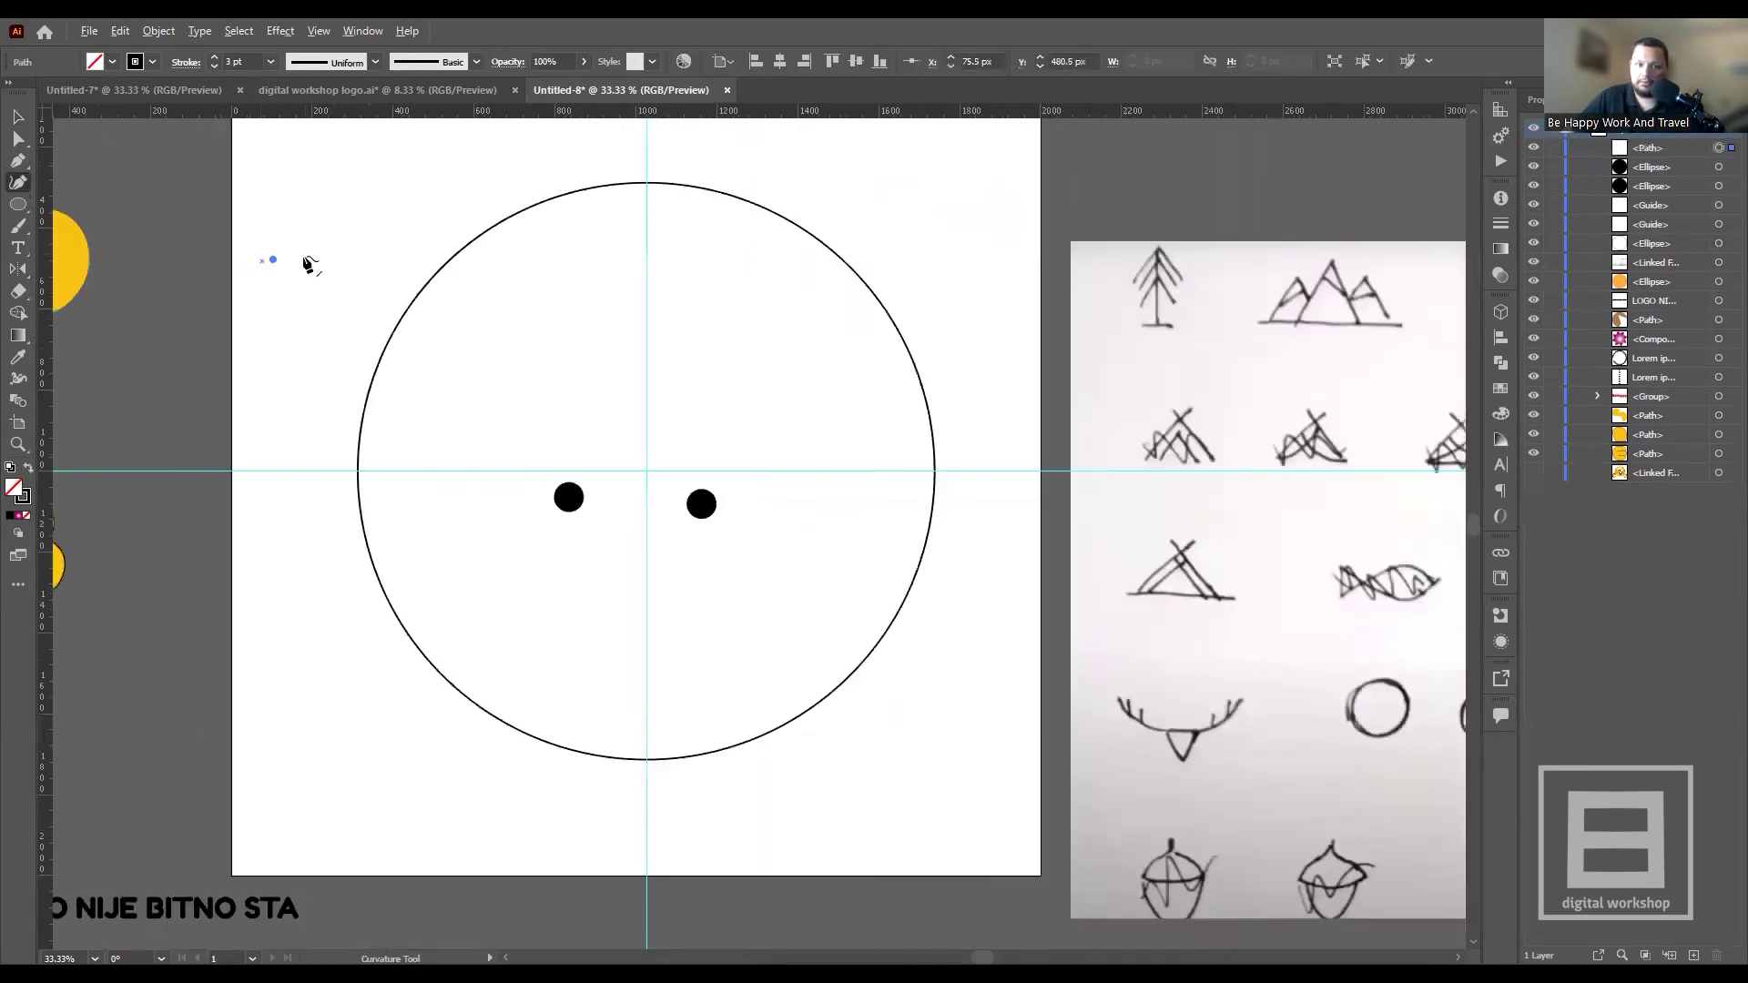
{"action": "scroll", "coordinate": [305, 262], "scroll_direction": "down", "scroll_amount": 2}
{"action": "scroll", "coordinate": [306, 265], "scroll_direction": "up", "scroll_amount": 1}
{"action": "scroll", "coordinate": [304, 273], "scroll_direction": "up", "scroll_amount": 1}
{"action": "scroll", "coordinate": [367, 289], "scroll_direction": "up", "scroll_amount": 1}
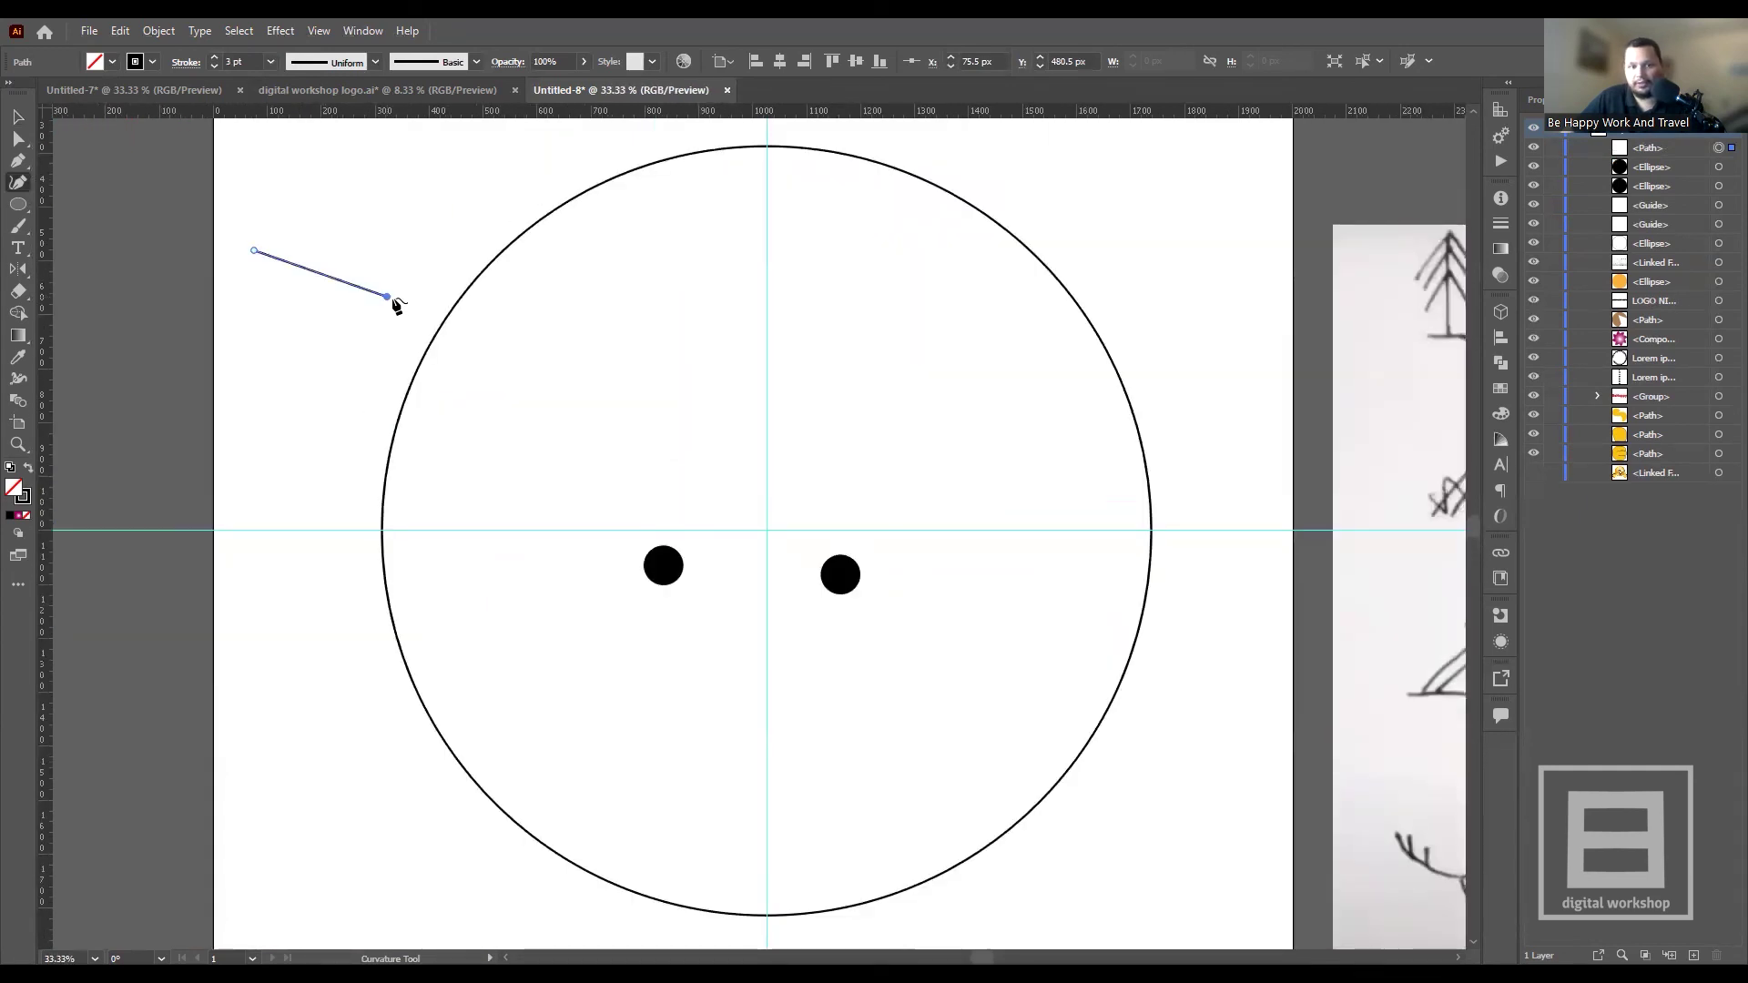
- Draw an S-curve with the Curvature tool from the upper left to the circle's centre guide crossing
{"action": "left_click", "coordinate": [453, 309]}
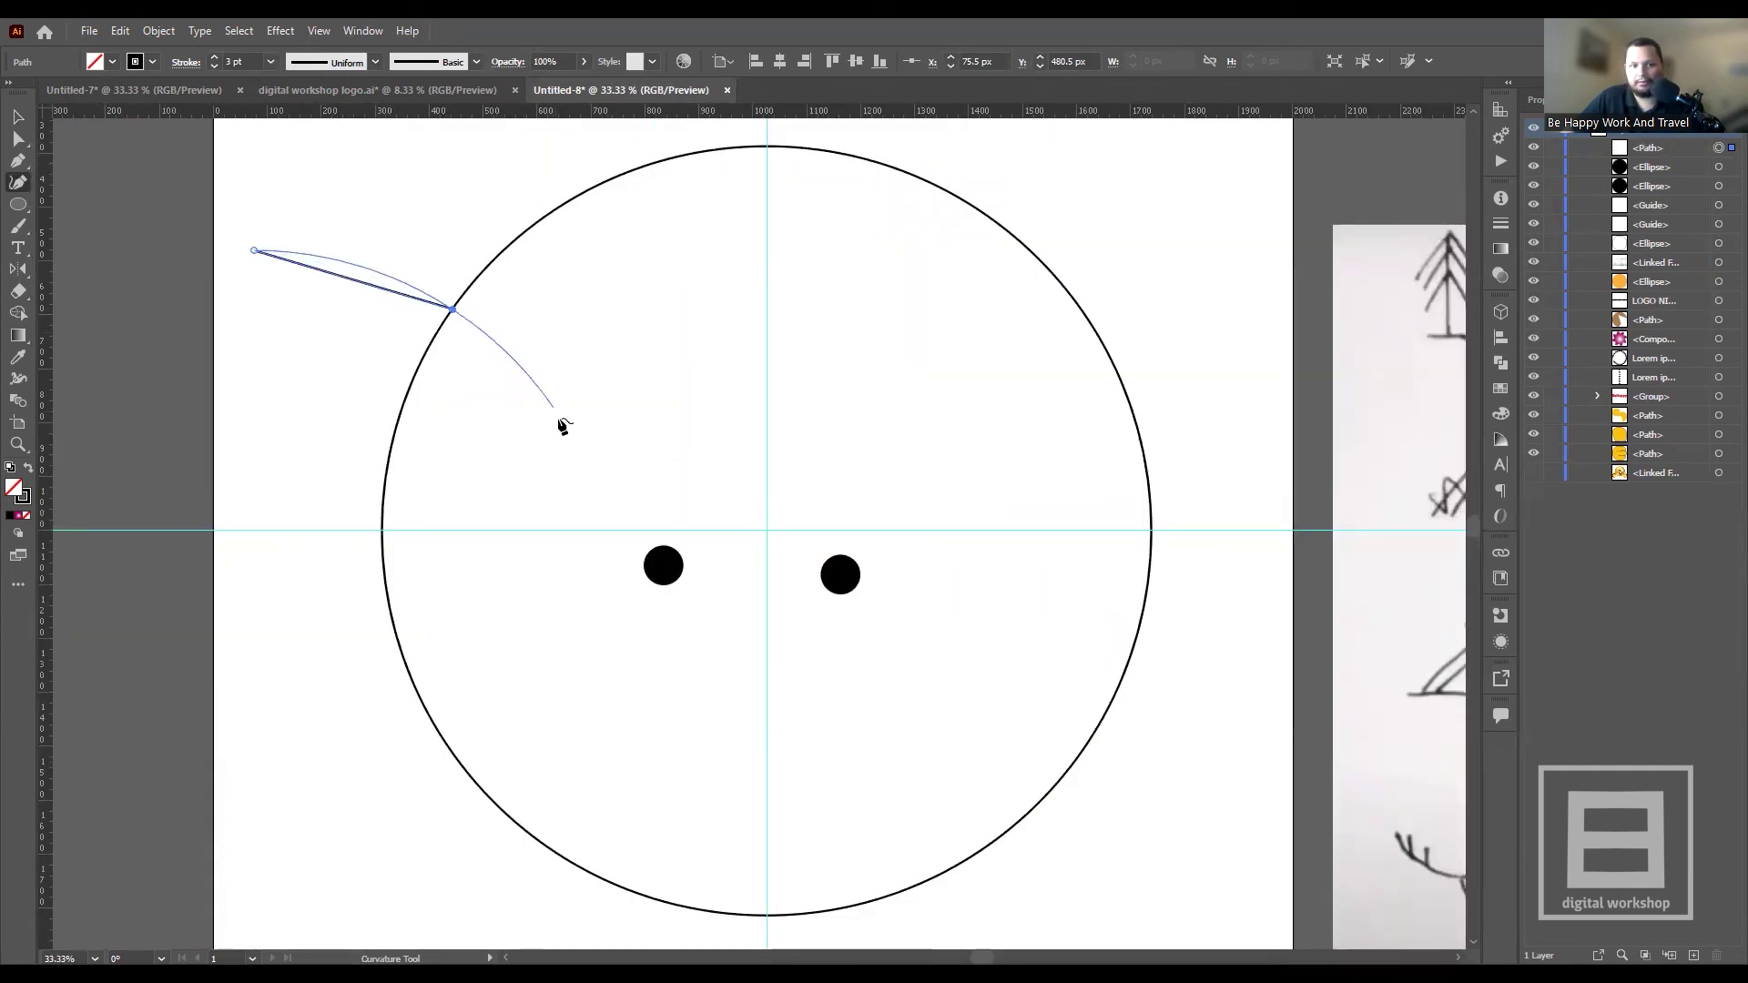
{"action": "left_click", "coordinate": [576, 462]}
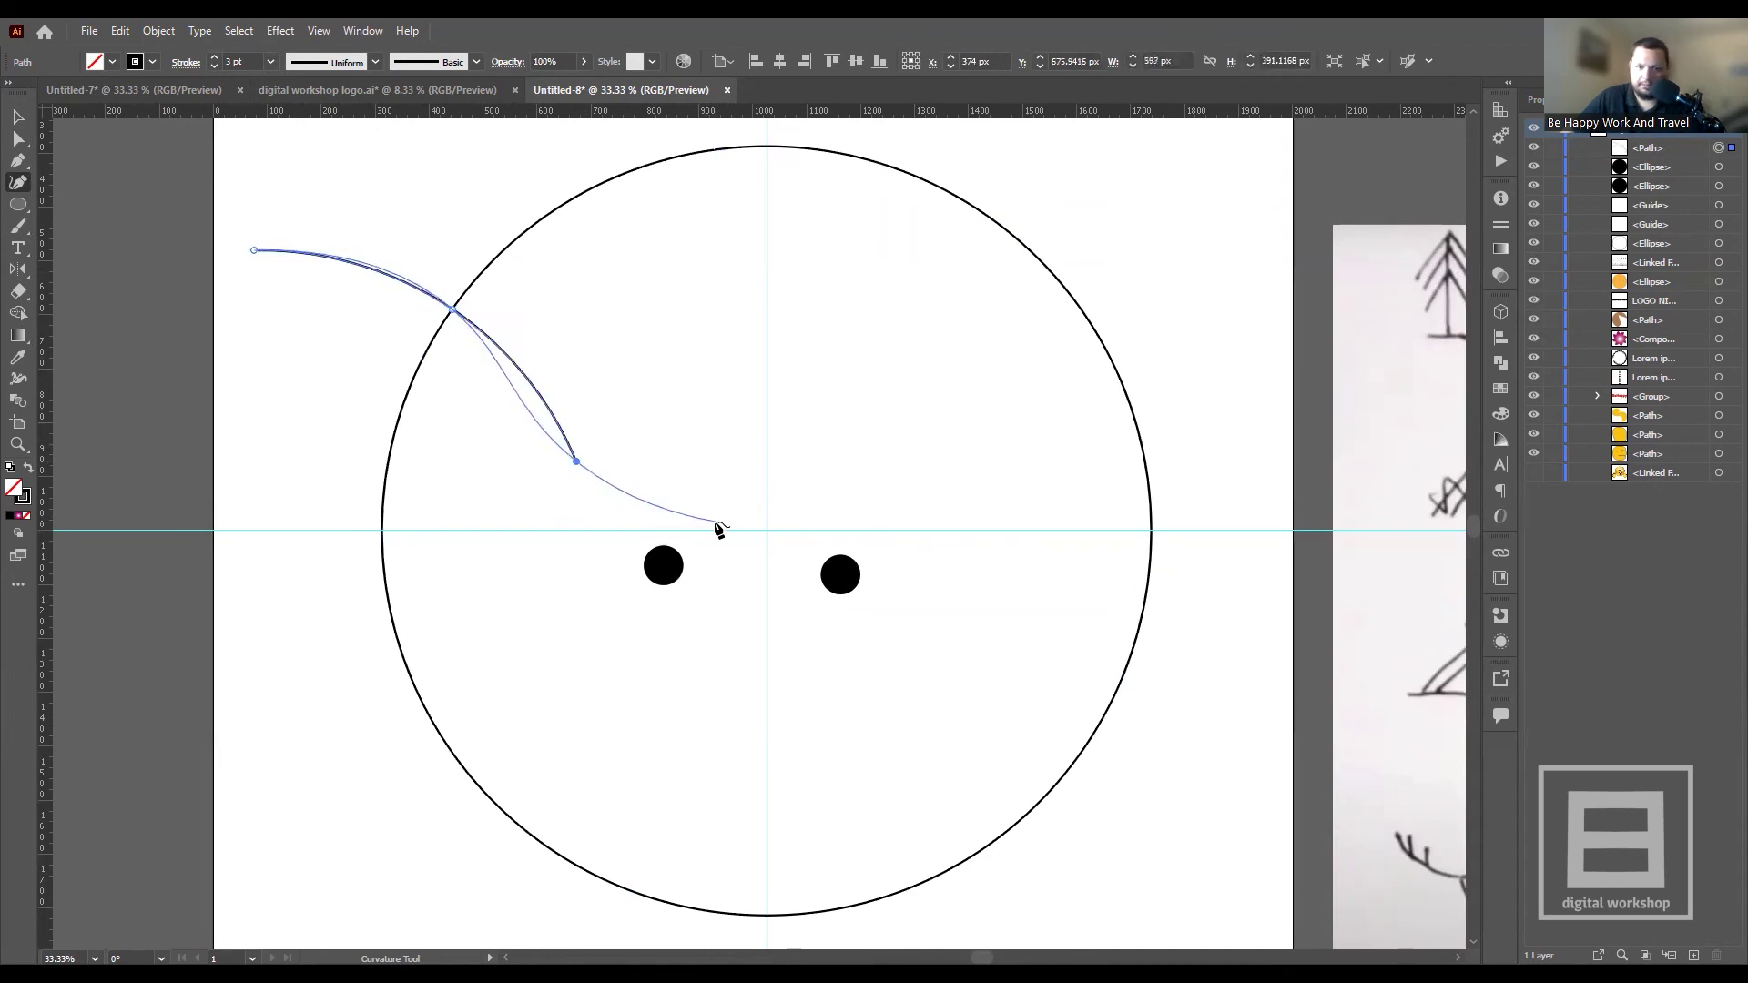
{"action": "left_click", "coordinate": [761, 528]}
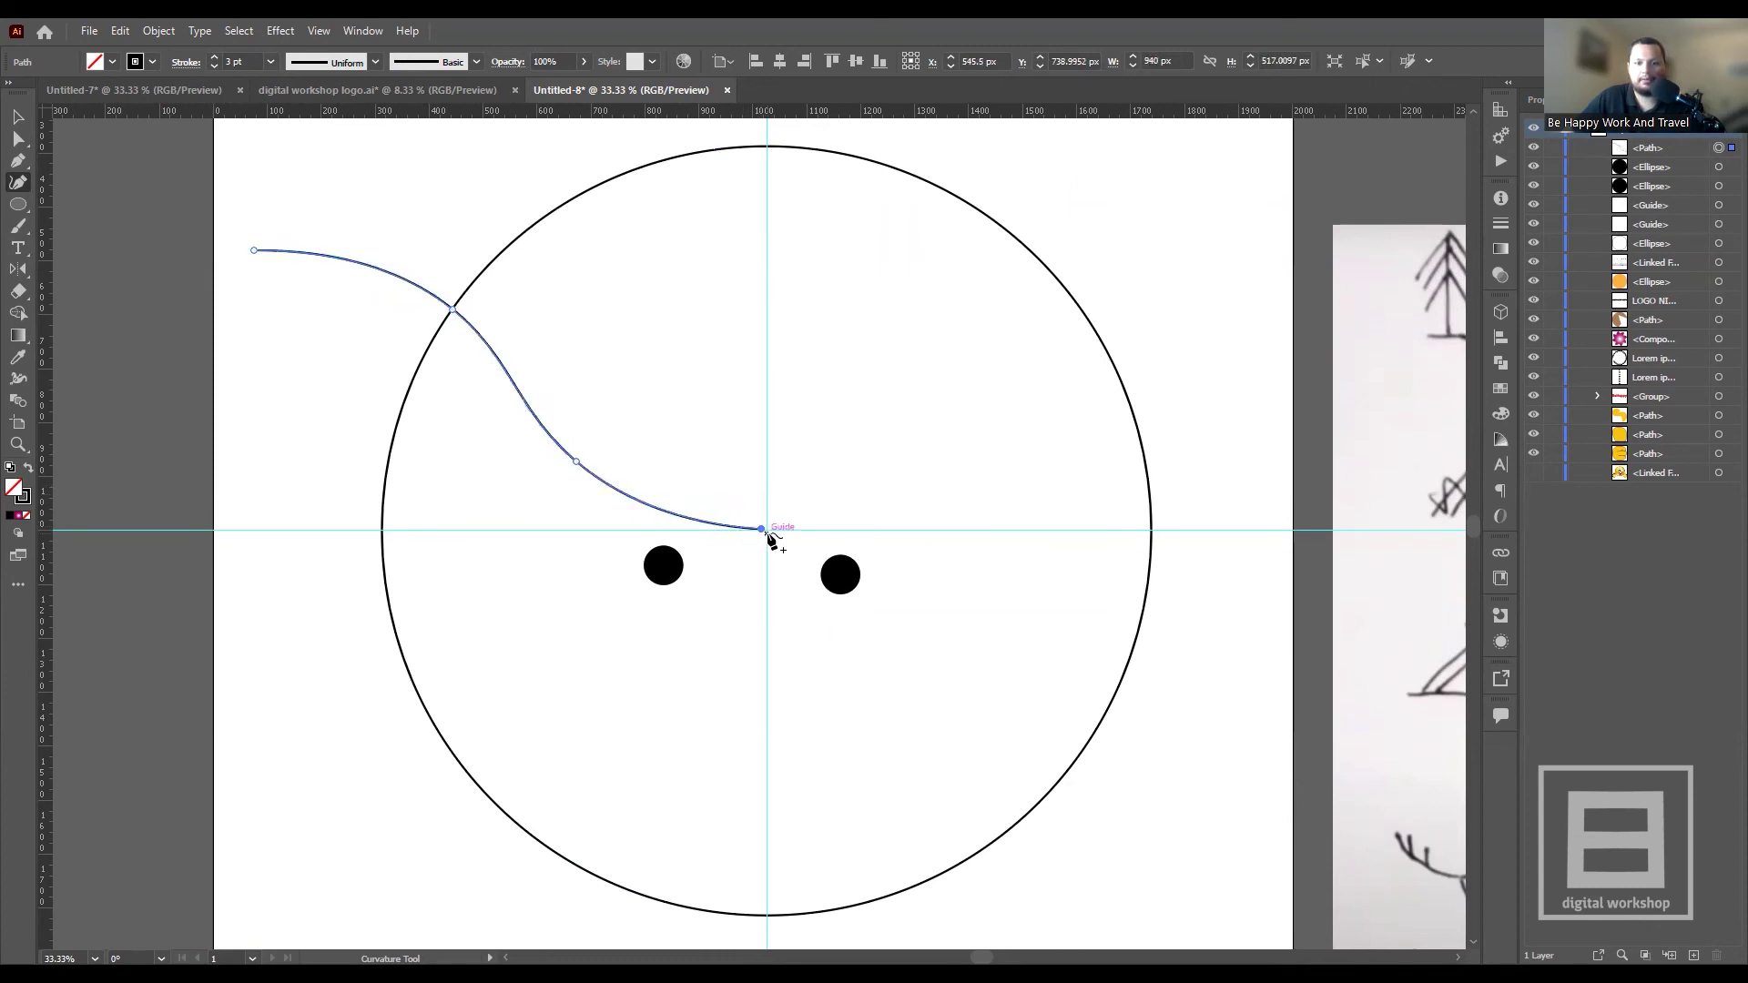
{"action": "left_click", "coordinate": [762, 529]}
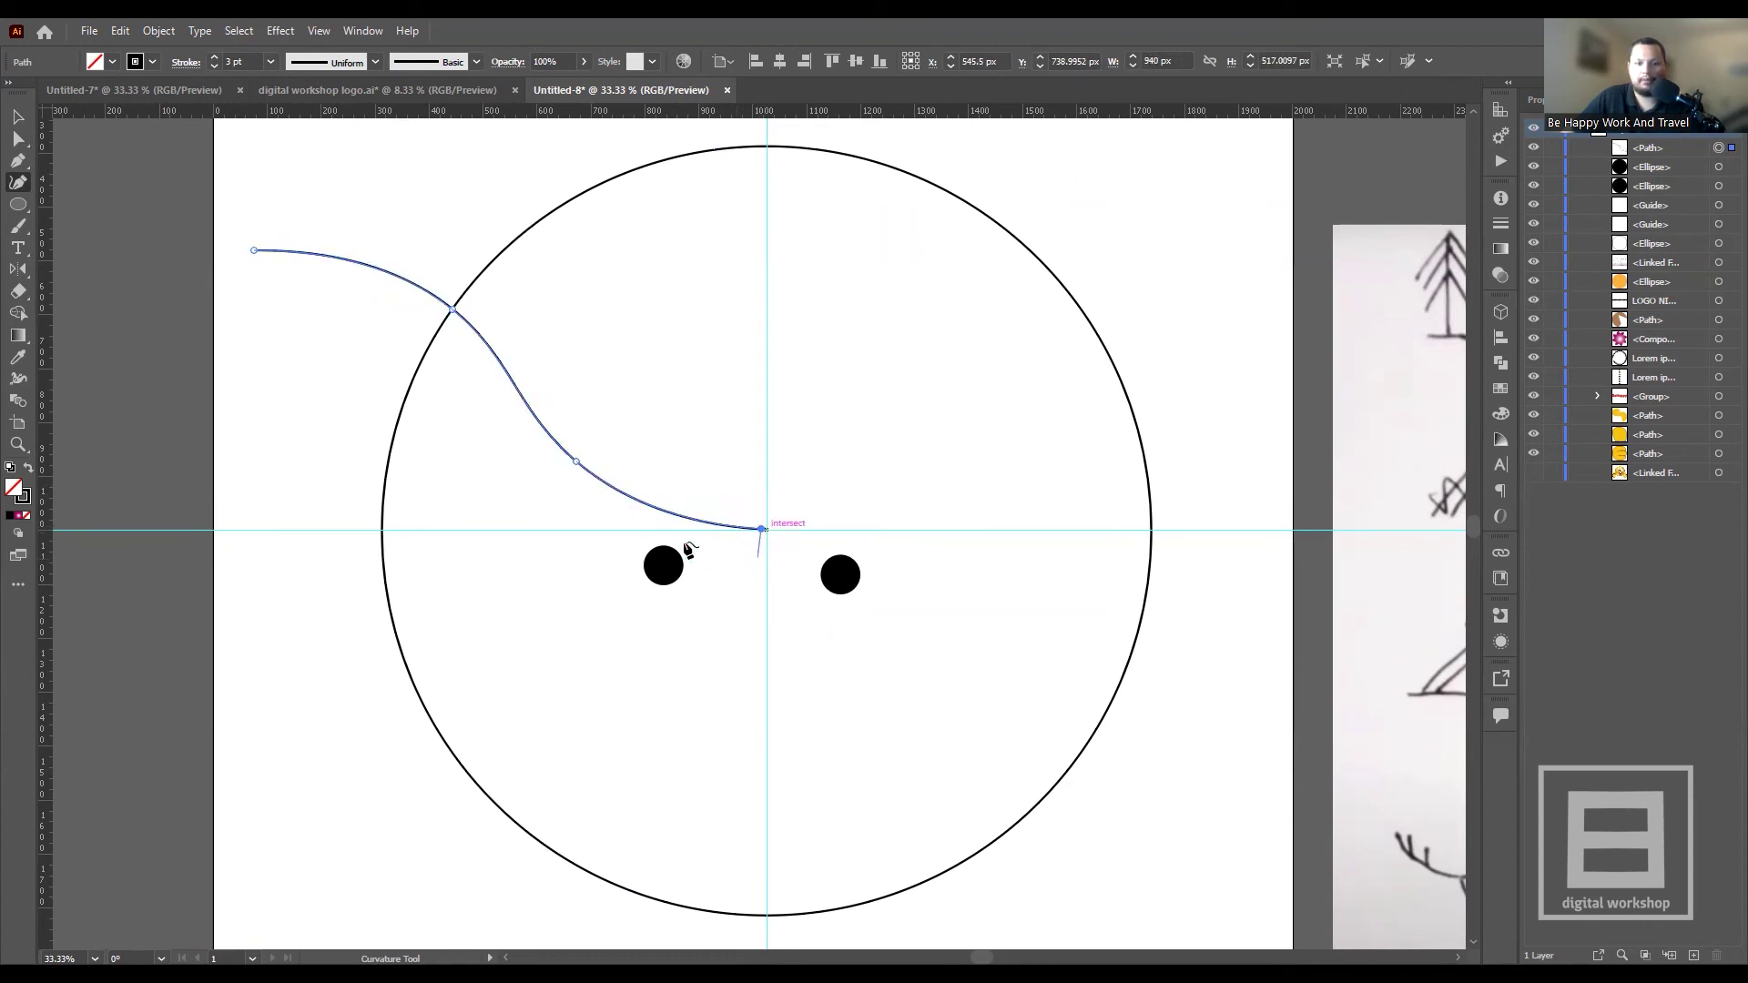
{"action": "right_click", "coordinate": [616, 497]}
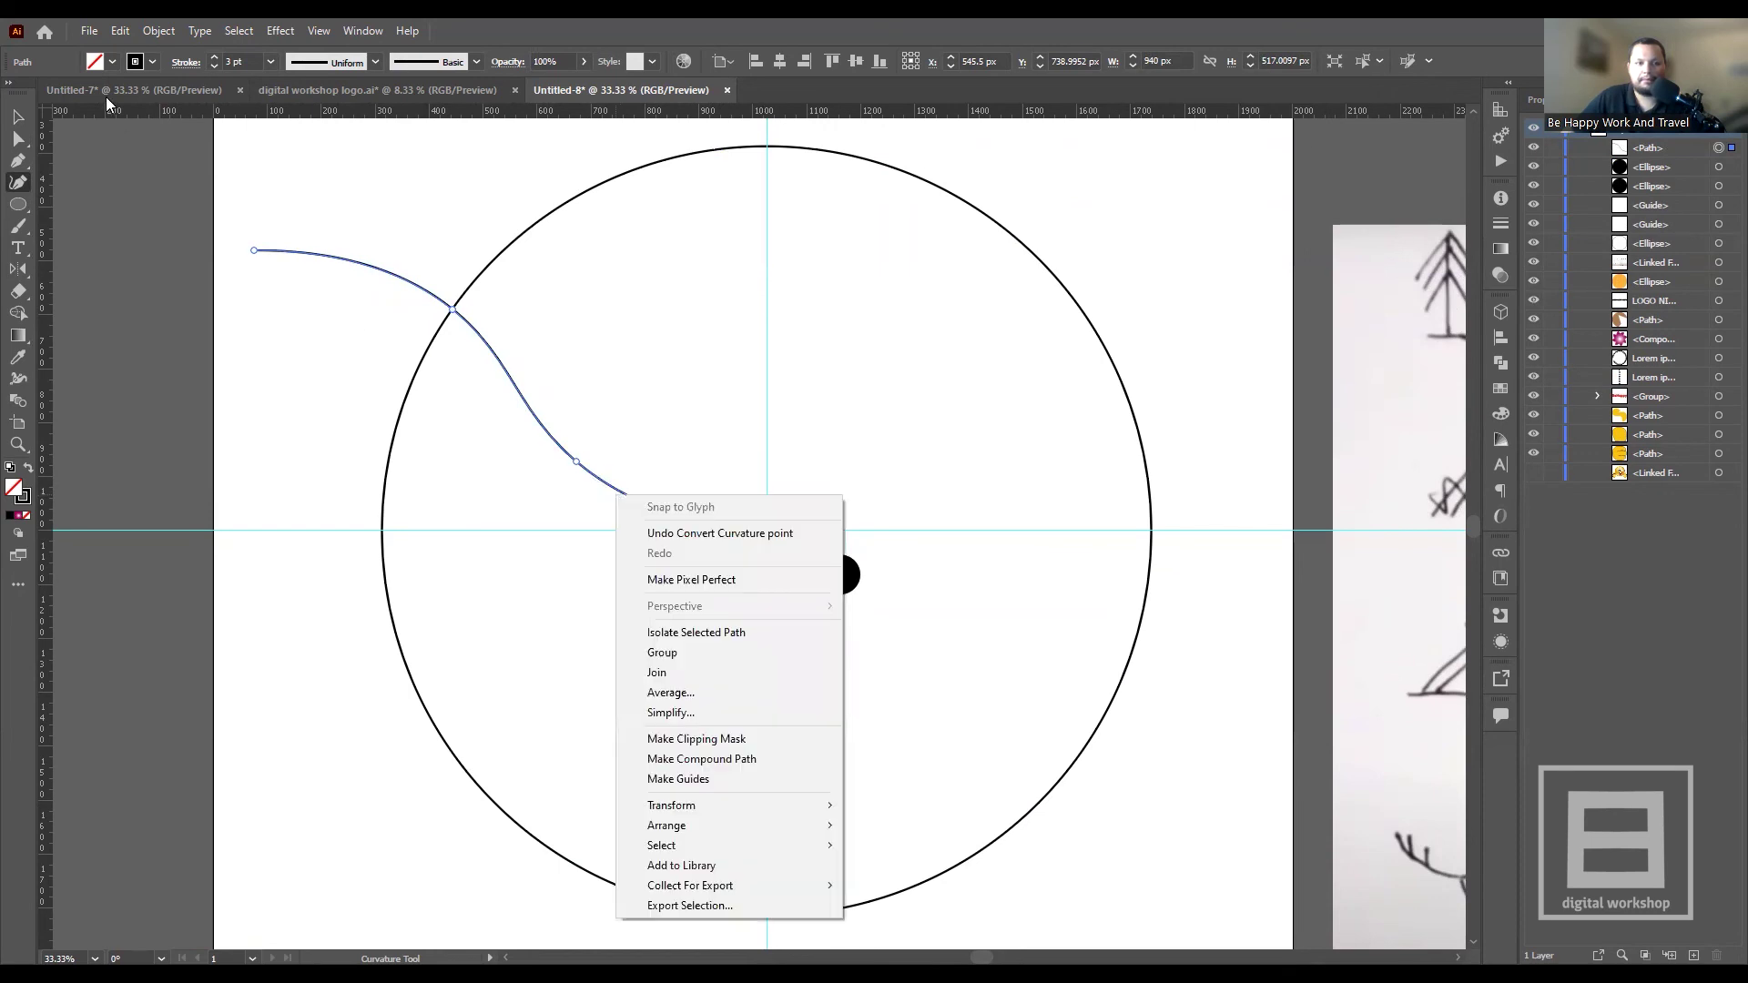
- Finish the curve with the Selection tool, clear the selection and zoom to check it
{"action": "left_click", "coordinate": [20, 118]}
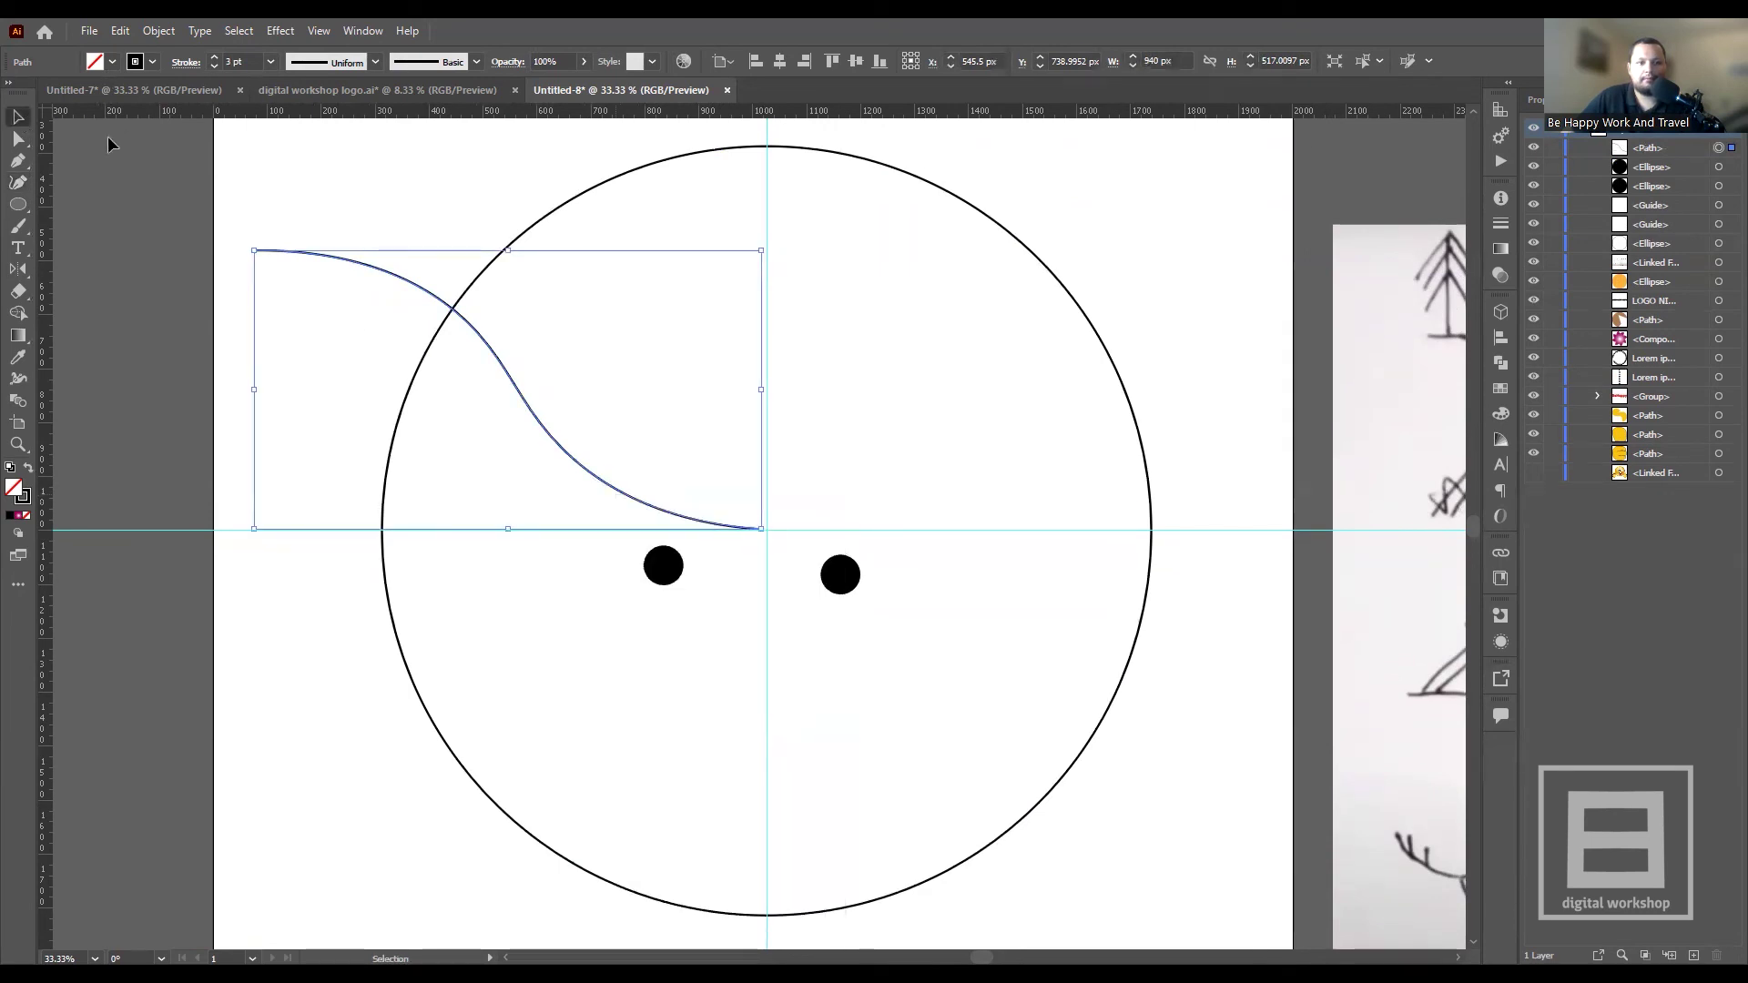
{"action": "left_click", "coordinate": [308, 188]}
{"action": "scroll", "coordinate": [537, 428], "scroll_direction": "down", "scroll_amount": 1}
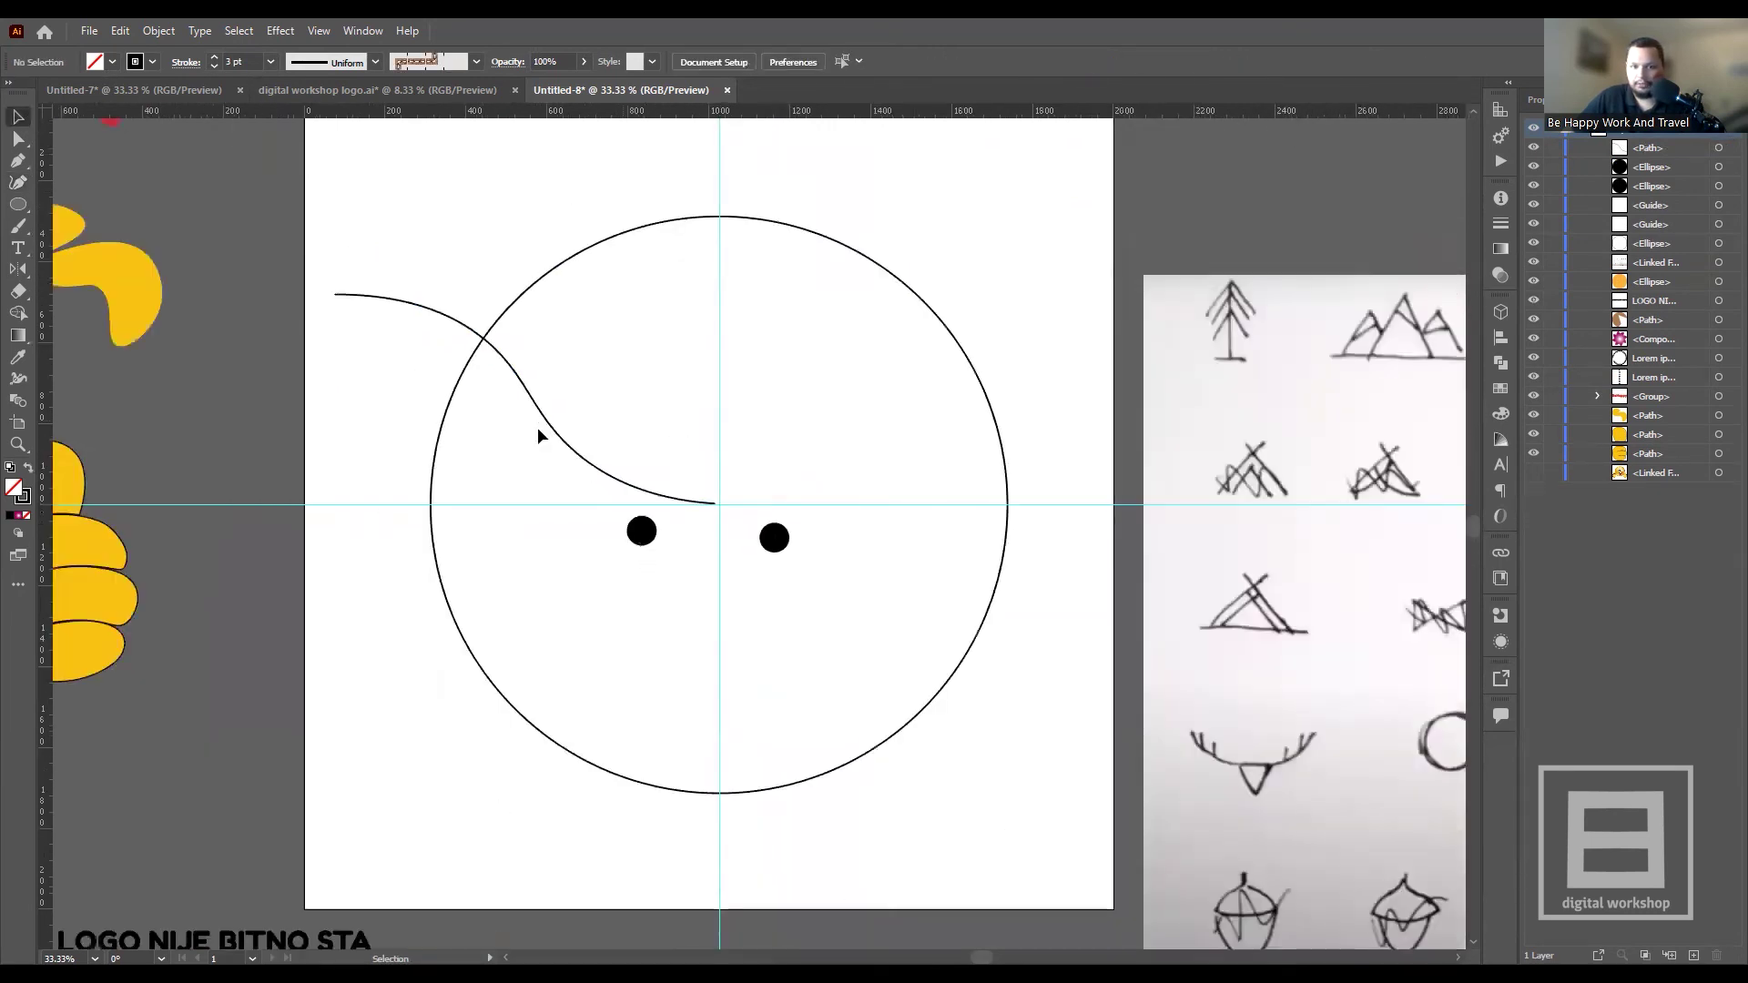
{"action": "scroll", "coordinate": [583, 432], "scroll_direction": "down", "scroll_amount": 1}
{"action": "scroll", "coordinate": [384, 321], "scroll_direction": "down", "scroll_amount": 1}
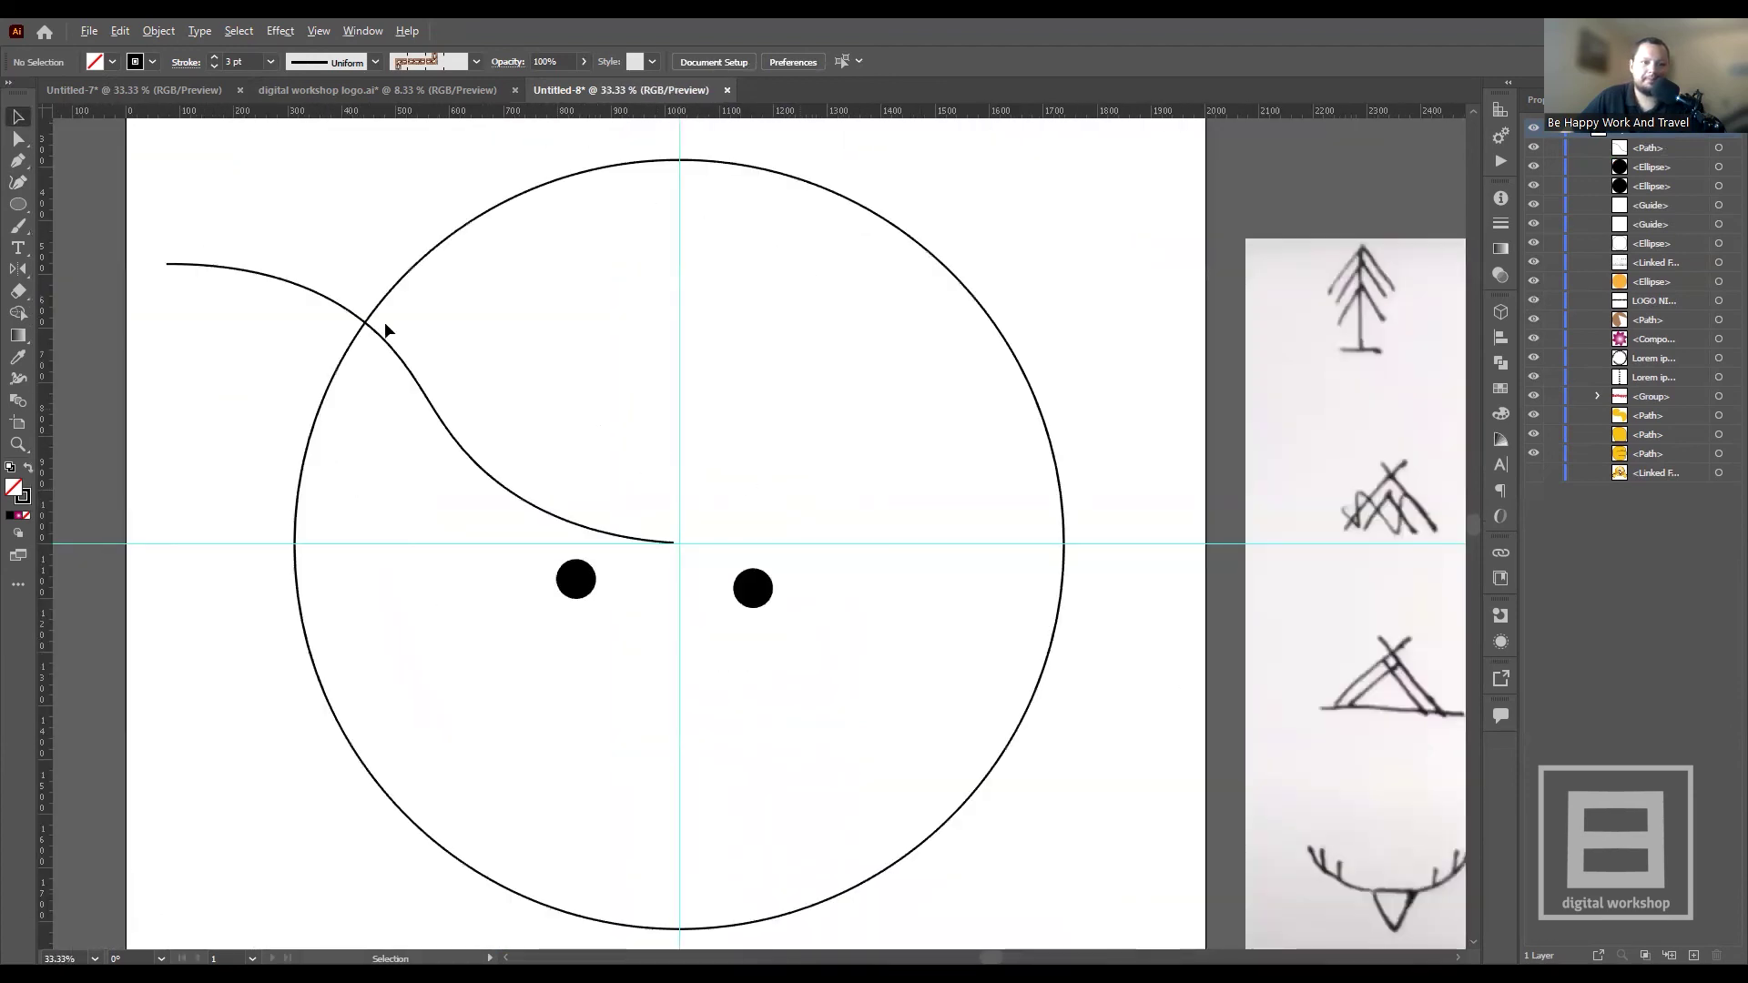
{"action": "scroll", "coordinate": [382, 309], "scroll_direction": "up", "scroll_amount": 2}
{"action": "scroll", "coordinate": [383, 306], "scroll_direction": "up", "scroll_amount": 1}
- Select the S-shaped curve on its own after briefly picking the big circle
{"action": "left_click", "coordinate": [385, 305]}
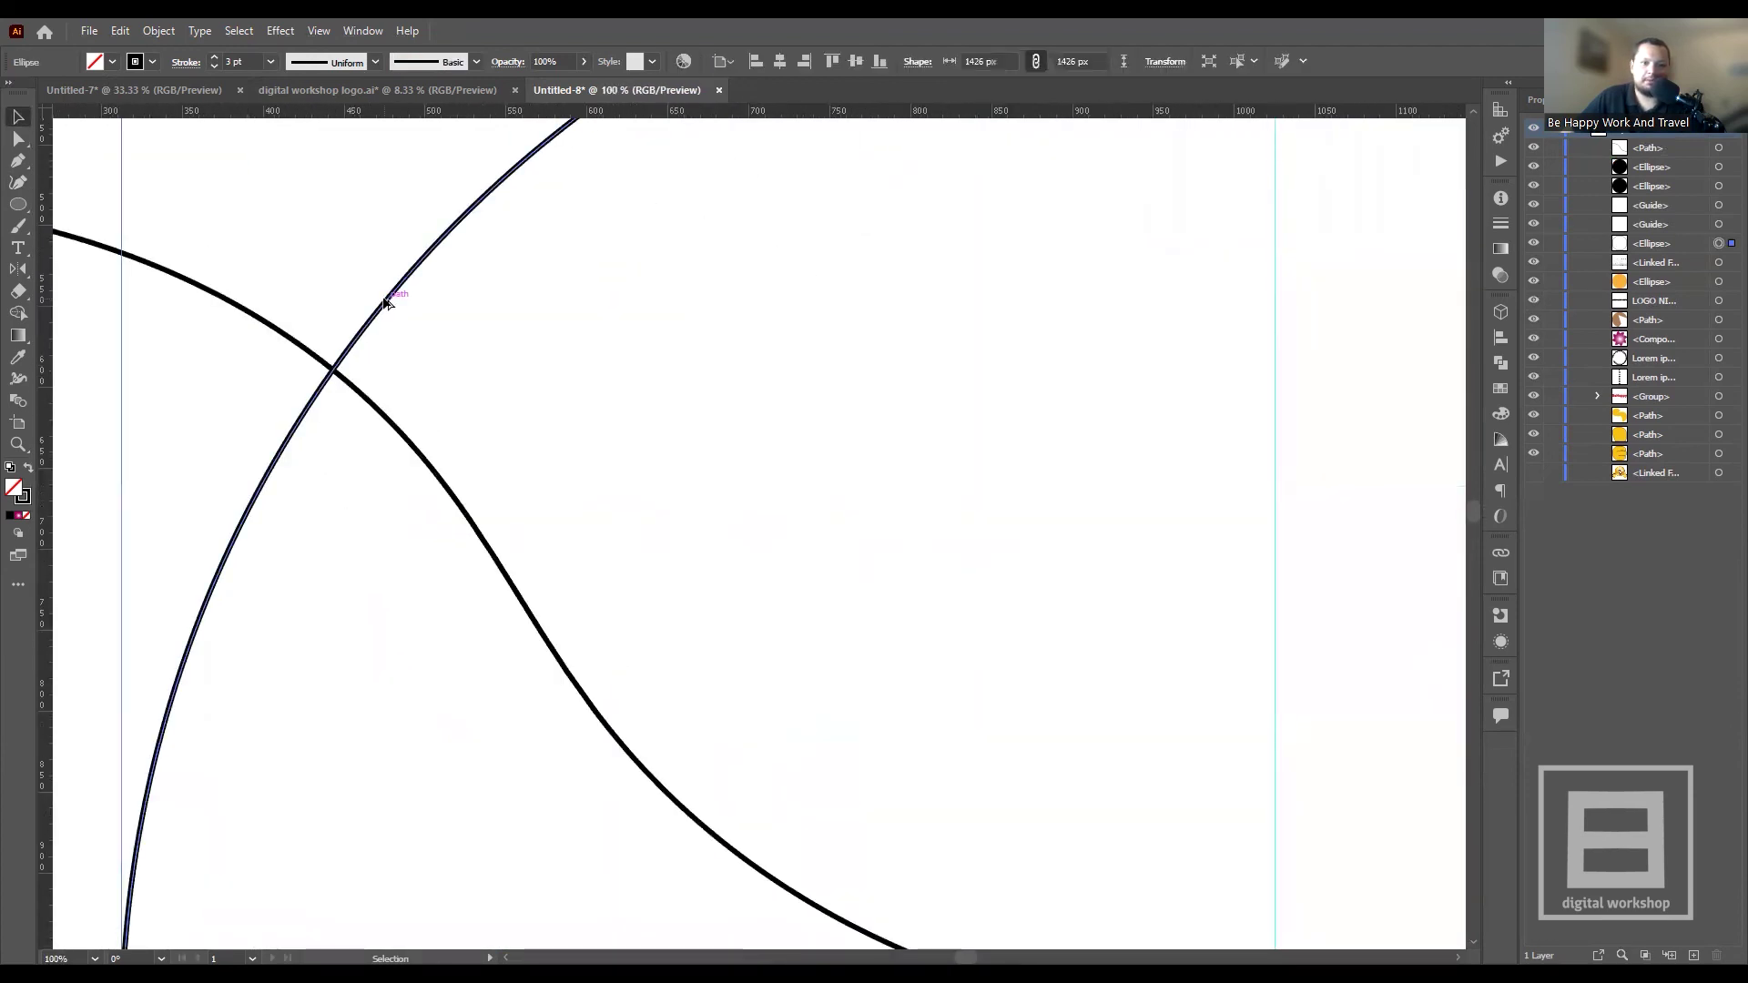
{"action": "scroll", "coordinate": [450, 411], "scroll_direction": "down", "scroll_amount": 3}
{"action": "scroll", "coordinate": [324, 396], "scroll_direction": "down", "scroll_amount": 1}
{"action": "left_click", "coordinate": [317, 396]}
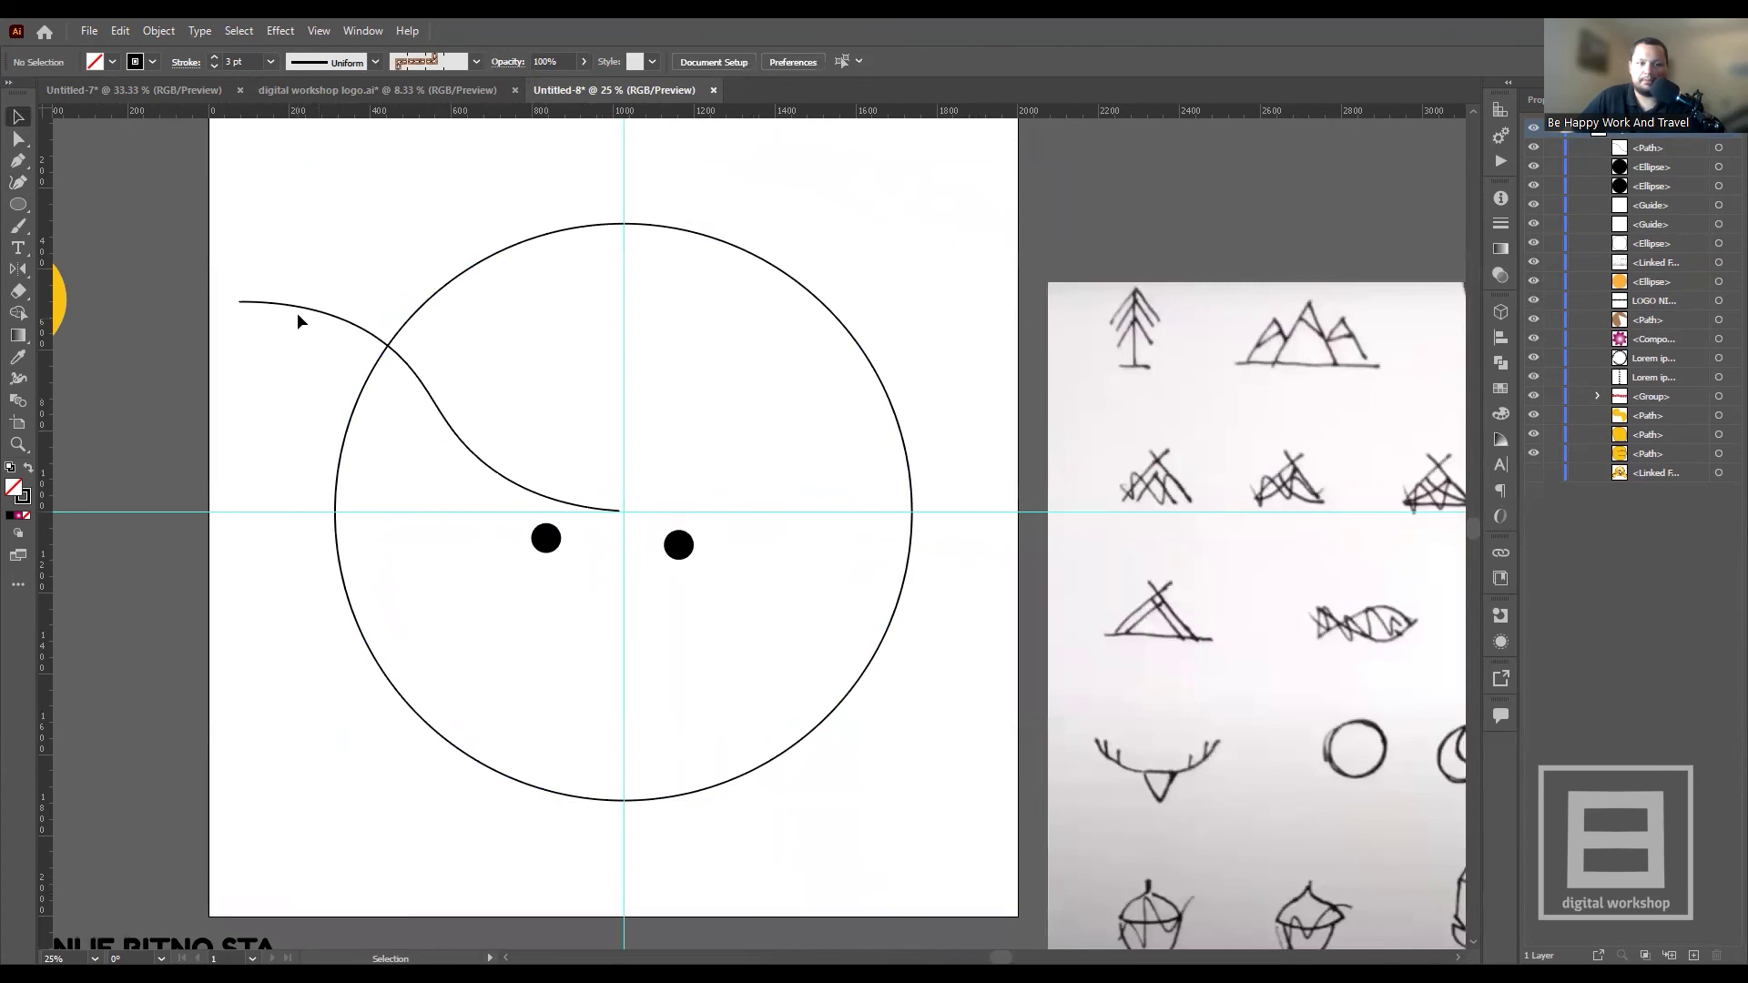
{"action": "left_click", "coordinate": [296, 309]}
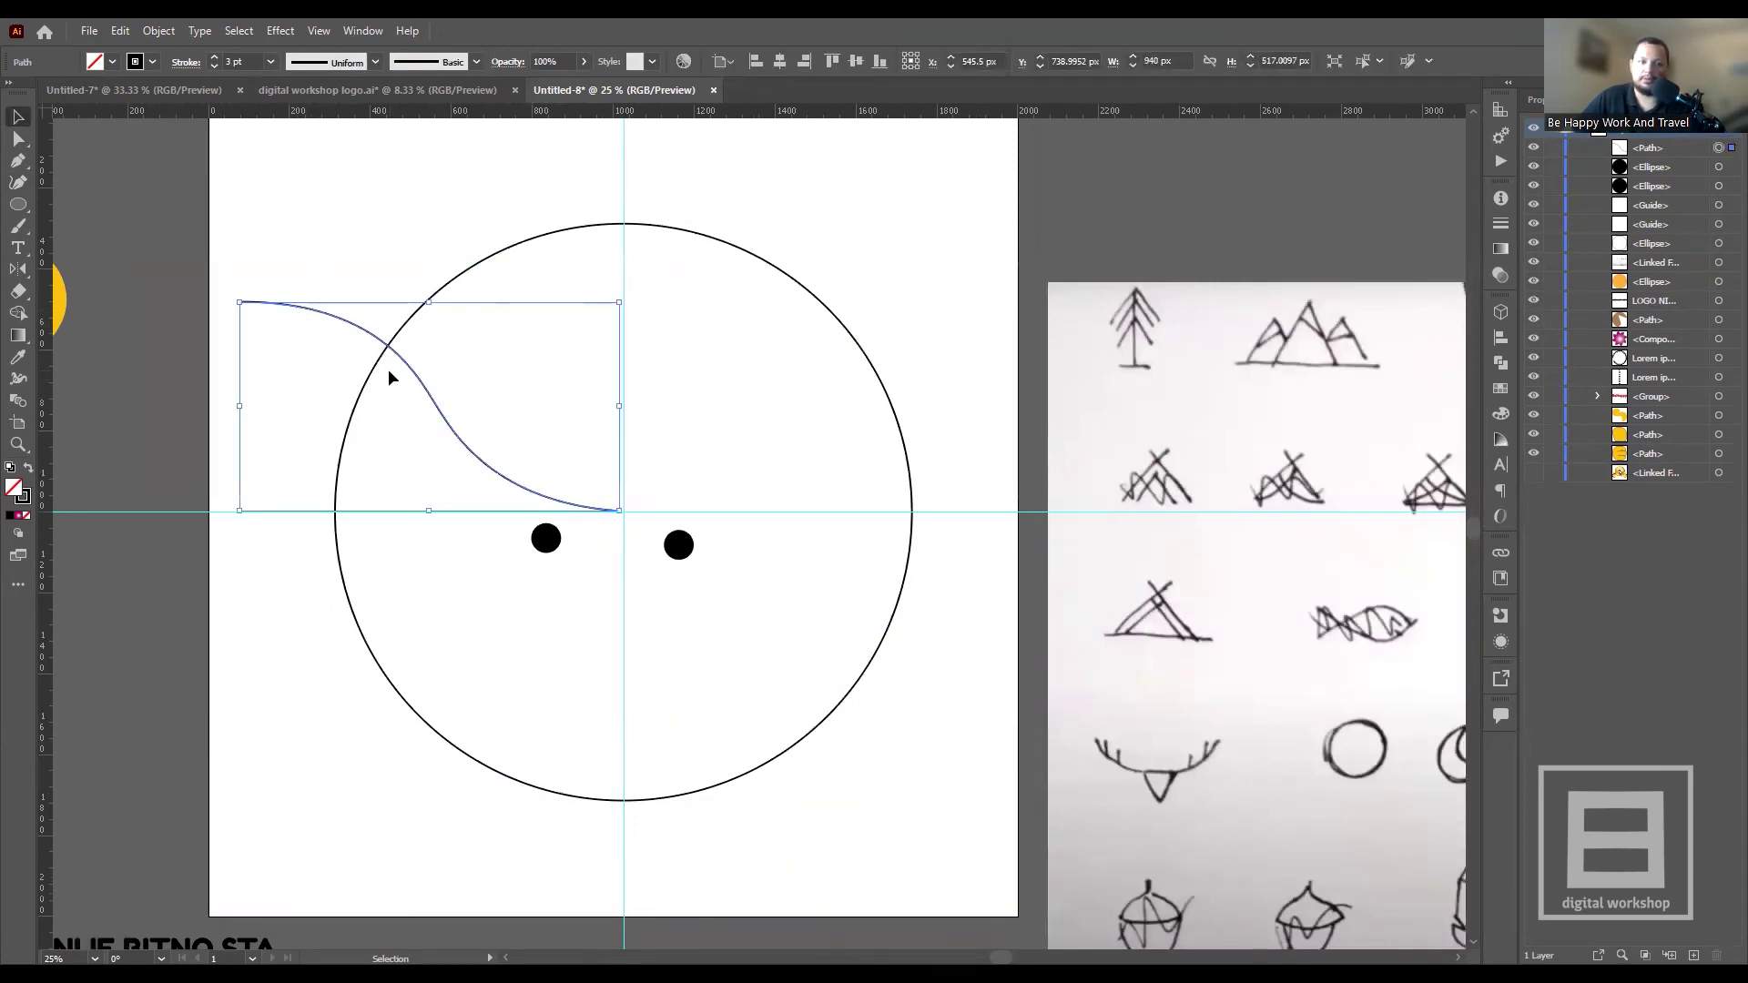
{"action": "right_click", "coordinate": [360, 329]}
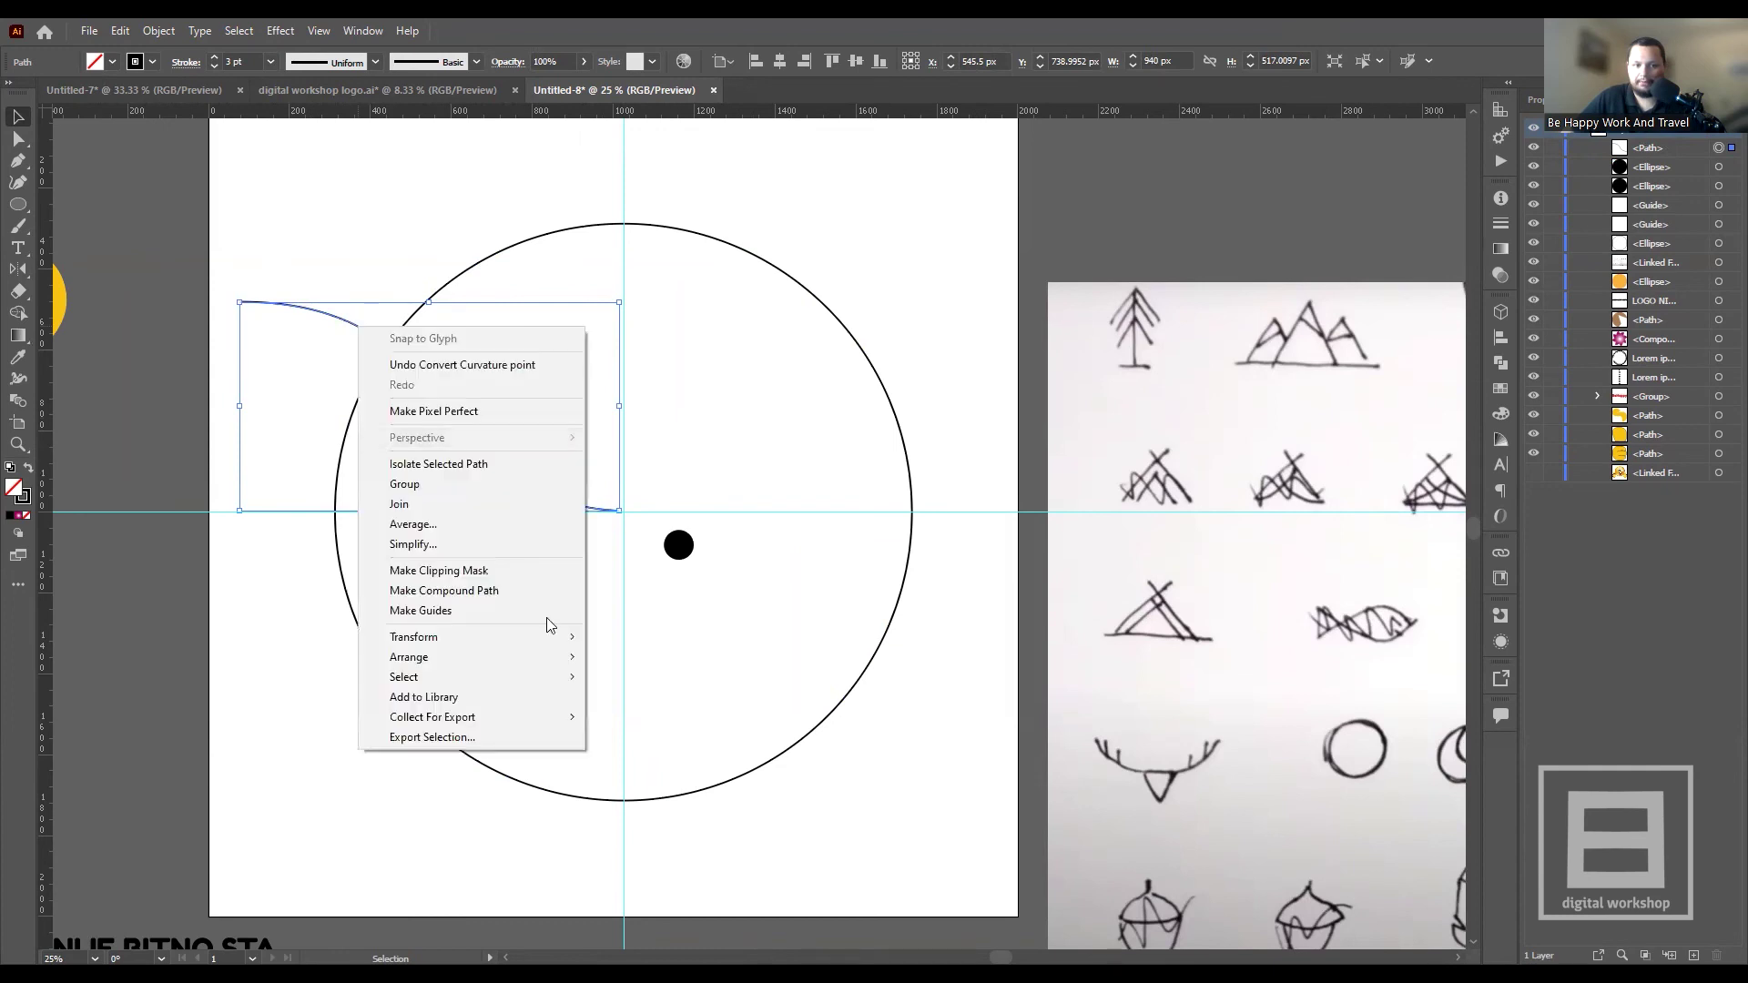
{"action": "mouse_move", "coordinate": [413, 636]}
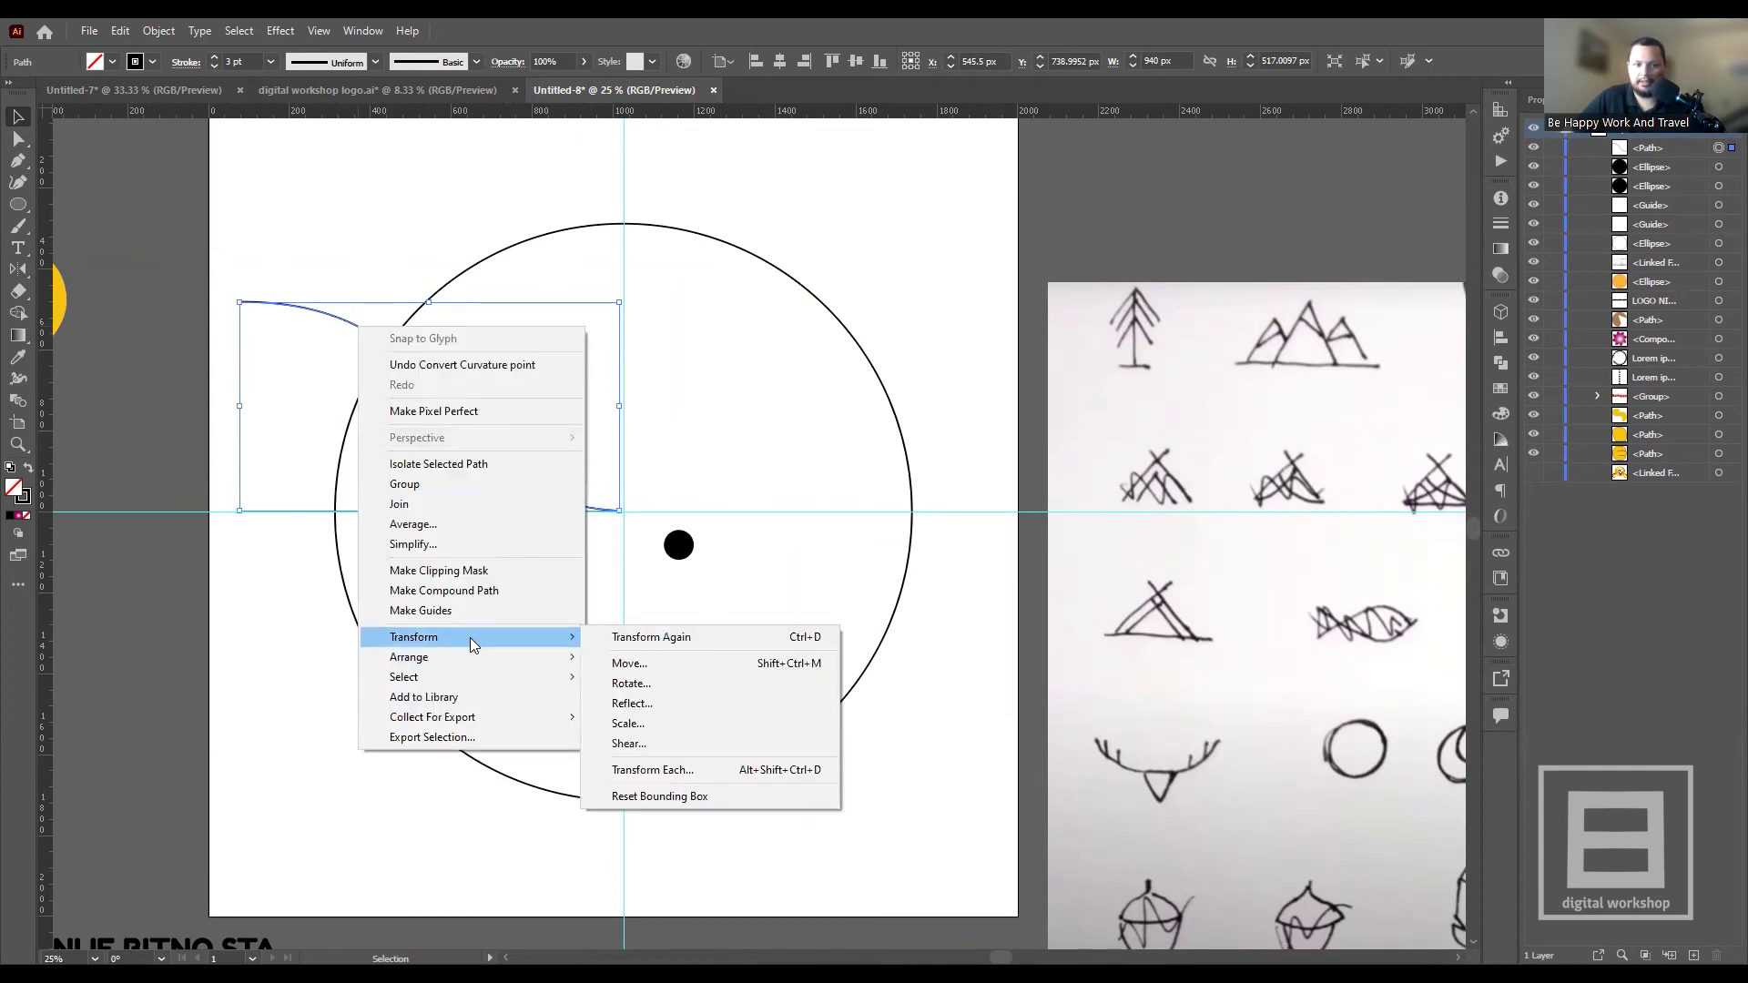
- Make a copy of the S-curve reflected across the vertical axis and nudge it right
{"action": "left_click", "coordinate": [652, 705]}
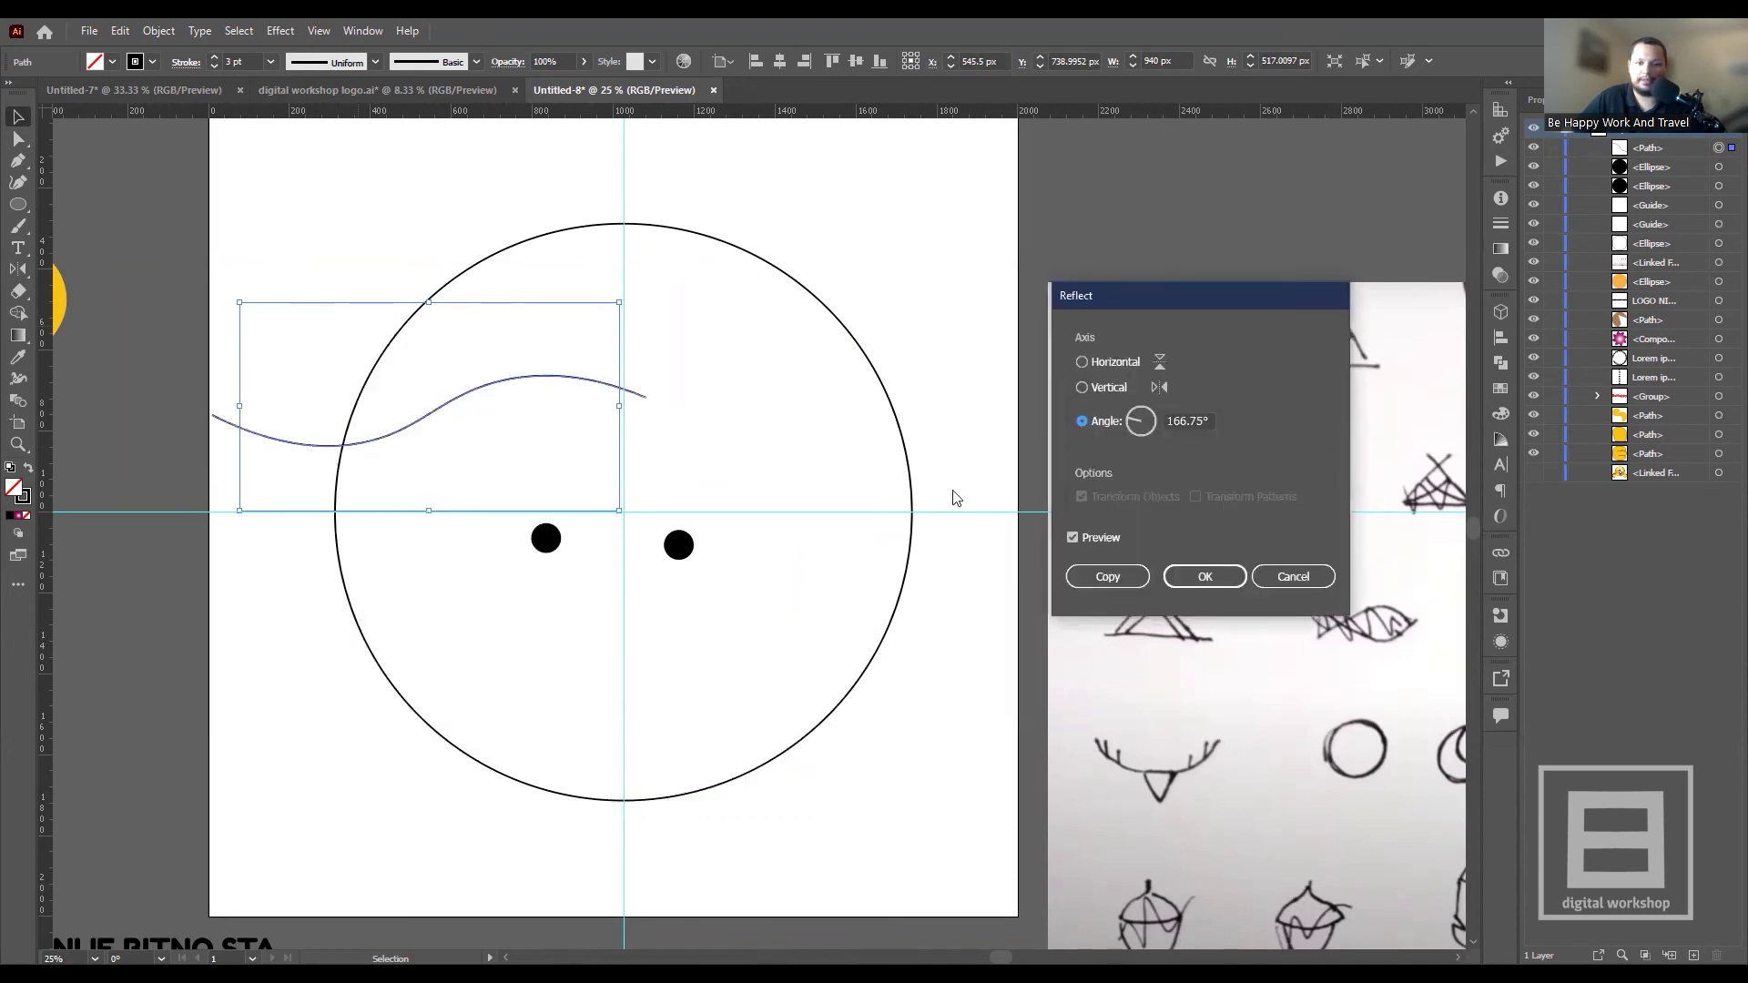
{"action": "left_click", "coordinate": [1083, 387]}
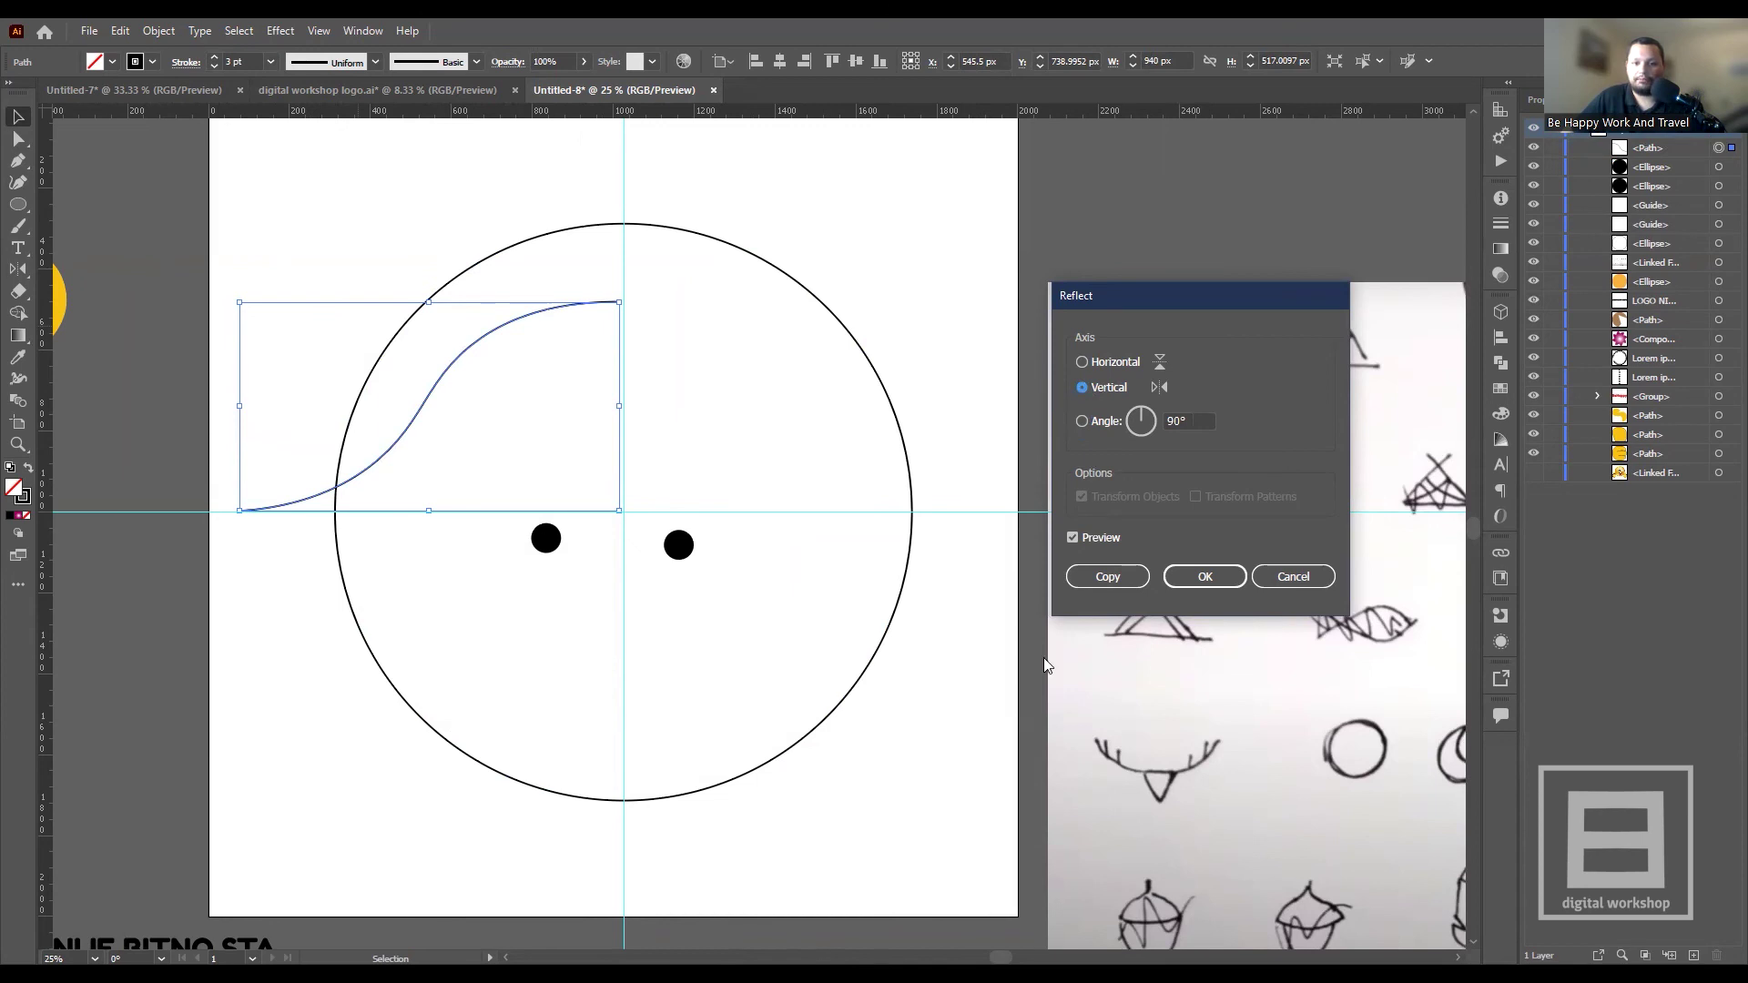
{"action": "left_click", "coordinate": [1100, 577]}
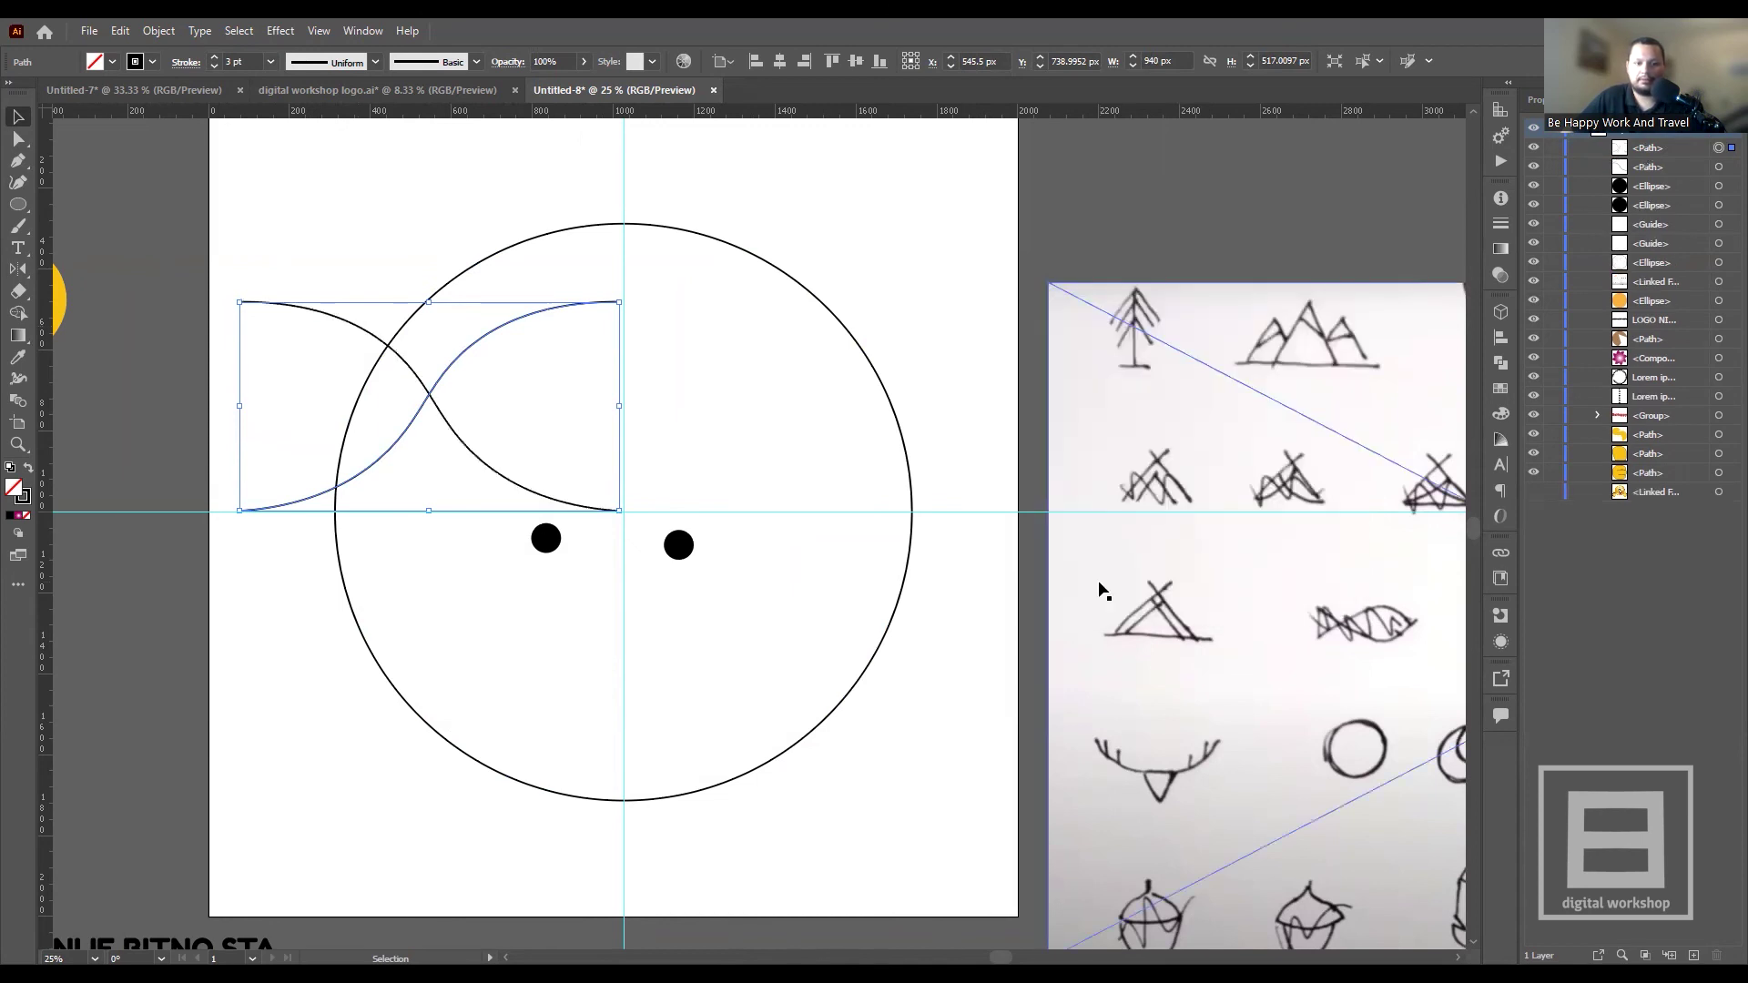
{"action": "left_click_drag", "start_coordinate": [336, 490], "coordinate": [339, 489]}
{"action": "key", "text": "Right"}
{"action": "key", "text": "Right"}
{"action": "key", "text": "Right"}
{"action": "key", "text": "Right"}
{"action": "key", "text": "Right"}
{"action": "key", "text": "Right"}
{"action": "key", "text": "Right"}
{"action": "key", "text": "Right"}
{"action": "key", "text": "Right"}
{"action": "key", "text": "Right"}
{"action": "key", "text": "Right"}
{"action": "key", "text": "Right"}
{"action": "key", "text": "Right"}
{"action": "key", "text": "Right"}
{"action": "key", "text": "Right"}
{"action": "key", "text": "Right"}
{"action": "key", "text": "Right"}
{"action": "key", "text": "Right"}
{"action": "key", "text": "Right"}
{"action": "key", "text": "Right"}
{"action": "key", "text": "Right"}
{"action": "key", "text": "Right"}
{"action": "key", "text": "Right"}
{"action": "key", "text": "Right"}
{"action": "key", "text": "Right"}
{"action": "key", "text": "Right"}
{"action": "key", "text": "Right"}
{"action": "key", "text": "Right"}
{"action": "key", "text": "Right"}
{"action": "key", "text": "Right"}
{"action": "key", "text": "Right"}
{"action": "key", "text": "Right"}
{"action": "key", "text": "Right"}
{"action": "key", "text": "Right"}
{"action": "key", "text": "Right"}
{"action": "key", "text": "Right"}
{"action": "key", "text": "Right"}
{"action": "key", "text": "Right"}
{"action": "key", "text": "Right"}
{"action": "key", "text": "Right"}
{"action": "key", "text": "Right"}
{"action": "key", "text": "Right"}
{"action": "key", "text": "Right"}
{"action": "key", "text": "Right"}
{"action": "key", "text": "Right"}
{"action": "key", "text": "Right"}
{"action": "key", "text": "Right"}
{"action": "key", "text": "Right"}
{"action": "key", "text": "Right"}
{"action": "key", "text": "Right"}
{"action": "key", "text": "Right"}
{"action": "key", "text": "Right"}
{"action": "key", "text": "Right"}
{"action": "key", "text": "Right"}
{"action": "key", "text": "Right"}
{"action": "key", "text": "Right"}
{"action": "key", "text": "Right"}
{"action": "key", "text": "Right"}
{"action": "key", "text": "Right"}
{"action": "key", "text": "Right"}
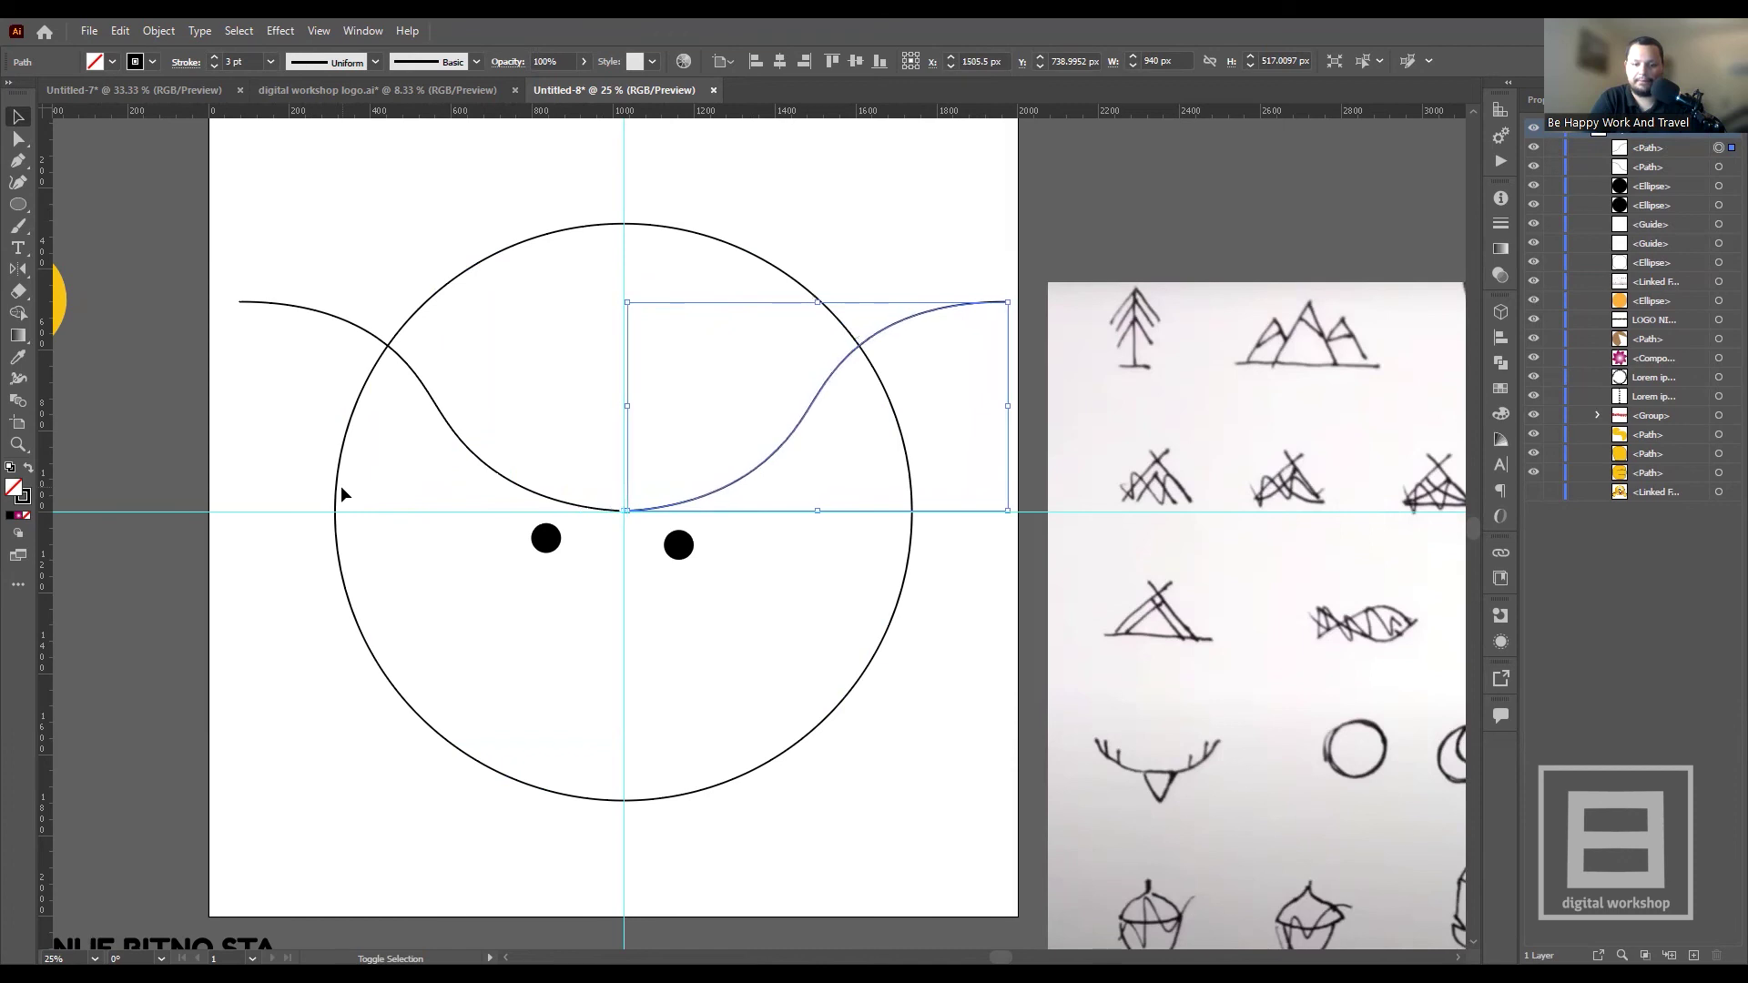
- Nudge the right curve left and the left curve right so their ends meet at the centre guide
{"action": "key", "text": "Left"}
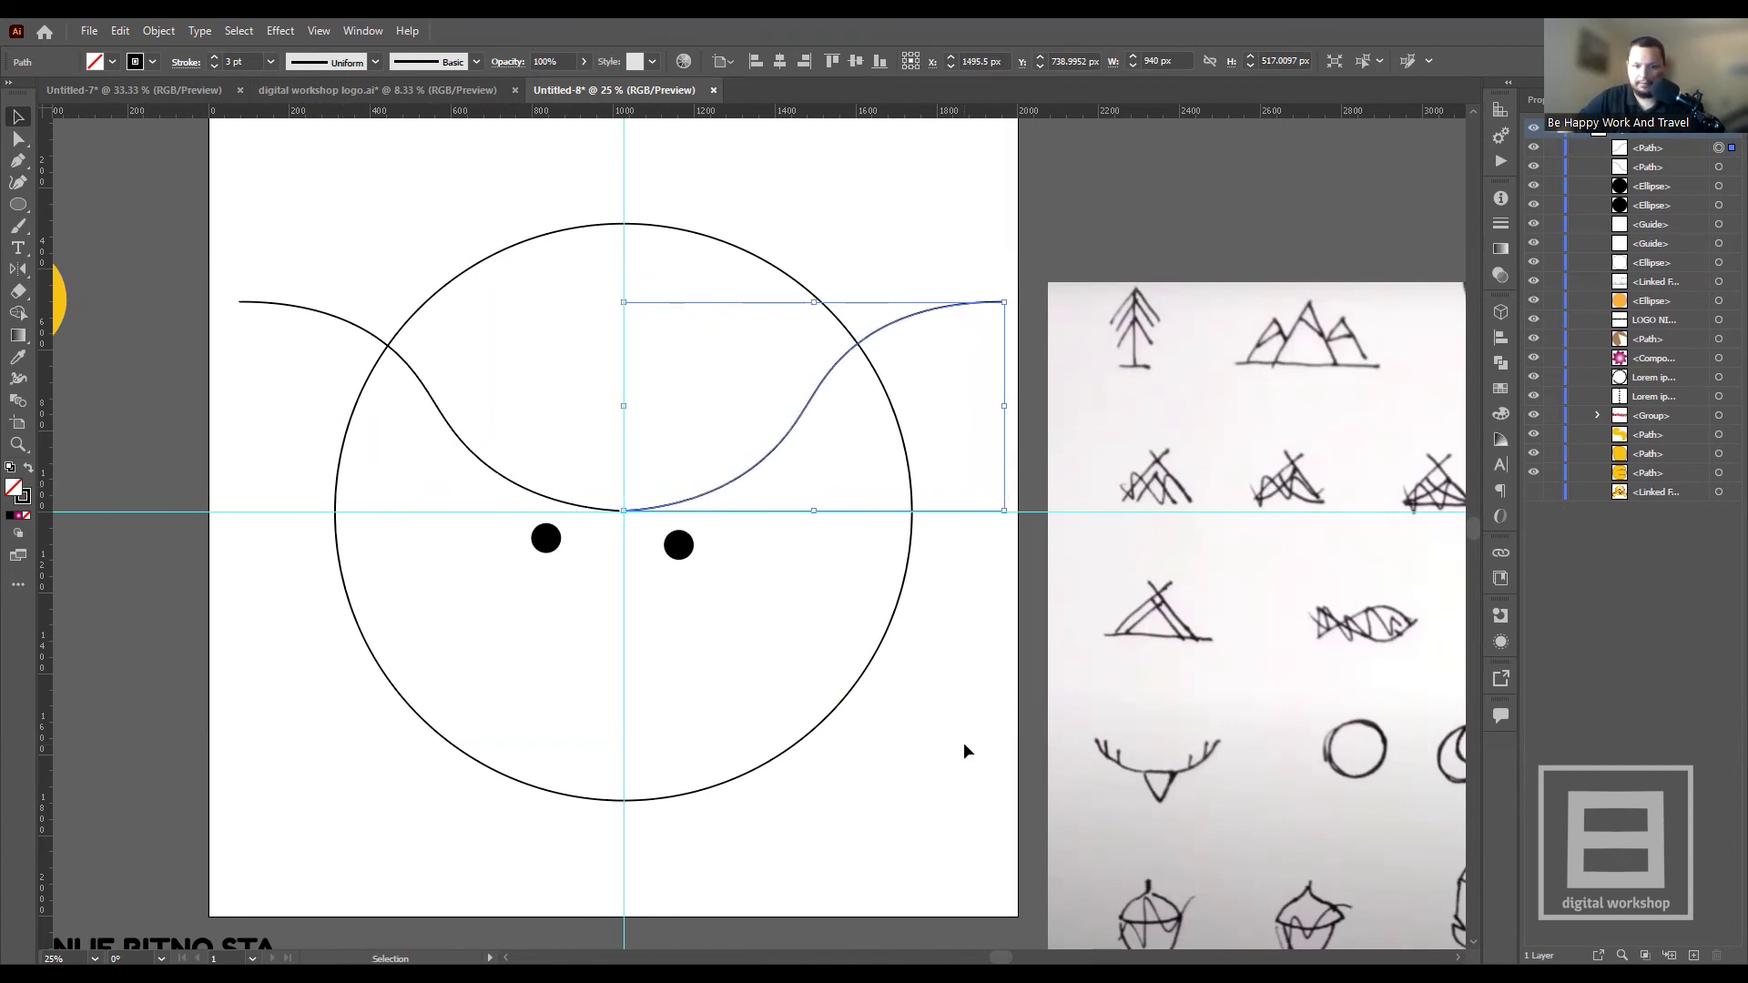
{"action": "left_click", "coordinate": [964, 741]}
{"action": "scroll", "coordinate": [618, 499], "scroll_direction": "up", "scroll_amount": 5, "text": "alt"}
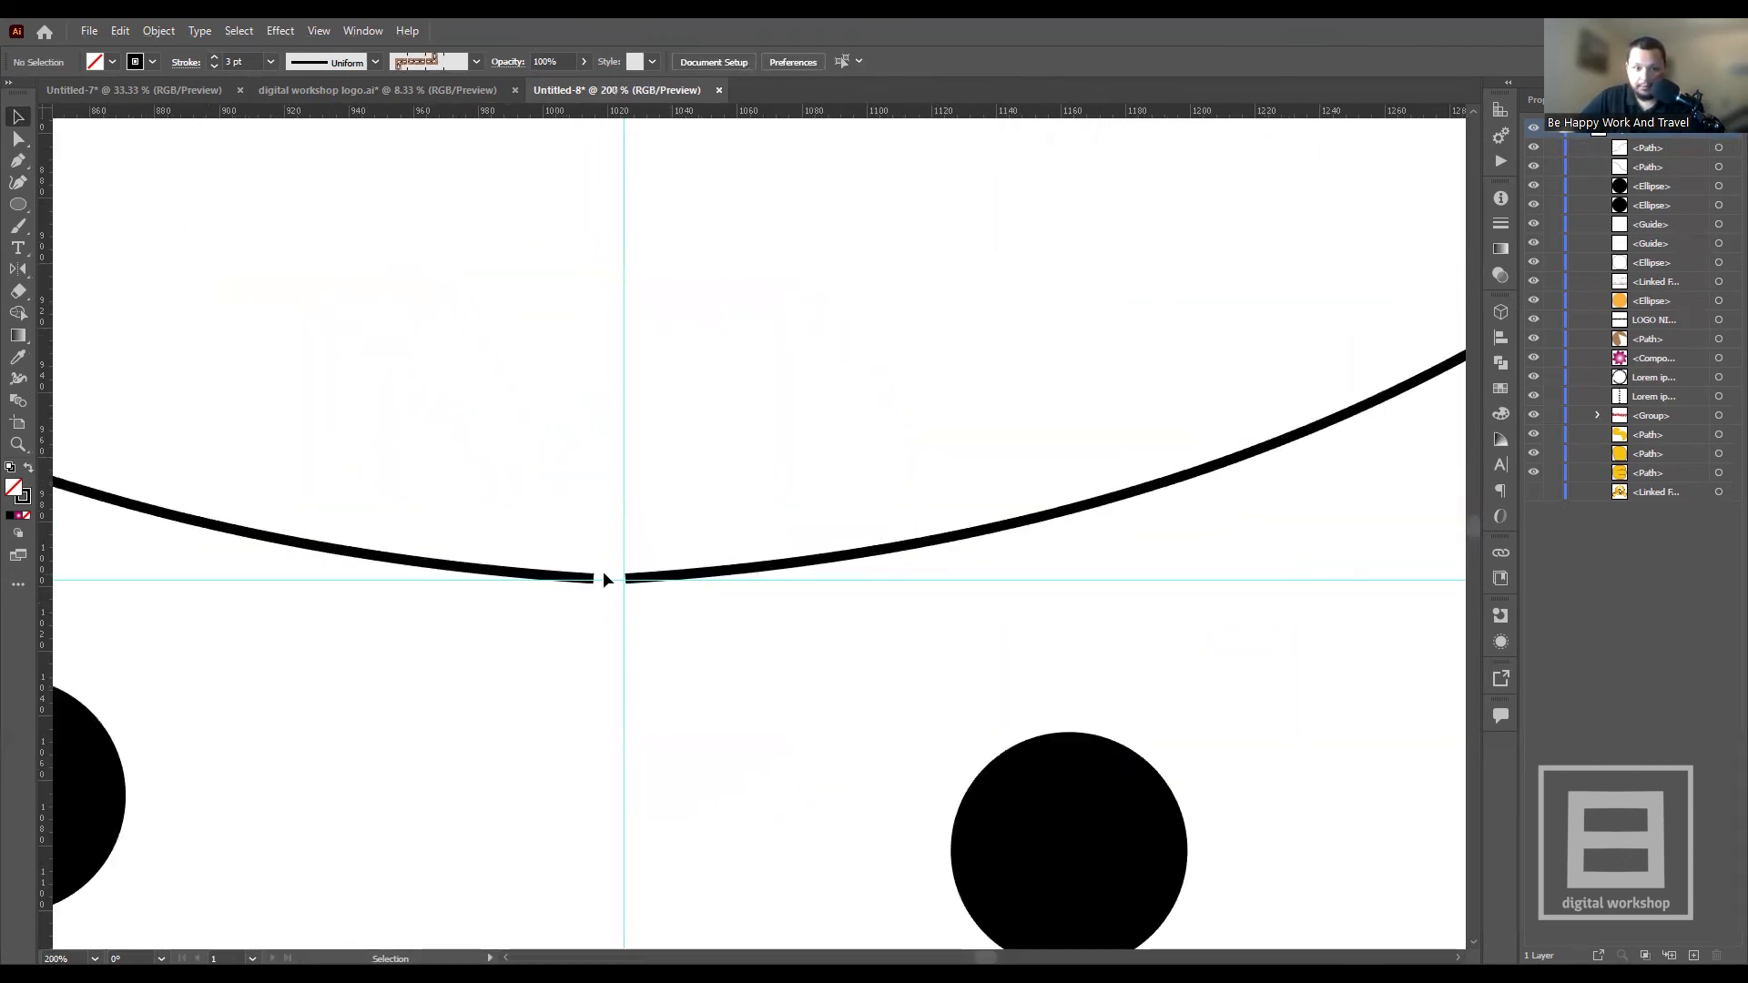
{"action": "left_click", "coordinate": [575, 581]}
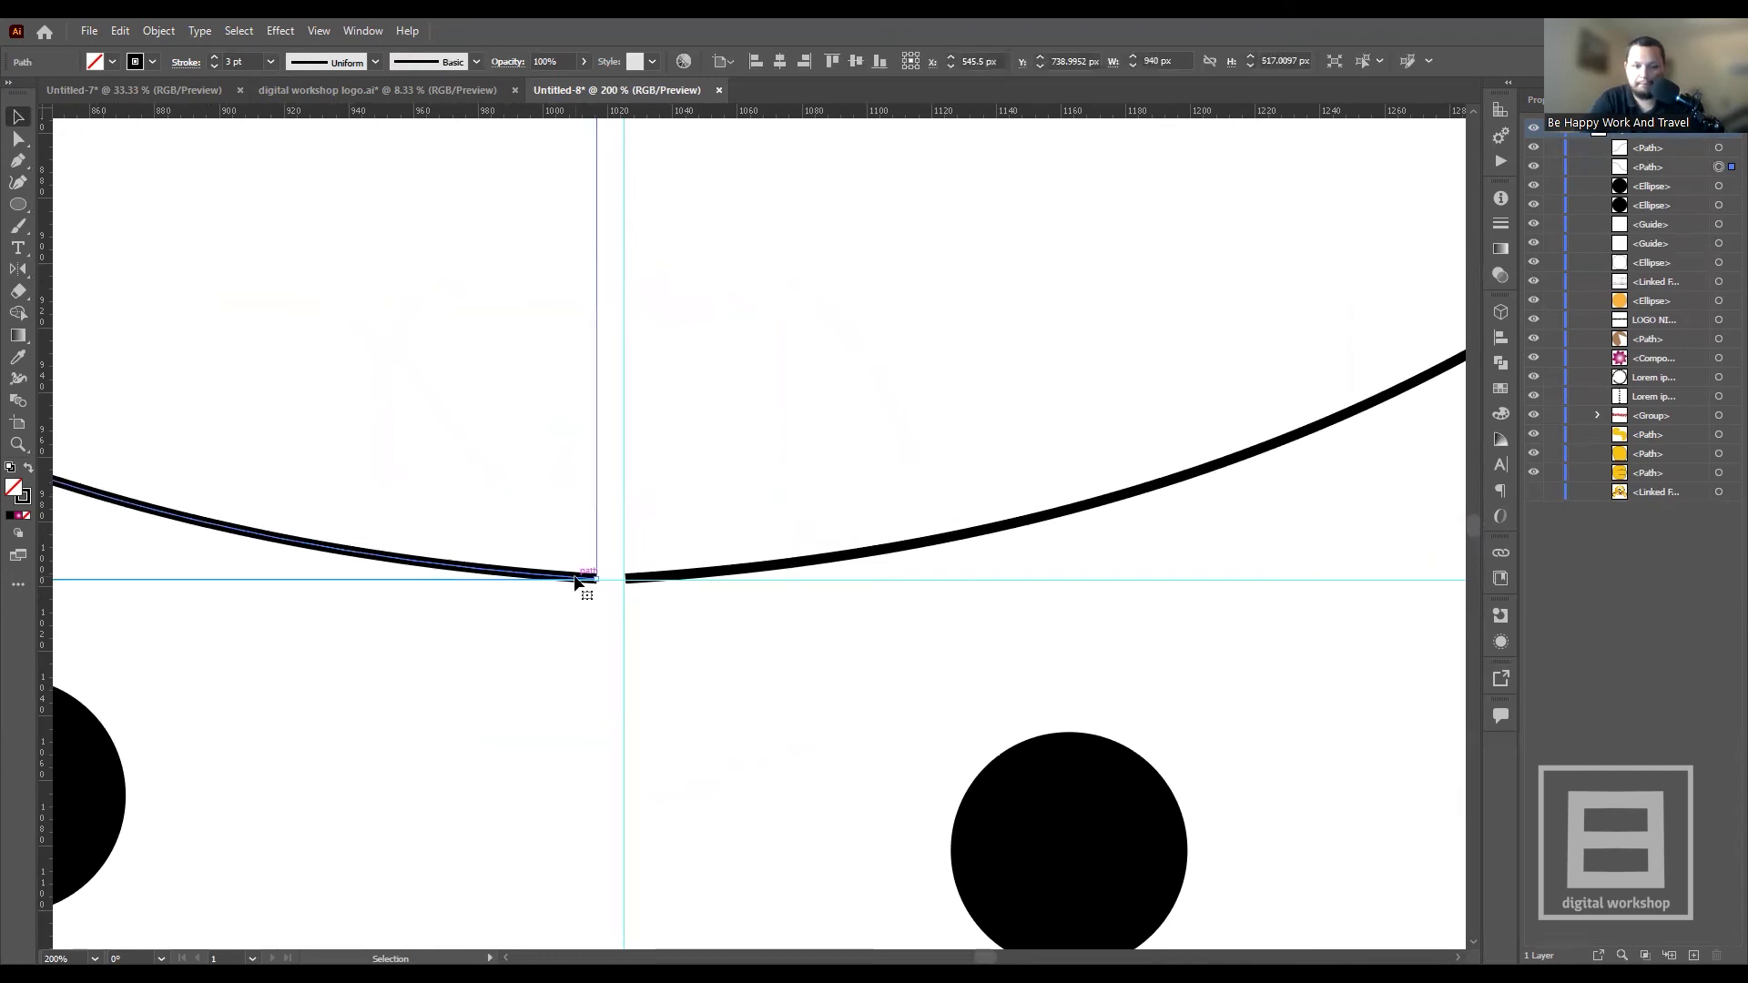
{"action": "key", "text": "Right"}
{"action": "key", "text": "Right"}
{"action": "key", "text": "Right"}
{"action": "key", "text": "Right"}
{"action": "key", "text": "Right"}
{"action": "key", "text": "Right"}
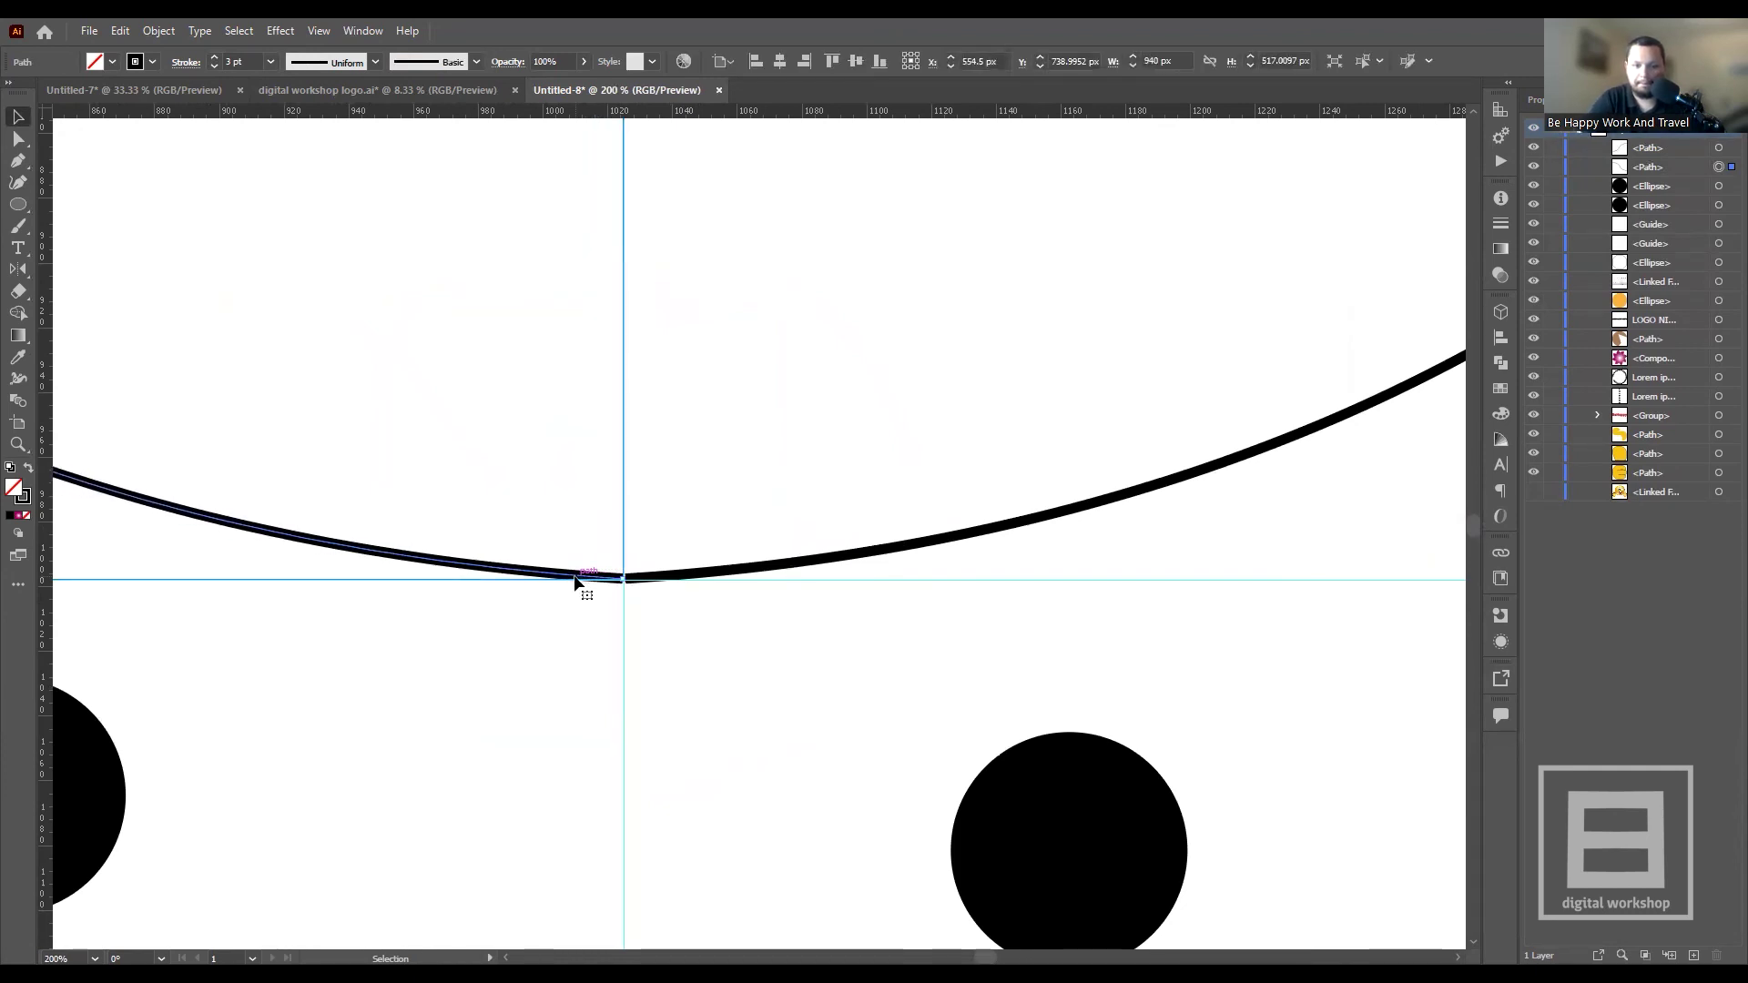
- Zoom in and out to inspect the join of the two curves, then reselect the left curve
{"action": "left_click", "coordinate": [651, 624]}
{"action": "scroll", "coordinate": [538, 601], "scroll_direction": "down", "scroll_amount": 5, "text": "alt"}
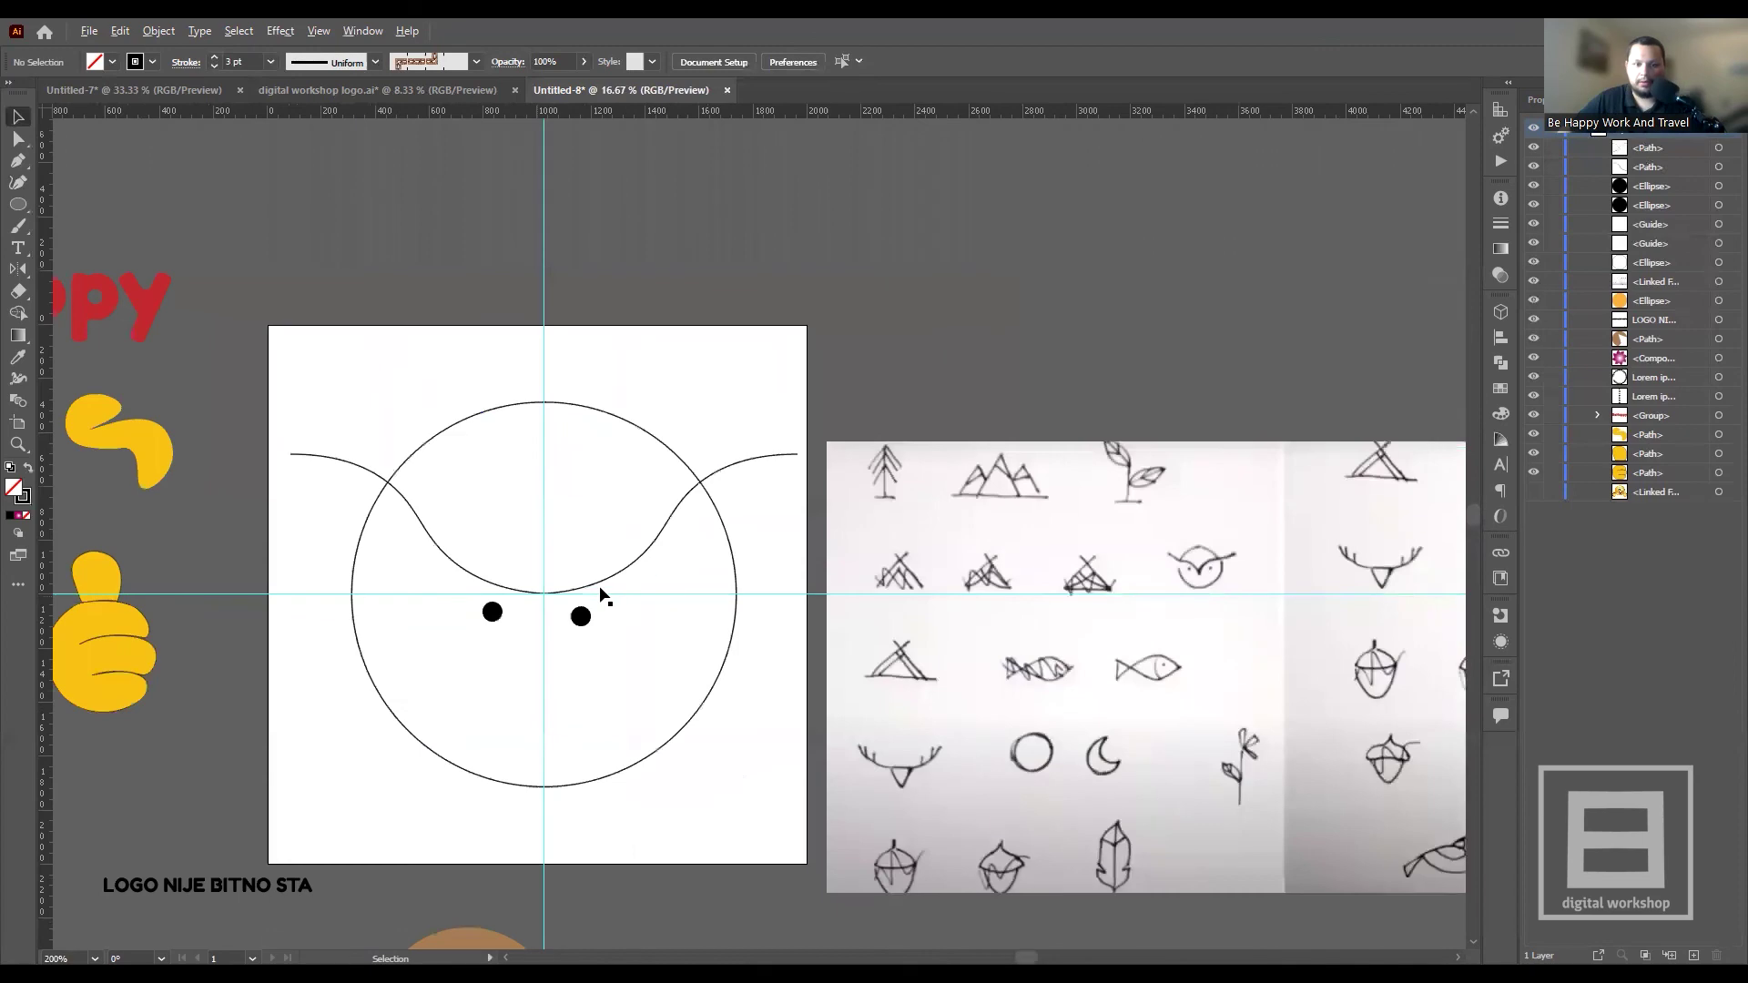
{"action": "scroll", "coordinate": [565, 527], "scroll_direction": "down", "scroll_amount": 2, "text": "alt"}
{"action": "scroll", "coordinate": [901, 528], "scroll_direction": "up", "scroll_amount": 4, "text": "alt"}
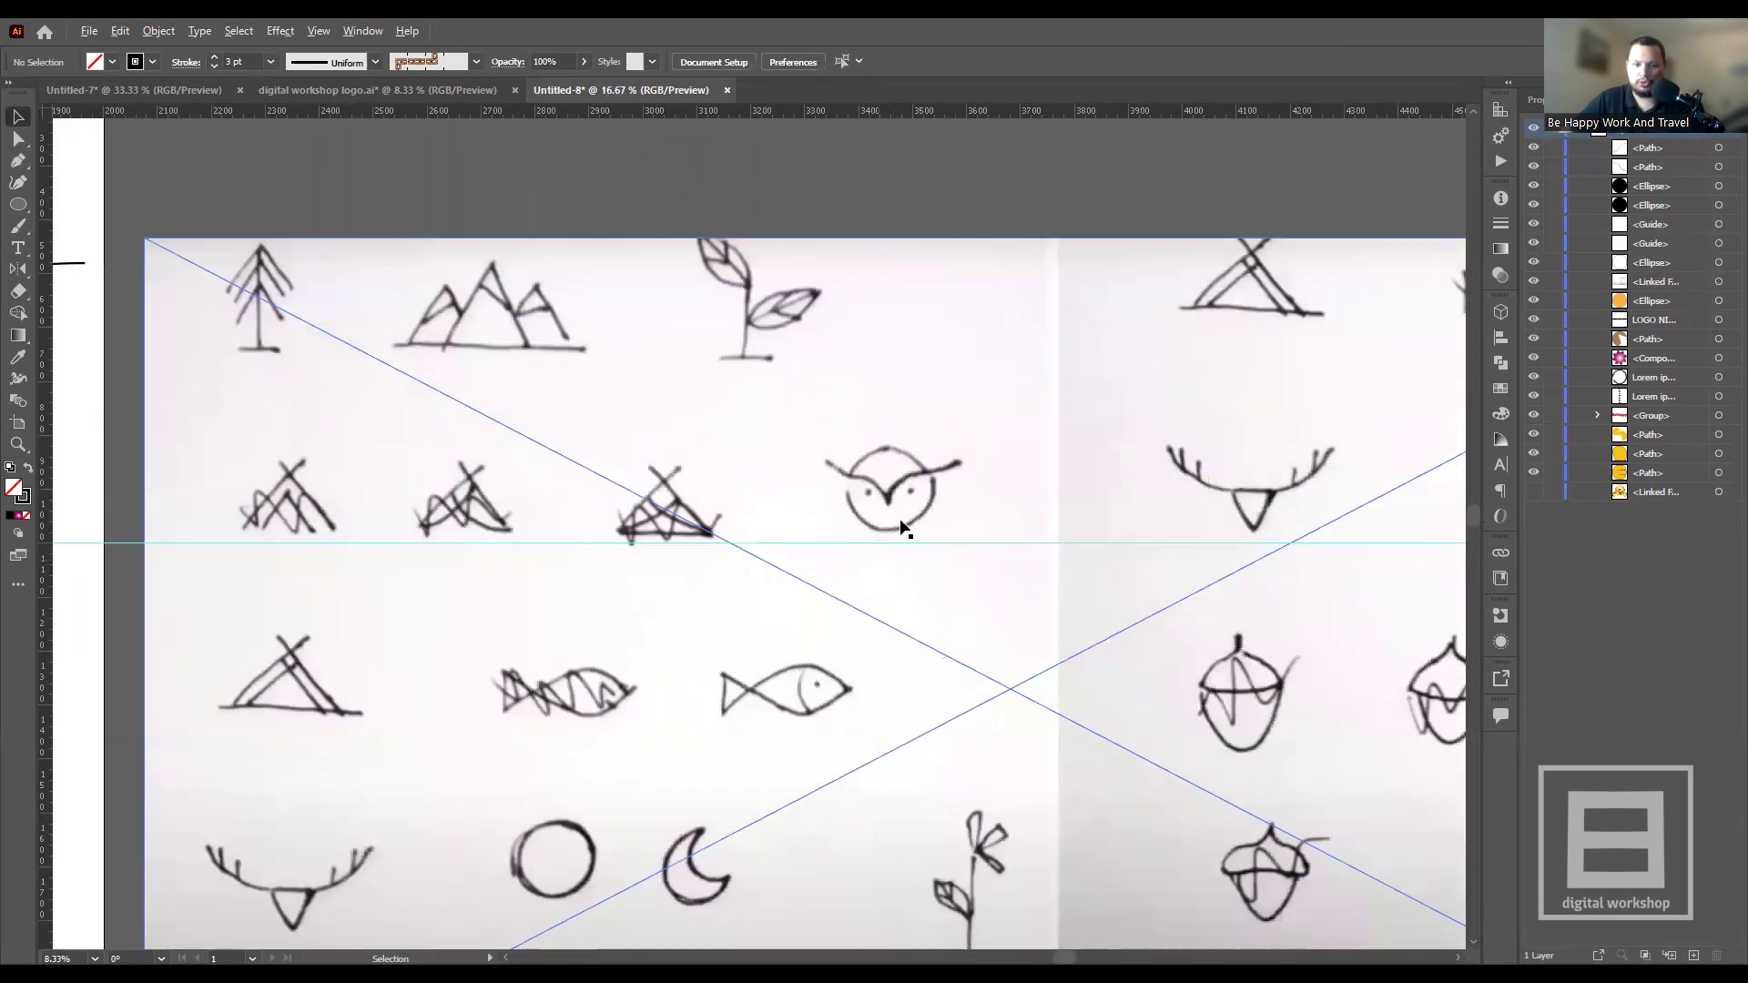
{"action": "scroll", "coordinate": [902, 528], "scroll_direction": "up", "scroll_amount": 1, "text": "alt"}
{"action": "scroll", "coordinate": [911, 510], "scroll_direction": "up", "scroll_amount": 3, "text": "alt"}
{"action": "scroll", "coordinate": [930, 507], "scroll_direction": "down", "scroll_amount": 5, "text": "alt"}
{"action": "scroll", "coordinate": [754, 530], "scroll_direction": "down", "scroll_amount": 2, "text": "alt"}
{"action": "scroll", "coordinate": [564, 509], "scroll_direction": "up", "scroll_amount": 4, "text": "alt"}
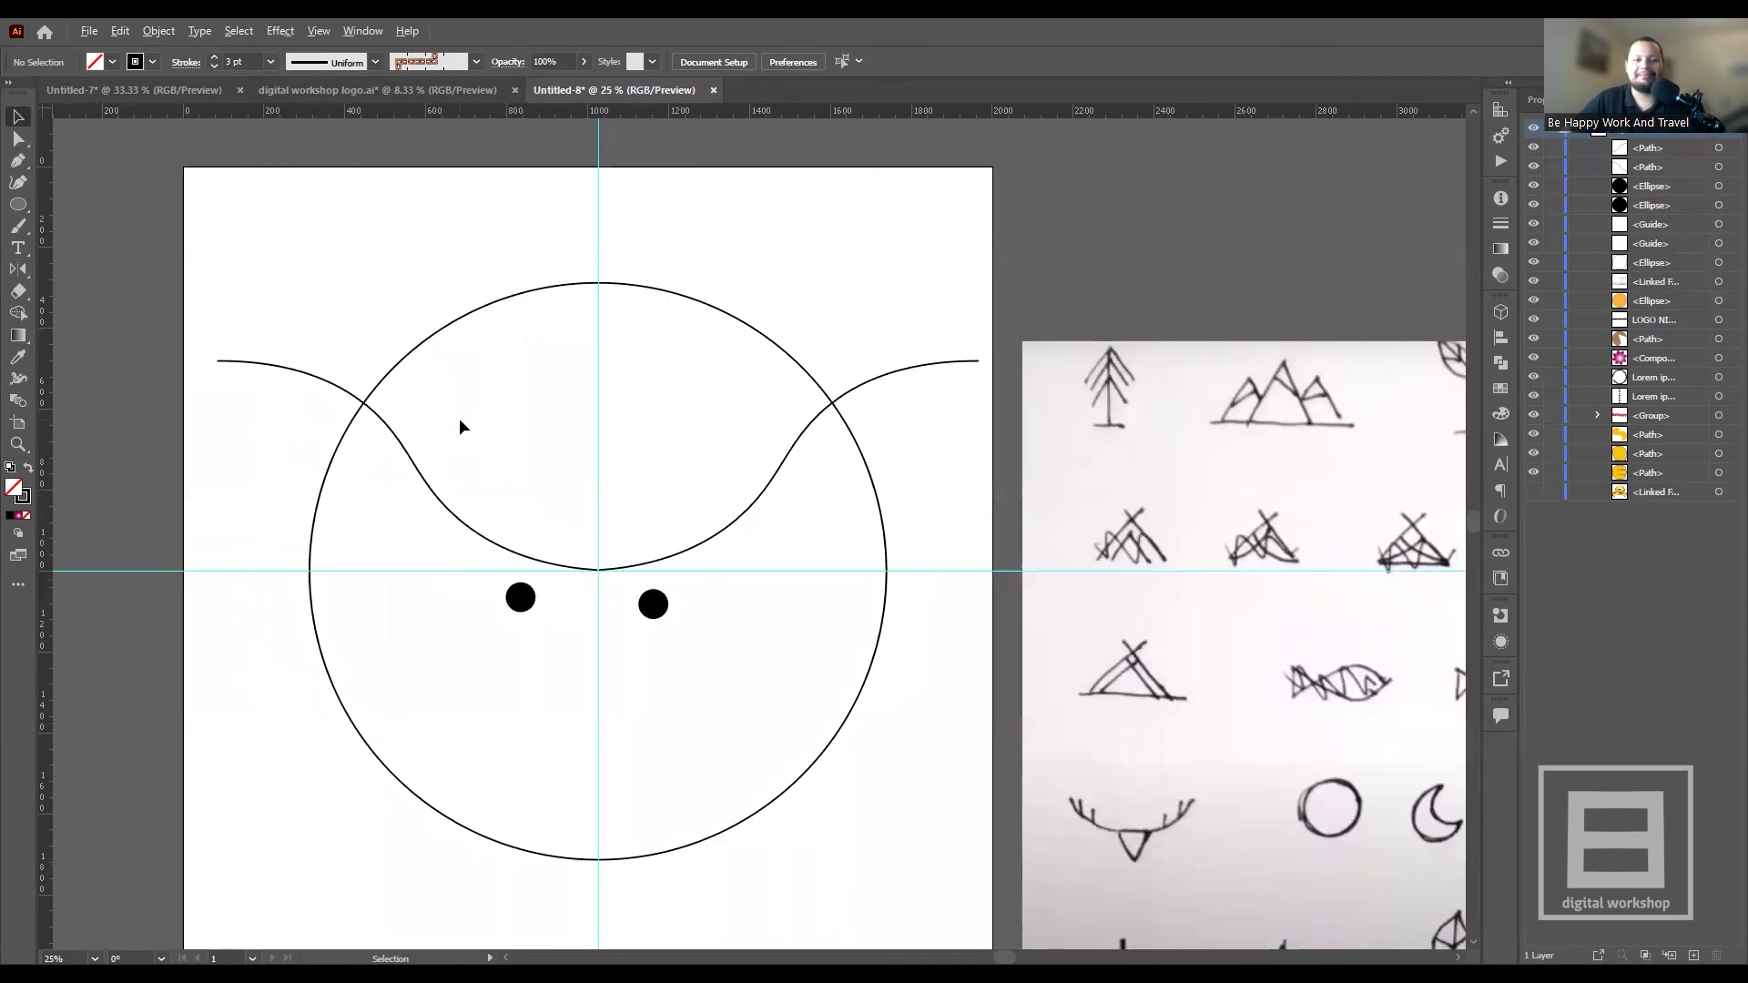
{"action": "scroll", "coordinate": [461, 420], "scroll_direction": "up", "scroll_amount": 1, "text": "alt"}
{"action": "left_click", "coordinate": [359, 423]}
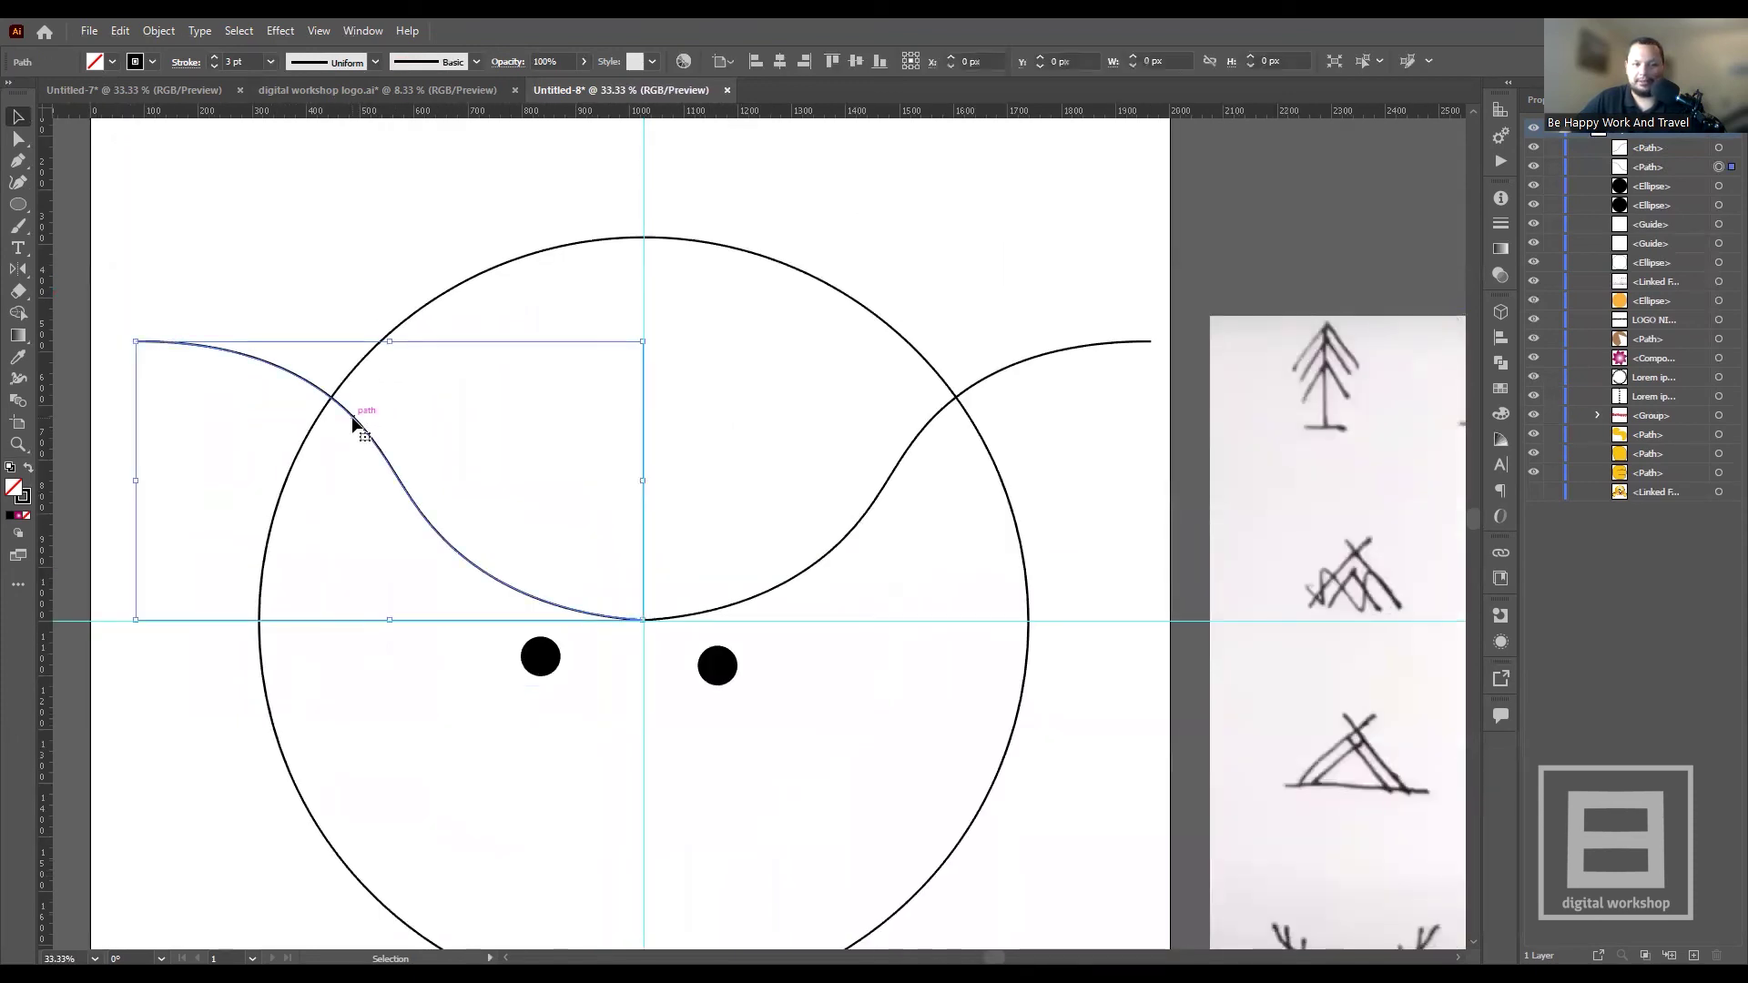
- Select both S-curves and the circle, raise their stroke weight to 11 pt, then deselect
{"action": "left_click", "coordinate": [978, 375], "text": "shift"}
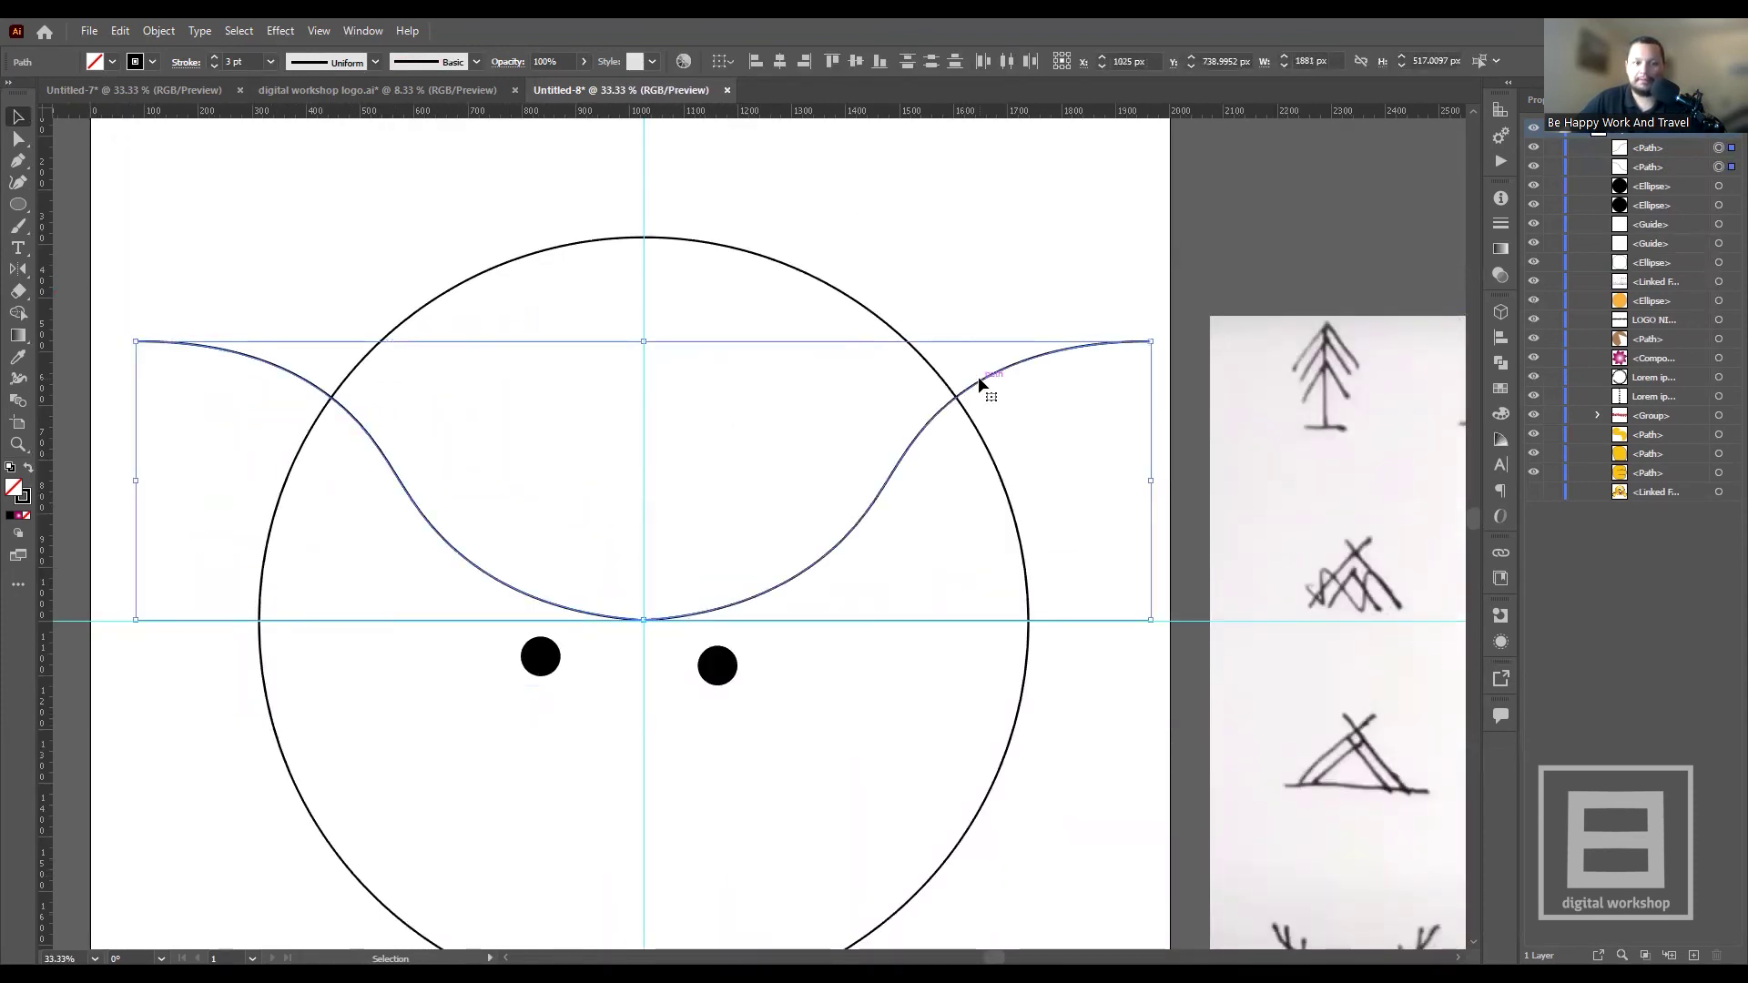
{"action": "left_click", "coordinate": [814, 277], "text": "shift"}
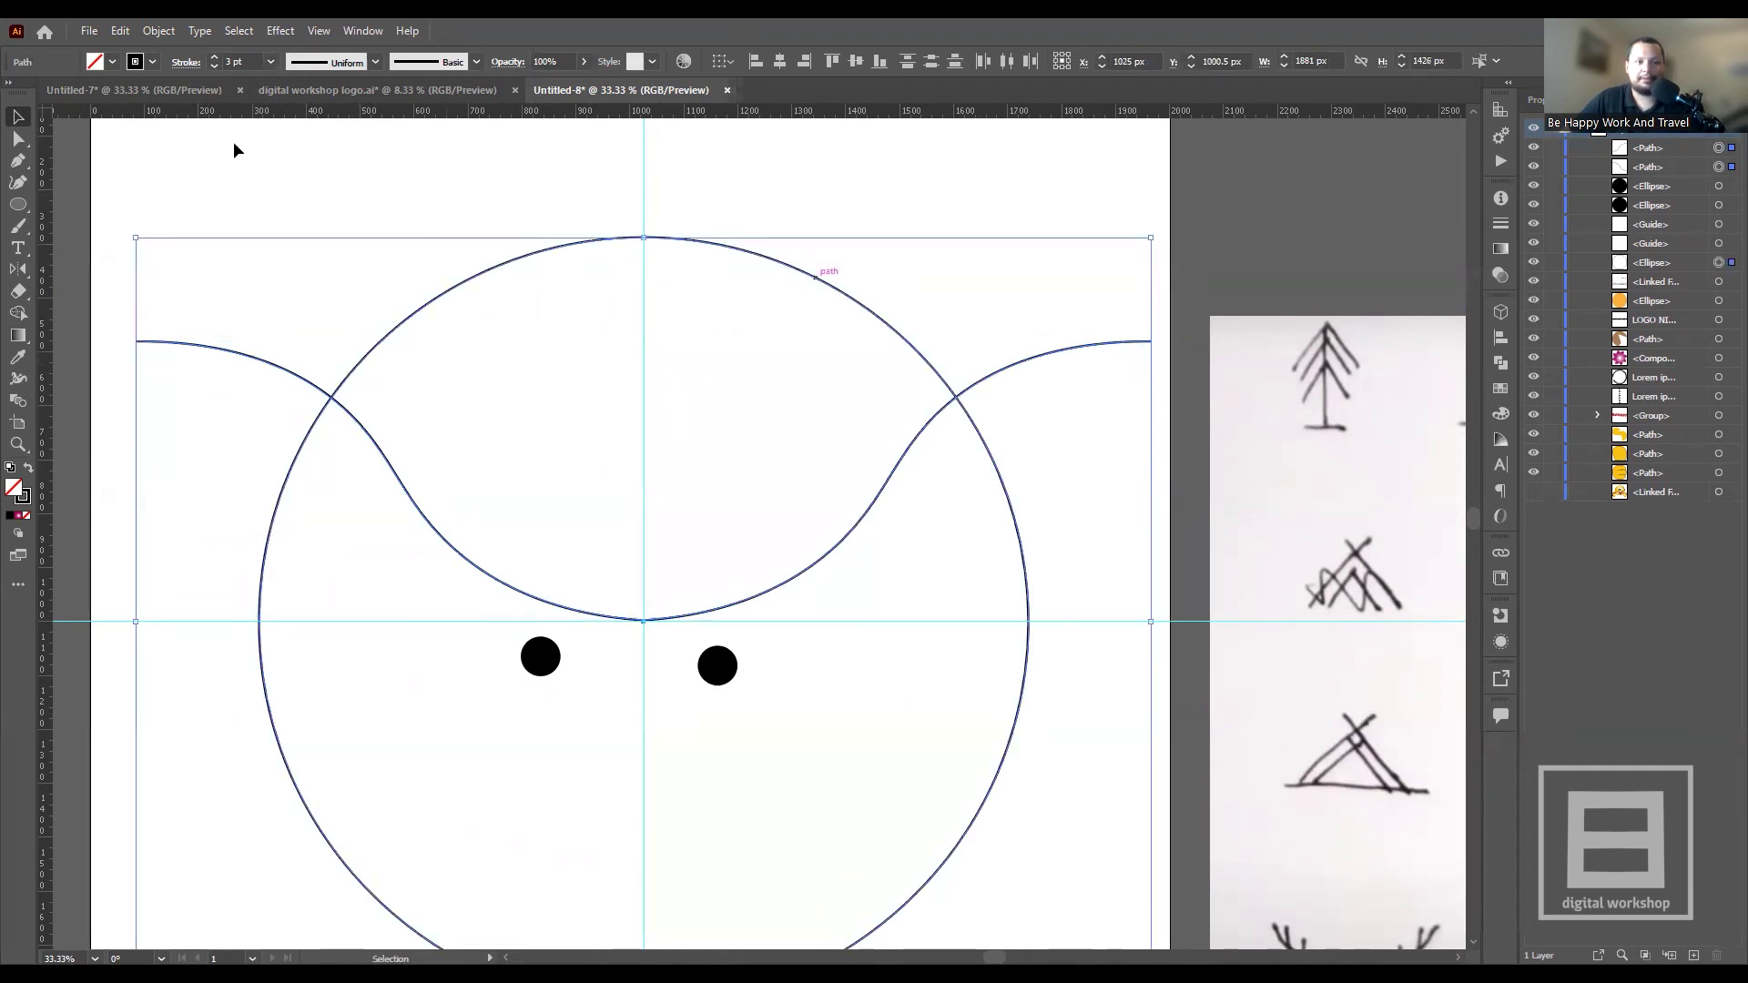
{"action": "left_click", "coordinate": [214, 56]}
{"action": "left_click", "coordinate": [213, 57]}
{"action": "left_click", "coordinate": [213, 56]}
{"action": "left_click", "coordinate": [213, 56]}
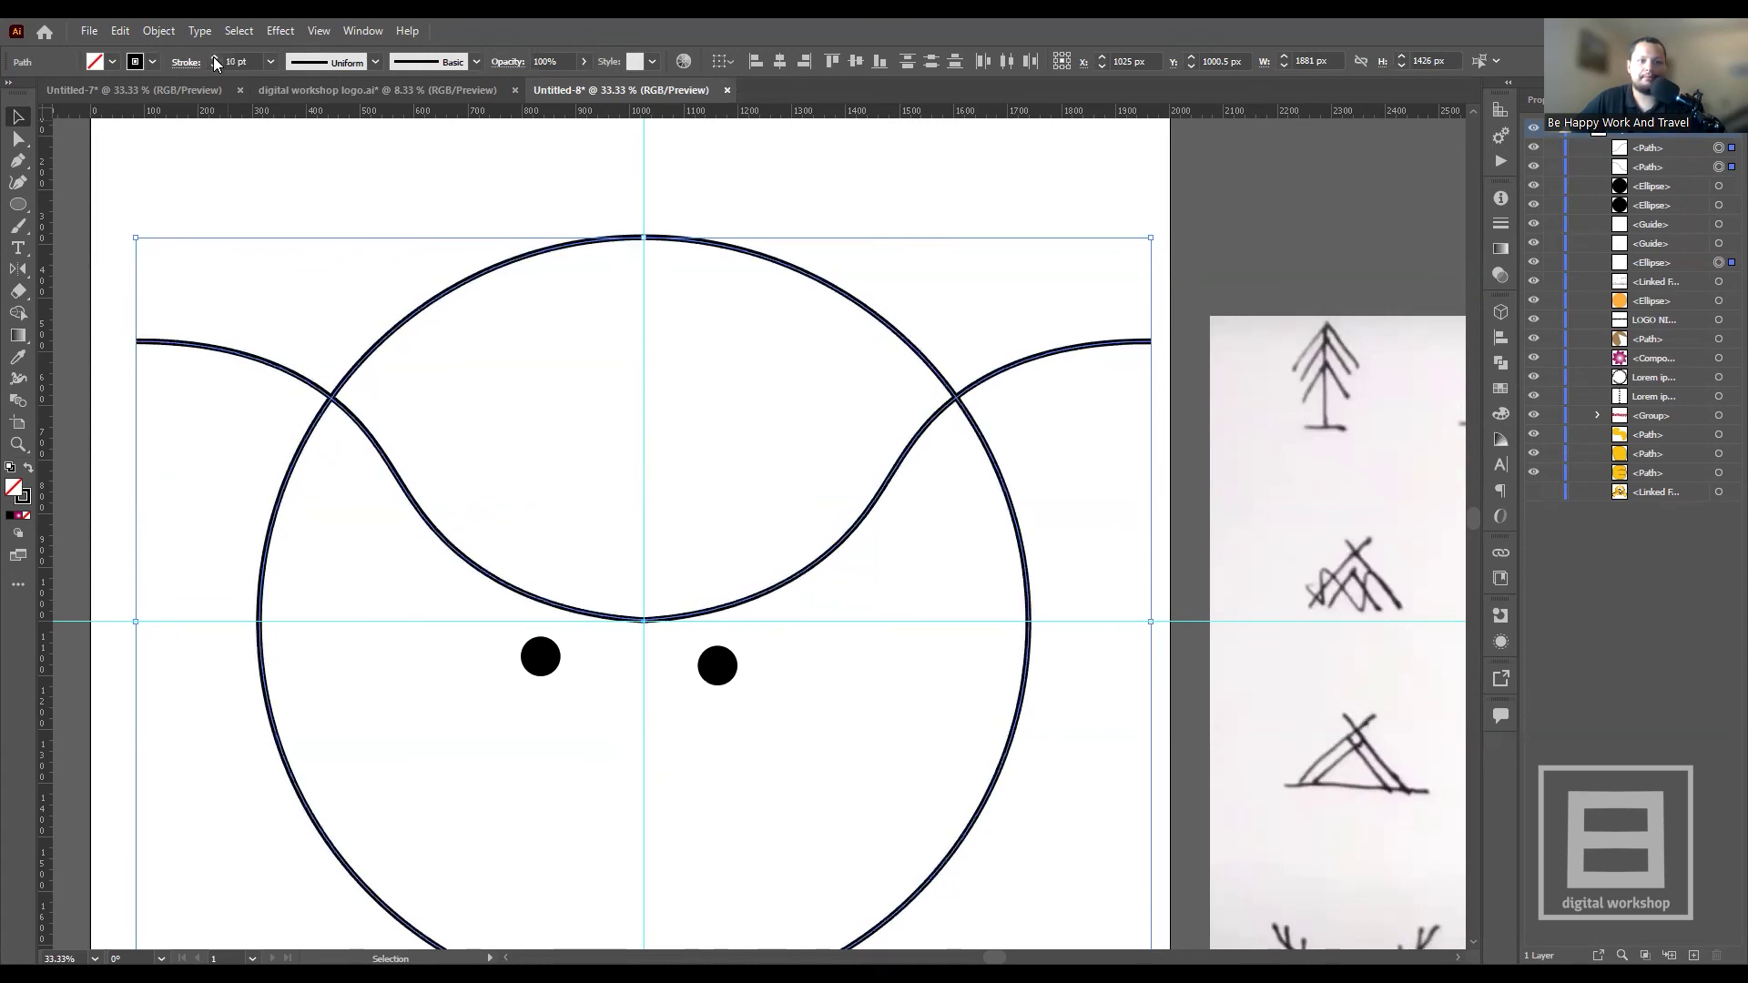
{"action": "left_click", "coordinate": [220, 160]}
{"action": "scroll", "coordinate": [268, 274], "scroll_direction": "down", "scroll_amount": 1}
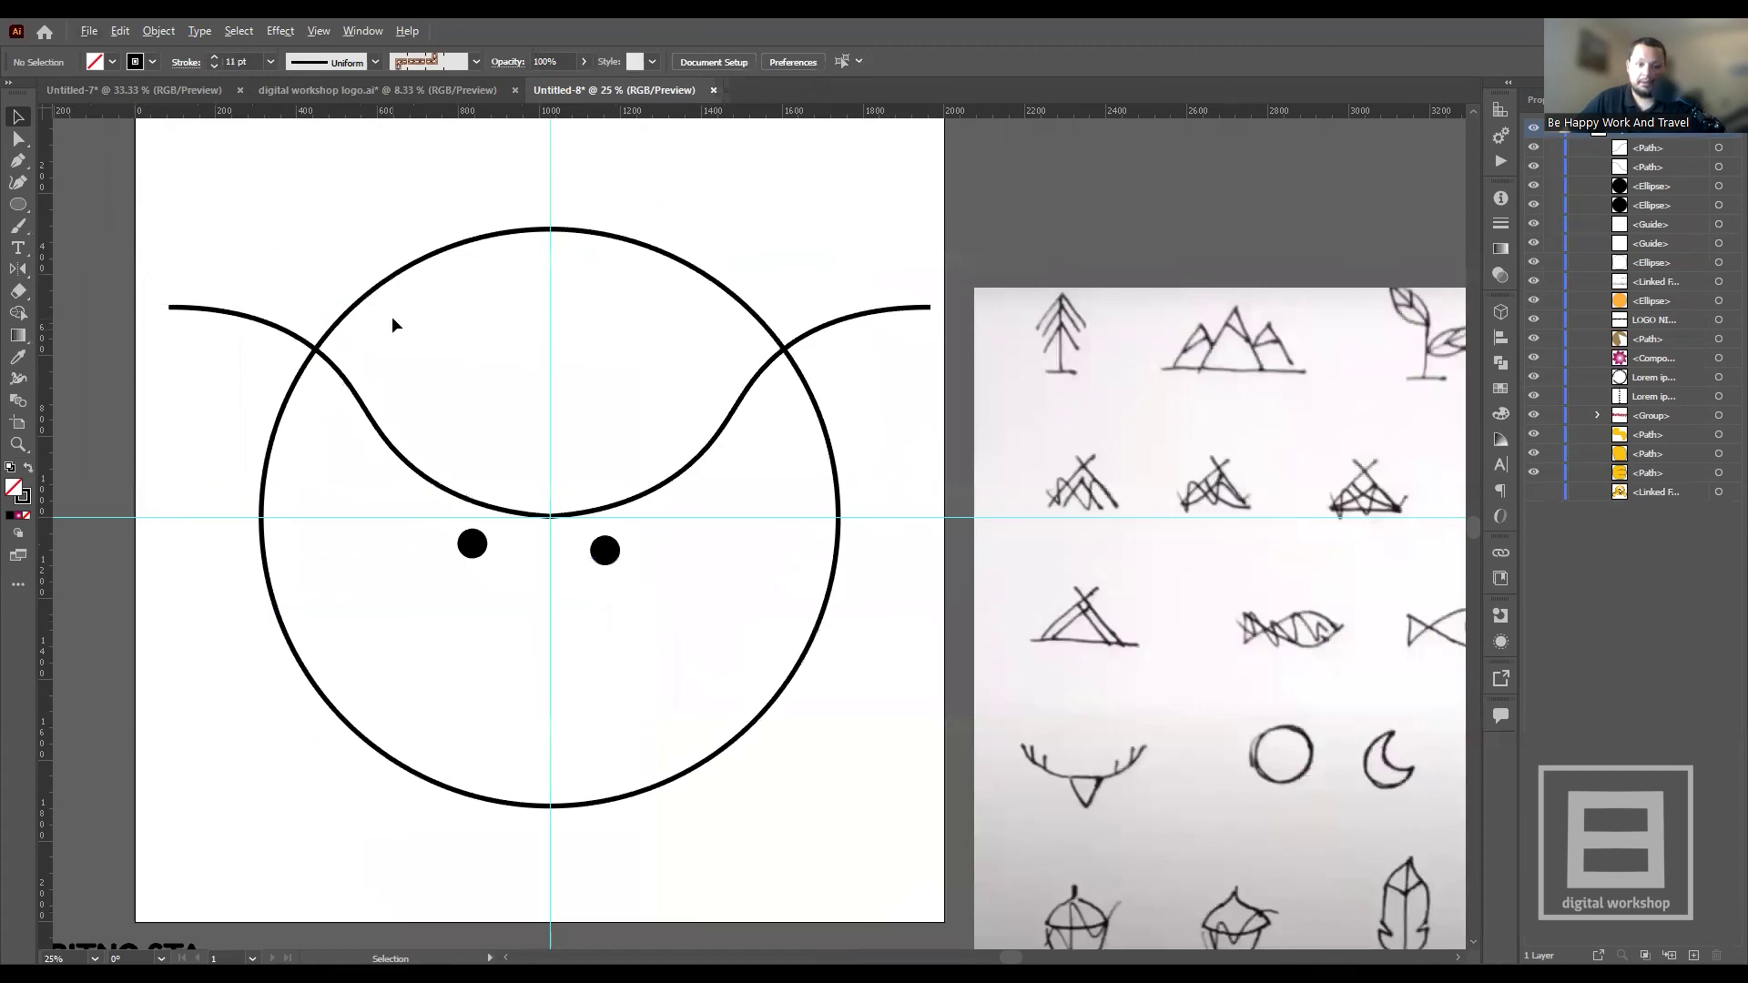
{"action": "scroll", "coordinate": [392, 324], "scroll_direction": "down", "scroll_amount": 1}
{"action": "scroll", "coordinate": [894, 406], "scroll_direction": "down", "scroll_amount": 1}
{"action": "scroll", "coordinate": [910, 401], "scroll_direction": "up", "scroll_amount": 3}
{"action": "scroll", "coordinate": [935, 396], "scroll_direction": "up", "scroll_amount": 1}
{"action": "scroll", "coordinate": [935, 396], "scroll_direction": "up", "scroll_amount": 2}
{"action": "scroll", "coordinate": [1054, 421], "scroll_direction": "down", "scroll_amount": 2}
{"action": "scroll", "coordinate": [963, 413], "scroll_direction": "up", "scroll_amount": 3}
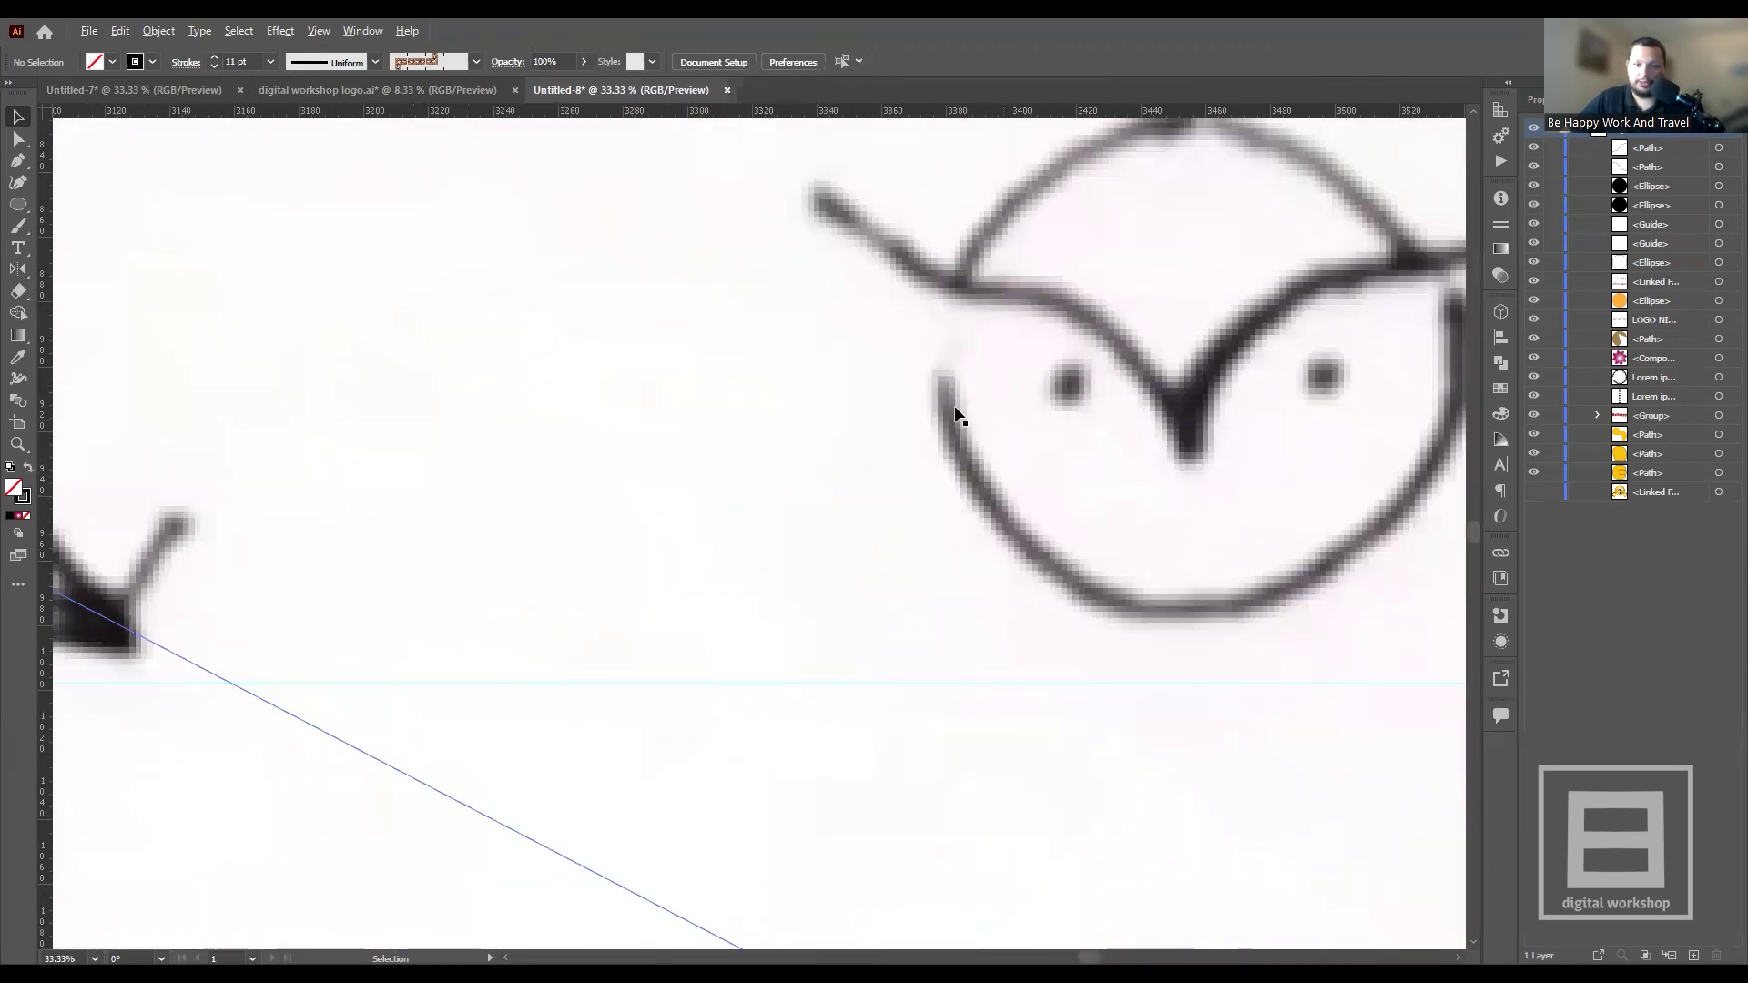
{"action": "scroll", "coordinate": [965, 373], "scroll_direction": "up", "scroll_amount": 1}
{"action": "scroll", "coordinate": [950, 275], "scroll_direction": "down", "scroll_amount": 3}
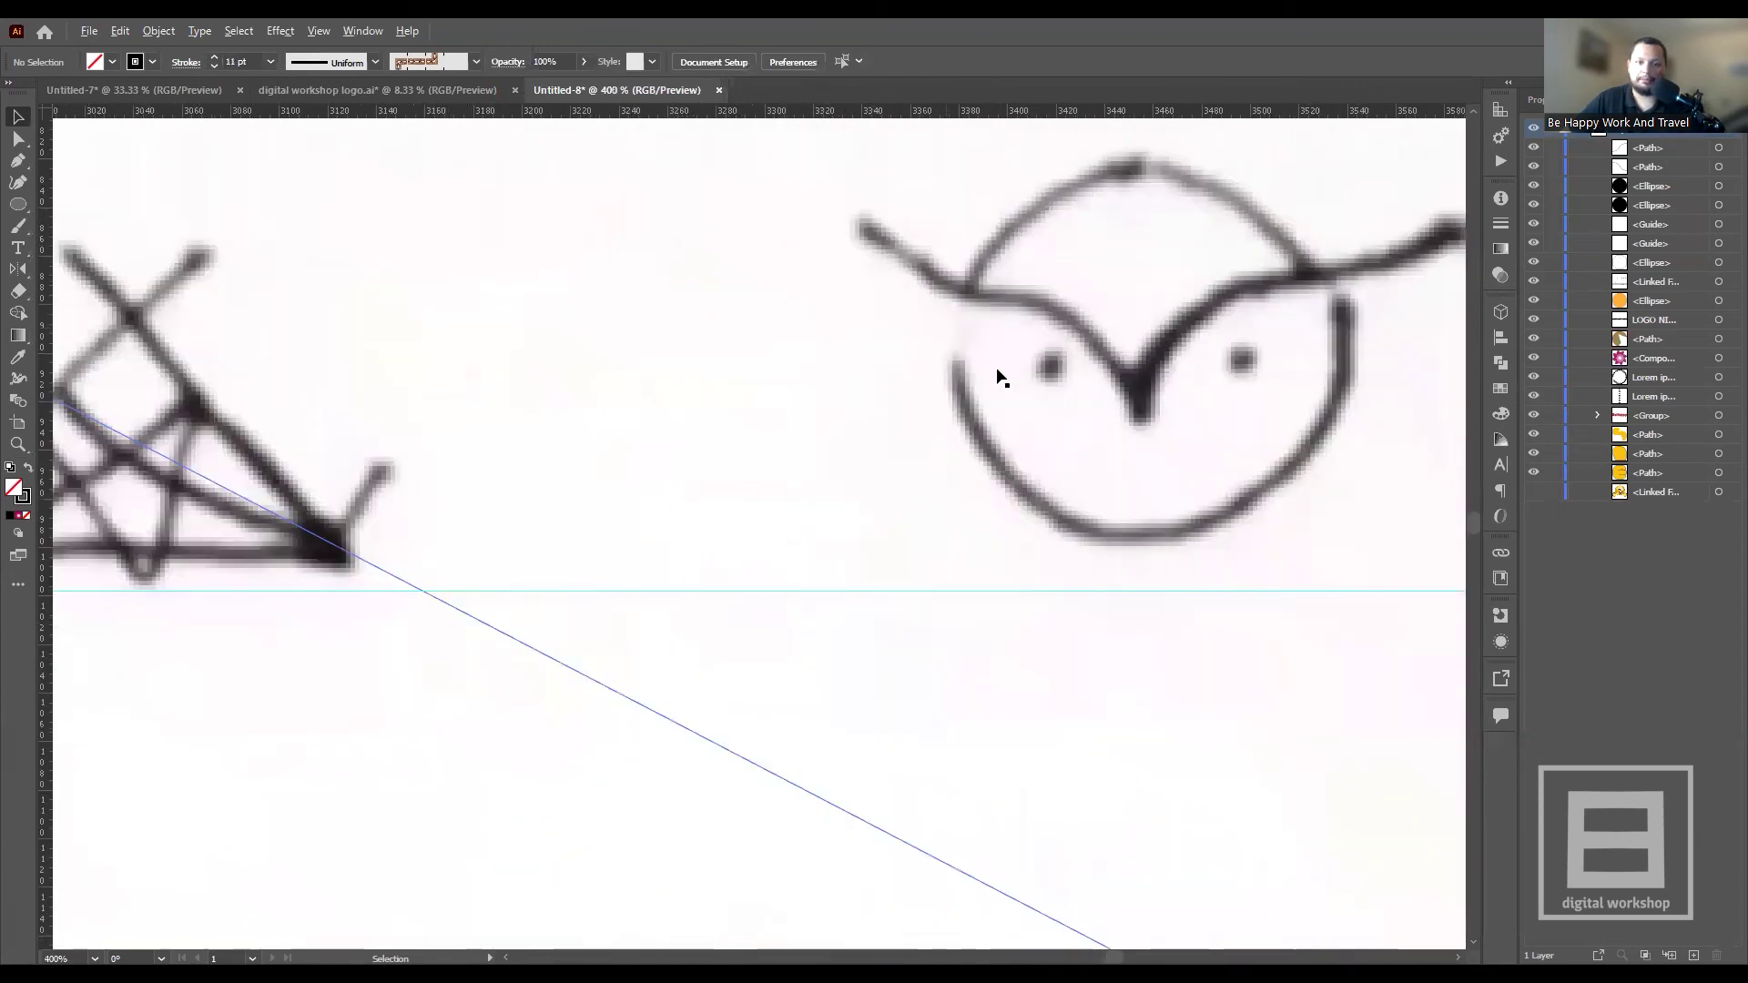
{"action": "scroll", "coordinate": [1007, 370], "scroll_direction": "down", "scroll_amount": 3}
{"action": "scroll", "coordinate": [500, 351], "scroll_direction": "down", "scroll_amount": 3}
{"action": "scroll", "coordinate": [200, 352], "scroll_direction": "up", "scroll_amount": 1}
{"action": "scroll", "coordinate": [268, 347], "scroll_direction": "down", "scroll_amount": 1}
{"action": "scroll", "coordinate": [266, 347], "scroll_direction": "up", "scroll_amount": 1}
{"action": "left_click", "coordinate": [245, 341]}
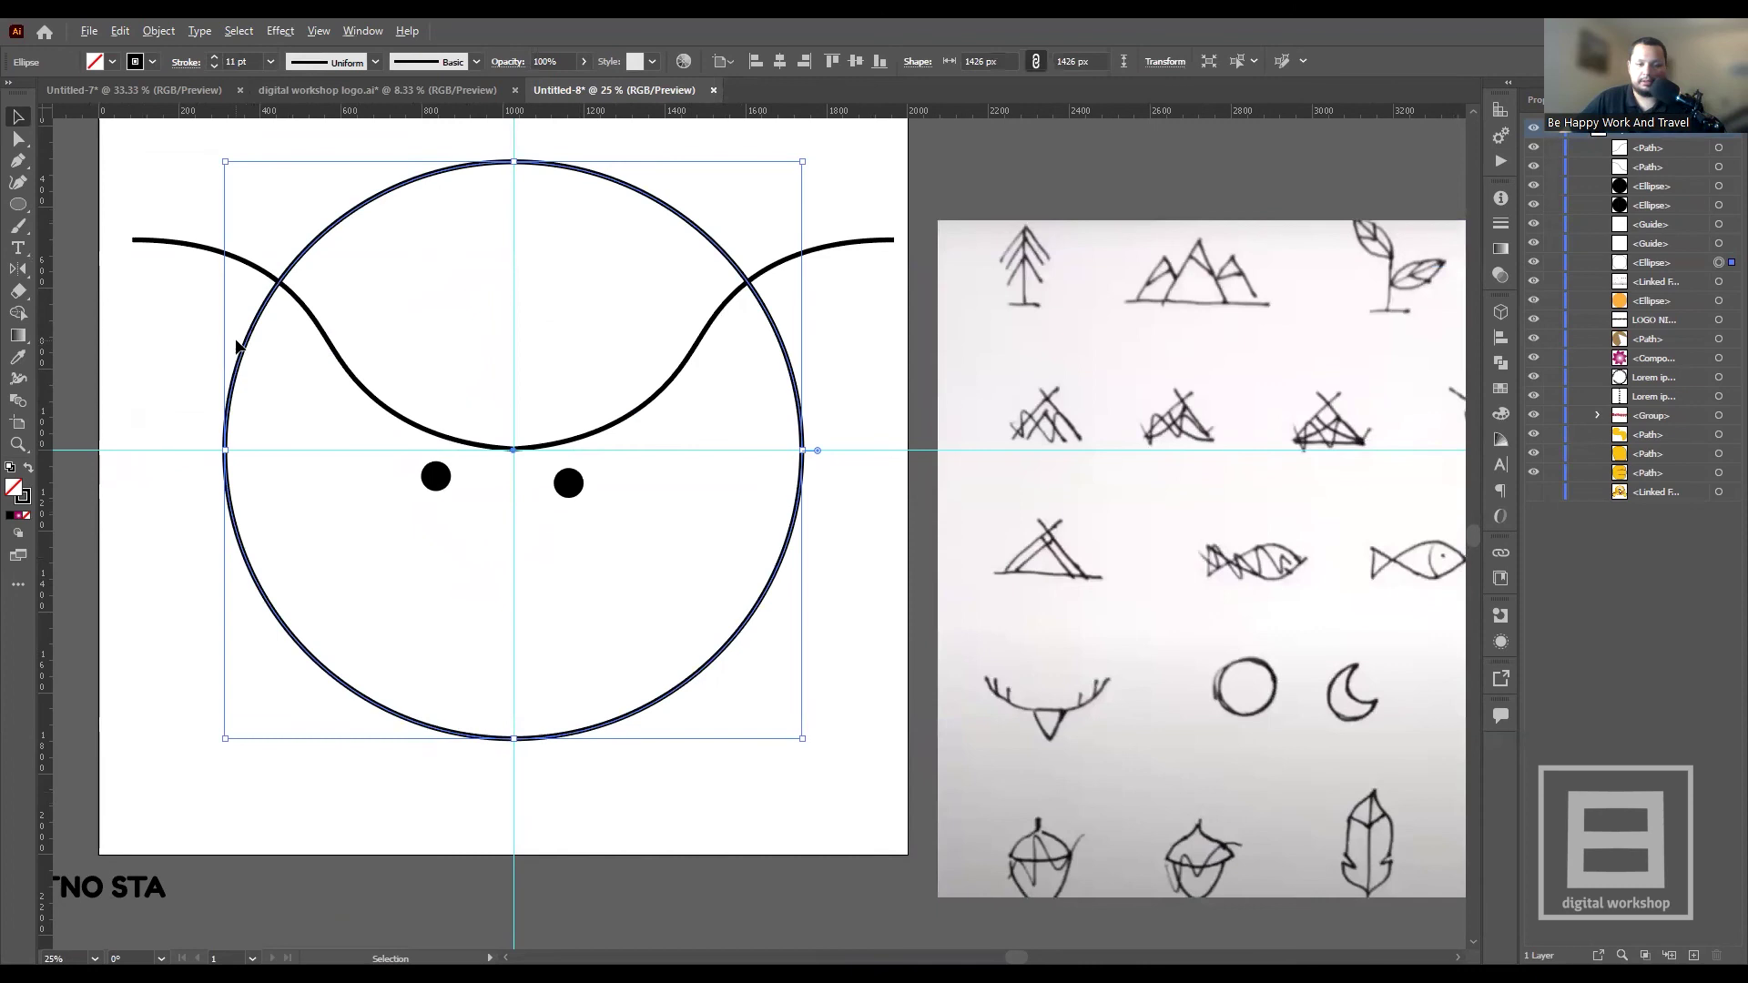
{"action": "scroll", "coordinate": [222, 341], "scroll_direction": "up", "scroll_amount": 1}
{"action": "scroll", "coordinate": [260, 347], "scroll_direction": "down", "scroll_amount": 1}
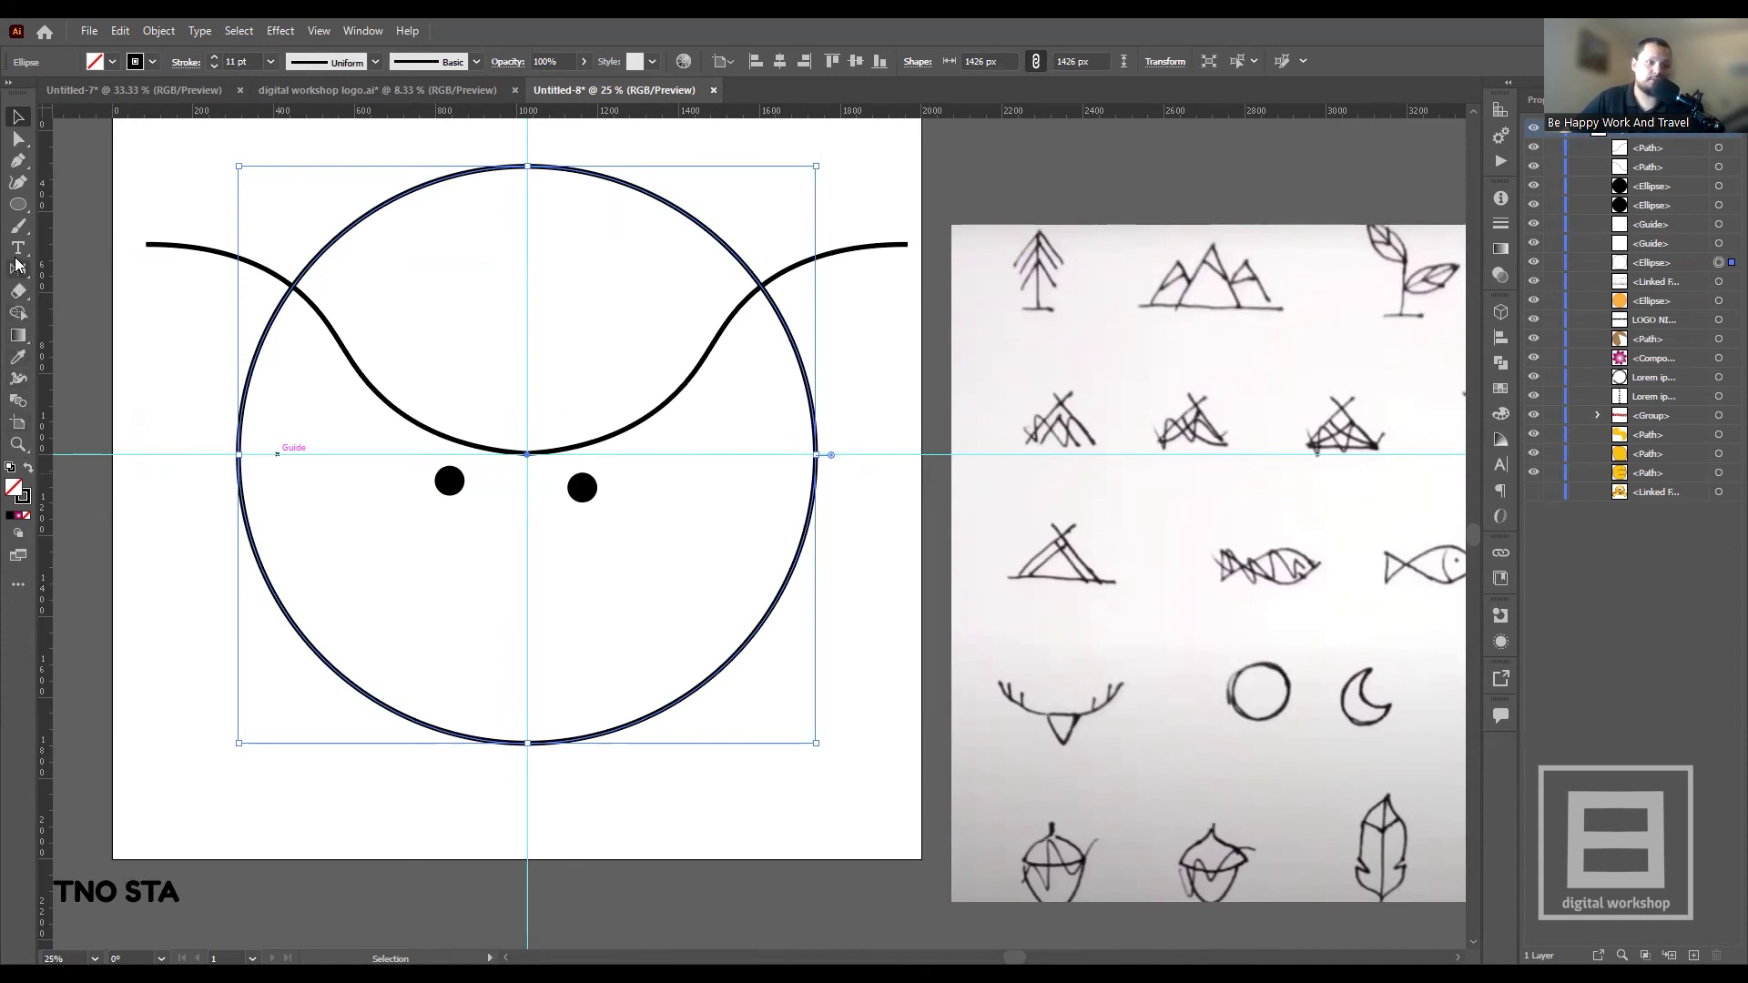
{"action": "left_click", "coordinate": [13, 269]}
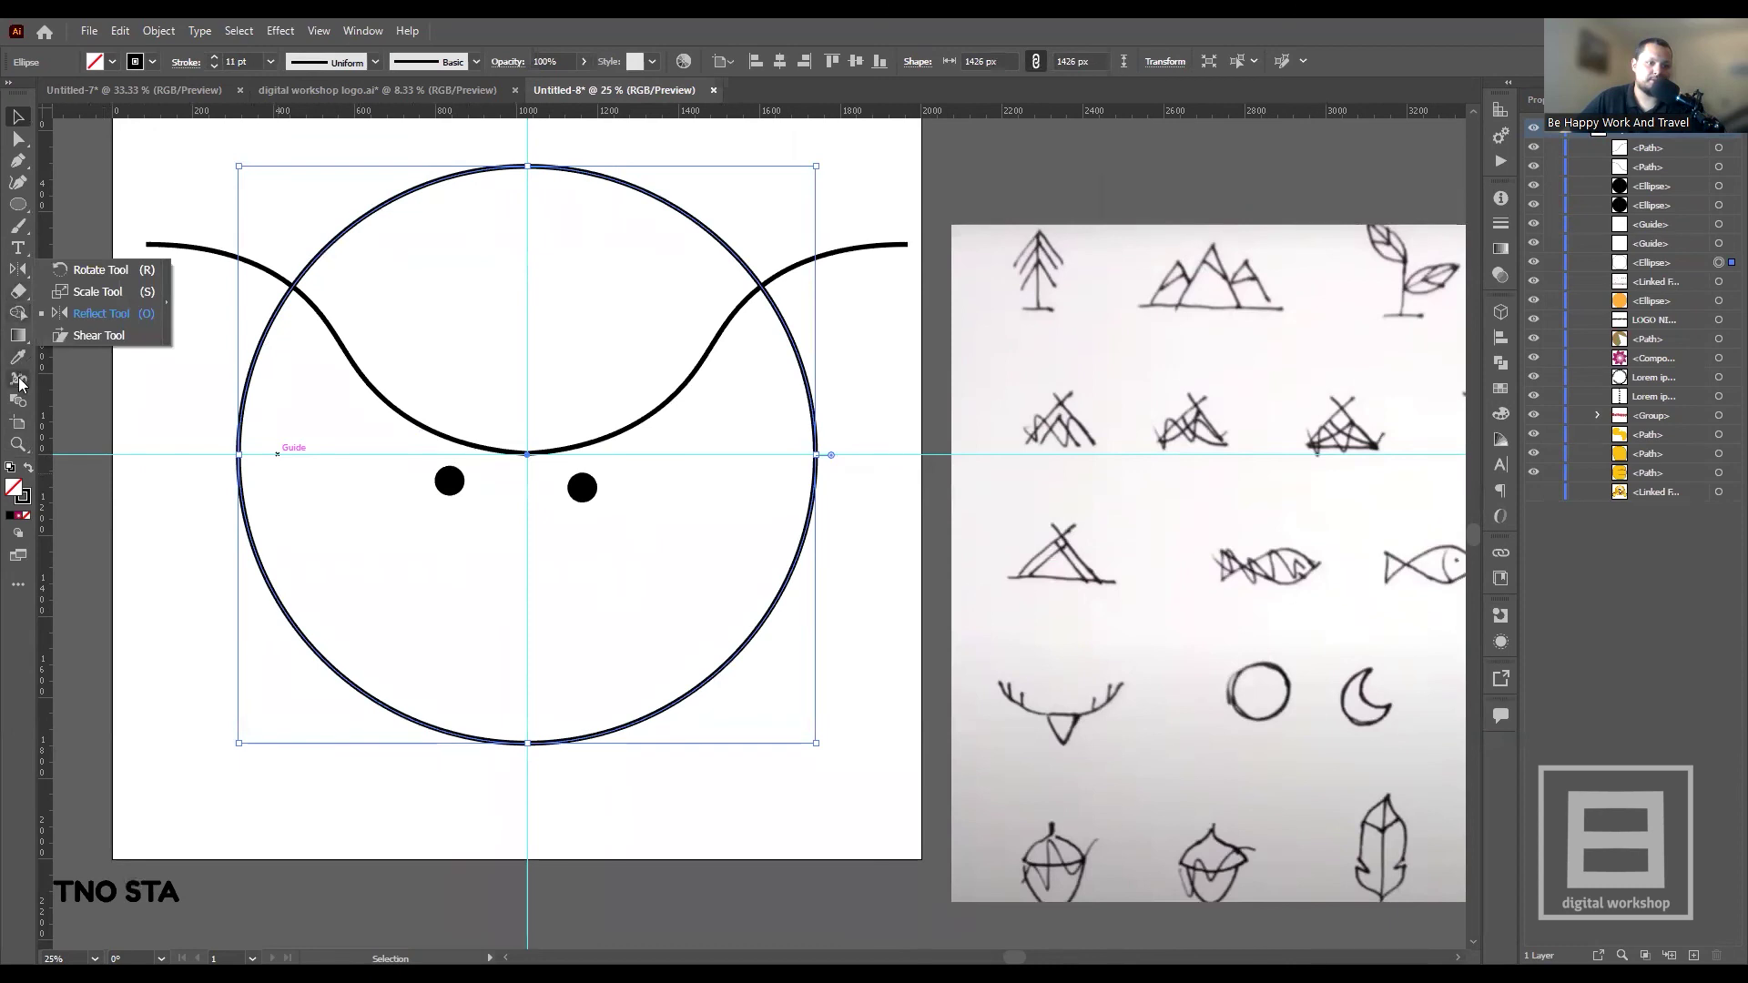
- Select the Scissors tool from the All Tools drawer's Modify group
{"action": "left_click", "coordinate": [19, 584]}
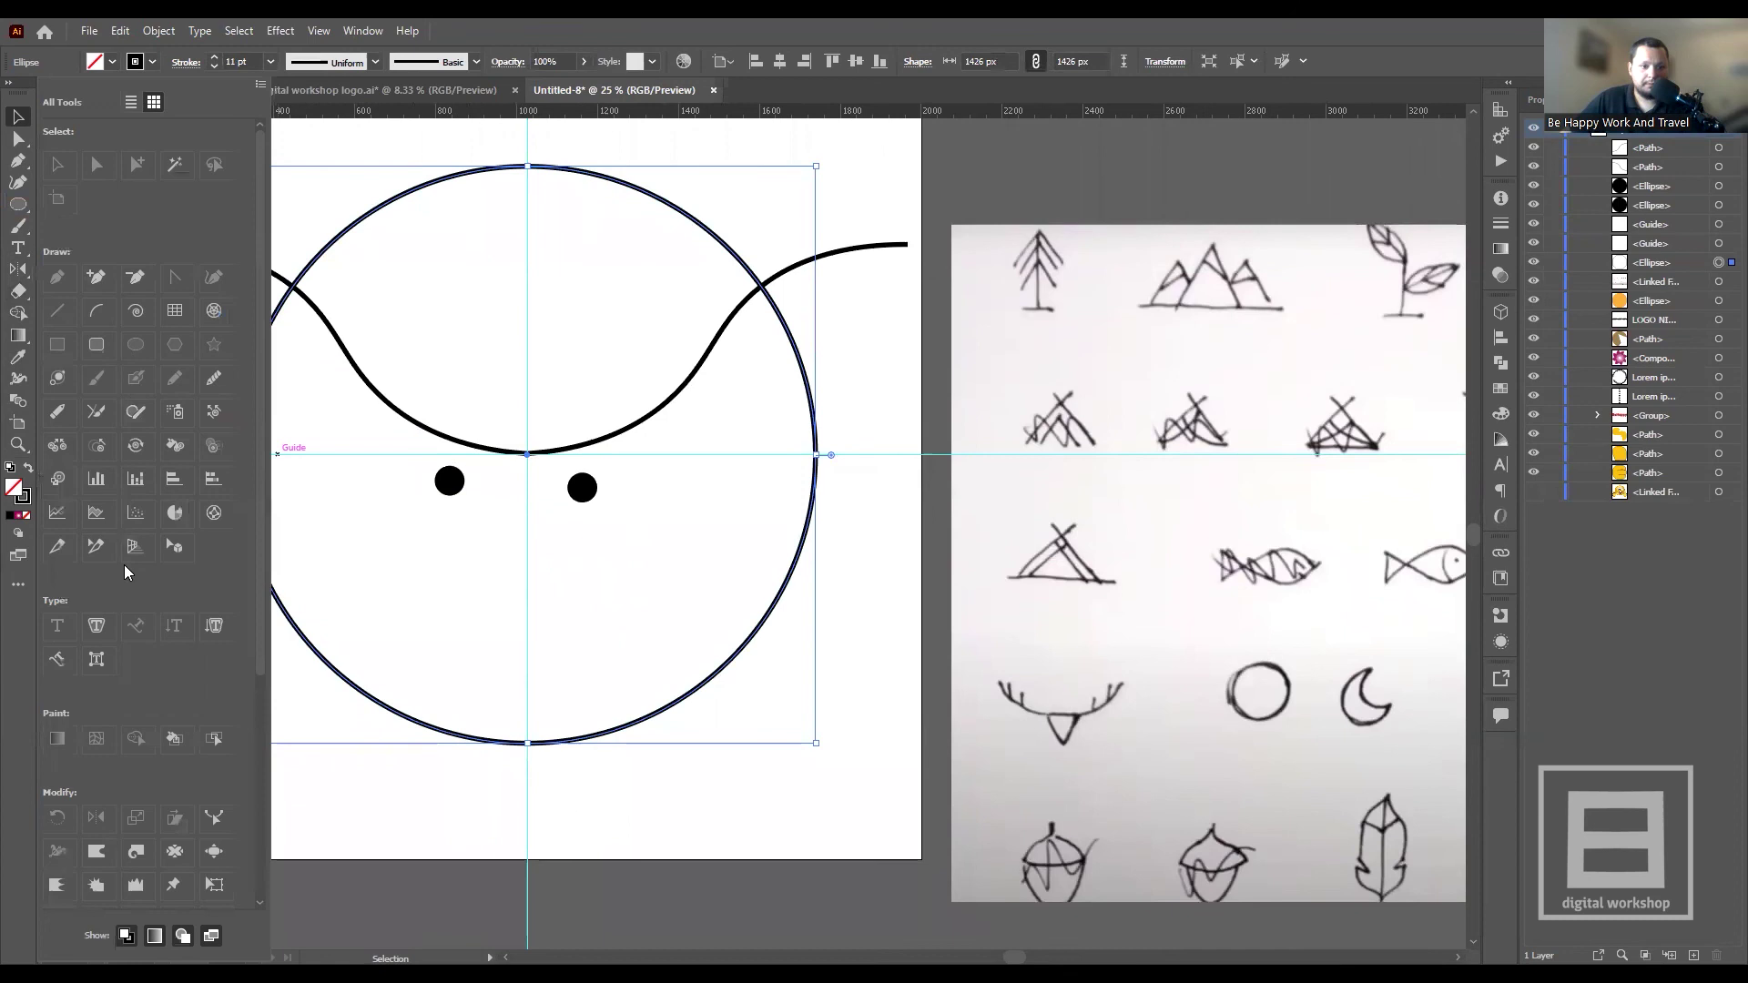
{"action": "scroll", "coordinate": [109, 628], "scroll_direction": "down", "scroll_amount": 5}
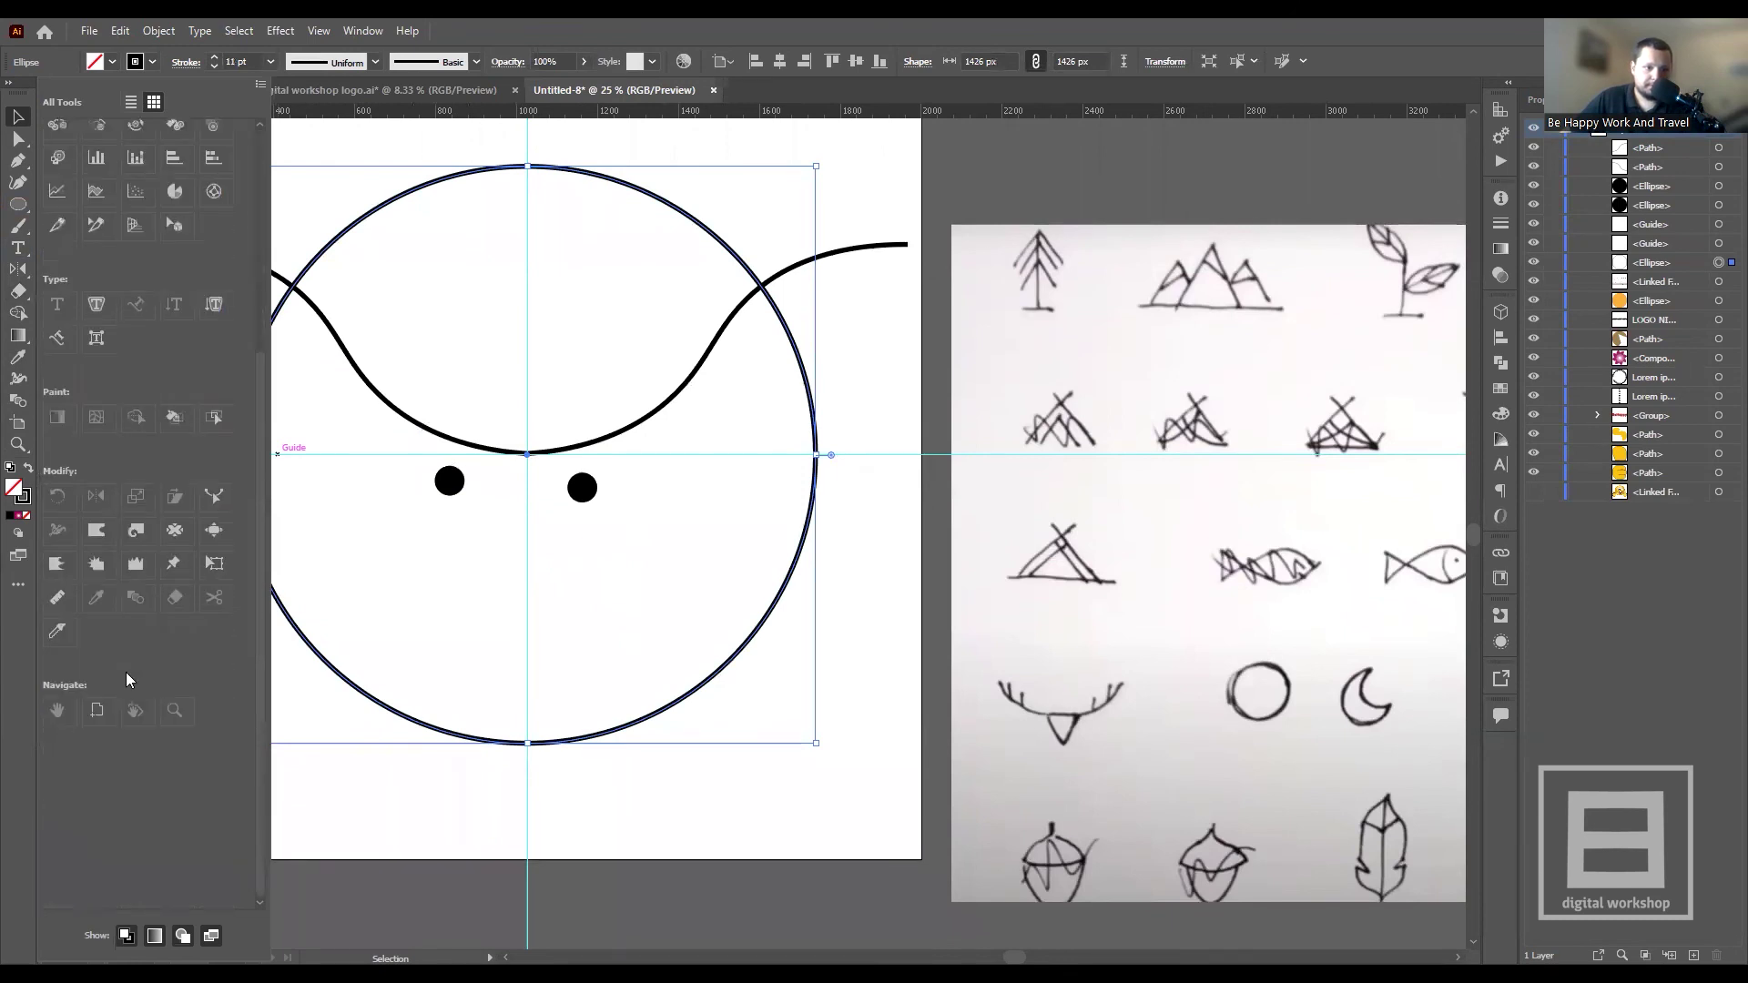
{"action": "scroll", "coordinate": [126, 675], "scroll_direction": "up", "scroll_amount": 5}
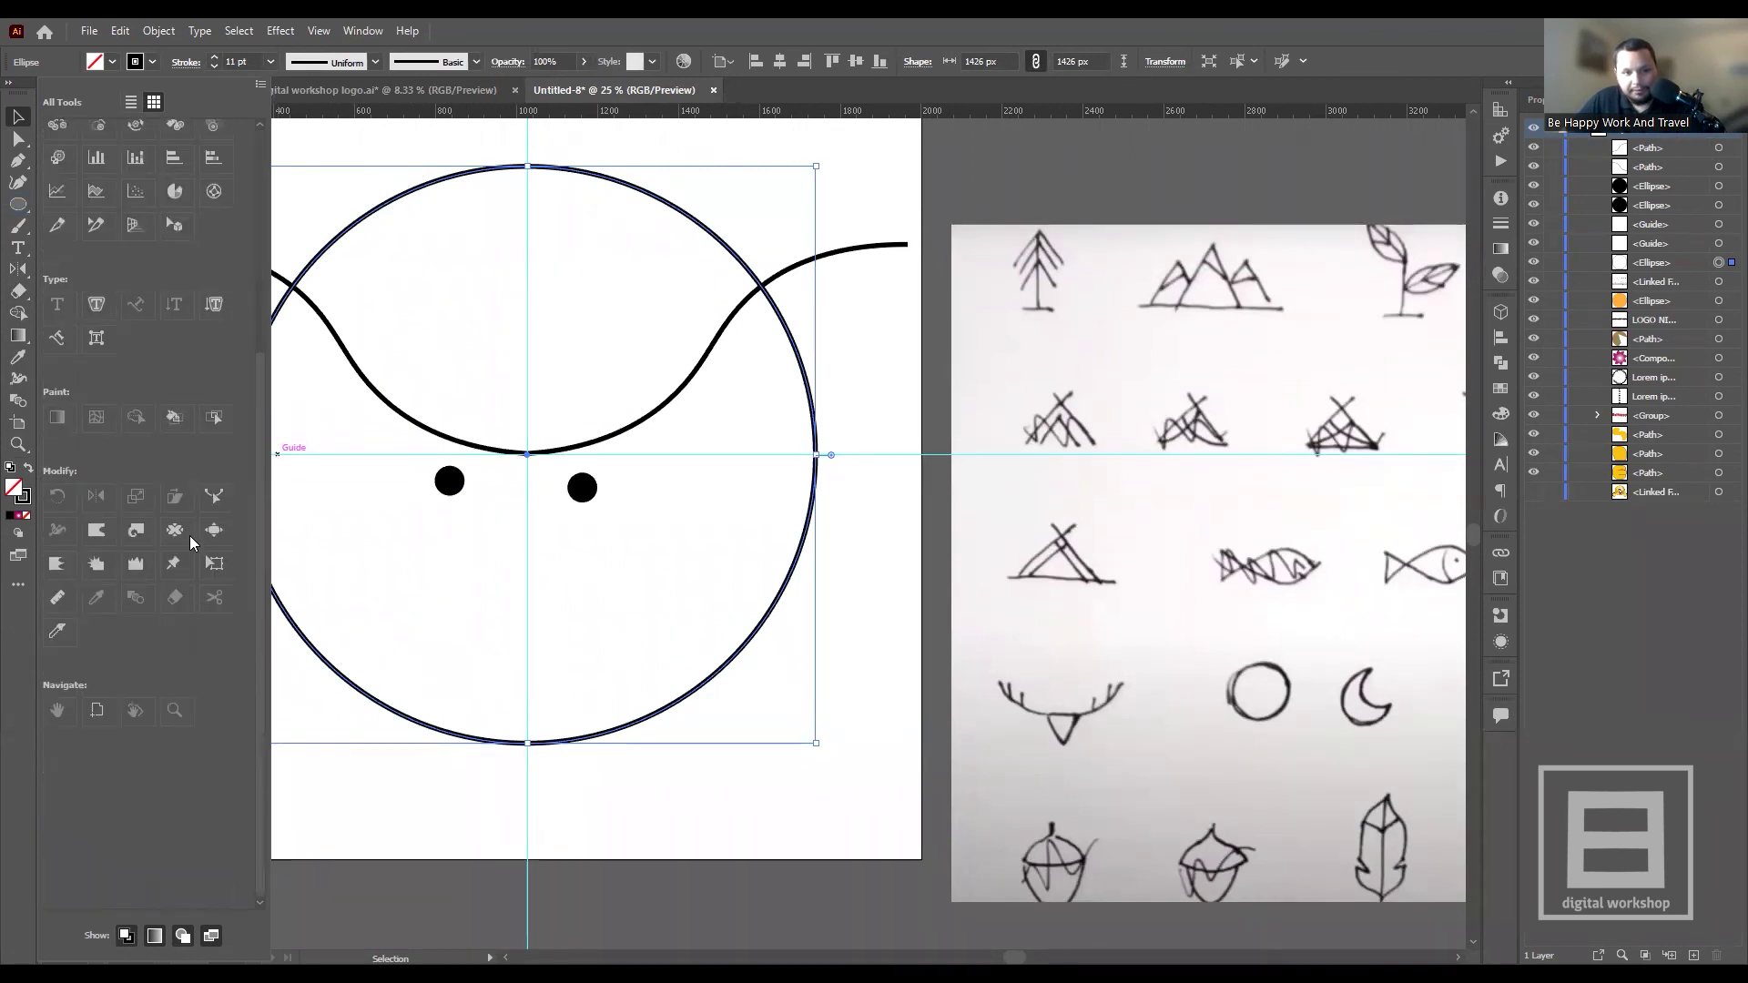
{"action": "left_click", "coordinate": [128, 376]}
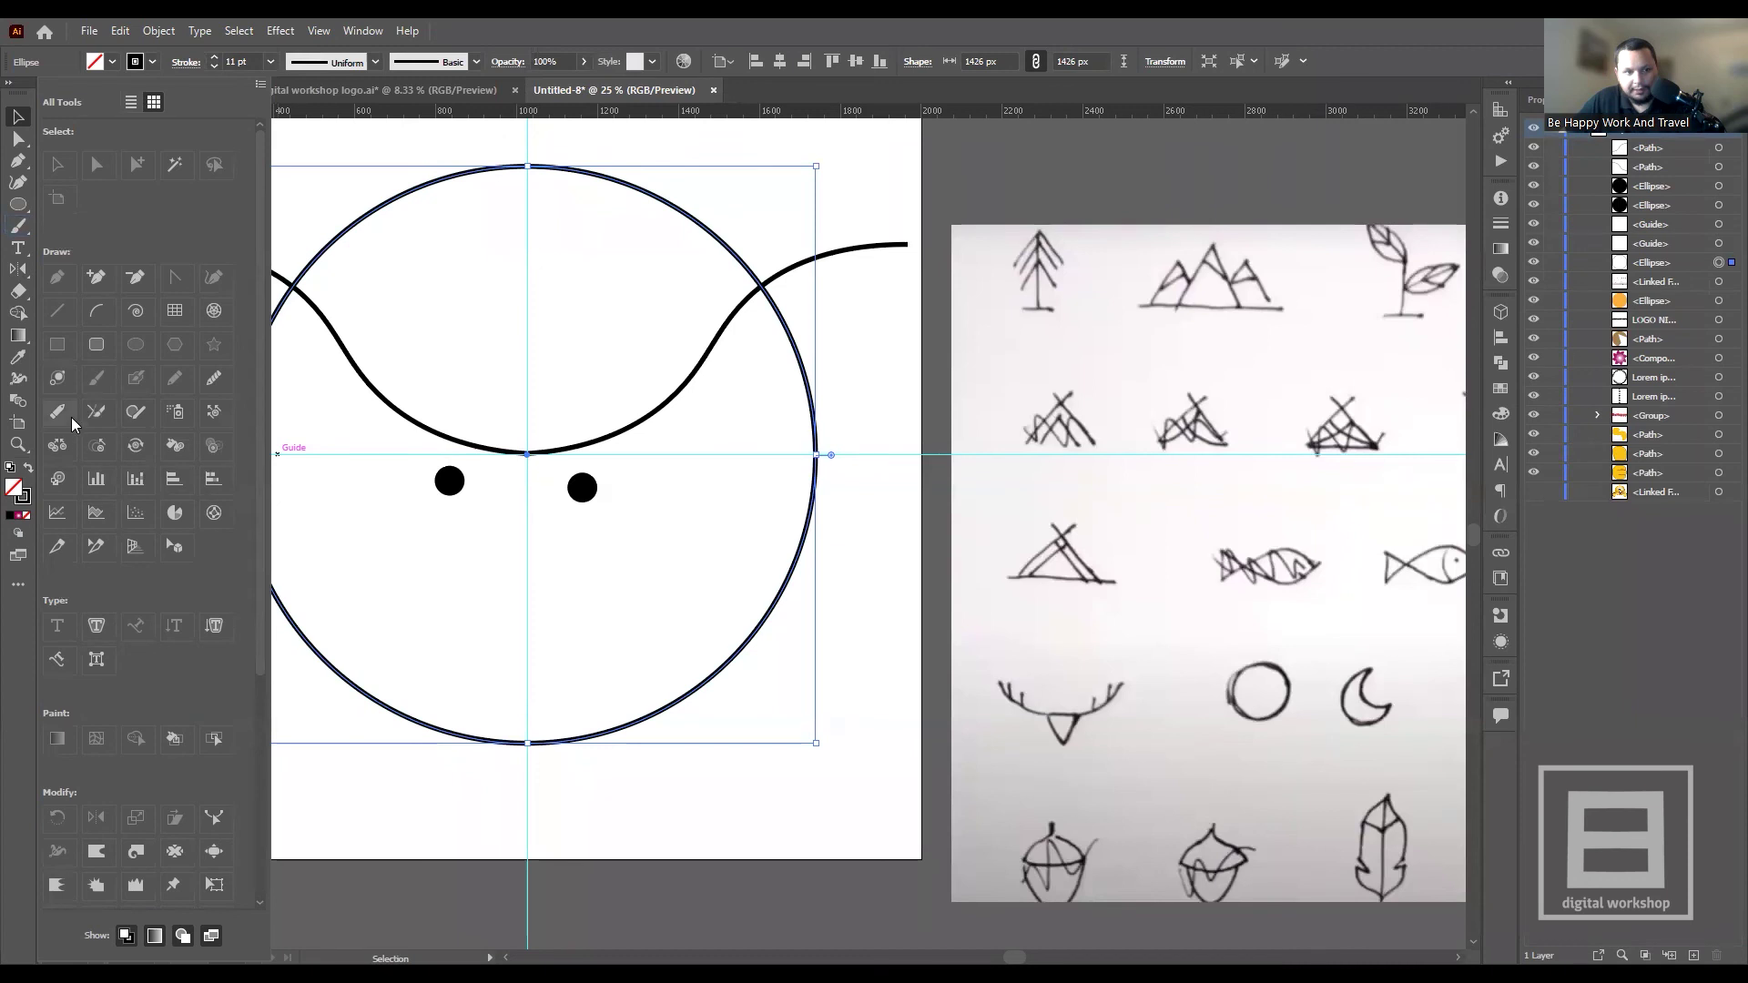
{"action": "left_click", "coordinate": [19, 583]}
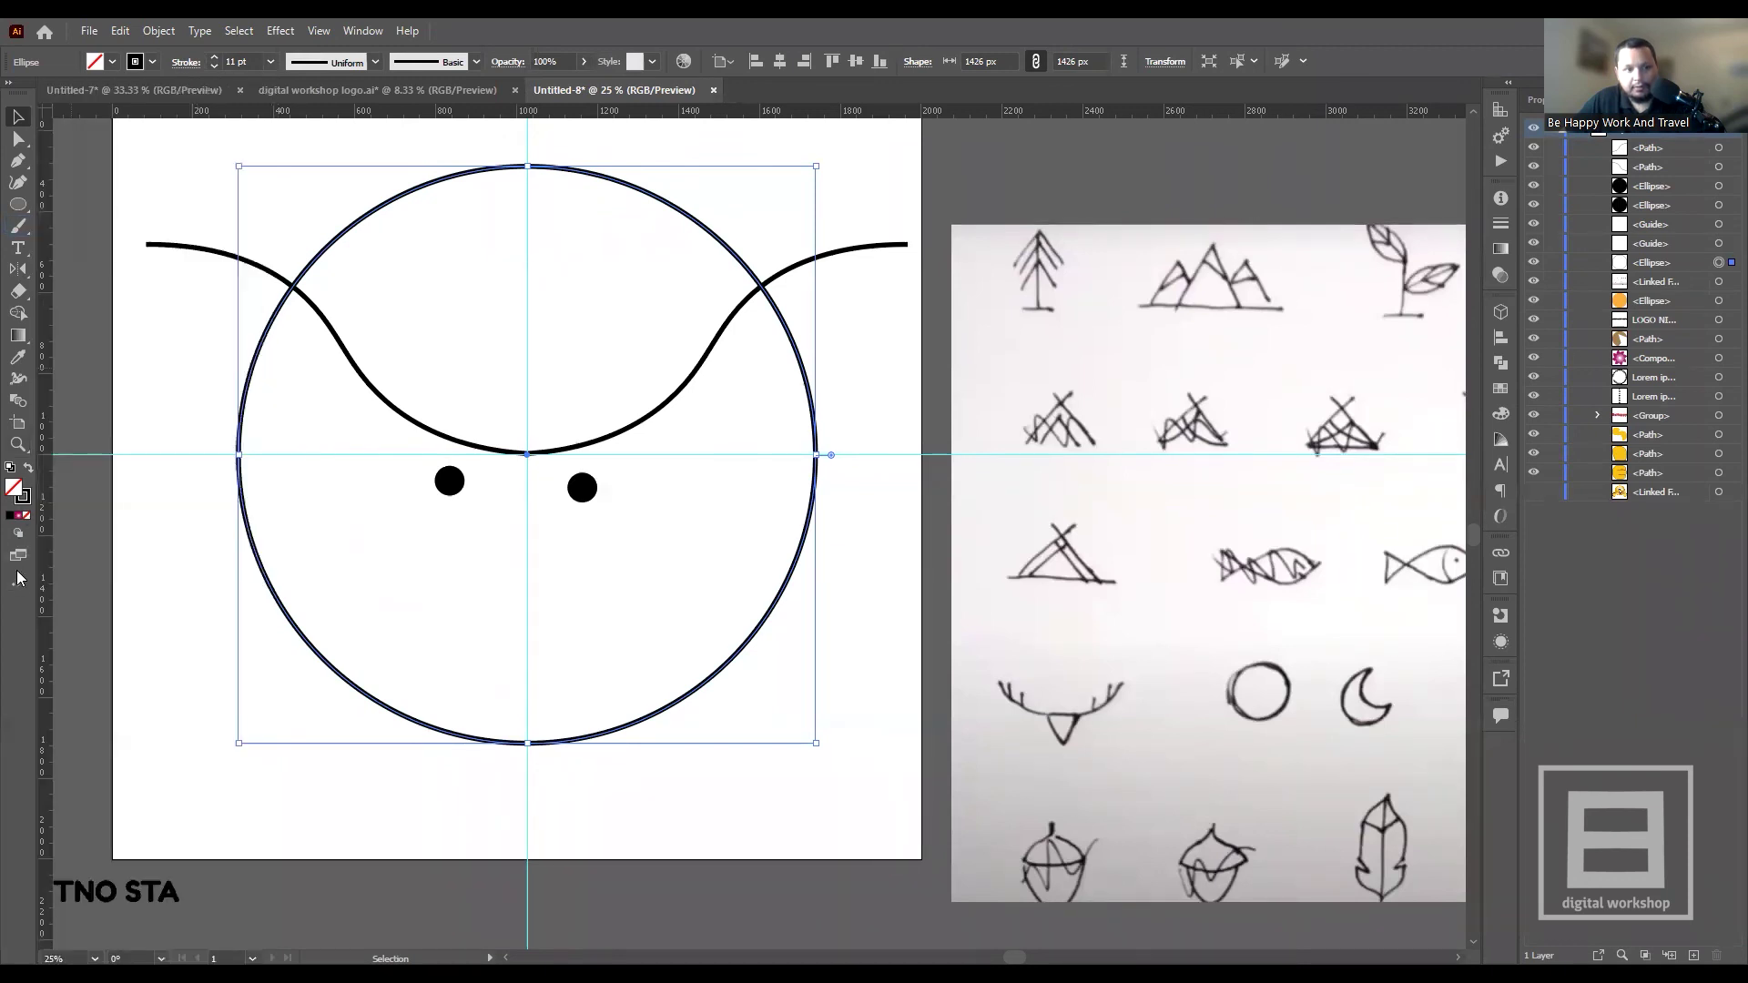
{"action": "left_click", "coordinate": [17, 581]}
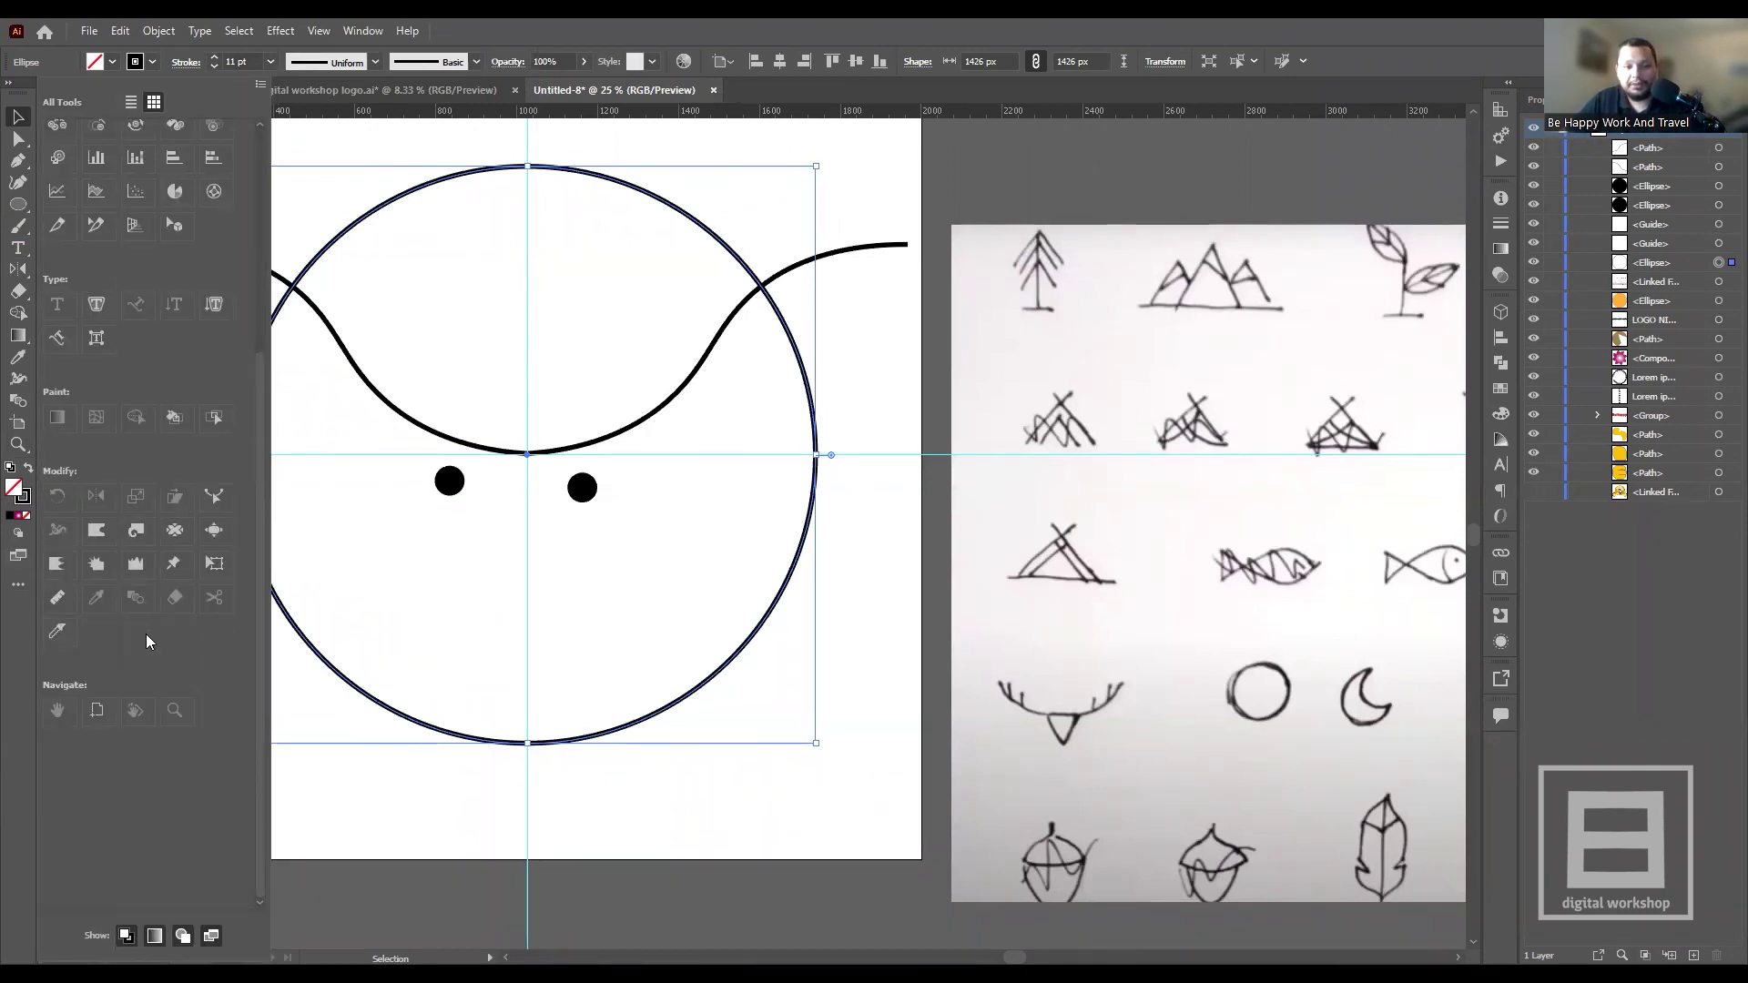
{"action": "left_click", "coordinate": [214, 599]}
{"action": "left_click", "coordinate": [409, 788]}
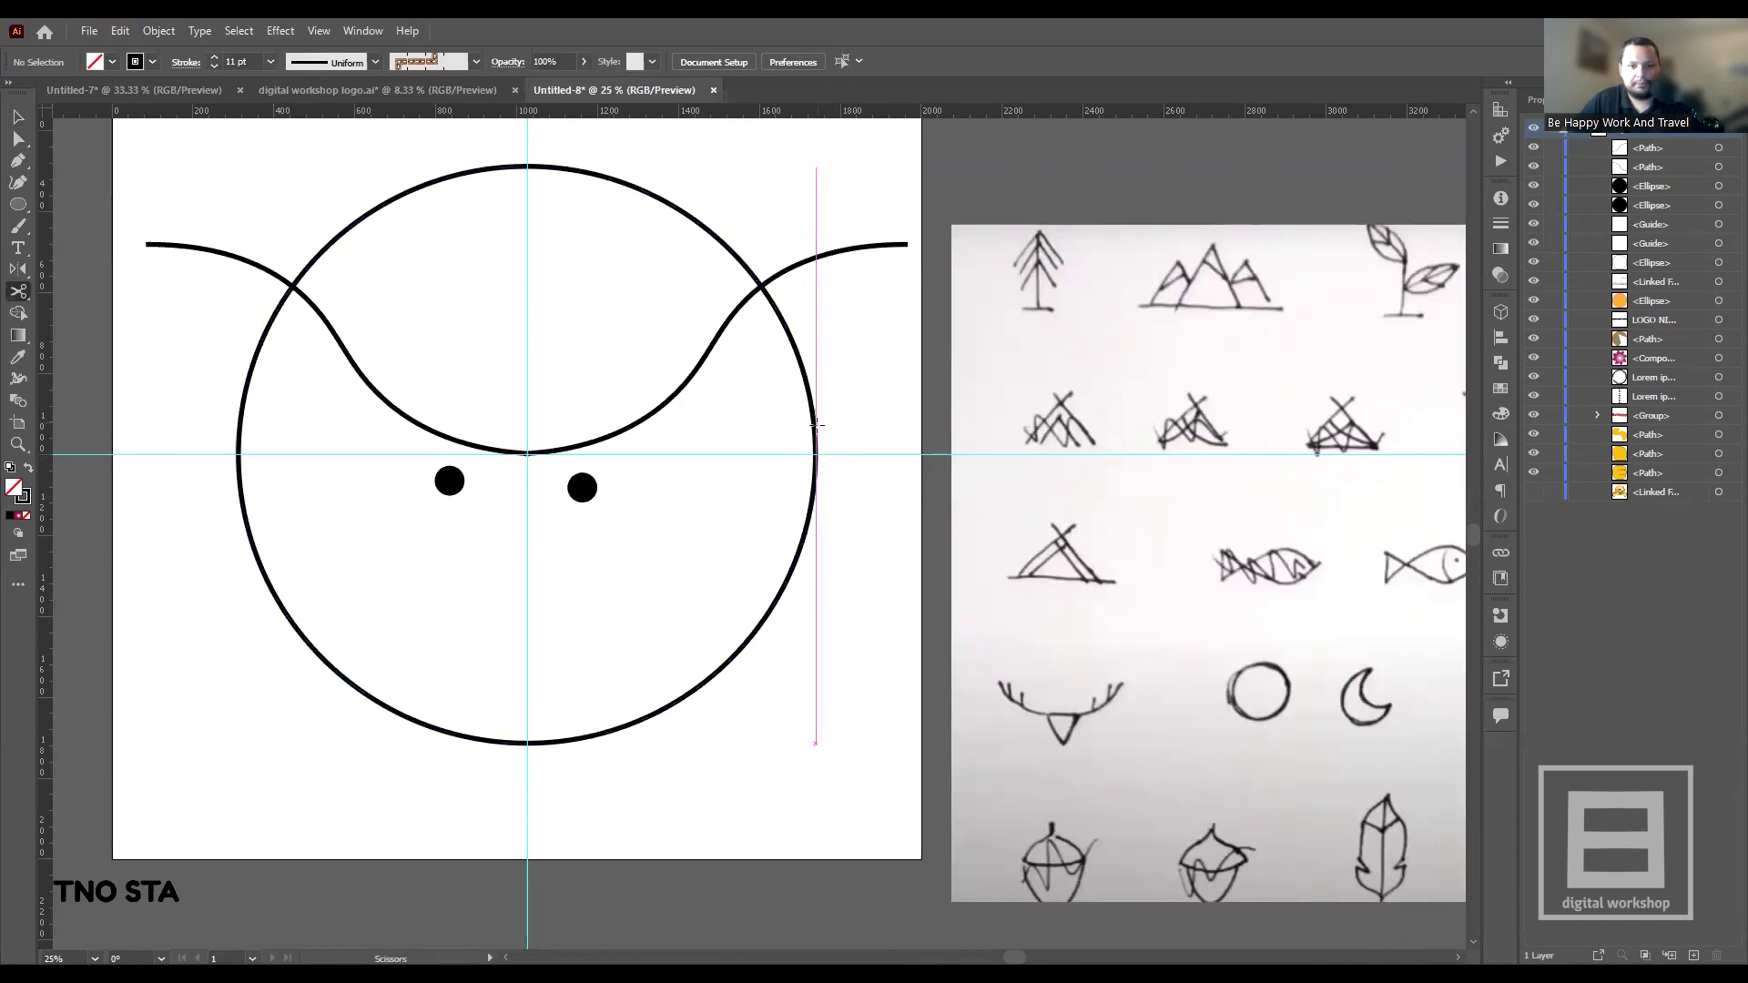
- Cut the circle at its right edge near the guide, dismissing the cutting warnings
{"action": "left_click", "coordinate": [815, 453]}
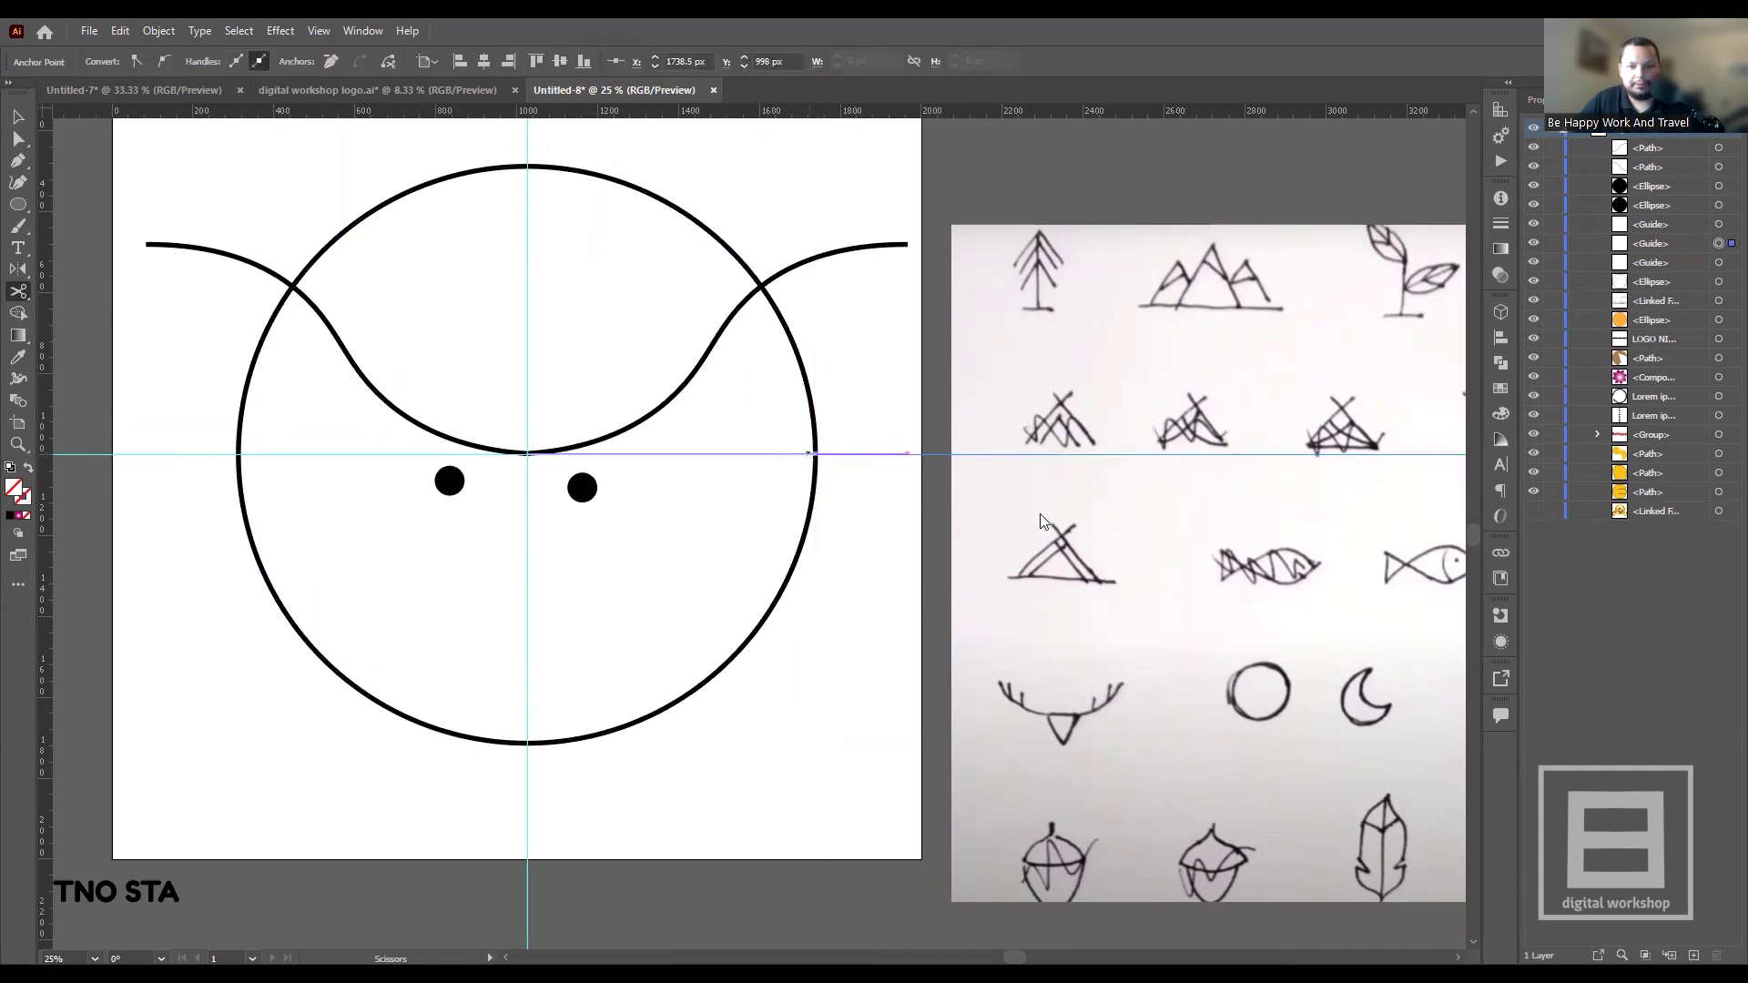
{"action": "left_click", "coordinate": [819, 460]}
{"action": "key", "text": "Return"}
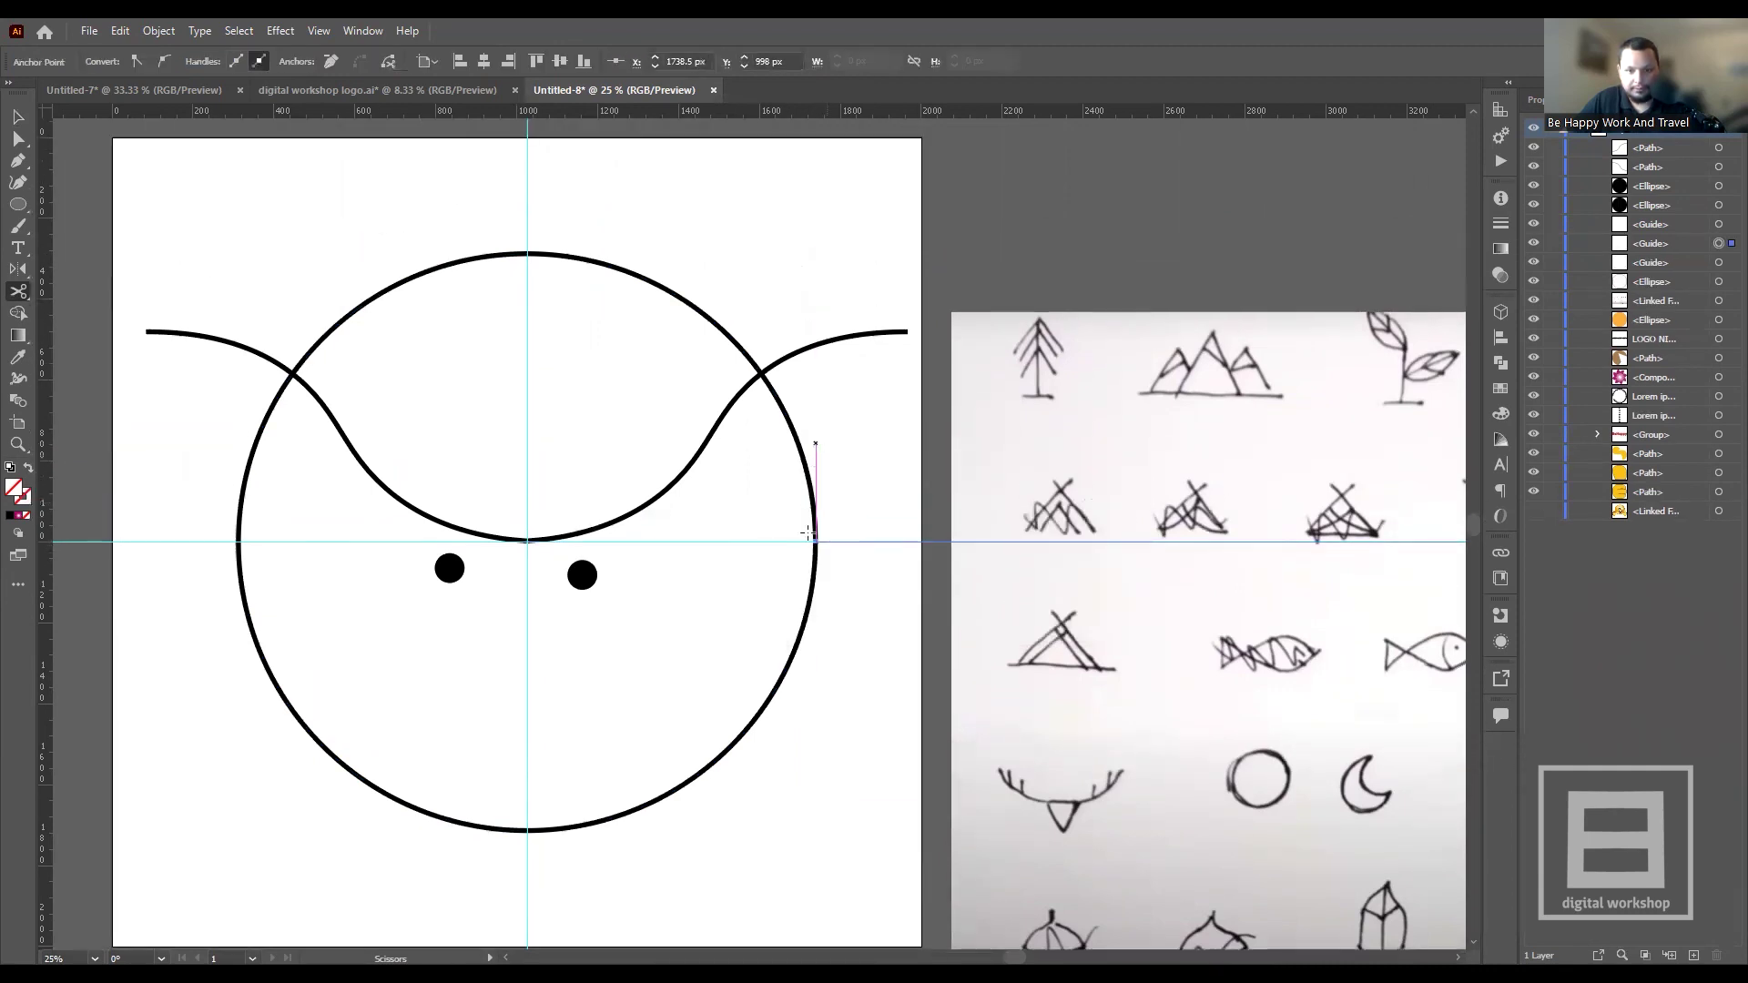
{"action": "key", "text": "ctrl+plus"}
{"action": "scroll", "coordinate": [799, 562], "scroll_direction": "up", "scroll_amount": 2}
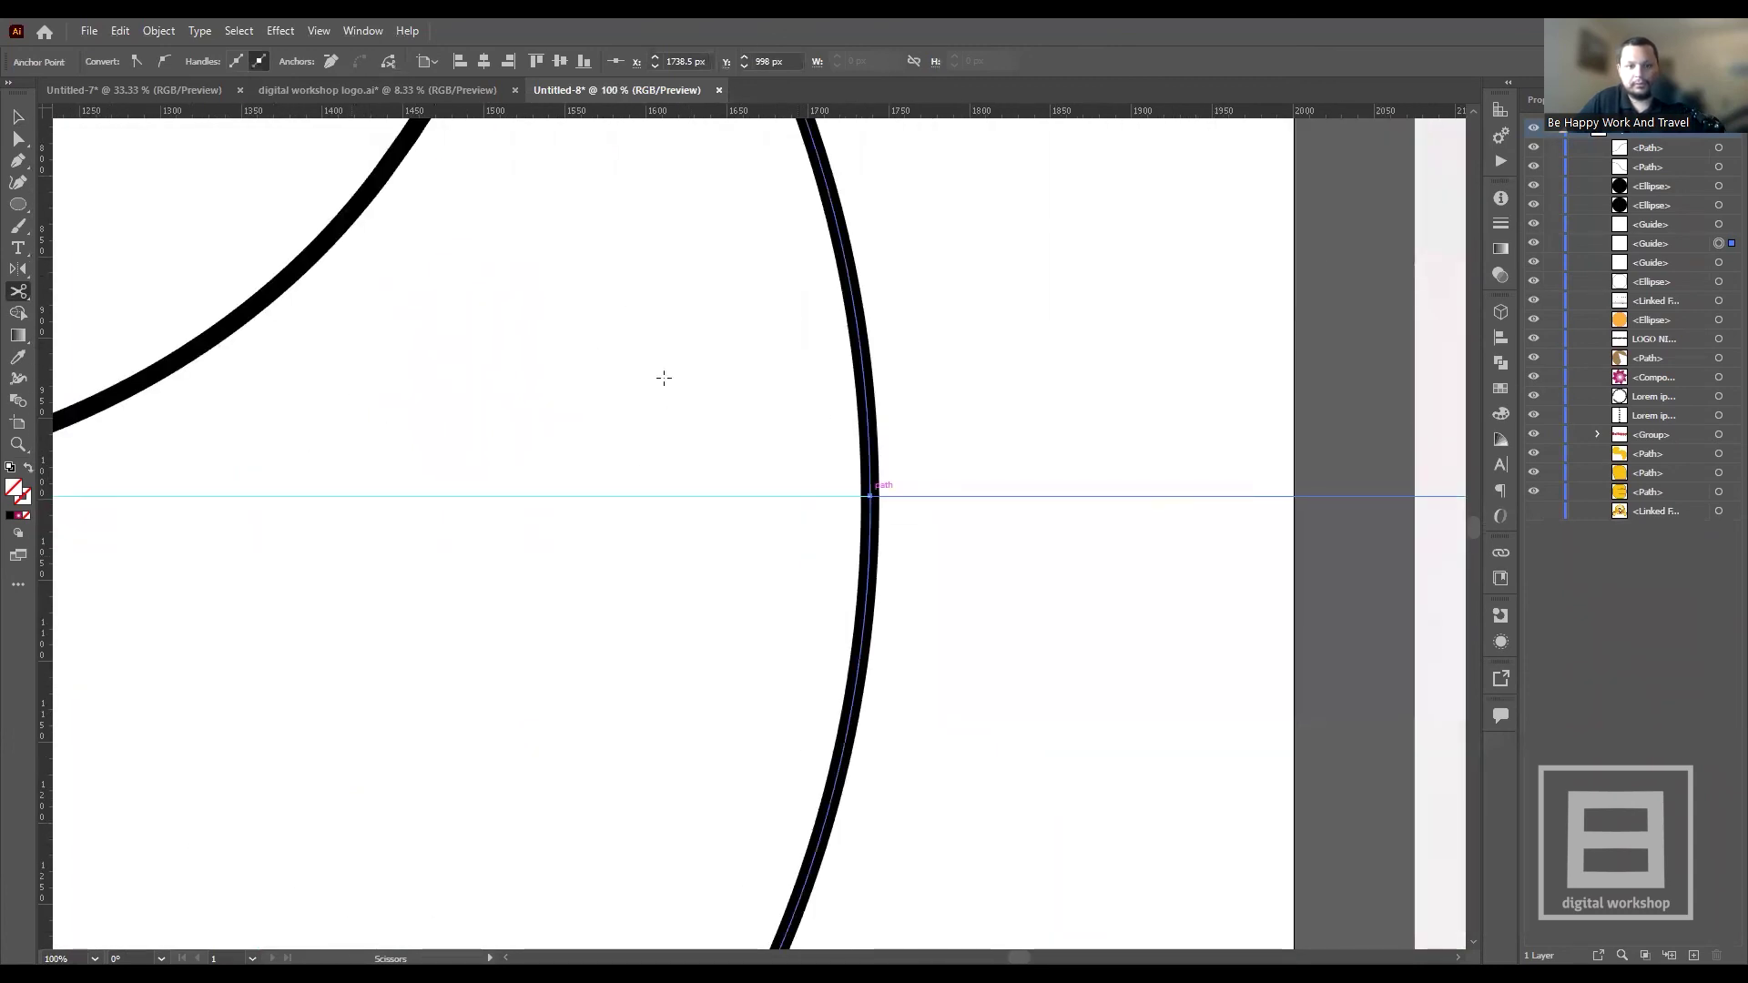
{"action": "left_click", "coordinate": [856, 317]}
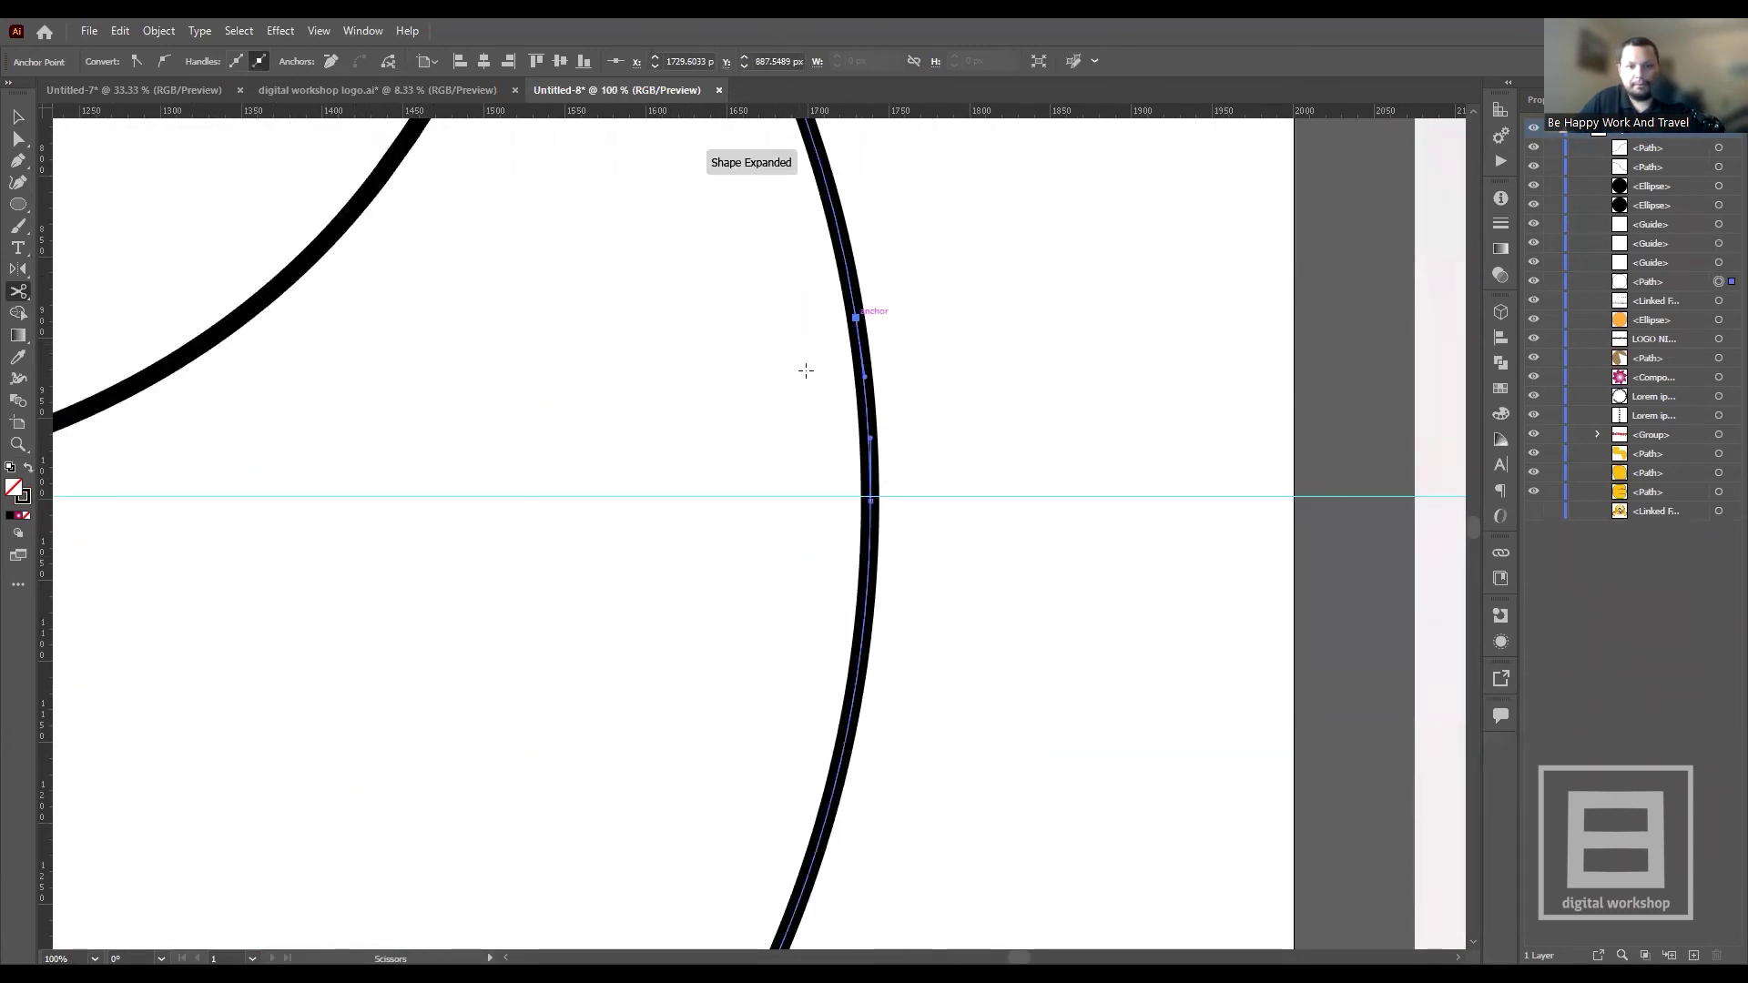
{"action": "scroll", "coordinate": [849, 309], "scroll_direction": "down", "scroll_amount": 2}
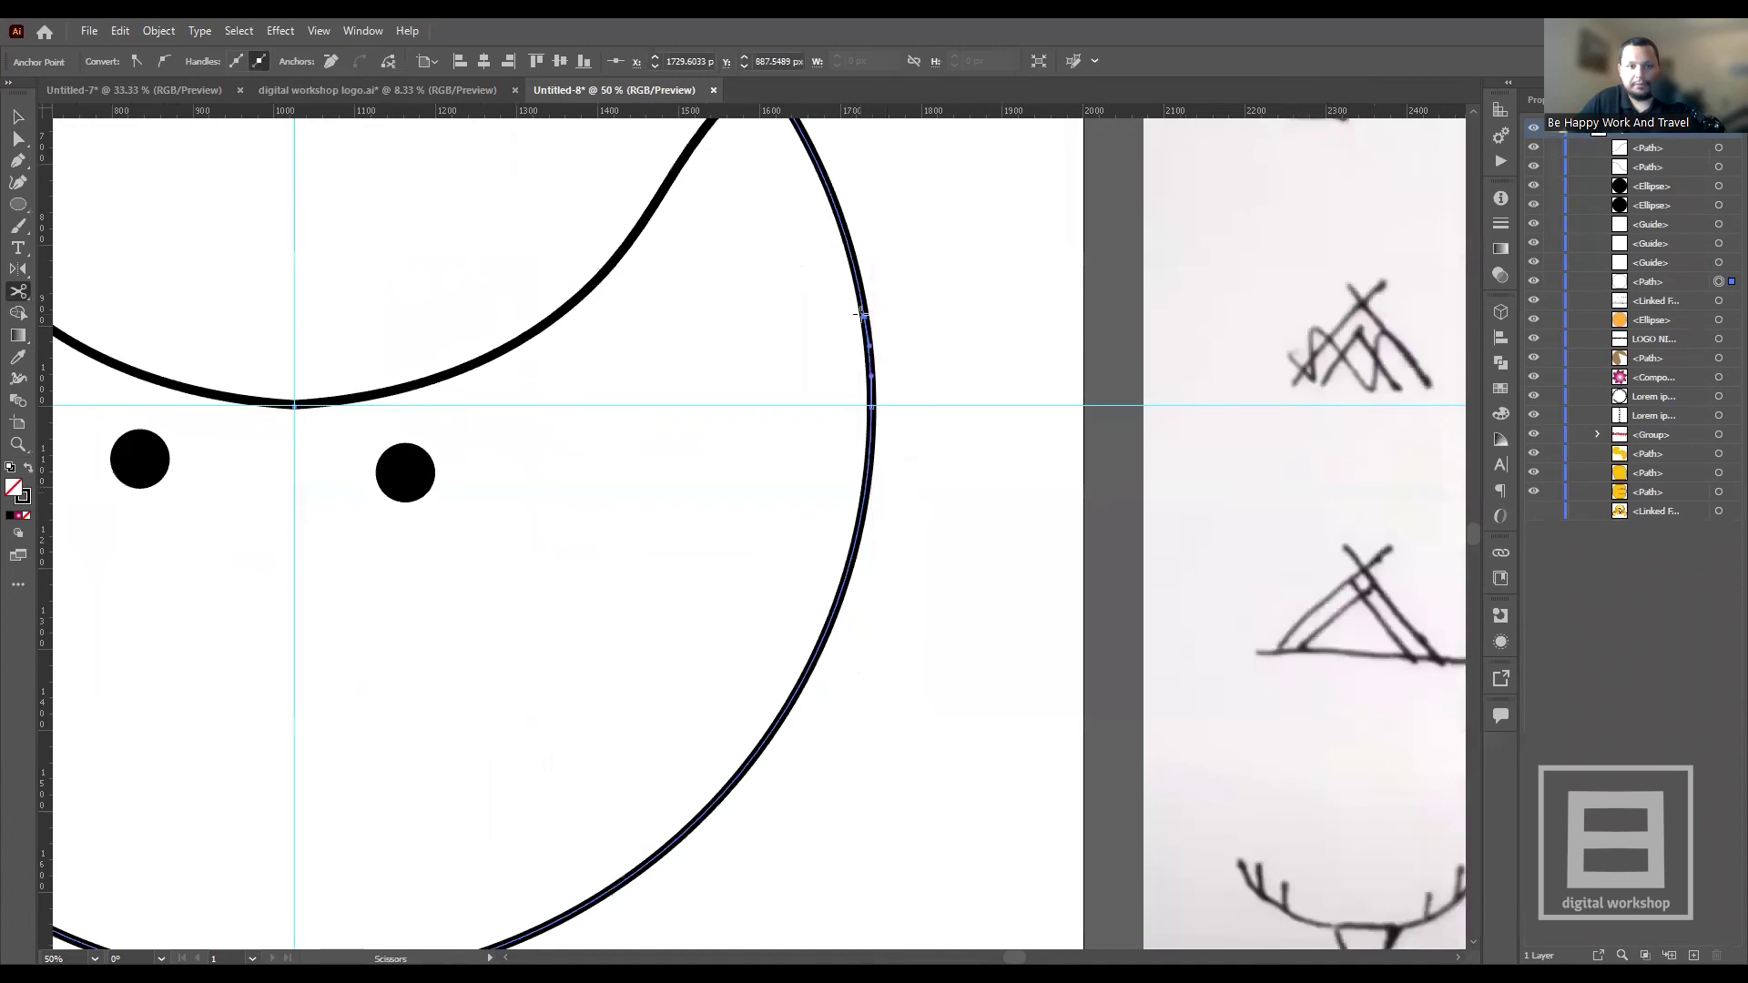
{"action": "left_click", "coordinate": [904, 356]}
{"action": "left_click", "coordinate": [1044, 521]}
{"action": "scroll", "coordinate": [871, 390], "scroll_direction": "down", "scroll_amount": 2}
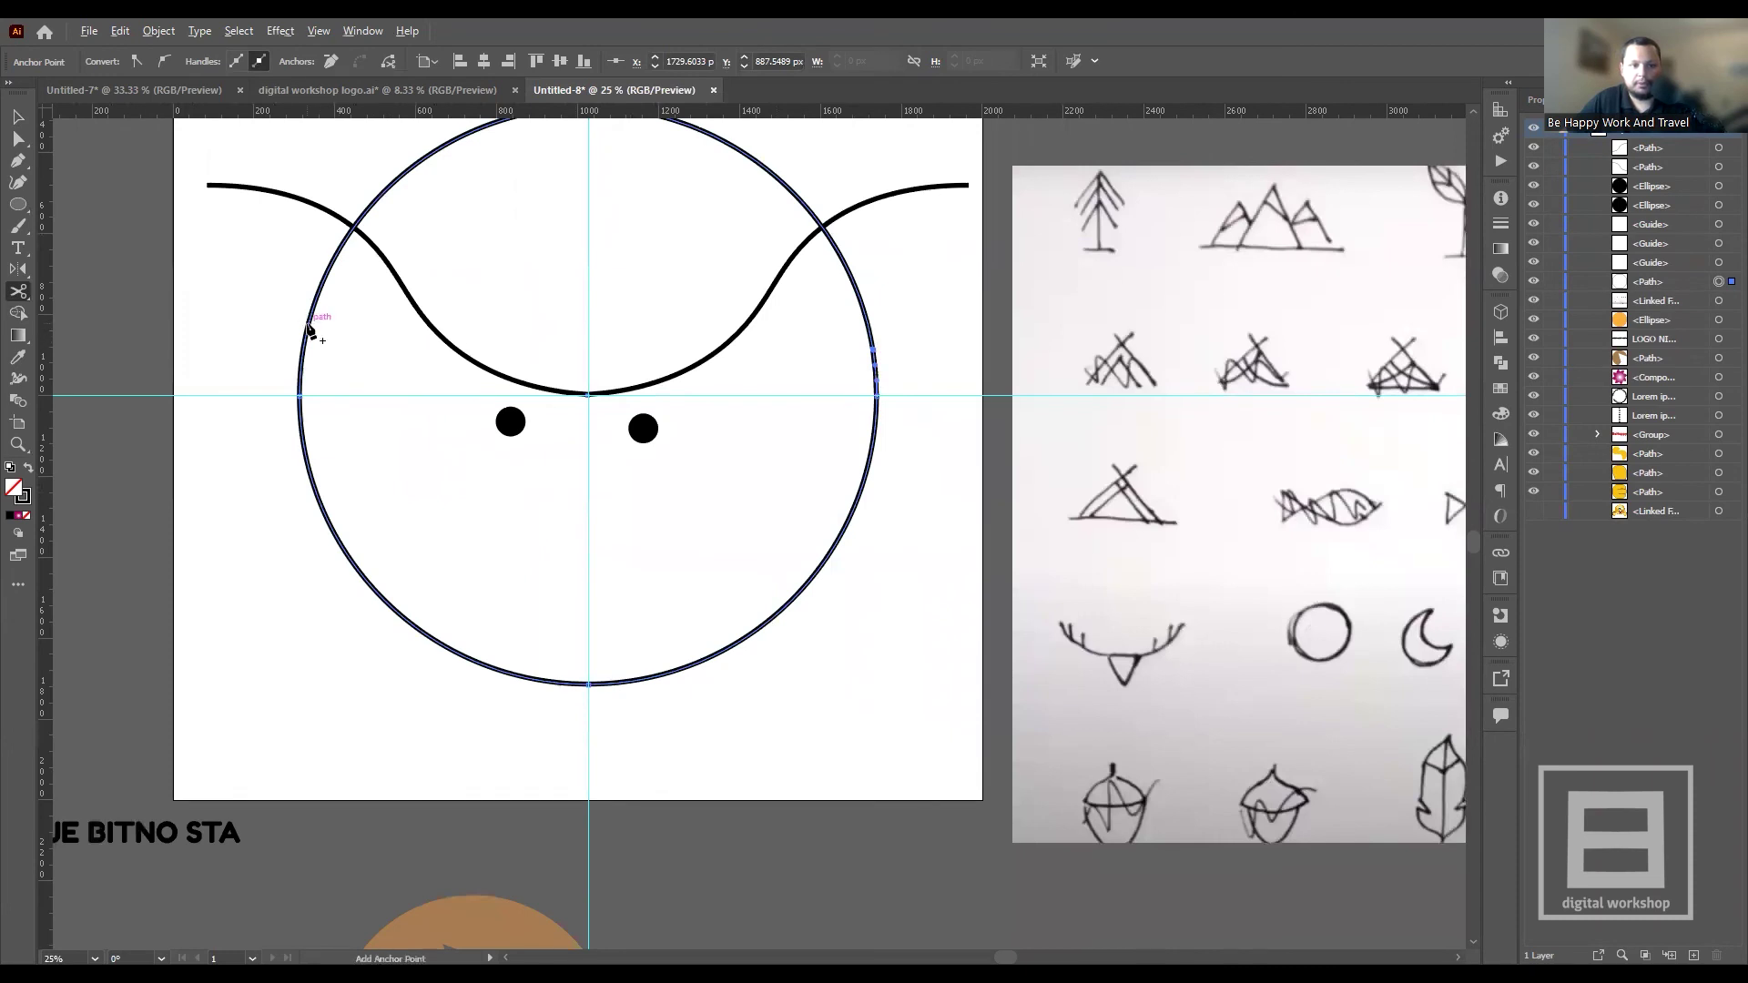
{"action": "scroll", "coordinate": [313, 326], "scroll_direction": "up", "scroll_amount": 2}
- Cut the circle at two points on its left edge to free a short arc
{"action": "left_click", "coordinate": [309, 324]}
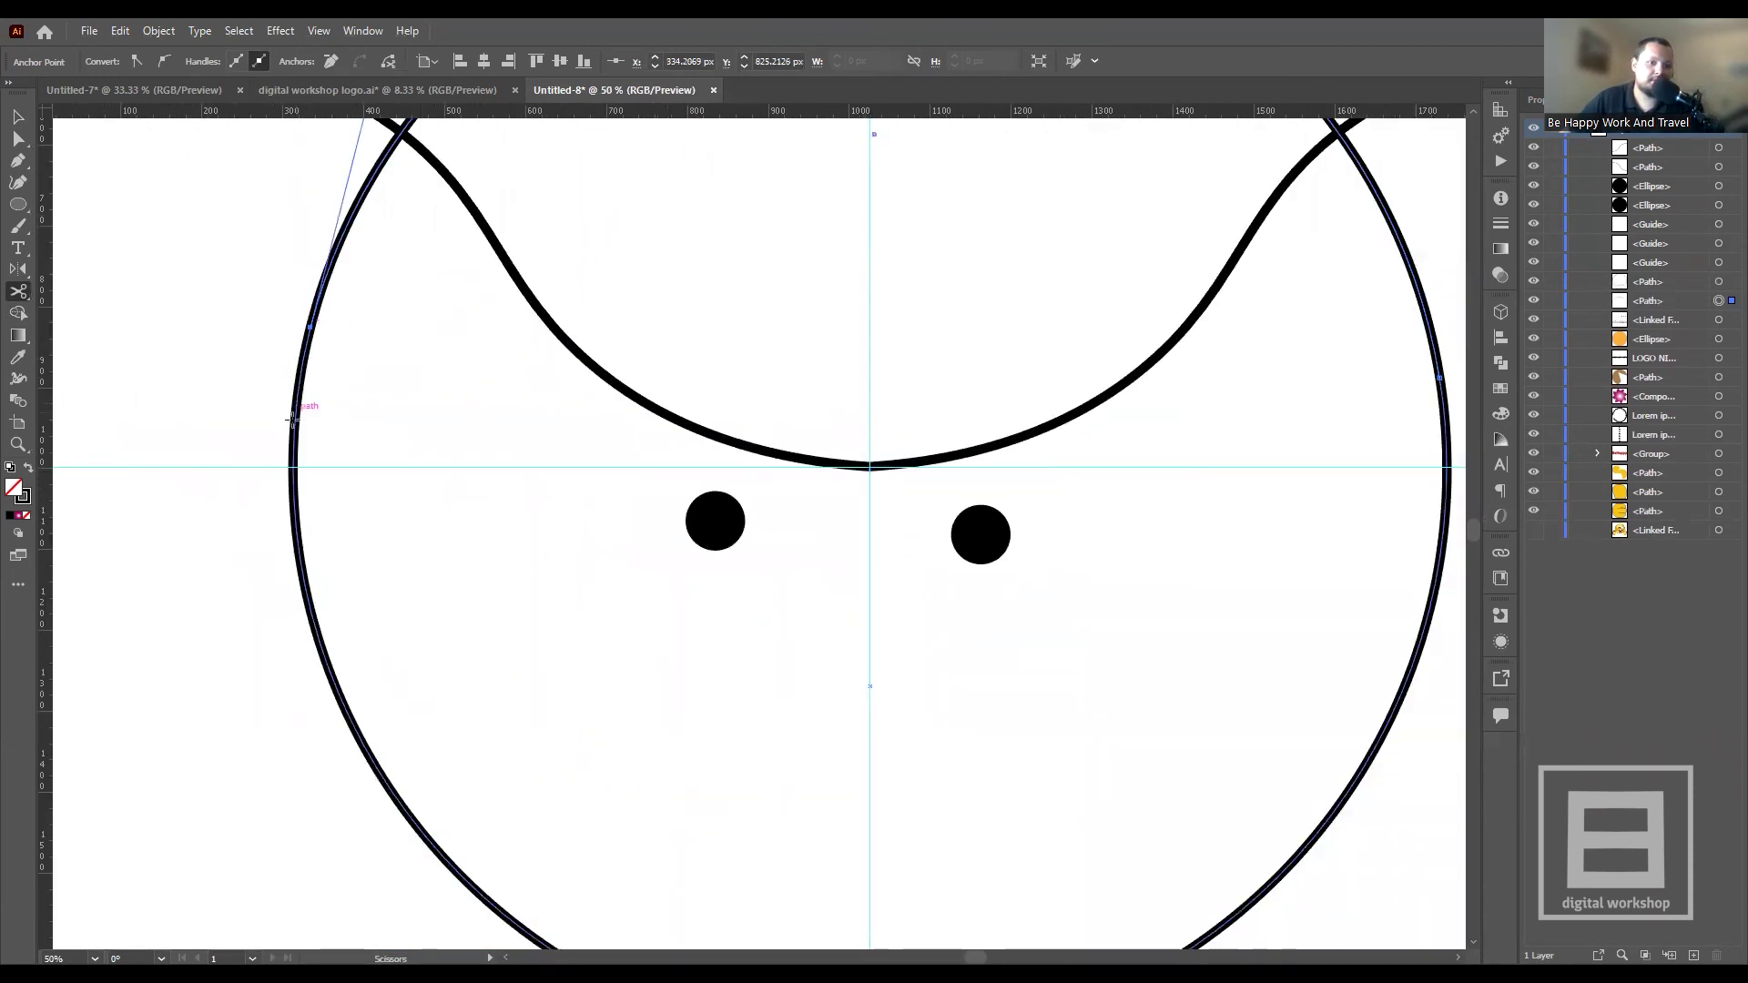
{"action": "left_click", "coordinate": [325, 439]}
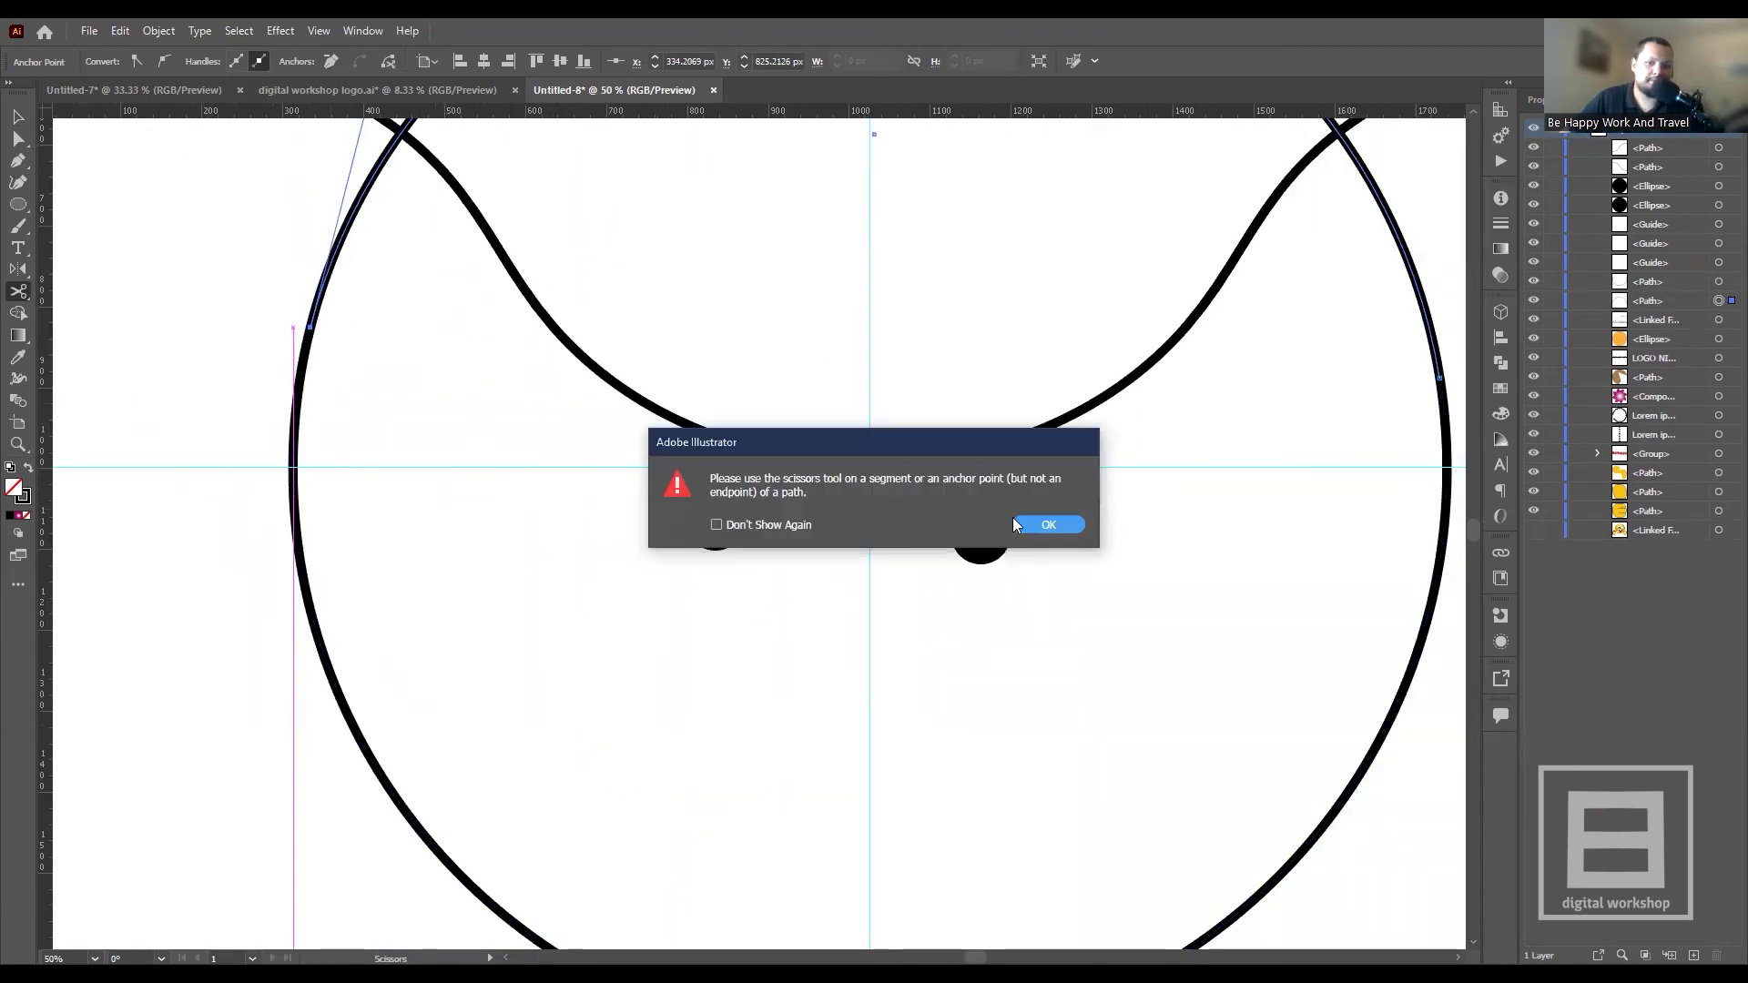
{"action": "key", "text": "Return"}
{"action": "scroll", "coordinate": [297, 446], "scroll_direction": "up", "scroll_amount": 2}
{"action": "scroll", "coordinate": [291, 434], "scroll_direction": "up", "scroll_amount": 1}
{"action": "left_click", "coordinate": [291, 378]}
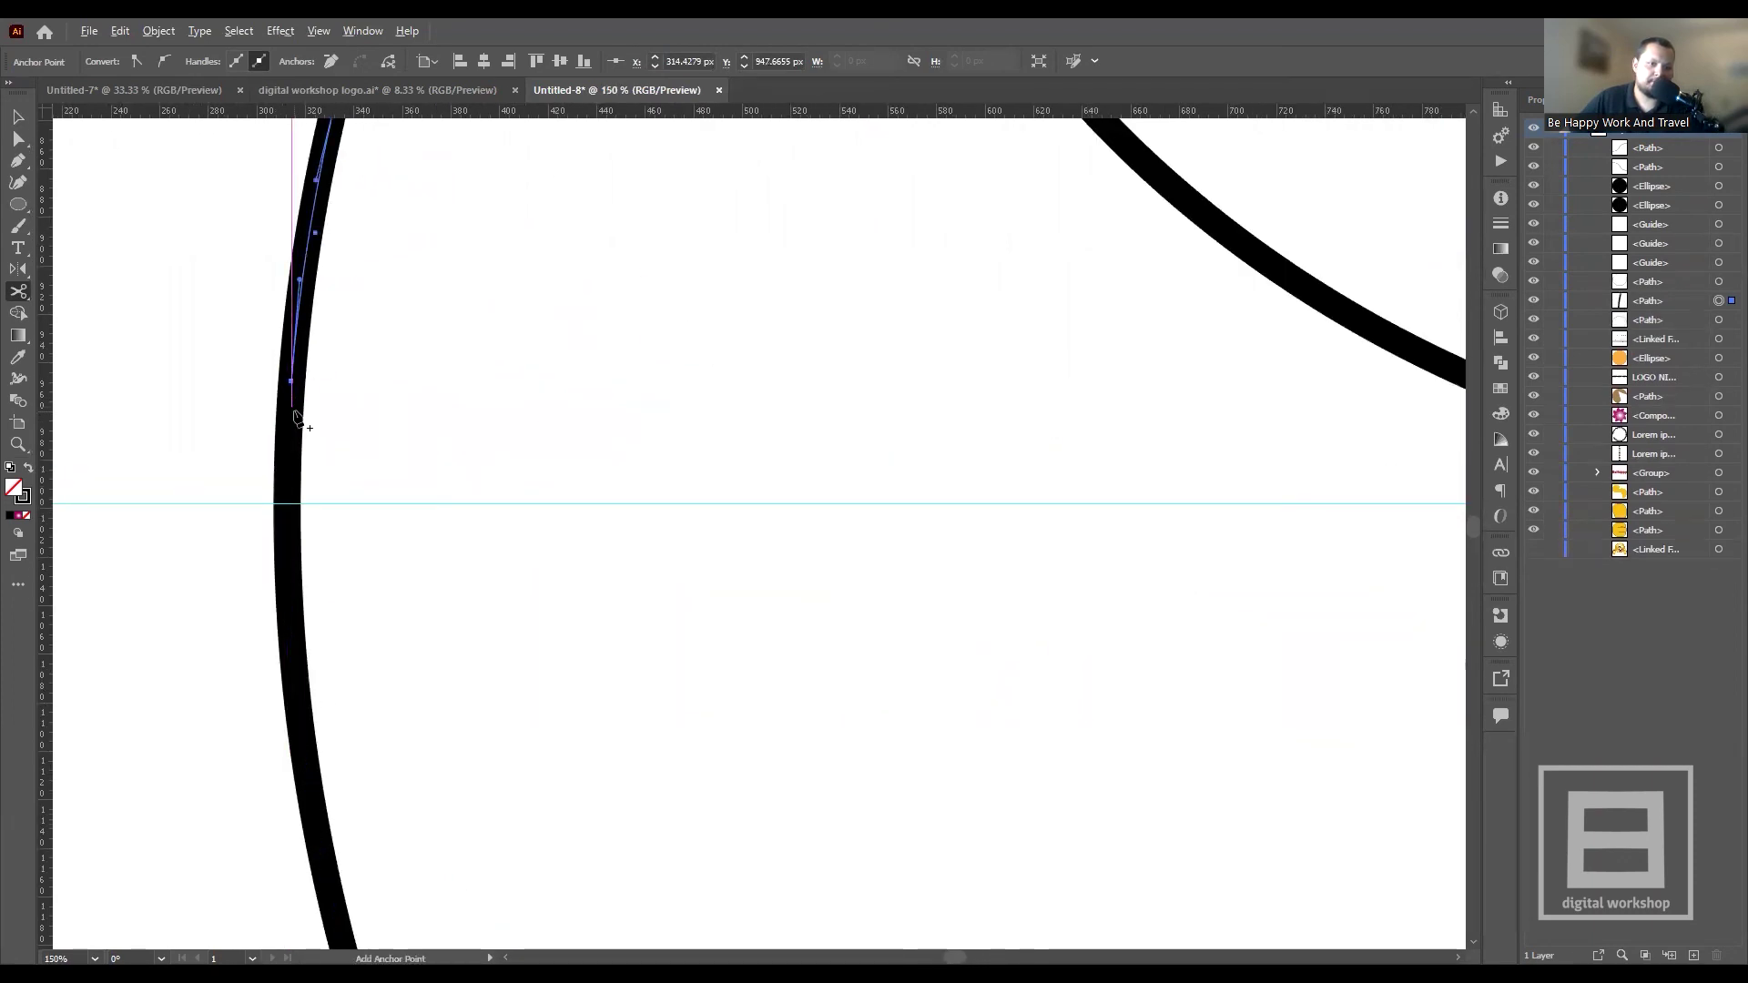
{"action": "scroll", "coordinate": [291, 377], "scroll_direction": "down", "scroll_amount": 3}
- Delete the short arc from the circle's left edge
{"action": "key", "text": "v"}
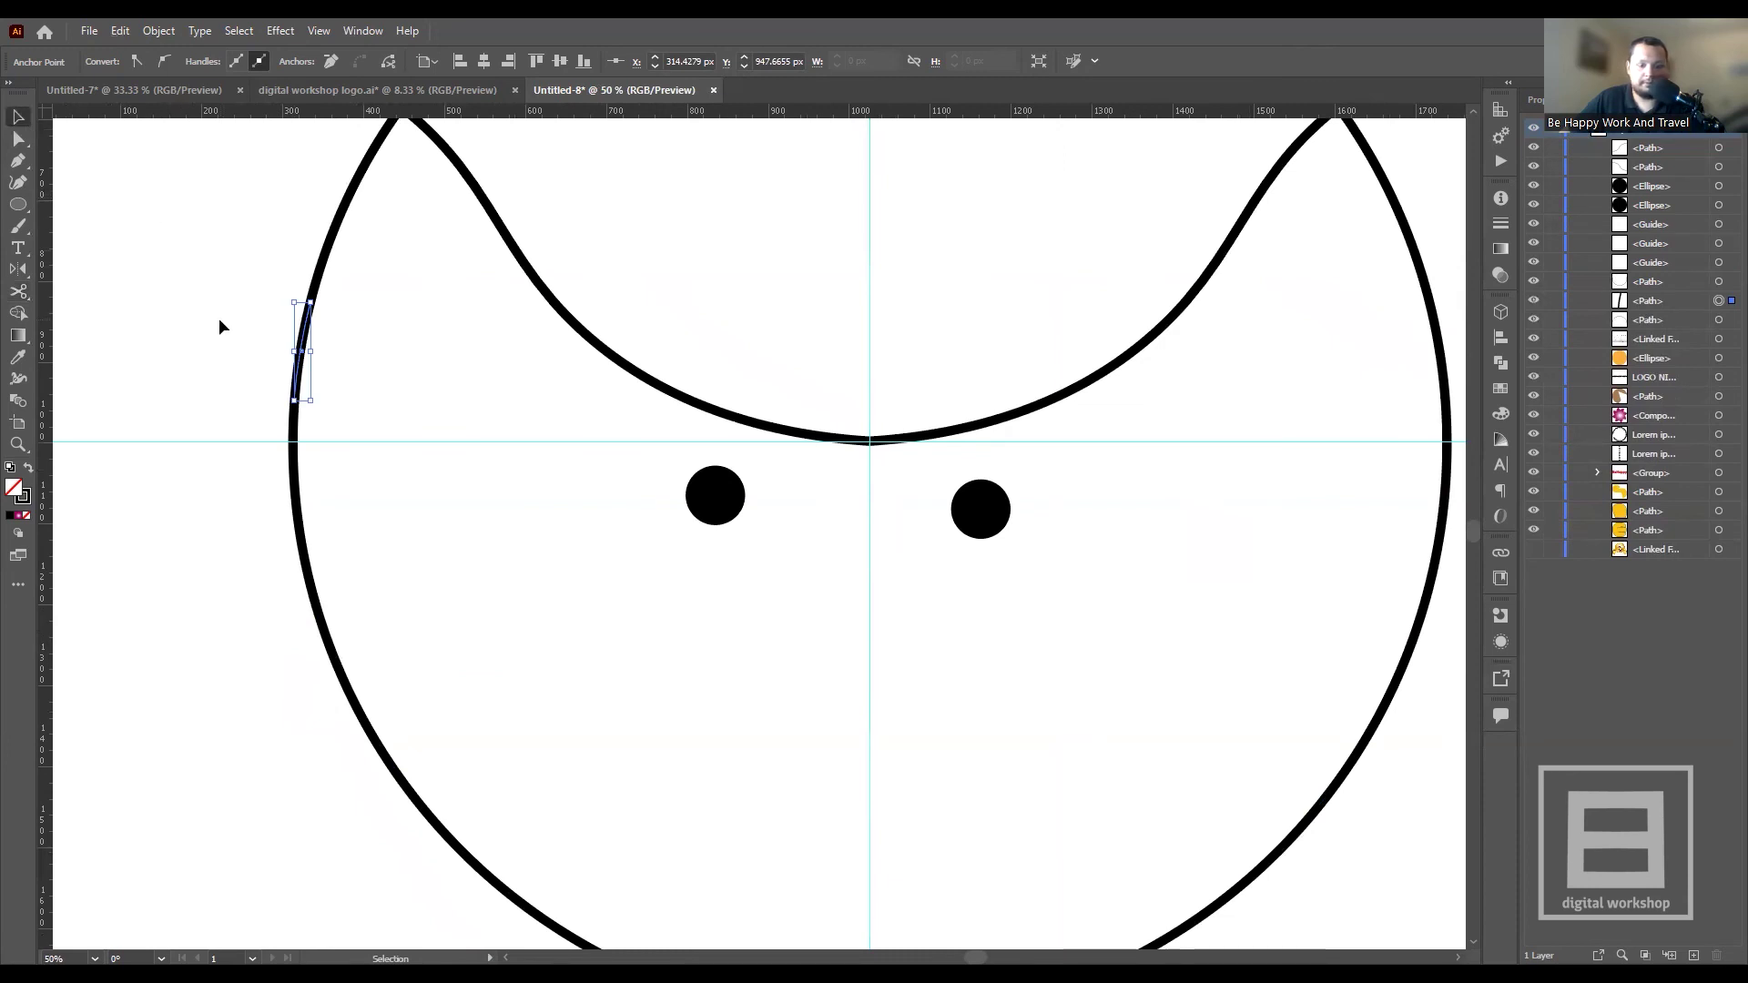
{"action": "key", "text": "Delete"}
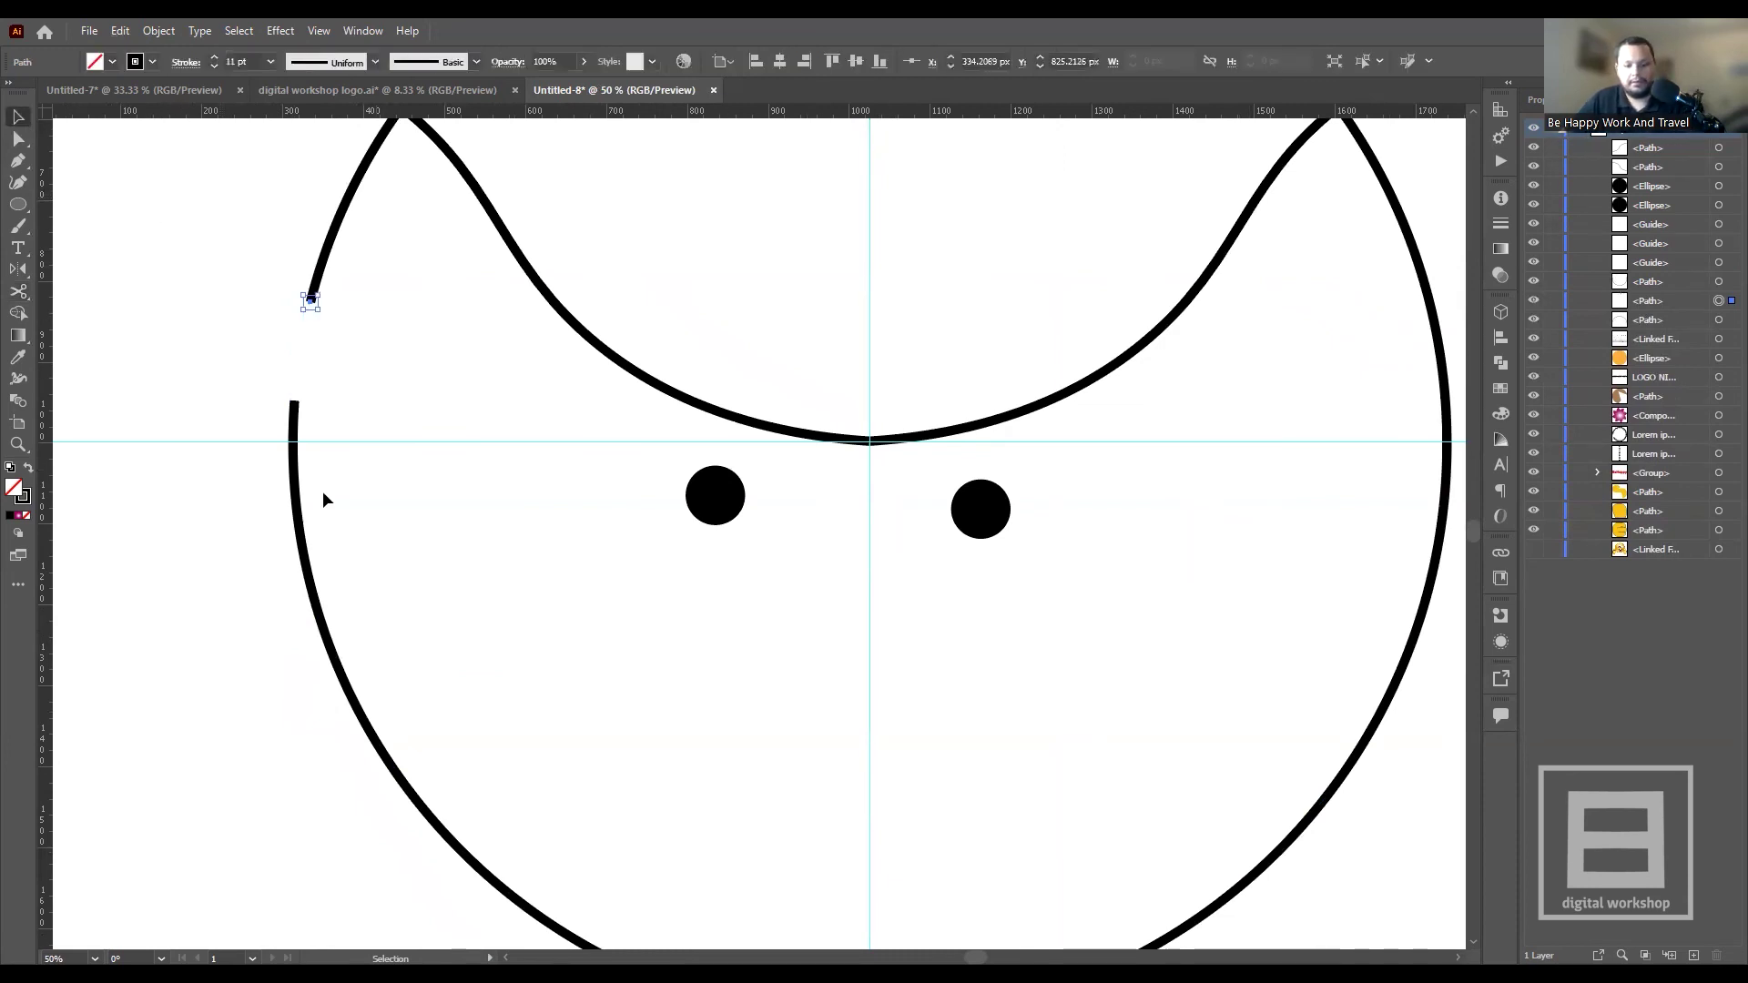
{"action": "scroll", "coordinate": [191, 542], "scroll_direction": "down", "scroll_amount": 2}
{"action": "scroll", "coordinate": [823, 461], "scroll_direction": "up", "scroll_amount": 3}
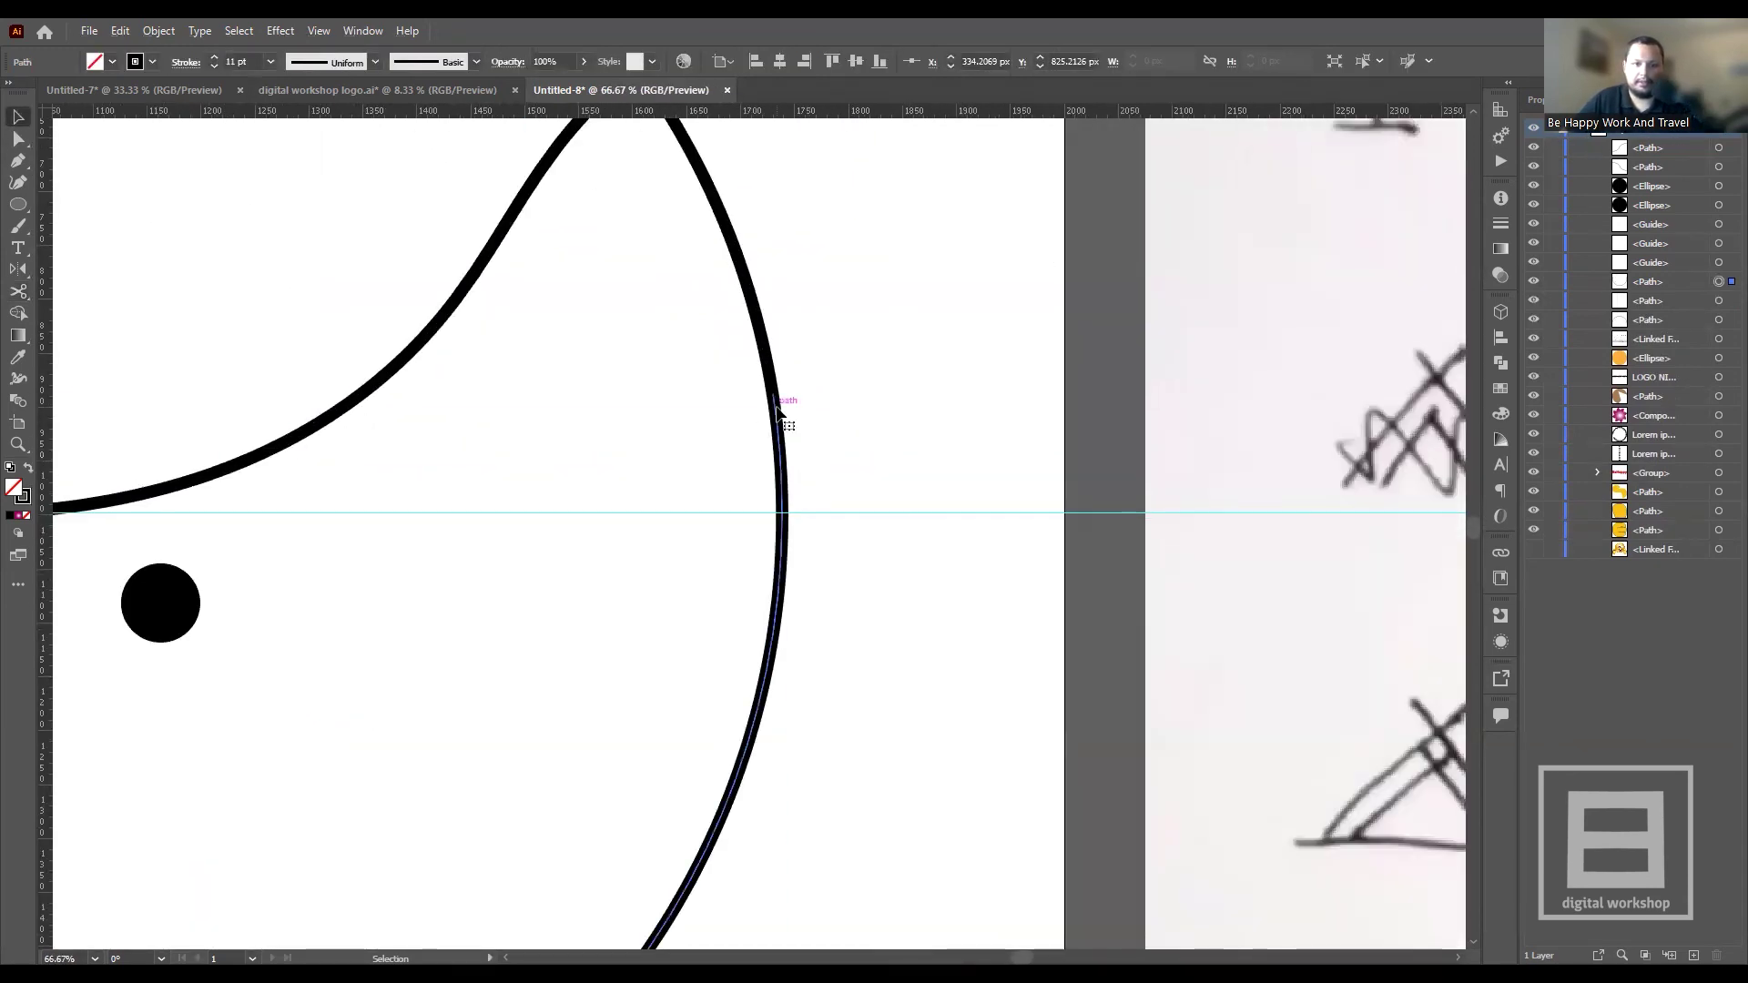
- Select the right-side arcs and drag the upper-right arc down to test the cut
{"action": "left_click", "coordinate": [773, 378]}
{"action": "left_click", "coordinate": [784, 466]}
{"action": "scroll", "coordinate": [781, 466], "scroll_direction": "up", "scroll_amount": 3}
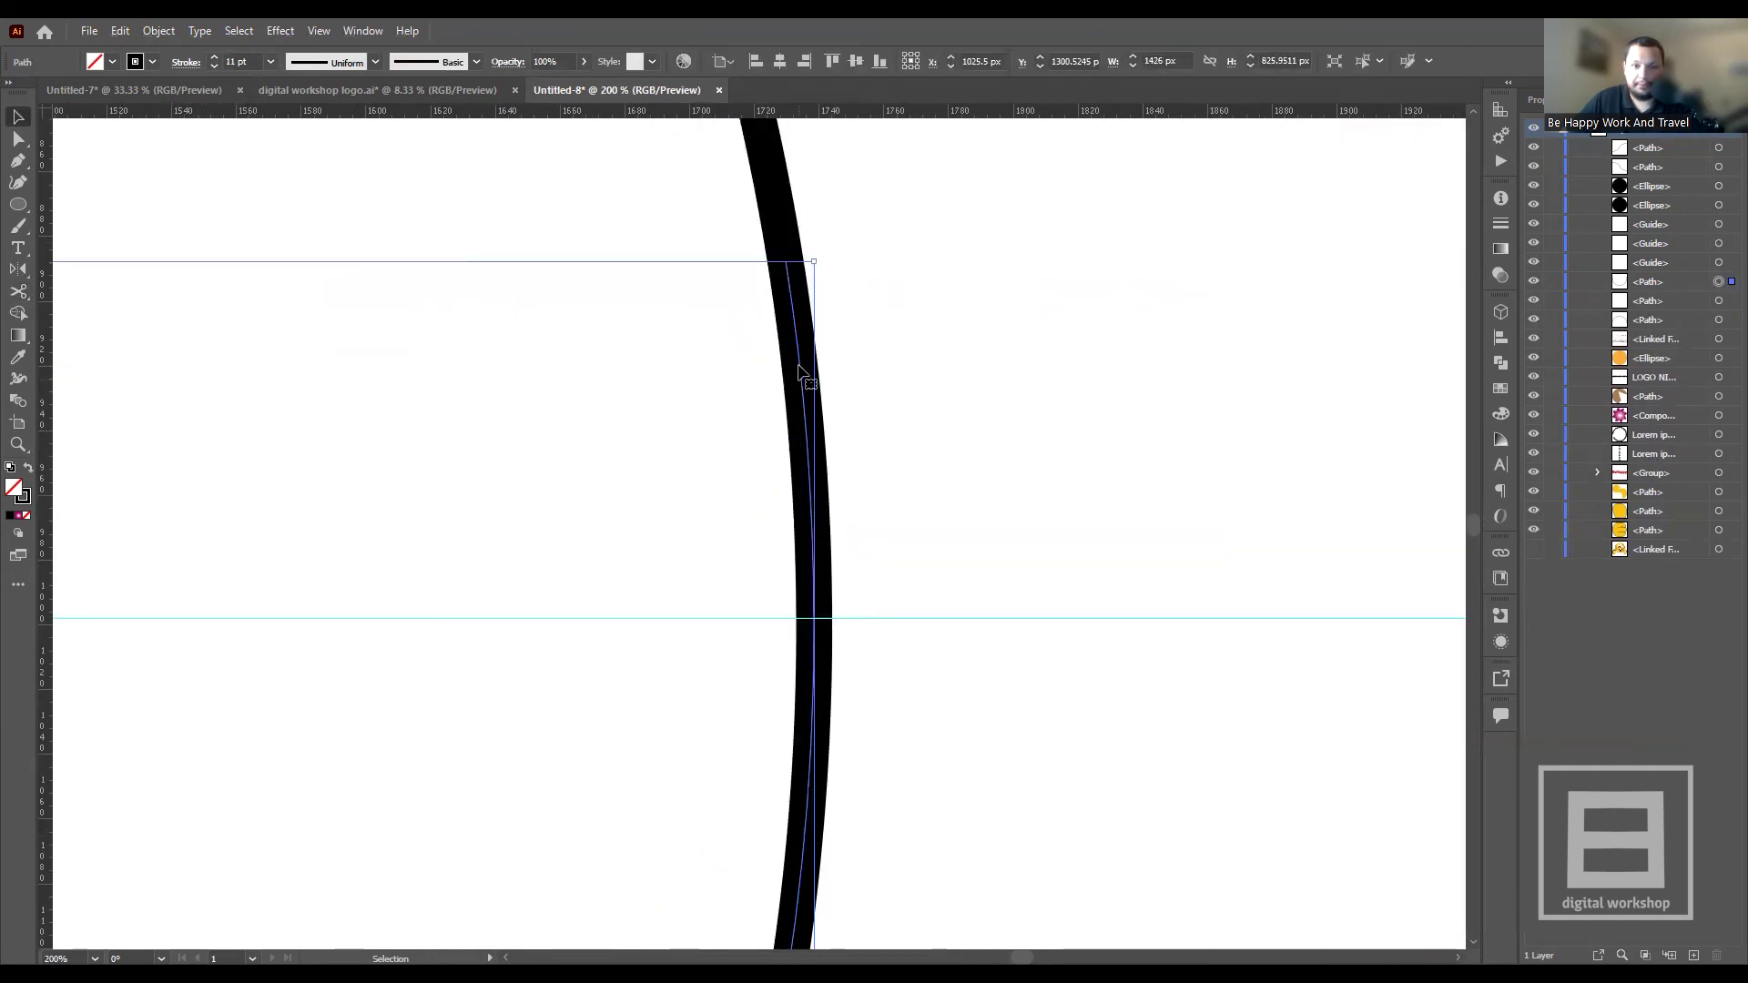
{"action": "scroll", "coordinate": [792, 346], "scroll_direction": "down", "scroll_amount": 2}
{"action": "left_click", "coordinate": [795, 338]}
{"action": "left_click", "coordinate": [813, 391]}
{"action": "left_click_drag", "start_coordinate": [808, 405], "coordinate": [814, 448]}
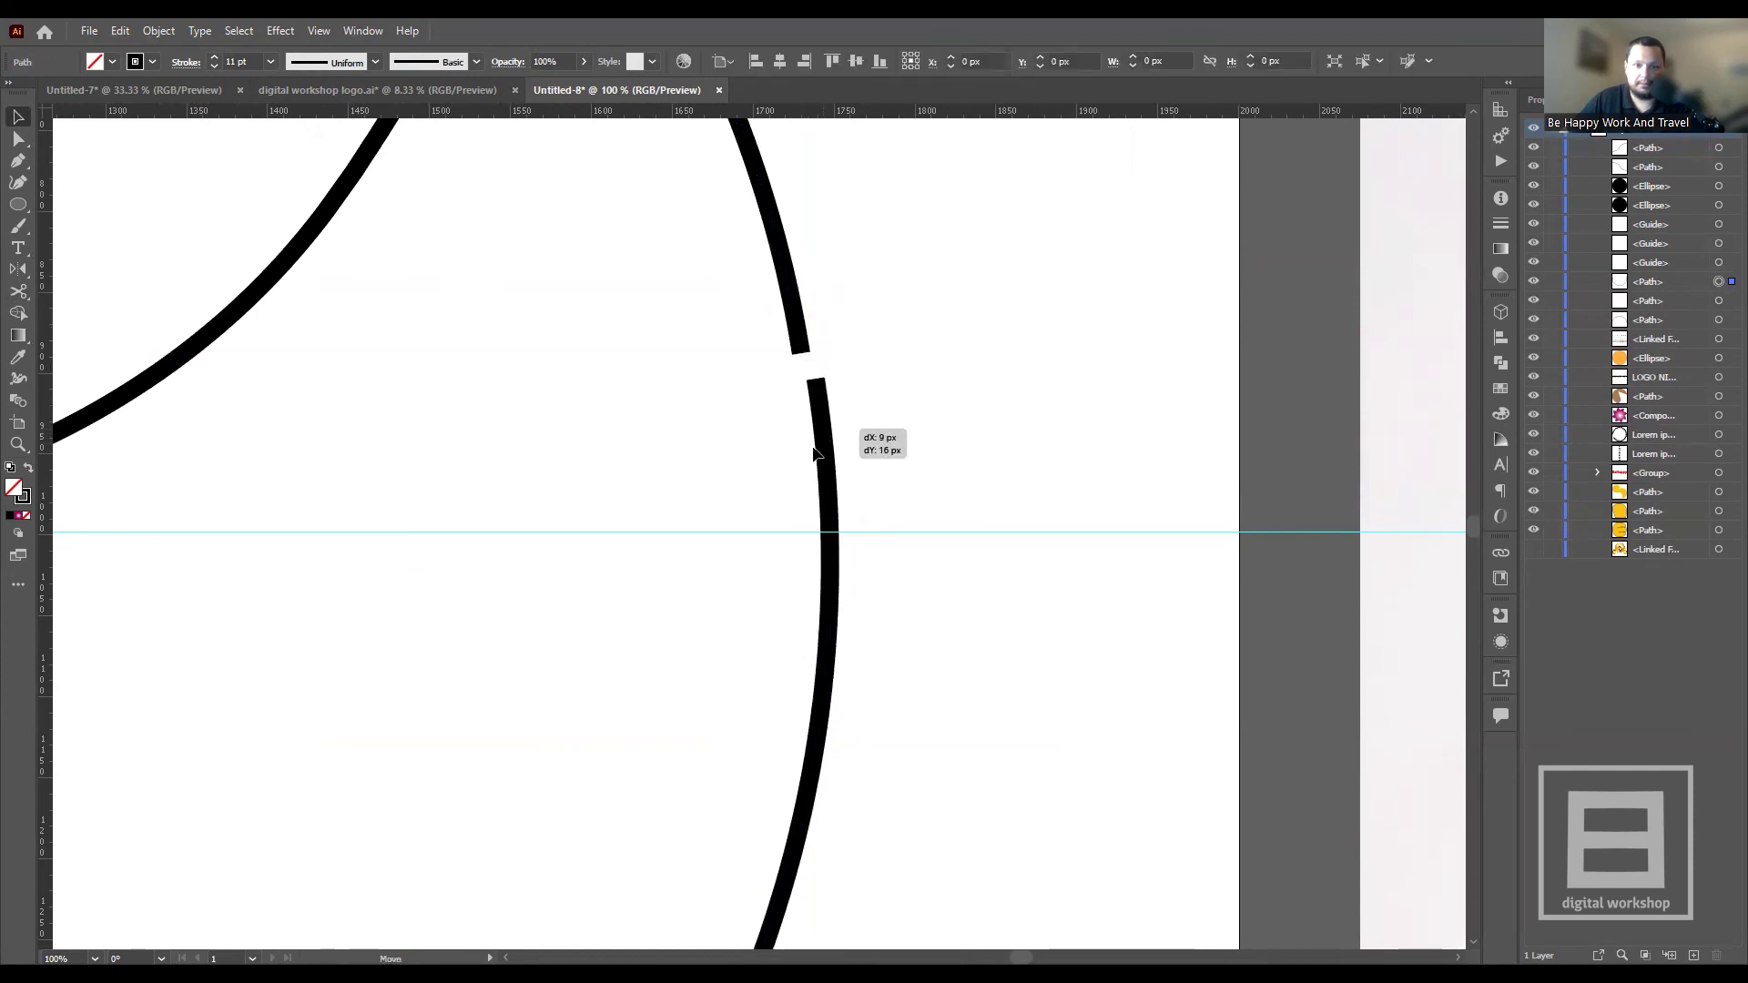
{"action": "left_click_drag", "start_coordinate": [814, 453], "coordinate": [815, 451]}
{"action": "scroll", "coordinate": [815, 450], "scroll_direction": "down", "scroll_amount": 2}
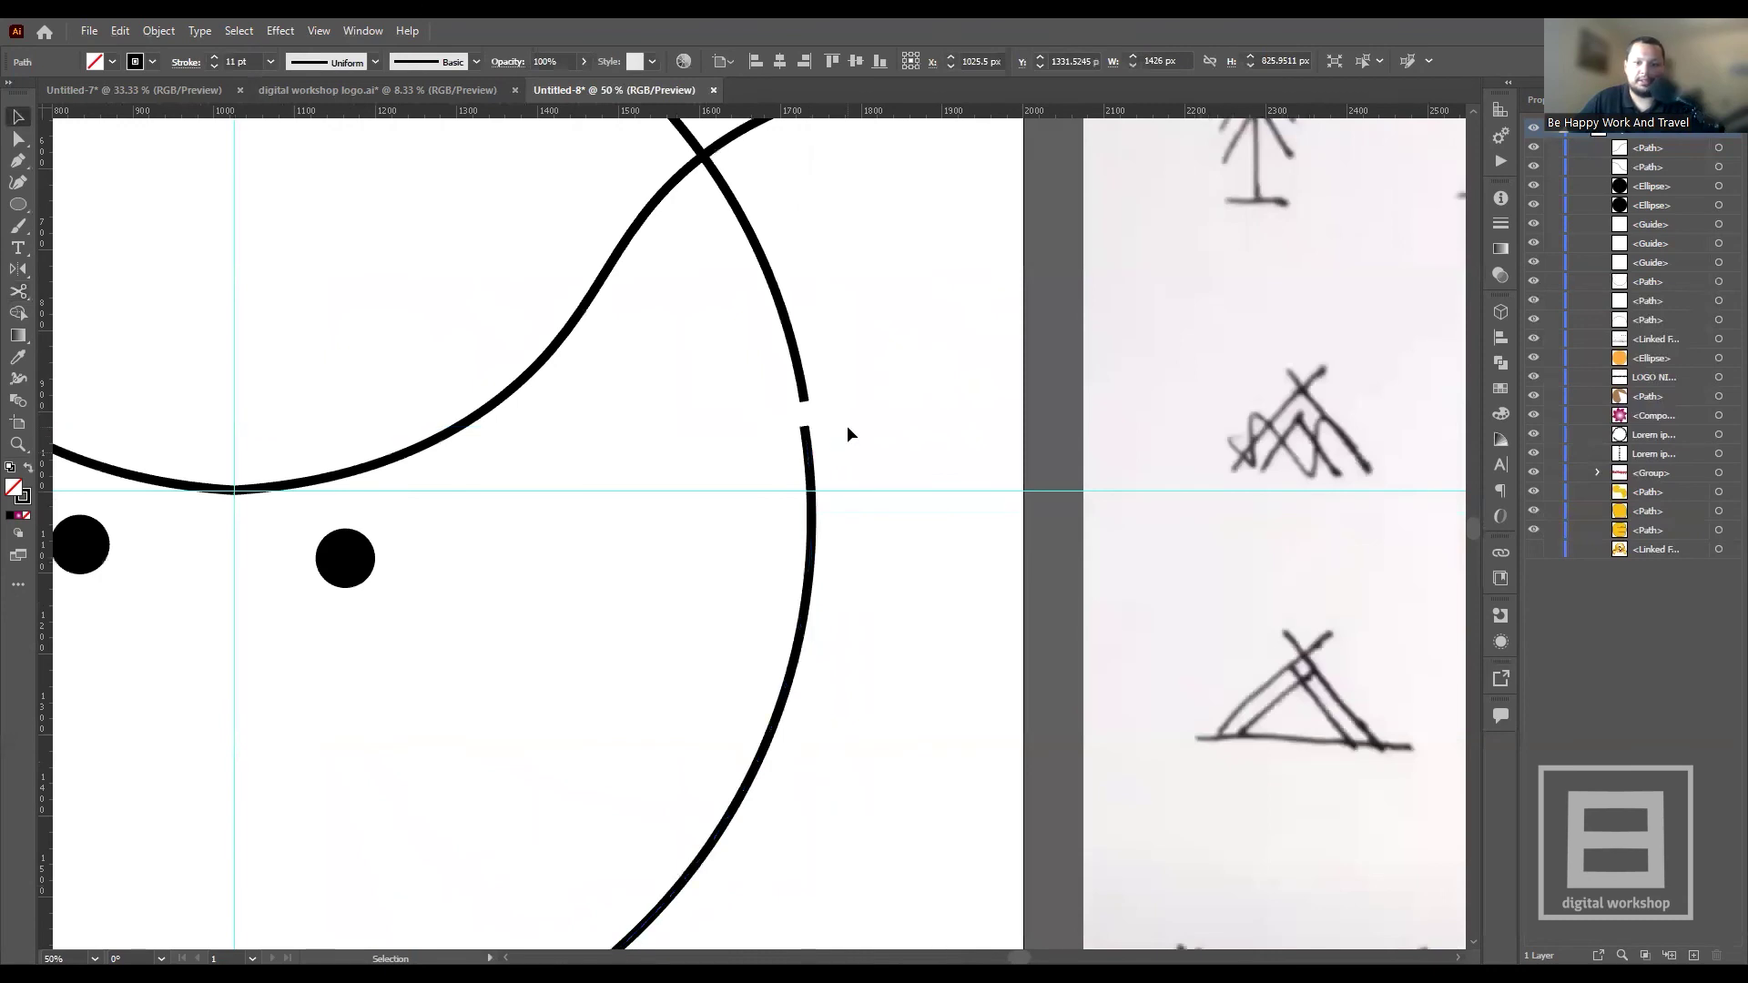
{"action": "left_click", "coordinate": [847, 434]}
- Toggle outline view, undo the arc move to close the gap, and deselect the circle
{"action": "key", "text": "a"}
{"action": "key", "text": "ctrl+y"}
{"action": "key", "text": "ctrl+y"}
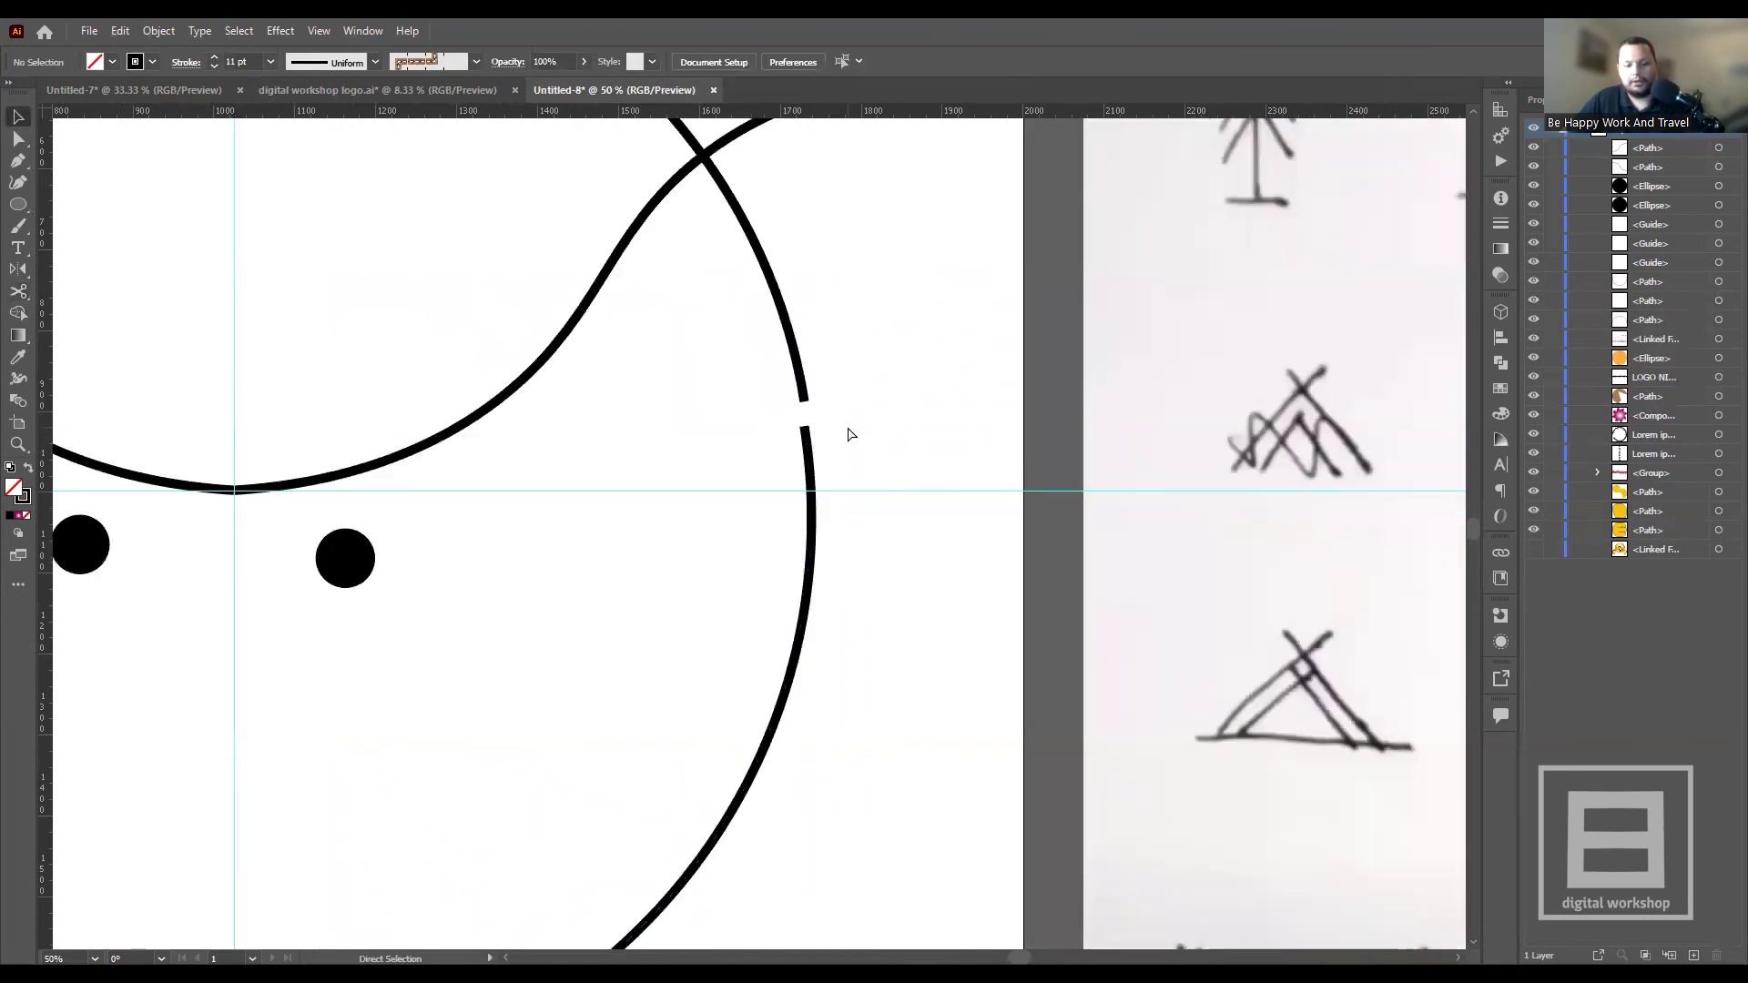
{"action": "key", "text": "ctrl+z"}
{"action": "scroll", "coordinate": [874, 432], "scroll_direction": "down", "scroll_amount": 1}
{"action": "key", "text": "v"}
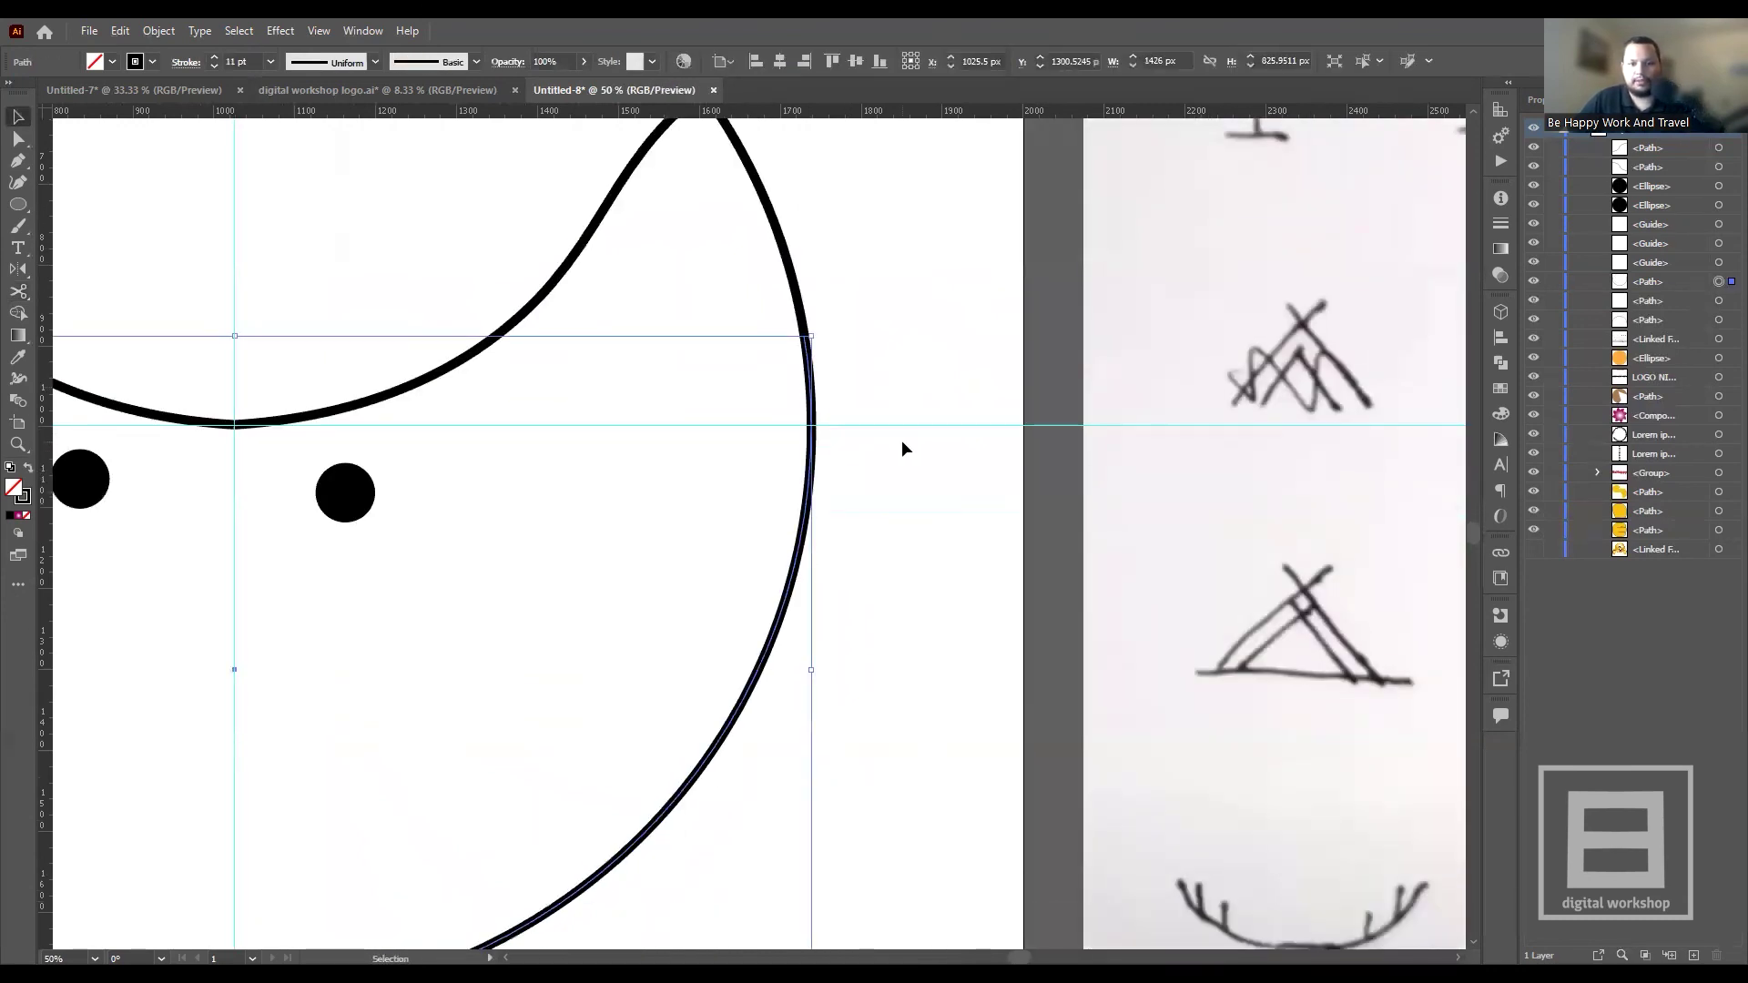
{"action": "scroll", "coordinate": [901, 440], "scroll_direction": "down", "scroll_amount": 4}
{"action": "left_click", "coordinate": [470, 384]}
{"action": "scroll", "coordinate": [470, 385], "scroll_direction": "up", "scroll_amount": 2}
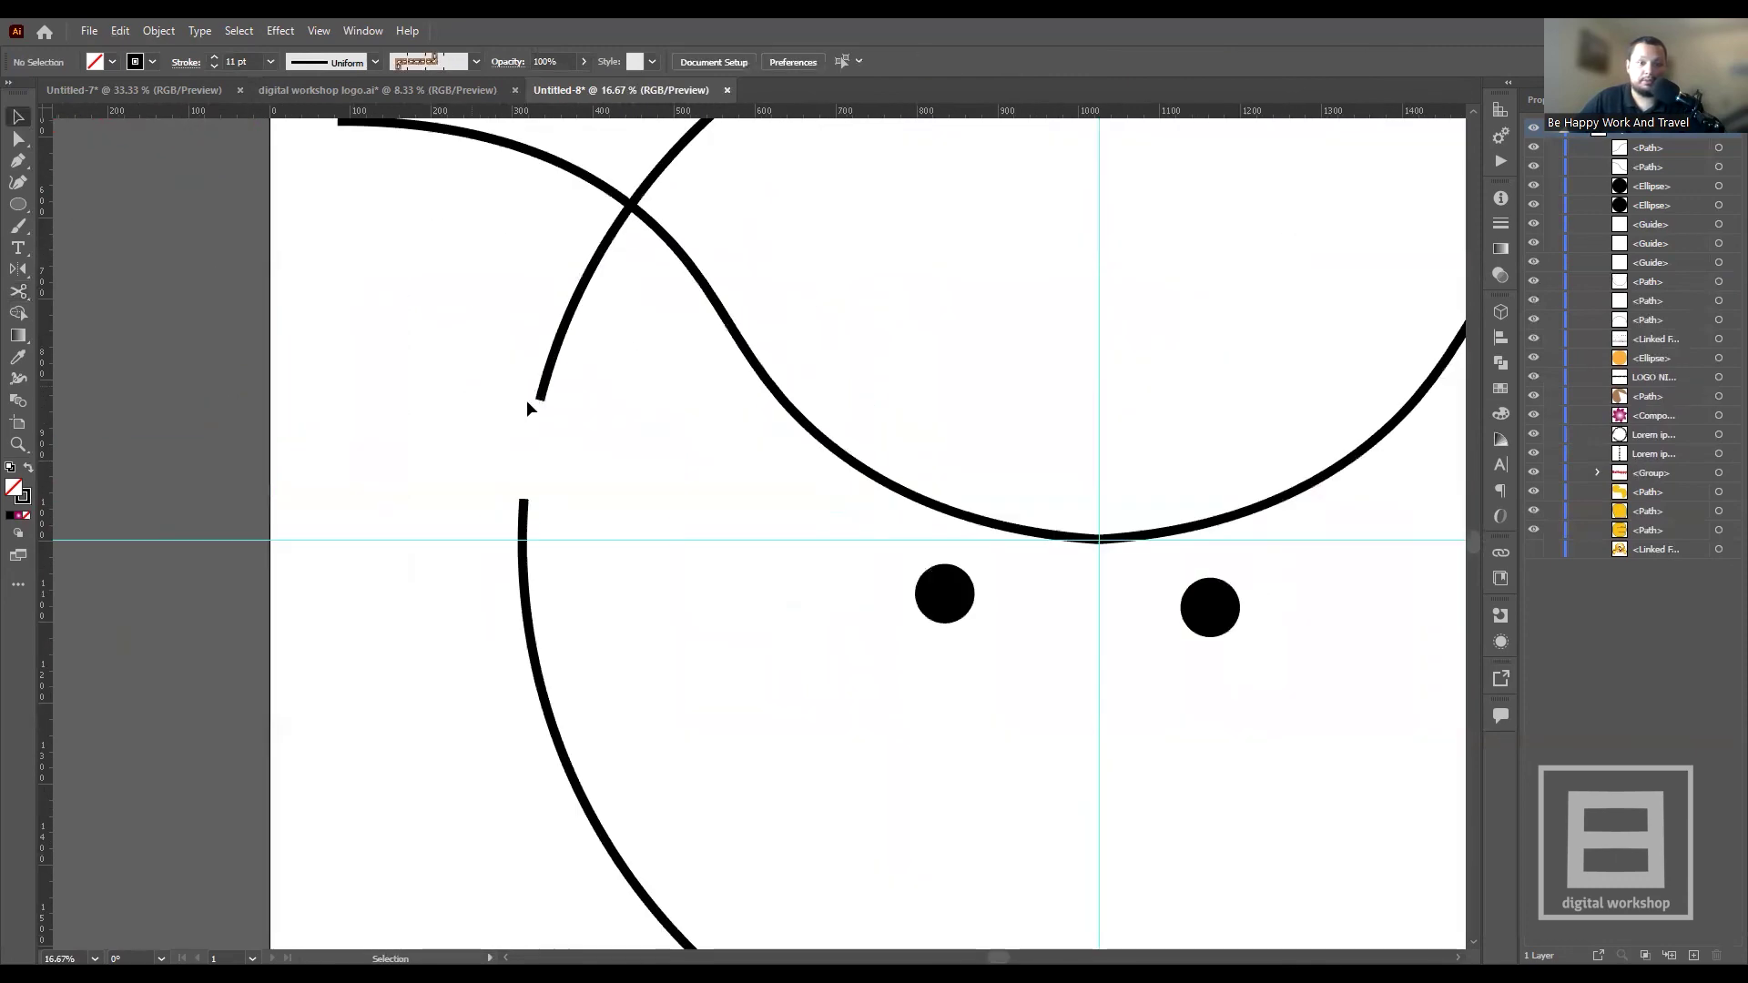
- Drag both black eye dots up and closer together, just beneath the wavy curve's central dip
{"action": "scroll", "coordinate": [528, 407], "scroll_direction": "up", "scroll_amount": 2}
{"action": "scroll", "coordinate": [468, 488], "scroll_direction": "down", "scroll_amount": 1}
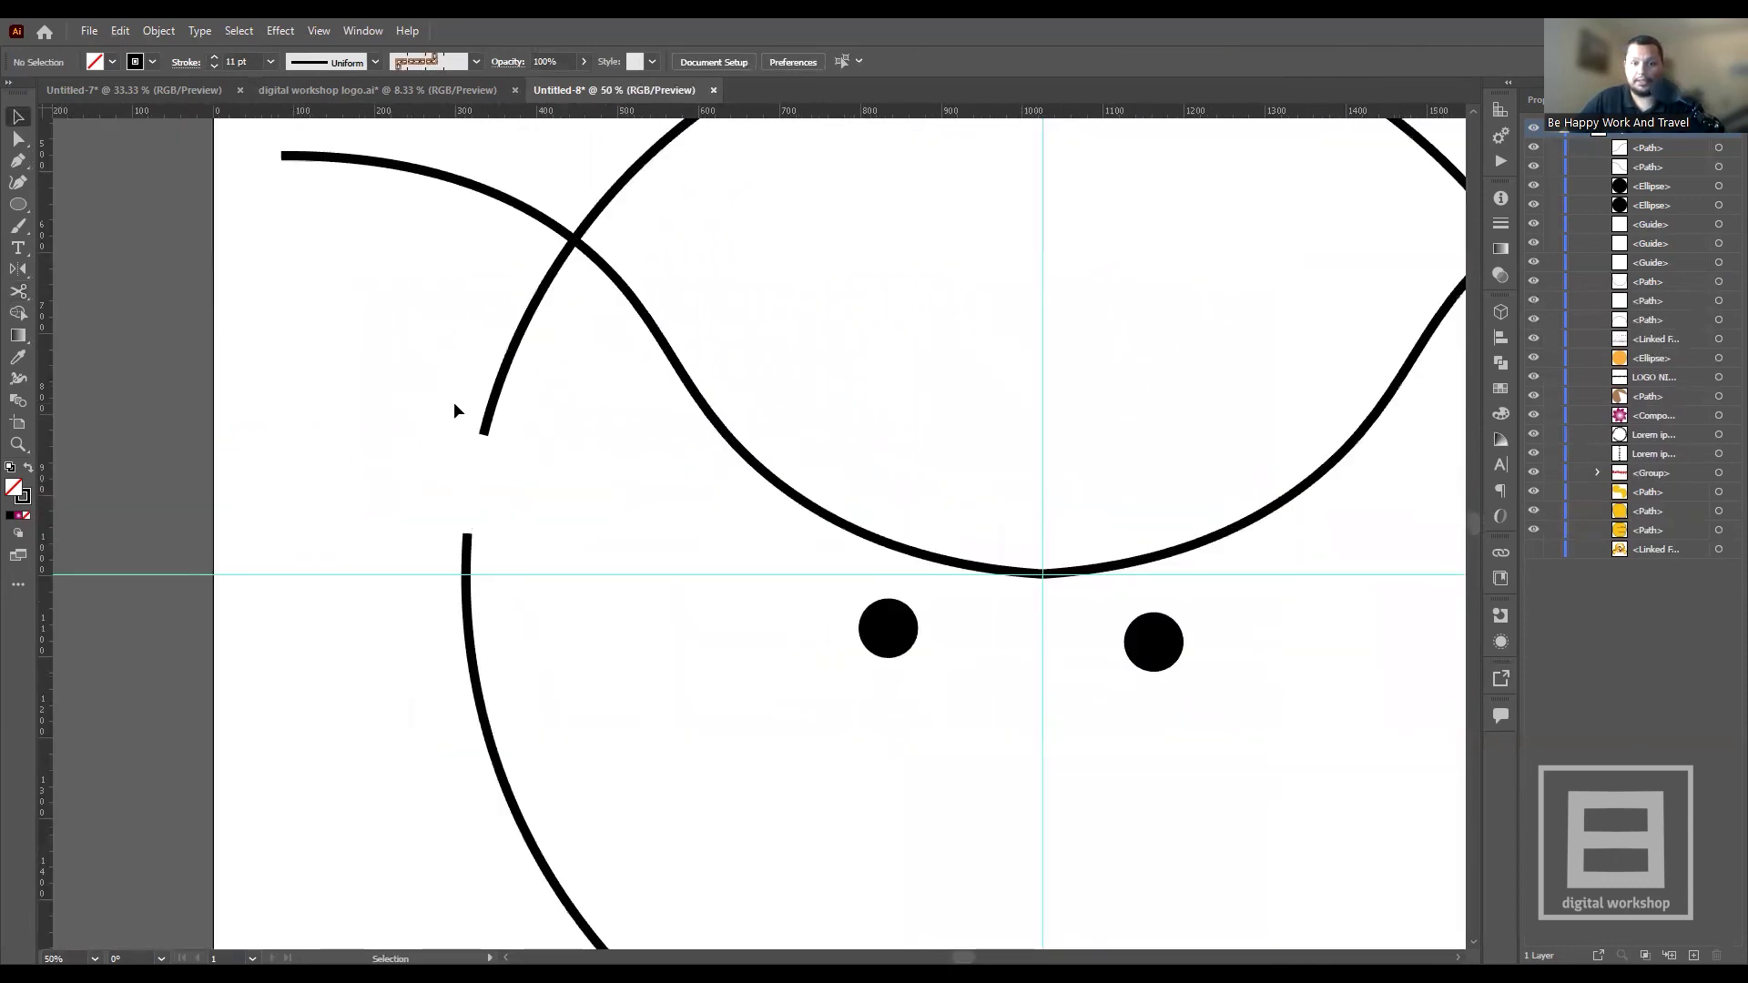
{"action": "scroll", "coordinate": [628, 488], "scroll_direction": "down", "scroll_amount": 4}
{"action": "scroll", "coordinate": [608, 484], "scroll_direction": "down", "scroll_amount": 1}
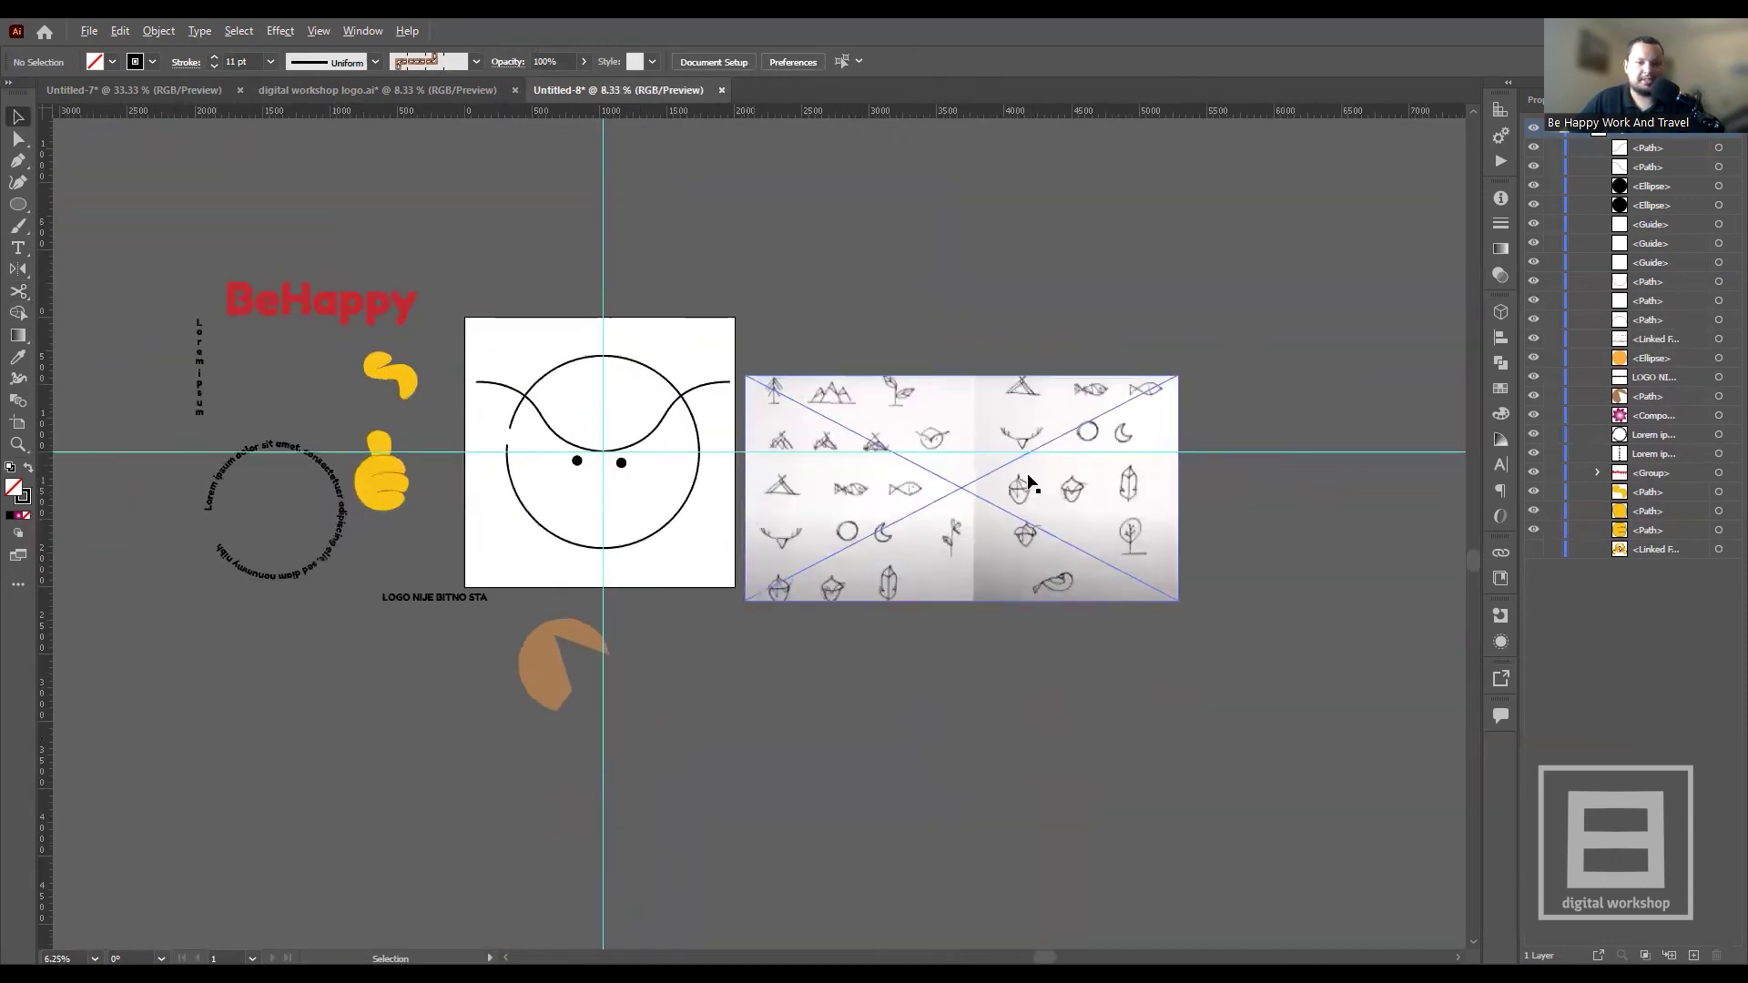
{"action": "scroll", "coordinate": [947, 465], "scroll_direction": "up", "scroll_amount": 2}
{"action": "scroll", "coordinate": [965, 443], "scroll_direction": "up", "scroll_amount": 3}
{"action": "scroll", "coordinate": [820, 344], "scroll_direction": "up", "scroll_amount": 2}
{"action": "scroll", "coordinate": [733, 387], "scroll_direction": "up", "scroll_amount": 3}
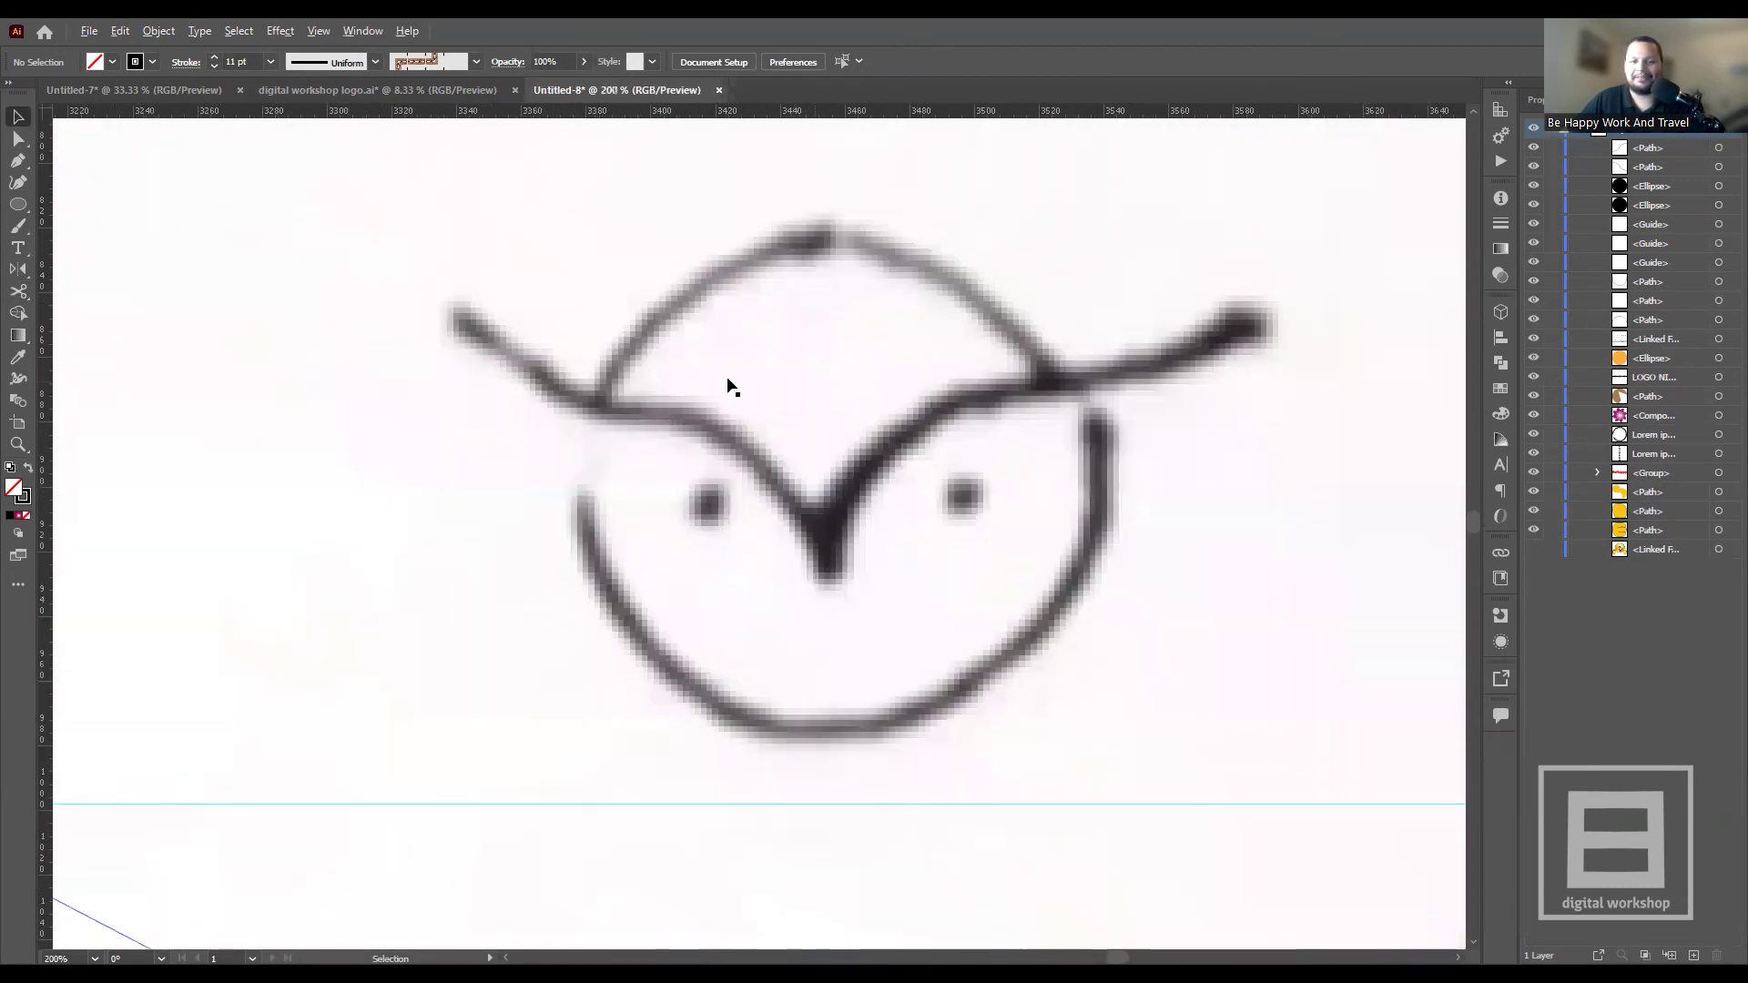
{"action": "scroll", "coordinate": [732, 387], "scroll_direction": "down", "scroll_amount": 3}
{"action": "scroll", "coordinate": [824, 460], "scroll_direction": "down", "scroll_amount": 2}
{"action": "scroll", "coordinate": [471, 492], "scroll_direction": "down", "scroll_amount": 2}
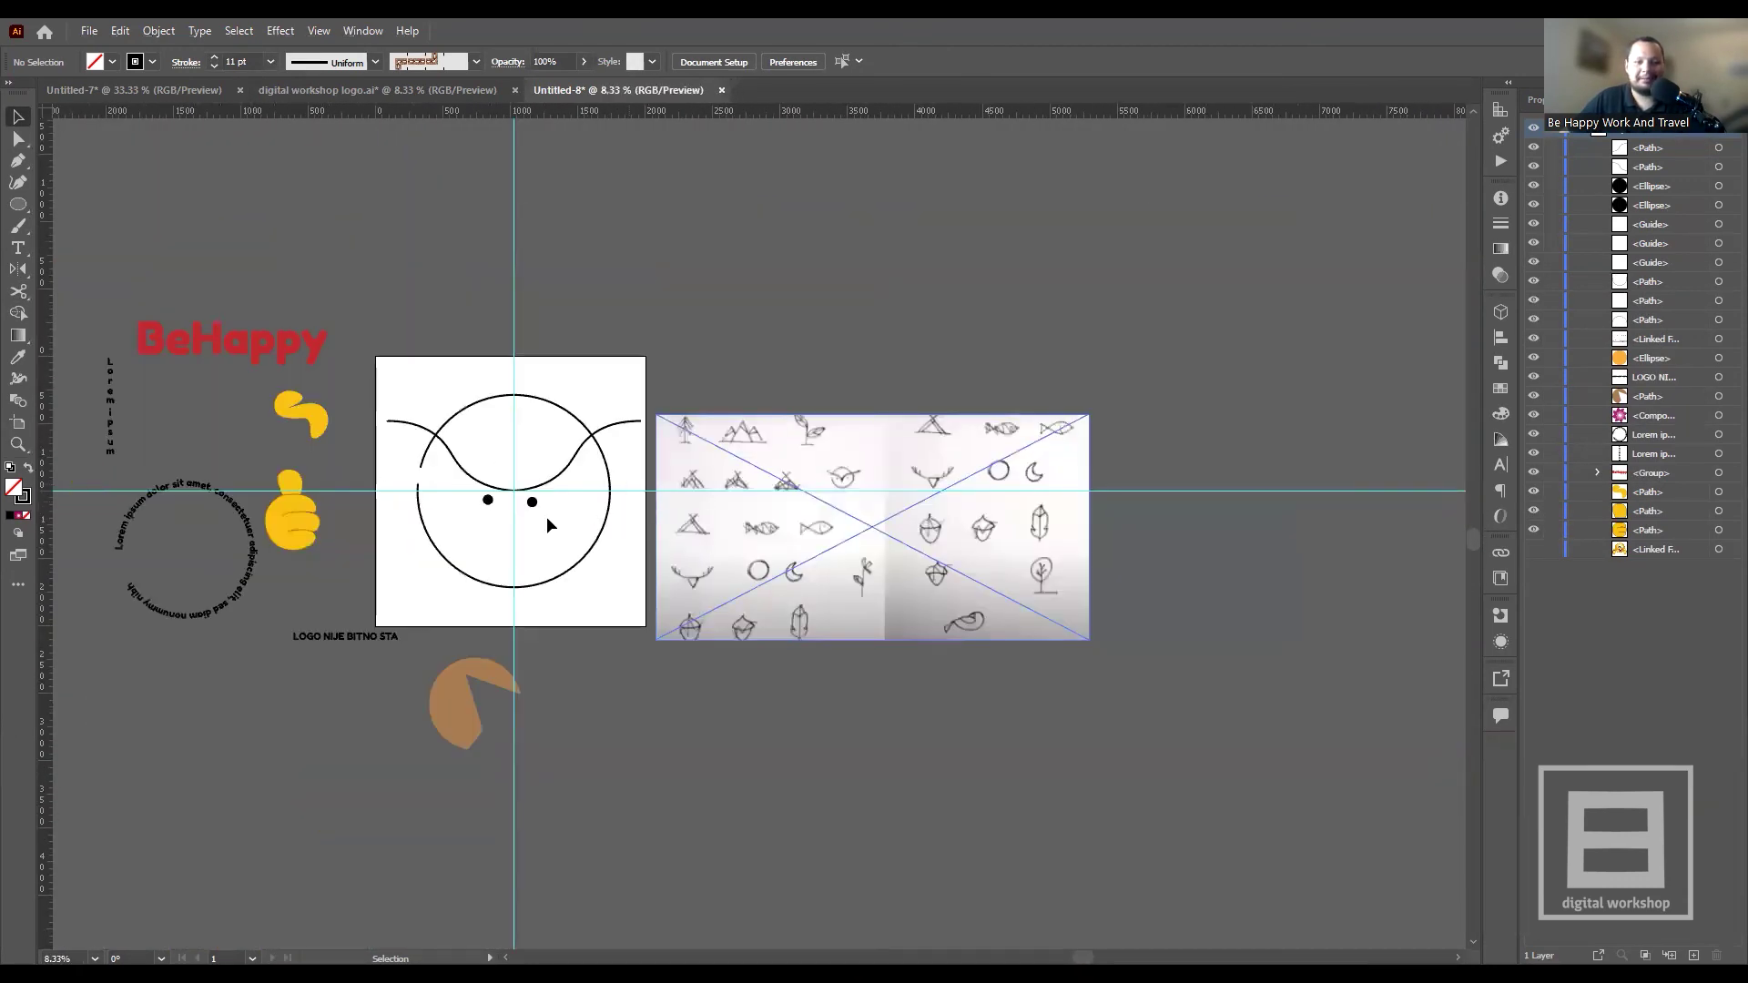
{"action": "scroll", "coordinate": [546, 512], "scroll_direction": "up", "scroll_amount": 1}
{"action": "scroll", "coordinate": [471, 516], "scroll_direction": "up", "scroll_amount": 1}
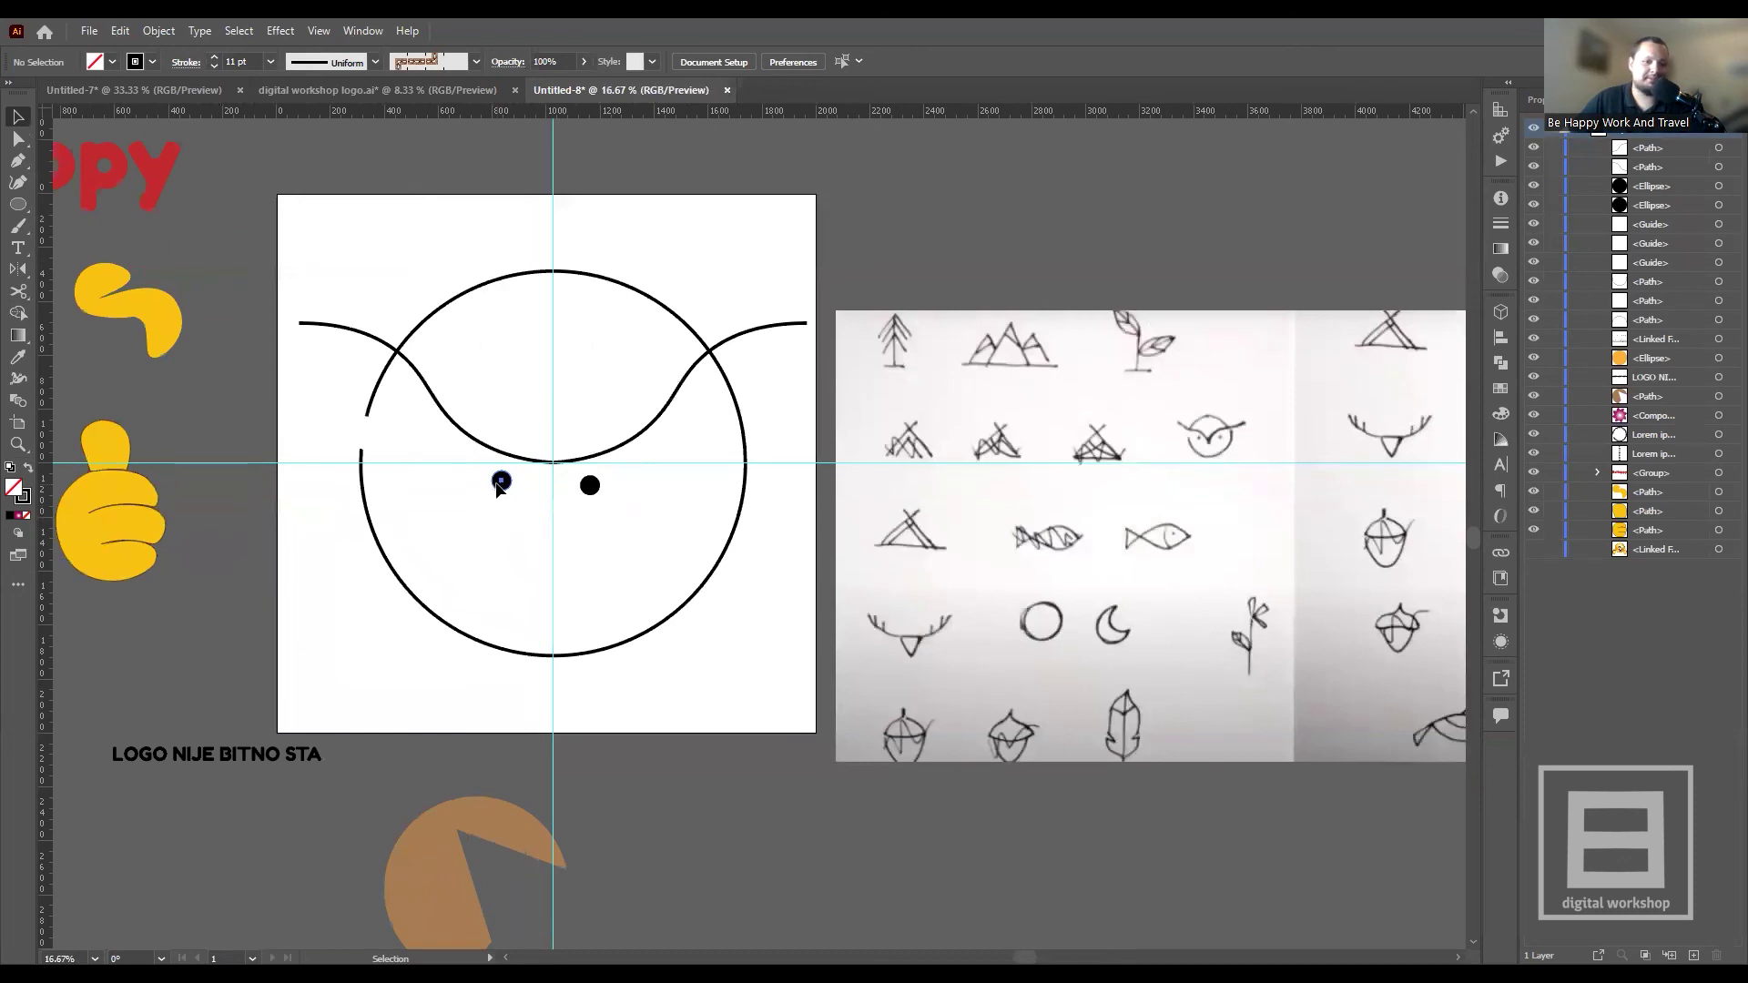
{"action": "left_click_drag", "start_coordinate": [499, 485], "coordinate": [517, 444]}
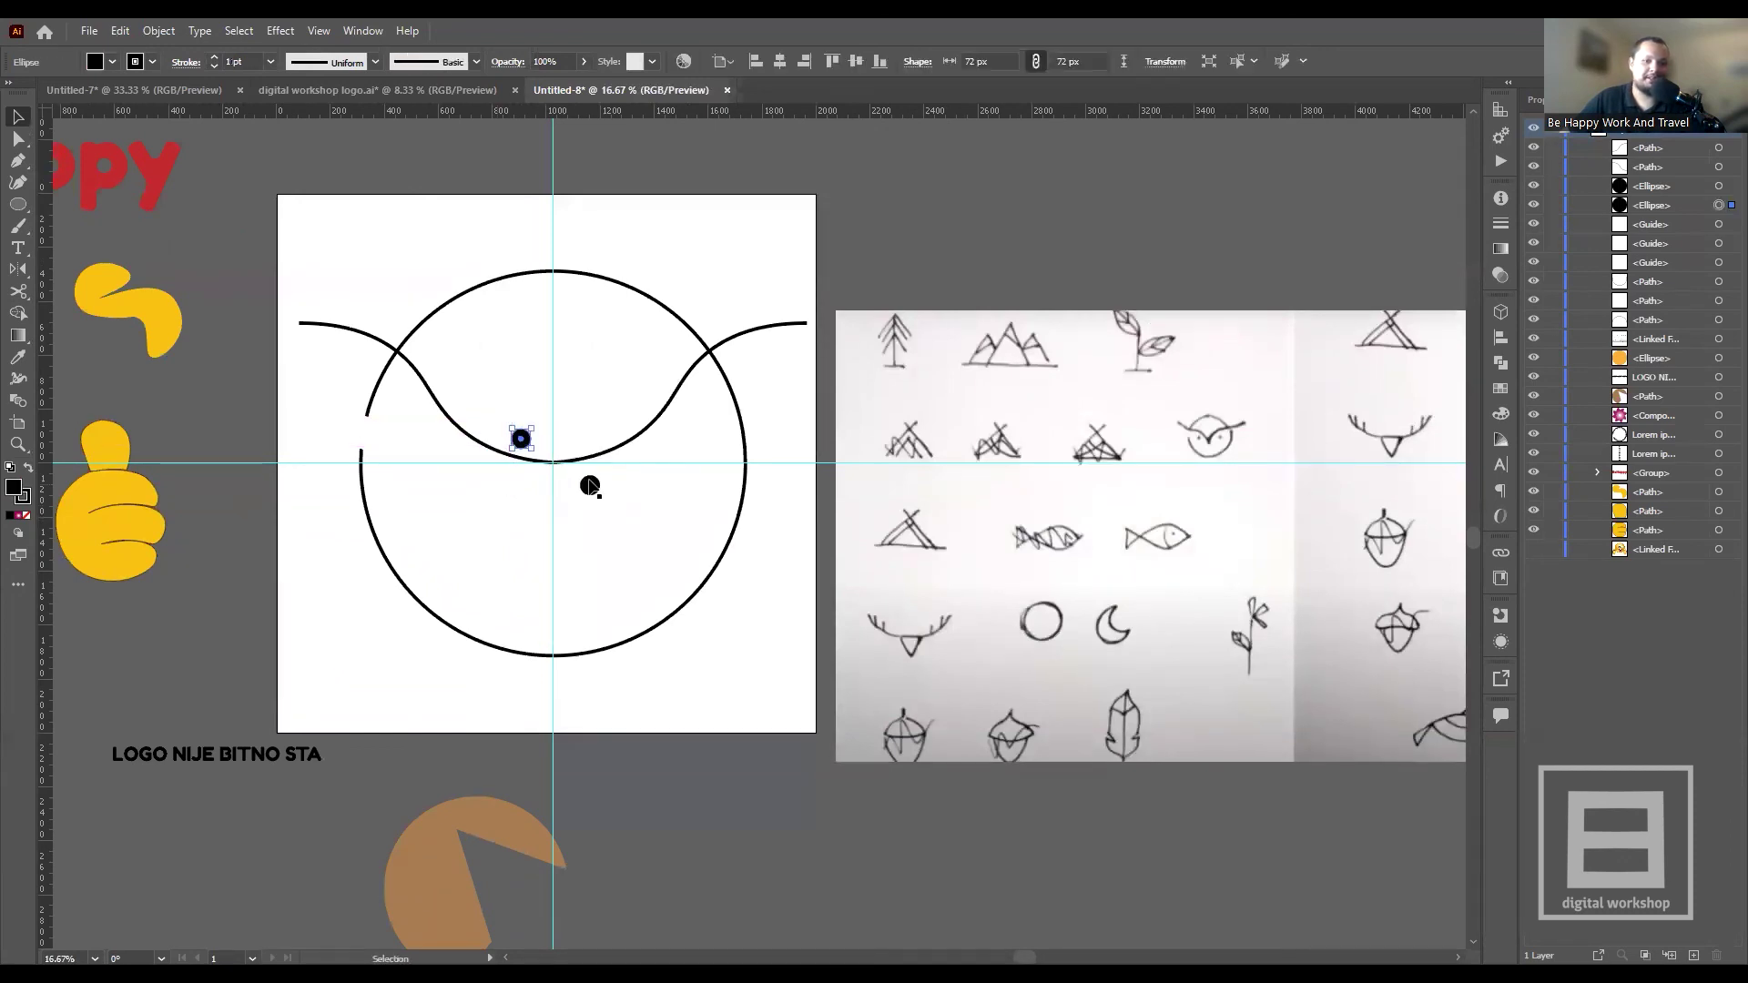
{"action": "left_click_drag", "start_coordinate": [590, 486], "coordinate": [575, 439]}
{"action": "left_click", "coordinate": [803, 781]}
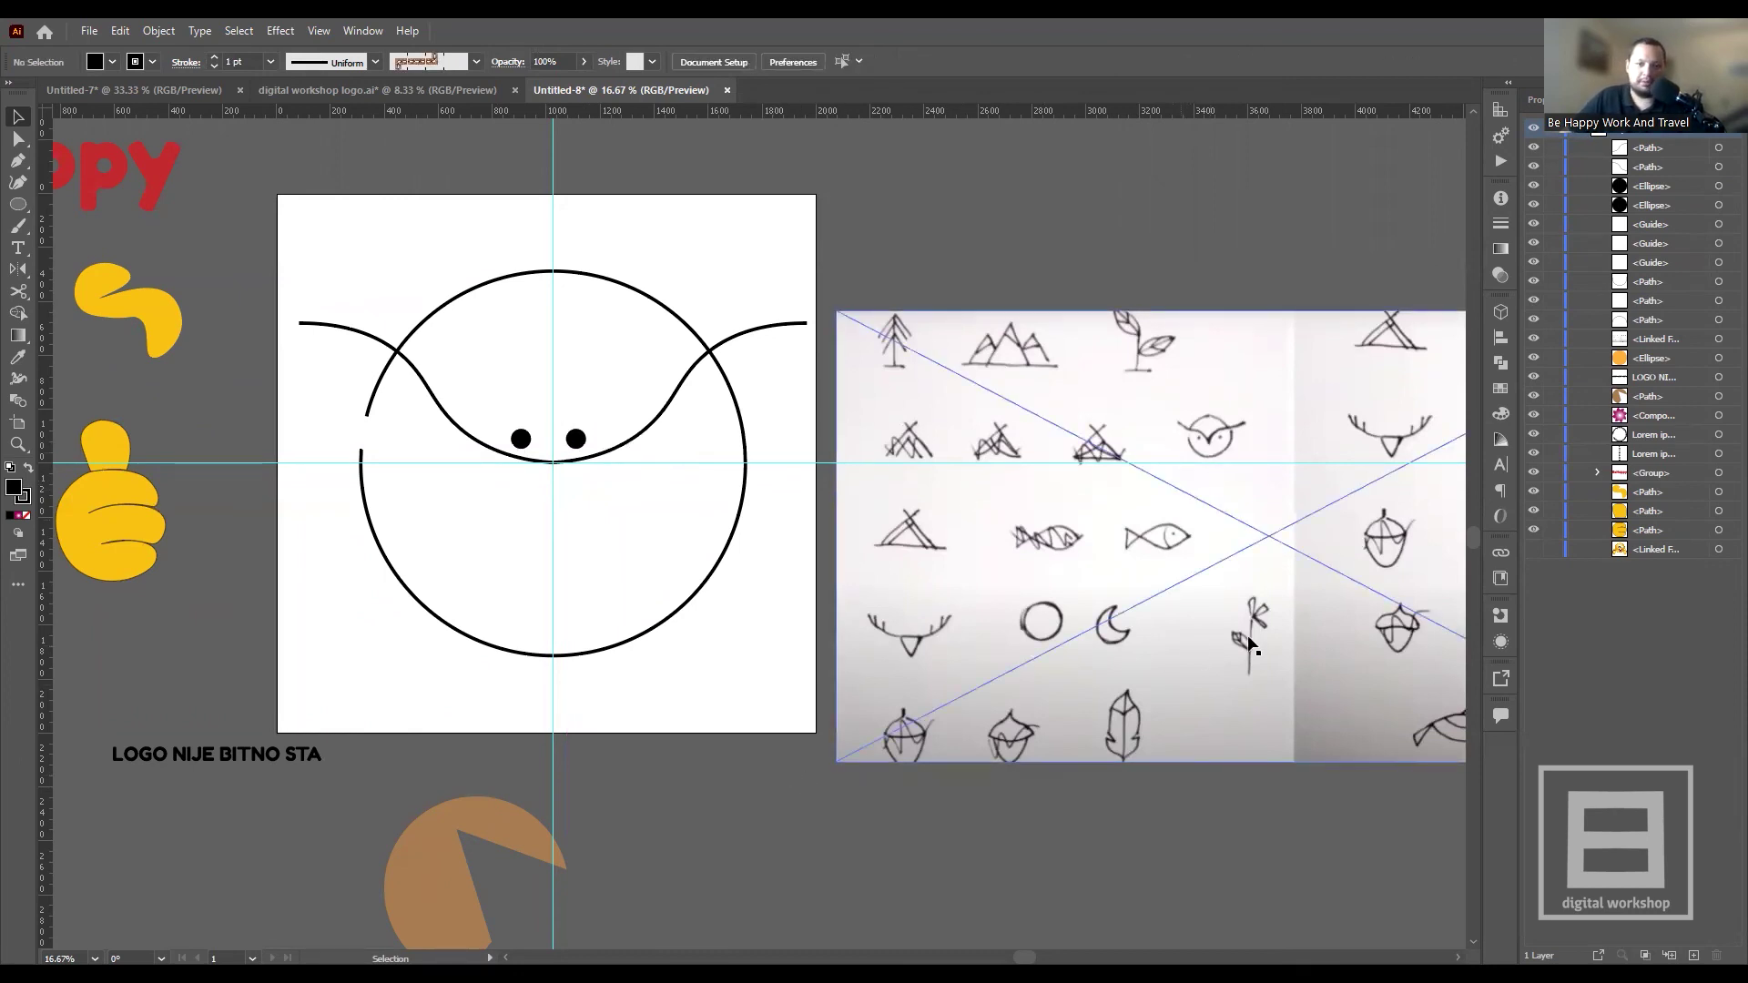
{"action": "scroll", "coordinate": [1223, 443], "scroll_direction": "up", "scroll_amount": 5}
{"action": "scroll", "coordinate": [1106, 426], "scroll_direction": "up", "scroll_amount": 1}
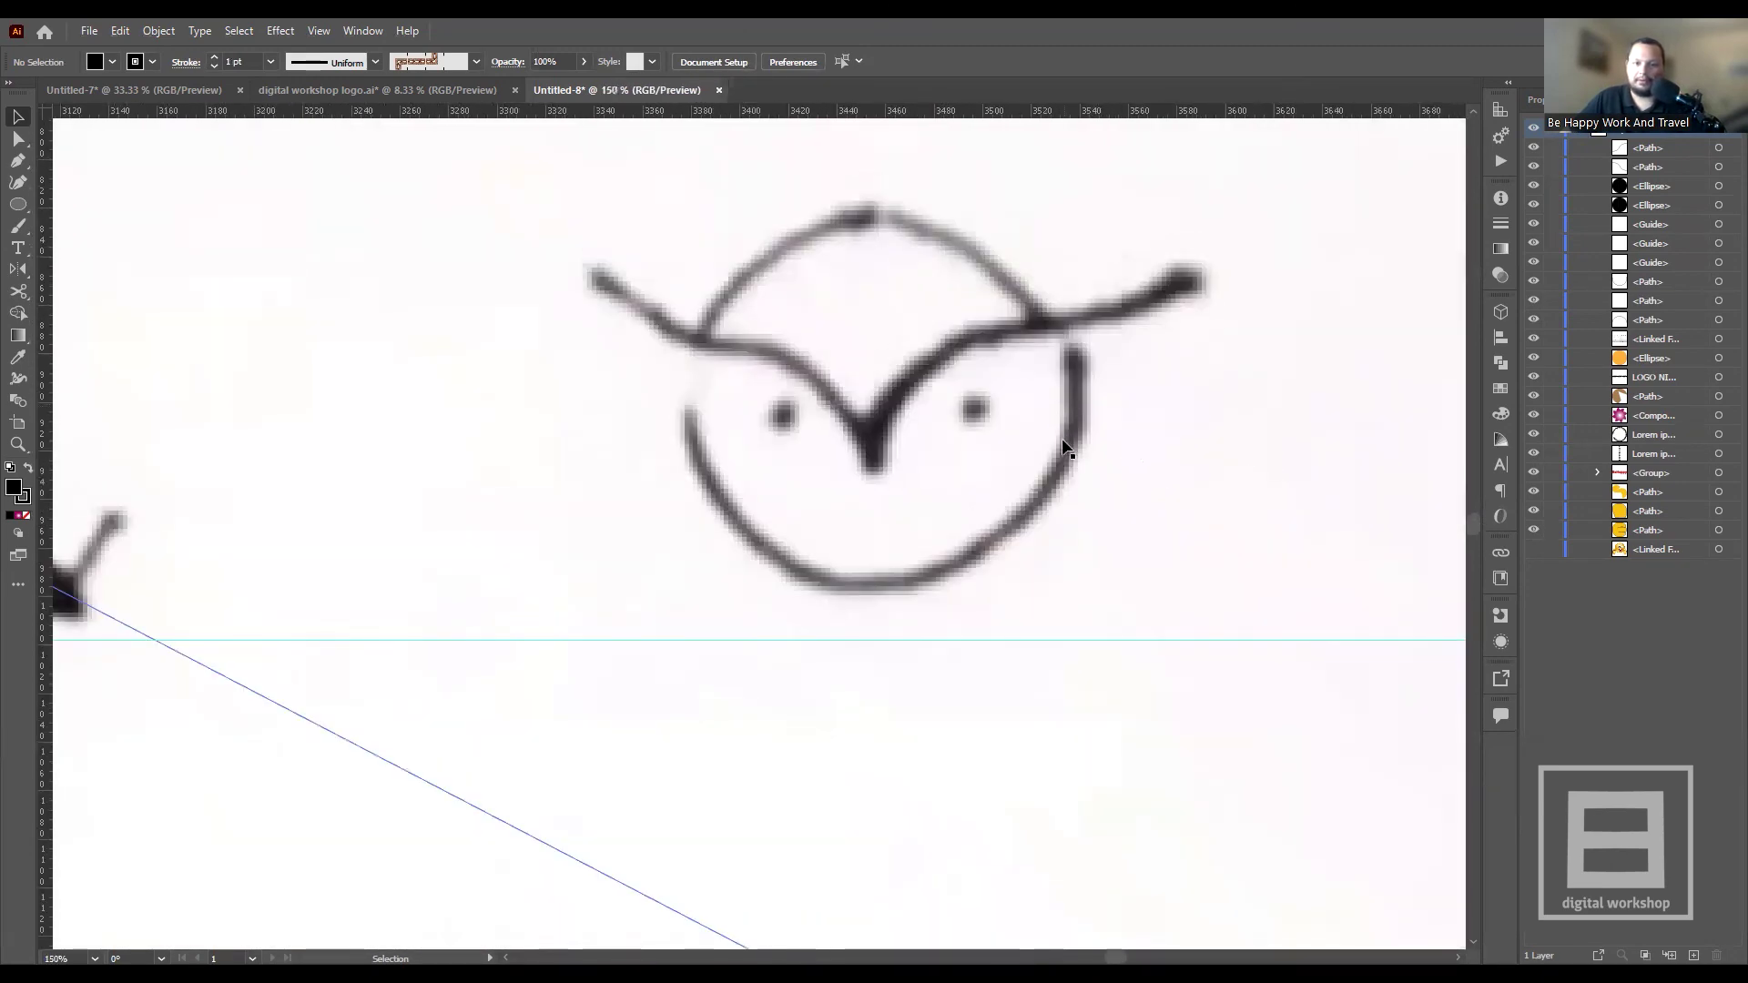
{"action": "scroll", "coordinate": [976, 485], "scroll_direction": "up", "scroll_amount": 1}
{"action": "scroll", "coordinate": [974, 484], "scroll_direction": "up", "scroll_amount": 1}
{"action": "scroll", "coordinate": [968, 480], "scroll_direction": "down", "scroll_amount": 2}
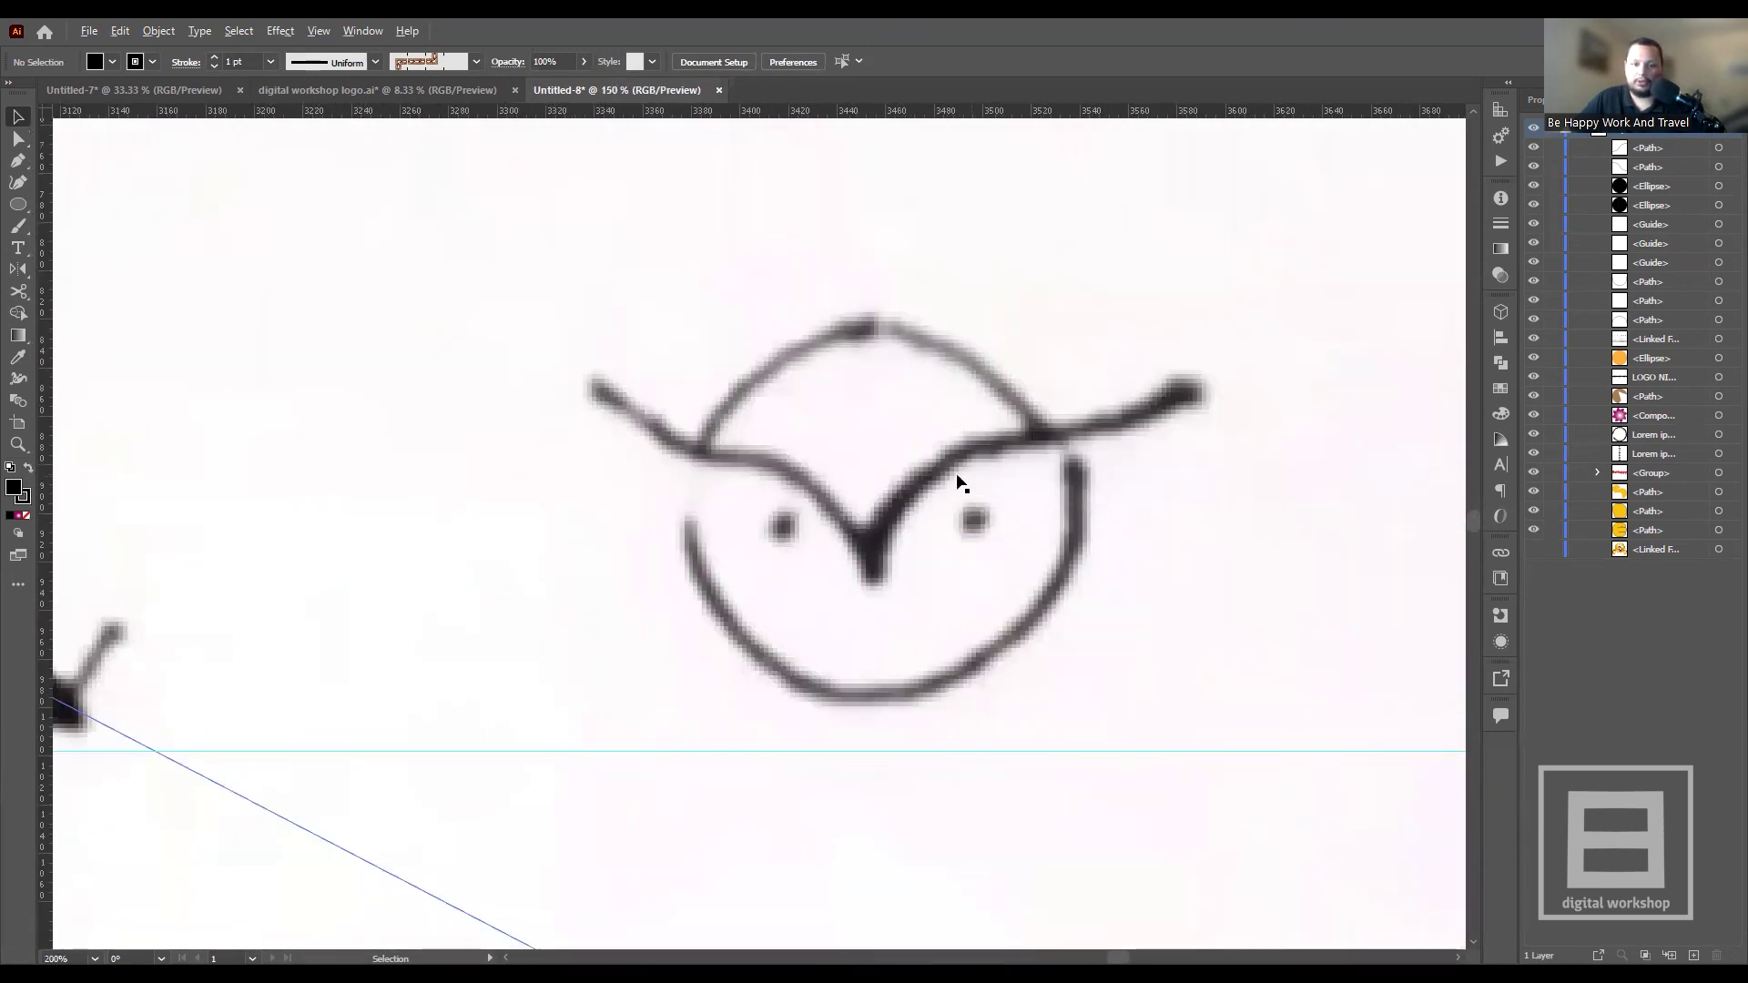
{"action": "scroll", "coordinate": [824, 476], "scroll_direction": "down", "scroll_amount": 1}
- Draw a 166 px circle with no fill over the owl sketch's head
{"action": "left_click", "coordinate": [18, 204]}
{"action": "left_click_drag", "start_coordinate": [904, 424], "coordinate": [1006, 560]}
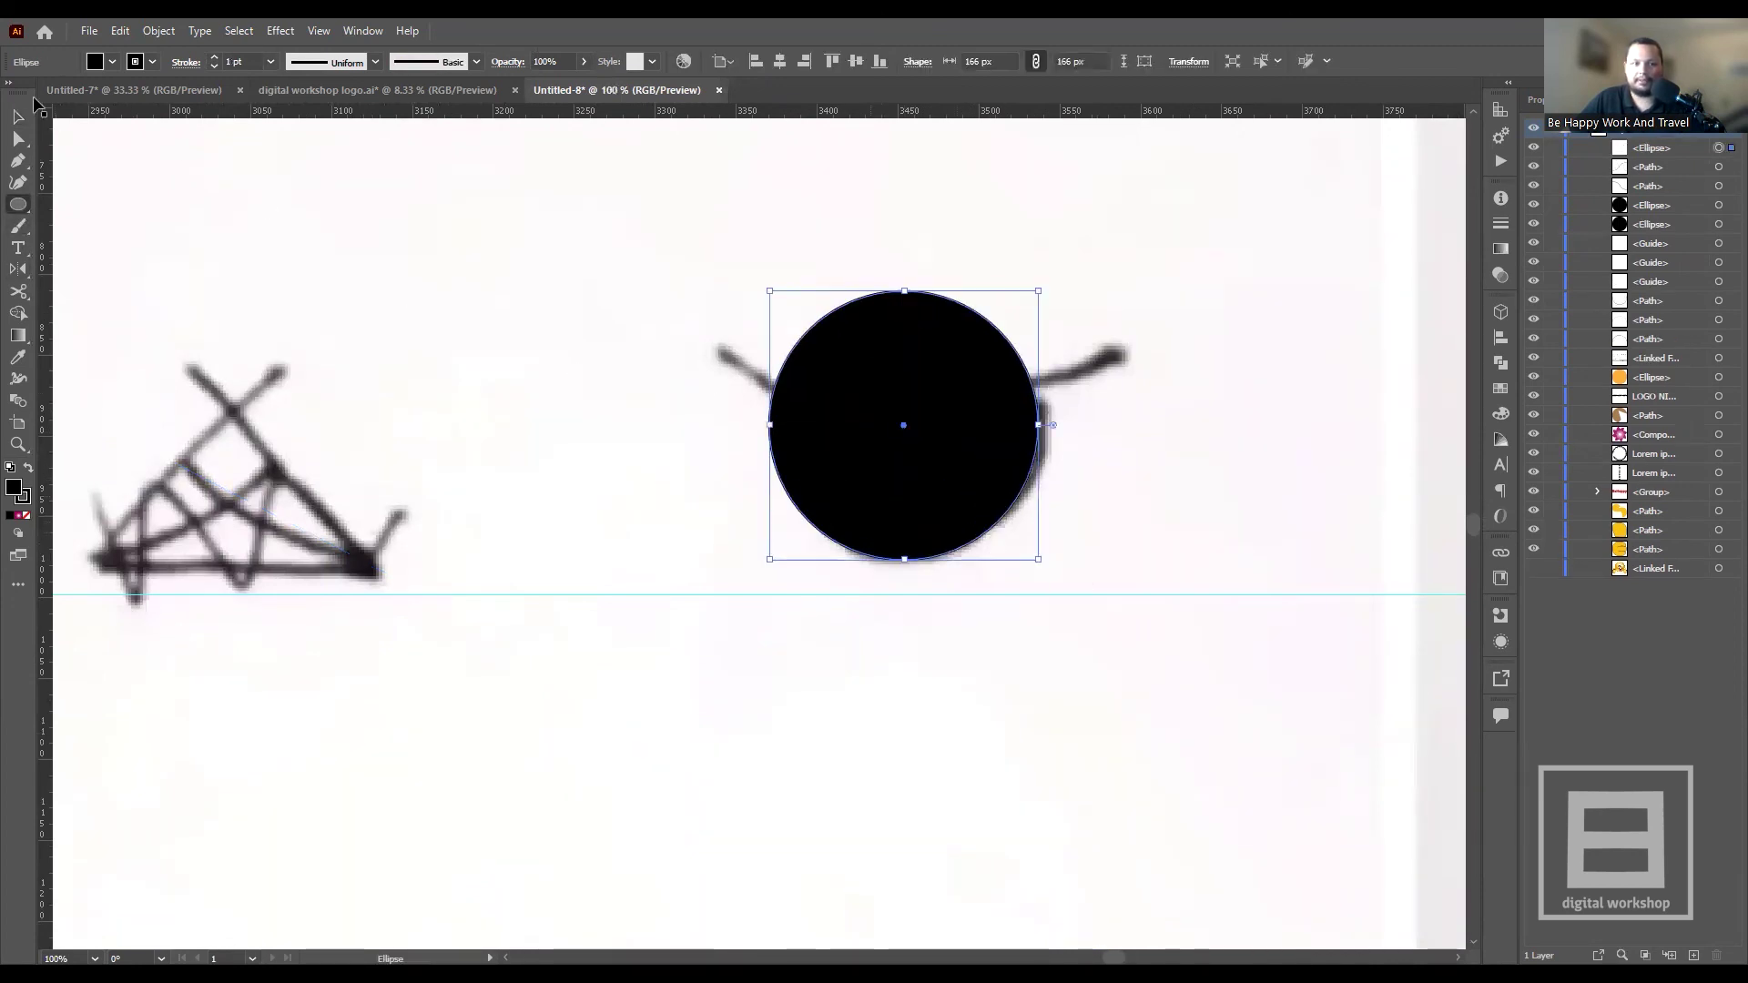
{"action": "left_click", "coordinate": [112, 61]}
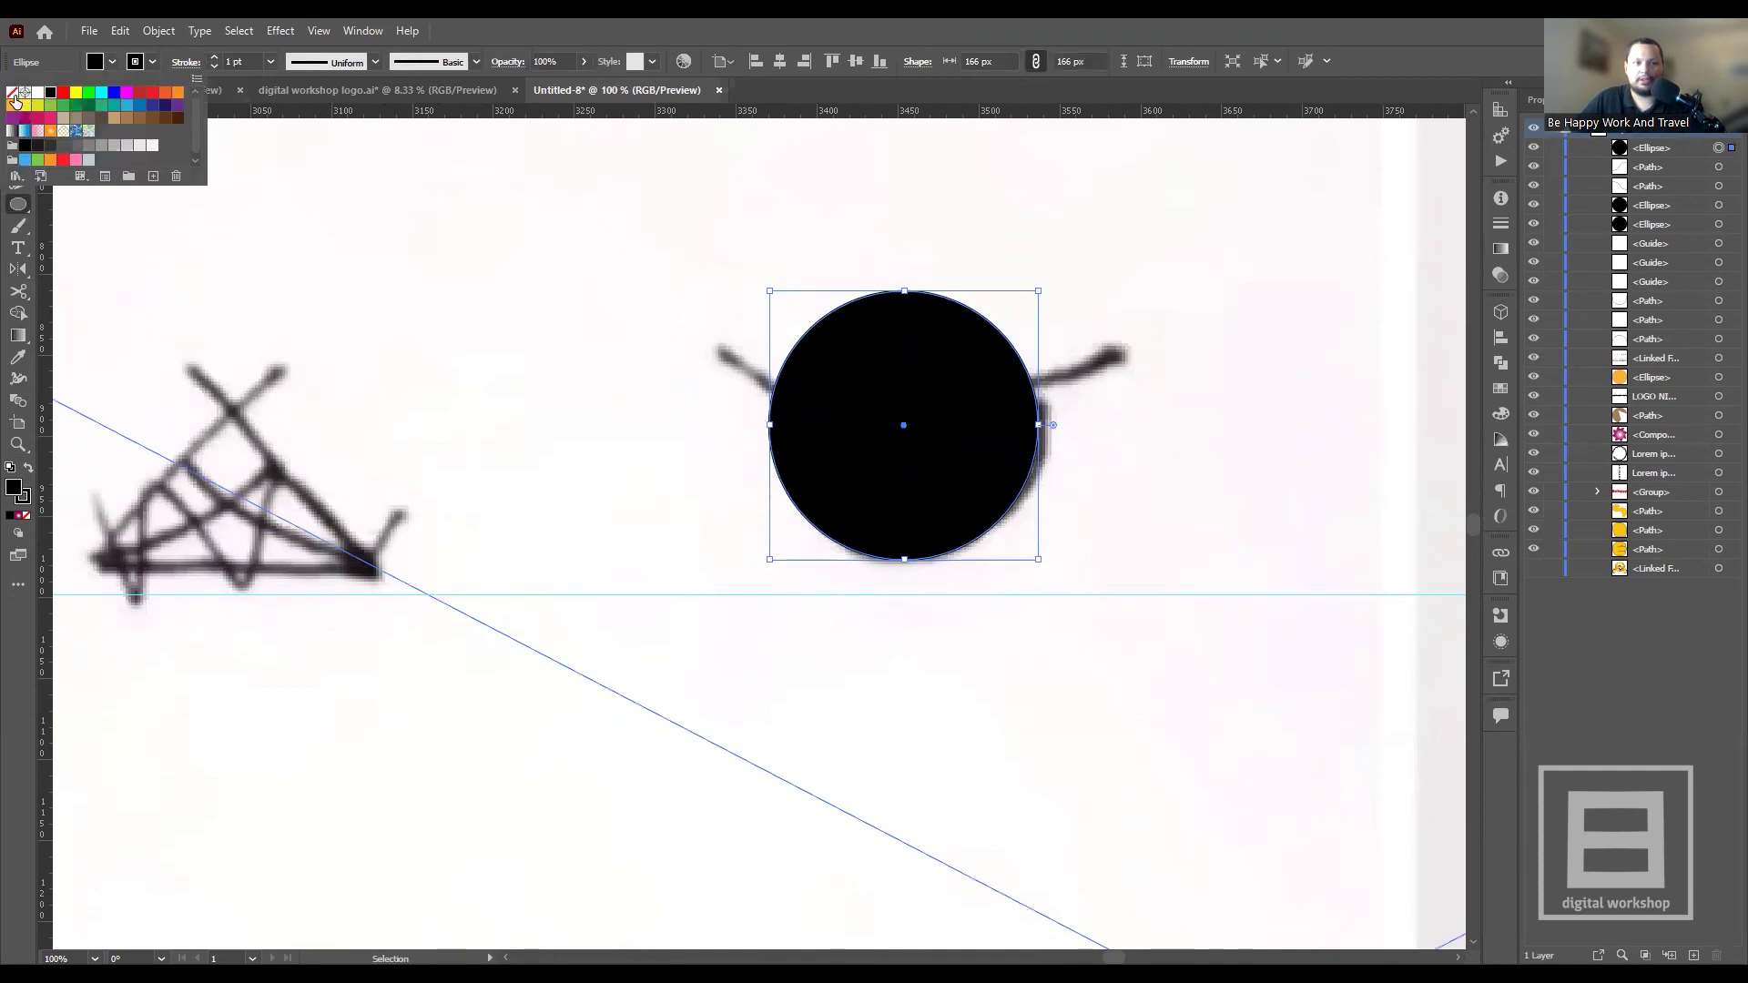
{"action": "left_click", "coordinate": [13, 94]}
- Move the outlined circle left, beside the owl sketch, and deselect it
{"action": "key", "text": "Escape"}
{"action": "key", "text": "v"}
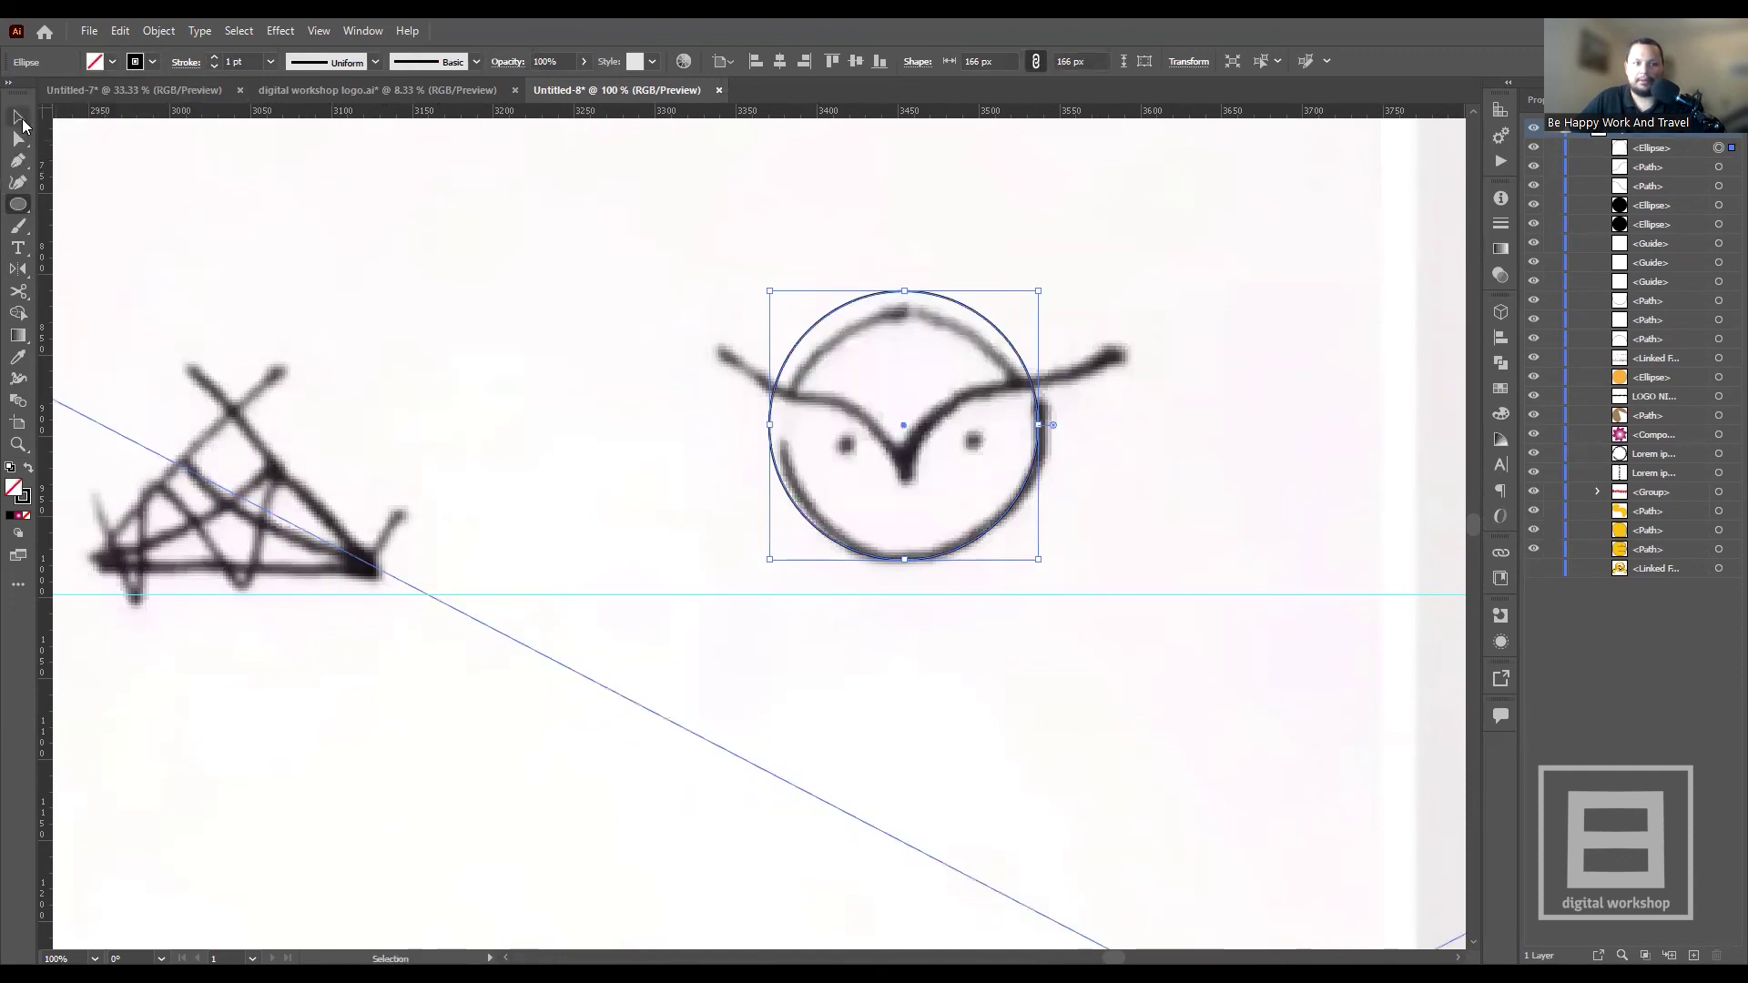
{"action": "left_click", "coordinate": [797, 319]}
{"action": "left_click_drag", "start_coordinate": [811, 314], "coordinate": [381, 237]}
{"action": "left_click", "coordinate": [808, 277]}
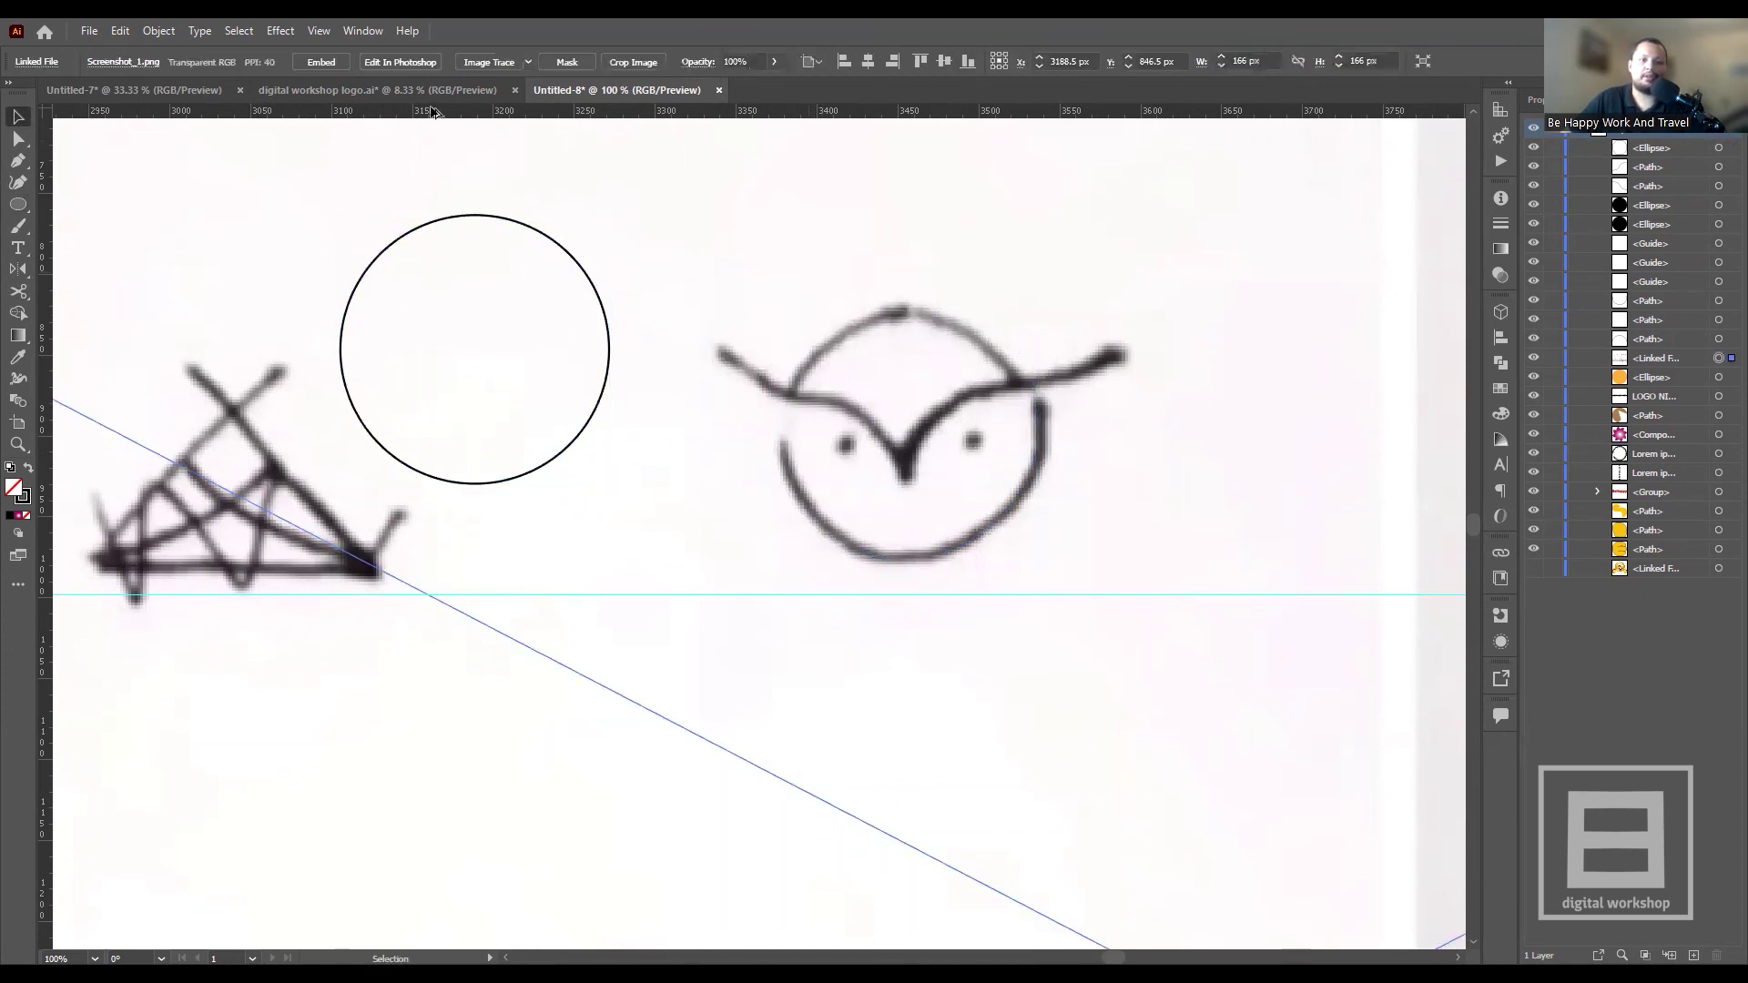
{"action": "left_click", "coordinate": [374, 89]}
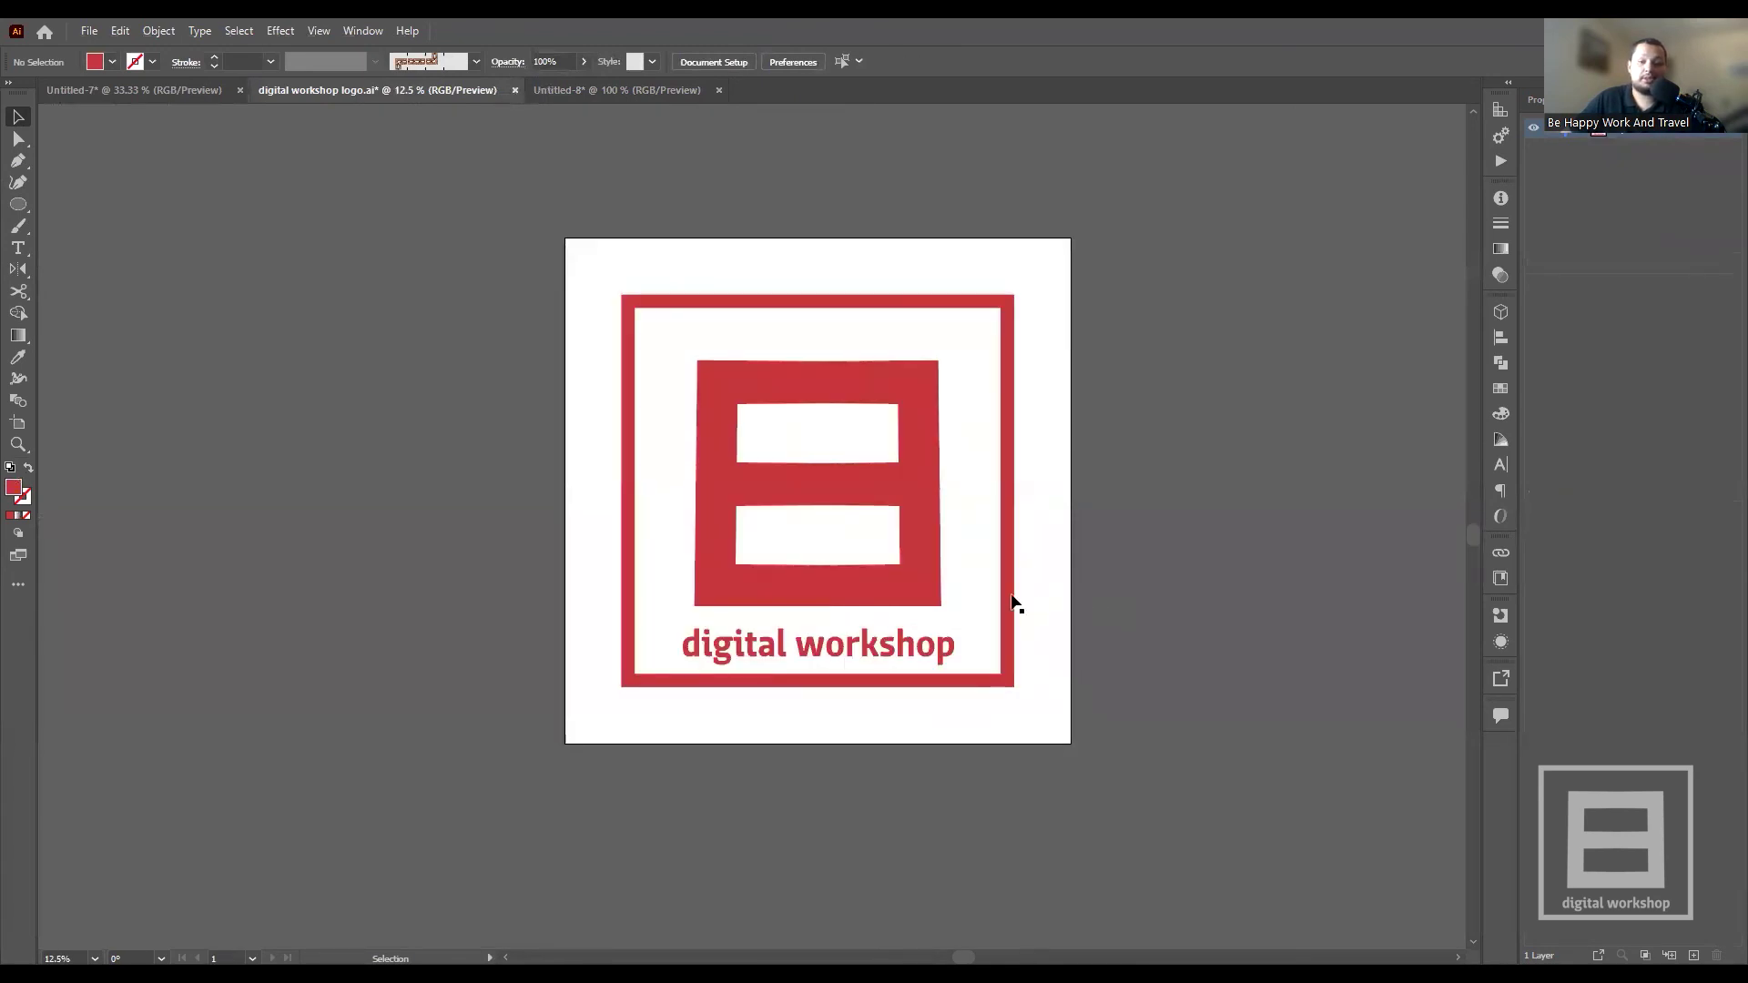
- Check the red square mark, then zoom out to see the whole logo artboard
{"action": "scroll", "coordinate": [1029, 602], "scroll_direction": "up", "scroll_amount": 1}
{"action": "scroll", "coordinate": [1157, 517], "scroll_direction": "up", "scroll_amount": 1}
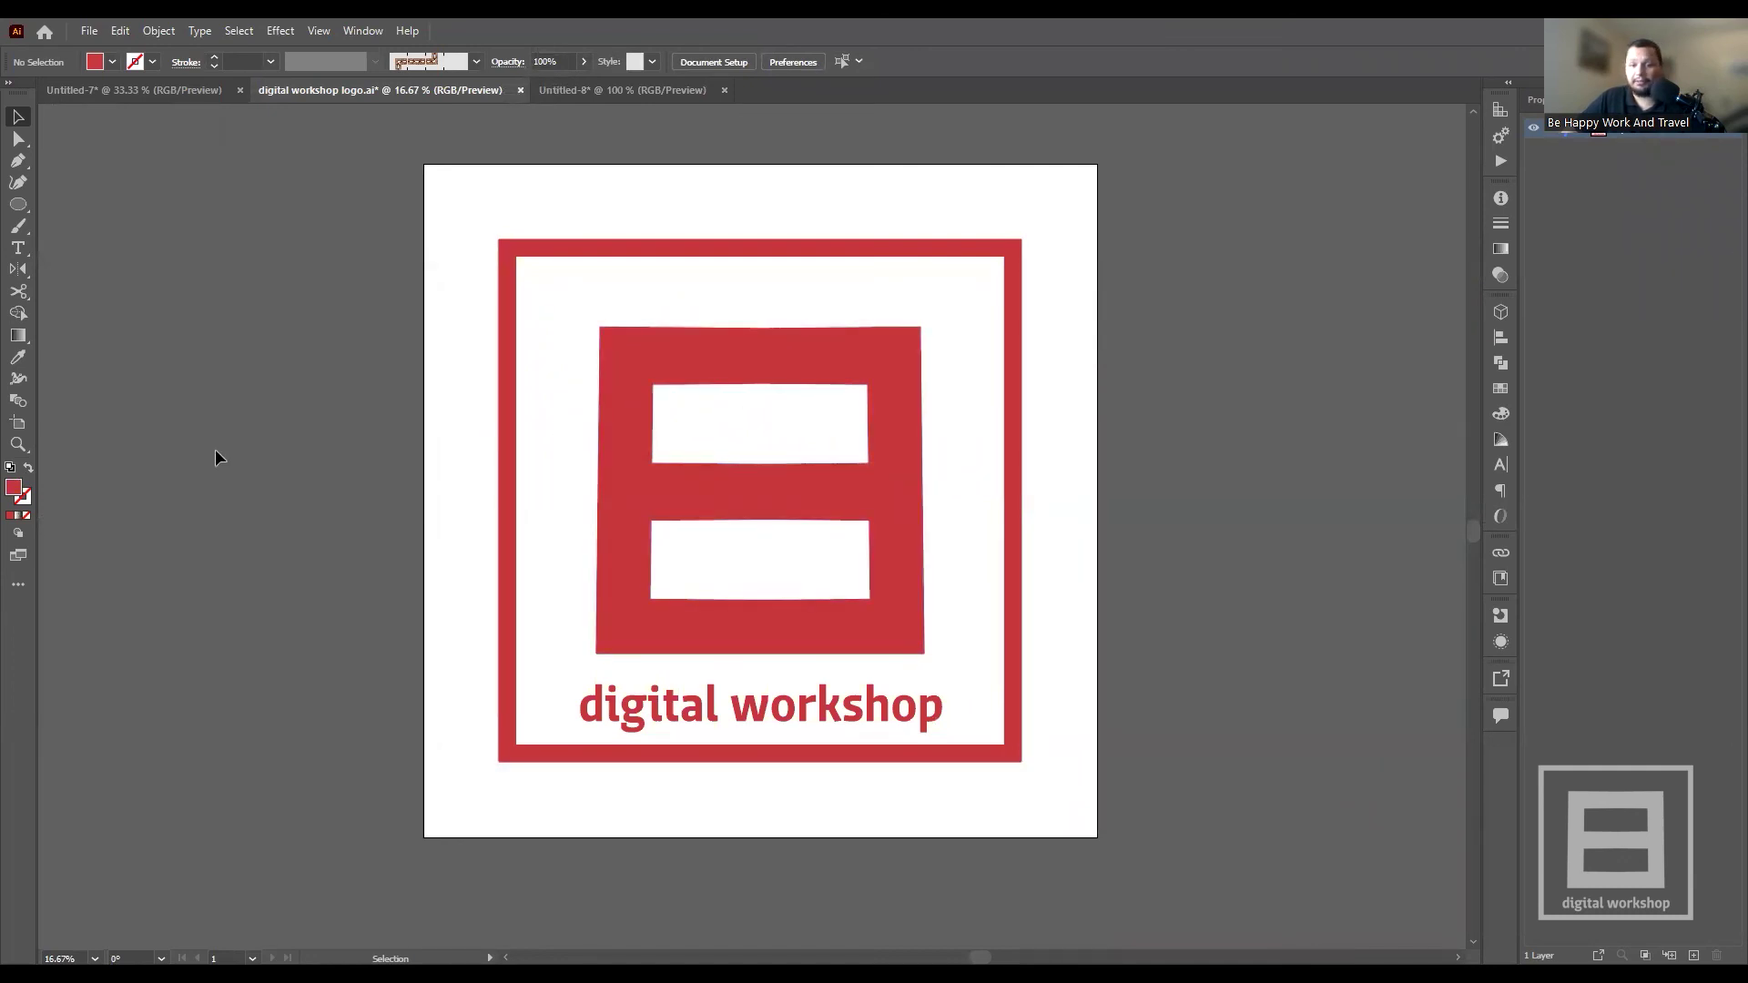
{"action": "left_click", "coordinate": [801, 355]}
{"action": "left_click", "coordinate": [1186, 405]}
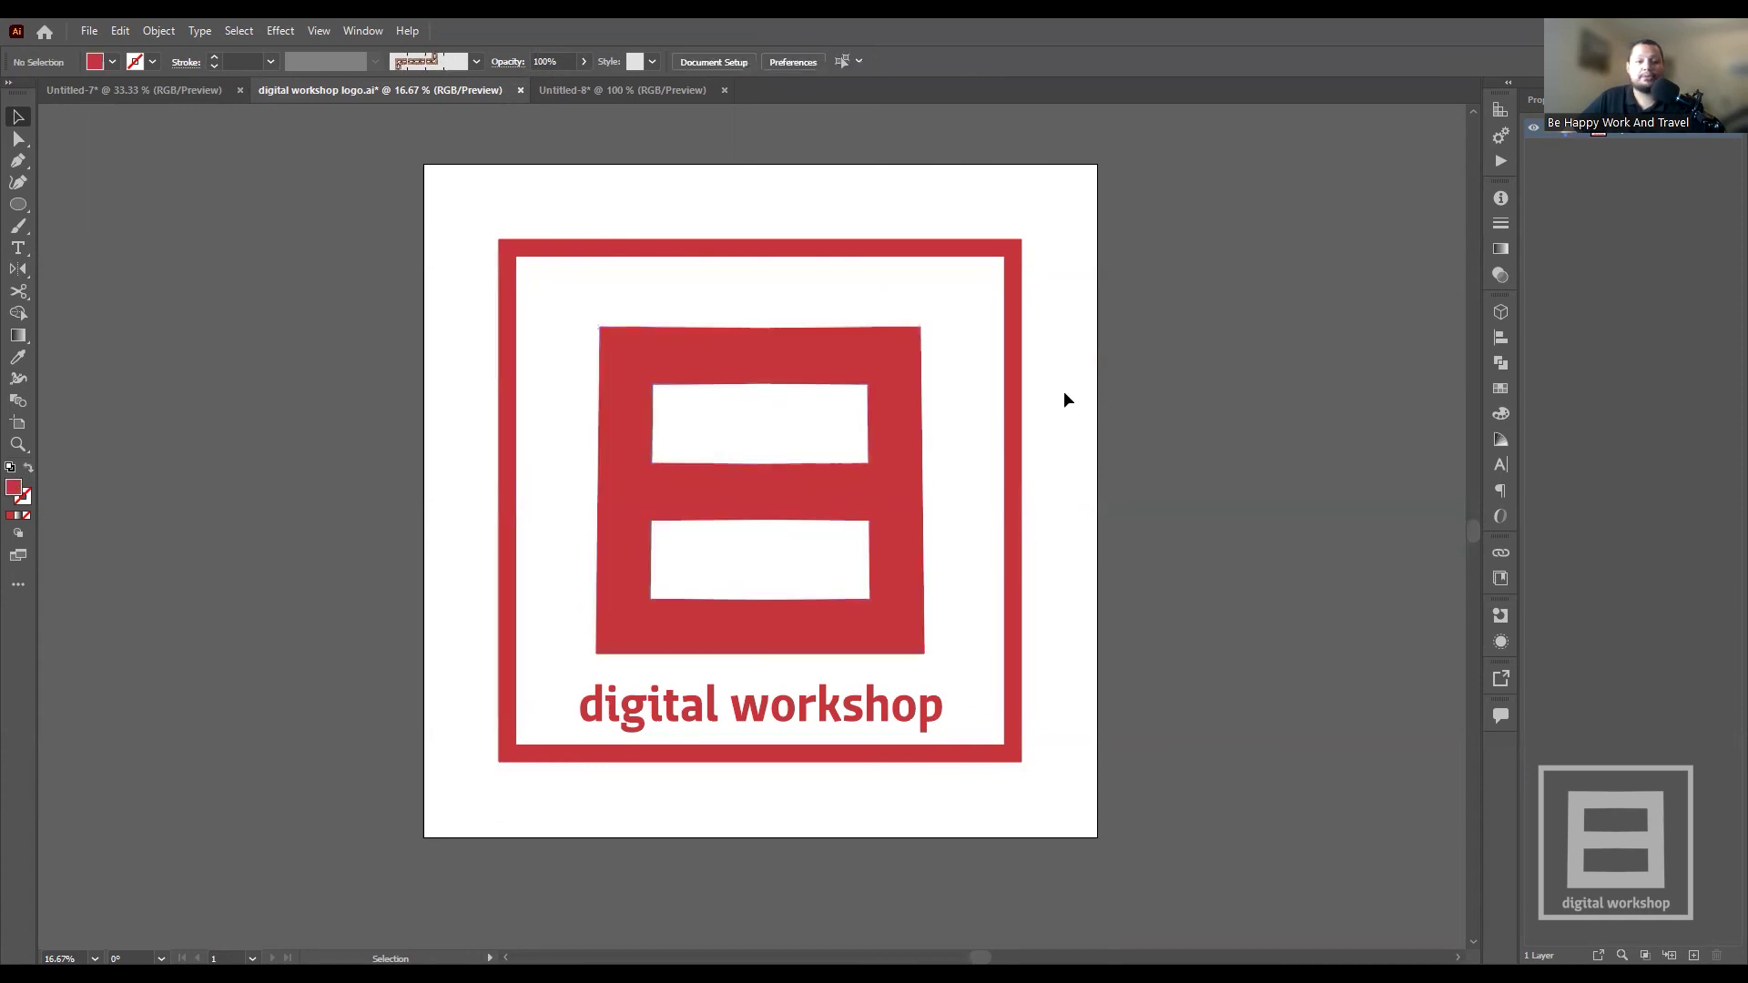
{"action": "left_click", "coordinate": [687, 517]}
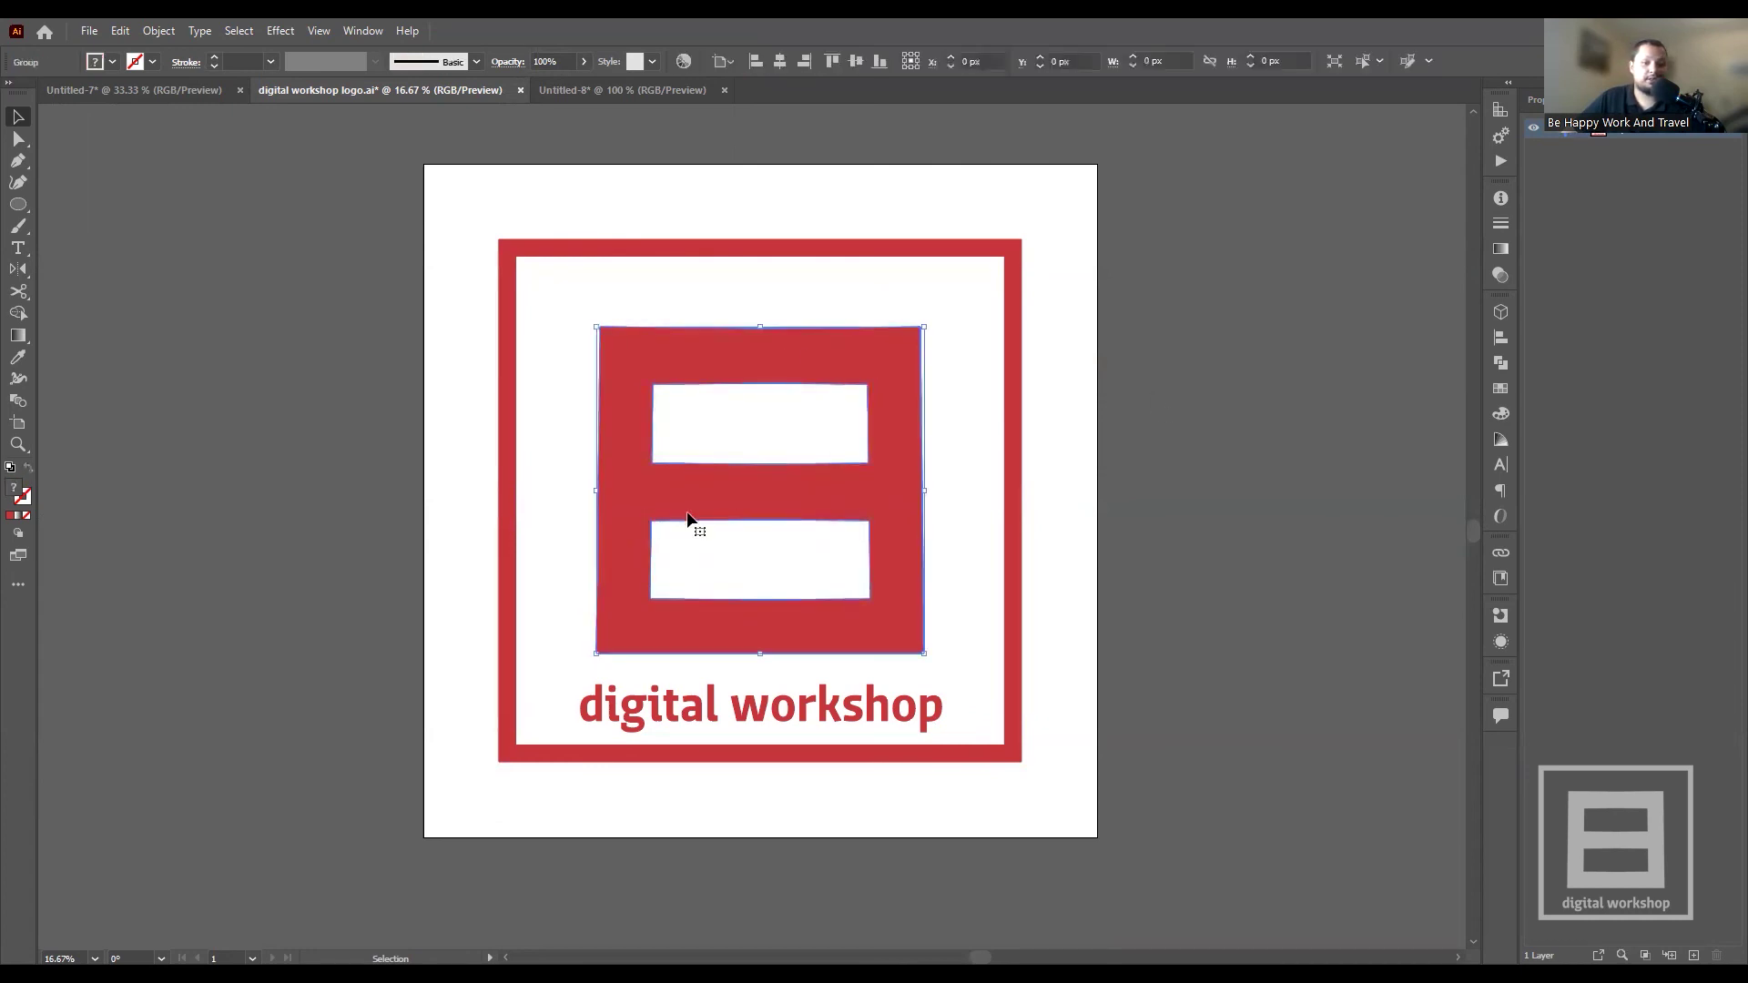
{"action": "left_click", "coordinate": [1322, 497]}
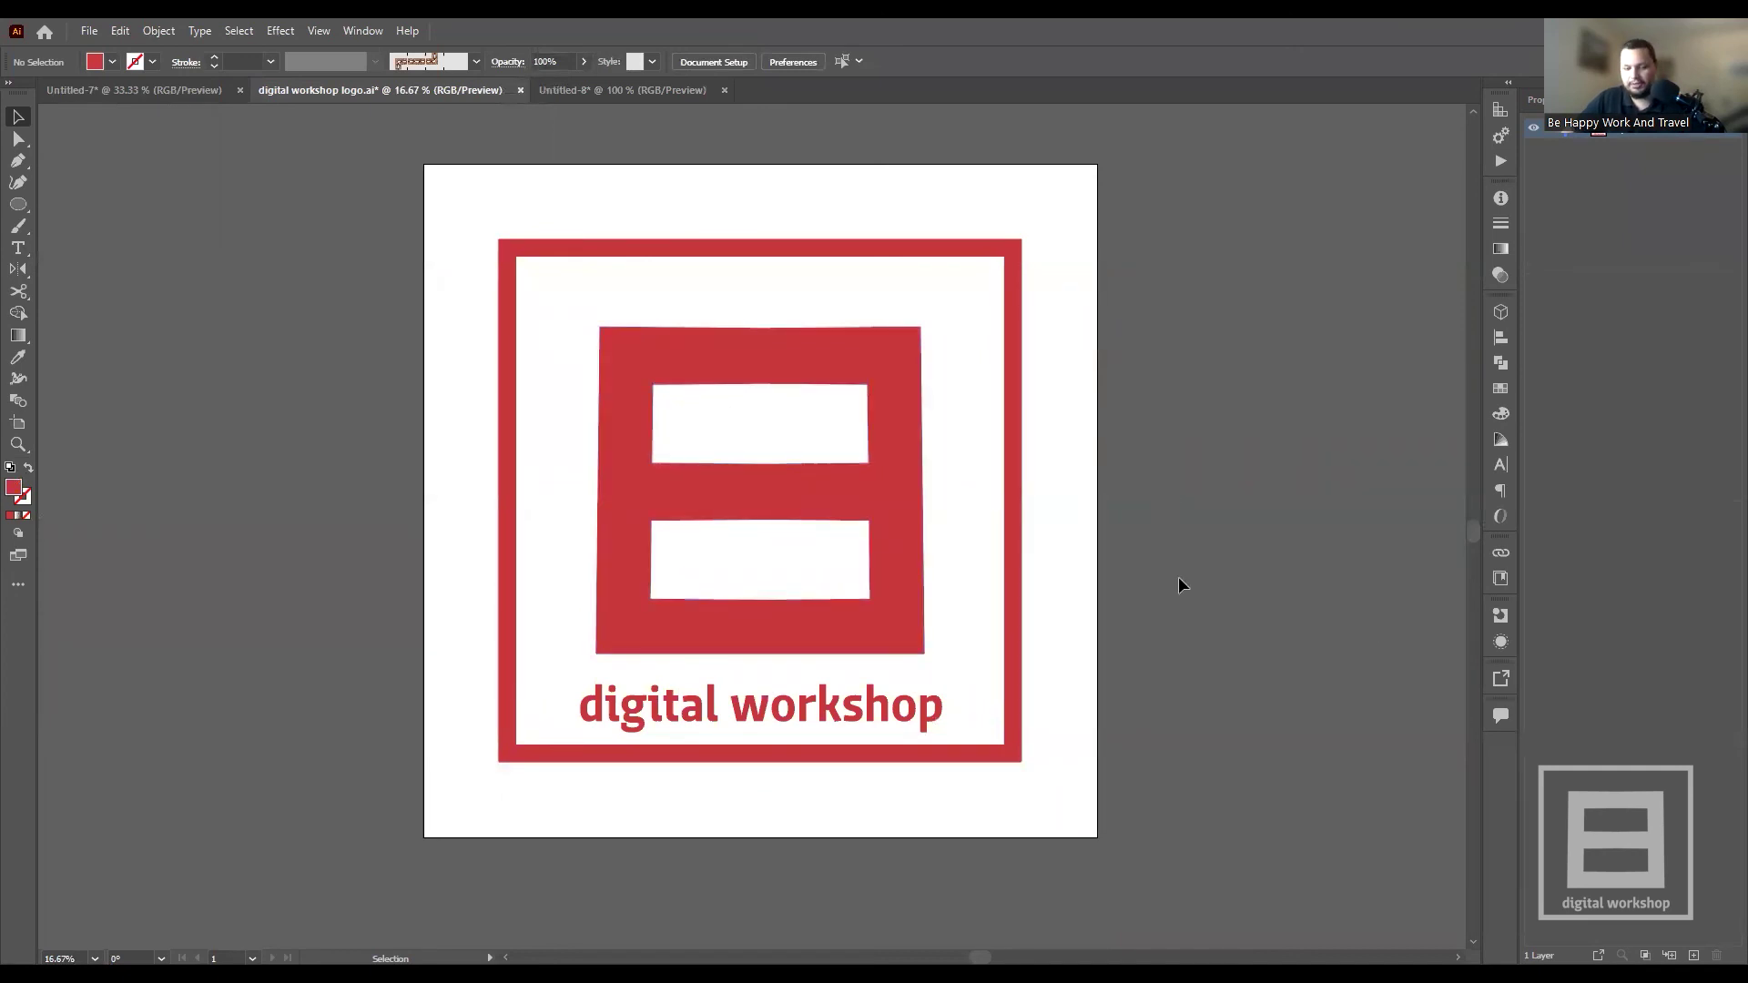
{"action": "key", "text": "ctrl+minus"}
- Look through Untitled-7 and Untitled-8, then return to digital workshop logo.ai and open File
{"action": "left_click", "coordinate": [129, 91]}
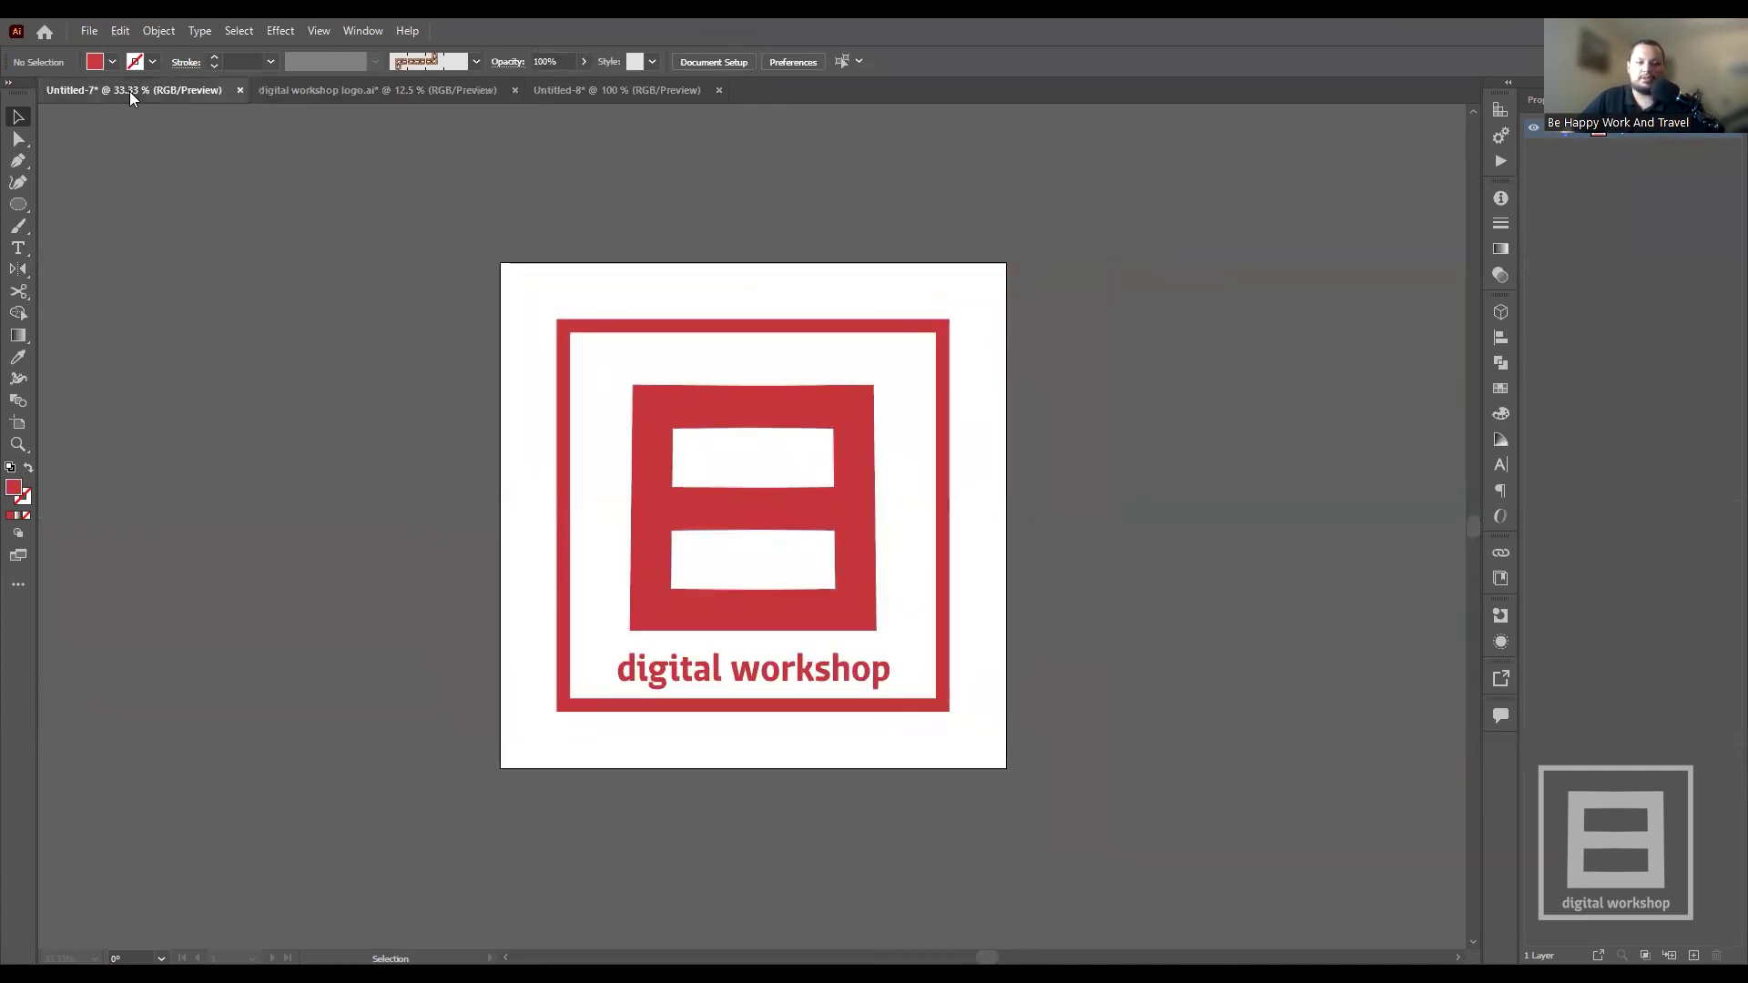
{"action": "scroll", "coordinate": [605, 625], "scroll_direction": "down", "scroll_amount": 3}
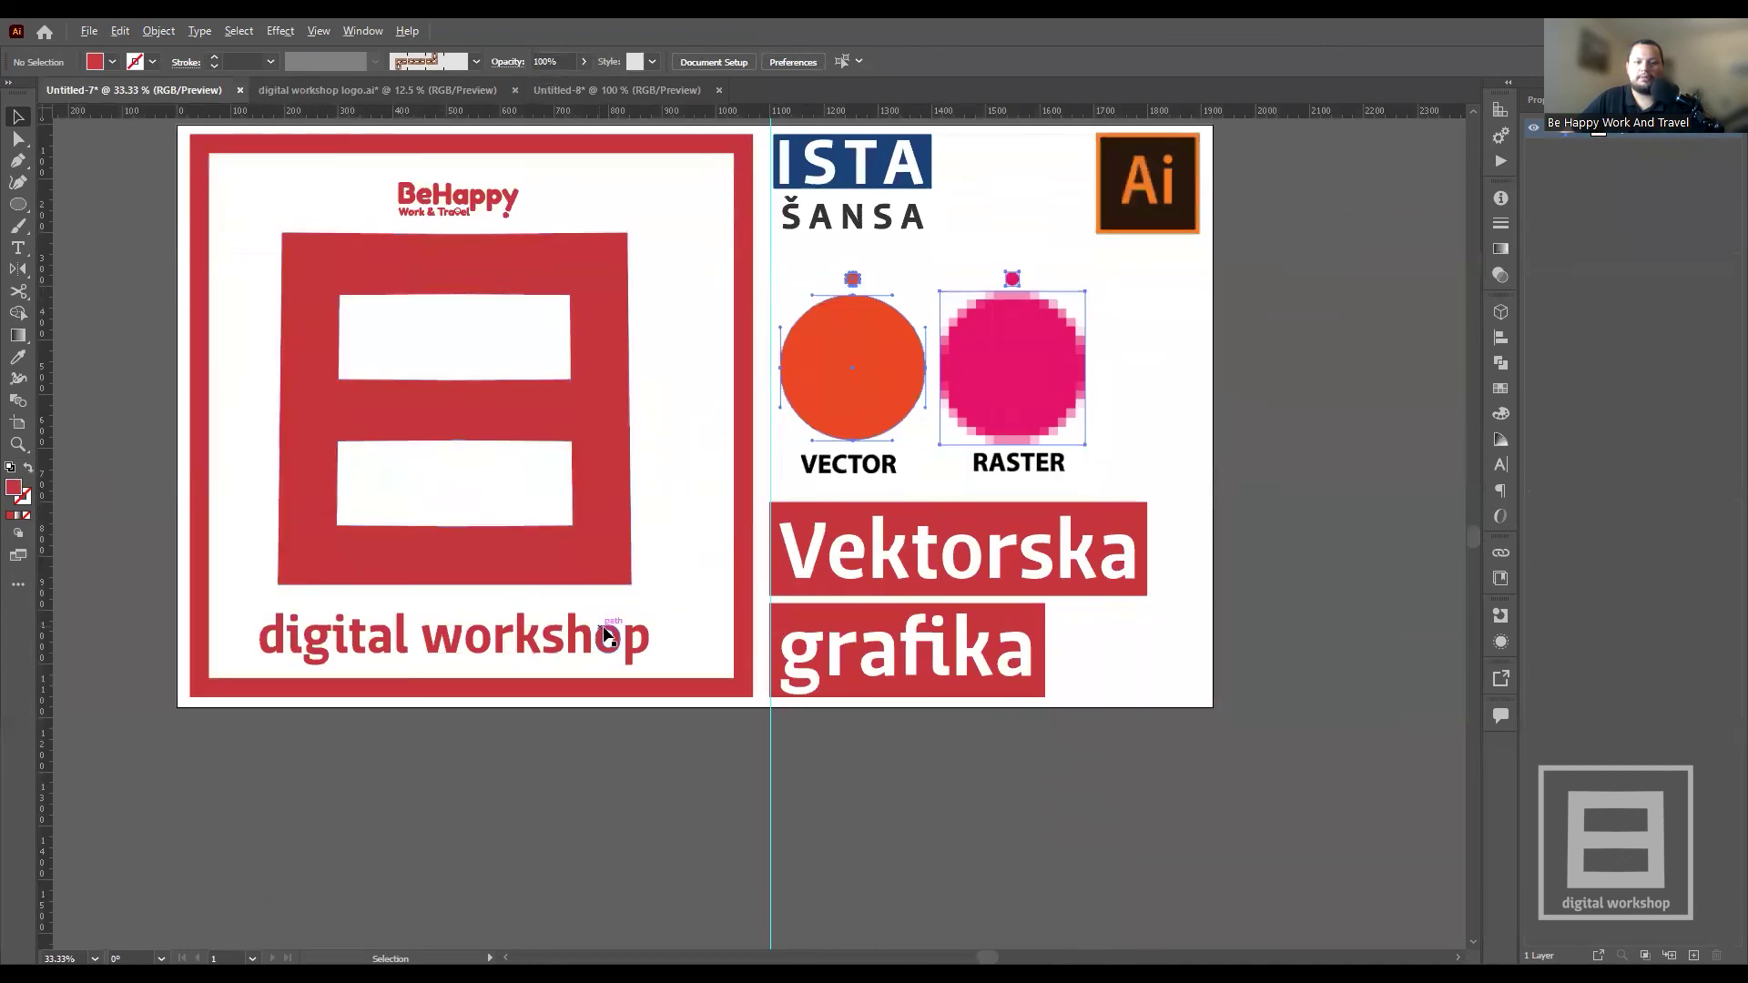
{"action": "scroll", "coordinate": [629, 648], "scroll_direction": "down", "scroll_amount": 3}
{"action": "scroll", "coordinate": [626, 678], "scroll_direction": "down", "scroll_amount": 4, "text": "alt"}
{"action": "scroll", "coordinate": [627, 675], "scroll_direction": "up", "scroll_amount": 2, "text": "alt"}
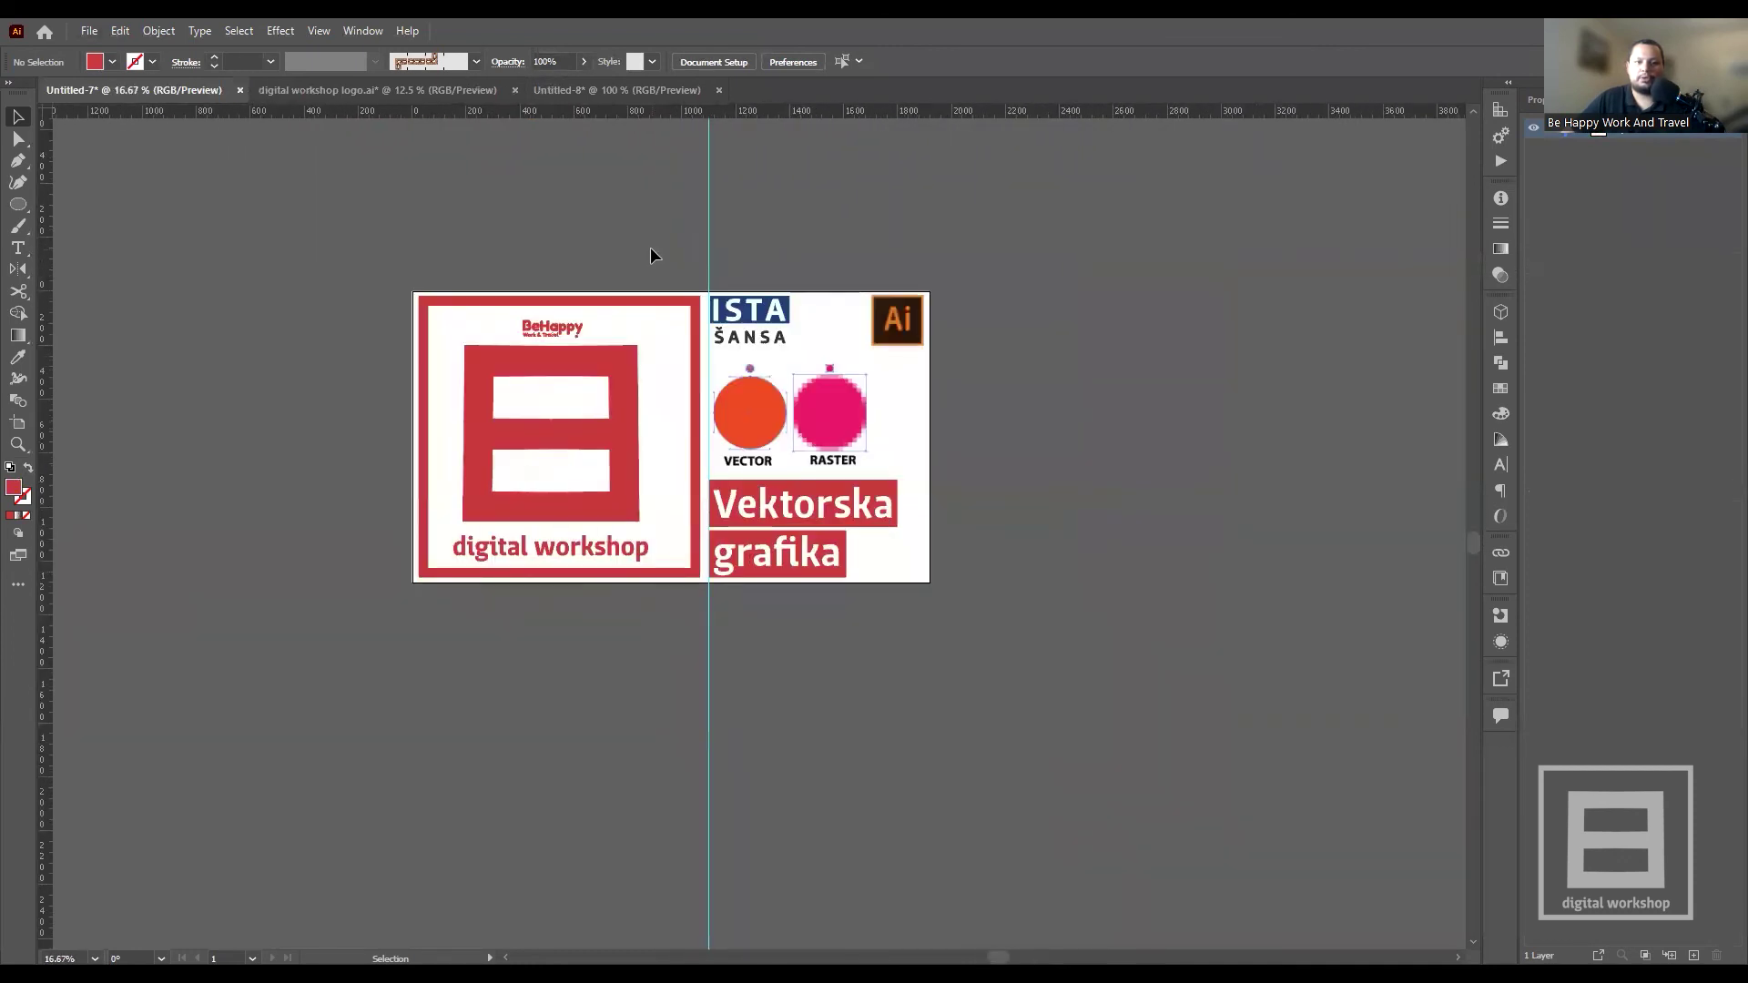
{"action": "scroll", "coordinate": [650, 248], "scroll_direction": "up", "scroll_amount": 1, "text": "alt"}
{"action": "left_click", "coordinate": [421, 96]}
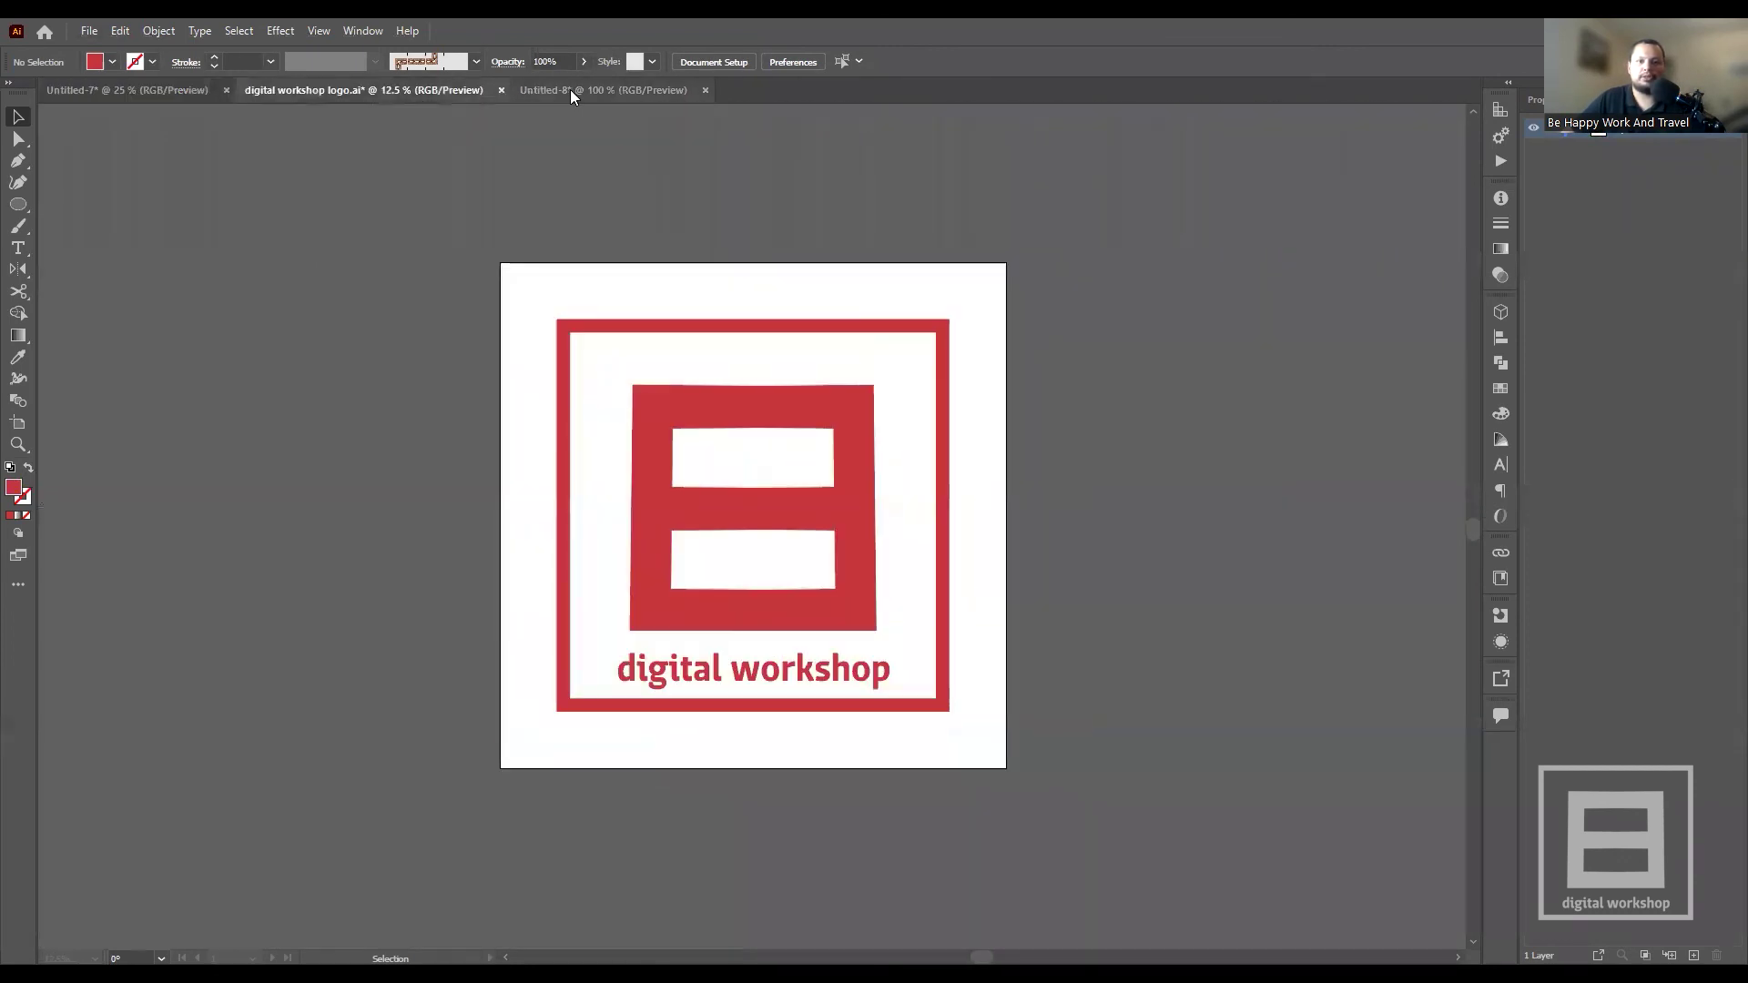
{"action": "left_click", "coordinate": [570, 90]}
{"action": "left_click", "coordinate": [414, 89]}
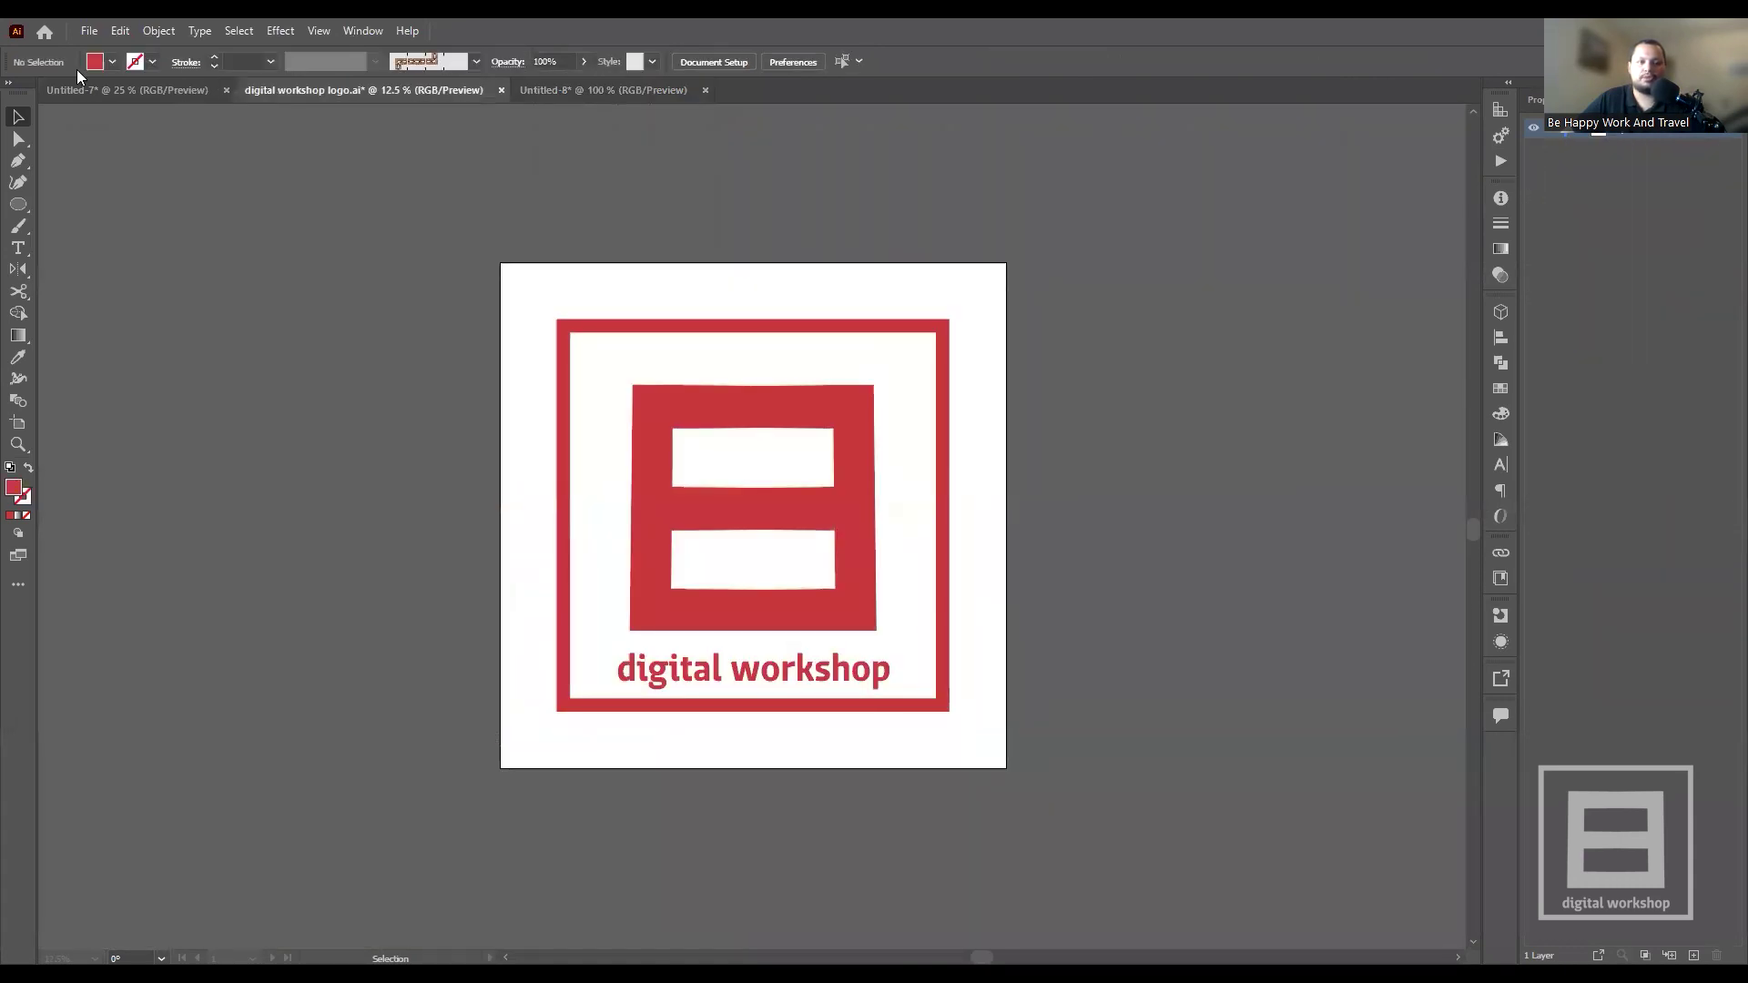
{"action": "left_click", "coordinate": [95, 29]}
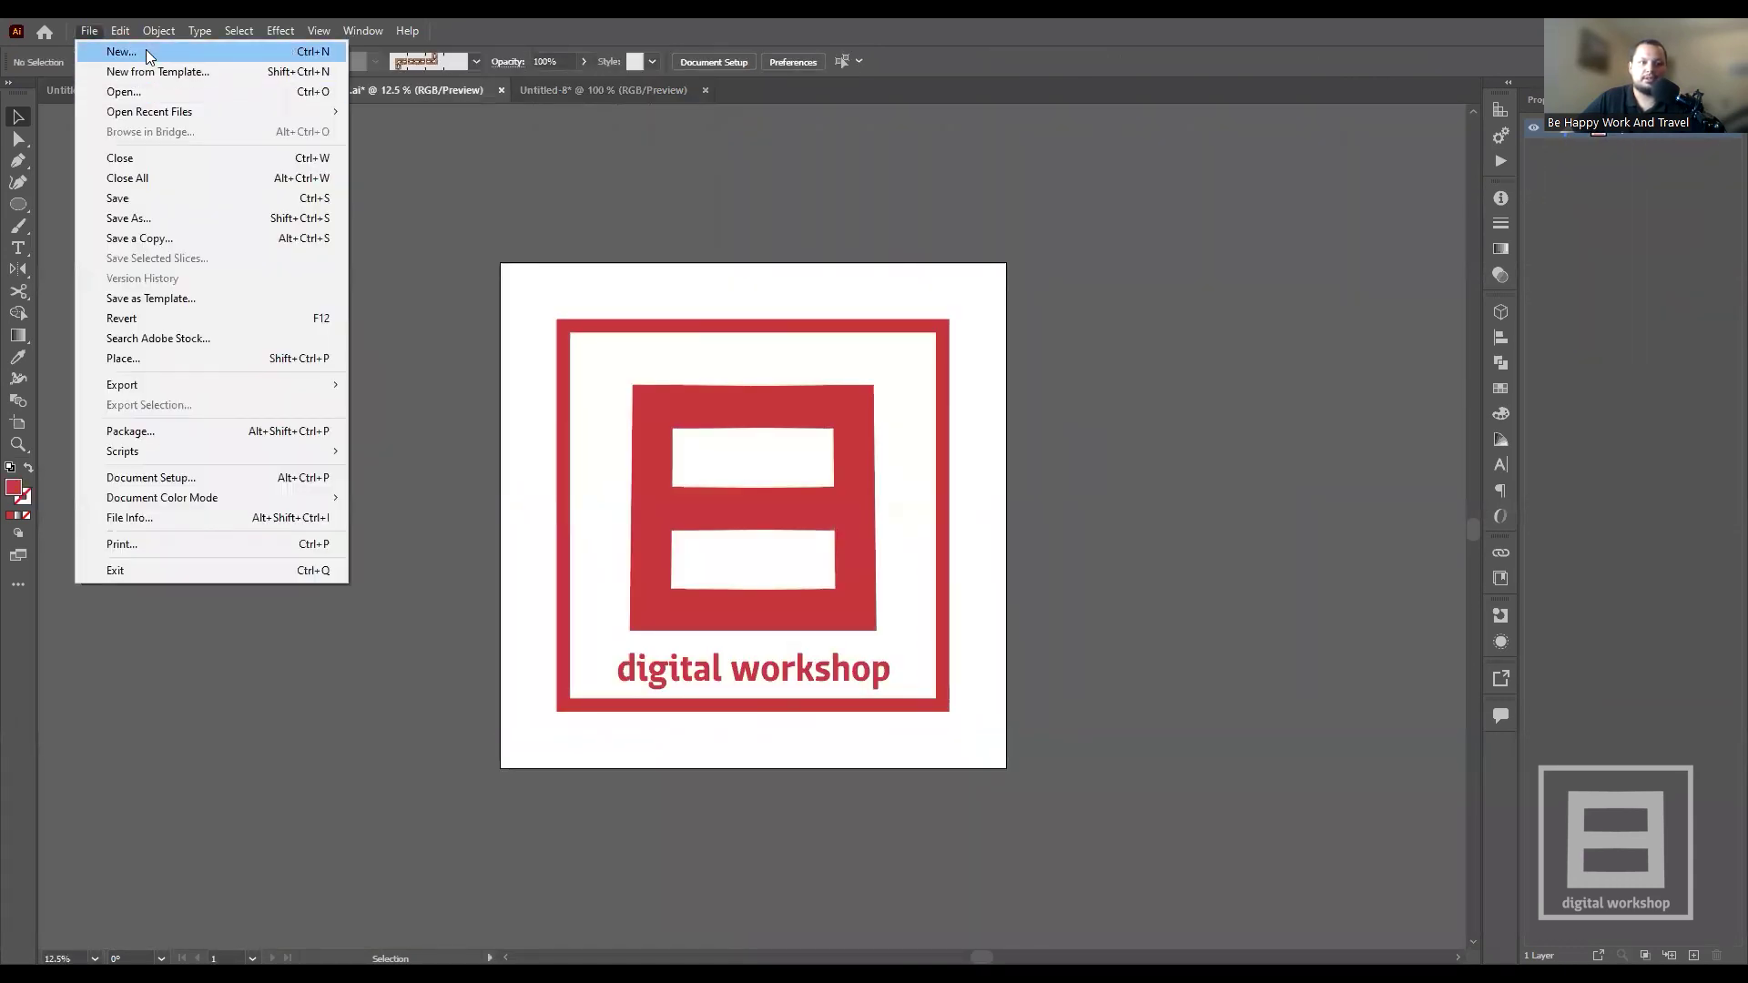
{"action": "mouse_move", "coordinate": [149, 111]}
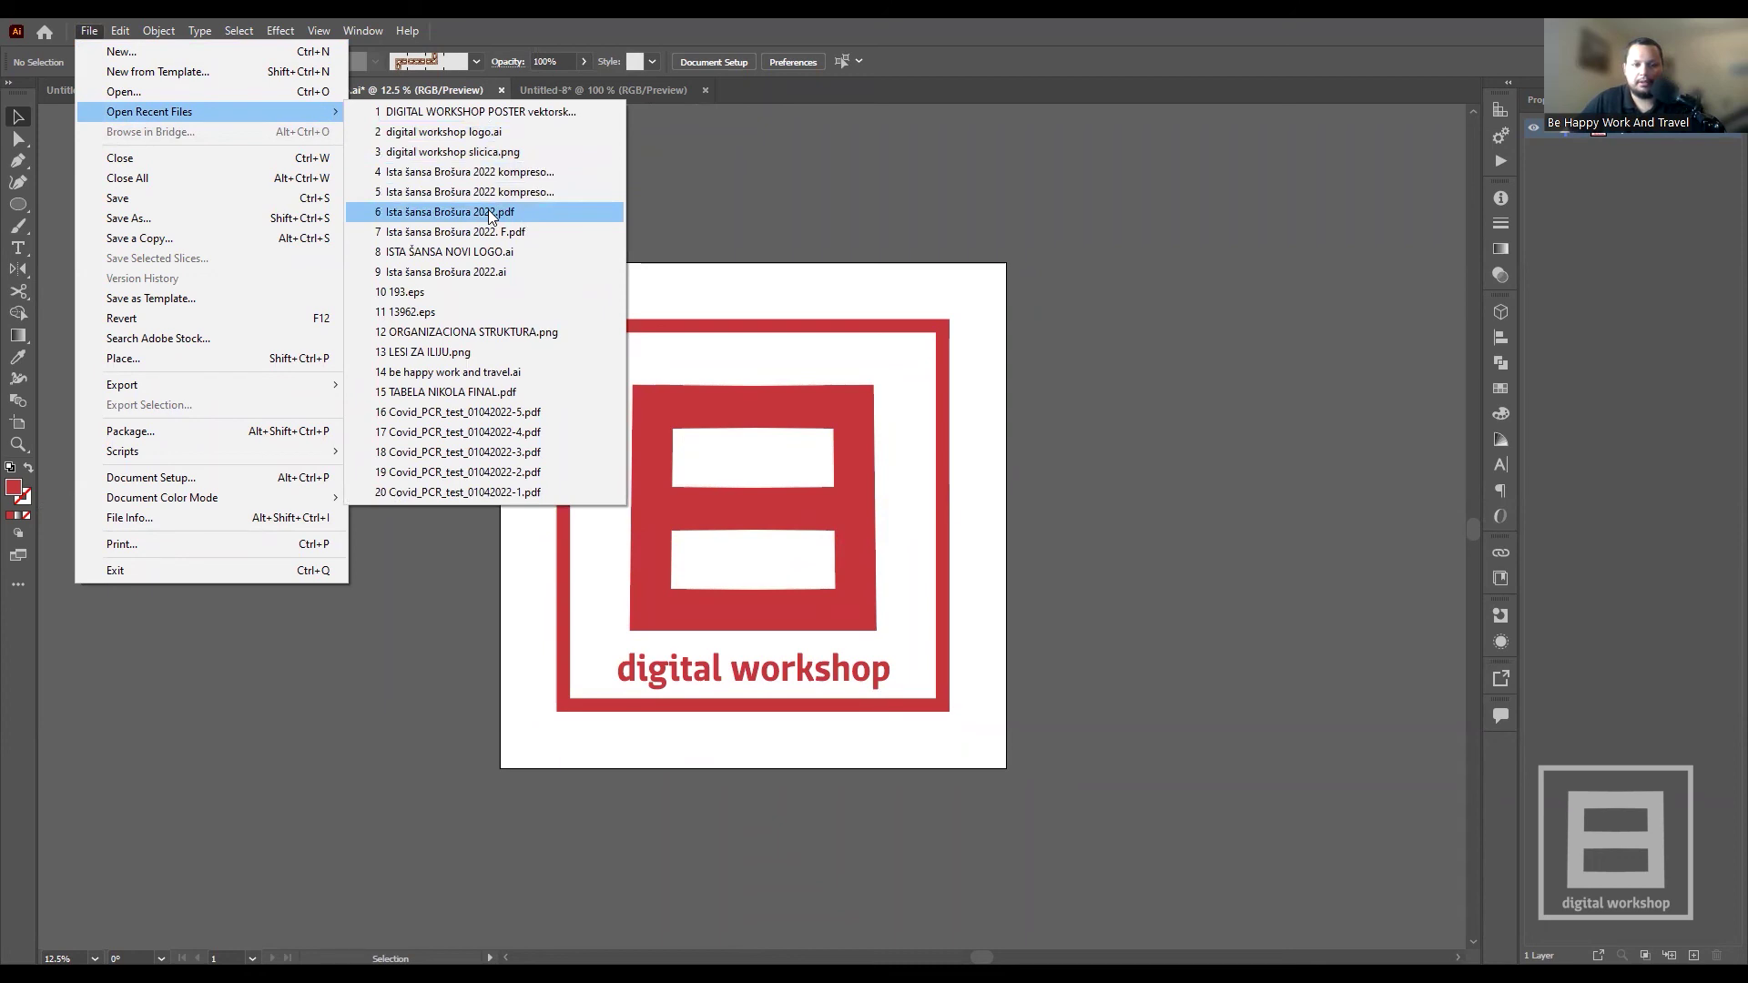
- Open recent Ista šansa Brošura 2022.pdf and select the ISTA ŠANSA logo on its cover
{"action": "left_click", "coordinate": [489, 212]}
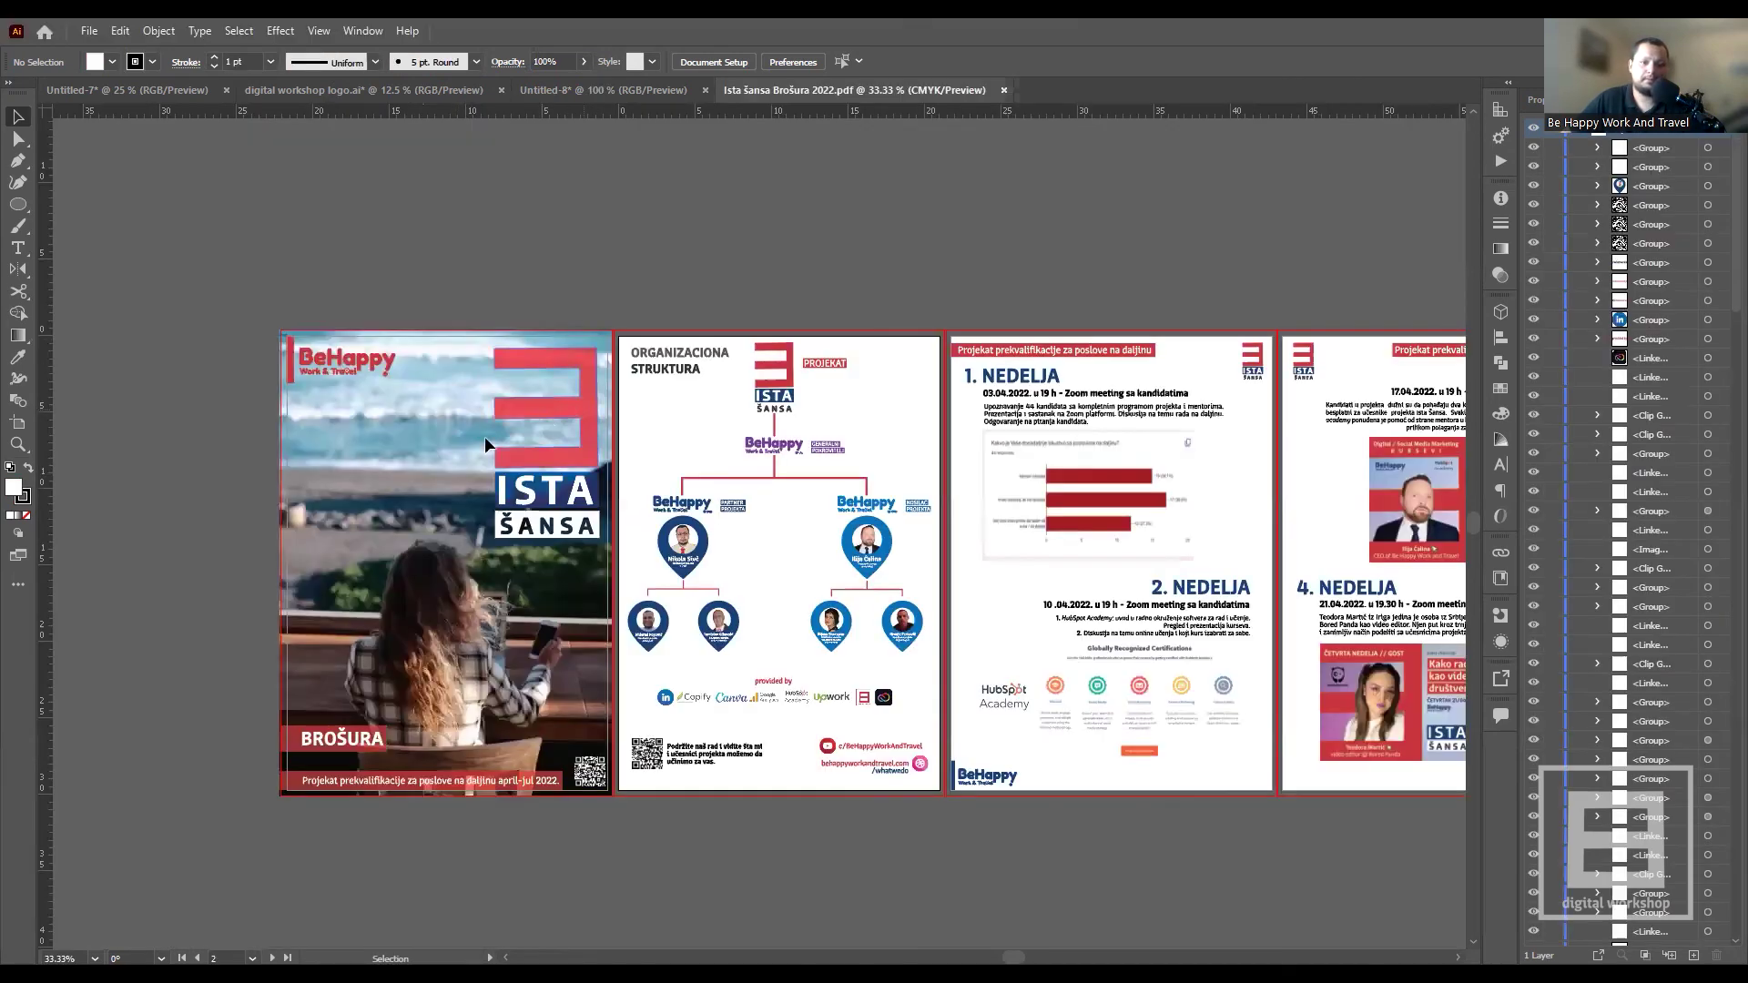
{"action": "scroll", "coordinate": [293, 412], "scroll_direction": "up", "scroll_amount": 5}
{"action": "scroll", "coordinate": [856, 441], "scroll_direction": "down", "scroll_amount": 2}
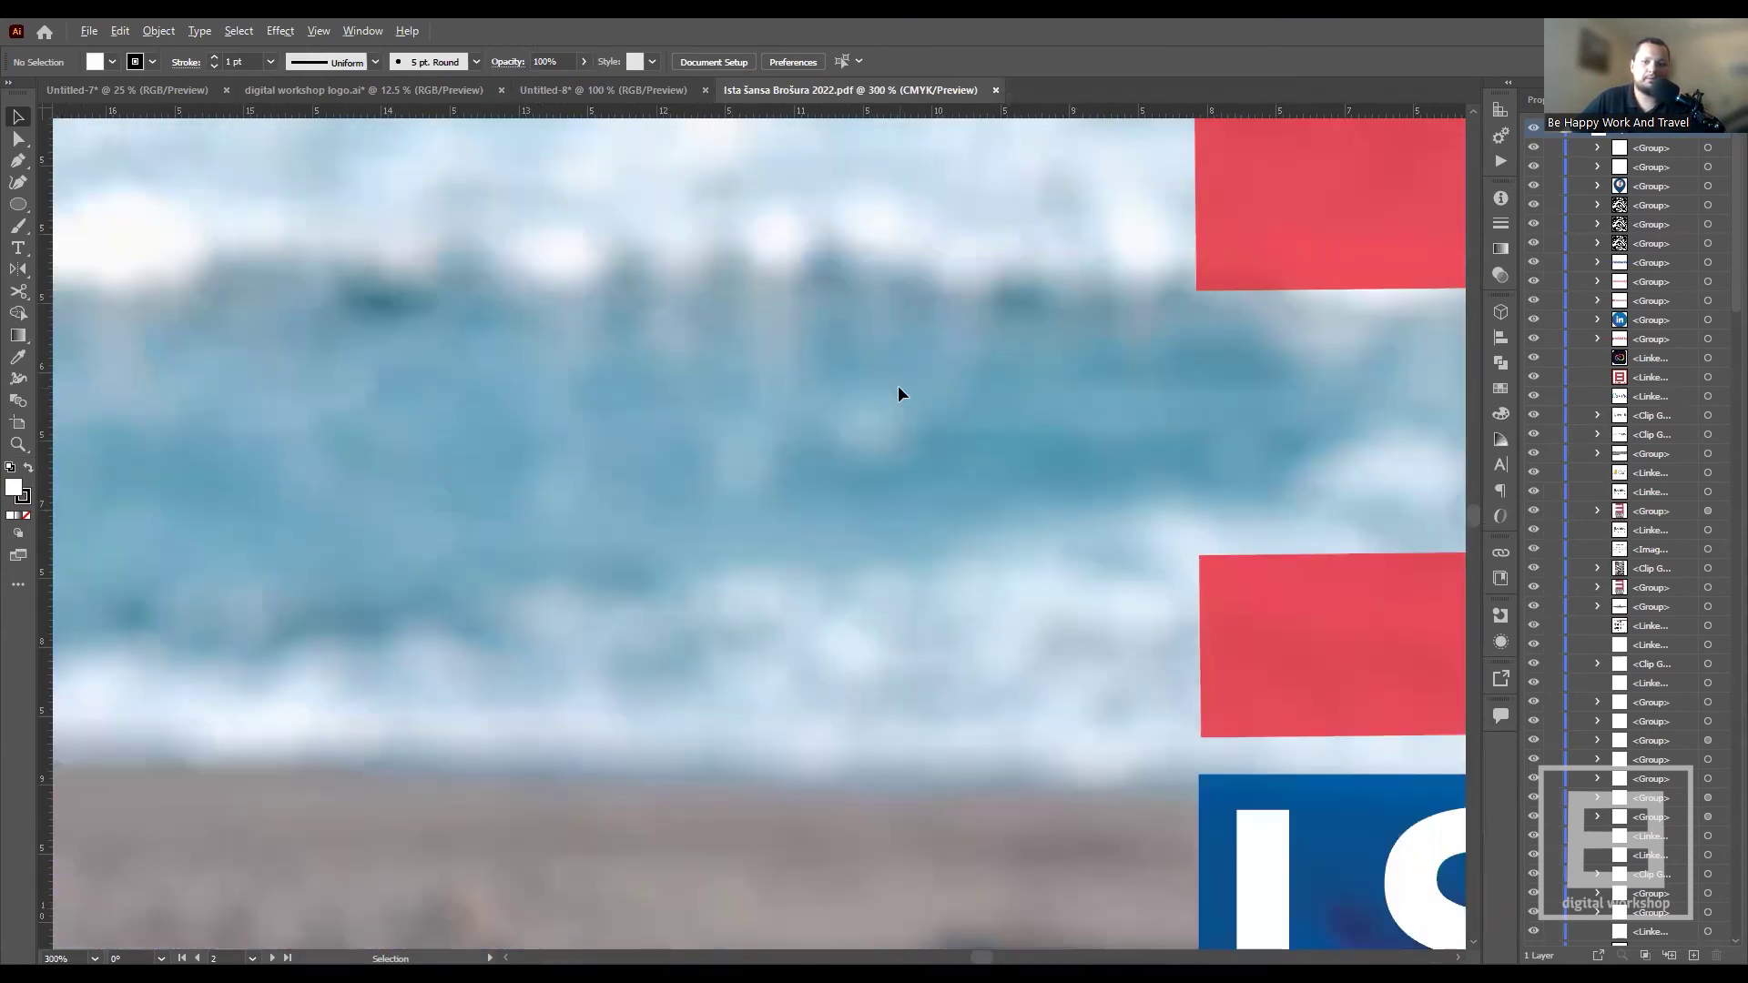
{"action": "scroll", "coordinate": [898, 385], "scroll_direction": "down", "scroll_amount": 2}
{"action": "left_click", "coordinate": [1118, 287]}
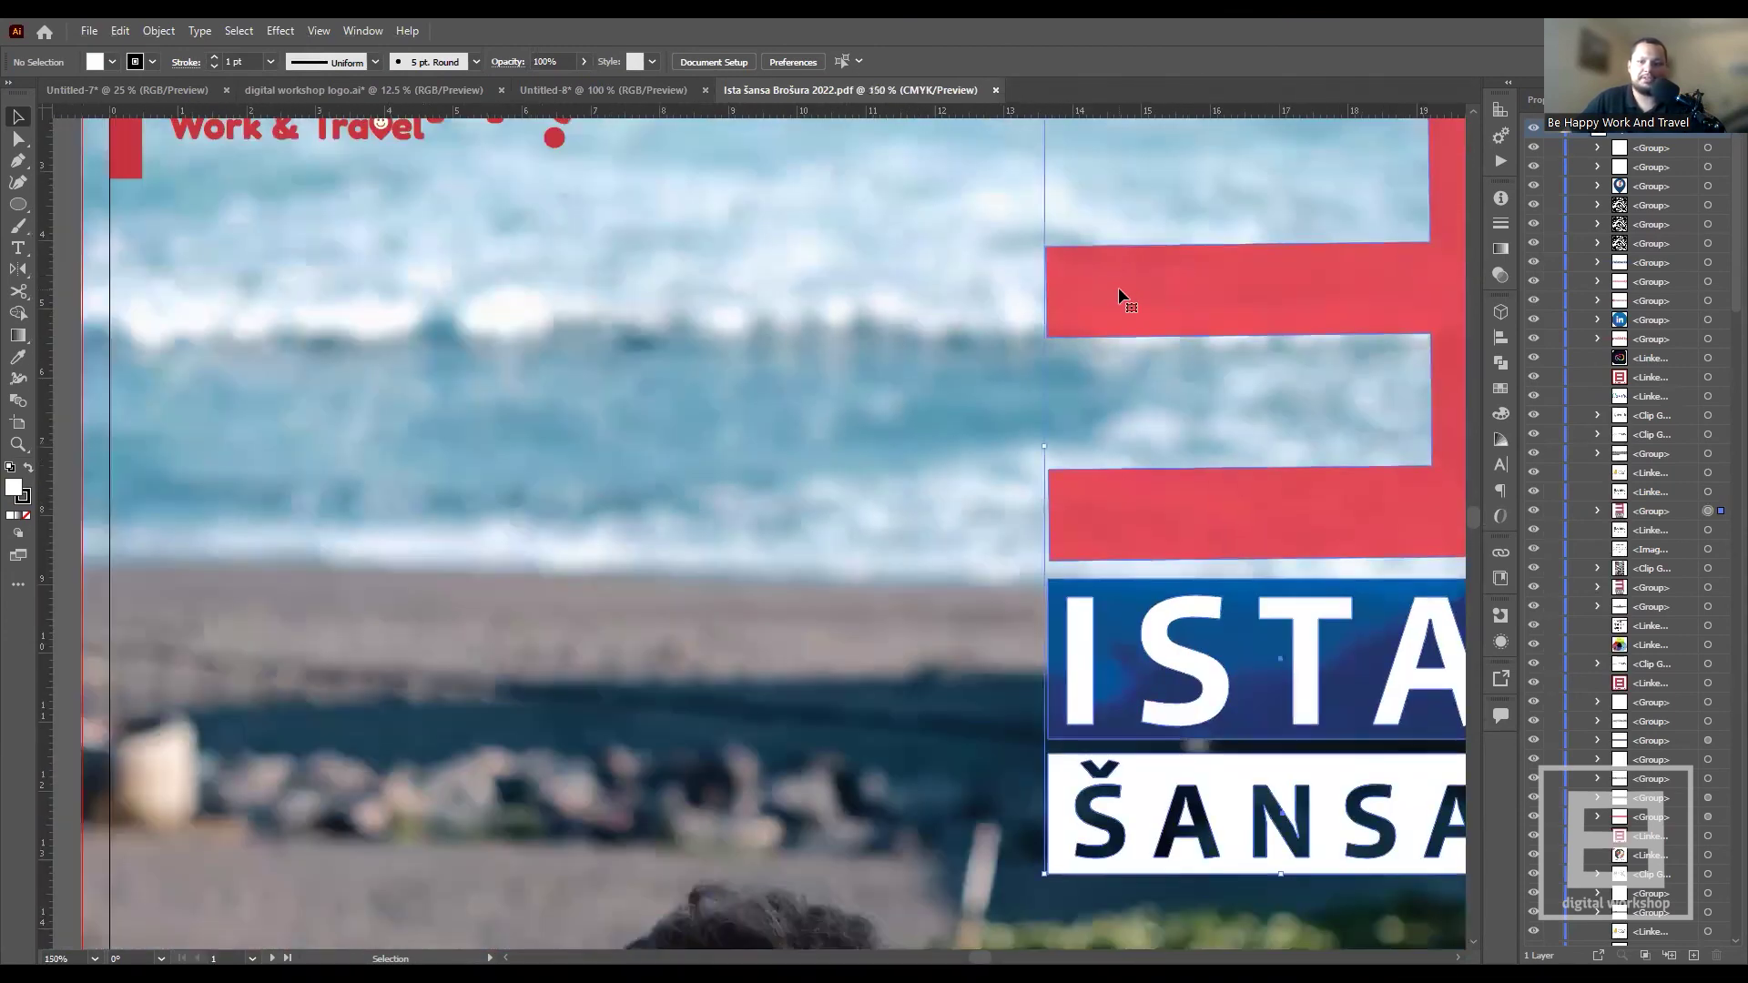
- Shift the Untitled-8 sketch image up slightly, then return to the digital workshop logo document
{"action": "left_click", "coordinate": [623, 91]}
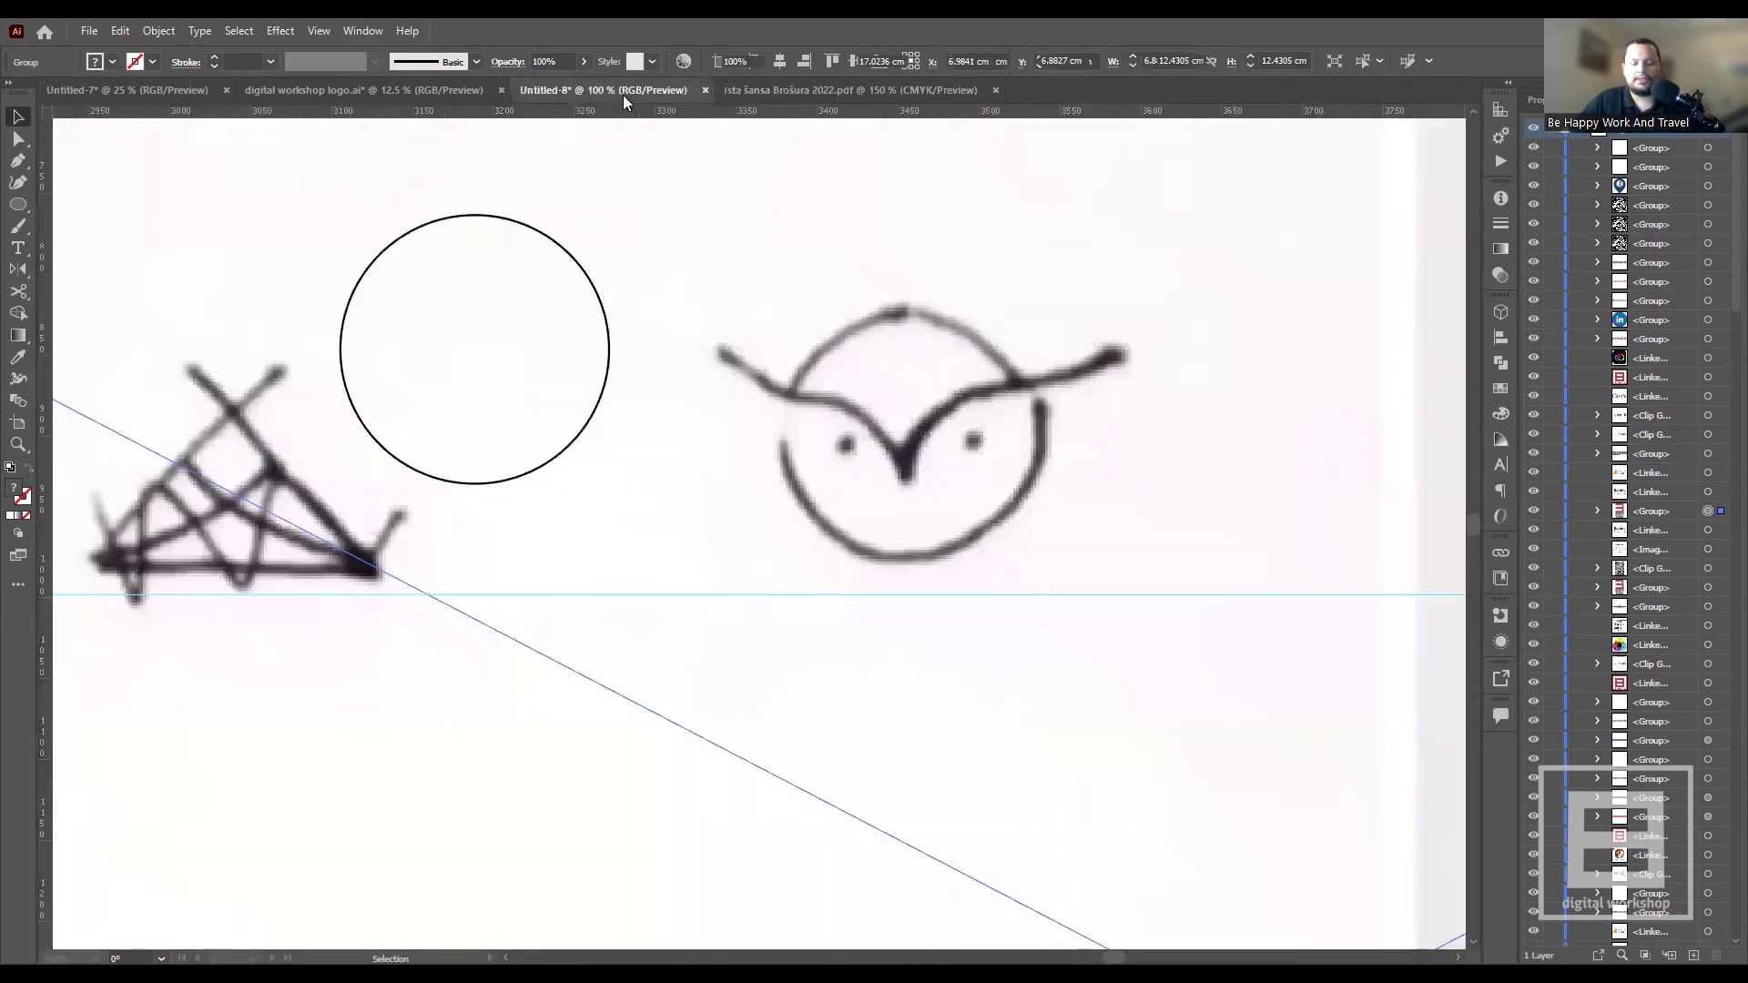
{"action": "scroll", "coordinate": [683, 343], "scroll_direction": "down", "scroll_amount": 5}
{"action": "left_click_drag", "start_coordinate": [714, 282], "coordinate": [709, 214]}
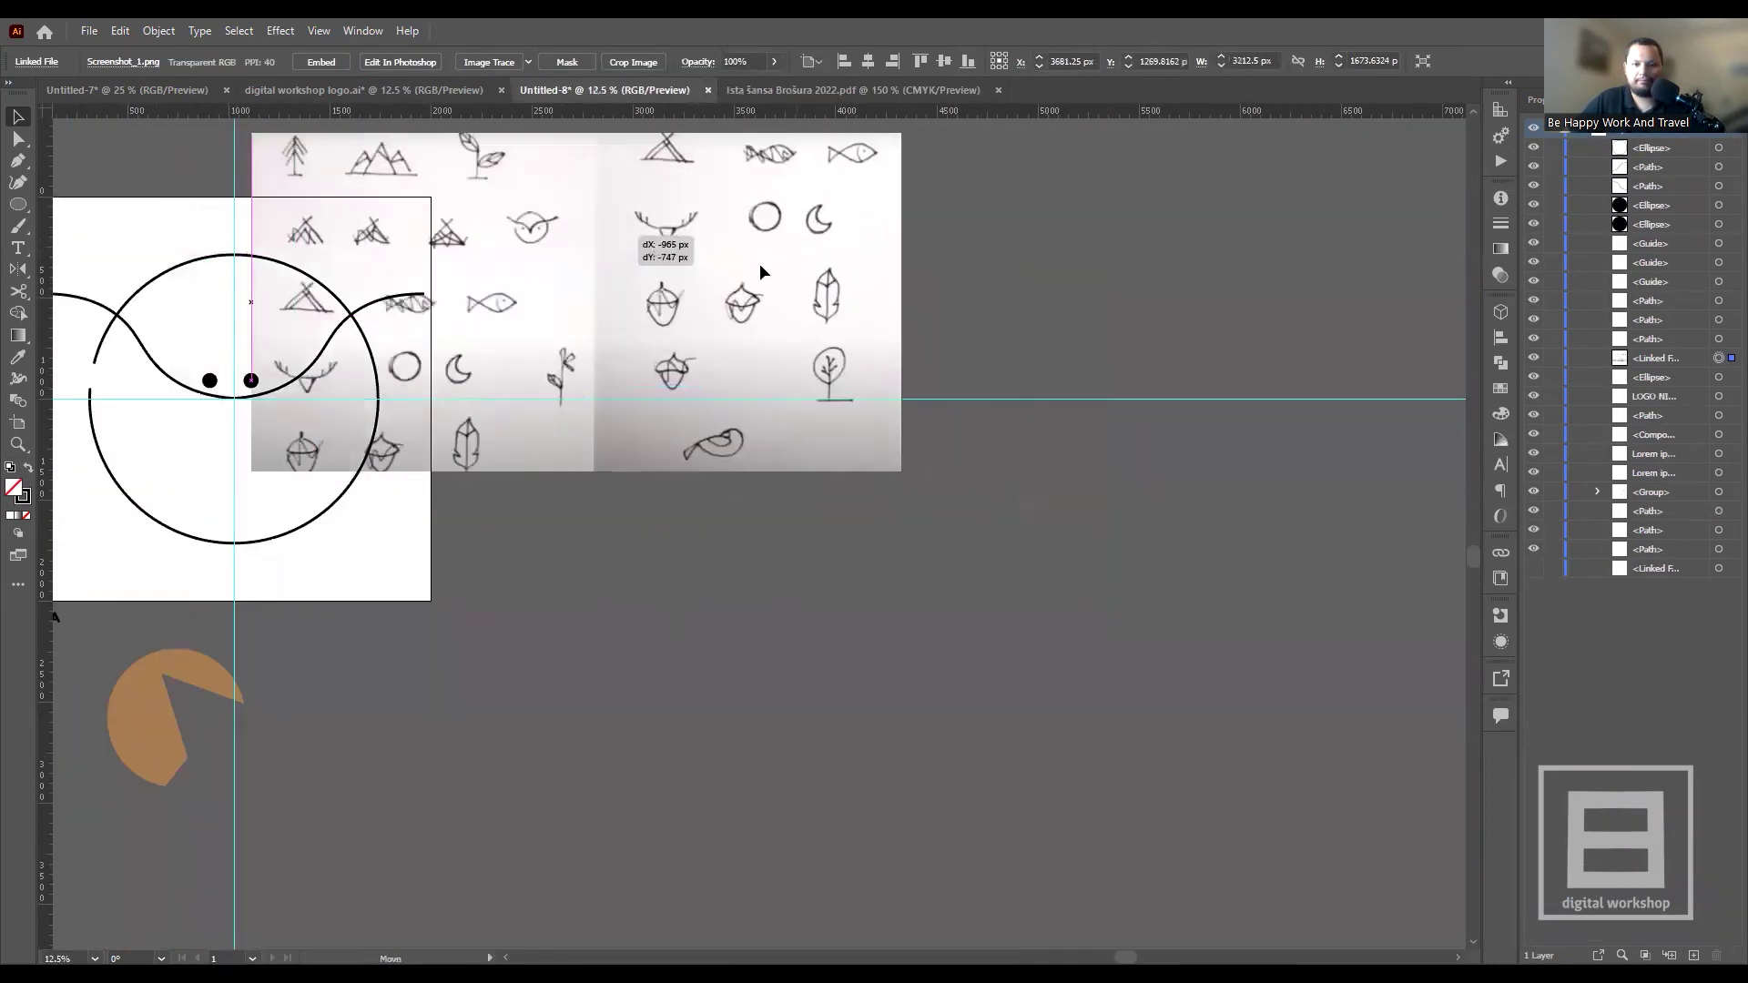
{"action": "scroll", "coordinate": [671, 529], "scroll_direction": "down", "scroll_amount": 4, "text": "alt"}
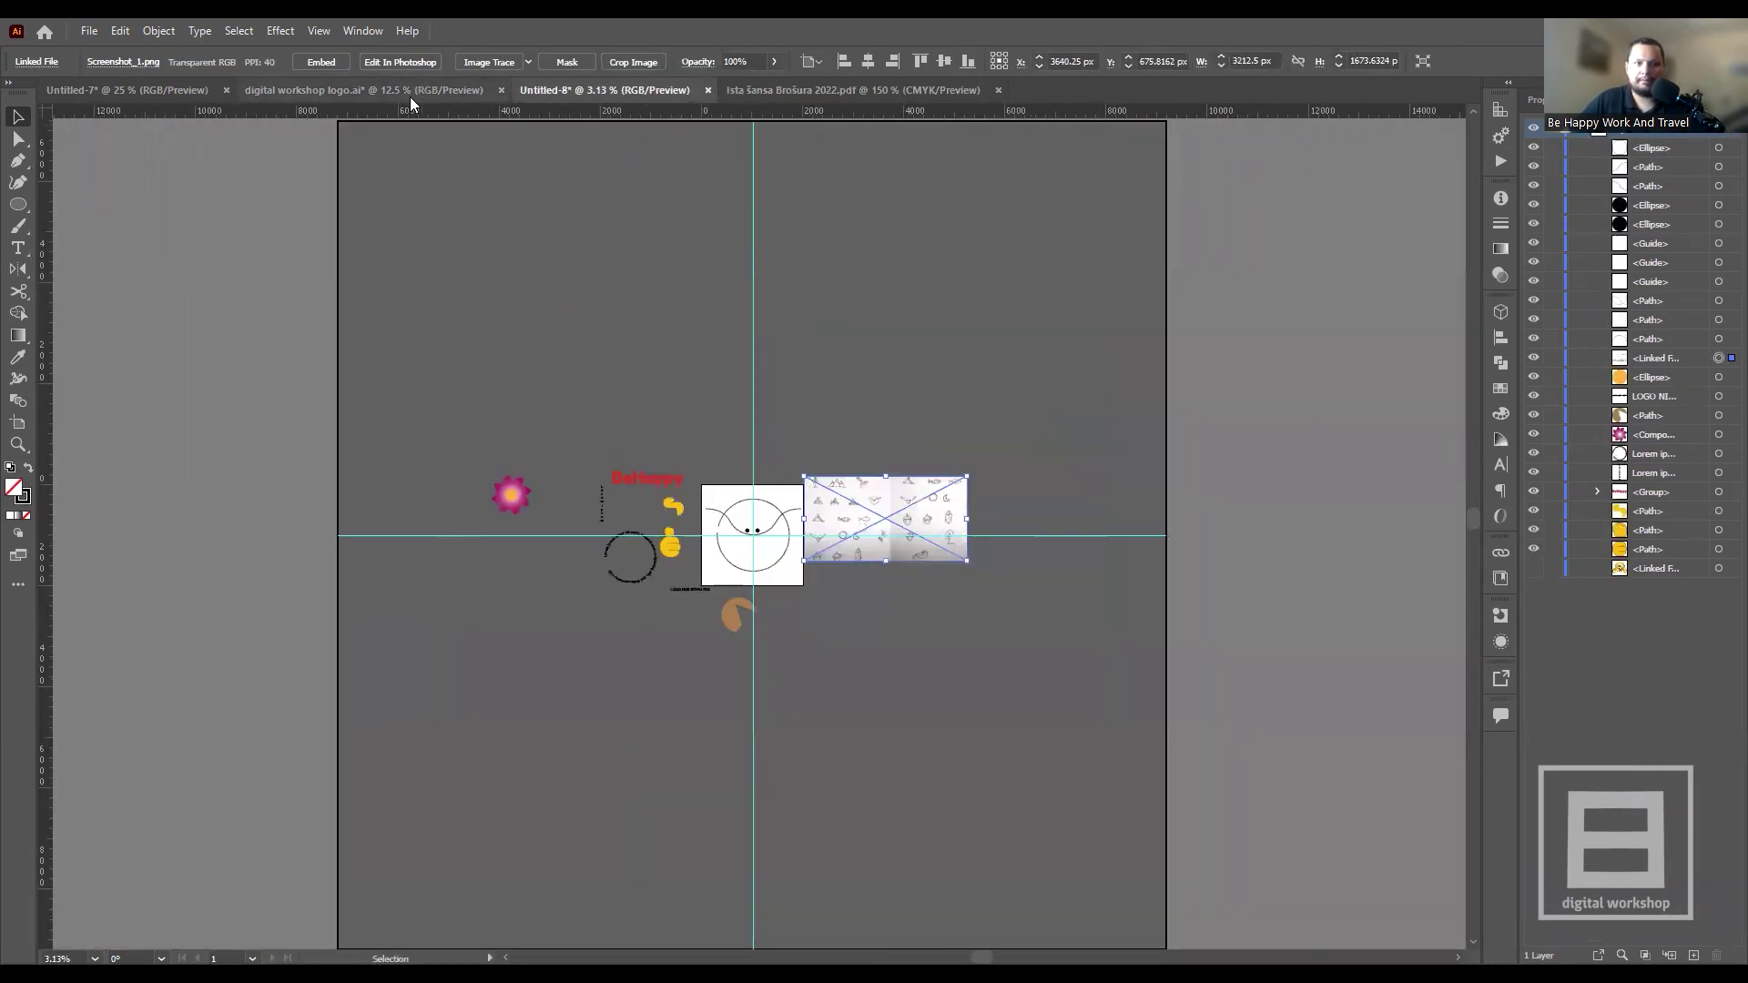
{"action": "left_click", "coordinate": [410, 91]}
{"action": "scroll", "coordinate": [954, 346], "scroll_direction": "down", "scroll_amount": 1, "text": "alt"}
{"action": "scroll", "coordinate": [1004, 469], "scroll_direction": "up", "scroll_amount": 1, "text": "alt"}
- Paste the ISTA ŠANSA logo, enlarge it proportionally and place it right of the artboard
{"action": "key", "text": "ctrl+v"}
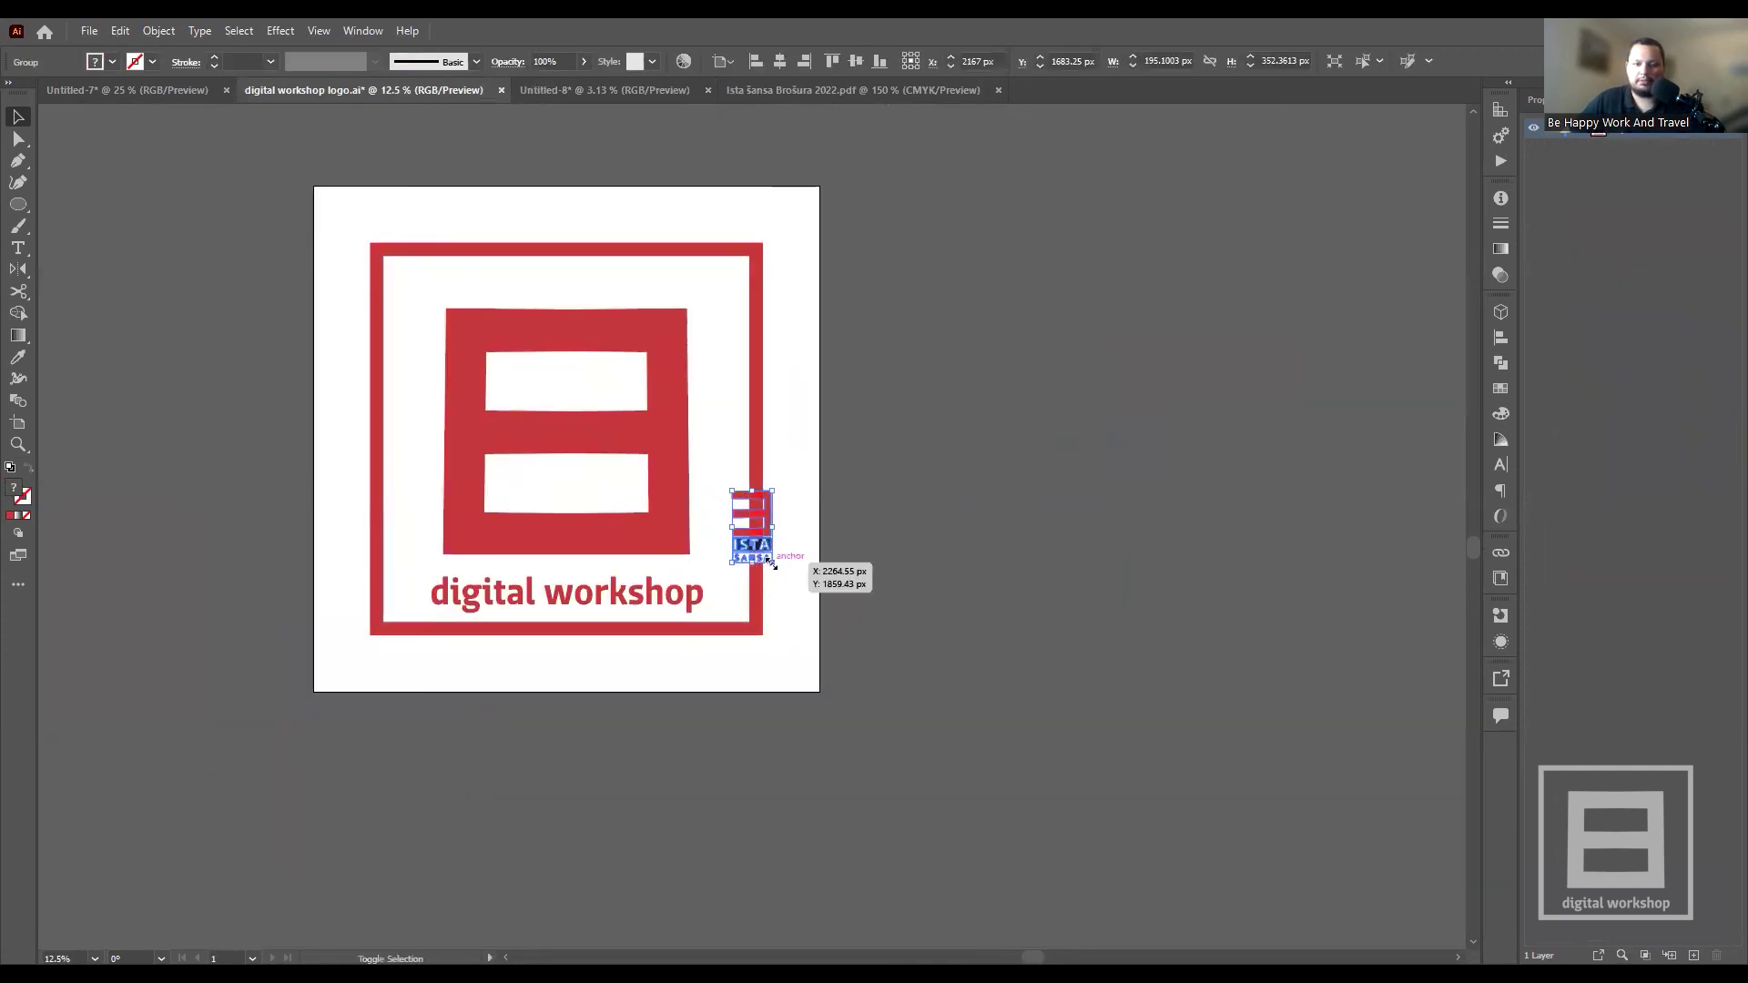
{"action": "left_click_drag", "start_coordinate": [770, 564], "coordinate": [905, 702]}
{"action": "left_click_drag", "start_coordinate": [840, 648], "coordinate": [1138, 453]}
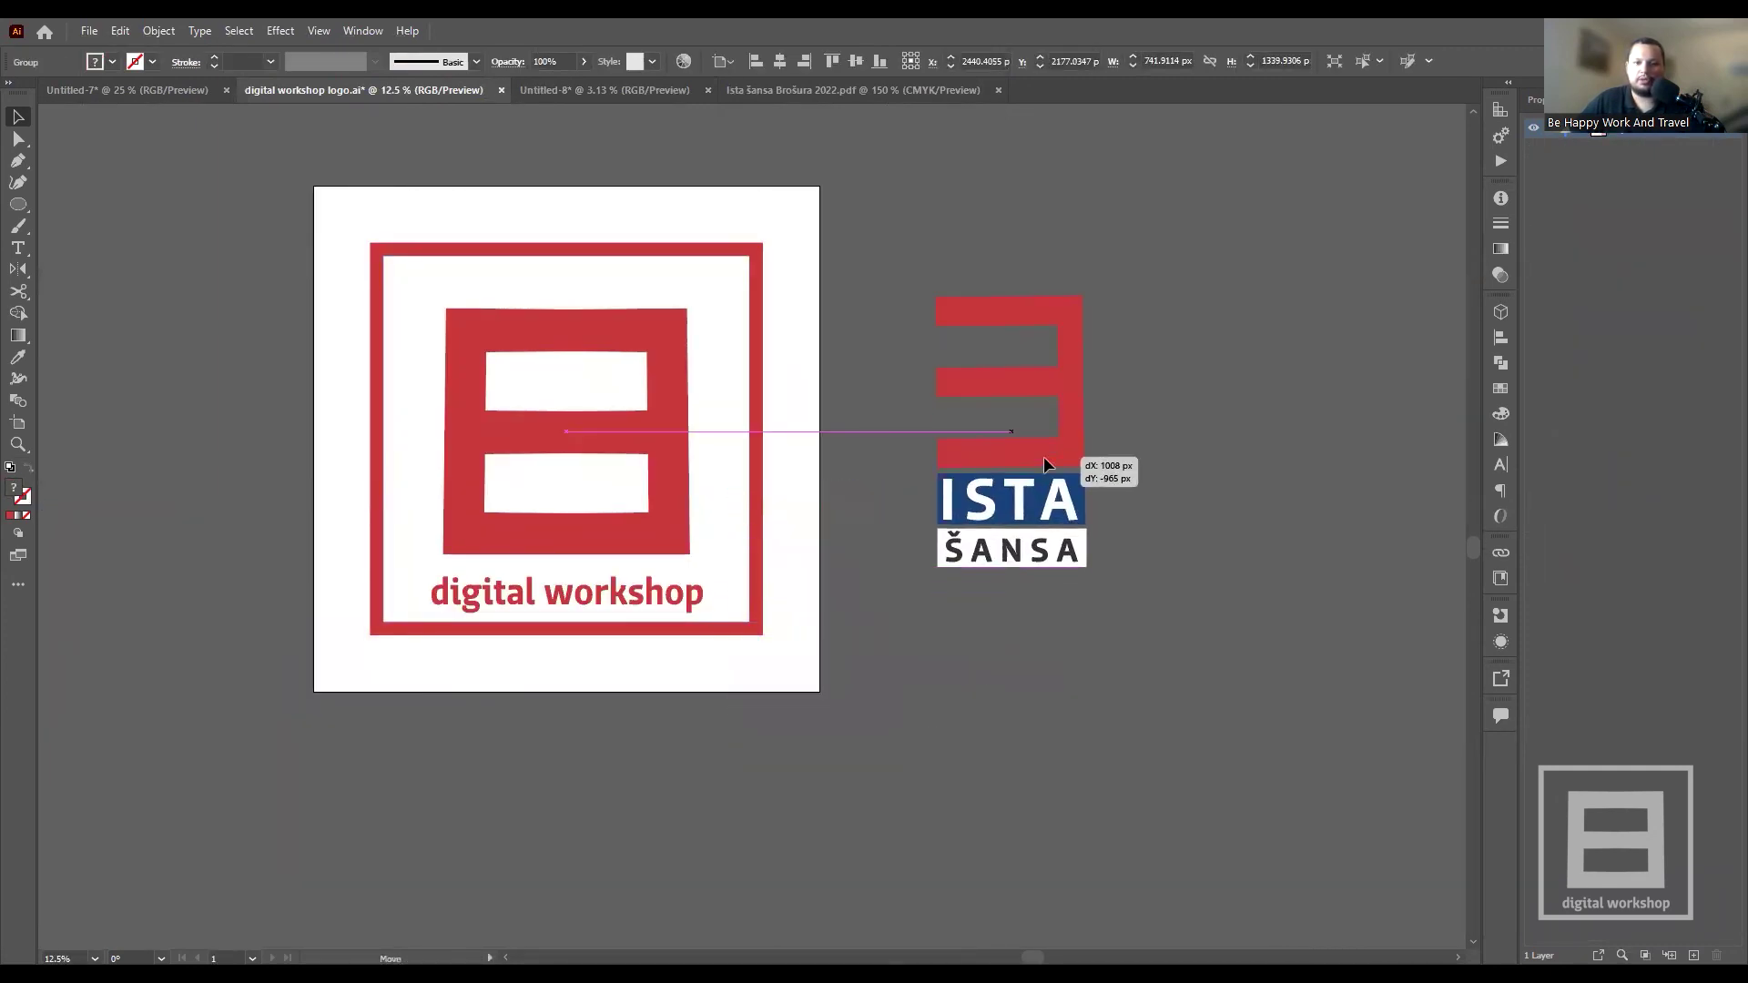
{"action": "left_click", "coordinate": [909, 413]}
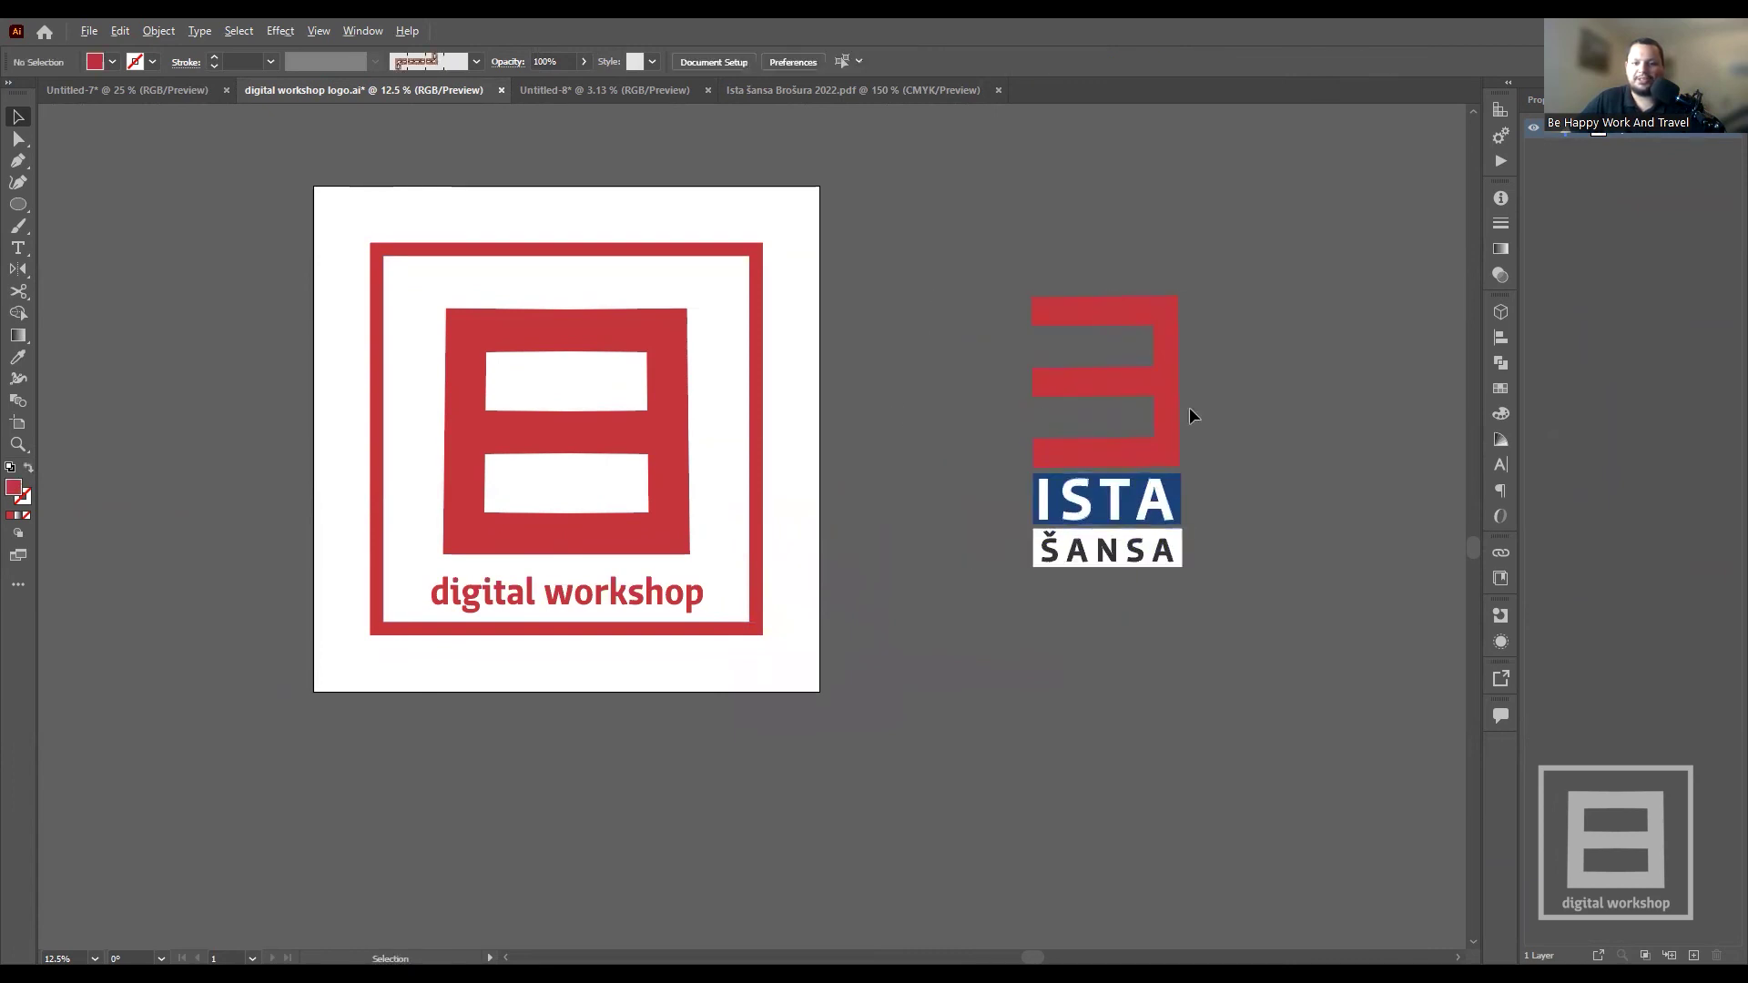
{"action": "scroll", "coordinate": [1253, 407], "scroll_direction": "up", "scroll_amount": 2}
{"action": "scroll", "coordinate": [1219, 385], "scroll_direction": "up", "scroll_amount": 1}
{"action": "scroll", "coordinate": [1200, 385], "scroll_direction": "up", "scroll_amount": 2}
{"action": "scroll", "coordinate": [1200, 385], "scroll_direction": "down", "scroll_amount": 3}
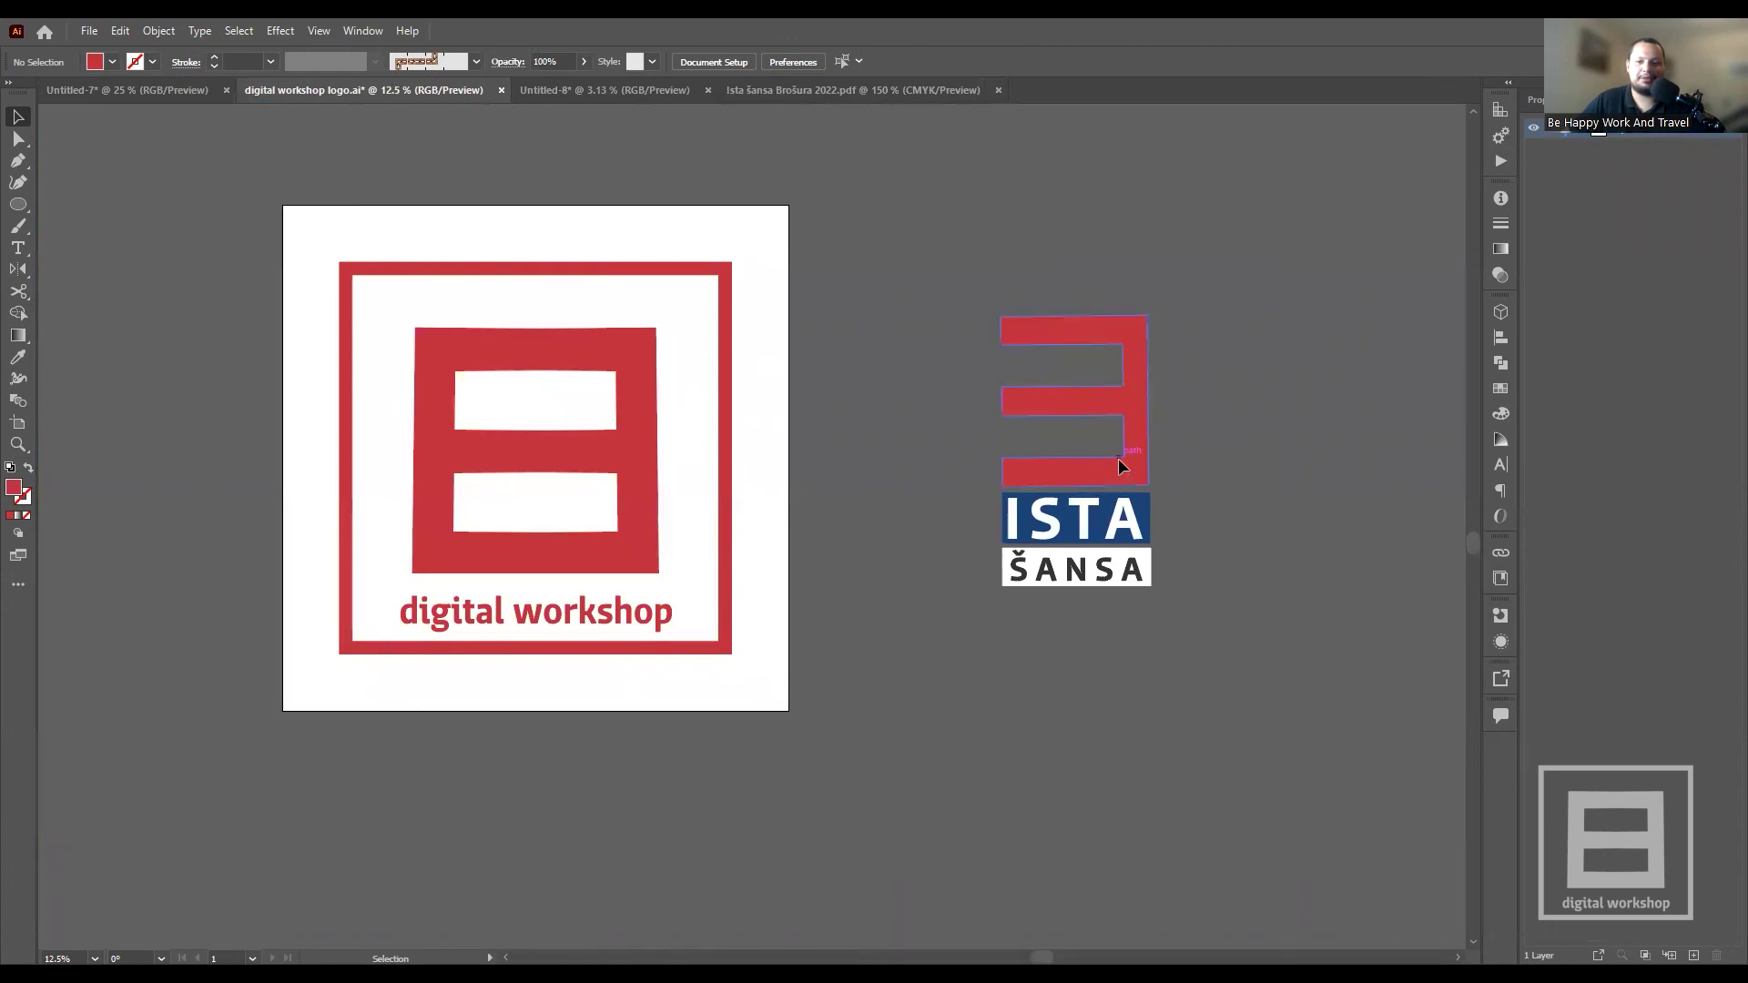
{"action": "left_click_drag", "start_coordinate": [1118, 457], "coordinate": [1159, 473]}
- Unite the pieces of the red E into one shape with Pathfinder Unite
{"action": "left_click", "coordinate": [1217, 451]}
{"action": "left_click", "coordinate": [1131, 435]}
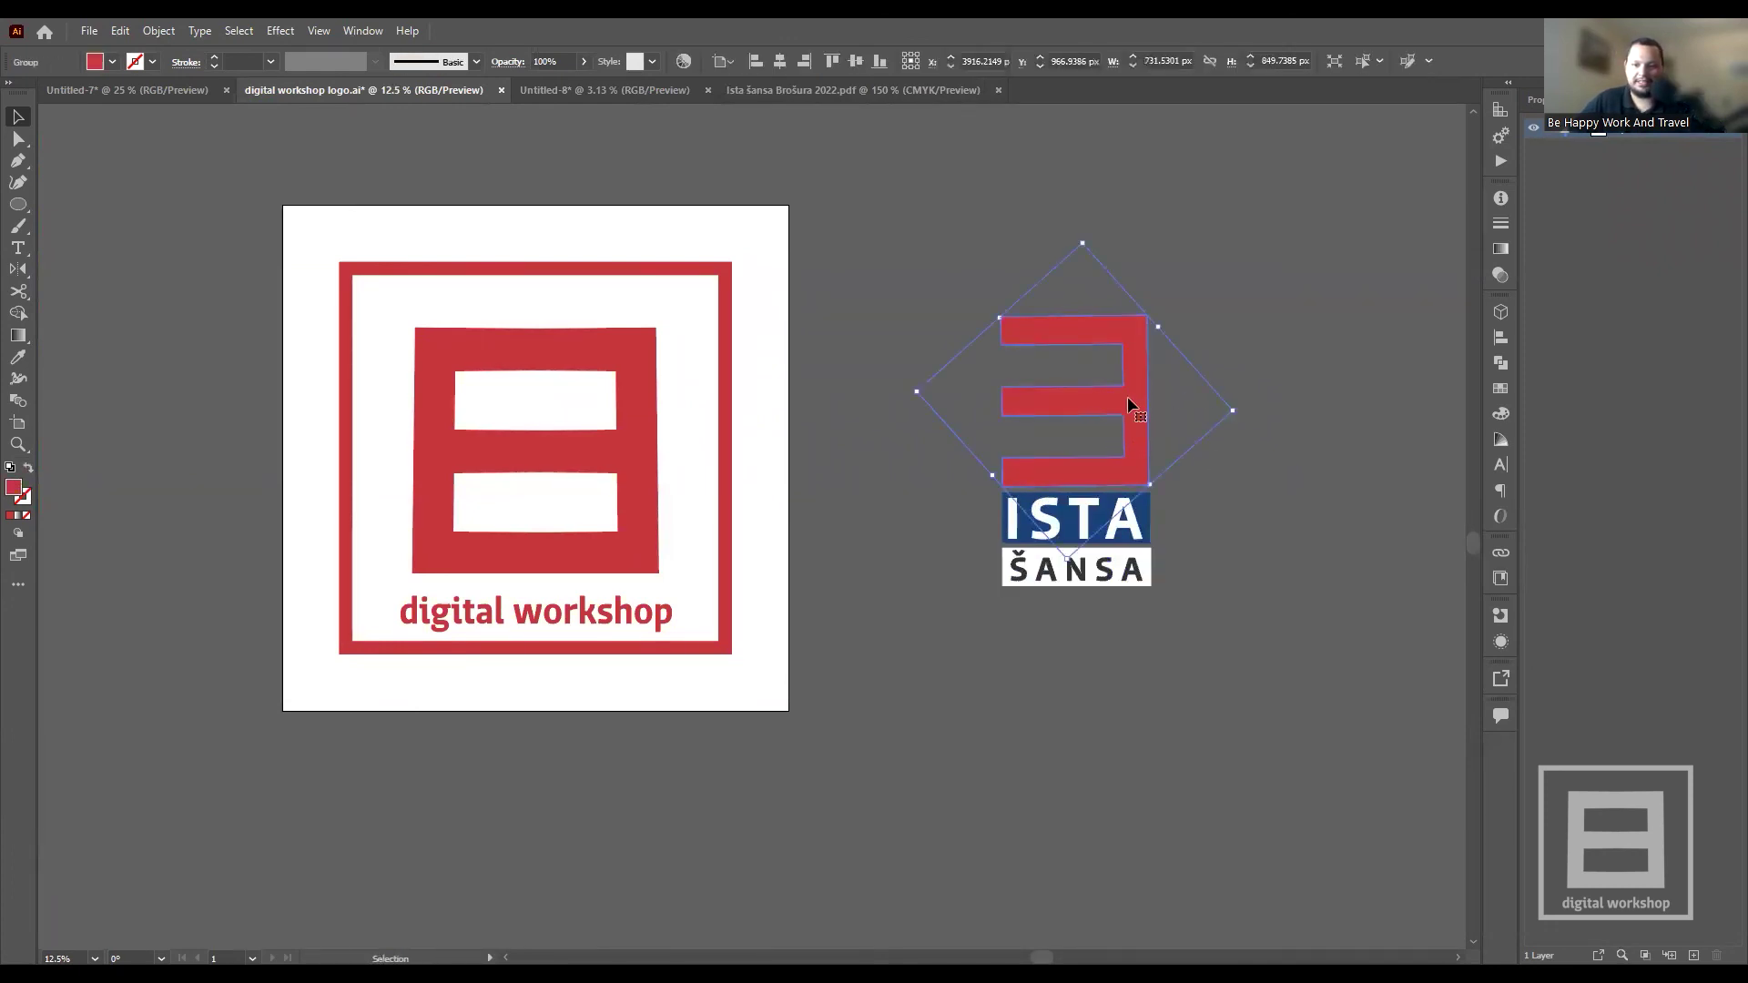
{"action": "right_click", "coordinate": [1127, 396]}
{"action": "left_click", "coordinate": [1136, 368]}
{"action": "left_click", "coordinate": [1500, 362]}
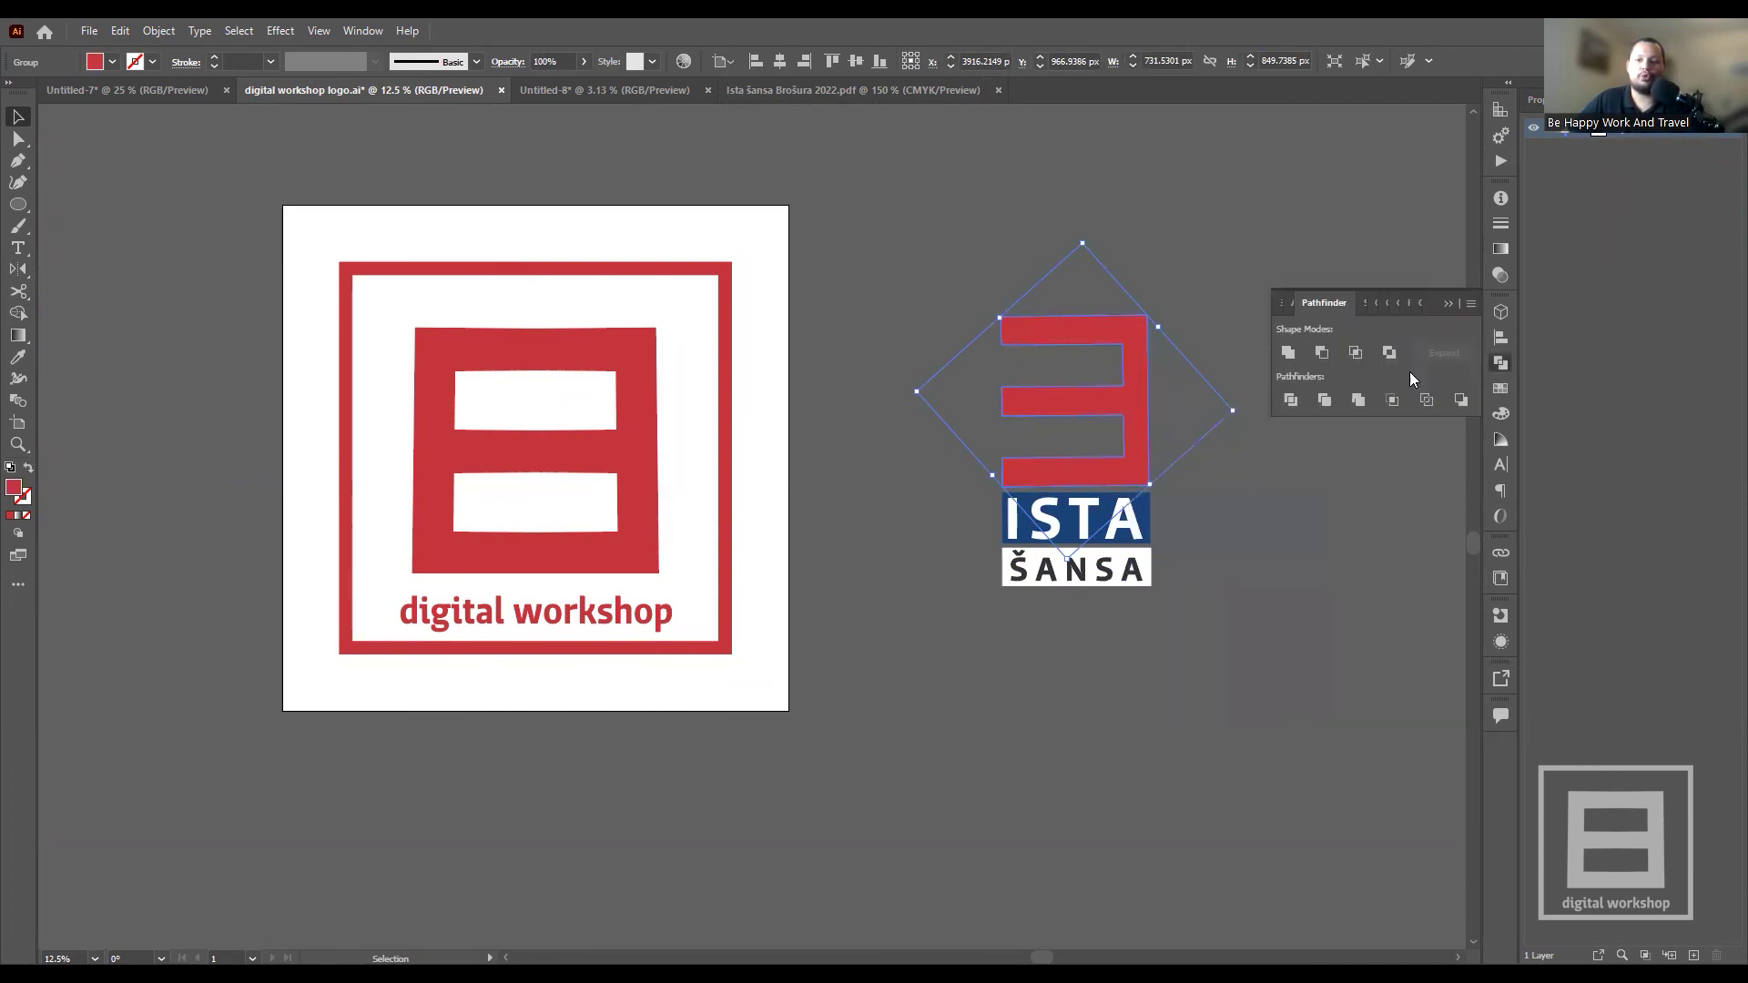
{"action": "left_click", "coordinate": [1288, 353]}
{"action": "left_click", "coordinate": [1211, 480]}
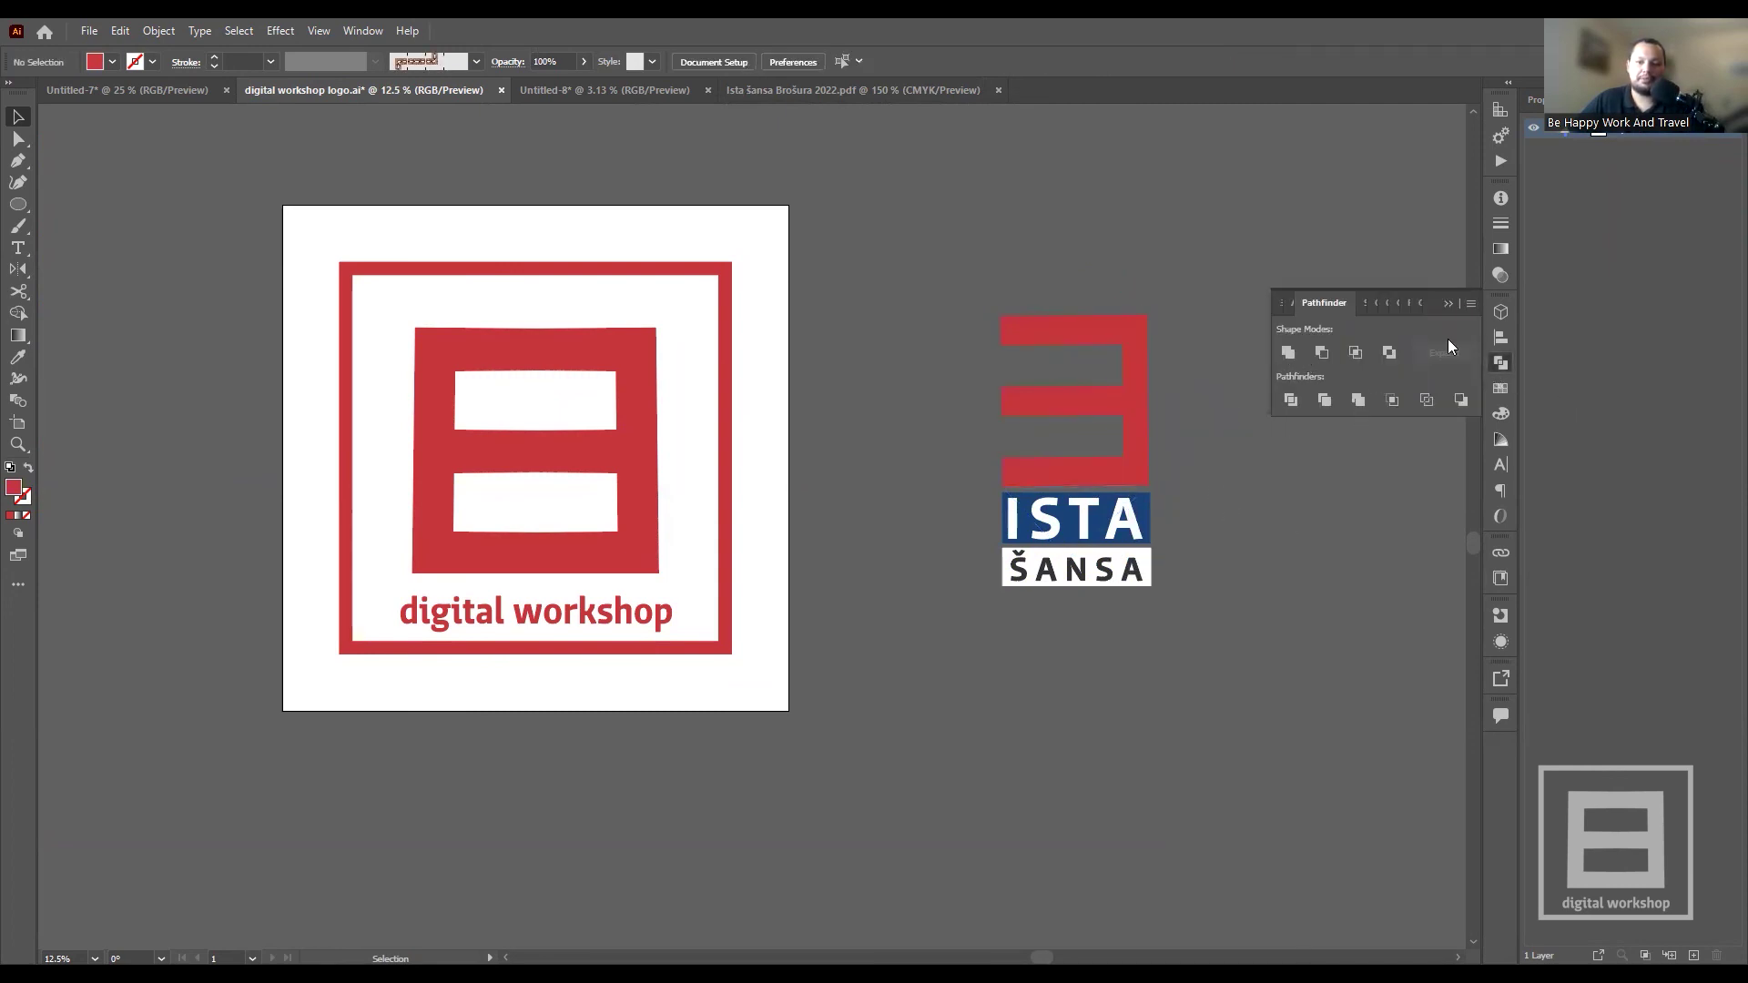
{"action": "left_click", "coordinate": [1447, 305]}
{"action": "scroll", "coordinate": [1189, 423], "scroll_direction": "down", "scroll_amount": 2}
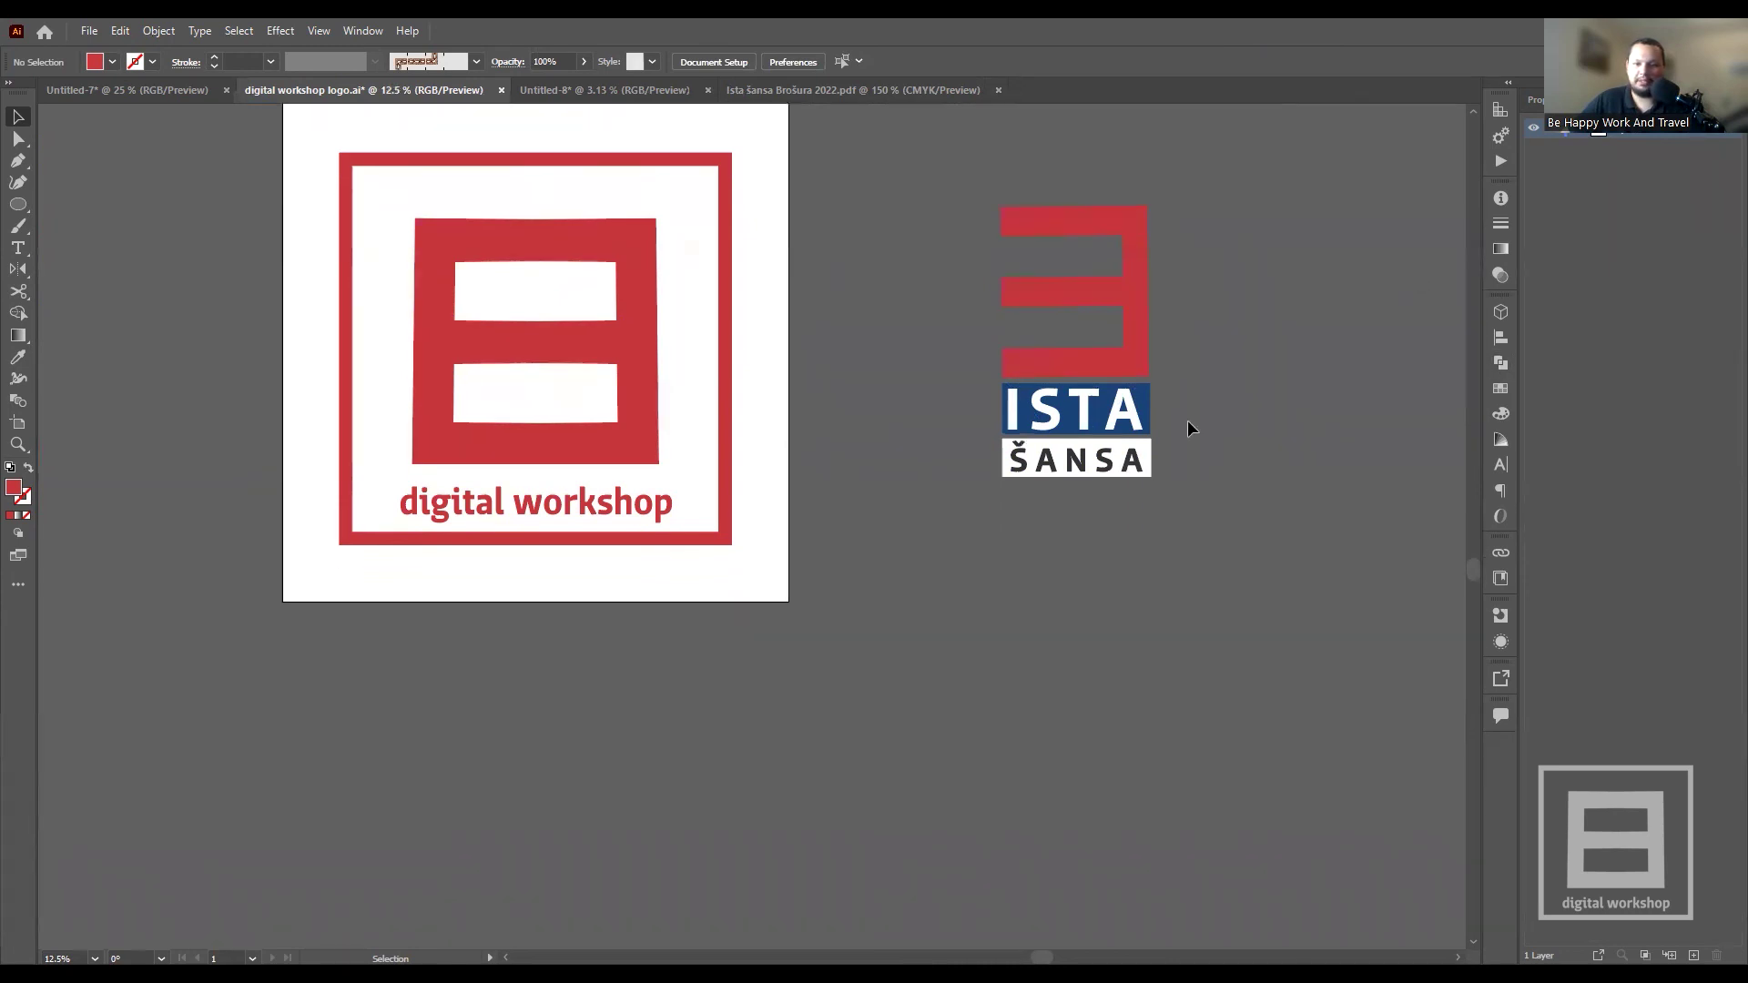
{"action": "left_click", "coordinate": [1129, 279]}
- Move the red E down below the ISTA ŠANSA text and slightly right
{"action": "left_click_drag", "start_coordinate": [1129, 275], "coordinate": [1025, 631]}
{"action": "left_click", "coordinate": [1220, 643]}
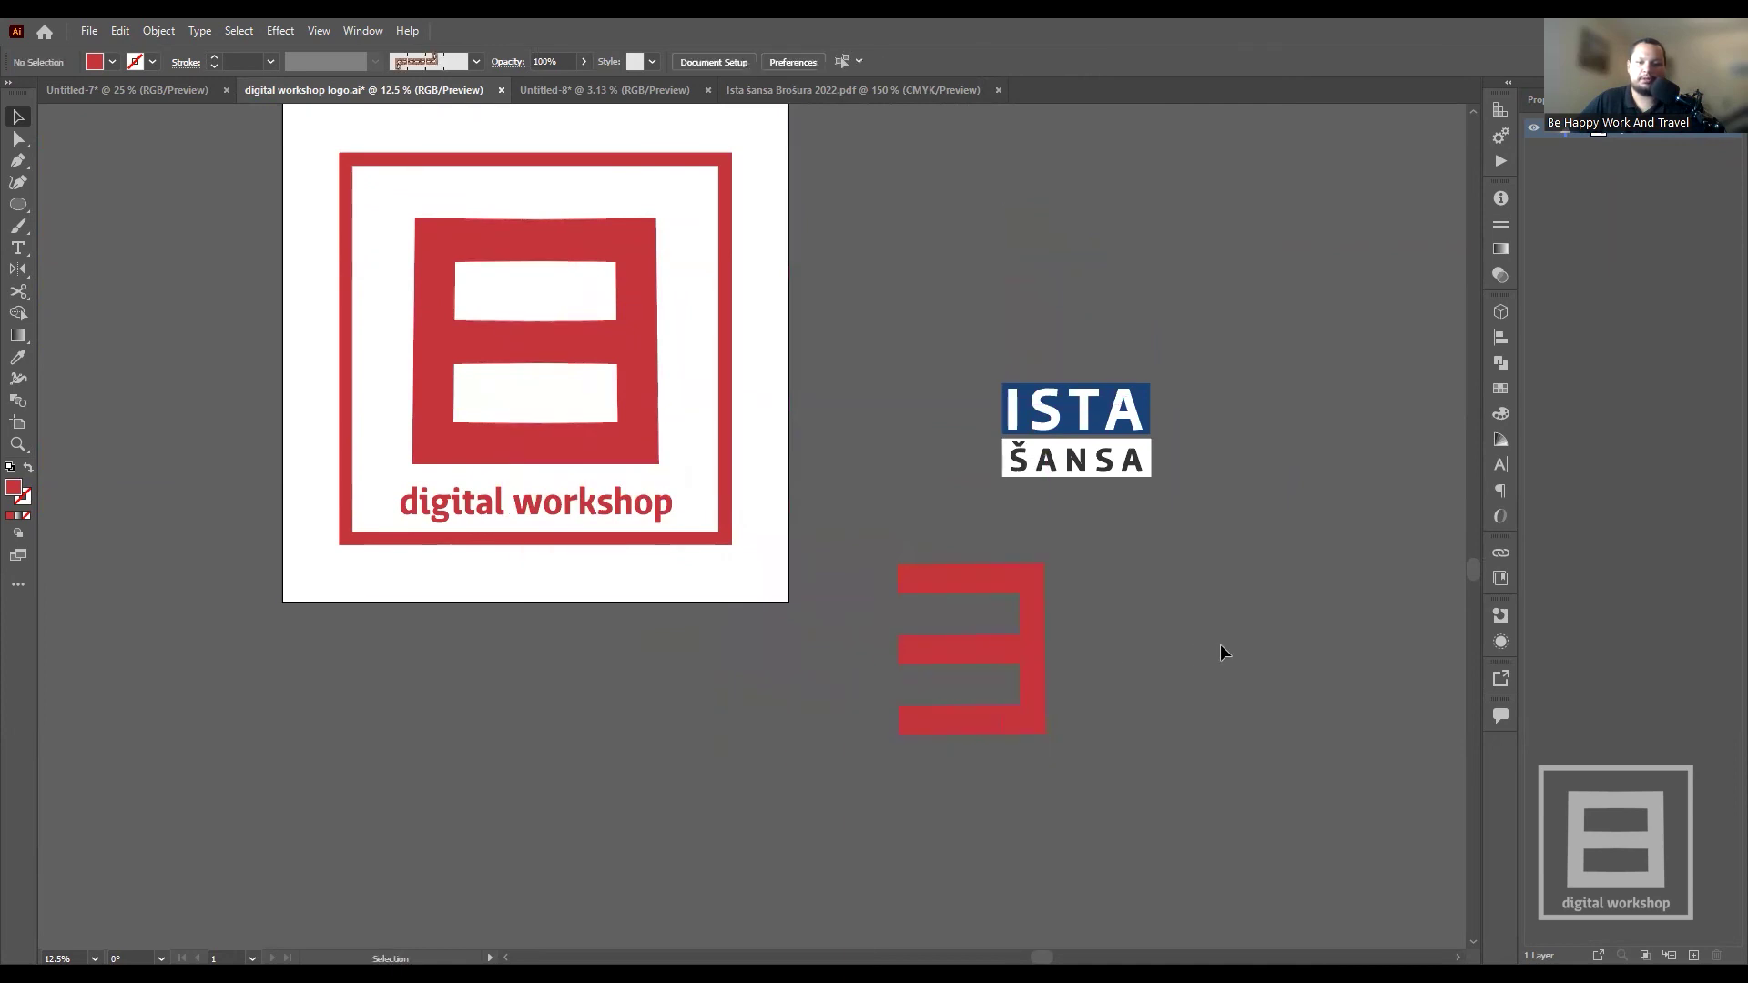
{"action": "left_click", "coordinate": [1007, 664]}
{"action": "left_click_drag", "start_coordinate": [1030, 662], "coordinate": [1090, 669]}
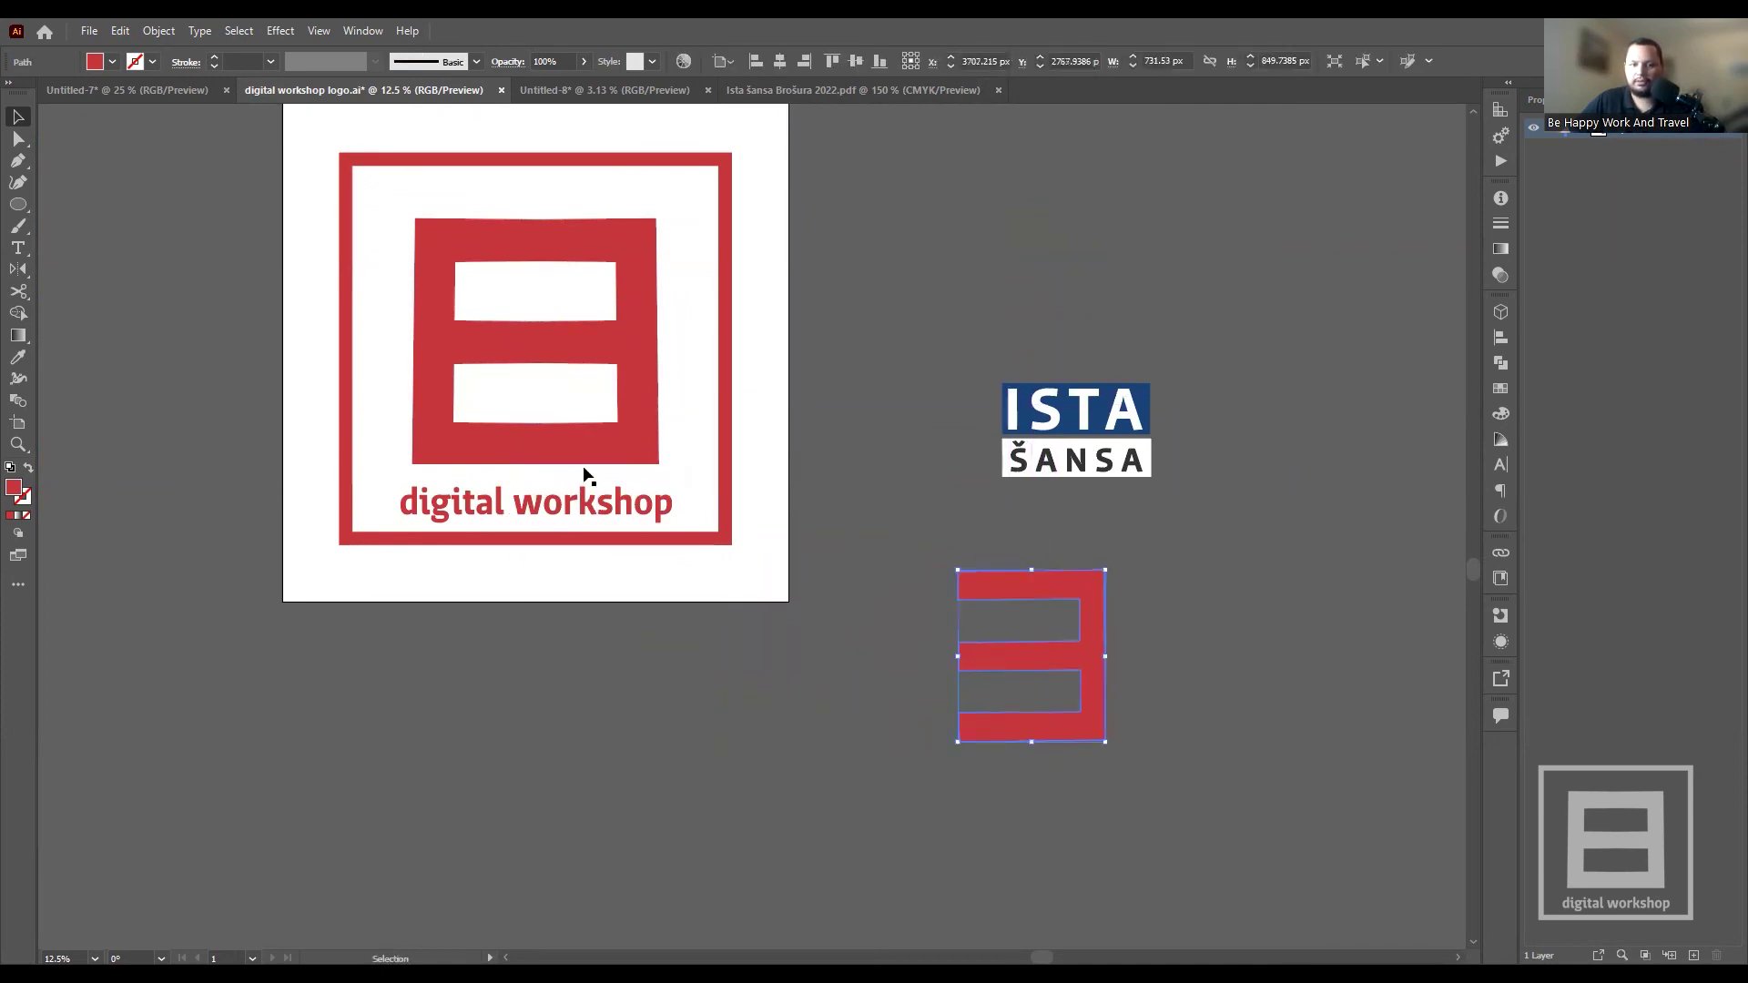
{"action": "left_click_drag", "start_coordinate": [1083, 652], "coordinate": [1134, 643]}
- Add a vertically reflected copy of the E and nudge it into alignment
{"action": "right_click", "coordinate": [1134, 643]}
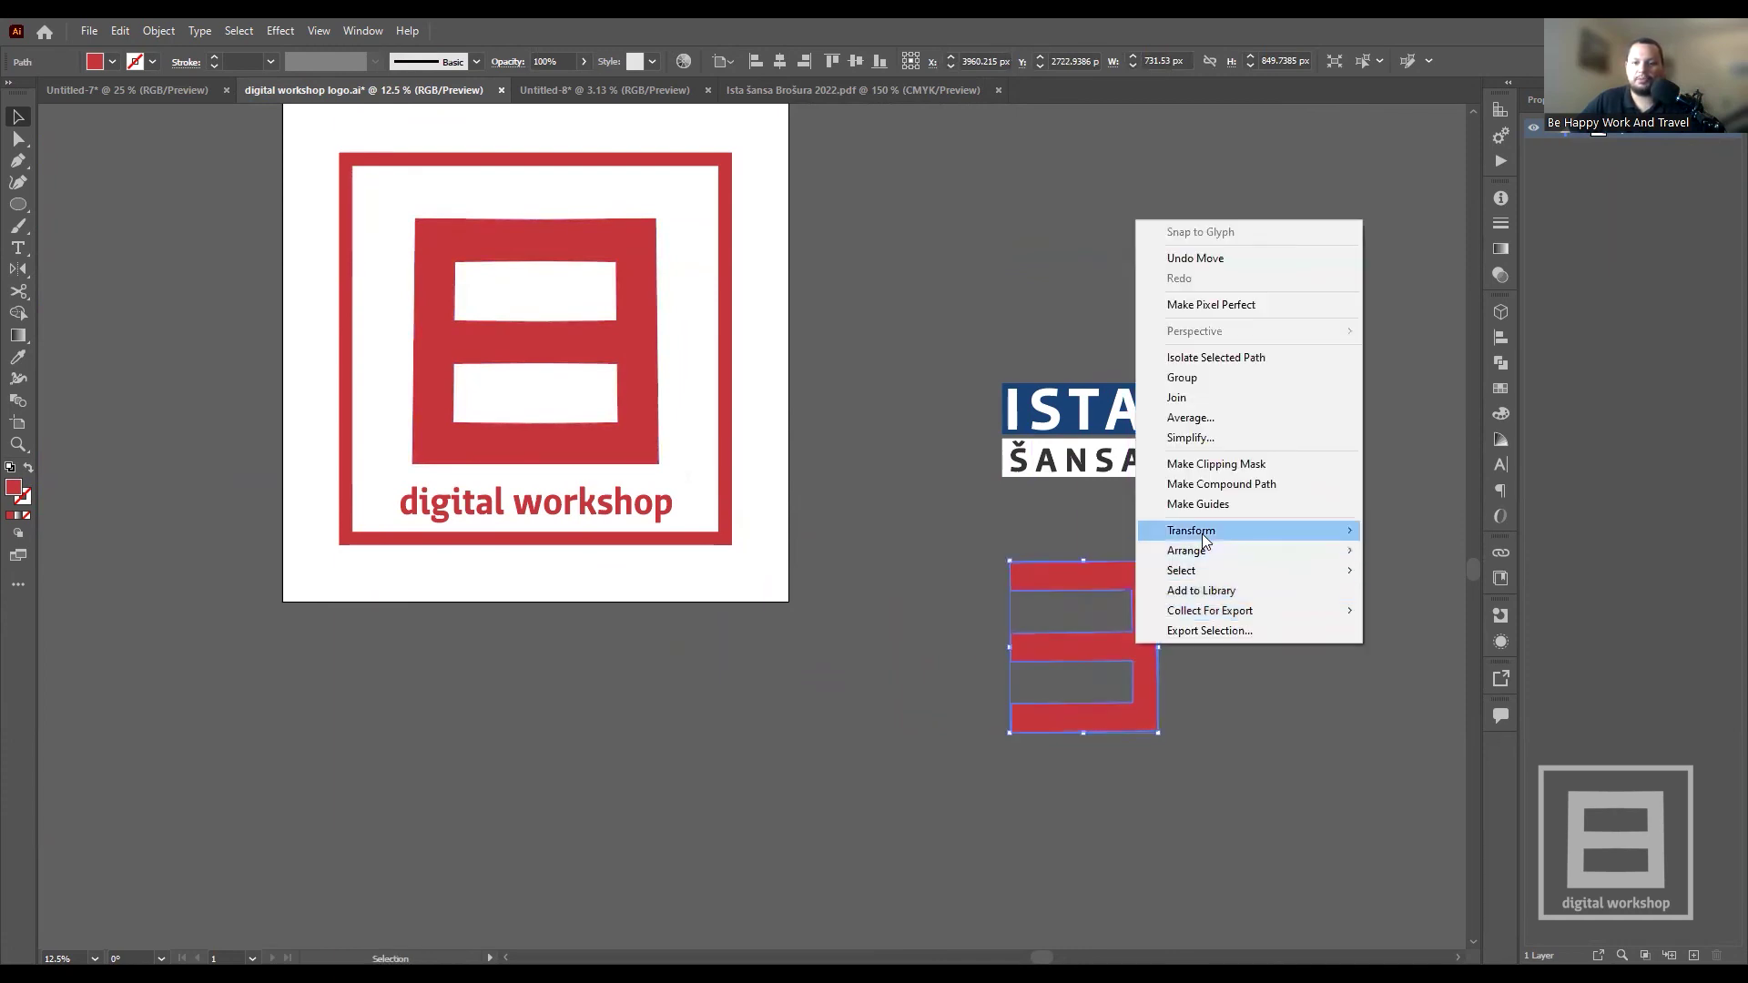
{"action": "mouse_move", "coordinate": [1191, 530]}
{"action": "left_click", "coordinate": [1438, 605]}
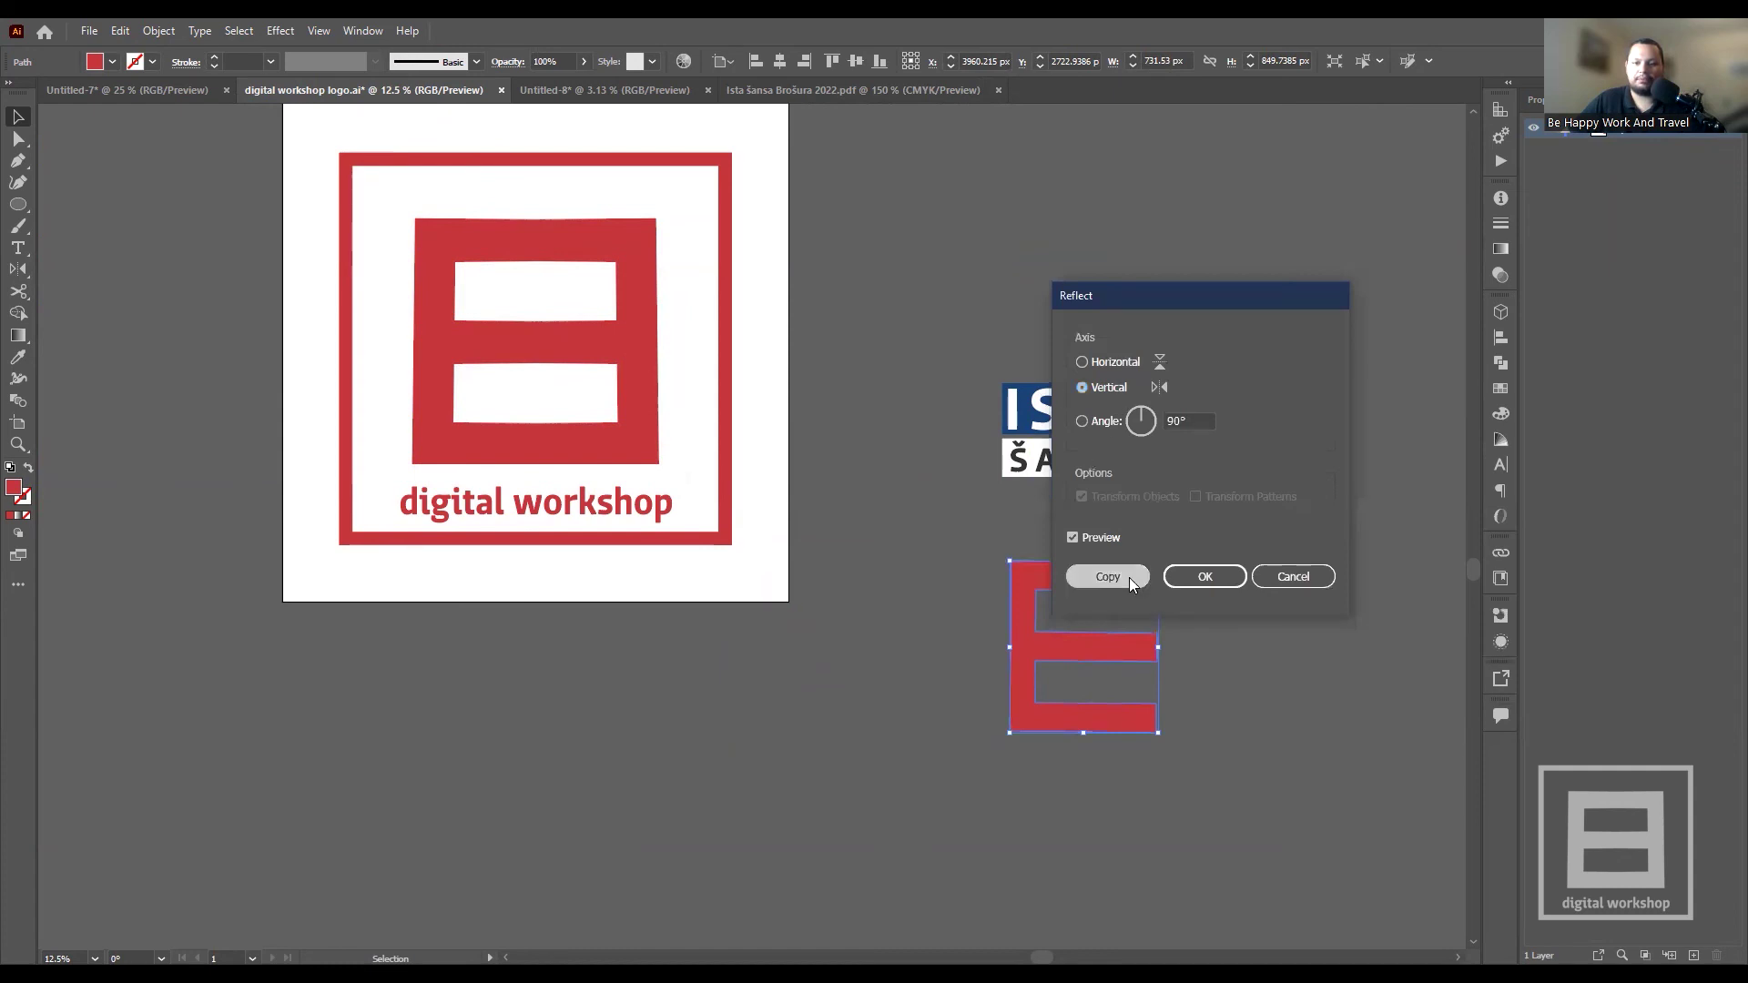
{"action": "left_click", "coordinate": [1129, 577]}
{"action": "key", "text": "Left"}
{"action": "key", "text": "Left"}
{"action": "key", "text": "Left"}
{"action": "key", "text": "Left"}
{"action": "key", "text": "Left"}
{"action": "key", "text": "Left"}
{"action": "key", "text": "Left"}
{"action": "key", "text": "Left"}
{"action": "key", "text": "Left"}
{"action": "key", "text": "Left"}
{"action": "key", "text": "Left"}
{"action": "key", "text": "Left"}
{"action": "key", "text": "Left"}
{"action": "key", "text": "Left"}
{"action": "key", "text": "Left"}
{"action": "key", "text": "Left"}
{"action": "key", "text": "Left"}
{"action": "key", "text": "Left"}
{"action": "key", "text": "Left"}
{"action": "key", "text": "Left"}
{"action": "key", "text": "Left"}
{"action": "key", "text": "Right"}
{"action": "key", "text": "Right"}
{"action": "key", "text": "Right"}
{"action": "key", "text": "Right"}
{"action": "key", "text": "Right"}
{"action": "key", "text": "Right"}
{"action": "key", "text": "Right"}
{"action": "key", "text": "Right"}
{"action": "left_click", "coordinate": [1193, 653]}
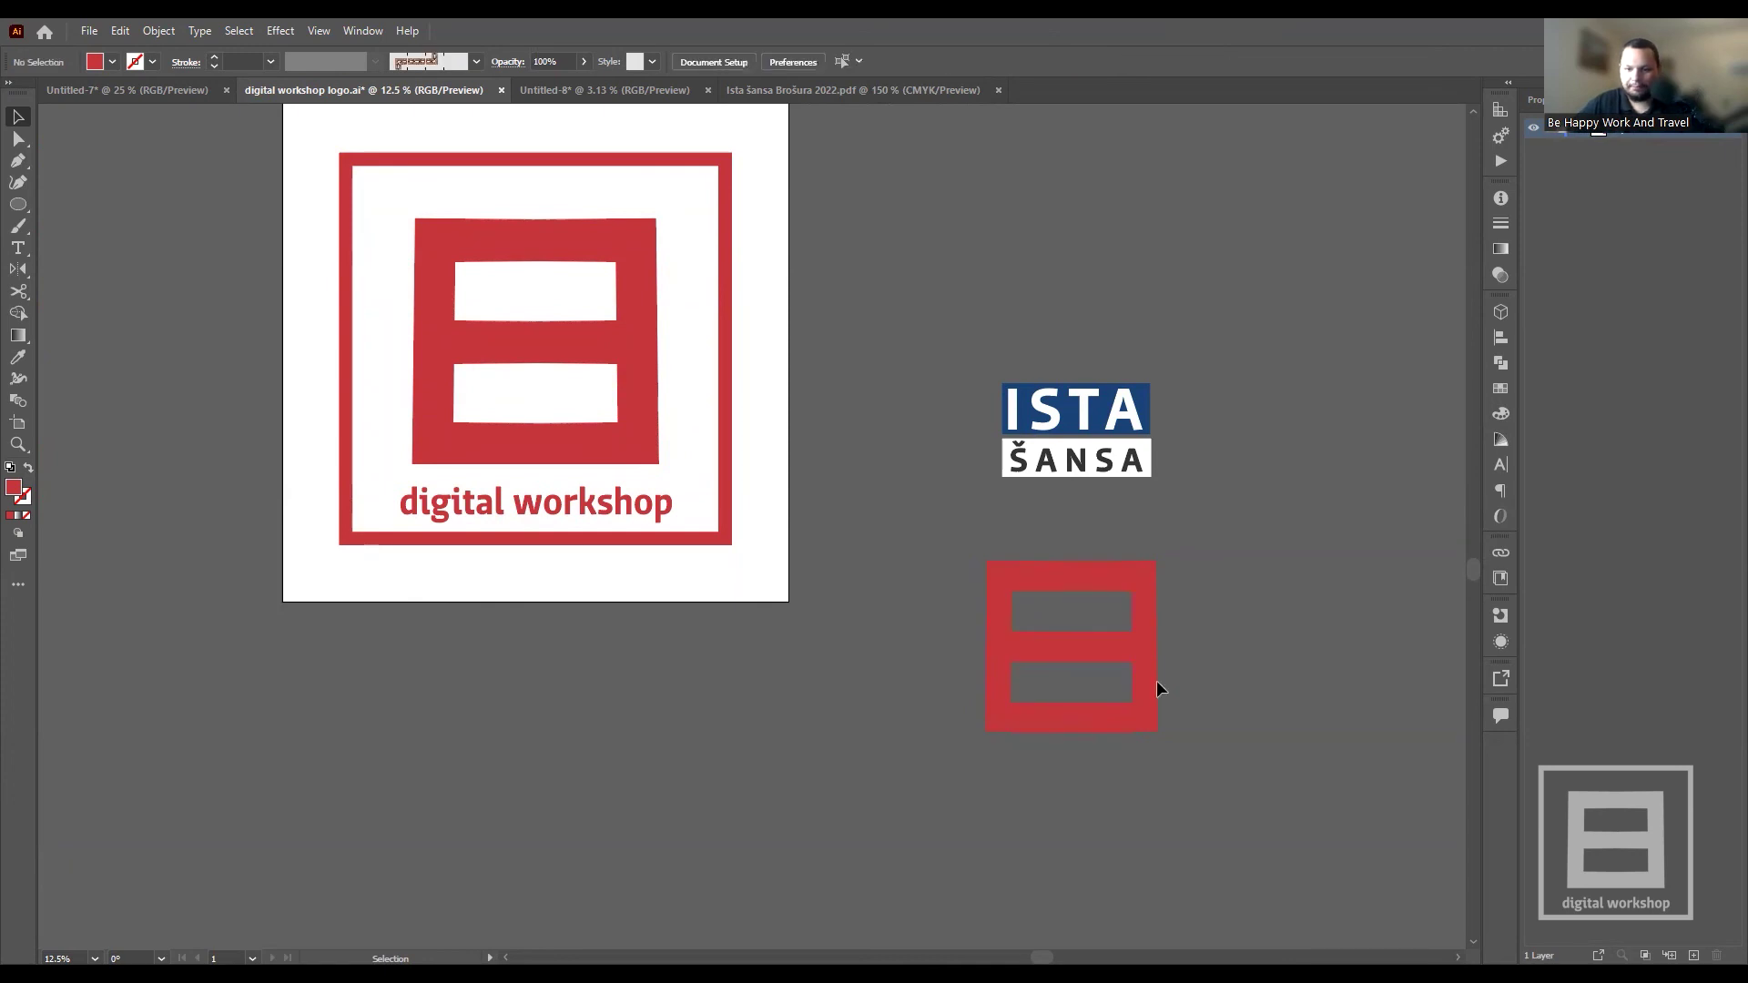
- Nudge the mirrored E half so it closes the gap with the original
{"action": "scroll", "coordinate": [1149, 759], "scroll_direction": "up", "scroll_amount": 2}
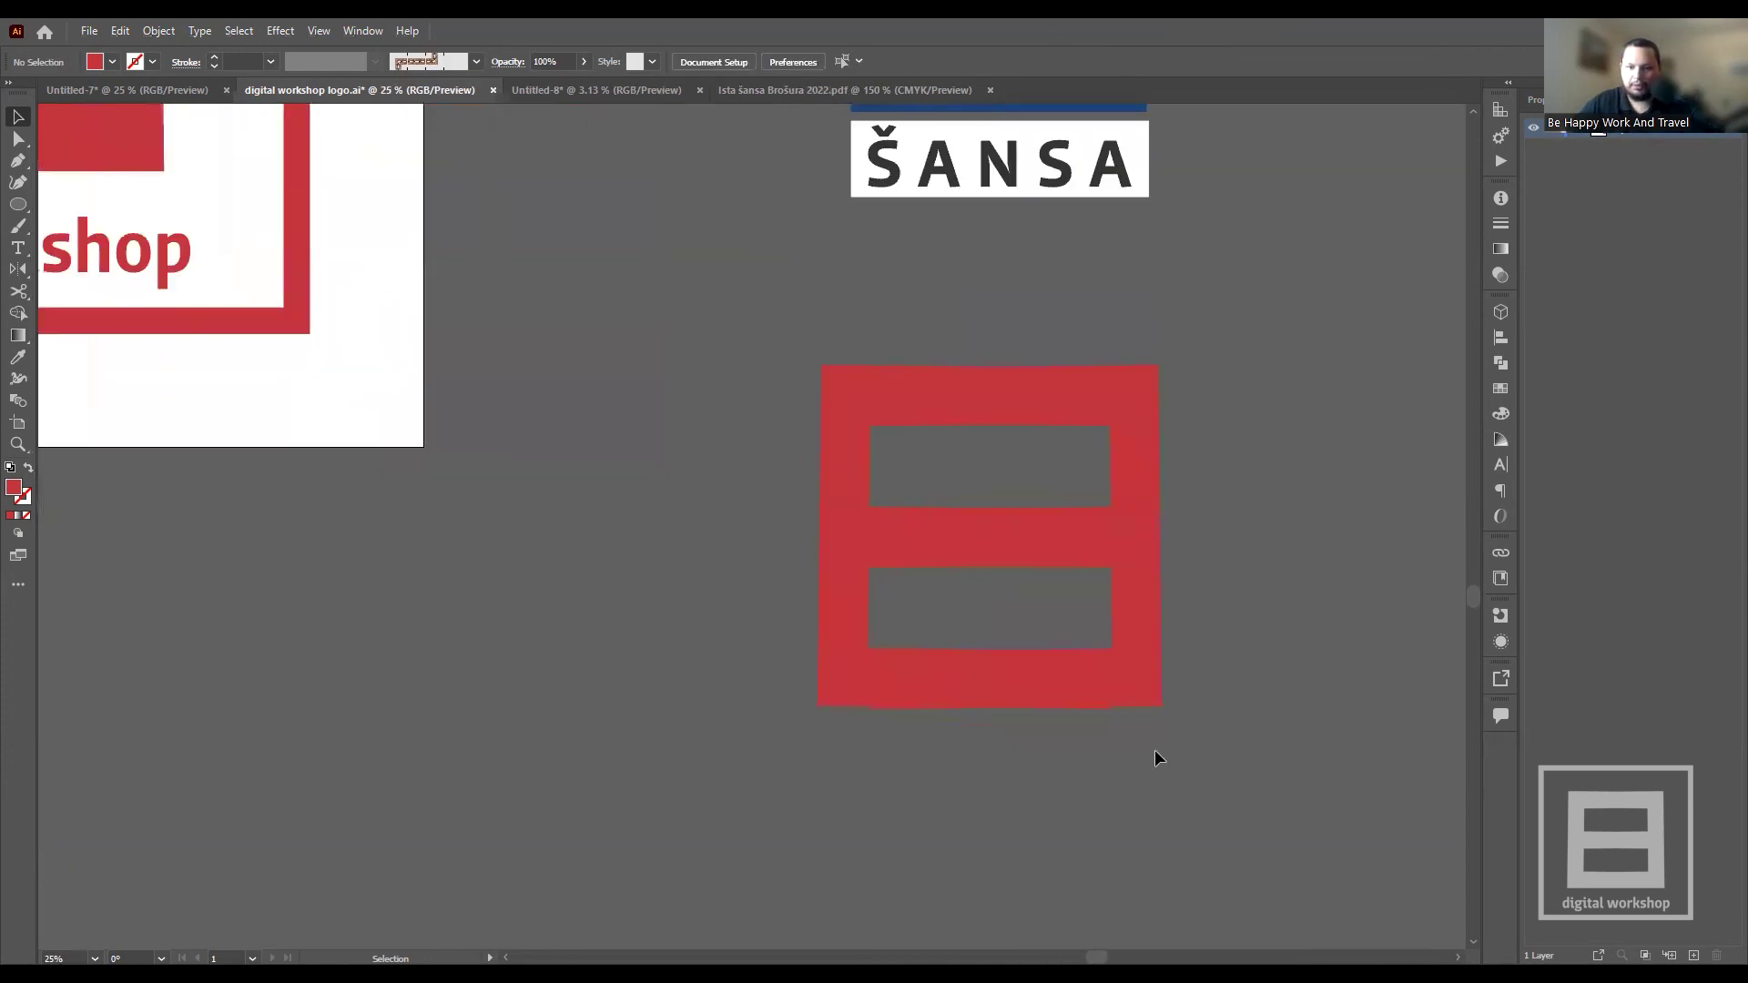
{"action": "left_click", "coordinate": [952, 699]}
{"action": "scroll", "coordinate": [954, 699], "scroll_direction": "up", "scroll_amount": 1}
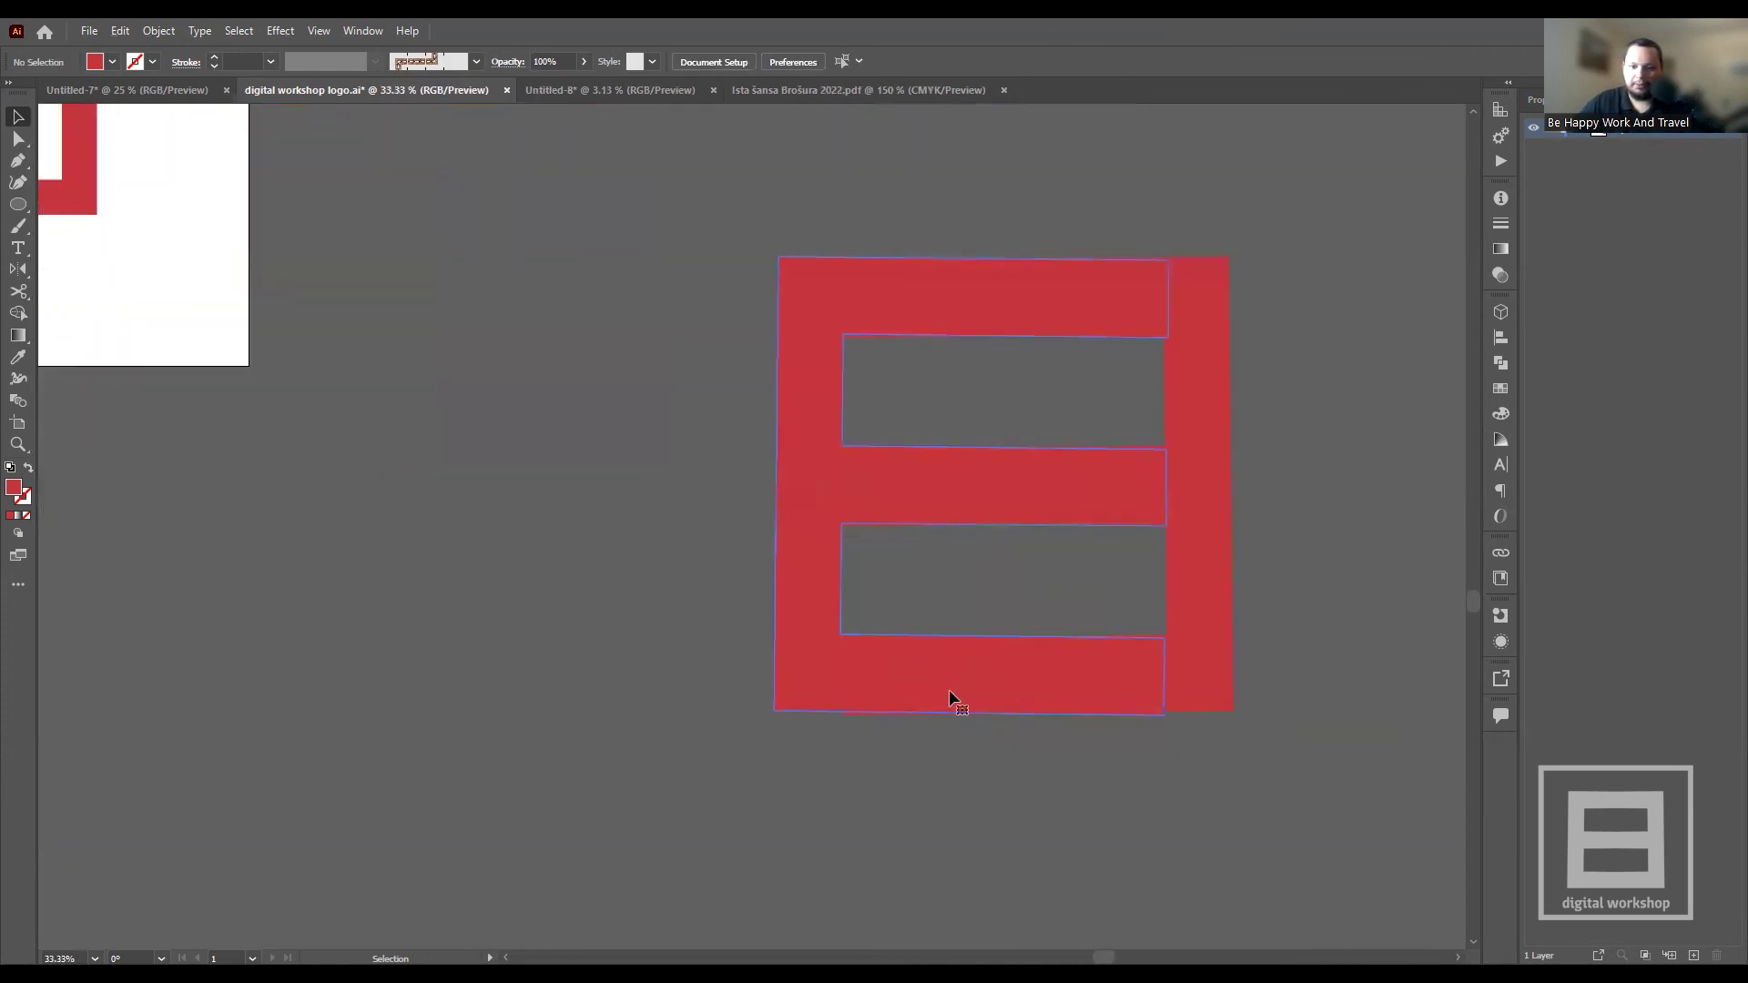
{"action": "left_click", "coordinate": [1279, 664]}
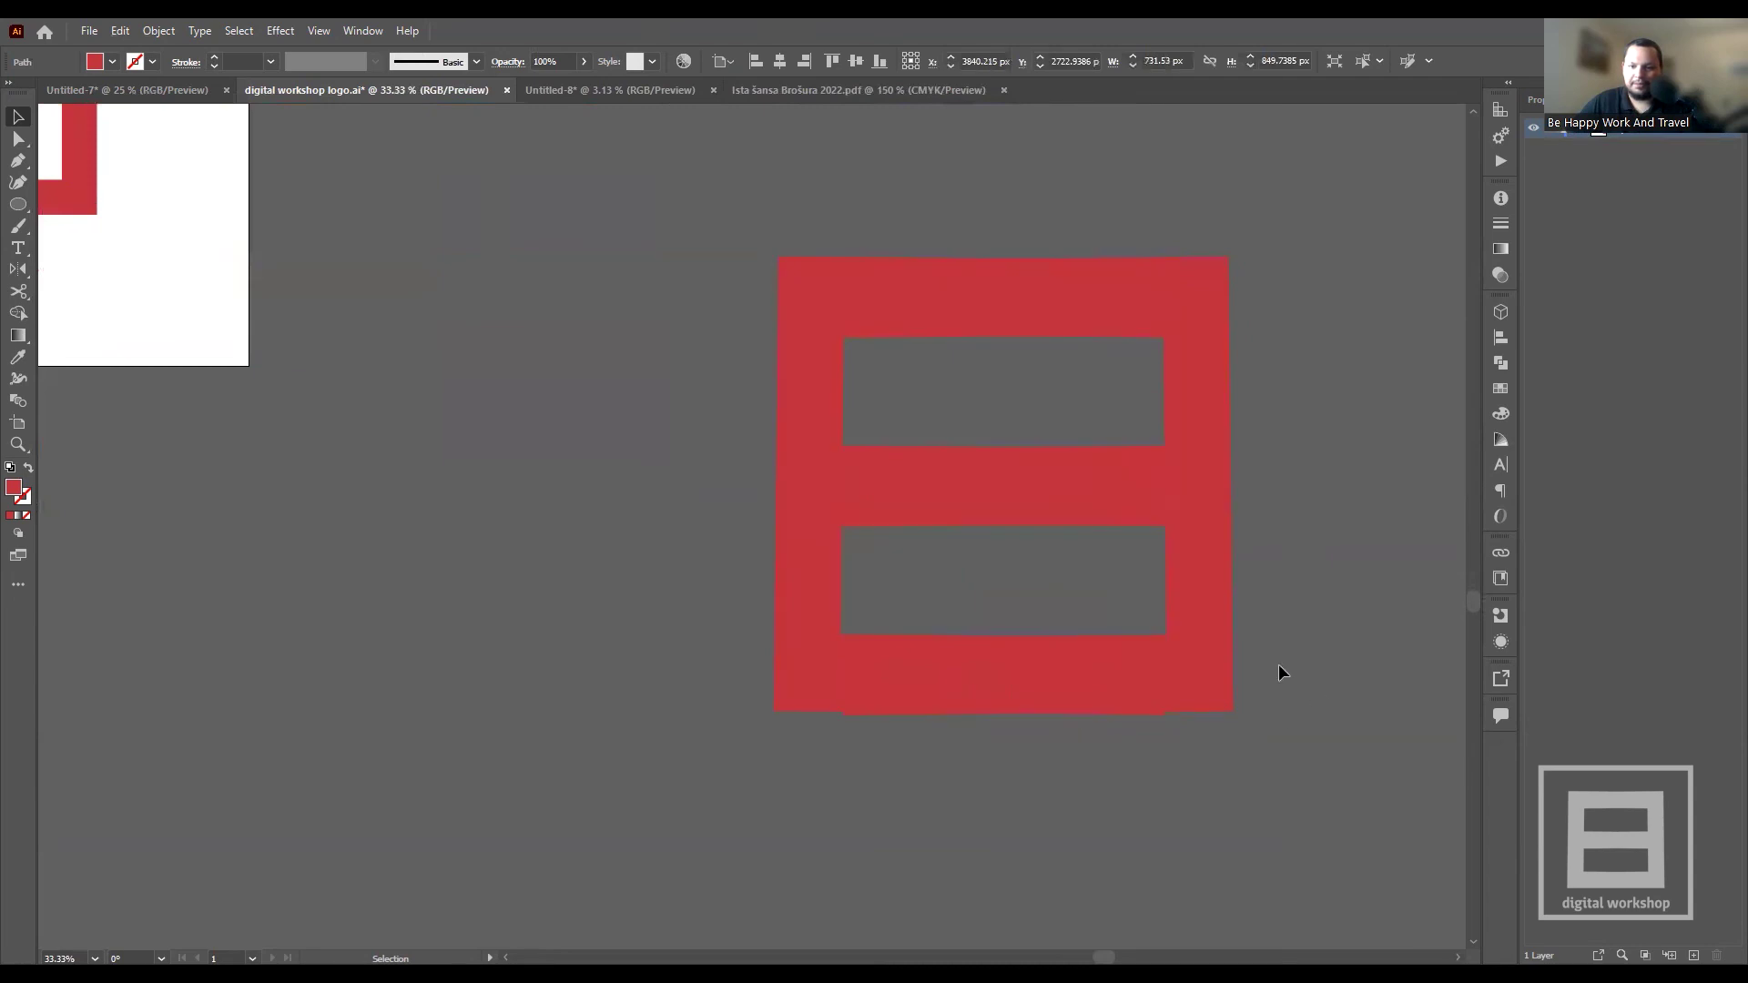
{"action": "left_click", "coordinate": [915, 505]}
{"action": "key", "text": "shift+Left"}
{"action": "key", "text": "shift+Left"}
{"action": "key", "text": "shift+Left"}
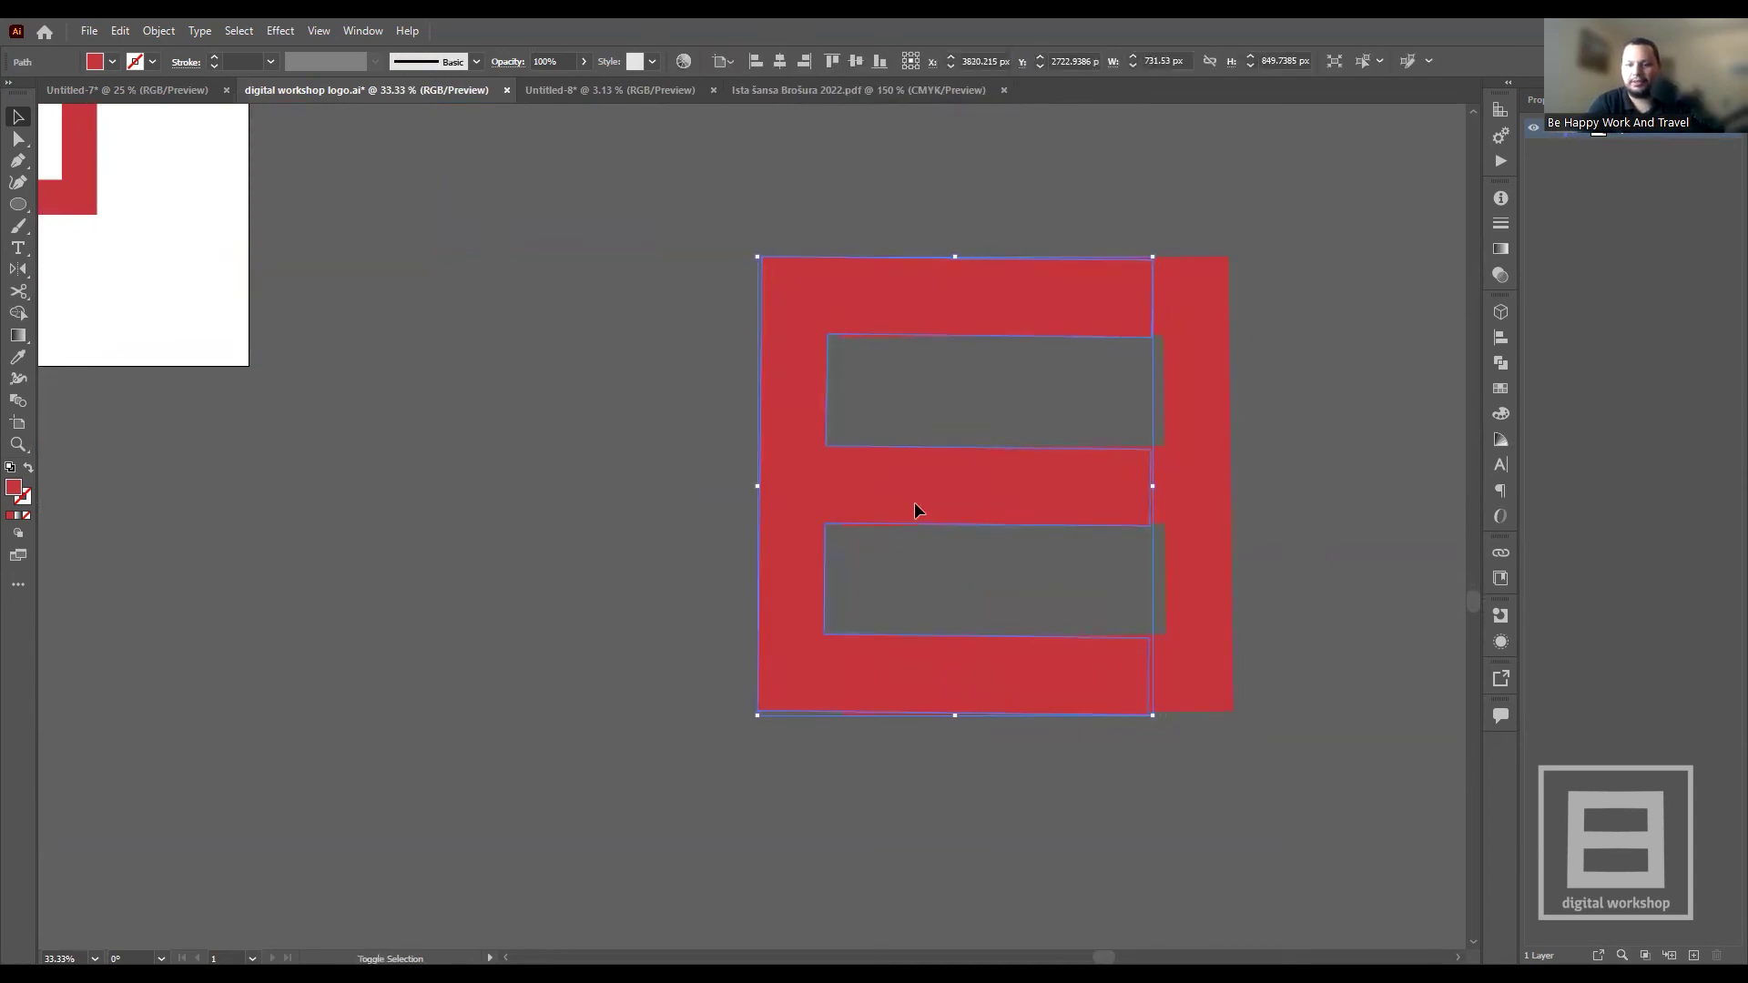
{"action": "key", "text": "shift+Right"}
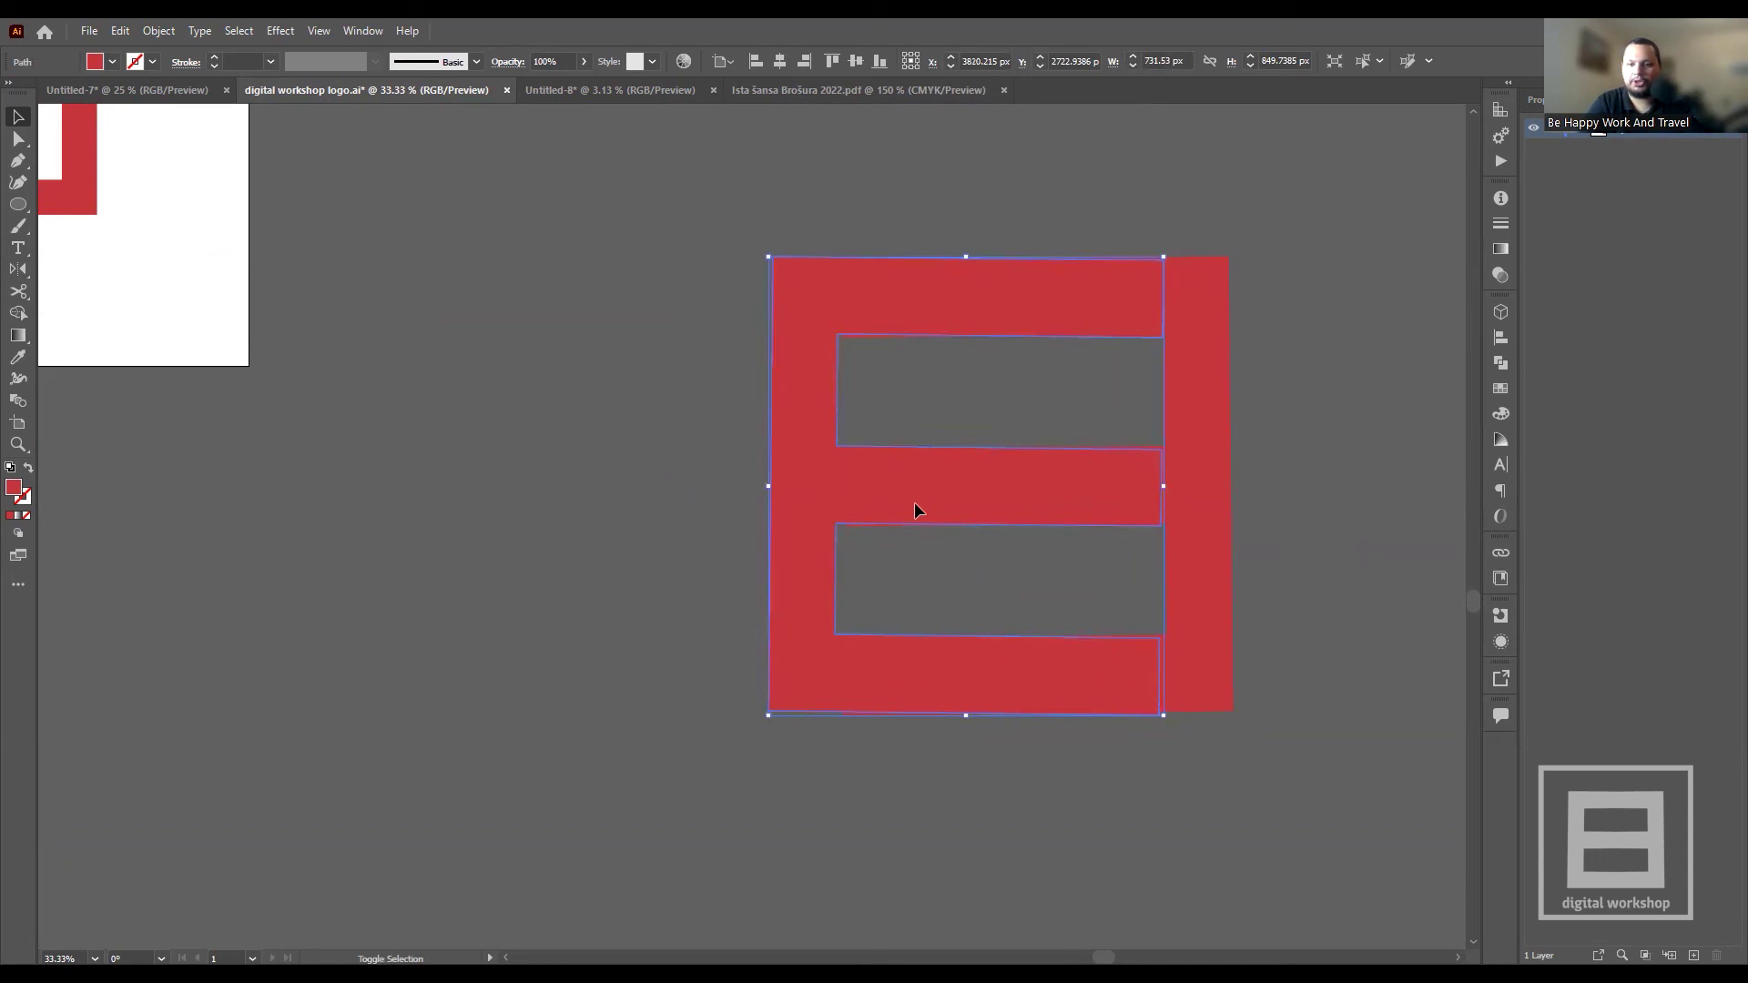
{"action": "left_click", "coordinate": [1293, 610]}
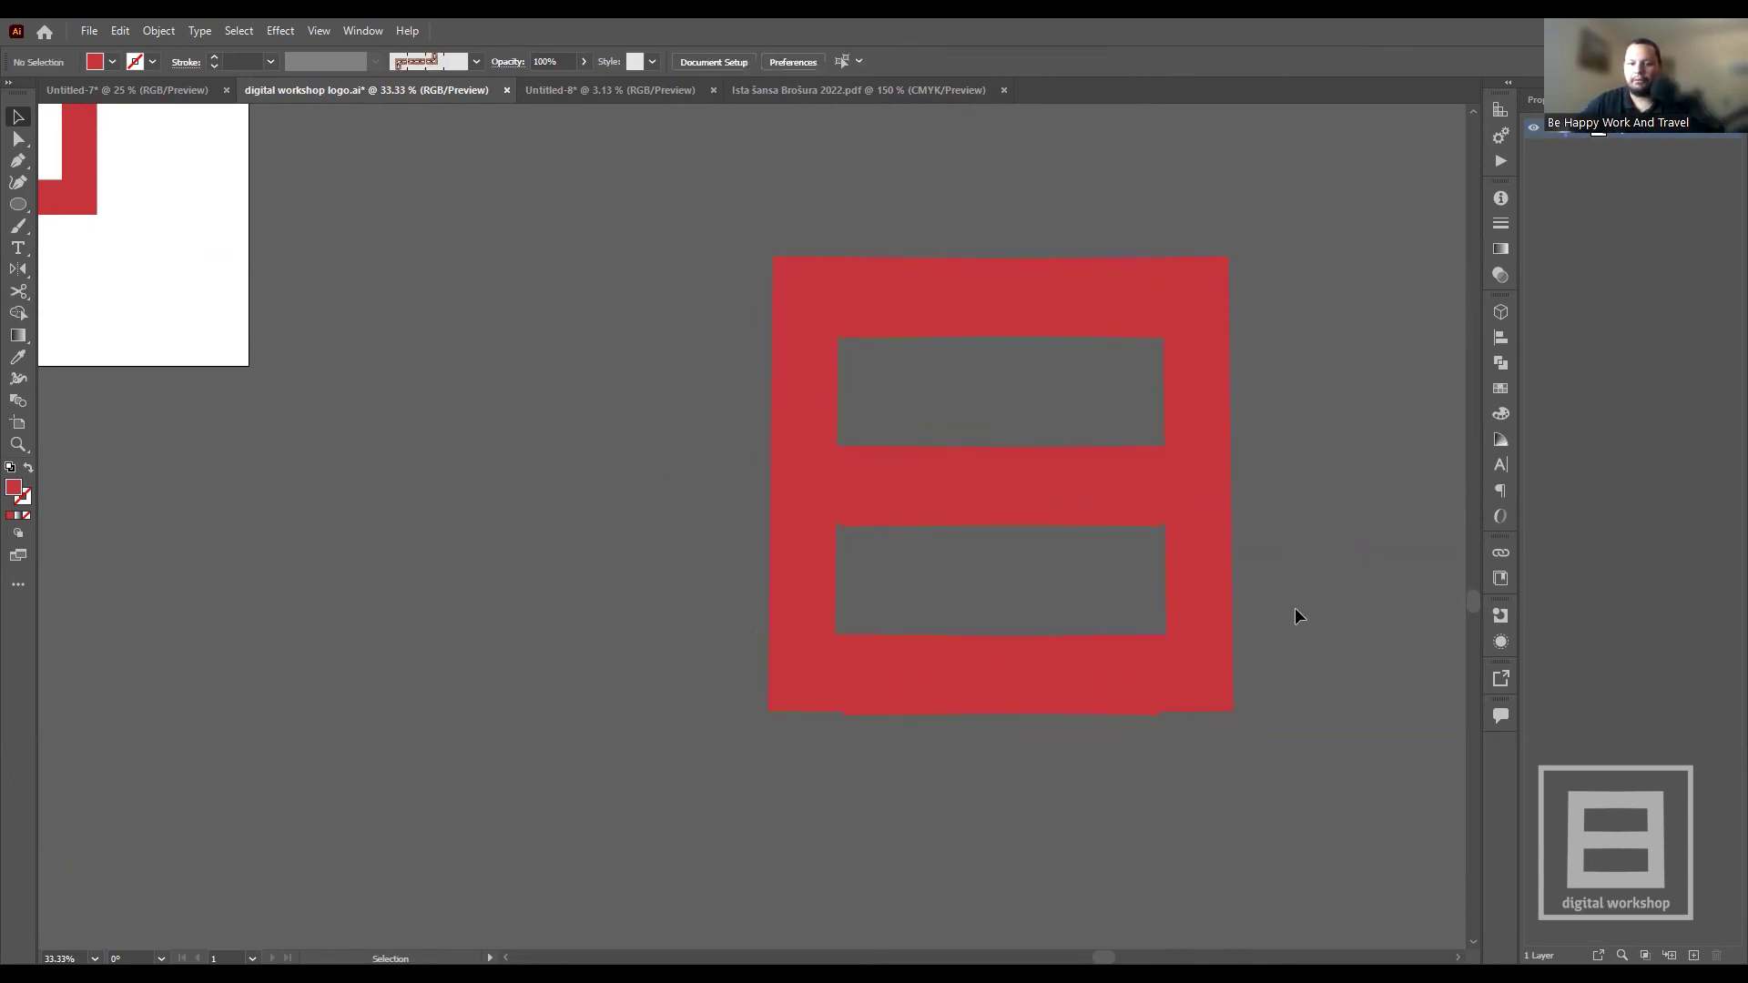
{"action": "scroll", "coordinate": [1157, 696], "scroll_direction": "up", "scroll_amount": 1}
{"action": "scroll", "coordinate": [1102, 651], "scroll_direction": "up", "scroll_amount": 2}
{"action": "scroll", "coordinate": [1049, 605], "scroll_direction": "up", "scroll_amount": 2}
{"action": "scroll", "coordinate": [956, 614], "scroll_direction": "up", "scroll_amount": 2}
{"action": "scroll", "coordinate": [947, 624], "scroll_direction": "up", "scroll_amount": 1}
{"action": "scroll", "coordinate": [1153, 652], "scroll_direction": "down", "scroll_amount": 3}
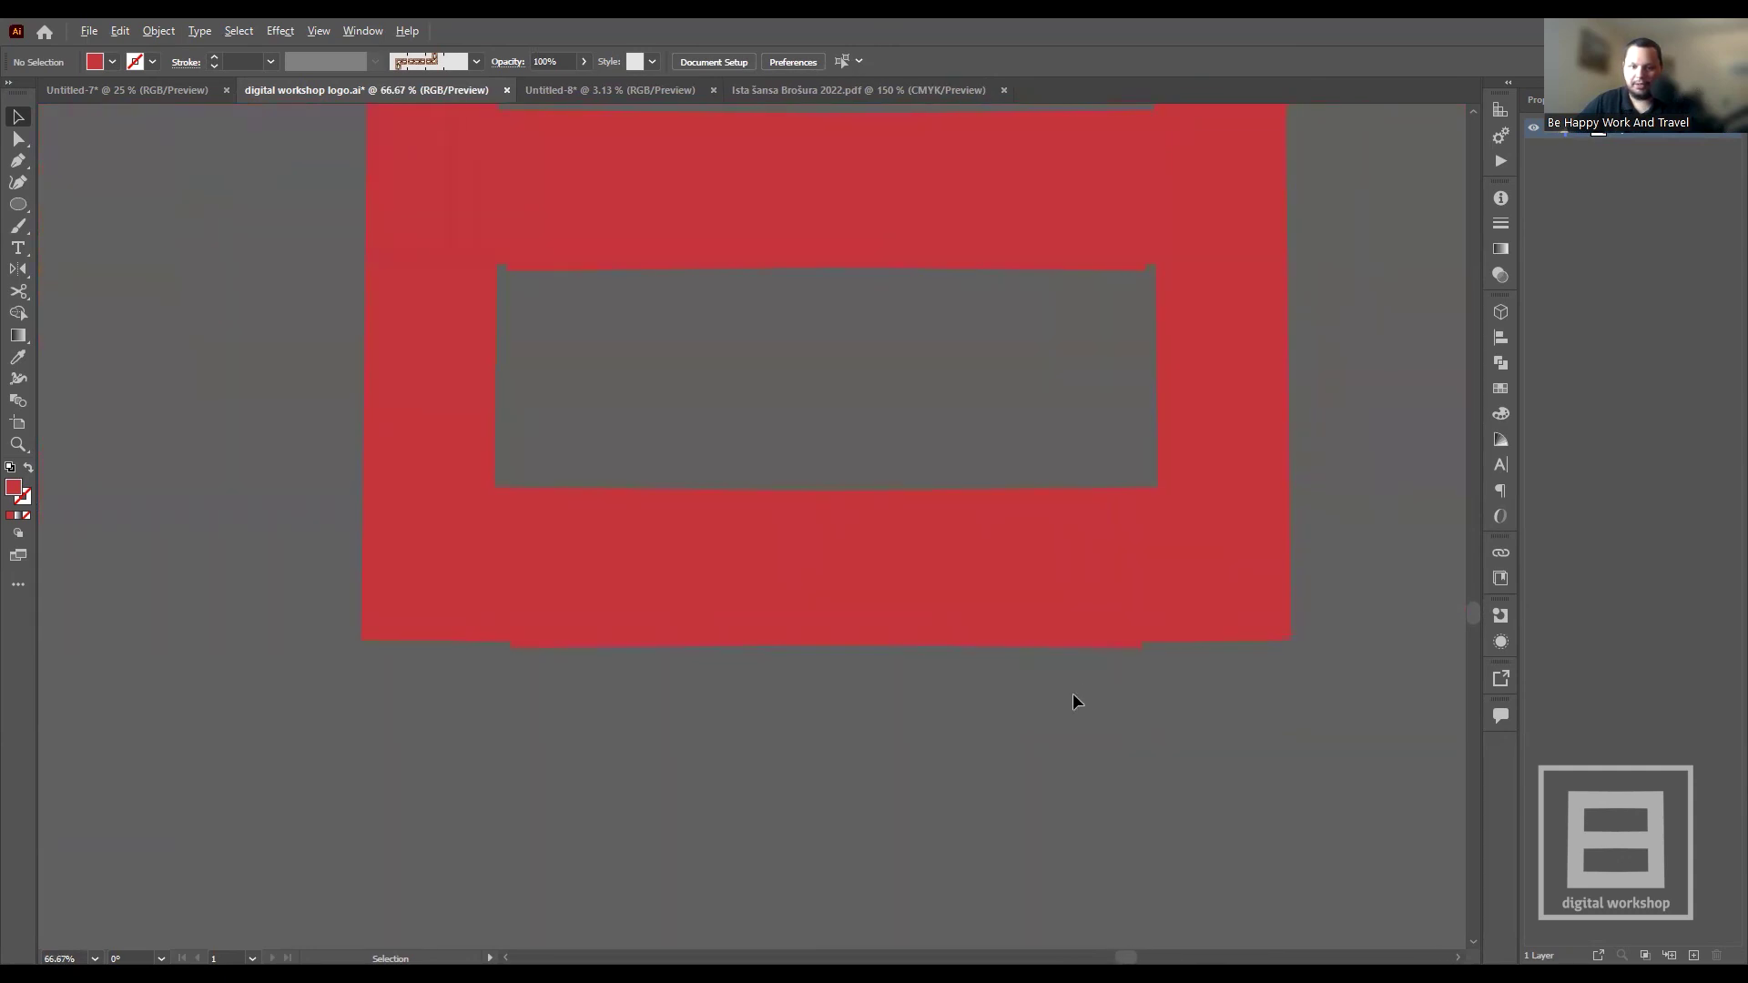
- Drag the bottom bar's corner anchors flush with the right and left edges
{"action": "left_click", "coordinate": [834, 576]}
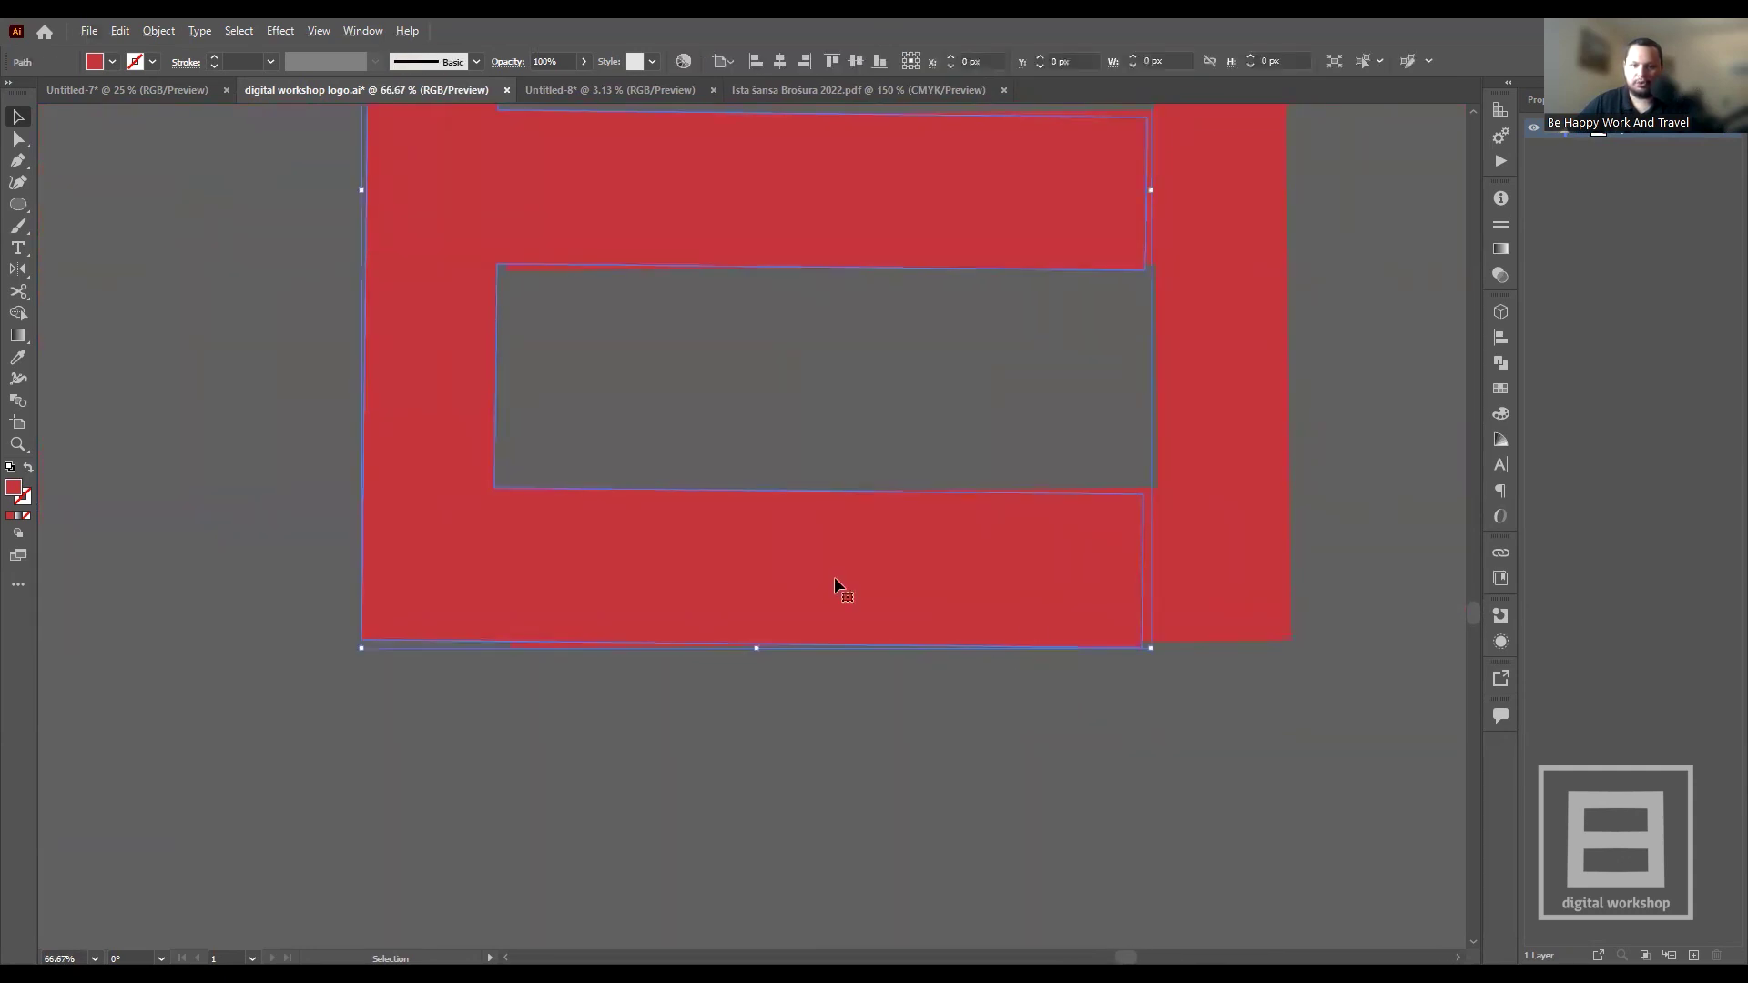
{"action": "left_click", "coordinate": [18, 139]}
{"action": "scroll", "coordinate": [1229, 617], "scroll_direction": "up", "scroll_amount": 2}
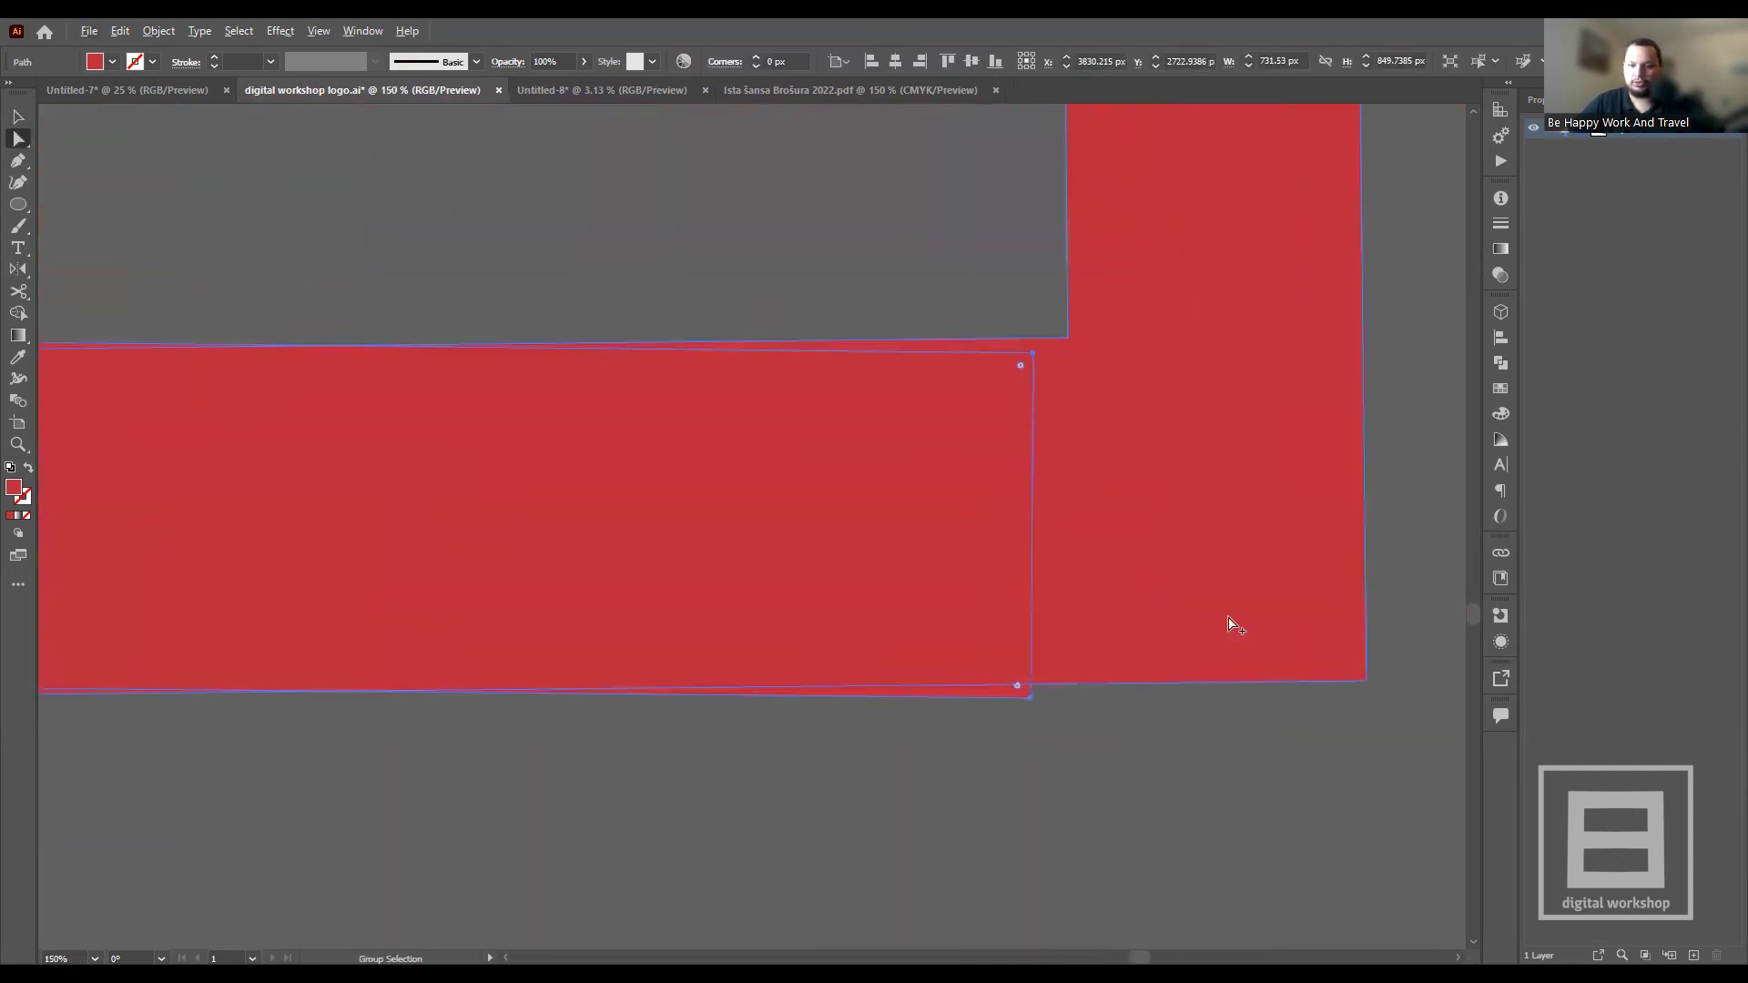
{"action": "mouse_move", "coordinate": [1038, 698]}
{"action": "left_mouse_down"}
{"action": "mouse_move", "coordinate": [1309, 678]}
{"action": "mouse_move", "coordinate": [1316, 662]}
{"action": "left_mouse_up"}
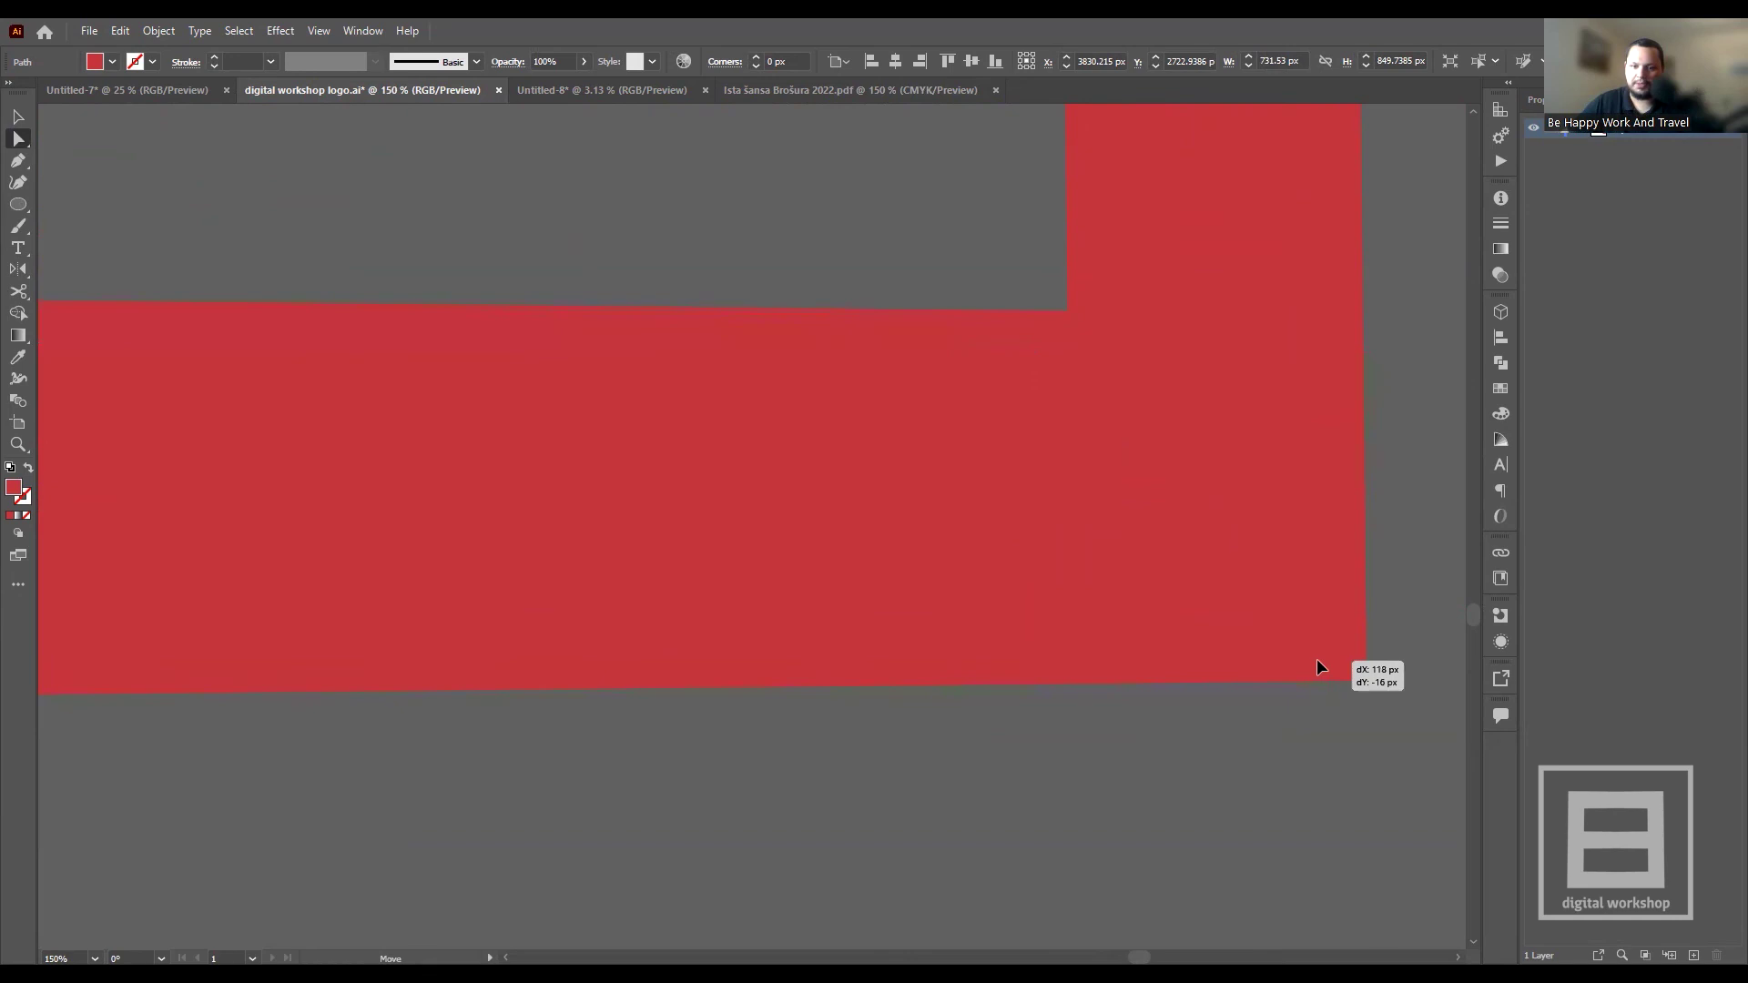
{"action": "scroll", "coordinate": [1317, 658], "scroll_direction": "down", "scroll_amount": 2}
{"action": "scroll", "coordinate": [1327, 702], "scroll_direction": "down", "scroll_amount": 1}
{"action": "left_click", "coordinate": [749, 692]}
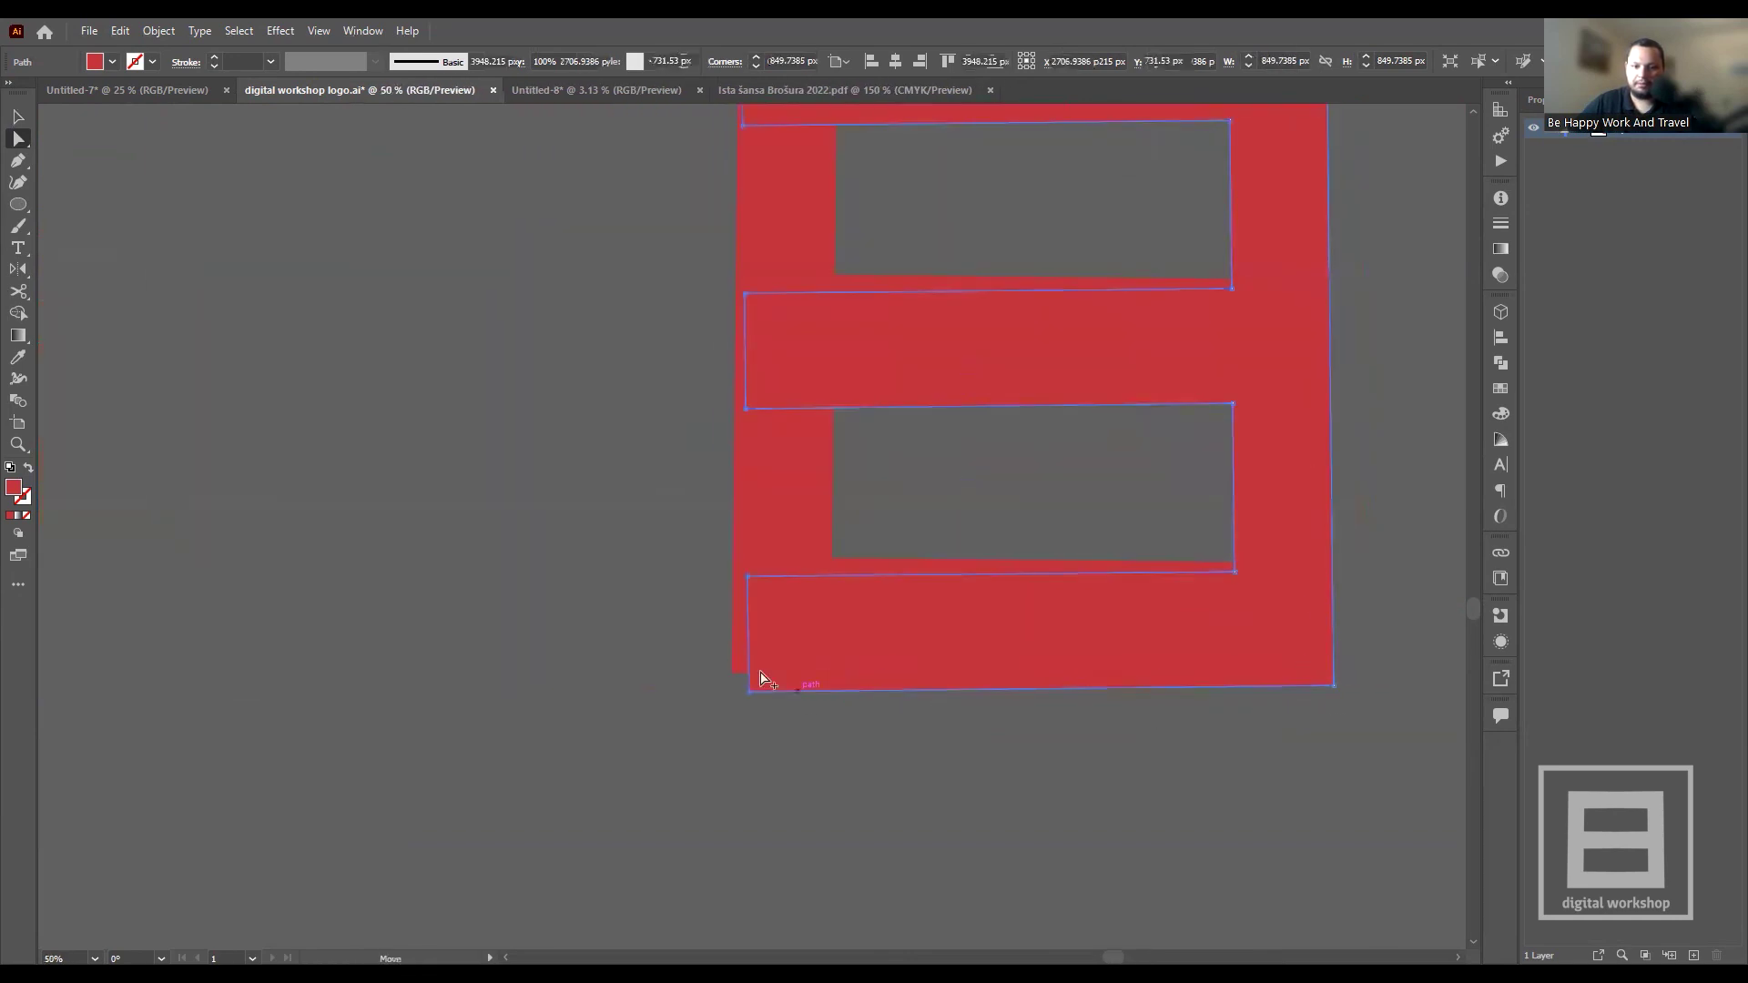
{"action": "scroll", "coordinate": [755, 692], "scroll_direction": "up", "scroll_amount": 3}
{"action": "scroll", "coordinate": [770, 687], "scroll_direction": "up", "scroll_amount": 1}
{"action": "left_click_drag", "start_coordinate": [773, 763], "coordinate": [711, 688]}
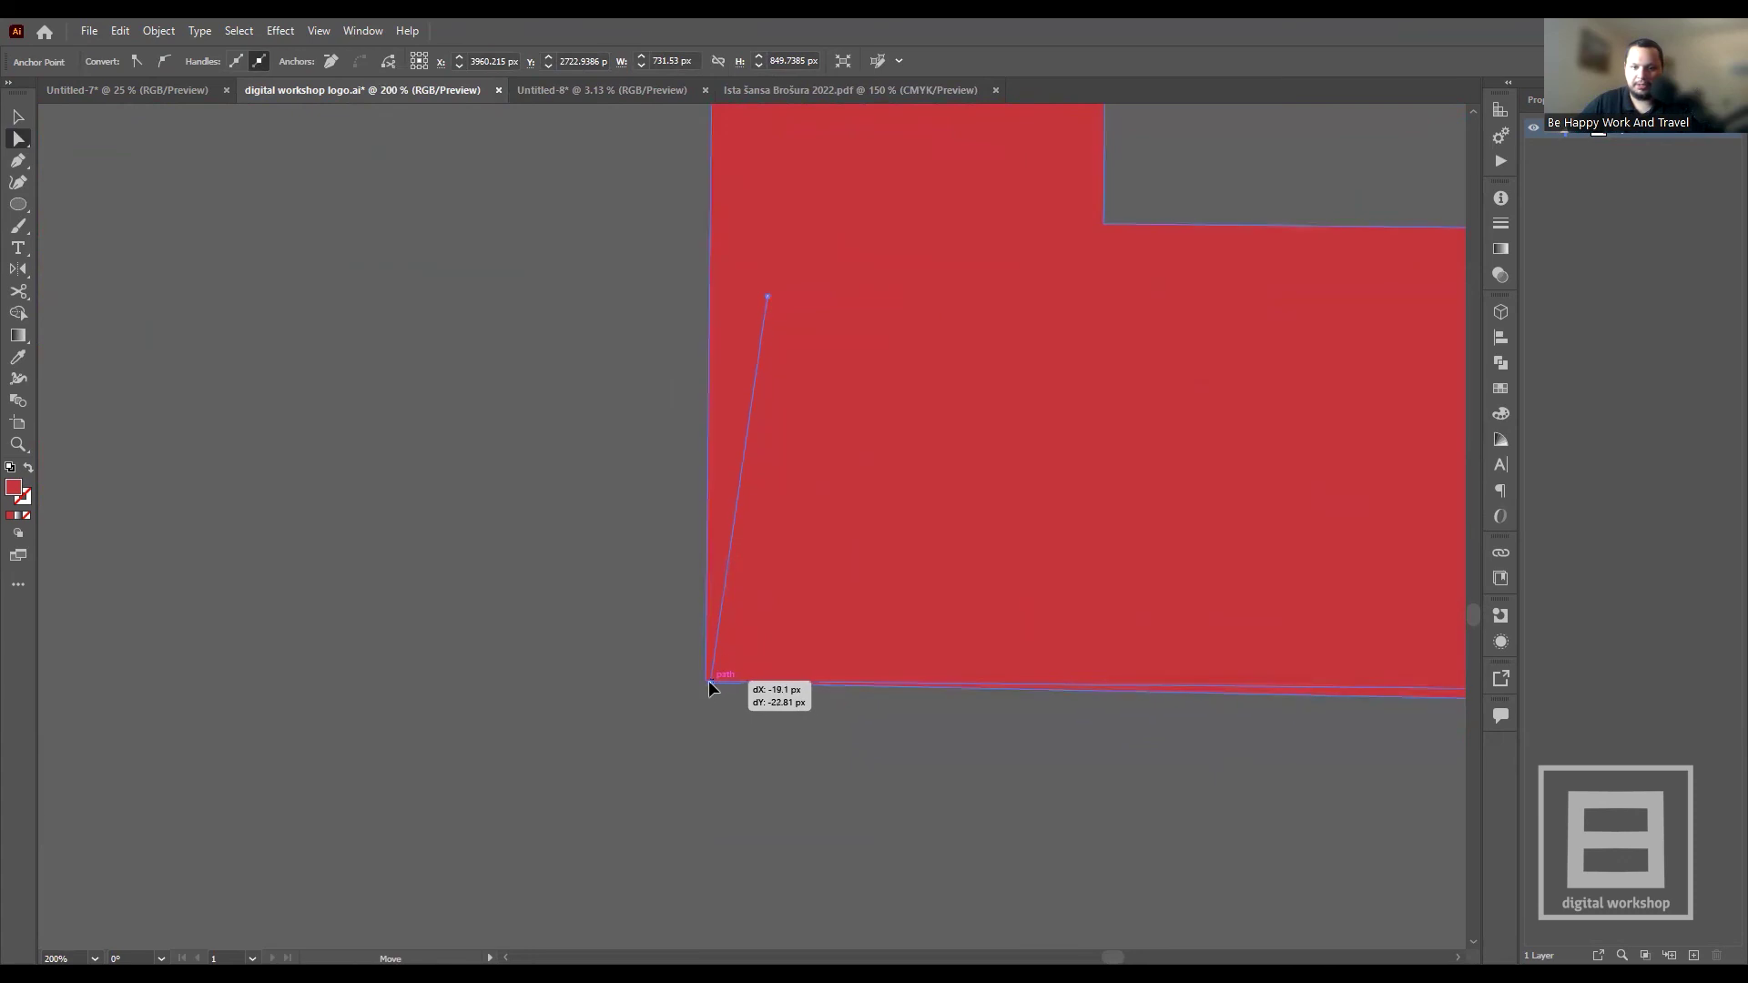
{"action": "left_click", "coordinate": [585, 671]}
{"action": "scroll", "coordinate": [473, 674], "scroll_direction": "down", "scroll_amount": 2}
{"action": "scroll", "coordinate": [647, 684], "scroll_direction": "down", "scroll_amount": 4}
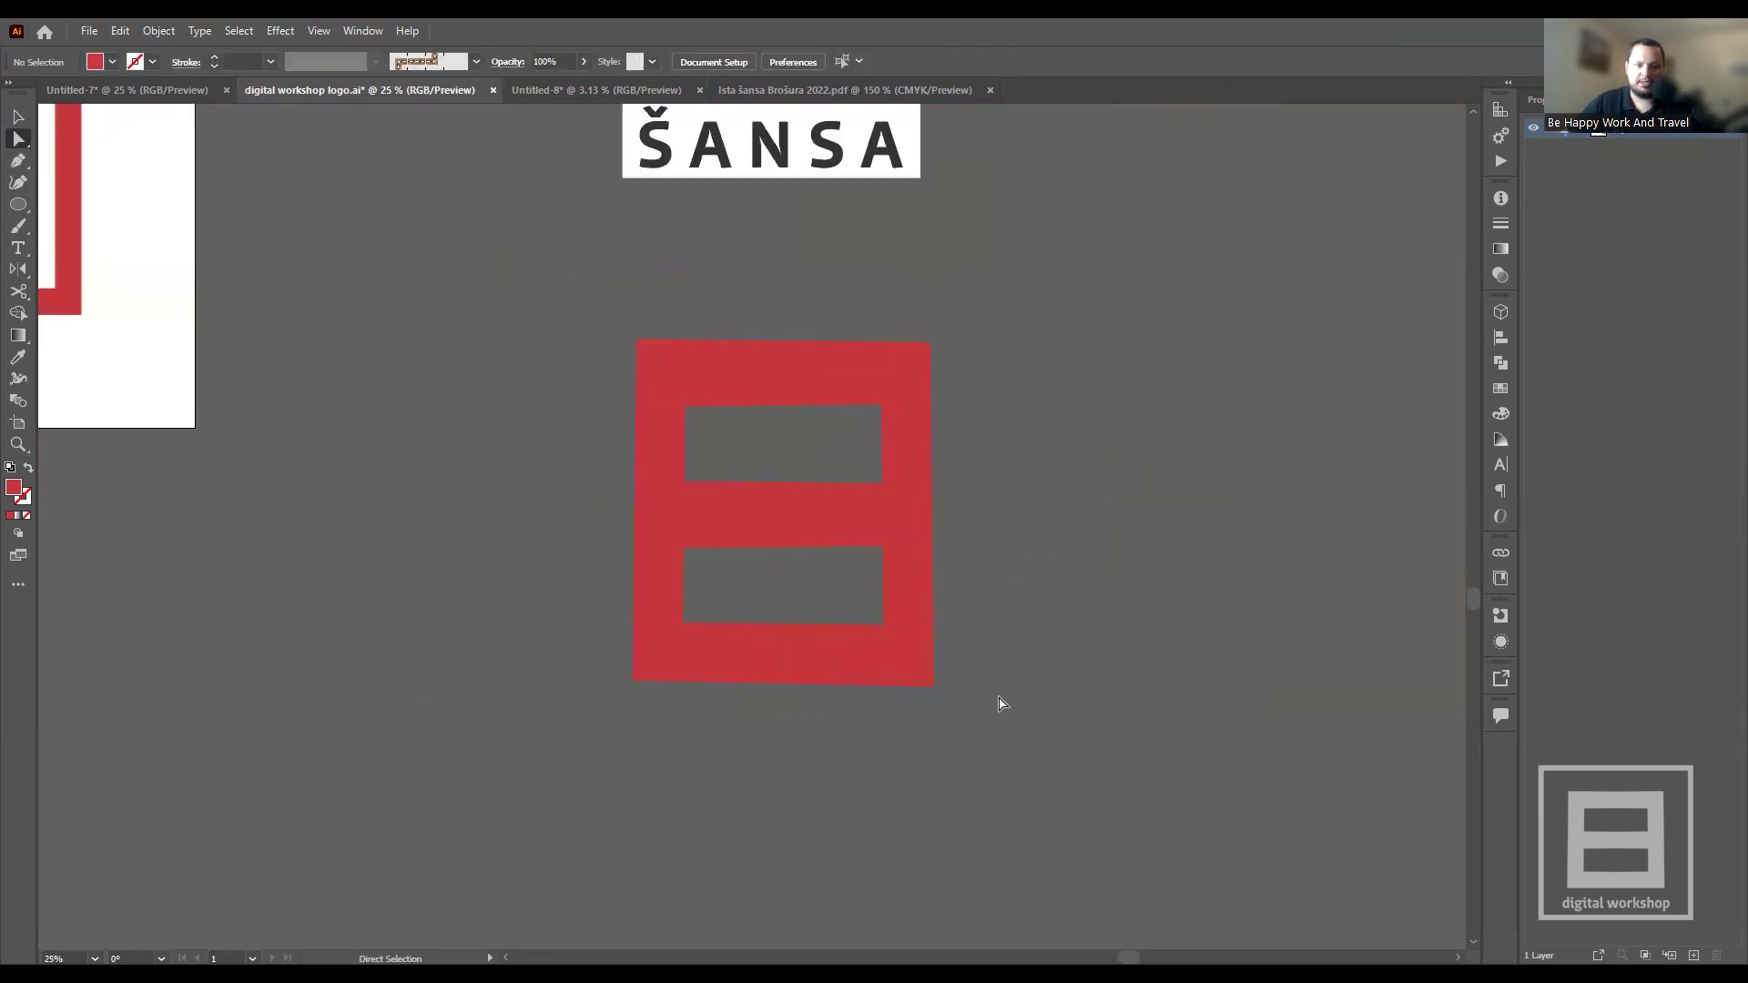
- Unite all pieces into one compound shape and widen it slightly
{"action": "left_click_drag", "start_coordinate": [492, 326], "coordinate": [942, 576]}
{"action": "key", "text": "v"}
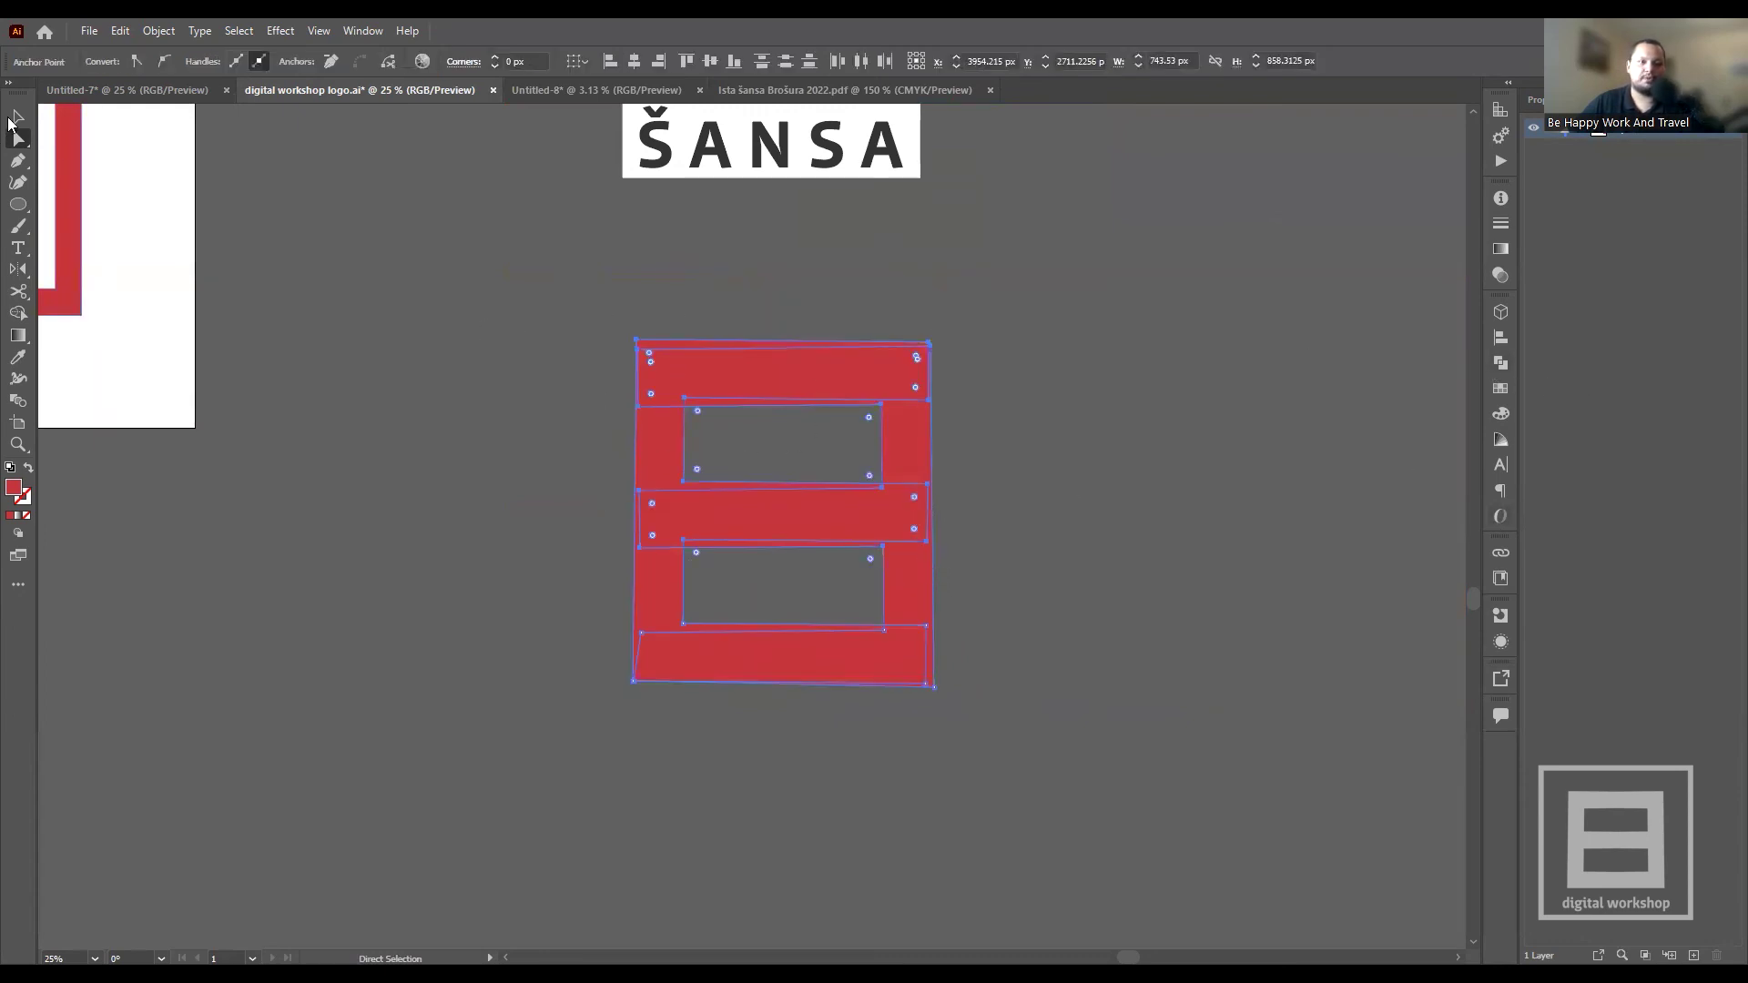
{"action": "left_click", "coordinate": [1503, 364]}
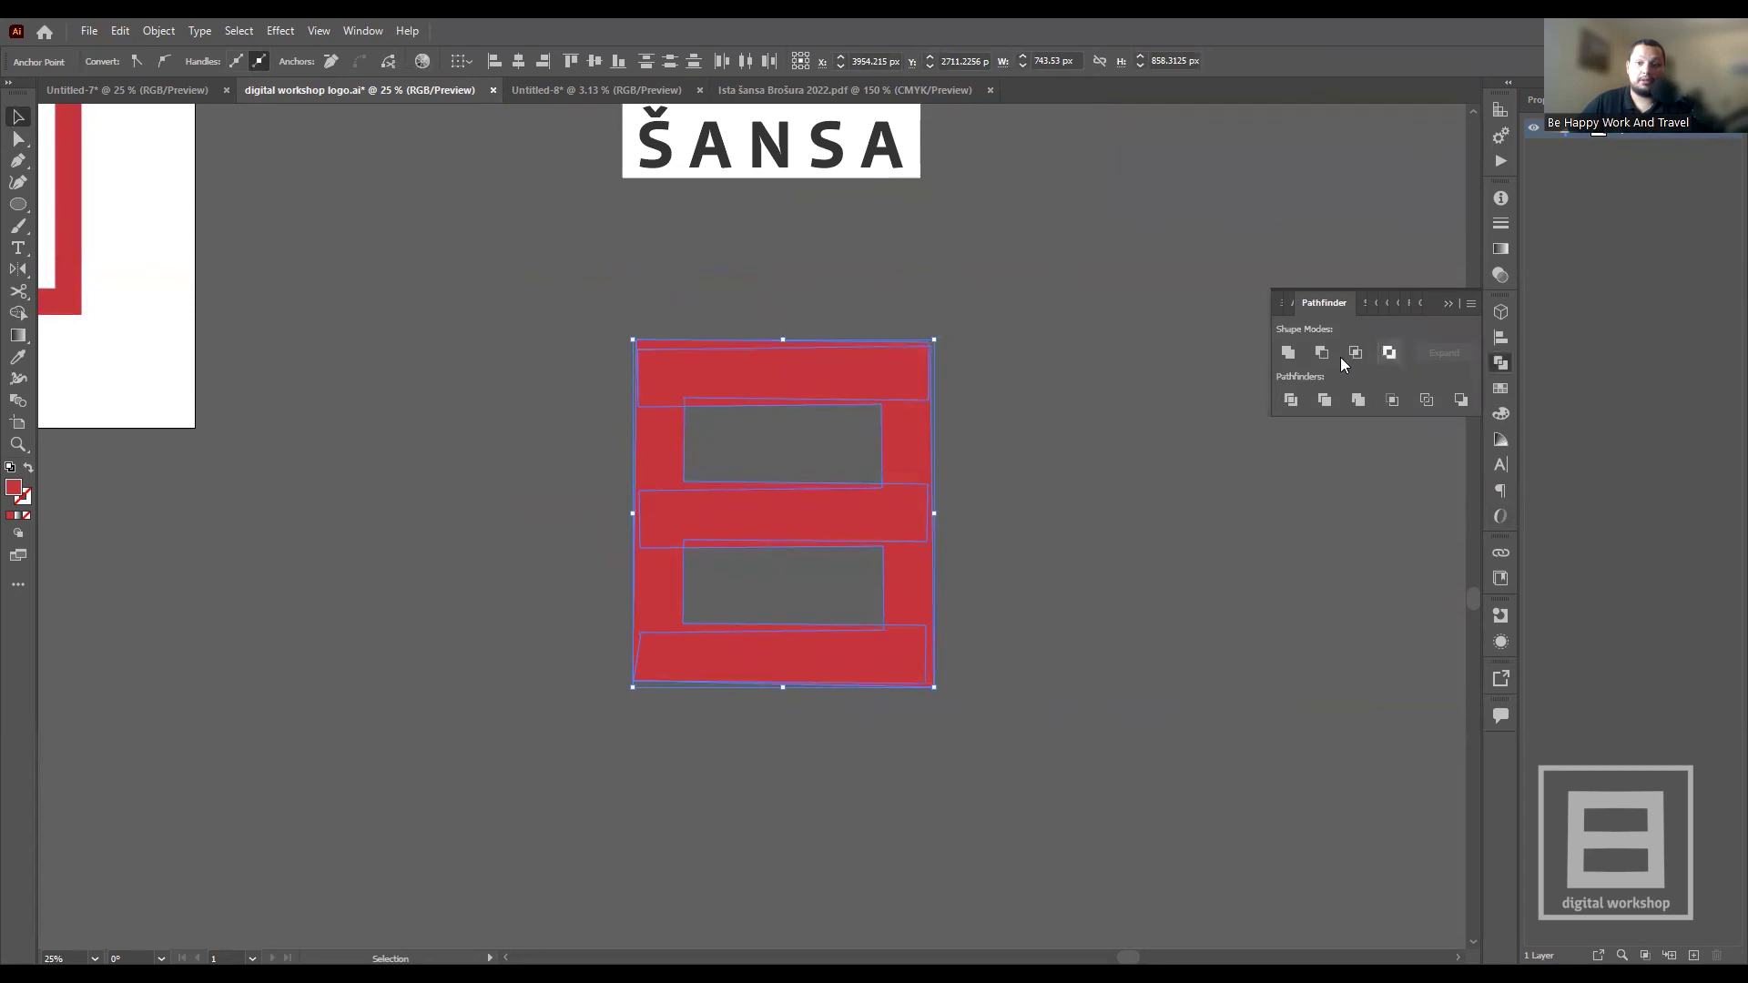
{"action": "left_click", "coordinate": [1287, 352]}
{"action": "left_click", "coordinate": [1058, 425]}
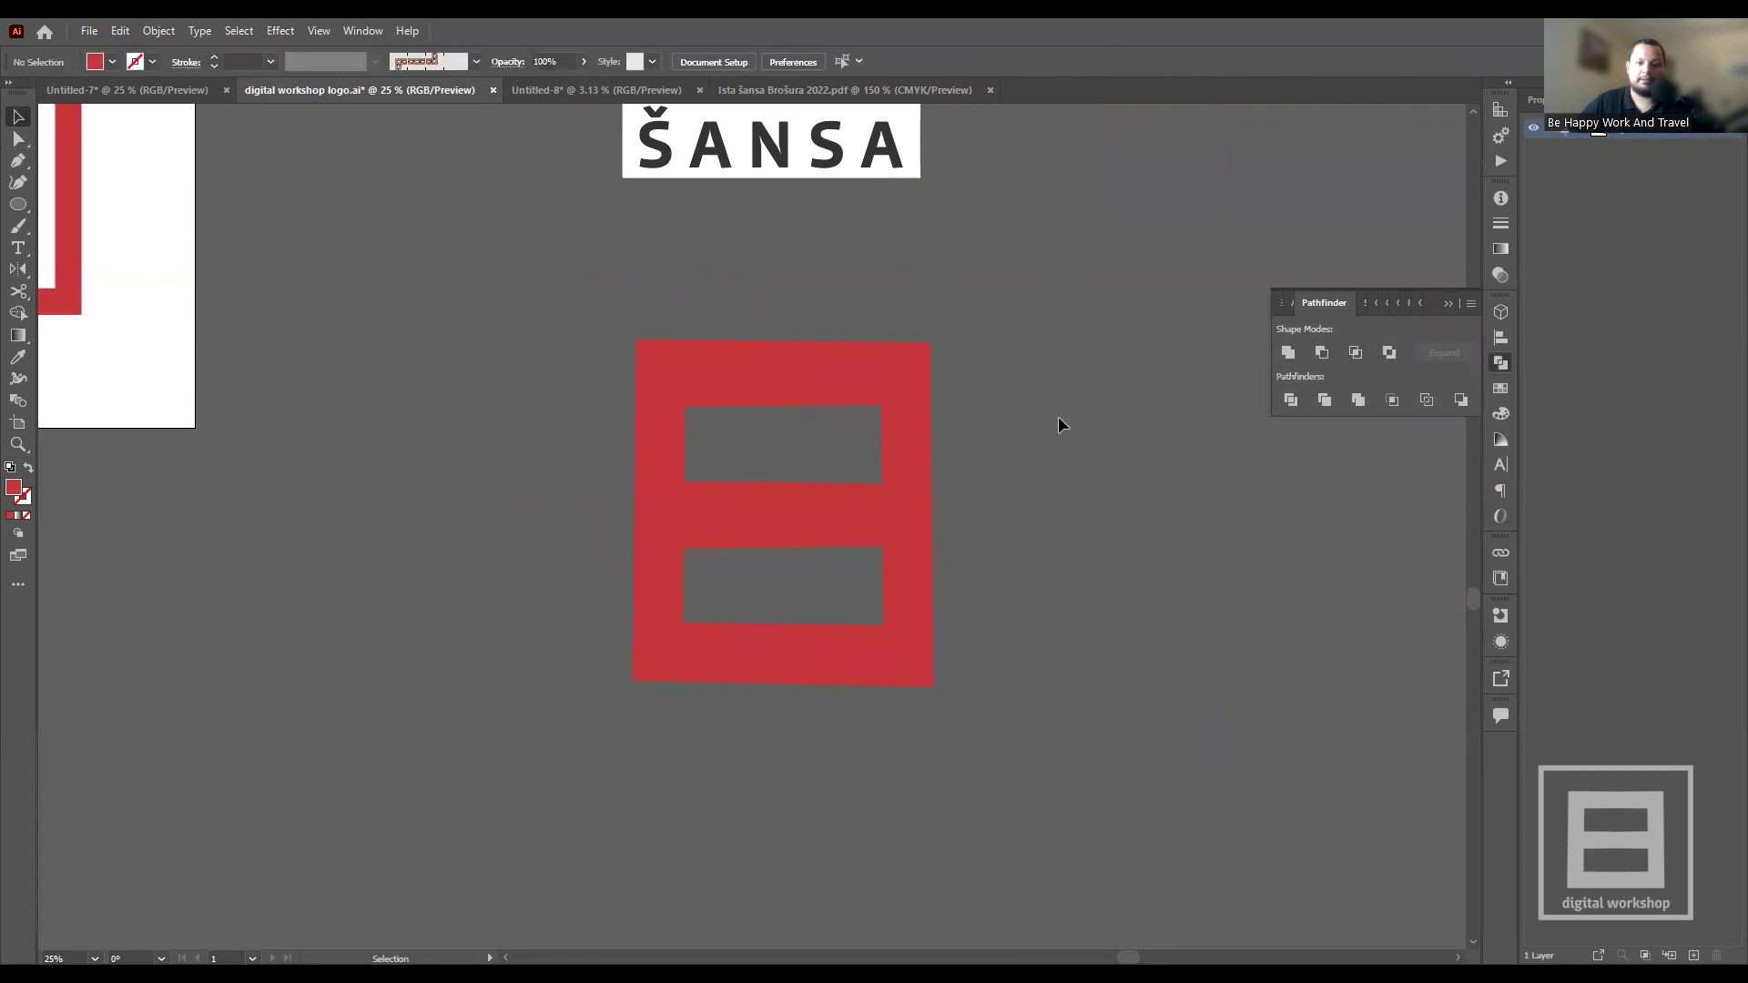
{"action": "left_click", "coordinate": [890, 490]}
{"action": "left_click_drag", "start_coordinate": [941, 505], "coordinate": [951, 509]}
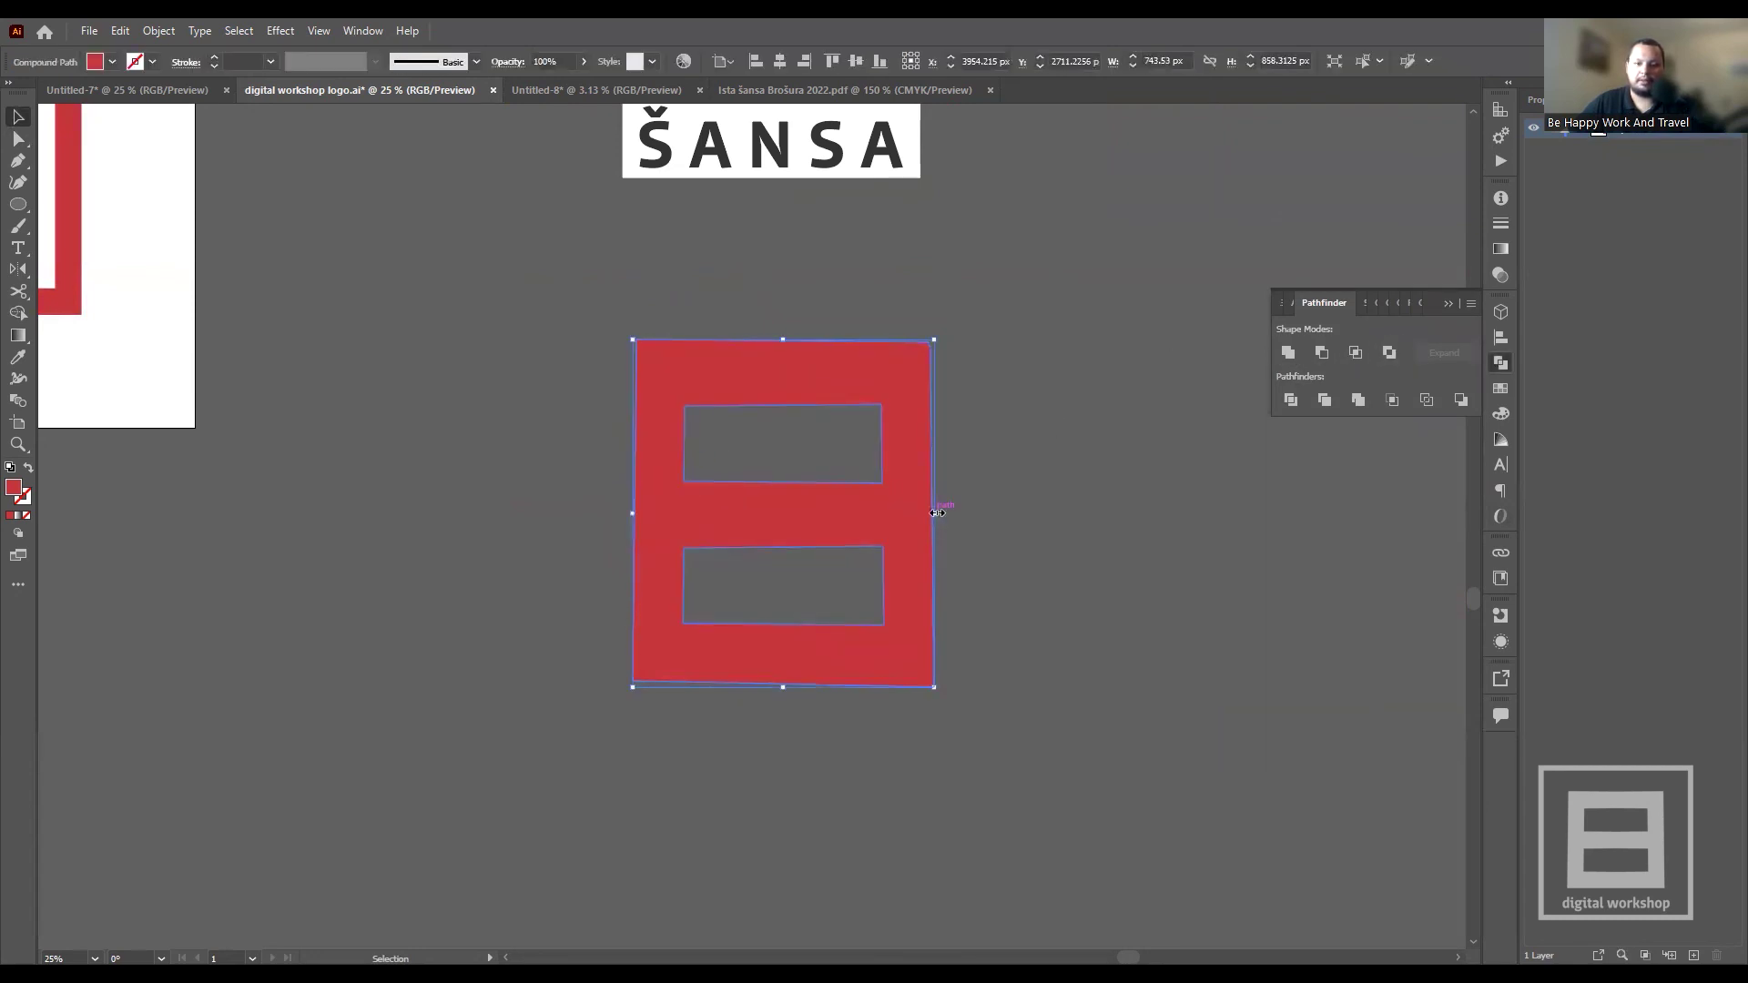
{"action": "left_click", "coordinate": [982, 519]}
{"action": "scroll", "coordinate": [981, 510], "scroll_direction": "down", "scroll_amount": 2, "text": "alt"}
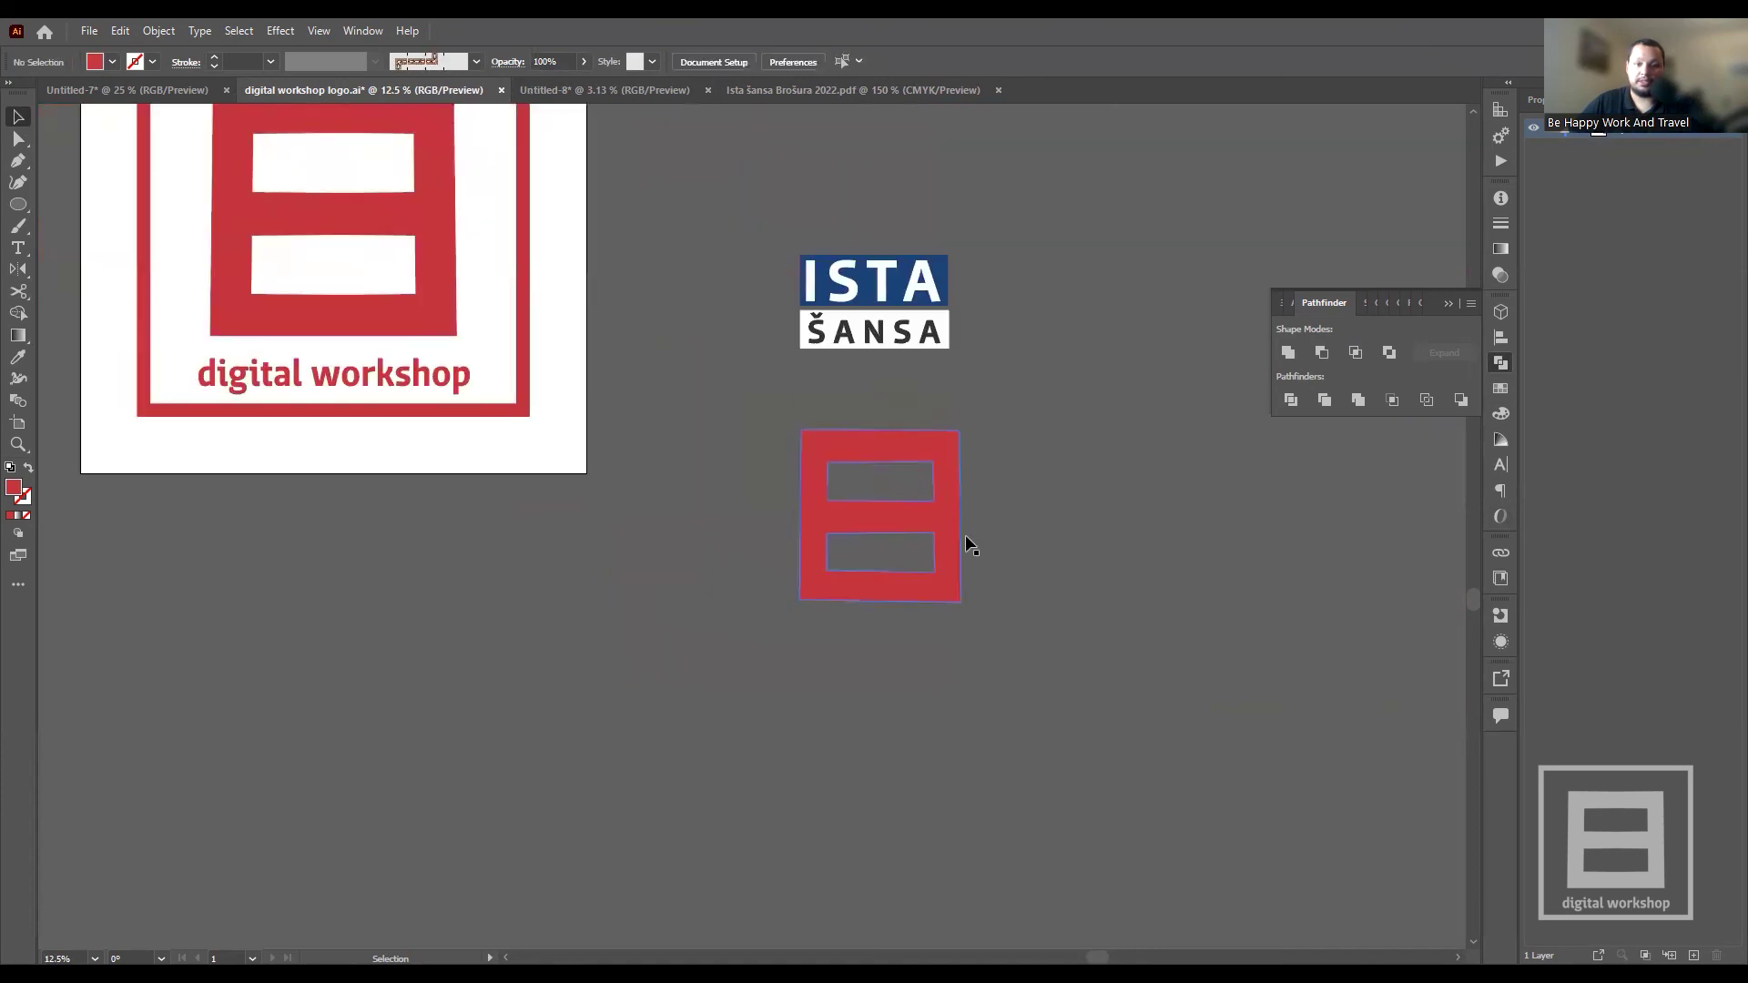
- Zoom out on the finished logo, then view DIGITAL WORKSHOP POSTER vektorska grafika.png in Photos
{"action": "scroll", "coordinate": [965, 534], "scroll_direction": "up", "scroll_amount": 2}
{"action": "scroll", "coordinate": [979, 565], "scroll_direction": "up", "scroll_amount": 2}
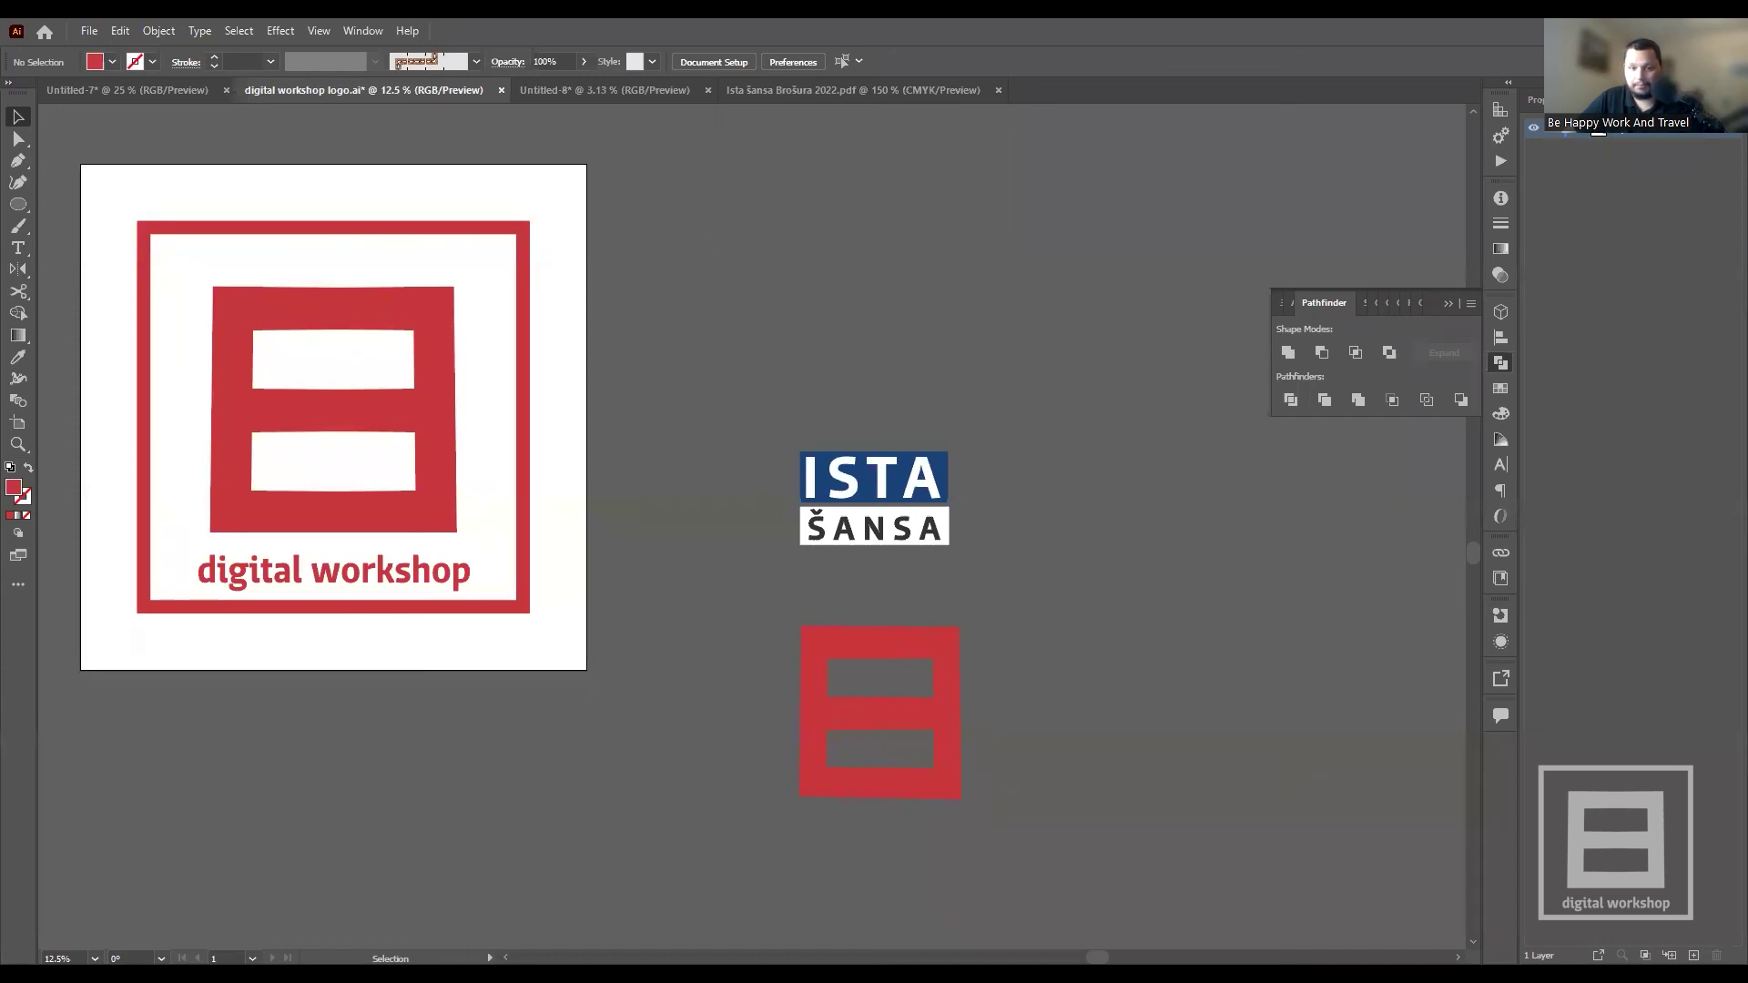
{"action": "key", "text": "alt+Tab"}
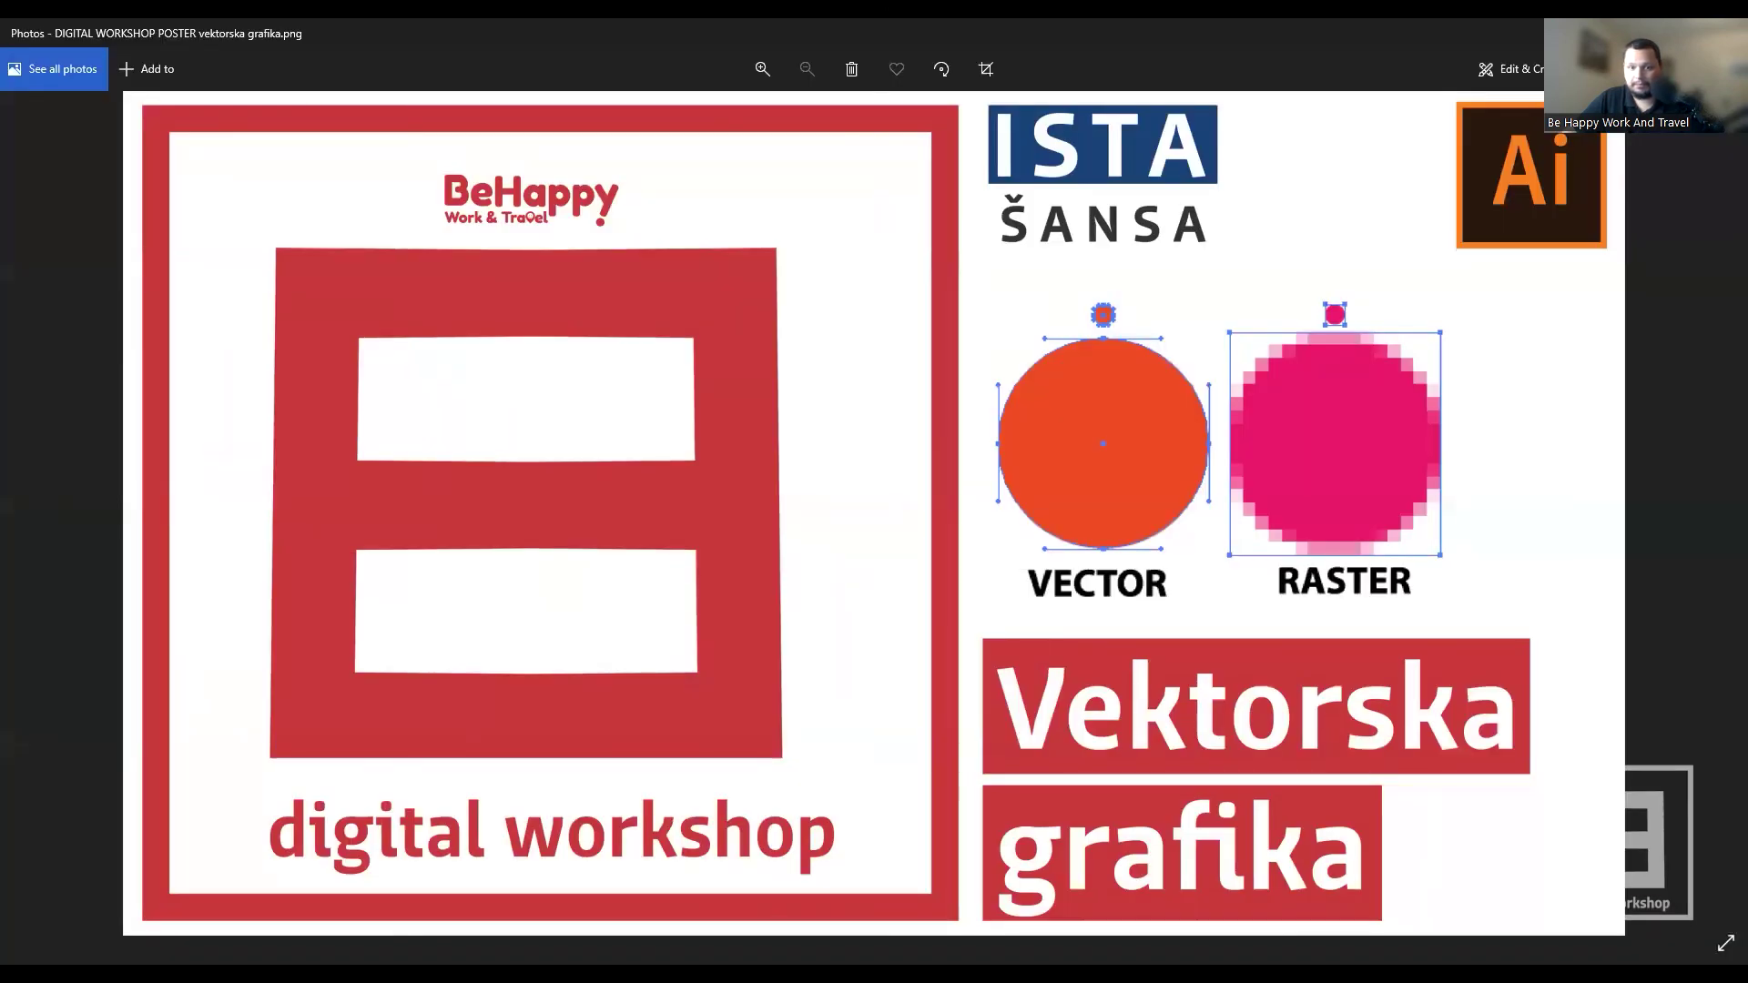